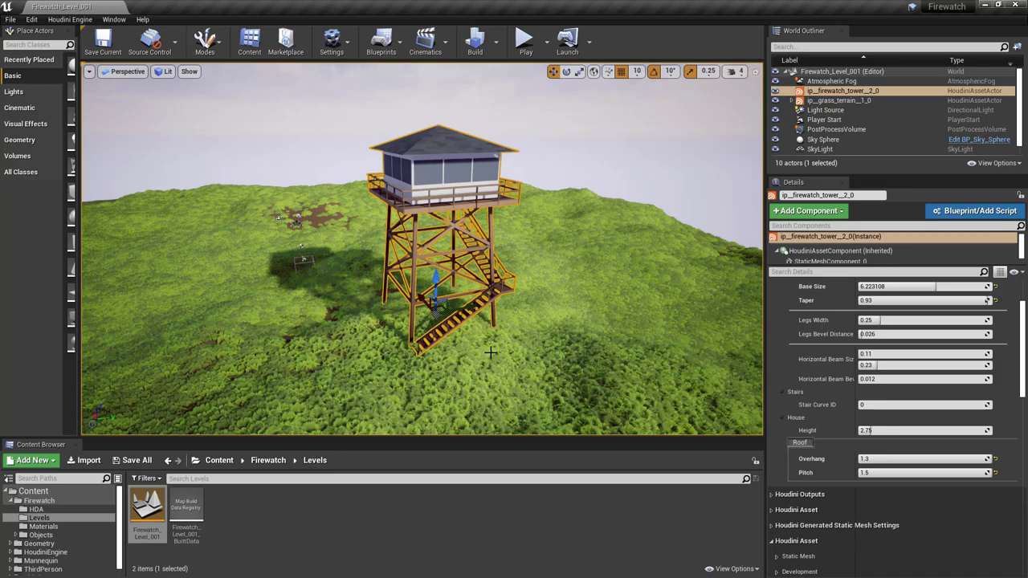
# Step: Examine the firewatch tower in Brush Wireframe view mode, then look over its roof and deck in Lit mode
pyautogui.moveTo(494, 309); pyautogui.dragTo(445, 249, button='right')
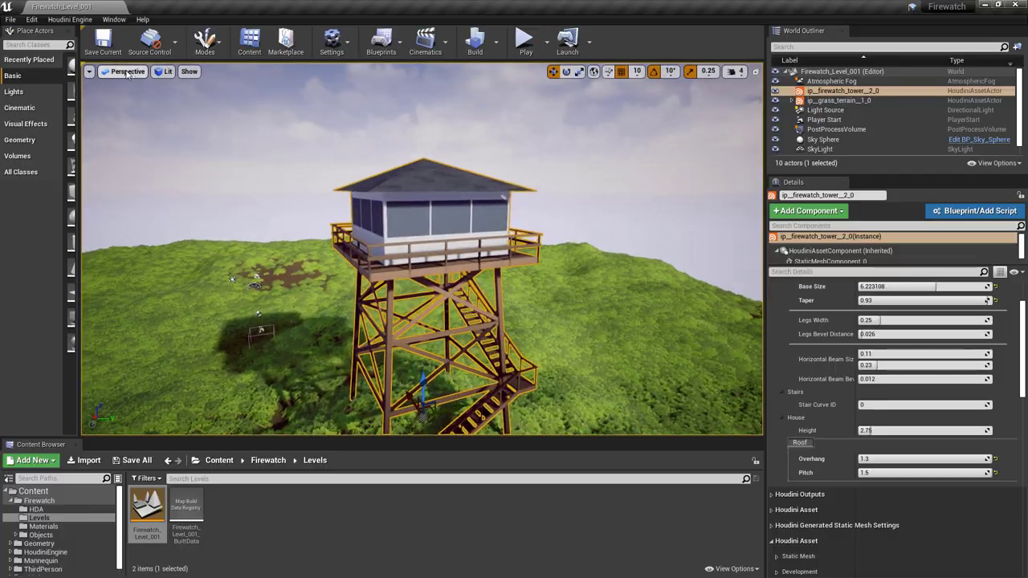
pyautogui.click(166, 71)
pyautogui.click(197, 118)
pyautogui.scroll(5, 119, 427)
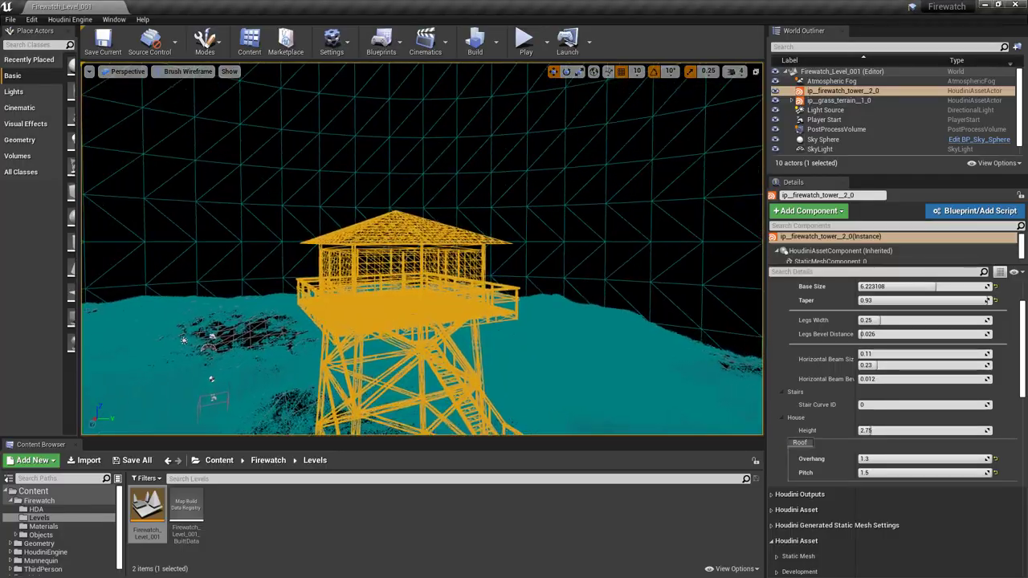
pyautogui.moveTo(119, 427); pyautogui.dragTo(559, 294, button='right')
pyautogui.click(187, 71)
pyautogui.click(197, 94)
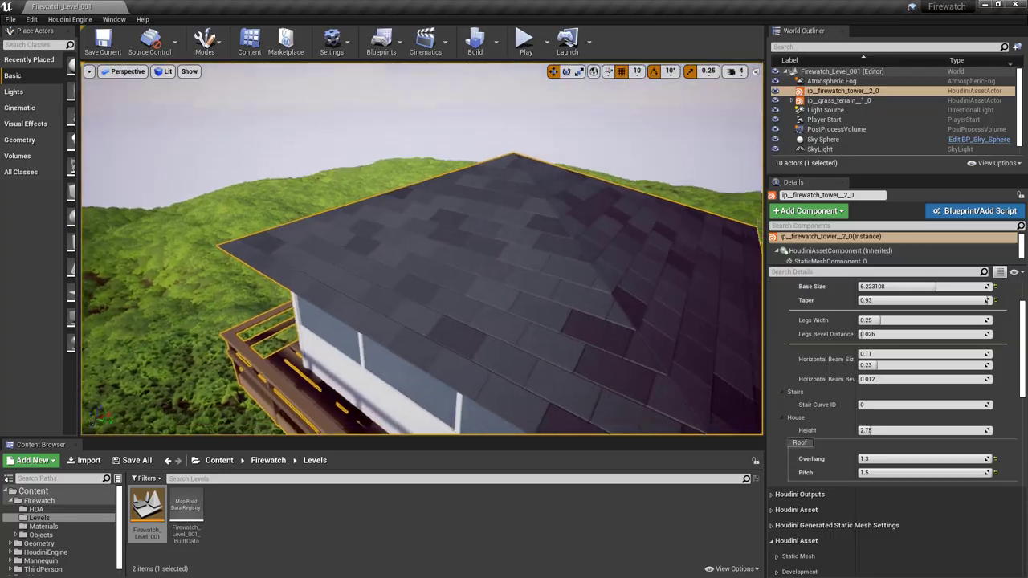
pyautogui.scroll(3, 399, 423)
pyautogui.moveTo(399, 423); pyautogui.dragTo(319, 329, button='right')
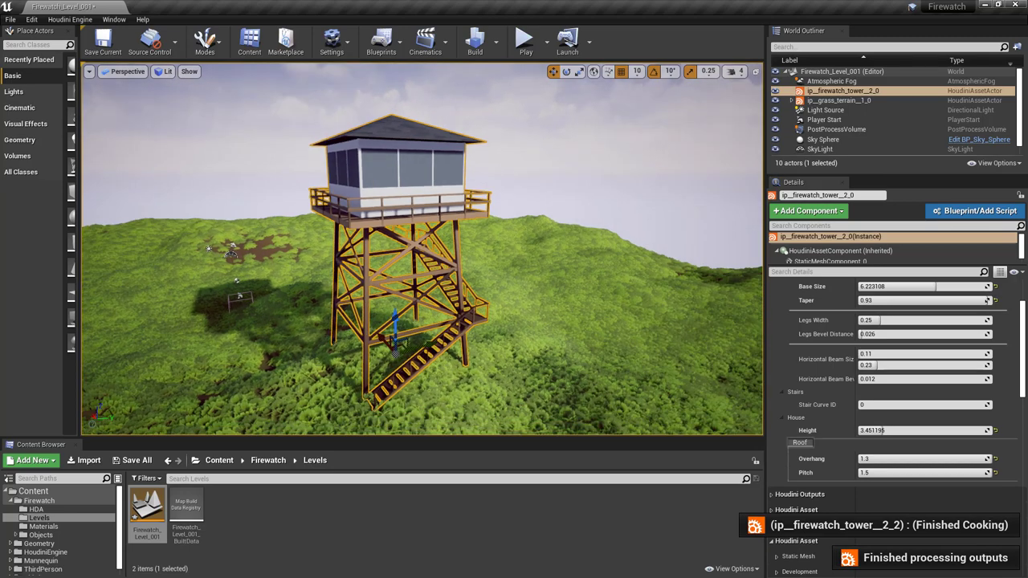
# Step: Set the house height to about 2.78 and try roof overhangs of 1 and 1.25 before settling on 1.35
pyautogui.moveTo(883, 431); pyautogui.dragTo(869, 431)
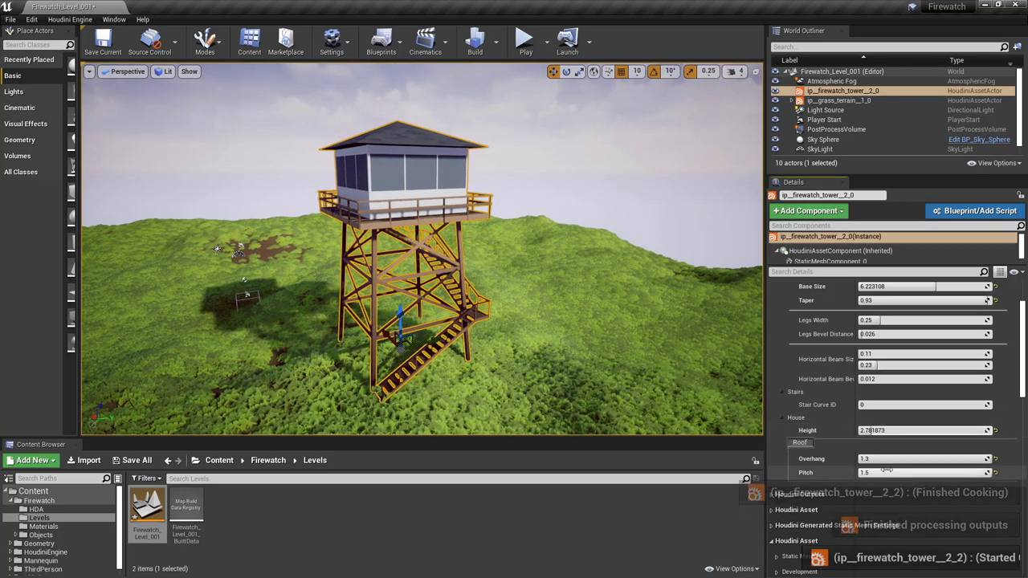
pyautogui.click(895, 459)
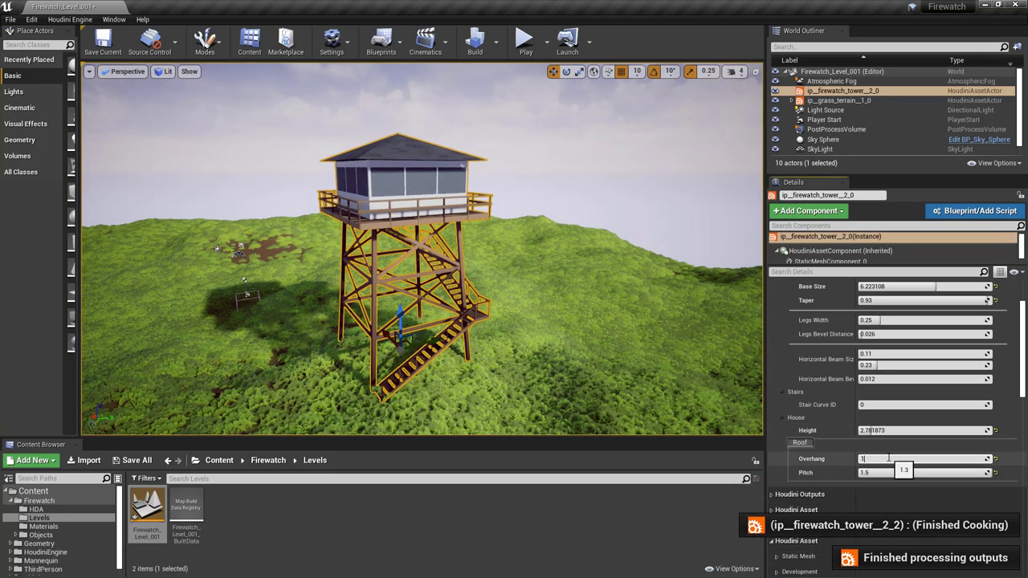
pyautogui.write('1')
pyautogui.press('Return')
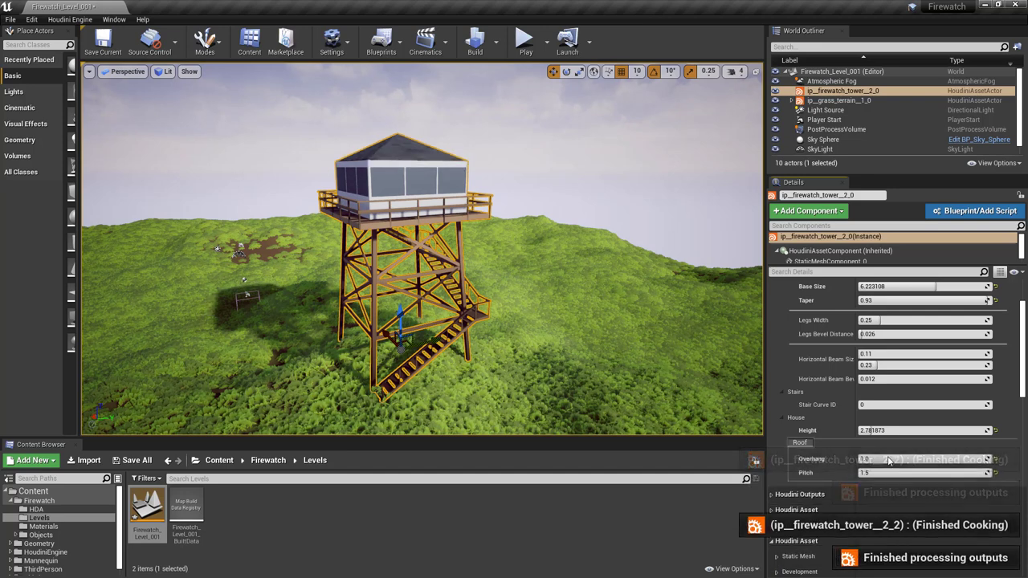
pyautogui.click(888, 458)
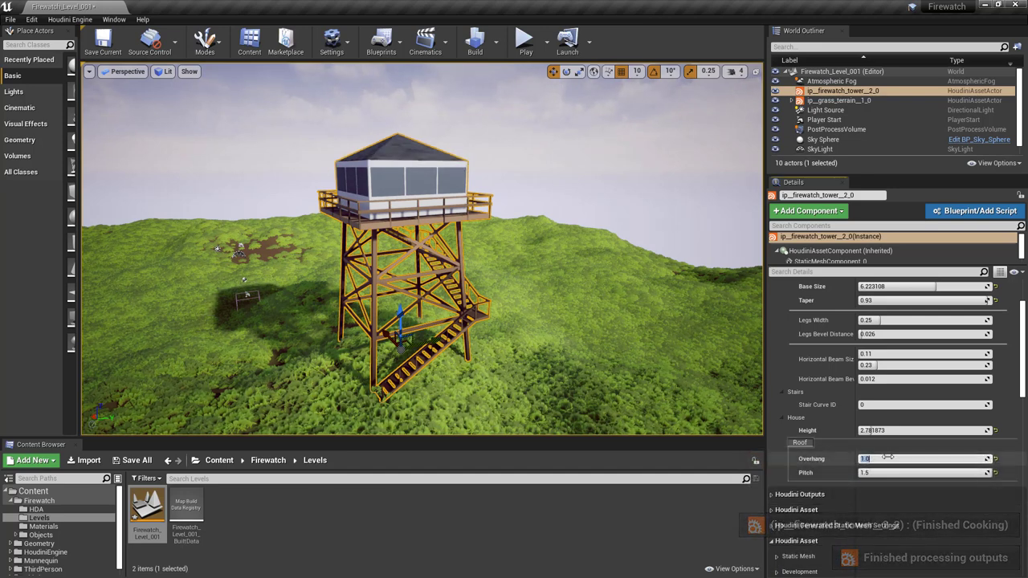
pyautogui.press('Return')
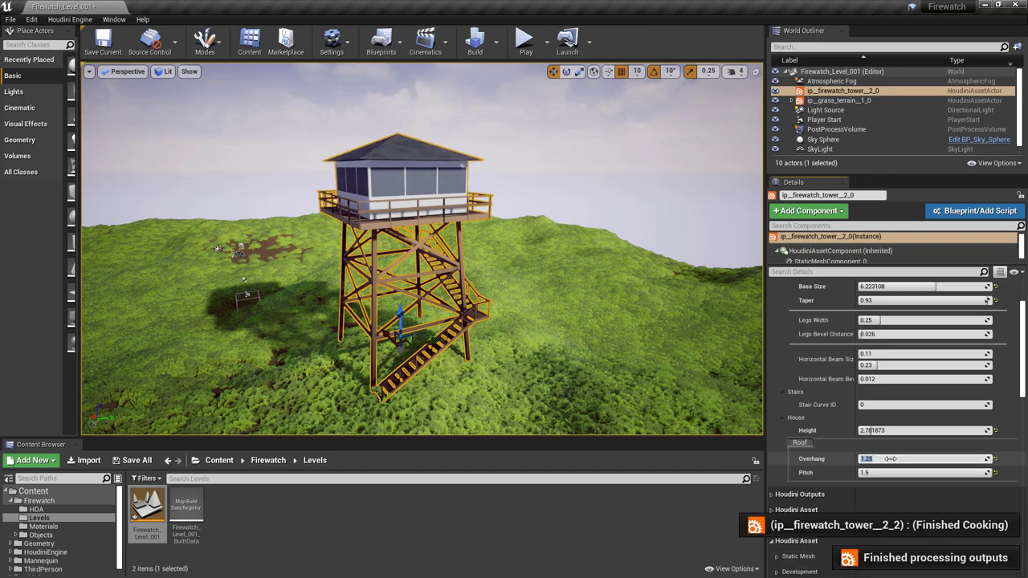
pyautogui.moveTo(890, 458); pyautogui.dragTo(895, 458)
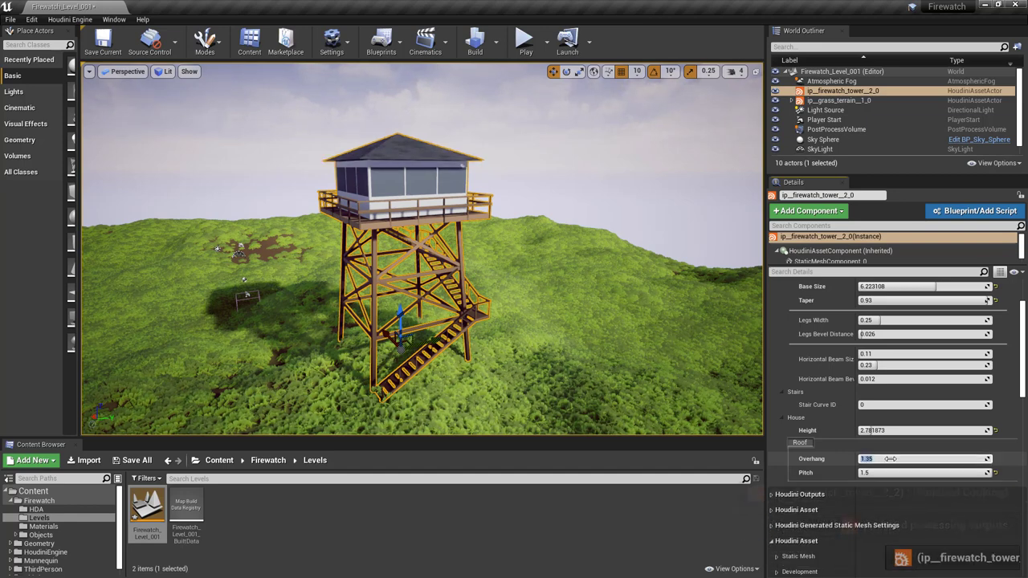
# Step: Try a roof pitch of 3, then set it to 2
pyautogui.moveTo(881, 474); pyautogui.dragTo(879, 475)
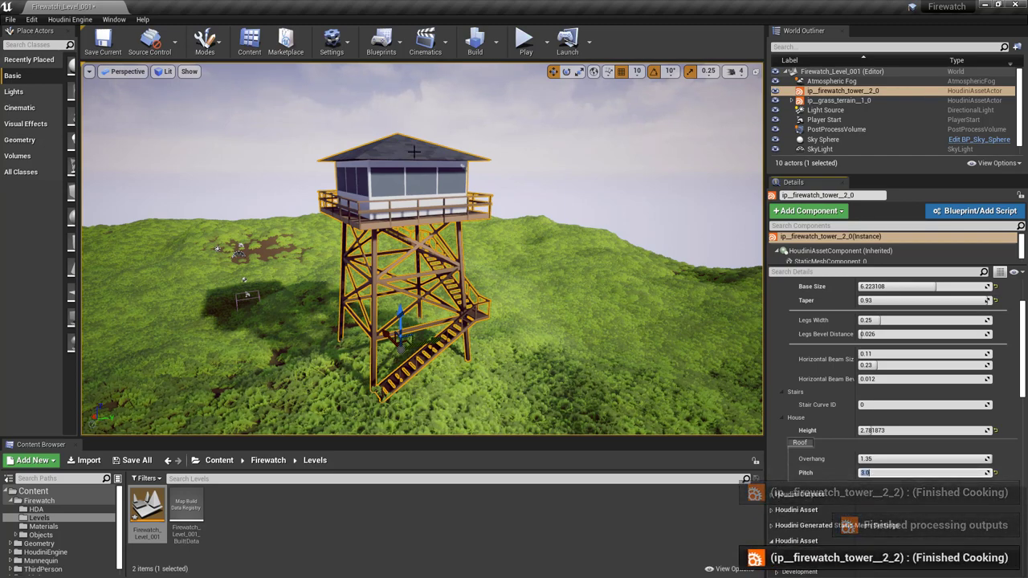
pyautogui.moveTo(410, 151); pyautogui.dragTo(434, 181, button='right')
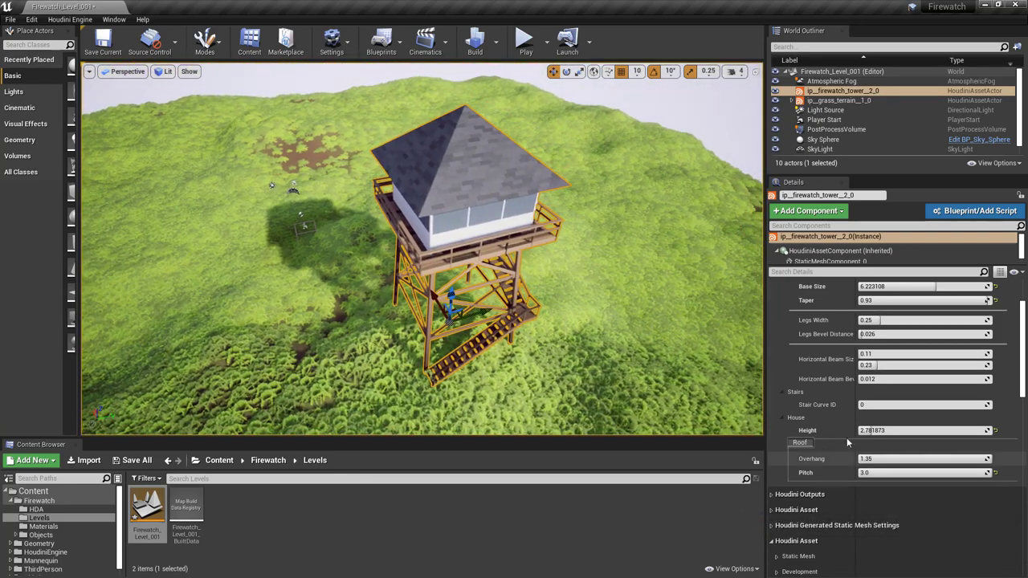
pyautogui.click(890, 473)
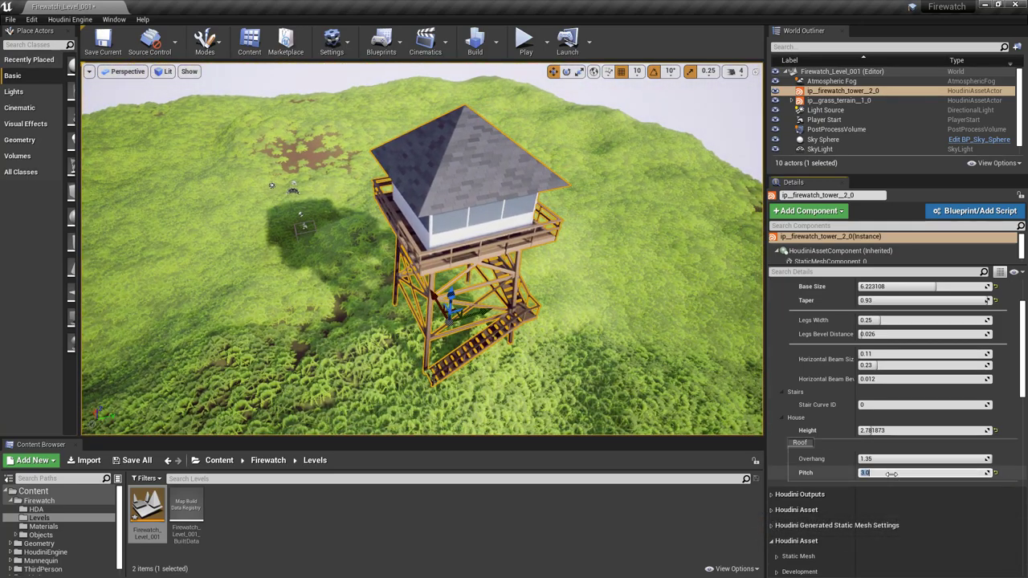
pyautogui.write('2')
pyautogui.press('Return')
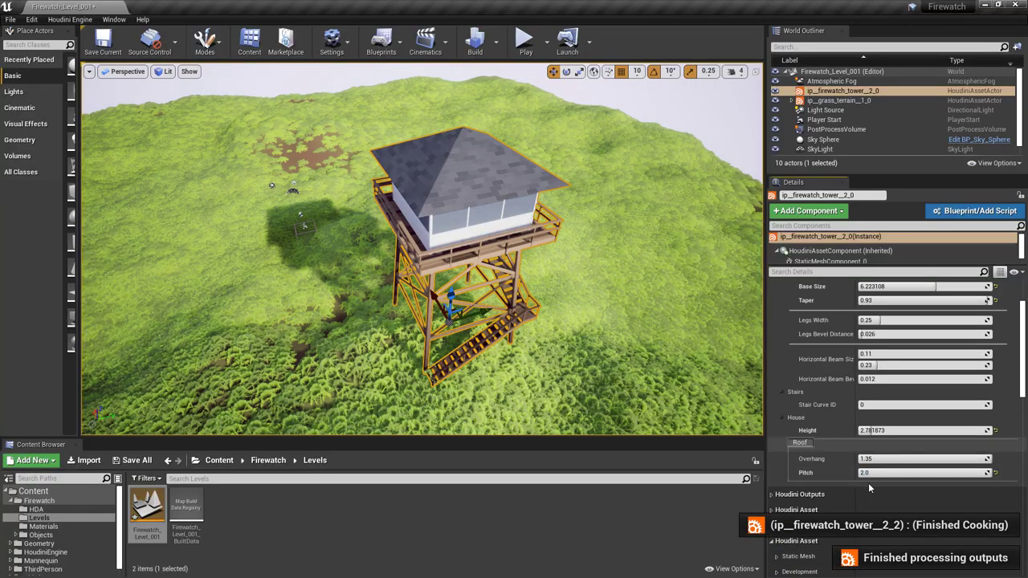
pyautogui.moveTo(433, 241); pyautogui.dragTo(399, 233, button='right')
pyautogui.scroll(2, 908, 430)
pyautogui.scroll(2, 908, 430)
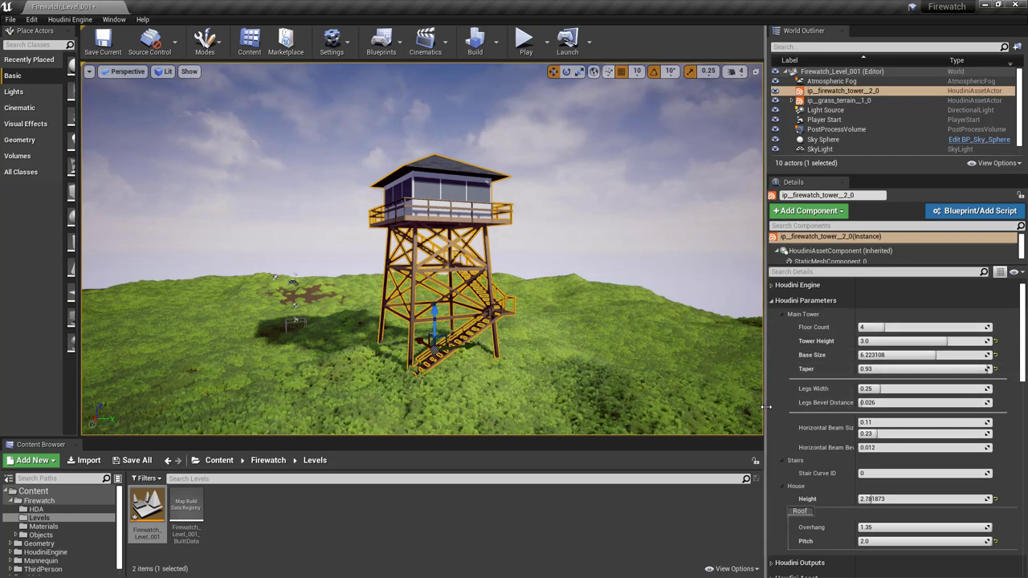
pyautogui.moveTo(762, 409); pyautogui.dragTo(757, 409)
pyautogui.moveTo(413, 269)
pyautogui.mouseDown(button='right')
pyautogui.moveTo(414, 253)
pyautogui.moveTo(414, 269)
pyautogui.mouseUp(button='right')
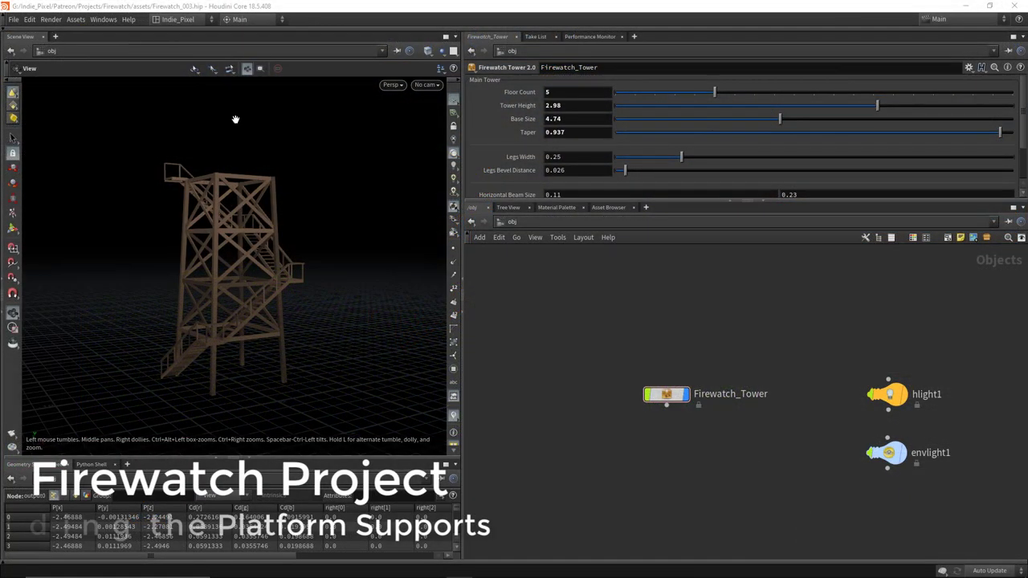
# Step: Switch to Houdini, unlock the Firewatch_Tower asset for editing and open its inner tower geometry network
pyautogui.moveTo(255, 154); pyautogui.dragTo(158, 152)
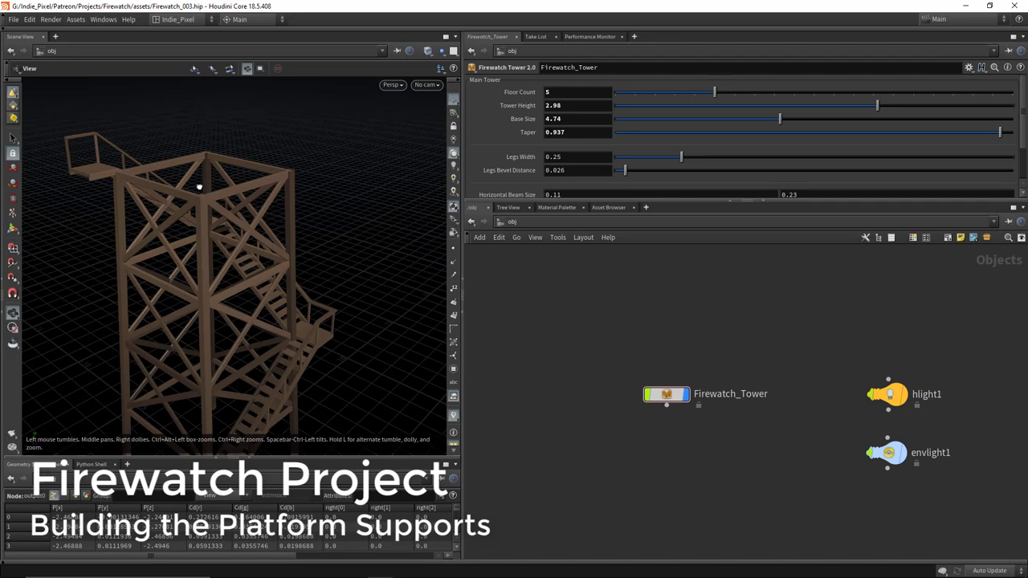
pyautogui.moveTo(199, 187); pyautogui.dragTo(197, 149)
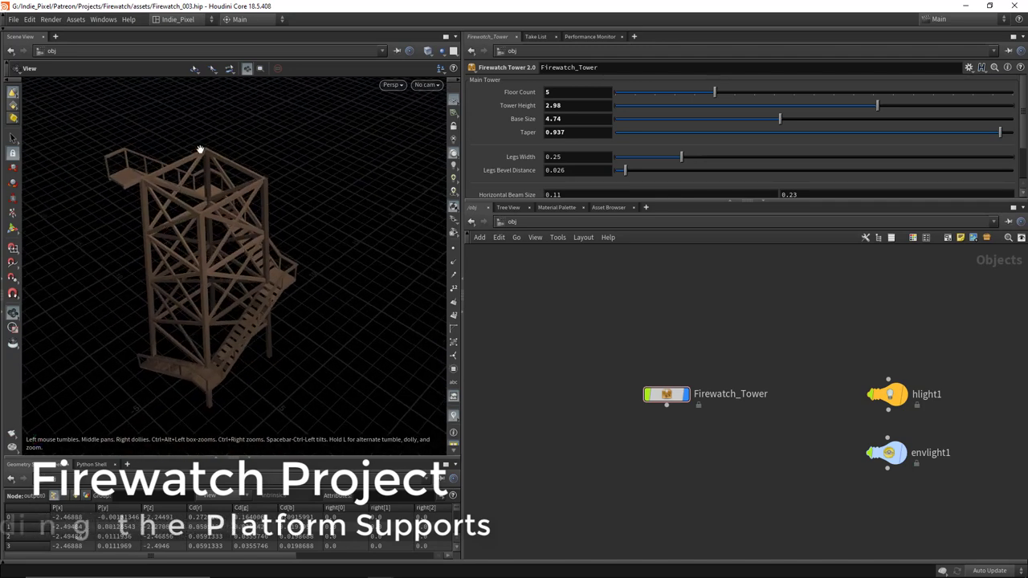
pyautogui.moveTo(211, 196); pyautogui.dragTo(238, 144)
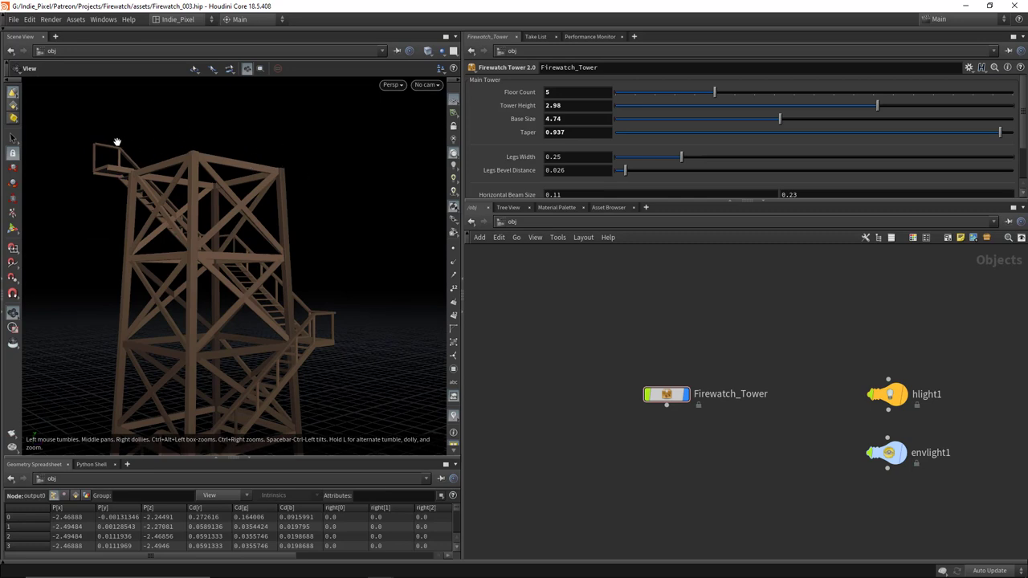
pyautogui.moveTo(241, 170); pyautogui.dragTo(241, 201)
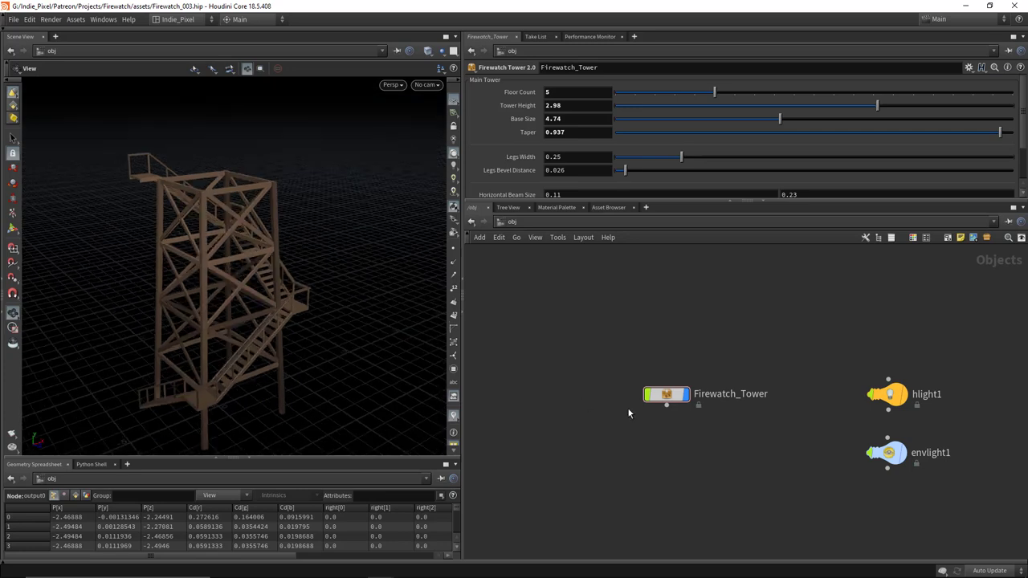
pyautogui.rightClick(665, 387)
pyautogui.click(693, 522)
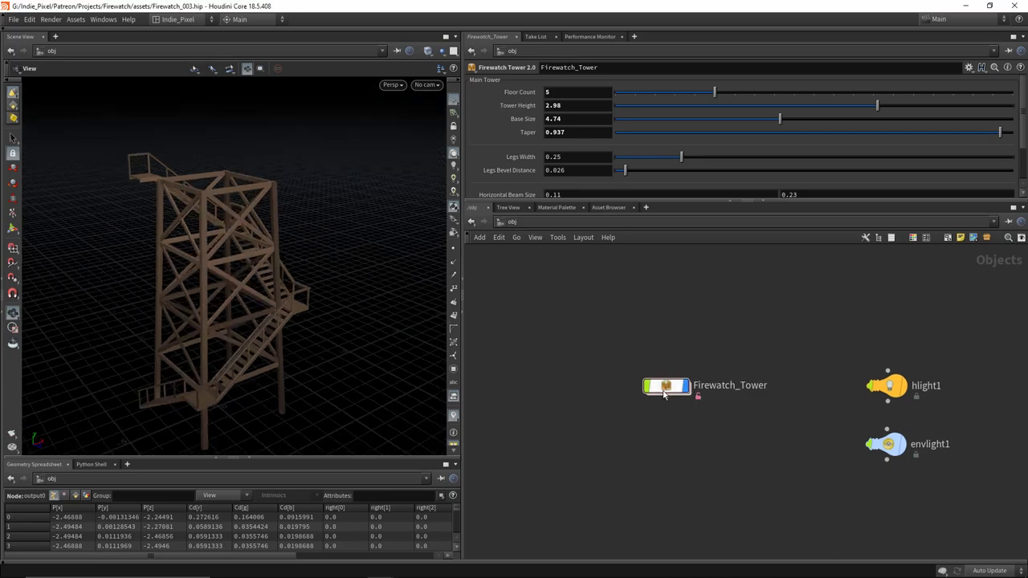
pyautogui.moveTo(665, 392)
pyautogui.doubleClick(665, 388)
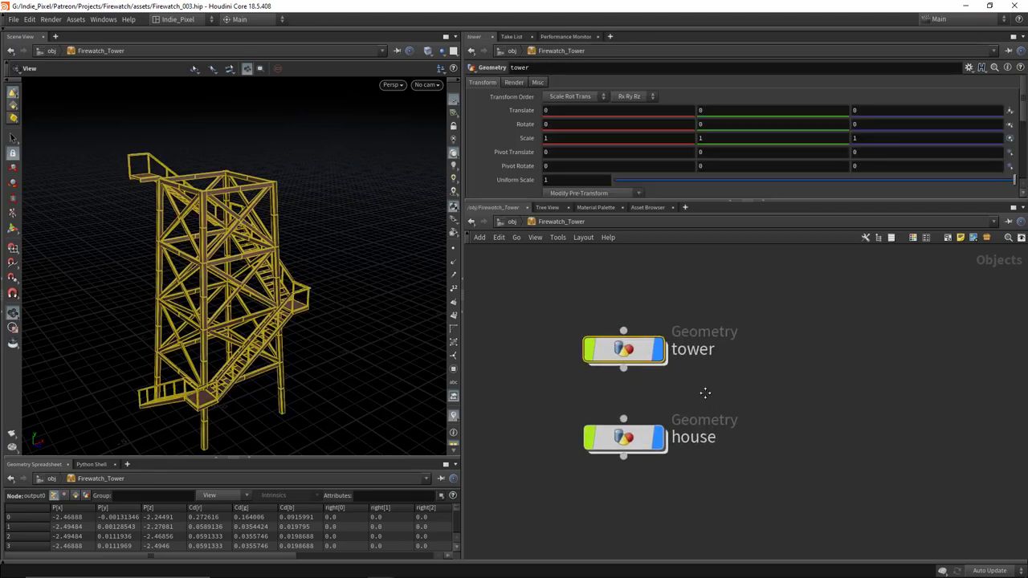
pyautogui.doubleClick(631, 363)
pyautogui.scroll(5, 668, 347)
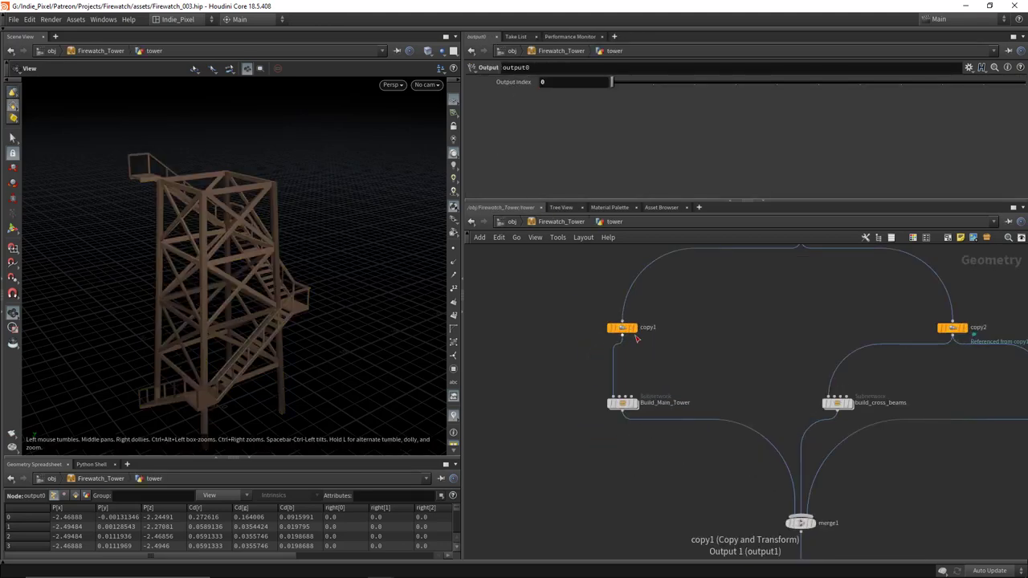
# Step: Add a Blast node beside copy1, connect copy1's output to it and display the Blast node
pyautogui.click(632, 326)
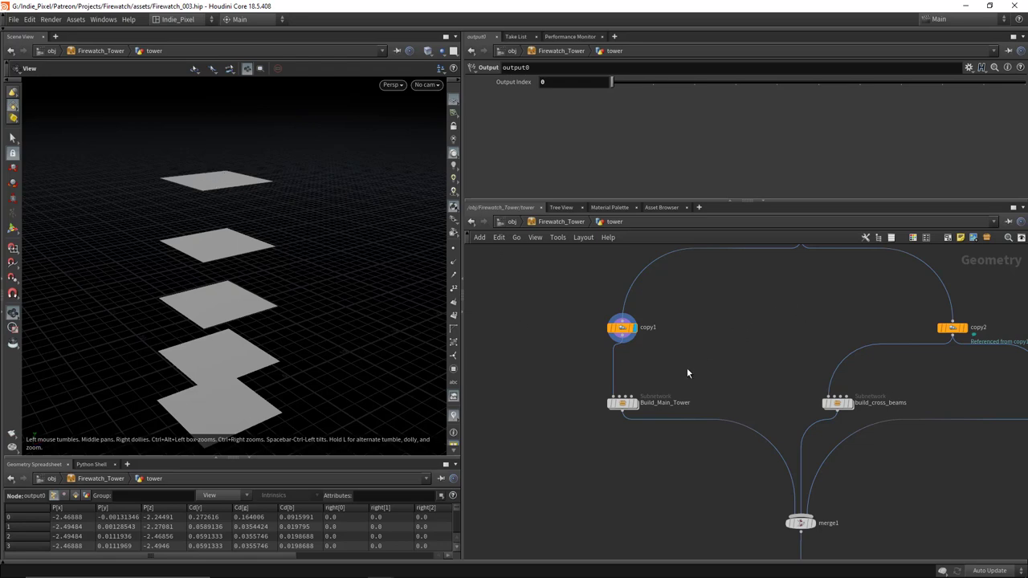
pyautogui.press('Tab')
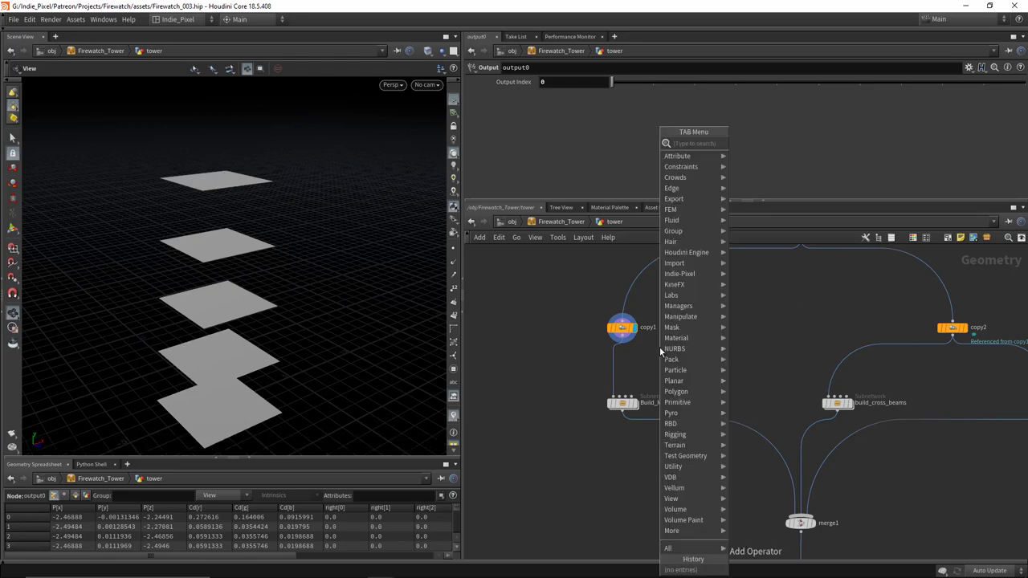
pyautogui.write('blast')
pyautogui.press('Return')
pyautogui.click(684, 358)
pyautogui.scroll(3, 660, 347)
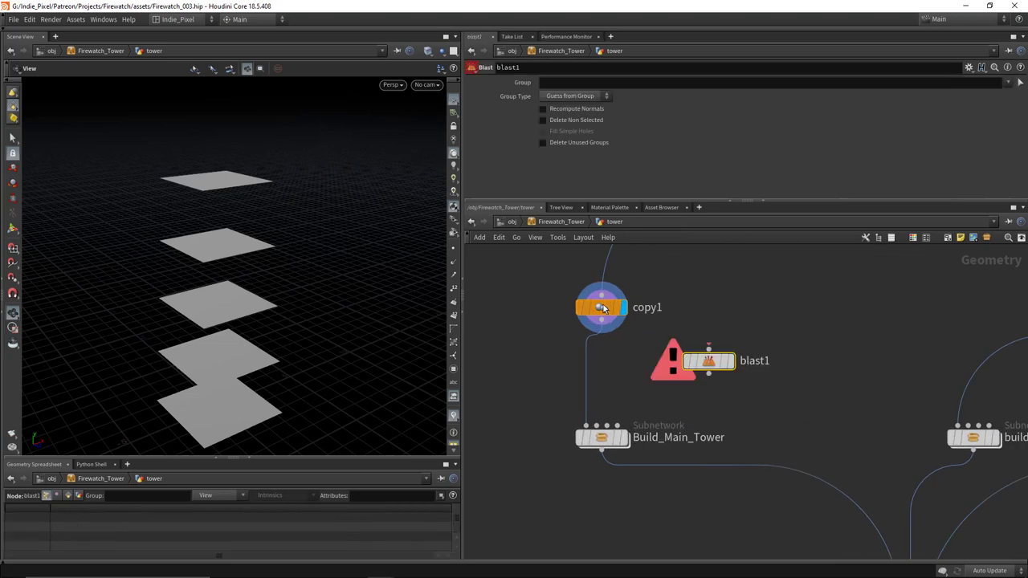
pyautogui.click(602, 320)
pyautogui.click(709, 348)
pyautogui.click(729, 361)
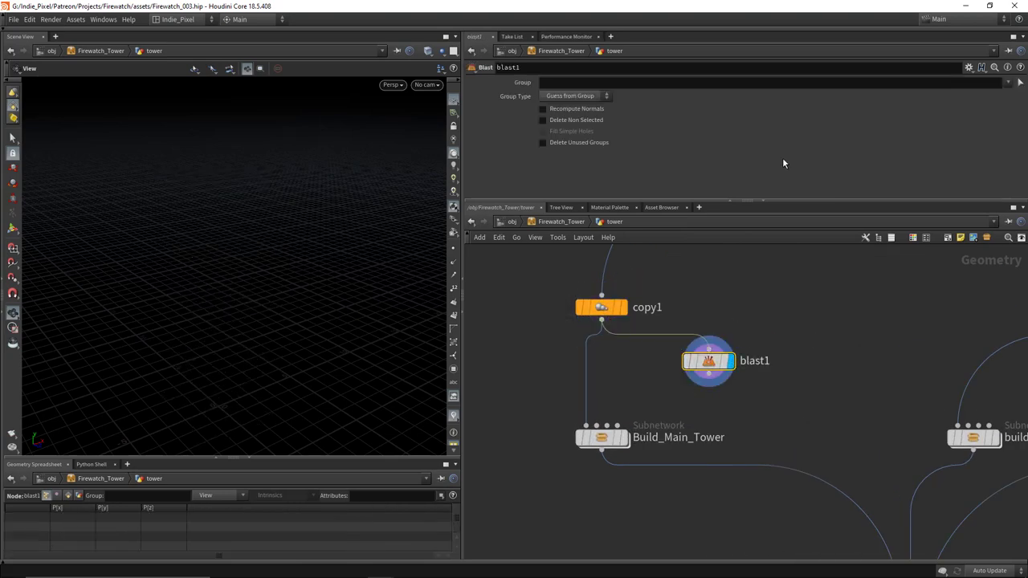
# Step: Display the stacked planes from copy1 with primitive numbers shown in the viewport
pyautogui.moveTo(746, 298); pyautogui.dragTo(701, 328, button='middle')
pyautogui.press('r')
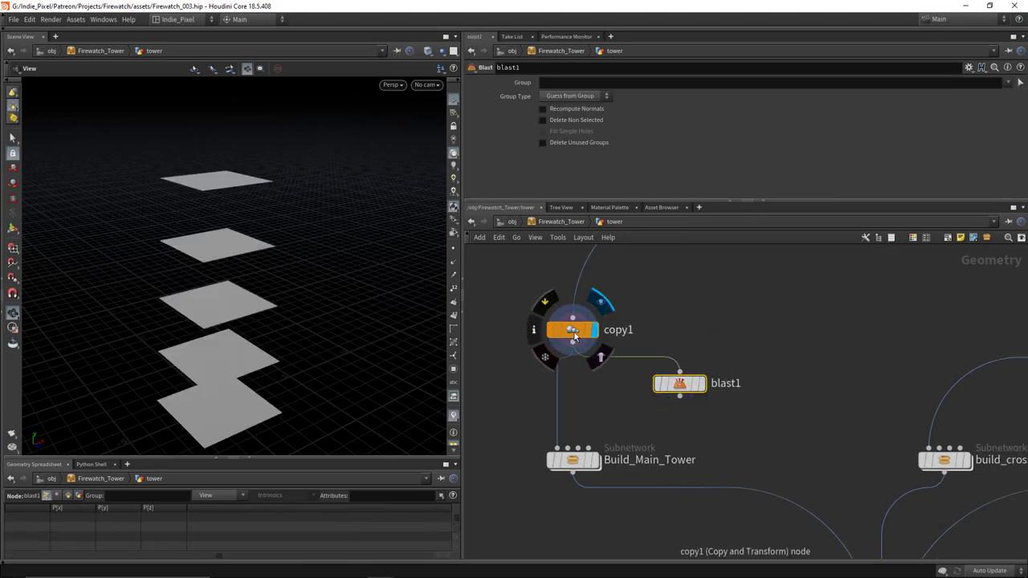
pyautogui.click(573, 334)
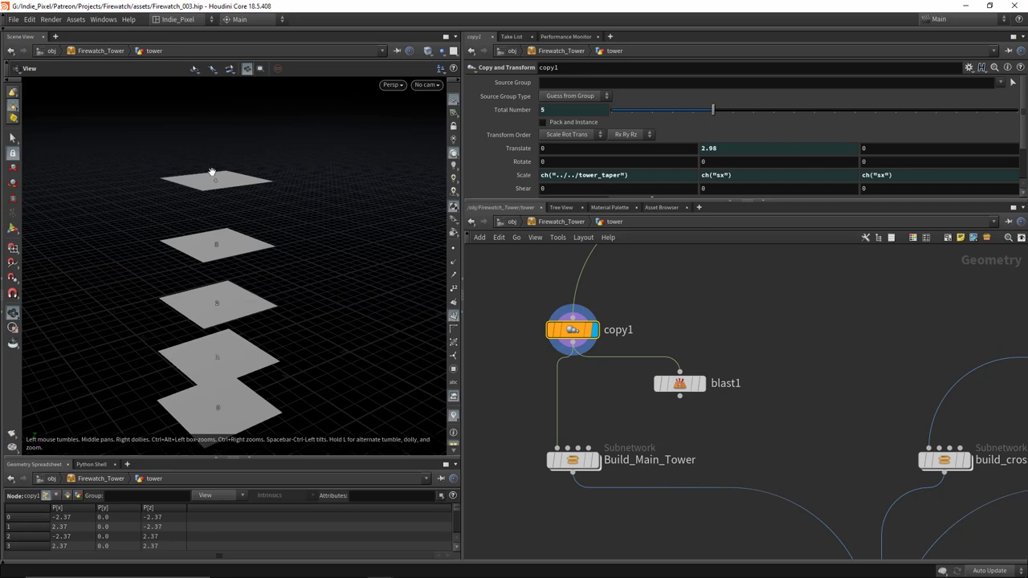
# Step: Set blast1 to keep only the last primitive, using Group `nprims(0)-1` in backticks, Group Type Primitives and Delete Non Selected enabled
pyautogui.moveTo(720, 356); pyautogui.dragTo(647, 481)
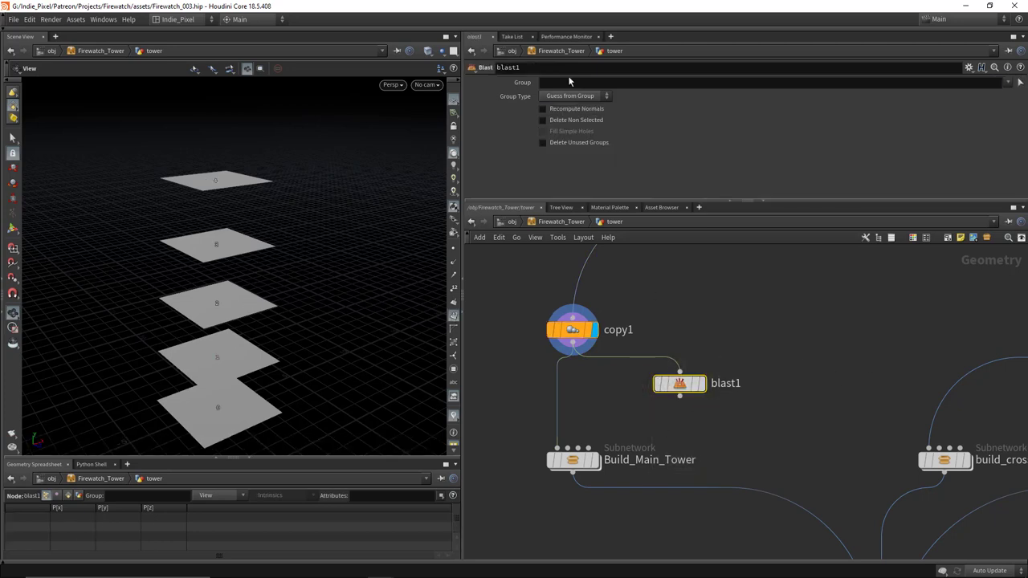
pyautogui.click(565, 84)
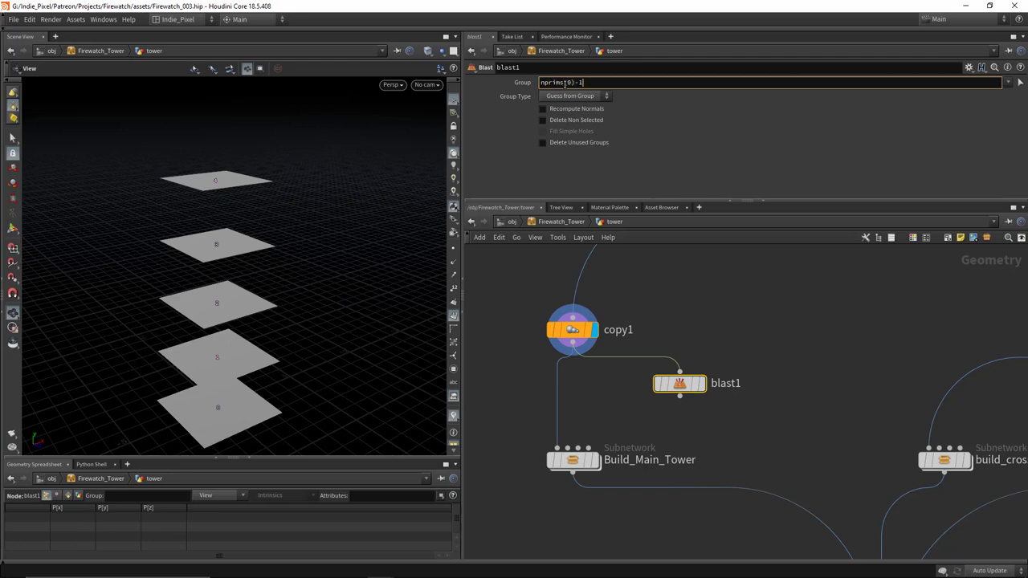
pyautogui.write('nprims(0)-1')
pyautogui.press('Return')
pyautogui.click(598, 97)
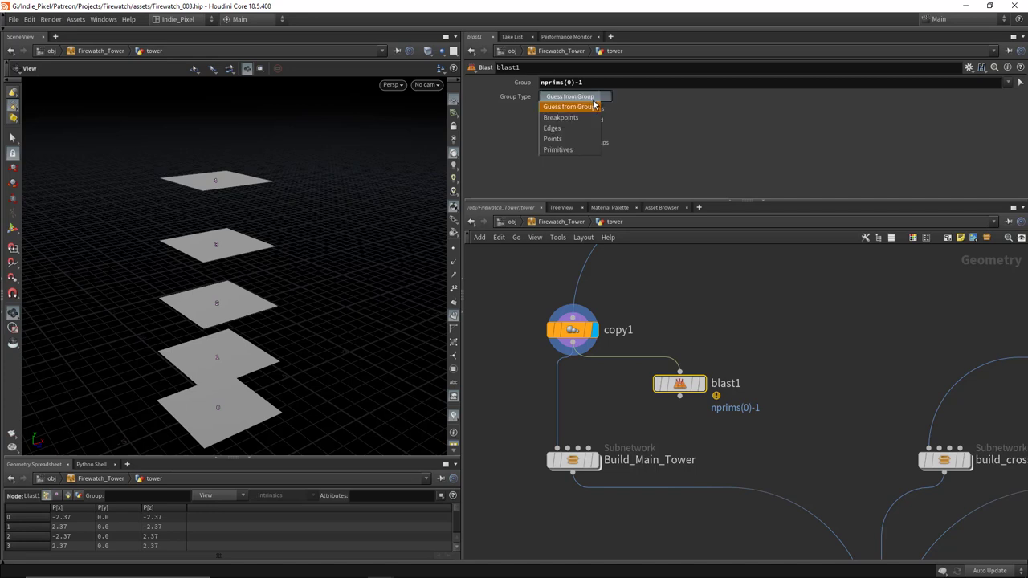
pyautogui.click(589, 144)
pyautogui.click(575, 119)
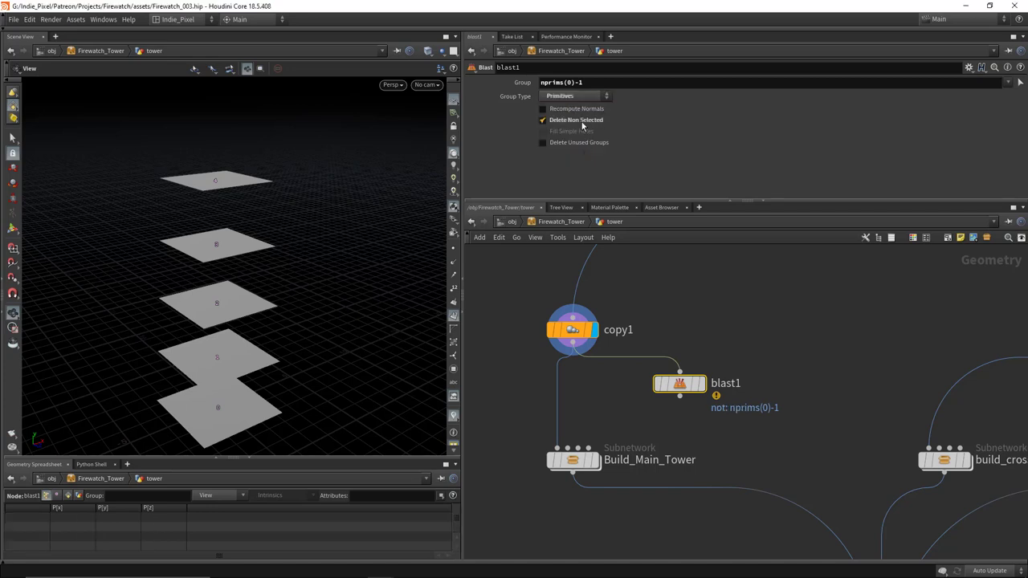
pyautogui.click(635, 81)
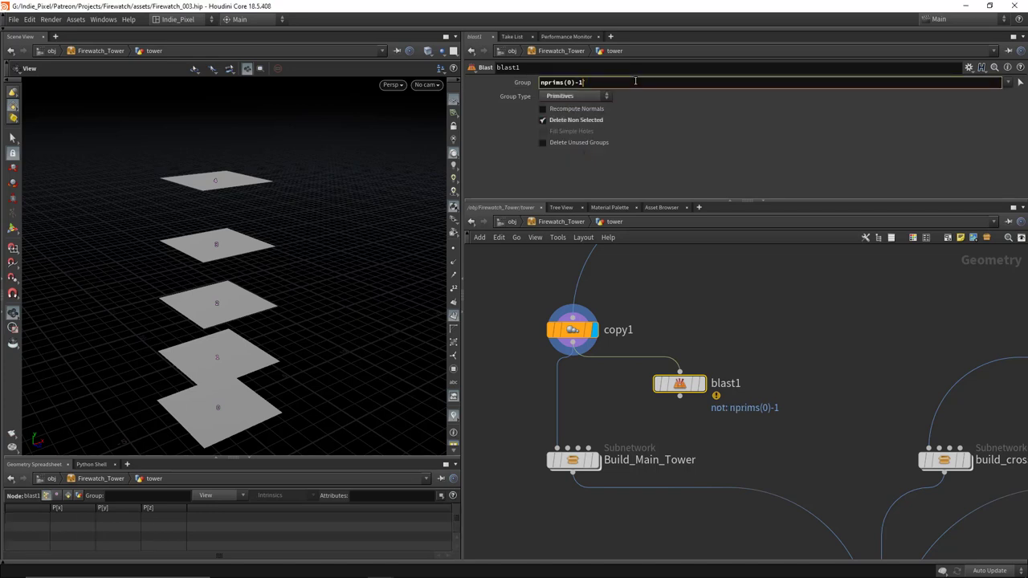
pyautogui.press('Return')
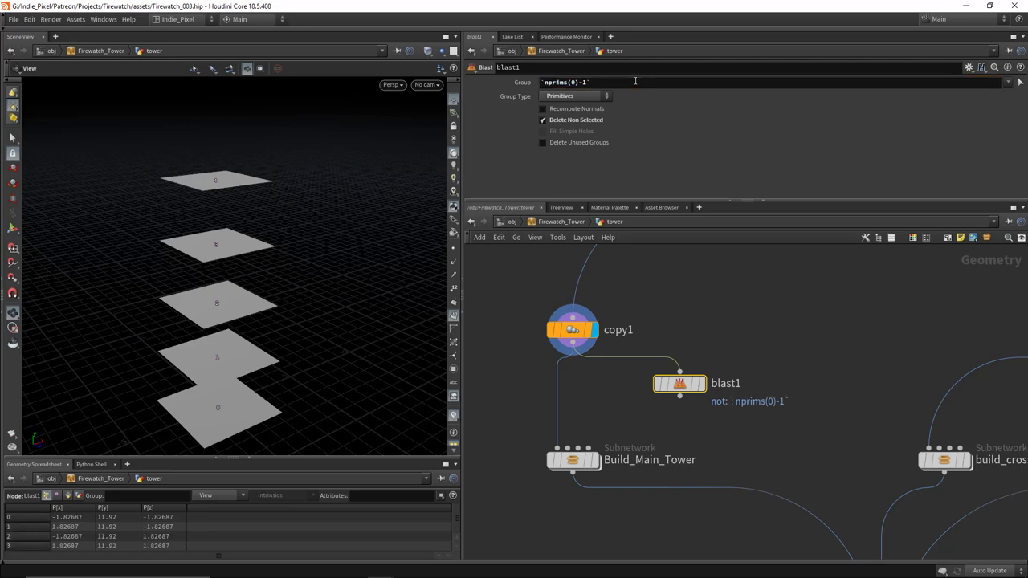
# Step: Display blast1's output and look over the isolated top plane
pyautogui.click(701, 384)
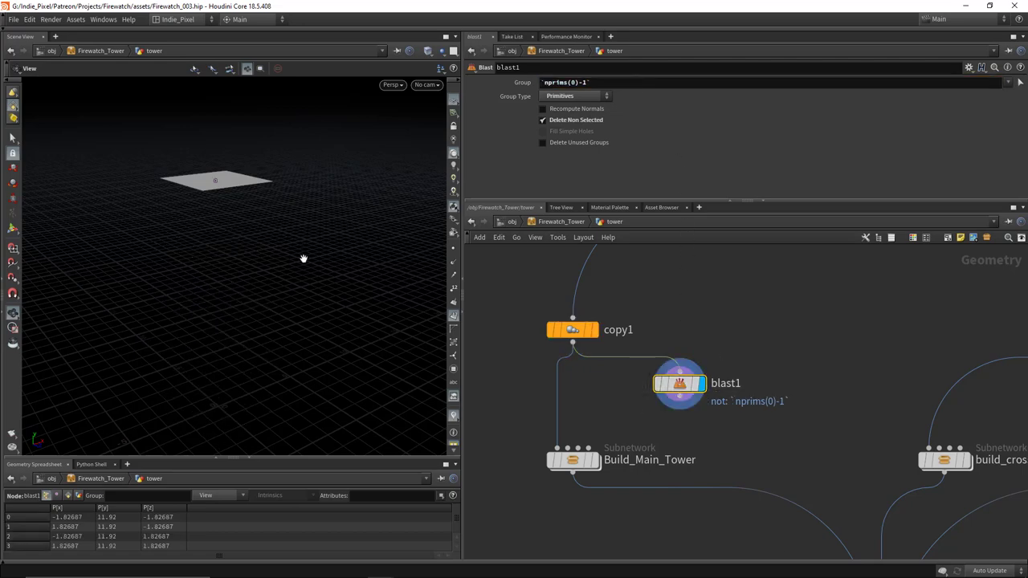
pyautogui.moveTo(303, 257); pyautogui.dragTo(278, 209)
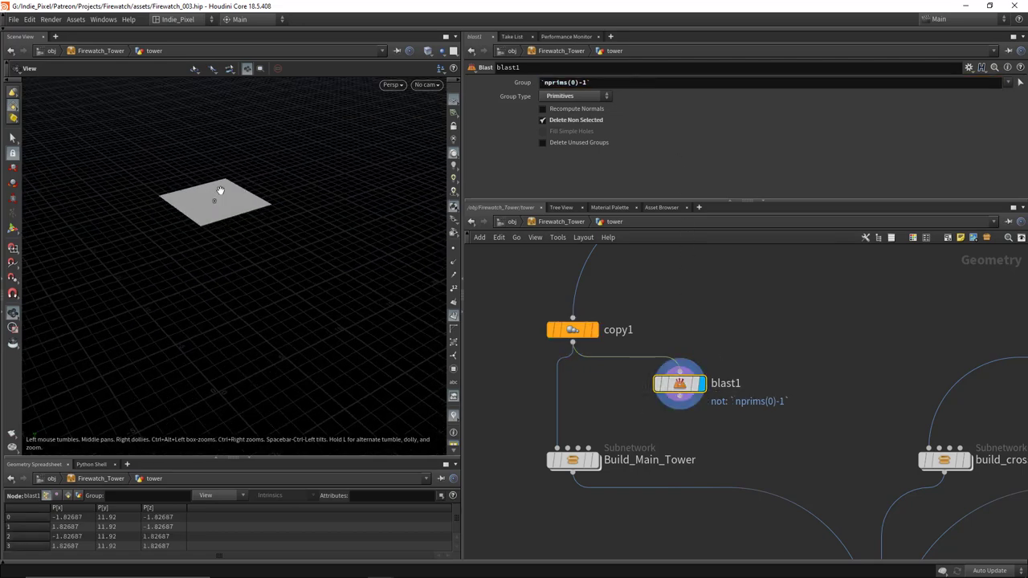
pyautogui.scroll(-2, 739, 385)
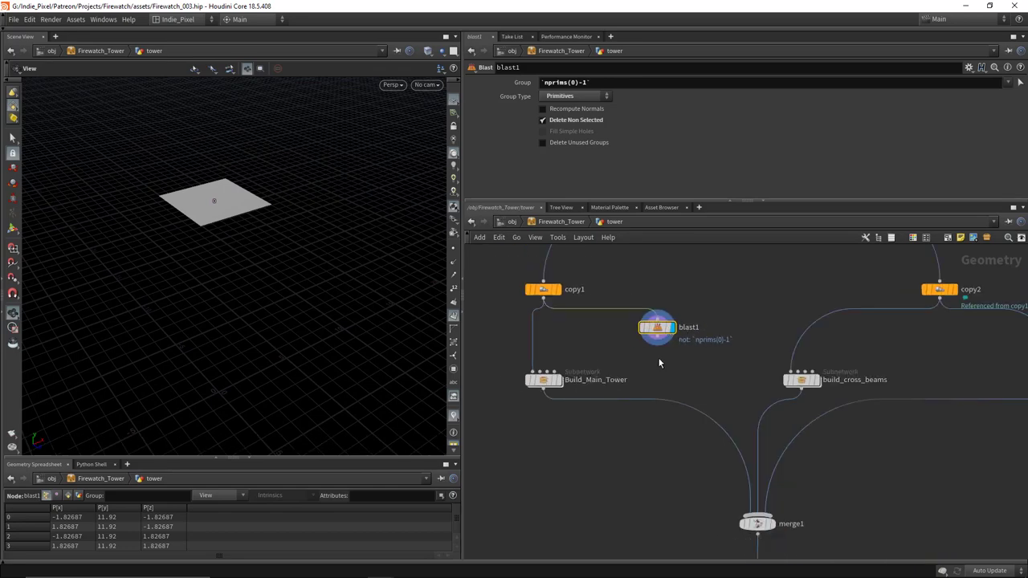
# Step: Add a Null node below blast1, rename it OUT_TOP_PRIM and display it
pyautogui.press('Tab')
pyautogui.press('Escape')
pyautogui.scroll(2, 657, 370)
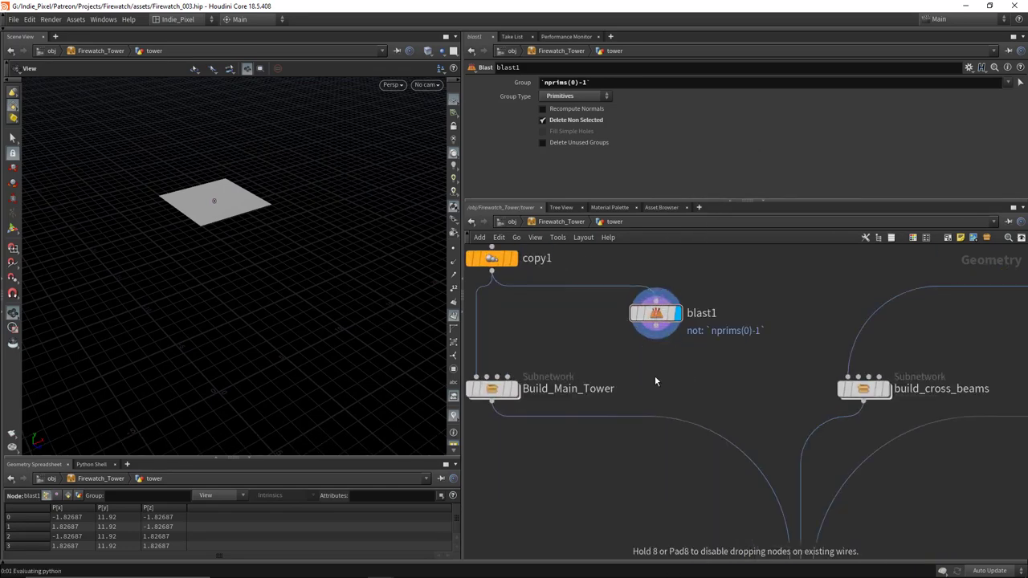
pyautogui.click(655, 376)
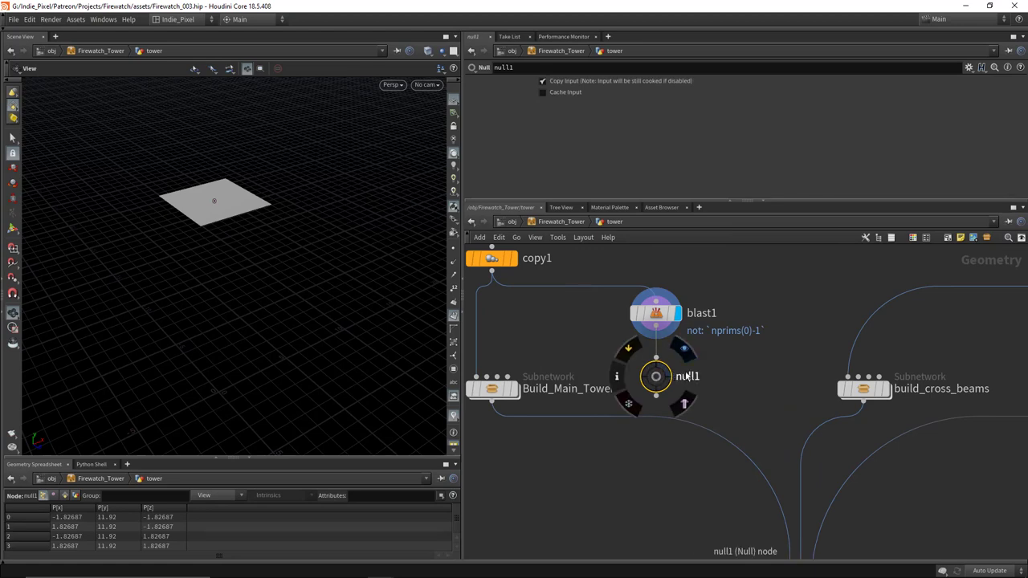
pyautogui.doubleClick(687, 376)
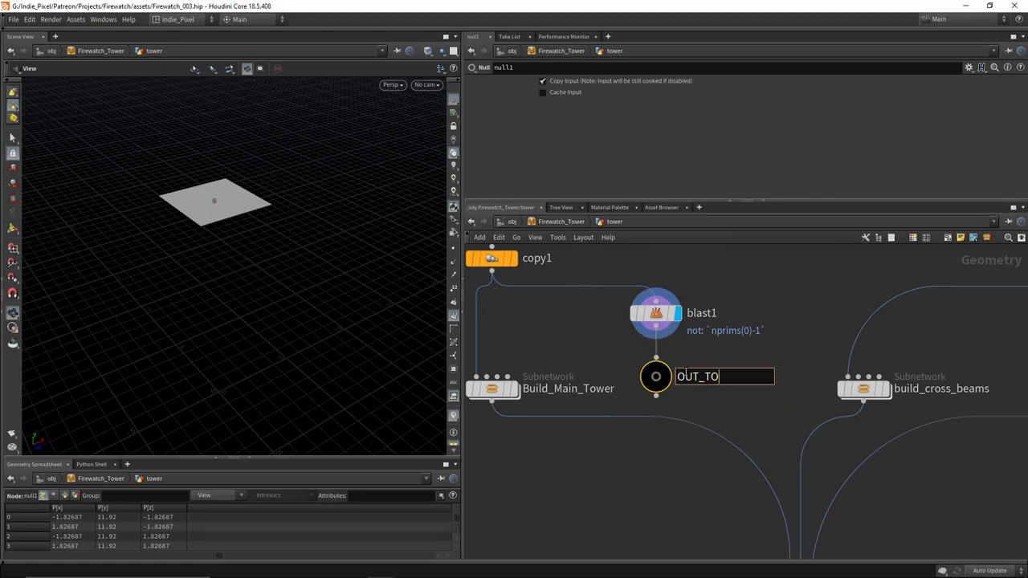
pyautogui.write('OUT_TOP_PRIM')
pyautogui.press('Return')
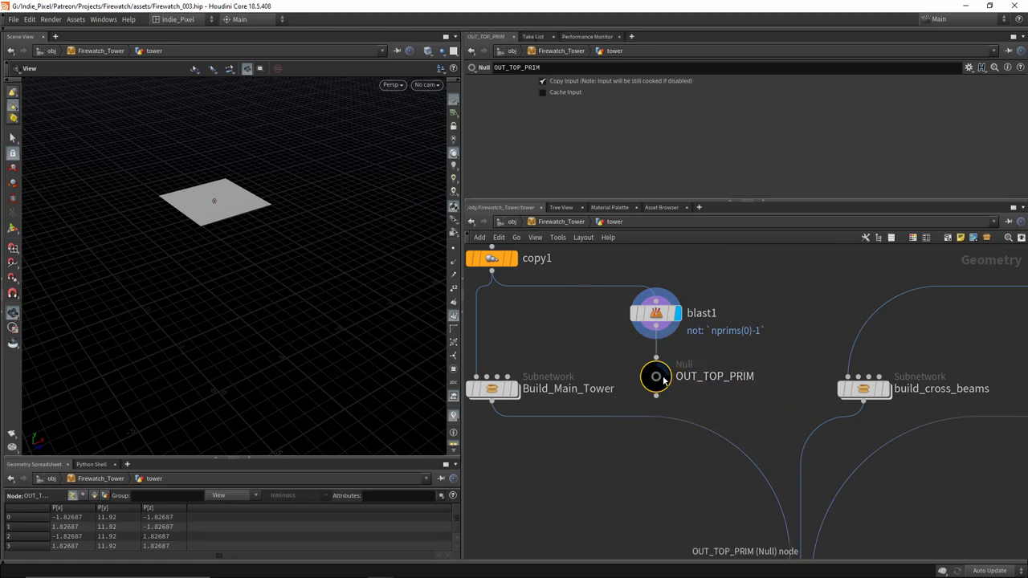
pyautogui.click(666, 374)
pyautogui.moveTo(721, 402); pyautogui.dragTo(705, 369, button='middle')
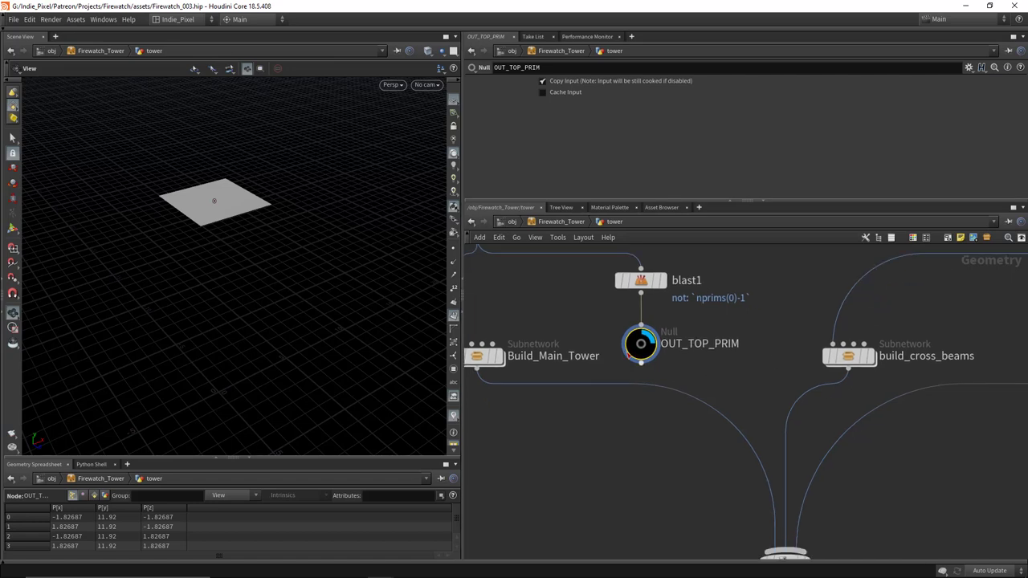
pyautogui.moveTo(642, 345)
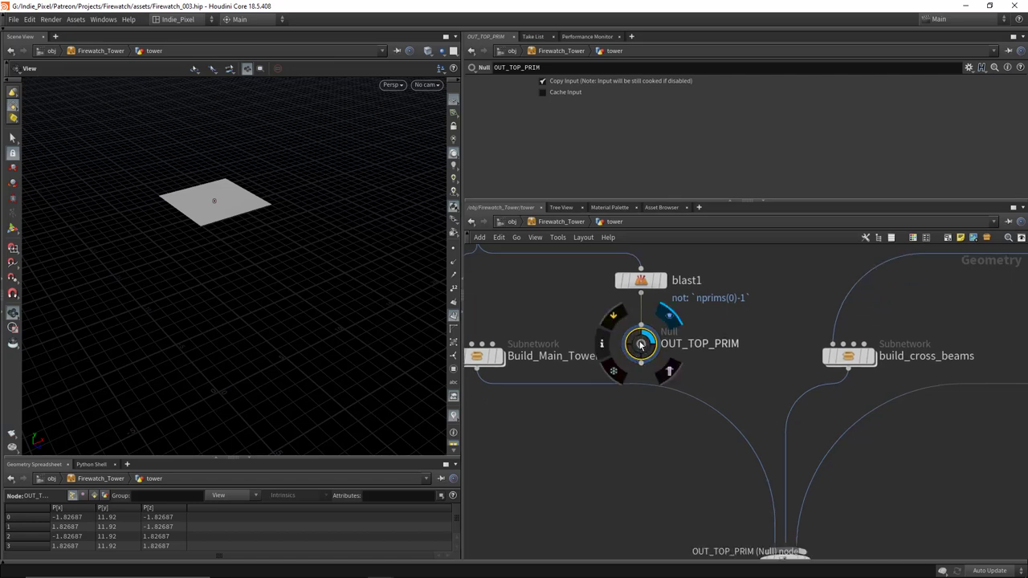
pyautogui.moveTo(727, 401); pyautogui.dragTo(723, 383, button='middle')
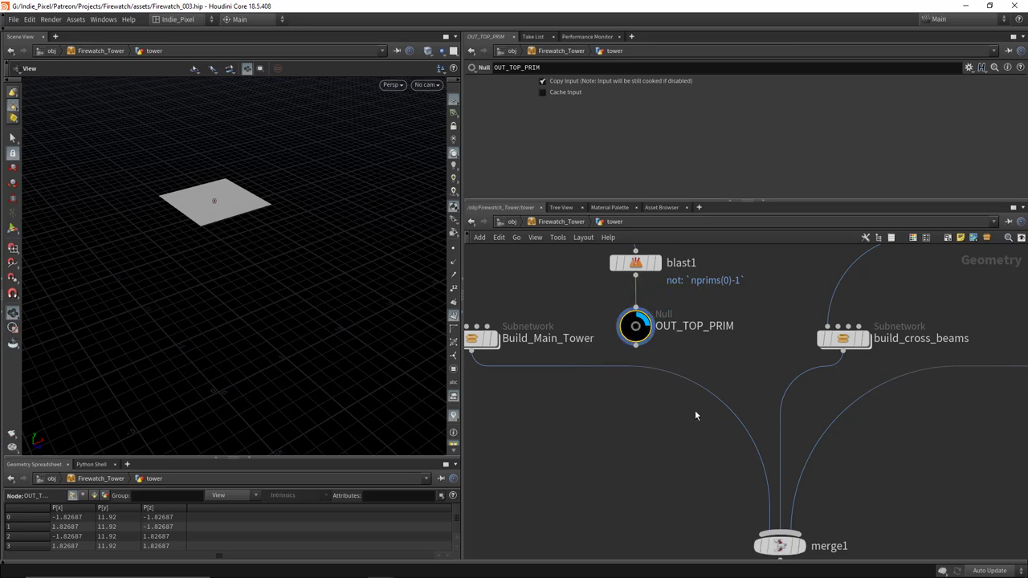
pyautogui.press('v')
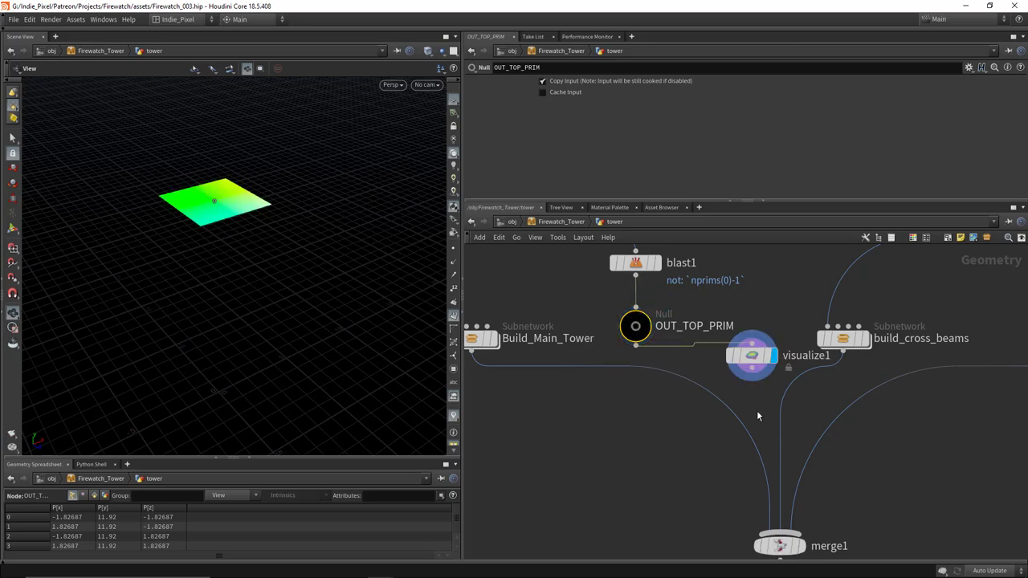
pyautogui.hotkey('ctrl', 'z')
# Step: Apply the round node shape and the black node colour to OUT_TOP_PRIM
pyautogui.press('z')
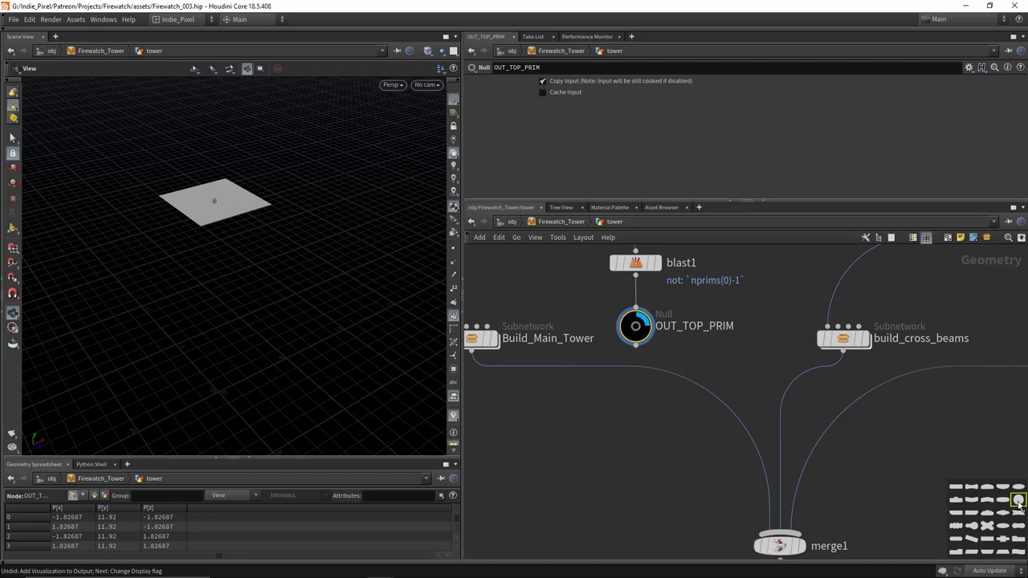
pyautogui.moveTo(1019, 503); pyautogui.dragTo(918, 464)
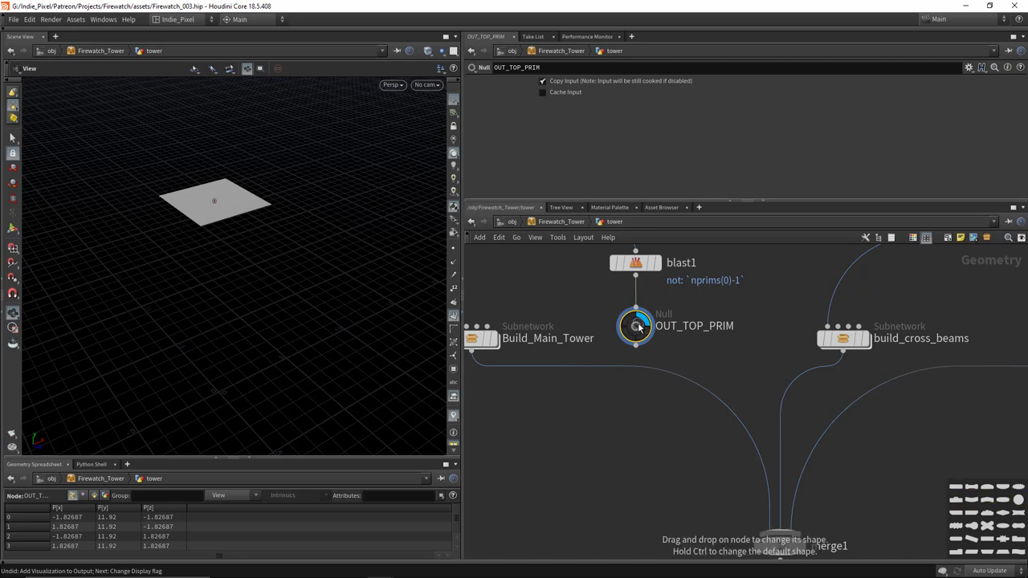
pyautogui.moveTo(633, 327); pyautogui.dragTo(633, 326)
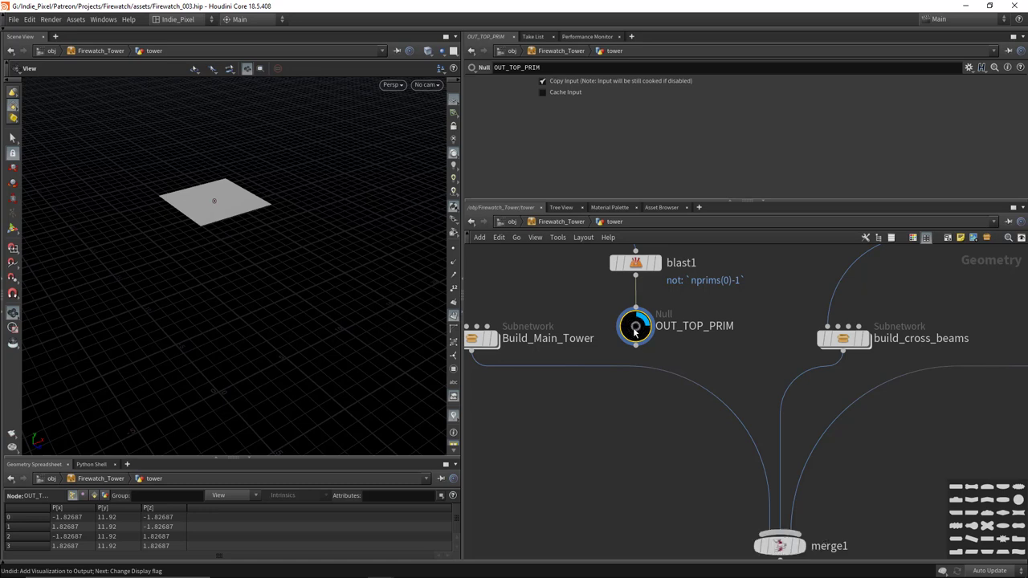
pyautogui.moveTo(628, 328)
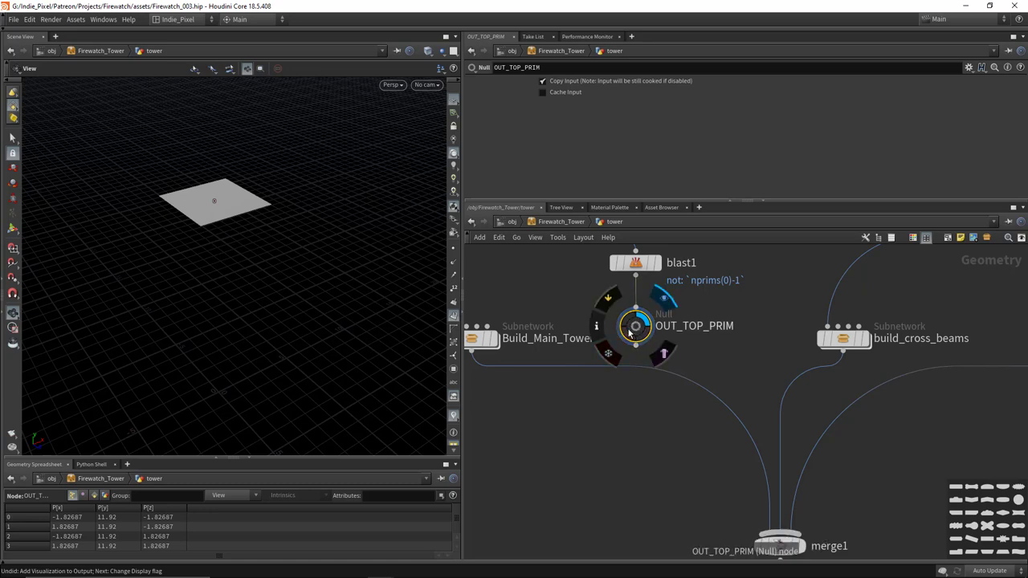
pyautogui.press('z')
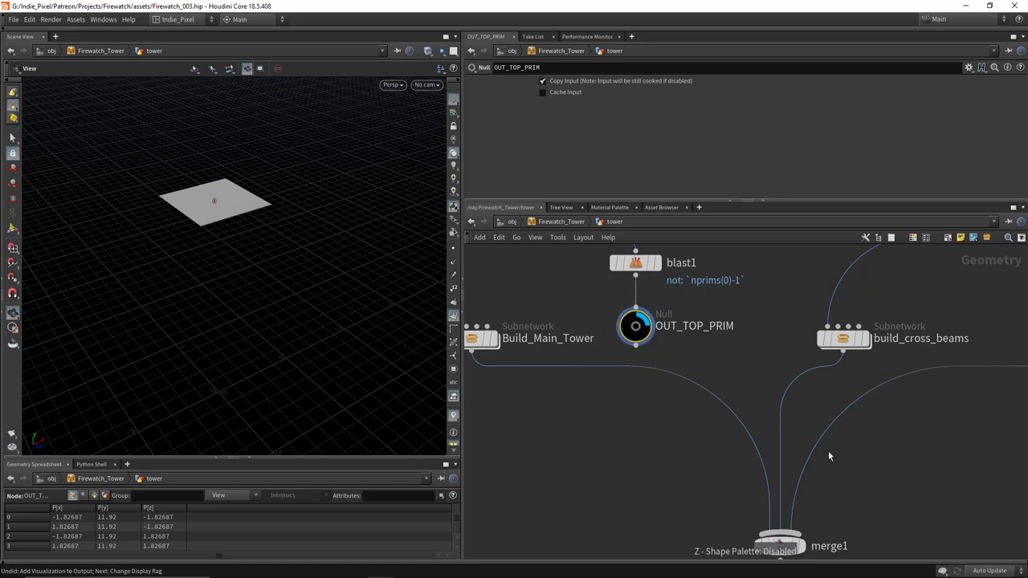
pyautogui.press('c')
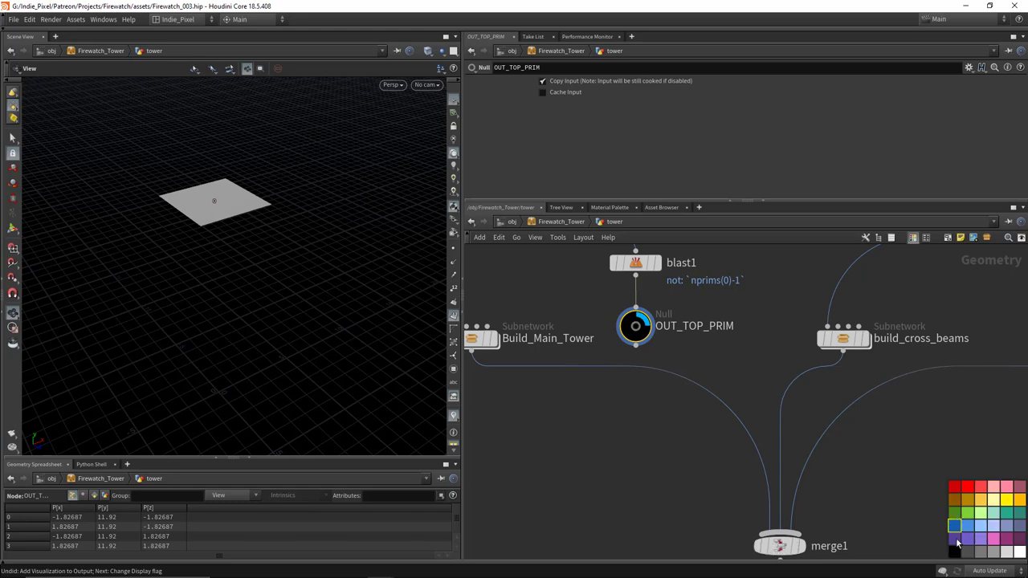
pyautogui.moveTo(749, 418); pyautogui.dragTo(636, 331)
pyautogui.press('c')
# Step: Move the Build_Main_Tower, build_cross_beams and build_stairs subnetworks slightly lower in the network, closer to merge1
pyautogui.scroll(-2, 883, 482)
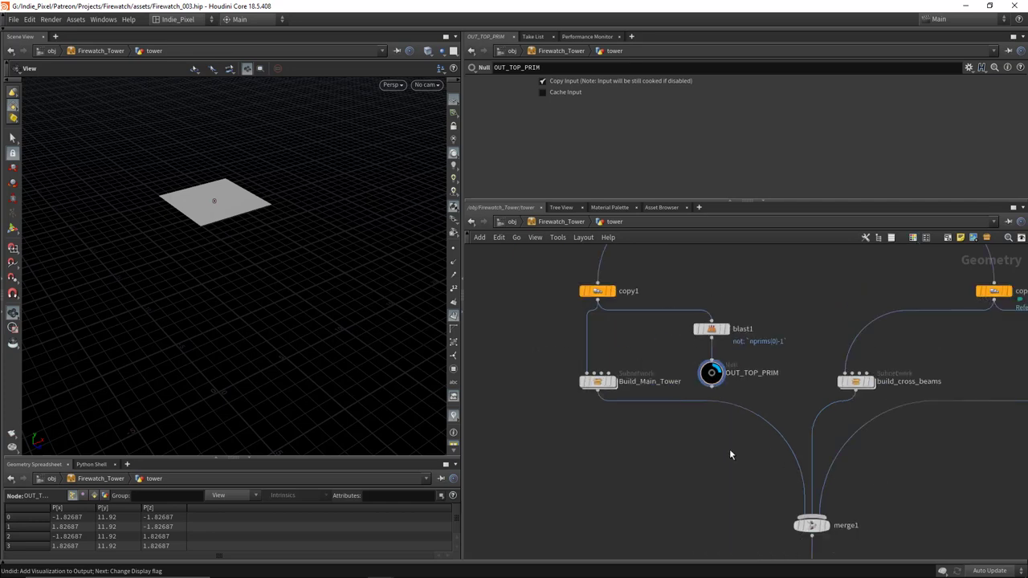
pyautogui.scroll(-3, 729, 449)
pyautogui.scroll(-1, 627, 413)
pyautogui.click(604, 374)
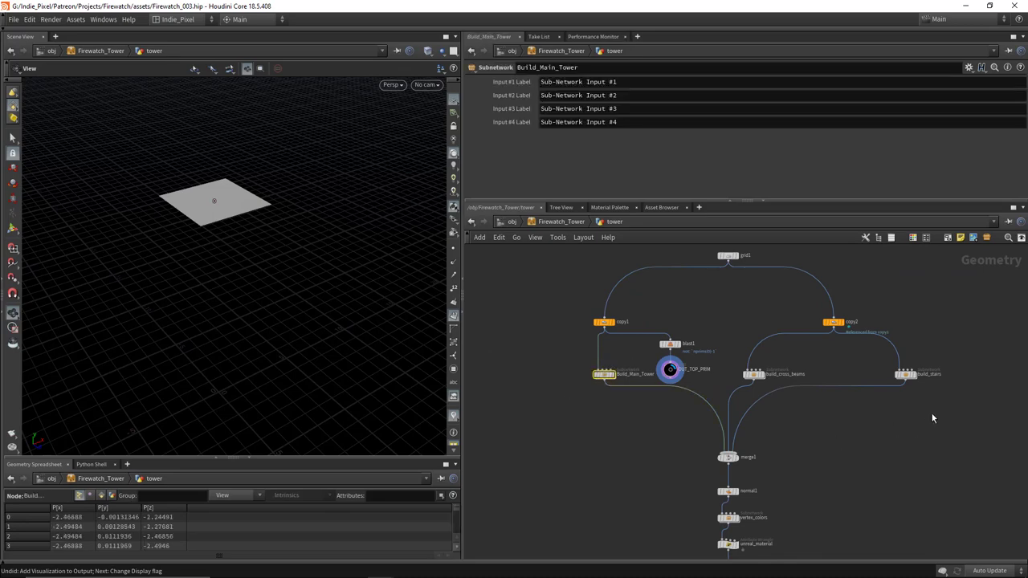
pyautogui.keyDown('shift'); pyautogui.moveTo(763, 384); pyautogui.dragTo(755, 393); pyautogui.keyUp('shift')
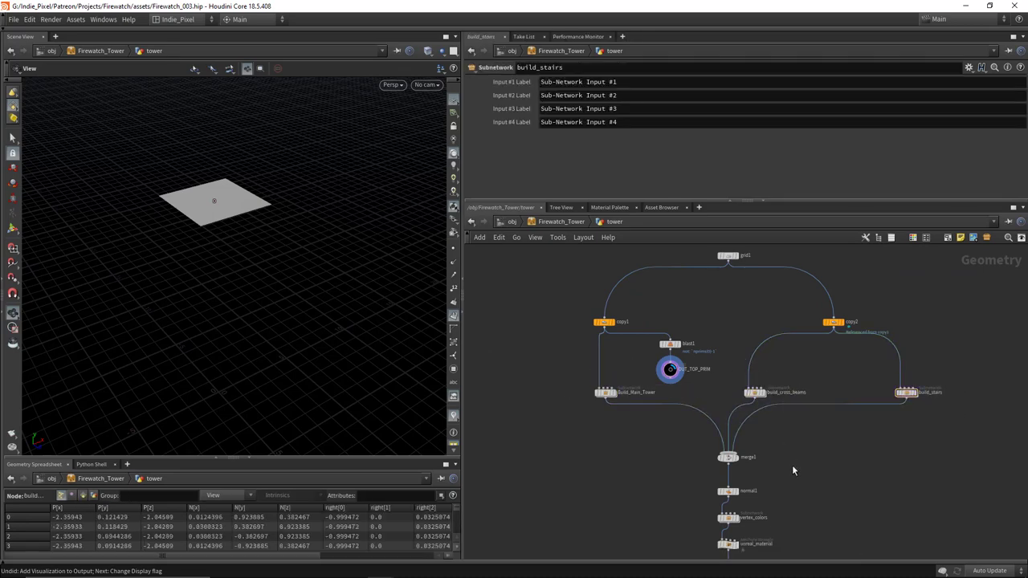
# Step: Leave the tower network and open the house geometry network inside Firewatch_Tower
pyautogui.moveTo(792, 468); pyautogui.dragTo(779, 442, button='middle')
pyautogui.press('u')
pyautogui.doubleClick(654, 459)
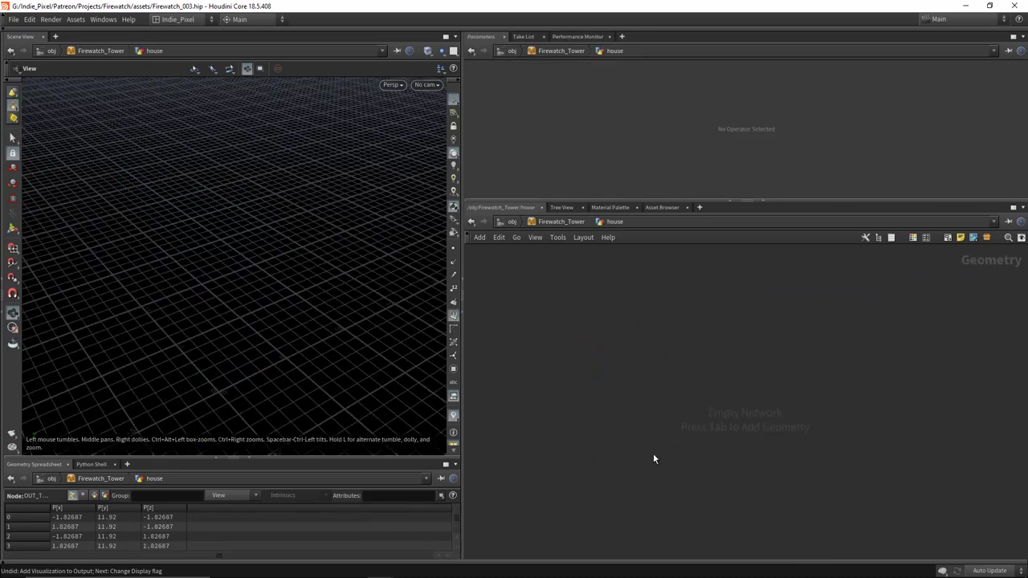
# Step: Add an Object Merge node to the empty house network and rename it get_top_prim
pyautogui.press('Tab')
pyautogui.write('obj')
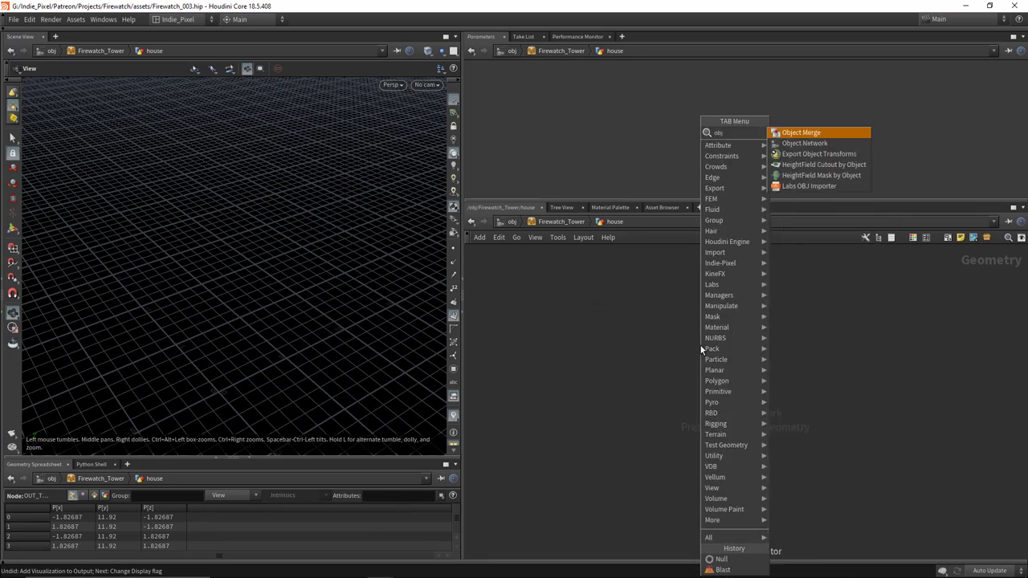
pyautogui.press('Return')
pyautogui.click(700, 345)
pyautogui.doubleClick(759, 346)
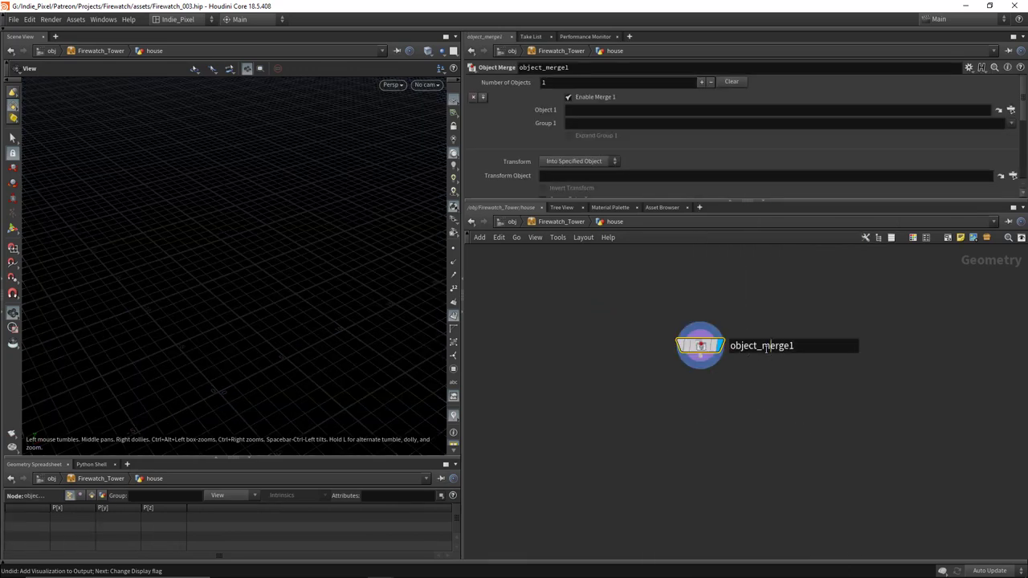
pyautogui.write('get_top_')
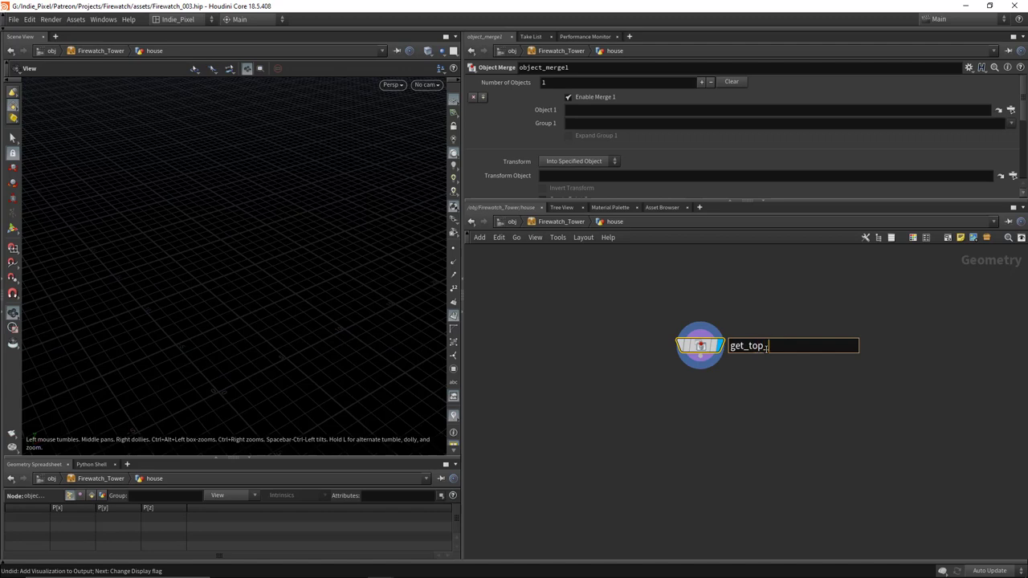
pyautogui.write('prim')
pyautogui.press('Return')
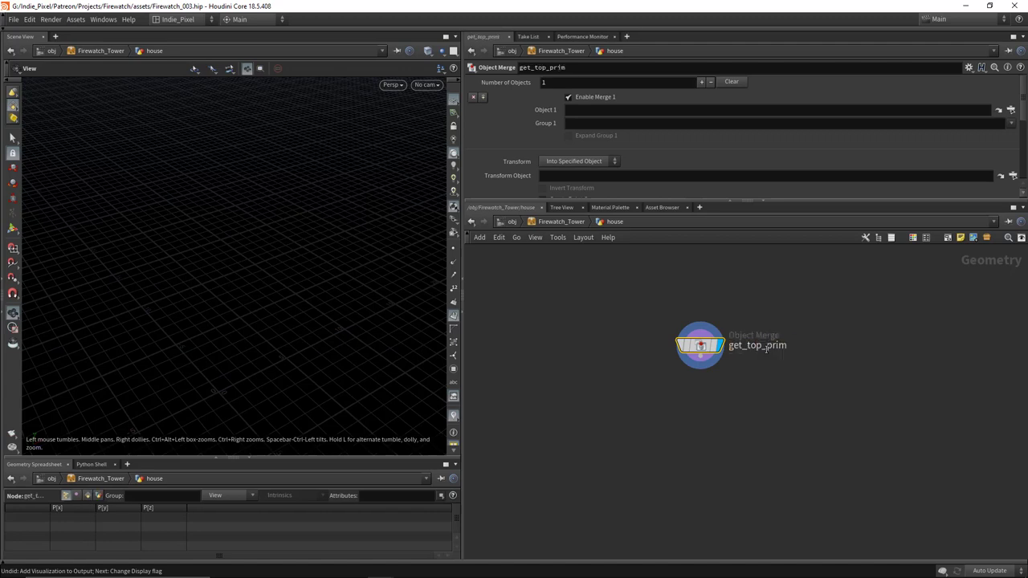
# Step: Set get_top_prim's Transform to None and its Object 1 path to ../../tower/OUT_TOP_PRIM/
pyautogui.click(596, 164)
pyautogui.click(583, 172)
pyautogui.click(620, 109)
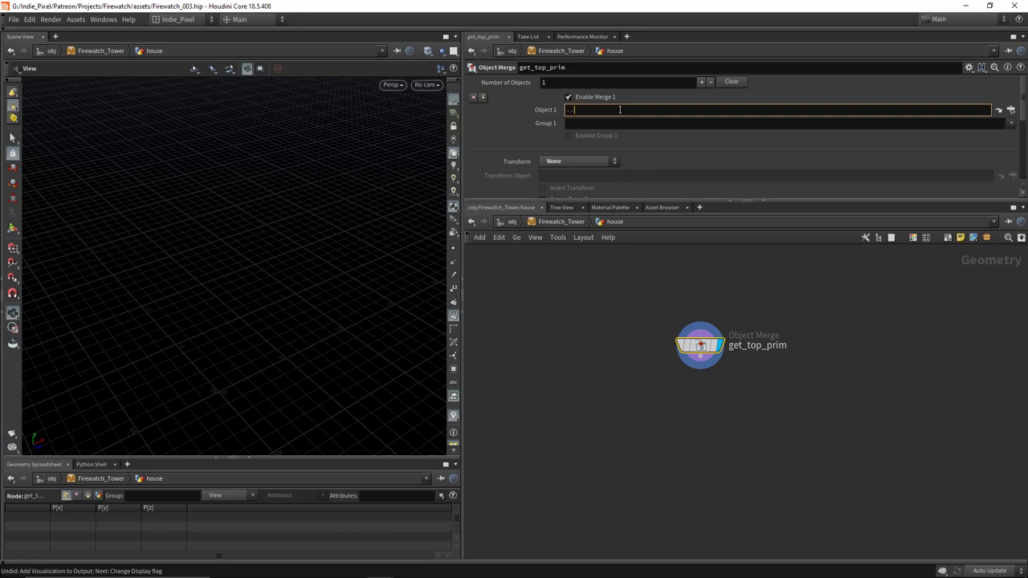
pyautogui.write('../../')
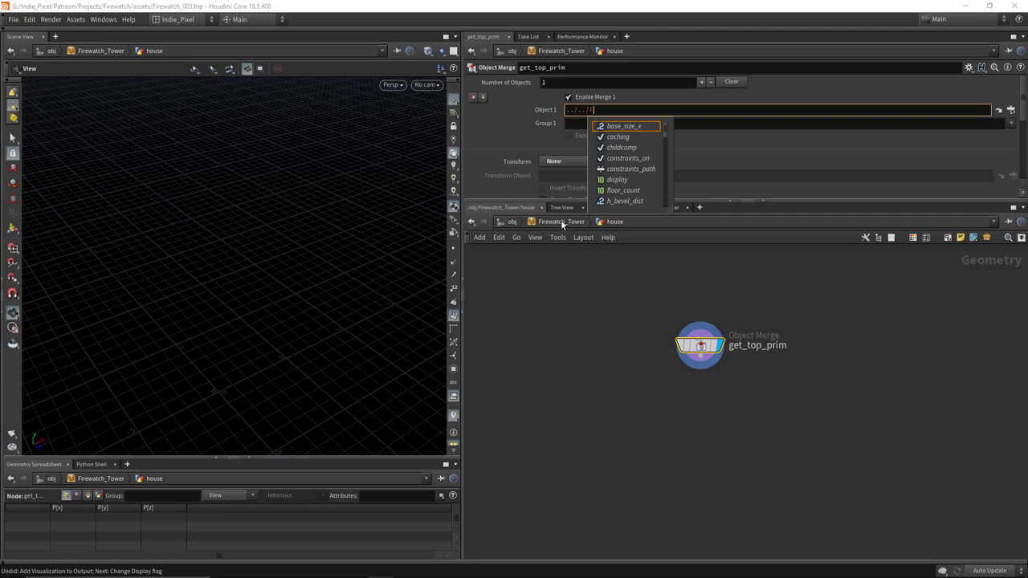
pyautogui.write('IR')
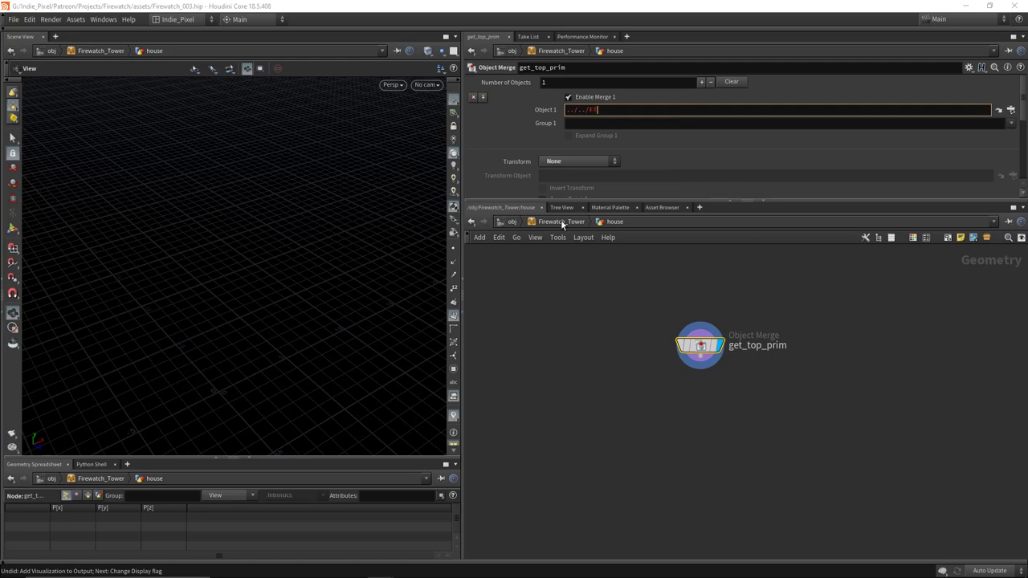
pyautogui.press('BackSpace')
pyautogui.press('BackSpace')
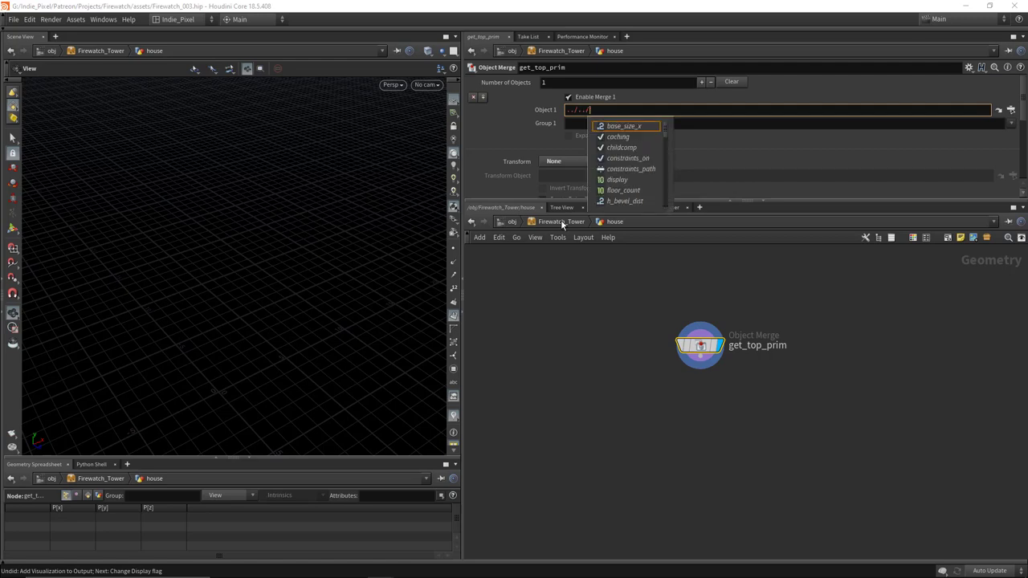
pyautogui.write('tower/')
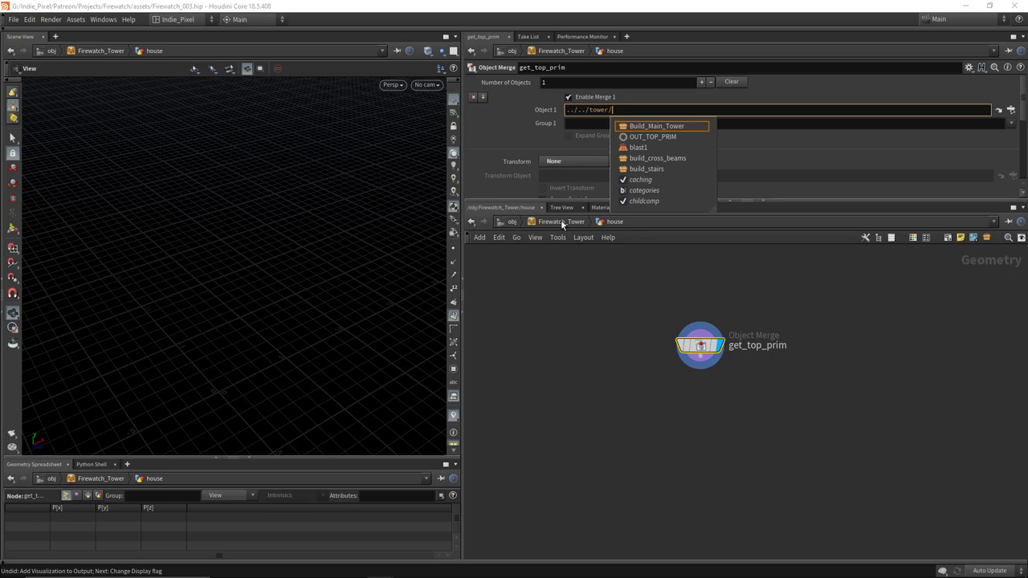
pyautogui.press('Down')
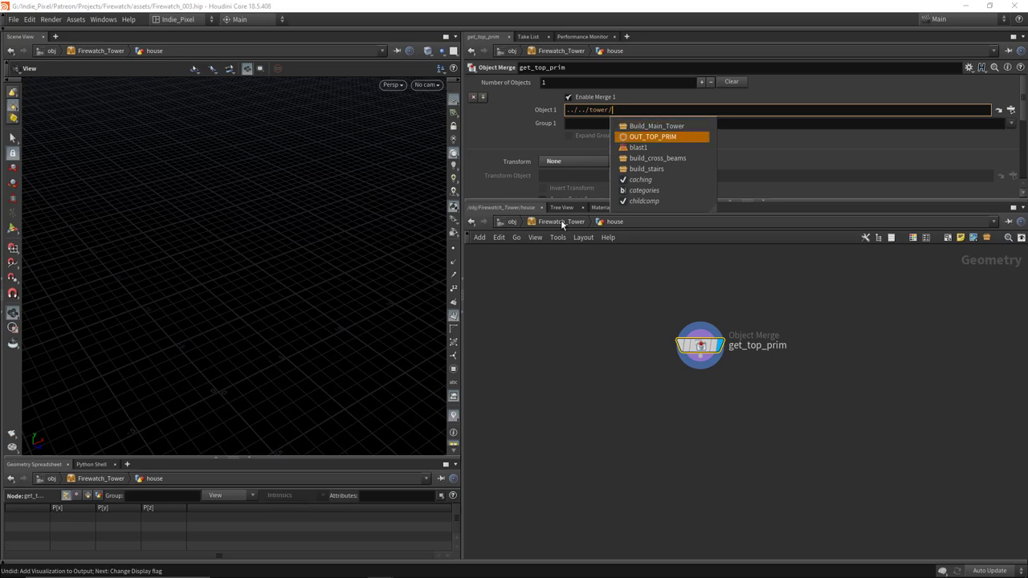
pyautogui.press('Return')
pyautogui.press('Return')
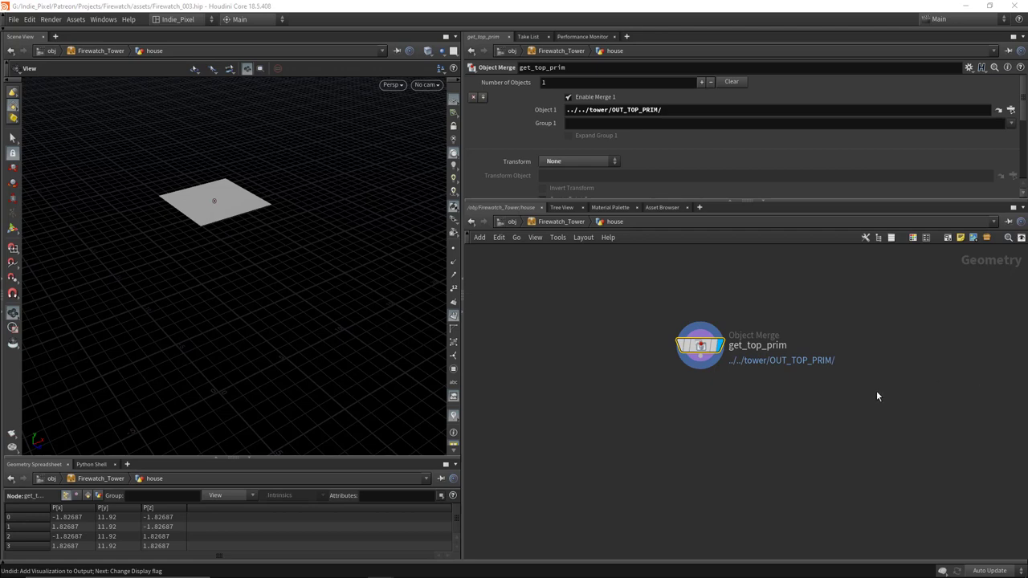
pyautogui.scroll(-3, 688, 387)
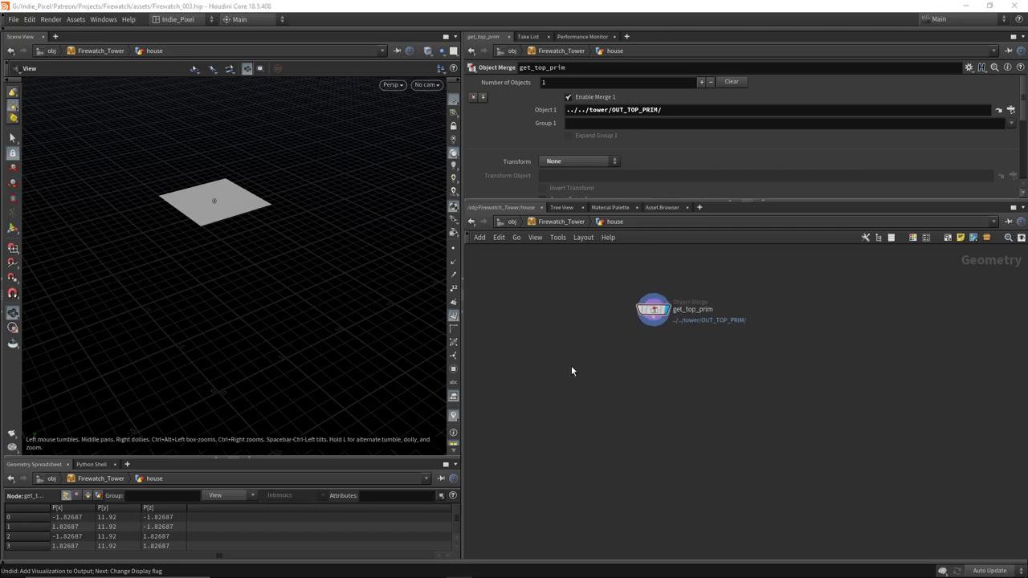
pyautogui.moveTo(572, 371); pyautogui.dragTo(644, 370, button='middle')
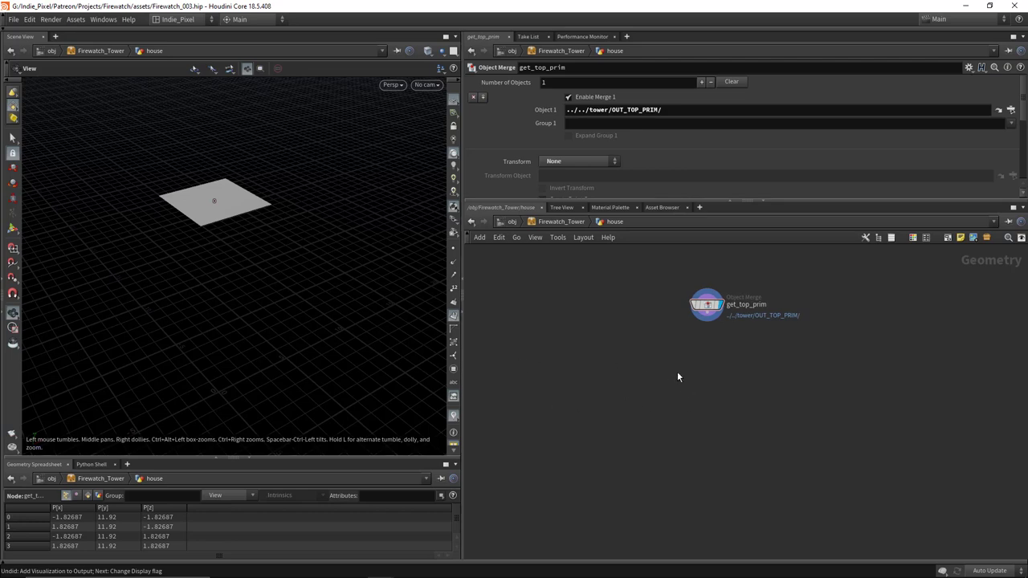
pyautogui.scroll(2, 679, 373)
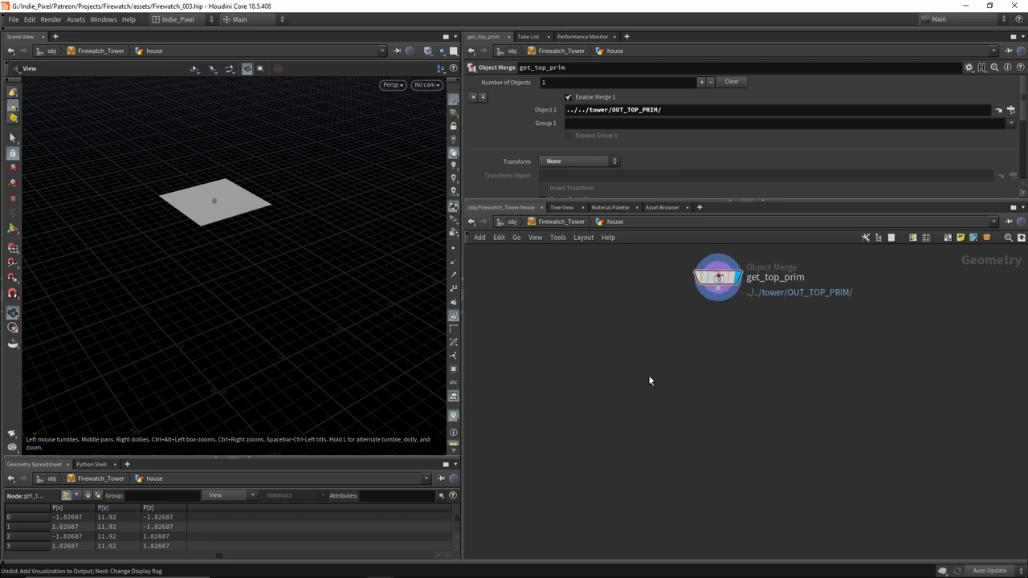
# Step: Add a Null node below get_top_prim, connect it to that node's output and rename it top_prim
pyautogui.press('Tab')
pyautogui.write('null')
pyautogui.press('Return')
pyautogui.click(718, 344)
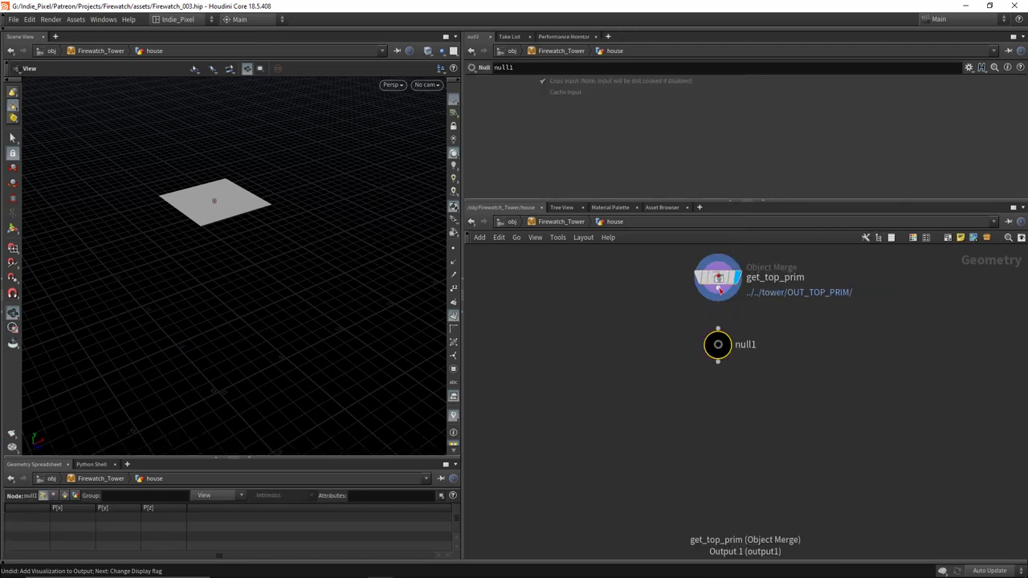
pyautogui.click(718, 299)
pyautogui.click(718, 329)
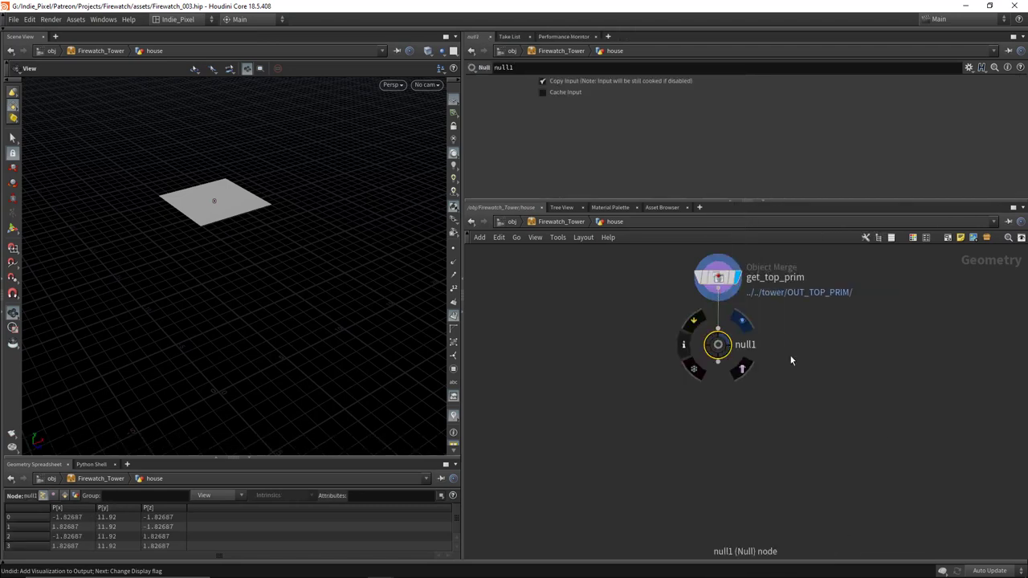
pyautogui.doubleClick(747, 345)
pyautogui.write('top_prim')
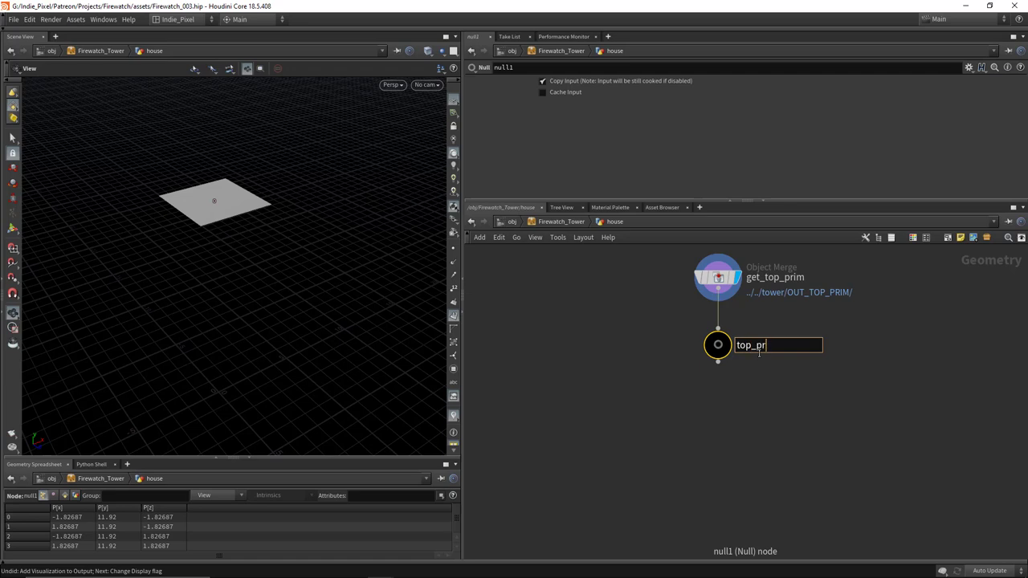
pyautogui.press('Return')
# Step: Add a second Object Merge node in empty space below the top_prim chain and rename it get_top_prim1
pyautogui.scroll(-3, 647, 455)
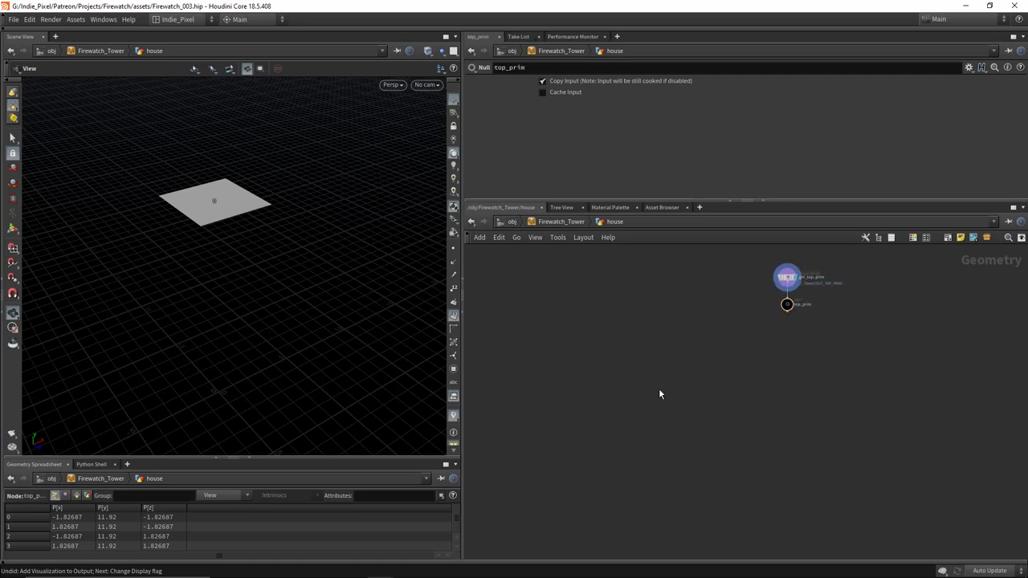
pyautogui.press('Tab')
pyautogui.write('obj')
pyautogui.press('Return')
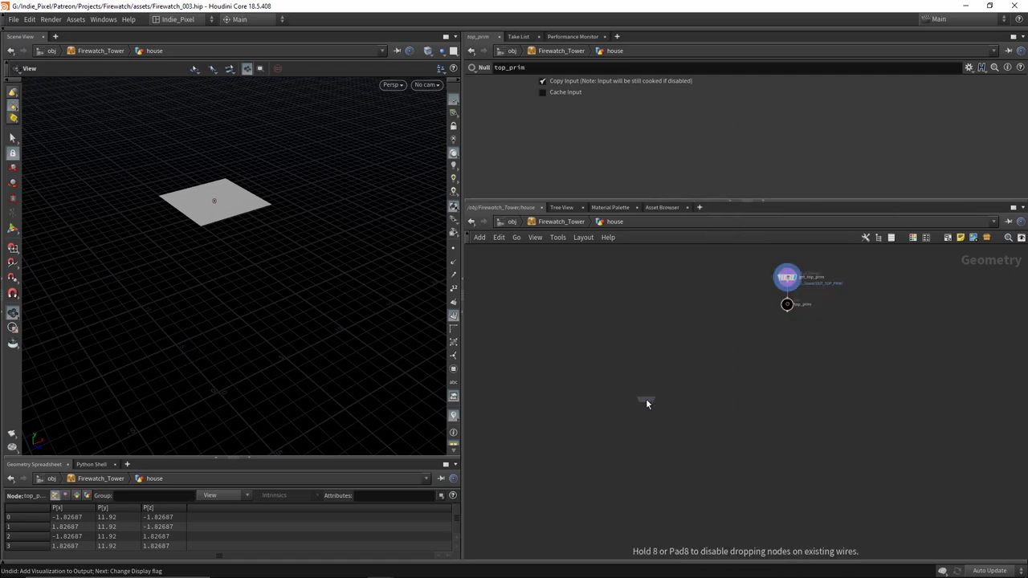
pyautogui.click(647, 380)
pyautogui.doubleClick(676, 381)
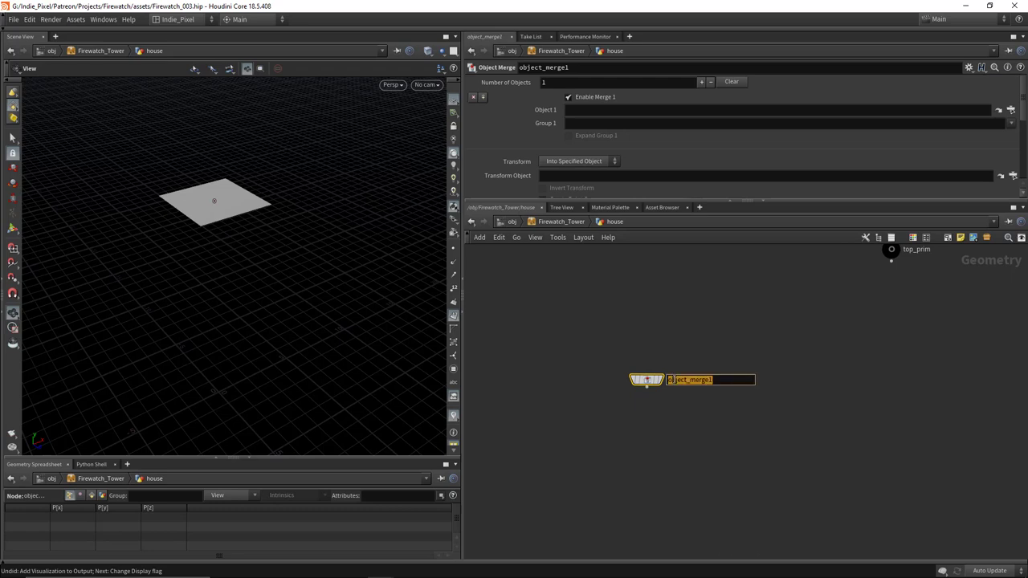
pyautogui.write('git')
pyautogui.write('_top_prim1')
pyautogui.press('Return')
# Step: Set get_top_prim1's Transform to None, reference the top_prim null as Object 1, and display the node
pyautogui.click(605, 163)
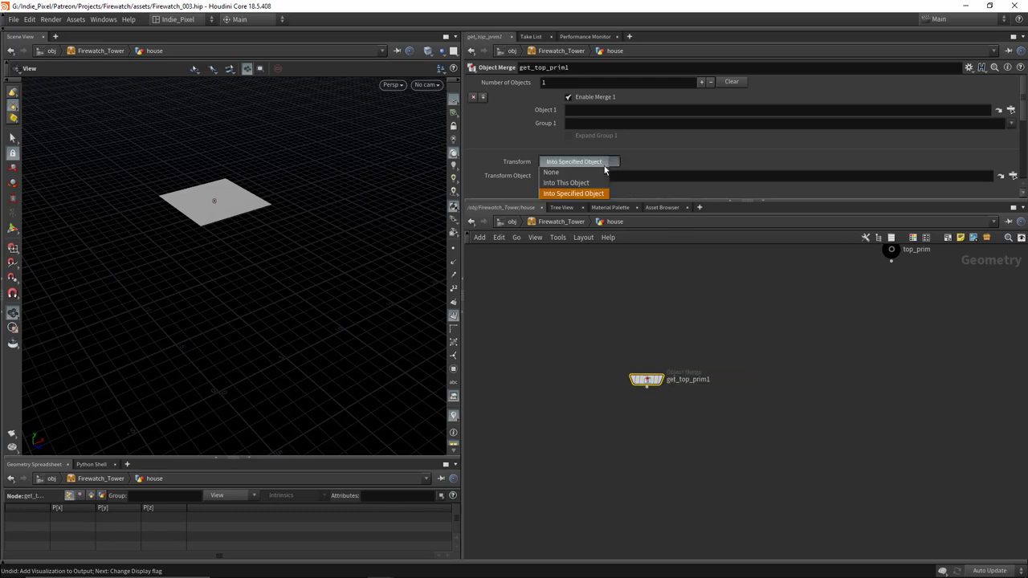
pyautogui.click(562, 172)
pyautogui.moveTo(808, 270); pyautogui.dragTo(777, 345, button='middle')
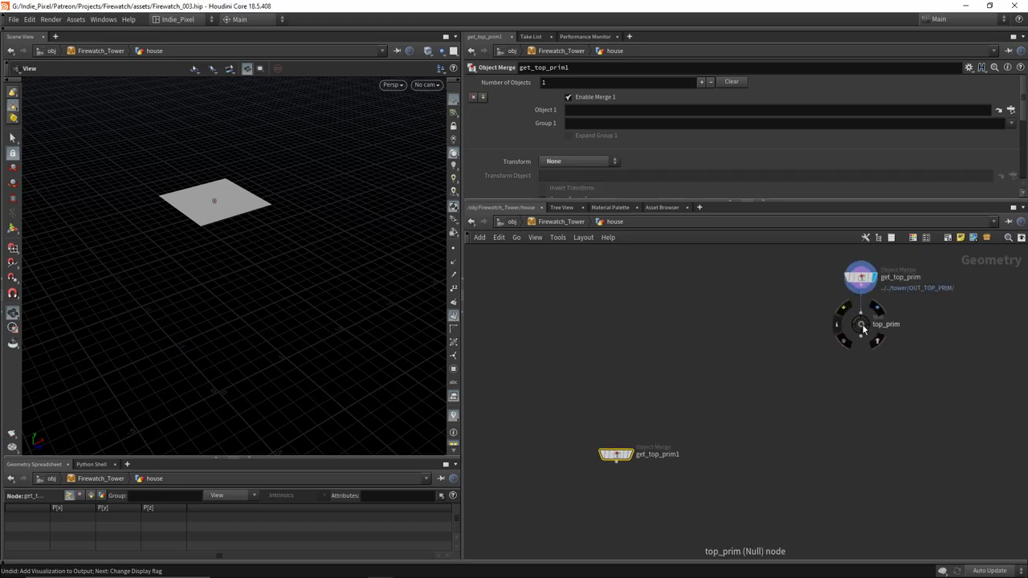
pyautogui.moveTo(863, 329); pyautogui.dragTo(631, 112)
pyautogui.moveTo(648, 503); pyautogui.dragTo(648, 443, button='middle')
pyautogui.scroll(2, 629, 373)
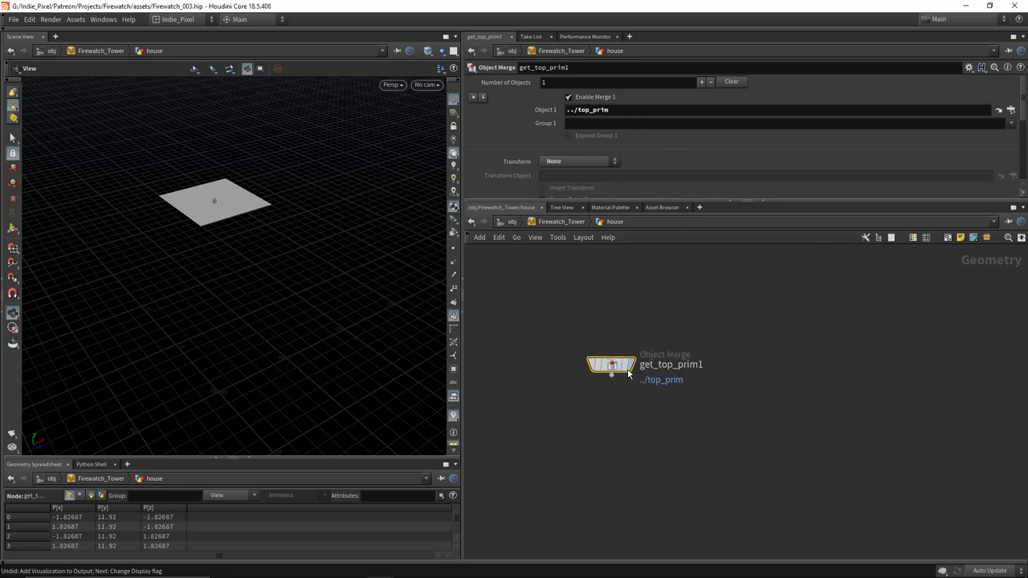
pyautogui.click(631, 368)
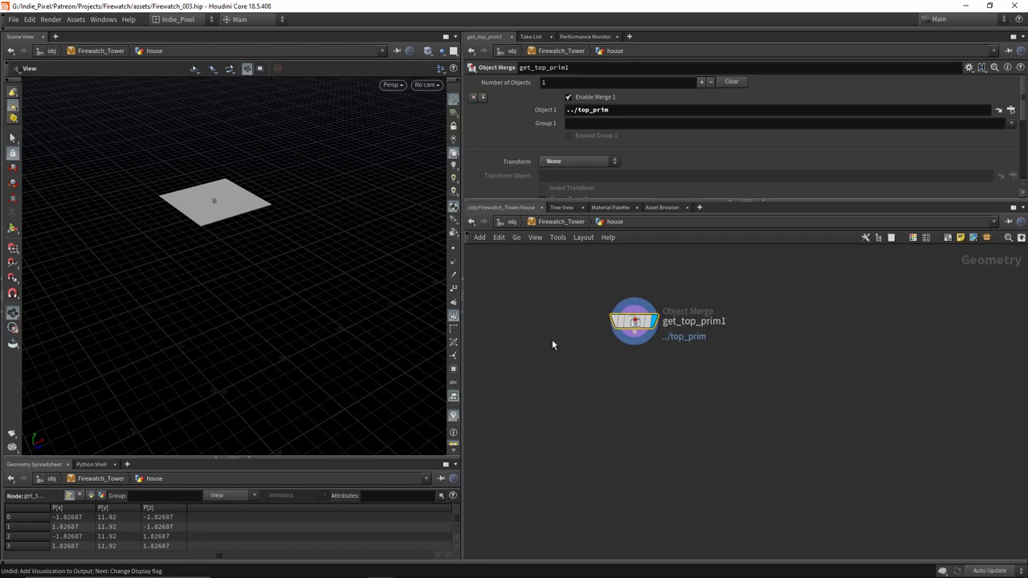
# Step: Add a Convert Line node below get_top_prim1, connect it to that node's output and display it
pyautogui.moveTo(556, 308); pyautogui.dragTo(781, 398)
pyautogui.press('Tab')
pyautogui.write('c')
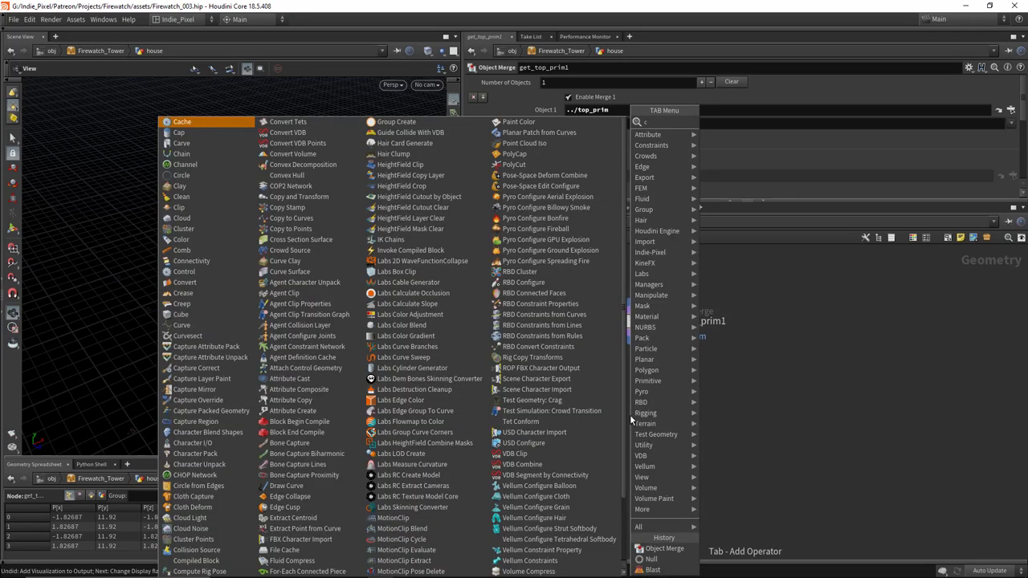
pyautogui.write('on')
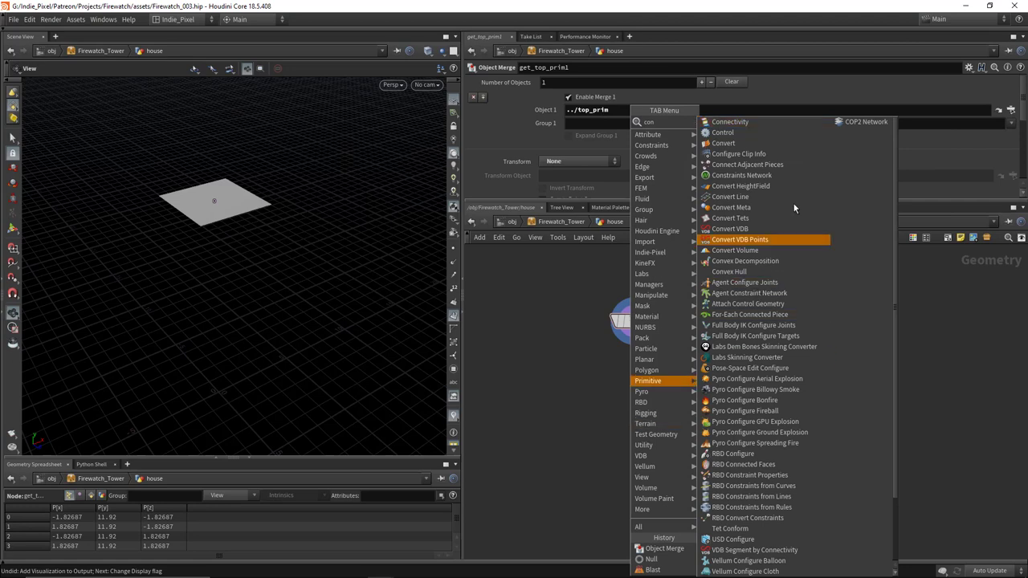
pyautogui.click(730, 197)
pyautogui.click(634, 388)
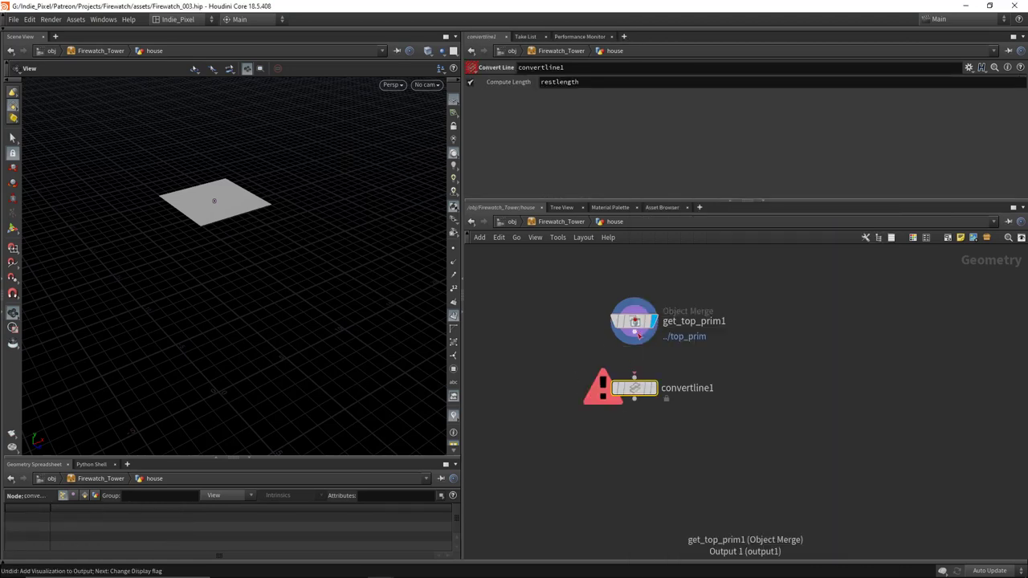
pyautogui.click(640, 335)
pyautogui.click(634, 374)
pyautogui.click(652, 383)
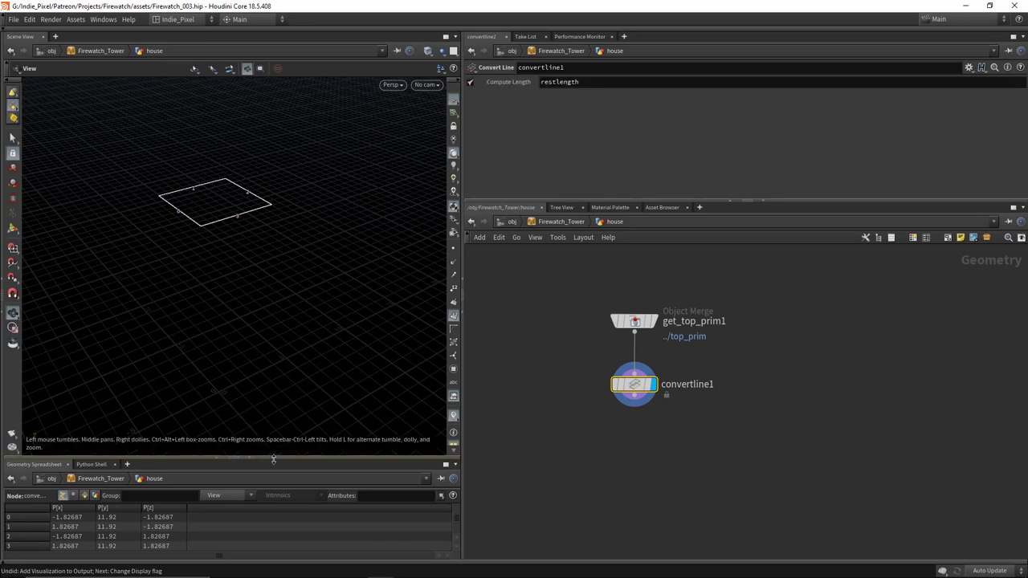
# Step: Inspect convertline1's primitive attributes in the spreadsheet and turn off its Compute Length option
pyautogui.moveTo(273, 460); pyautogui.dragTo(273, 384)
pyautogui.click(85, 421)
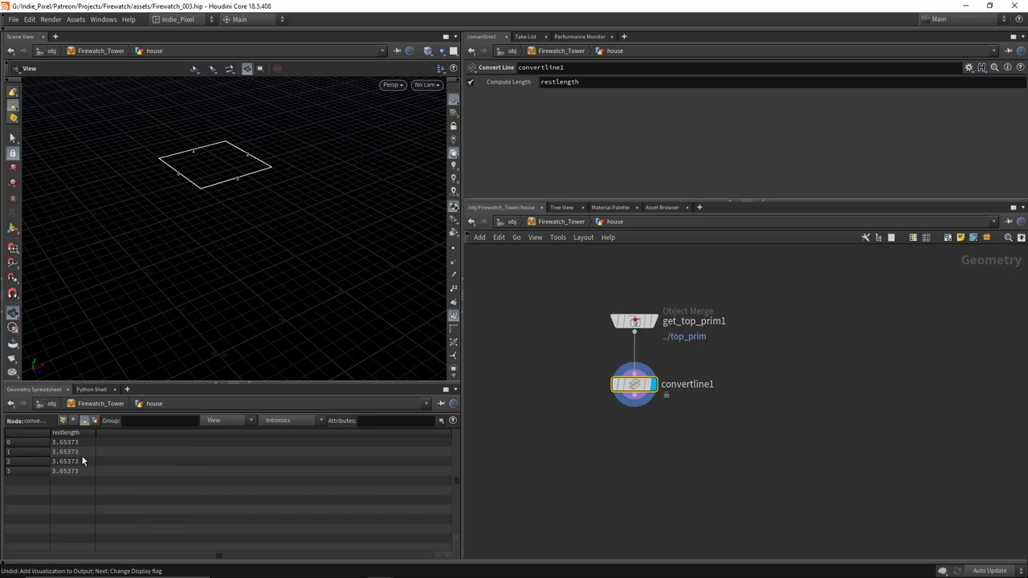
pyautogui.click(471, 83)
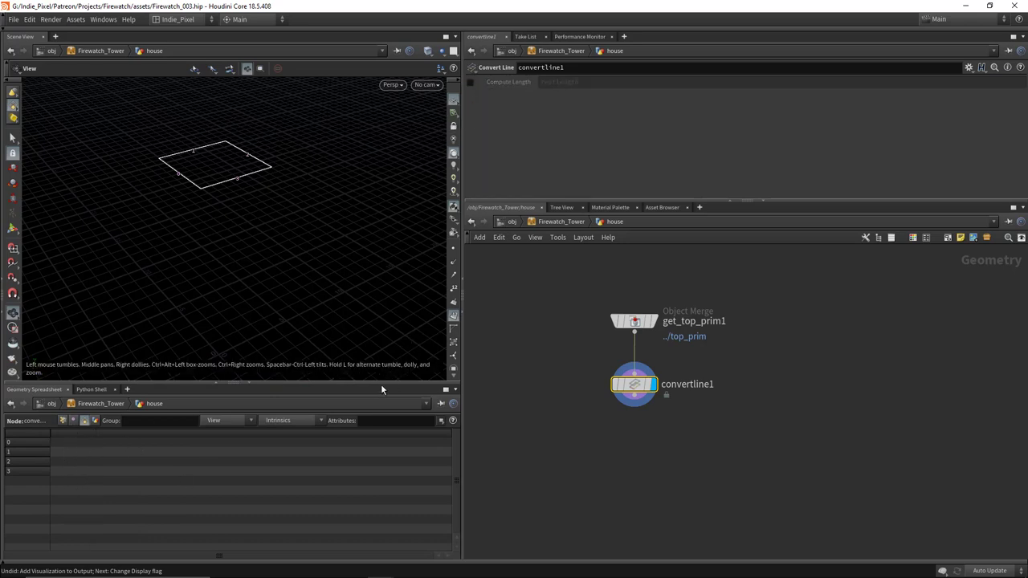
pyautogui.moveTo(381, 384); pyautogui.dragTo(381, 448)
pyautogui.moveTo(594, 453); pyautogui.dragTo(607, 417, button='middle')
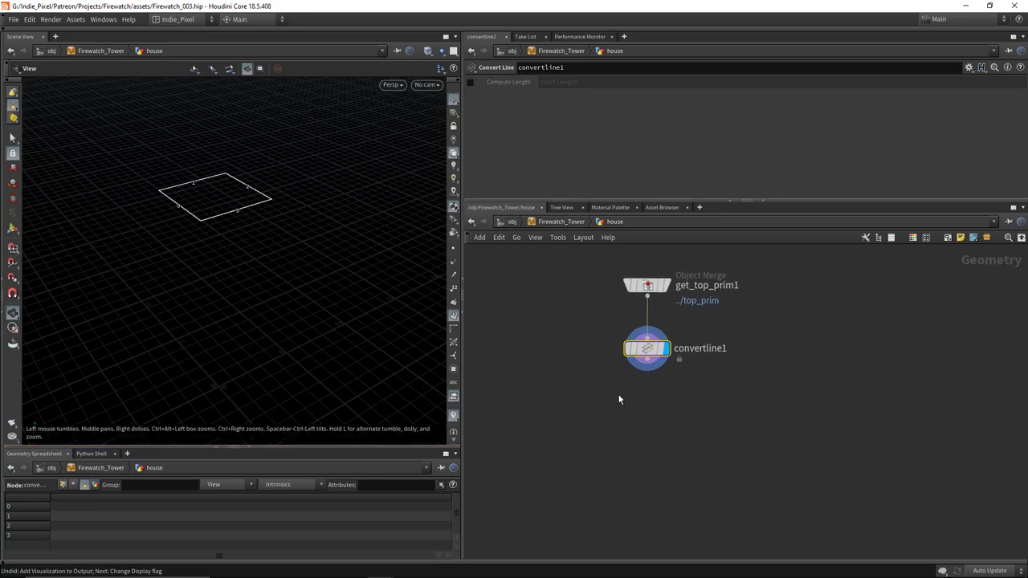
# Step: Add a Carve node below convertline1, connected to its output, and display the carved lines
pyautogui.moveTo(604, 396); pyautogui.dragTo(683, 327)
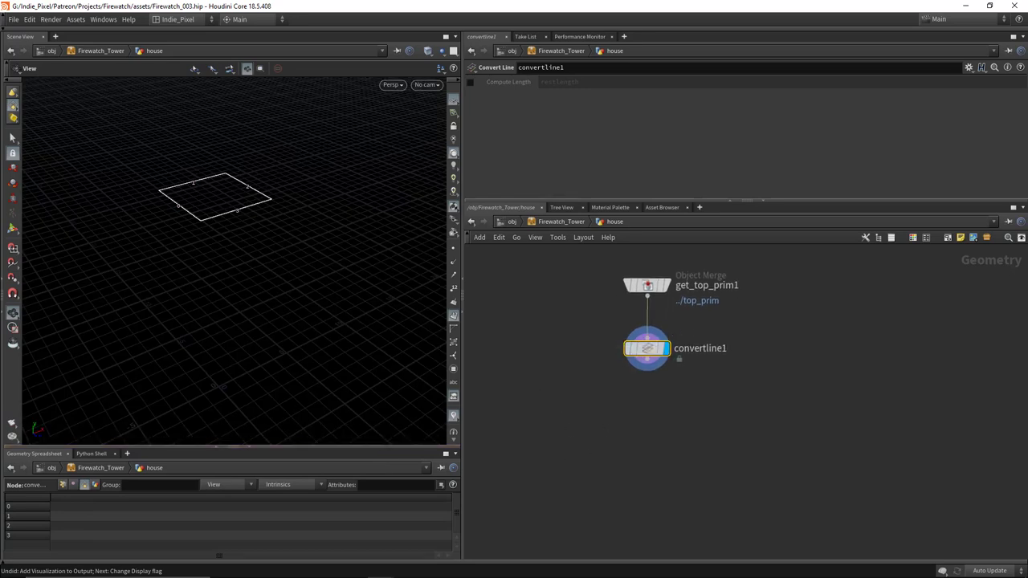
pyautogui.press('Tab')
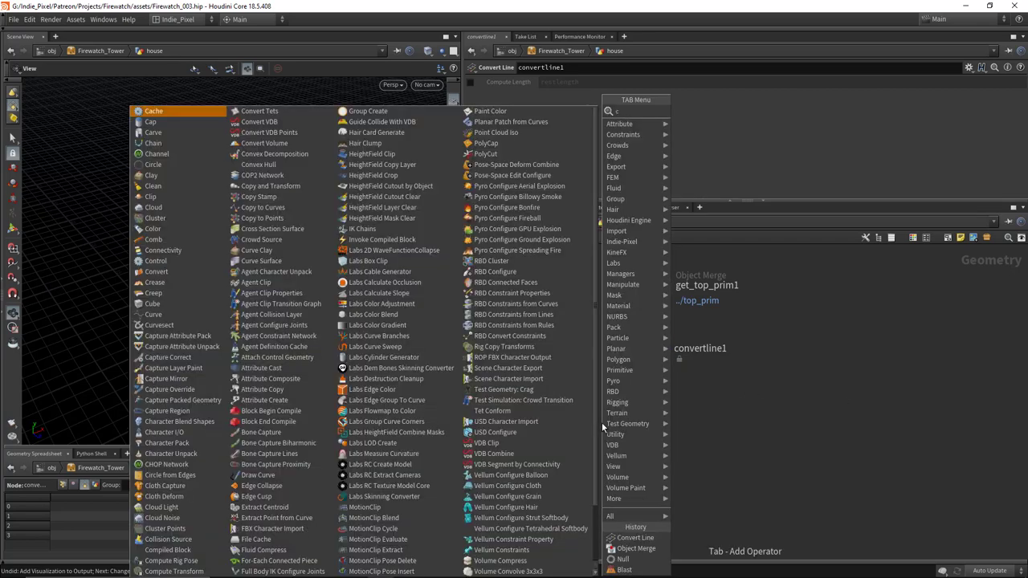
pyautogui.write('carve')
pyautogui.press('Return')
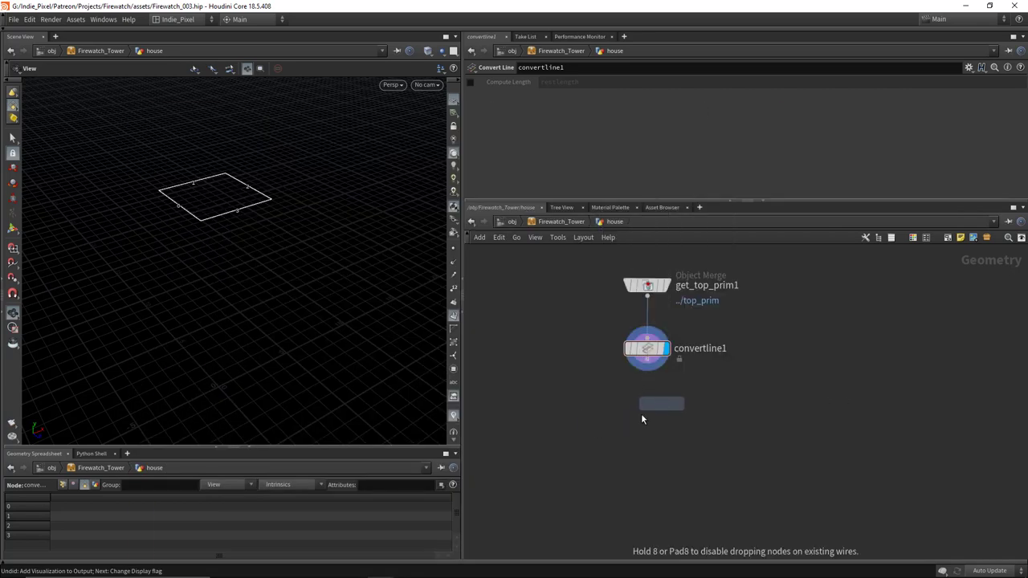
pyautogui.click(643, 414)
pyautogui.moveTo(179, 233); pyautogui.dragTo(319, 233, button='right')
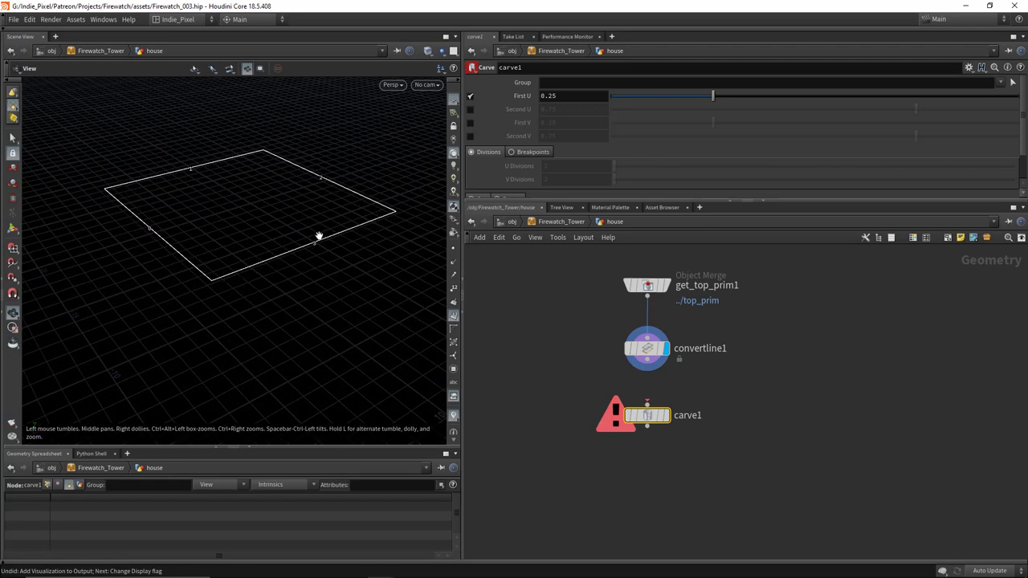
pyautogui.click(665, 415)
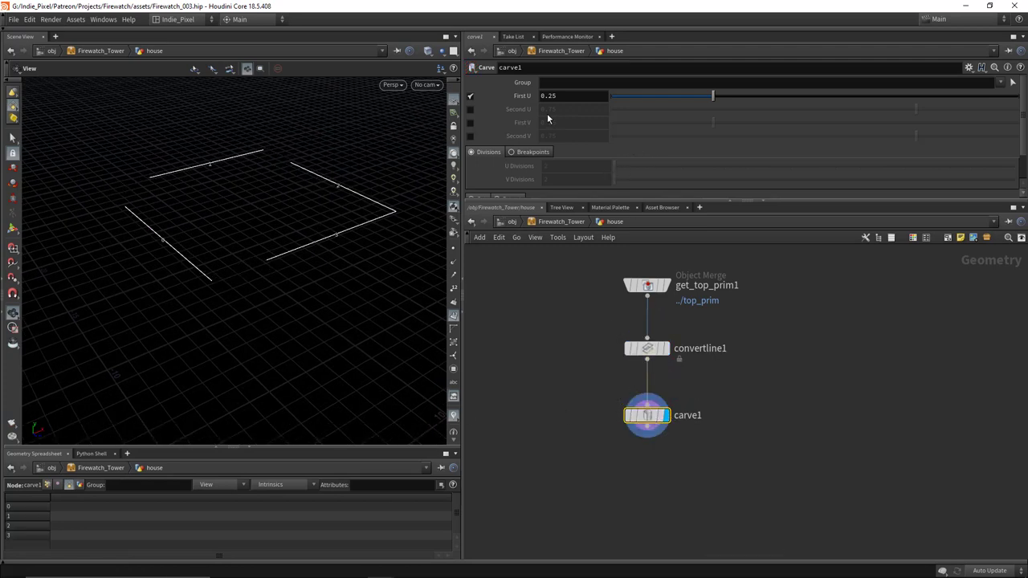
# Step: Enable carve1's Second U and drive it from First U with the expression 1-ch("domainu1")
pyautogui.click(471, 110)
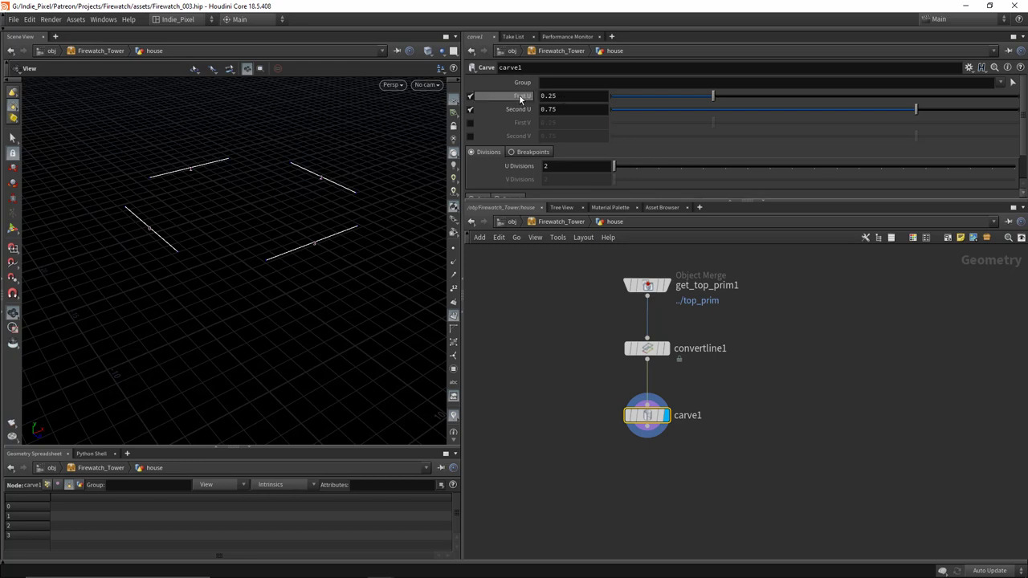
pyautogui.moveTo(520, 97); pyautogui.dragTo(554, 110)
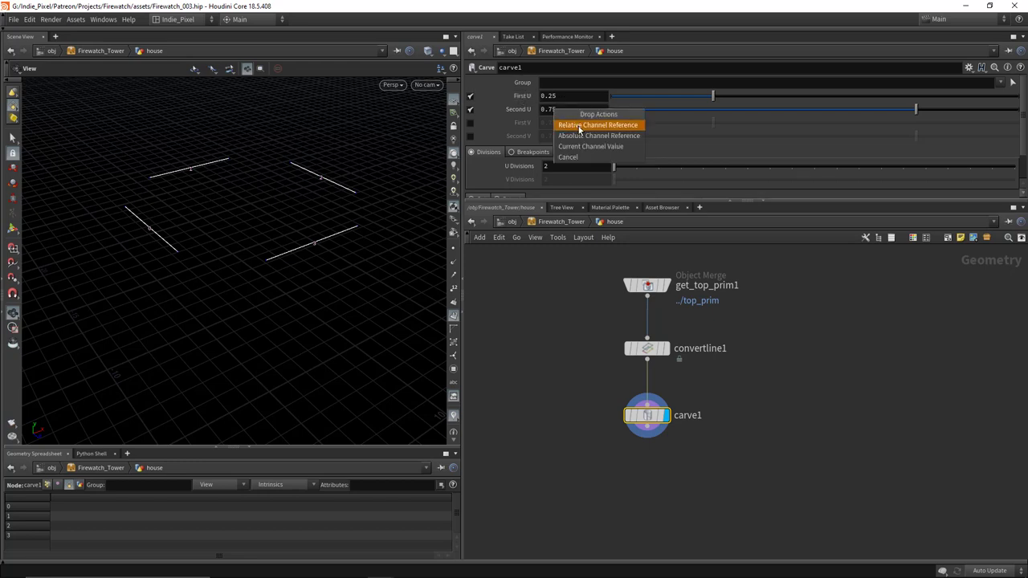
pyautogui.click(597, 125)
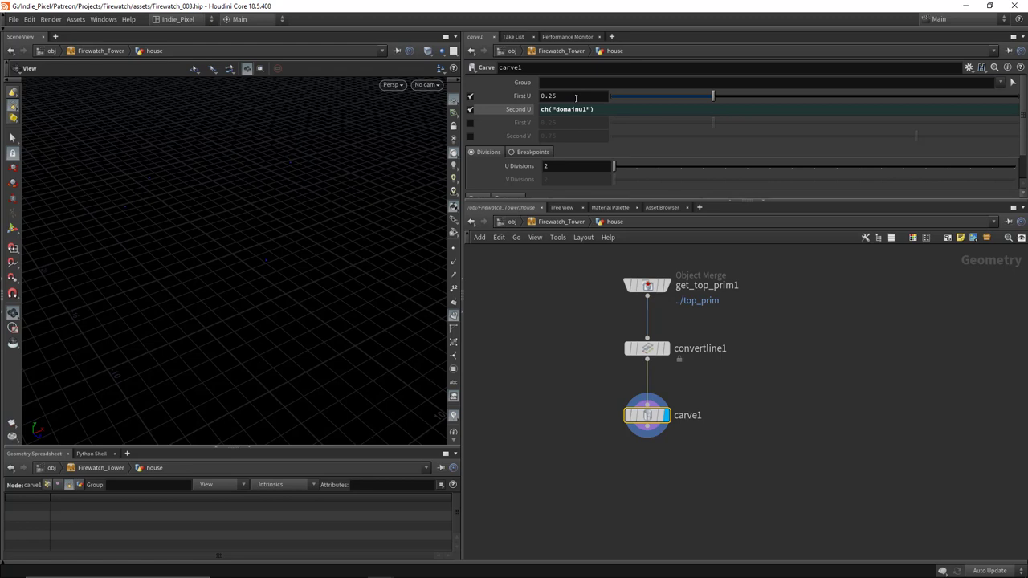
pyautogui.click(622, 110)
pyautogui.write('1-')
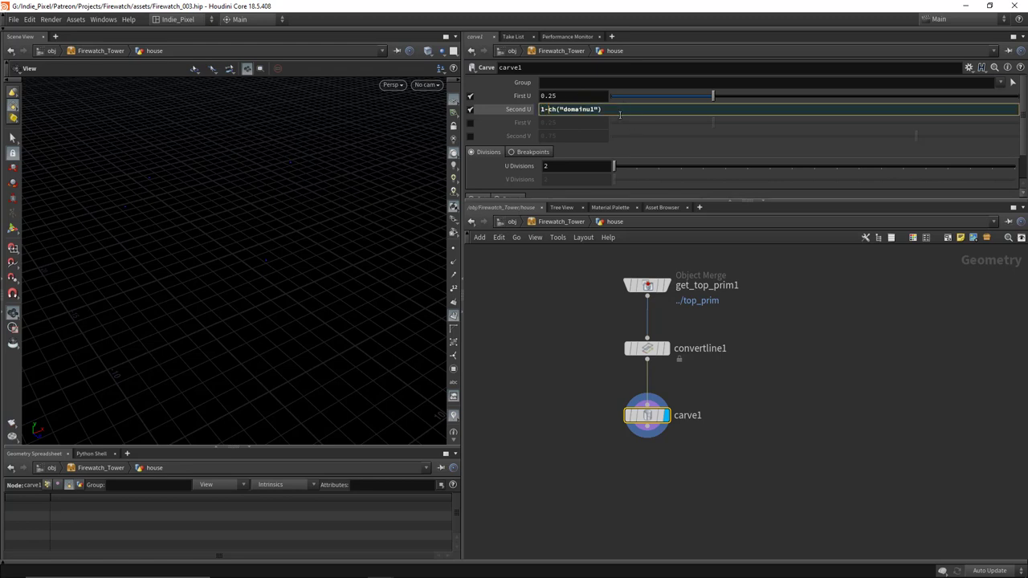
pyautogui.press('Return')
# Step: Set carve1's First U to 0.202 and check the symmetrically trimmed edges from another angle
pyautogui.moveTo(706, 95)
pyautogui.mouseDown()
pyautogui.moveTo(653, 98)
pyautogui.moveTo(723, 93)
pyautogui.moveTo(660, 103)
pyautogui.moveTo(693, 97)
pyautogui.mouseUp()
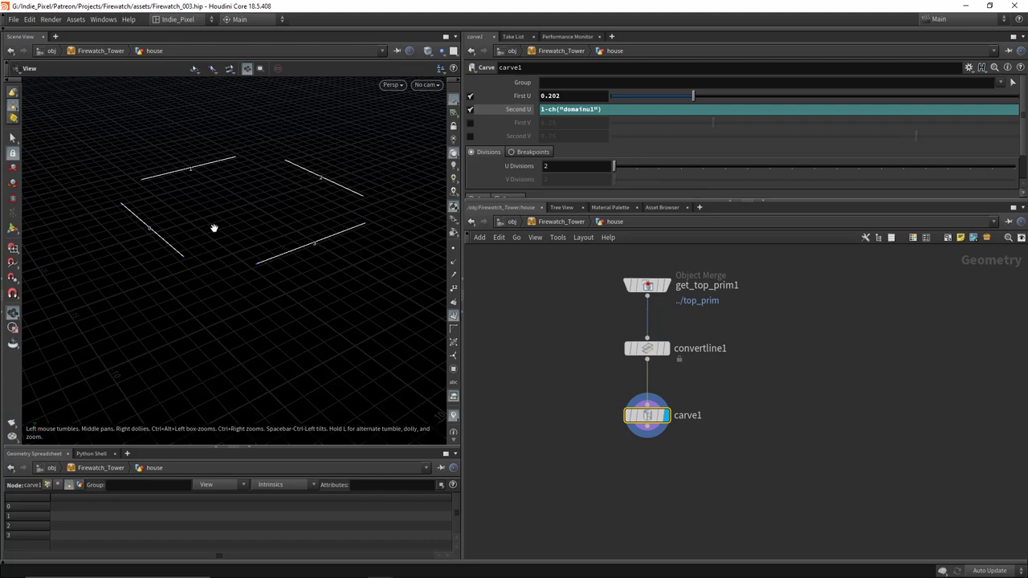
pyautogui.moveTo(282, 219); pyautogui.dragTo(262, 185)
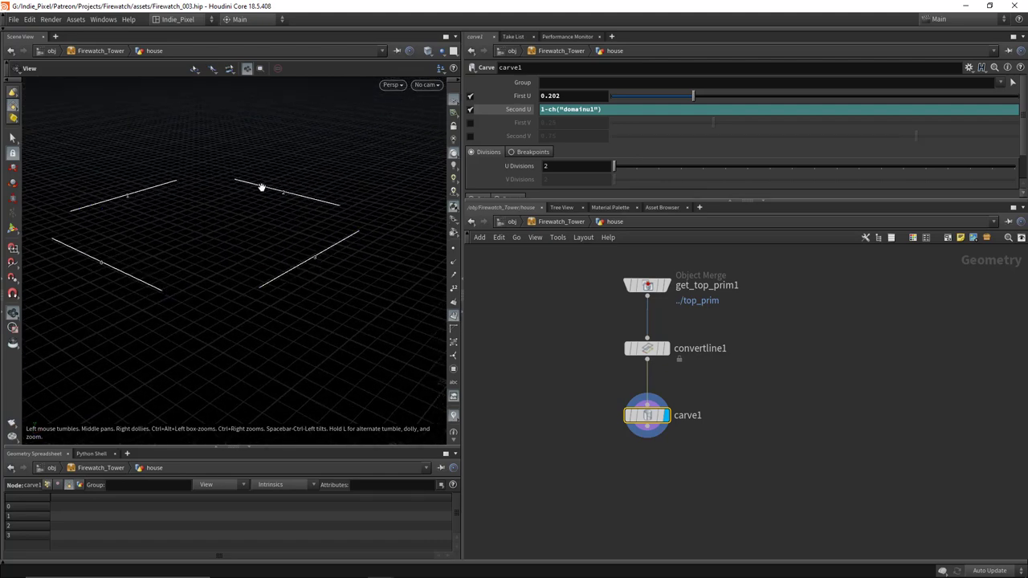
pyautogui.moveTo(198, 234); pyautogui.dragTo(230, 218)
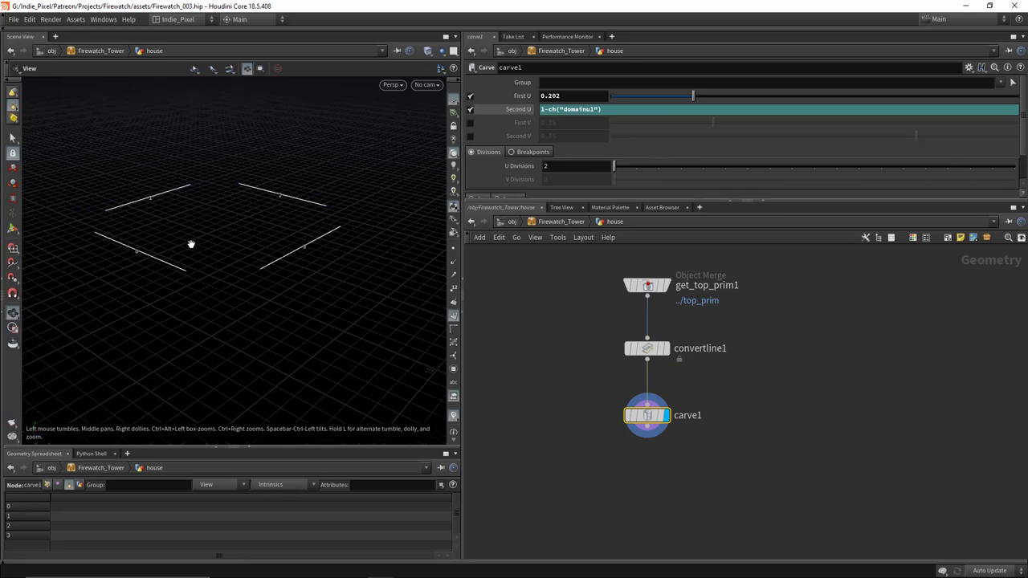
# Step: Add an Add node after carve1, display it, and enable Delete Geometry But Keep the Points
pyautogui.moveTo(620, 478); pyautogui.dragTo(622, 450, button='middle')
pyautogui.press('Tab')
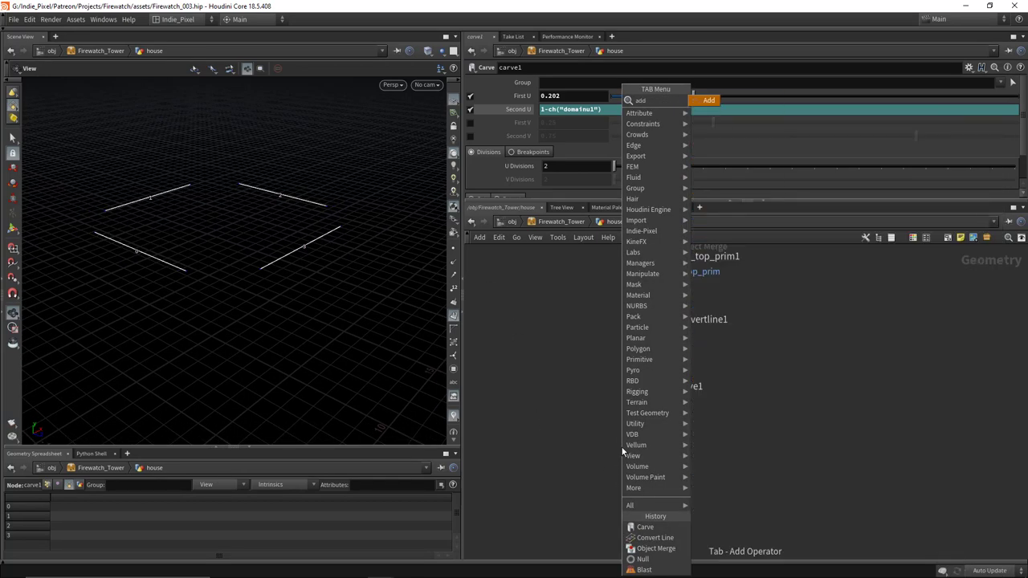
pyautogui.click(643, 453)
pyautogui.click(642, 455)
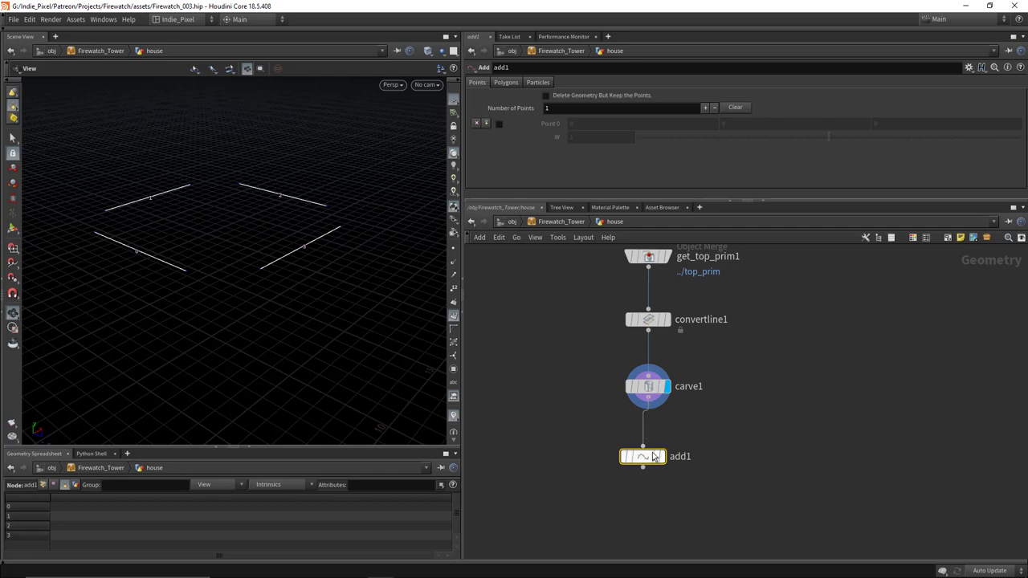
pyautogui.click(546, 95)
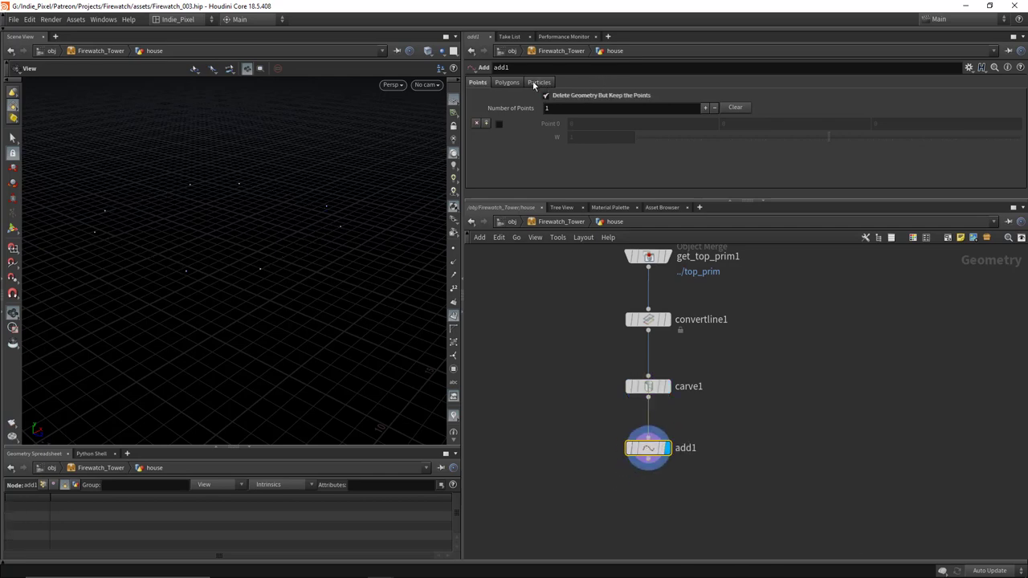
# Step: Make add1 build polygons By Group using Skip every Nth point with N at 2
pyautogui.click(506, 82)
pyautogui.click(518, 110)
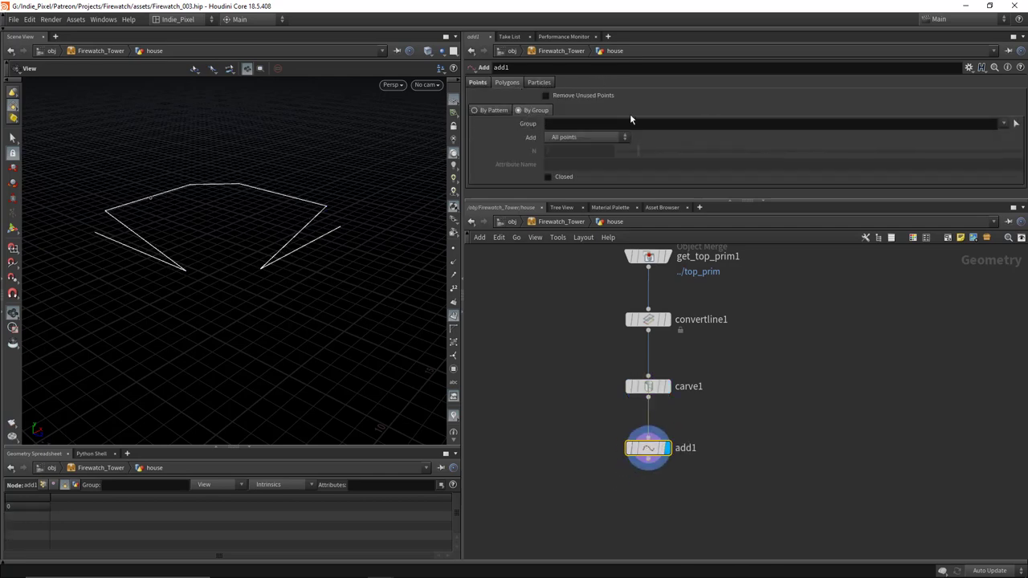
pyautogui.click(586, 138)
pyautogui.click(607, 169)
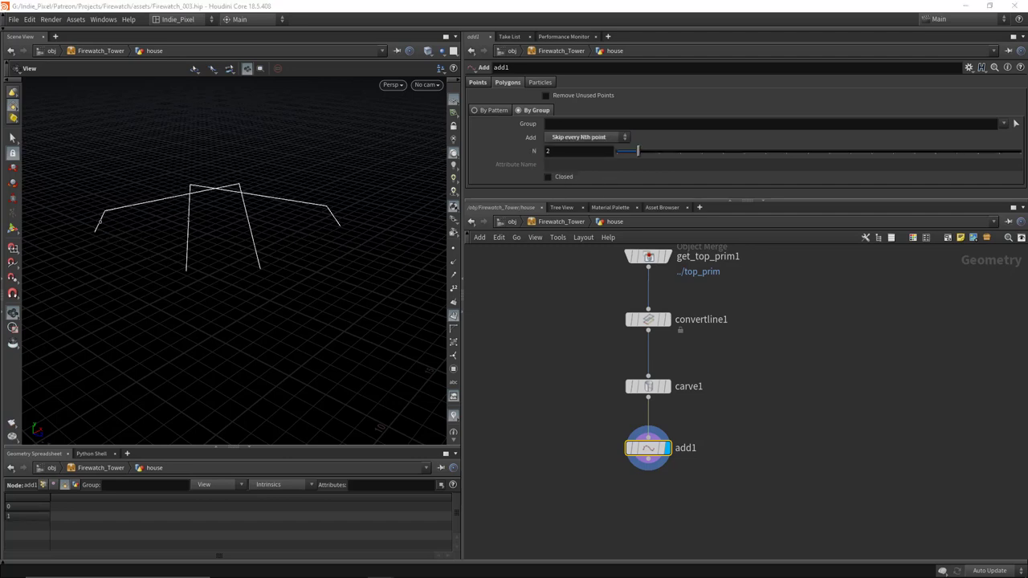
# Step: Drive add1's N value with the expression nprims(0) and check the crossing lines from another angle
pyautogui.moveTo(643, 320); pyautogui.dragTo(642, 337)
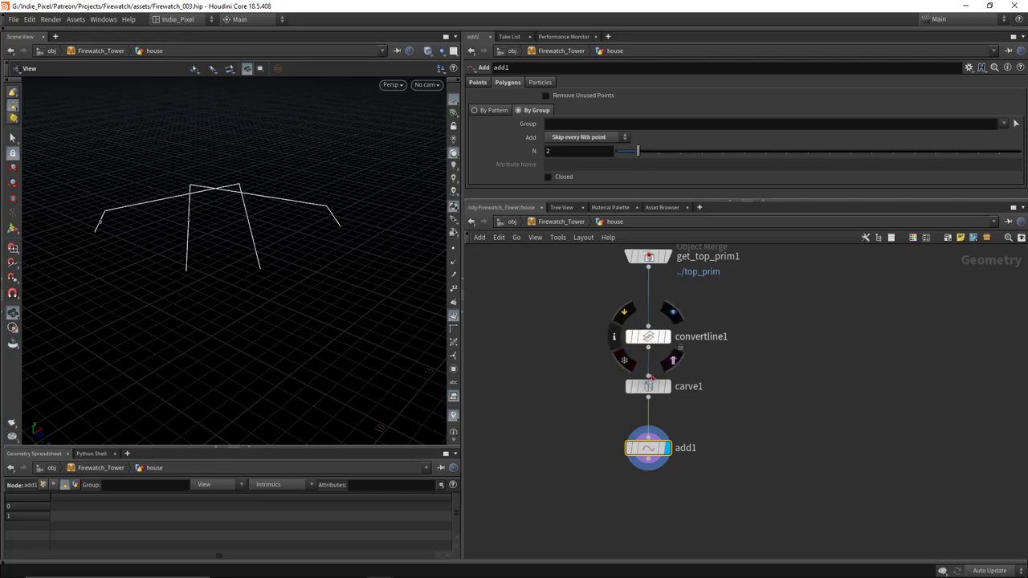
pyautogui.click(574, 151)
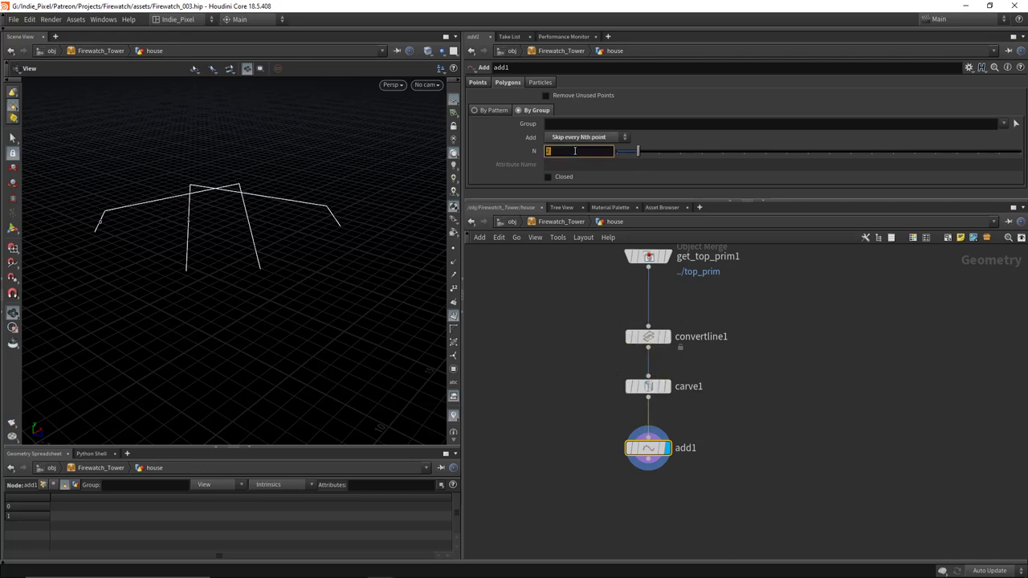
pyautogui.write('nprims(')
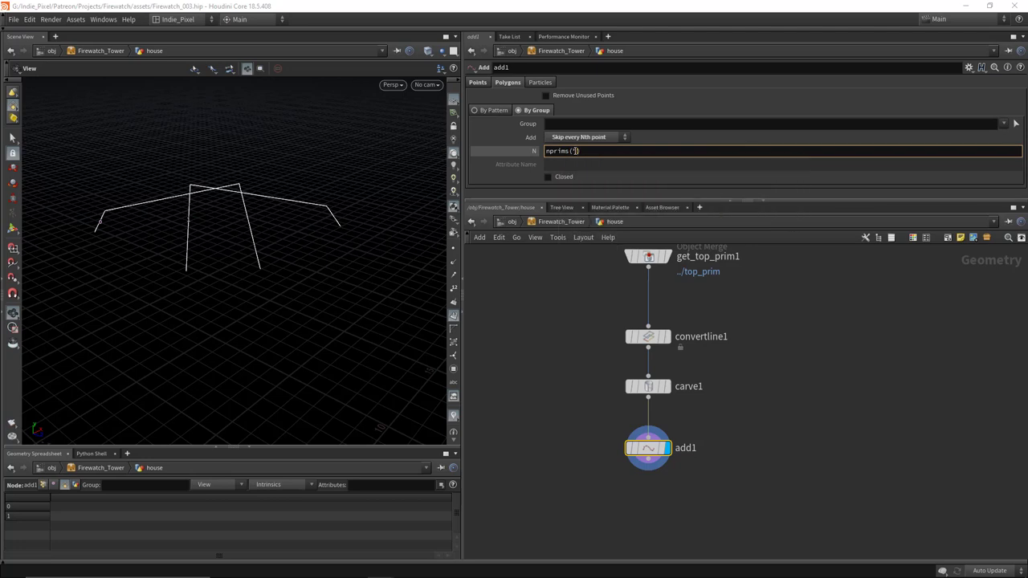
pyautogui.press('Return')
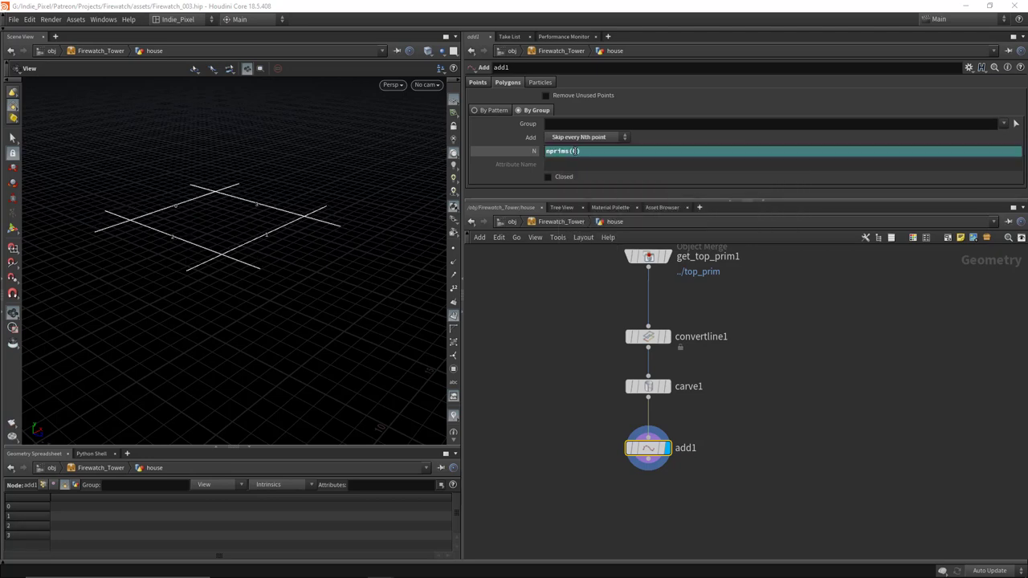
pyautogui.moveTo(177, 264)
pyautogui.mouseDown()
pyautogui.moveTo(204, 227)
pyautogui.moveTo(183, 258)
pyautogui.moveTo(193, 253)
pyautogui.mouseUp()
# Step: Set carve1's First U to 0.245 and check the crossing lines from different angles
pyautogui.moveTo(752, 362); pyautogui.dragTo(602, 396)
pyautogui.moveTo(694, 95)
pyautogui.mouseDown()
pyautogui.moveTo(739, 97)
pyautogui.moveTo(700, 96)
pyautogui.moveTo(731, 96)
pyautogui.moveTo(701, 96)
pyautogui.moveTo(711, 94)
pyautogui.mouseUp()
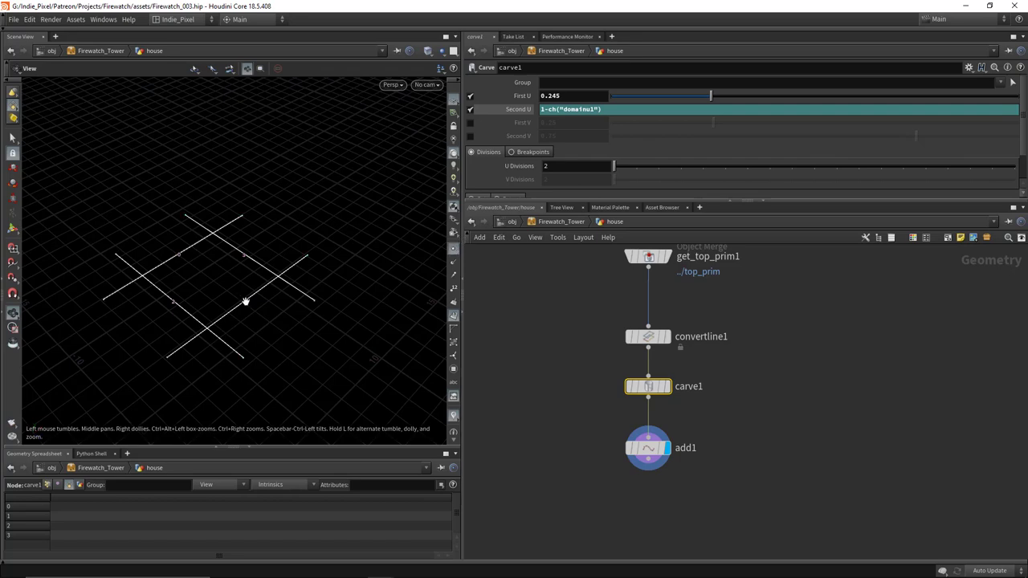
pyautogui.moveTo(246, 301); pyautogui.dragTo(198, 268)
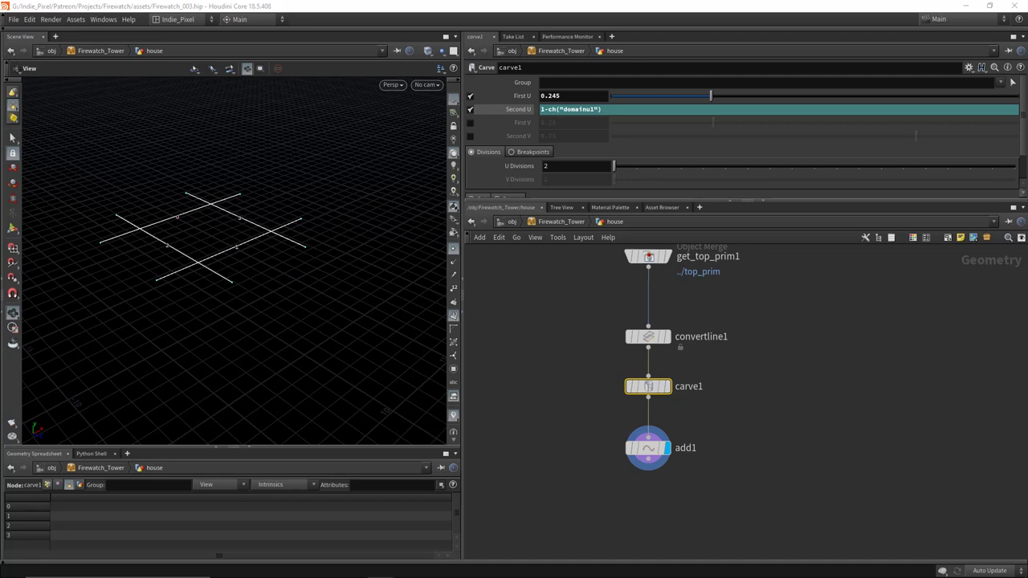
# Step: Add an Attribute Wrangle node below add1, connect add1 to its first input, and display it
pyautogui.moveTo(612, 492); pyautogui.dragTo(690, 298)
pyautogui.scroll(-2, 635, 442)
pyautogui.press('Tab')
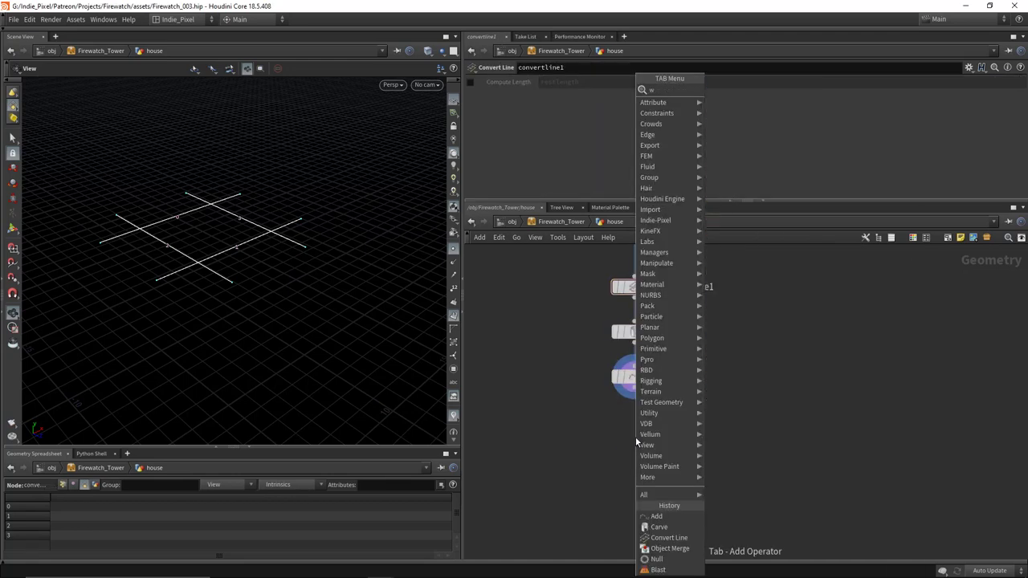
pyautogui.write('wrangle')
pyautogui.press('Return')
pyautogui.click(639, 454)
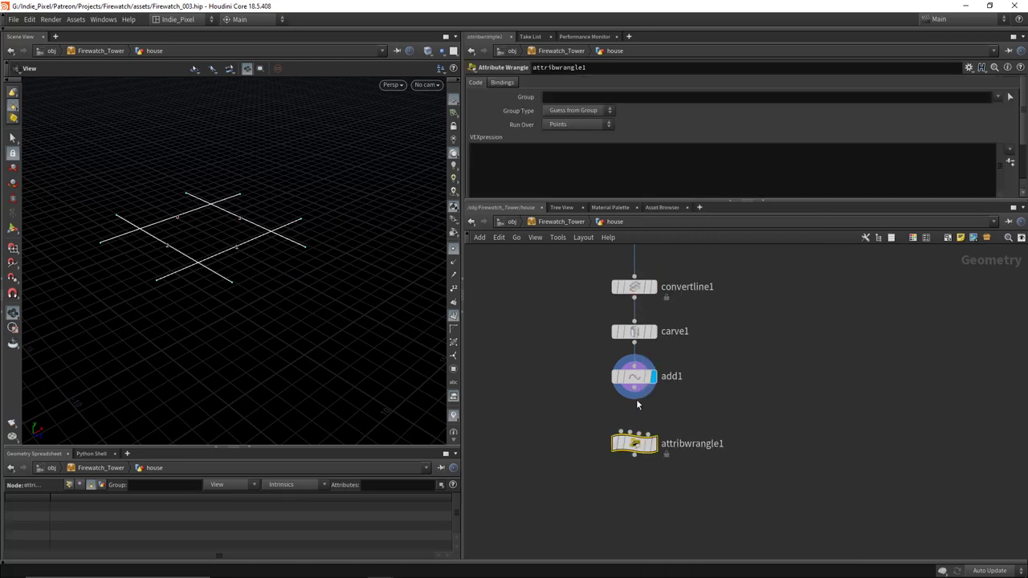
pyautogui.click(634, 389)
pyautogui.click(634, 434)
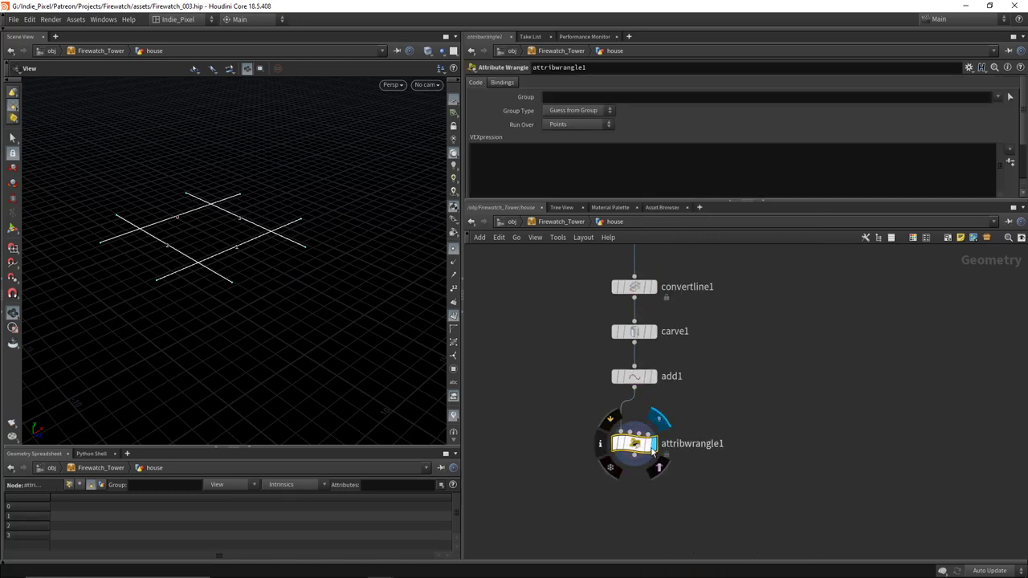
# Step: Rename the attribute wrangle node to peak_normals
pyautogui.doubleClick(699, 445)
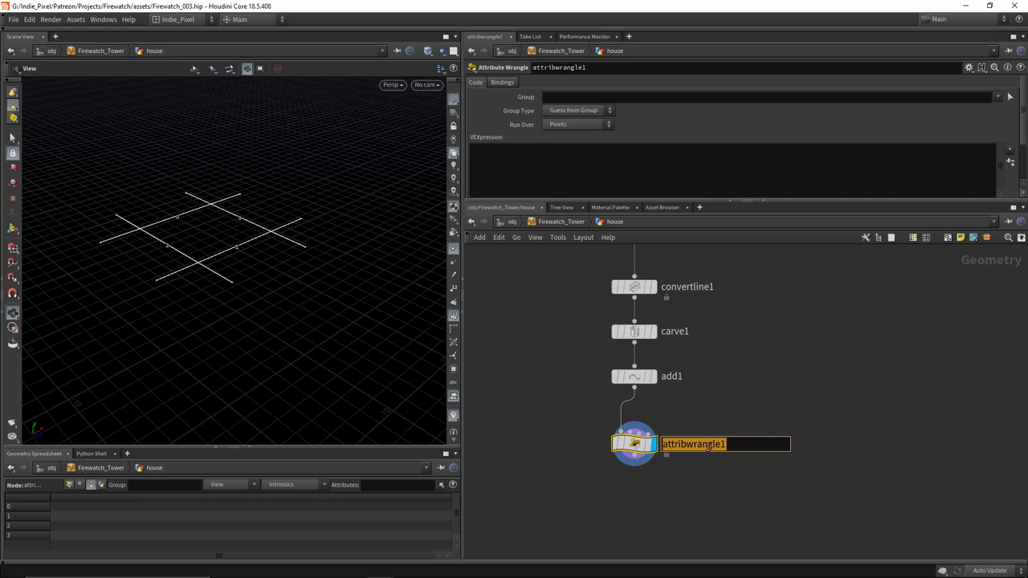
pyautogui.write('peak_normal')
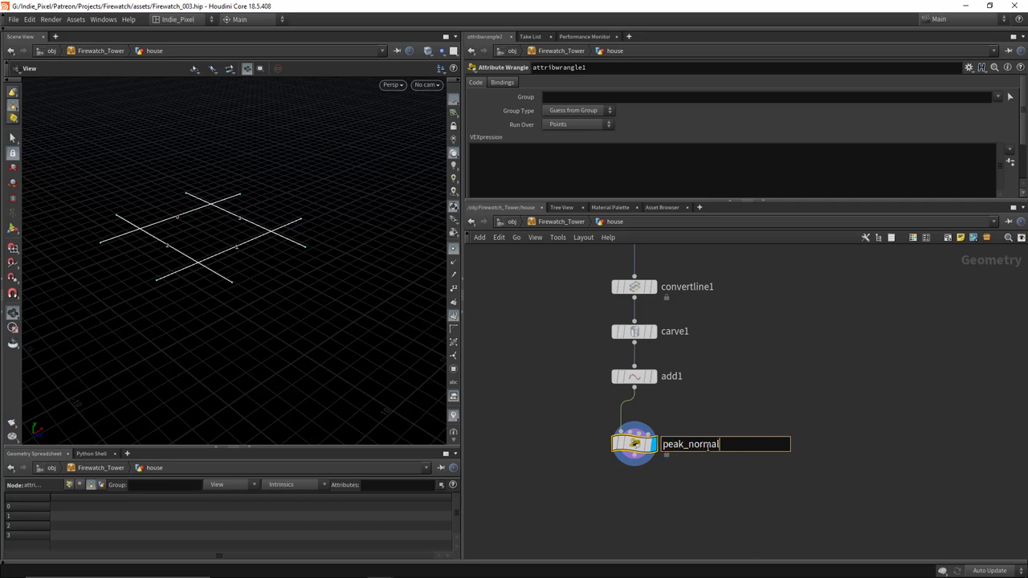
pyautogui.write('s')
pyautogui.press('Return')
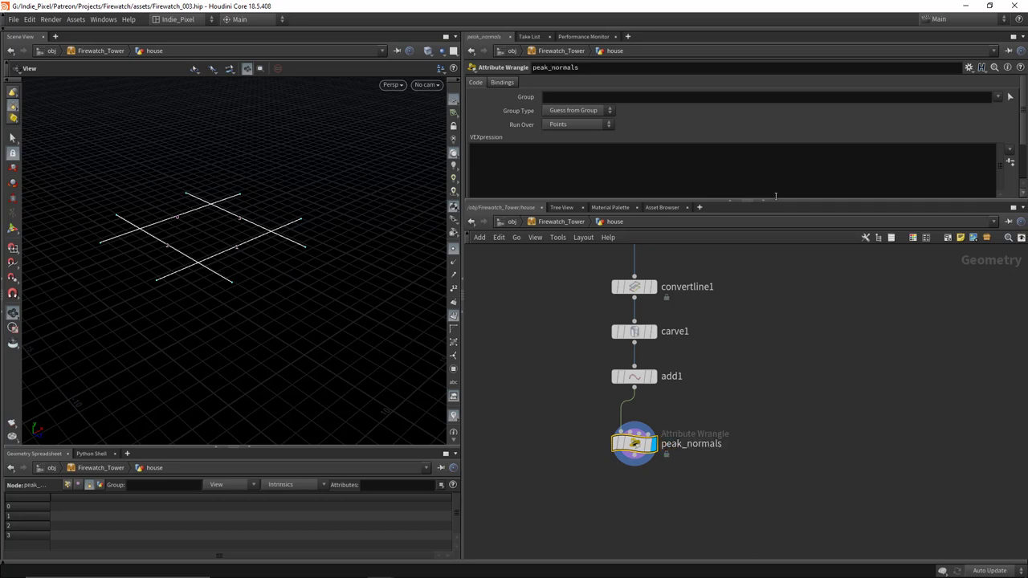
pyautogui.moveTo(776, 199); pyautogui.dragTo(776, 227)
pyautogui.click(522, 162)
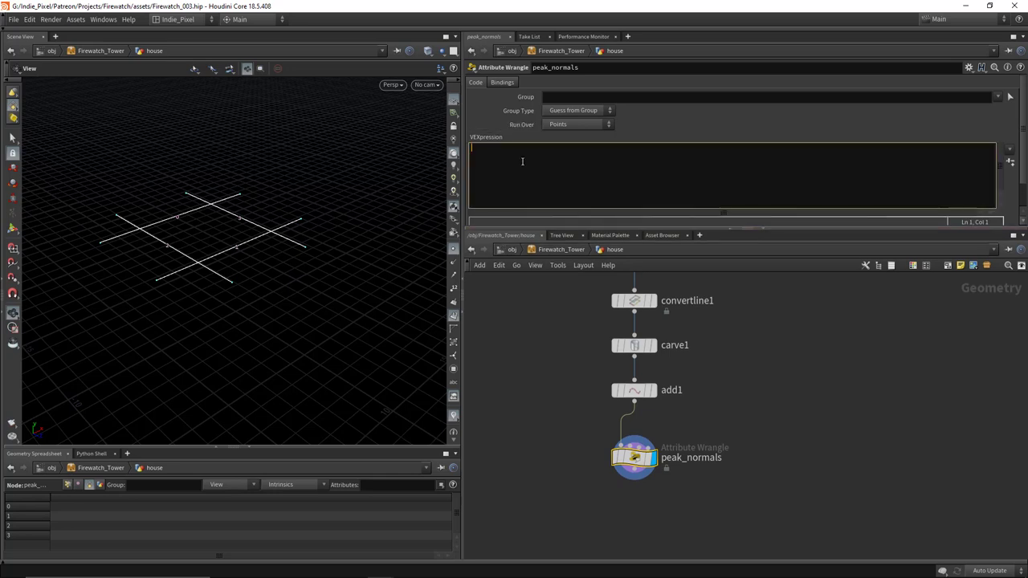
pyautogui.write('int ')
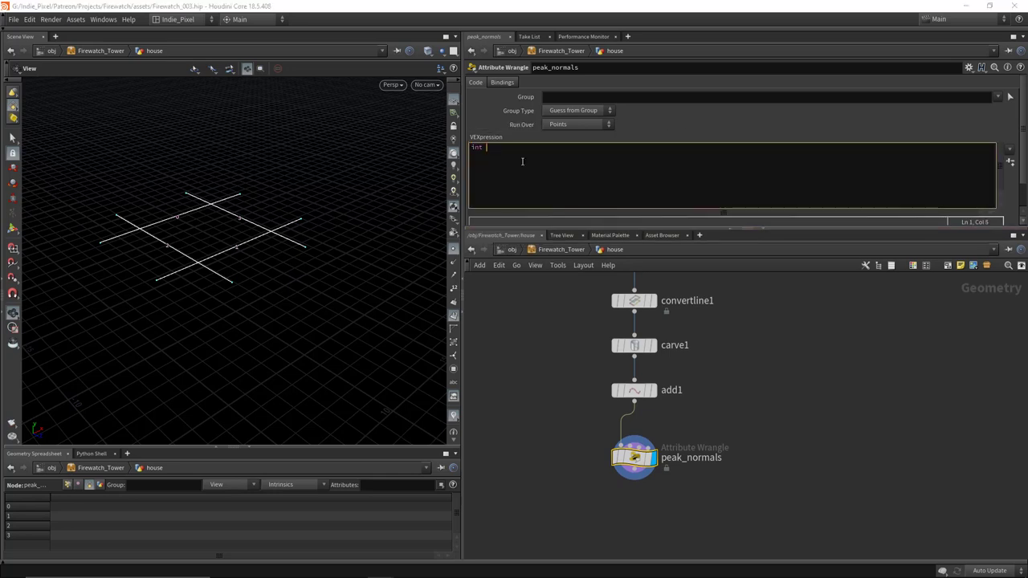
pyautogui.write('neigh[] = neighbours')
pyautogui.press('Down')
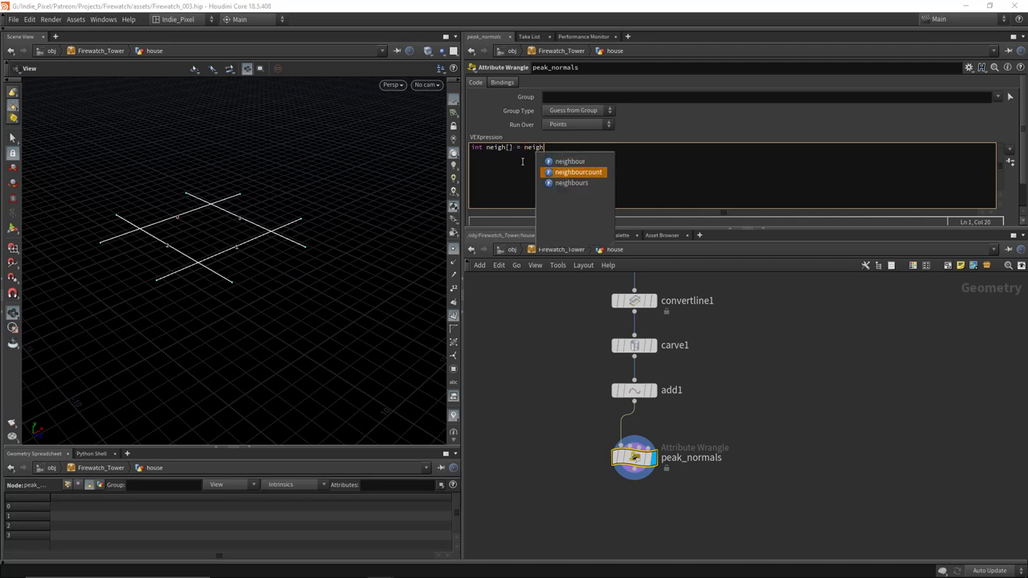
pyautogui.press('Down')
pyautogui.press('Return')
pyautogui.write('()')
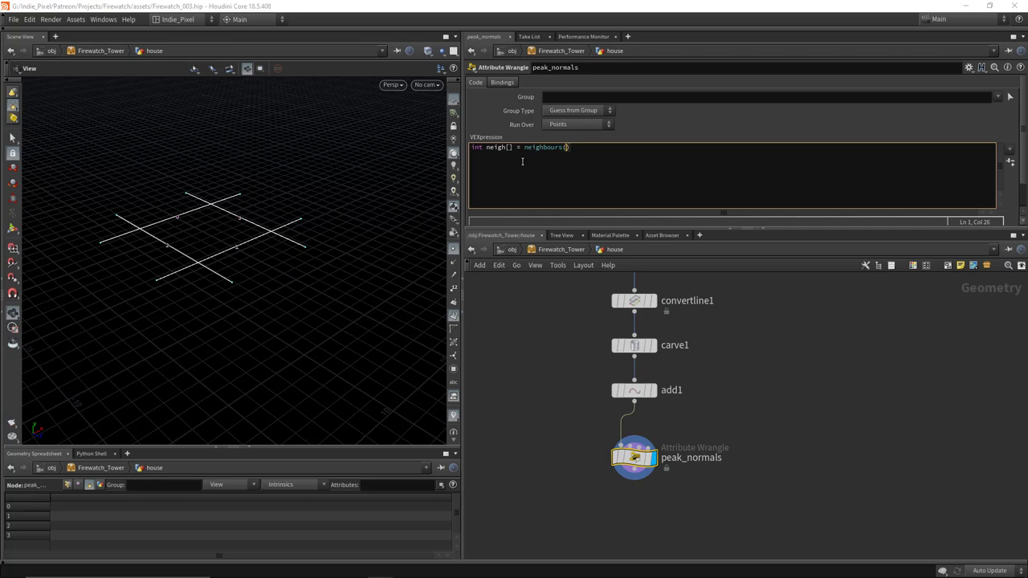
pyautogui.write('0, @ptnum')
pyautogui.write(';')
# Step: Add the line vector otherpos = point(0, "P", neigh[0]); to the peak_normals code
pyautogui.moveTo(224, 282); pyautogui.dragTo(243, 285)
pyautogui.scroll(2, 239, 281)
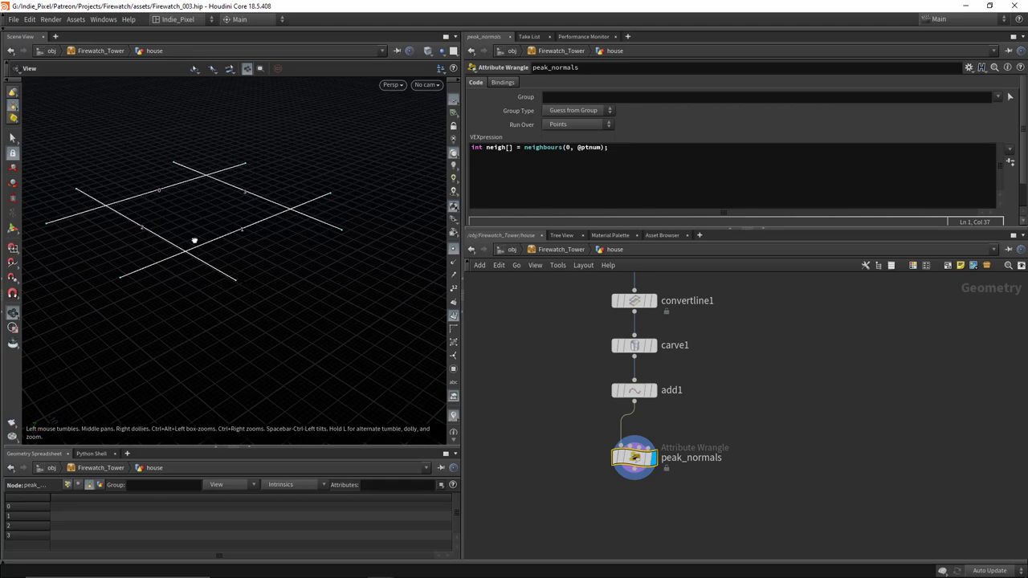
pyautogui.moveTo(194, 240); pyautogui.dragTo(363, 319)
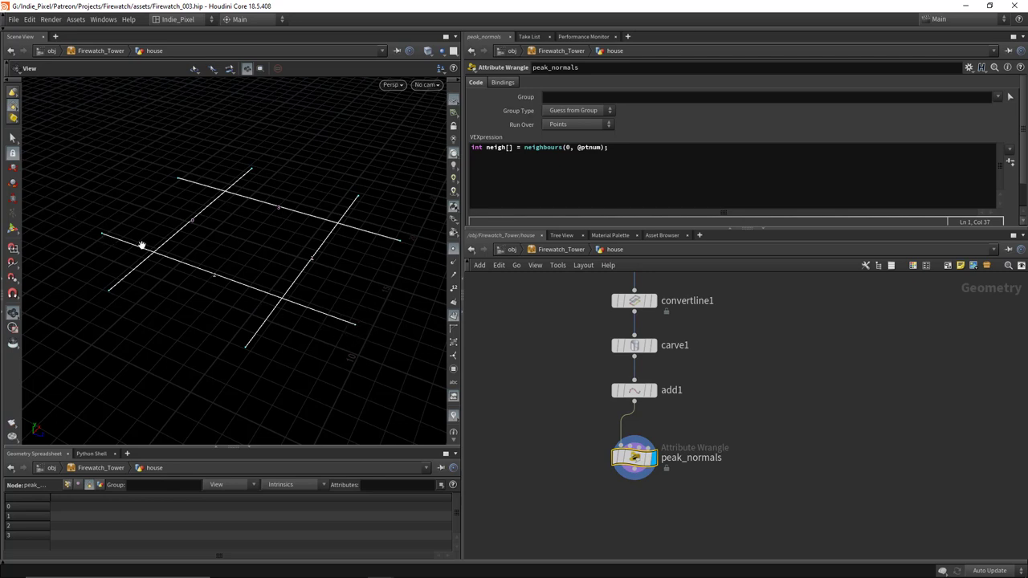
pyautogui.click(638, 159)
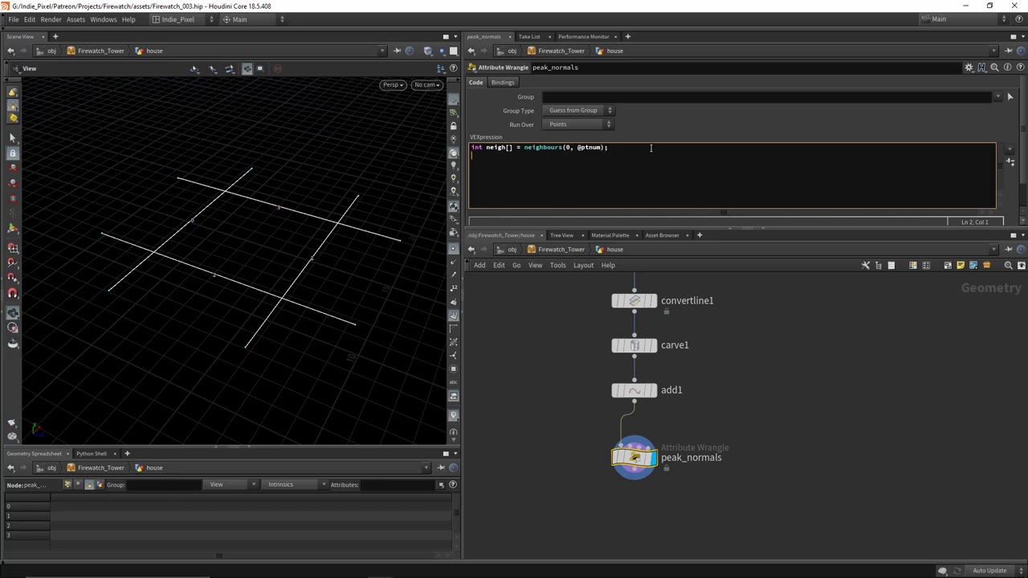
pyautogui.write('vector ')
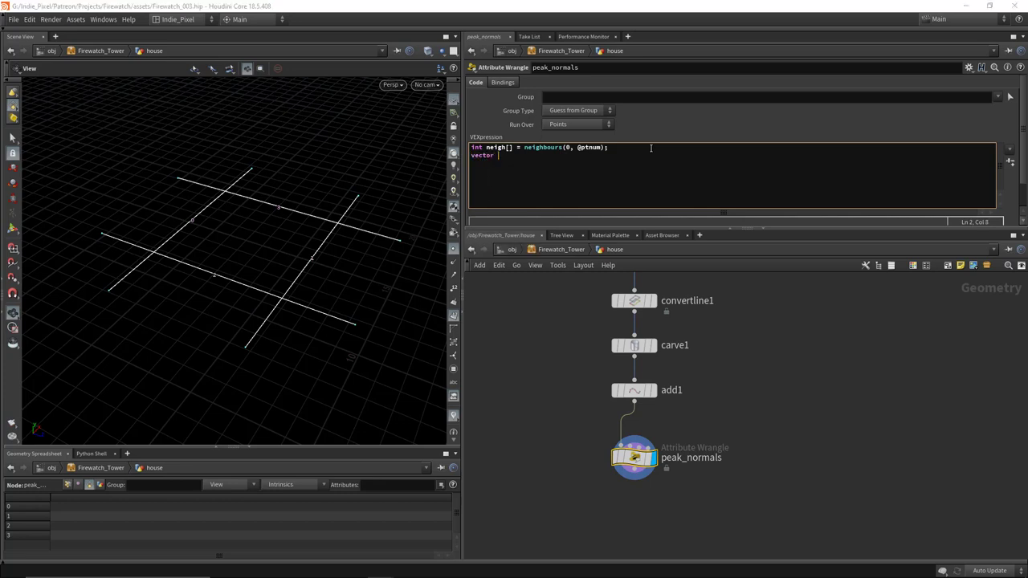
pyautogui.write('otherpos = point(0, "P", neigh[0]);')
pyautogui.moveTo(634, 157); pyautogui.dragTo(470, 155)
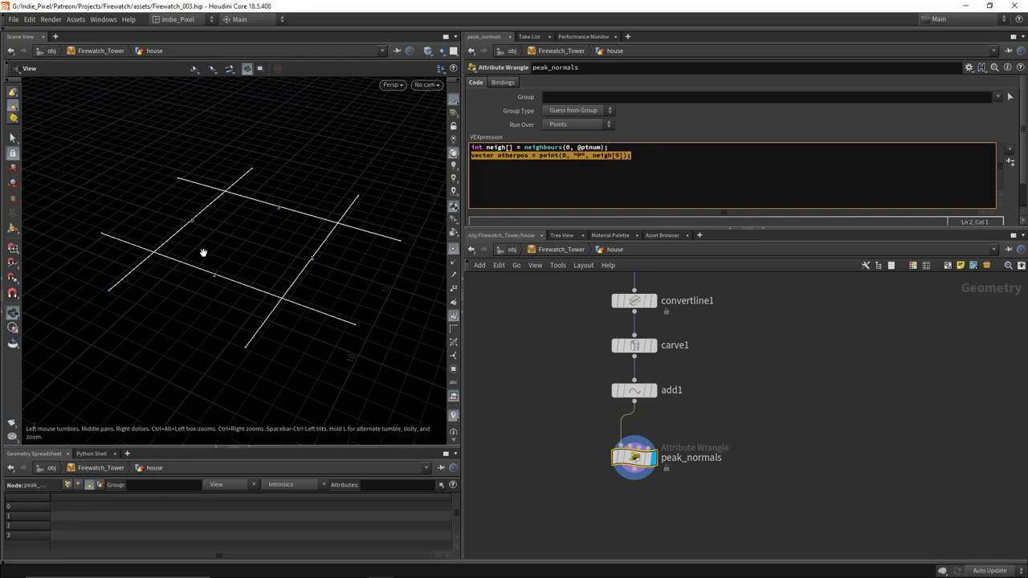
pyautogui.click(643, 157)
# Step: Add the line @N = @P - otherpos; to the peak_normals code and inspect the displayed point normals
pyautogui.press('Return')
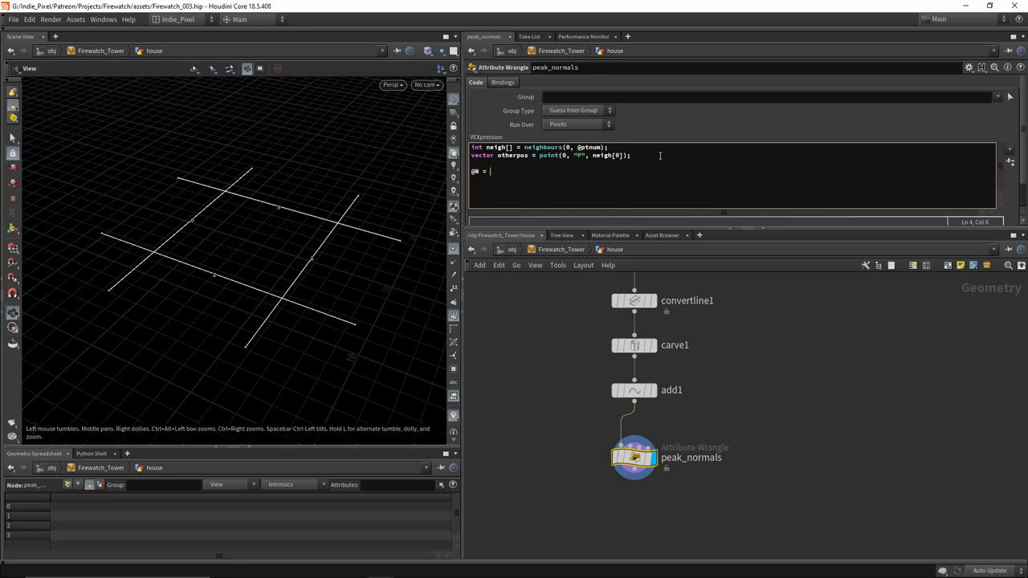
pyautogui.write('- otherpos;')
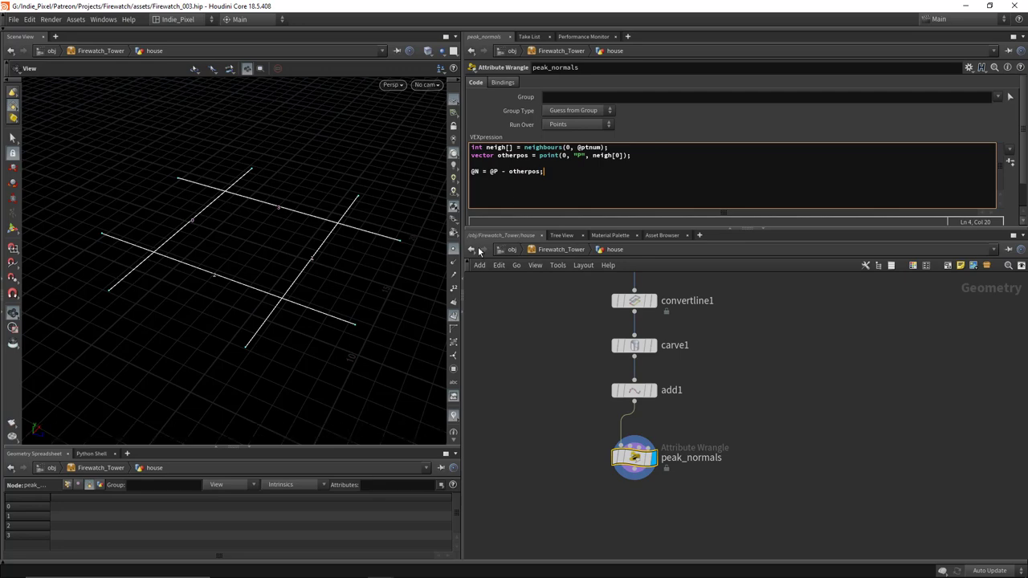
pyautogui.moveTo(322, 274); pyautogui.dragTo(330, 191)
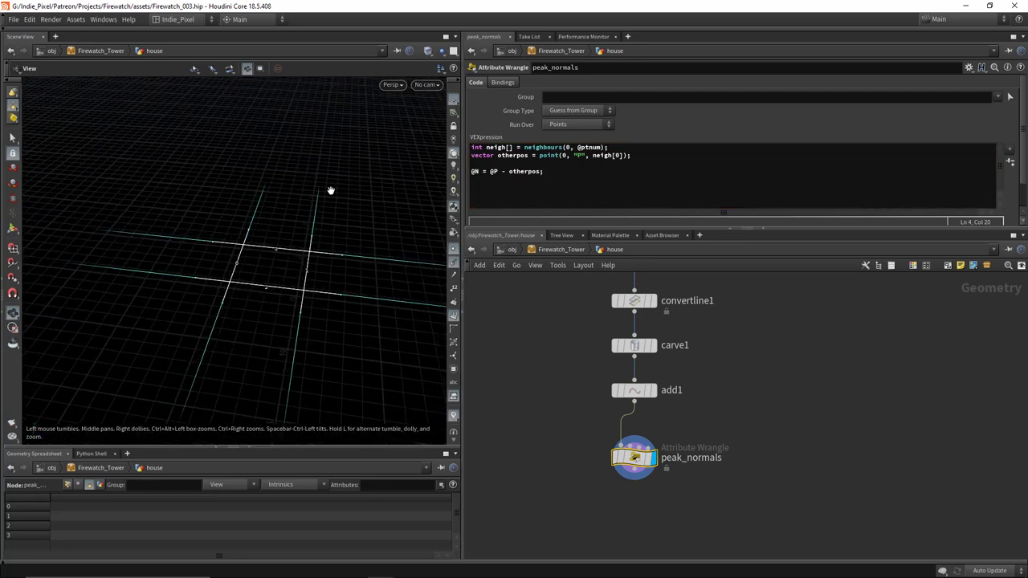
pyautogui.moveTo(276, 266); pyautogui.dragTo(254, 273)
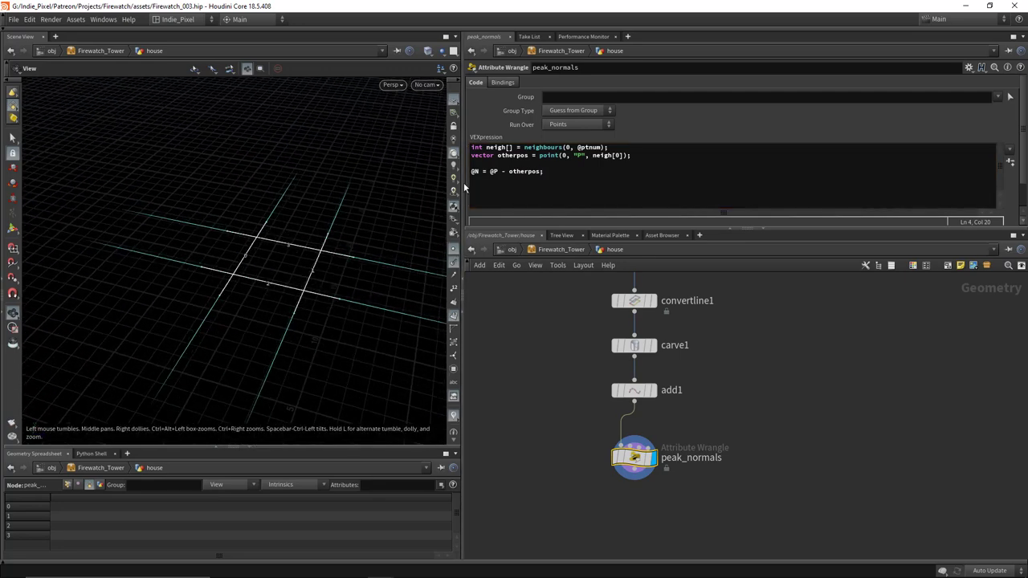
# Step: Wrap the @N expression in normalize() so it reads @N = normalize(@P - otherpos); and check the normals
pyautogui.click(490, 171)
pyautogui.write('normali')
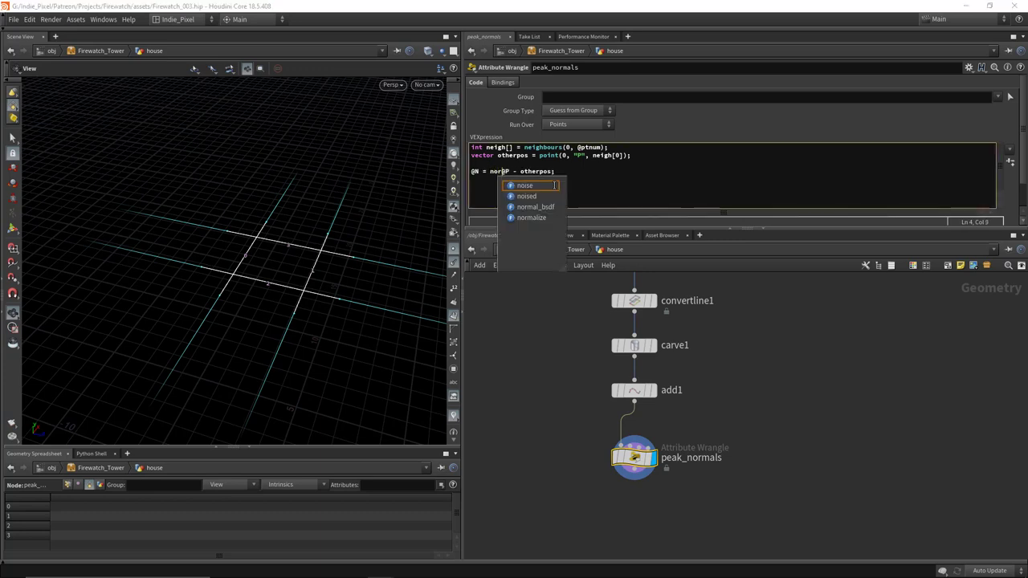
pyautogui.click(551, 186)
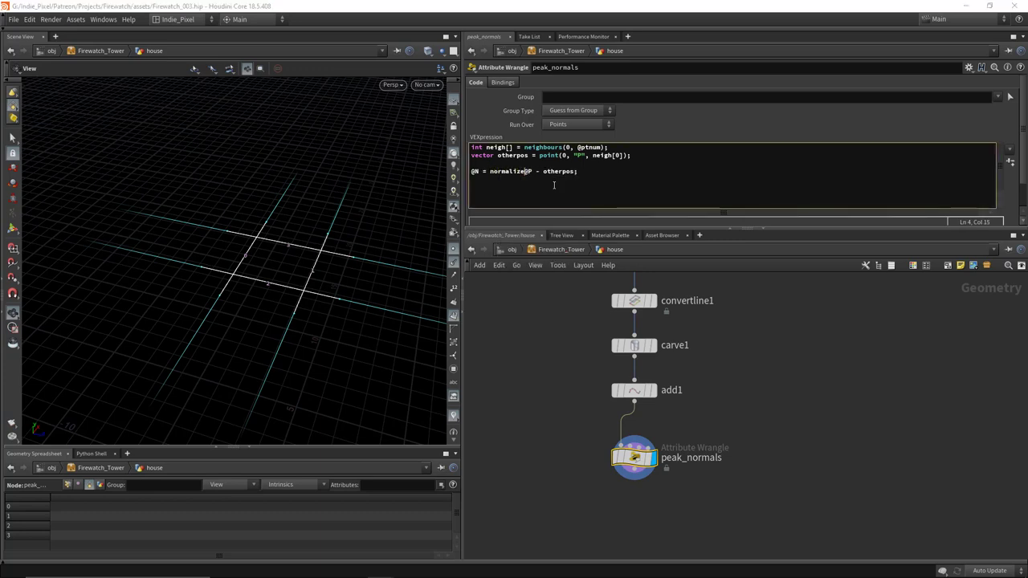
pyautogui.write('(')
pyautogui.press('End')
pyautogui.press('Left')
pyautogui.write(')')
pyautogui.write(')')
pyautogui.moveTo(379, 246); pyautogui.dragTo(326, 266)
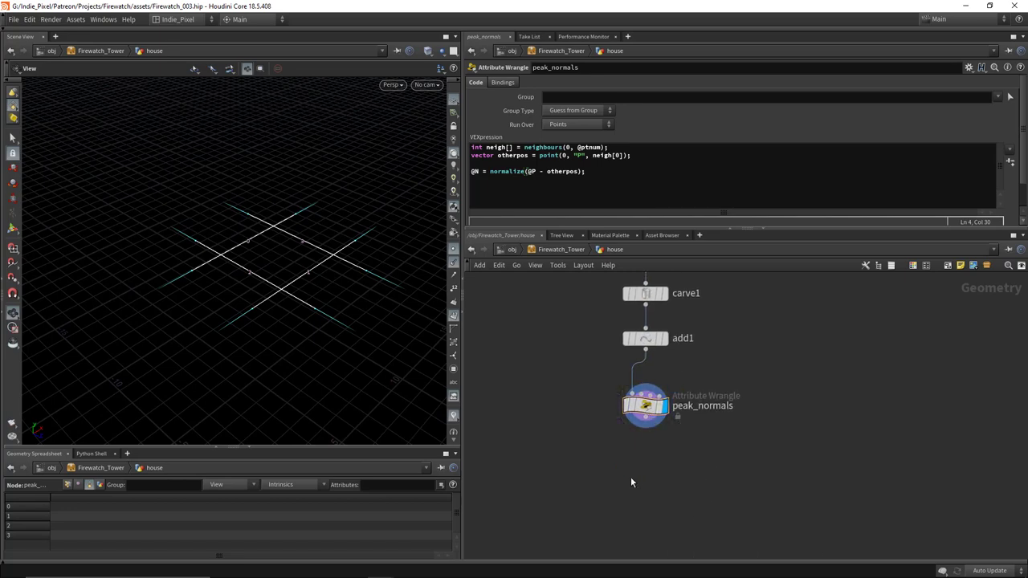
# Step: Add a Peak node after peak_normals, connect it, and display its result
pyautogui.press('Tab')
pyautogui.write('peak')
pyautogui.press('Return')
pyautogui.click(630, 478)
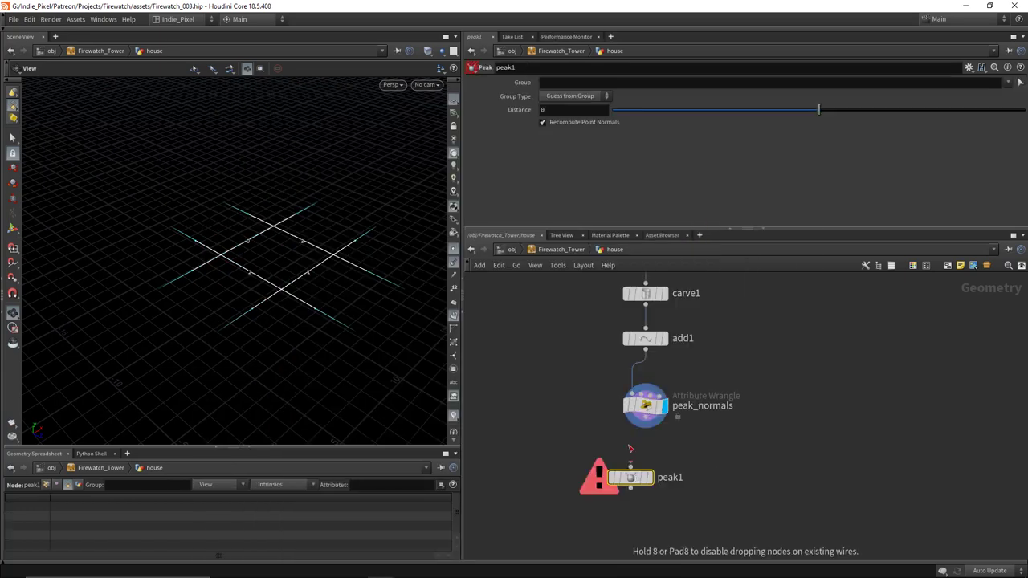
pyautogui.moveTo(645, 426); pyautogui.dragTo(631, 466)
pyautogui.click(650, 477)
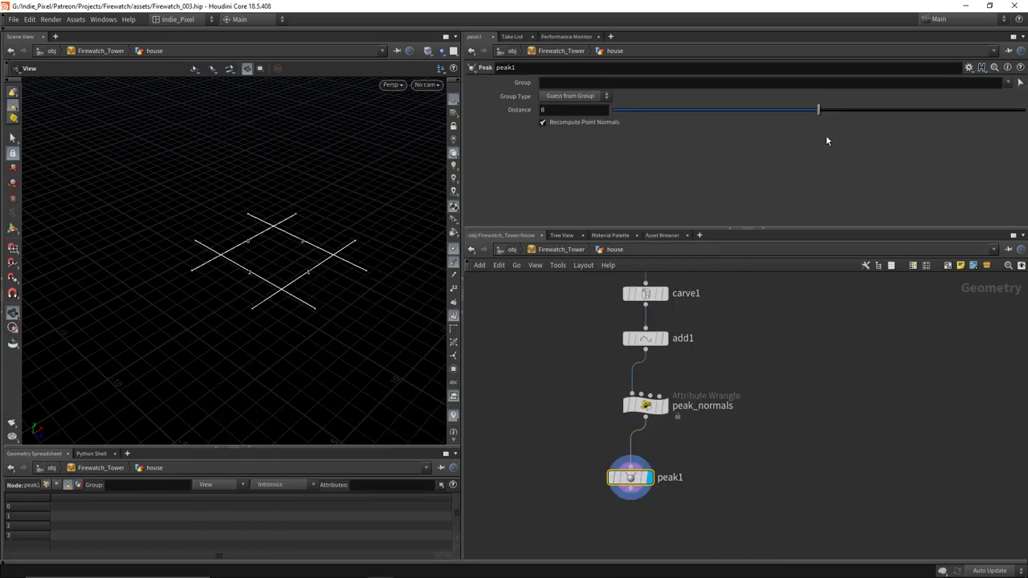
# Step: Try peak1's Distance with Recompute Point Normals disabled, and delete the node
pyautogui.click(564, 122)
pyautogui.moveTo(818, 110)
pyautogui.mouseDown()
pyautogui.moveTo(851, 112)
pyautogui.moveTo(805, 111)
pyautogui.moveTo(833, 111)
pyautogui.moveTo(820, 112)
pyautogui.mouseUp()
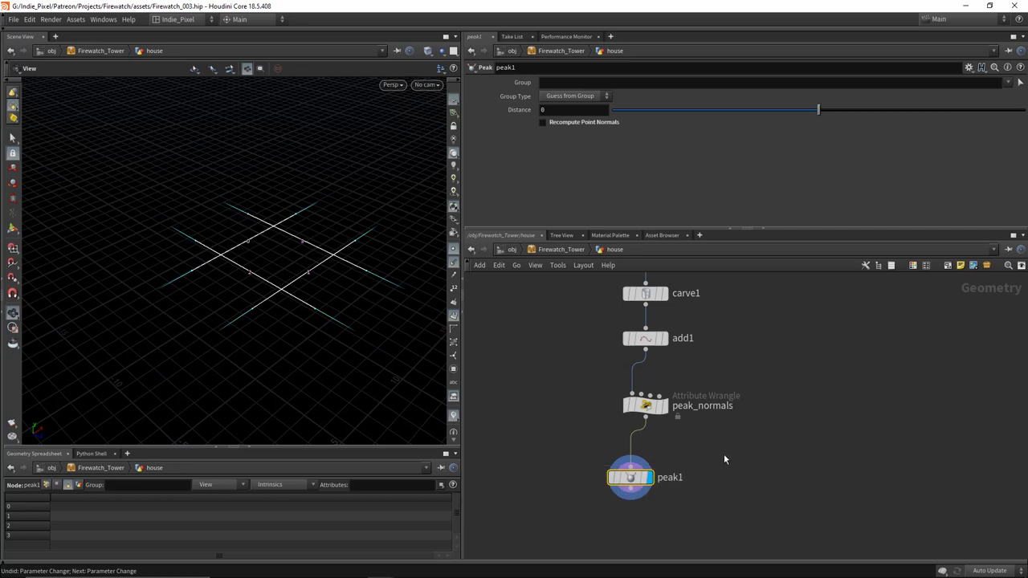
pyautogui.press('Delete')
# Step: Add @P += @N * chf("Peak_Amount"); to the peak_normals code, create its parameter, and test the Peak Amount
pyautogui.click(649, 406)
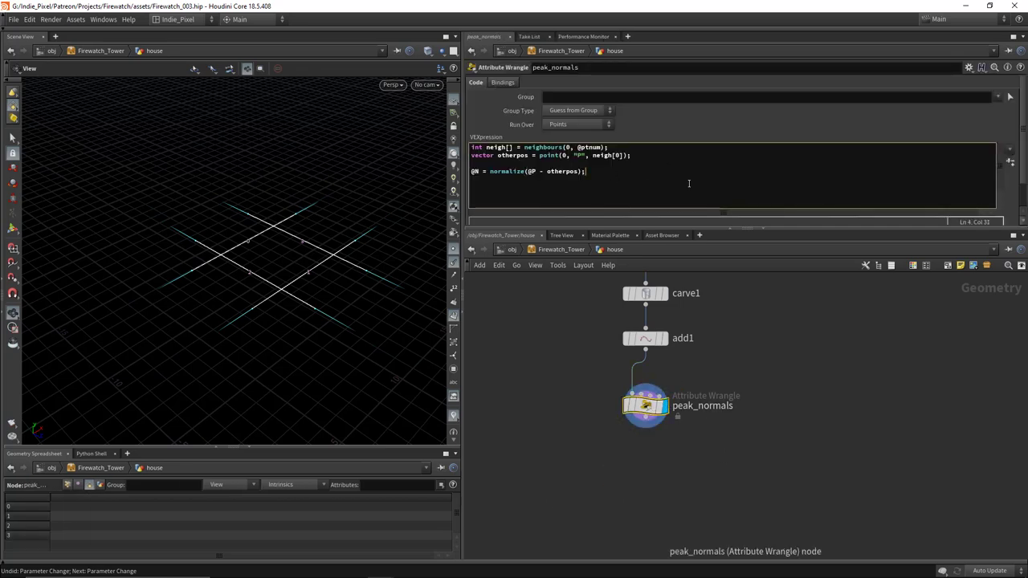
pyautogui.press('Return')
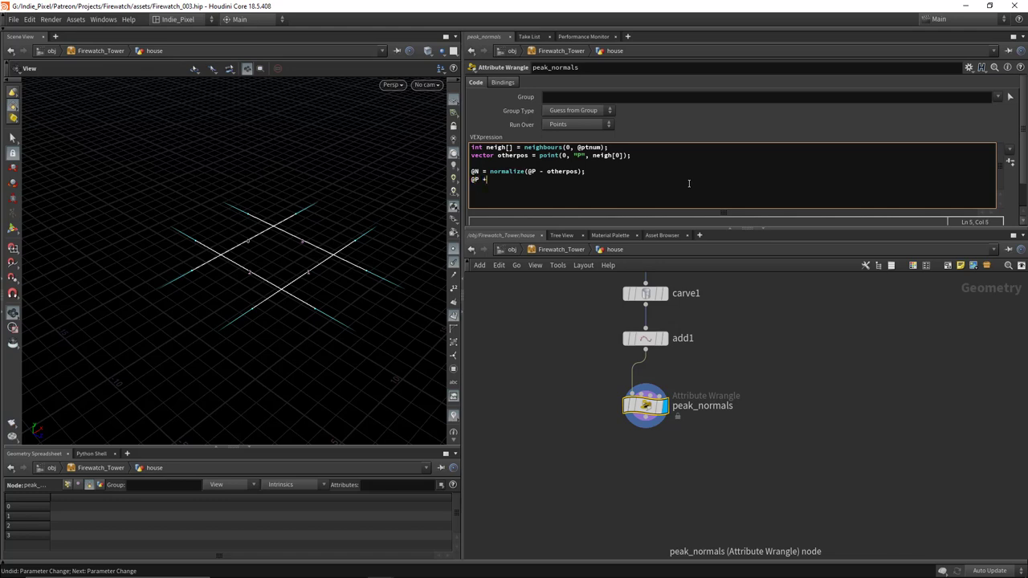
pyautogui.write('@P += @N * chf("Peak_Amount')
pyautogui.write('");')
pyautogui.click(1012, 162)
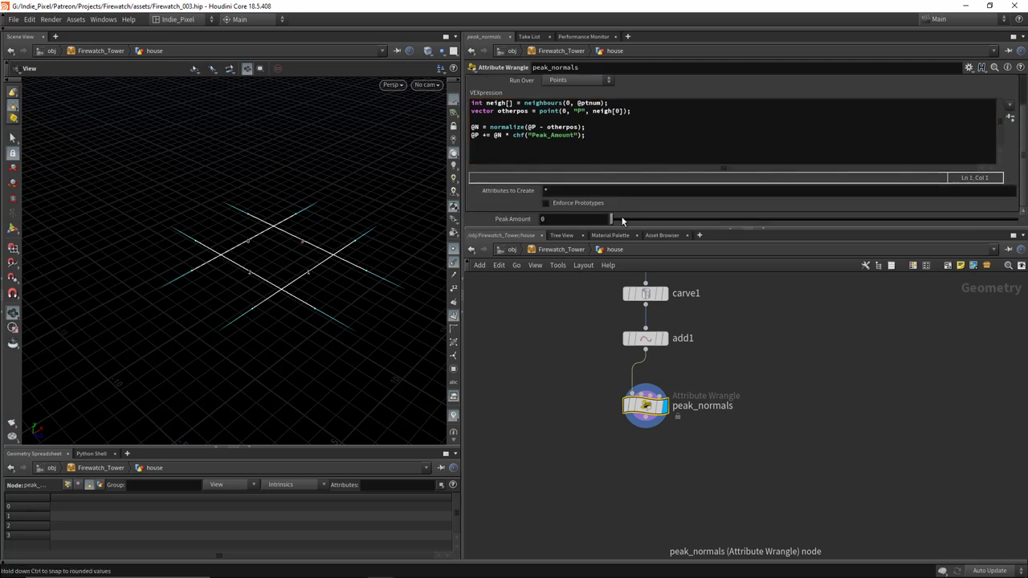
pyautogui.moveTo(615, 221)
pyautogui.mouseDown()
pyautogui.moveTo(1001, 224)
pyautogui.moveTo(599, 228)
pyautogui.mouseUp()
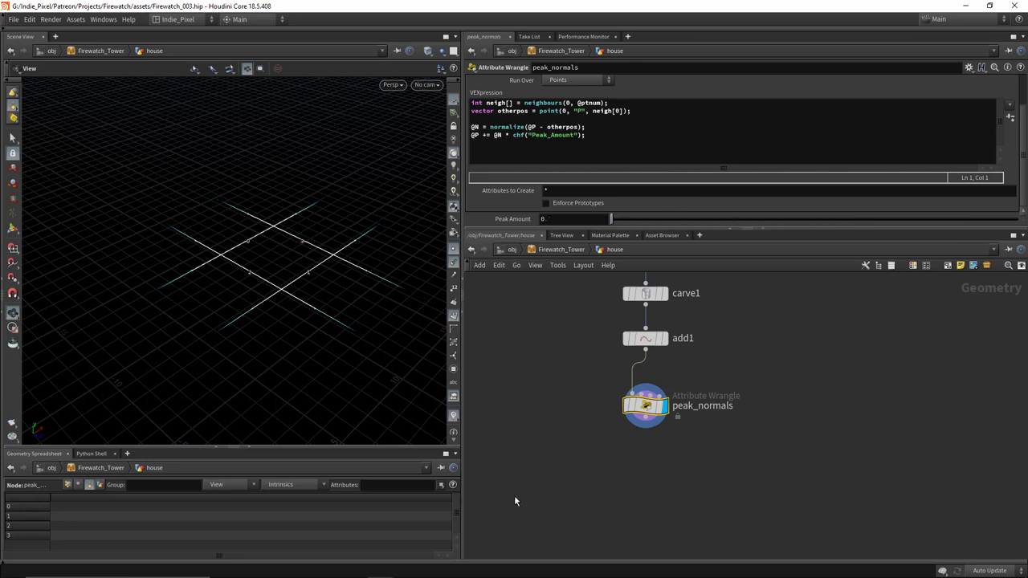
# Step: Move the peak_normals node closer beneath add1 in the network
pyautogui.scroll(2, 621, 187)
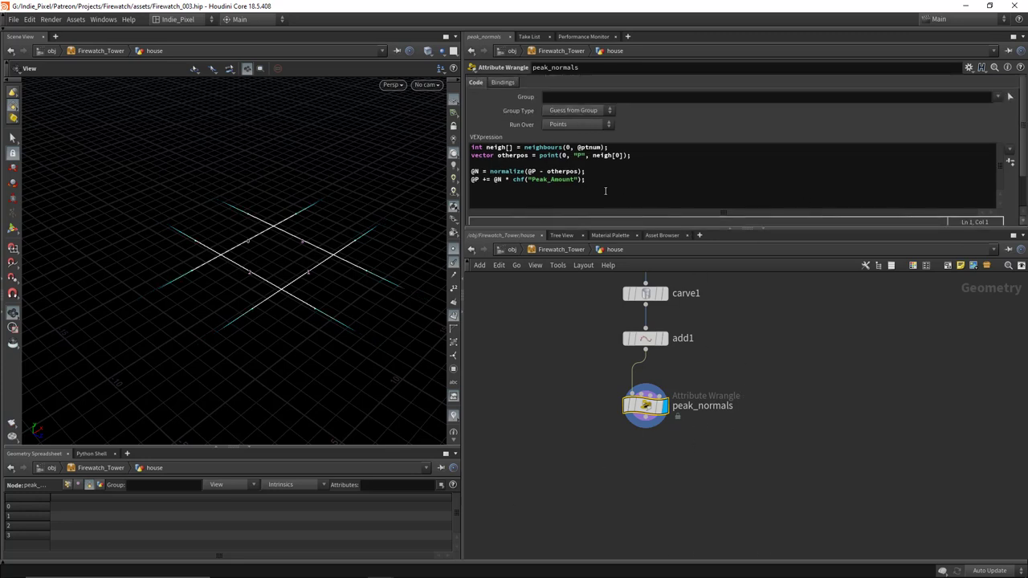
pyautogui.moveTo(640, 406); pyautogui.dragTo(640, 391)
pyautogui.moveTo(686, 348); pyautogui.dragTo(681, 390, button='middle')
pyautogui.scroll(-2, 680, 395)
pyautogui.moveTo(602, 326); pyautogui.dragTo(582, 351, button='middle')
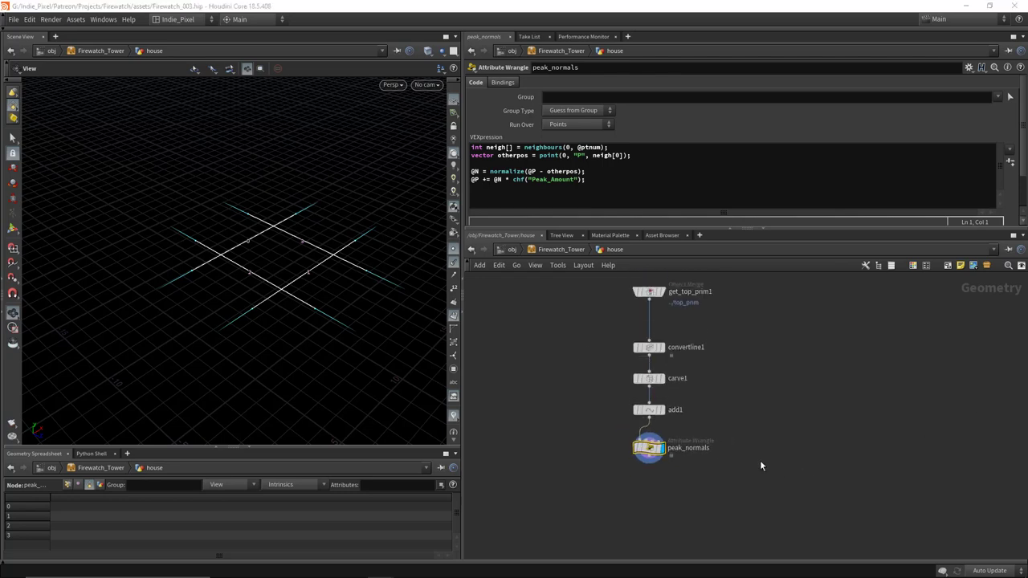
pyautogui.moveTo(762, 464); pyautogui.dragTo(731, 446, button='middle')
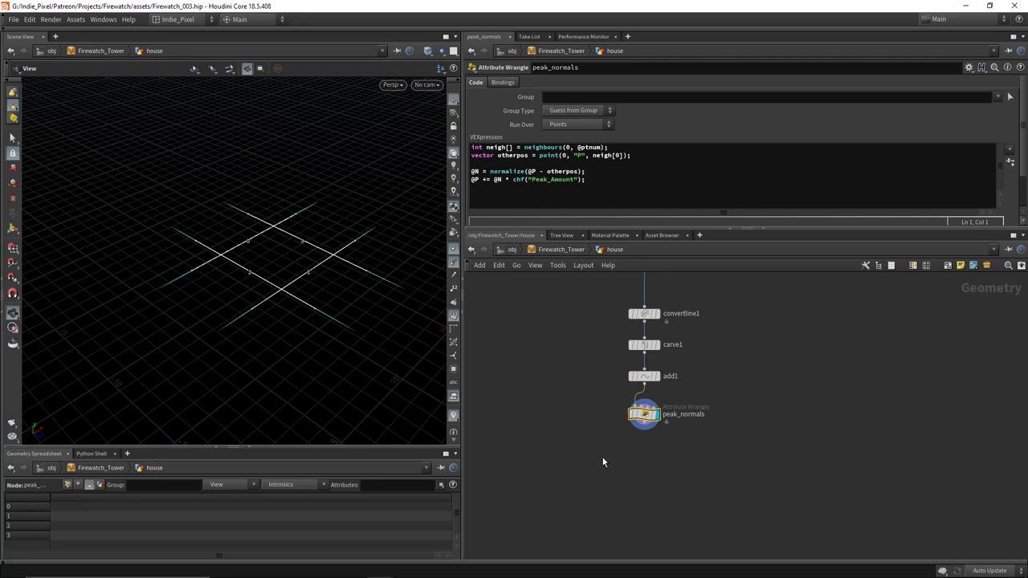
# Step: Add a Wood Plank node below peak_normals, connect it to the wrangle's output, and display its result
pyautogui.scroll(3, 605, 460)
pyautogui.press('Tab')
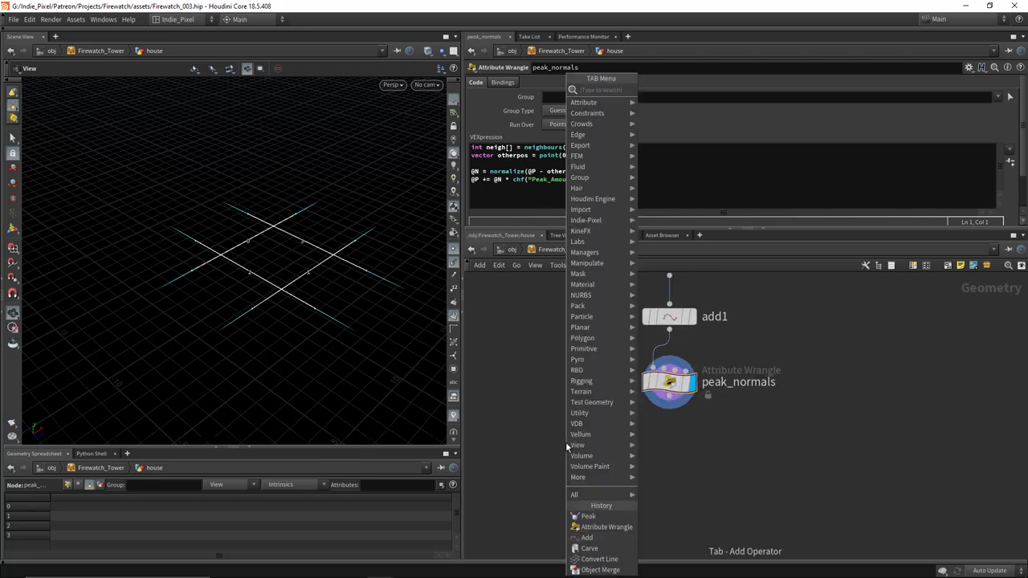
pyautogui.write('sweep')
pyautogui.press('Return')
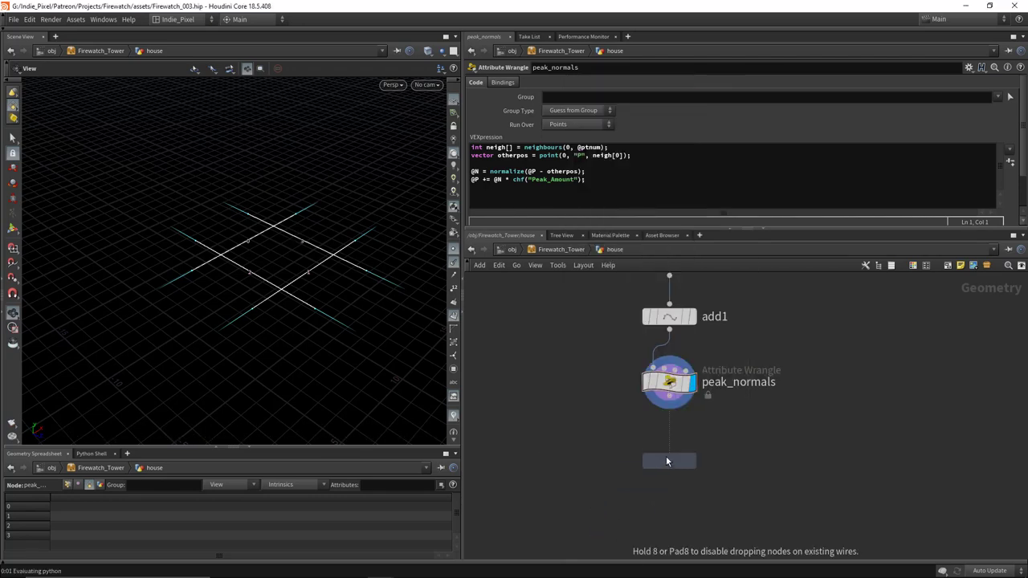
pyautogui.click(666, 456)
pyautogui.click(669, 407)
pyautogui.click(669, 447)
pyautogui.click(693, 460)
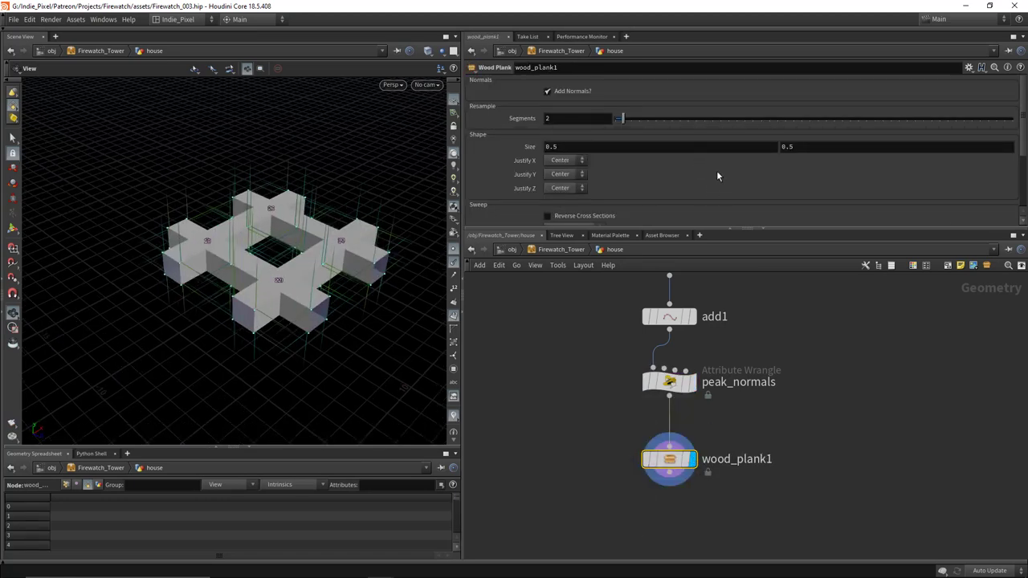
# Step: Set wood_plank1's Size to 0.1 by 0.1 and turn off the point normals display in the viewport
pyautogui.scroll(-1, 691, 138)
pyautogui.scroll(1, 683, 143)
pyautogui.scroll(3, 328, 286)
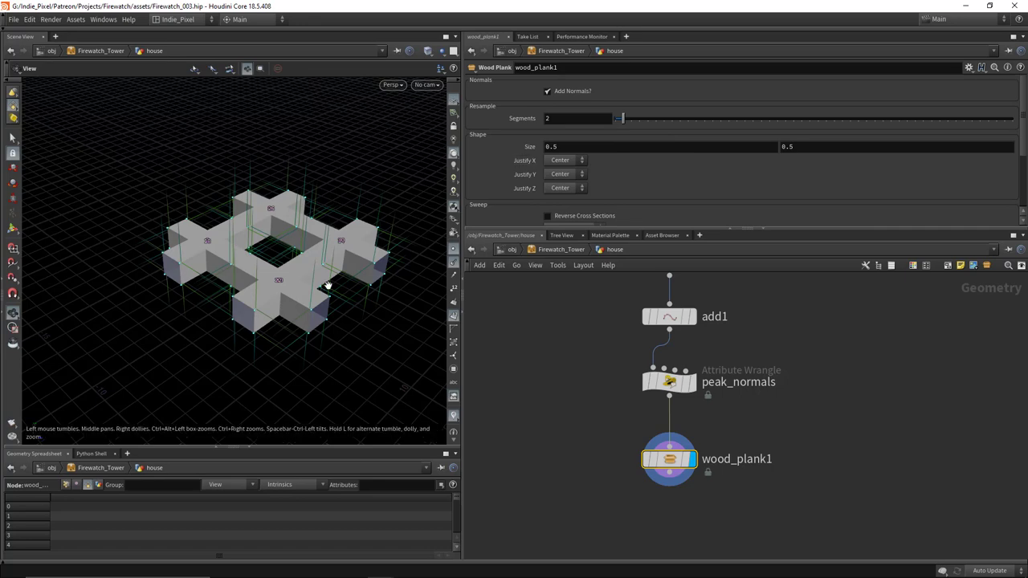
pyautogui.middleClick(527, 150)
pyautogui.moveTo(527, 152); pyautogui.dragTo(335, 184, button='middle')
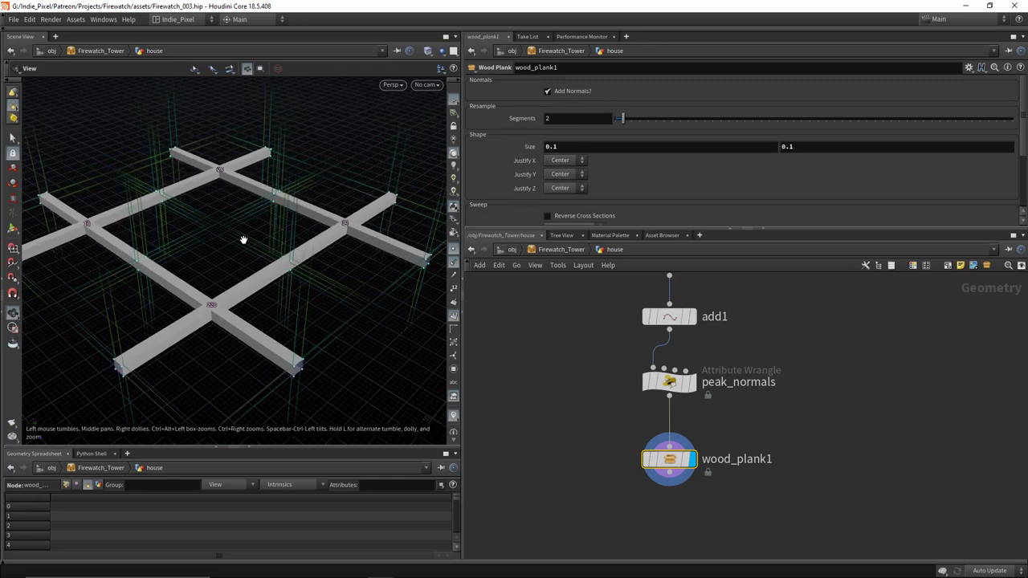
pyautogui.moveTo(241, 236); pyautogui.dragTo(322, 257)
pyautogui.scroll(-5, 233, 287)
pyautogui.click(453, 261)
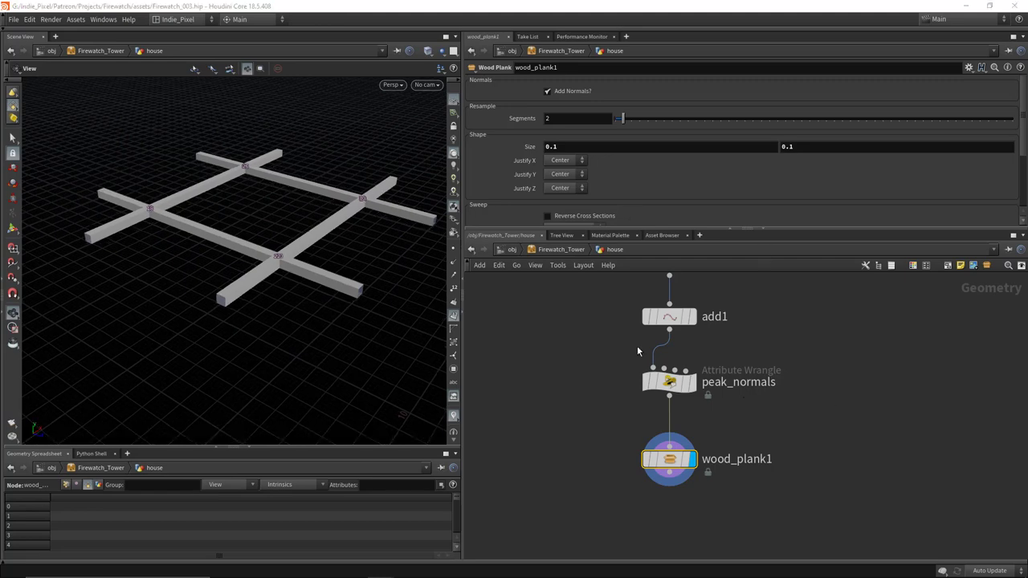
# Step: Enlarge the network area and hide the primitive numbers while inspecting the crossing beams
pyautogui.scroll(6, 291, 241)
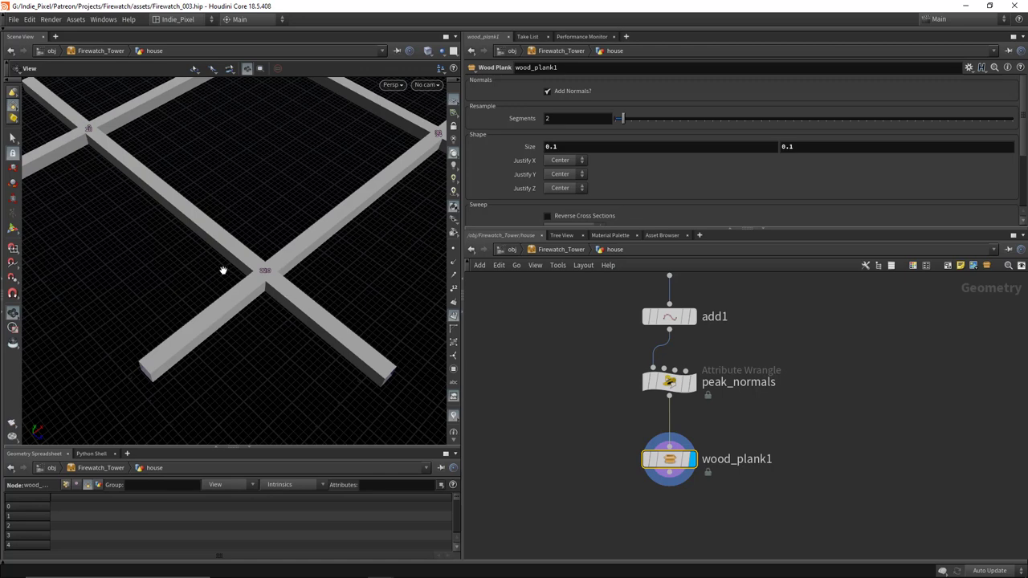
pyautogui.moveTo(759, 229); pyautogui.dragTo(759, 198)
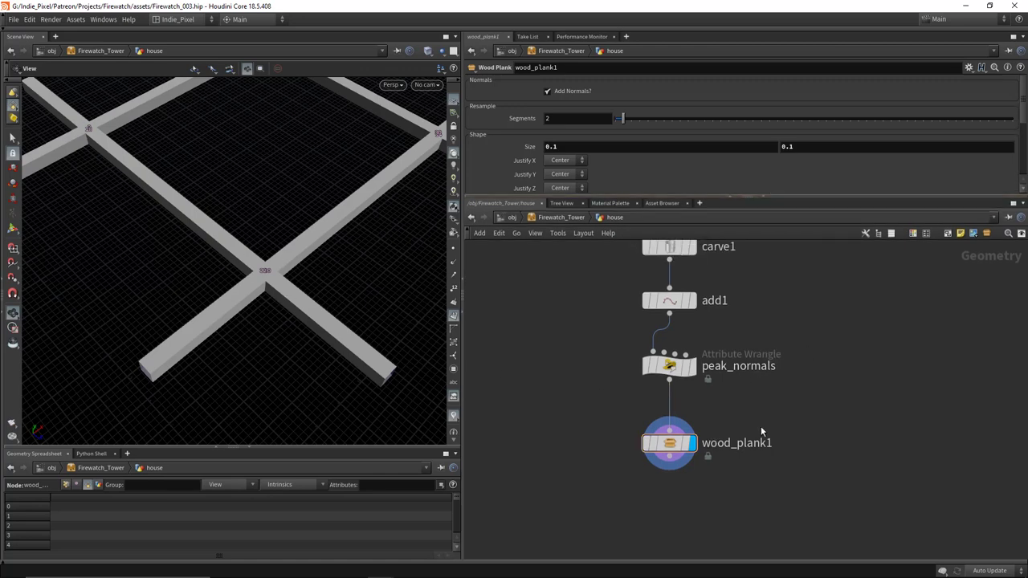
pyautogui.moveTo(228, 265); pyautogui.dragTo(275, 246)
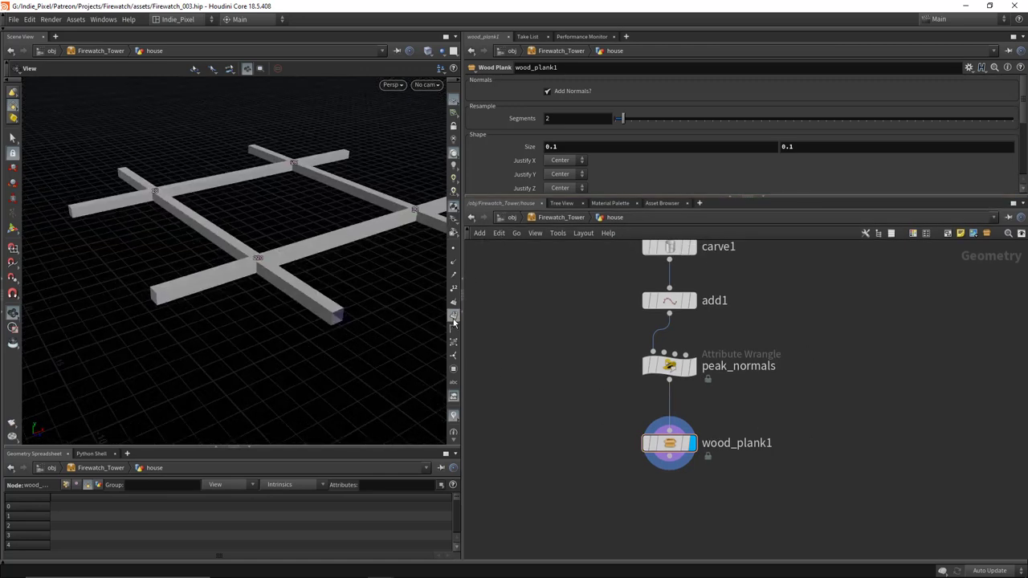
pyautogui.scroll(2, 304, 271)
pyautogui.scroll(-2, 304, 270)
pyautogui.scroll(-3, 776, 379)
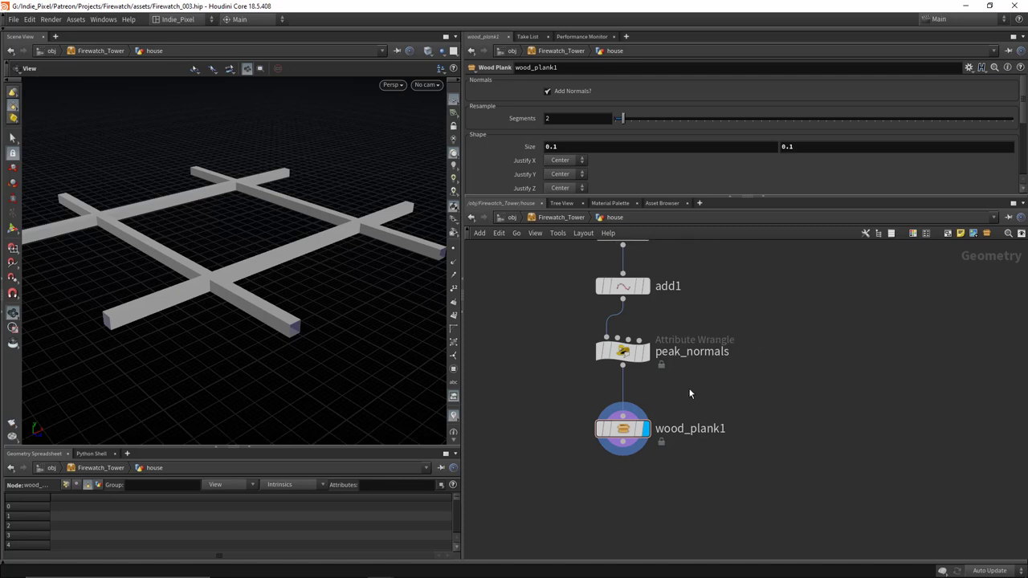
# Step: Shift peak_normals and wood_plank1 aside, then add an Intersection Analysis node fed by add1 and display it
pyautogui.moveTo(584, 464); pyautogui.dragTo(531, 364)
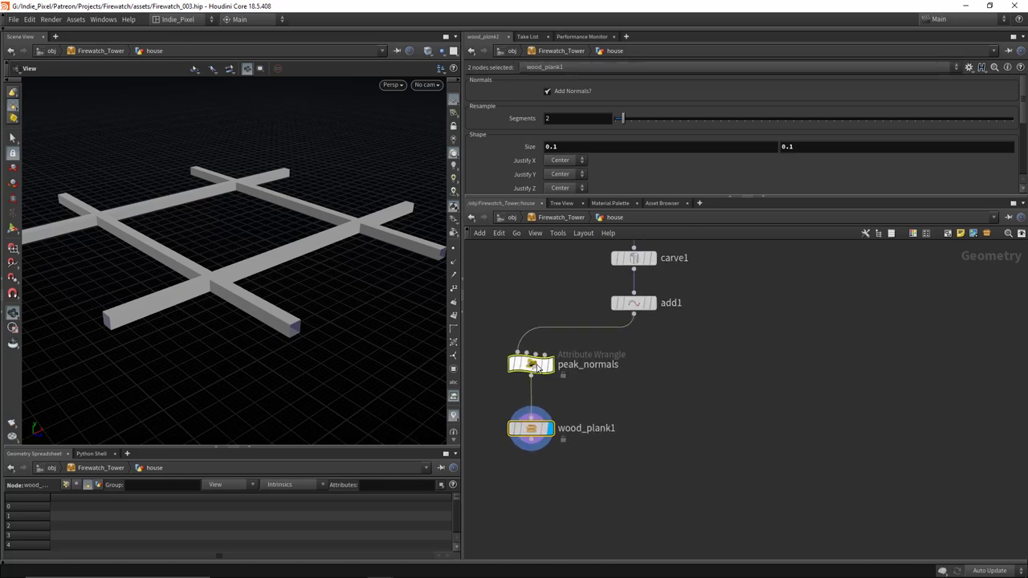
pyautogui.click(698, 414)
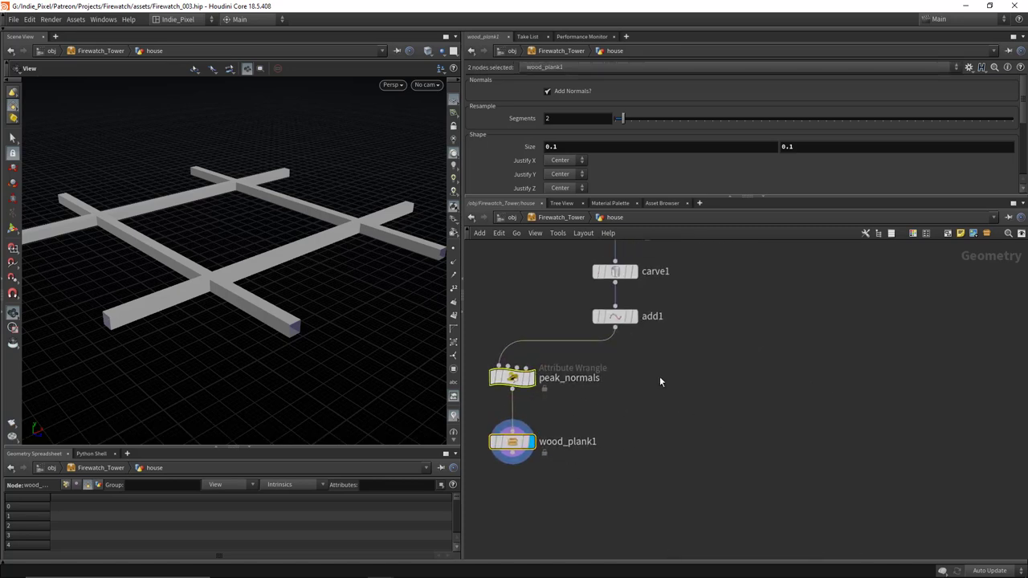
pyautogui.press('Tab')
pyautogui.write('inter')
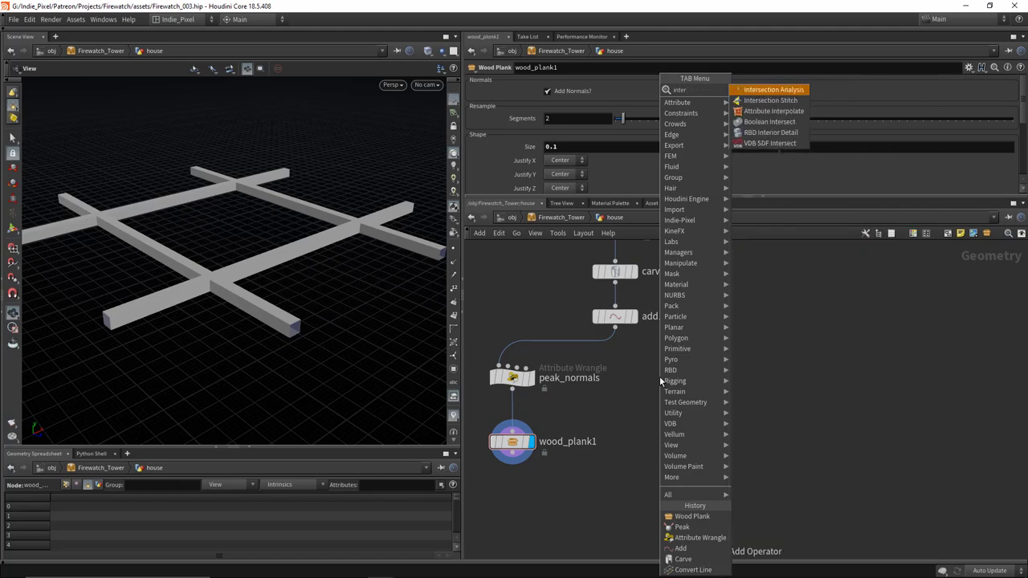
pyautogui.press('Return')
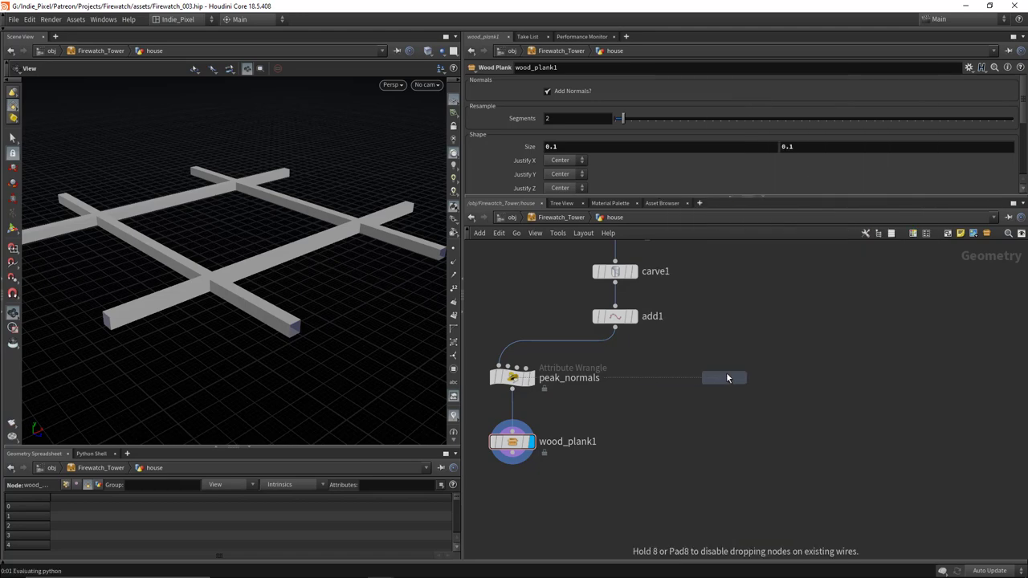
pyautogui.click(708, 373)
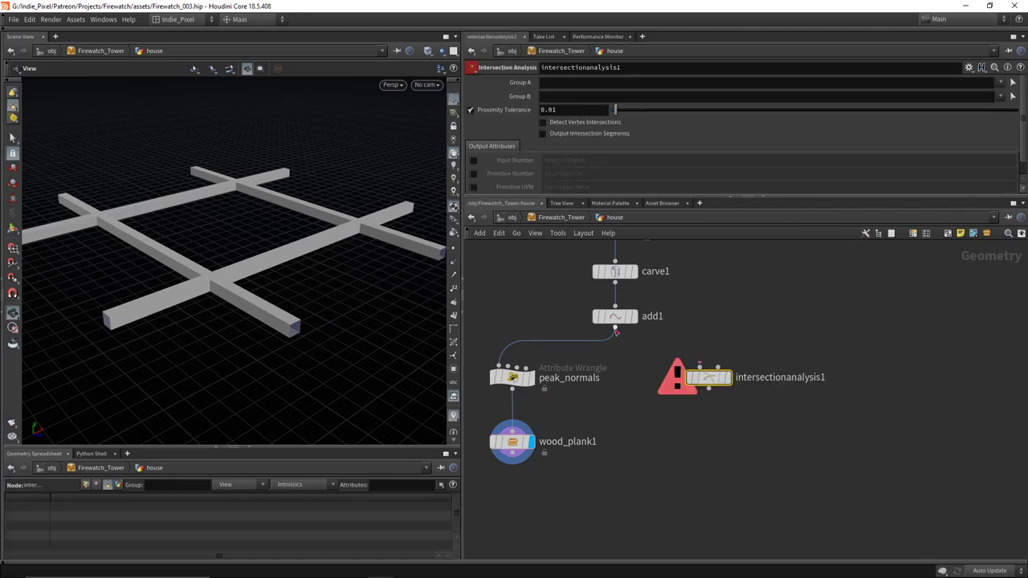
pyautogui.click(728, 378)
pyautogui.moveTo(264, 282); pyautogui.dragTo(217, 273)
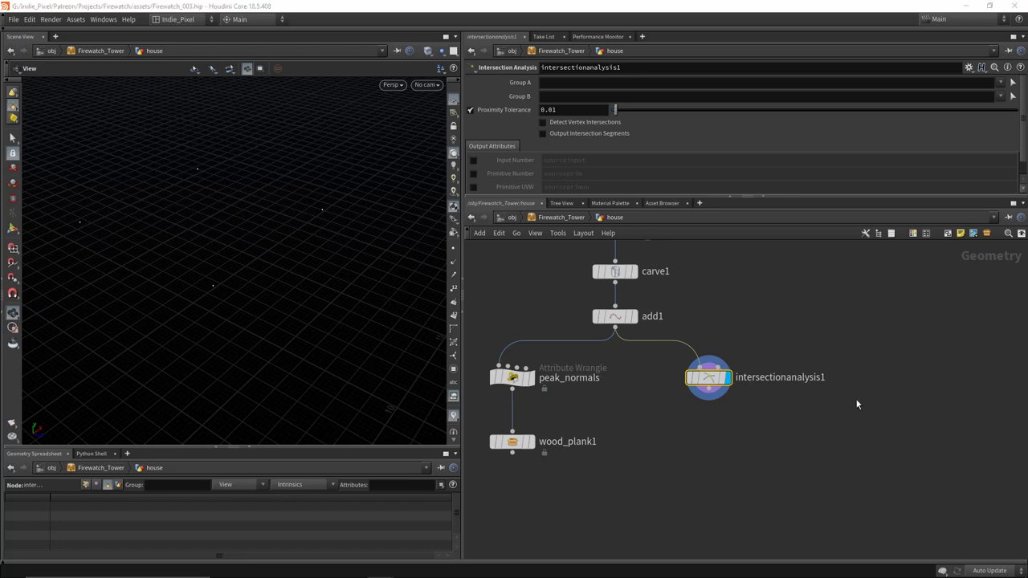
# Step: Add a Line node beside intersectionanalysis1
pyautogui.moveTo(857, 404); pyautogui.dragTo(740, 371, button='middle')
pyautogui.press('Tab')
pyautogui.click(739, 369)
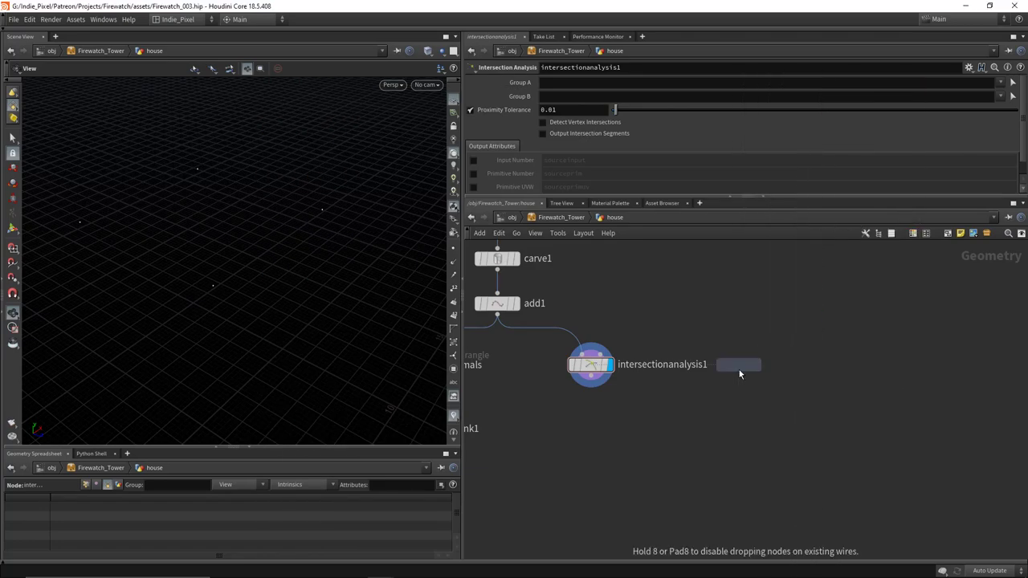
pyautogui.click(749, 369)
pyautogui.scroll(4, 207, 283)
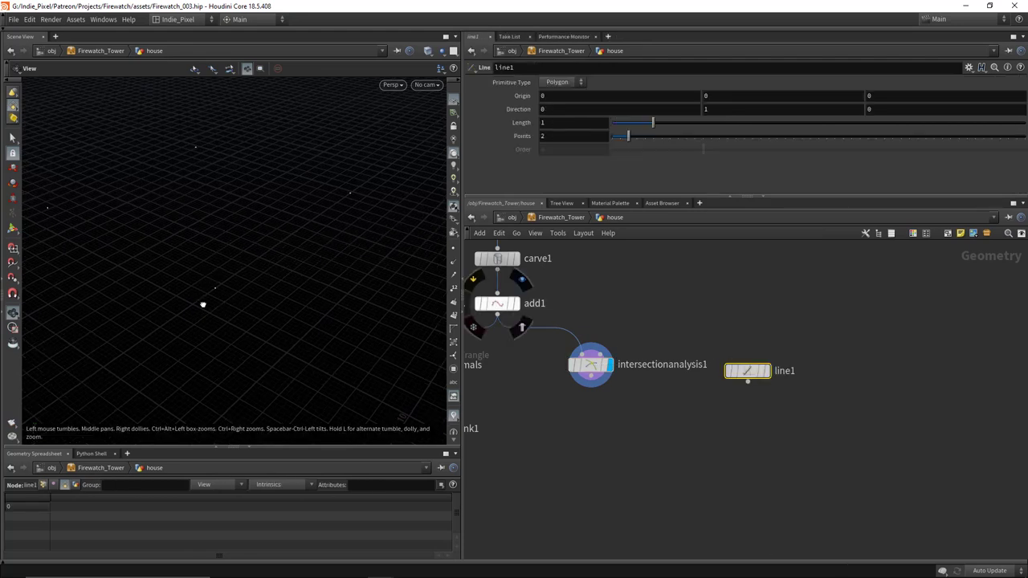
# Step: Add a Copy and Transform node below line1, connected to it and displayed
pyautogui.moveTo(685, 428); pyautogui.dragTo(717, 398, button='middle')
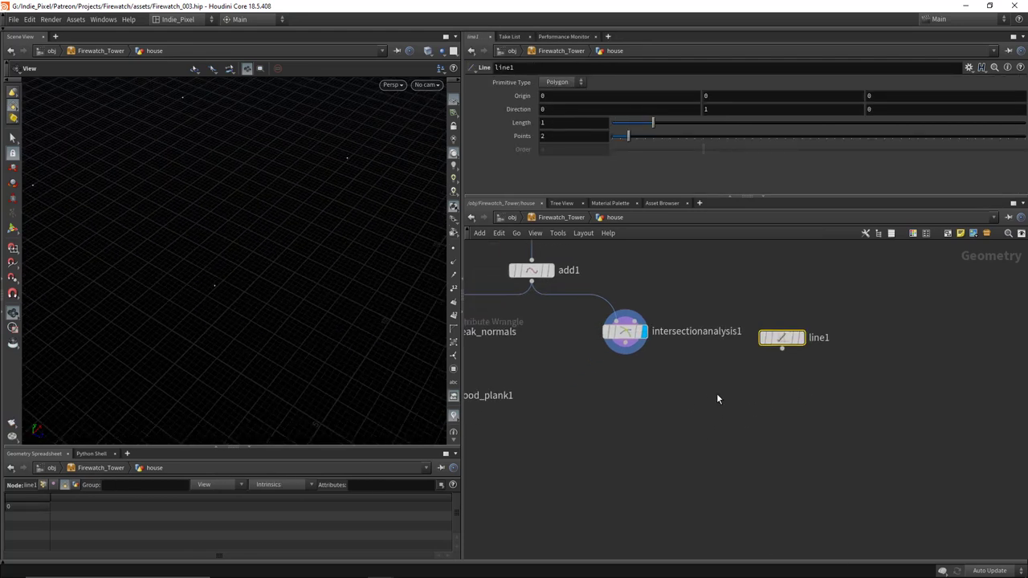
pyautogui.press('Tab')
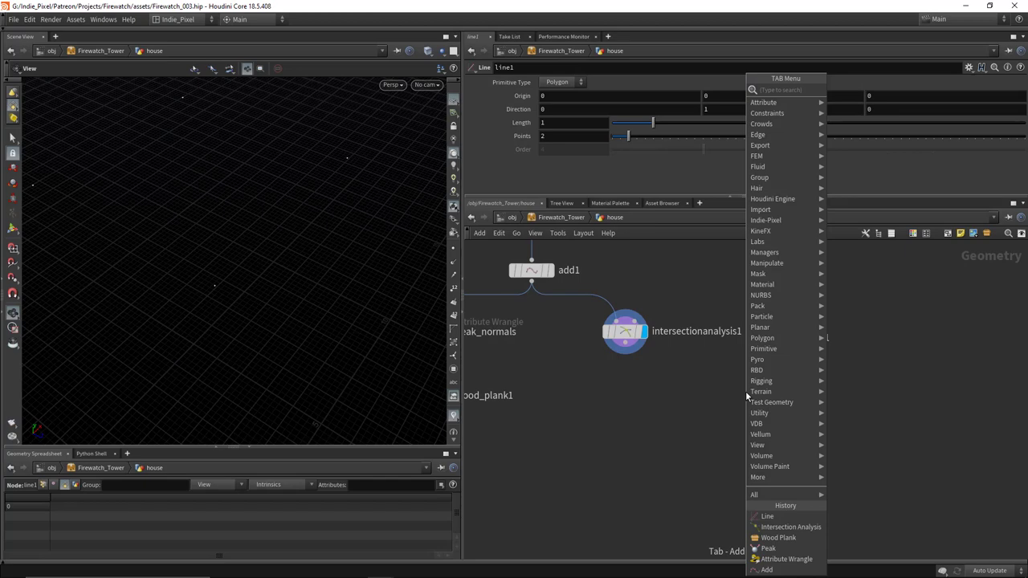
pyautogui.write('copy')
pyautogui.press('Return')
pyautogui.click(781, 391)
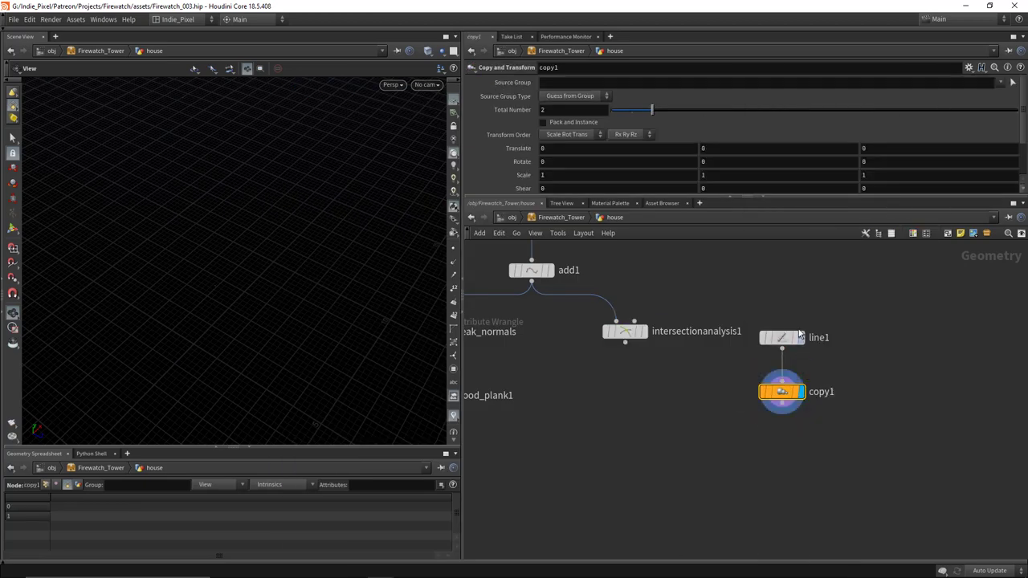
# Step: Display line1 and set its Direction to 0, 0, 1 so the line lies along Z
pyautogui.click(799, 337)
pyautogui.press('f')
pyautogui.moveTo(277, 278); pyautogui.dragTo(202, 229)
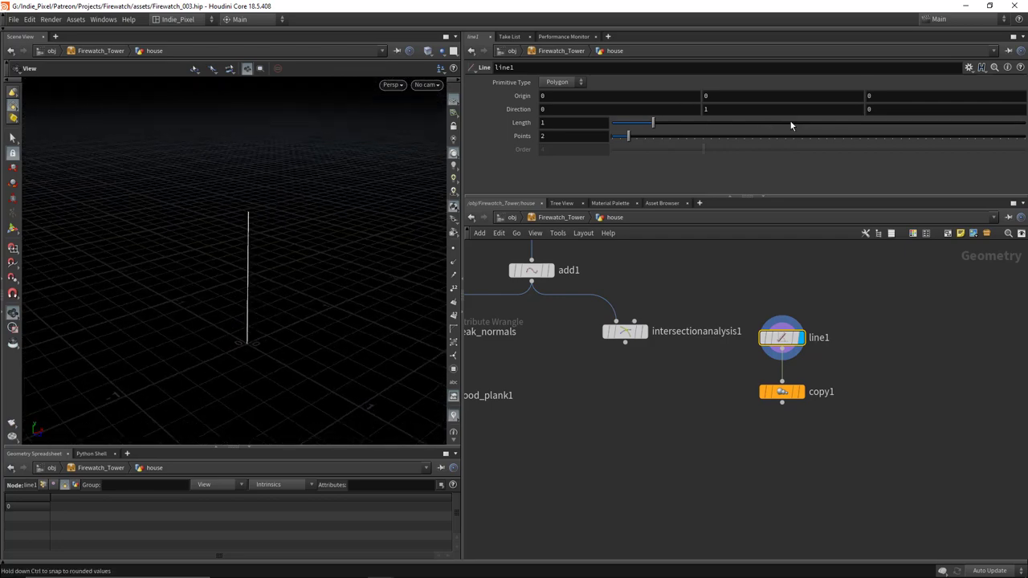
pyautogui.click(923, 110)
pyautogui.press('Return')
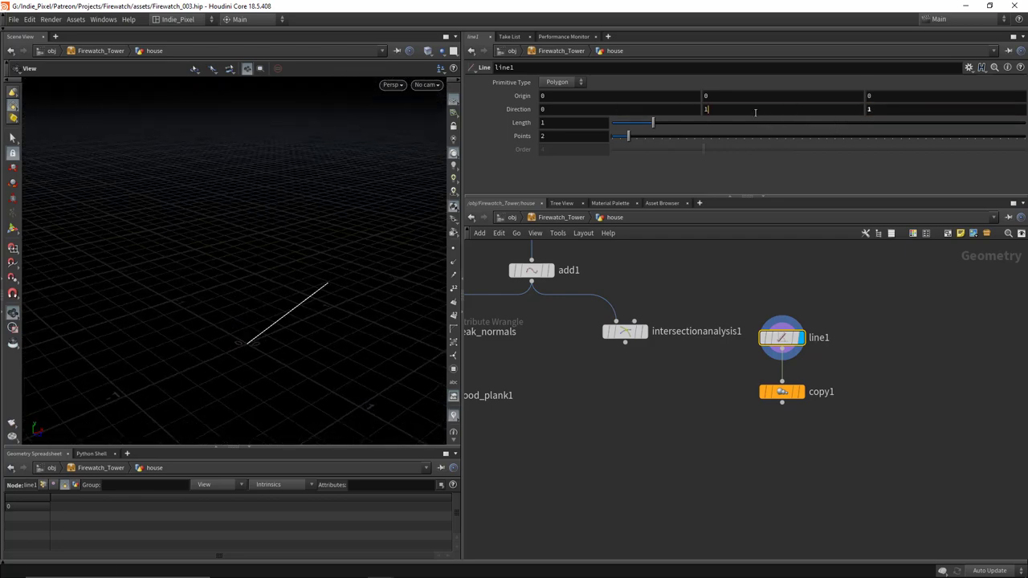
pyautogui.click(755, 110)
pyautogui.press('Return')
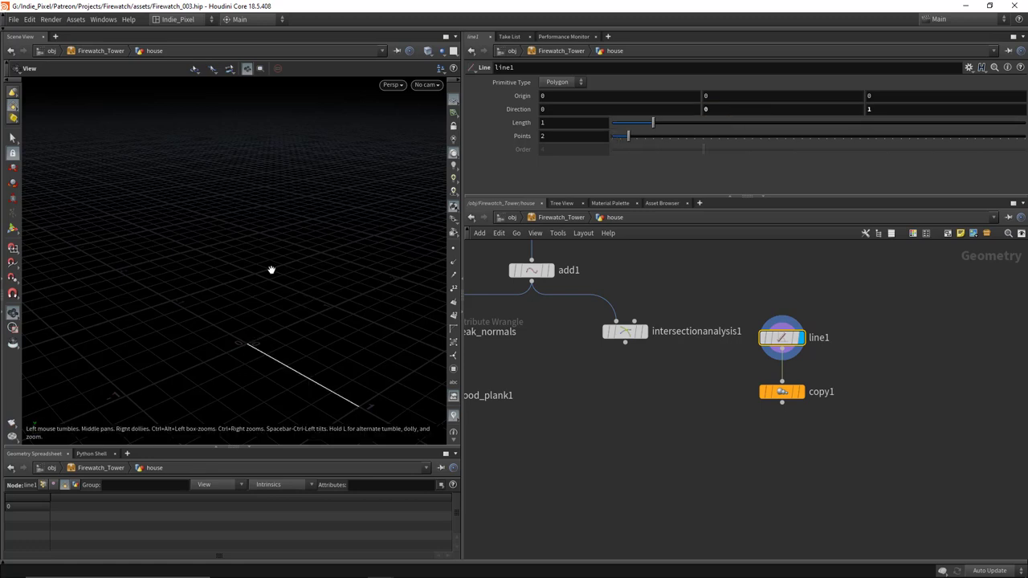
pyautogui.moveTo(271, 269); pyautogui.dragTo(313, 298)
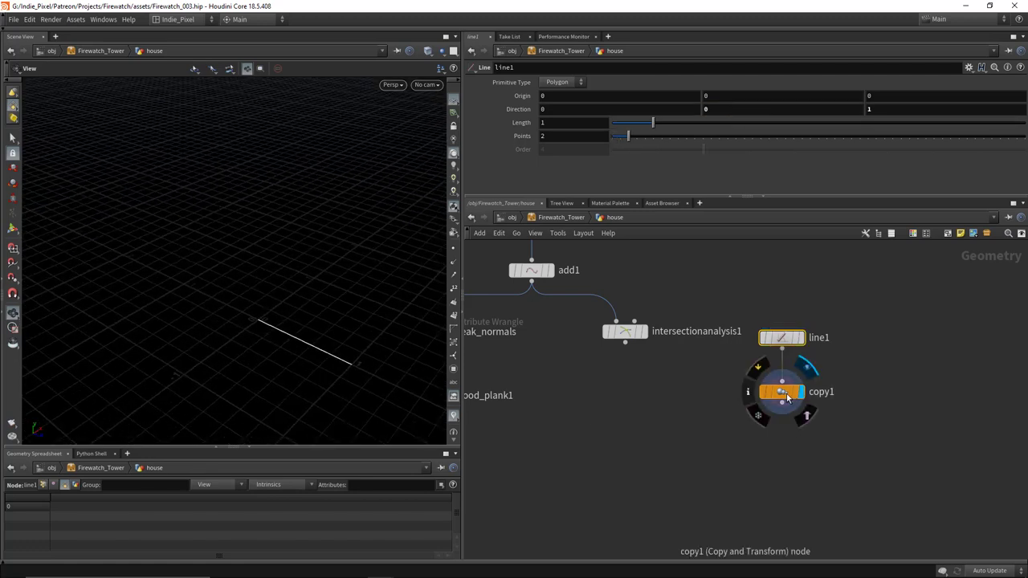
# Step: Display copy1, set its Y rotation to 90, and raise Total Number to 4 to form a cross
pyautogui.click(786, 393)
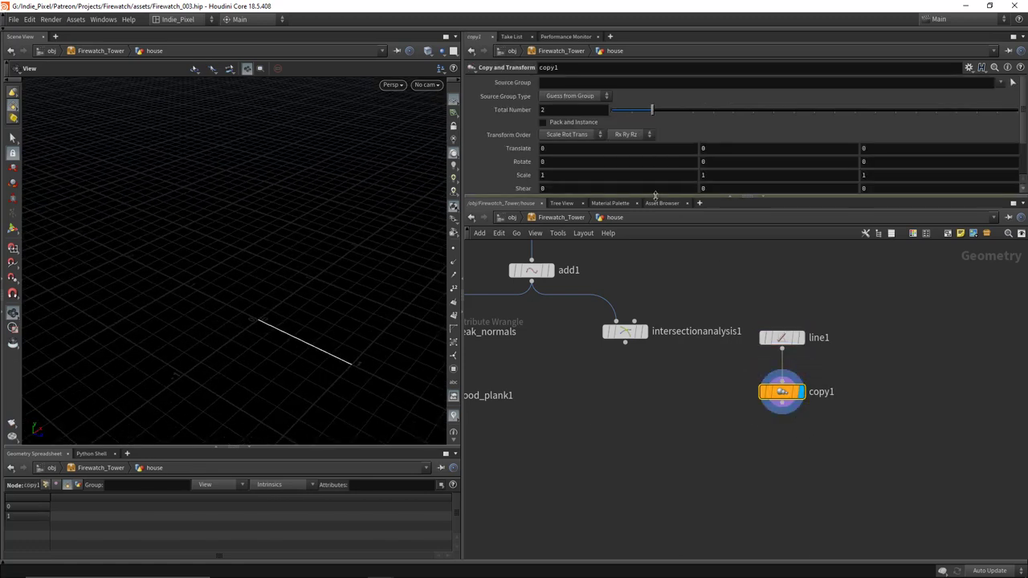
pyautogui.click(731, 162)
pyautogui.write('90')
pyautogui.press('Return')
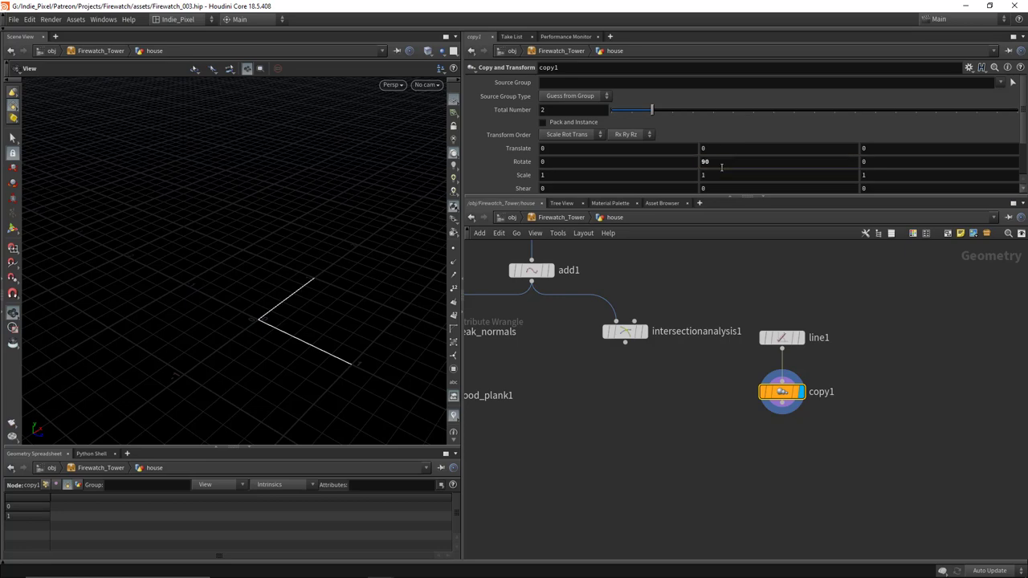
pyautogui.moveTo(651, 109); pyautogui.dragTo(692, 109)
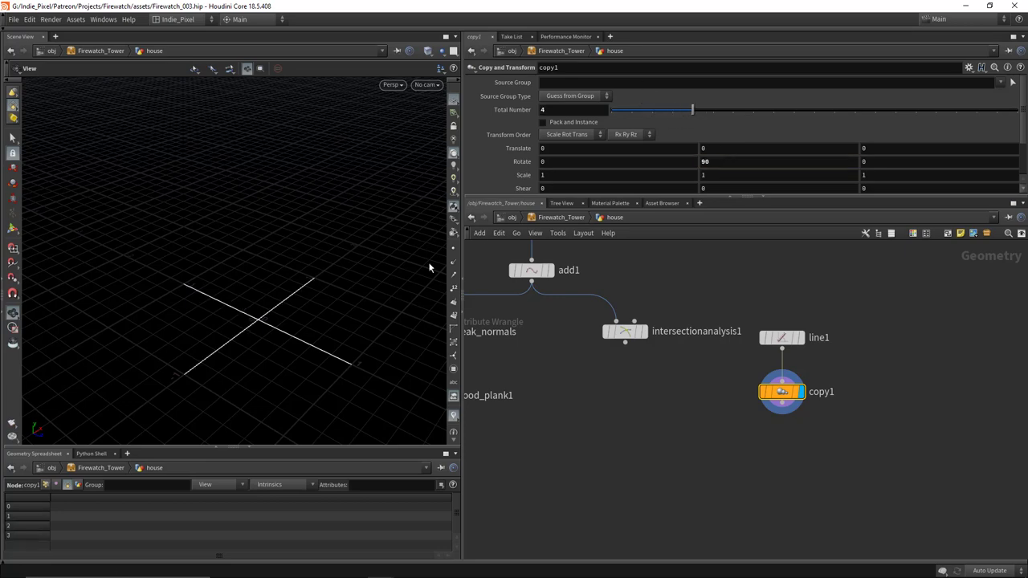
pyautogui.moveTo(231, 299); pyautogui.dragTo(345, 353)
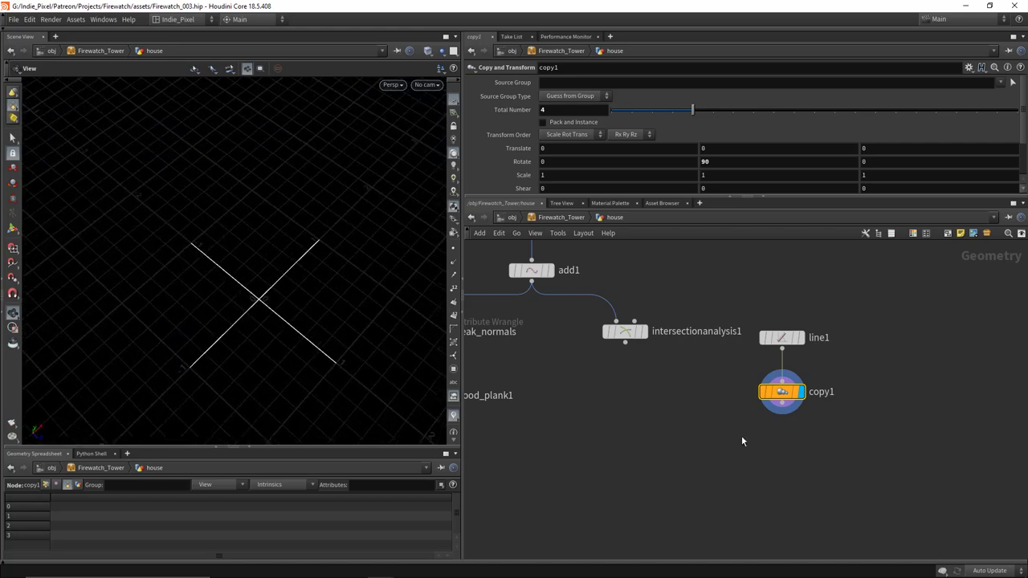
# Step: Add a Fuse node below copy1
pyautogui.moveTo(742, 436); pyautogui.dragTo(745, 392, button='middle')
pyautogui.press('Tab')
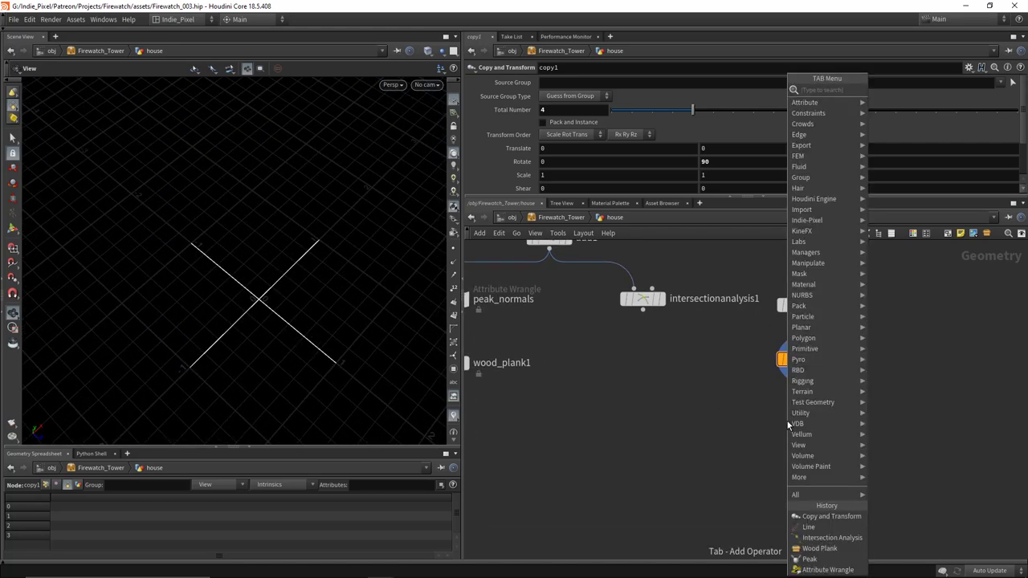
pyautogui.write('transform')
pyautogui.press('Return')
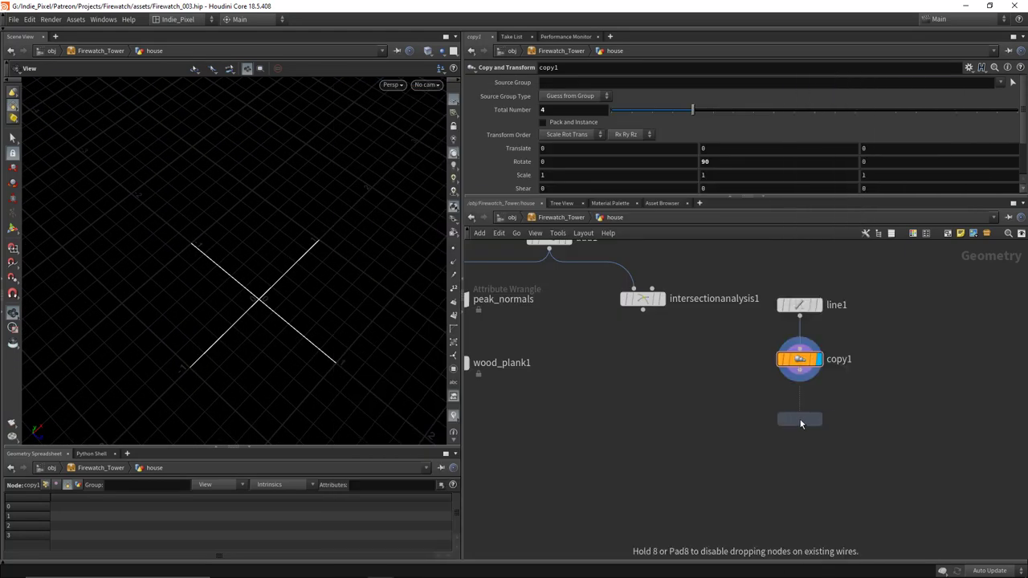
pyautogui.click(800, 419)
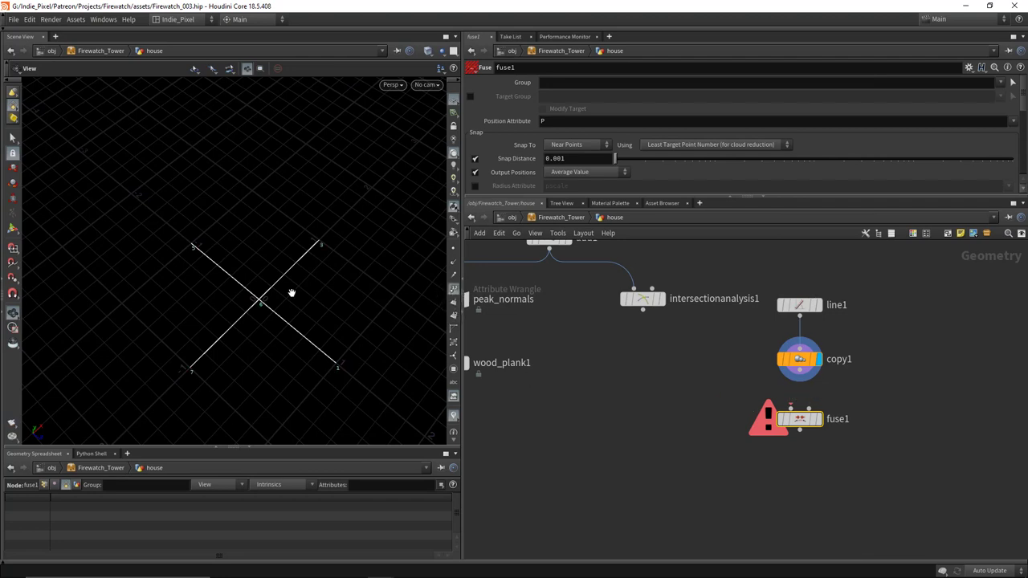
# Step: Connect copy1's output to the first input of fuse1 and inspect the fused cross
pyautogui.scroll(3, 243, 307)
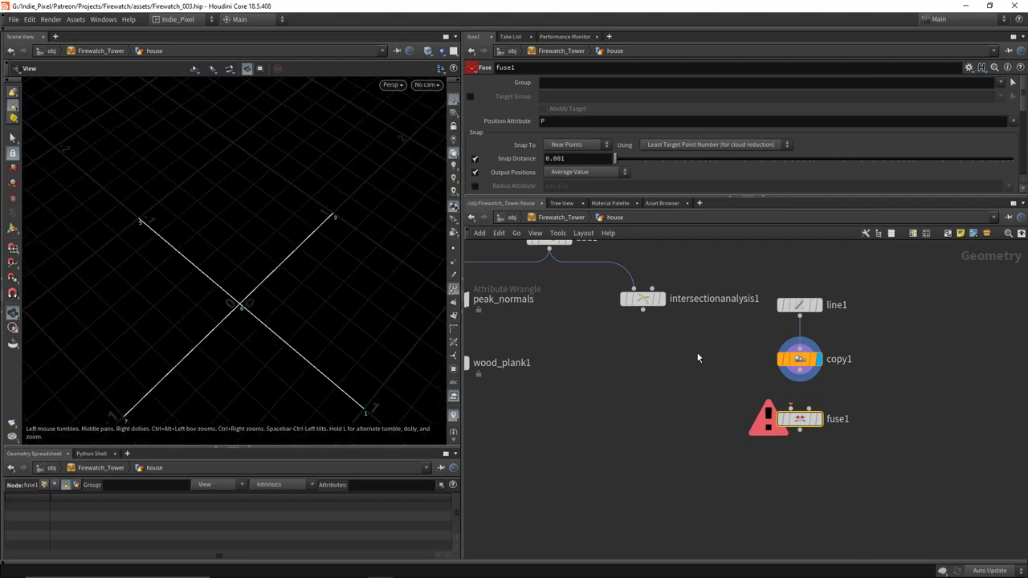
pyautogui.moveTo(800, 369); pyautogui.dragTo(800, 410)
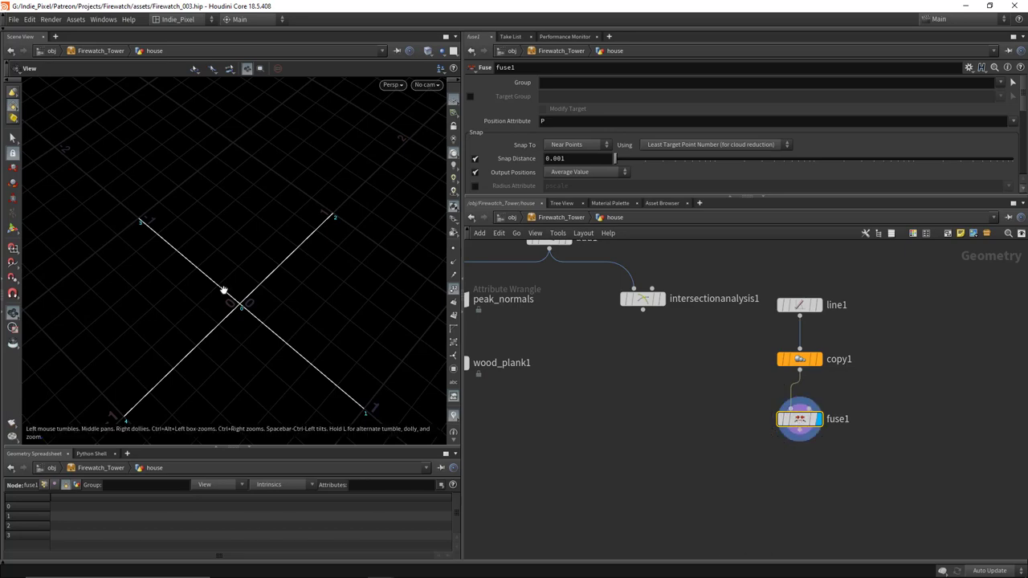
pyautogui.moveTo(225, 292); pyautogui.dragTo(246, 308)
pyautogui.scroll(-1, 716, 392)
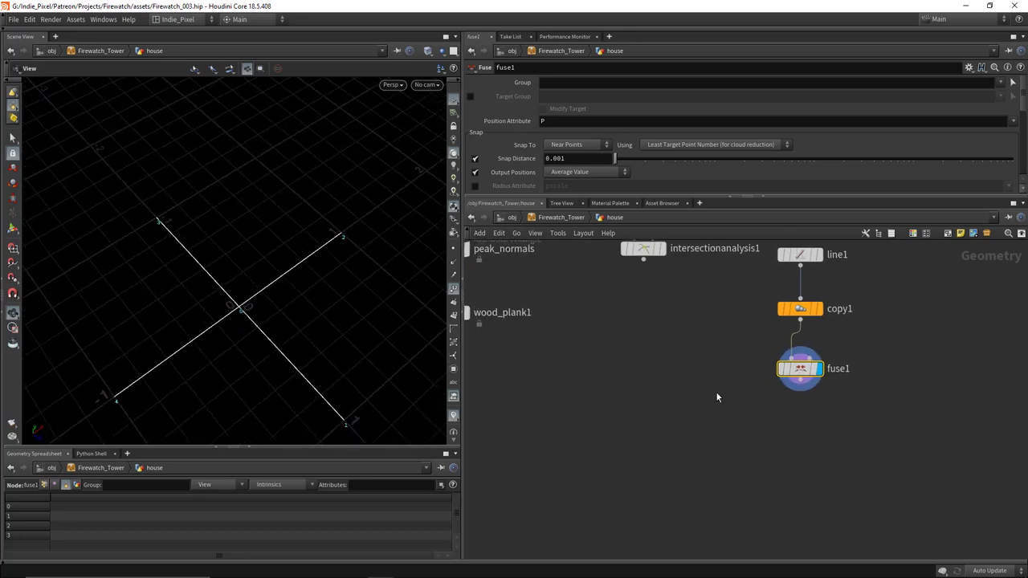
# Step: Add a Copy to Points node below and wire intersectionanalysis1 into its first input
pyautogui.press('Tab')
pyautogui.write('copy')
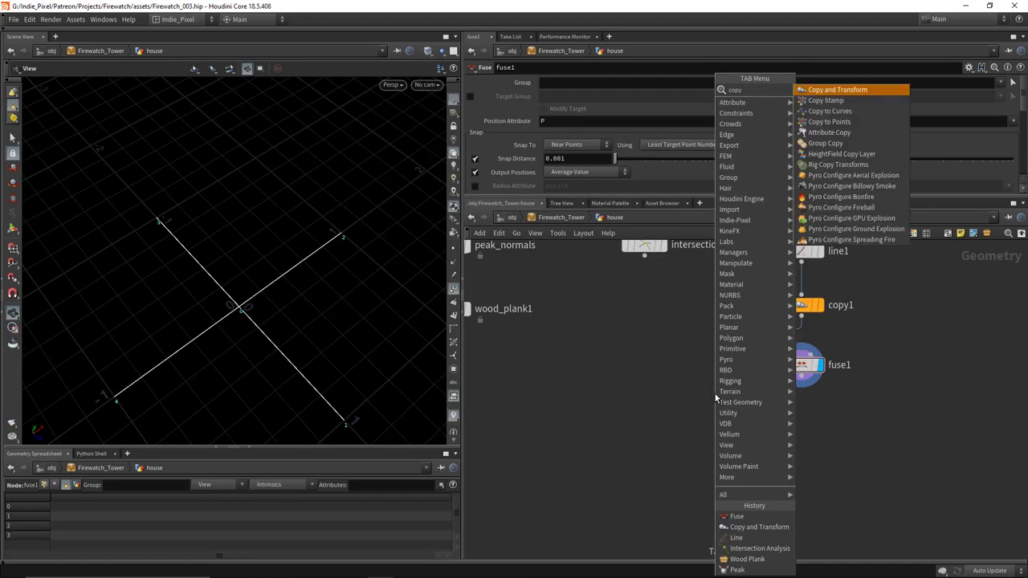
pyautogui.click(836, 121)
pyautogui.click(677, 382)
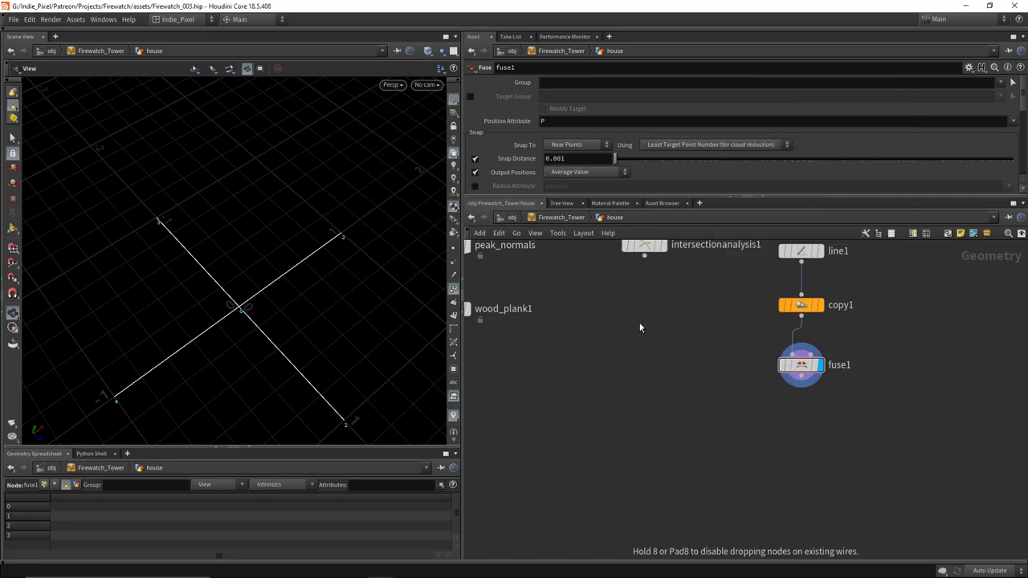
pyautogui.click(644, 256)
pyautogui.click(699, 394)
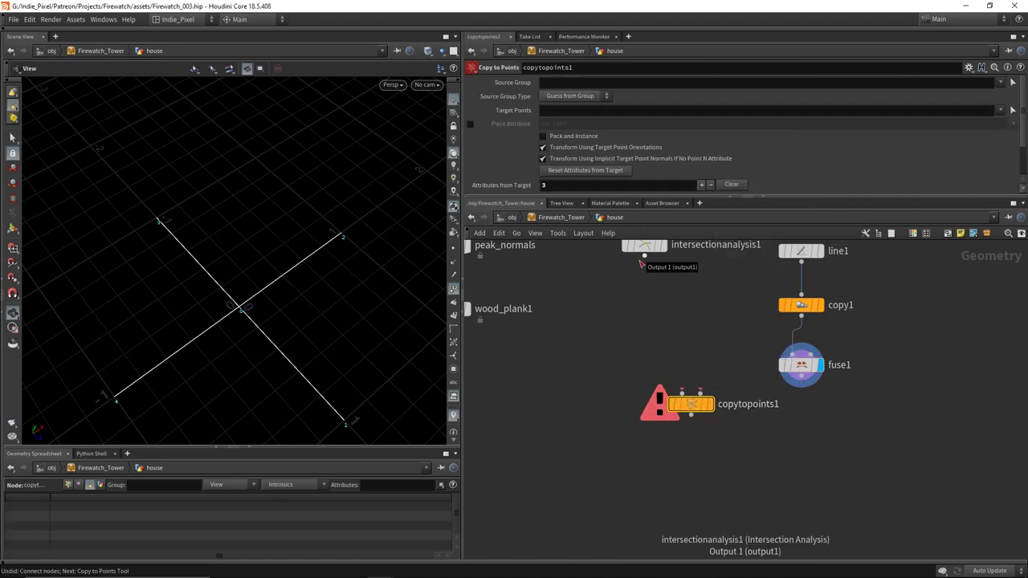
pyautogui.click(644, 256)
pyautogui.hotkey('ctrl', 'z')
pyautogui.click(682, 393)
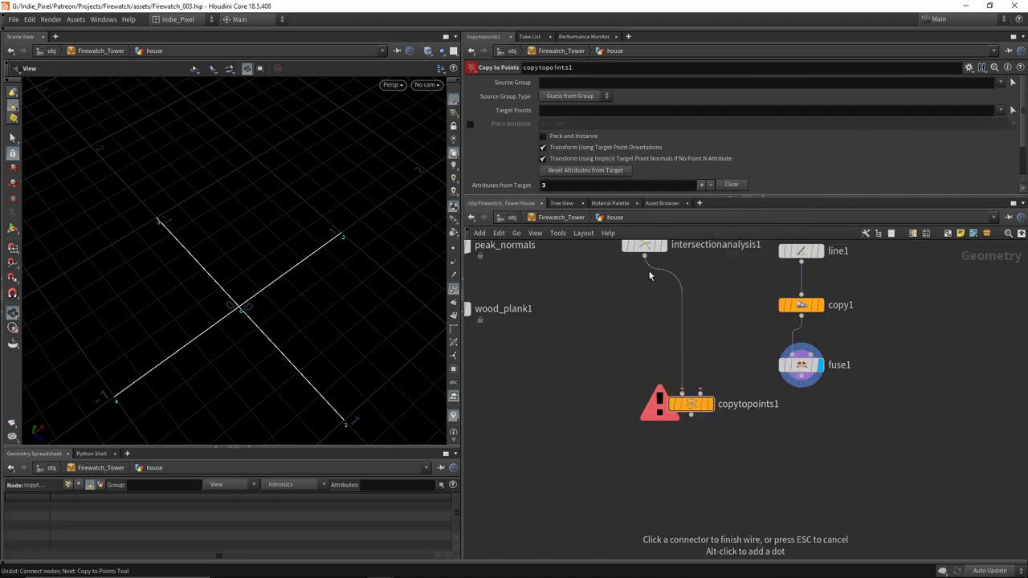
pyautogui.click(644, 255)
# Step: Wire fuse1 into the second input of copytopoints1 and display copytopoints1
pyautogui.keyDown('shift'); pyautogui.moveTo(804, 386); pyautogui.dragTo(796, 348); pyautogui.keyUp('shift')
pyautogui.click(792, 338)
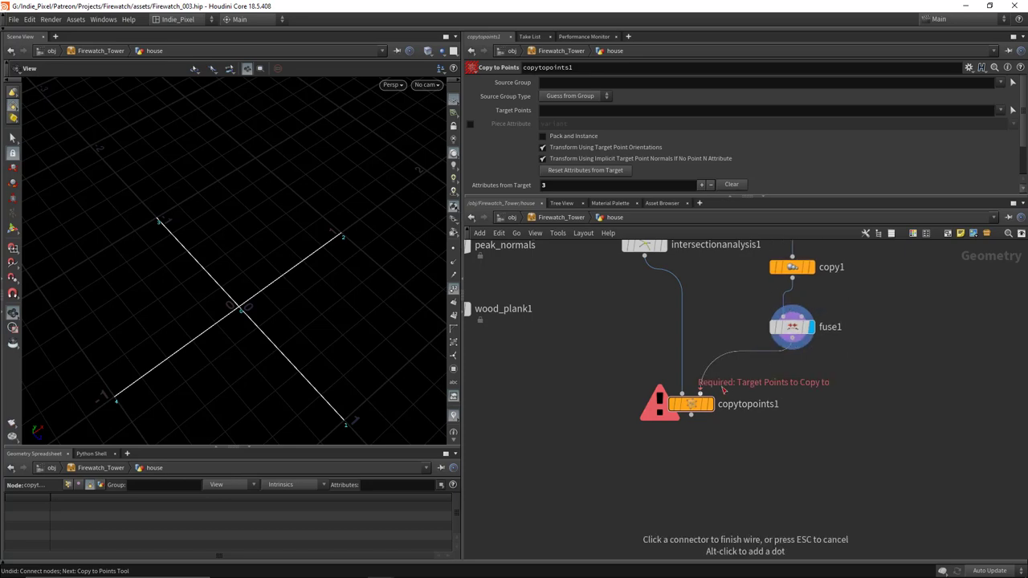
pyautogui.click(700, 393)
pyautogui.click(708, 404)
pyautogui.press('f')
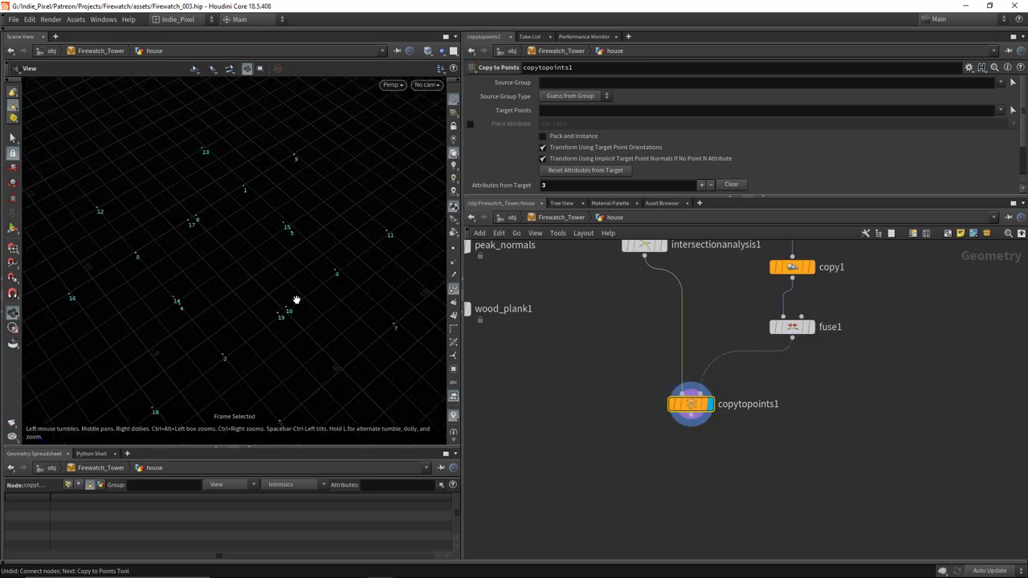
pyautogui.moveTo(296, 301); pyautogui.dragTo(447, 331)
pyautogui.moveTo(687, 411)
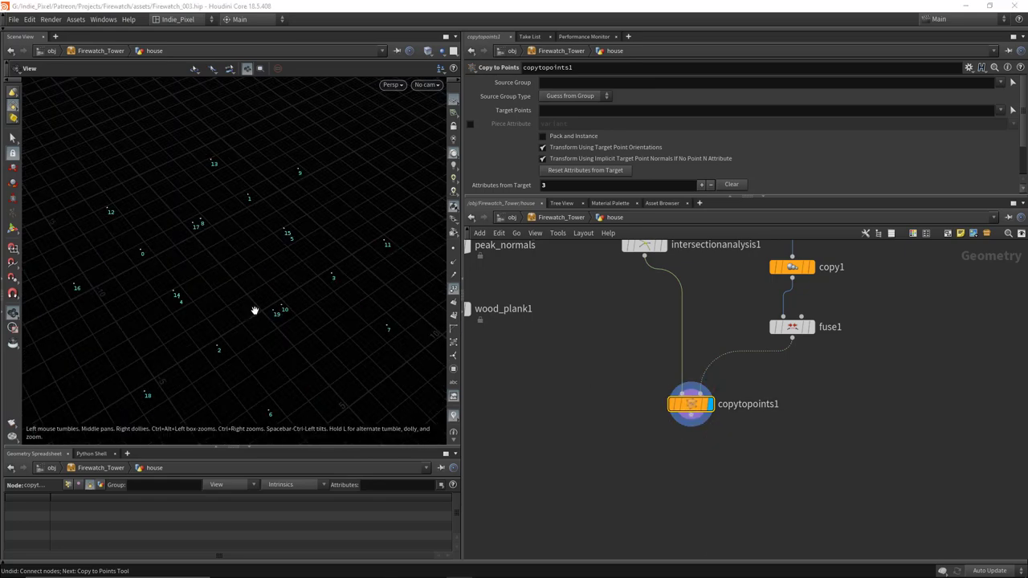
pyautogui.moveTo(257, 310); pyautogui.dragTo(260, 307)
# Step: Swap the inputs of copytopoints1 so fuse1 is the source geometry and intersectionanalysis1 supplies the target points
pyautogui.click(646, 258)
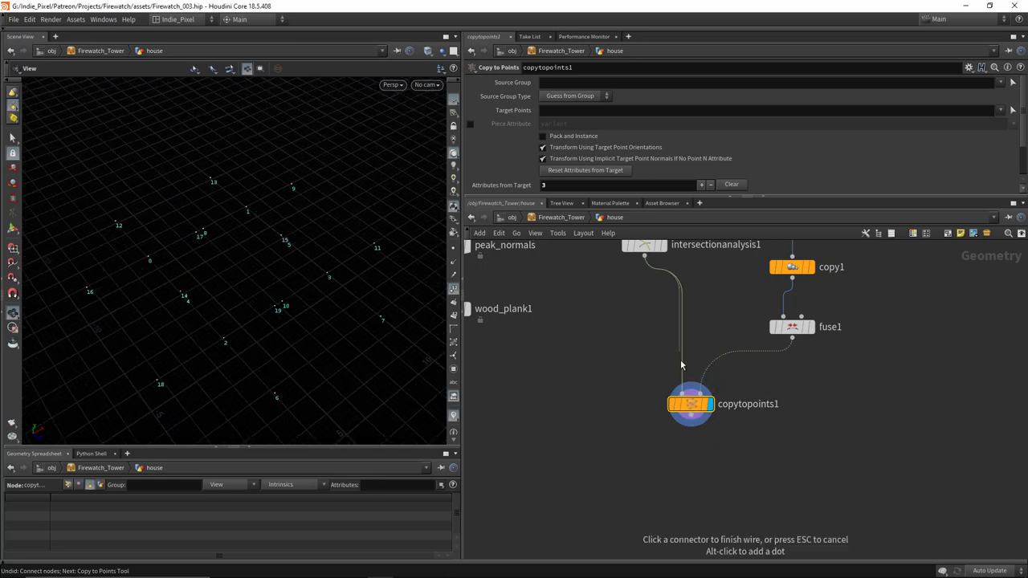
pyautogui.click(681, 384)
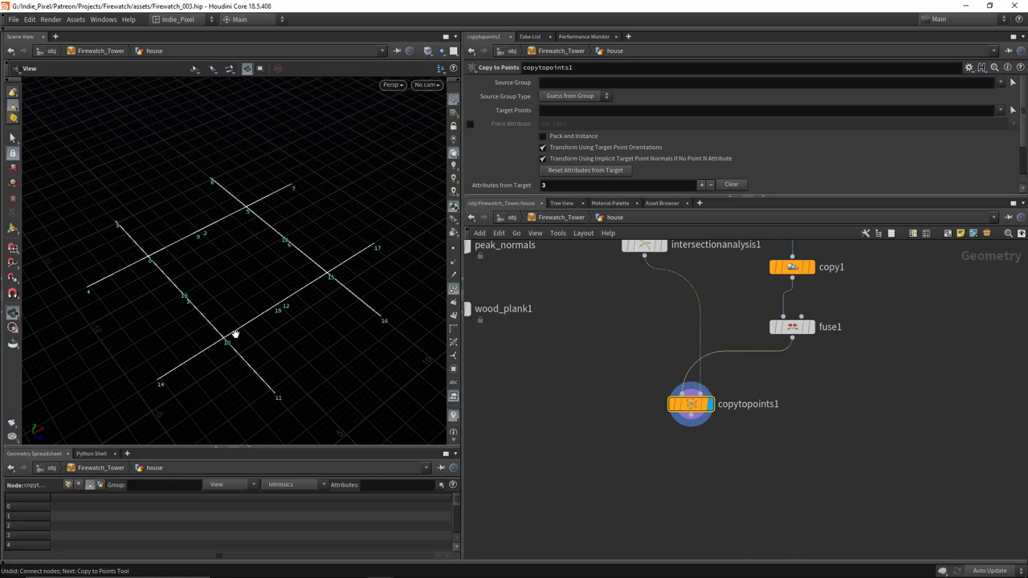
pyautogui.moveTo(232, 337); pyautogui.dragTo(351, 257)
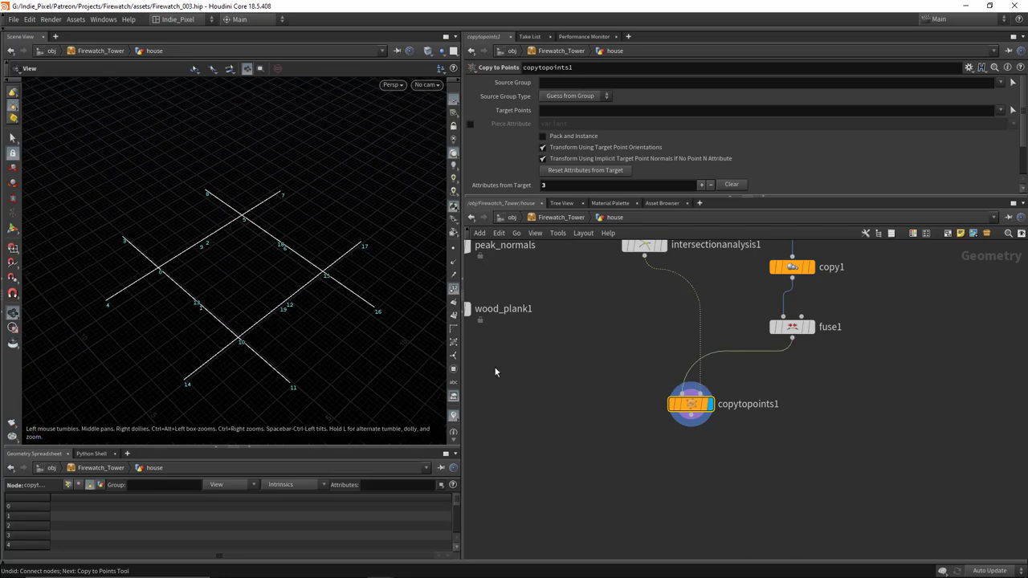
# Step: Shorten line1 to a Length of 0.26 and hide the point numbers in the viewport
pyautogui.scroll(5, 739, 340)
pyautogui.click(792, 314)
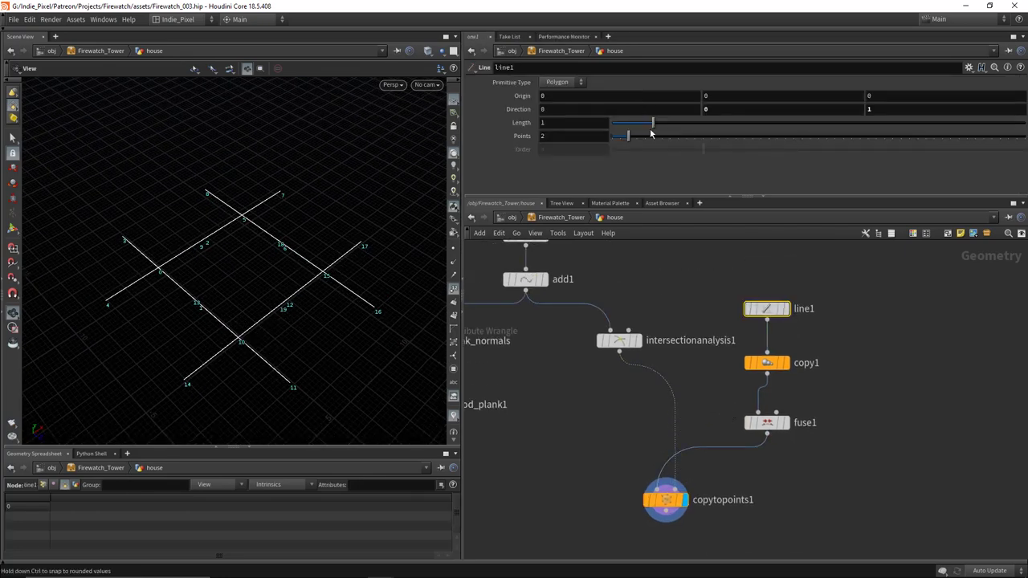
pyautogui.moveTo(652, 123); pyautogui.dragTo(624, 122)
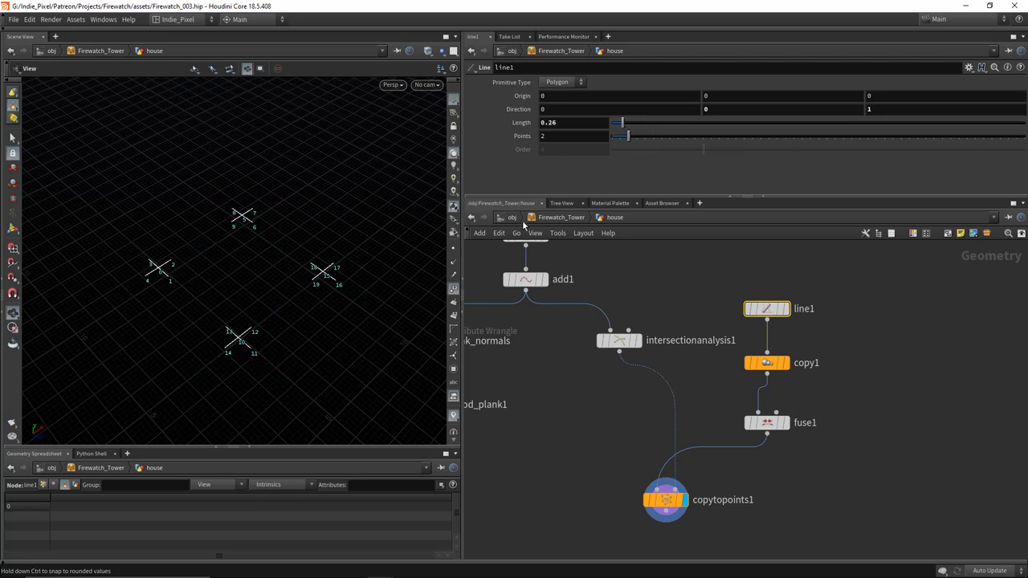
pyautogui.click(455, 294)
pyautogui.scroll(2, 241, 340)
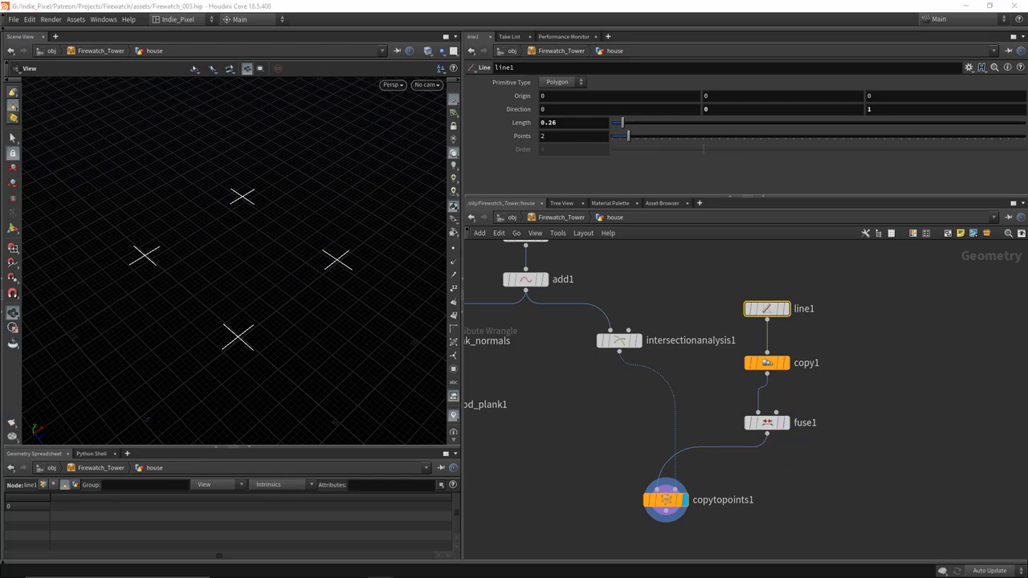
# Step: Add a PolyExpand2D node below copytopoints1, connected to it and displayed
pyautogui.moveTo(792, 447); pyautogui.dragTo(808, 340, button='middle')
pyautogui.press('Tab')
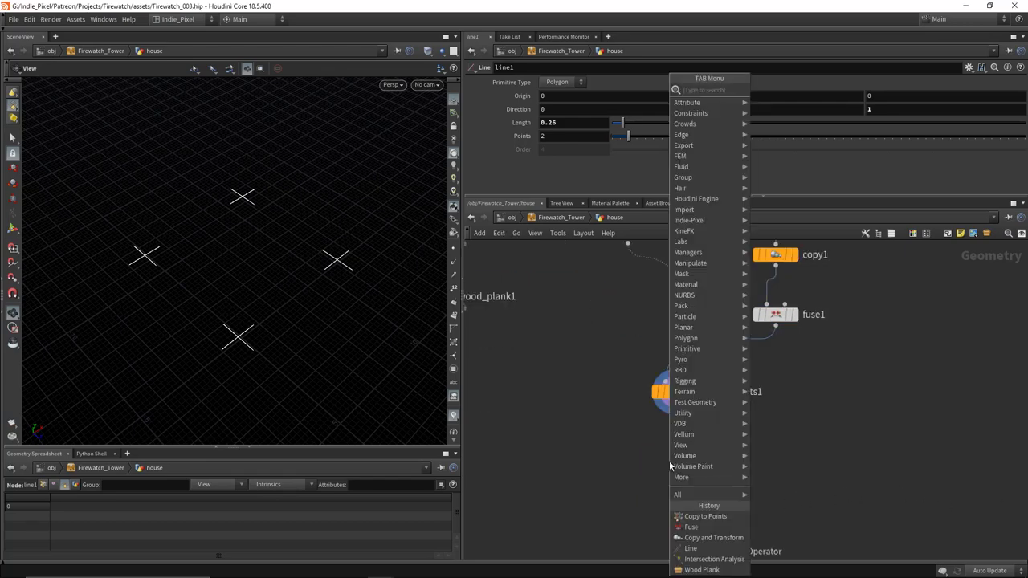
pyautogui.write('poly')
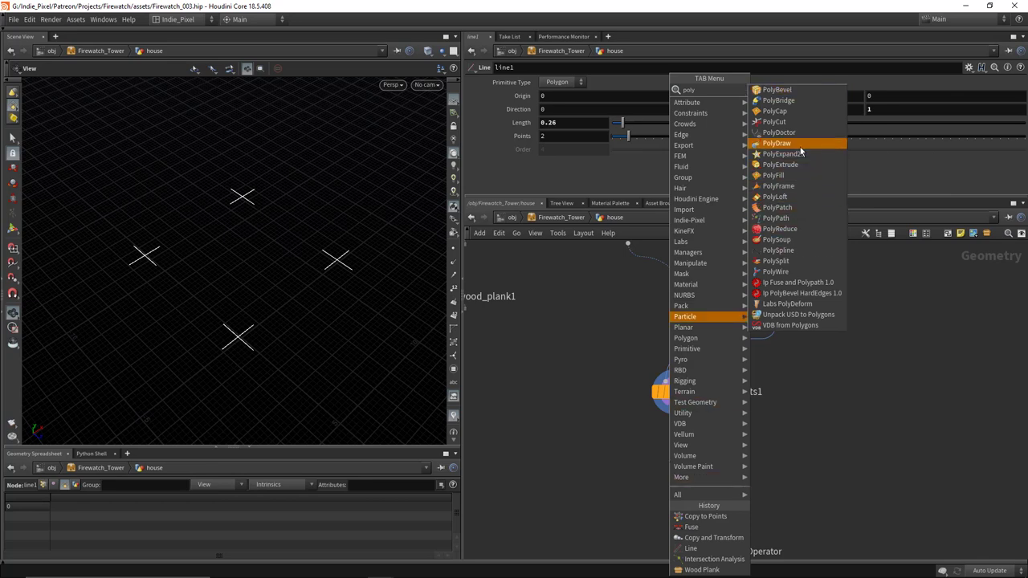
pyautogui.press('Return')
pyautogui.click(681, 457)
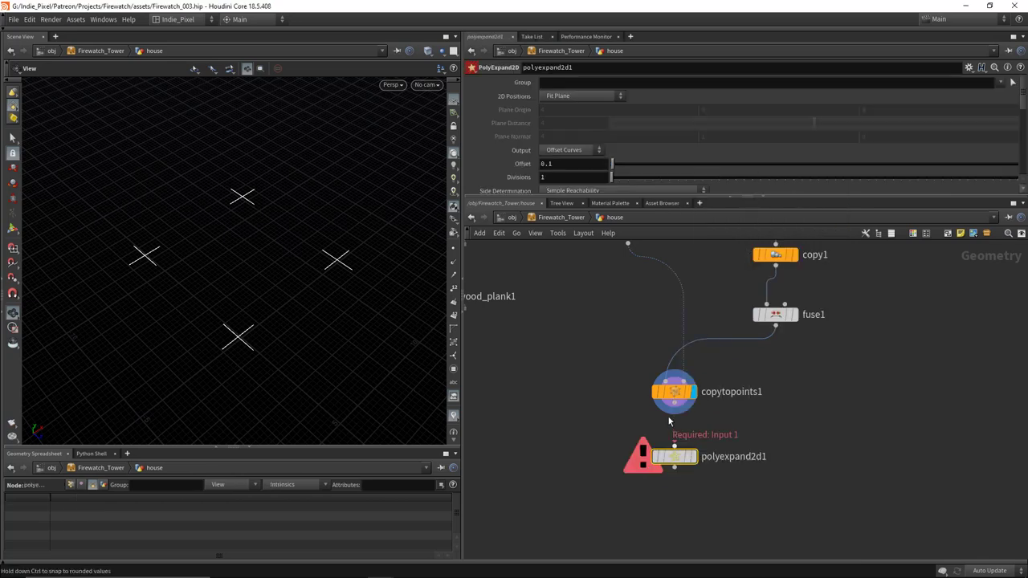
pyautogui.click(692, 456)
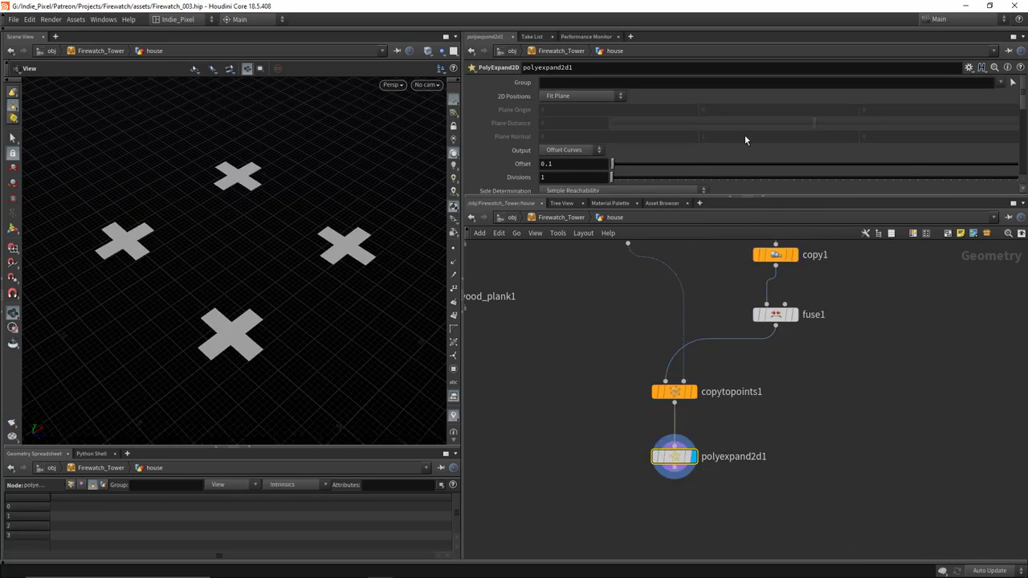
# Step: Set the Offset of polyexpand2d1 to 0.07 to narrow the flat crosses
pyautogui.scroll(-2, 723, 133)
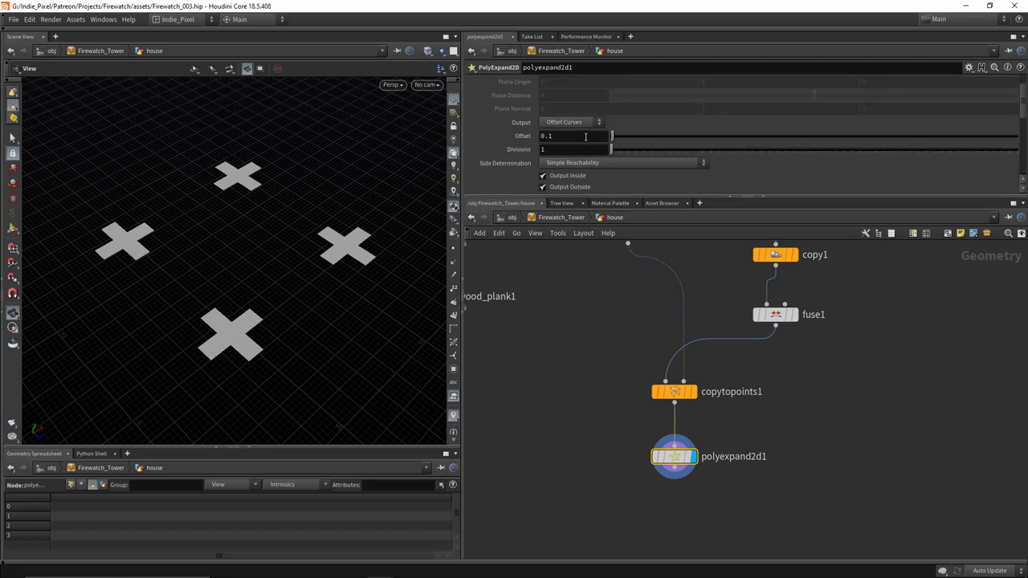
pyautogui.moveTo(585, 137); pyautogui.dragTo(612, 159, button='middle')
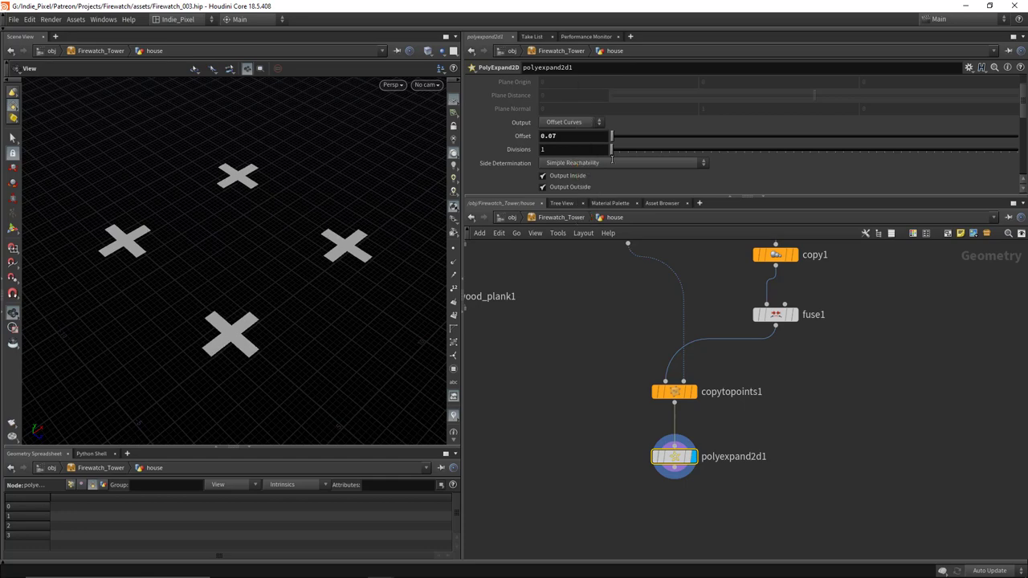
pyautogui.scroll(-2, 763, 438)
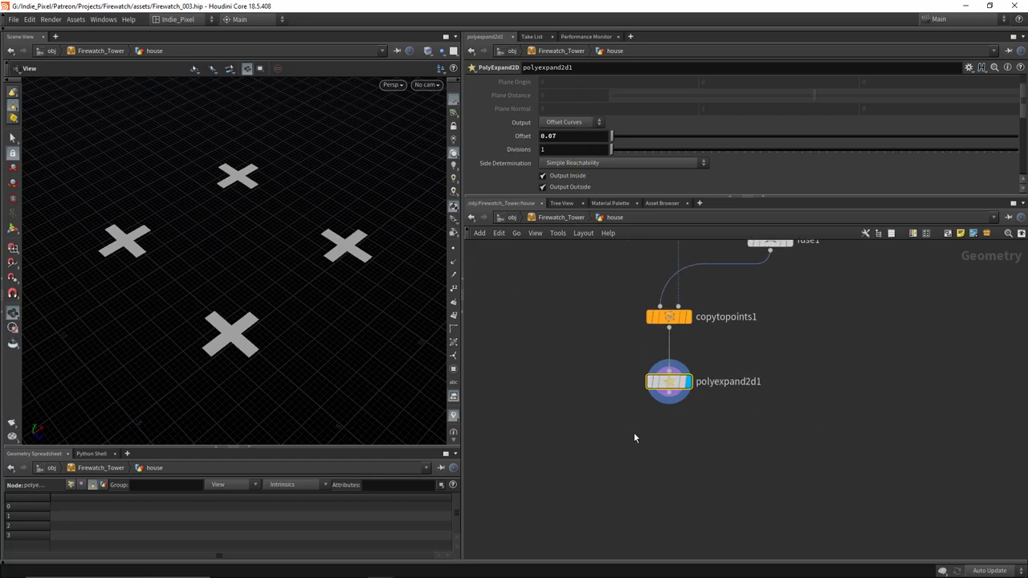
# Step: Add a PolyExtrude node below polyexpand2d1, connected to it and displayed
pyautogui.press('Tab')
pyautogui.write('poly')
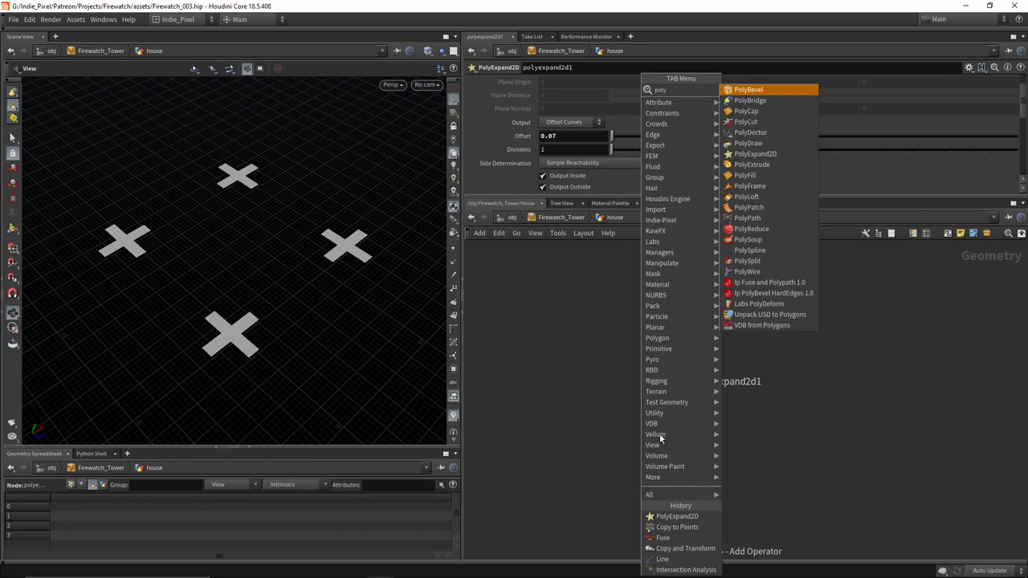
pyautogui.click(772, 155)
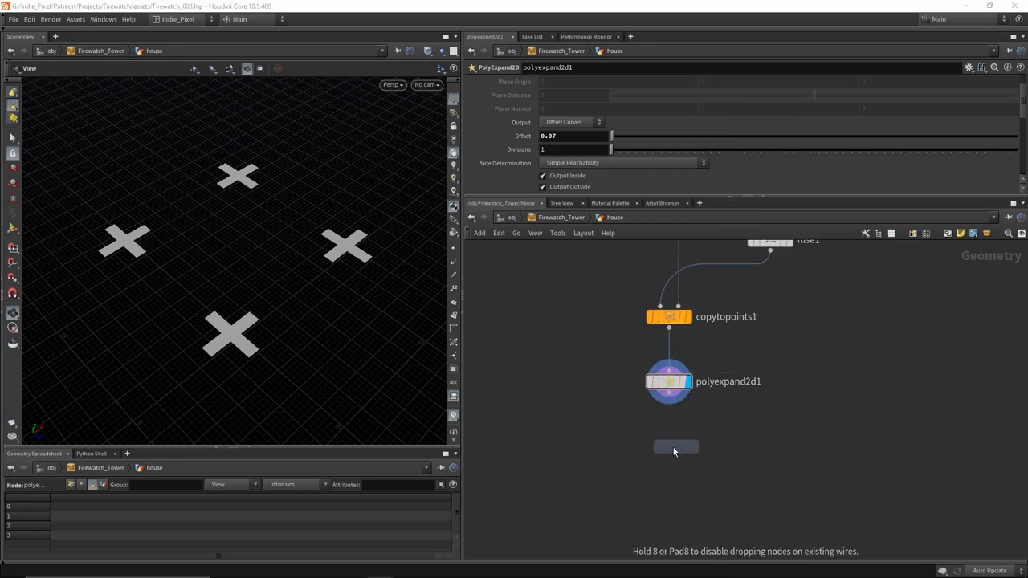
pyautogui.click(674, 448)
pyautogui.click(669, 393)
pyautogui.click(660, 436)
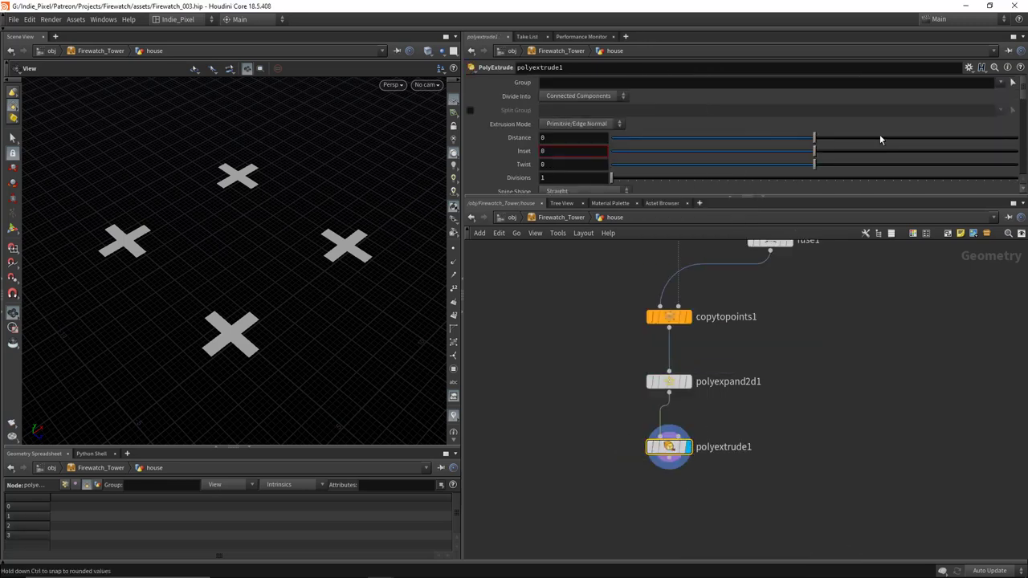
# Step: Extrude the flat crosses with a Distance of 0.19
pyautogui.moveTo(816, 143); pyautogui.dragTo(852, 138)
pyautogui.moveTo(348, 320); pyautogui.dragTo(380, 361)
pyautogui.scroll(-5, 539, 372)
pyautogui.scroll(3, 514, 386)
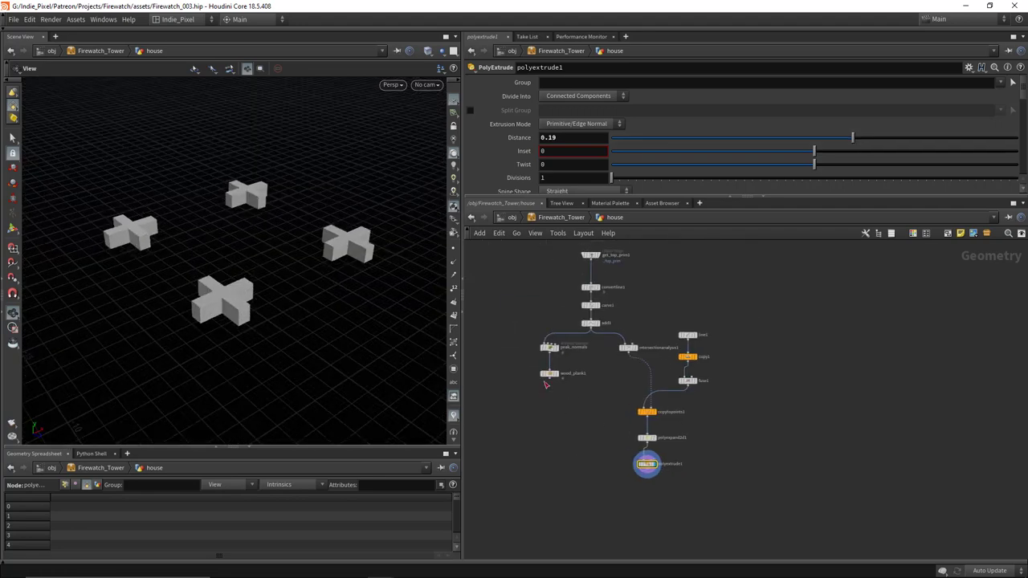
# Step: Display wood_plank1 and copy its second Size parameter for referencing
pyautogui.moveTo(494, 434); pyautogui.dragTo(623, 341)
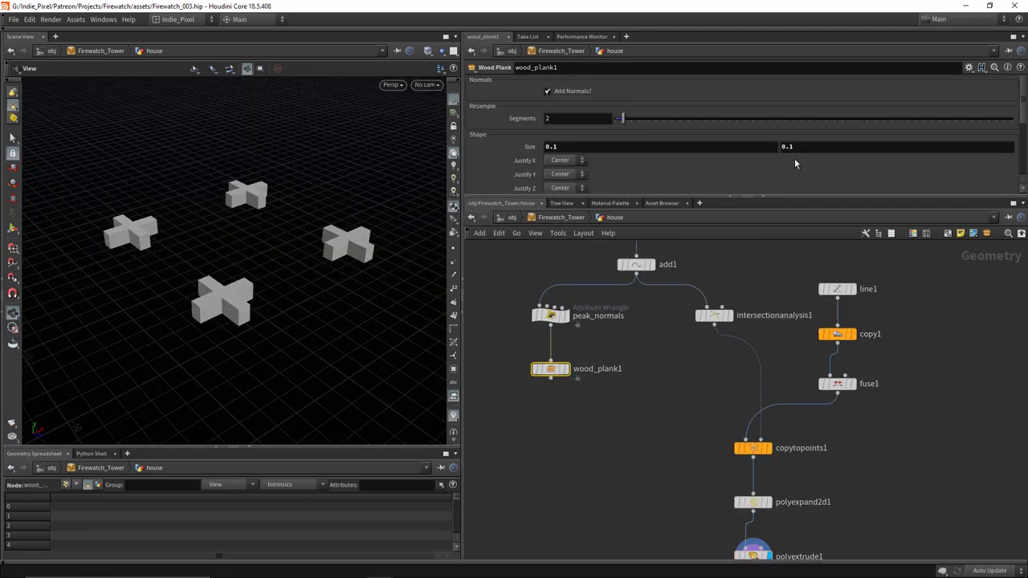
pyautogui.click(565, 369)
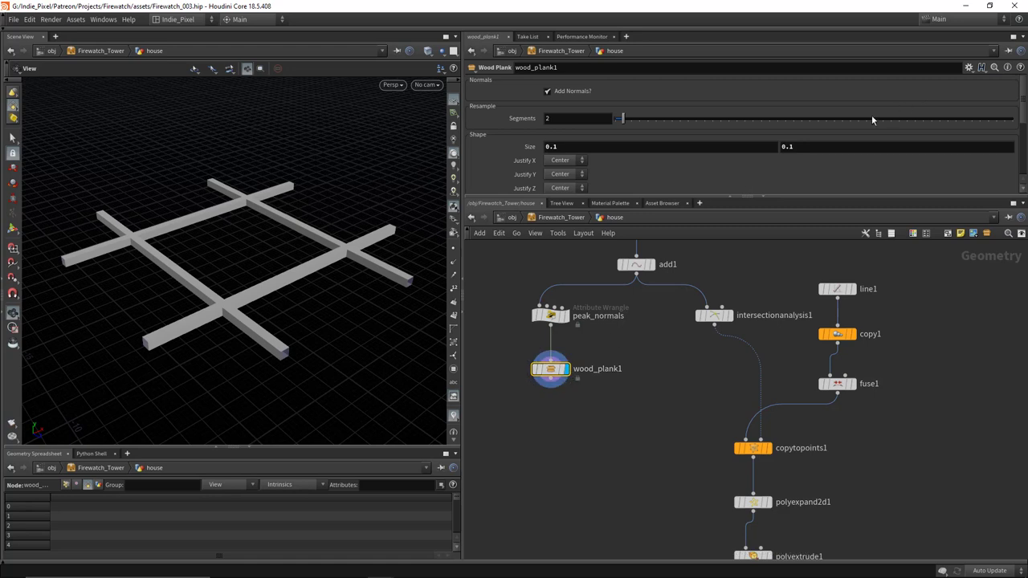
pyautogui.moveTo(791, 147)
pyautogui.mouseDown(button='middle')
pyautogui.moveTo(791, 167)
pyautogui.moveTo(831, 162)
pyautogui.moveTo(800, 147)
pyautogui.mouseUp(button='middle')
pyautogui.hotkey('ctrl', 'z')
pyautogui.rightClick(800, 148)
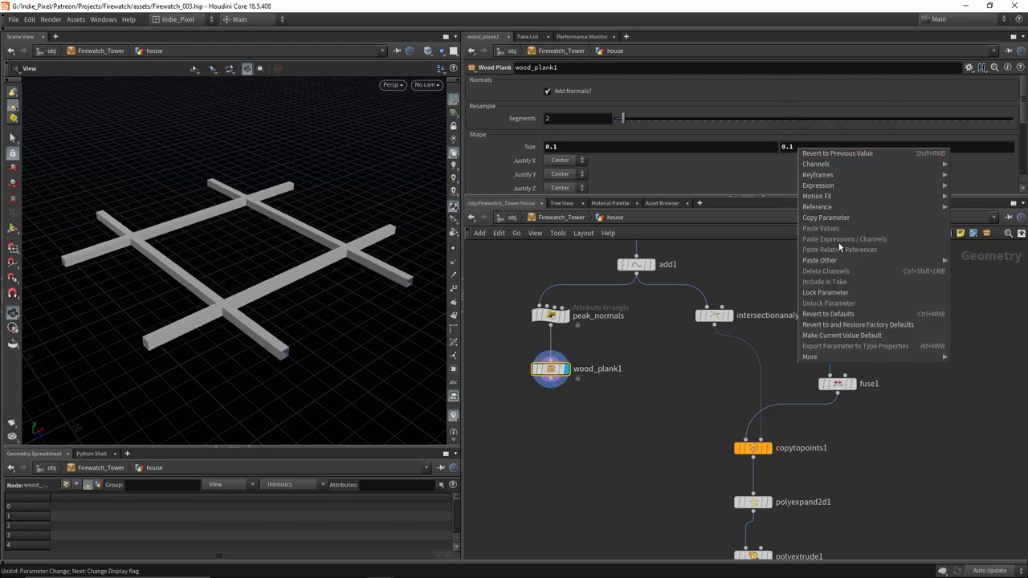
pyautogui.click(821, 217)
pyautogui.rightClick(804, 147)
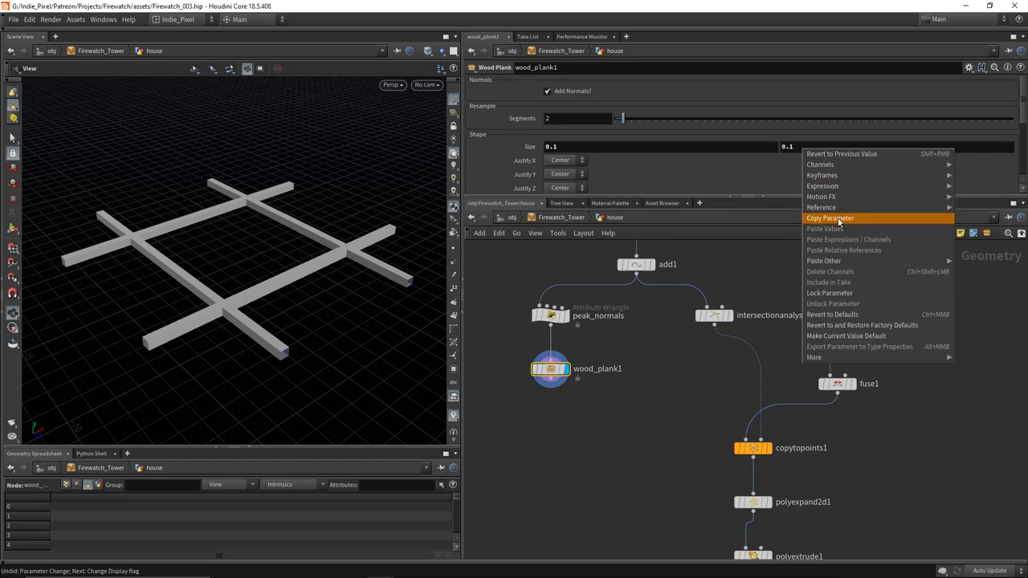
pyautogui.click(848, 217)
# Step: Paste the copied plank size into polyextrude1's Distance as a relative reference, ch("../wood_plank1/sizey")
pyautogui.moveTo(837, 536); pyautogui.dragTo(812, 417, button='middle')
pyautogui.click(728, 437)
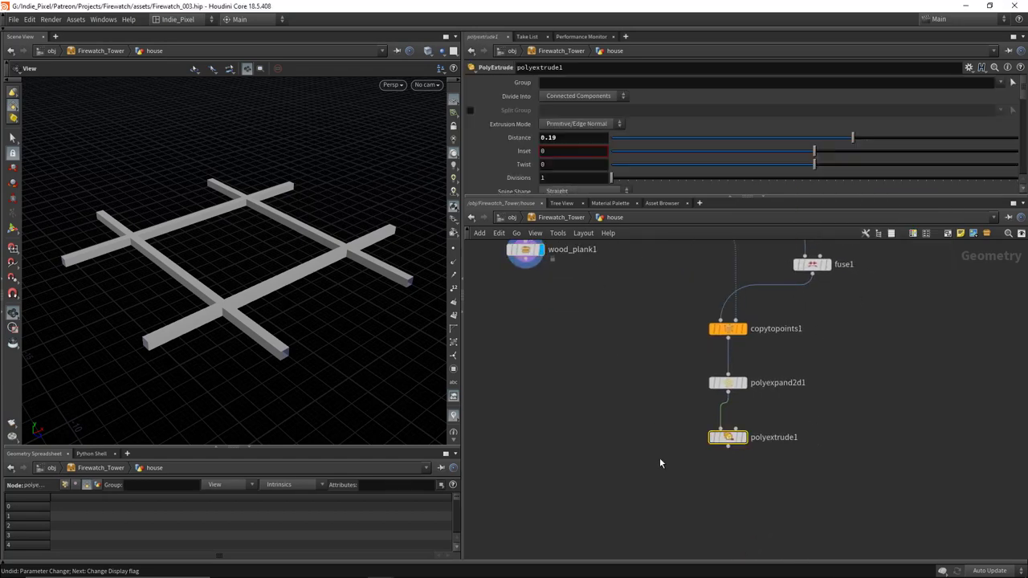
pyautogui.rightClick(572, 141)
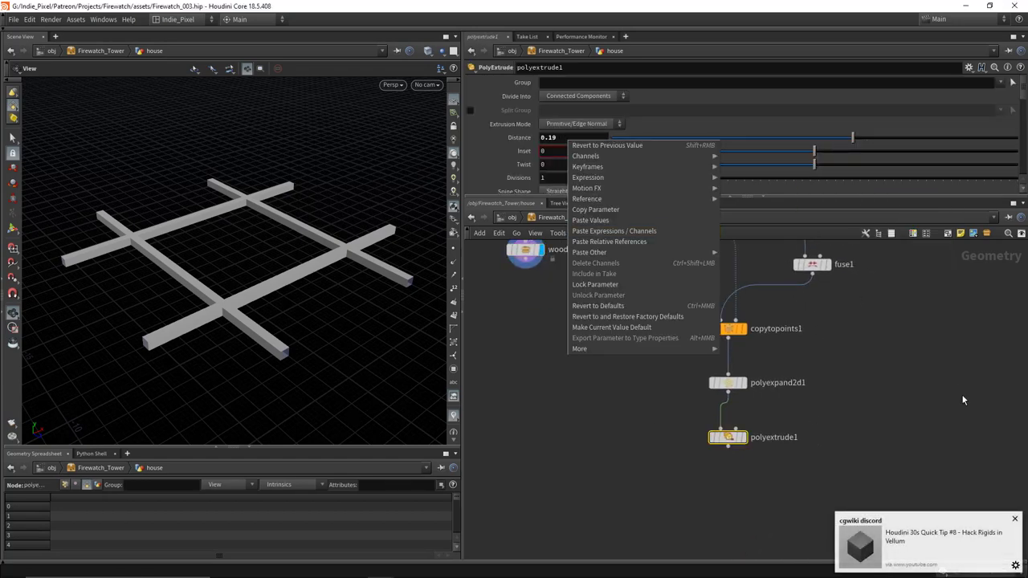
pyautogui.click(1014, 519)
pyautogui.rightClick(561, 137)
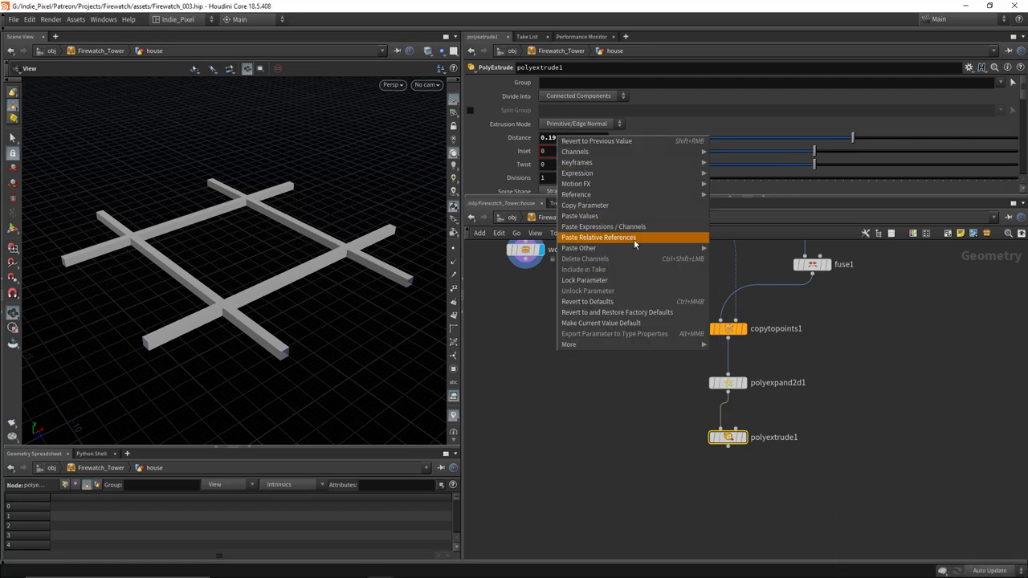
pyautogui.click(634, 239)
pyautogui.moveTo(740, 442)
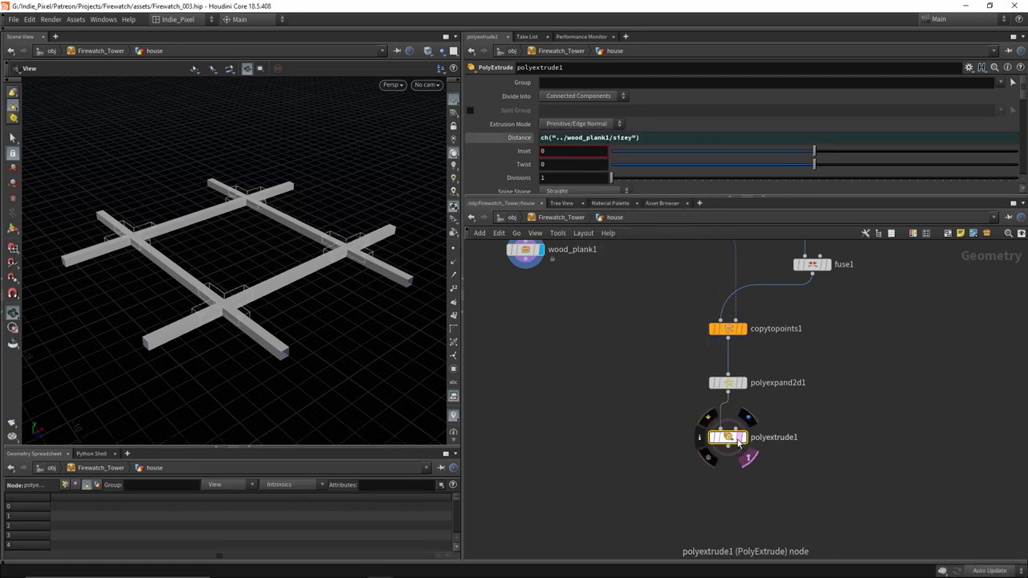
# Step: Add an offset of +0.25 to polyextrude1's Distance expression
pyautogui.moveTo(184, 314); pyautogui.dragTo(210, 288)
pyautogui.click(674, 137)
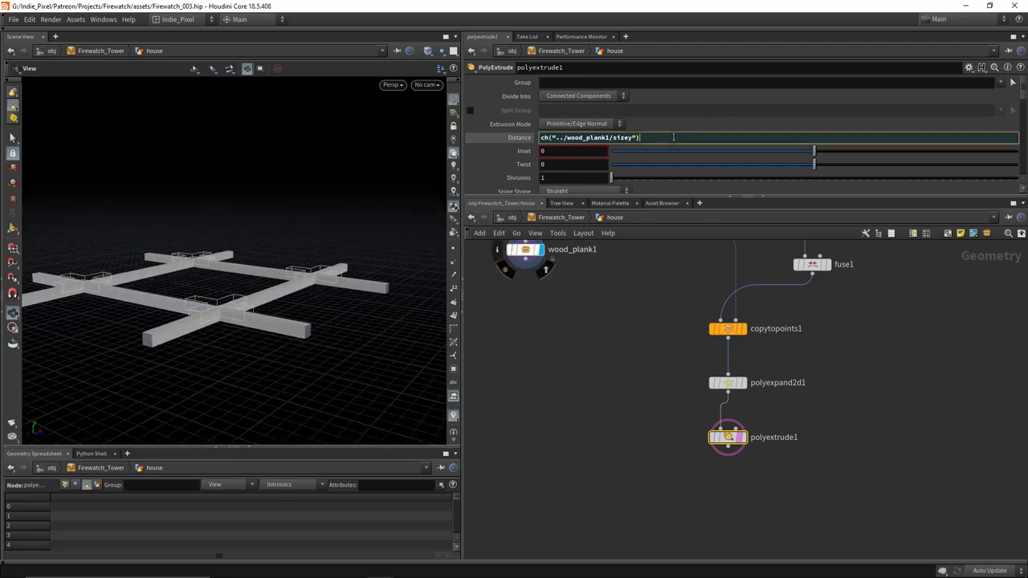
pyautogui.write('+0.25')
pyautogui.press('Return')
# Step: Set polyextrude1's Distance to ch("../wood_plank1/sizey")+0.1
pyautogui.click(674, 138)
pyautogui.press('BackSpace')
pyautogui.press('BackSpace')
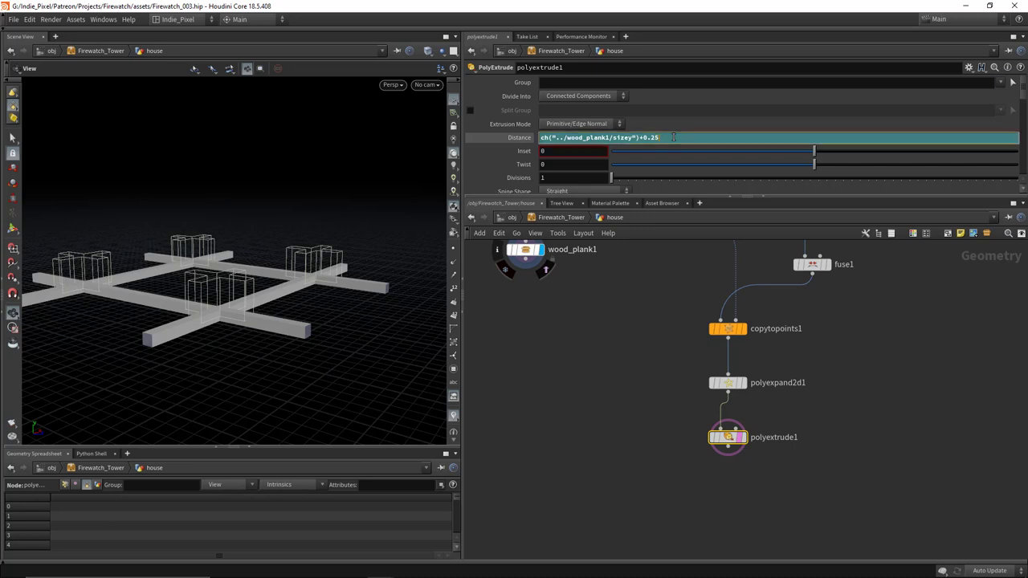
pyautogui.write('1')
pyautogui.press('Return')
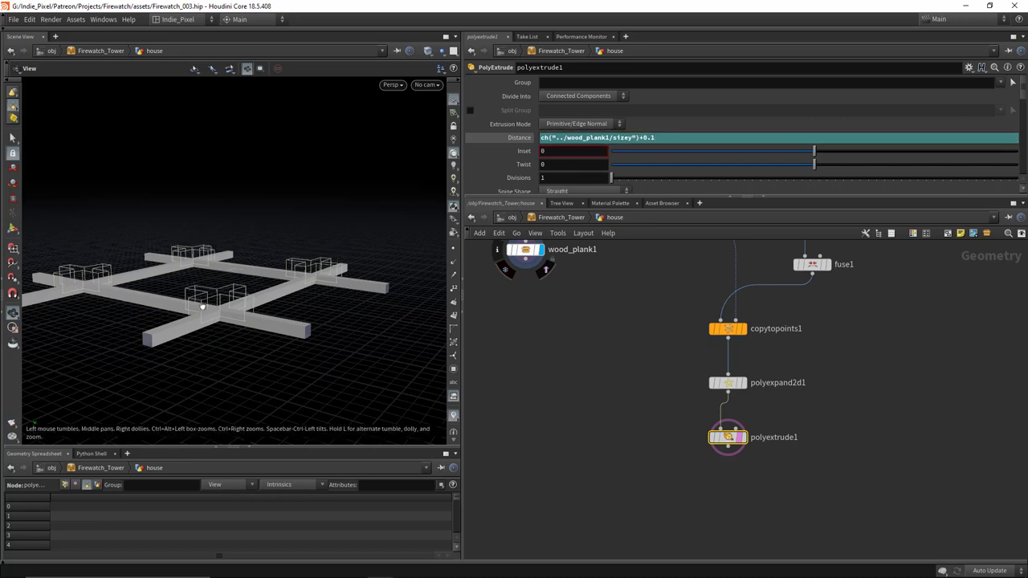
pyautogui.moveTo(225, 305); pyautogui.dragTo(249, 303)
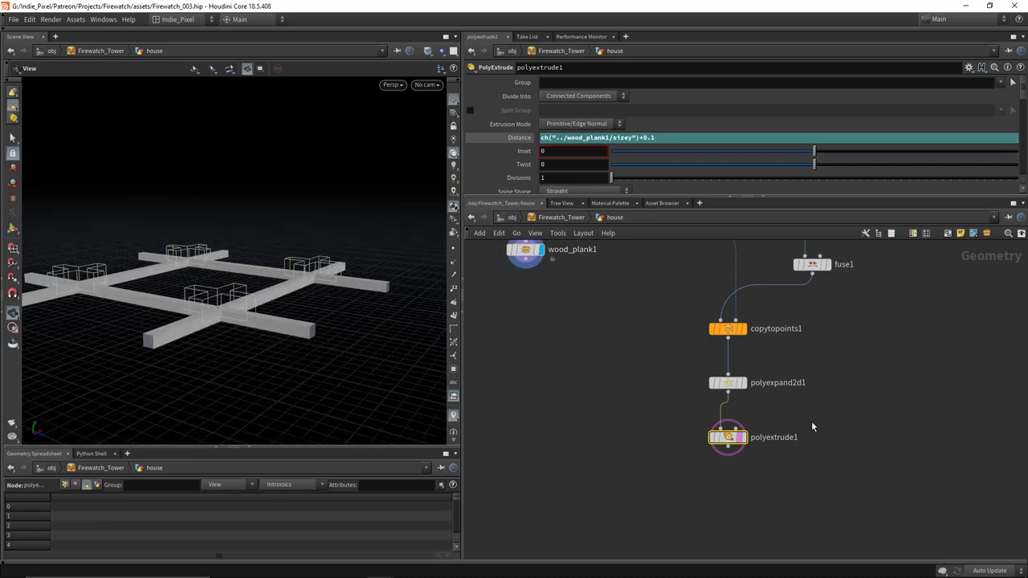
# Step: Display polyextrude1 and enable Output Back so the extruded crosses are closed on their undersides
pyautogui.scroll(-5, 628, 176)
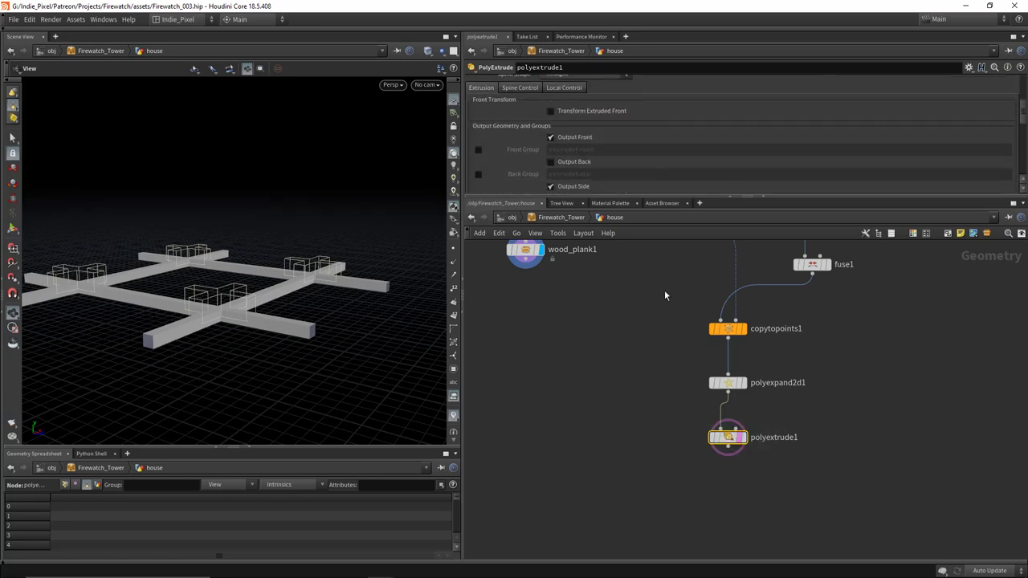
pyautogui.click(742, 438)
pyautogui.click(746, 438)
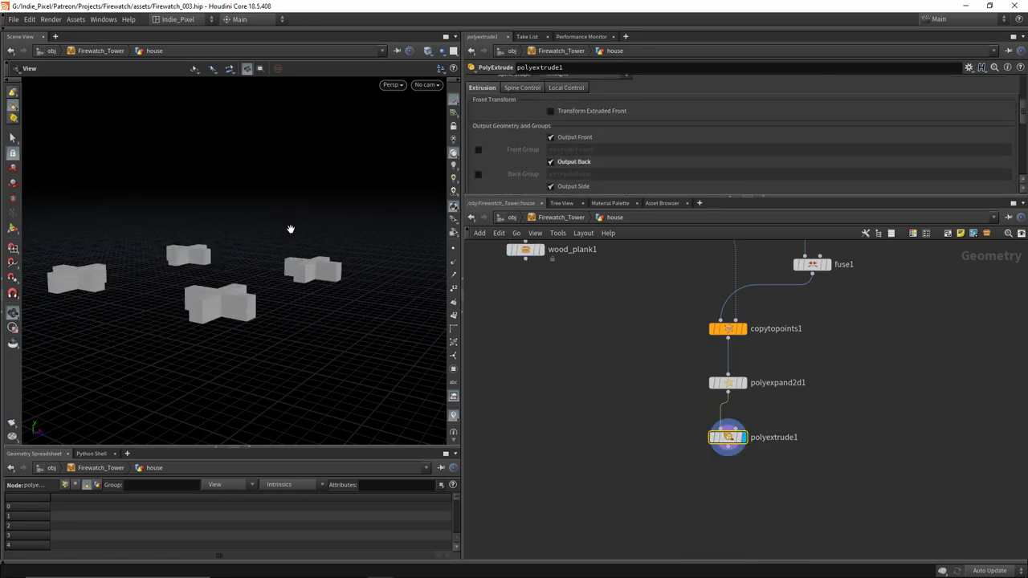
pyautogui.moveTo(291, 230); pyautogui.dragTo(262, 249)
pyautogui.click(572, 164)
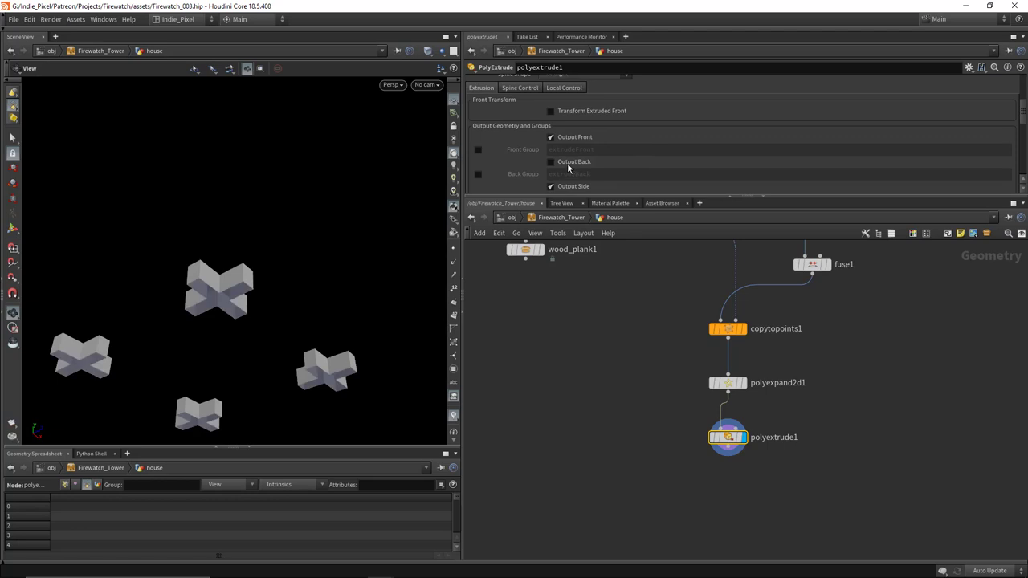
pyautogui.moveTo(242, 296); pyautogui.dragTo(245, 265)
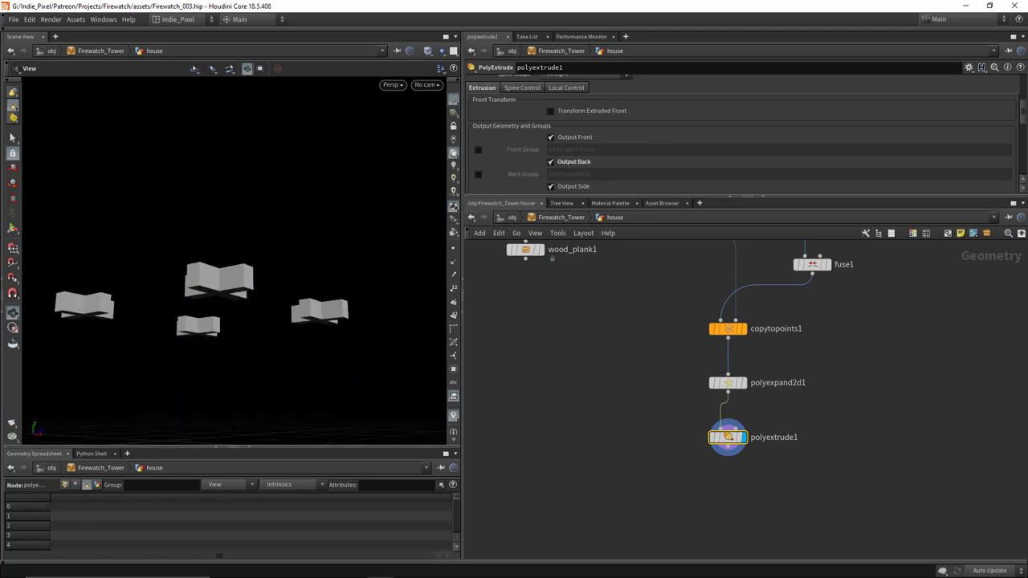
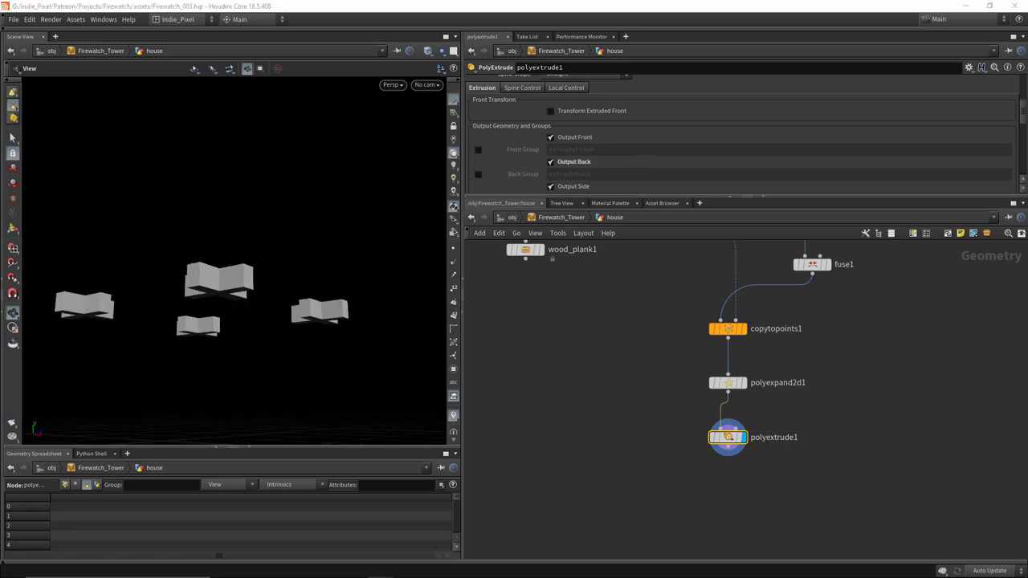
pyautogui.moveTo(360, 264); pyautogui.dragTo(252, 287)
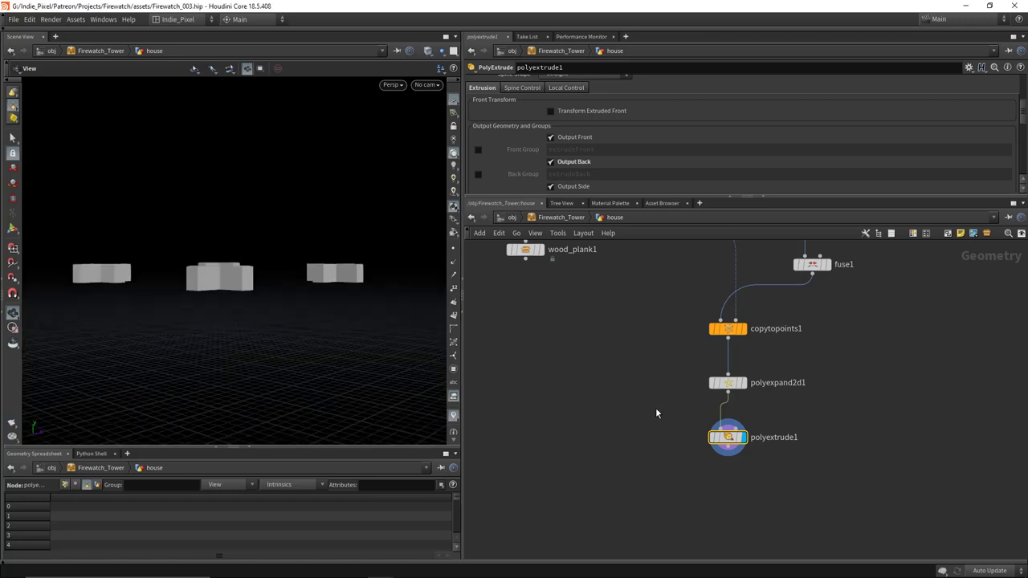
# Step: Align wood_plank1 level with polyextrude1 in the network, combine both in a Merge node below them and display it
pyautogui.scroll(-2, 659, 413)
pyautogui.moveTo(624, 353); pyautogui.dragTo(627, 376, button='middle')
pyautogui.moveTo(566, 321); pyautogui.dragTo(563, 461)
pyautogui.moveTo(543, 481); pyautogui.dragTo(743, 452)
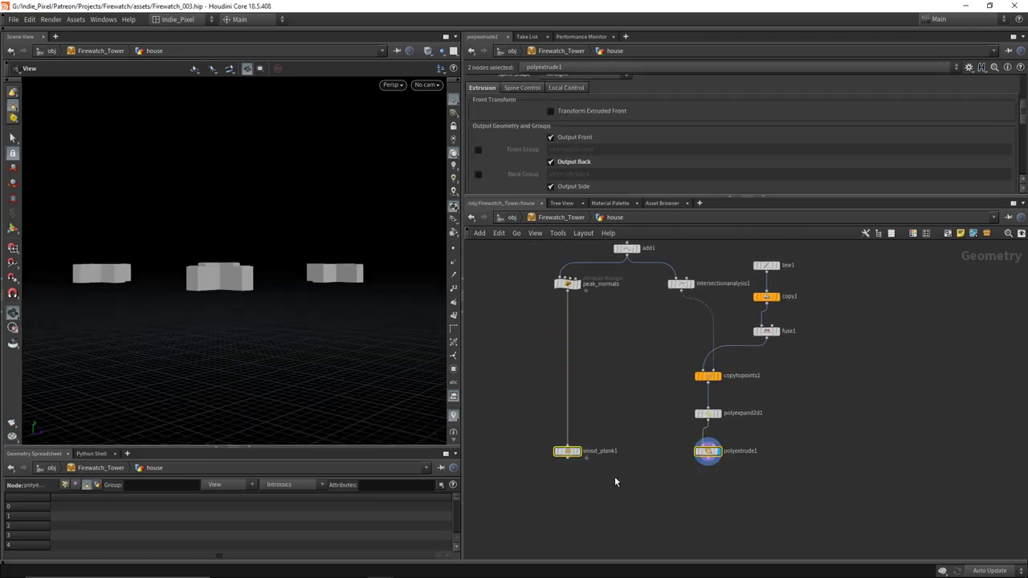
pyautogui.moveTo(567, 458); pyautogui.dragTo(637, 506)
pyautogui.click(637, 506)
pyautogui.moveTo(639, 506); pyautogui.dragTo(647, 453, button='middle')
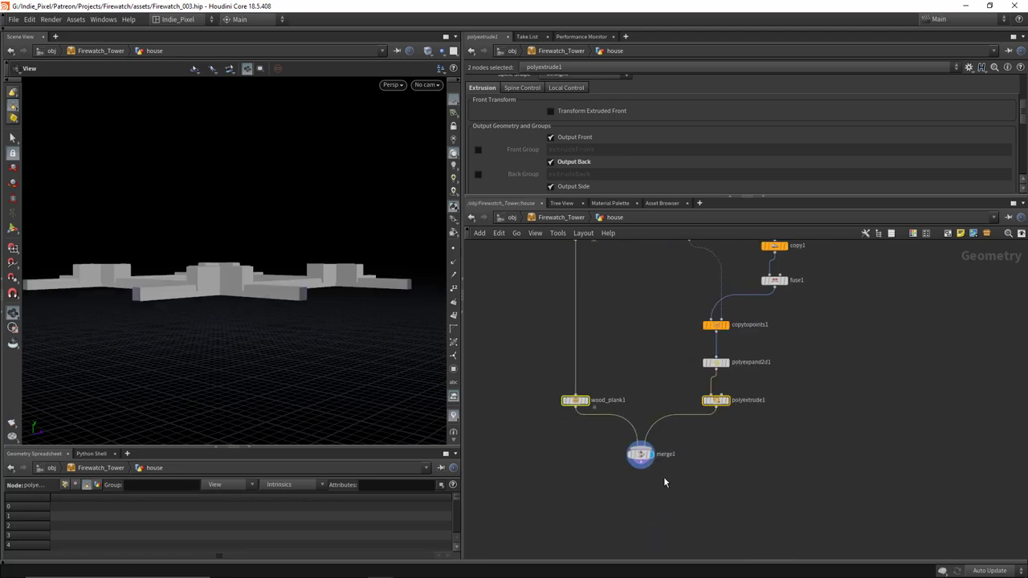
pyautogui.moveTo(214, 289); pyautogui.dragTo(289, 277)
pyautogui.moveTo(542, 335); pyautogui.dragTo(547, 376, button='middle')
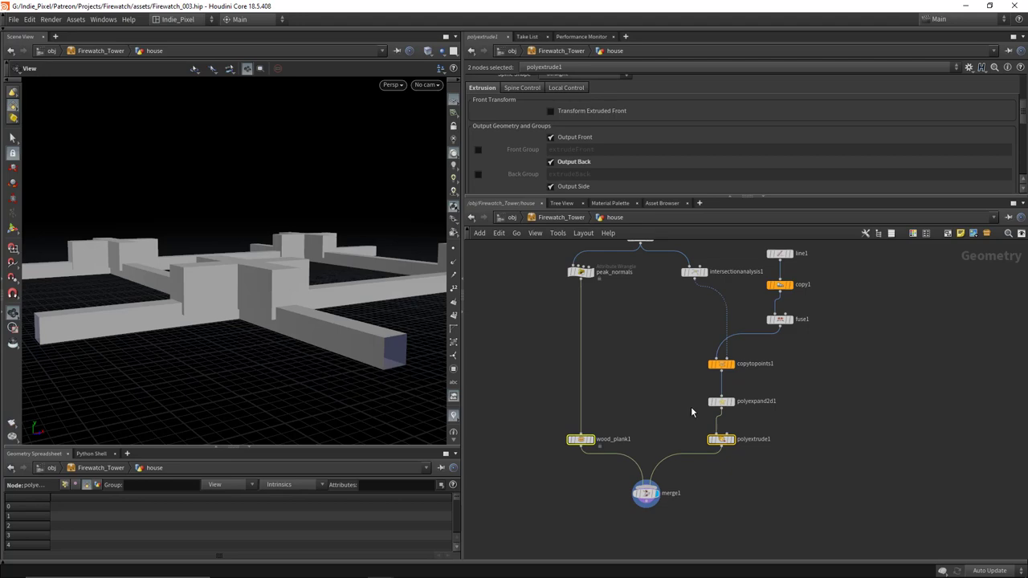
# Step: Make room above polyextrude1 and insert a Transform node between polyexpand2d1 and polyextrude1, tidying the node layout
pyautogui.moveTo(691, 412); pyautogui.dragTo(686, 368, button='middle')
pyautogui.moveTo(530, 477); pyautogui.dragTo(715, 412)
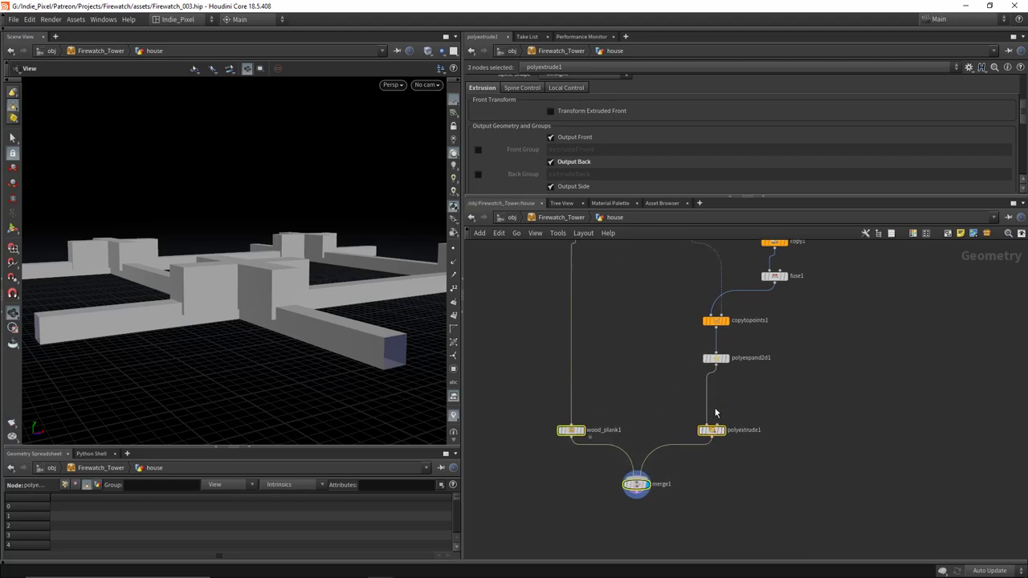
pyautogui.press('Tab')
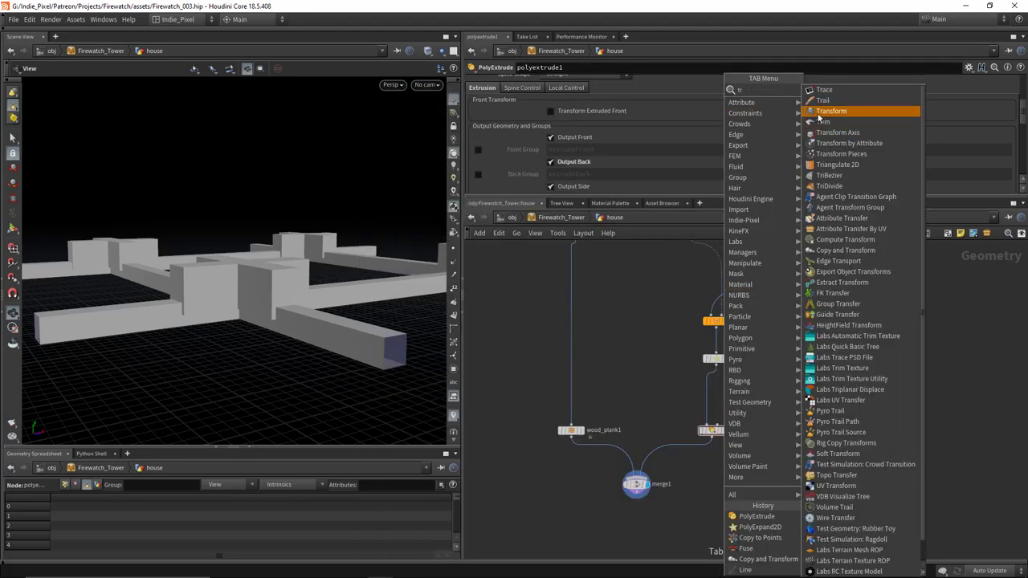
pyautogui.click(836, 113)
pyautogui.click(721, 392)
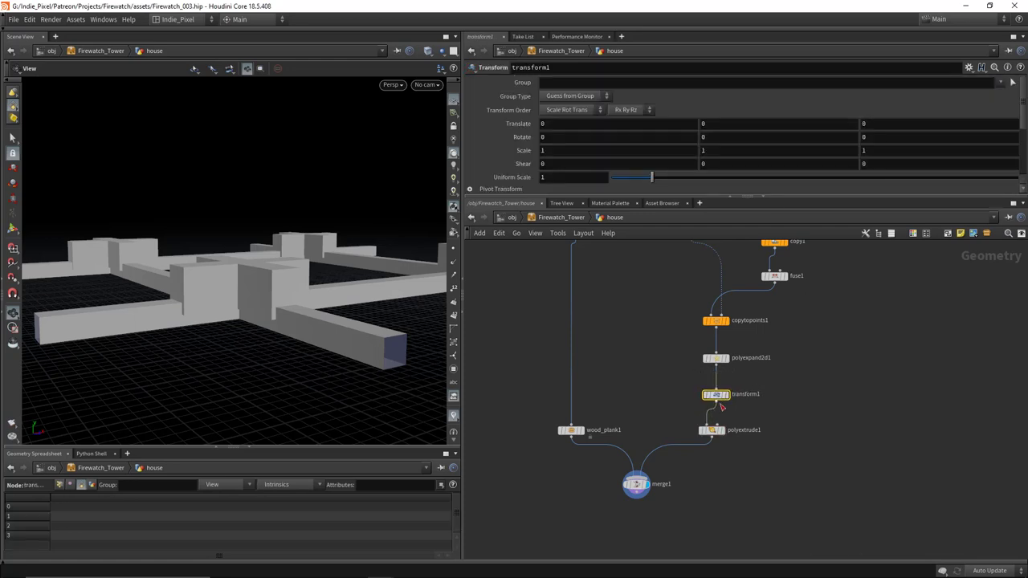
pyautogui.moveTo(712, 431); pyautogui.dragTo(716, 431)
pyautogui.moveTo(777, 441); pyautogui.dragTo(768, 369, button='middle')
pyautogui.click(634, 399)
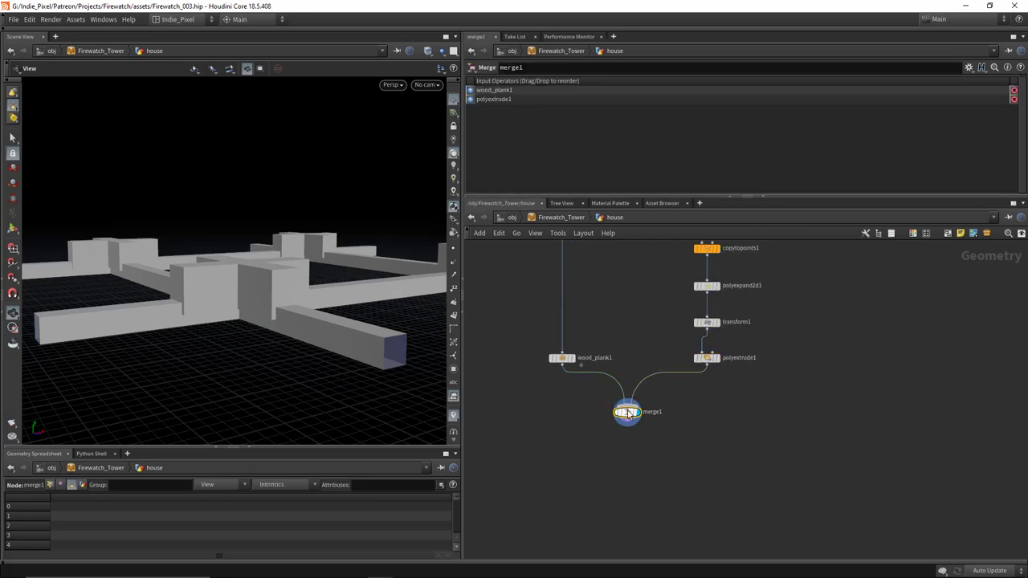
pyautogui.moveTo(625, 415); pyautogui.dragTo(628, 418)
# Step: Lower the crosses by setting transform1's Y translation to -0.1
pyautogui.moveTo(256, 279); pyautogui.dragTo(246, 303)
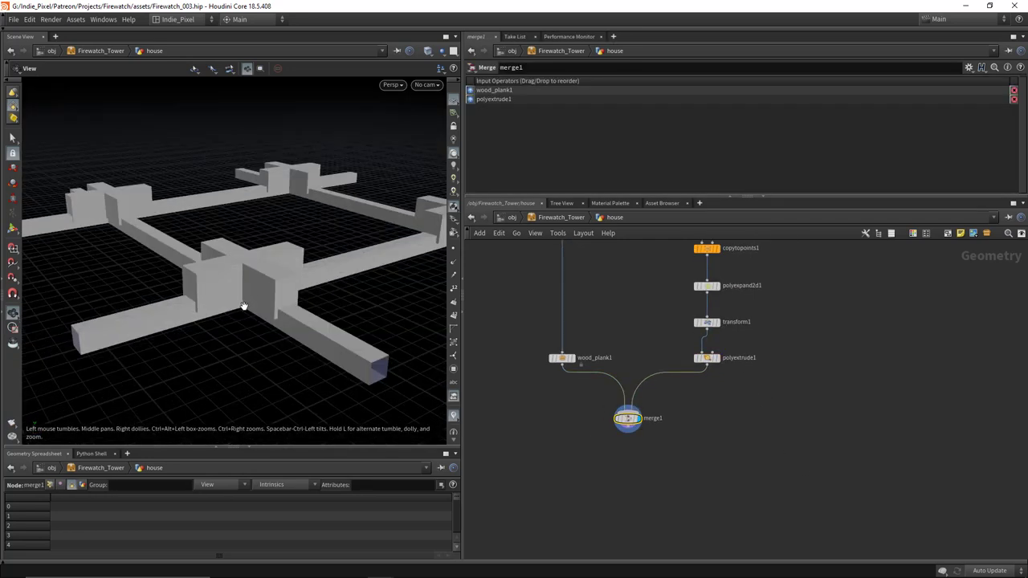
pyautogui.click(698, 342)
pyautogui.moveTo(734, 125); pyautogui.dragTo(680, 141, button='middle')
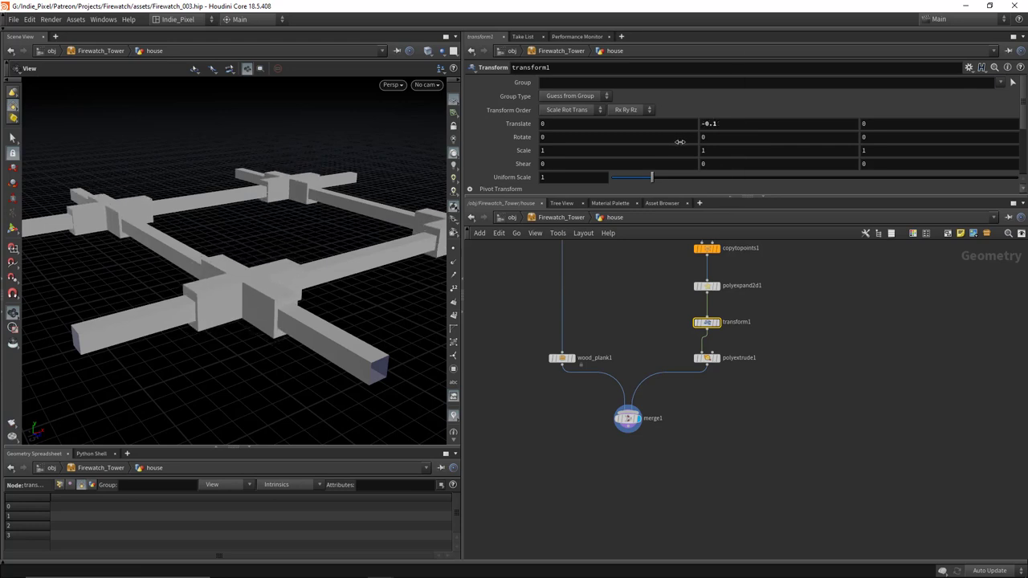
pyautogui.moveTo(628, 368); pyautogui.dragTo(630, 395, button='middle')
# Step: Check wood_plank1's Size parameters, and set polyextrude1's Distance to ch("../wood_plank1/sizey")+0.05
pyautogui.click(563, 384)
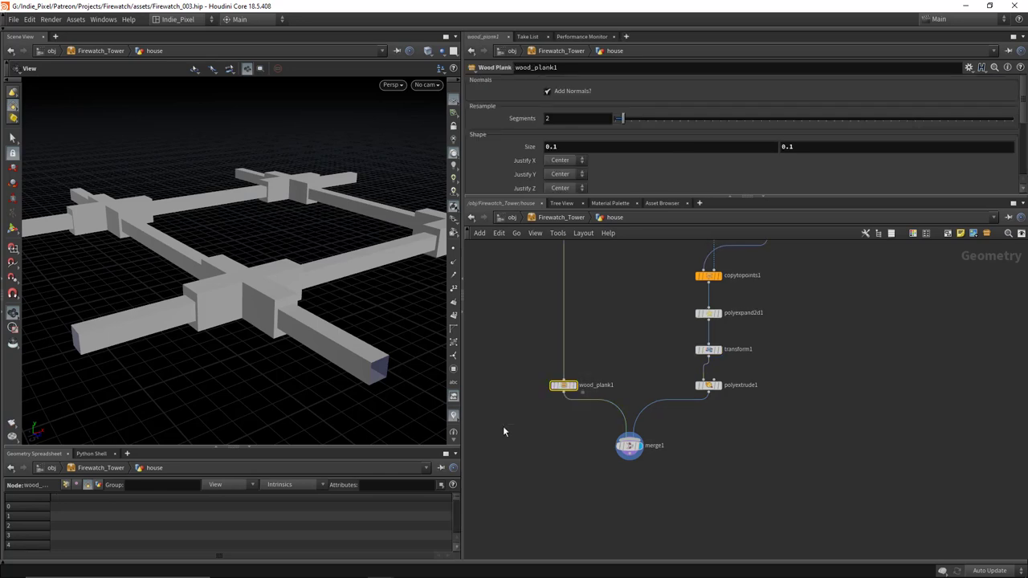
pyautogui.scroll(2, 683, 378)
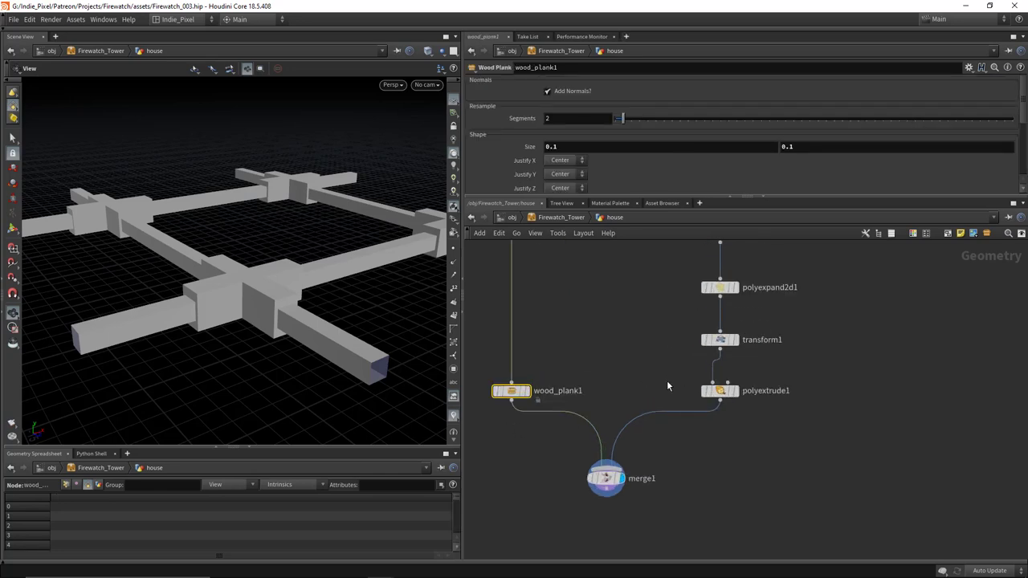
pyautogui.moveTo(667, 380); pyautogui.dragTo(787, 438)
pyautogui.scroll(5, 714, 142)
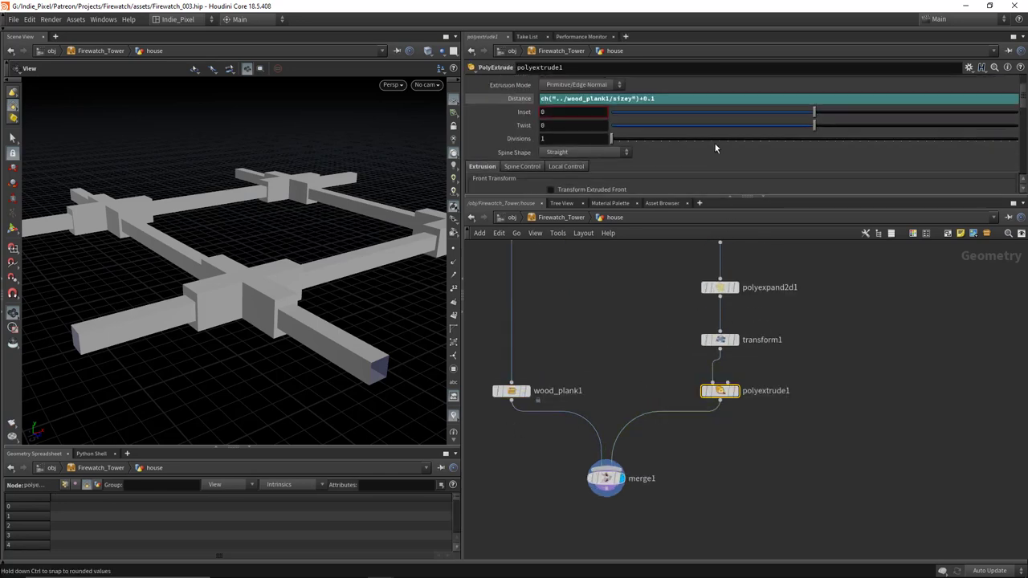
pyautogui.click(683, 139)
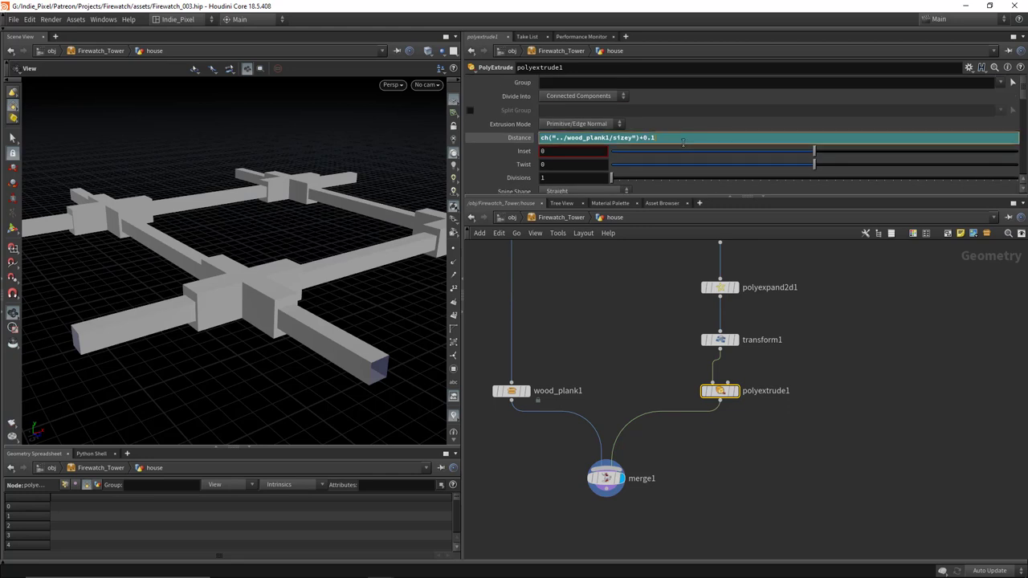
pyautogui.write('+0.05')
pyautogui.press('Return')
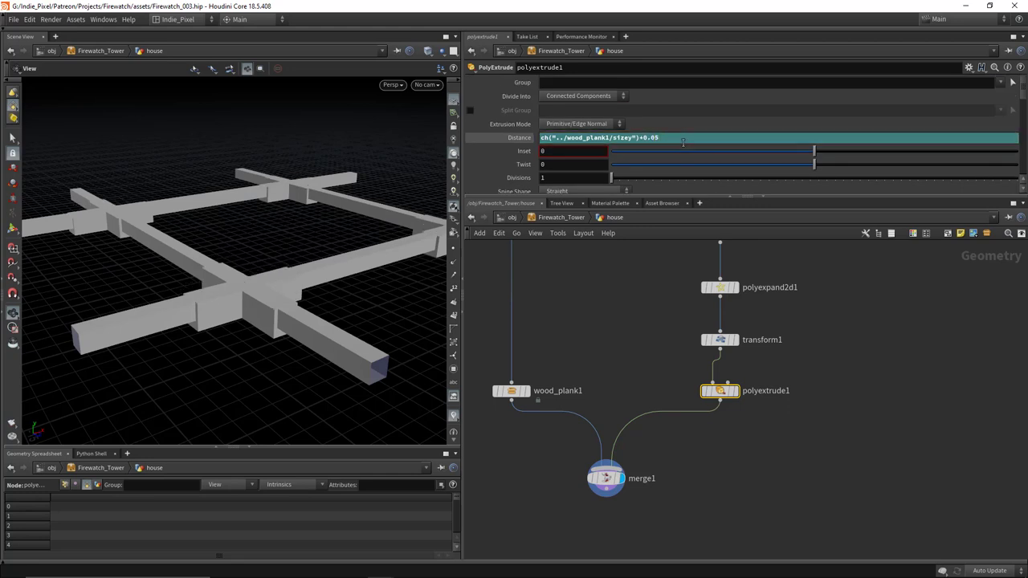
# Step: Set transform1's Y translation to -0.07 and display the flat crosses of polyexpand2d1
pyautogui.moveTo(731, 357); pyautogui.dragTo(730, 356)
pyautogui.moveTo(719, 143)
pyautogui.mouseDown(button='middle')
pyautogui.moveTo(745, 147)
pyautogui.moveTo(736, 146)
pyautogui.mouseUp(button='middle')
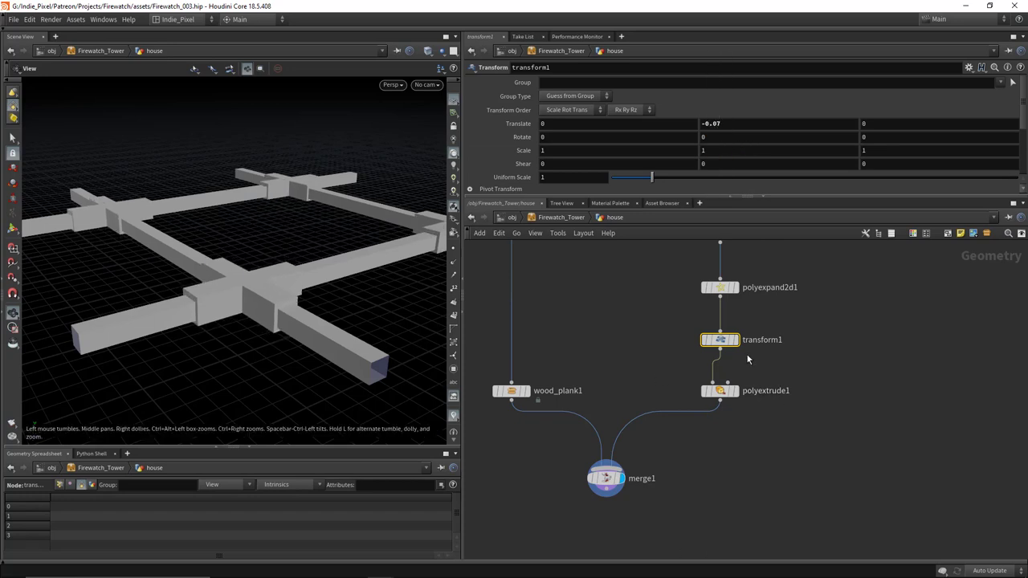
pyautogui.click(737, 290)
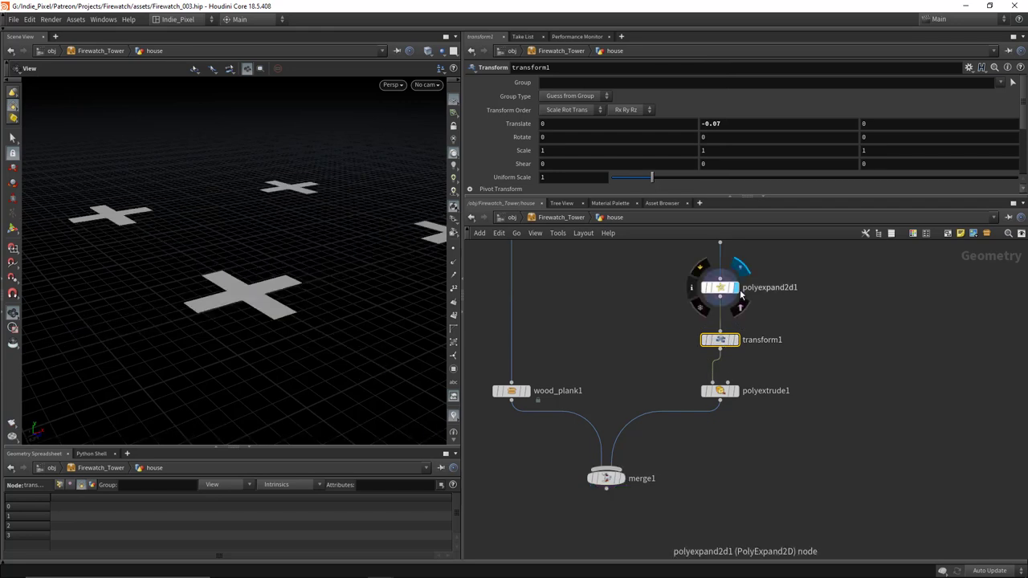
# Step: Reorder the chain so polyextrude1 sits between polyexpand2d1 and transform1, and display transform1
pyautogui.moveTo(717, 392); pyautogui.dragTo(725, 322)
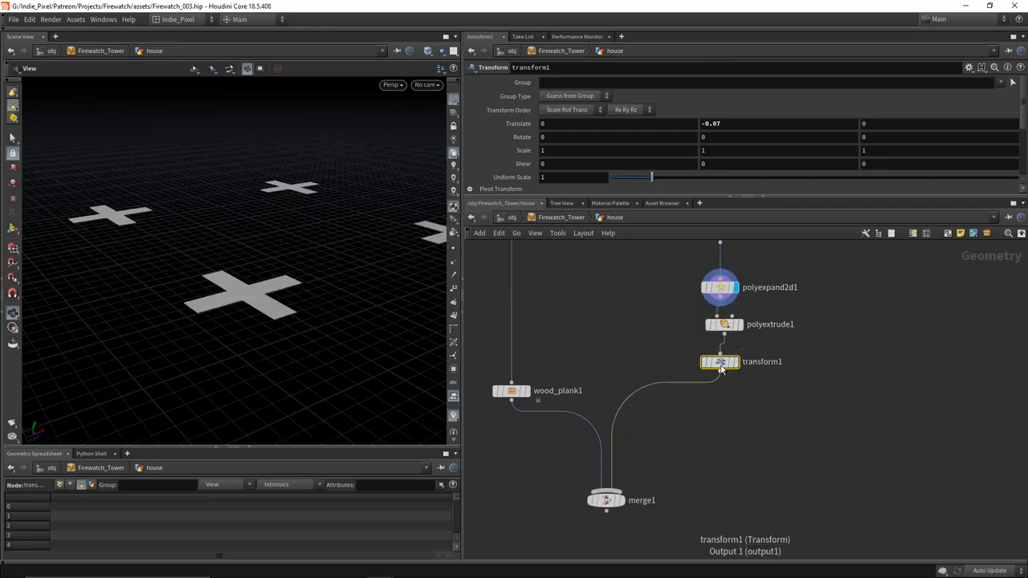
pyautogui.moveTo(723, 368); pyautogui.dragTo(723, 397)
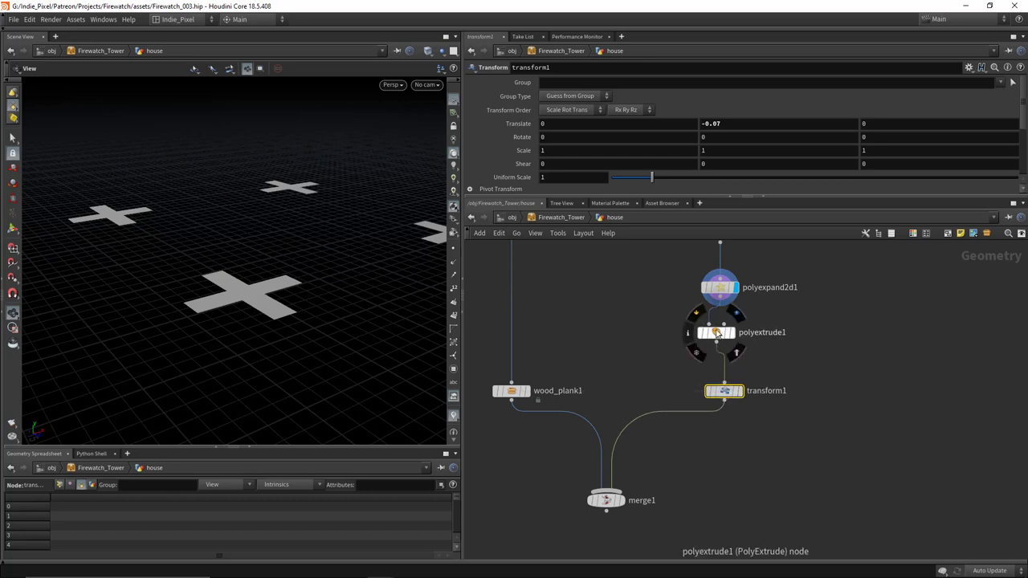
pyautogui.click(734, 329)
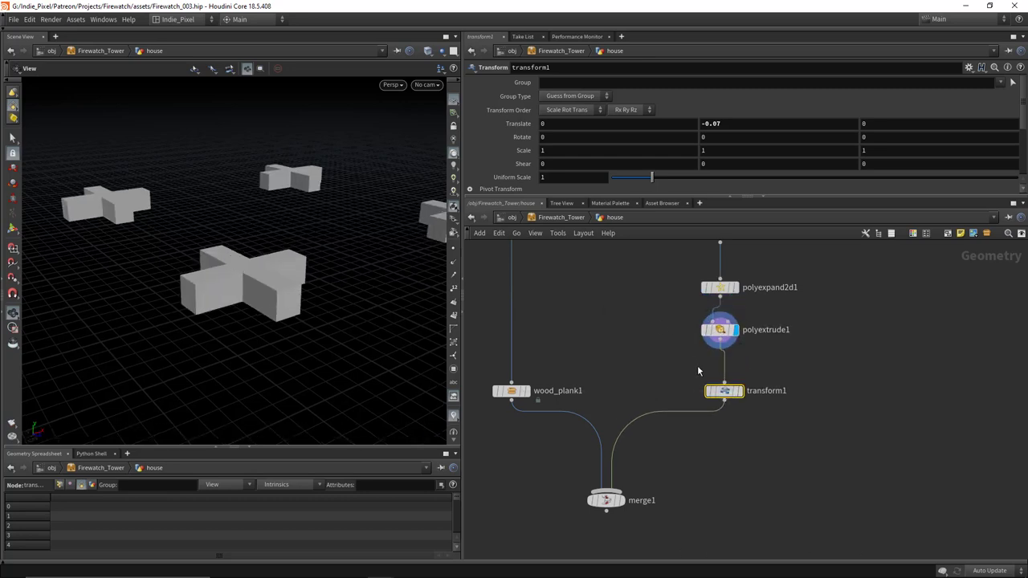
pyautogui.click(734, 391)
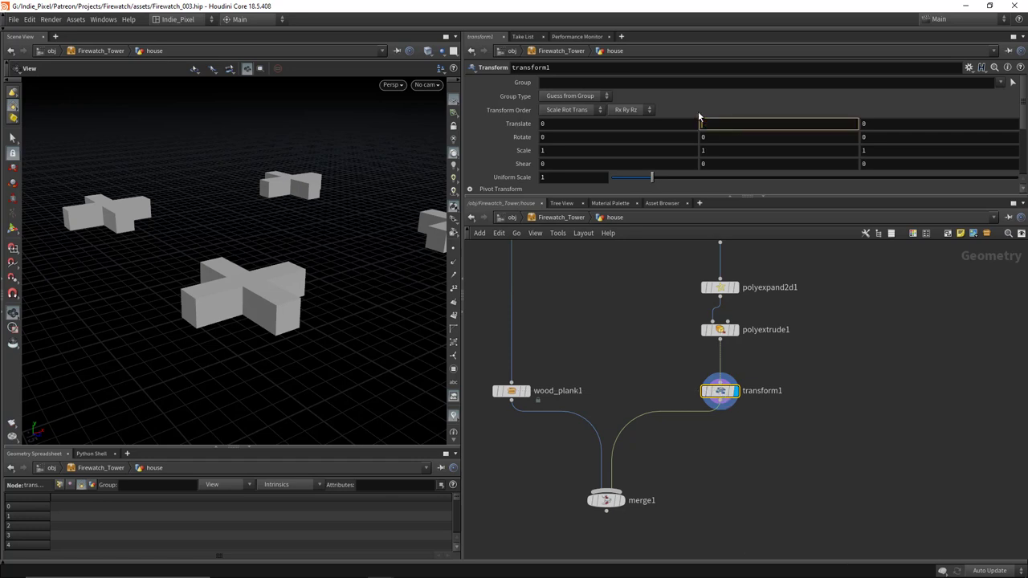
# Step: Set transform1's Y translation to the expression bbox(0, D_YSIZE)*0.5
pyautogui.write('bbox()')
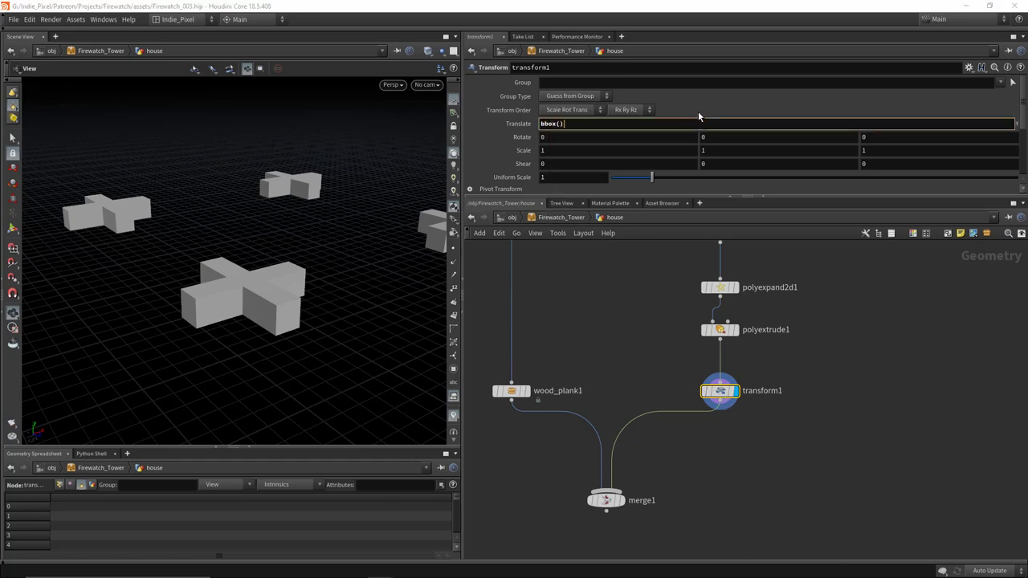
pyautogui.write('0, ')
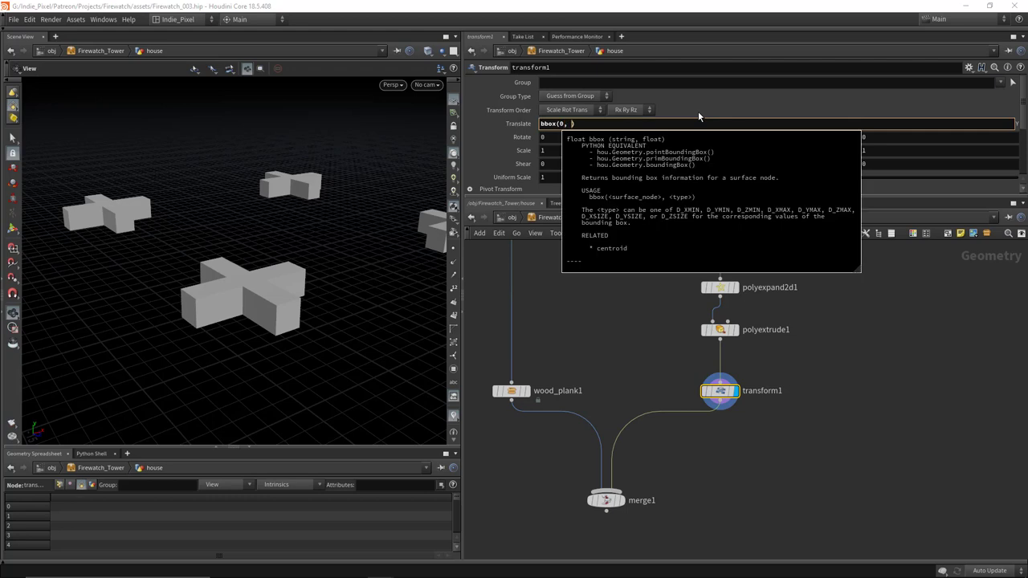
pyautogui.write('D_YSIZ')
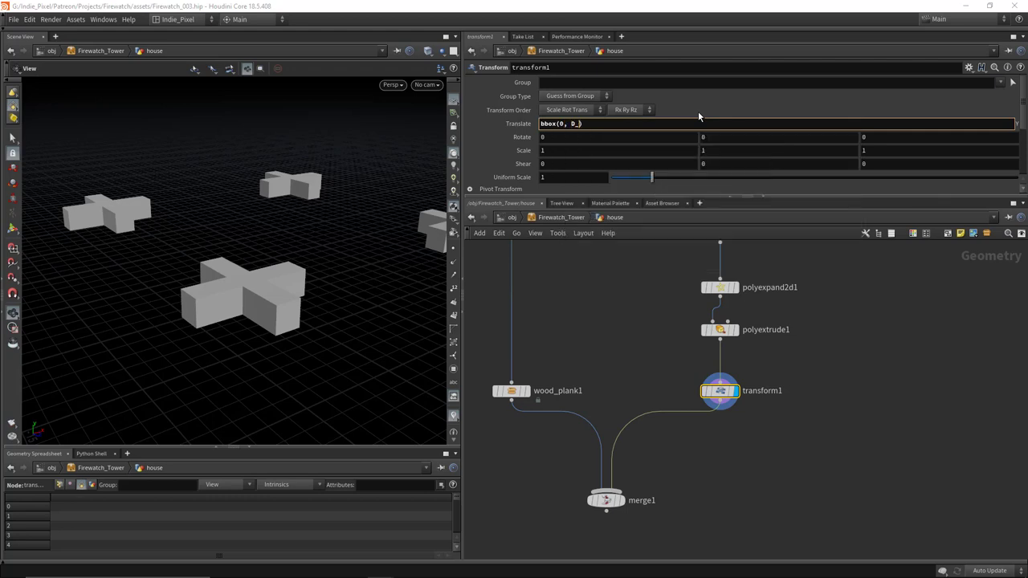
pyautogui.write('E')
pyautogui.write('*0.5')
pyautogui.press('Return')
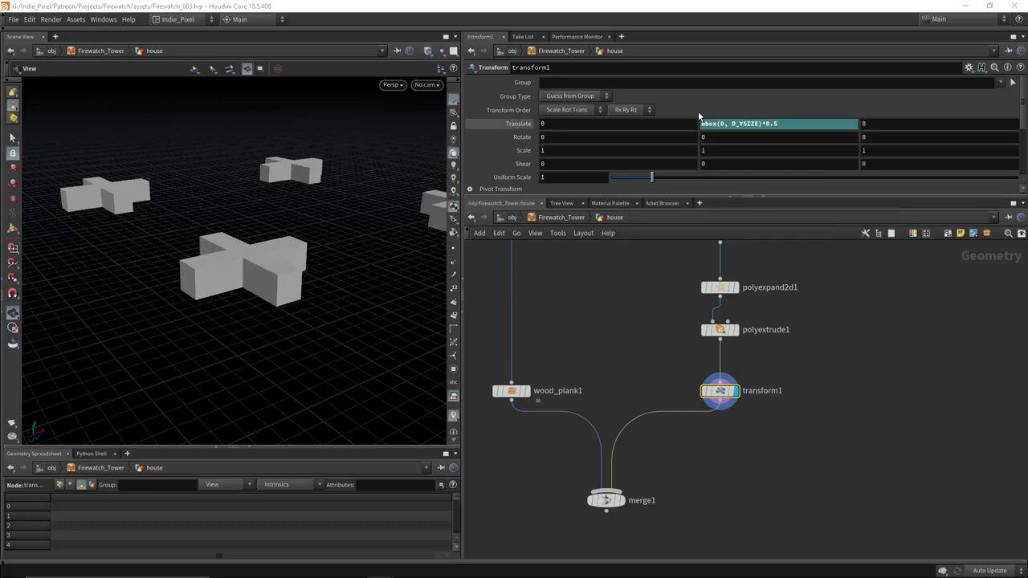
# Step: Negate transform1's Y translation expression to -bbox(0, D_YSIZE)*0.5 and display merge1
pyautogui.click(771, 120)
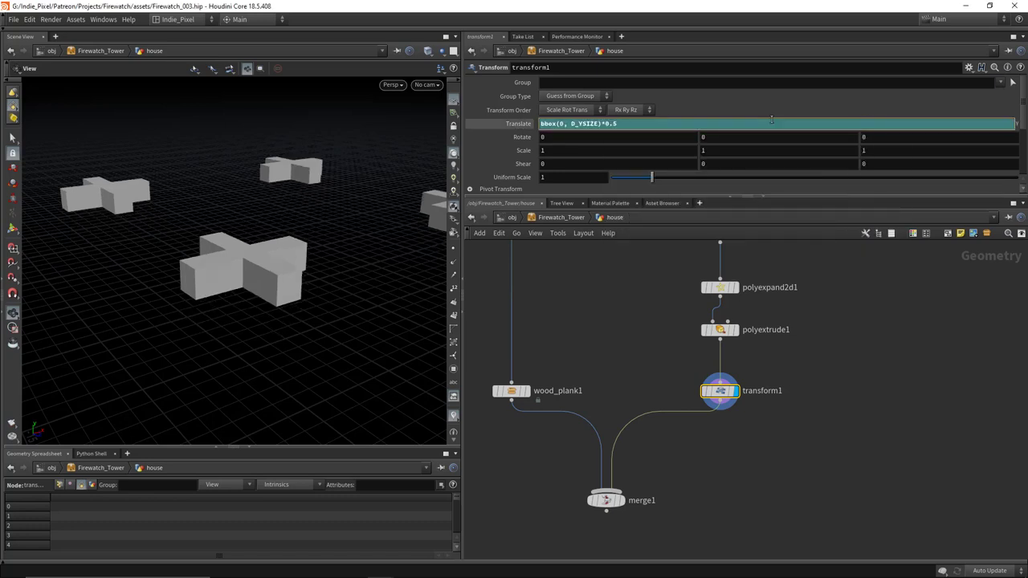
pyautogui.press('Home')
pyautogui.write('-')
pyautogui.press('Return')
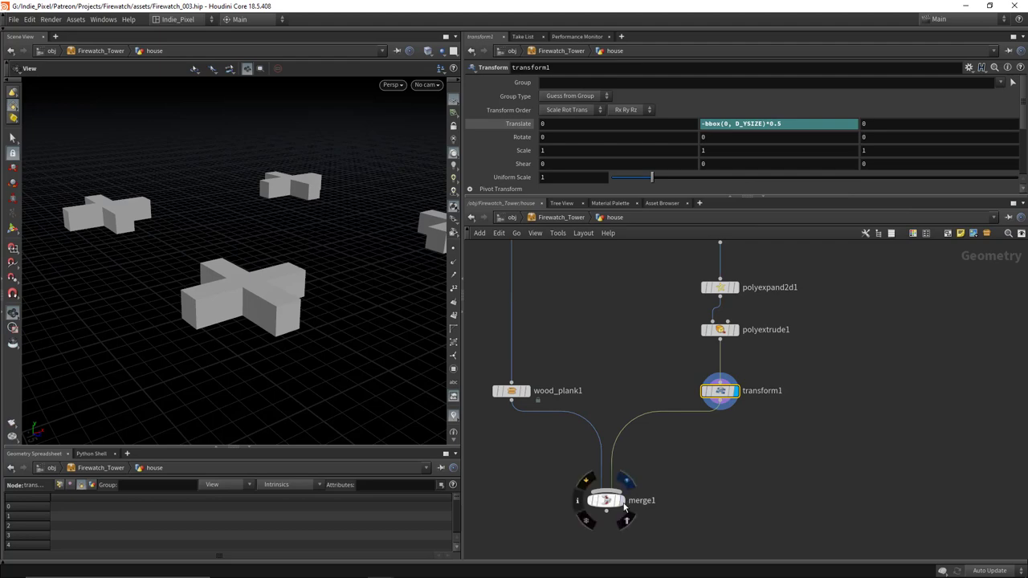
pyautogui.click(623, 501)
pyautogui.moveTo(220, 288); pyautogui.dragTo(241, 305)
pyautogui.scroll(-3, 652, 357)
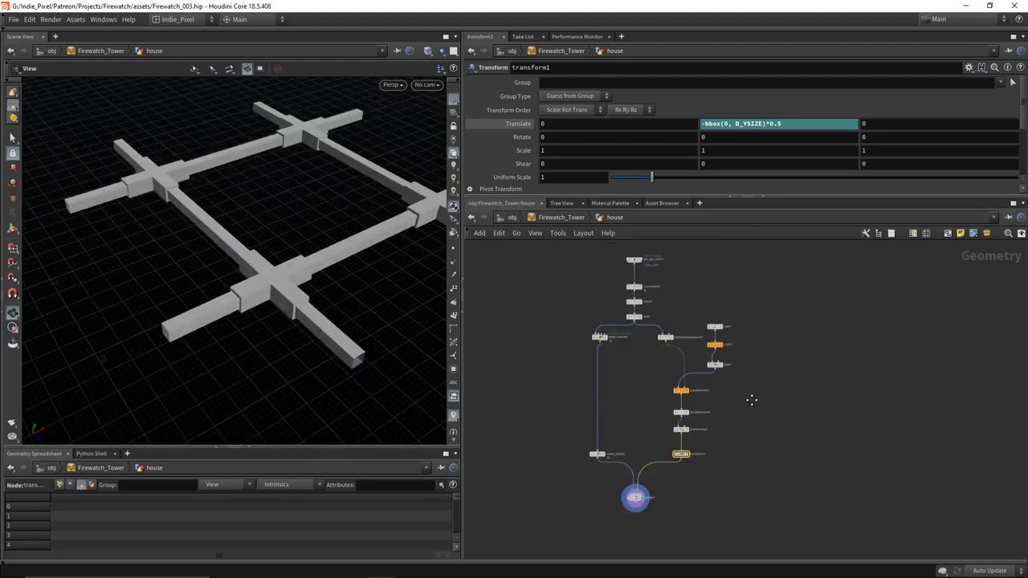
# Step: Shorten the cross arms by reducing line1's Length to 0.13
pyautogui.scroll(5, 719, 332)
pyautogui.moveTo(766, 344); pyautogui.dragTo(684, 397)
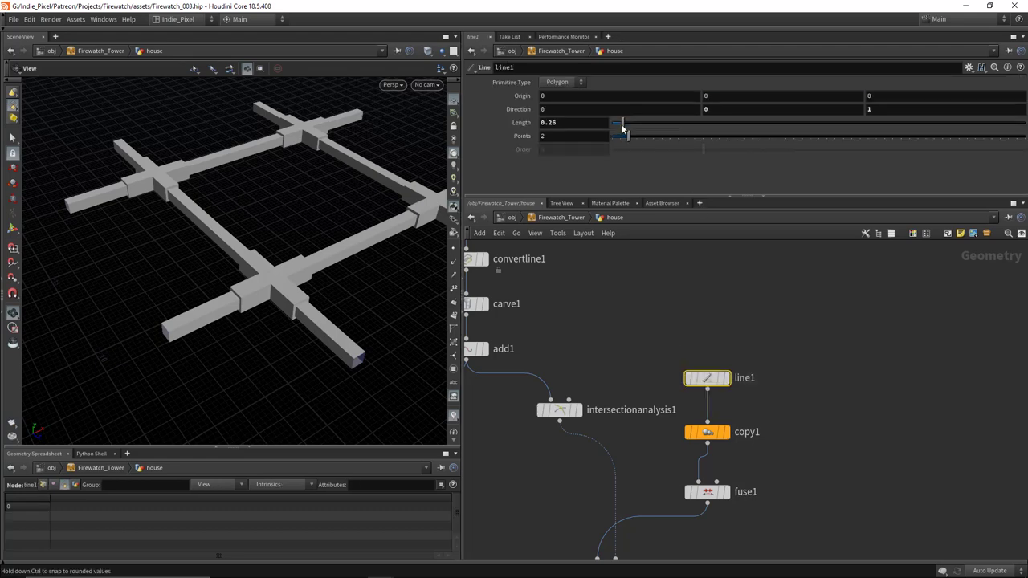
pyautogui.moveTo(622, 129); pyautogui.dragTo(619, 130)
pyautogui.moveTo(412, 251); pyautogui.dragTo(277, 281)
pyautogui.scroll(-3, 237, 290)
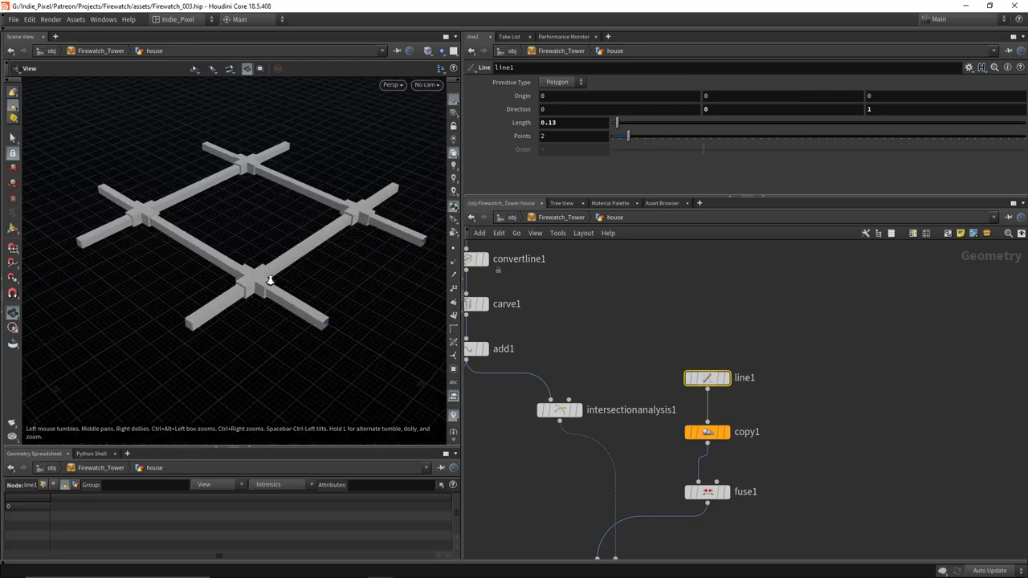
# Step: Tidy the network by repositioning intersectionanalysis1 and moving peak_normals down, closer to wood_plank1
pyautogui.scroll(-4, 614, 366)
pyautogui.moveTo(565, 433); pyautogui.dragTo(647, 460, button='middle')
pyautogui.moveTo(688, 351); pyautogui.dragTo(689, 351)
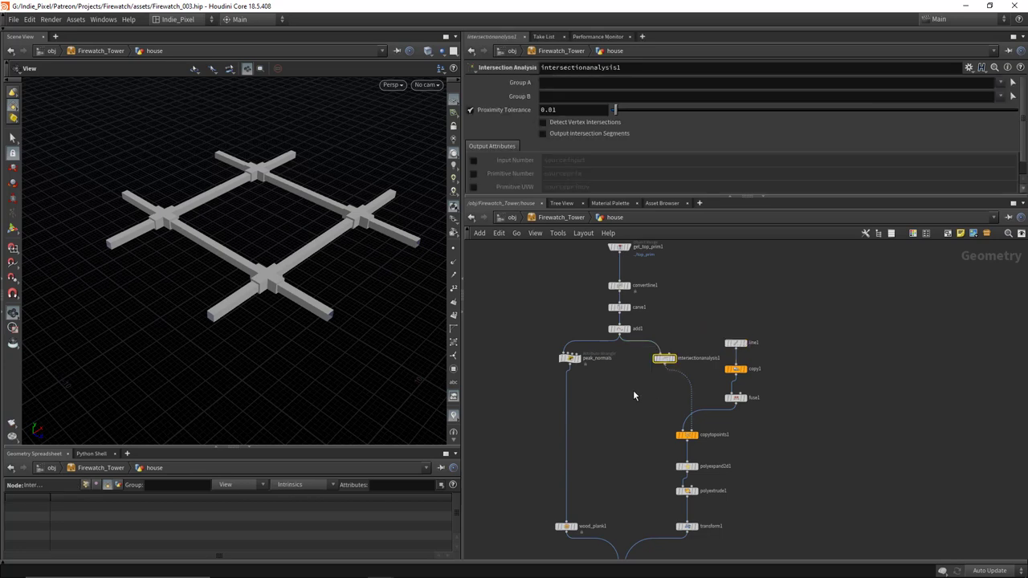
pyautogui.moveTo(608, 378); pyautogui.dragTo(603, 406, button='middle')
pyautogui.moveTo(563, 395); pyautogui.dragTo(560, 469)
pyautogui.scroll(-3, 601, 411)
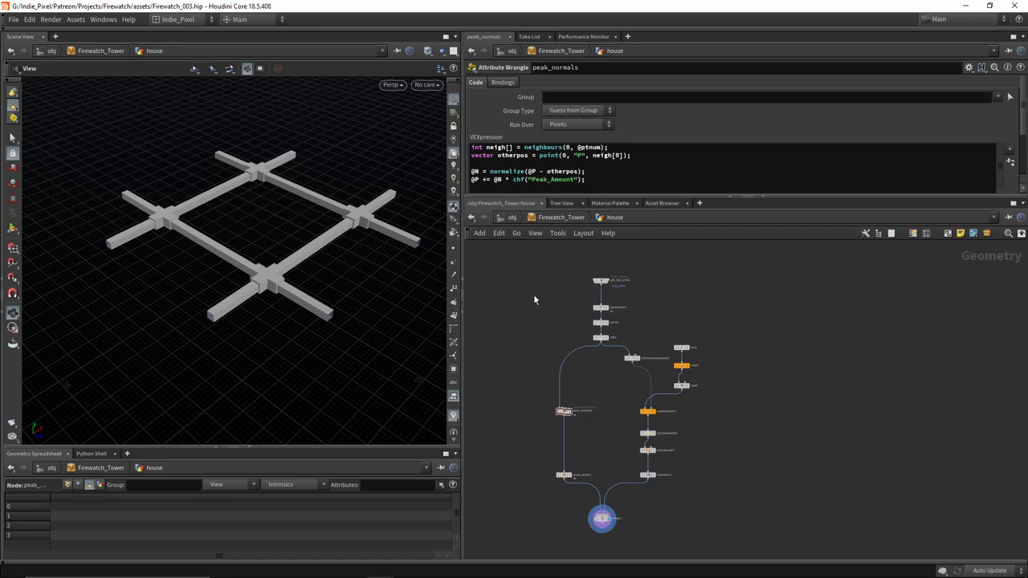
pyautogui.moveTo(532, 308); pyautogui.dragTo(554, 294, button='middle')
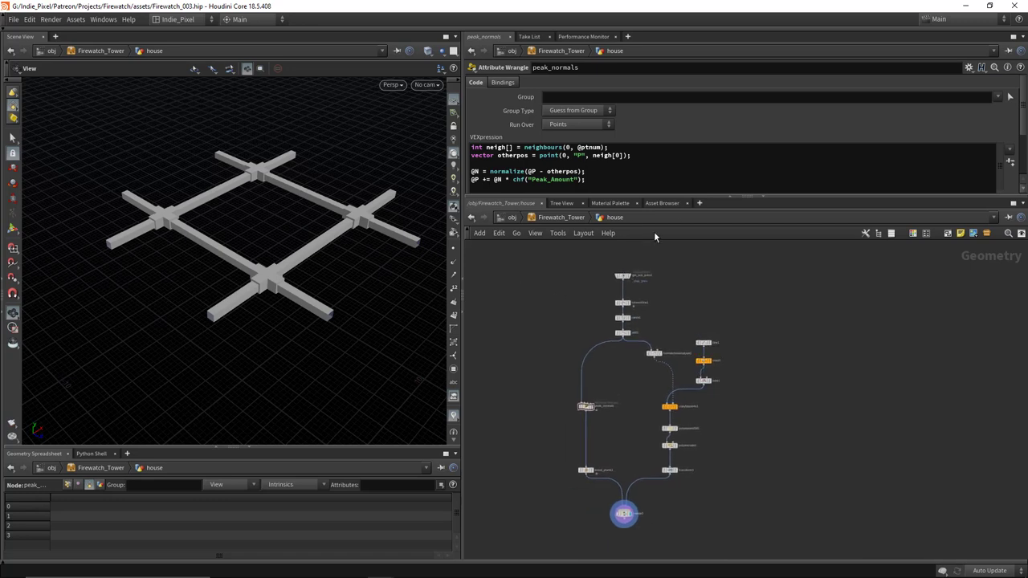
pyautogui.moveTo(764, 192); pyautogui.dragTo(764, 184)
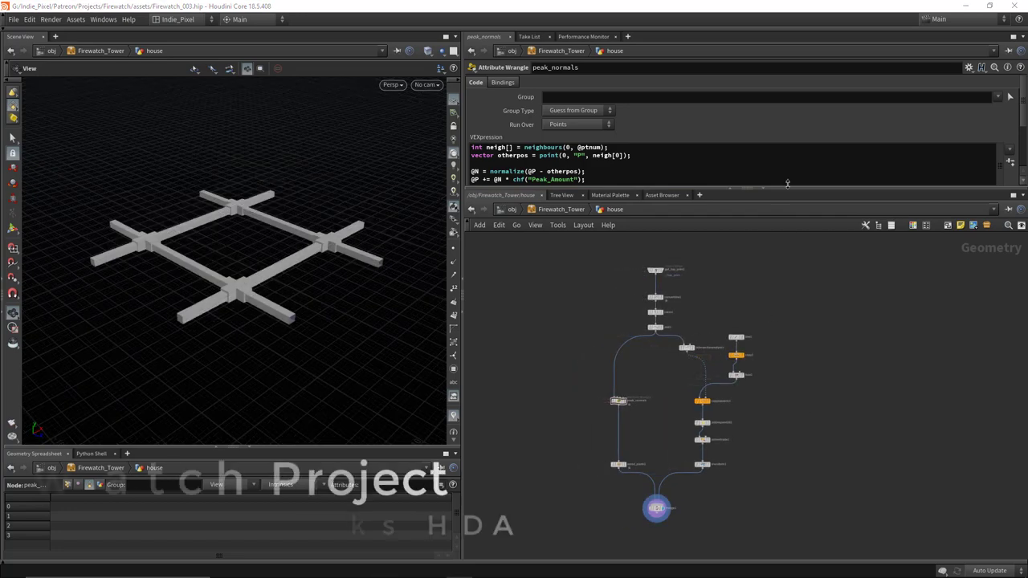
# Step: Allow editing of the wood_plank1 asset's contents and open its internal network
pyautogui.moveTo(160, 310); pyautogui.dragTo(267, 329)
pyautogui.scroll(10, 619, 400)
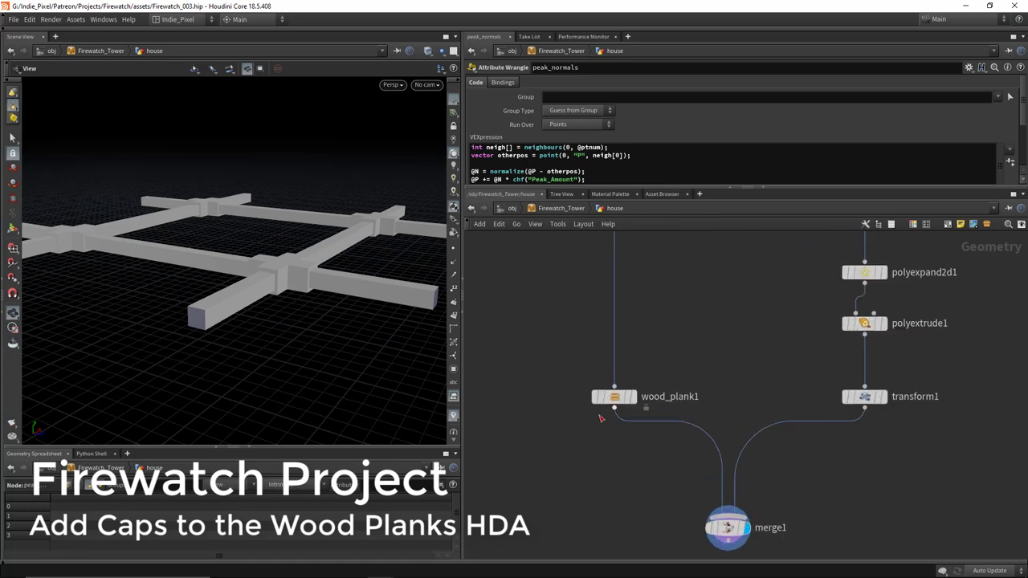
pyautogui.click(628, 389)
pyautogui.rightClick(618, 387)
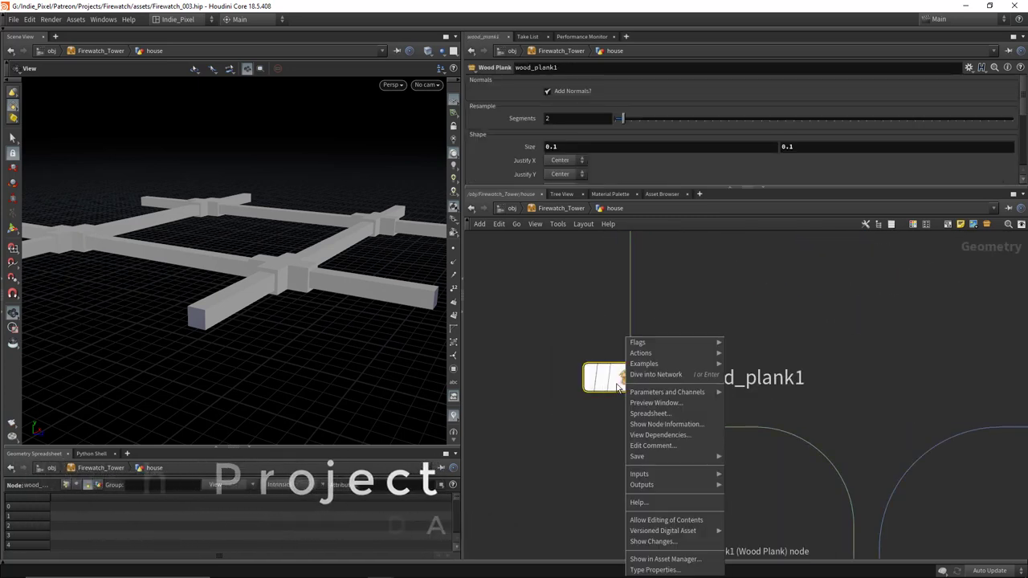
pyautogui.click(666, 519)
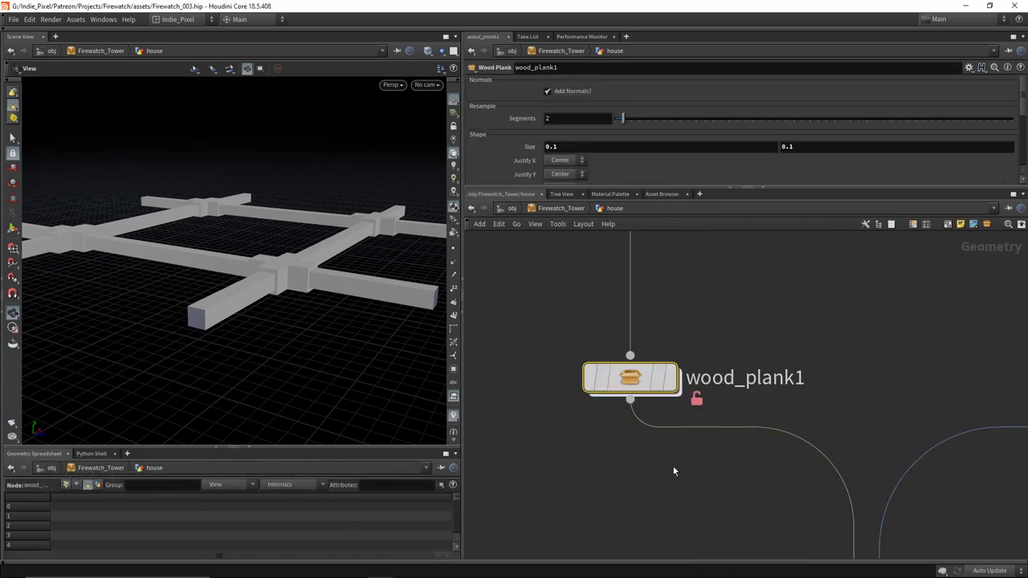
pyautogui.doubleClick(628, 384)
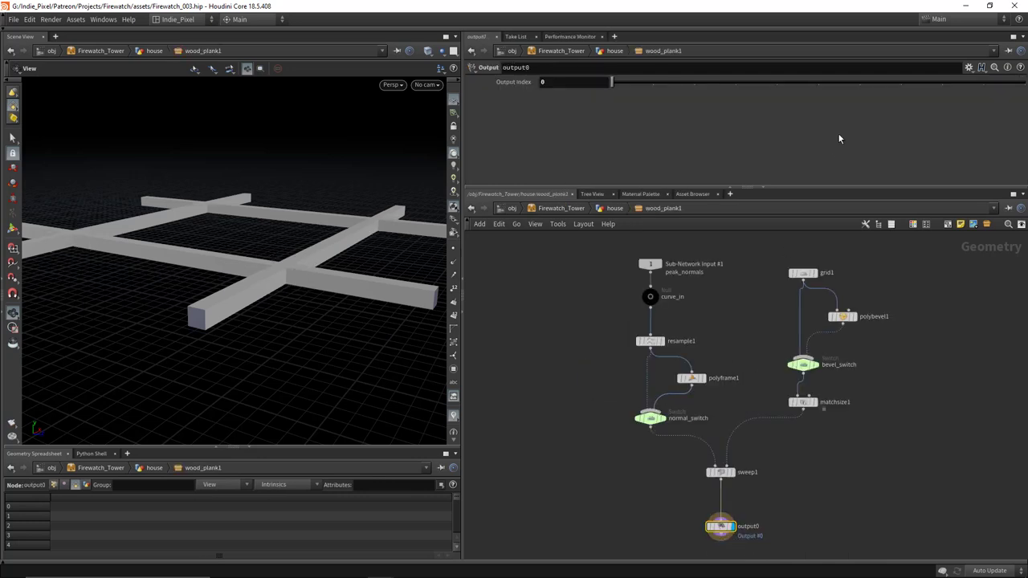
# Step: Display sweep1 inside wood_plank1, select it and enlarge the view of its parameters
pyautogui.moveTo(797, 188); pyautogui.dragTo(798, 158)
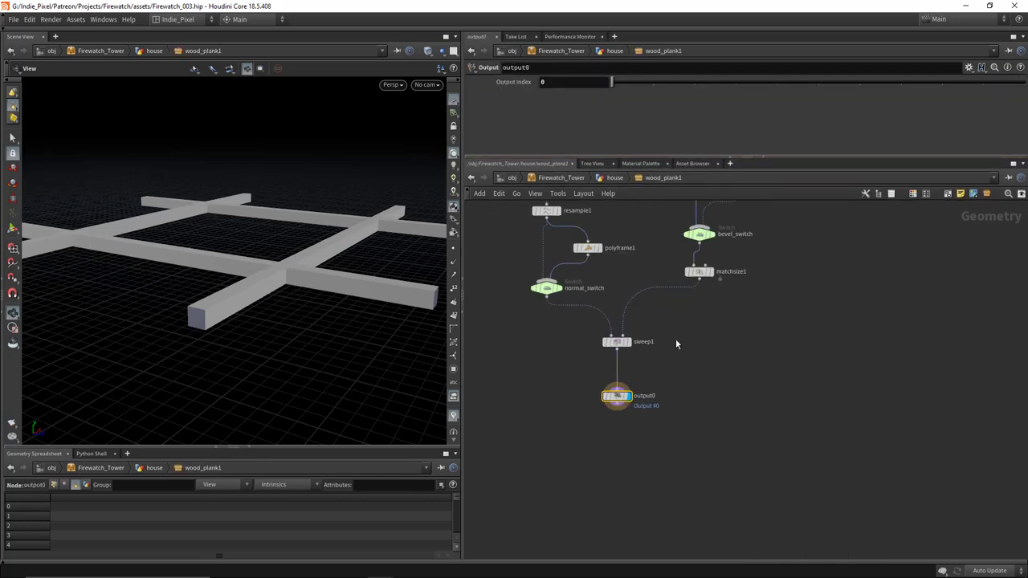
pyautogui.scroll(5, 627, 346)
pyautogui.press('h')
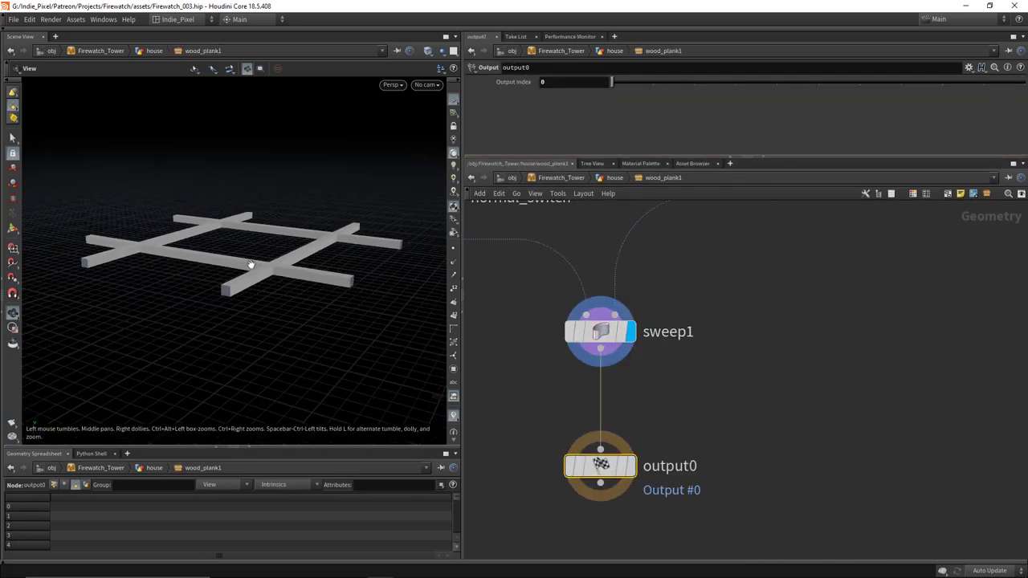
pyautogui.moveTo(250, 265); pyautogui.dragTo(222, 348)
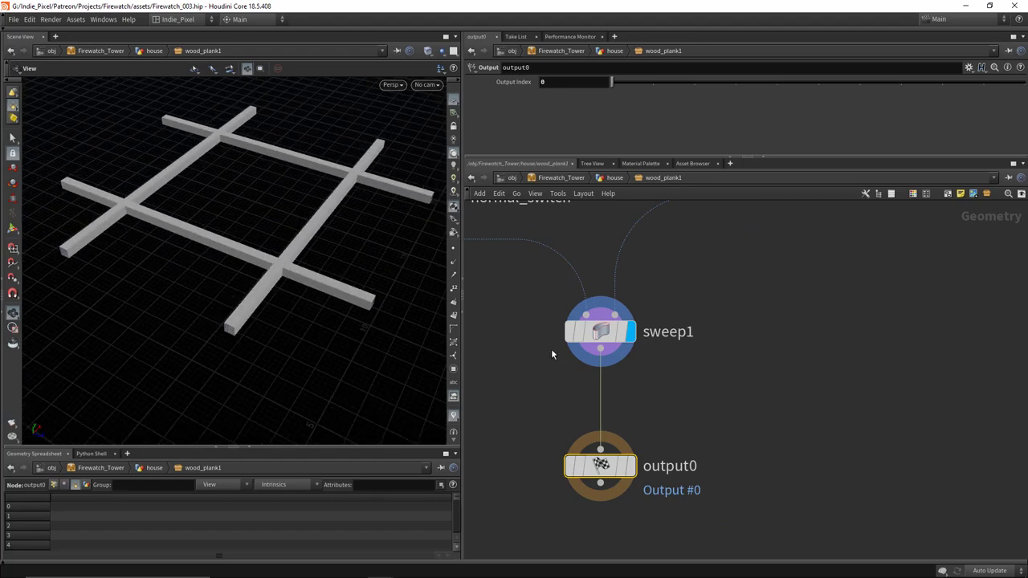
pyautogui.moveTo(552, 354); pyautogui.dragTo(699, 314)
pyautogui.moveTo(788, 157); pyautogui.dragTo(771, 305)
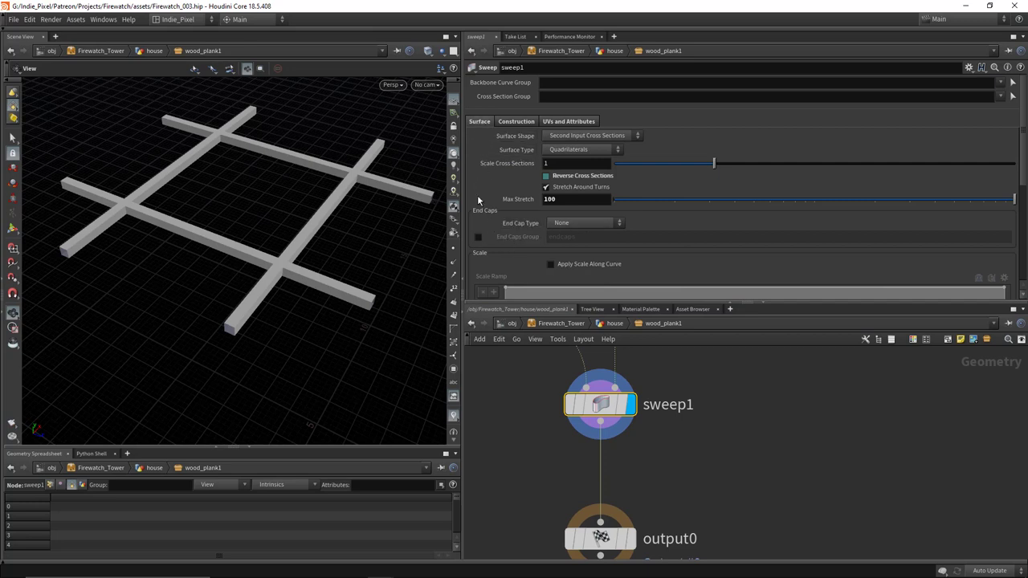
# Step: Set sweep1's End Cap Type to Single Polygon and enable its End Caps Group named endcaps
pyautogui.click(570, 224)
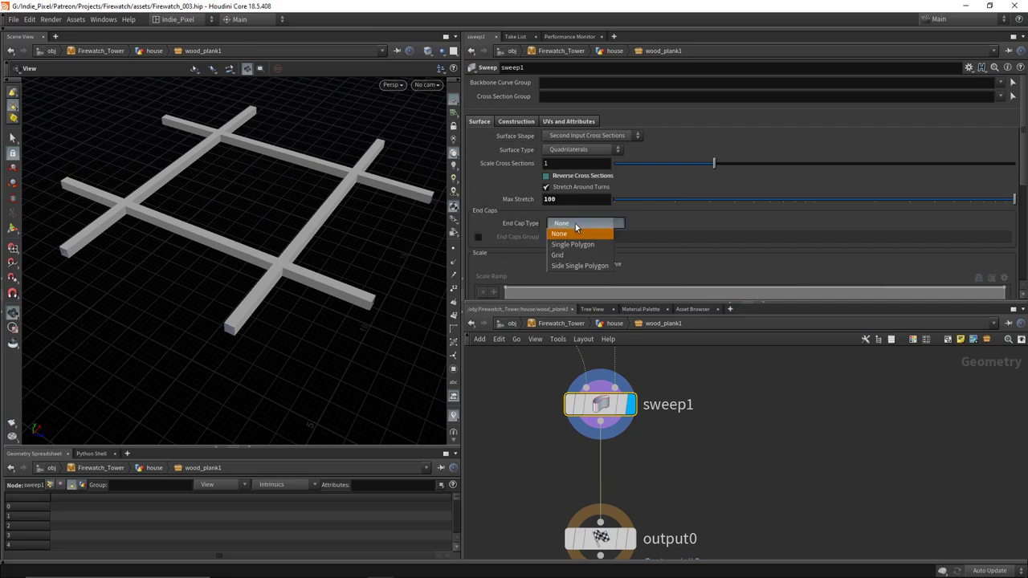
pyautogui.click(593, 245)
pyautogui.moveTo(156, 322)
pyautogui.mouseDown()
pyautogui.moveTo(193, 266)
pyautogui.moveTo(316, 272)
pyautogui.moveTo(282, 292)
pyautogui.moveTo(239, 278)
pyautogui.mouseUp()
pyautogui.press('w')
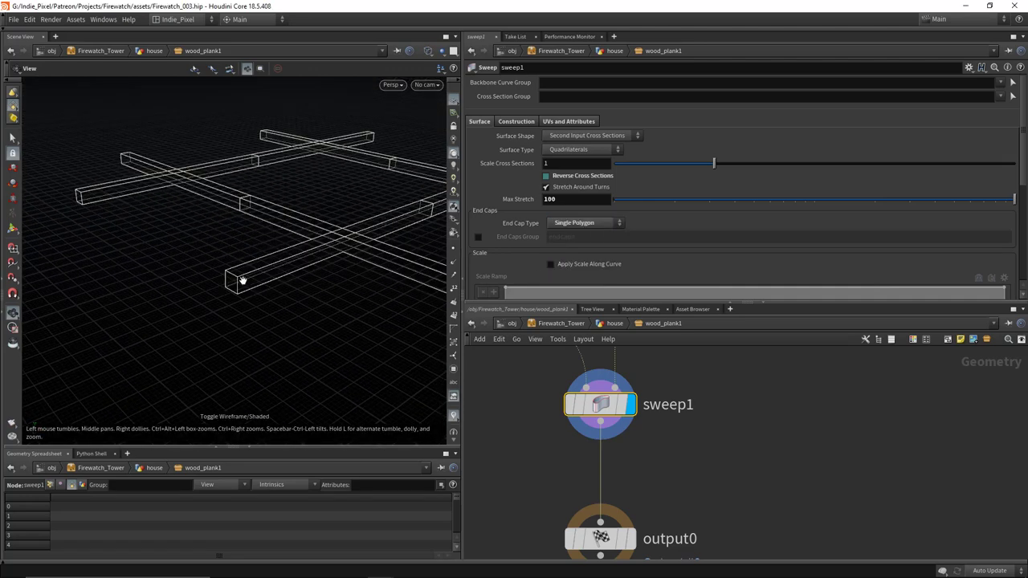
pyautogui.press('w')
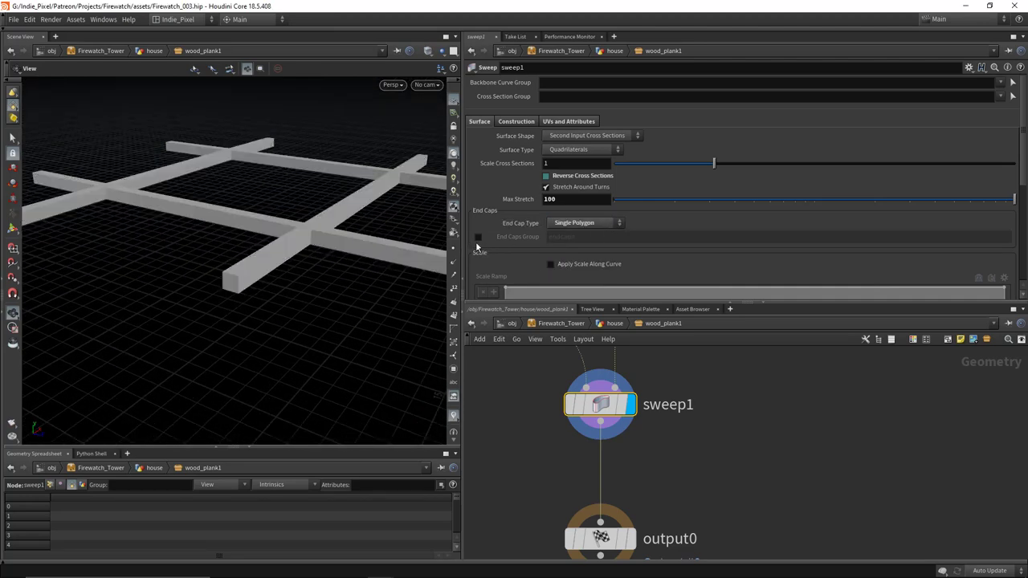
pyautogui.click(478, 237)
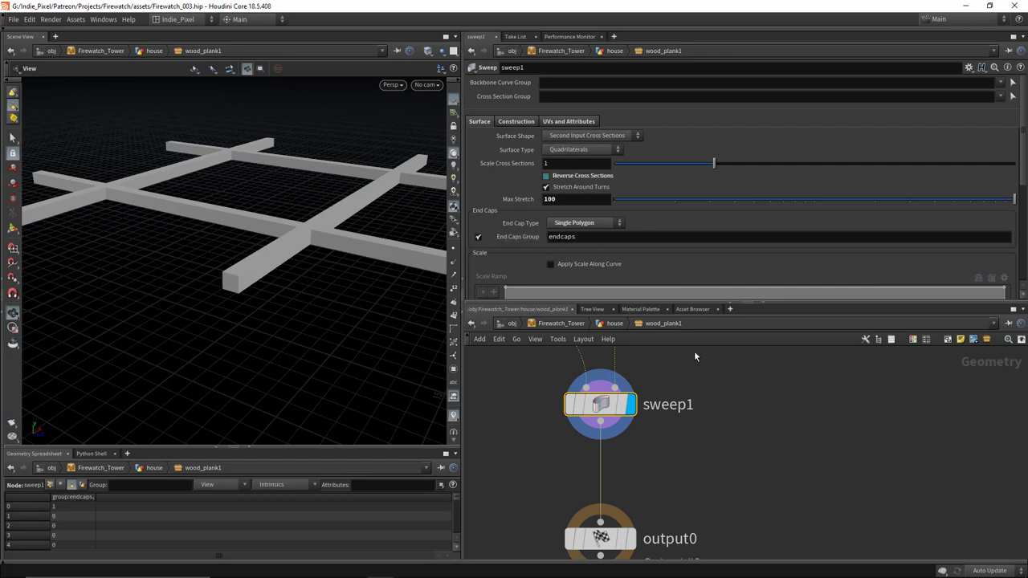
pyautogui.moveTo(241, 276); pyautogui.dragTo(211, 288)
pyautogui.scroll(-3, 724, 412)
# Step: Move output0 further below sweep1 to make room for more nodes between them
pyautogui.click(663, 435)
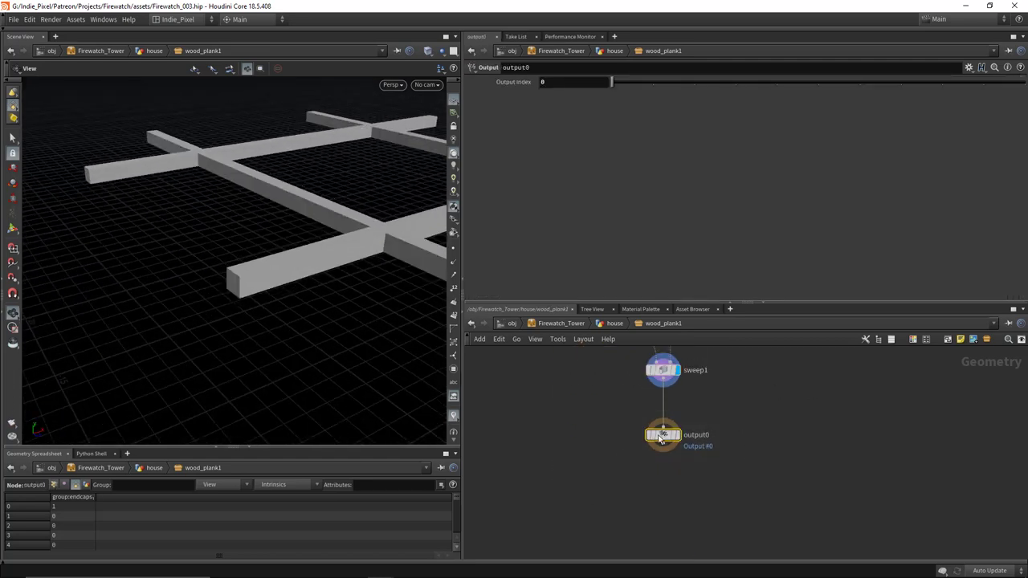
pyautogui.moveTo(663, 448); pyautogui.dragTo(629, 491)
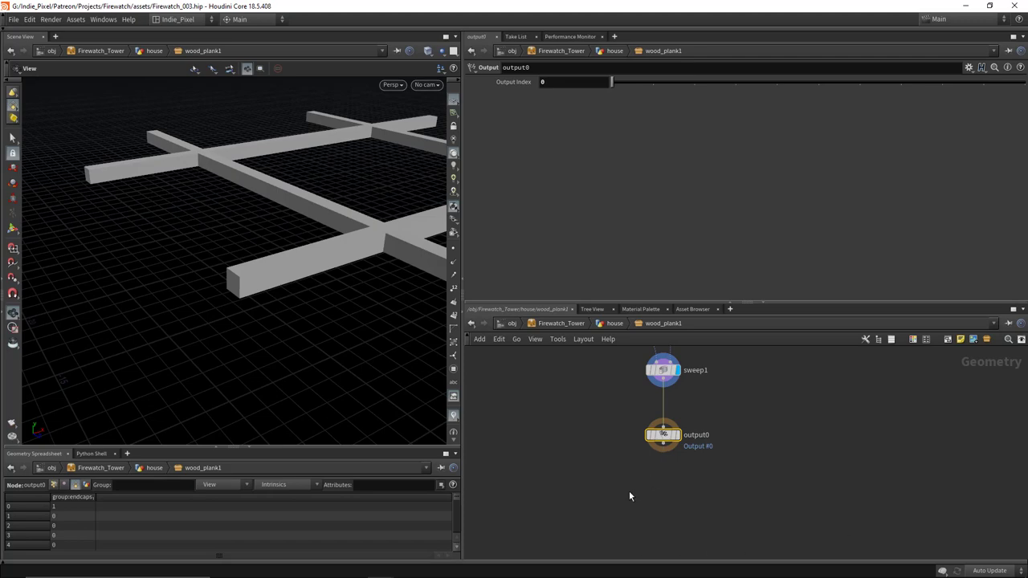
pyautogui.moveTo(663, 437); pyautogui.dragTo(655, 531)
pyautogui.click(663, 370)
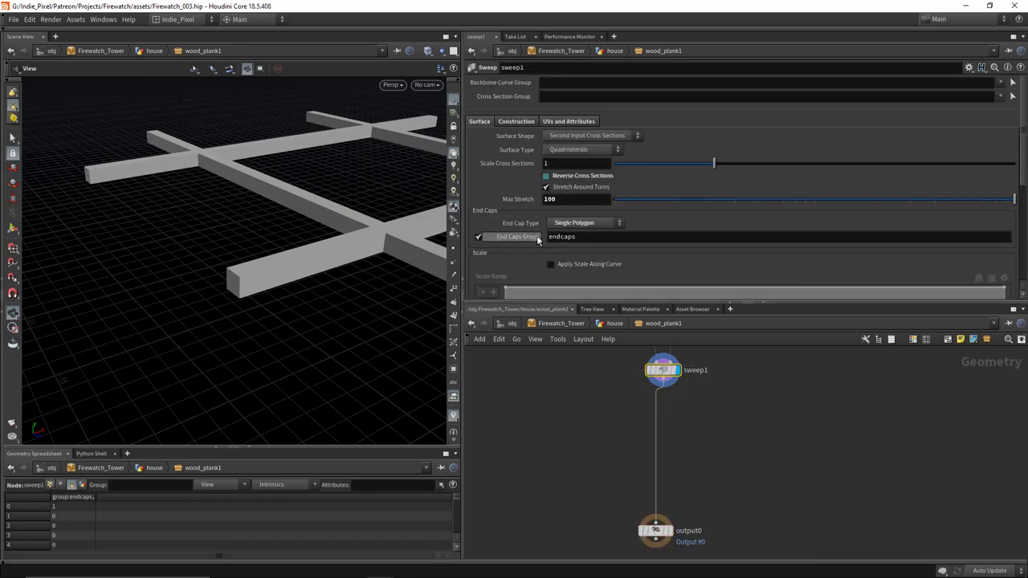
# Step: Add a Split node and connect sweep1's output to its input
pyautogui.press('Tab')
pyautogui.write('null')
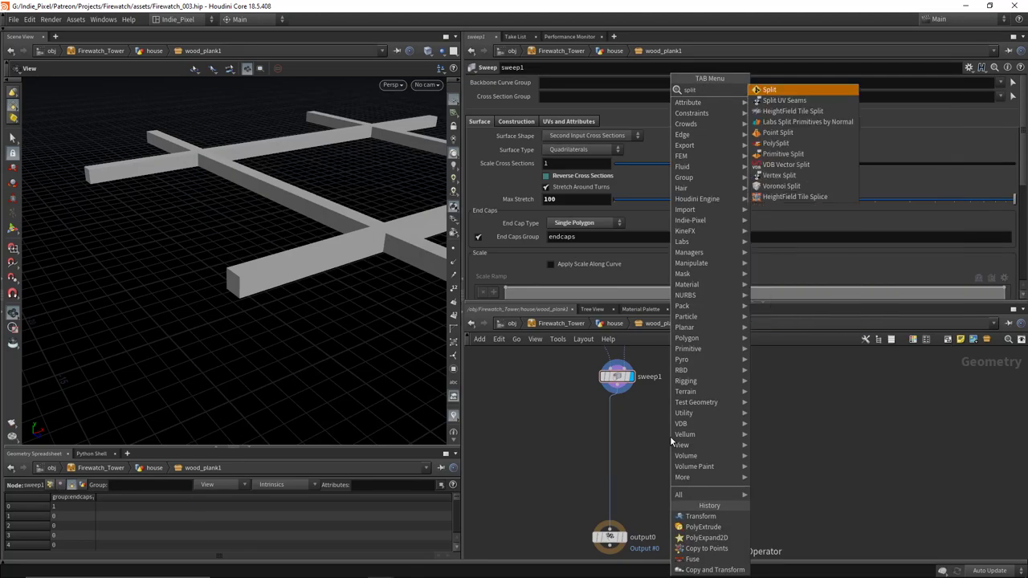
pyautogui.press('Return')
pyautogui.click(671, 438)
pyautogui.moveTo(616, 390); pyautogui.dragTo(671, 431)
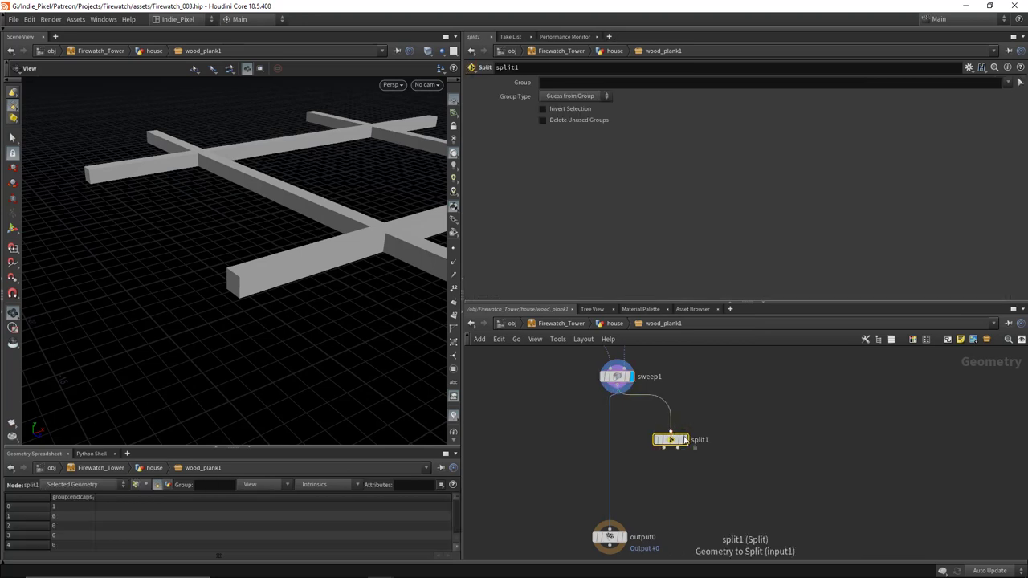
# Step: Set split1's Group to endcaps and turn on Invert Selection
pyautogui.click(1010, 83)
pyautogui.click(996, 94)
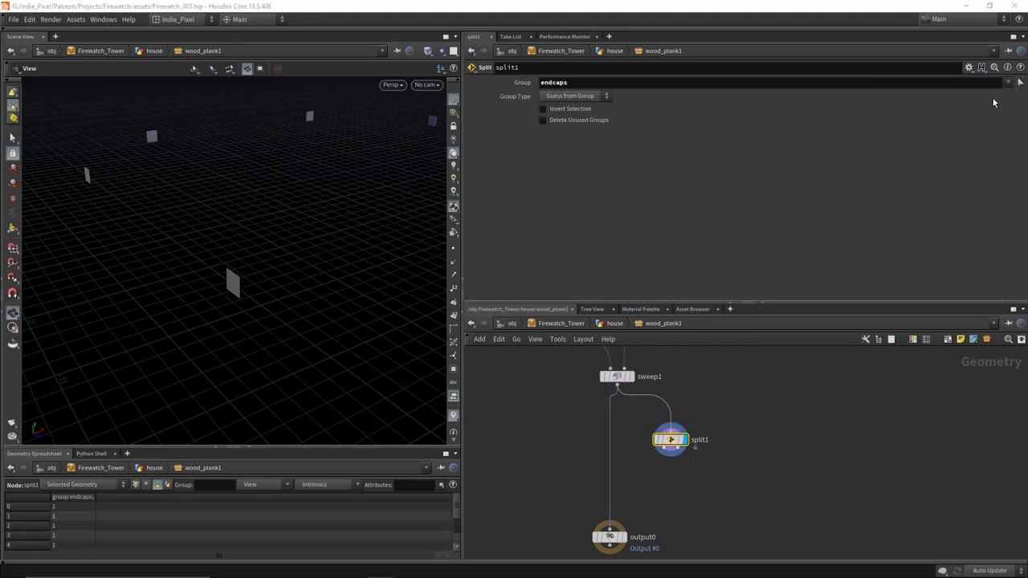
pyautogui.click(567, 110)
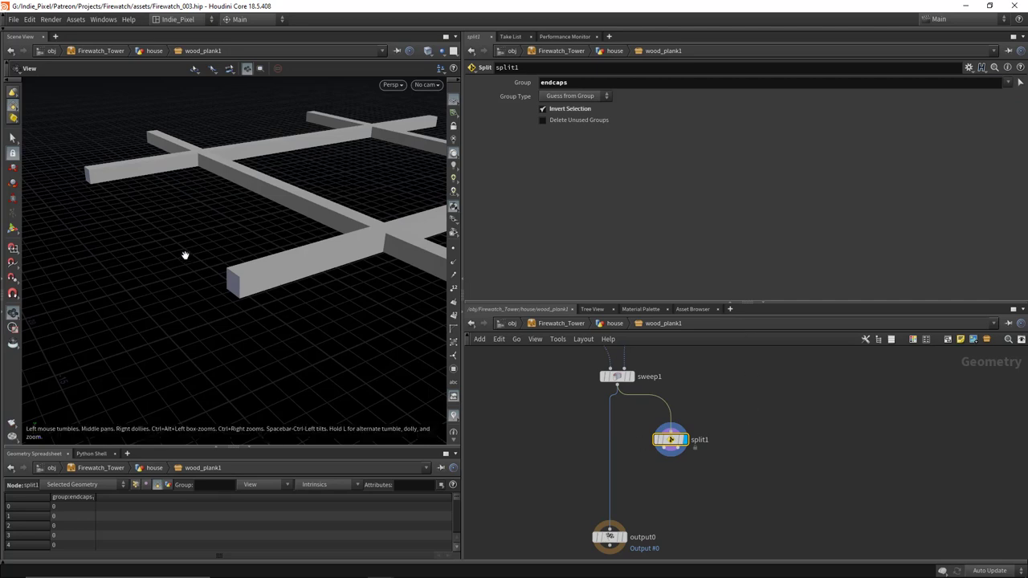
pyautogui.moveTo(186, 255); pyautogui.dragTo(241, 241)
# Step: Add a PolyExtrude node fed by split1's second output and display its result
pyautogui.moveTo(686, 449); pyautogui.dragTo(632, 409, button='middle')
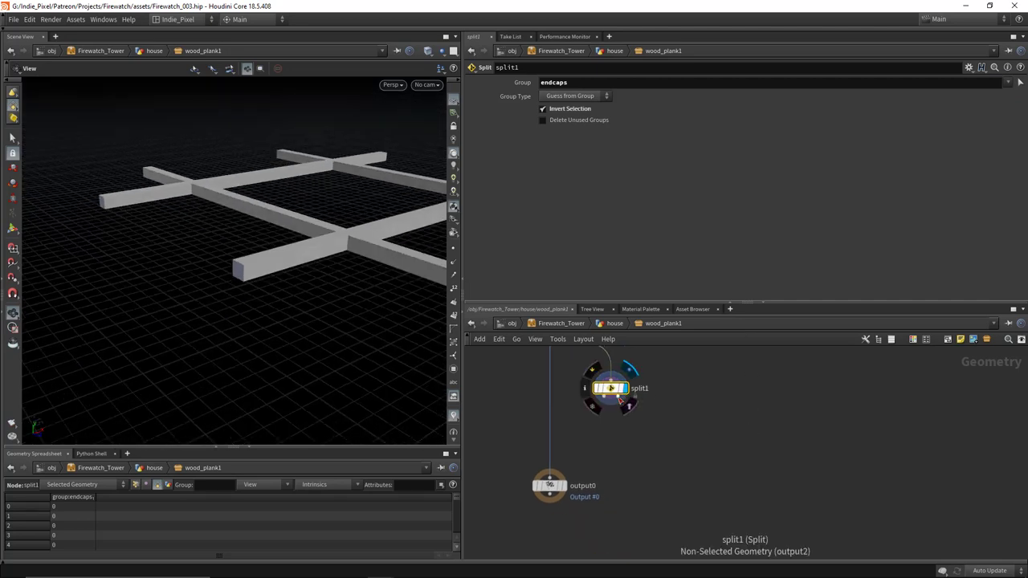
pyautogui.scroll(3, 631, 412)
pyautogui.scroll(-4, 629, 427)
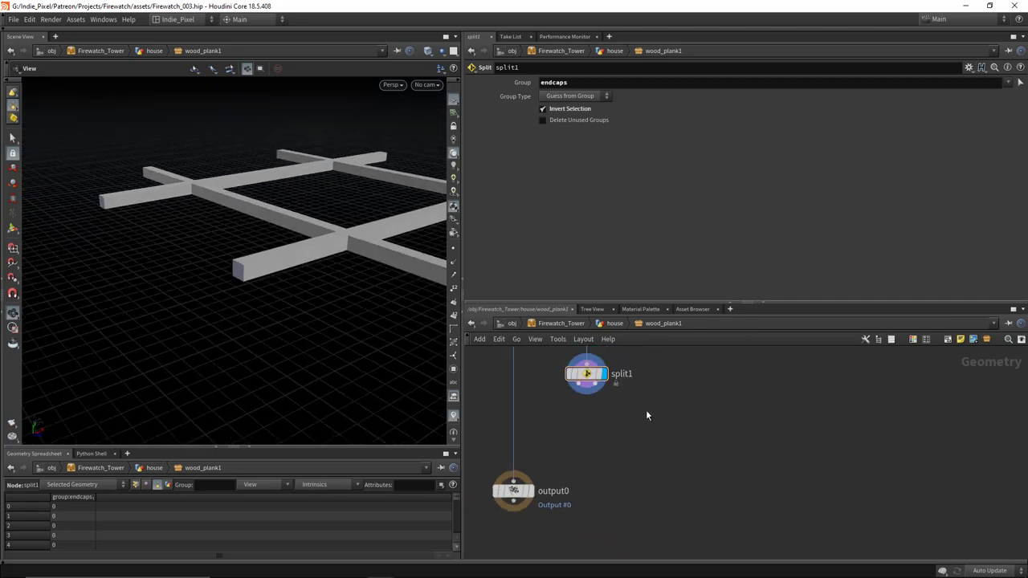
pyautogui.press('Tab')
pyautogui.write('poly')
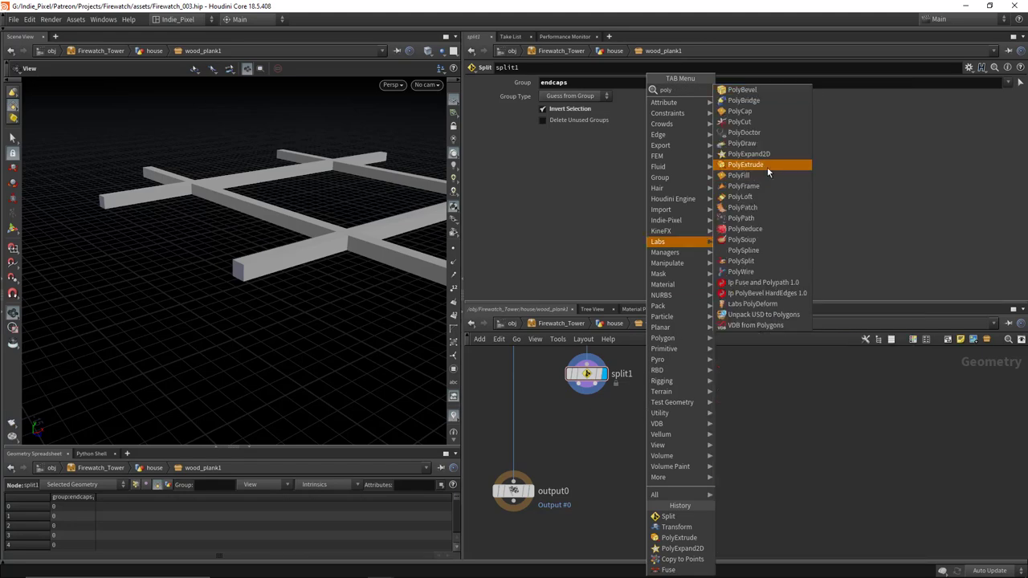
pyautogui.click(745, 164)
pyautogui.click(659, 432)
pyautogui.scroll(3, 673, 416)
pyautogui.moveTo(672, 410); pyautogui.dragTo(728, 443)
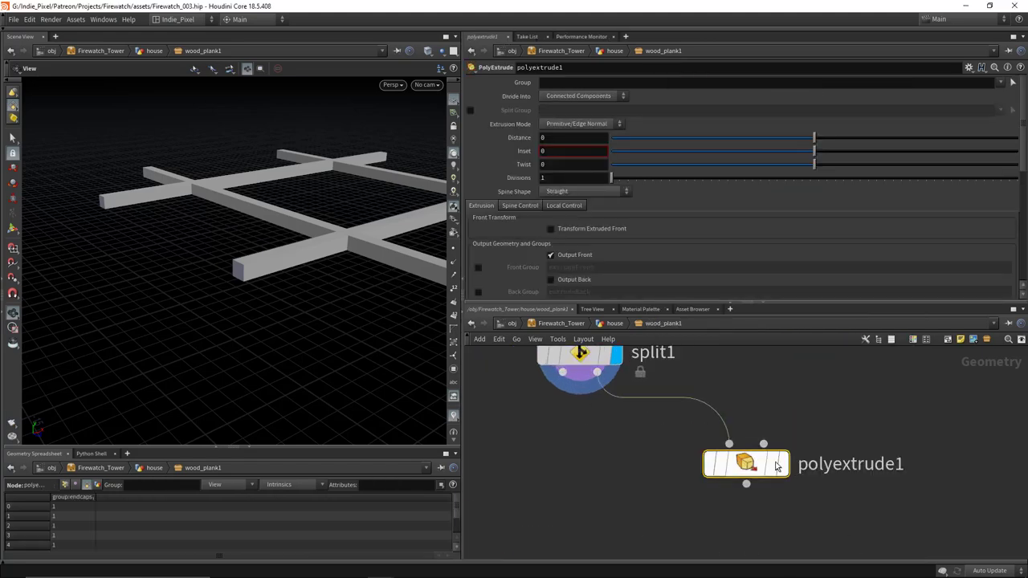
pyautogui.click(782, 463)
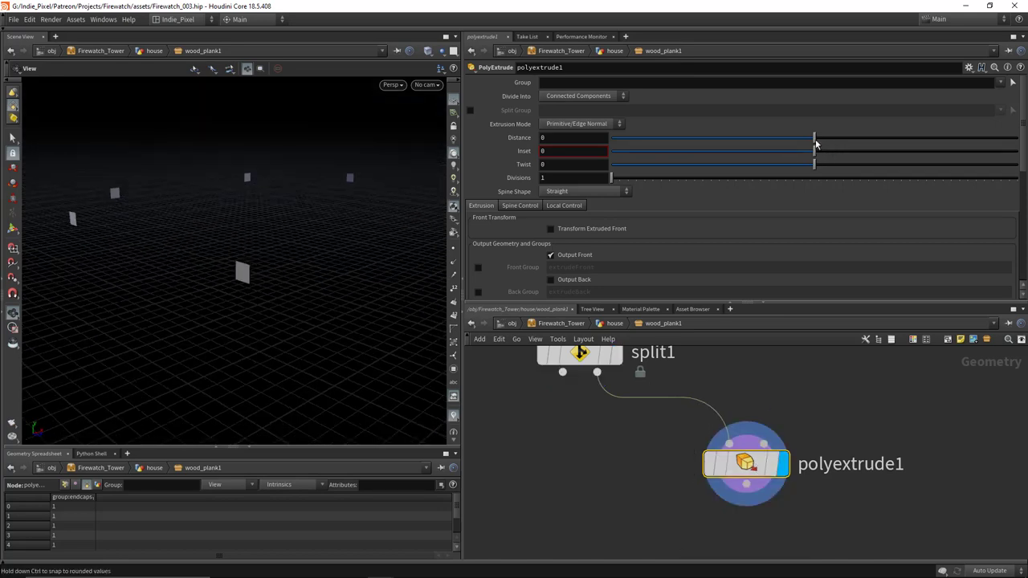
# Step: Set polyextrude1's Distance to 0.029 and its Inset to 0.013
pyautogui.moveTo(815, 143); pyautogui.dragTo(820, 143)
pyautogui.keyDown('alt'); pyautogui.moveTo(161, 265); pyautogui.dragTo(195, 286); pyautogui.keyUp('alt')
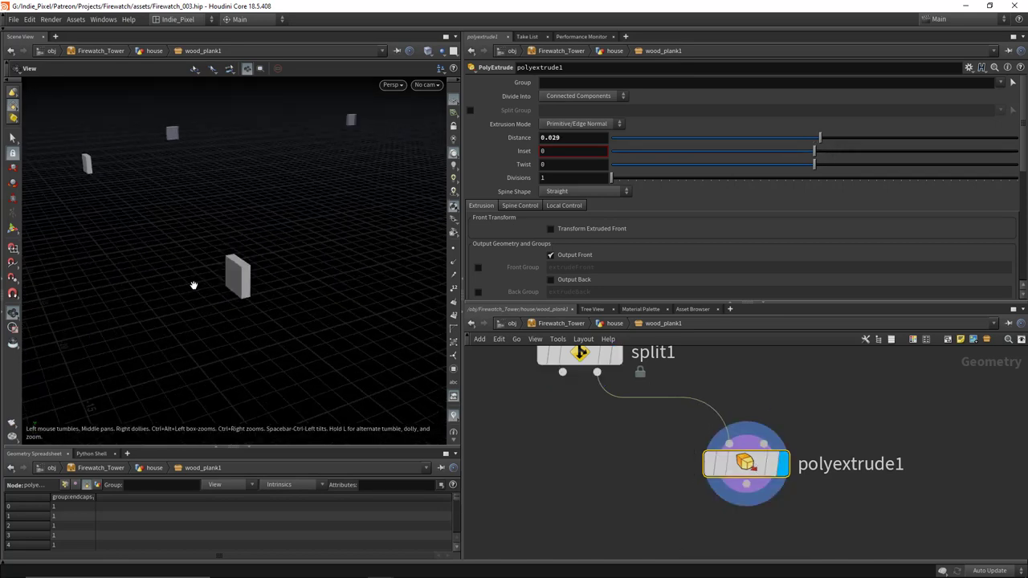
pyautogui.moveTo(814, 155); pyautogui.dragTo(819, 156)
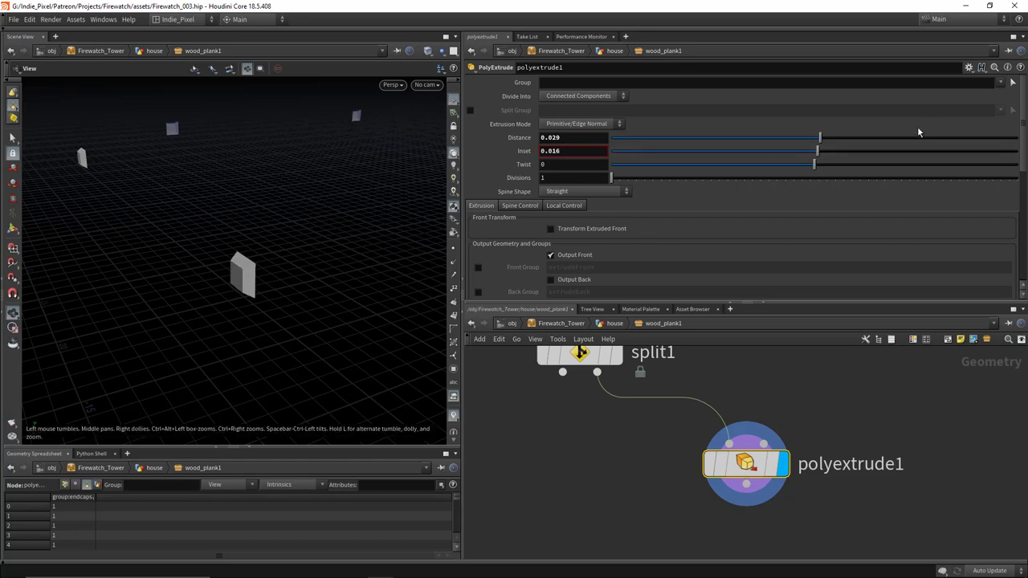
pyautogui.moveTo(228, 273); pyautogui.dragTo(241, 297)
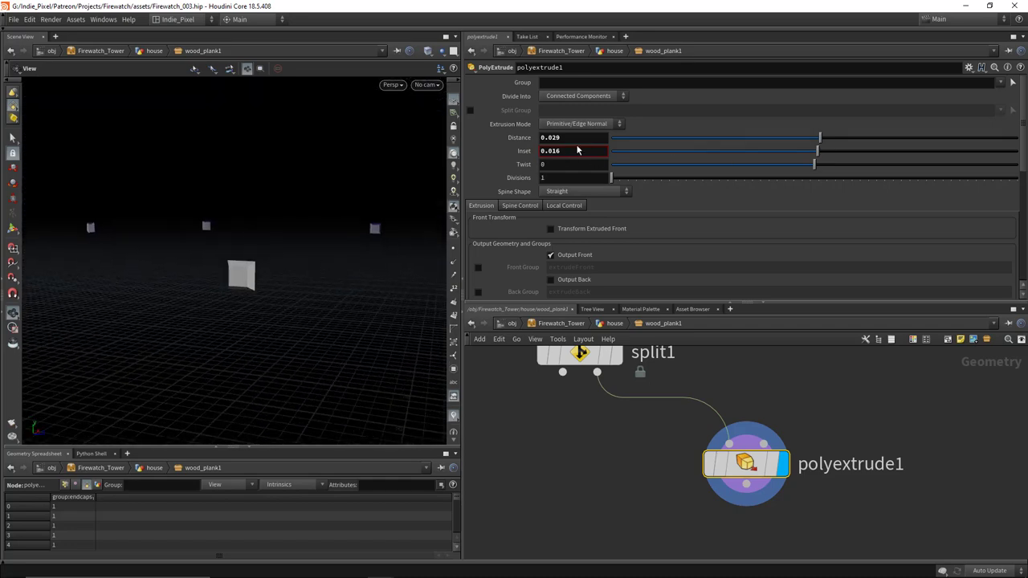
pyautogui.moveTo(577, 150); pyautogui.dragTo(550, 190, button='middle')
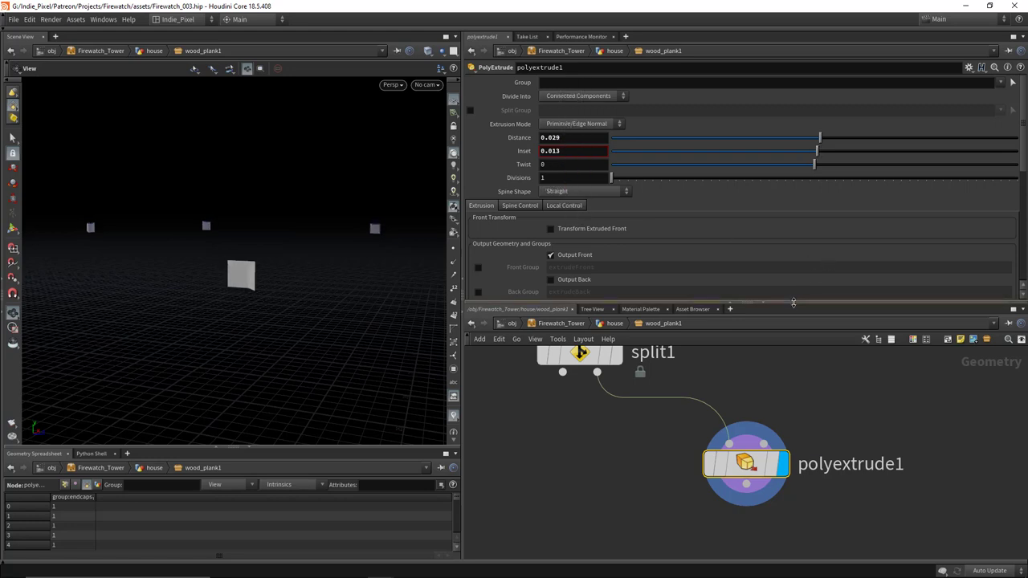
# Step: Add a Group Create node beneath polyextrude1, connected to its output, and display it
pyautogui.moveTo(795, 303); pyautogui.dragTo(795, 199)
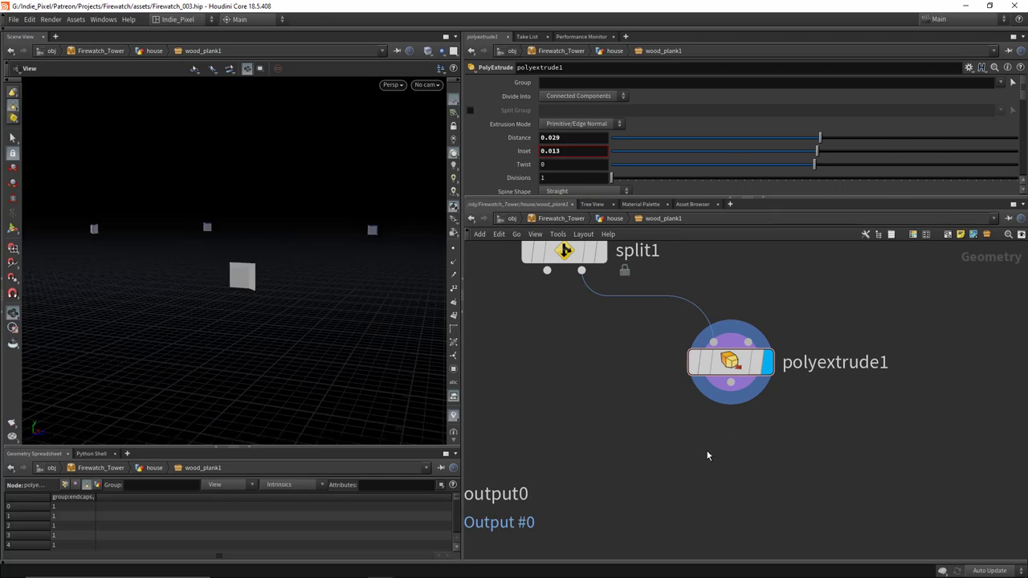
pyautogui.press('Tab')
pyautogui.write('gro')
pyautogui.press('Return')
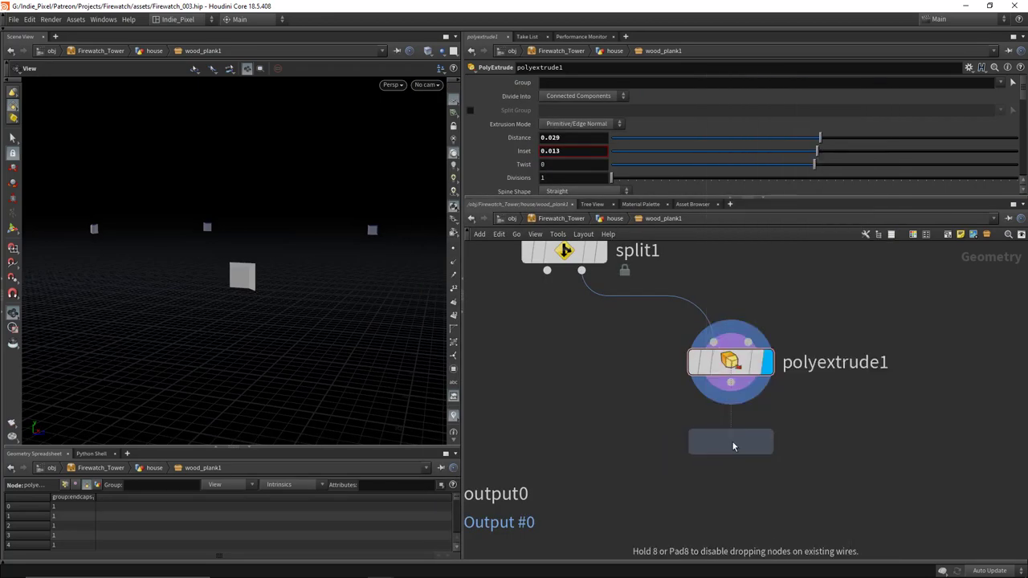
pyautogui.click(730, 443)
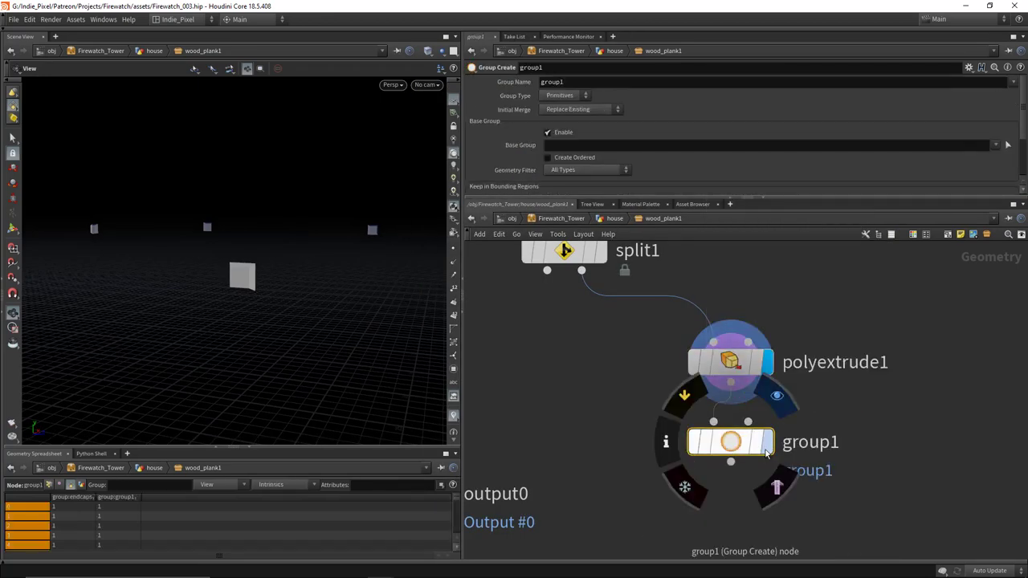
pyautogui.click(768, 442)
pyautogui.moveTo(823, 461); pyautogui.dragTo(718, 423, button='middle')
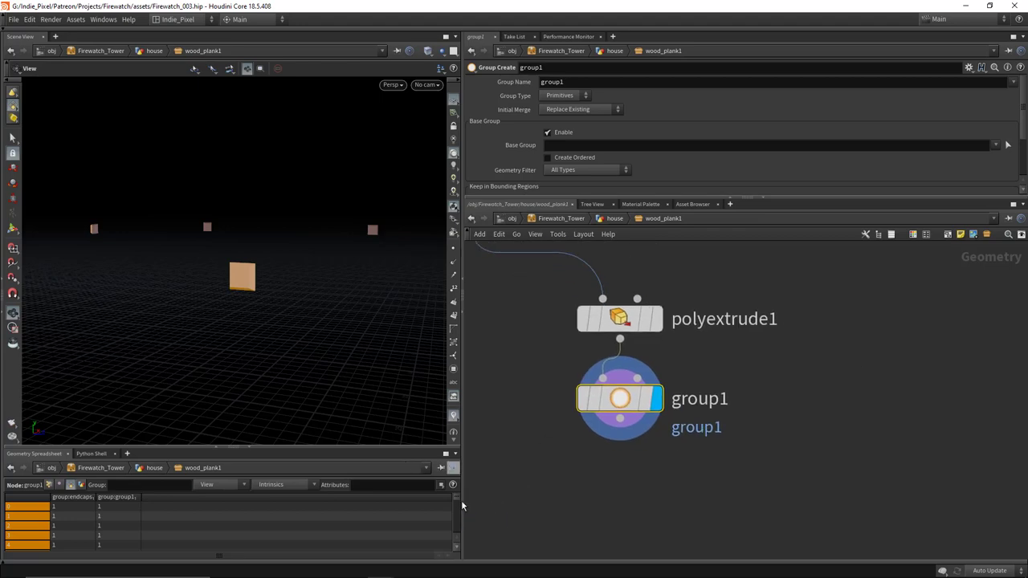
# Step: Disable group1's Base Group and set its Group Type to Edges
pyautogui.moveTo(463, 482); pyautogui.dragTo(442, 482)
pyautogui.moveTo(200, 281); pyautogui.dragTo(241, 305)
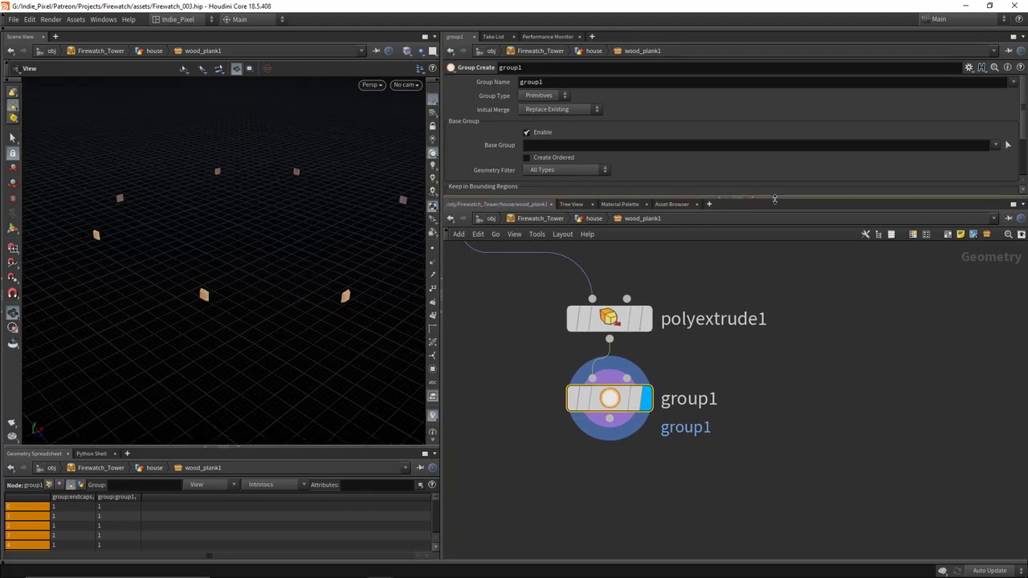
pyautogui.moveTo(759, 195); pyautogui.dragTo(755, 291)
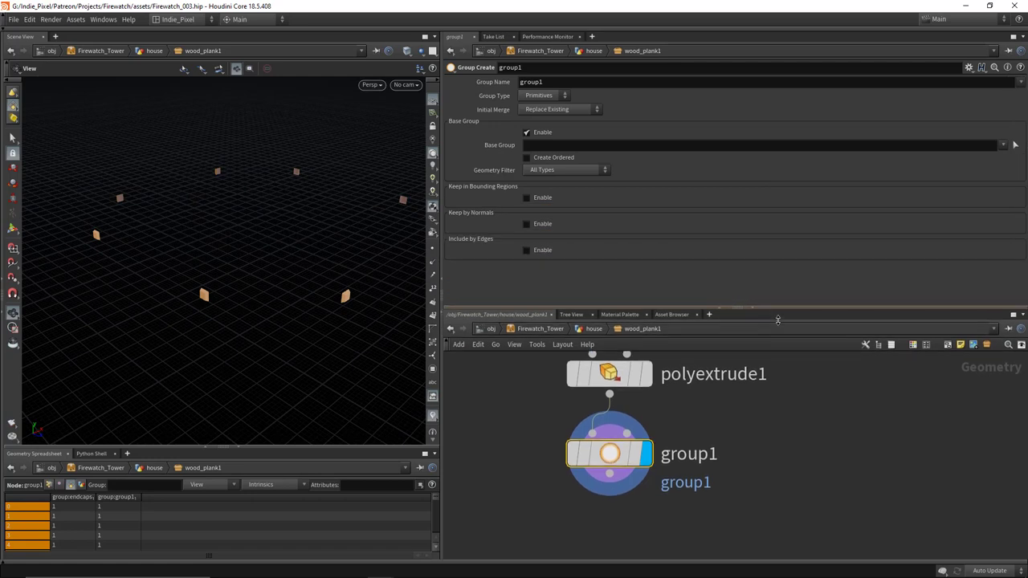
pyautogui.click(539, 135)
pyautogui.click(543, 96)
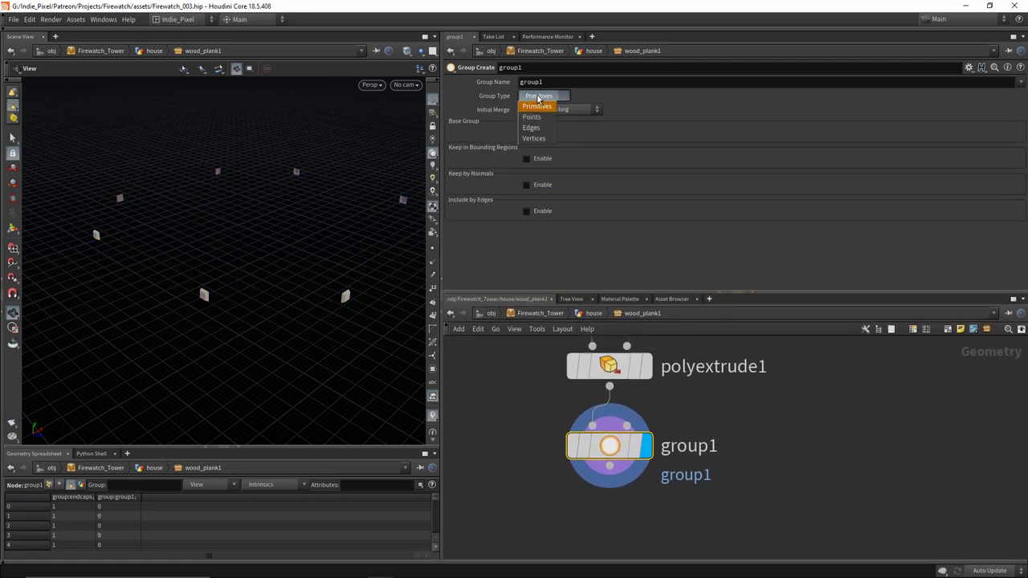
pyautogui.click(533, 127)
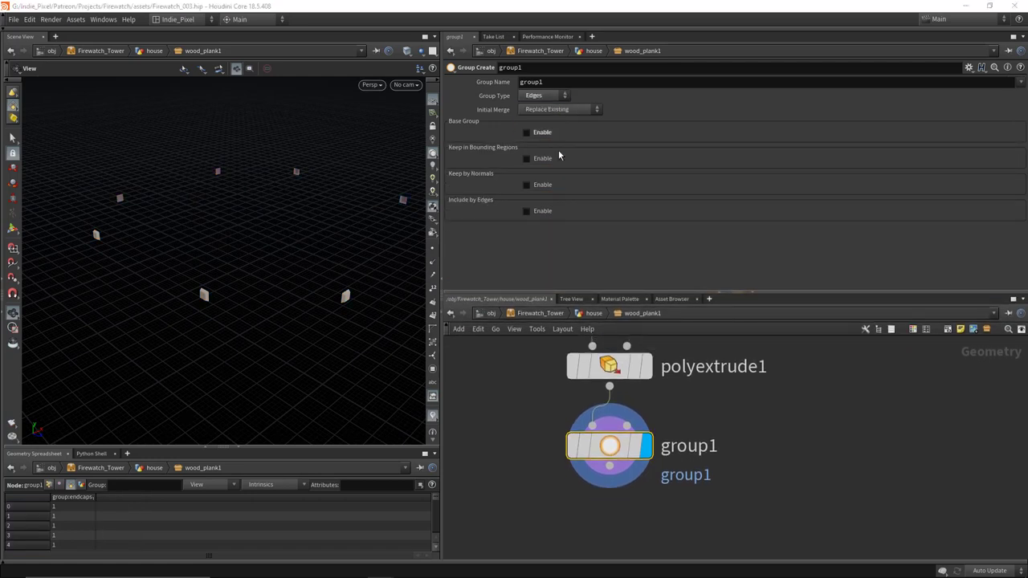
# Step: Enable Include by Edges on group1 with a Min Edge Angle of 76
pyautogui.click(537, 213)
pyautogui.scroll(-3, 643, 174)
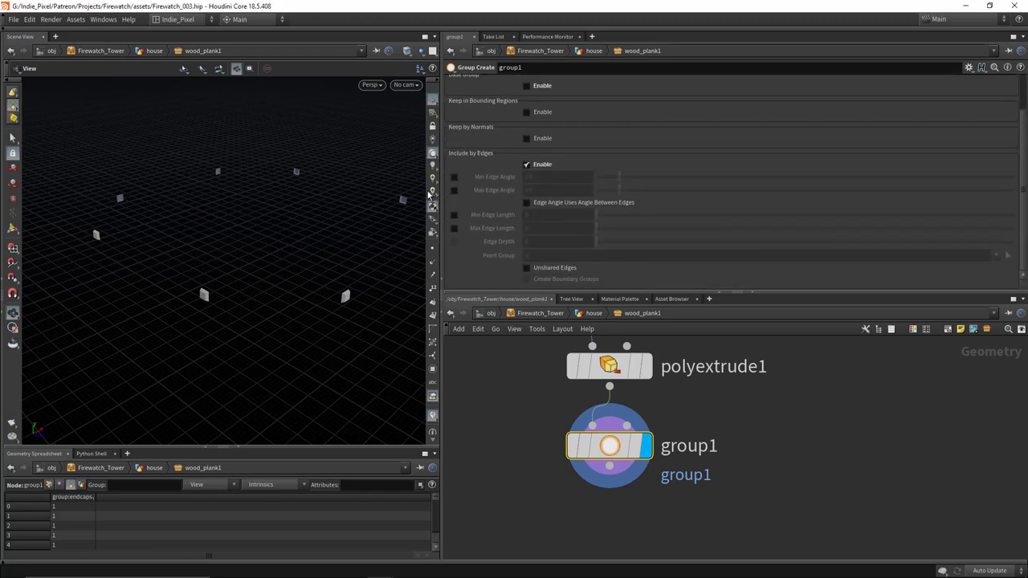
pyautogui.click(454, 178)
pyautogui.press('f')
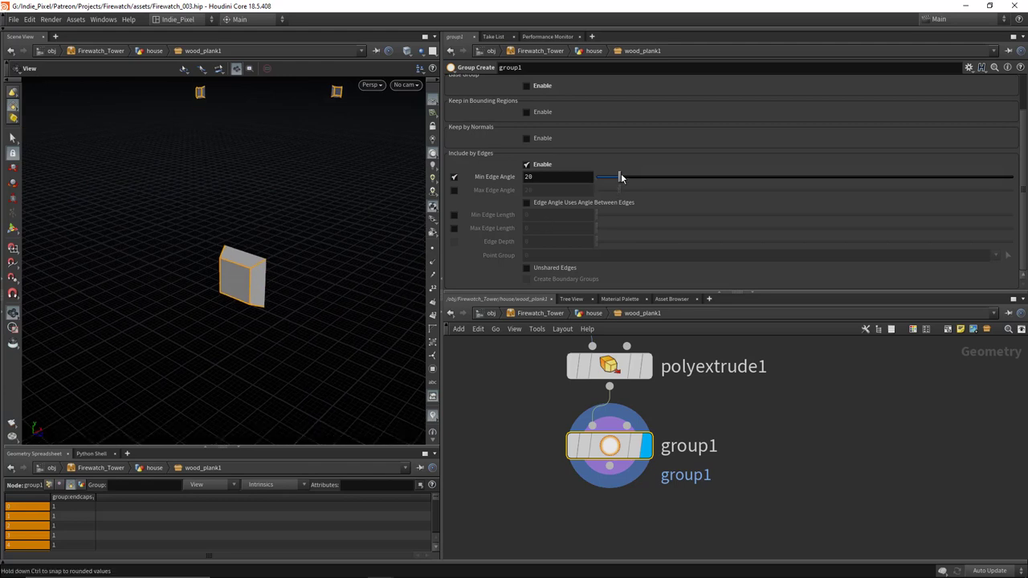
pyautogui.moveTo(665, 182); pyautogui.dragTo(684, 182)
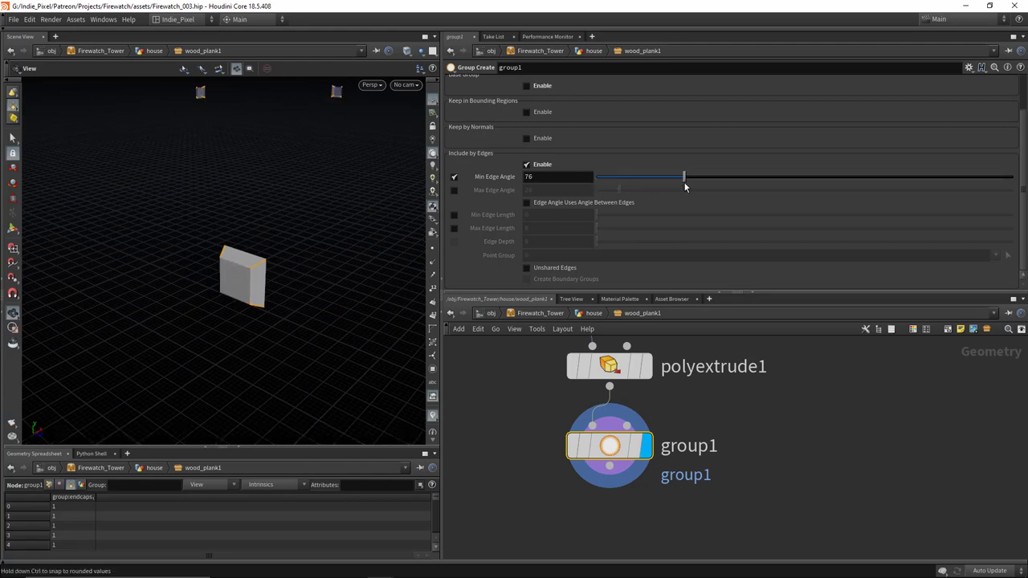
pyautogui.rightClick(220, 275)
pyautogui.press('Escape')
pyautogui.moveTo(293, 204); pyautogui.dragTo(336, 259)
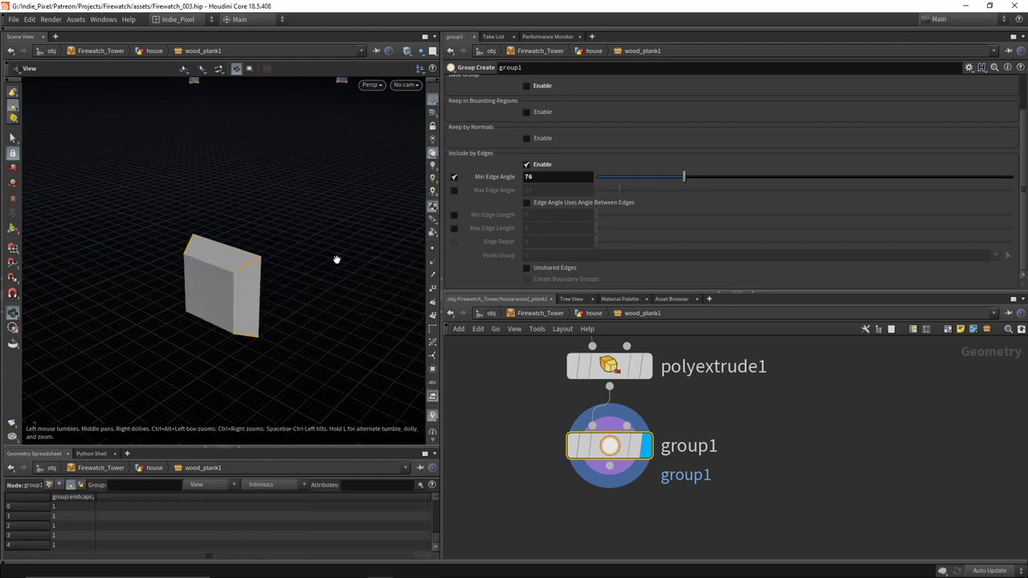
pyautogui.moveTo(186, 265); pyautogui.dragTo(240, 299)
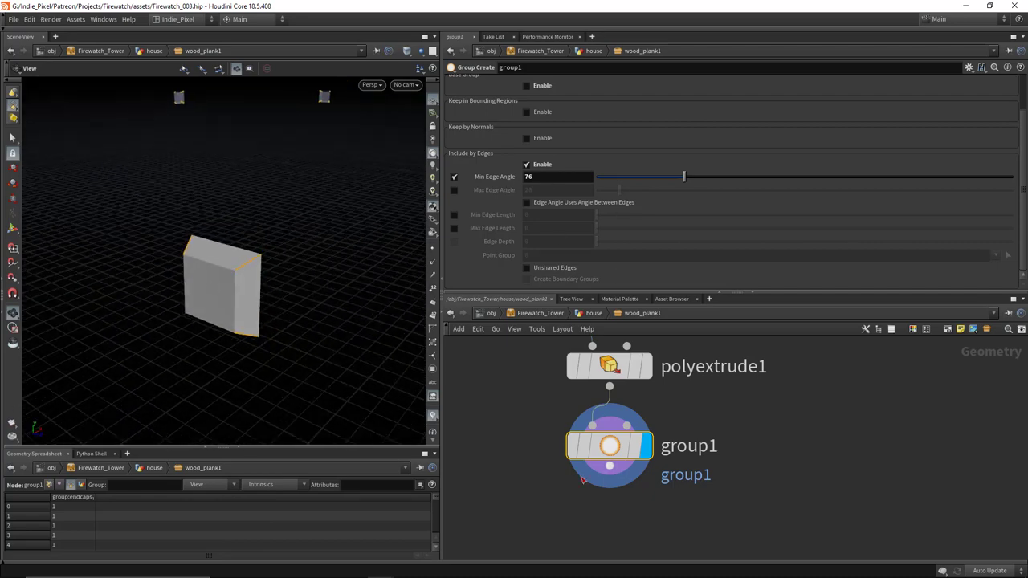
# Step: Set group1's Group Name to seams
pyautogui.scroll(3, 654, 137)
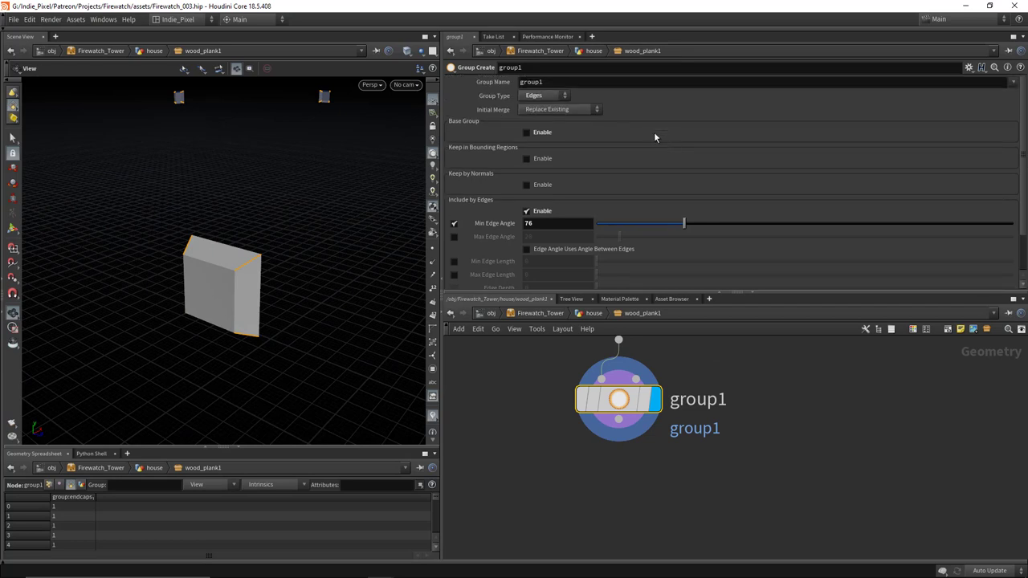
pyautogui.doubleClick(565, 86)
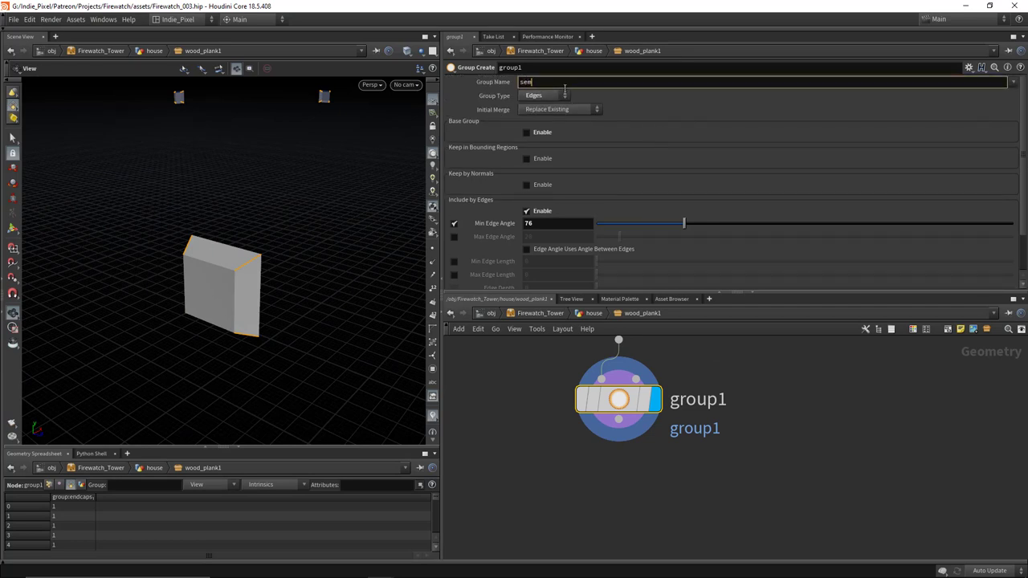
pyautogui.press('Return')
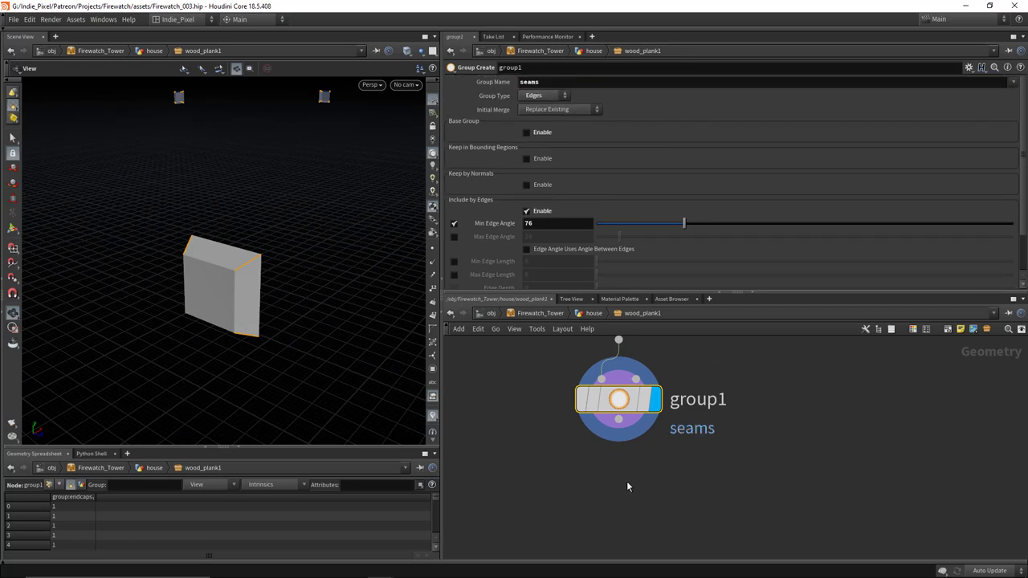
# Step: Add a UV Flatten node beneath group1, connect group1's output to it, and display it
pyautogui.scroll(1, 628, 474)
pyautogui.press('Tab')
pyautogui.write('uvflat')
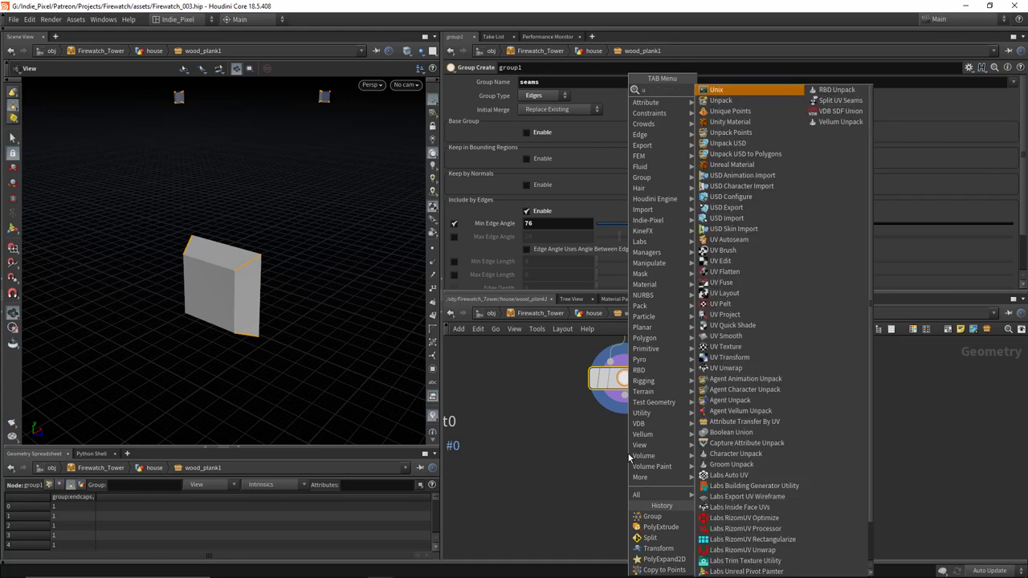
pyautogui.press('Return')
pyautogui.click(628, 454)
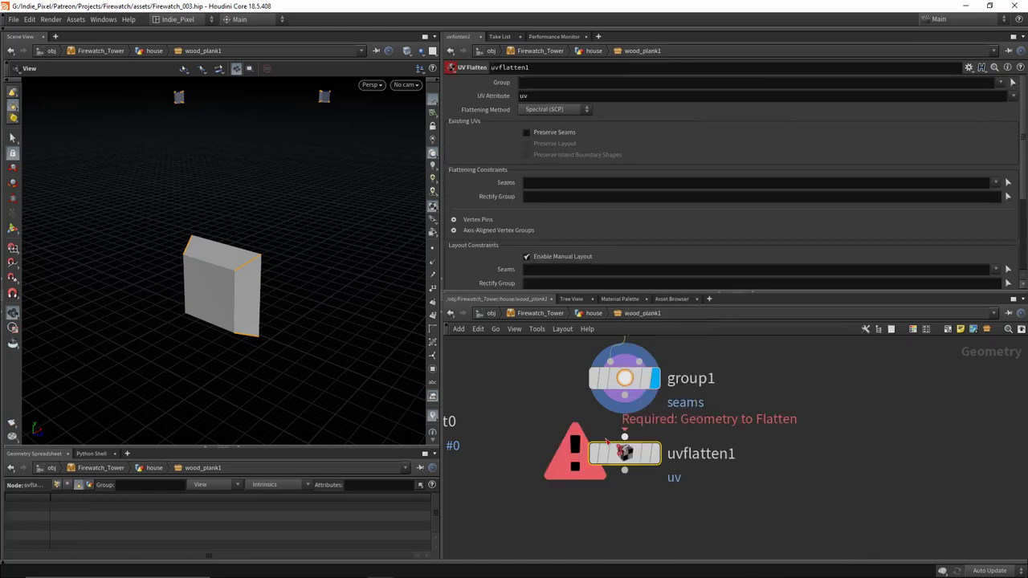
pyautogui.click(625, 394)
pyautogui.click(657, 457)
pyautogui.click(658, 456)
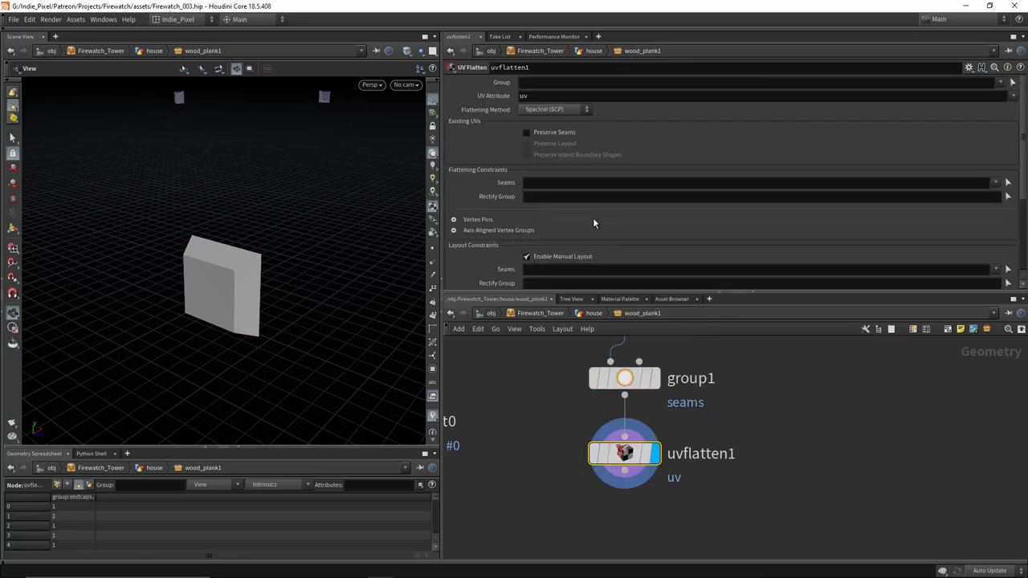
# Step: Set the Seams group in uvflatten1's Flattening Constraints to seams
pyautogui.click(538, 182)
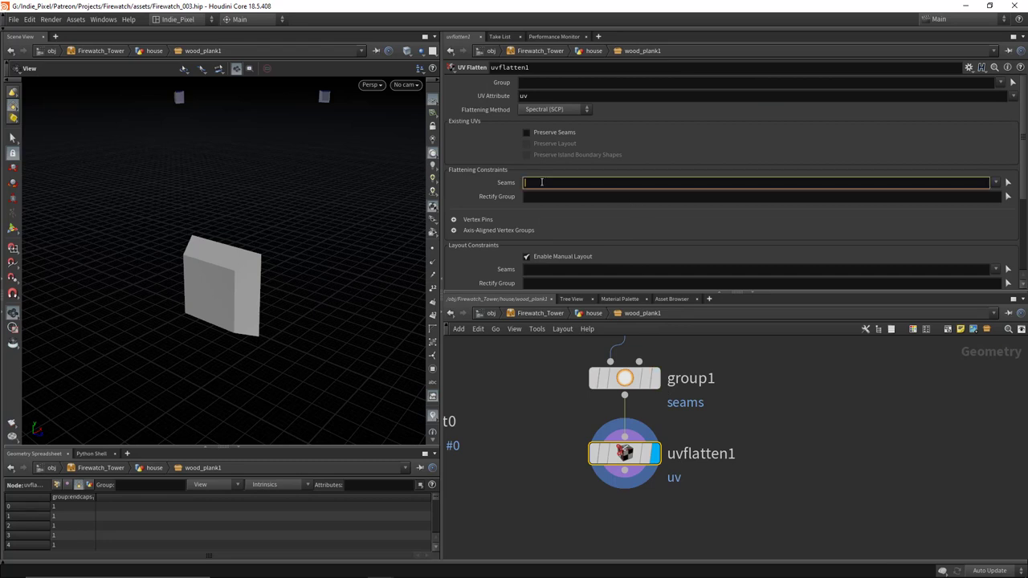
pyautogui.write('seams')
pyautogui.press('Return')
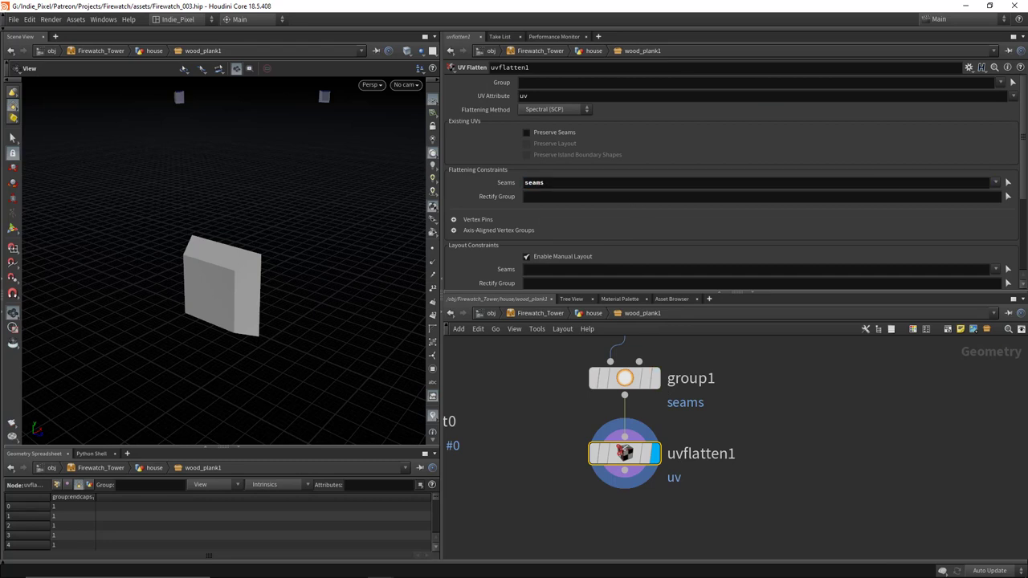
pyautogui.click(995, 182)
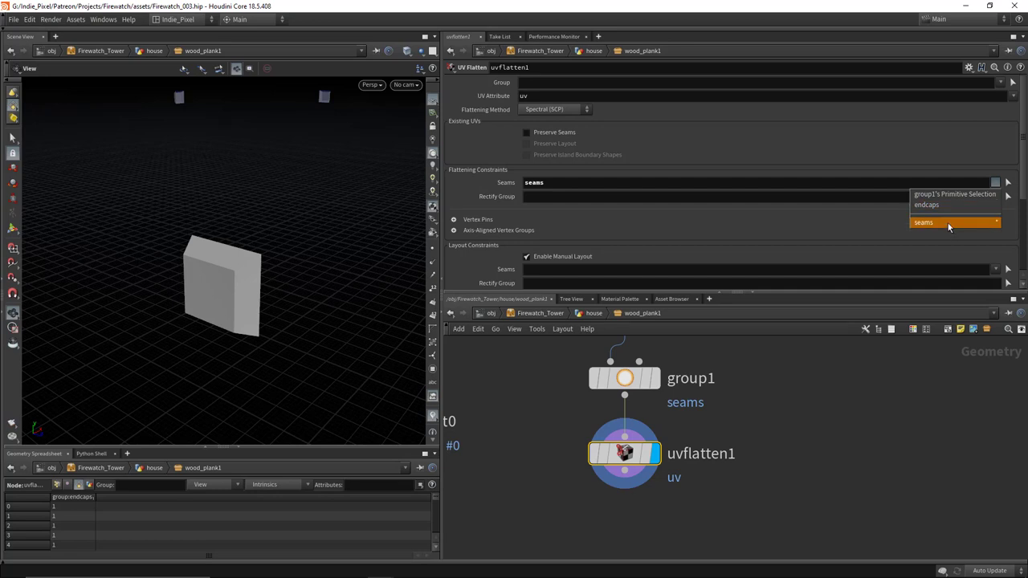
pyautogui.press('Escape')
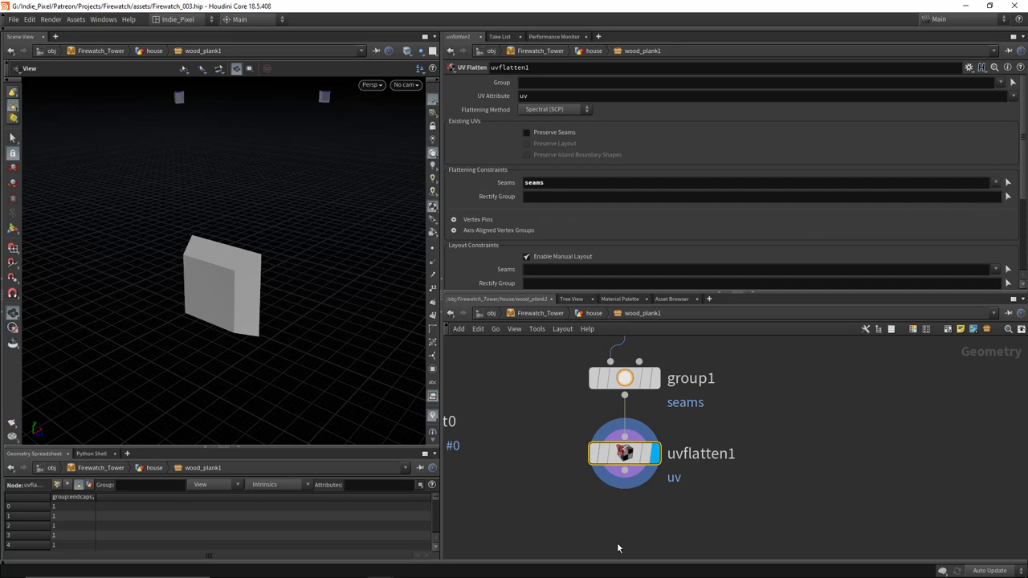
# Step: Save the scene and switch the viewport to the UV view to inspect the end caps' flattened UVs
pyautogui.moveTo(222, 321); pyautogui.dragTo(256, 332)
pyautogui.hotkey('ctrl', 's')
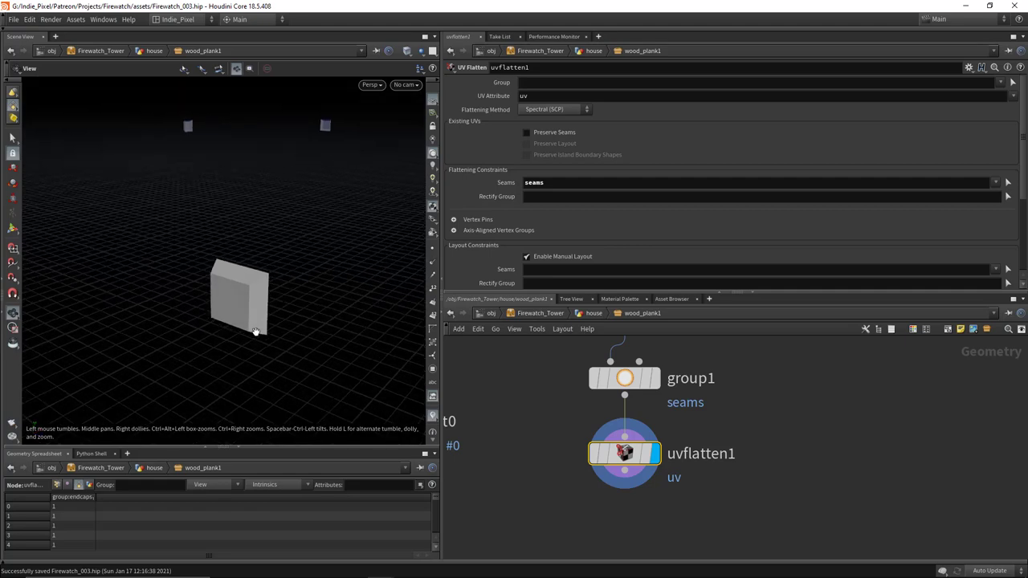
pyautogui.hotkey('space', '5')
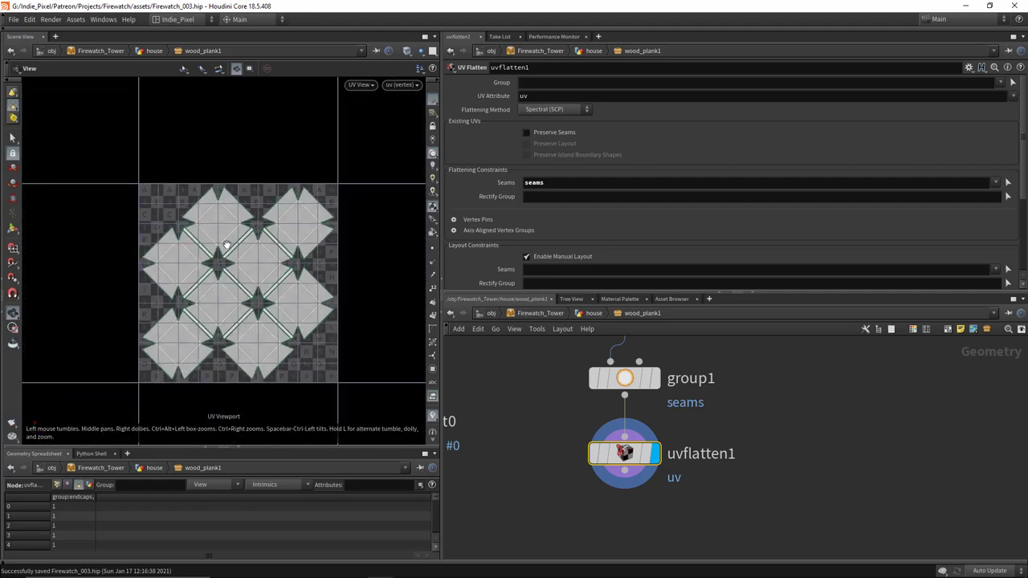
pyautogui.scroll(3, 244, 286)
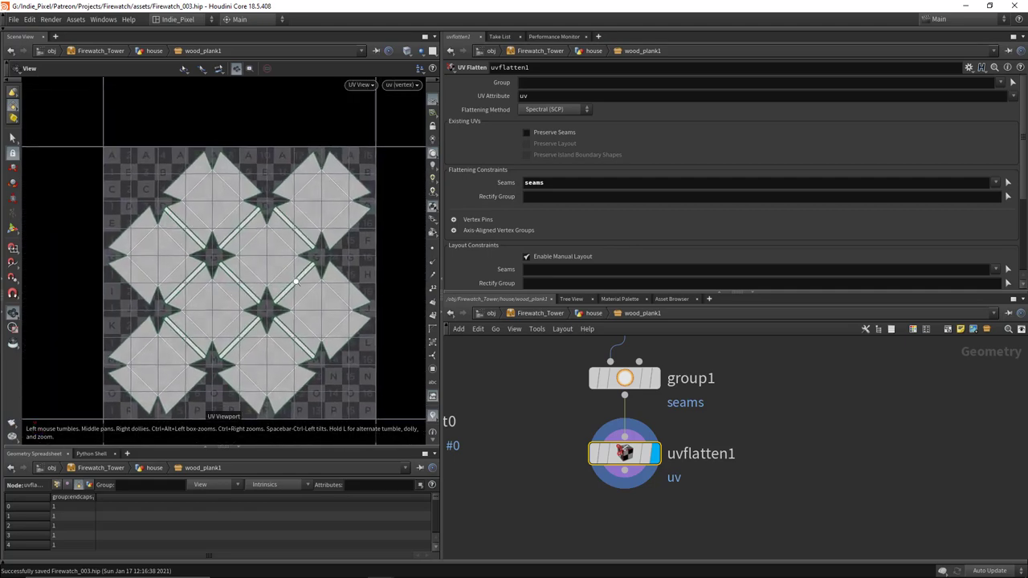
# Step: Inspect the end caps' flattened UV islands and check uvflatten1's Flattening Method choices, keeping Spectral (SCP)
pyautogui.scroll(4, 289, 271)
pyautogui.scroll(2, 234, 166)
pyautogui.scroll(-5, 211, 265)
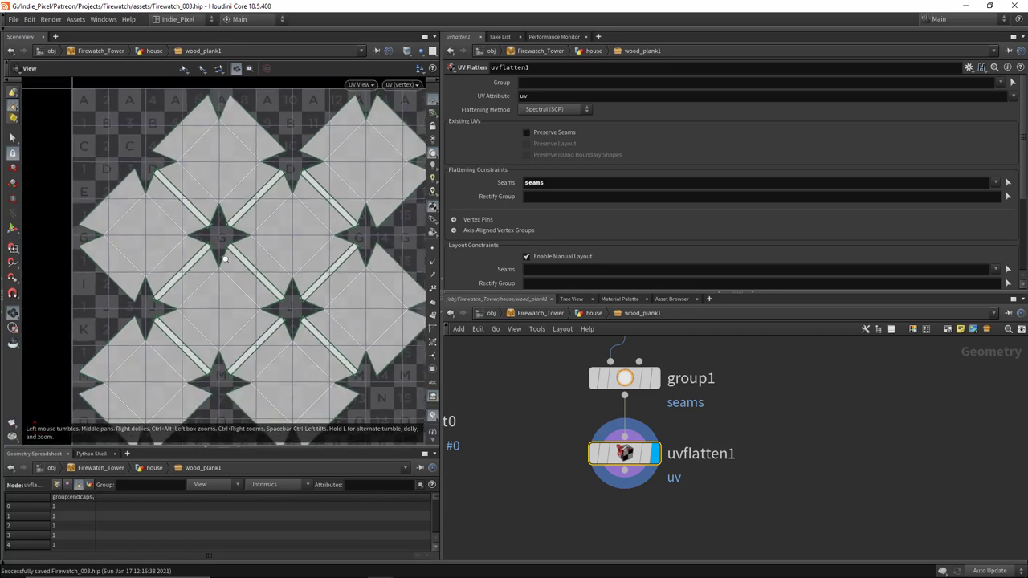
pyautogui.scroll(-2, 211, 265)
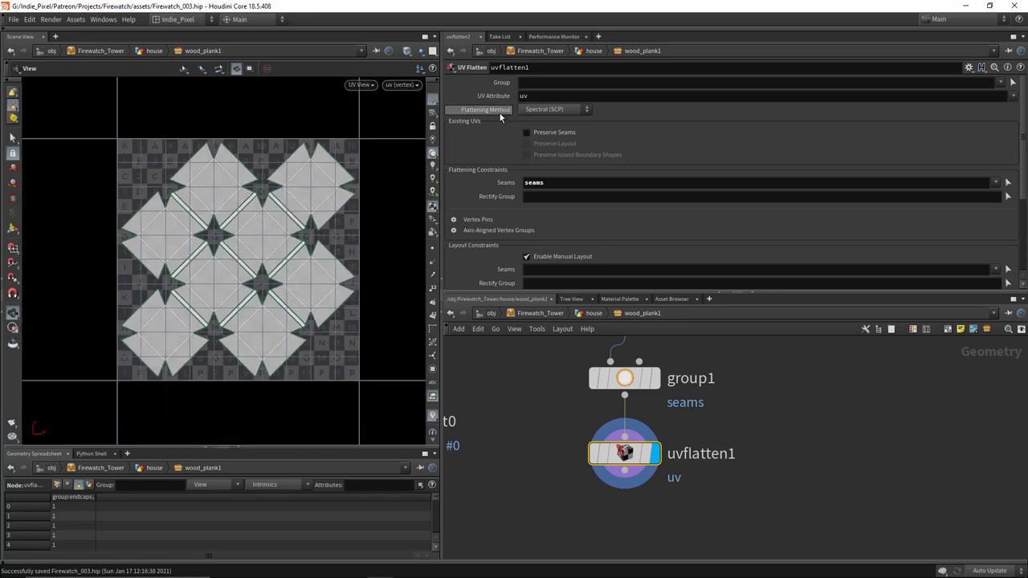
pyautogui.click(543, 111)
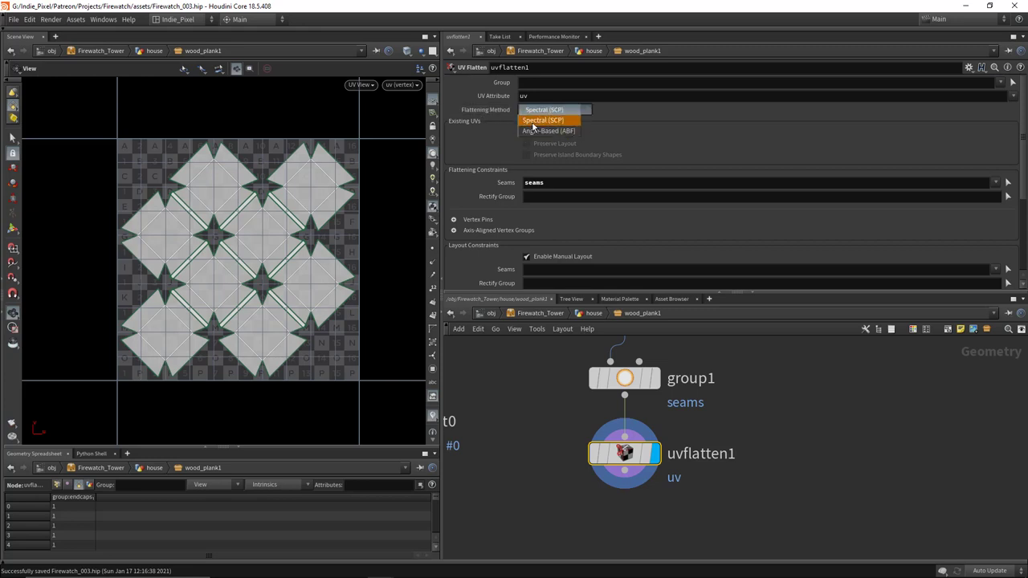
pyautogui.click(533, 122)
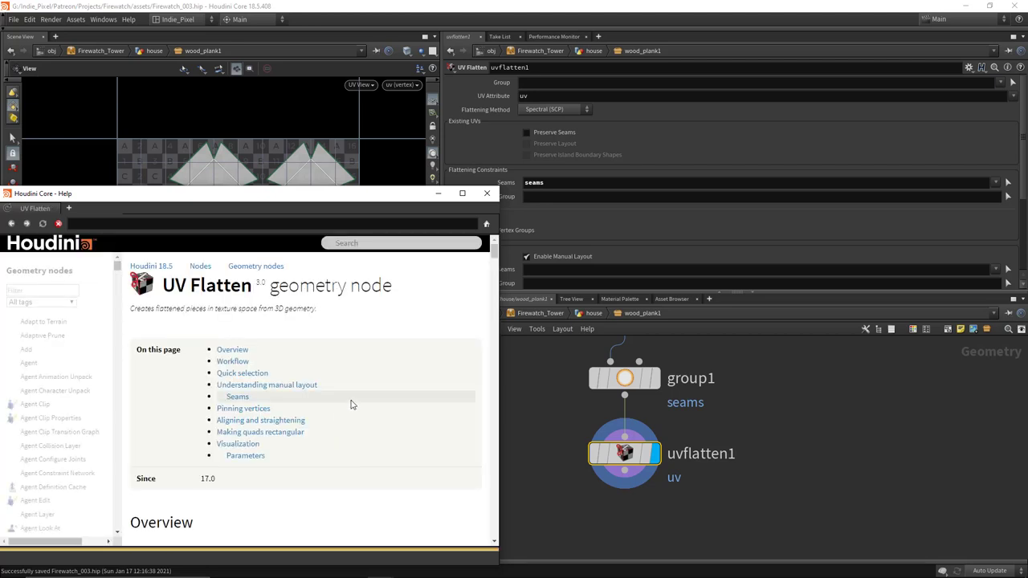
# Step: Examine the UV Flatten help page for how the Spectral (SCP) and Angle Based (ABF) flattening methods differ
pyautogui.scroll(-2, 350, 407)
pyautogui.scroll(-6, 350, 406)
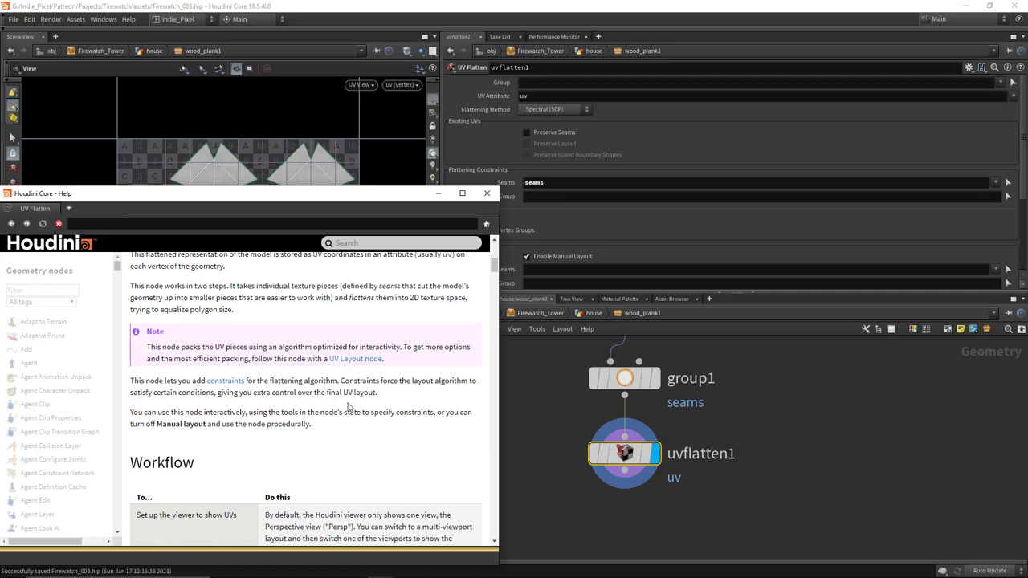
pyautogui.scroll(-12, 348, 407)
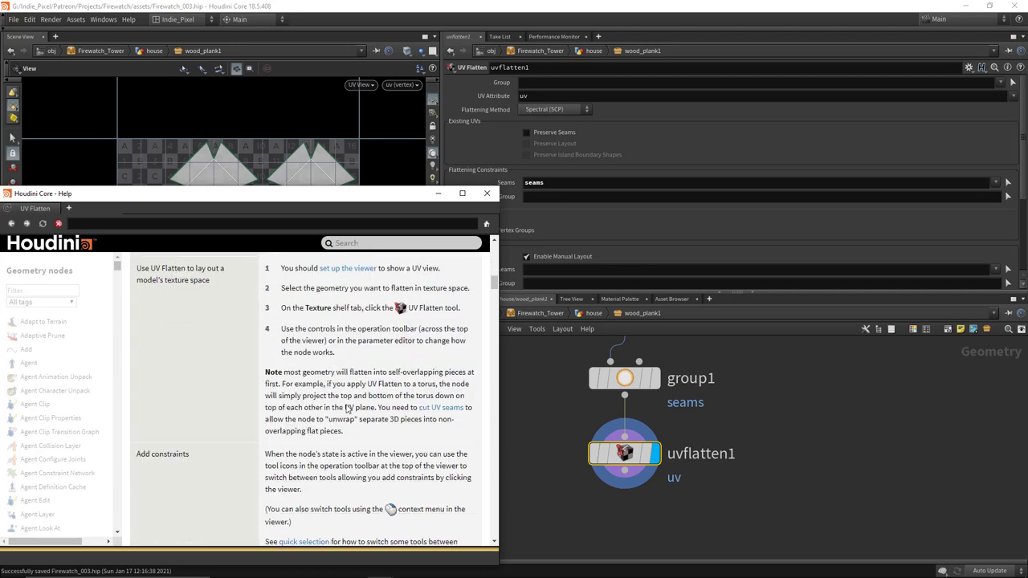
pyautogui.scroll(-14, 347, 407)
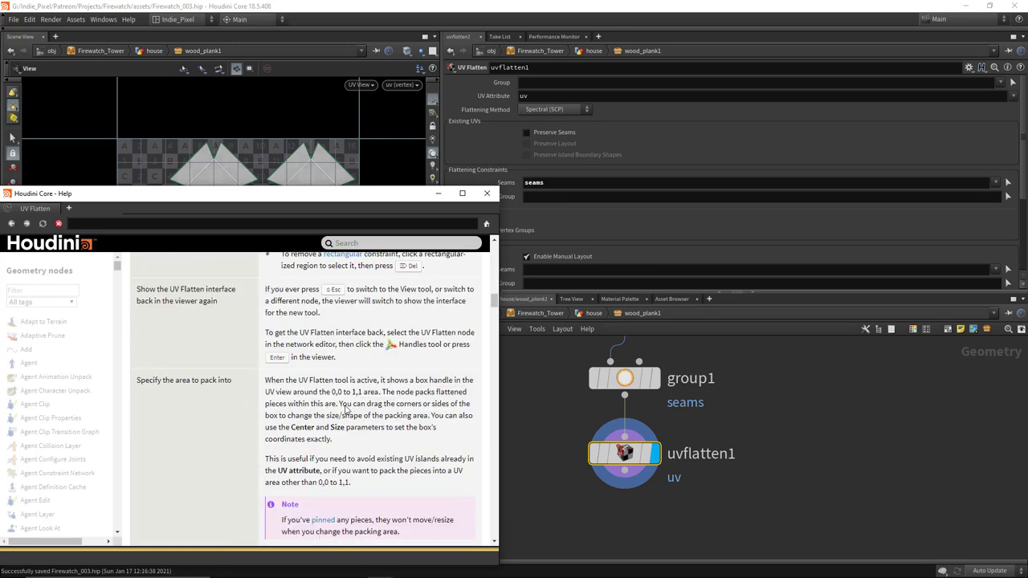
pyautogui.scroll(-15, 346, 411)
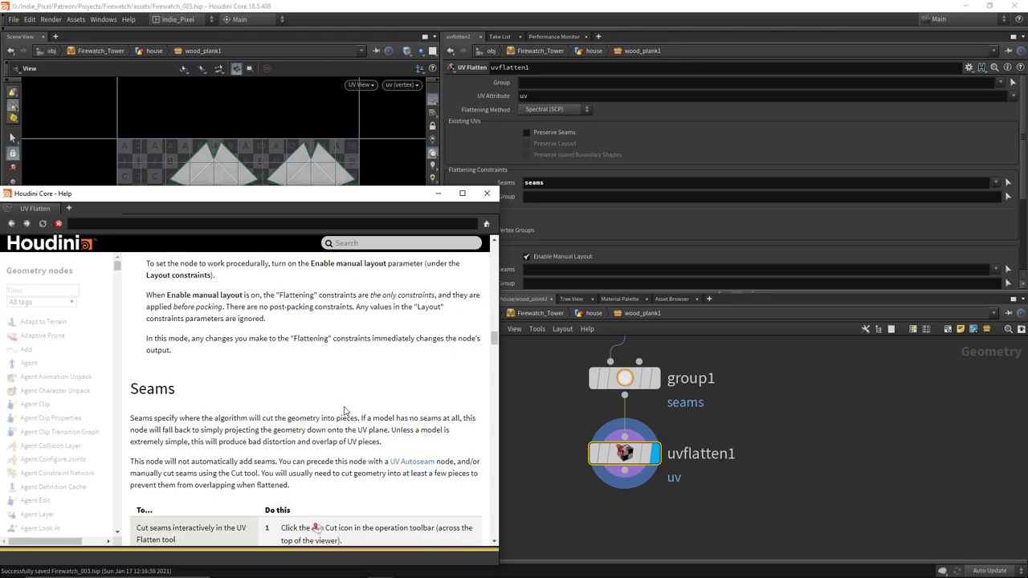
pyautogui.scroll(-15, 345, 411)
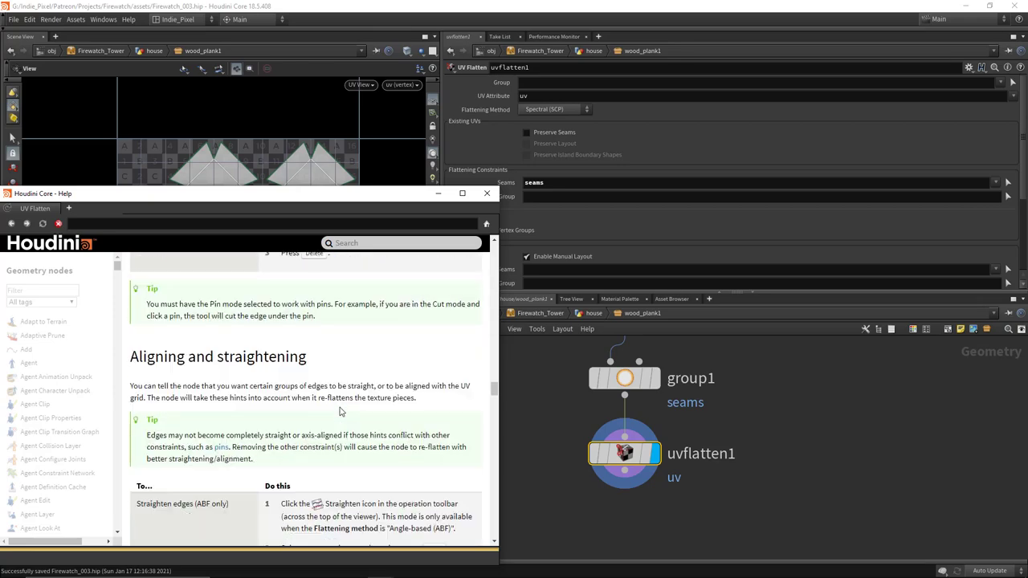
pyautogui.scroll(-15, 340, 411)
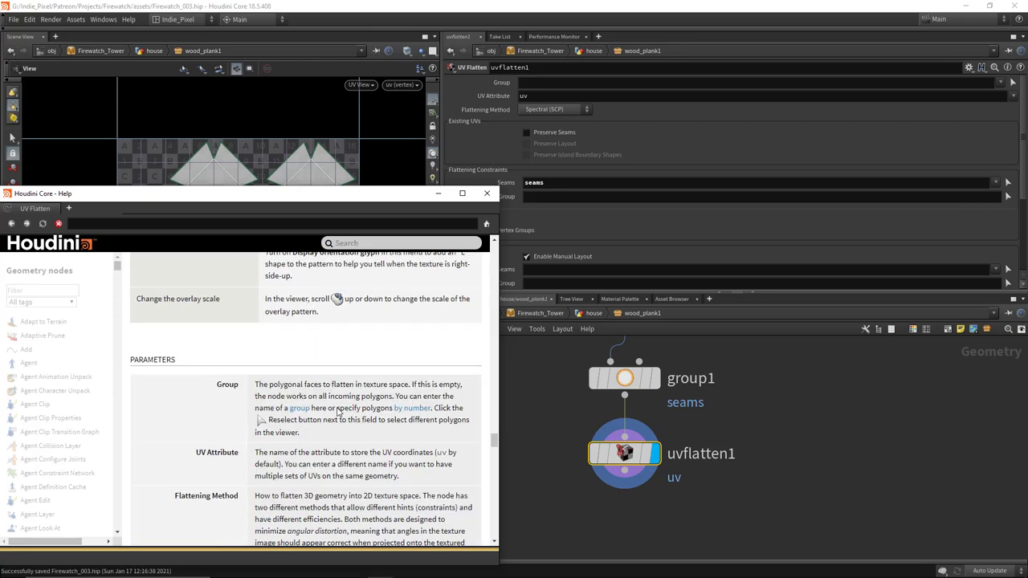
pyautogui.scroll(-15, 337, 412)
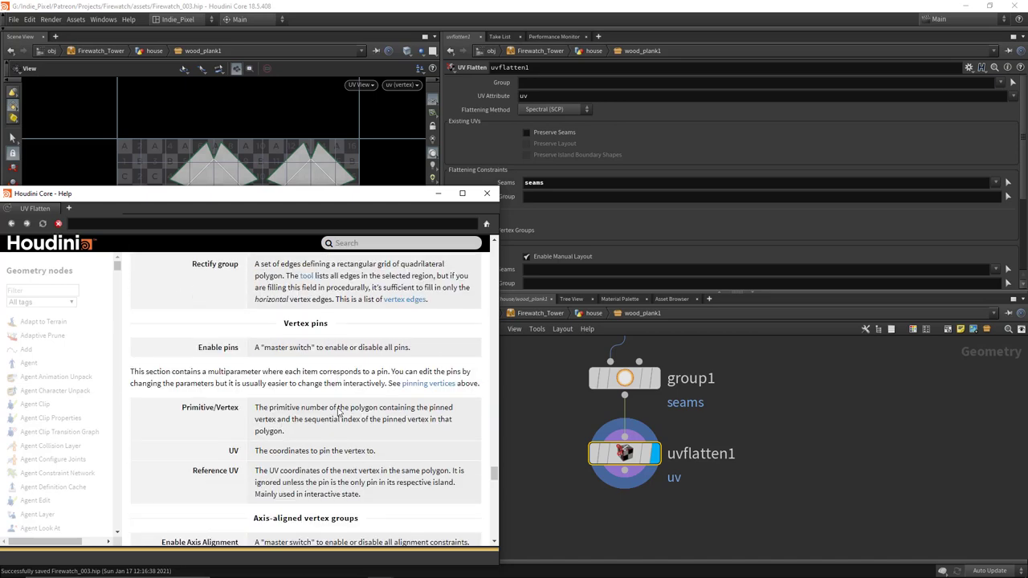
pyautogui.scroll(-15, 337, 412)
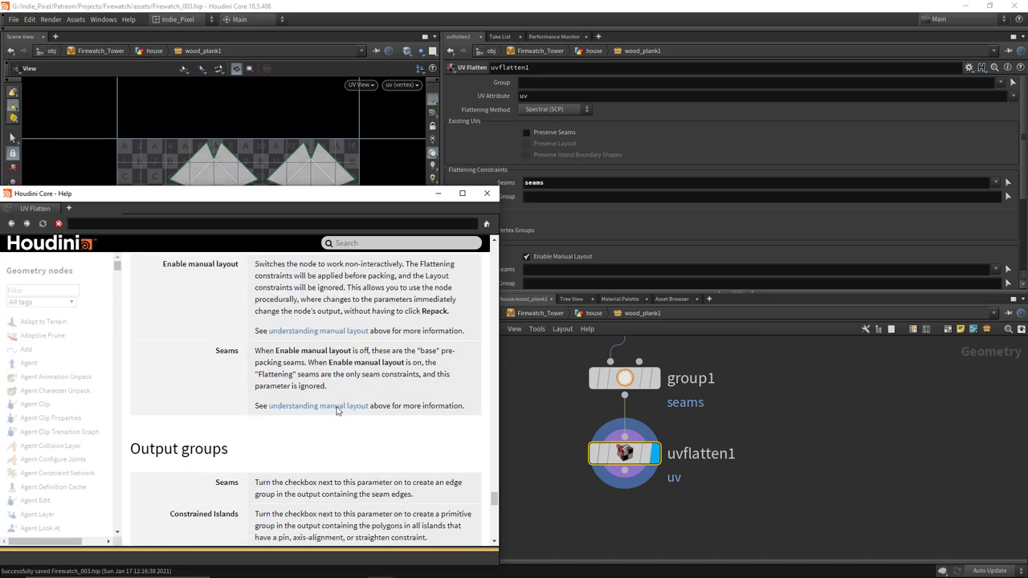
pyautogui.scroll(-10, 337, 410)
pyautogui.scroll(20, 337, 408)
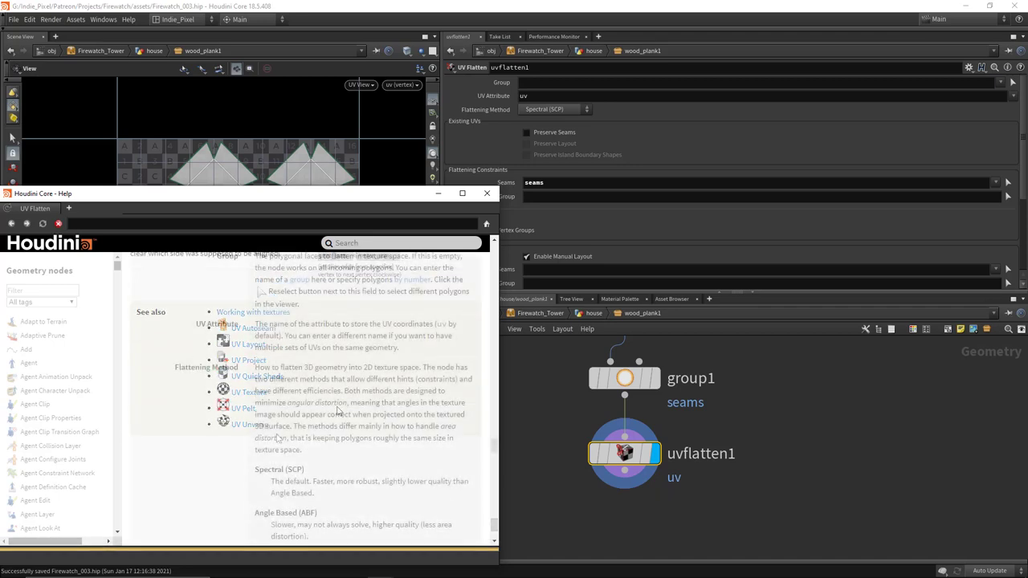
pyautogui.scroll(-1, 297, 426)
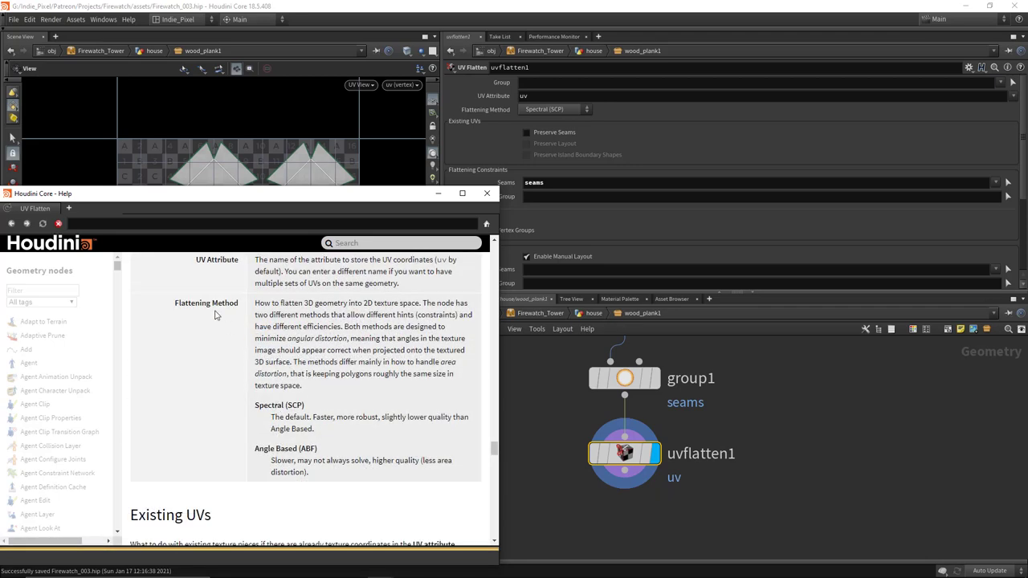
# Step: Close the help window and save the scene
pyautogui.click(487, 192)
pyautogui.click(476, 490)
pyautogui.hotkey('ctrl', 's')
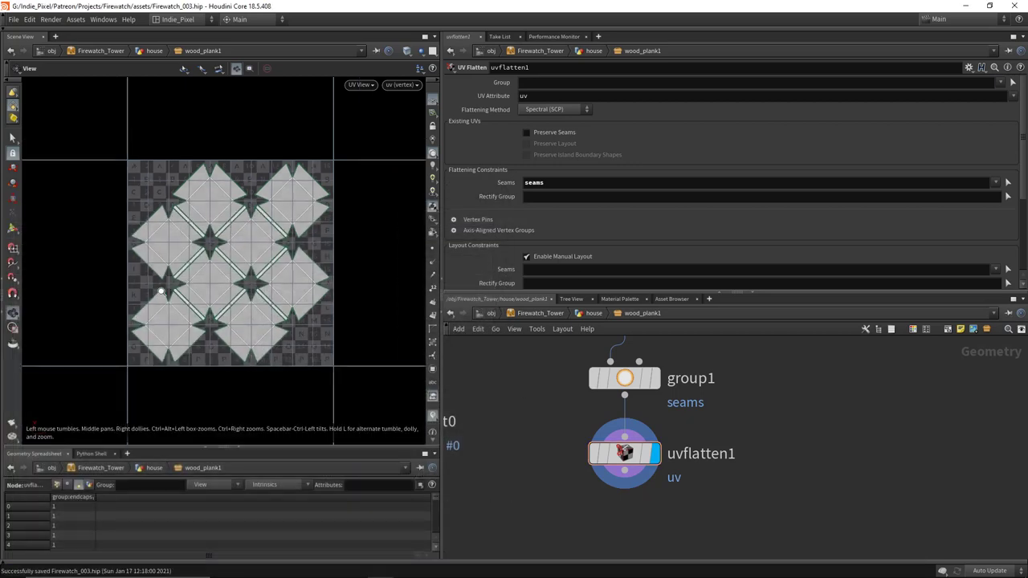
# Step: Add a Labs UV Visualize node connected beneath uvflatten1 and display it
pyautogui.press('Tab')
pyautogui.write('uv')
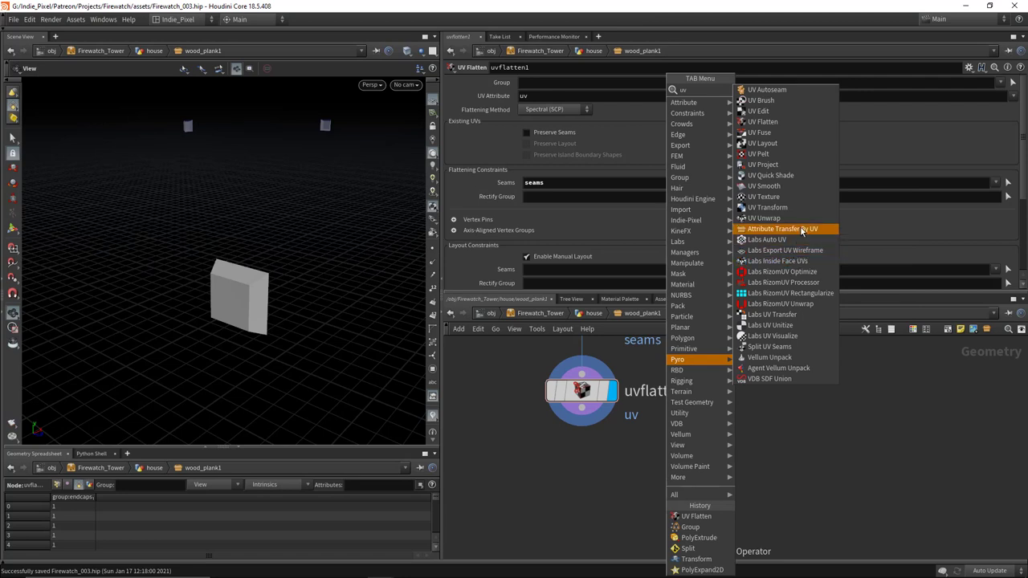
pyautogui.click(775, 342)
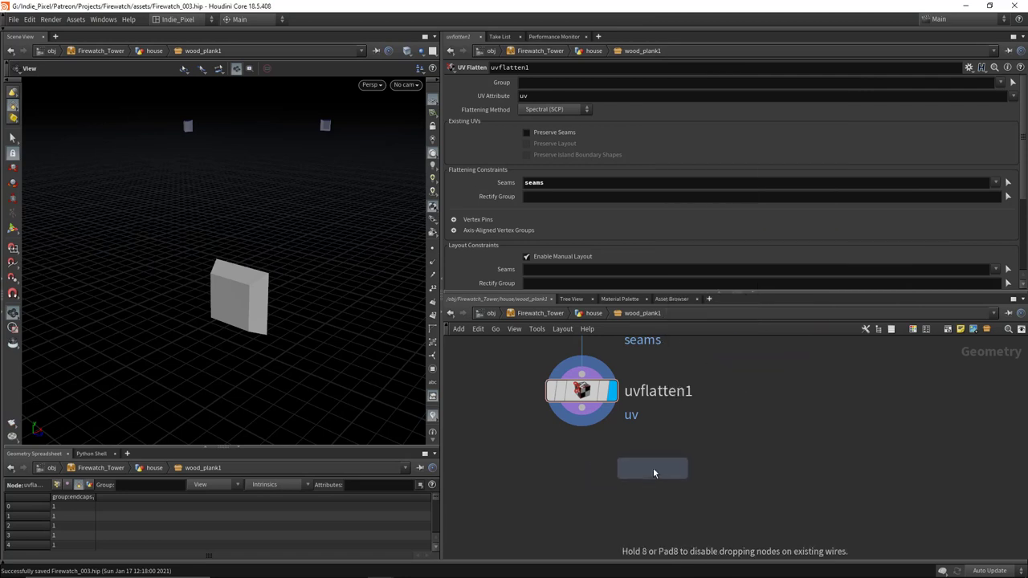
pyautogui.click(654, 470)
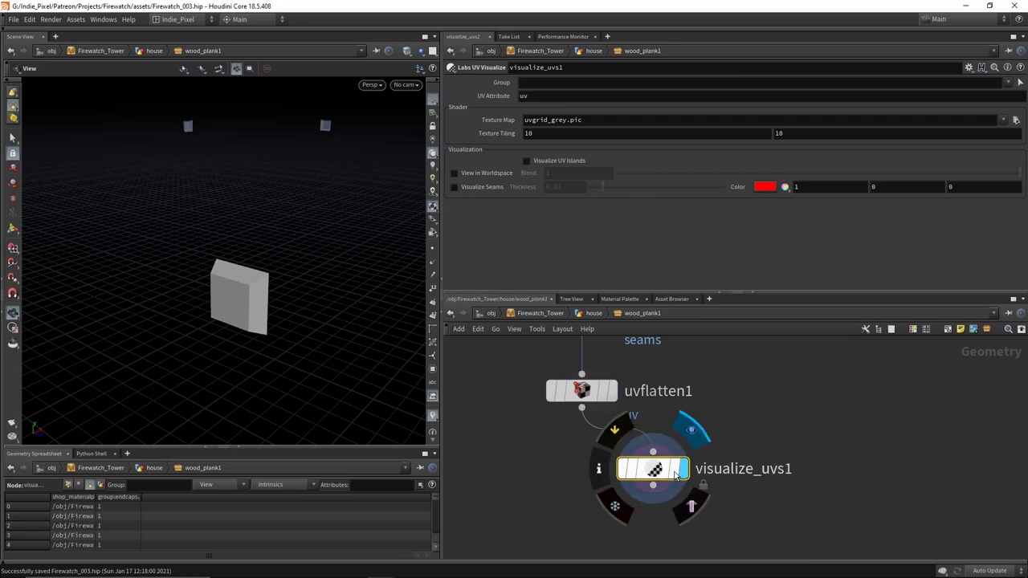
pyautogui.click(690, 428)
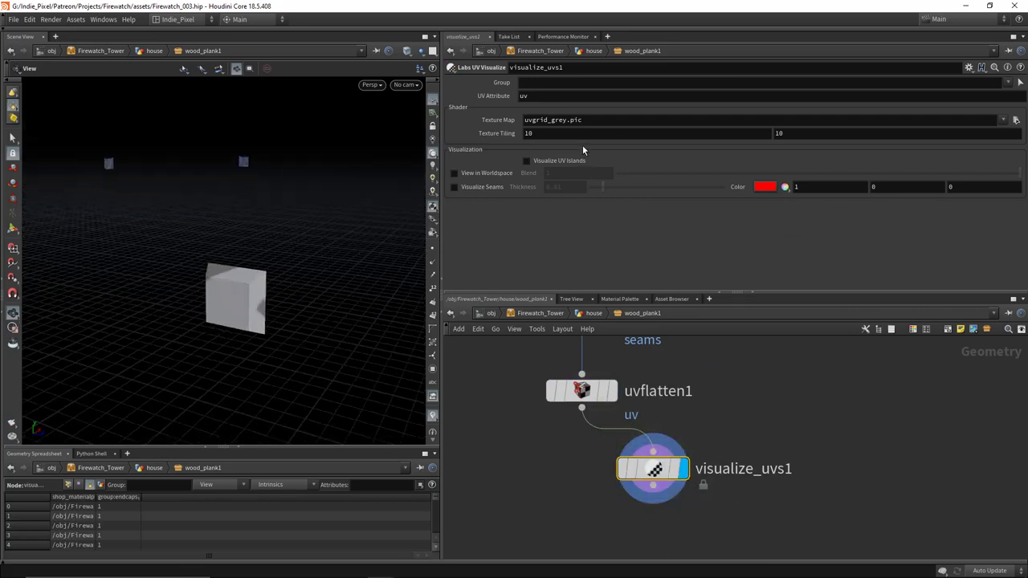
# Step: Set visualize_uvs1's Texture Tiling to 1 by 1, check the pattern on the end caps, and delete the node
pyautogui.click(572, 134)
pyautogui.write('1')
pyautogui.press('Tab')
pyautogui.write('1')
pyautogui.press('Return')
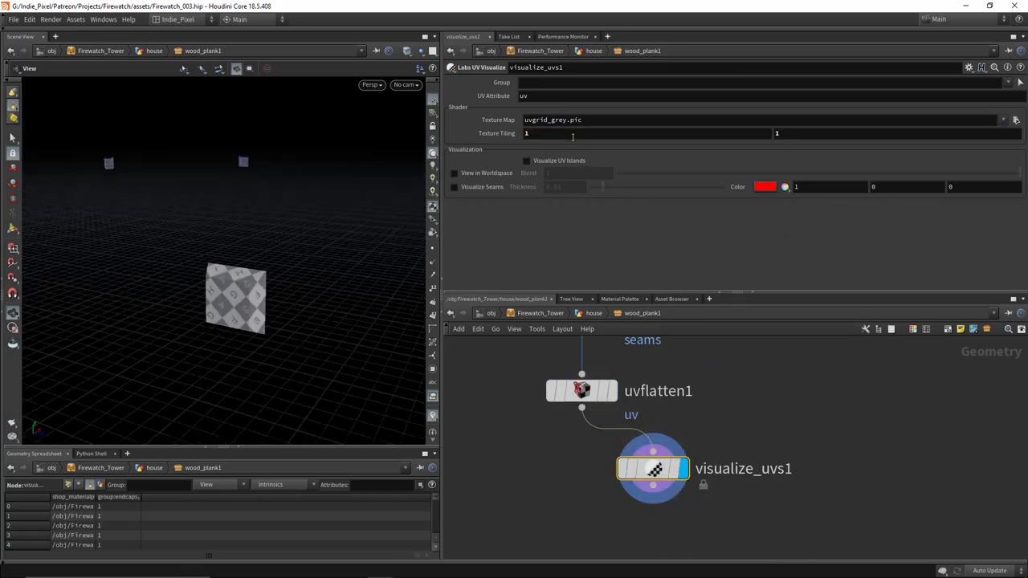
pyautogui.moveTo(221, 310); pyautogui.dragTo(185, 305)
pyautogui.scroll(-3, 695, 434)
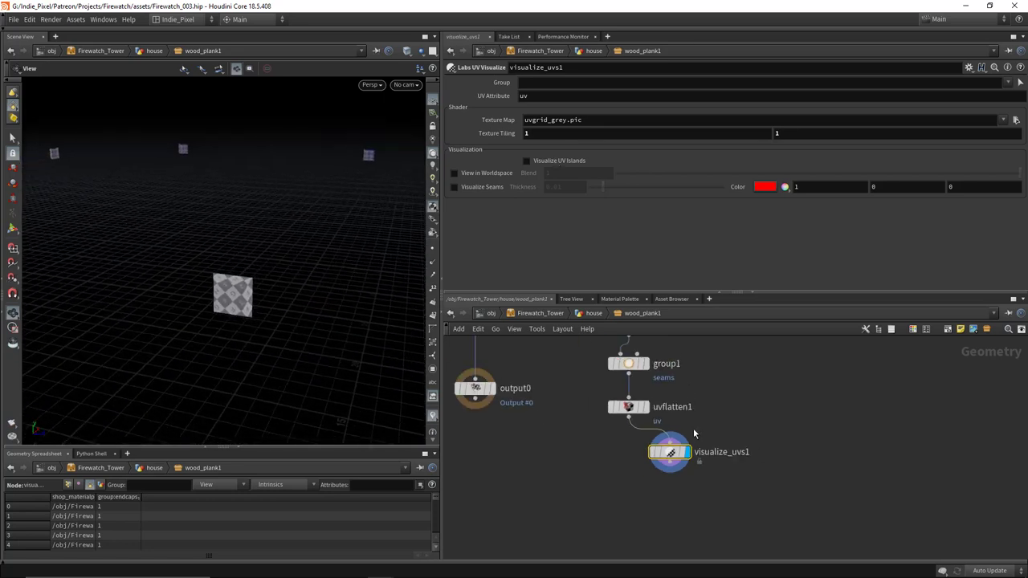
pyautogui.press('Delete')
# Step: Add a UV Layout node connected directly beneath uvflatten1 and display it
pyautogui.press('Tab')
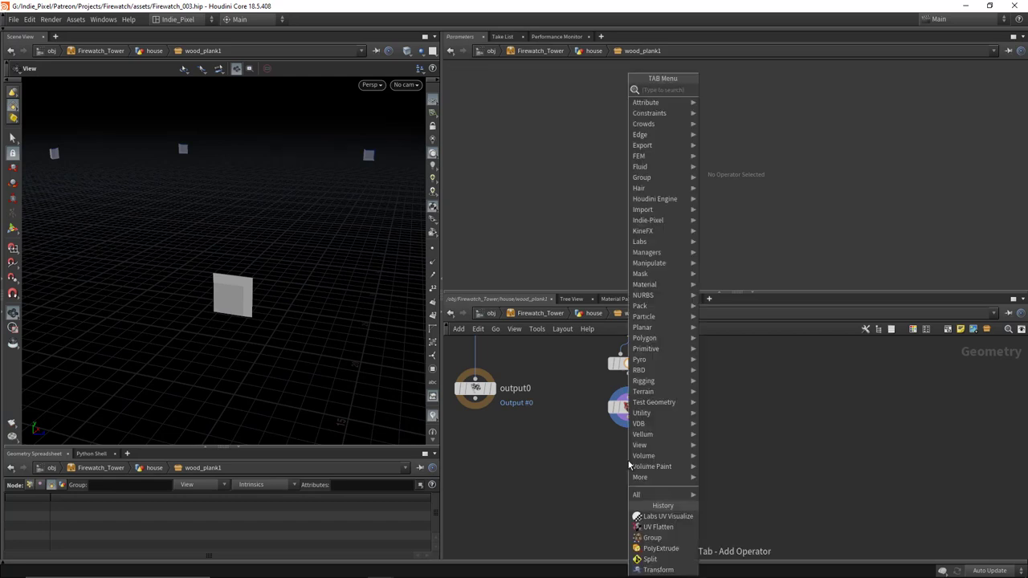
pyautogui.write('uvl')
pyautogui.press('Return')
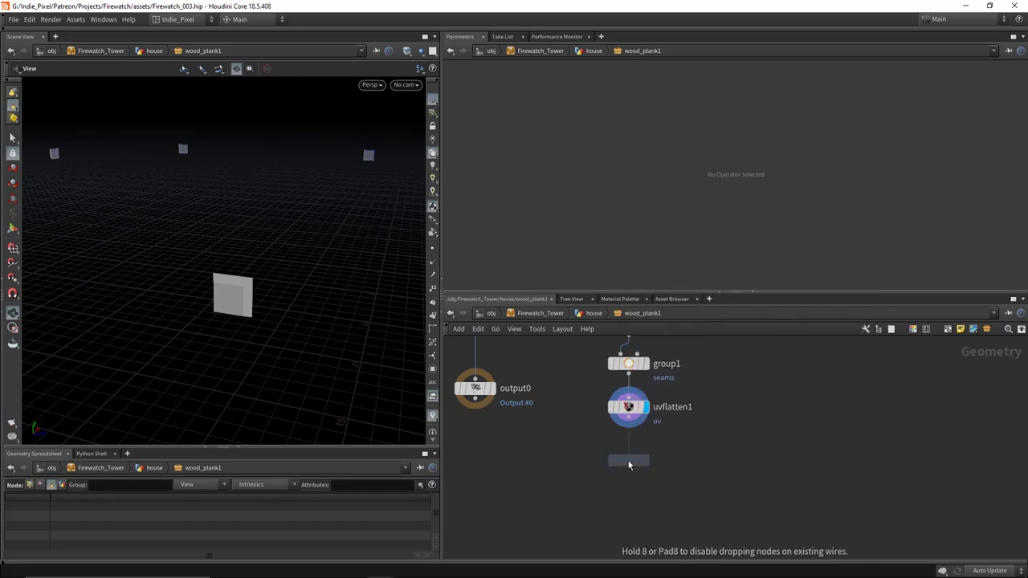
pyautogui.click(629, 464)
pyautogui.scroll(3, 629, 474)
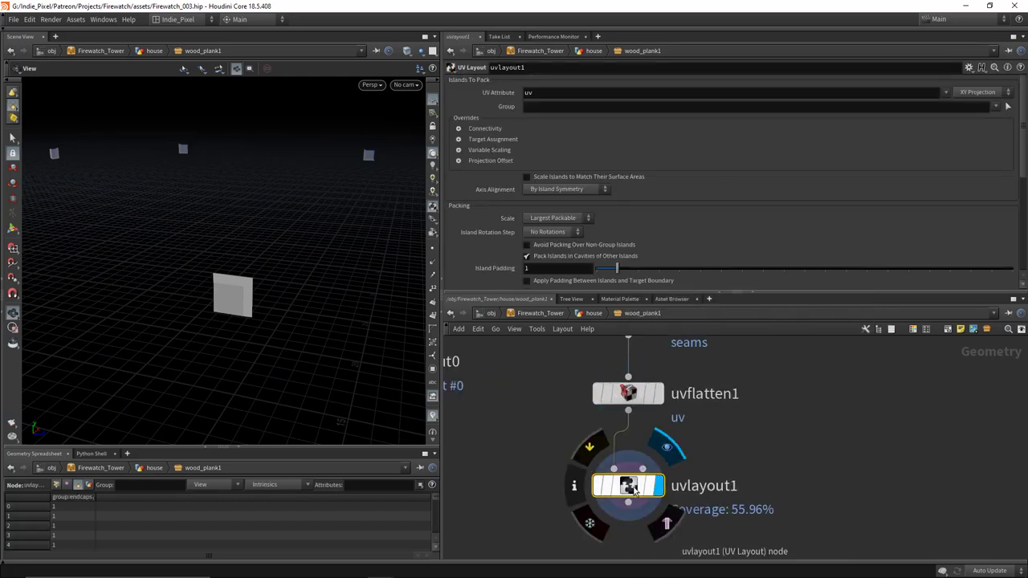
# Step: Show the UV view and enable Stack Identical Islands on uvlayout1 so the end cap islands overlap
pyautogui.scroll(-6, 751, 197)
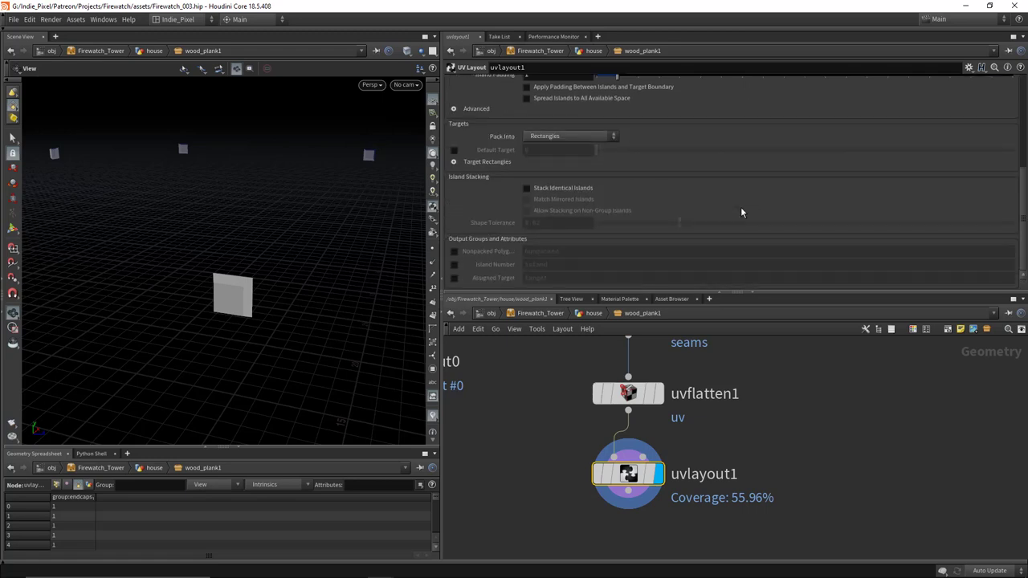
pyautogui.scroll(2, 662, 232)
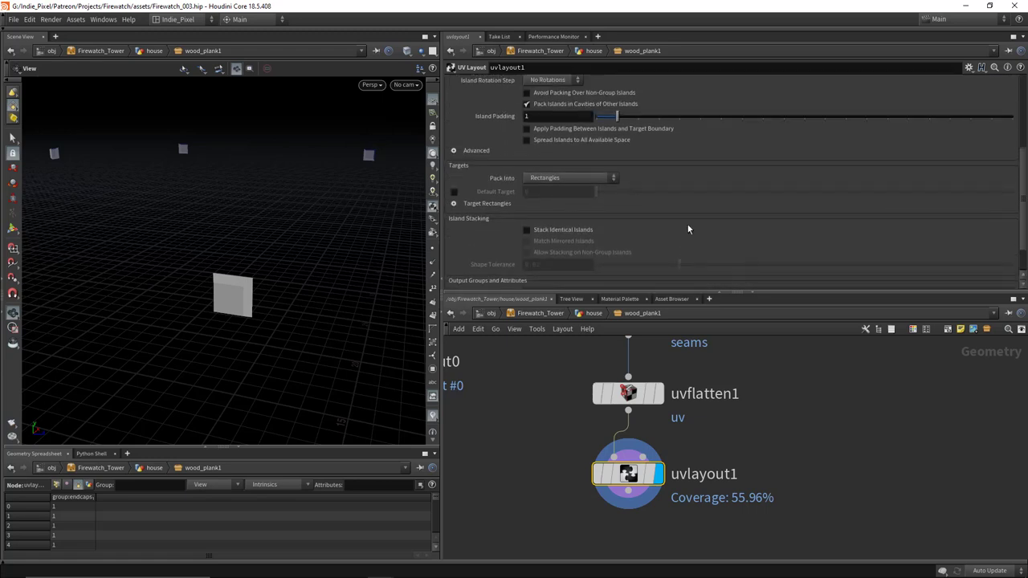
pyautogui.hotkey('space', '5')
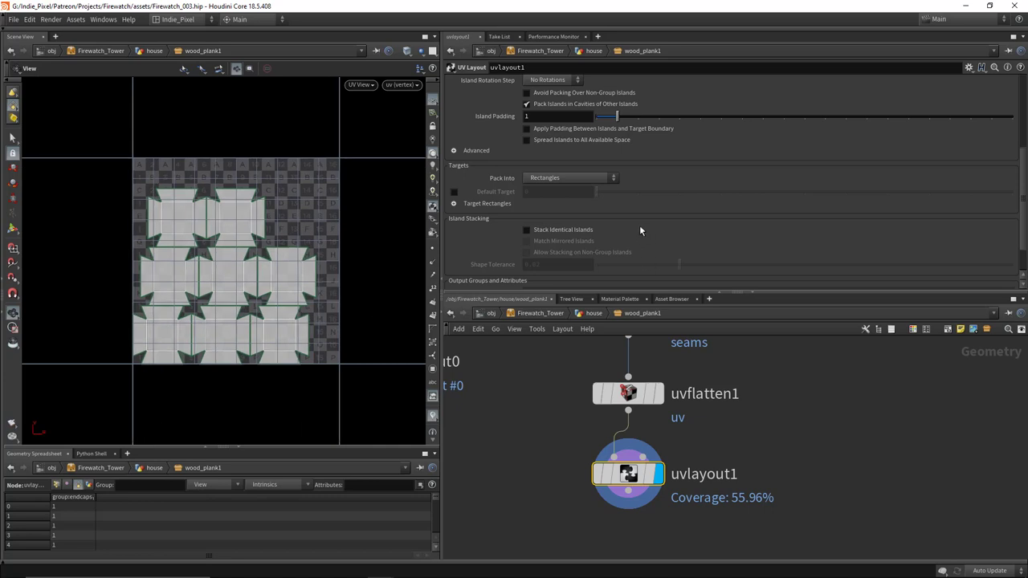
pyautogui.scroll(-2, 645, 220)
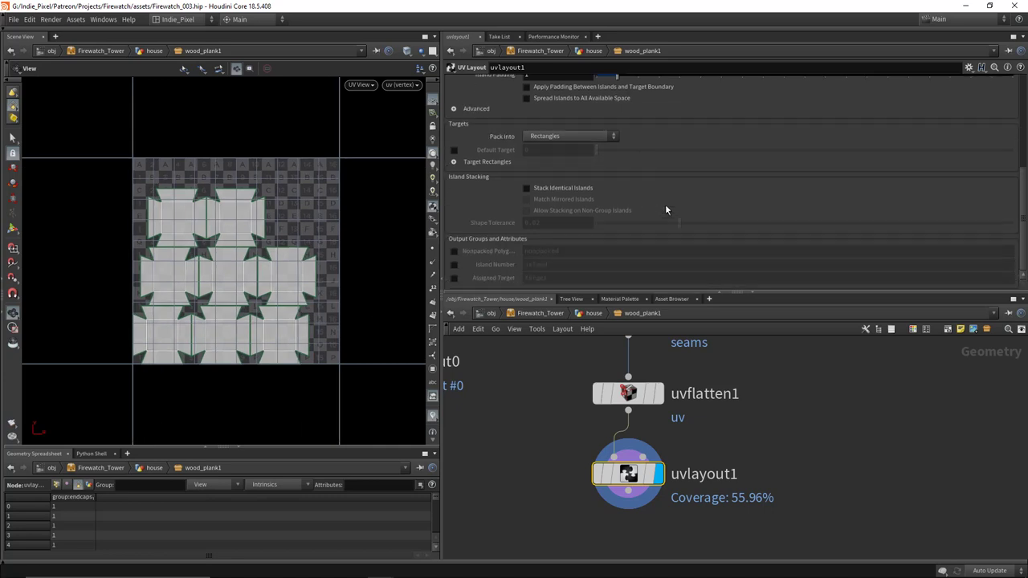
pyautogui.click(527, 188)
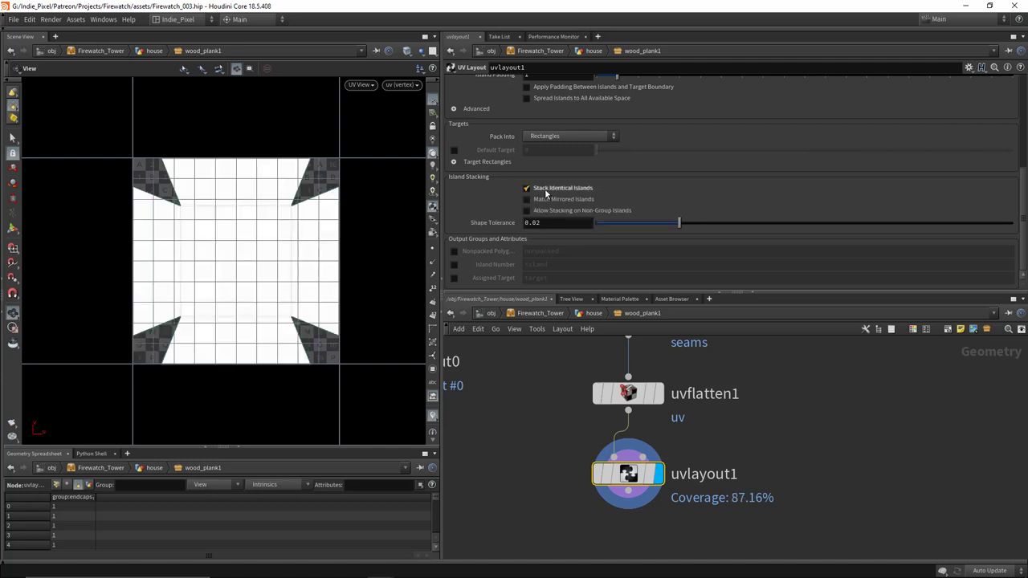
# Step: Enlarge the network editor and move output0 below the end cap branch to make room for another node
pyautogui.scroll(-5, 234, 252)
pyautogui.scroll(-5, 745, 464)
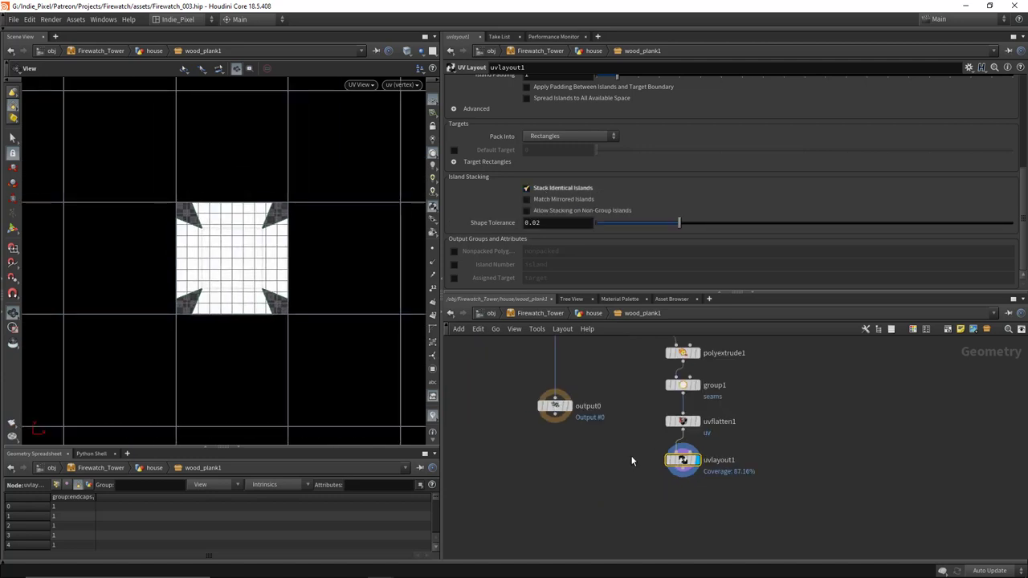
pyautogui.moveTo(764, 294); pyautogui.dragTo(764, 241)
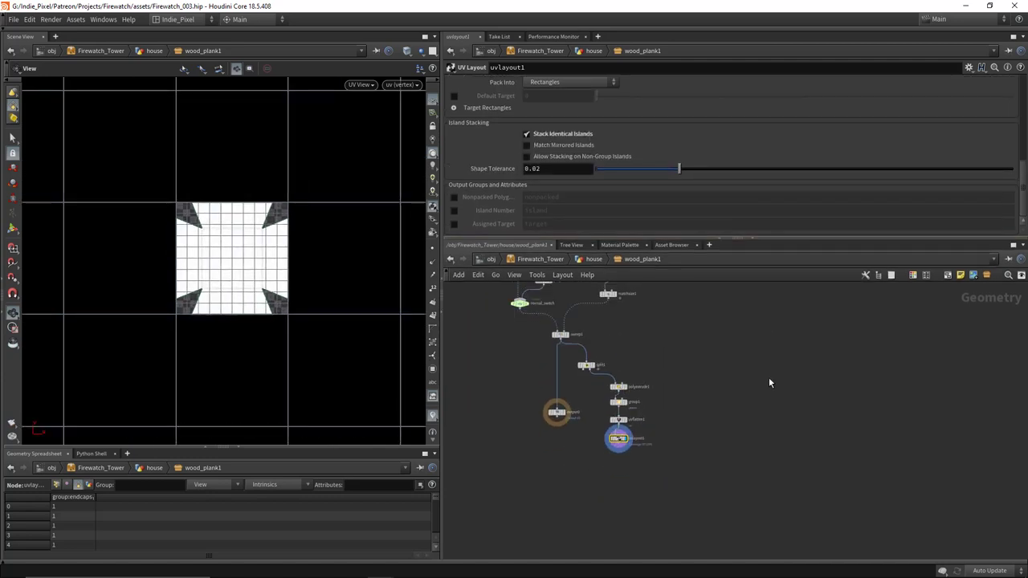
pyautogui.moveTo(474, 530); pyautogui.dragTo(554, 514)
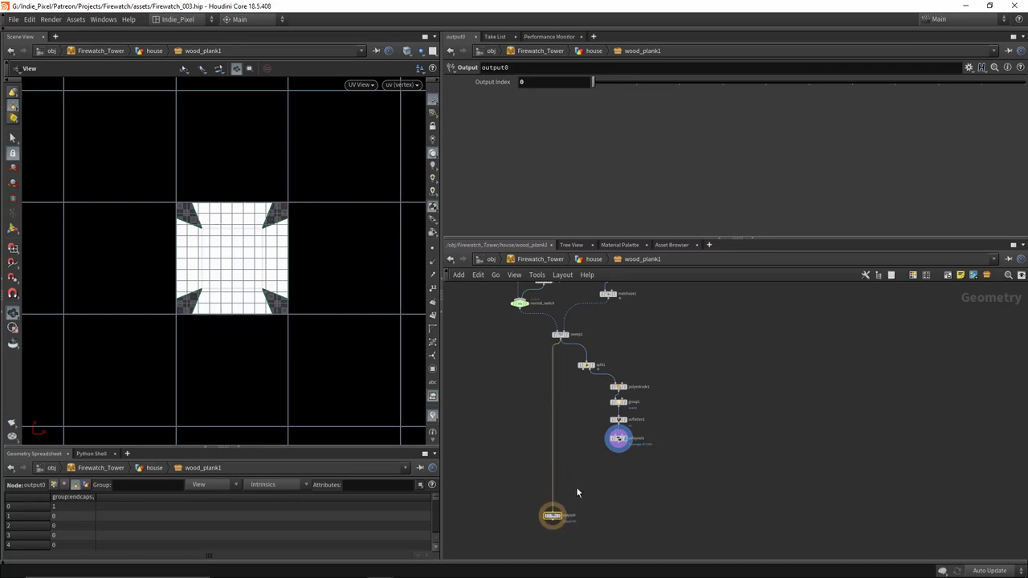
# Step: Add a Merge node between uvlayout1 and output0 in the wood_plank1 network
pyautogui.scroll(1, 575, 481)
pyautogui.press('Tab')
pyautogui.write('merge')
pyautogui.press('Return')
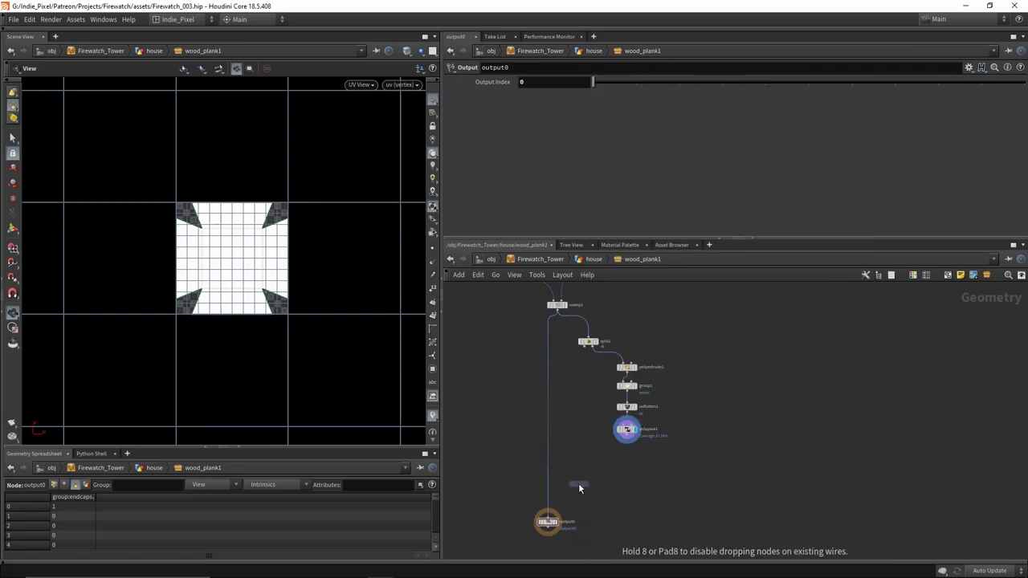
pyautogui.click(578, 483)
# Step: Connect split1's unused output and uvlayout1 into merge1, and wire merge1 into output0
pyautogui.click(563, 340)
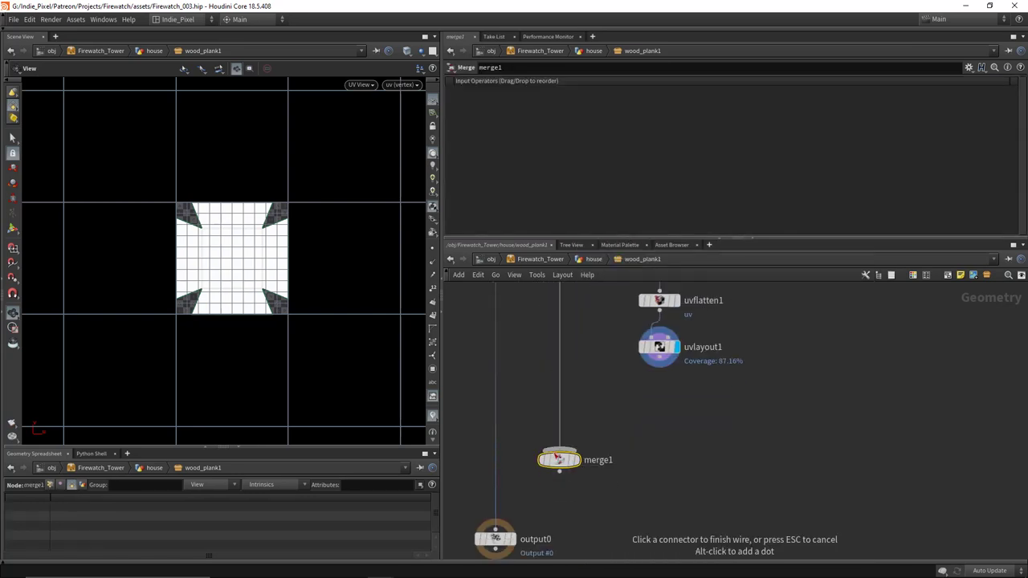
pyautogui.click(559, 450)
pyautogui.click(590, 448)
pyautogui.click(559, 471)
pyautogui.click(496, 529)
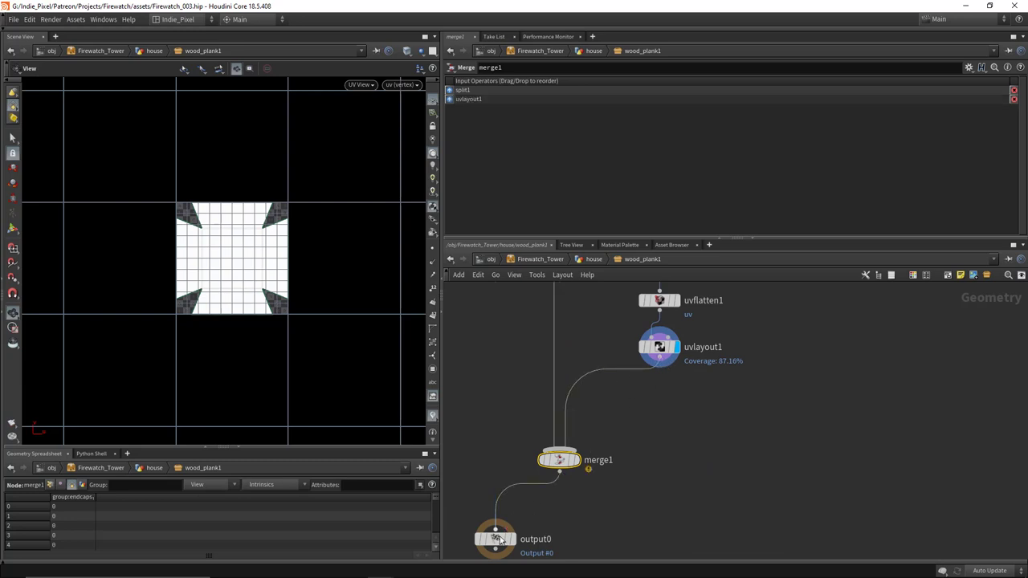
# Step: Place output0 directly below merge1 and make it the displayed node
pyautogui.moveTo(495, 537); pyautogui.dragTo(559, 500)
pyautogui.click(576, 508)
pyautogui.scroll(-2, 608, 488)
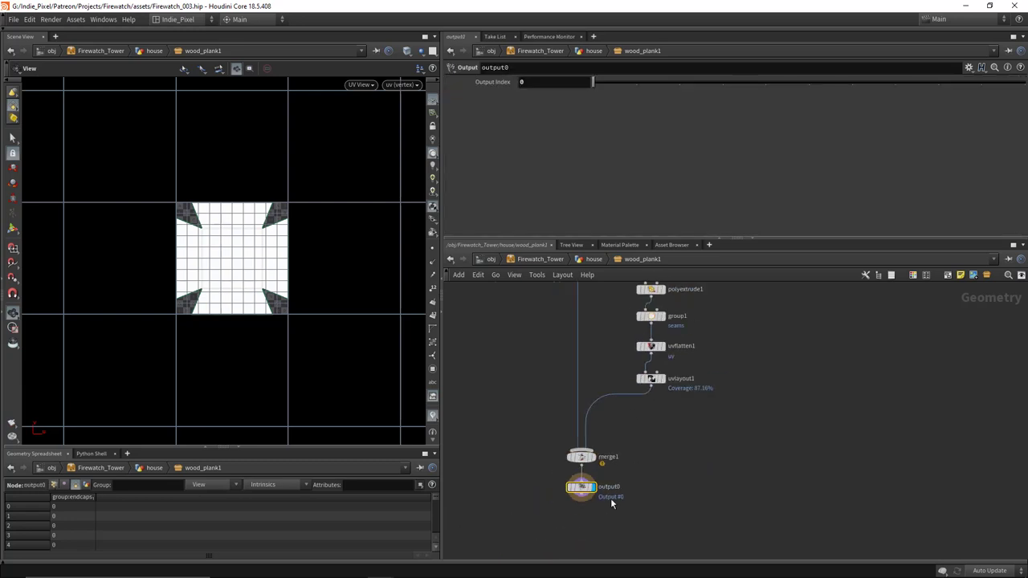
# Step: Move split1, the end cap branch and merge1 aside, and lower output0 to make room below sweep1
pyautogui.moveTo(549, 438); pyautogui.dragTo(619, 540)
pyautogui.moveTo(584, 474); pyautogui.dragTo(585, 517)
pyautogui.scroll(-3, 579, 418)
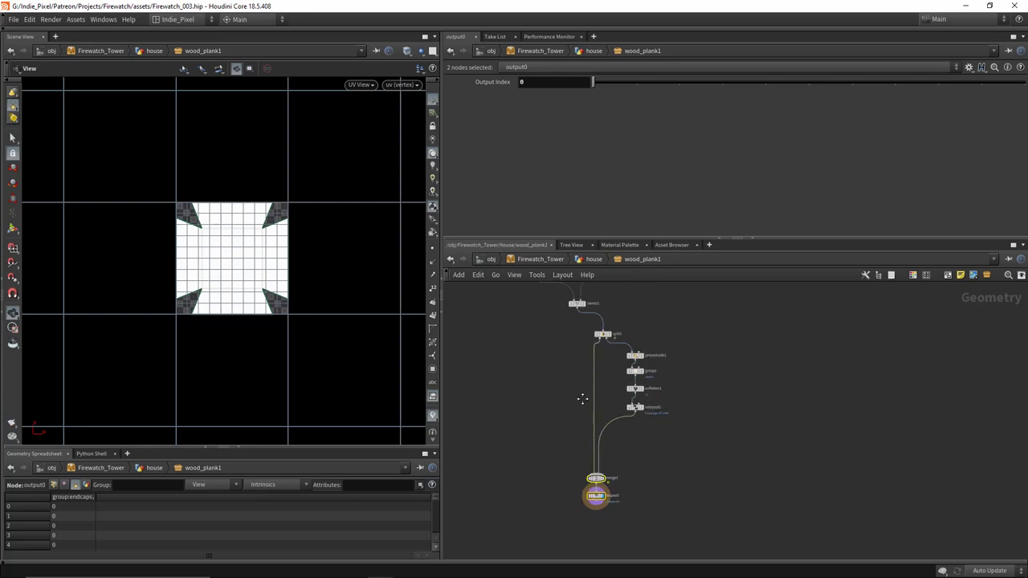
pyautogui.moveTo(549, 361); pyautogui.dragTo(627, 503)
pyautogui.moveTo(587, 533); pyautogui.dragTo(601, 508, button='middle')
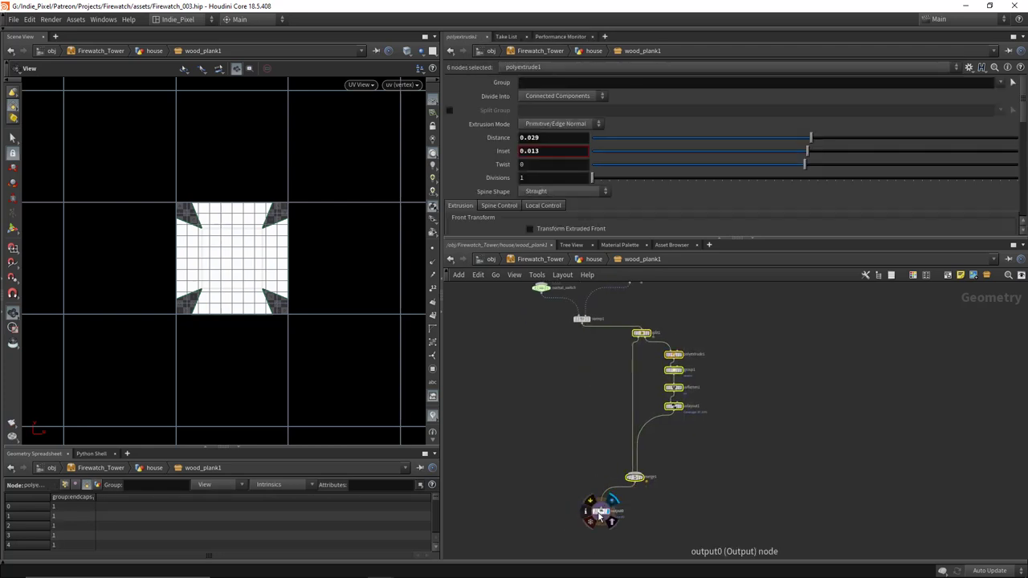
pyautogui.moveTo(602, 511); pyautogui.dragTo(581, 525)
# Step: Add a Switch node beside merge1 and connect sweep1's output to its input
pyautogui.press('Tab')
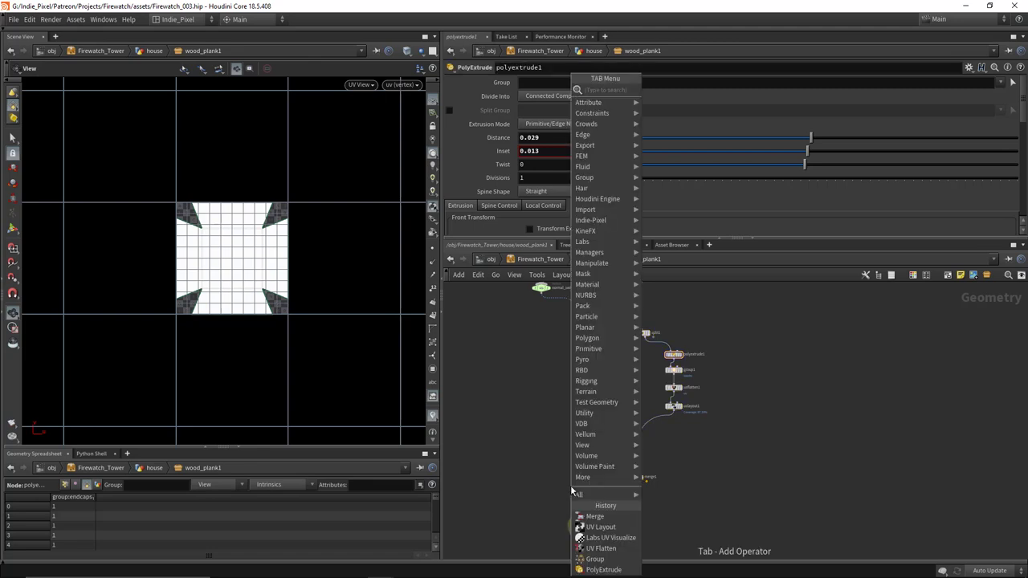
pyautogui.click(571, 486)
pyautogui.click(573, 486)
pyautogui.scroll(2, 585, 393)
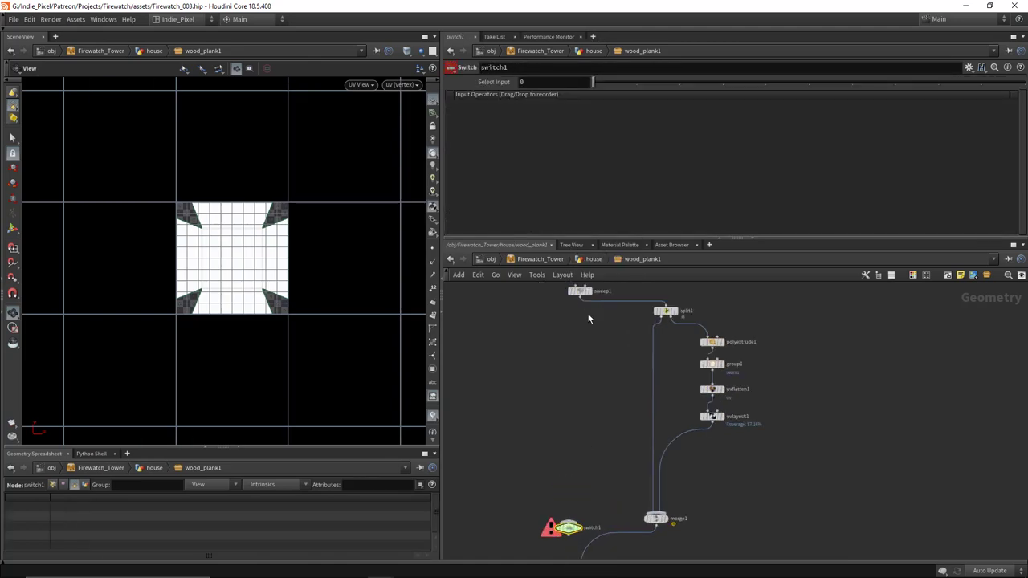
pyautogui.click(579, 294)
pyautogui.click(580, 298)
pyautogui.click(569, 522)
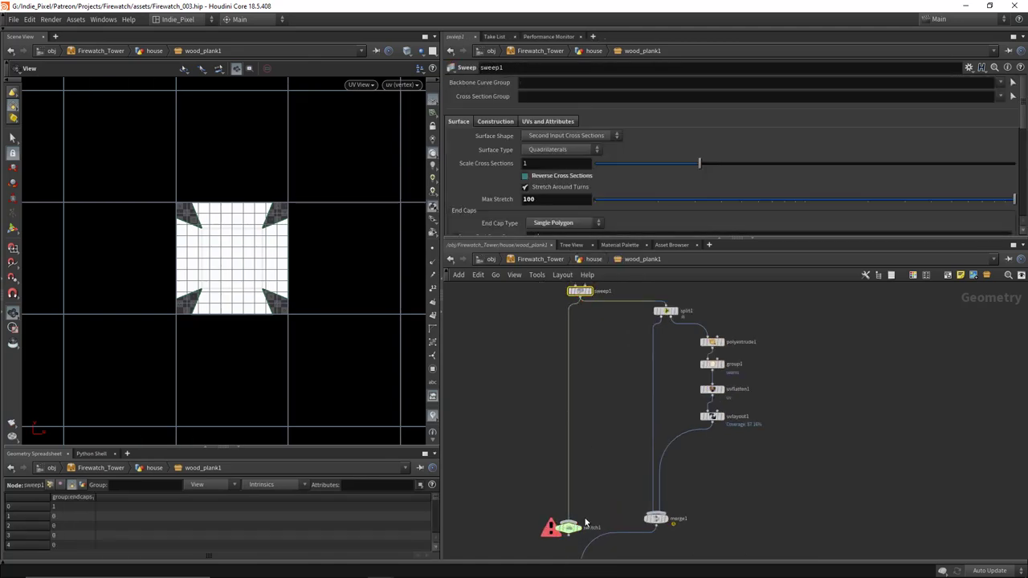
# Step: Display switch1 in the perspective viewport, with edges shown on the shaded beams
pyautogui.moveTo(570, 524); pyautogui.dragTo(573, 473, button='middle')
pyautogui.scroll(2, 586, 475)
pyautogui.click(590, 474)
pyautogui.hotkey('space', '1')
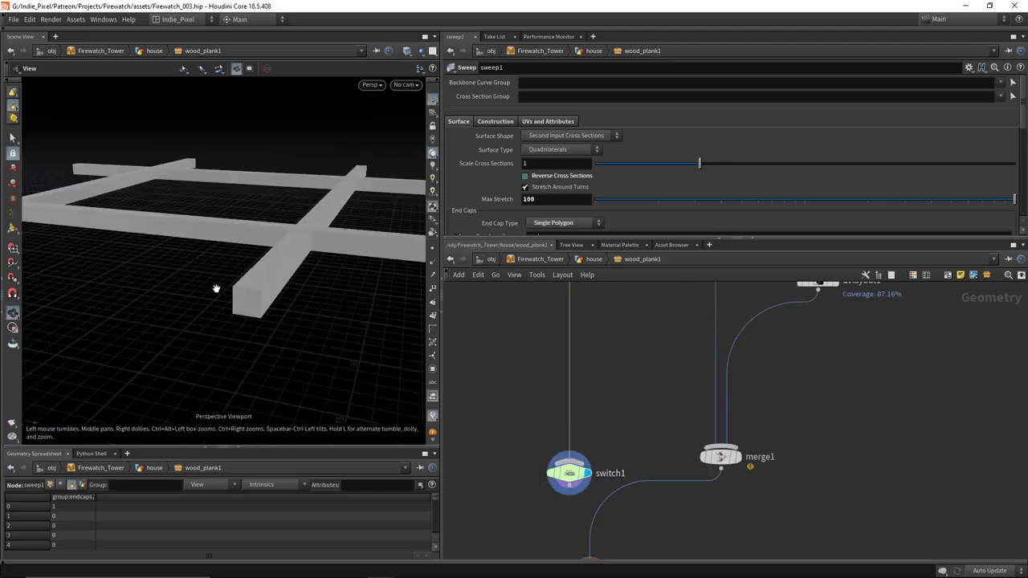
pyautogui.moveTo(215, 290)
pyautogui.mouseDown()
pyautogui.moveTo(248, 298)
pyautogui.moveTo(214, 314)
pyautogui.moveTo(220, 270)
pyautogui.moveTo(250, 282)
pyautogui.moveTo(277, 361)
pyautogui.mouseUp()
pyautogui.hotkey('shift', 'w')
# Step: Move split1 directly below sweep1, onto the wire that runs to switch1
pyautogui.scroll(-3, 554, 380)
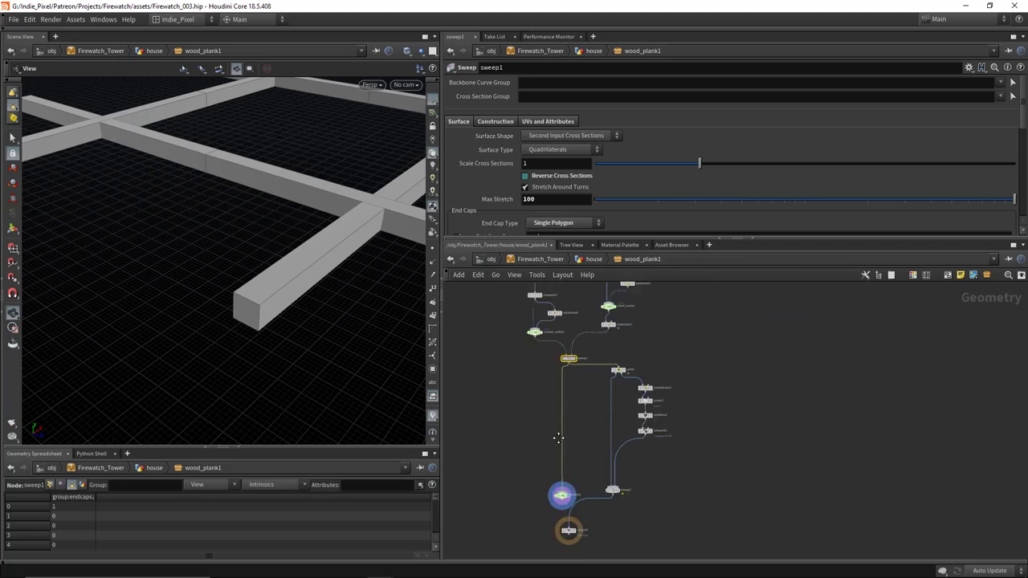
pyautogui.moveTo(562, 370); pyautogui.dragTo(562, 387, button='middle')
pyautogui.scroll(3, 575, 396)
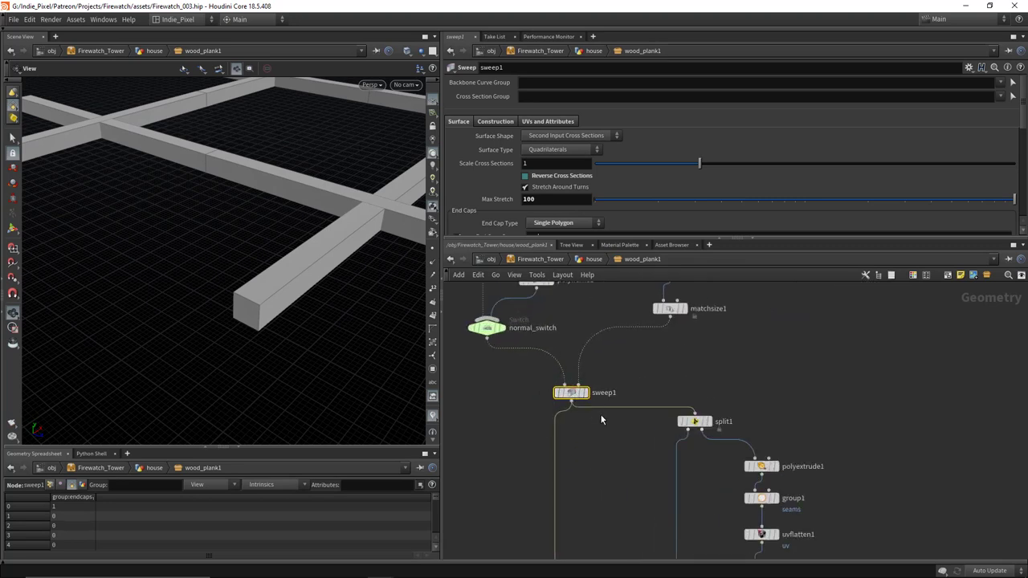
pyautogui.scroll(-3, 592, 447)
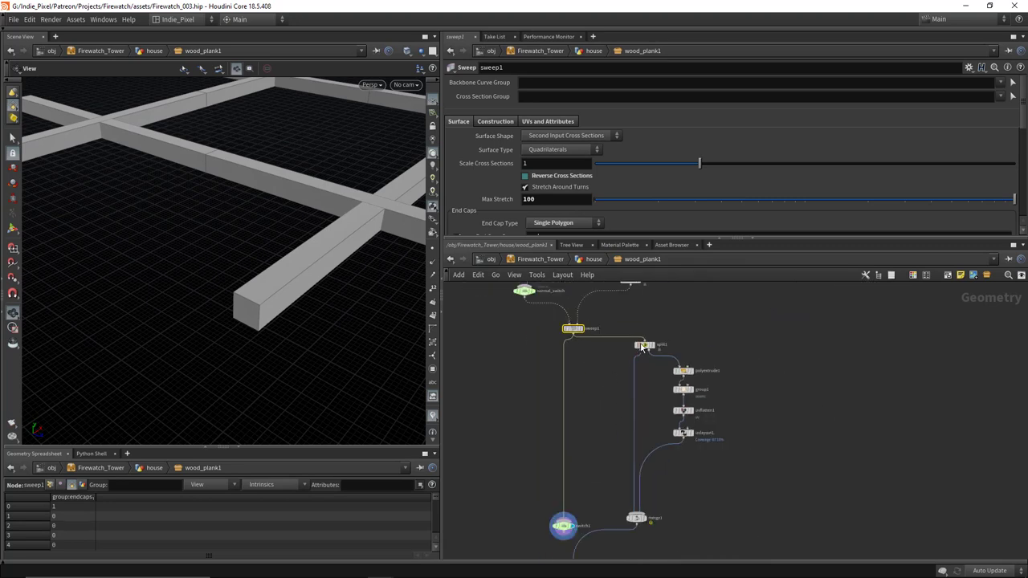
pyautogui.moveTo(642, 347); pyautogui.dragTo(570, 355)
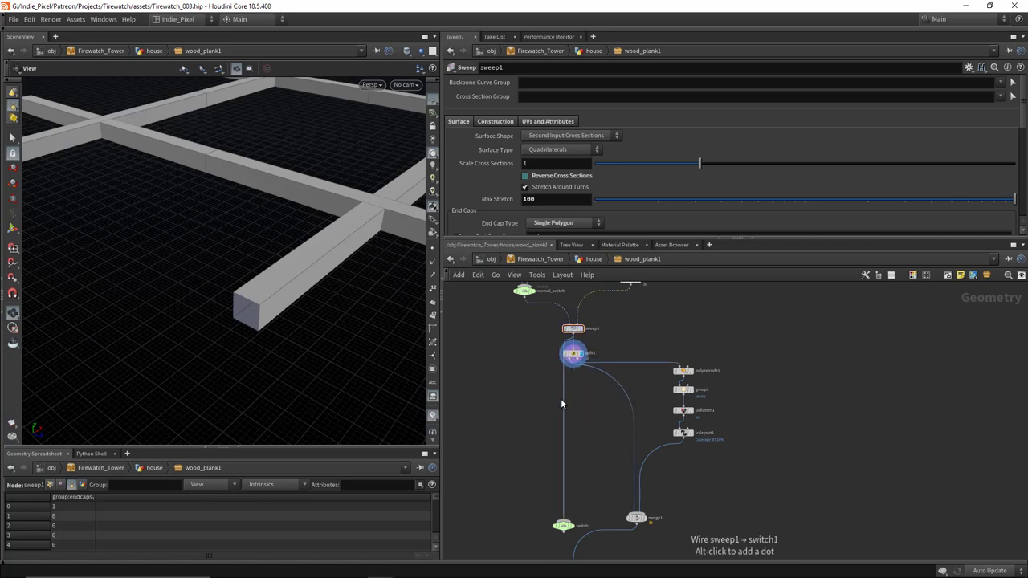
pyautogui.scroll(5, 561, 396)
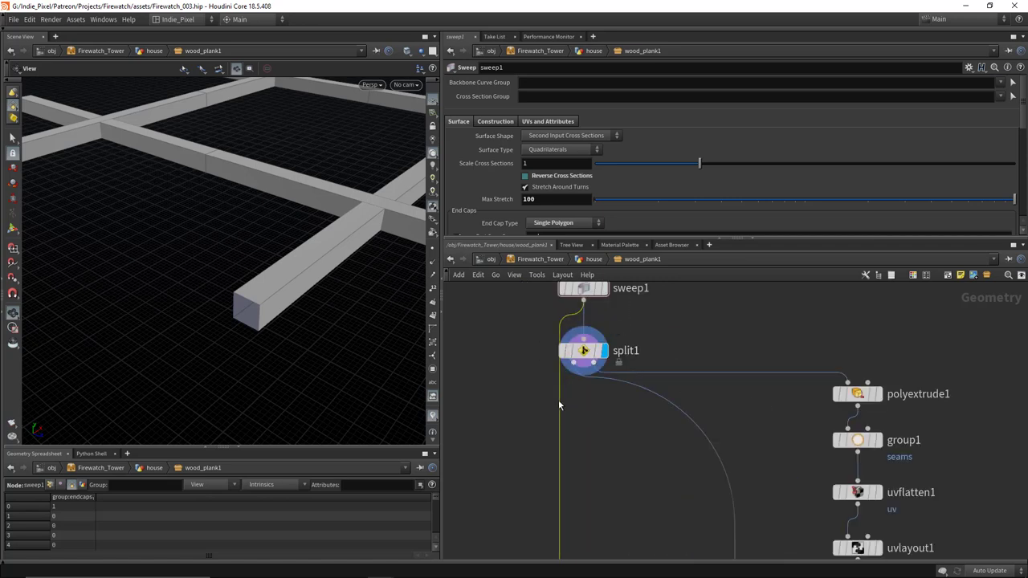
pyautogui.scroll(-5, 572, 384)
pyautogui.scroll(-1, 581, 392)
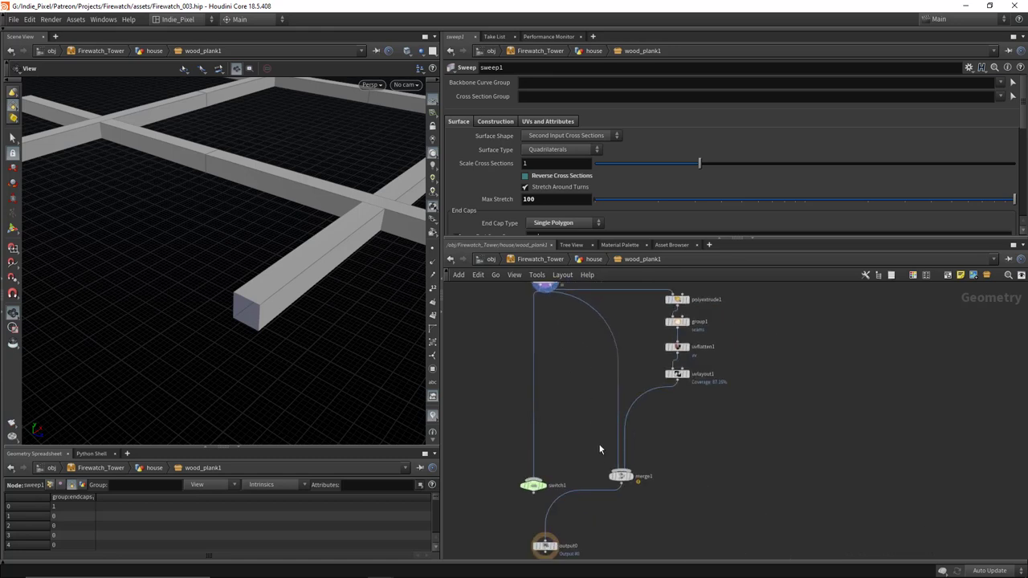
# Step: Lower output0 and switch1 for spacing, and wire merge1 into switch1 as its second input
pyautogui.scroll(-3, 597, 464)
pyautogui.moveTo(552, 467); pyautogui.dragTo(565, 518)
pyautogui.press('Tab')
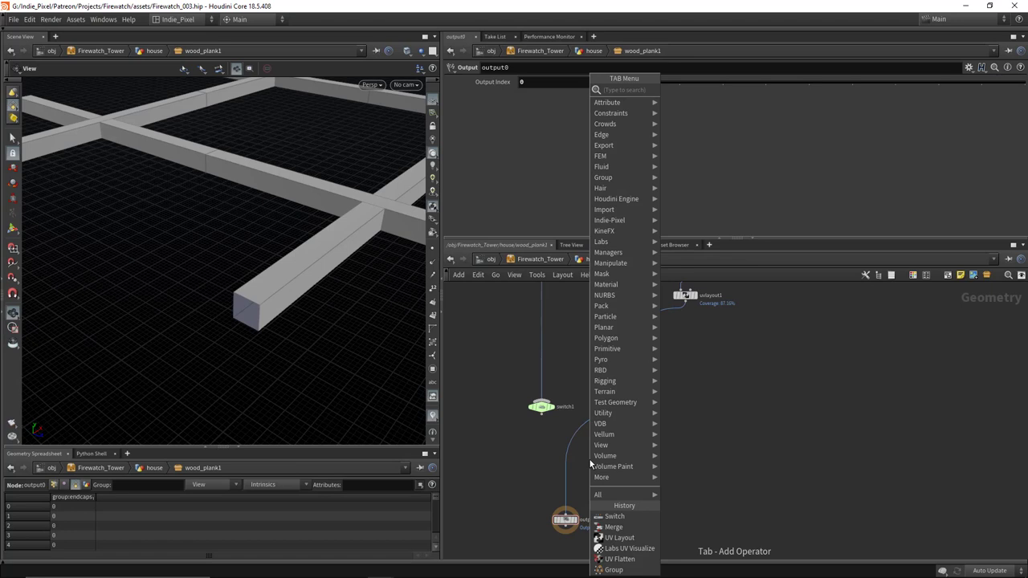
pyautogui.click(614, 527)
pyautogui.click(629, 397)
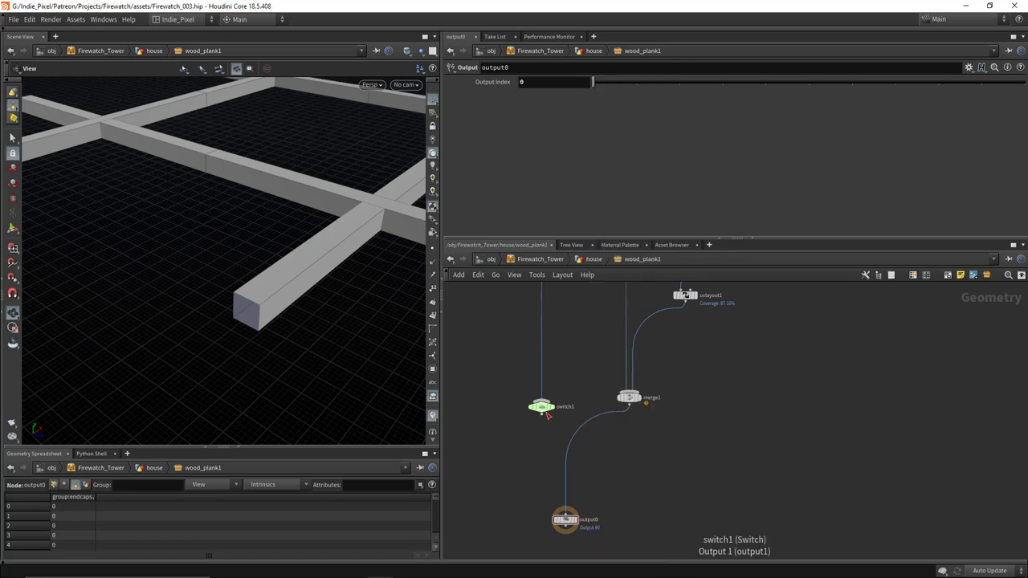
pyautogui.moveTo(551, 418); pyautogui.dragTo(556, 448)
pyautogui.click(630, 409)
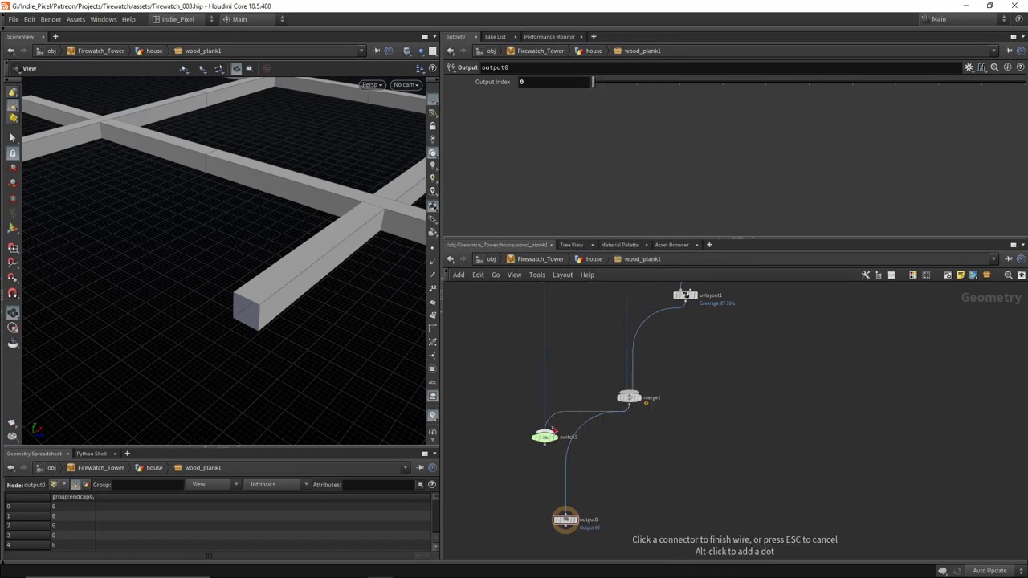
pyautogui.click(552, 430)
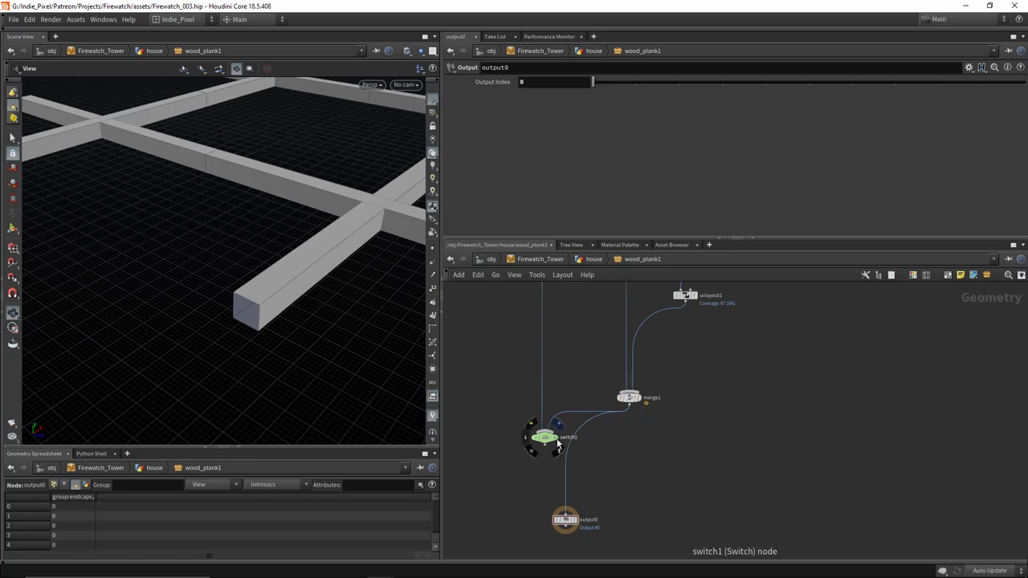
# Step: Display switch1, restore split1 as its first input, and place output0 directly beneath it, fed by the switch
pyautogui.click(554, 440)
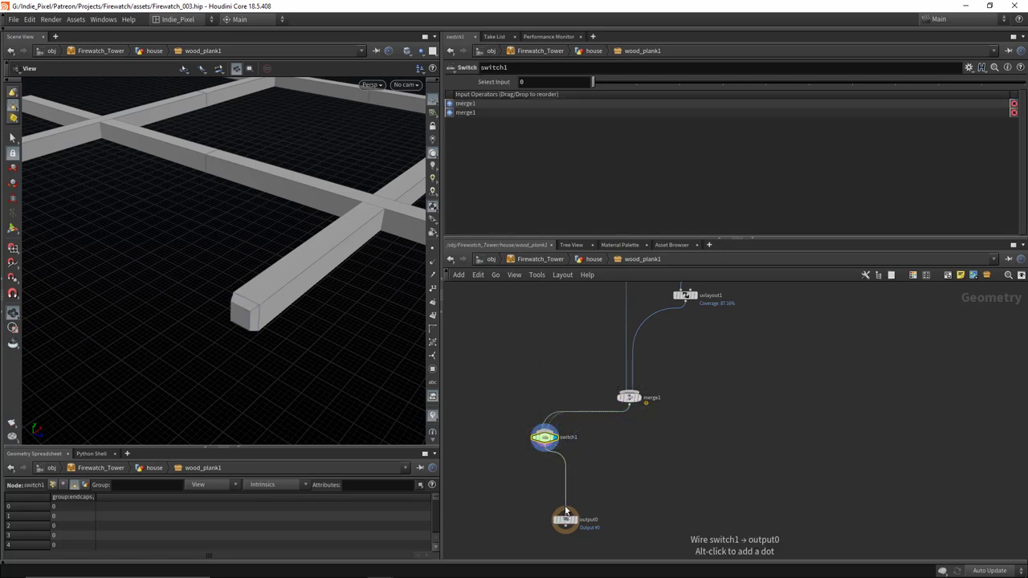
pyautogui.hotkey('ctrl', 'z')
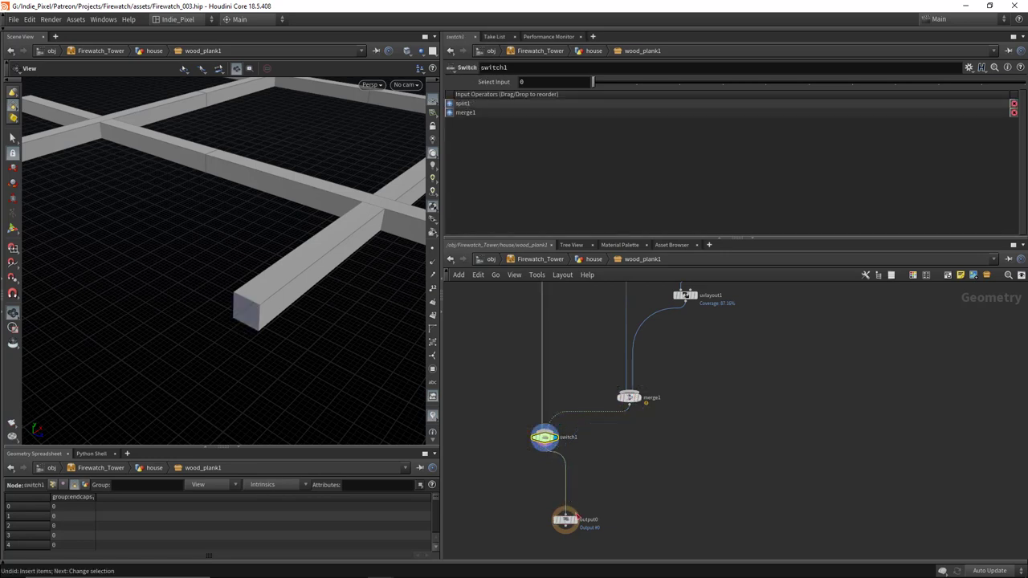
pyautogui.moveTo(576, 515); pyautogui.dragTo(552, 462)
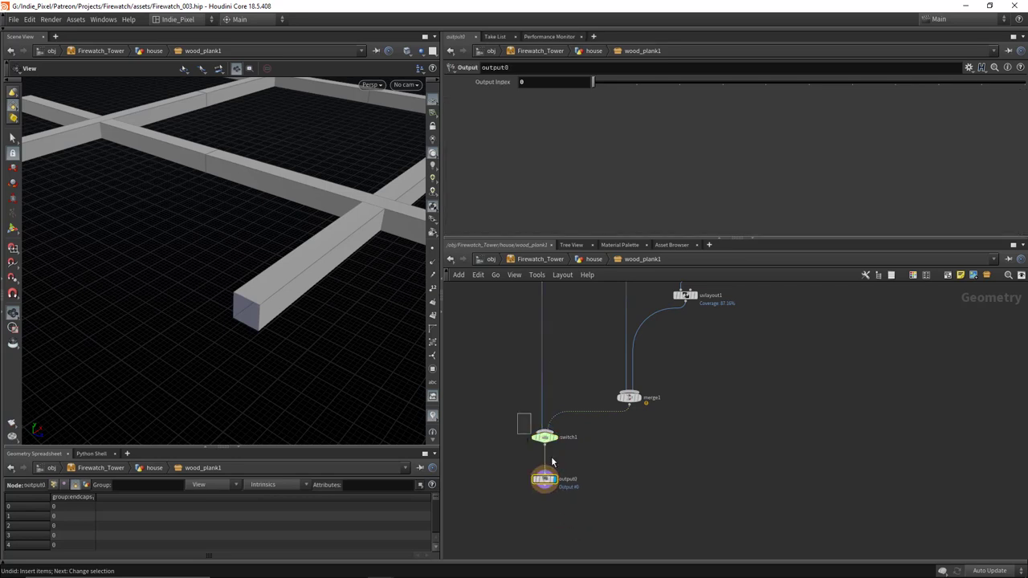
# Step: Set switch1's Select Input to 1 and view the whole beam frame with its end caps
pyautogui.click(545, 438)
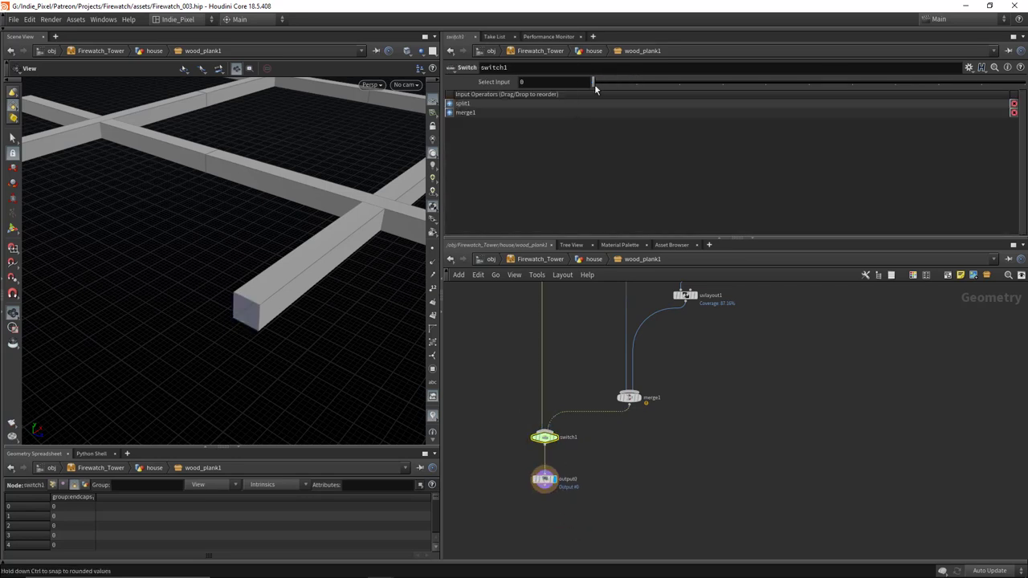
pyautogui.moveTo(594, 84); pyautogui.dragTo(636, 83)
pyautogui.press('h')
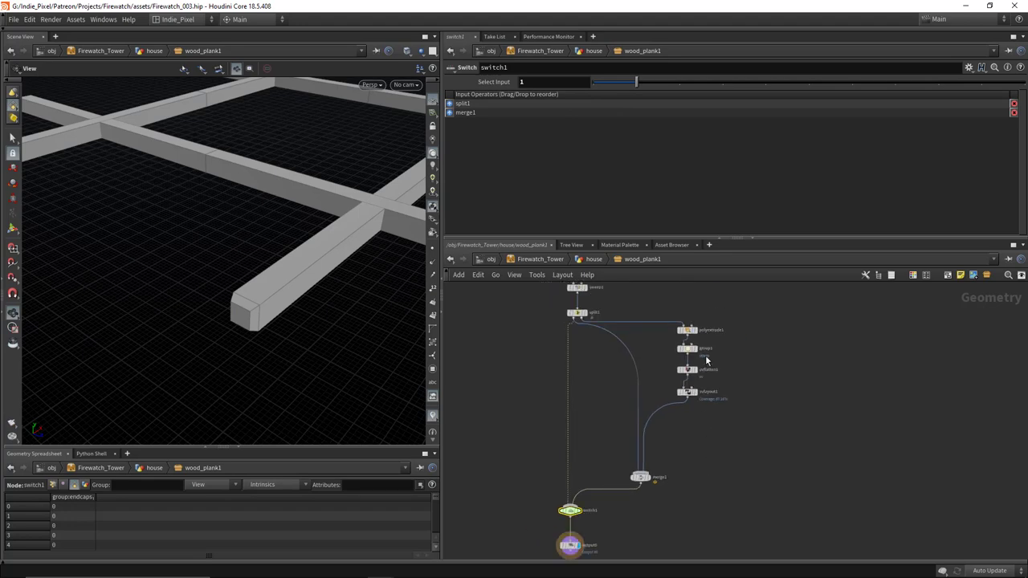
pyautogui.scroll(-5, 236, 246)
pyautogui.moveTo(236, 246); pyautogui.dragTo(197, 300)
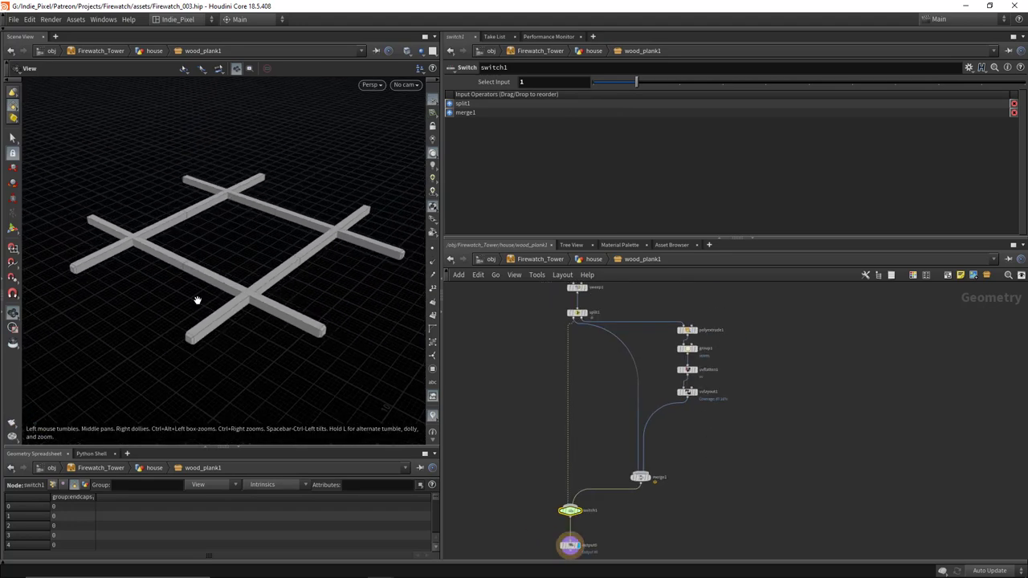
# Step: Open the type properties of the wood_plank1 asset and move the window clear of the network
pyautogui.rightClick(569, 511)
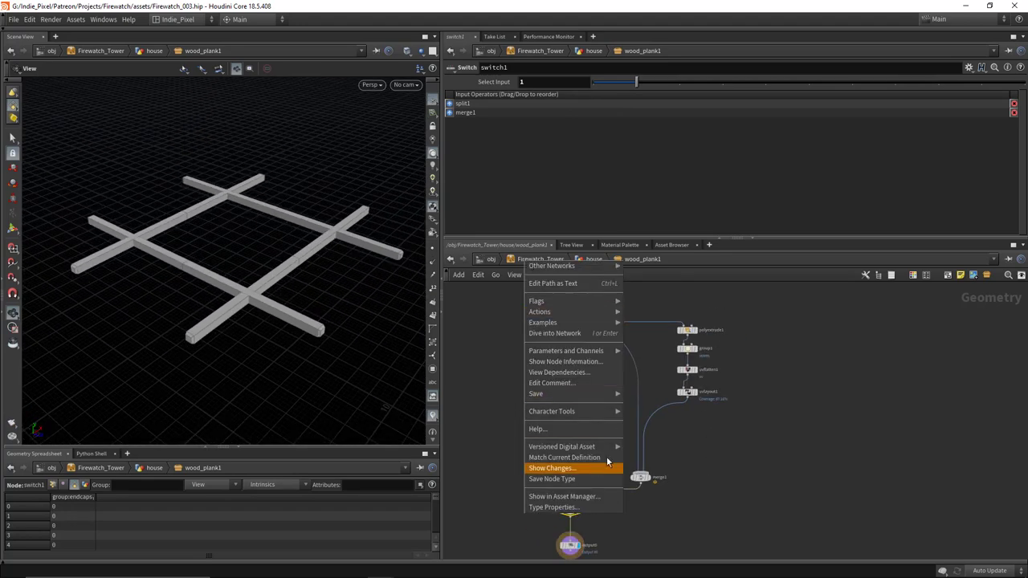
pyautogui.press('Escape')
pyautogui.rightClick(640, 260)
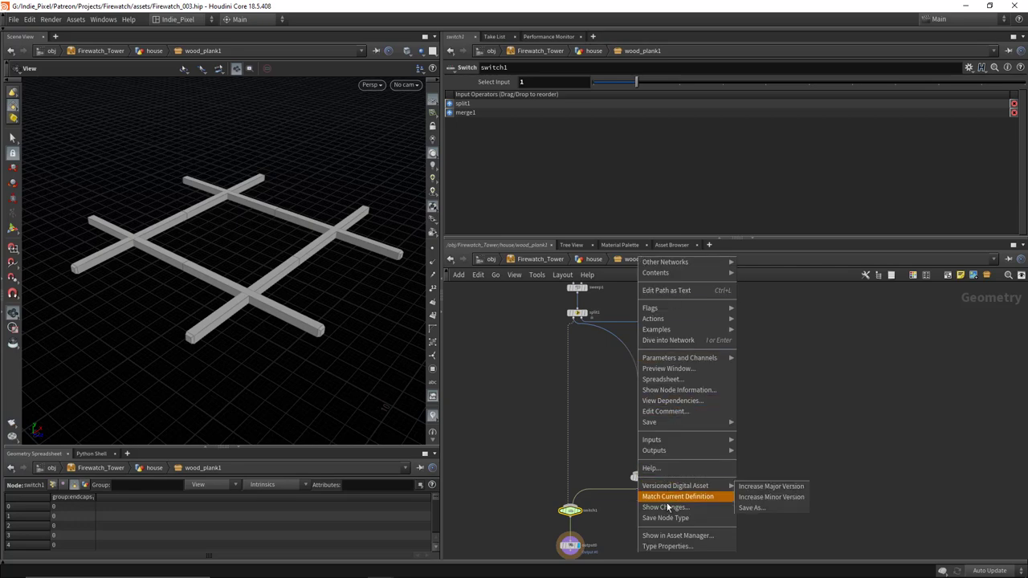
pyautogui.click(672, 543)
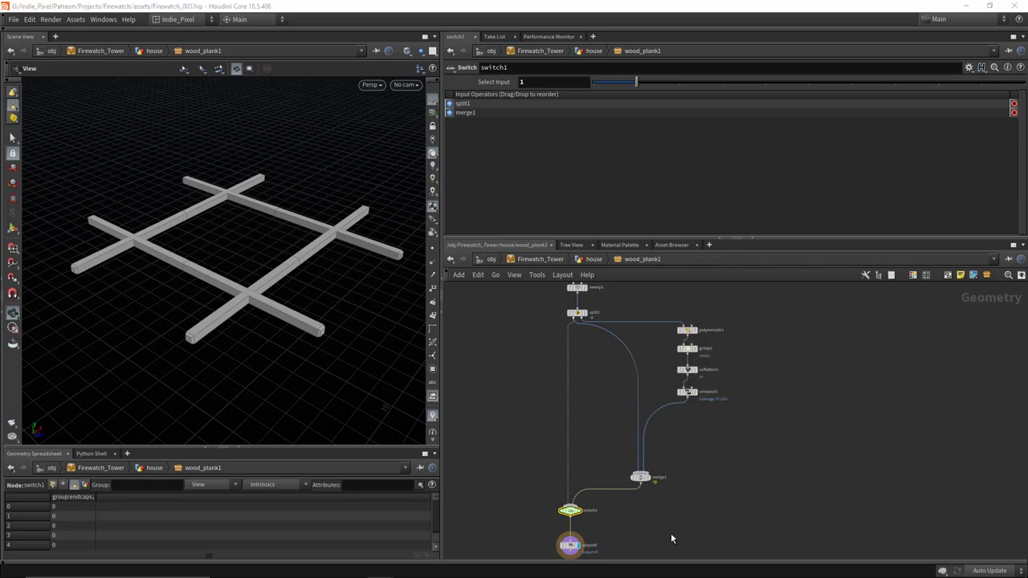
pyautogui.click(417, 246)
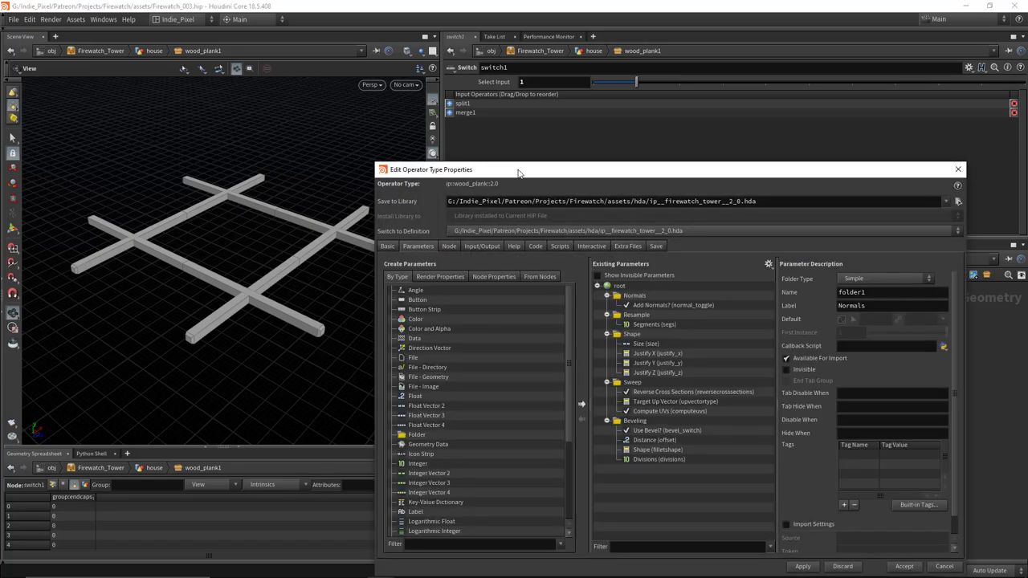
pyautogui.moveTo(510, 169); pyautogui.dragTo(97, 81)
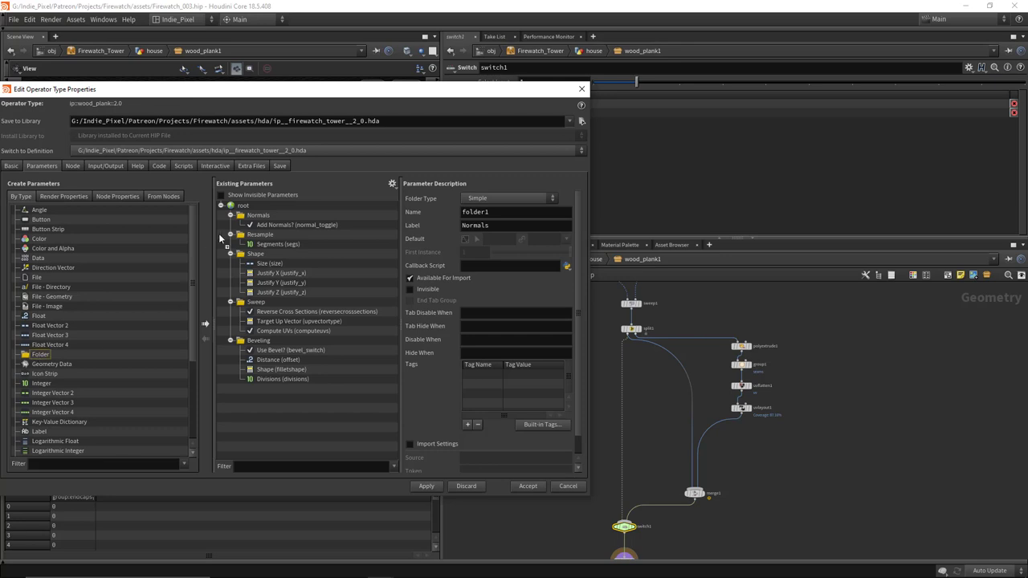
# Step: Add a Simple folder labelled Caps after the Beveling folder in the asset's parameters
pyautogui.moveTo(220, 238); pyautogui.dragTo(271, 230)
pyautogui.click(514, 198)
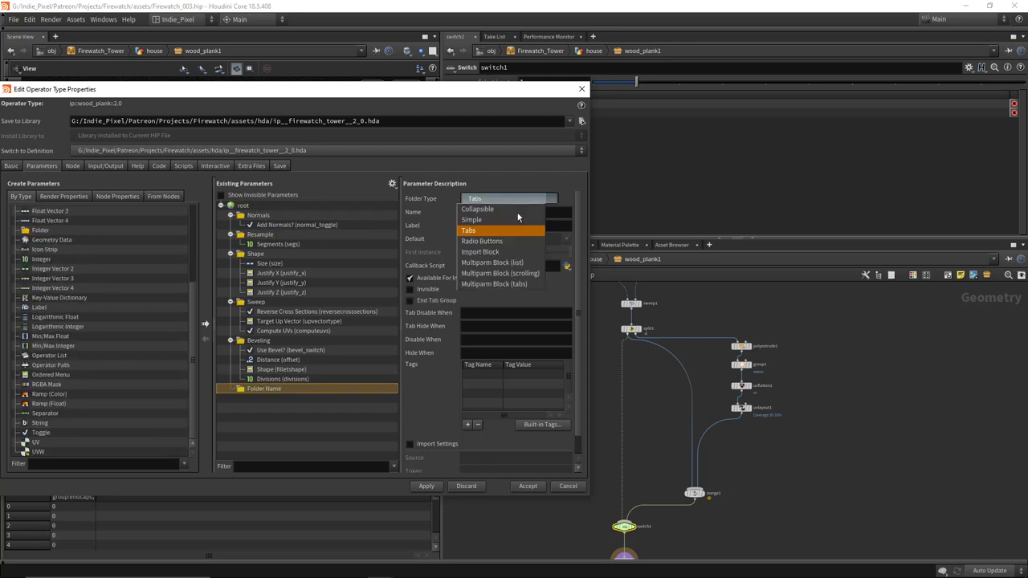
pyautogui.click(498, 215)
pyautogui.tripleClick(524, 225)
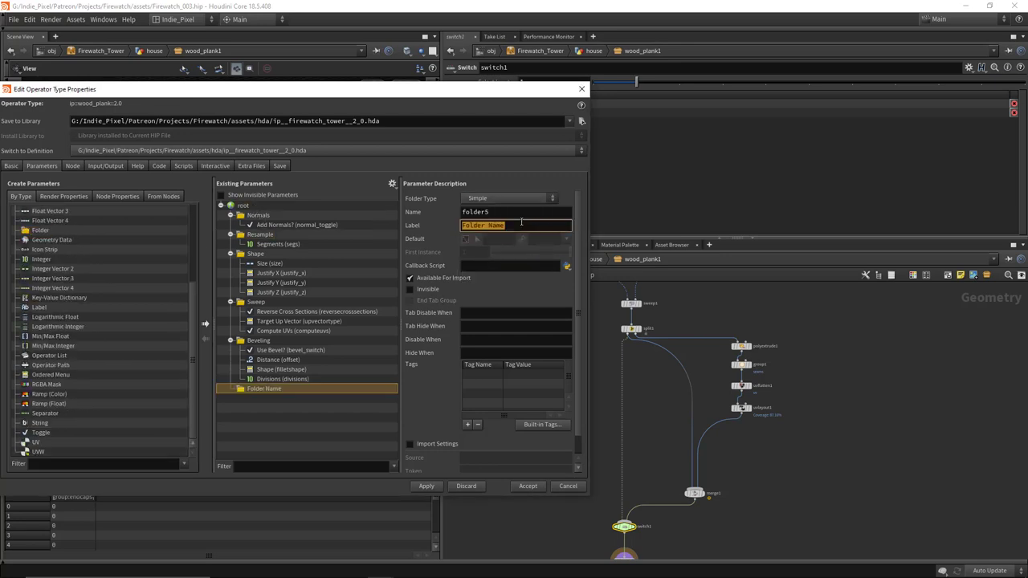
pyautogui.write('Caps')
pyautogui.press('Return')
# Step: Promote switch1's Select Input parameter into the Caps folder and change its type to Toggle
pyautogui.moveTo(669, 465); pyautogui.dragTo(697, 414, button='middle')
pyautogui.moveTo(524, 89); pyautogui.dragTo(389, 85)
pyautogui.moveTo(504, 85); pyautogui.dragTo(142, 391)
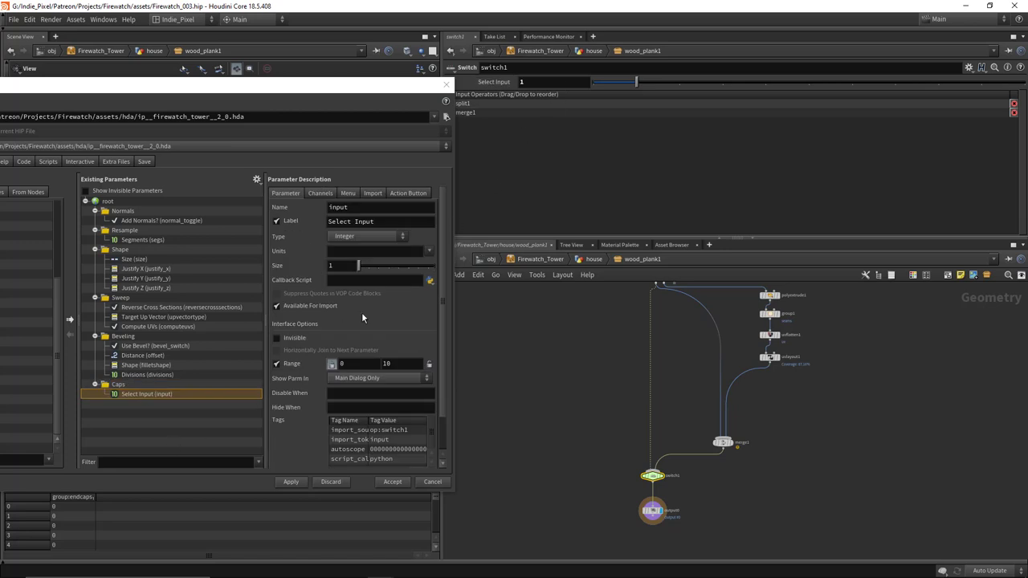
pyautogui.click(363, 236)
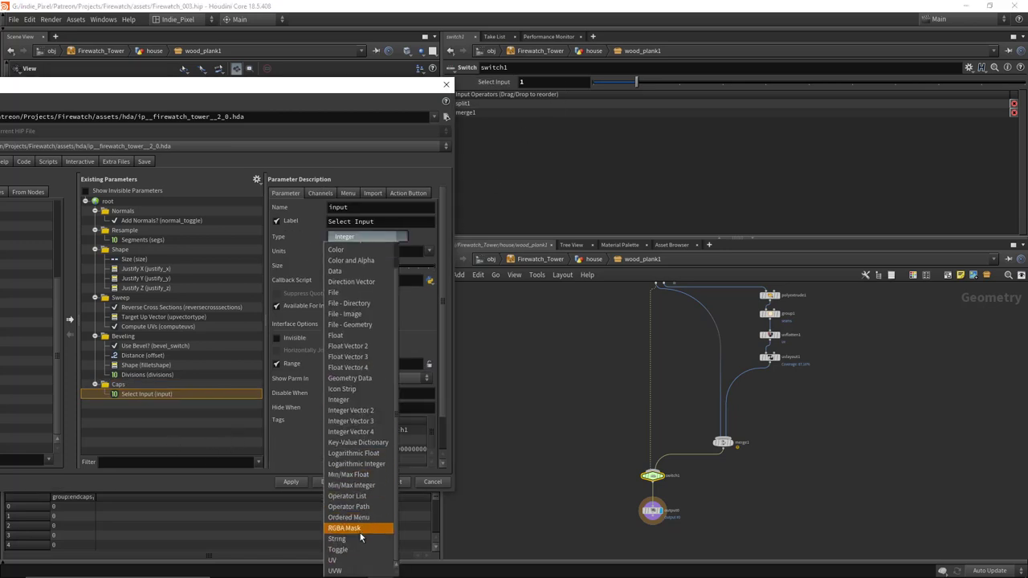
pyautogui.click(359, 552)
# Step: Name the promoted toggle caps_switch, label it "Use Caps?", check its linked channel, and apply the asset changes
pyautogui.click(378, 206)
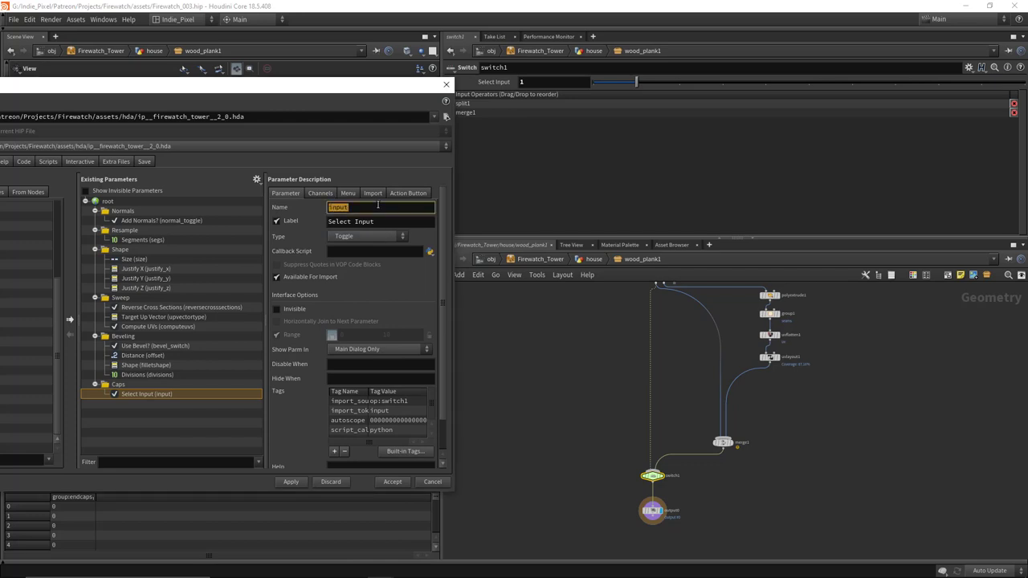
pyautogui.write('caps_switch')
pyautogui.press('Tab')
pyautogui.write('Use')
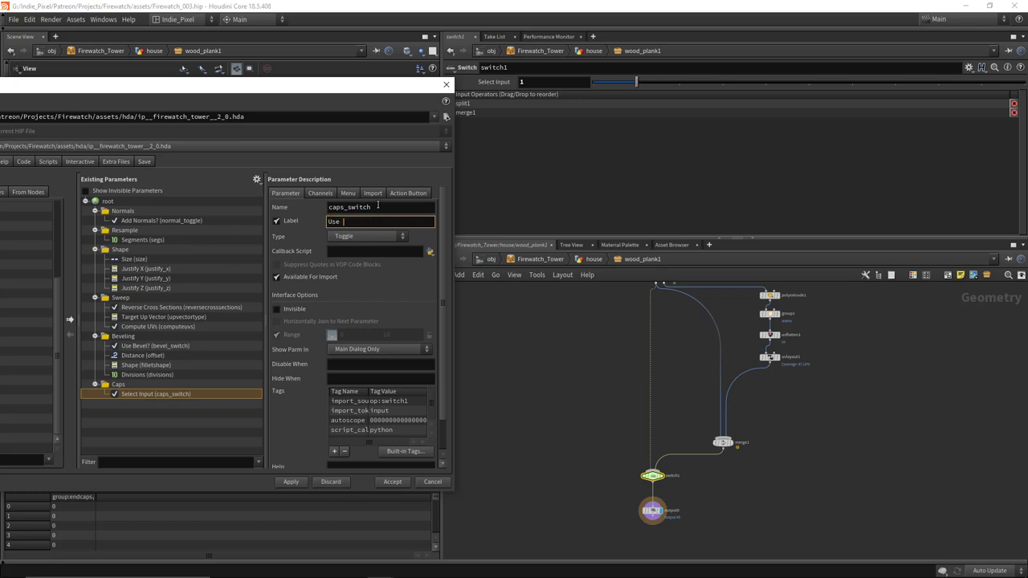
pyautogui.press('Return')
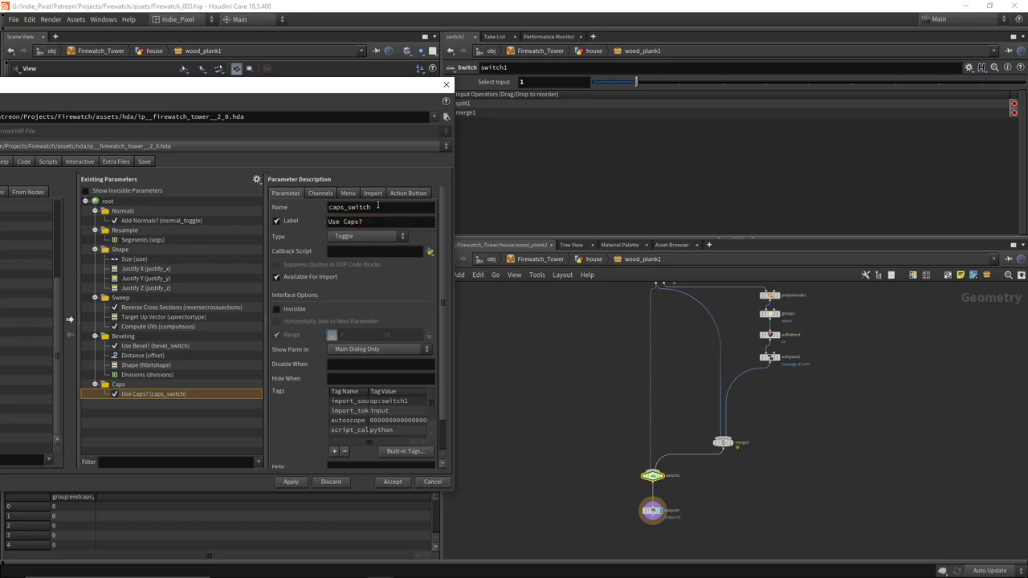
pyautogui.click(321, 194)
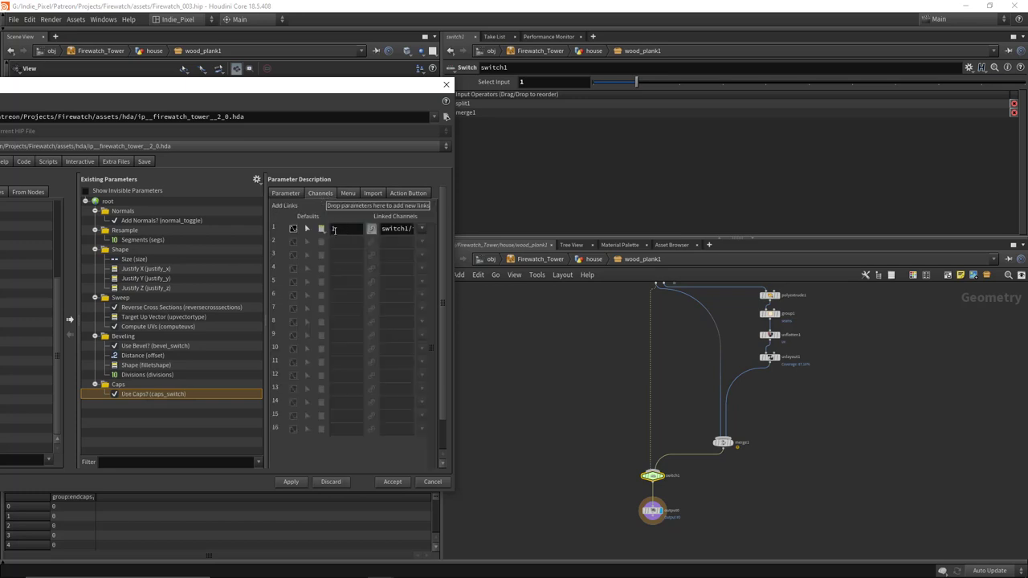
pyautogui.click(286, 194)
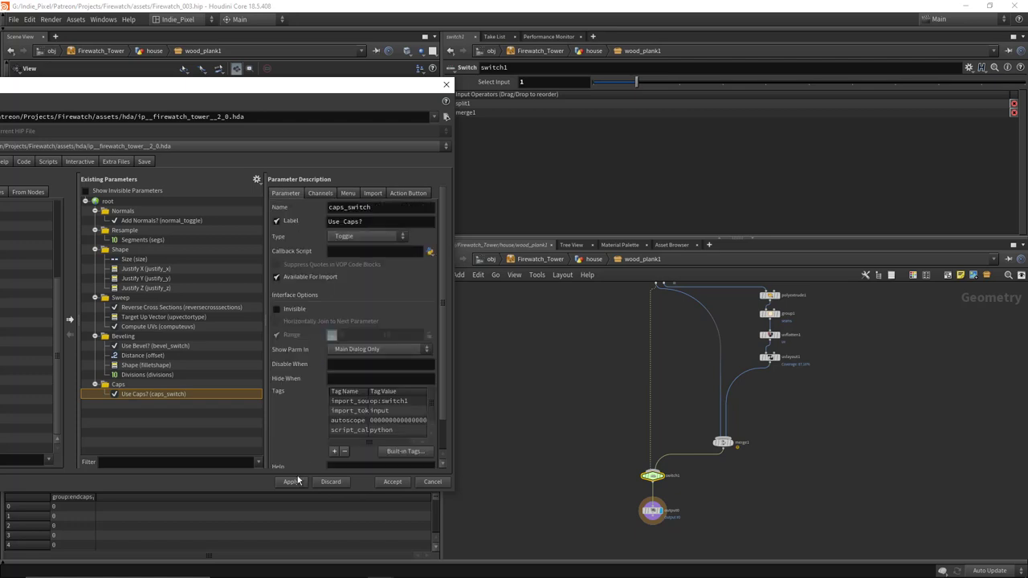
pyautogui.click(291, 482)
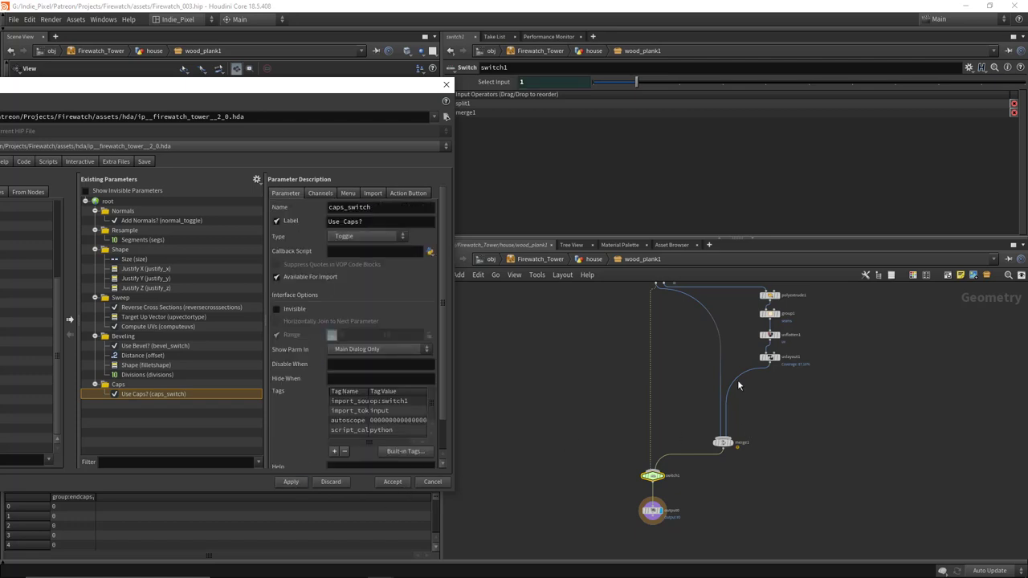
# Step: Move merge1 and the end cap nodes closer to the main chain and show polyextrude1's parameters
pyautogui.moveTo(739, 387); pyautogui.dragTo(673, 444, button='middle')
pyautogui.moveTo(691, 468); pyautogui.dragTo(667, 471)
pyautogui.moveTo(706, 484); pyautogui.dragTo(681, 513, button='middle')
pyautogui.moveTo(690, 453); pyautogui.dragTo(678, 383)
pyautogui.click(719, 349)
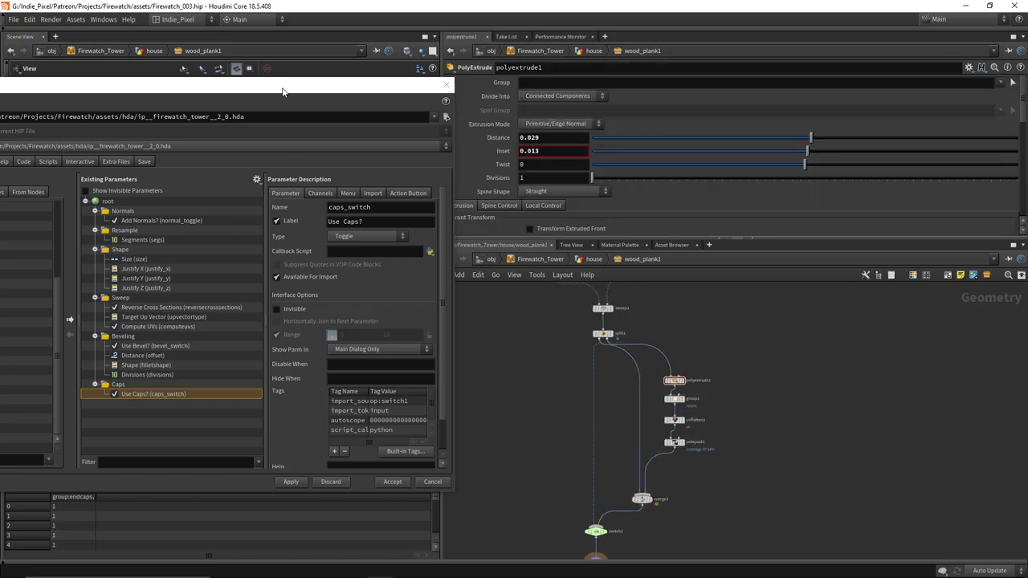
# Step: Add the Distance and Inset parameters of polyextrude1 to the Caps folder, below Use Caps?
pyautogui.moveTo(285, 90); pyautogui.dragTo(326, 78)
pyautogui.scroll(5, 681, 383)
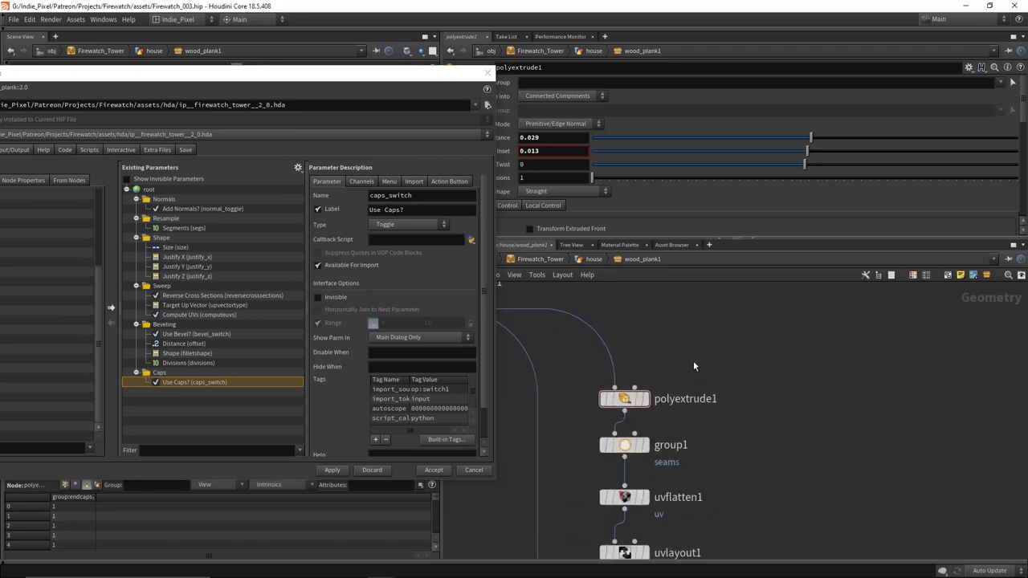
pyautogui.moveTo(695, 367); pyautogui.dragTo(708, 328, button='middle')
pyautogui.click(633, 371)
pyautogui.moveTo(432, 81); pyautogui.dragTo(381, 80)
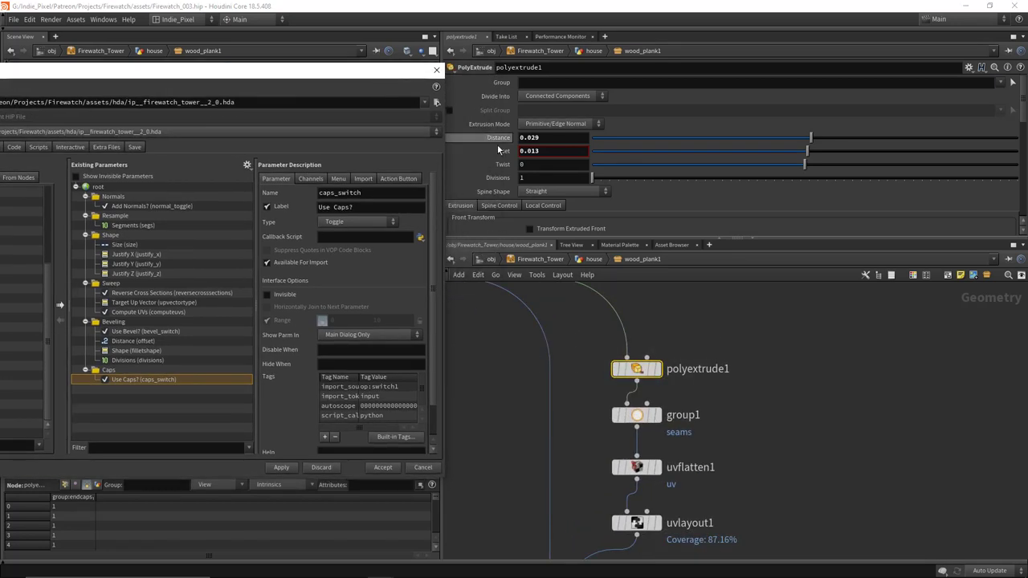
pyautogui.moveTo(498, 143); pyautogui.dragTo(134, 369)
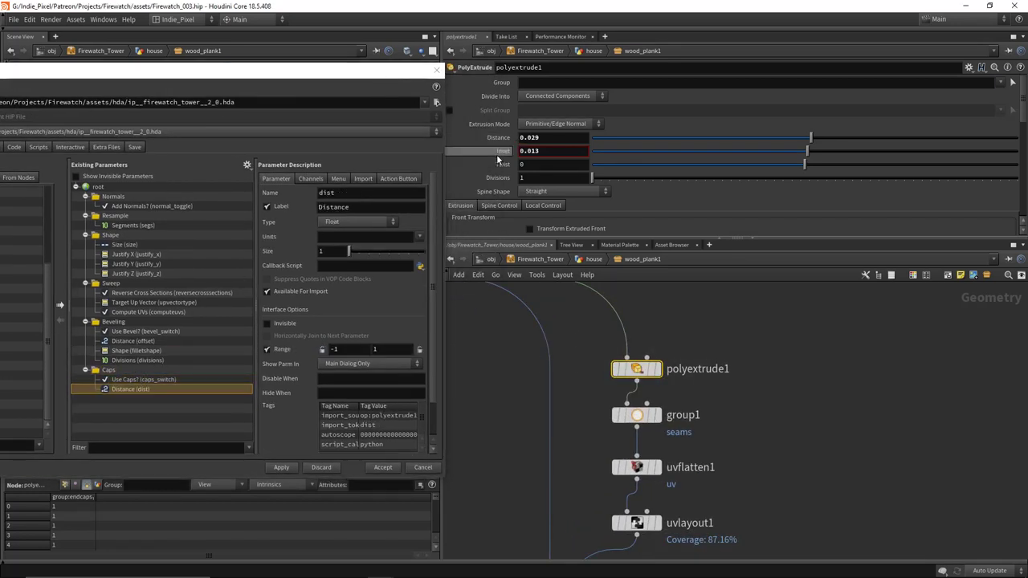
pyautogui.moveTo(496, 154); pyautogui.dragTo(122, 376)
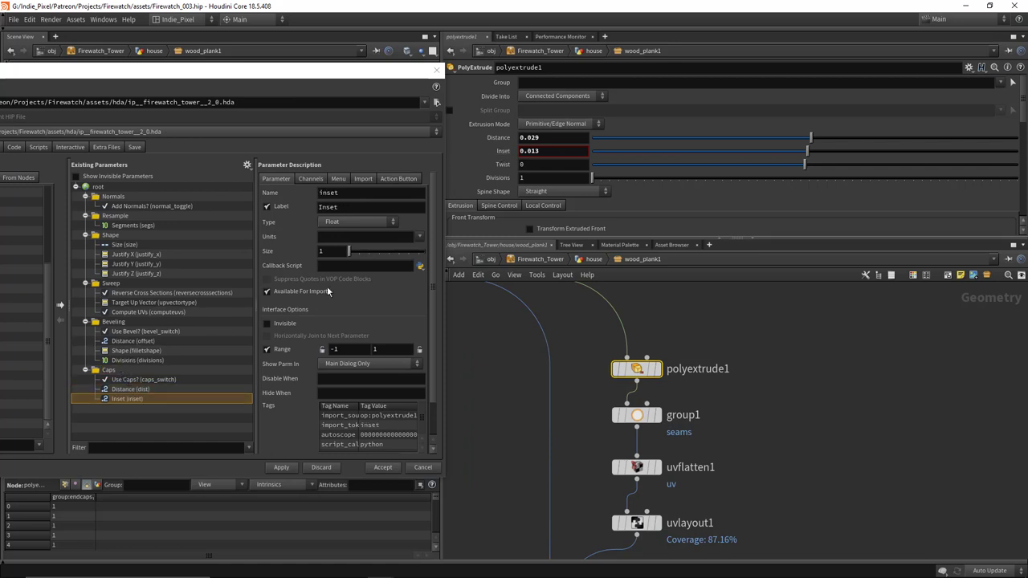
# Step: Add group1's Min Edge Angle parameter to the Caps folder, below Inset
pyautogui.moveTo(741, 419); pyautogui.dragTo(769, 349, button='middle')
pyautogui.click(664, 345)
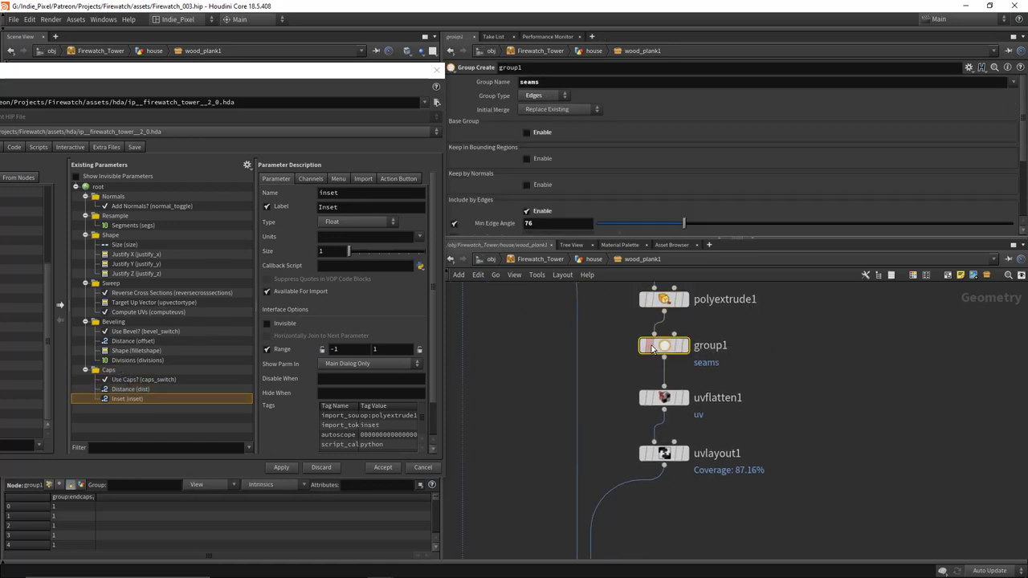
pyautogui.moveTo(663, 345); pyautogui.dragTo(663, 355)
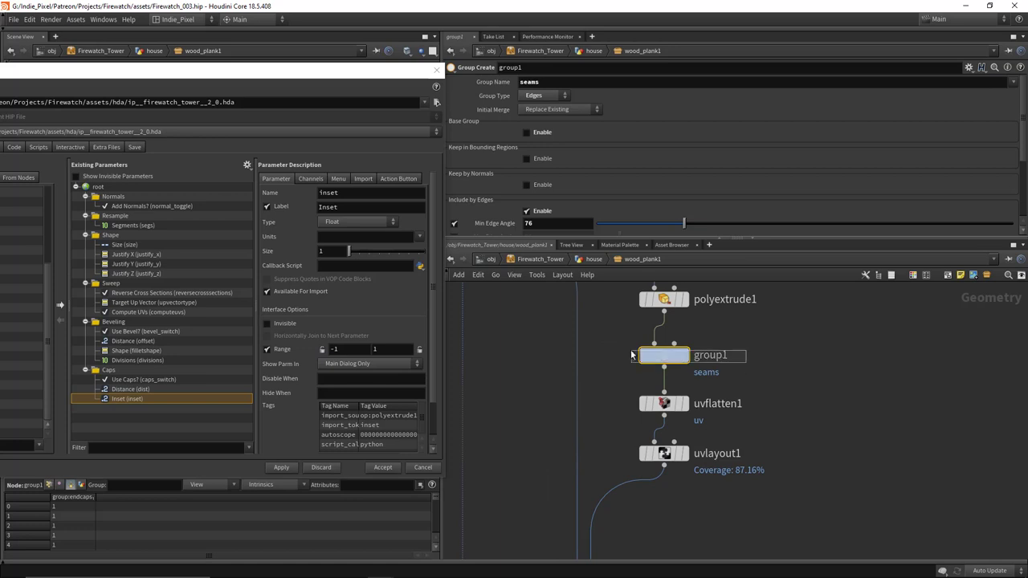
pyautogui.scroll(-3, 646, 161)
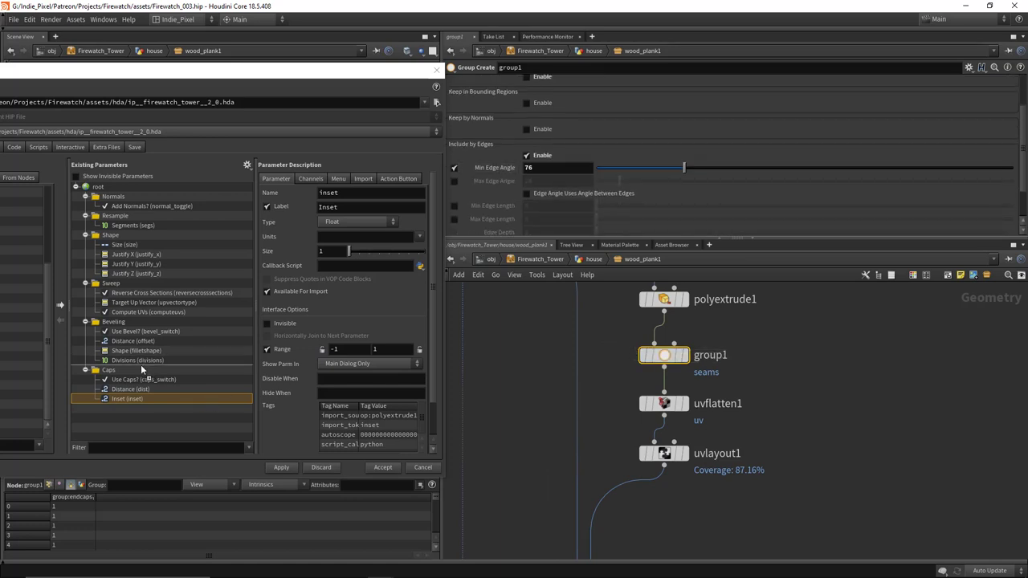
pyautogui.moveTo(140, 365); pyautogui.dragTo(138, 367)
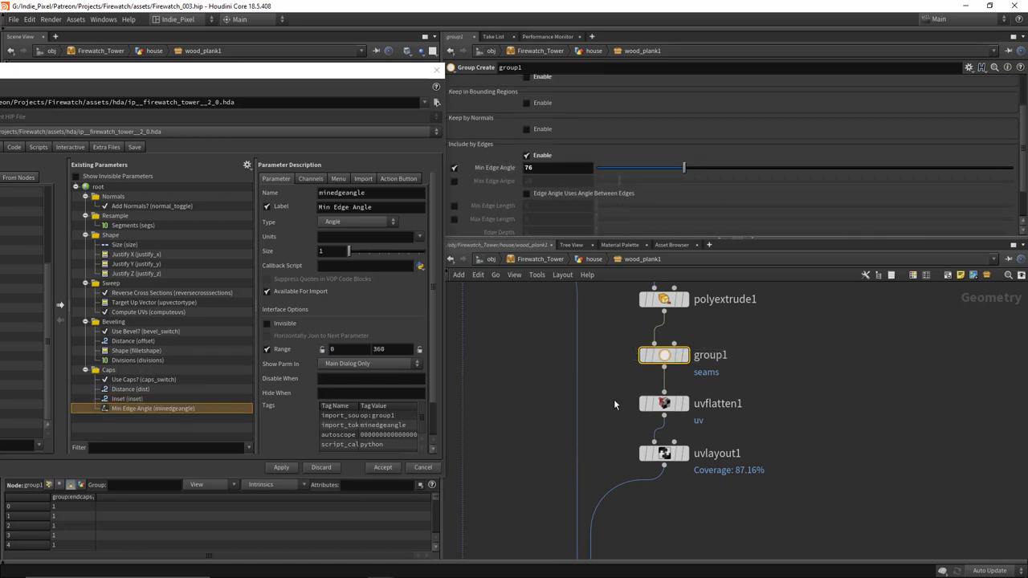
pyautogui.moveTo(614, 399); pyautogui.dragTo(717, 480)
pyautogui.moveTo(717, 450); pyautogui.dragTo(824, 263, button='middle')
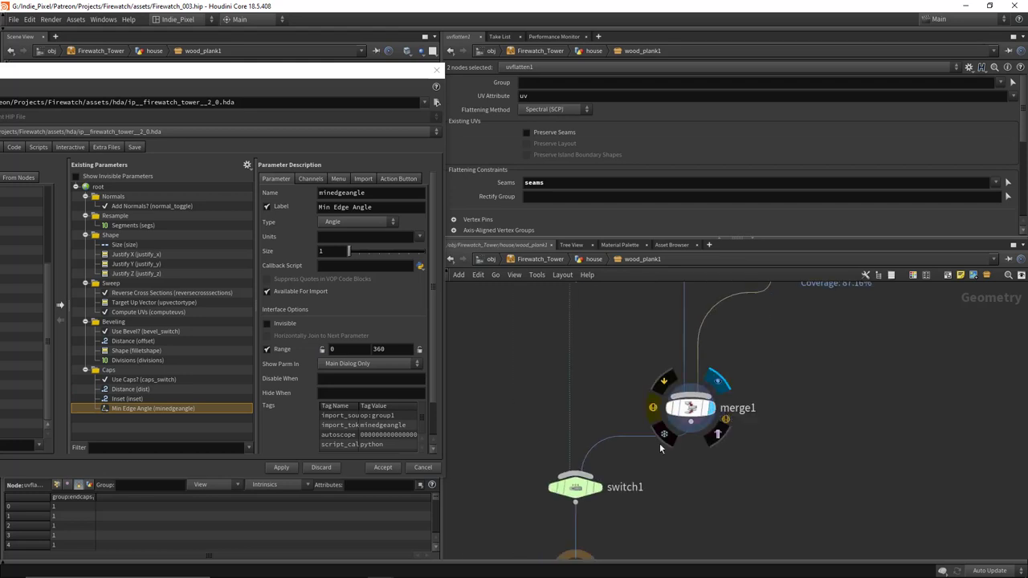
pyautogui.moveTo(575, 486); pyautogui.dragTo(585, 406, button='middle')
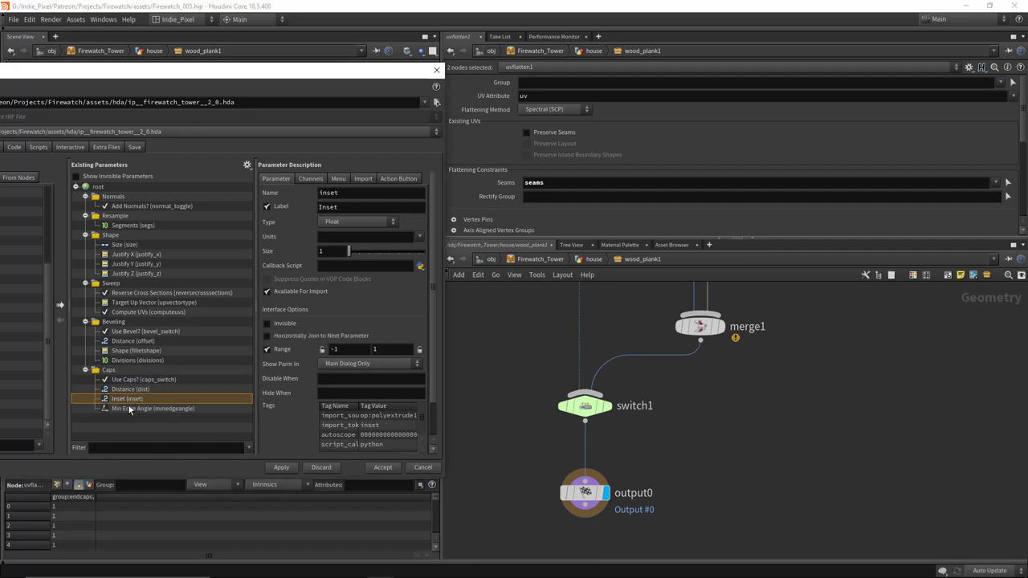
# Step: Set the Disable When condition of the Caps Distance parameter to {caps_switch == 0}, leaving Hide When empty
pyautogui.moveTo(280, 74); pyautogui.dragTo(467, 69)
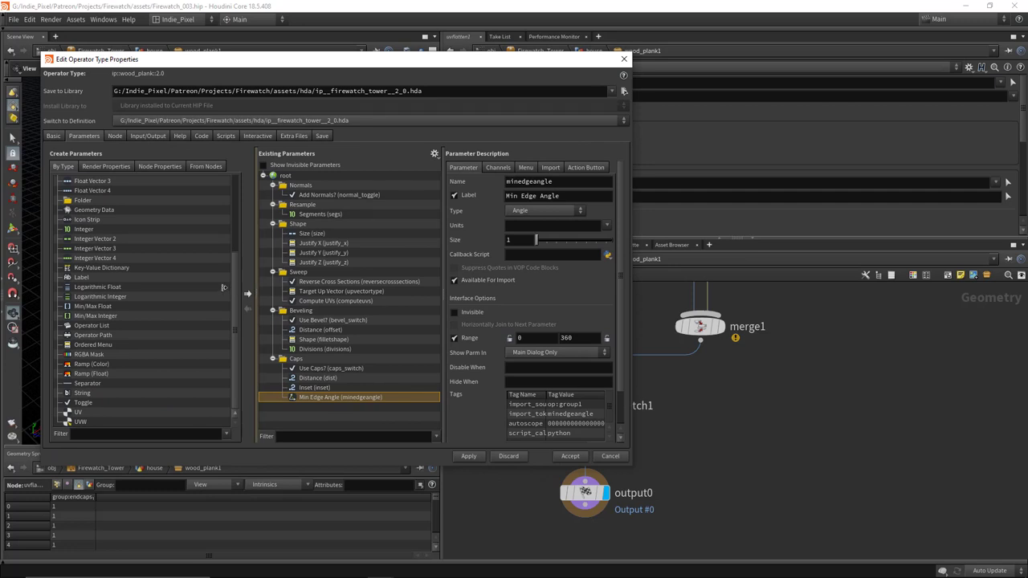
pyautogui.click(307, 370)
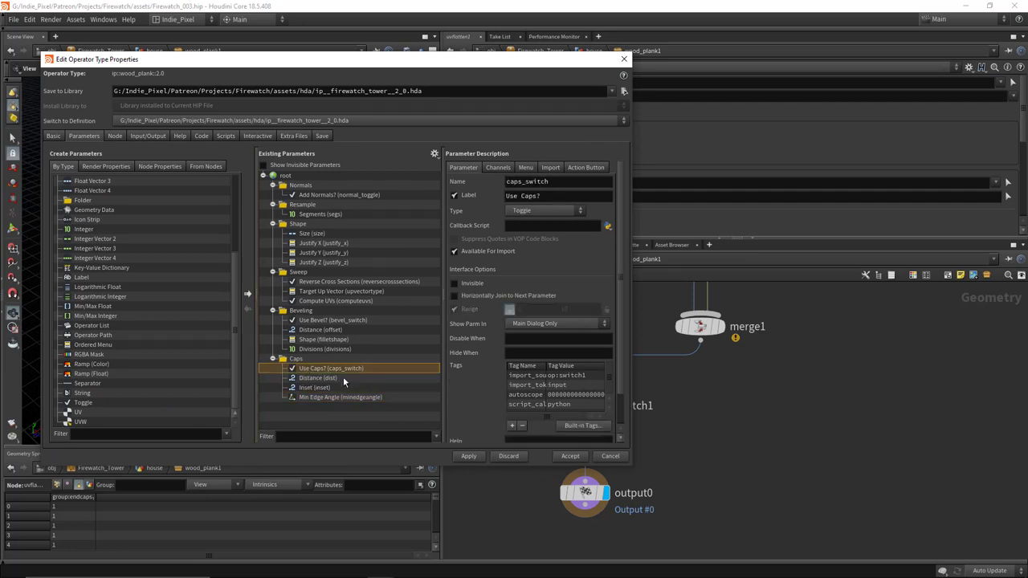
pyautogui.click(343, 378)
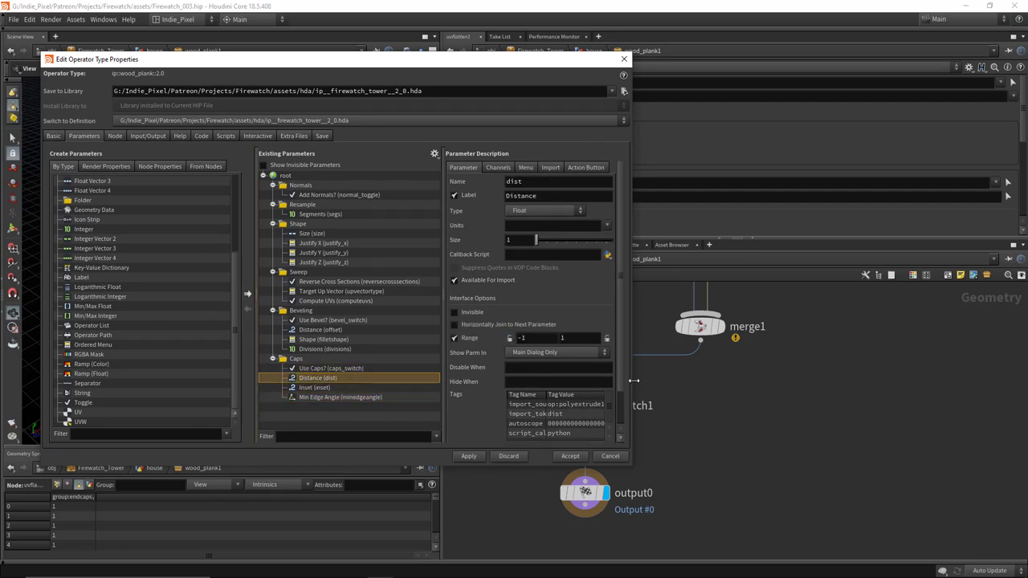
pyautogui.moveTo(634, 381); pyautogui.dragTo(662, 381)
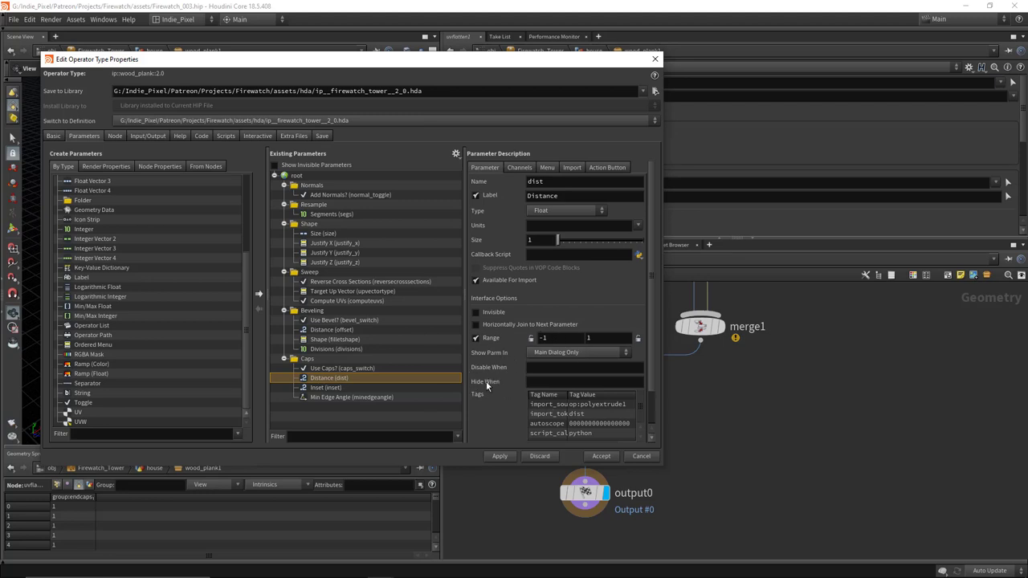
pyautogui.click(533, 383)
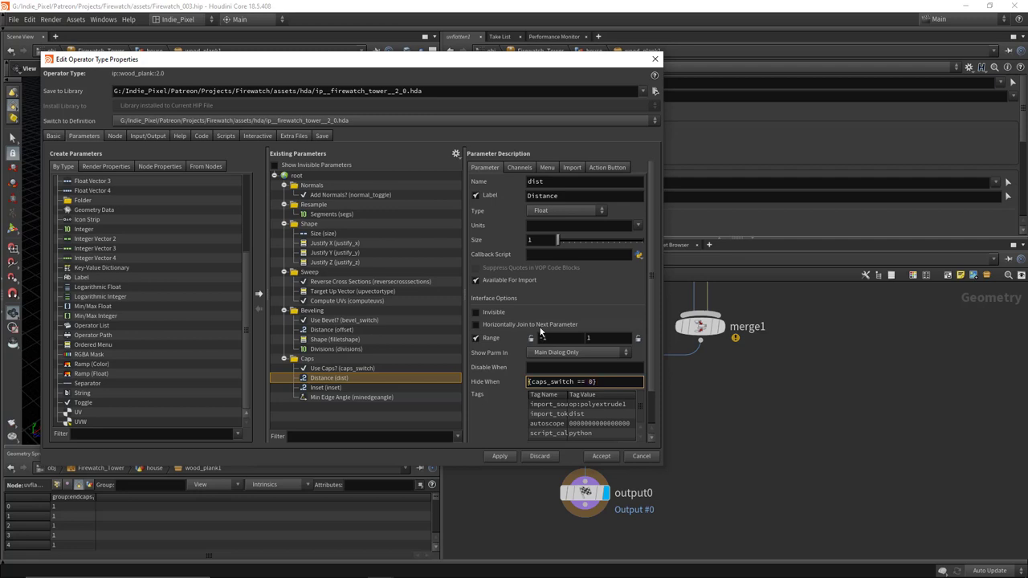
pyautogui.hotkey('ctrl', 'a')
pyautogui.press('BackSpace')
pyautogui.click(532, 364)
pyautogui.write('{caps_switch == 0}')
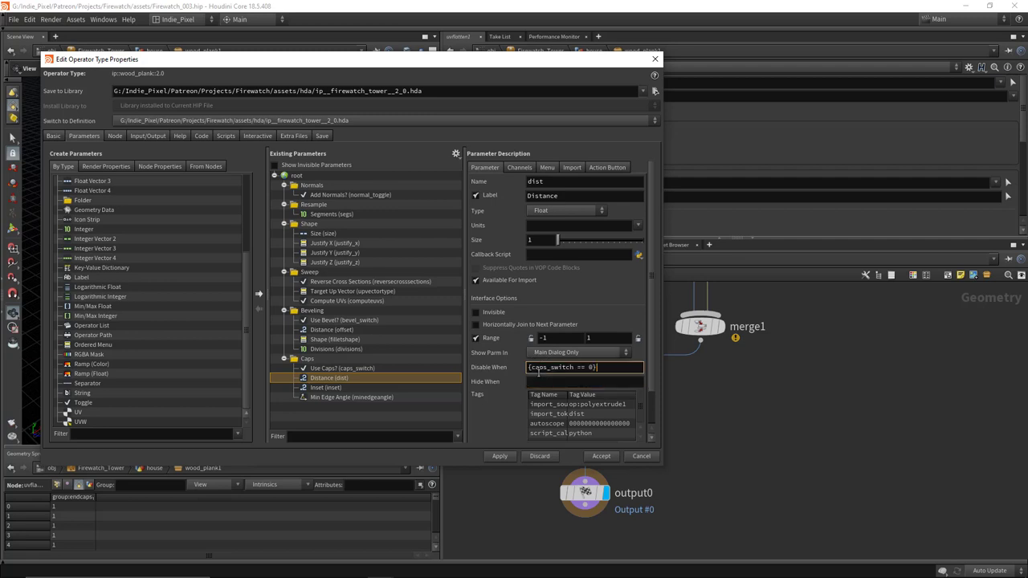
# Step: Copy Distance's Disable When condition to the Inset and Min Edge Angle parameters, and accept the asset changes
pyautogui.click(571, 367)
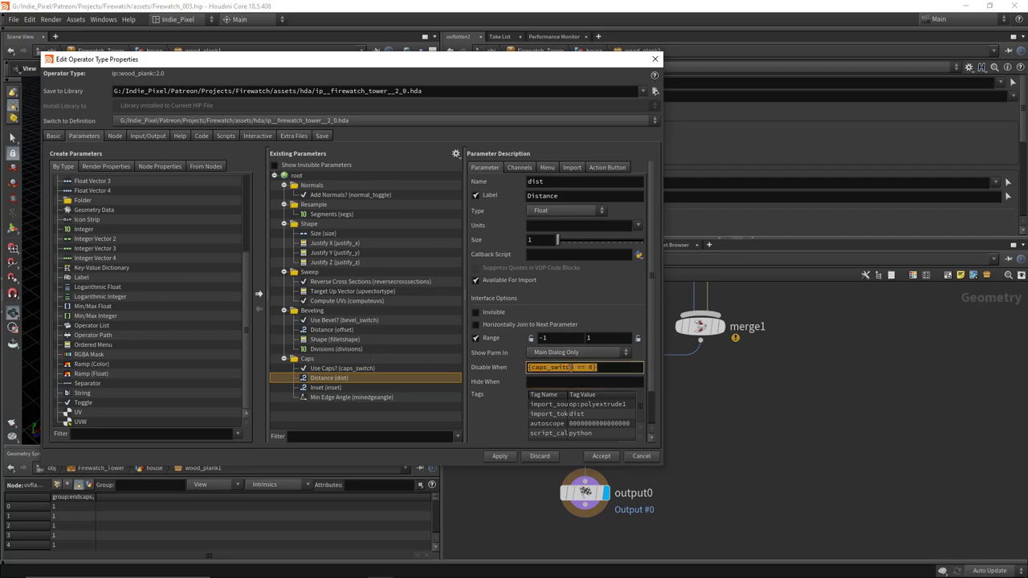
pyautogui.click(336, 388)
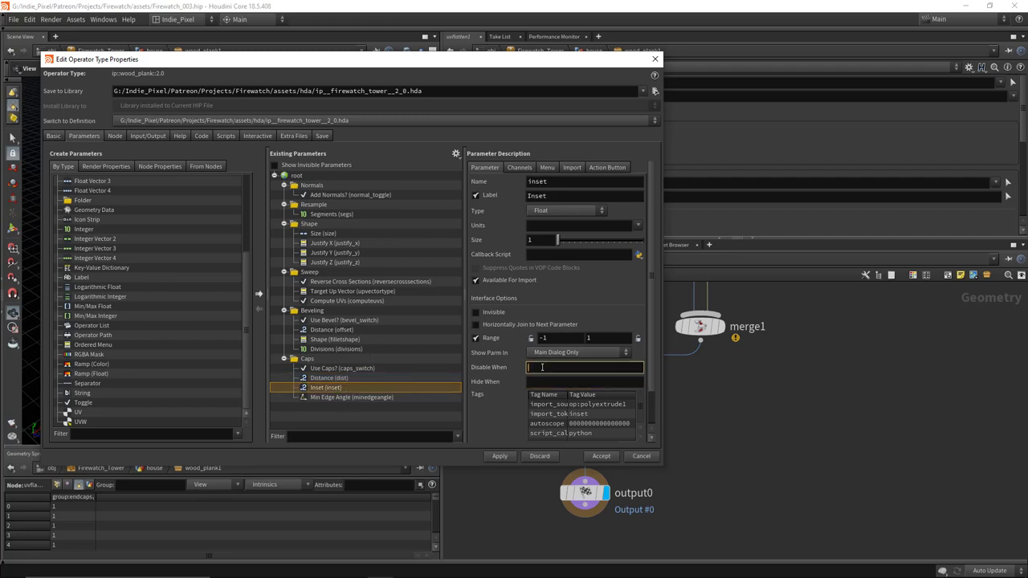
pyautogui.click(363, 397)
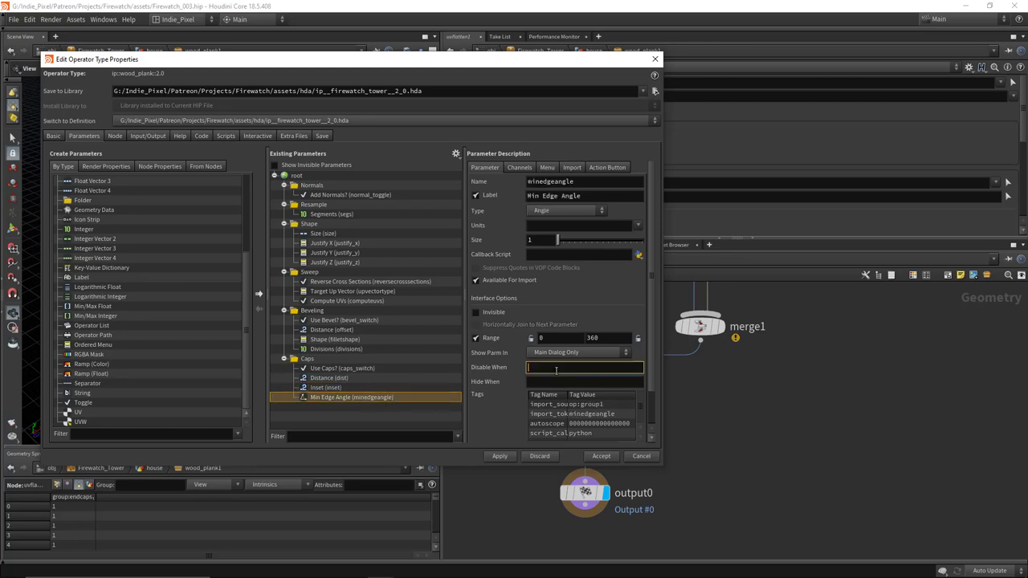
pyautogui.click(601, 457)
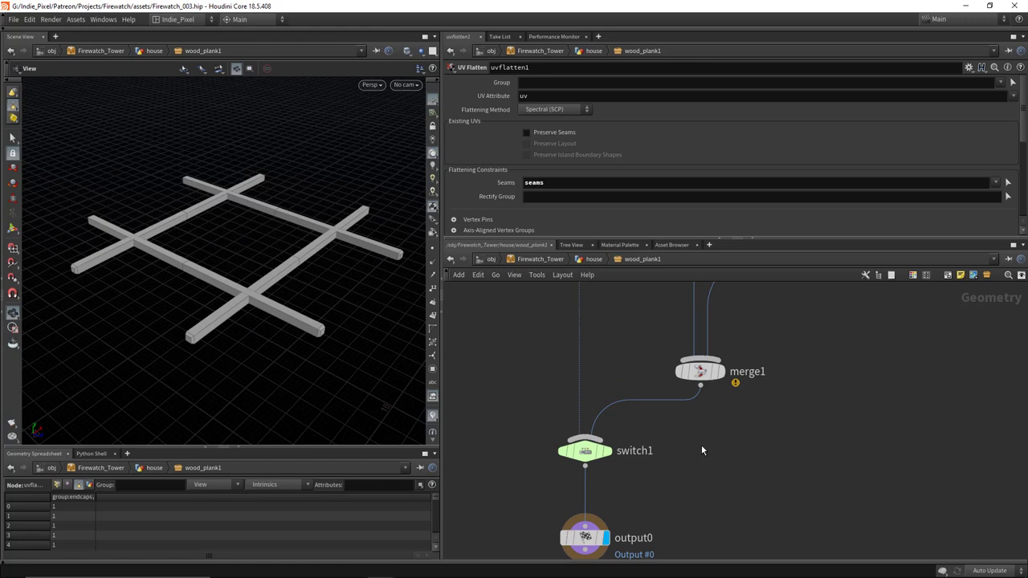
# Step: Return to the house network and test the Use Caps? option of wood_plank1 by toggling it, leaving it enabled
pyautogui.press('u')
pyautogui.scroll(-5, 677, 145)
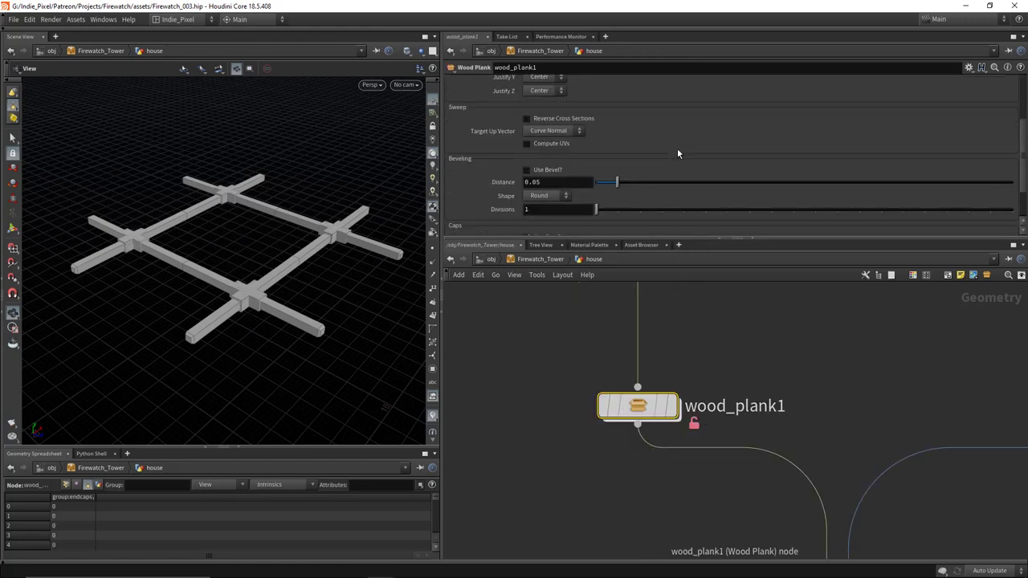
pyautogui.click(548, 183)
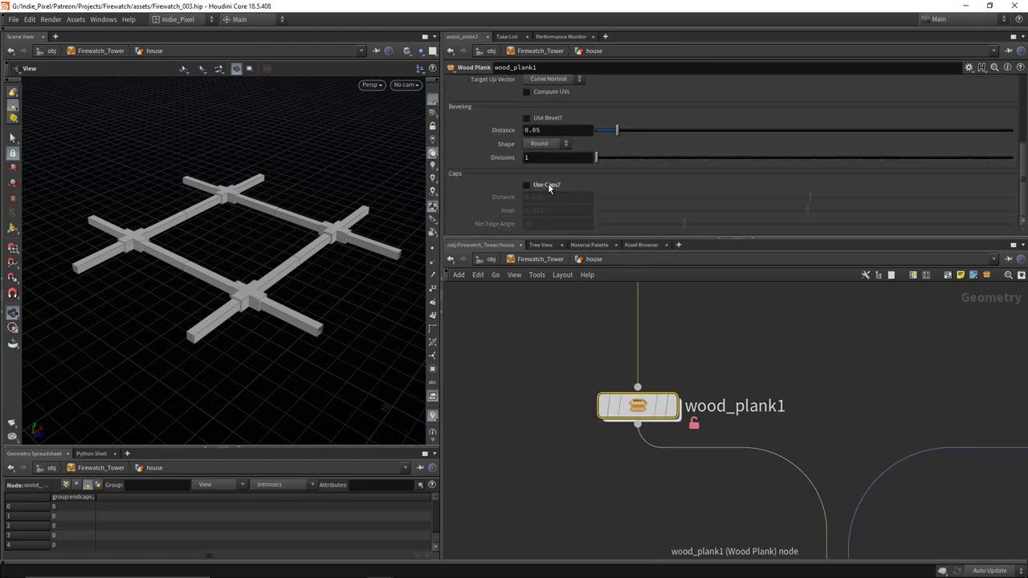
pyautogui.click(548, 183)
pyautogui.click(549, 186)
pyautogui.click(550, 186)
pyautogui.click(549, 186)
pyautogui.click(547, 187)
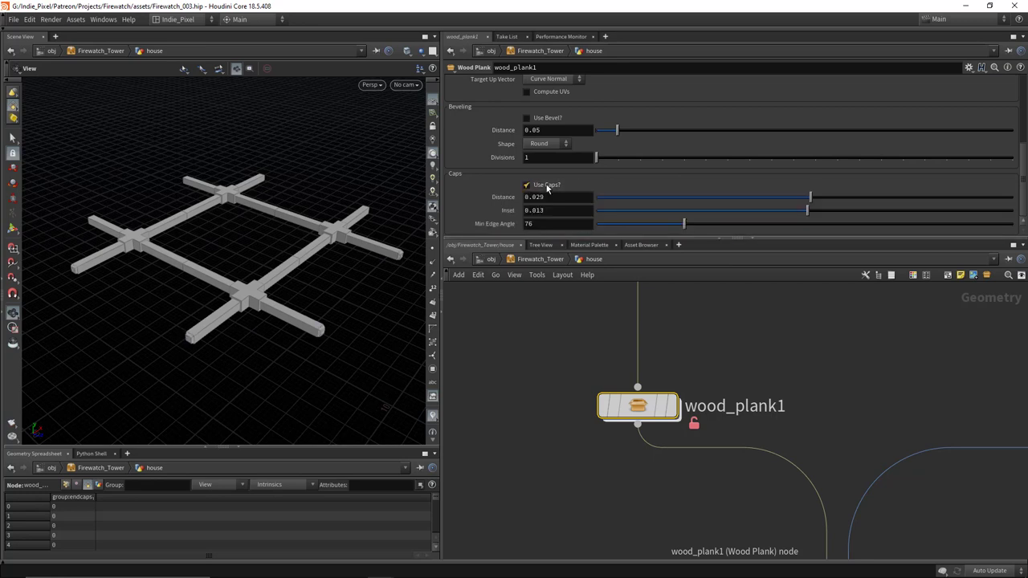
# Step: Review wood_plank1's parameters and save its node type to the asset library
pyautogui.moveTo(770, 239); pyautogui.dragTo(776, 266)
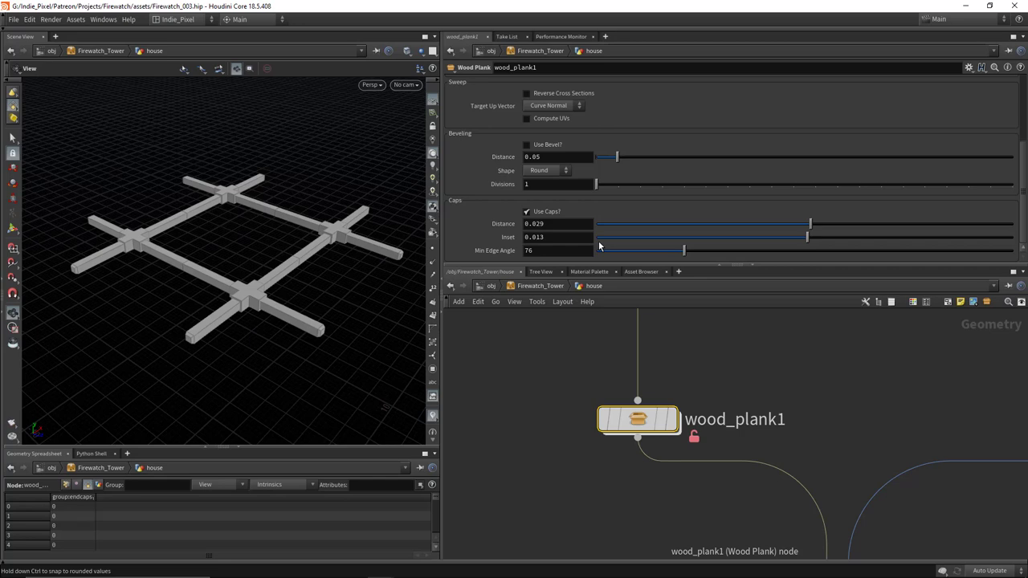
pyautogui.scroll(5, 734, 186)
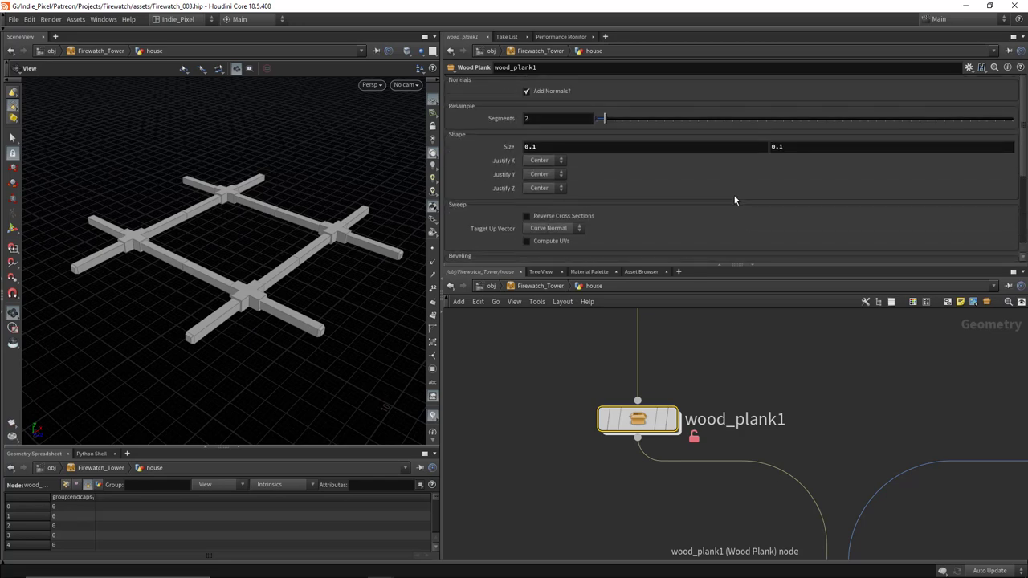
pyautogui.scroll(-5, 733, 200)
pyautogui.moveTo(279, 220); pyautogui.dragTo(321, 285)
pyautogui.scroll(-4, 707, 394)
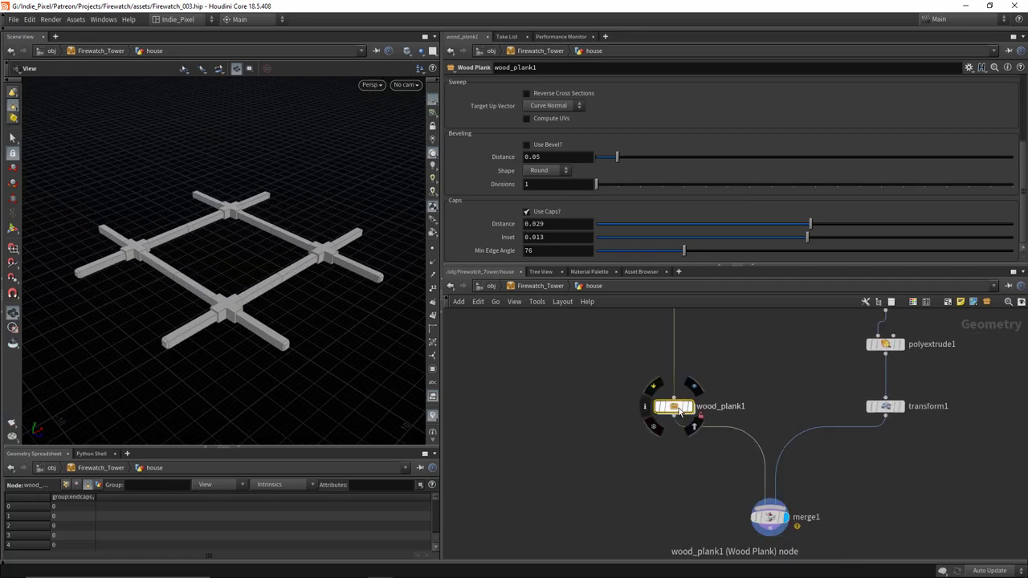
pyautogui.scroll(3, 679, 409)
pyautogui.rightClick(666, 408)
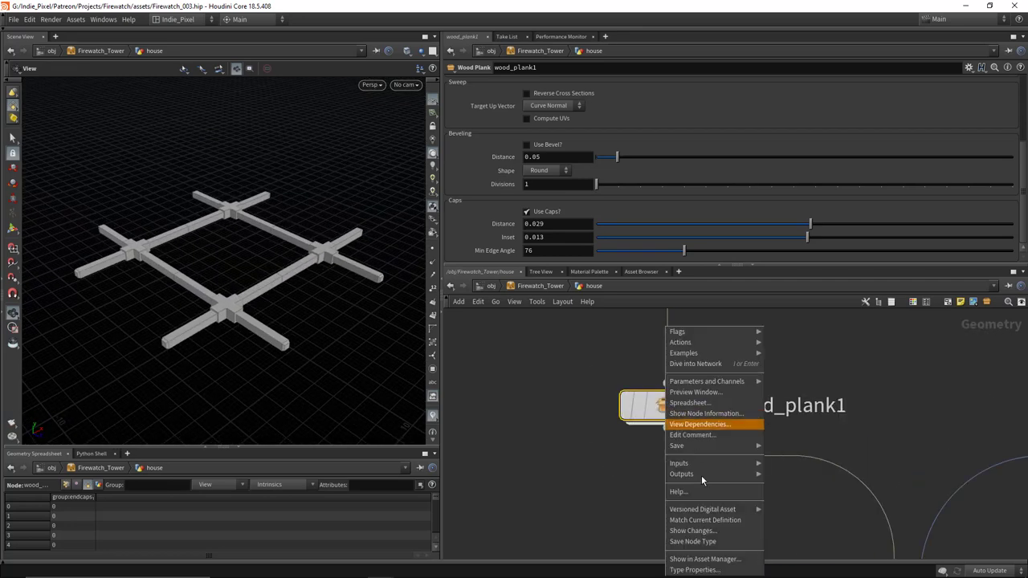
pyautogui.click(699, 533)
pyautogui.scroll(-8, 624, 449)
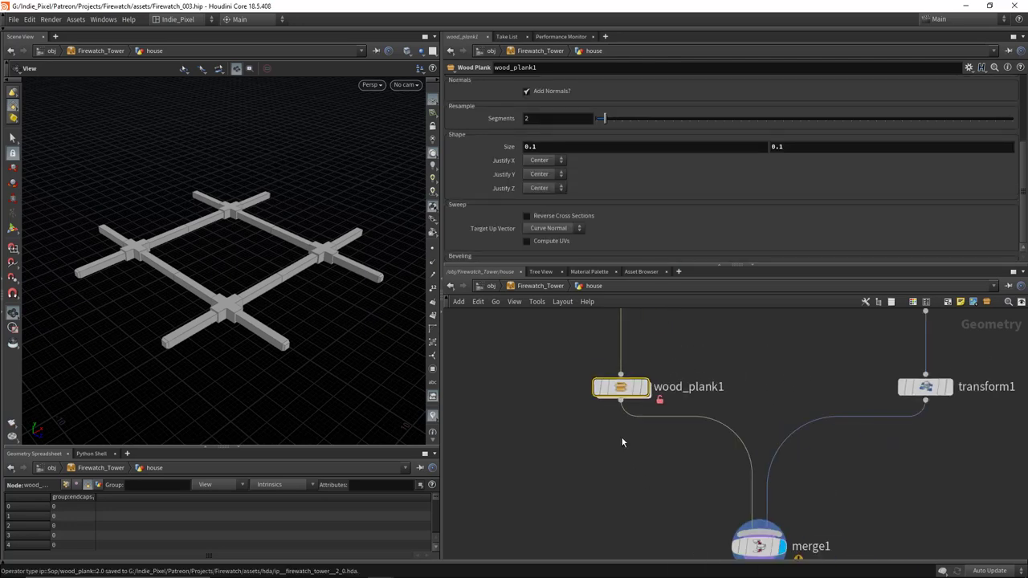
pyautogui.moveTo(648, 508); pyautogui.dragTo(651, 443, button='middle')
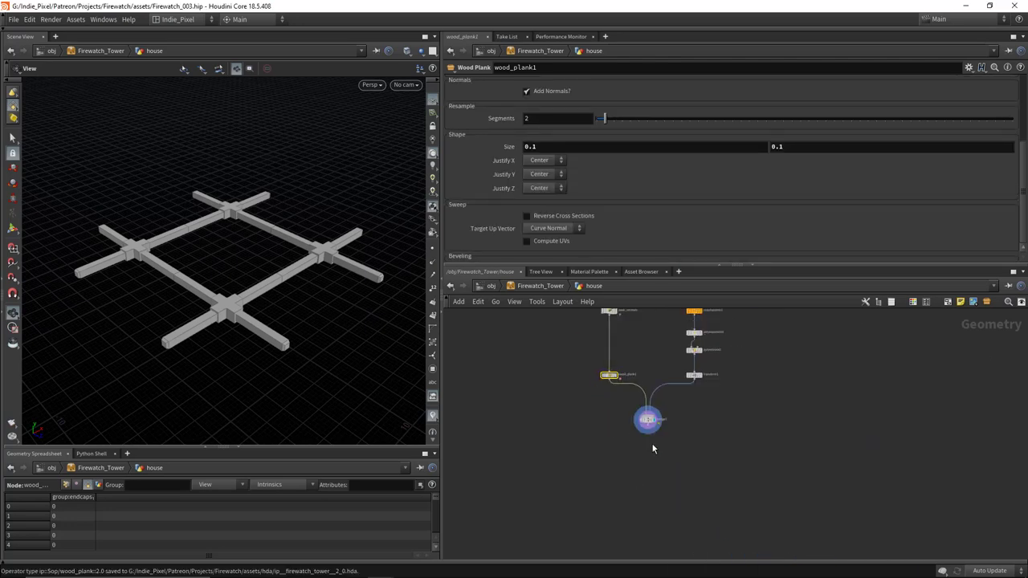
pyautogui.scroll(5, 636, 443)
pyautogui.press('Tab')
pyautogui.press('Escape')
pyautogui.press('Tab')
pyautogui.write('uvlayout')
pyautogui.press('Return')
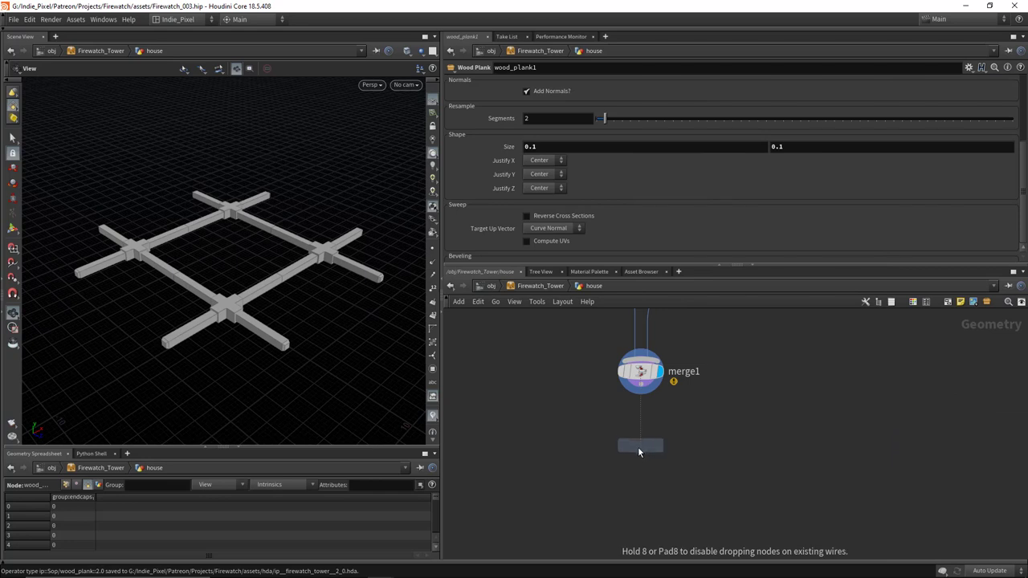
pyautogui.click(640, 448)
pyautogui.keyDown('shift'); pyautogui.click(640, 371); pyautogui.keyUp('shift')
pyautogui.click(641, 448)
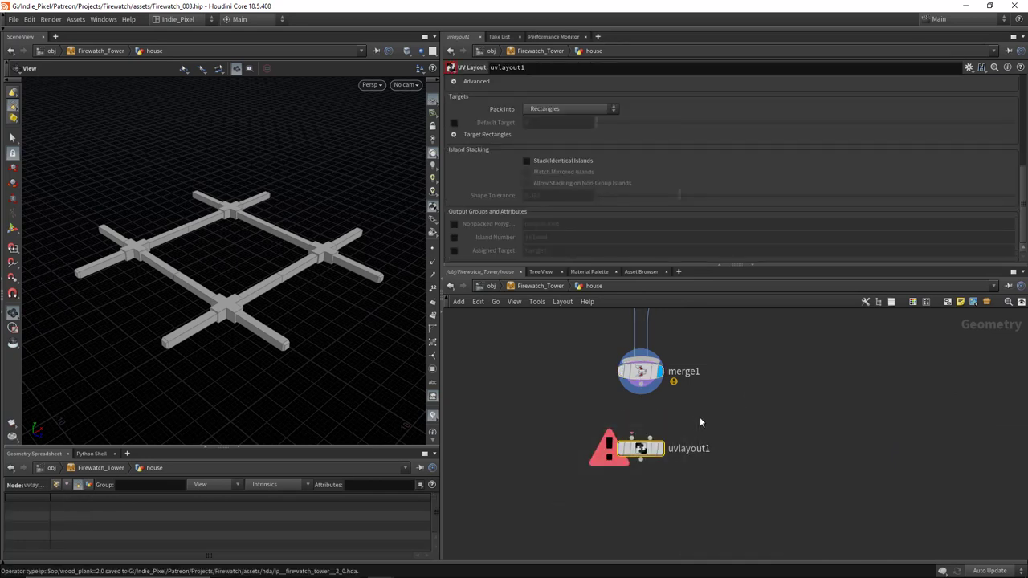
pyautogui.press('Delete')
# Step: Replace the uvlayout1 node with a Null node wired directly below merge1
pyautogui.press('Tab')
pyautogui.write('nul')
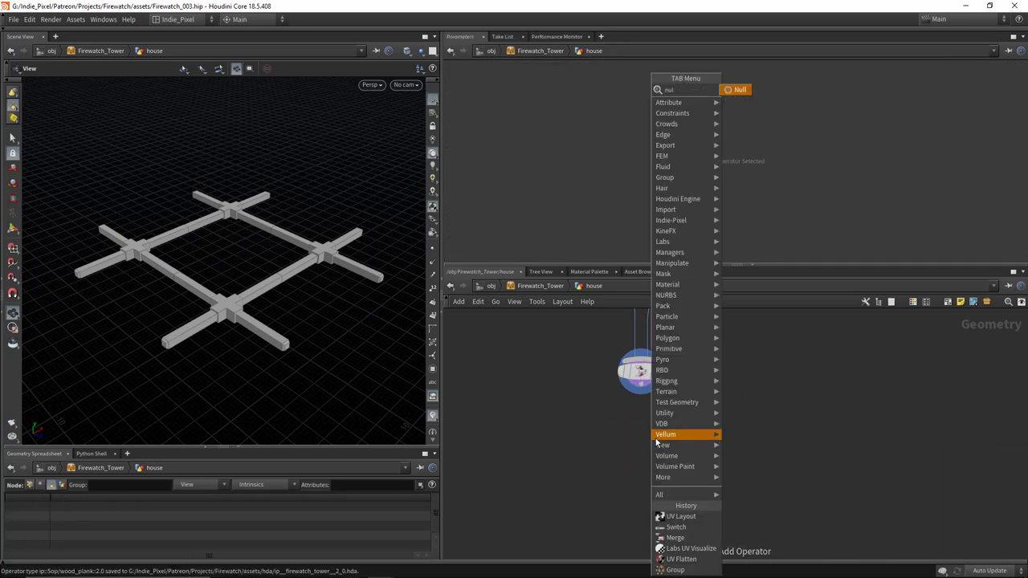
pyautogui.press('Return')
pyautogui.click(647, 441)
pyautogui.click(640, 394)
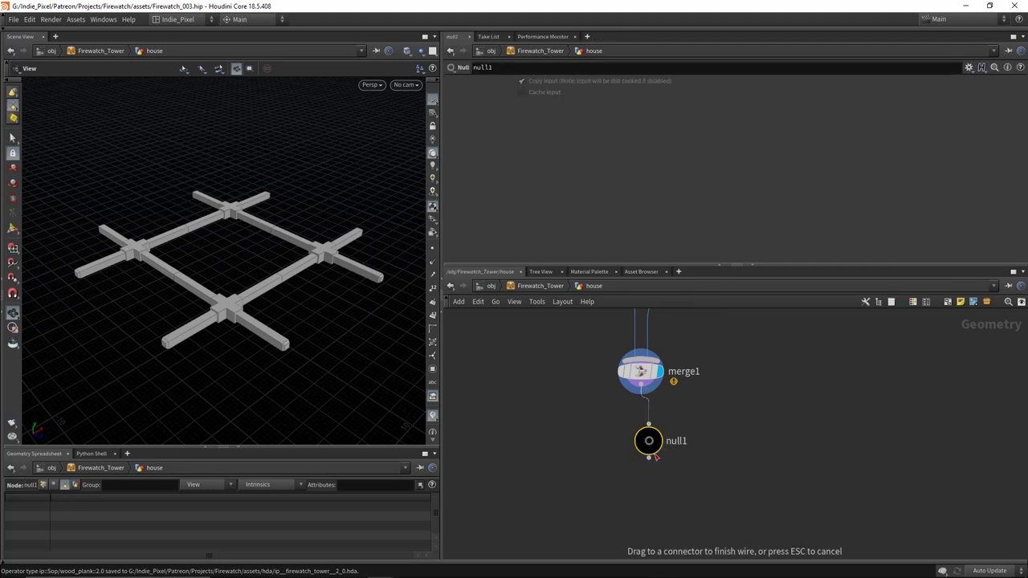
pyautogui.click(640, 434)
# Step: Rename the new Null node to OUT_PLATFORM_SUPPORTS
pyautogui.doubleClick(671, 451)
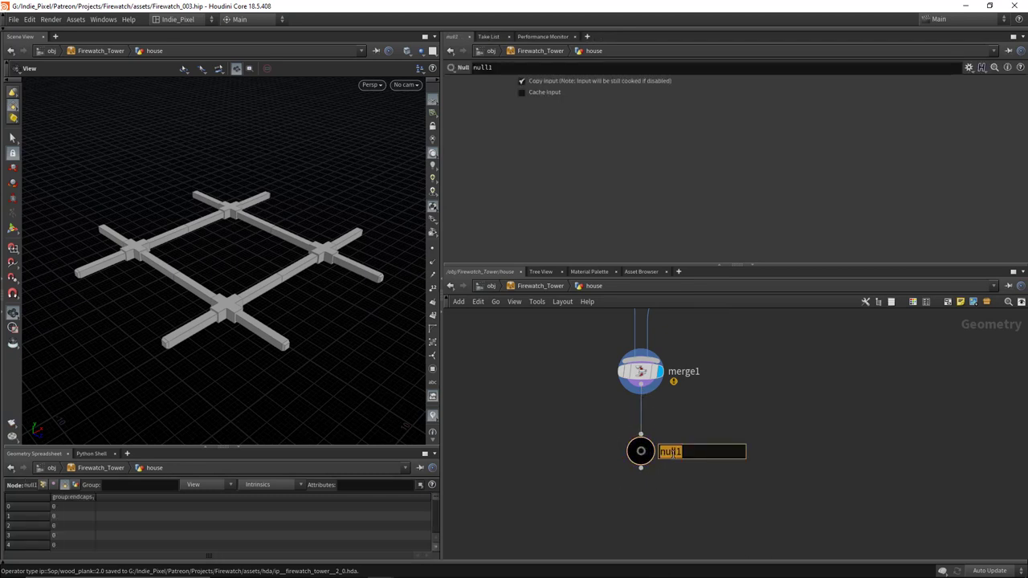
pyautogui.write('OUT_PLATFORM_SUPOR')
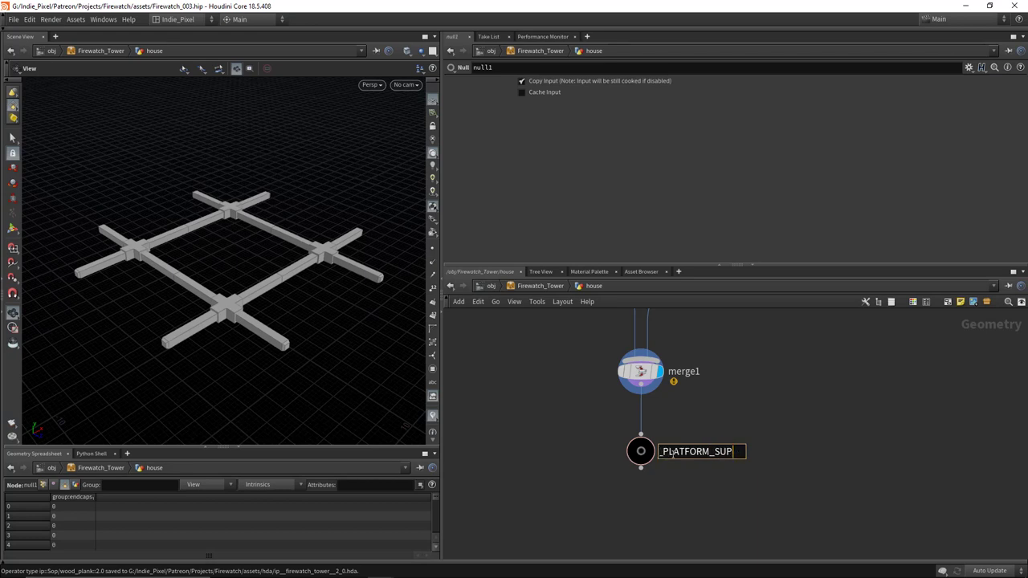
pyautogui.write('PORTS')
pyautogui.press('Return')
# Step: Enclose the whole platform support node chain in a network box titled Platform Supports
pyautogui.scroll(-3, 662, 459)
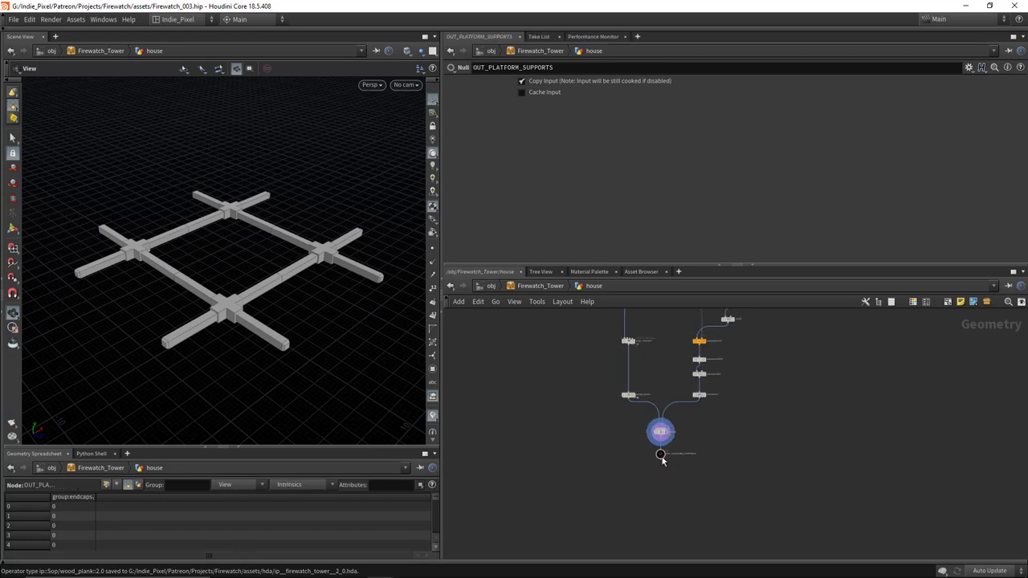
pyautogui.scroll(-2, 662, 459)
pyautogui.moveTo(599, 362); pyautogui.dragTo(728, 487)
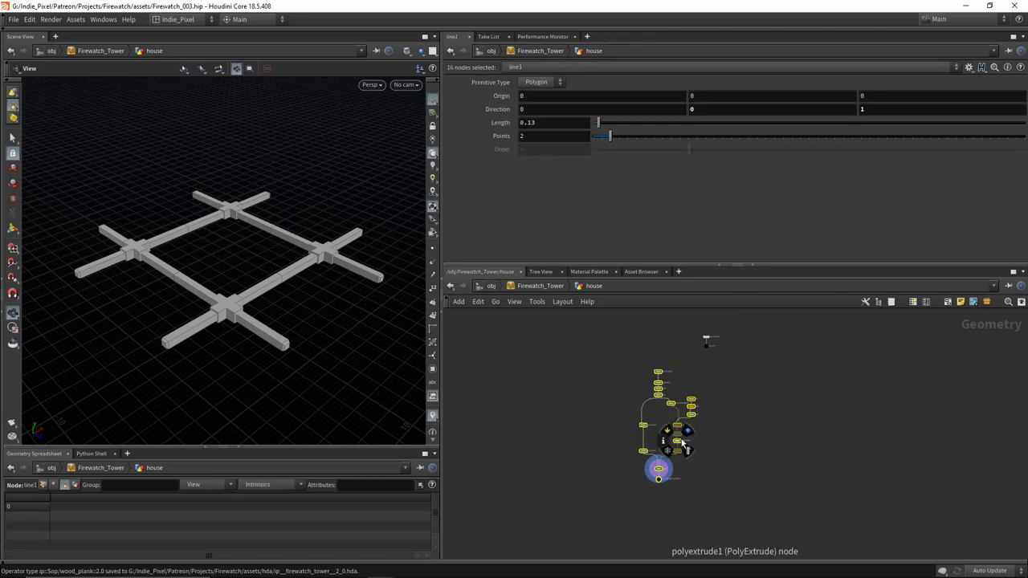
pyautogui.hotkey('shift', 'o')
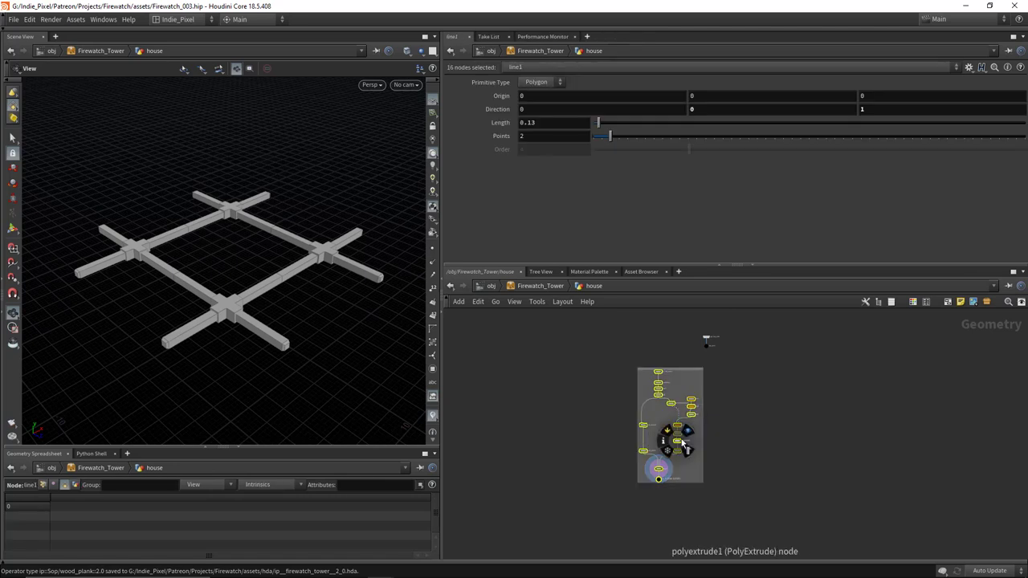
pyautogui.scroll(4, 647, 371)
pyautogui.doubleClick(619, 390)
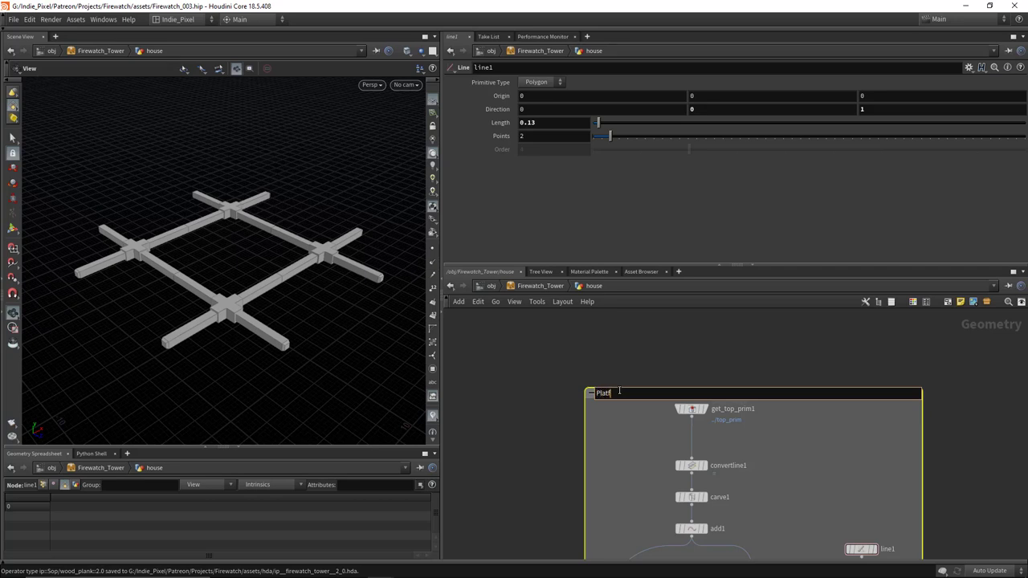
pyautogui.write('Platform Supports')
pyautogui.press('Return')
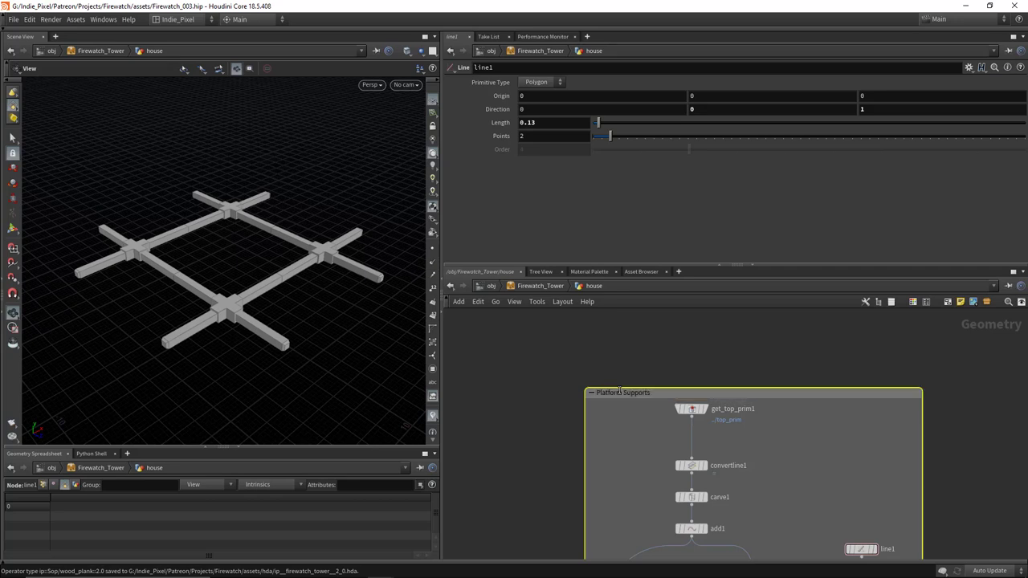
# Step: Colour the Platform Supports network box black
pyautogui.scroll(-4, 618, 393)
pyautogui.press('c')
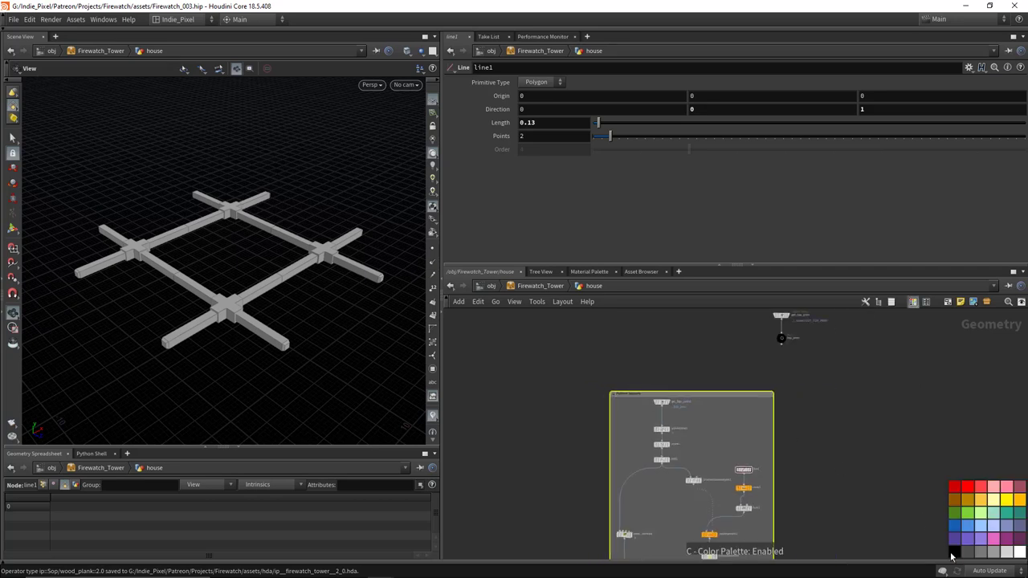
pyautogui.click(954, 553)
pyautogui.scroll(-2, 830, 482)
pyautogui.press('c')
# Step: Enlarge the network editor pane and move the Platform Supports box farther away from the top_prim nodes
pyautogui.moveTo(829, 482); pyautogui.dragTo(733, 369, button='middle')
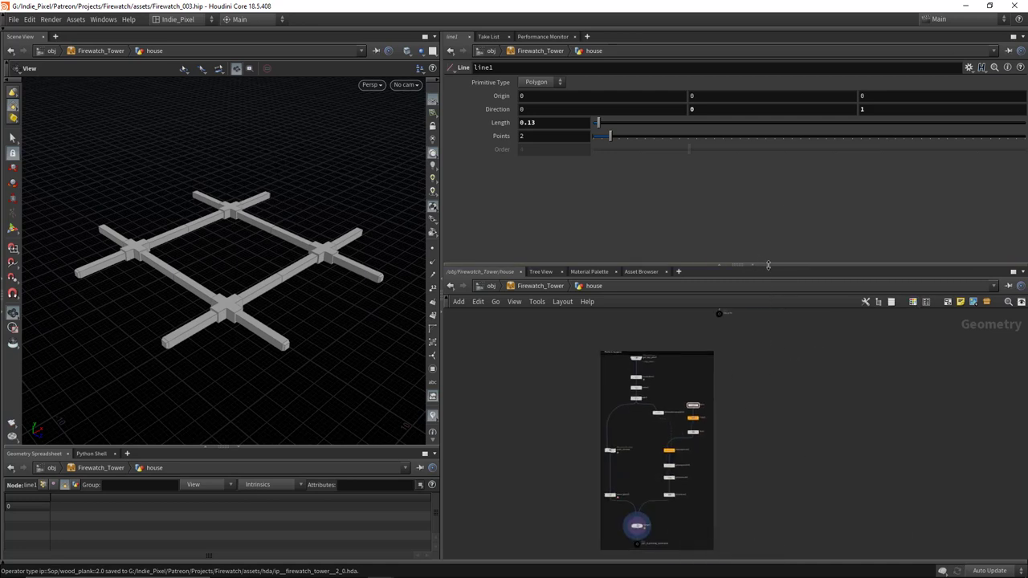
pyautogui.moveTo(770, 265); pyautogui.dragTo(769, 207)
pyautogui.moveTo(675, 324); pyautogui.dragTo(571, 319)
pyautogui.scroll(-1, 697, 417)
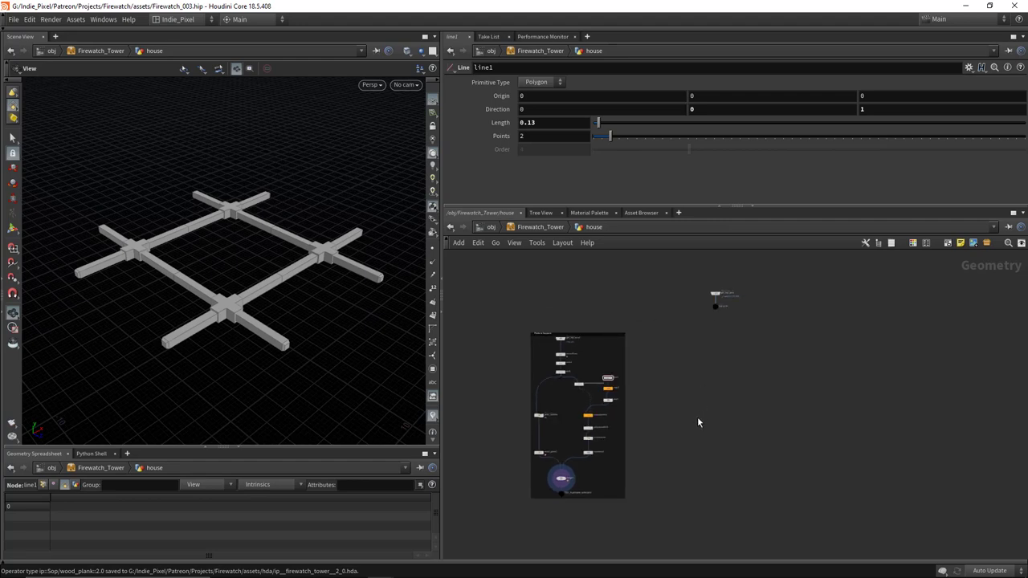
# Step: Examine from several angles how the platform supports sit on the tower's top posts and beams
pyautogui.moveTo(224, 301)
pyautogui.mouseDown()
pyautogui.moveTo(241, 297)
pyautogui.moveTo(232, 300)
pyautogui.mouseUp()
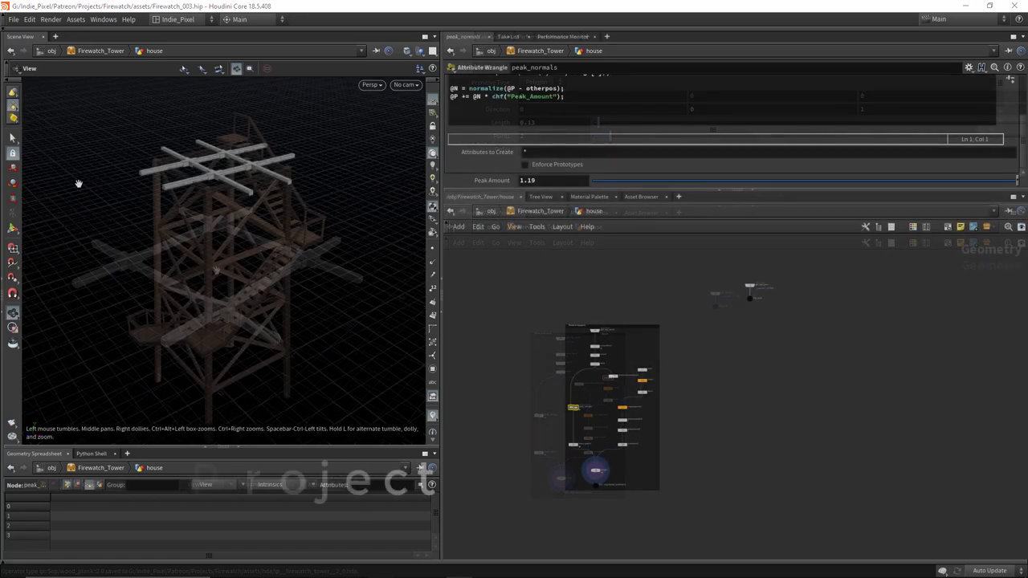
pyautogui.moveTo(252, 145); pyautogui.dragTo(230, 173)
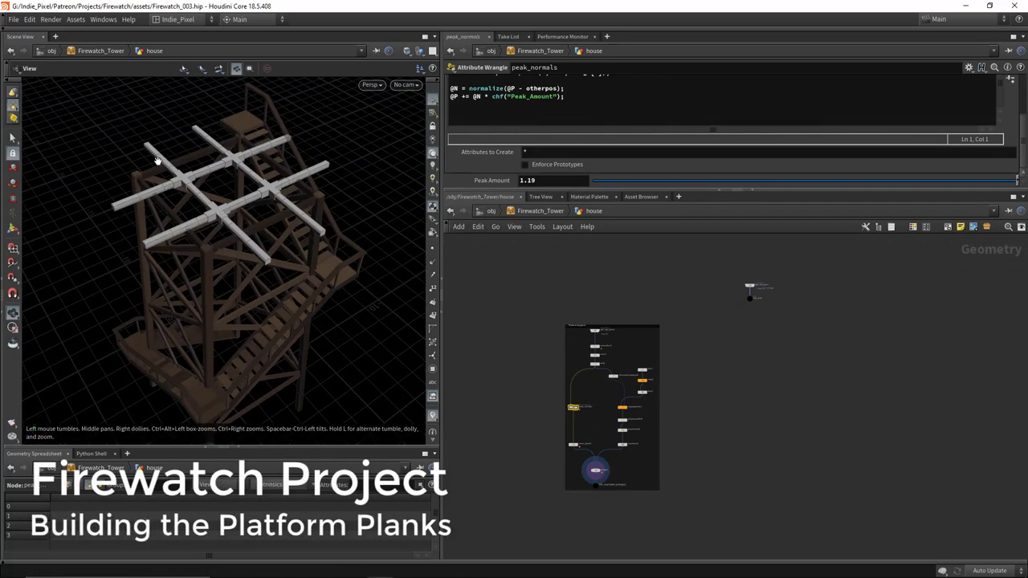
pyautogui.moveTo(201, 197); pyautogui.dragTo(206, 168)
pyautogui.moveTo(238, 232); pyautogui.dragTo(271, 227)
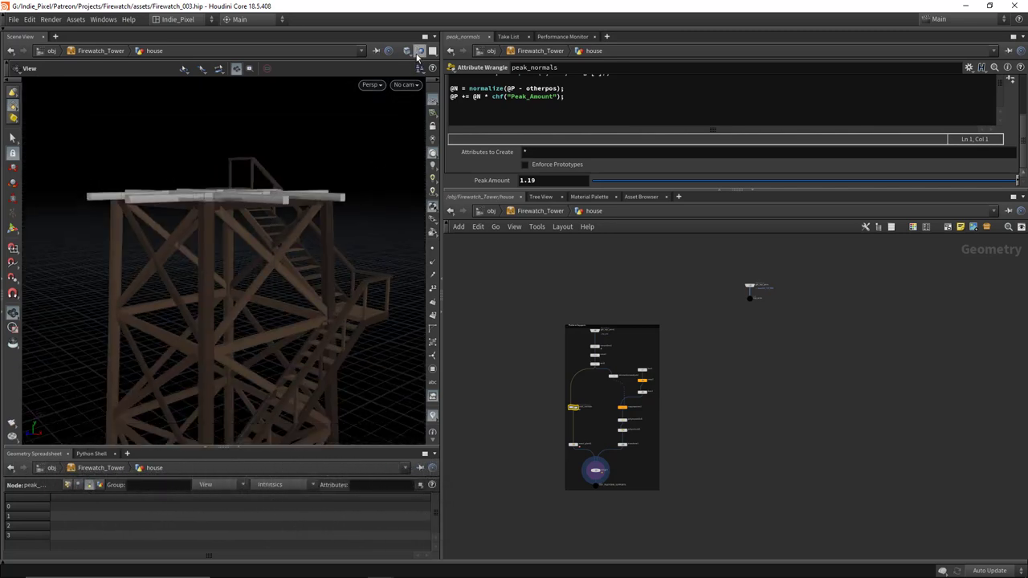
pyautogui.click(420, 51)
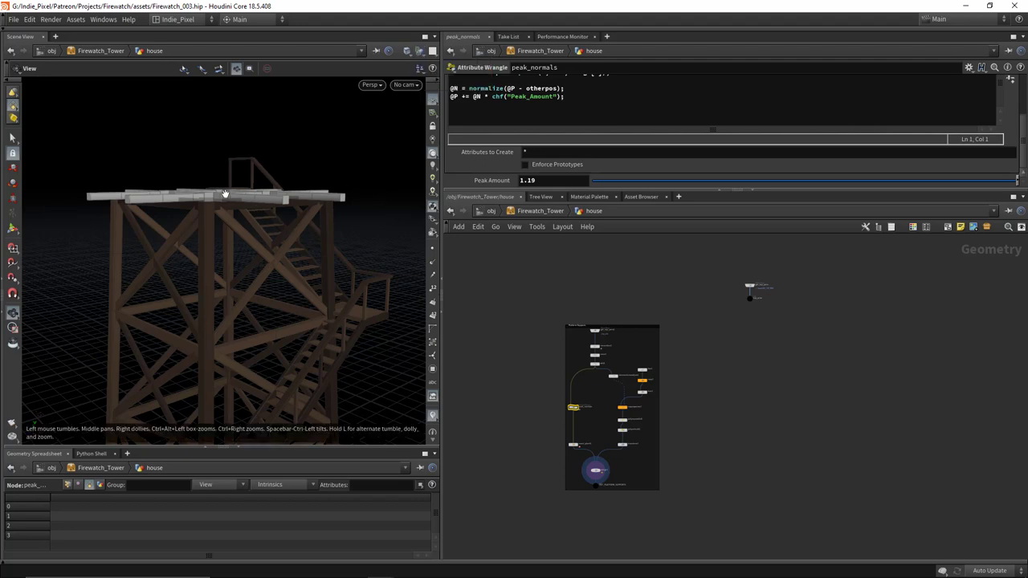
pyautogui.moveTo(225, 194); pyautogui.dragTo(389, 196, button='right')
pyautogui.moveTo(389, 196); pyautogui.dragTo(237, 167)
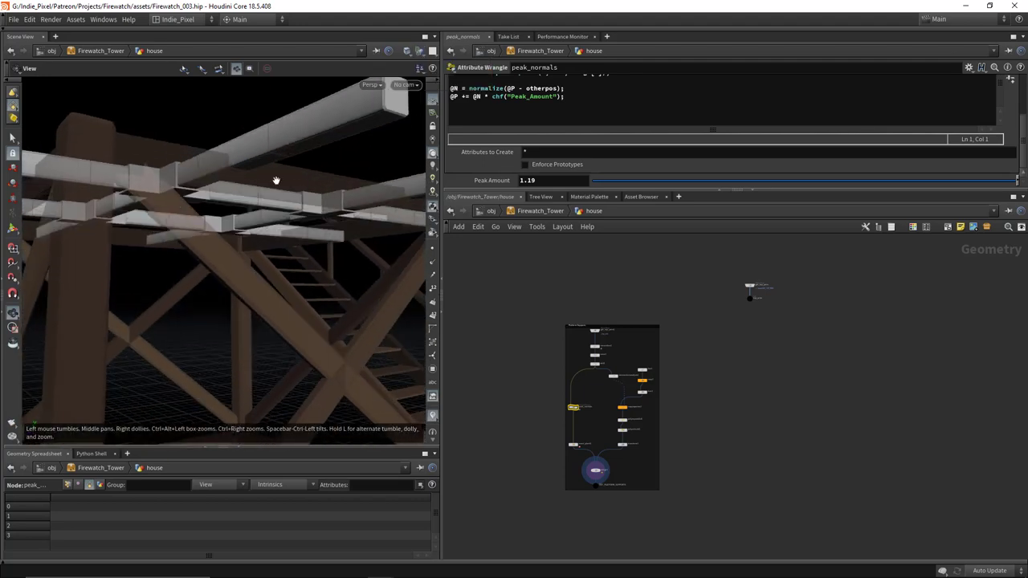
# Step: Insert a Transform node between merge1 and OUT_PLATFORM_SUPPORTS
pyautogui.scroll(5, 599, 418)
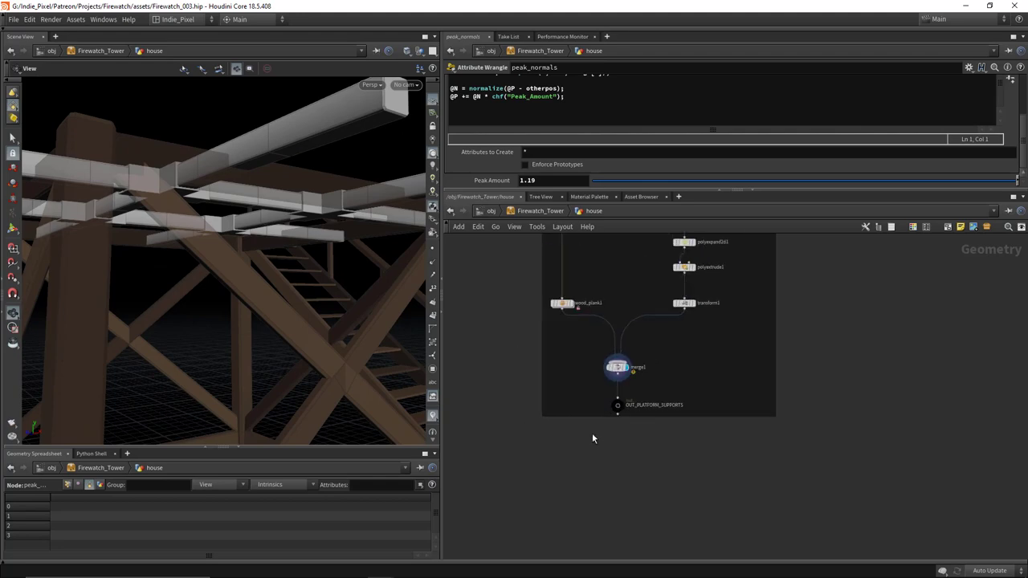
pyautogui.scroll(5, 632, 384)
pyautogui.click(634, 385)
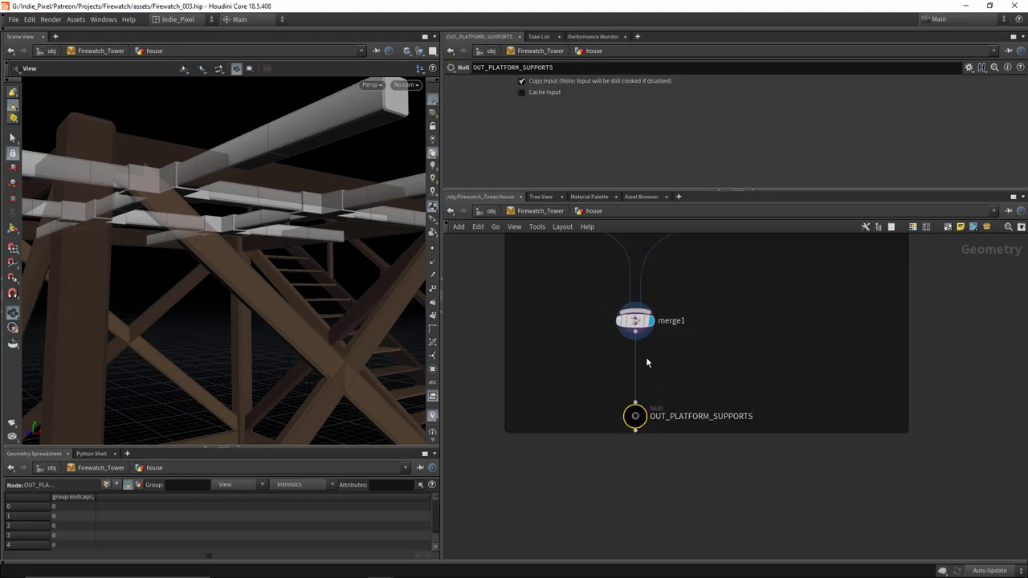
pyautogui.press('Tab')
pyautogui.moveTo(677, 265)
pyautogui.click(771, 114)
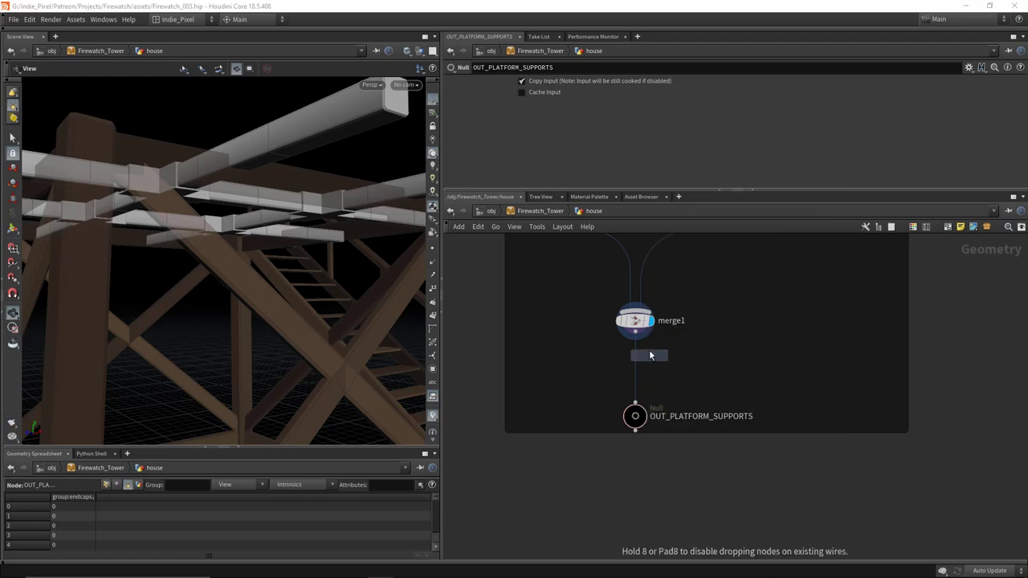
pyautogui.click(649, 355)
# Step: Link transform2's Translate Y to wood_plank1's Size Y with a relative reference
pyautogui.scroll(-5, 667, 350)
pyautogui.scroll(2, 640, 370)
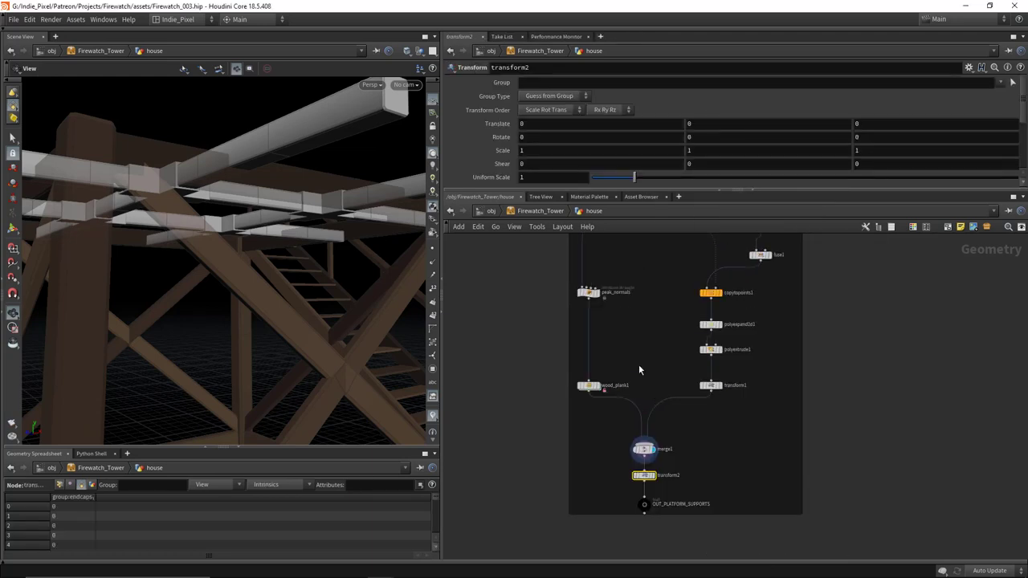
pyautogui.scroll(3, 605, 381)
pyautogui.click(578, 392)
pyautogui.scroll(-3, 757, 156)
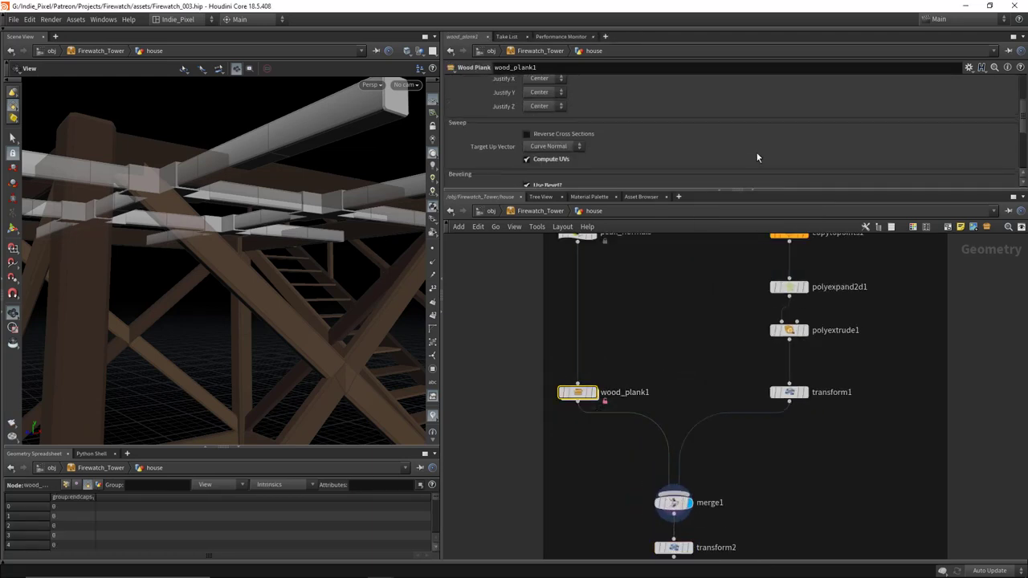
pyautogui.rightClick(795, 134)
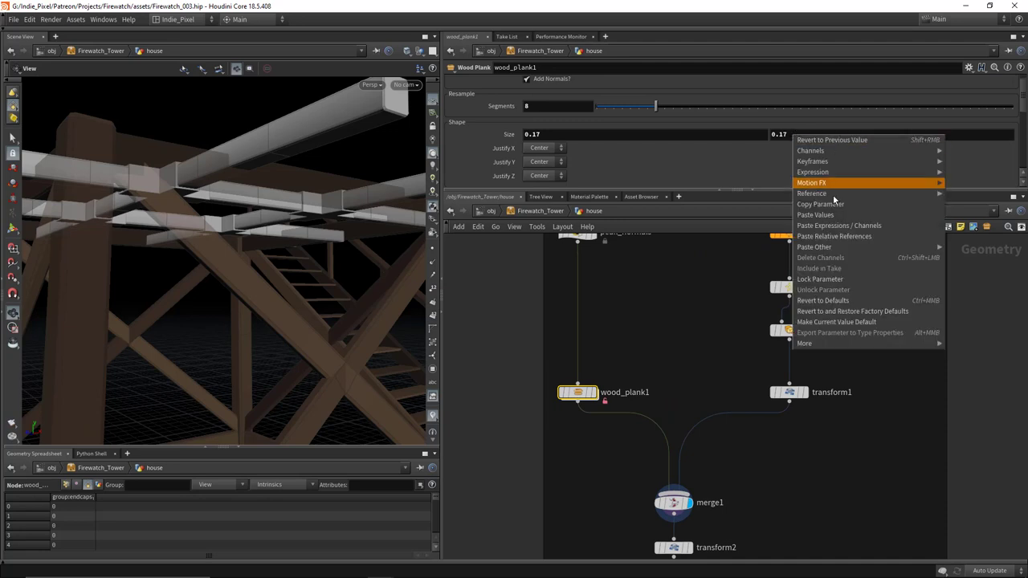
pyautogui.click(835, 205)
pyautogui.scroll(-2, 707, 426)
pyautogui.click(672, 459)
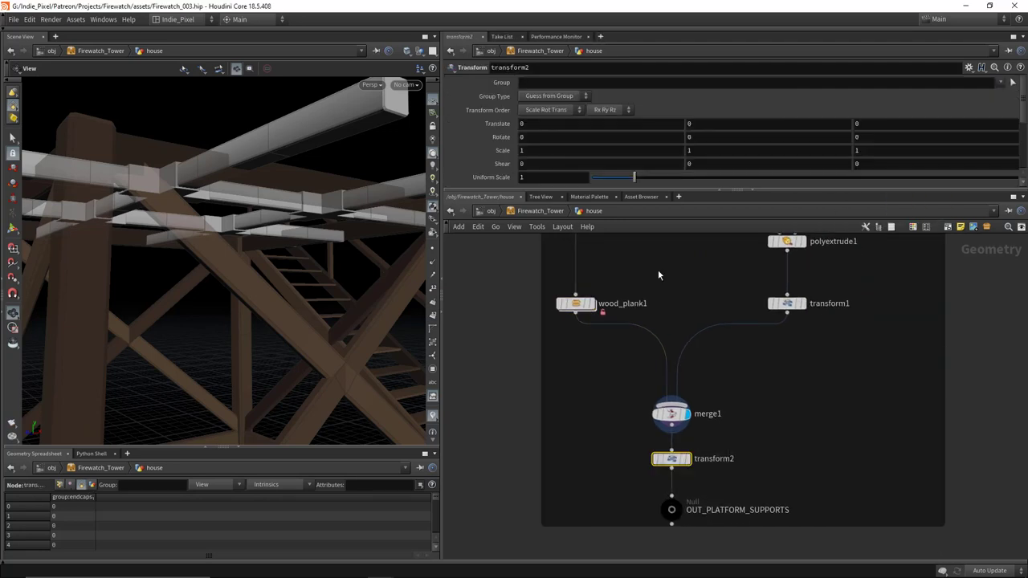
pyautogui.rightClick(712, 126)
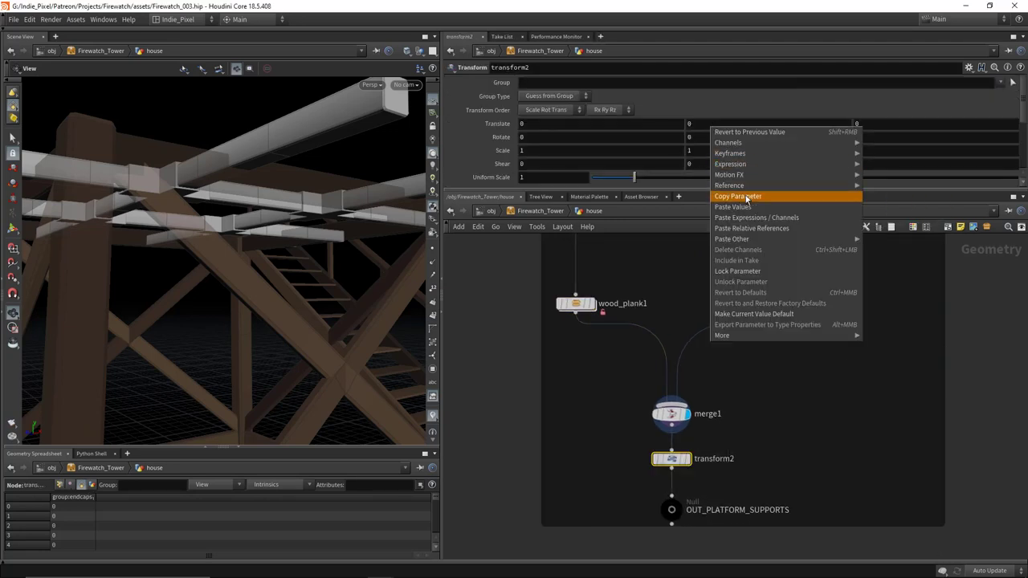
pyautogui.click(751, 228)
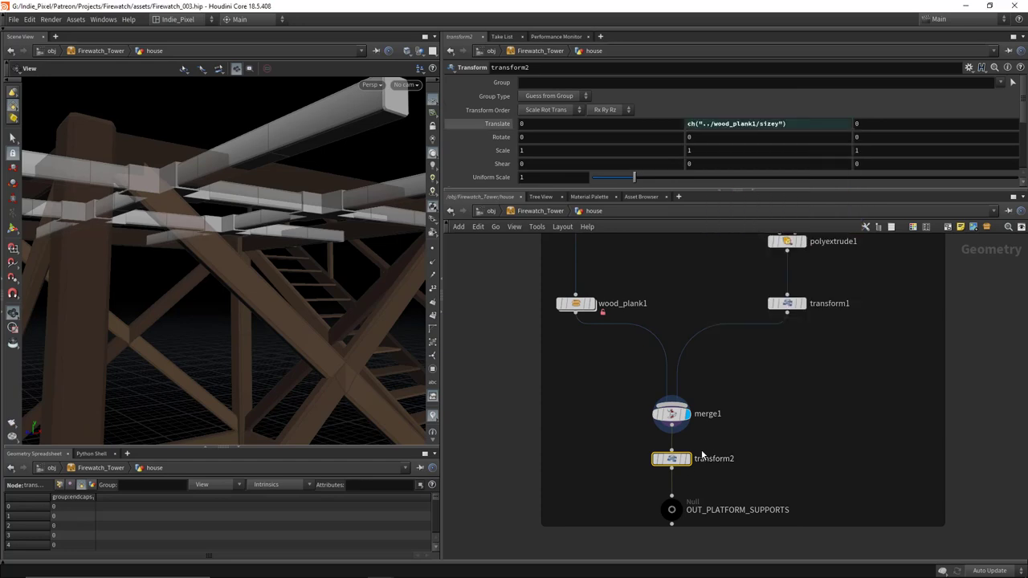
# Step: Display transform2 and change its Translate Y expression to ch("../wood_plank1/sizey")*0.5
pyautogui.click(683, 459)
pyautogui.moveTo(310, 328); pyautogui.dragTo(229, 160)
pyautogui.click(813, 126)
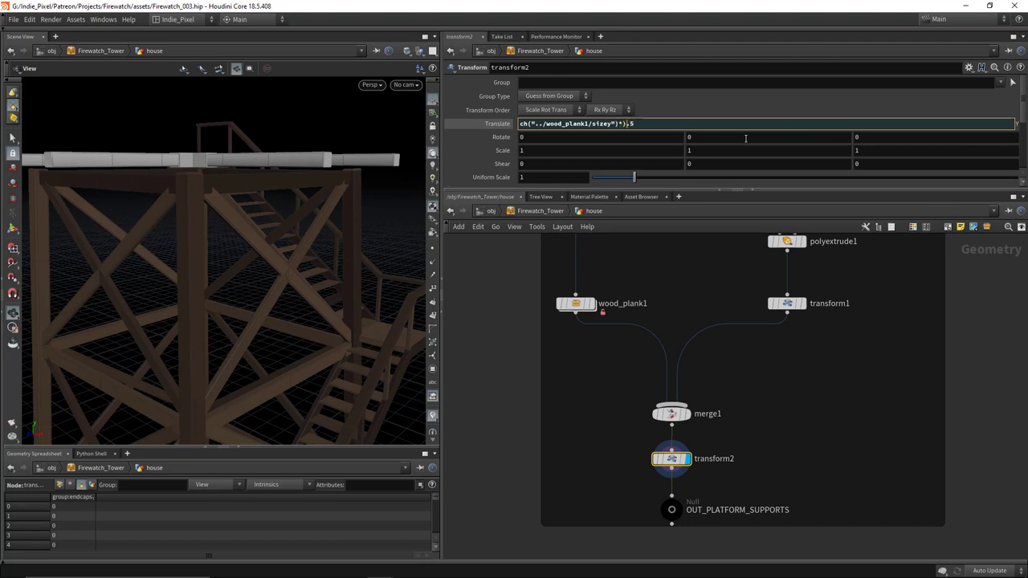
pyautogui.press('Return')
pyautogui.moveTo(420, 143); pyautogui.dragTo(366, 199)
# Step: Duplicate the get_top_prim1 node outside the Platform Supports box and display the copy
pyautogui.scroll(-5, 805, 408)
pyautogui.scroll(1, 745, 388)
pyautogui.scroll(3, 731, 392)
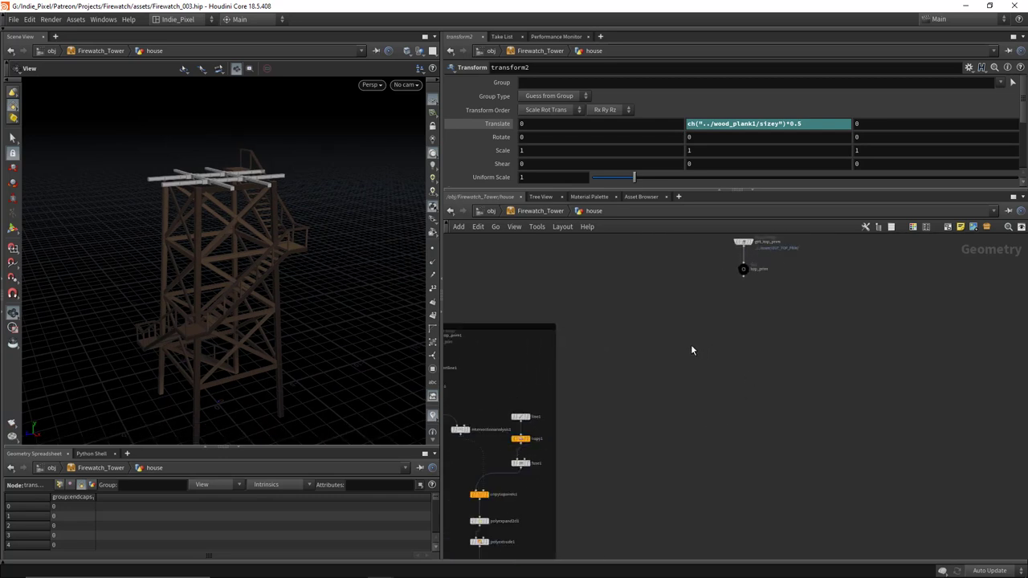
pyautogui.scroll(3, 677, 349)
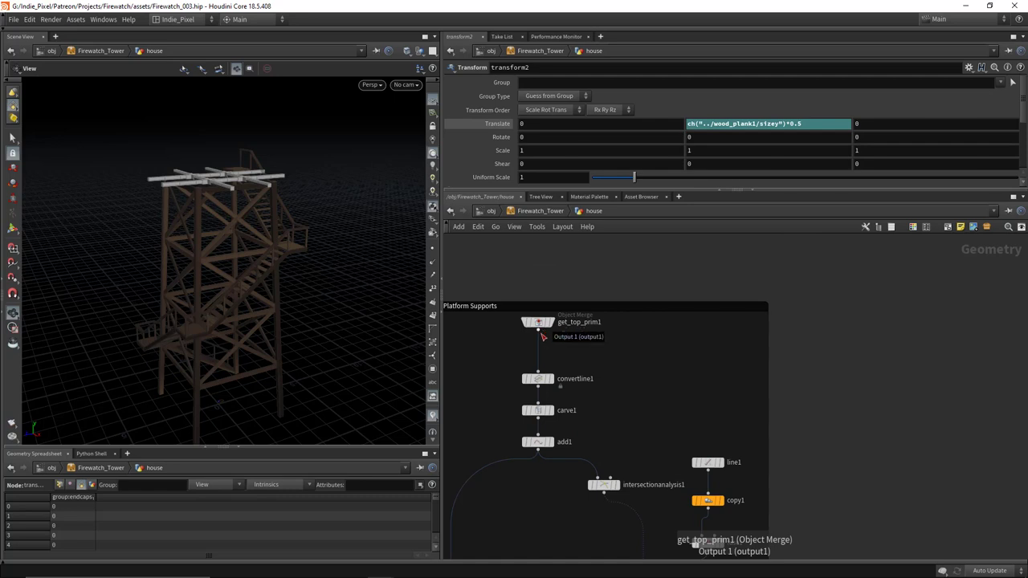
pyautogui.keyDown('alt'); pyautogui.moveTo(538, 322); pyautogui.dragTo(932, 325); pyautogui.keyUp('alt')
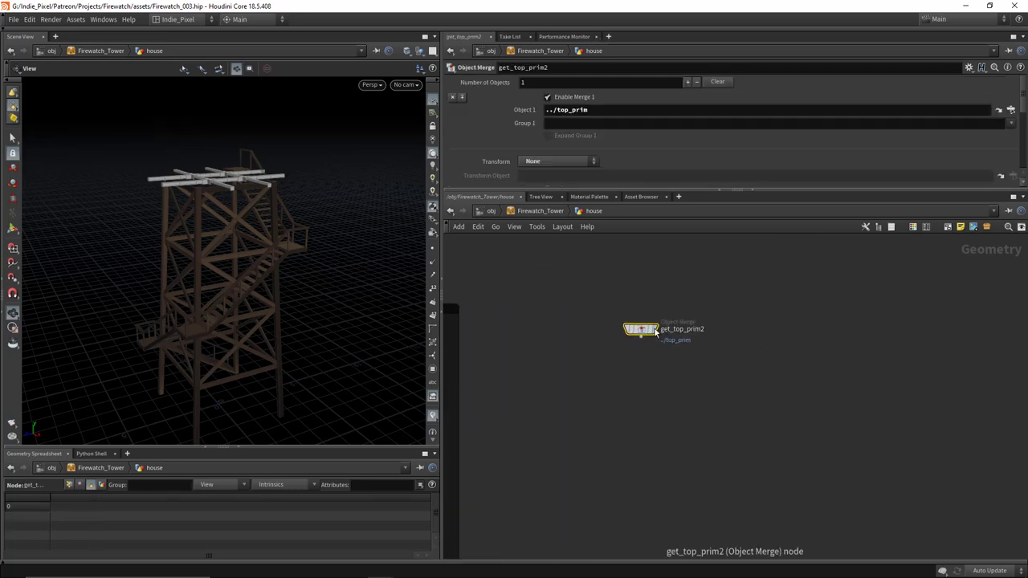
pyautogui.moveTo(641, 334); pyautogui.dragTo(732, 314)
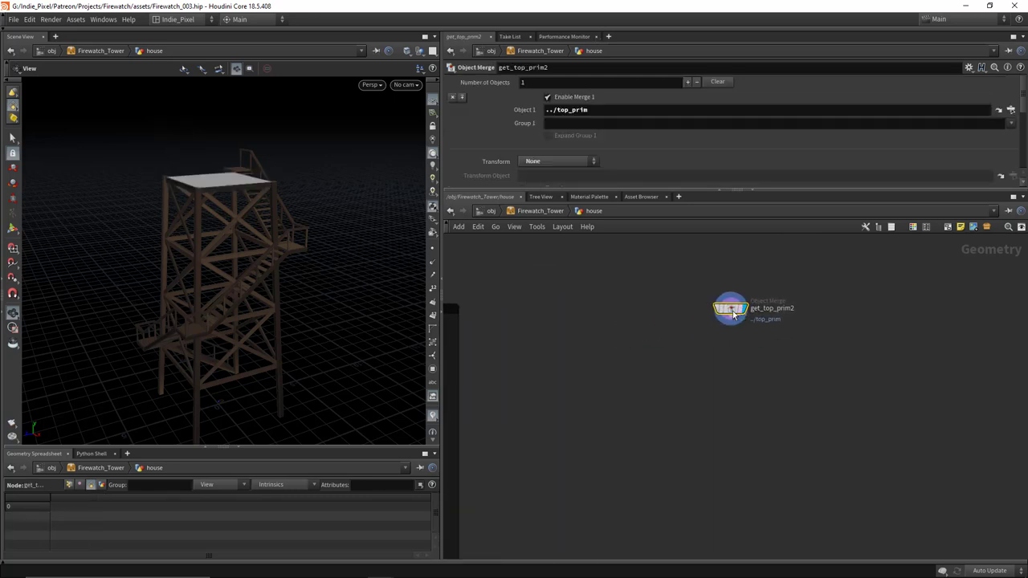
# Step: Add a Transform node below get_top_prim2, wire it in, and display it
pyautogui.press('Tab')
pyautogui.write('tr')
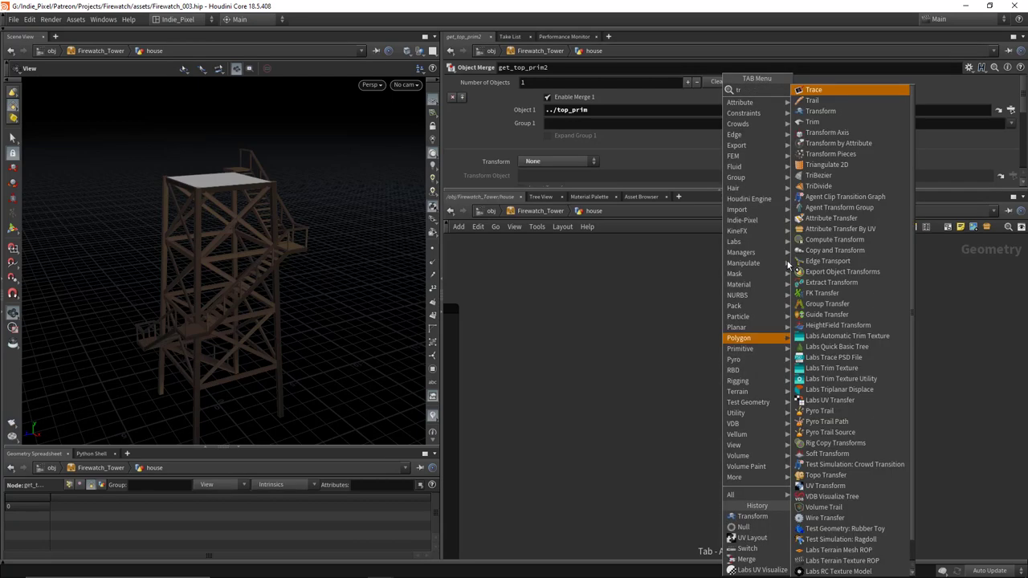
pyautogui.click(821, 111)
pyautogui.click(752, 337)
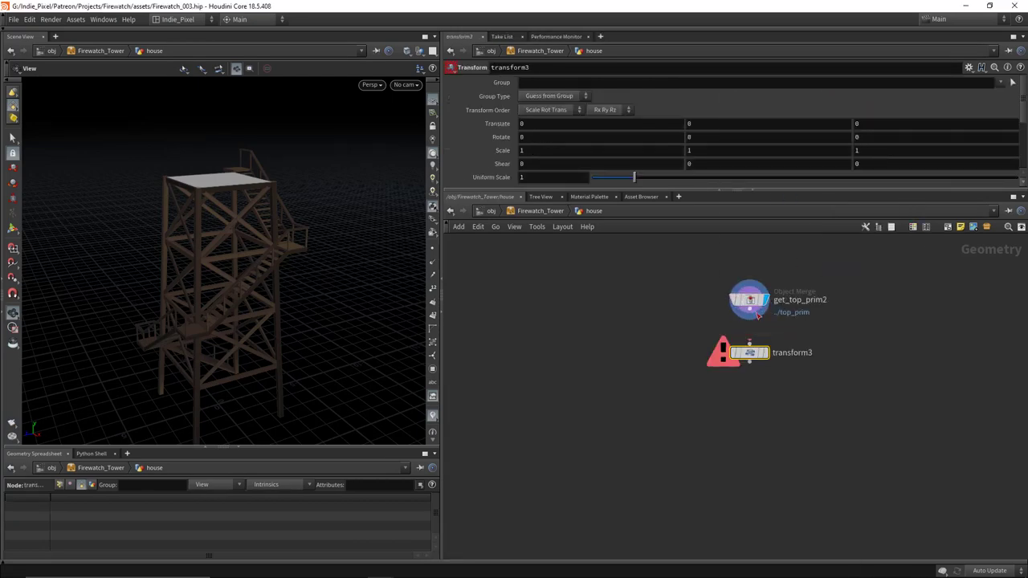
pyautogui.click(757, 314)
pyautogui.click(750, 352)
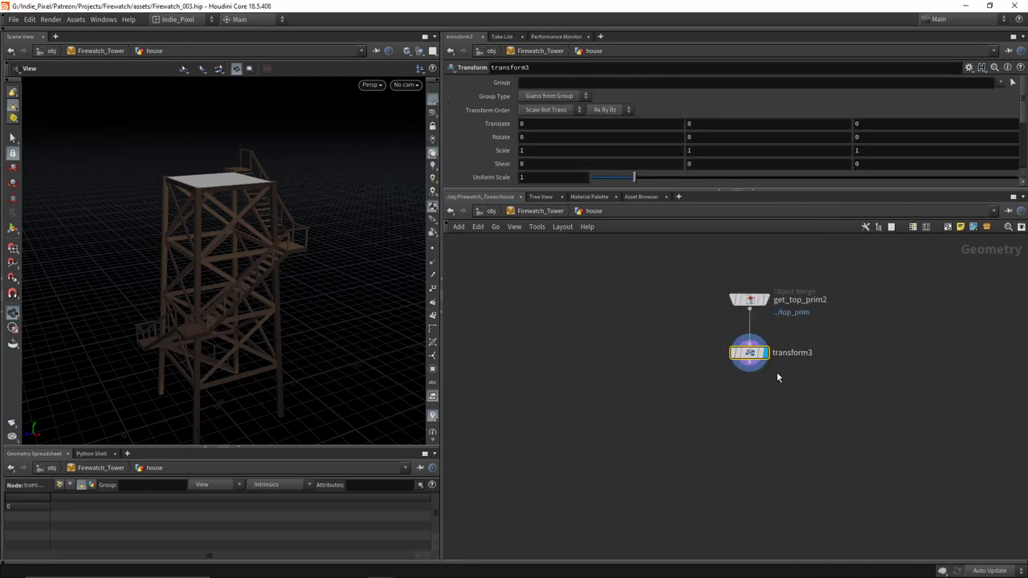
# Step: Set transform3's Translate Y to the expression bbox("../OUT_PLATFORM_SUPPORTS/", D_YSIZE)
pyautogui.scroll(-2, 740, 407)
pyautogui.moveTo(740, 406); pyautogui.dragTo(749, 352, button='middle')
pyautogui.scroll(5, 589, 475)
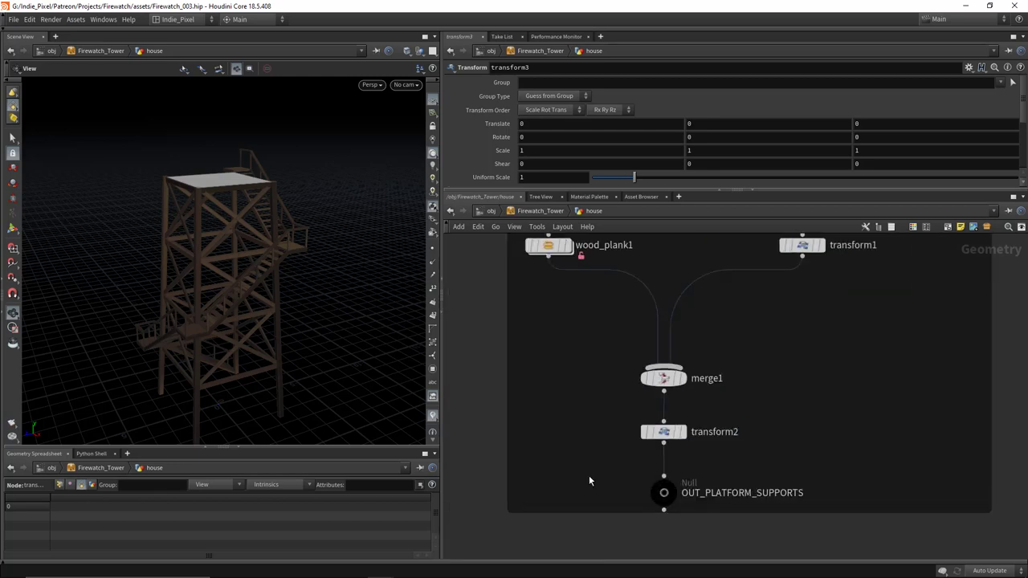
pyautogui.click(697, 500)
pyautogui.scroll(-3, 704, 499)
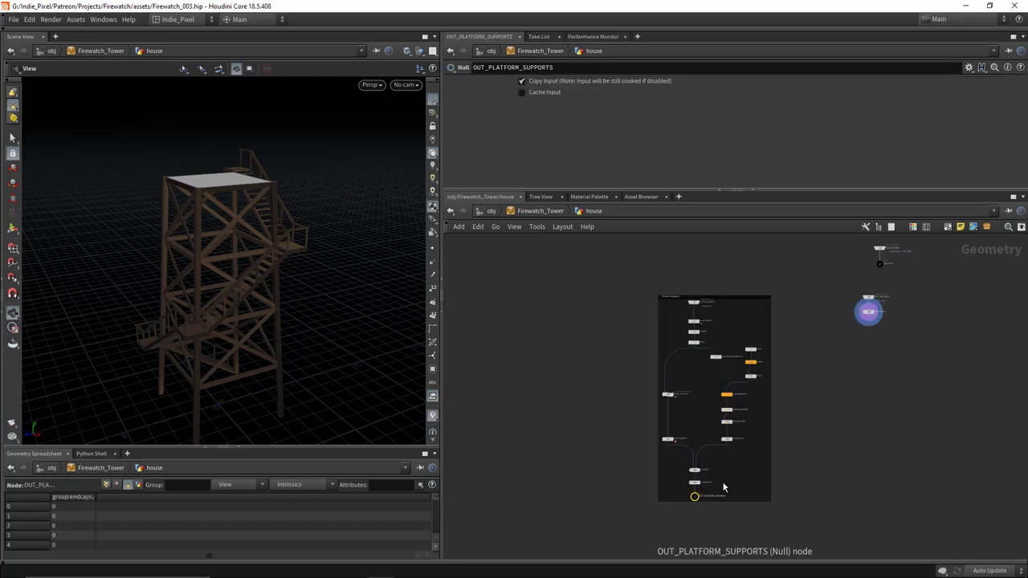
pyautogui.moveTo(725, 418); pyautogui.dragTo(610, 463, button='middle')
pyautogui.scroll(3, 698, 391)
pyautogui.click(765, 380)
pyautogui.moveTo(765, 380); pyautogui.dragTo(716, 404, button='middle')
pyautogui.click(730, 123)
pyautogui.write('bbox')
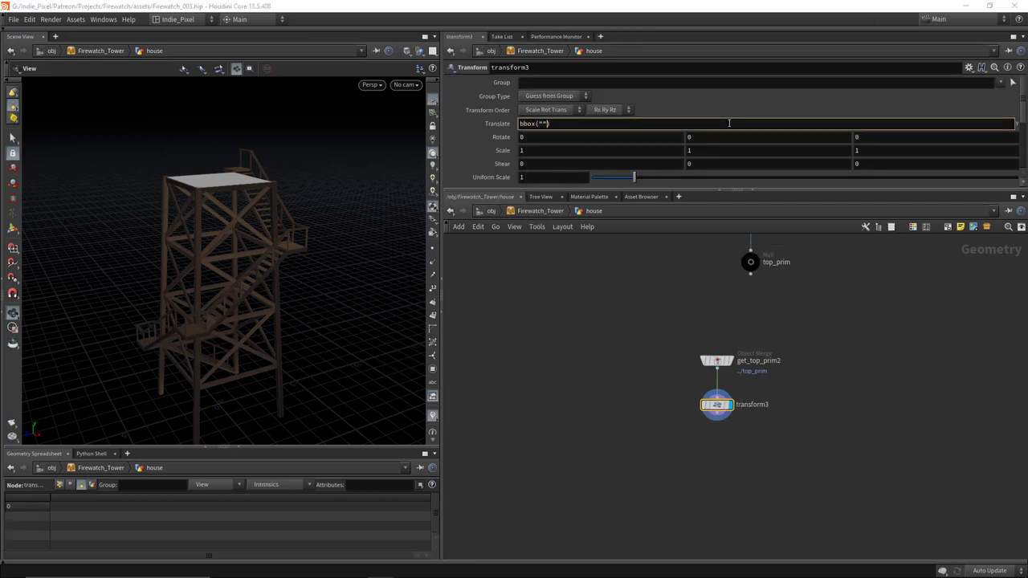
pyautogui.write('("../')
pyautogui.write('OUT_PLATFORM_SUPPORTS/"')
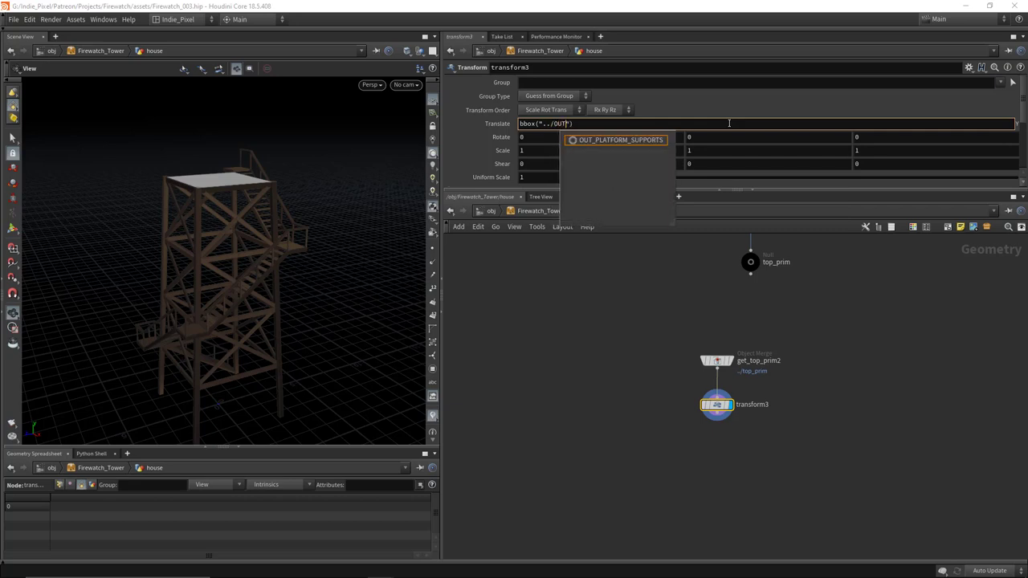
pyautogui.write(', ')
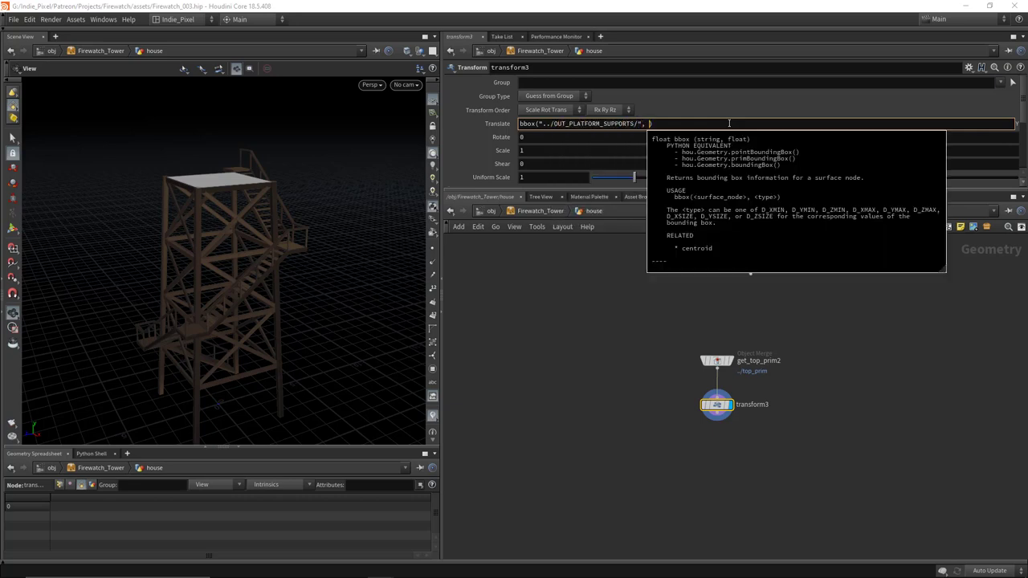
pyautogui.write('D_')
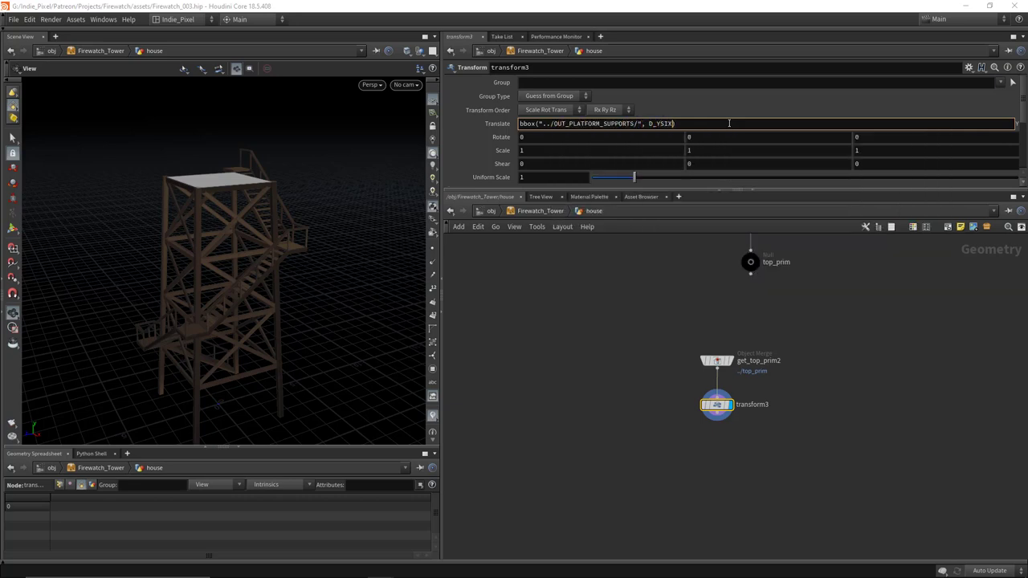
pyautogui.write('YSIZE)')
pyautogui.press('Return')
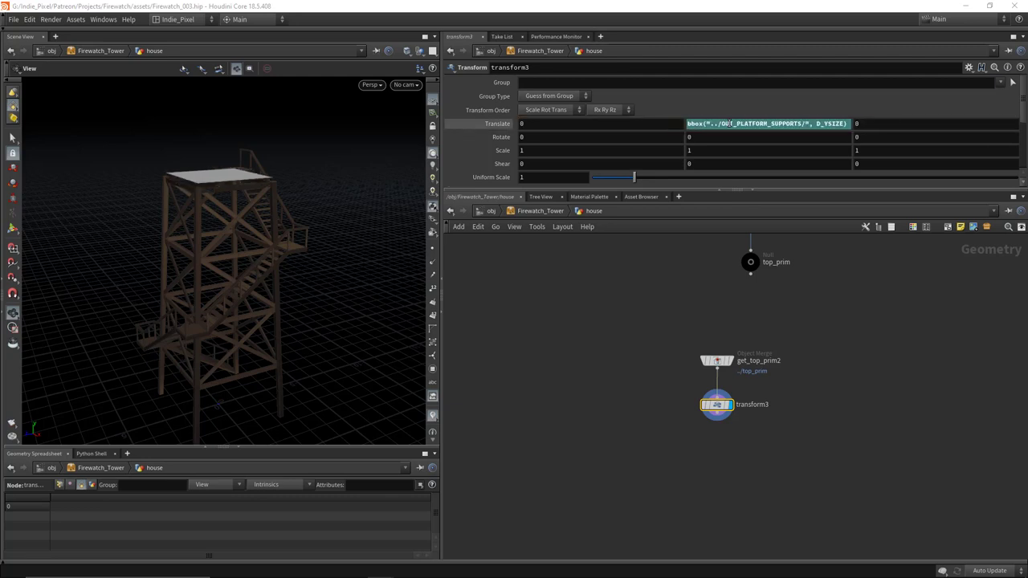
# Step: Turn on the template flag of the OUT_PLATFORM_SUPPORTS null and check the supports against the raised top face
pyautogui.moveTo(121, 170); pyautogui.dragTo(185, 201)
pyautogui.scroll(3, 225, 218)
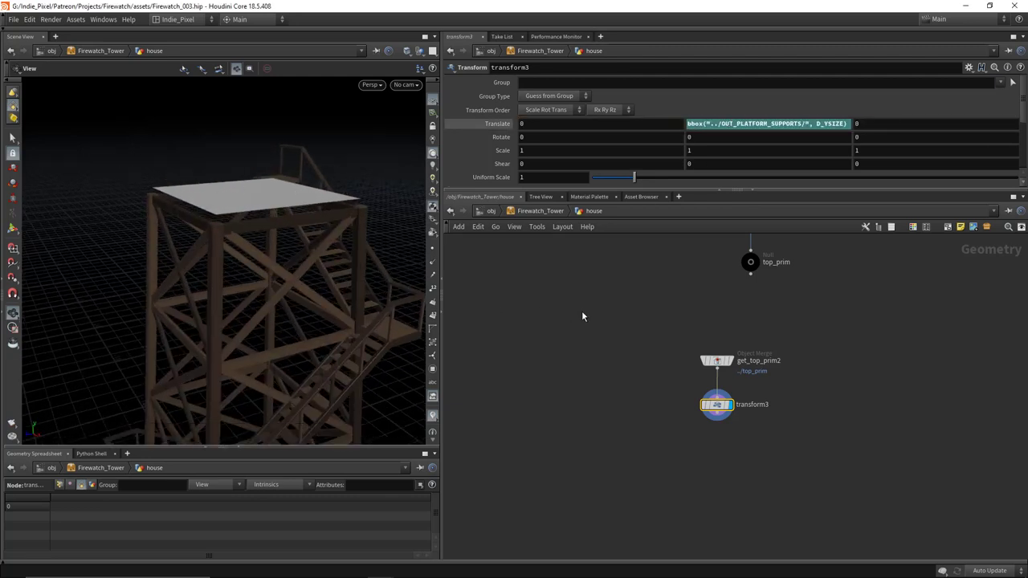
pyautogui.scroll(-3, 582, 310)
pyautogui.scroll(6, 539, 471)
pyautogui.scroll(2, 514, 503)
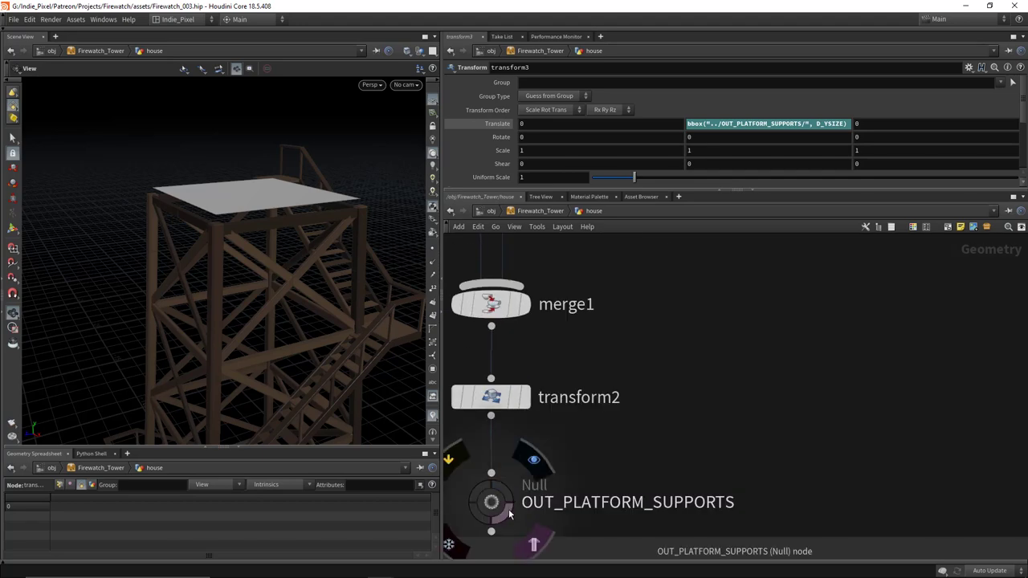
pyautogui.click(506, 511)
pyautogui.scroll(4, 253, 265)
pyautogui.moveTo(235, 238); pyautogui.dragTo(287, 257)
pyautogui.scroll(-8, 252, 235)
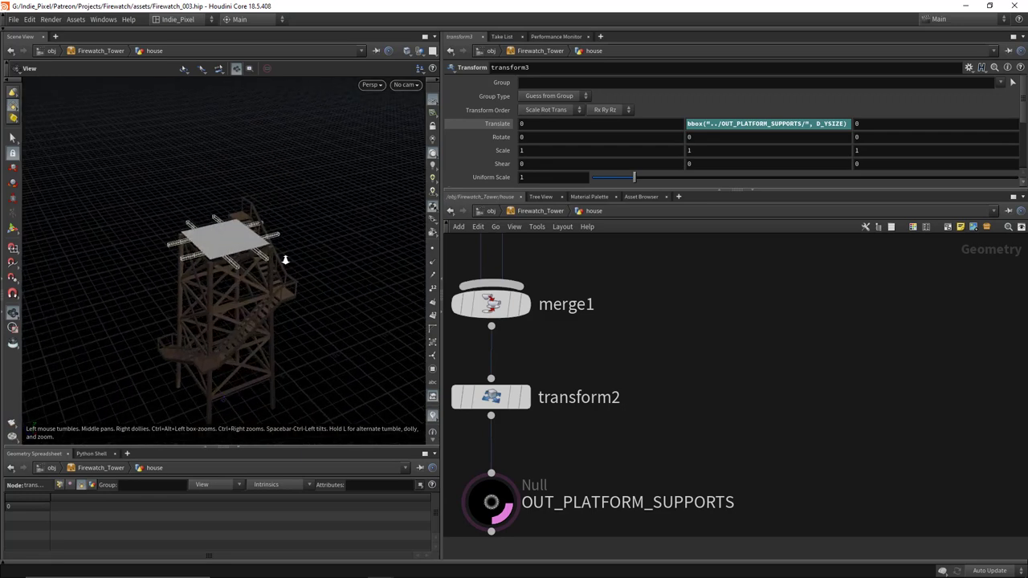
pyautogui.scroll(5, 273, 273)
pyautogui.scroll(-5, 599, 375)
pyautogui.scroll(-1, 599, 369)
# Step: Set the Peak Amount of the peak_normals wrangle to 1 and check the support overhang from the top and perspective views
pyautogui.moveTo(599, 369); pyautogui.dragTo(588, 404, button='middle')
pyautogui.scroll(3, 567, 370)
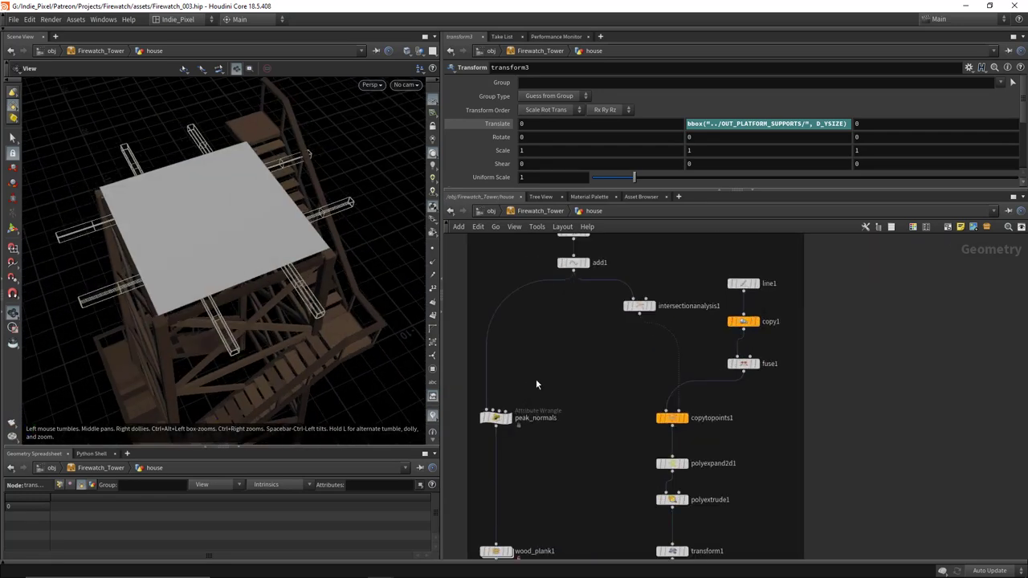
pyautogui.click(496, 416)
pyautogui.click(538, 180)
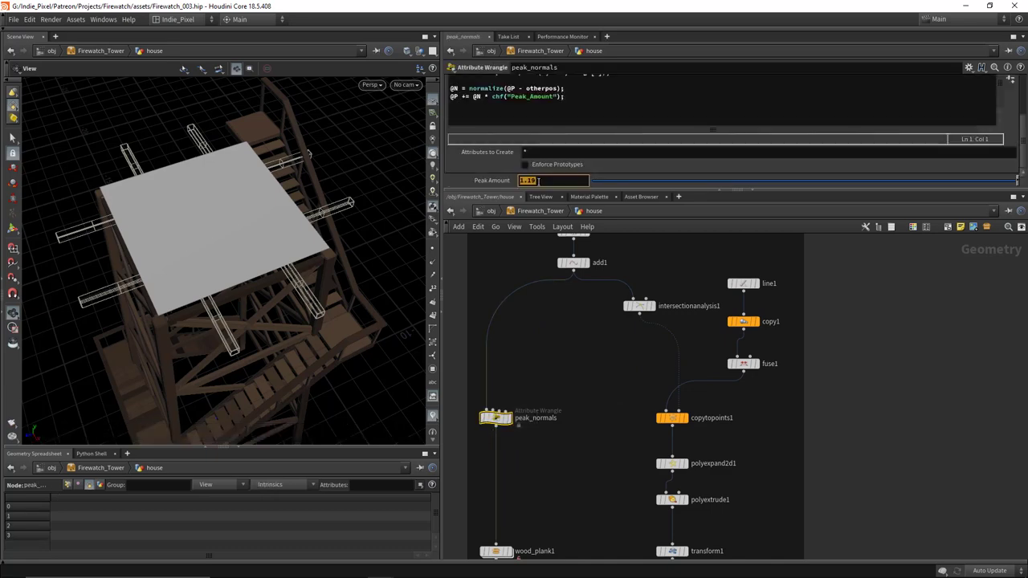
pyautogui.write('1')
pyautogui.press('Return')
pyautogui.scroll(-3, 207, 219)
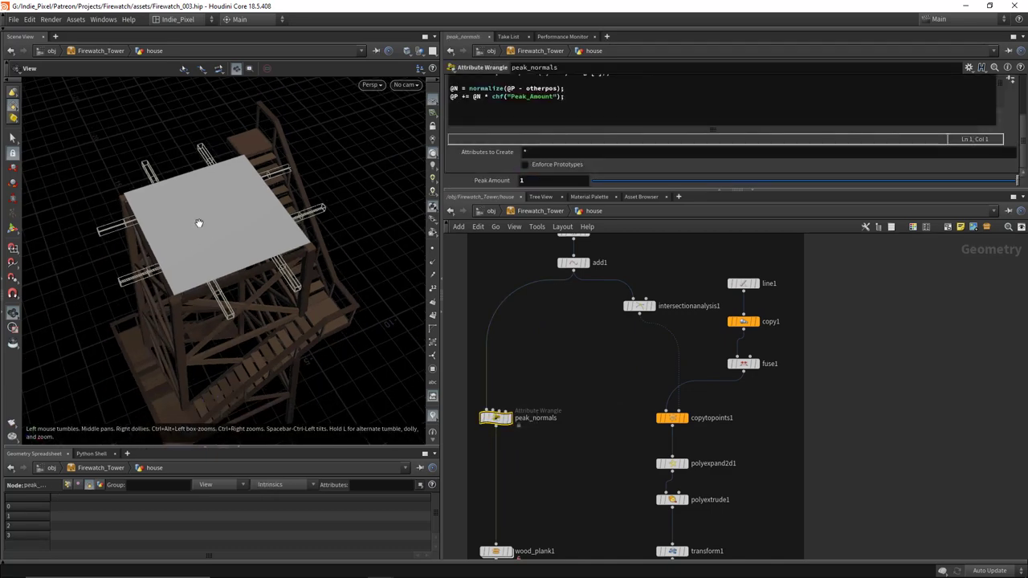
pyautogui.hotkey('space', '2')
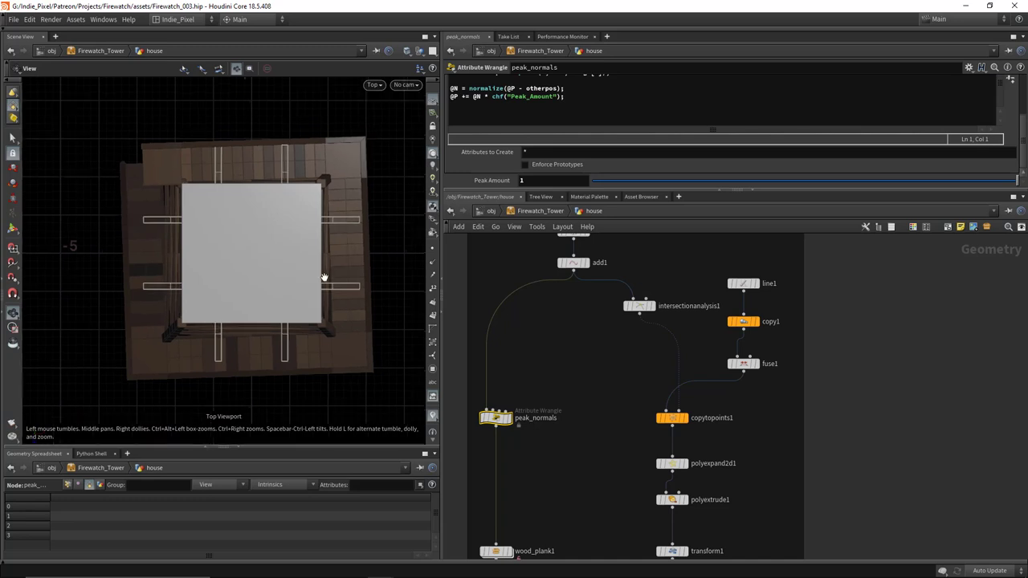
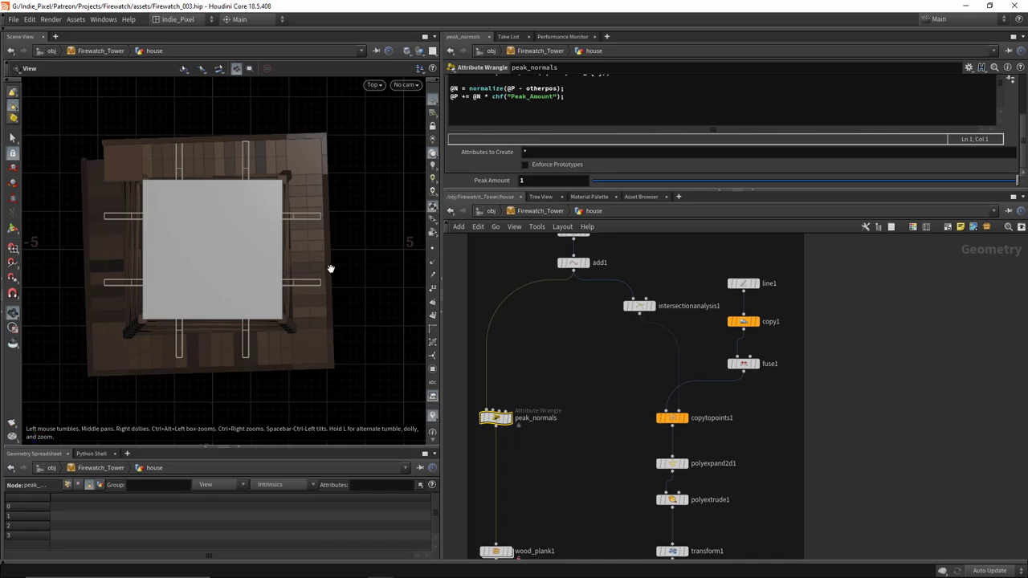
pyautogui.hotkey('space', '1')
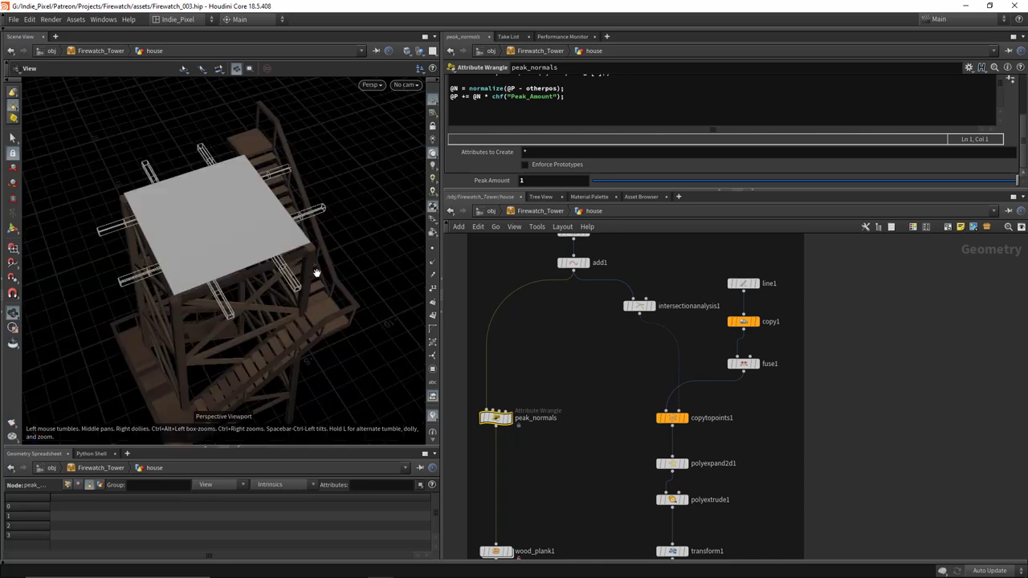
pyautogui.moveTo(298, 275); pyautogui.dragTo(281, 229)
# Step: Add a PolyExtrude node below transform3, wire it in, and display it
pyautogui.press('Tab')
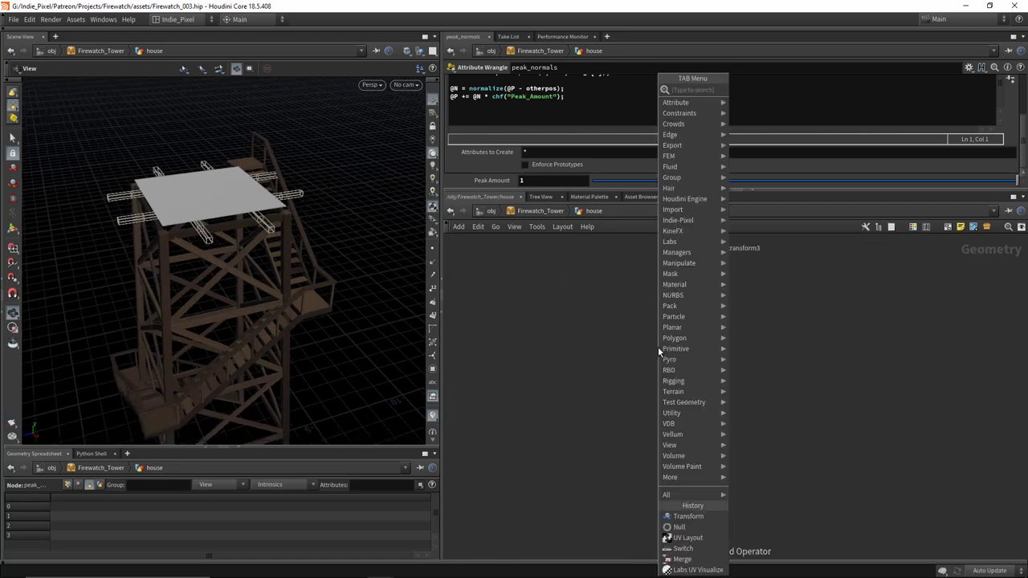
pyautogui.write('pol')
pyautogui.moveTo(699, 262)
pyautogui.click(759, 164)
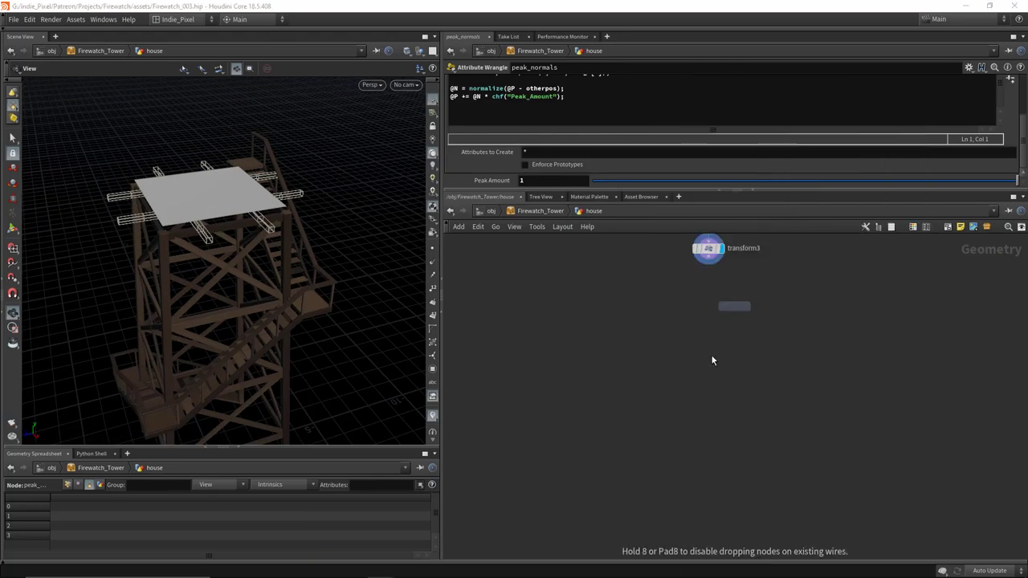
pyautogui.click(707, 306)
pyautogui.scroll(3, 700, 269)
pyautogui.moveTo(697, 256); pyautogui.dragTo(684, 335)
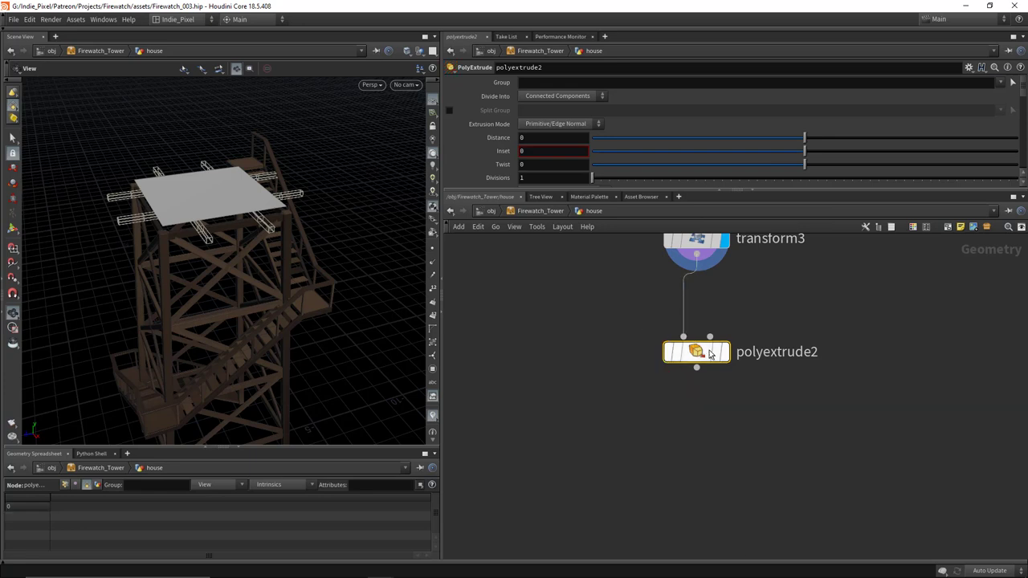
pyautogui.scroll(-3, 535, 415)
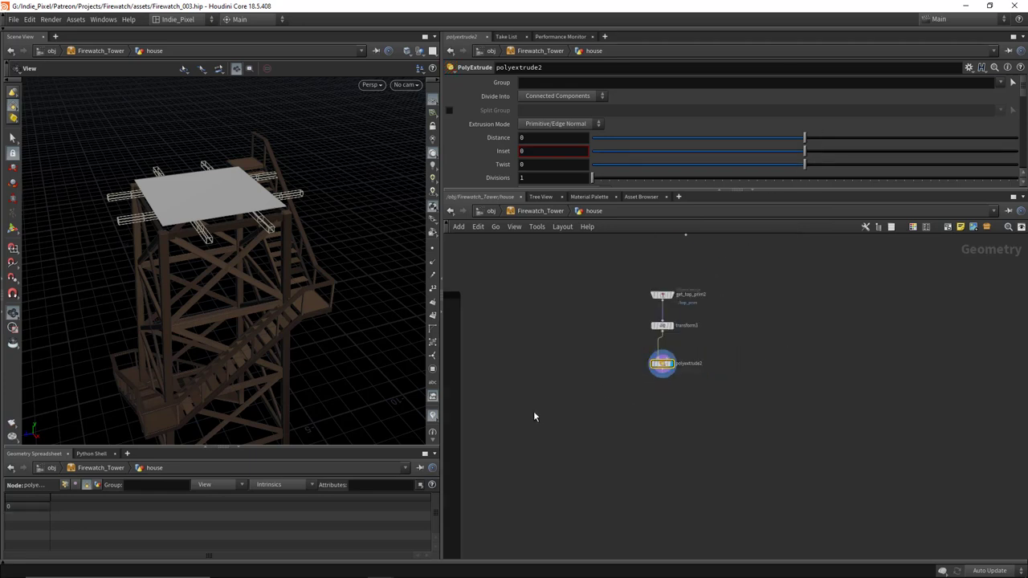
# Step: Link polyextrude2's Inset to the Peak Amount of peak_normals by copying the parameter and pasting it as a reference
pyautogui.moveTo(535, 415); pyautogui.dragTo(869, 397, button='middle')
pyautogui.scroll(2, 700, 458)
pyautogui.click(661, 426)
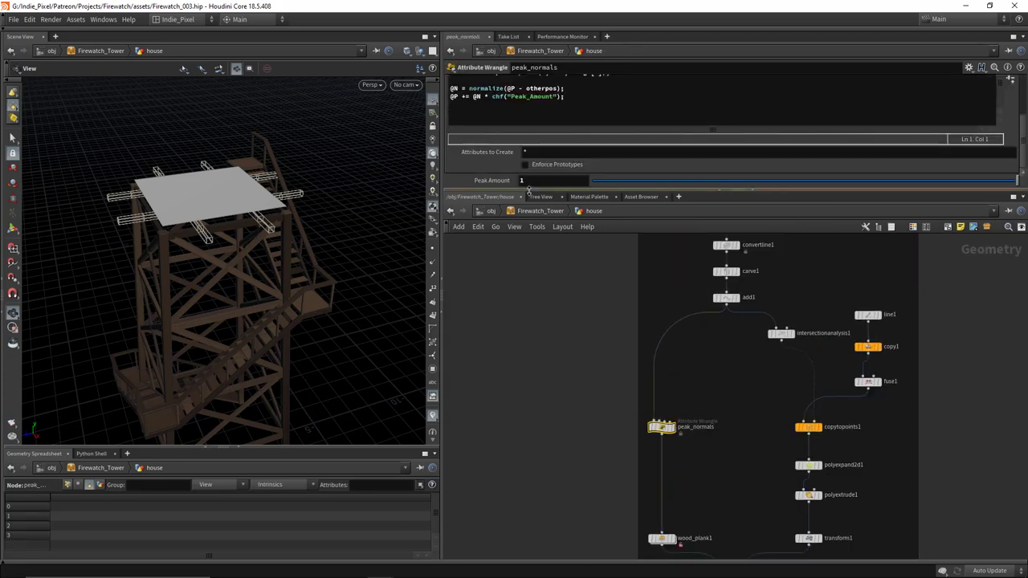
pyautogui.rightClick(539, 182)
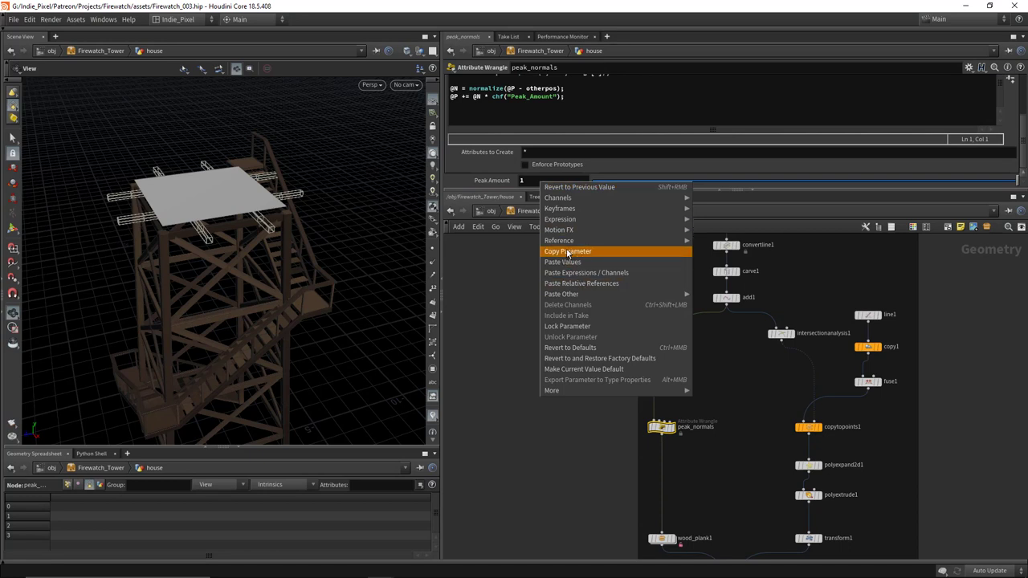
pyautogui.click(568, 251)
pyautogui.scroll(-3, 658, 377)
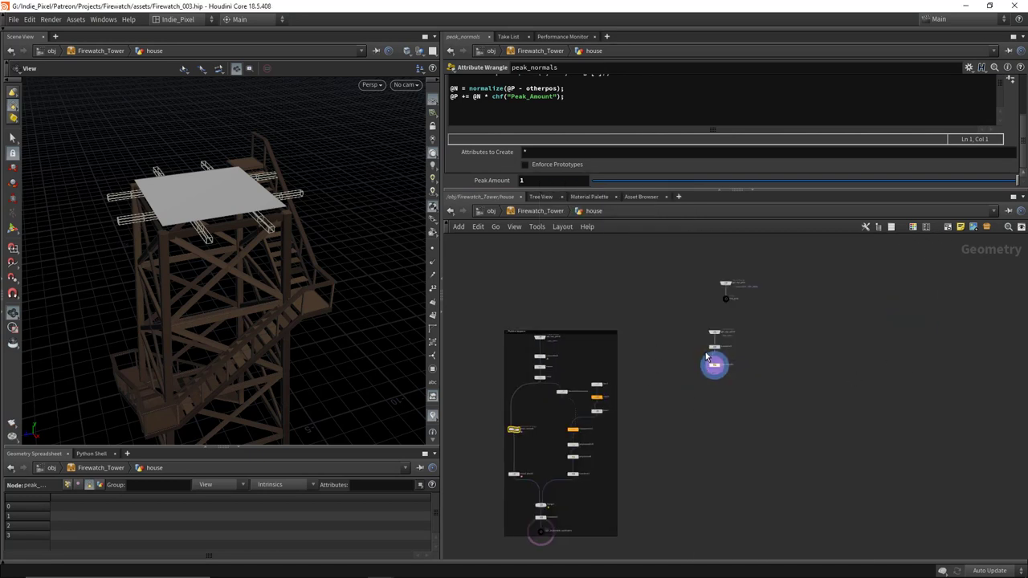
pyautogui.scroll(5, 707, 355)
pyautogui.click(735, 389)
pyautogui.rightClick(541, 152)
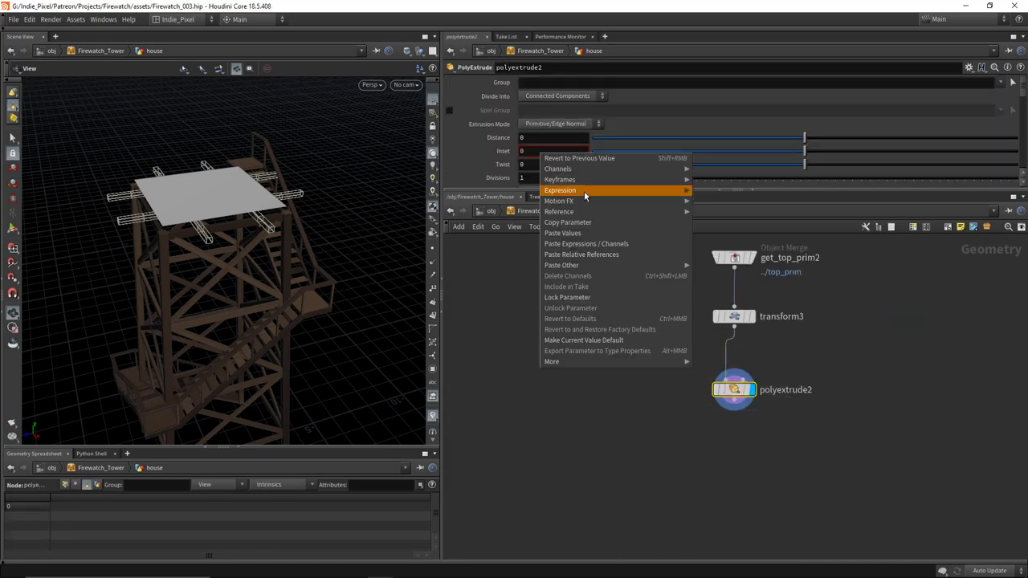
pyautogui.click(592, 246)
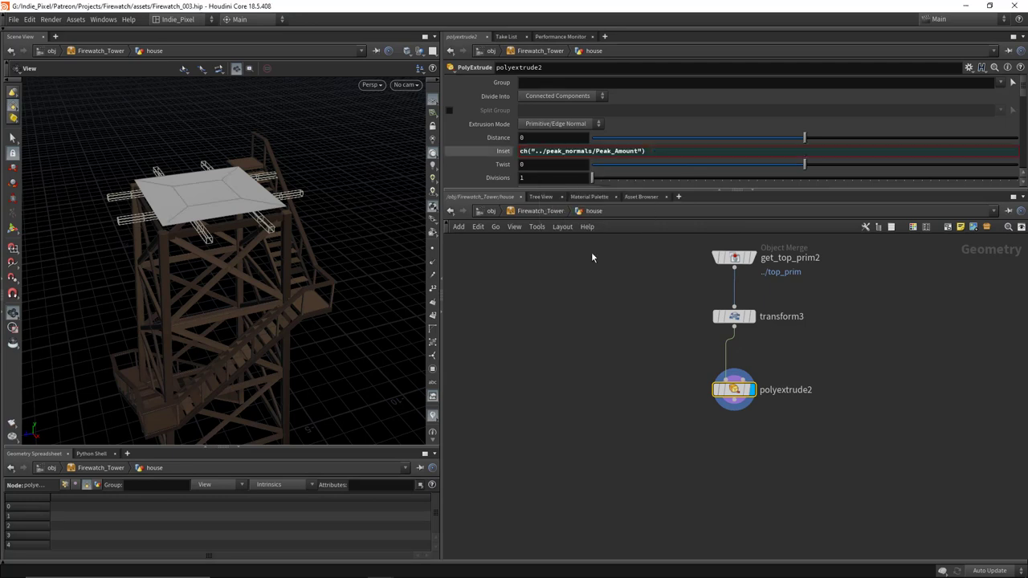
# Step: Negate polyextrude2's Inset expression to -ch("../peak_normals/Peak_Amount") so the face expands outward
pyautogui.click(670, 150)
pyautogui.press('Home')
pyautogui.write('-')
pyautogui.press('Return')
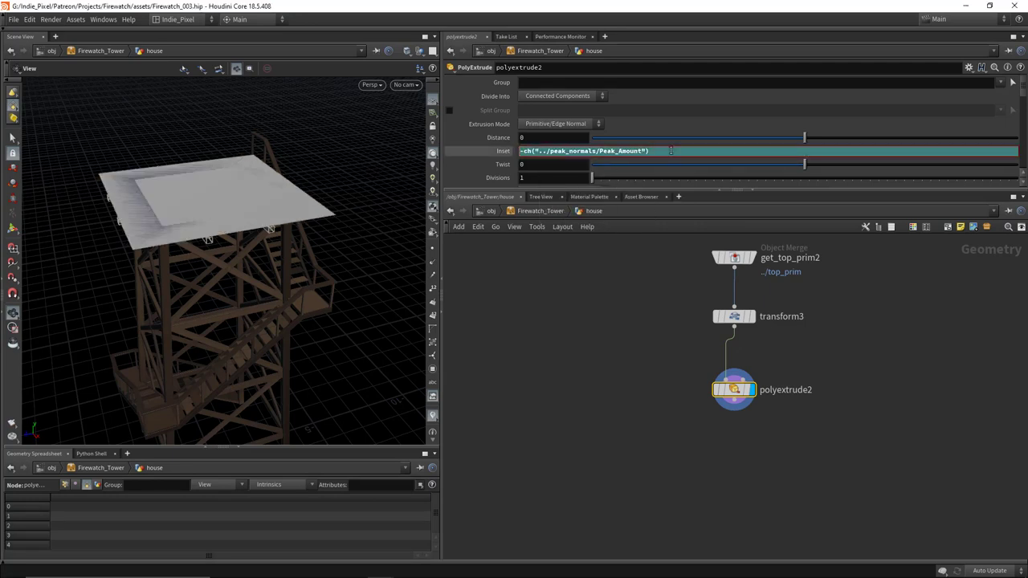
# Step: Disable Output Side on polyextrude2, leave Output Front enabled, and inspect the platform face around the tower
pyautogui.moveTo(152, 184); pyautogui.dragTo(257, 211)
pyautogui.scroll(-6, 629, 119)
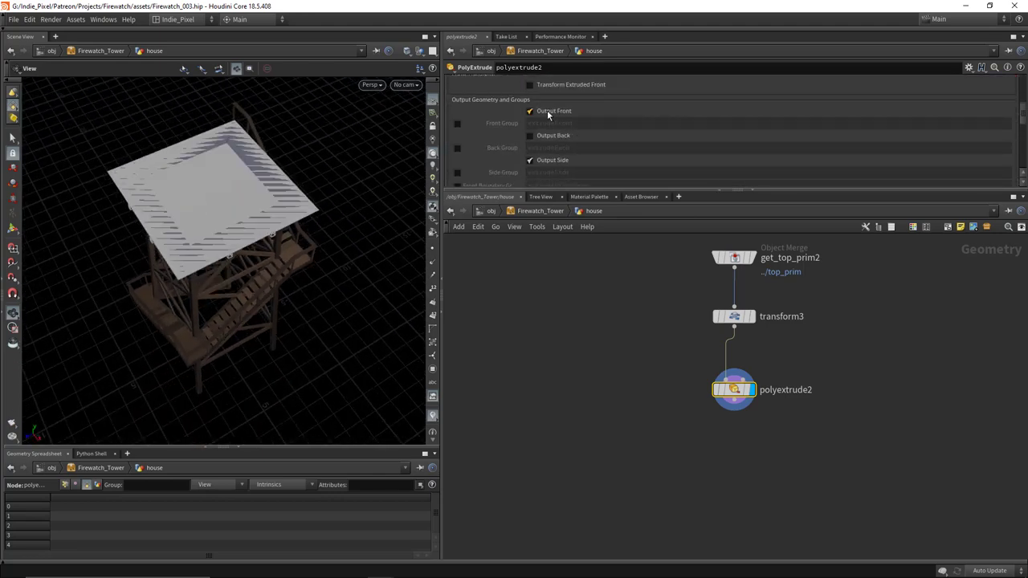
pyautogui.click(546, 112)
pyautogui.click(530, 161)
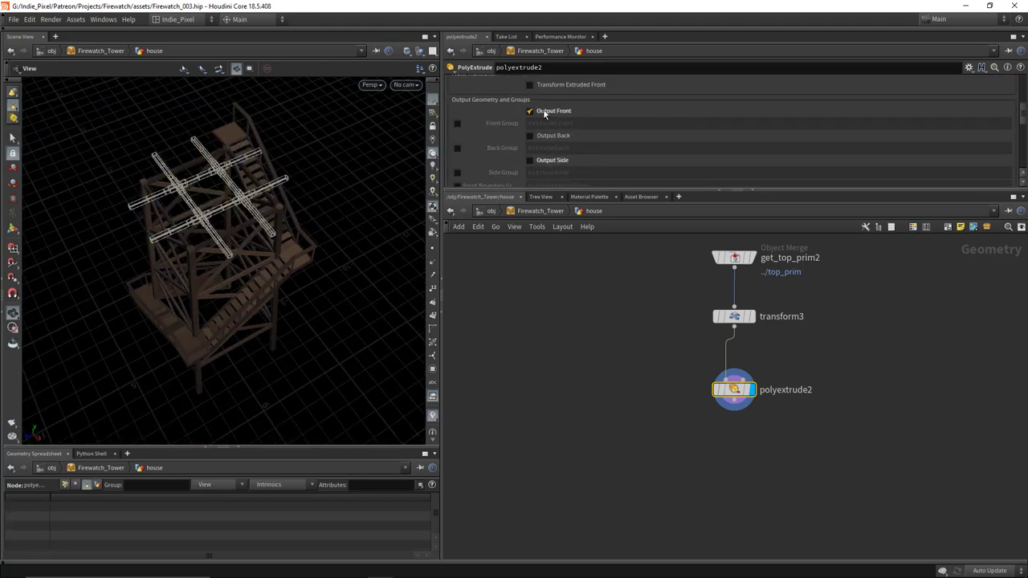
pyautogui.moveTo(147, 193); pyautogui.dragTo(361, 211)
pyautogui.moveTo(305, 145); pyautogui.dragTo(265, 154)
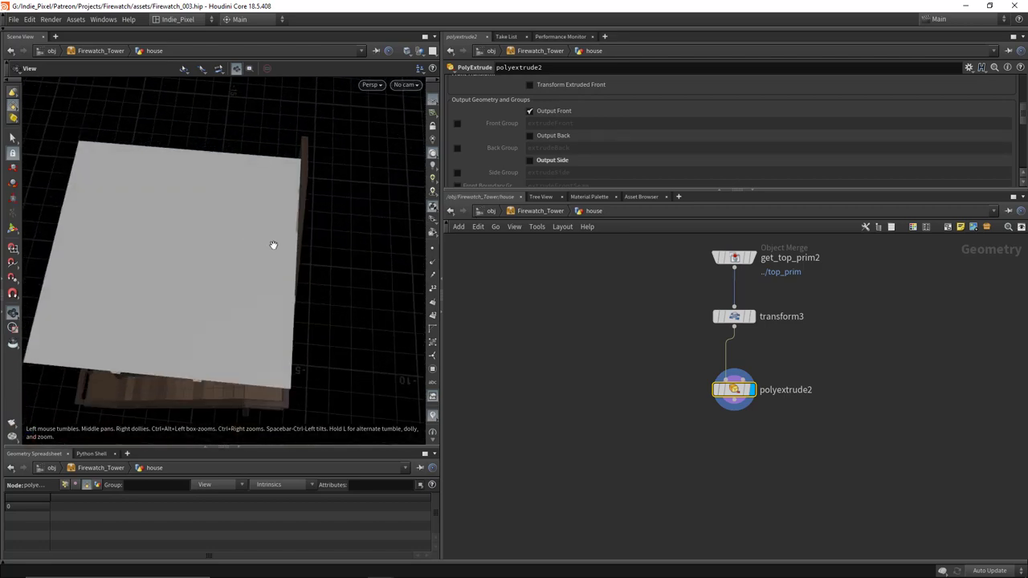
pyautogui.moveTo(273, 245); pyautogui.dragTo(319, 140)
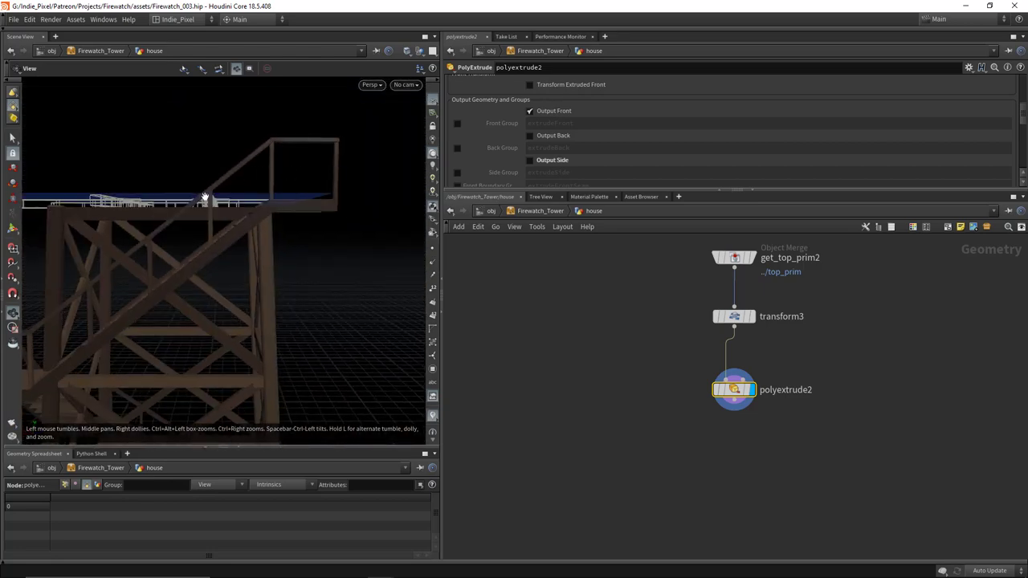
pyautogui.moveTo(209, 194); pyautogui.dragTo(239, 229)
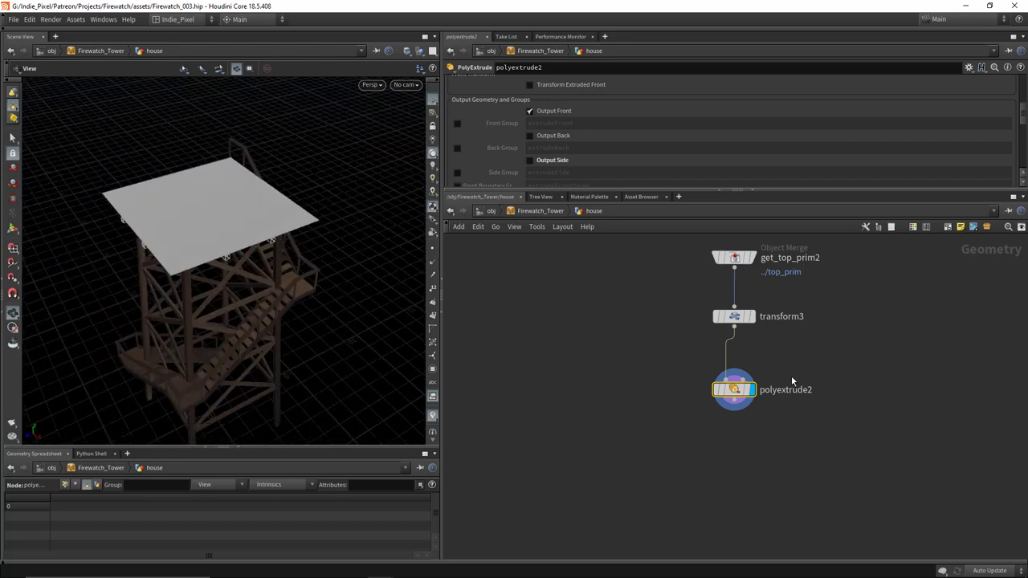
# Step: Add an Add node below polyextrude2 and wire it to the extrude's output
pyautogui.moveTo(792, 376); pyautogui.dragTo(776, 373, button='middle')
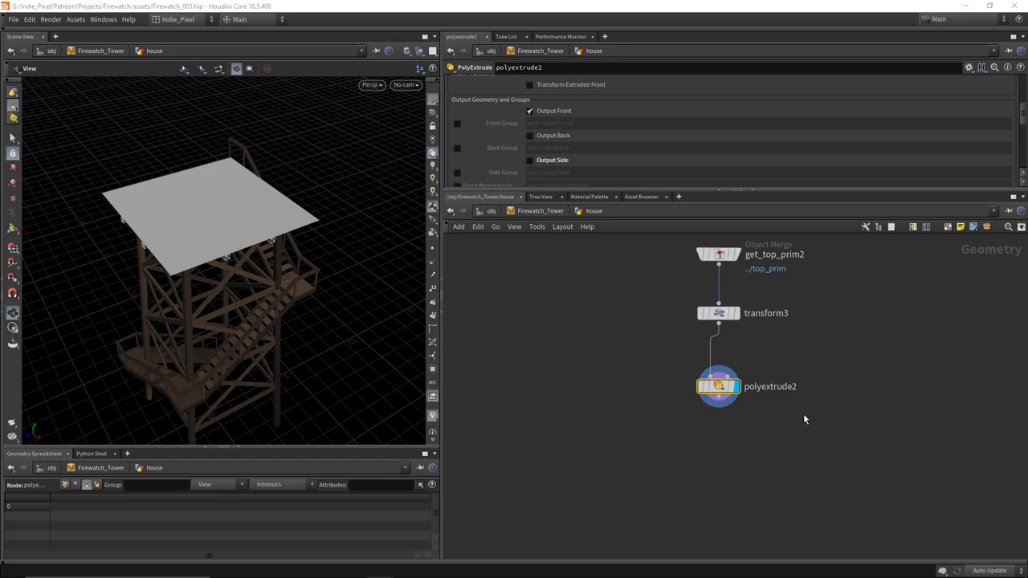
pyautogui.moveTo(795, 437); pyautogui.dragTo(702, 415, button='middle')
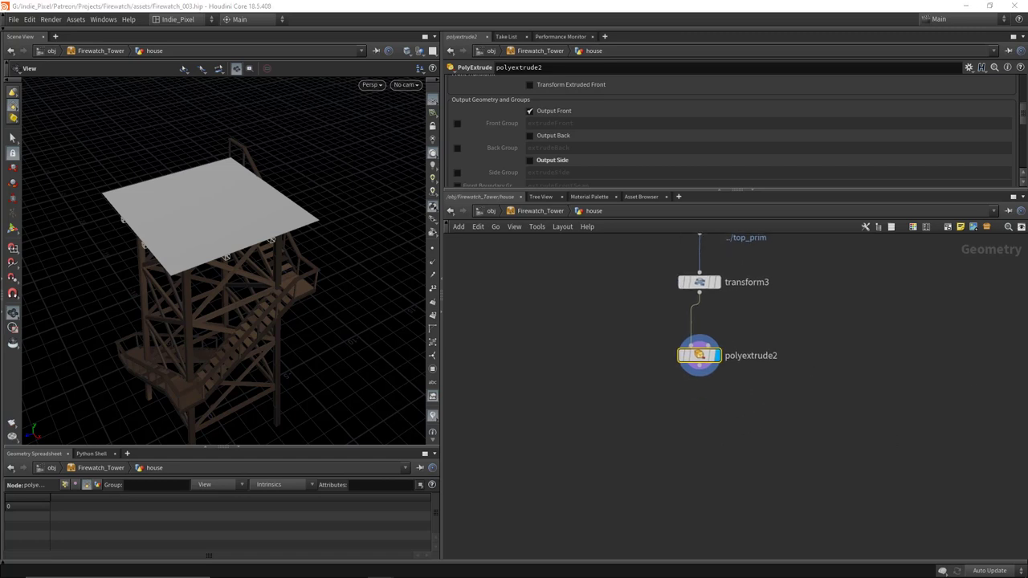
pyautogui.press('Tab')
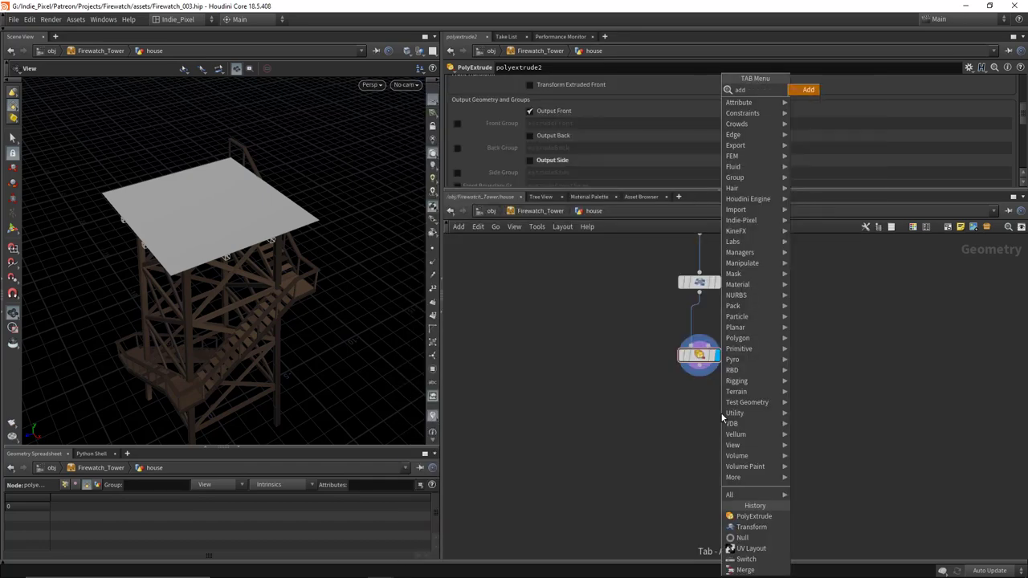
pyautogui.click(721, 413)
pyautogui.click(697, 407)
pyautogui.scroll(2, 696, 407)
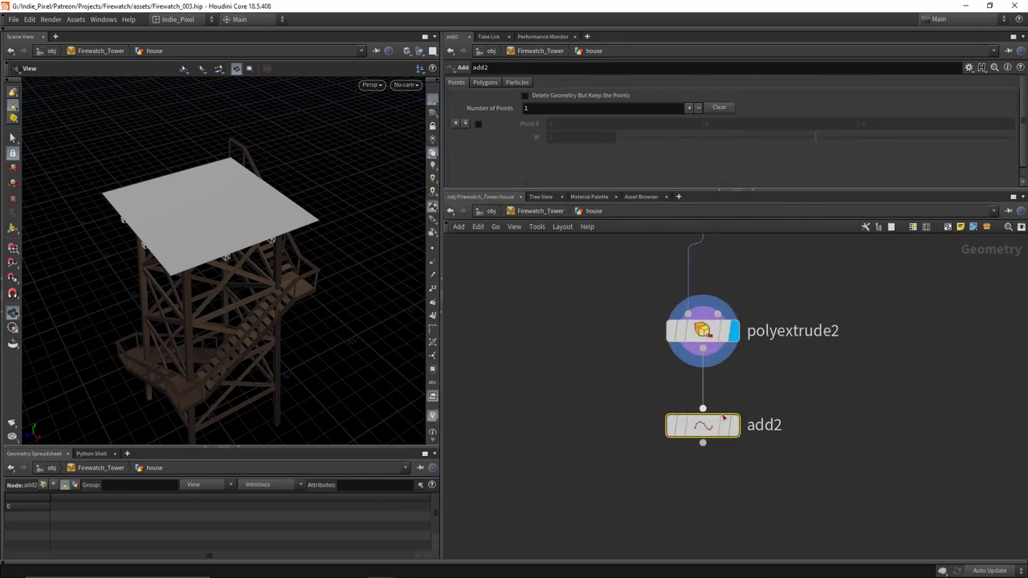
# Step: Set add2 to create polygons by group from Groups of N points, with N at 2
pyautogui.click(485, 82)
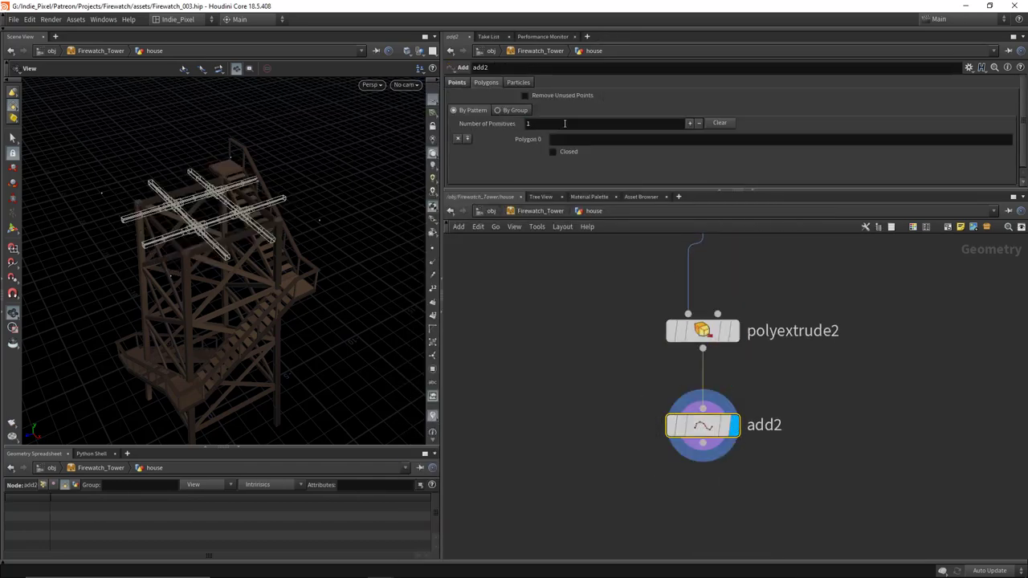
pyautogui.click(510, 111)
pyautogui.click(562, 138)
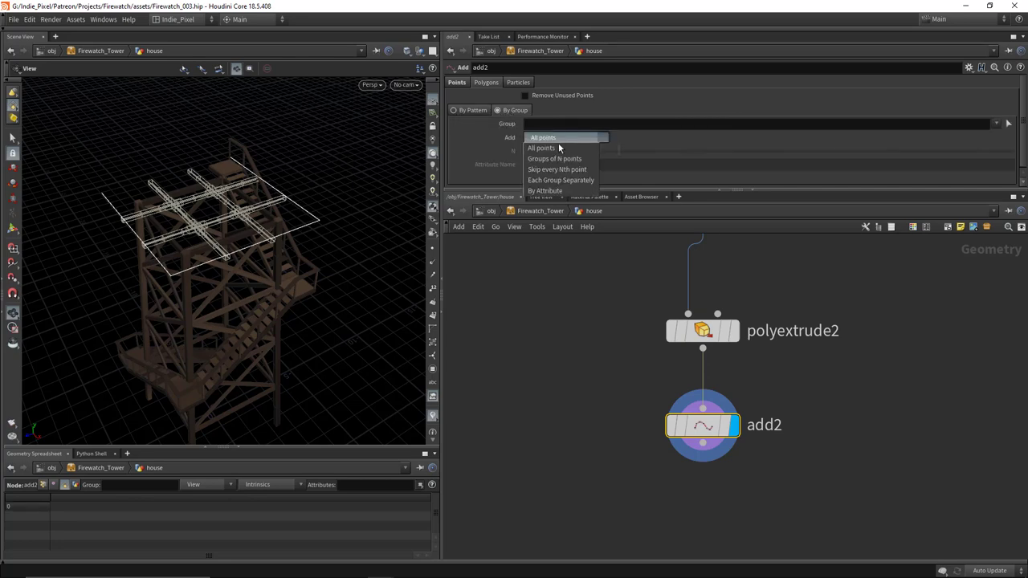
pyautogui.click(554, 159)
pyautogui.moveTo(174, 197); pyautogui.dragTo(138, 270)
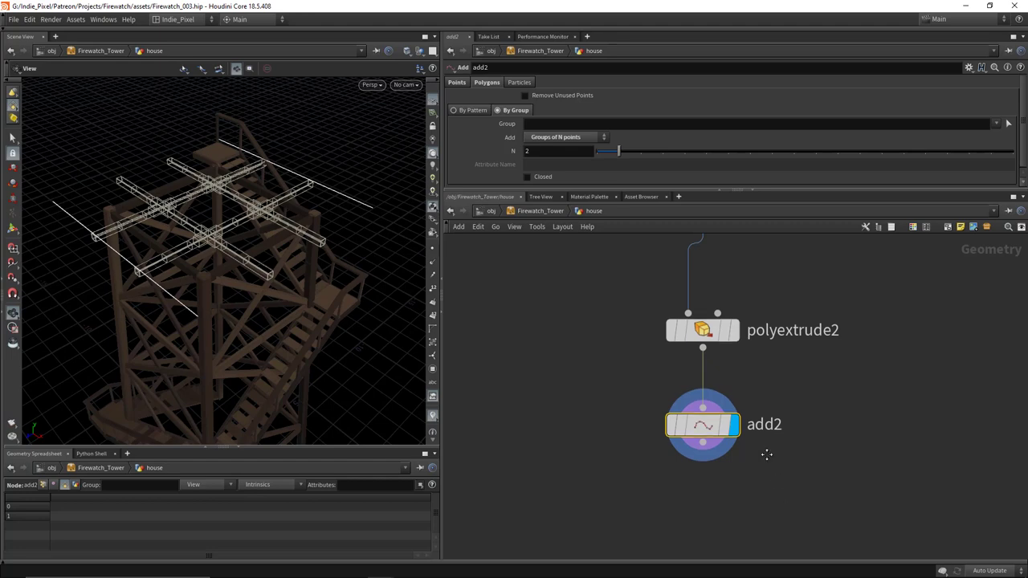
# Step: Add a Resample node below add2, wire it to add2's output and display it
pyautogui.press('Tab')
pyautogui.write('res')
pyautogui.press('Return')
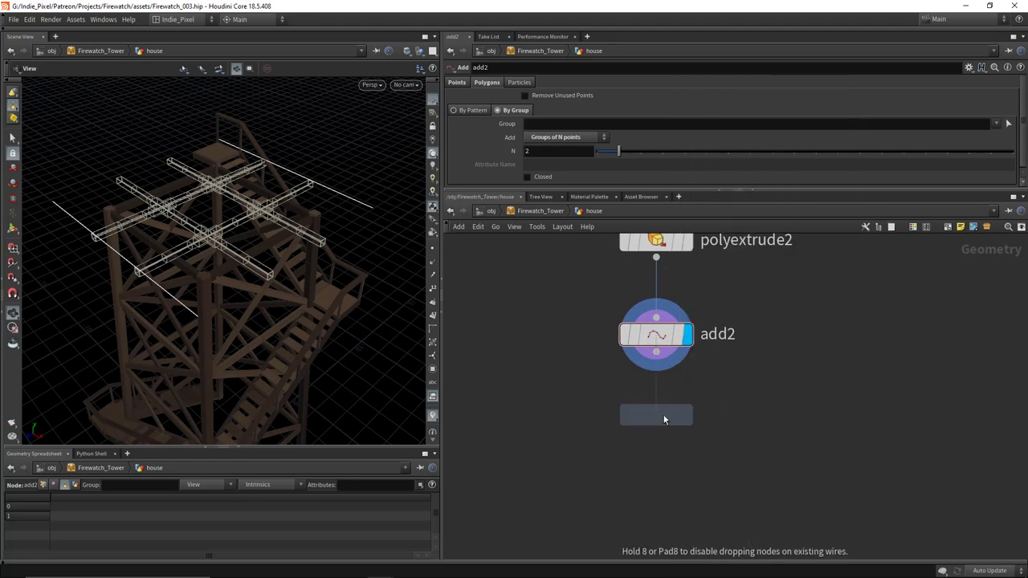
pyautogui.click(659, 414)
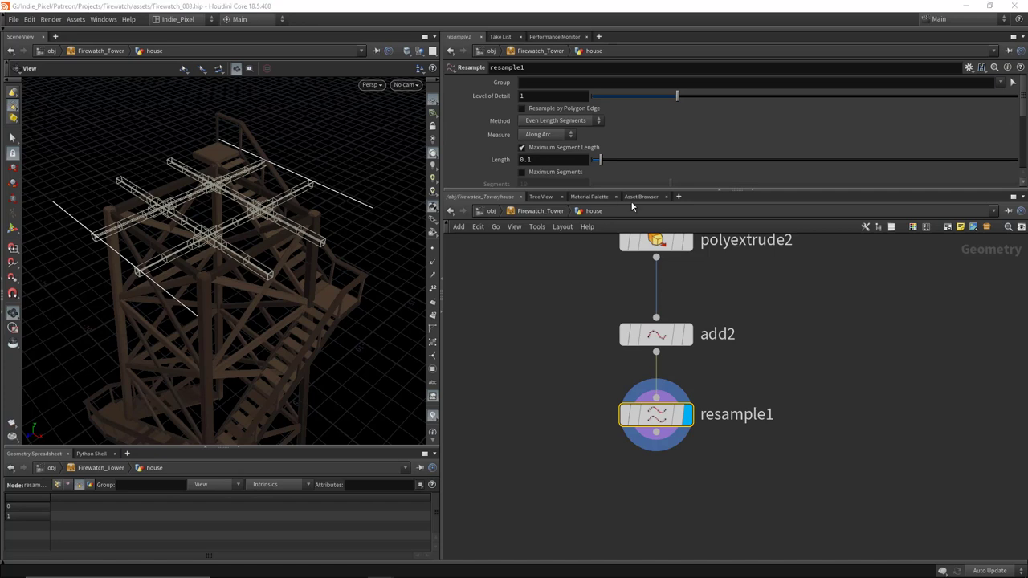
# Step: On resample1, disable Maximum Segment Length, enable Maximum Segments and Resample by Polygon Edge, and set Segments to 16
pyautogui.click(530, 147)
pyautogui.click(540, 172)
pyautogui.scroll(-1, 616, 146)
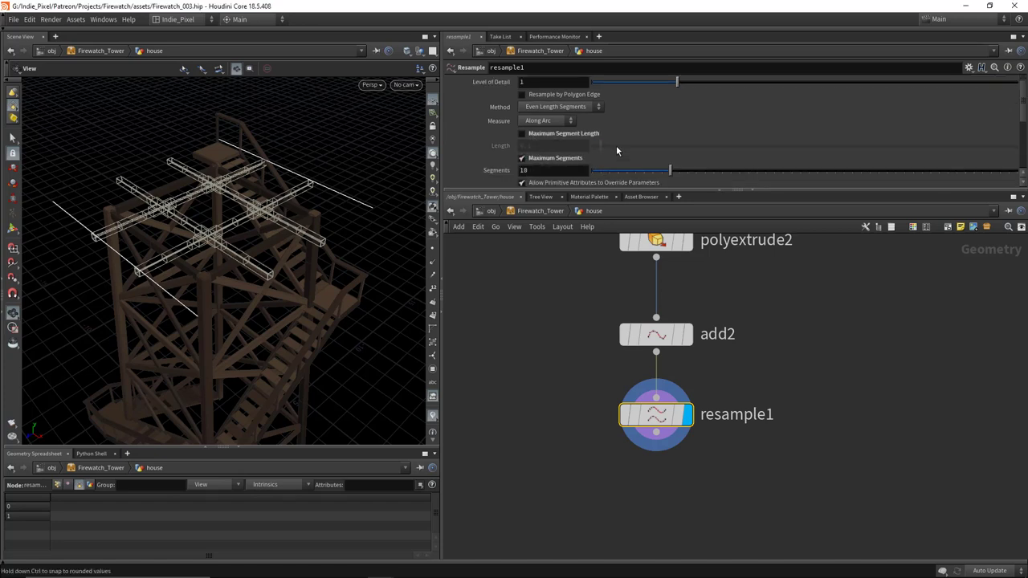
pyautogui.scroll(-1, 617, 148)
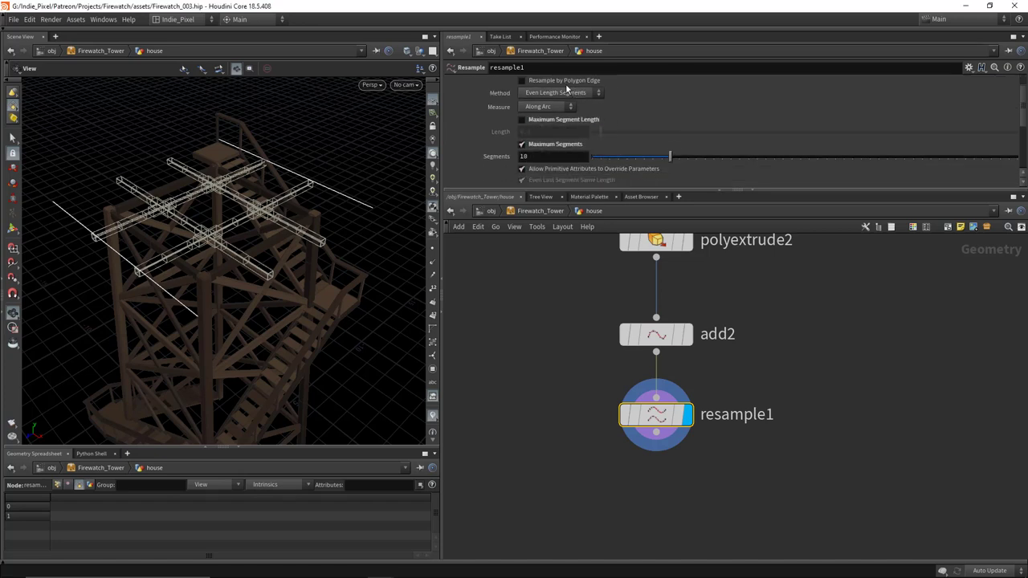
pyautogui.click(565, 81)
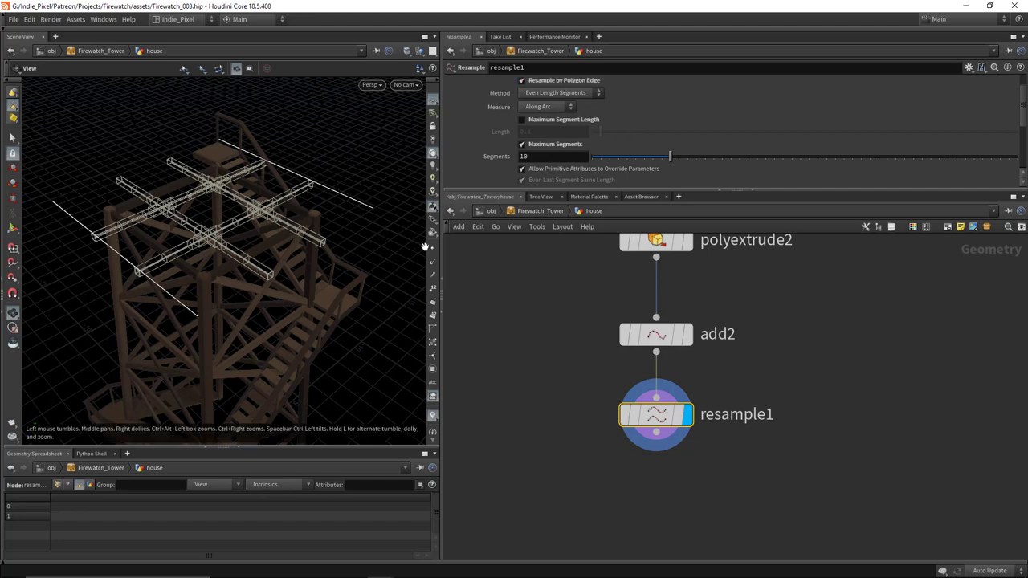
pyautogui.moveTo(166, 249); pyautogui.dragTo(265, 311)
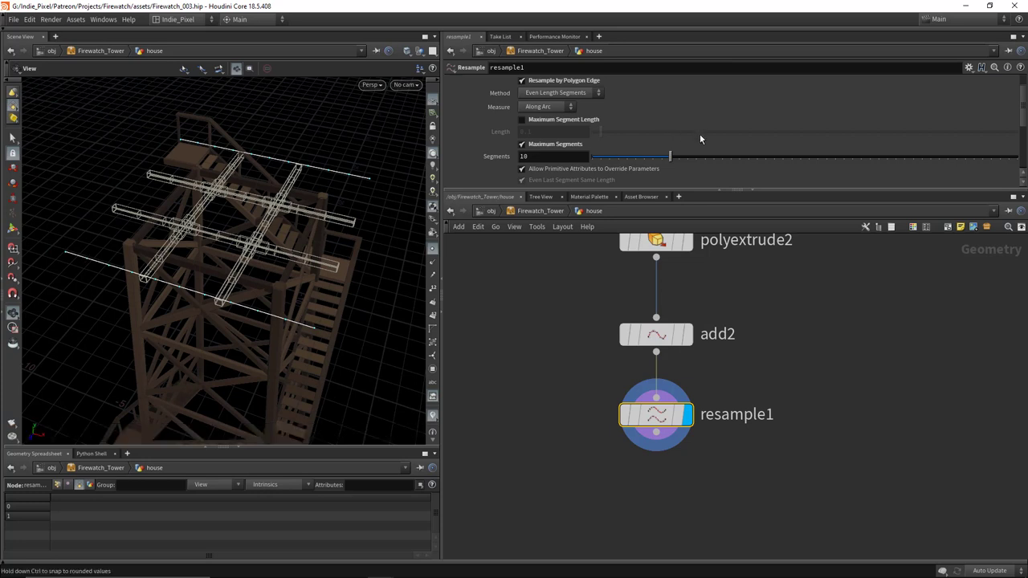
pyautogui.moveTo(671, 162); pyautogui.dragTo(731, 156)
# Step: Hide the other objects in the viewport so the tower disappears around the platform lines
pyautogui.click(420, 50)
pyautogui.click(453, 84)
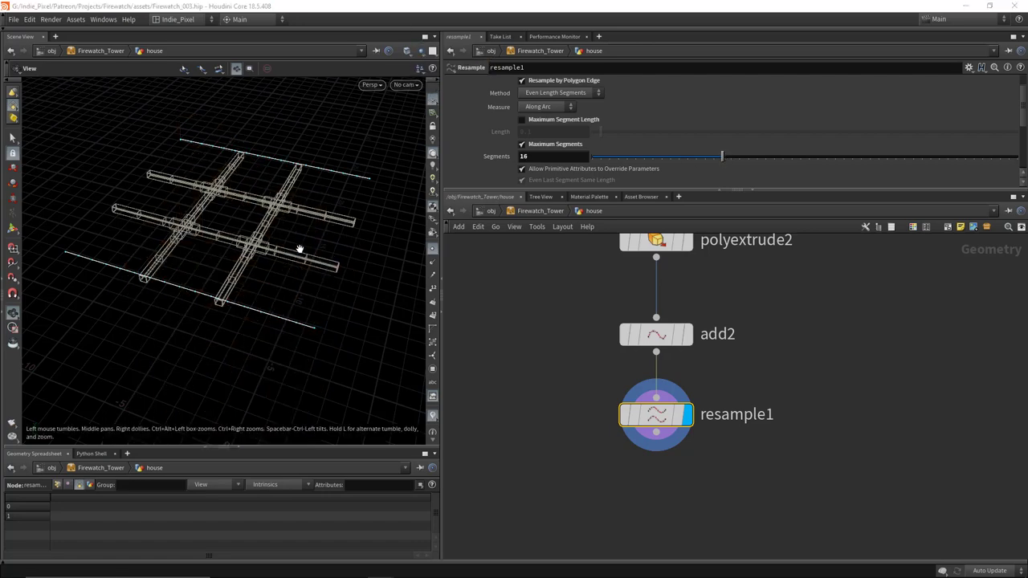
pyautogui.moveTo(298, 246)
pyautogui.mouseDown()
pyautogui.moveTo(248, 232)
pyautogui.moveTo(310, 217)
pyautogui.moveTo(261, 225)
pyautogui.moveTo(293, 229)
pyautogui.mouseUp()
# Step: Add a Sort node below resample1, wire it to resample1's output and display it
pyautogui.moveTo(892, 404); pyautogui.dragTo(853, 310, button='middle')
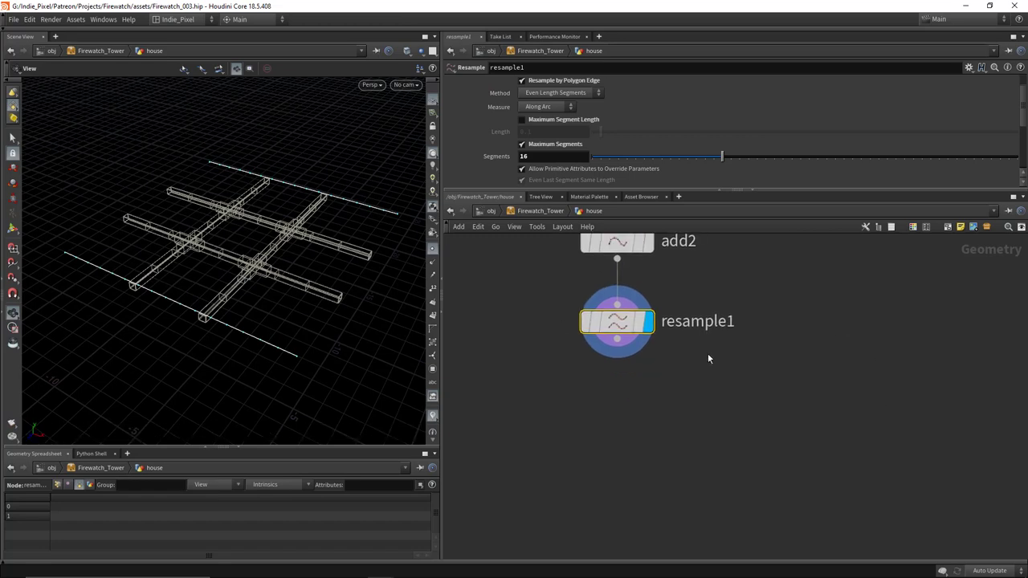
pyautogui.moveTo(705, 407); pyautogui.dragTo(718, 375, button='middle')
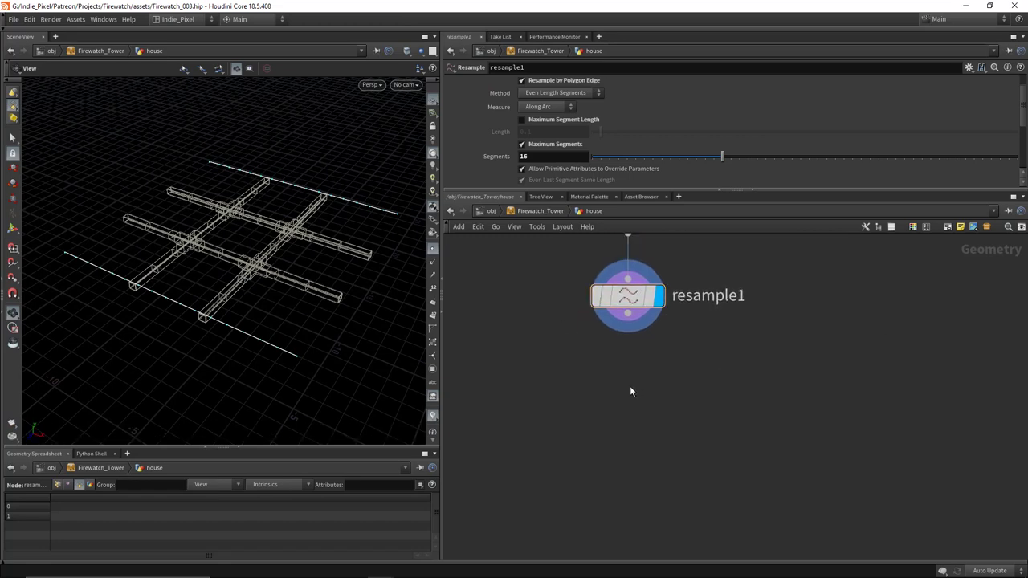
pyautogui.press('Tab')
pyautogui.write('sort')
pyautogui.press('Return')
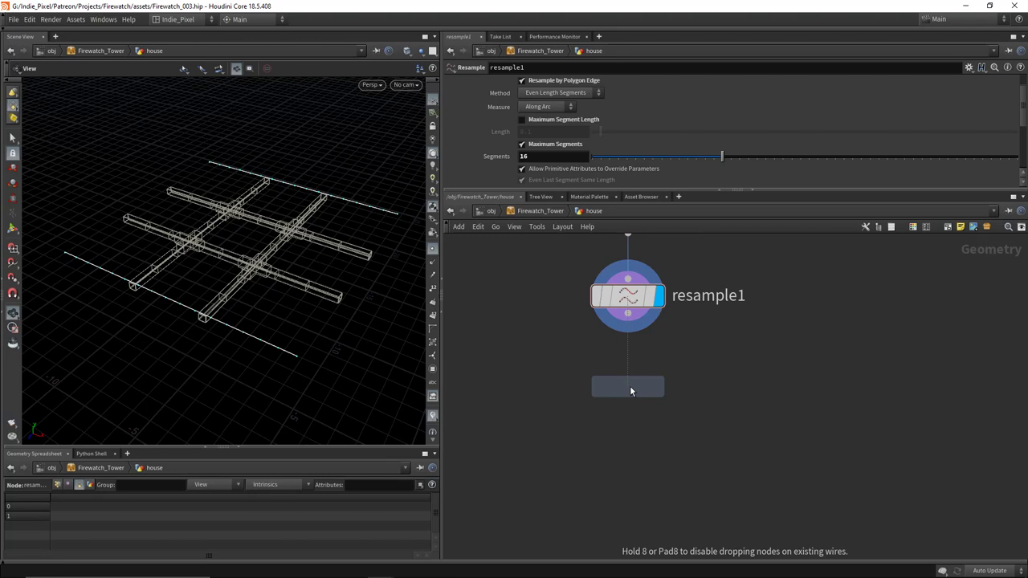
pyautogui.click(630, 386)
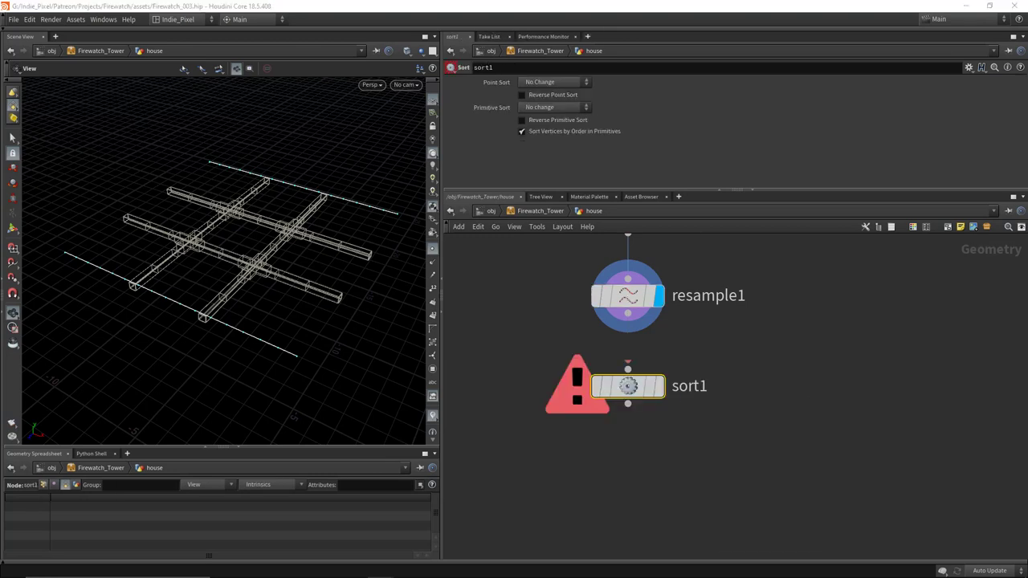
pyautogui.moveTo(628, 313); pyautogui.dragTo(629, 368)
pyautogui.click(666, 341)
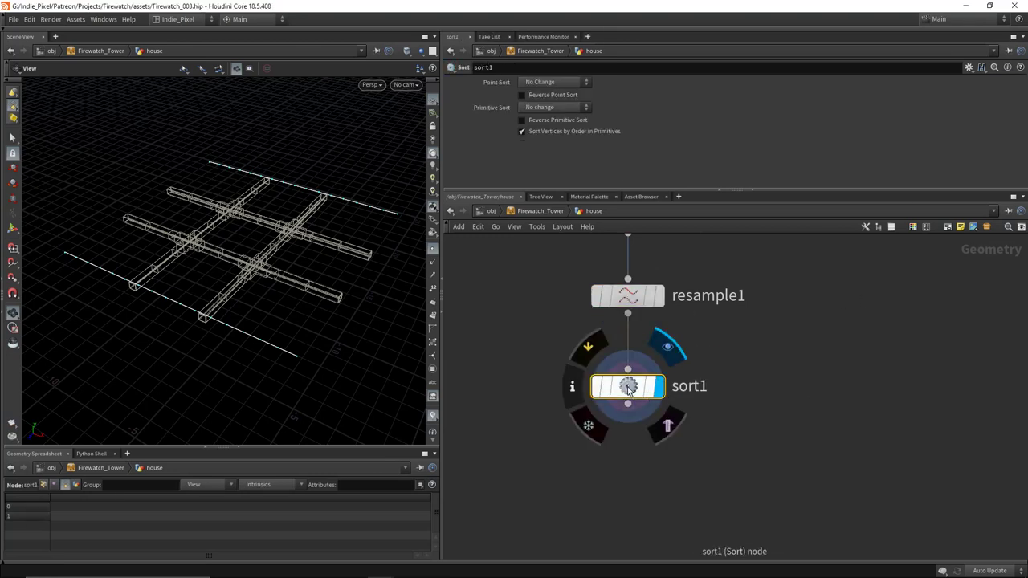
# Step: Add an Add node after sort1 and set it to create polygons by group from Groups of N points, with N at 2
pyautogui.moveTo(618, 444); pyautogui.dragTo(620, 415, button='middle')
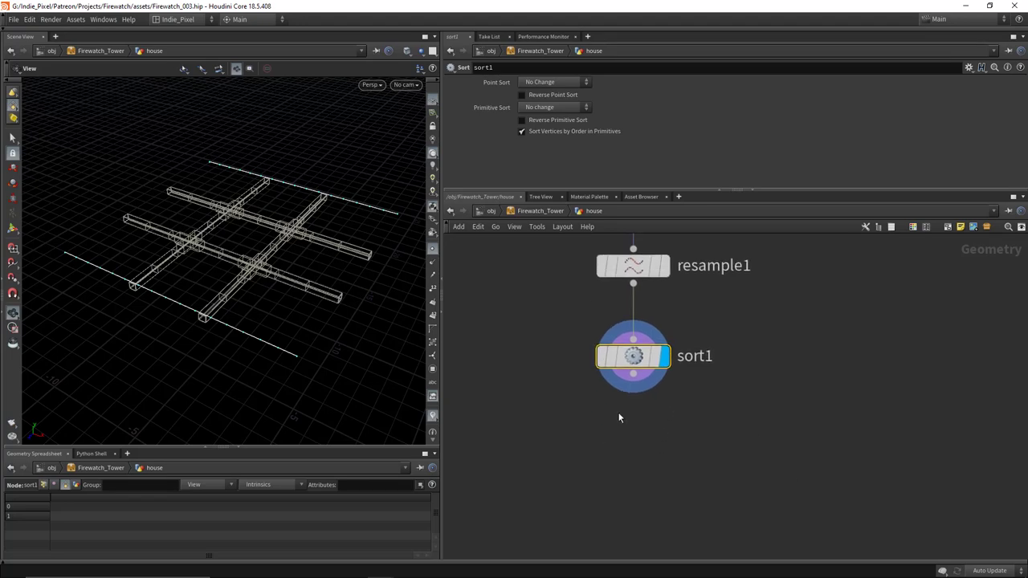
pyautogui.press('Tab')
pyautogui.click(633, 428)
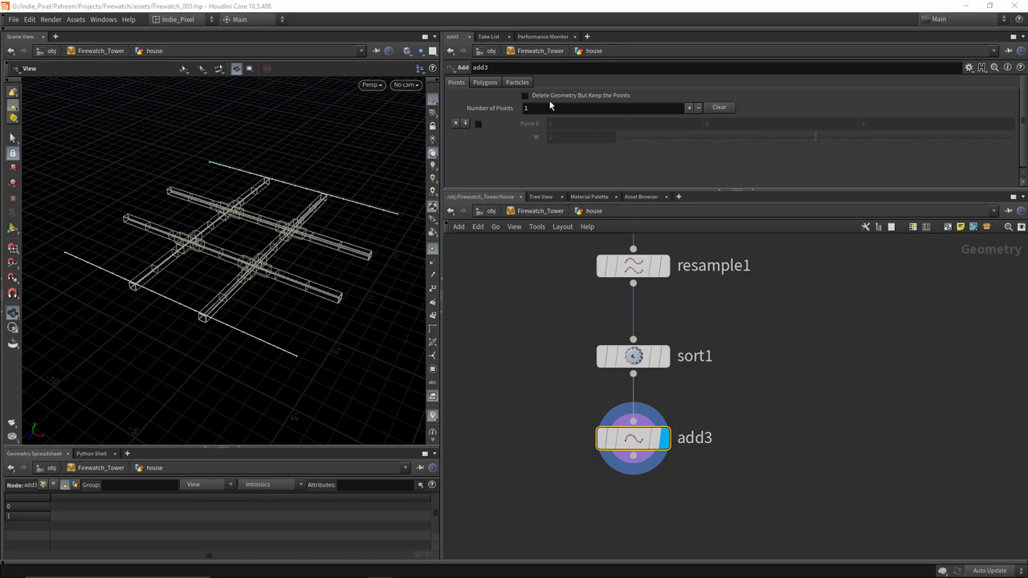
pyautogui.click(487, 82)
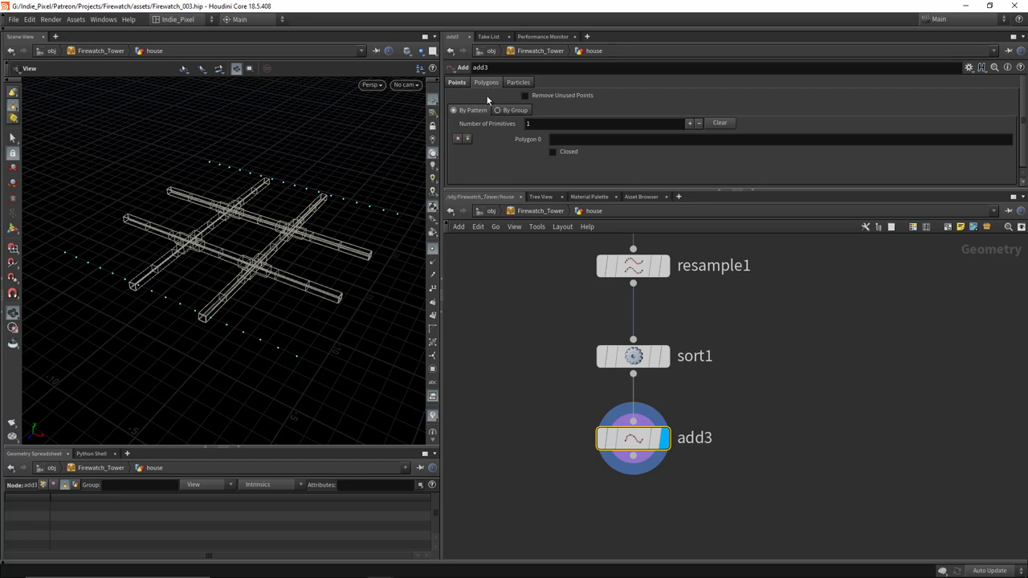
pyautogui.click(507, 111)
pyautogui.click(546, 139)
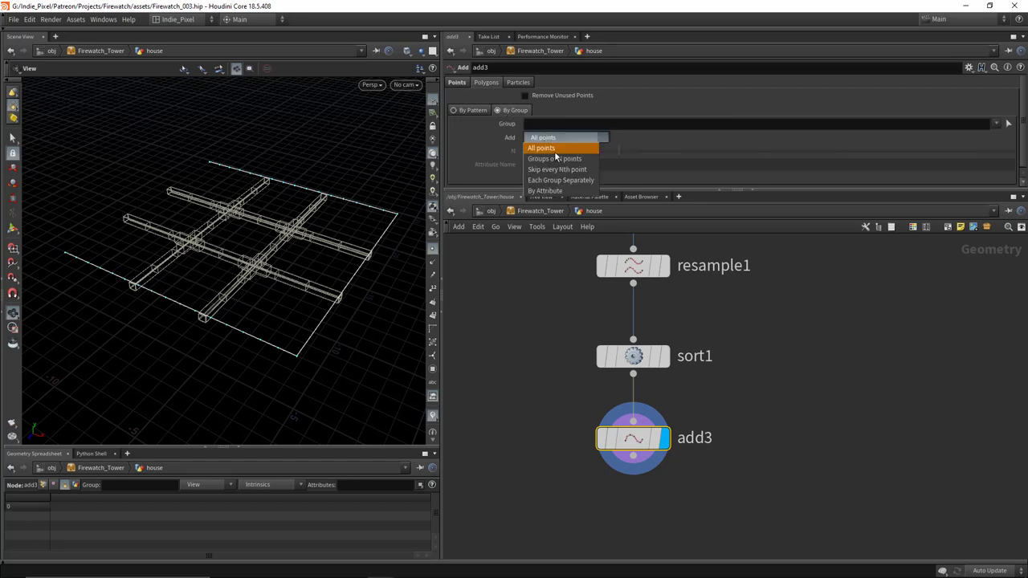
pyautogui.click(562, 159)
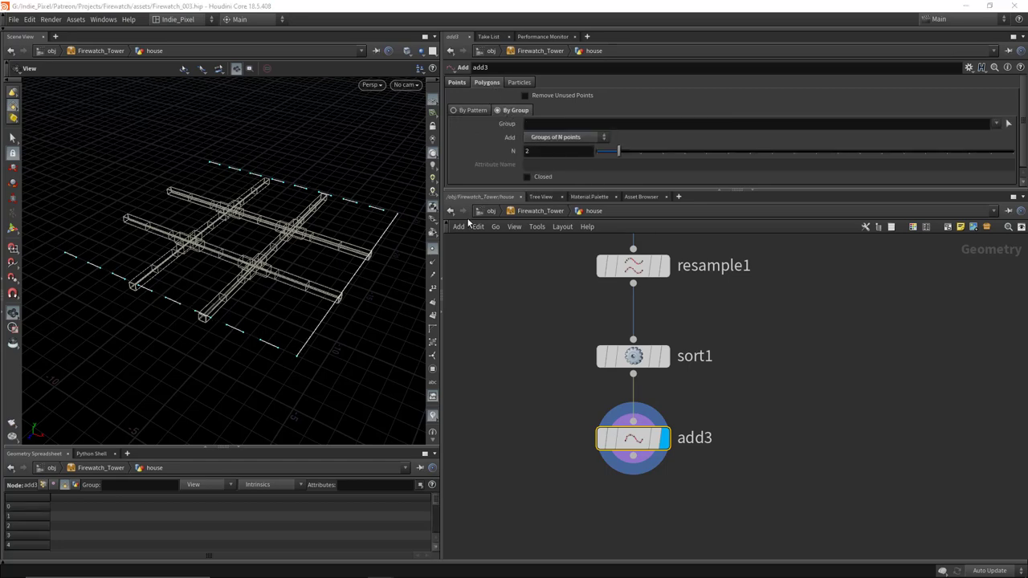
pyautogui.moveTo(265, 241); pyautogui.dragTo(241, 170)
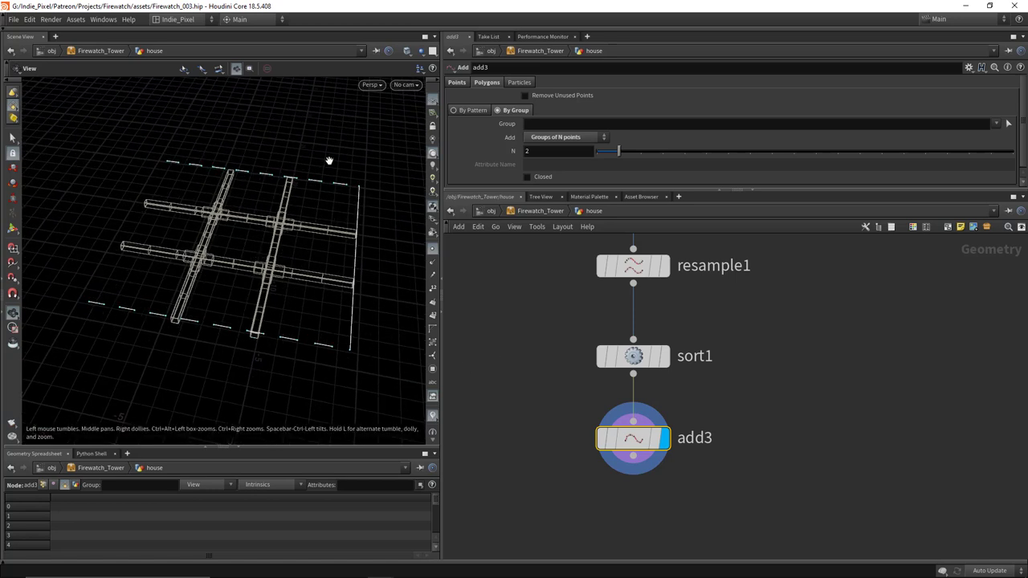
# Step: Set sort1's Point Sort to By X so the point pairs connect across the platform
pyautogui.moveTo(543, 326); pyautogui.dragTo(669, 378)
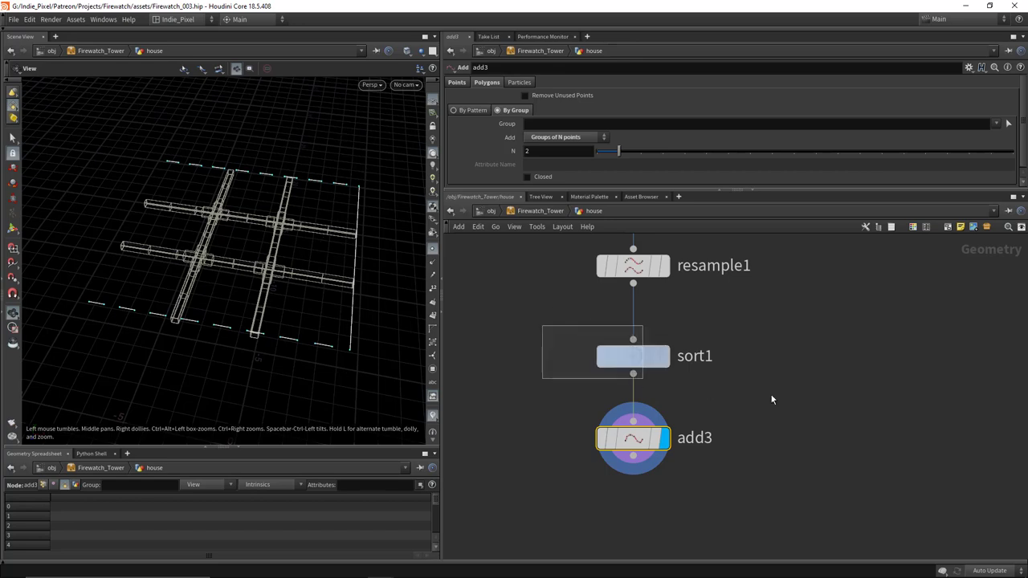
pyautogui.click(551, 83)
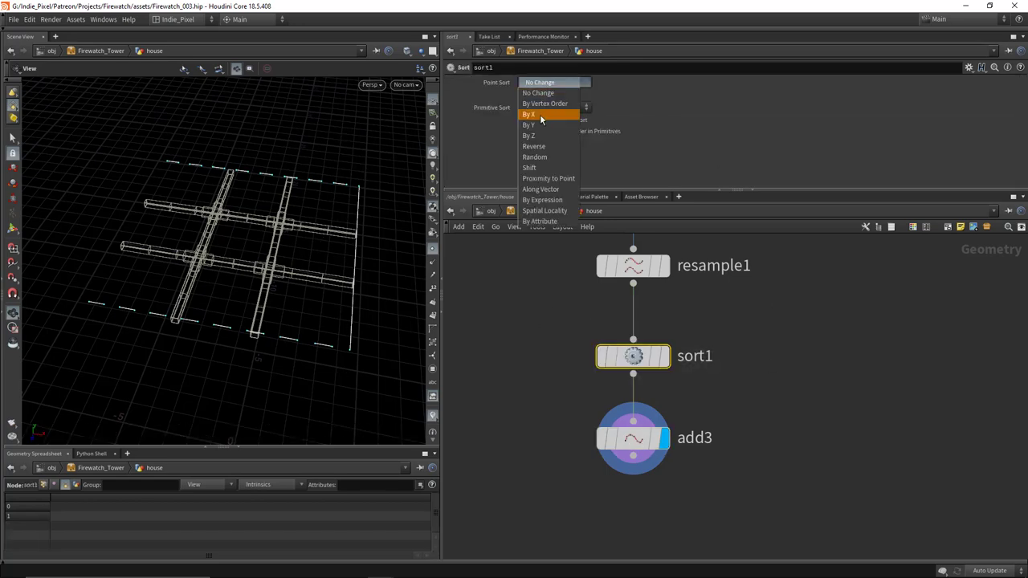
pyautogui.click(540, 114)
pyautogui.moveTo(385, 277); pyautogui.dragTo(328, 298)
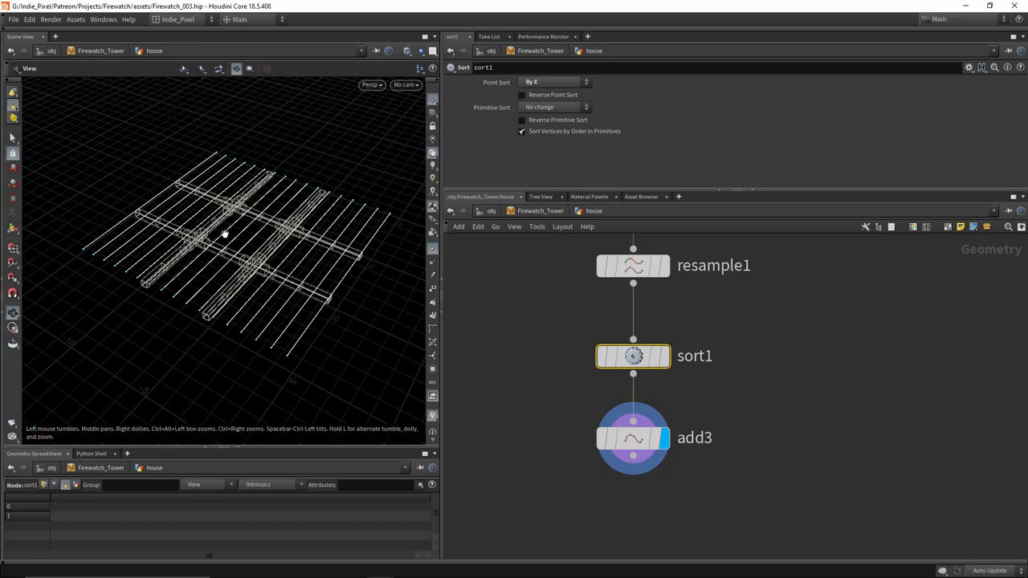
pyautogui.moveTo(270, 279)
pyautogui.mouseDown()
pyautogui.moveTo(243, 264)
pyautogui.moveTo(264, 275)
pyautogui.moveTo(291, 264)
pyautogui.moveTo(259, 273)
pyautogui.mouseUp()
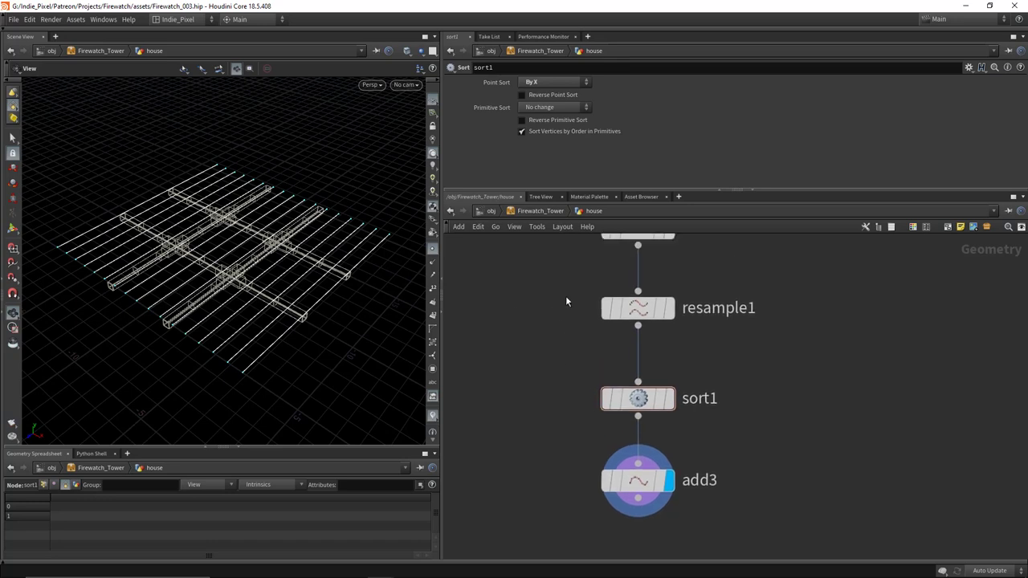
# Step: Lay out resample1, sort1 and add3 in an evenly spaced column
pyautogui.moveTo(566, 296); pyautogui.dragTo(719, 492)
pyautogui.press('l')
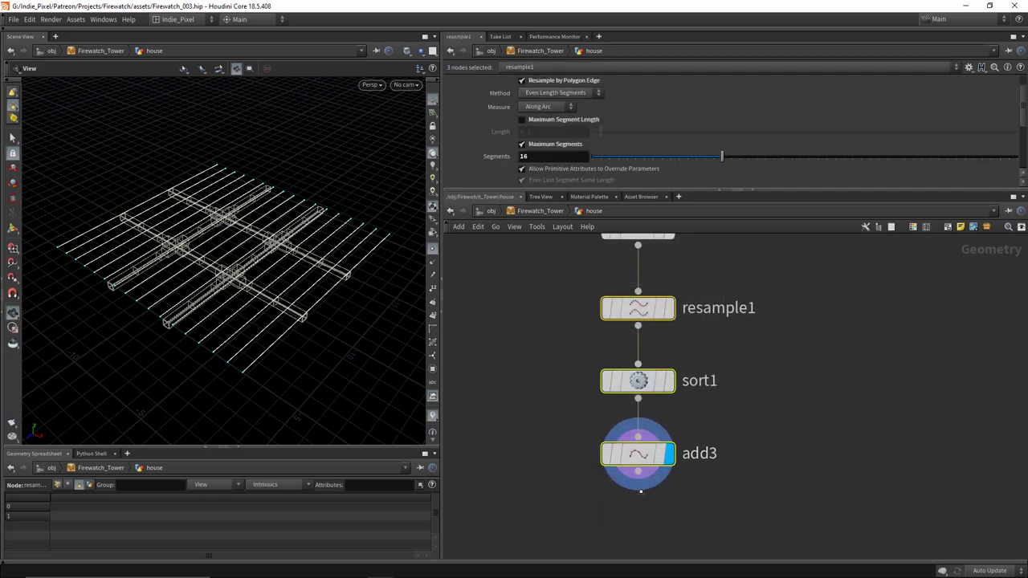
pyautogui.click(723, 478)
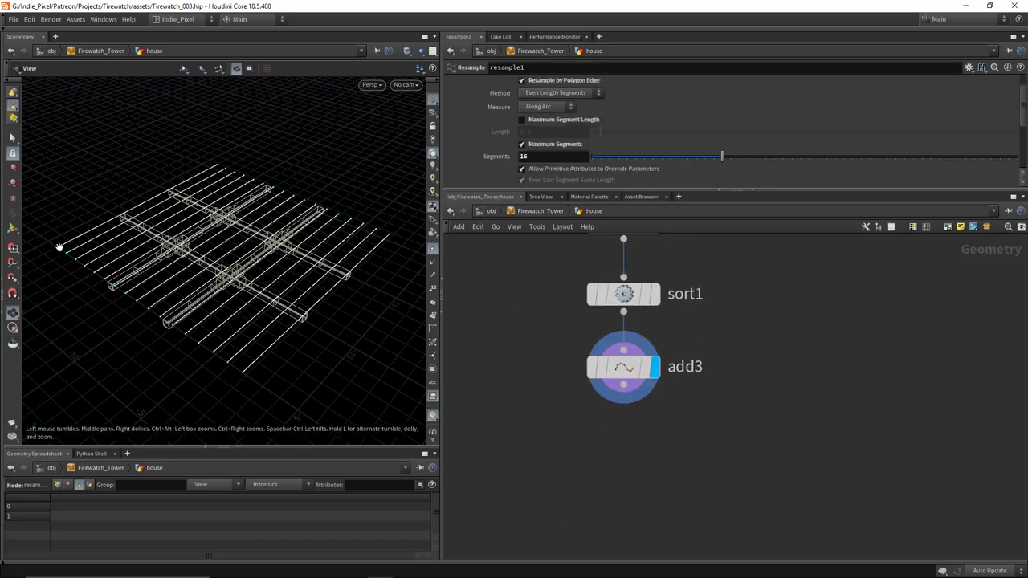
# Step: Add a For-Each Primitive block wired below add3, move its end node further down and display it
pyautogui.moveTo(560, 361); pyautogui.dragTo(799, 429)
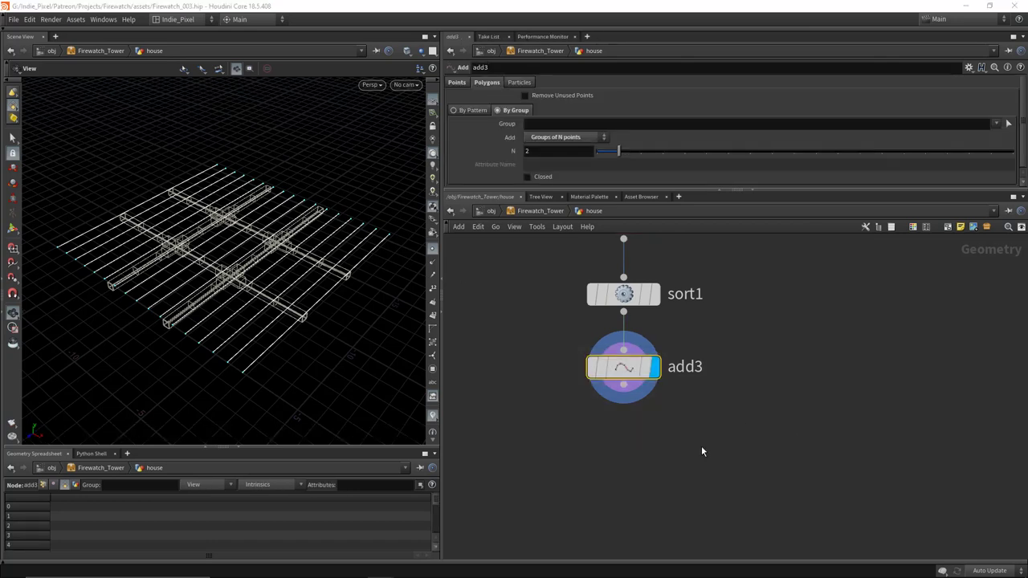
pyautogui.moveTo(701, 452); pyautogui.dragTo(670, 411, button='middle')
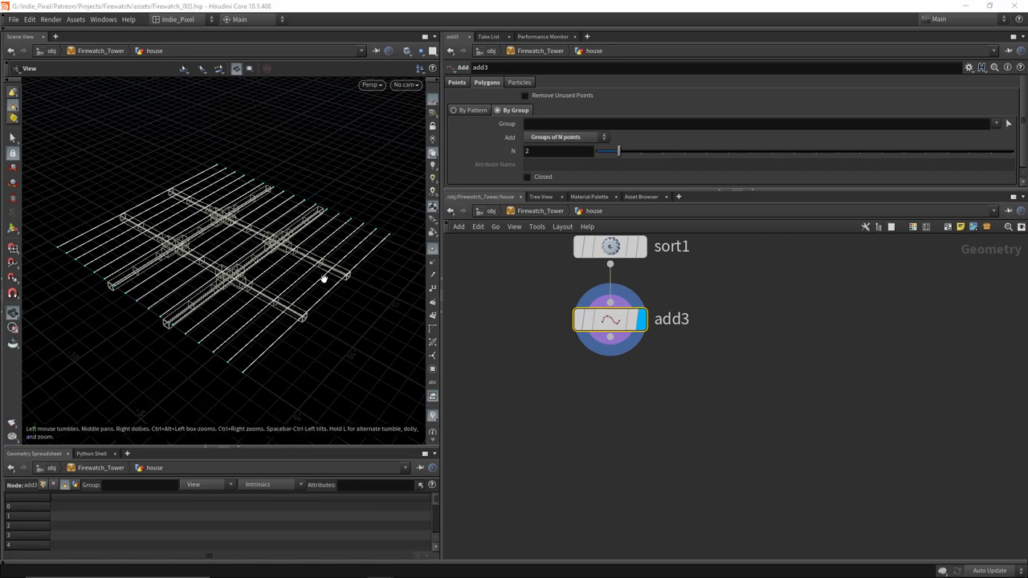
pyautogui.moveTo(259, 276); pyautogui.dragTo(121, 198)
pyautogui.press('Tab')
pyautogui.write('forea')
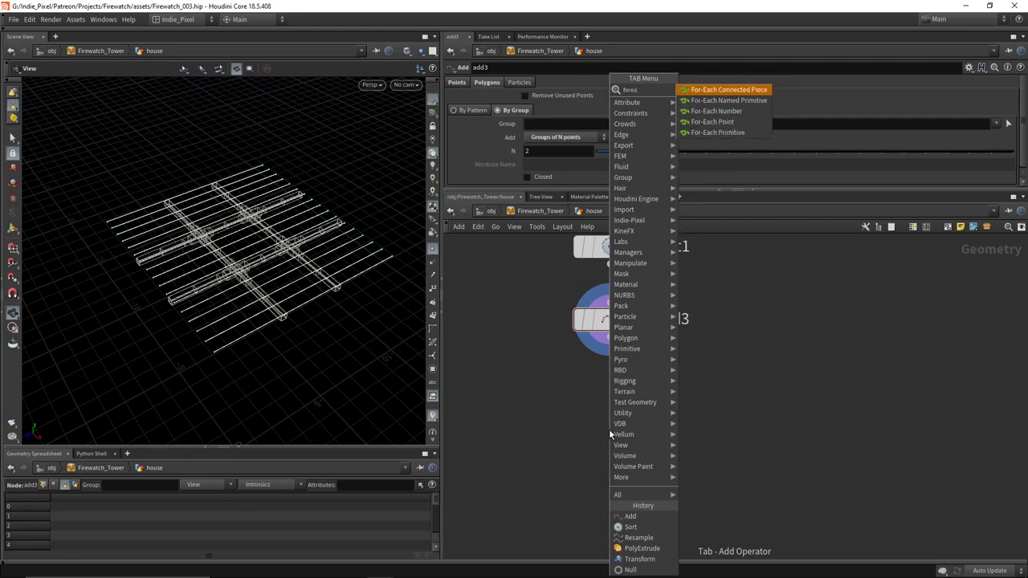
pyautogui.press('Down')
pyautogui.press('Down')
pyautogui.press('Down')
pyautogui.press('Down')
pyautogui.press('Return')
pyautogui.click(609, 434)
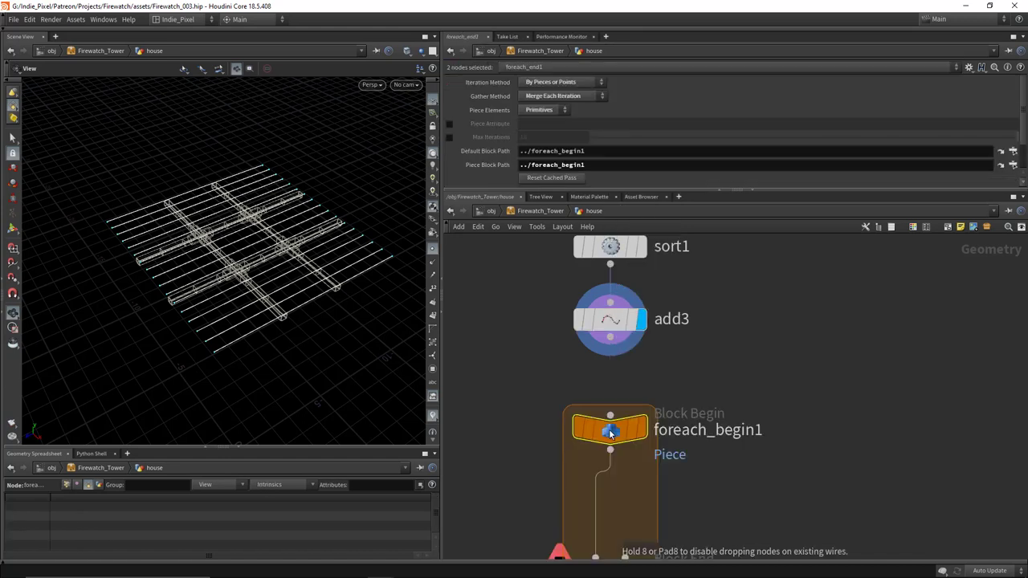
pyautogui.scroll(-1, 722, 322)
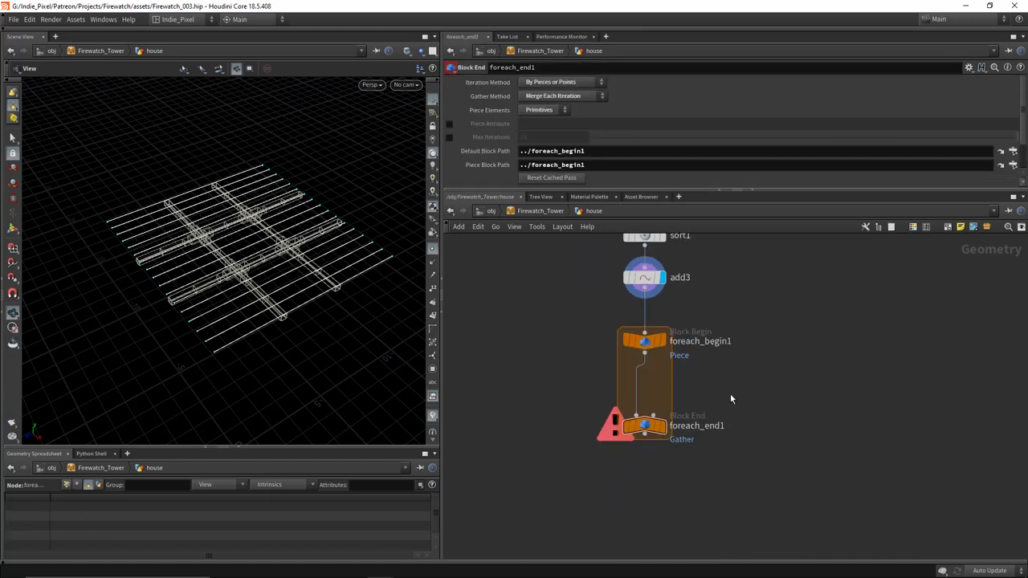
pyautogui.moveTo(641, 425); pyautogui.dragTo(643, 476)
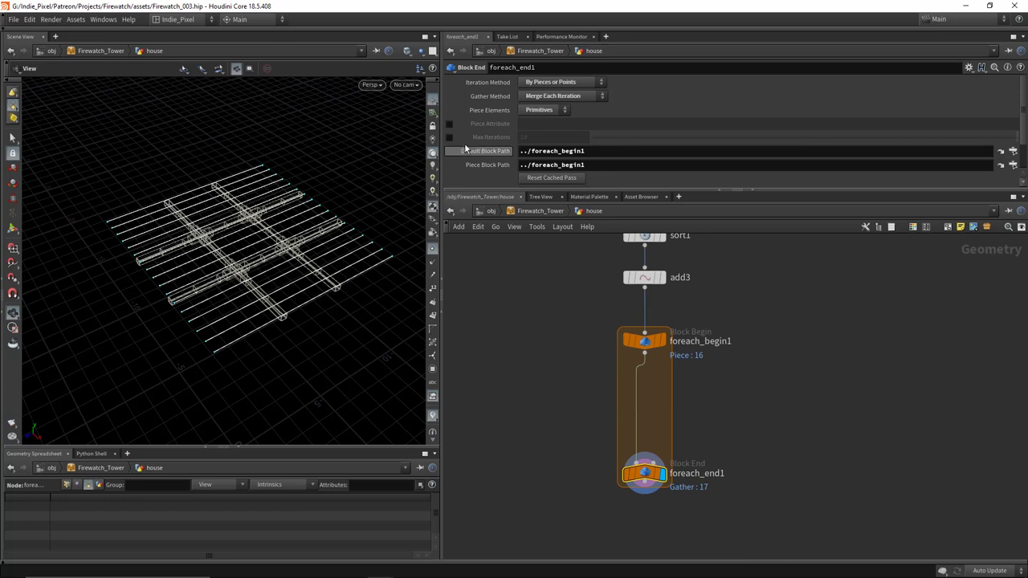
# Step: Enable Single Pass on foreach_end1 with value 0 and frame the isolated line in the viewport
pyautogui.scroll(-2, 464, 143)
pyautogui.click(450, 155)
pyautogui.moveTo(594, 159)
pyautogui.mouseDown()
pyautogui.moveTo(1014, 158)
pyautogui.moveTo(592, 160)
pyautogui.mouseUp()
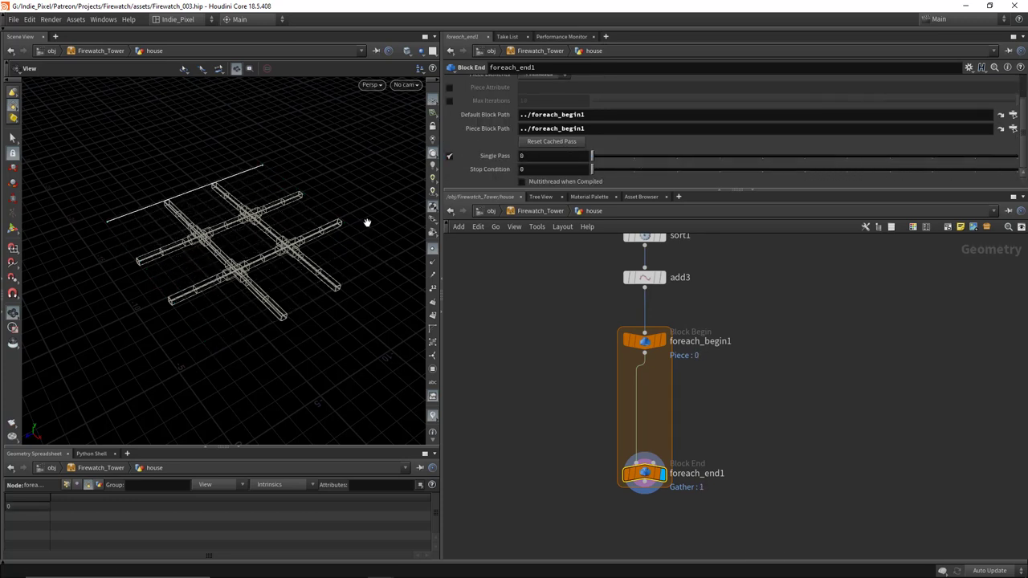
pyautogui.hotkey('space', 'f')
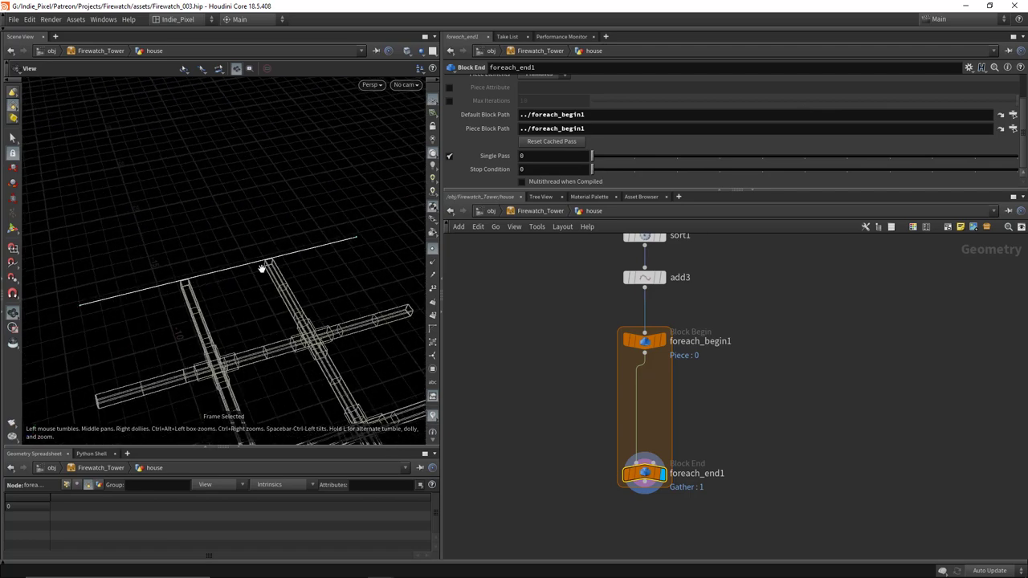
# Step: Insert a Resample node between foreach_begin1 and foreach_end1 and display it
pyautogui.moveTo(651, 473); pyautogui.dragTo(622, 426, button='middle')
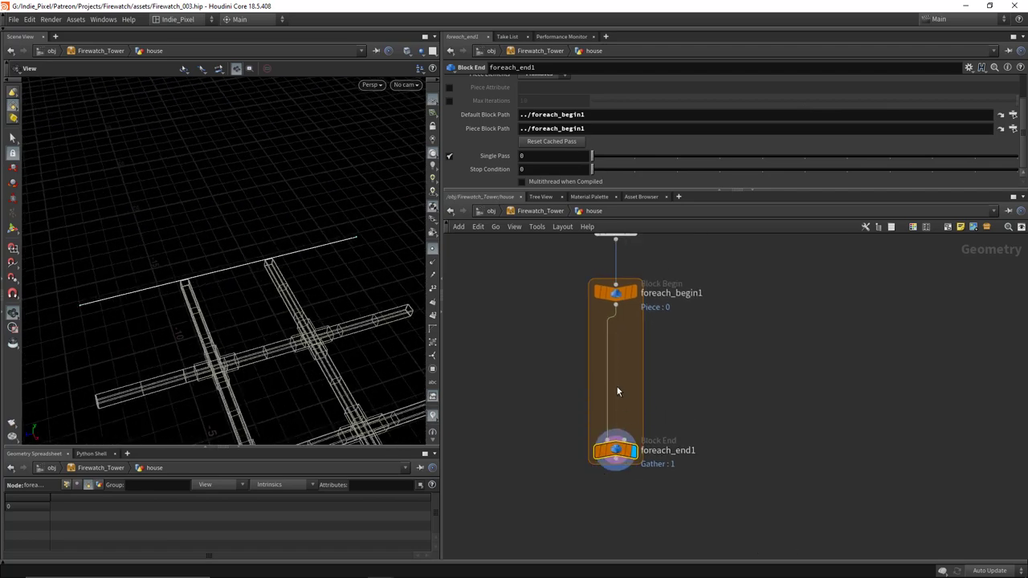
pyautogui.press('Tab')
pyautogui.write('rea')
pyautogui.press('Return')
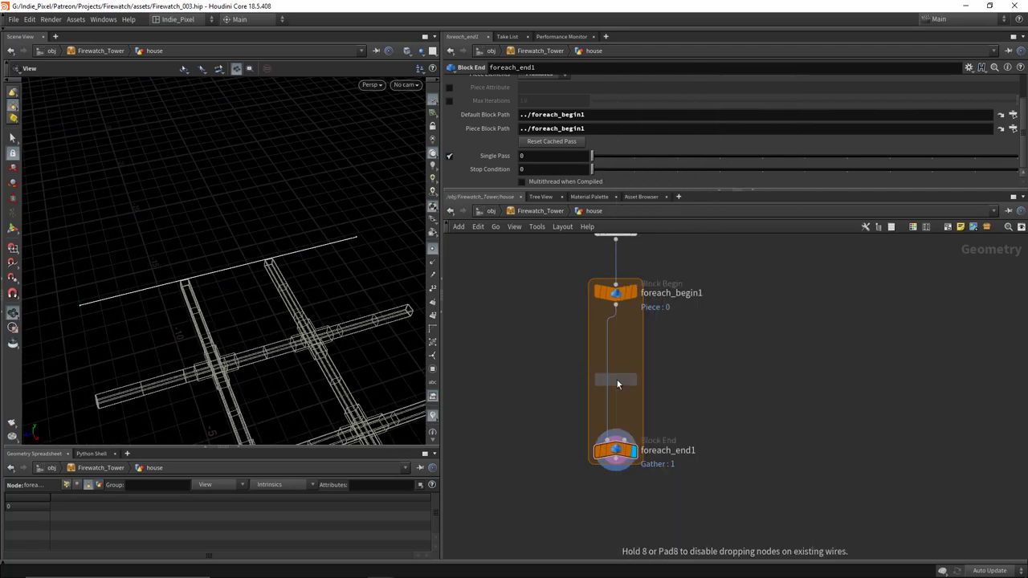
pyautogui.press('Tab')
pyautogui.write('resa')
pyautogui.press('Return')
pyautogui.click(617, 380)
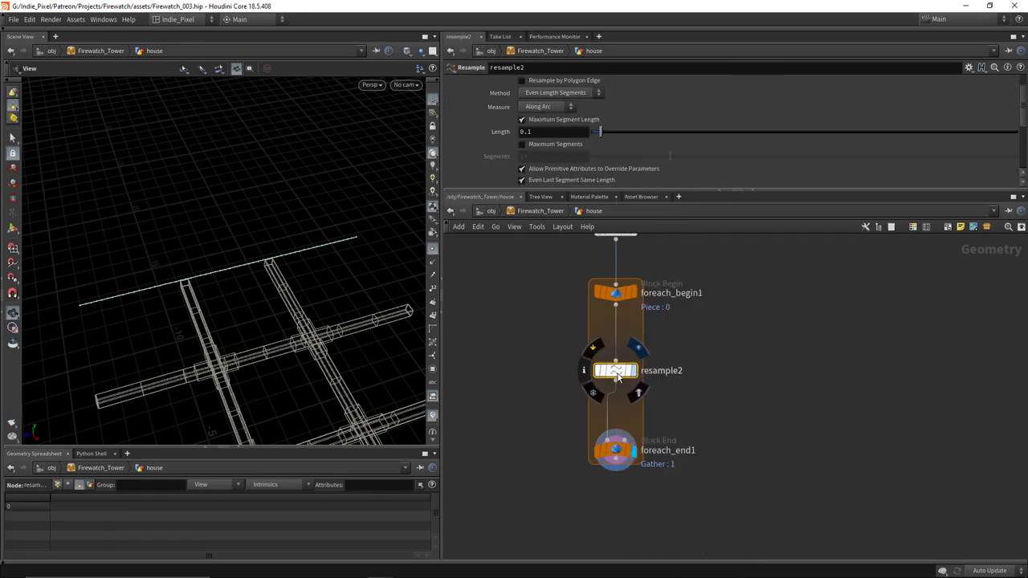
pyautogui.click(633, 370)
pyautogui.moveTo(212, 268); pyautogui.dragTo(363, 248)
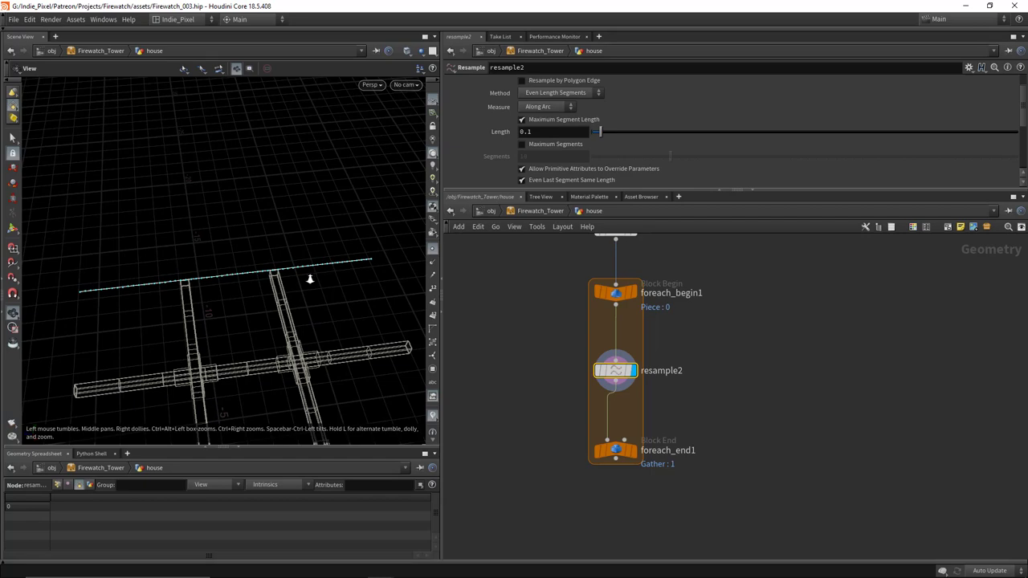
pyautogui.moveTo(310, 278); pyautogui.dragTo(321, 241)
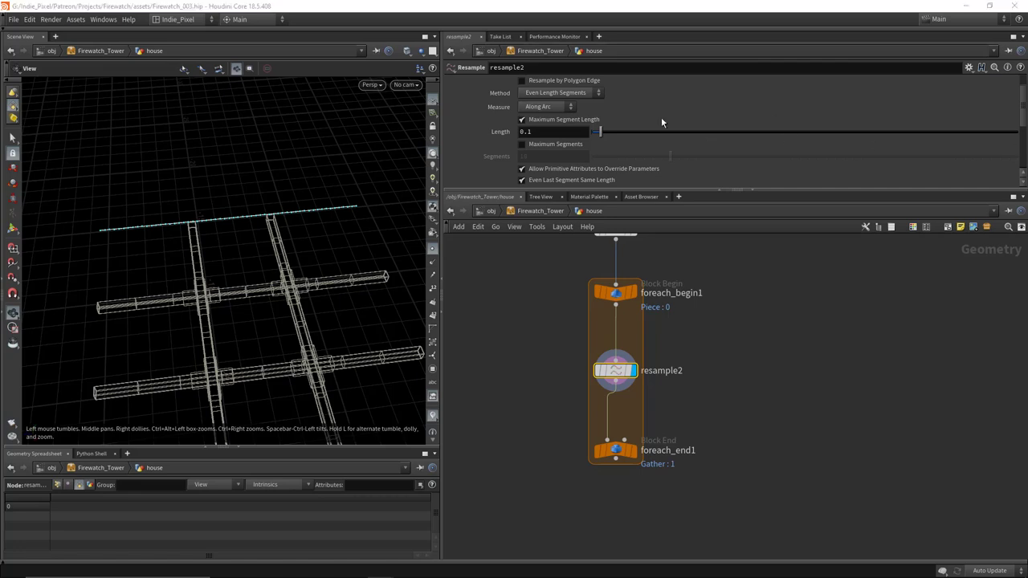
# Step: On resample2, turn off Maximum Segment Length and enable Maximum Segments and Resample by Polygon Edge
pyautogui.click(573, 120)
pyautogui.click(556, 144)
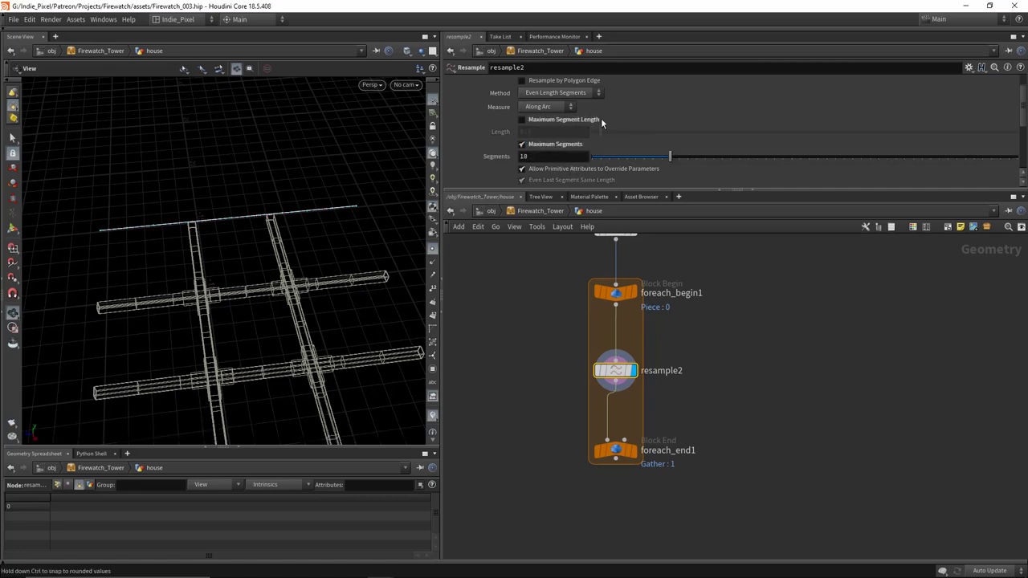
pyautogui.click(548, 82)
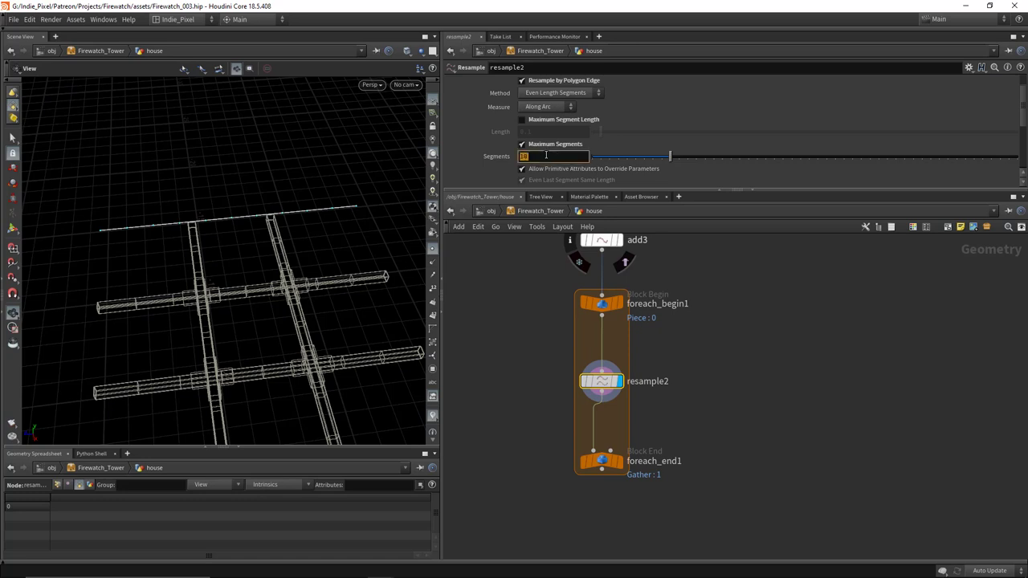
# Step: Create a meta import node from foreach_begin1 and rename it loop_data
pyautogui.click(601, 310)
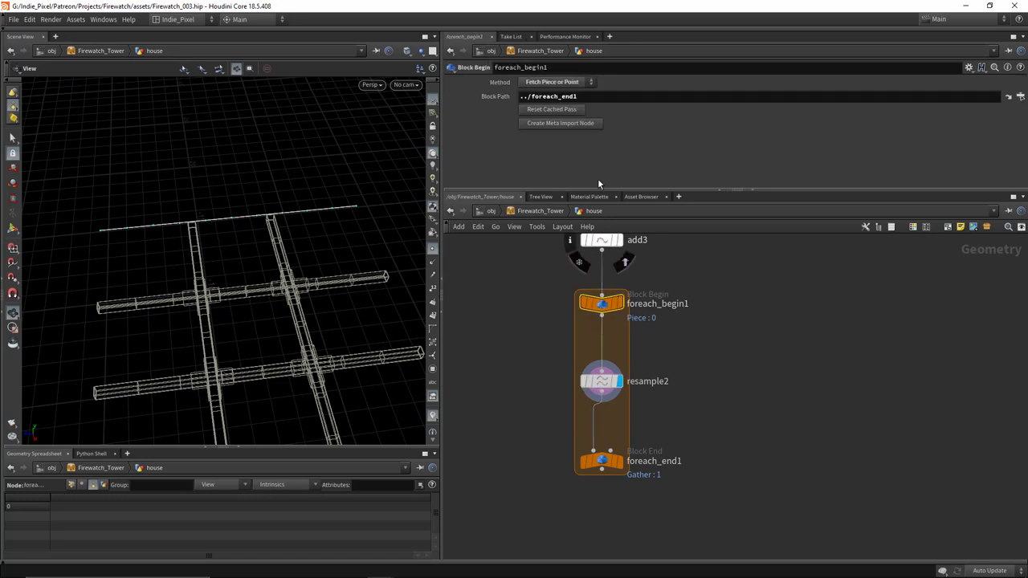
pyautogui.click(559, 123)
pyautogui.doubleClick(806, 303)
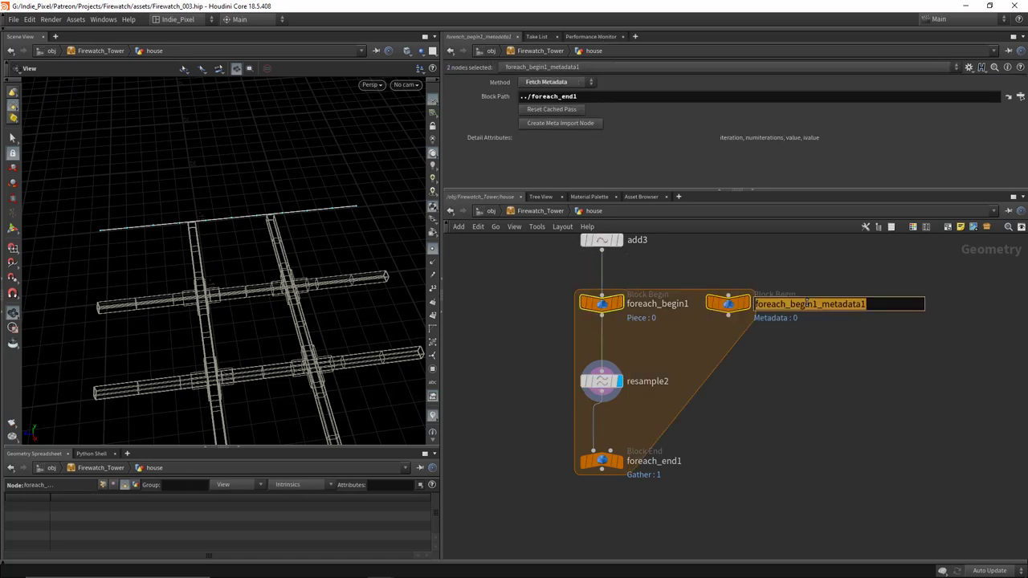
pyautogui.write('loop_')
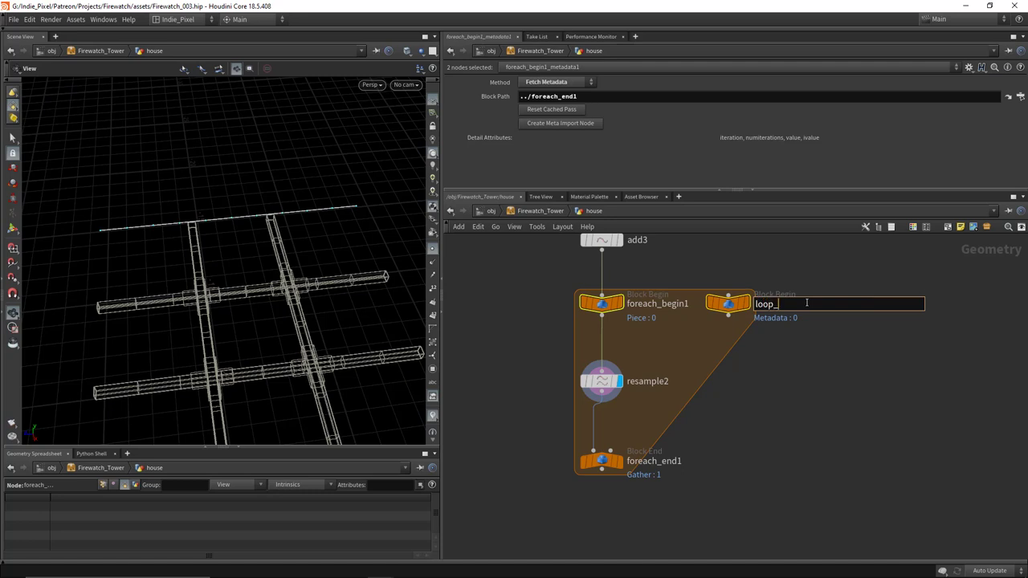
pyautogui.write('data')
pyautogui.press('Return')
pyautogui.click(687, 344)
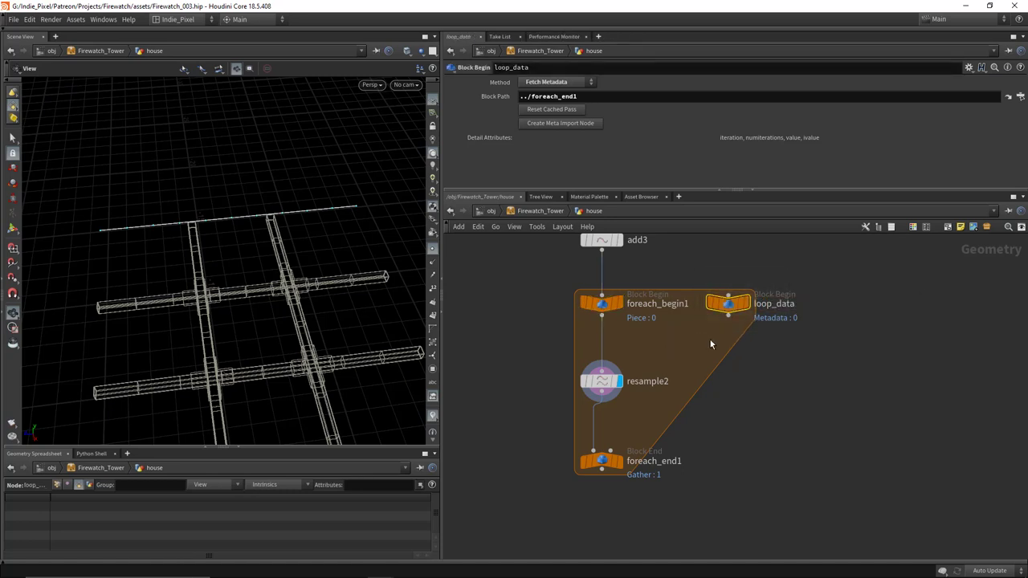
# Step: Show loop_data's detail attributes in an enlarged geometry spreadsheet, and set the display flag on foreach_end1
pyautogui.click(89, 485)
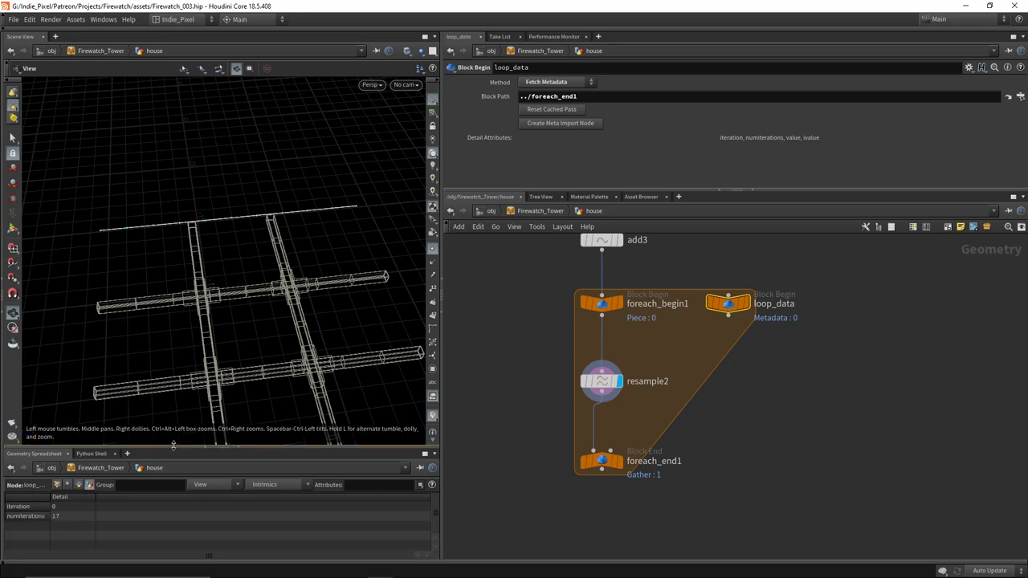
pyautogui.moveTo(174, 445); pyautogui.dragTo(174, 390)
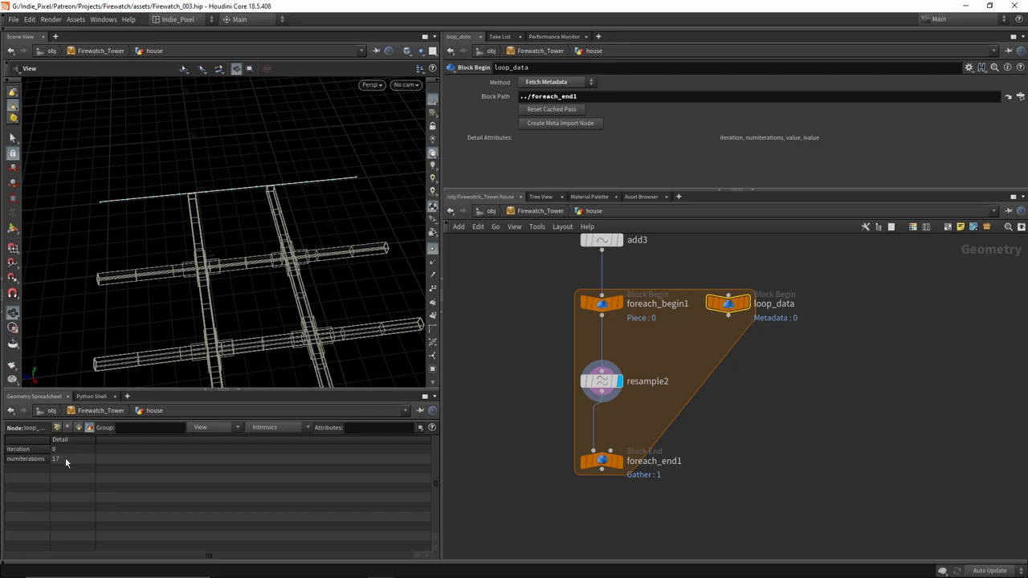
pyautogui.click(600, 460)
pyautogui.moveTo(776, 351); pyautogui.dragTo(707, 294)
pyautogui.moveTo(543, 442); pyautogui.dragTo(723, 498)
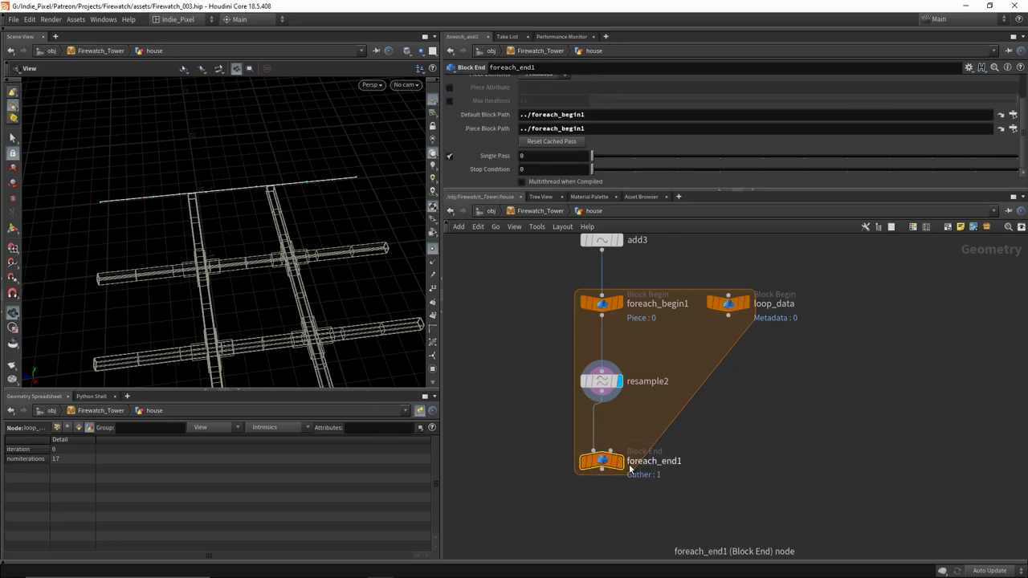
pyautogui.click(619, 461)
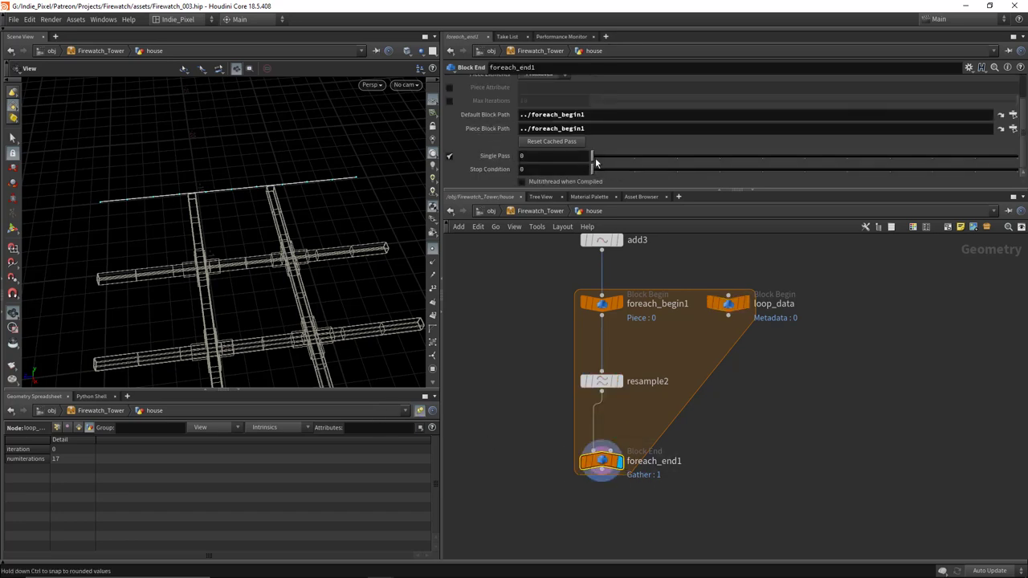
pyautogui.moveTo(596, 163)
pyautogui.mouseDown()
pyautogui.moveTo(869, 172)
pyautogui.moveTo(577, 158)
pyautogui.moveTo(635, 164)
pyautogui.moveTo(594, 165)
pyautogui.mouseUp()
# Step: Set resample2's Segments to the expression fit(rand(detail("../loop_data/", "iteration", 0)), 0, 1, 2, 6)
pyautogui.click(602, 381)
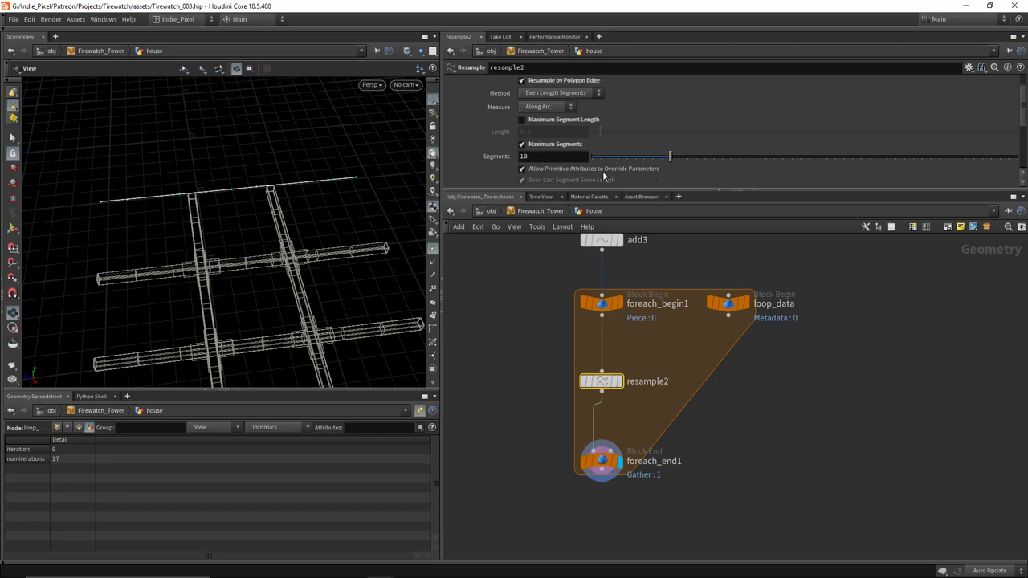
pyautogui.click(568, 160)
pyautogui.write('fit()')
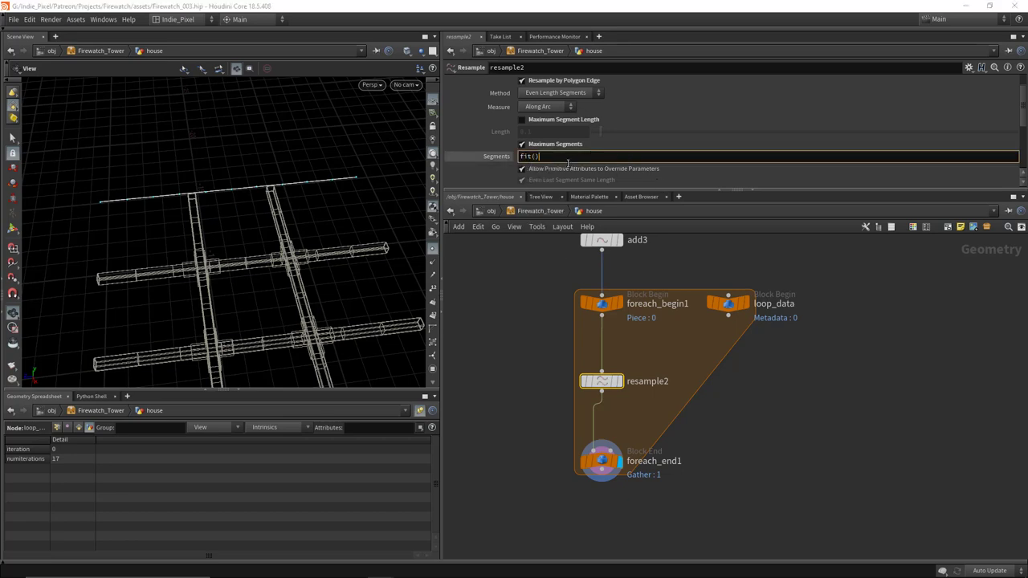
pyautogui.write('rand()')
pyautogui.write('detail()')
pyautogui.write('"../loop_data/')
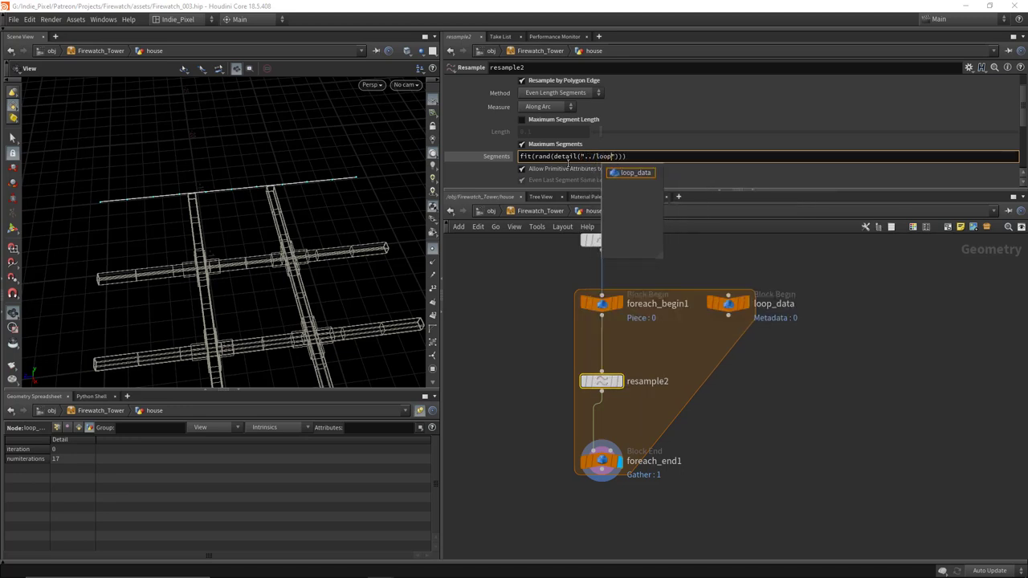
pyautogui.write('", ')
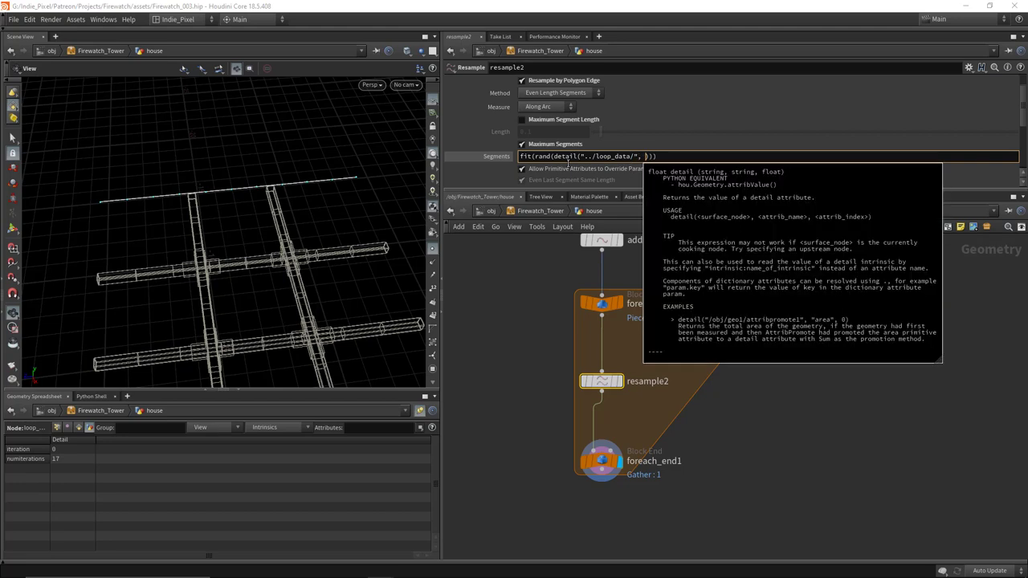
pyautogui.write('"iteratio')
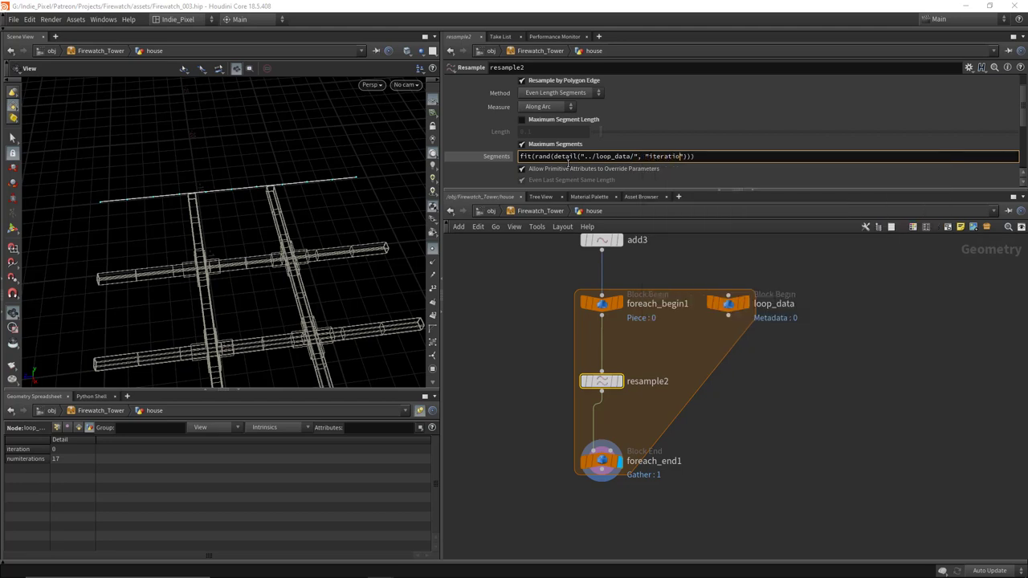
pyautogui.write(' 0)')
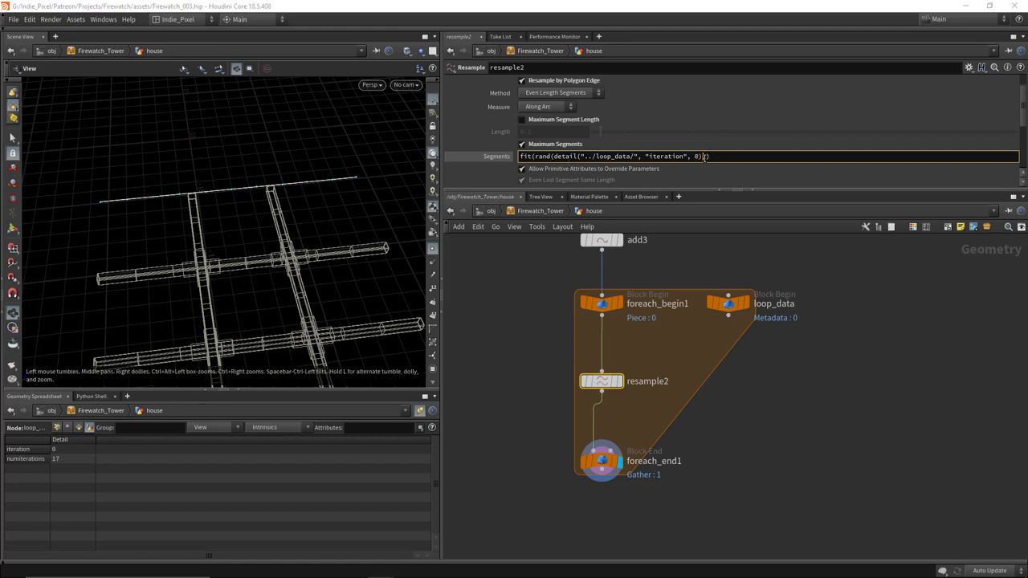
pyautogui.write('),')
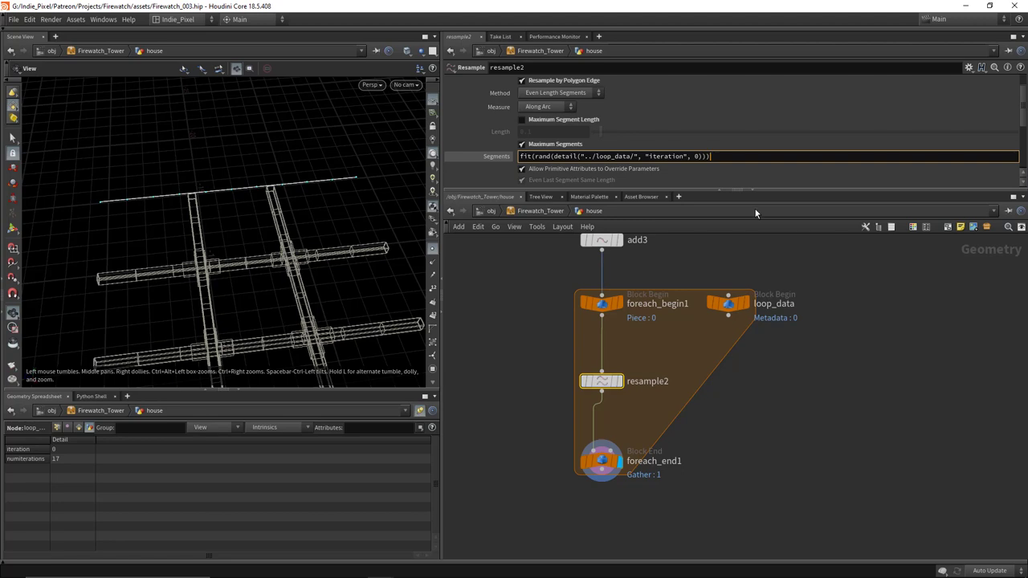
pyautogui.write(' 0, 1, 2, 6')
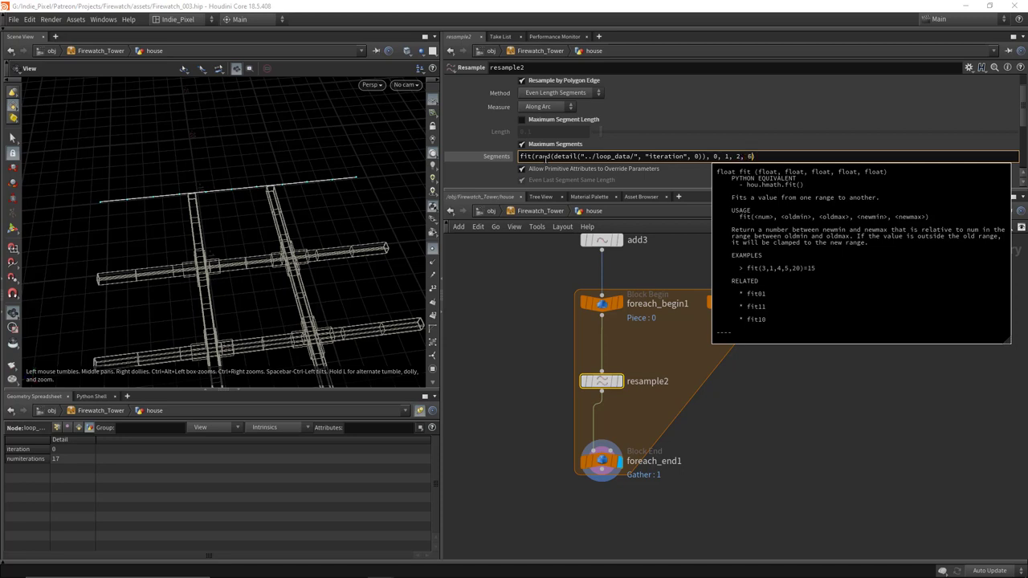
pyautogui.press('Return')
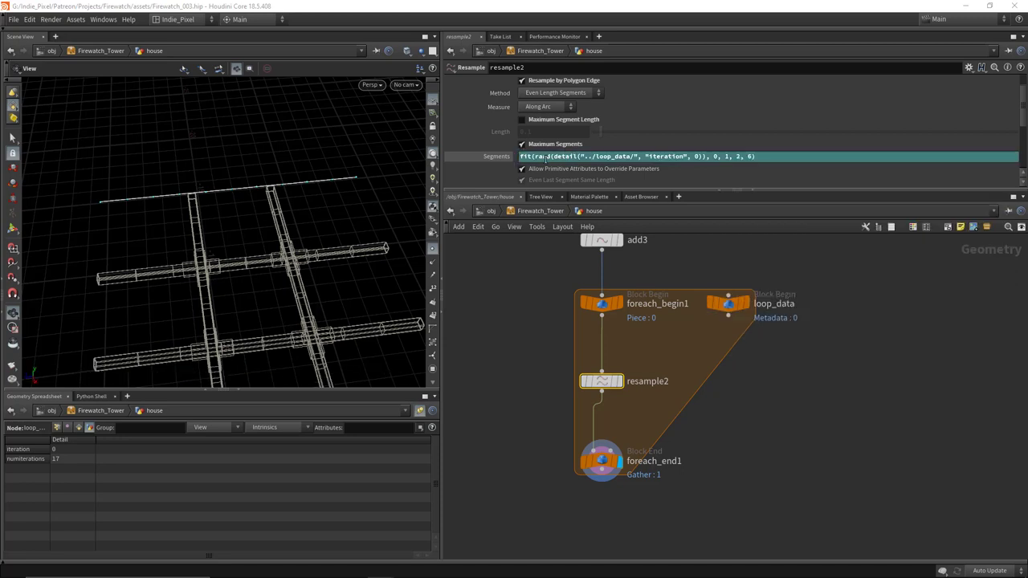
# Step: Turn off Single Pass on foreach_end1 and inspect the point divisions on all the platform lines without the supports
pyautogui.click(602, 462)
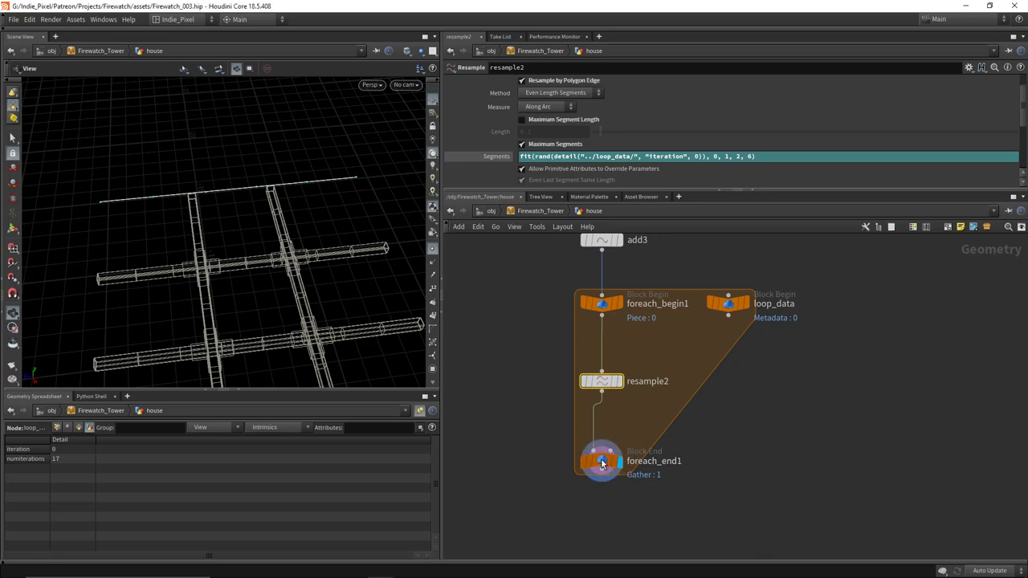
pyautogui.click(450, 156)
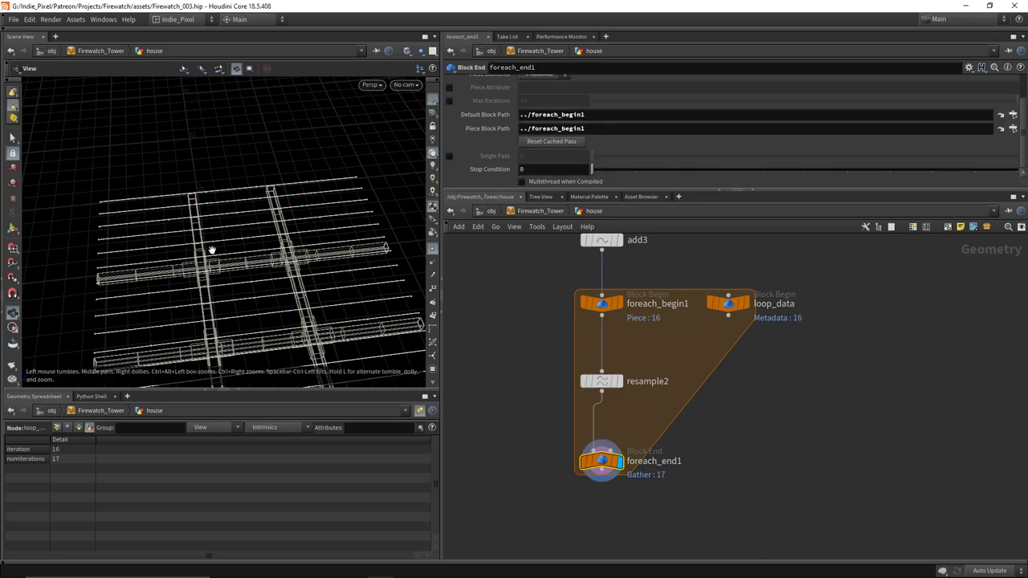
pyautogui.moveTo(298, 225); pyautogui.dragTo(367, 269)
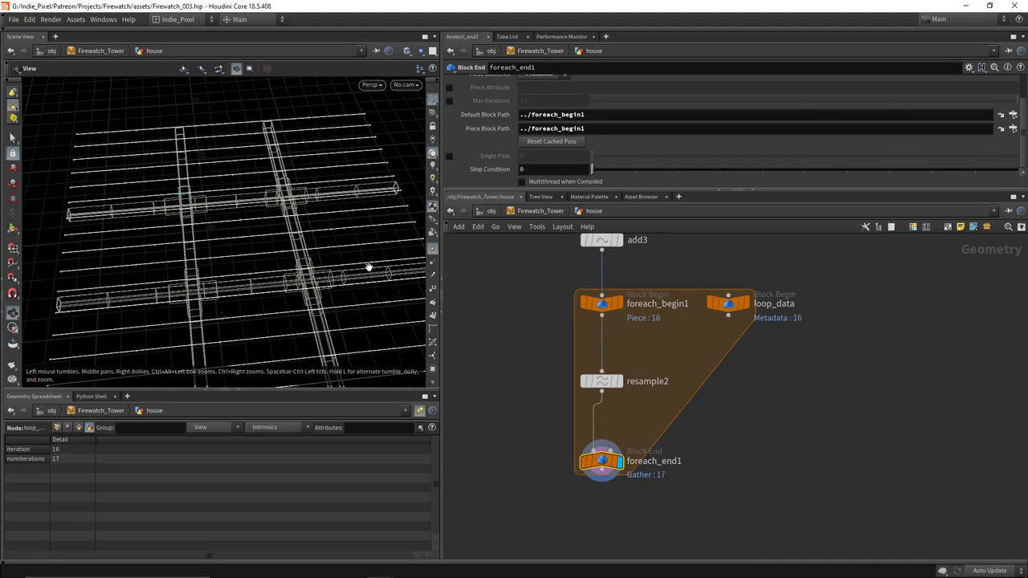
pyautogui.moveTo(576, 461)
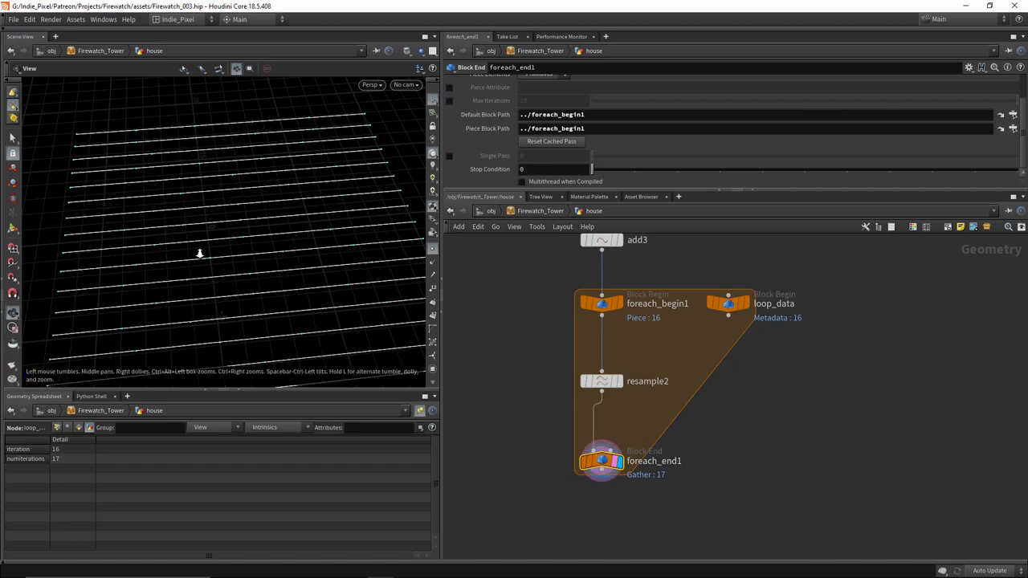
pyautogui.moveTo(202, 248); pyautogui.dragTo(275, 266)
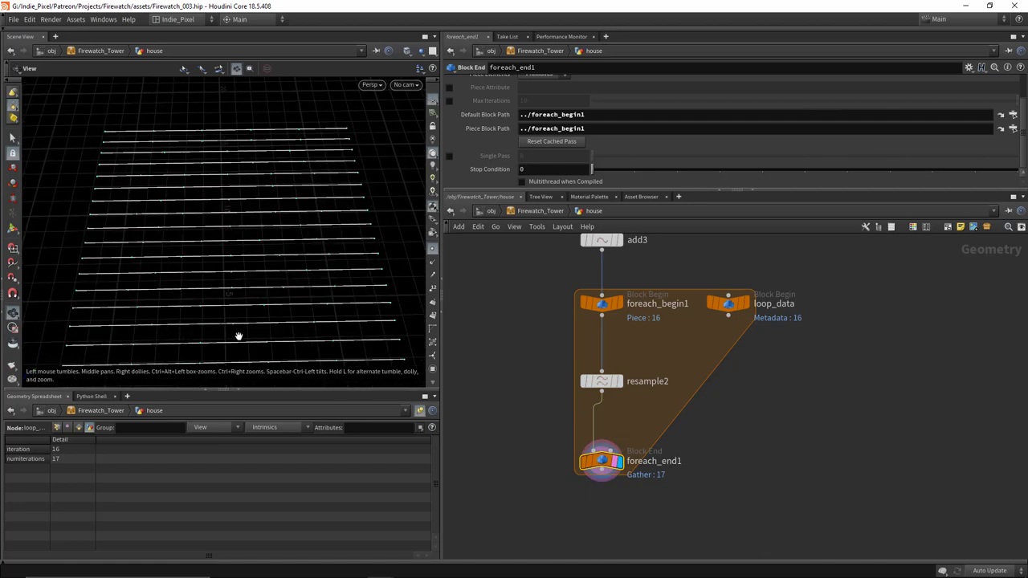
pyautogui.moveTo(238, 335); pyautogui.dragTo(131, 328)
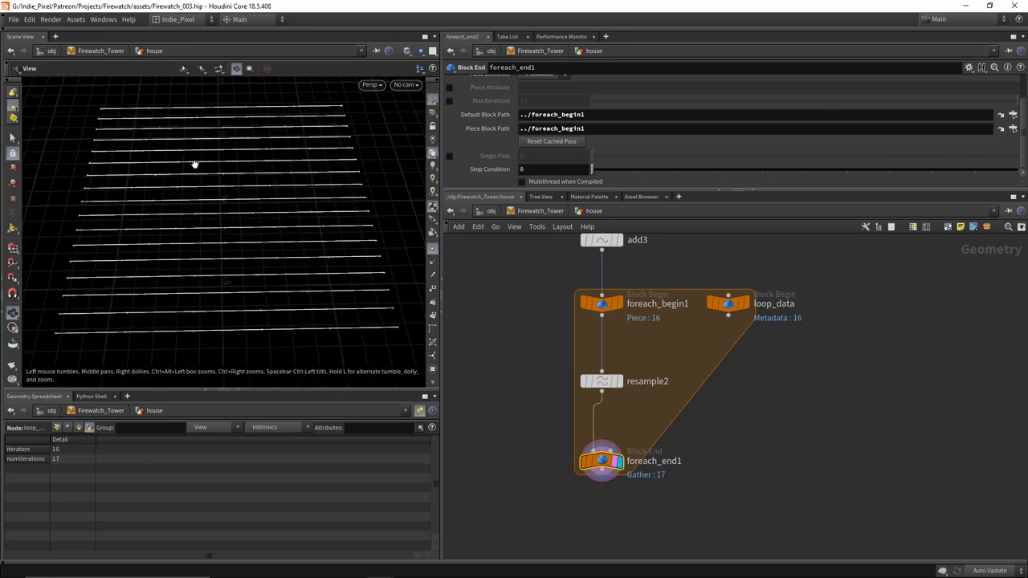
pyautogui.moveTo(257, 294); pyautogui.dragTo(261, 274)
# Step: Tighten the loop layout by moving resample2 and foreach_end1 up towards foreach_begin1
pyautogui.moveTo(523, 492); pyautogui.dragTo(642, 355)
pyautogui.moveTo(612, 459); pyautogui.dragTo(612, 384)
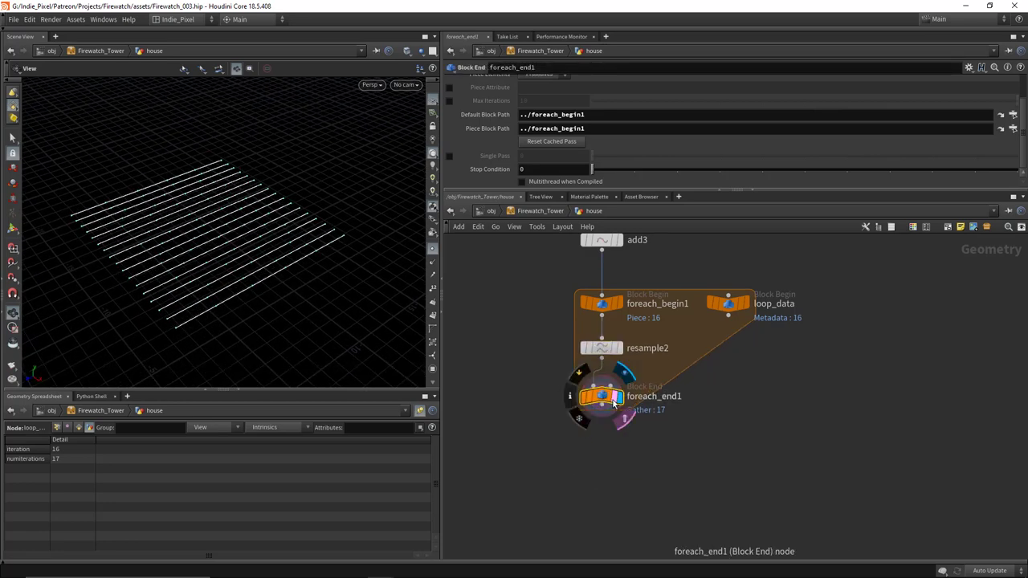
pyautogui.moveTo(624, 427); pyautogui.dragTo(624, 373, button='middle')
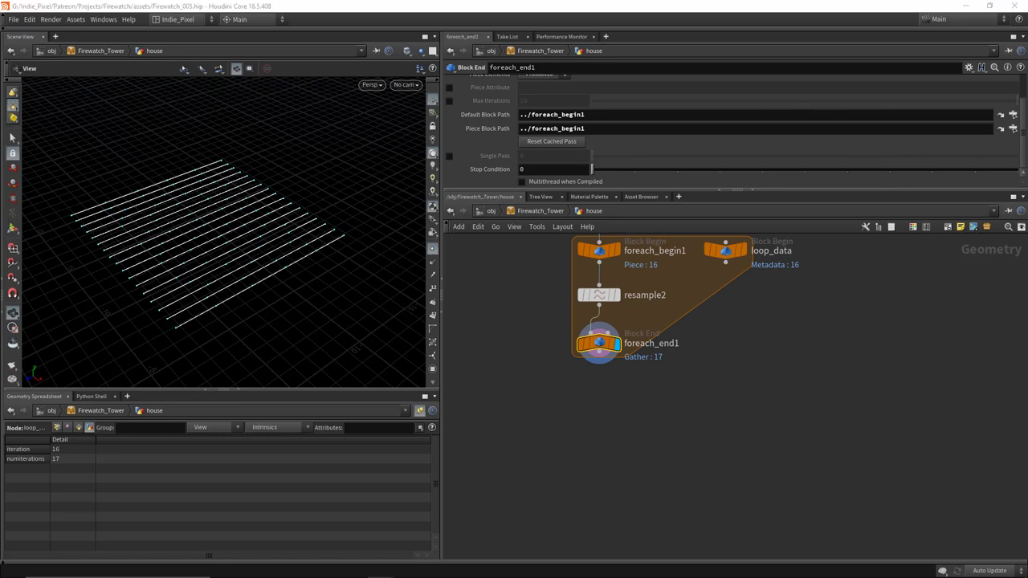
# Step: Add a Convert Line node after foreach_end1, wire it to the loop output and display it
pyautogui.moveTo(613, 418); pyautogui.dragTo(611, 400, button='middle')
pyautogui.press('Tab')
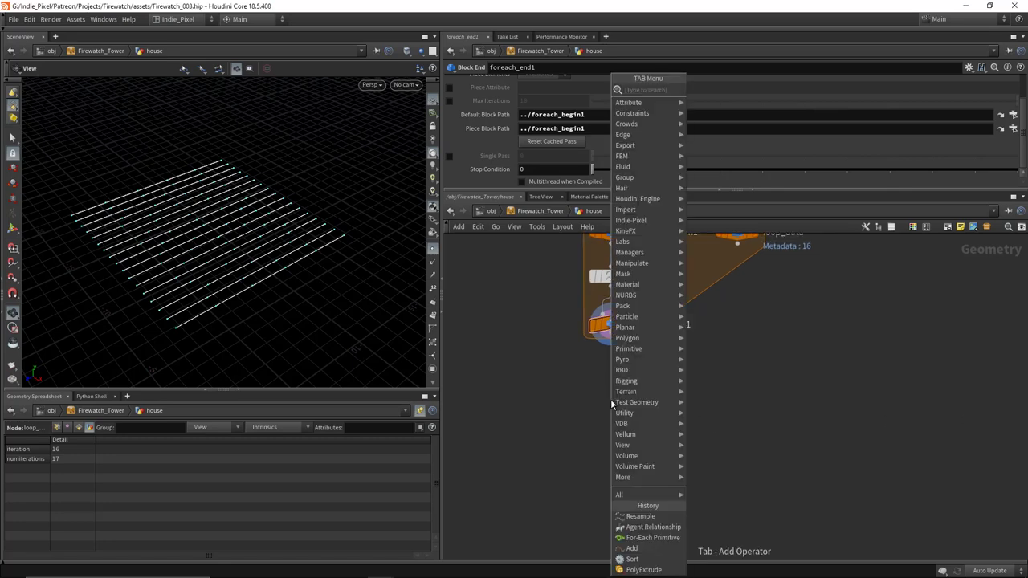
pyautogui.write('convert')
pyautogui.press('Down')
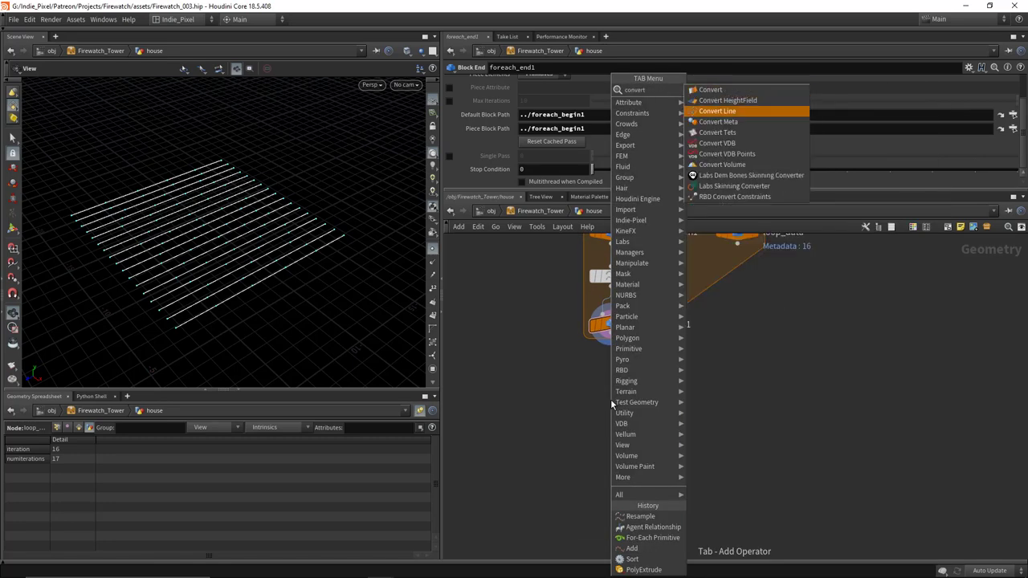
pyautogui.press('Return')
pyautogui.click(610, 399)
pyautogui.click(612, 334)
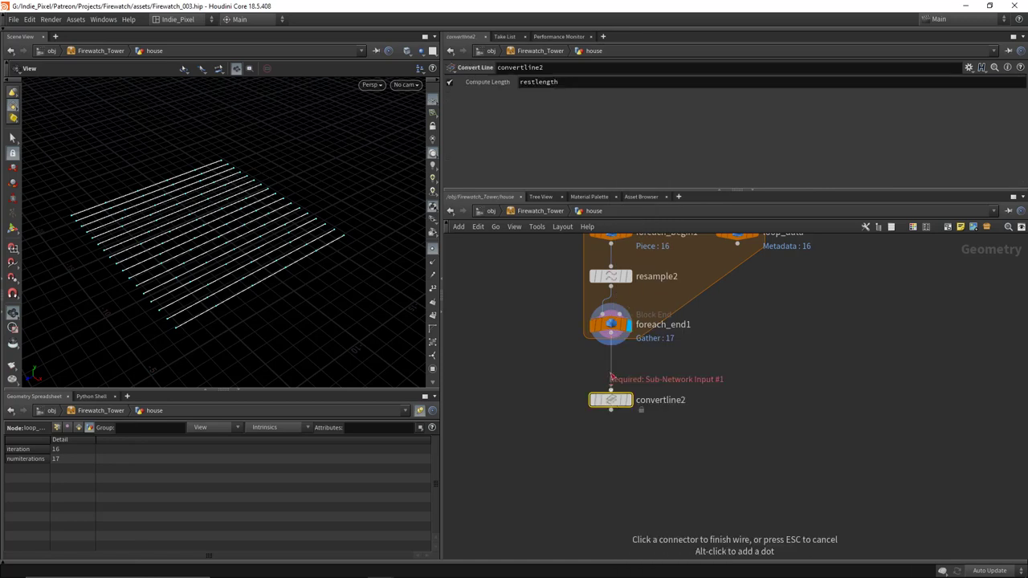
pyautogui.click(611, 399)
pyautogui.moveTo(610, 398); pyautogui.dragTo(610, 382)
# Step: Add a Wood Plank node below convertline2, connected to its output, and display the result
pyautogui.scroll(5, 603, 424)
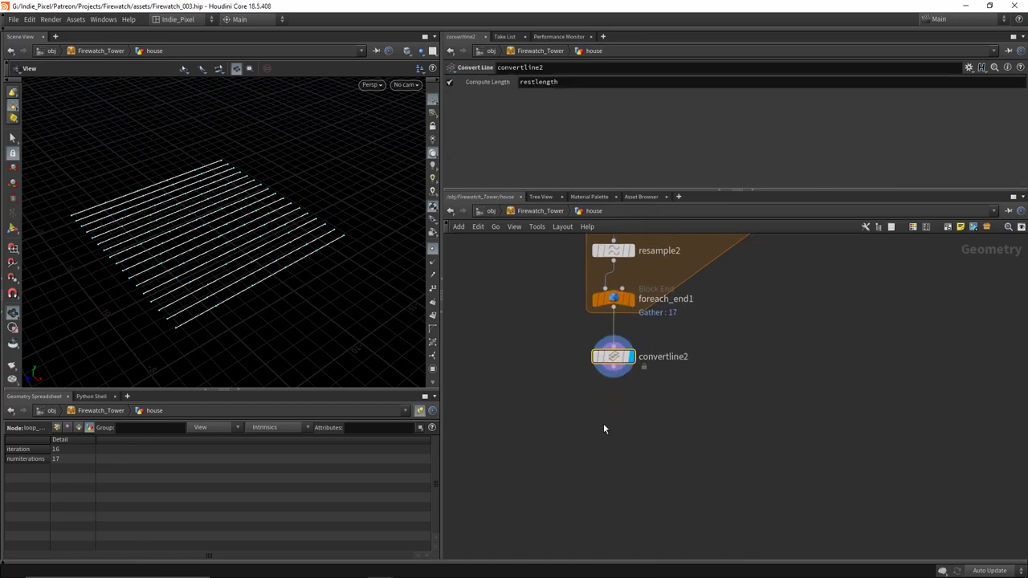
pyautogui.press('Tab')
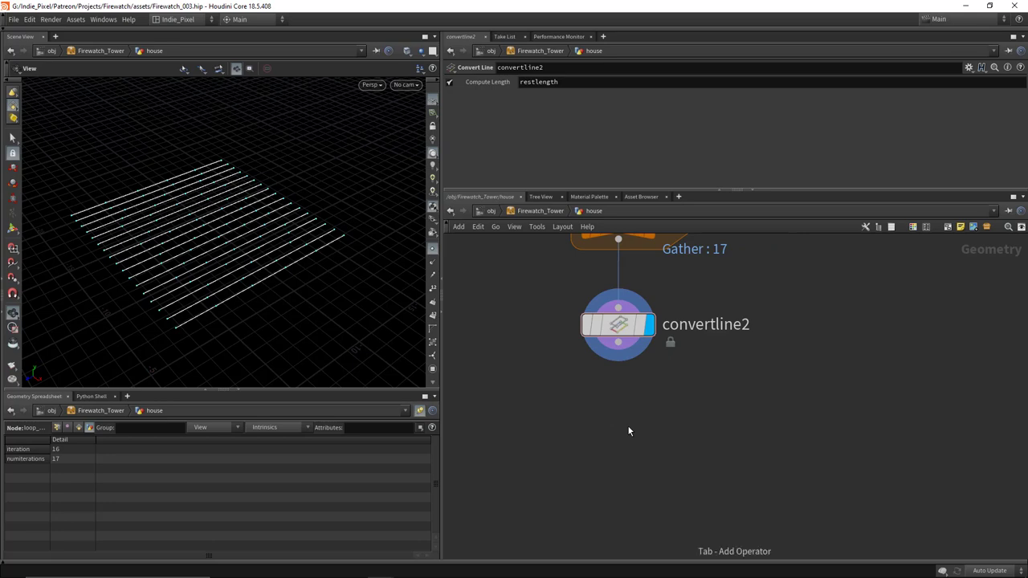
pyautogui.write('wo')
pyautogui.press('Return')
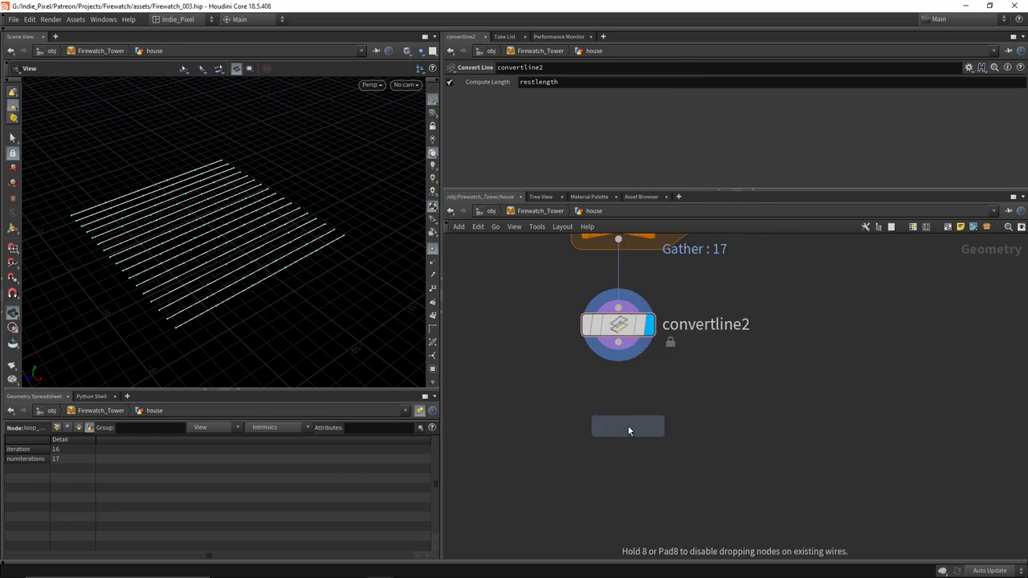
pyautogui.click(629, 427)
pyautogui.click(663, 432)
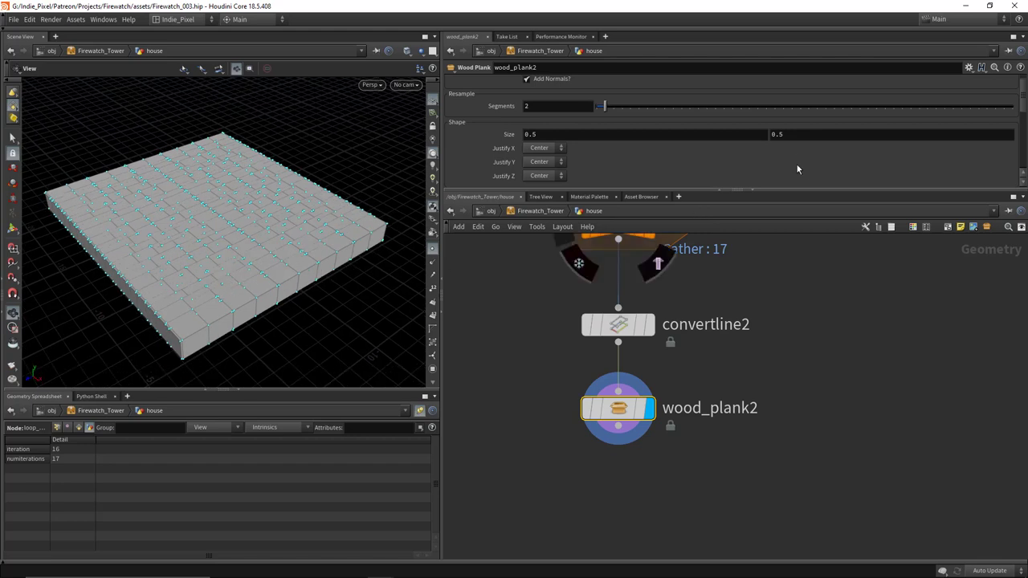
# Step: Set wood_plank2's cross-section Size to 0.34 by 0.08 to make thin planks with narrow gaps
pyautogui.moveTo(788, 192); pyautogui.dragTo(787, 287)
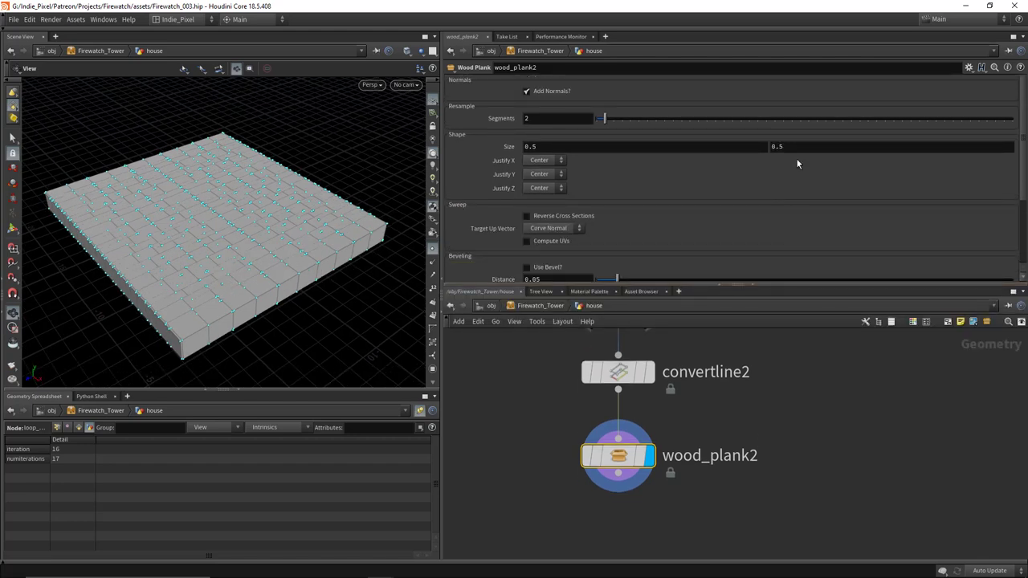
pyautogui.moveTo(562, 145); pyautogui.dragTo(462, 172, button='middle')
pyautogui.moveTo(184, 271); pyautogui.dragTo(212, 236)
pyautogui.scroll(5, 201, 265)
pyautogui.moveTo(197, 278); pyautogui.dragTo(434, 183)
pyautogui.scroll(-3, 225, 264)
pyautogui.moveTo(544, 148); pyautogui.dragTo(576, 165, button='middle')
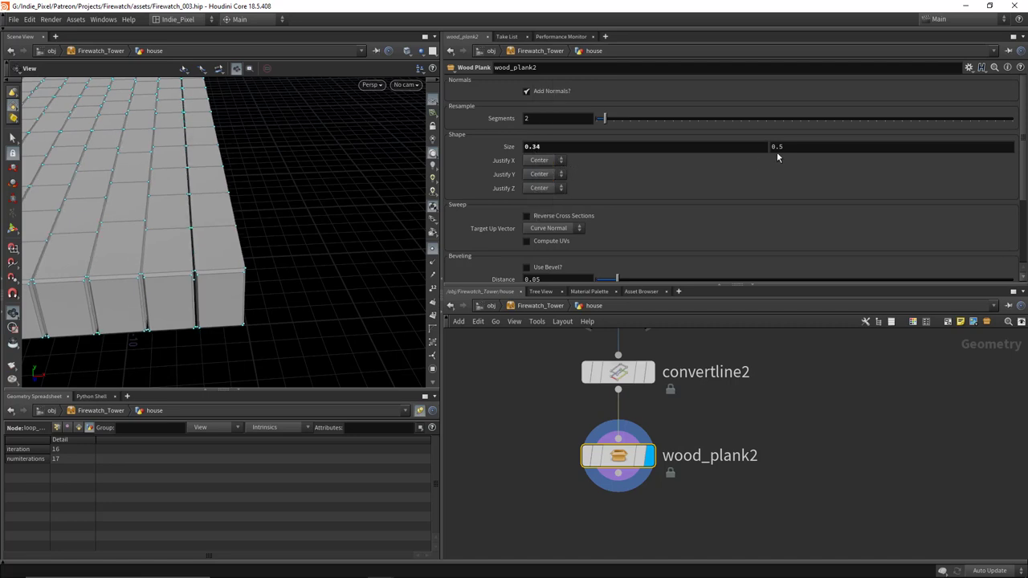
pyautogui.moveTo(810, 146); pyautogui.dragTo(593, 171, button='middle')
pyautogui.moveTo(262, 177); pyautogui.dragTo(115, 246)
pyautogui.scroll(5, 236, 291)
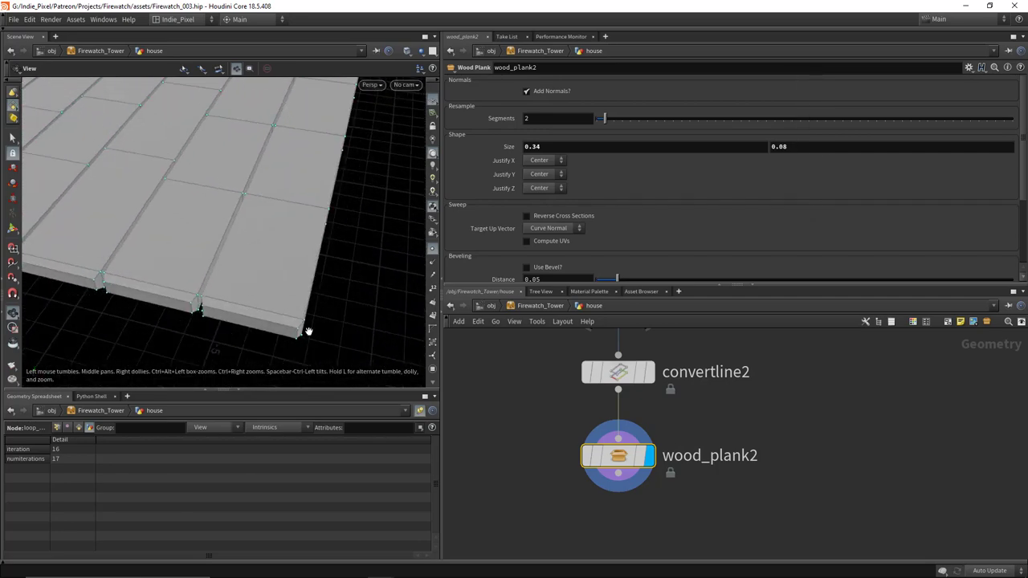
# Step: Display resample1 with its parameters and inspect the segments along the single platform edge line
pyautogui.scroll(-4, 696, 436)
pyautogui.scroll(5, 695, 435)
pyautogui.scroll(4, 667, 419)
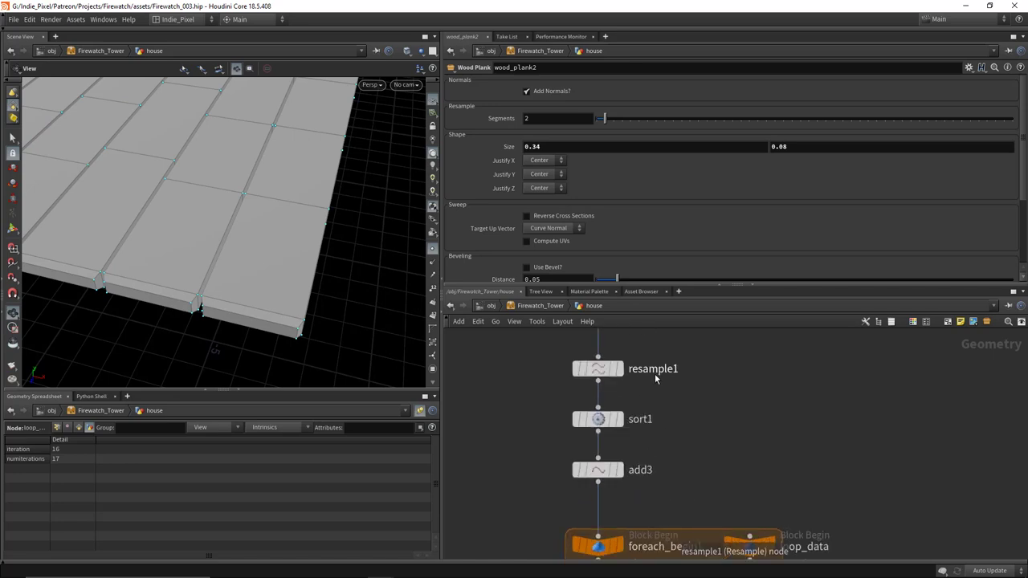
pyautogui.click(623, 351)
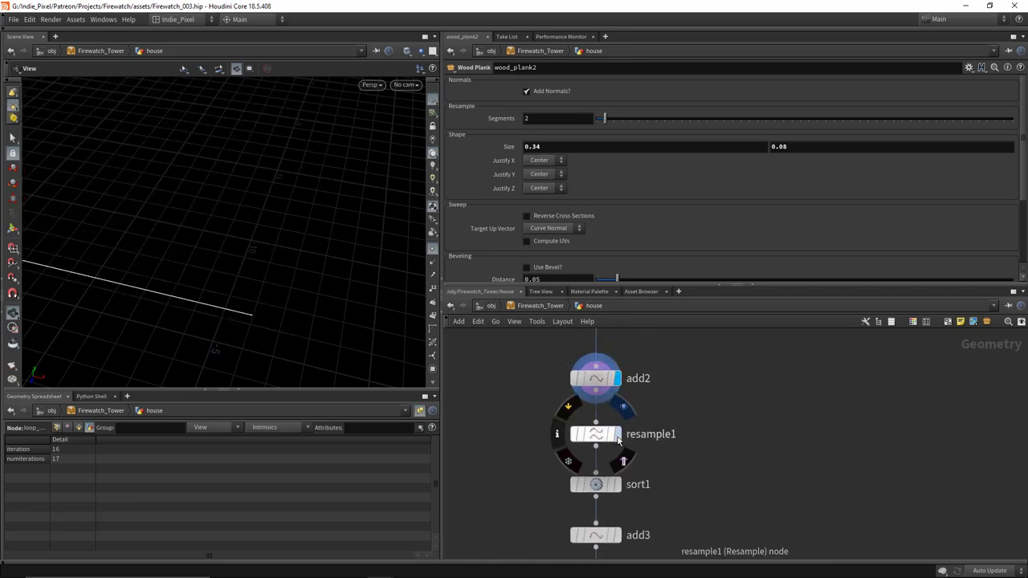
pyautogui.click(601, 438)
pyautogui.moveTo(139, 275); pyautogui.dragTo(239, 281)
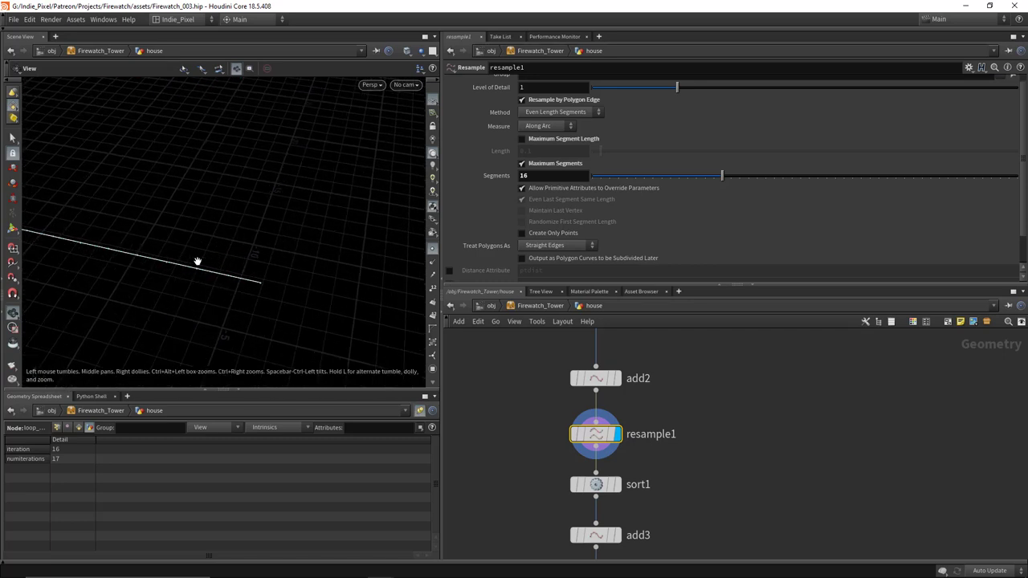
pyautogui.moveTo(248, 282); pyautogui.dragTo(263, 280)
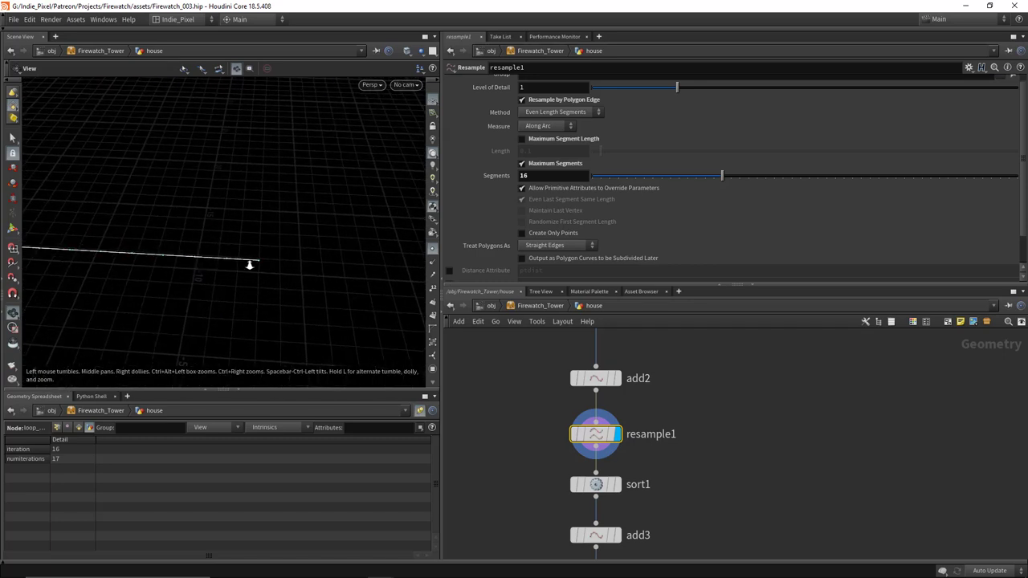
pyautogui.moveTo(729, 445); pyautogui.dragTo(665, 392, button='middle')
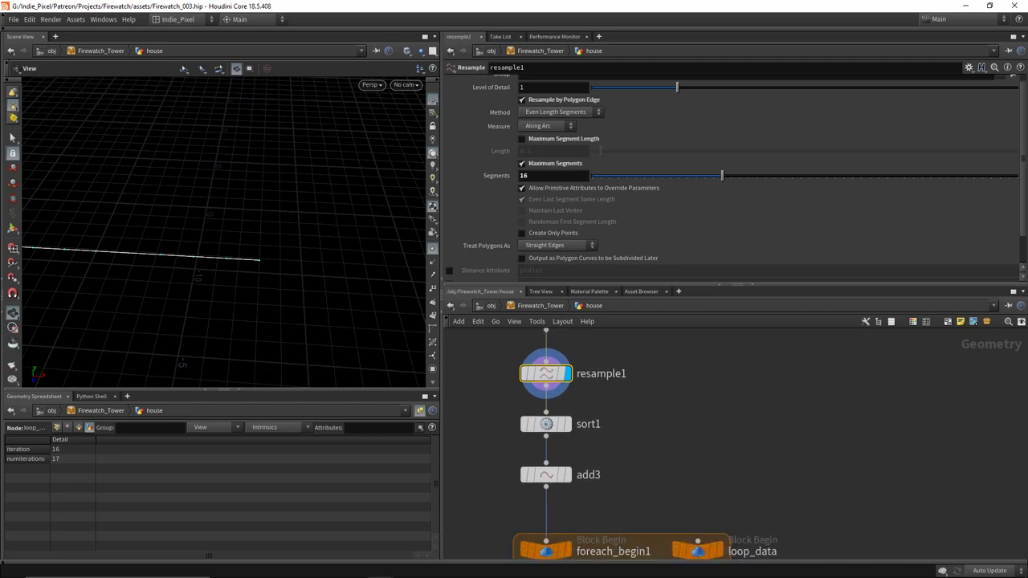
pyautogui.click(709, 420)
pyautogui.press('Tab')
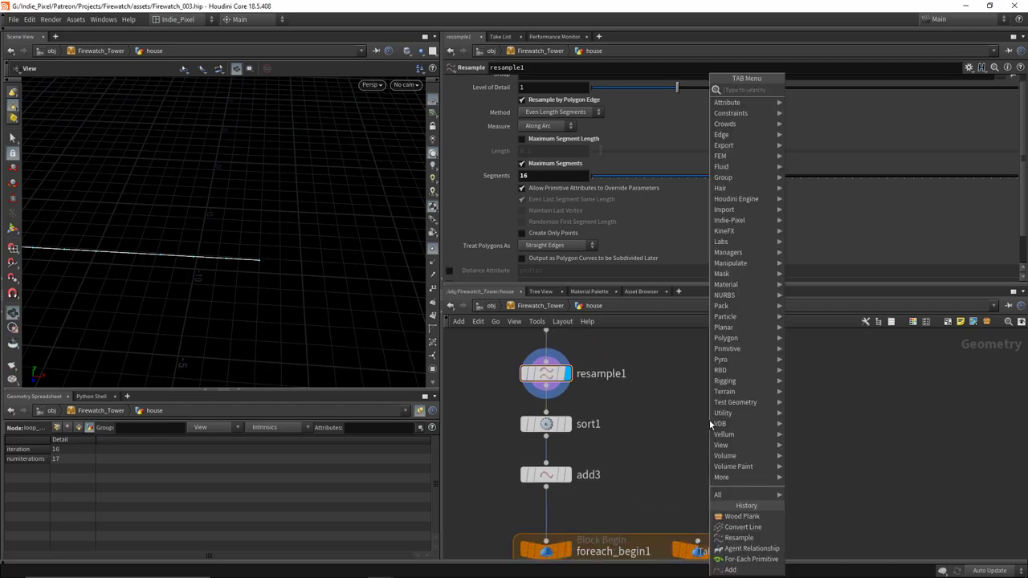
pyautogui.write('conver')
pyautogui.press('Return')
# Step: Add a Convert Line node beside sort1, branch it off resample1's output and display it
pyautogui.press('Tab')
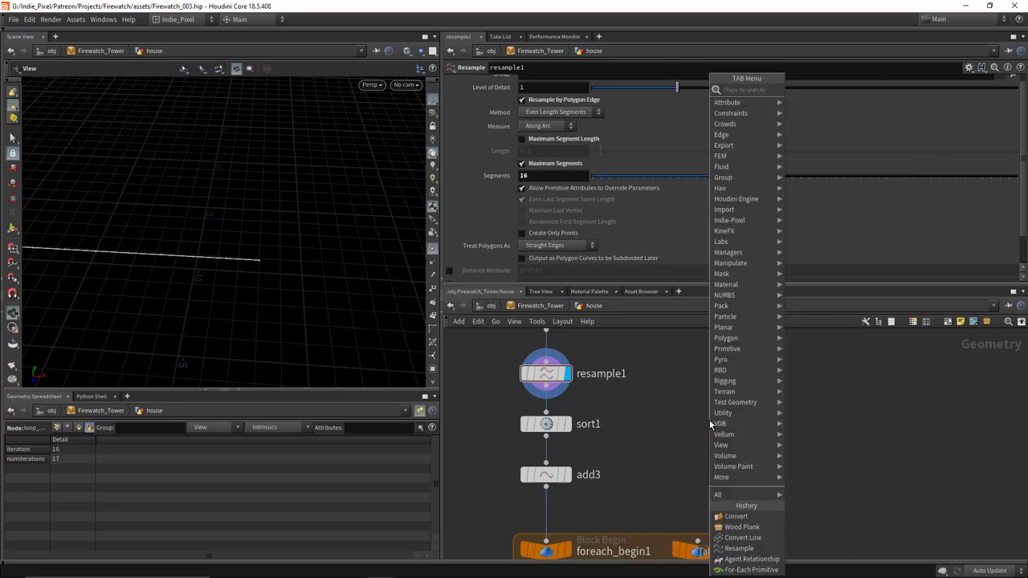
pyautogui.write('conver')
pyautogui.press('Down')
pyautogui.press('Down')
pyautogui.press('Return')
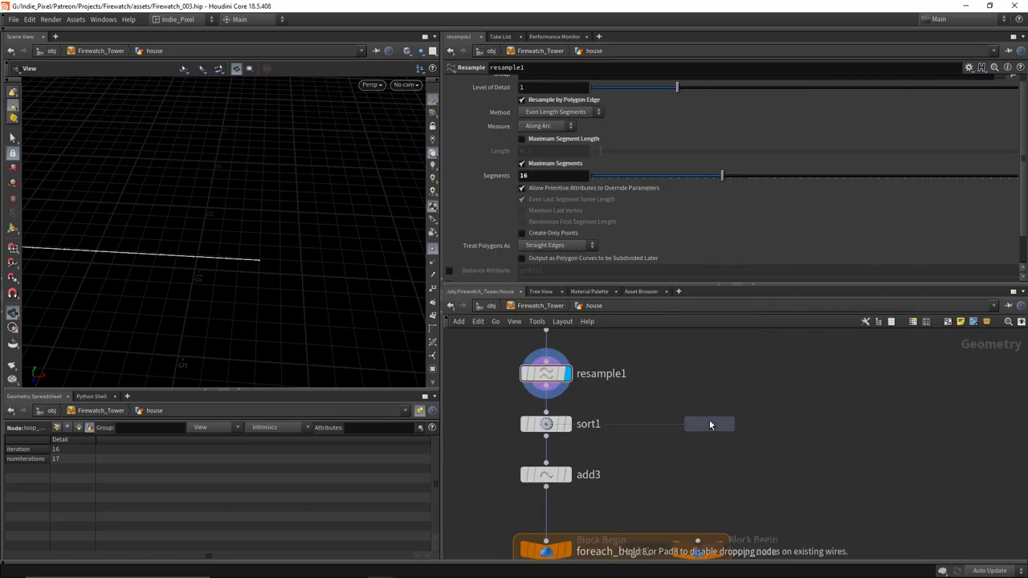
pyautogui.click(713, 421)
pyautogui.moveTo(546, 389); pyautogui.dragTo(712, 411)
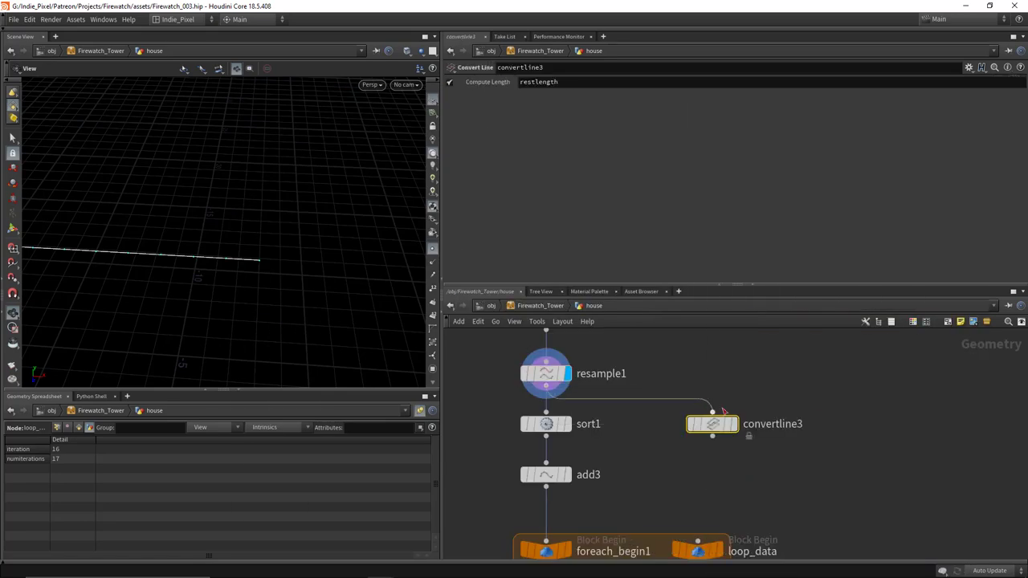
pyautogui.click(734, 424)
# Step: Unpin the geometry spreadsheet from loop_data and examine convertline3's restlength values in the primitive attributes
pyautogui.moveTo(760, 483); pyautogui.dragTo(746, 439, button='middle')
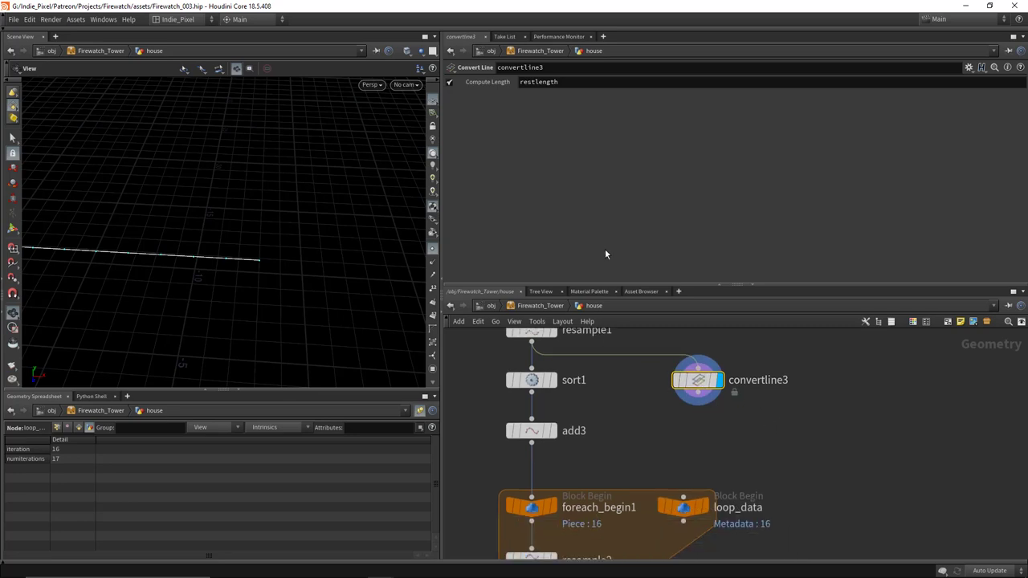
pyautogui.moveTo(570, 82); pyautogui.dragTo(509, 86)
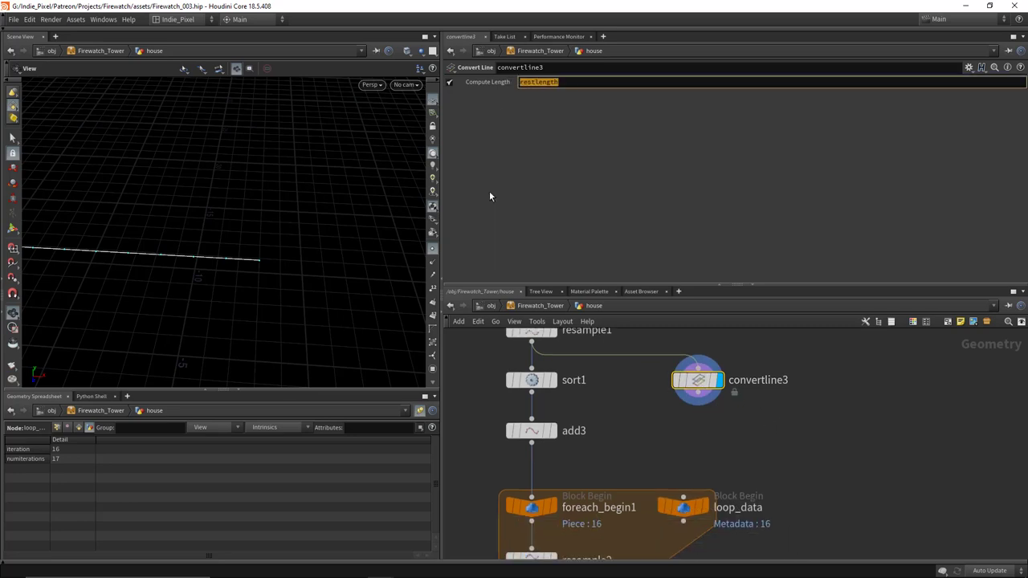
pyautogui.click(78, 427)
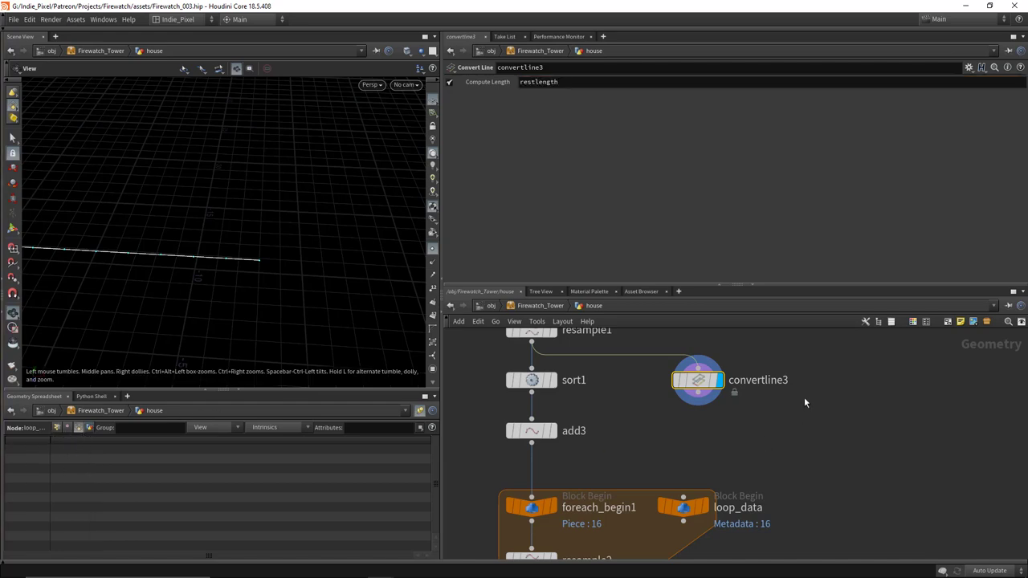
pyautogui.click(56, 427)
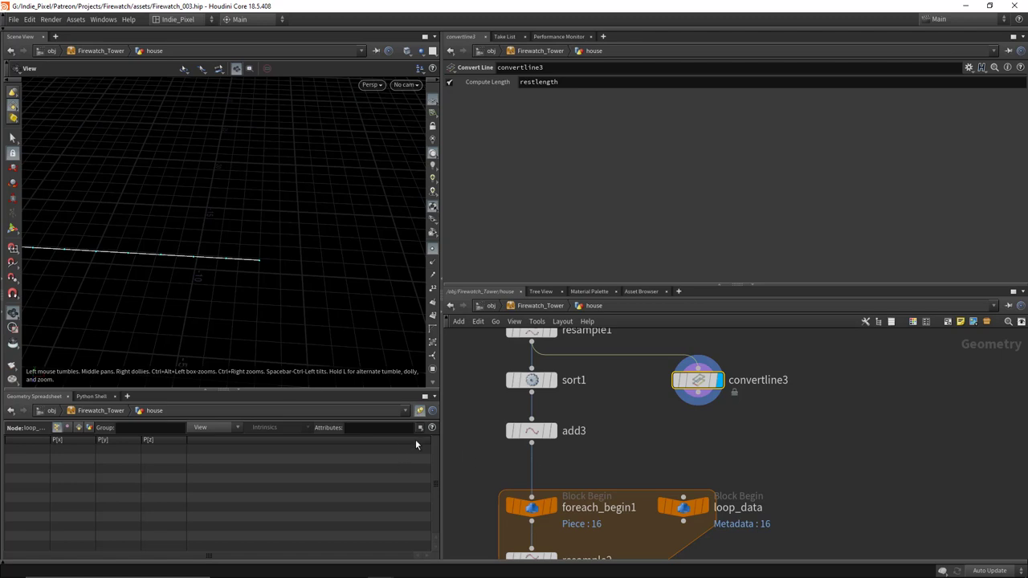
pyautogui.click(420, 412)
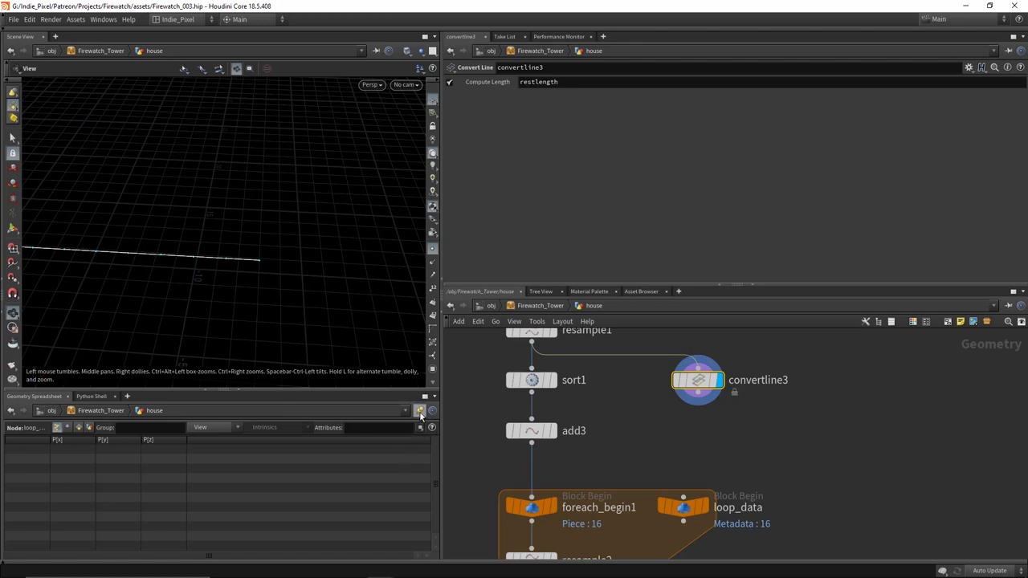
pyautogui.click(83, 430)
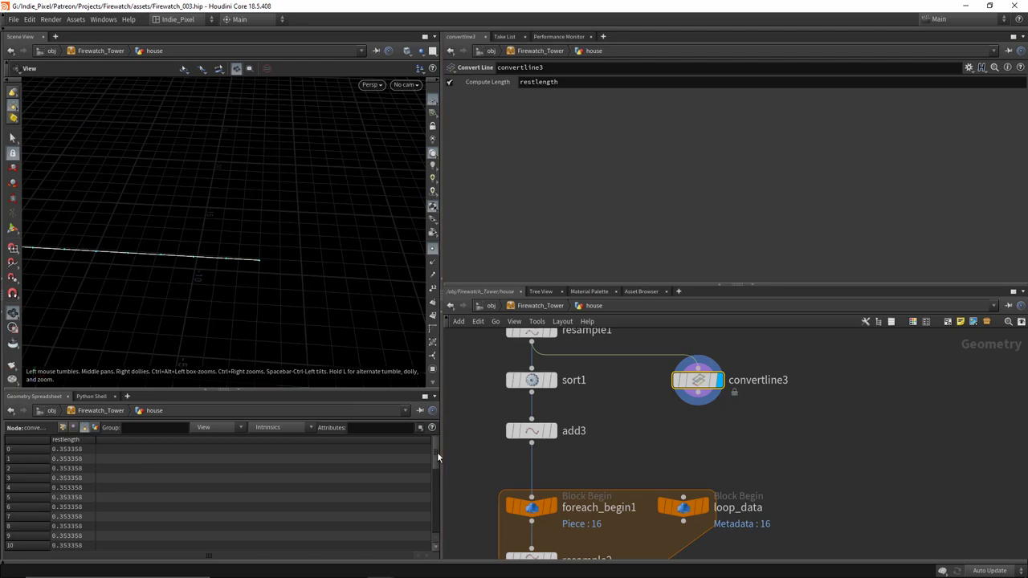
pyautogui.moveTo(437, 453)
pyautogui.mouseDown()
pyautogui.moveTo(434, 527)
pyautogui.moveTo(443, 454)
pyautogui.mouseUp()
# Step: Add an Attribute Promote node after convertline3, display it and rename it length_attr
pyautogui.press('Tab')
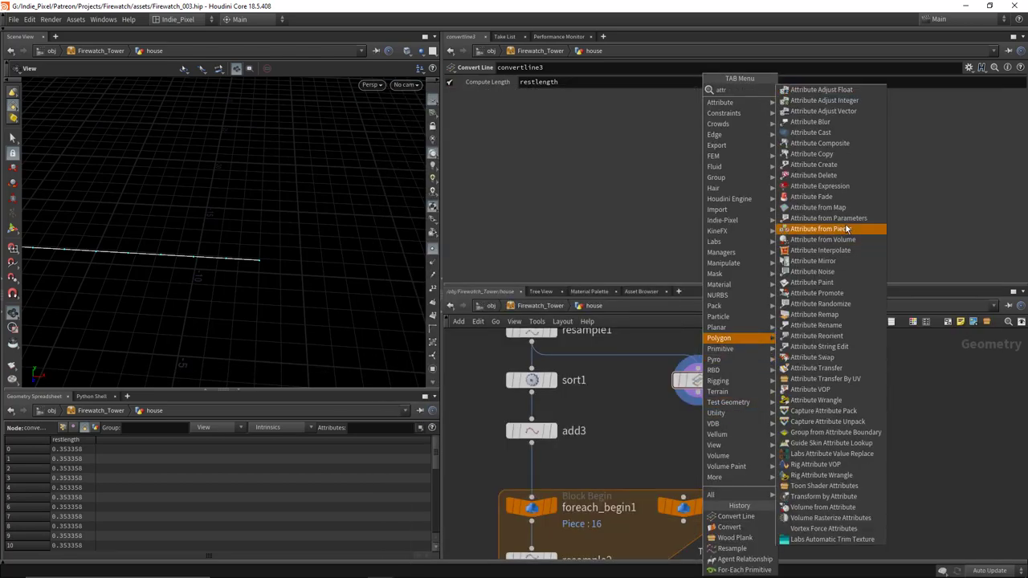
pyautogui.click(839, 293)
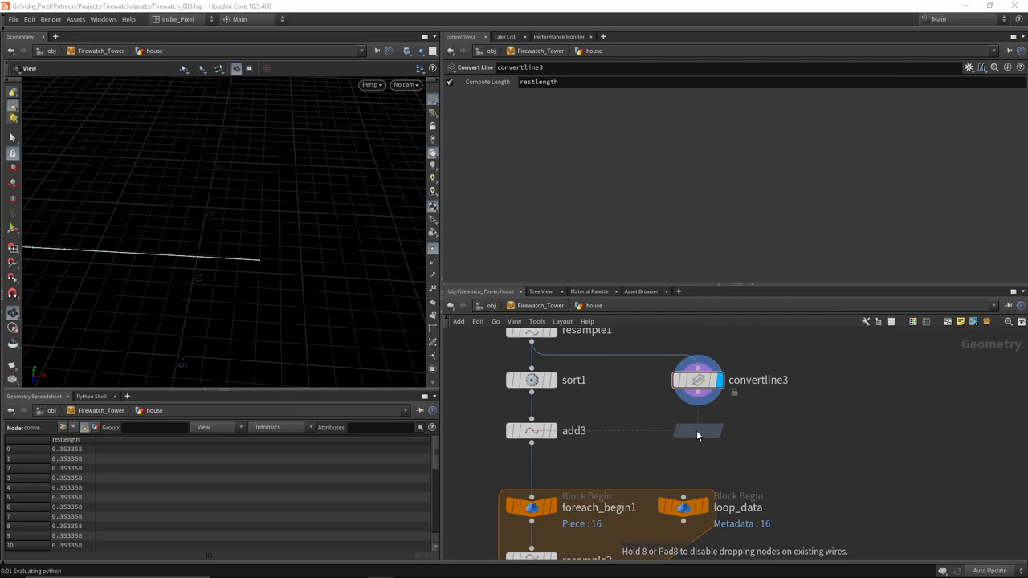
pyautogui.click(696, 430)
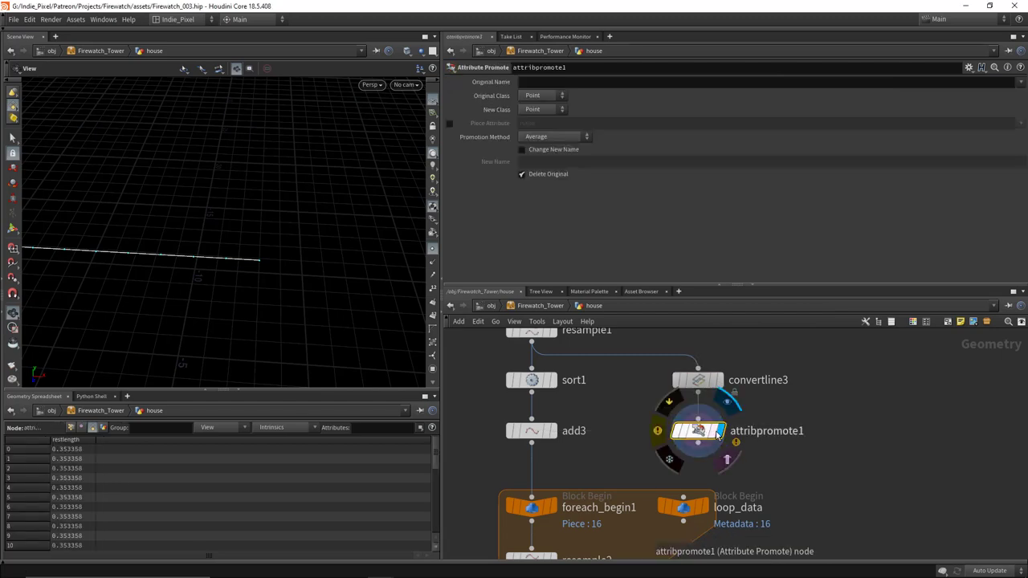
pyautogui.doubleClick(784, 430)
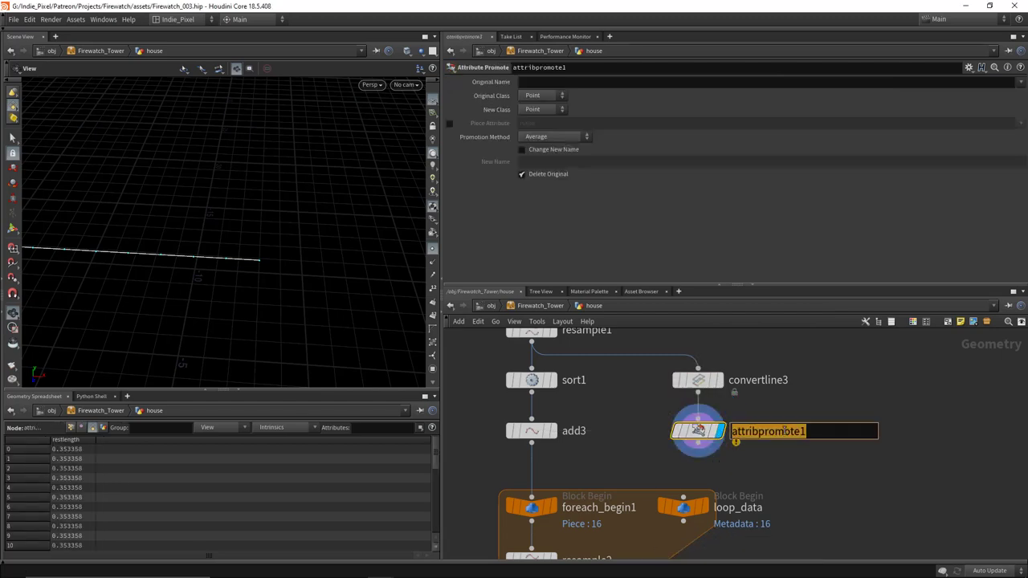
pyautogui.write('length_attr')
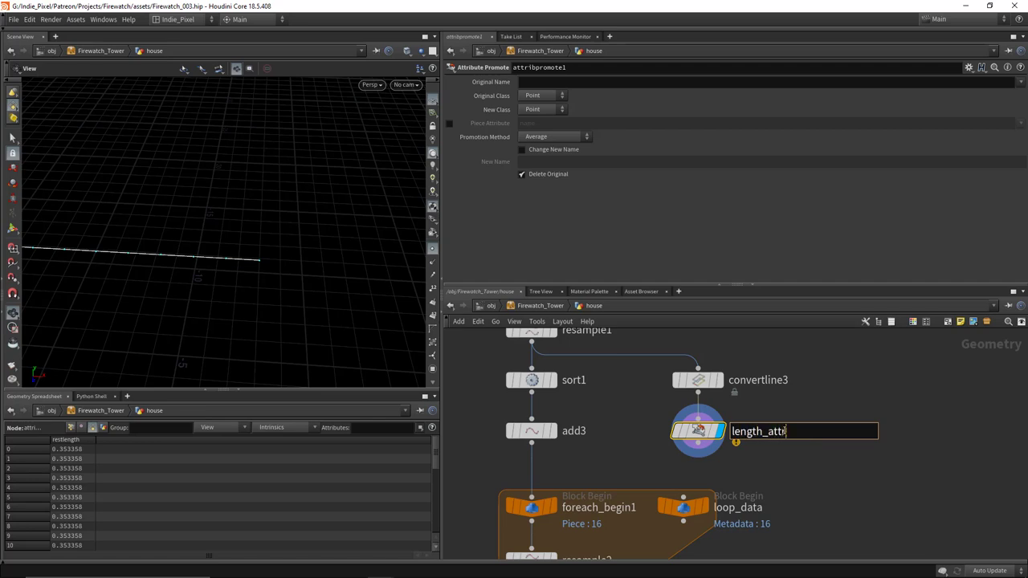
pyautogui.press('Return')
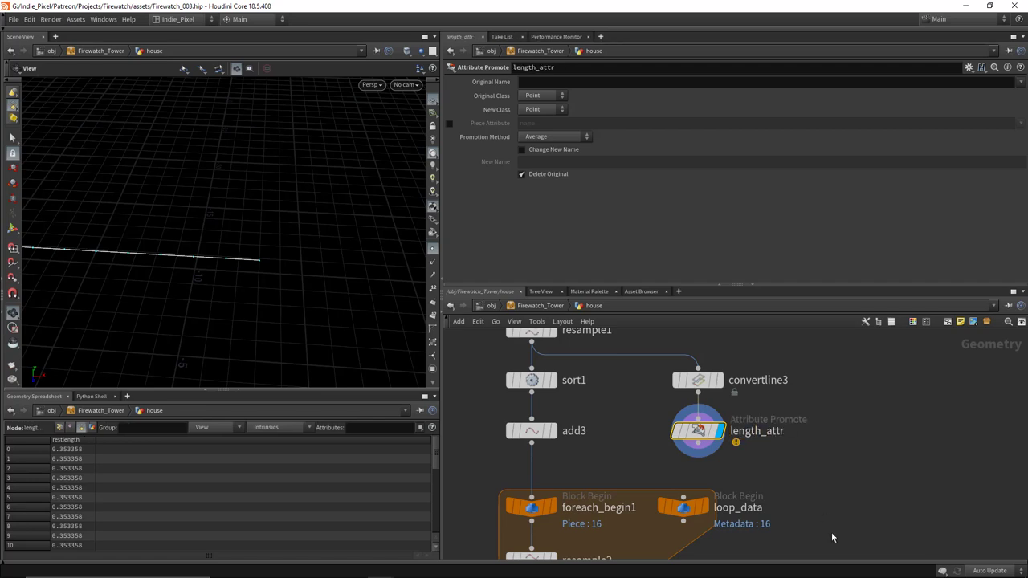
# Step: Set length_attr's Original Class to Primitive and its New Class to Detail
pyautogui.click(546, 97)
pyautogui.click(553, 114)
pyautogui.click(546, 111)
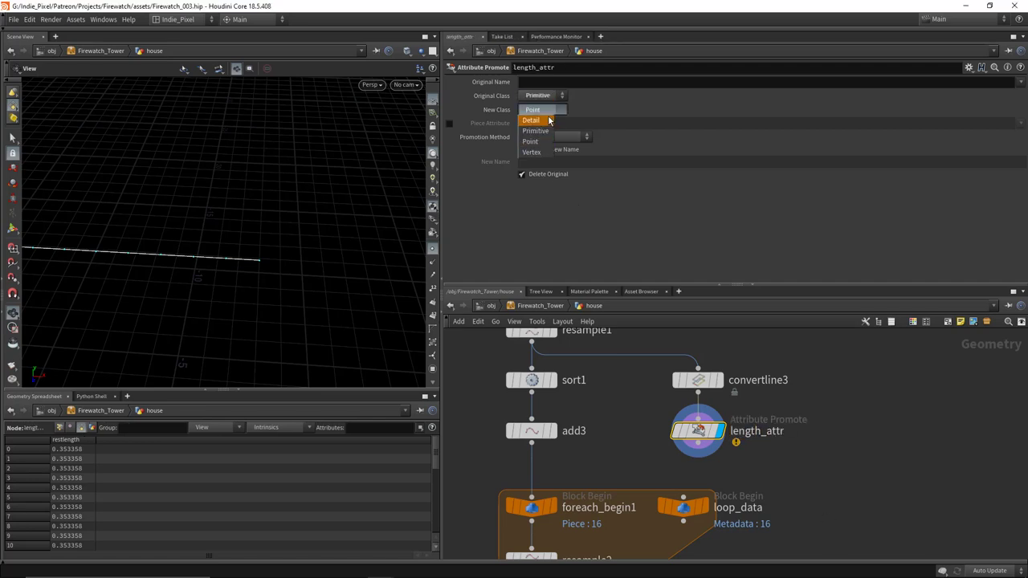
pyautogui.click(549, 120)
pyautogui.click(543, 110)
pyautogui.click(541, 122)
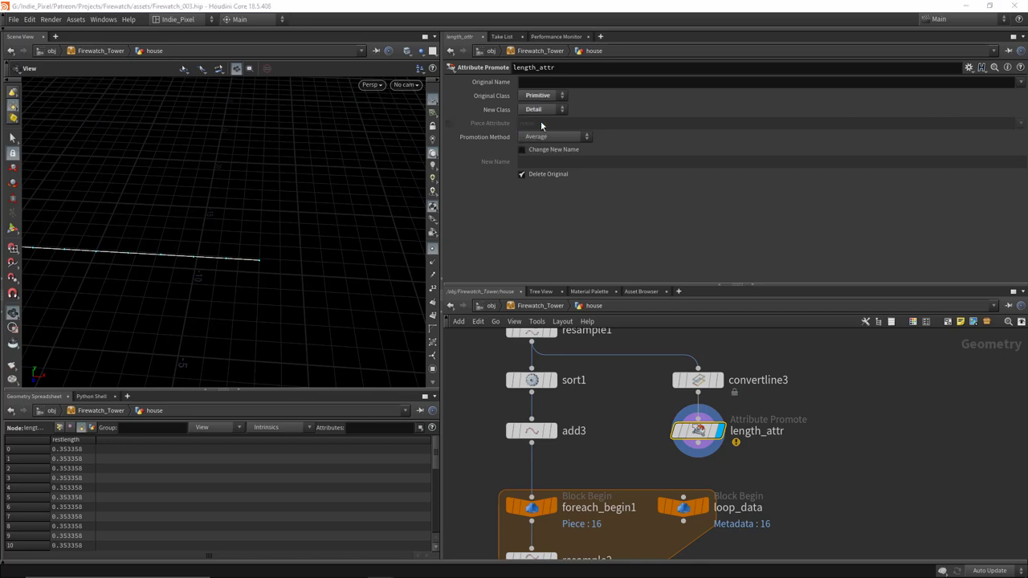
# Step: Set length_attr's Original Name to restlength and check the promoted value among the detail attributes
pyautogui.click(1020, 82)
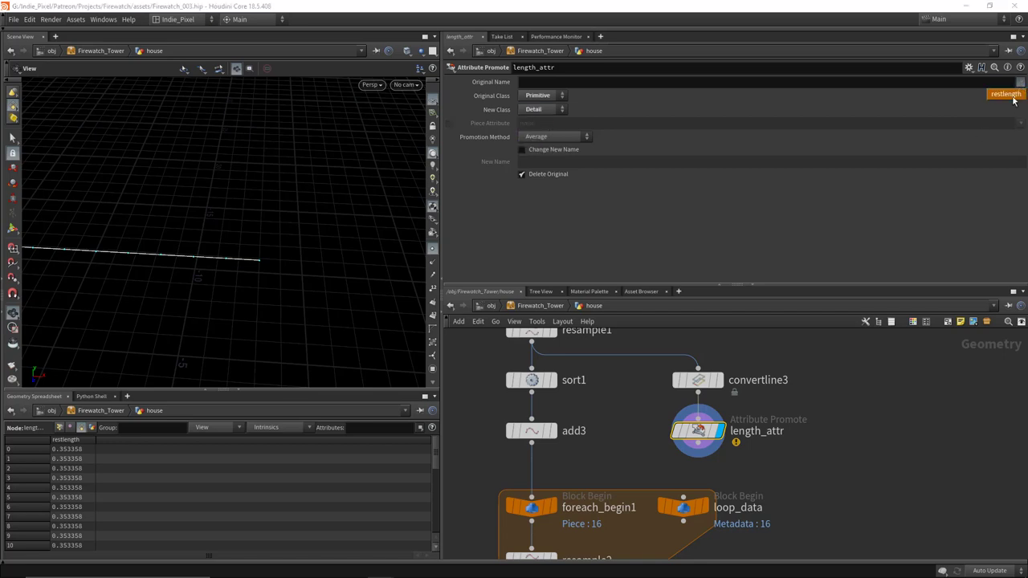
pyautogui.click(1004, 93)
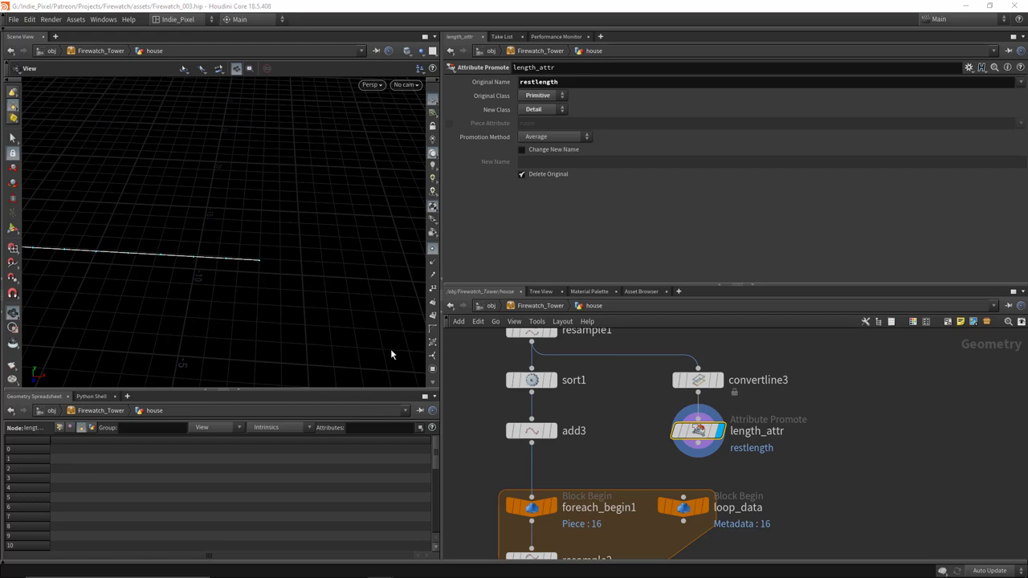
pyautogui.click(91, 427)
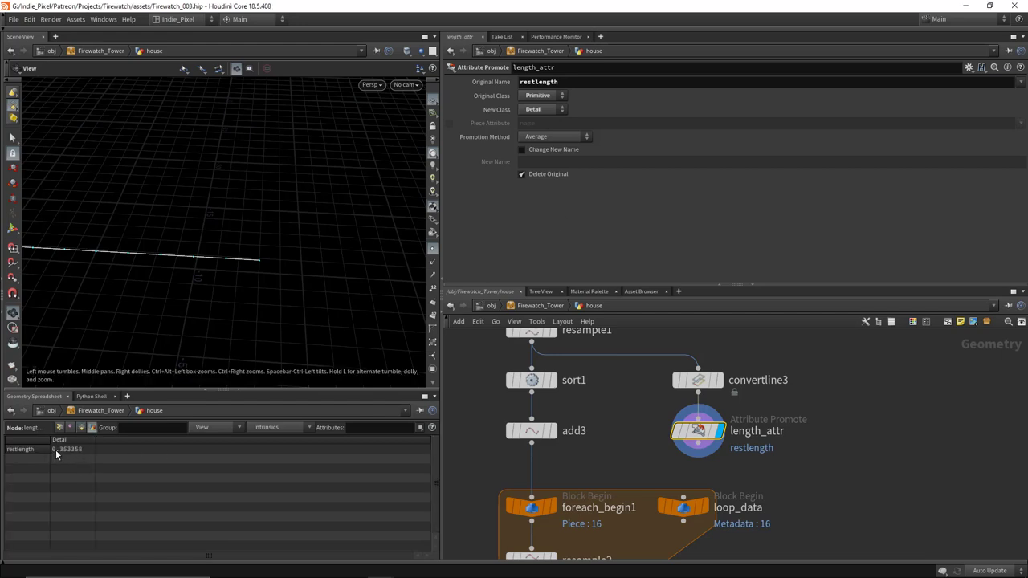
# Step: Set wood_plank2's first Size value to the expression detail("../length_attr/", "restlength", 0) and display the node
pyautogui.scroll(-3, 803, 482)
pyautogui.moveTo(792, 510); pyautogui.dragTo(721, 474, button='middle')
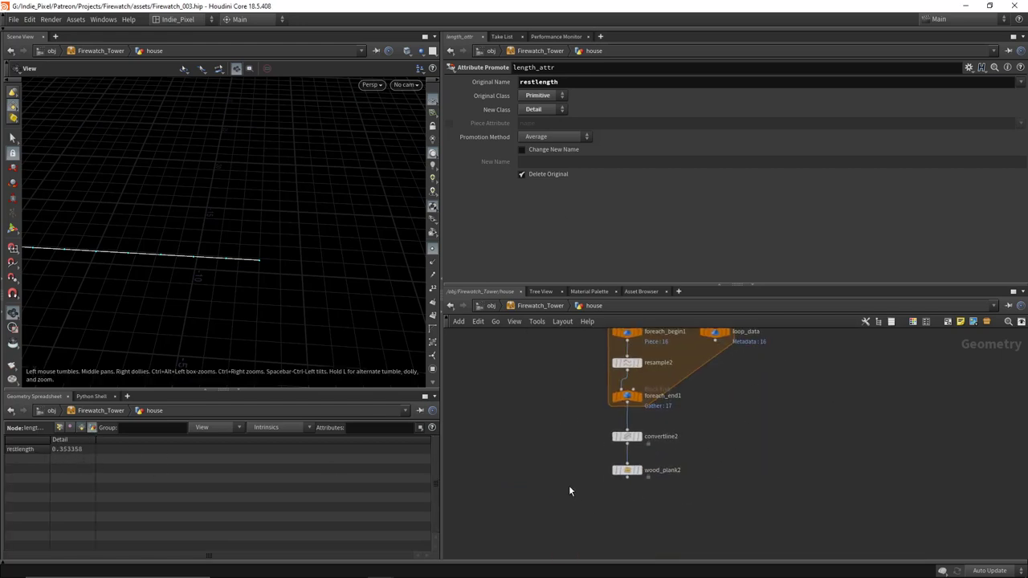
pyautogui.scroll(2, 589, 484)
pyautogui.click(643, 463)
pyautogui.scroll(-1, 784, 417)
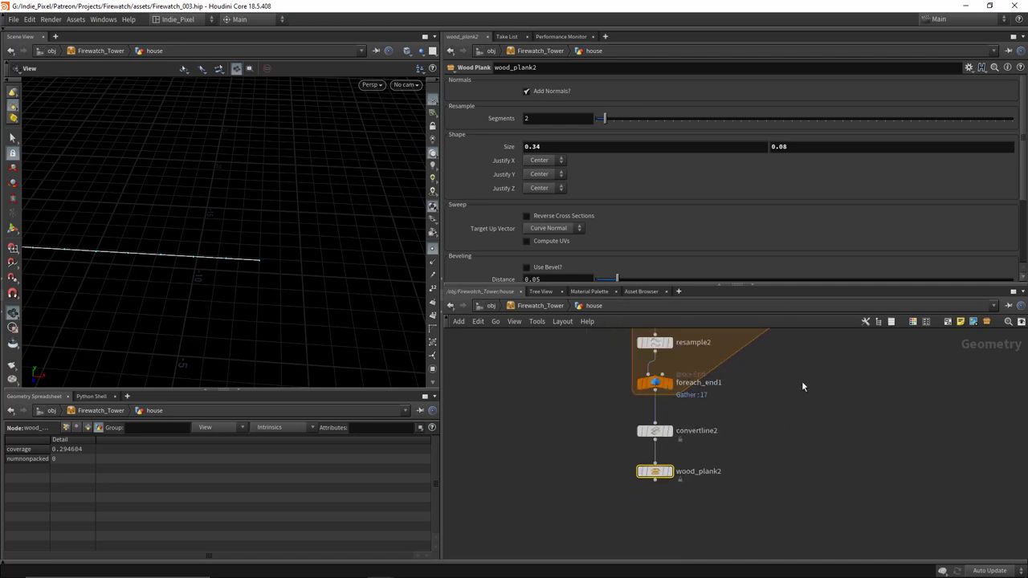
pyautogui.scroll(-2, 801, 386)
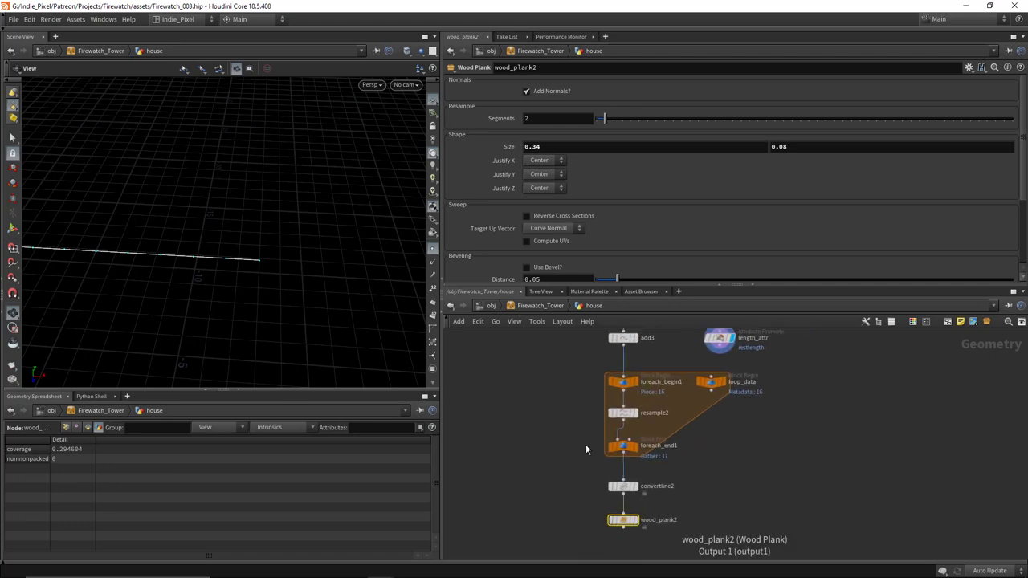
pyautogui.click(571, 147)
pyautogui.write('detail')
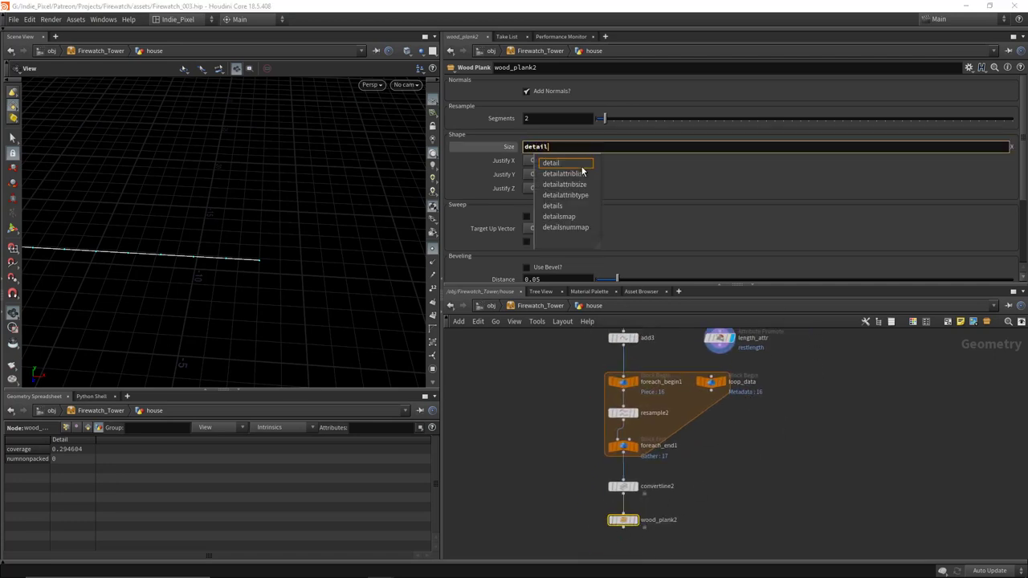
pyautogui.write('()')
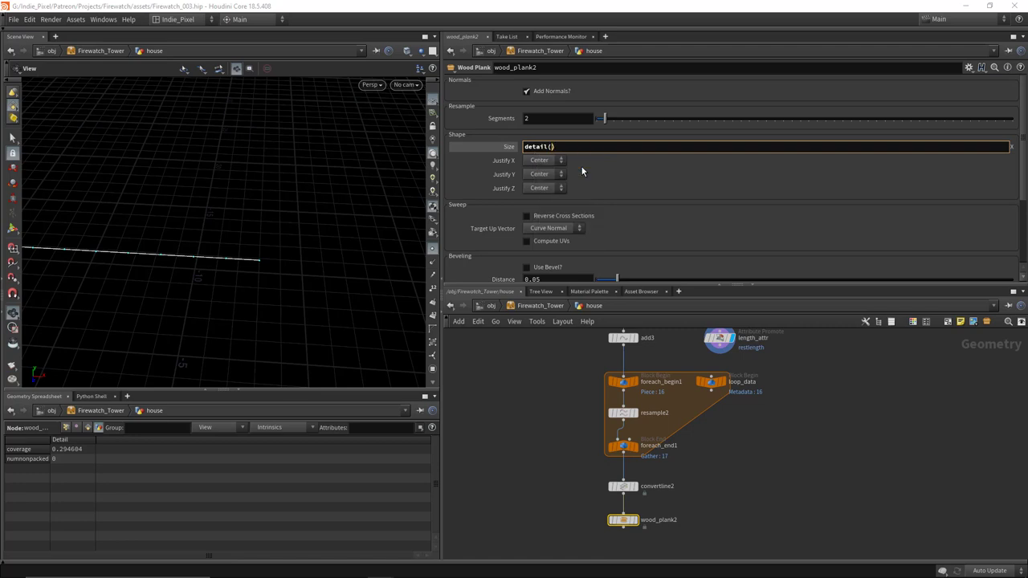
pyautogui.write('"../')
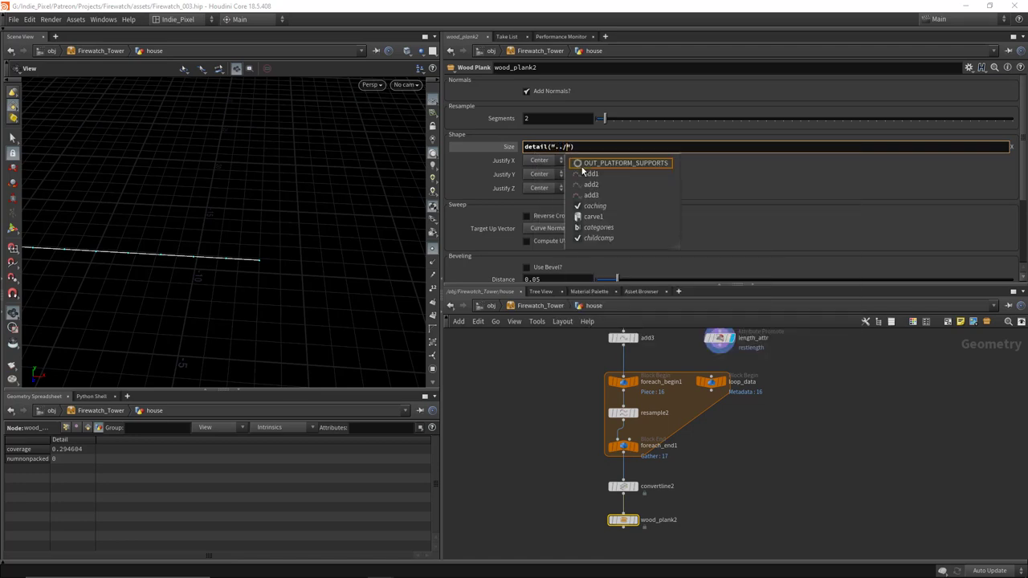
pyautogui.write('length_attr/')
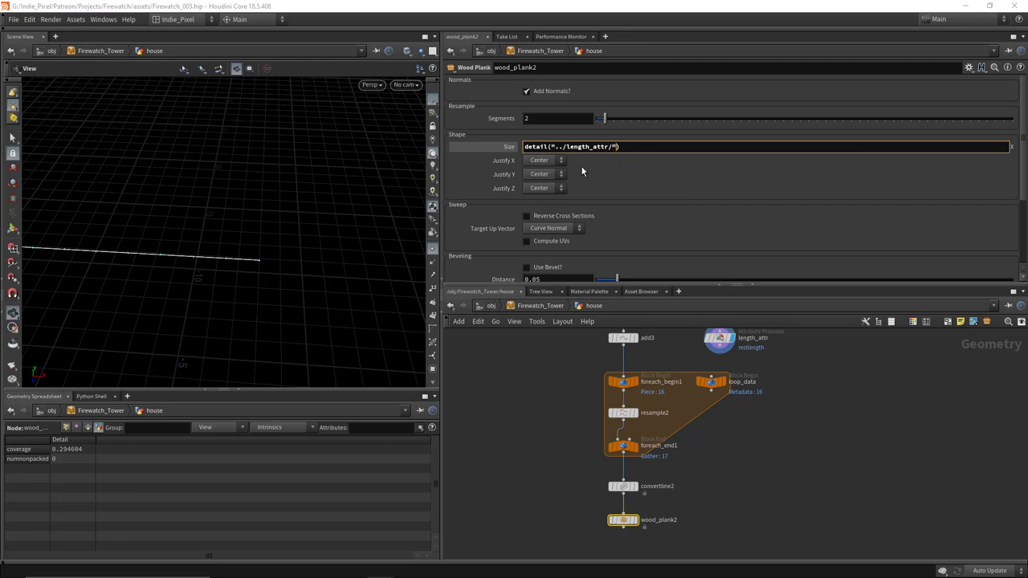
pyautogui.write(', ')
pyautogui.write('res')
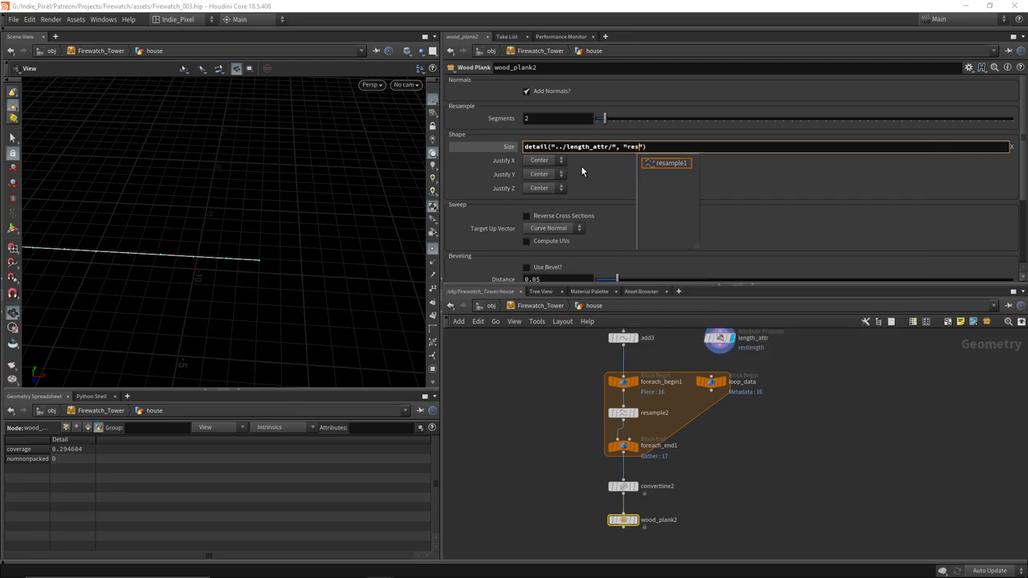
pyautogui.write('tlength')
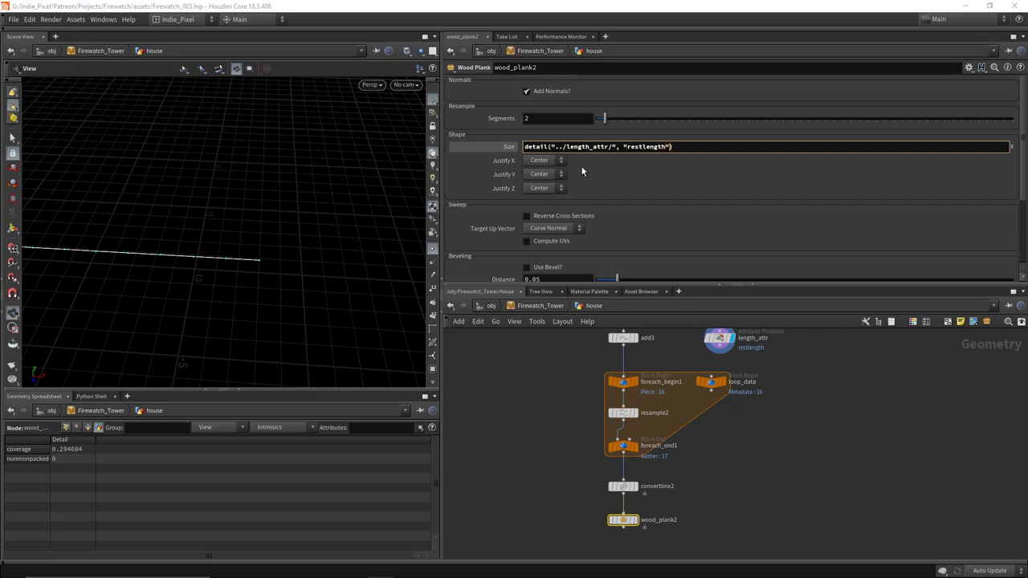
pyautogui.write('", 0')
pyautogui.press('Return')
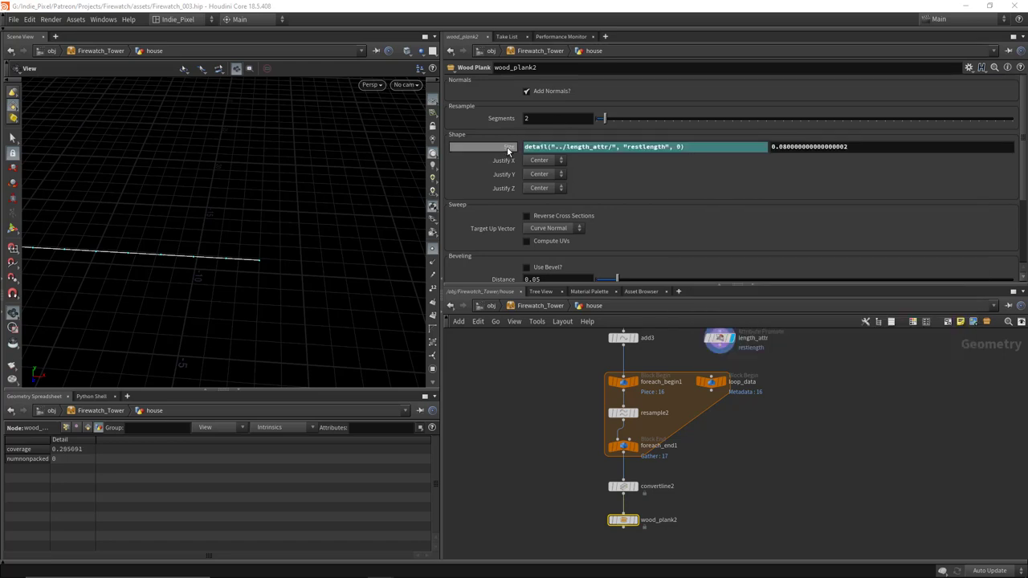
pyautogui.click(508, 150)
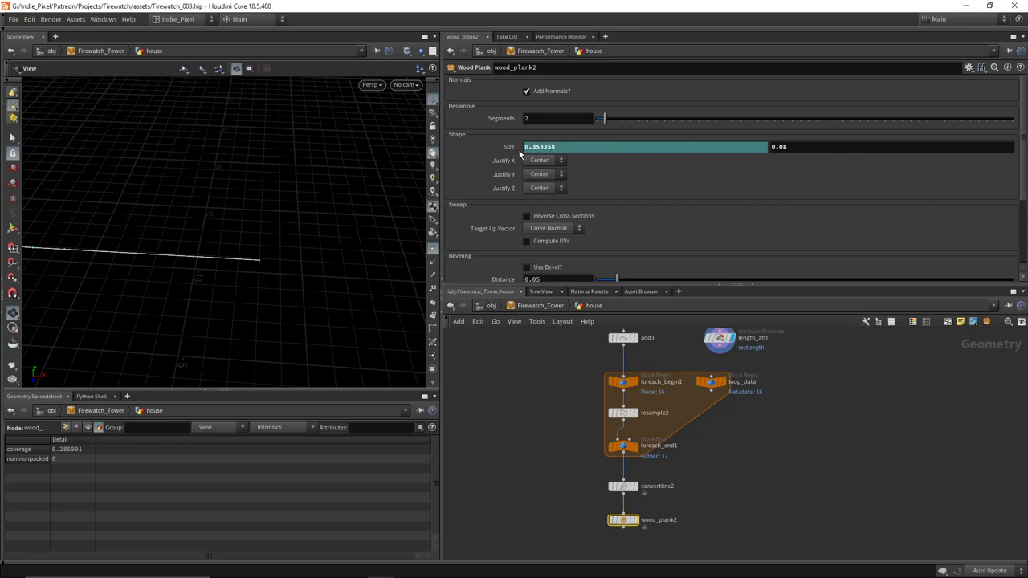
pyautogui.click(508, 148)
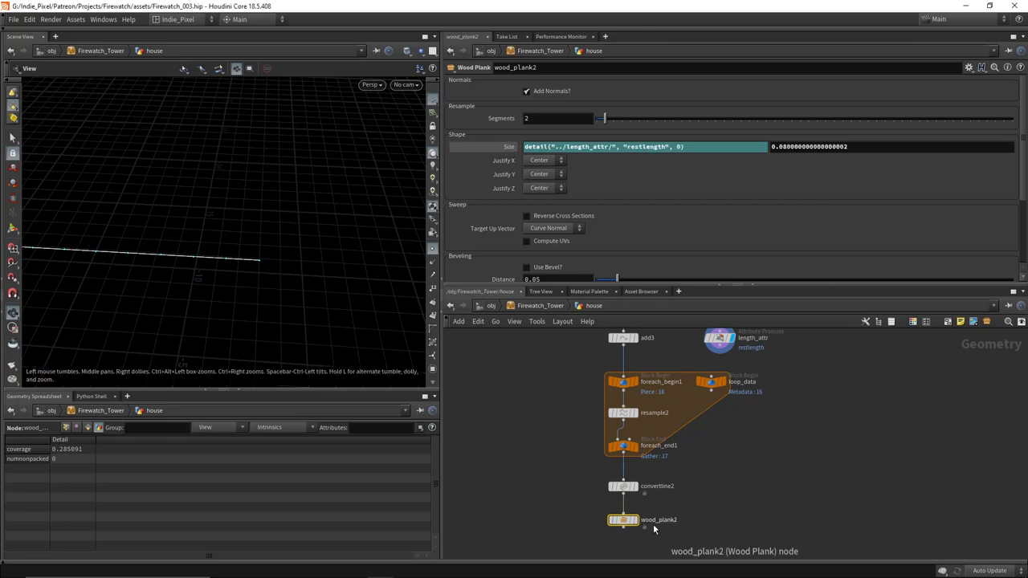
pyautogui.scroll(4, 654, 529)
pyautogui.click(625, 523)
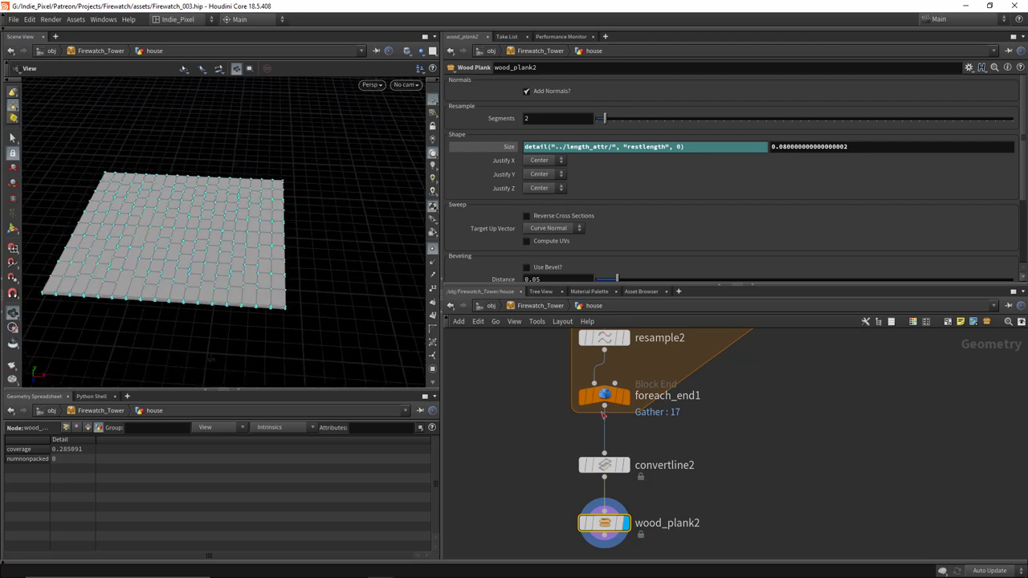
# Step: Set resample1's Segments to 19 and inspect the plank gaps across the platform
pyautogui.scroll(-3, 672, 509)
pyautogui.moveTo(672, 510); pyautogui.dragTo(667, 562, button='middle')
pyautogui.scroll(3, 570, 413)
pyautogui.click(624, 433)
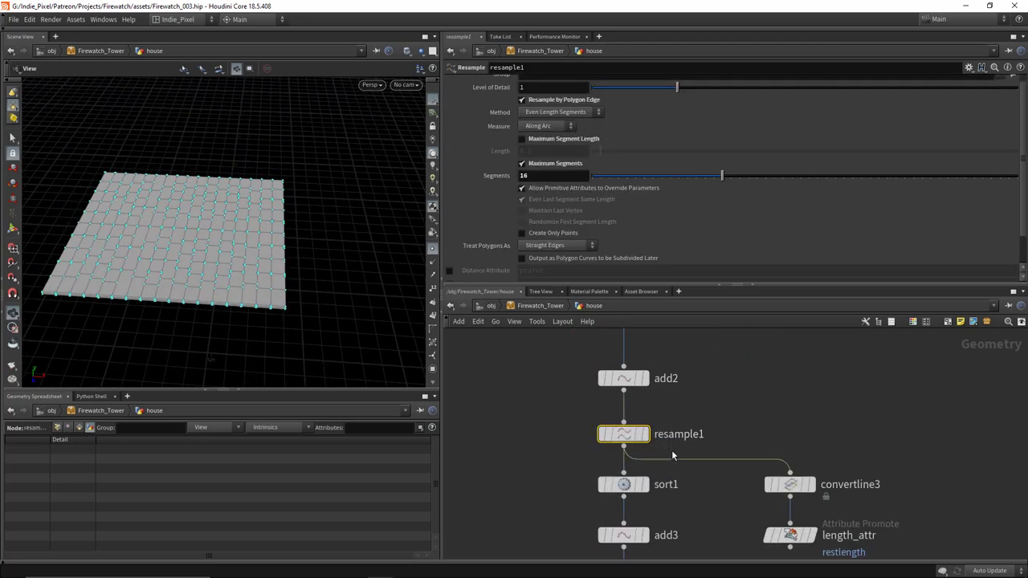
pyautogui.moveTo(722, 176); pyautogui.dragTo(746, 182)
pyautogui.moveTo(265, 201); pyautogui.dragTo(305, 193)
pyautogui.scroll(5, 368, 233)
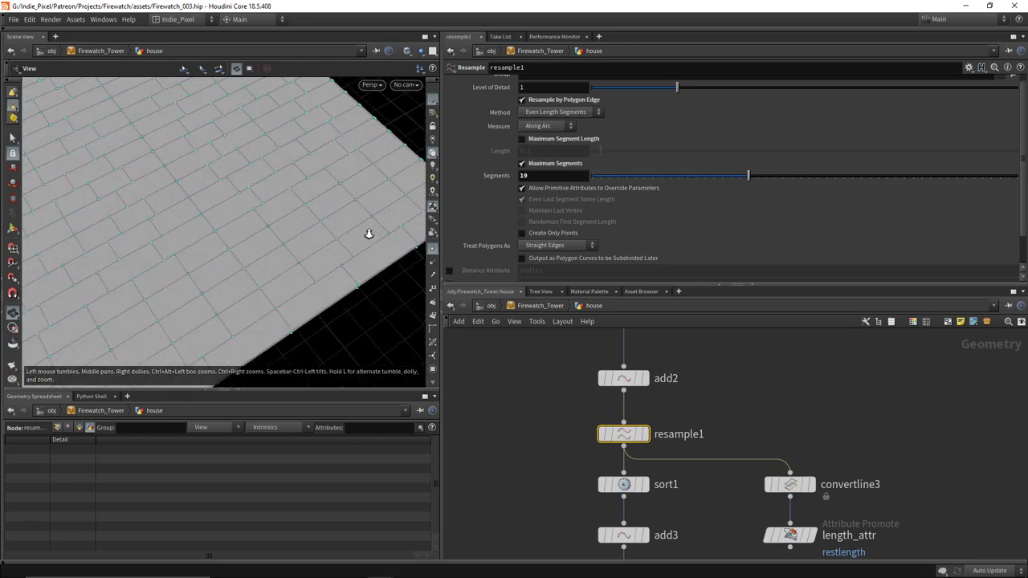
pyautogui.moveTo(367, 232); pyautogui.dragTo(248, 273)
pyautogui.scroll(-5, 224, 221)
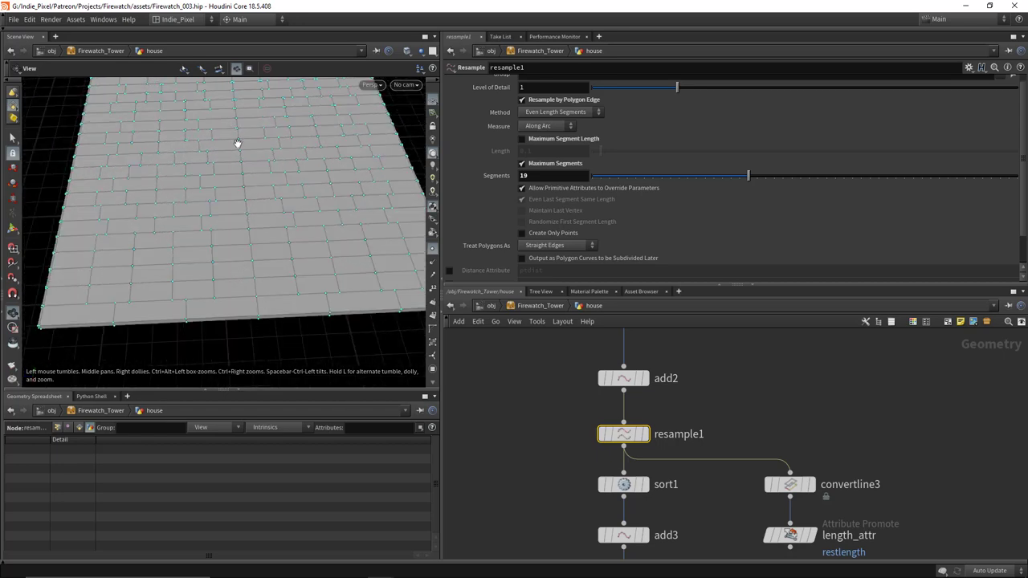
# Step: Select resample2 inside the for-each block to show its Segments expression
pyautogui.scroll(-3, 699, 429)
pyautogui.moveTo(624, 529); pyautogui.dragTo(624, 441, button='middle')
pyautogui.scroll(5, 624, 441)
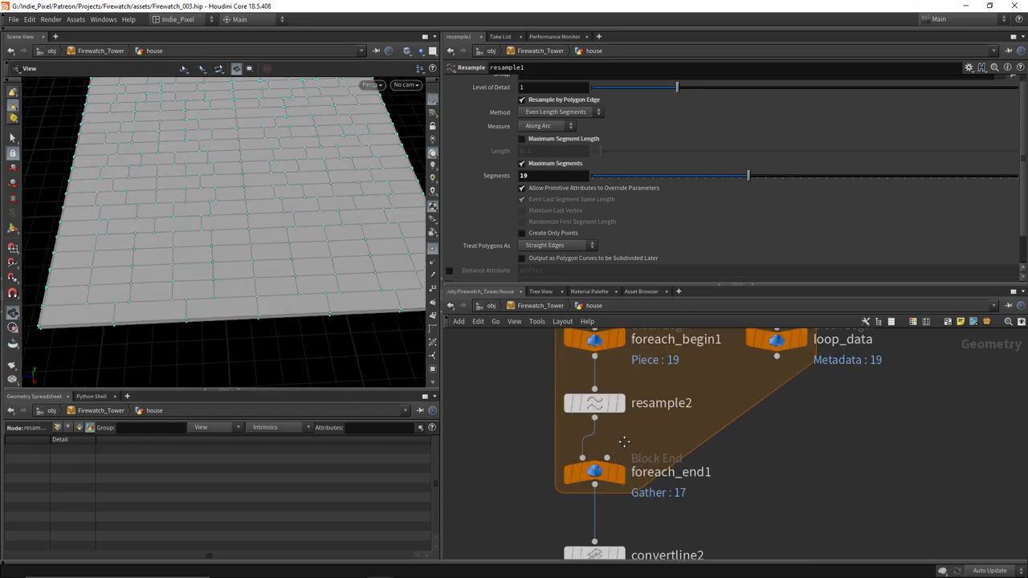
pyautogui.click(595, 403)
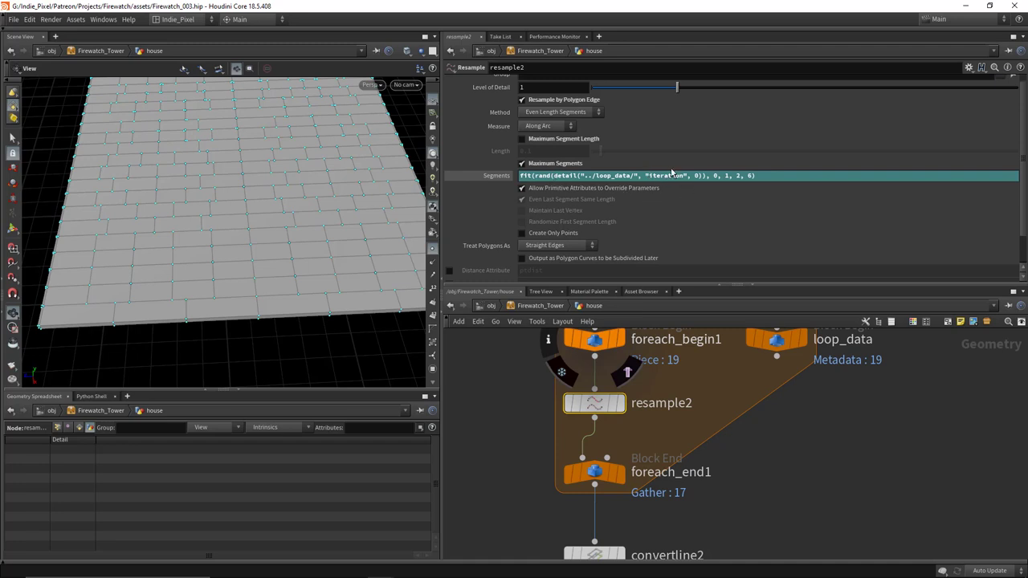
pyautogui.click(720, 252)
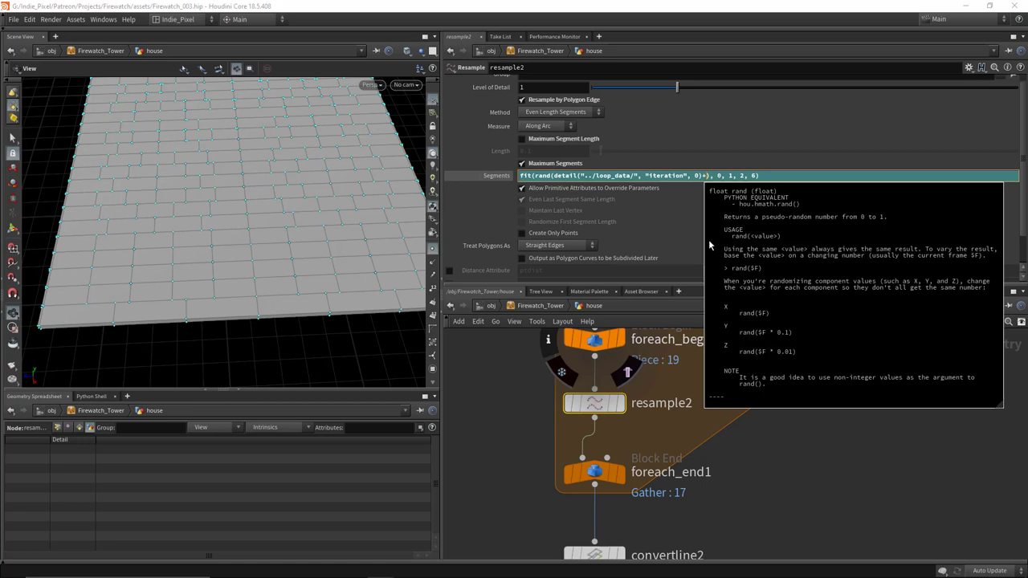
pyautogui.press('BackSpace')
pyautogui.scroll(-2, 827, 230)
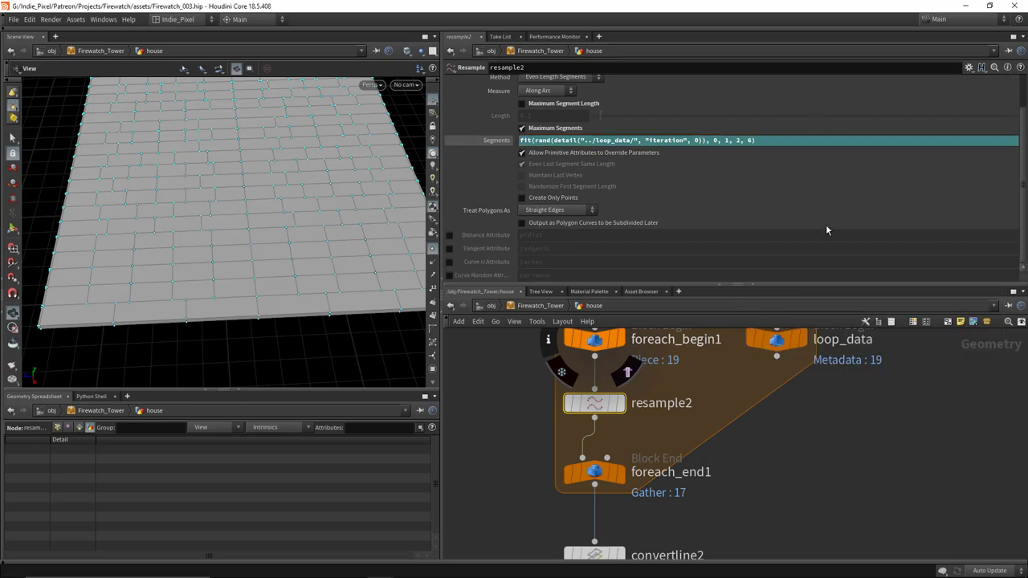
pyautogui.click(968, 67)
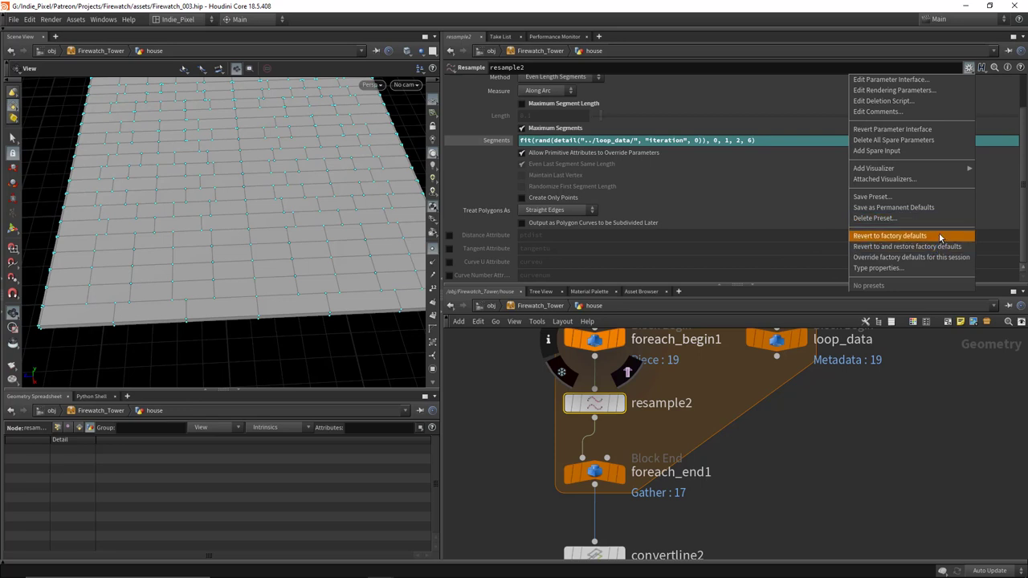
pyautogui.click(928, 151)
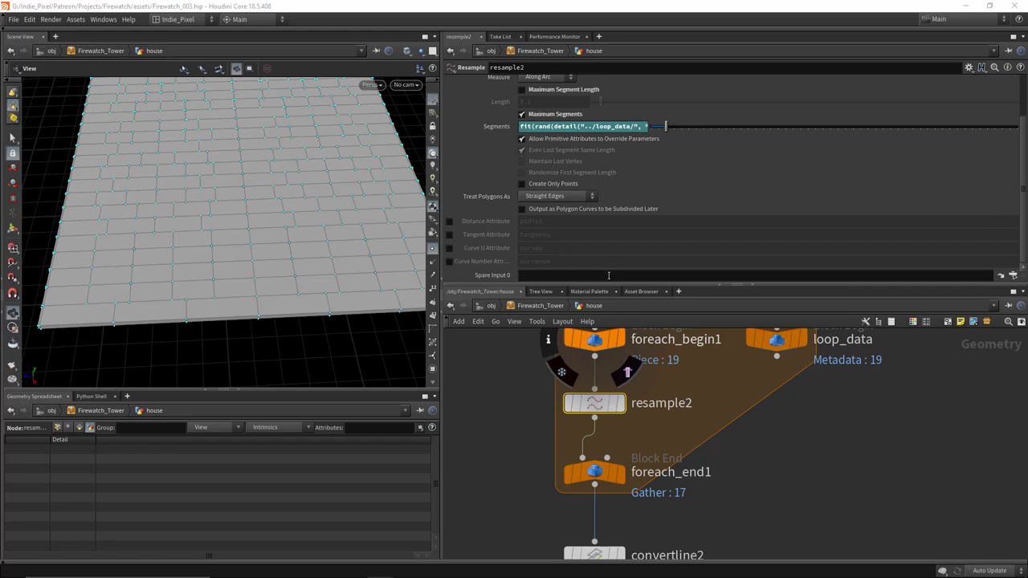
pyautogui.click(969, 67)
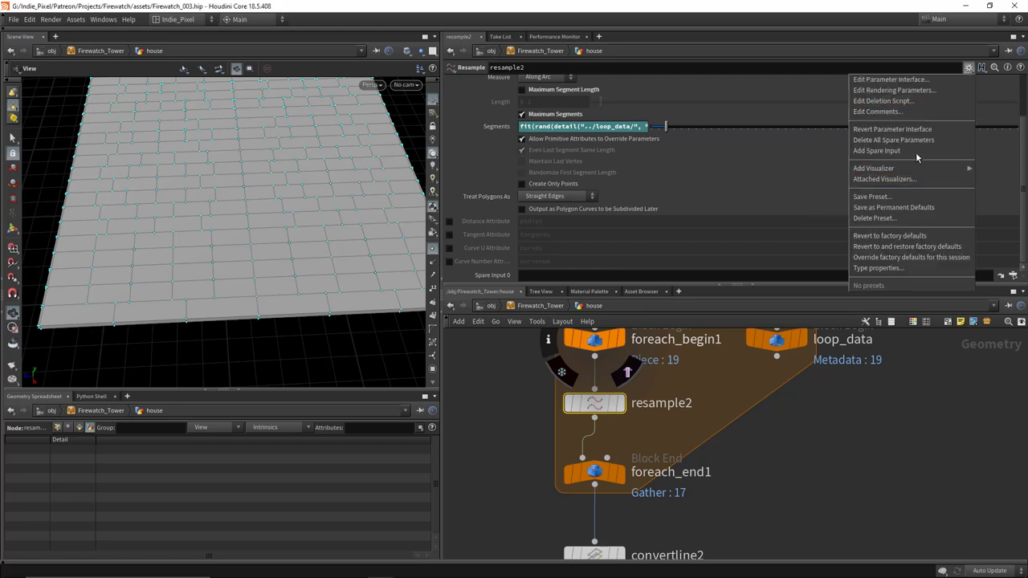
pyautogui.click(913, 141)
# Step: Open resample2's parameter interface for editing and add a Float parameter at the end of its existing parameters
pyautogui.click(968, 66)
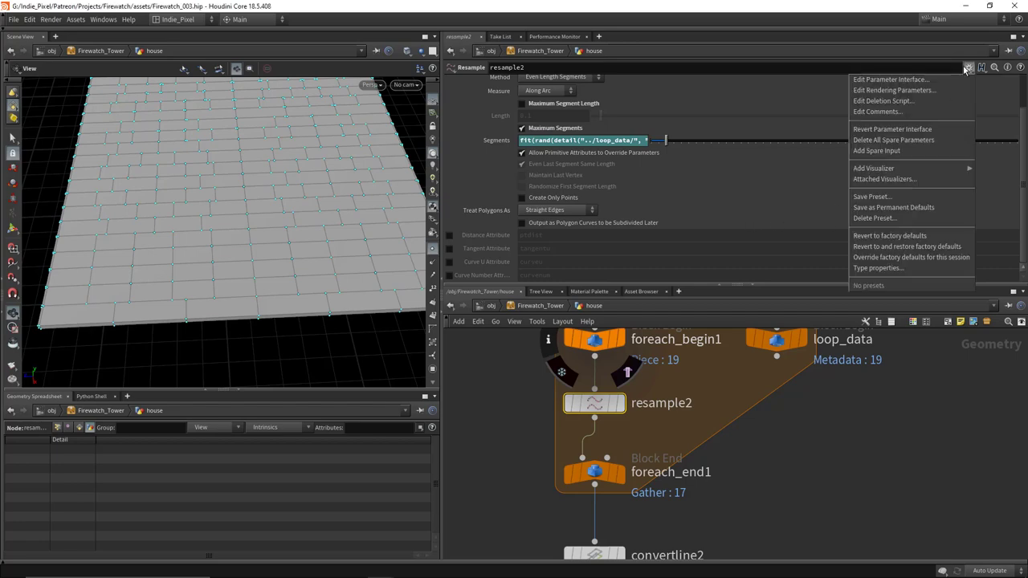
pyautogui.click(902, 80)
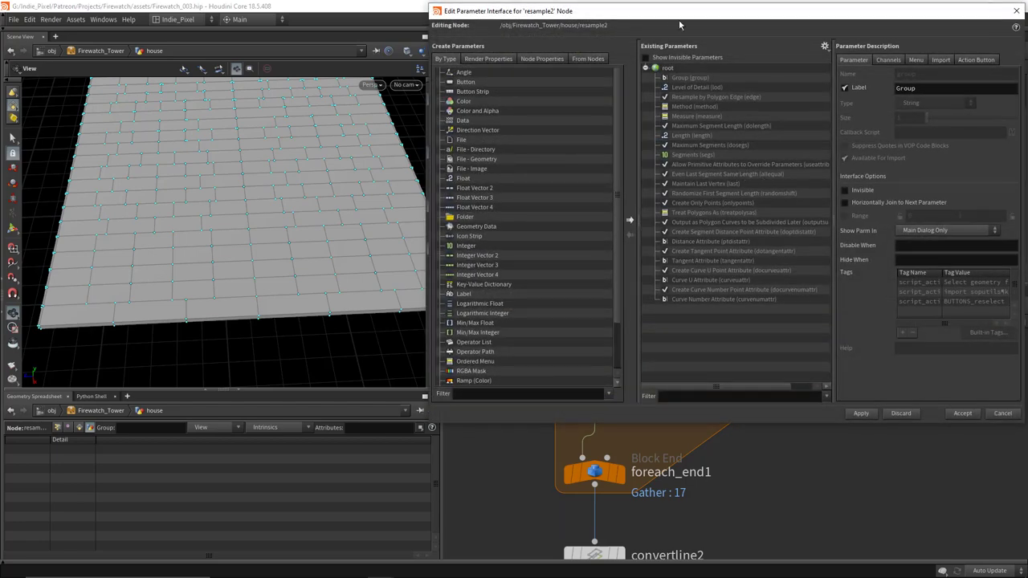
pyautogui.moveTo(679, 19); pyautogui.dragTo(399, 70)
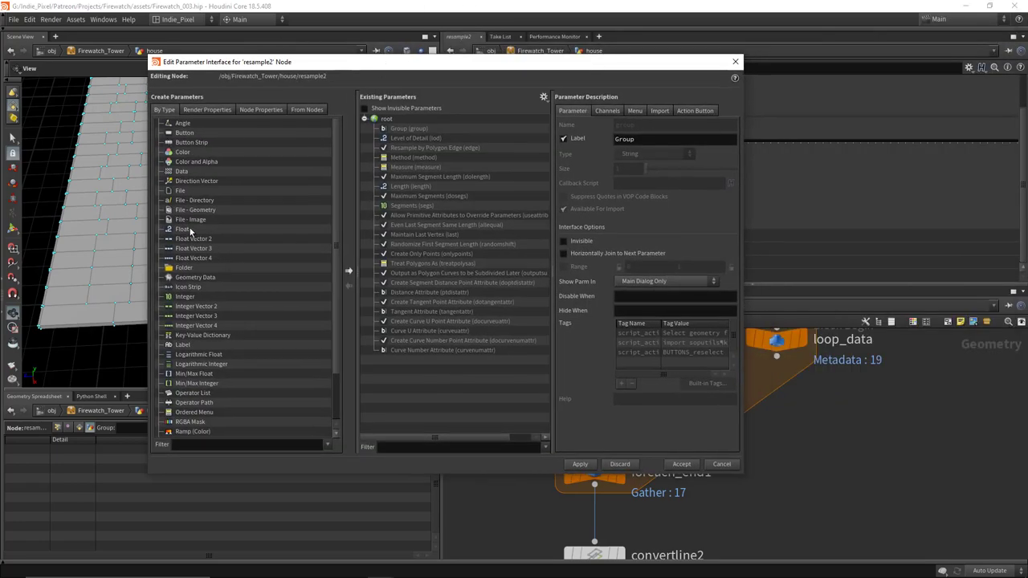
pyautogui.moveTo(190, 231); pyautogui.dragTo(447, 376)
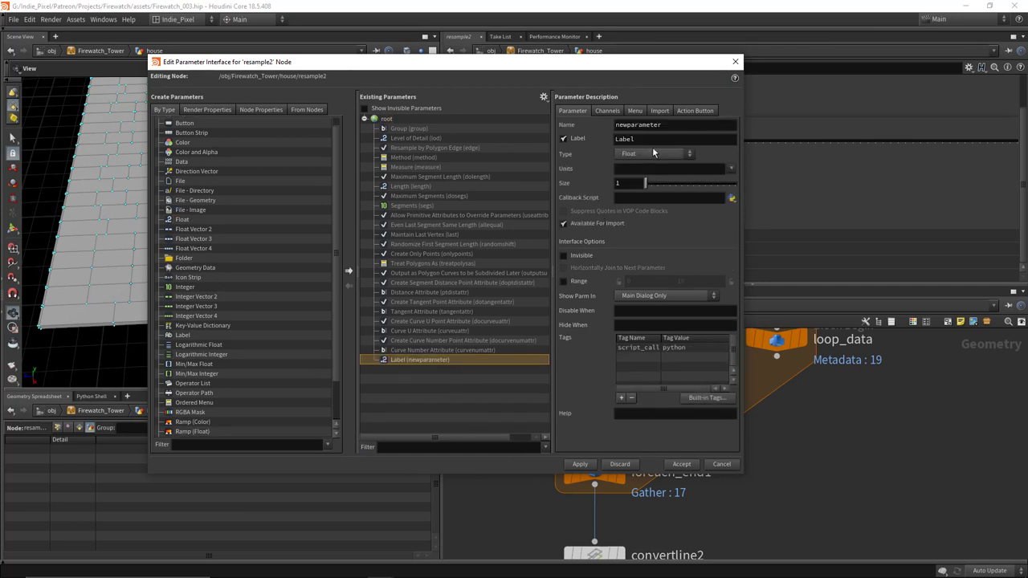
# Step: Give the new float parameter the name and label seed, apply it and close the parameter interface editor
pyautogui.doubleClick(689, 124)
pyautogui.write('seed')
pyautogui.press('Tab')
pyautogui.write('s')
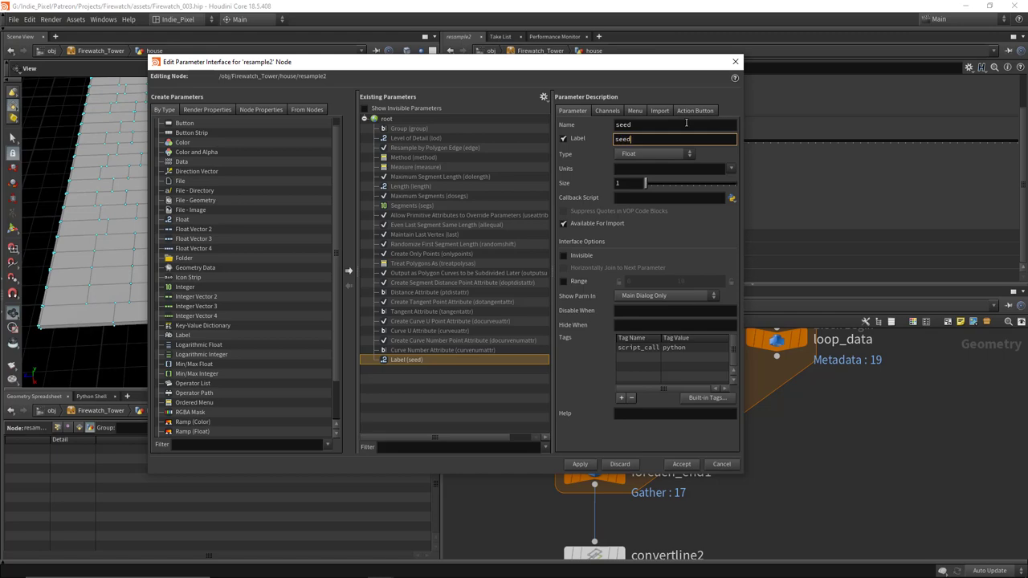
pyautogui.write('eed')
pyautogui.press('Tab')
pyautogui.click(579, 464)
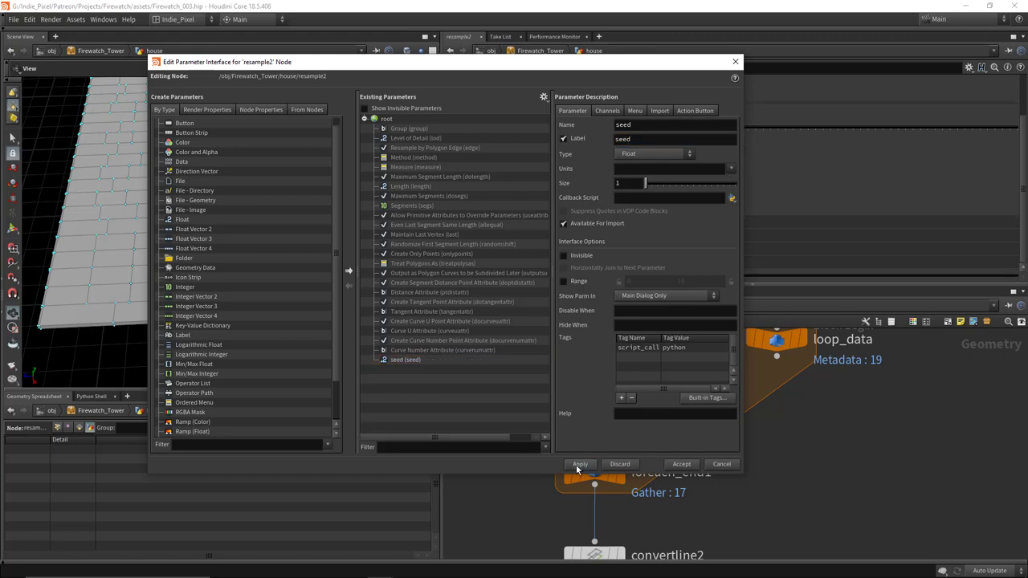
pyautogui.click(722, 464)
pyautogui.rightClick(595, 404)
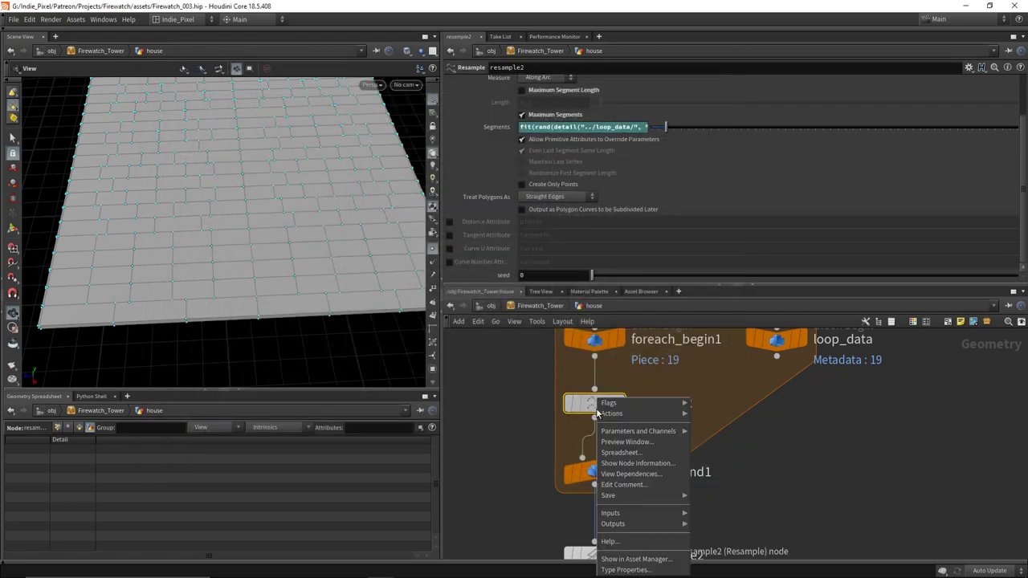
pyautogui.click(783, 513)
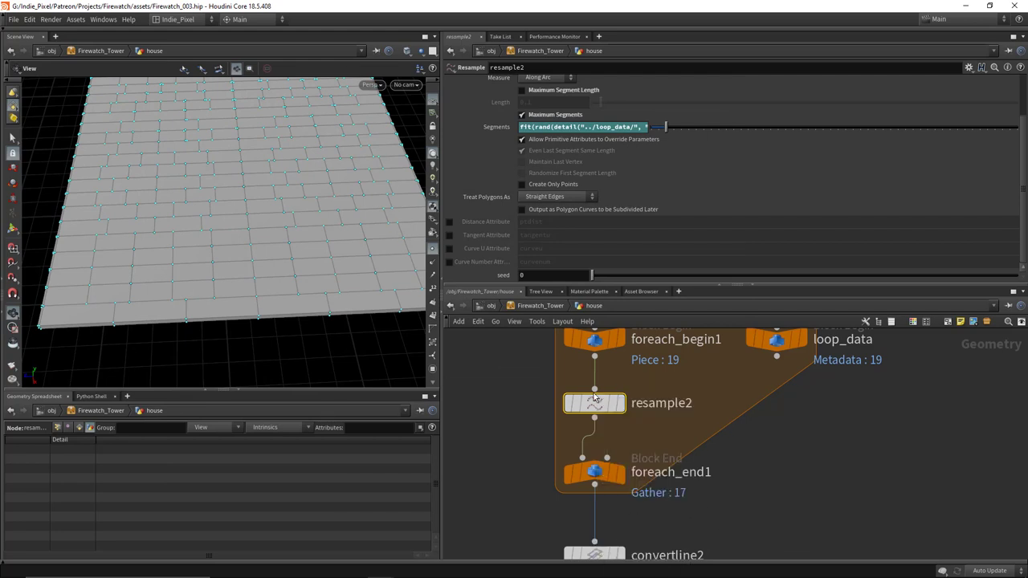
pyautogui.moveTo(657, 425); pyautogui.dragTo(653, 481, button='middle')
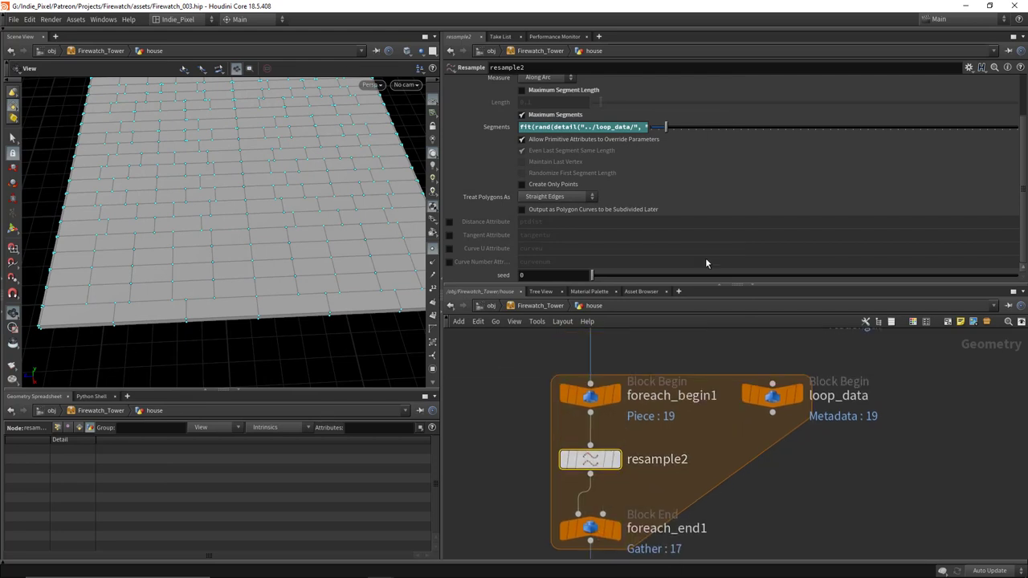
# Step: Copy resample2's seed parameter and try extending the Segments expression in an enlarged expression editor
pyautogui.rightClick(534, 275)
pyautogui.click(566, 345)
pyautogui.hotkey('alt', 'e')
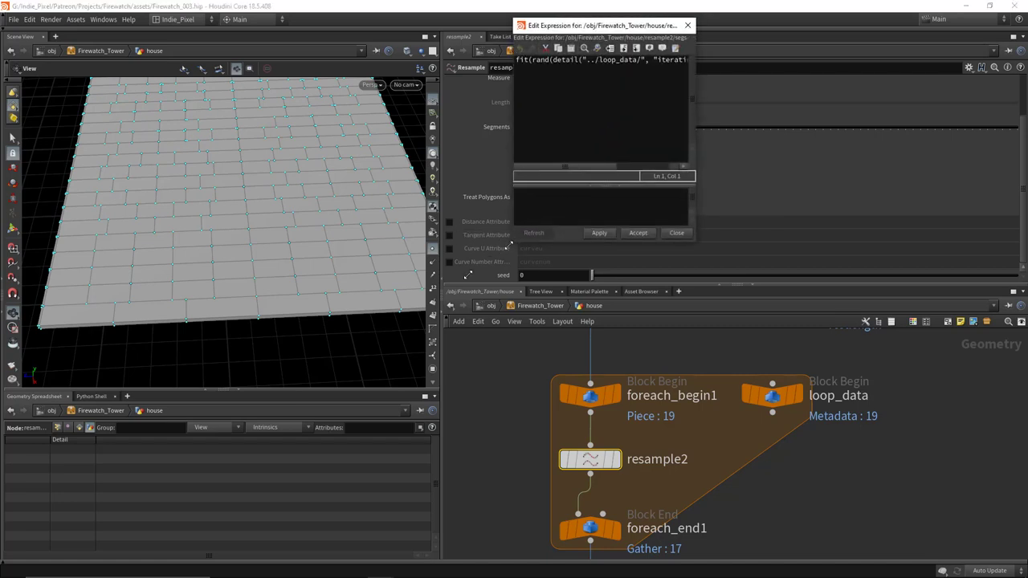
pyautogui.moveTo(521, 234); pyautogui.dragTo(258, 299)
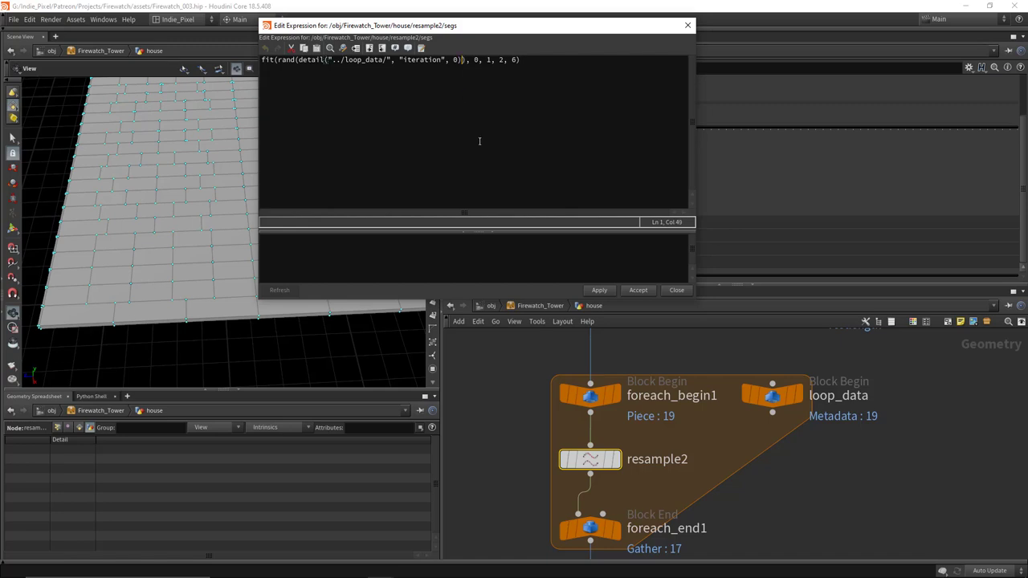
pyautogui.write('+')
pyautogui.press('BackSpace')
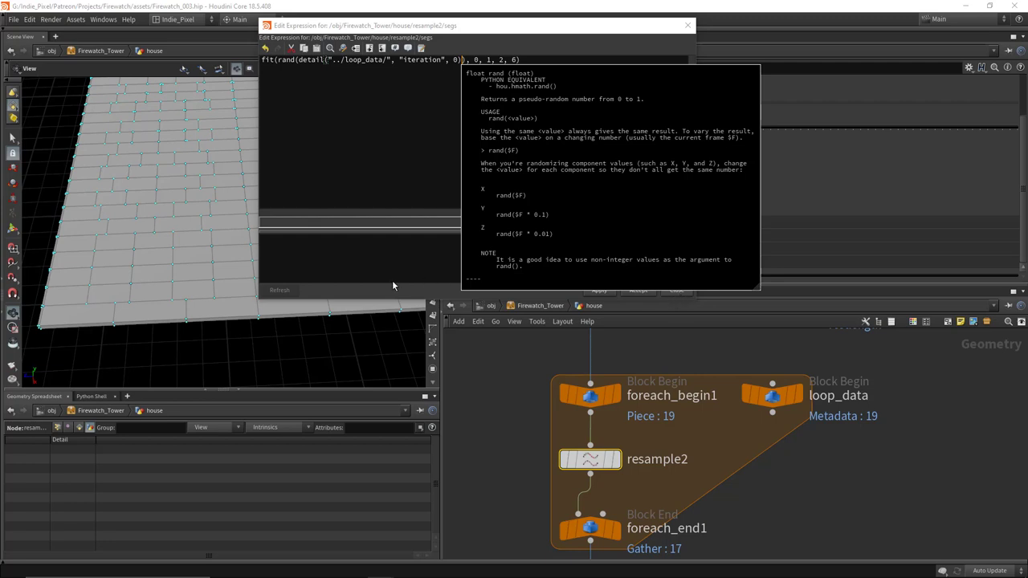
pyautogui.click(677, 291)
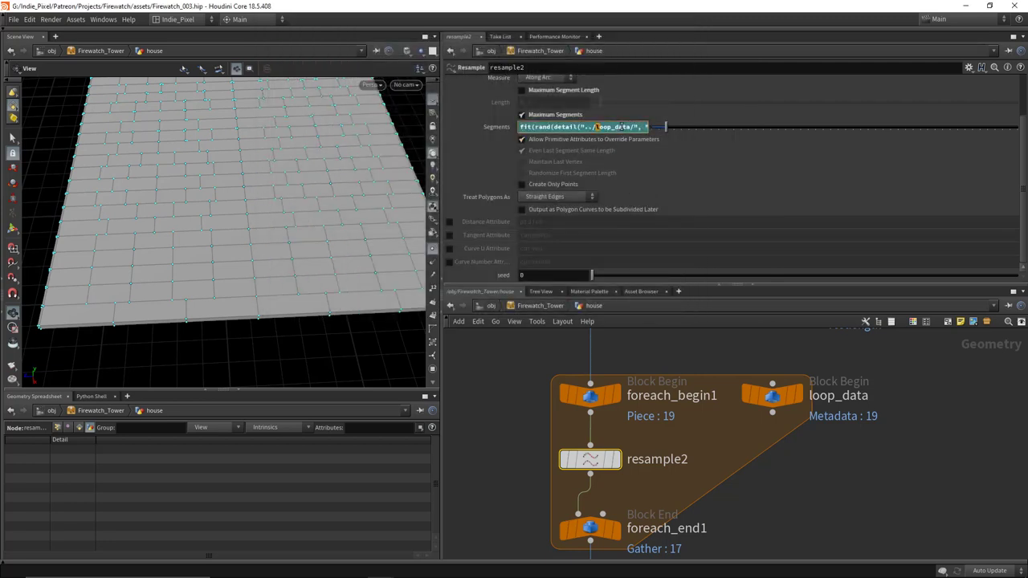
# Step: Add the copied seed as a relative reference after the iteration detail inside rand() in resample2's Segments expression, and set seed to 3.66
pyautogui.press('Right')
pyautogui.press('Right')
pyautogui.press('Right')
pyautogui.press('Right')
pyautogui.press('Right')
pyautogui.press('Right')
pyautogui.press('Right')
pyautogui.press('Right')
pyautogui.press('Right')
pyautogui.press('Right')
pyautogui.press('Right')
pyautogui.press('Right')
pyautogui.press('Right')
pyautogui.press('Right')
pyautogui.press('Right')
pyautogui.press('Right')
pyautogui.press('Right')
pyautogui.press('Right')
pyautogui.press('Right')
pyautogui.press('Right')
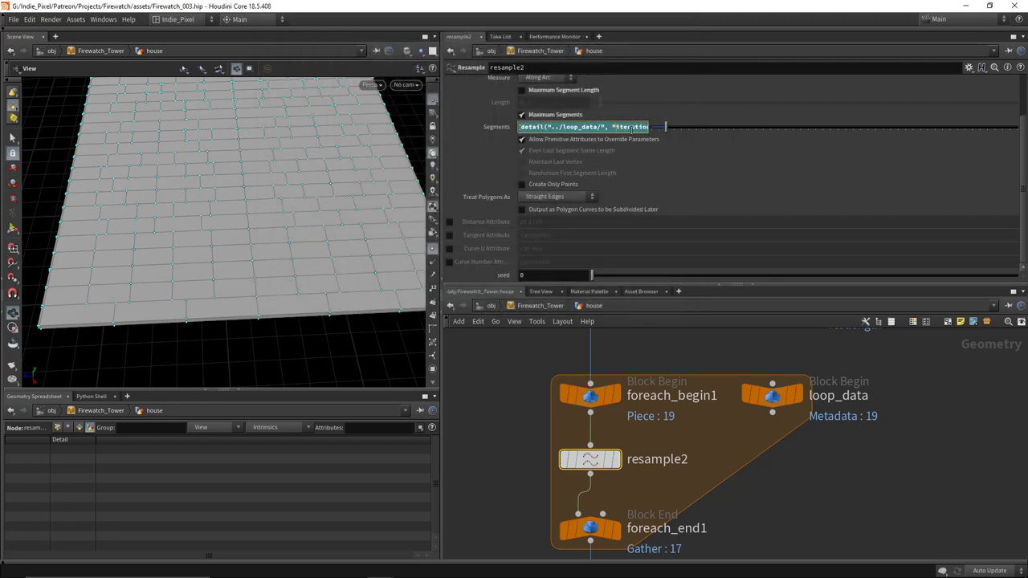
pyautogui.press('Left')
pyautogui.press('Left')
pyautogui.press('Left')
pyautogui.press('Left')
pyautogui.press('Left')
pyautogui.press('Left')
pyautogui.press('Left')
pyautogui.rightClick(643, 129)
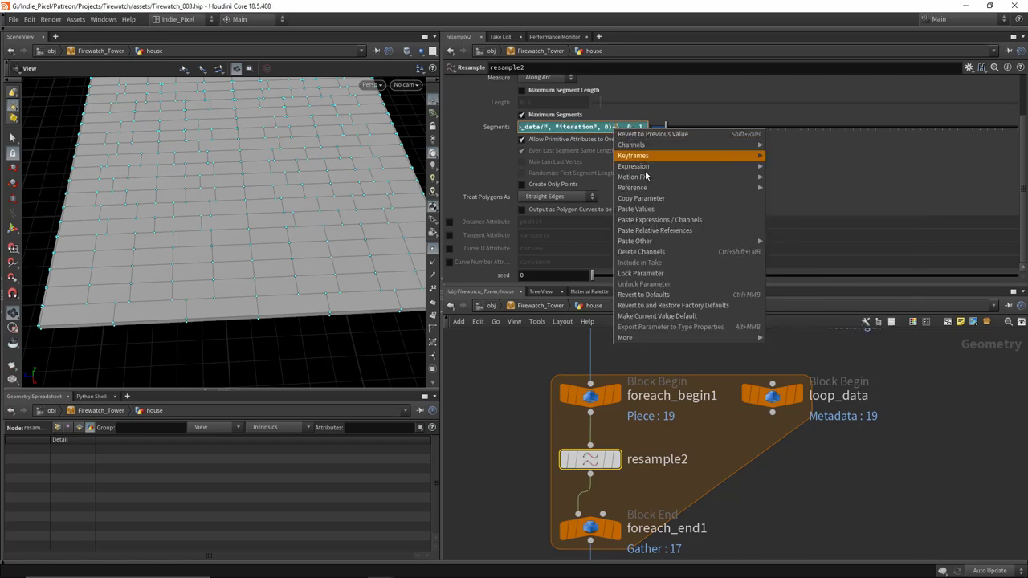
pyautogui.click(654, 232)
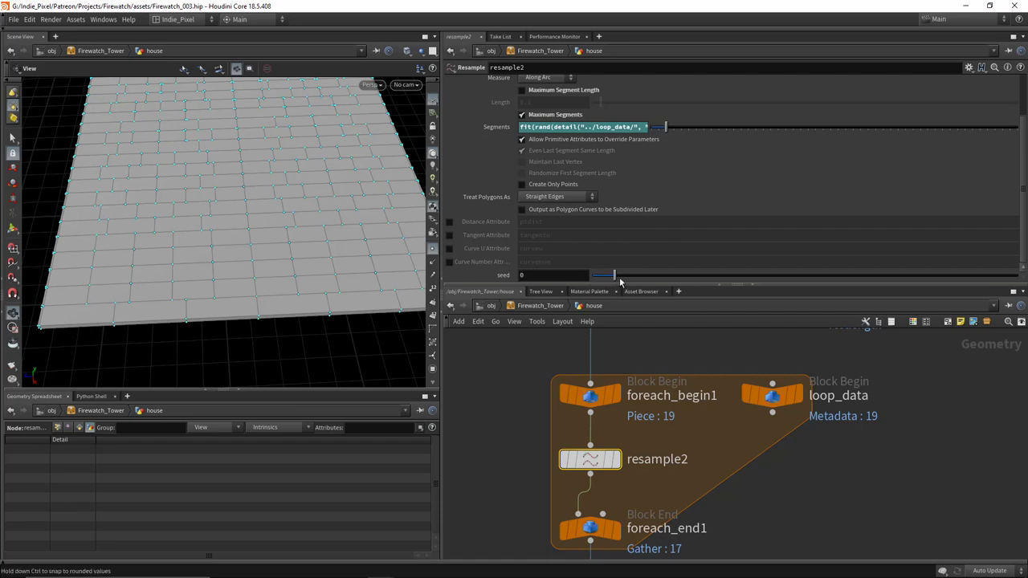
pyautogui.moveTo(592, 275); pyautogui.dragTo(697, 275)
pyautogui.moveTo(785, 284); pyautogui.dragTo(749, 279)
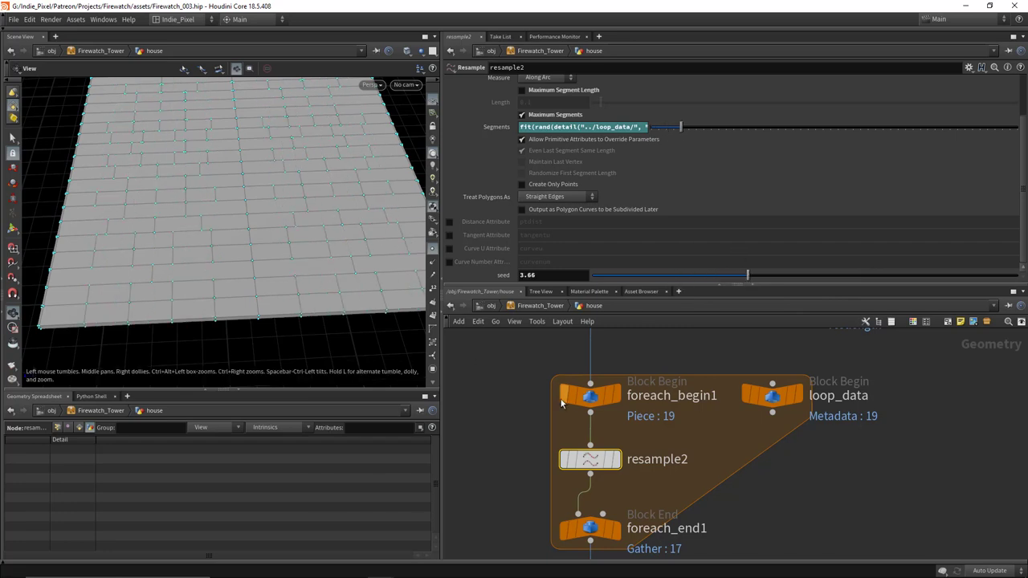
# Step: Review the plank line generation by displaying each node's output in order from polyextrude2 through add2 and resample1 down to resample2
pyautogui.scroll(-4, 579, 514)
pyautogui.moveTo(617, 365); pyautogui.dragTo(622, 449, button='middle')
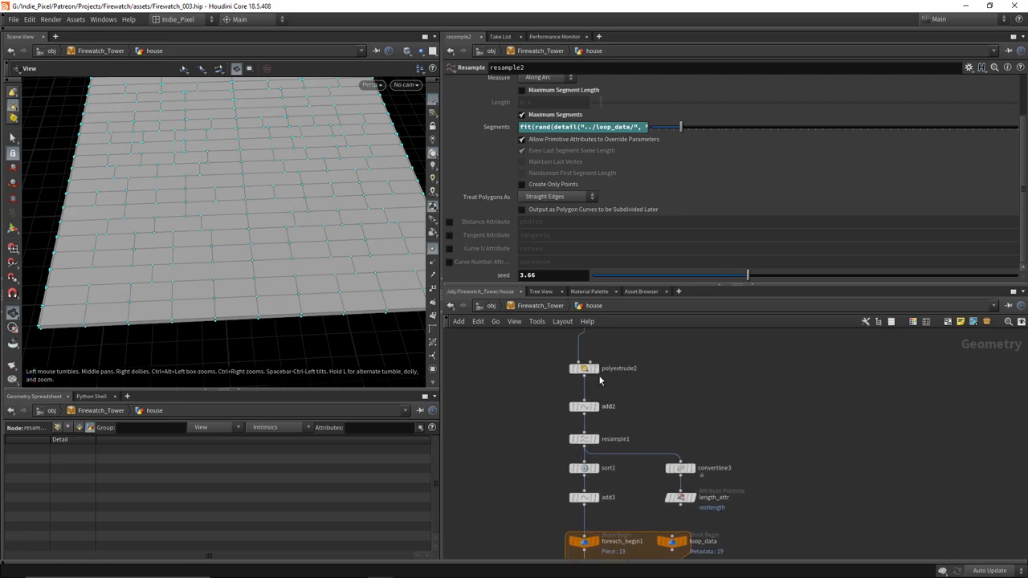
pyautogui.scroll(2, 603, 377)
pyautogui.click(596, 373)
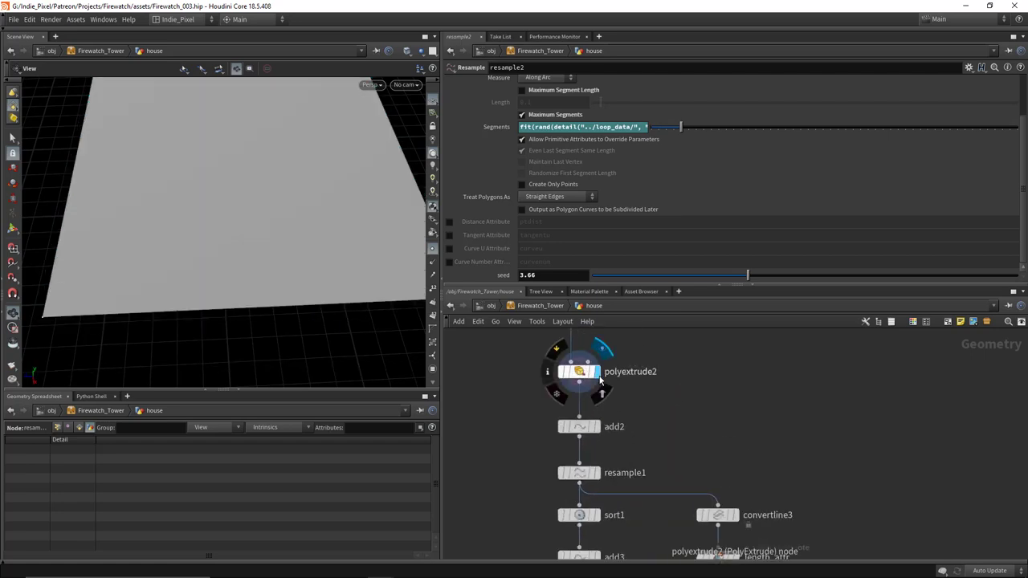
pyautogui.click(597, 426)
pyautogui.click(579, 427)
pyautogui.moveTo(231, 250); pyautogui.dragTo(215, 252)
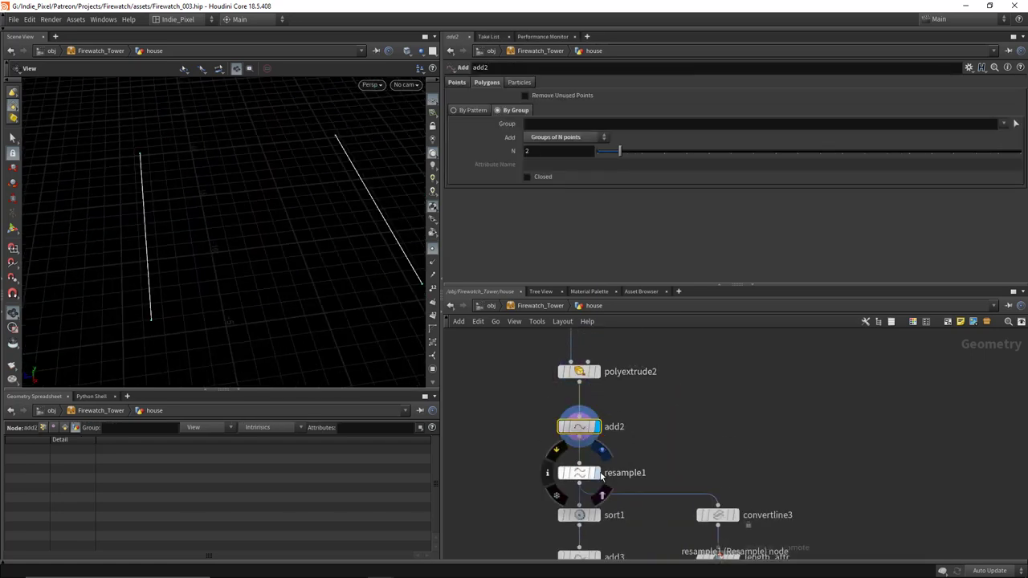
pyautogui.click(595, 473)
pyautogui.moveTo(596, 522); pyautogui.dragTo(597, 411, button='middle')
pyautogui.click(596, 405)
pyautogui.click(594, 447)
pyautogui.moveTo(595, 561); pyautogui.dragTo(595, 449, button='middle')
pyautogui.click(591, 447)
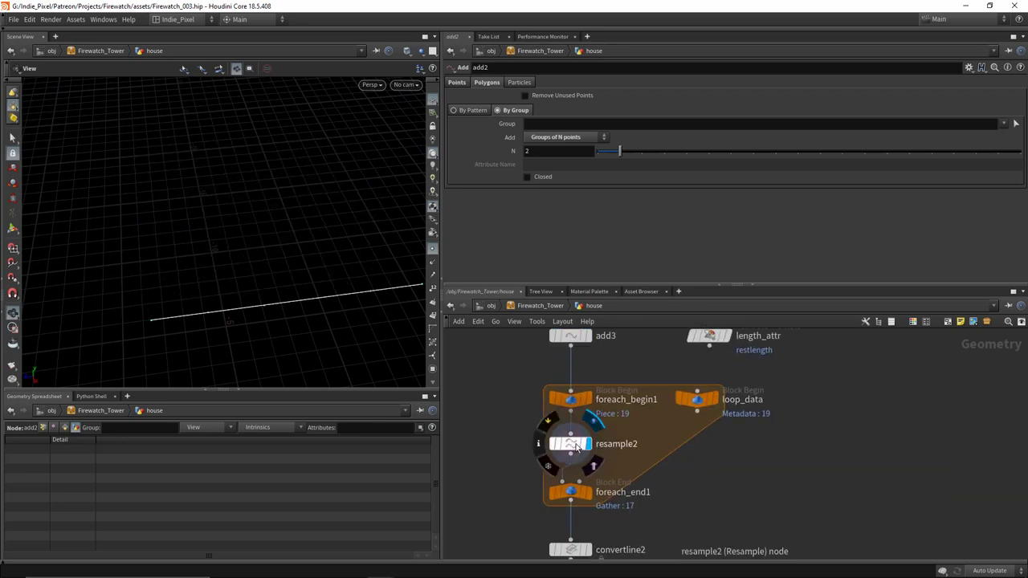
pyautogui.click(571, 449)
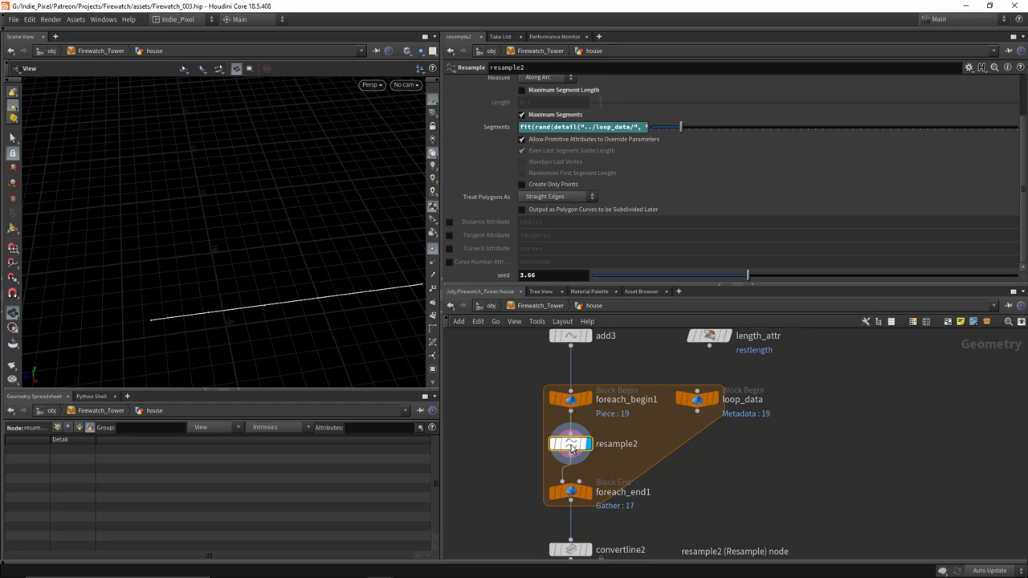
# Step: Display the foreach_end1 lines and the wood_plank2 planks, and turn off point display in the viewport
pyautogui.click(588, 492)
pyautogui.click(567, 491)
pyautogui.moveTo(567, 492); pyautogui.dragTo(654, 436, button='middle')
pyautogui.click(586, 480)
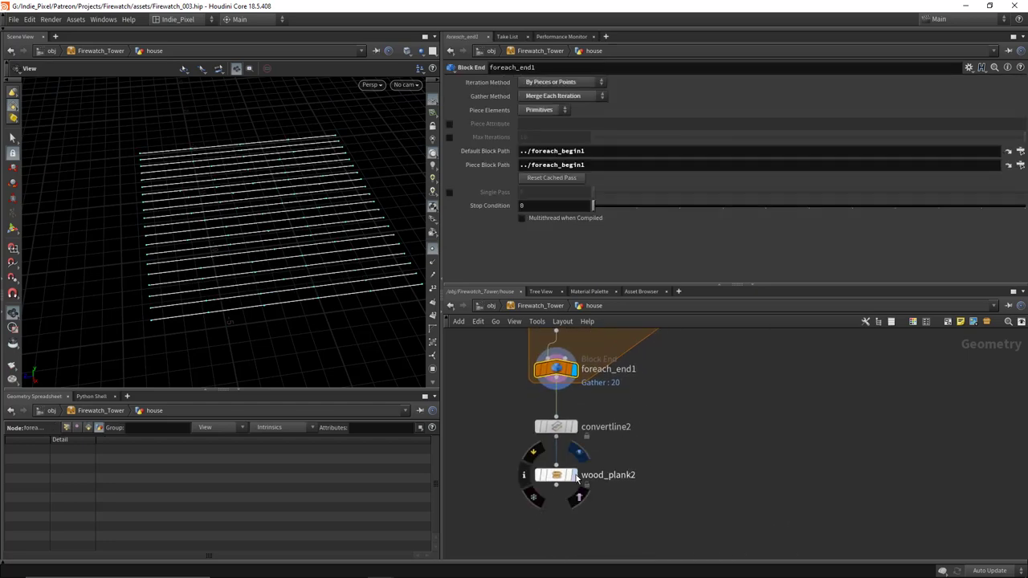
pyautogui.click(562, 475)
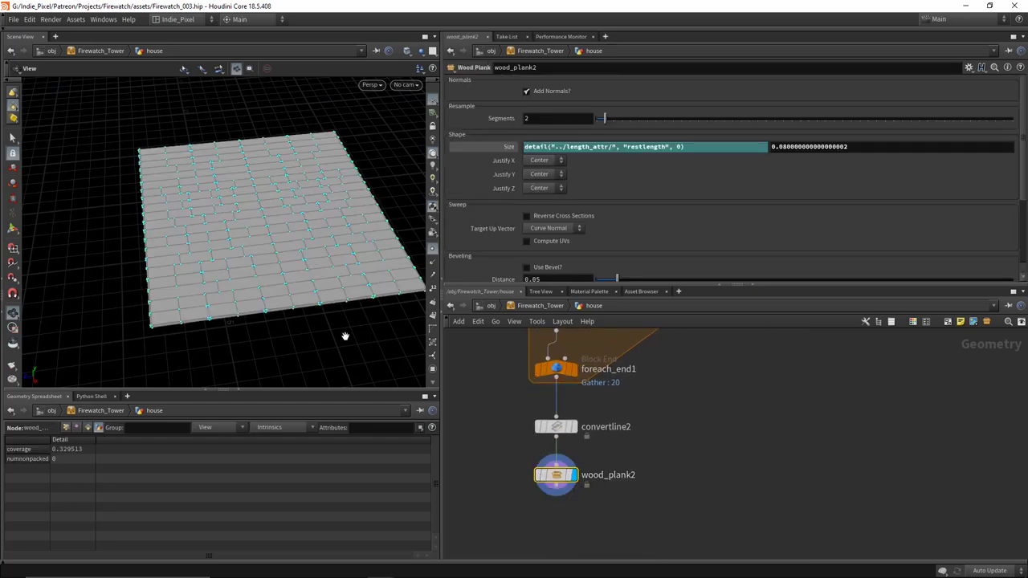
pyautogui.click(435, 253)
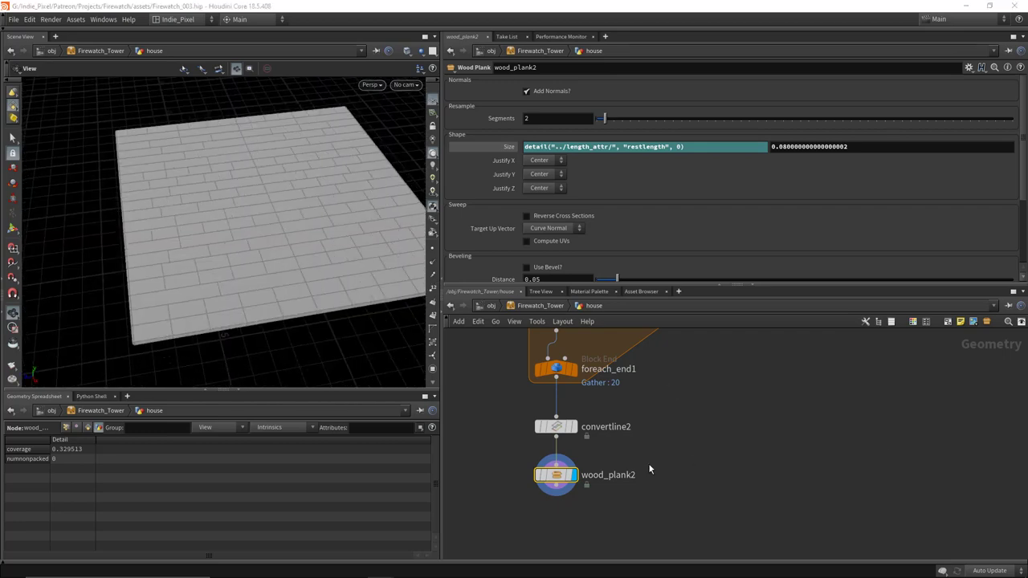
# Step: Insert a Carve node between convertline2 and wood_plank2, and align wood_plank2 beneath it
pyautogui.moveTo(650, 469); pyautogui.dragTo(674, 422, button='middle')
pyautogui.moveTo(575, 427); pyautogui.dragTo(584, 482)
pyautogui.scroll(3, 378, 317)
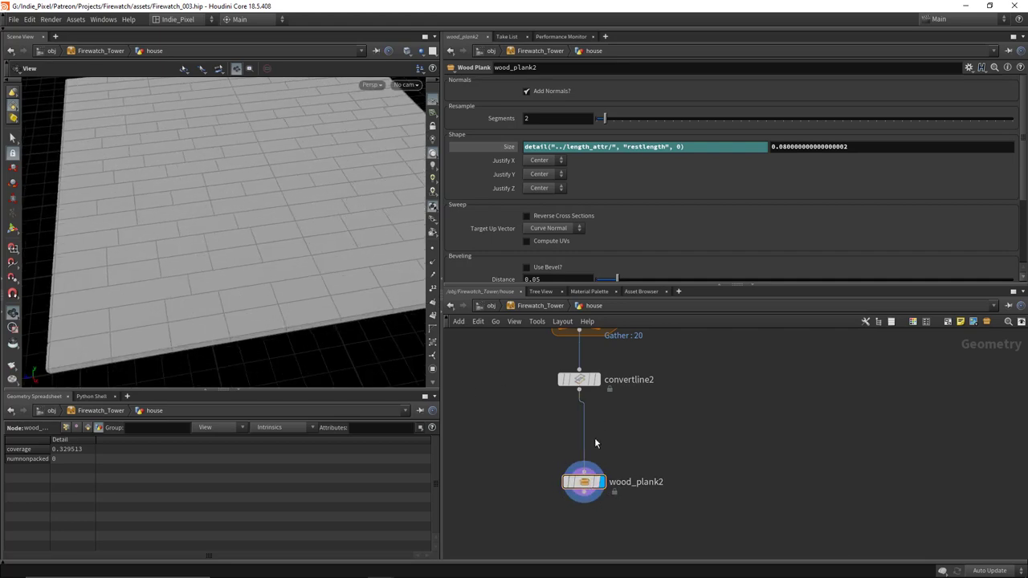
pyautogui.press('Tab')
pyautogui.write('care')
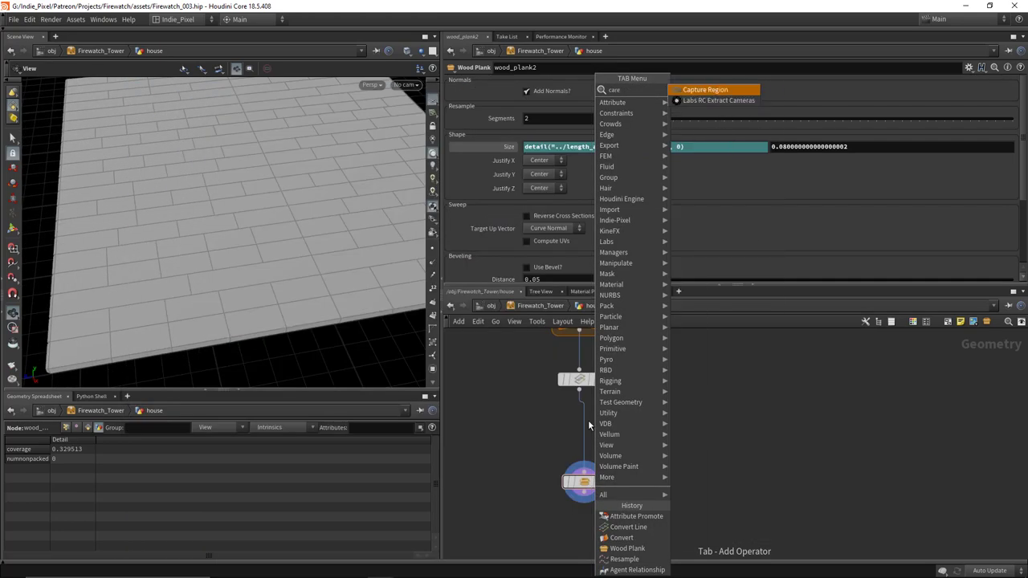
pyautogui.press('Escape')
pyautogui.press('Tab')
pyautogui.write('carve')
pyautogui.press('Return')
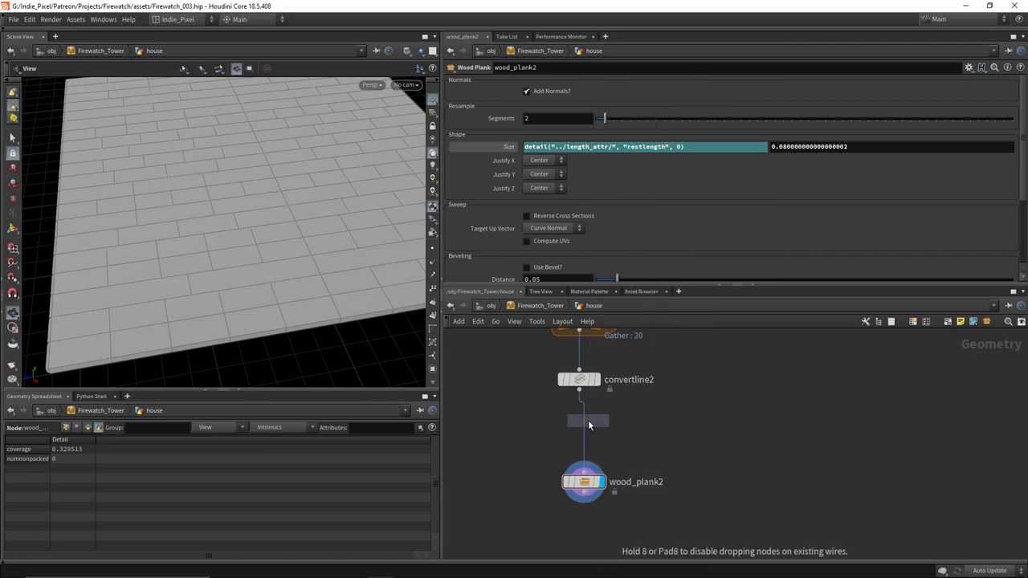
pyautogui.click(588, 420)
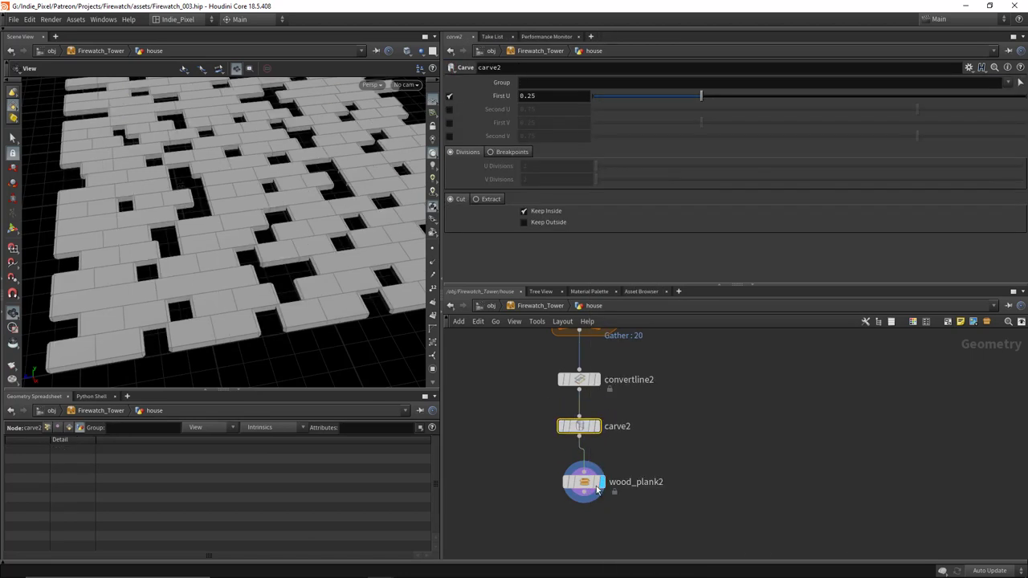
pyautogui.moveTo(597, 490); pyautogui.dragTo(592, 491)
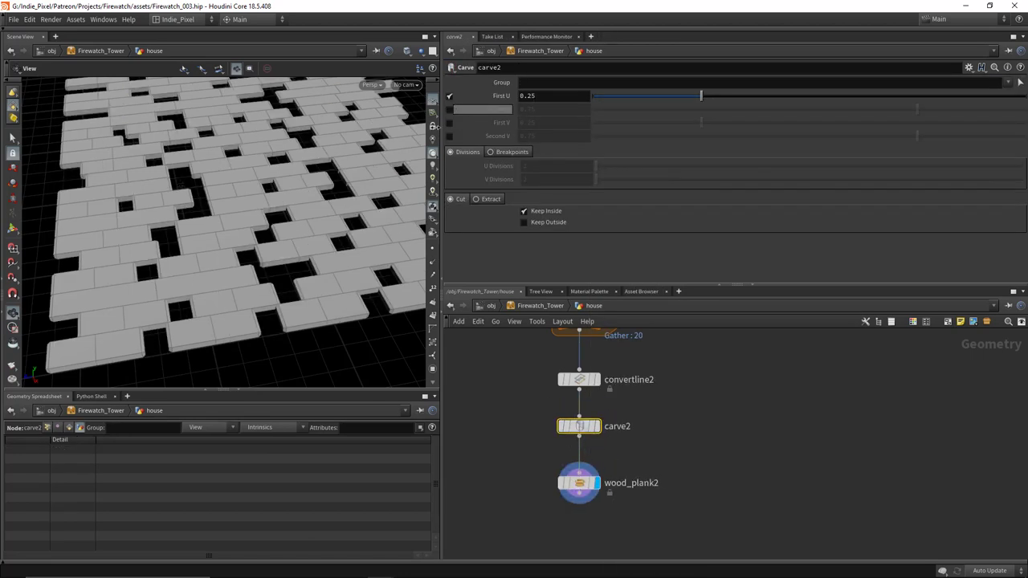
# Step: Enable carve2's Second U and drive it from First U with the expression 1-ch("domainu1")
pyautogui.click(449, 110)
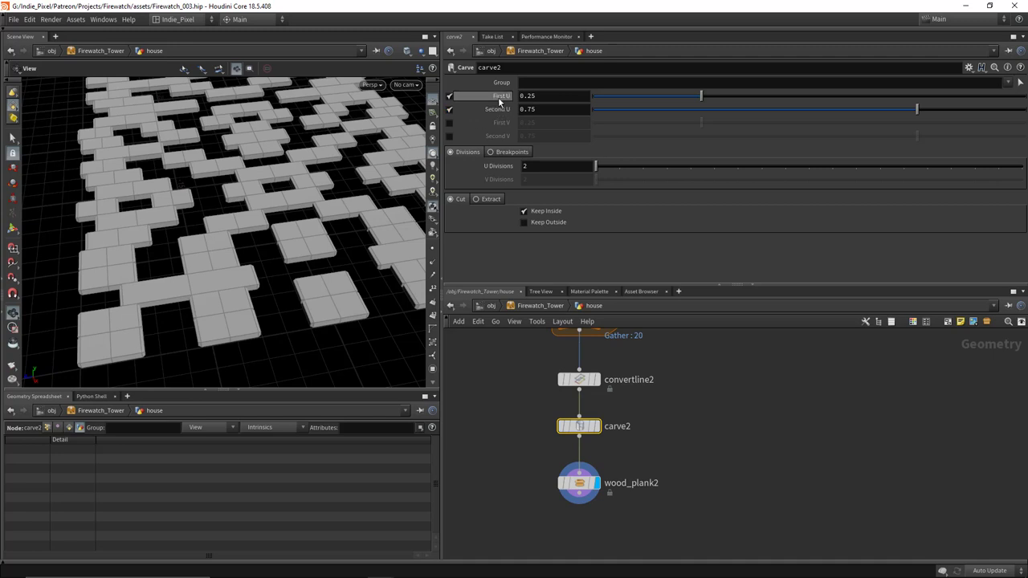
pyautogui.moveTo(500, 101); pyautogui.dragTo(540, 110)
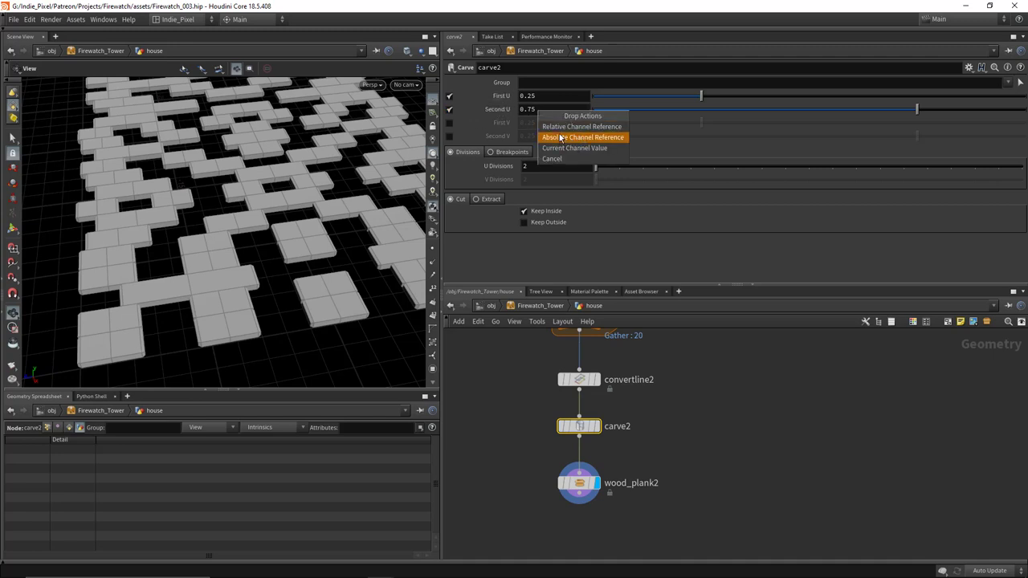
pyautogui.click(581, 127)
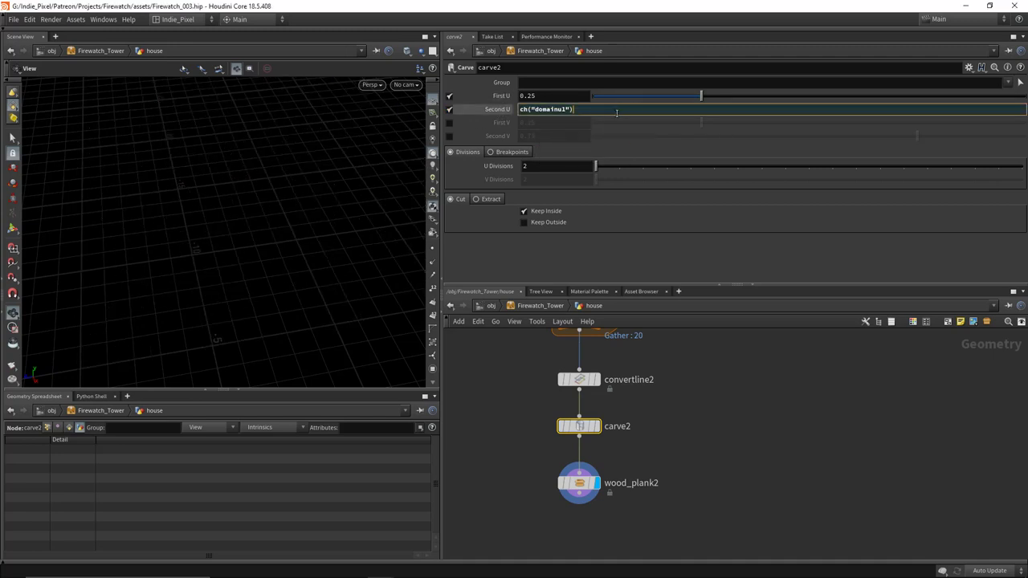
pyautogui.press('Home')
pyautogui.write('1-')
pyautogui.press('Return')
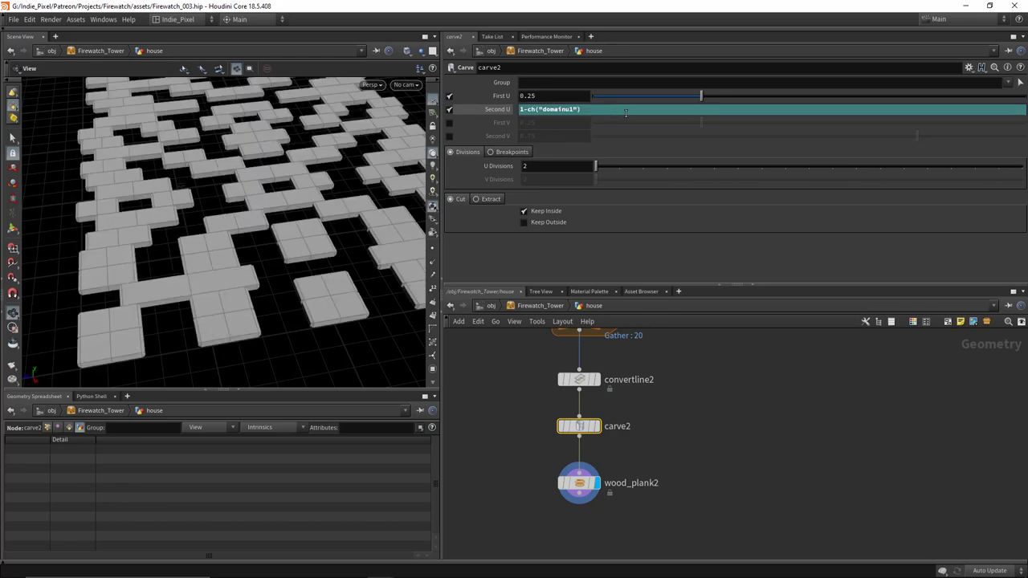
# Step: Try First U values of 0.011 and 0.026 on carve2 and examine the gaps between plank ends
pyautogui.moveTo(622, 95); pyautogui.dragTo(596, 96)
pyautogui.moveTo(269, 284); pyautogui.dragTo(228, 288)
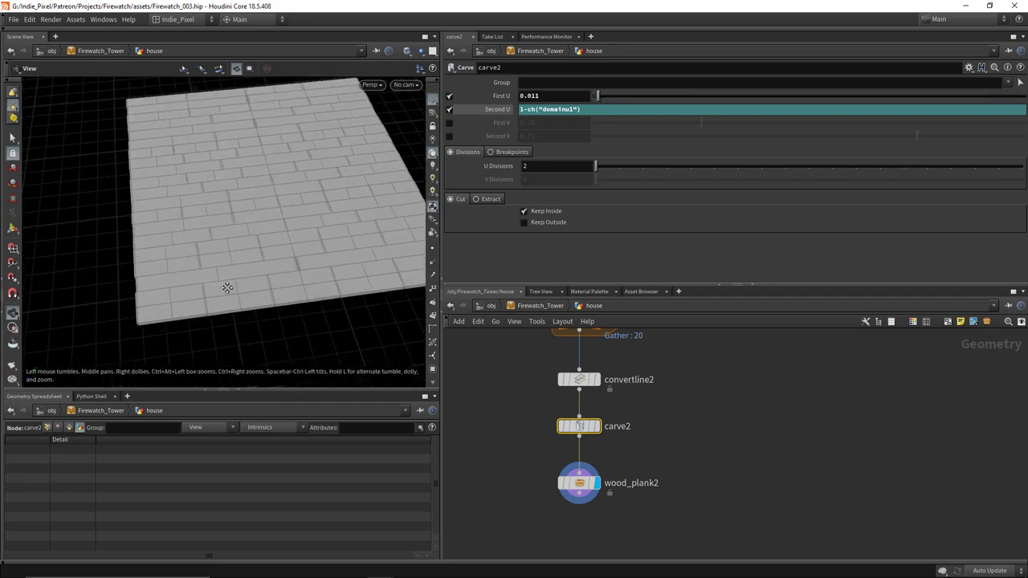
pyautogui.scroll(5, 227, 288)
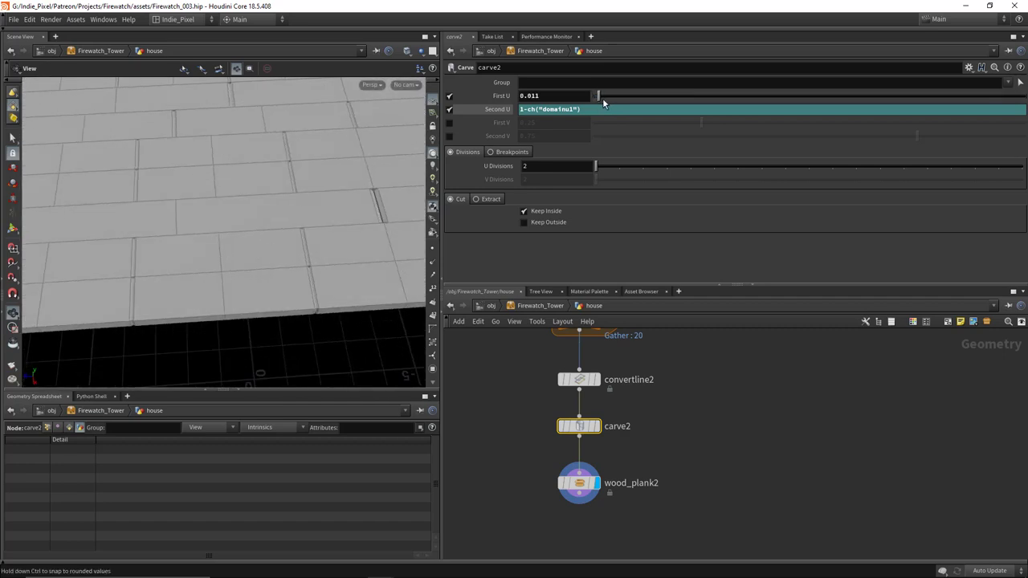
pyautogui.moveTo(603, 102); pyautogui.dragTo(604, 98)
pyautogui.scroll(3, 216, 232)
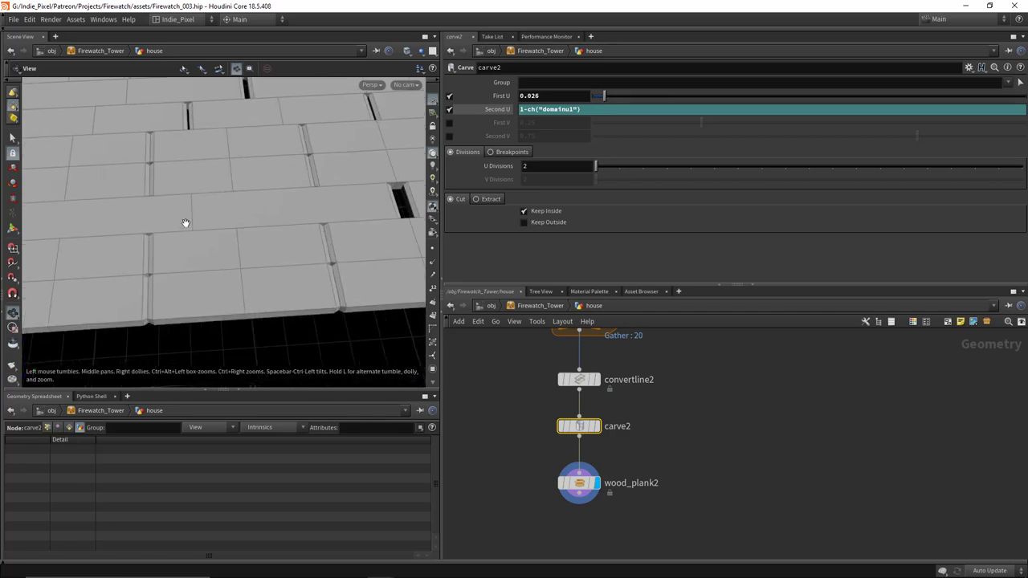
# Step: Set wood_plank2's resample Segments to 1 and inspect the whole platform
pyautogui.click(561, 484)
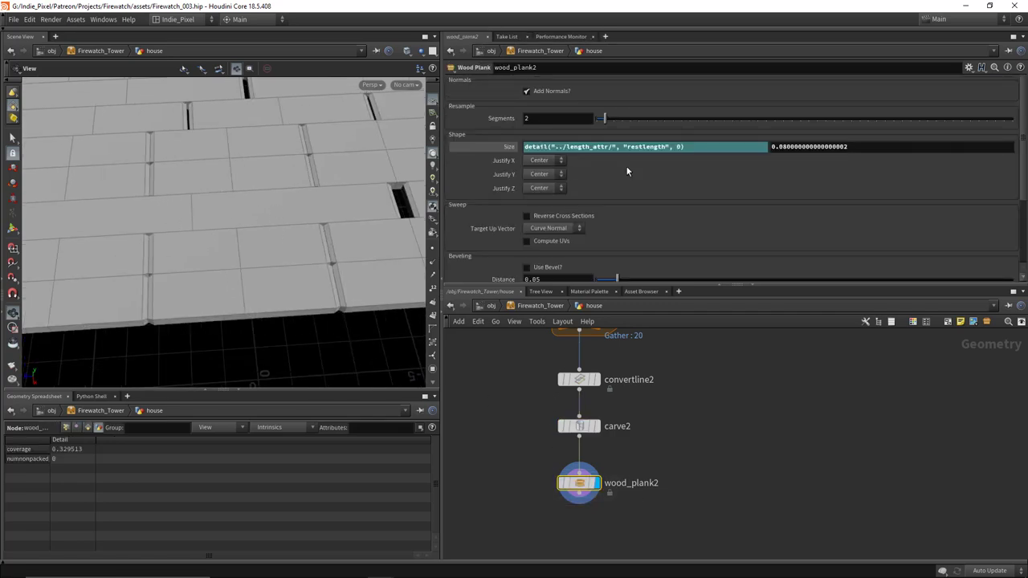
pyautogui.moveTo(605, 118)
pyautogui.mouseDown()
pyautogui.moveTo(632, 118)
pyautogui.moveTo(596, 118)
pyautogui.mouseUp()
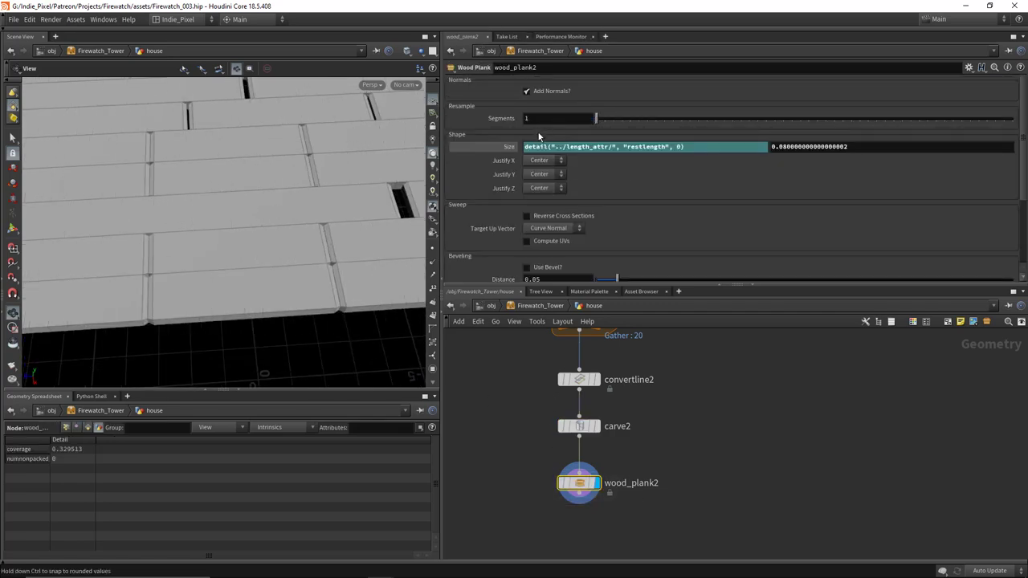
pyautogui.scroll(-5, 265, 241)
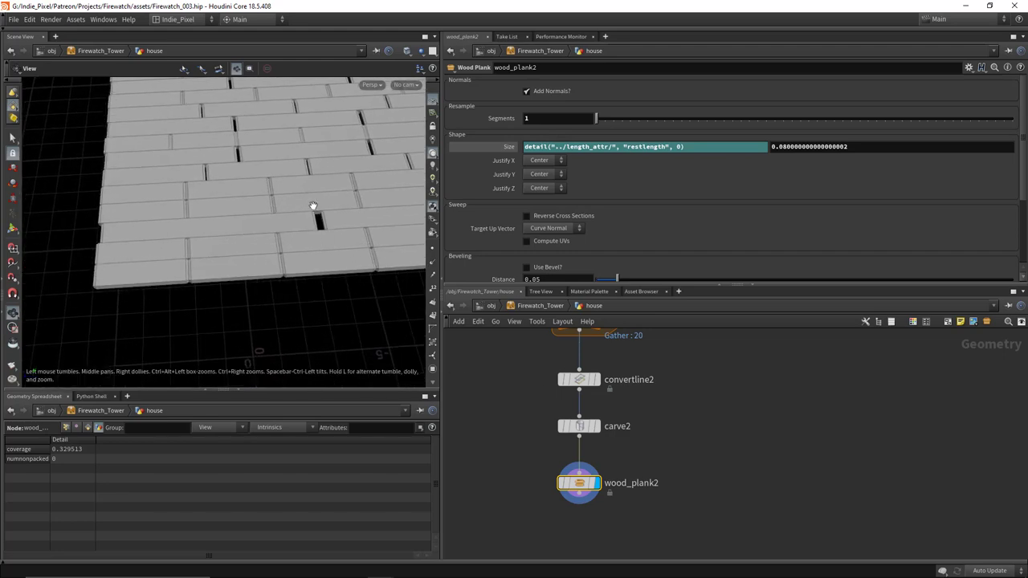
pyautogui.scroll(-5, 314, 206)
pyautogui.moveTo(268, 172); pyautogui.dragTo(280, 289)
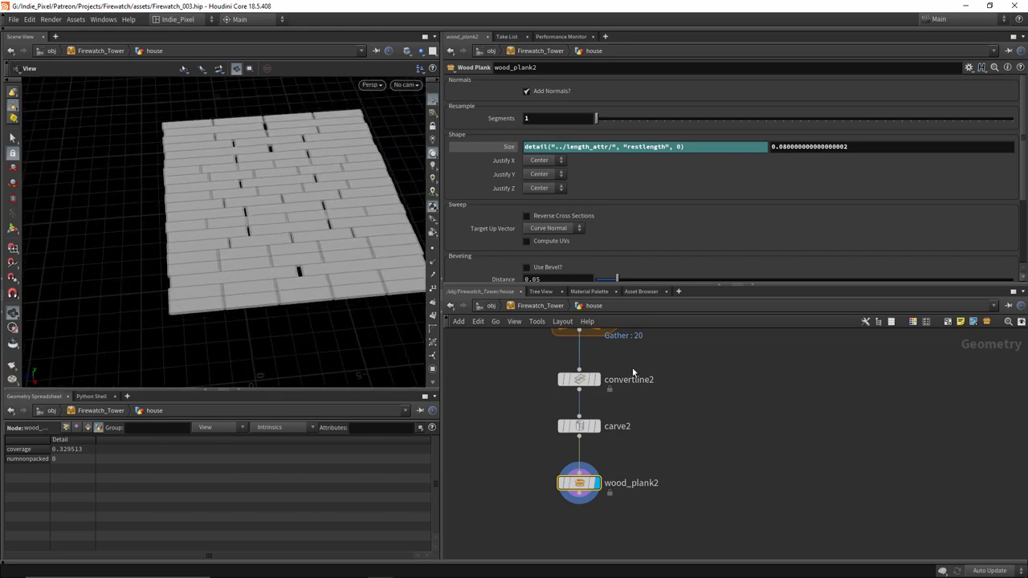
# Step: Set carve2's First U to 0.014 to narrow the gaps between plank ends
pyautogui.scroll(2, 540, 428)
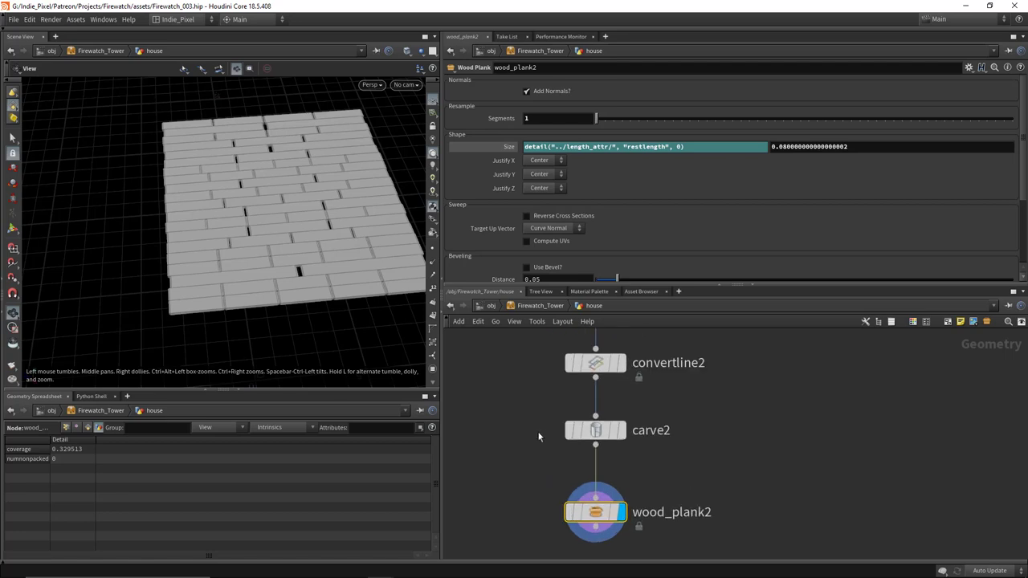
pyautogui.click(595, 431)
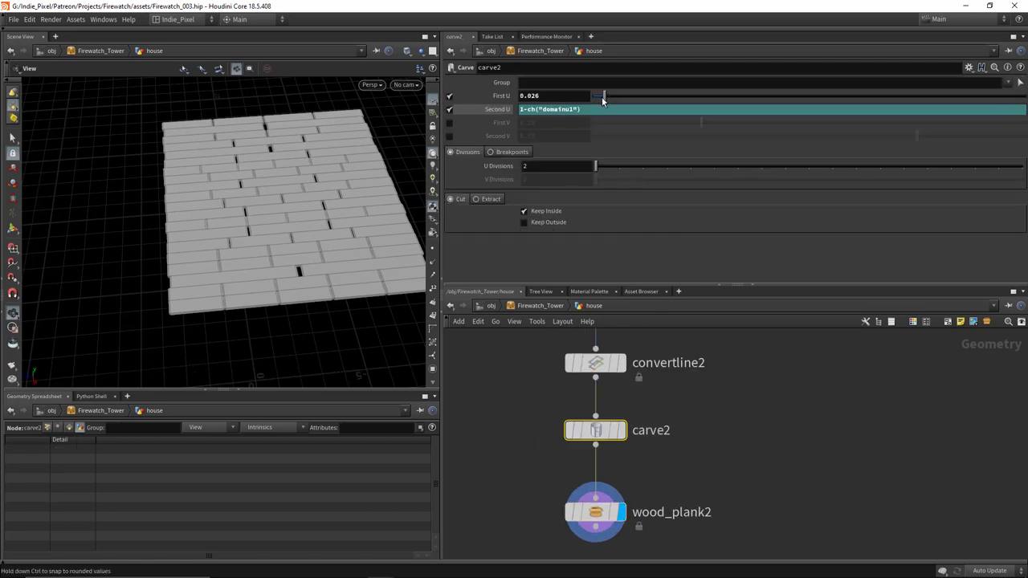
pyautogui.moveTo(601, 98); pyautogui.dragTo(600, 98)
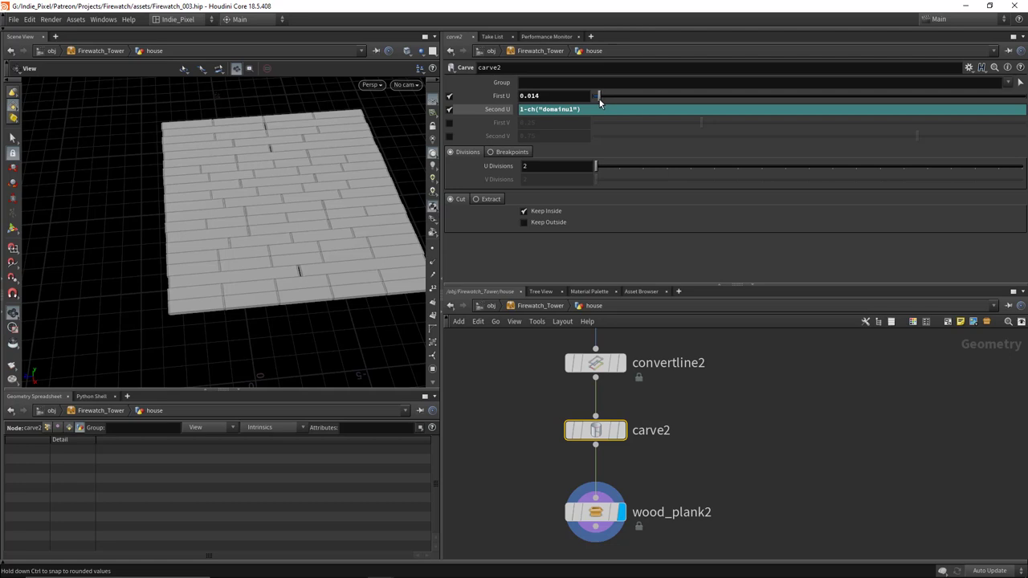
# Step: Enable Compute UVs in wood_plank2's sweep settings
pyautogui.click(596, 511)
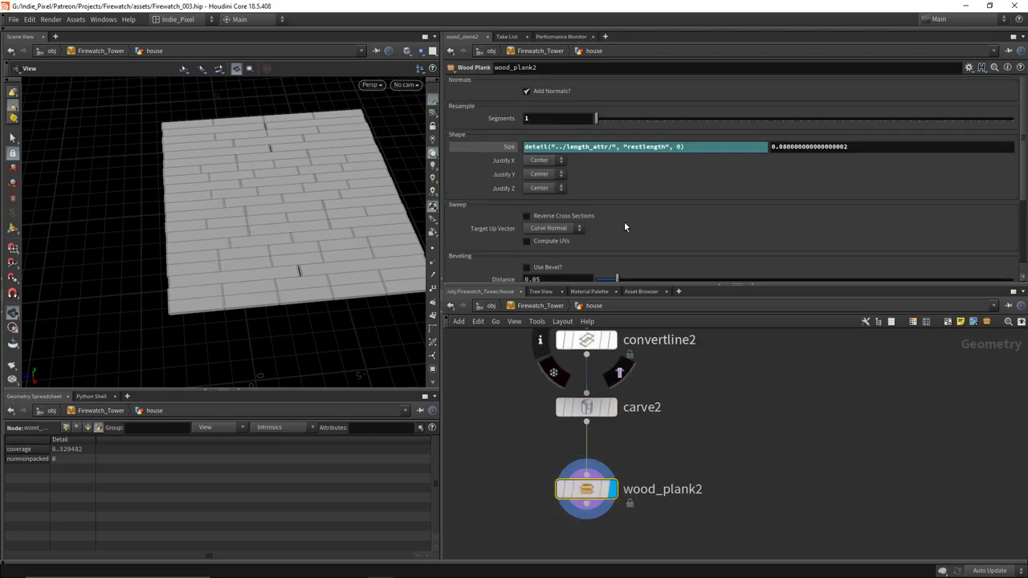
pyautogui.scroll(-4, 666, 210)
pyautogui.moveTo(193, 328); pyautogui.dragTo(322, 257)
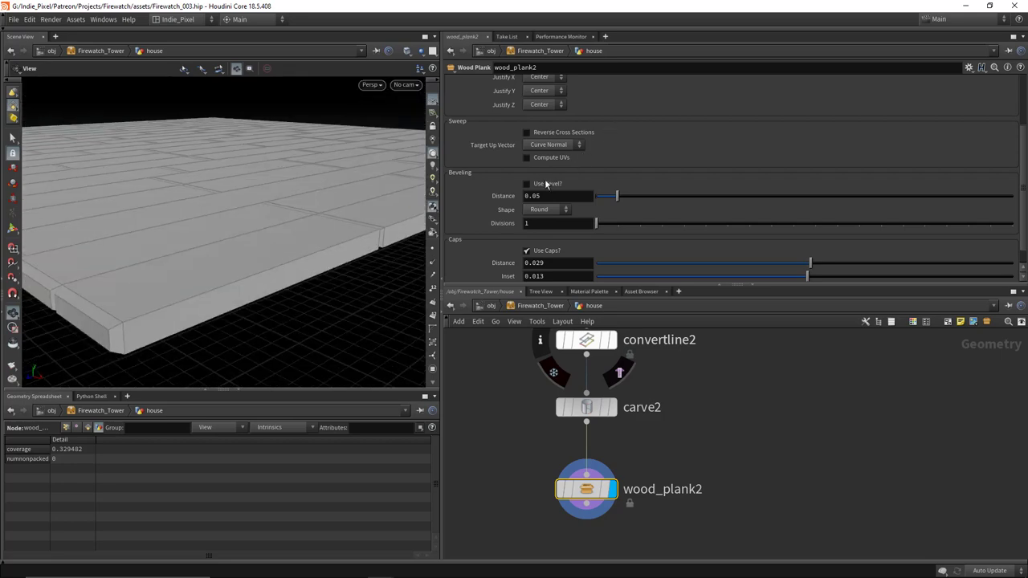
pyautogui.click(546, 159)
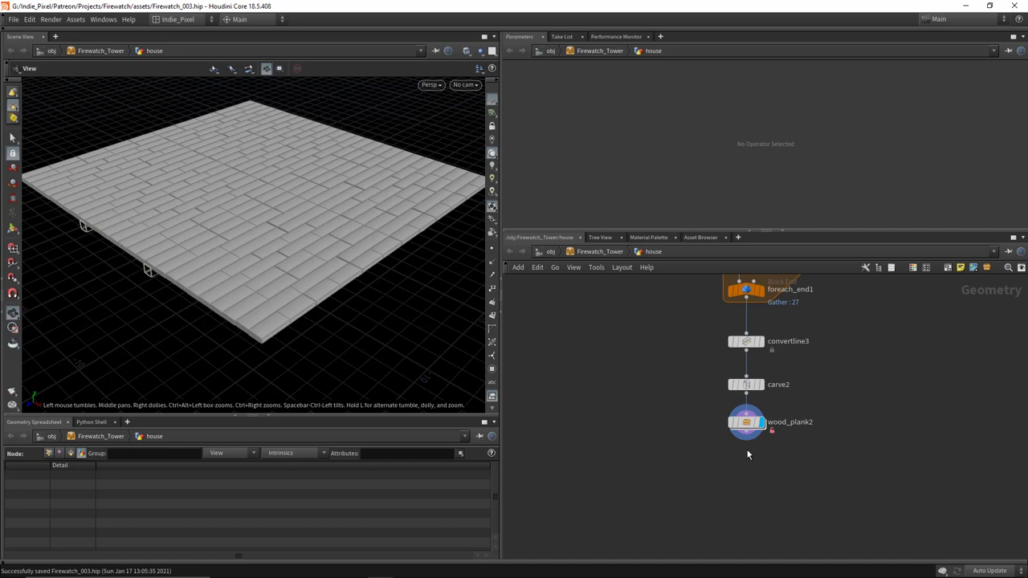
# Step: Review wood_plank2's resample, shape, sweep, bevel and cap settings
pyautogui.scroll(1, 744, 453)
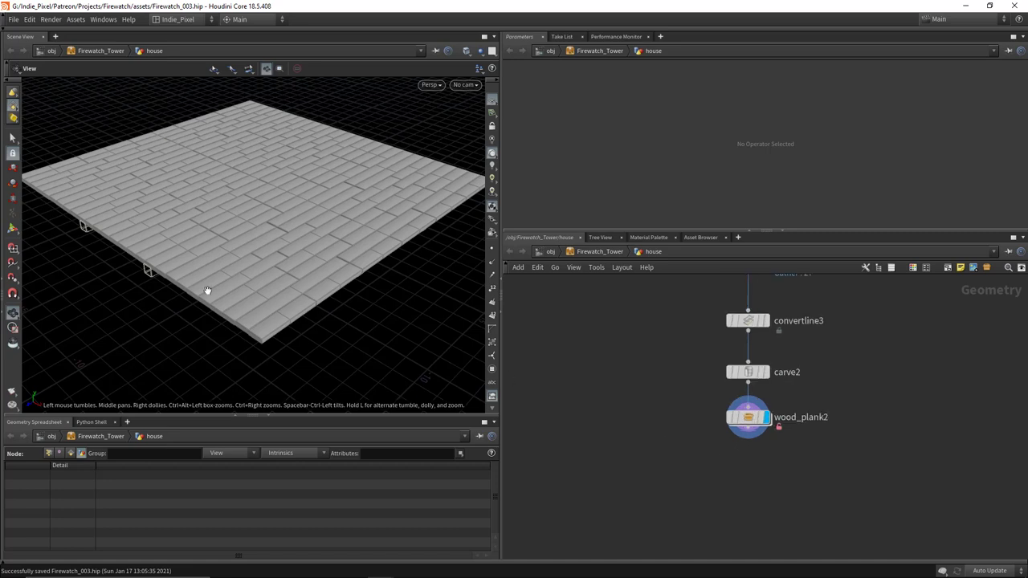
pyautogui.moveTo(207, 291); pyautogui.dragTo(281, 257)
pyautogui.moveTo(676, 464); pyautogui.dragTo(865, 386)
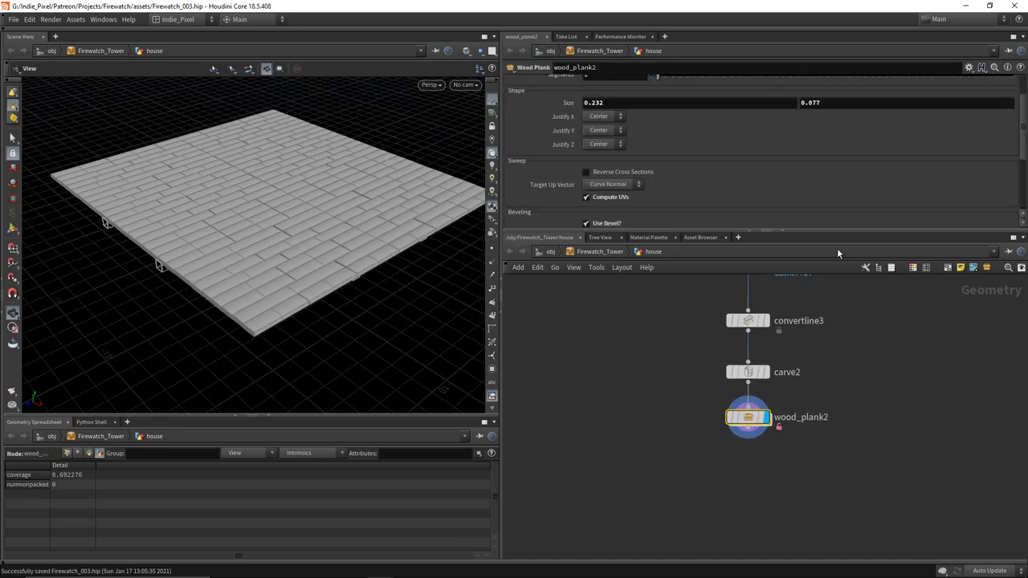
pyautogui.moveTo(812, 232); pyautogui.dragTo(803, 389)
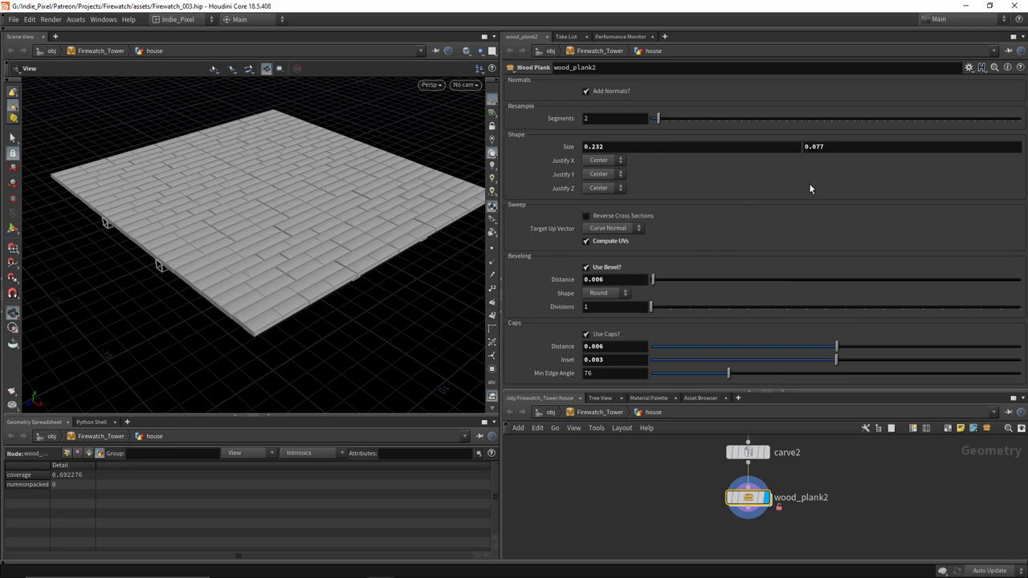
pyautogui.moveTo(807, 393); pyautogui.dragTo(796, 245)
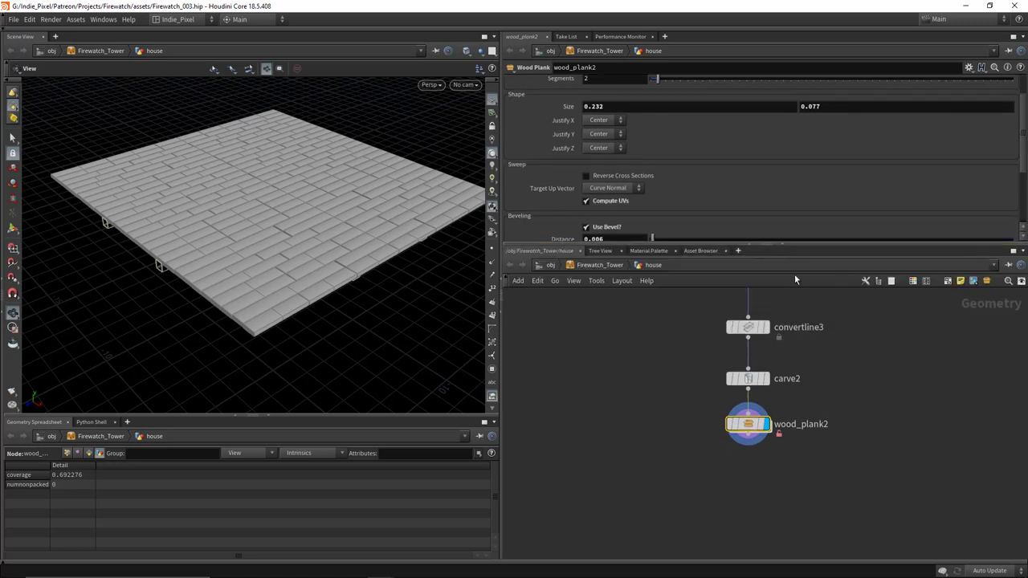
# Step: Add a Null node below wood_plank2 and connect wood_plank2's output to it
pyautogui.moveTo(749, 506); pyautogui.dragTo(724, 459, button='middle')
pyautogui.press('Tab')
pyautogui.write('nu')
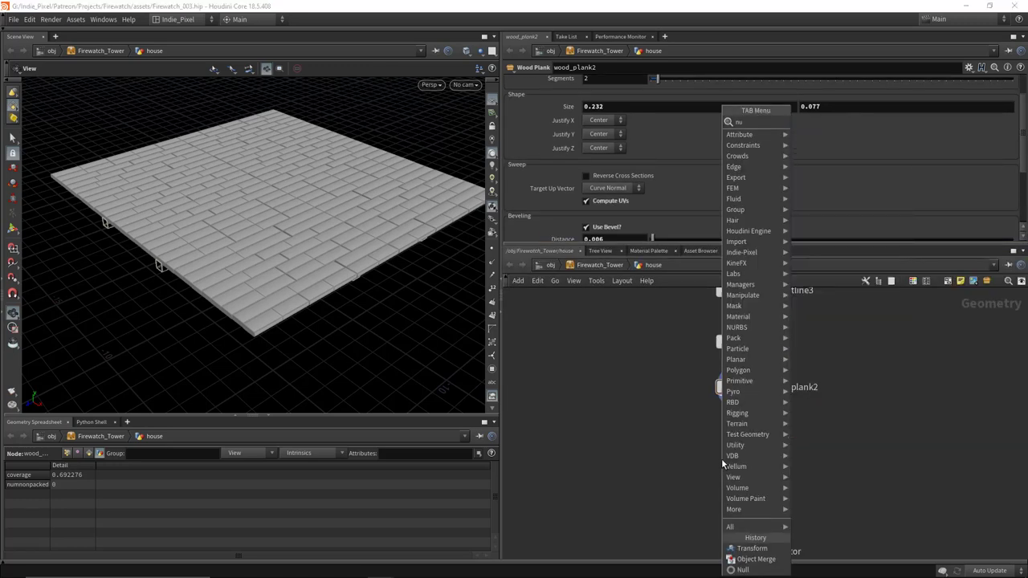
pyautogui.press('Return')
pyautogui.click(742, 500)
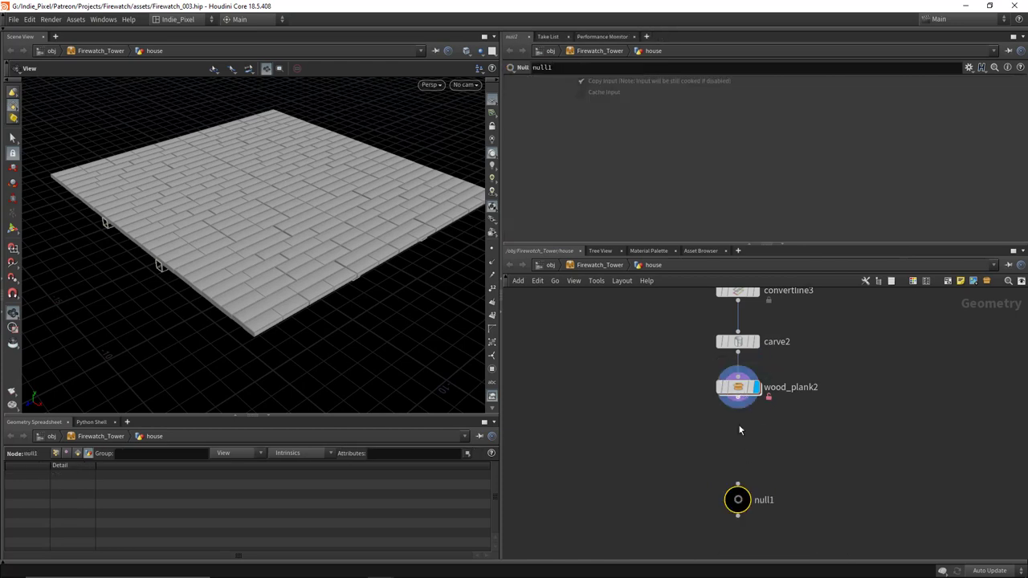
pyautogui.moveTo(738, 406); pyautogui.dragTo(745, 482)
pyautogui.press('h')
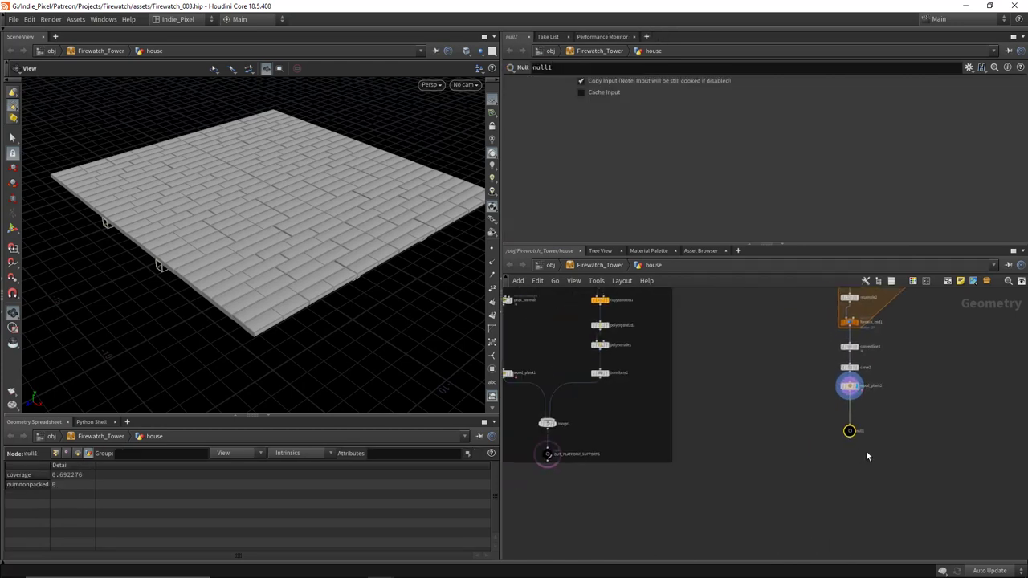
# Step: Rename the new Null node as OUT_PLATFORM_PLANKS
pyautogui.scroll(3, 866, 451)
pyautogui.doubleClick(856, 422)
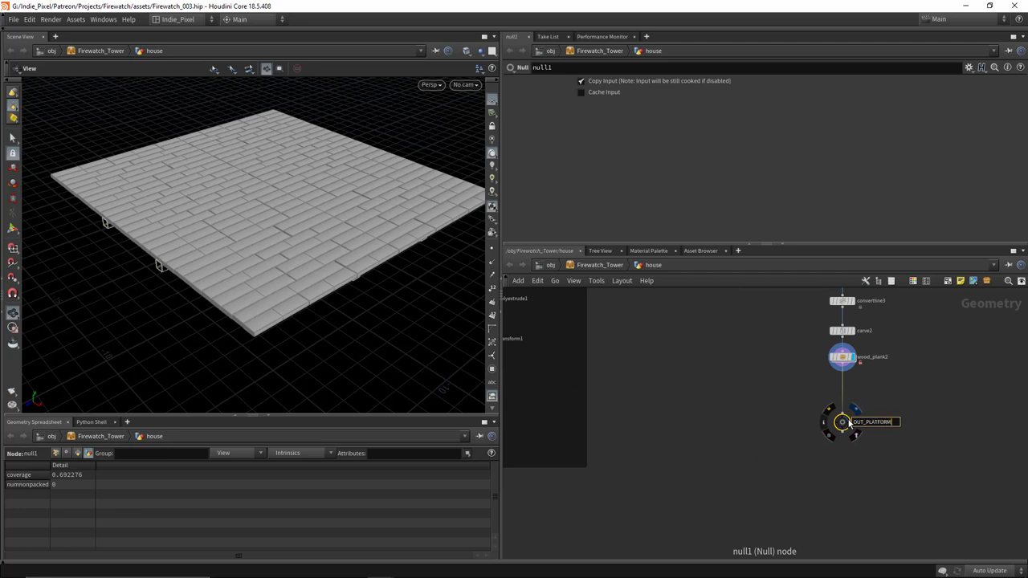
pyautogui.write('OUT_PLATFORM_PLANKS')
pyautogui.press('Return')
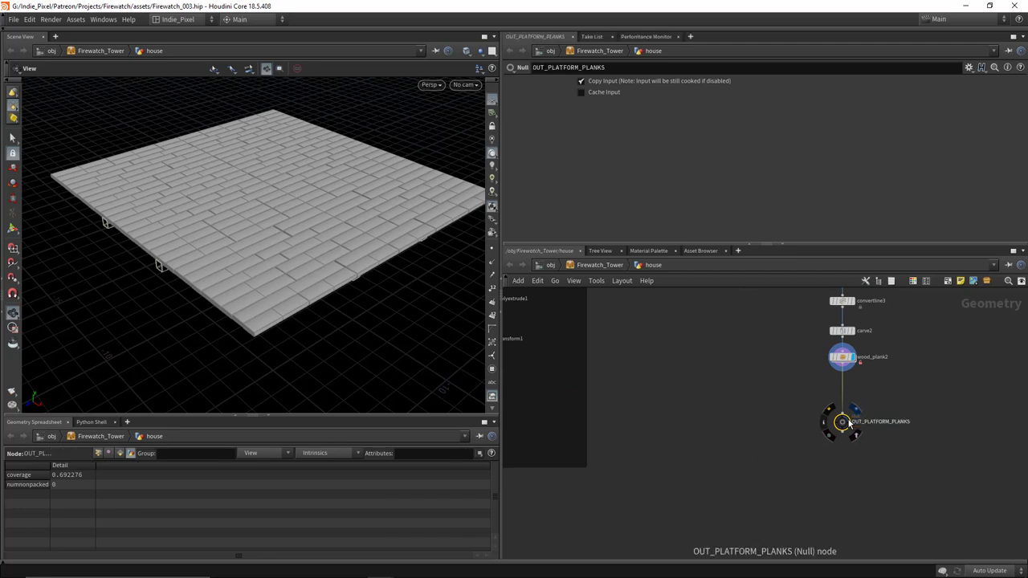
# Step: Add an Object Merge node in the empty area below the platform supports and planks branches
pyautogui.scroll(-3, 788, 493)
pyautogui.scroll(-2, 691, 490)
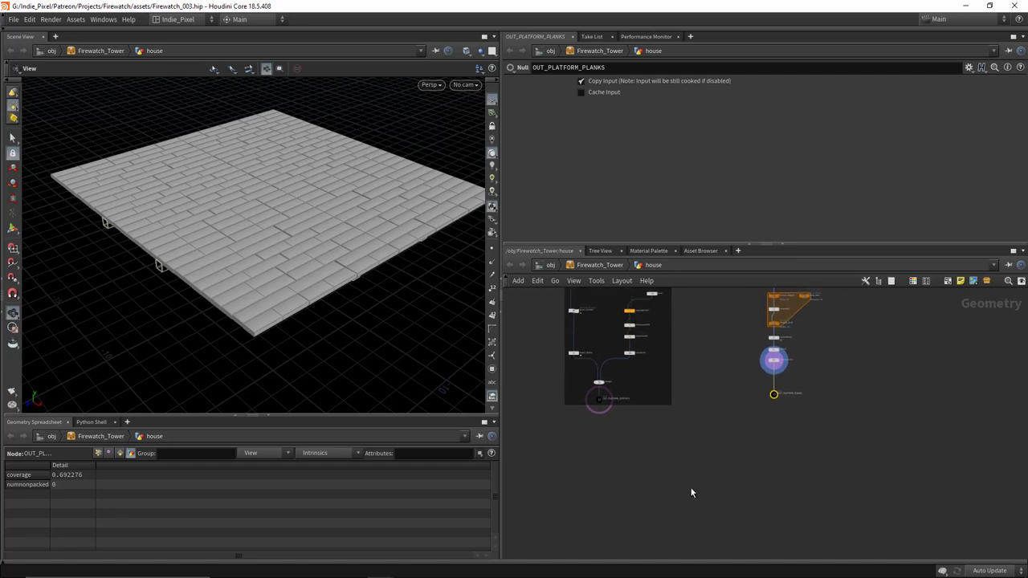
pyautogui.press('Tab')
pyautogui.write('ob')
pyautogui.press('Escape')
pyautogui.press('Tab')
pyautogui.write('ob')
pyautogui.press('Return')
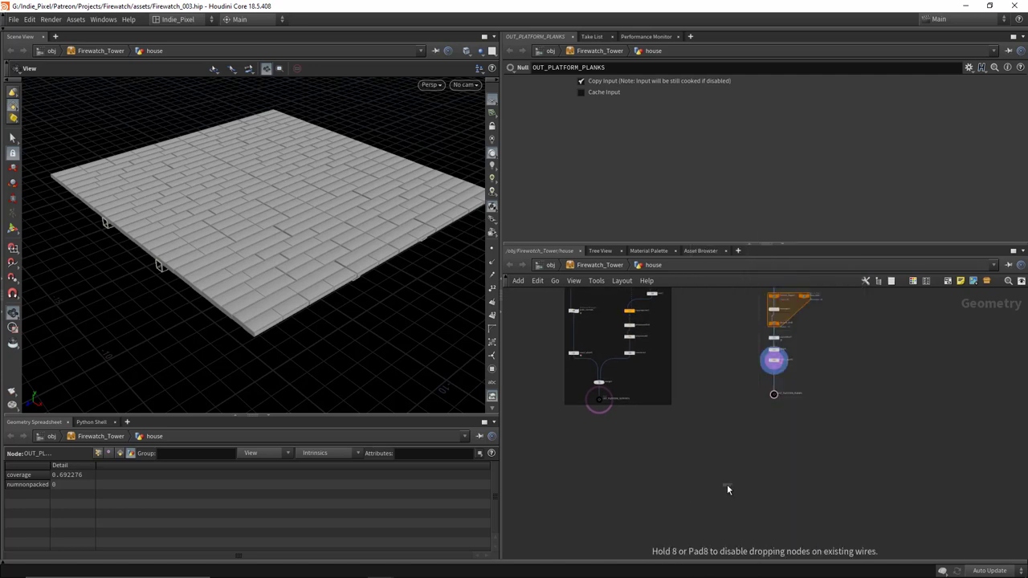
pyautogui.scroll(3, 740, 442)
pyautogui.click(740, 442)
# Step: Rename the Object Merge node as assemble
pyautogui.doubleClick(766, 443)
pyautogui.write('Iole')
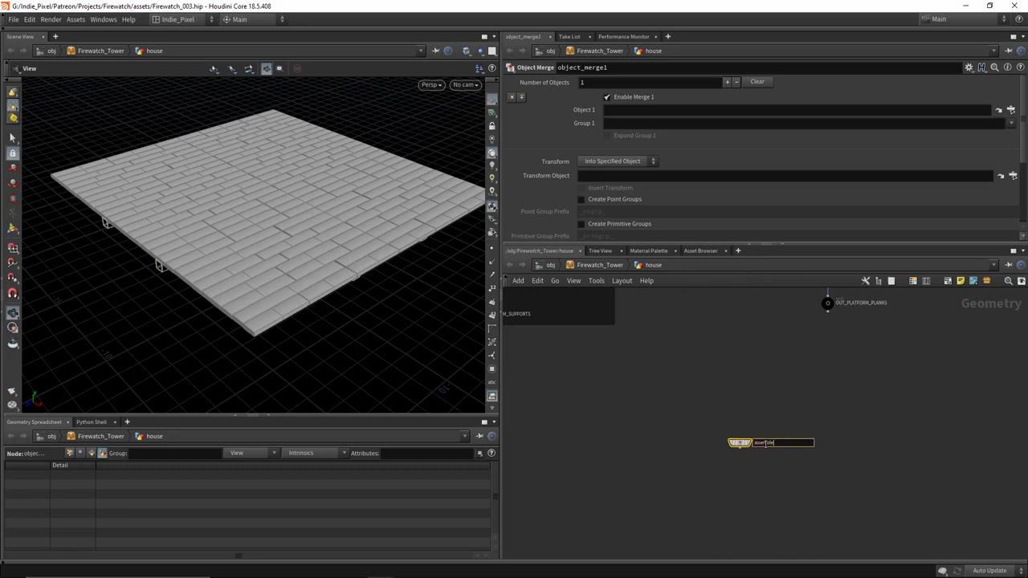
pyautogui.press('Return')
# Step: Set the assemble node's Transform to None and its Number of Objects to 2
pyautogui.scroll(-3, 771, 443)
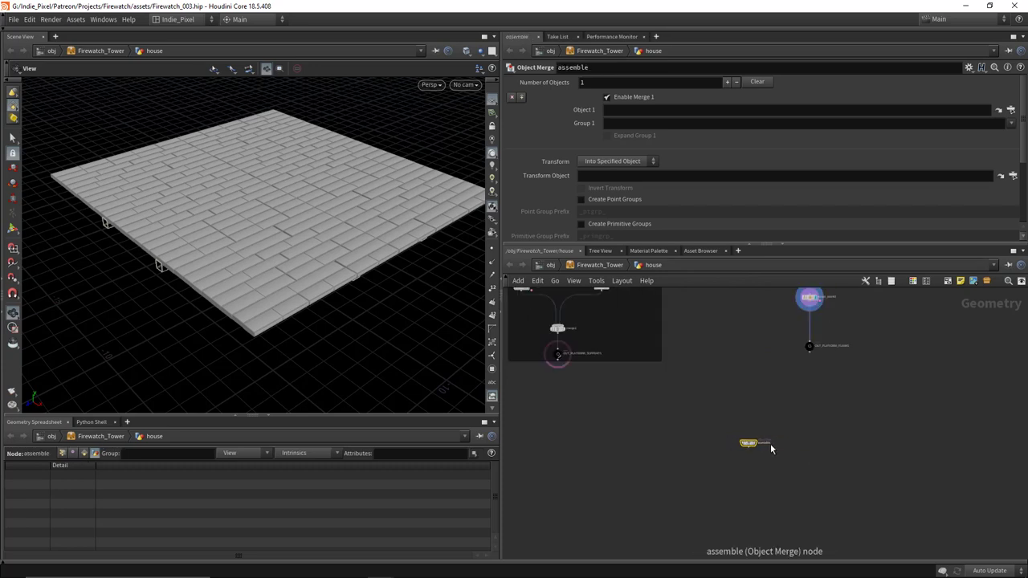
pyautogui.click(611, 161)
pyautogui.click(611, 168)
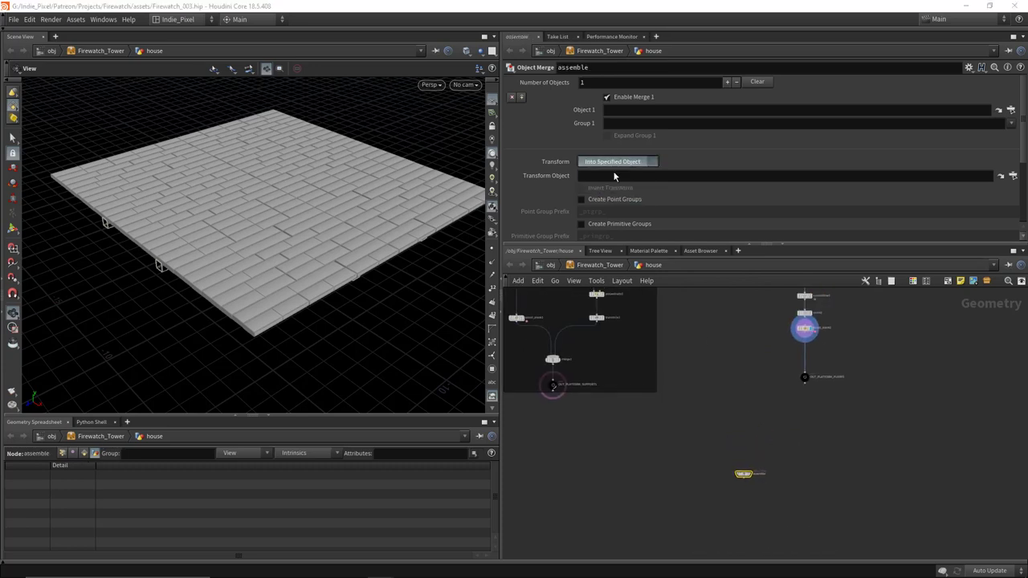
pyautogui.click(727, 82)
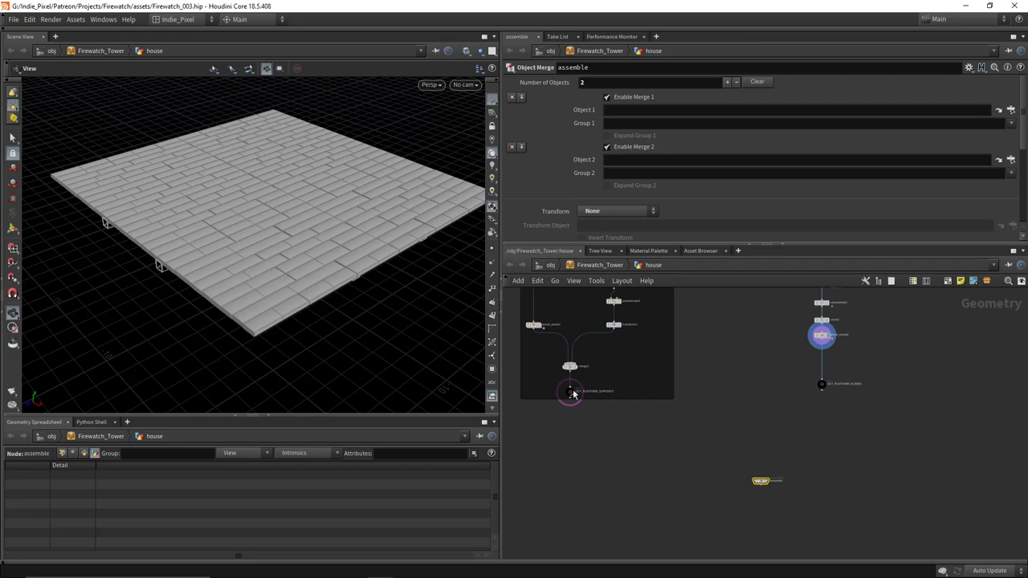
# Step: Reference ../OUT_PLATFORM_SUPPORTS as Object 1 and ../OUT_PLATFORM_PLANKS as Object 2 in assemble, and display the merged result
pyautogui.moveTo(571, 393); pyautogui.dragTo(665, 109)
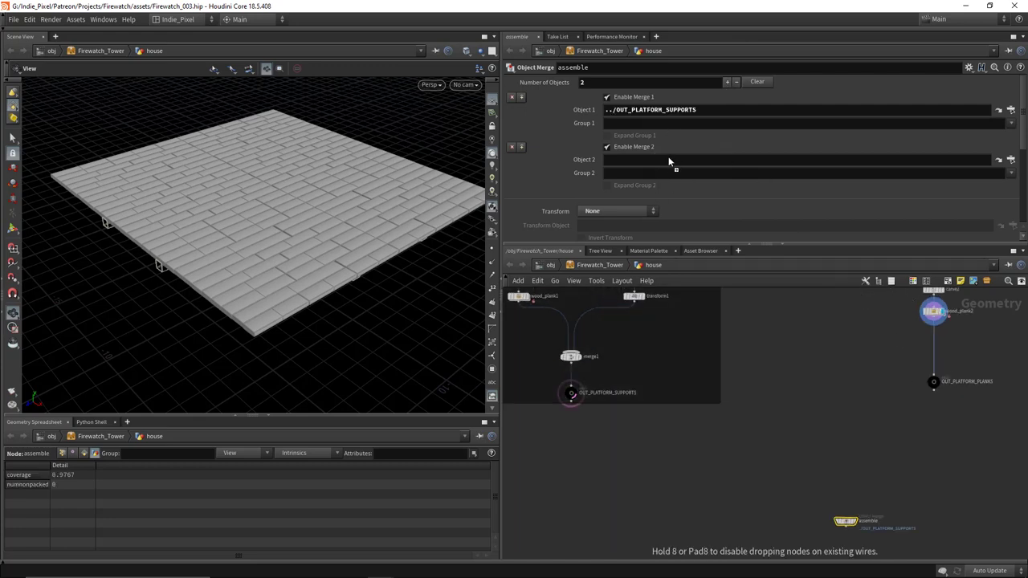
pyautogui.moveTo(669, 162); pyautogui.dragTo(669, 160)
pyautogui.scroll(5, 795, 482)
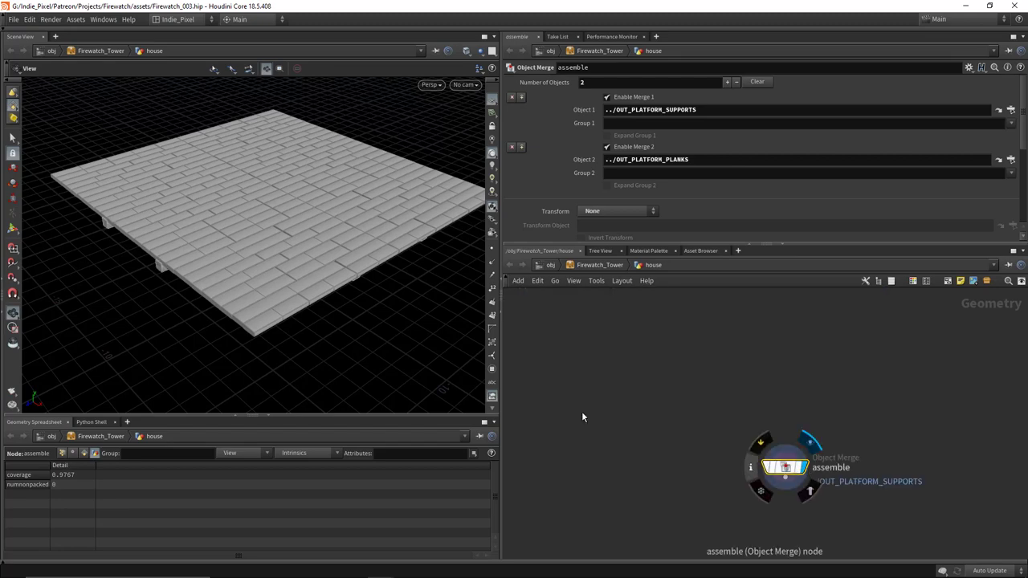
pyautogui.moveTo(209, 241); pyautogui.dragTo(245, 257)
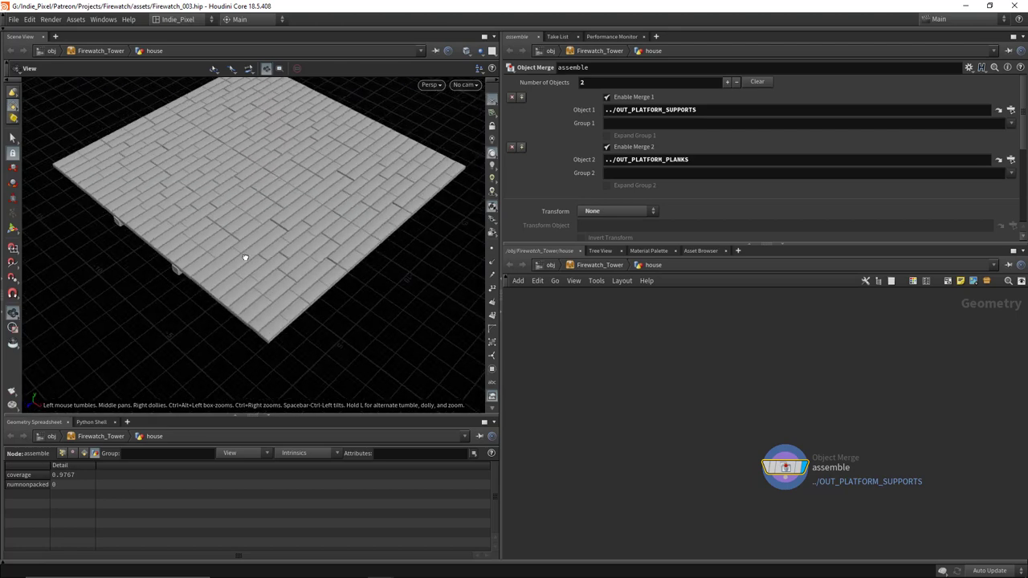
# Step: Add a Normal node after assemble, connect it and display its output
pyautogui.moveTo(795, 531); pyautogui.dragTo(721, 446, button='middle')
pyautogui.press('Tab')
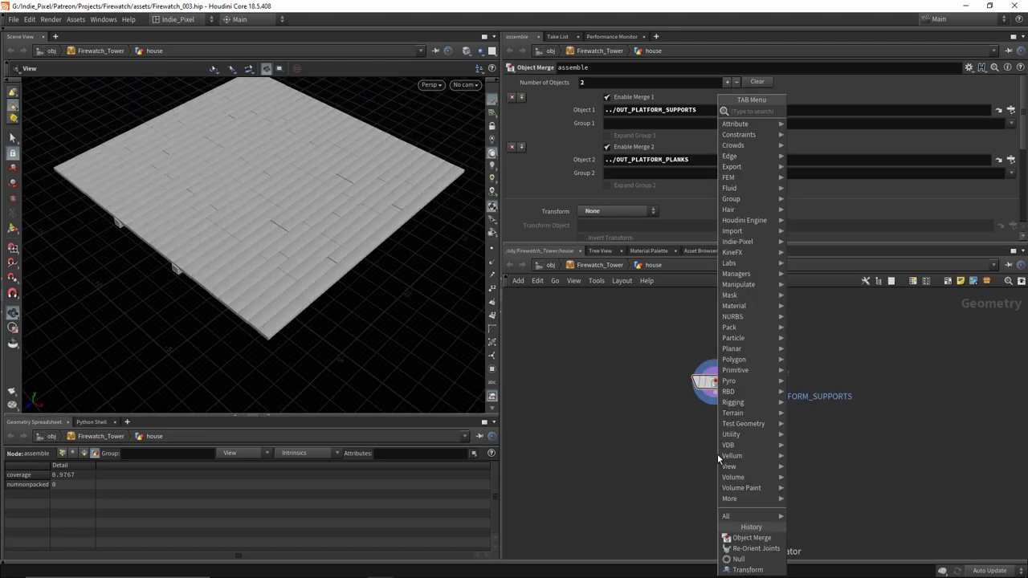
pyautogui.write('normal')
pyautogui.press('Return')
pyautogui.click(717, 454)
pyautogui.click(723, 437)
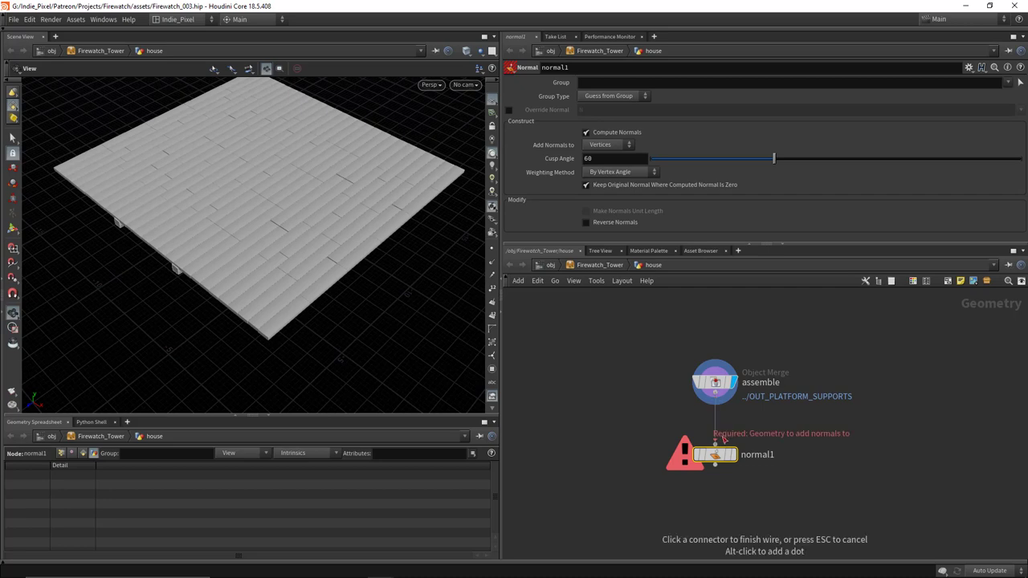
pyautogui.click(716, 442)
pyautogui.click(733, 454)
# Step: Set the Normal node's Cusp Angle to 0 and inspect the plank surfaces up close
pyautogui.moveTo(774, 159); pyautogui.dragTo(556, 166)
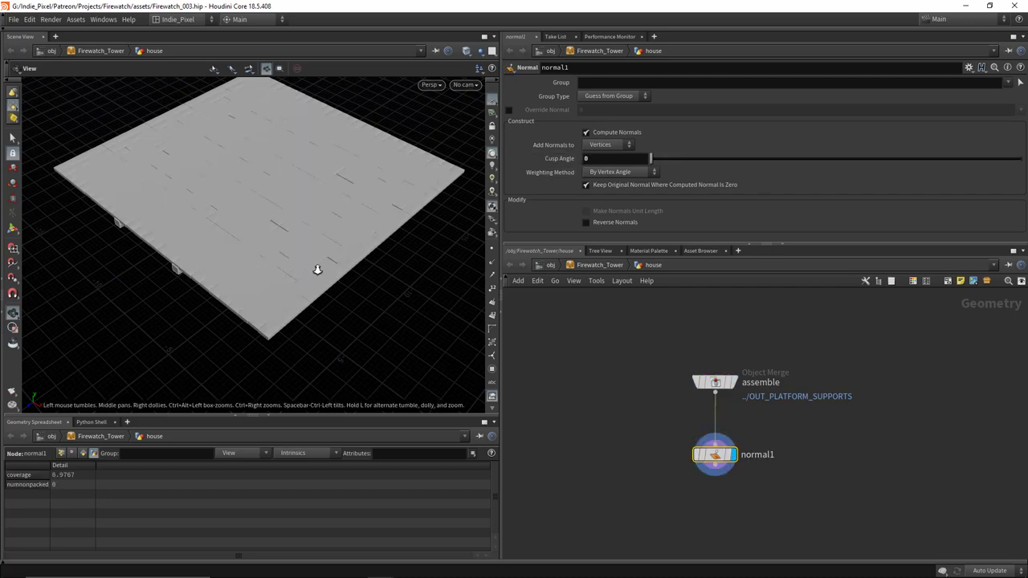
pyautogui.scroll(6, 282, 268)
pyautogui.moveTo(294, 310); pyautogui.dragTo(216, 298)
pyautogui.press('h')
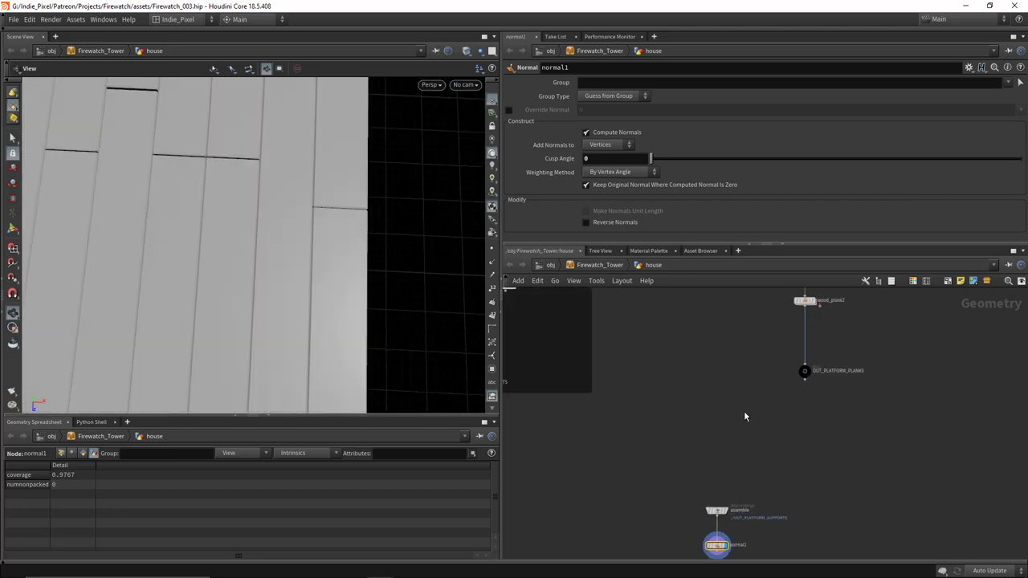
# Step: Try plank widths of 0.25 and 0.215 in wood_plank2's first Size value
pyautogui.moveTo(743, 417); pyautogui.dragTo(709, 461, button='middle')
pyautogui.click(753, 433)
pyautogui.click(618, 106)
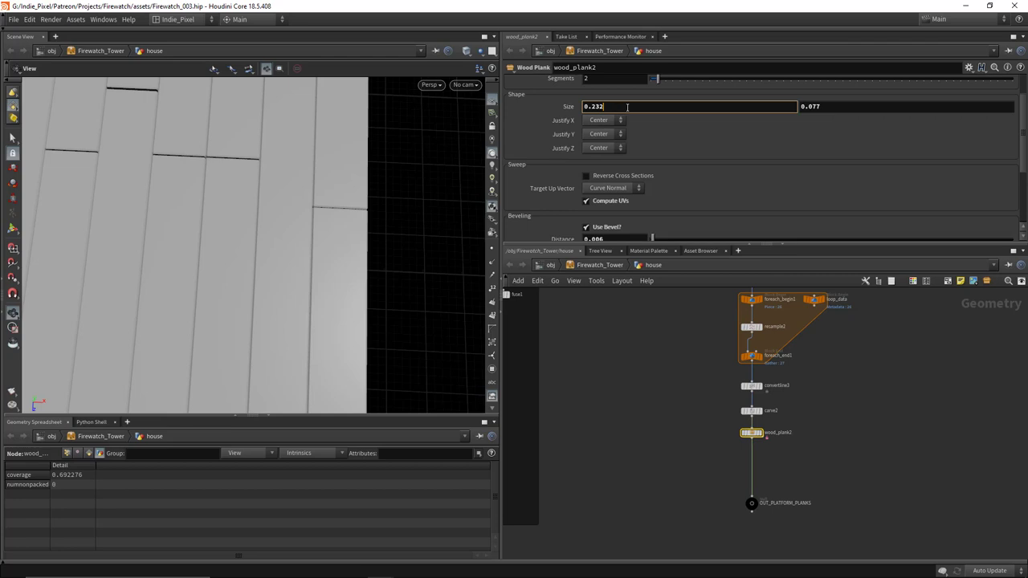
pyautogui.write('5')
pyautogui.press('Return')
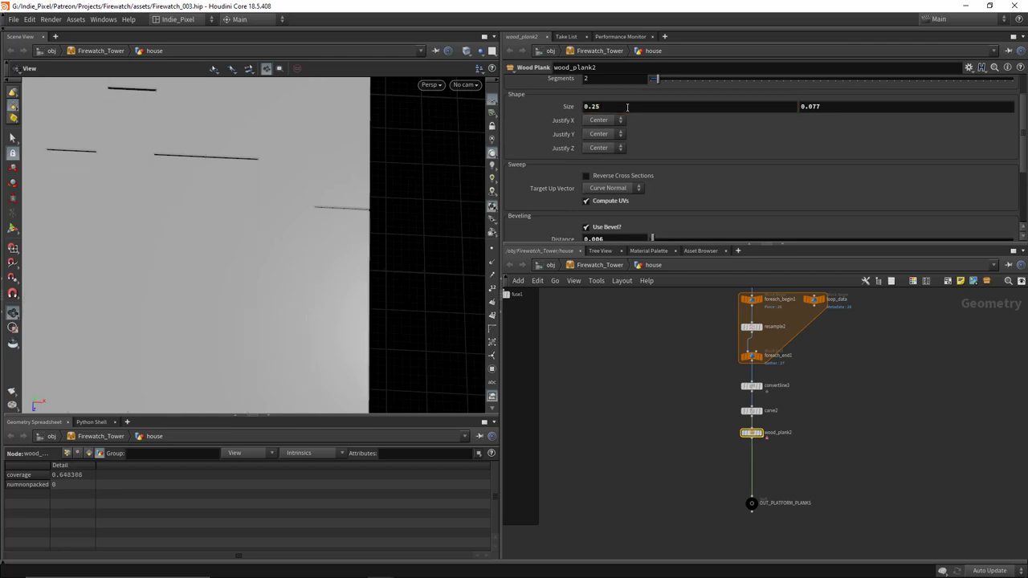
pyautogui.click(627, 106)
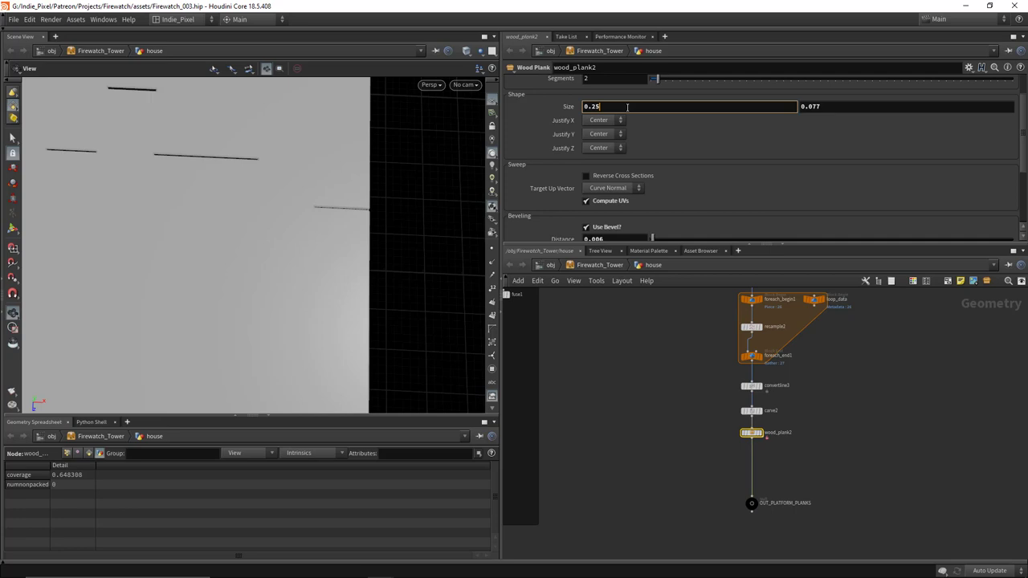
pyautogui.press('Return')
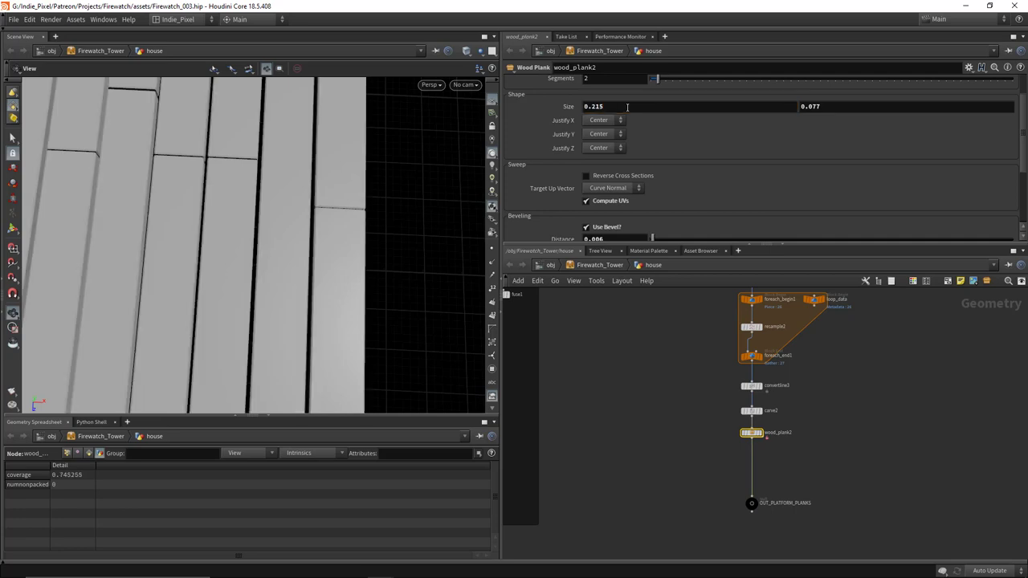
# Step: Set wood_plank2's first Size value to 0.22 and inspect the gaps across the whole platform
pyautogui.click(627, 106)
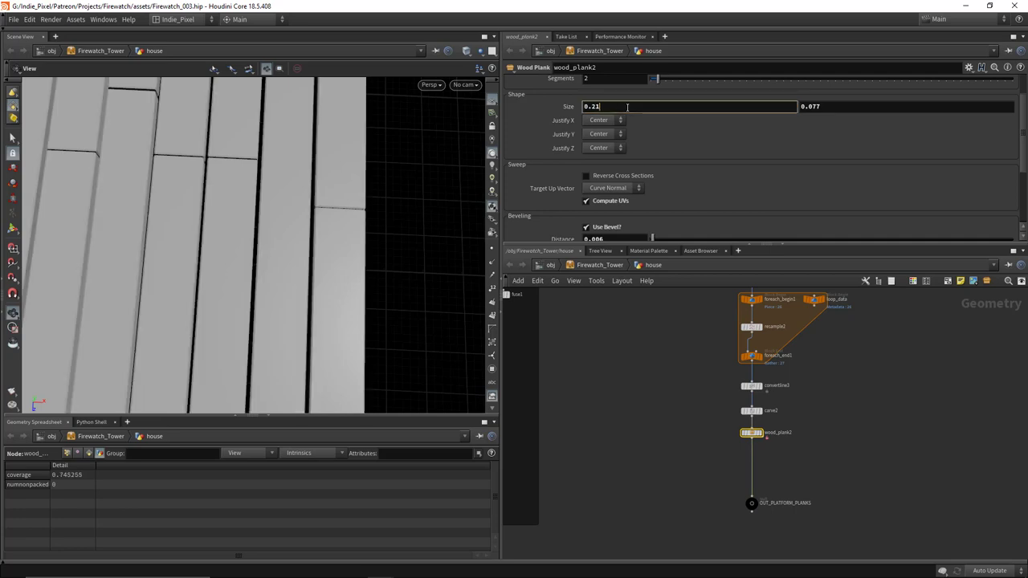
pyautogui.write('2')
pyautogui.press('Return')
pyautogui.scroll(-5, 272, 224)
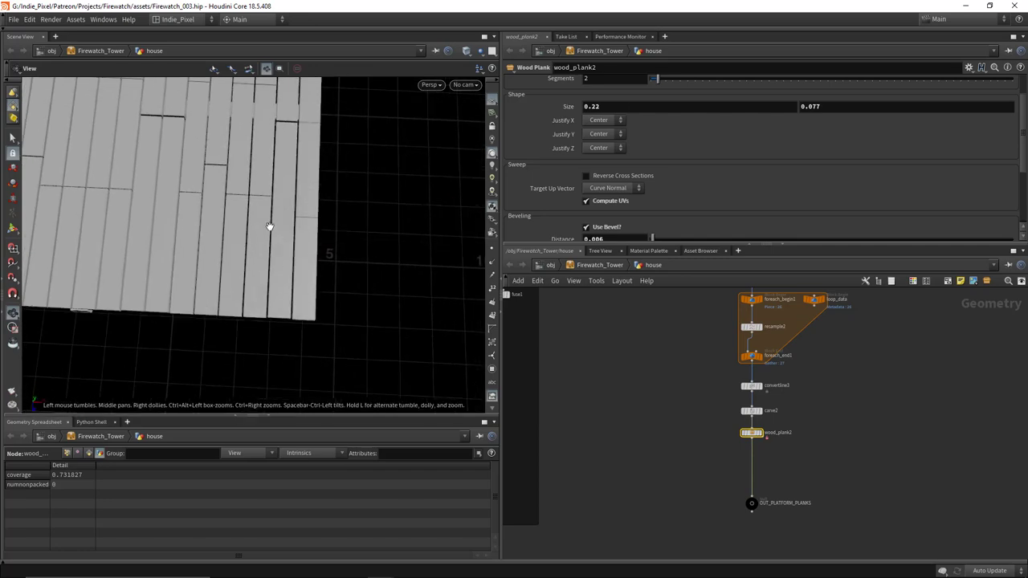
pyautogui.scroll(-3, 270, 226)
pyautogui.moveTo(270, 227); pyautogui.dragTo(348, 213)
pyautogui.scroll(5, 387, 295)
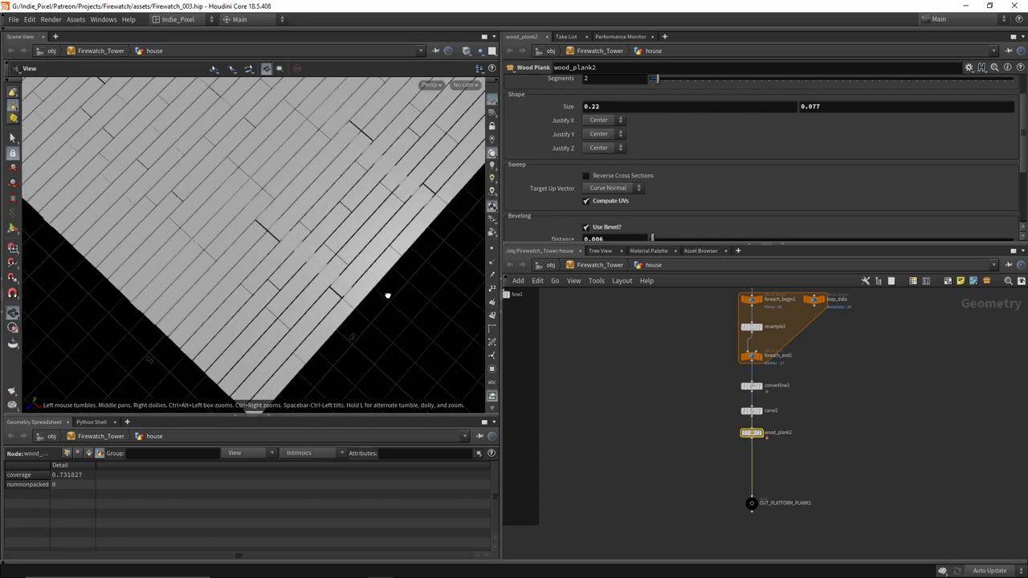
pyautogui.scroll(-3, 387, 296)
pyautogui.scroll(-5, 262, 156)
pyautogui.moveTo(214, 236); pyautogui.dragTo(313, 194)
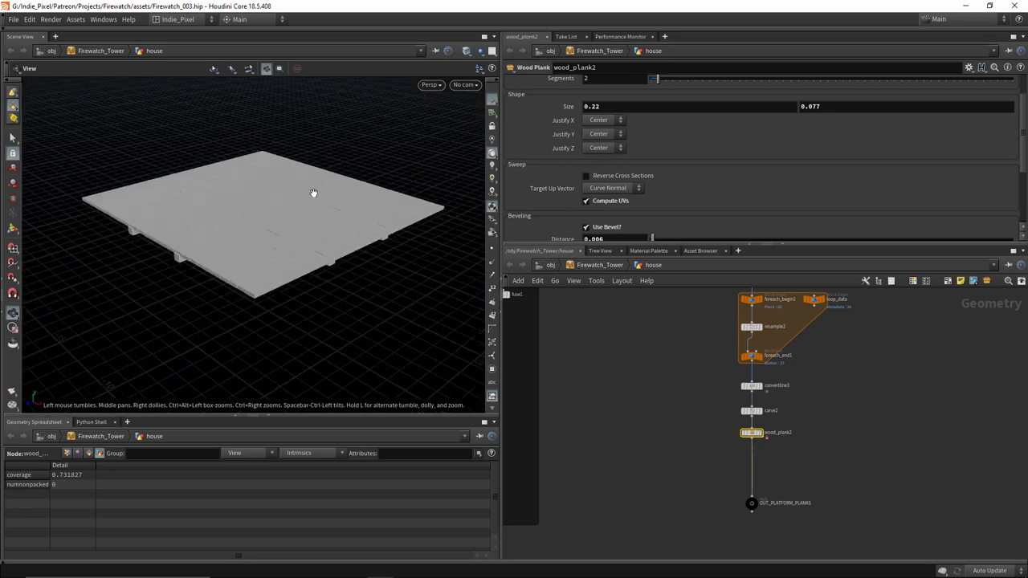
# Step: Enclose all the plank branch nodes down to OUT_PLATFORM_PLANKS in a network box
pyautogui.moveTo(818, 497); pyautogui.dragTo(830, 413, button='middle')
pyautogui.scroll(-3, 770, 488)
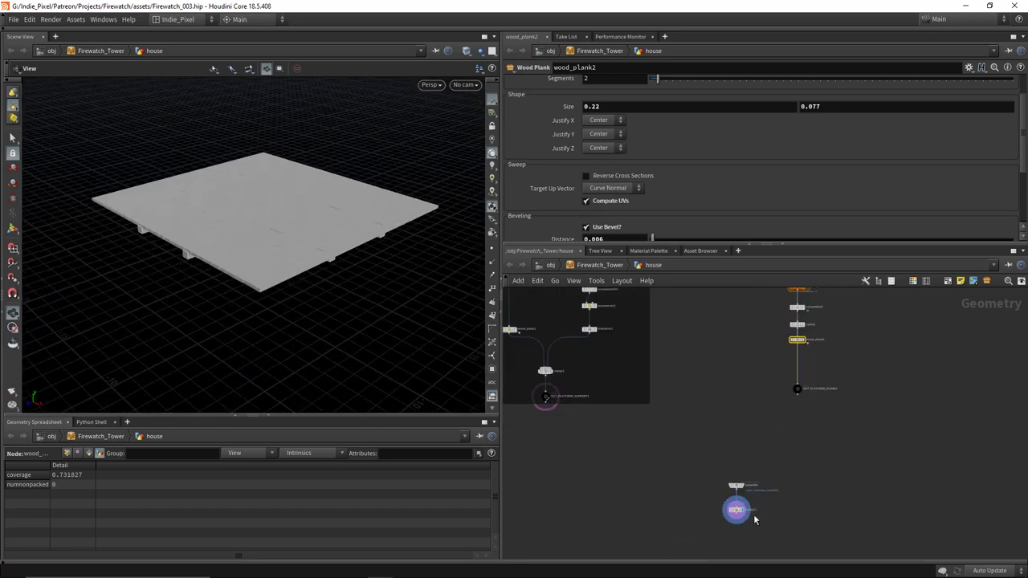
pyautogui.moveTo(755, 520); pyautogui.dragTo(744, 374, button='middle')
pyautogui.scroll(-2, 689, 372)
pyautogui.moveTo(690, 364); pyautogui.dragTo(776, 516)
pyautogui.hotkey('shift', 'o')
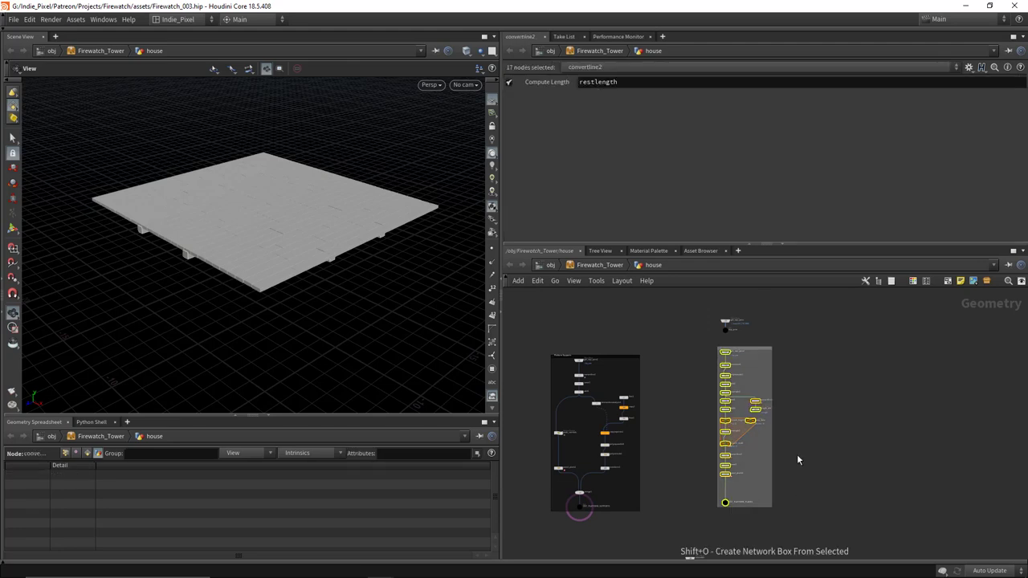
# Step: Title the new network box around the plank nodes "Platform Planks" and color it black
pyautogui.click(797, 461)
pyautogui.scroll(4, 736, 355)
pyautogui.doubleClick(731, 344)
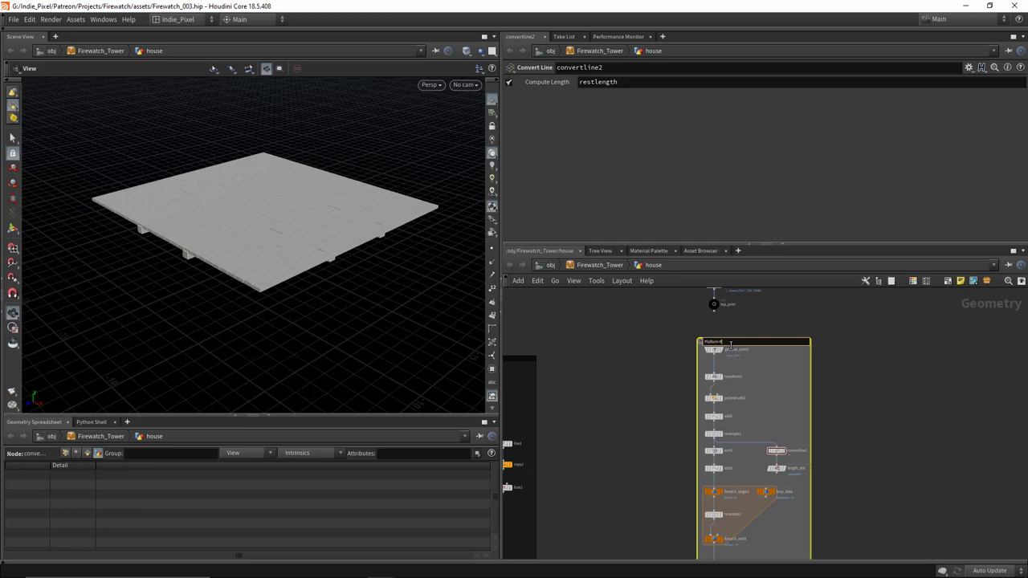
pyautogui.press('Return')
pyautogui.press('c')
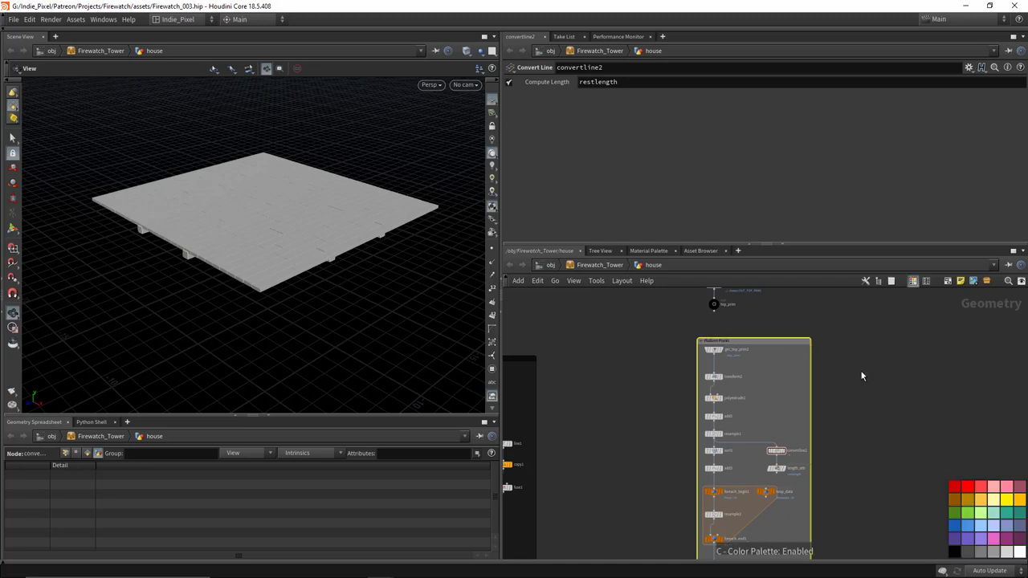
pyautogui.click(953, 552)
pyautogui.scroll(-3, 860, 423)
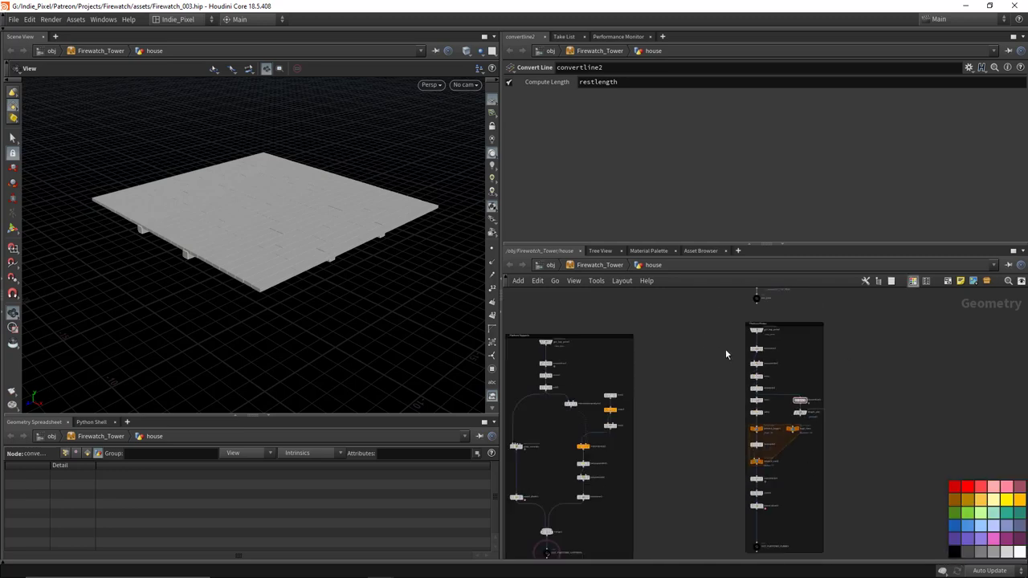
# Step: Go up to the Firewatch_Tower level, look at the platform on the tower, and return inside the house geometry
pyautogui.scroll(-3, 883, 419)
pyautogui.press('u')
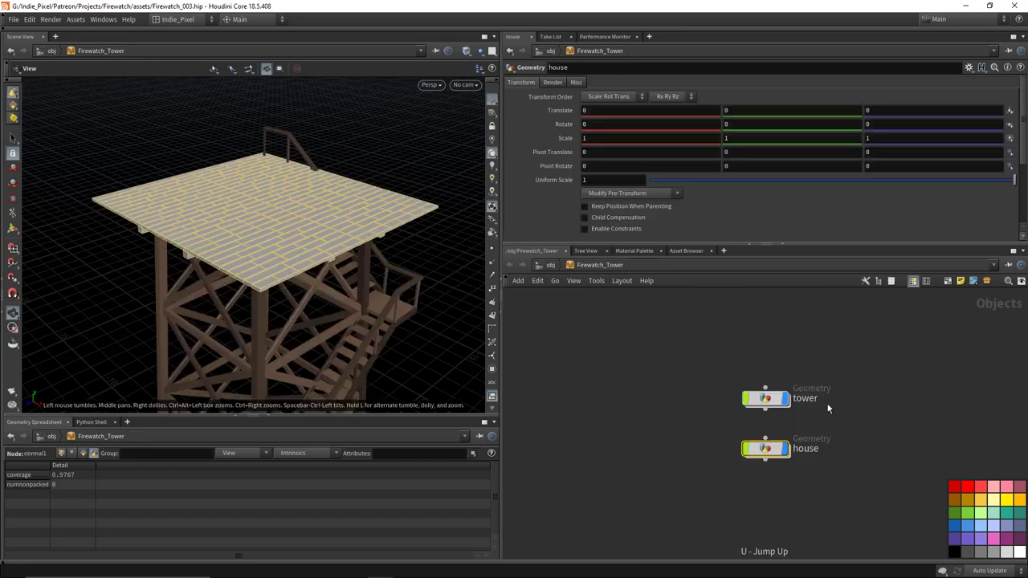
pyautogui.doubleClick(765, 399)
pyautogui.press('u')
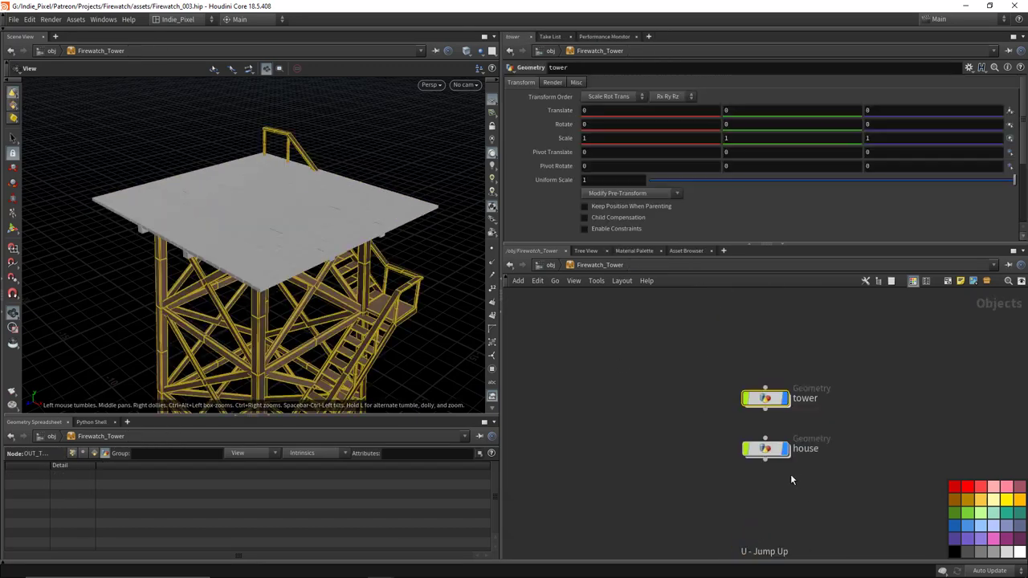
pyautogui.doubleClick(755, 449)
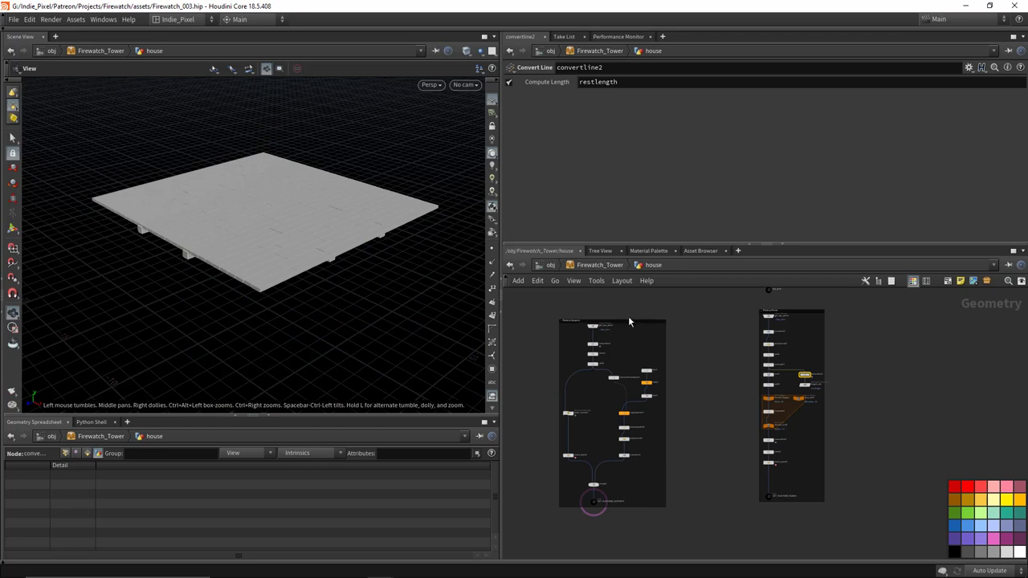
# Step: Resize the supports and planks network boxes so their upper and lower edges line up, and hide the color palette
pyautogui.moveTo(621, 318); pyautogui.dragTo(621, 322)
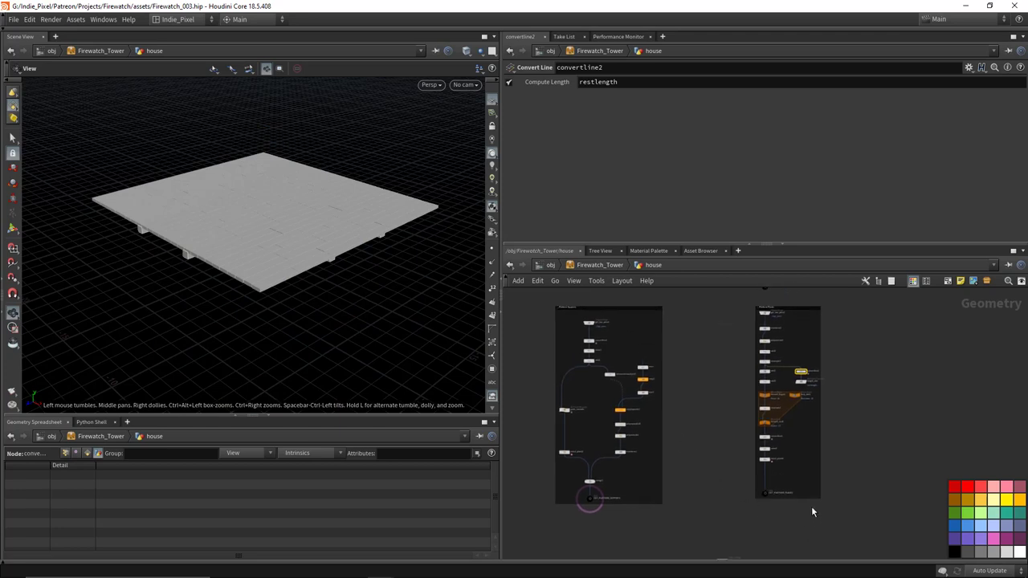
pyautogui.moveTo(805, 506); pyautogui.dragTo(807, 506)
pyautogui.press('-')
pyautogui.press('c')
pyautogui.press('-')
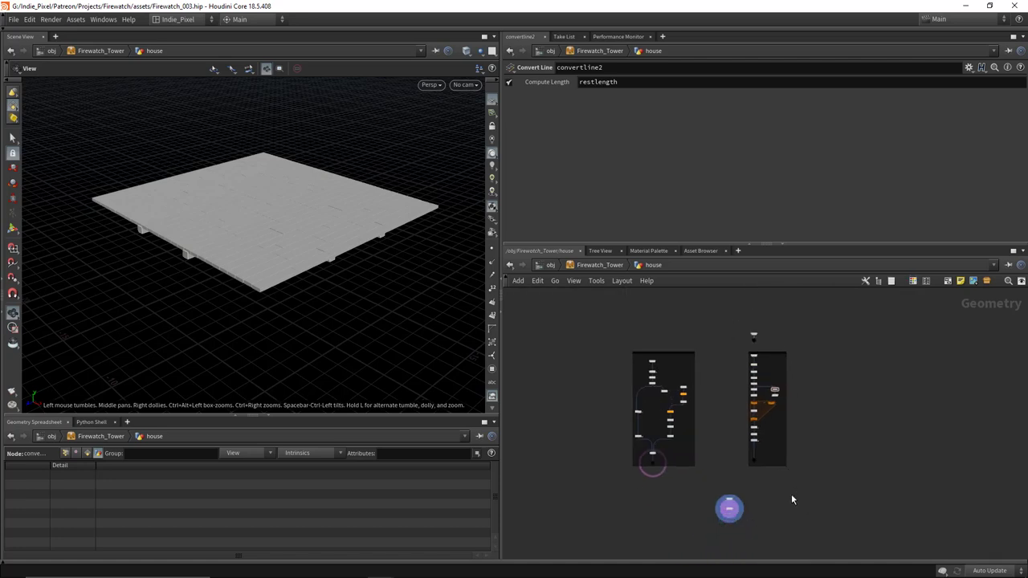
pyautogui.scroll(3, 755, 351)
pyautogui.moveTo(770, 362); pyautogui.dragTo(718, 363, button='middle')
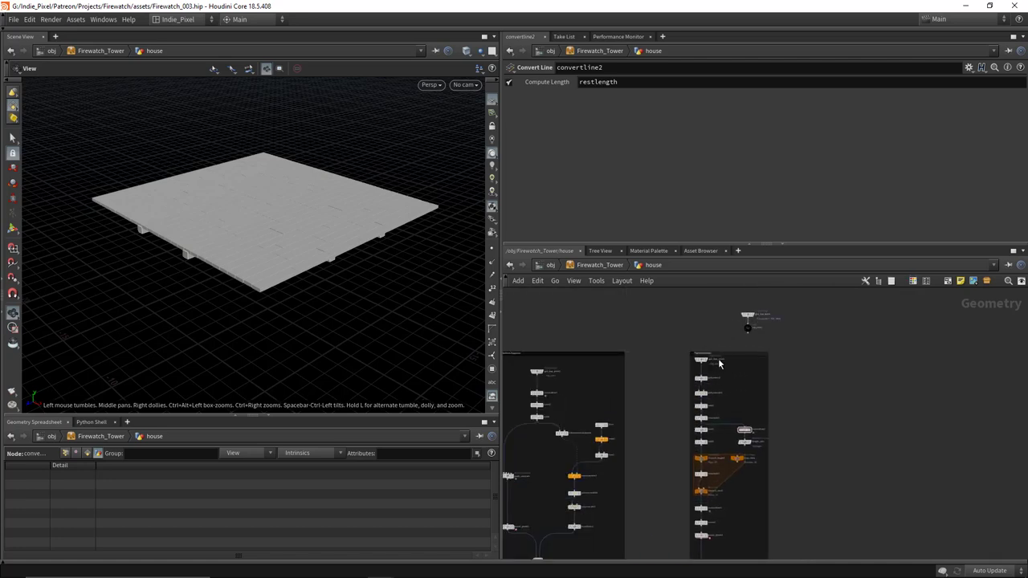
pyautogui.scroll(-1, 874, 434)
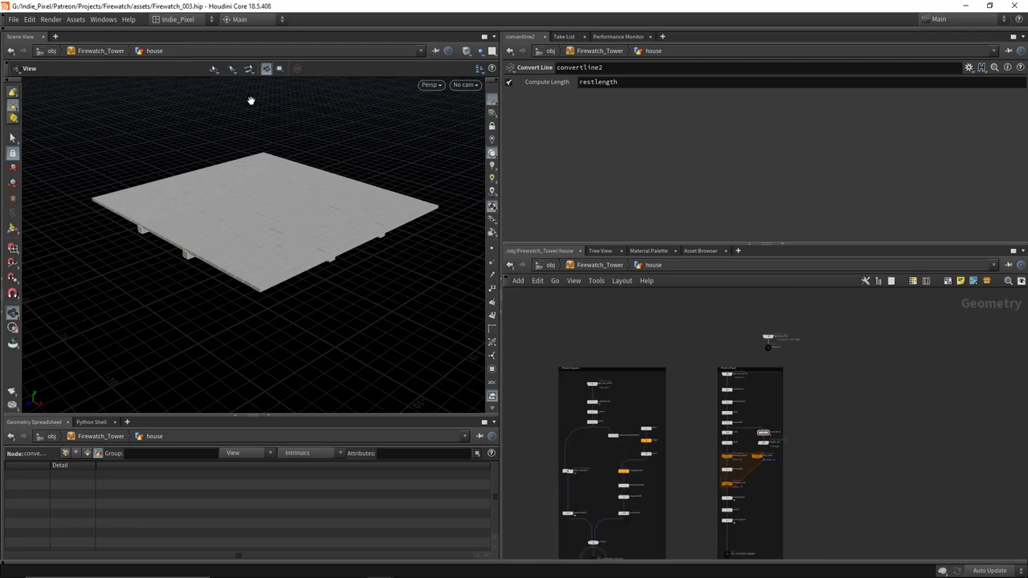
# Step: Add a Grid node in the empty area beside the Platform Planks network box
pyautogui.moveTo(305, 167); pyautogui.dragTo(179, 243)
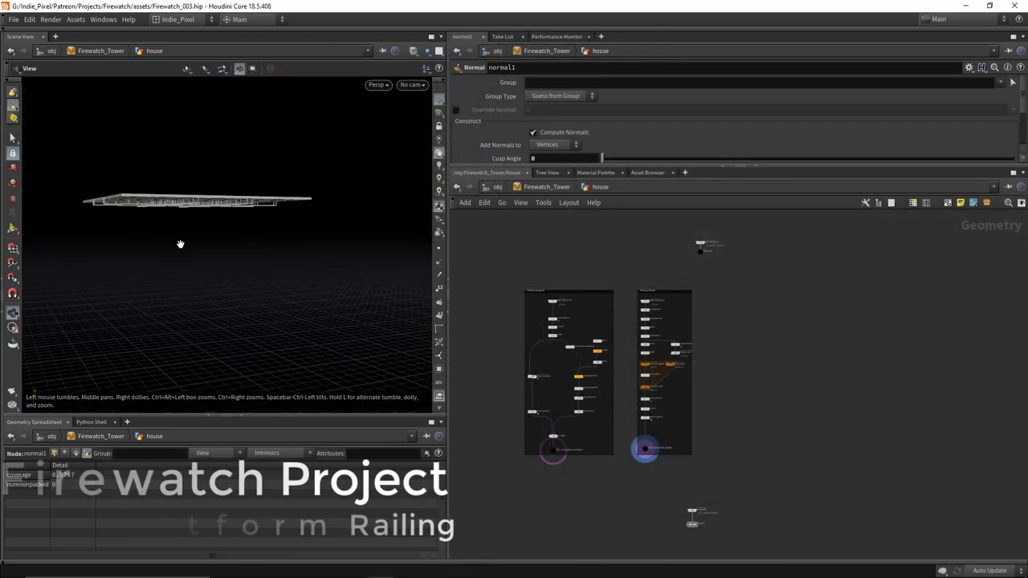
pyautogui.moveTo(179, 243); pyautogui.dragTo(42, 227)
pyautogui.moveTo(212, 276); pyautogui.dragTo(259, 269)
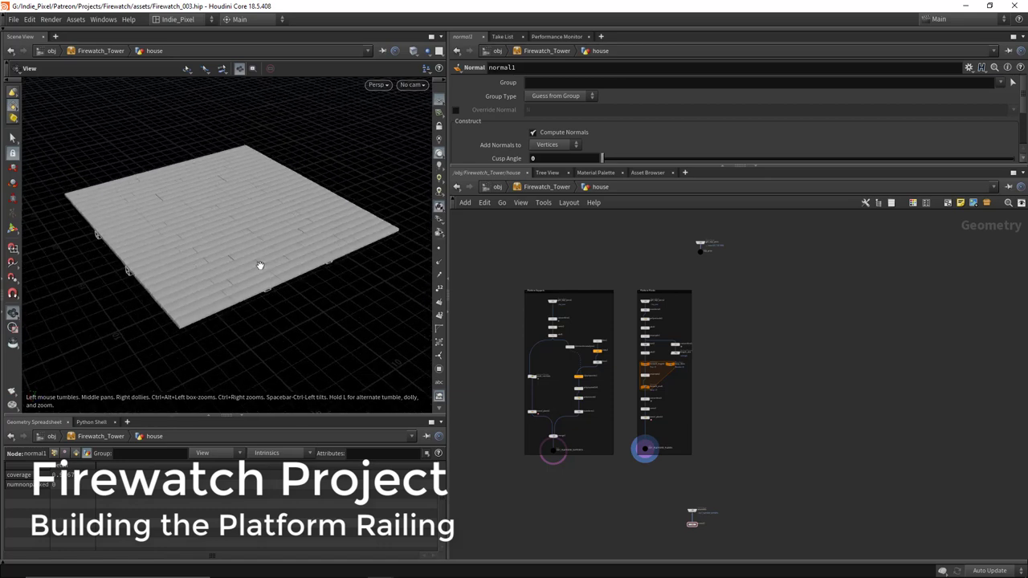
pyautogui.scroll(3, 779, 303)
pyautogui.press('Tab')
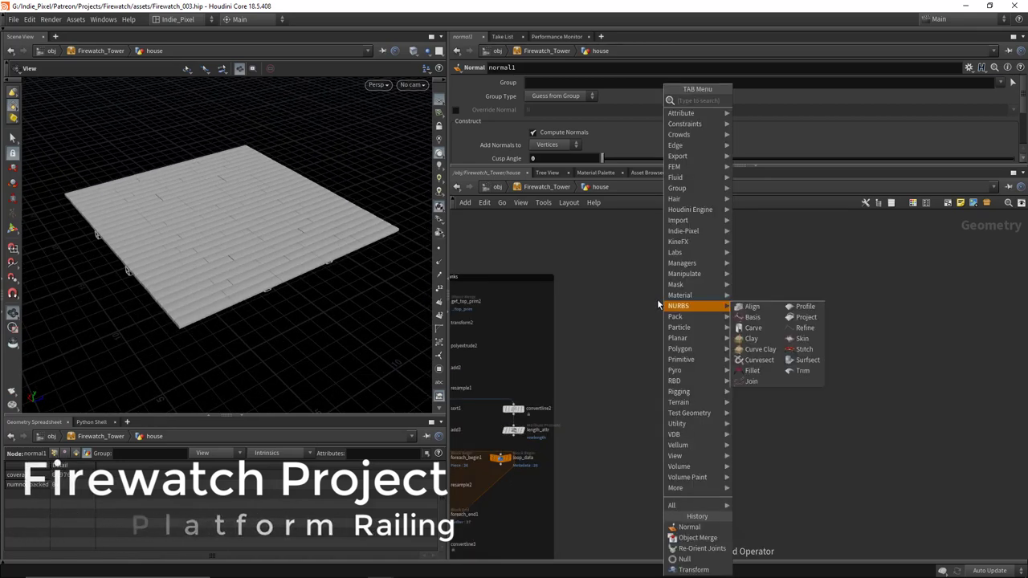
pyautogui.write('null')
pyautogui.press('Return')
pyautogui.click(758, 298)
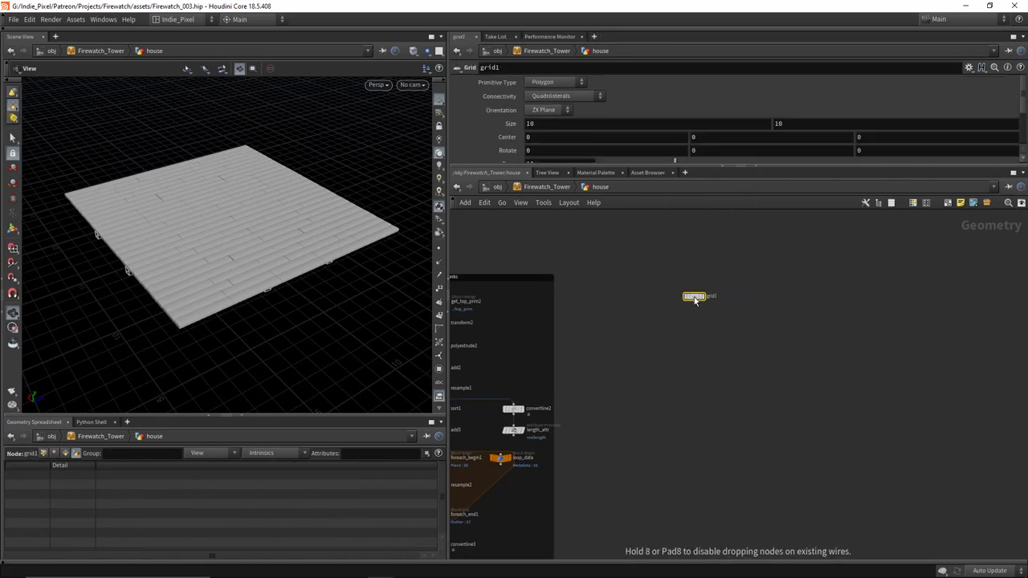
# Step: Display polyextrude2 from the planks branch and examine the flat platform surface from above
pyautogui.scroll(-3, 672, 348)
pyautogui.scroll(6, 555, 490)
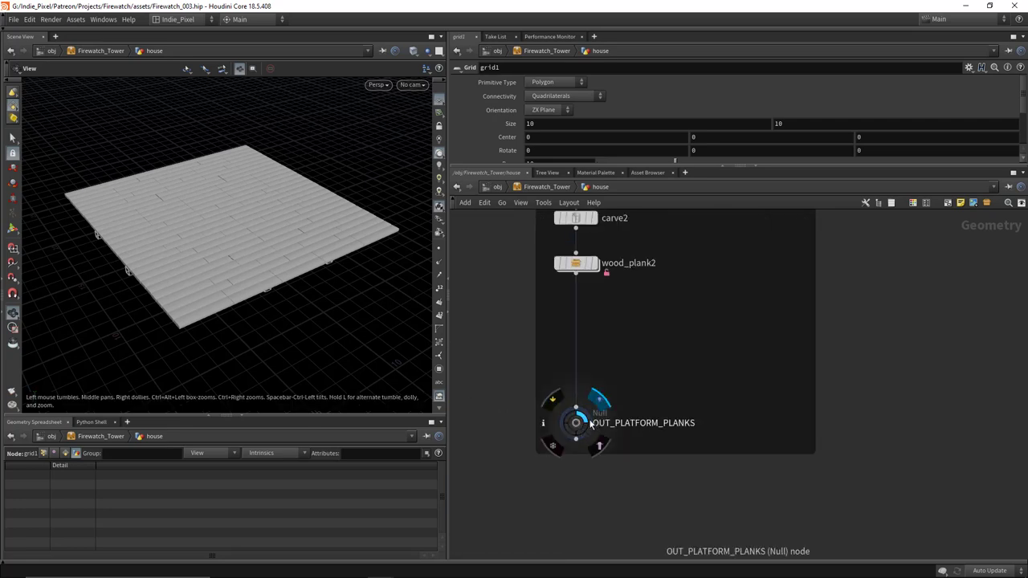
pyautogui.scroll(-6, 610, 386)
pyautogui.scroll(5, 575, 338)
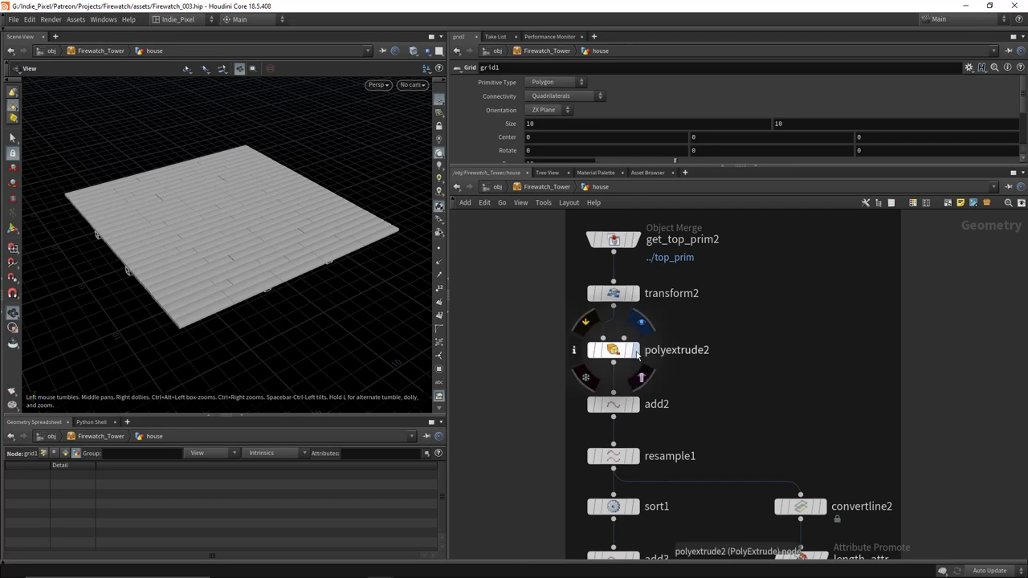
pyautogui.click(635, 350)
pyautogui.click(613, 350)
pyautogui.moveTo(188, 207); pyautogui.dragTo(229, 257)
pyautogui.scroll(-5, 649, 362)
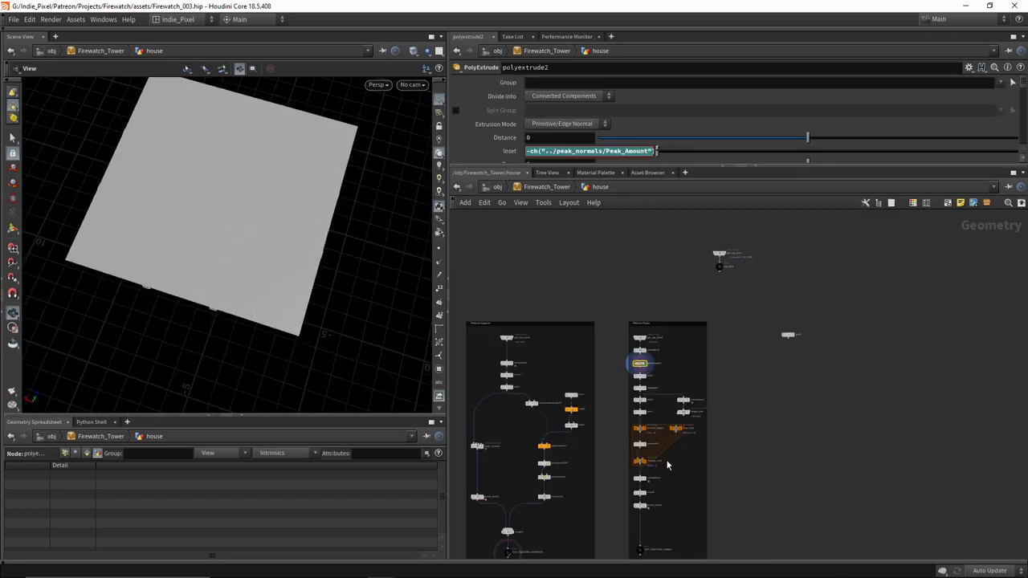
# Step: Display OUT_PLATFORM_PLANKS and examine the finished planks from several angles
pyautogui.scroll(5, 643, 482)
pyautogui.scroll(3, 643, 482)
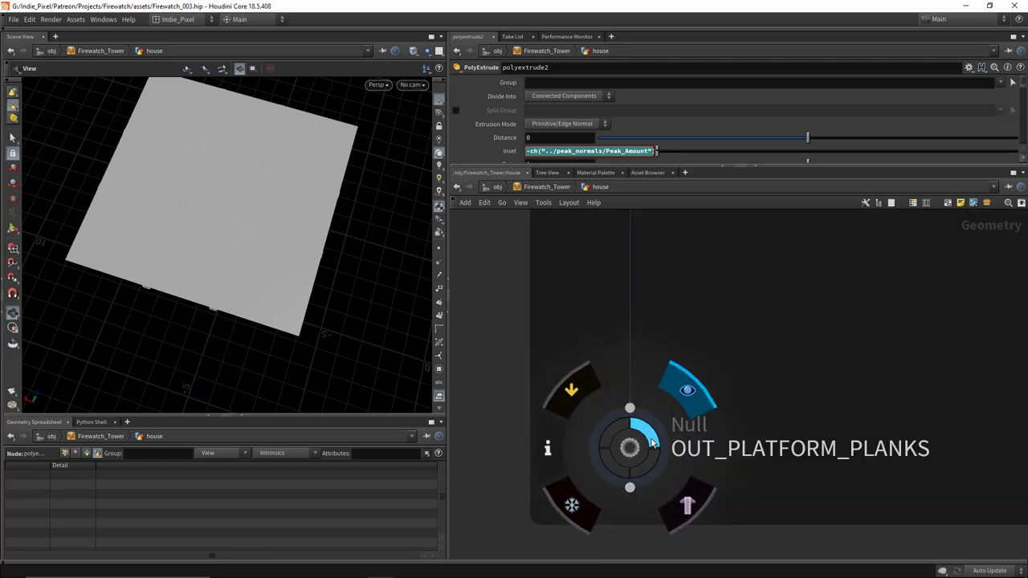
pyautogui.click(677, 378)
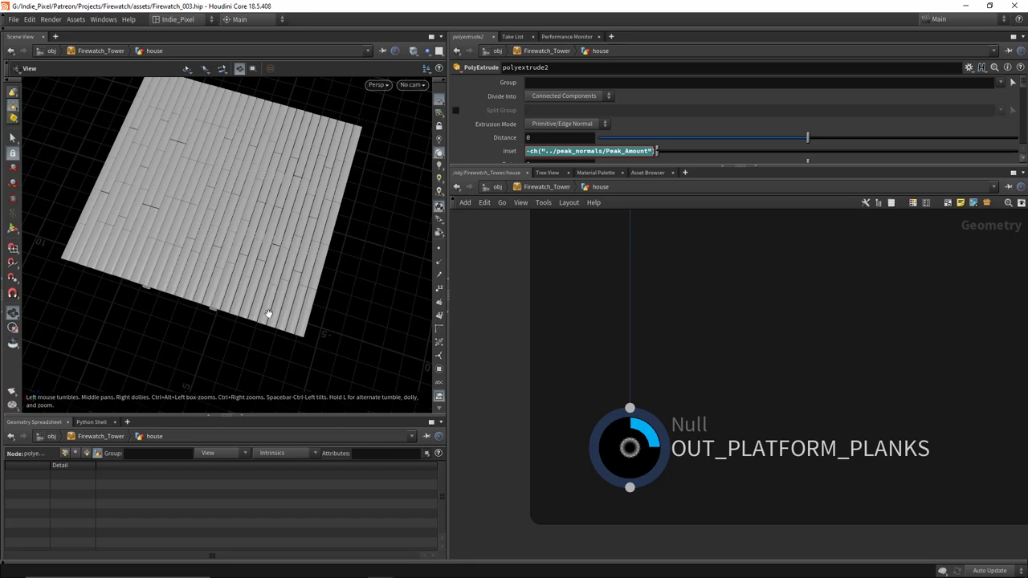
pyautogui.moveTo(268, 313); pyautogui.dragTo(257, 289)
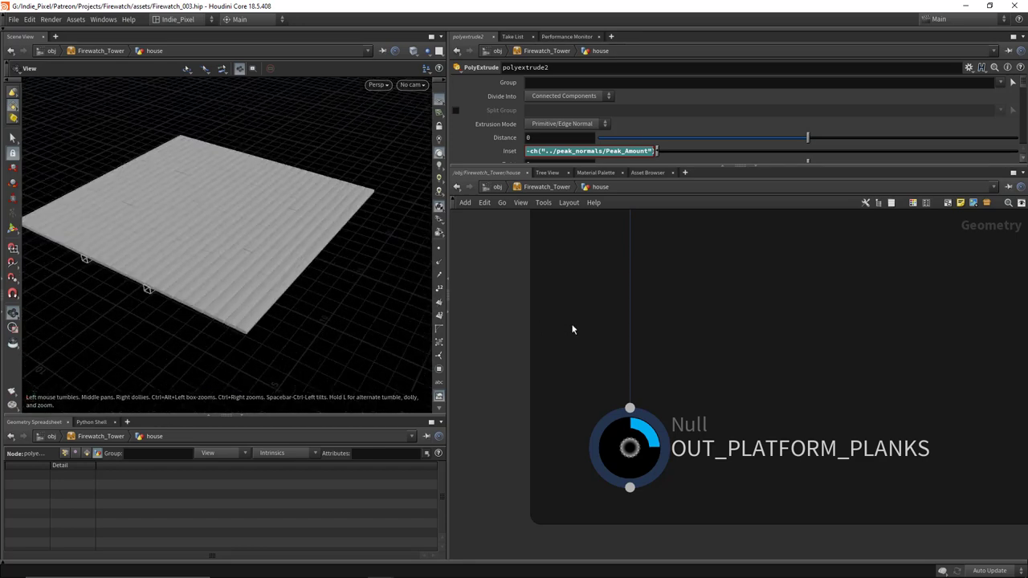
pyautogui.scroll(-3, 572, 329)
pyautogui.moveTo(326, 213); pyautogui.dragTo(136, 119)
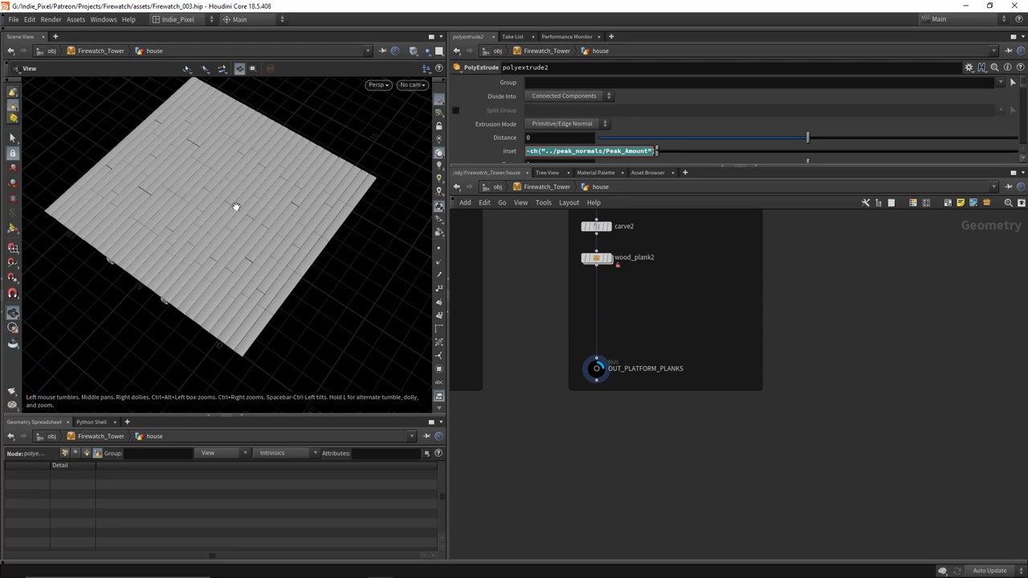
# Step: Display grid1, enlarge its parameter area, and set its Rows and Columns to 2
pyautogui.scroll(-2, 659, 306)
pyautogui.moveTo(659, 305); pyautogui.dragTo(663, 375, button='middle')
pyautogui.scroll(3, 720, 349)
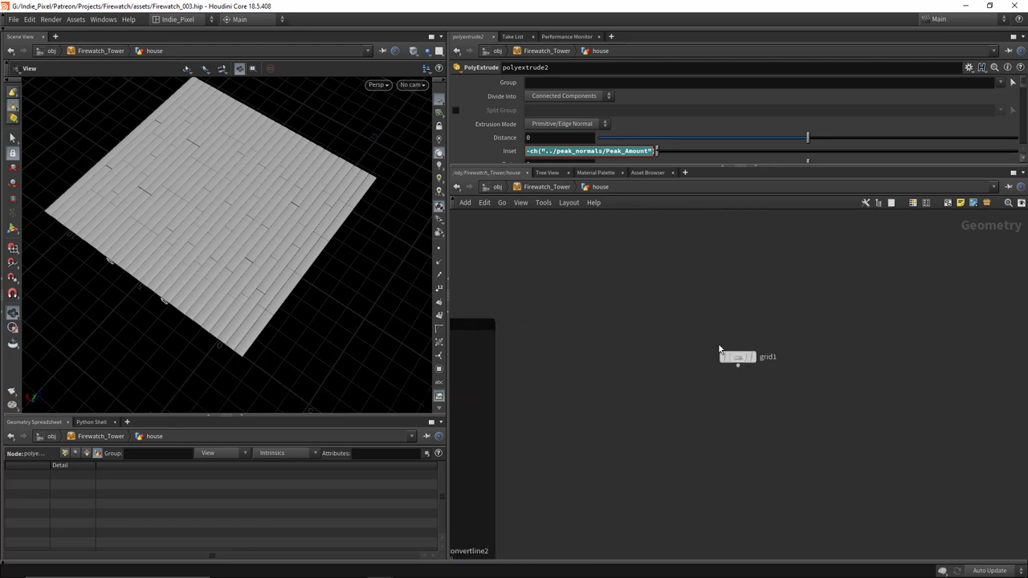
pyautogui.click(773, 331)
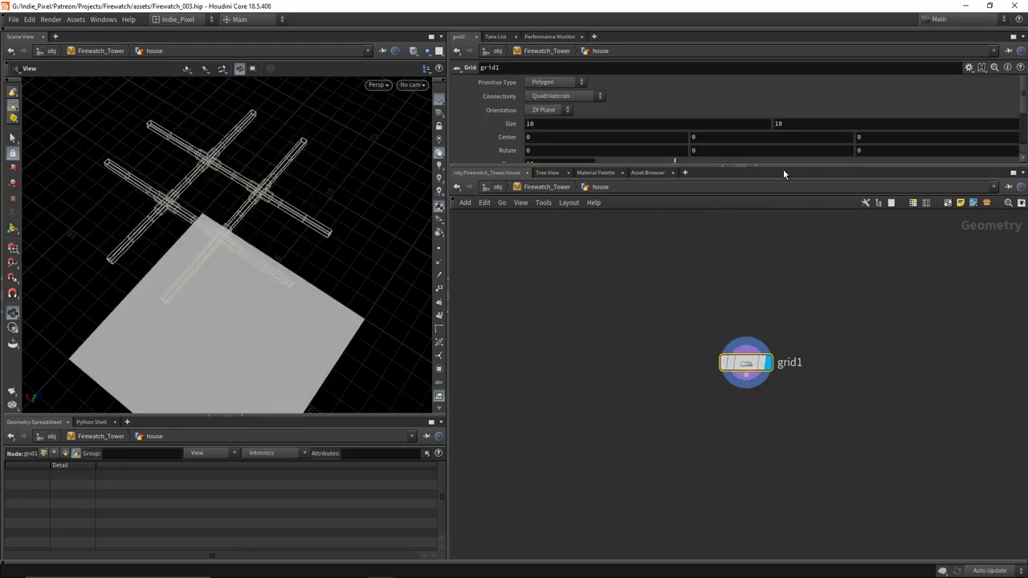
pyautogui.moveTo(783, 169); pyautogui.dragTo(773, 241)
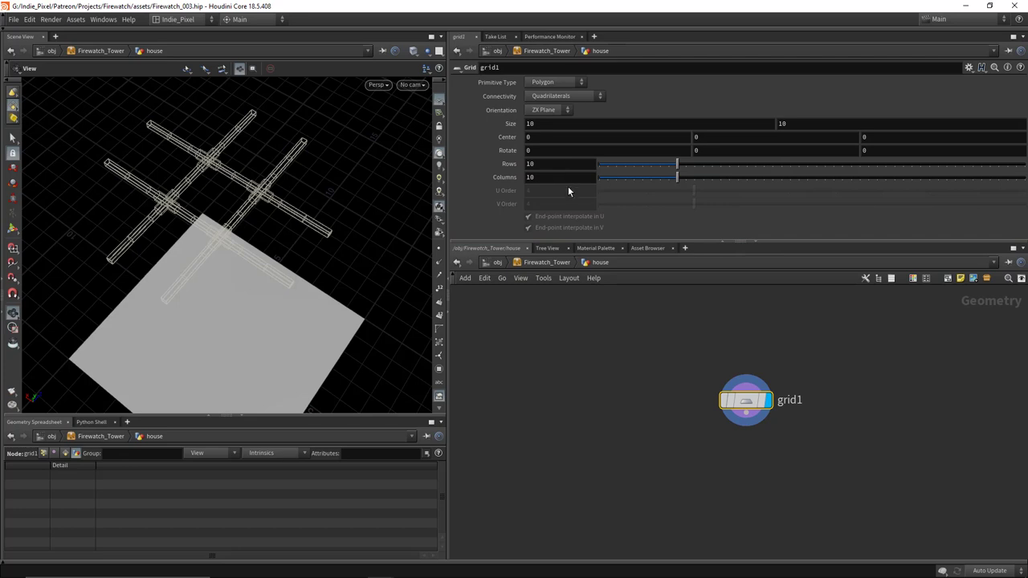
pyautogui.click(564, 123)
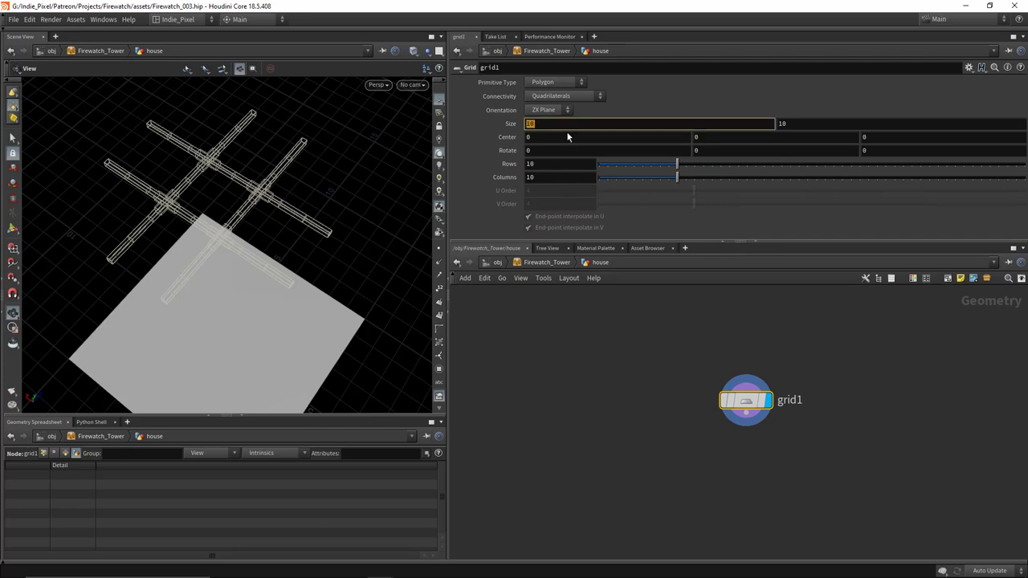
pyautogui.click(553, 163)
pyautogui.write('2')
pyautogui.press('Tab')
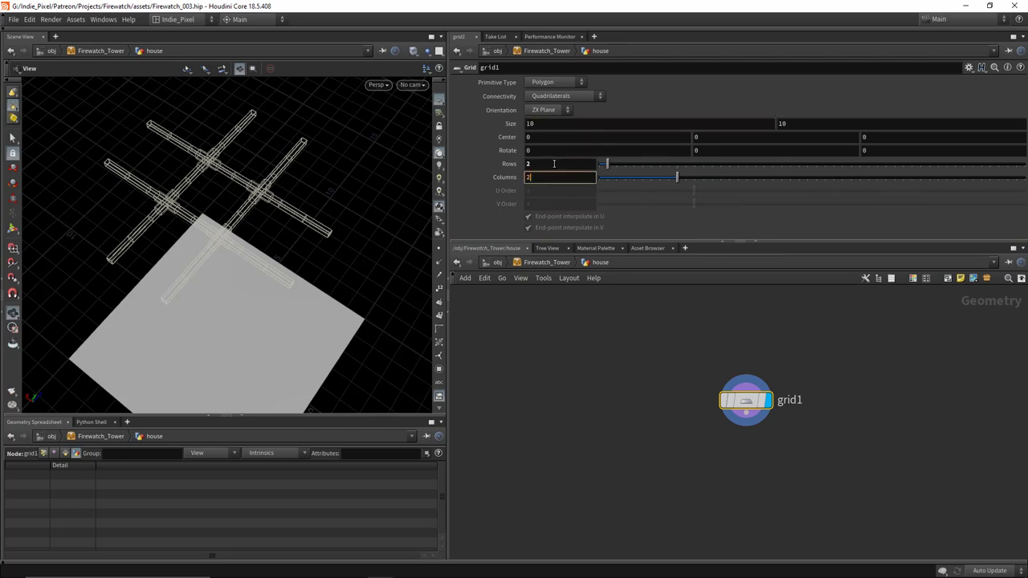
pyautogui.write('2')
pyautogui.press('Return')
pyautogui.moveTo(223, 264); pyautogui.dragTo(209, 233)
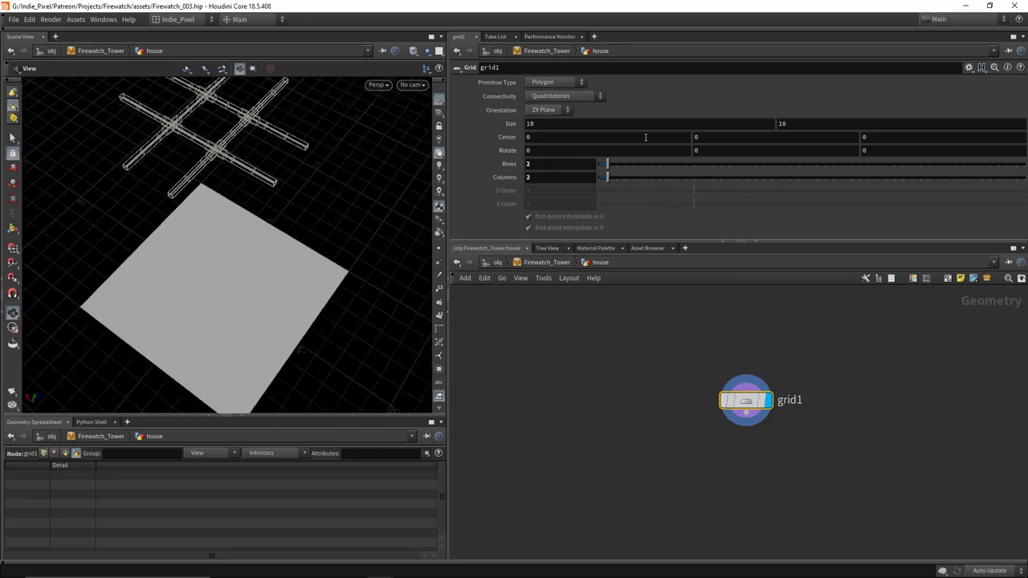
# Step: Set grid1's first Size value to the expression bbox("../OUT_PLATFORM_PLANKS/", D_XSIZE)
pyautogui.press('BackSpace')
pyautogui.press('BackSpace')
pyautogui.write('bb')
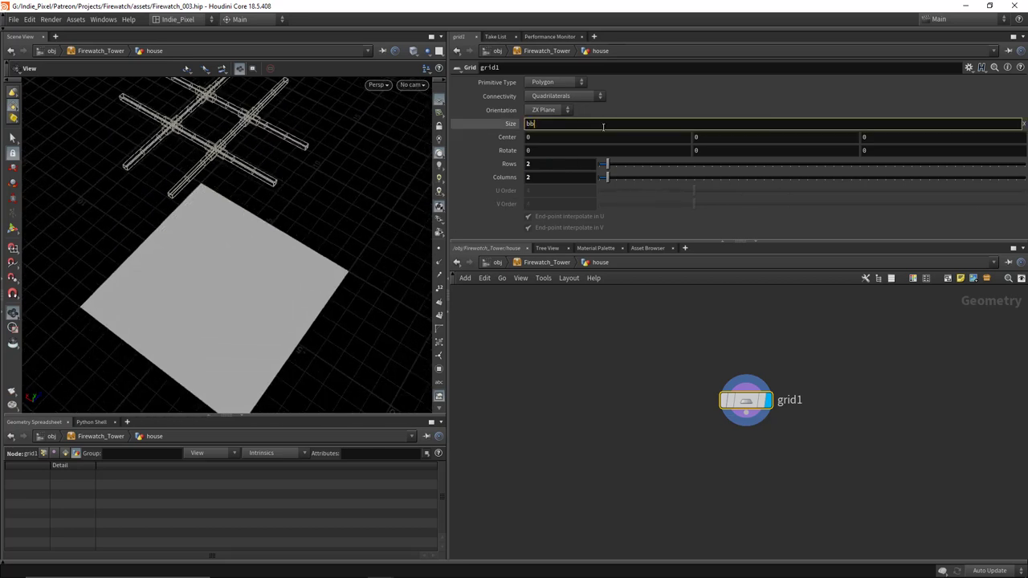
pyautogui.write('ox("')
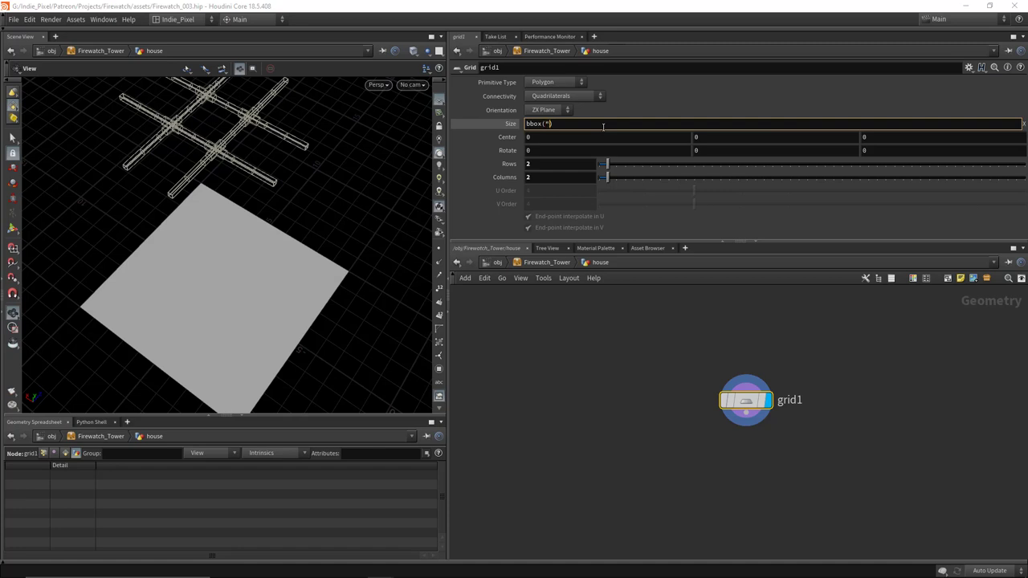
pyautogui.write('"../O')
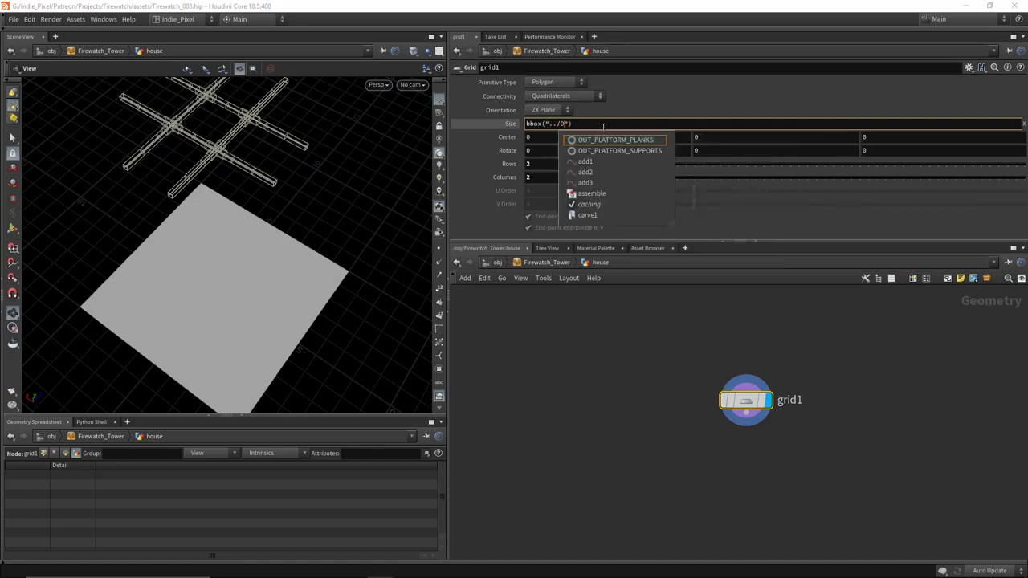
pyautogui.write('ut')
pyautogui.press('Down')
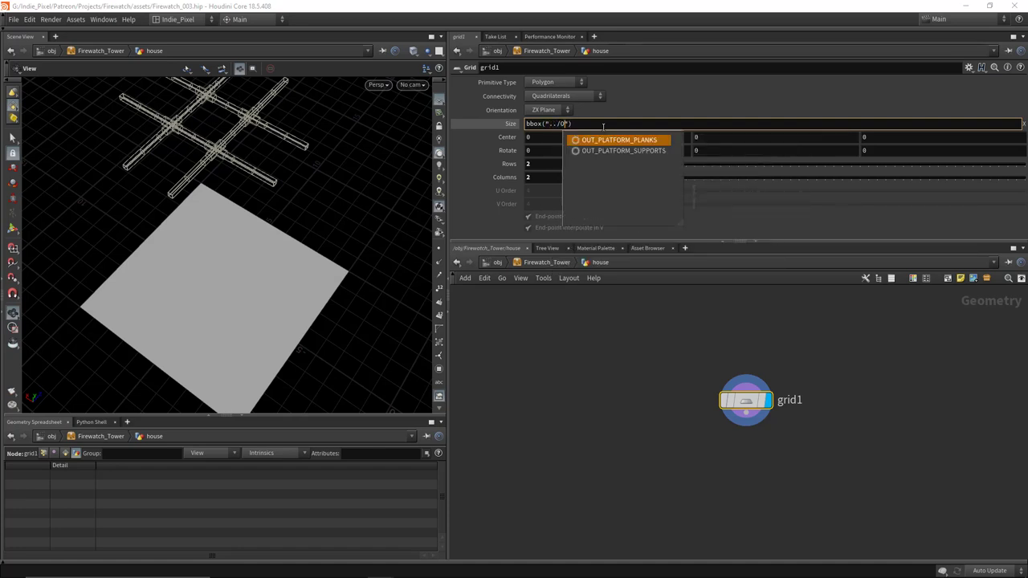
pyautogui.press('Return')
pyautogui.write(', D_XSIZE')
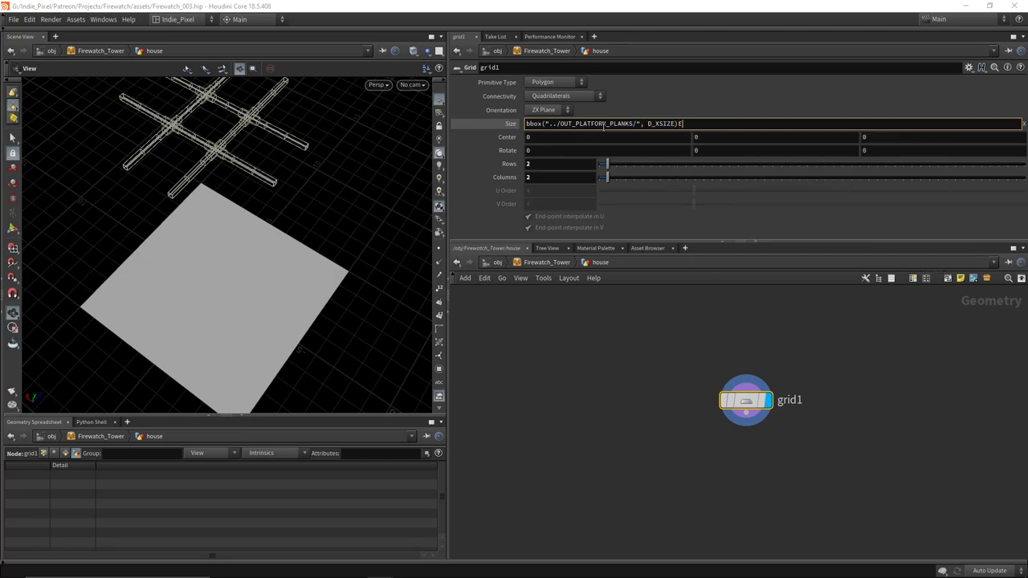
pyautogui.press('Return')
pyautogui.hotkey('ctrl', 'c')
pyautogui.press('BackSpace')
pyautogui.press('Return')
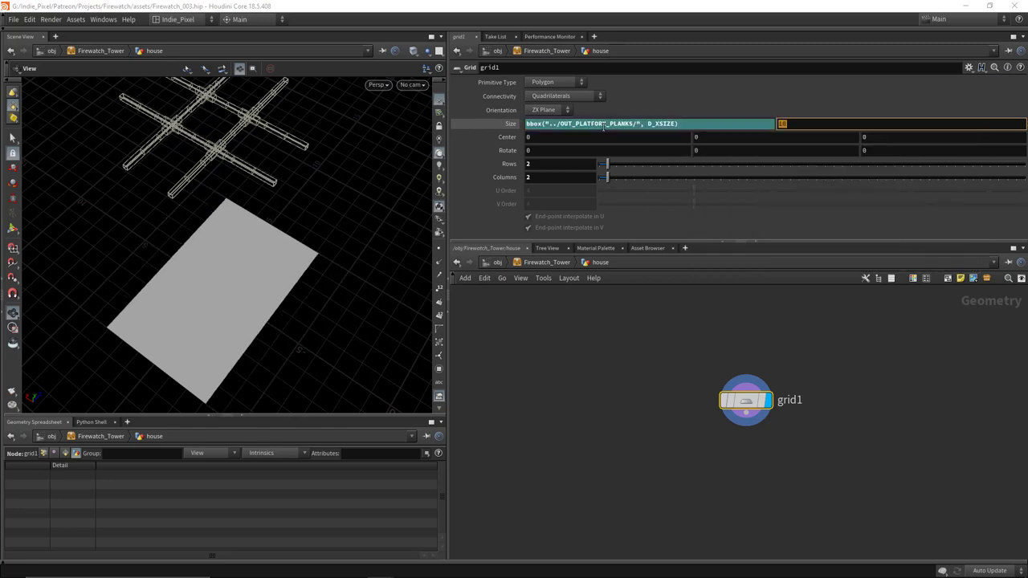
# Step: Set grid1's second Size value to the copied expression changed to bbox("../OUT_PLATFORM_PLANKS/", D_ZSIZE)
pyautogui.hotkey('ctrl', 'v')
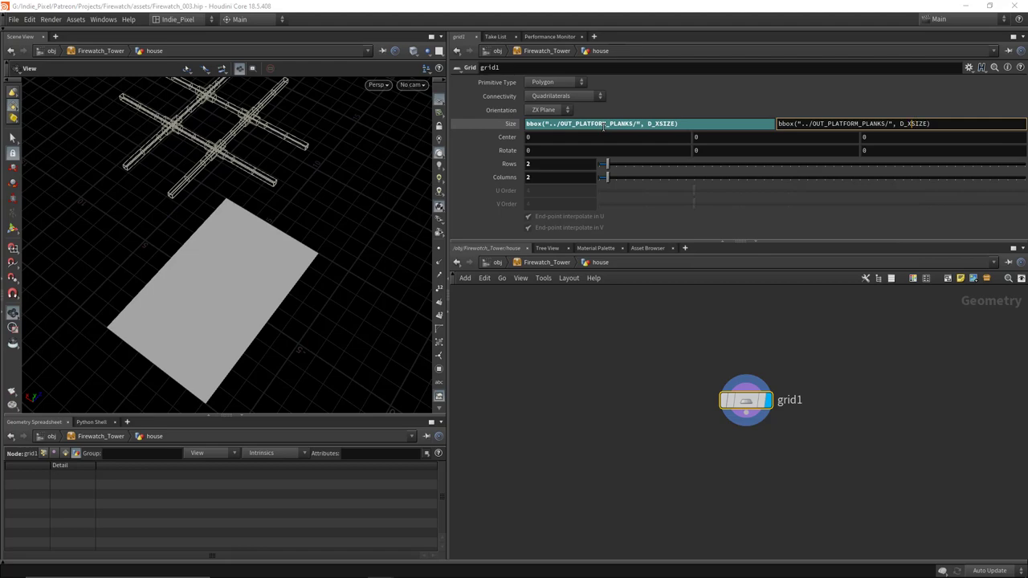
pyautogui.press('BackSpace')
pyautogui.write('Z')
pyautogui.press('Return')
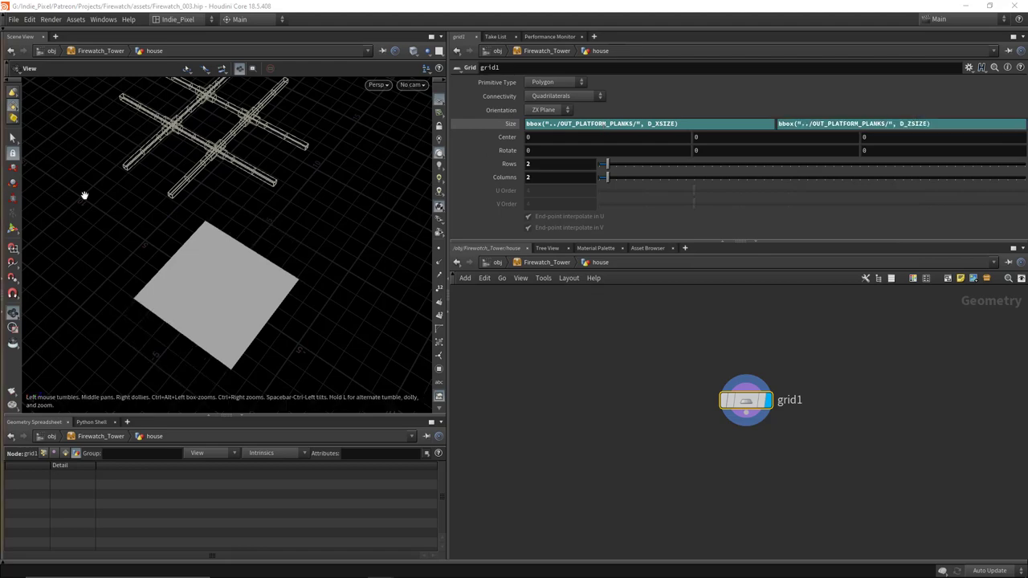
# Step: Inspect the OUT_PLATFORM_PLANKS null and compare grid1's placement in the viewport with the platform
pyautogui.moveTo(222, 281); pyautogui.dragTo(221, 241)
pyautogui.scroll(-1, 605, 411)
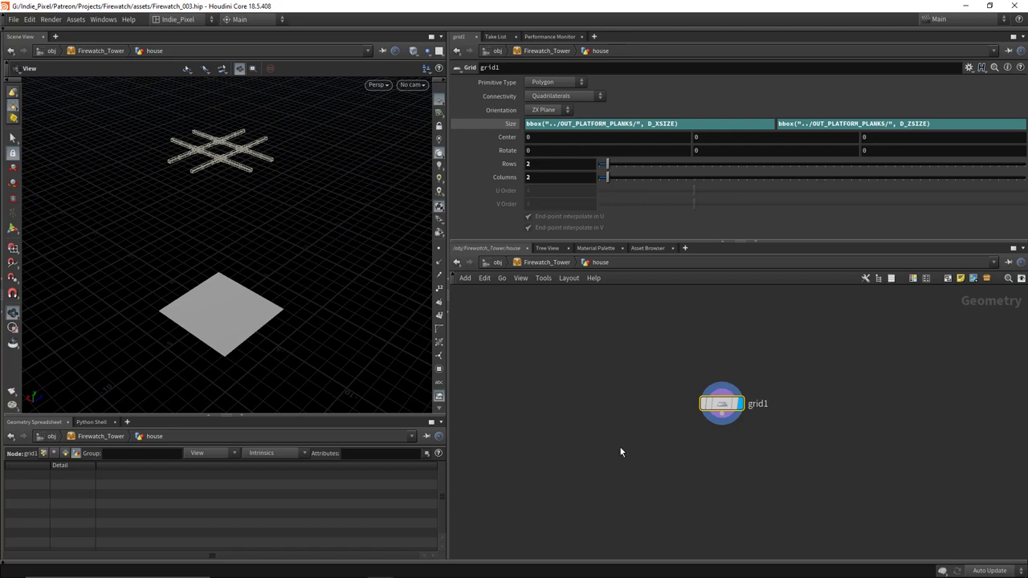
pyautogui.scroll(-2, 620, 452)
pyautogui.moveTo(620, 488); pyautogui.dragTo(669, 444, button='middle')
pyautogui.scroll(2, 623, 501)
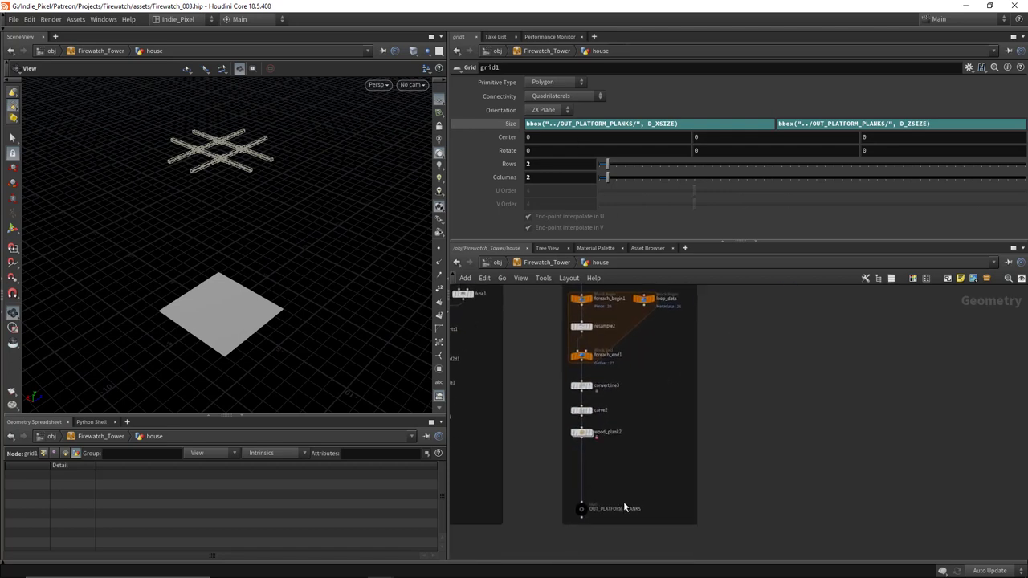
pyautogui.scroll(3, 625, 506)
pyautogui.click(586, 473)
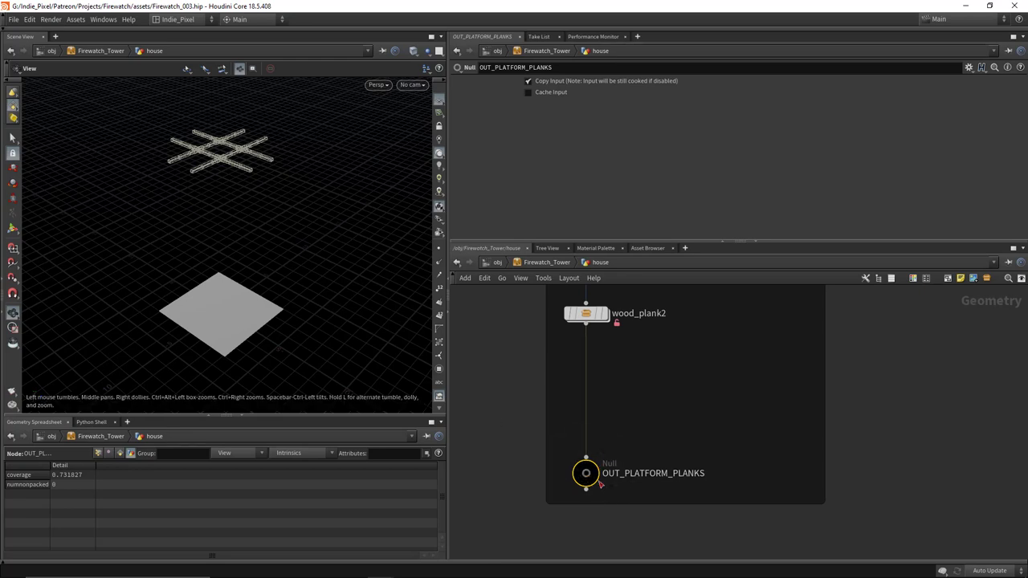
pyautogui.scroll(-5, 715, 419)
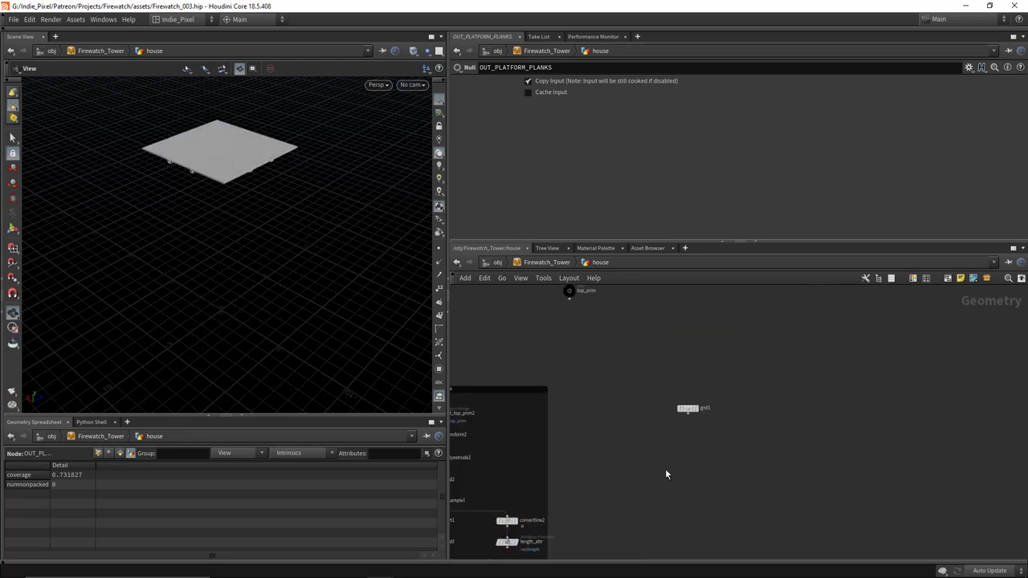
pyautogui.scroll(5, 665, 474)
pyautogui.moveTo(660, 399)
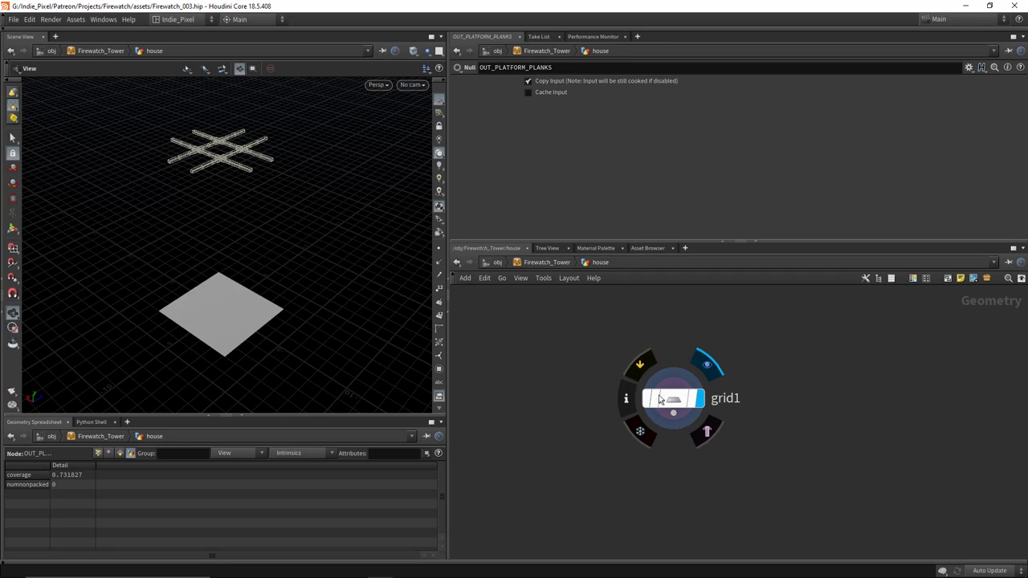
# Step: Set grid1's Center X value to the expression centroid("../OUT_PLATFORM_PLANKS/", D_X)
pyautogui.moveTo(634, 345); pyautogui.dragTo(721, 450)
pyautogui.click(608, 143)
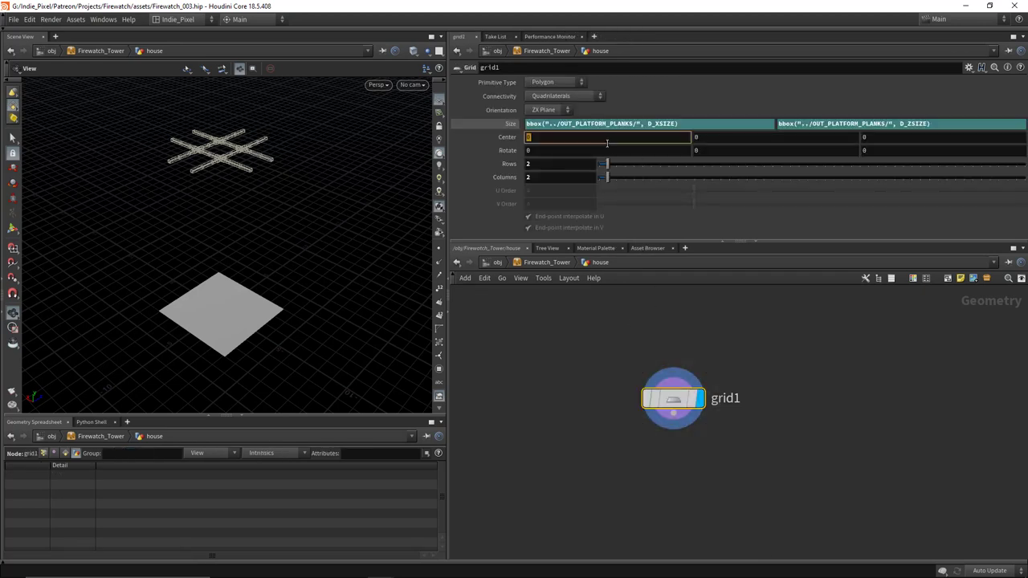
pyautogui.write('centroid(')
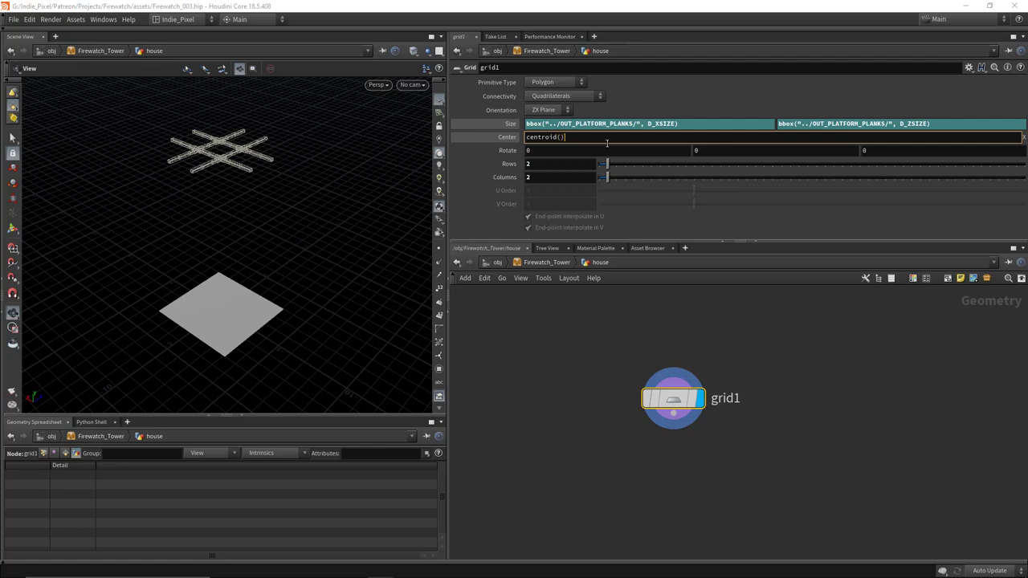
pyautogui.write('"../OUT')
pyautogui.press('Down')
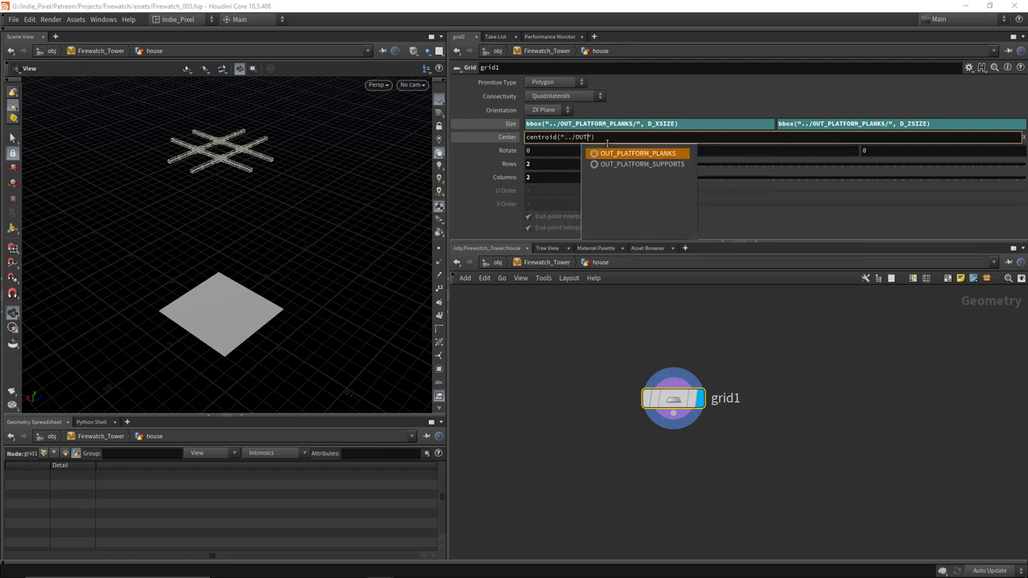
pyautogui.press('Return')
pyautogui.write(', D_X')
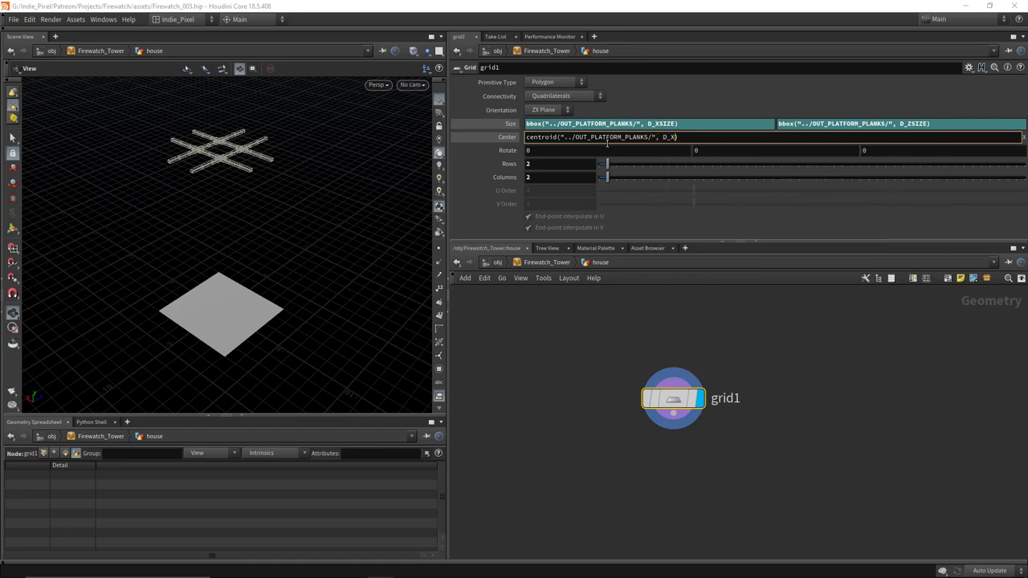
# Step: Copy the Center X expression into grid1's Center Z value, changed to centroid("../OUT_PLATFORM_PLANKS/", D_Z)
pyautogui.hotkey('ctrl', 'a')
pyautogui.hotkey('ctrl', 'c')
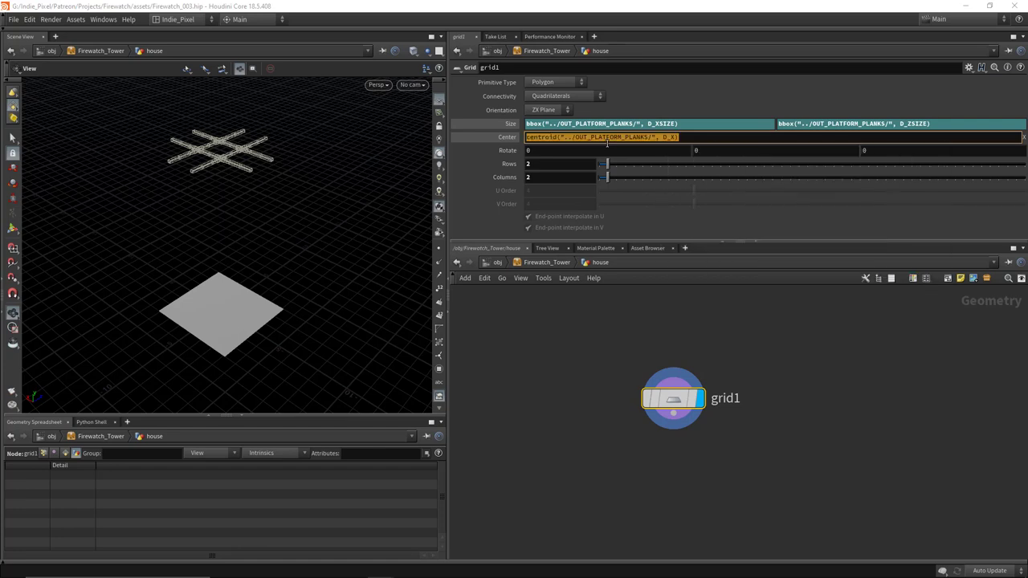
pyautogui.press('BackSpace')
pyautogui.hotkey('ctrl', 'v')
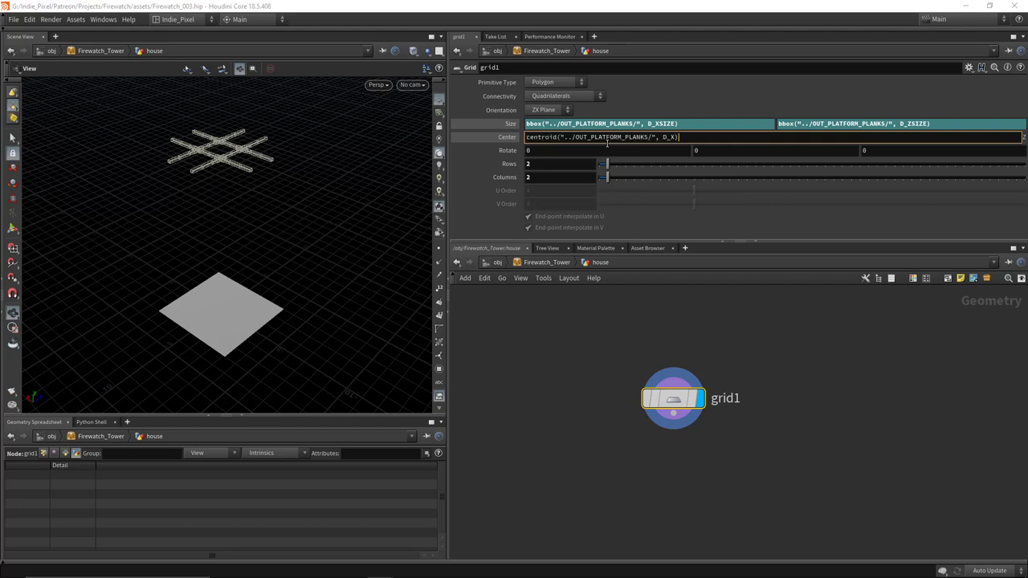
pyautogui.write('Z')
pyautogui.press('Return')
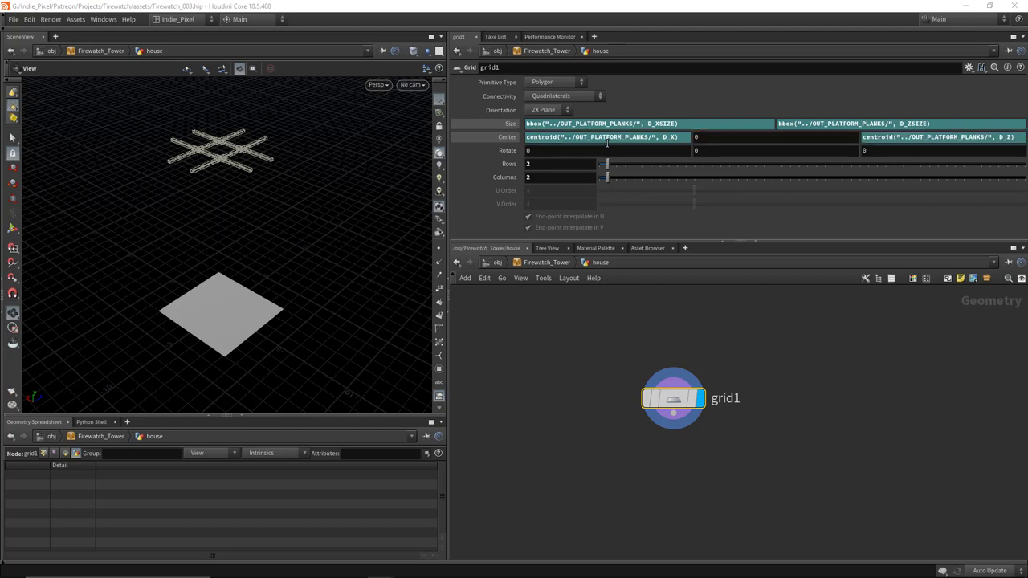
# Step: Set grid1's Center Y value to bbox("../OUT_PLATFORM_PLANKS/", D_YMAX) and shrink the parameter area to enlarge the network view
pyautogui.click(733, 136)
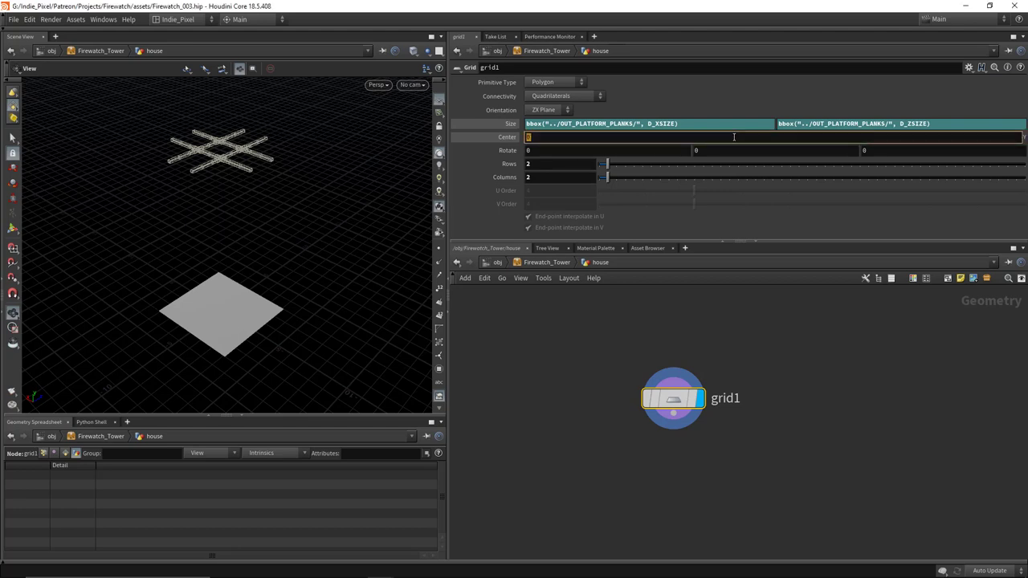
pyautogui.write('bbox("')
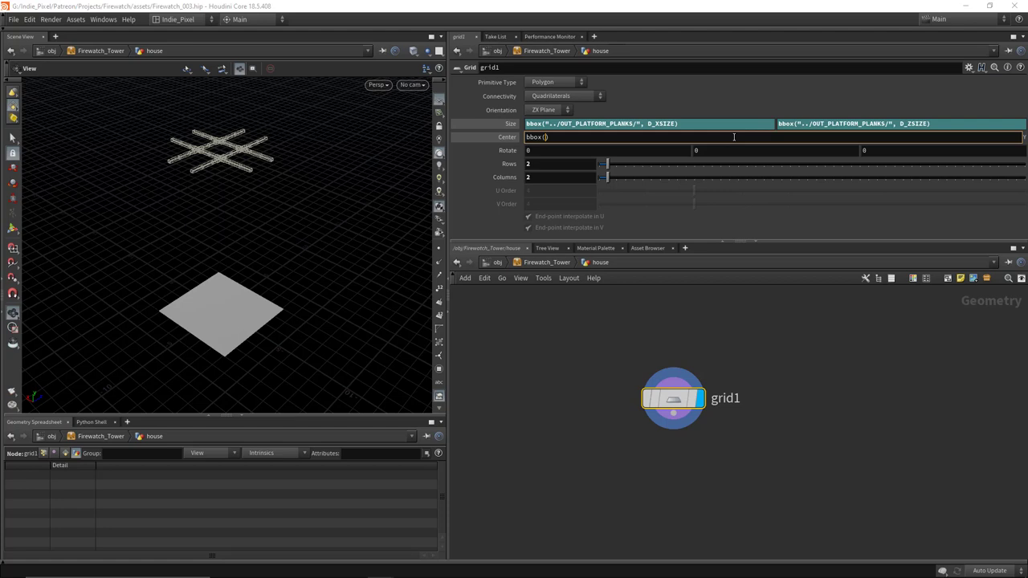
pyautogui.press('Left')
pyautogui.write('../')
pyautogui.write('Pla')
pyautogui.press('BackSpace')
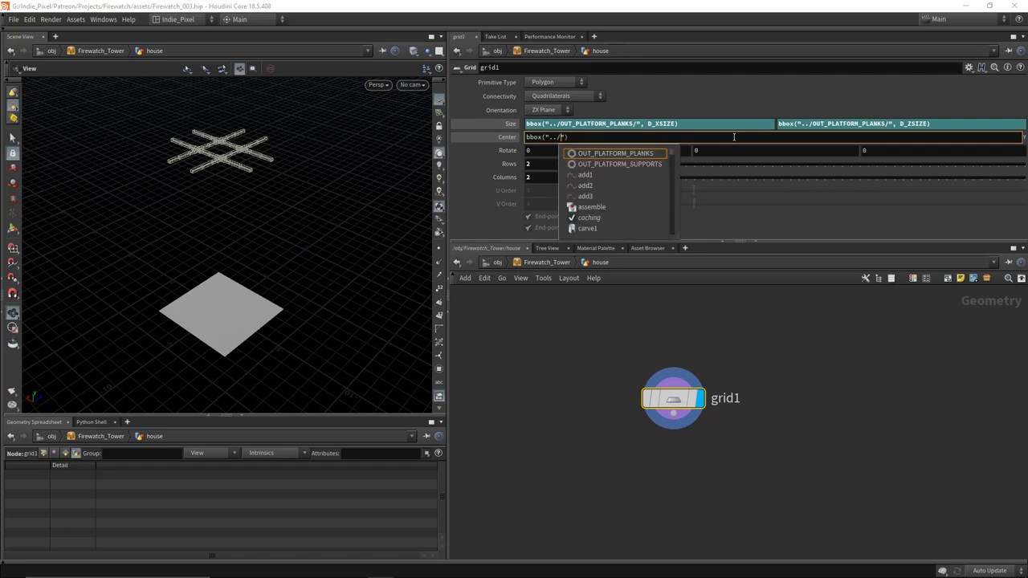
pyautogui.write('OUT')
pyautogui.press('Tab')
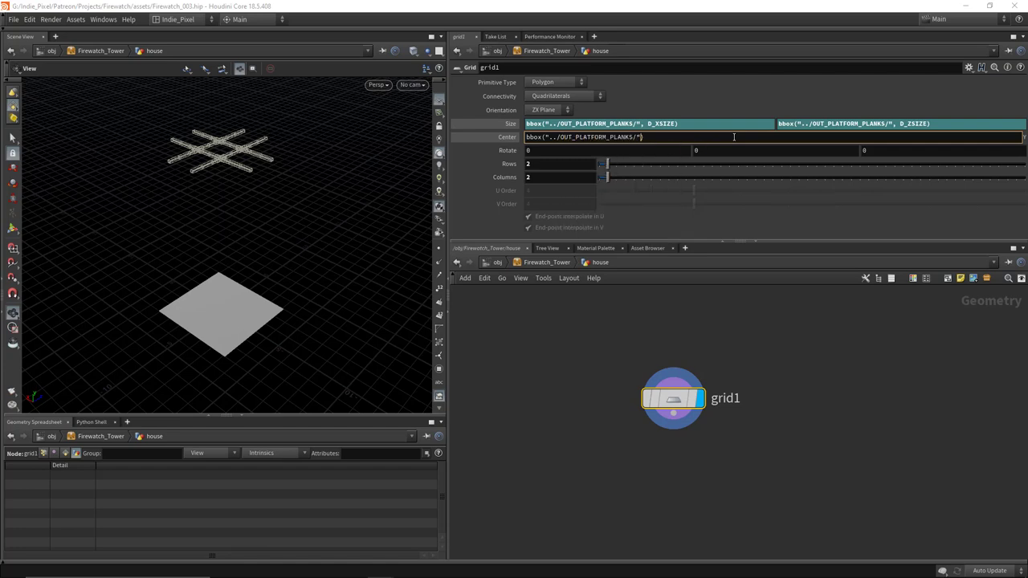
pyautogui.write(', D_YMAX')
pyautogui.press('Return')
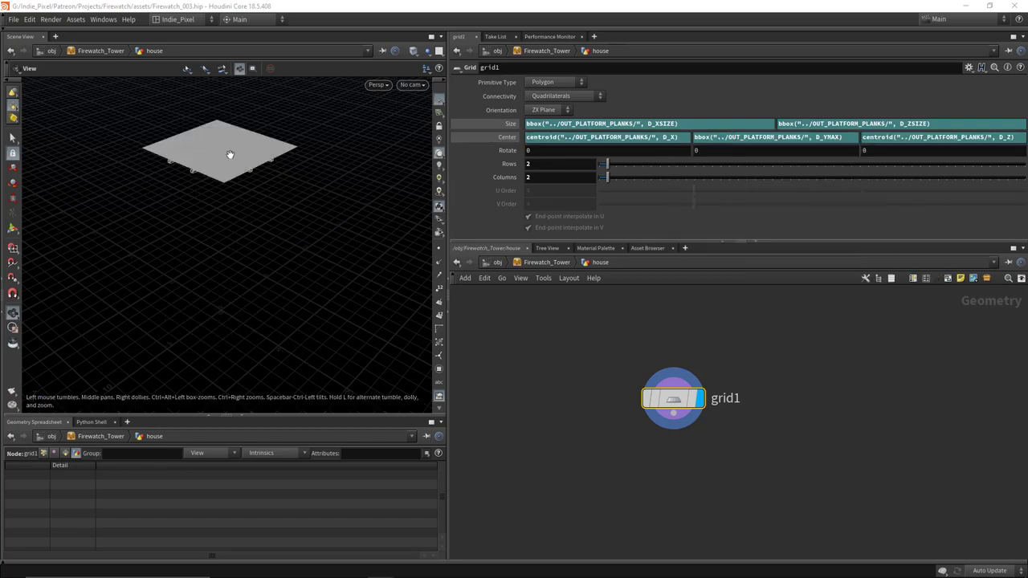
pyautogui.moveTo(230, 156); pyautogui.dragTo(234, 184, button='right')
pyautogui.moveTo(234, 184); pyautogui.dragTo(189, 200)
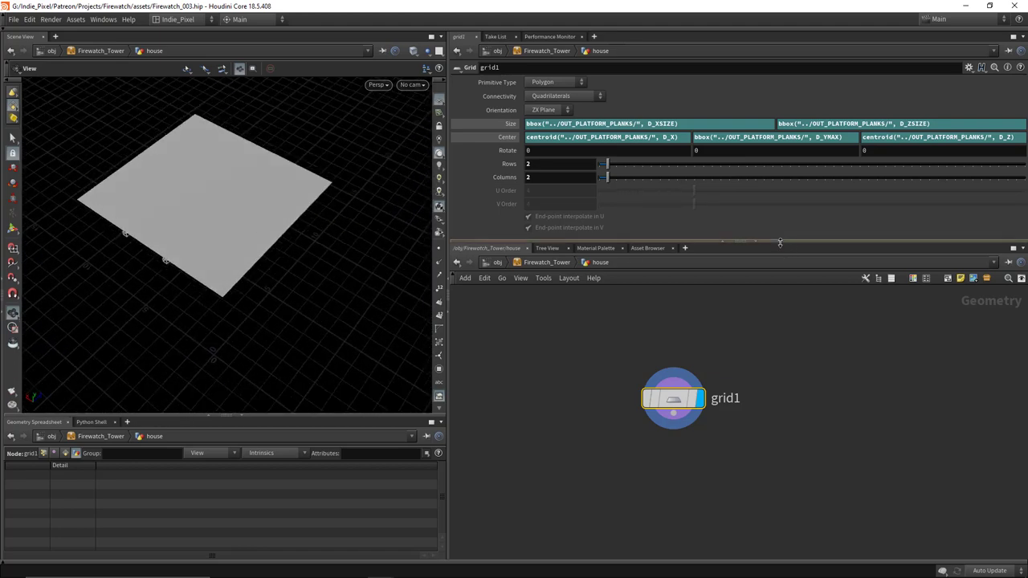
pyautogui.moveTo(789, 243); pyautogui.dragTo(790, 201)
pyautogui.scroll(-1, 648, 402)
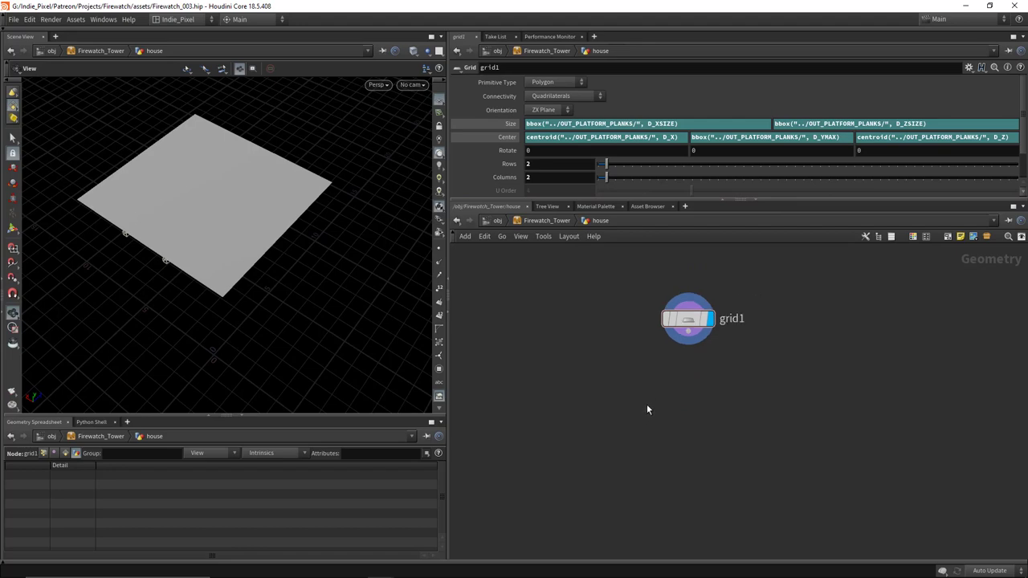
pyautogui.press('Tab')
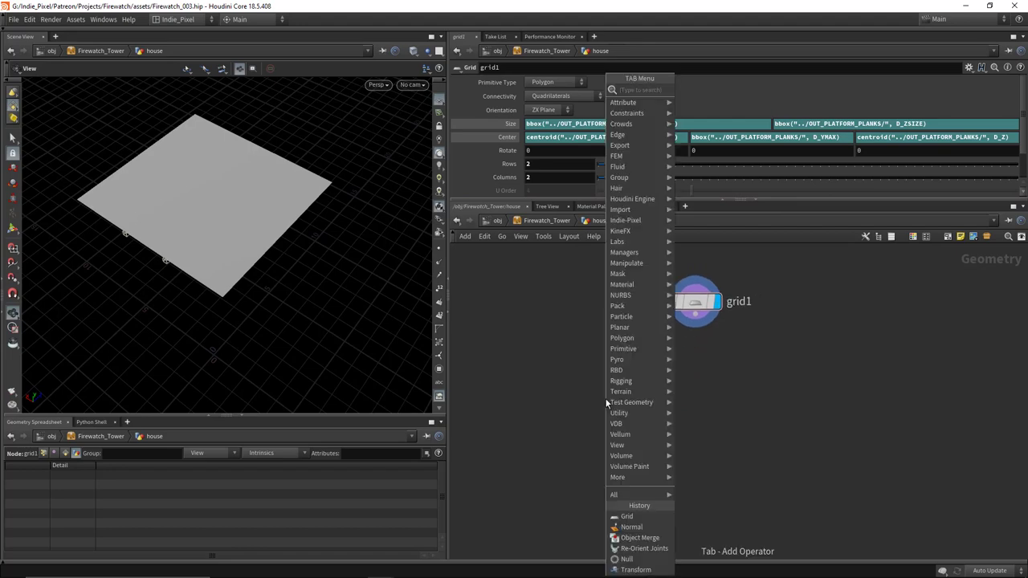
pyautogui.click(605, 400)
pyautogui.click(606, 402)
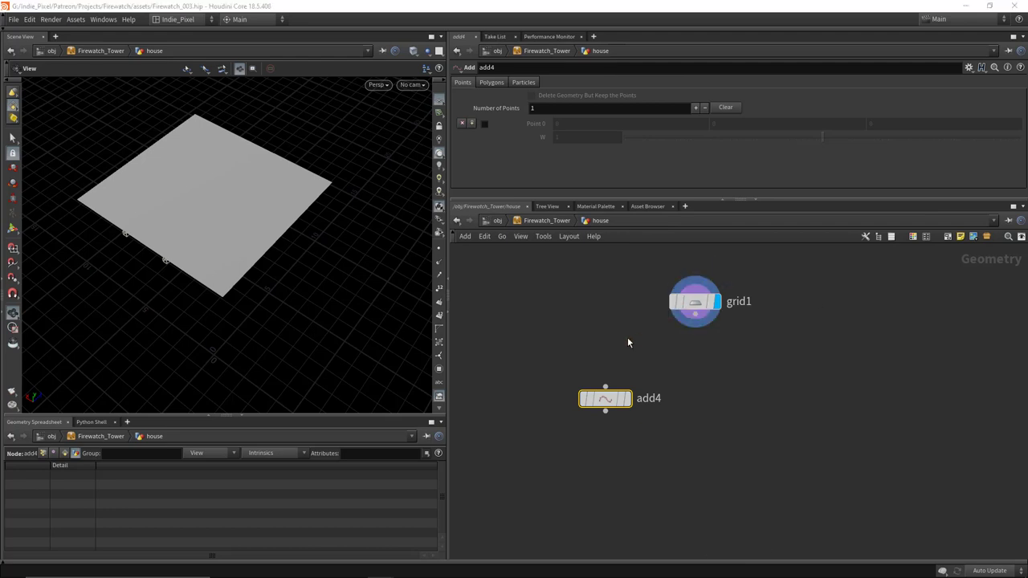
pyautogui.moveTo(672, 331); pyautogui.dragTo(578, 426)
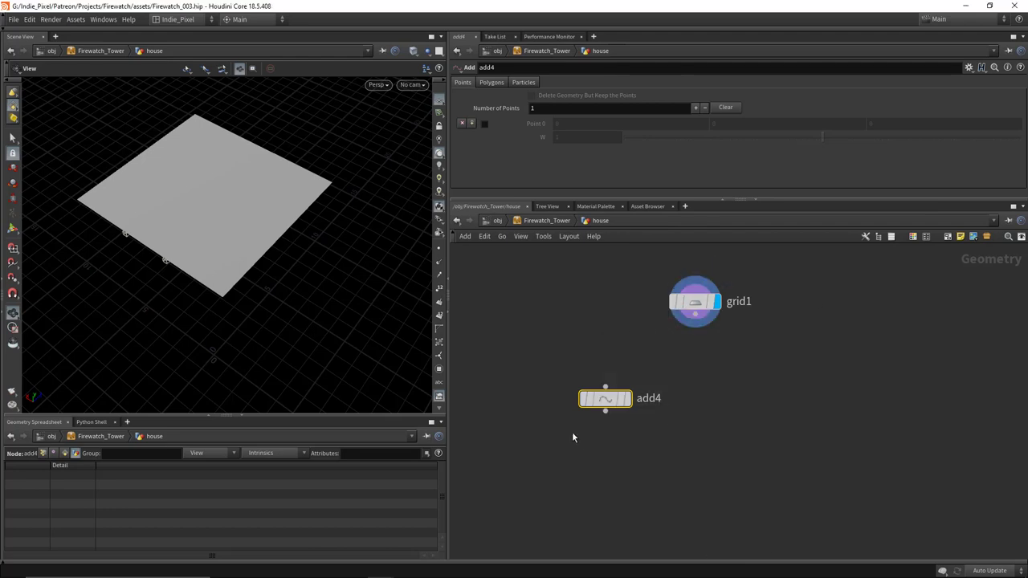
pyautogui.press('Delete')
# Step: Add a Resample node below grid1, feed it from grid1's output, and display it
pyautogui.press('Tab')
pyautogui.write('resample')
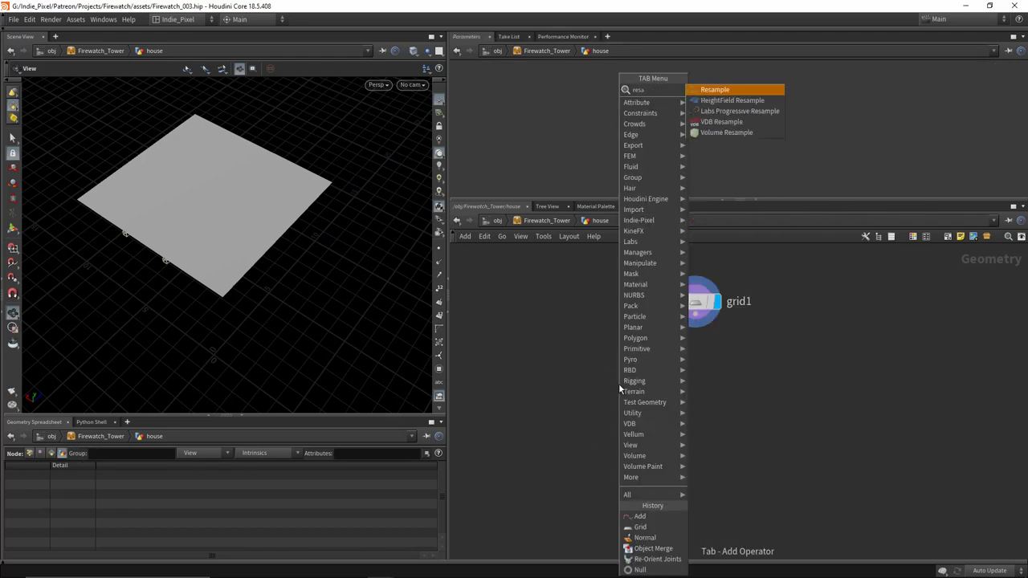
pyautogui.press('Return')
pyautogui.click(619, 386)
pyautogui.click(695, 314)
pyautogui.click(618, 370)
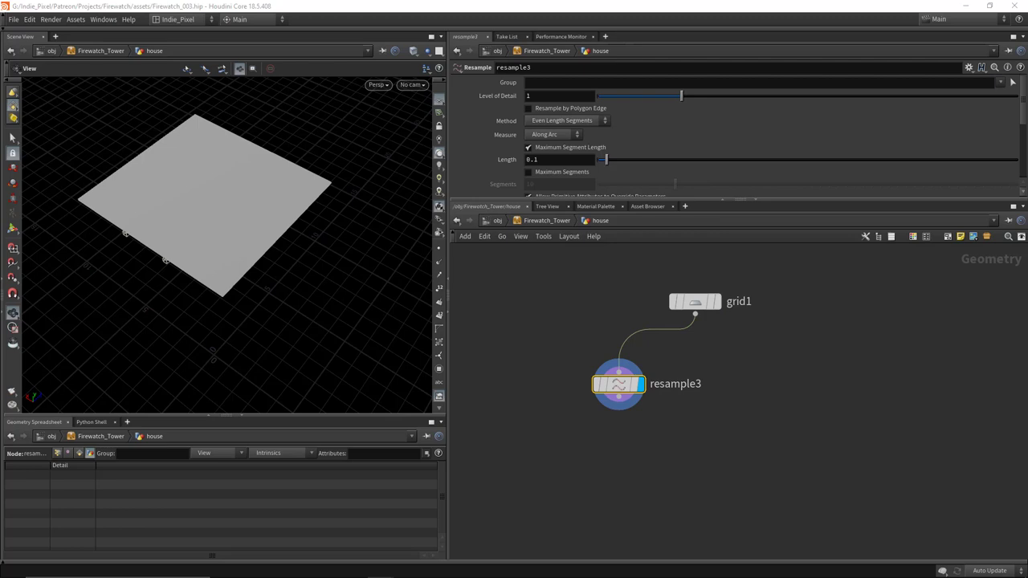
# Step: Configure the Resample with Maximum Segment Length off, Maximum Segments and Resample by Polygon Edge on, and Segments set to 5
pyautogui.click(573, 148)
pyautogui.click(559, 172)
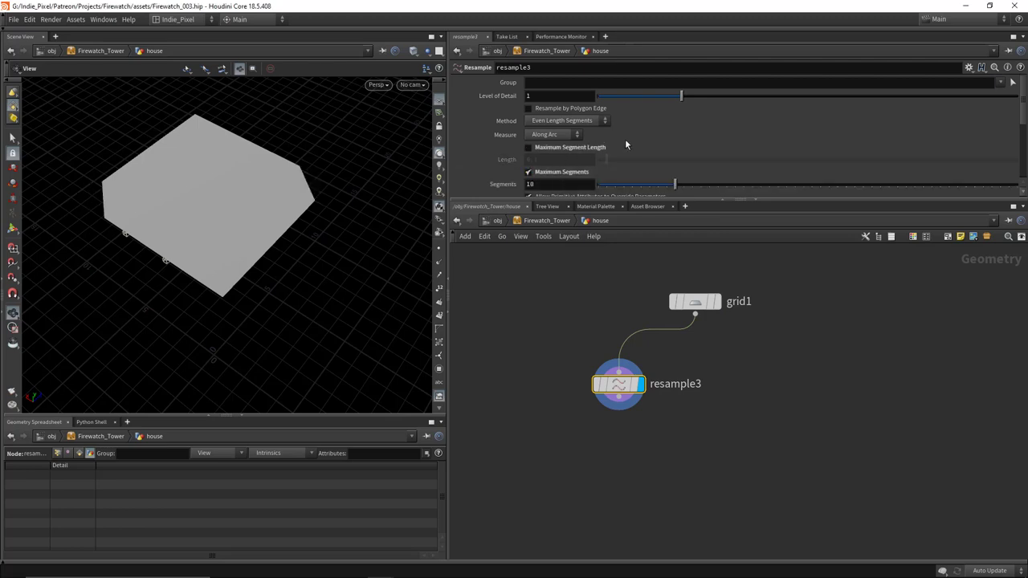
pyautogui.scroll(-2, 627, 144)
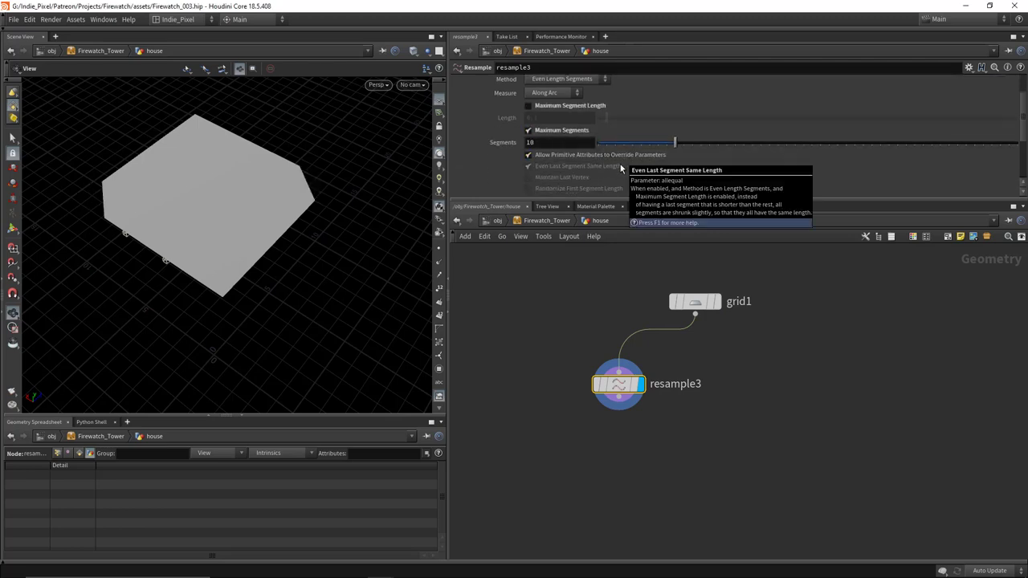
pyautogui.scroll(1, 531, 129)
pyautogui.scroll(1, 563, 129)
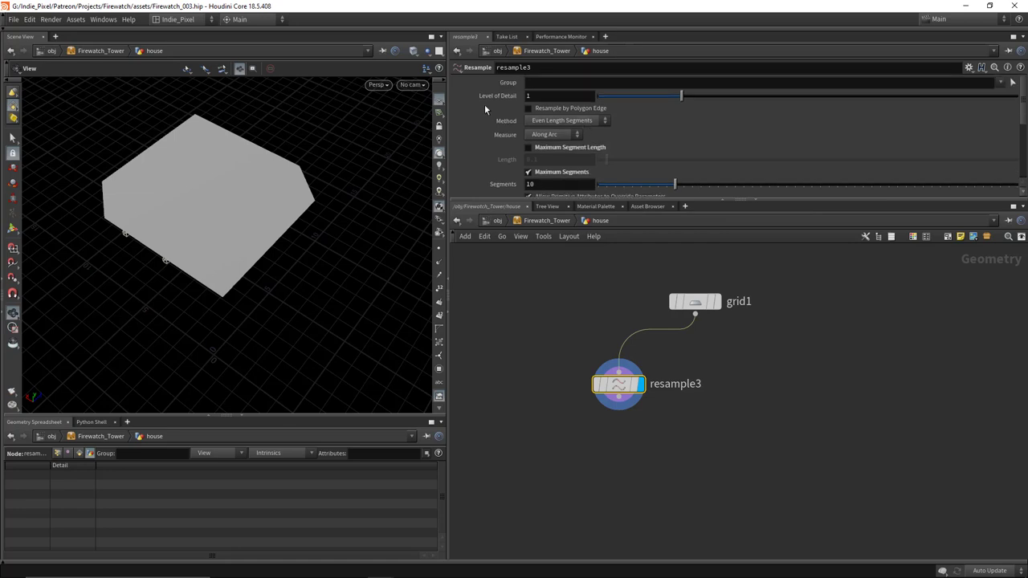
pyautogui.click(553, 108)
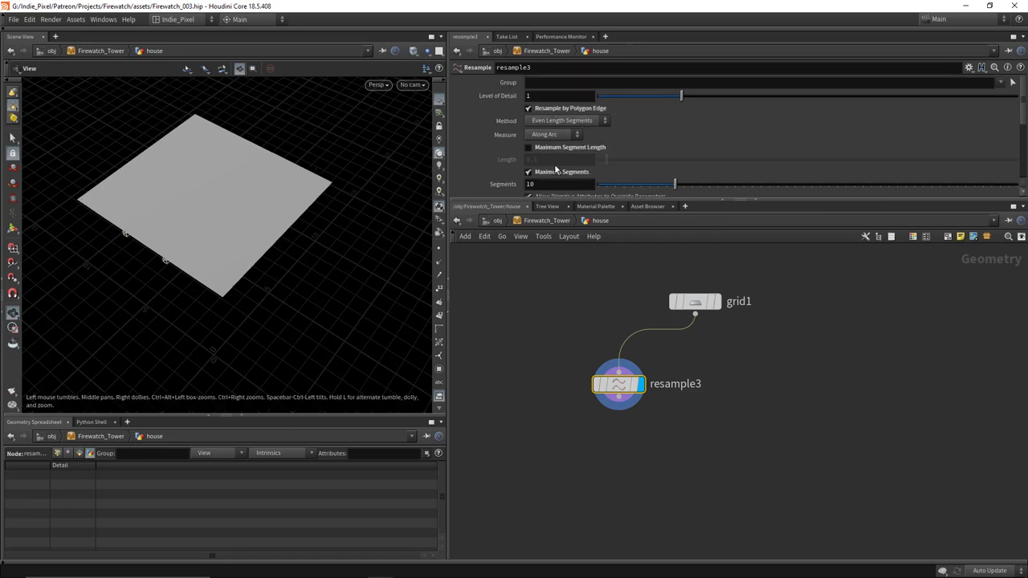
pyautogui.scroll(-3, 562, 161)
pyautogui.moveTo(675, 146); pyautogui.dragTo(629, 149)
pyautogui.scroll(2, 193, 207)
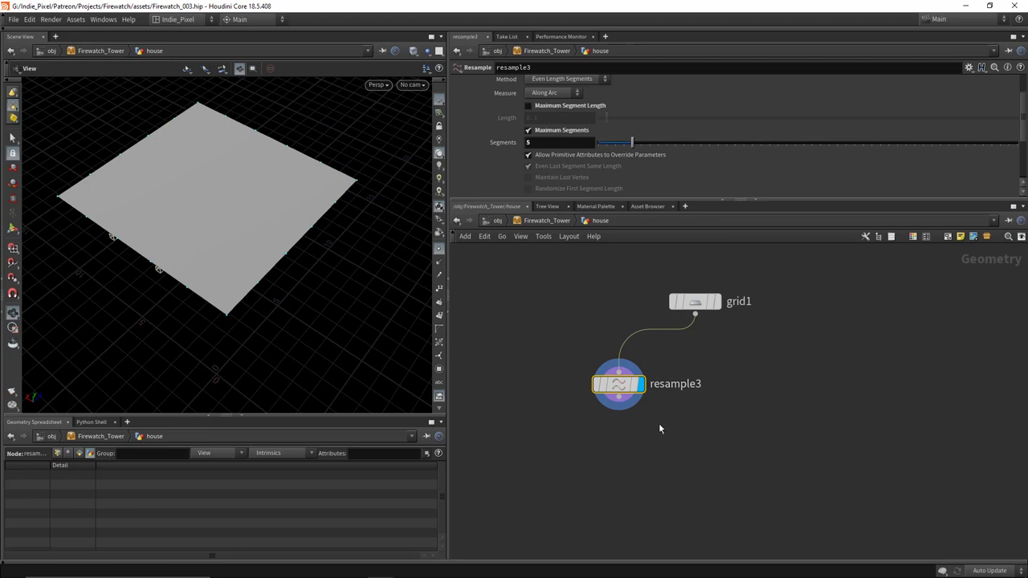
# Step: Make room around the Resample node and add a Line node beside it
pyautogui.scroll(-3, 659, 423)
pyautogui.moveTo(629, 404); pyautogui.dragTo(558, 397)
pyautogui.moveTo(635, 455); pyautogui.dragTo(696, 409, button='middle')
pyautogui.moveTo(659, 328); pyautogui.dragTo(739, 336)
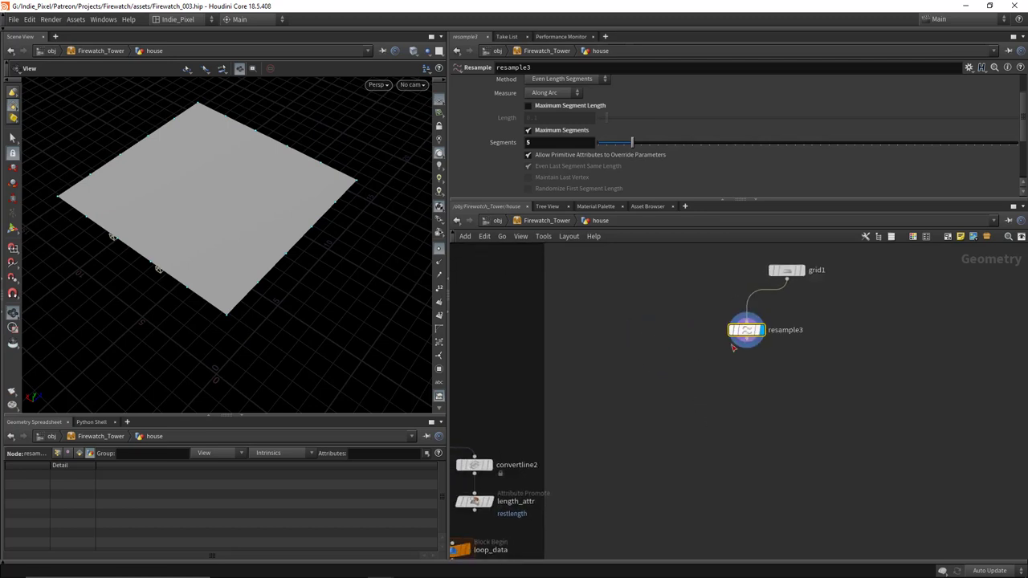
pyautogui.press('Tab')
pyautogui.press('Return')
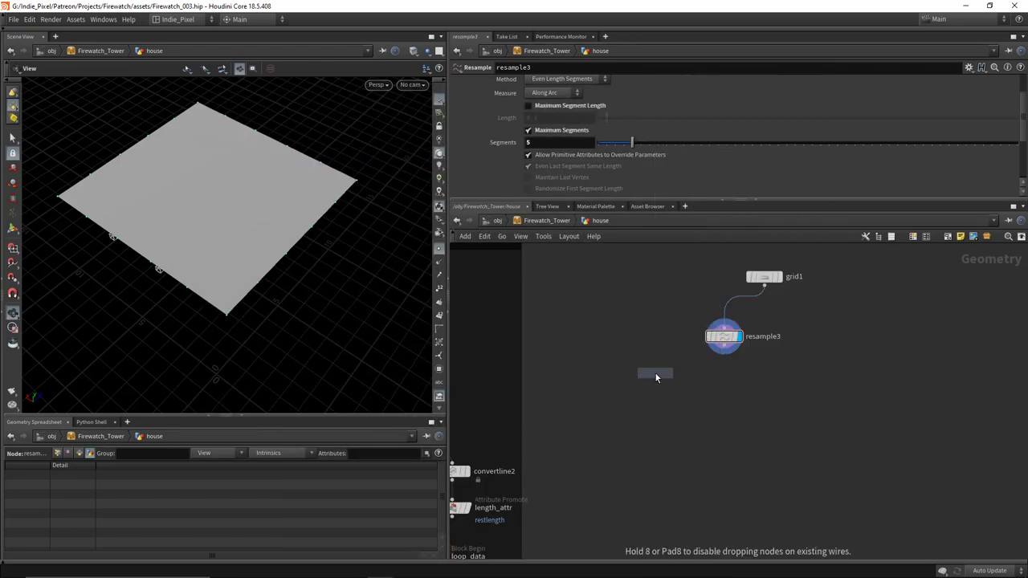
pyautogui.click(608, 346)
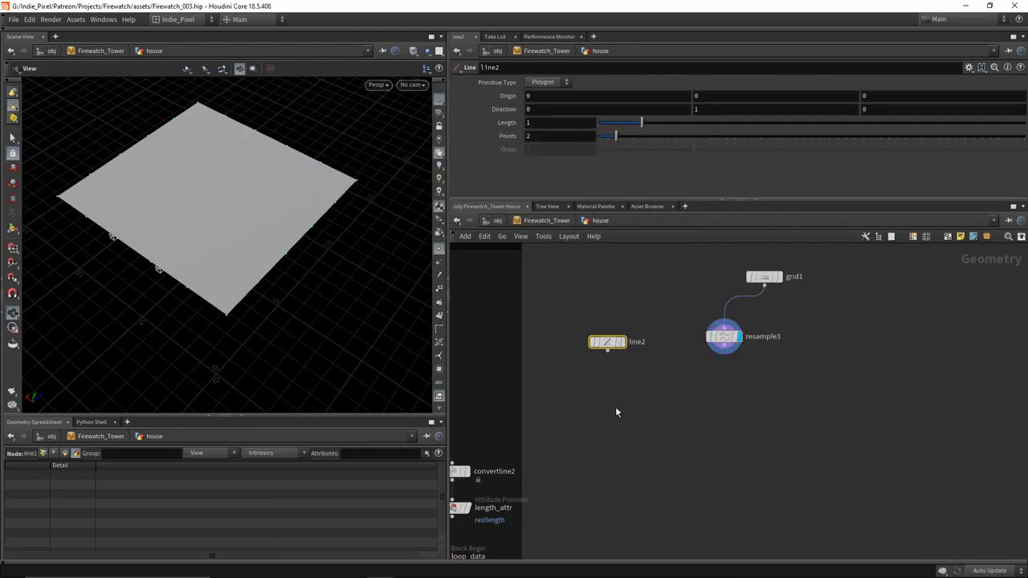
# Step: Add a Copy to Points node with line2 as its source and resample3 as its target points, and display it
pyautogui.press('Tab')
pyautogui.write('cop')
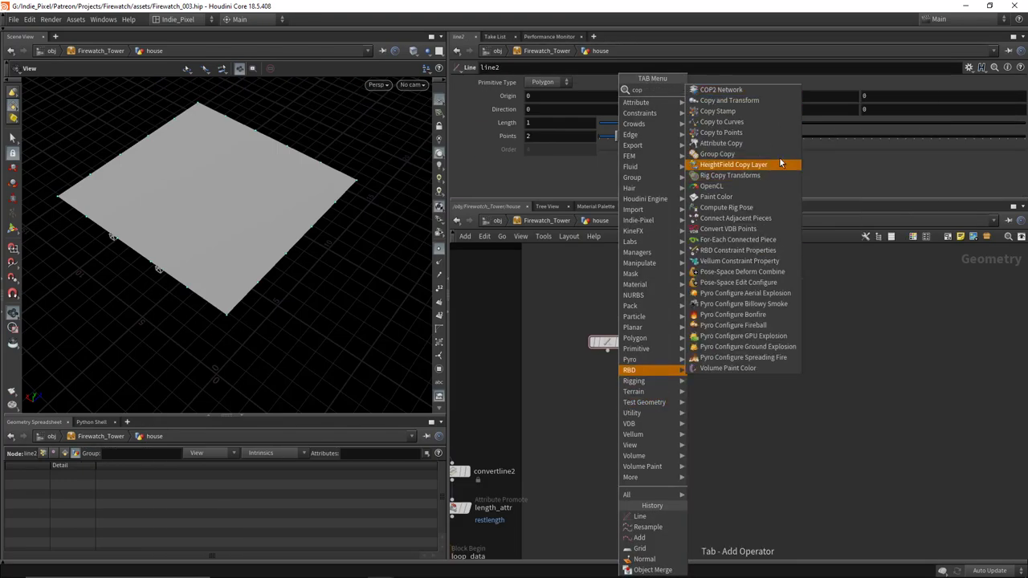
pyautogui.click(723, 131)
pyautogui.click(654, 368)
pyautogui.moveTo(608, 350); pyautogui.dragTo(666, 385)
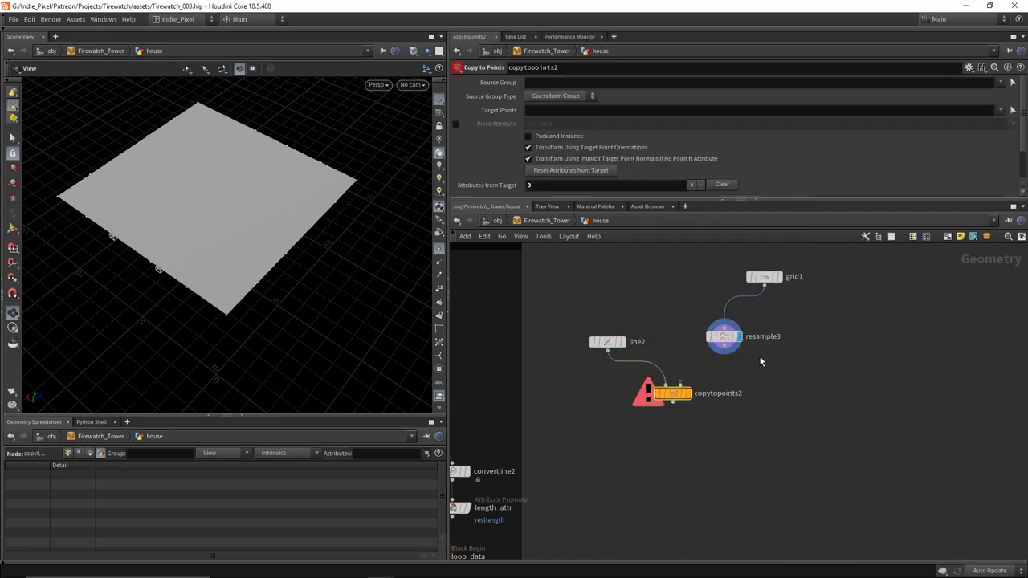
pyautogui.moveTo(724, 351); pyautogui.dragTo(681, 386)
pyautogui.click(688, 394)
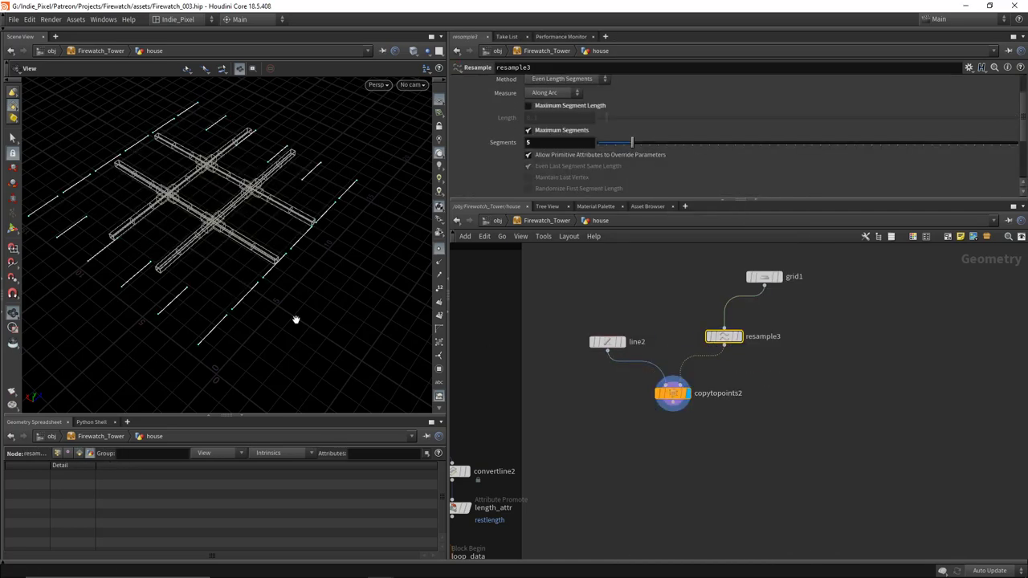
# Step: Insert an Add node between resample3 and copytopoints2 and turn on its Delete Geometry But Keep the Points option
pyautogui.click(610, 341)
pyautogui.moveTo(610, 341); pyautogui.dragTo(604, 325)
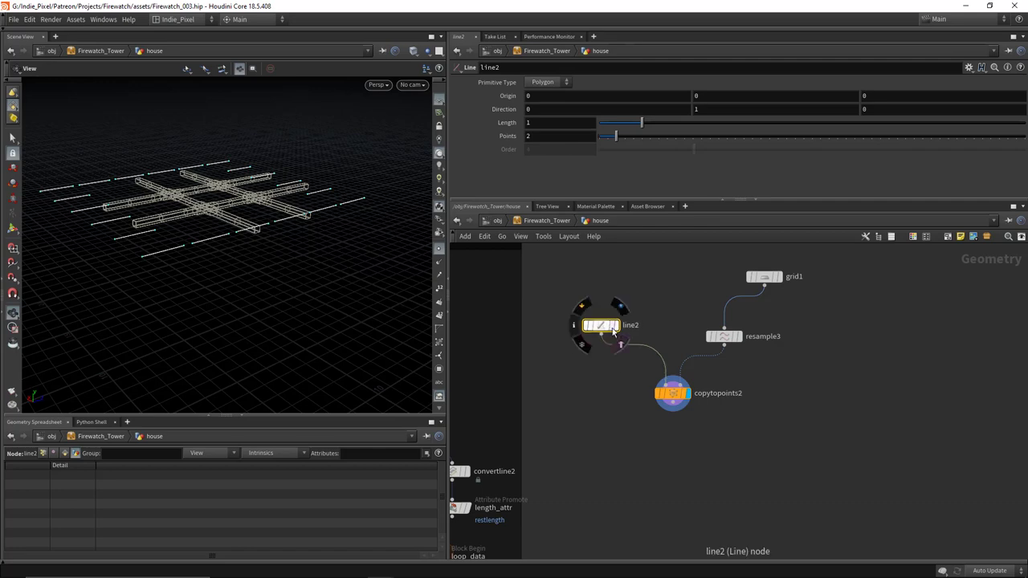
pyautogui.moveTo(673, 393); pyautogui.dragTo(642, 434)
pyautogui.press('Tab')
pyautogui.write('add')
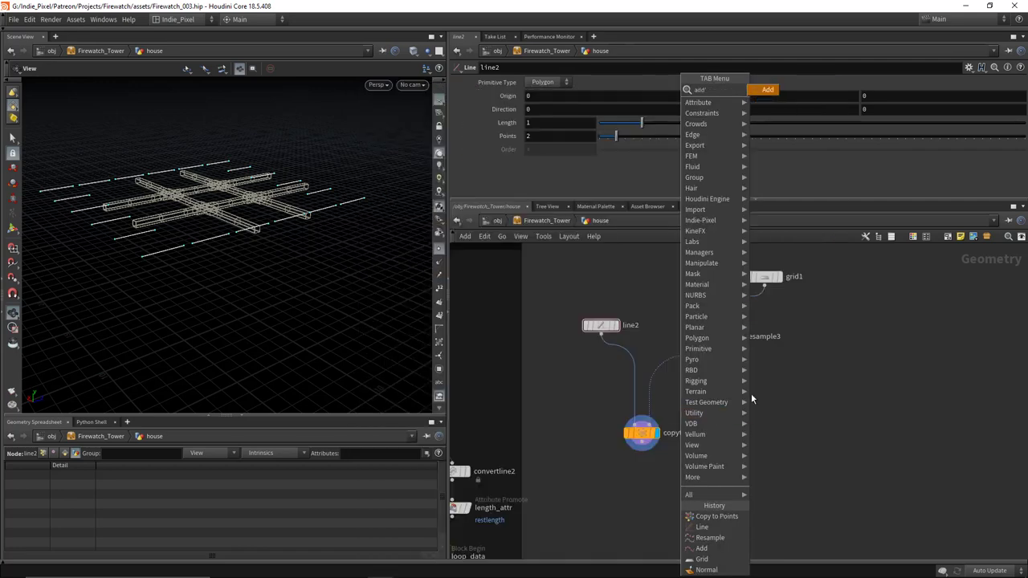
pyautogui.press('Return')
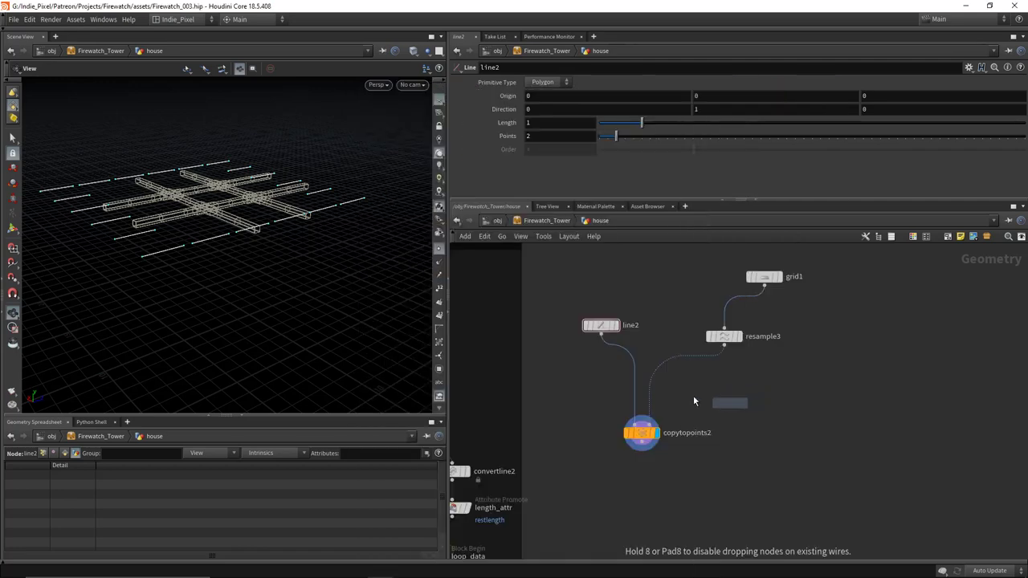
pyautogui.click(729, 402)
pyautogui.moveTo(729, 402); pyautogui.dragTo(708, 378)
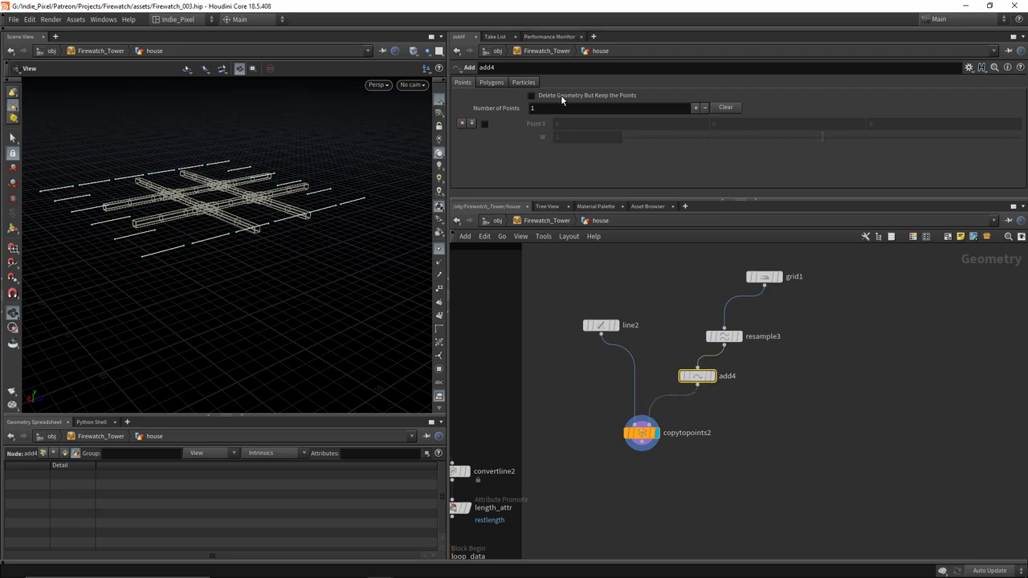
pyautogui.click(558, 96)
pyautogui.moveTo(264, 179); pyautogui.dragTo(241, 211)
# Step: Move line2 level with the Add node, display it, and inspect the source line on its own
pyautogui.moveTo(619, 331); pyautogui.dragTo(613, 377)
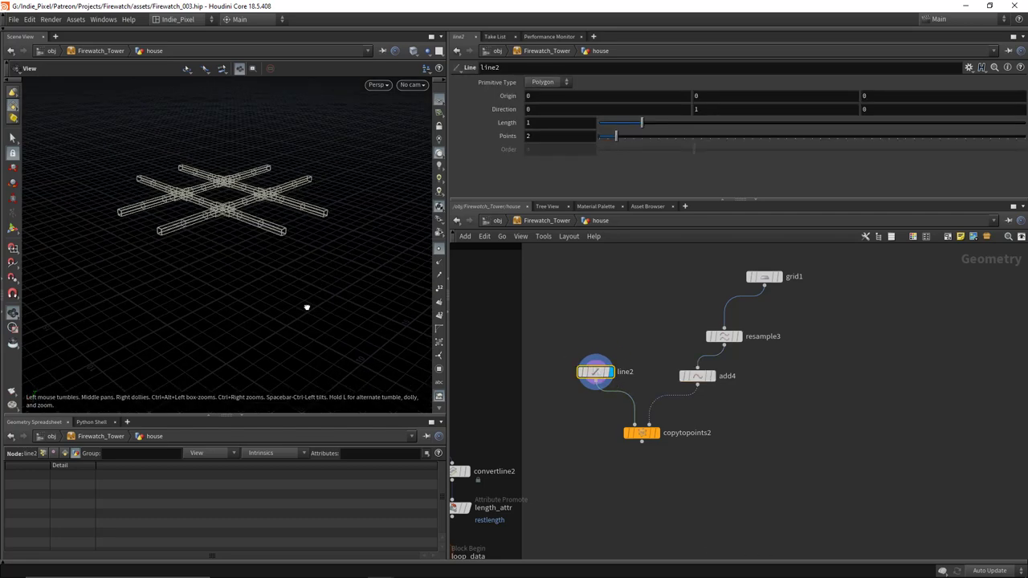
pyautogui.press('Return')
pyautogui.moveTo(294, 298); pyautogui.dragTo(241, 276)
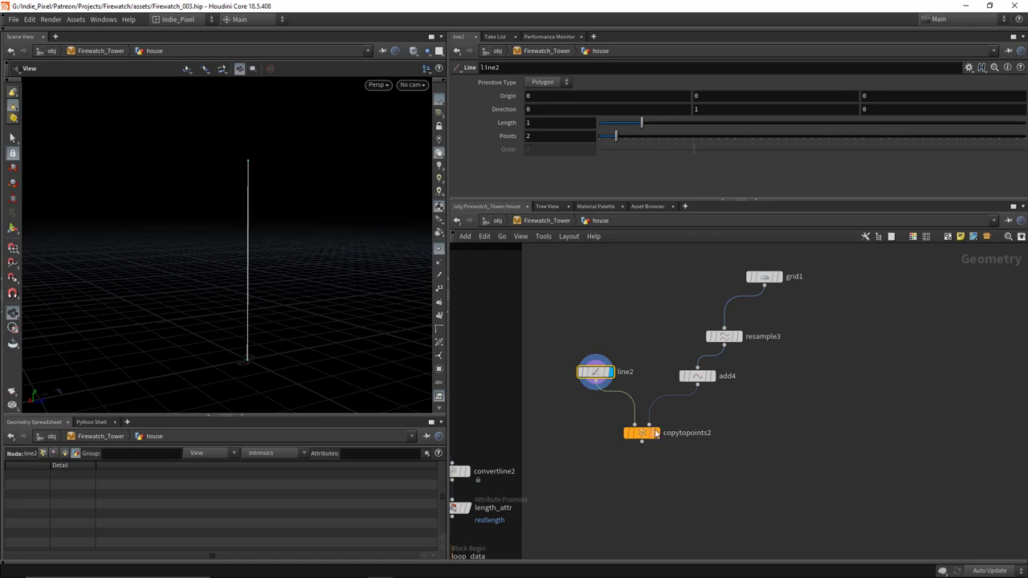
# Step: Display the copytopoints2 output and frame the copied lines in the viewport
pyautogui.moveTo(656, 434); pyautogui.dragTo(668, 432)
pyautogui.press('Return')
pyautogui.press('f')
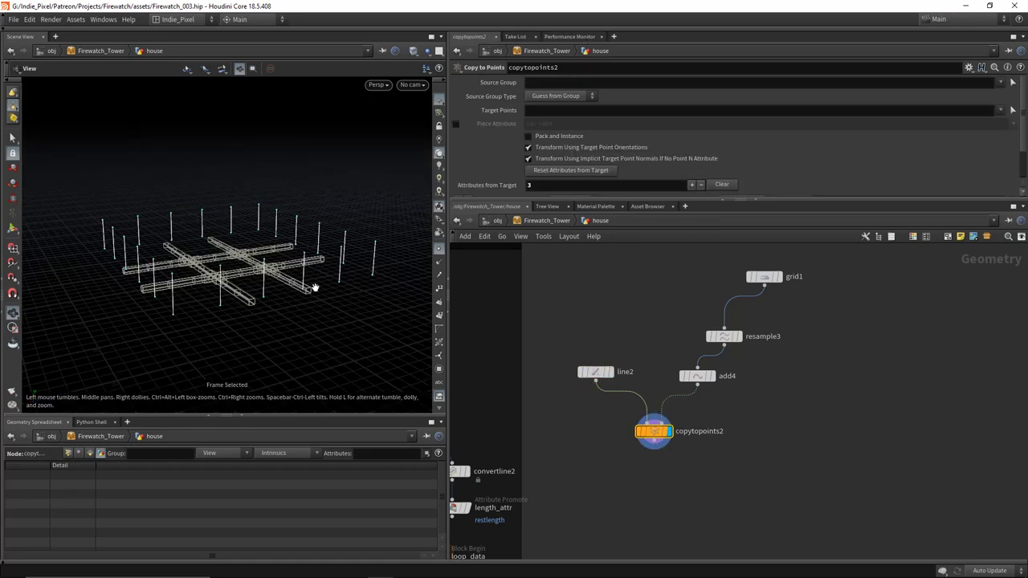
pyautogui.moveTo(314, 288); pyautogui.dragTo(291, 271)
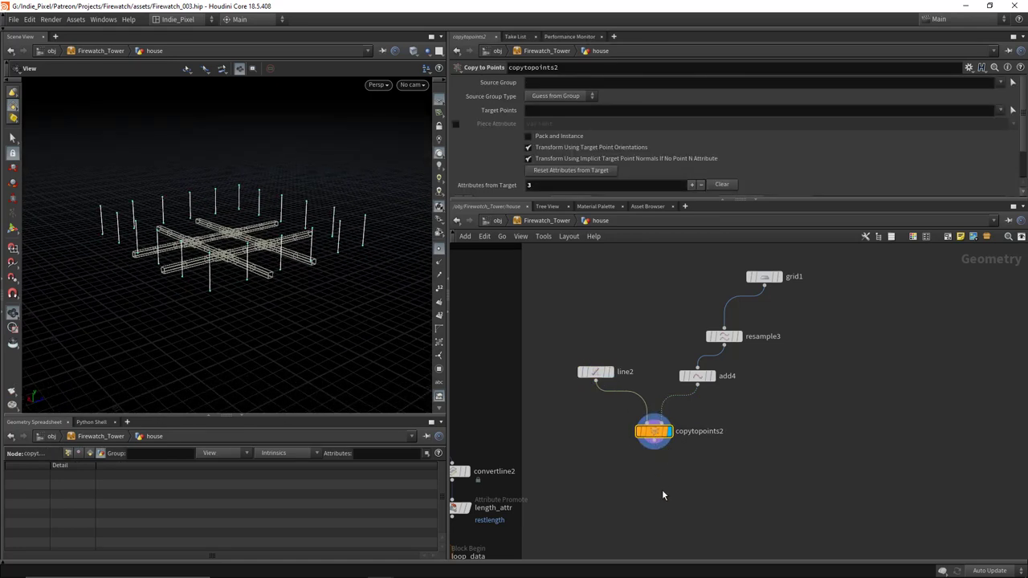
# Step: Add an Indie-Pixel Wood Plank node after copytopoints2, wire it in and display it, and save the scene
pyautogui.moveTo(662, 489); pyautogui.dragTo(664, 441, button='middle')
pyautogui.press('Tab')
pyautogui.write('w')
pyautogui.press('Escape')
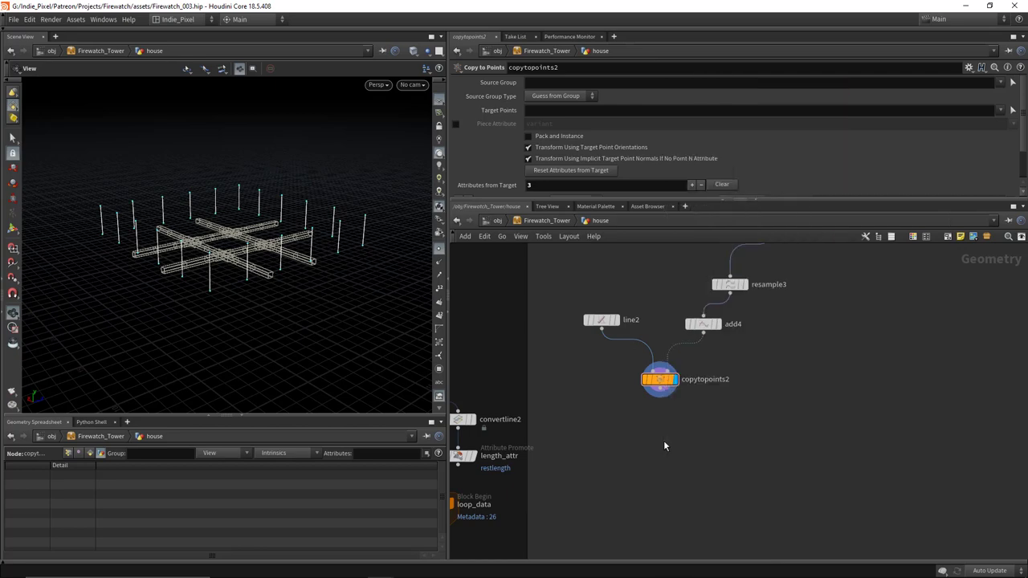
pyautogui.press('Tab')
pyautogui.moveTo(699, 221)
pyautogui.moveTo(751, 221)
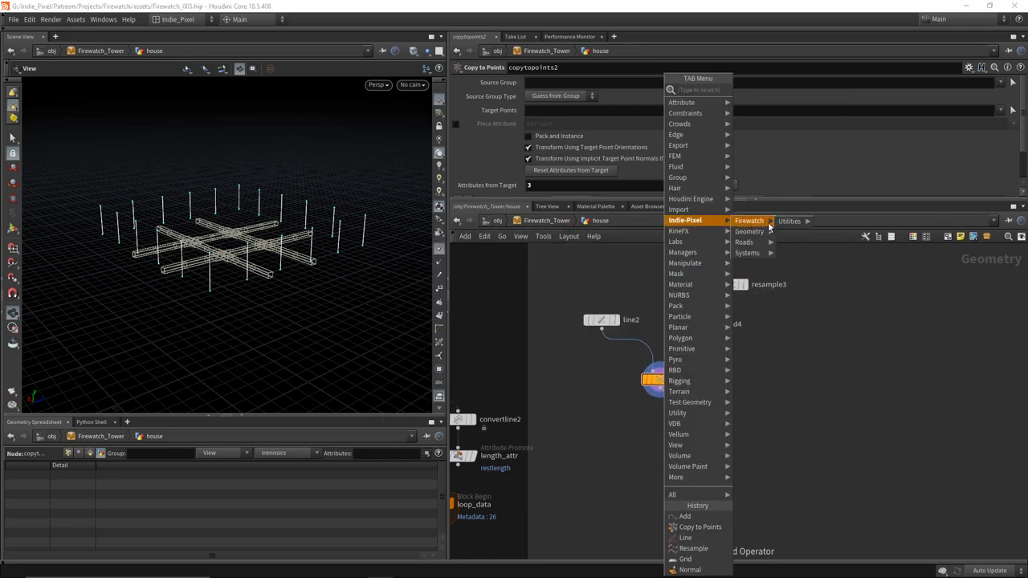
pyautogui.click(852, 221)
pyautogui.click(665, 443)
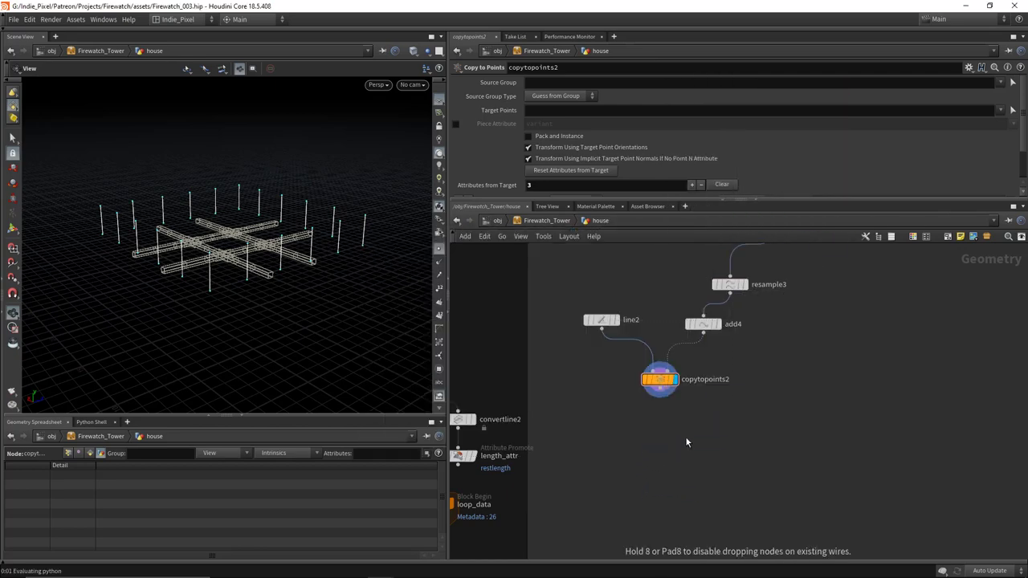
pyautogui.hotkey('ctrl', 's')
pyautogui.scroll(3, 687, 408)
pyautogui.moveTo(640, 373); pyautogui.dragTo(640, 443)
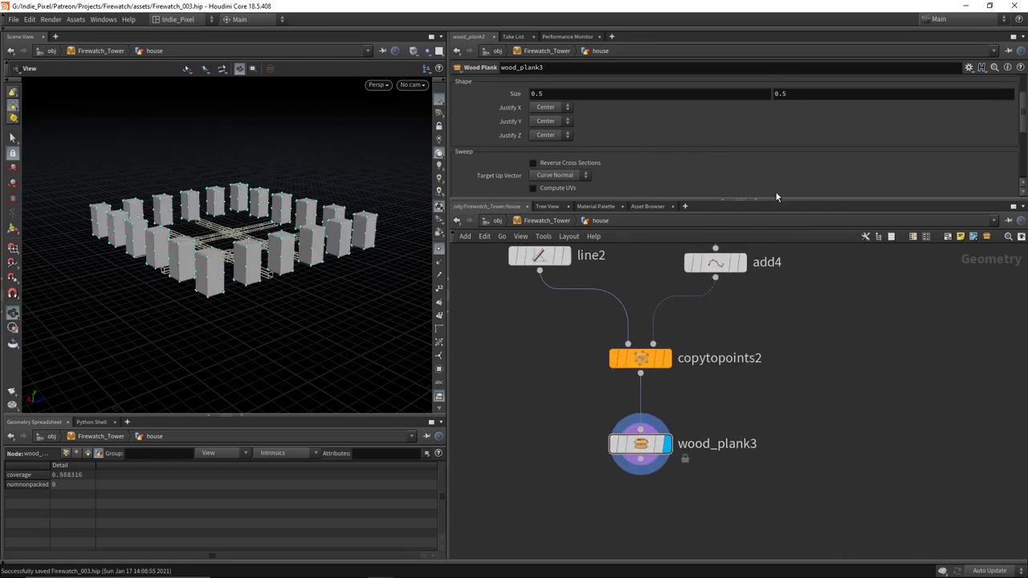
# Step: Set the cross-section size of wood_plank3 to 0.08 by 0.08
pyautogui.moveTo(777, 196); pyautogui.dragTo(777, 273)
pyautogui.moveTo(241, 241); pyautogui.dragTo(120, 222)
pyautogui.moveTo(547, 115); pyautogui.dragTo(322, 147, button='middle')
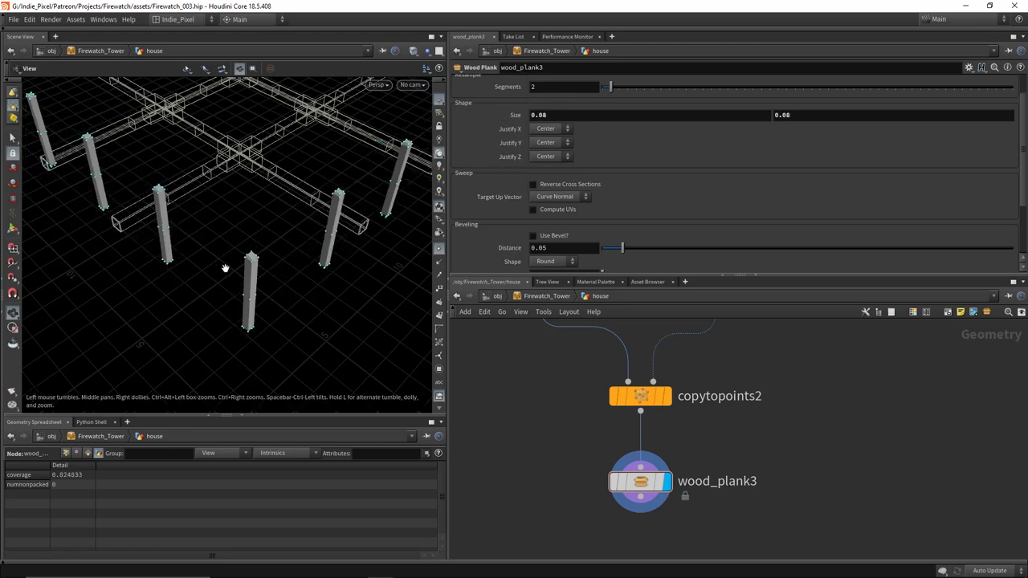
pyautogui.moveTo(225, 268); pyautogui.dragTo(321, 257)
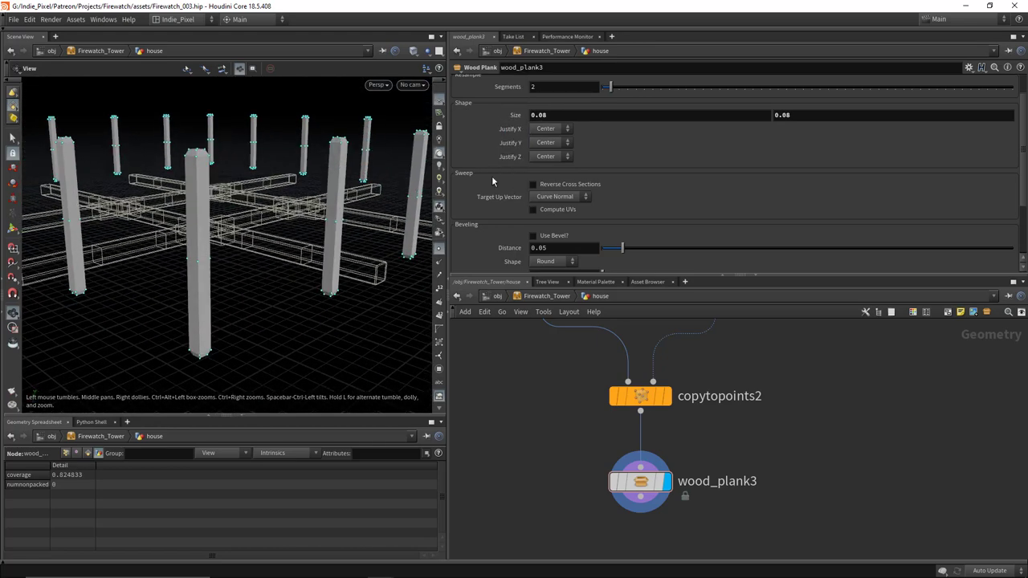
# Step: Turn on caps for wood_plank3 and inspect the top and bottom ends of the posts
pyautogui.scroll(-3, 662, 176)
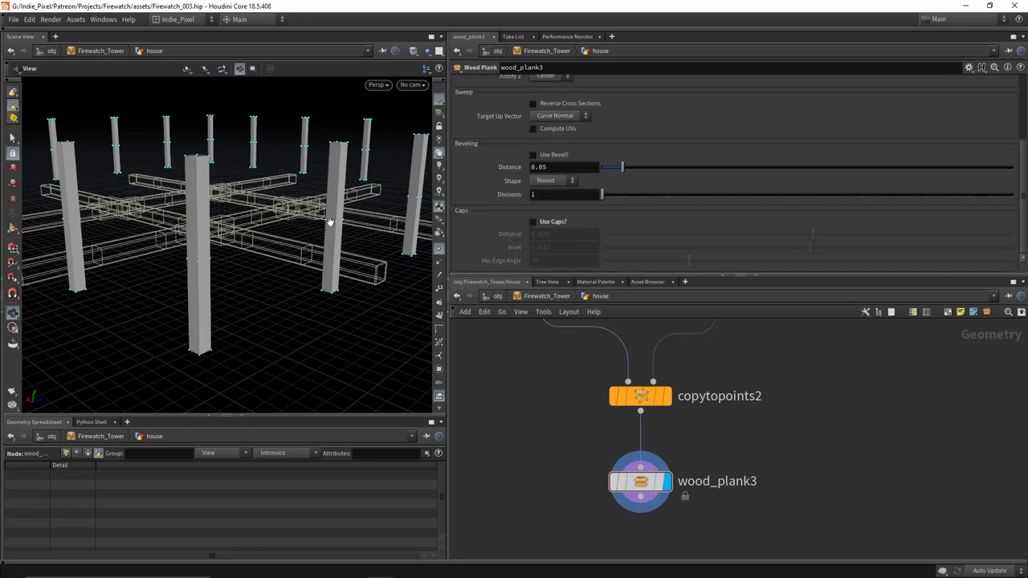
pyautogui.moveTo(329, 223); pyautogui.dragTo(241, 200)
pyautogui.click(533, 221)
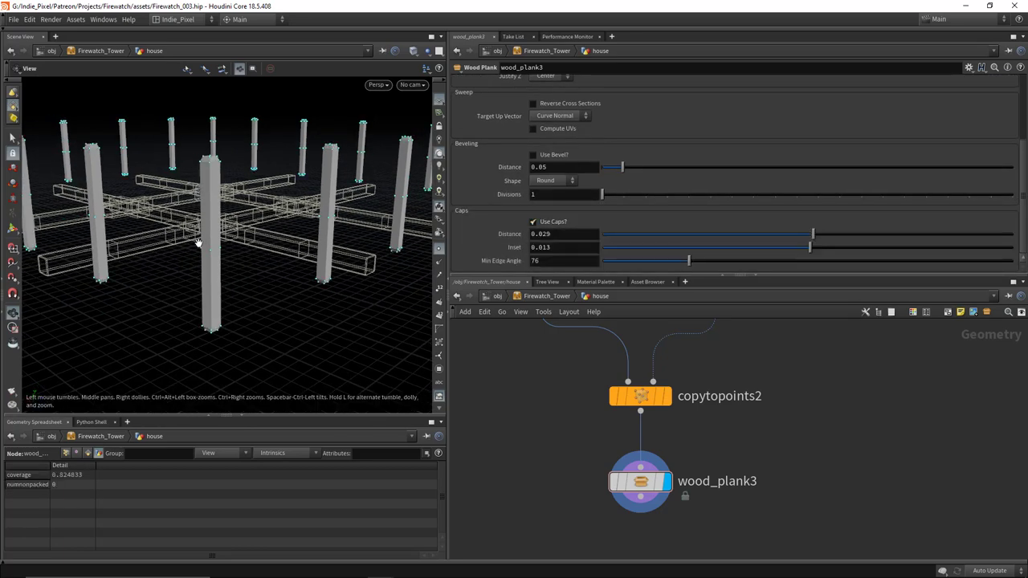
pyautogui.moveTo(198, 243); pyautogui.dragTo(196, 213)
pyautogui.moveTo(207, 347)
pyautogui.mouseDown()
pyautogui.moveTo(241, 323)
pyautogui.moveTo(212, 337)
pyautogui.mouseUp()
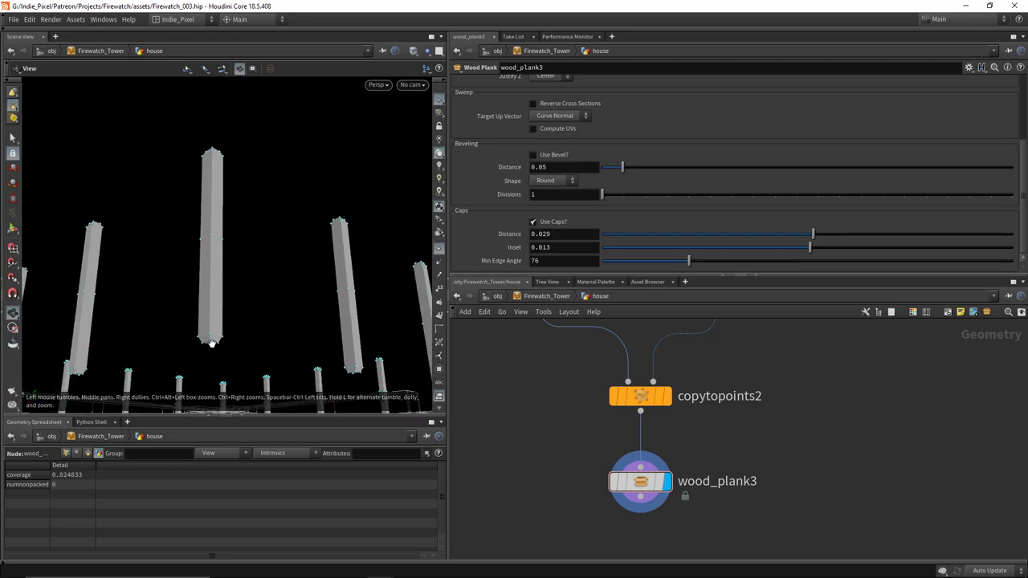
pyautogui.moveTo(209, 300); pyautogui.dragTo(214, 286)
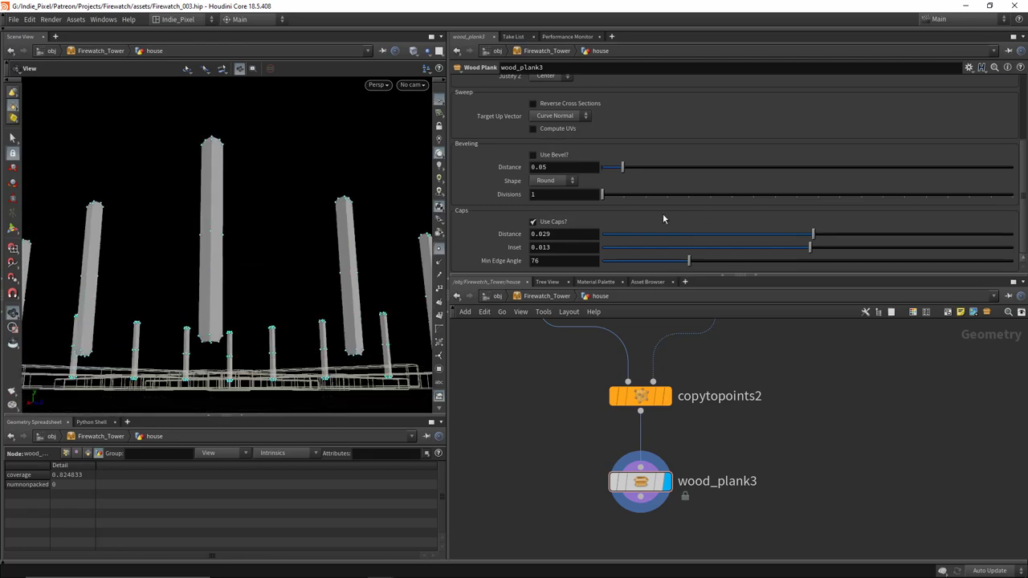
pyautogui.moveTo(217, 241); pyautogui.dragTo(205, 201)
# Step: Turn on beveling for wood_plank3 with a bevel distance of 0.01 and unlock the asset for editing
pyautogui.scroll(5, 563, 161)
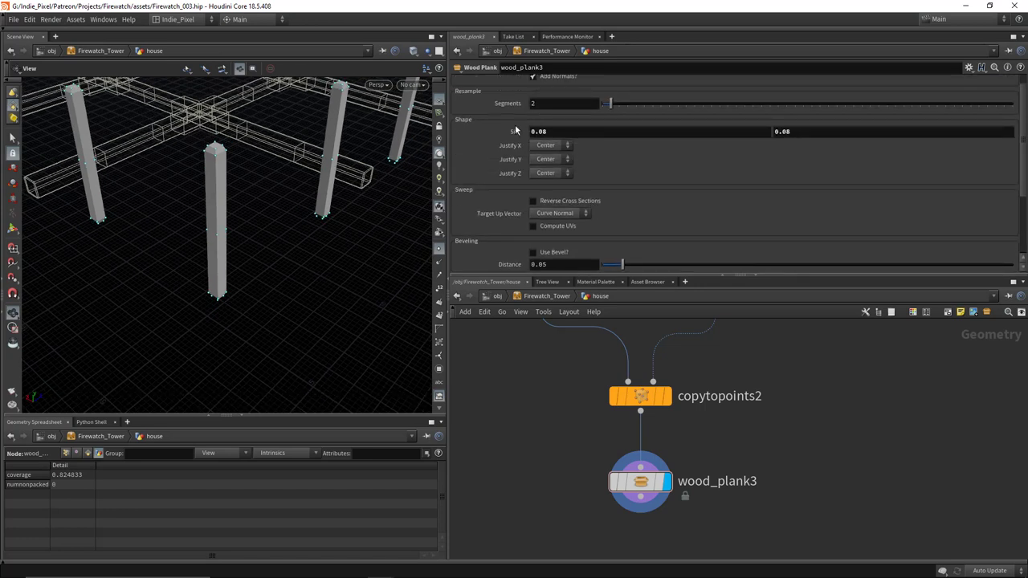
pyautogui.moveTo(514, 134); pyautogui.dragTo(498, 172, button='middle')
pyautogui.scroll(-5, 670, 169)
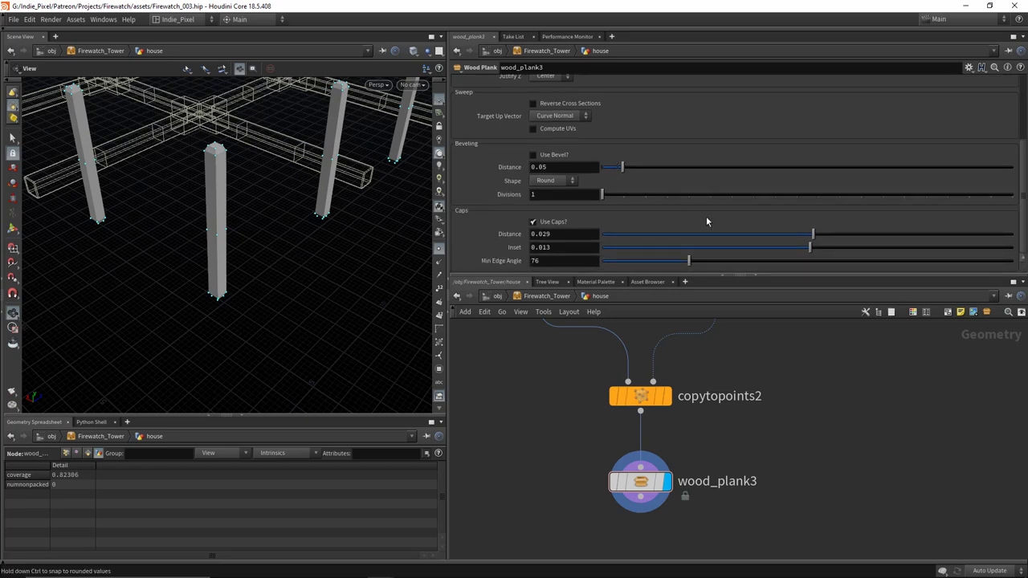
pyautogui.moveTo(711, 393); pyautogui.dragTo(703, 427, button='middle')
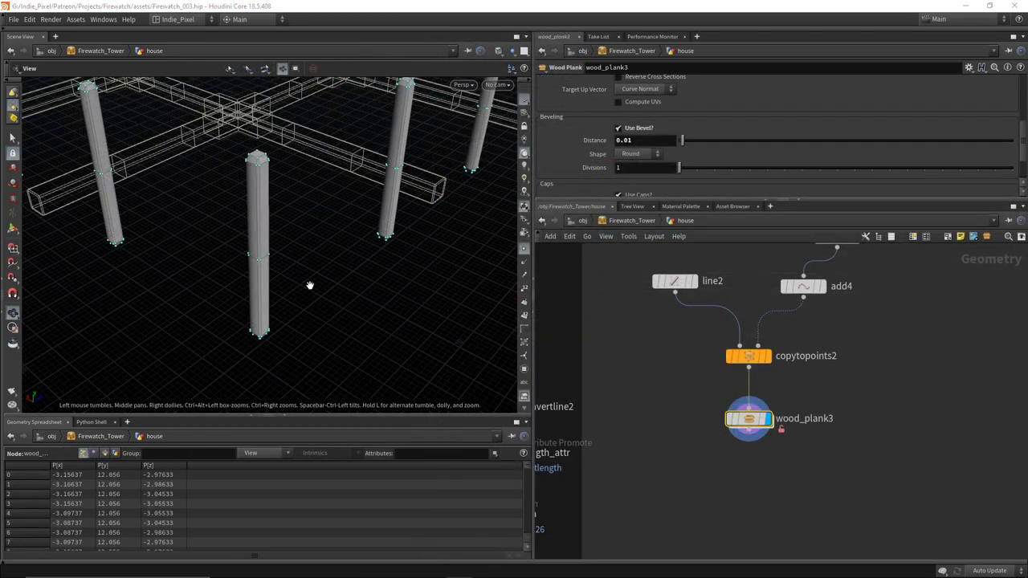
pyautogui.moveTo(305, 276); pyautogui.dragTo(273, 165)
# Step: Inside wood_plank3, set the sweep1 node's End Cap Type to None and disable its End Caps Group
pyautogui.moveTo(756, 424)
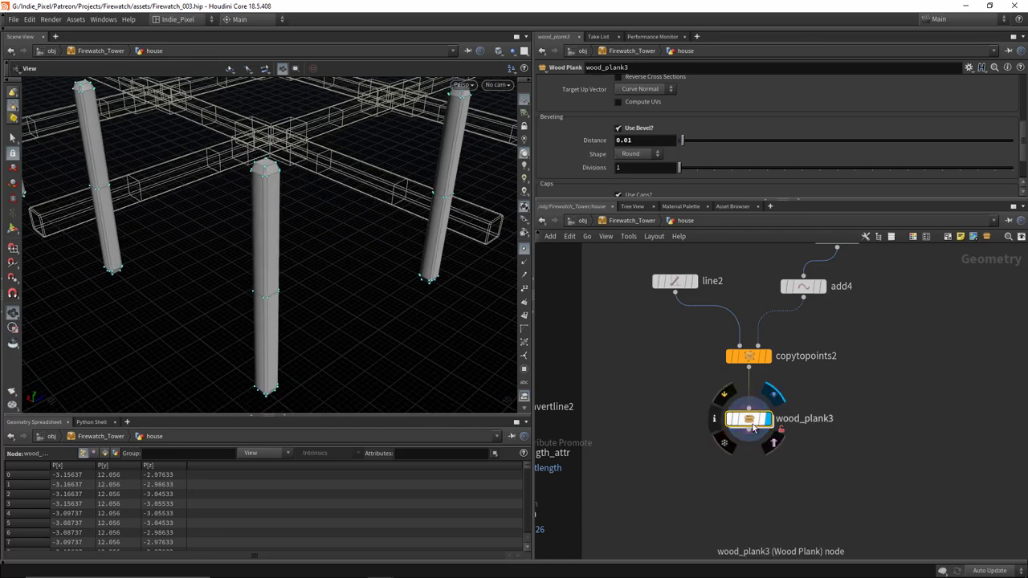
pyautogui.doubleClick(752, 419)
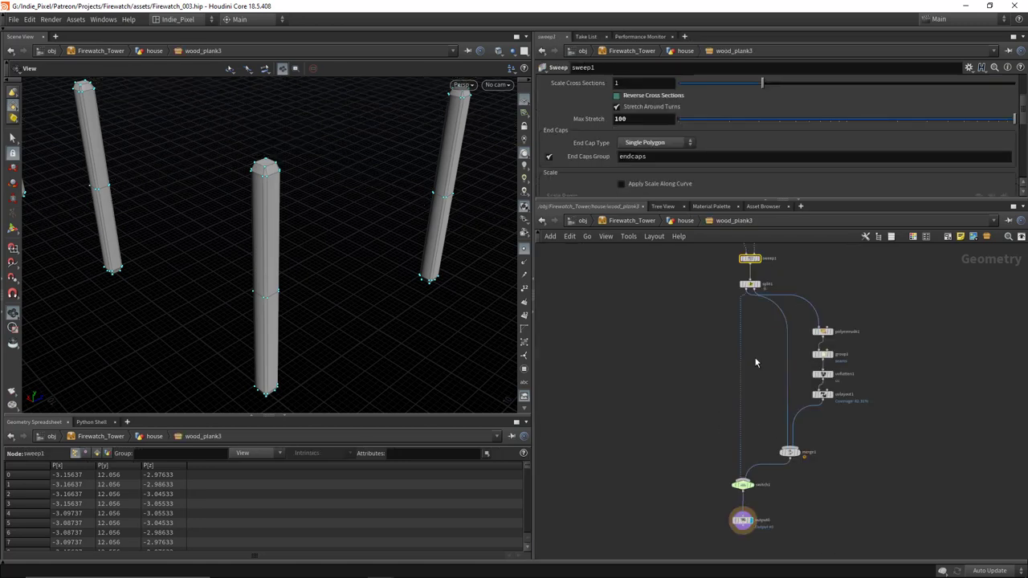
pyautogui.scroll(4, 752, 349)
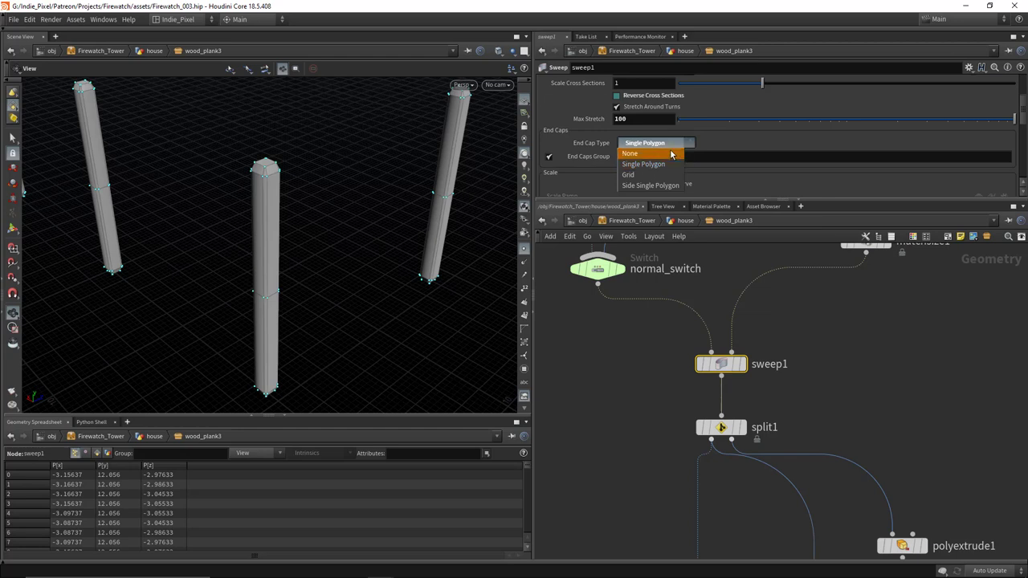
pyautogui.click(671, 154)
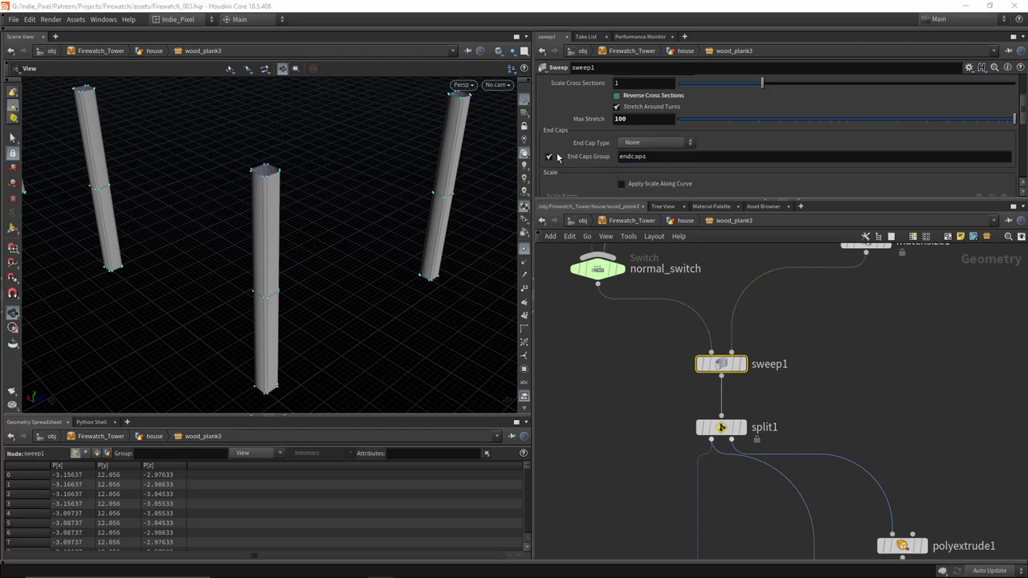
# Step: Move split1 and the nodes below it down to make room beneath sweep1
pyautogui.moveTo(764, 312); pyautogui.dragTo(747, 282, button='middle')
pyautogui.scroll(-5, 747, 282)
pyautogui.moveTo(687, 281); pyautogui.dragTo(787, 471)
pyautogui.click(699, 321)
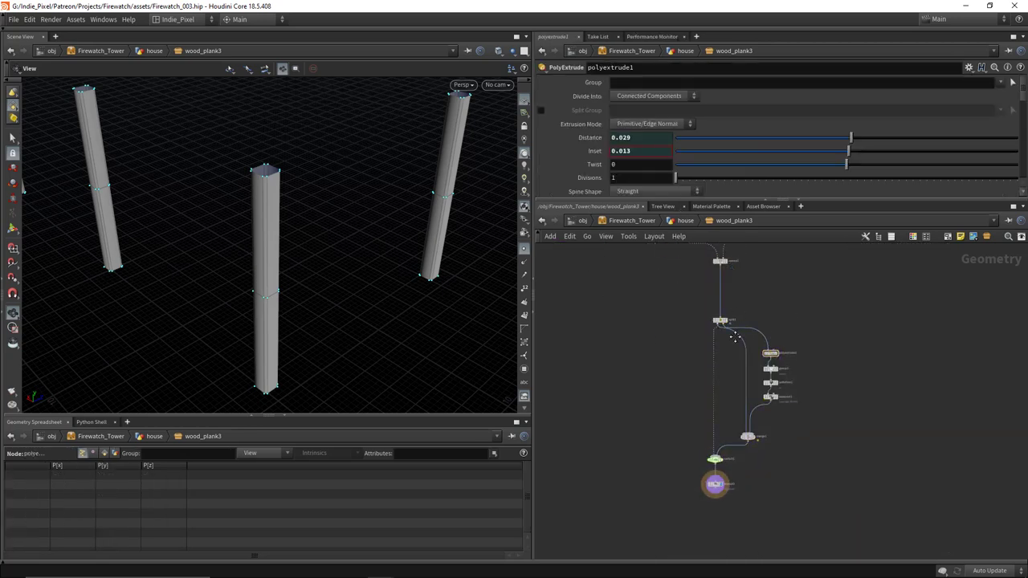
pyautogui.scroll(10, 721, 269)
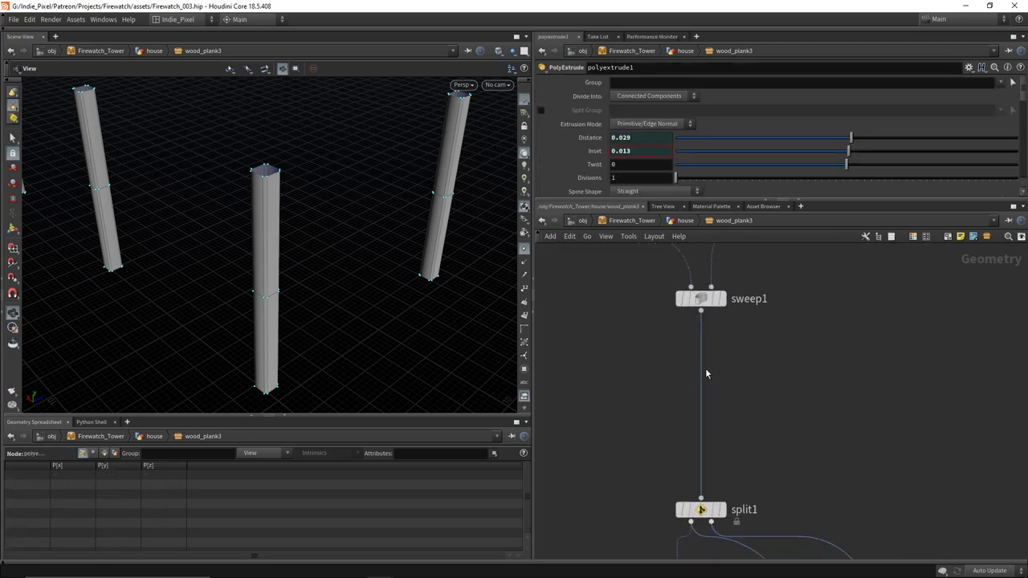
pyautogui.press('Tab')
pyautogui.write('polu')
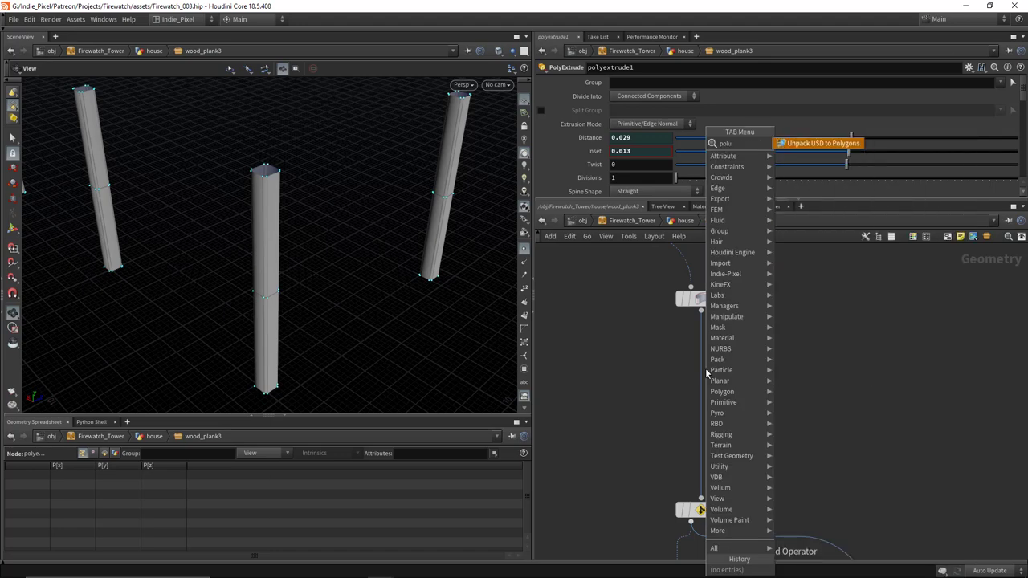
pyautogui.press('Escape')
pyautogui.press('p')
pyautogui.scroll(3, 705, 368)
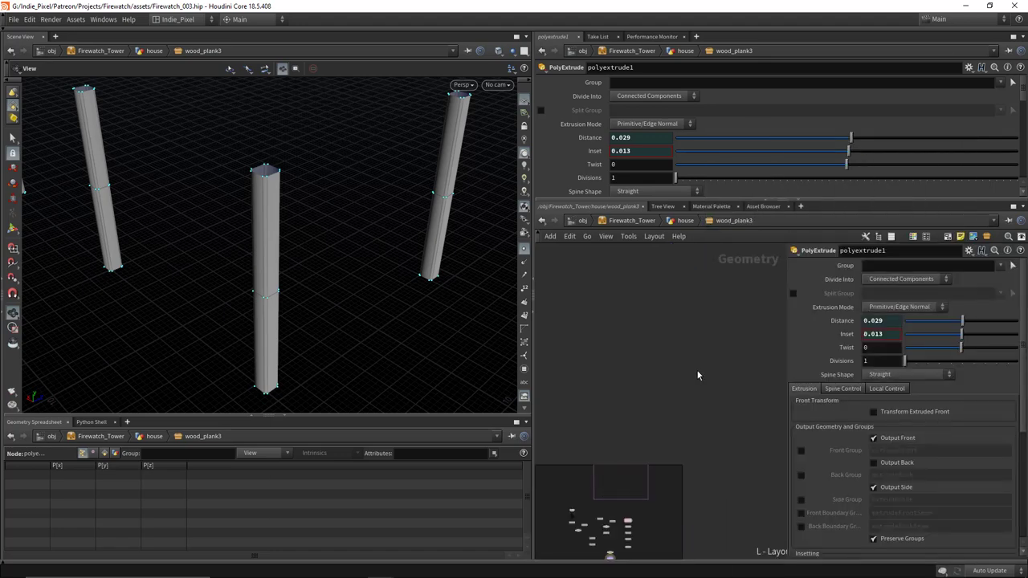
pyautogui.press('p')
pyautogui.press('o')
pyautogui.press('f')
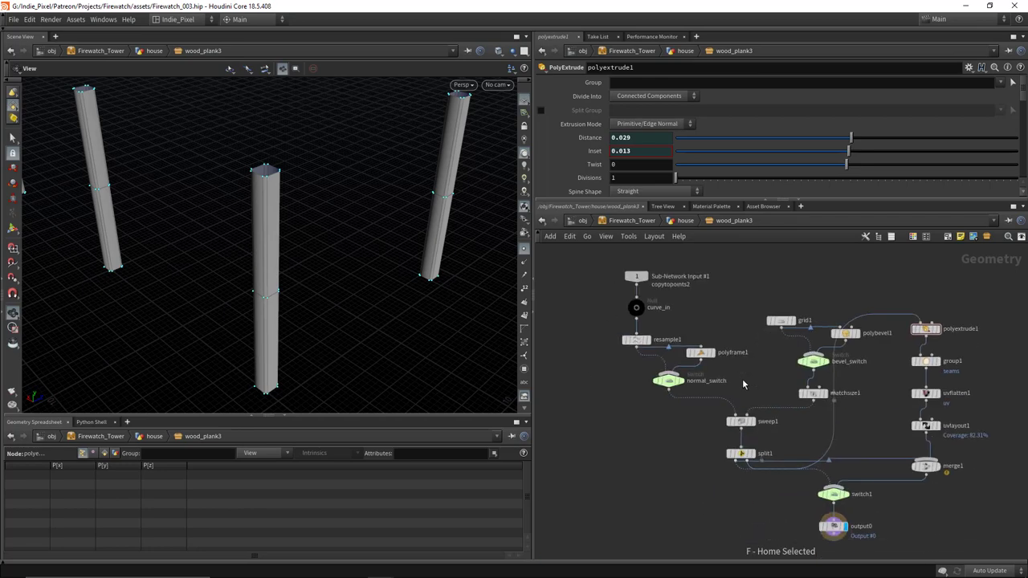
pyautogui.hotkey('ctrl', 'z')
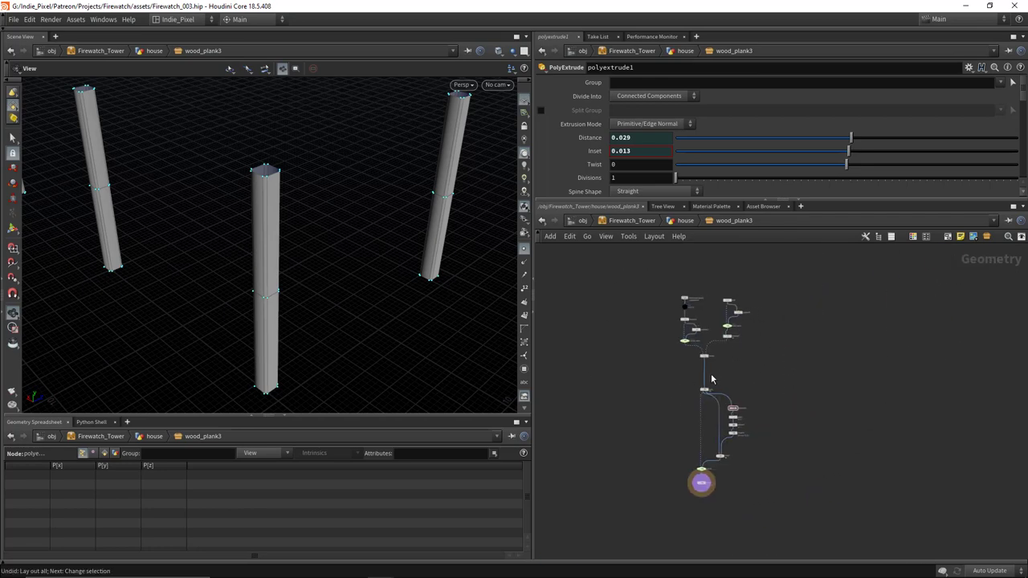
# Step: Add a PolyFill node beside the sweep1–split1 wire, feed it from sweep1, and display its result on the post ends
pyautogui.press('f')
pyautogui.press('Tab')
pyautogui.write('poly')
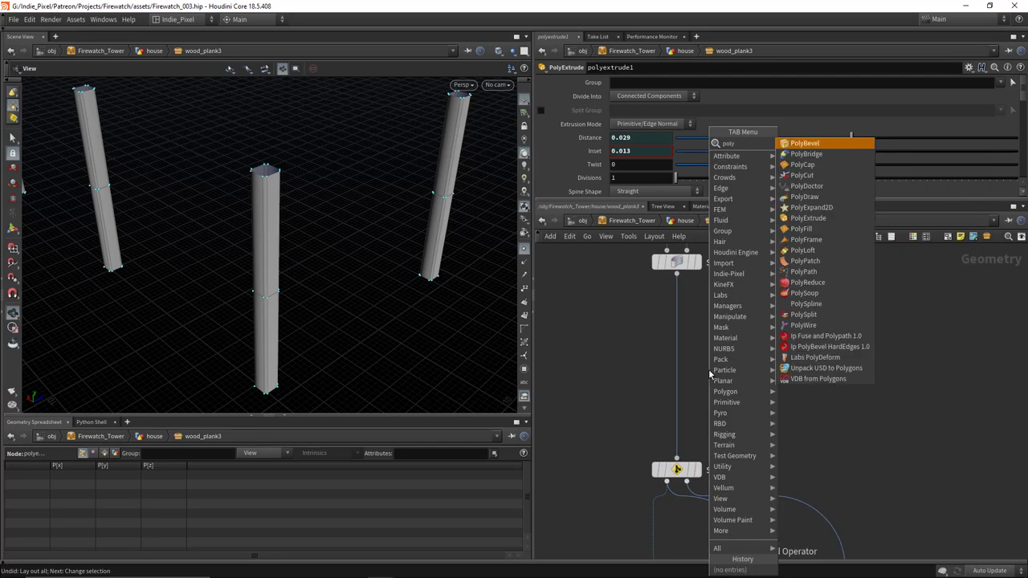
pyautogui.click(803, 165)
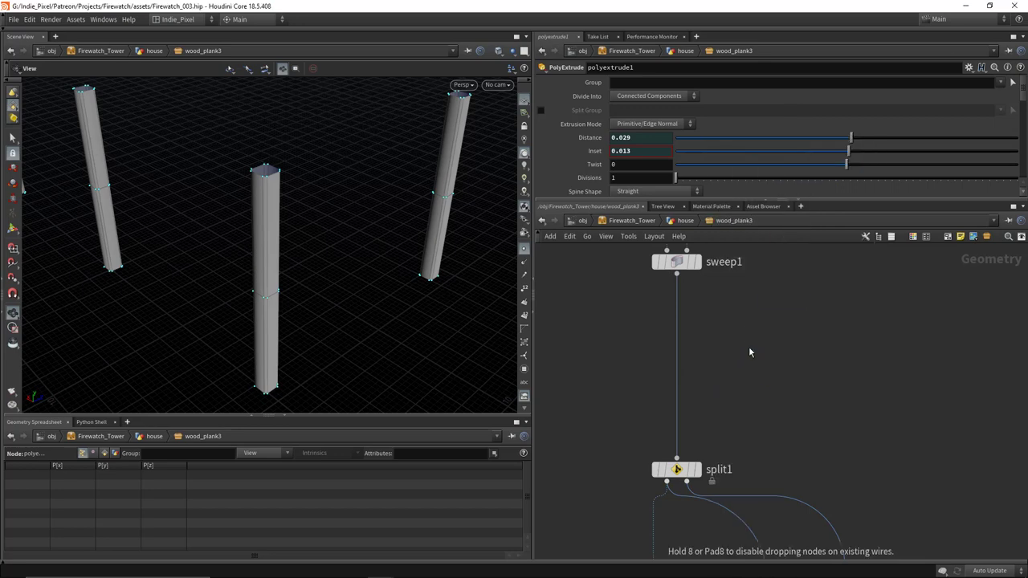
pyautogui.click(749, 353)
pyautogui.click(771, 326)
pyautogui.click(677, 274)
pyautogui.click(771, 368)
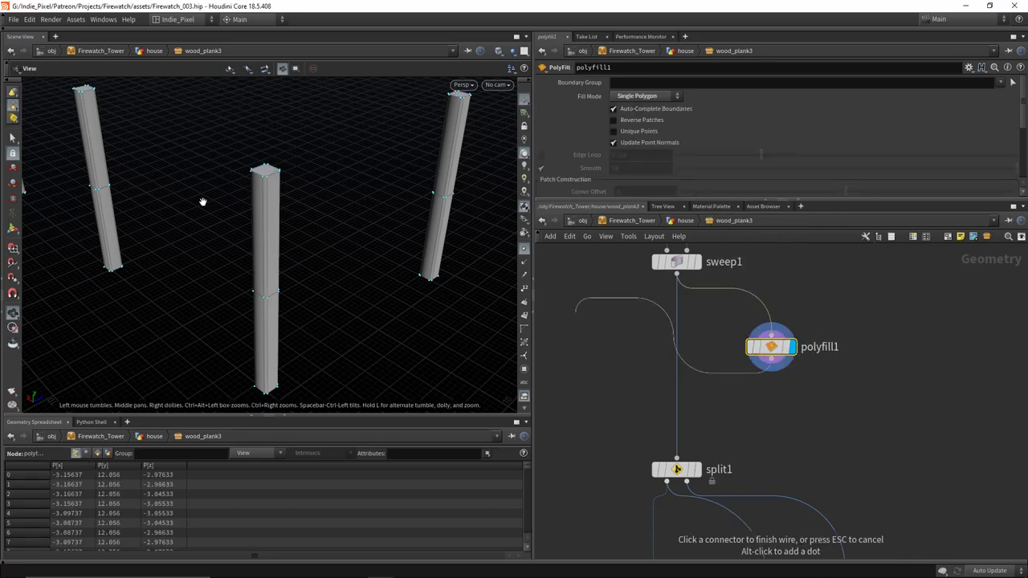
pyautogui.moveTo(203, 201); pyautogui.dragTo(283, 178)
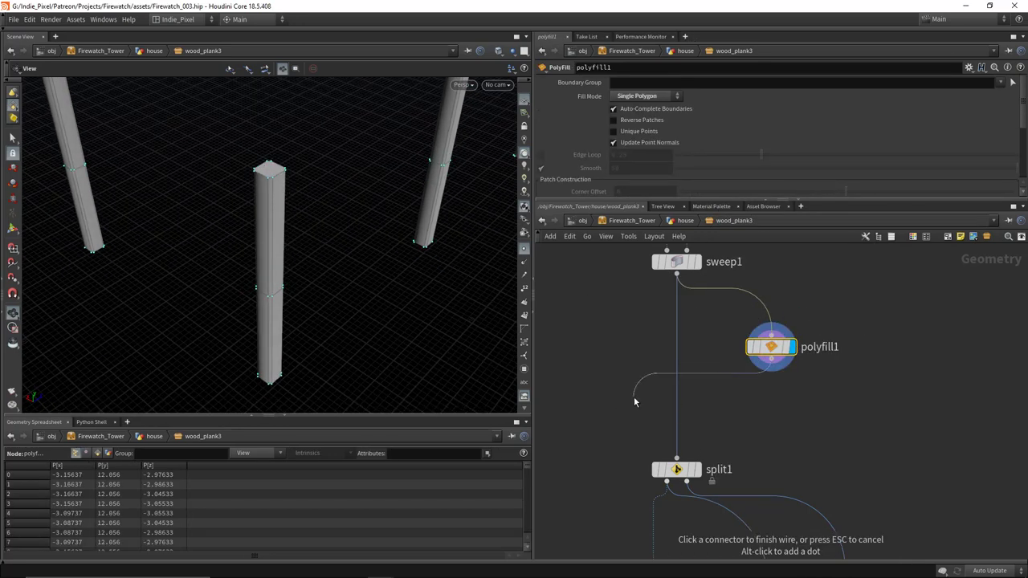
pyautogui.press('Escape')
# Step: Turn on the Patch Group output of the polyfill1 node
pyautogui.scroll(-2, 755, 134)
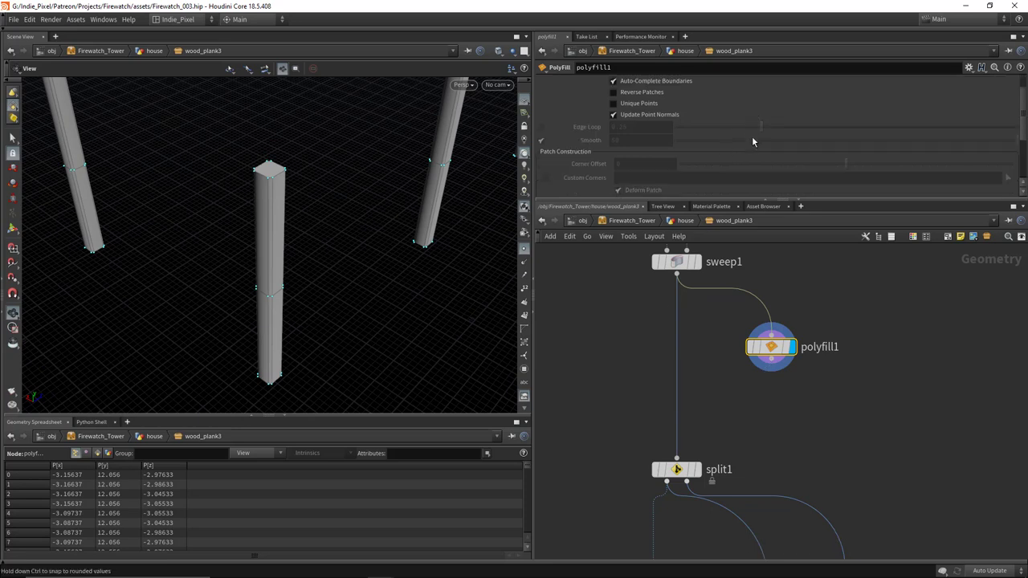
pyautogui.moveTo(616, 286); pyautogui.dragTo(627, 348, button='middle')
pyautogui.click(684, 323)
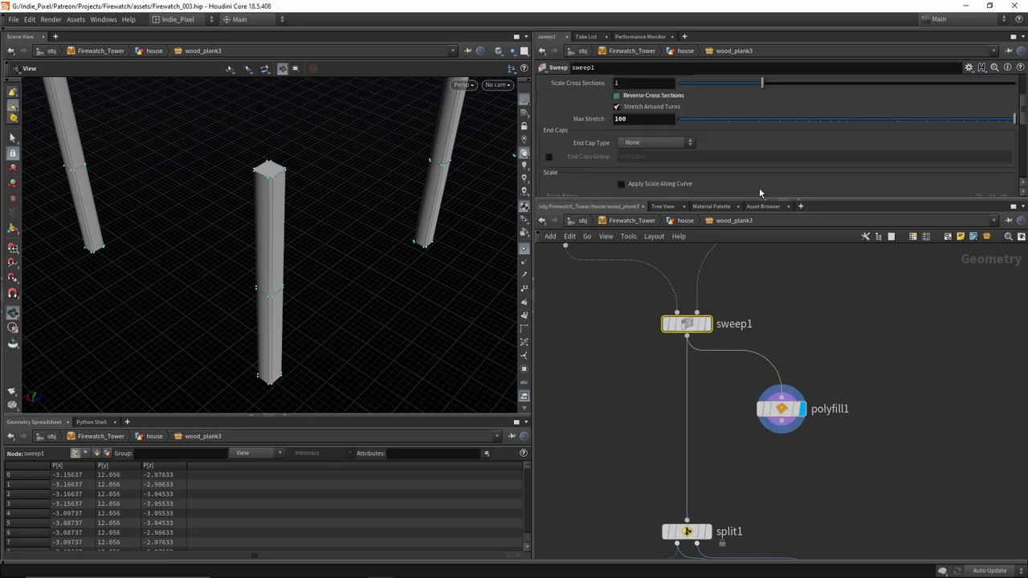
pyautogui.moveTo(872, 343); pyautogui.dragTo(759, 476)
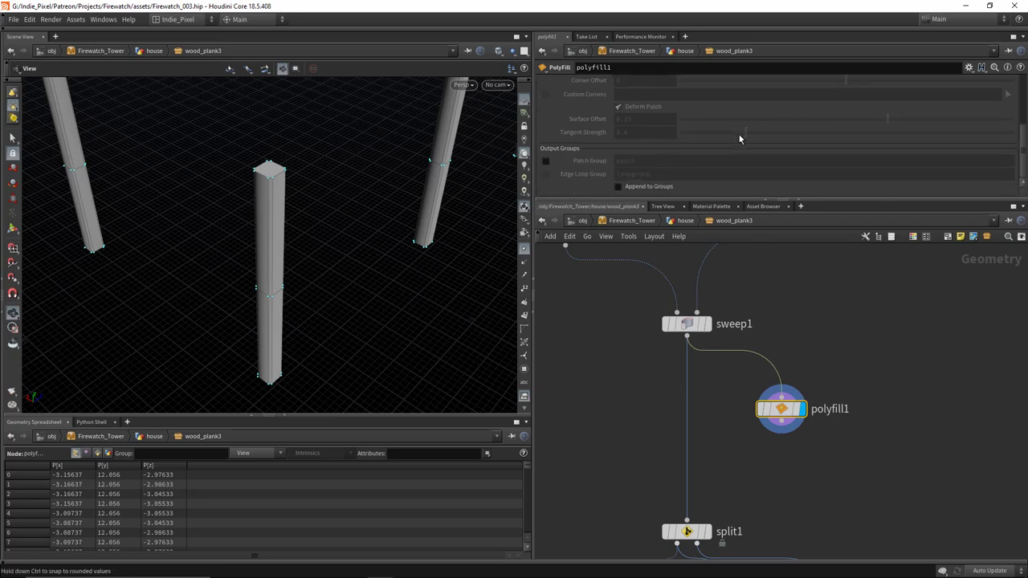
pyautogui.click(547, 161)
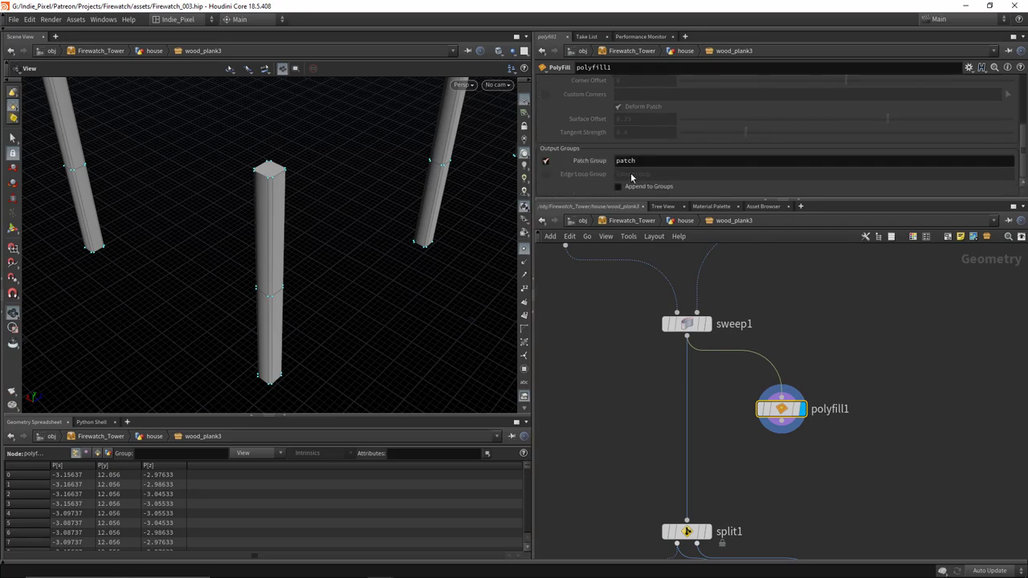
# Step: Name polyfill1's output patch group endcaps
pyautogui.moveTo(756, 307); pyautogui.dragTo(620, 334)
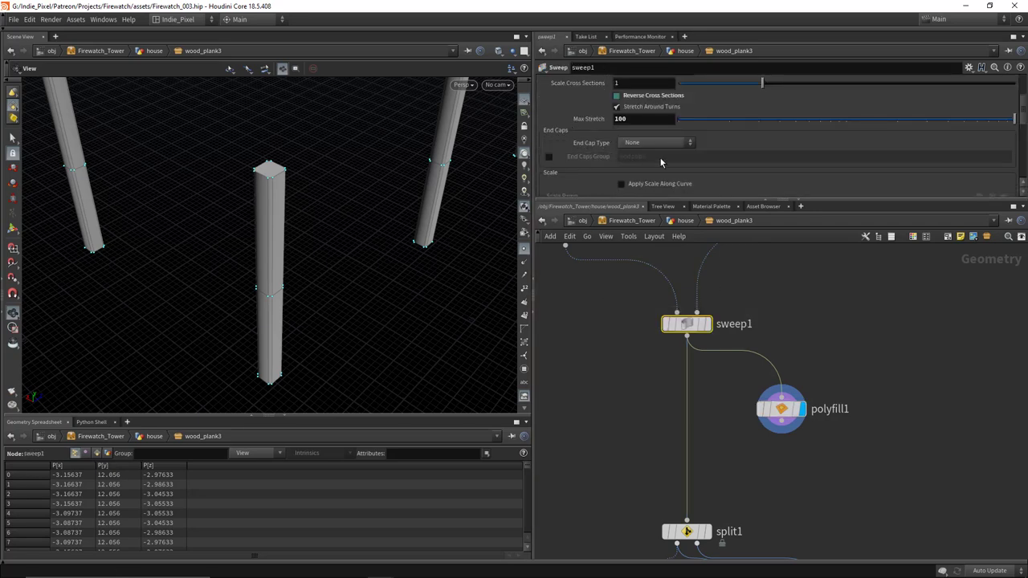
pyautogui.click(780, 410)
pyautogui.click(681, 166)
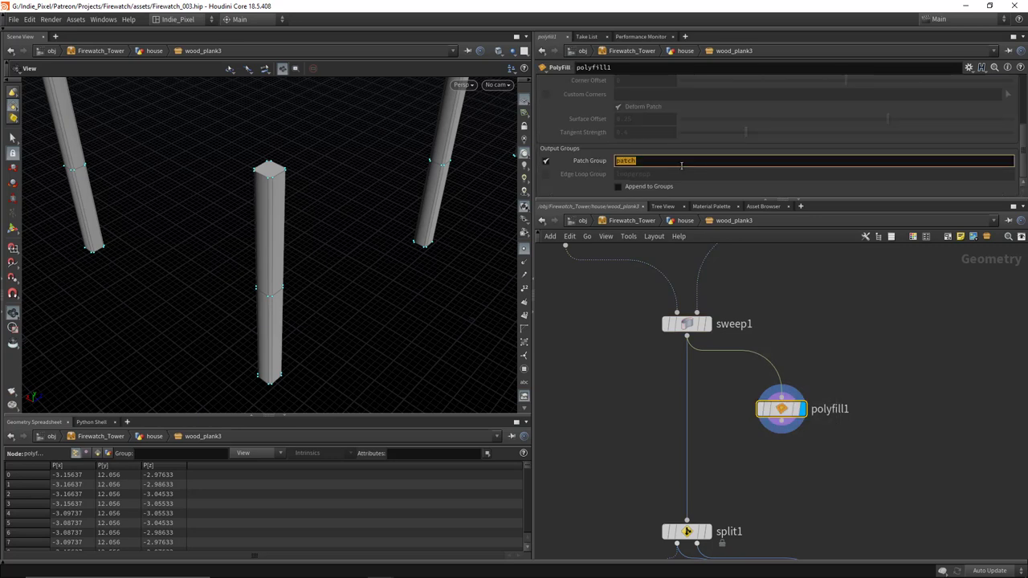
pyautogui.write('endscaps')
pyautogui.press('Return')
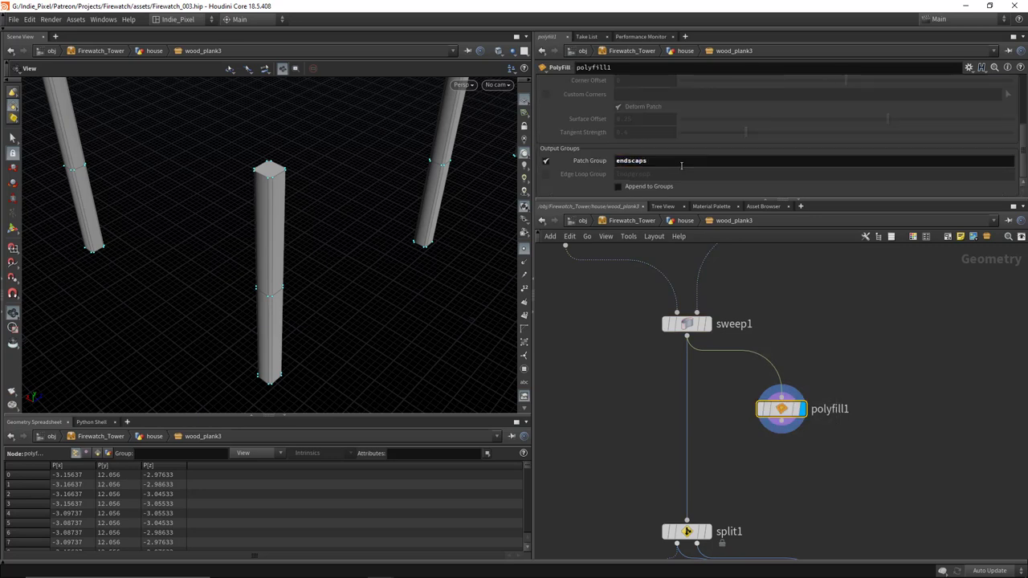
pyautogui.click(673, 162)
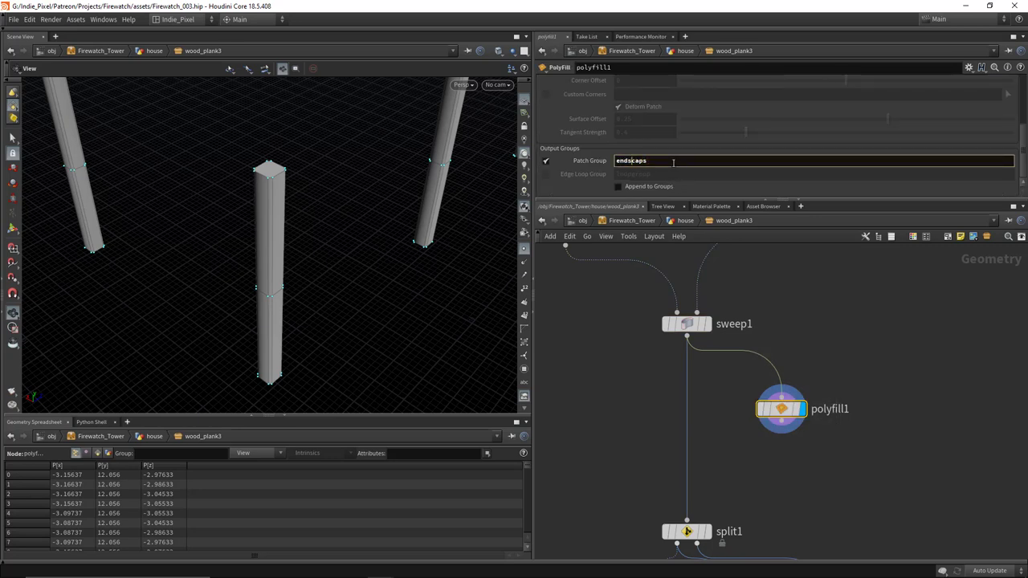
pyautogui.press('BackSpace')
pyautogui.press('Return')
# Step: Insert polyfill1 into the wire between sweep1 and split1 and display the output0 node's result
pyautogui.moveTo(781, 409); pyautogui.dragTo(747, 423)
pyautogui.moveTo(686, 414); pyautogui.dragTo(684, 413)
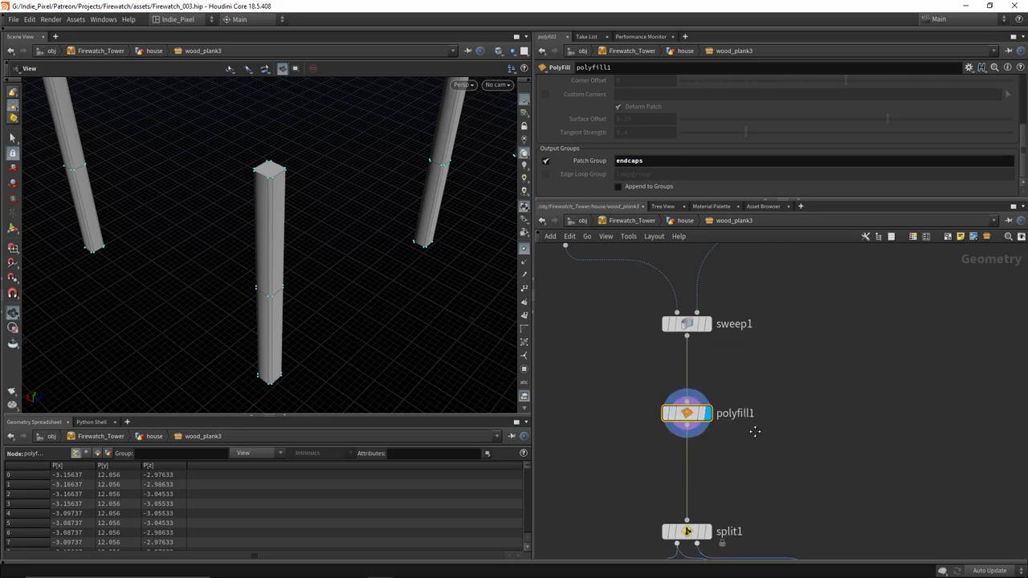
pyautogui.scroll(-4, 758, 429)
pyautogui.scroll(2, 740, 544)
pyautogui.scroll(1, 739, 543)
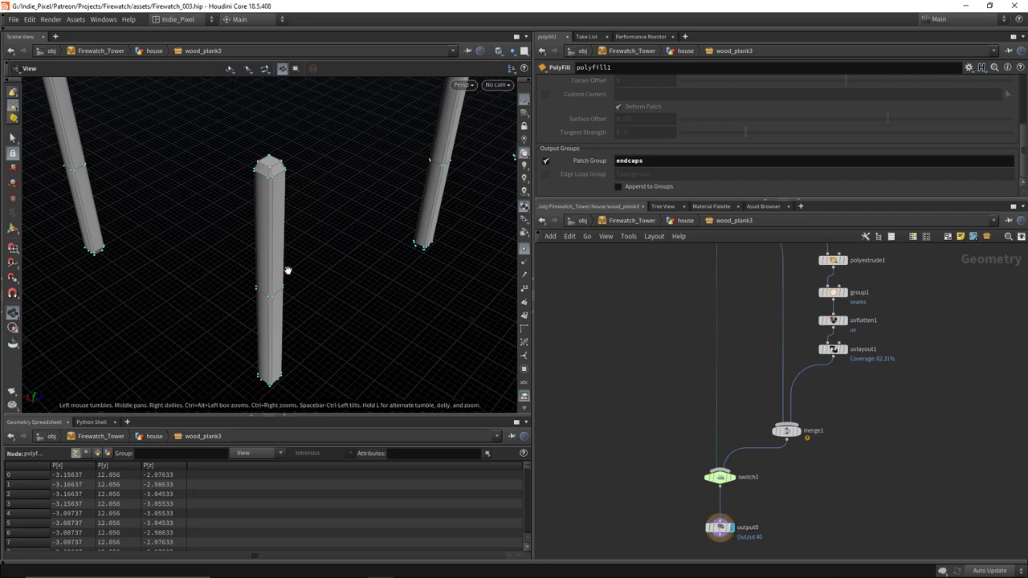
# Step: Save the scene, go back up to the house network and save wood_plank3's edited contents to its node type
pyautogui.moveTo(287, 269); pyautogui.dragTo(340, 293)
pyautogui.hotkey('ctrl', 's')
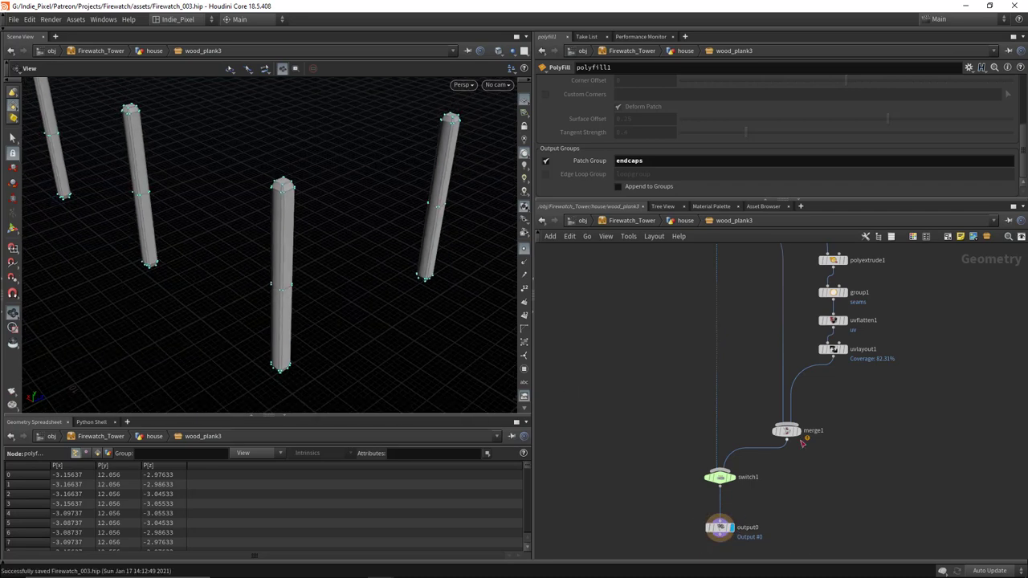
pyautogui.press('h')
pyautogui.press('u')
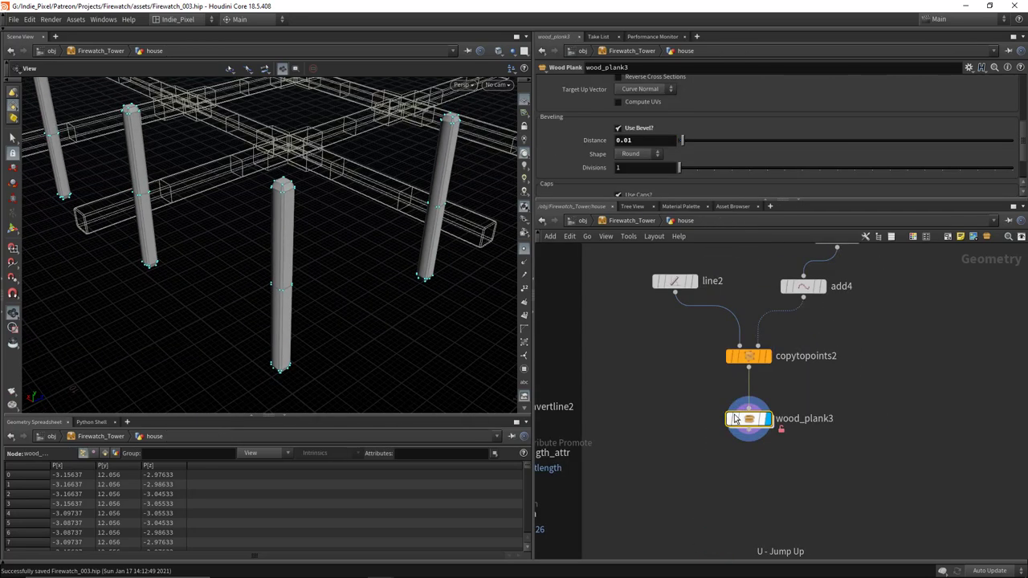
pyautogui.rightClick(746, 413)
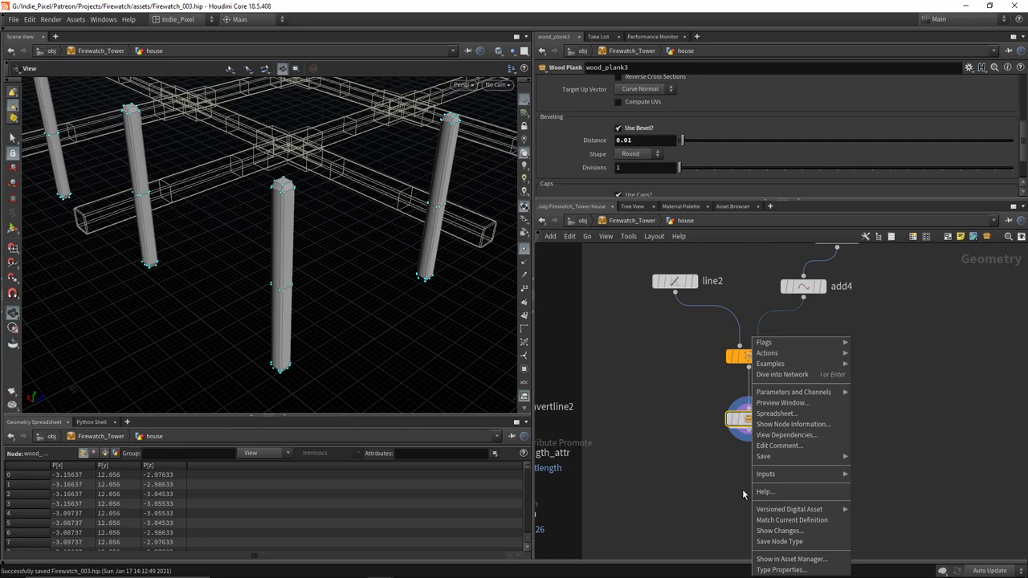
pyautogui.click(779, 542)
# Step: Match wood_plank3 to its current definition and save the scene
pyautogui.rightClick(739, 416)
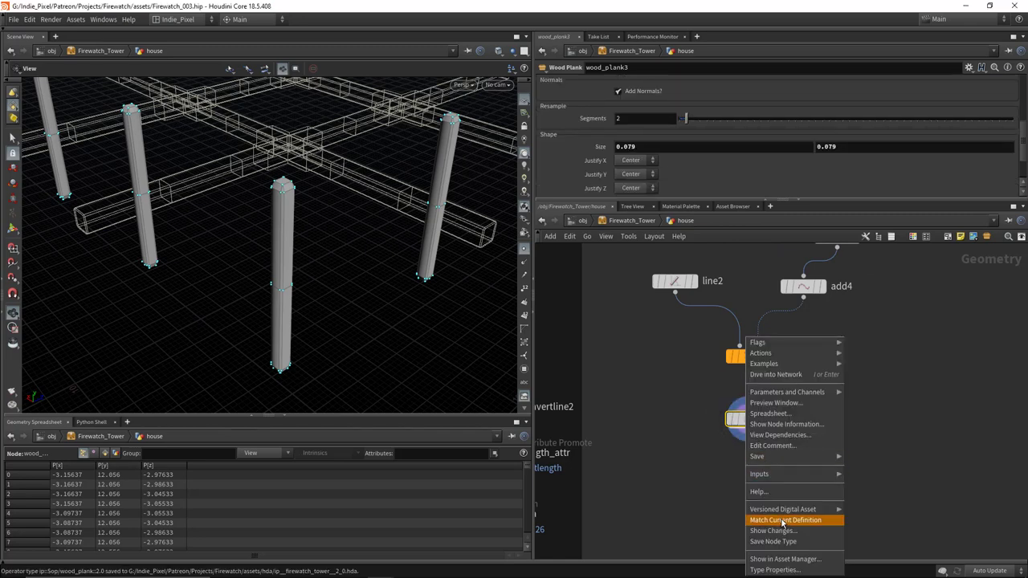
pyautogui.click(783, 522)
pyautogui.keyDown('alt'); pyautogui.moveTo(306, 201); pyautogui.dragTo(372, 200); pyautogui.keyUp('alt')
pyautogui.moveTo(800, 207); pyautogui.dragTo(800, 376)
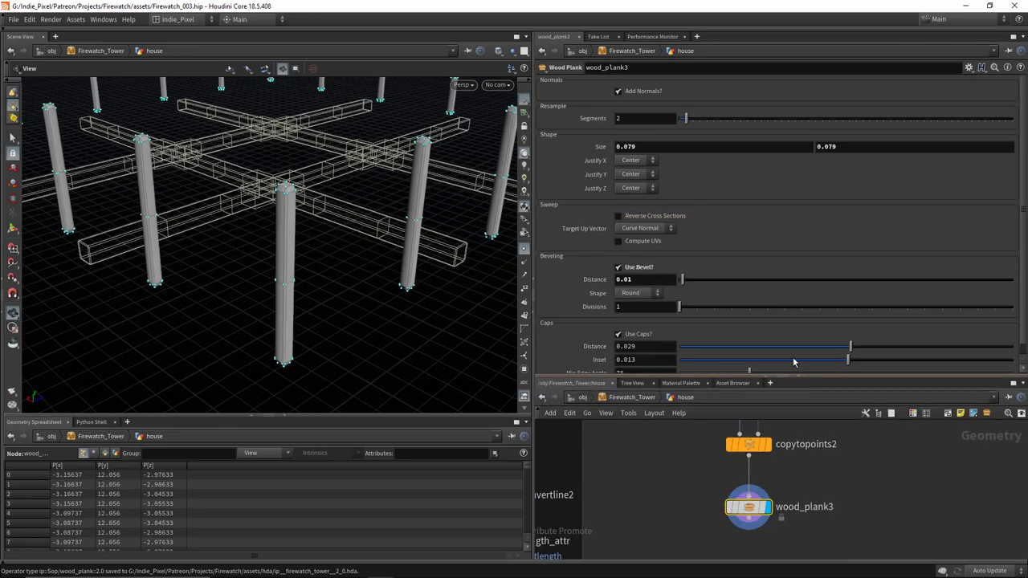
pyautogui.scroll(3, 397, 283)
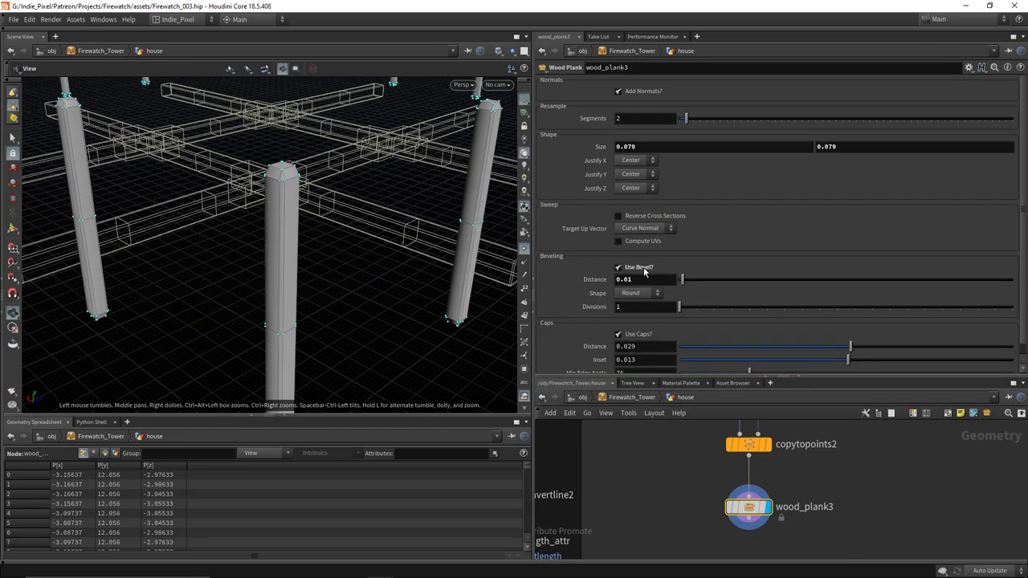
pyautogui.hotkey('ctrl', 's')
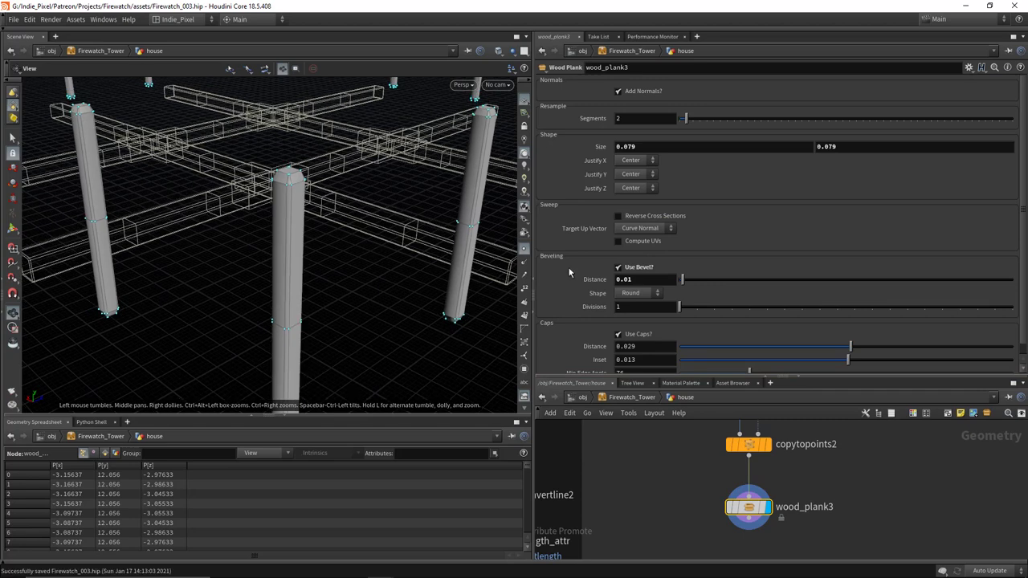
# Step: Turn on Compute UVs for wood_plank3 and set its Caps Distance to 0.013
pyautogui.moveTo(332, 232); pyautogui.dragTo(291, 239)
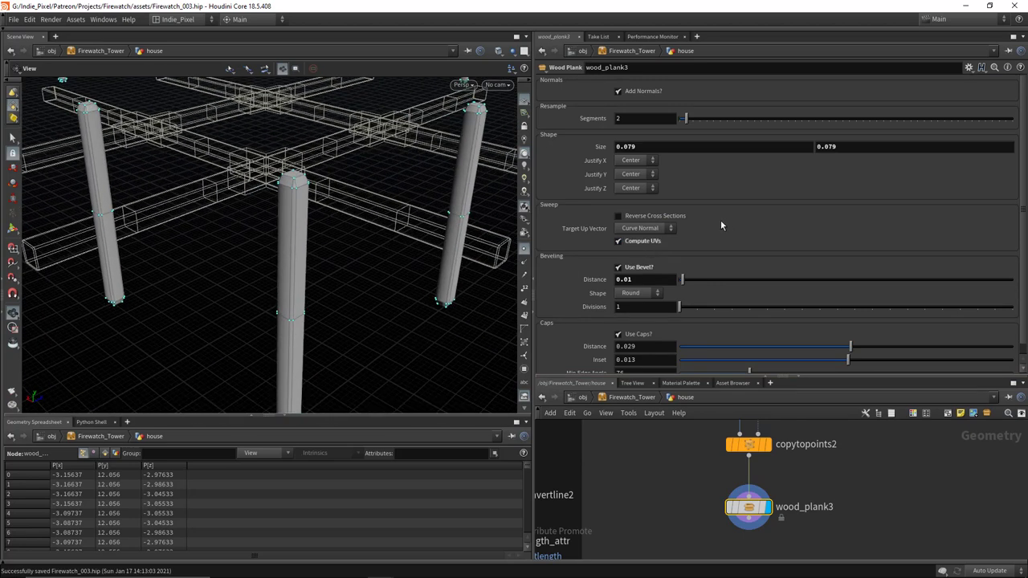
pyautogui.moveTo(353, 168); pyautogui.dragTo(294, 253, button='right')
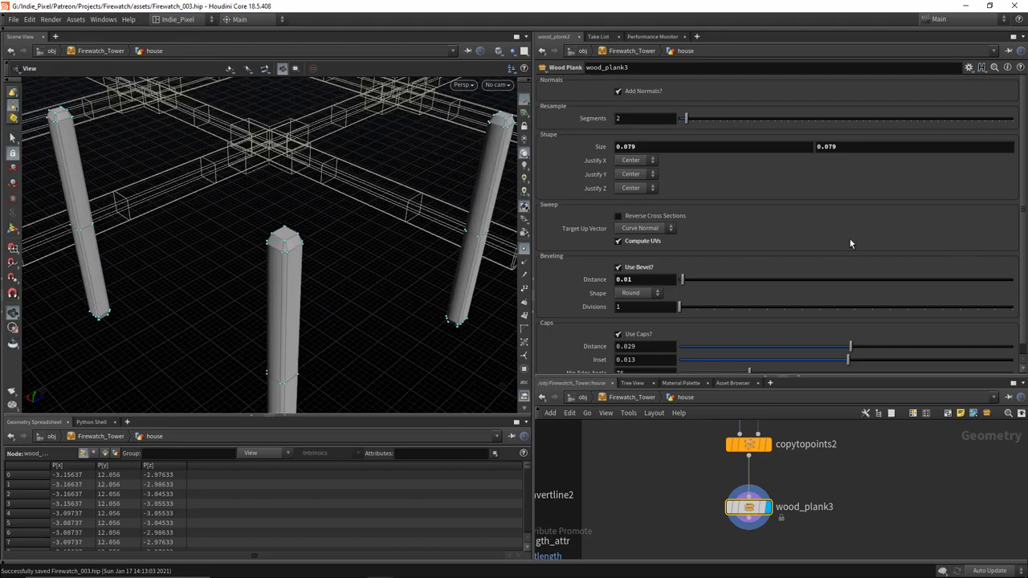
pyautogui.scroll(-1, 815, 259)
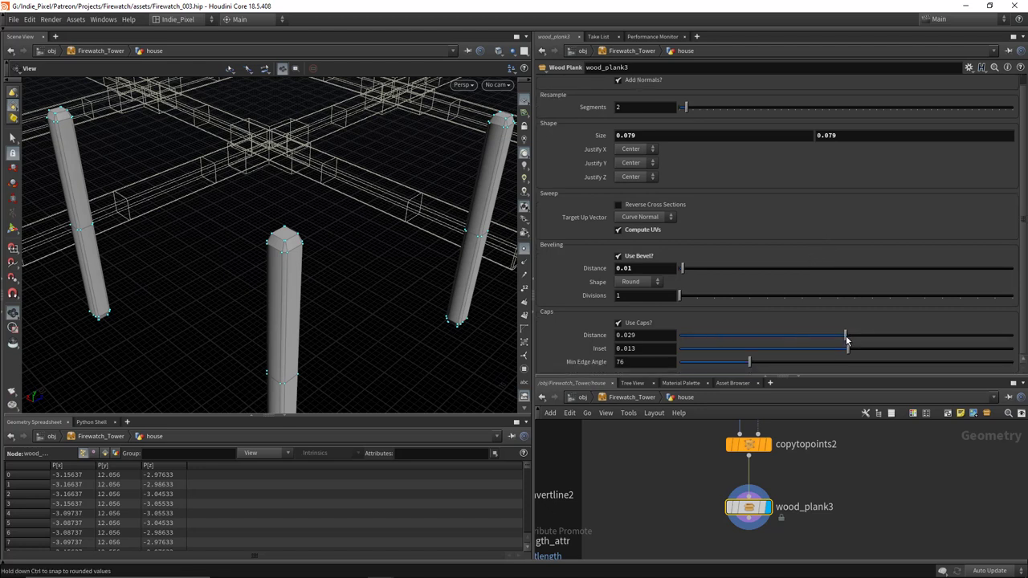
pyautogui.moveTo(848, 341); pyautogui.dragTo(848, 342)
pyautogui.moveTo(809, 377); pyautogui.dragTo(808, 302)
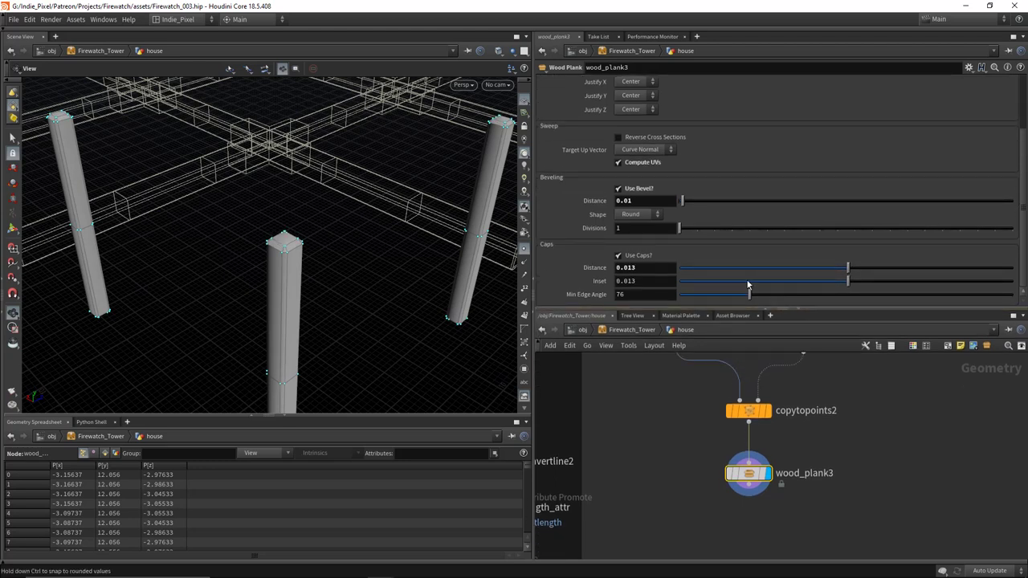
# Step: Allow editing of wood_plank3's contents and open its operator type properties
pyautogui.rightClick(755, 482)
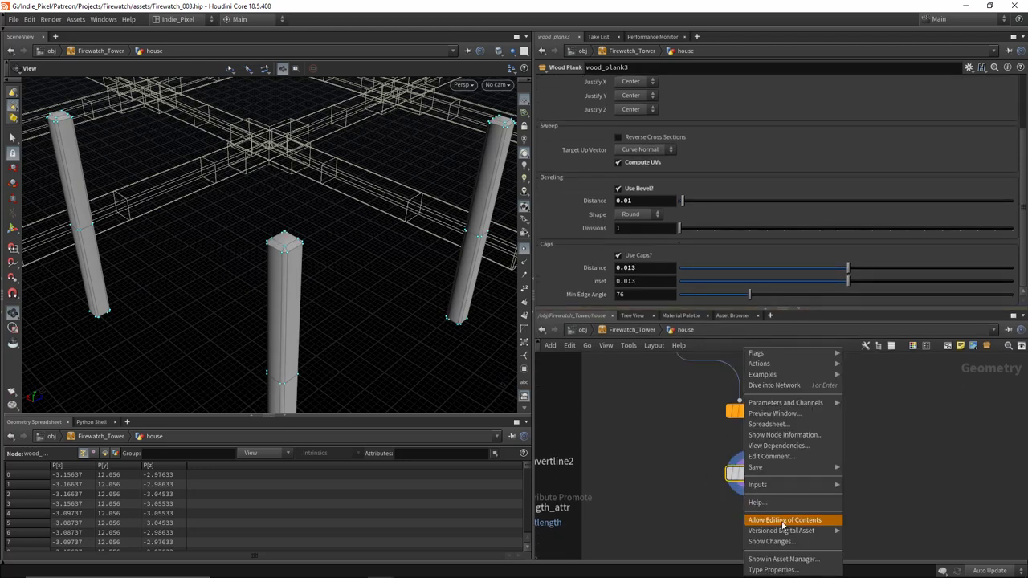
pyautogui.click(777, 520)
pyautogui.press('Tab')
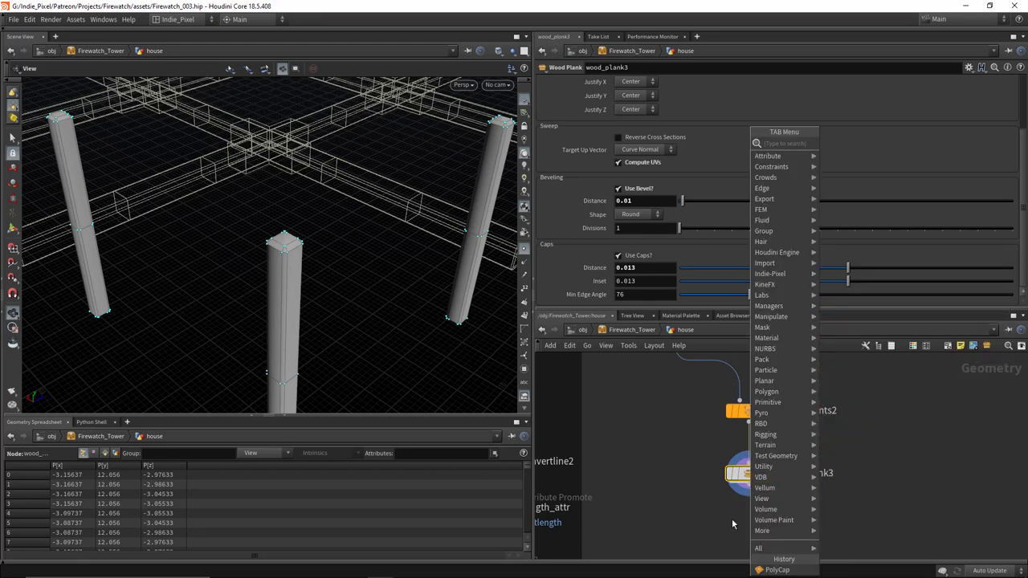
pyautogui.press('Escape')
pyautogui.rightClick(752, 480)
pyautogui.click(785, 571)
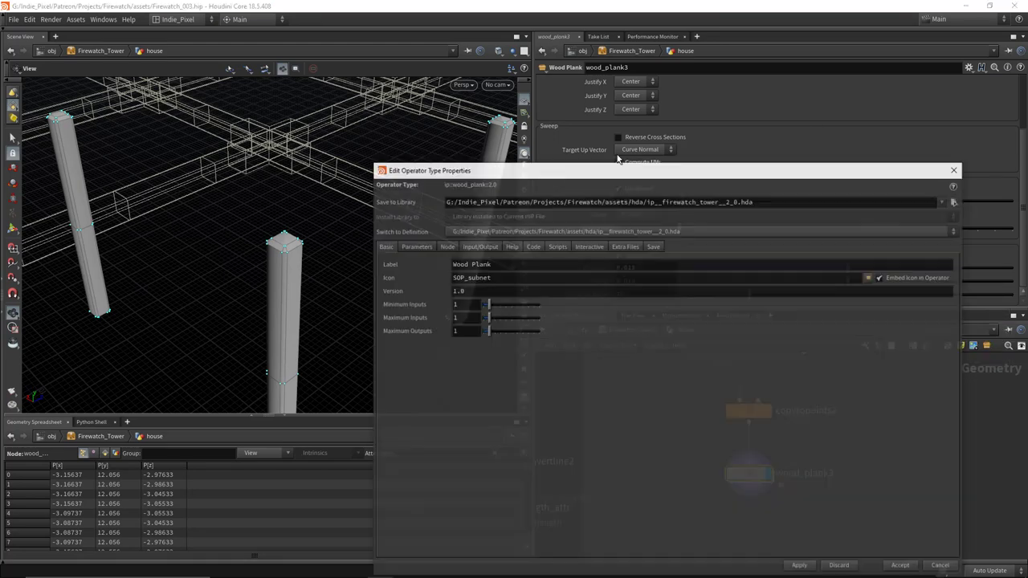
# Step: Among the asset's parameters, set the range minimum of the Caps Distance (dist) parameter to 0
pyautogui.moveTo(581, 170); pyautogui.dragTo(570, 91)
pyautogui.click(405, 161)
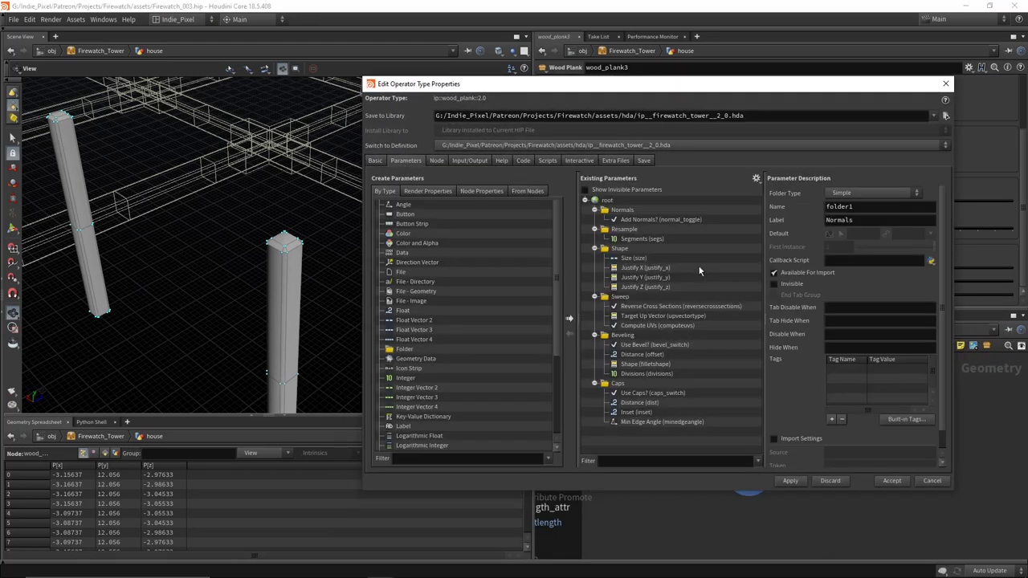
pyautogui.click(642, 403)
pyautogui.doubleClick(853, 362)
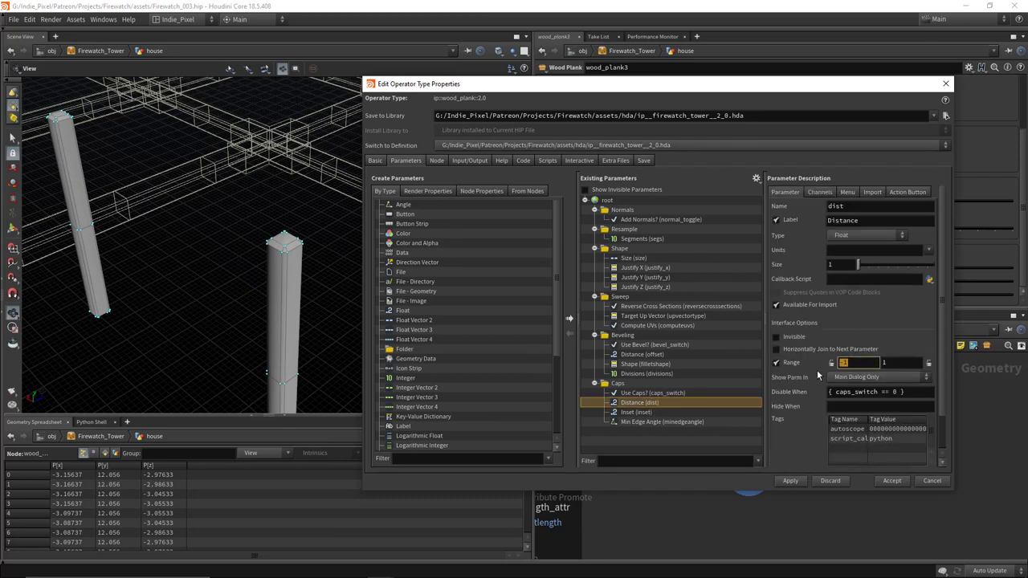
pyautogui.write('0')
# Step: Set the range maximum of the Caps Inset parameter to 0 and accept the type property changes
pyautogui.click(636, 412)
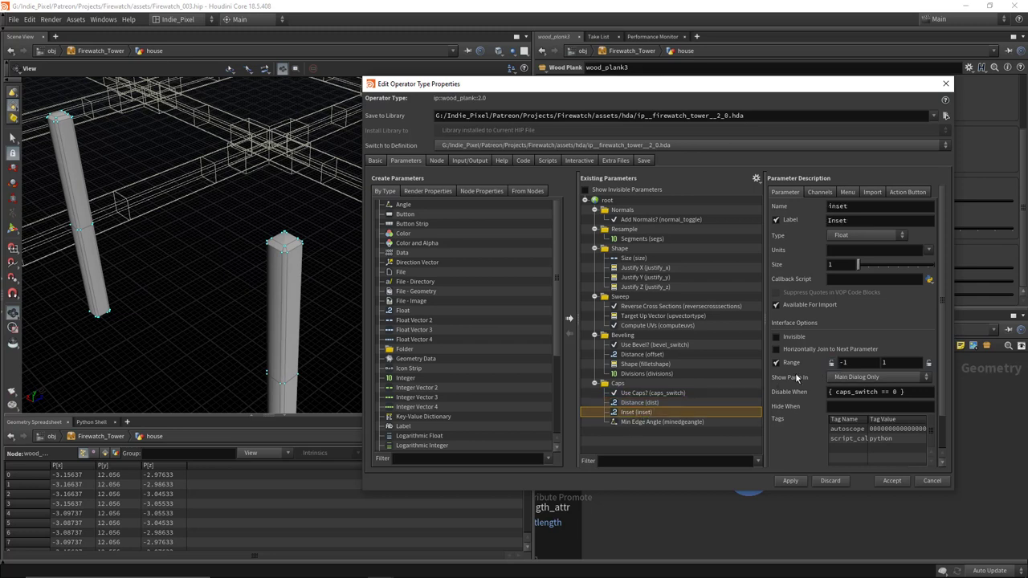
pyautogui.doubleClick(893, 362)
pyautogui.press('Return')
pyautogui.click(790, 481)
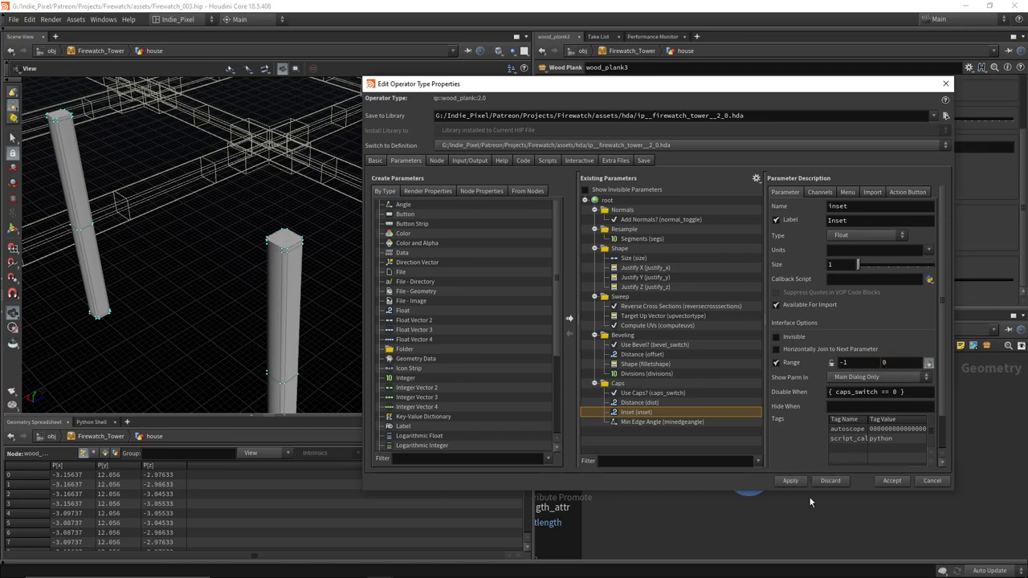
pyautogui.click(893, 481)
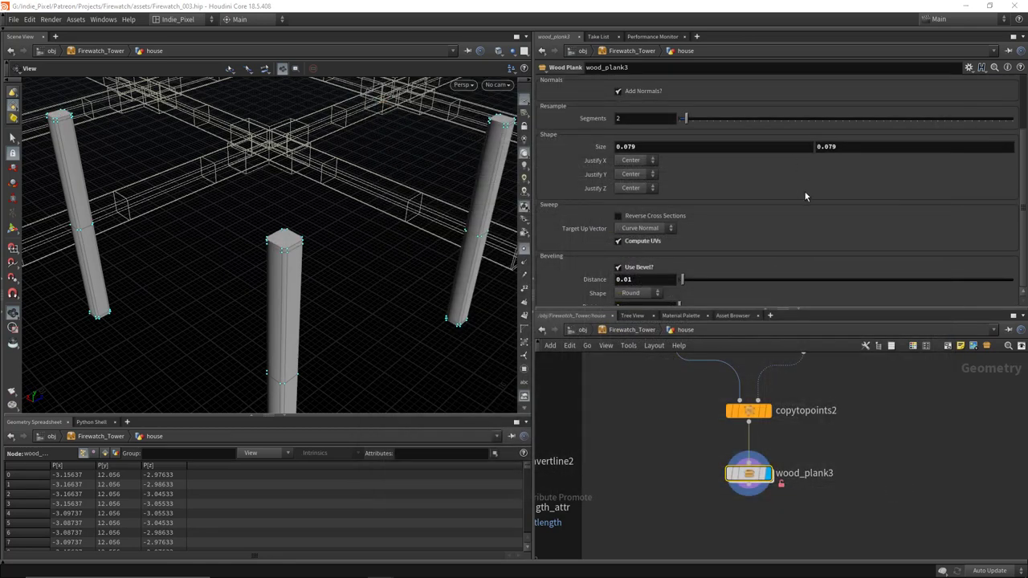
# Step: Reopen wood_plank3's type properties, set the Inset parameter's range from 0 to 1 and accept
pyautogui.rightClick(726, 472)
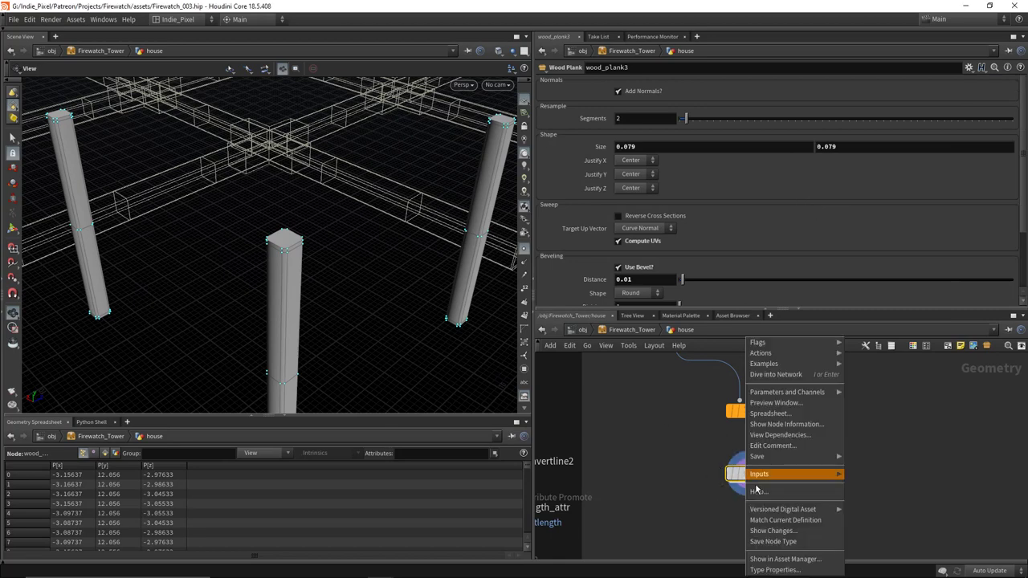
pyautogui.click(783, 566)
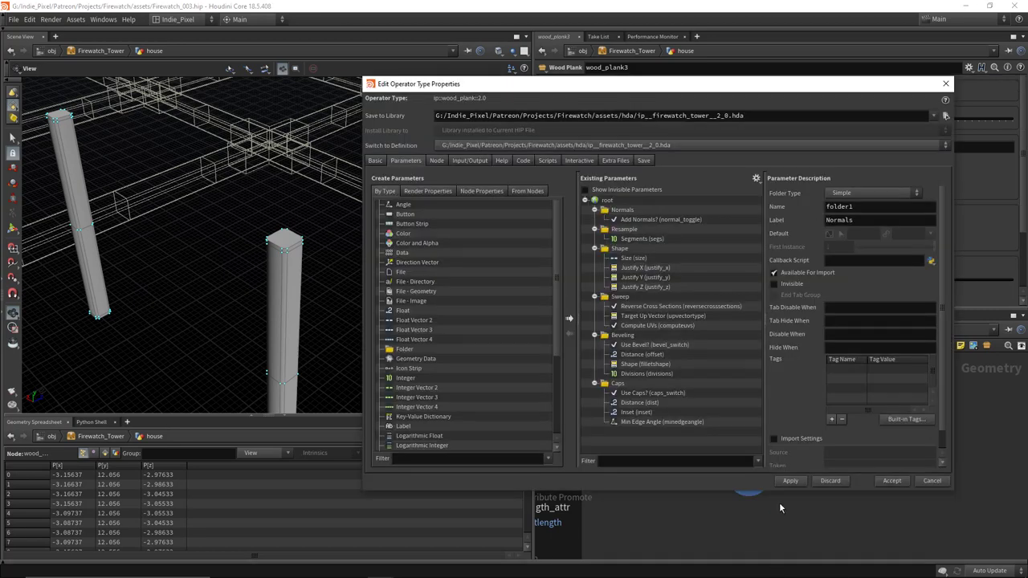
pyautogui.click(641, 413)
pyautogui.doubleClick(849, 361)
pyautogui.write('0')
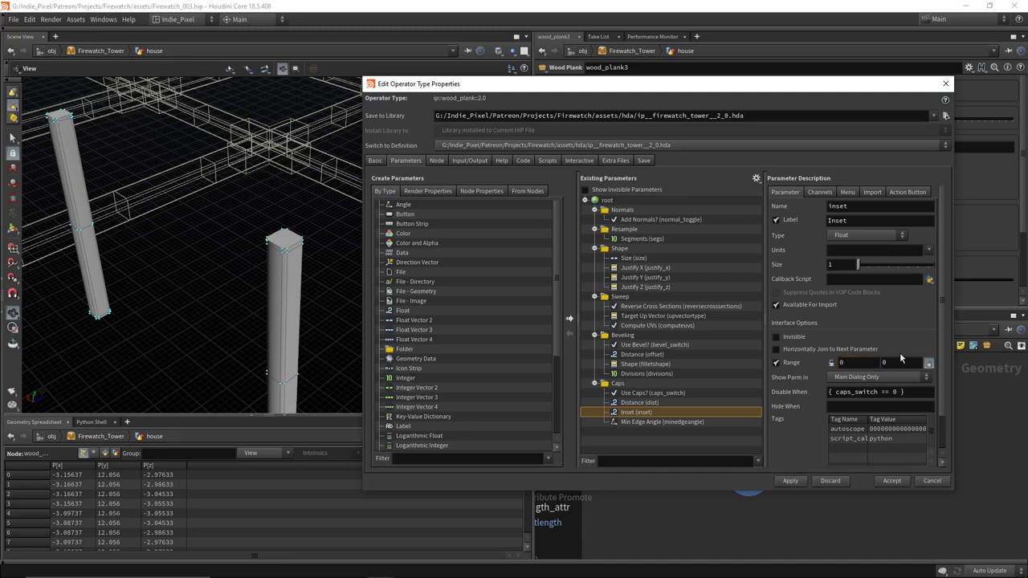
pyautogui.doubleClick(899, 362)
pyautogui.write('1')
pyautogui.press('Return')
pyautogui.click(893, 481)
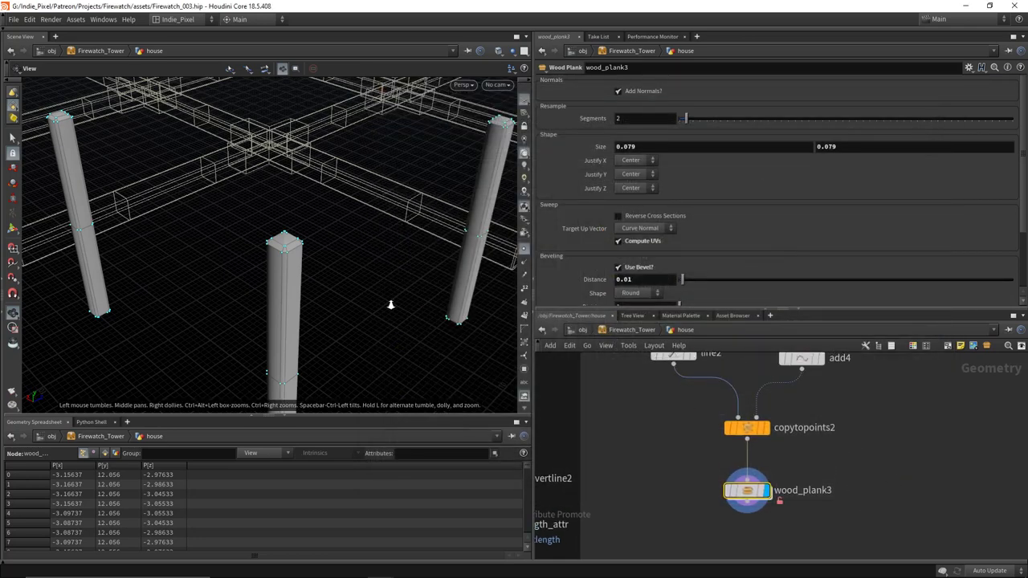
# Step: Set wood_plank3's Caps Distance to 0.011 and view the post tops
pyautogui.moveTo(391, 305); pyautogui.dragTo(482, 241)
pyautogui.scroll(-2, 753, 194)
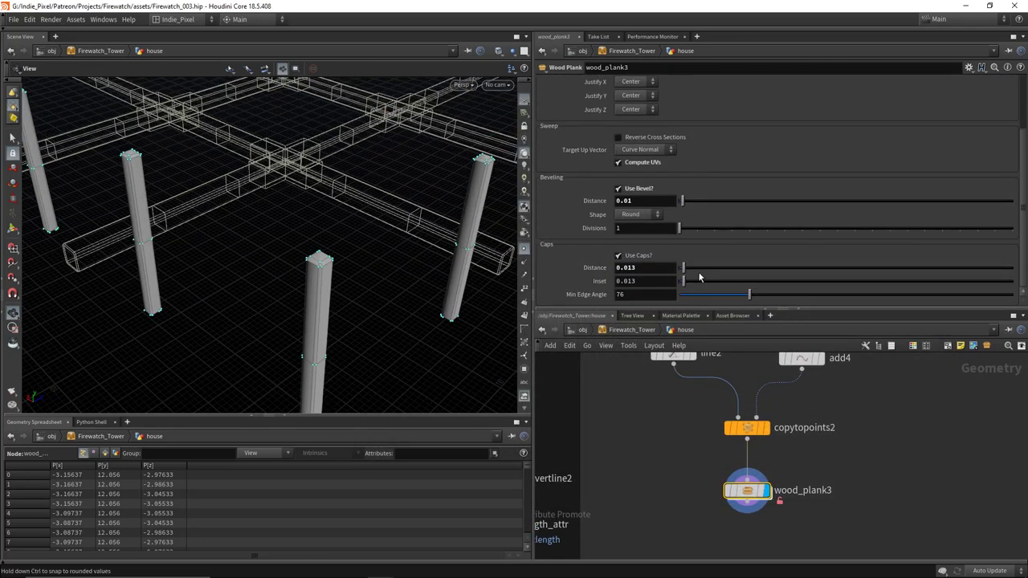
pyautogui.moveTo(681, 273); pyautogui.dragTo(684, 276)
pyautogui.moveTo(321, 277); pyautogui.dragTo(398, 229)
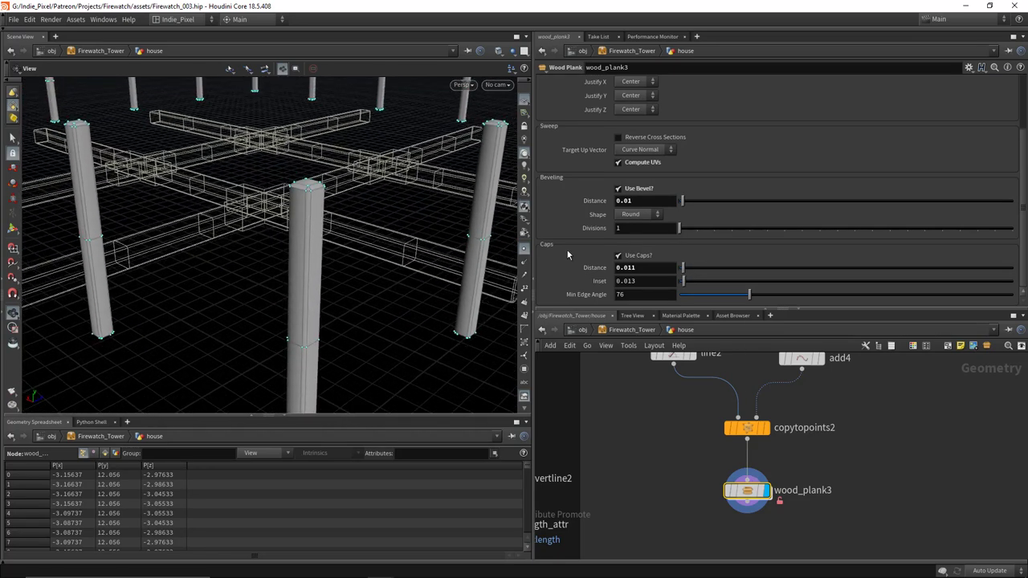
# Step: Reopen wood_plank3's type properties, set the range maximum of the Caps Distance (dist) parameter to .5, and apply and accept
pyautogui.rightClick(747, 490)
pyautogui.click(776, 570)
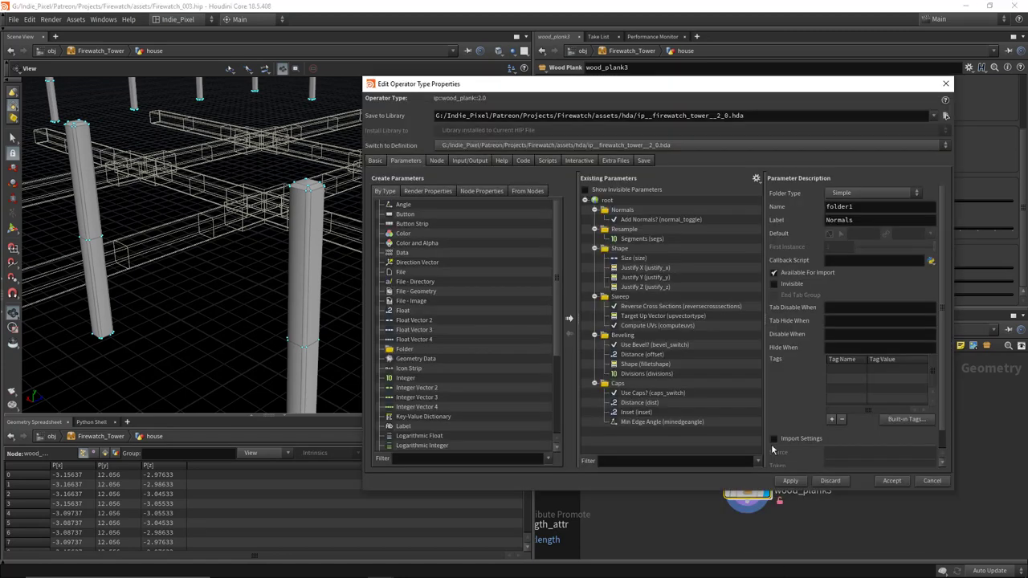
pyautogui.click(641, 403)
pyautogui.doubleClick(902, 360)
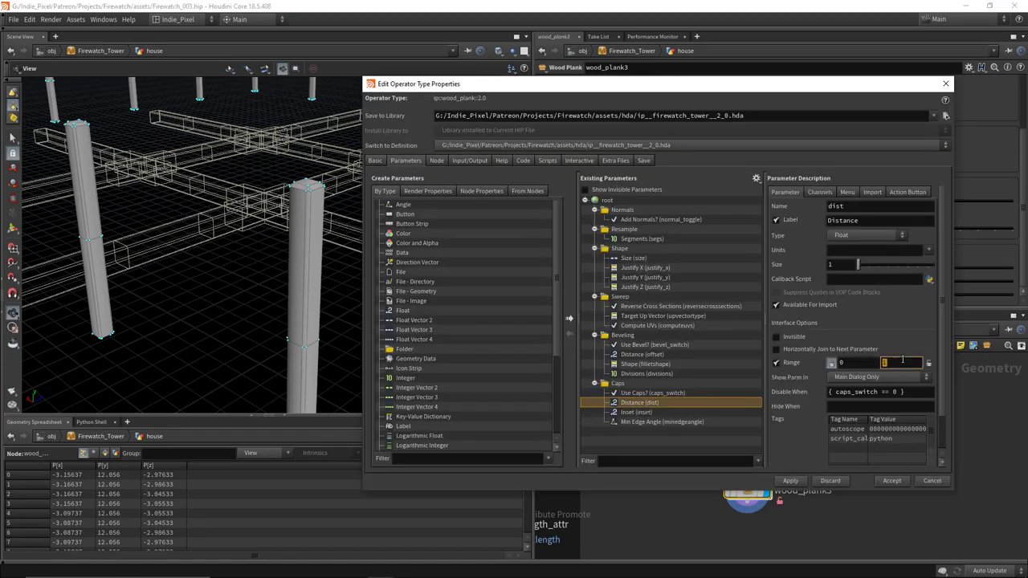
pyautogui.write('.5')
pyautogui.press('Return')
pyautogui.click(792, 480)
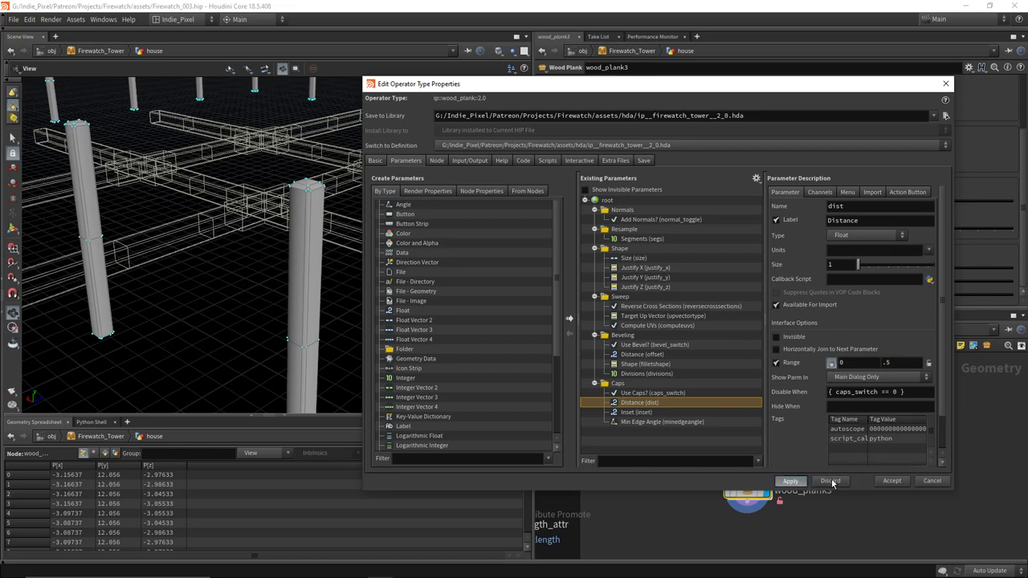
pyautogui.click(892, 480)
# Step: Fine-tune wood_plank3's Caps Distance to 0.0113 while checking the post tops
pyautogui.scroll(-3, 736, 236)
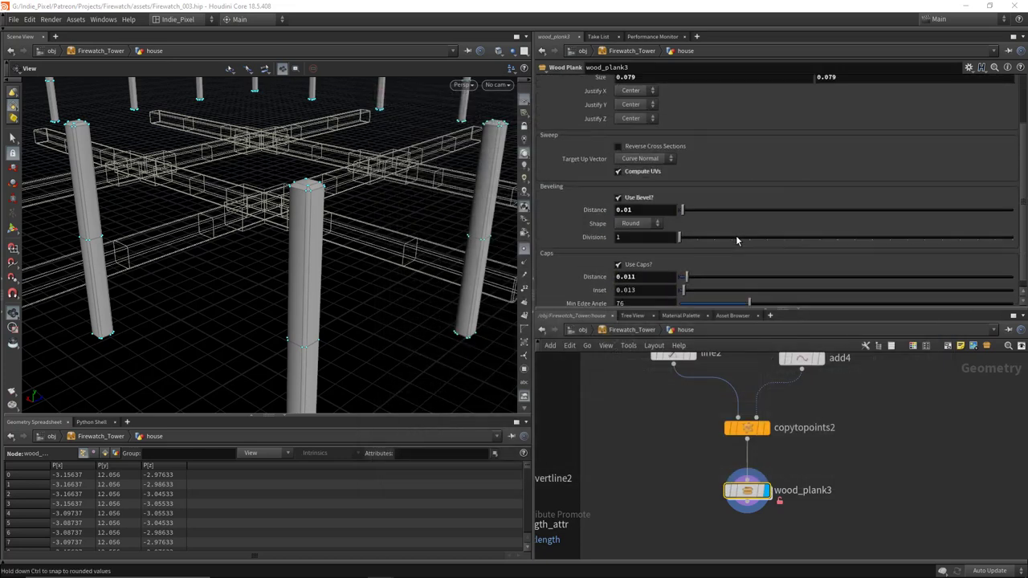
pyautogui.moveTo(695, 272); pyautogui.dragTo(684, 274)
pyautogui.scroll(-3, 321, 236)
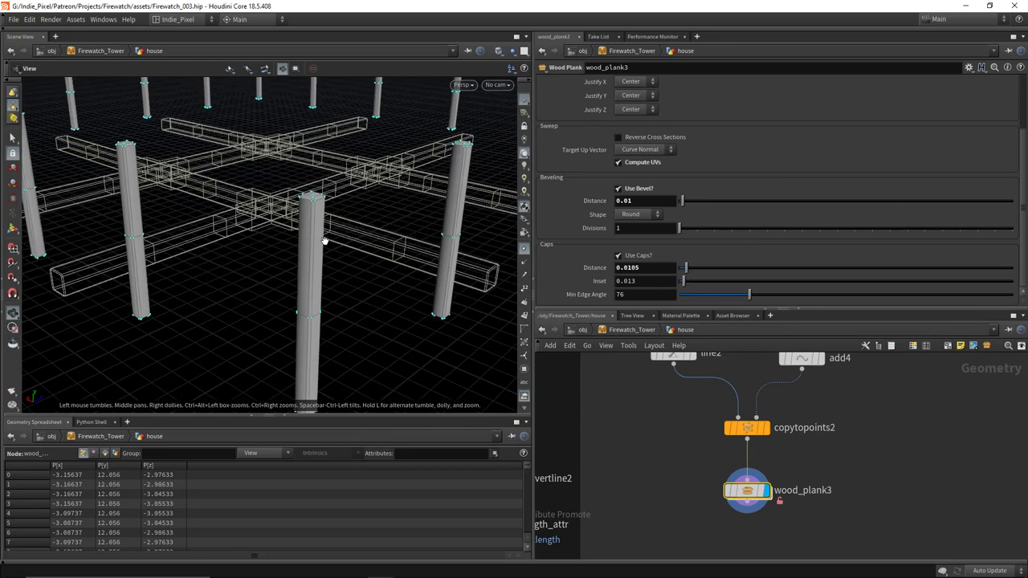
pyautogui.moveTo(638, 267)
pyautogui.mouseDown(button='middle')
pyautogui.moveTo(642, 259)
pyautogui.moveTo(624, 273)
pyautogui.mouseUp(button='middle')
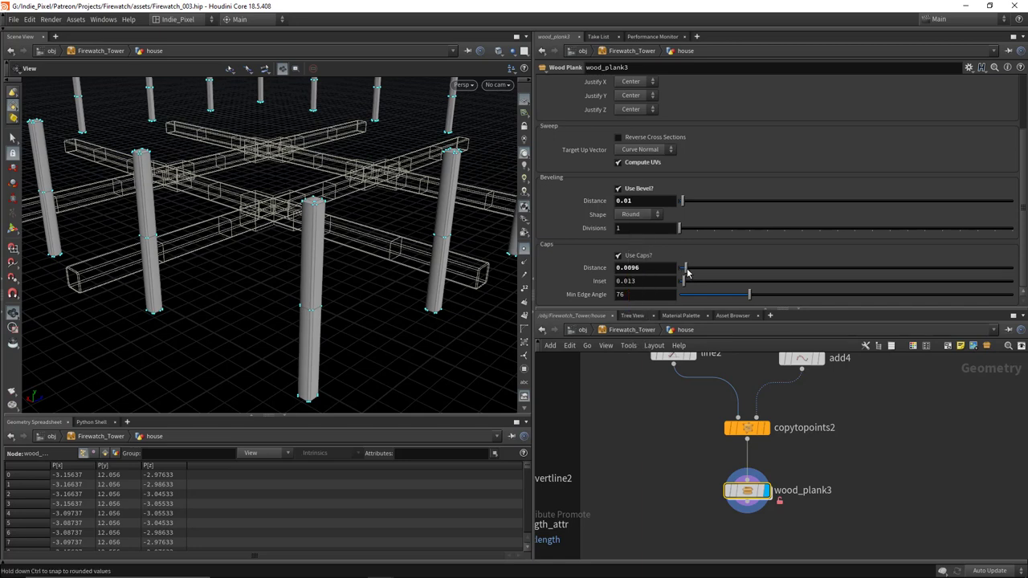
pyautogui.moveTo(685, 274); pyautogui.dragTo(686, 274)
pyautogui.moveTo(266, 264); pyautogui.dragTo(305, 241)
pyautogui.scroll(5, 288, 273)
pyautogui.scroll(-5, 288, 272)
pyautogui.scroll(4, 305, 241)
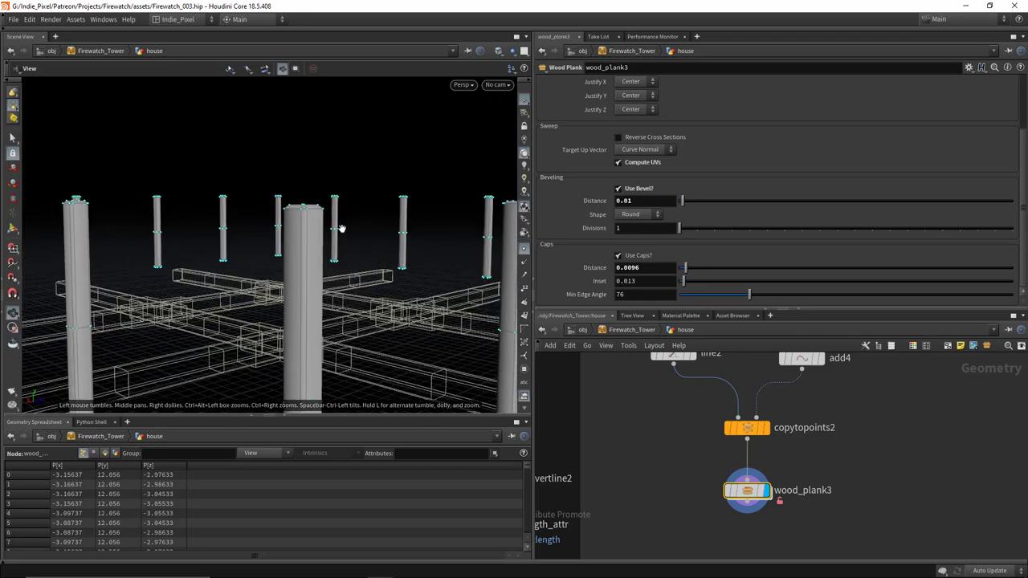
pyautogui.moveTo(684, 268); pyautogui.dragTo(686, 269)
pyautogui.scroll(-4, 366, 232)
pyautogui.scroll(-3, 340, 230)
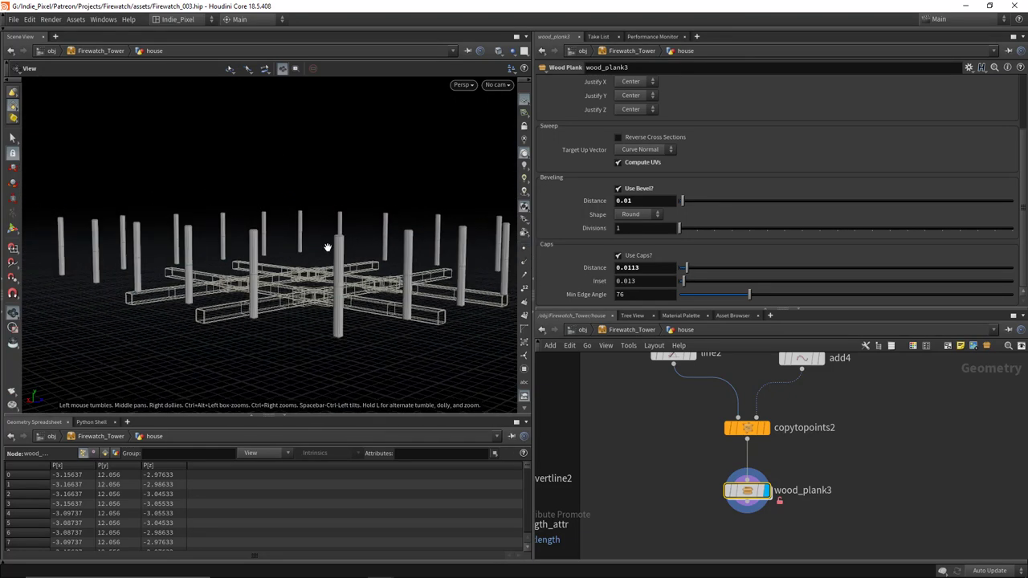
# Step: Enlarge the network editor and examine the ring of railing posts around the house floor from above and at floor level
pyautogui.moveTo(333, 246); pyautogui.dragTo(242, 272)
pyautogui.press('h')
pyautogui.moveTo(883, 310); pyautogui.dragTo(884, 253)
pyautogui.moveTo(899, 396); pyautogui.dragTo(639, 417, button='middle')
pyautogui.scroll(4, 616, 344)
pyautogui.moveTo(615, 344)
pyautogui.mouseDown()
pyautogui.moveTo(586, 340)
pyautogui.moveTo(613, 354)
pyautogui.mouseUp()
pyautogui.scroll(-3, 658, 370)
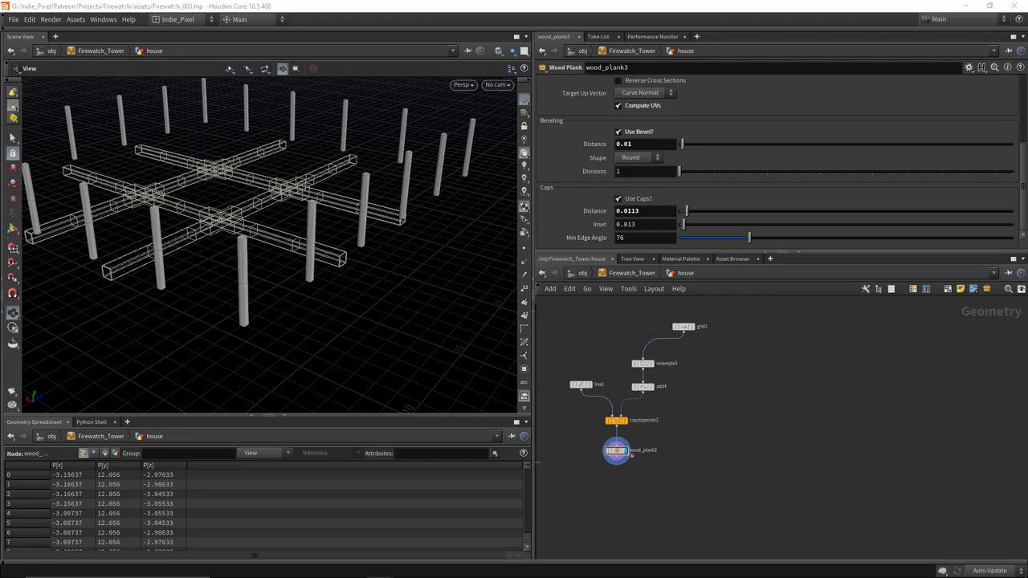
pyautogui.moveTo(224, 244); pyautogui.dragTo(252, 281)
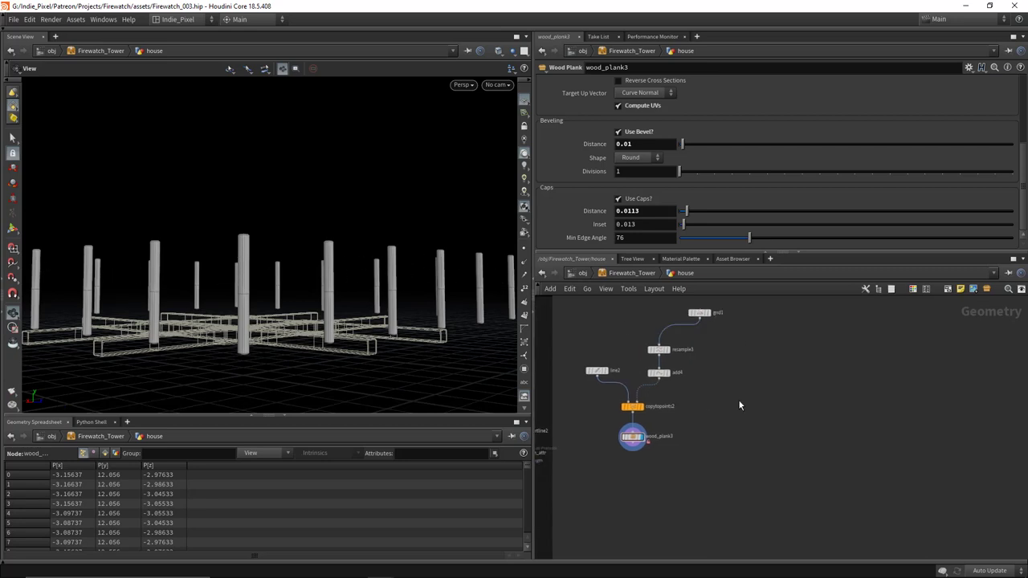
# Step: Shift grid1 aside and branch a displayed Transform node off it, beside the resample and add chain
pyautogui.moveTo(706, 317); pyautogui.dragTo(722, 314)
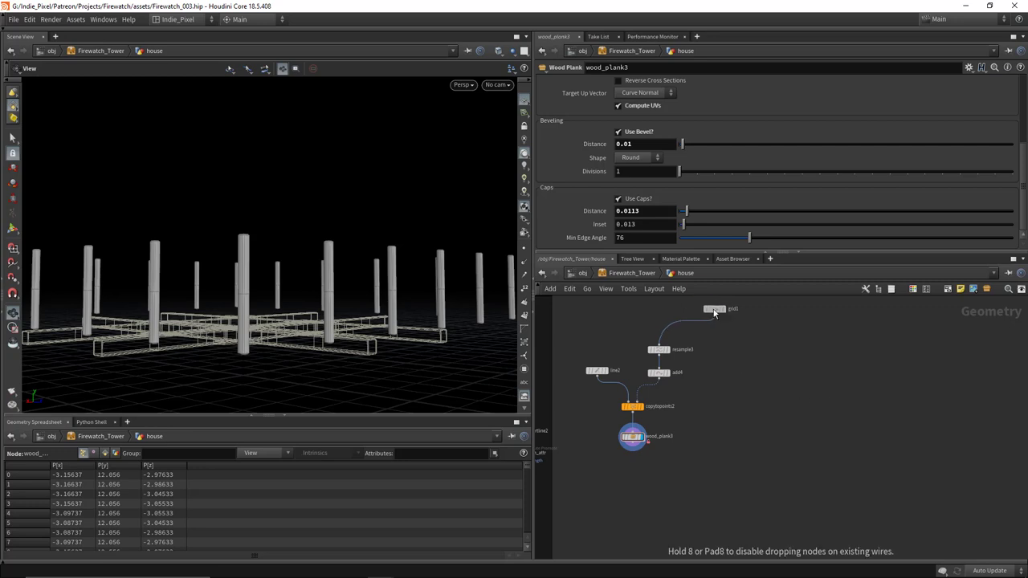
pyautogui.press('Tab')
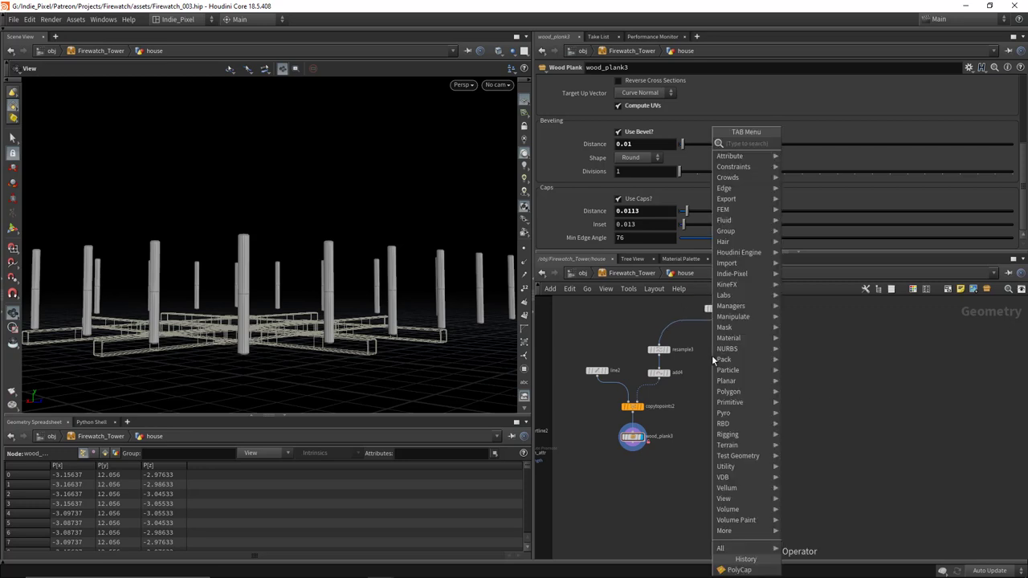
pyautogui.click(712, 355)
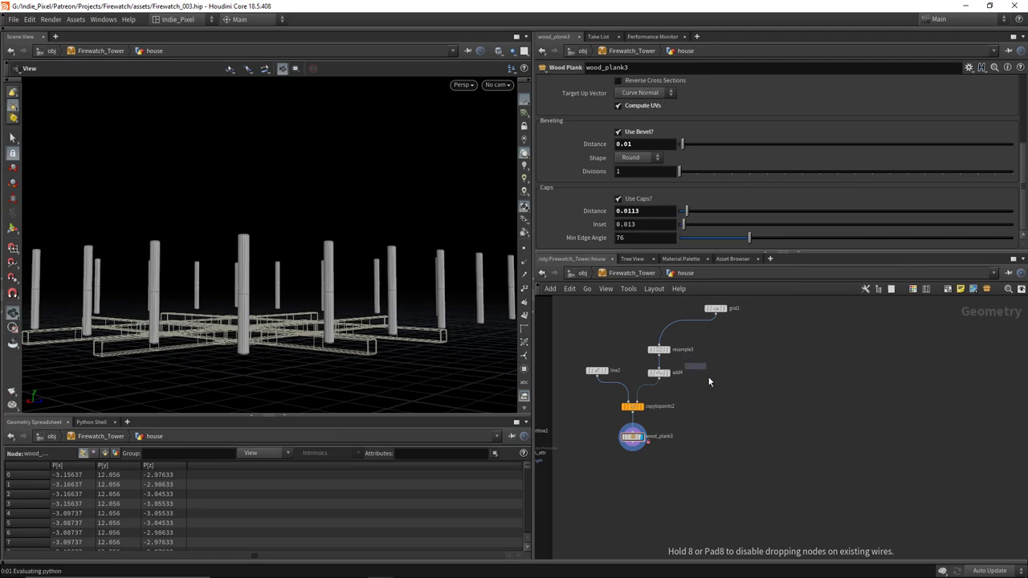
pyautogui.click(715, 376)
pyautogui.click(728, 376)
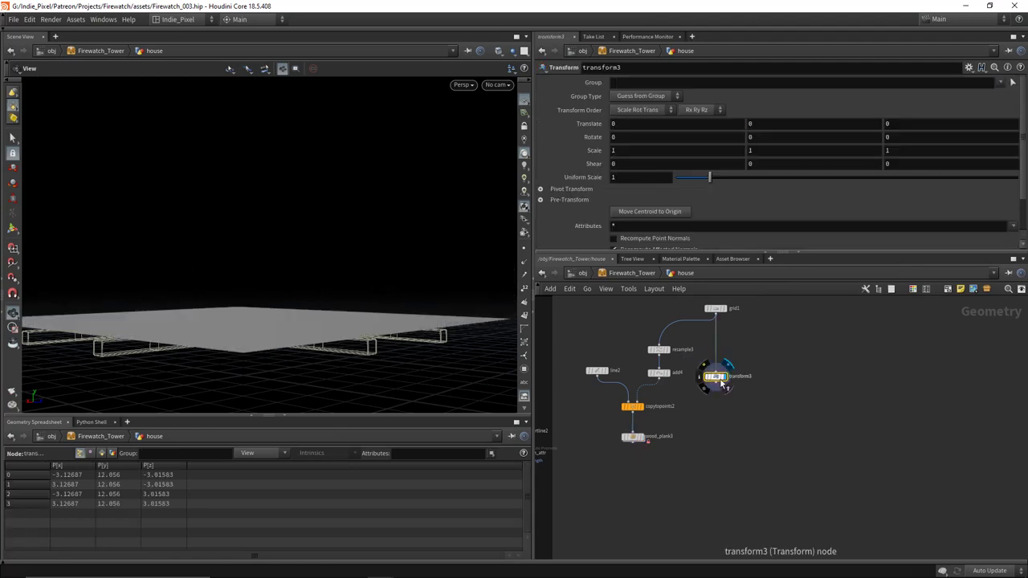
pyautogui.moveTo(721, 375); pyautogui.dragTo(721, 377)
# Step: Copy the Length parameter of line2 as a reference source
pyautogui.click(634, 438)
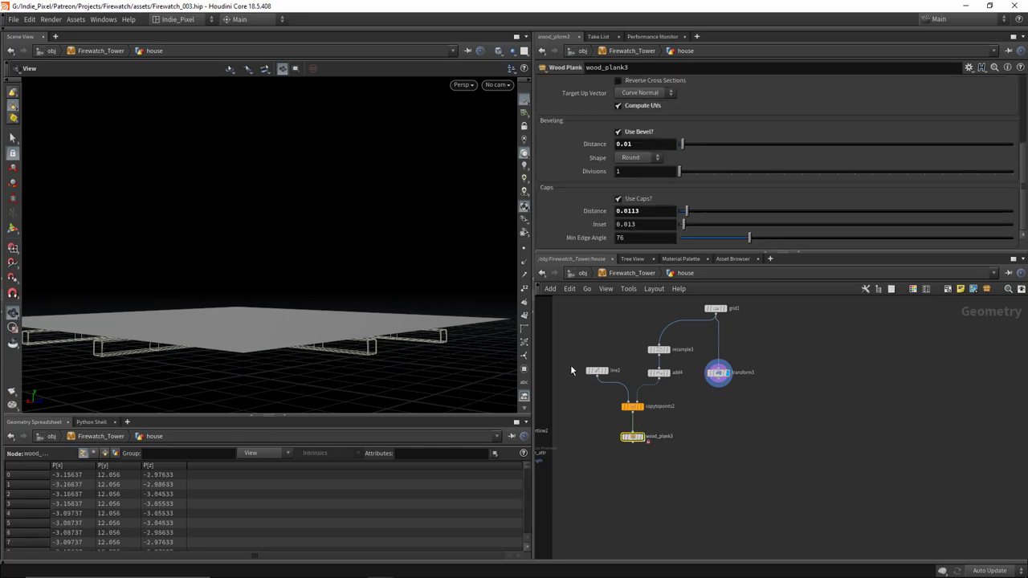
pyautogui.scroll(4, 641, 458)
pyautogui.scroll(-3, 627, 386)
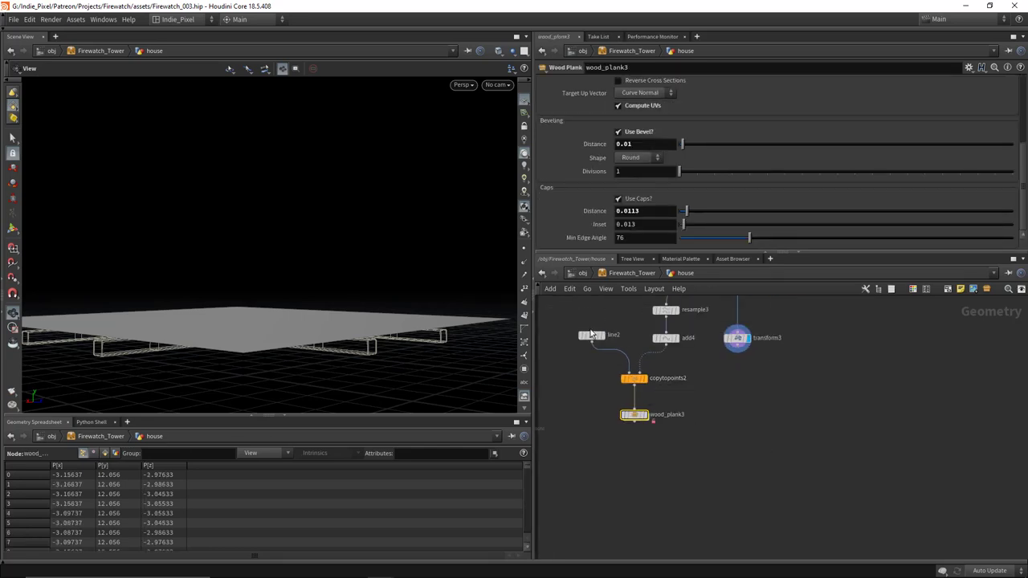
pyautogui.click(592, 336)
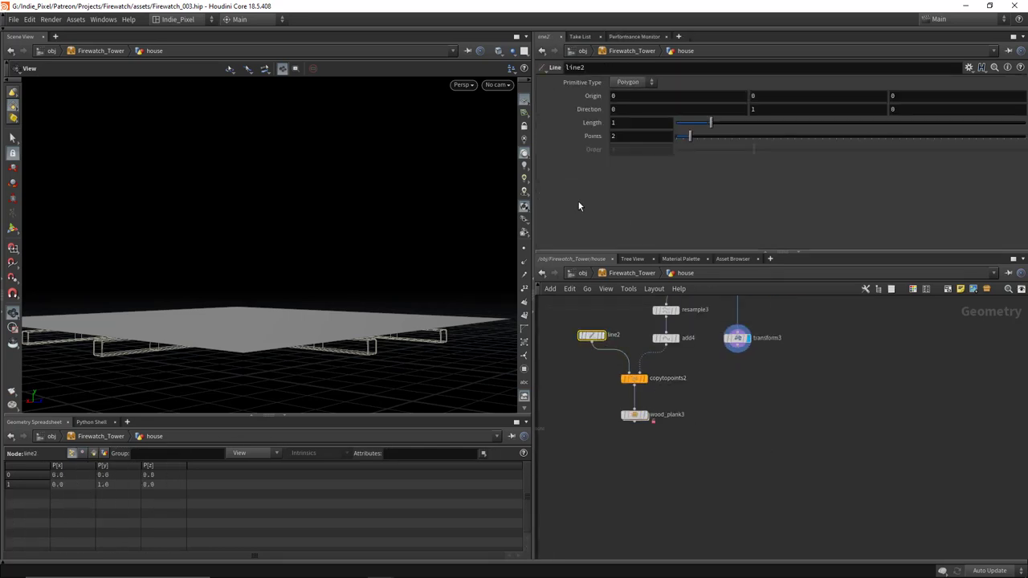
pyautogui.rightClick(618, 123)
pyautogui.click(649, 190)
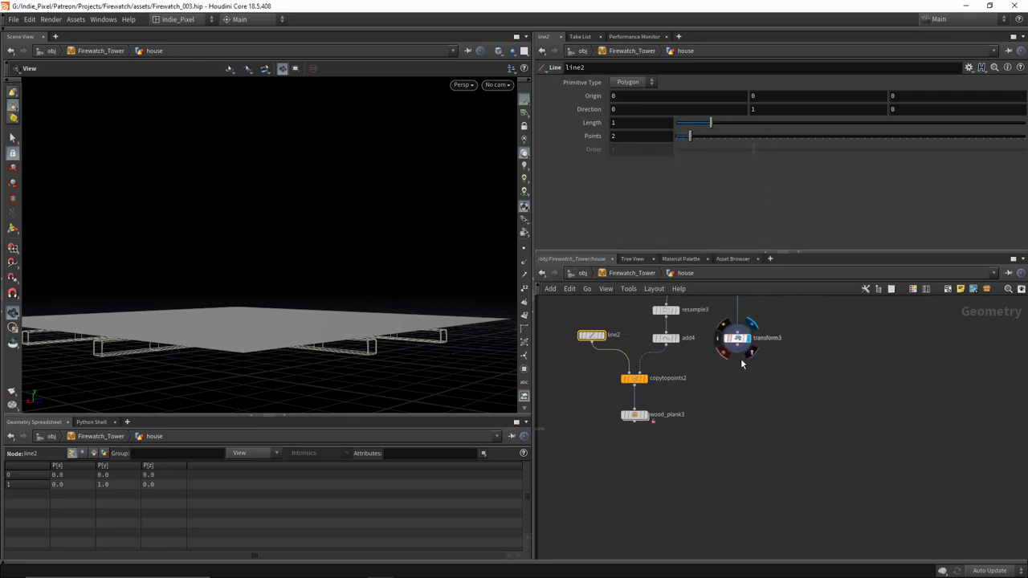
# Step: Paste the copied length as a relative reference into transform3's Y Translate and extend the expression to ch("../line2/dist")*0.75
pyautogui.click(737, 339)
pyautogui.moveTo(692, 345); pyautogui.dragTo(690, 380, button='middle')
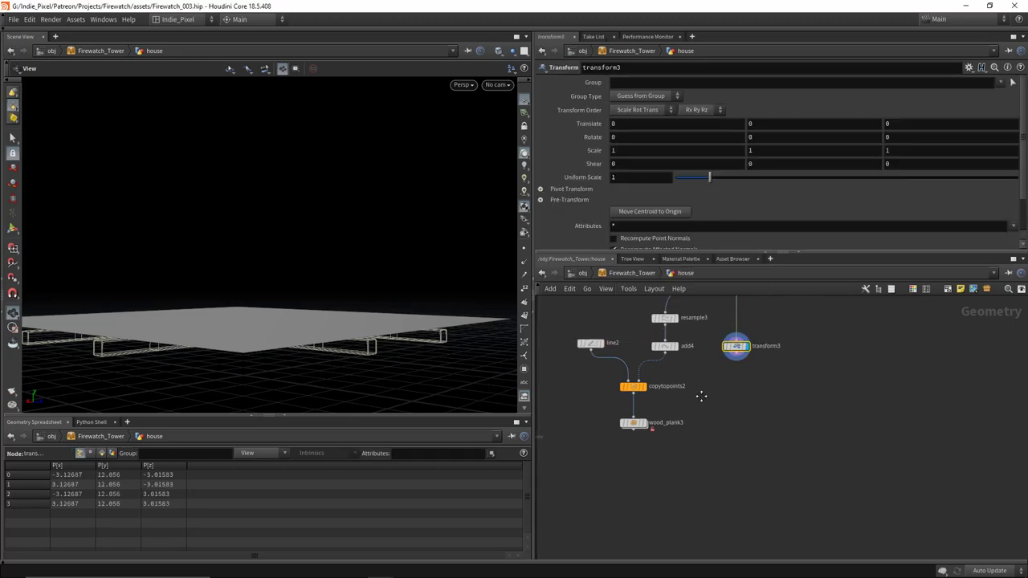
pyautogui.rightClick(778, 125)
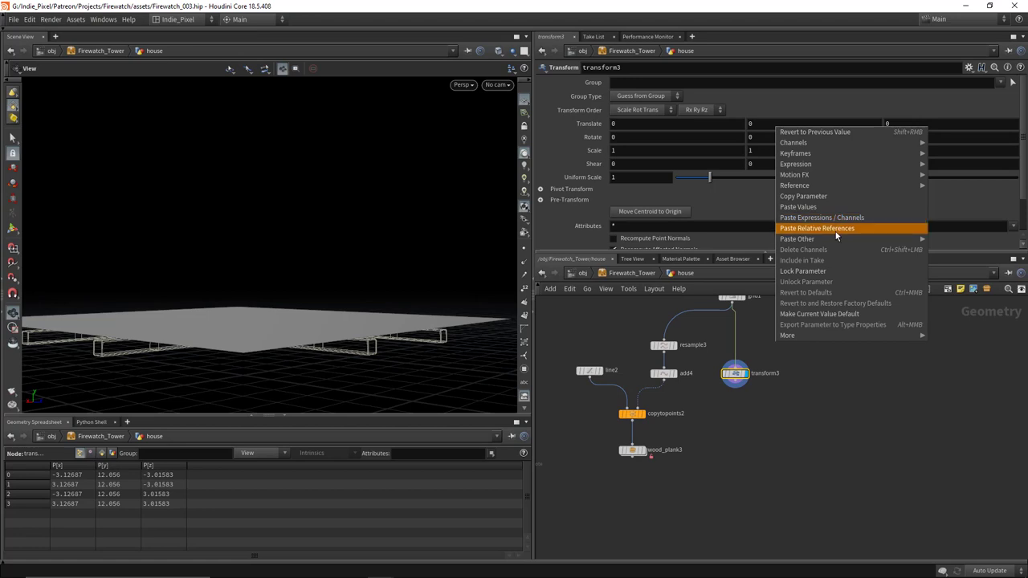
pyautogui.click(836, 227)
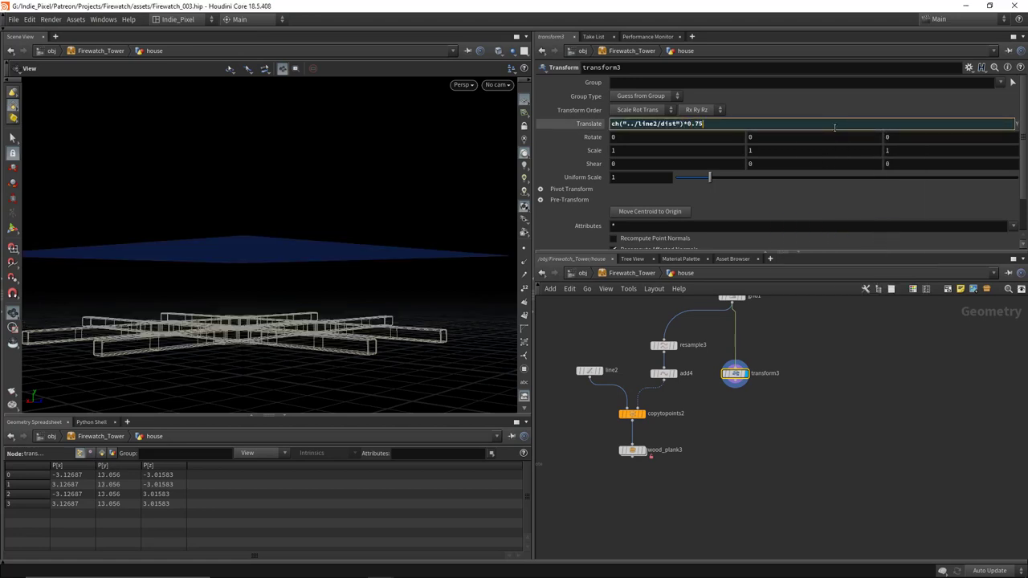
pyautogui.write('*0.75')
pyautogui.press('Return')
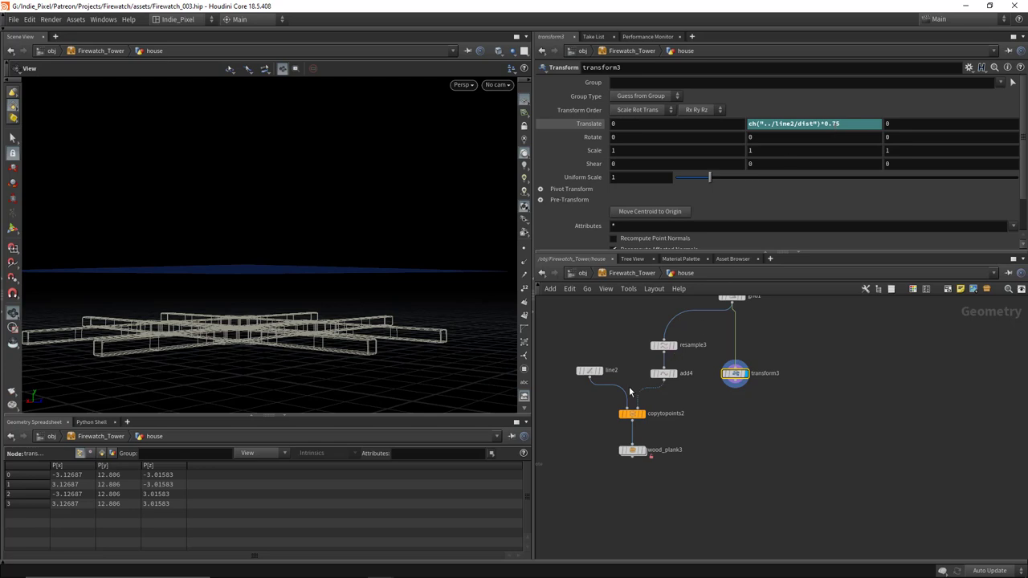
# Step: Template wood_plank3 to compare the posts with the raised grid, and change the Y Translate expression to ch("../line2/dist")*0.65
pyautogui.scroll(3, 643, 456)
pyautogui.moveTo(299, 285); pyautogui.dragTo(286, 281)
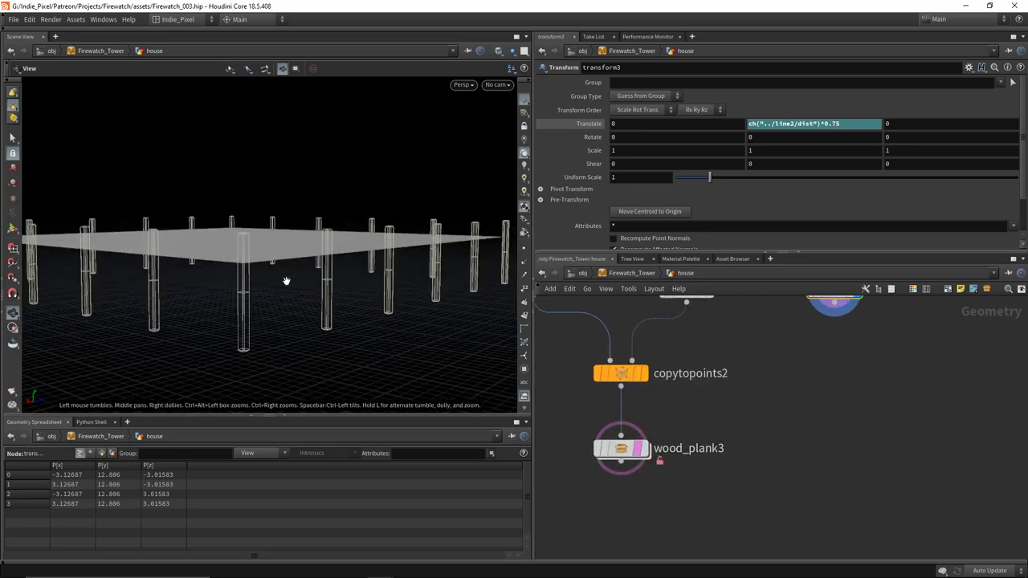
pyautogui.click(848, 124)
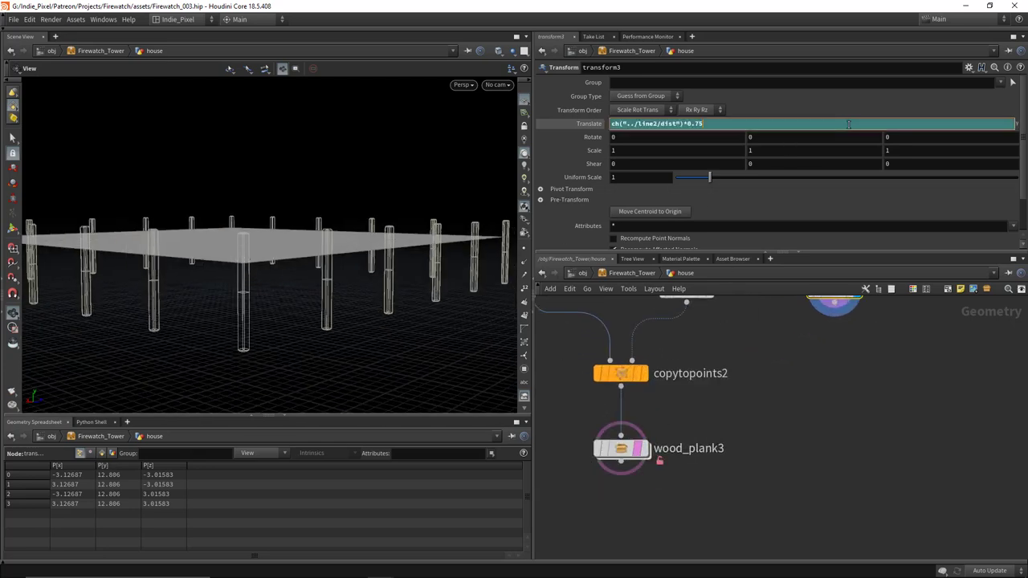
pyautogui.press('Return')
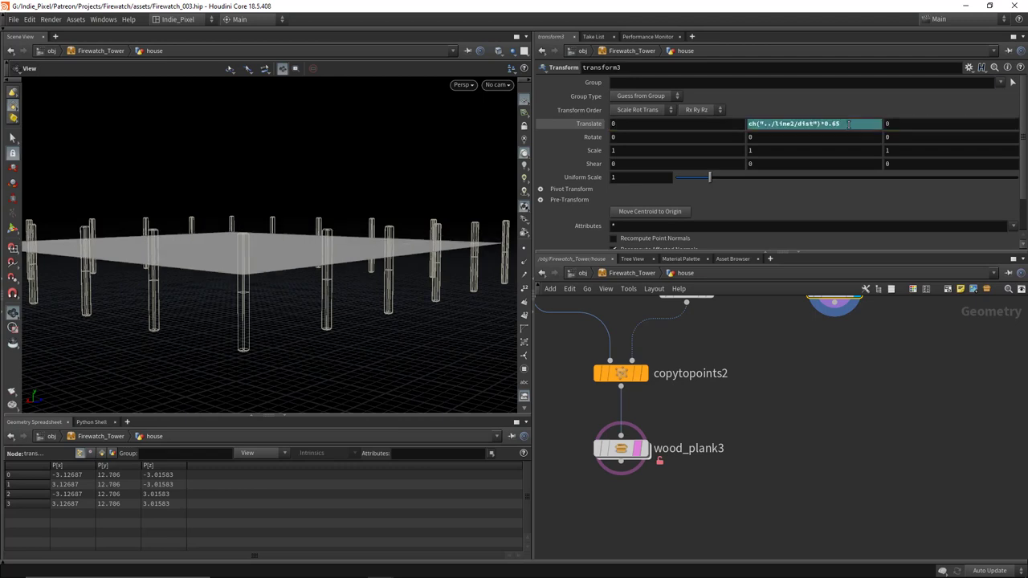
pyautogui.click(823, 124)
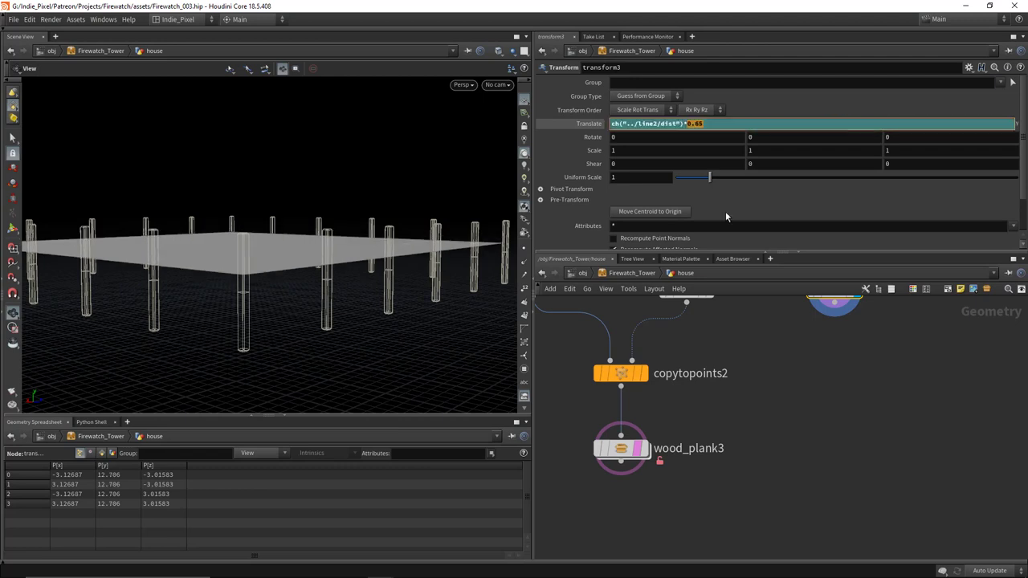
# Step: Try a Length of 1.32 on line2 to test the linked grid height, and undo the change
pyautogui.scroll(-3, 758, 371)
pyautogui.moveTo(756, 380); pyautogui.dragTo(768, 410, button='middle')
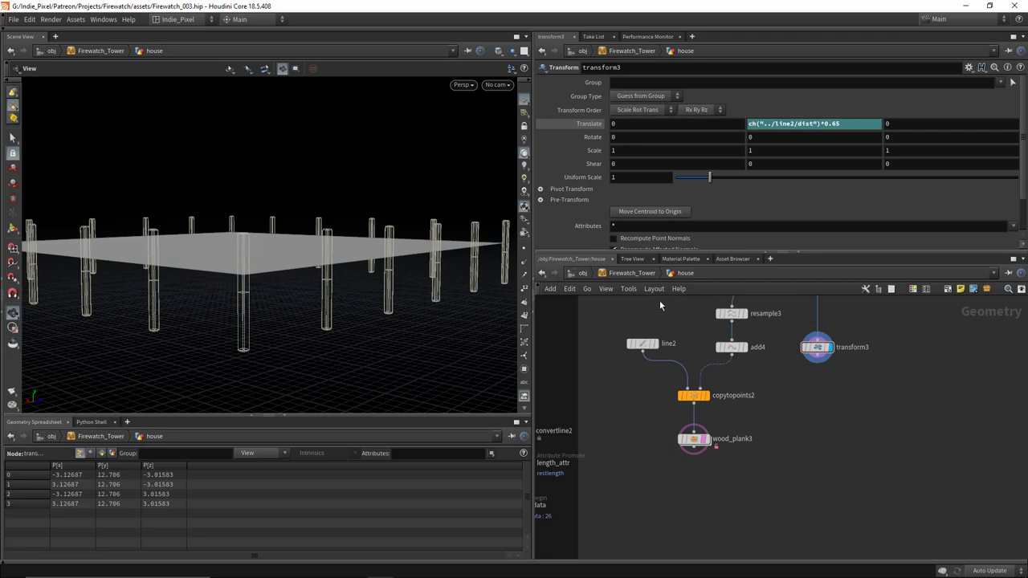
pyautogui.click(642, 344)
pyautogui.moveTo(722, 129); pyautogui.dragTo(730, 135)
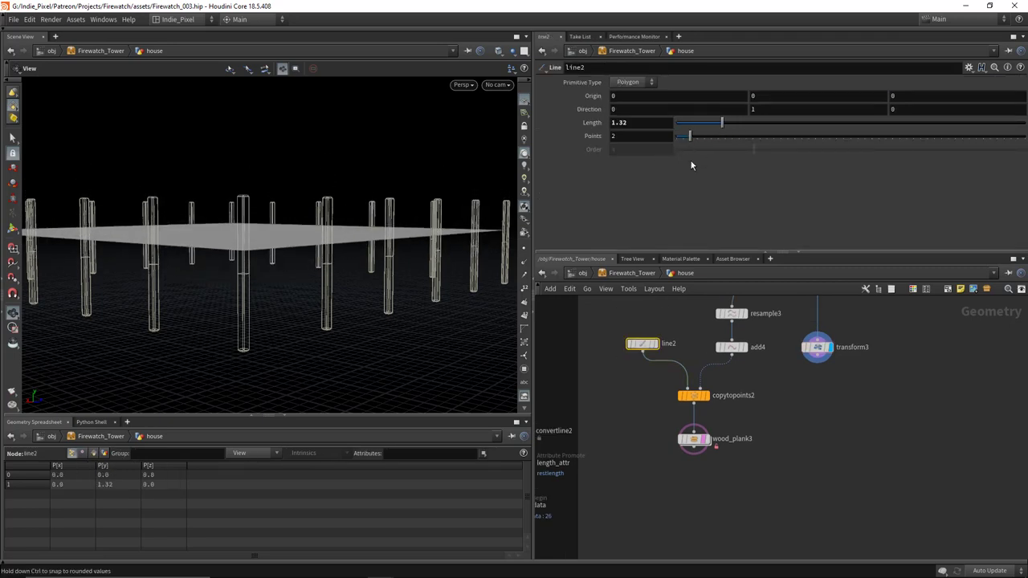
pyautogui.hotkey('ctrl', 'z')
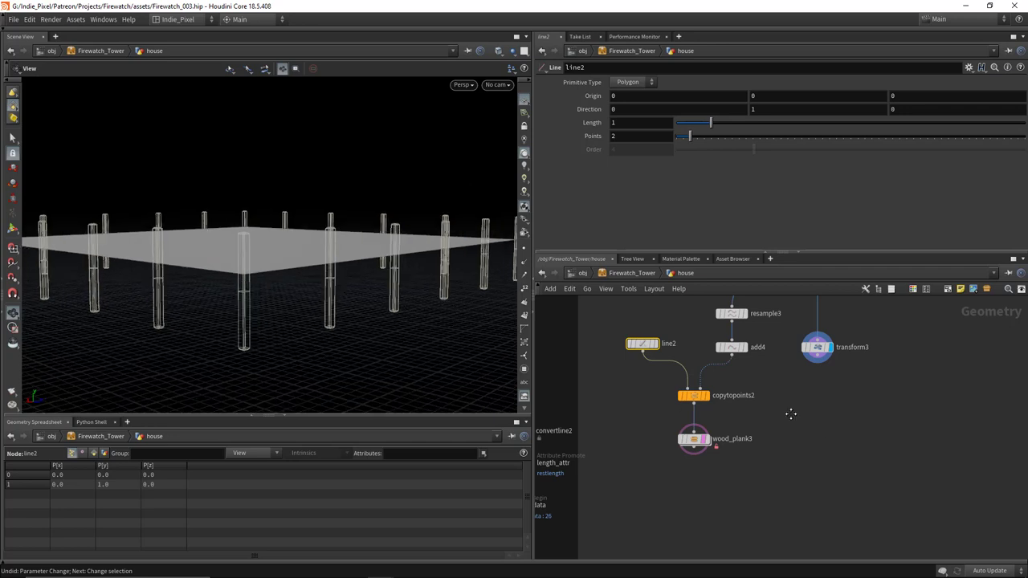
# Step: Add a second Wood Plank node from the Indie-Pixel Firewatch utilities below transform3
pyautogui.moveTo(791, 414); pyautogui.dragTo(743, 427, button='middle')
pyautogui.scroll(-2, 723, 401)
pyautogui.moveTo(739, 378); pyautogui.dragTo(751, 380)
pyautogui.moveTo(746, 445); pyautogui.dragTo(733, 439, button='middle')
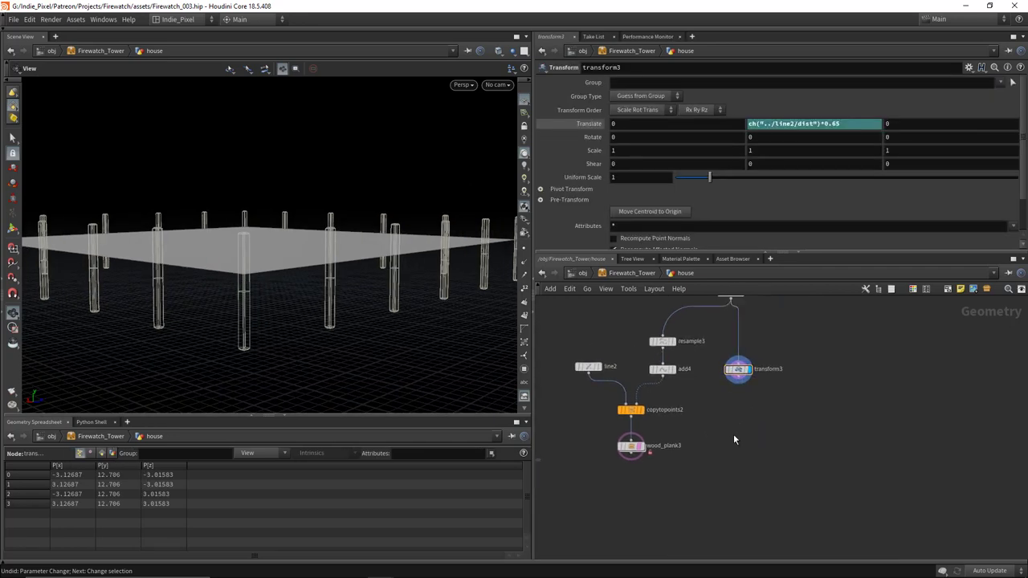
pyautogui.press('Tab')
pyautogui.moveTo(788, 265)
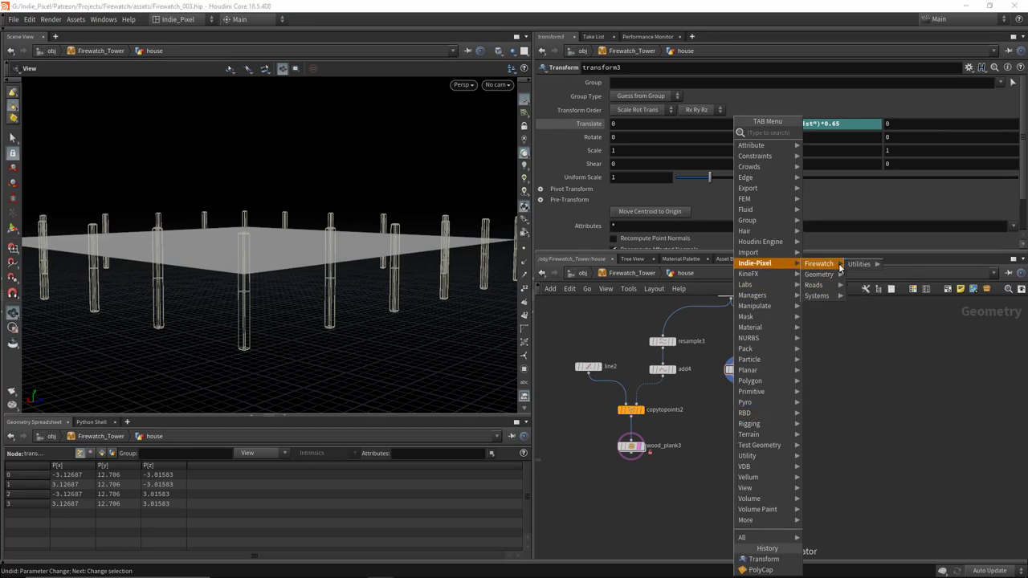
pyautogui.moveTo(860, 265)
pyautogui.click(908, 266)
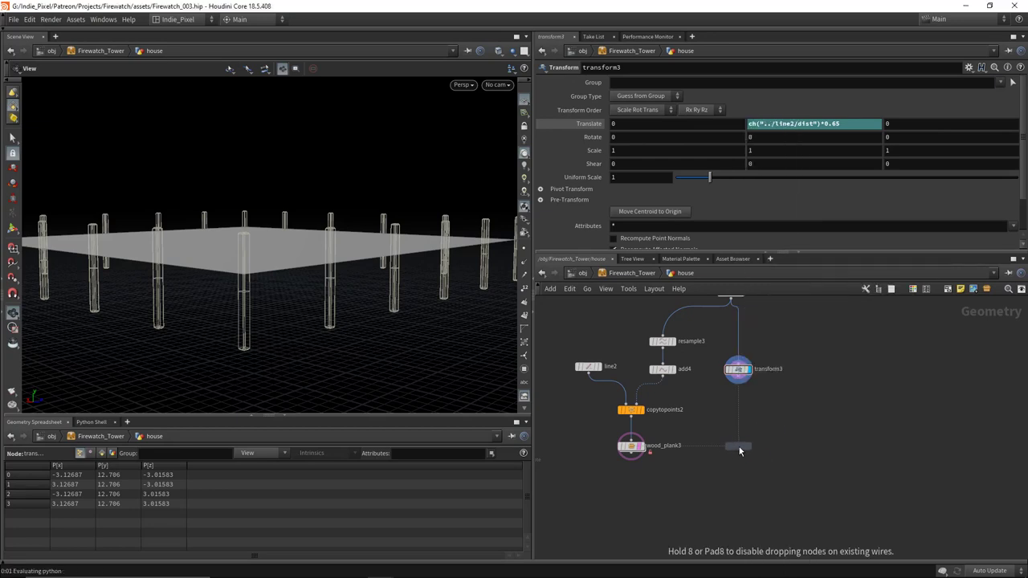
pyautogui.click(739, 447)
# Step: Display wood_plank3, save its node type and match it to the current definition
pyautogui.scroll(5, 632, 453)
pyautogui.click(651, 434)
pyautogui.click(651, 433)
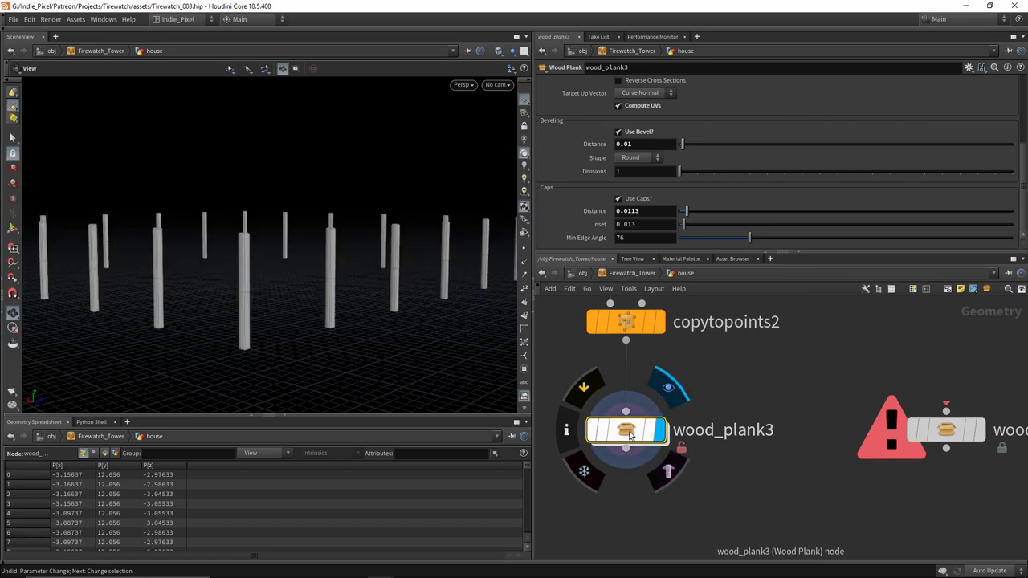
pyautogui.rightClick(634, 431)
pyautogui.click(667, 546)
pyautogui.rightClick(616, 434)
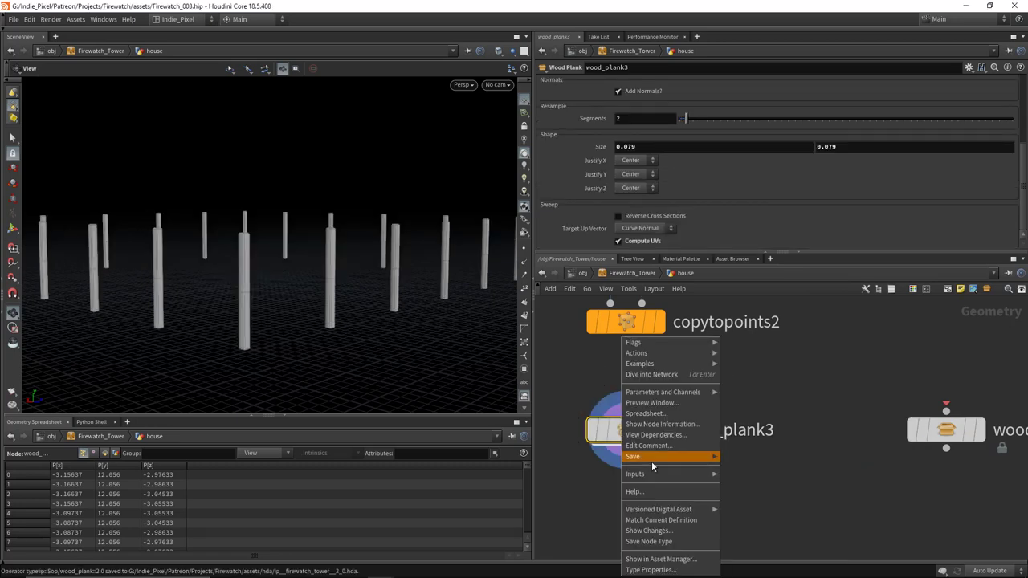
pyautogui.click(667, 520)
pyautogui.moveTo(916, 485); pyautogui.dragTo(698, 465, button='middle')
pyautogui.scroll(-5, 698, 467)
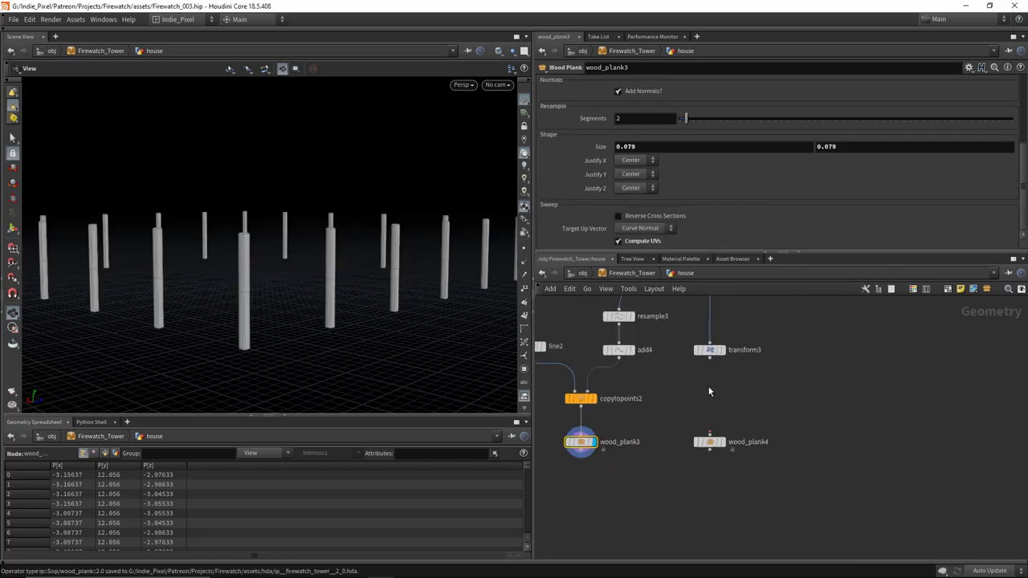
# Step: Feed transform3 into wood_plank4 and display it, with Add Normals turned off and Reverse Cross Sections turned on
pyautogui.click(721, 442)
pyautogui.moveTo(257, 233)
pyautogui.mouseDown()
pyautogui.moveTo(355, 295)
pyautogui.moveTo(486, 349)
pyautogui.mouseUp()
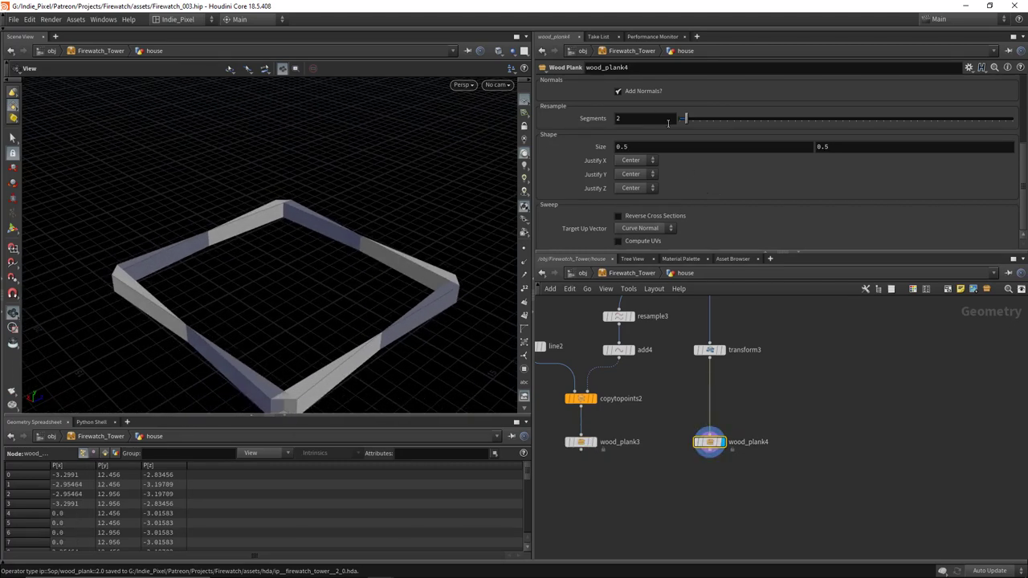
pyautogui.click(644, 91)
pyautogui.moveTo(486, 244); pyautogui.dragTo(384, 277)
pyautogui.click(668, 215)
pyautogui.scroll(-3, 683, 225)
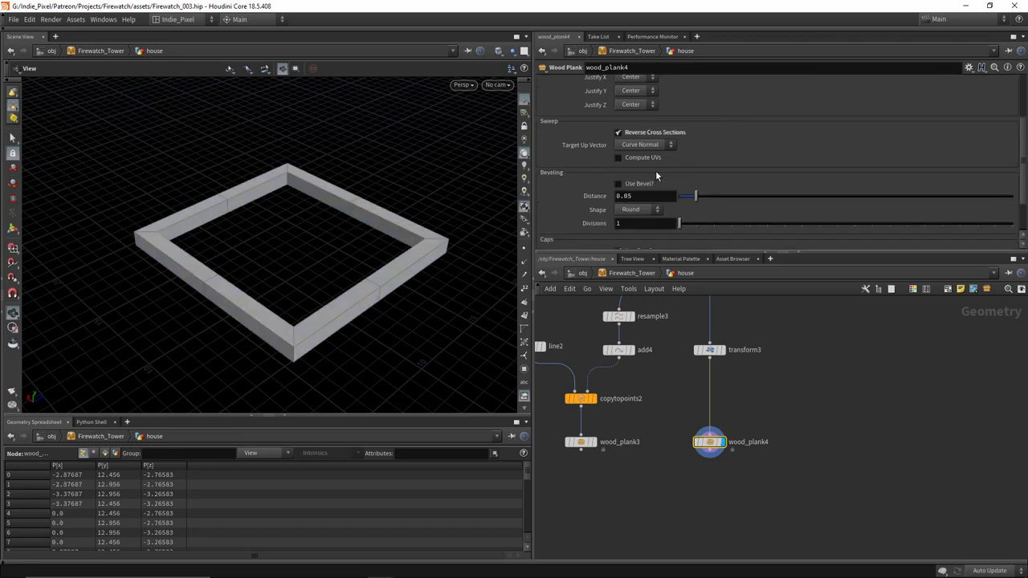
pyautogui.scroll(2, 425, 241)
pyautogui.scroll(3, 675, 160)
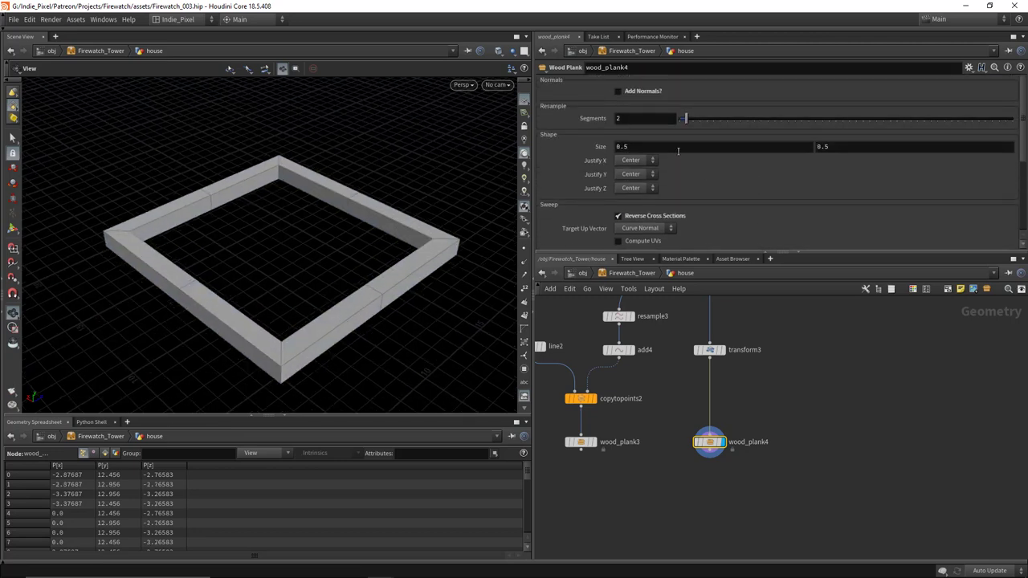
# Step: Set wood_plank4's Size to 0.11 by 0.14, with wood_plank3 templated to show the posts for comparison
pyautogui.middleClick(677, 151)
pyautogui.moveTo(672, 172); pyautogui.dragTo(489, 167, button='middle')
pyautogui.scroll(5, 595, 438)
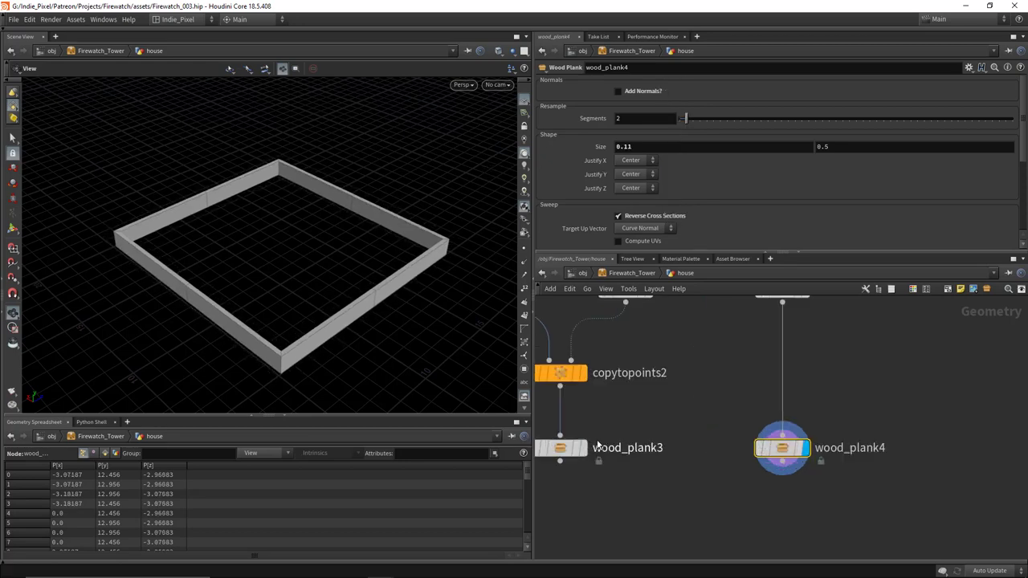
pyautogui.click(568, 460)
pyautogui.moveTo(286, 306); pyautogui.dragTo(482, 367)
pyautogui.moveTo(850, 146); pyautogui.dragTo(676, 161, button='middle')
pyautogui.moveTo(445, 243); pyautogui.dragTo(434, 318)
# Step: Set wood_plank4's Justify X to Min and reduce its first Size value to 0.068
pyautogui.click(636, 160)
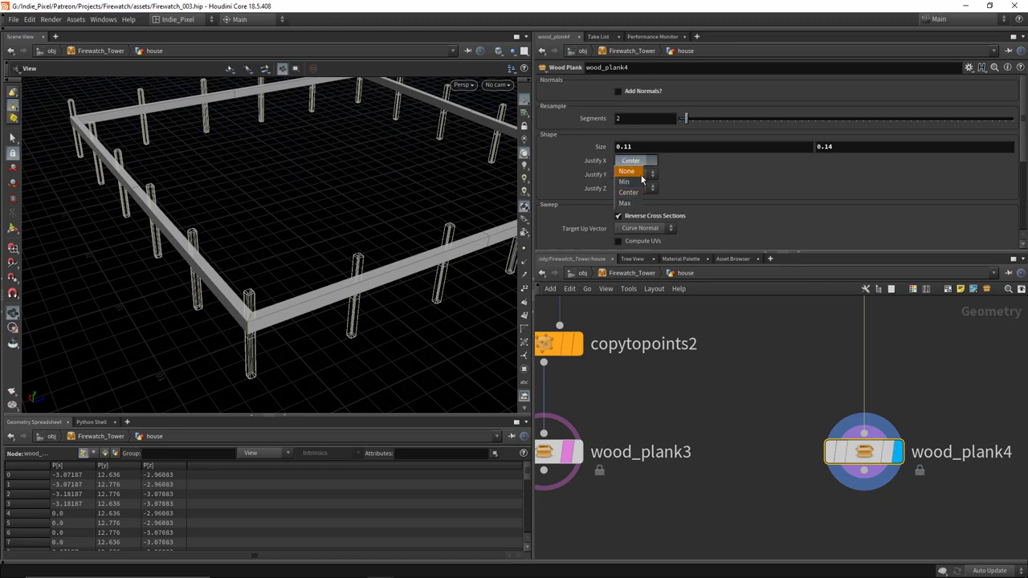
pyautogui.click(636, 173)
pyautogui.moveTo(477, 236); pyautogui.dragTo(377, 306)
pyautogui.moveTo(406, 268); pyautogui.dragTo(346, 317)
pyautogui.moveTo(649, 147); pyautogui.dragTo(413, 264, button='middle')
pyautogui.press('h')
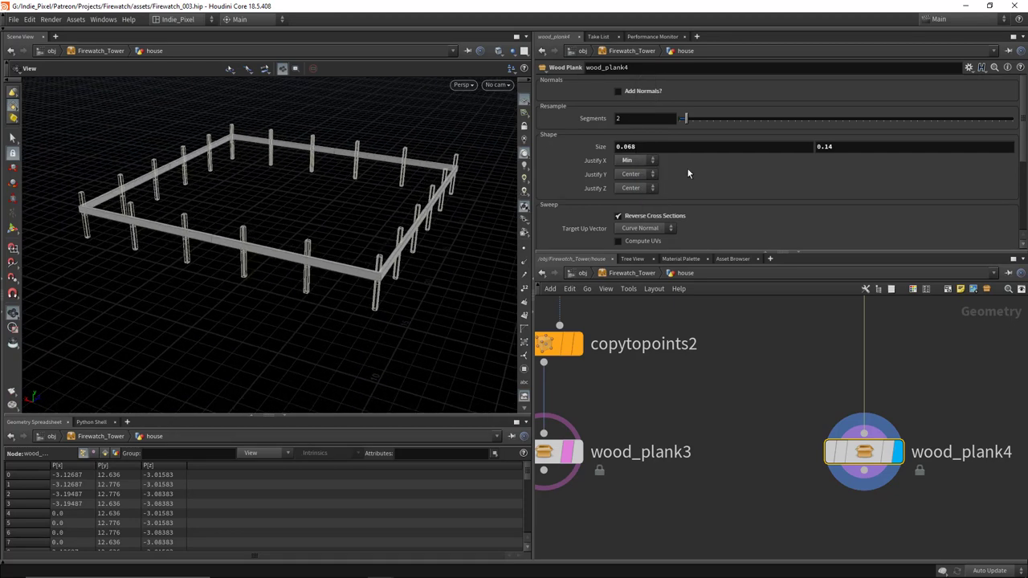
# Step: Save the scene, enable Compute UVs on wood_plank4, and bevel the rail with a Distance of 0.011
pyautogui.scroll(-3, 659, 171)
pyautogui.scroll(3, 354, 280)
pyautogui.hotkey('ctrl', 's')
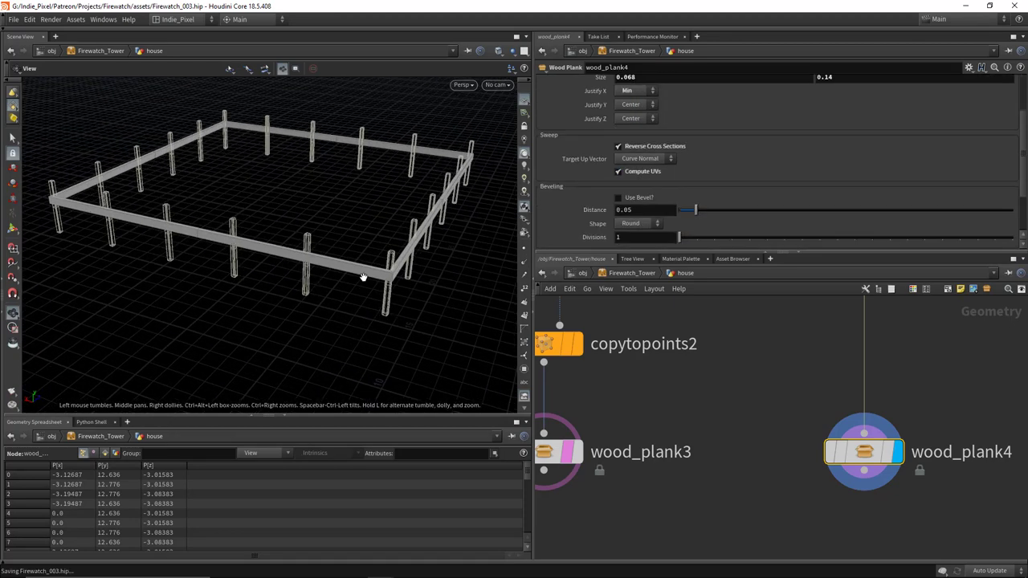
pyautogui.scroll(2, 363, 275)
pyautogui.click(633, 198)
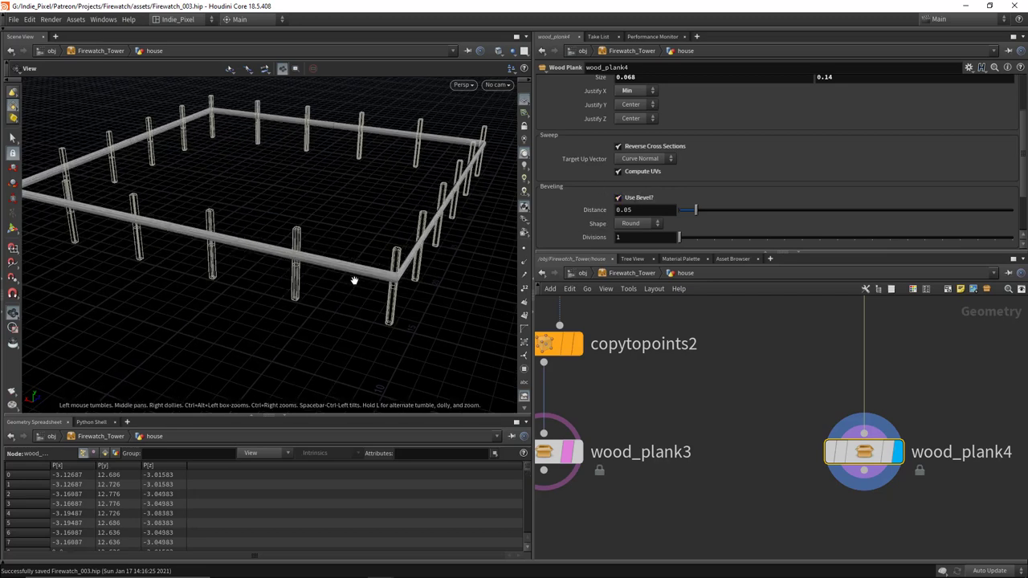
pyautogui.moveTo(438, 244); pyautogui.dragTo(806, 168)
pyautogui.middleClick(644, 238)
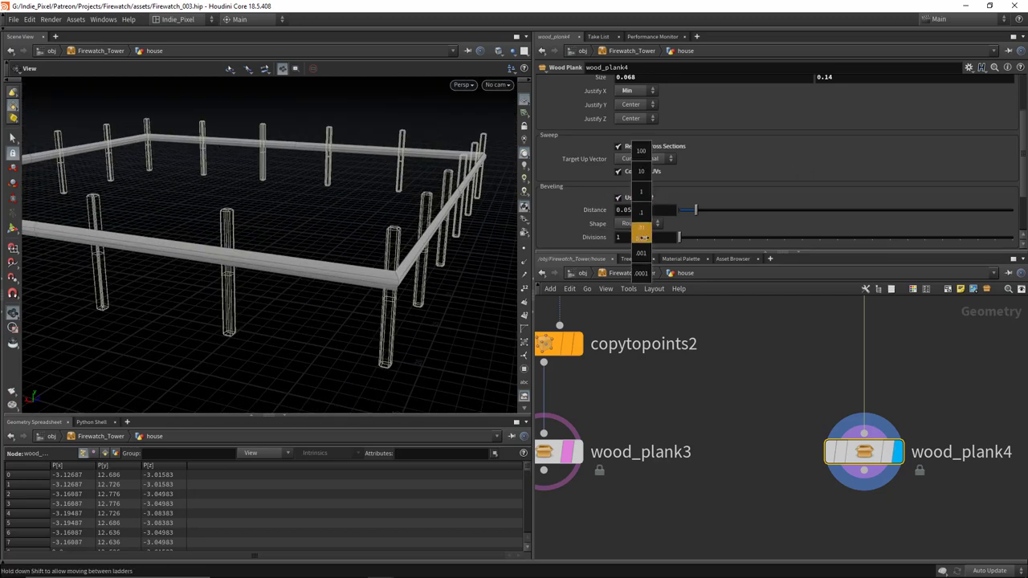
pyautogui.moveTo(602, 241); pyautogui.dragTo(457, 232, button='middle')
pyautogui.scroll(-5, 345, 238)
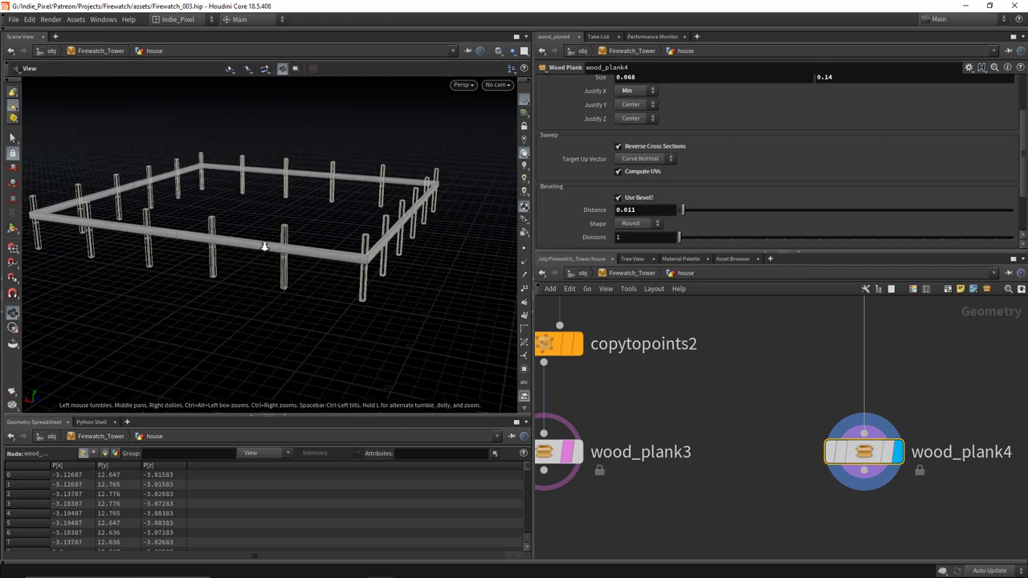
# Step: Raise wood_plank4's Segments to 6 and check the rail's subdivisions against the posts
pyautogui.scroll(3, 771, 185)
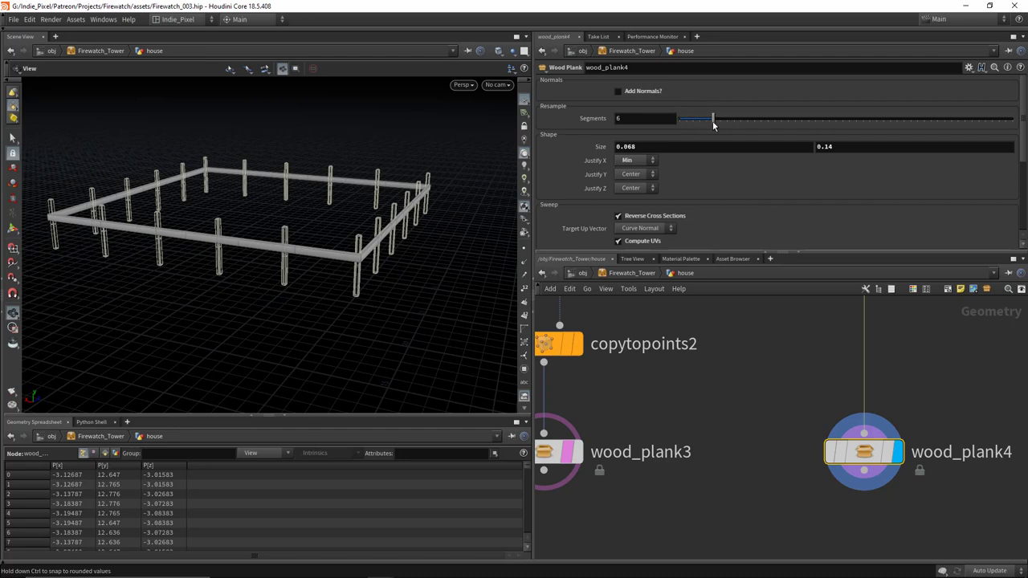
pyautogui.moveTo(361, 239)
pyautogui.mouseDown()
pyautogui.moveTo(335, 233)
pyautogui.moveTo(346, 235)
pyautogui.mouseUp()
pyautogui.scroll(3, 420, 254)
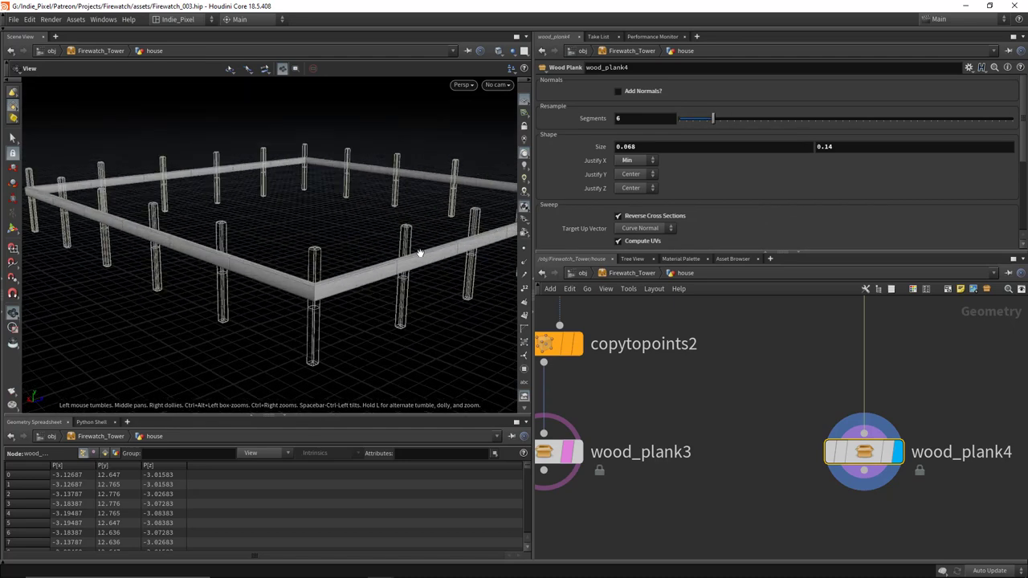
pyautogui.moveTo(420, 254); pyautogui.dragTo(296, 265)
pyautogui.scroll(-3, 724, 187)
pyautogui.scroll(-4, 689, 438)
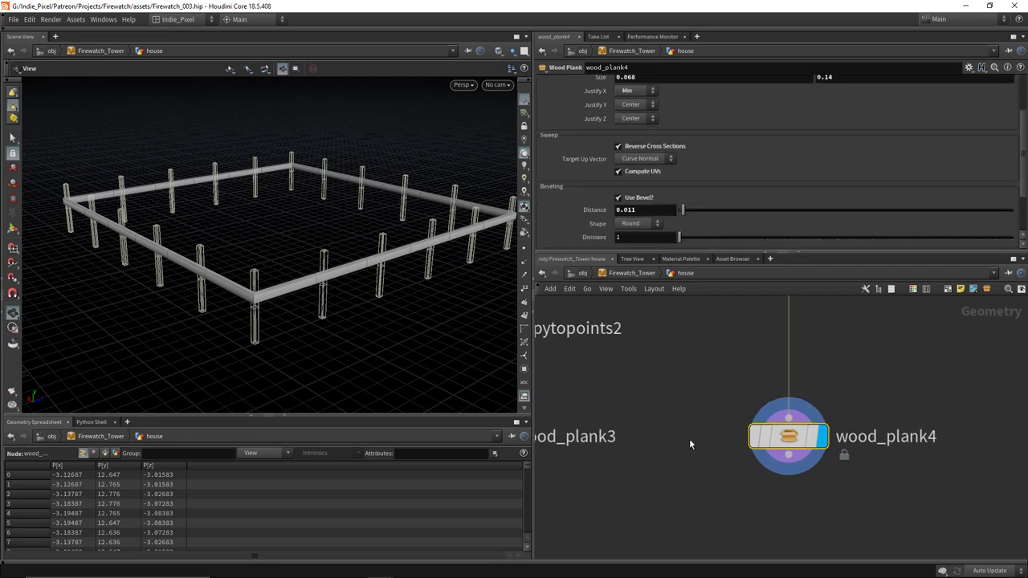
# Step: Duplicate transform3 with its grid1 connection and change the copy's Y Translate expression to ch("../line2/dist")
pyautogui.moveTo(762, 349); pyautogui.dragTo(665, 448, button='middle')
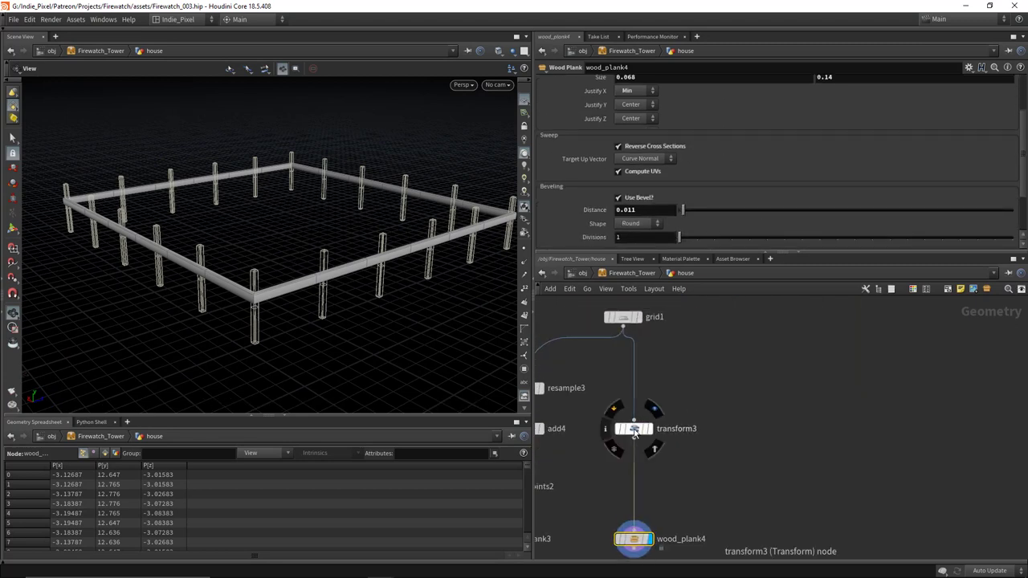
pyautogui.keyDown('alt'); pyautogui.moveTo(636, 429); pyautogui.dragTo(762, 429); pyautogui.keyUp('alt')
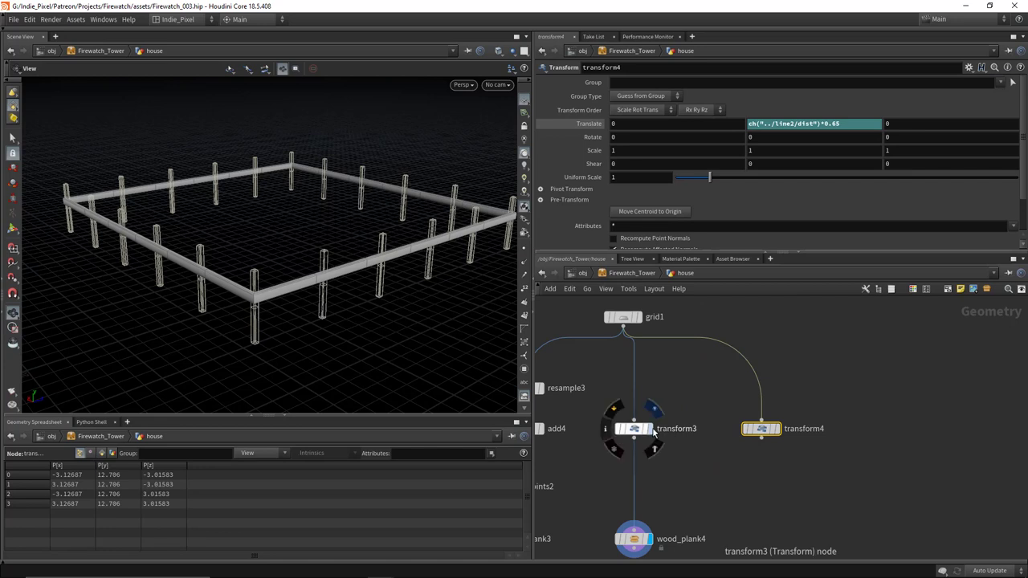
pyautogui.click(845, 124)
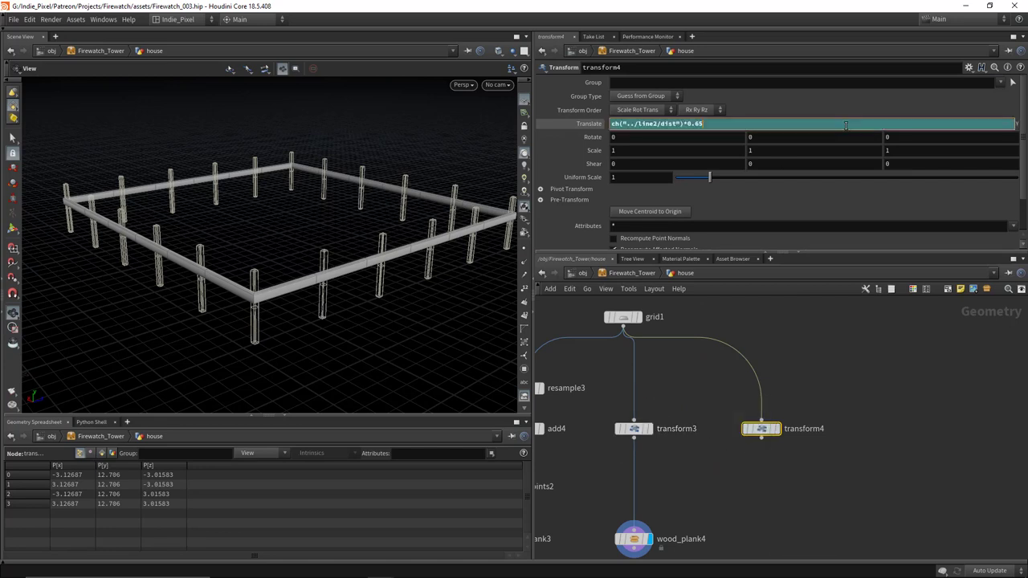
pyautogui.press('Return')
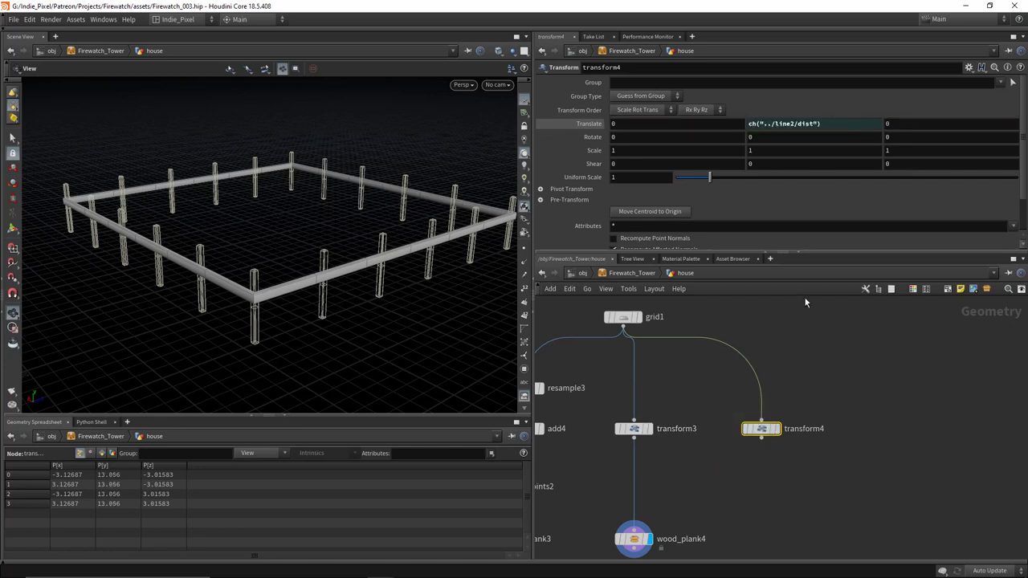
pyautogui.moveTo(806, 302); pyautogui.dragTo(908, 230, button='middle')
# Step: Template wood_plank3 and display transform4 to compare the raised grid with the post tops
pyautogui.click(595, 467)
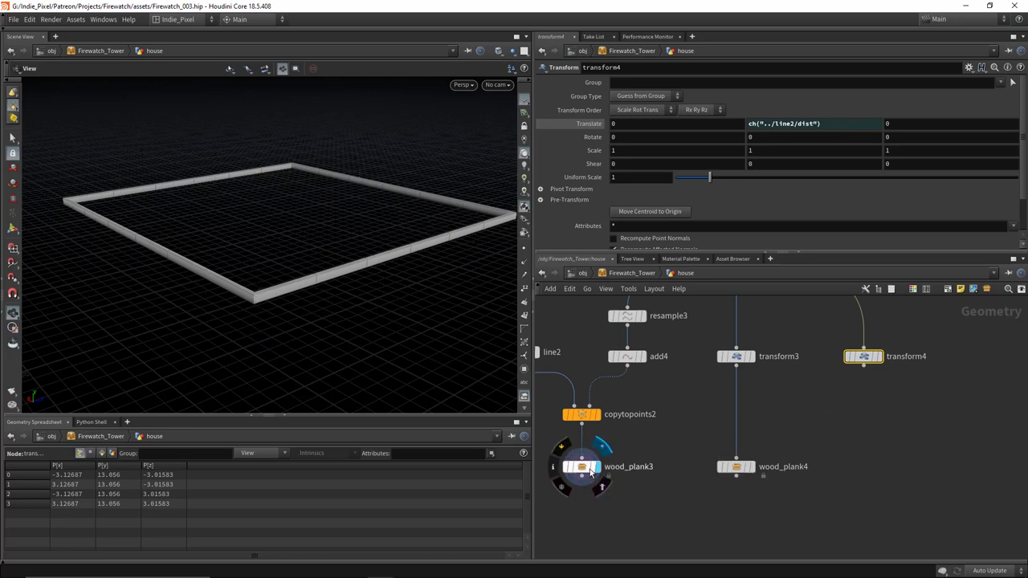
pyautogui.scroll(-2, 587, 416)
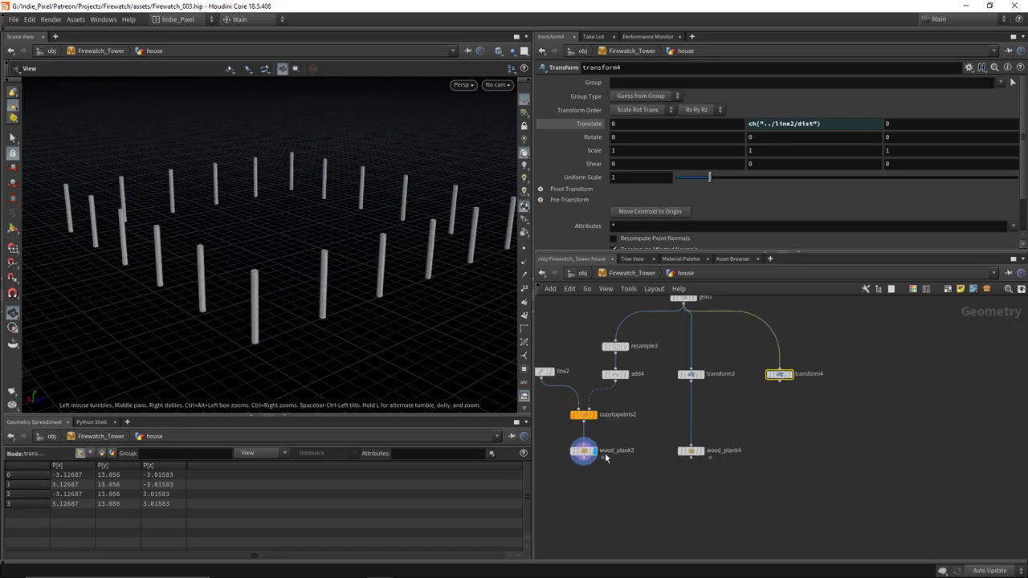
pyautogui.scroll(3, 605, 453)
pyautogui.scroll(-2, 935, 371)
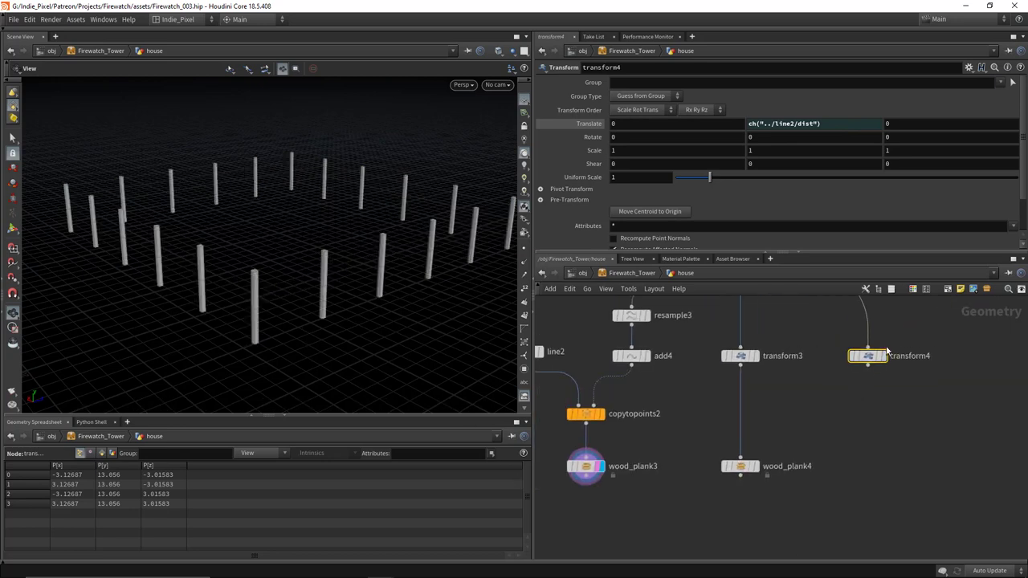
pyautogui.scroll(3, 887, 354)
pyautogui.click(882, 363)
pyautogui.moveTo(365, 266); pyautogui.dragTo(337, 265)
pyautogui.scroll(-3, 721, 416)
pyautogui.scroll(3, 703, 439)
# Step: Duplicate wood_plank4, connect the copy to transform4 and display it as the top rail
pyautogui.click(661, 435)
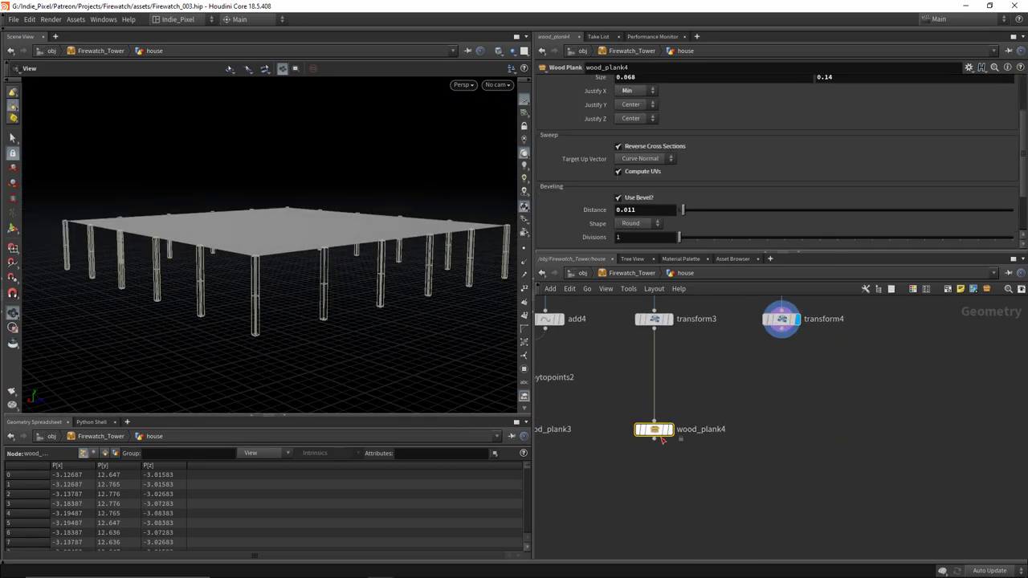
pyautogui.keyDown('alt'); pyautogui.moveTo(717, 432); pyautogui.dragTo(811, 431); pyautogui.keyUp('alt')
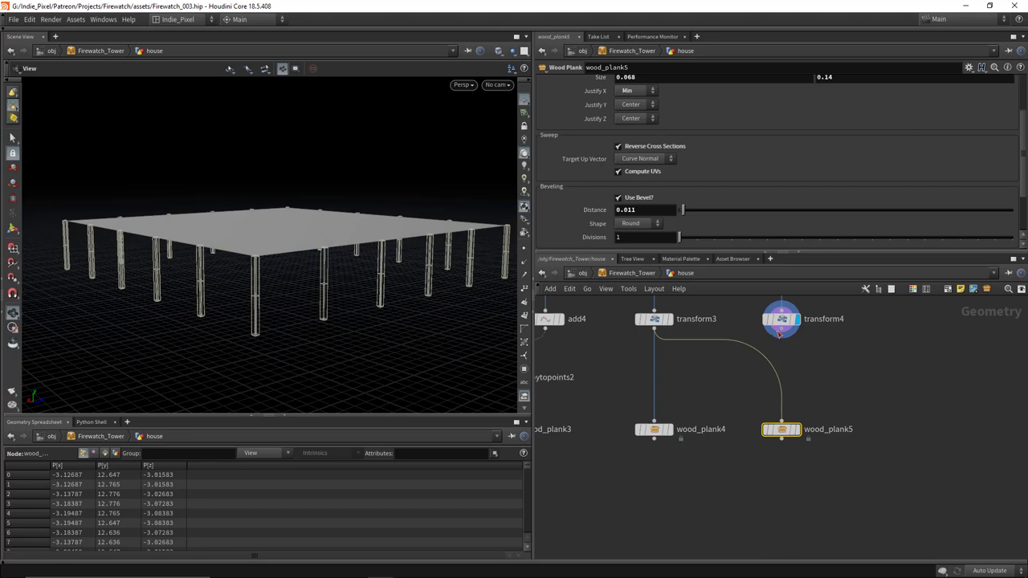
pyautogui.moveTo(779, 331); pyautogui.dragTo(782, 423)
pyautogui.click(797, 430)
pyautogui.moveTo(322, 241); pyautogui.dragTo(368, 269)
pyautogui.scroll(2, 741, 112)
# Step: Set wood_plank5's Justify X to Center and its Size to 0.228 by 0.07
pyautogui.click(637, 133)
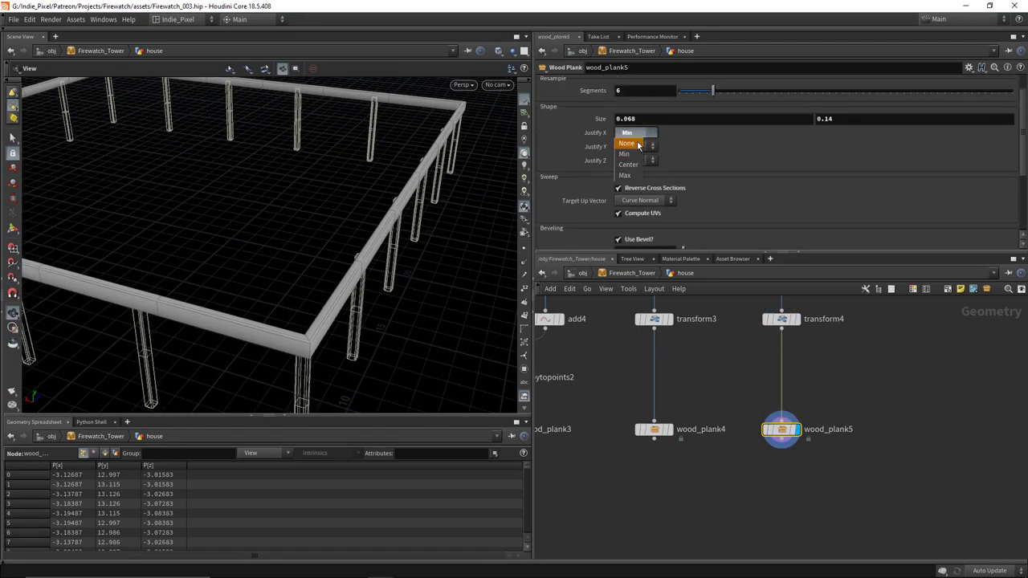
pyautogui.click(628, 164)
pyautogui.moveTo(658, 118); pyautogui.dragTo(694, 120, button='middle')
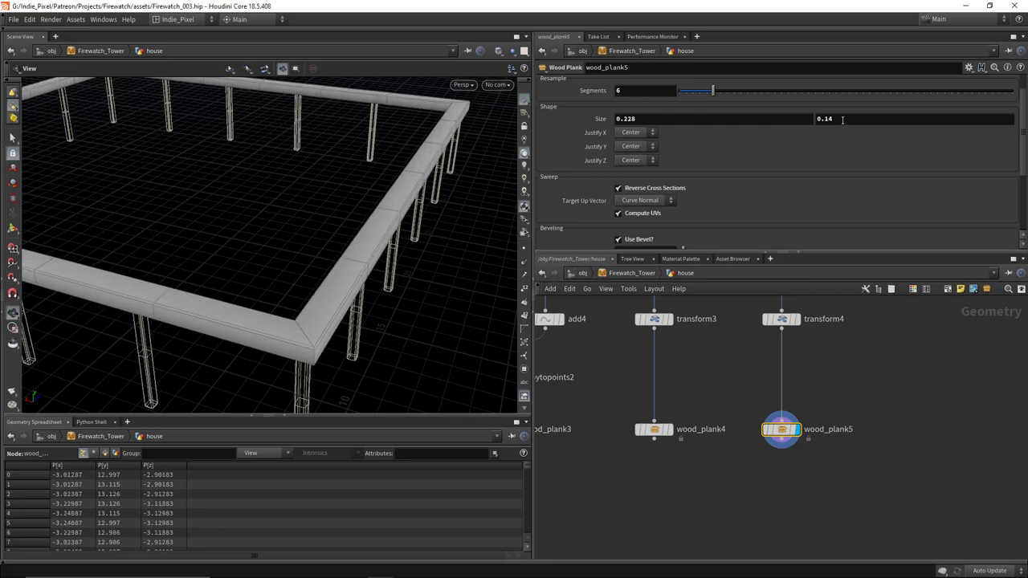
pyautogui.moveTo(843, 118); pyautogui.dragTo(806, 138, button='middle')
pyautogui.moveTo(374, 248); pyautogui.dragTo(304, 257)
pyautogui.scroll(-3, 755, 465)
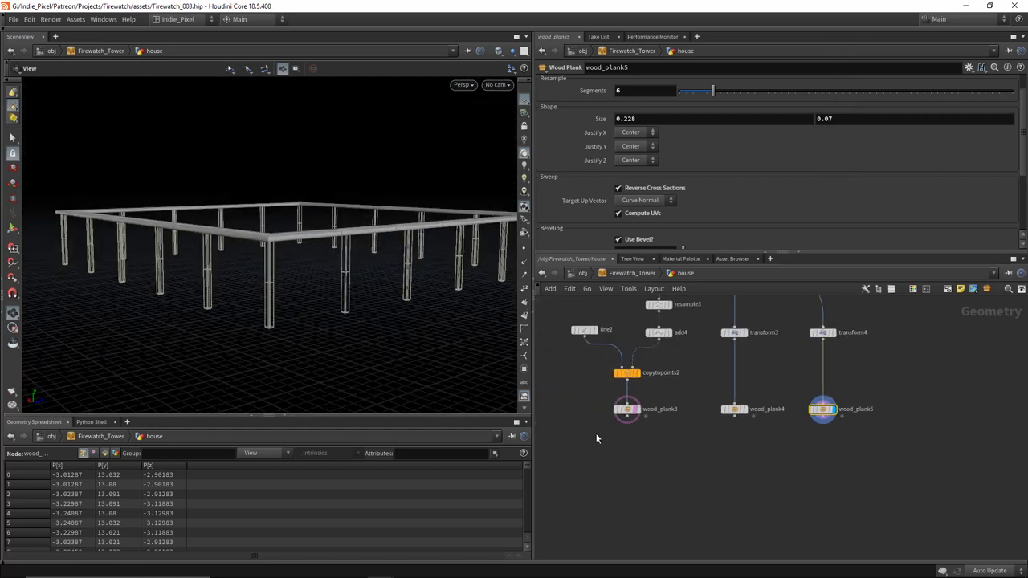
# Step: Space out the transform3 and transform4 branches with their wood plank nodes in the network
pyautogui.moveTo(921, 415); pyautogui.dragTo(915, 421)
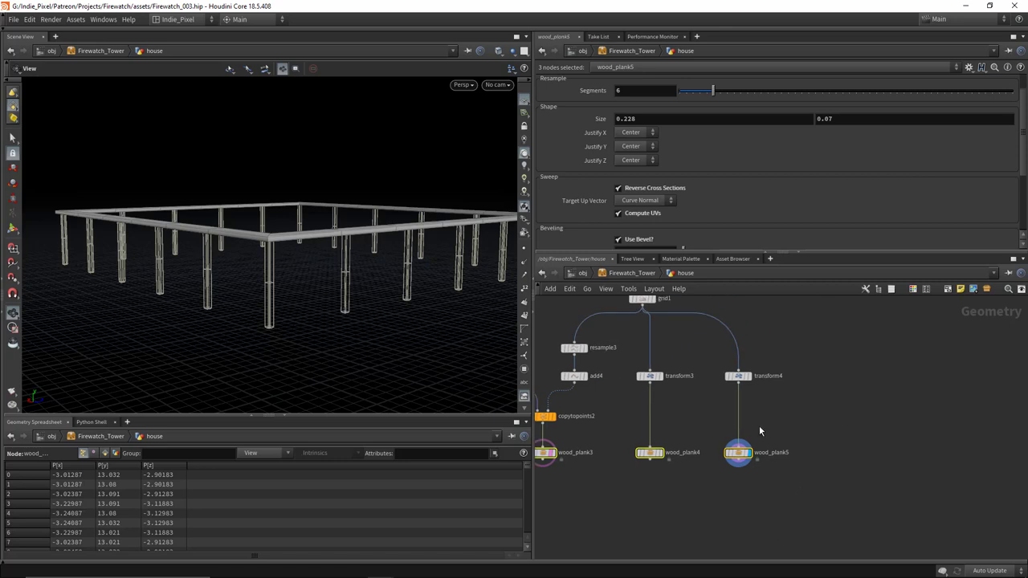
pyautogui.click(764, 375)
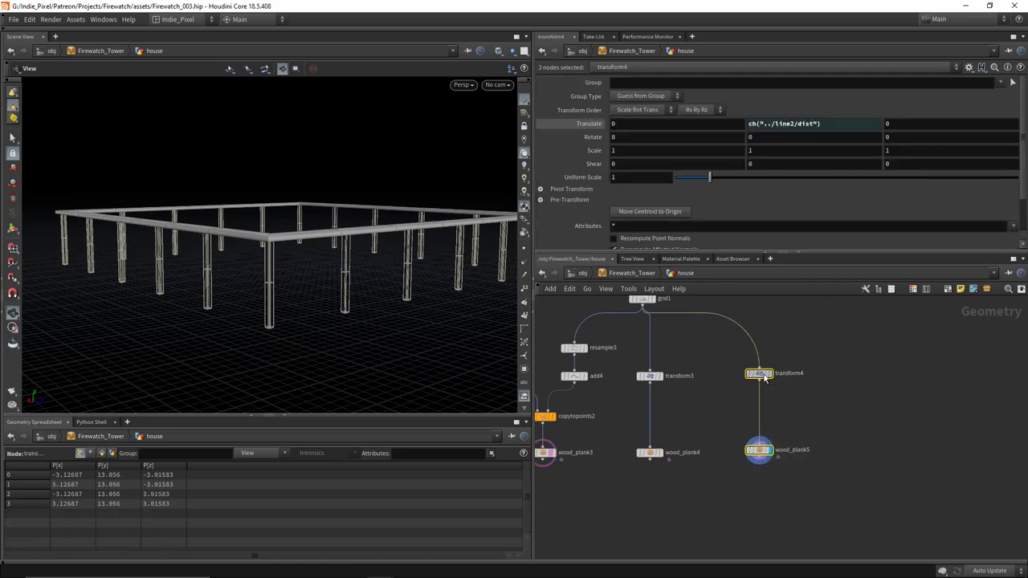
pyautogui.moveTo(767, 374); pyautogui.dragTo(762, 386)
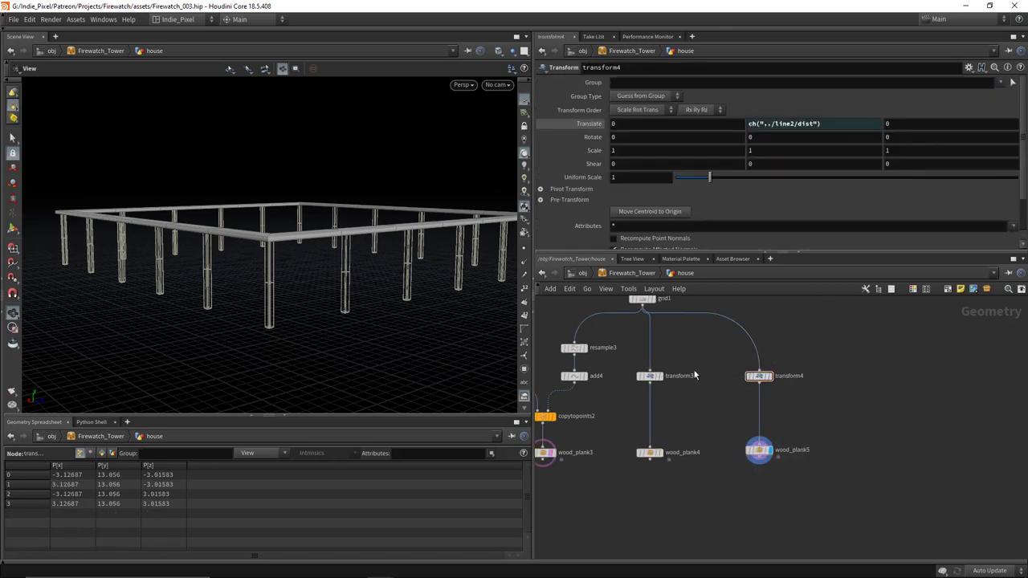
pyautogui.moveTo(671, 470); pyautogui.dragTo(664, 378)
pyautogui.moveTo(646, 485); pyautogui.dragTo(746, 475, button='middle')
pyautogui.moveTo(820, 347); pyautogui.dragTo(770, 367)
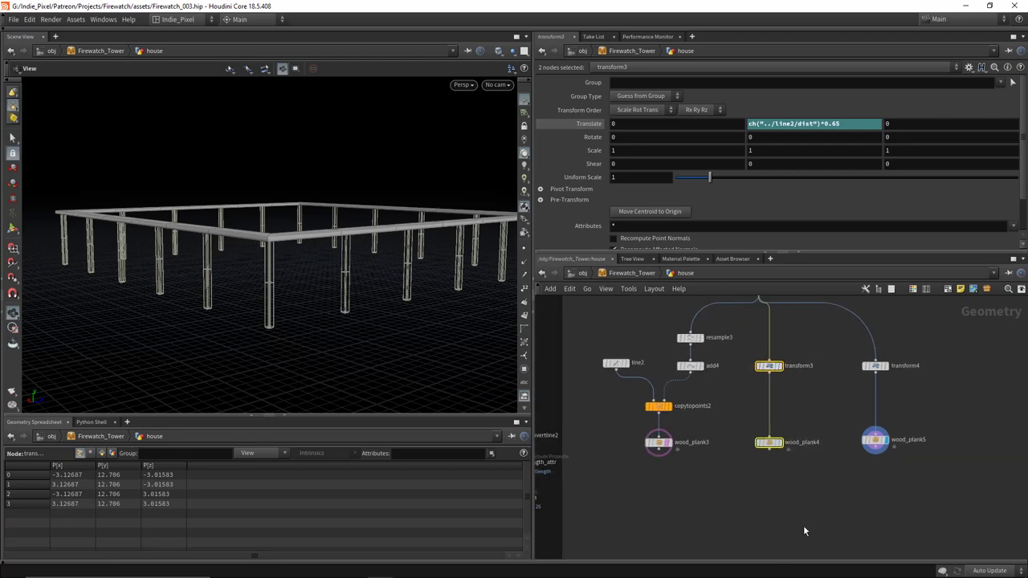
# Step: Merge wood_plank3, wood_plank4 and wood_plank5, and display the combined railing to check it from several angles
pyautogui.moveTo(305, 241); pyautogui.dragTo(338, 255)
pyautogui.moveTo(568, 467); pyautogui.dragTo(544, 433, button='middle')
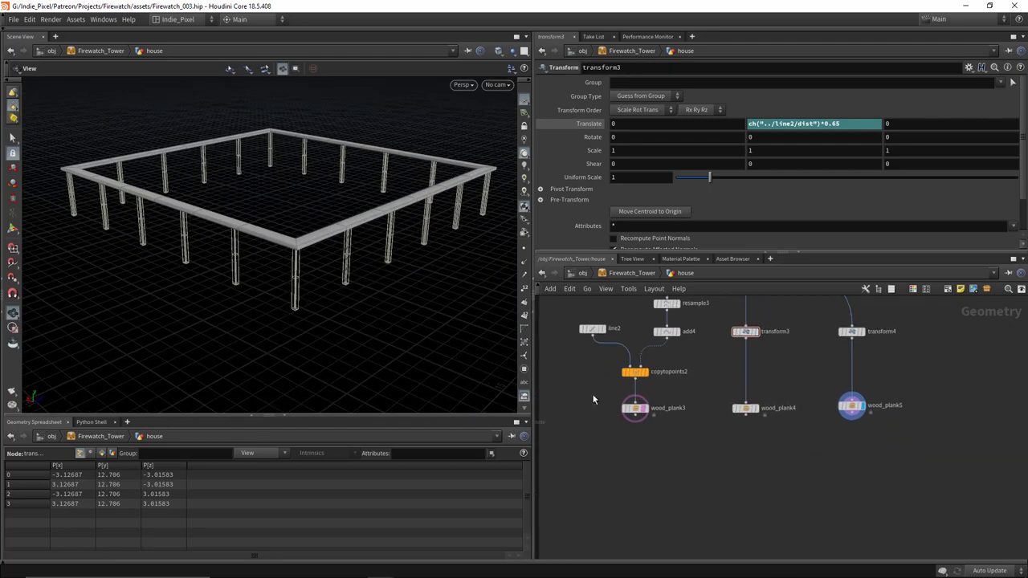
pyautogui.moveTo(592, 391); pyautogui.dragTo(925, 466)
pyautogui.moveTo(583, 395); pyautogui.dragTo(883, 452)
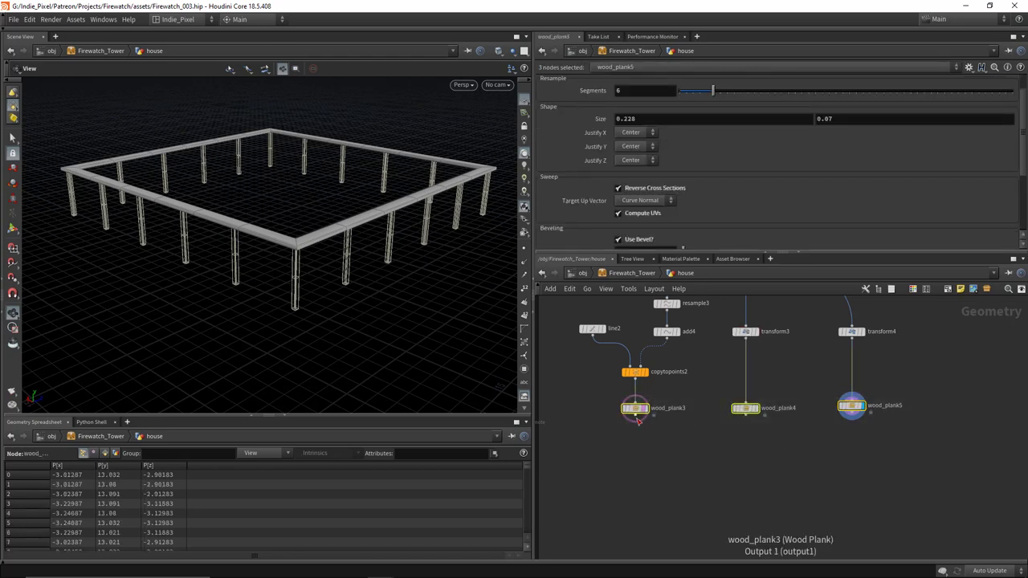
pyautogui.moveTo(638, 420); pyautogui.dragTo(750, 482)
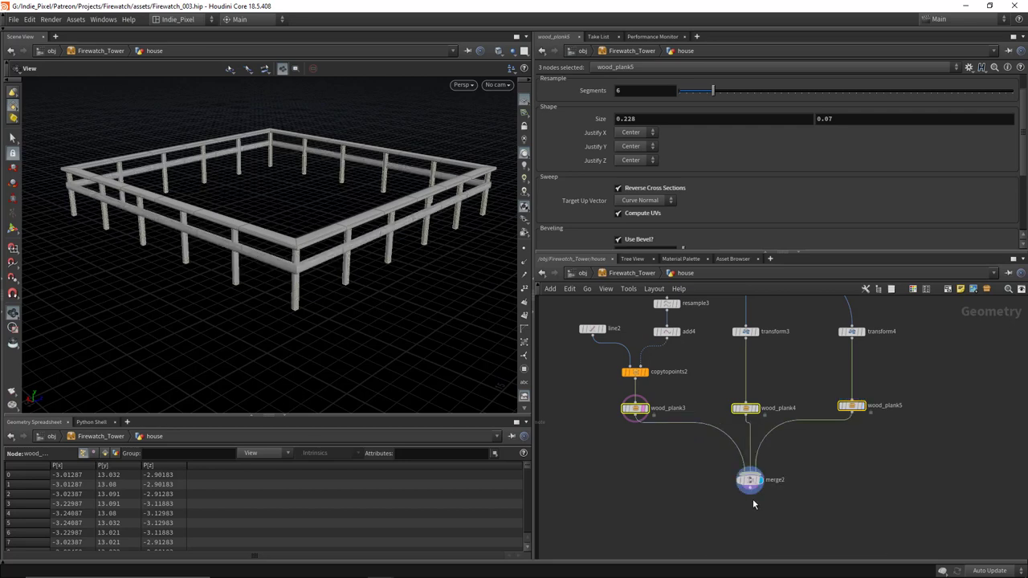
pyautogui.moveTo(371, 241); pyautogui.dragTo(377, 283)
pyautogui.scroll(5, 727, 484)
pyautogui.moveTo(257, 241); pyautogui.dragTo(273, 298)
pyautogui.scroll(-6, 737, 437)
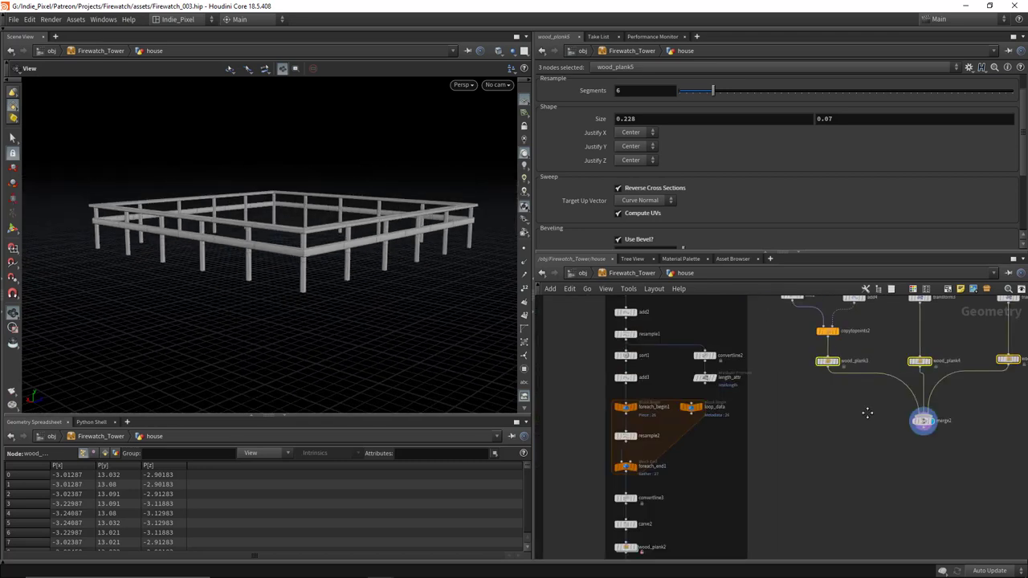
pyautogui.scroll(6, 768, 449)
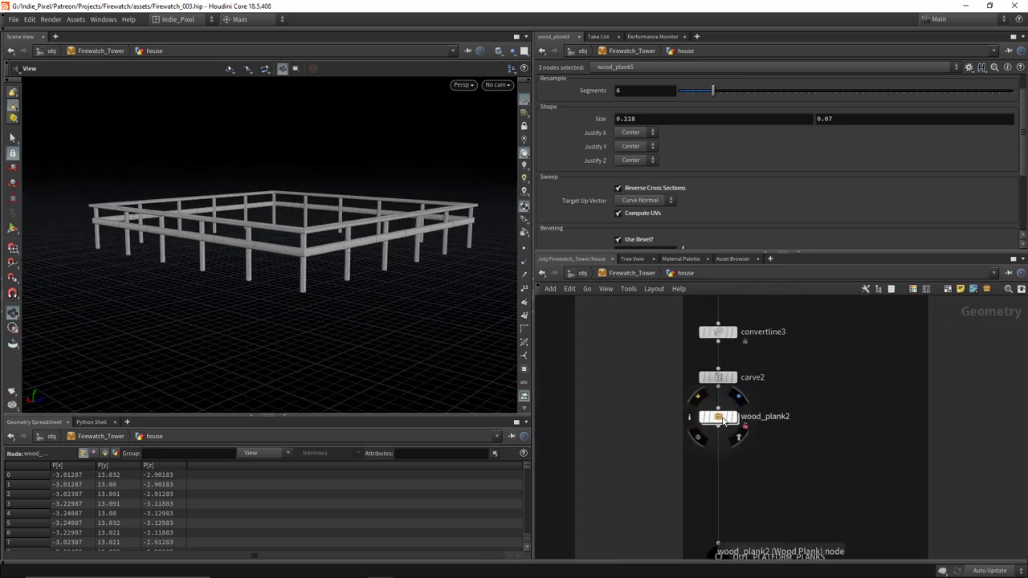
pyautogui.scroll(-6, 724, 420)
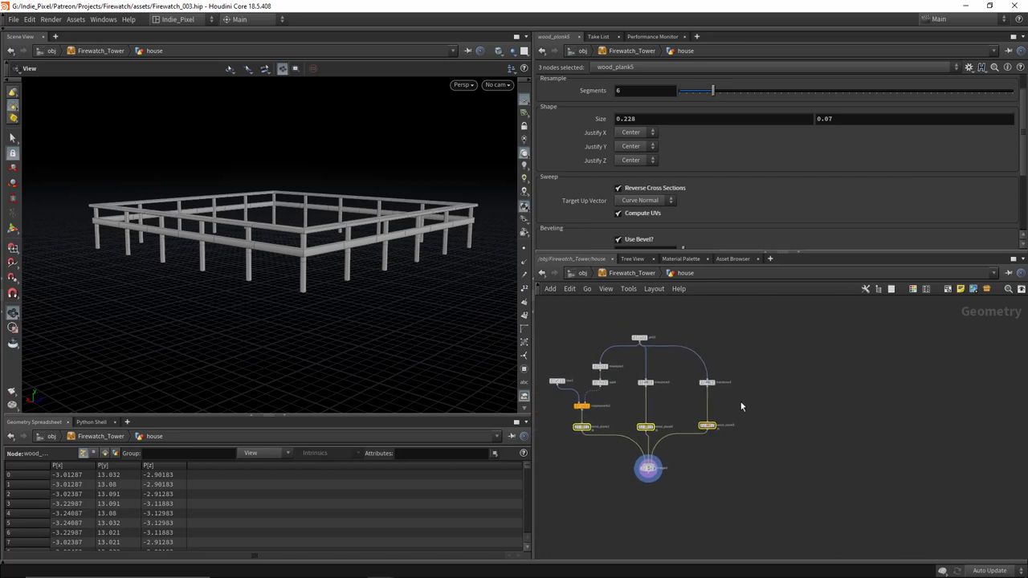
# Step: Display the grid1 node and select it to show its settings
pyautogui.scroll(4, 733, 390)
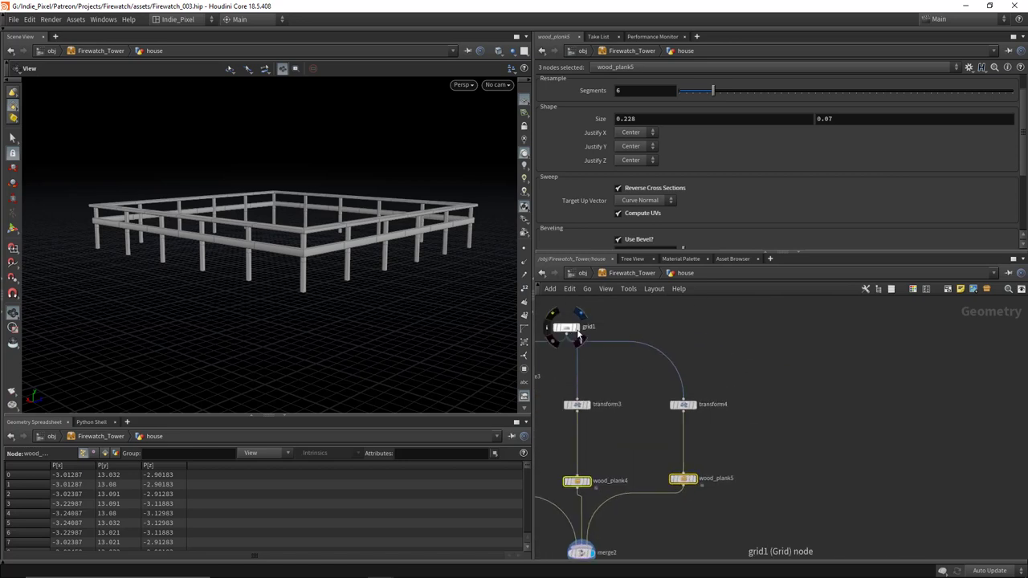
pyautogui.click(578, 336)
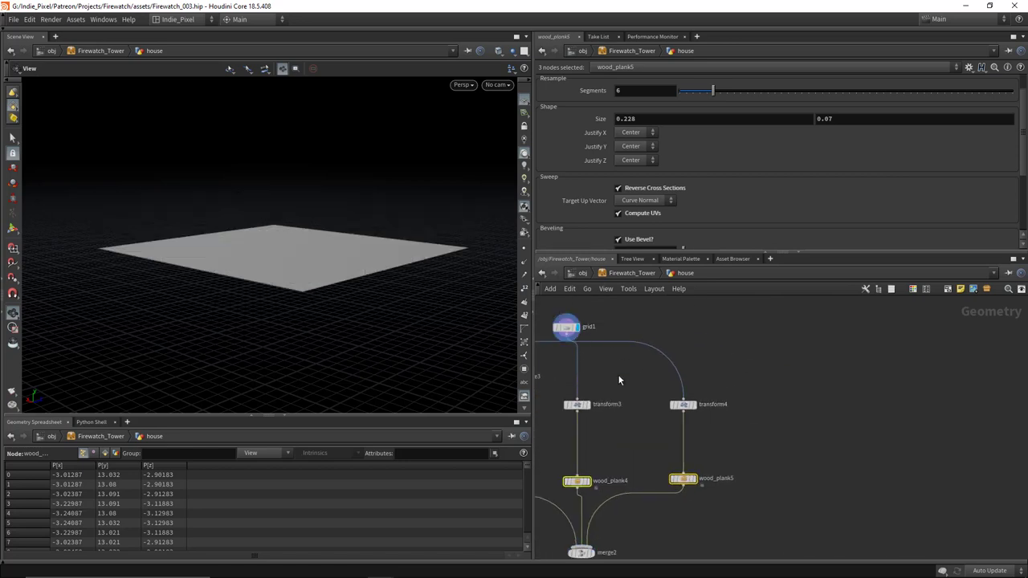
pyautogui.click(567, 327)
# Step: Add a Convert Line node beside transform4, connect it to grid1 and display it
pyautogui.moveTo(782, 391); pyautogui.dragTo(754, 368, button='middle')
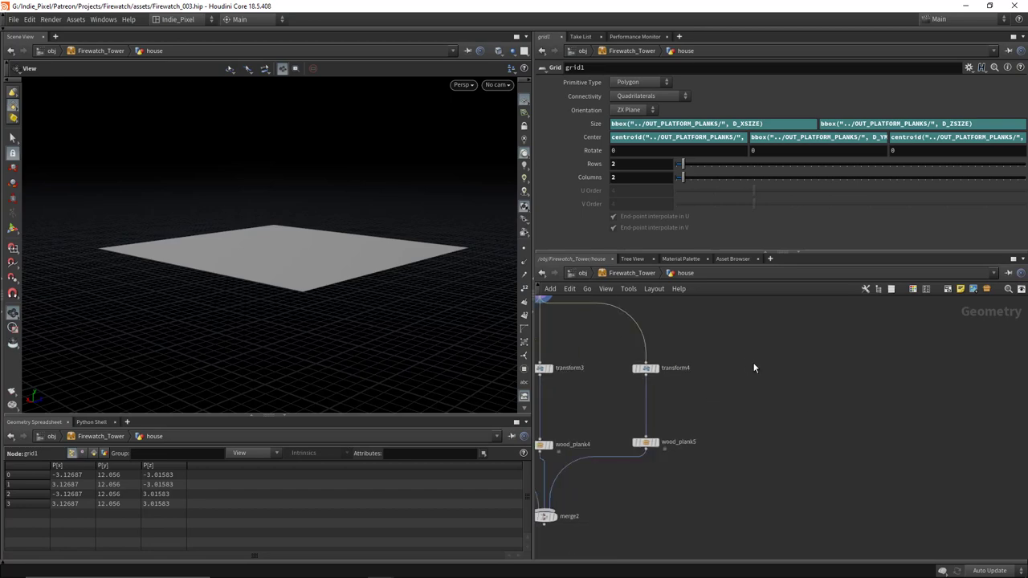
pyautogui.press('Tab')
pyautogui.write('co')
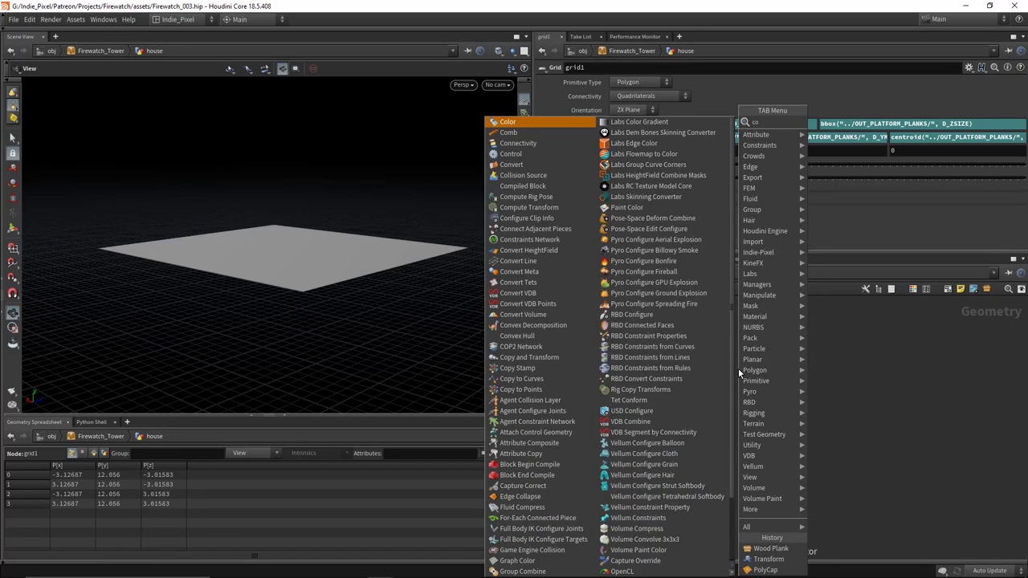
pyautogui.write('nvert')
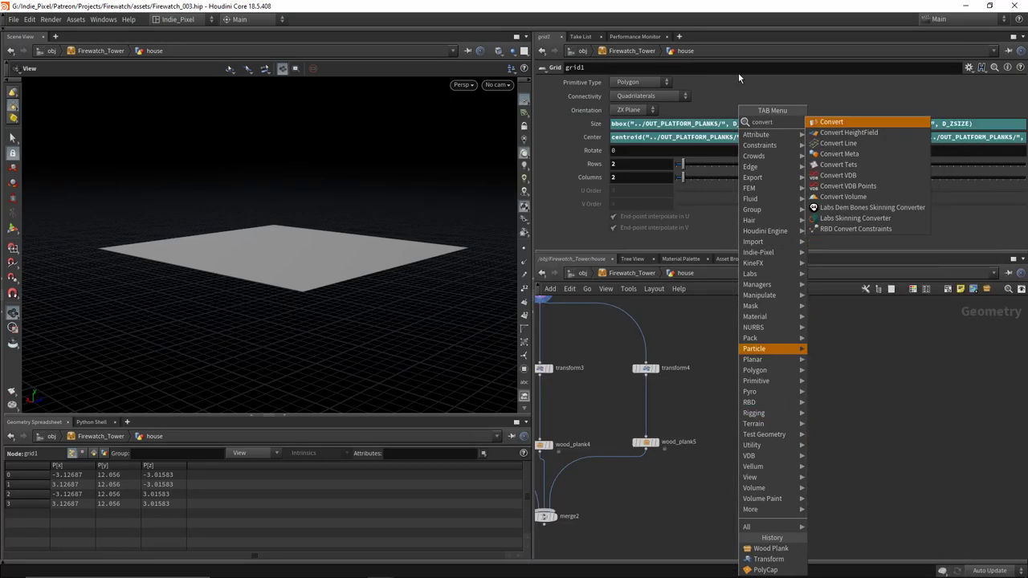
pyautogui.click(837, 143)
pyautogui.click(767, 371)
pyautogui.moveTo(686, 325); pyautogui.dragTo(722, 375, button='middle')
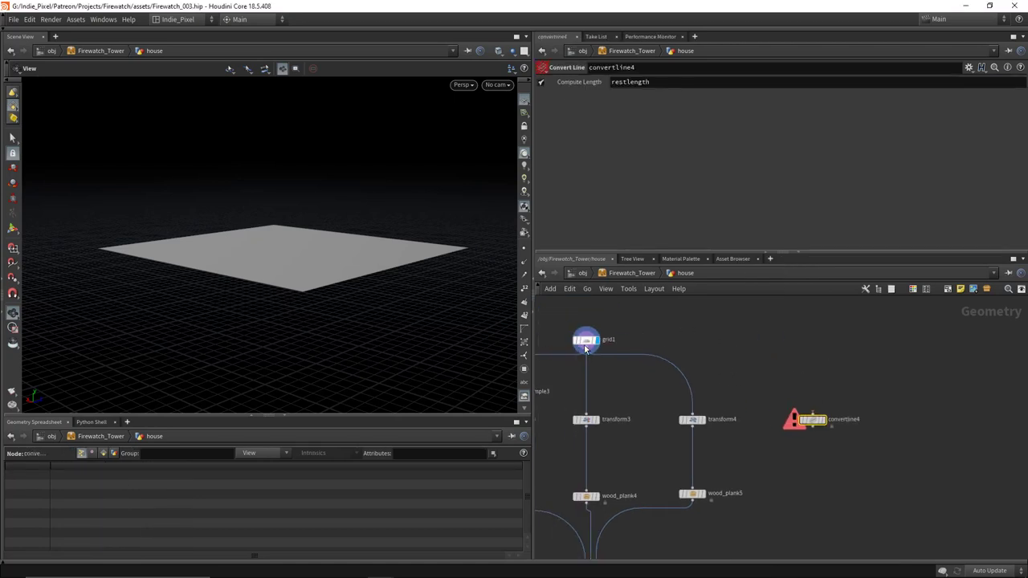
pyautogui.click(587, 351)
pyautogui.click(812, 415)
pyautogui.click(823, 419)
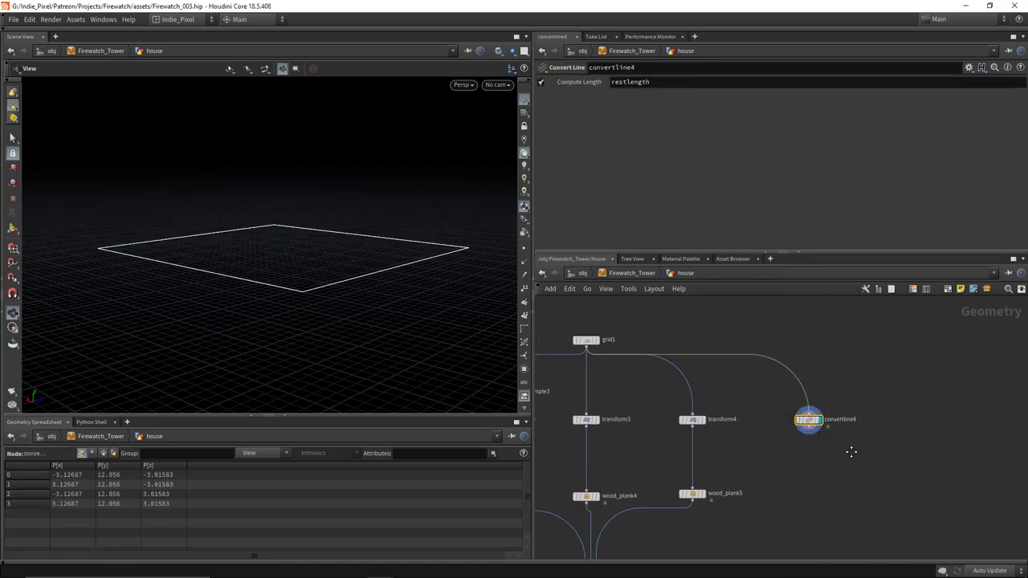
# Step: Add a Carve node below convertline4, connect it to that node and display it
pyautogui.moveTo(852, 450); pyautogui.dragTo(808, 411, button='middle')
pyautogui.press('Tab')
pyautogui.write('carve')
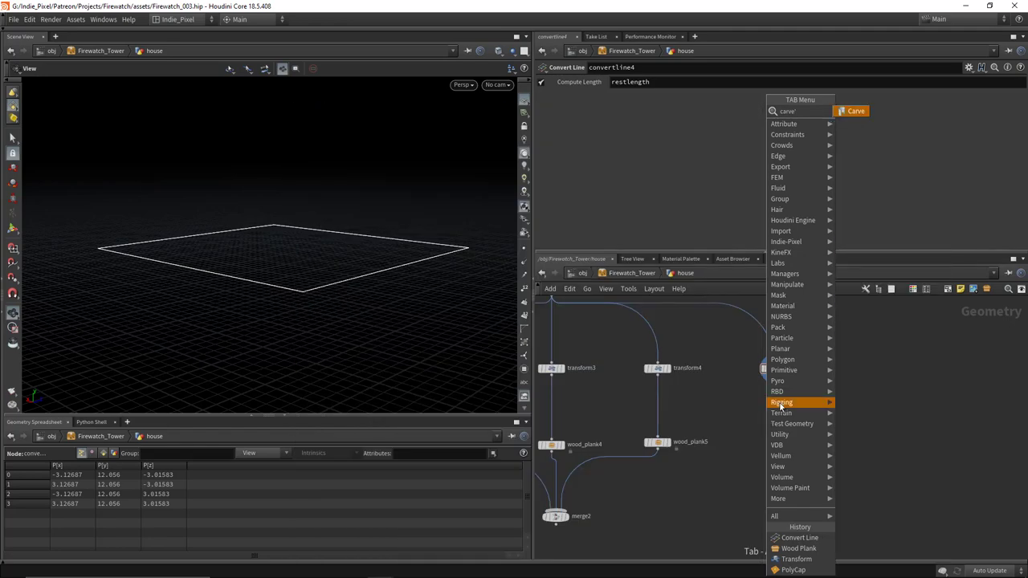
pyautogui.press('Return')
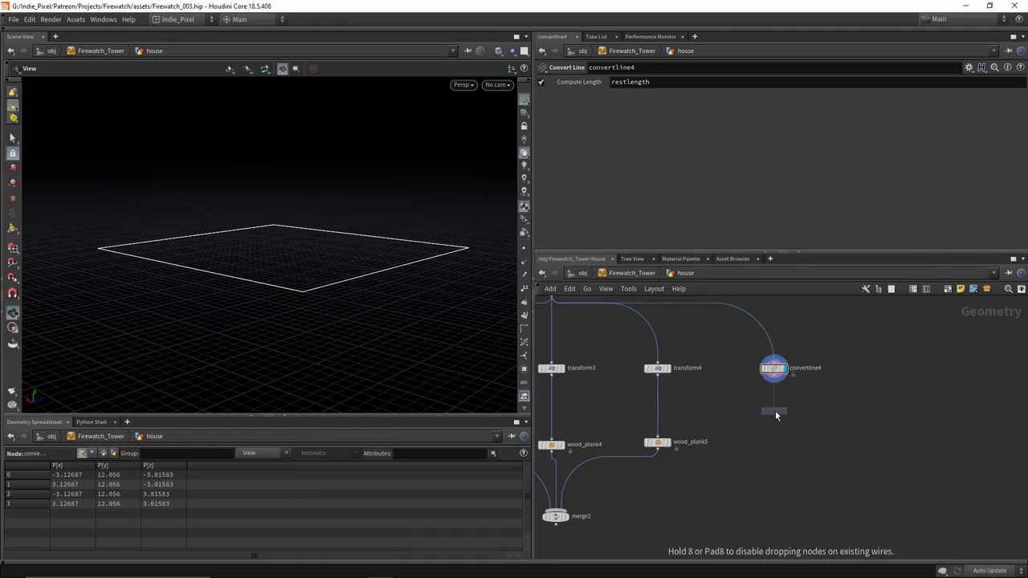
pyautogui.click(776, 416)
pyautogui.scroll(3, 772, 385)
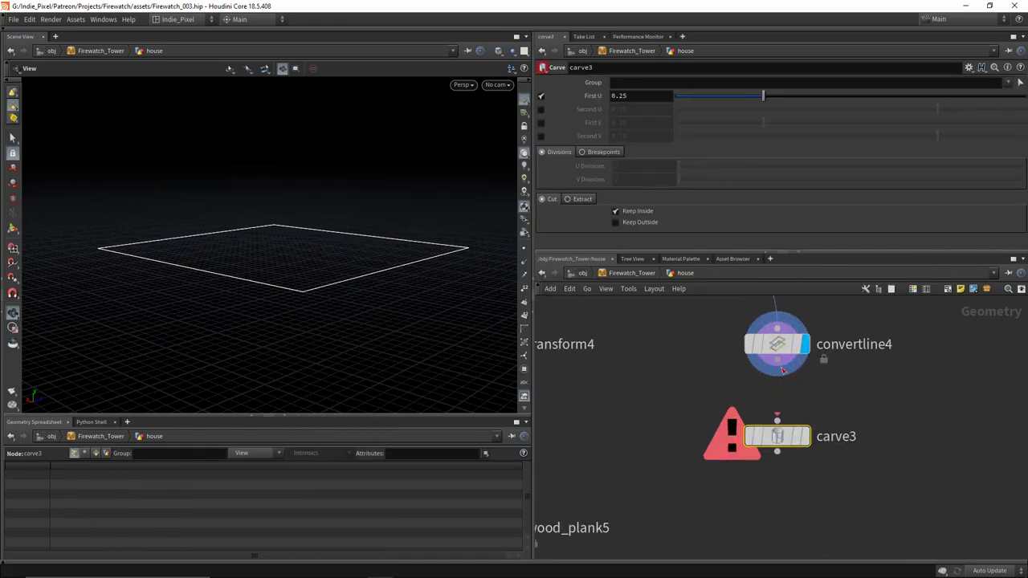
pyautogui.moveTo(781, 370); pyautogui.dragTo(777, 419)
pyautogui.click(806, 436)
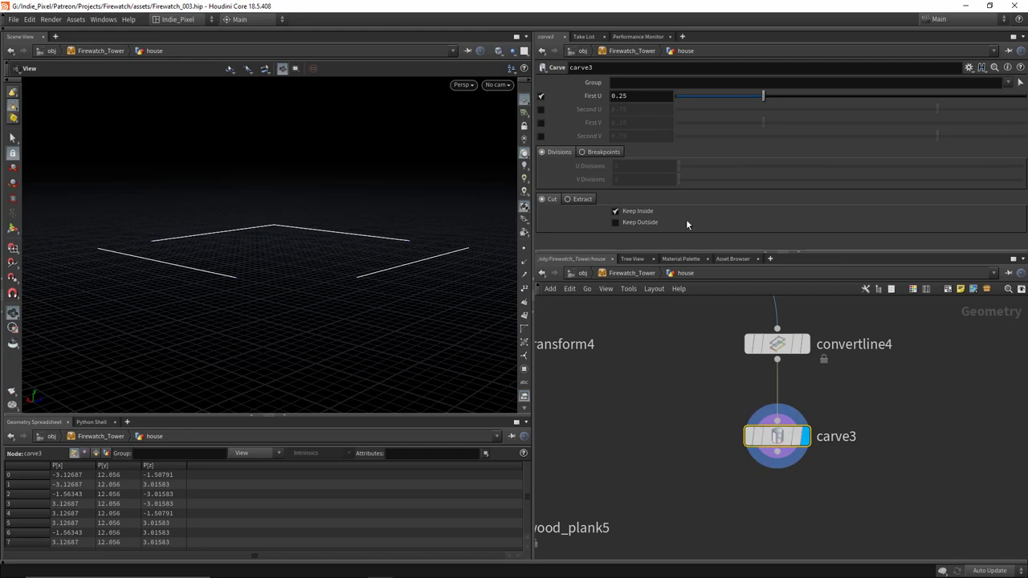
# Step: Enable Second U on carve3 and set it to 1-ch("domainu1") so it mirrors First U
pyautogui.click(968, 67)
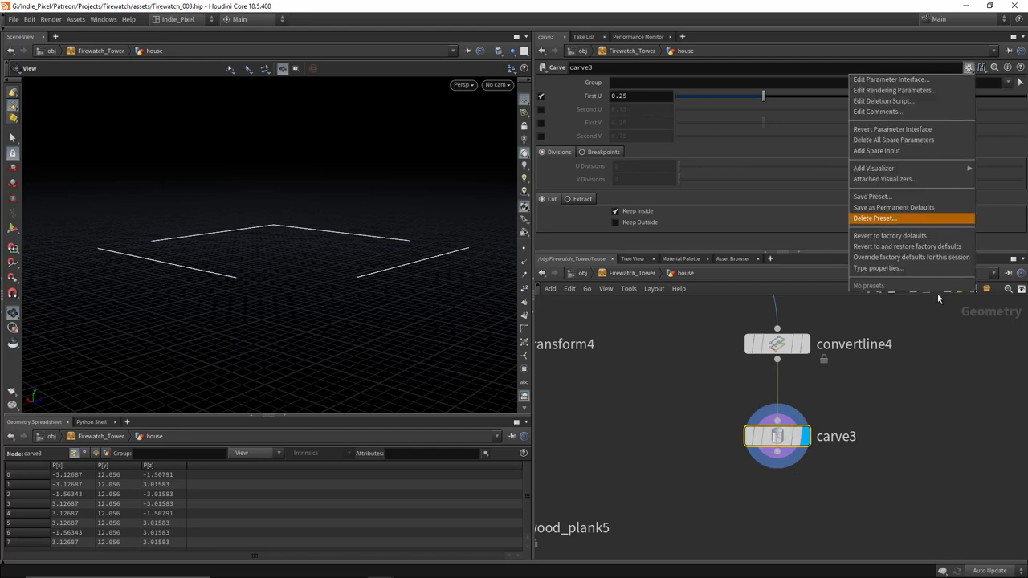
pyautogui.click(559, 106)
pyautogui.click(541, 110)
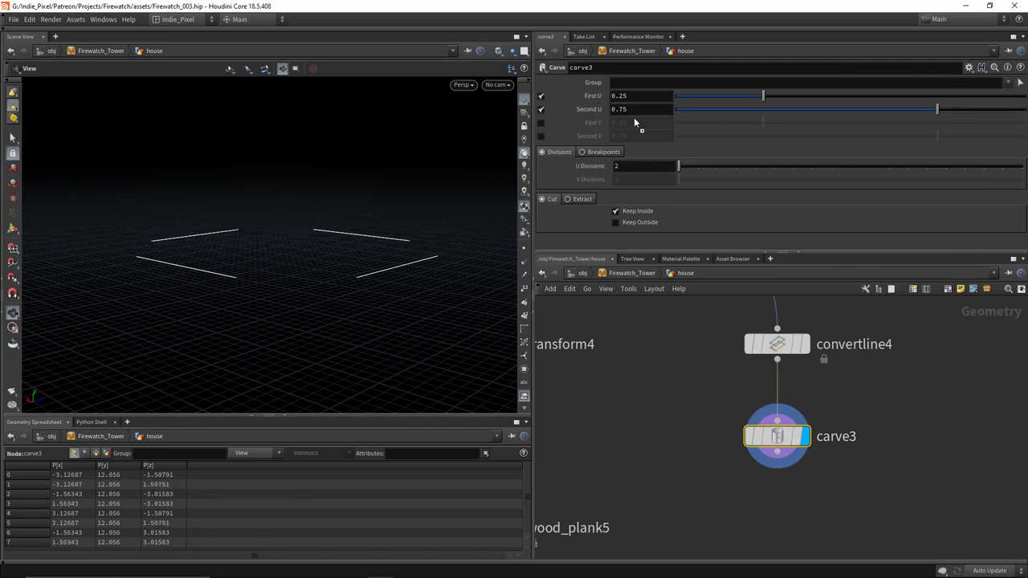
pyautogui.rightClick(633, 107)
pyautogui.click(668, 125)
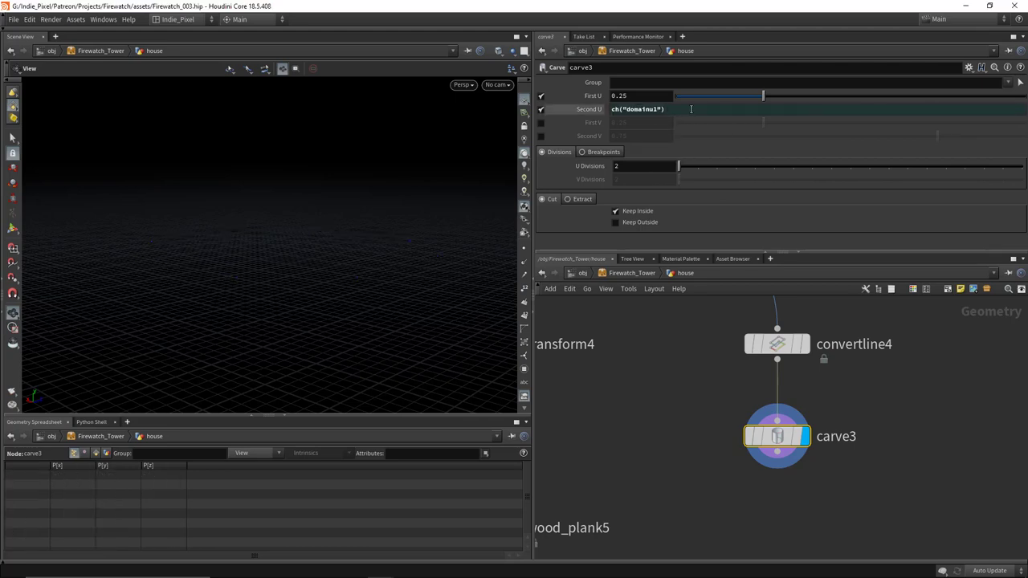
pyautogui.click(691, 109)
pyautogui.press('Home')
pyautogui.write('1-')
pyautogui.press('Return')
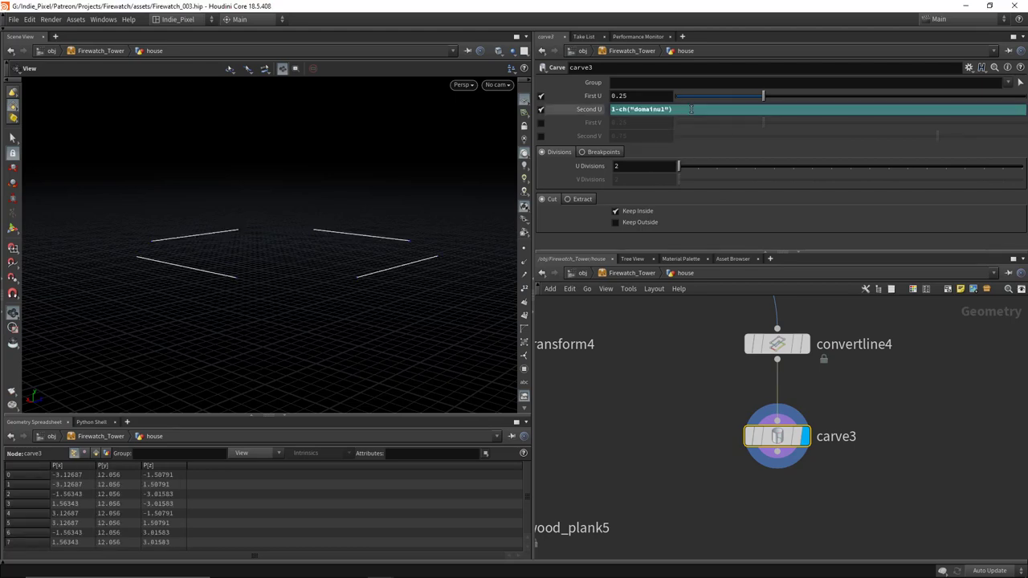
# Step: Save carve3's settings as the preset "equal offset" and reduce First U to 0.011
pyautogui.click(970, 68)
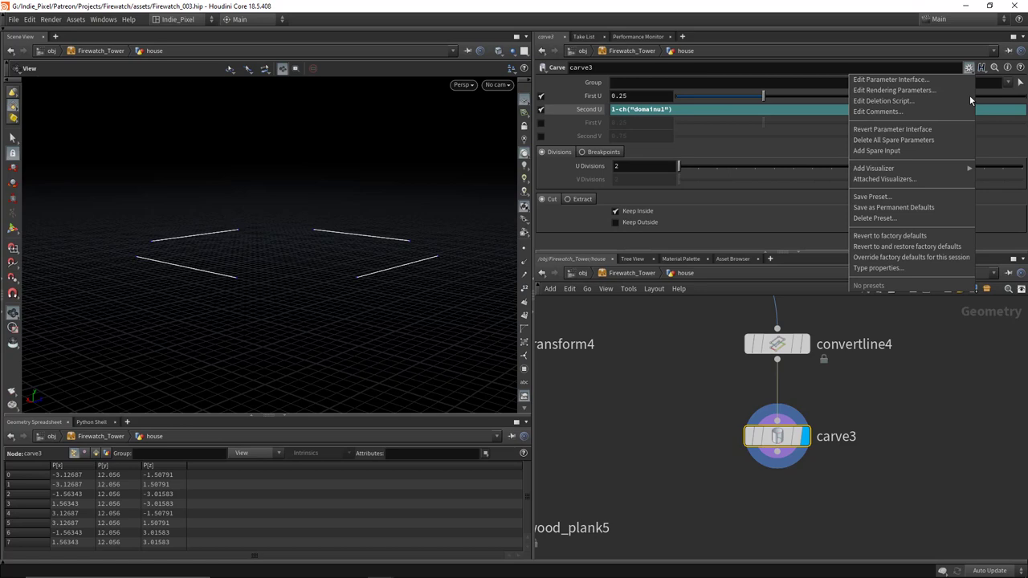
pyautogui.click(933, 216)
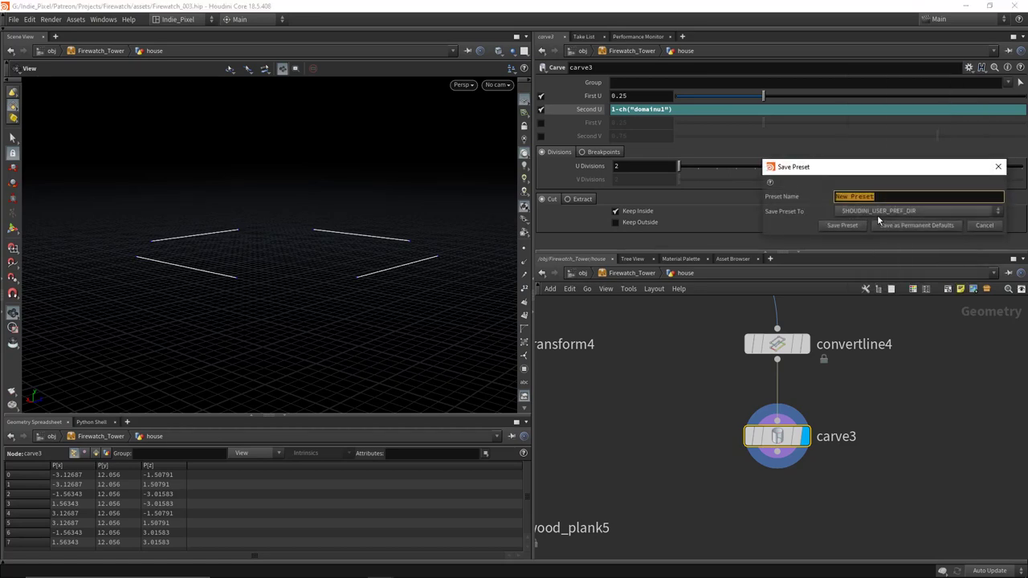
pyautogui.write('equal offset')
pyautogui.click(843, 225)
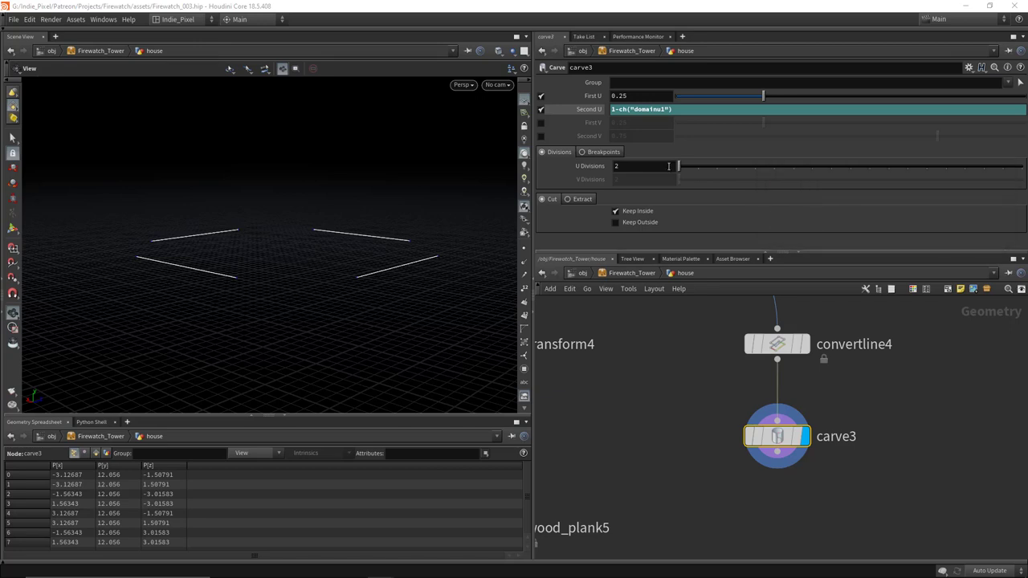
pyautogui.moveTo(759, 98); pyautogui.dragTo(723, 96)
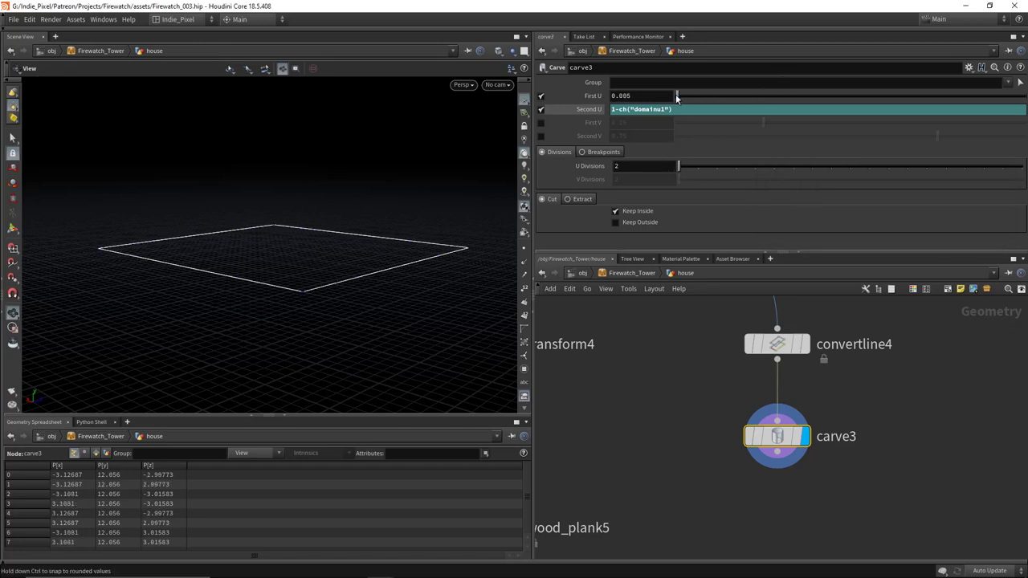
# Step: Duplicate wood_plank5 below carve3, connect the copy to carve3 and display it
pyautogui.scroll(-4, 689, 492)
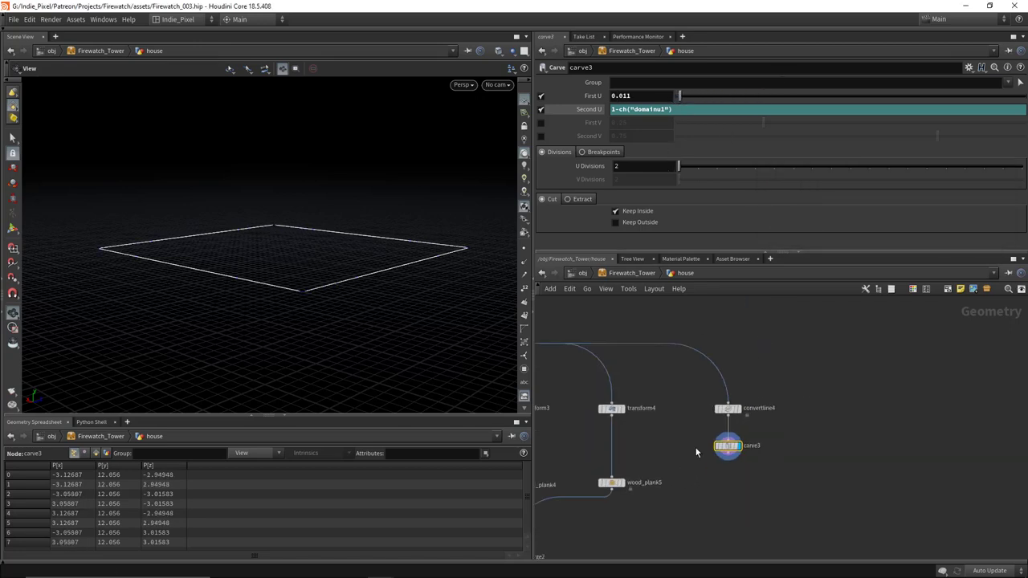
pyautogui.moveTo(584, 510); pyautogui.dragTo(652, 422, button='middle')
pyautogui.keyDown('alt'); pyautogui.moveTo(652, 427); pyautogui.dragTo(800, 423); pyautogui.keyUp('alt')
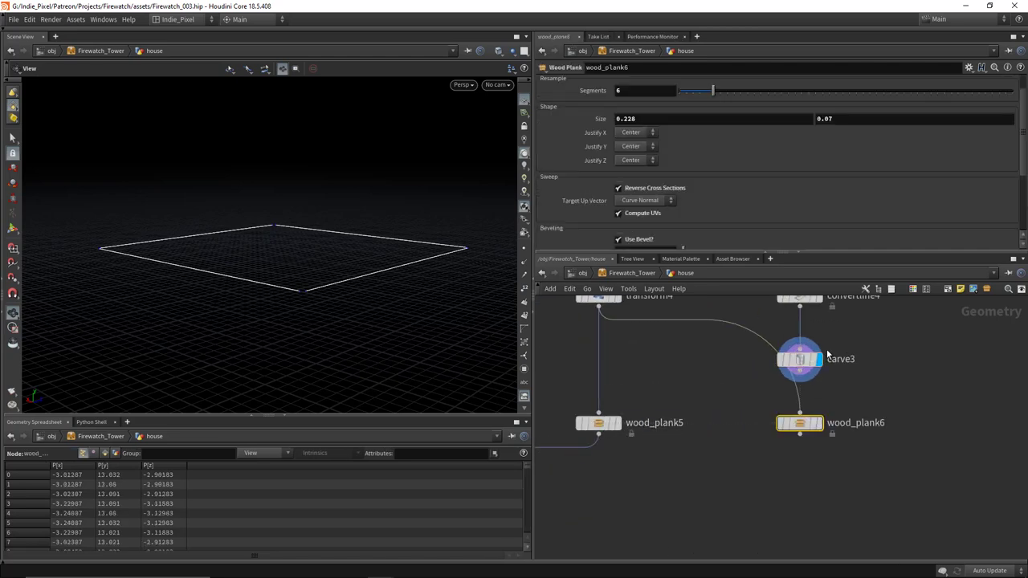
pyautogui.click(818, 425)
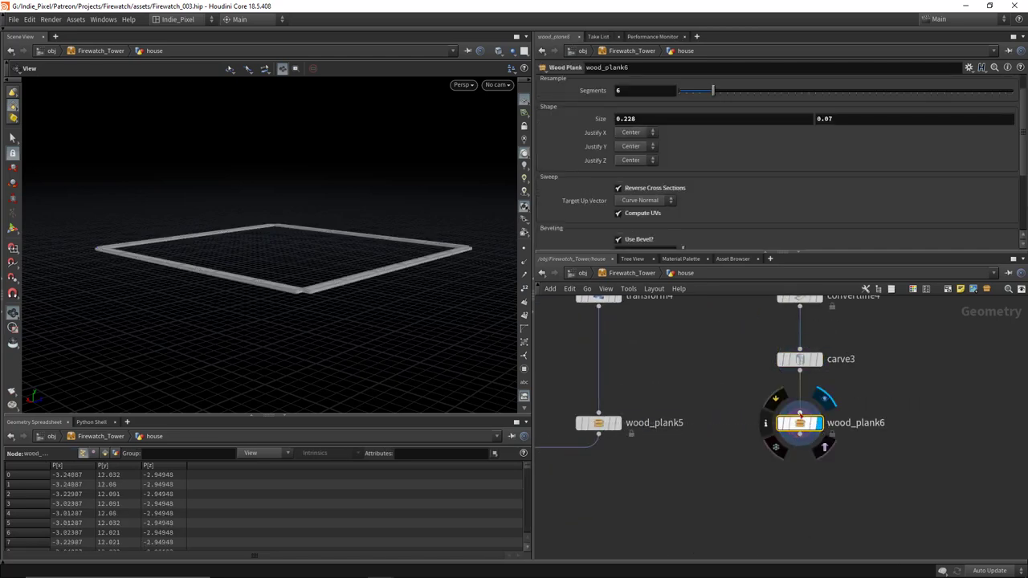
# Step: Reduce wood_plank6's first Size value to 0.118 and adjust the second one while viewing a corner up close
pyautogui.moveTo(264, 318); pyautogui.dragTo(361, 289)
pyautogui.moveTo(368, 289); pyautogui.dragTo(318, 294)
pyautogui.moveTo(692, 120); pyautogui.dragTo(644, 128, button='middle')
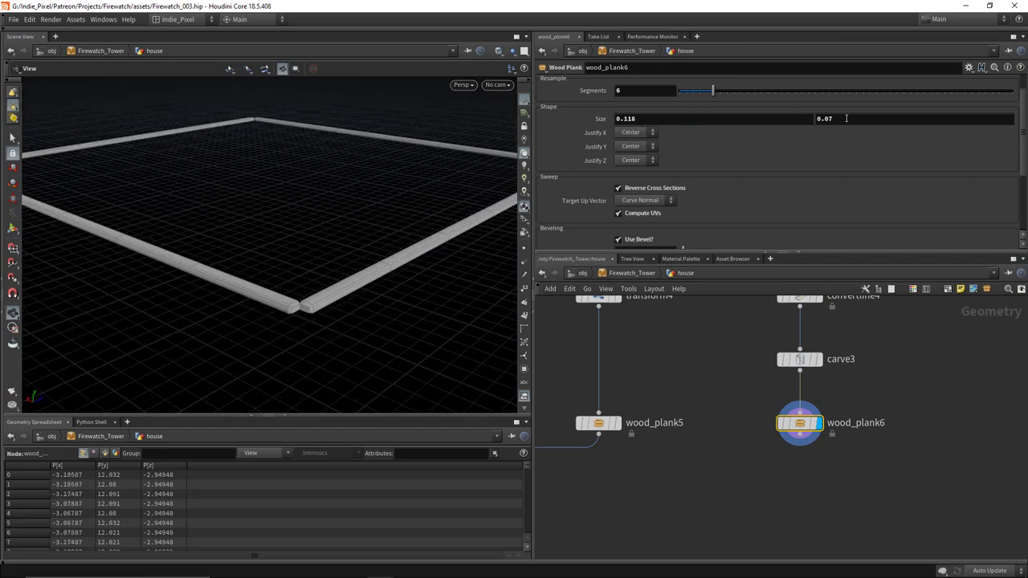
pyautogui.moveTo(843, 121); pyautogui.dragTo(818, 119, button='middle')
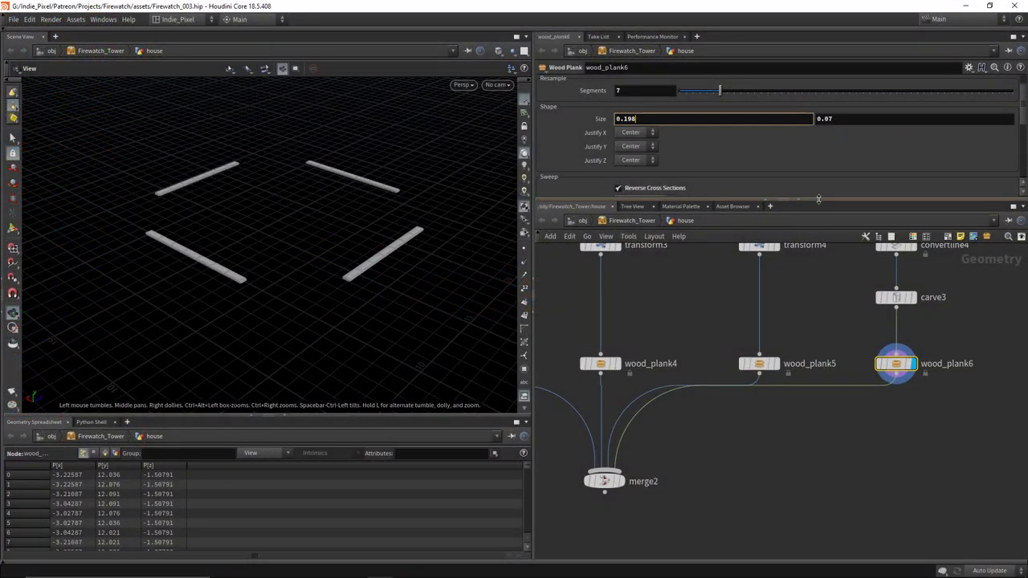
# Step: Enlarge the parameter area and look over wood_plank6's shape, bevel and caps settings and its carved planks
pyautogui.moveTo(818, 207); pyautogui.dragTo(818, 238)
pyautogui.scroll(-3, 786, 188)
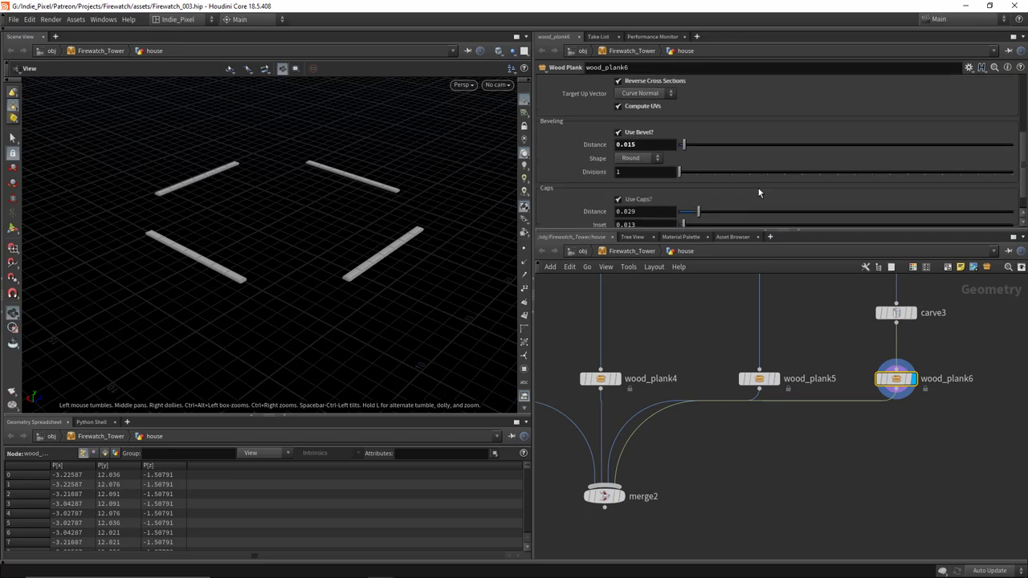
pyautogui.scroll(3, 798, 157)
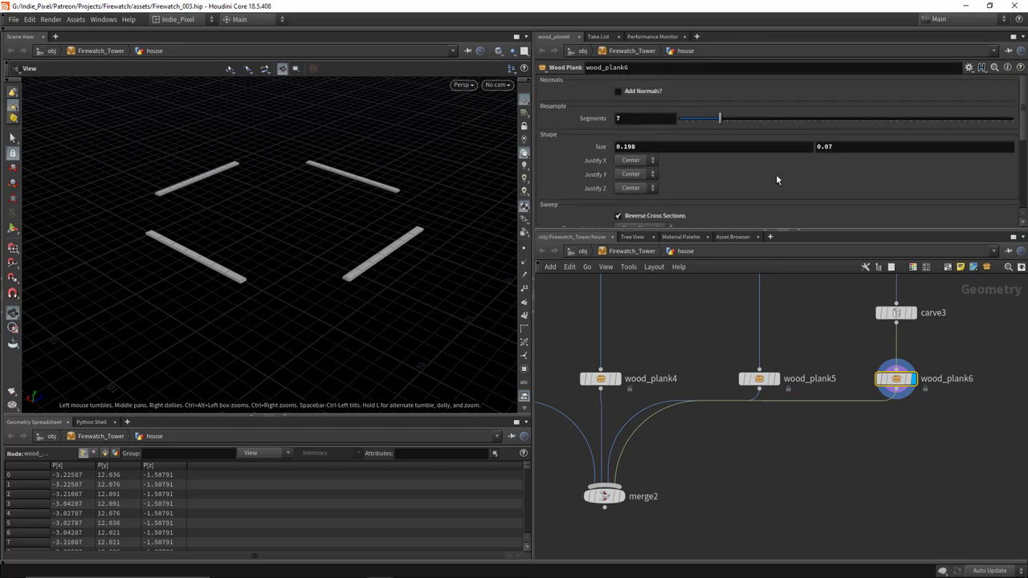
pyautogui.moveTo(529, 480); pyautogui.dragTo(494, 479)
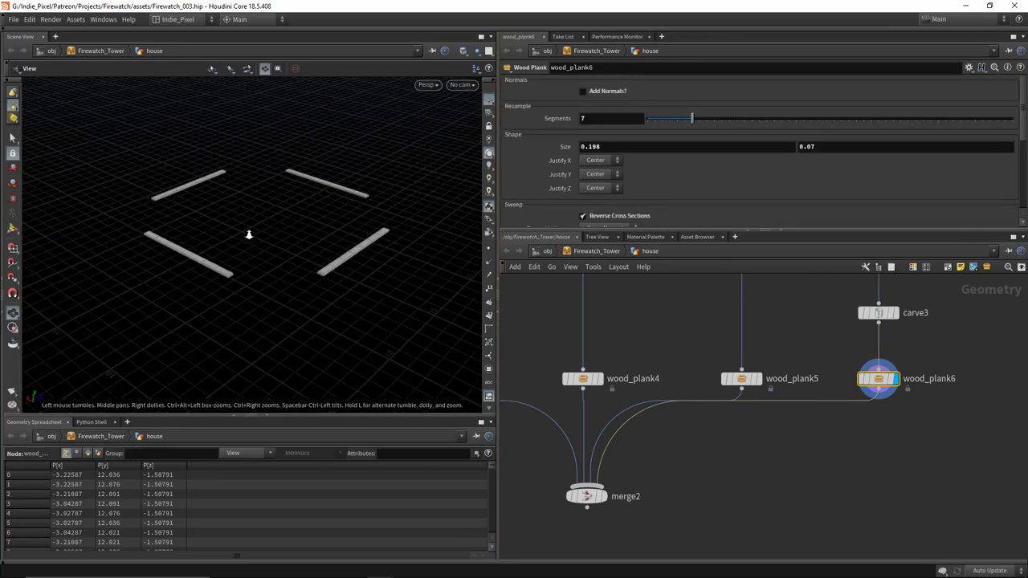
pyautogui.moveTo(314, 200); pyautogui.dragTo(324, 230)
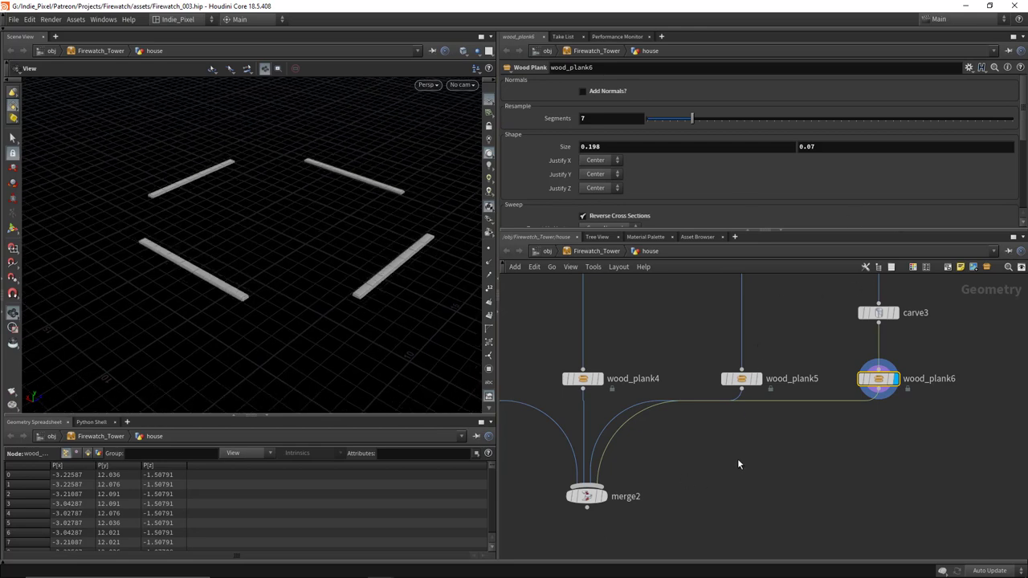
# Step: In wood_plank6's type properties, set the Size parameter's range minimum to 0.1 and lock that limit
pyautogui.rightClick(884, 372)
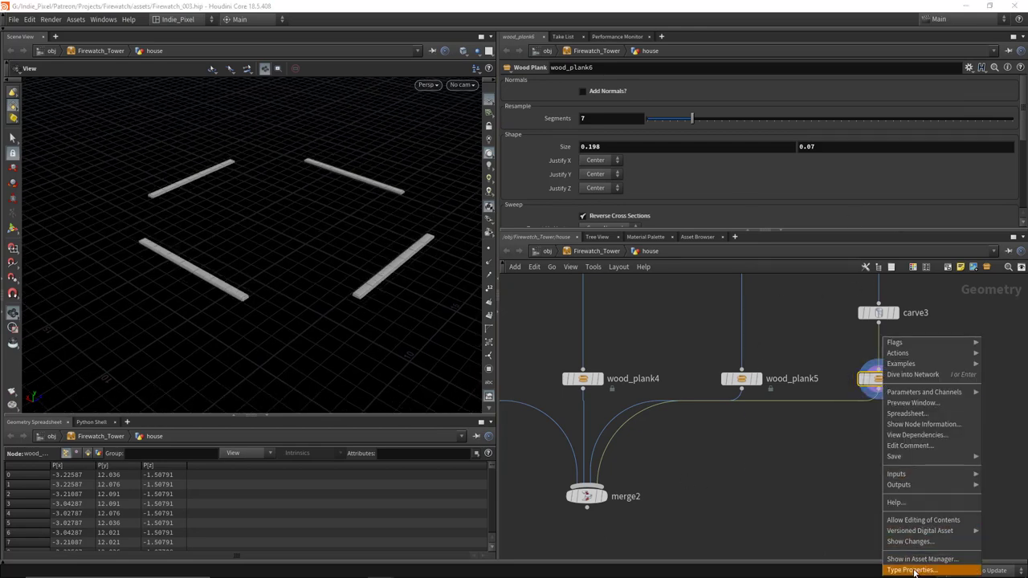
pyautogui.click(903, 562)
pyautogui.click(474, 245)
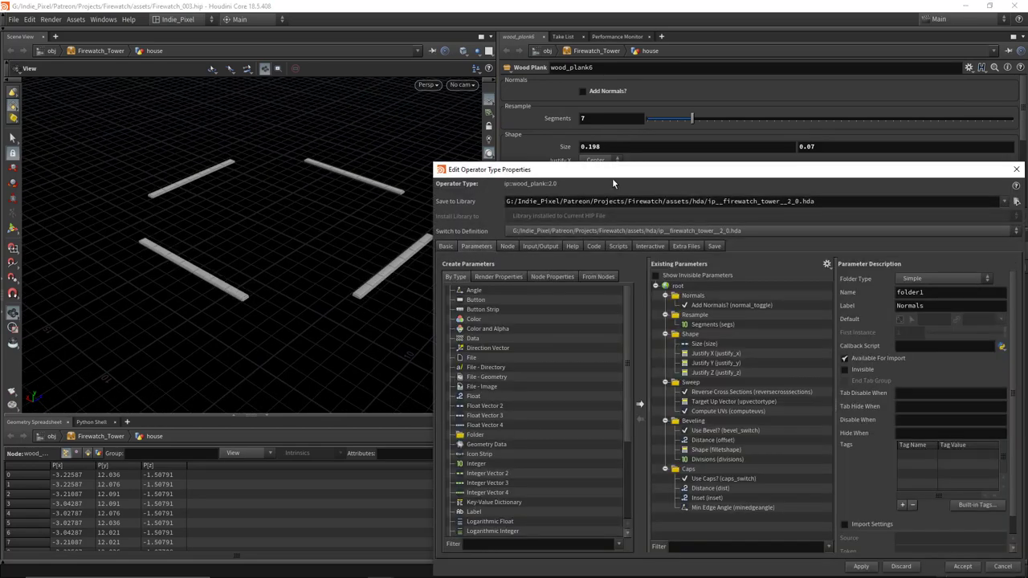
pyautogui.moveTo(612, 172); pyautogui.dragTo(290, 140)
pyautogui.click(393, 313)
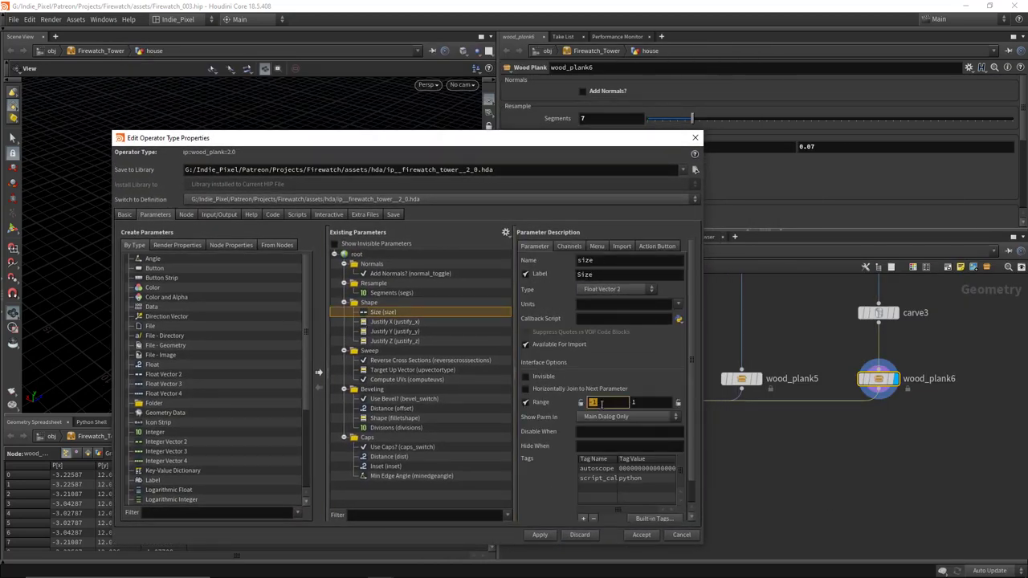
pyautogui.write('0.1')
pyautogui.press('Return')
pyautogui.click(570, 247)
pyautogui.click(536, 247)
# Step: Save the changed Size limit to the Wood Plank definition, unlocking the asset, and match wood_plank6 to the current definition
pyautogui.click(538, 535)
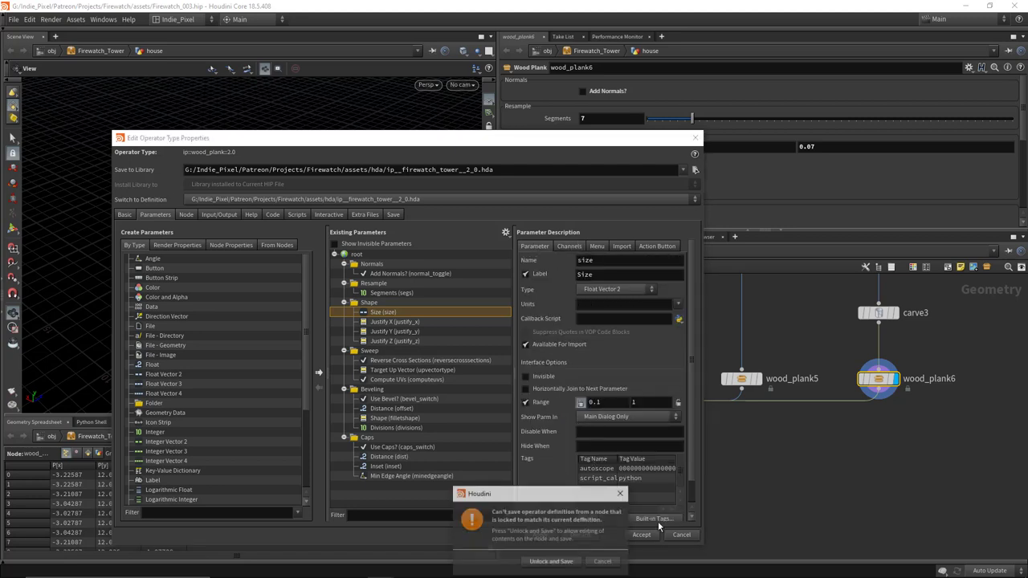
pyautogui.click(544, 562)
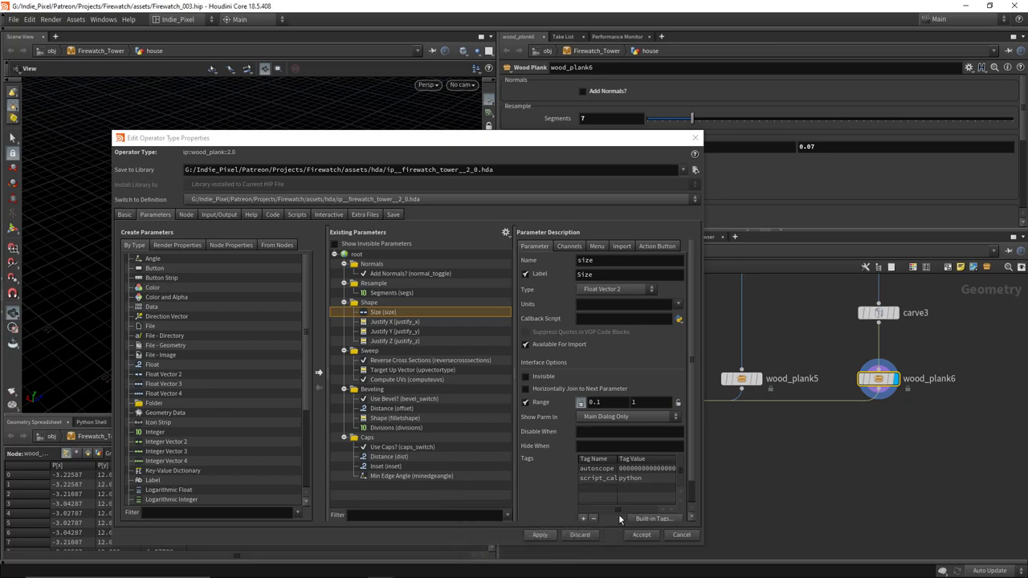
pyautogui.click(641, 534)
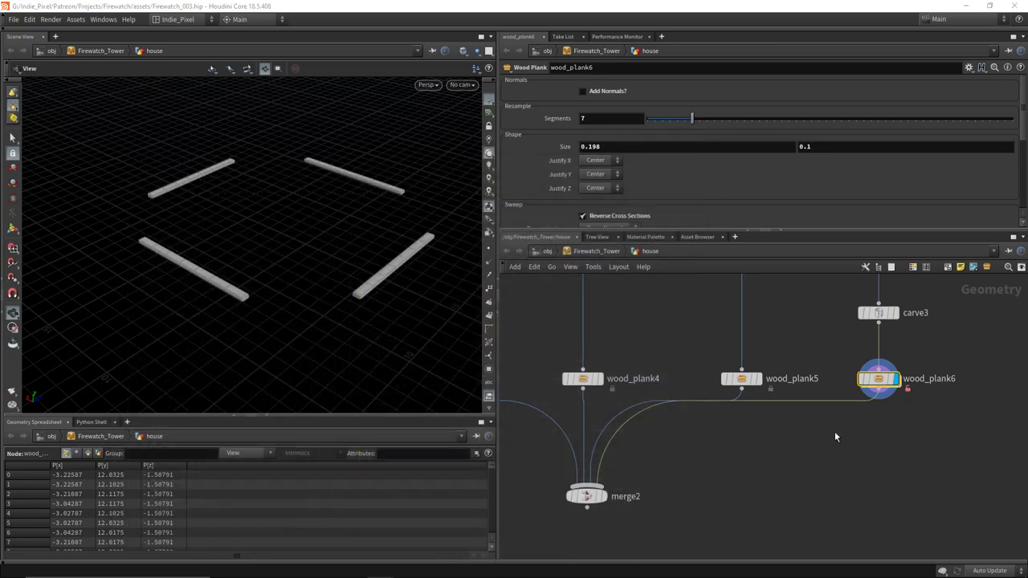
pyautogui.rightClick(877, 379)
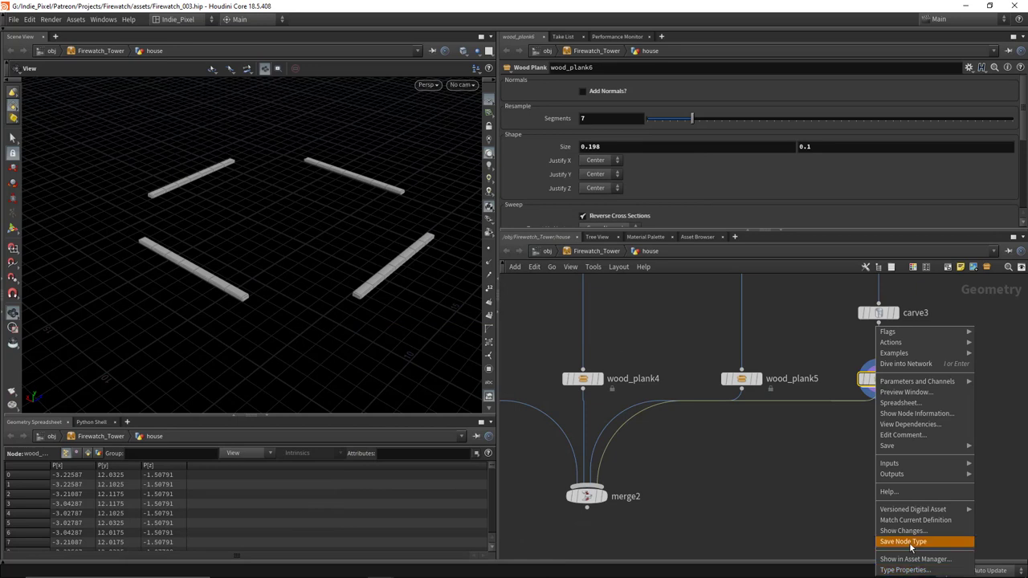
pyautogui.click(903, 542)
pyautogui.rightClick(881, 379)
pyautogui.click(920, 520)
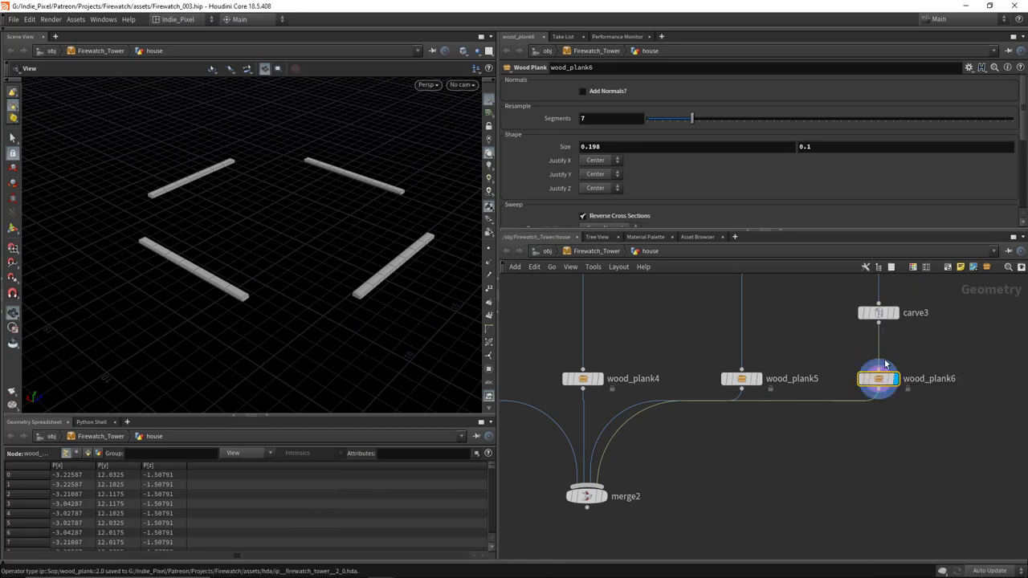
# Step: Match the platform nodes wood_plank2 and wood_plank1 to the current Wood Plank definition
pyautogui.moveTo(626, 409); pyautogui.dragTo(863, 406, button='middle')
pyautogui.scroll(-3, 876, 402)
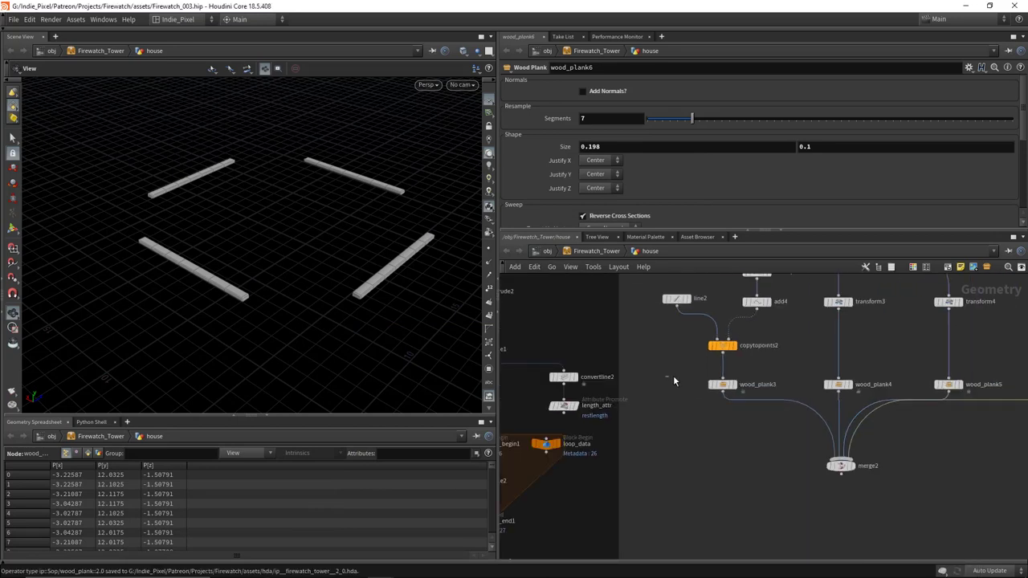
pyautogui.moveTo(673, 375); pyautogui.dragTo(968, 426)
pyautogui.scroll(-6, 881, 471)
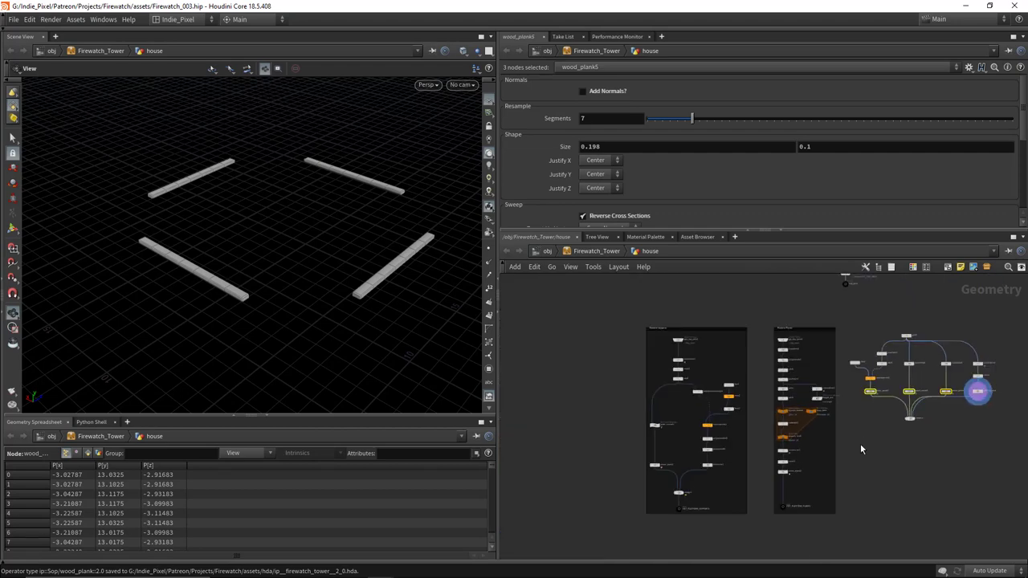
pyautogui.scroll(5, 693, 497)
pyautogui.click(667, 448)
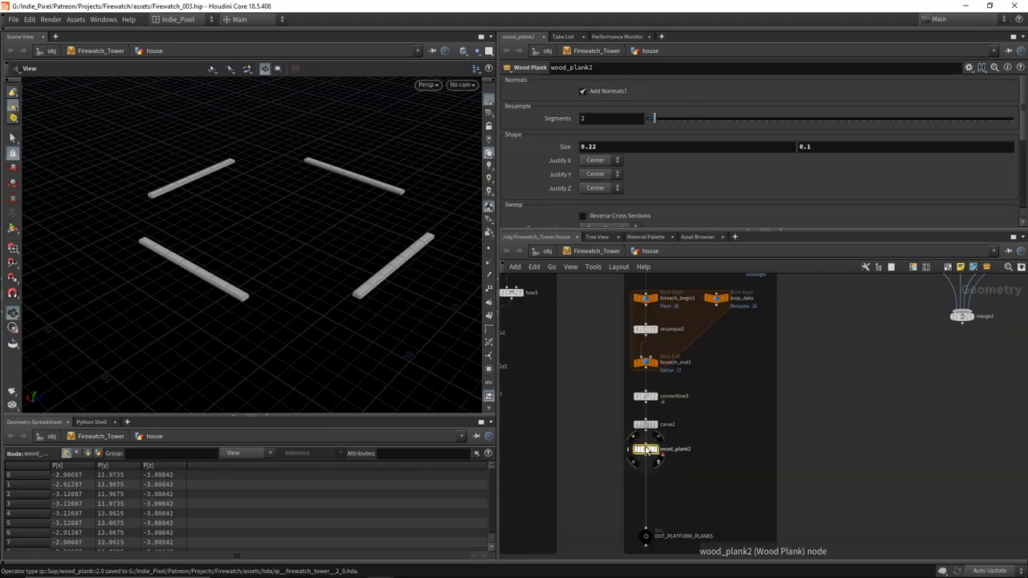
pyautogui.rightClick(646, 451)
pyautogui.click(687, 520)
pyautogui.scroll(-3, 619, 455)
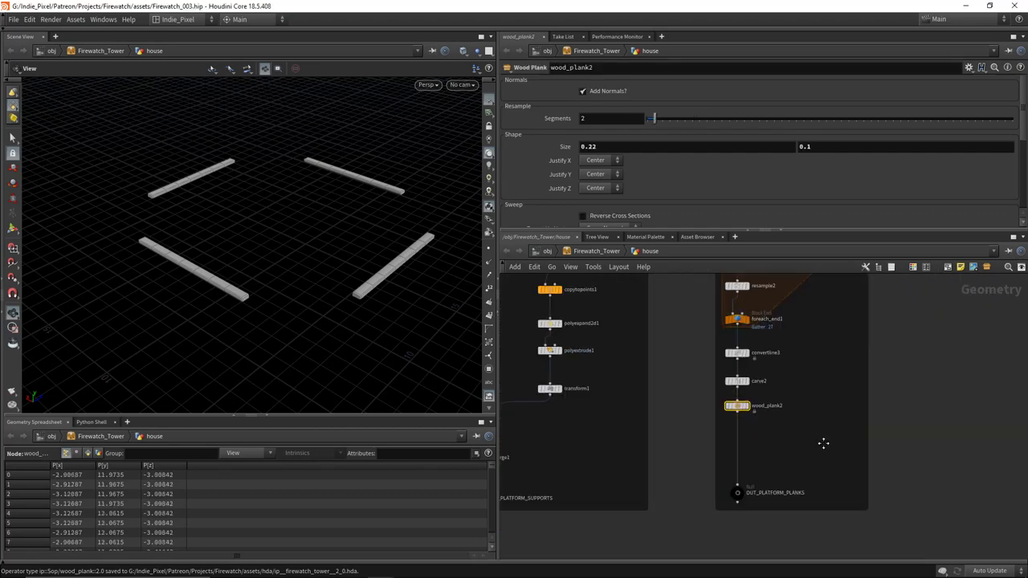
pyautogui.scroll(5, 562, 402)
pyautogui.rightClick(567, 393)
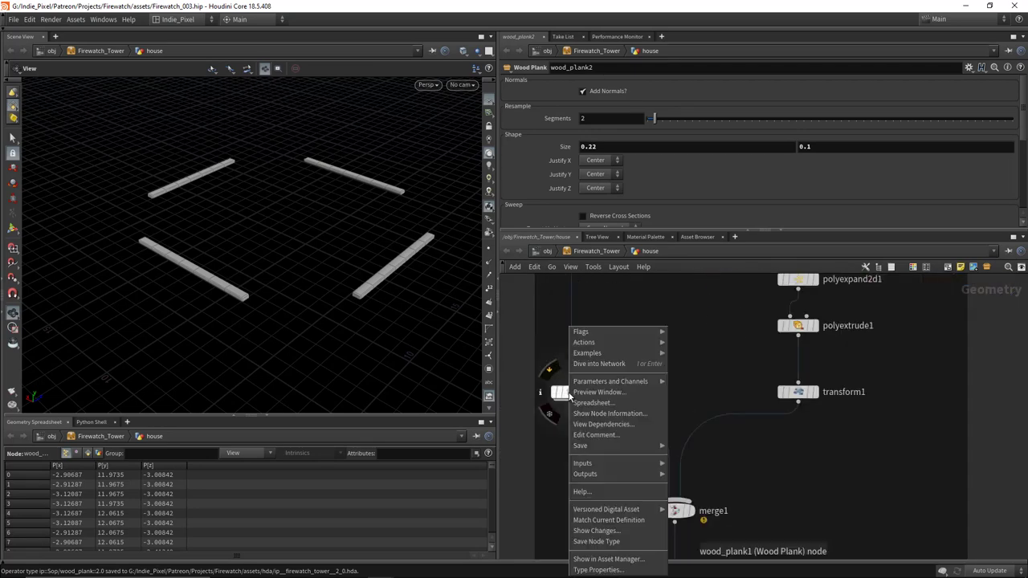
pyautogui.click(608, 520)
pyautogui.scroll(-5, 738, 466)
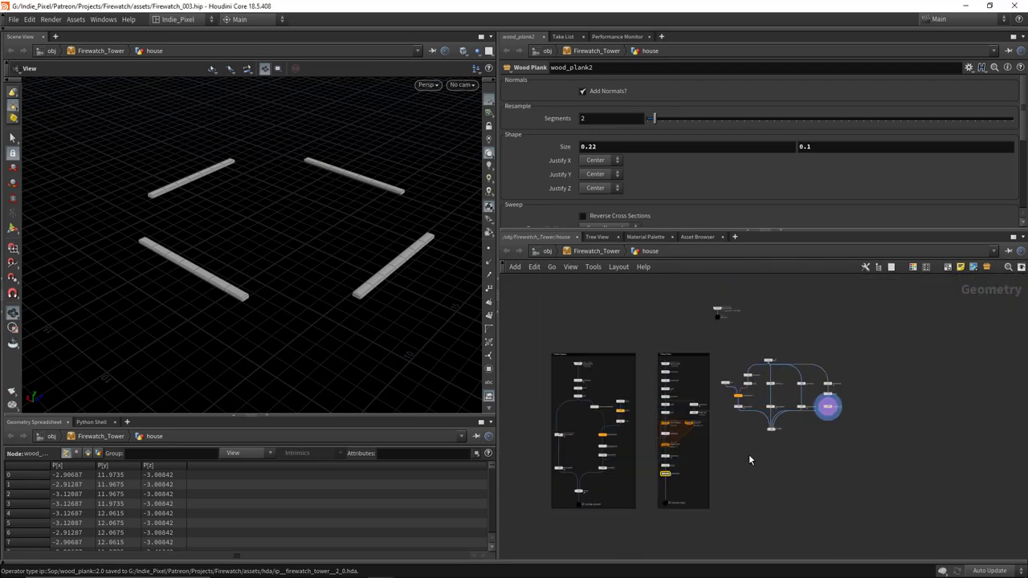
# Step: Reduce carve3's First U to 0.014 and set wood_plank6's Size to 0.106 and 0.3
pyautogui.scroll(8, 832, 409)
pyautogui.click(785, 470)
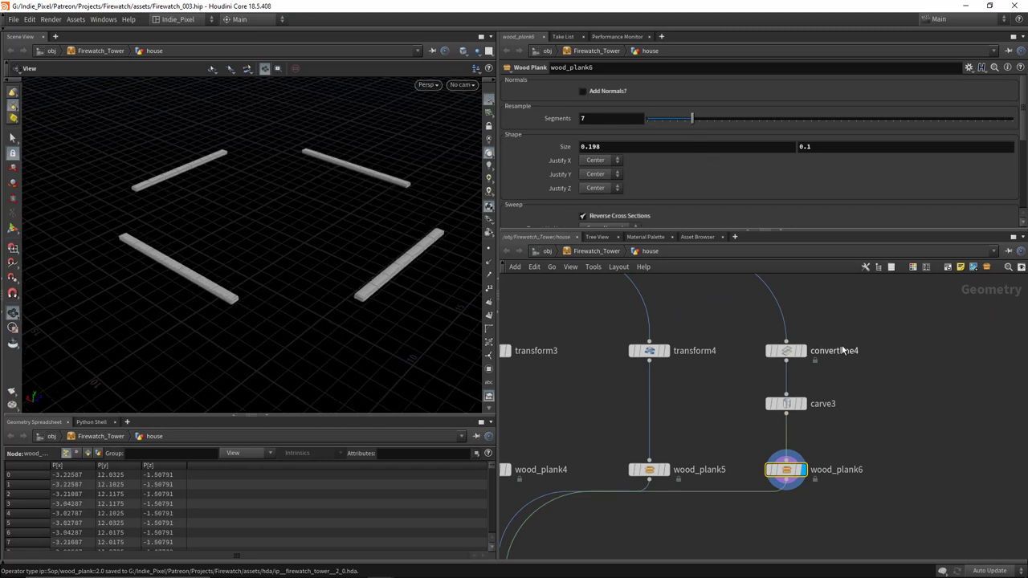
pyautogui.click(785, 403)
pyautogui.moveTo(730, 96); pyautogui.dragTo(648, 105)
pyautogui.click(786, 469)
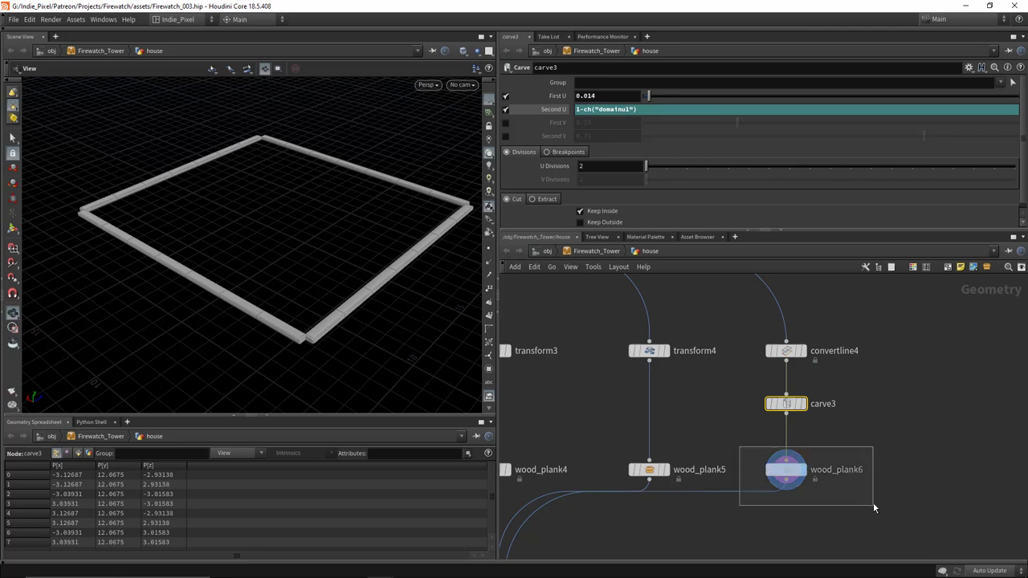
pyautogui.moveTo(832, 161); pyautogui.dragTo(845, 169, button='middle')
pyautogui.moveTo(620, 151); pyautogui.dragTo(192, 163, button='middle')
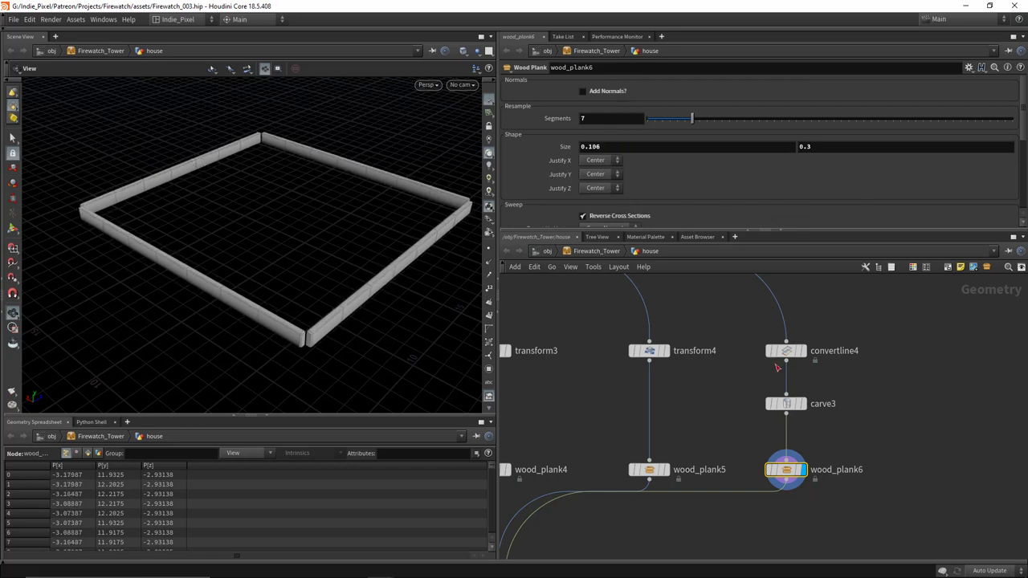
# Step: Set carve3's First U to 0.003 while checking how the base planks meet at a corner
pyautogui.click(828, 404)
pyautogui.moveTo(647, 96); pyautogui.dragTo(643, 105)
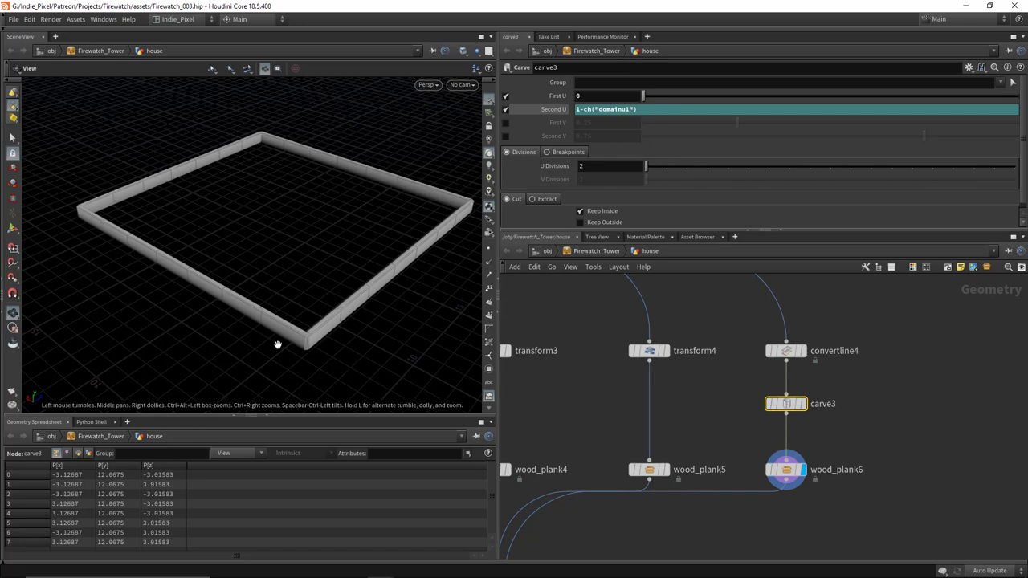
pyautogui.scroll(10, 278, 345)
pyautogui.moveTo(651, 101); pyautogui.dragTo(645, 97)
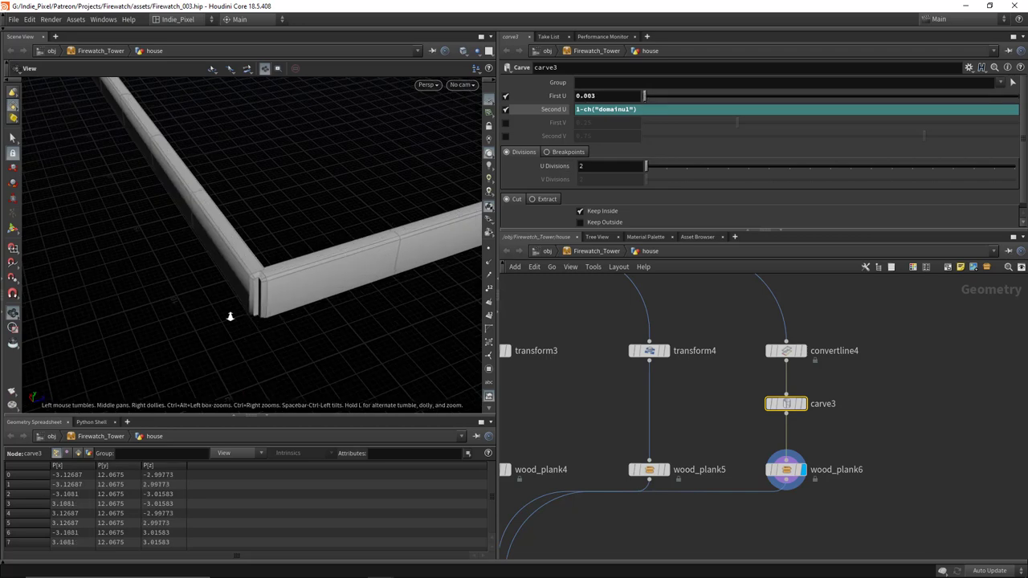
pyautogui.scroll(-10, 230, 322)
# Step: Display merge2 and inspect a corner of the complete railing up close
pyautogui.scroll(-5, 618, 514)
pyautogui.scroll(6, 750, 438)
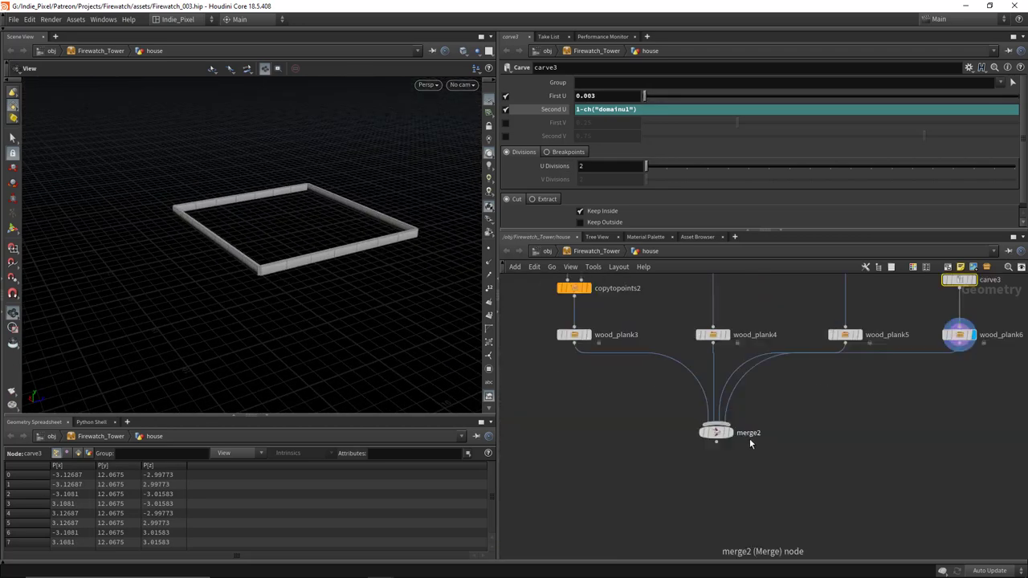
pyautogui.click(714, 427)
pyautogui.moveTo(697, 430); pyautogui.dragTo(789, 428)
pyautogui.click(789, 428)
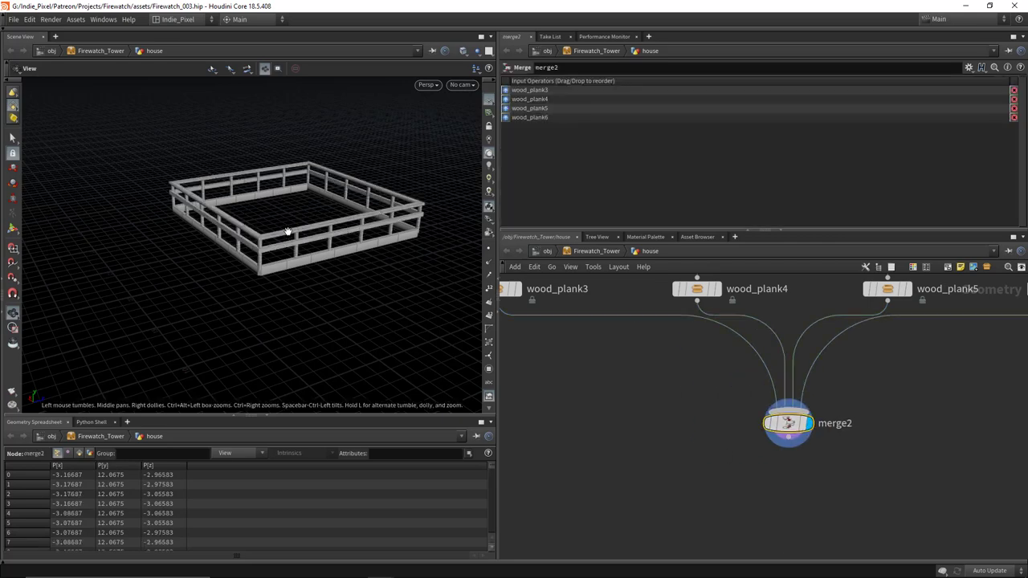
pyautogui.scroll(8, 290, 281)
pyautogui.moveTo(289, 281); pyautogui.dragTo(337, 249)
pyautogui.scroll(-5, 778, 458)
pyautogui.scroll(4, 717, 477)
# Step: Try the Min, Center and Max options for wood_plank6's Justify X, ending on Min
pyautogui.click(739, 428)
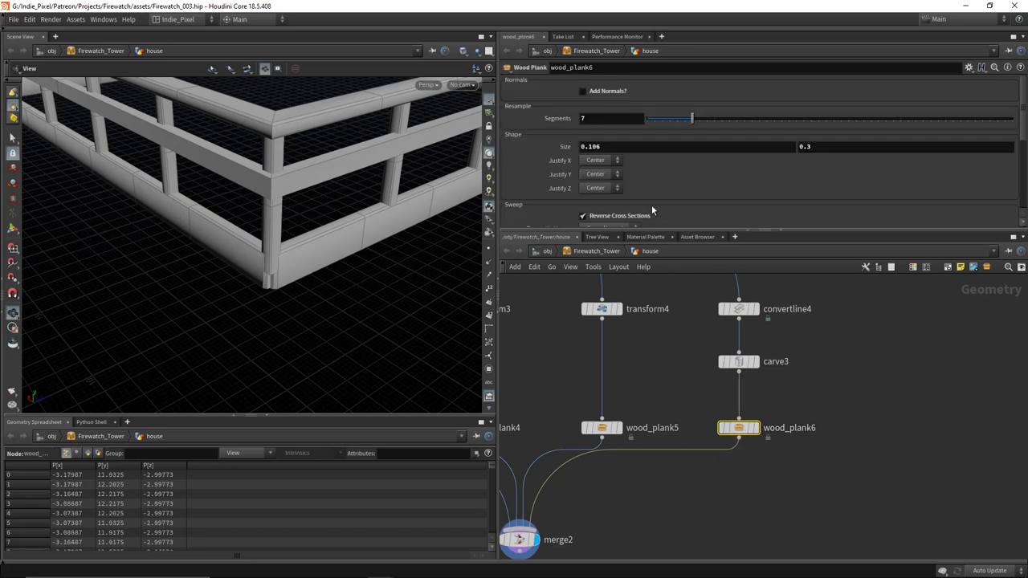
pyautogui.click(599, 160)
pyautogui.click(597, 167)
pyautogui.click(599, 160)
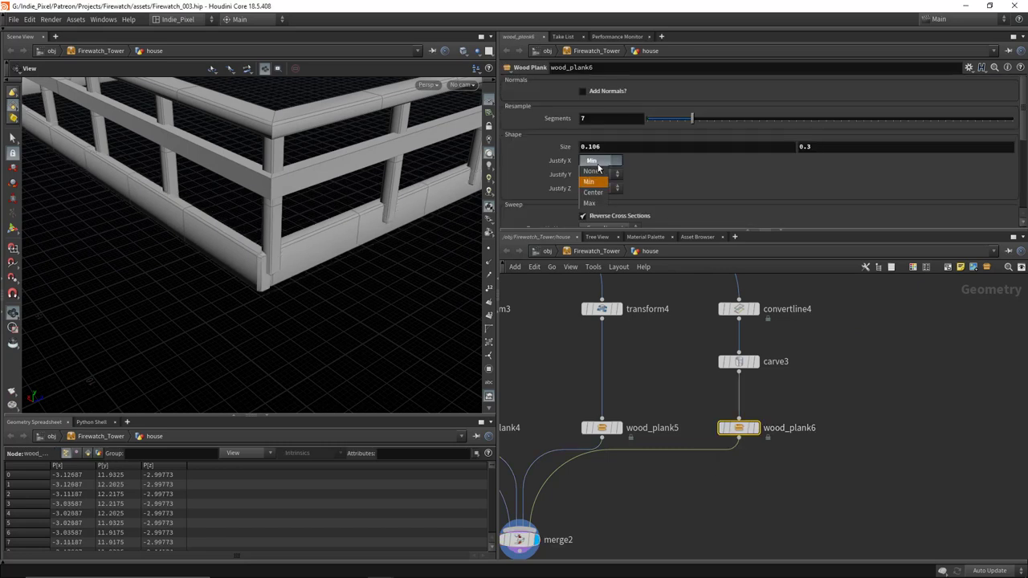
pyautogui.click(598, 193)
pyautogui.click(599, 160)
pyautogui.click(604, 203)
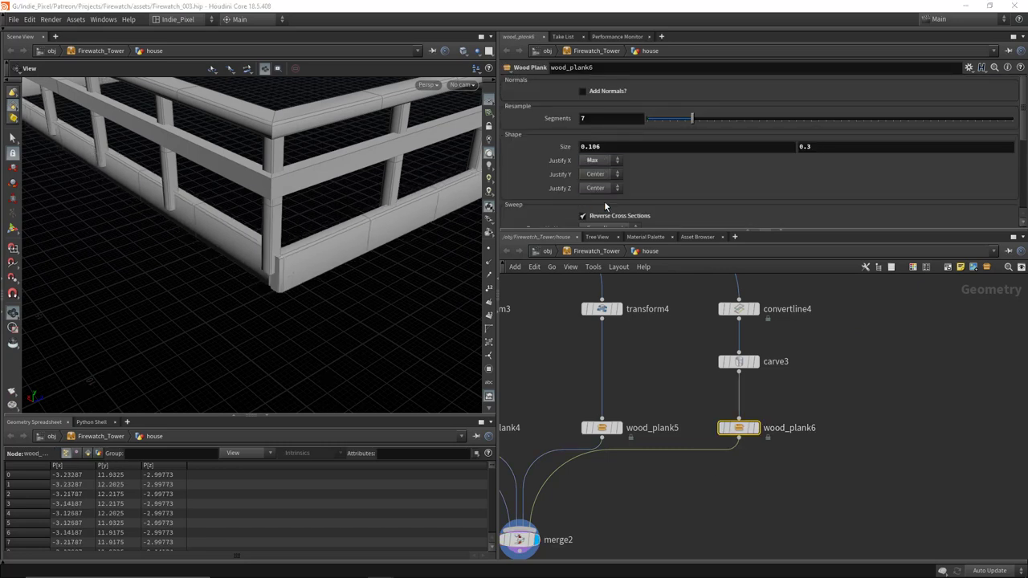
pyautogui.click(598, 160)
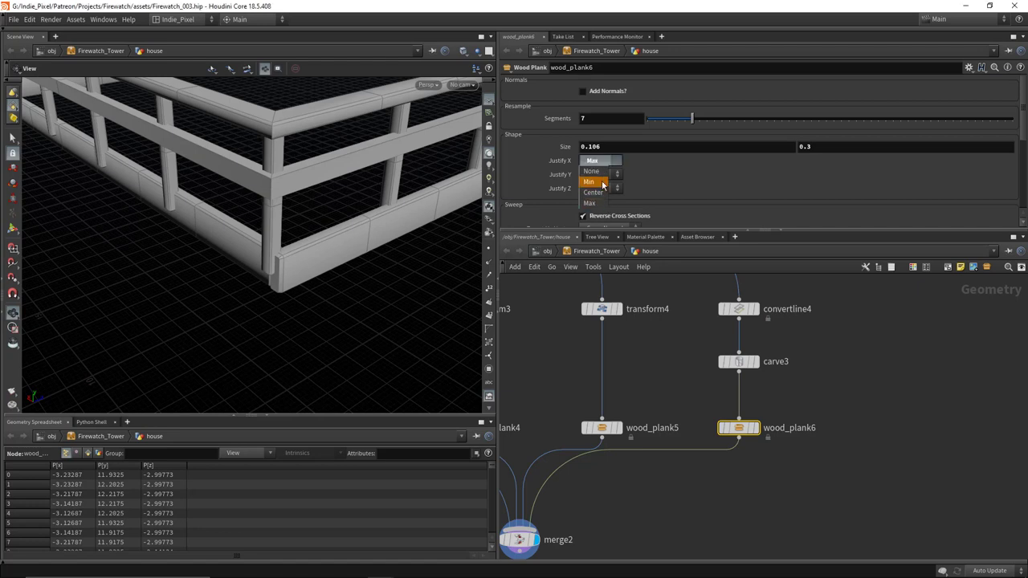
pyautogui.click(597, 167)
# Step: Try feeding grid1 straight into carve3, bypassing convertline4, and restore the original connection
pyautogui.moveTo(800, 356); pyautogui.dragTo(651, 391, button='middle')
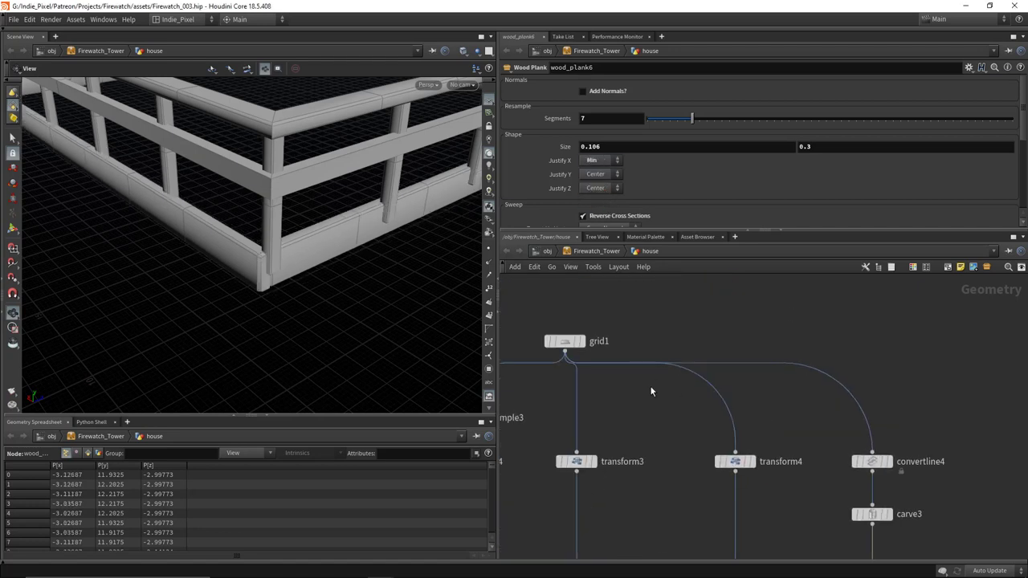
pyautogui.click(561, 358)
pyautogui.click(848, 495)
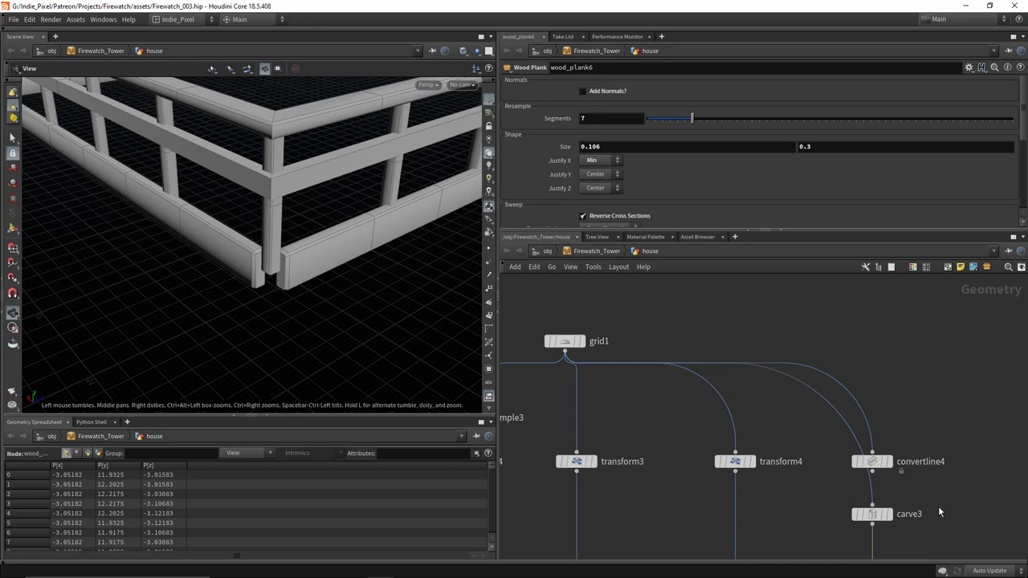
pyautogui.moveTo(940, 512); pyautogui.dragTo(858, 424, button='middle')
pyautogui.moveTo(893, 403); pyautogui.dragTo(712, 466)
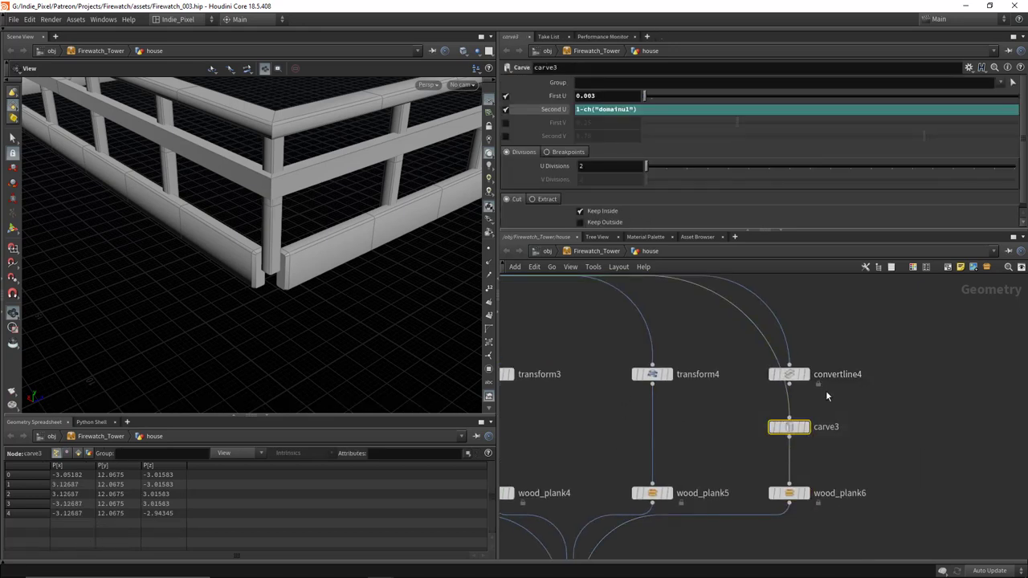
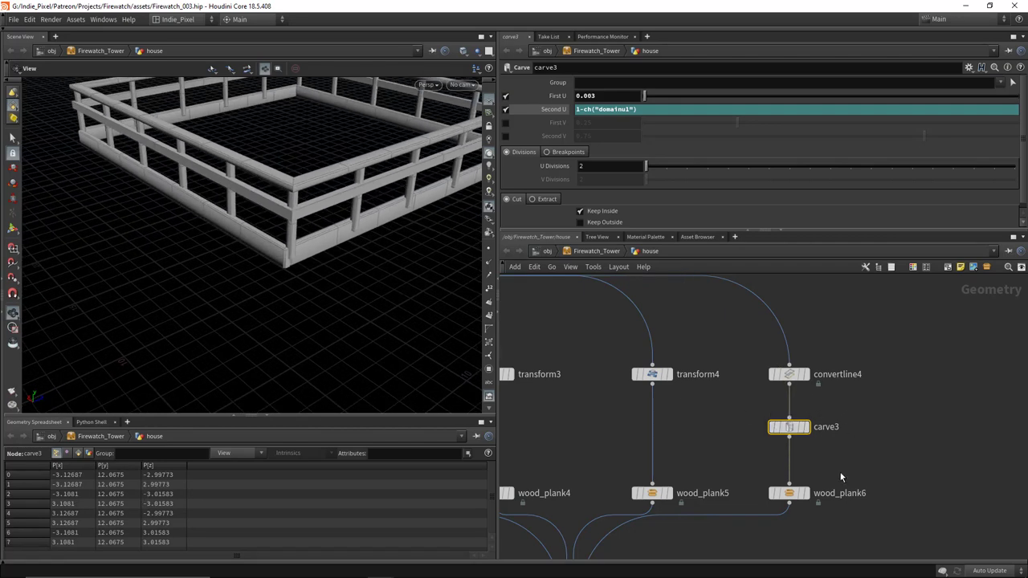
# Step: Turn on Add Normals and turn off Reverse Cross Sections for wood_plank6
pyautogui.click(789, 493)
pyautogui.click(602, 92)
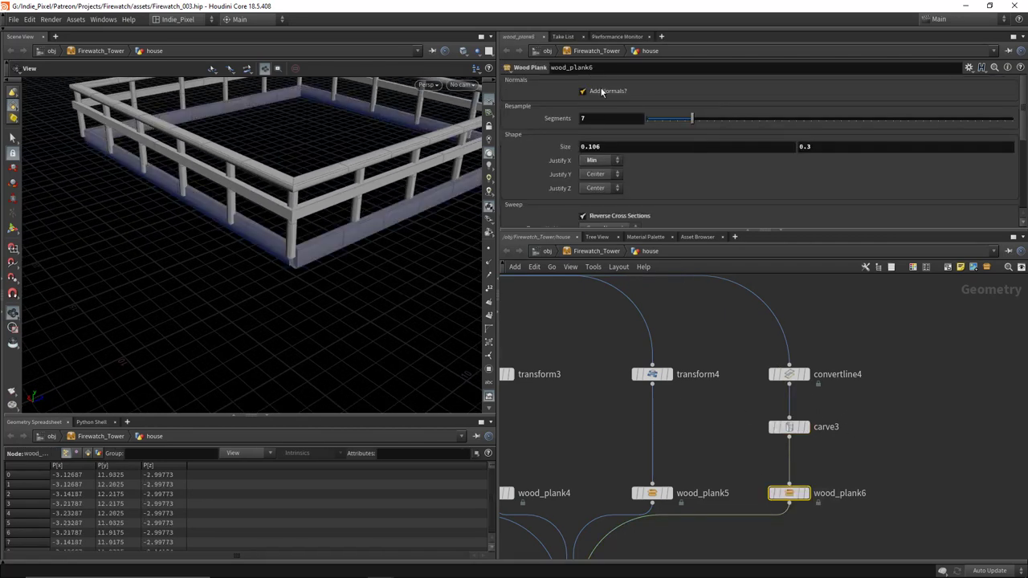
pyautogui.moveTo(285, 204)
pyautogui.mouseDown()
pyautogui.moveTo(305, 241)
pyautogui.moveTo(424, 219)
pyautogui.mouseUp()
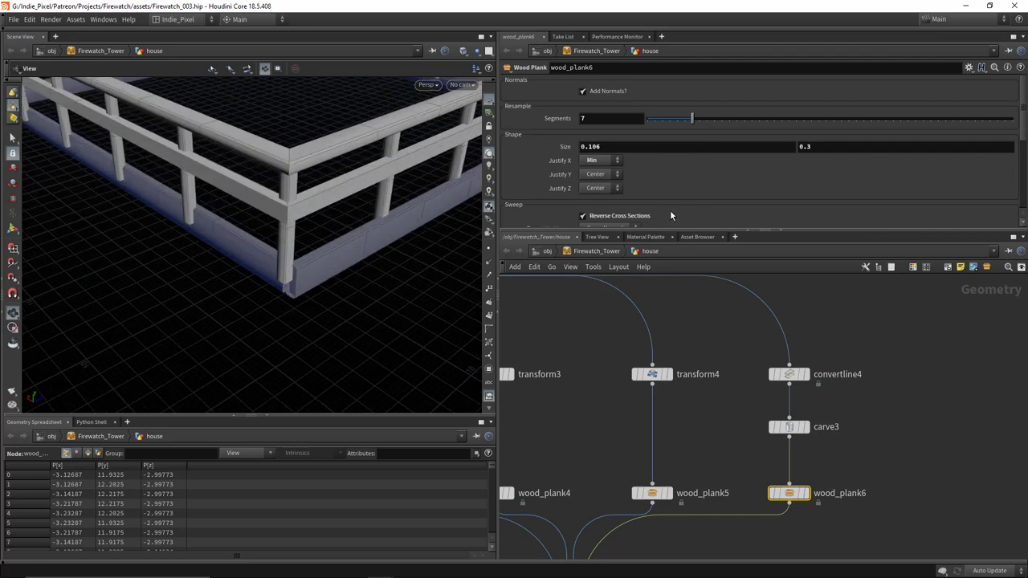
pyautogui.scroll(-3, 670, 209)
pyautogui.click(620, 160)
pyautogui.moveTo(279, 264); pyautogui.dragTo(417, 225)
# Step: Set wood_plank6's Justify X to Center and Justify Y to Max, comparing Min, and check the base planks around the railing
pyautogui.click(601, 104)
pyautogui.click(593, 137)
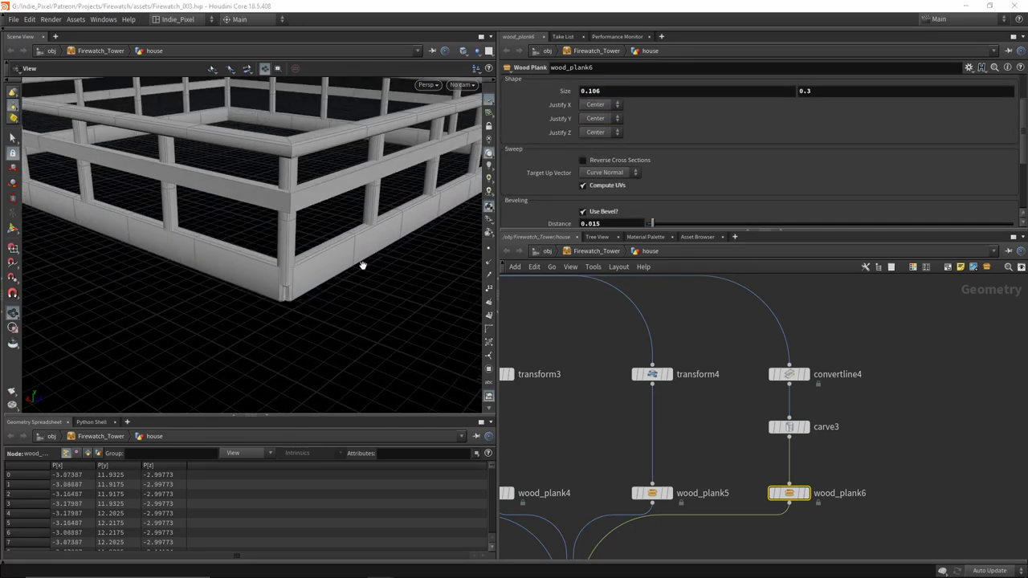
pyautogui.moveTo(363, 266); pyautogui.dragTo(417, 256)
pyautogui.click(601, 118)
pyautogui.click(602, 141)
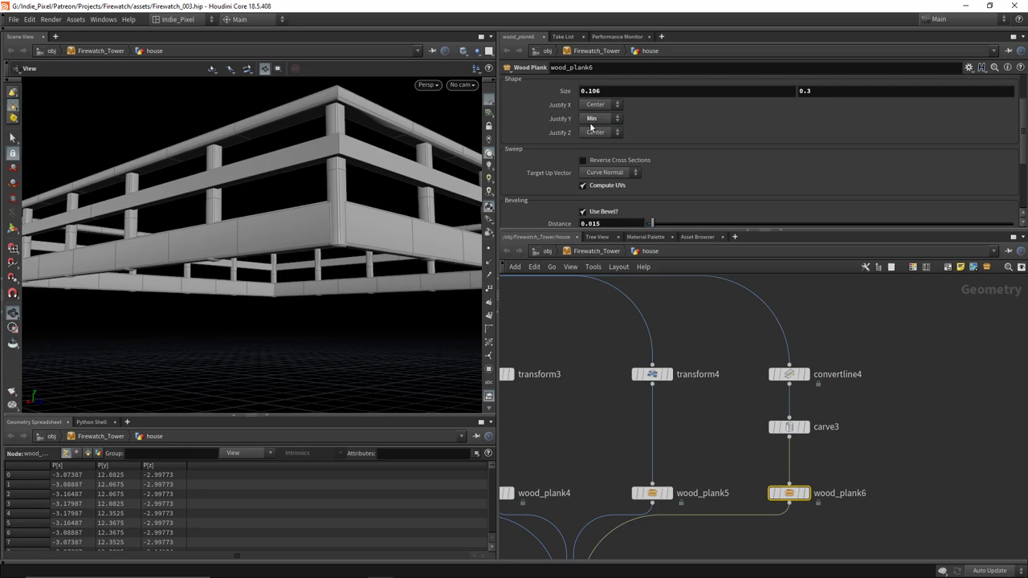
pyautogui.click(591, 120)
pyautogui.click(594, 161)
pyautogui.scroll(-10, 378, 343)
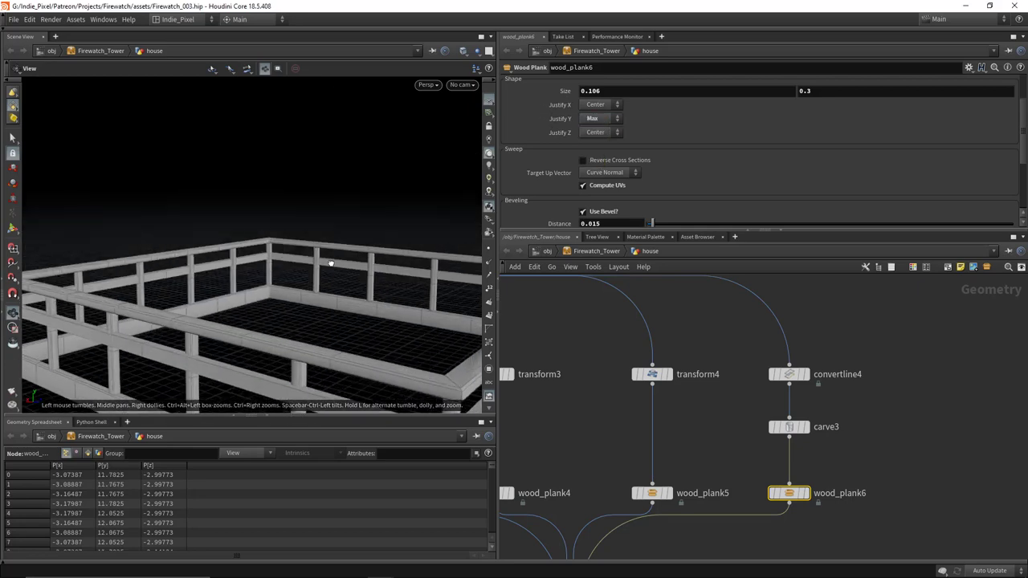
pyautogui.scroll(5, 354, 313)
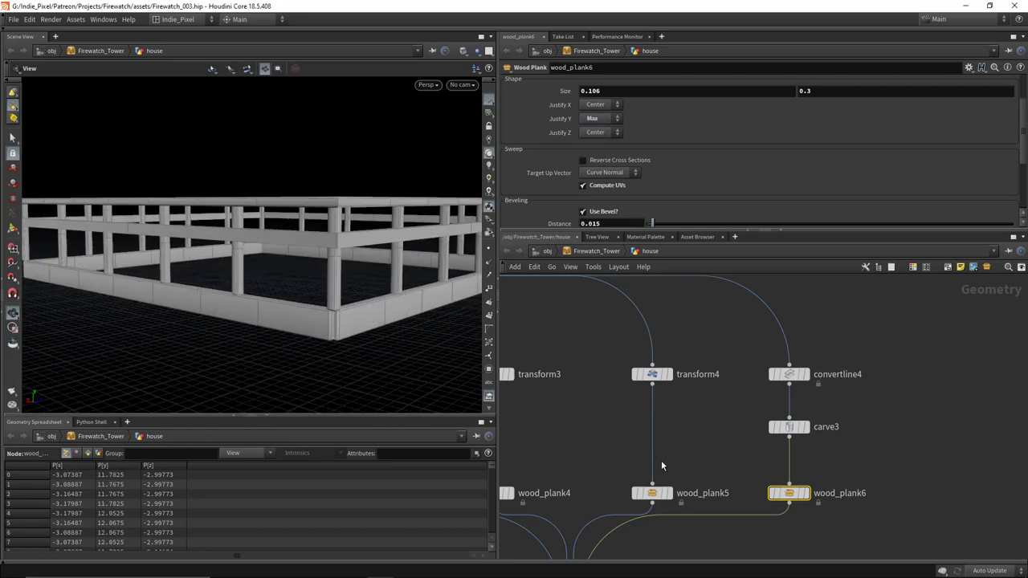
# Step: Add a Null node in the empty network area below merge2
pyautogui.moveTo(661, 461); pyautogui.dragTo(750, 290, button='middle')
pyautogui.scroll(-5, 750, 290)
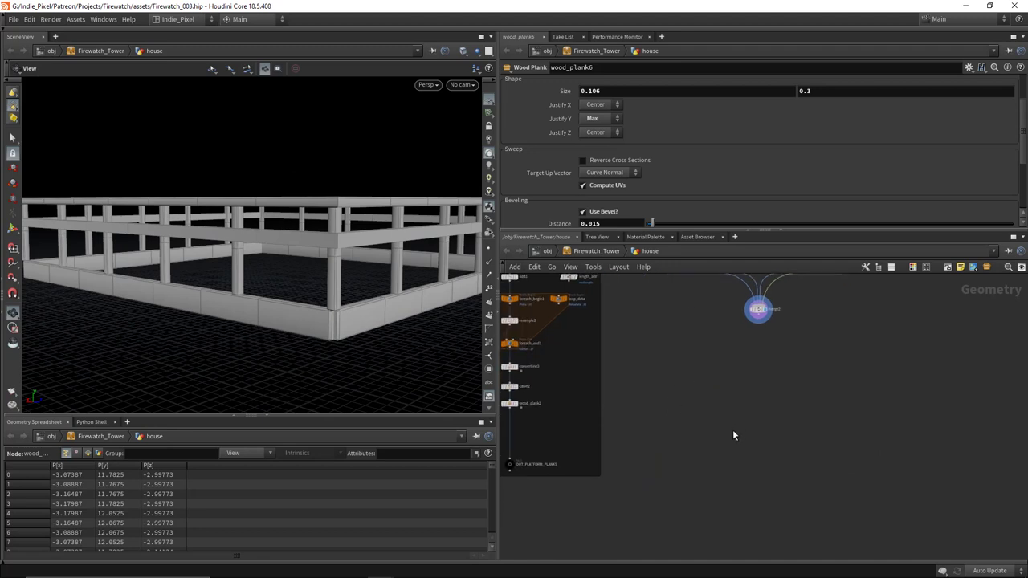
pyautogui.press('Tab')
pyautogui.write('null')
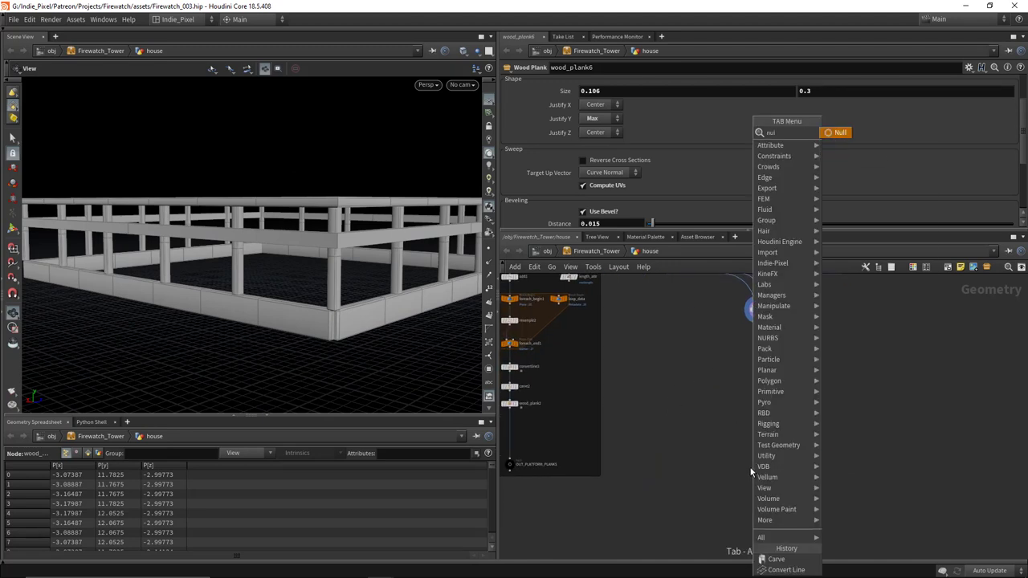
pyautogui.press('Return')
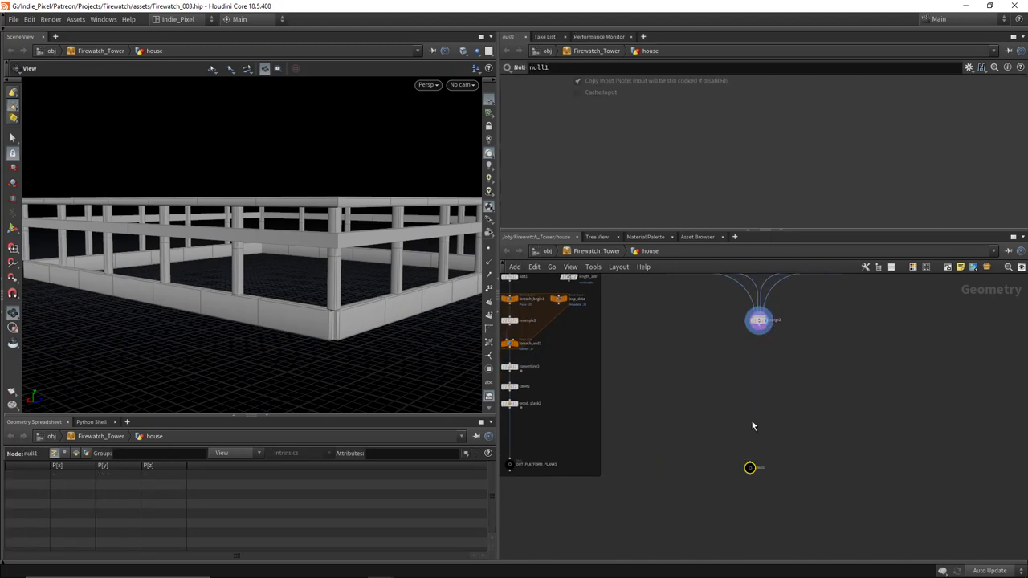
# Step: Connect merge2's output to the new Null node and rename the null OUT_RAILING
pyautogui.click(752, 310)
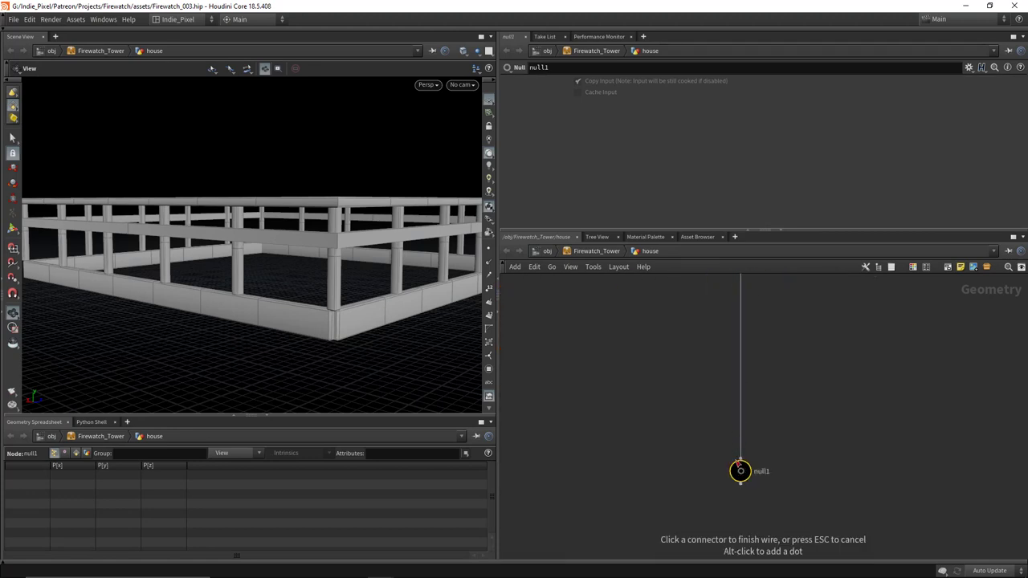
pyautogui.click(740, 464)
pyautogui.doubleClick(776, 453)
pyautogui.write('O')
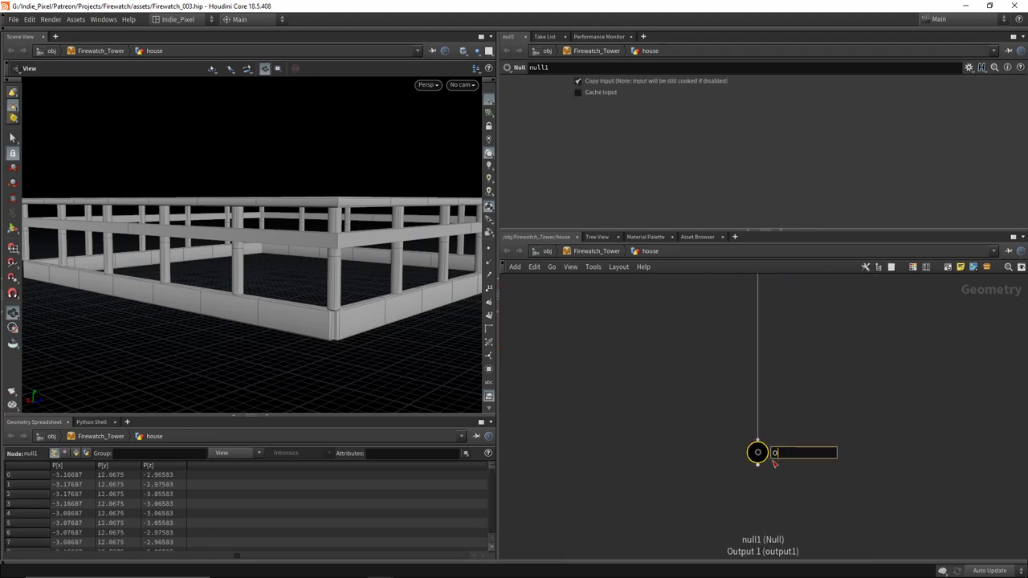
pyautogui.write('UT_RAILING')
pyautogui.press('Return')
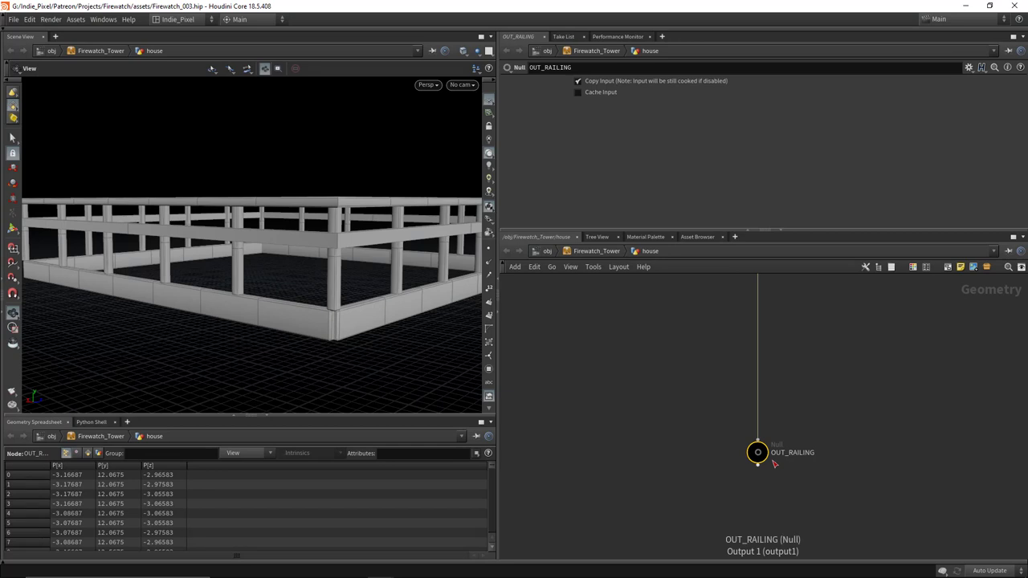
# Step: Add OUT_RAILING as the third object in the assemble Object Merge and display normal1
pyautogui.scroll(-5, 771, 465)
pyautogui.scroll(3, 724, 470)
pyautogui.moveTo(725, 432); pyautogui.dragTo(598, 492)
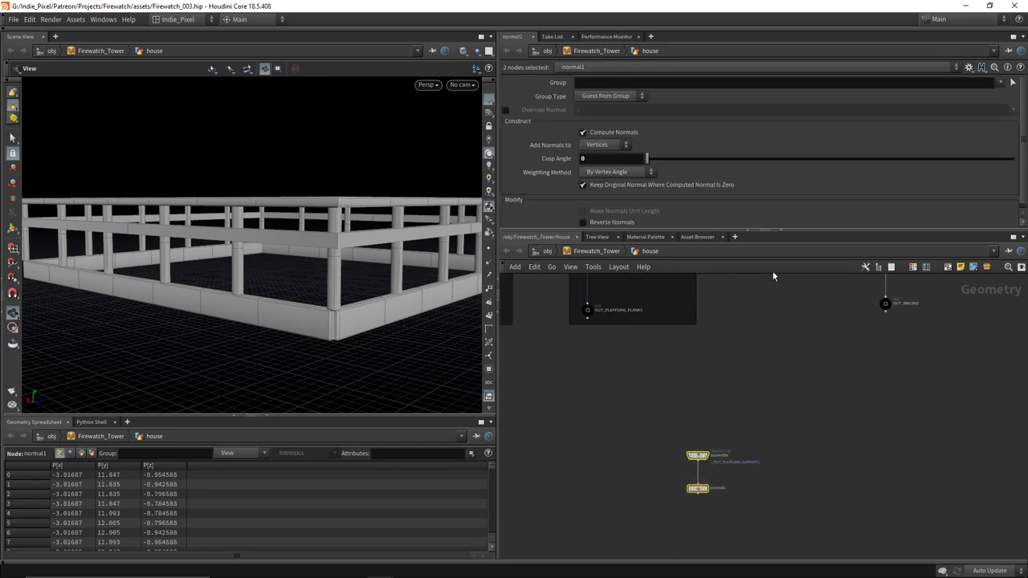
pyautogui.moveTo(739, 407); pyautogui.dragTo(679, 472)
pyautogui.click(726, 82)
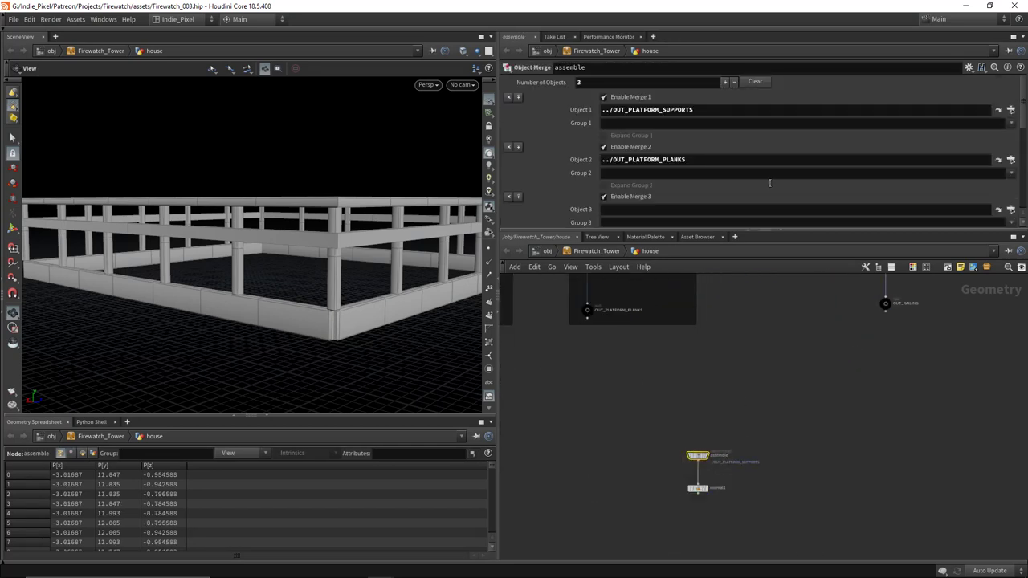
pyautogui.moveTo(885, 304); pyautogui.dragTo(670, 211)
pyautogui.scroll(3, 723, 461)
pyautogui.click(727, 441)
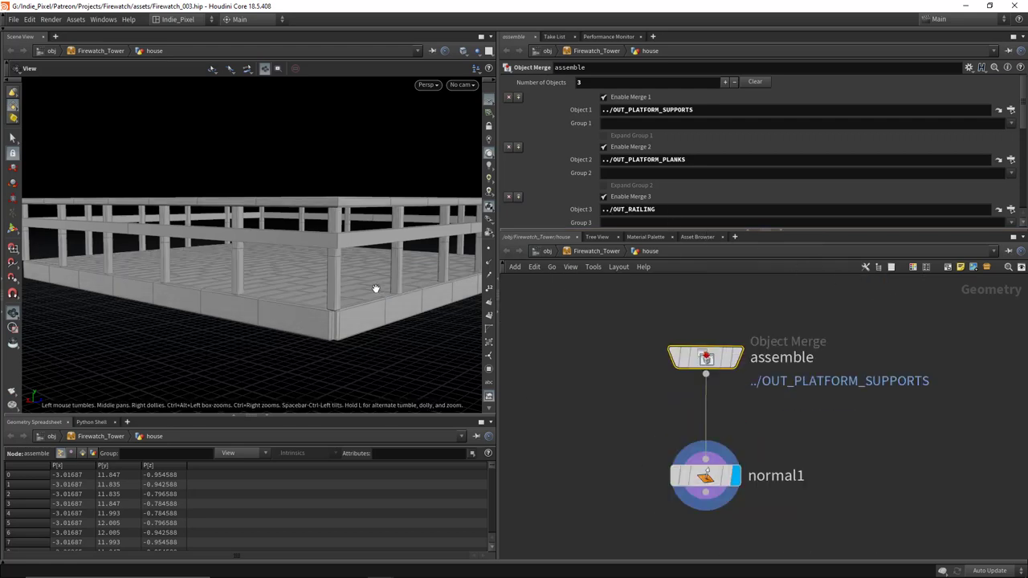
# Step: Inspect the railing corners, and set line2's Origin Y to -0.28 and Length to 1.31
pyautogui.moveTo(374, 286); pyautogui.dragTo(203, 282)
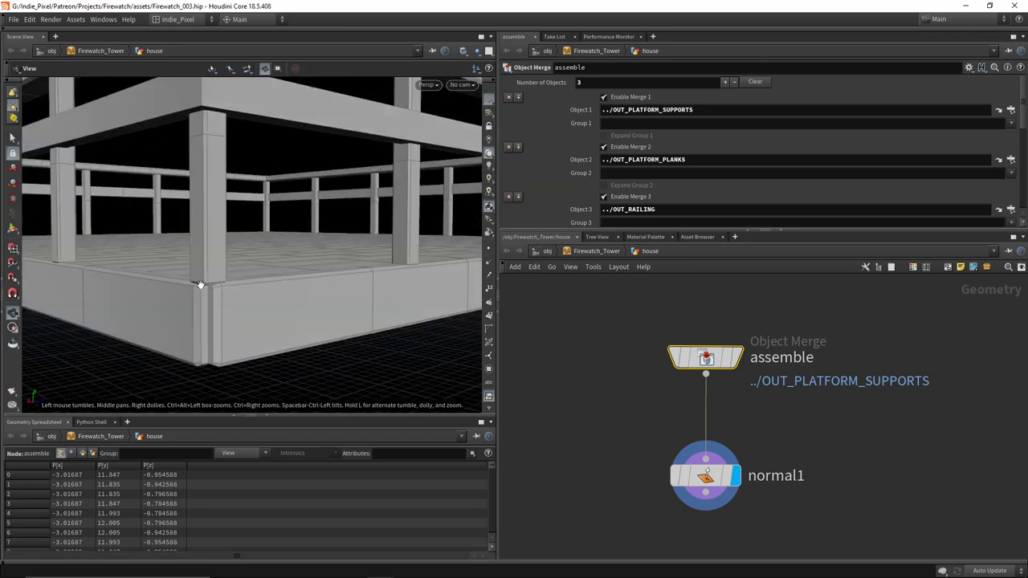
pyautogui.scroll(-3, 233, 249)
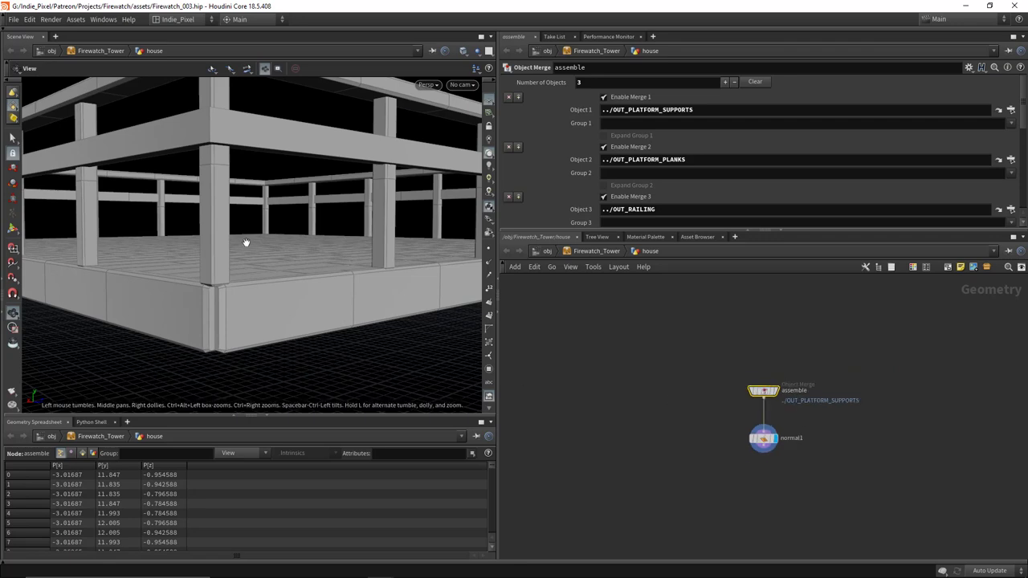
pyautogui.scroll(-3, 237, 238)
pyautogui.scroll(-3, 880, 365)
pyautogui.moveTo(854, 404); pyautogui.dragTo(742, 395, button='middle')
pyautogui.scroll(5, 742, 395)
pyautogui.click(743, 394)
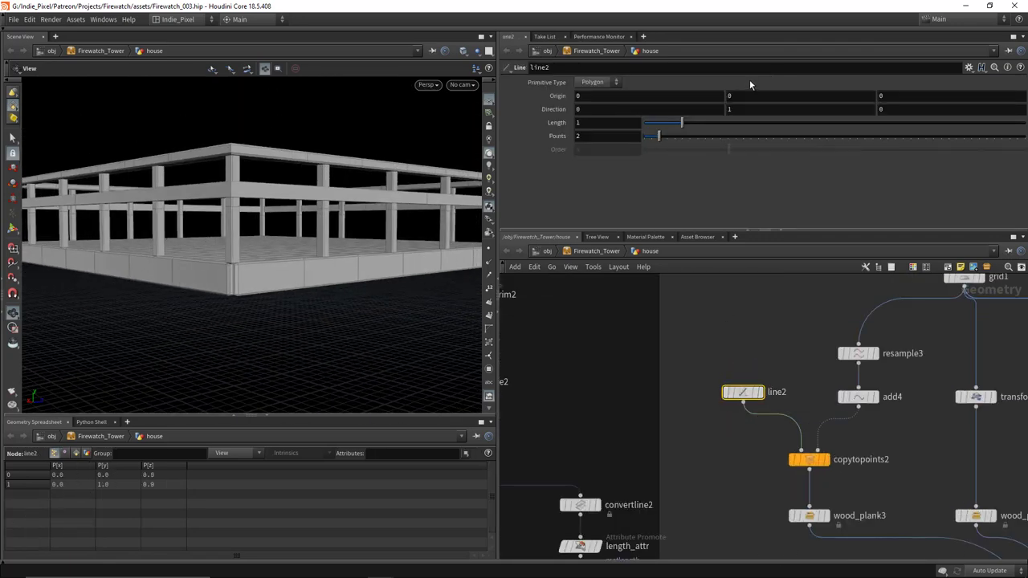
pyautogui.moveTo(753, 110); pyautogui.dragTo(741, 118, button='middle')
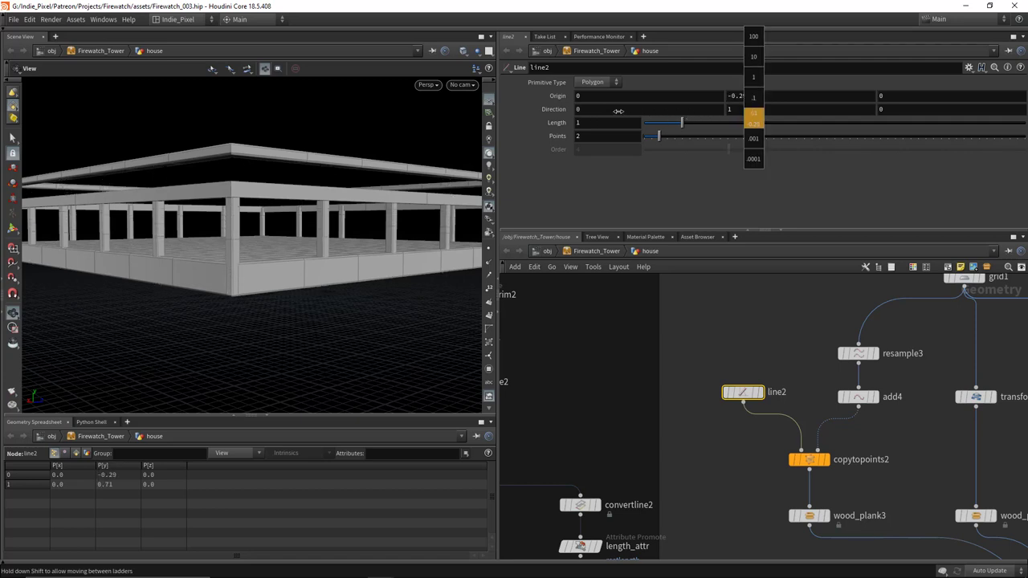
pyautogui.moveTo(618, 111); pyautogui.dragTo(668, 127, button='middle')
pyautogui.moveTo(690, 125)
pyautogui.mouseDown()
pyautogui.moveTo(679, 123)
pyautogui.moveTo(694, 122)
pyautogui.mouseUp()
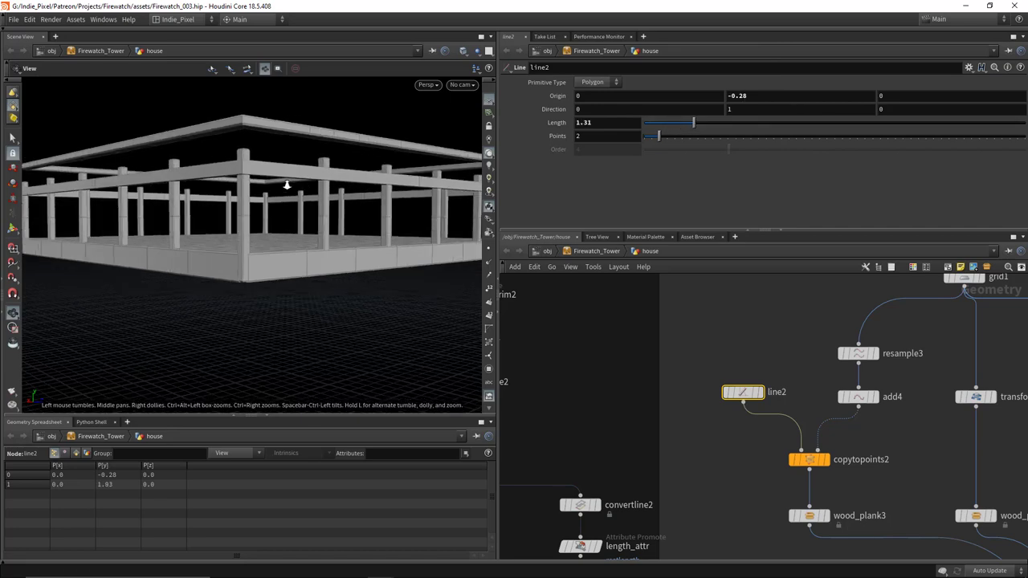
pyautogui.moveTo(284, 184); pyautogui.dragTo(249, 273)
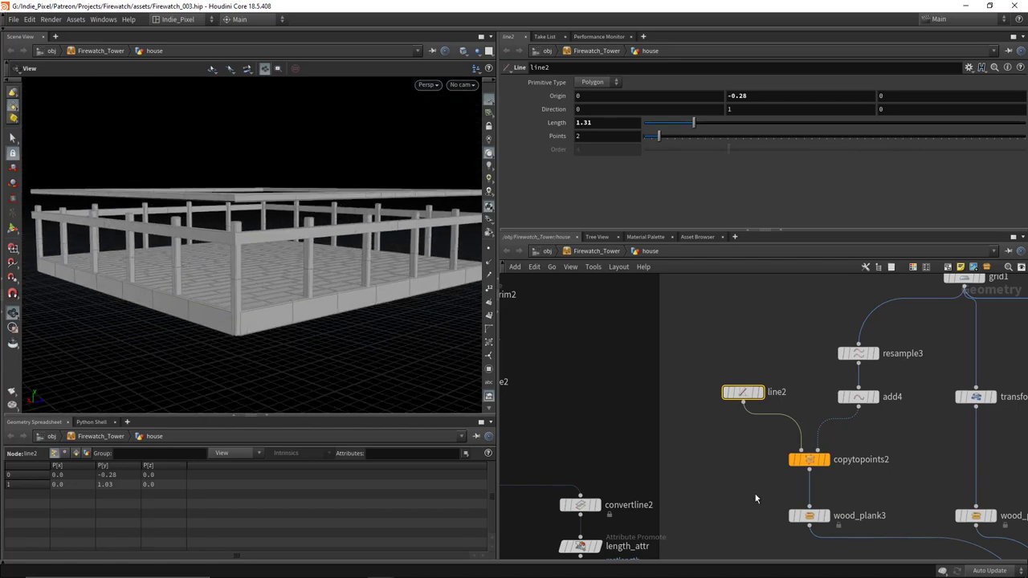
# Step: Try replacing transform3's Translate Y expression with 0
pyautogui.moveTo(973, 425); pyautogui.dragTo(697, 407, button='middle')
pyautogui.click(700, 379)
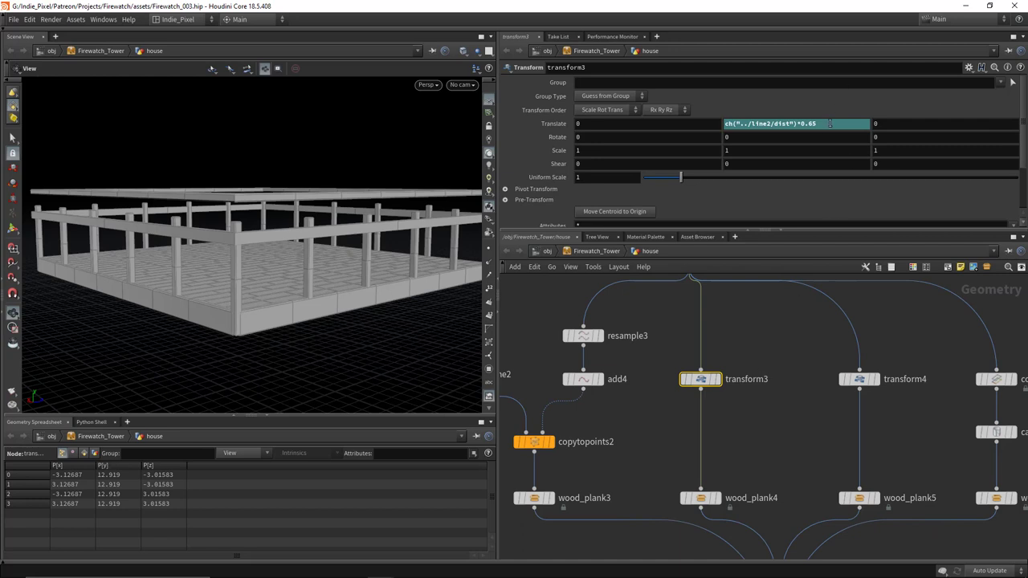
pyautogui.press('Return')
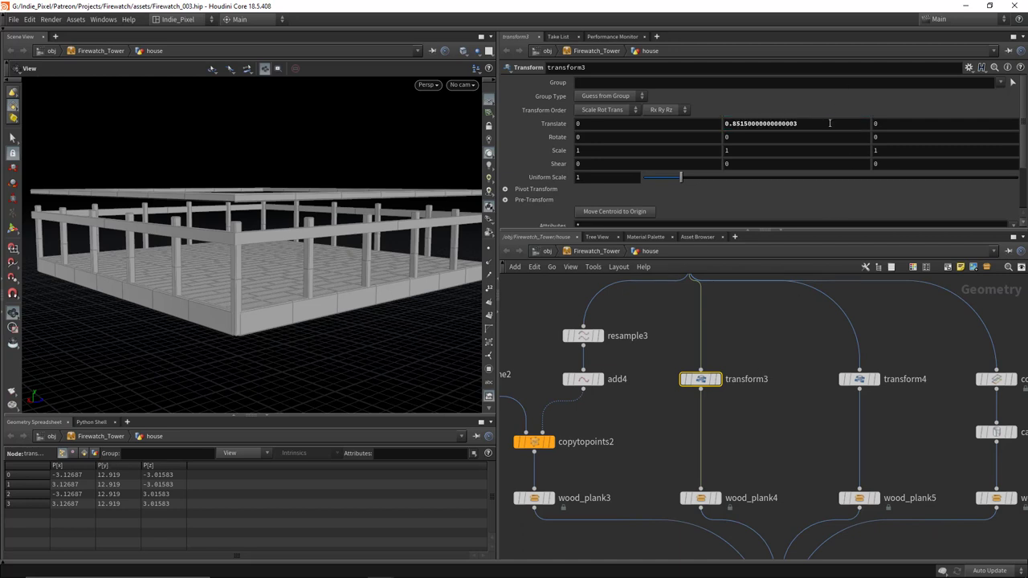
pyautogui.doubleClick(829, 123)
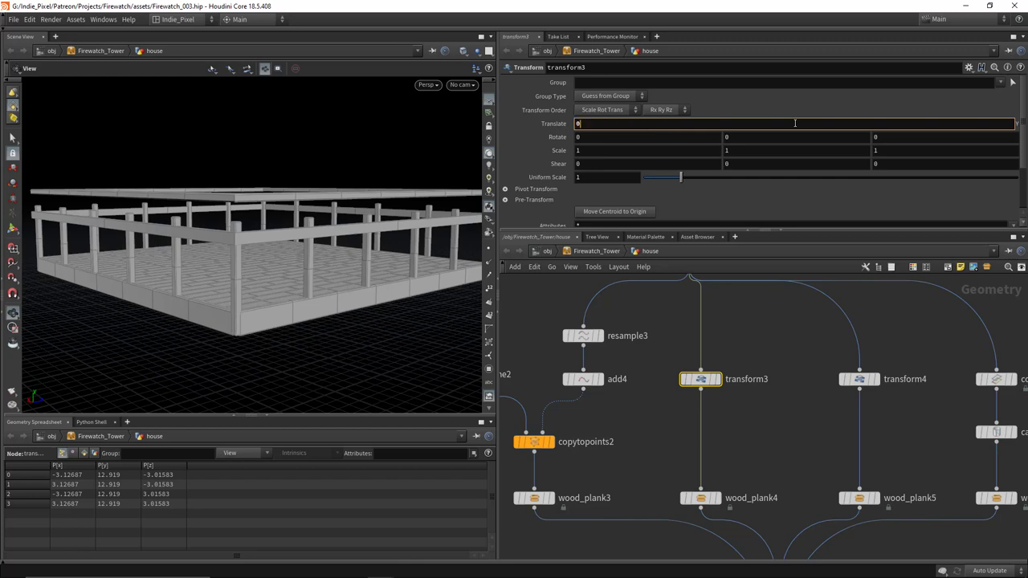
pyautogui.write('0')
pyautogui.press('Return')
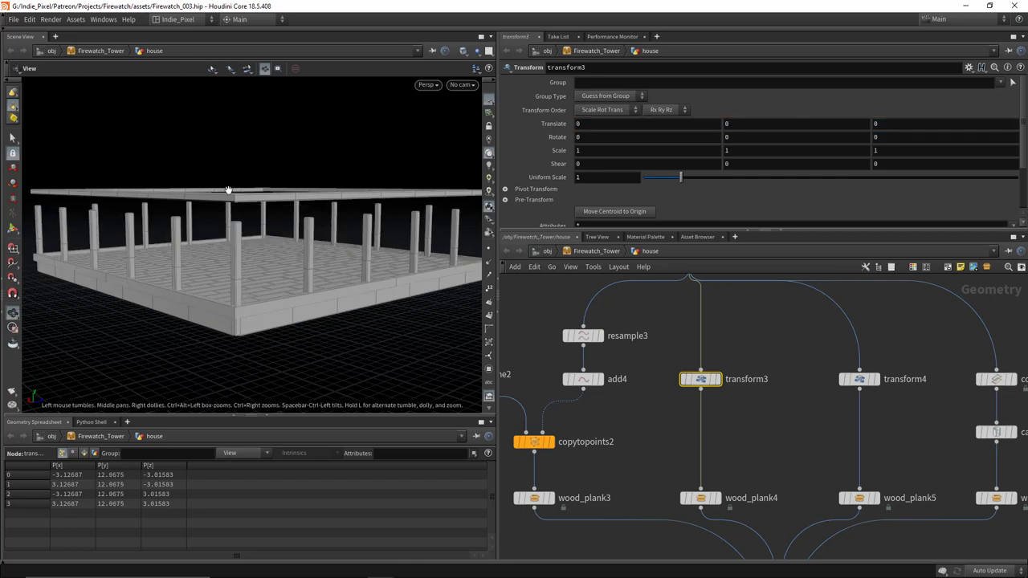
# Step: Try driving transform3's Translate Y with the expression bbox("../wood_plank3/", D_YMAX)
pyautogui.doubleClick(766, 123)
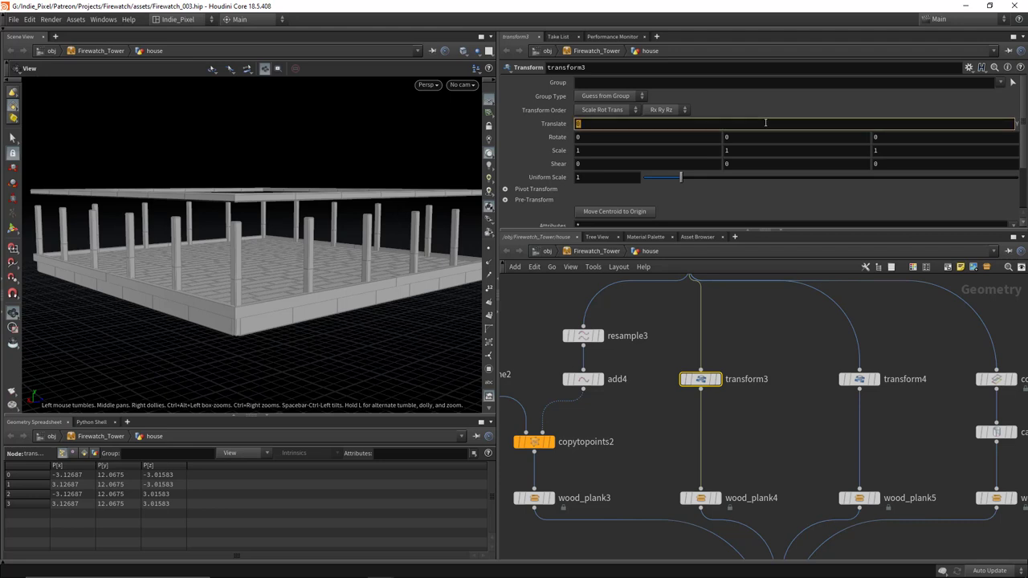
pyautogui.write('bbox(')
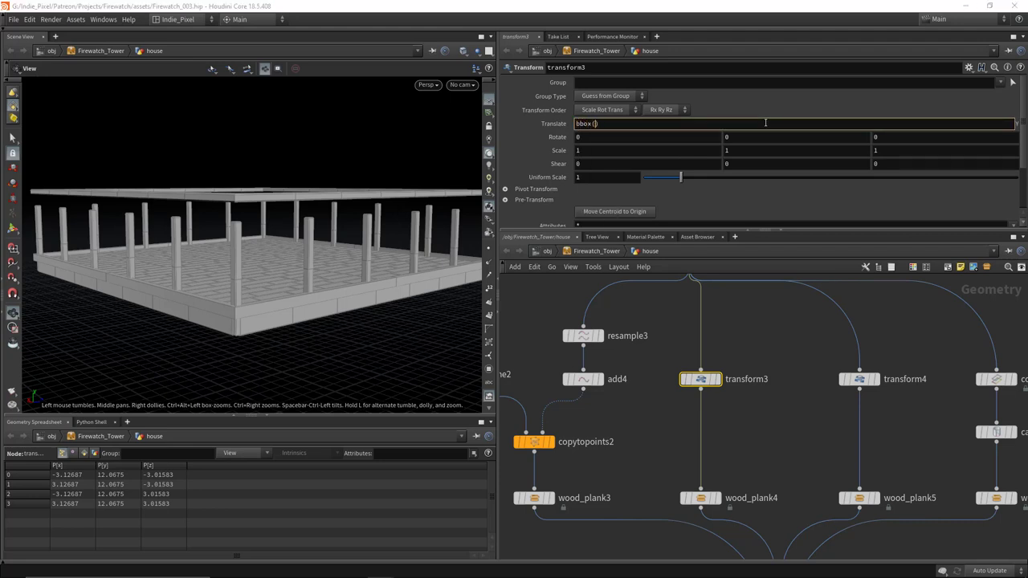
pyautogui.press('Left')
pyautogui.press('Left')
pyautogui.write('wood')
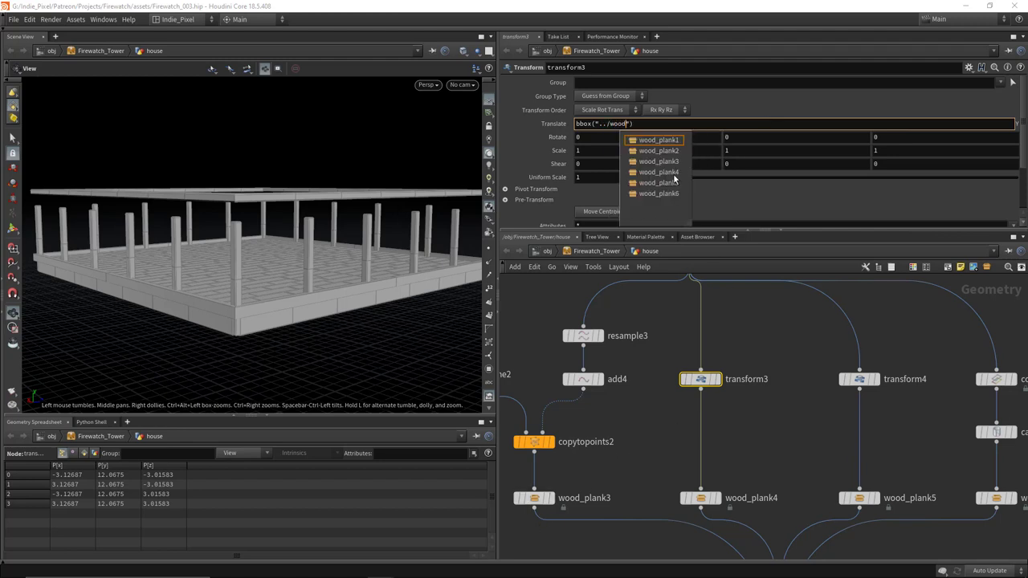
pyautogui.press('Down')
pyautogui.press('Down')
pyautogui.press('Return')
pyautogui.write('", ')
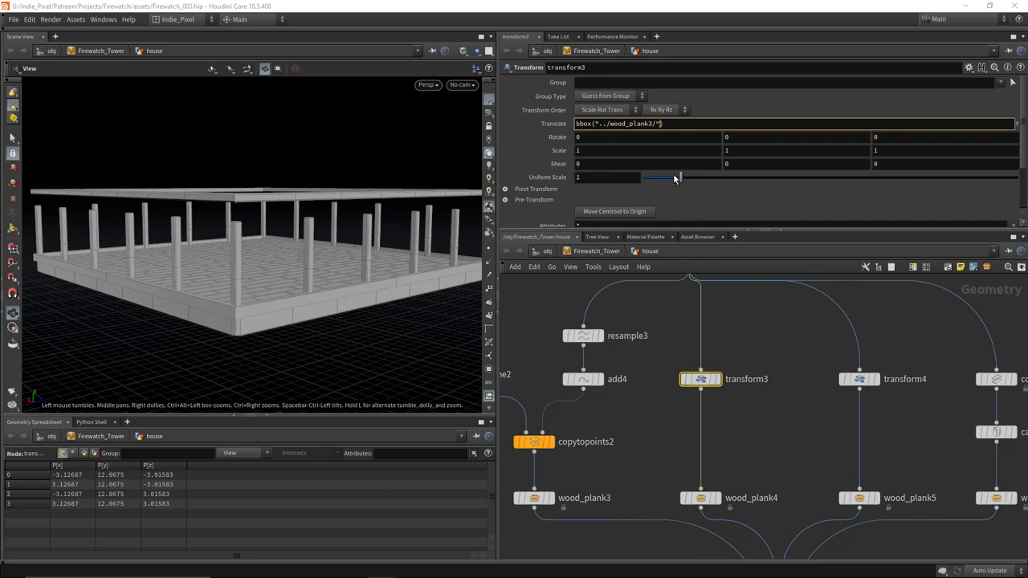
pyautogui.write('D_YMAX')
pyautogui.press('Return')
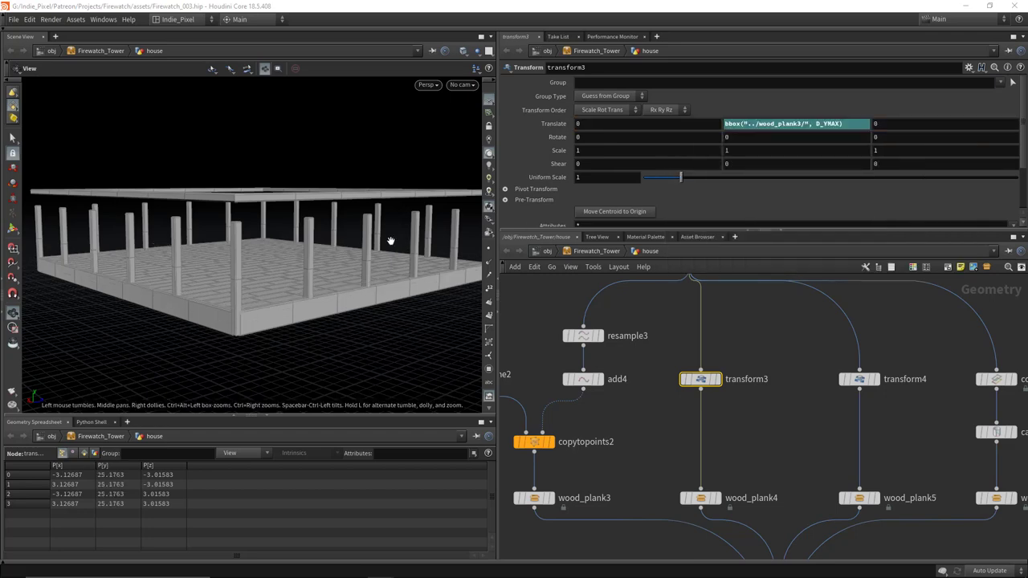
# Step: Try D_YSIZE instead of D_YMAX in transform3's Translate Y bbox expression and check the rail height
pyautogui.moveTo(163, 213); pyautogui.dragTo(268, 236)
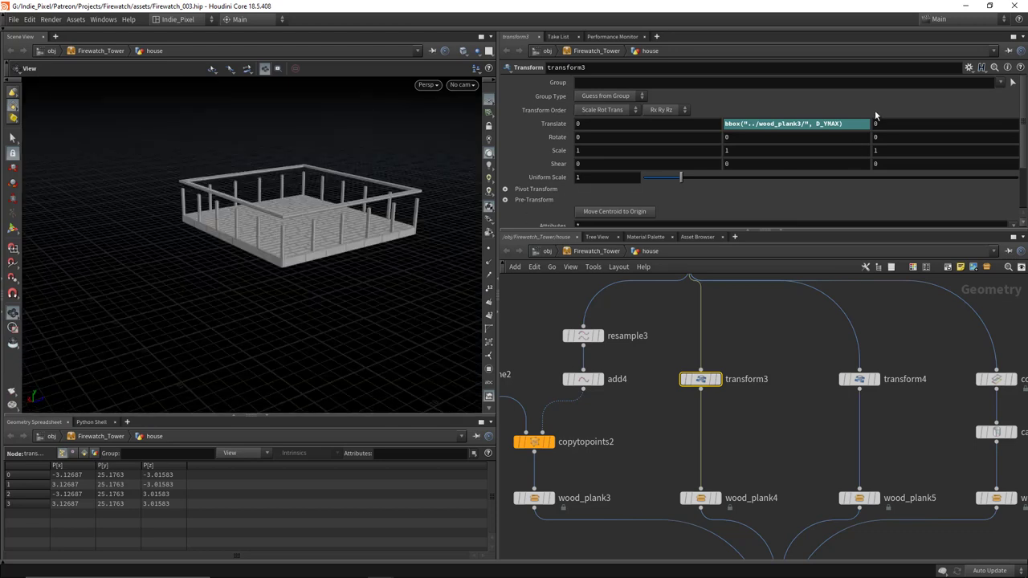
pyautogui.click(842, 123)
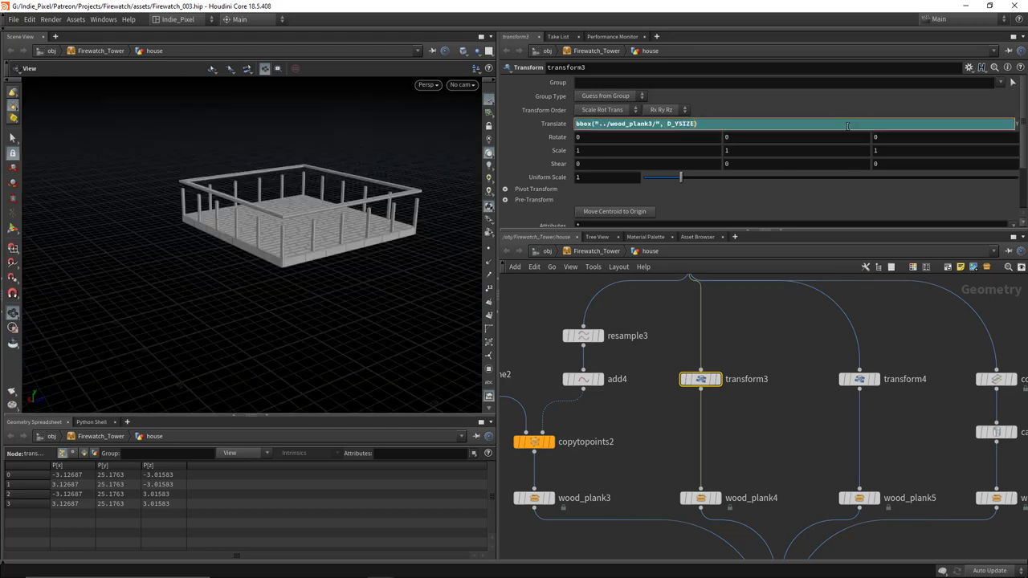
pyautogui.press('Return')
pyautogui.scroll(10, 298, 212)
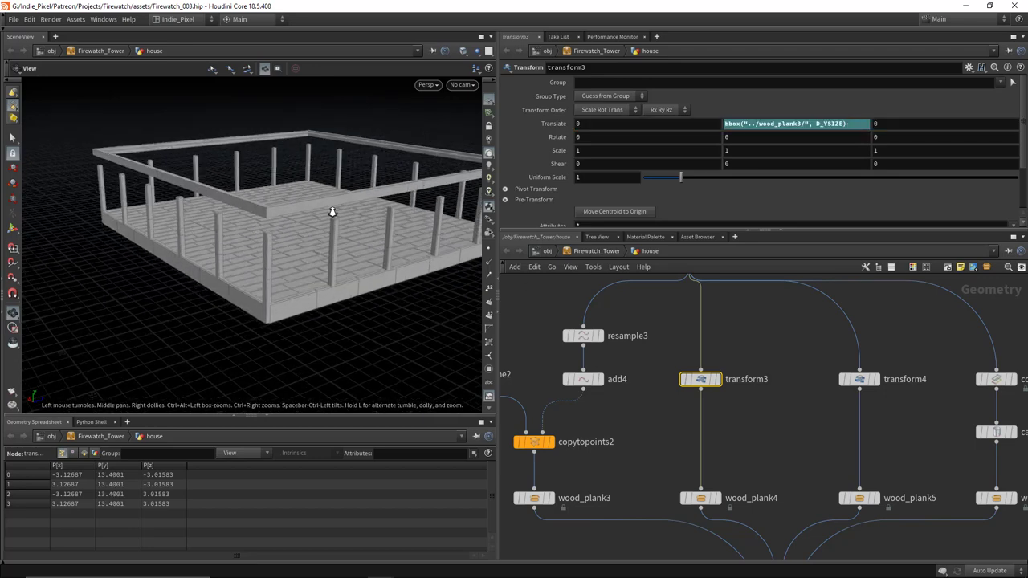
pyautogui.scroll(2, 360, 245)
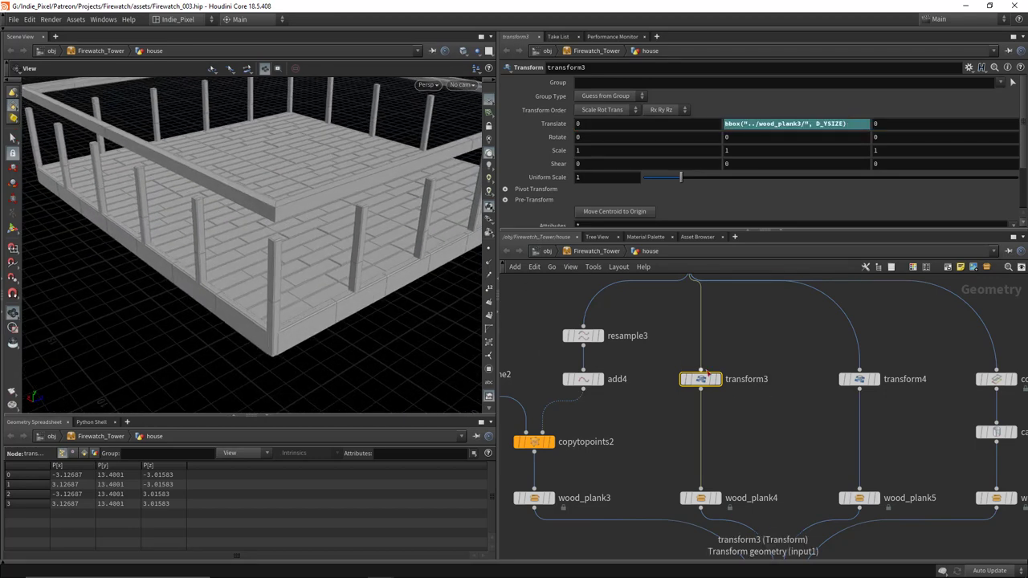
# Step: Display wood_plank3 and grid1 in turn to compare the railing posts with the base grid
pyautogui.scroll(-5, 691, 370)
pyautogui.scroll(3, 709, 327)
pyautogui.click(709, 327)
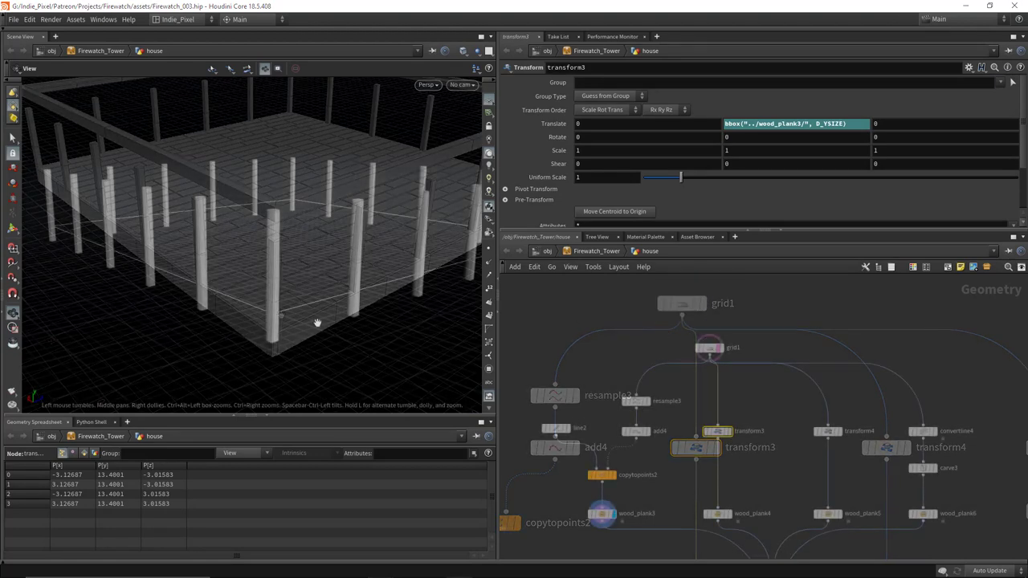
pyautogui.click(727, 326)
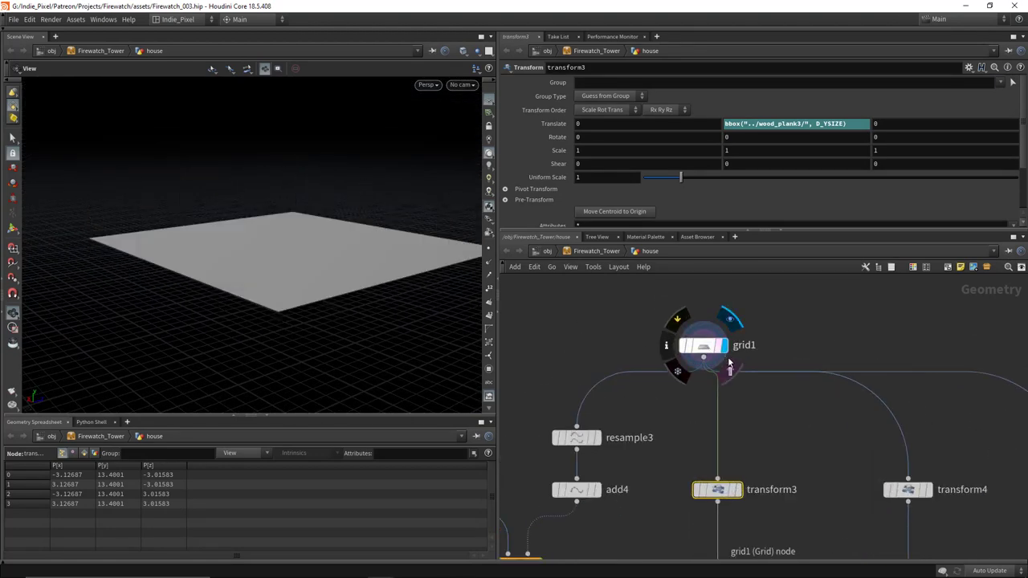
pyautogui.scroll(-4, 772, 434)
# Step: Undo the display flag changes and the transform3 edits back to the ch("../line2/dist")*0.65 expression
pyautogui.hotkey('ctrl', 'z')
pyautogui.hotkey('ctrl', 'z')
pyautogui.hotkey('ctrl', 'z')
pyautogui.hotkey('ctrl', 'z')
pyautogui.hotkey('ctrl', 'z')
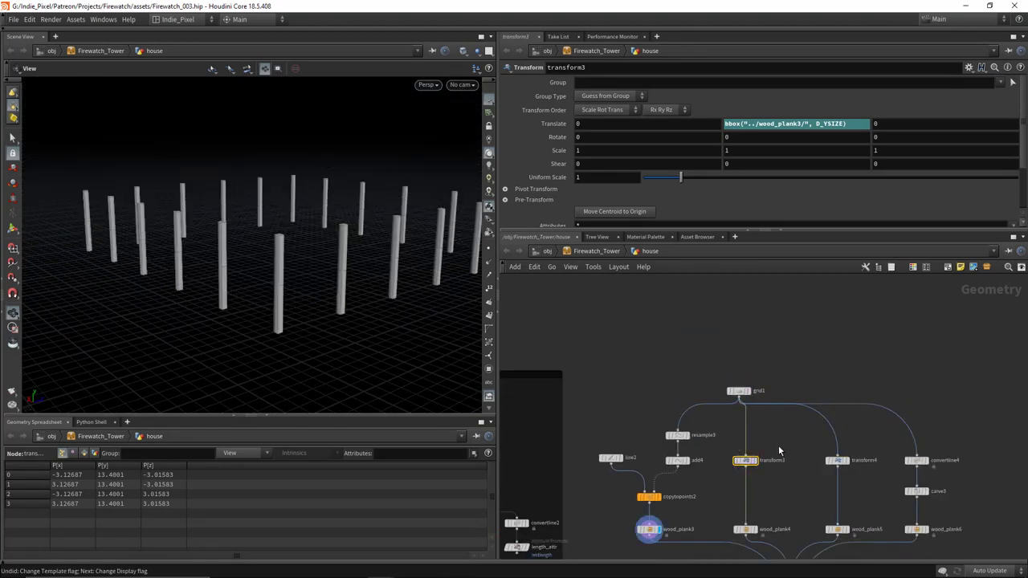
pyautogui.hotkey('ctrl', 'z')
# Step: Set line2's Origin Y to 0
pyautogui.moveTo(784, 451); pyautogui.dragTo(784, 386, button='middle')
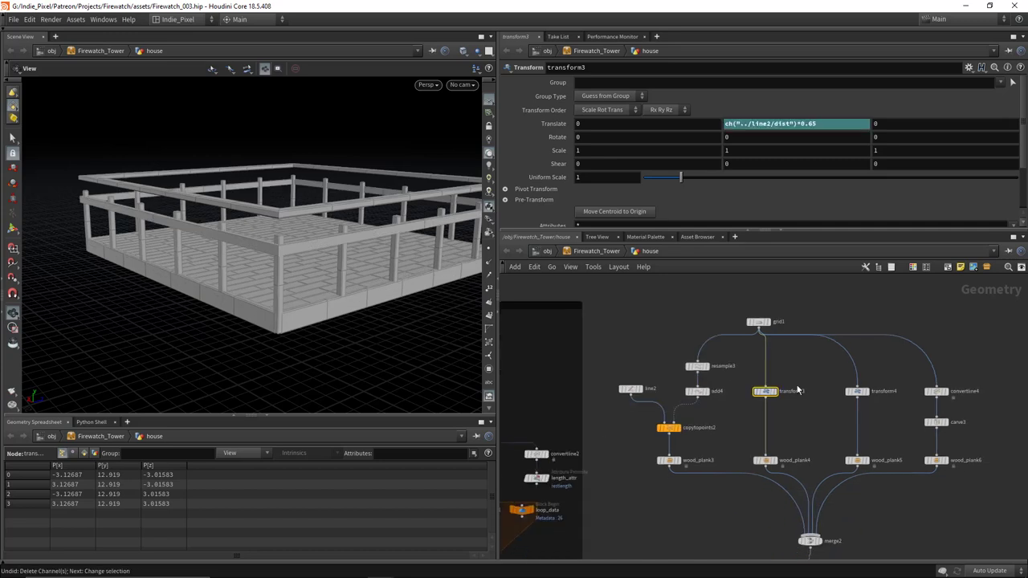
pyautogui.scroll(3, 632, 410)
pyautogui.click(631, 378)
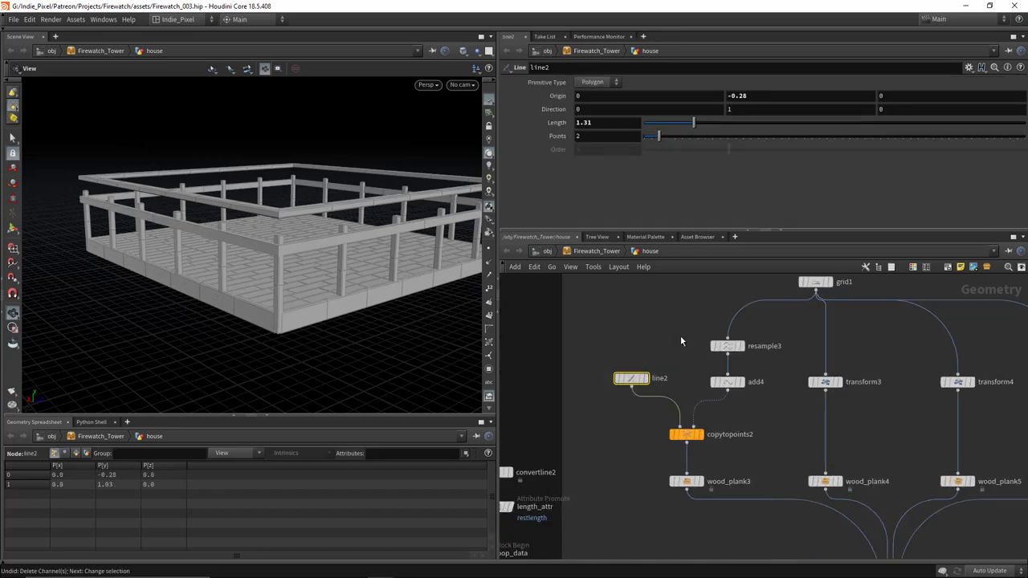
pyautogui.click(766, 94)
pyautogui.write('0')
pyautogui.press('Return')
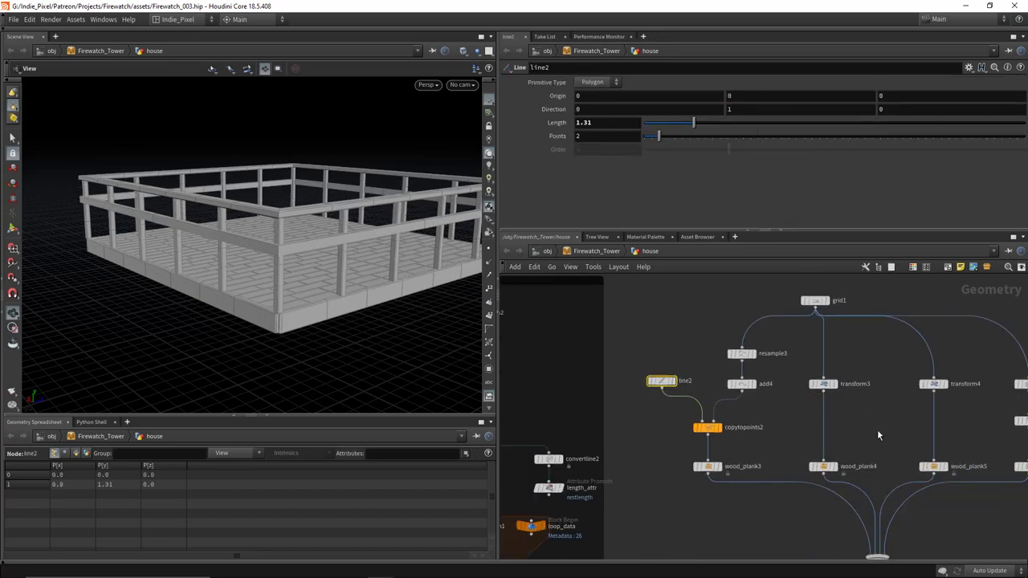
# Step: Disconnect wood_plank6 from merge2
pyautogui.scroll(-1, 878, 430)
pyautogui.moveTo(878, 429); pyautogui.dragTo(787, 342, button='middle')
pyautogui.scroll(1, 827, 434)
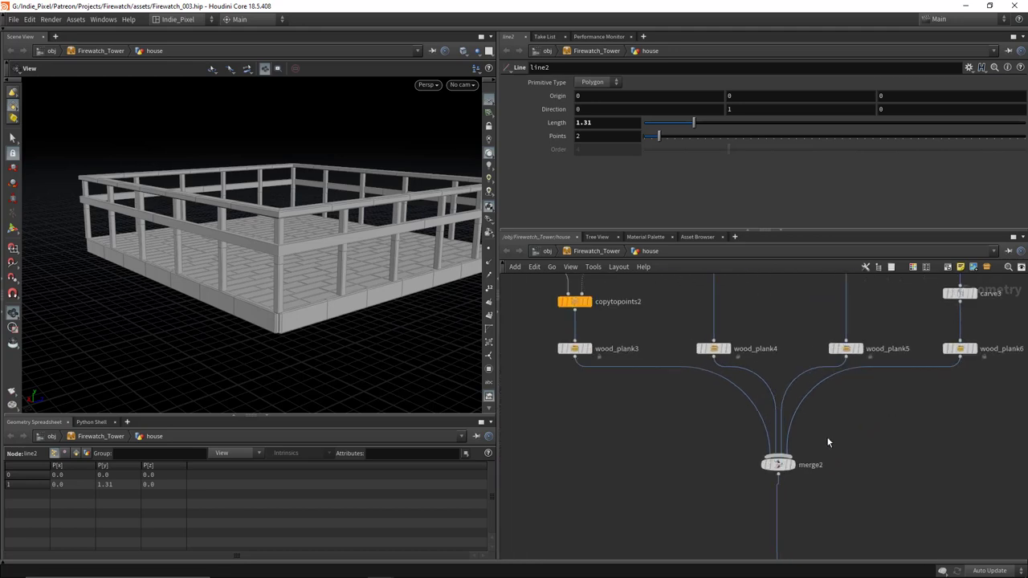
pyautogui.moveTo(827, 436); pyautogui.dragTo(849, 407, button='middle')
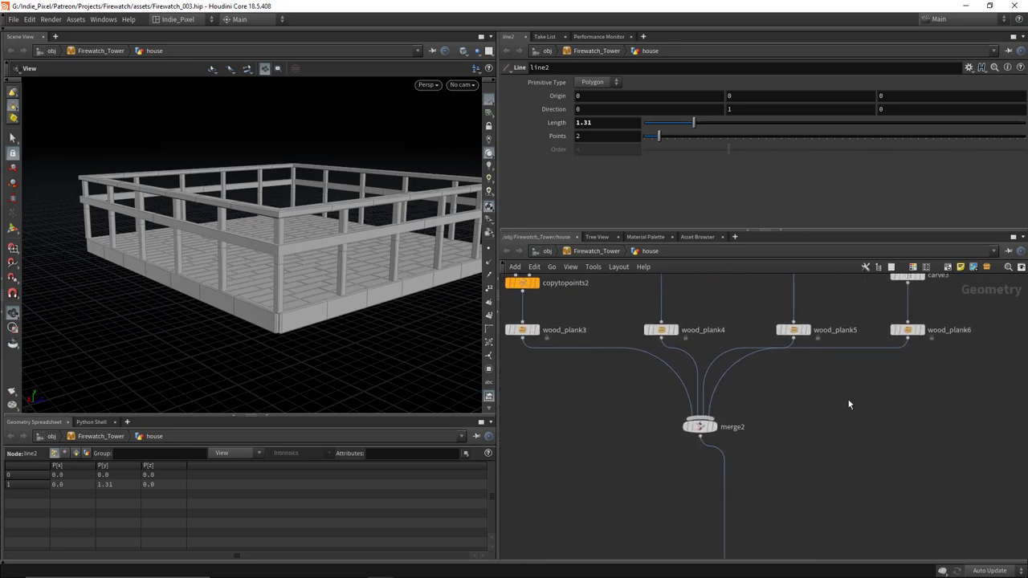
pyautogui.moveTo(860, 321); pyautogui.dragTo(808, 398, button='middle')
pyautogui.moveTo(707, 384); pyautogui.dragTo(735, 379)
# Step: Insert a Transform node on the wire between merge2 and OUT_RAILING
pyautogui.press('Tab')
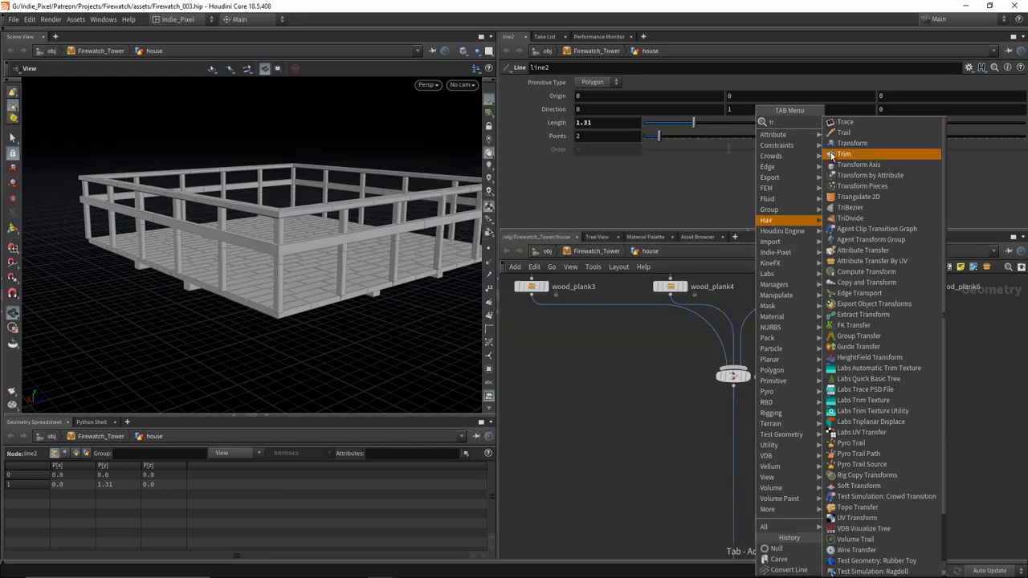
pyautogui.click(840, 160)
pyautogui.click(730, 418)
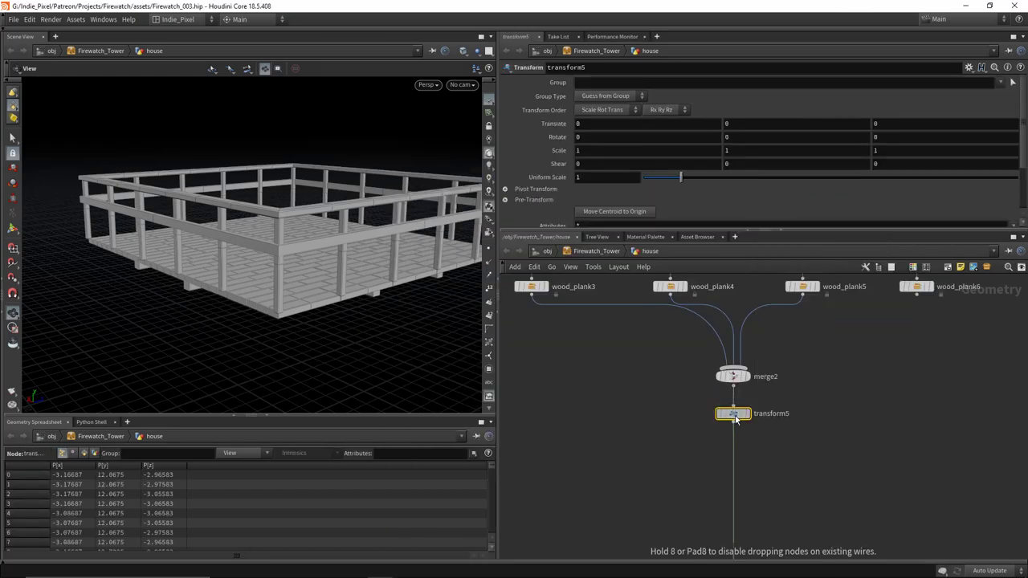
# Step: Link transform5's Translate Y to wood_plank6's second Size value with a pasted relative reference
pyautogui.moveTo(731, 422); pyautogui.dragTo(691, 475, button='middle')
pyautogui.click(876, 339)
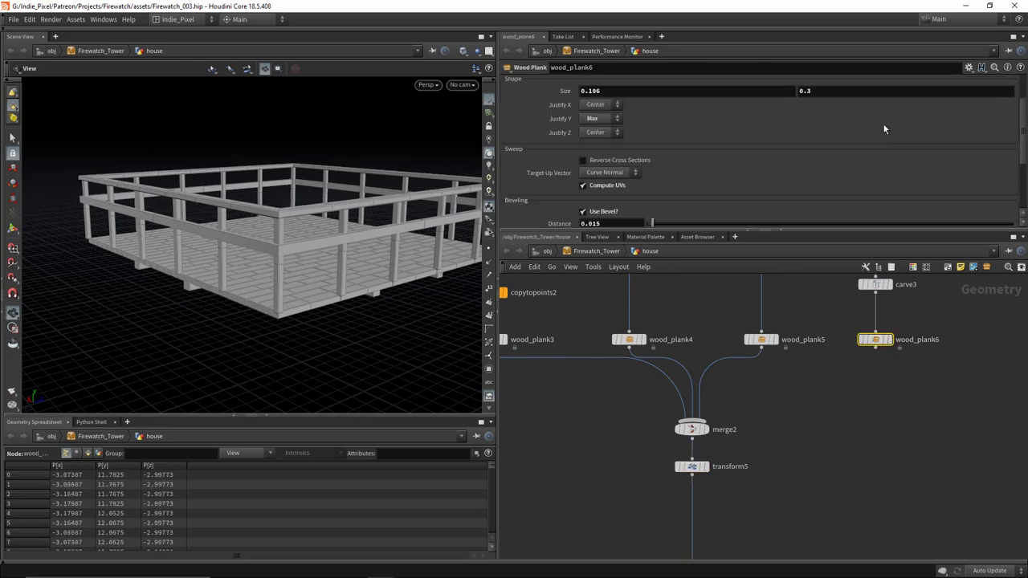
pyautogui.rightClick(829, 90)
pyautogui.click(854, 163)
pyautogui.scroll(1, 854, 163)
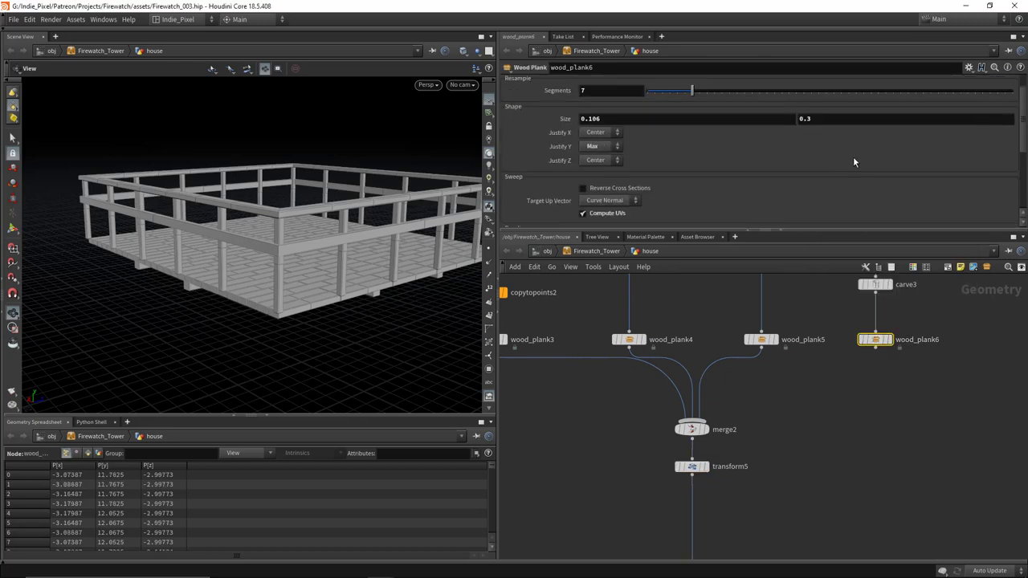
pyautogui.click(888, 339)
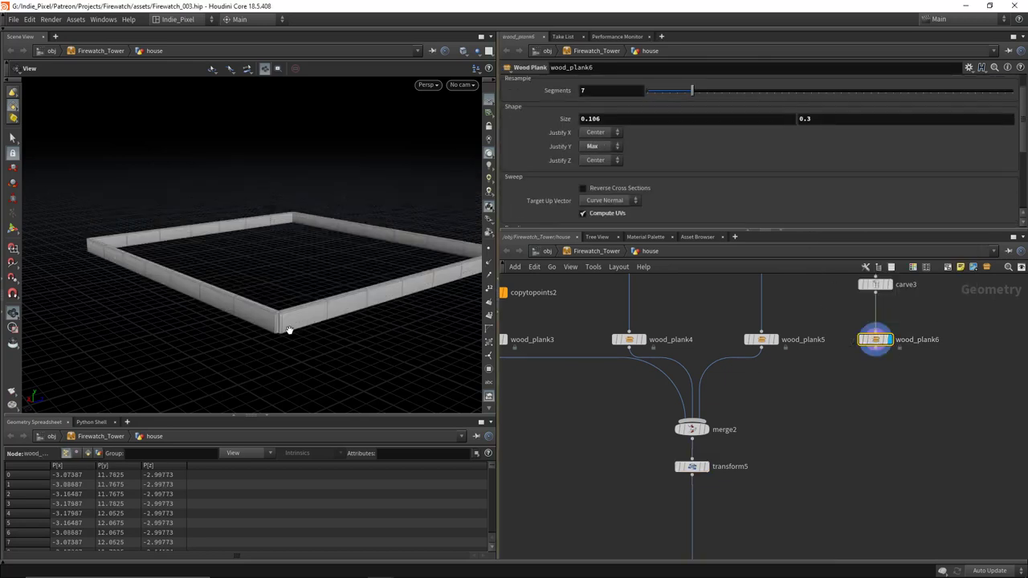
pyautogui.click(731, 464)
pyautogui.rightClick(777, 125)
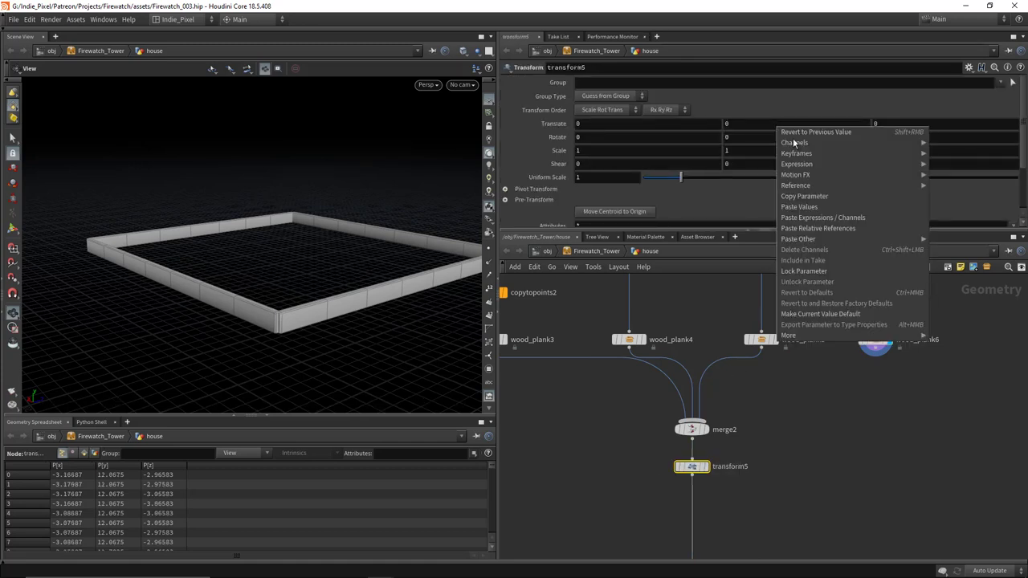
pyautogui.click(828, 228)
# Step: Edit transform5's Translate Y expression to -ch("../wood_plank6/sizey")*0.5
pyautogui.click(833, 124)
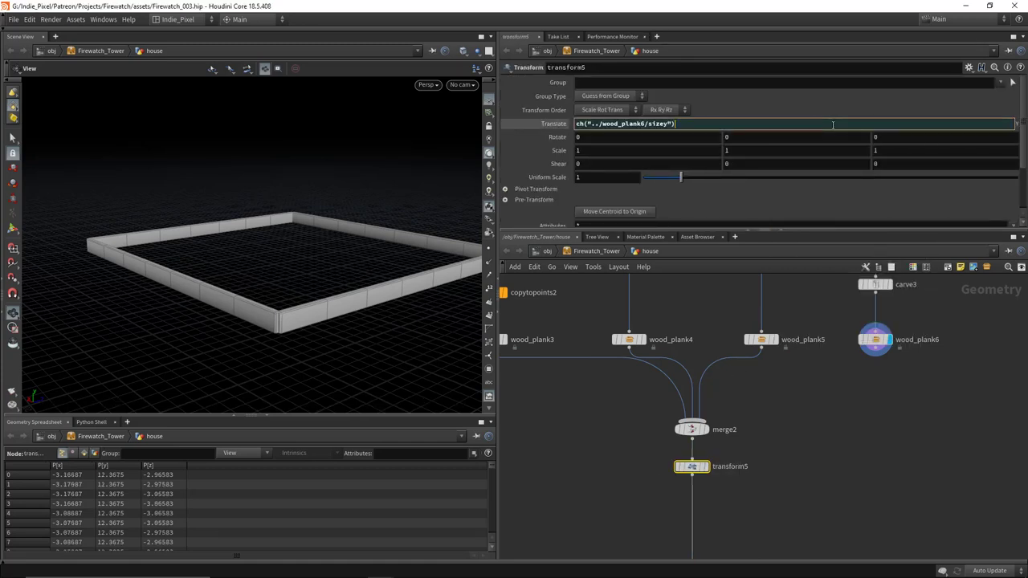
pyautogui.write('*0.5')
pyautogui.press('Home')
pyautogui.write('-')
pyautogui.press('Return')
pyautogui.scroll(-1, 829, 154)
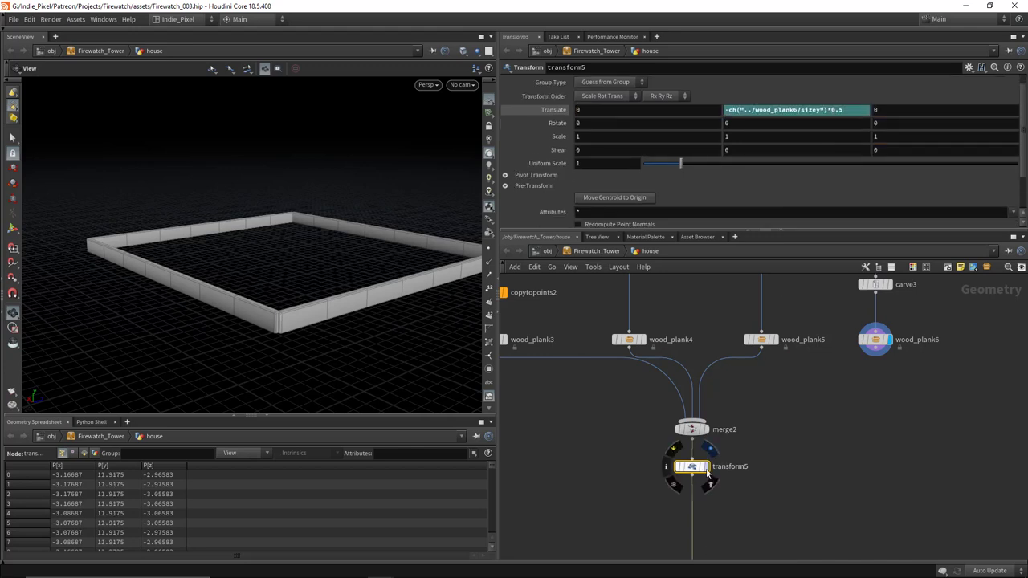
# Step: Display transform5 with wood_plank6 as a template overlay and set its Translate Y expression to -ch("../wood_plank6/sizey")
pyautogui.click(706, 466)
pyautogui.moveTo(751, 438); pyautogui.dragTo(678, 360, button='middle')
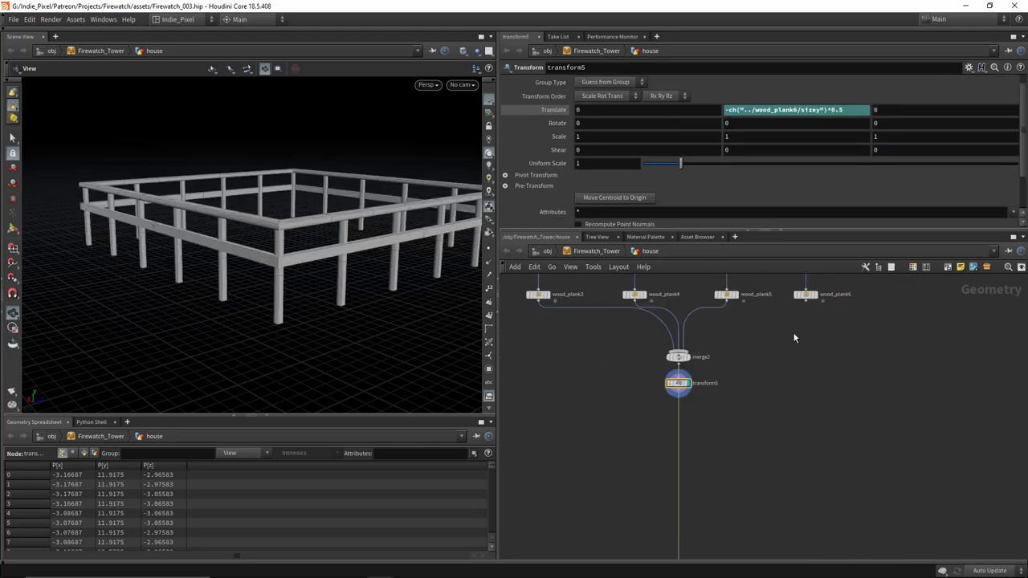
pyautogui.scroll(1, 810, 294)
pyautogui.click(813, 293)
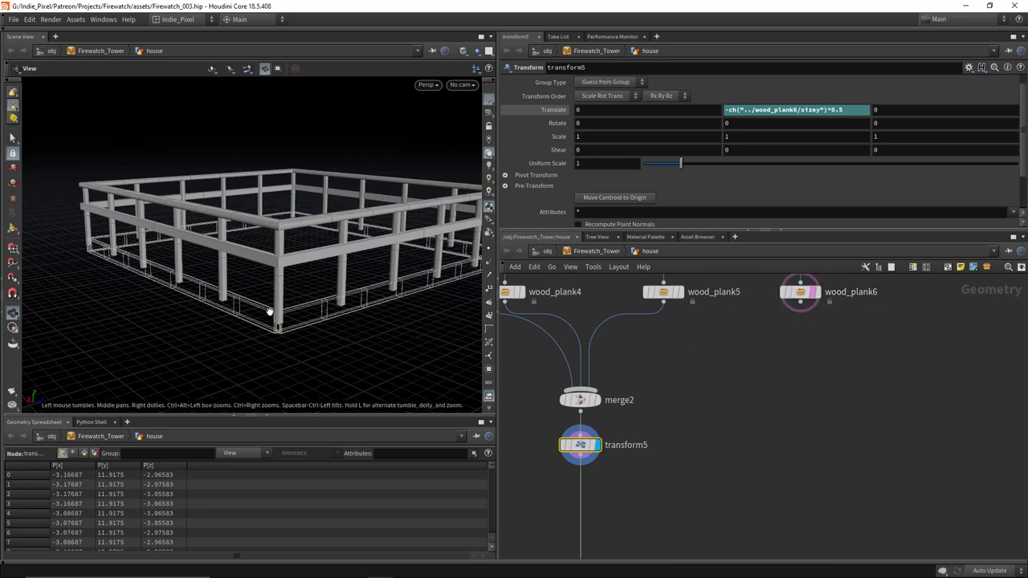
pyautogui.moveTo(266, 241); pyautogui.dragTo(290, 217)
pyautogui.write('5')
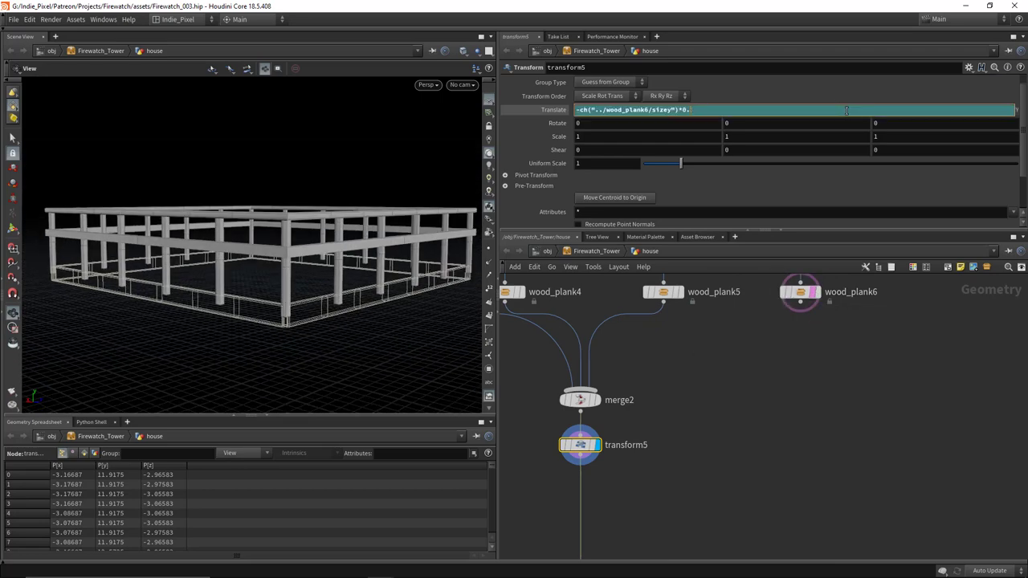
pyautogui.press('Return')
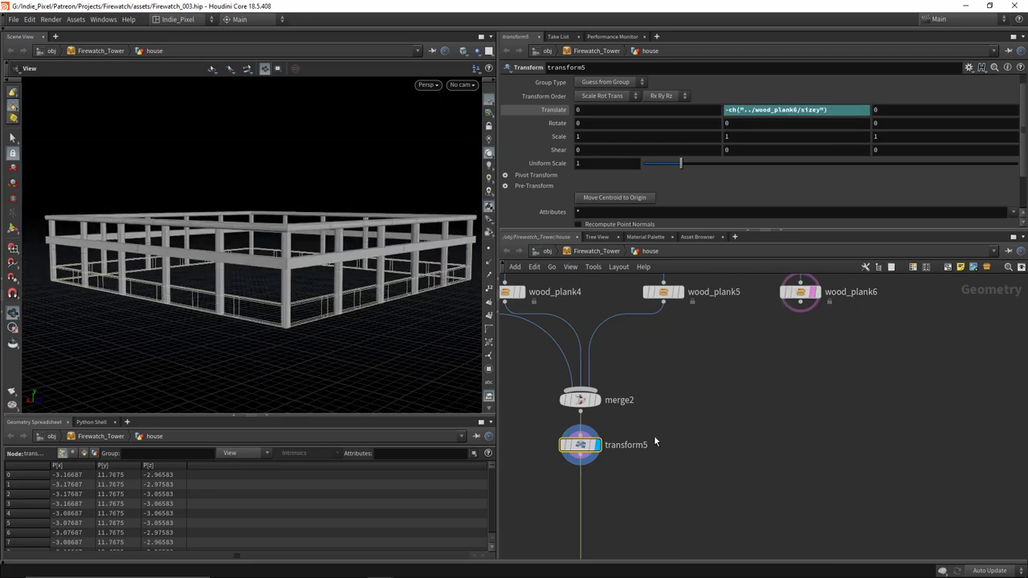
# Step: Add a Merge node below transform5, combine transform5 and wood_plank6 in it, and display the merged result
pyautogui.moveTo(654, 441); pyautogui.dragTo(694, 431, button='middle')
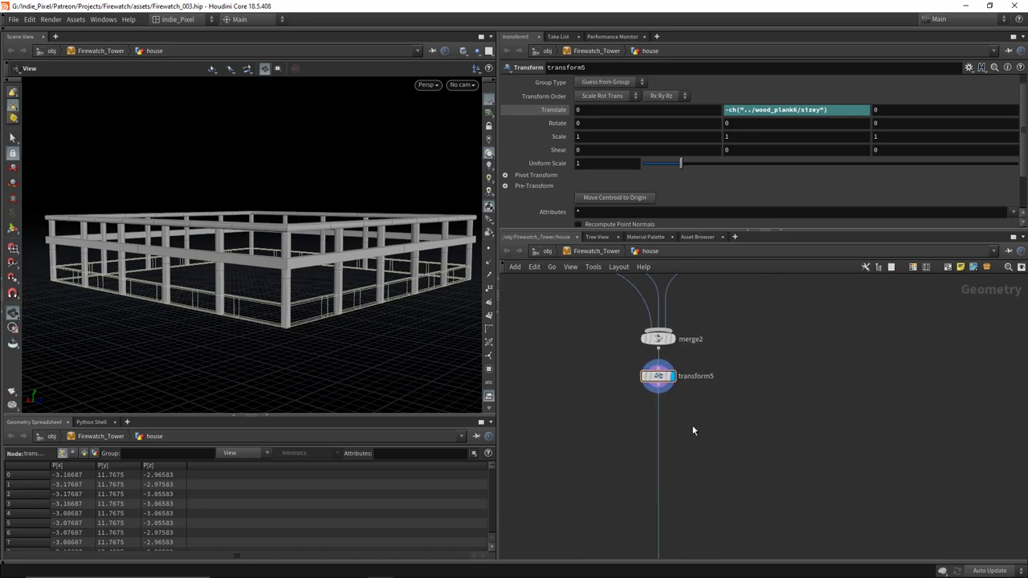
pyautogui.press('Tab')
pyautogui.write('null')
pyautogui.press('Return')
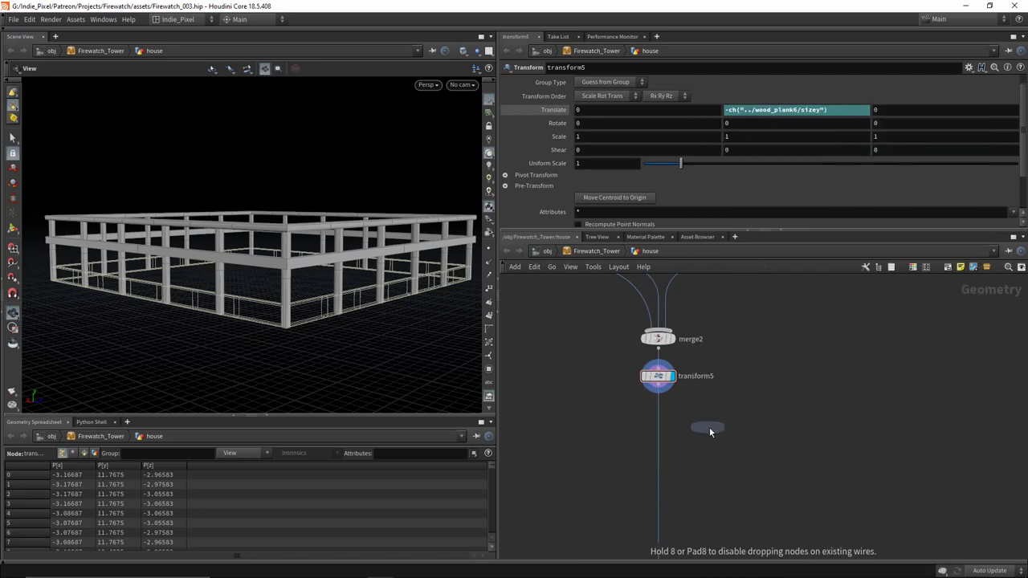
pyautogui.click(710, 427)
pyautogui.scroll(-2, 784, 357)
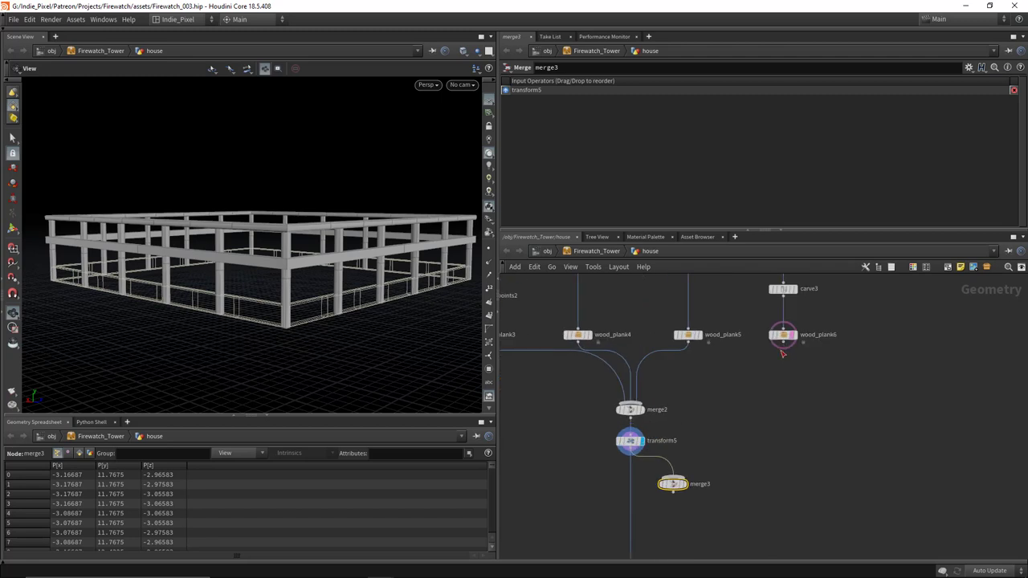
pyautogui.click(783, 347)
pyautogui.click(674, 482)
pyautogui.moveTo(673, 482); pyautogui.dragTo(680, 414, button='middle')
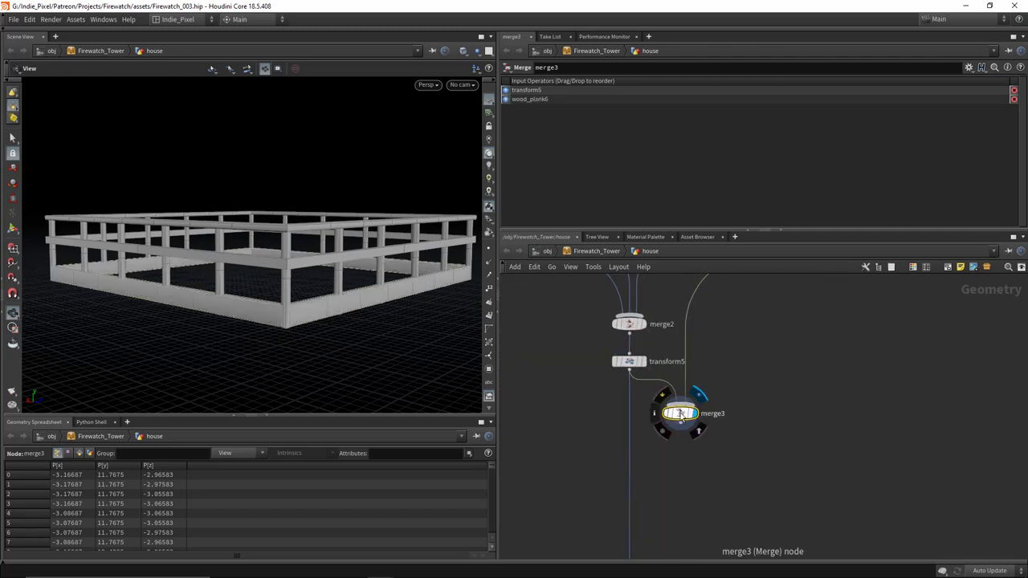
# Step: Connect merge3 to OUT_RAILING in place of transform5 and line the null up beneath merge3
pyautogui.moveTo(681, 414); pyautogui.dragTo(707, 487)
pyautogui.moveTo(707, 488); pyautogui.dragTo(734, 379, button='middle')
pyautogui.moveTo(725, 342)
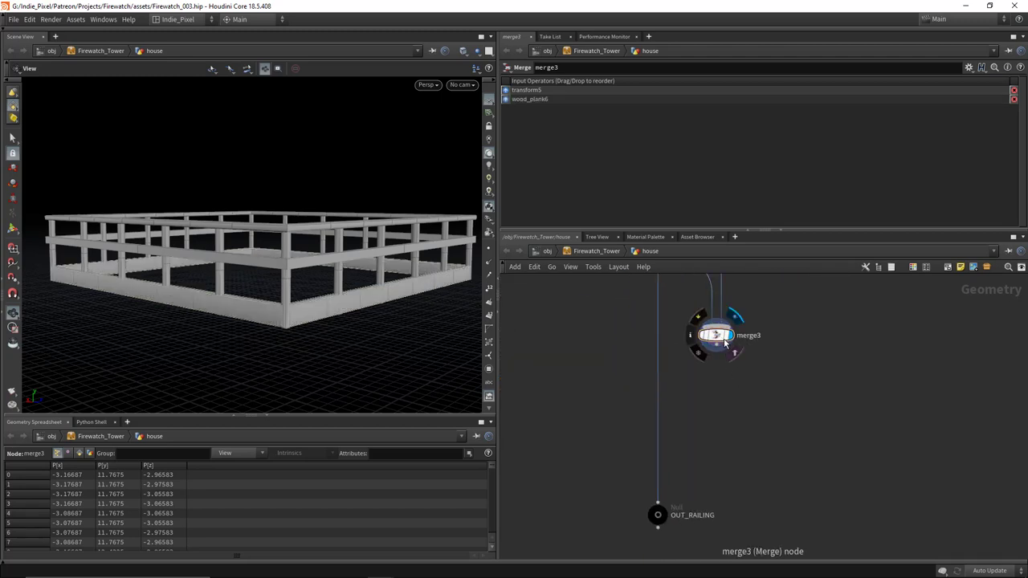
pyautogui.click(716, 348)
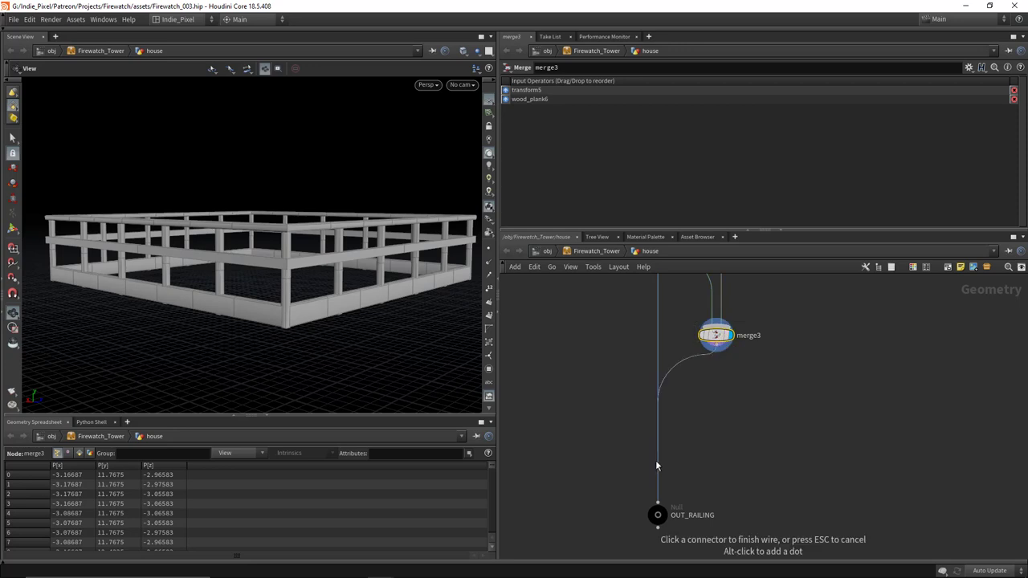
pyautogui.click(657, 503)
pyautogui.click(708, 348)
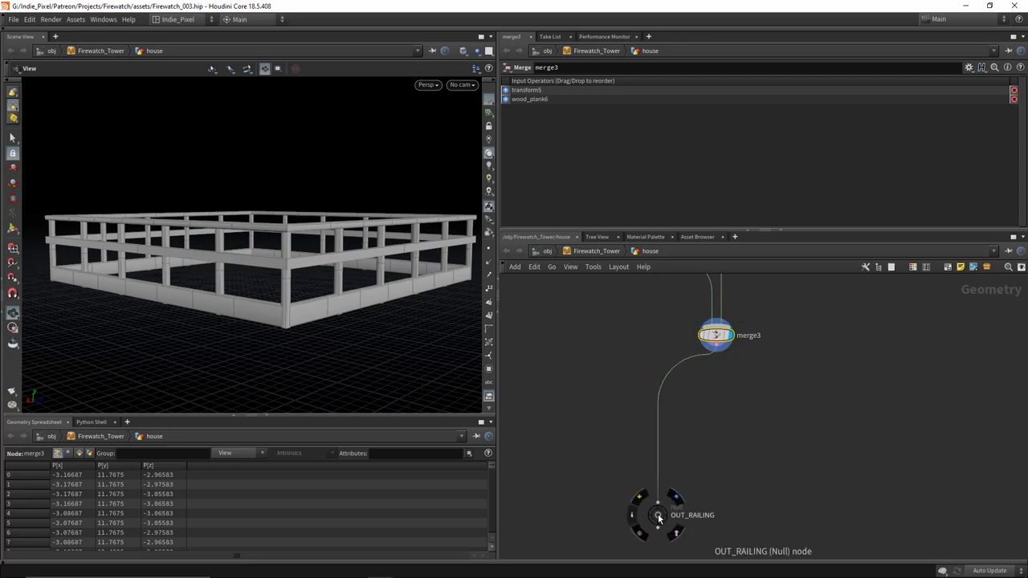
pyautogui.moveTo(658, 515); pyautogui.dragTo(713, 503)
# Step: Set line2's Length to 1.27 to shorten the railing posts
pyautogui.scroll(-5, 699, 474)
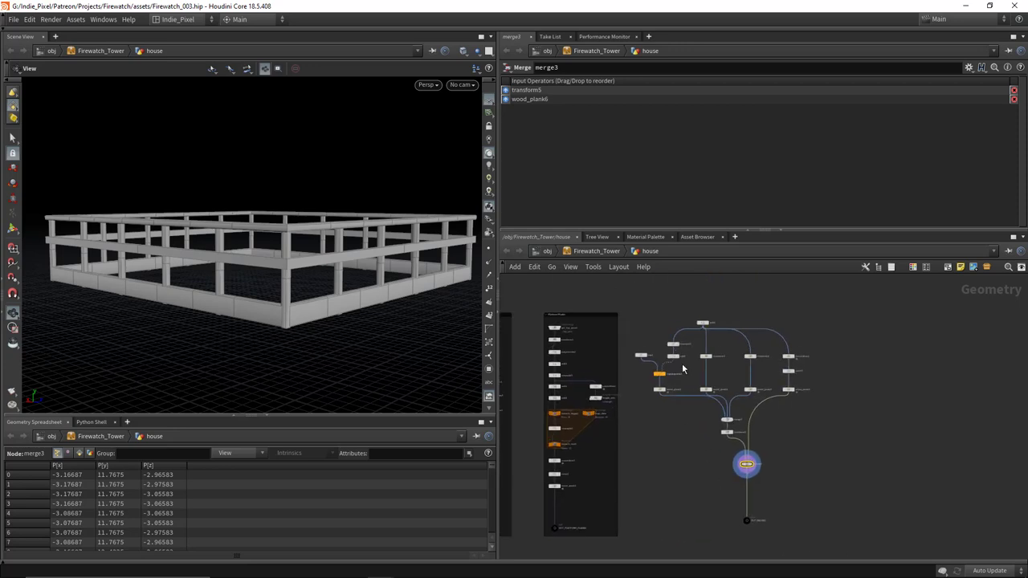
pyautogui.scroll(5, 684, 370)
pyautogui.click(591, 351)
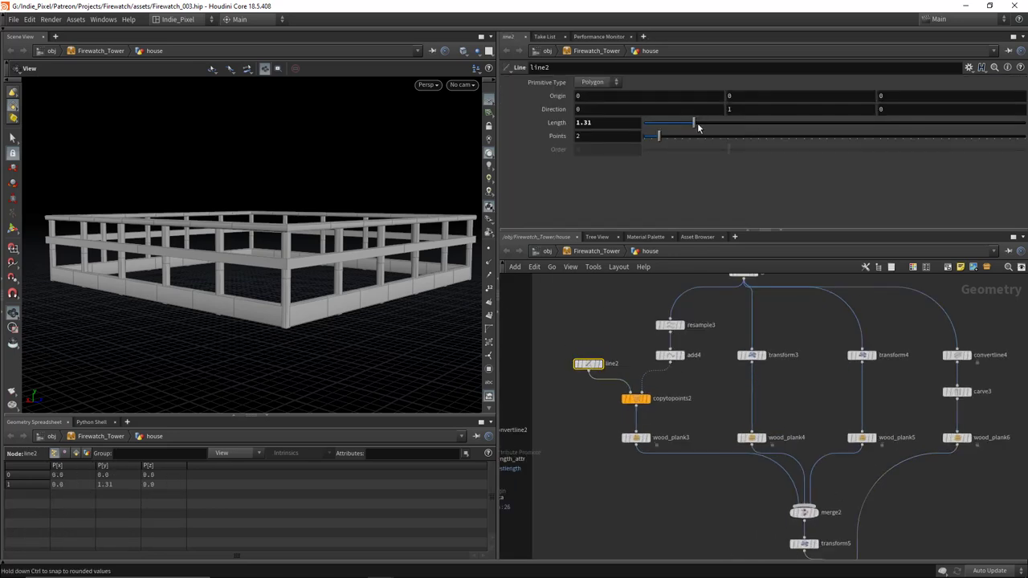
pyautogui.moveTo(698, 127); pyautogui.dragTo(695, 127)
# Step: Set wood_plank6's first Size value to 0.1 and save the scene
pyautogui.moveTo(241, 314); pyautogui.dragTo(161, 299)
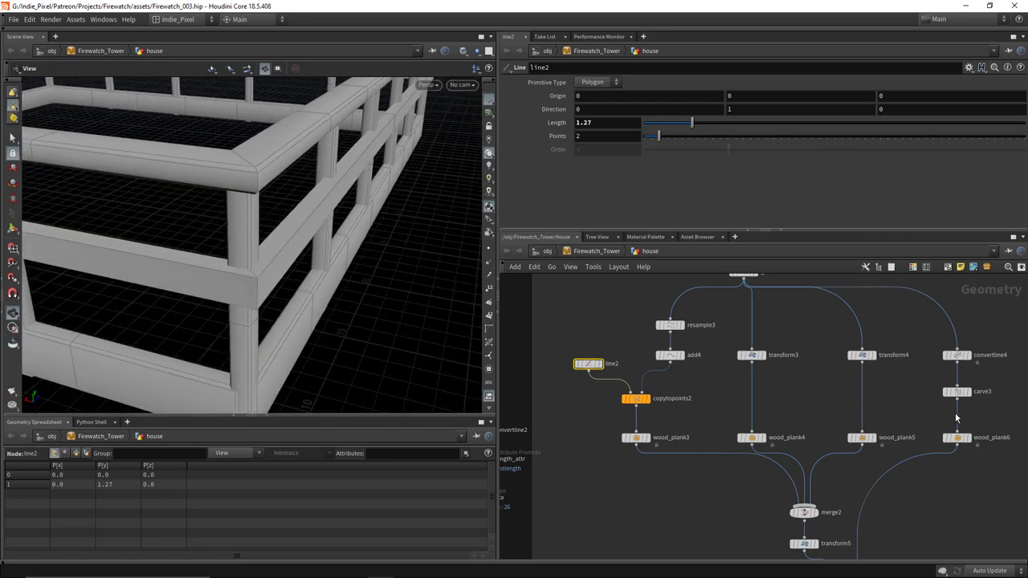
pyautogui.moveTo(941, 442); pyautogui.dragTo(834, 446, button='middle')
pyautogui.scroll(3, 834, 447)
pyautogui.click(850, 442)
pyautogui.moveTo(627, 119); pyautogui.dragTo(542, 158, button='middle')
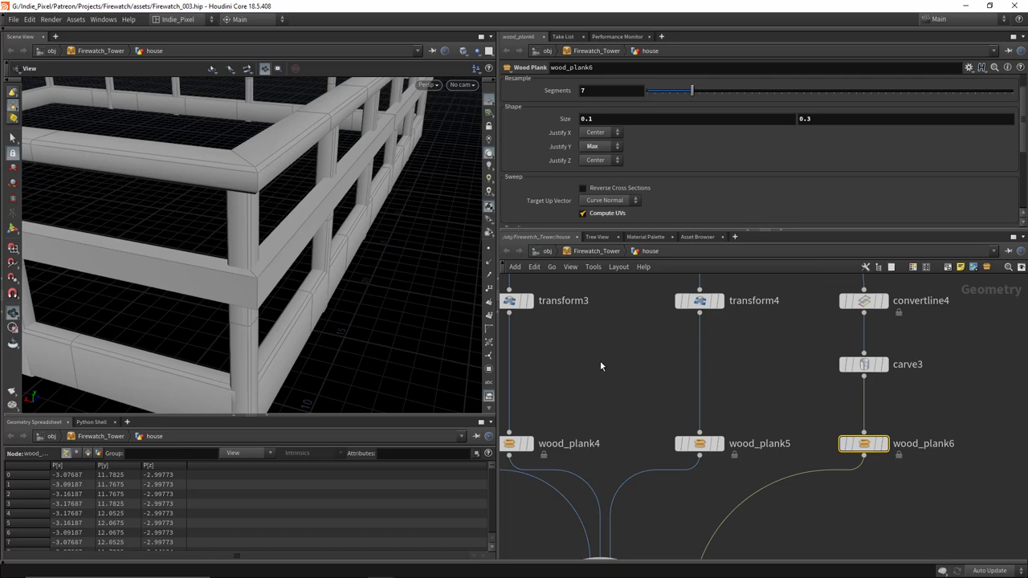
pyautogui.moveTo(614, 122); pyautogui.dragTo(614, 123, button='middle')
pyautogui.moveTo(754, 434); pyautogui.dragTo(707, 419, button='middle')
pyautogui.hotkey('ctrl', 's')
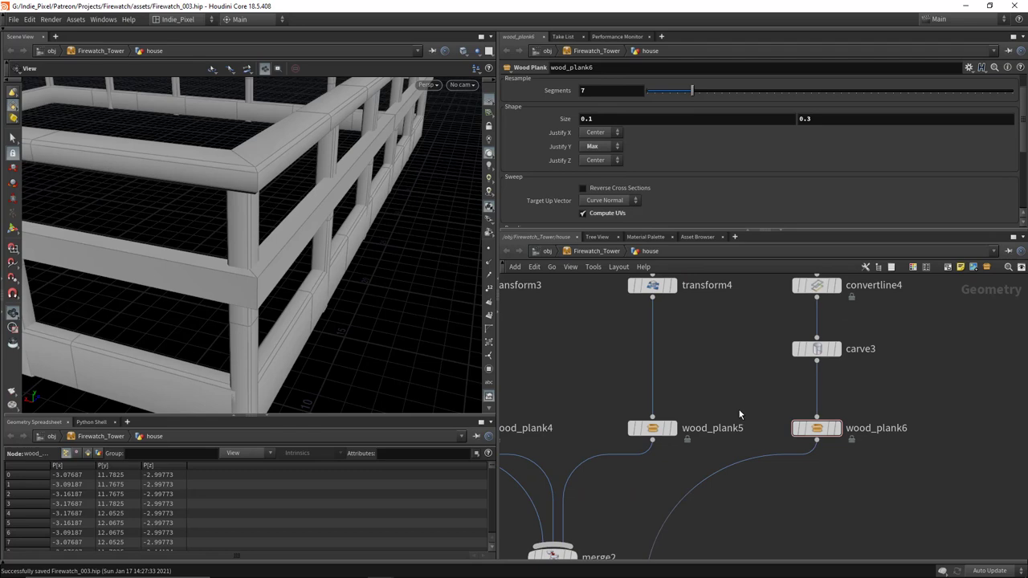
# Step: Allow editing of wood_plank6's contents and set the Size parameter's minimum range to 0.05 in its type properties
pyautogui.rightClick(807, 430)
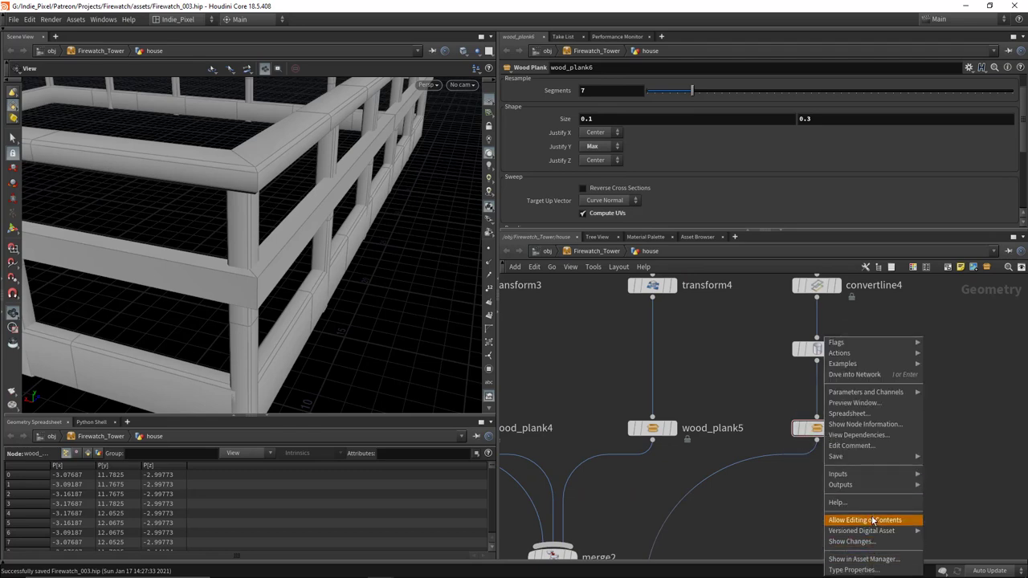
pyautogui.click(872, 521)
pyautogui.rightClick(818, 429)
pyautogui.click(876, 545)
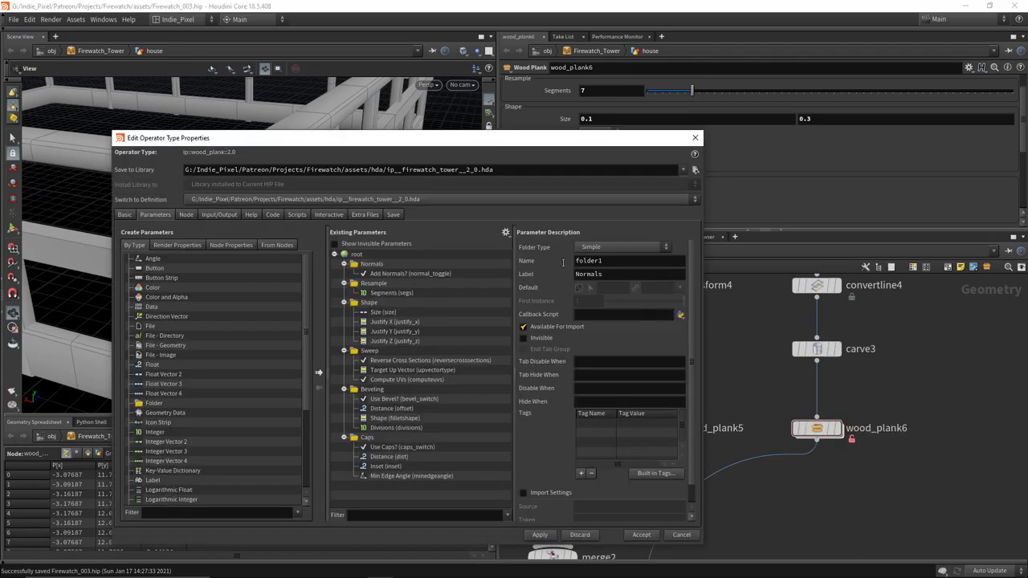
pyautogui.click(391, 313)
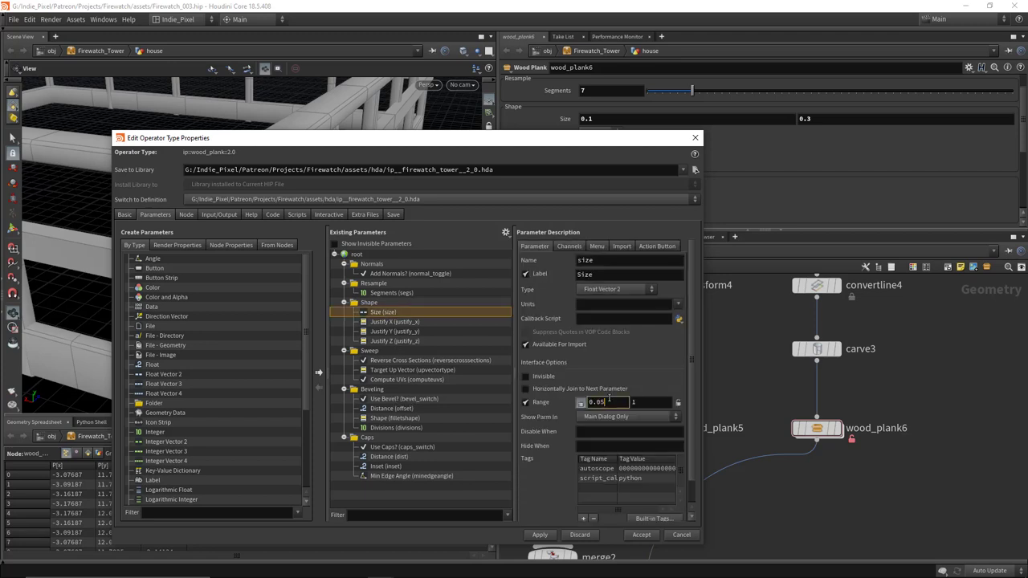
pyautogui.click(541, 542)
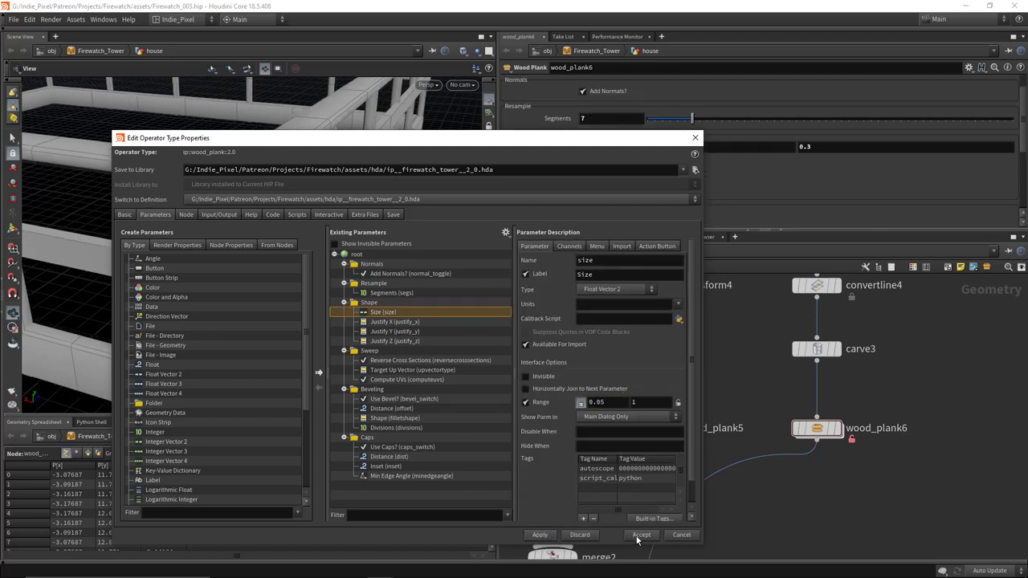
pyautogui.click(641, 535)
# Step: Set wood_plank6's first Size value to 0.05
pyautogui.click(637, 149)
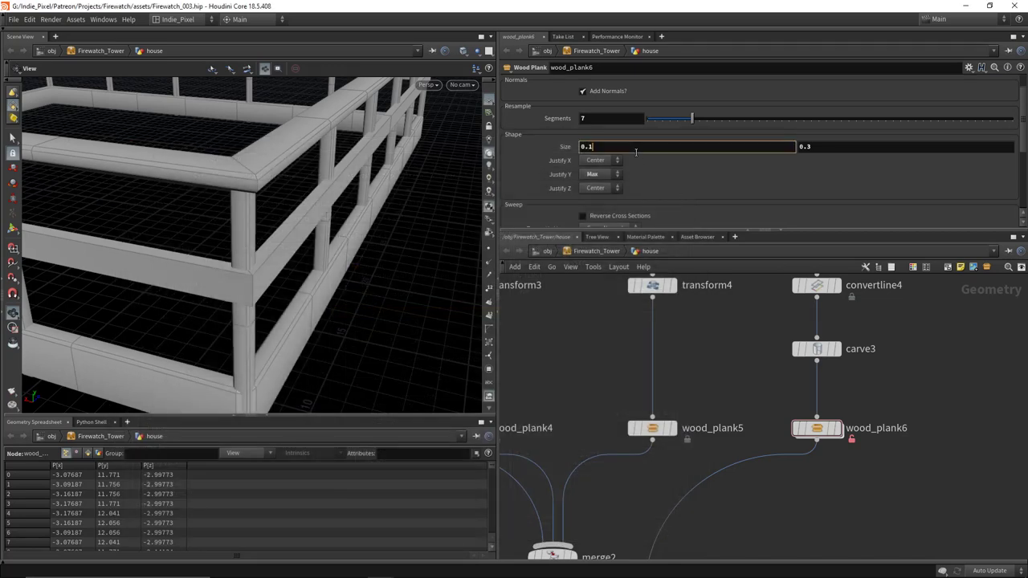
pyautogui.press('Return')
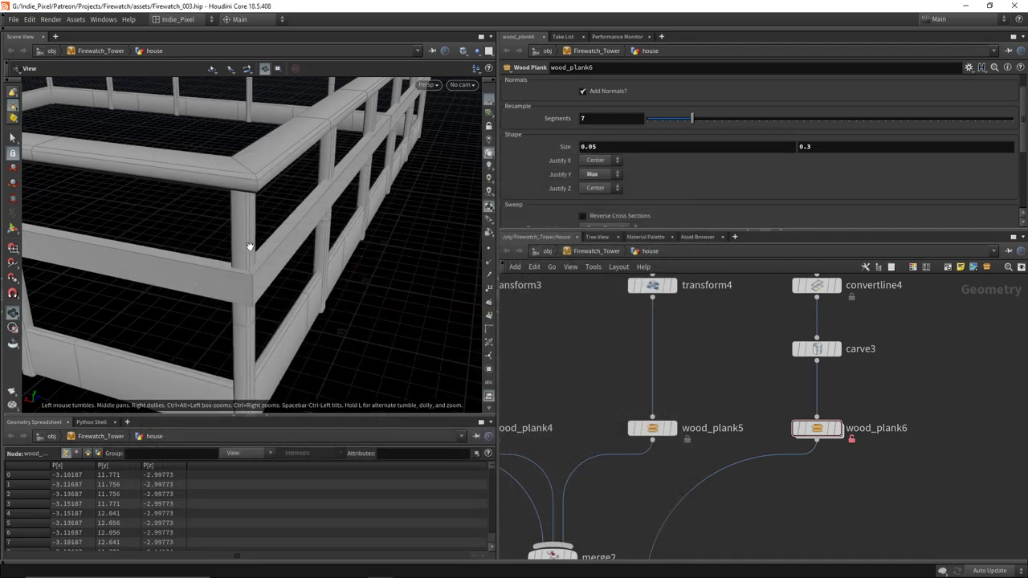
pyautogui.moveTo(289, 281); pyautogui.dragTo(285, 309)
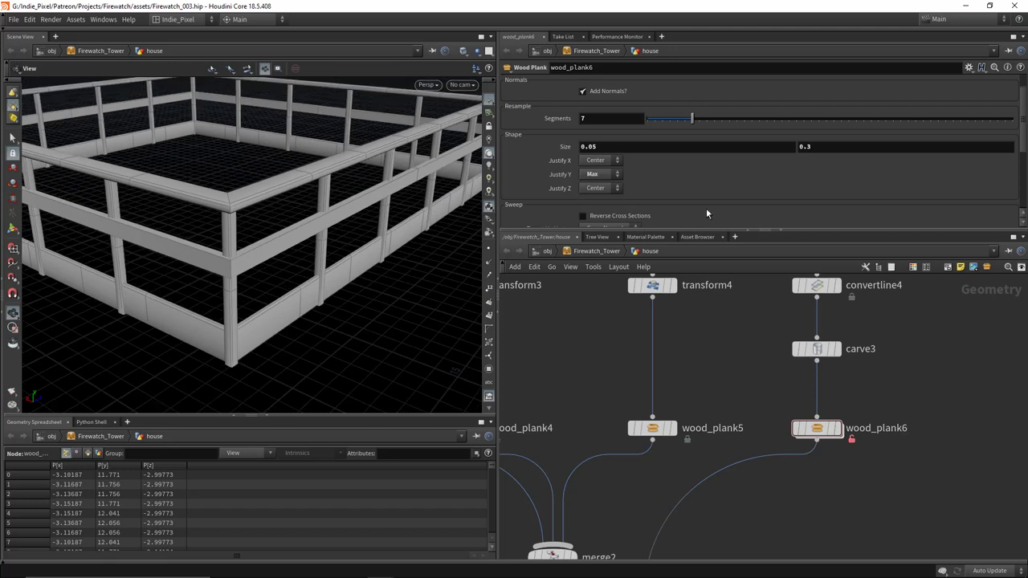
# Step: Set wood_plank6's bevel Distance to 0.01
pyautogui.scroll(-5, 706, 208)
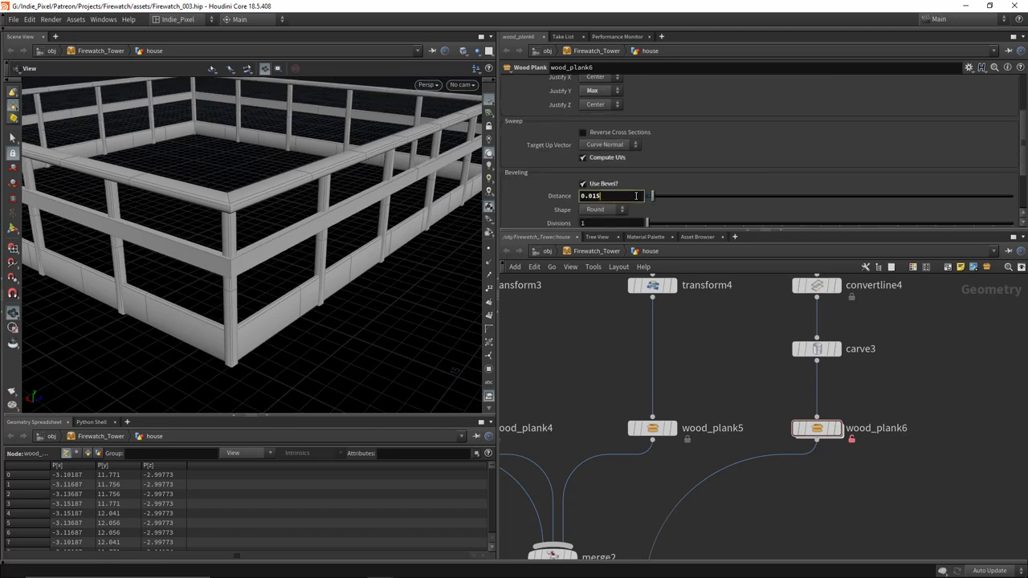
pyautogui.press('Return')
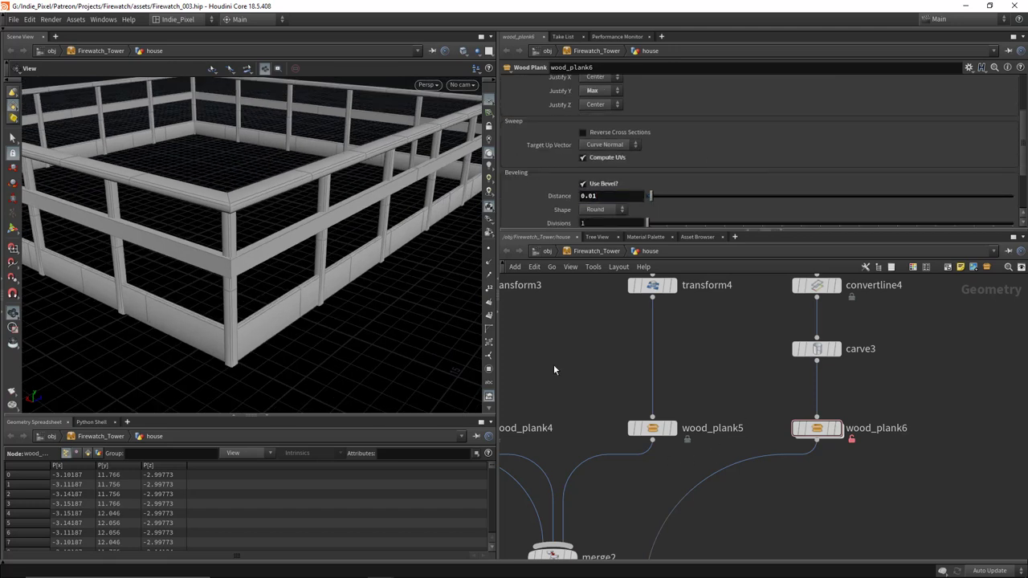
pyautogui.moveTo(358, 310); pyautogui.dragTo(374, 278)
# Step: Display normal1 below the assemble Object Merge to view the railing together with the platform
pyautogui.scroll(-5, 321, 296)
pyautogui.scroll(-3, 763, 460)
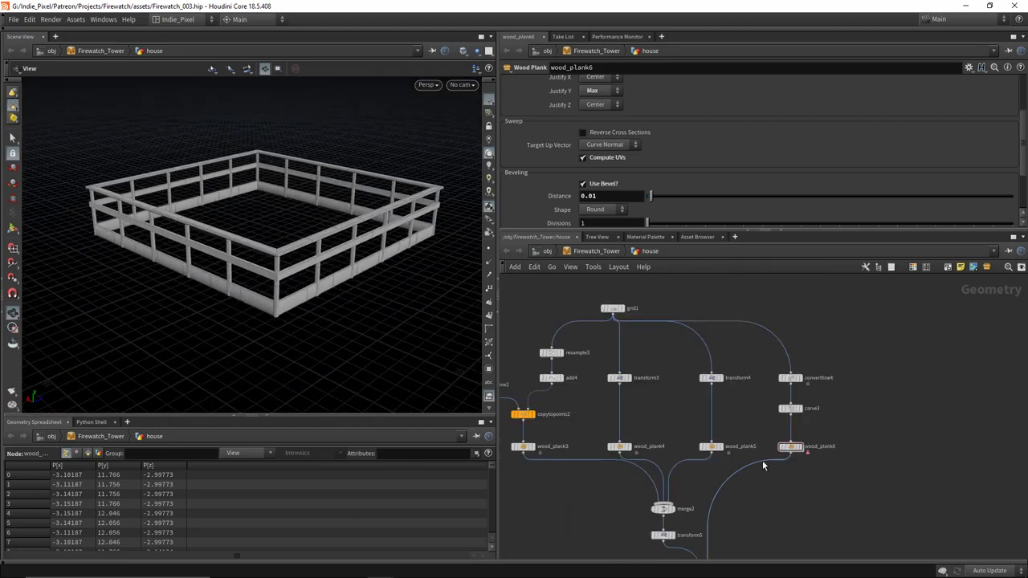
pyautogui.scroll(-3, 759, 458)
pyautogui.scroll(-1, 727, 506)
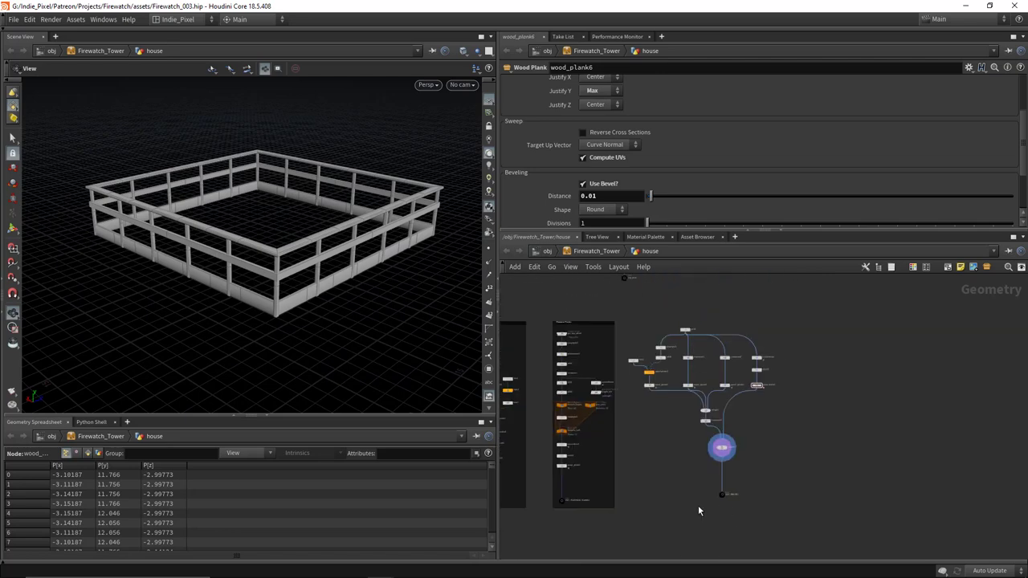
pyautogui.scroll(8, 689, 480)
pyautogui.click(643, 450)
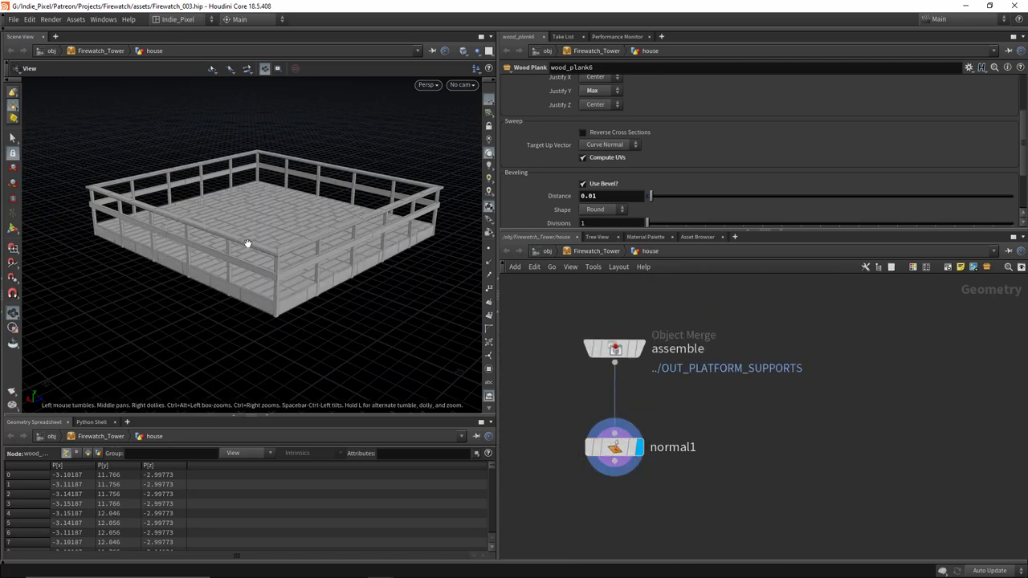
pyautogui.moveTo(322, 250); pyautogui.dragTo(298, 243)
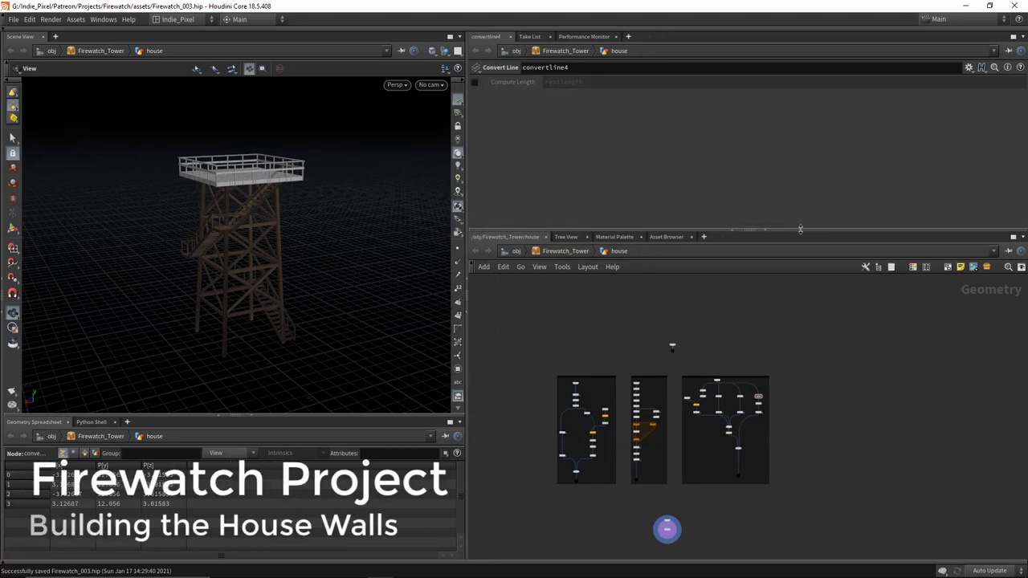
# Step: Duplicate the get_top_prim2 Object Merge into empty space beside the Railing network box and display the copy
pyautogui.moveTo(800, 230); pyautogui.dragTo(800, 189)
pyautogui.scroll(5, 235, 158)
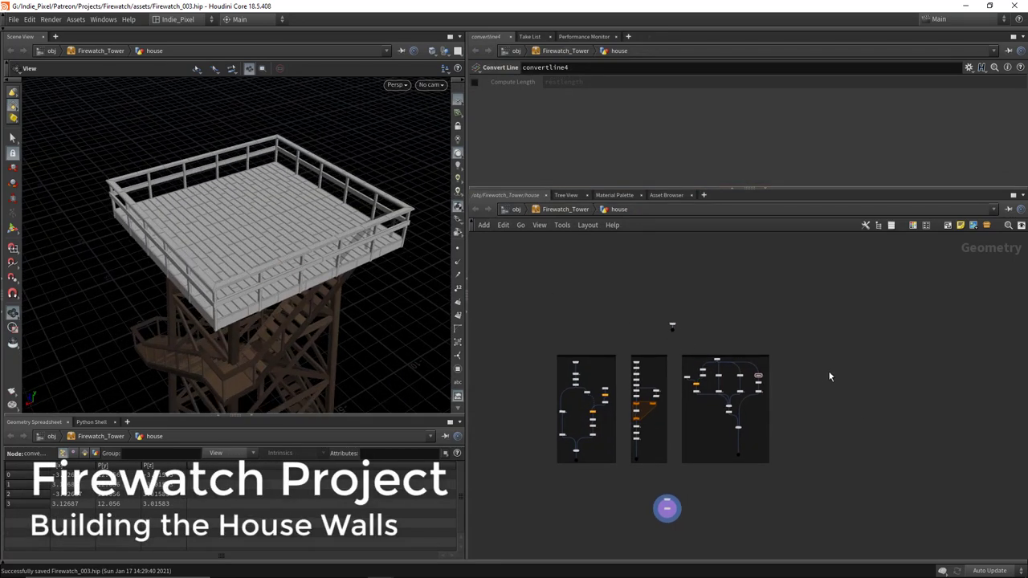
pyautogui.scroll(5, 723, 353)
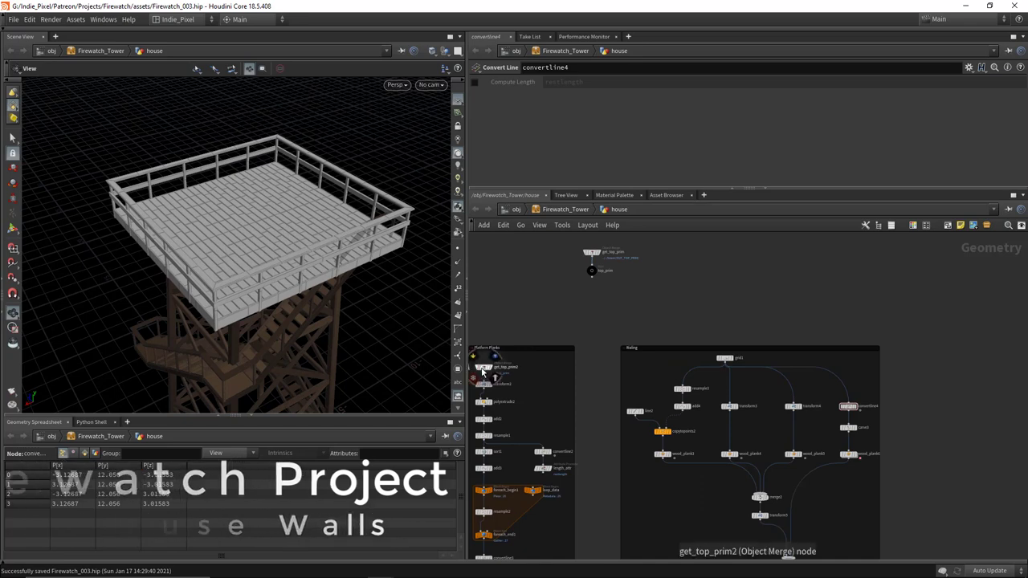
pyautogui.keyDown('alt'); pyautogui.moveTo(483, 368); pyautogui.dragTo(975, 364); pyautogui.keyUp('alt')
pyautogui.scroll(3, 975, 364)
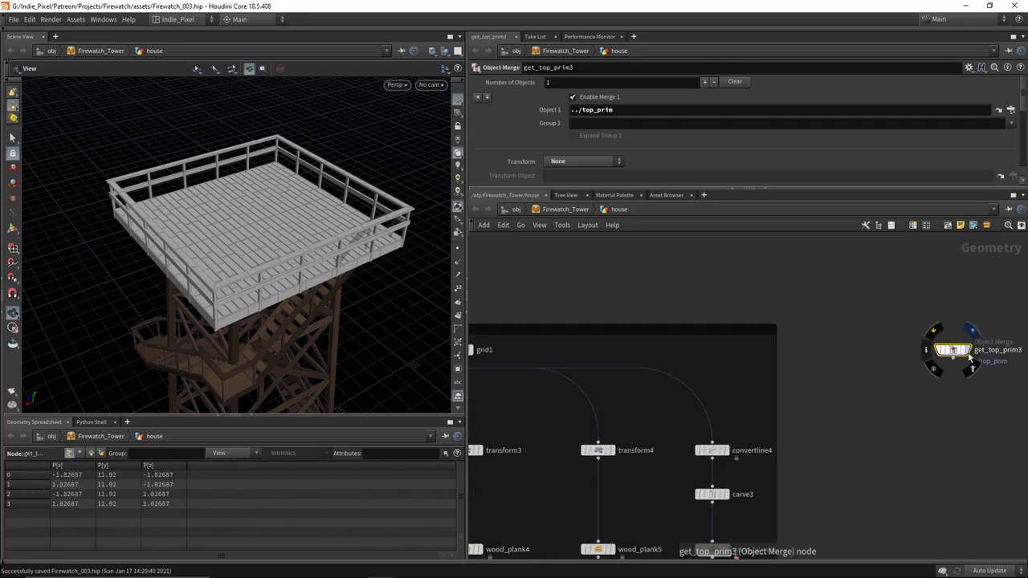
pyautogui.click(969, 353)
pyautogui.moveTo(287, 225); pyautogui.dragTo(265, 191)
pyautogui.scroll(-3, 799, 410)
pyautogui.scroll(5, 768, 369)
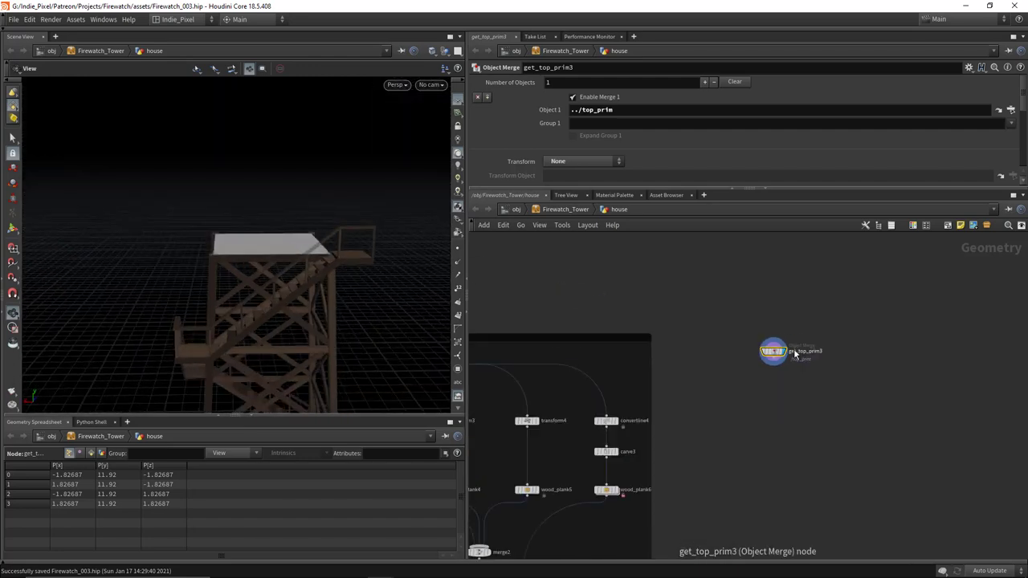
pyautogui.moveTo(779, 356); pyautogui.dragTo(842, 344)
pyautogui.scroll(-2, 802, 398)
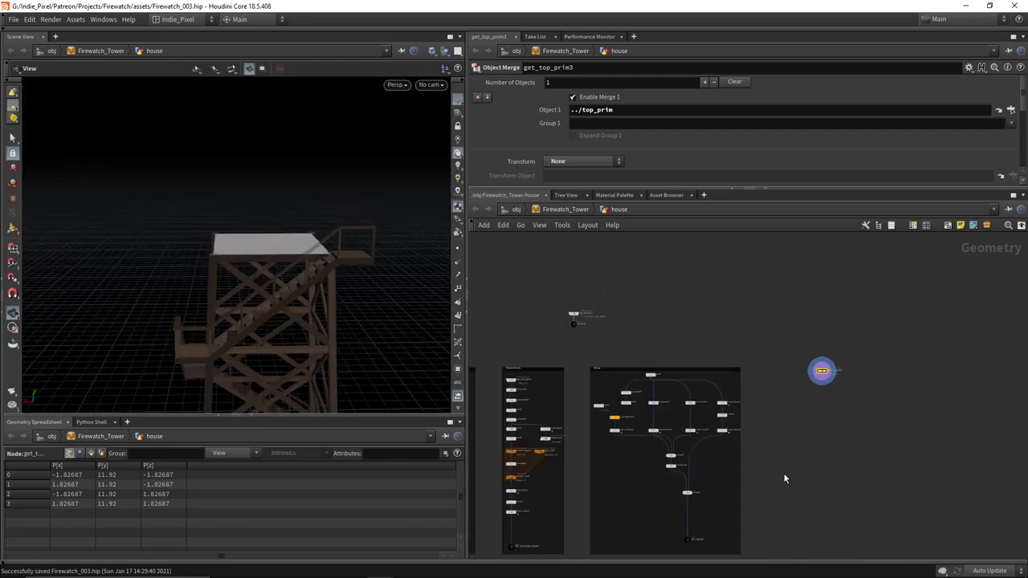
# Step: Display the OUT_PLATFORM_PLANKS null and examine the platform planks on top of the tower
pyautogui.scroll(-2, 635, 458)
pyautogui.scroll(10, 554, 410)
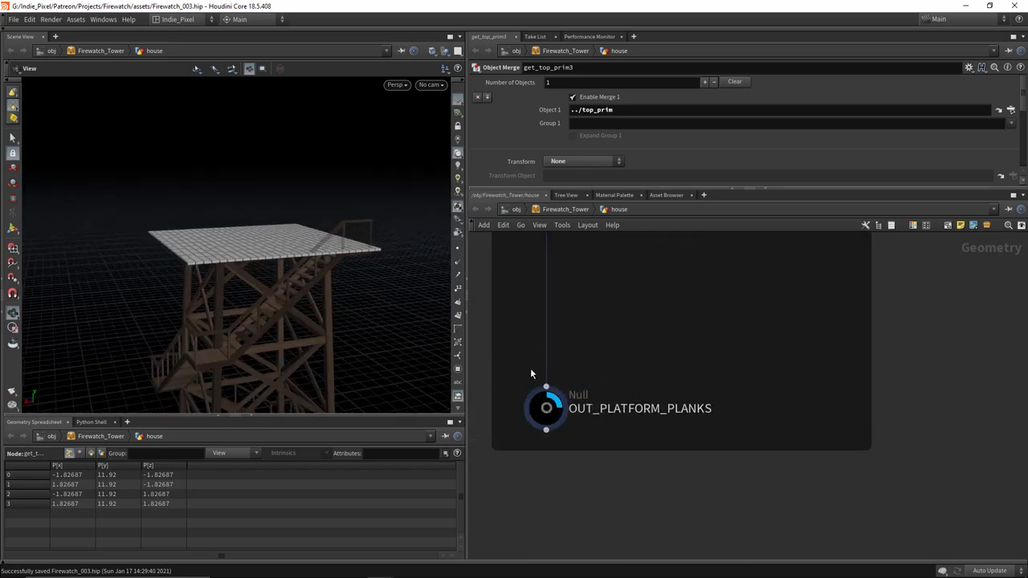
pyautogui.scroll(-4, 530, 374)
pyautogui.moveTo(911, 361); pyautogui.dragTo(906, 376)
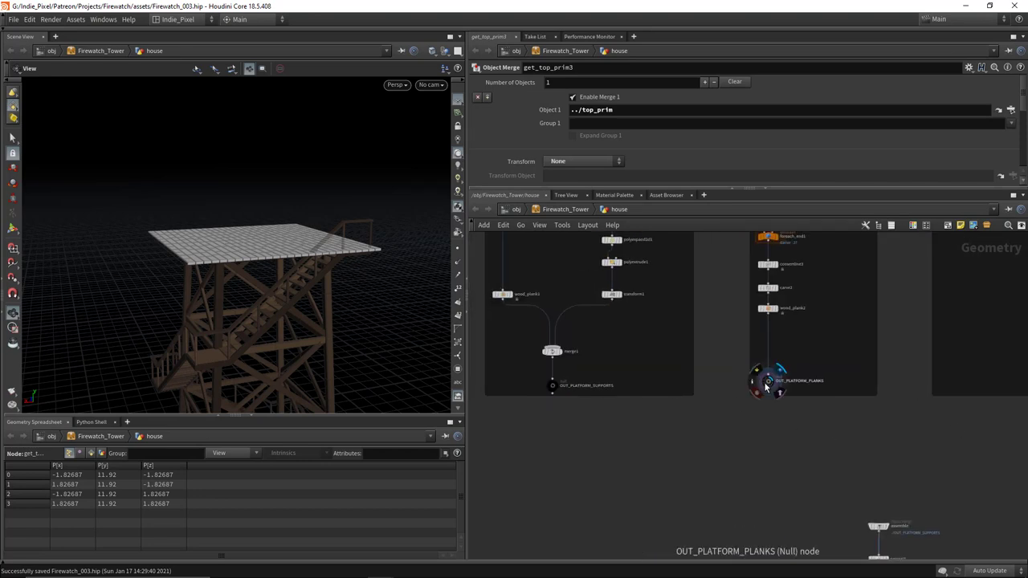
pyautogui.moveTo(923, 415); pyautogui.dragTo(783, 406, button='middle')
pyautogui.click(630, 374)
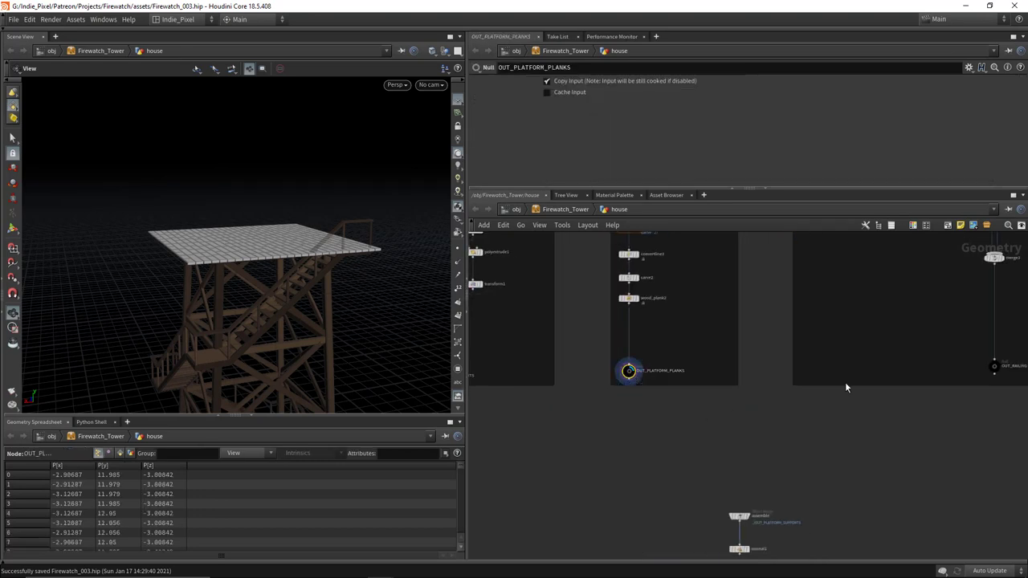
pyautogui.hscroll(3, 859, 386)
pyautogui.scroll(-3, 889, 379)
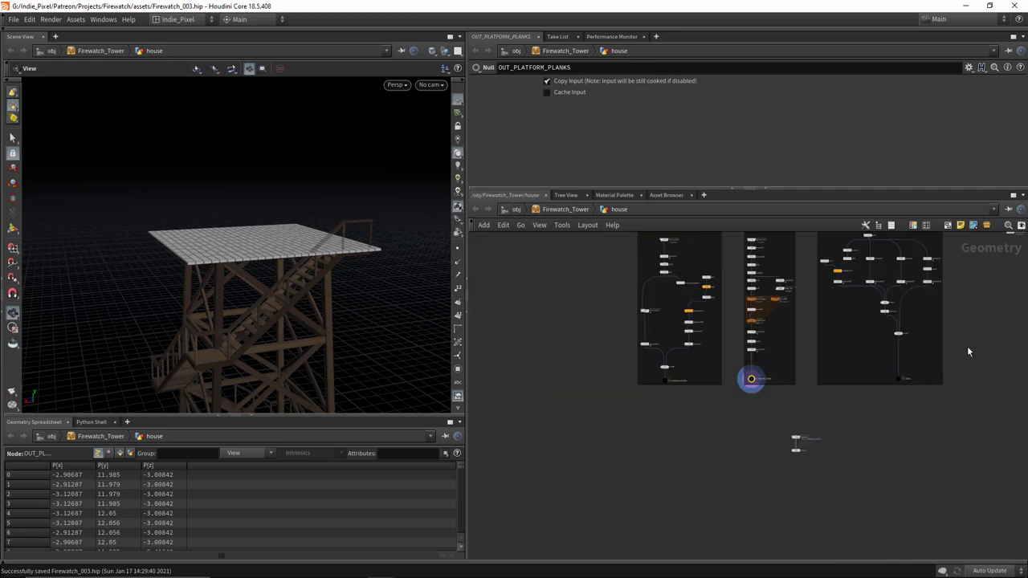
# Step: Add a Transform node, connect it below get_top_prim3 and display it
pyautogui.hscroll(3, 804, 377)
pyautogui.scroll(3, 731, 371)
pyautogui.press('Tab')
pyautogui.moveTo(743, 188)
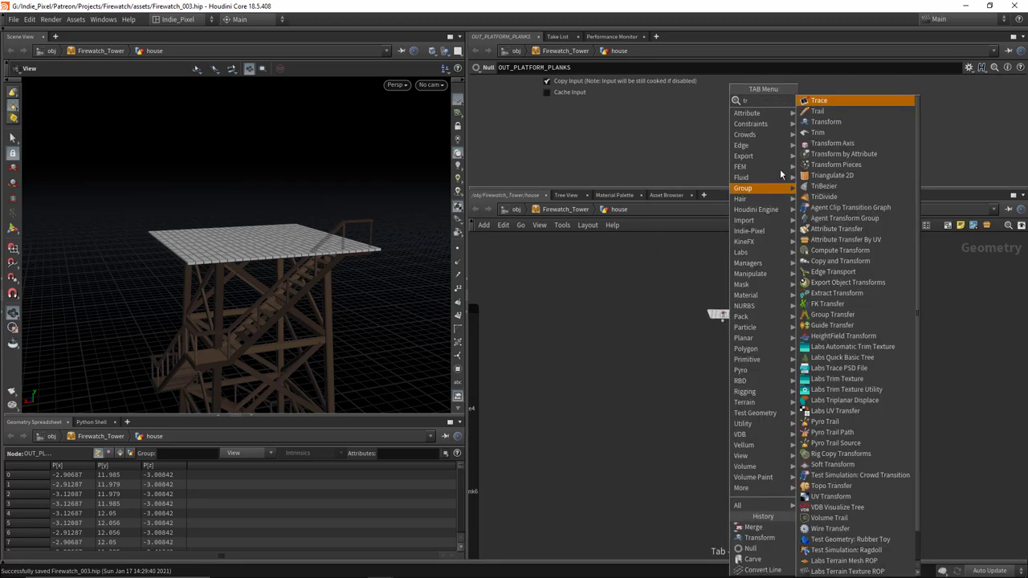
pyautogui.click(836, 125)
pyautogui.click(722, 358)
pyautogui.hotkey('ctrl', 's')
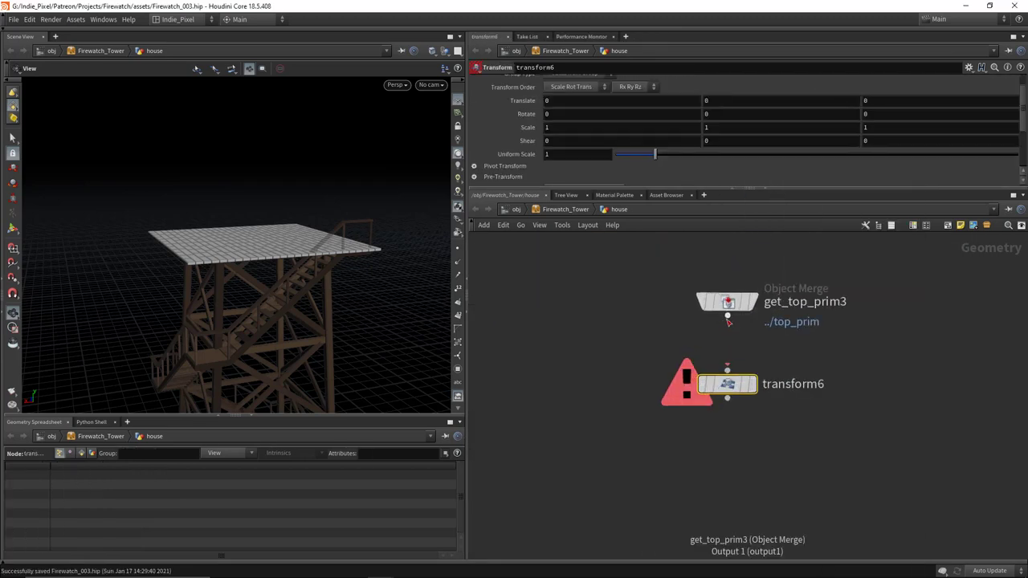
pyautogui.scroll(-2, 722, 398)
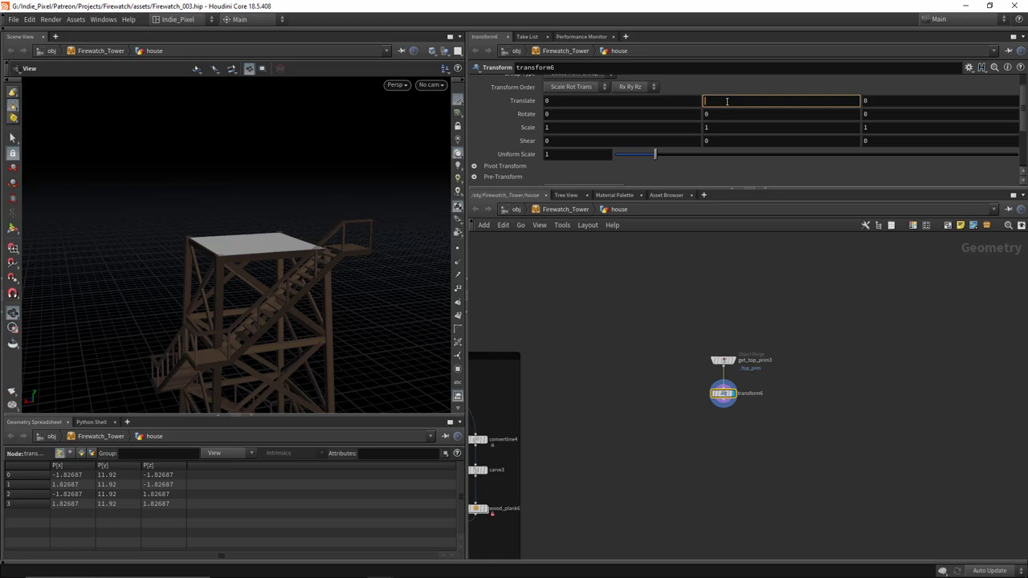
# Step: Set transform6's Translate Y to the expression bbox("../OUT_PLATFORM_PLANKS/", D_YSIZE)
pyautogui.write('bbox')
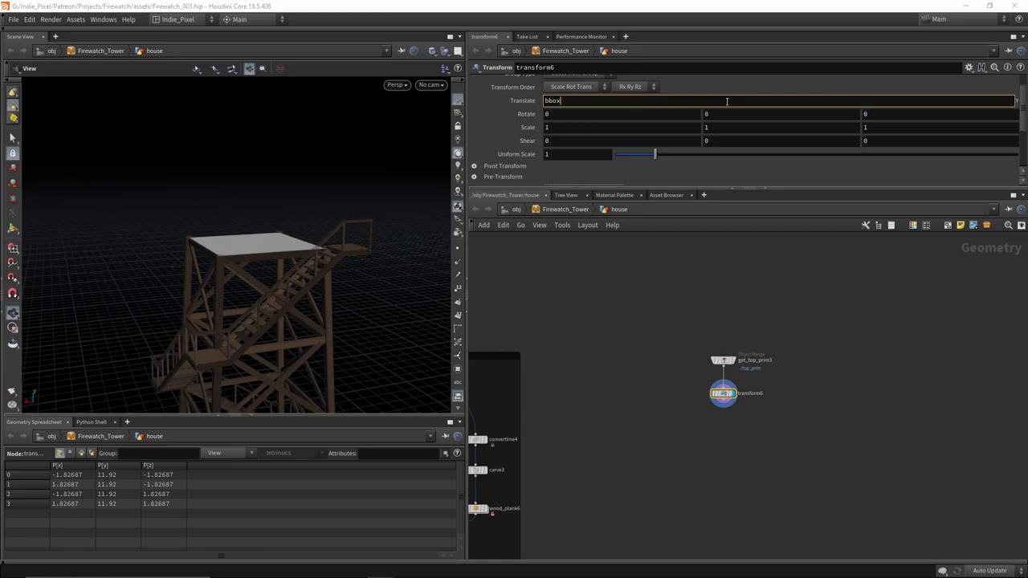
pyautogui.write('(')
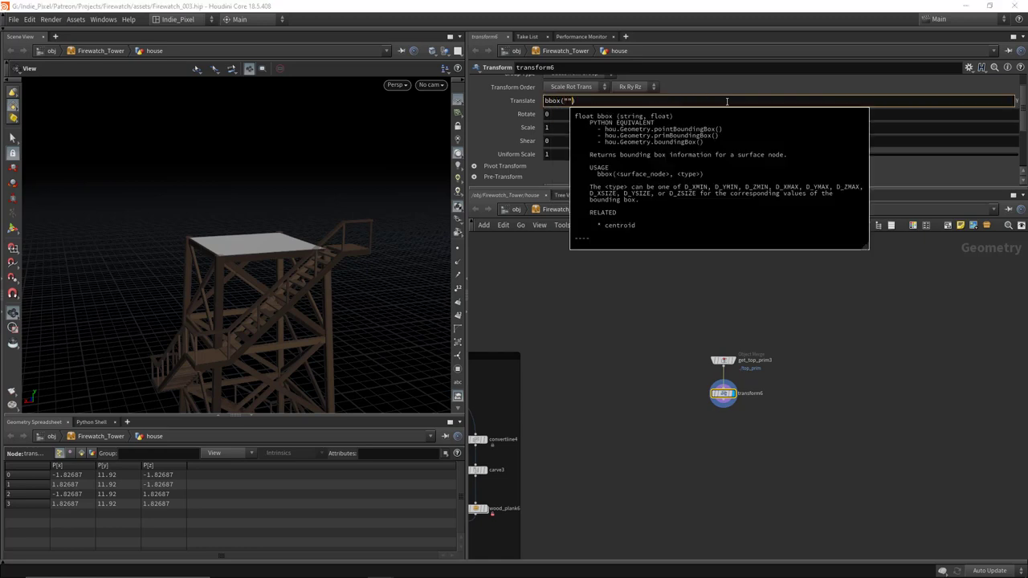
pyautogui.write('"../')
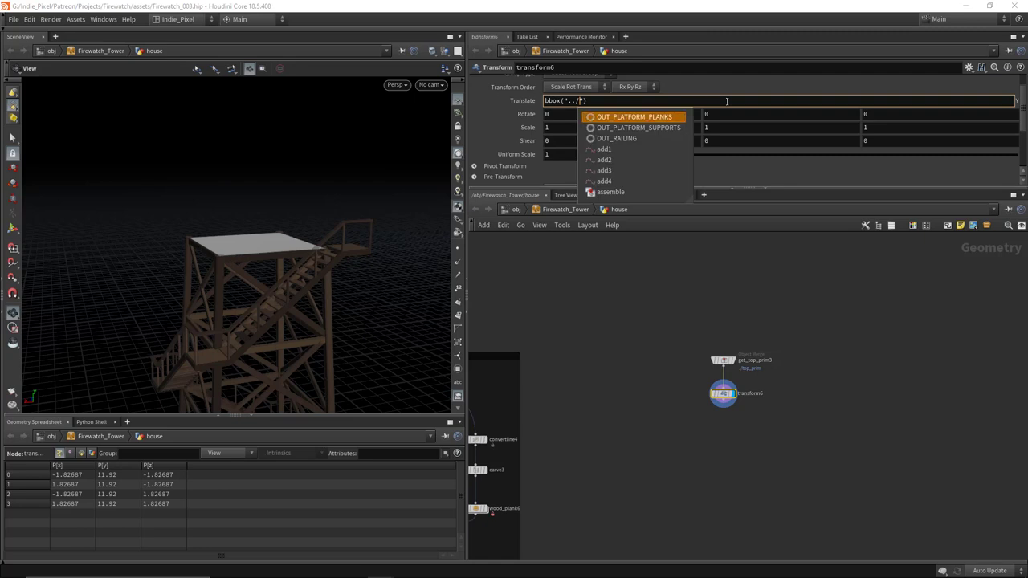
pyautogui.press('Return')
pyautogui.write('", ')
pyautogui.write('D_YSIZE')
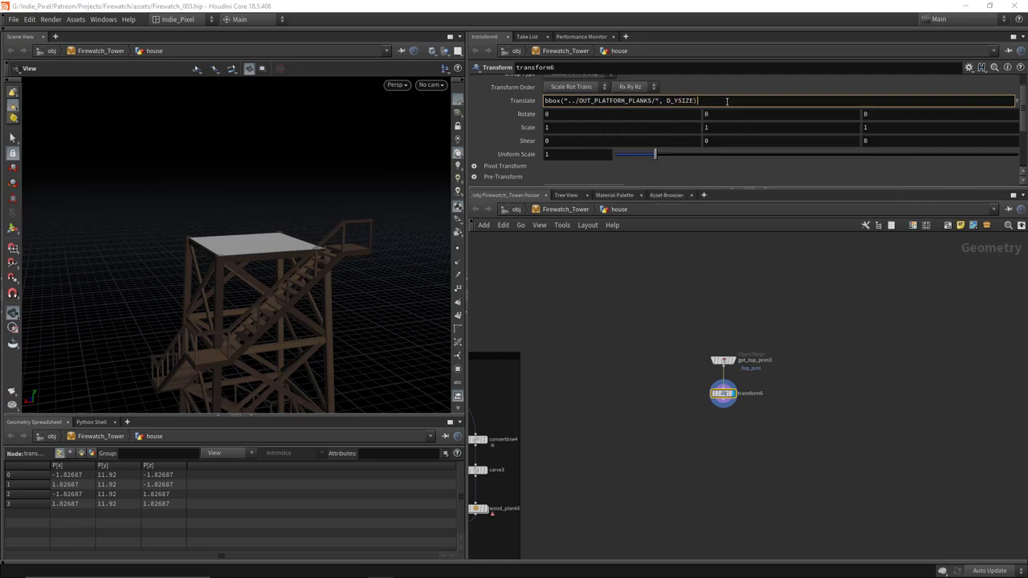
pyautogui.press('Return')
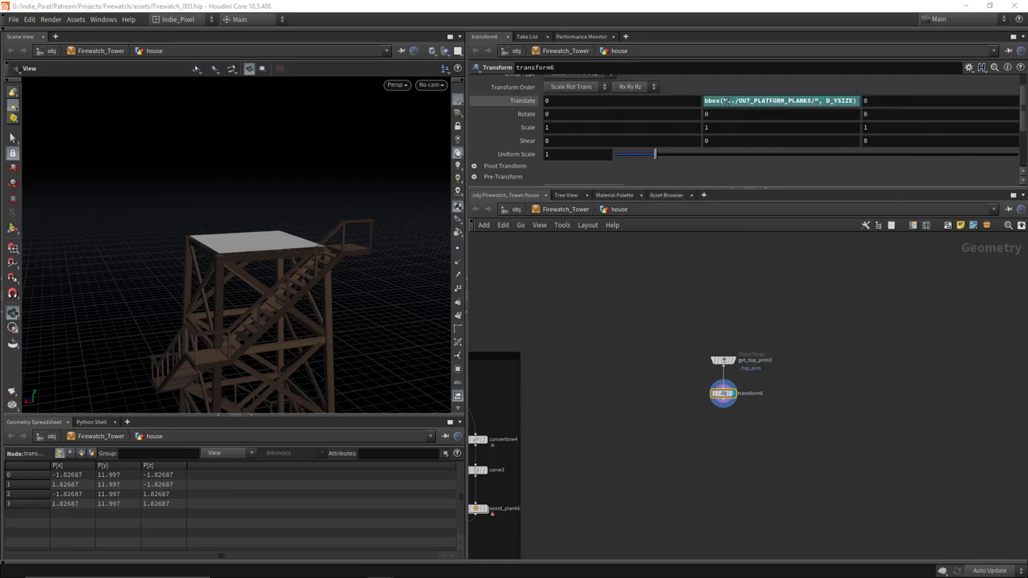
# Step: Template OUT_PLATFORM_PLANKS and compare the raised top primitive with the plank surface from the side
pyautogui.moveTo(196, 300); pyautogui.dragTo(206, 273)
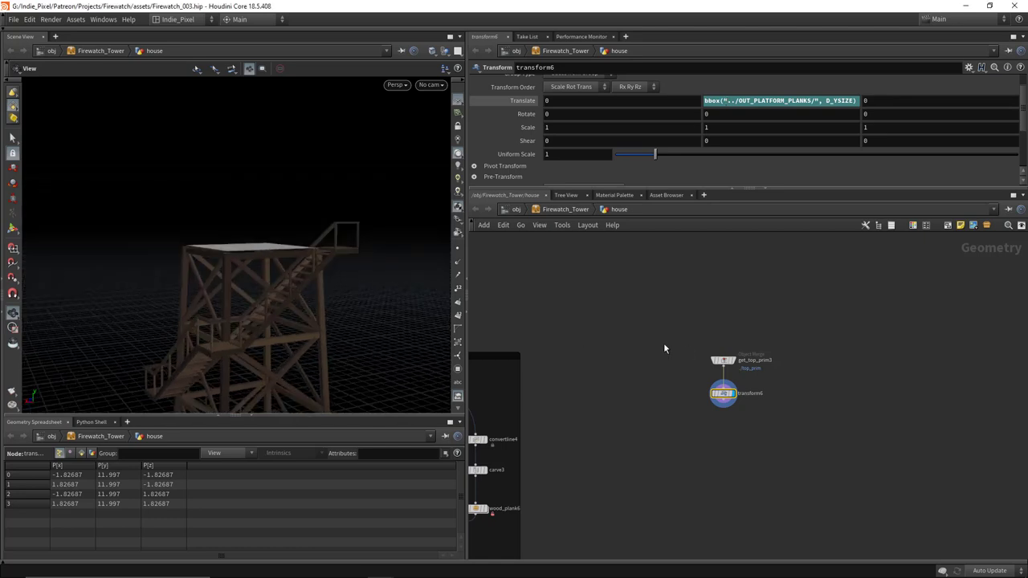
pyautogui.scroll(-3, 709, 400)
pyautogui.scroll(10, 615, 409)
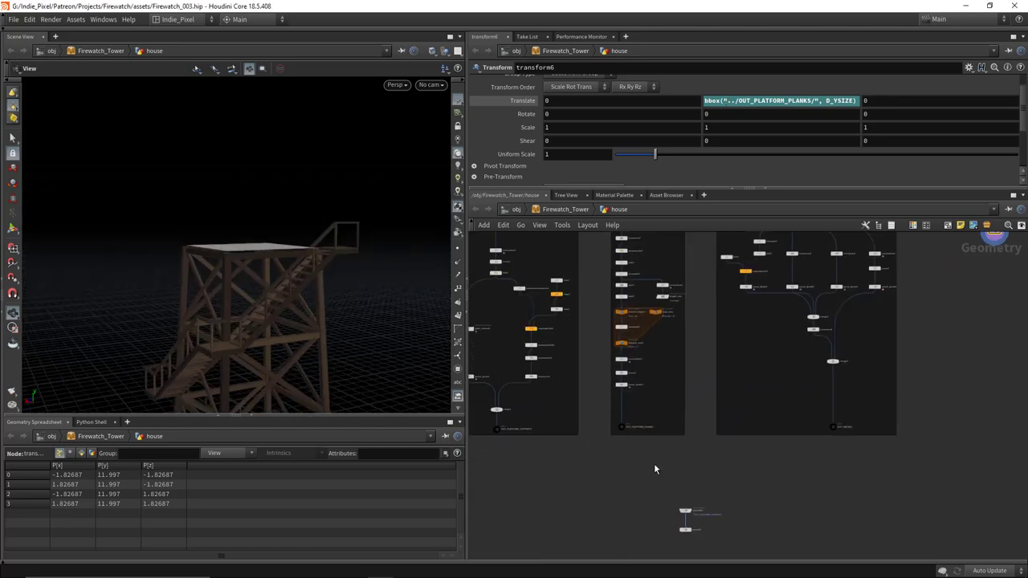
pyautogui.scroll(3, 231, 240)
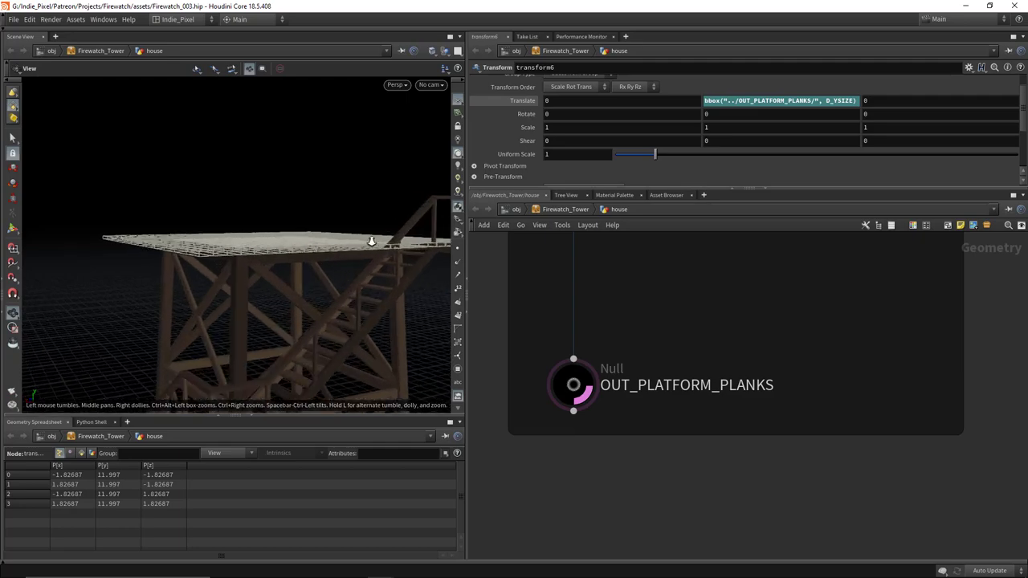
pyautogui.moveTo(318, 240); pyautogui.dragTo(257, 245)
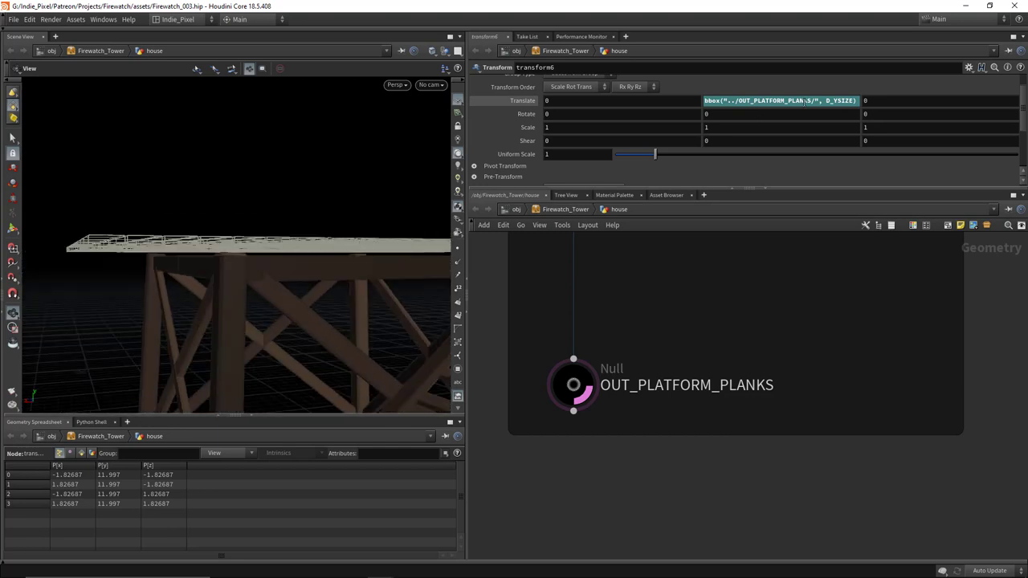
# Step: Try D_YMAX instead of D_YSIZE in transform6's Translate Y expression
pyautogui.click(852, 101)
pyautogui.press('BackSpace')
pyautogui.press('BackSpace')
pyautogui.press('BackSpace')
pyautogui.press('BackSpace')
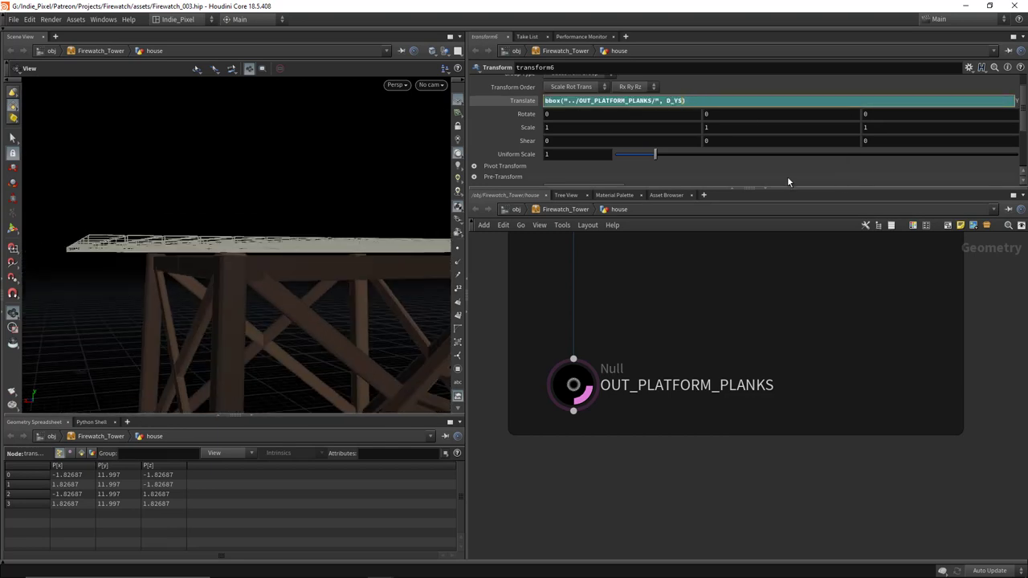
pyautogui.write('MAX')
pyautogui.press('Return')
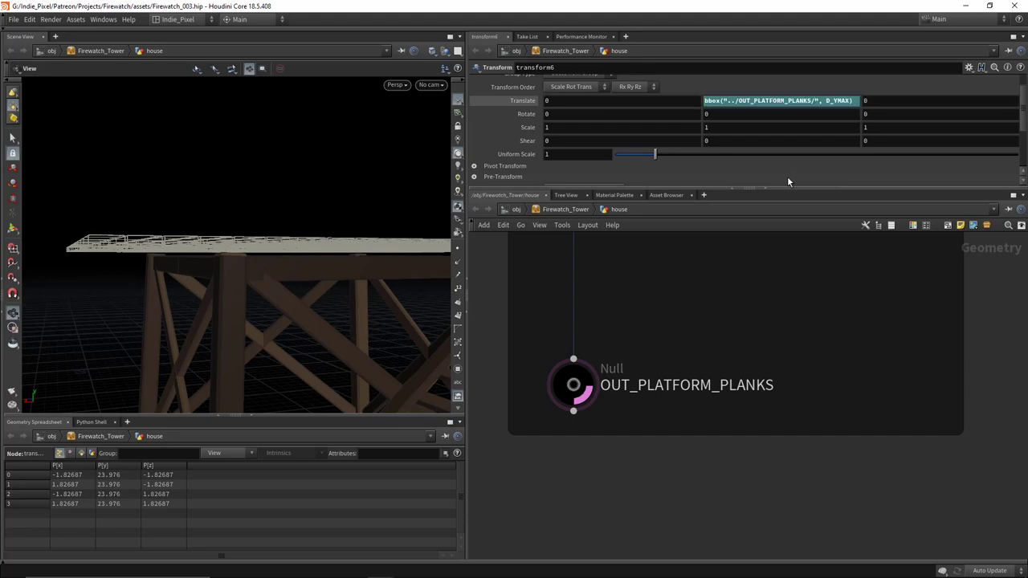
pyautogui.moveTo(241, 209); pyautogui.dragTo(241, 241)
pyautogui.hotkey('ctrl', 'z')
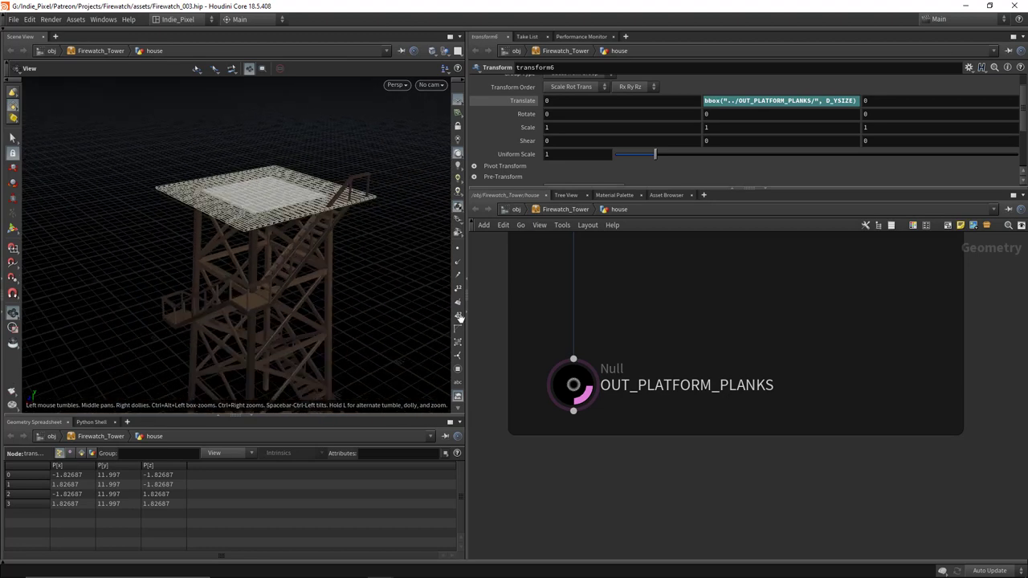
# Step: Insert a second Transform node between get_top_prim3 and transform6
pyautogui.scroll(-3, 740, 369)
pyautogui.press('f')
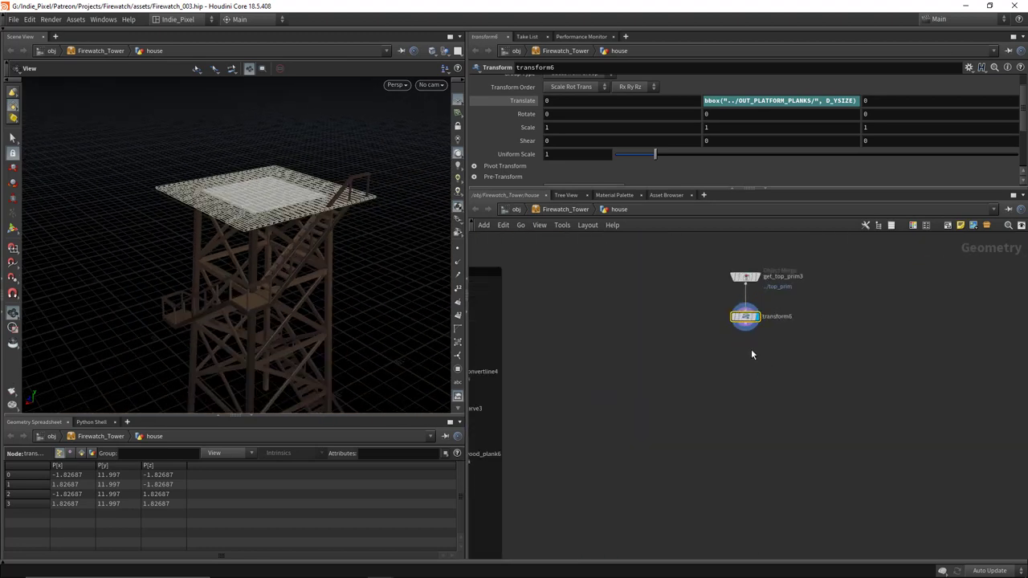
pyautogui.moveTo(746, 314); pyautogui.dragTo(742, 351)
pyautogui.press('Tab')
pyautogui.write('tr')
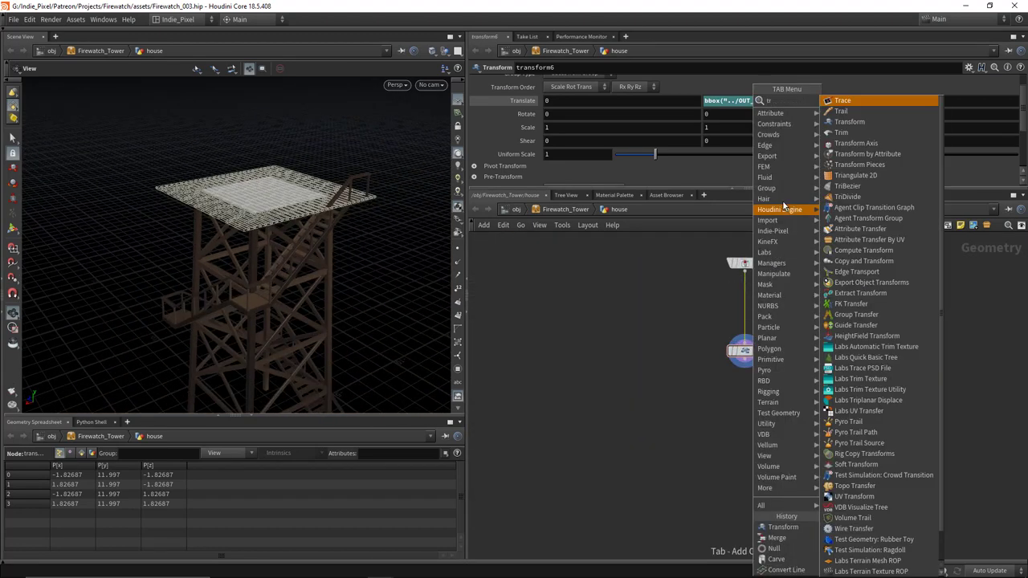
pyautogui.click(853, 124)
pyautogui.click(730, 300)
pyautogui.moveTo(730, 300); pyautogui.dragTo(745, 306)
pyautogui.scroll(-3, 225, 313)
pyautogui.scroll(6, 305, 282)
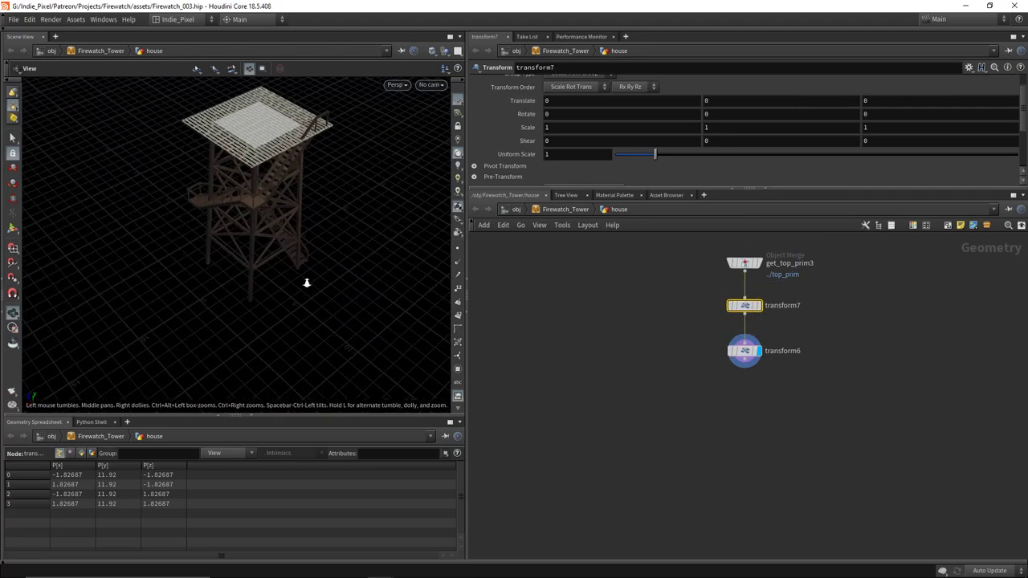
# Step: Set transform7's Translate to -$CEX, -$CEY and -$CEZ to centre the primitive at the origin
pyautogui.click(590, 102)
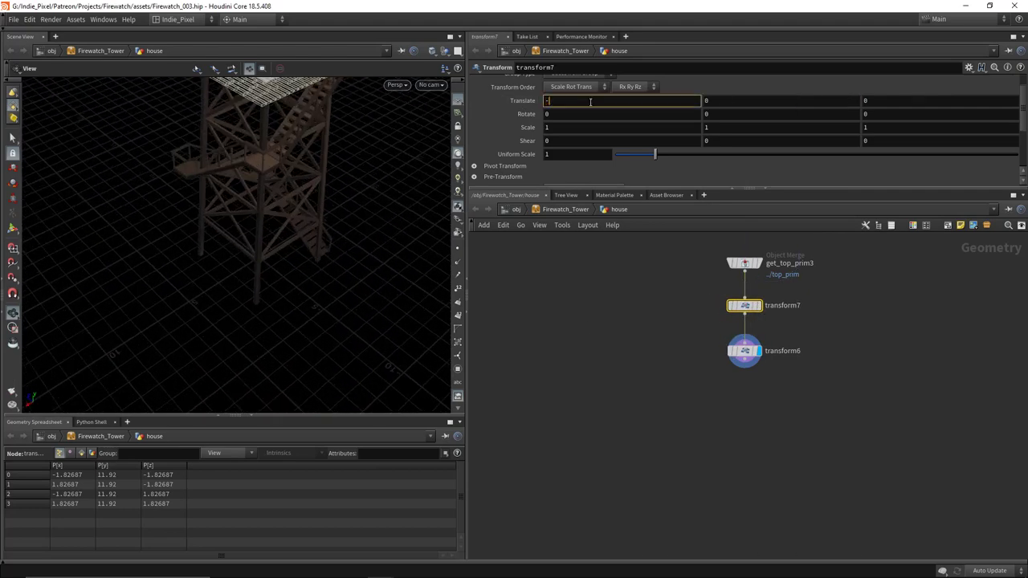
pyautogui.write('-$')
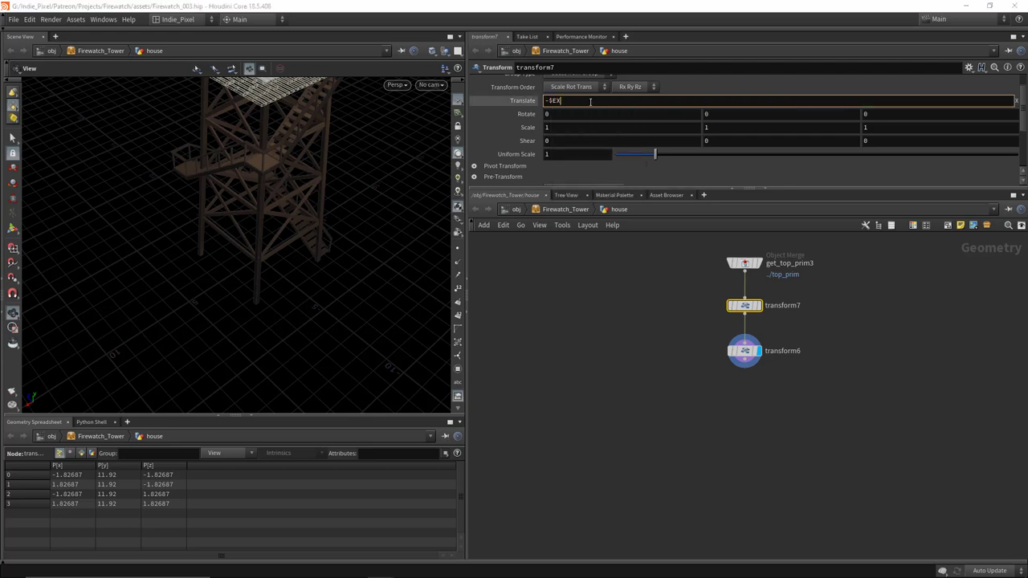
pyautogui.write('CEX')
pyautogui.press('Tab')
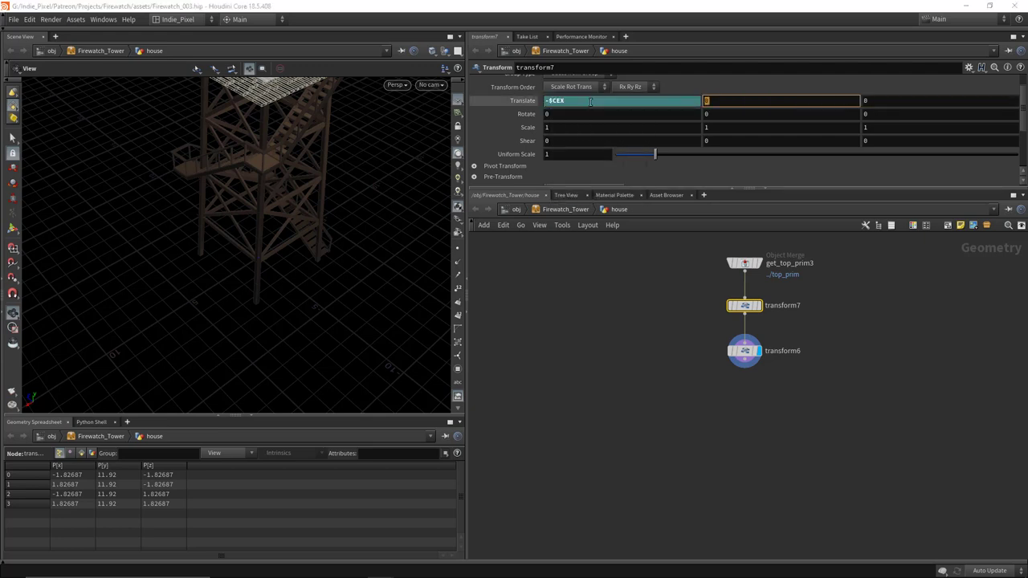
pyautogui.write('-$CEY')
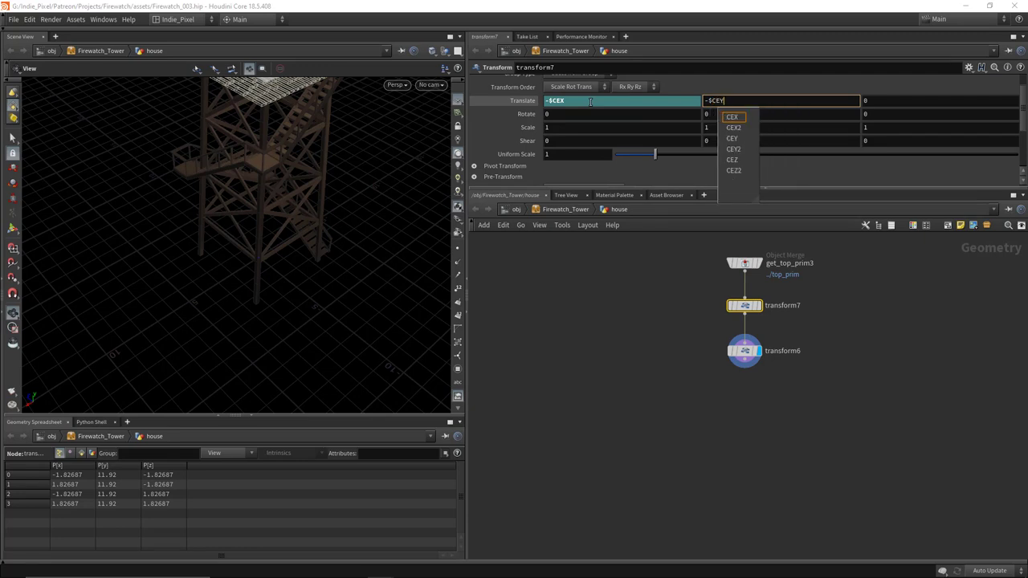
pyautogui.press('Tab')
pyautogui.write('$')
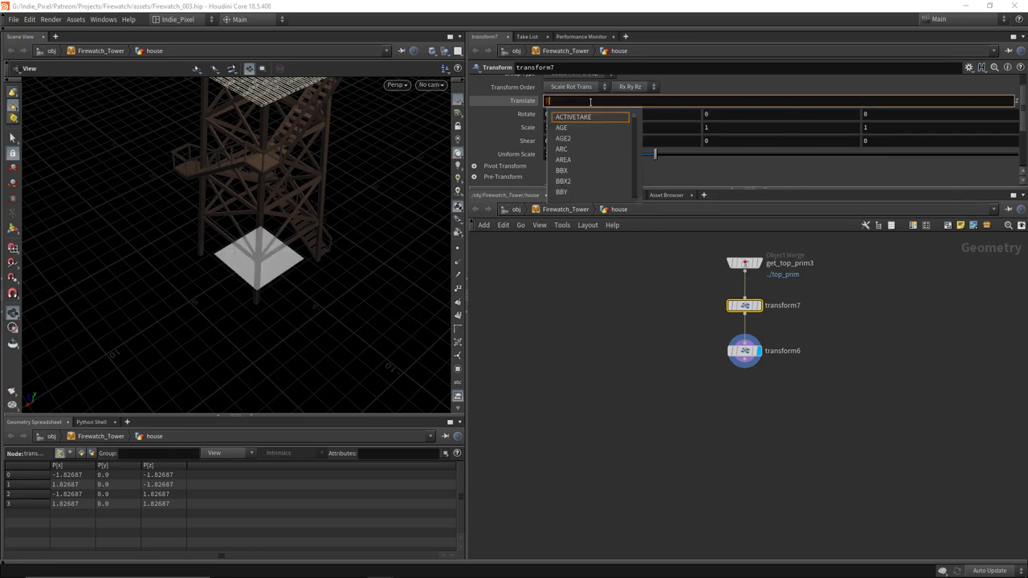
pyautogui.press('BackSpace')
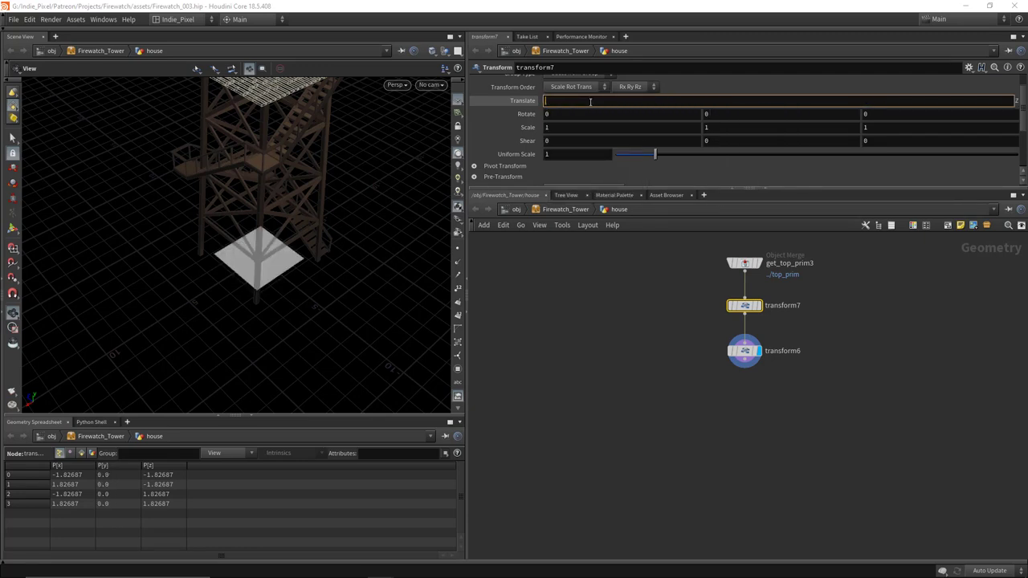
pyautogui.write('-$EZ')
pyautogui.press('Return')
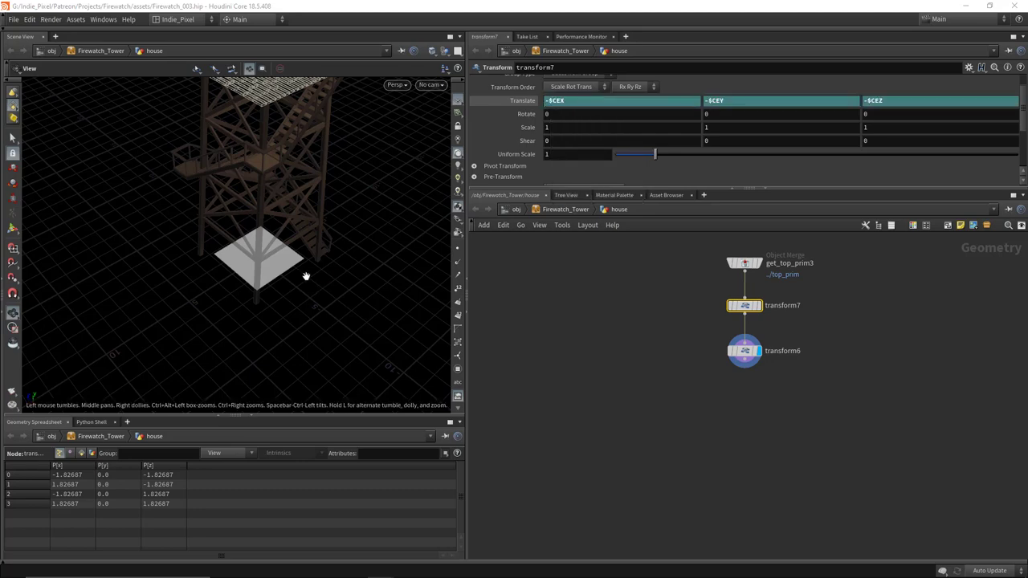
pyautogui.moveTo(305, 278); pyautogui.dragTo(289, 266)
# Step: Change transform6's Translate Y expression to use D_YMAX and check the primitive on top of the platform planks
pyautogui.click(745, 351)
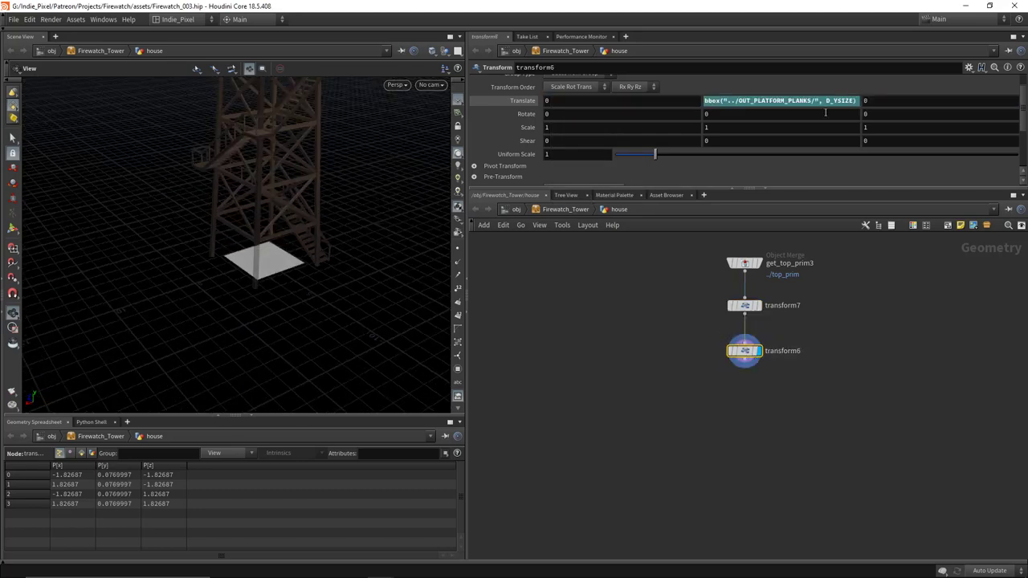
pyautogui.click(853, 101)
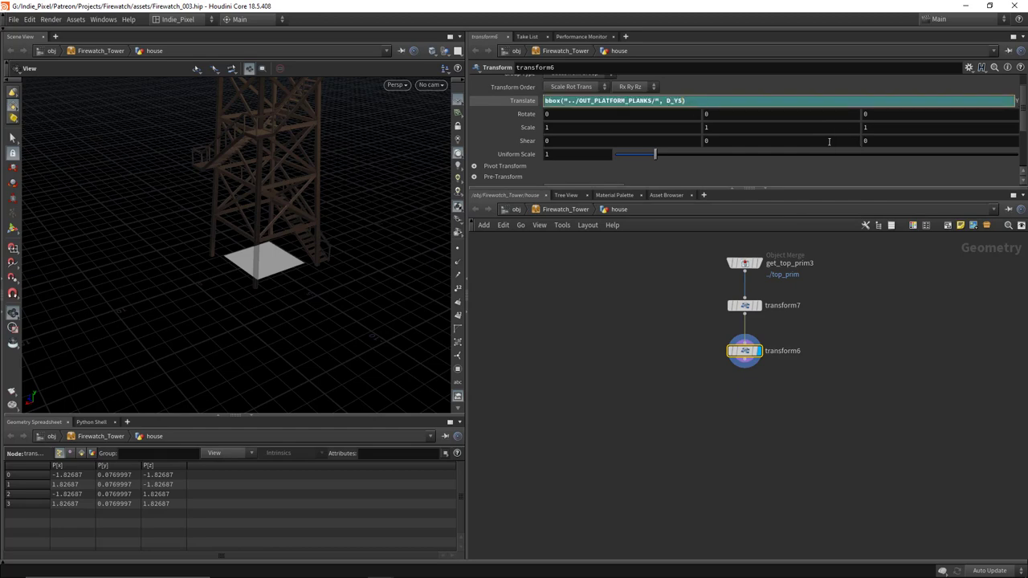
pyautogui.press('Return')
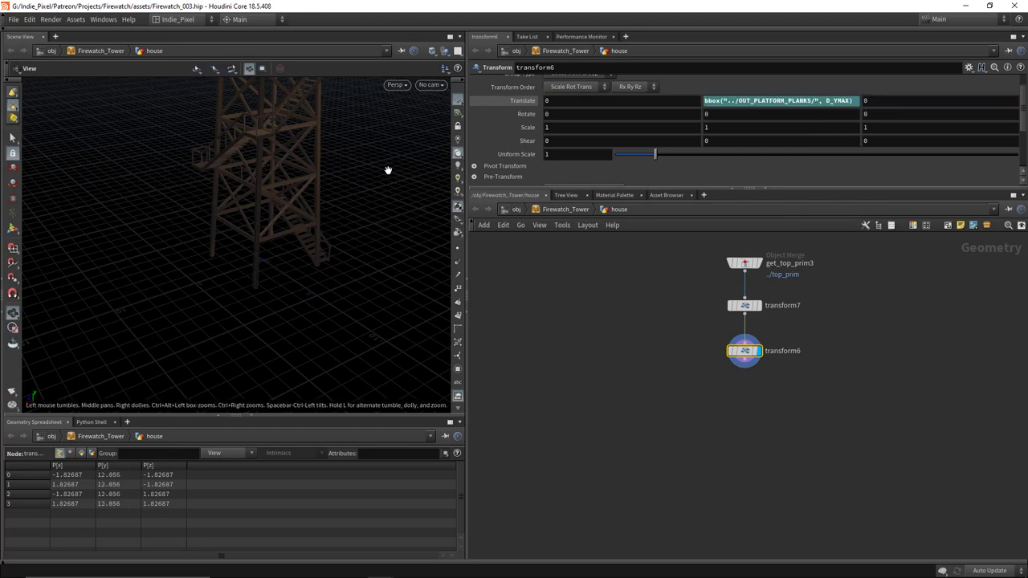
pyautogui.press('f')
pyautogui.scroll(5, 291, 262)
pyautogui.moveTo(292, 261); pyautogui.dragTo(413, 280)
pyautogui.scroll(-5, 214, 230)
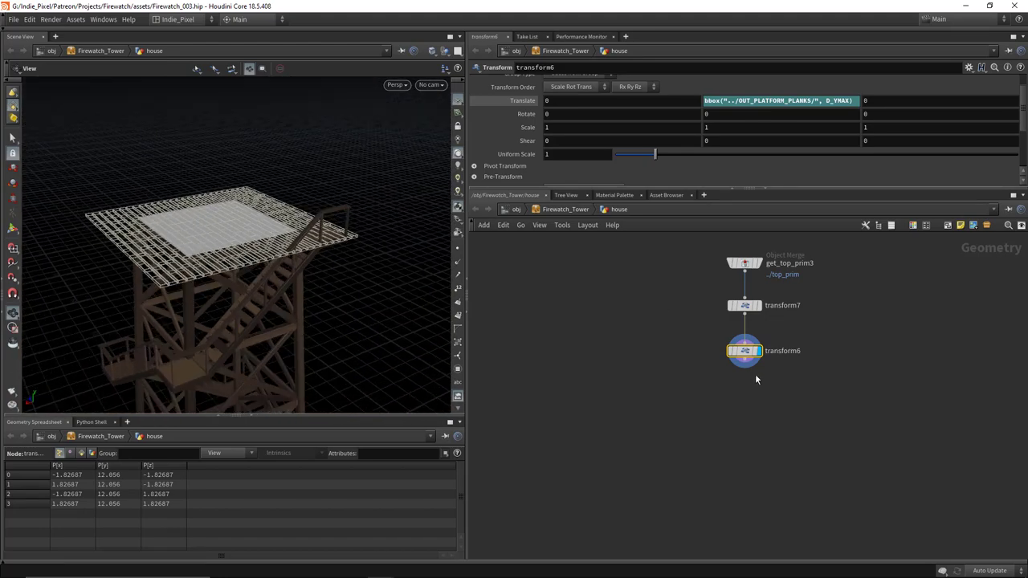
# Step: Rename transform7 to center_in_world and transform6 to placement
pyautogui.moveTo(756, 374); pyautogui.dragTo(730, 377, button='middle')
pyautogui.click(721, 351)
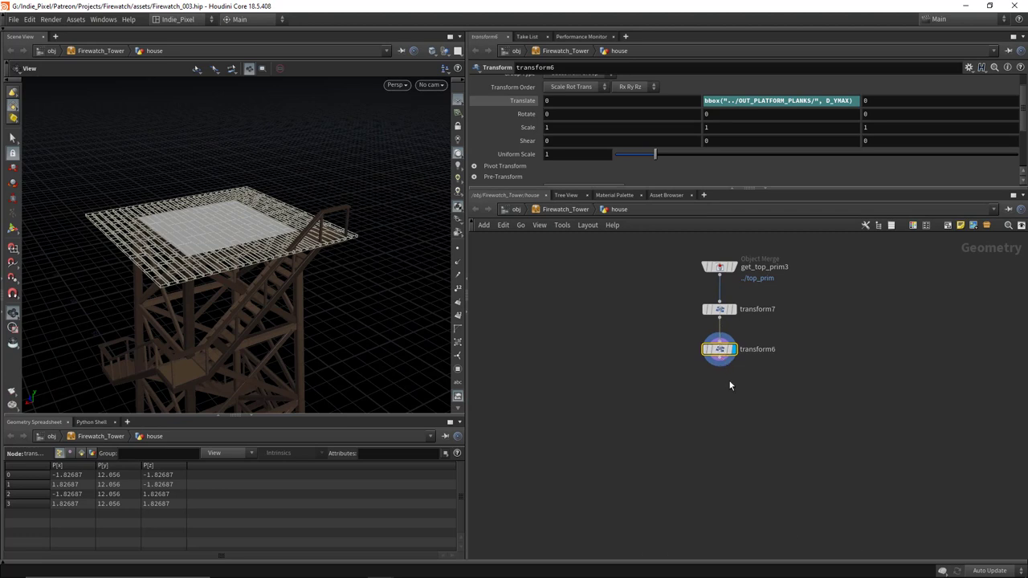
pyautogui.doubleClick(760, 310)
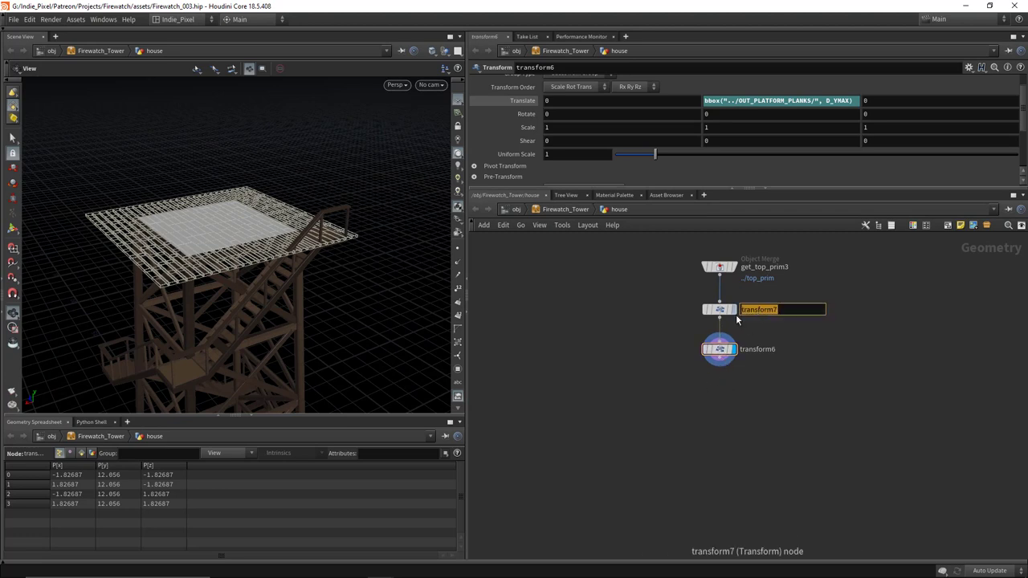
pyautogui.write('center_in')
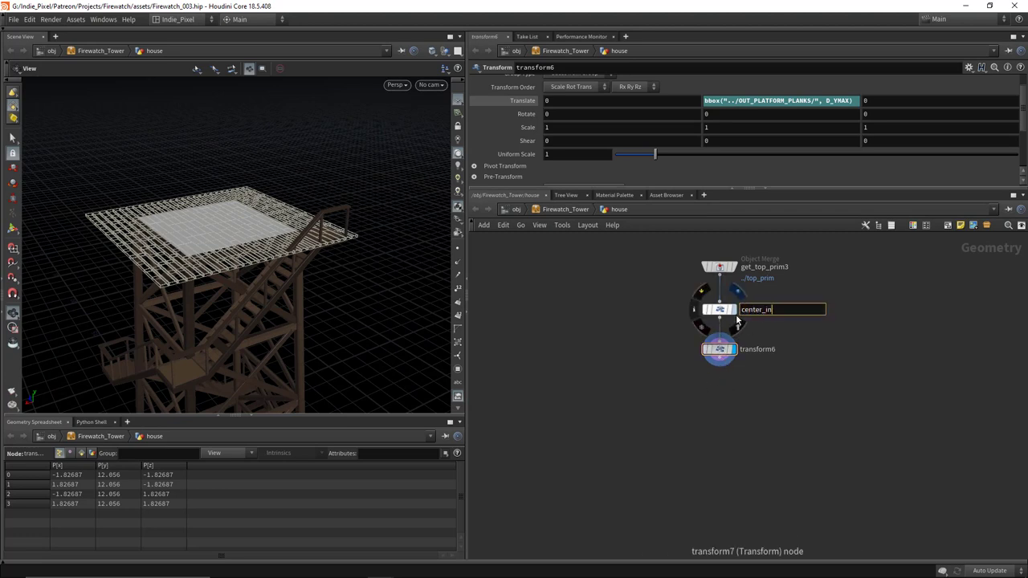
pyautogui.write('_world')
pyautogui.press('Return')
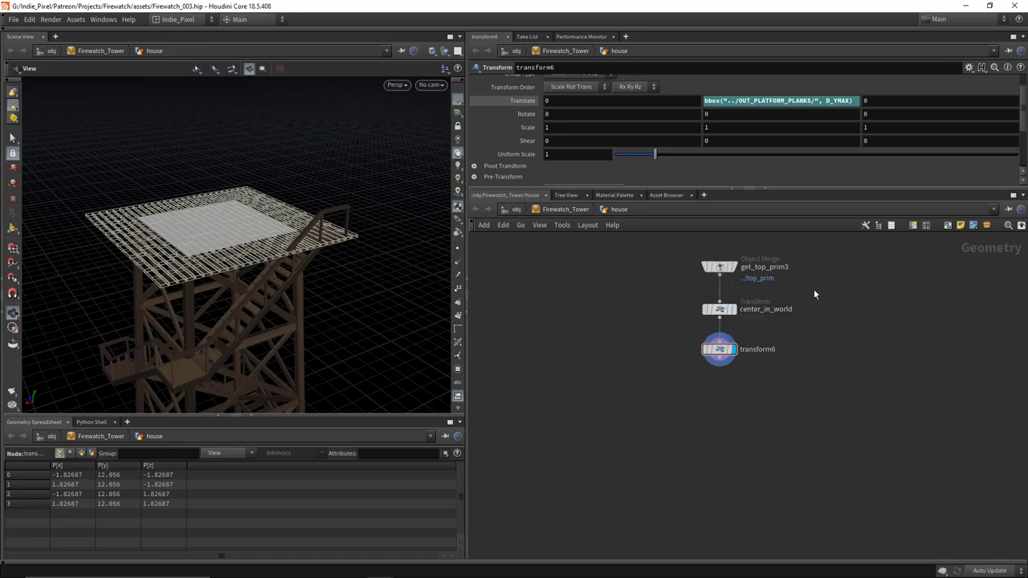
pyautogui.doubleClick(767, 351)
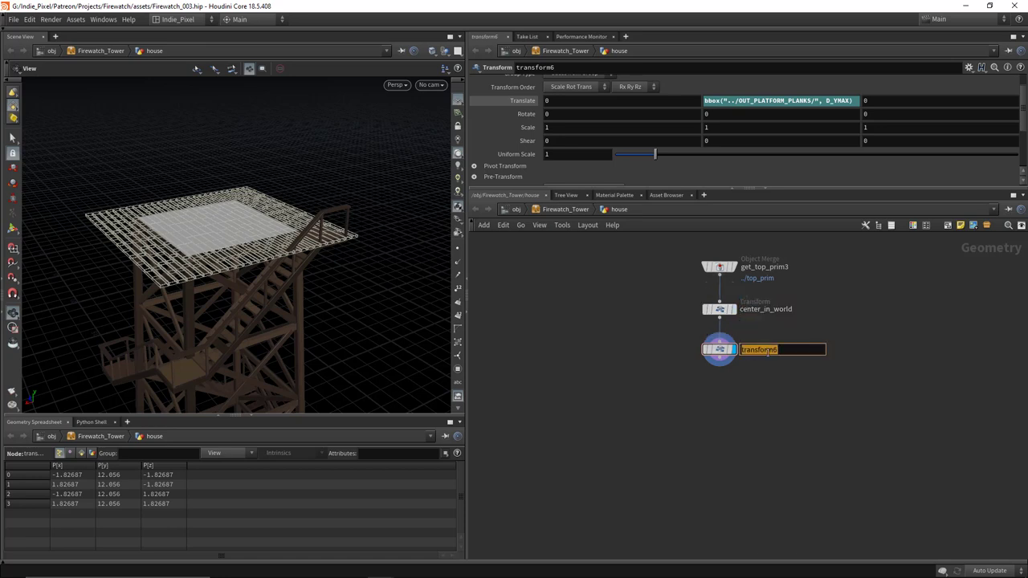
pyautogui.write('placement')
pyautogui.press('Return')
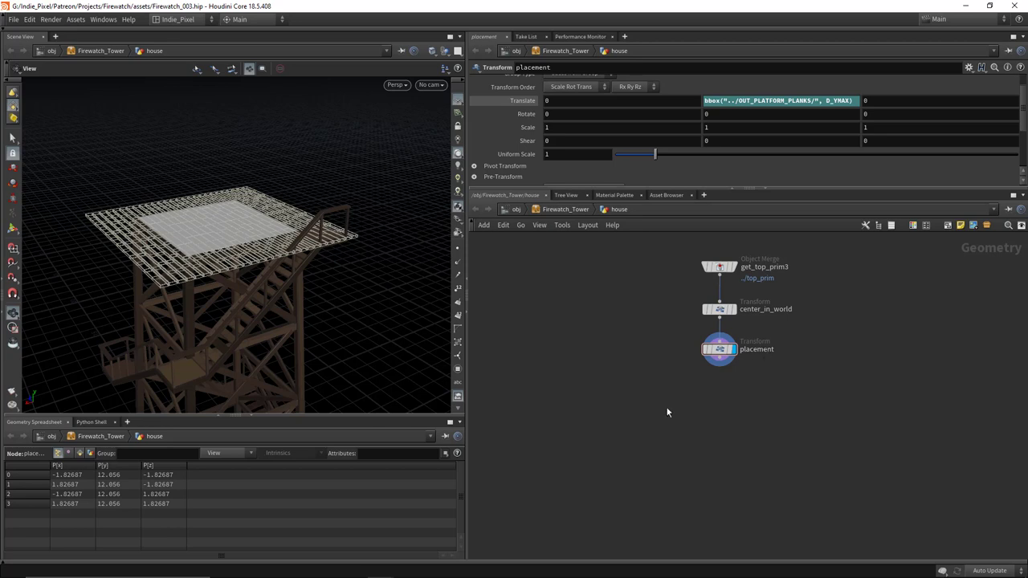
# Step: Add a Transform node below placement and name it scale
pyautogui.press('Tab')
pyautogui.click(686, 524)
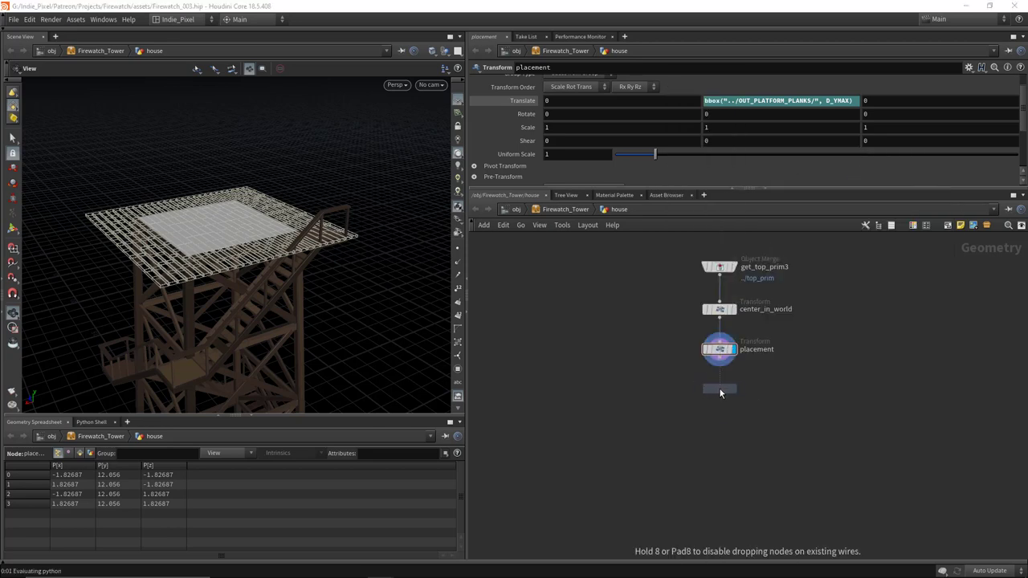
pyautogui.click(720, 389)
pyautogui.scroll(2, 720, 394)
pyautogui.doubleClick(777, 411)
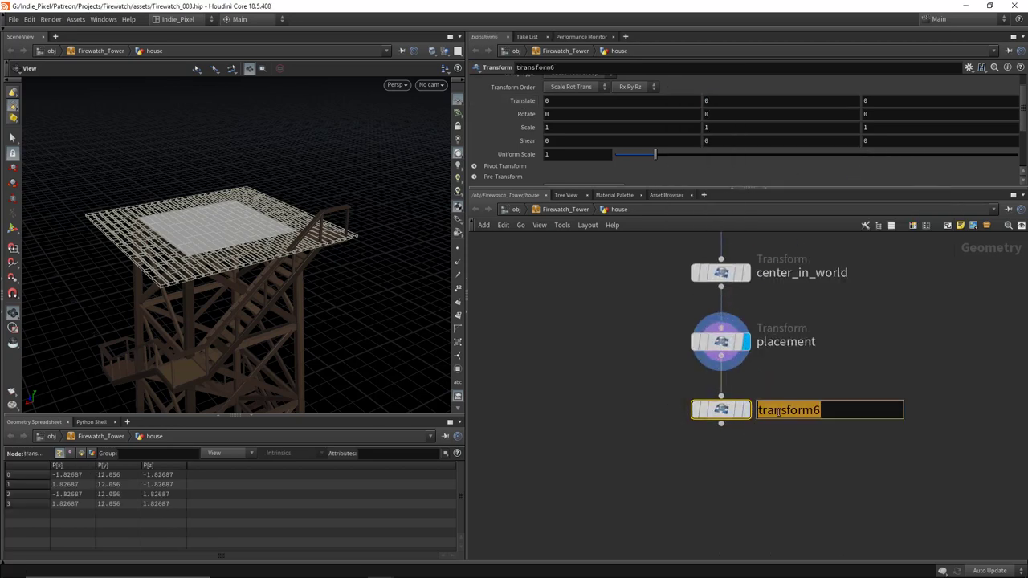
pyautogui.write('scale')
pyautogui.press('Return')
# Step: Try linking the scale node's Scale Z to Scale X with a relative channel reference, then undo it
pyautogui.moveTo(220, 234); pyautogui.dragTo(165, 244)
pyautogui.moveTo(203, 205); pyautogui.dragTo(211, 281)
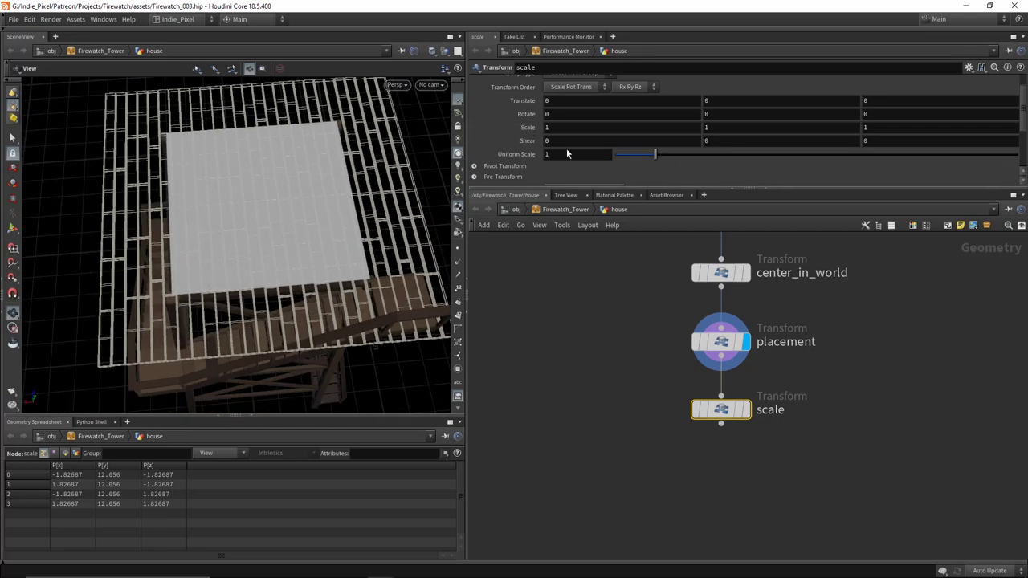
pyautogui.scroll(-1, 471, 173)
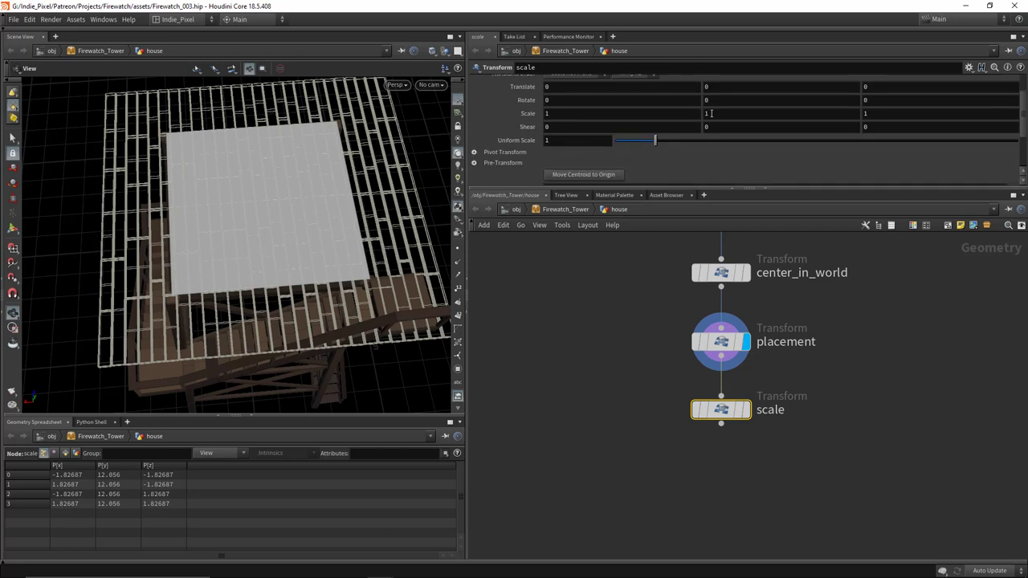
pyautogui.click(555, 114)
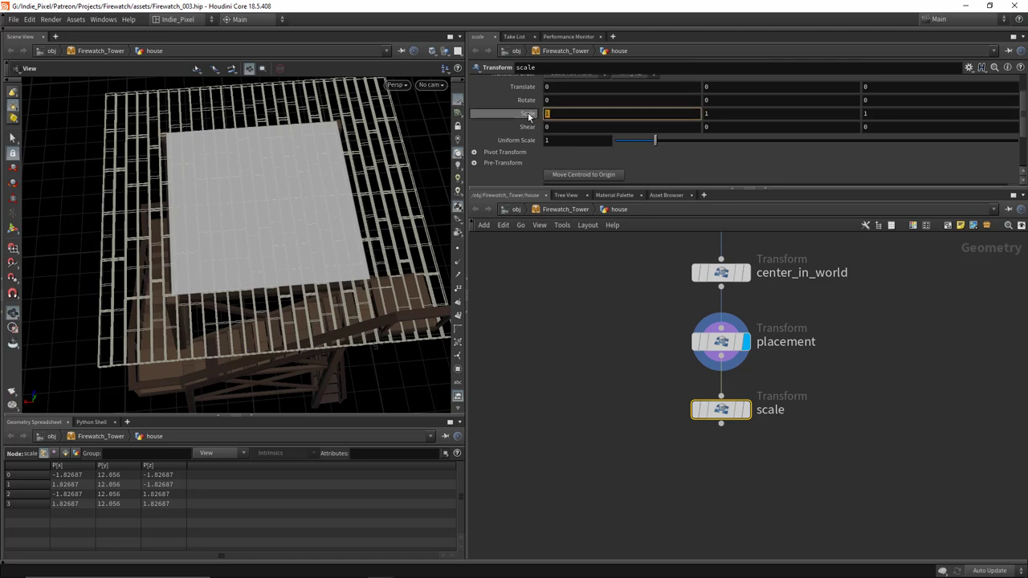
pyautogui.rightClick(867, 115)
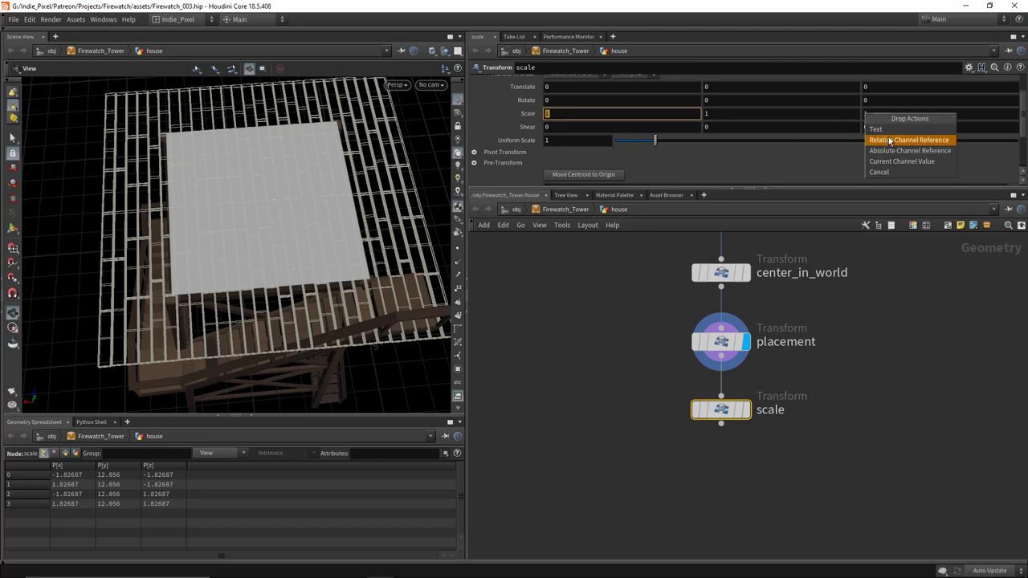
pyautogui.click(887, 138)
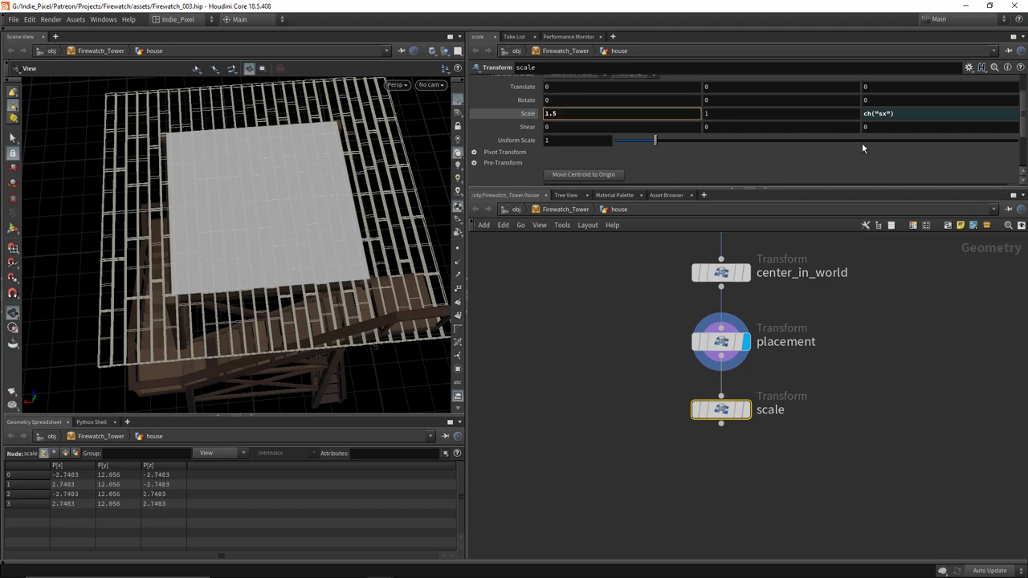
pyautogui.hotkey('ctrl', 'z')
# Step: Paste the copied relative reference into Scale Z, try a slightly larger Scale X, and display the scale node
pyautogui.rightClick(888, 114)
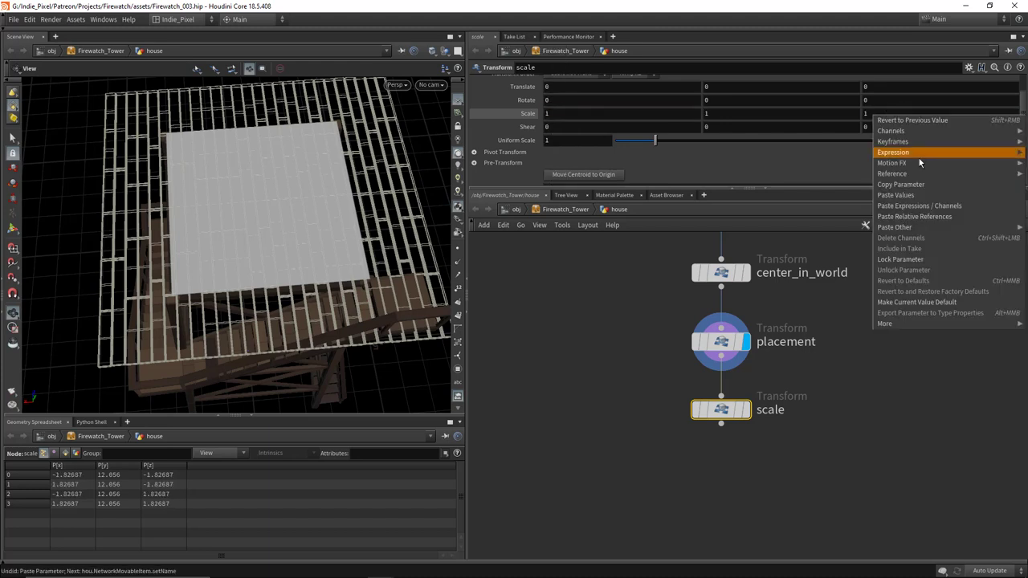
pyautogui.click(916, 217)
pyautogui.moveTo(552, 113); pyautogui.dragTo(595, 134, button='middle')
pyautogui.click(747, 409)
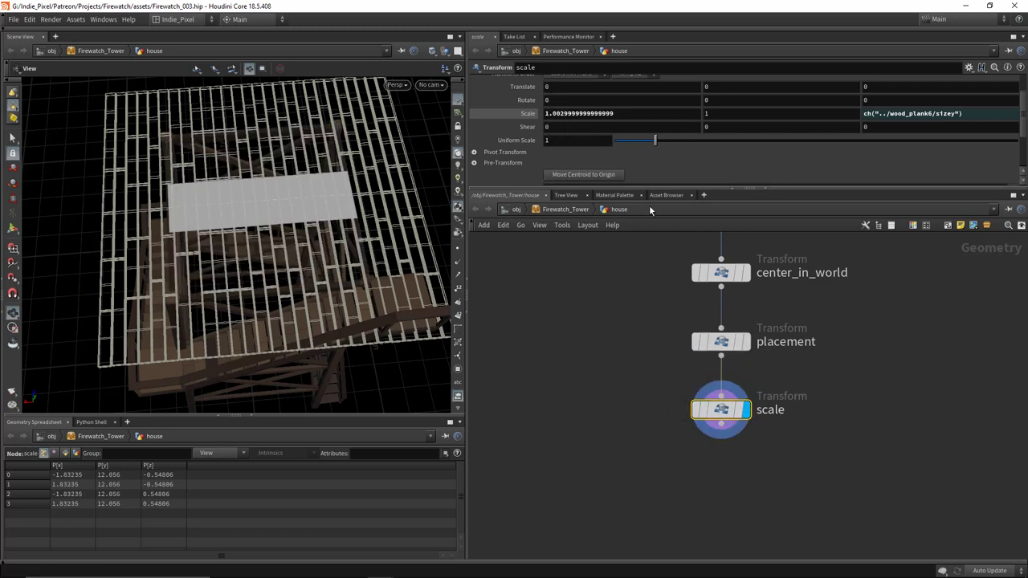
pyautogui.hotkey('ctrl', 'z')
pyautogui.hotkey('ctrl', 'y')
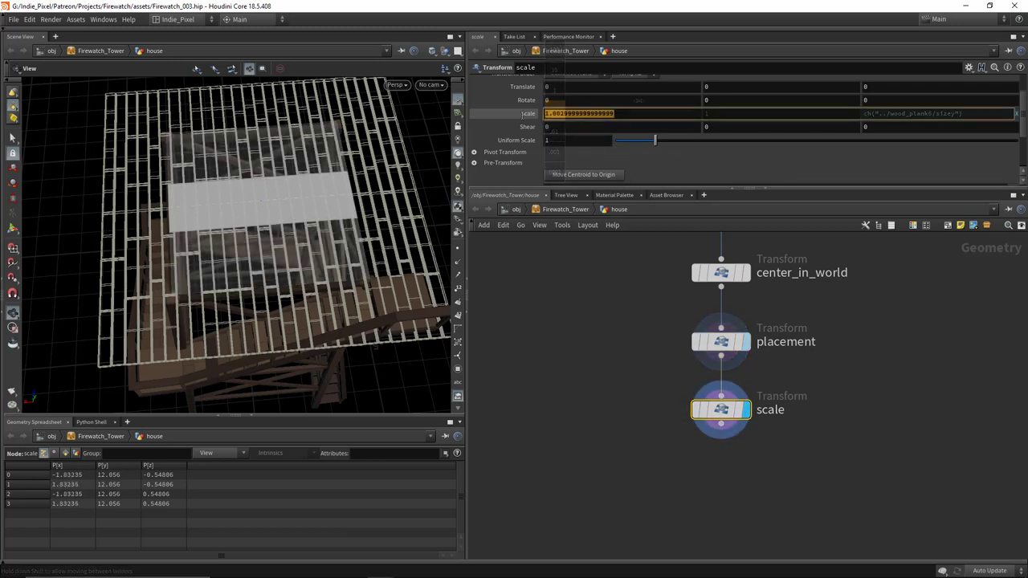
# Step: Replace the scale node's Scale Z reference with a relative reference to its own Scale X, ch("sx")
pyautogui.rightClick(551, 113)
pyautogui.press('Escape')
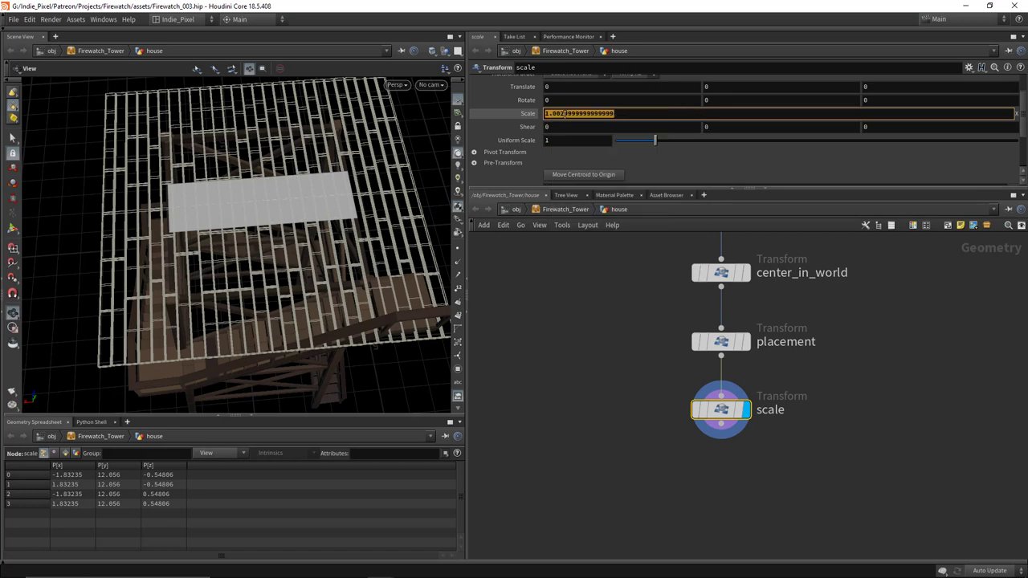
pyautogui.press('Return')
pyautogui.click(621, 115)
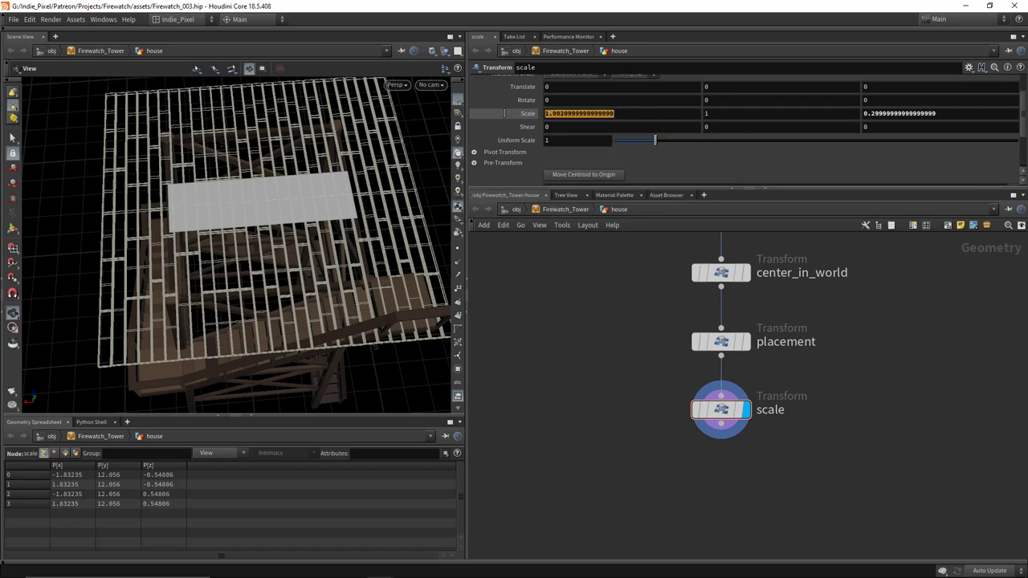
pyautogui.click(675, 154)
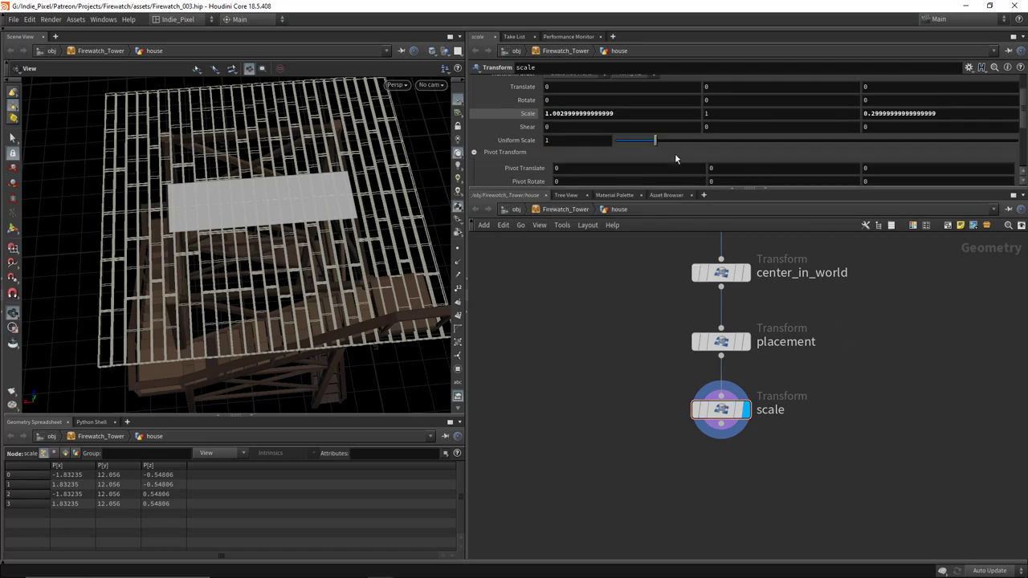
pyautogui.rightClick(600, 113)
pyautogui.click(630, 183)
pyautogui.rightClick(876, 113)
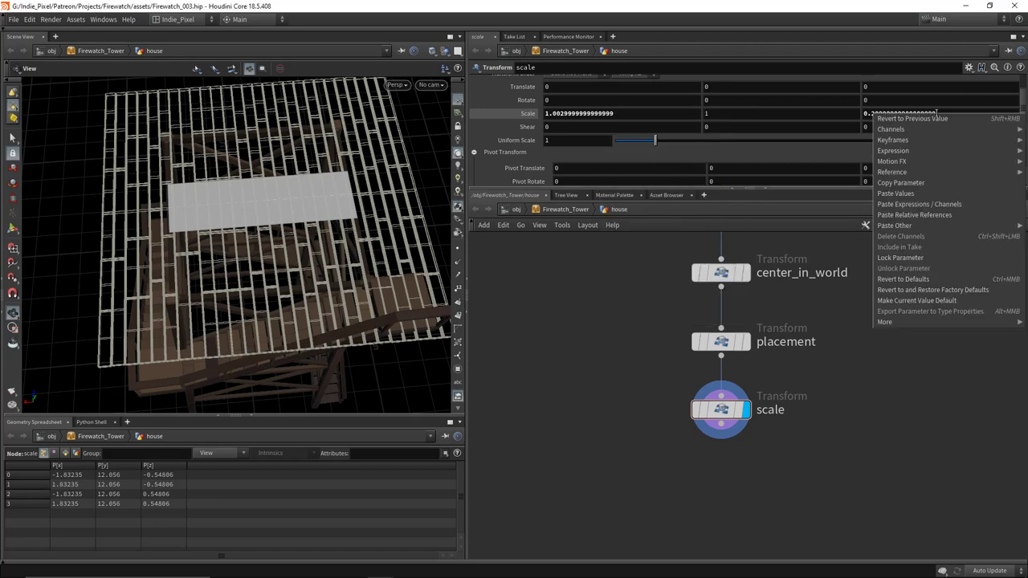
pyautogui.click(939, 215)
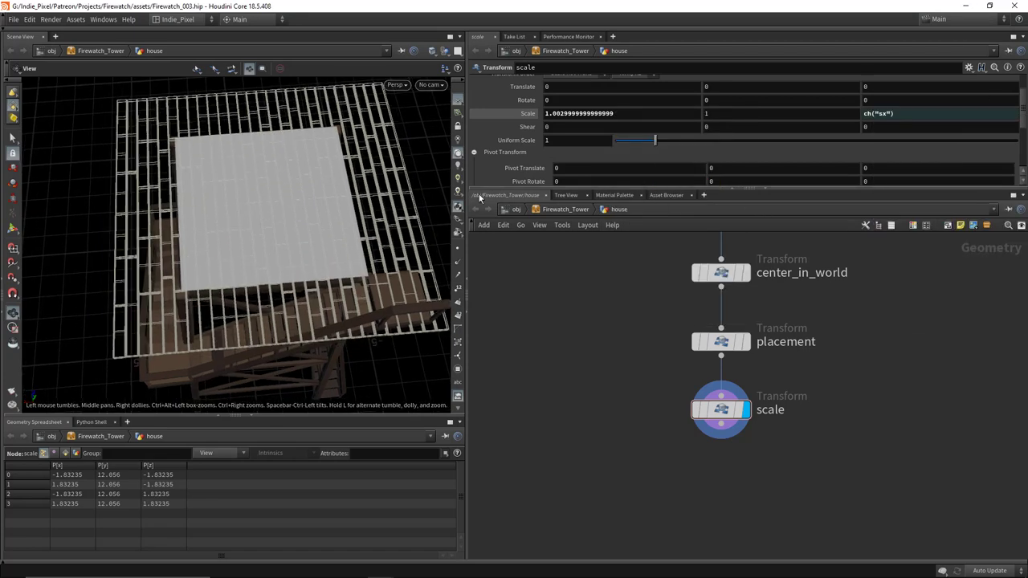
# Step: Set the scale node's Scale X to 1.115 and inspect the enlarged primitive on the platform
pyautogui.moveTo(560, 114); pyautogui.dragTo(960, 144, button='middle')
pyautogui.scroll(-5, 243, 249)
pyautogui.moveTo(242, 249); pyautogui.dragTo(338, 235)
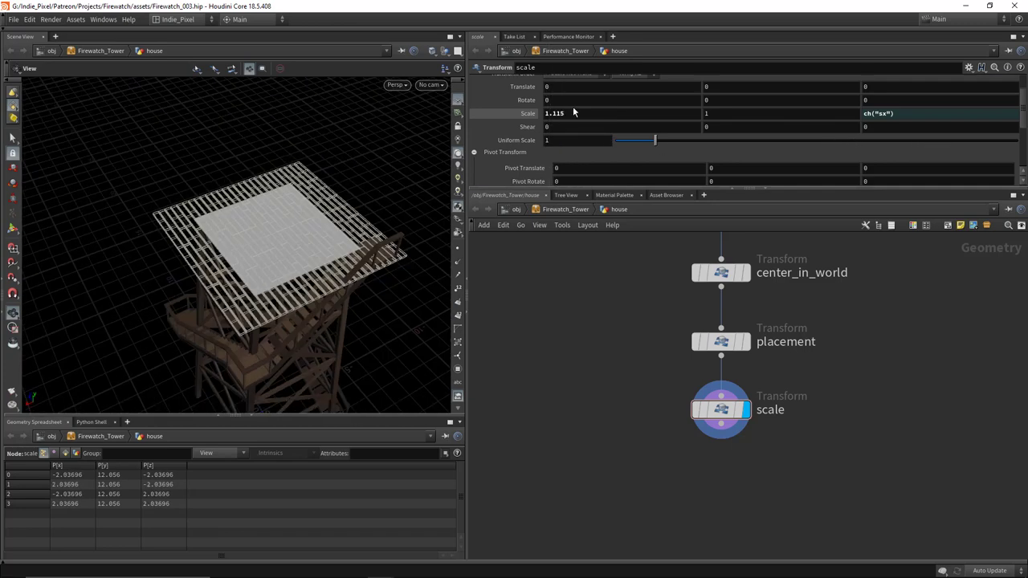
pyautogui.moveTo(289, 273); pyautogui.dragTo(322, 329)
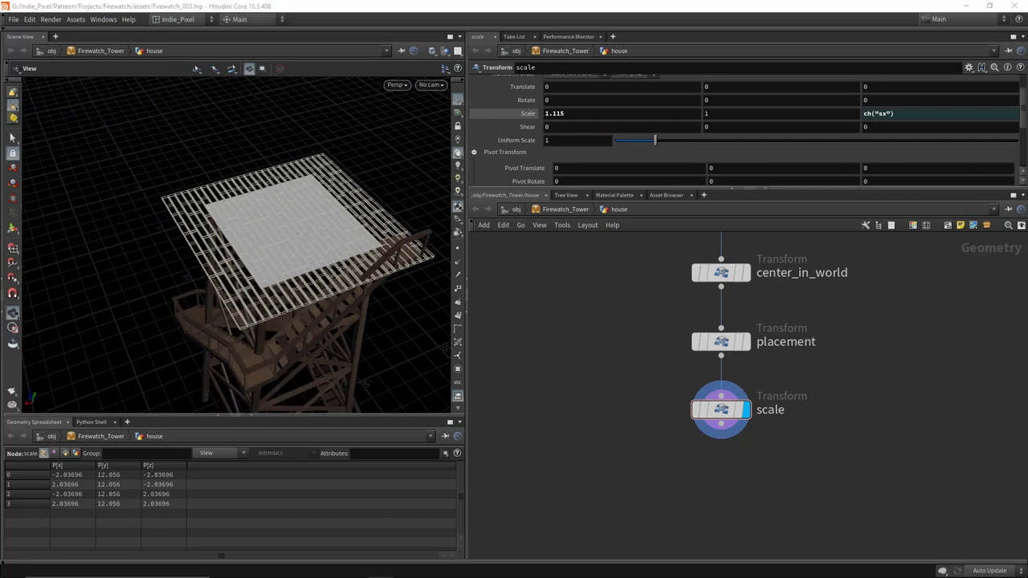
pyautogui.moveTo(338, 265); pyautogui.dragTo(575, 390)
# Step: Add a Line node beside the scale node's chain and display it
pyautogui.scroll(-5, 626, 390)
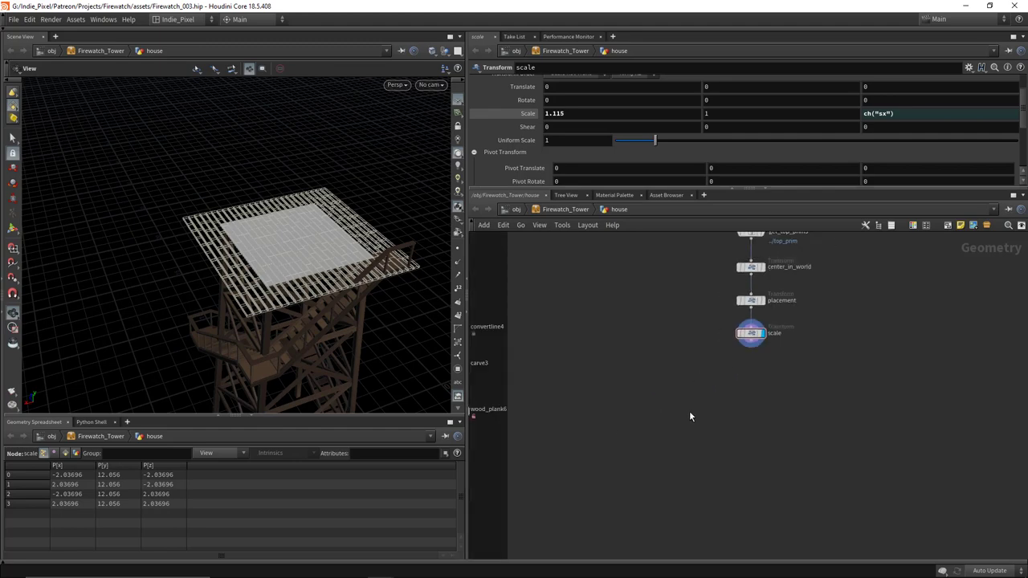
pyautogui.press('Tab')
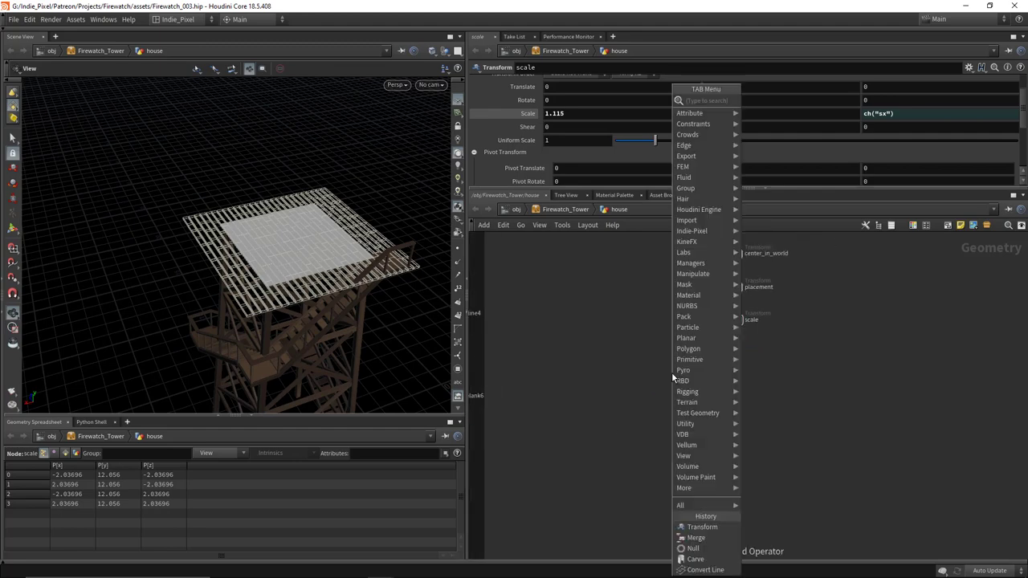
pyautogui.press('Escape')
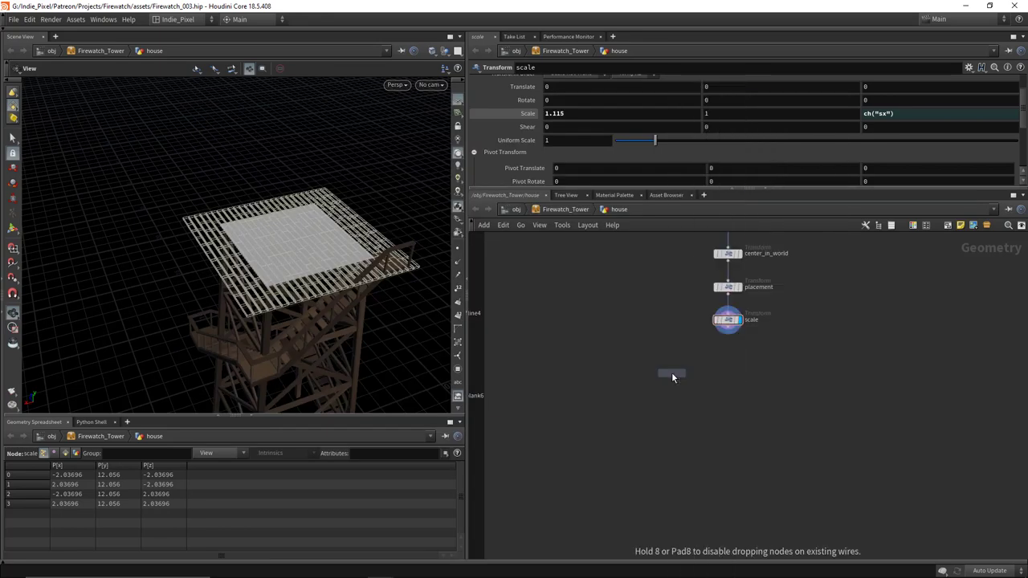
pyautogui.click(671, 372)
pyautogui.scroll(3, 672, 371)
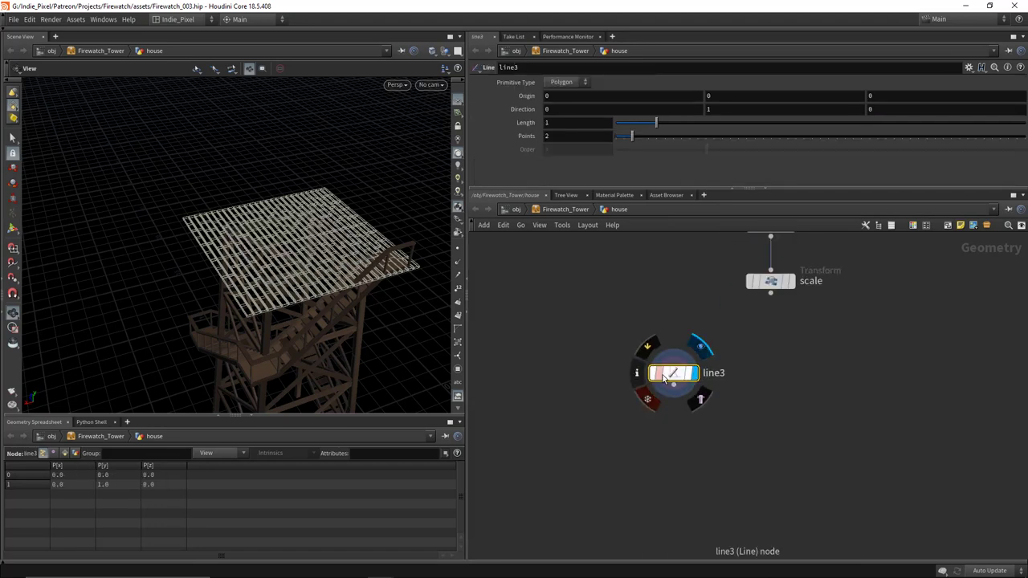
# Step: Frame the line in the viewport and hide the other objects around it
pyautogui.moveTo(289, 306); pyautogui.dragTo(264, 348)
pyautogui.press('f')
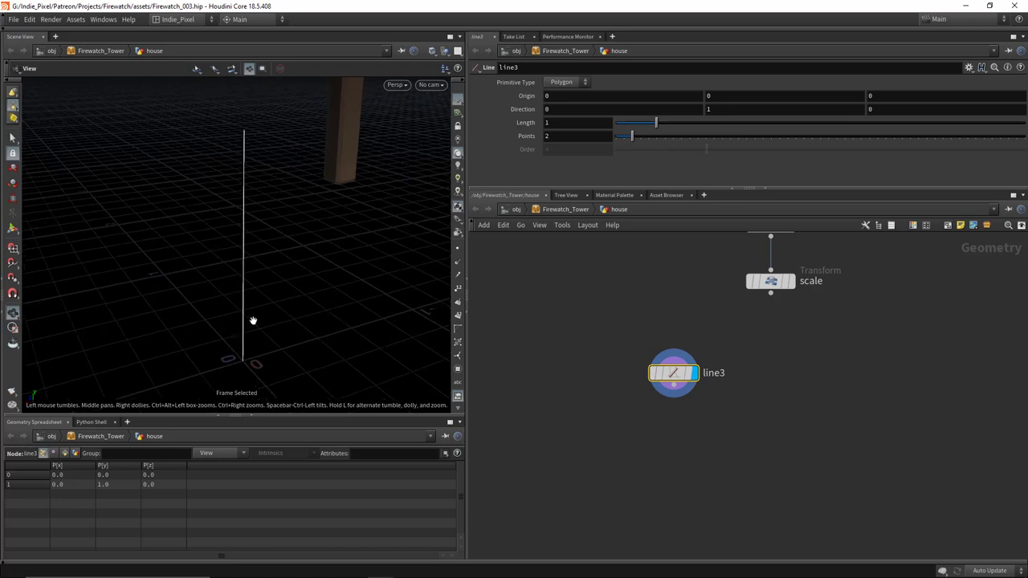
pyautogui.click(446, 67)
pyautogui.click(482, 82)
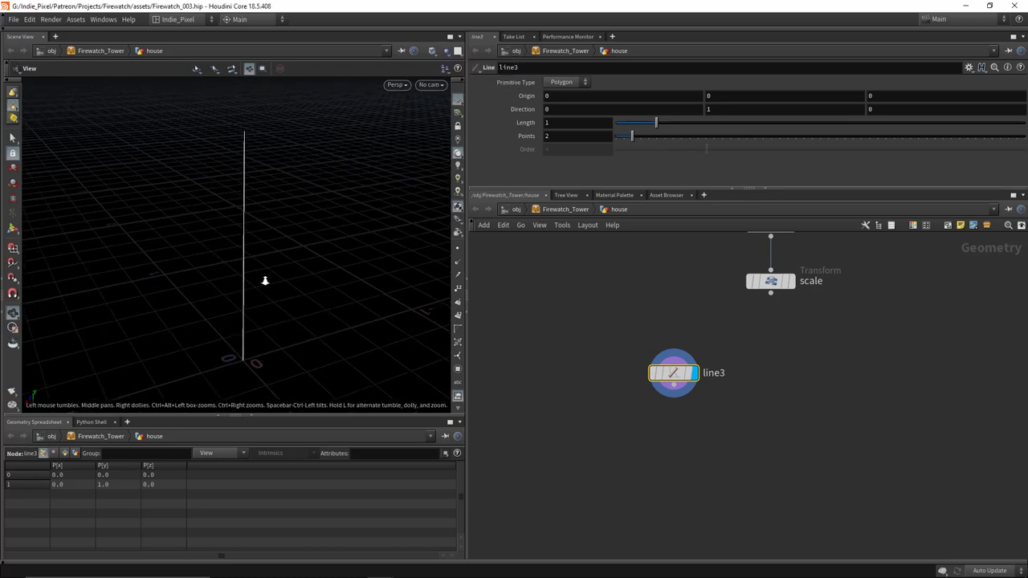
pyautogui.moveTo(264, 280); pyautogui.dragTo(253, 281)
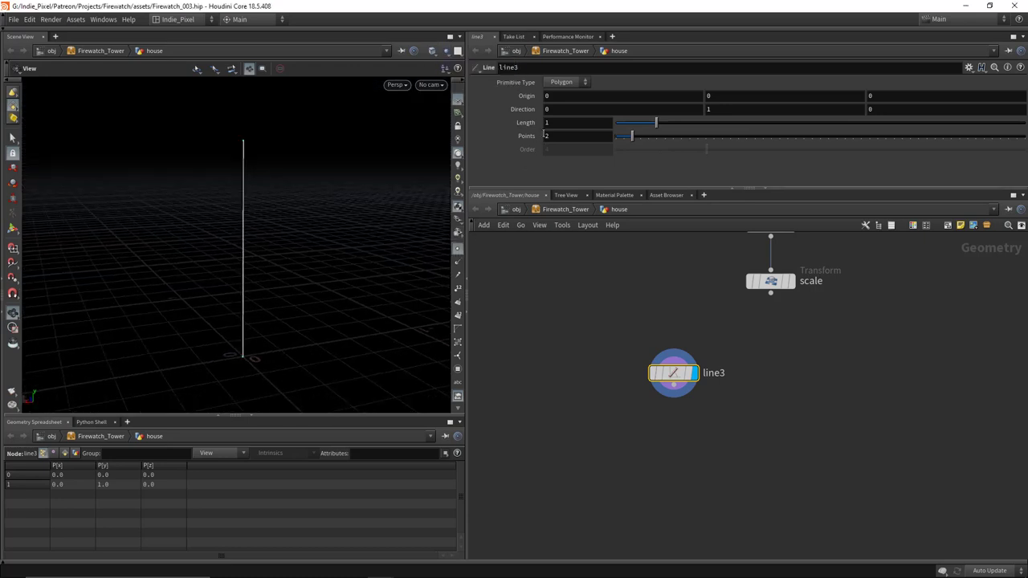
# Step: Set the line's Length to 3 and frame it in the viewport
pyautogui.click(557, 122)
pyautogui.write('3')
pyautogui.press('Return')
pyautogui.hotkey('space', 'f')
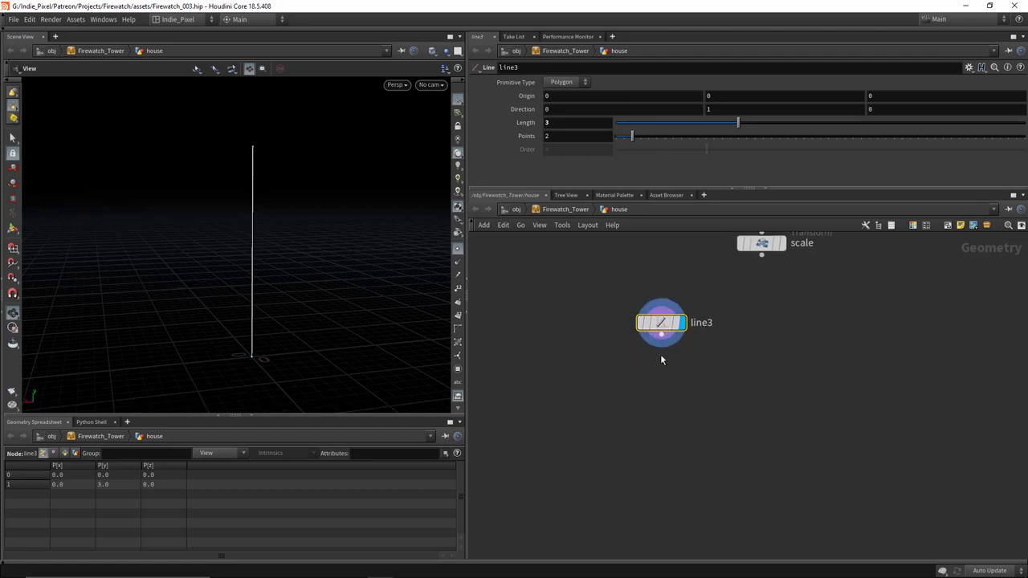
# Step: Add a Carve node below the 3-unit line, wire the line into it and display it
pyautogui.press('Tab')
pyautogui.write('carve')
pyautogui.press('Return')
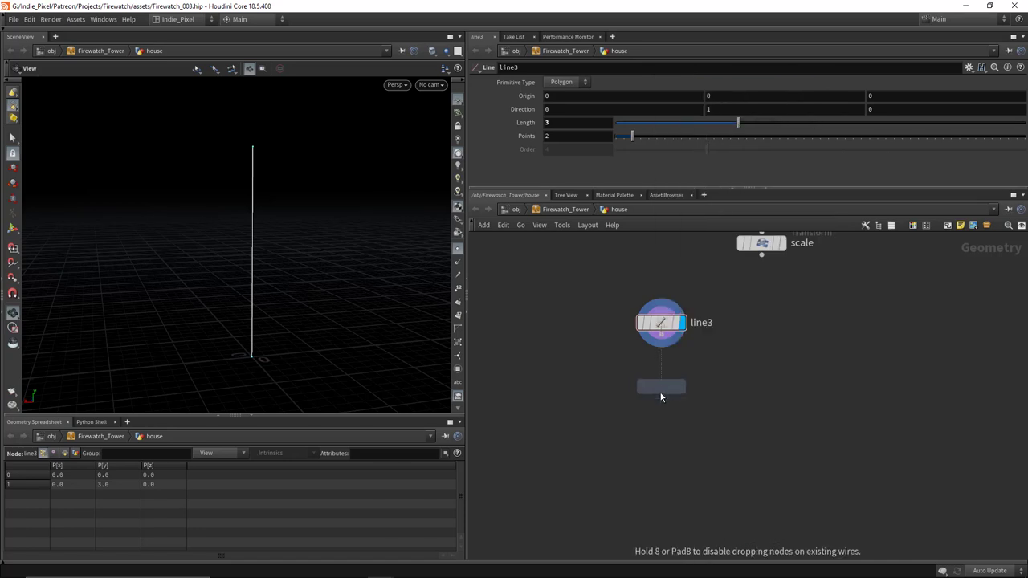
pyautogui.click(661, 393)
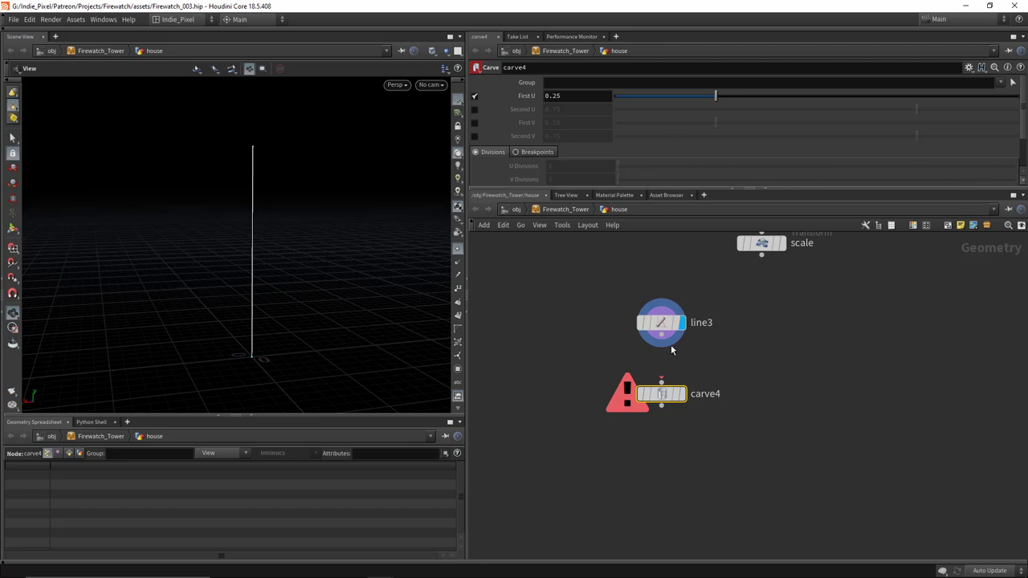
pyautogui.moveTo(661, 335); pyautogui.dragTo(677, 403)
pyautogui.click(689, 367)
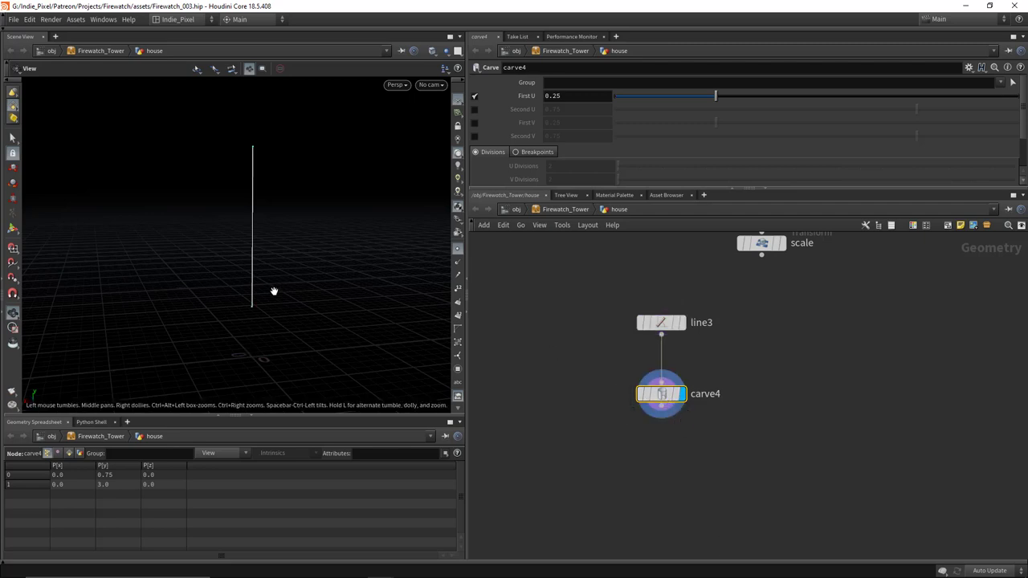
# Step: Make the carve cut by Second U instead of First U, and keep the outside piece as well as the inside
pyautogui.click(473, 95)
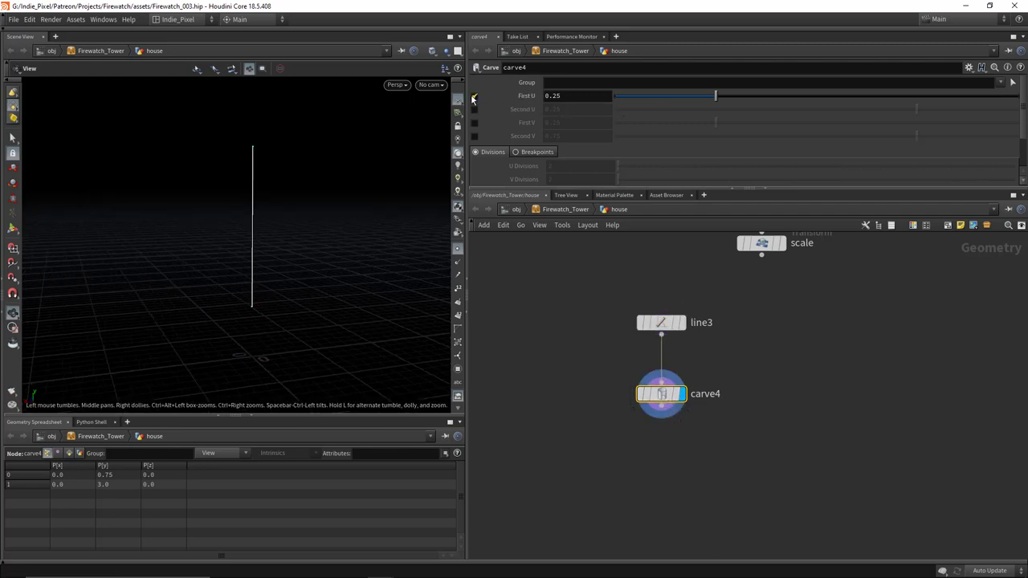
pyautogui.click(474, 109)
pyautogui.moveTo(918, 109); pyautogui.dragTo(957, 122)
pyautogui.scroll(-2, 764, 149)
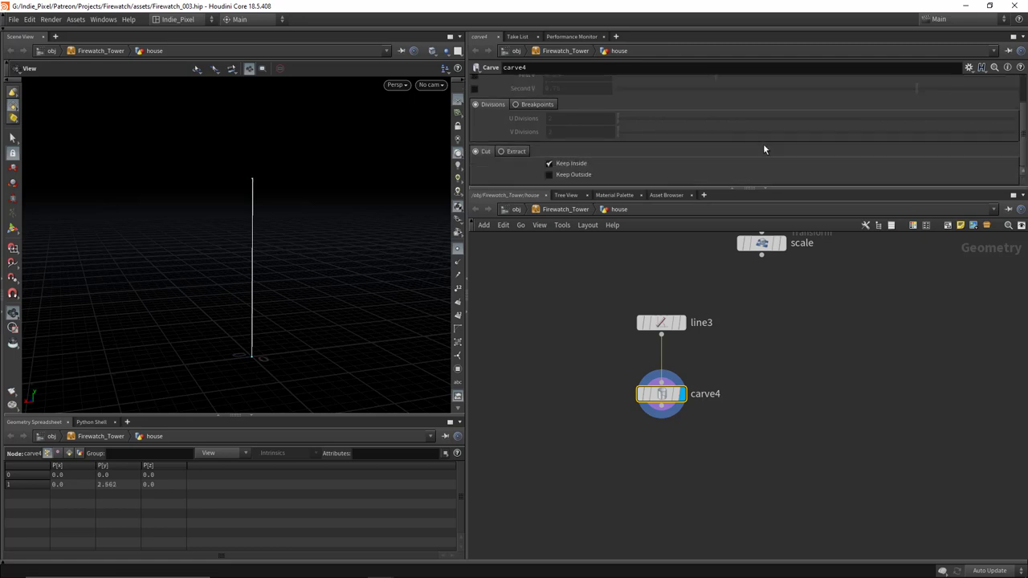
pyautogui.click(549, 174)
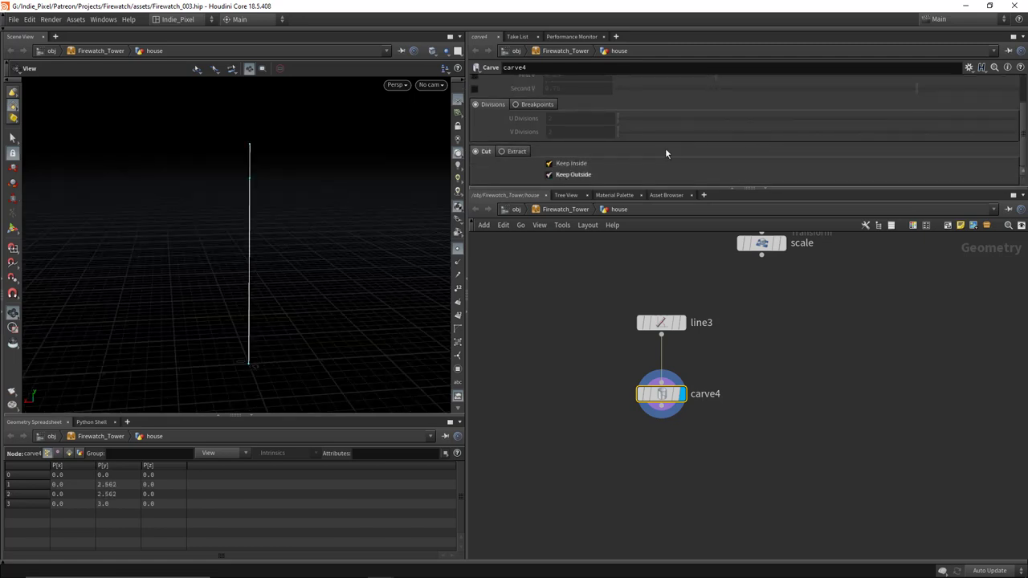
# Step: Set the carve's Second U to 0.907 to move the cut closer to the line's upper end
pyautogui.scroll(2, 274, 161)
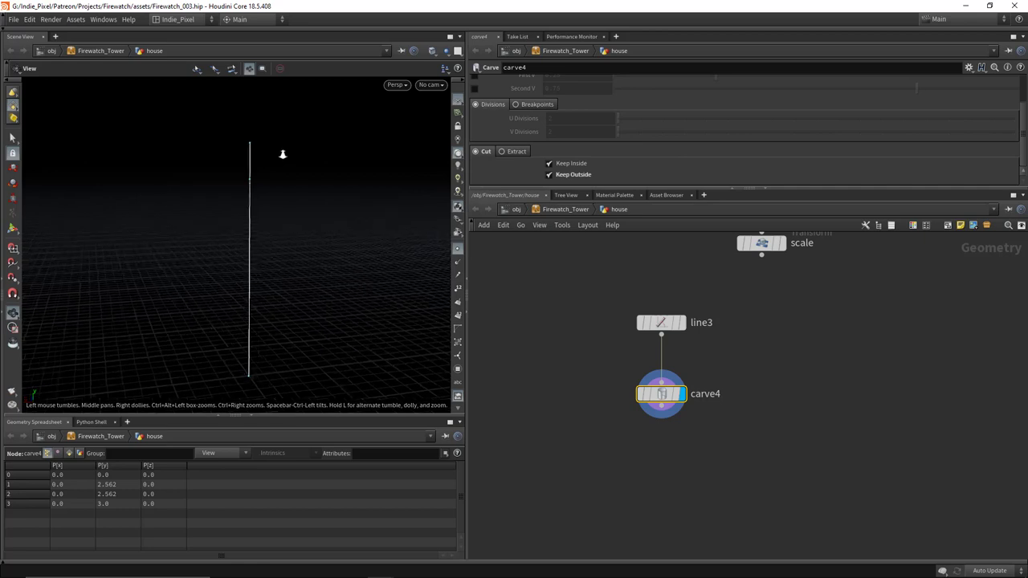
pyautogui.scroll(3, 756, 146)
pyautogui.moveTo(969, 113)
pyautogui.mouseDown()
pyautogui.moveTo(990, 116)
pyautogui.moveTo(979, 118)
pyautogui.mouseUp()
pyautogui.moveTo(264, 172); pyautogui.dragTo(241, 184)
# Step: Add a Split node after the carve and display it
pyautogui.moveTo(672, 458); pyautogui.dragTo(660, 422, button='middle')
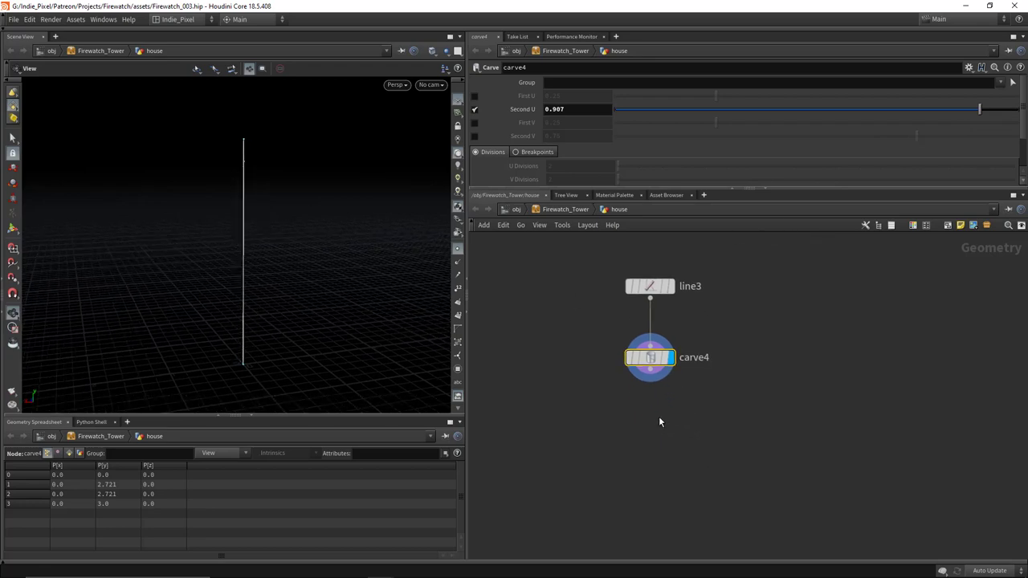
pyautogui.press('Tab')
pyautogui.write('sweep')
pyautogui.press('Return')
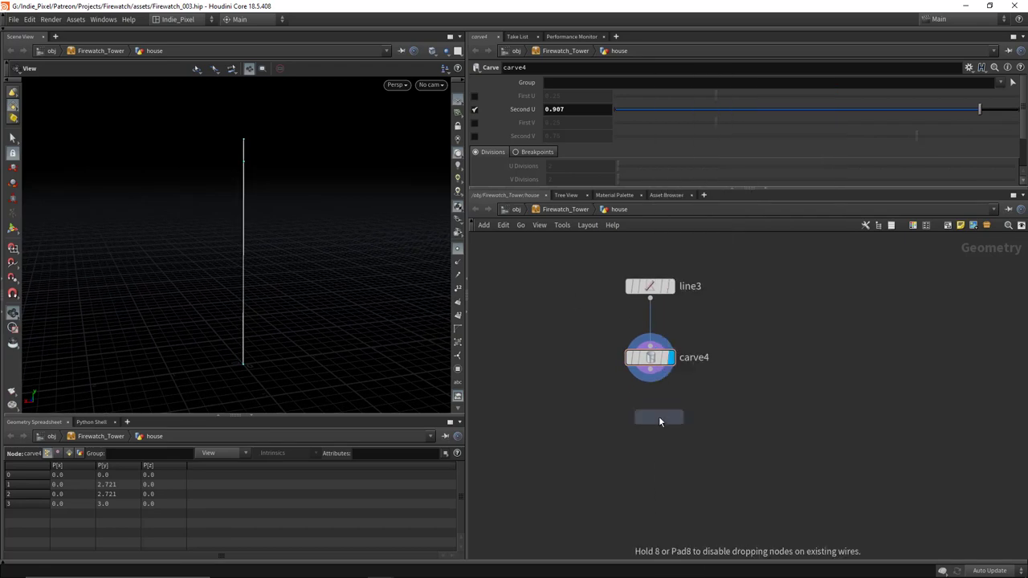
pyautogui.click(659, 417)
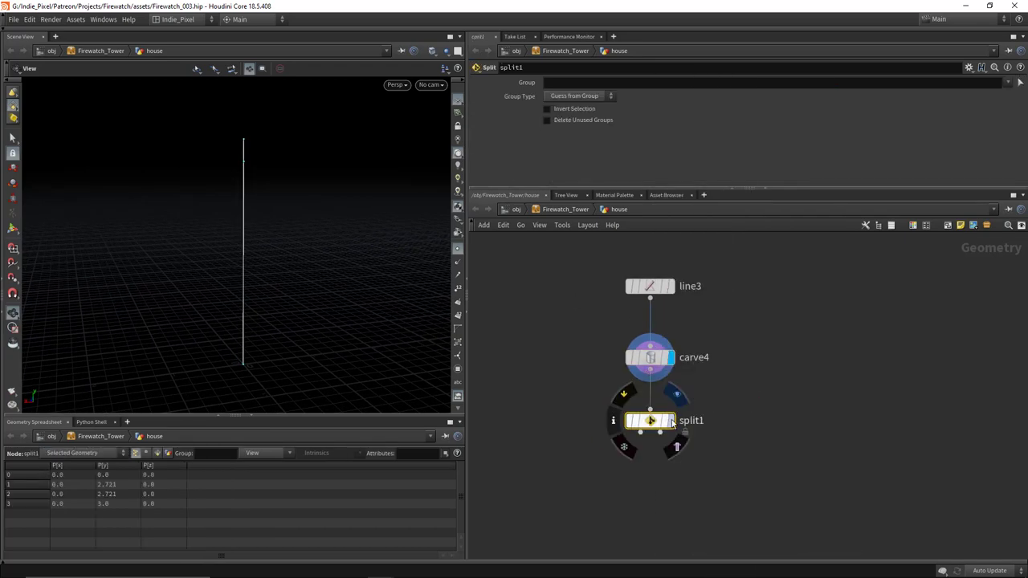
pyautogui.click(673, 421)
# Step: Set the split's Group to 0 to isolate the lower line segment
pyautogui.click(628, 82)
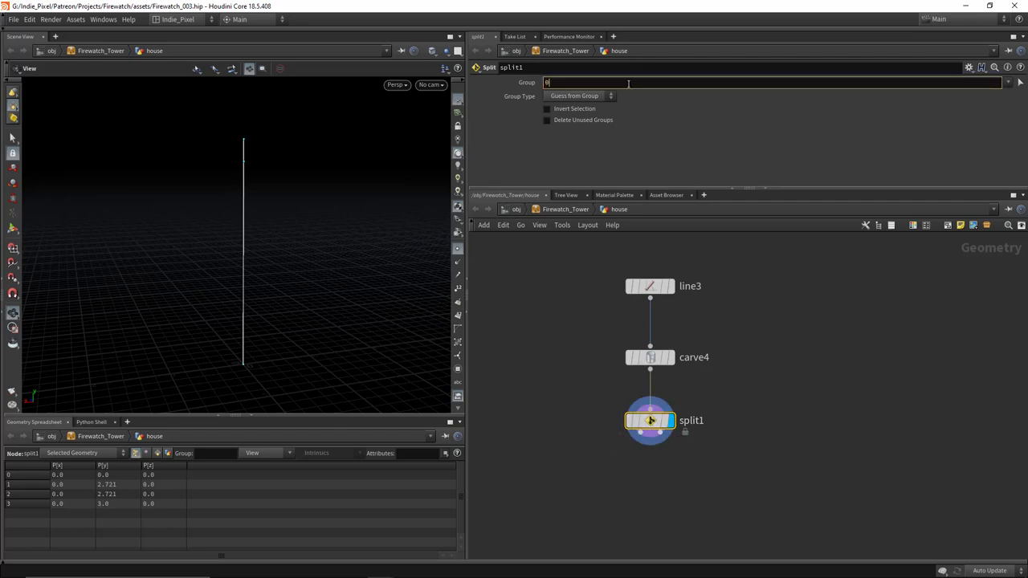
pyautogui.write('0')
pyautogui.press('Return')
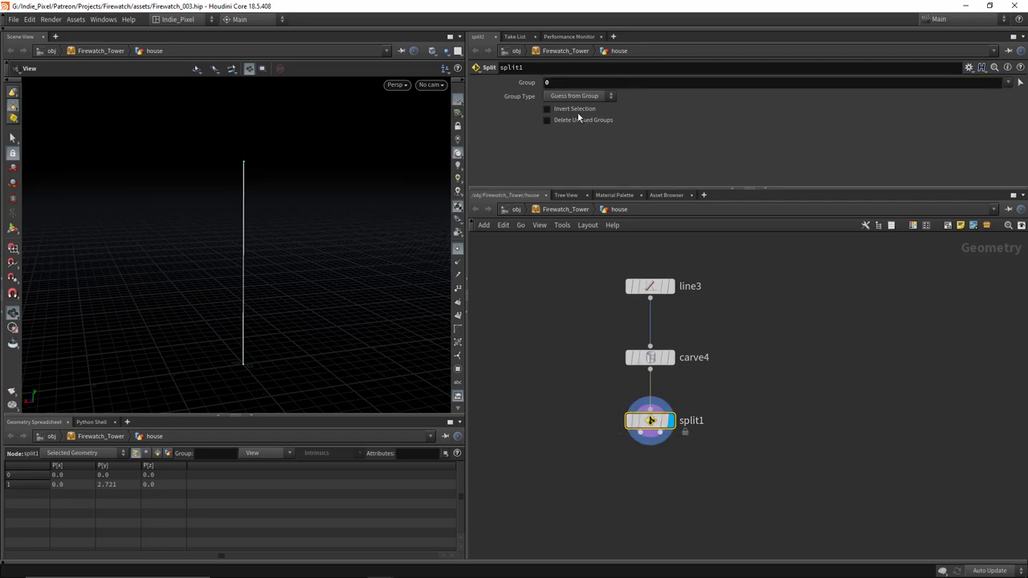
# Step: Add a second Carve node fed by the split's selected-geometry output and display it
pyautogui.press('h')
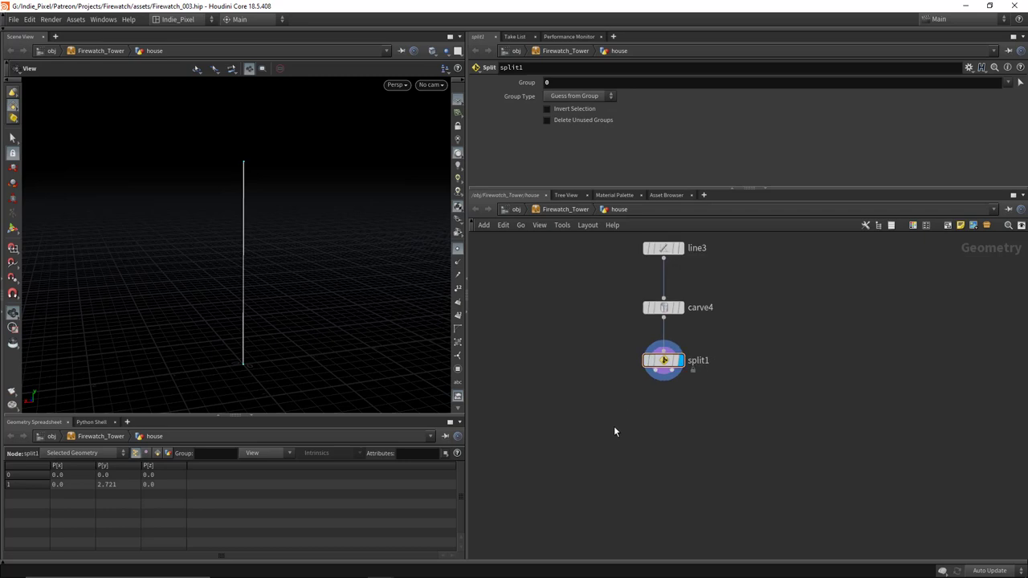
pyautogui.press('Tab')
pyautogui.write('car')
pyautogui.press('Return')
pyautogui.click(613, 425)
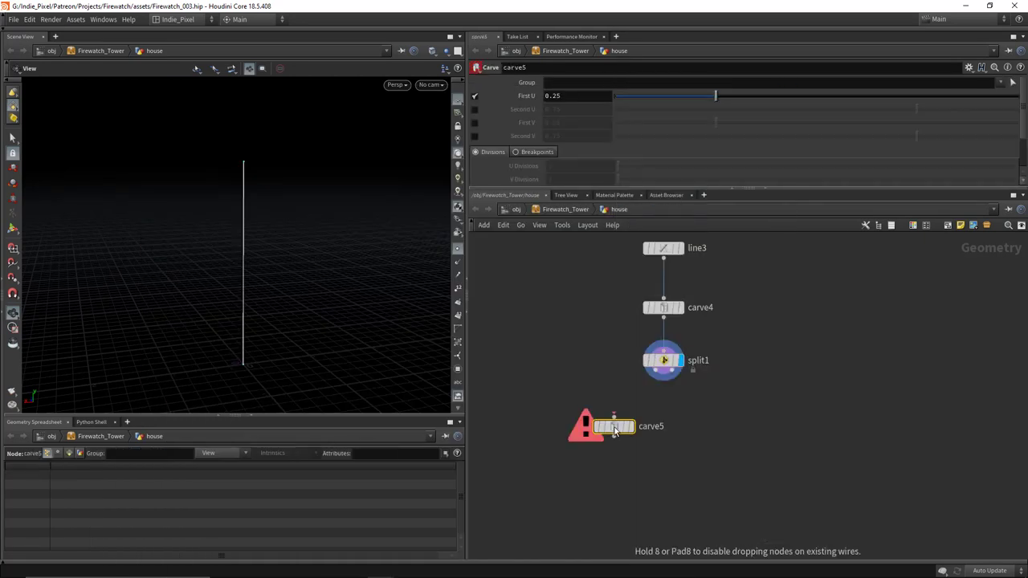
pyautogui.click(662, 371)
pyautogui.click(619, 413)
pyautogui.click(630, 427)
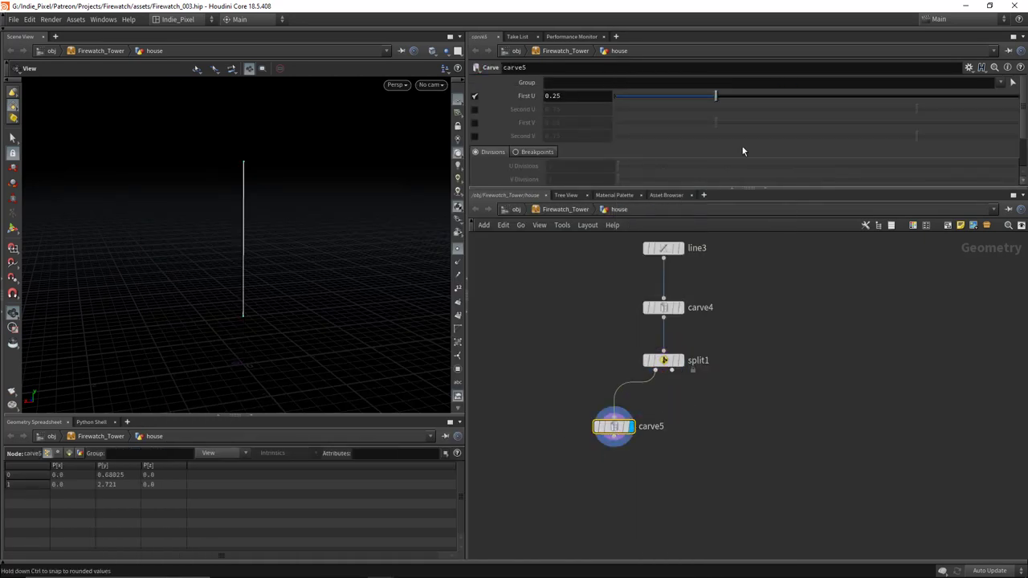
# Step: Set the second carve's First U to 0.425 and keep the outside piece too
pyautogui.moveTo(731, 102); pyautogui.dragTo(786, 102)
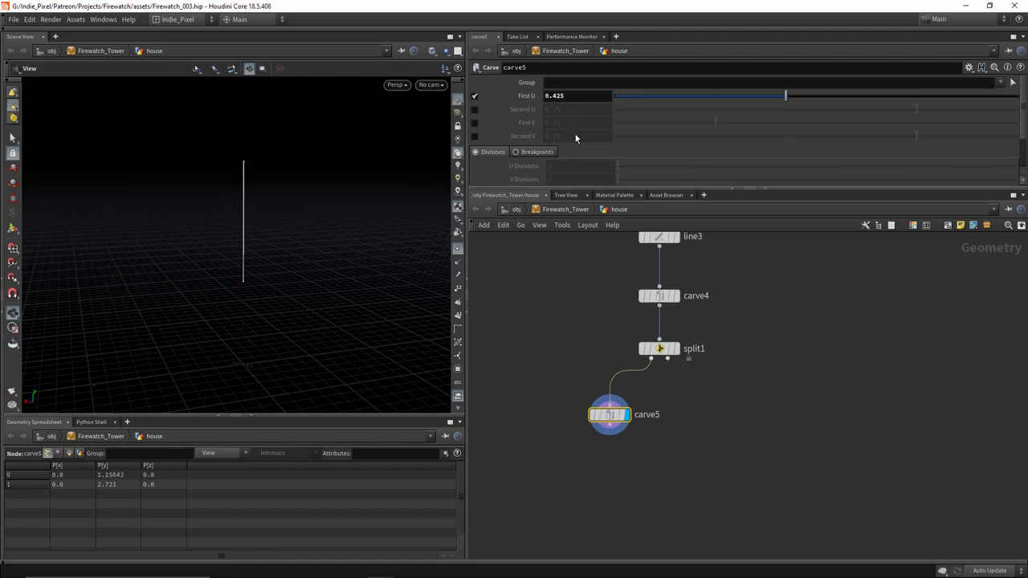
pyautogui.scroll(-3, 576, 137)
pyautogui.click(560, 175)
pyautogui.moveTo(245, 354); pyautogui.dragTo(264, 355)
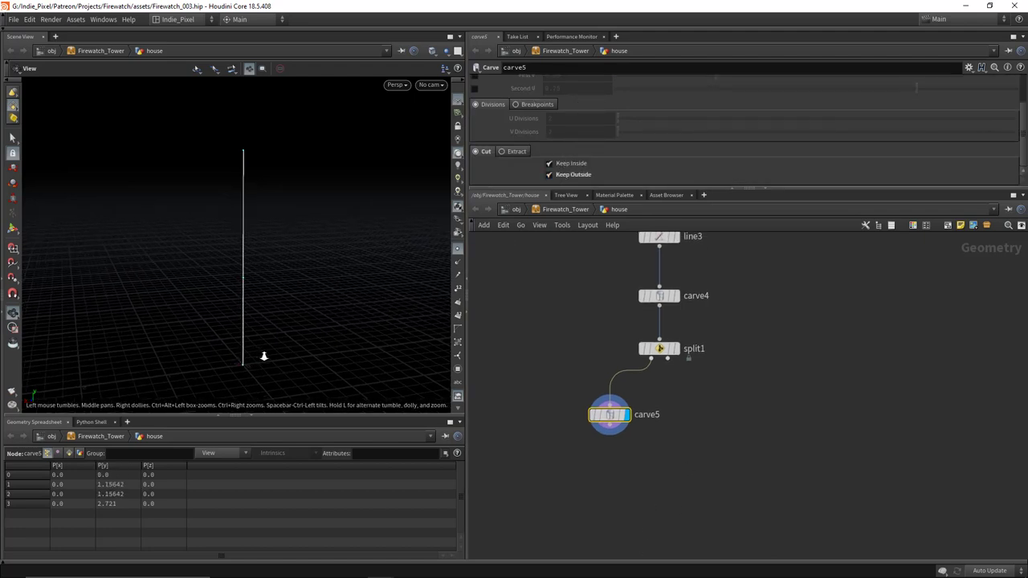
pyautogui.scroll(2, 735, 129)
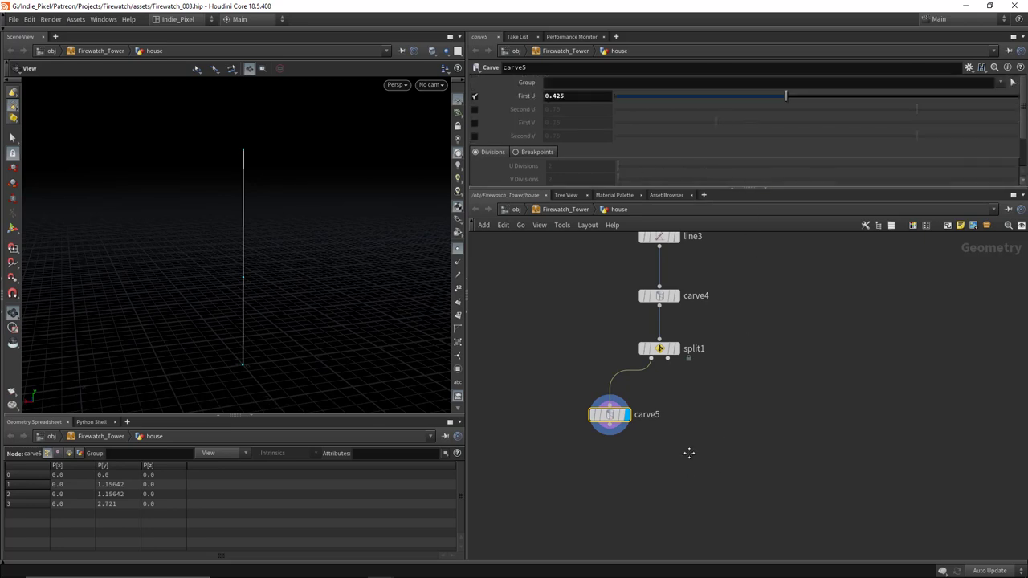
# Step: Merge the second carve with the split's non-selected output in a new Merge node and display the combined segments
pyautogui.press('Tab')
pyautogui.click(755, 92)
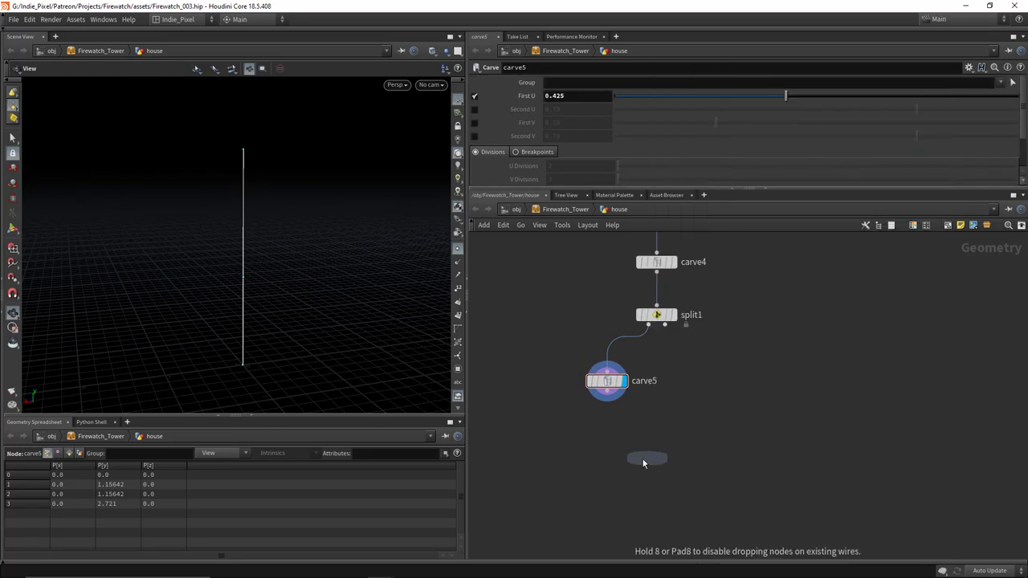
pyautogui.click(643, 463)
pyautogui.moveTo(607, 395); pyautogui.dragTo(642, 447)
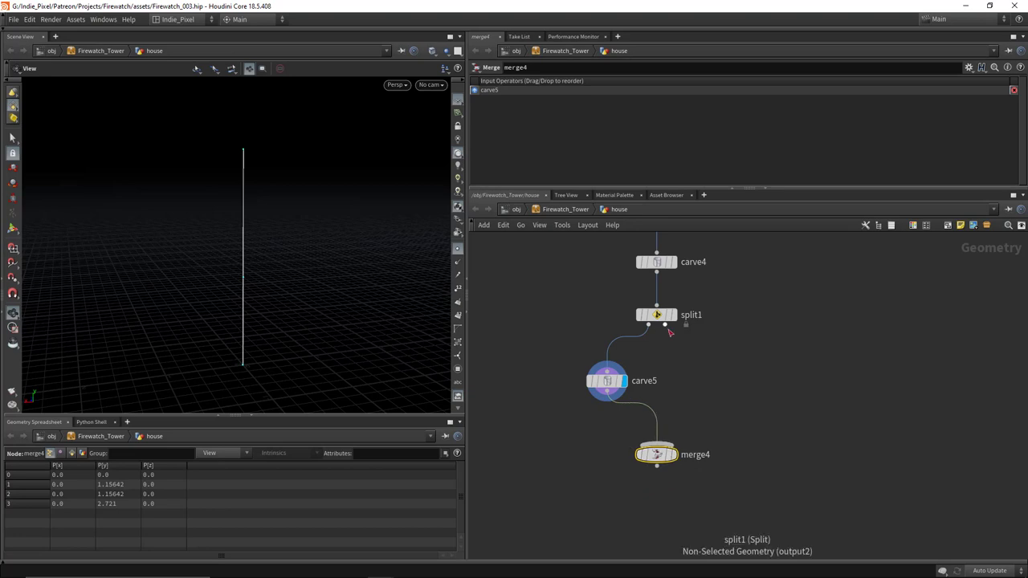
pyautogui.moveTo(668, 329); pyautogui.dragTo(657, 449)
pyautogui.moveTo(280, 282); pyautogui.dragTo(228, 257)
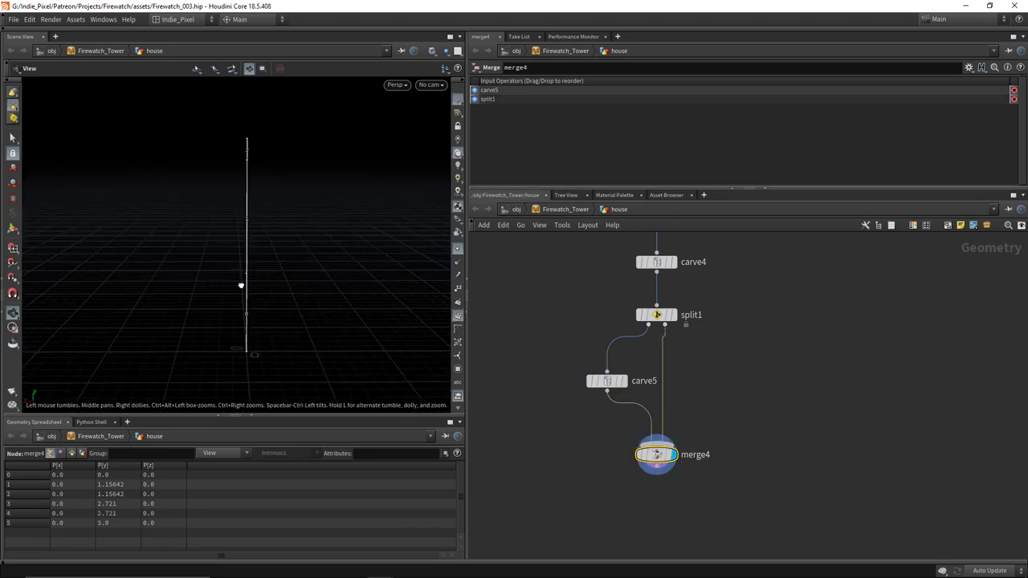
pyautogui.moveTo(241, 286); pyautogui.dragTo(294, 323, button='right')
pyautogui.scroll(-2, 301, 195)
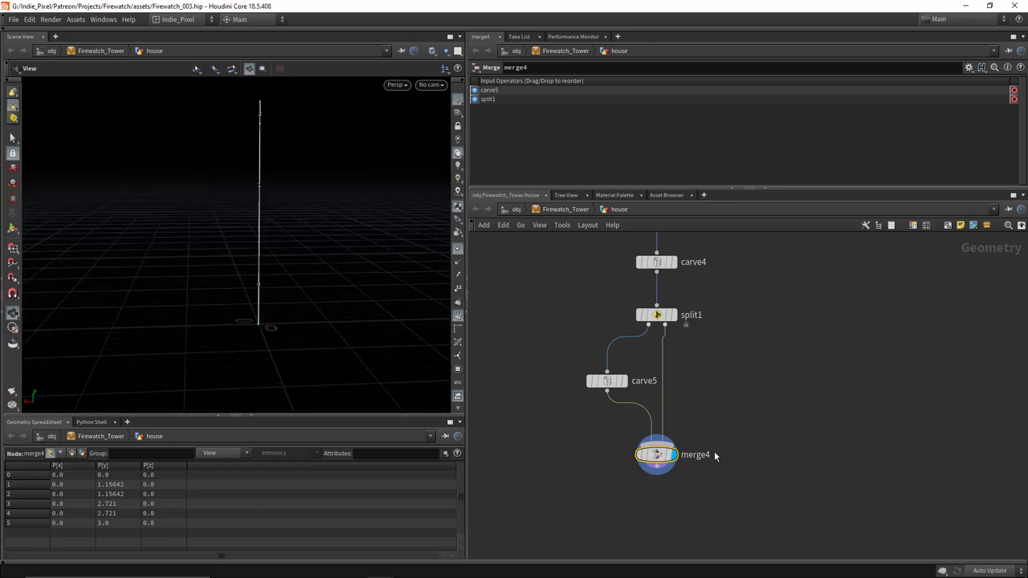
# Step: Add a Sort node below the merge, wire the merge into it and display it
pyautogui.press('Tab')
pyautogui.write('null')
pyautogui.press('Return')
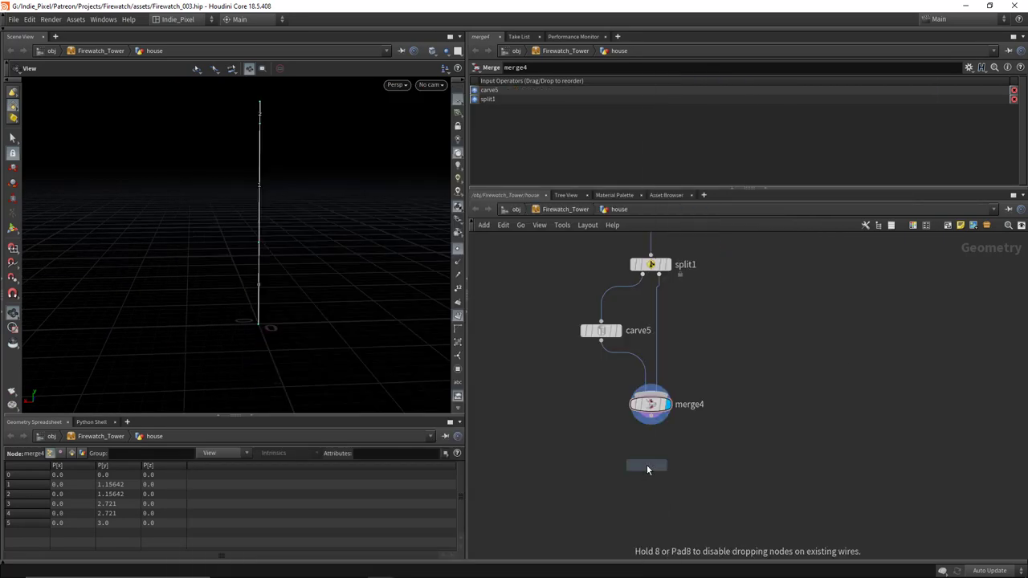
pyautogui.click(646, 466)
pyautogui.click(651, 418)
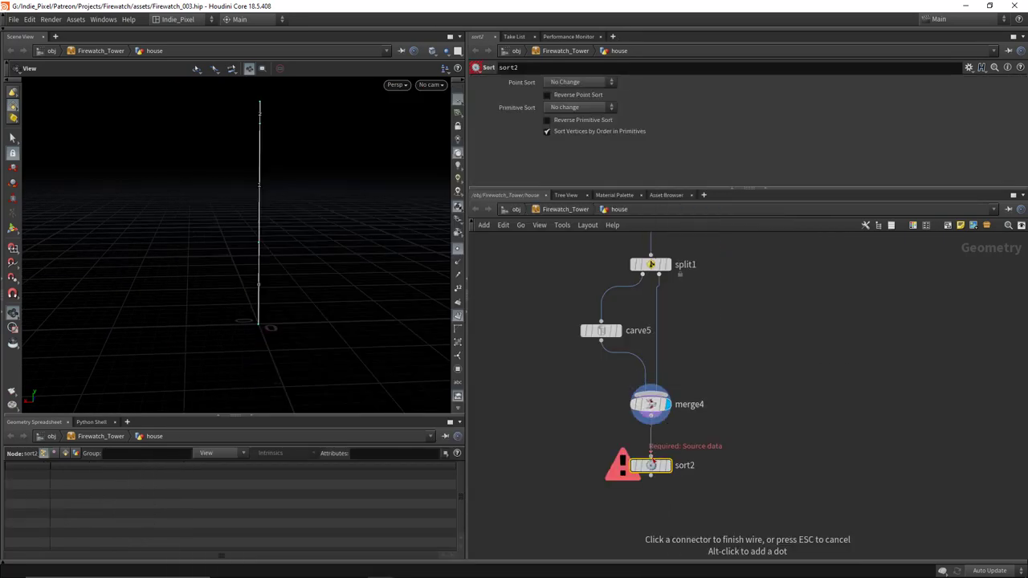
pyautogui.click(650, 457)
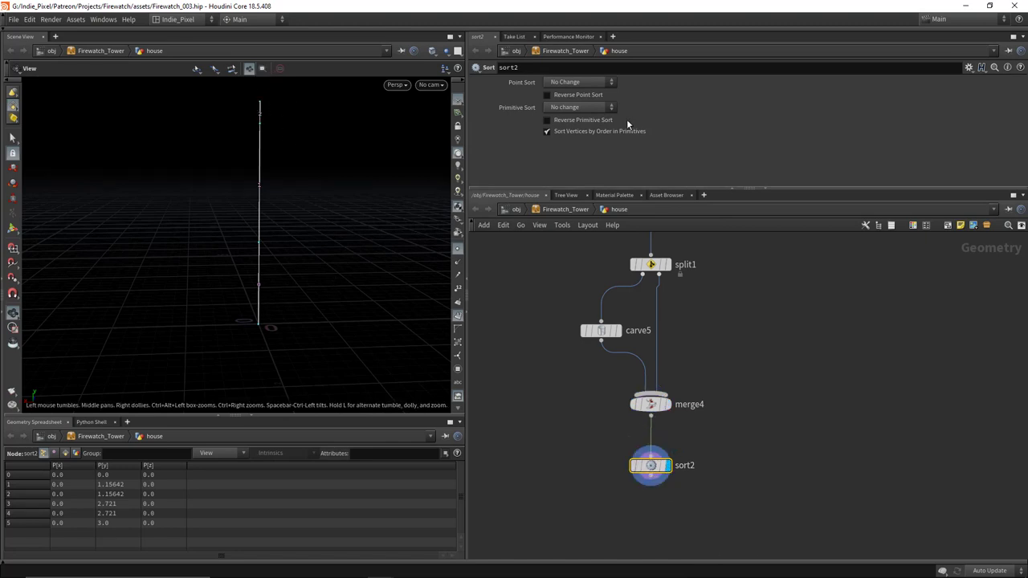
# Step: Set both the Point Sort and the Primitive Sort of the sort node to By Y
pyautogui.click(580, 108)
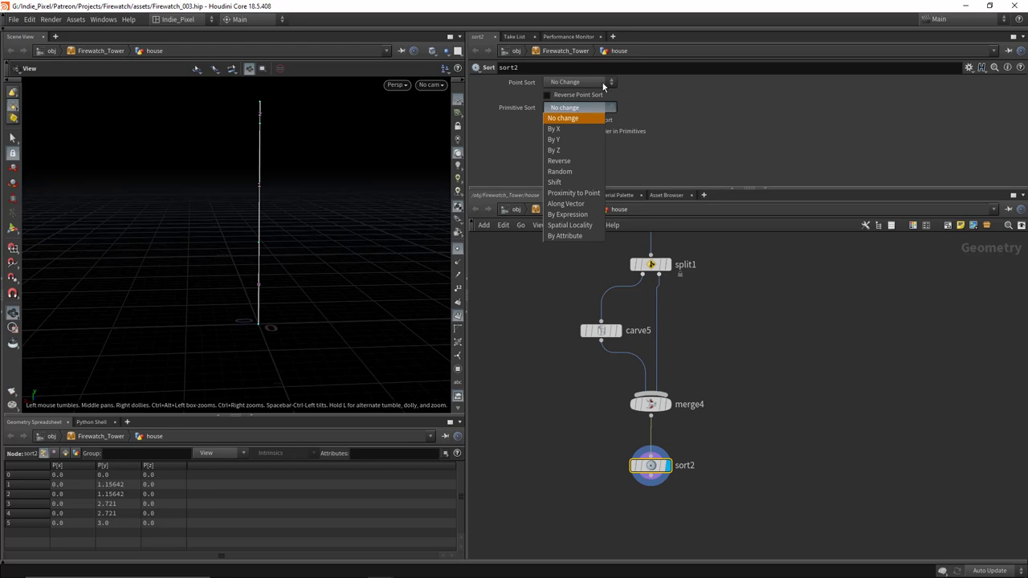
pyautogui.click(603, 84)
pyautogui.click(603, 84)
pyautogui.click(589, 125)
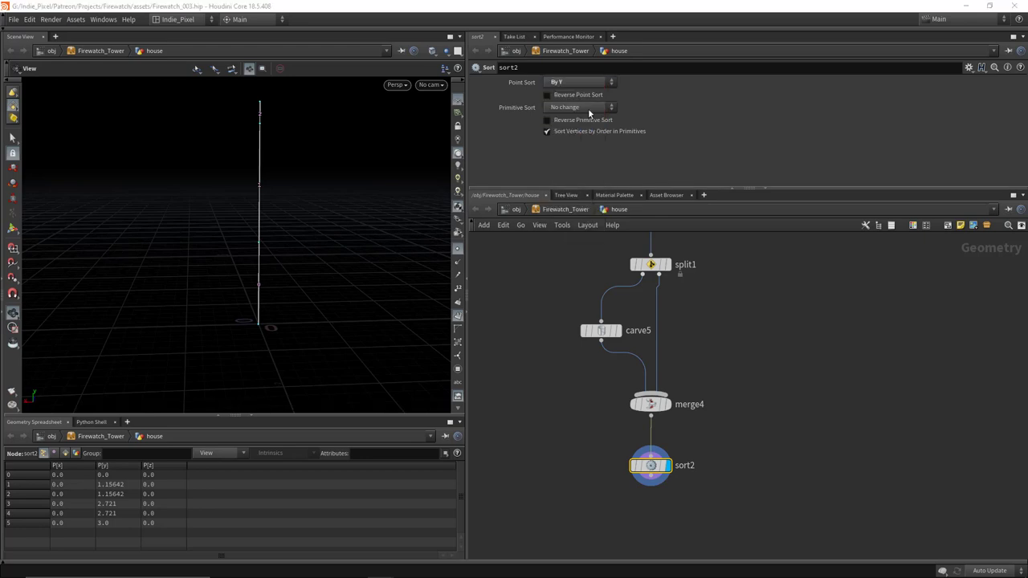
pyautogui.click(588, 108)
pyautogui.click(573, 139)
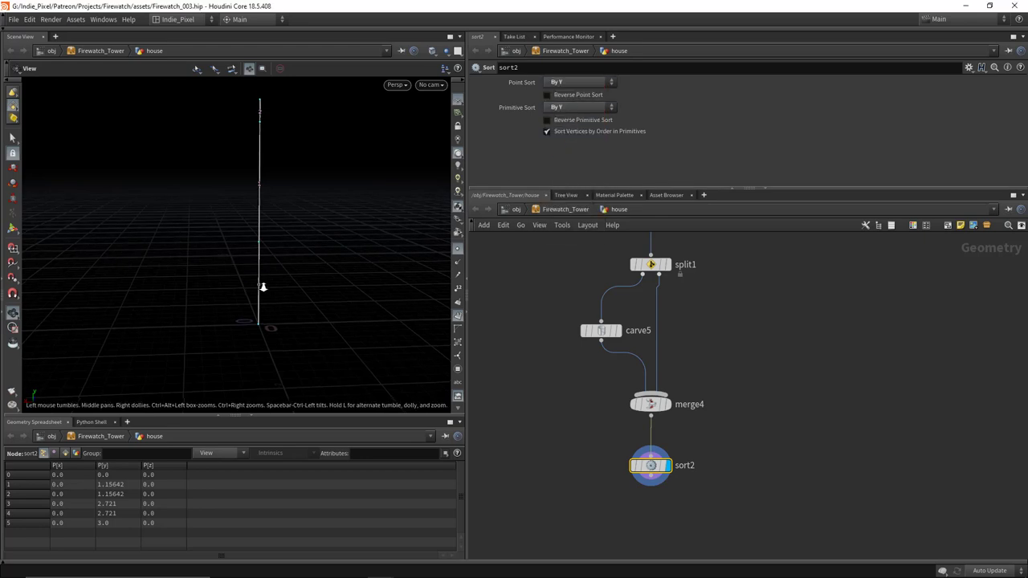
pyautogui.moveTo(263, 287); pyautogui.dragTo(262, 165)
# Step: Add a Group node after the sort, wire it in, display it and line it up in the network
pyautogui.moveTo(764, 461); pyautogui.dragTo(760, 423, button='middle')
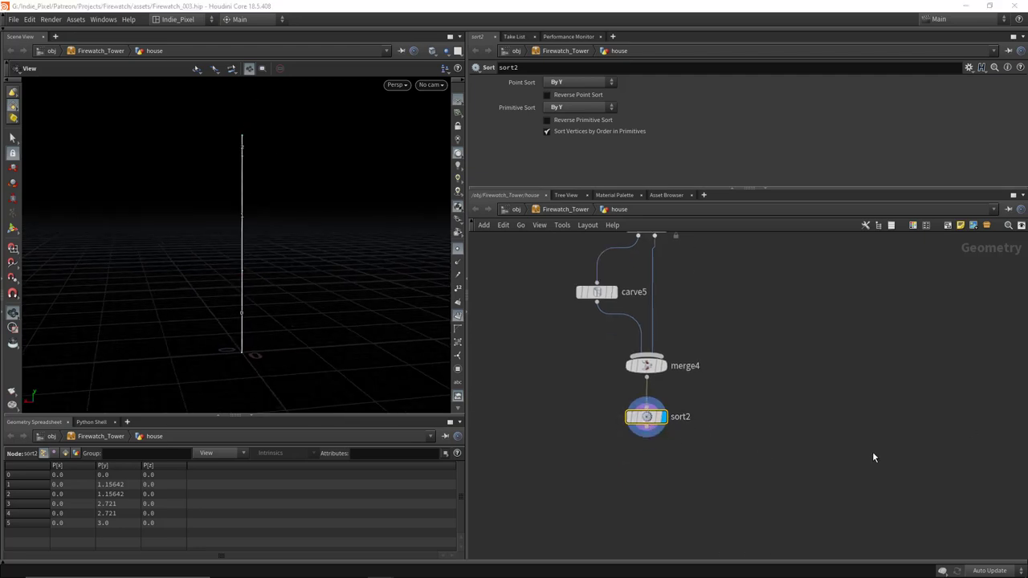
pyautogui.moveTo(687, 504); pyautogui.dragTo(642, 442, button='middle')
pyautogui.press('Tab')
pyautogui.write('group')
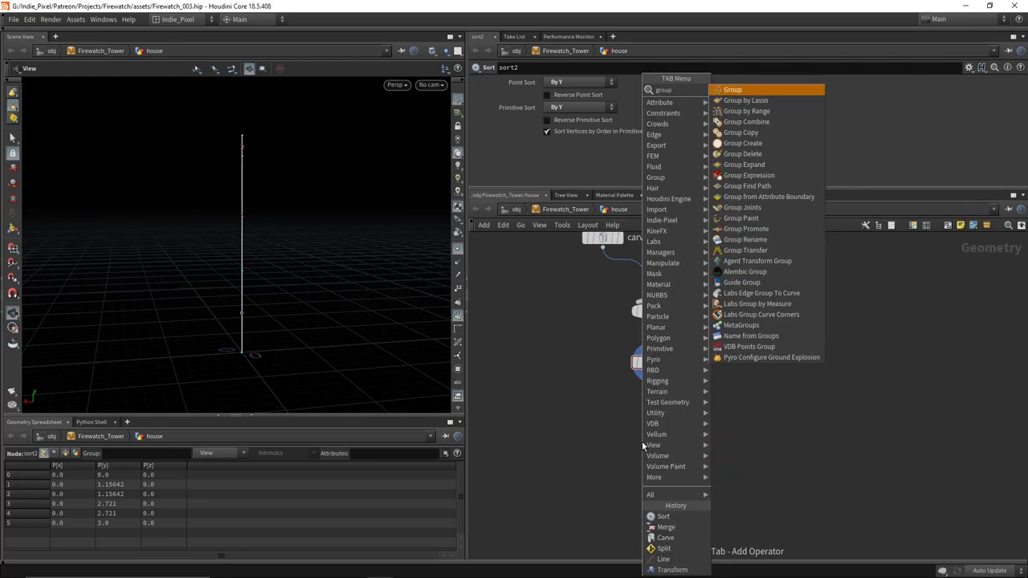
pyautogui.press('Return')
pyautogui.click(642, 441)
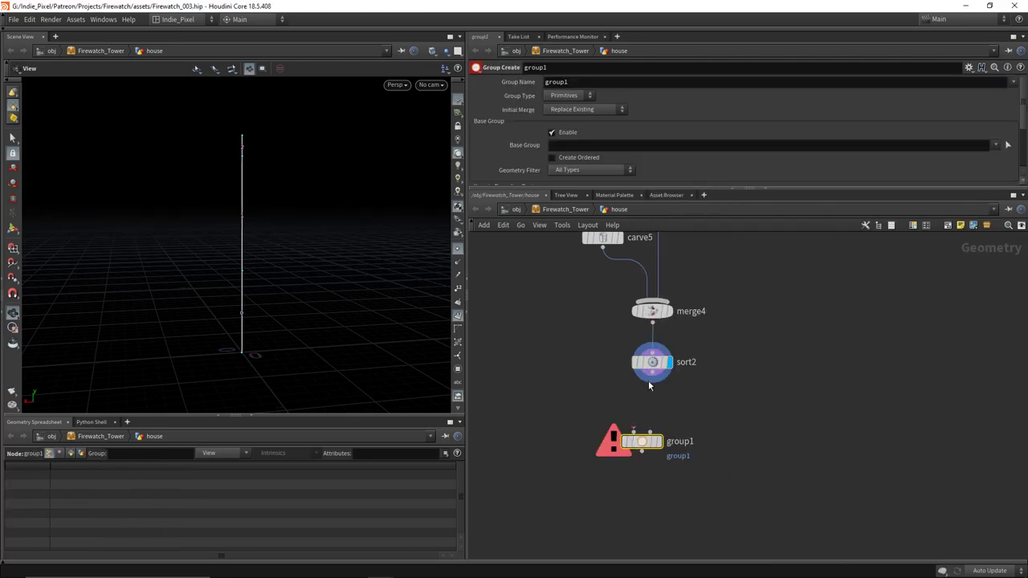
pyautogui.click(634, 432)
pyautogui.click(634, 432)
pyautogui.press('l')
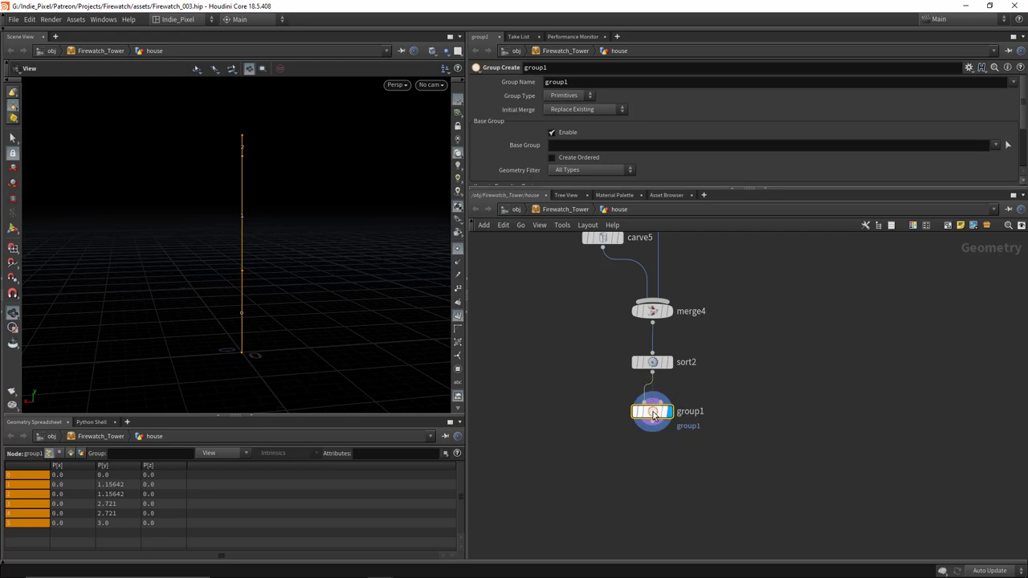
# Step: Name the primitive group bottom and set its Base Group to 0
pyautogui.doubleClick(612, 84)
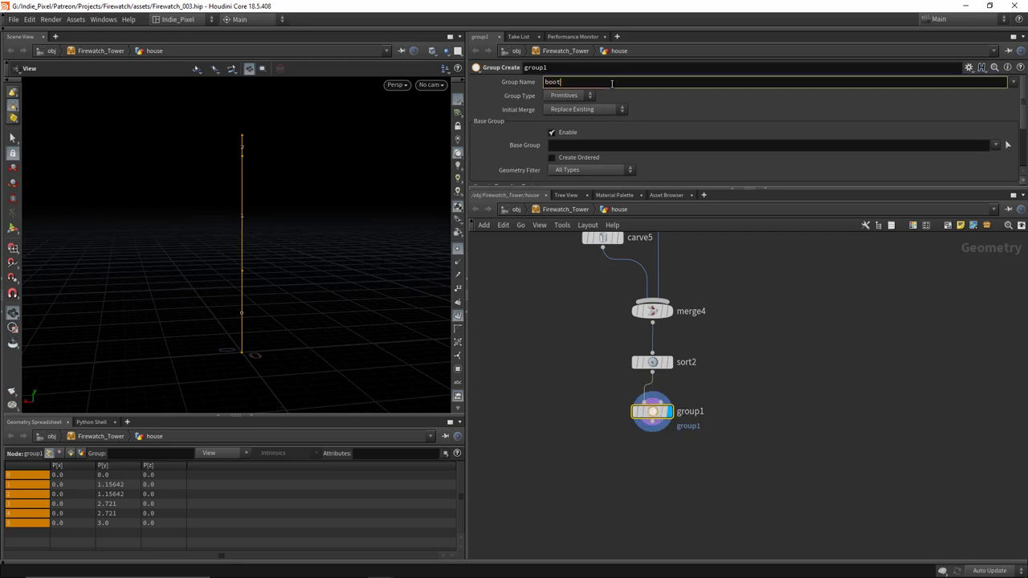
pyautogui.write('bottom')
pyautogui.press('Return')
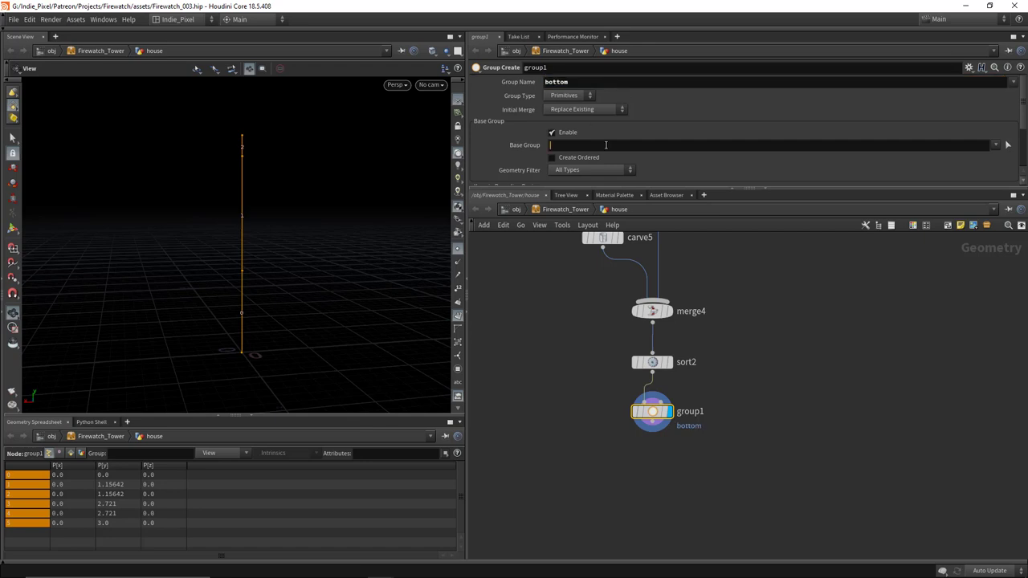
pyautogui.write('0')
pyautogui.press('Return')
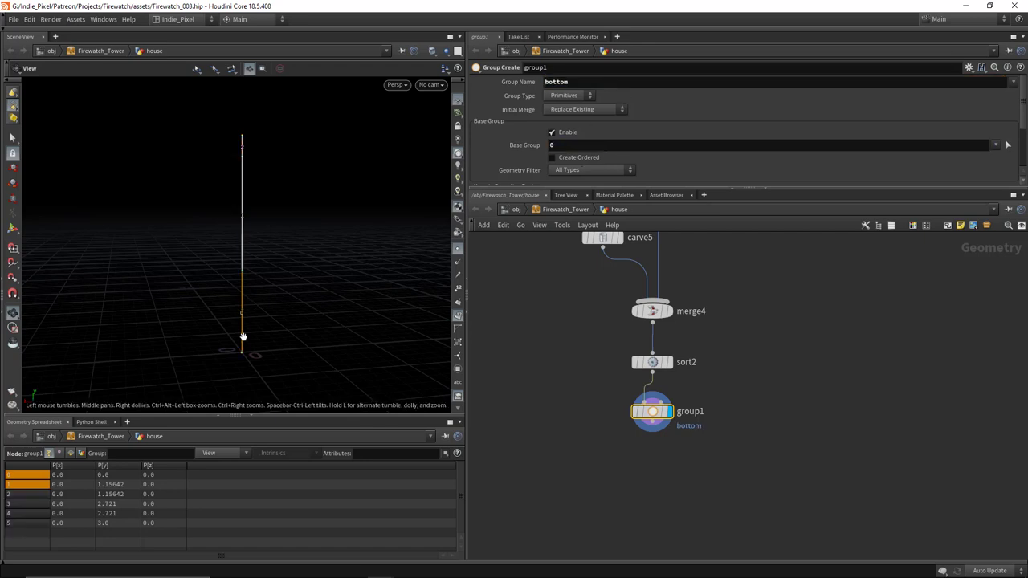
# Step: Duplicate the bottom group node directly below it, name the copy's group middle and set its Base Group to 1
pyautogui.moveTo(682, 397); pyautogui.dragTo(671, 348, button='middle')
pyautogui.keyDown('alt'); pyautogui.moveTo(640, 363); pyautogui.dragTo(633, 391); pyautogui.keyUp('alt')
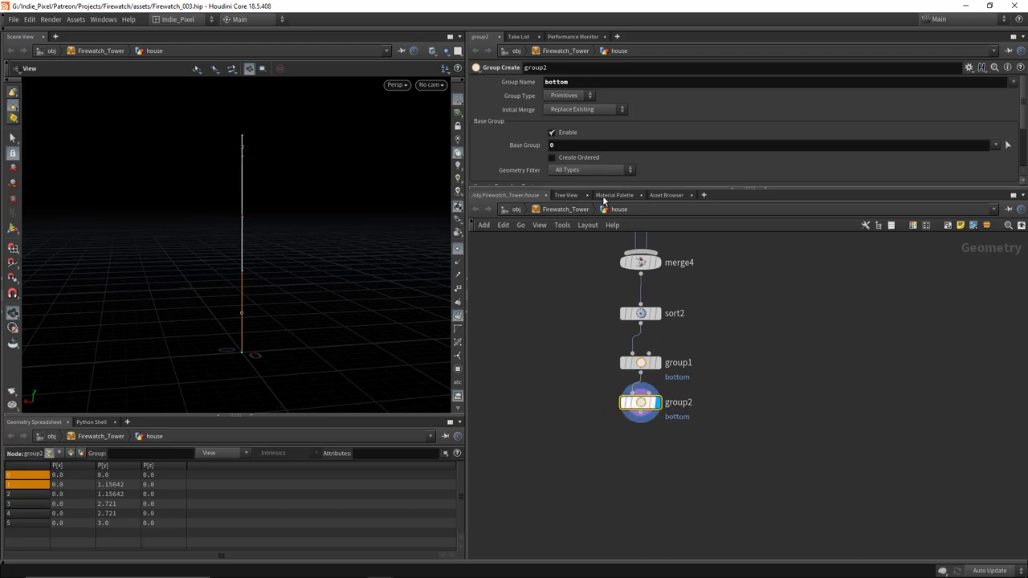
pyautogui.doubleClick(584, 81)
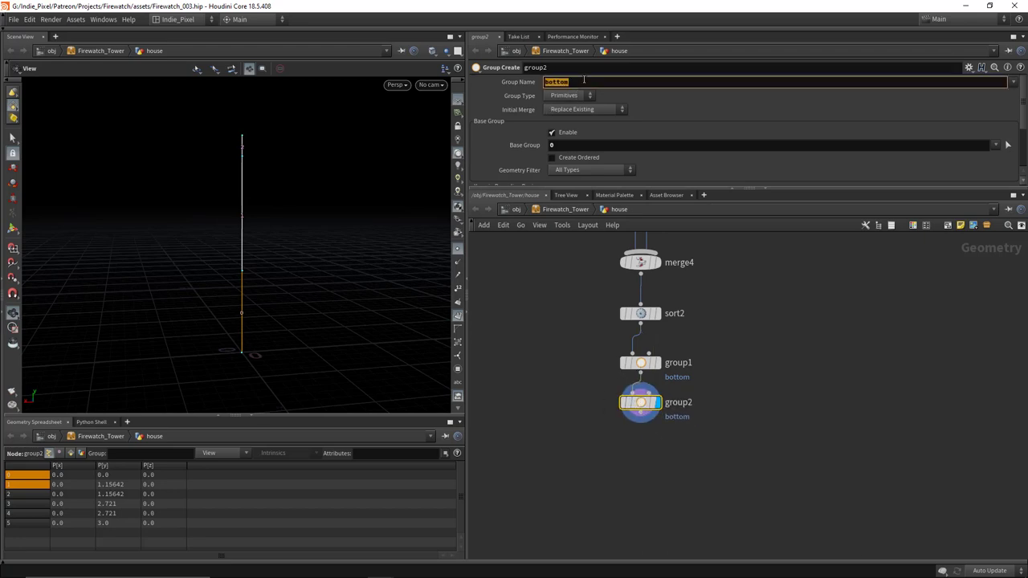
pyautogui.write('middle')
pyautogui.press('Return')
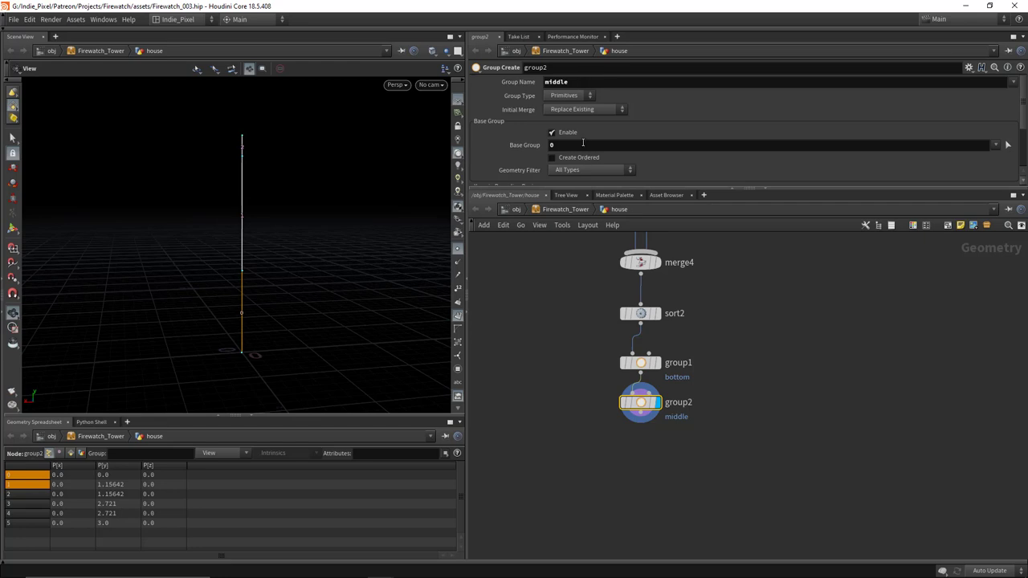
pyautogui.doubleClick(584, 144)
pyautogui.press('Return')
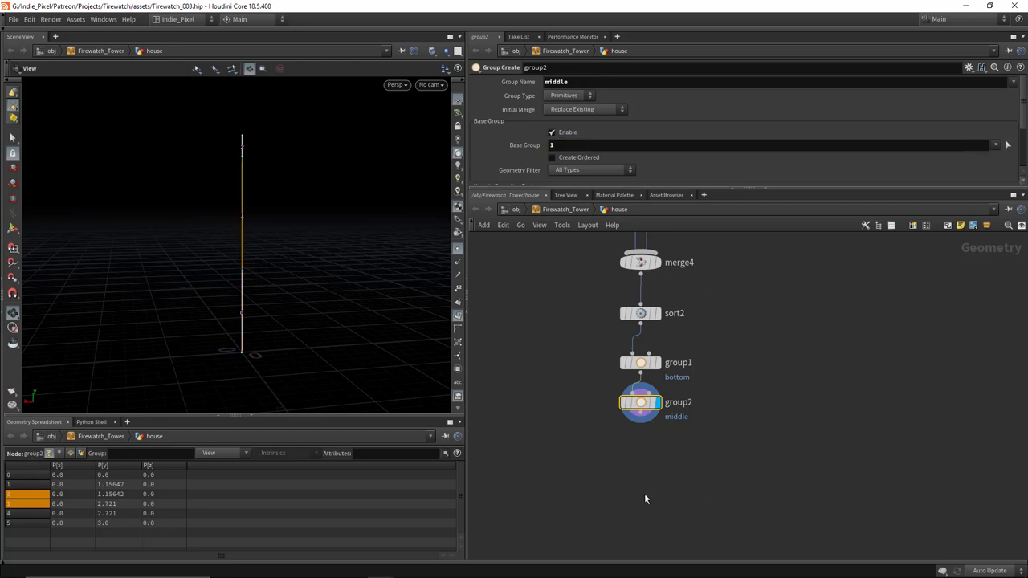
# Step: Duplicate the middle group node directly below it, name the copy's group top and open its Base Group for editing
pyautogui.moveTo(640, 466); pyautogui.dragTo(636, 427, button='middle')
pyautogui.keyDown('alt'); pyautogui.moveTo(637, 363); pyautogui.dragTo(635, 399); pyautogui.keyUp('alt')
pyautogui.click(595, 81)
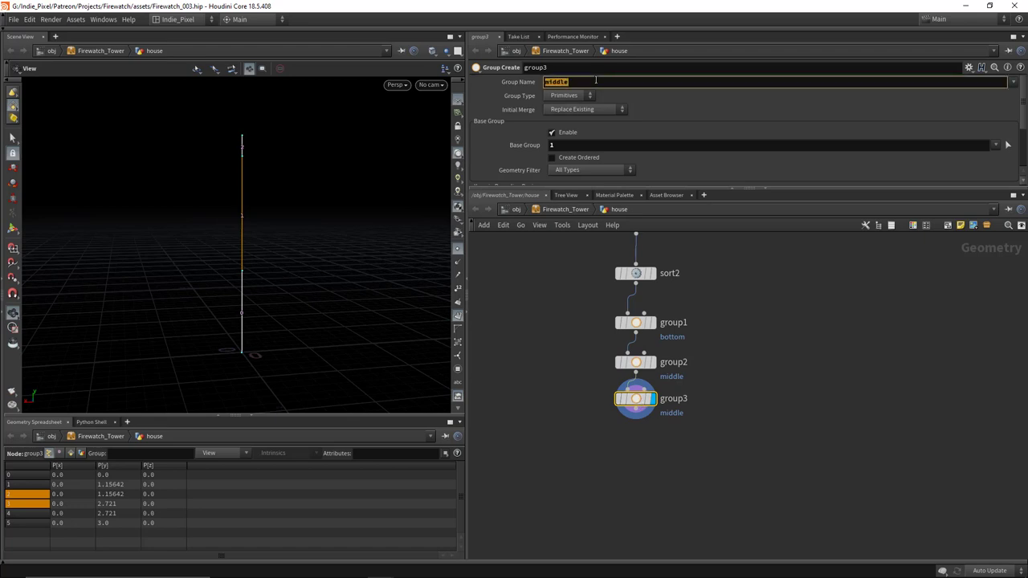
pyautogui.press('Return')
pyautogui.click(583, 145)
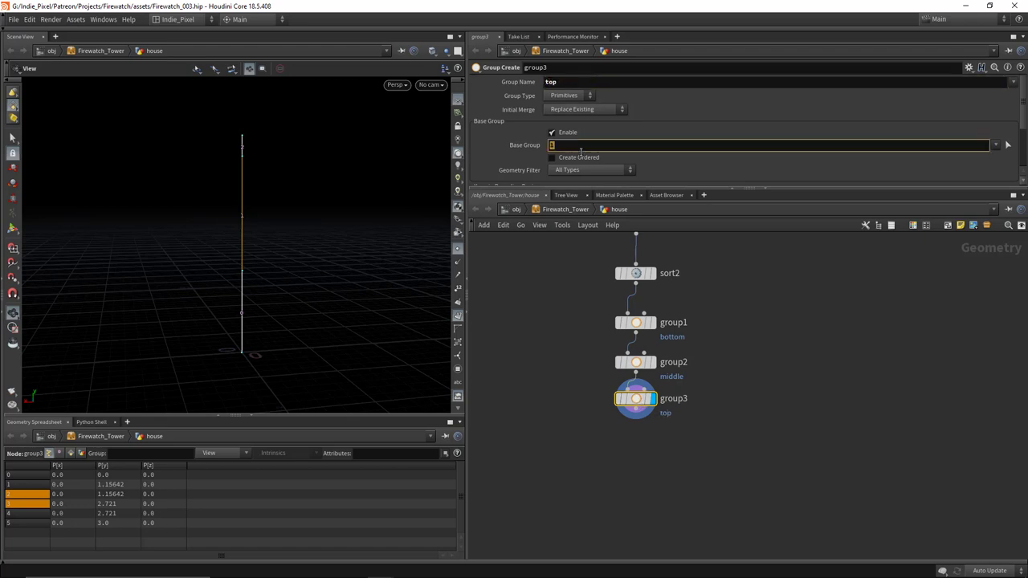
# Step: Set the base group of the top group node to primitive 2
pyautogui.write('2')
pyautogui.press('Return')
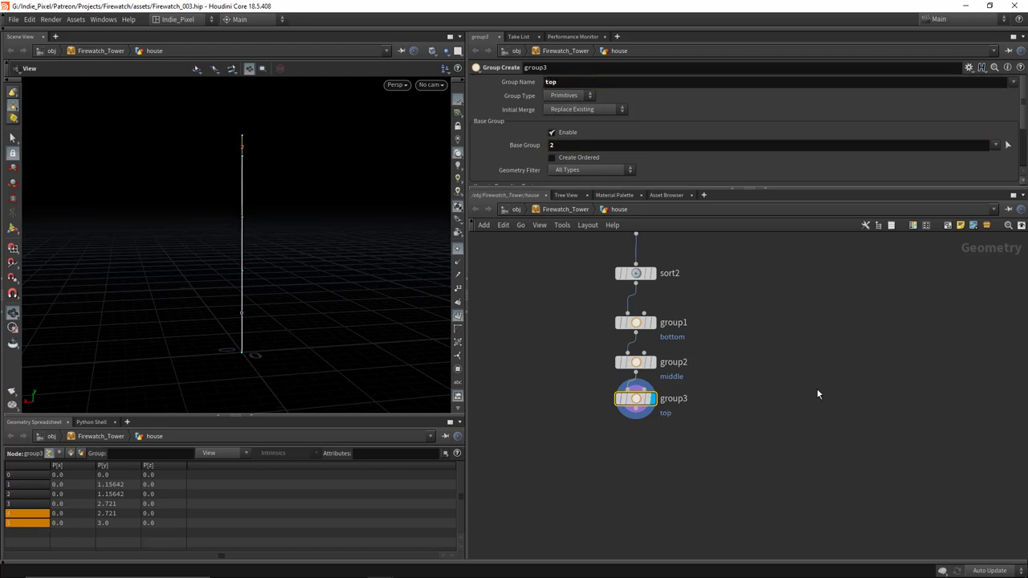
pyautogui.scroll(-5, 817, 389)
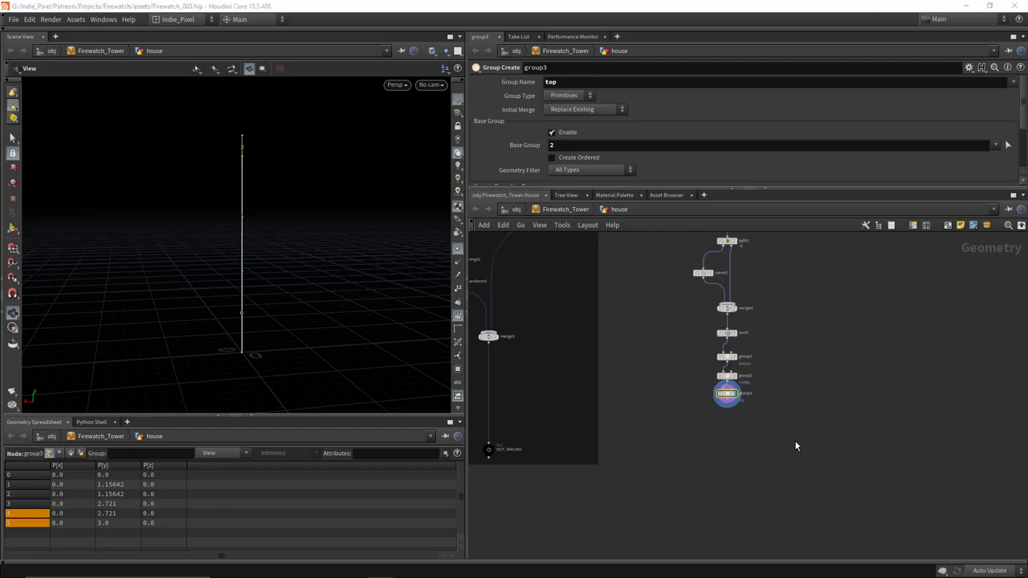
# Step: Select the whole node chain from line3 to group3 and move it to open space in the network
pyautogui.scroll(-3, 796, 426)
pyautogui.moveTo(666, 300); pyautogui.dragTo(755, 481)
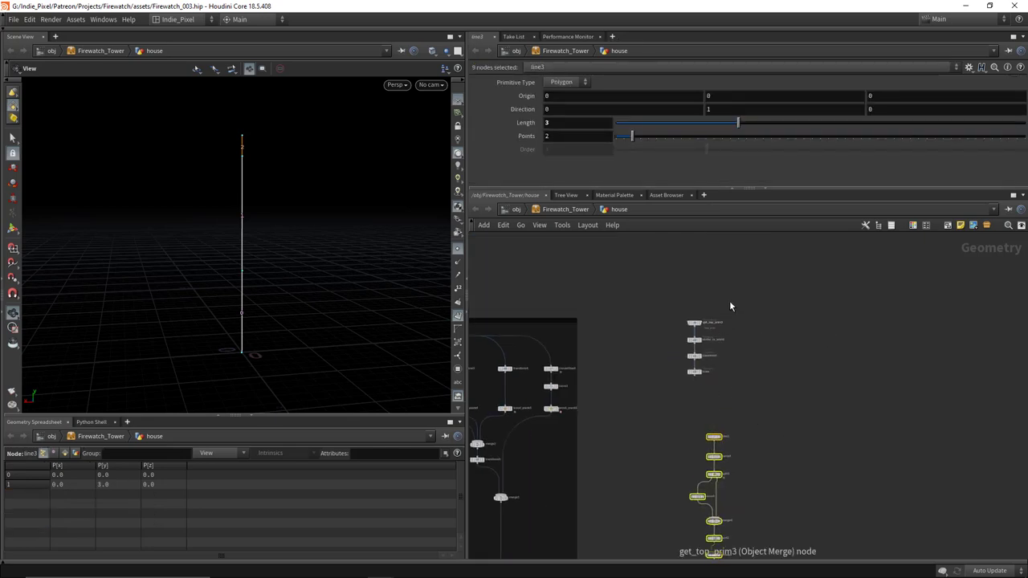
pyautogui.moveTo(730, 302); pyautogui.dragTo(623, 542)
pyautogui.moveTo(635, 506); pyautogui.dragTo(684, 493)
pyautogui.click(728, 498)
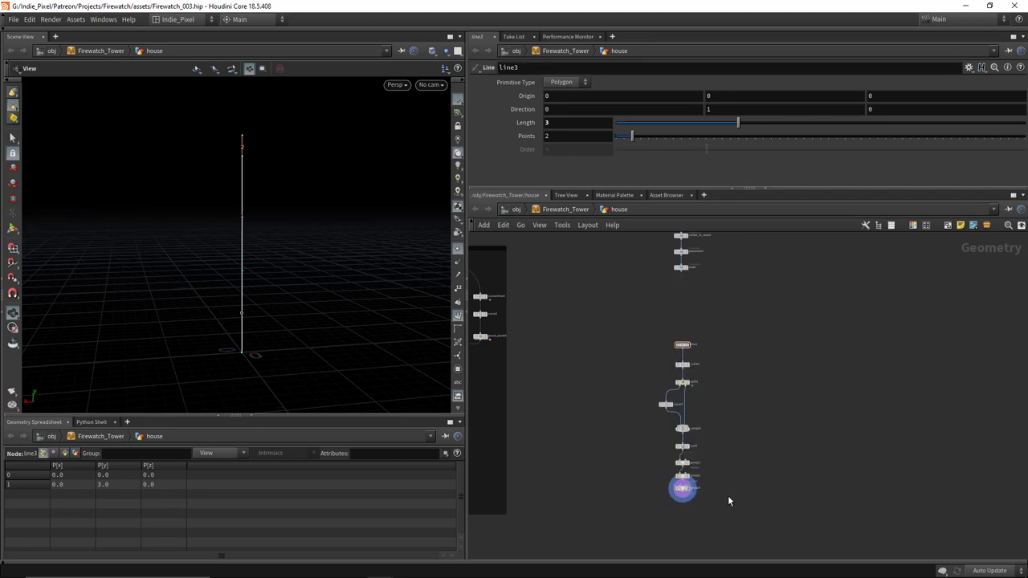
pyautogui.moveTo(728, 498); pyautogui.dragTo(740, 446, button='middle')
# Step: Place an Add node beside the line chain, wire the platform's upstream geometry into it and display it
pyautogui.scroll(2, 623, 453)
pyautogui.press('Tab')
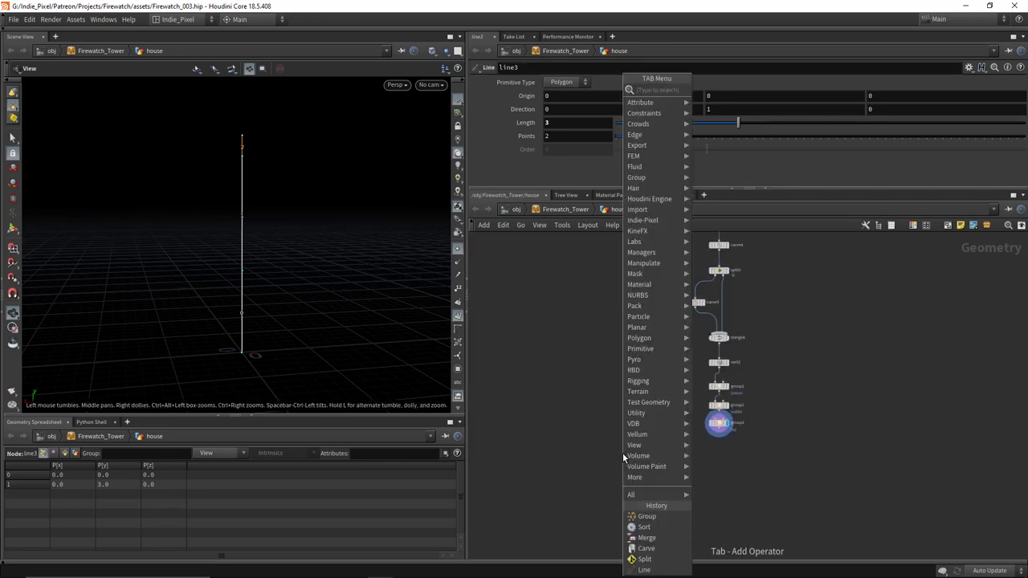
pyautogui.click(623, 453)
pyautogui.click(598, 432)
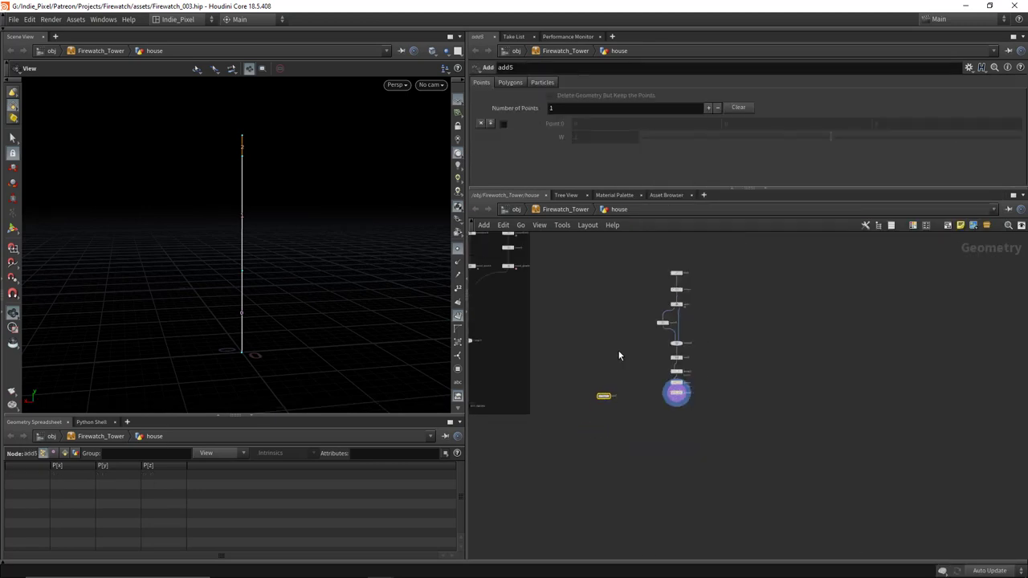
pyautogui.click(666, 289)
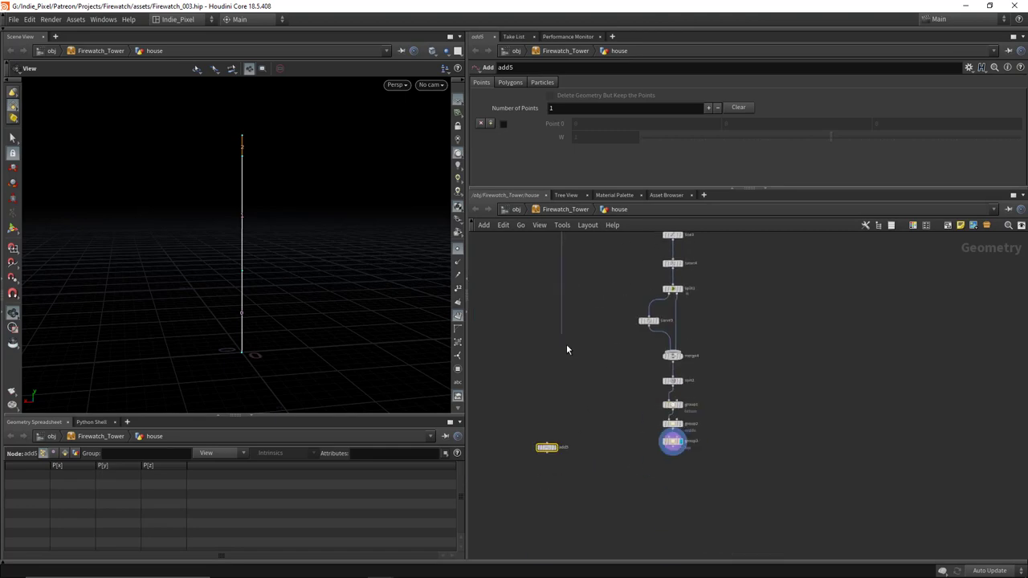
pyautogui.click(547, 442)
pyautogui.click(549, 455)
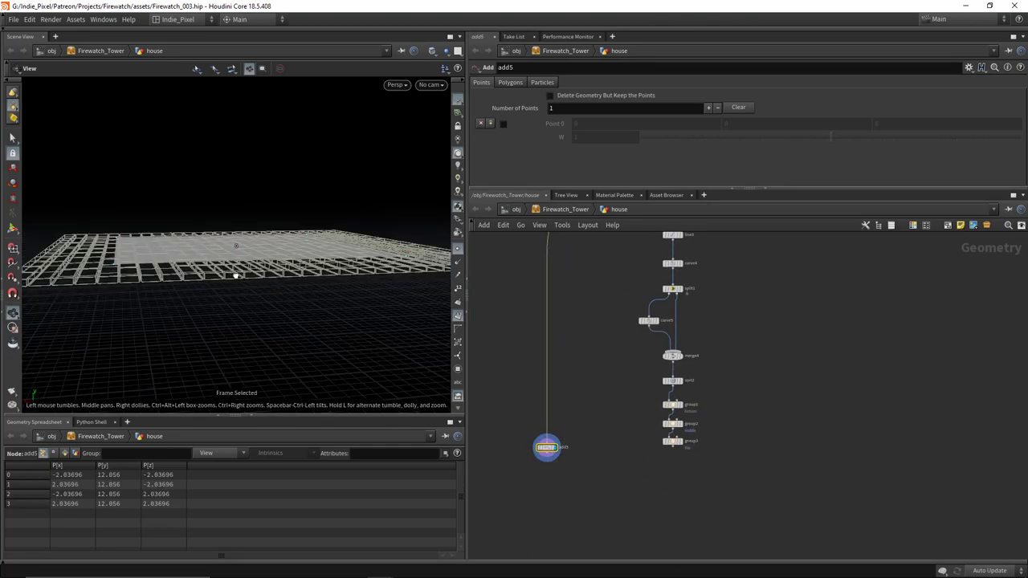
# Step: Make the Add node delete the geometry but keep the points
pyautogui.press('f')
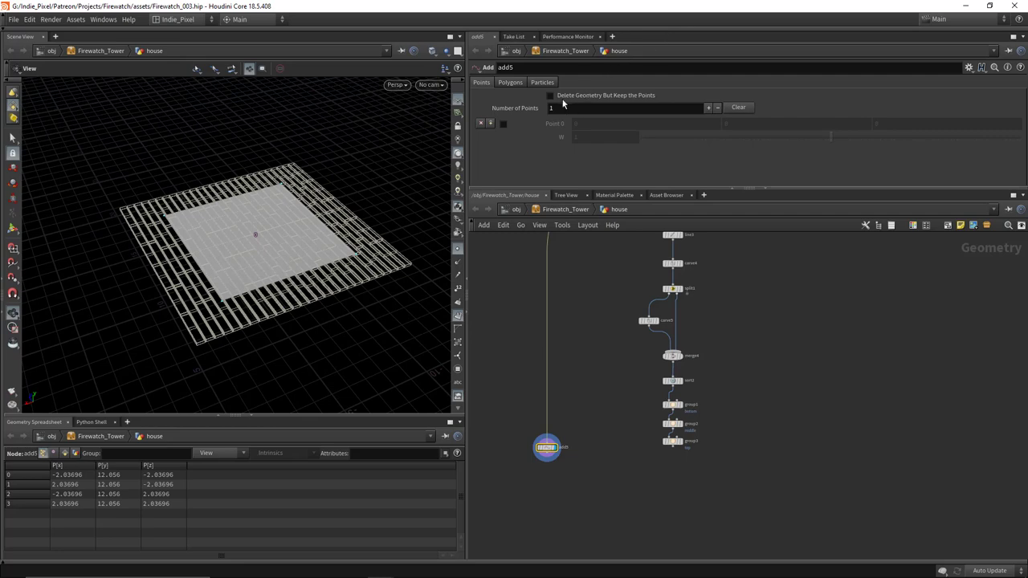
pyautogui.click(565, 96)
pyautogui.moveTo(264, 314); pyautogui.dragTo(293, 272)
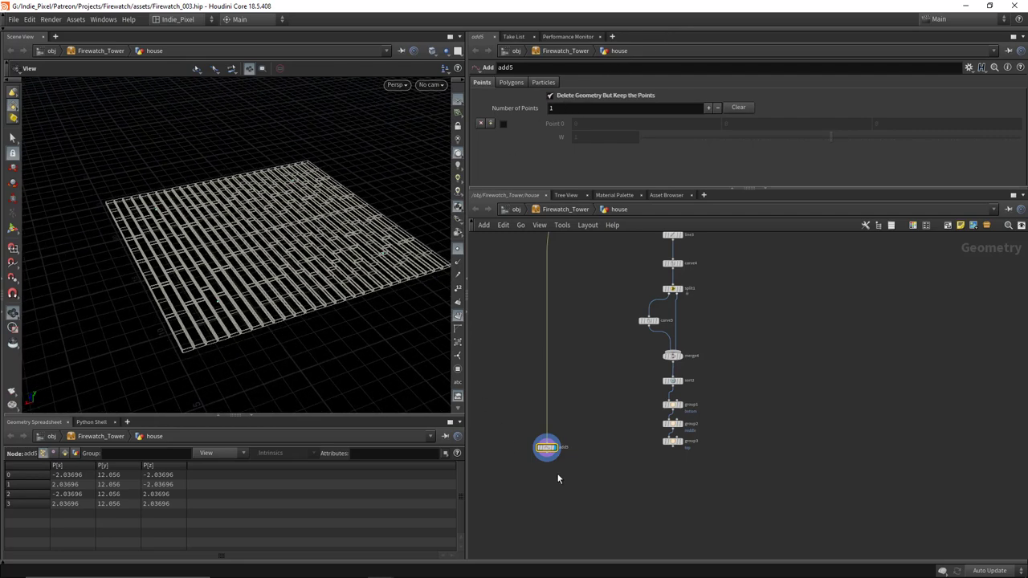
# Step: Add a Copy to Points node below the Add node and wire the Add node in as its target points
pyautogui.scroll(3, 560, 482)
pyautogui.moveTo(564, 490); pyautogui.dragTo(571, 444, button='middle')
pyautogui.press('Tab')
pyautogui.write('copy')
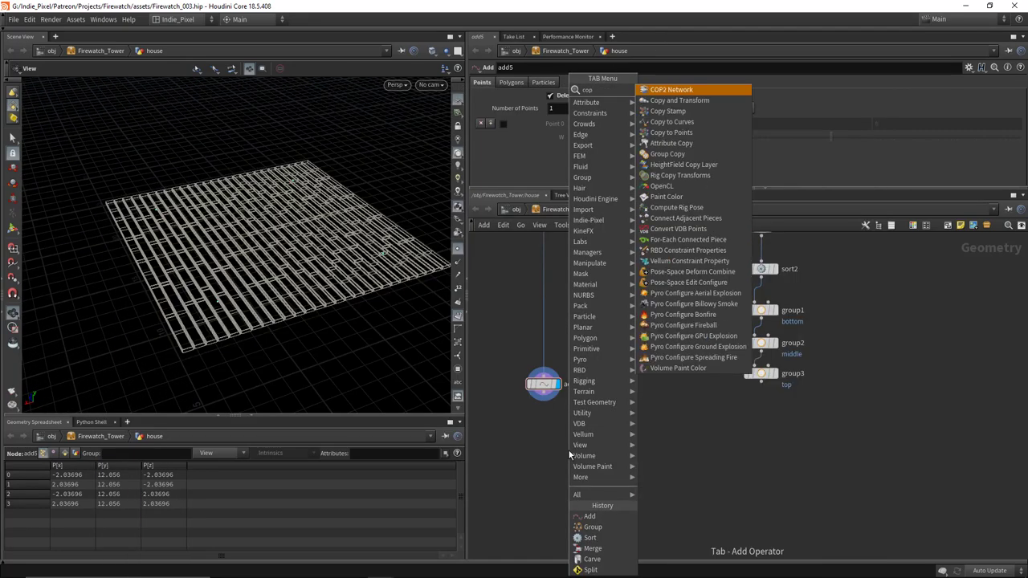
pyautogui.click(672, 121)
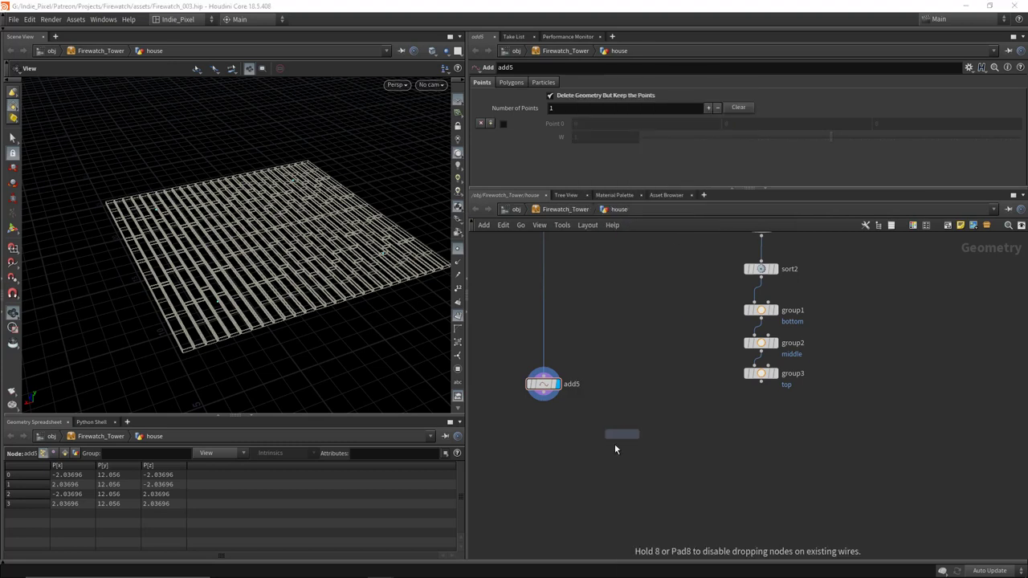
pyautogui.click(609, 457)
pyautogui.click(543, 396)
pyautogui.click(604, 456)
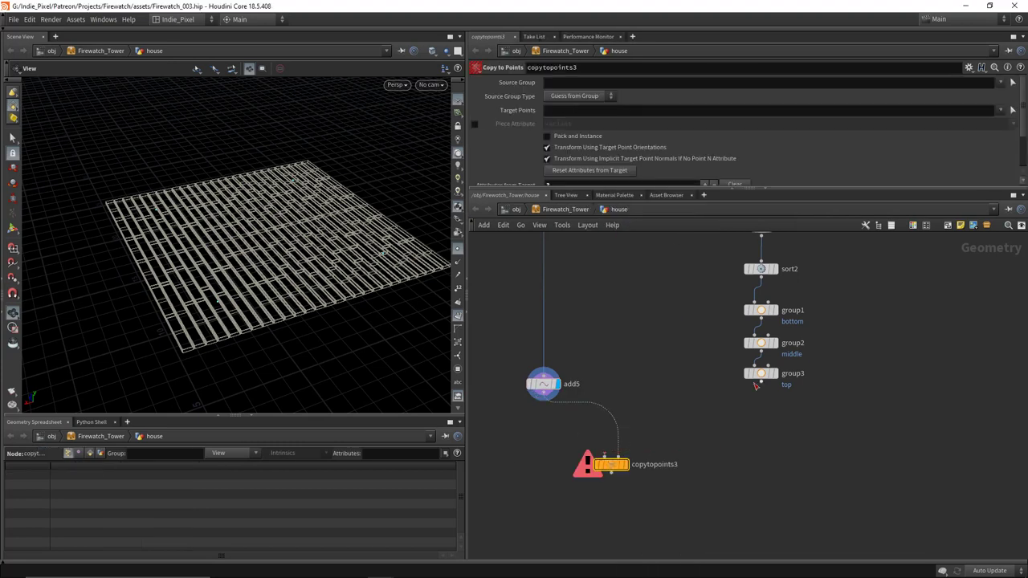
# Step: Wire the group3 output into the Copy to Points node as the geometry to copy
pyautogui.click(761, 381)
pyautogui.click(617, 456)
pyautogui.moveTo(620, 468); pyautogui.dragTo(604, 478)
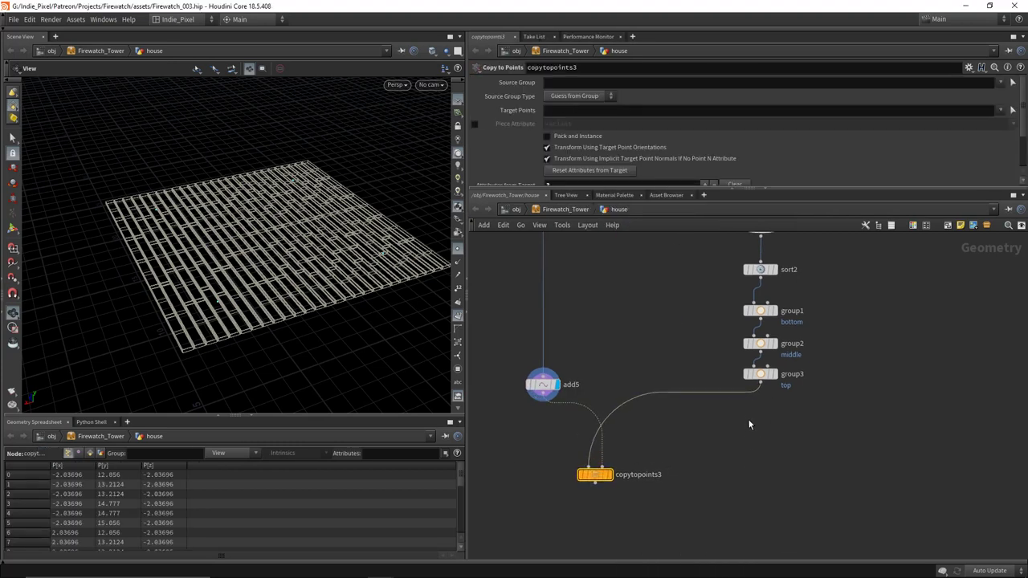
pyautogui.moveTo(779, 382)
# Step: Wire the line3 output into the Copy to Points geometry input in place of group3 and display the copied lines
pyautogui.moveTo(779, 383); pyautogui.dragTo(690, 443, button='middle')
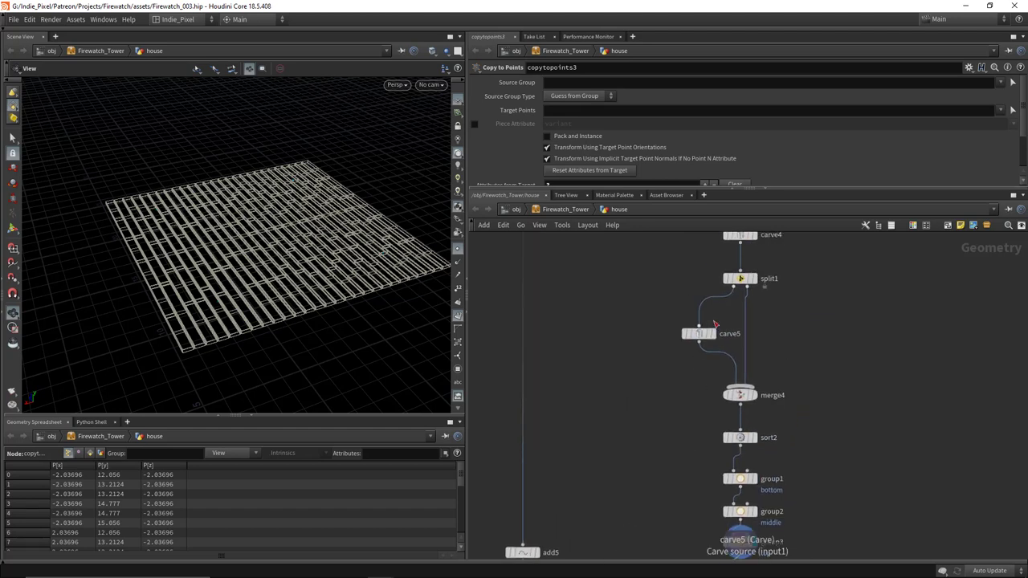
pyautogui.moveTo(717, 277); pyautogui.dragTo(703, 327, button='middle')
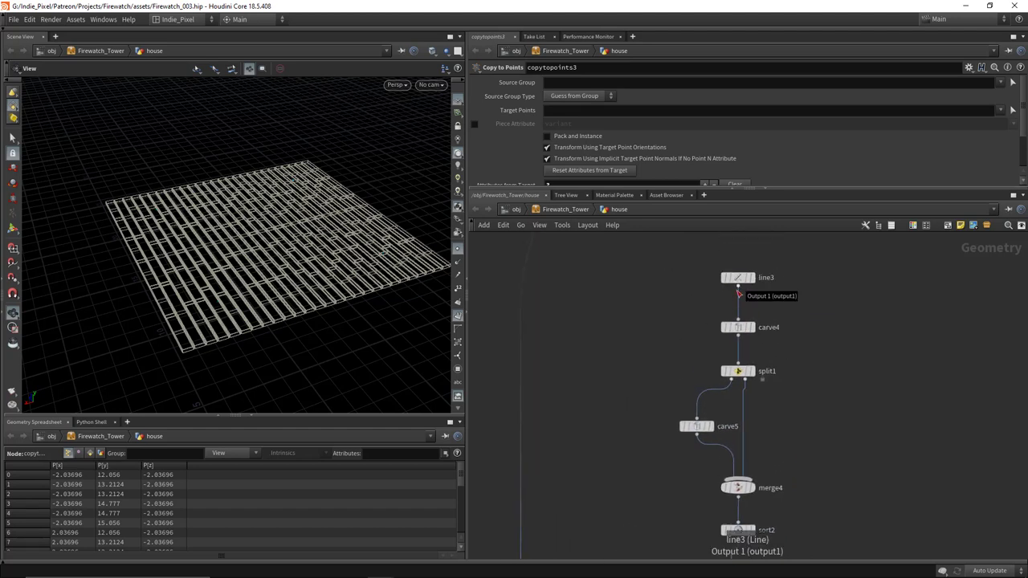
pyautogui.click(739, 294)
pyautogui.moveTo(613, 484); pyautogui.dragTo(615, 345, button='middle')
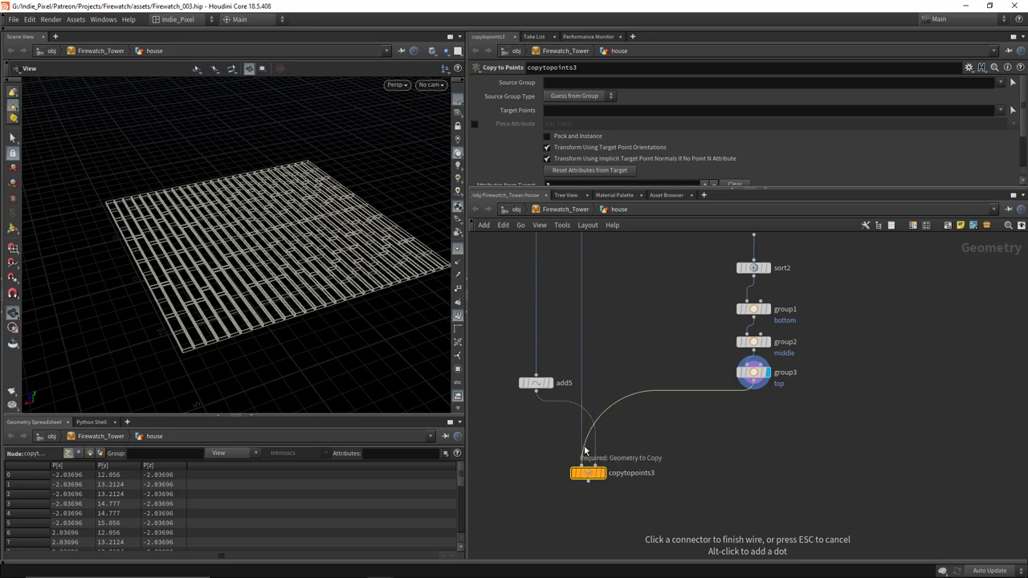
pyautogui.click(585, 451)
pyautogui.click(601, 473)
pyautogui.moveTo(241, 183); pyautogui.dragTo(246, 285)
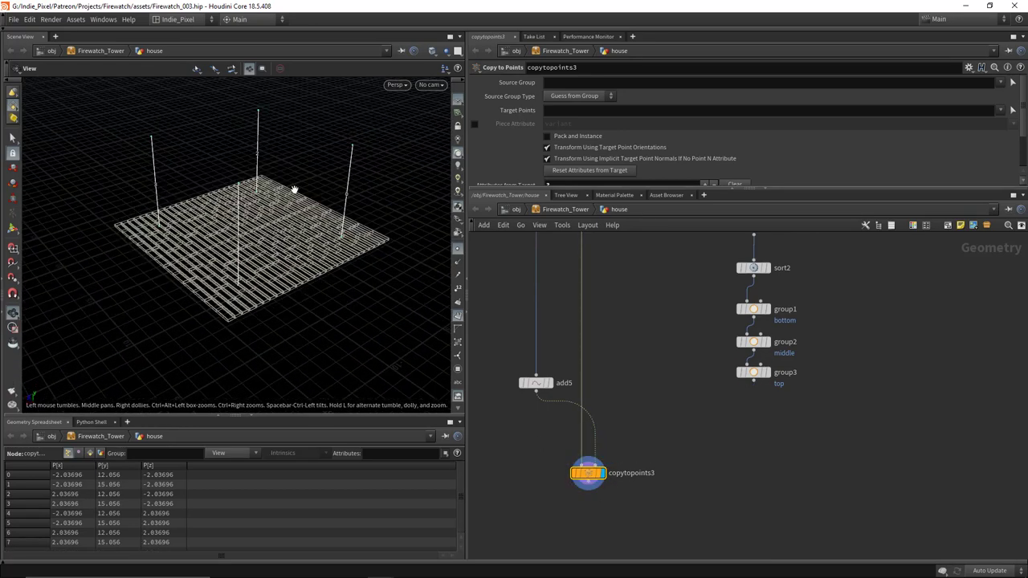
pyautogui.moveTo(294, 189); pyautogui.dragTo(337, 192)
pyautogui.scroll(-2, 709, 368)
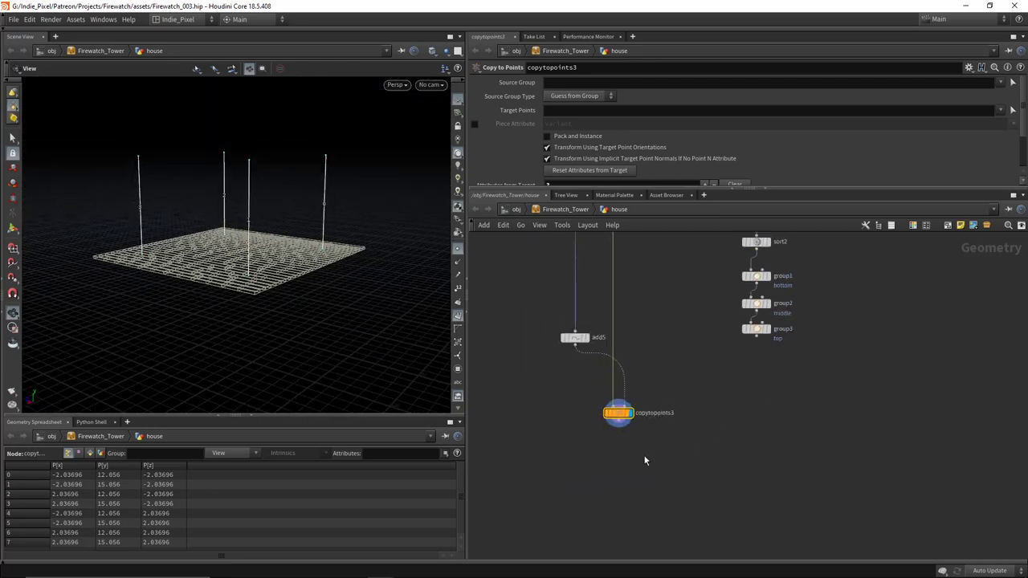
# Step: Add a Wood Plank node from the Firewatch utilities, wire it after copytopoints3 and display it
pyautogui.moveTo(645, 461); pyautogui.dragTo(660, 433, button='middle')
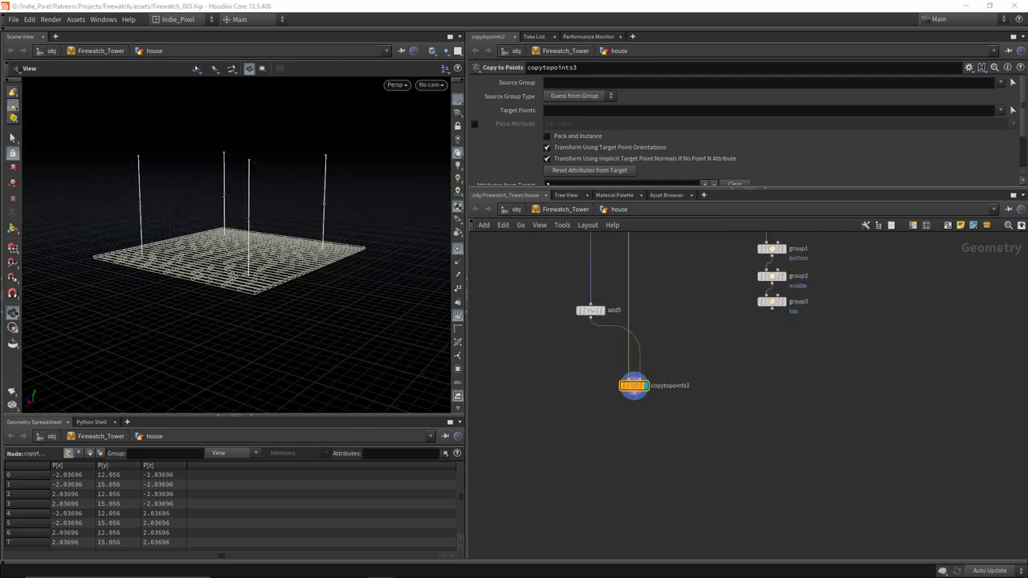
pyautogui.press('Tab')
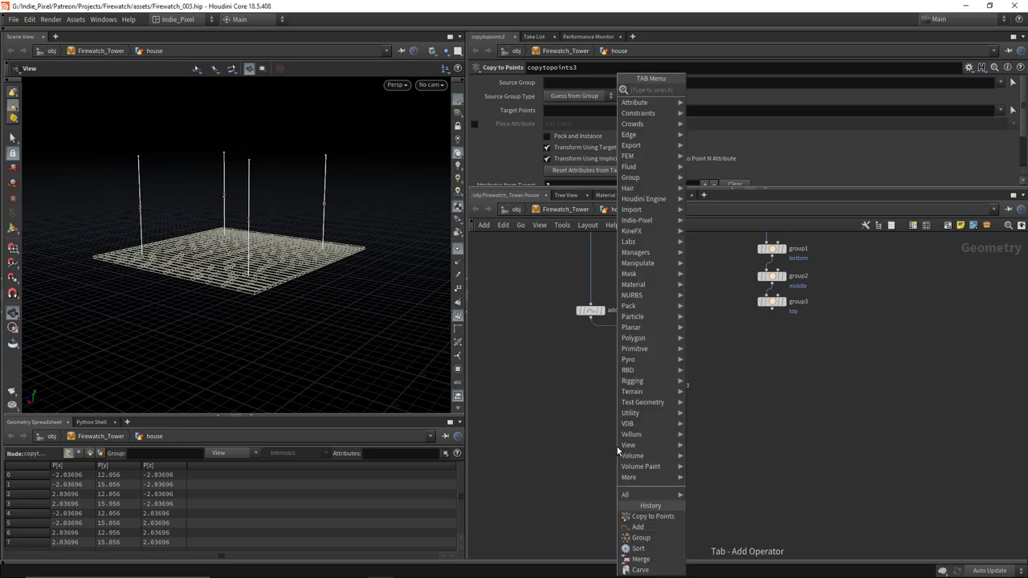
pyautogui.moveTo(652, 220)
pyautogui.moveTo(715, 222)
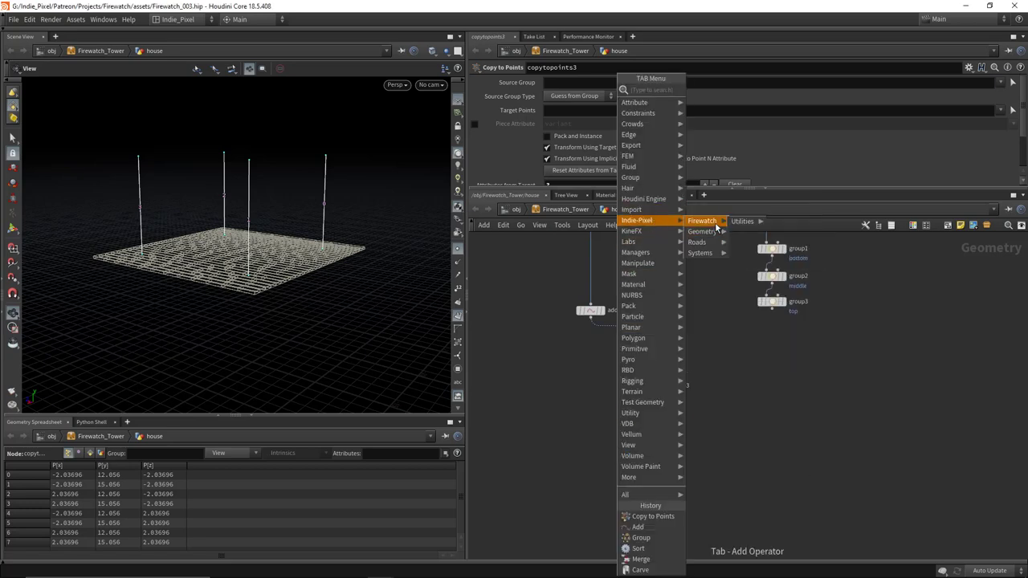
pyautogui.click(778, 222)
pyautogui.scroll(3, 653, 387)
pyautogui.click(639, 417)
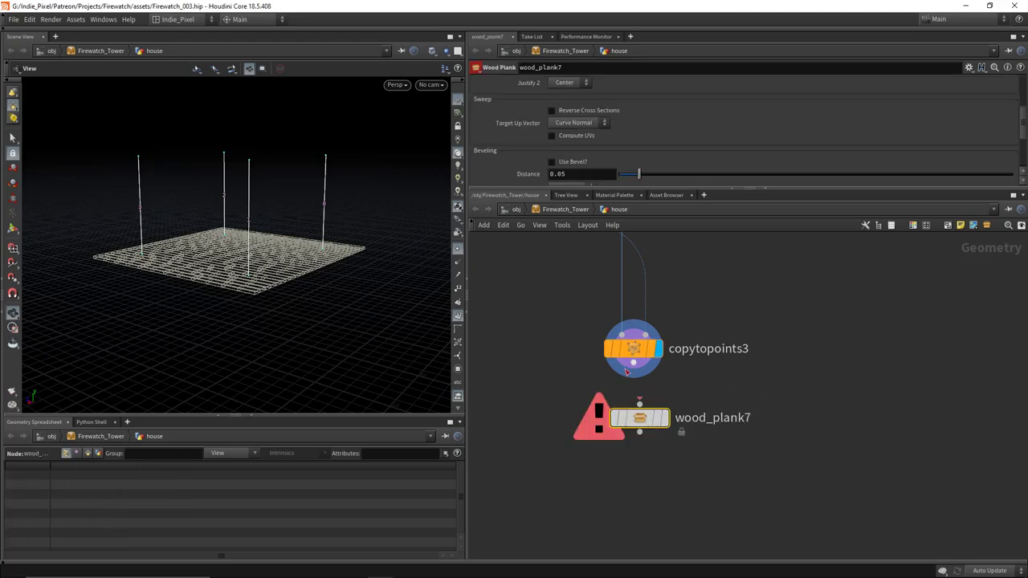
pyautogui.click(664, 419)
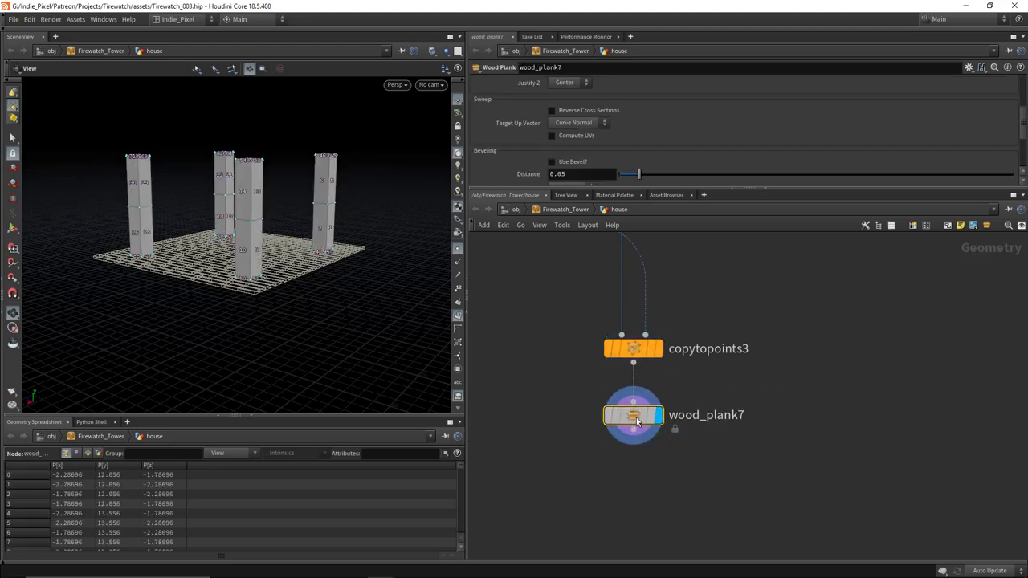
# Step: Enable UV computation and beveling on the Wood Plank node, and reduce the bevel distance
pyautogui.moveTo(296, 208); pyautogui.dragTo(249, 207)
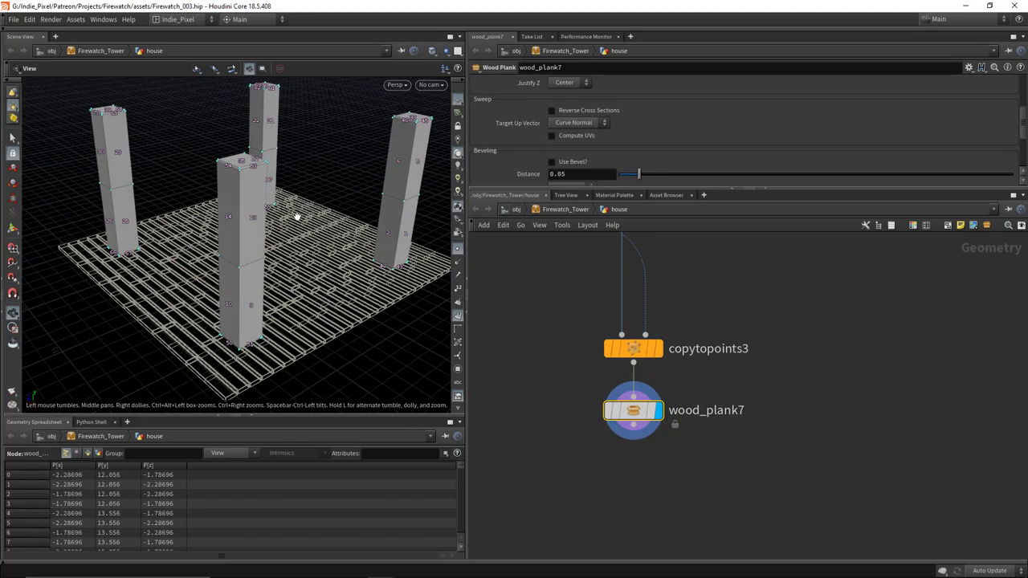
pyautogui.moveTo(784, 189); pyautogui.dragTo(784, 246)
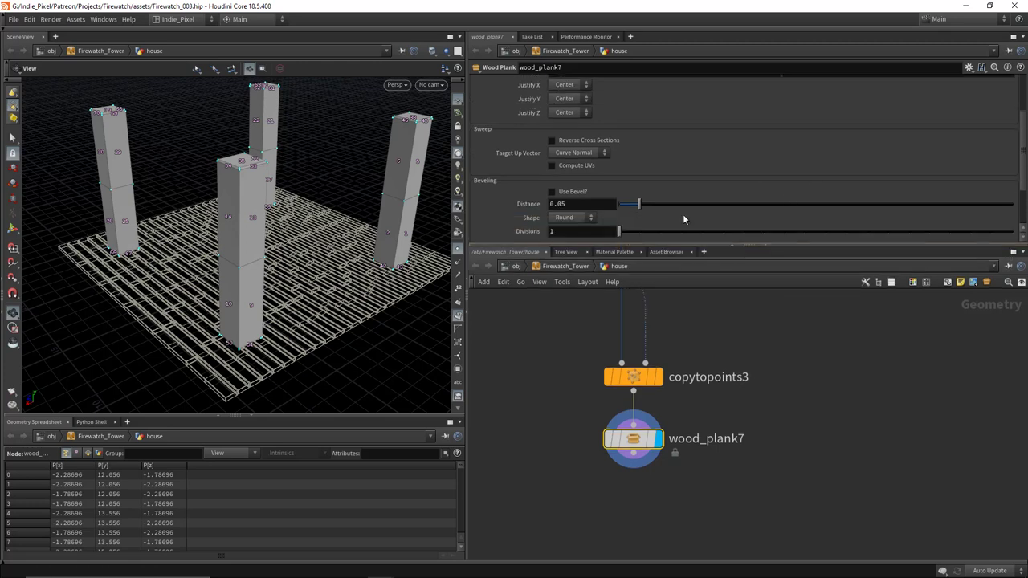
pyautogui.click(552, 192)
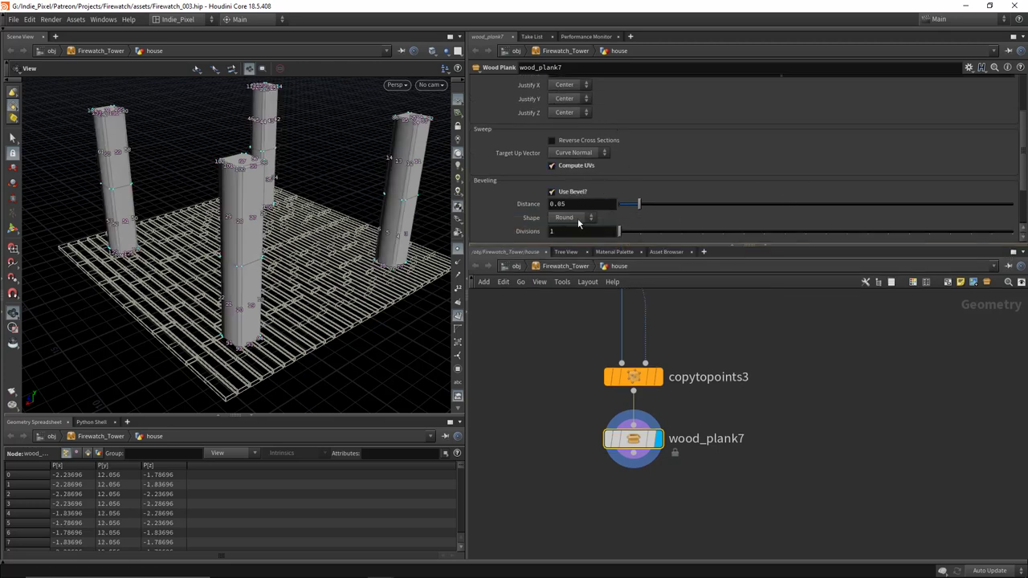
pyautogui.moveTo(577, 204); pyautogui.dragTo(547, 242, button='middle')
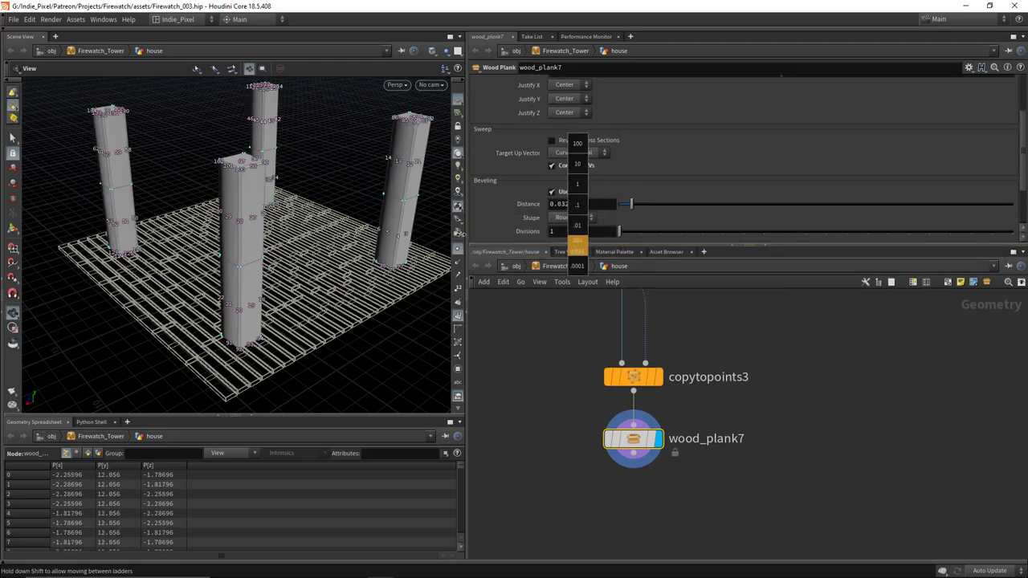
pyautogui.moveTo(585, 204); pyautogui.dragTo(585, 203, button='middle')
# Step: Set the wood plank size to 0.12 by 0.12 and its bevel distance to 0.011
pyautogui.scroll(3, 736, 161)
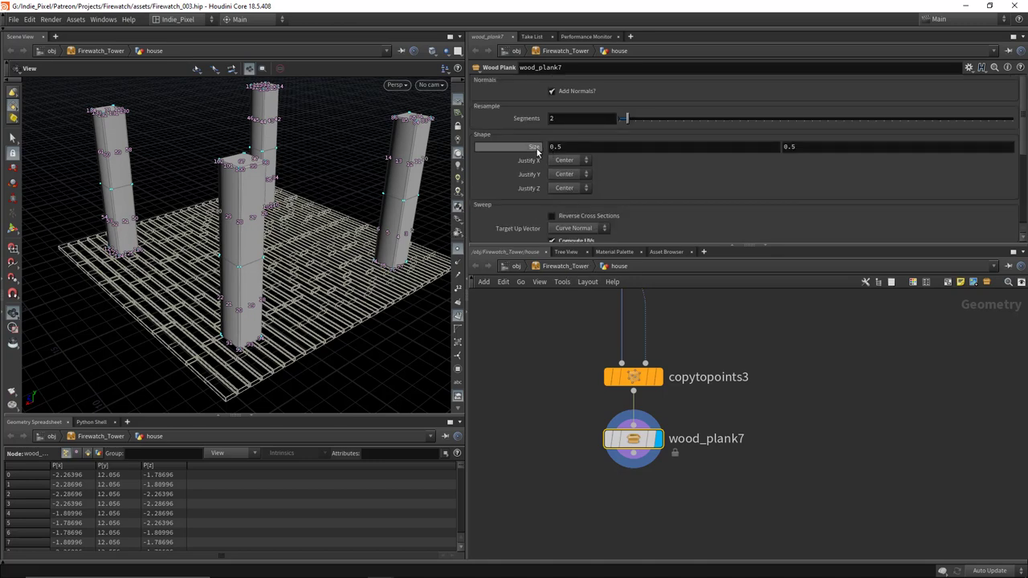
pyautogui.moveTo(537, 151); pyautogui.dragTo(351, 168, button='middle')
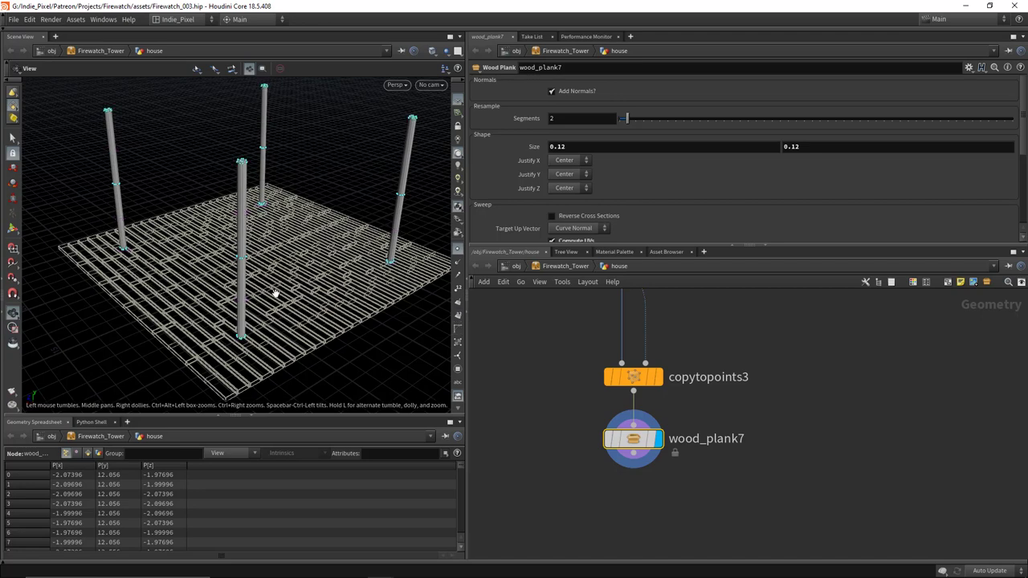
pyautogui.scroll(10, 274, 293)
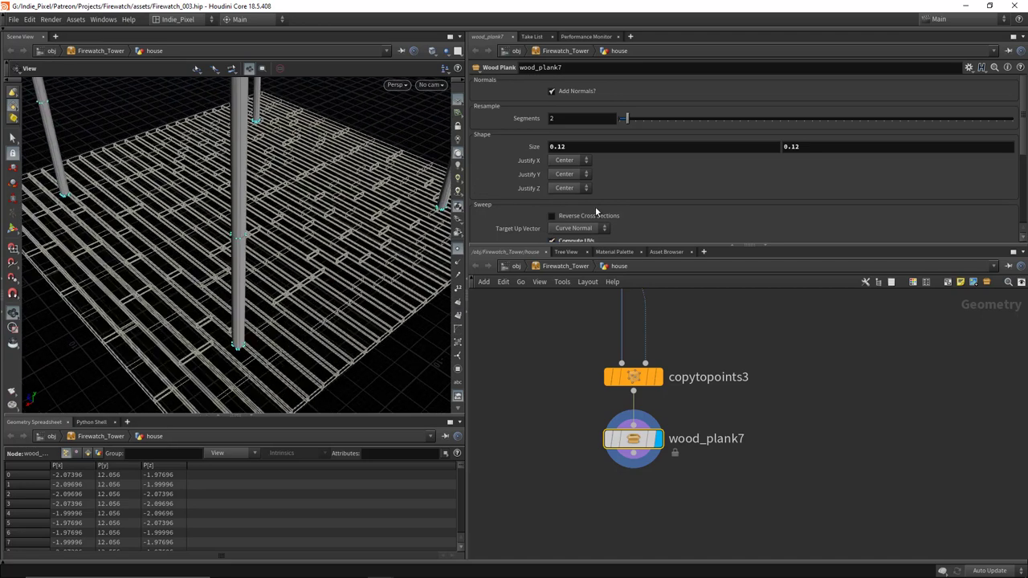
pyautogui.scroll(-3, 596, 212)
pyautogui.moveTo(578, 196); pyautogui.dragTo(582, 239, button='middle')
# Step: Set the wood plank's cap distance to 0.0102 and cap inset to 0.008
pyautogui.moveTo(245, 136); pyautogui.dragTo(251, 314)
pyautogui.moveTo(253, 313); pyautogui.dragTo(635, 172, button='right')
pyautogui.scroll(-2, 637, 170)
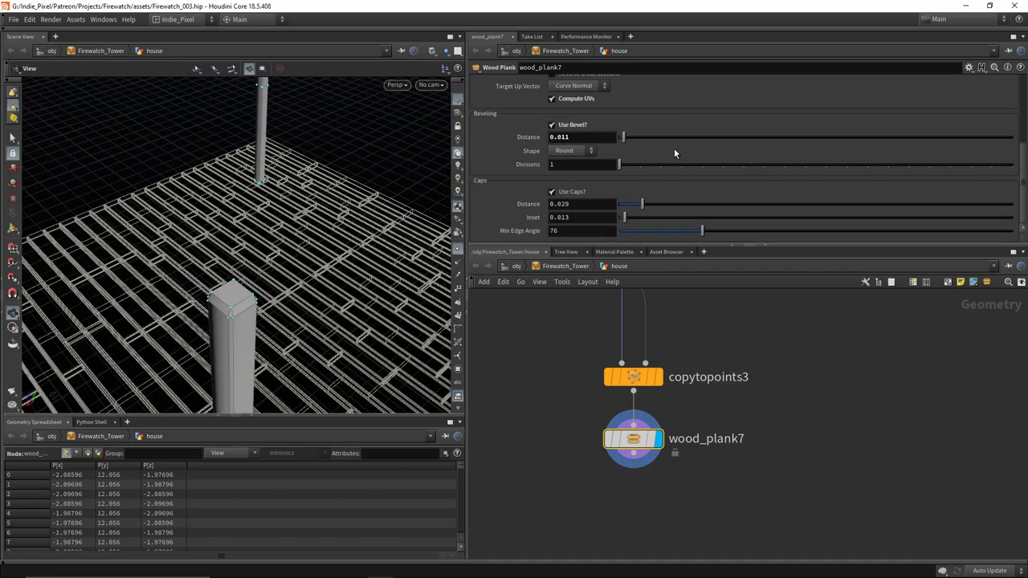
pyautogui.moveTo(334, 208); pyautogui.dragTo(328, 259)
pyautogui.moveTo(329, 259); pyautogui.dragTo(584, 212, button='right')
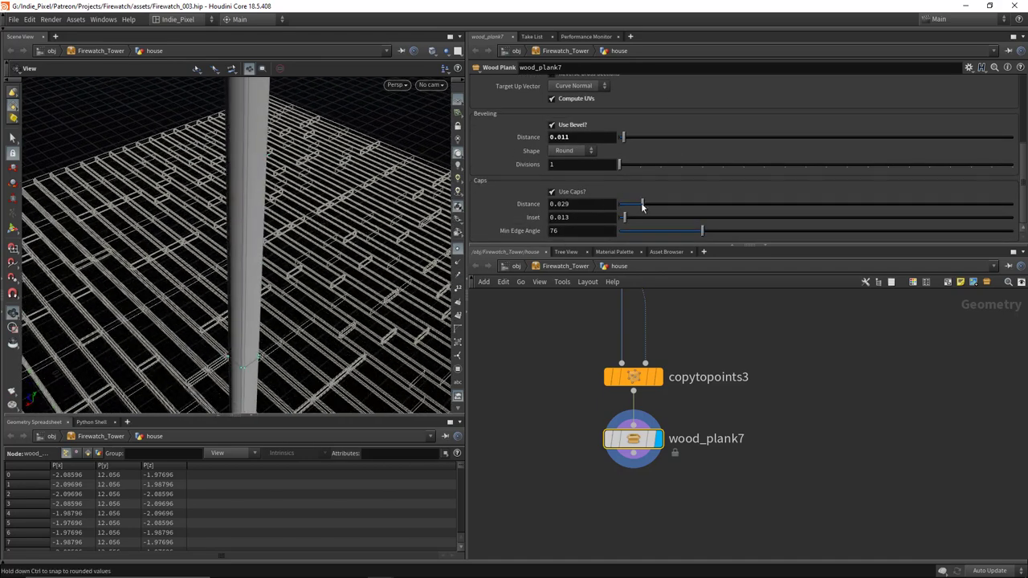
pyautogui.scroll(-3, 346, 213)
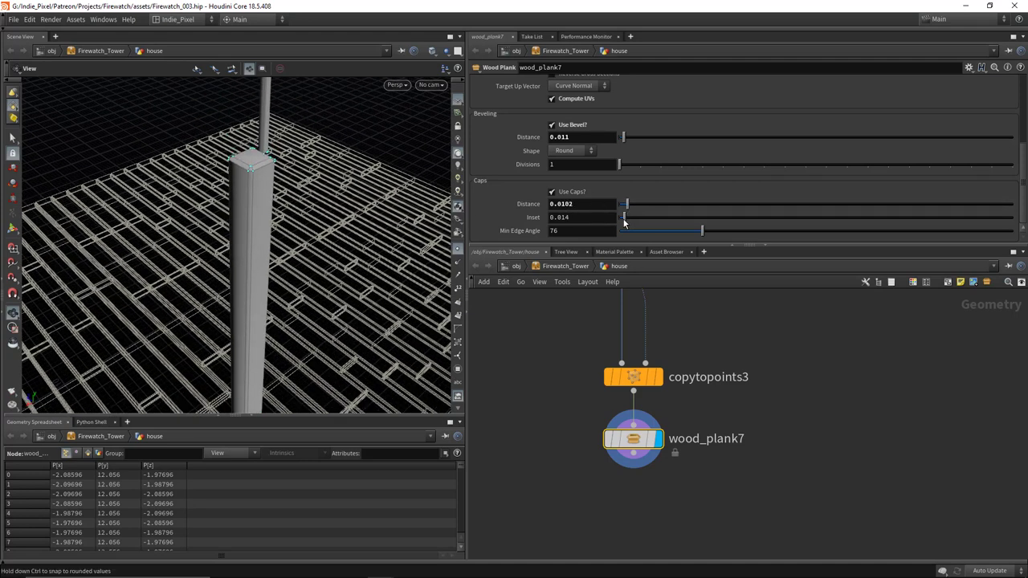
pyautogui.scroll(-6, 270, 202)
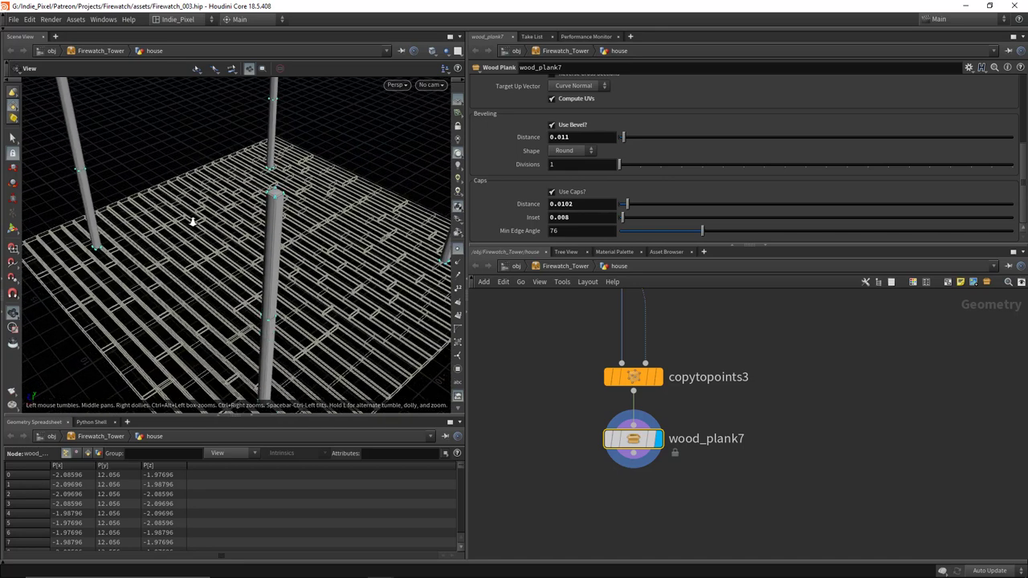
# Step: Set the wood plank caps' minimum edge angle to 79.9 while checking the UV layout and the posts in perspective
pyautogui.hotkey('space', '5')
pyautogui.scroll(5, 375, 290)
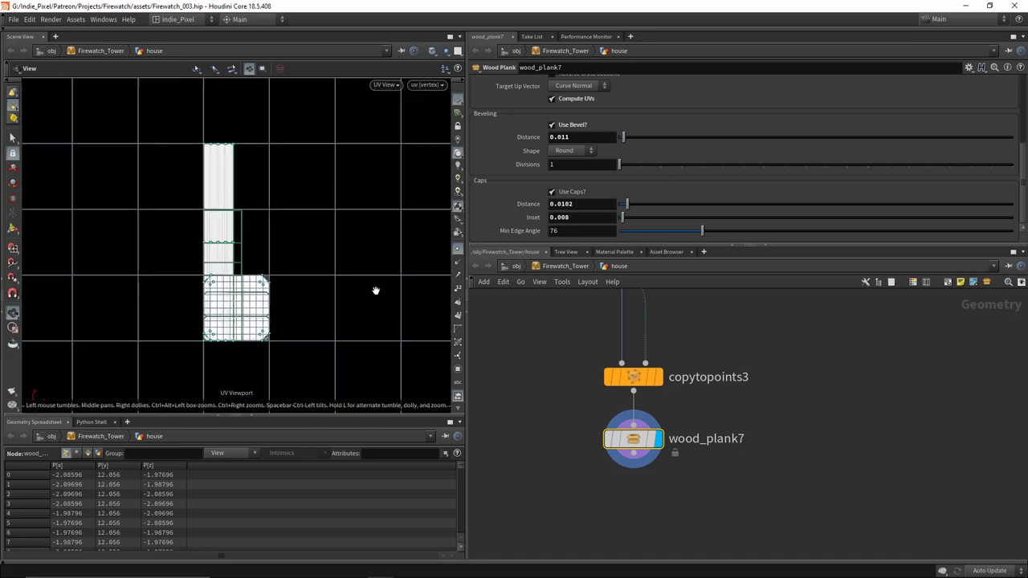
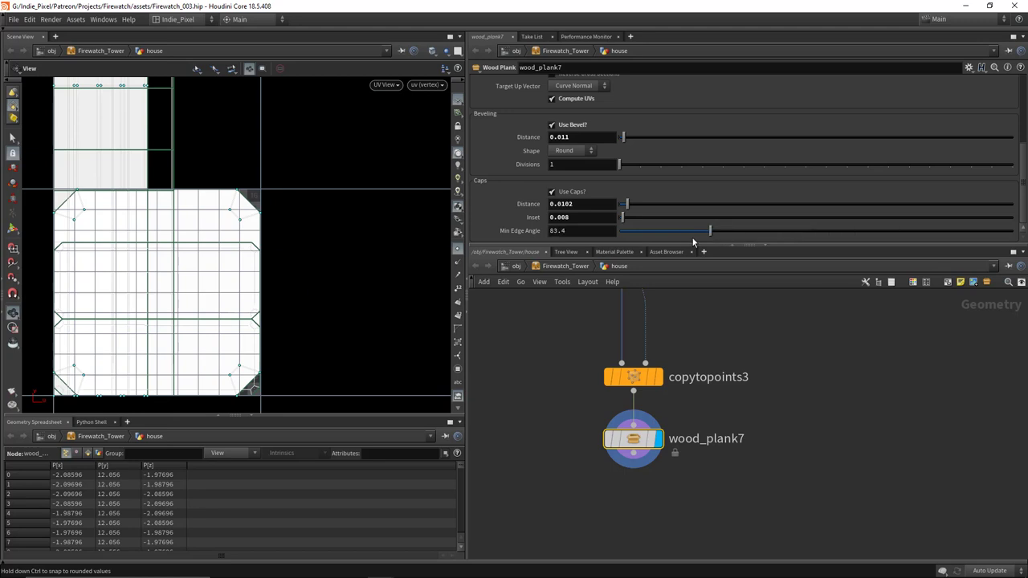
pyautogui.moveTo(694, 241)
pyautogui.mouseDown()
pyautogui.moveTo(649, 241)
pyautogui.moveTo(690, 237)
pyautogui.mouseUp()
pyautogui.scroll(-2, 271, 271)
pyautogui.hotkey('space', '1')
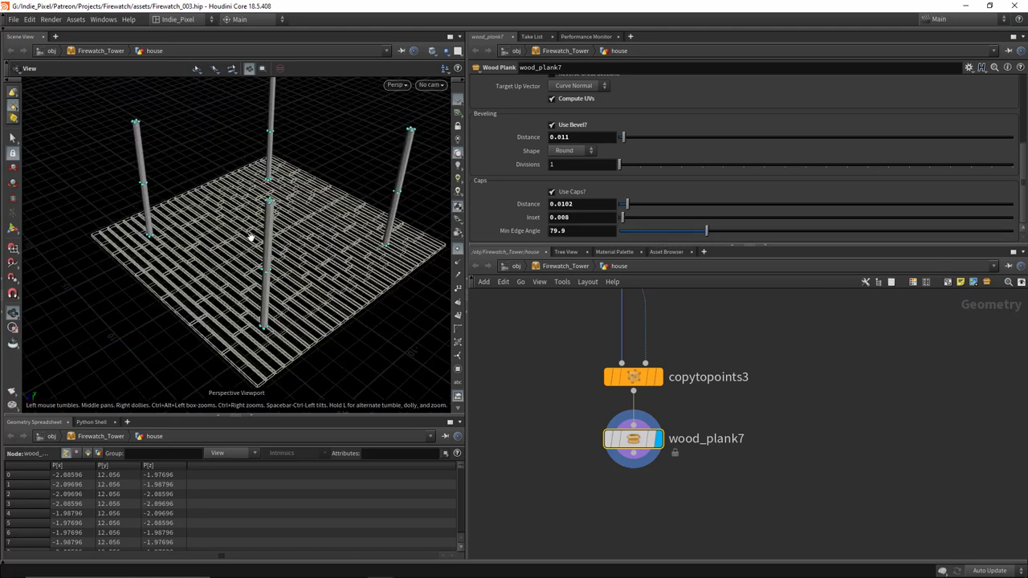
pyautogui.moveTo(243, 222); pyautogui.dragTo(362, 223)
pyautogui.scroll(-3, 675, 470)
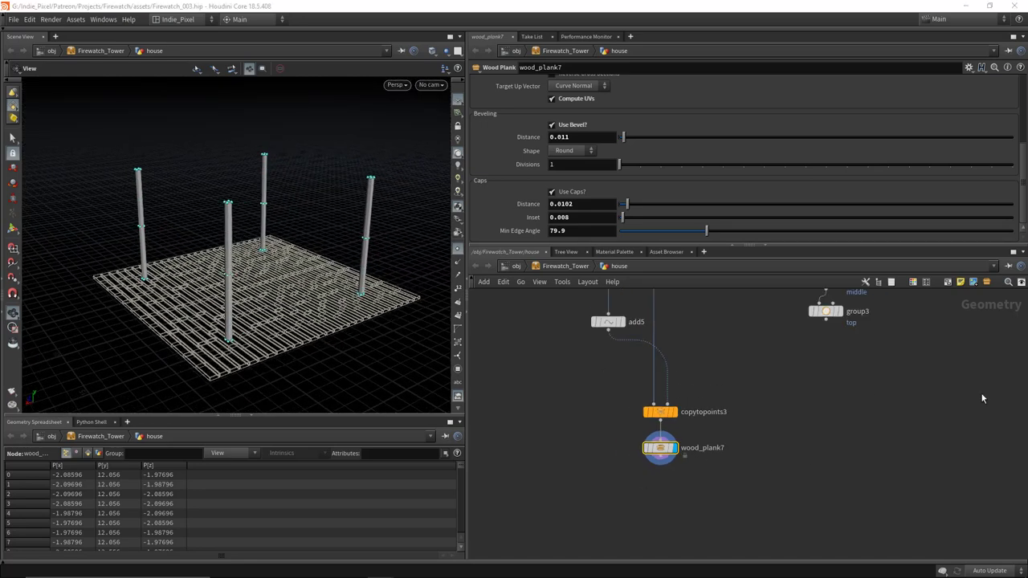
# Step: Enlarge the network area and move the whole node chain from line3 to group3 slightly away from the copytopoints3 branch
pyautogui.scroll(-2, 844, 375)
pyautogui.moveTo(833, 244); pyautogui.dragTo(833, 206)
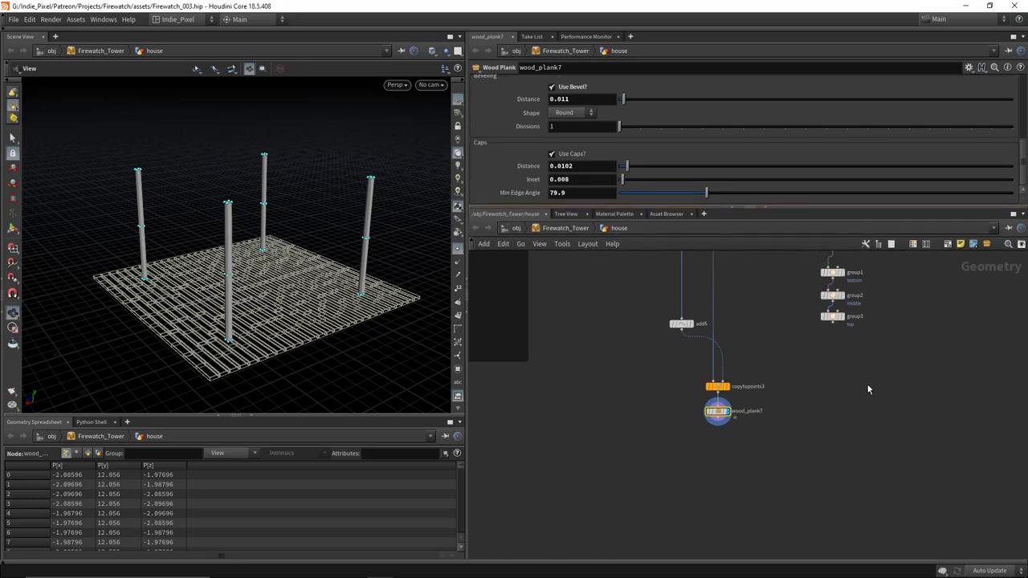
pyautogui.scroll(-3, 702, 414)
pyautogui.moveTo(702, 414); pyautogui.dragTo(656, 431, button='middle')
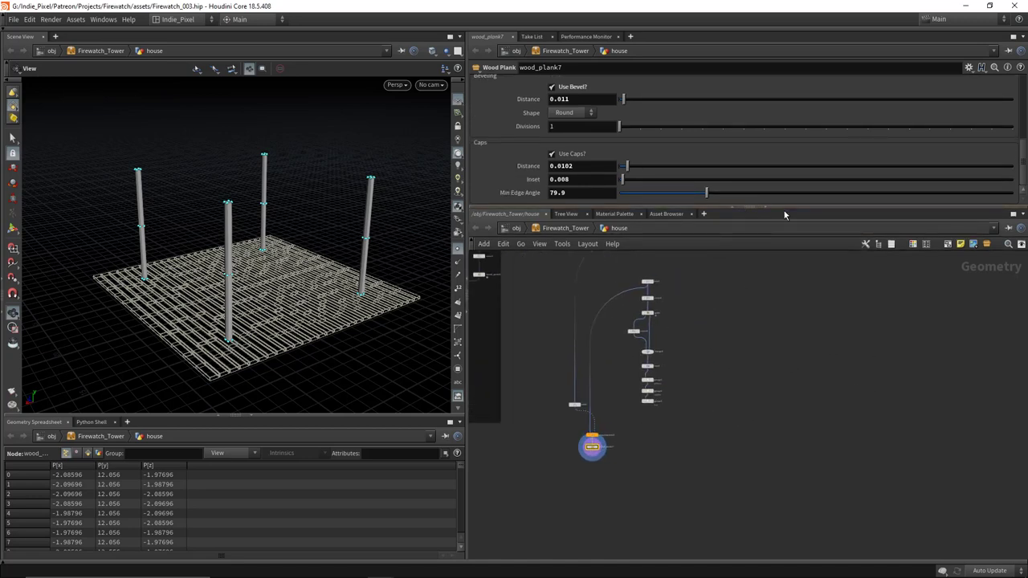
pyautogui.moveTo(785, 215); pyautogui.dragTo(785, 208)
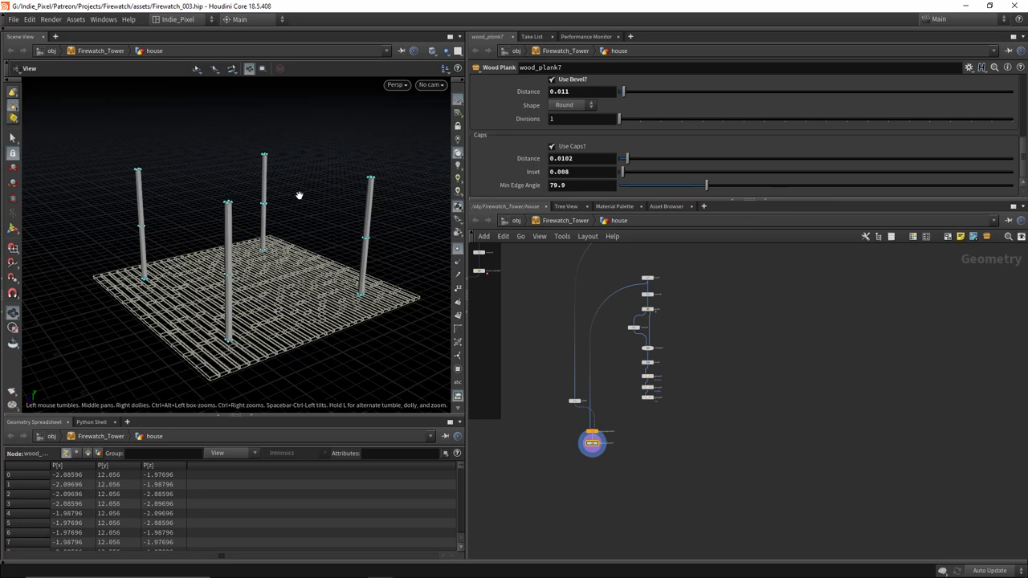
pyautogui.moveTo(690, 256); pyautogui.dragTo(626, 416)
pyautogui.moveTo(649, 347); pyautogui.dragTo(669, 343)
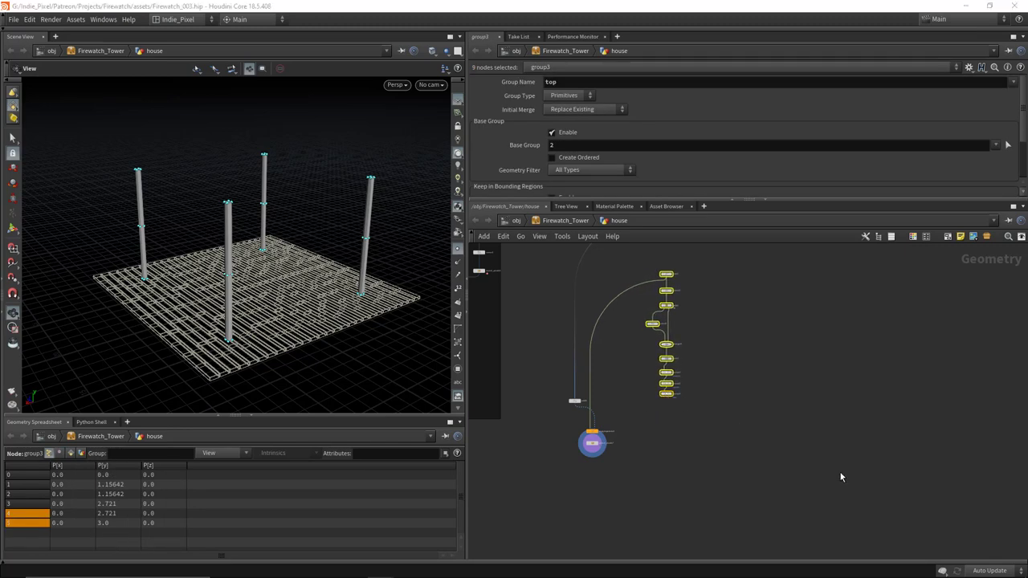
# Step: Add a Sweep node below the group chain and wire group3 into its second input as the cross section
pyautogui.press('Delete')
pyautogui.press('Tab')
pyautogui.write('swee')
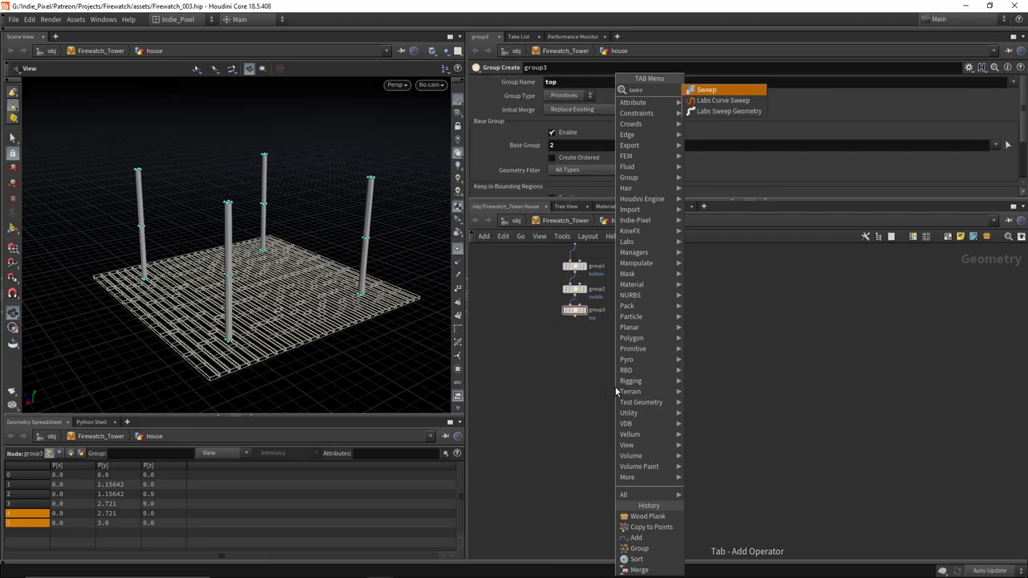
pyautogui.press('Return')
pyautogui.click(677, 391)
pyautogui.scroll(2, 579, 328)
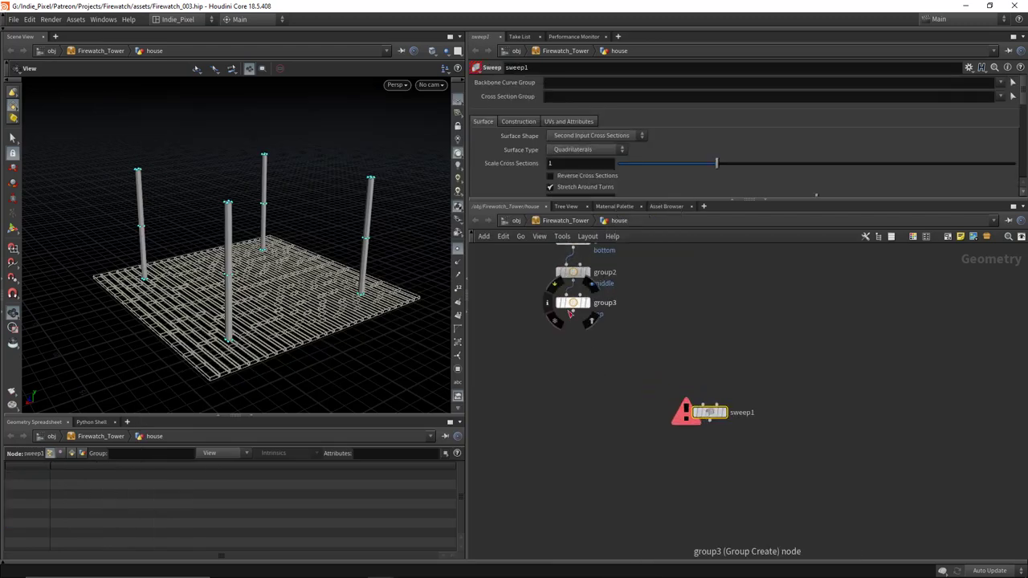
pyautogui.click(572, 313)
pyautogui.click(713, 388)
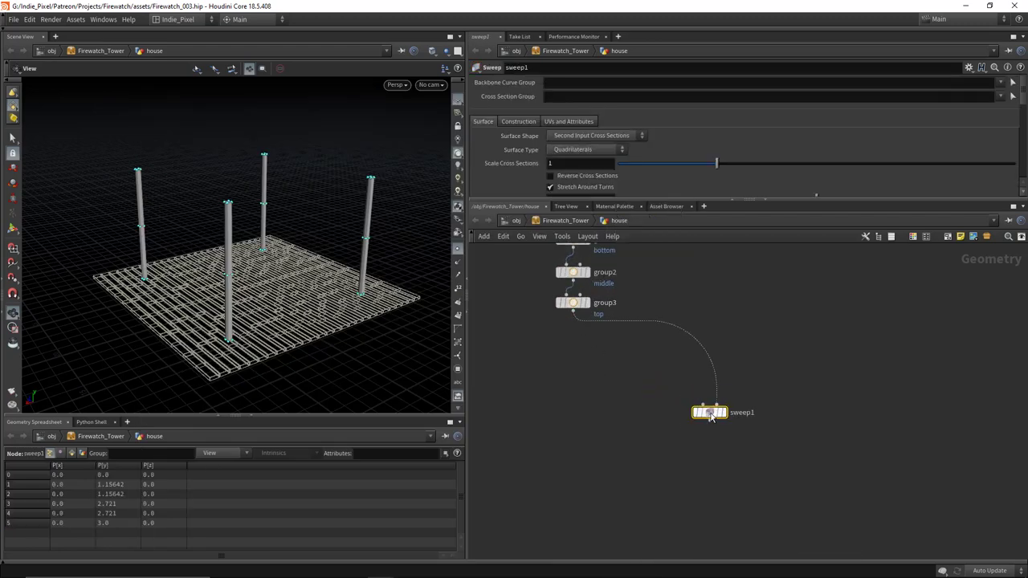
pyautogui.press('h')
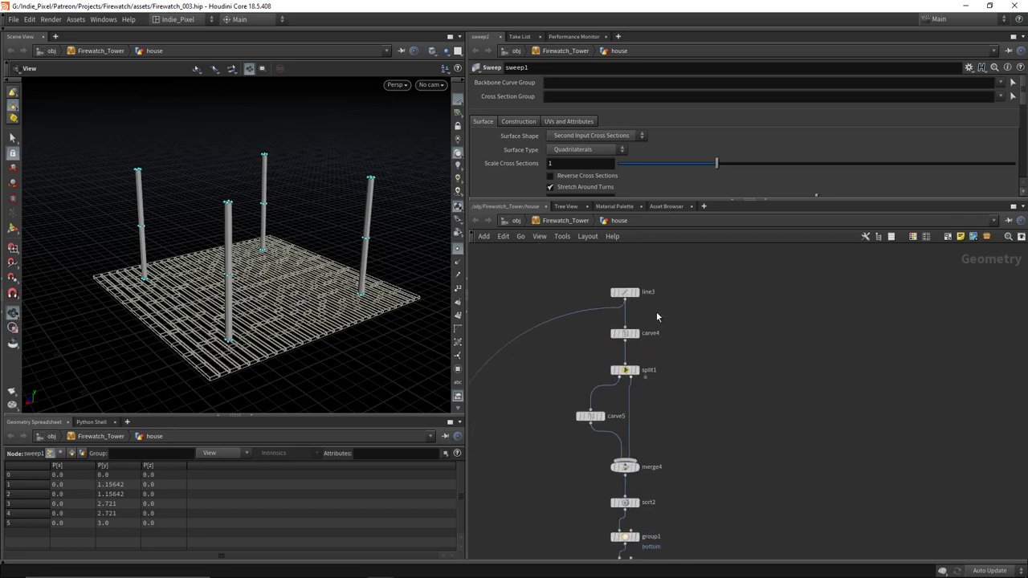
# Step: Wire the platform outline curve into the Sweep node's first input as the backbone and display the swept walls
pyautogui.scroll(-2, 656, 349)
pyautogui.scroll(2, 603, 323)
pyautogui.moveTo(601, 321); pyautogui.dragTo(672, 478)
pyautogui.click(669, 476)
pyautogui.scroll(3, 679, 481)
pyautogui.click(693, 478)
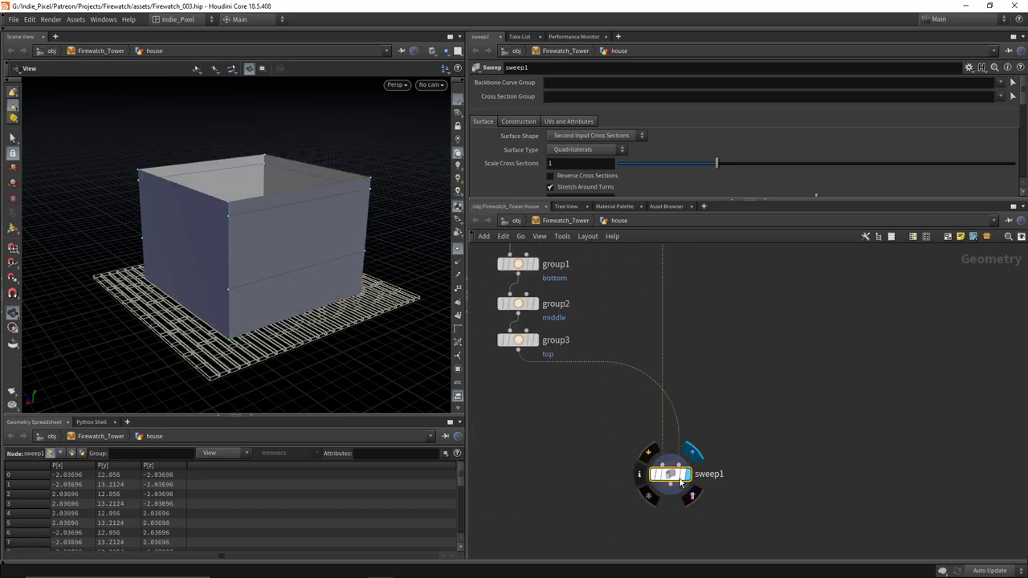
# Step: Enable Reverse Cross Sections on the Sweep node and check the bottom, middle and top groups on the walls
pyautogui.scroll(5, 291, 252)
pyautogui.scroll(-3, 321, 226)
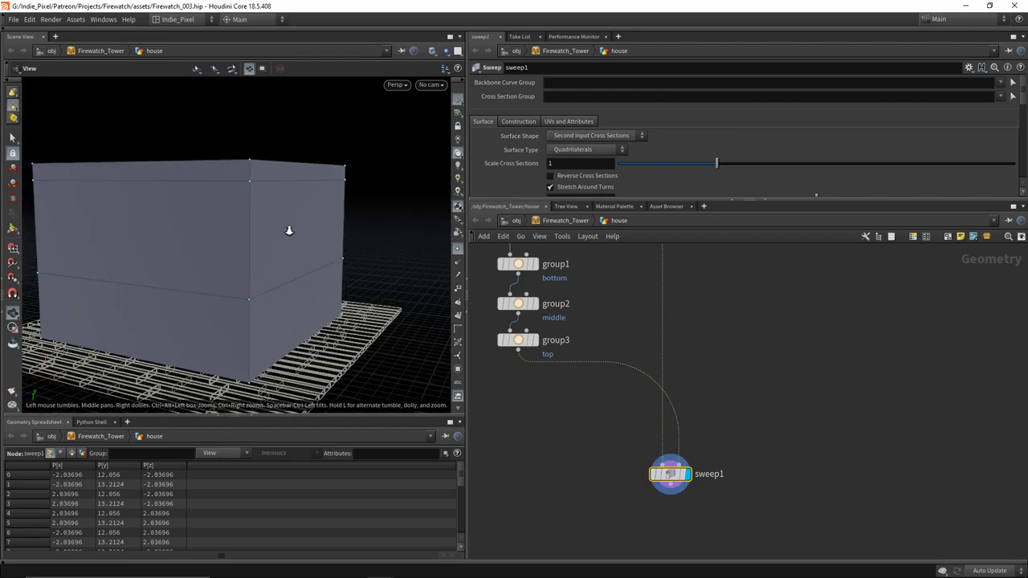
pyautogui.scroll(-1, 614, 162)
pyautogui.click(600, 163)
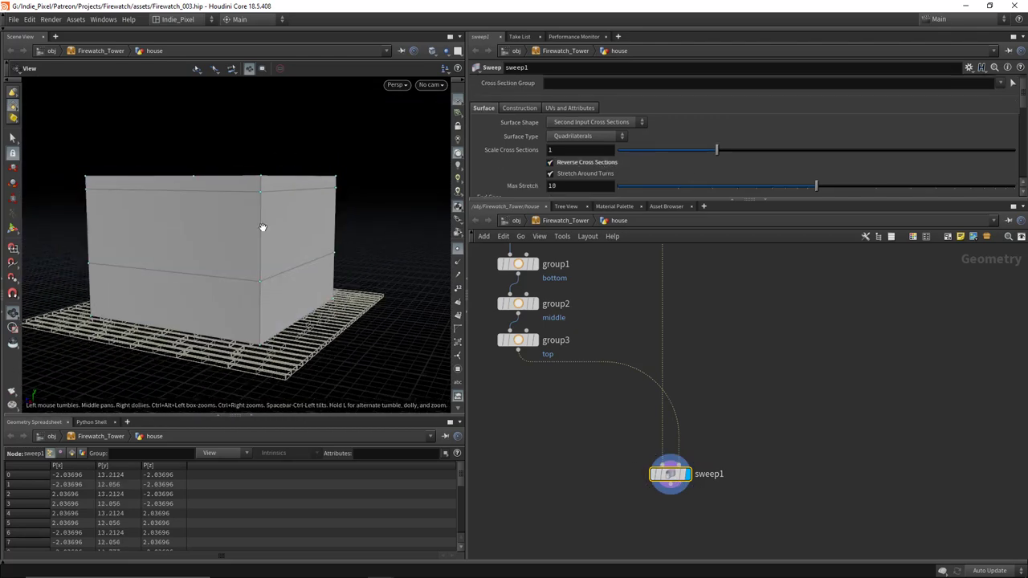
pyautogui.moveTo(265, 228); pyautogui.dragTo(283, 265)
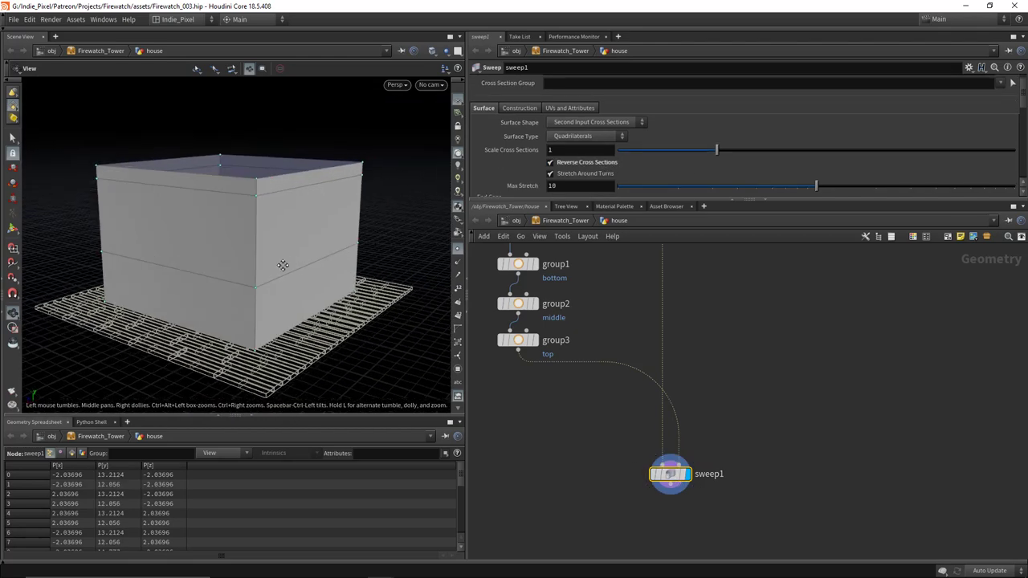
pyautogui.click(458, 369)
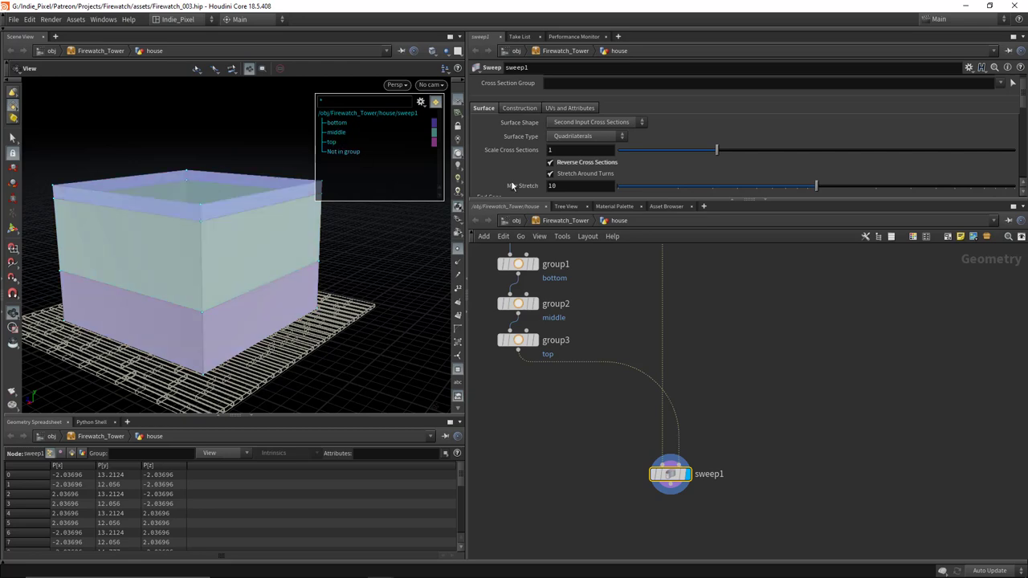
pyautogui.hotkey('ctrl', 'z')
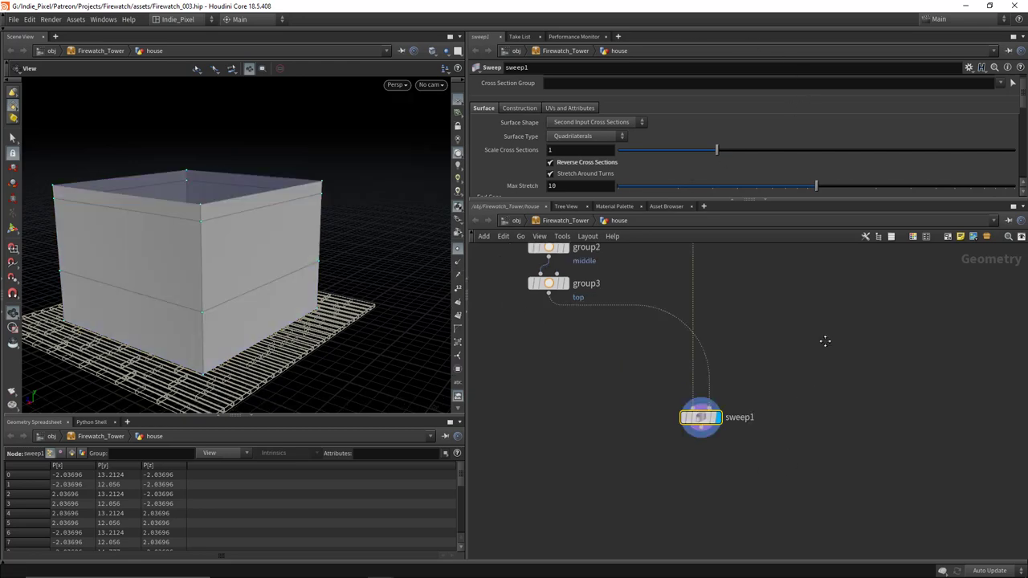
# Step: Add a Blast node, wire it after sweep1 and display it
pyautogui.press('Tab')
pyautogui.write('blas')
pyautogui.press('Return')
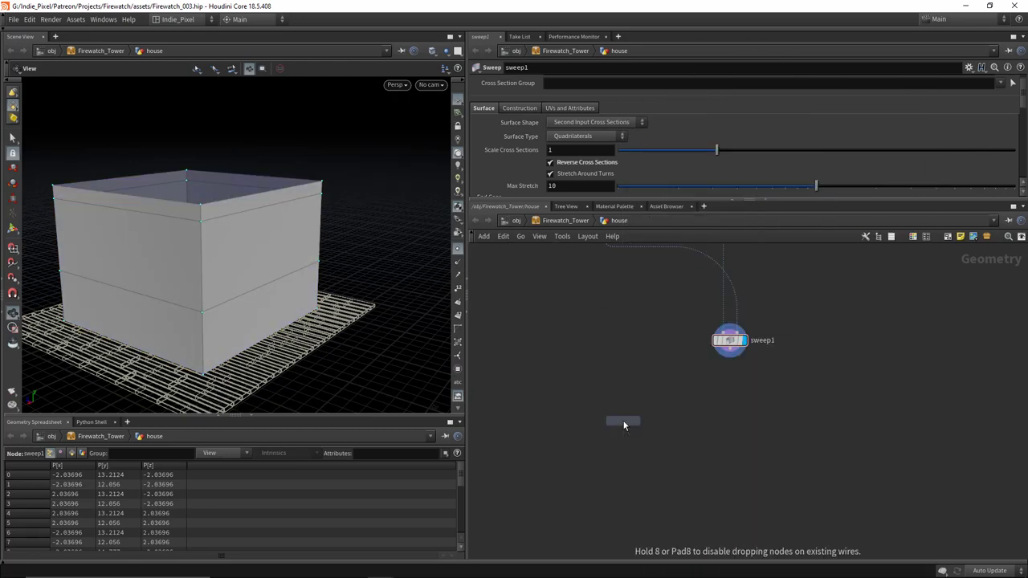
pyautogui.click(626, 400)
pyautogui.click(727, 355)
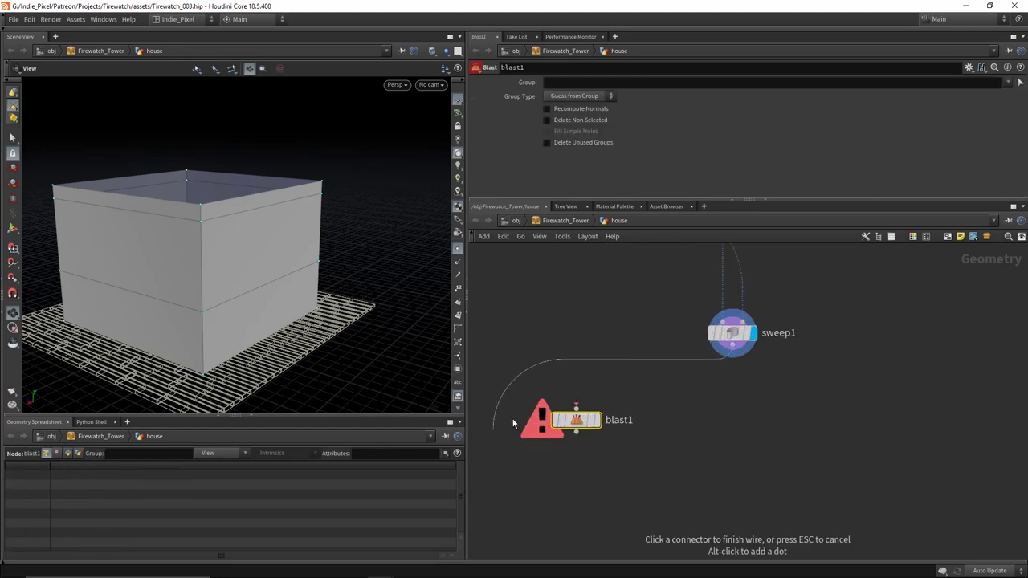
pyautogui.click(576, 405)
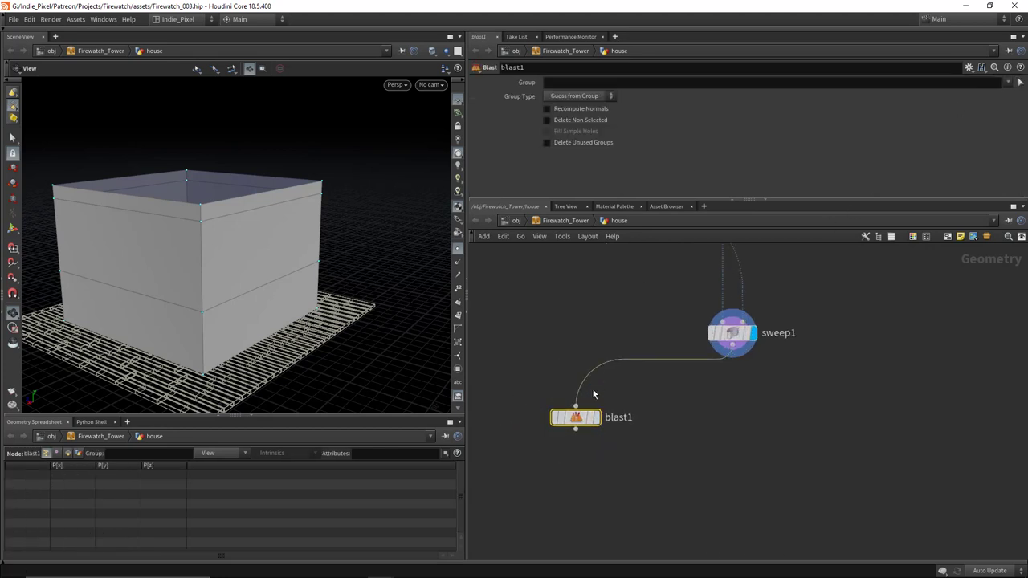
pyautogui.click(596, 418)
# Step: Set the Blast node to keep only the bottom group with Delete Non Selected, and rename it bottom_geo
pyautogui.click(1006, 83)
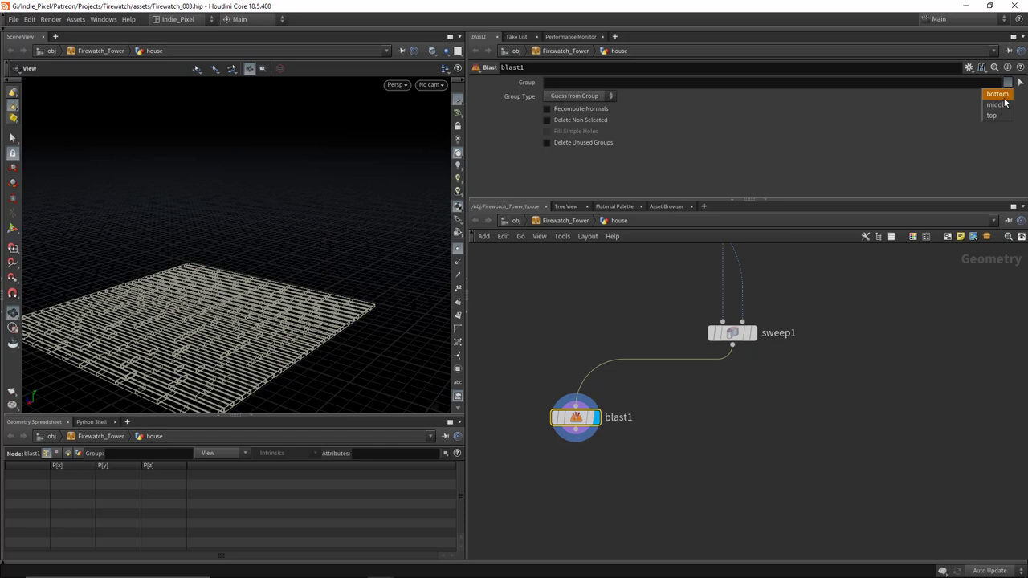
pyautogui.click(998, 104)
pyautogui.click(577, 121)
pyautogui.moveTo(717, 433); pyautogui.dragTo(672, 428, button='middle')
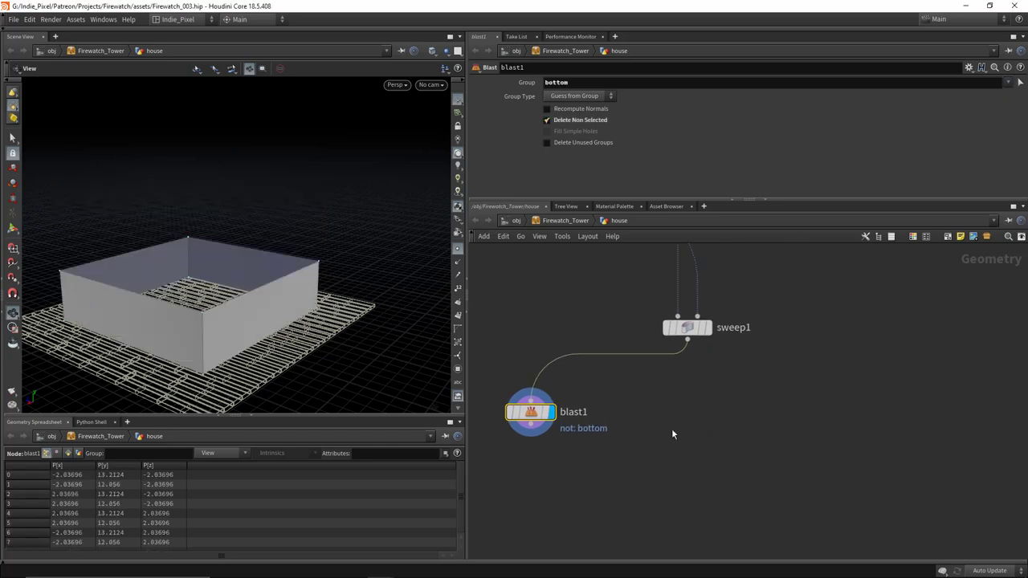
pyautogui.doubleClick(579, 411)
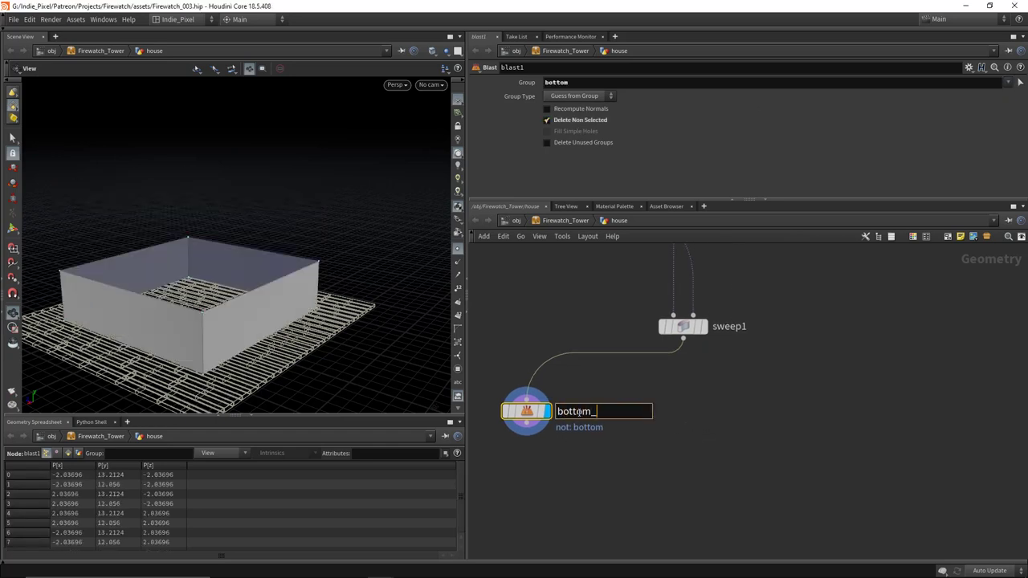
pyautogui.write('bottom_geo')
pyautogui.press('Return')
# Step: Duplicate the bottom_geo Blast beside it under sweep1, set its group to middle and rename it middle_geo
pyautogui.keyDown('alt'); pyautogui.moveTo(534, 420); pyautogui.dragTo(691, 411); pyautogui.keyUp('alt')
pyautogui.doubleClick(641, 82)
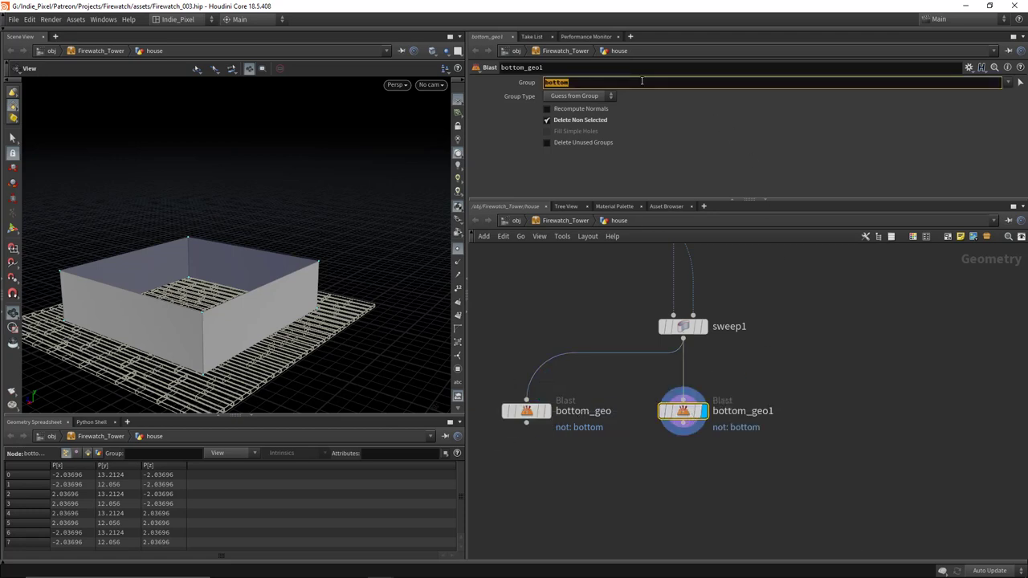
pyautogui.press('BackSpace')
pyautogui.press('Return')
pyautogui.click(1008, 83)
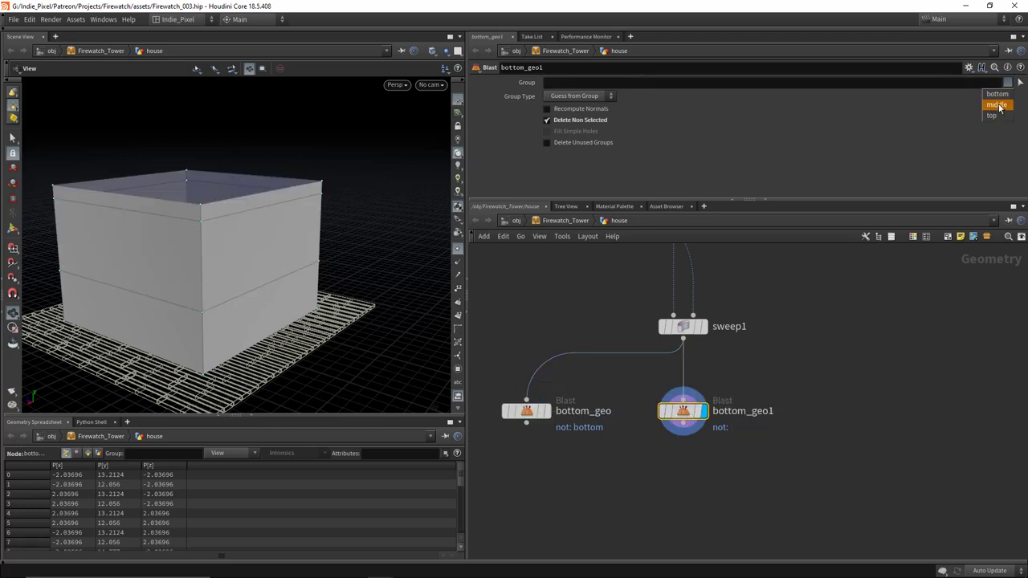
pyautogui.click(998, 103)
pyautogui.doubleClick(715, 410)
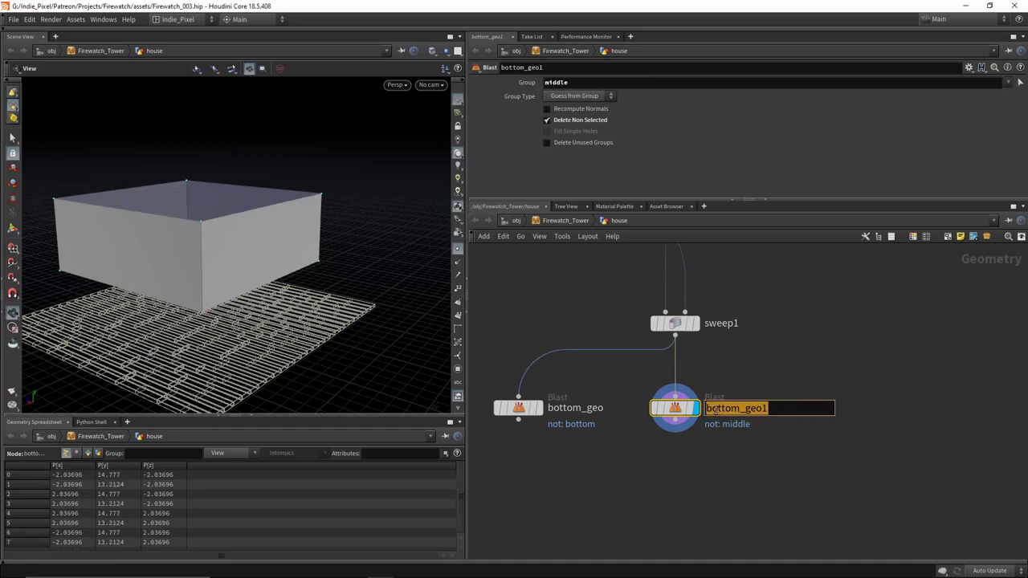
pyautogui.write('middle_geo')
pyautogui.press('Return')
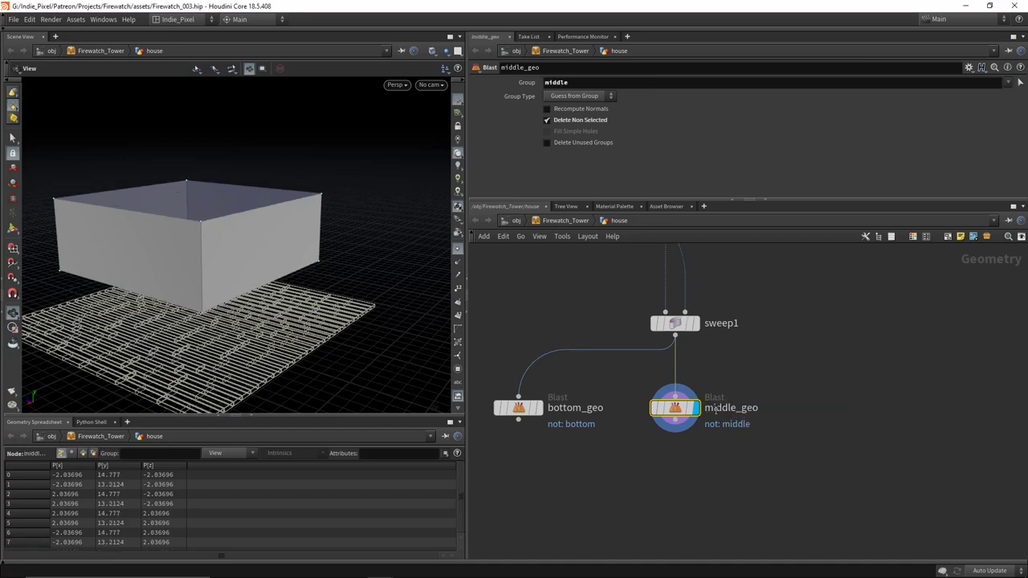
# Step: Duplicate the middle_geo Blast under sweep1, set the copy's group to top and rename it top_geo
pyautogui.keyDown('alt'); pyautogui.moveTo(675, 407); pyautogui.dragTo(844, 407); pyautogui.keyUp('alt')
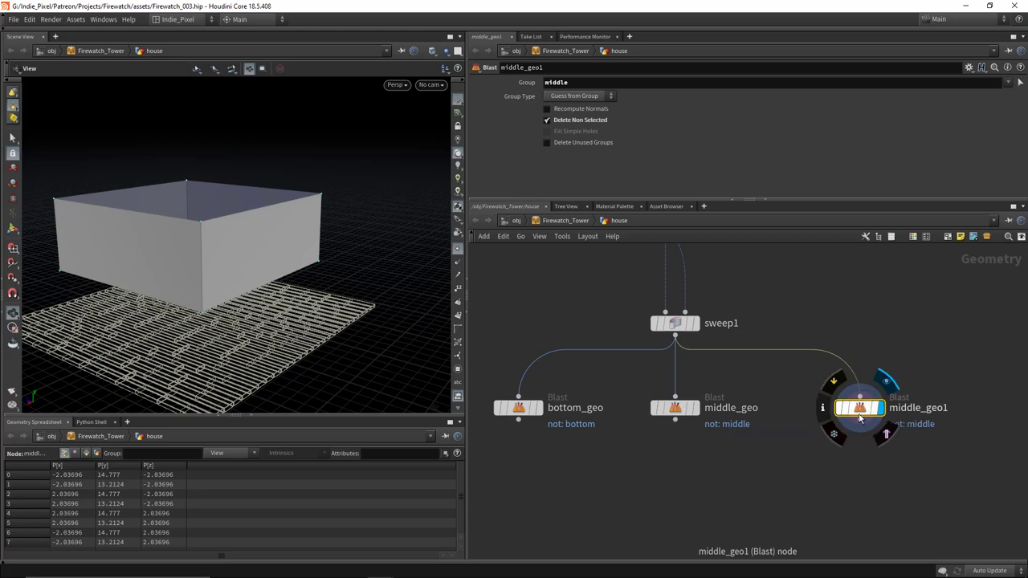
pyautogui.doubleClick(634, 82)
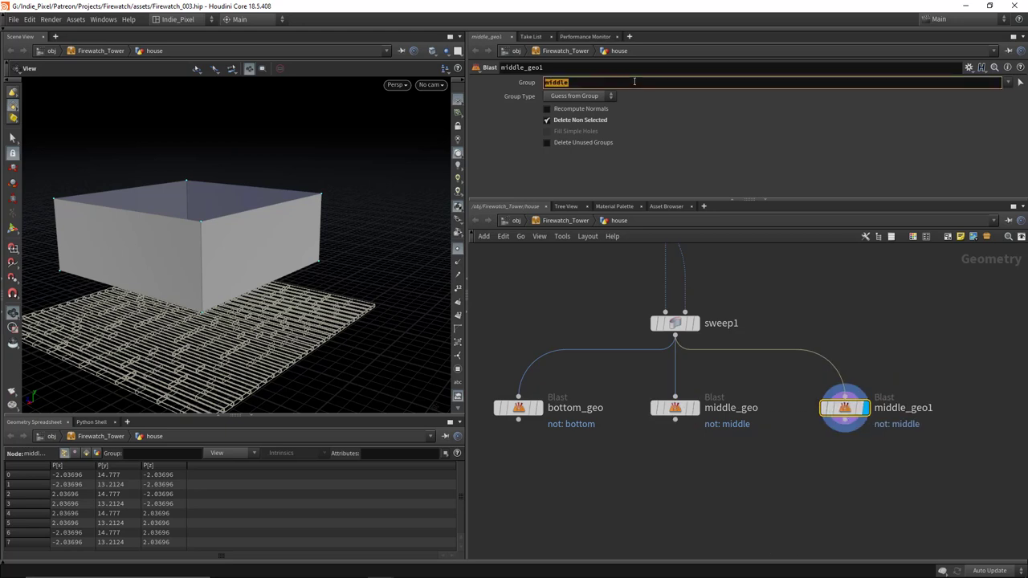
pyautogui.write('top')
pyautogui.press('Return')
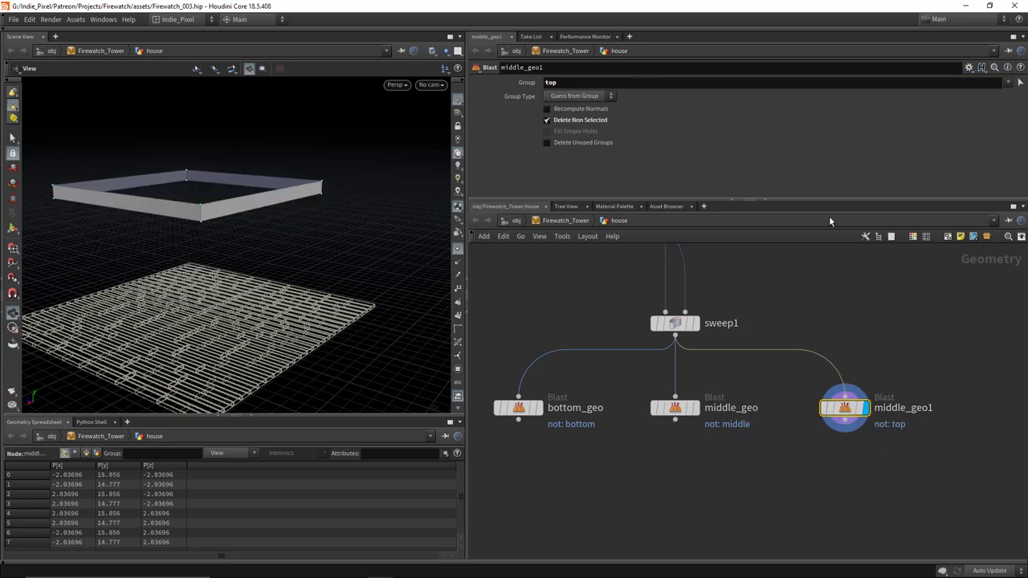
pyautogui.doubleClick(892, 409)
pyautogui.write('top_')
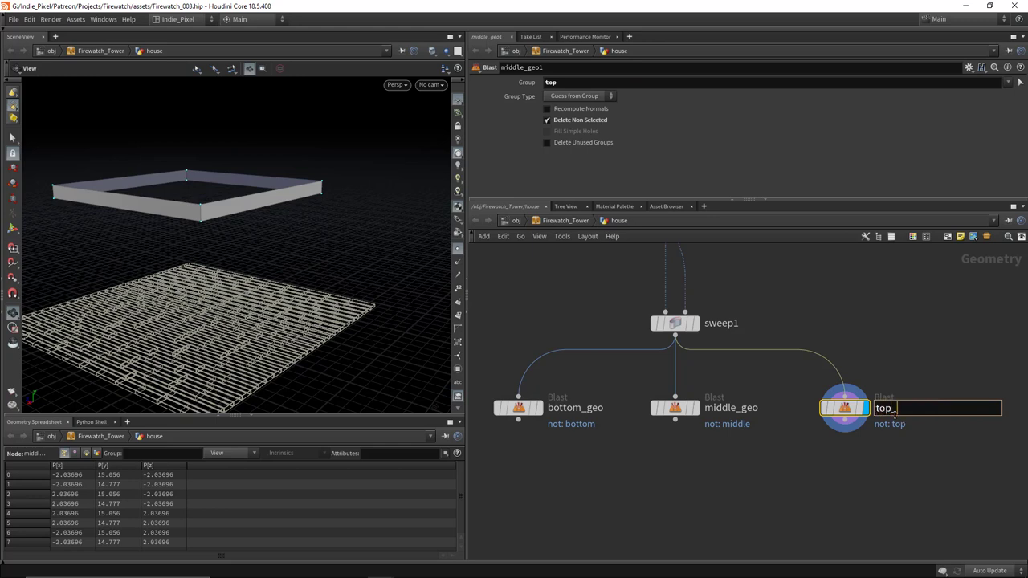
pyautogui.write('geo')
pyautogui.press('Return')
# Step: Move wood_plank7 slightly farther below copytopoints3 and display the bottom_geo node
pyautogui.scroll(-3, 837, 493)
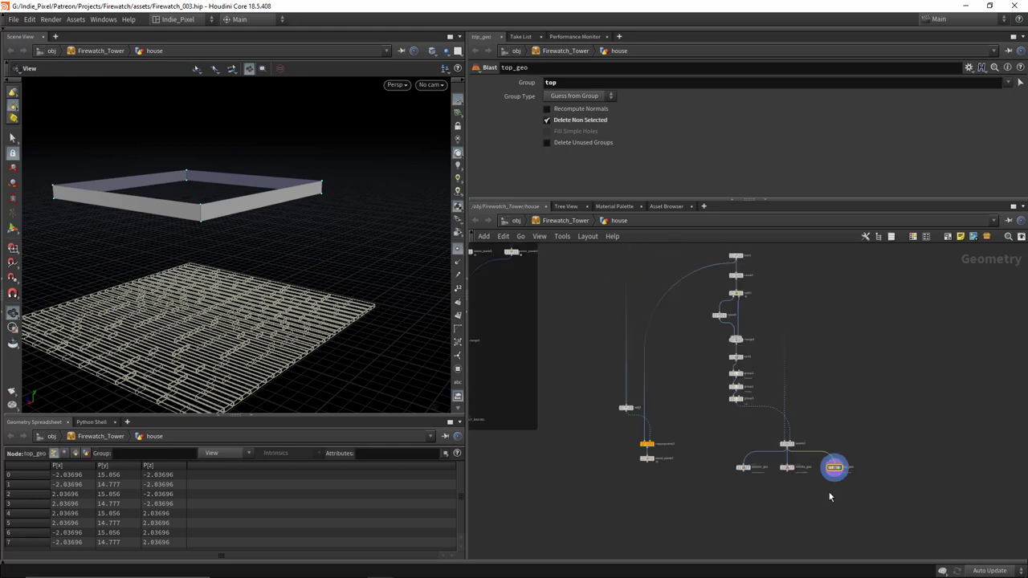
pyautogui.moveTo(646, 520); pyautogui.dragTo(624, 458, button='middle')
pyautogui.scroll(2, 635, 417)
pyautogui.moveTo(642, 404); pyautogui.dragTo(643, 422)
pyautogui.moveTo(672, 427); pyautogui.dragTo(572, 407, button='middle')
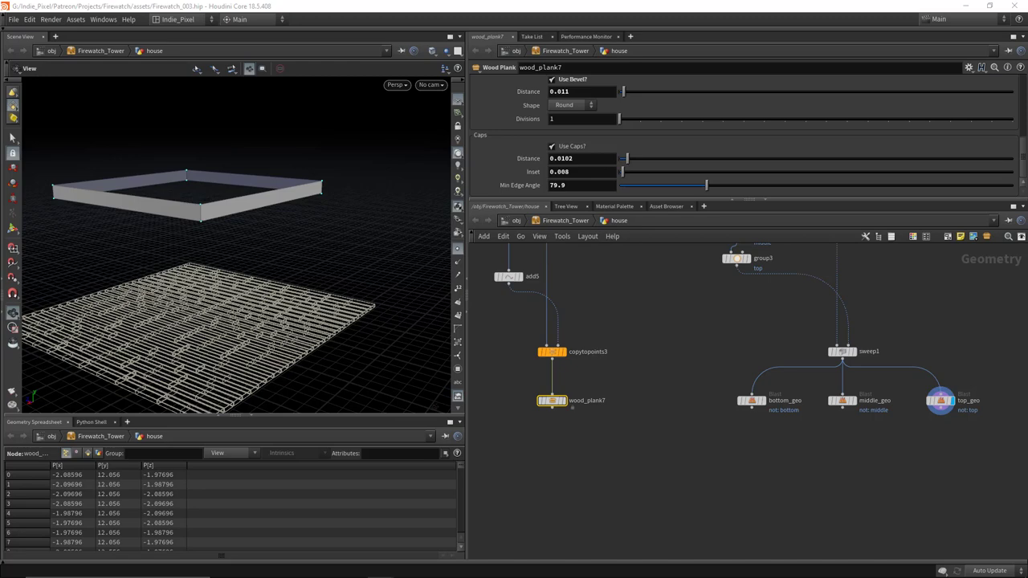
pyautogui.moveTo(732, 443); pyautogui.dragTo(670, 408, button='middle')
pyautogui.scroll(2, 670, 408)
pyautogui.click(699, 341)
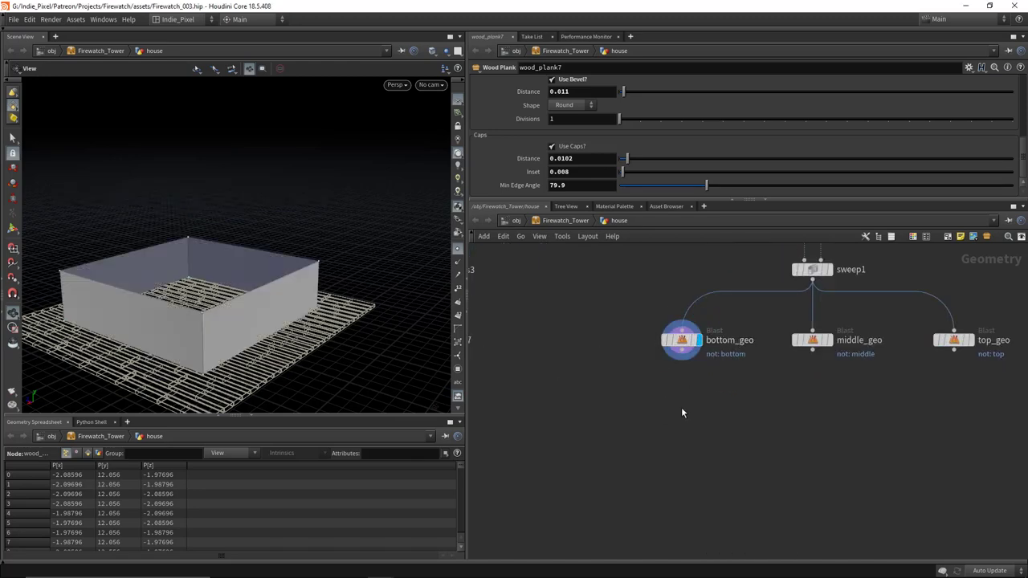
# Step: Add a Subnetwork below bottom_geo, wire bottom_geo into its first input, rename it bottom_planks and display it
pyautogui.press('Tab')
pyautogui.write('transform')
pyautogui.press('Return')
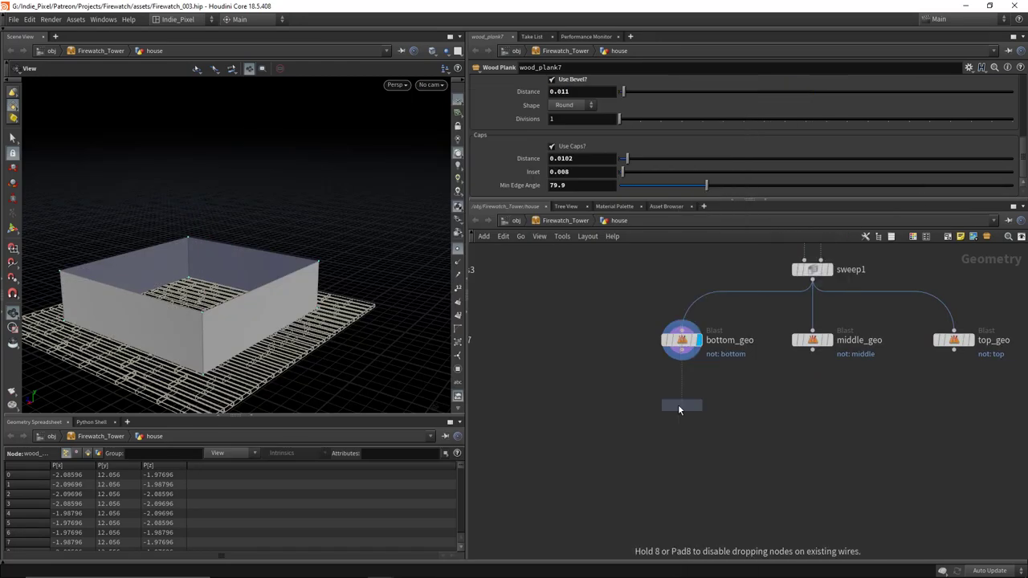
pyautogui.click(678, 404)
pyautogui.scroll(4, 679, 406)
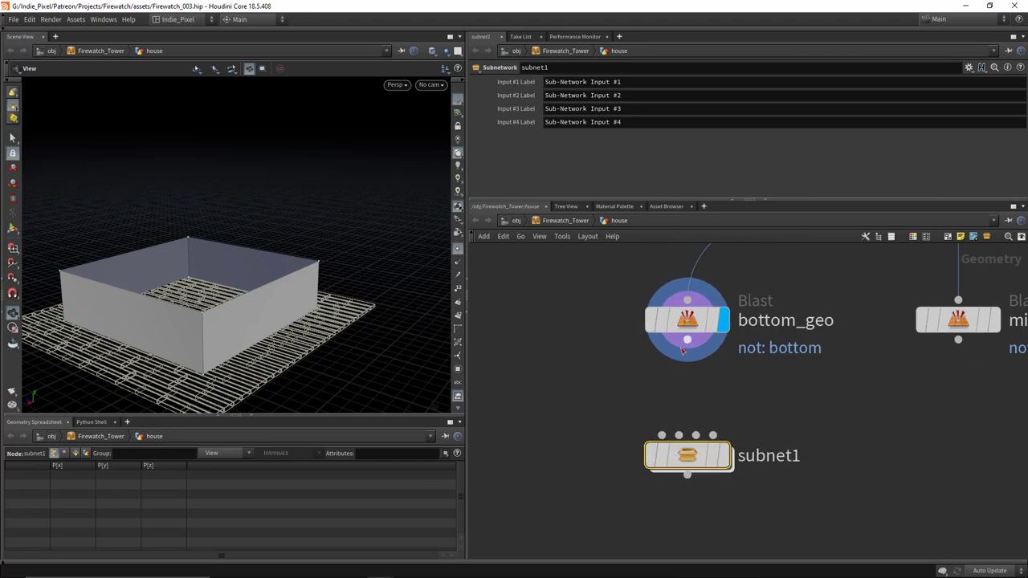
pyautogui.doubleClick(774, 457)
pyautogui.write('bottom_planks')
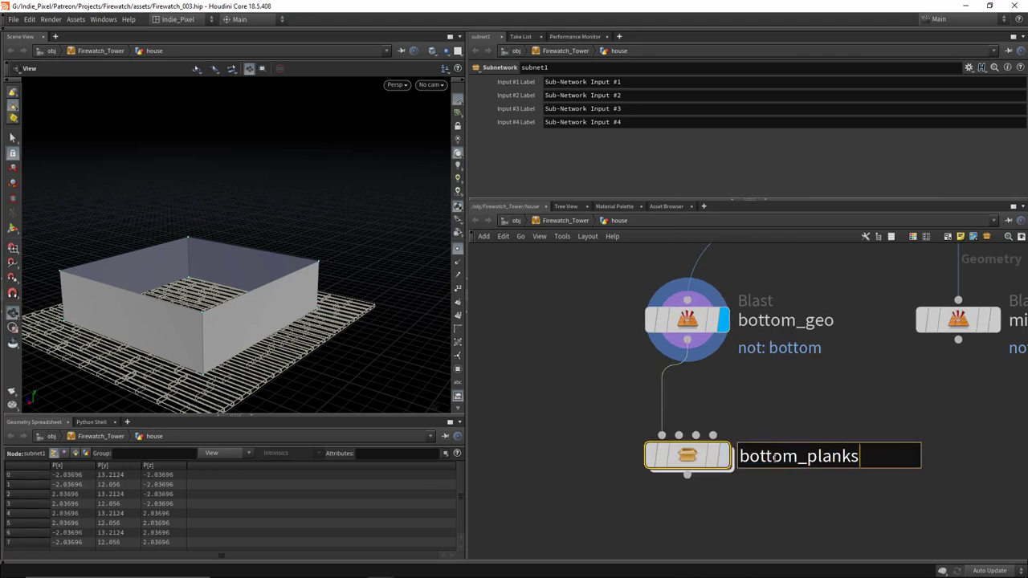
pyautogui.press('Return')
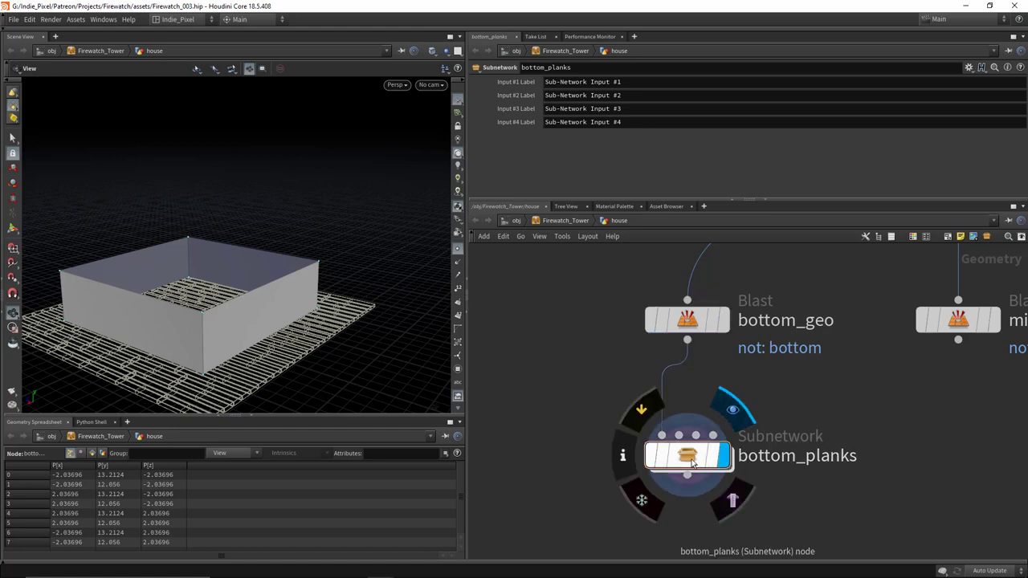
# Step: Go inside the bottom_planks subnetwork and move output0 well below Sub-Network Input #1 to make room for nodes
pyautogui.doubleClick(691, 462)
pyautogui.moveTo(619, 368); pyautogui.dragTo(619, 496)
pyautogui.moveTo(635, 345); pyautogui.dragTo(638, 367, button='middle')
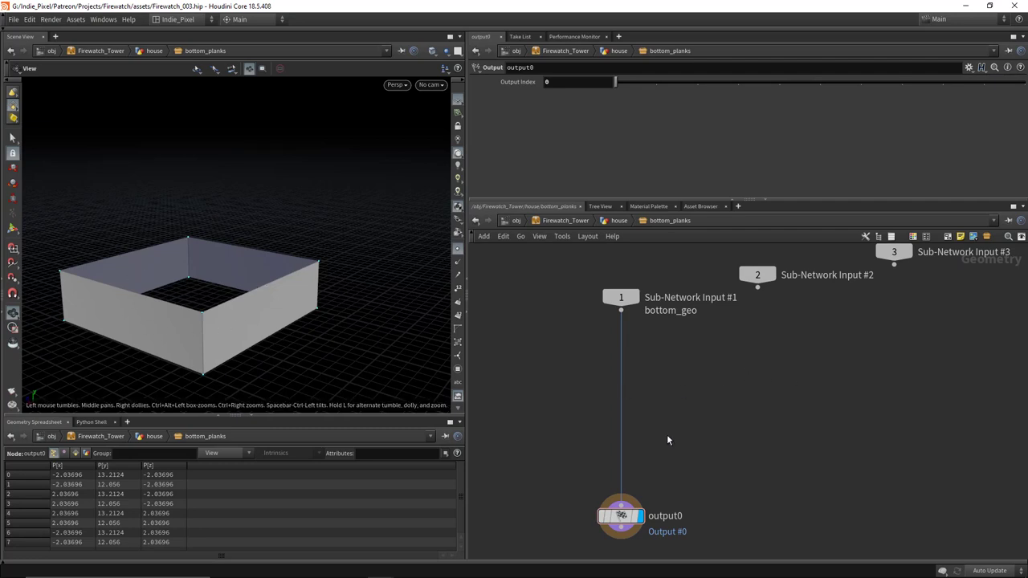
pyautogui.scroll(-3, 667, 440)
pyautogui.moveTo(643, 394); pyautogui.dragTo(643, 517)
# Step: Add a For-Each Primitive block below Sub-Network Input #1 and feed the input into foreach_begin1
pyautogui.press('Tab')
pyautogui.write('r')
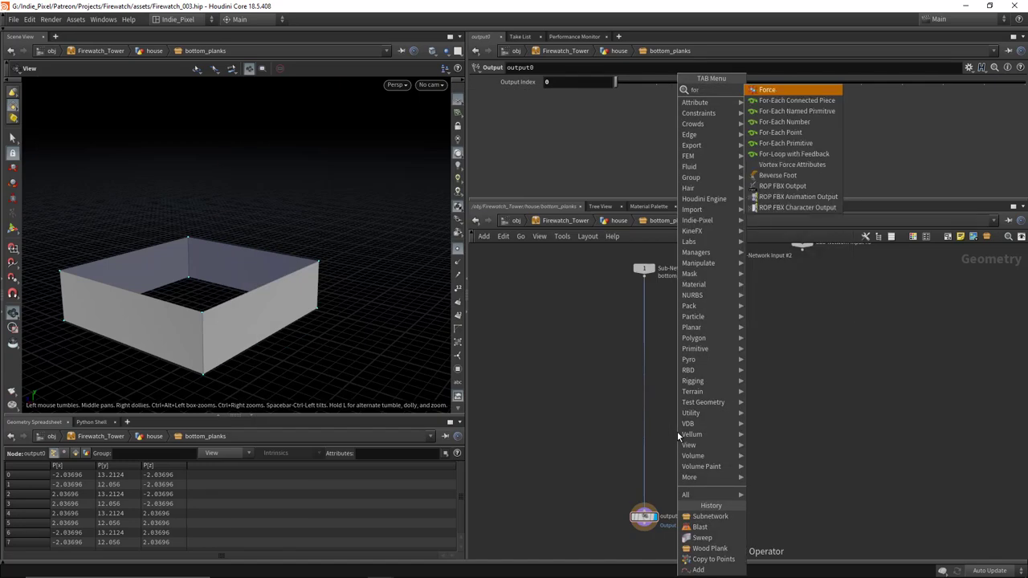
pyautogui.press('Down')
pyautogui.press('Down')
pyautogui.press('Down')
pyautogui.press('Down')
pyautogui.press('Return')
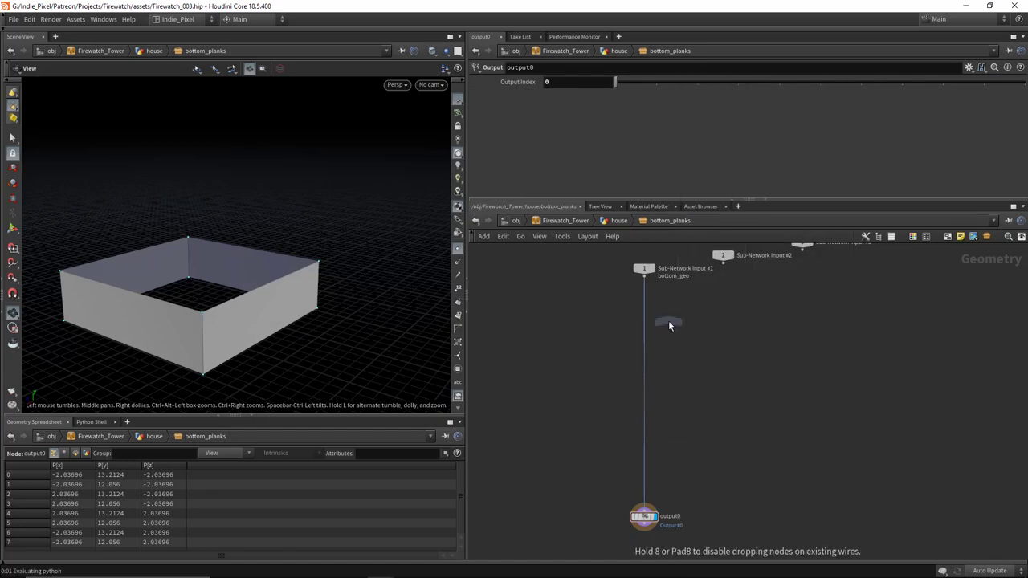
pyautogui.click(668, 320)
pyautogui.scroll(2, 635, 274)
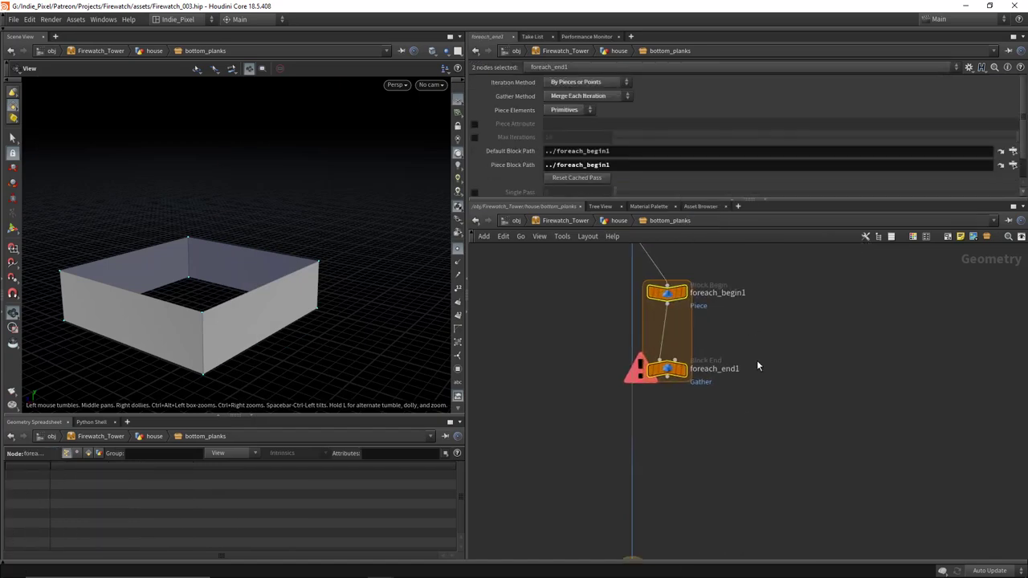
# Step: Wire foreach_end1 into output0 and line up the loop's begin and end nodes between the input and the output
pyautogui.moveTo(682, 428); pyautogui.dragTo(639, 493)
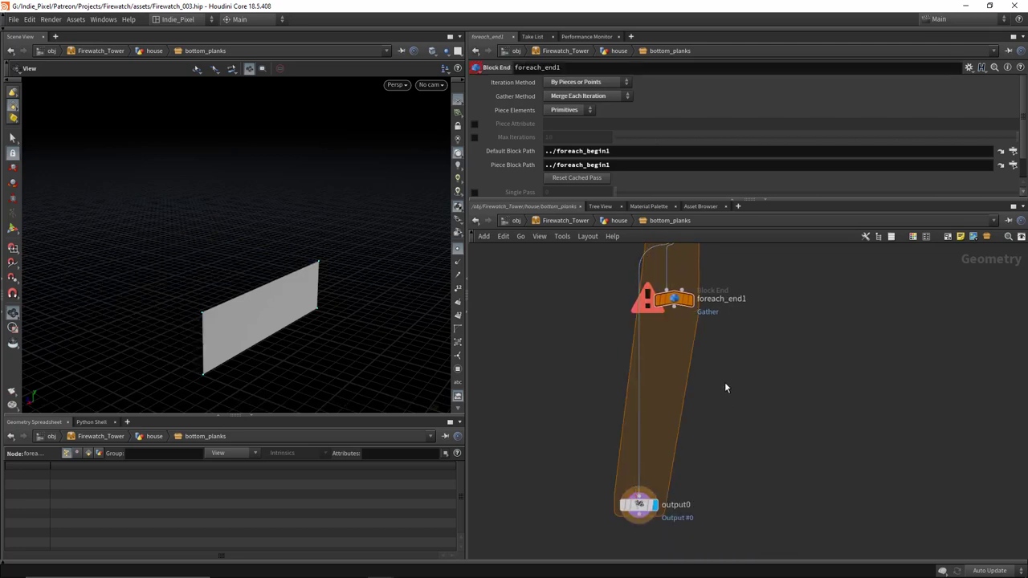
pyautogui.click(683, 407)
pyautogui.click(638, 493)
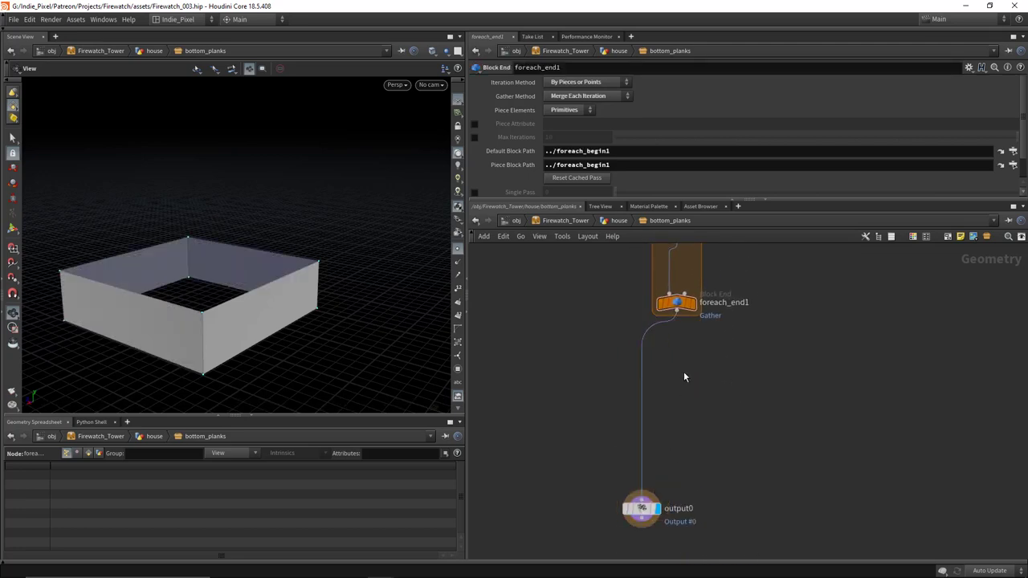
pyautogui.click(683, 342)
pyautogui.moveTo(683, 342); pyautogui.dragTo(632, 442)
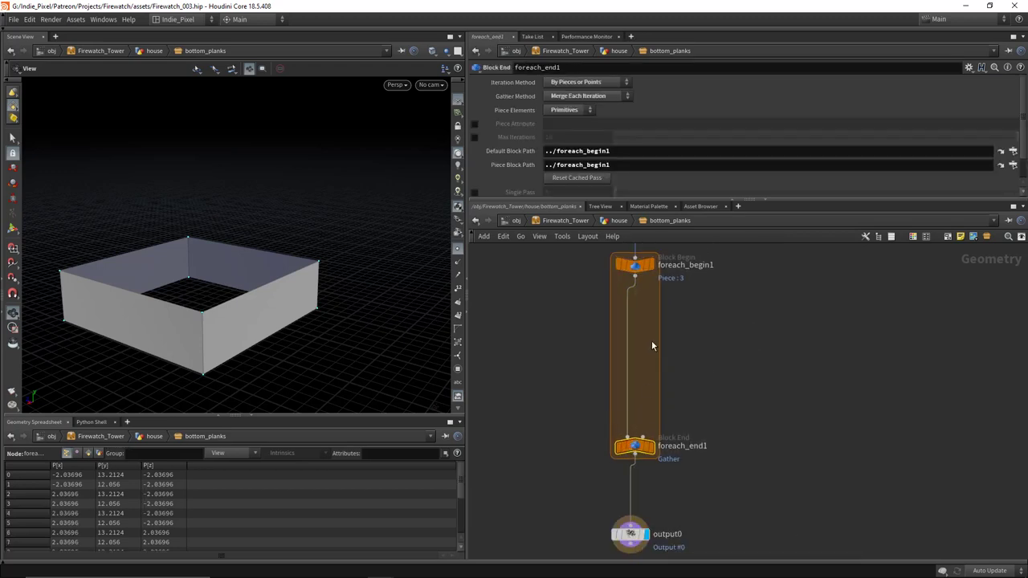
# Step: Place an Add node inside the for-each block and feed it from foreach_begin1
pyautogui.scroll(3, 681, 411)
pyautogui.press('Tab')
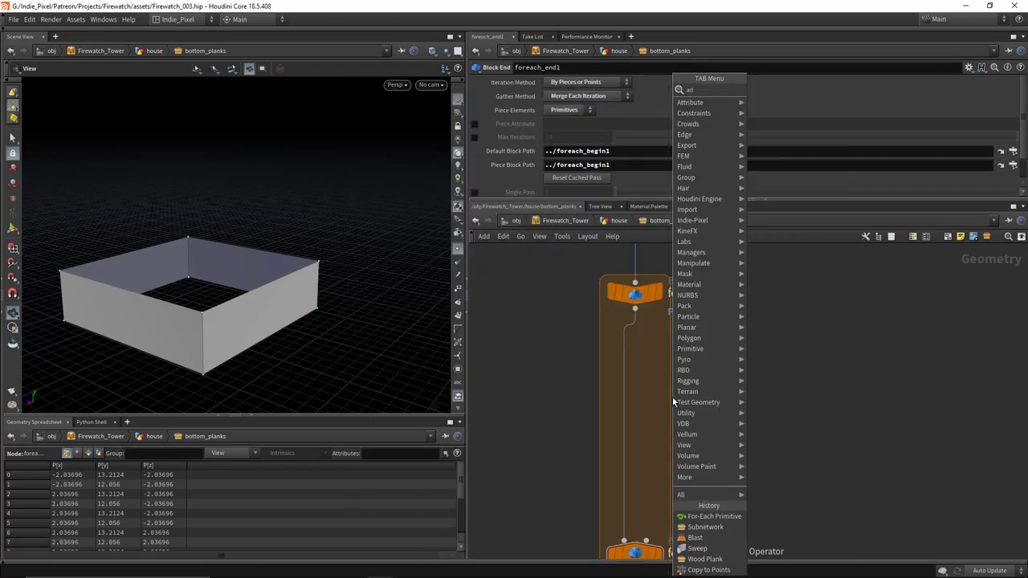
pyautogui.write('add')
pyautogui.press('Return')
pyautogui.click(672, 397)
pyautogui.moveTo(634, 308); pyautogui.dragTo(672, 384)
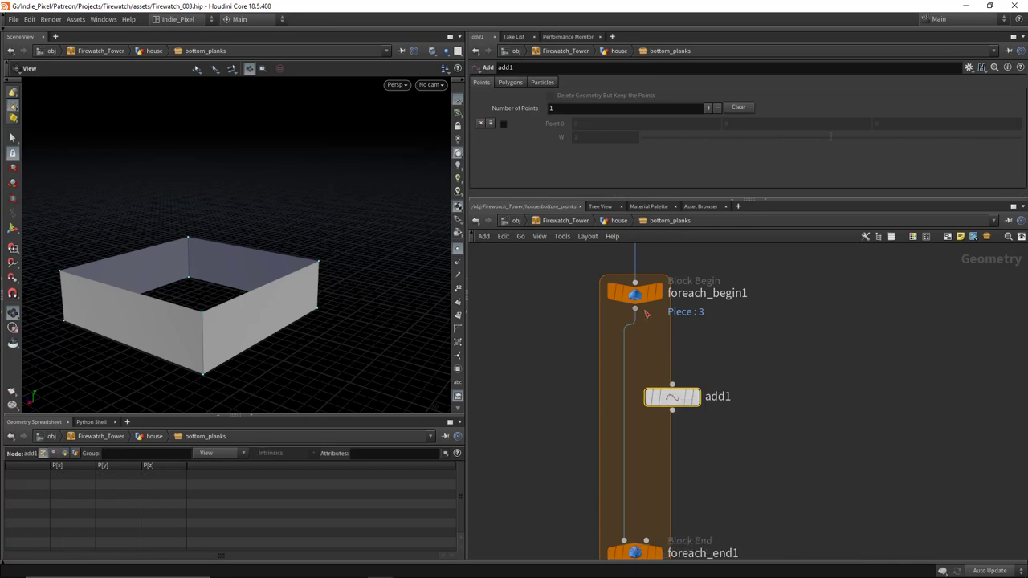
pyautogui.click(696, 397)
# Step: Display foreach_end1 and enable its Single Pass option at 0
pyautogui.click(644, 495)
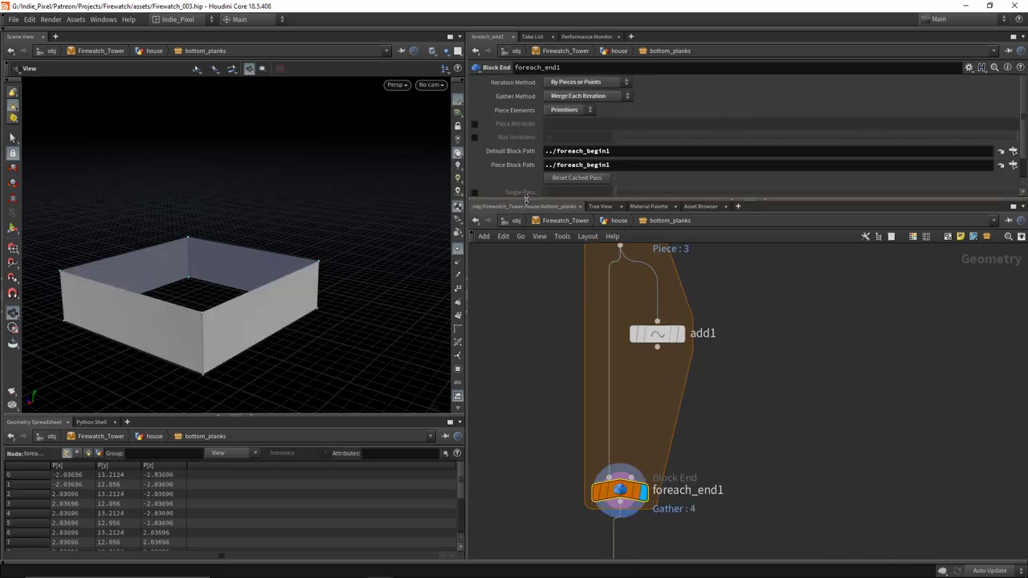
pyautogui.scroll(-1, 481, 178)
pyautogui.click(475, 165)
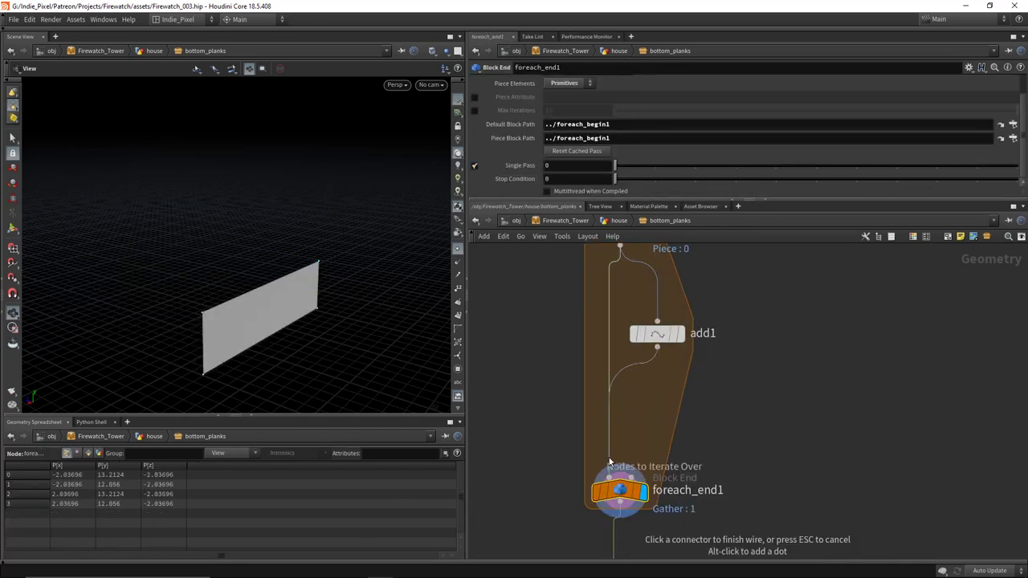
# Step: Wire add1 between foreach_begin1 and foreach_end1, display it, and set it to delete geometry but keep the points
pyautogui.moveTo(653, 339); pyautogui.dragTo(611, 299)
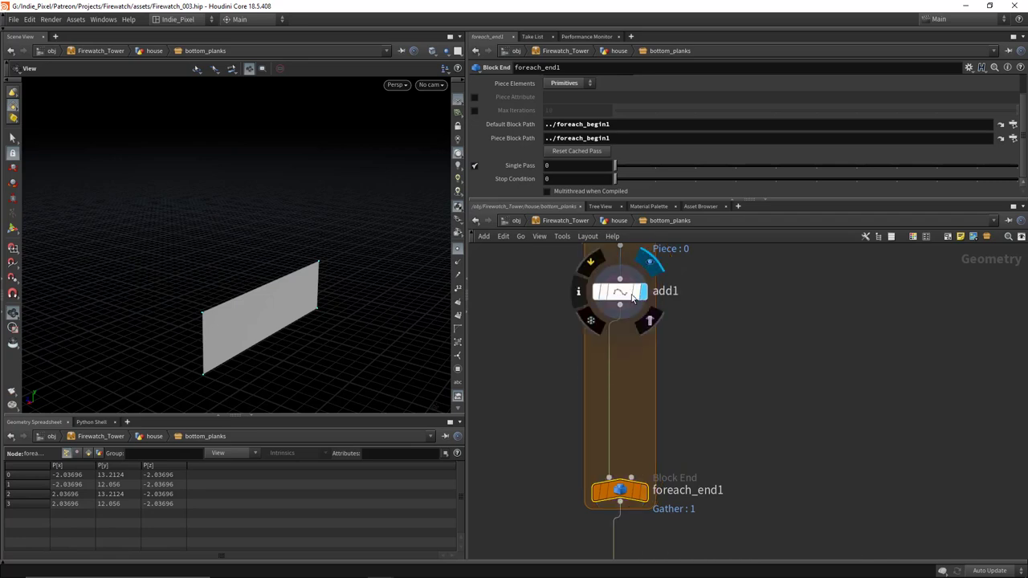
pyautogui.click(639, 291)
pyautogui.moveTo(269, 328); pyautogui.dragTo(263, 288)
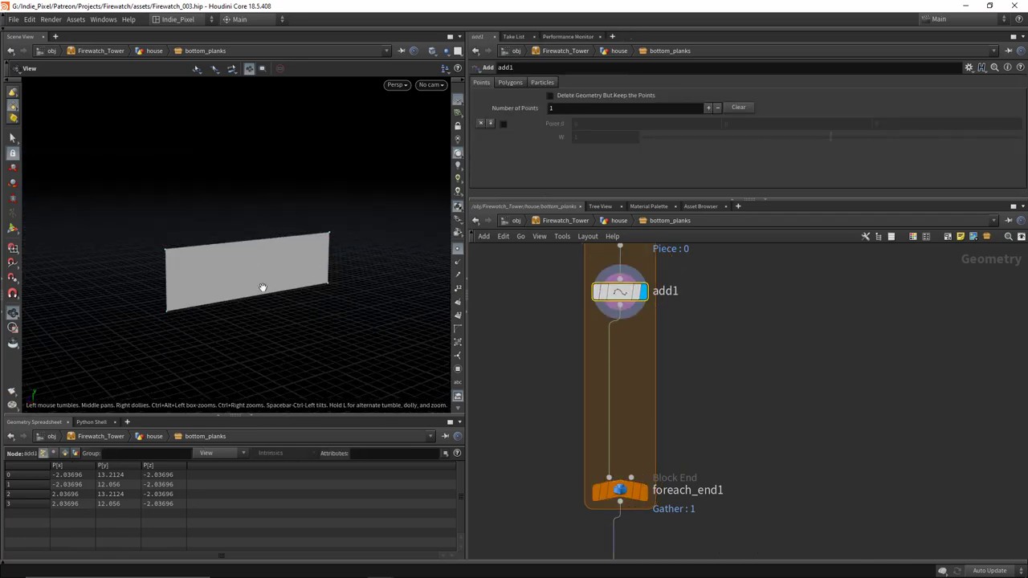
pyautogui.click(562, 94)
# Step: Set add1 to build polygons by group, using groups of N points with N at 2
pyautogui.click(516, 83)
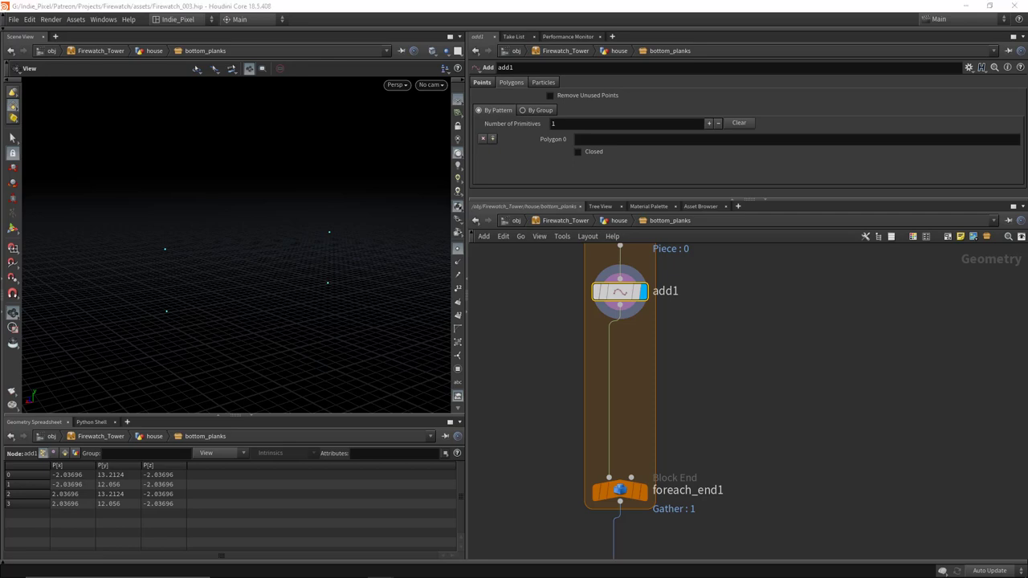
pyautogui.click(522, 111)
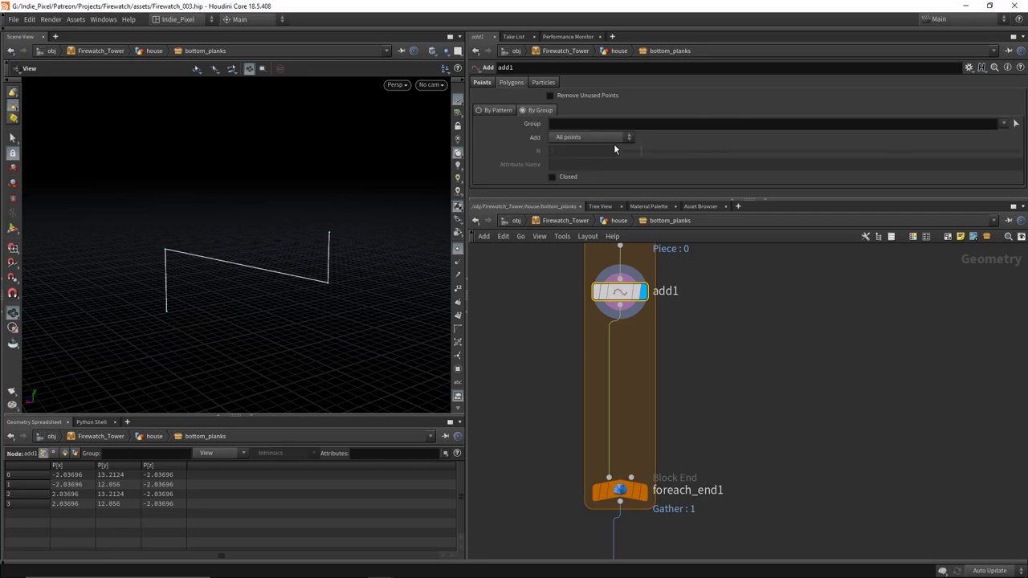
pyautogui.click(614, 141)
pyautogui.click(602, 159)
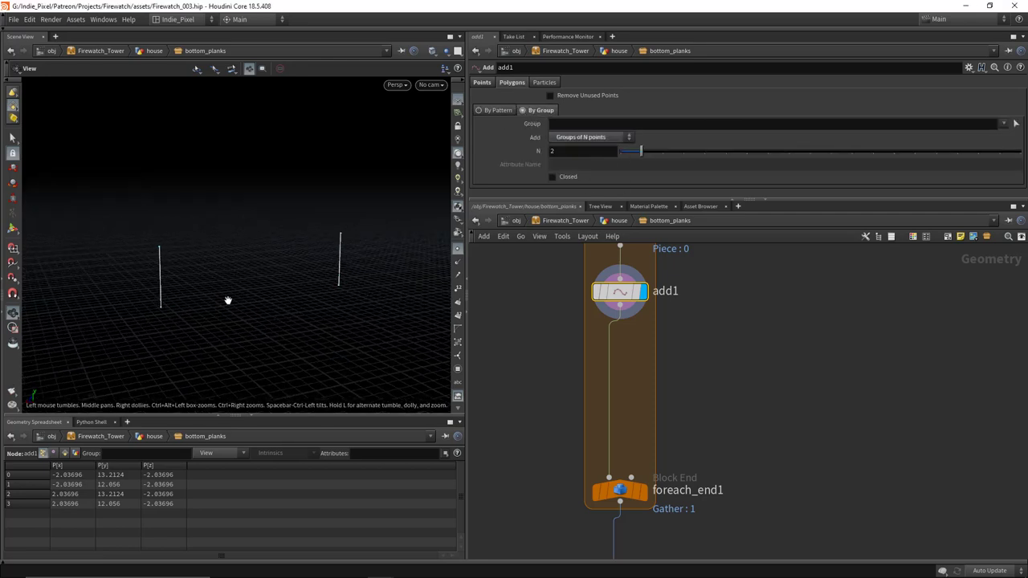
# Step: Insert a Resample node between add1 and foreach_end1, directly below add1, and display it
pyautogui.moveTo(716, 389); pyautogui.dragTo(683, 355, button='middle')
pyautogui.press('Tab')
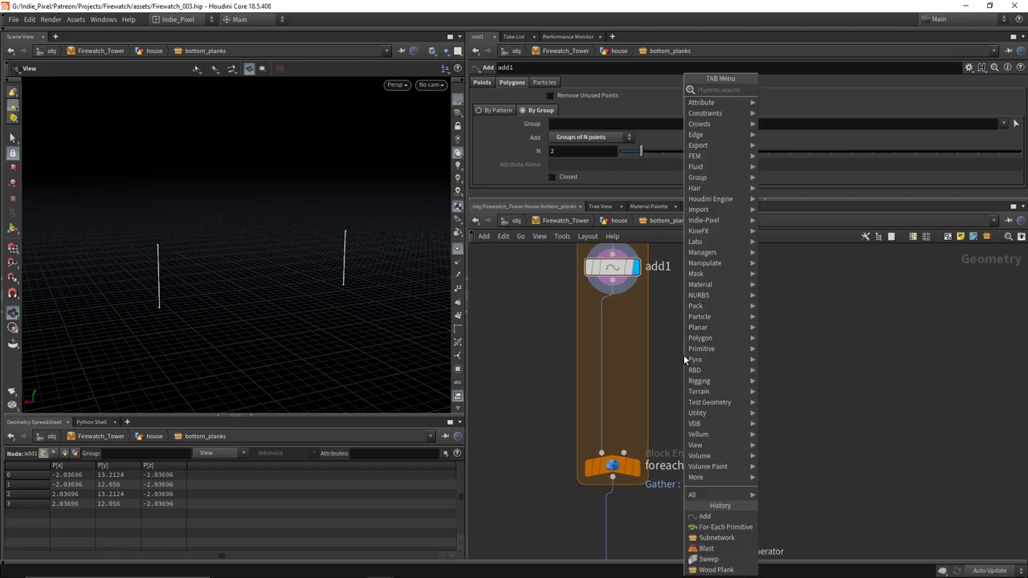
pyautogui.write('res')
pyautogui.press('Return')
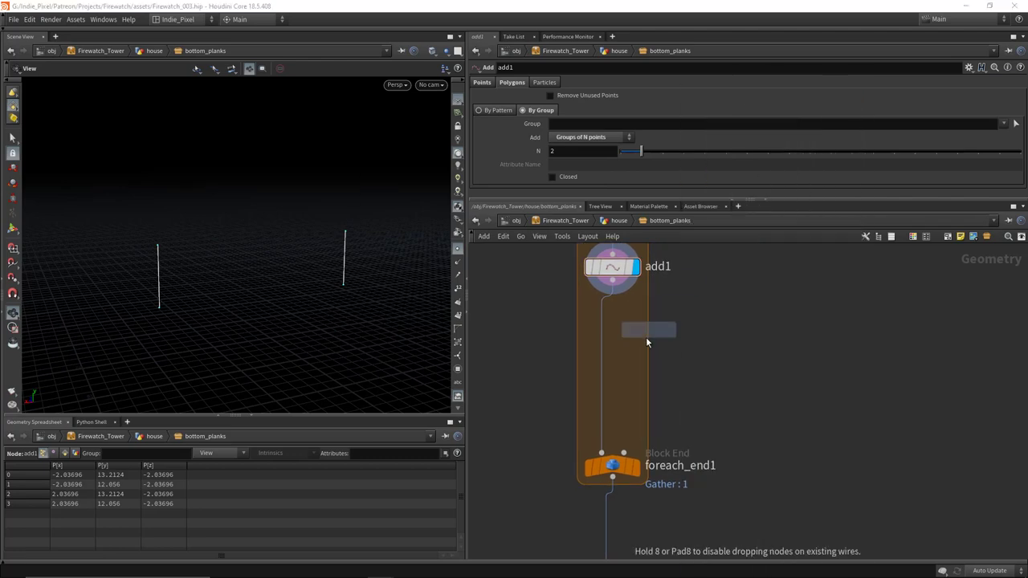
pyautogui.click(604, 330)
pyautogui.moveTo(585, 331); pyautogui.dragTo(611, 311)
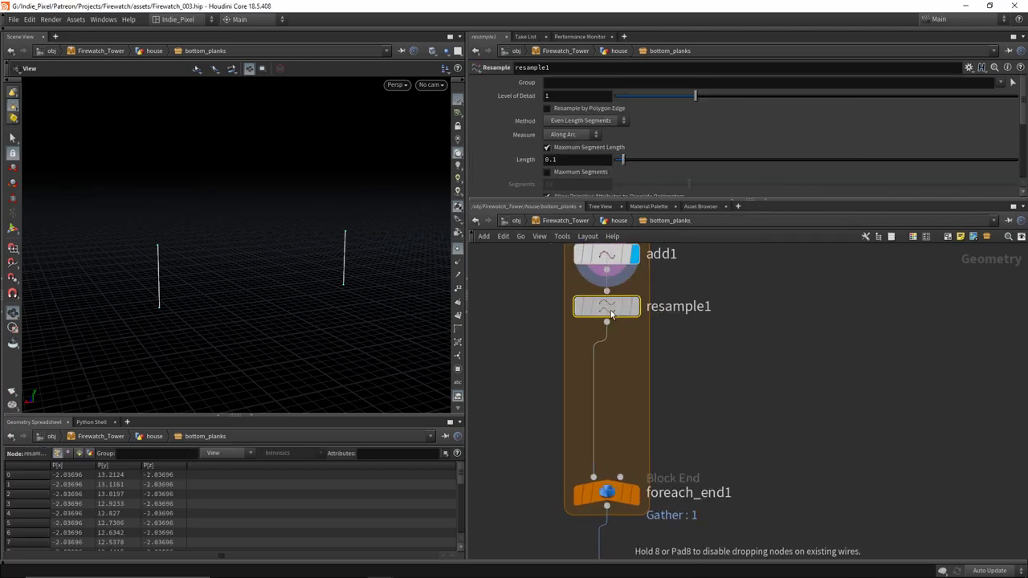
# Step: Set resample1 to resample by polygon edge with 5 maximum segments and Maximum Segment Length turned off
pyautogui.scroll(-2, 696, 158)
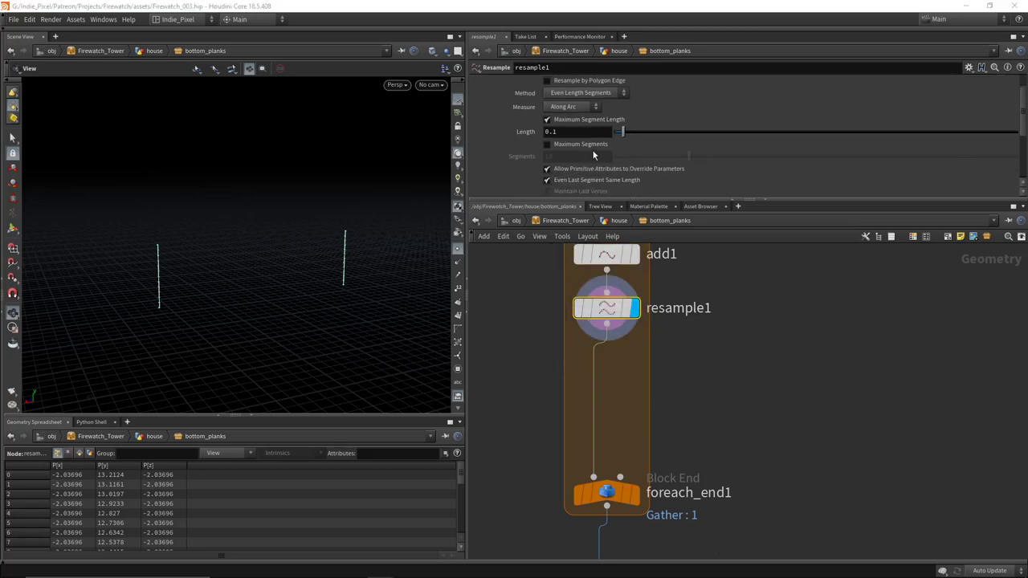
pyautogui.click(575, 120)
pyautogui.click(588, 81)
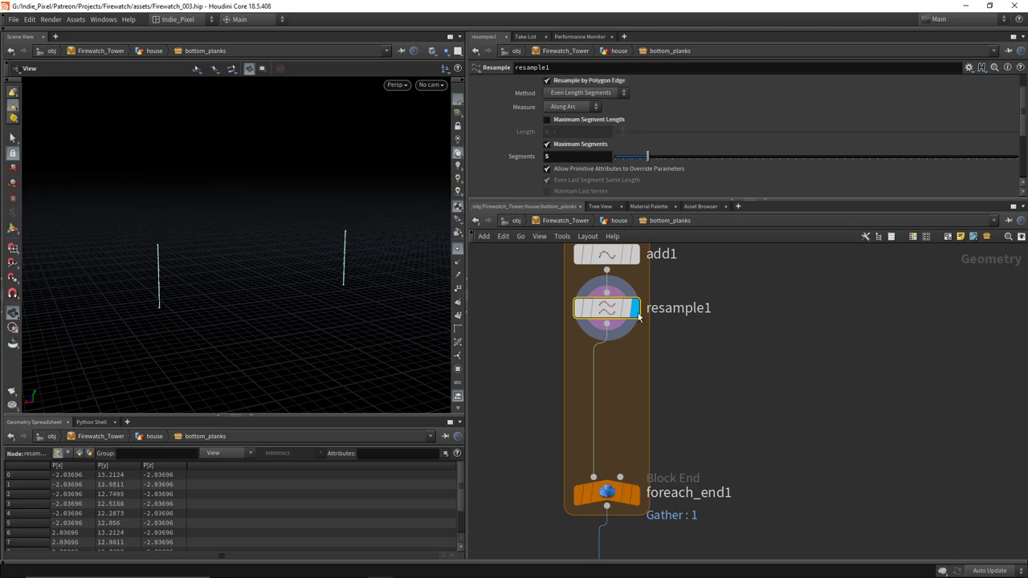
pyautogui.moveTo(774, 395); pyautogui.dragTo(765, 347, button='middle')
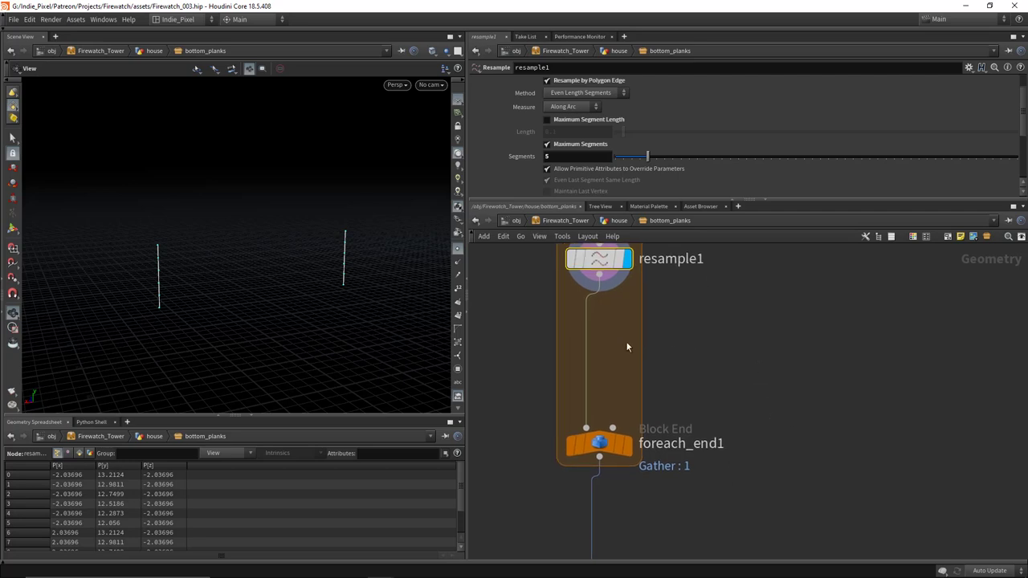
pyautogui.press('c')
pyautogui.press('o')
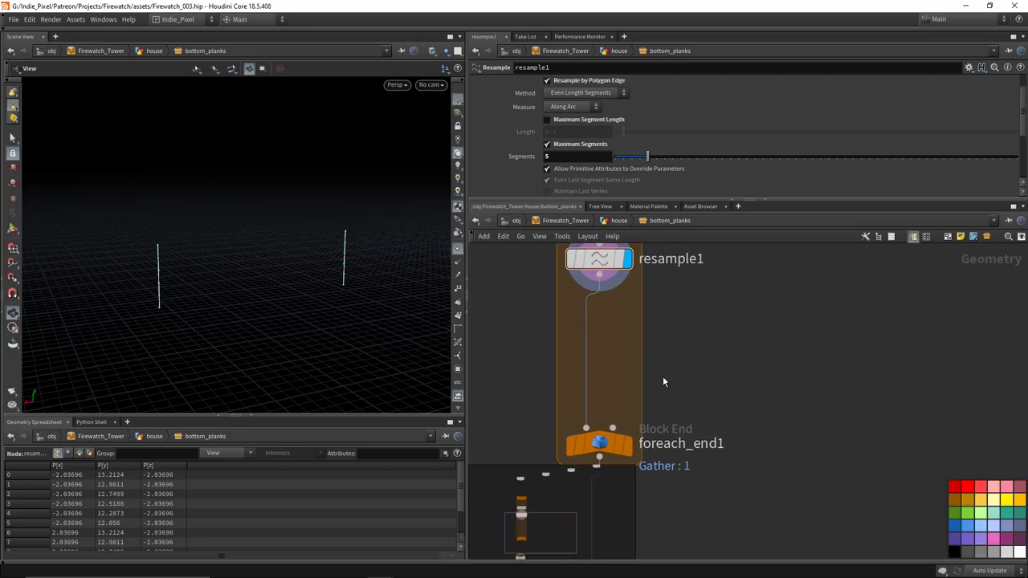
pyautogui.press('c')
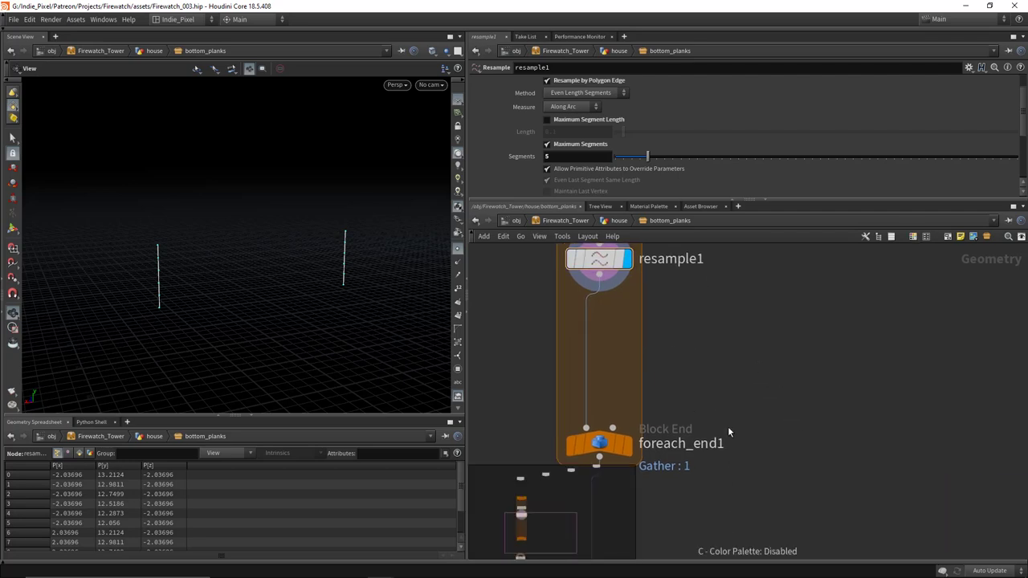
pyautogui.press('o')
pyautogui.press('h')
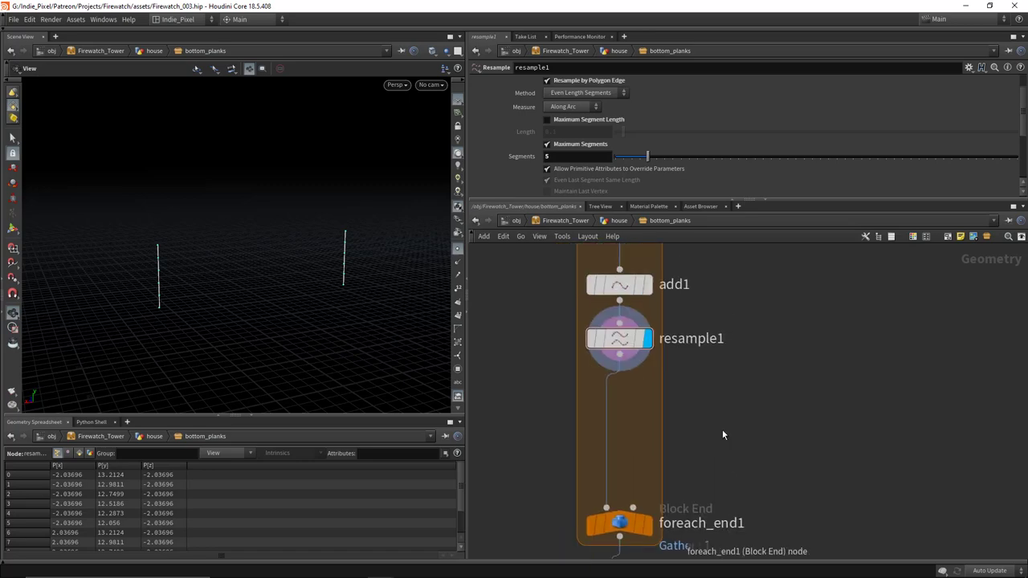
# Step: Insert a Convert Line node between resample1 and foreach_end1 and display it
pyautogui.press('Tab')
pyautogui.write('conv')
pyautogui.press('Down')
pyautogui.press('Down')
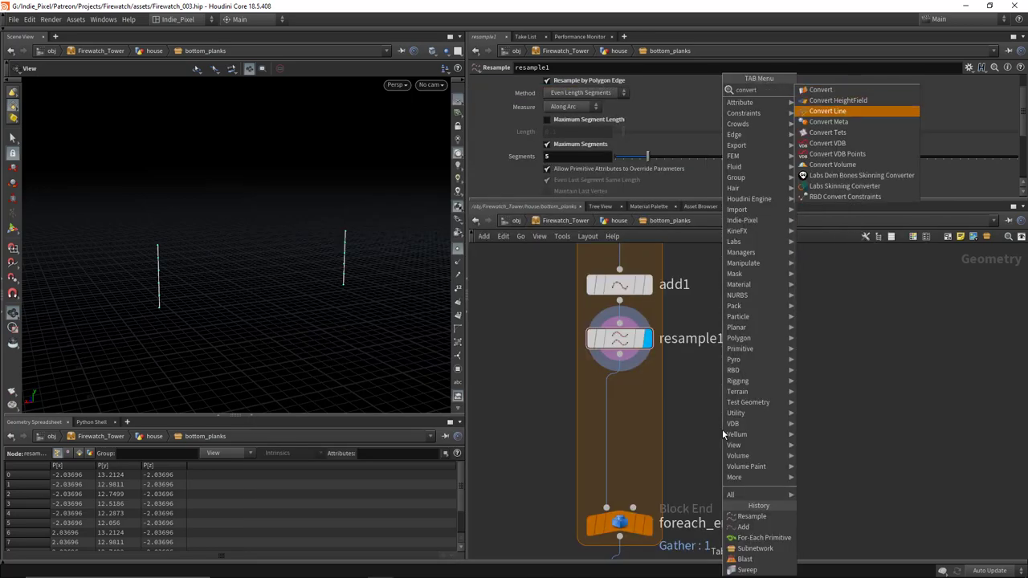
pyautogui.press('Return')
pyautogui.click(722, 429)
pyautogui.moveTo(724, 434); pyautogui.dragTo(621, 391)
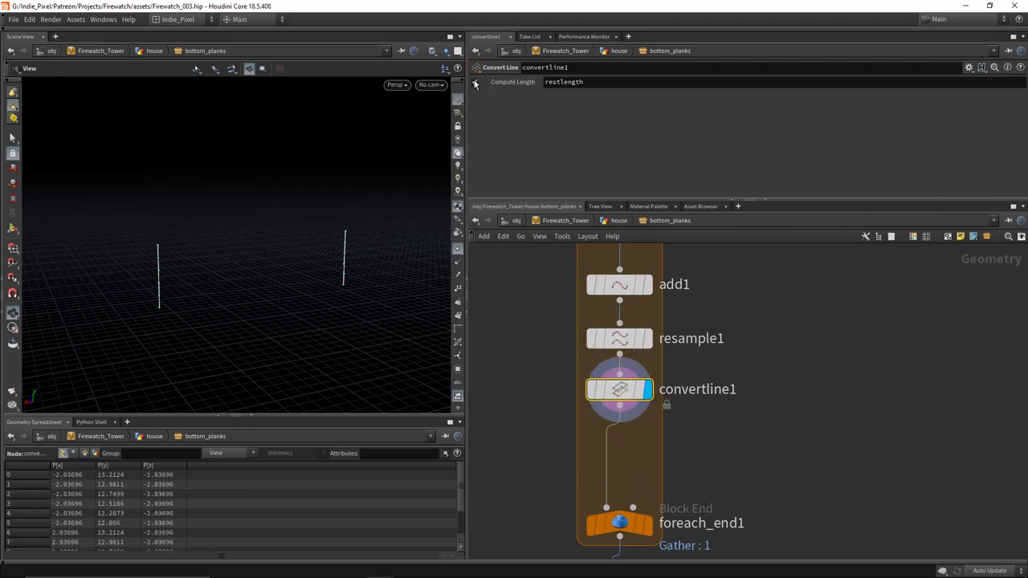
# Step: Move foreach_end1 slightly farther below convertline1, and select convertline1
pyautogui.scroll(-3, 723, 434)
pyautogui.click(640, 450)
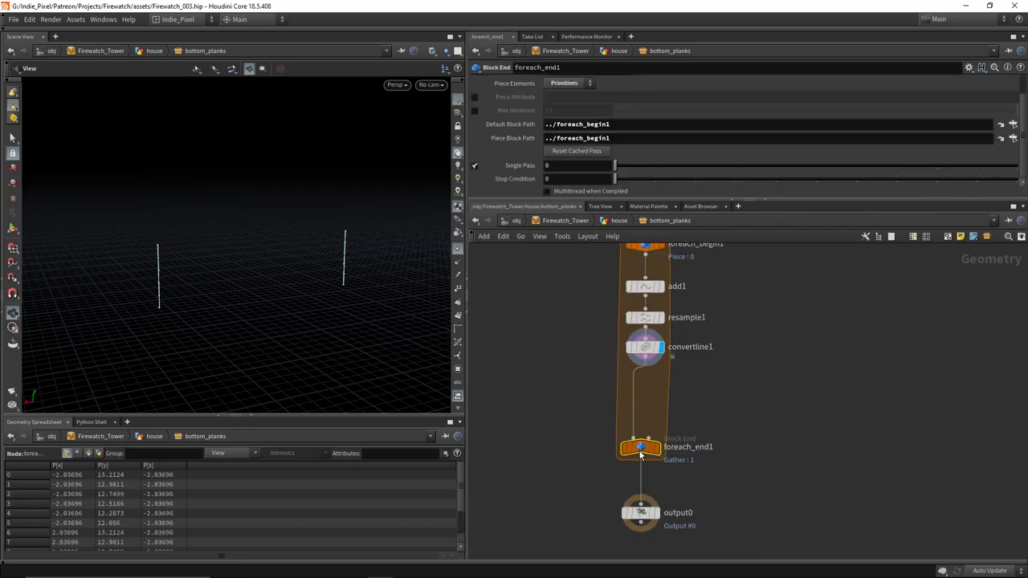
pyautogui.moveTo(641, 455); pyautogui.dragTo(640, 458)
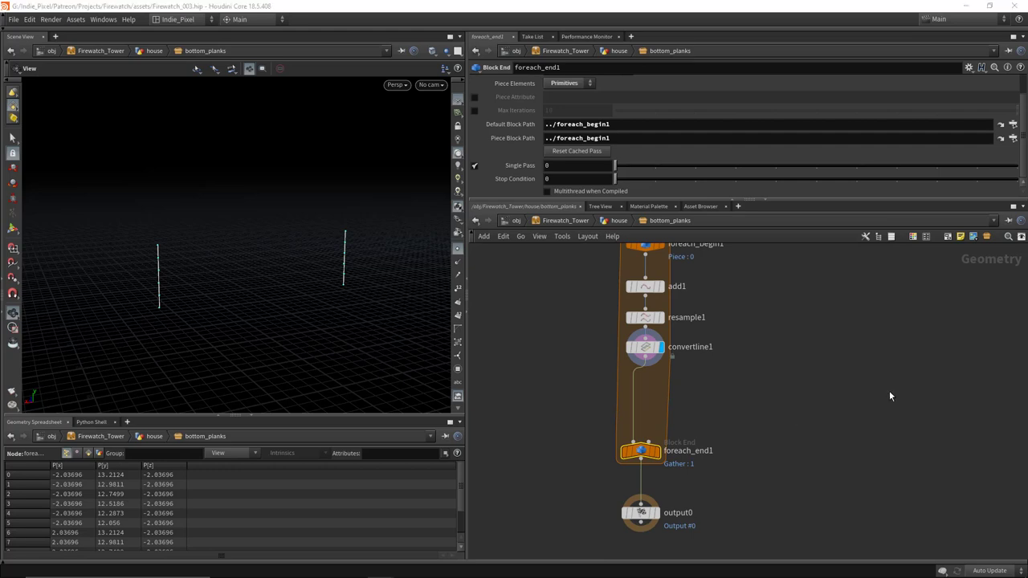
pyautogui.scroll(2, 659, 348)
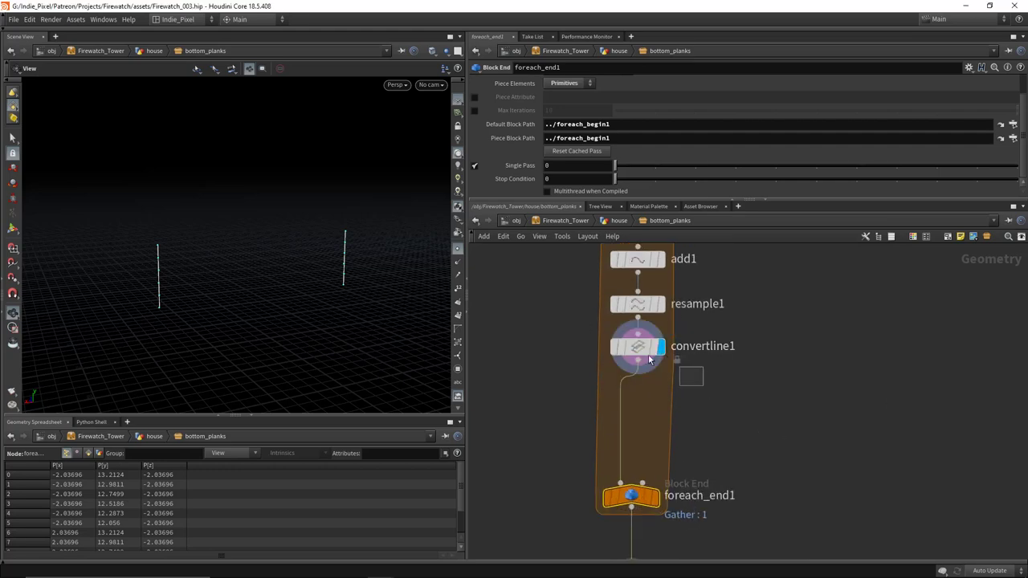
pyautogui.click(638, 346)
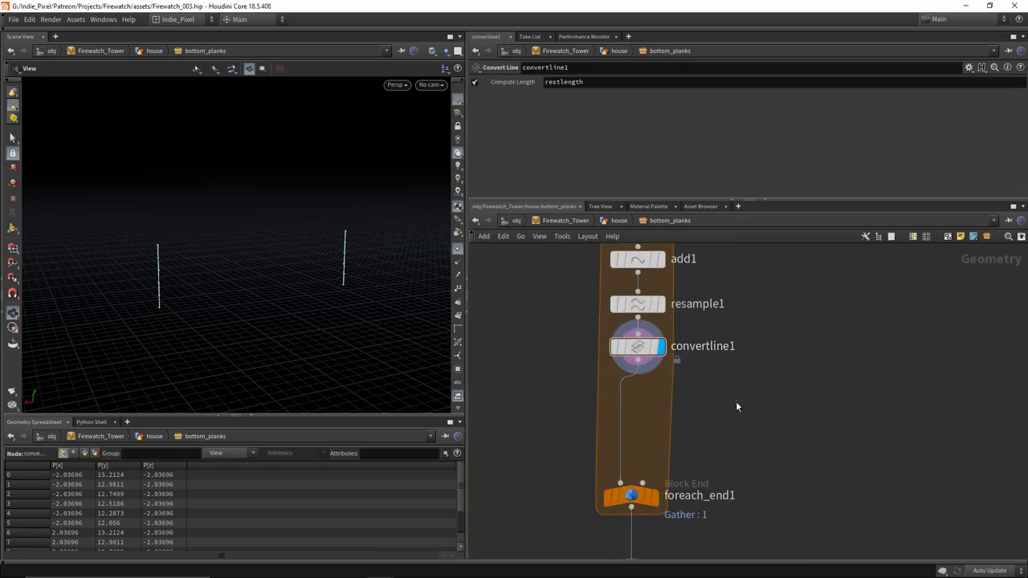
# Step: Save the scene and insert an Attribute Promote node between convertline1 and foreach_end1, directly below convertline1
pyautogui.hotkey('ctrl', 's')
pyautogui.moveTo(670, 421); pyautogui.dragTo(668, 391, button='middle')
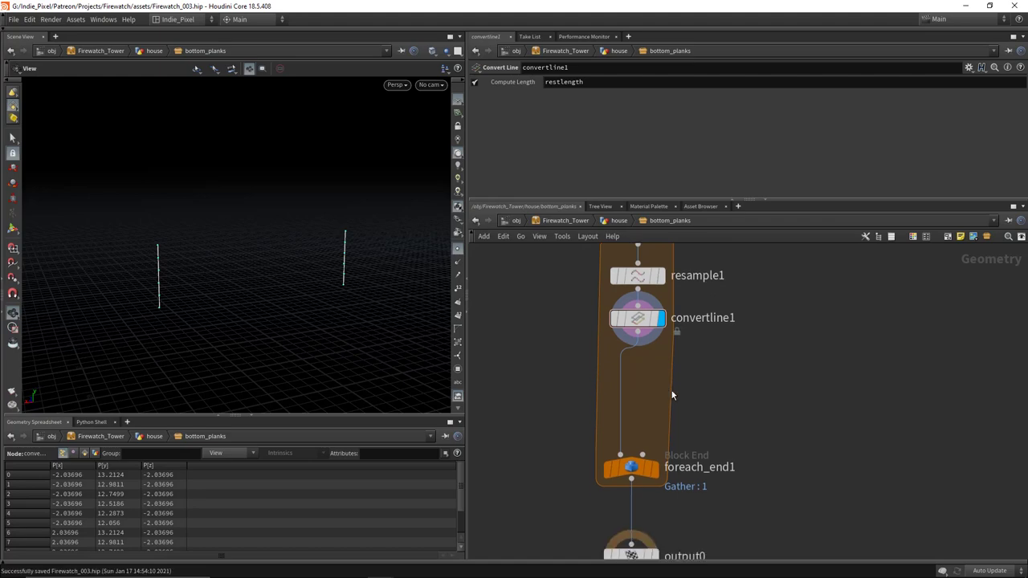
pyautogui.press('Tab')
pyautogui.write('attr')
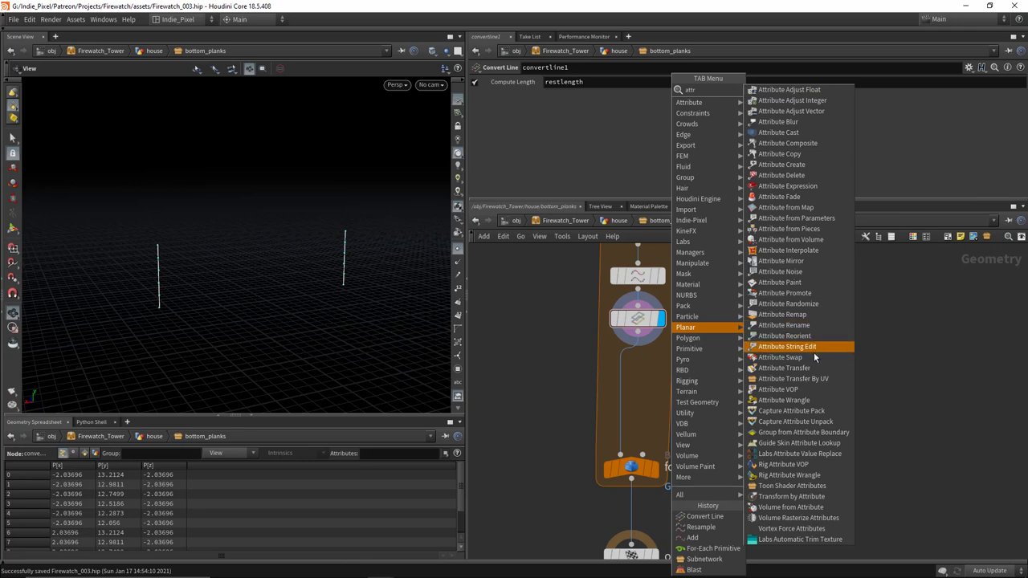
pyautogui.click(801, 294)
pyautogui.click(639, 370)
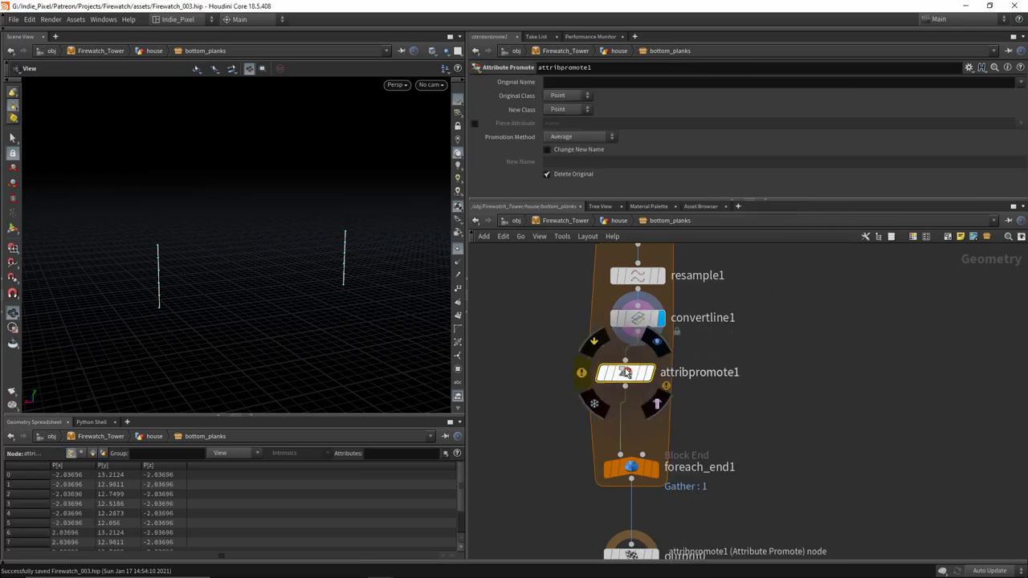
# Step: Set attribpromote1 to promote restlength from Primitive to Detail, and display the node
pyautogui.click(579, 95)
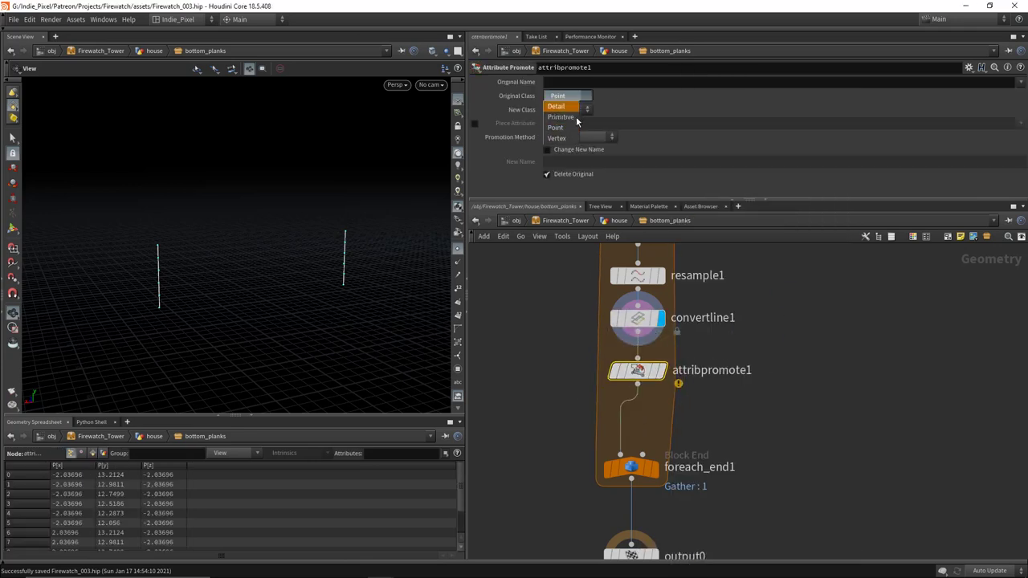
pyautogui.click(564, 119)
pyautogui.click(574, 110)
pyautogui.click(563, 146)
pyautogui.click(1022, 81)
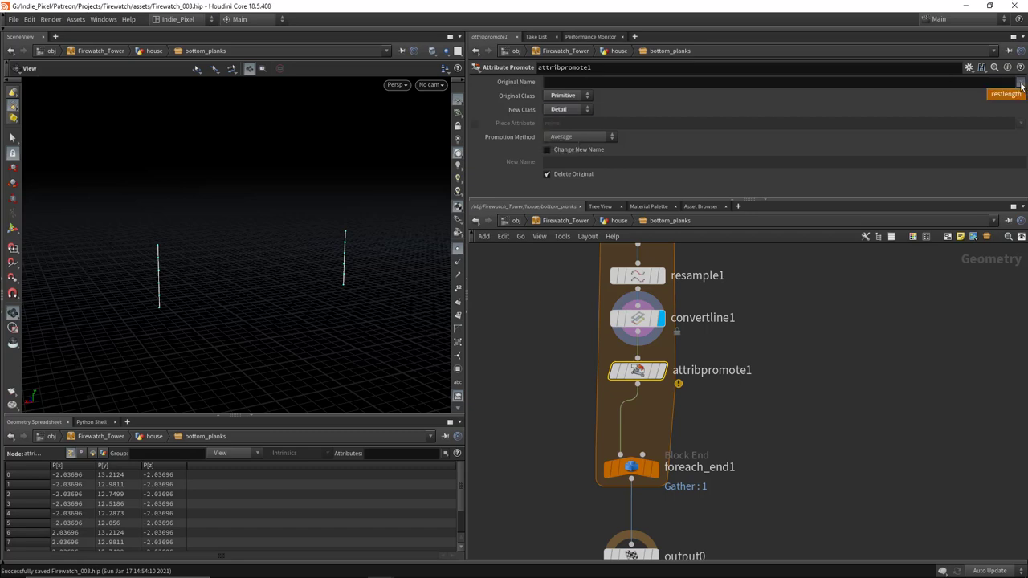
pyautogui.click(1004, 92)
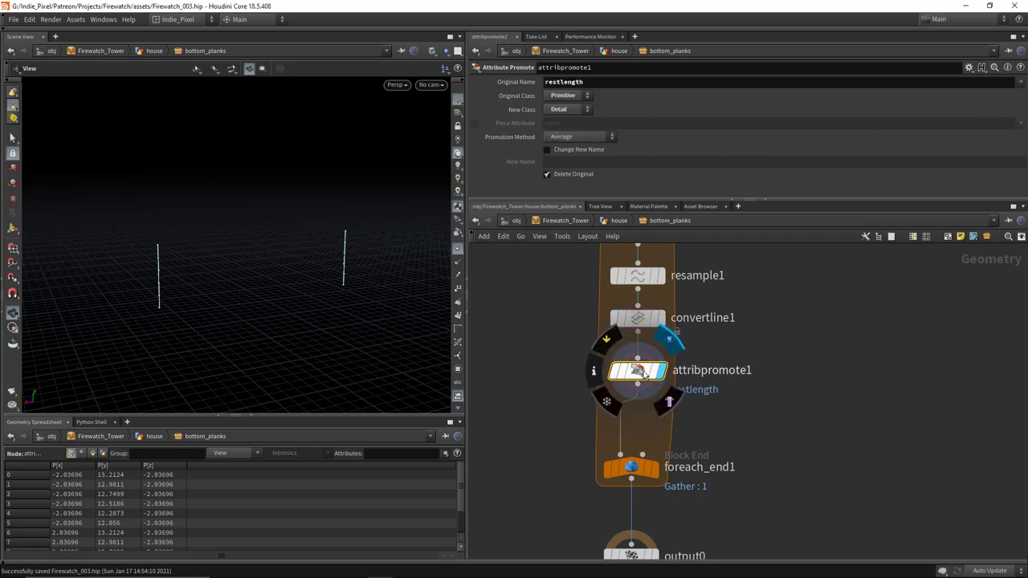
# Step: Move foreach_end1 and output0 farther down to make room below attribpromote1
pyautogui.scroll(-5, 663, 365)
pyautogui.keyDown('shift'); pyautogui.click(660, 361); pyautogui.keyUp('shift')
pyautogui.moveTo(660, 361); pyautogui.dragTo(662, 410)
pyautogui.click(690, 364)
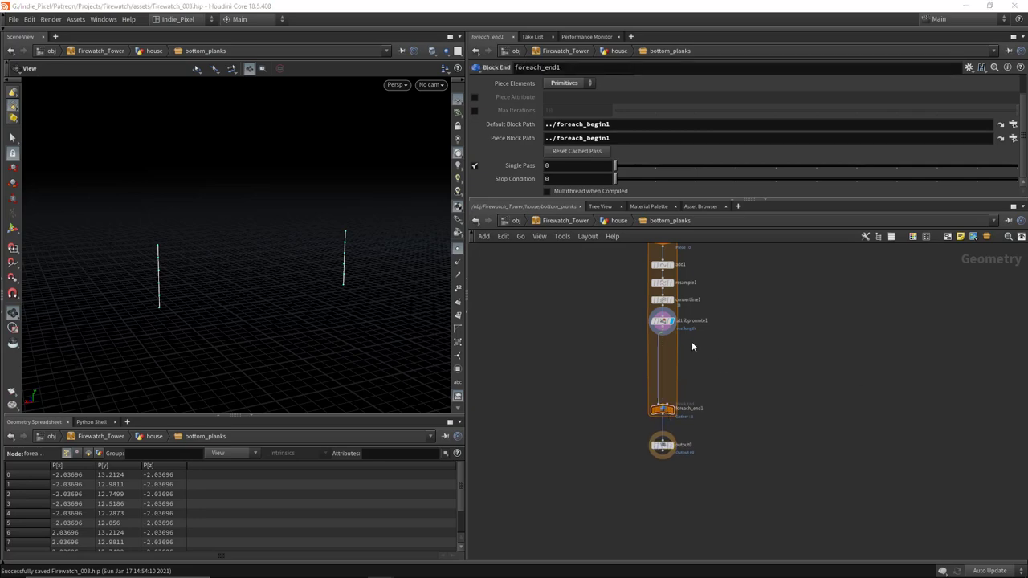
# Step: Insert a Carve node between attribpromote1 and foreach_end1, aligned under attribpromote1, and display it
pyautogui.scroll(4, 693, 347)
pyautogui.click(634, 303)
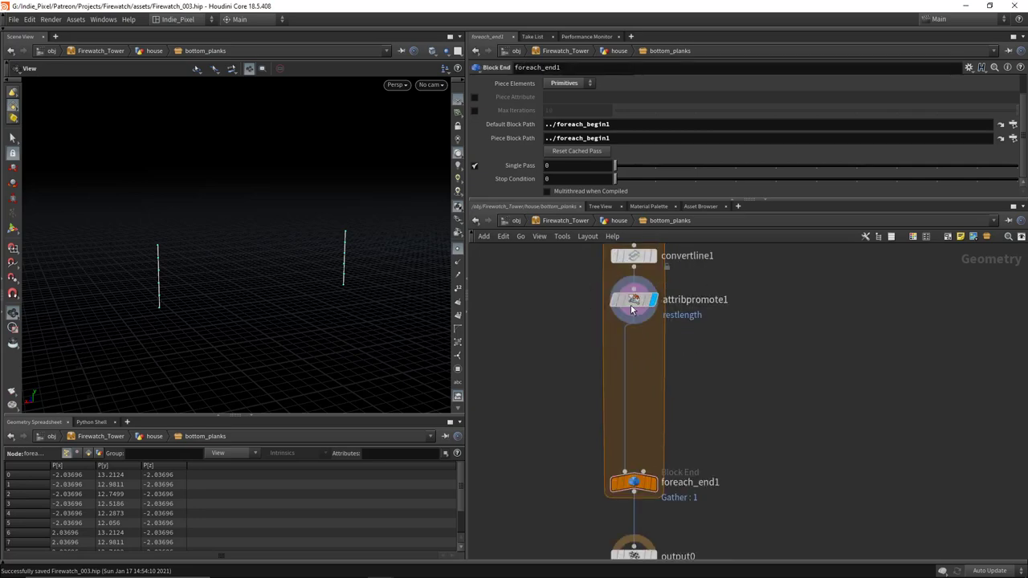
pyautogui.press('Tab')
pyautogui.write('carve')
pyautogui.press('Return')
pyautogui.click(643, 366)
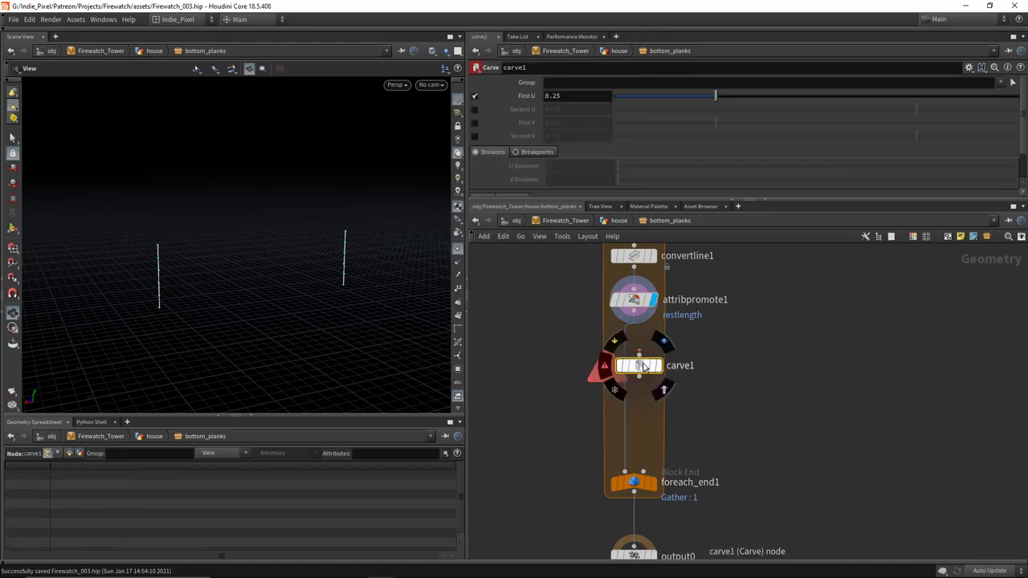
pyautogui.moveTo(645, 368); pyautogui.dragTo(645, 354)
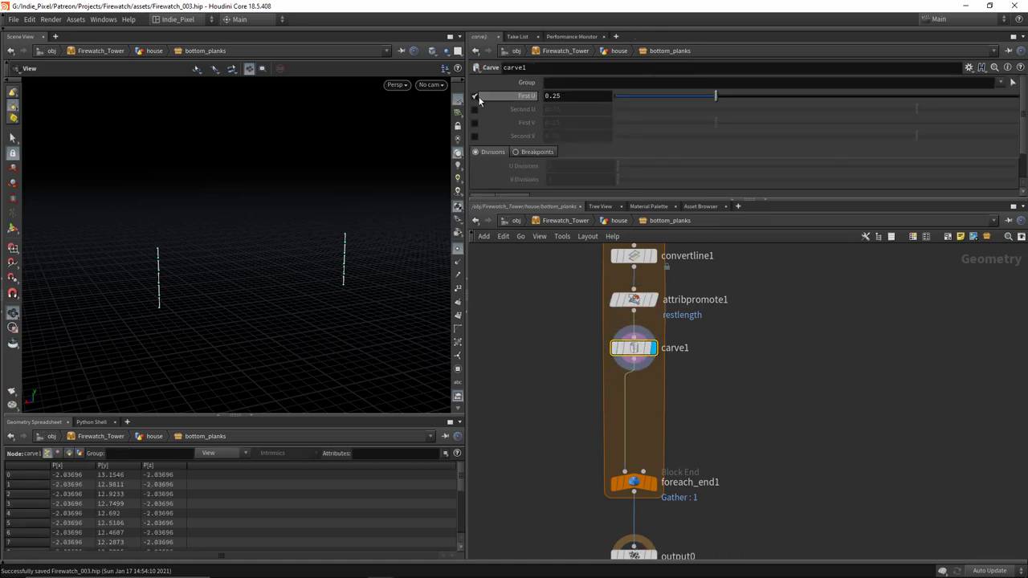
# Step: Set carve1's First U to 0.5 and switch it from Cut to Extract
pyautogui.write('.5')
pyautogui.press('Return')
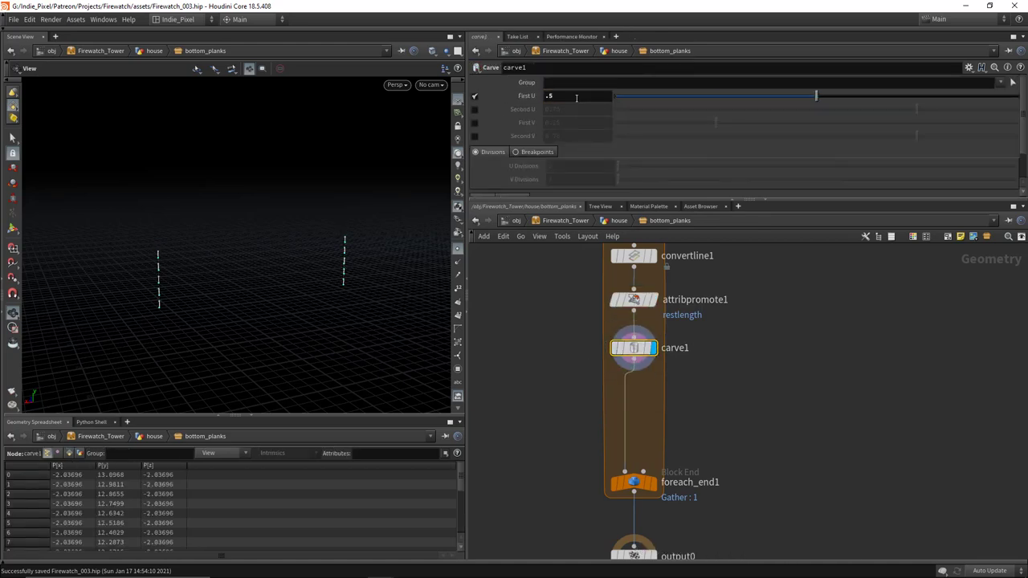
pyautogui.scroll(-2, 688, 190)
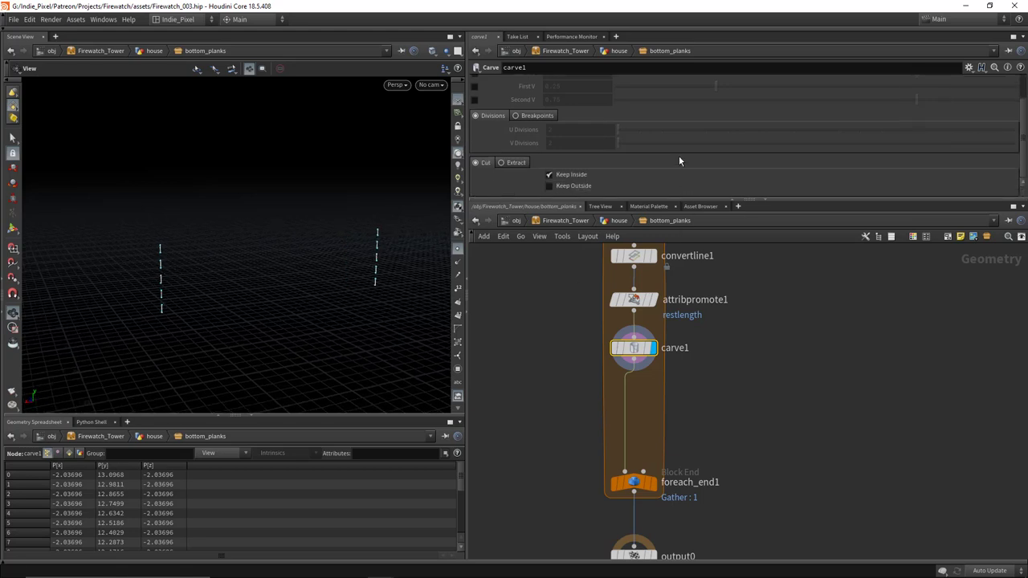
pyautogui.click(501, 162)
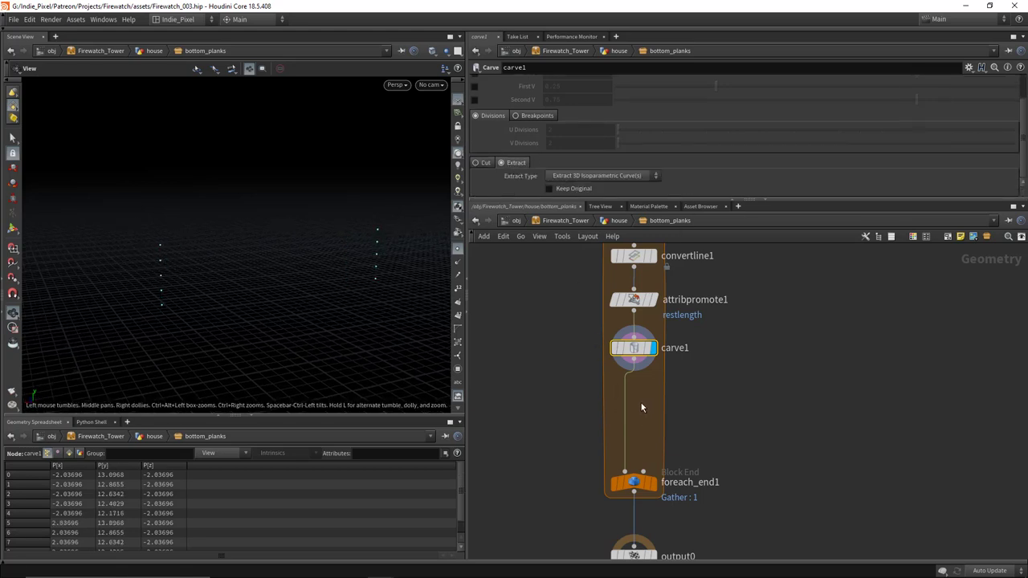
# Step: Insert an Add node between carve1 and foreach_end1, aligned under carve1, and display it
pyautogui.moveTo(641, 408); pyautogui.dragTo(641, 384, button='middle')
pyautogui.press('Tab')
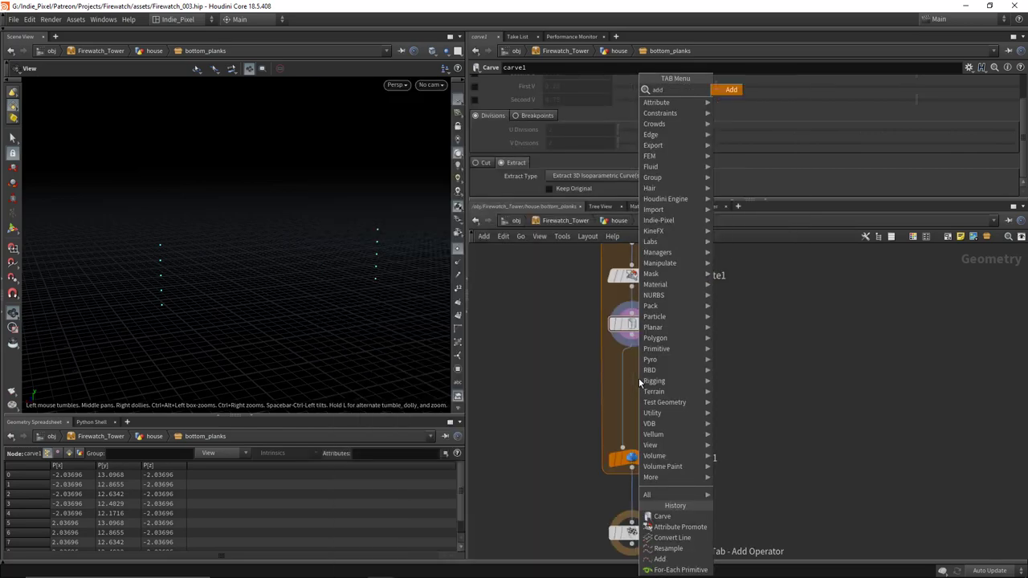
pyautogui.write('add')
pyautogui.press('Return')
pyautogui.click(616, 383)
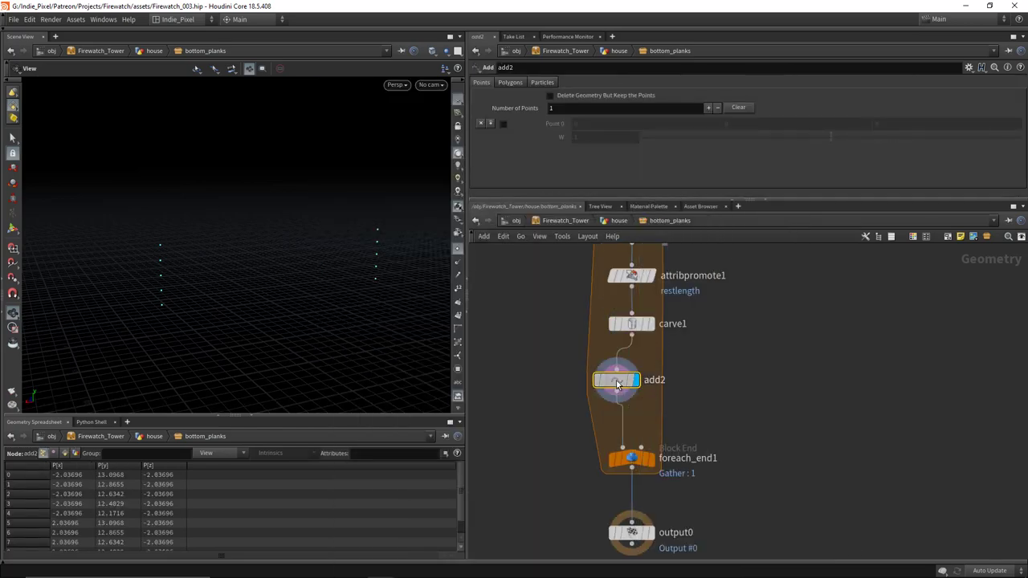
pyautogui.moveTo(616, 382); pyautogui.dragTo(632, 378)
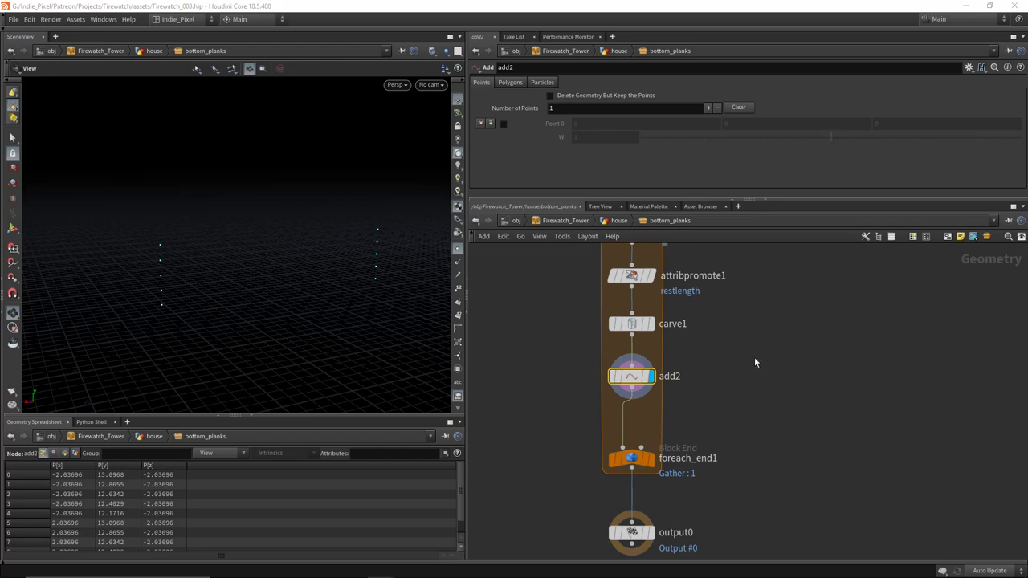
# Step: Make add2 create polygons by group, skipping every Nth point, with N referencing resample1's Segments as ch("../resample1/segs")
pyautogui.moveTo(755, 363); pyautogui.dragTo(712, 407, button='middle')
pyautogui.click(634, 292)
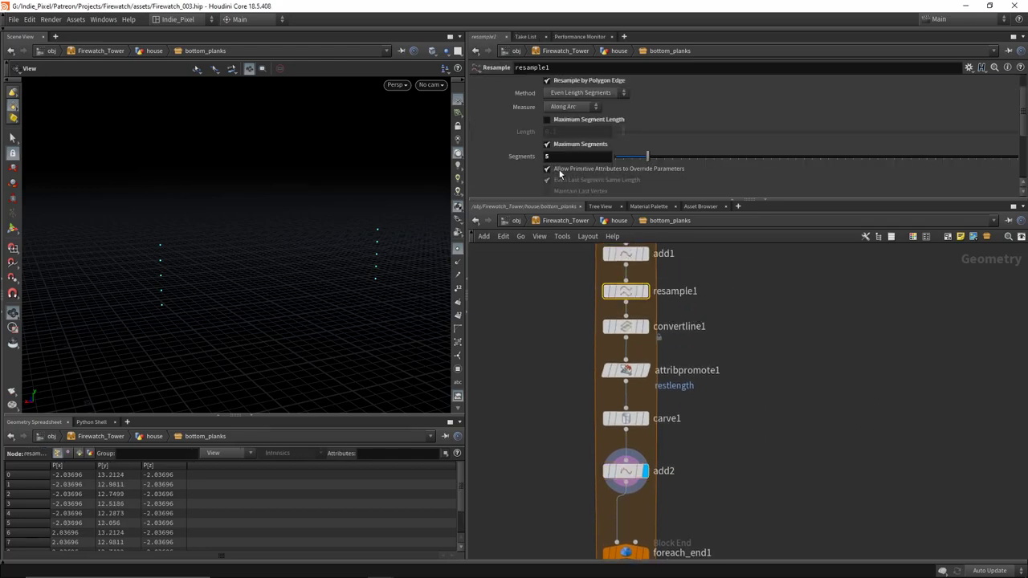
pyautogui.rightClick(550, 156)
pyautogui.click(592, 227)
pyautogui.click(613, 474)
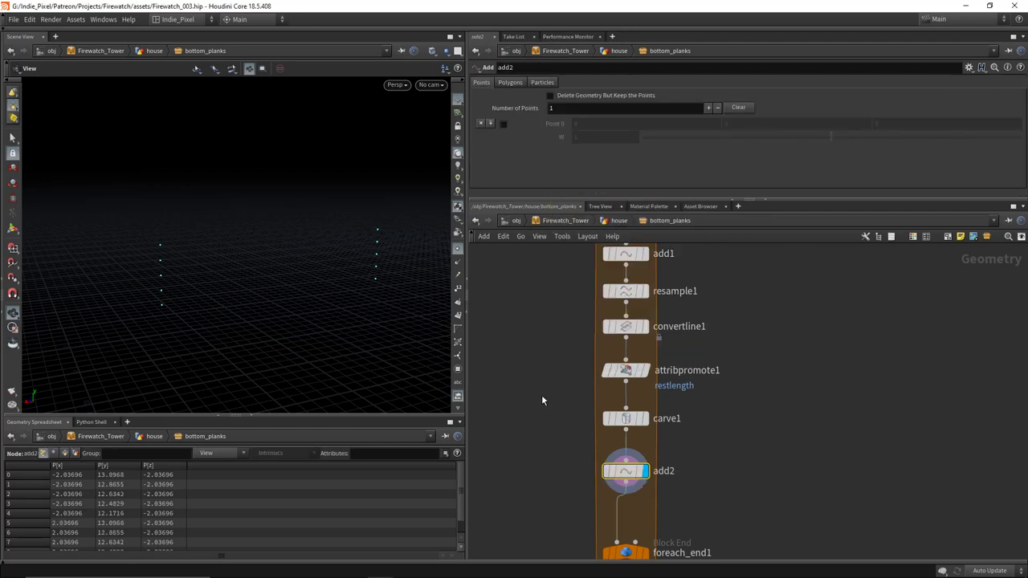
pyautogui.click(511, 82)
pyautogui.click(522, 110)
pyautogui.click(581, 140)
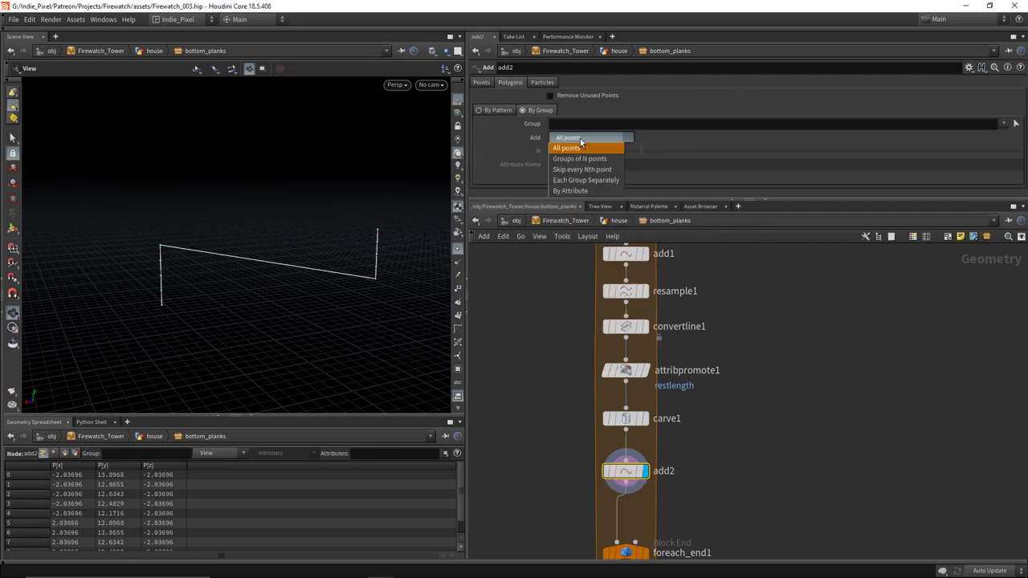
pyautogui.click(582, 170)
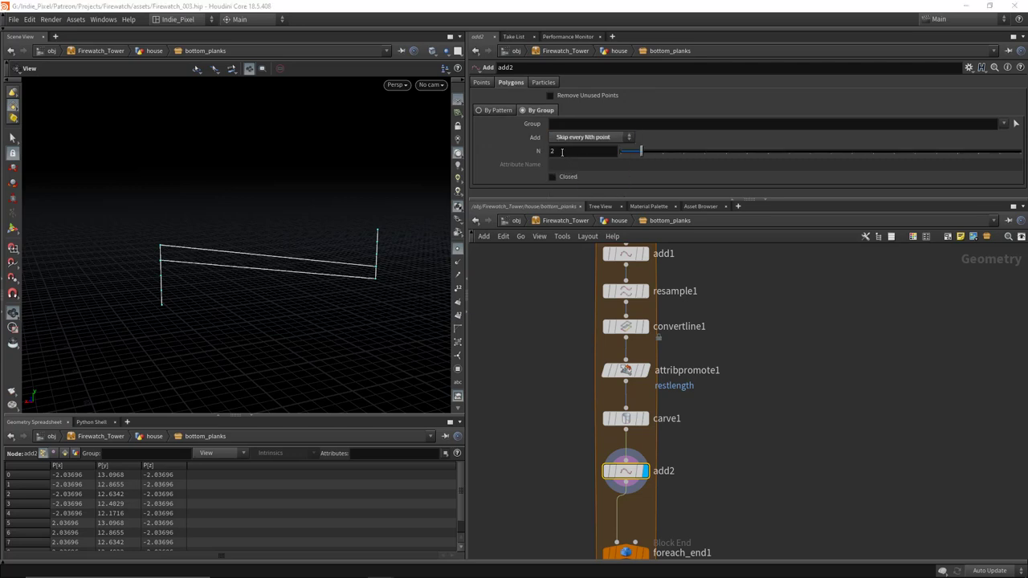
pyautogui.rightClick(599, 153)
pyautogui.click(606, 254)
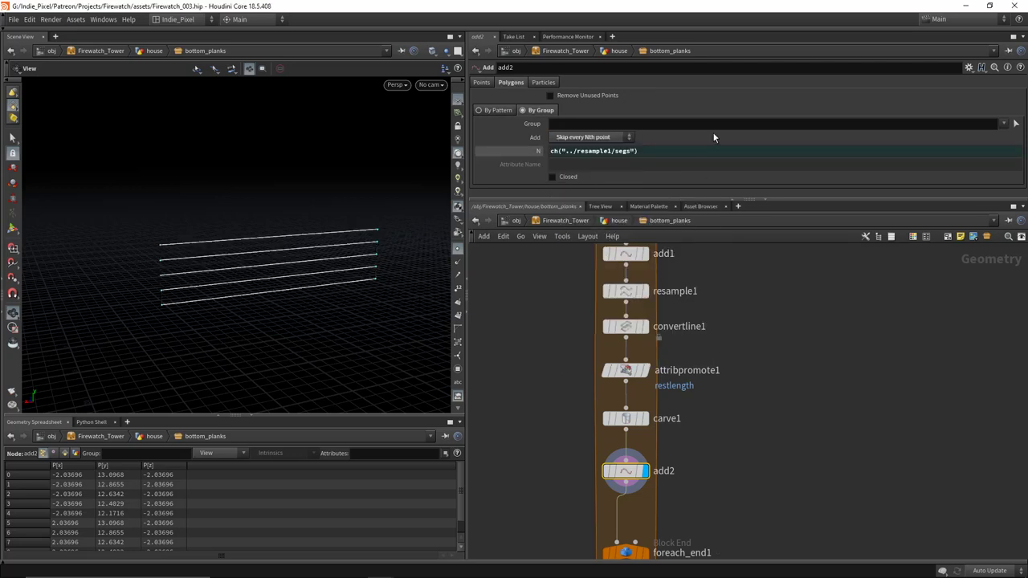
# Step: Insert a Wood Plank node between foreach_end1 and output0, moving output0 down for room, display it, and save the scene
pyautogui.moveTo(728, 451); pyautogui.dragTo(704, 337, button='middle')
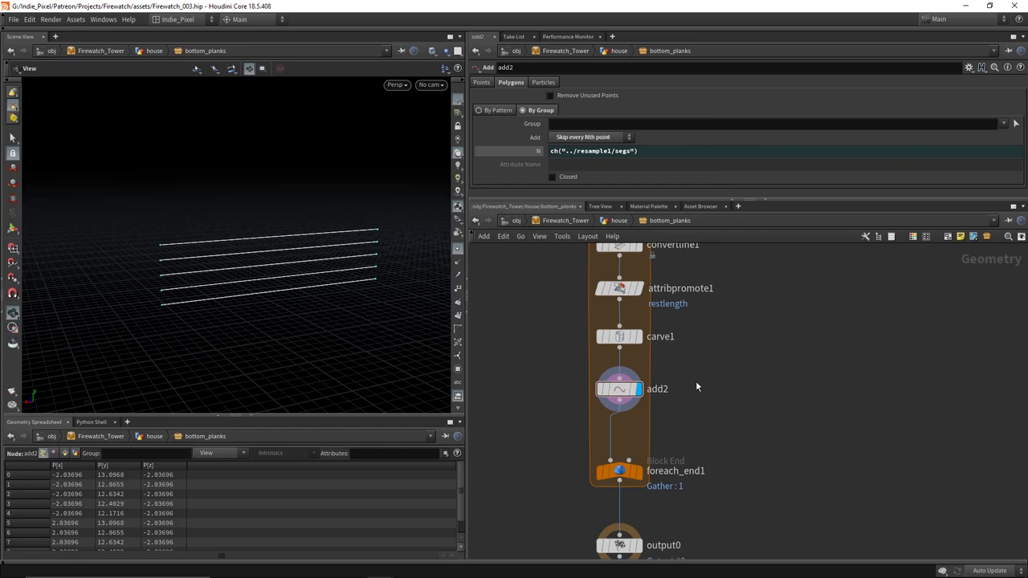
pyautogui.moveTo(830, 500); pyautogui.dragTo(854, 397, button='middle')
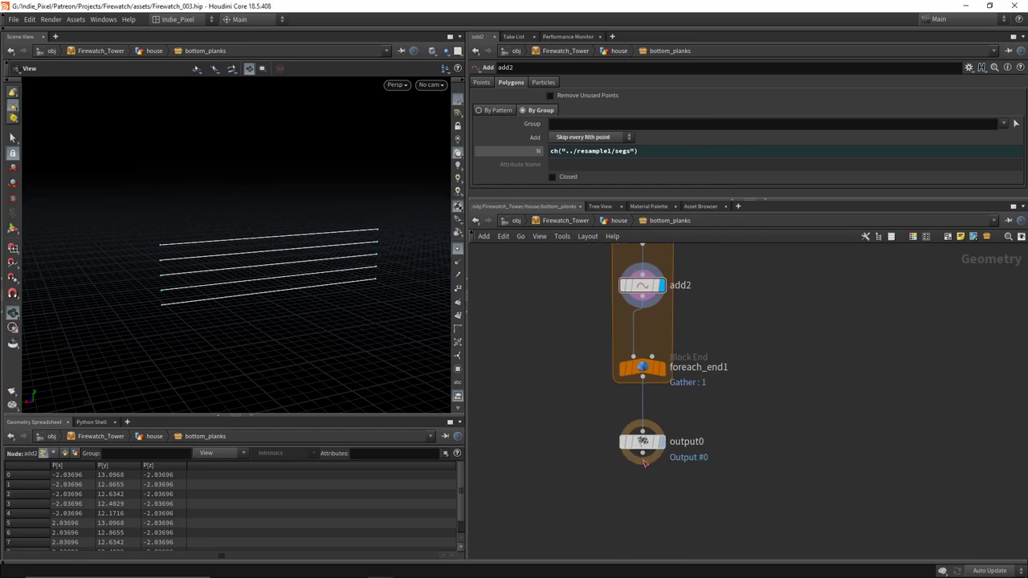
pyautogui.click(660, 442)
pyautogui.press('Tab')
pyautogui.write('w')
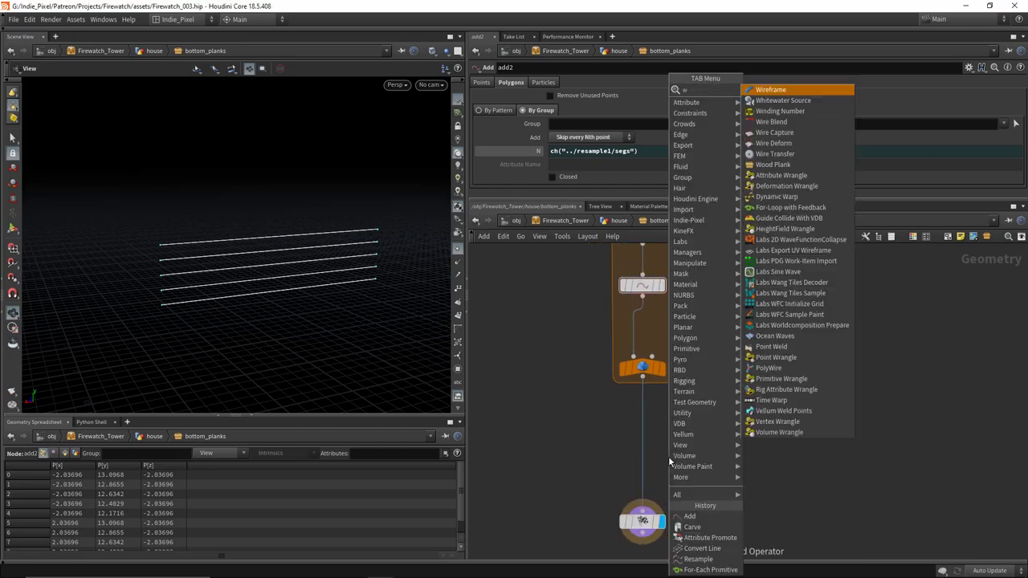
pyautogui.moveTo(699, 221)
pyautogui.moveTo(761, 221)
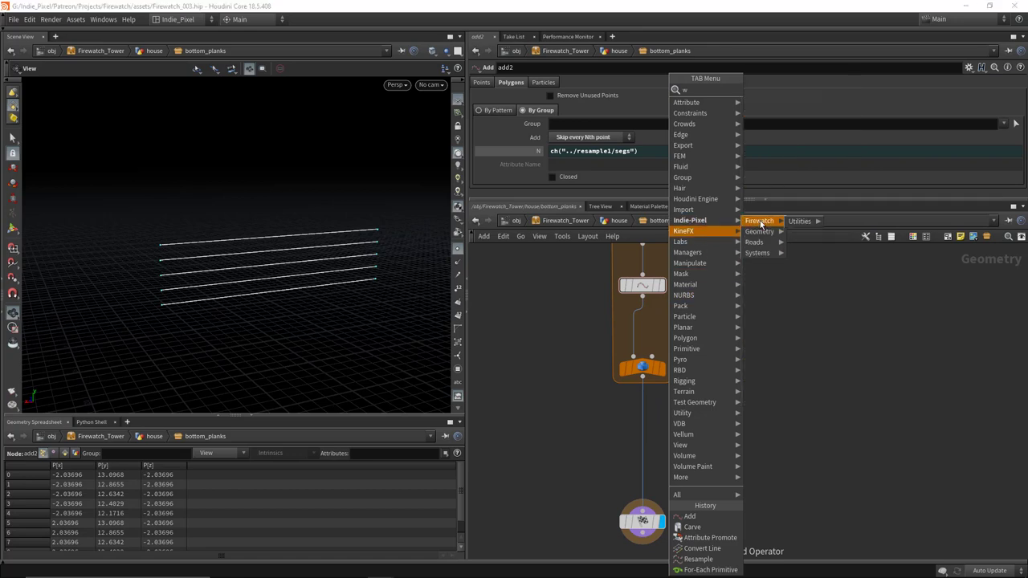
pyautogui.moveTo(799, 222)
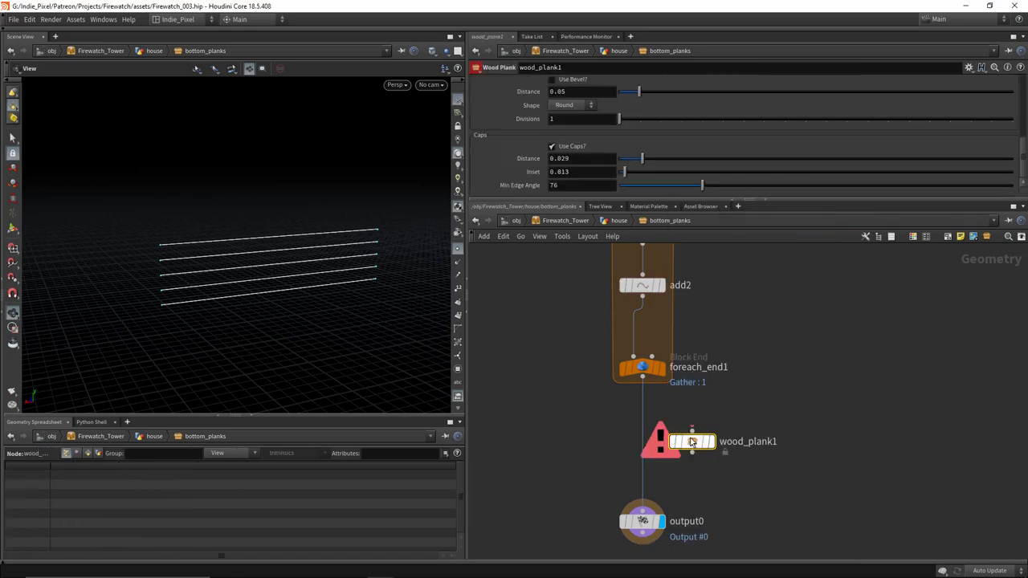
pyautogui.click(647, 439)
pyautogui.click(659, 440)
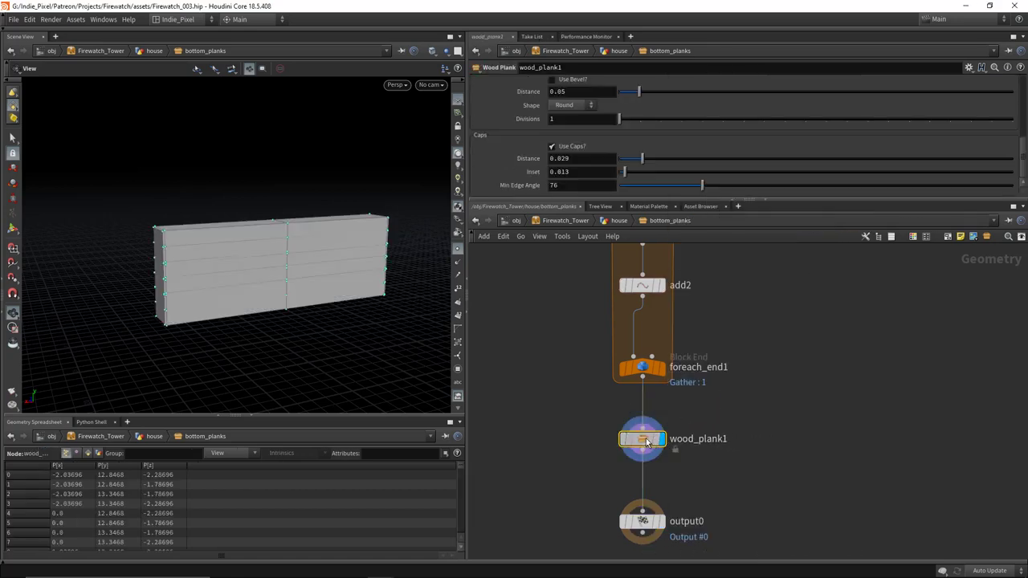
pyautogui.hotkey('ctrl', 's')
# Step: Enlarge the parameter area, set wood_plank1's X Size to 0.08, reduce its Y Size to narrow the planks, and save the scene
pyautogui.moveTo(729, 465); pyautogui.dragTo(731, 436, button='middle')
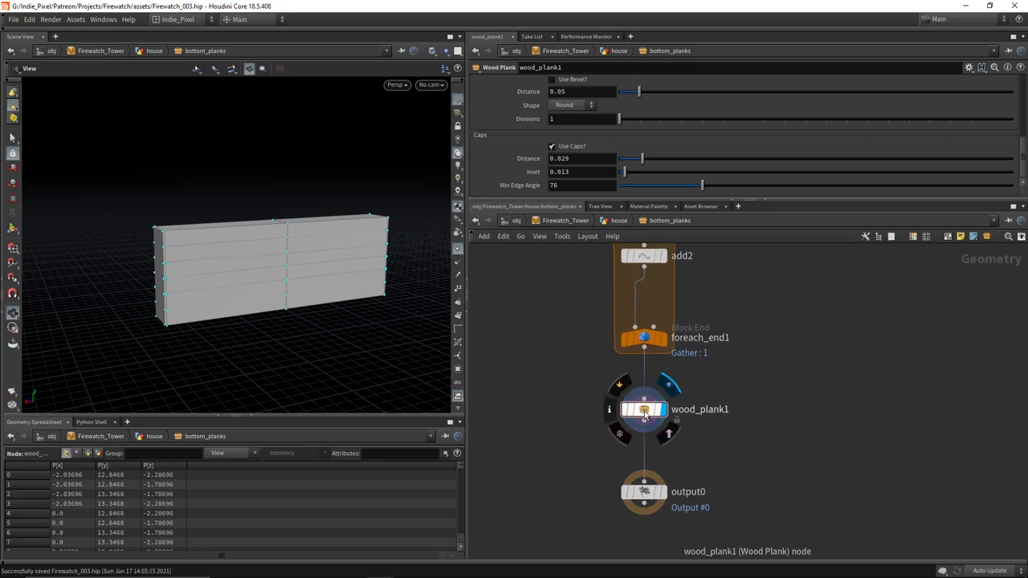
pyautogui.moveTo(798, 200); pyautogui.dragTo(797, 330)
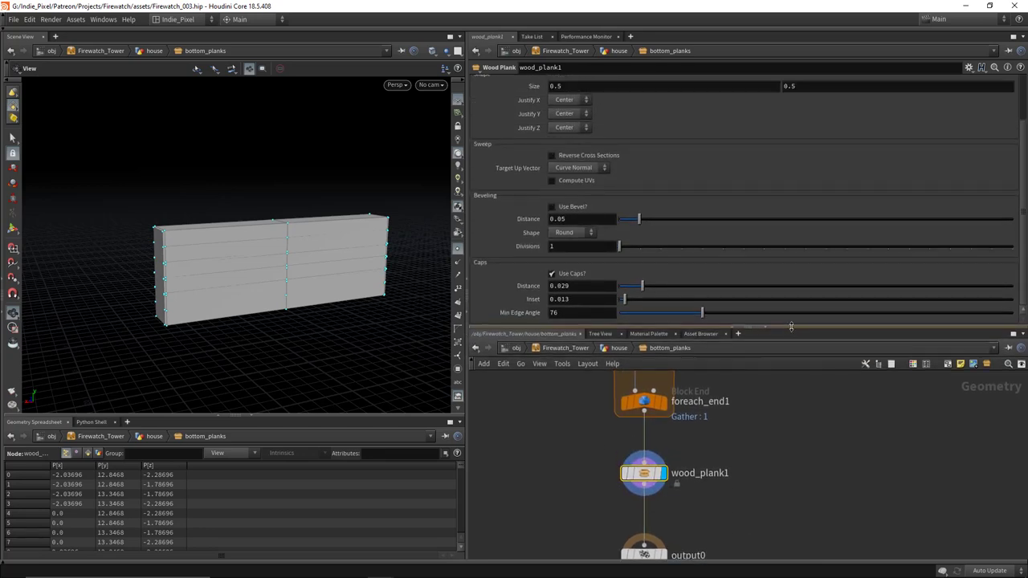
pyautogui.moveTo(241, 265); pyautogui.dragTo(265, 268)
pyautogui.moveTo(588, 95); pyautogui.dragTo(388, 124, button='middle')
pyautogui.moveTo(853, 90)
pyautogui.mouseDown(button='middle')
pyautogui.moveTo(853, 109)
pyautogui.moveTo(691, 114)
pyautogui.moveTo(857, 92)
pyautogui.mouseUp(button='middle')
pyautogui.hotkey('ctrl', 's')
pyautogui.moveTo(321, 241); pyautogui.dragTo(271, 245)
# Step: Enter the expression detail(0, "") for wood_plank1's Y Size, leaving the attribute name empty
pyautogui.click(795, 89)
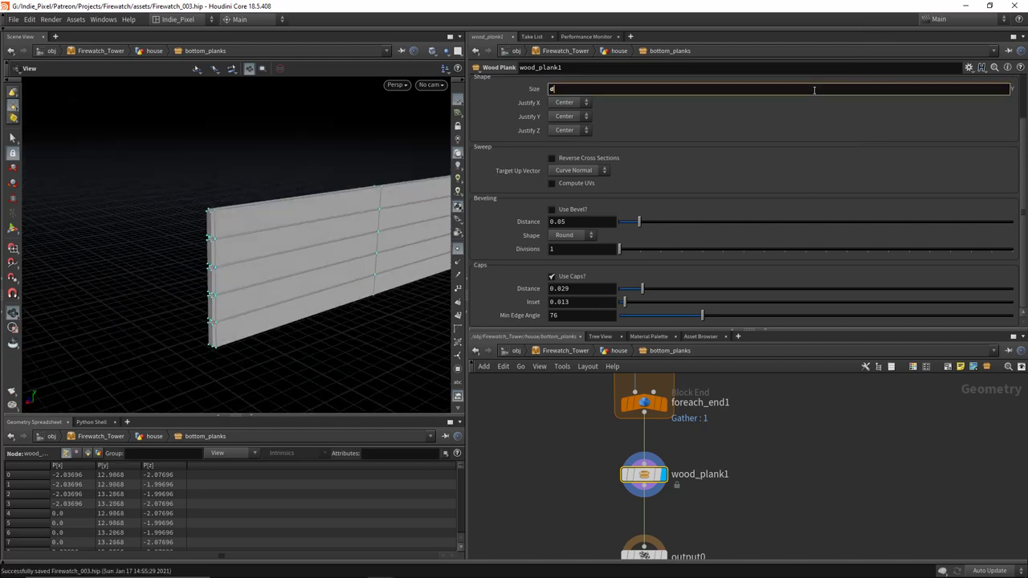
pyautogui.write('detail()')
pyautogui.press('Left')
pyautogui.write('0')
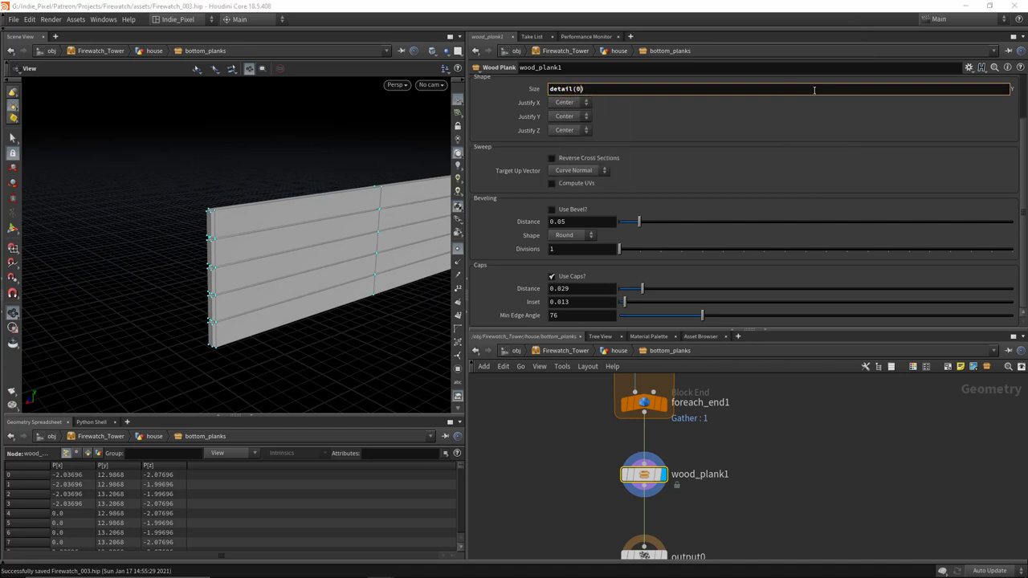
pyautogui.write(',')
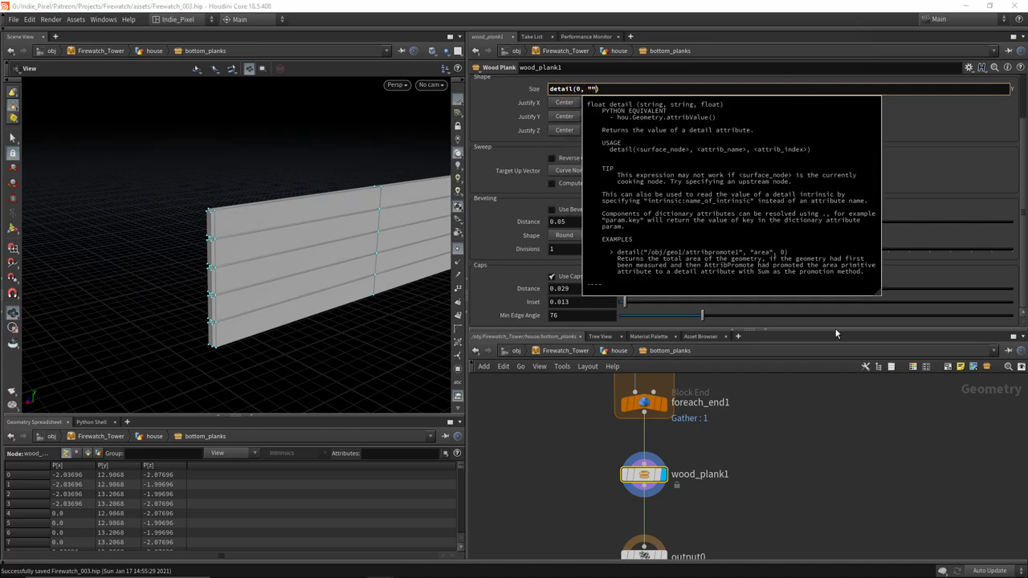
# Step: Check the name of foreach_end1's detail attribute in the Geometry Spreadsheet, and return to wood_plank1
pyautogui.click(99, 454)
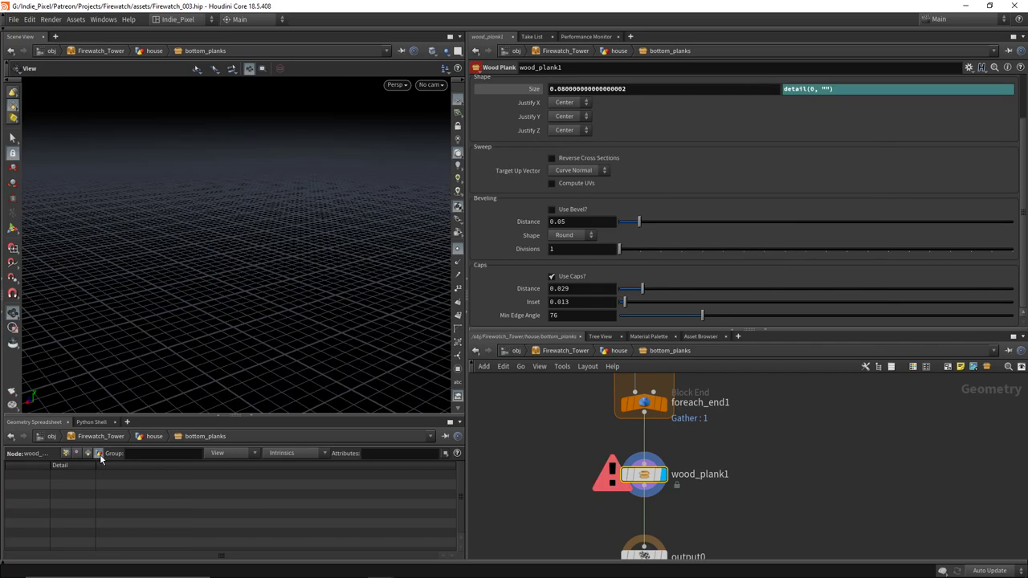
pyautogui.click(643, 404)
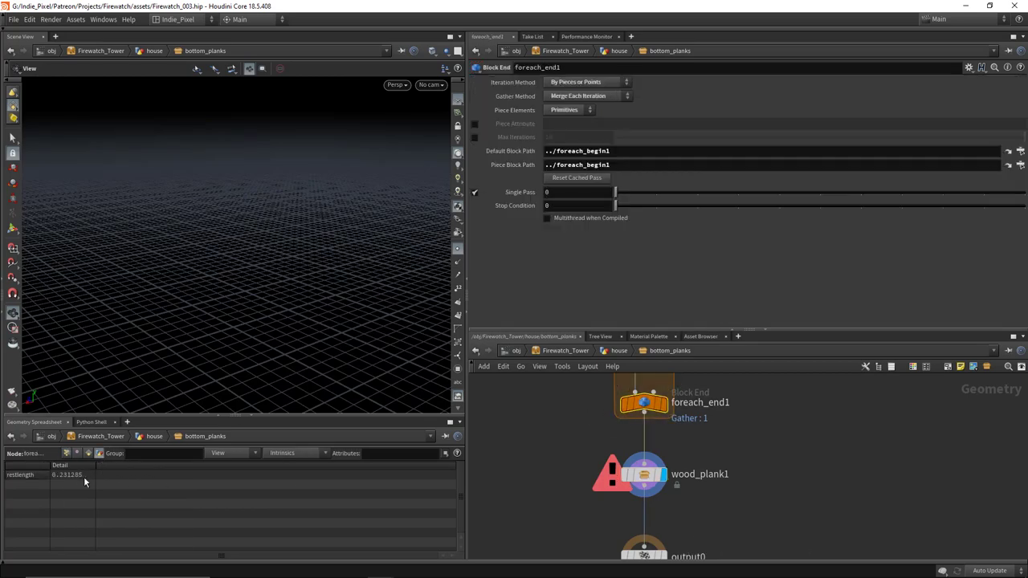
pyautogui.click(643, 474)
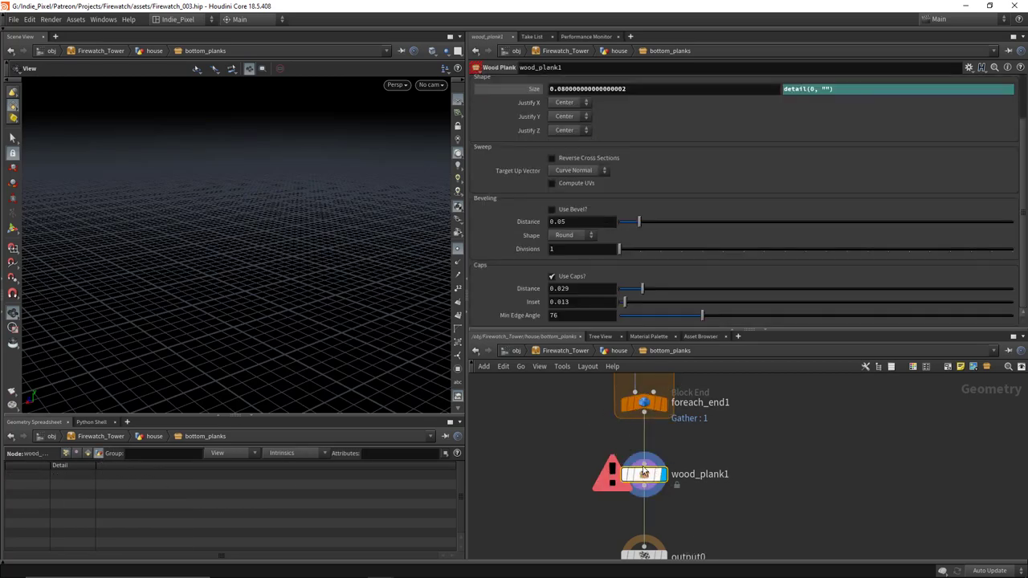
# Step: Complete wood_plank1's Y Size expression as detail(0, "restlength", 0)
pyautogui.click(856, 90)
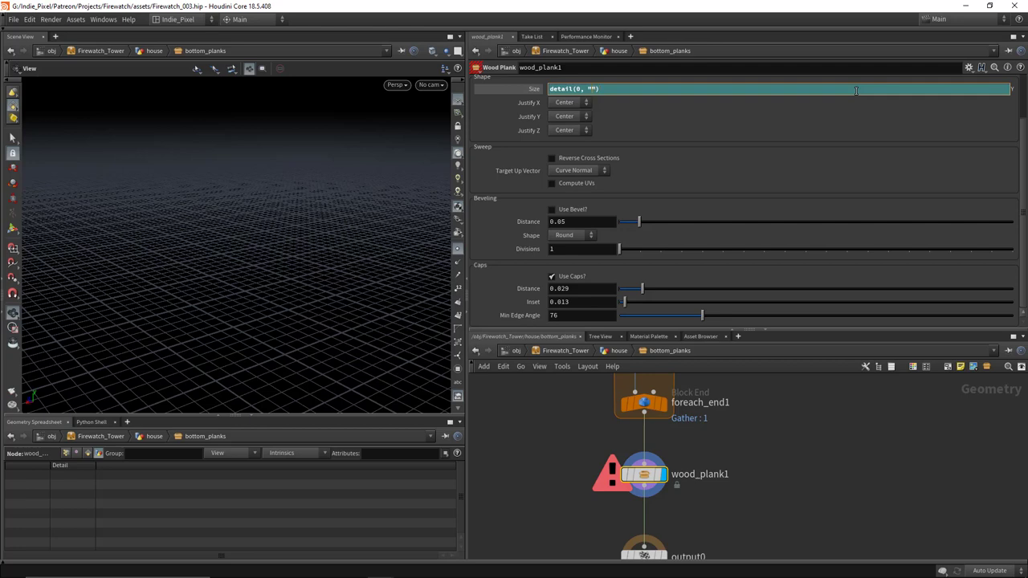
pyautogui.write('restl')
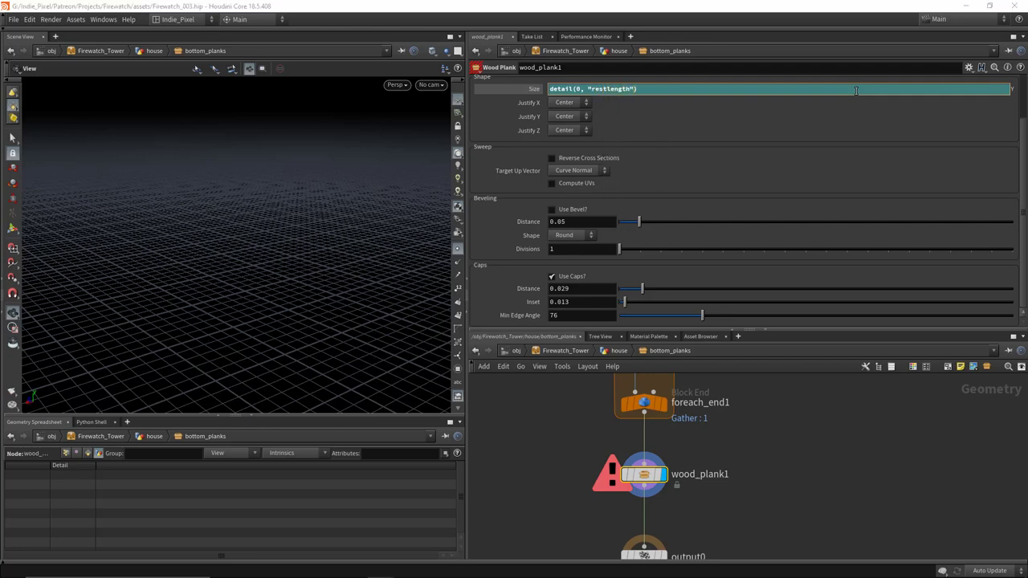
pyautogui.write('ength')
pyautogui.press('Right')
pyautogui.write(', 0')
pyautogui.press('Return')
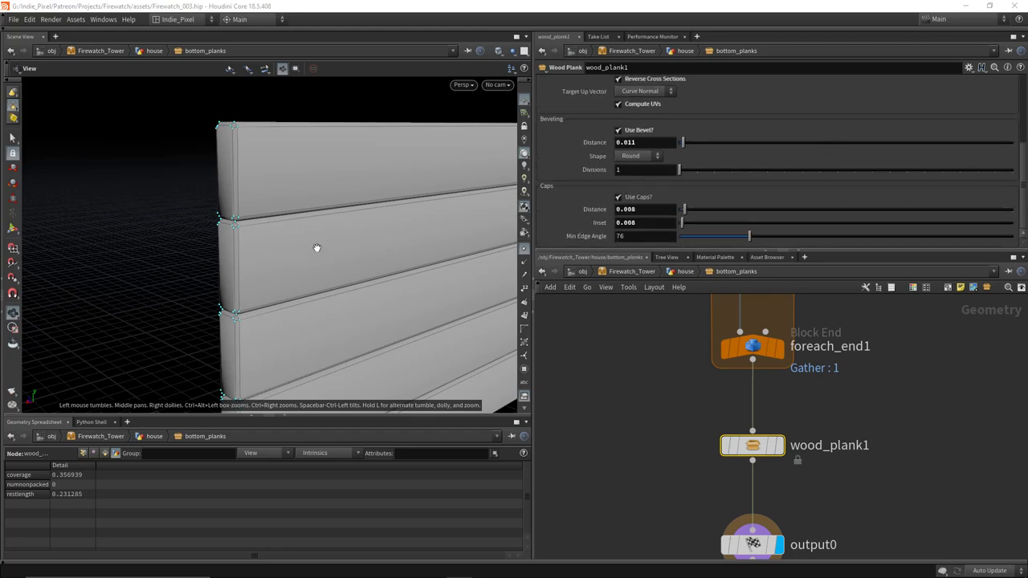
# Step: Turn off Single Pass on foreach_end1 to build the planks for every wall
pyautogui.scroll(-10, 318, 243)
pyautogui.click(753, 346)
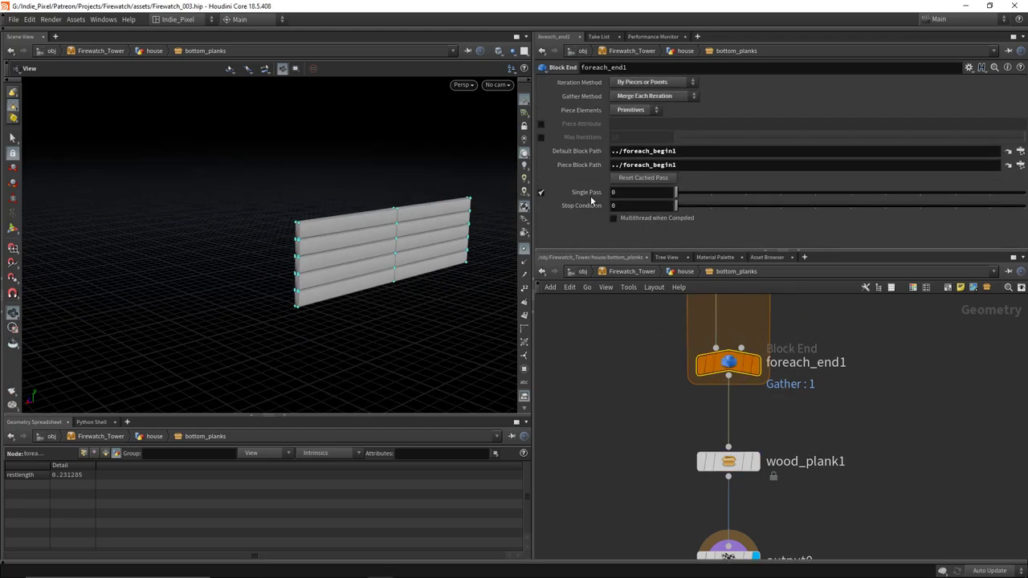
pyautogui.click(541, 192)
pyautogui.scroll(8, 294, 235)
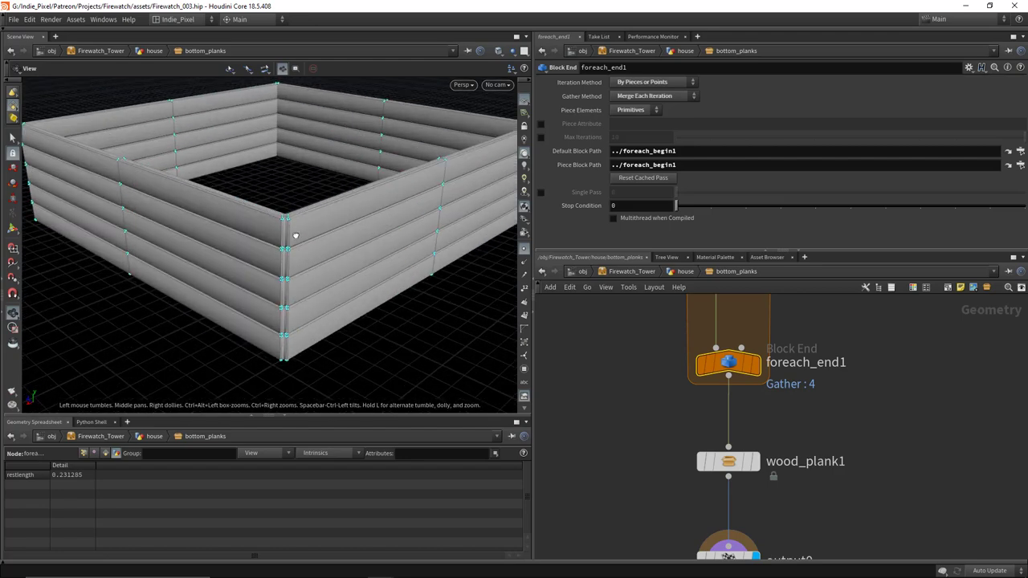
pyautogui.scroll(-3, 321, 243)
pyautogui.scroll(-3, 332, 242)
pyautogui.scroll(-5, 811, 432)
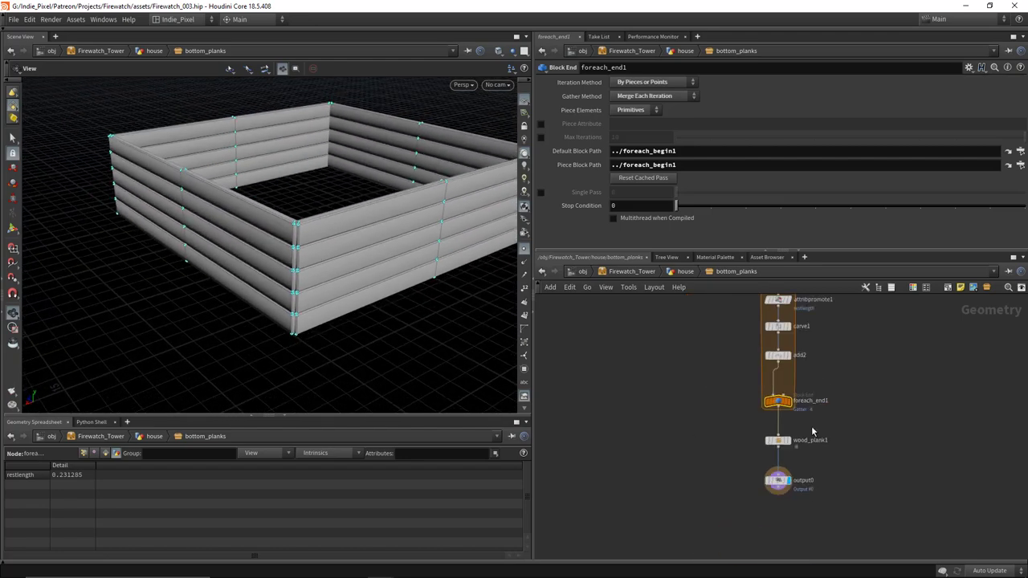
# Step: Move foreach_end1 slightly closer to add2 and save the scene
pyautogui.moveTo(328, 314); pyautogui.dragTo(316, 289)
pyautogui.moveTo(889, 378); pyautogui.dragTo(825, 438, button='middle')
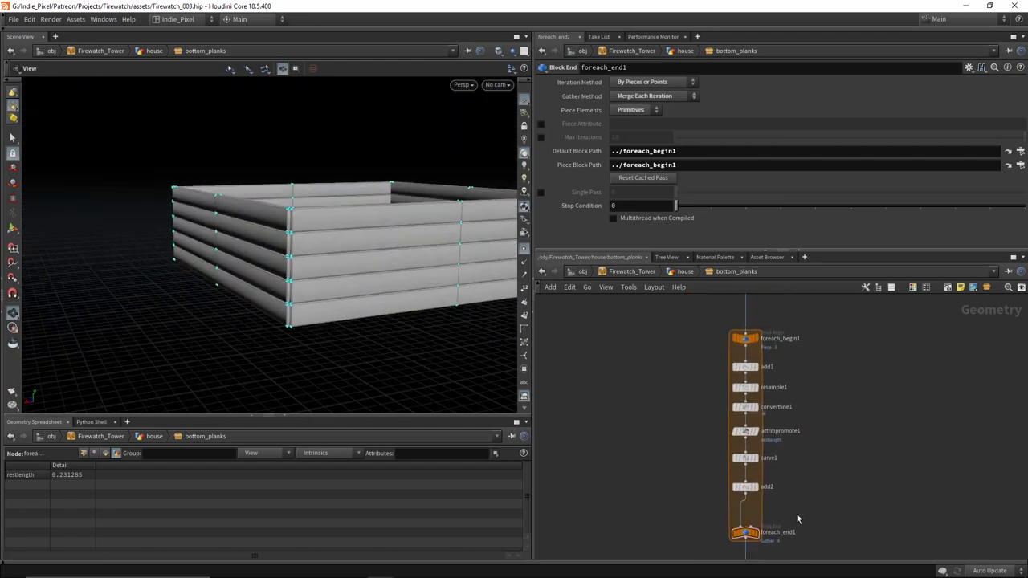
pyautogui.moveTo(745, 535); pyautogui.dragTo(746, 526)
pyautogui.hotkey('ctrl', 's')
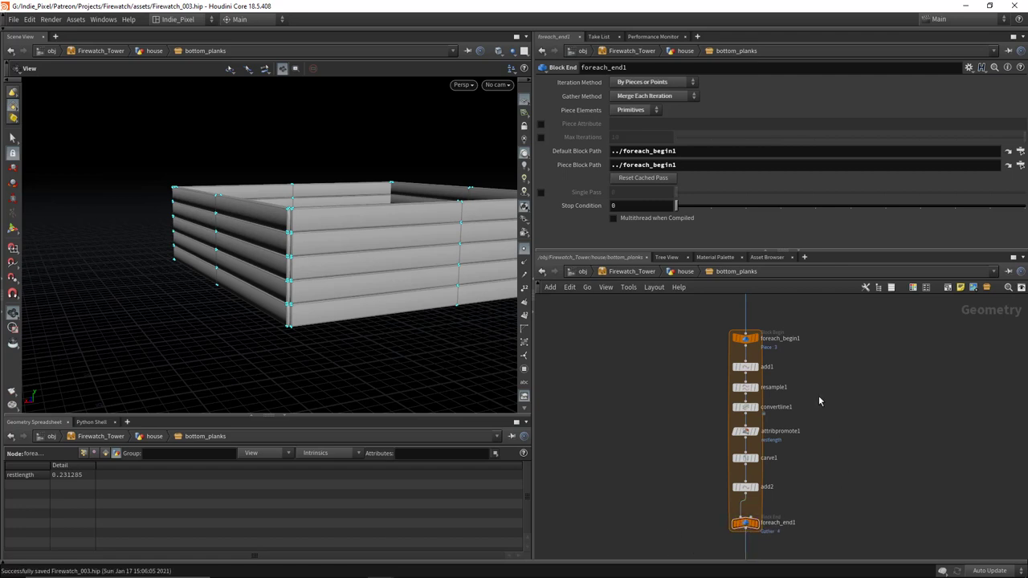
# Step: Examine the wall planks with resample1 at 5 segments, and review the settings of convertline1
pyautogui.scroll(3, 815, 392)
pyautogui.click(705, 401)
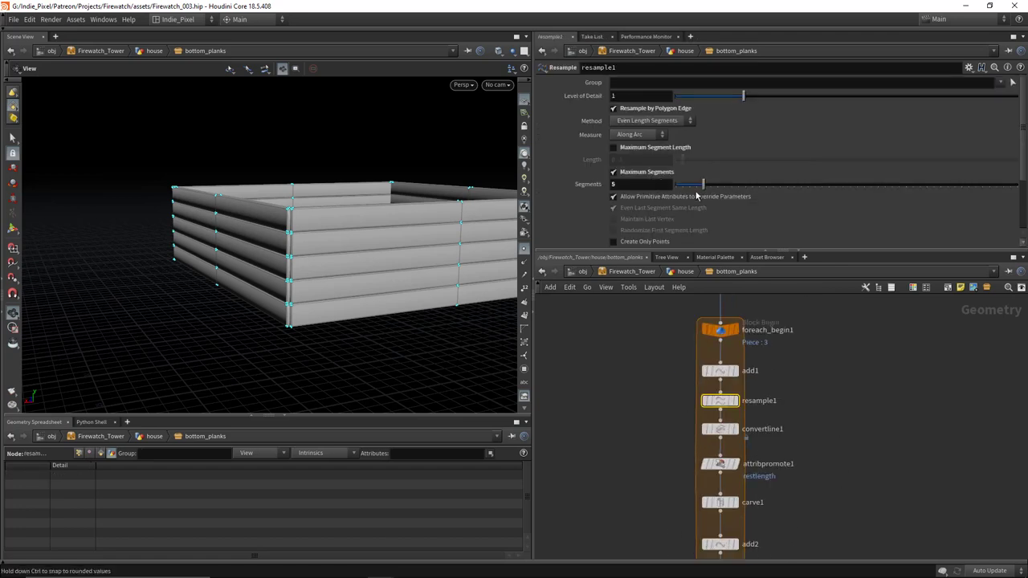
pyautogui.moveTo(710, 186); pyautogui.dragTo(704, 186)
pyautogui.moveTo(361, 246); pyautogui.dragTo(475, 225)
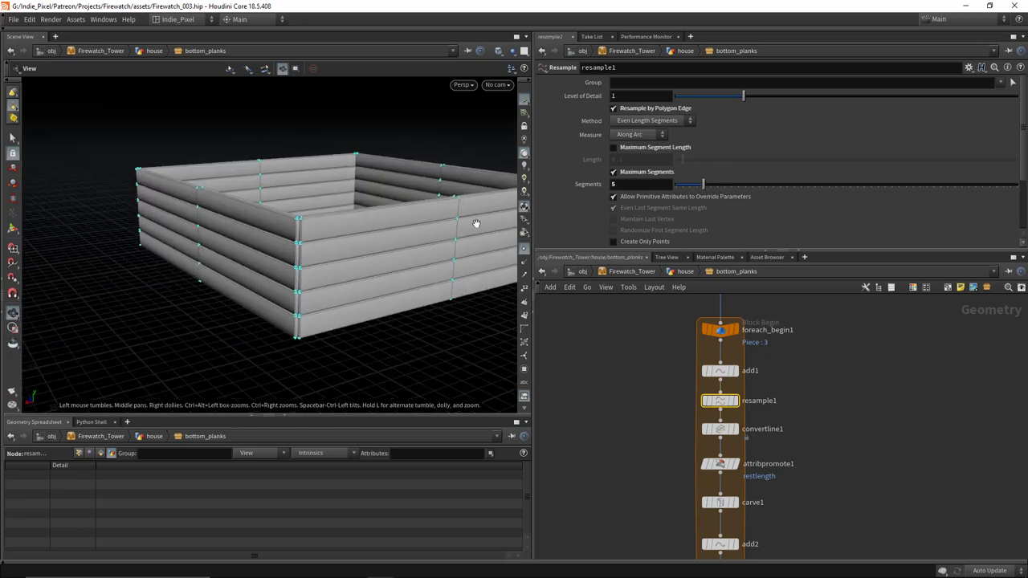
pyautogui.moveTo(345, 280); pyautogui.dragTo(372, 238)
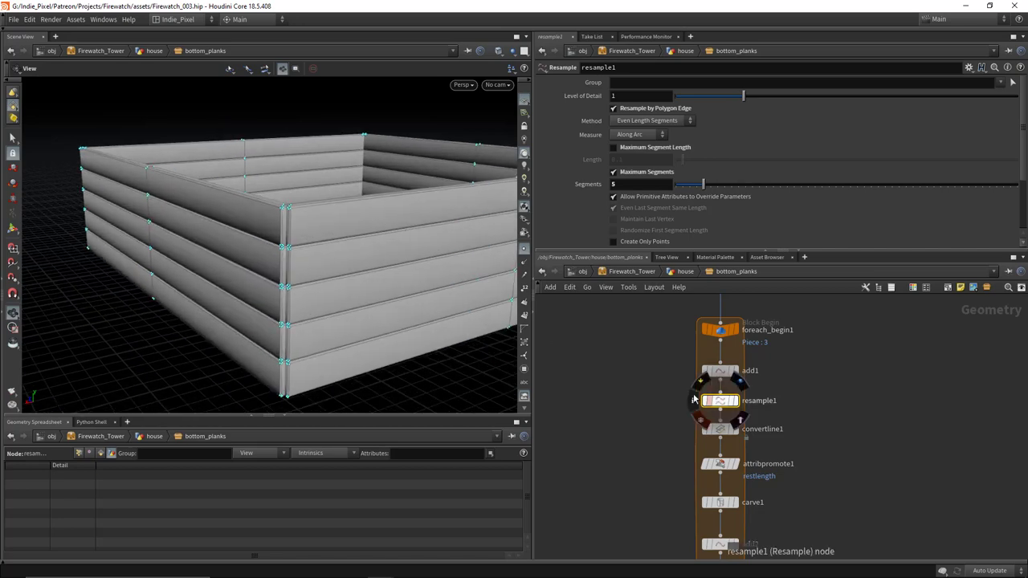
pyautogui.click(720, 429)
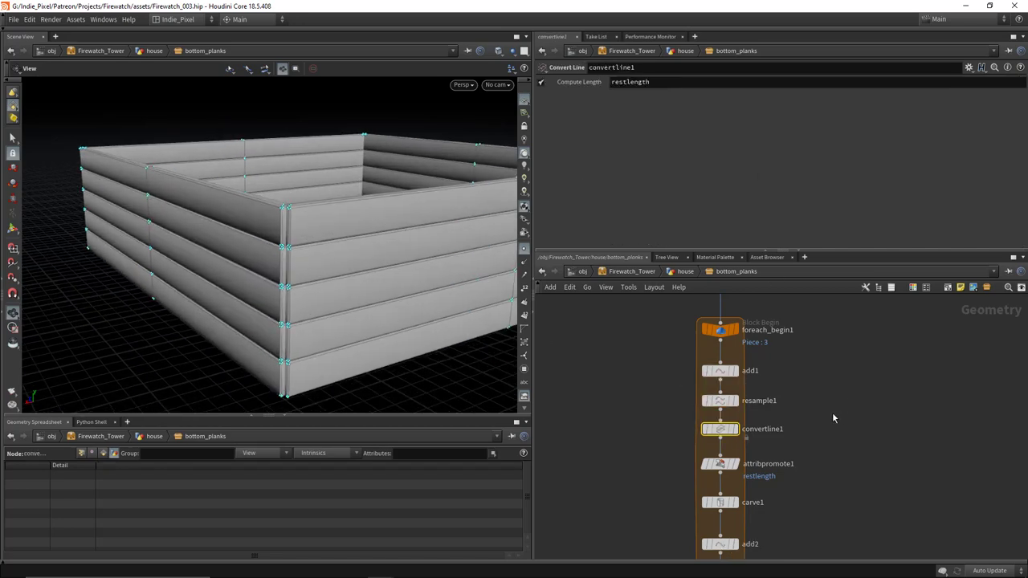
pyautogui.moveTo(833, 482); pyautogui.dragTo(828, 440, button='middle')
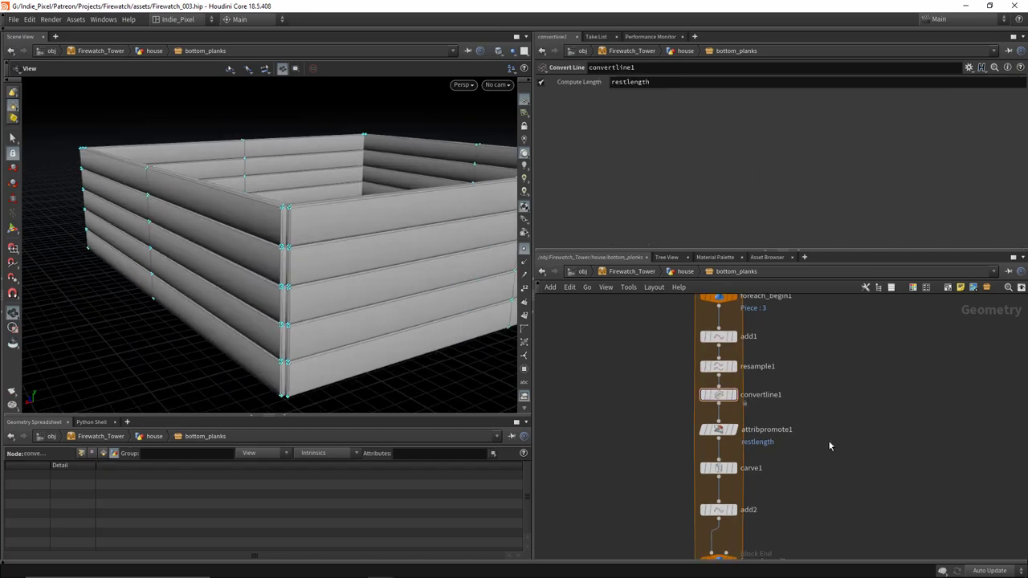
# Step: In the house network, move wood_plank1 down, merge it with bottom_planks, display the merge, and save the scene
pyautogui.press('u')
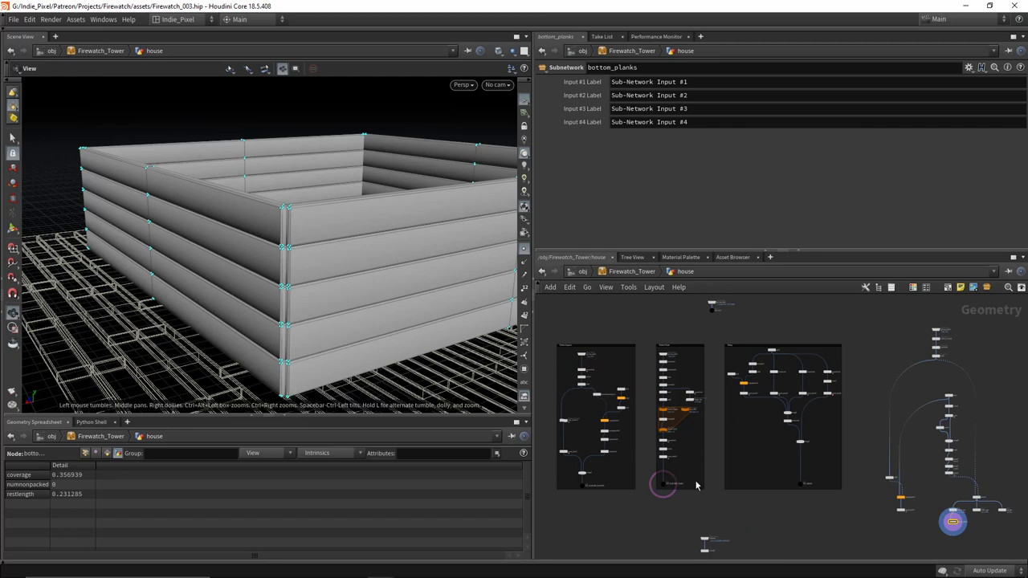
pyautogui.press('f')
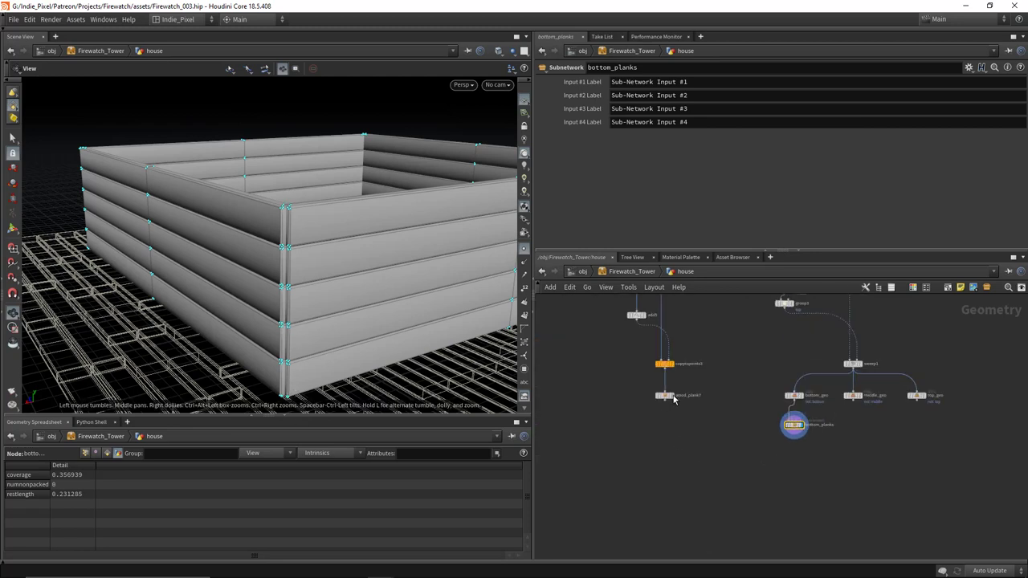
pyautogui.moveTo(664, 403); pyautogui.dragTo(727, 482)
pyautogui.keyDown('shift'); pyautogui.click(785, 429); pyautogui.keyUp('shift')
pyautogui.press('h')
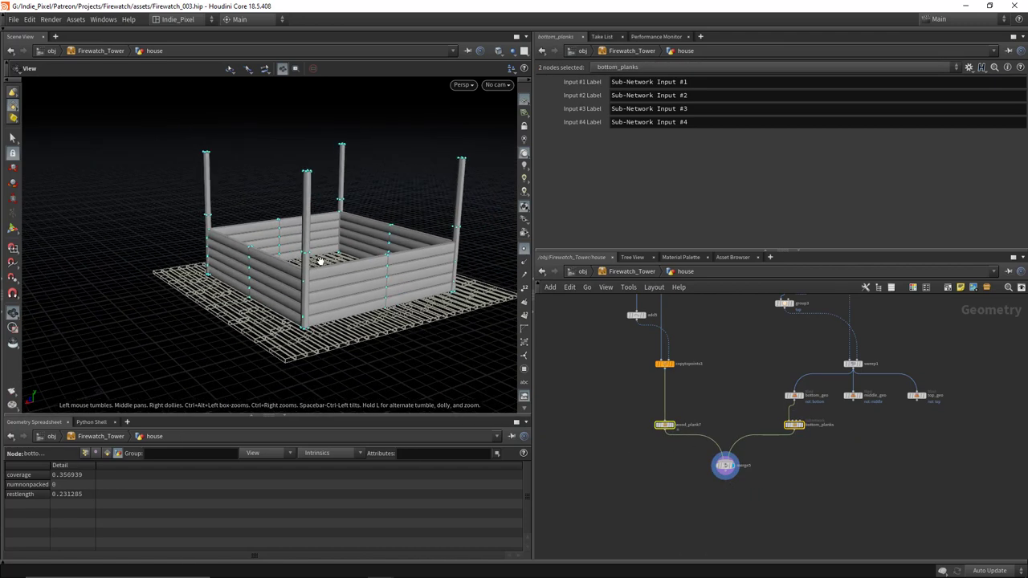
pyautogui.moveTo(320, 261); pyautogui.dragTo(373, 293)
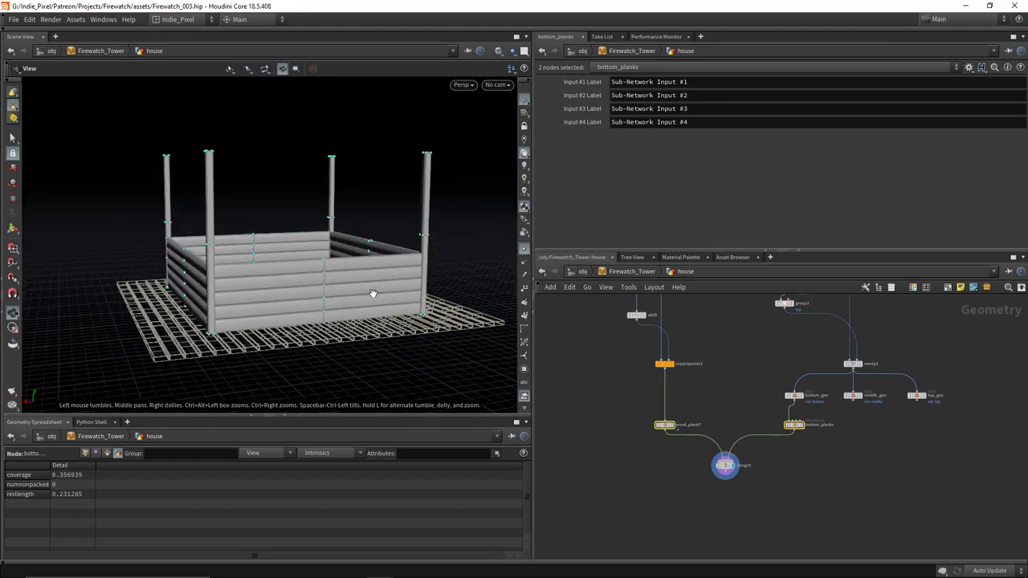
pyautogui.hotkey('ctrl', 's')
pyautogui.moveTo(303, 252); pyautogui.dragTo(413, 348)
# Step: Add a Subnetwork node below middle_geo, connect it to middle_geo's output, and name it windows
pyautogui.scroll(5, 798, 420)
pyautogui.press('Tab')
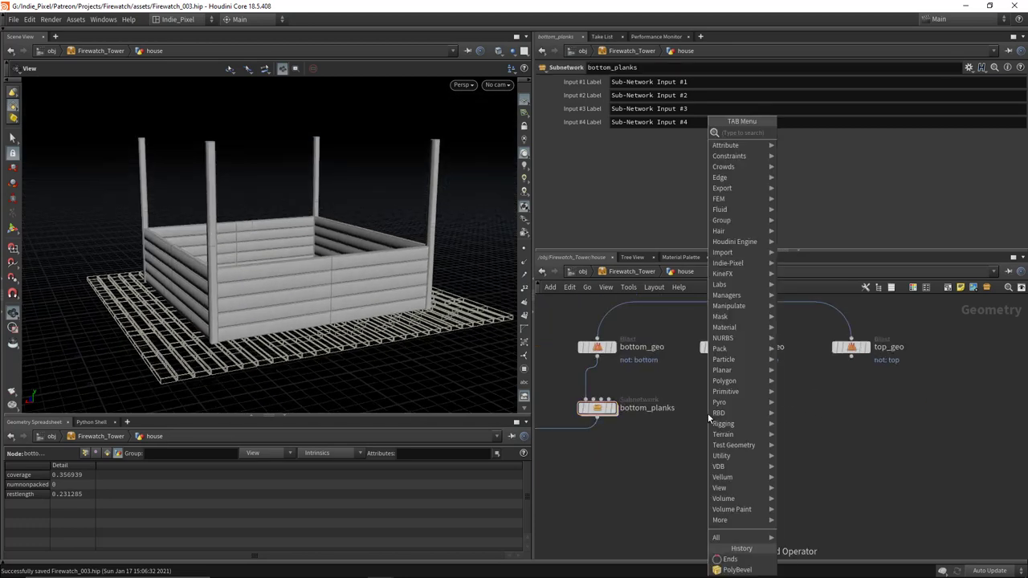
pyautogui.write('null')
pyautogui.press('Return')
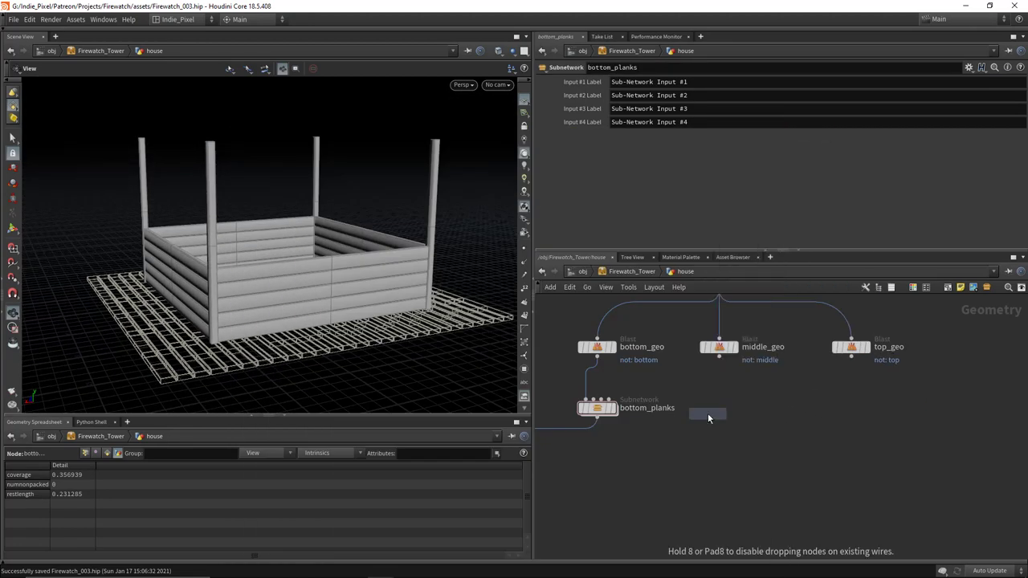
pyautogui.click(718, 405)
pyautogui.click(719, 399)
pyautogui.click(719, 359)
pyautogui.doubleClick(760, 408)
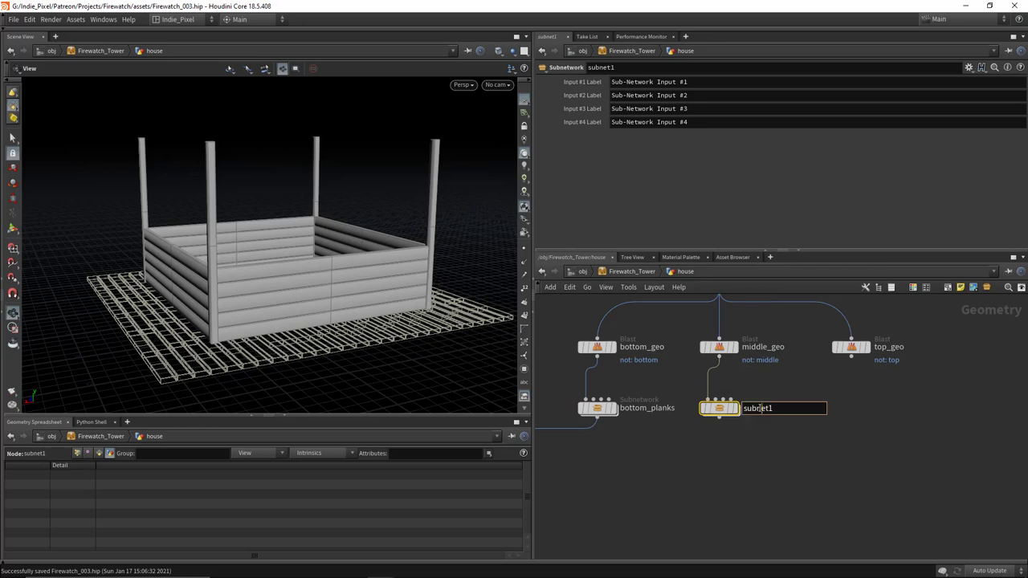
pyautogui.write('windows')
pyautogui.press('Return')
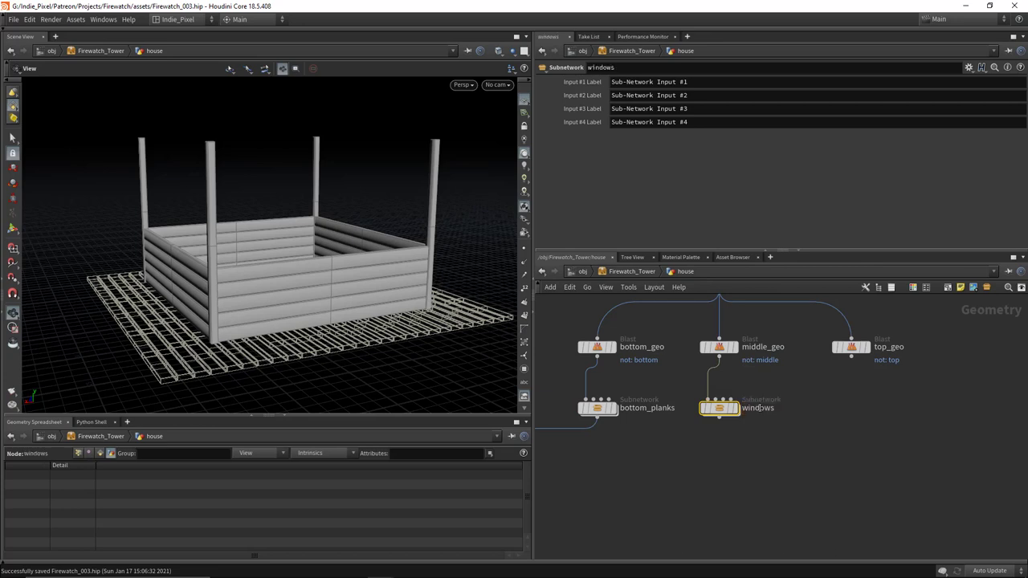
# Step: Display the windows subnetwork, enter it, and move output0 well below Sub-Network Input #1
pyautogui.click(734, 408)
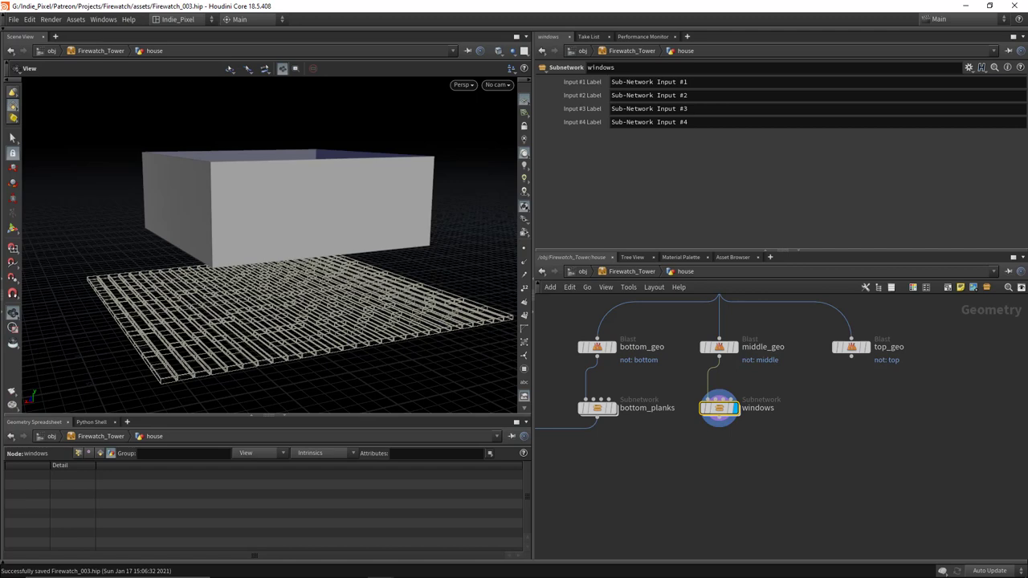
pyautogui.press('i')
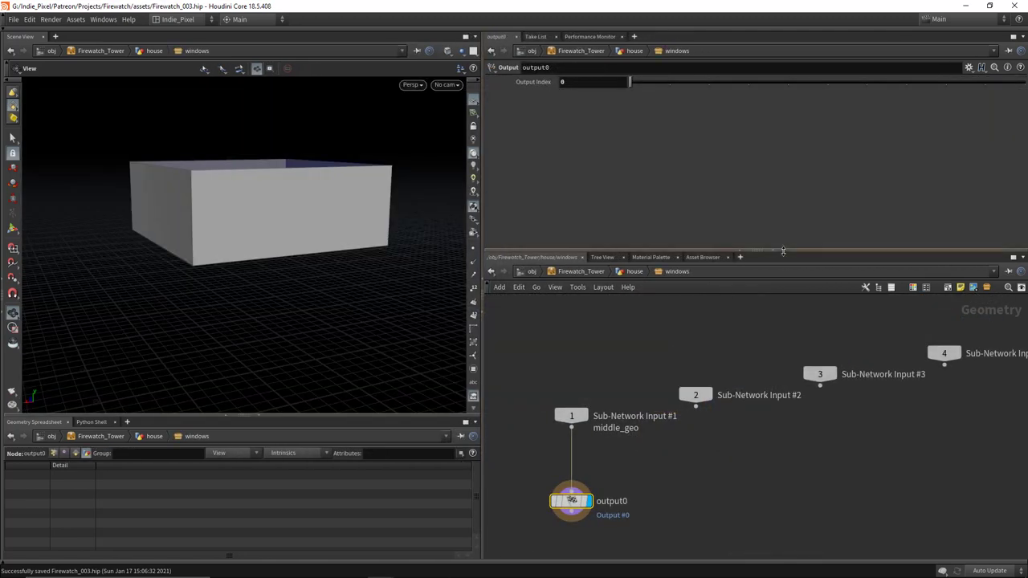
pyautogui.scroll(-3, 711, 358)
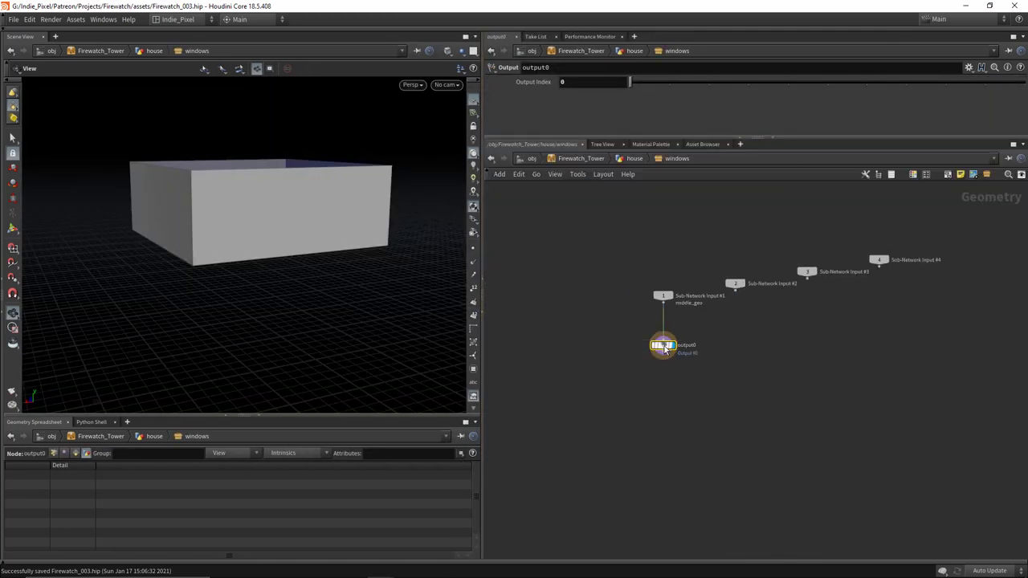
pyautogui.moveTo(664, 349); pyautogui.dragTo(652, 505)
# Step: Add a For-Each Primitive loop beside the main wire, fed by Sub-Network Input #1
pyautogui.press('Tab')
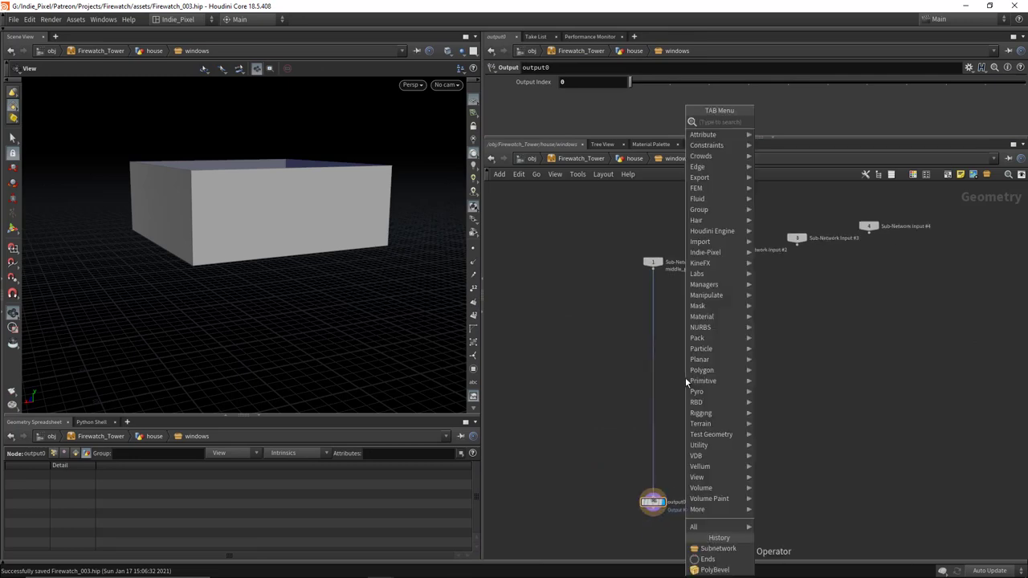
pyautogui.write('box')
pyautogui.press('Down')
pyautogui.press('Down')
pyautogui.press('Down')
pyautogui.press('Down')
pyautogui.press('Down')
pyautogui.press('Return')
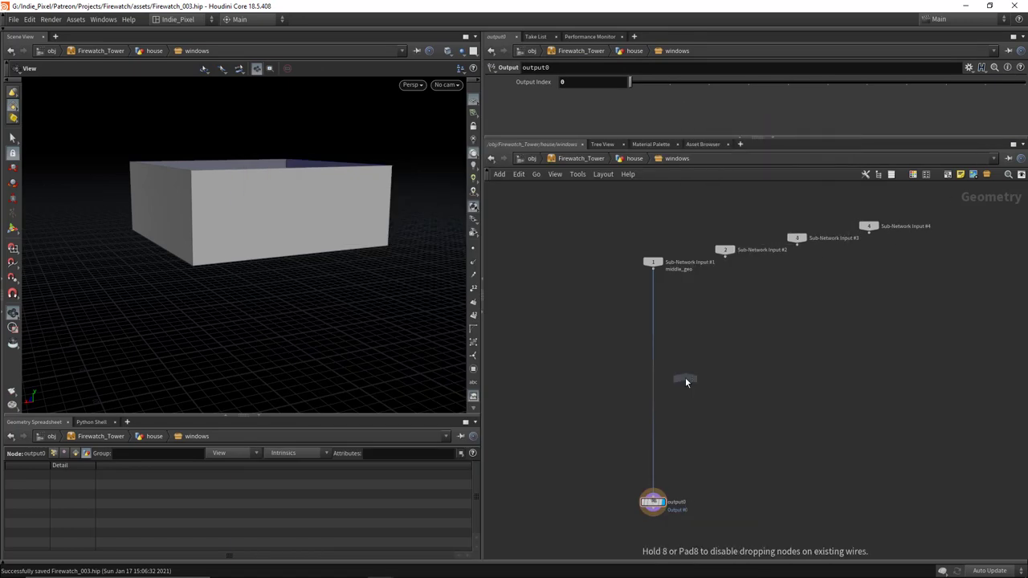
pyautogui.click(683, 304)
pyautogui.scroll(3, 675, 282)
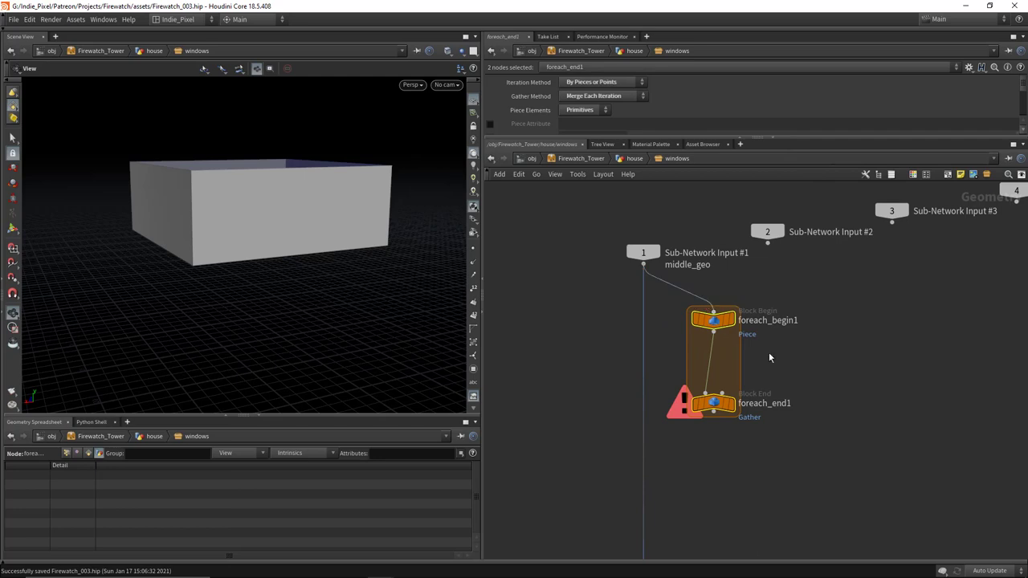
# Step: Display foreach_end1 and move it down to make room inside the loop
pyautogui.scroll(-3, 739, 306)
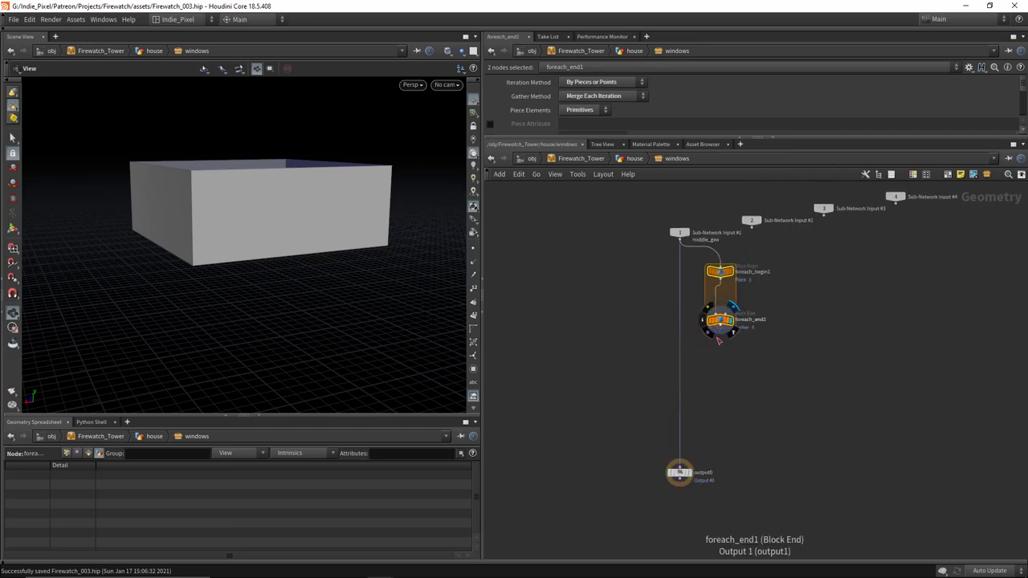
pyautogui.click(720, 330)
pyautogui.press('Escape')
pyautogui.click(719, 321)
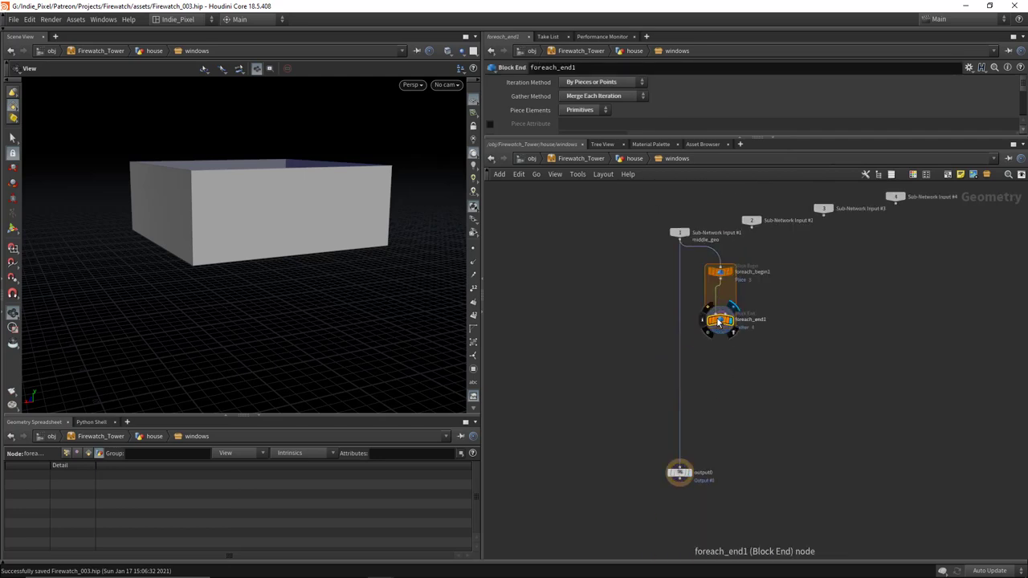
pyautogui.moveTo(719, 325); pyautogui.dragTo(720, 396)
# Step: Insert a Normal node directly after foreach_begin1 inside the loop and display it
pyautogui.scroll(4, 759, 289)
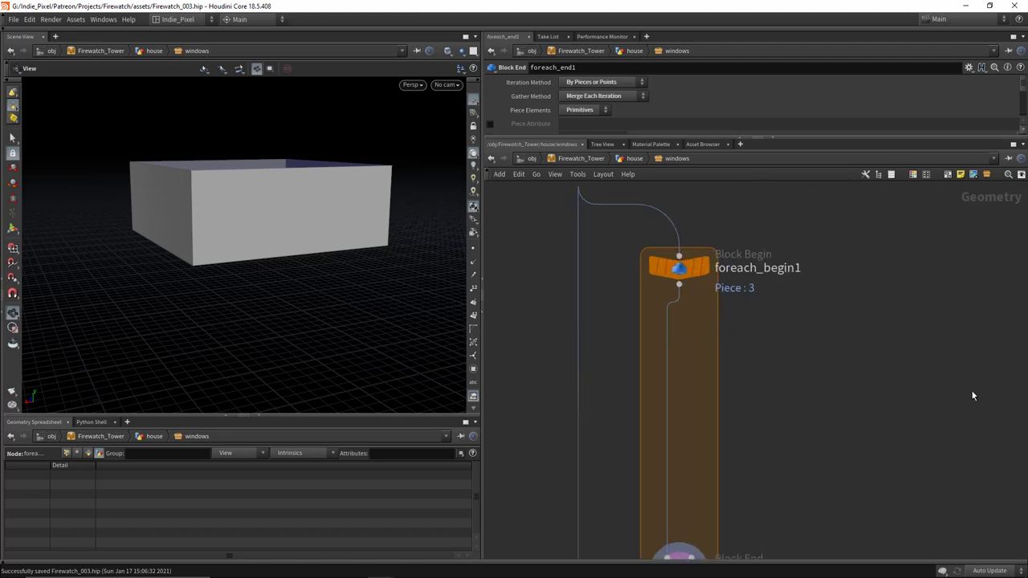
pyautogui.press('Tab')
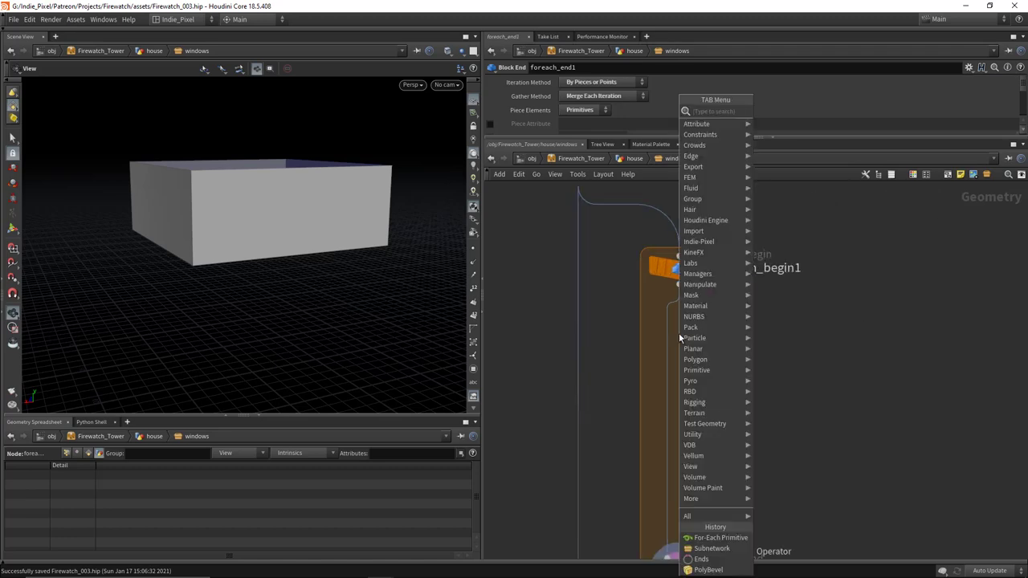
pyautogui.write('bound')
pyautogui.press('Return')
pyautogui.click(679, 333)
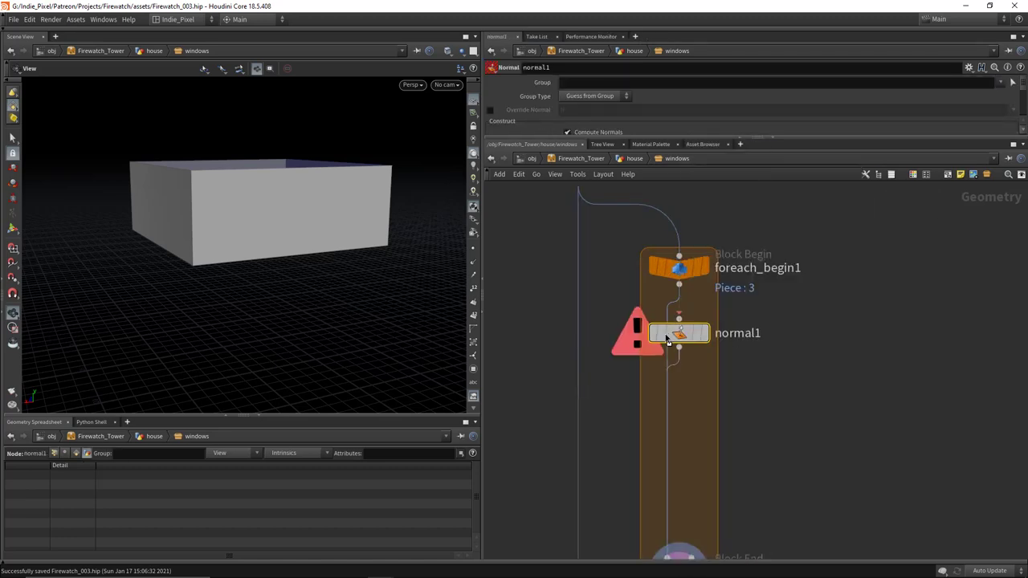
pyautogui.press('r')
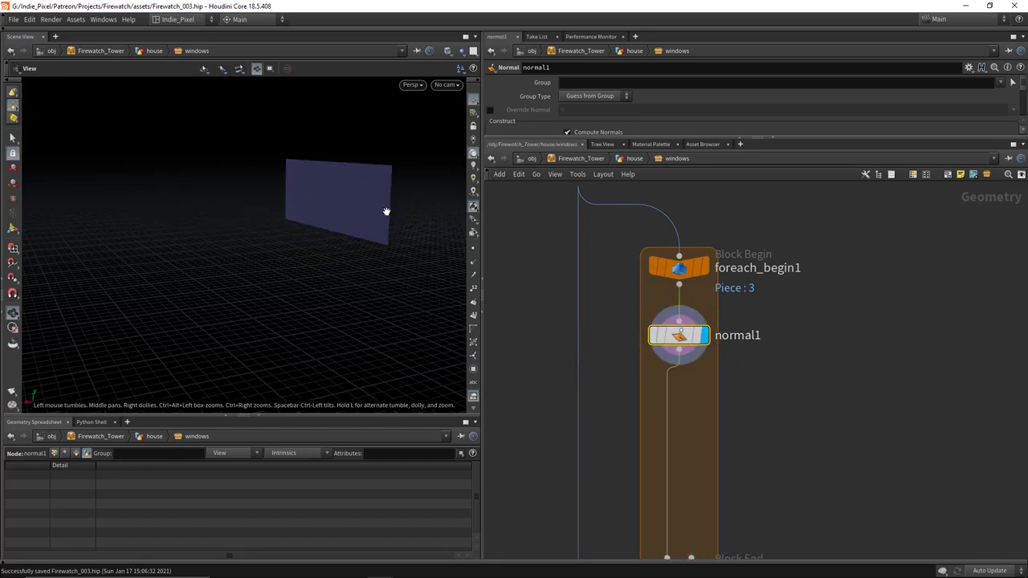
# Step: Enlarge the parameter area and set normal1 to add normals to Points
pyautogui.press('h')
pyautogui.moveTo(816, 139); pyautogui.dragTo(816, 247)
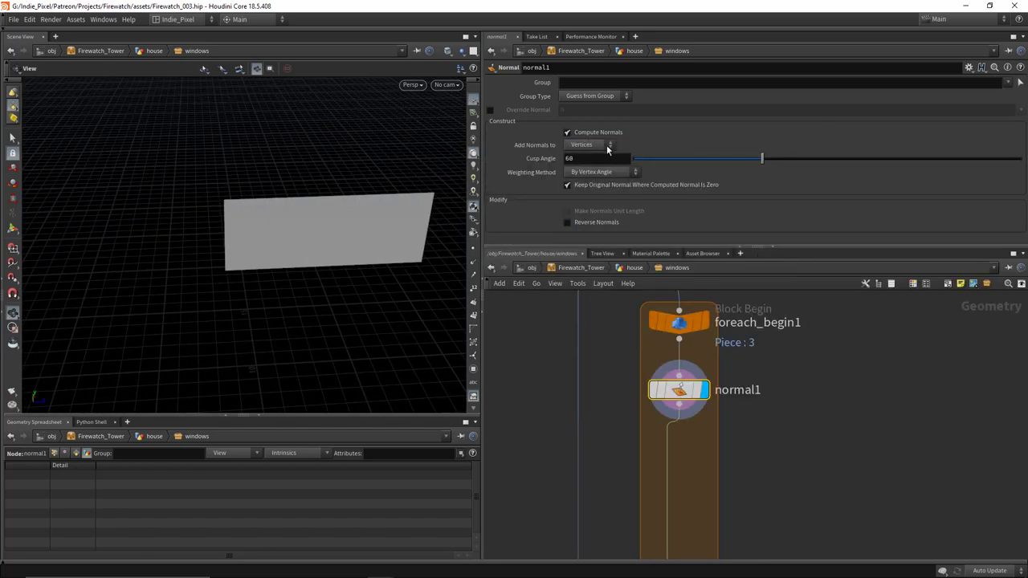
pyautogui.click(590, 145)
pyautogui.click(583, 154)
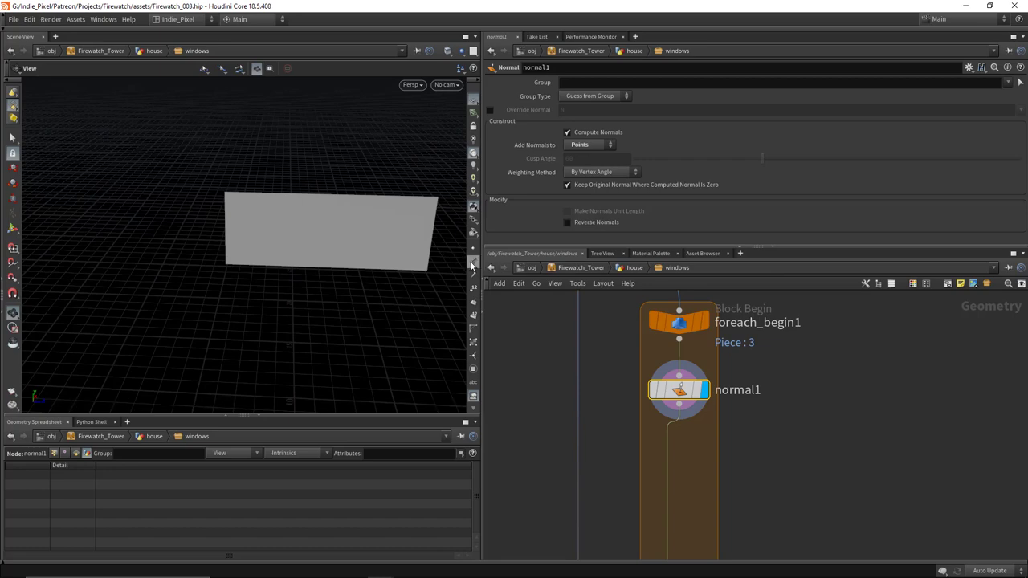
# Step: Insert an Add node directly after normal1 inside the loop and display it
pyautogui.moveTo(450, 259); pyautogui.dragTo(271, 254)
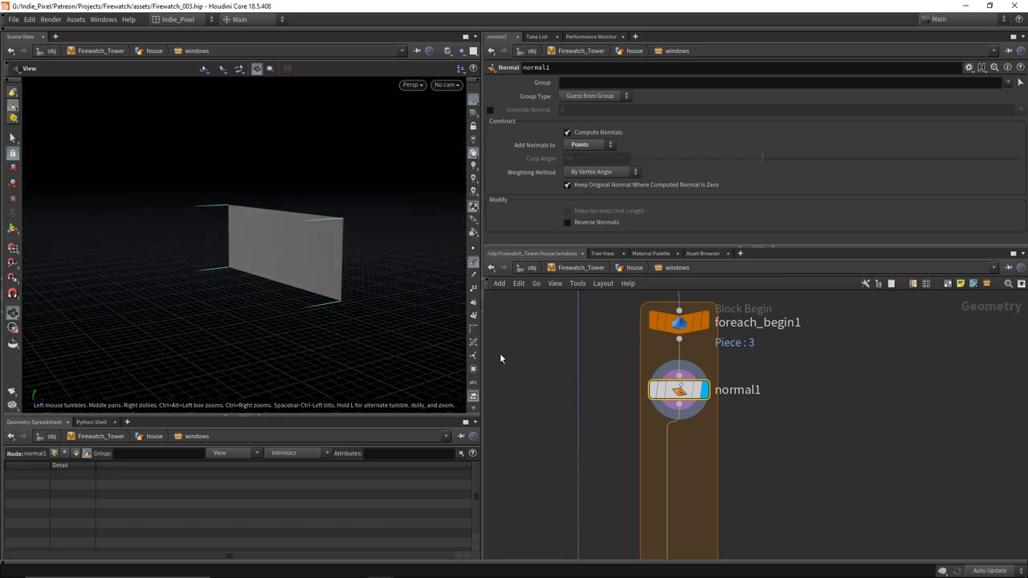
pyautogui.moveTo(699, 479); pyautogui.dragTo(692, 404, button='middle')
pyautogui.press('Tab')
pyautogui.write('add')
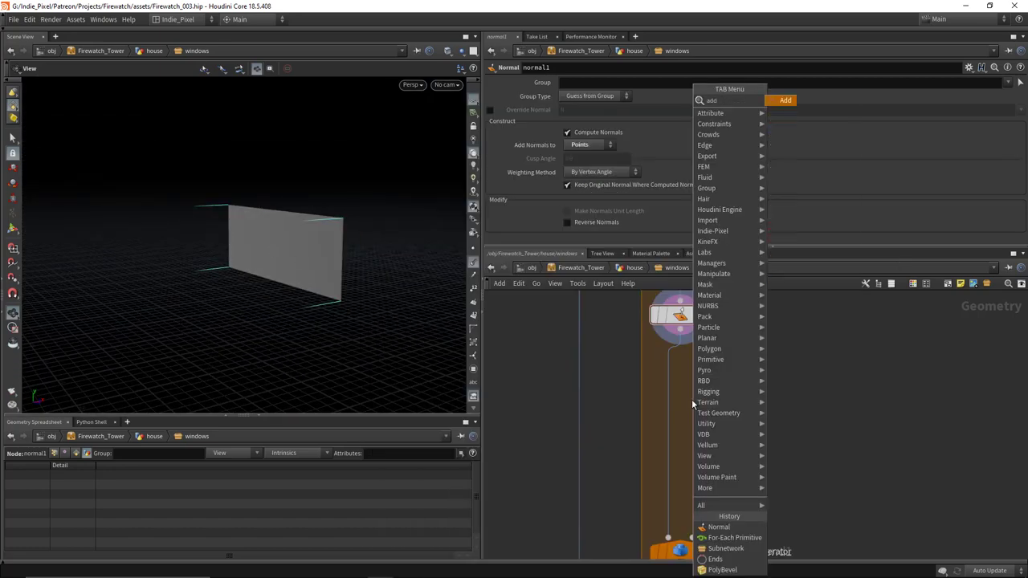
pyautogui.press('Return')
pyautogui.click(690, 398)
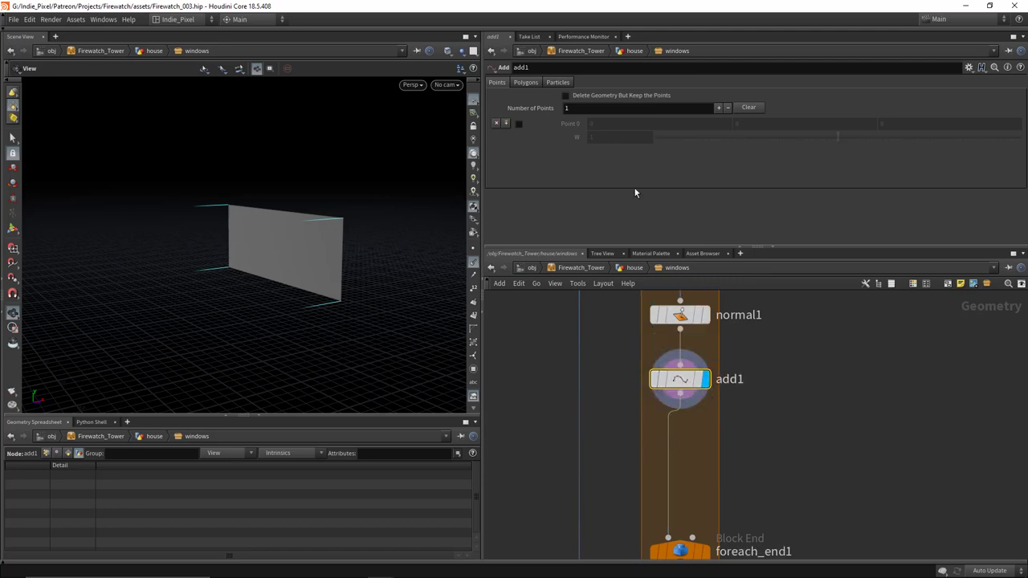
# Step: Set add1 to keep only the points and build polygons by group, skipping every Nth point with N at 2
pyautogui.click(610, 97)
pyautogui.click(527, 82)
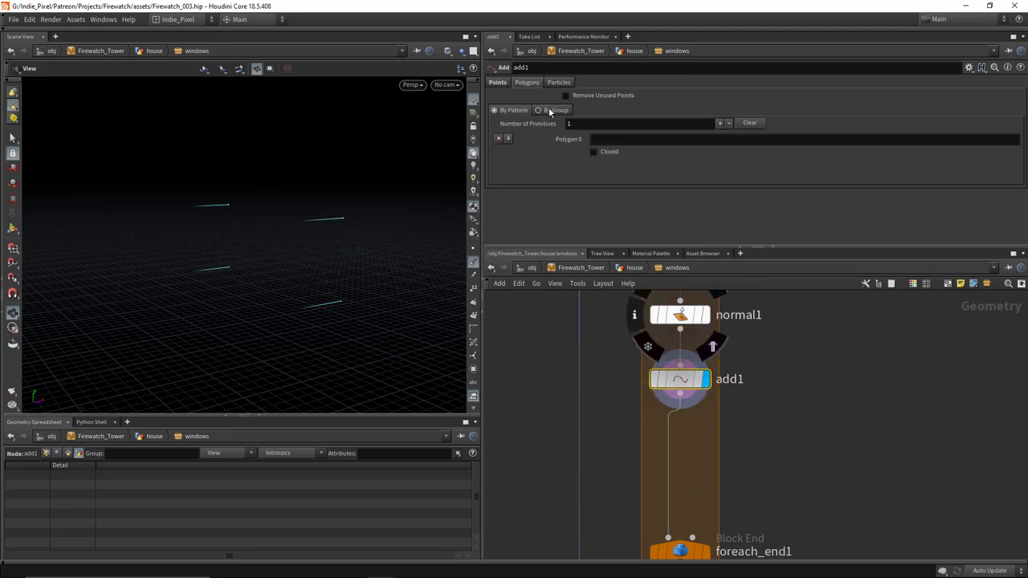
pyautogui.click(549, 111)
pyautogui.click(599, 136)
pyautogui.click(594, 165)
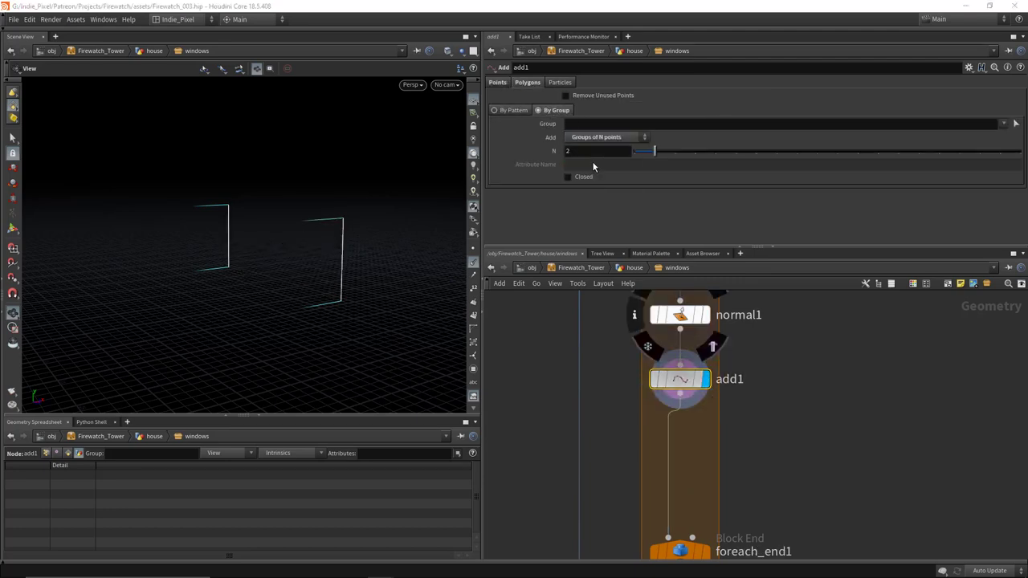
pyautogui.click(594, 146)
pyautogui.click(602, 167)
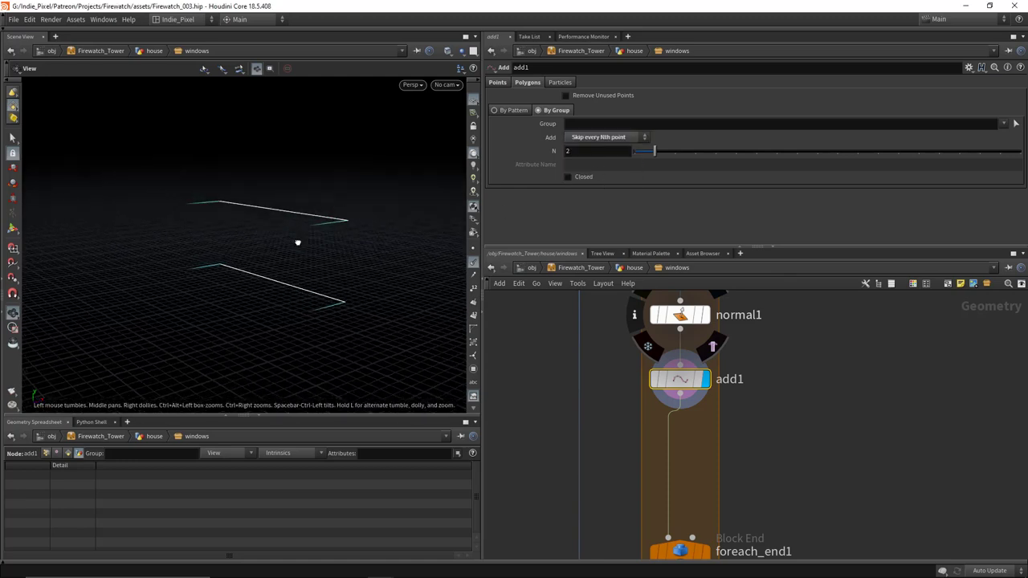
pyautogui.moveTo(215, 208); pyautogui.dragTo(254, 217)
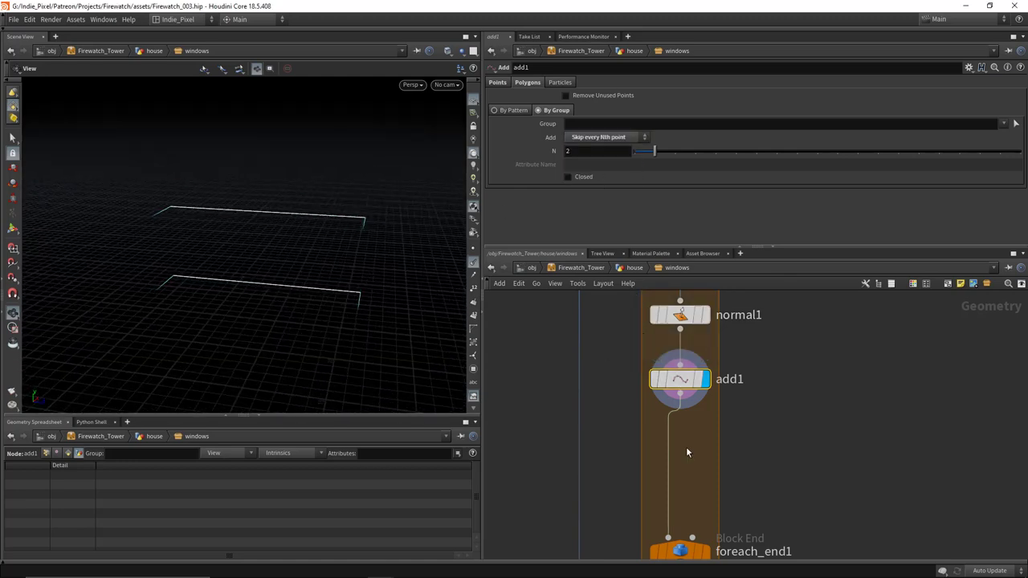
# Step: Move foreach_end1 down, insert a Resample node directly after add1 and display it
pyautogui.scroll(-2, 692, 440)
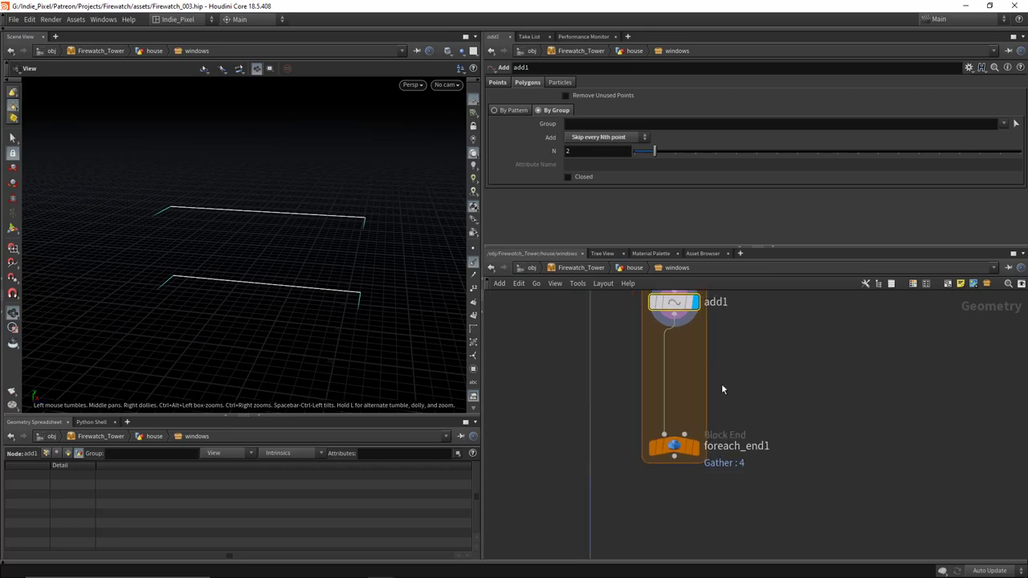
pyautogui.click(682, 443)
pyautogui.moveTo(684, 438); pyautogui.dragTo(673, 509)
pyautogui.press('Tab')
pyautogui.write('resample')
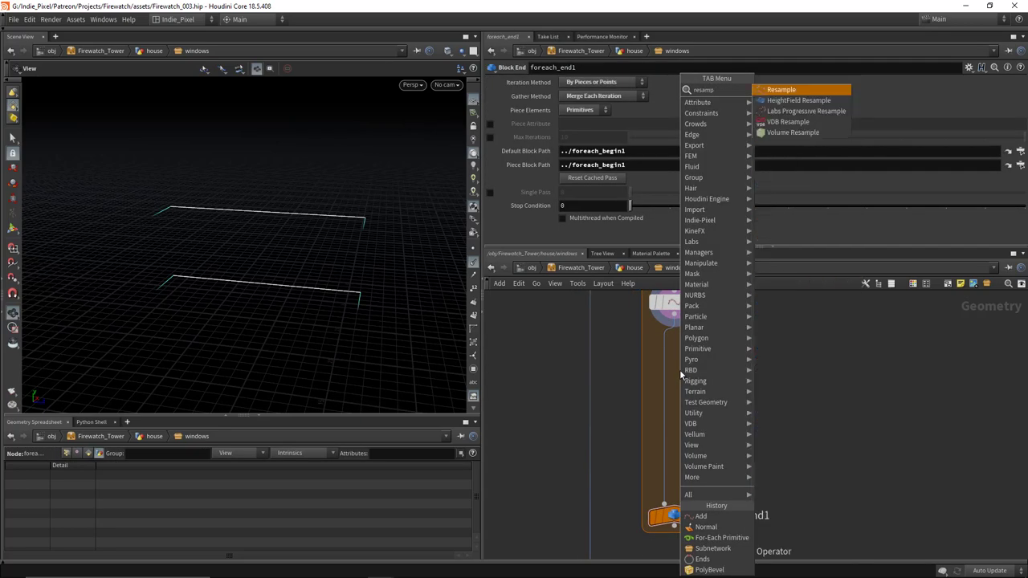
pyautogui.press('Return')
pyautogui.click(680, 369)
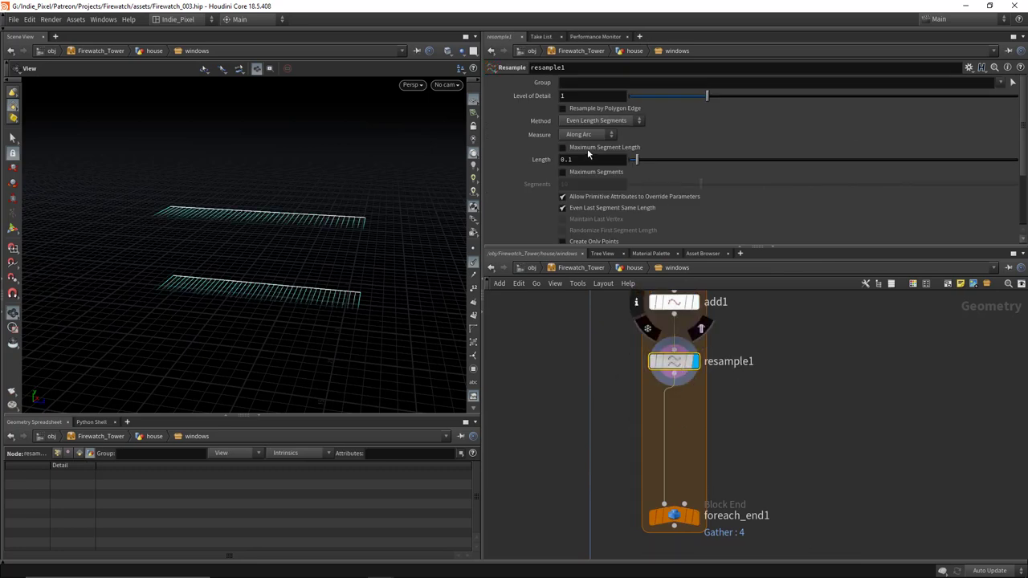
# Step: Set resample1 to use Maximum Segments with 3 segments instead of Maximum Segment Length
pyautogui.click(563, 147)
pyautogui.click(562, 172)
pyautogui.moveTo(672, 185); pyautogui.dragTo(645, 193)
pyautogui.moveTo(209, 241); pyautogui.dragTo(321, 257)
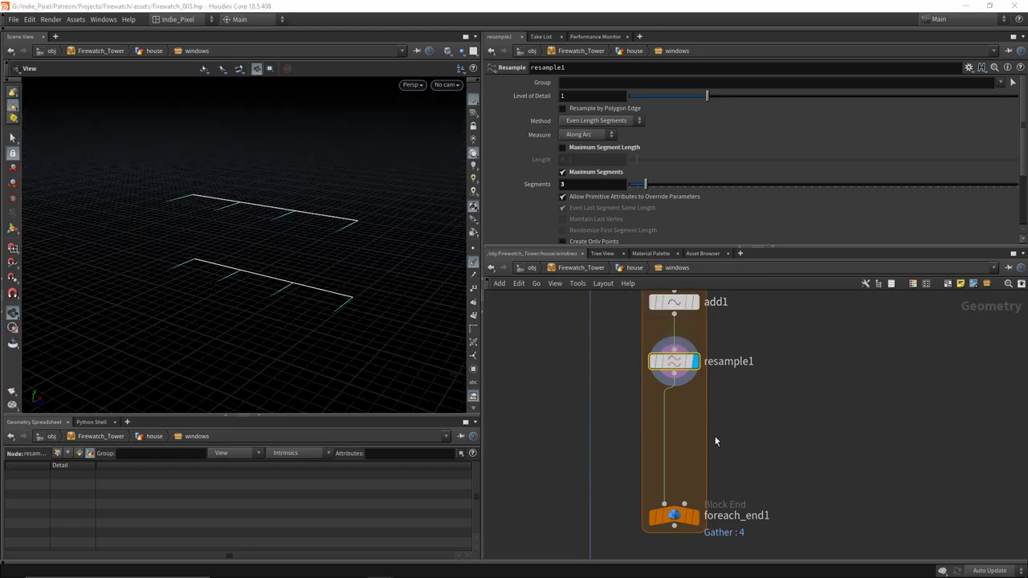
# Step: Insert a Skin node directly after resample1 inside the loop and display it
pyautogui.moveTo(716, 441); pyautogui.dragTo(712, 413, button='middle')
pyautogui.press('Tab')
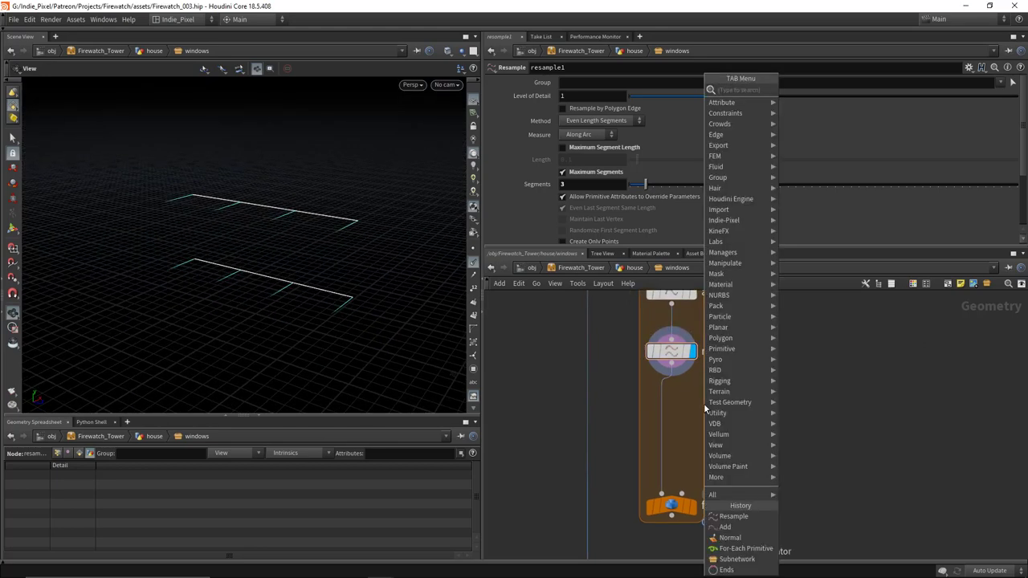
pyautogui.press('Return')
pyautogui.click(703, 403)
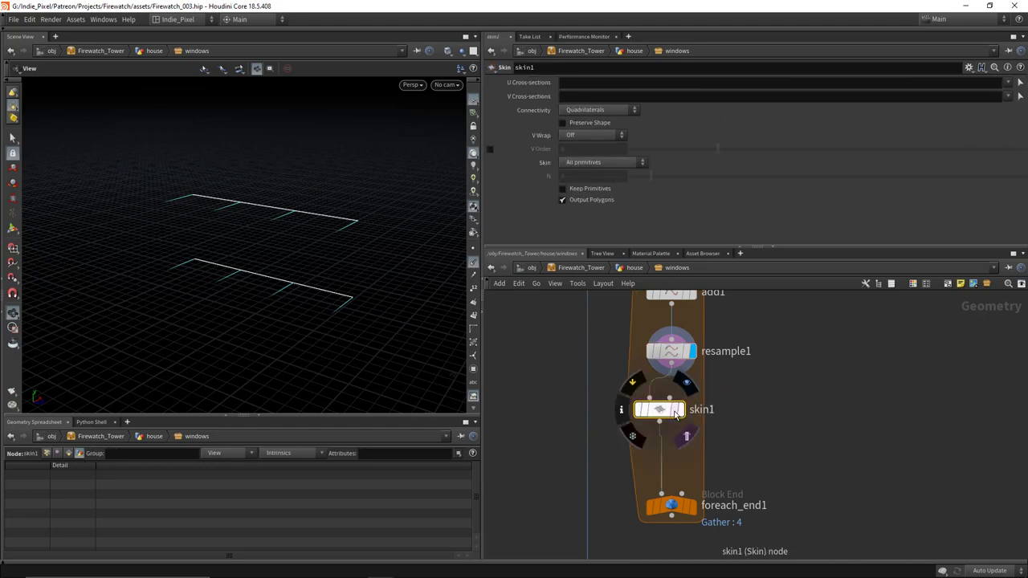
pyautogui.moveTo(201, 257); pyautogui.dragTo(313, 259)
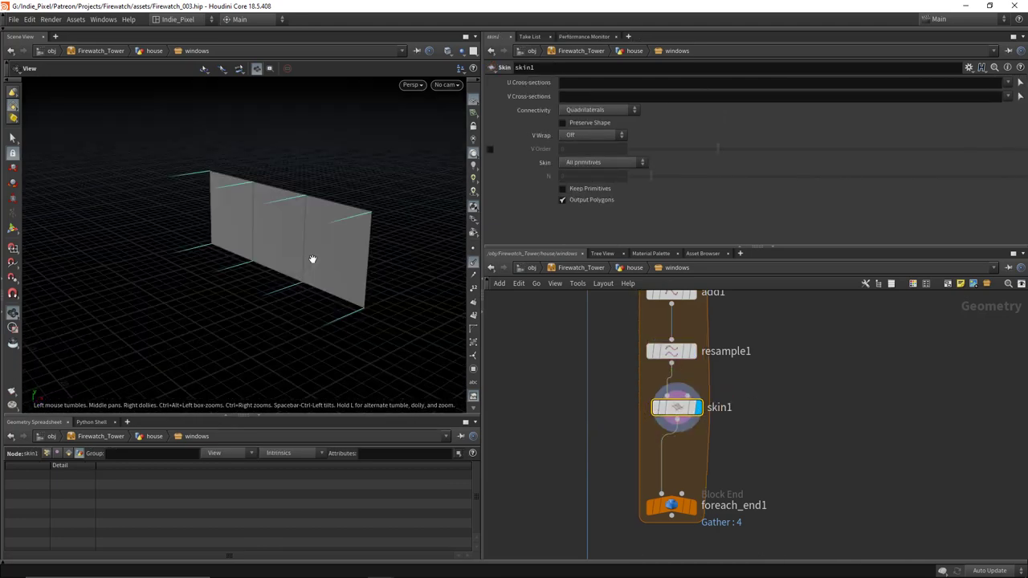
# Step: Display foreach_end1 with Single Pass off and move the node down to make room below skin1
pyautogui.moveTo(695, 515); pyautogui.dragTo(681, 465, button='middle')
pyautogui.click(681, 465)
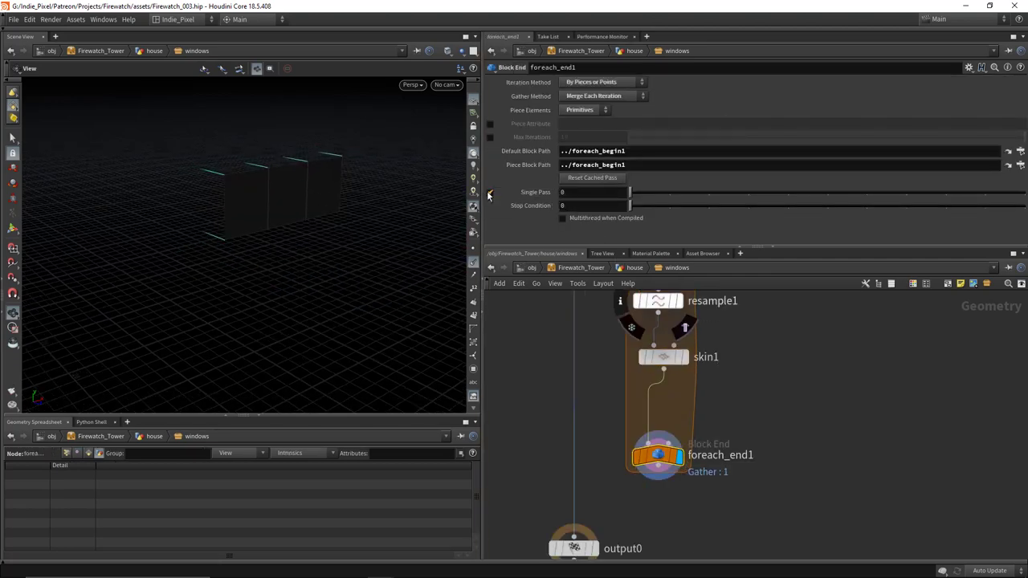
pyautogui.click(490, 193)
pyautogui.moveTo(337, 257); pyautogui.dragTo(450, 321)
pyautogui.moveTo(681, 405); pyautogui.dragTo(669, 375, button='middle')
pyautogui.moveTo(646, 422); pyautogui.dragTo(647, 472)
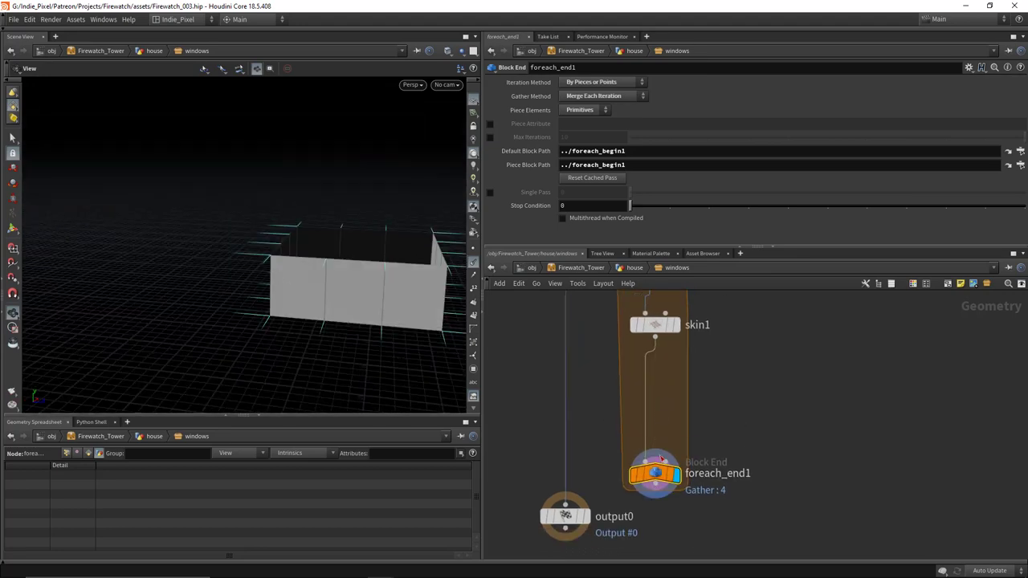
# Step: Insert an Attribute Wrangle node between skin1 and foreach_end1
pyautogui.press('Tab')
pyautogui.write('wra')
pyautogui.press('Return')
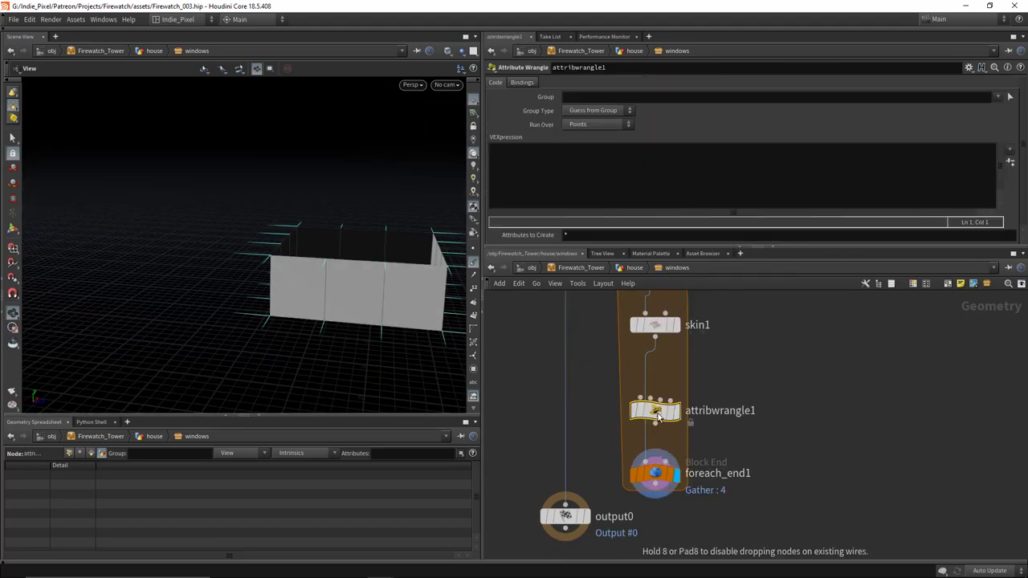
pyautogui.click(655, 384)
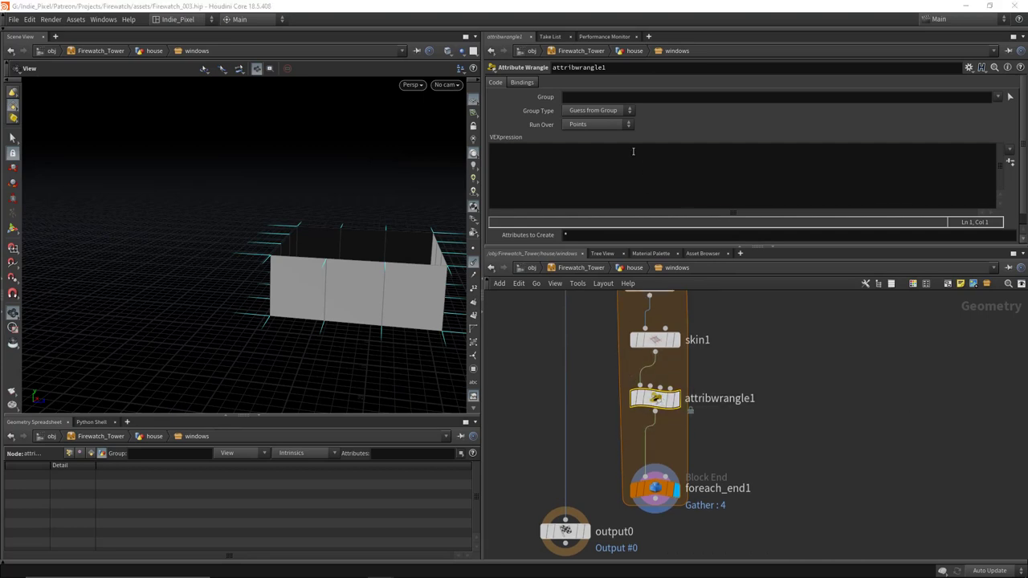
# Step: Set attribwrangle1 to run over Primitives and write the code line vector nrm = point(0, "N", 0);
pyautogui.click(638, 178)
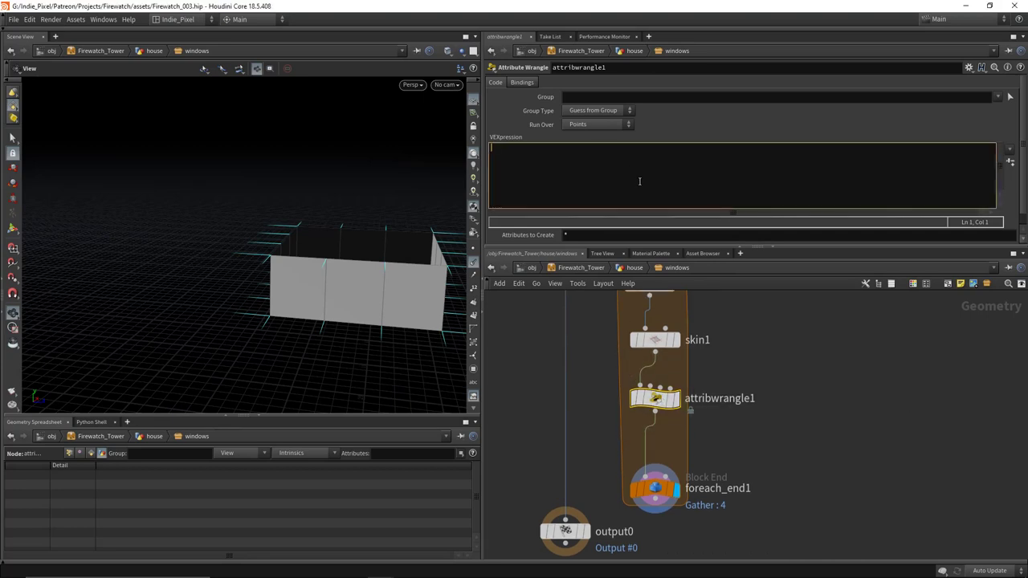
pyautogui.write('vector nrm =')
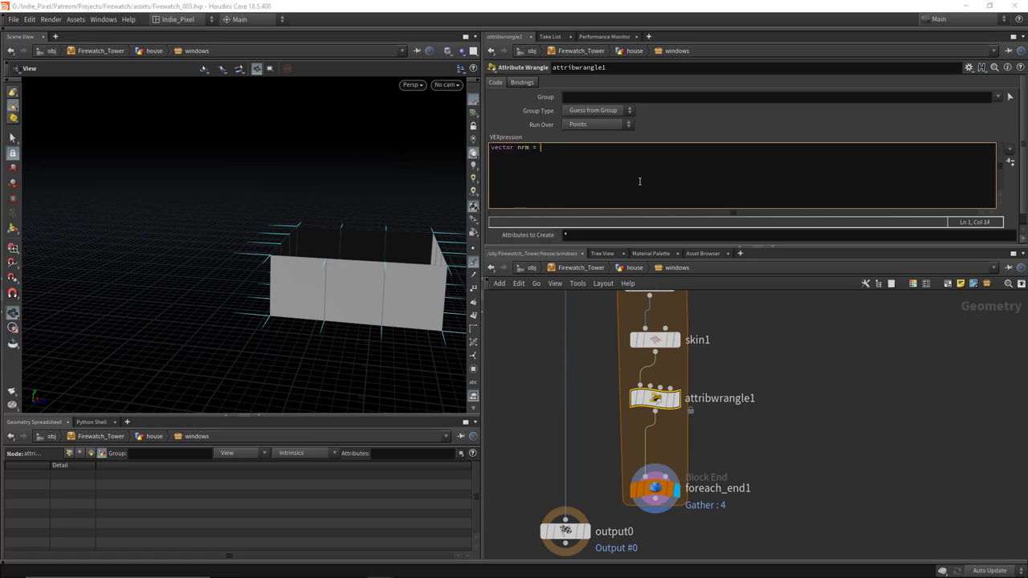
pyautogui.write(' point()')
pyautogui.click(590, 123)
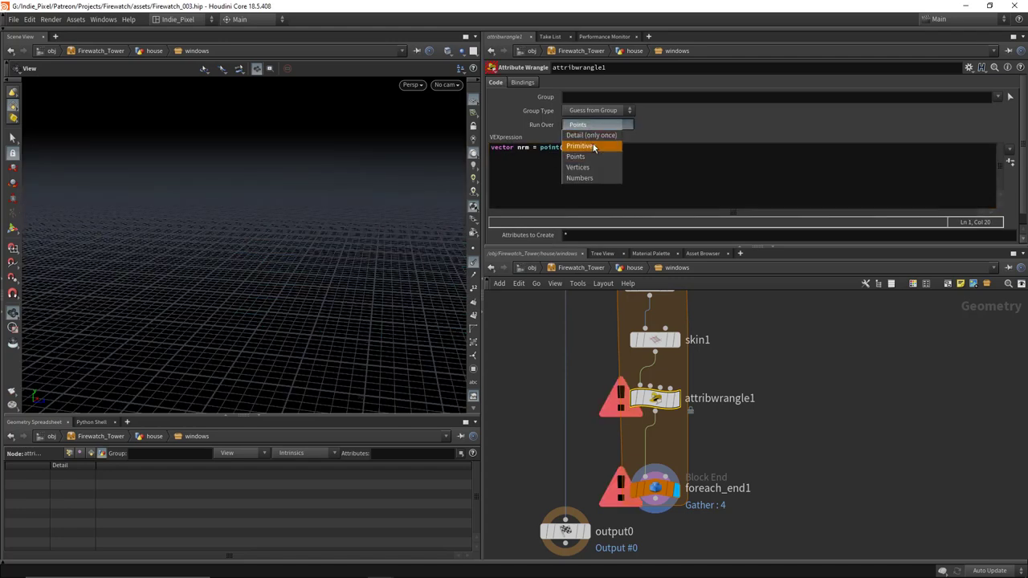
pyautogui.click(594, 145)
pyautogui.click(595, 148)
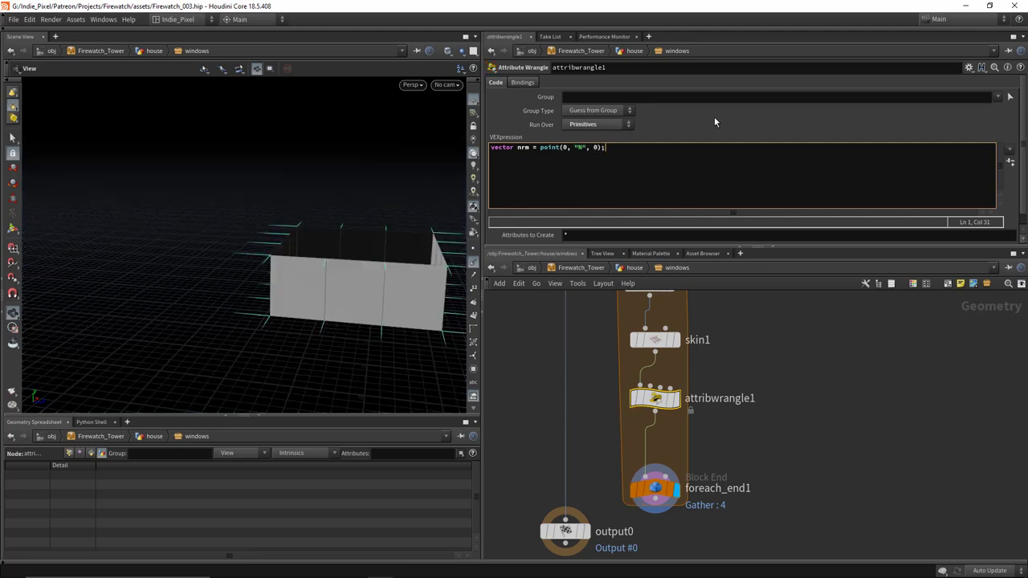
# Step: Add the second code line float dotval = dot(@N, nrm); to attribwrangle1
pyautogui.press('Return')
pyautogui.write('float dot')
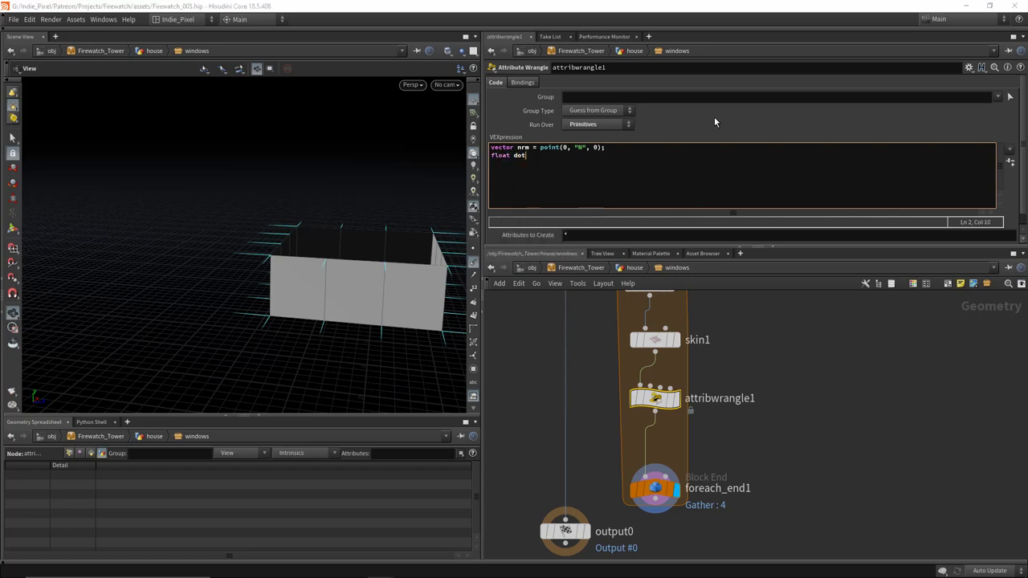
pyautogui.write('val = dot()')
pyautogui.press('Left')
pyautogui.write('@N')
pyautogui.write(', rn')
pyautogui.press('BackSpace')
pyautogui.press('BackSpace')
pyautogui.write('nrm);')
# Step: Add an if(dotval < 0) block to attribwrangle1 containing i@group_reverse = 1;
pyautogui.press('Return')
pyautogui.write('if(dotval < 0)')
pyautogui.press('Return')
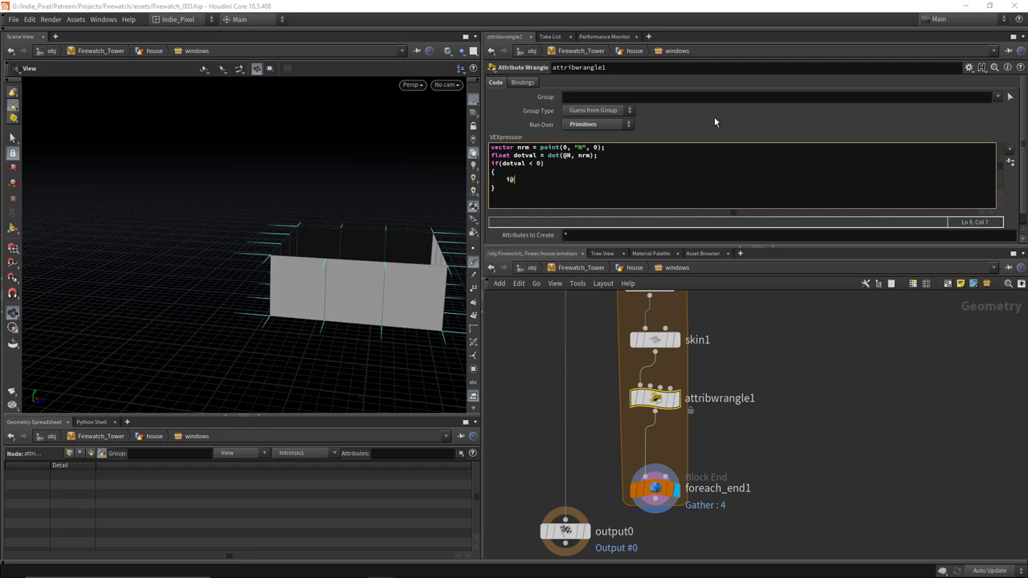
pyautogui.write('@group_reverse = 1;')
# Step: Move output0 down and show foreach_end1's primitive attributes in an enlarged Geometry Spreadsheet
pyautogui.moveTo(753, 455); pyautogui.dragTo(757, 351, button='middle')
pyautogui.click(657, 351)
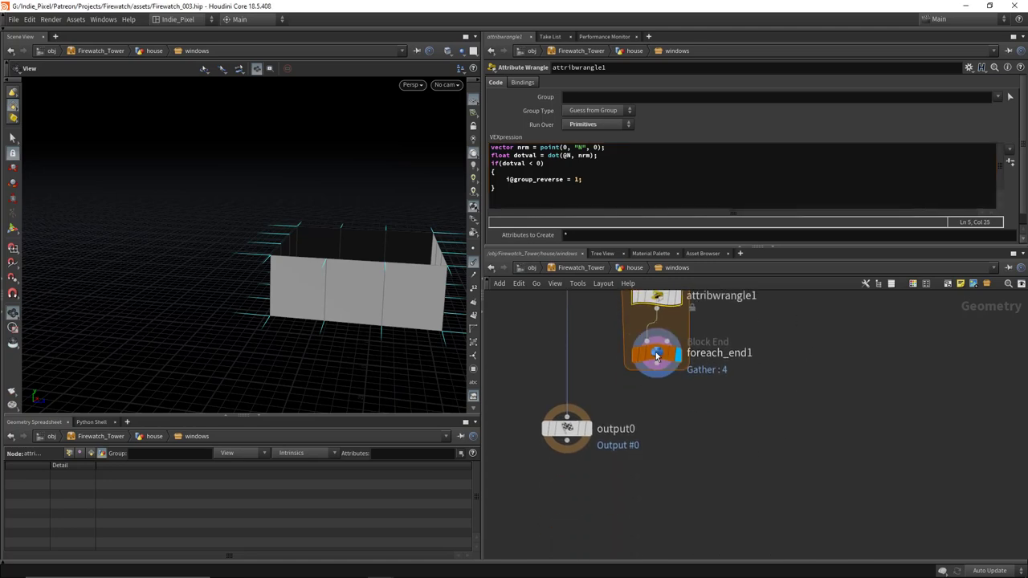
pyautogui.moveTo(567, 429); pyautogui.dragTo(563, 487)
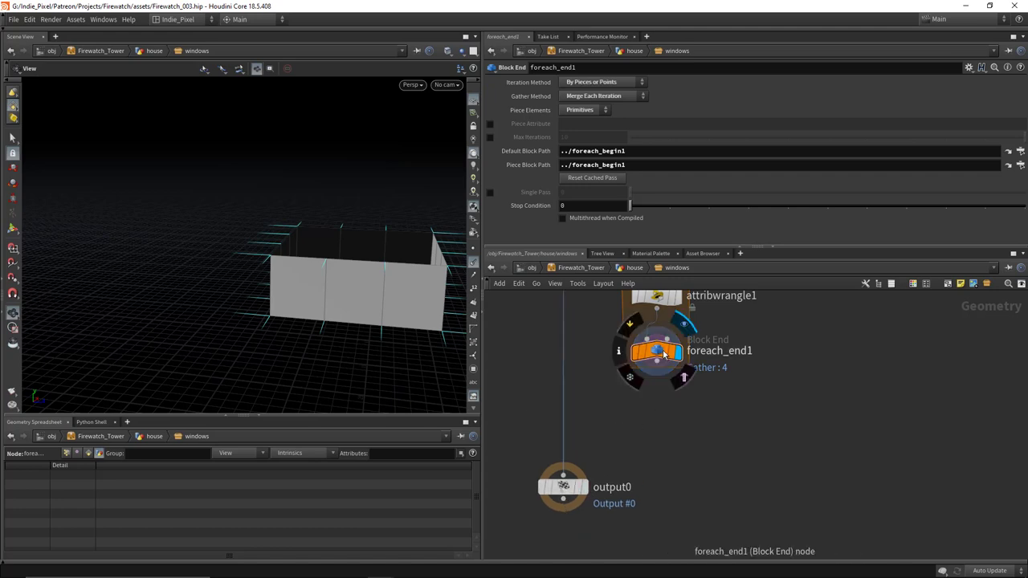
pyautogui.click(88, 453)
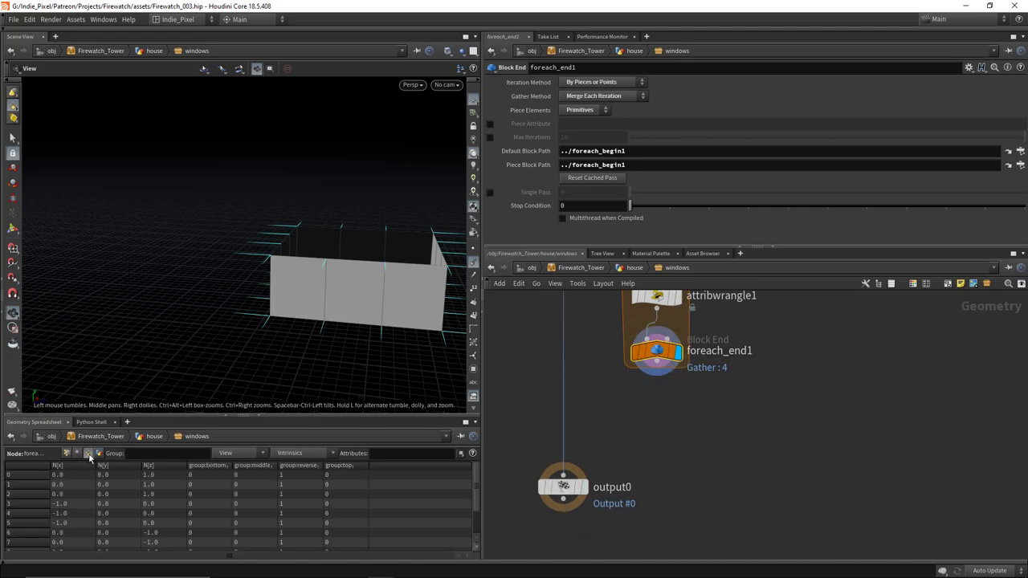
pyautogui.moveTo(342, 416); pyautogui.dragTo(310, 322)
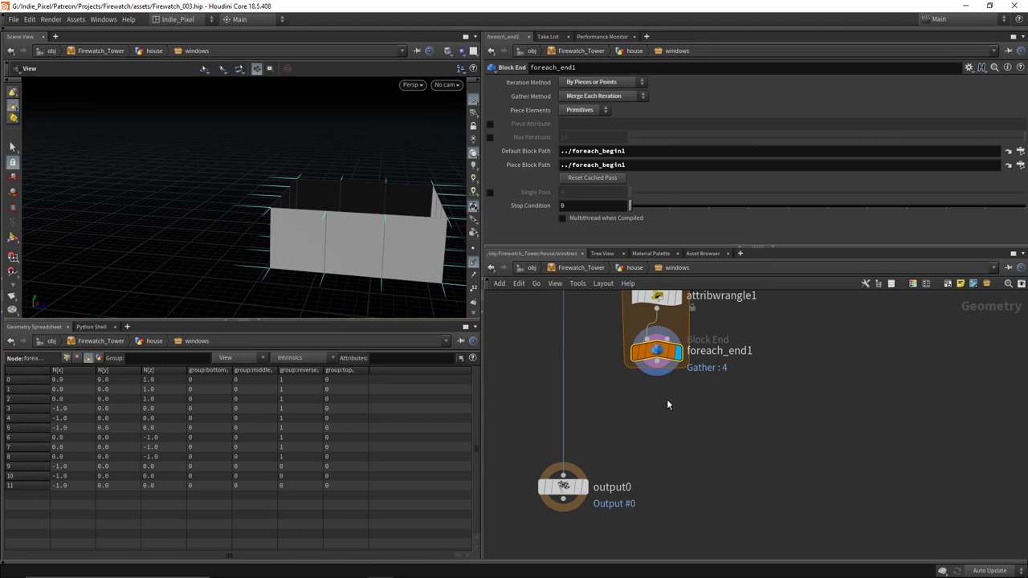
# Step: Add a Reverse node below foreach_end1, wire it to the loop's output and display it
pyautogui.press('Tab')
pyautogui.click(791, 87)
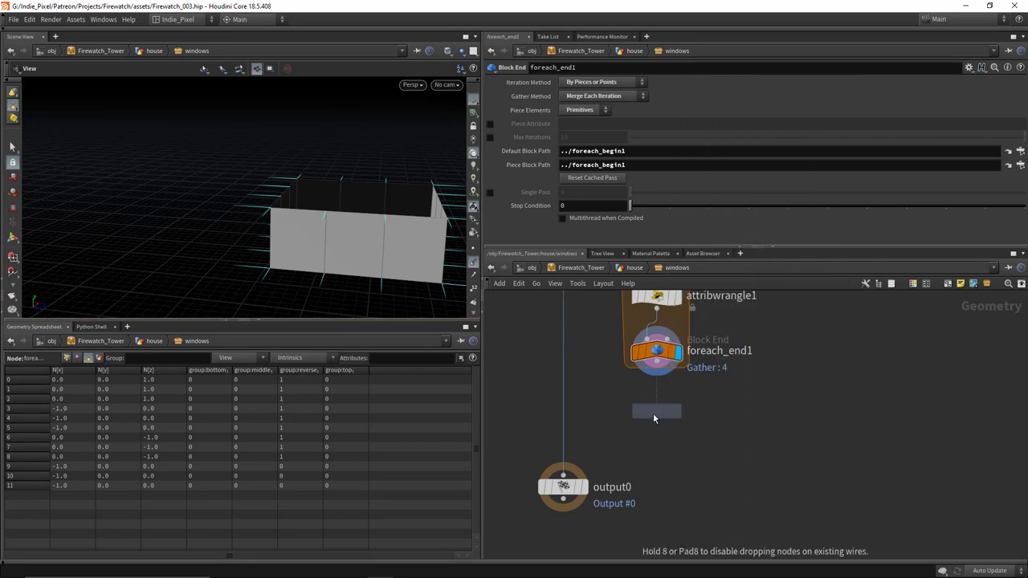
pyautogui.click(653, 413)
pyautogui.click(657, 361)
pyautogui.click(656, 404)
pyautogui.click(677, 414)
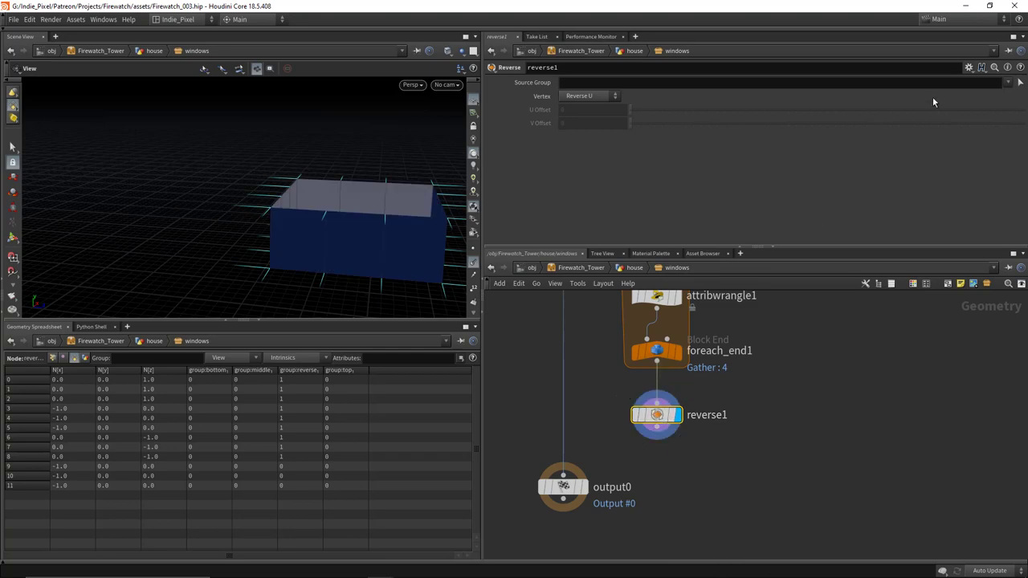
# Step: Set reverse1's Source Group to reverse and check the wall faces from another angle
pyautogui.click(1003, 83)
pyautogui.click(1001, 112)
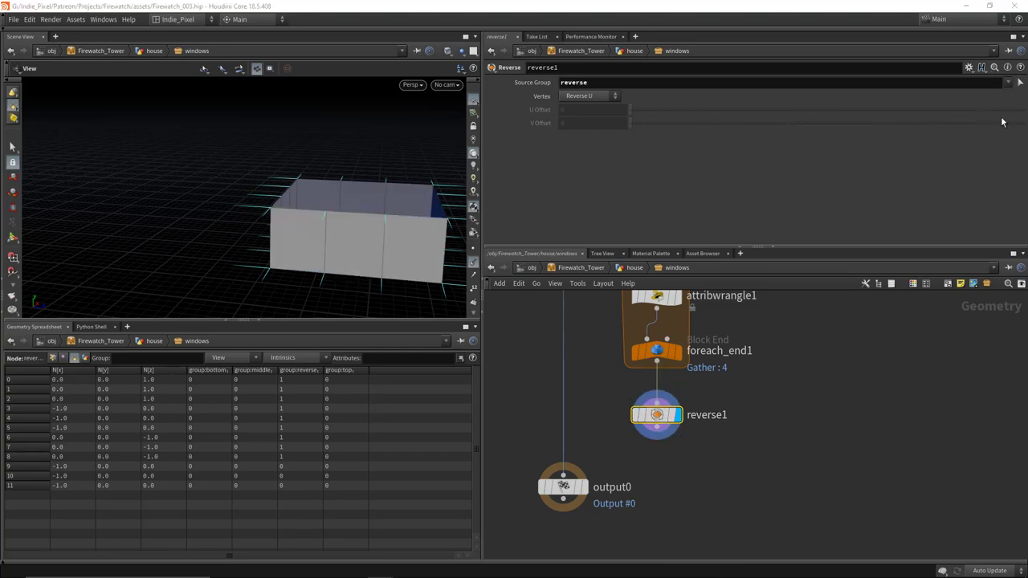
pyautogui.moveTo(343, 228); pyautogui.dragTo(217, 265)
# Step: Move output0 further down, display it and enlarge the network area
pyautogui.moveTo(532, 425); pyautogui.dragTo(532, 326, button='middle')
pyautogui.moveTo(562, 401); pyautogui.dragTo(571, 498)
pyautogui.moveTo(571, 498); pyautogui.dragTo(540, 575, button='middle')
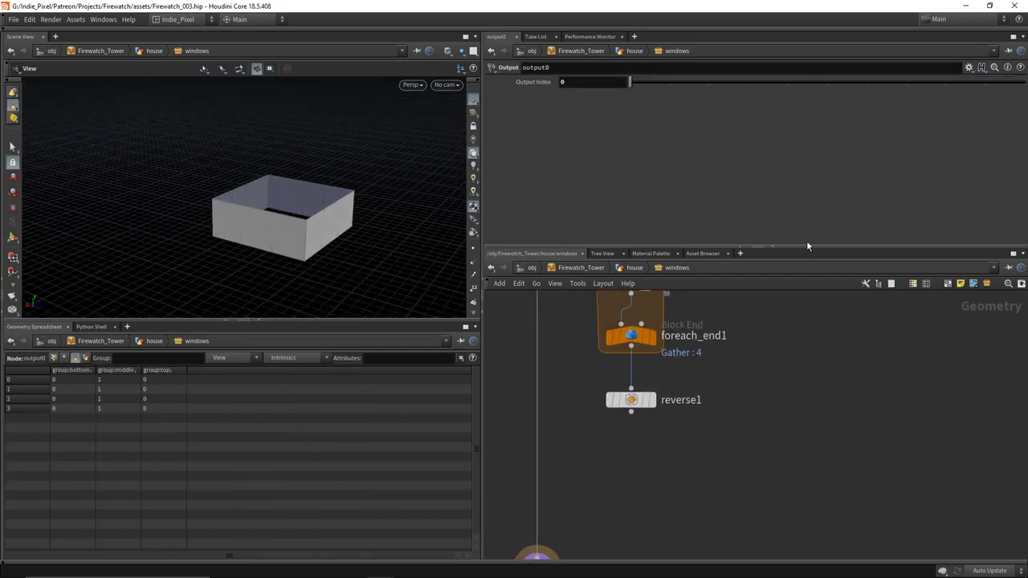
pyautogui.moveTo(801, 248); pyautogui.dragTo(801, 152)
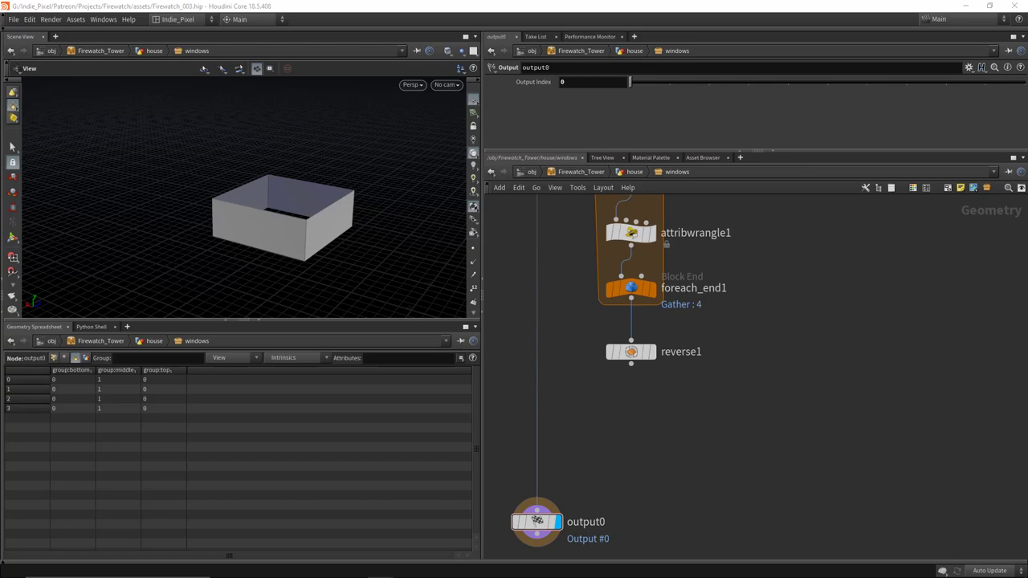
# Step: Add a PolyExtrude node below reverse1, wired to its output and displayed, and enlarge the parameter area
pyautogui.press('Tab')
pyautogui.write('poly')
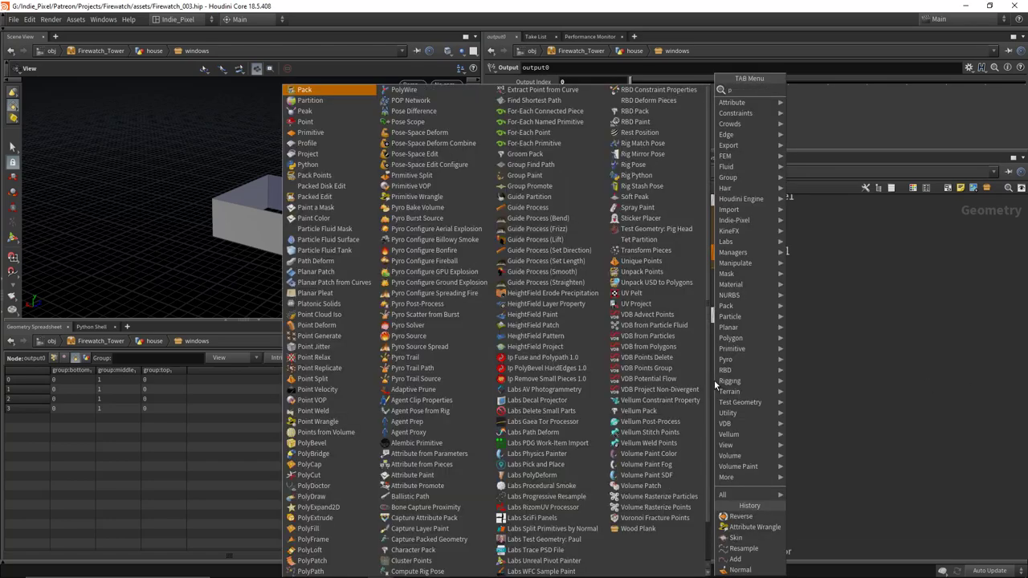
pyautogui.click(816, 164)
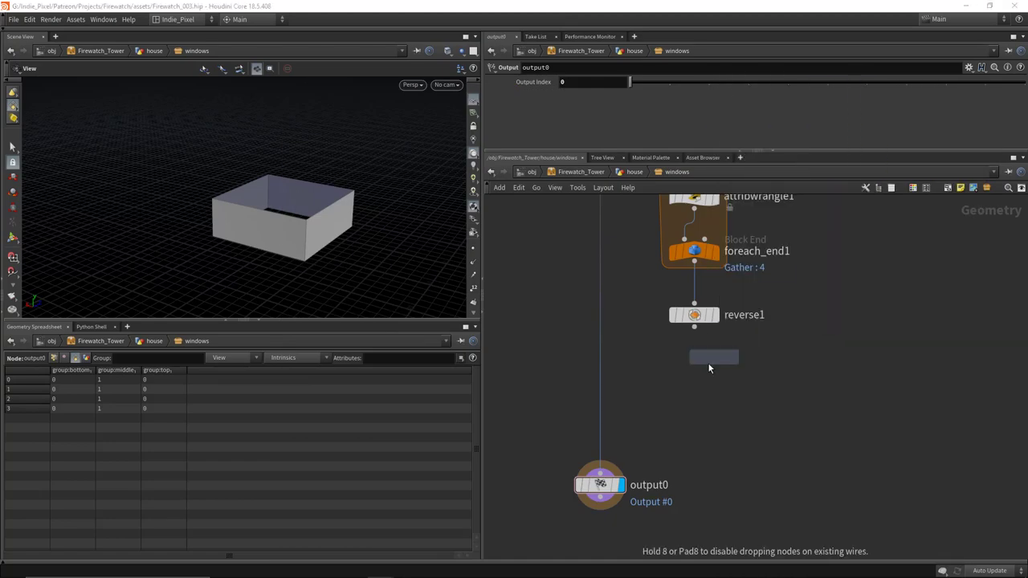
pyautogui.click(694, 372)
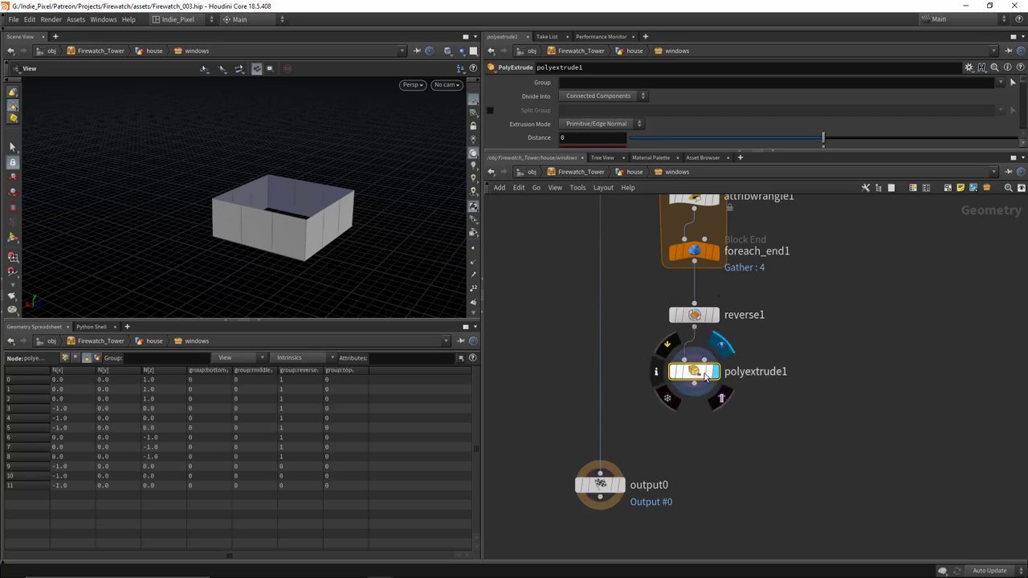
pyautogui.moveTo(799, 157); pyautogui.dragTo(796, 274)
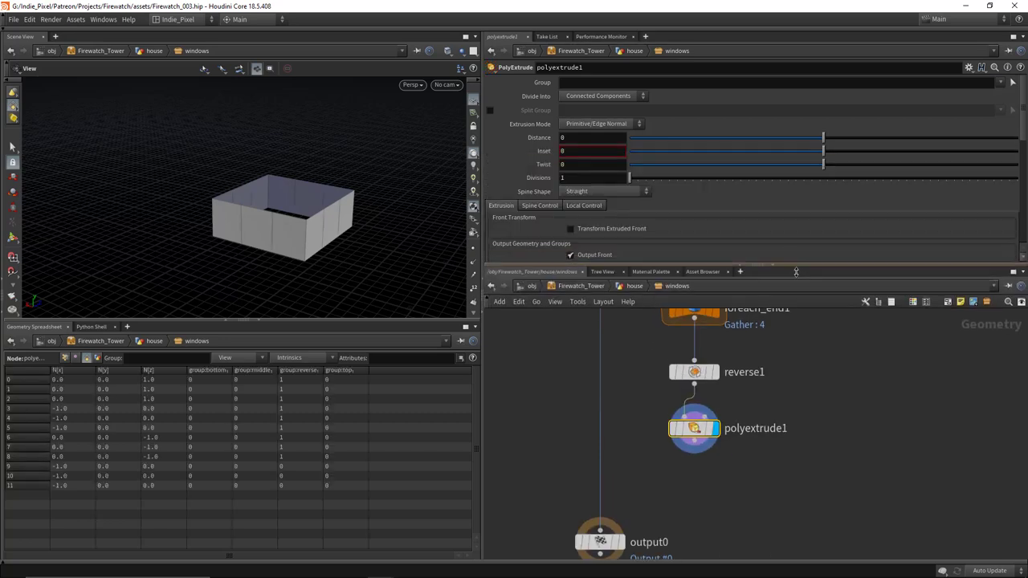
# Step: Set polyextrude1's Inset to 0.025 and check the wall corner up close
pyautogui.click(589, 152)
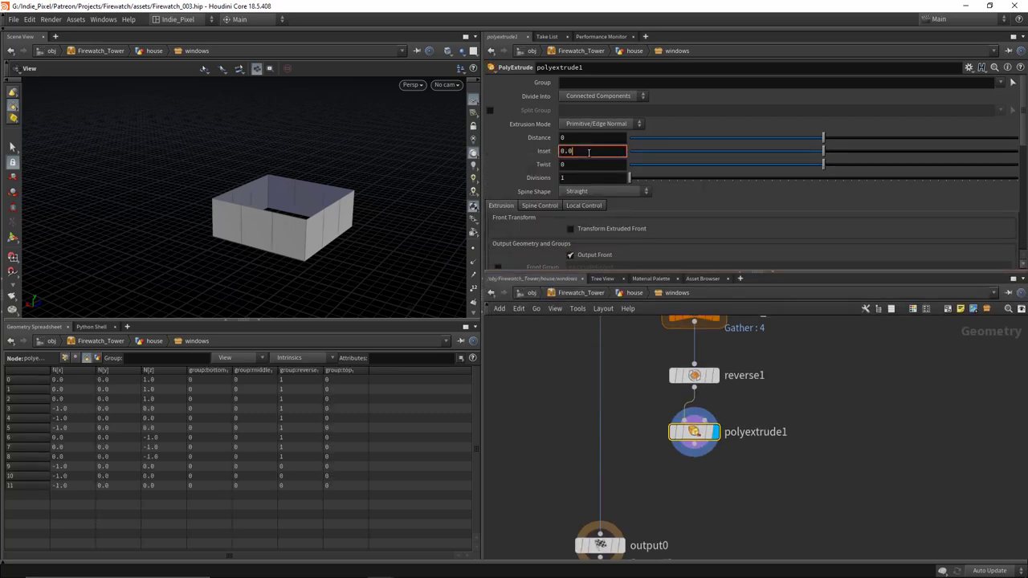
pyautogui.write('0.025')
pyautogui.press('Return')
pyautogui.scroll(5, 338, 158)
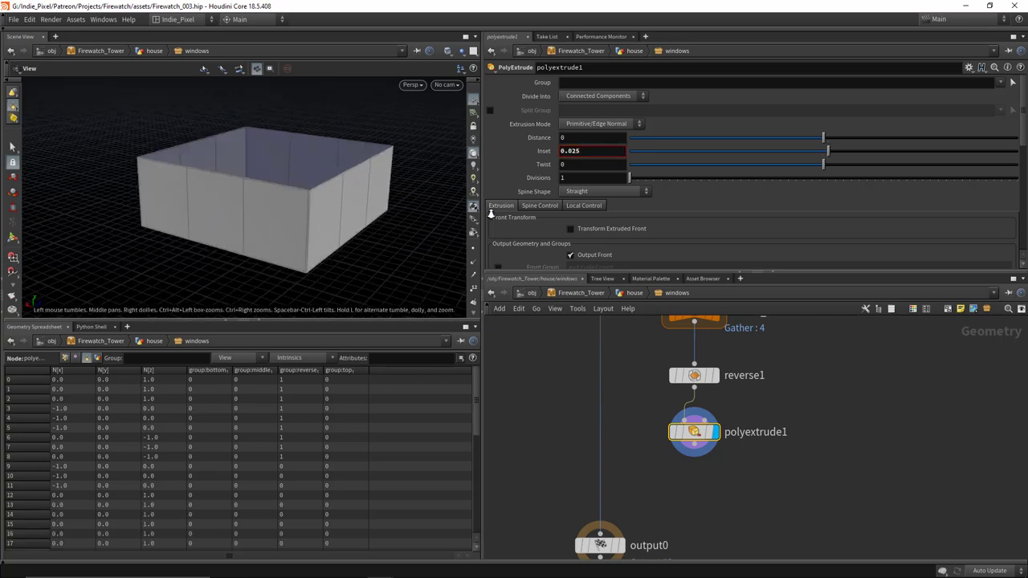
pyautogui.scroll(-5, 337, 158)
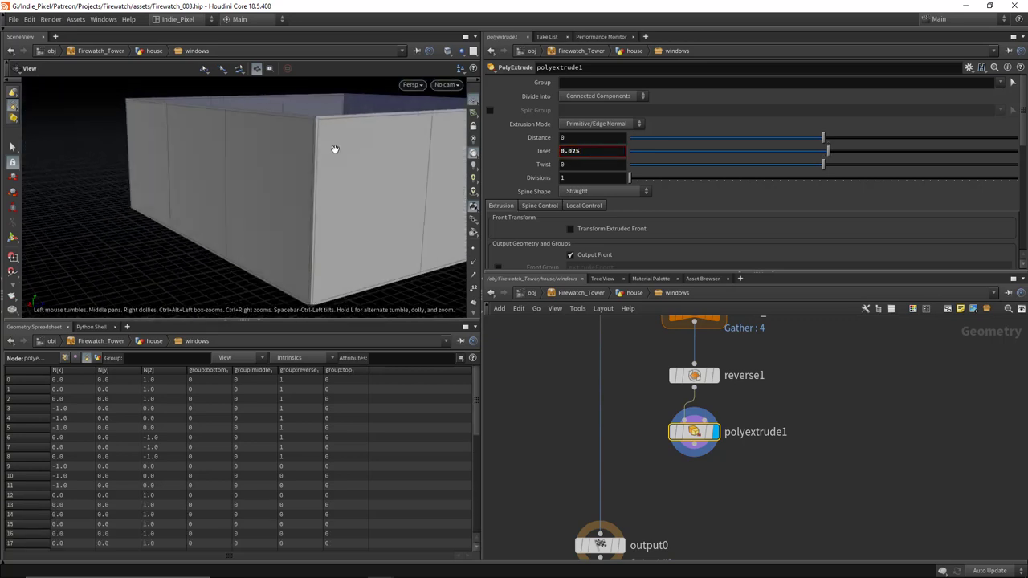
# Step: Try an Inset of 0.1 on polyextrude1, change it to .05 and check the walls
pyautogui.click(617, 154)
pyautogui.write('0.01')
pyautogui.press('Return')
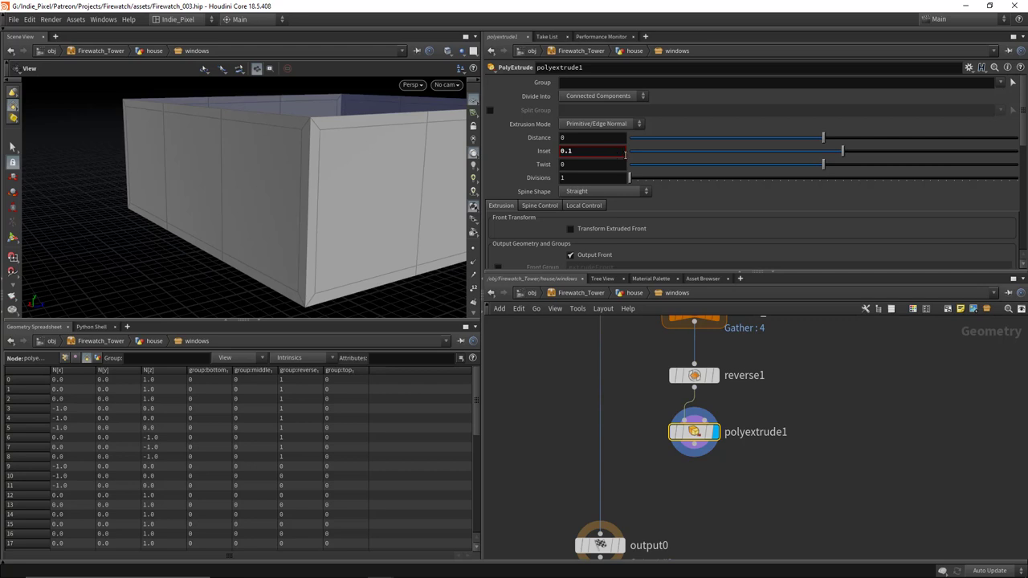
pyautogui.doubleClick(623, 152)
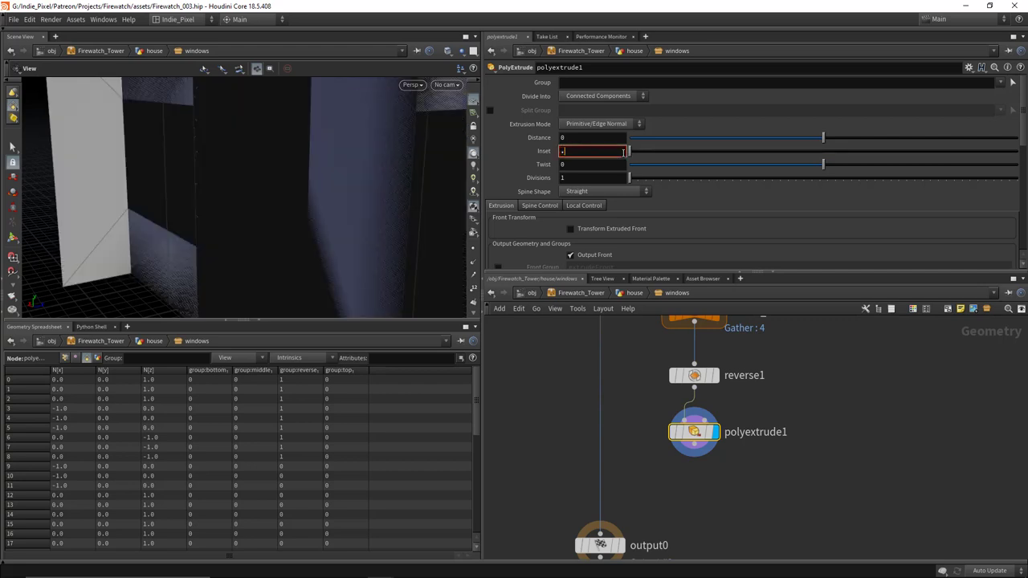
pyautogui.write('.05')
pyautogui.press('Return')
pyautogui.moveTo(358, 158); pyautogui.dragTo(315, 170)
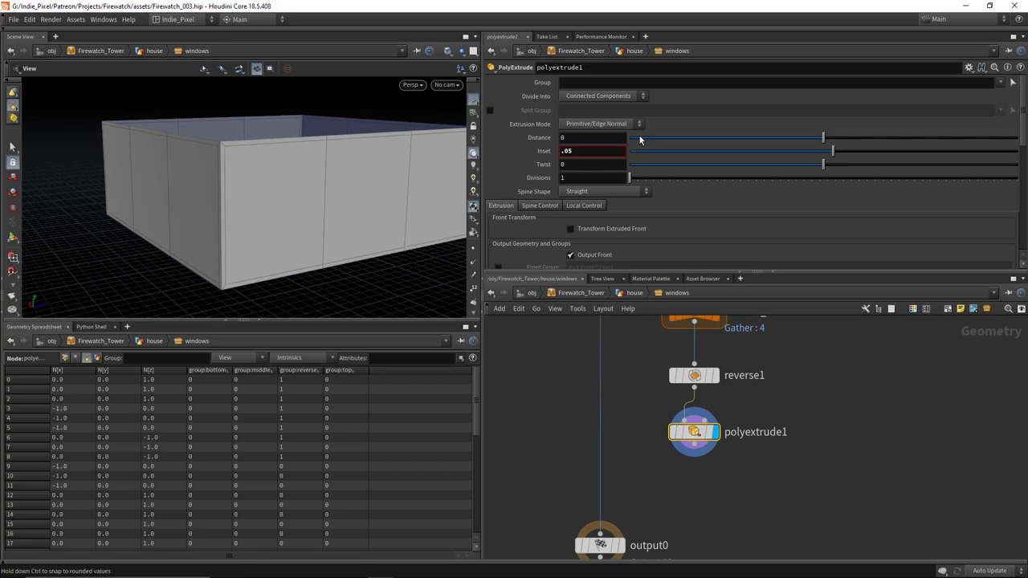
# Step: Set polyextrude1's Divide Into to Individual Elements and inspect the inset around each window panel
pyautogui.click(596, 96)
pyautogui.click(593, 108)
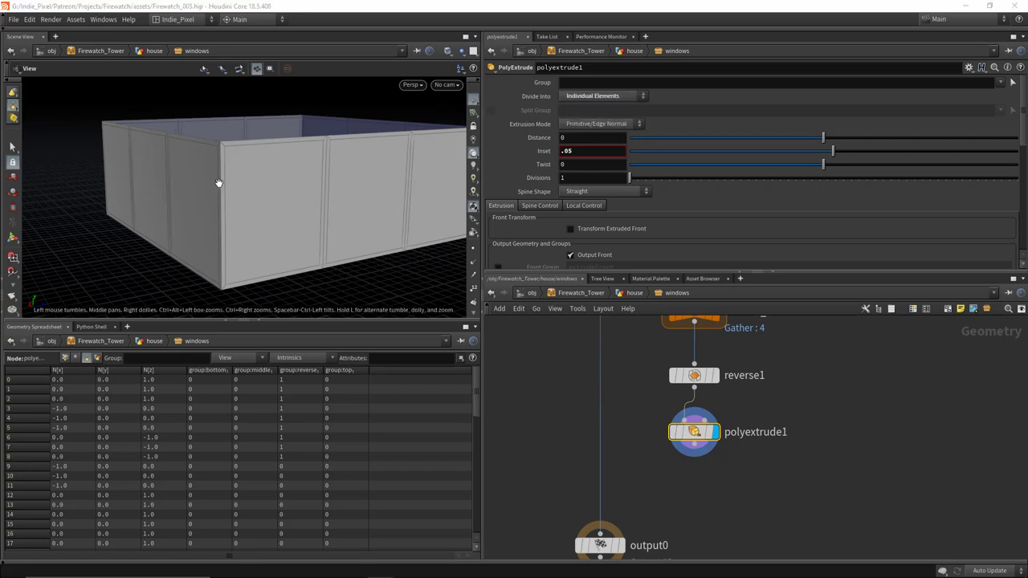
pyautogui.moveTo(219, 184); pyautogui.dragTo(351, 141)
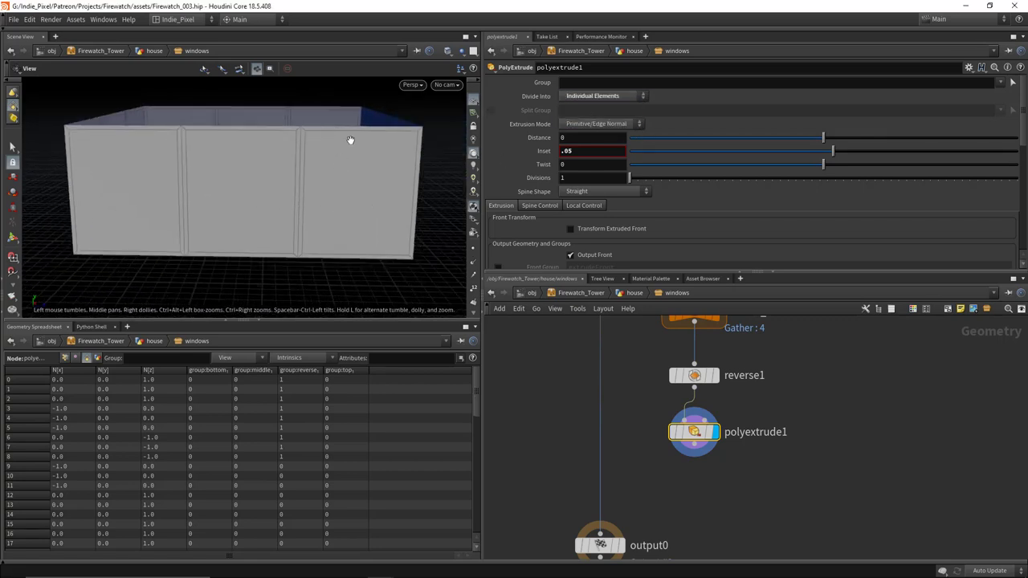
pyautogui.moveTo(265, 252); pyautogui.dragTo(211, 233)
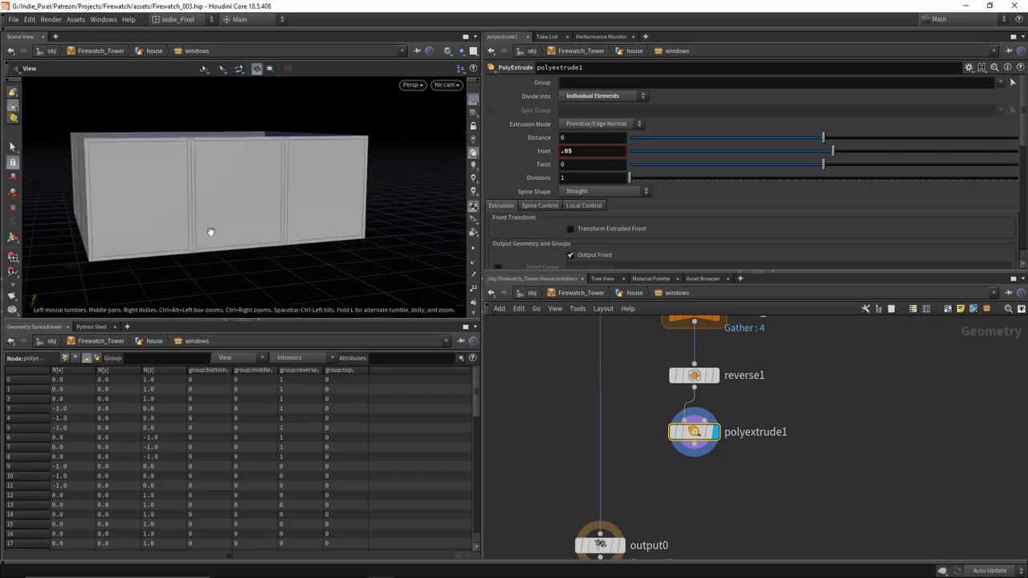
pyautogui.moveTo(210, 232); pyautogui.dragTo(129, 233, button='right')
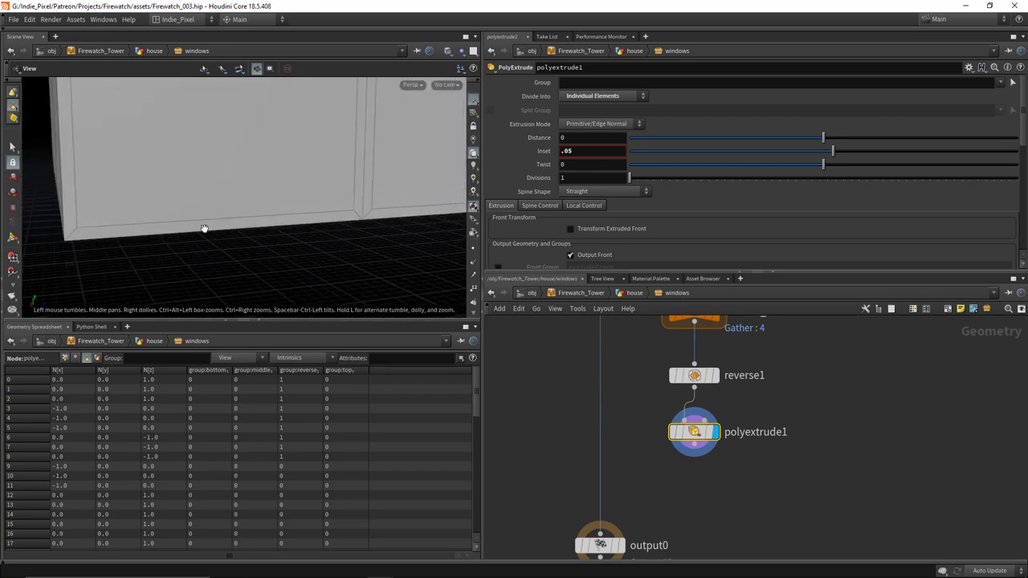
# Step: Enable Transform Extruded Front on polyextrude1 with Global transform space, then test a Y translation of -0.5 and undo it
pyautogui.scroll(-1, 673, 207)
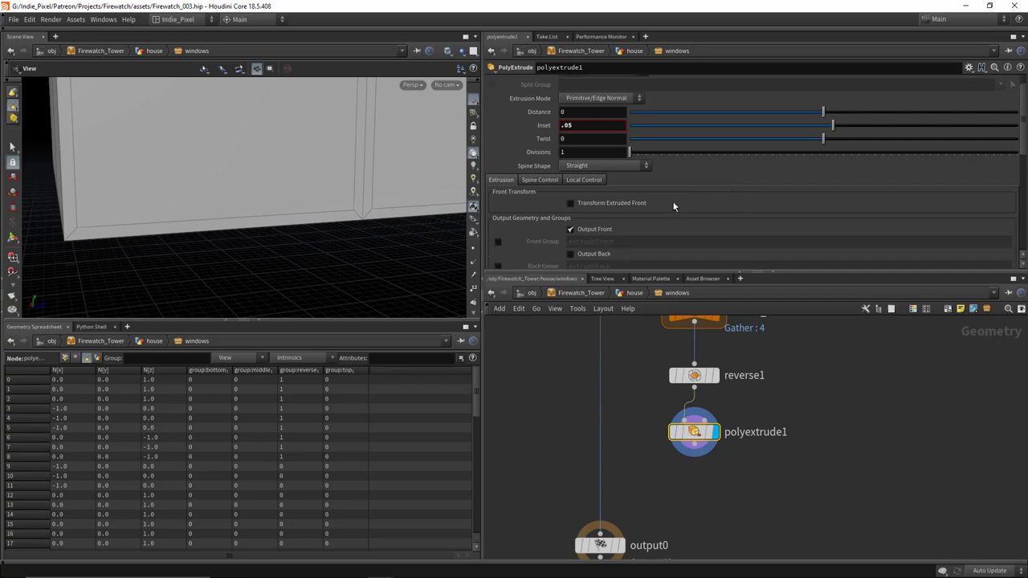
pyautogui.click(604, 206)
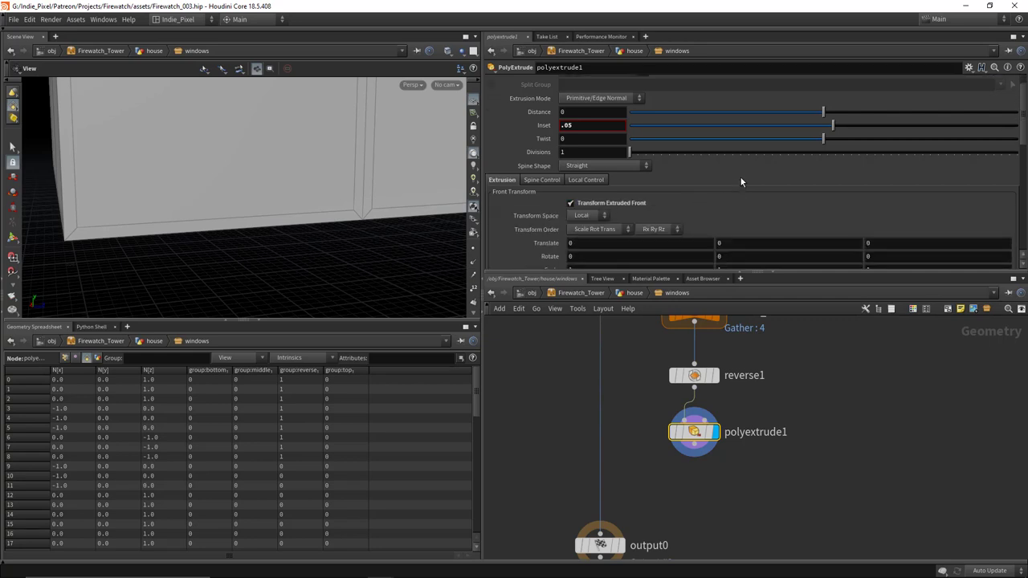
pyautogui.scroll(-3, 741, 177)
pyautogui.click(580, 167)
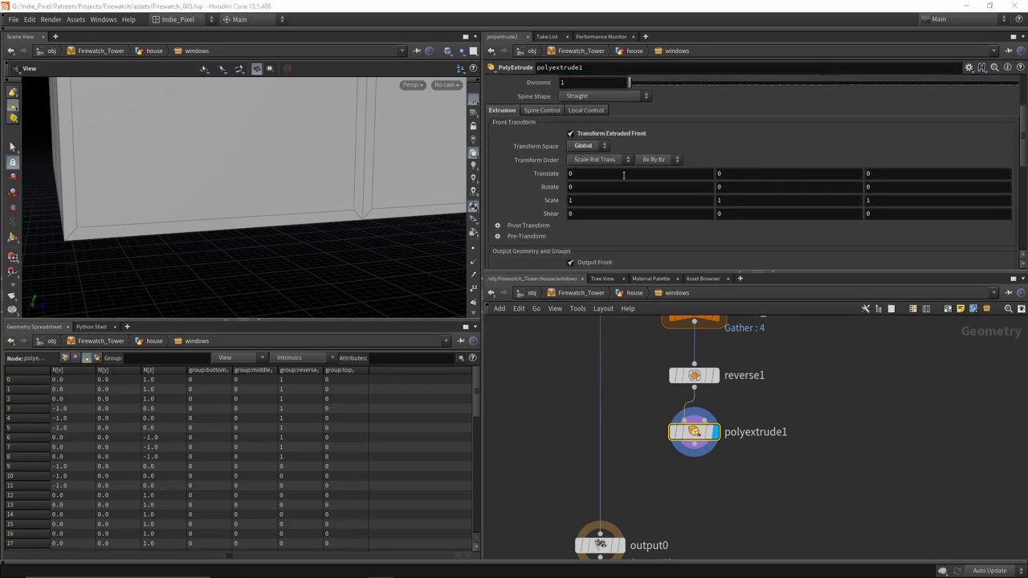
pyautogui.moveTo(752, 173)
pyautogui.mouseDown(button='middle')
pyautogui.moveTo(743, 186)
pyautogui.moveTo(720, 186)
pyautogui.moveTo(756, 176)
pyautogui.mouseUp(button='middle')
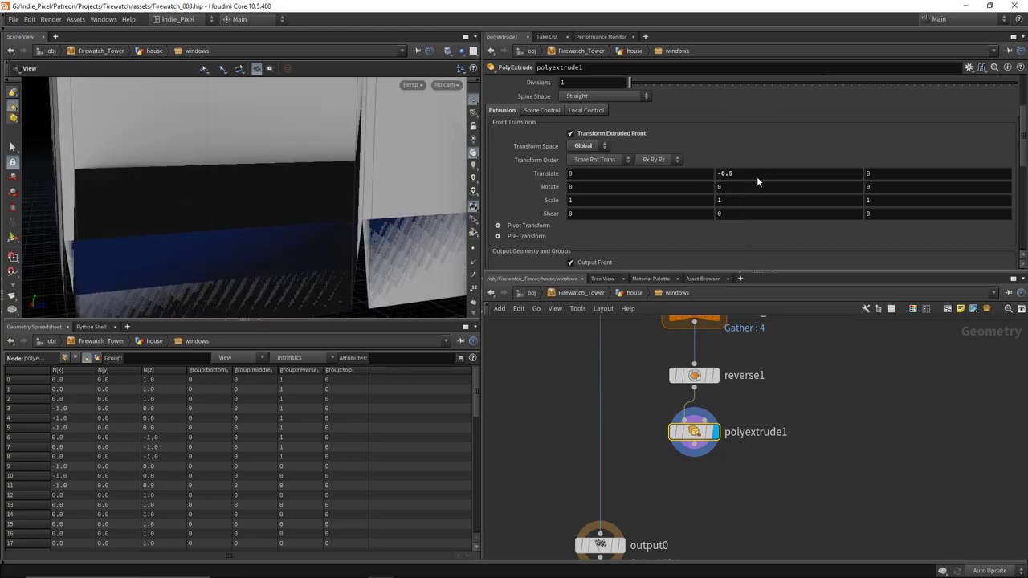
pyautogui.hotkey('ctrl', 'z')
# Step: Link the extruded front's Y Translate to the Inset value with the negated expression -ch("inset")
pyautogui.scroll(3, 770, 162)
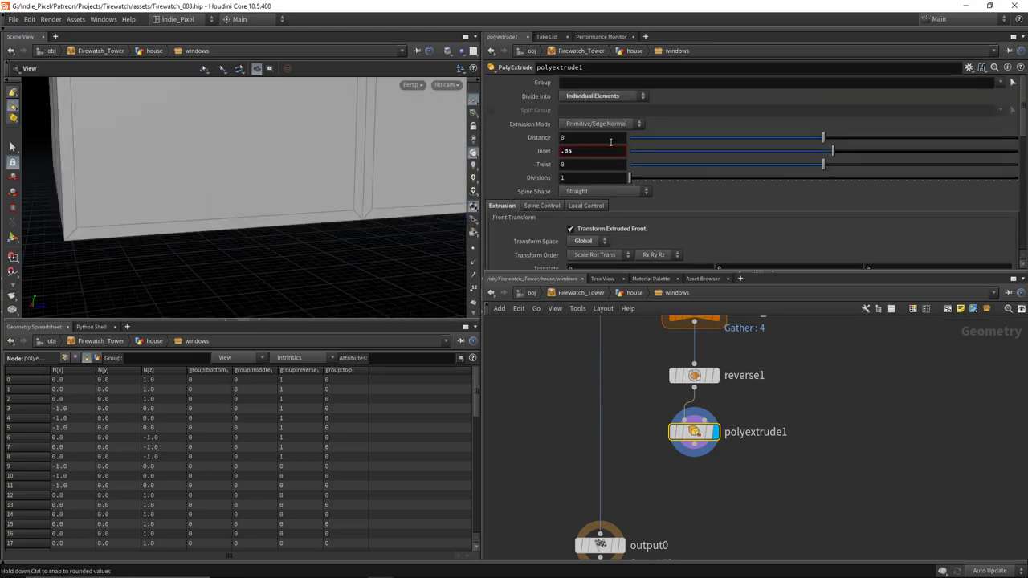
pyautogui.rightClick(584, 151)
pyautogui.press('Escape')
pyautogui.scroll(-3, 723, 212)
pyautogui.rightClick(740, 215)
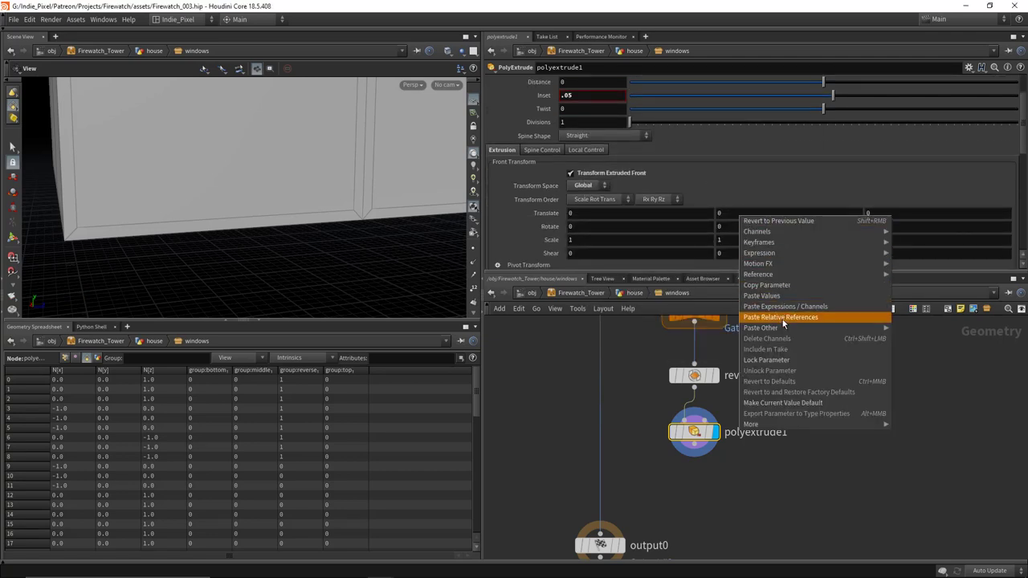
pyautogui.click(787, 319)
pyautogui.click(788, 213)
pyautogui.write('-ch("inset')
pyautogui.press('Return')
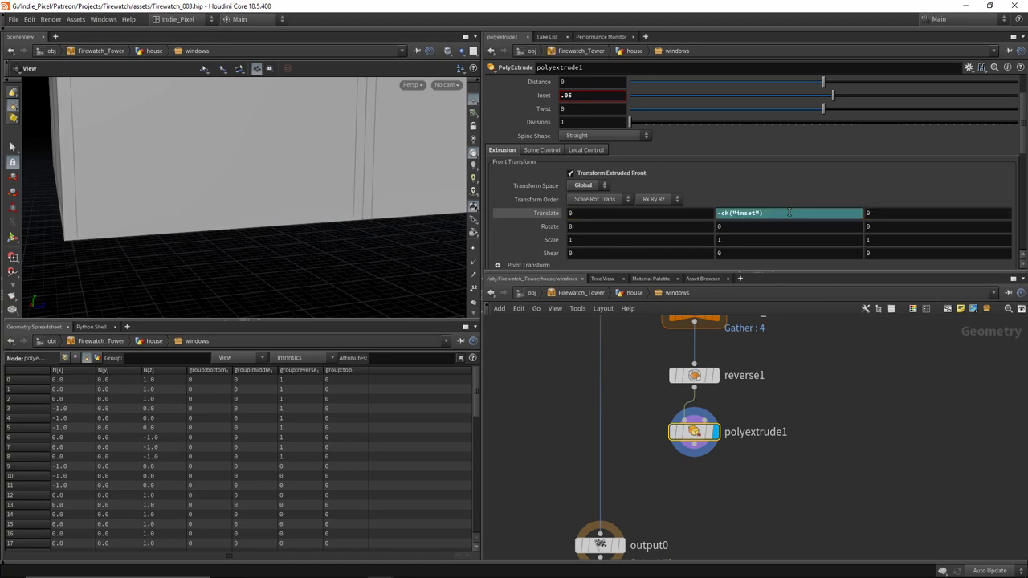
# Step: Inspect the shifted window panels and set polyextrude1's Inset to 0.035
pyautogui.scroll(-6, 232, 200)
pyautogui.moveTo(237, 147); pyautogui.dragTo(340, 164)
pyautogui.scroll(4, 314, 136)
pyautogui.moveTo(278, 107); pyautogui.dragTo(248, 118)
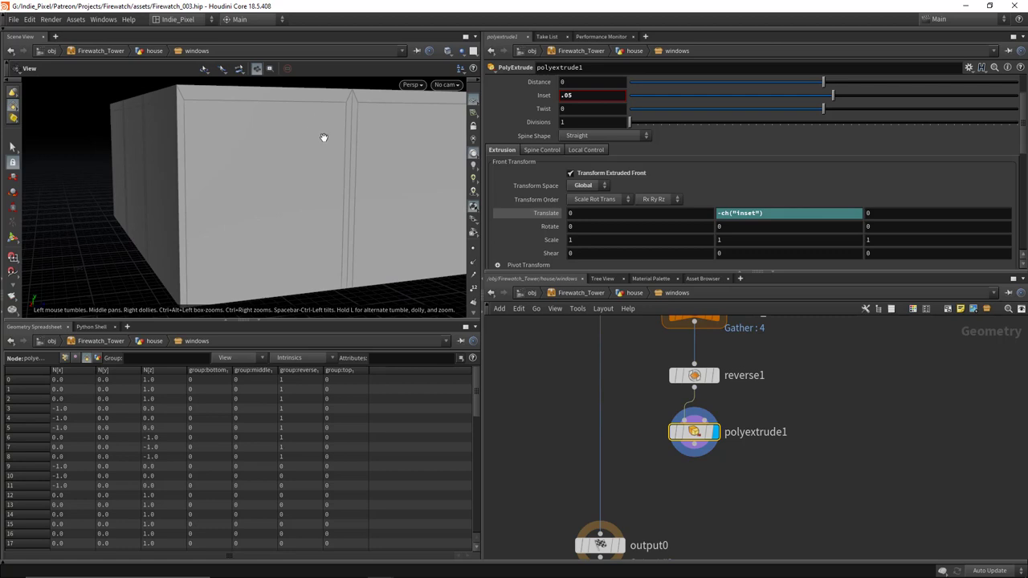
pyautogui.scroll(-4, 236, 166)
pyautogui.moveTo(236, 165); pyautogui.dragTo(271, 119)
pyautogui.moveTo(599, 100); pyautogui.dragTo(513, 148, button='middle')
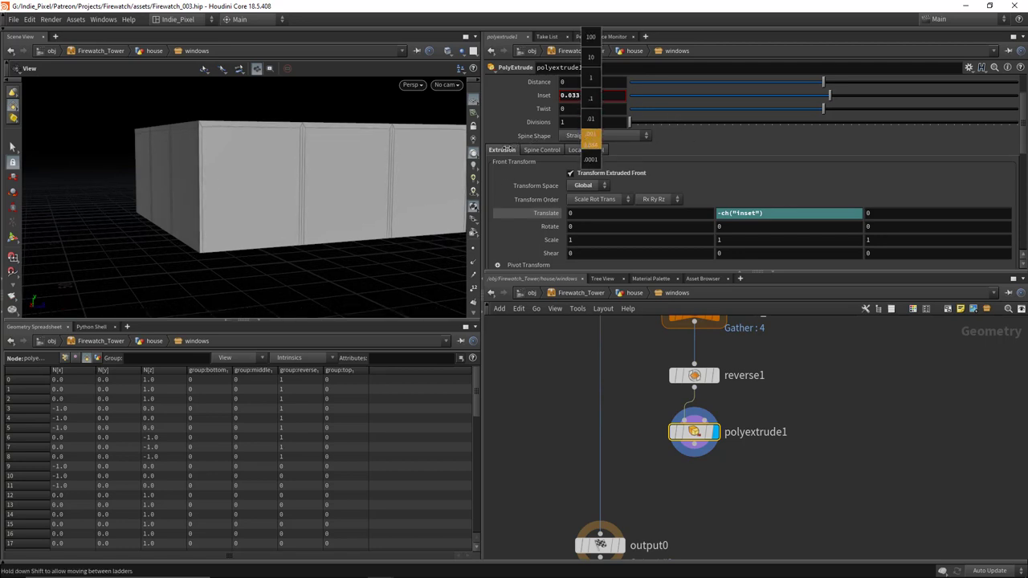
pyautogui.moveTo(595, 100); pyautogui.dragTo(592, 104, button='middle')
# Step: Show primitive numbers in the viewport and inspect the lower edge of the walls
pyautogui.moveTo(305, 161)
pyautogui.mouseDown()
pyautogui.moveTo(317, 156)
pyautogui.moveTo(286, 156)
pyautogui.moveTo(303, 156)
pyautogui.mouseUp()
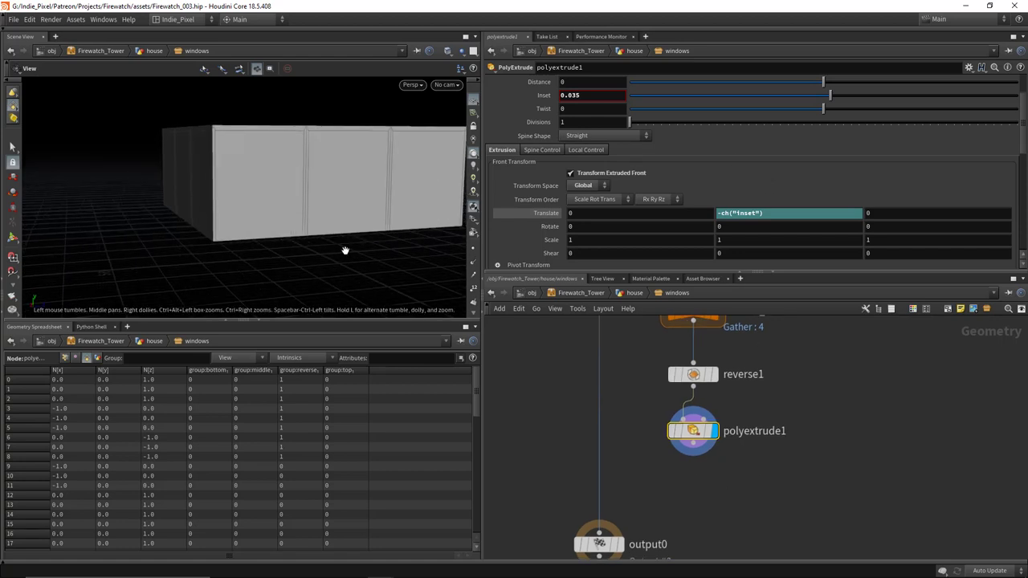
pyautogui.moveTo(310, 249); pyautogui.dragTo(469, 283, button='right')
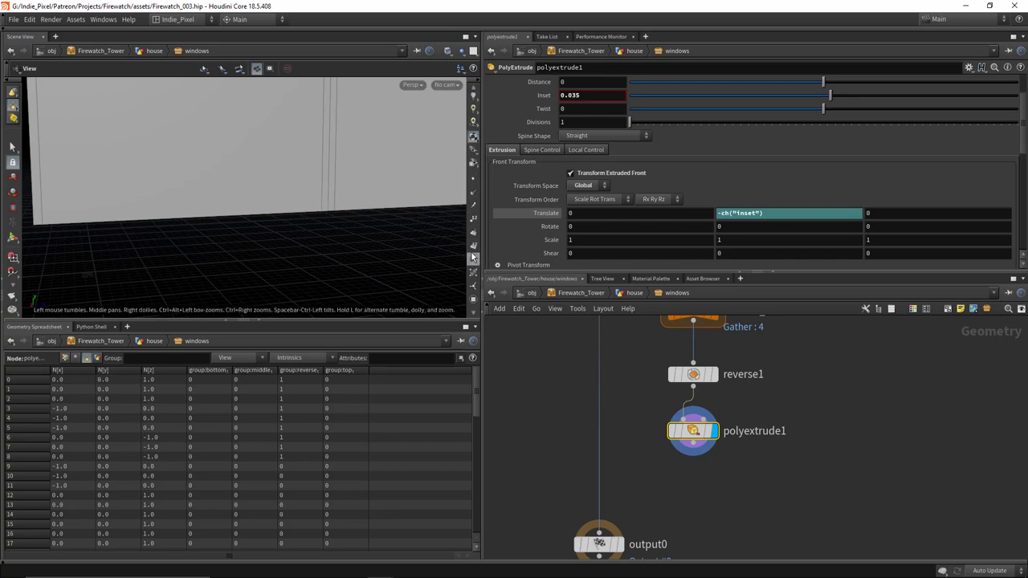
pyautogui.moveTo(196, 218); pyautogui.dragTo(153, 233)
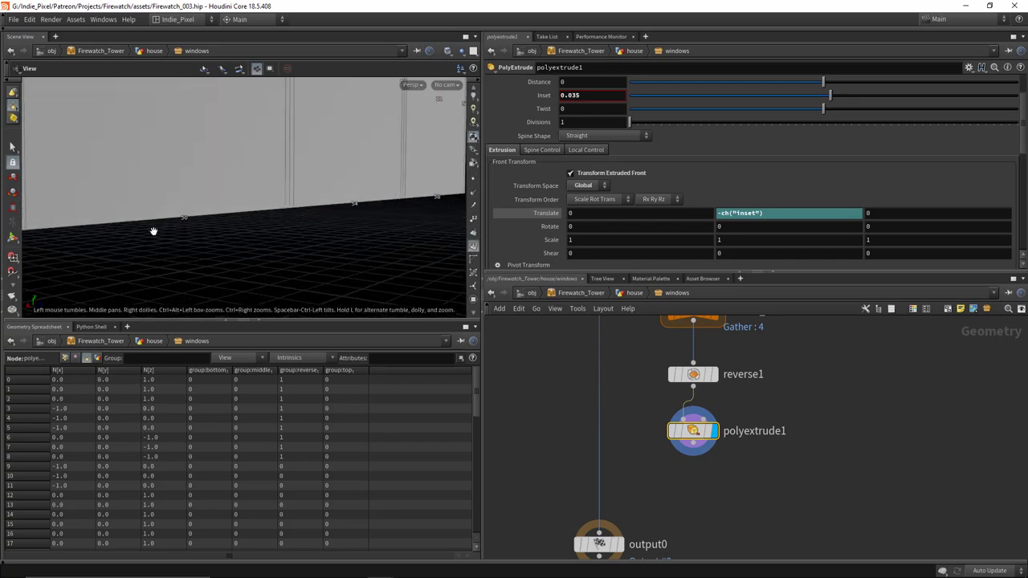
# Step: Add a Clean node below polyextrude1, wired to its output and displayed
pyautogui.moveTo(677, 497); pyautogui.dragTo(663, 449, button='middle')
pyautogui.press('Tab')
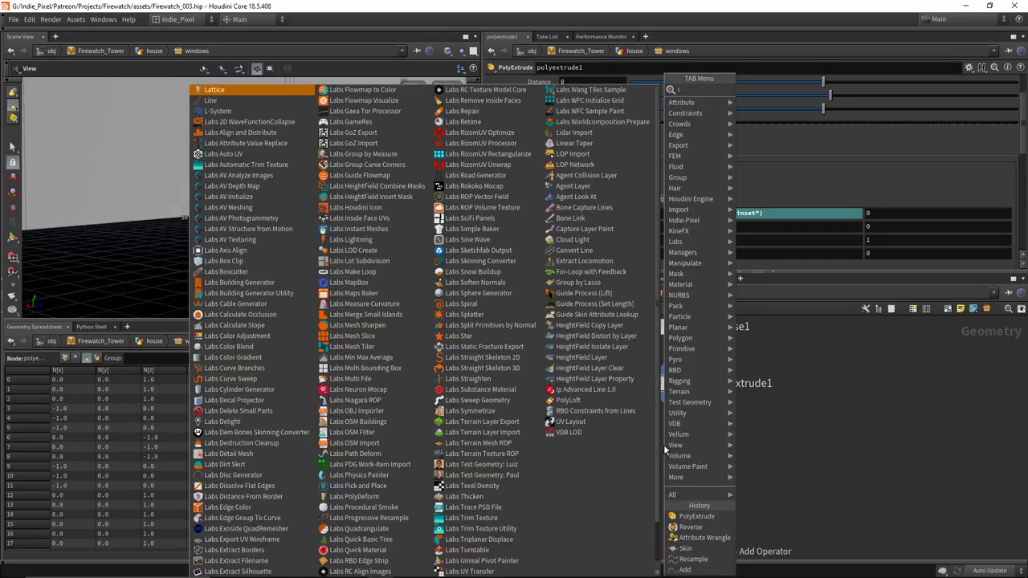
pyautogui.write('blast')
pyautogui.press('Return')
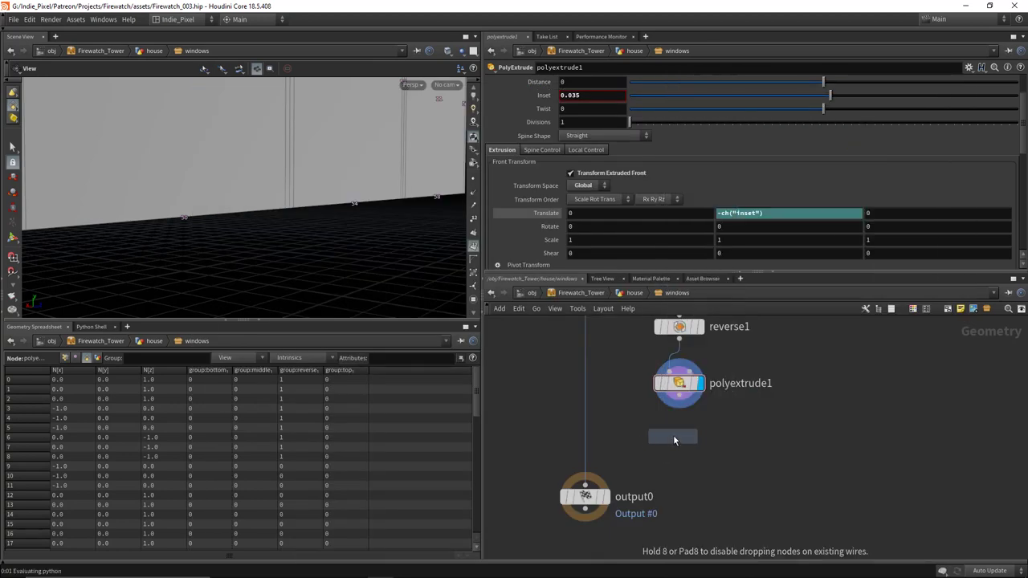
pyautogui.click(676, 436)
pyautogui.click(681, 429)
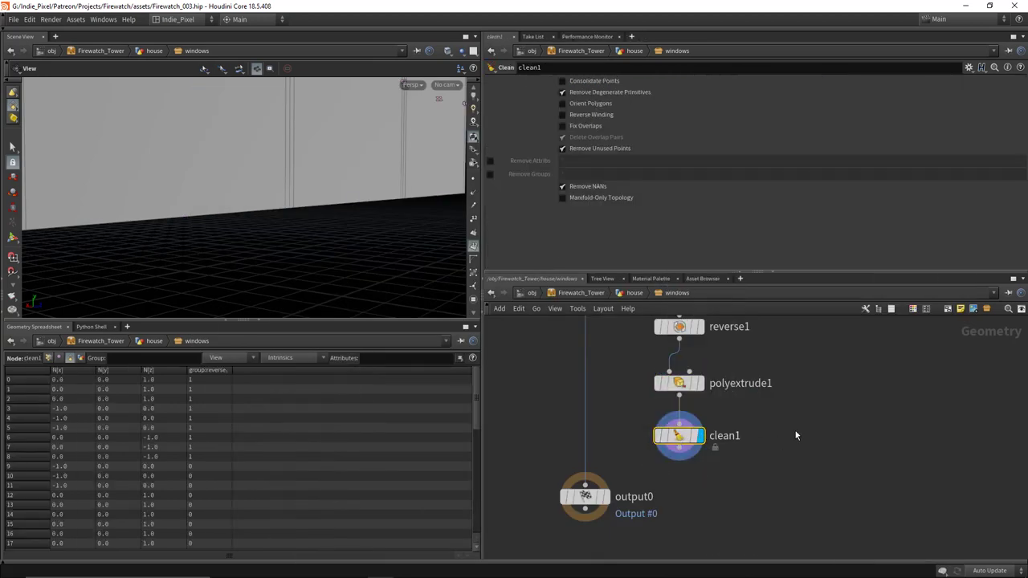
# Step: Save the scene and inspect the numbered faces of the cleaned walls from further away
pyautogui.hotkey('ctrl', 's')
pyautogui.moveTo(209, 193)
pyautogui.mouseDown()
pyautogui.moveTo(156, 197)
pyautogui.moveTo(230, 172)
pyautogui.moveTo(211, 152)
pyautogui.moveTo(193, 154)
pyautogui.moveTo(226, 197)
pyautogui.mouseUp()
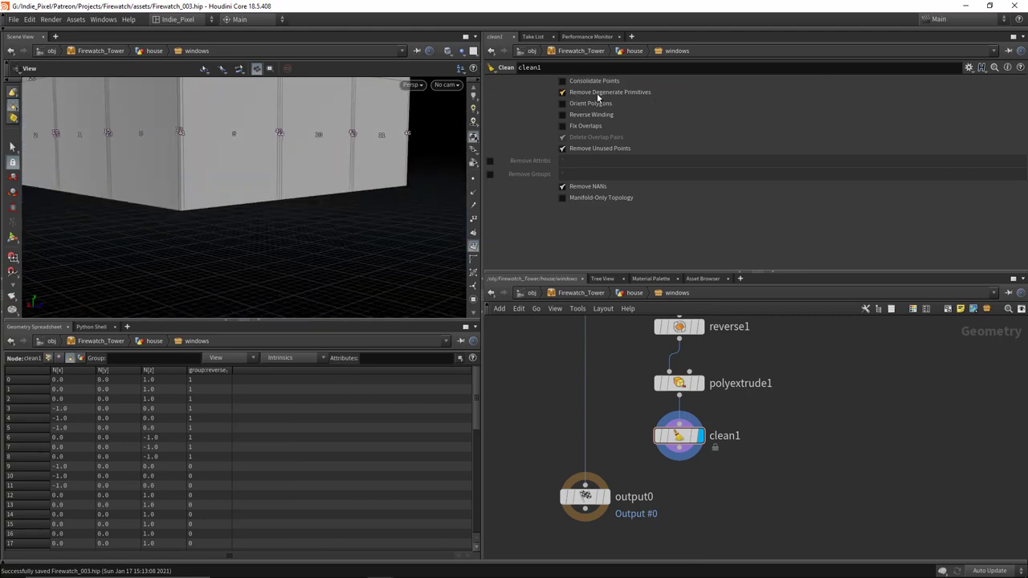
pyautogui.scroll(-5, 253, 178)
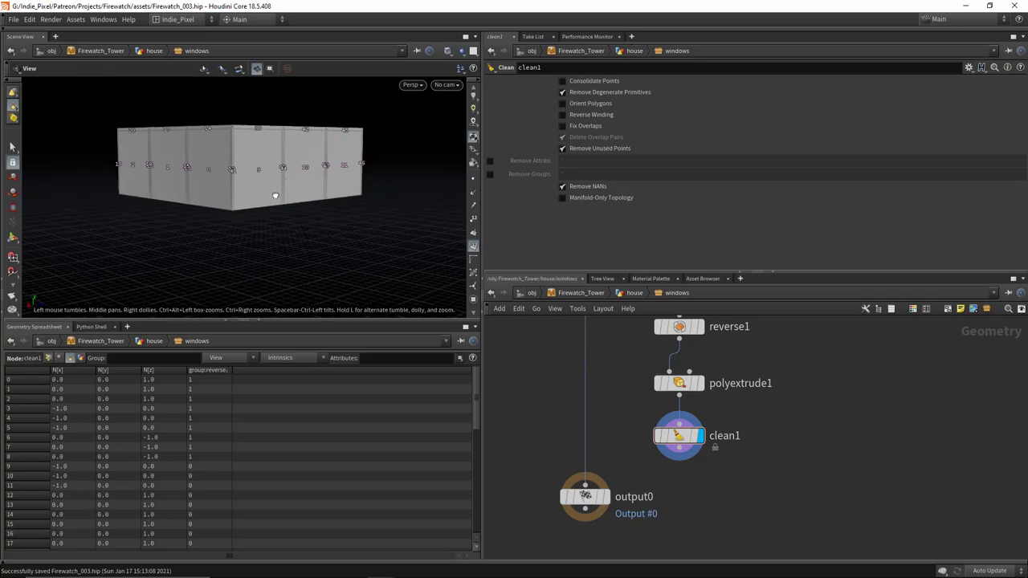
pyautogui.moveTo(275, 195); pyautogui.dragTo(286, 233)
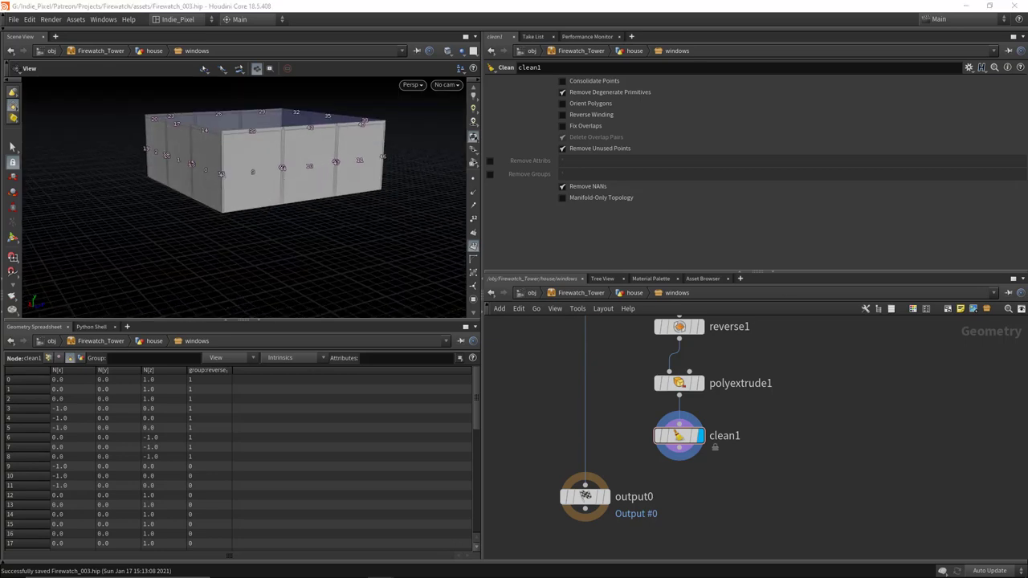
# Step: Enable polyextrude1's Front Group output and name the group window
pyautogui.click(678, 383)
pyautogui.scroll(-5, 684, 218)
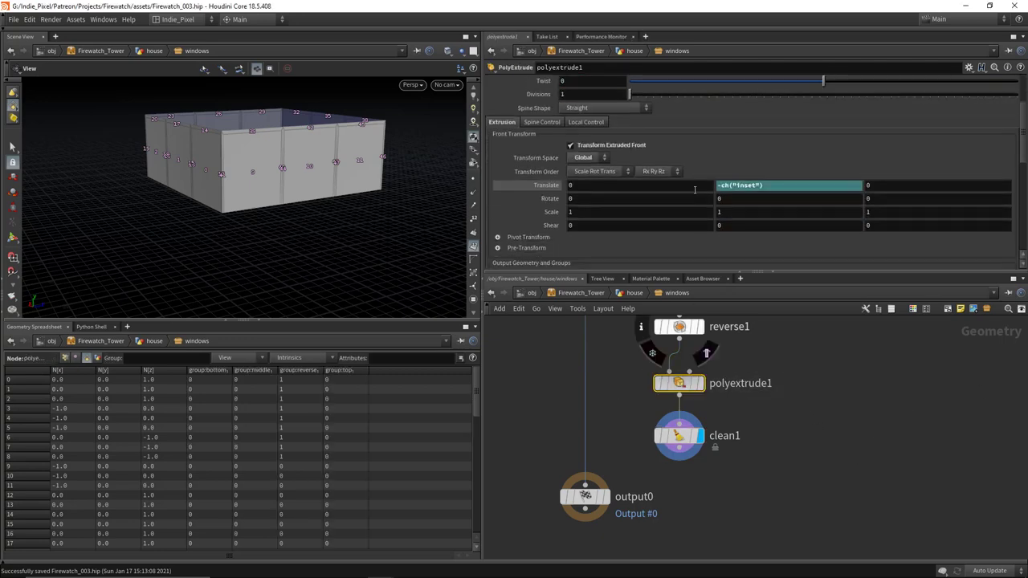
pyautogui.click(498, 175)
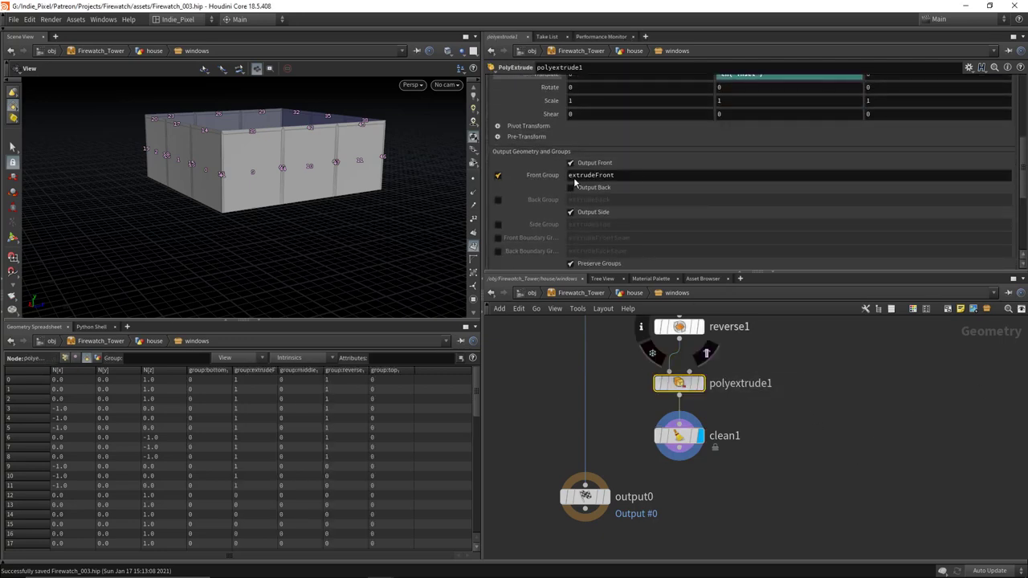
pyautogui.click(644, 175)
pyautogui.doubleClick(643, 175)
pyautogui.write('windo')
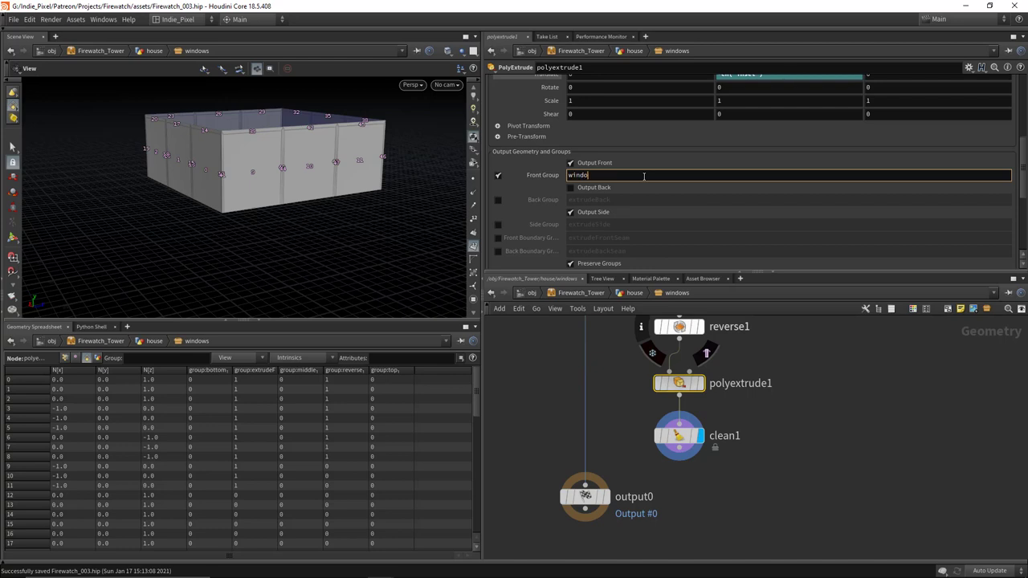
pyautogui.write('w')
pyautogui.press('Return')
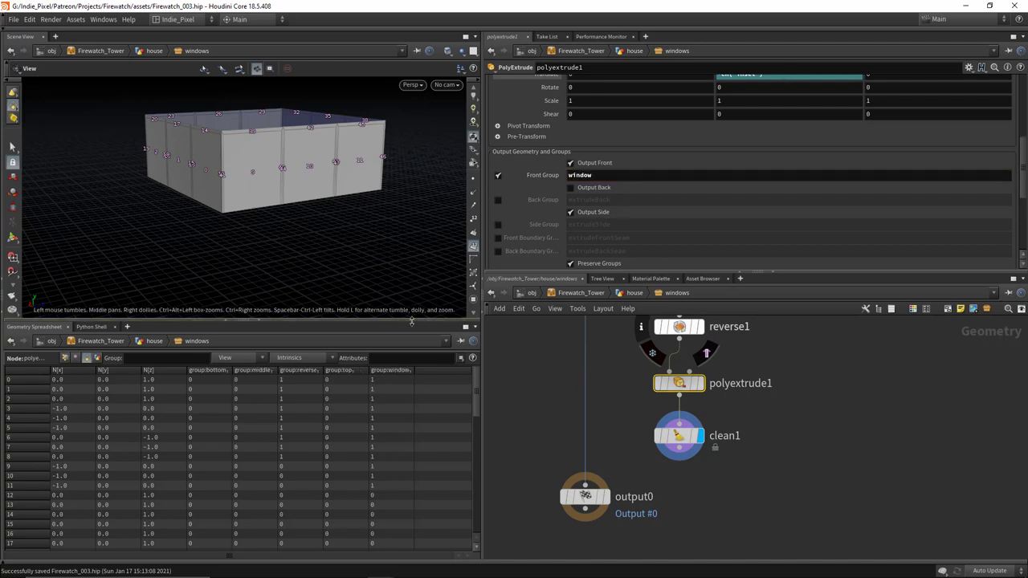
# Step: Check the window group in the viewport's group list and enable polyextrude1's Side Group output, extrudeSide
pyautogui.moveTo(411, 322); pyautogui.dragTo(424, 396)
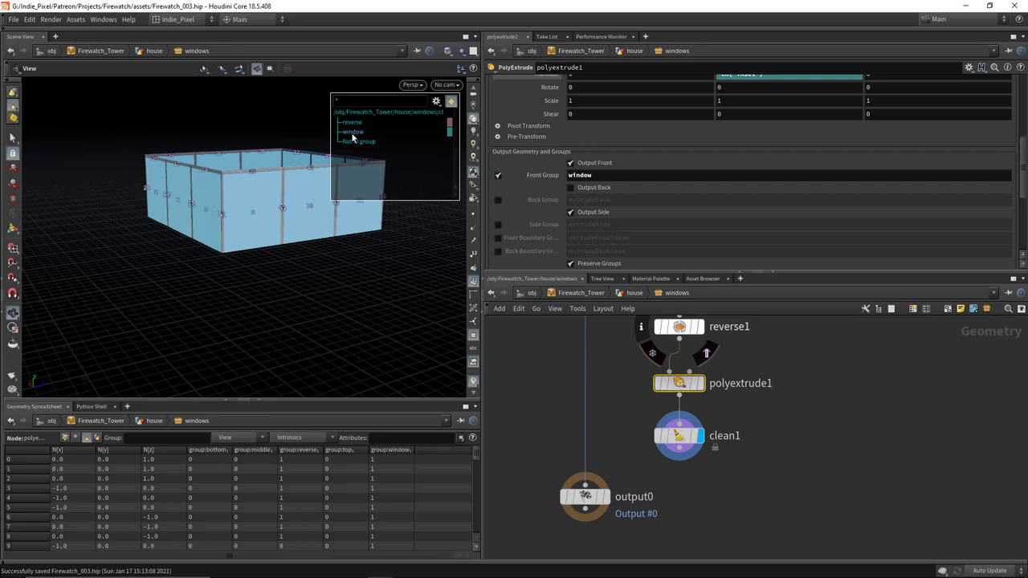
pyautogui.click(473, 336)
pyautogui.moveTo(683, 272); pyautogui.dragTo(682, 158)
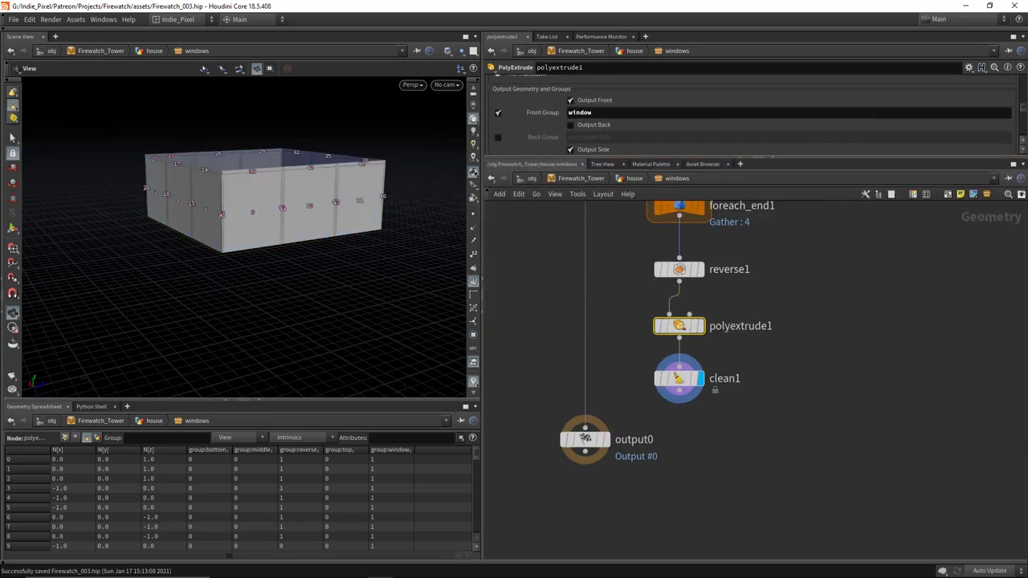
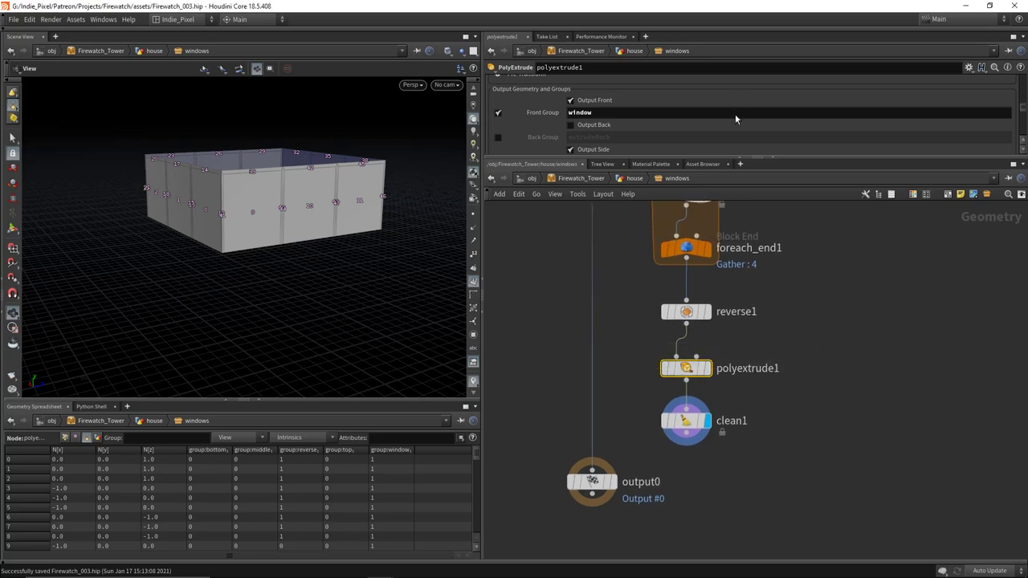
pyautogui.scroll(-2, 735, 114)
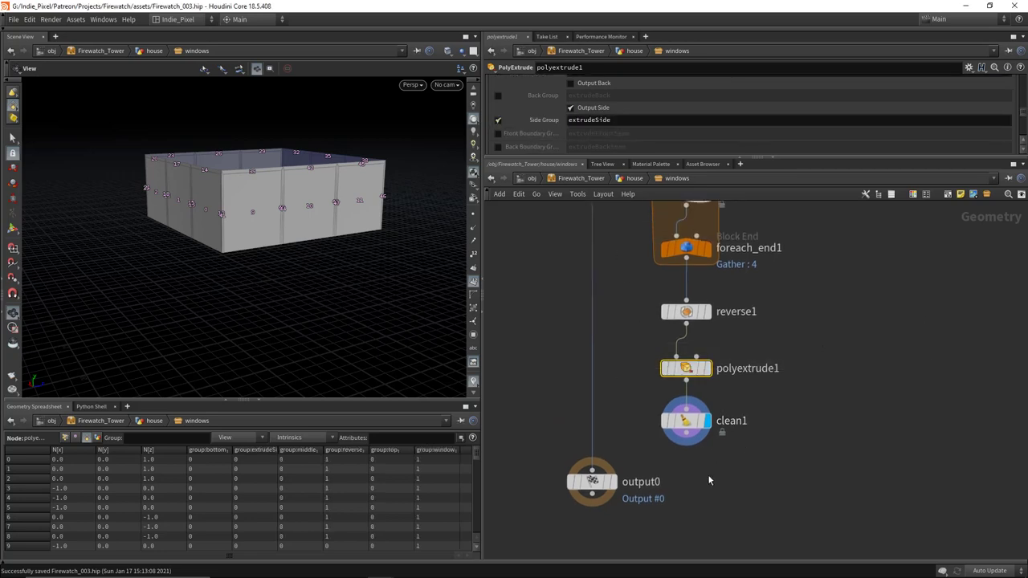
# Step: Move output0 lower and add a second PolyExtrude node below clean1, wired to its output and displayed
pyautogui.moveTo(687, 501); pyautogui.dragTo(699, 448, button='middle')
pyautogui.click(625, 428)
pyautogui.moveTo(626, 428); pyautogui.dragTo(613, 500)
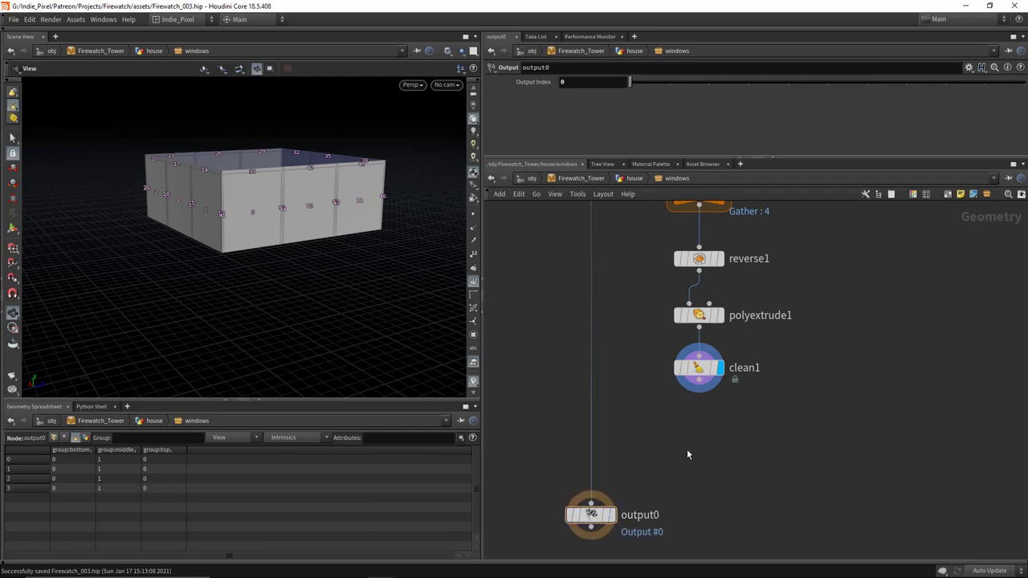
pyautogui.moveTo(689, 454); pyautogui.dragTo(682, 429, button='middle')
pyautogui.press('Tab')
pyautogui.write('poly')
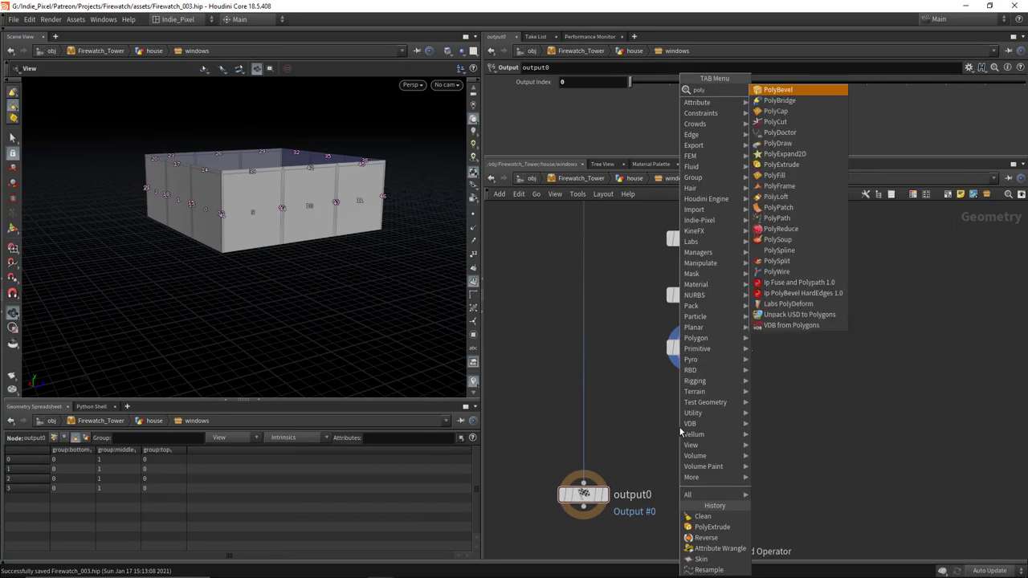
pyautogui.click(813, 155)
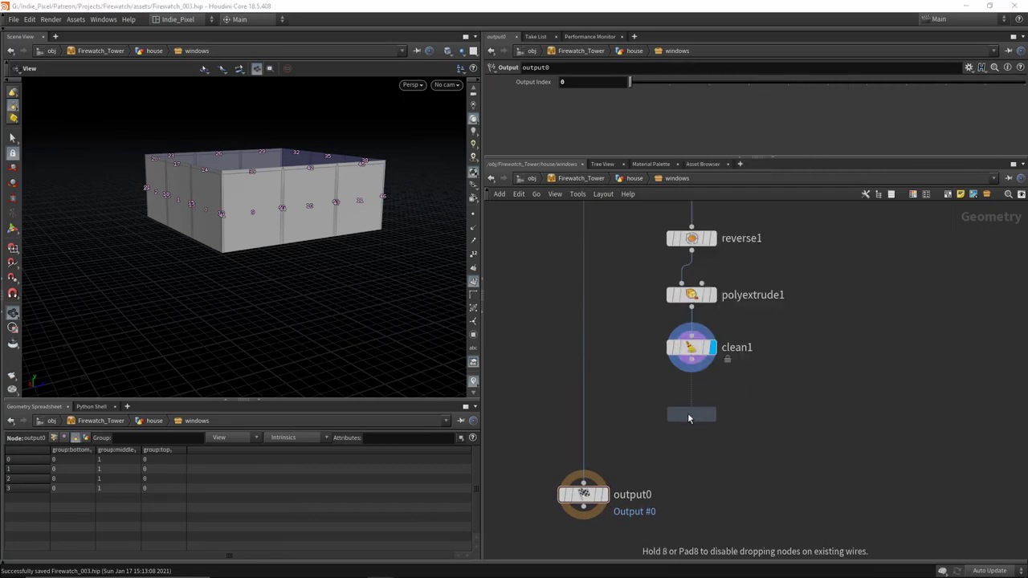
pyautogui.click(688, 413)
pyautogui.click(691, 360)
pyautogui.click(691, 402)
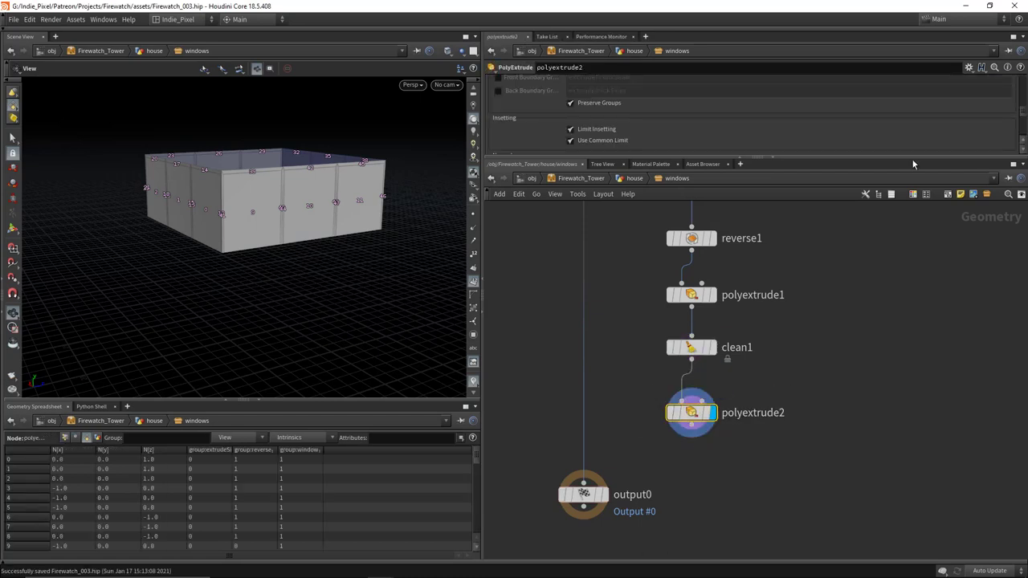
# Step: Limit polyextrude2 to the extrudeSide group and set its Distance to 0.02
pyautogui.moveTo(913, 164); pyautogui.dragTo(916, 250)
pyautogui.scroll(5, 968, 121)
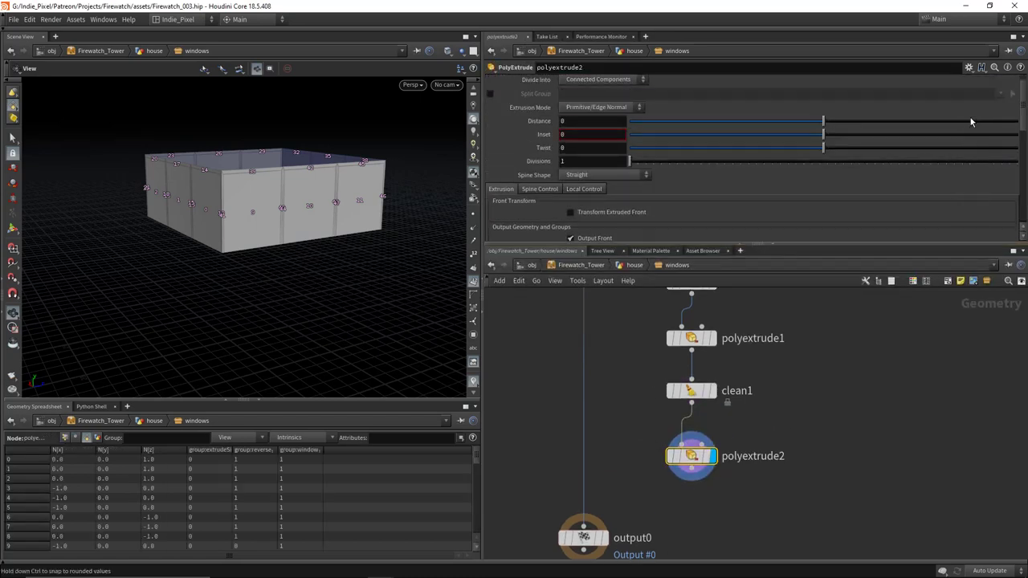
pyautogui.scroll(1, 972, 122)
pyautogui.click(1003, 83)
pyautogui.click(990, 99)
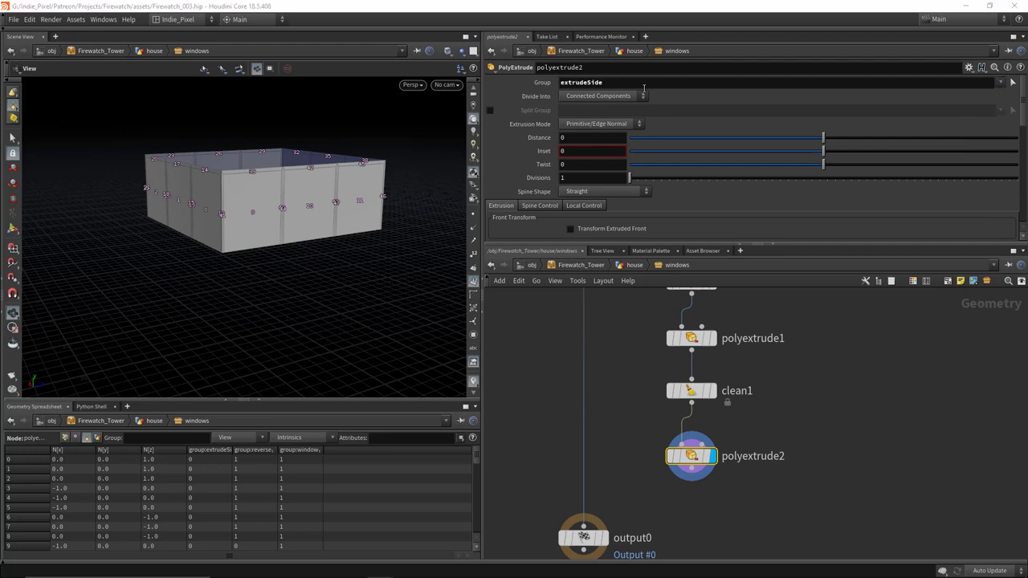
pyautogui.moveTo(583, 138); pyautogui.dragTo(565, 151, button='middle')
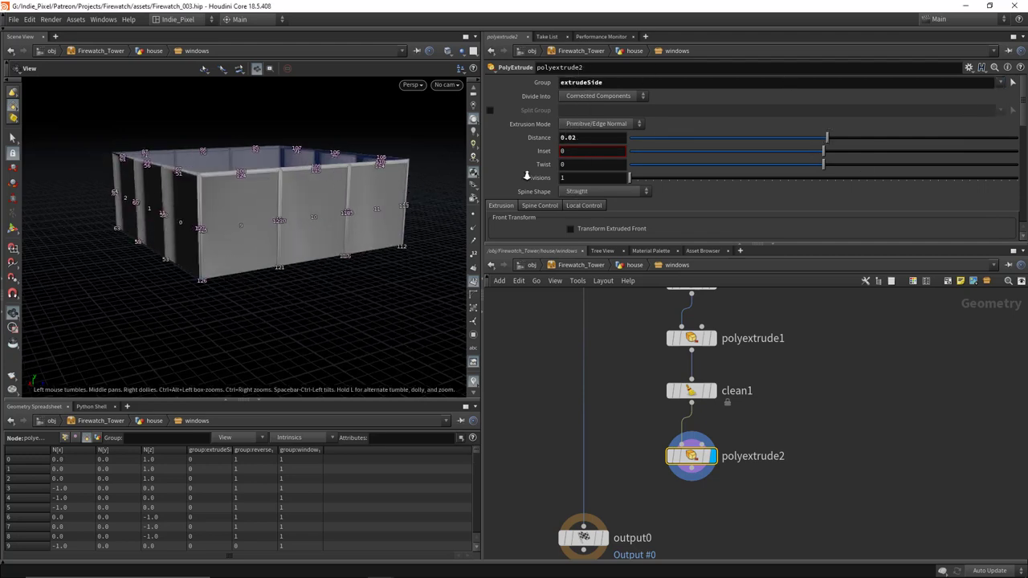
# Step: Inspect the extruded frame's corner up close and keep polyextrude2's Divide Into on Connected Components
pyautogui.scroll(5, 292, 190)
pyautogui.moveTo(292, 190)
pyautogui.mouseDown()
pyautogui.moveTo(335, 177)
pyautogui.moveTo(291, 190)
pyautogui.mouseUp()
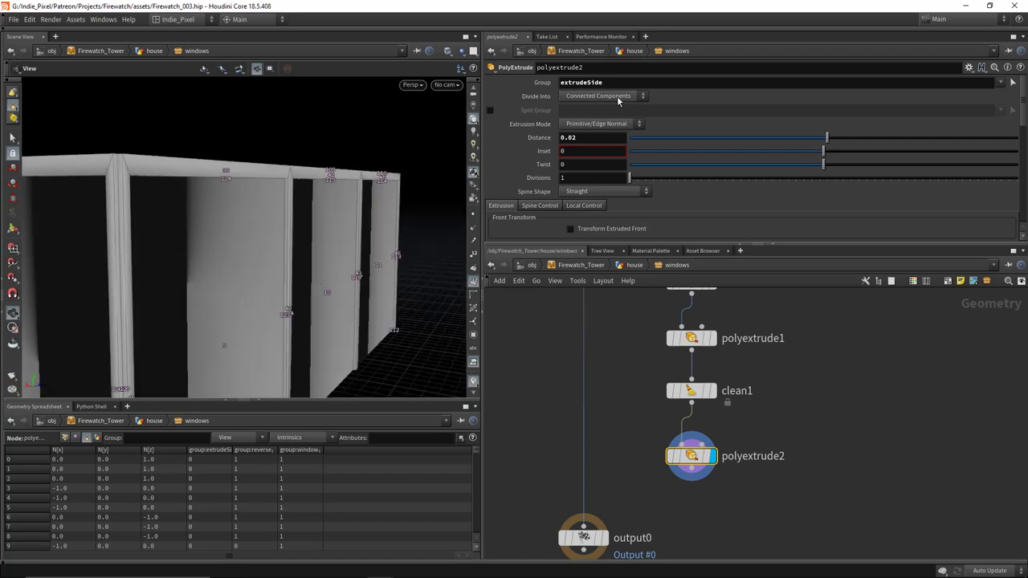
pyautogui.click(612, 96)
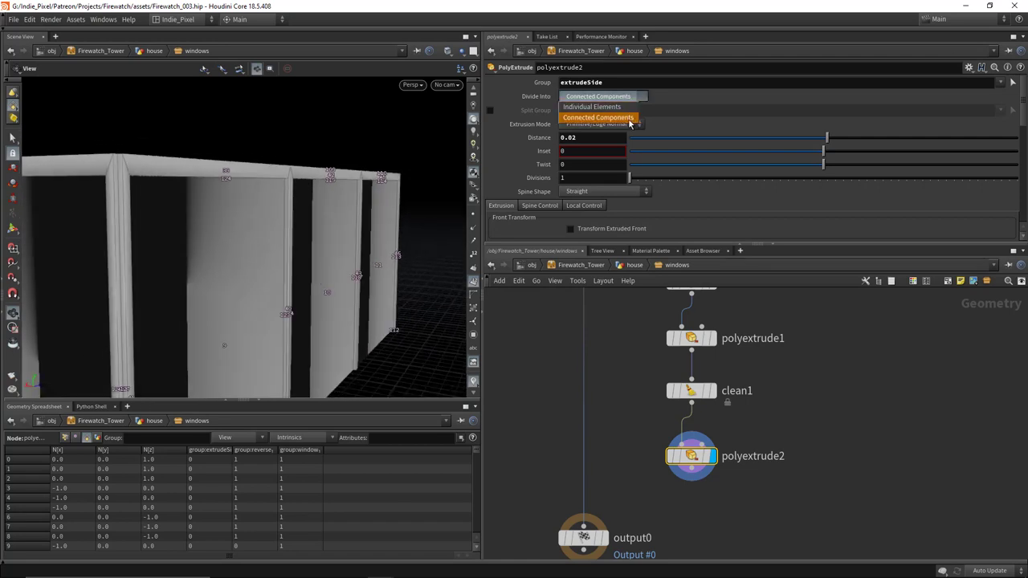
pyautogui.click(597, 117)
# Step: Make room below reverse1 and insert a Fuse node on the wire between reverse1 and polyextrude1
pyautogui.scroll(-2, 748, 356)
pyautogui.moveTo(751, 351); pyautogui.dragTo(741, 404, button='middle')
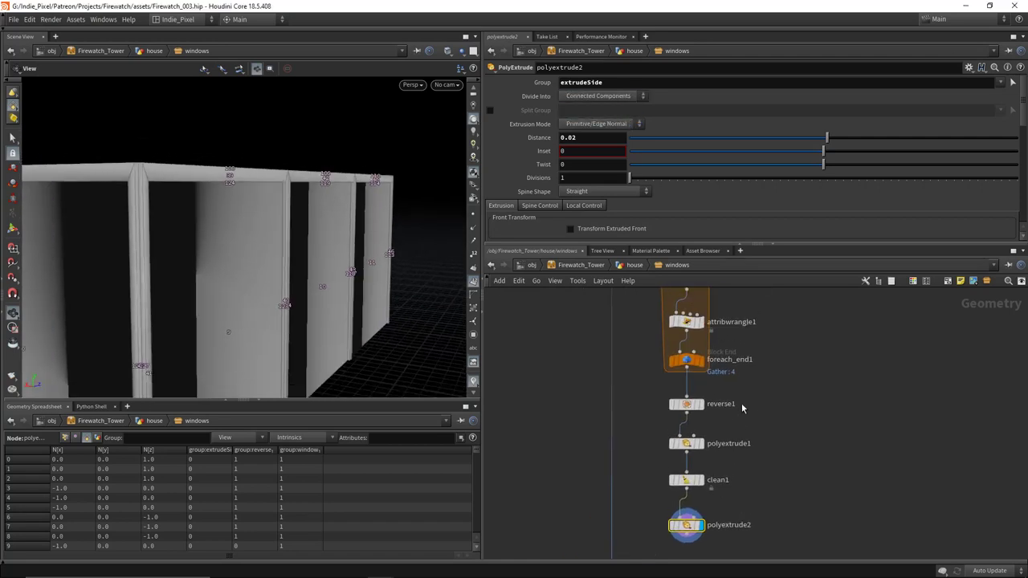
pyautogui.moveTo(689, 407)
pyautogui.moveTo(689, 408); pyautogui.dragTo(688, 371)
pyautogui.hotkey('ctrl', 'z')
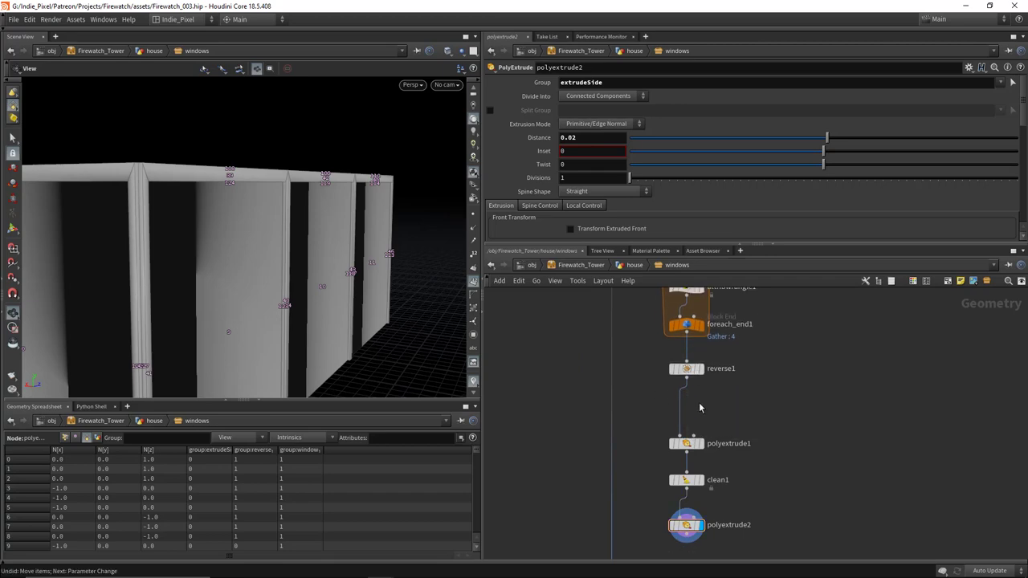
pyautogui.press('Tab')
pyautogui.write('fus')
pyautogui.press('Return')
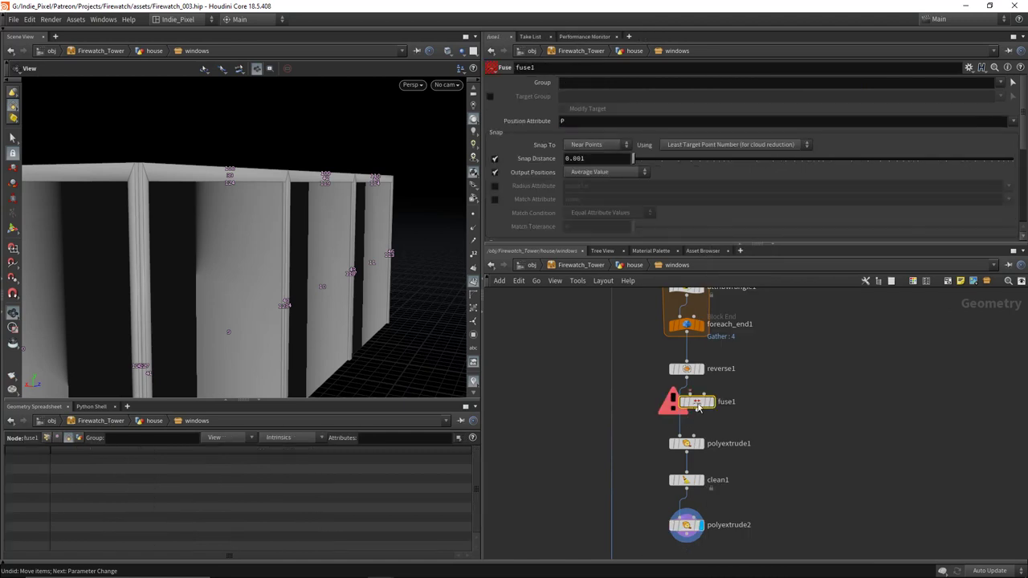
pyautogui.click(699, 409)
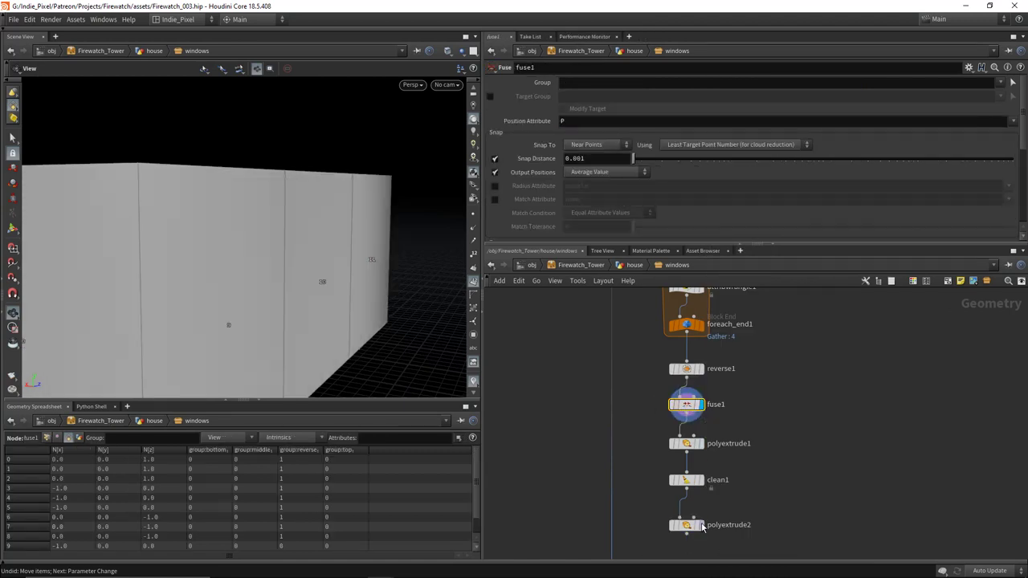
# Step: Display polyextrude2 and inspect the corner and edges of the window frames
pyautogui.click(701, 526)
pyautogui.moveTo(144, 180); pyautogui.dragTo(173, 210)
pyautogui.moveTo(231, 251); pyautogui.dragTo(238, 256)
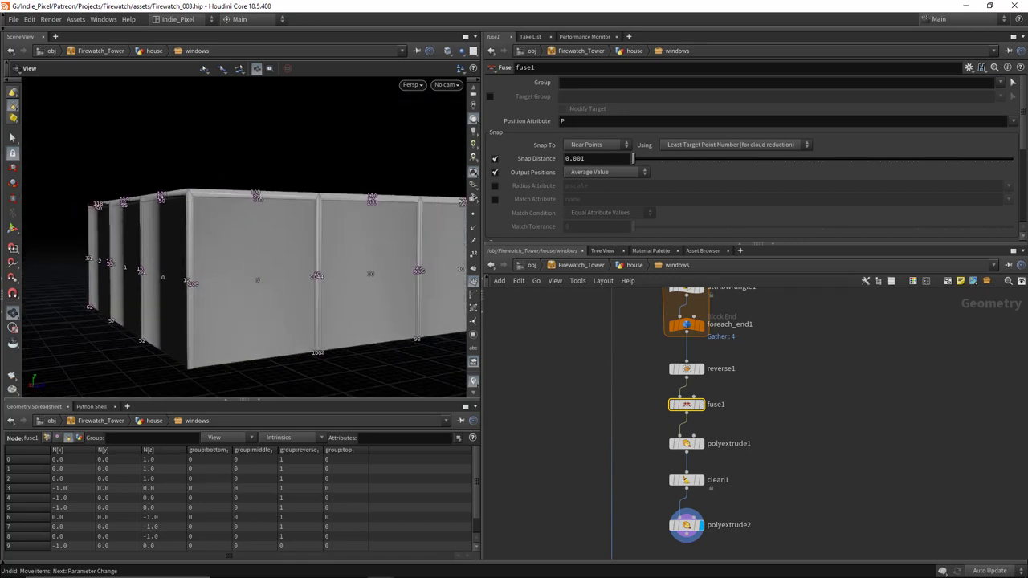
# Step: Add a Split node below polyextrude2, displayed and set to the window group
pyautogui.scroll(-3, 810, 495)
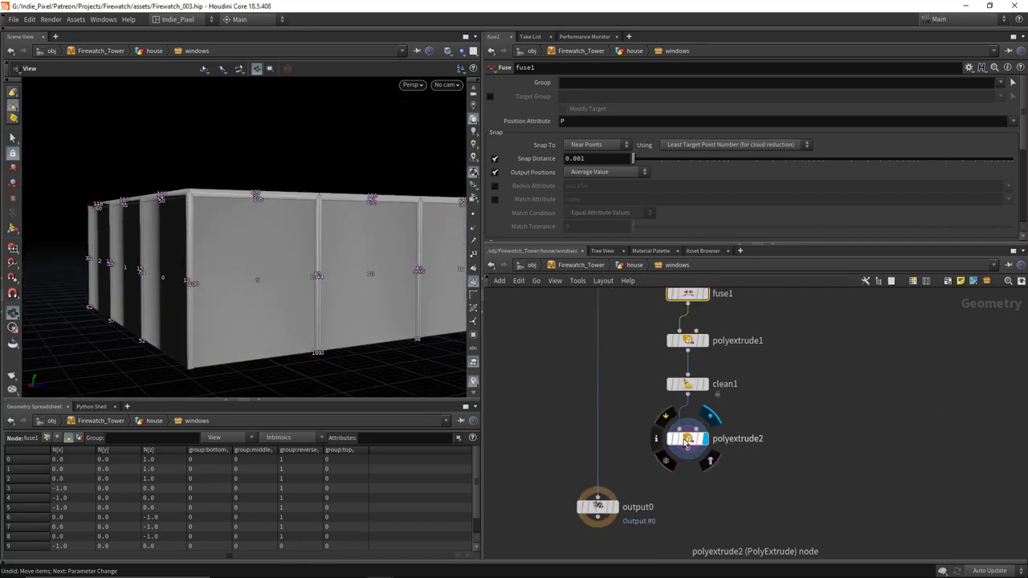
pyautogui.press('Tab')
pyautogui.write('sp')
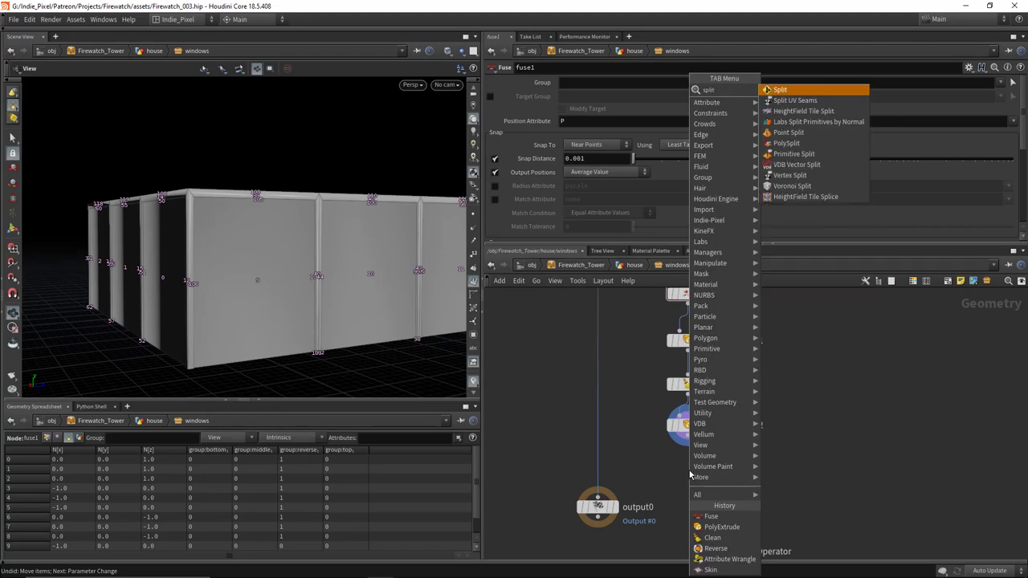
pyautogui.press('Return')
pyautogui.click(693, 469)
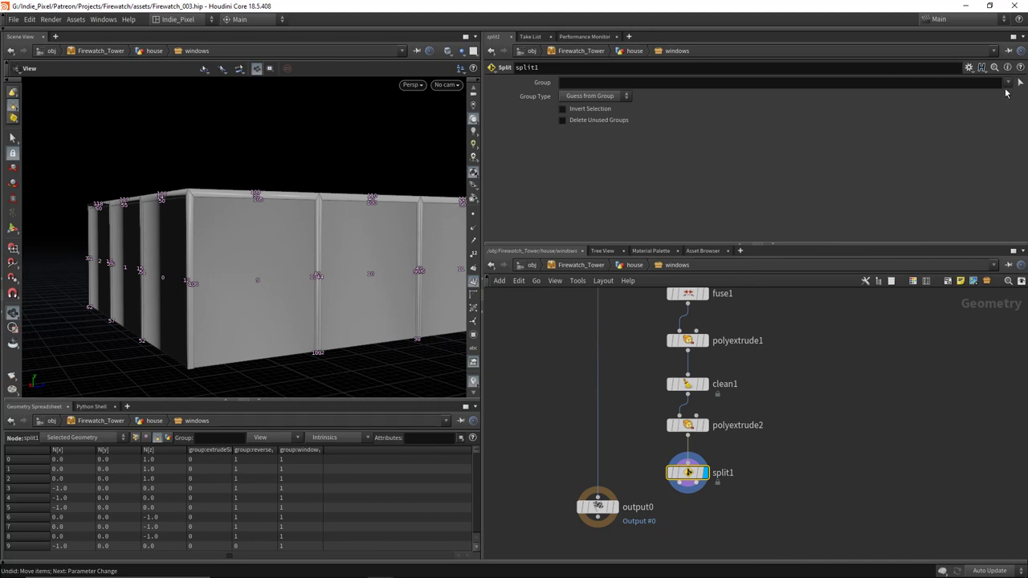
pyautogui.click(985, 116)
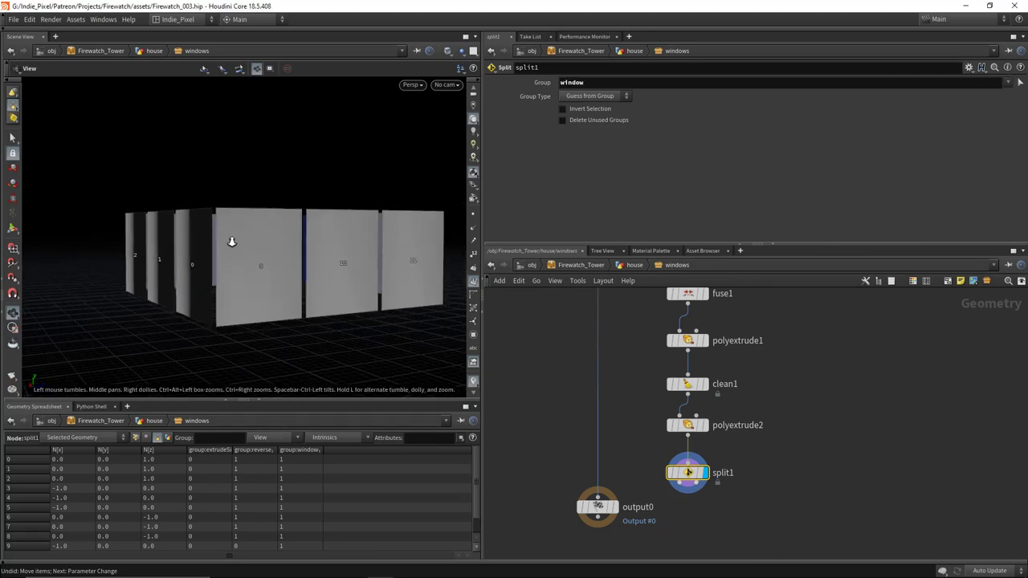
# Step: Move output0 lower and add a Subdivide node wired to split1's first output, displayed
pyautogui.scroll(-3, 740, 414)
pyautogui.click(589, 398)
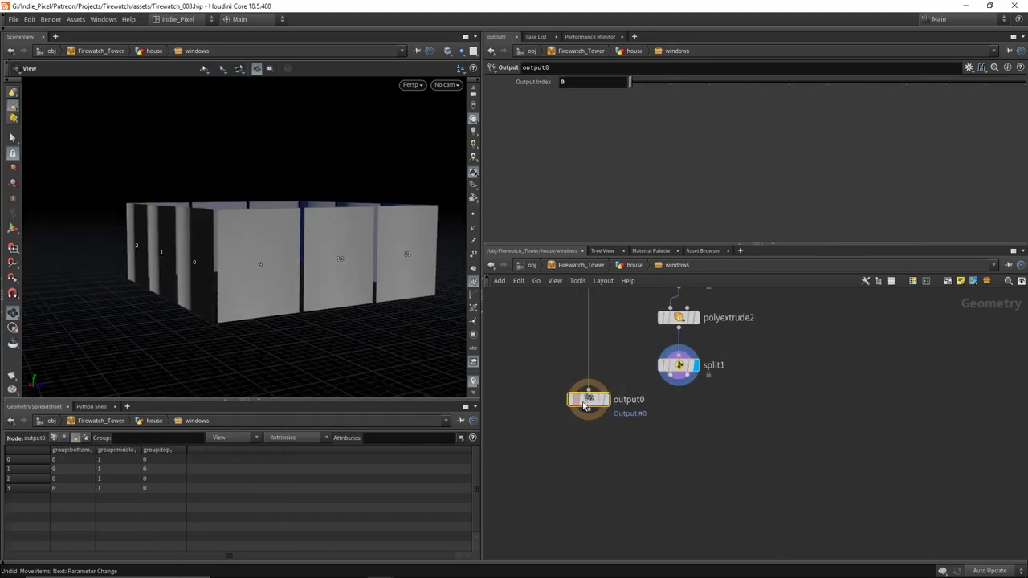
pyautogui.moveTo(589, 398); pyautogui.dragTo(551, 485)
pyautogui.press('Tab')
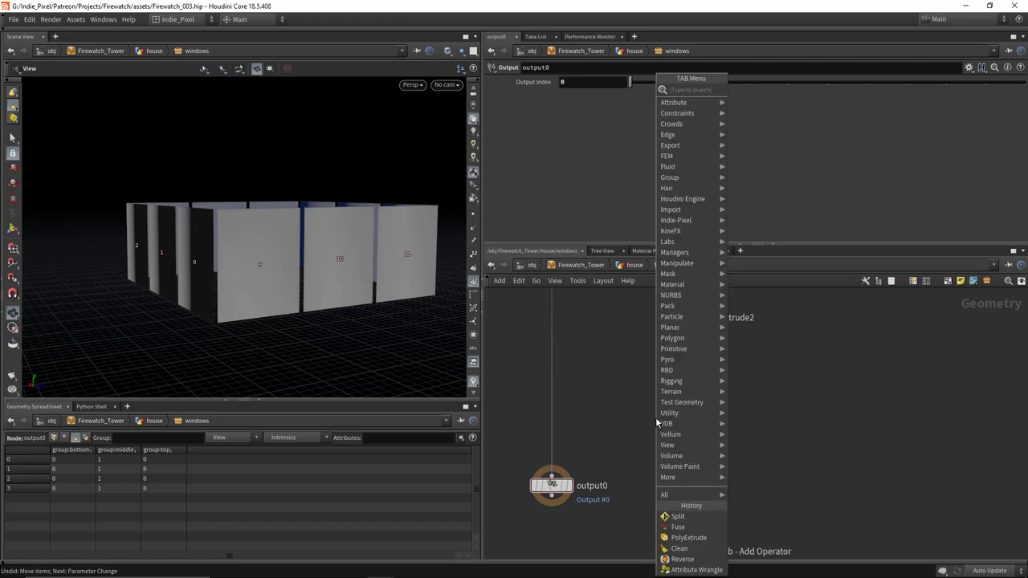
pyautogui.write('sub')
pyautogui.press('Return')
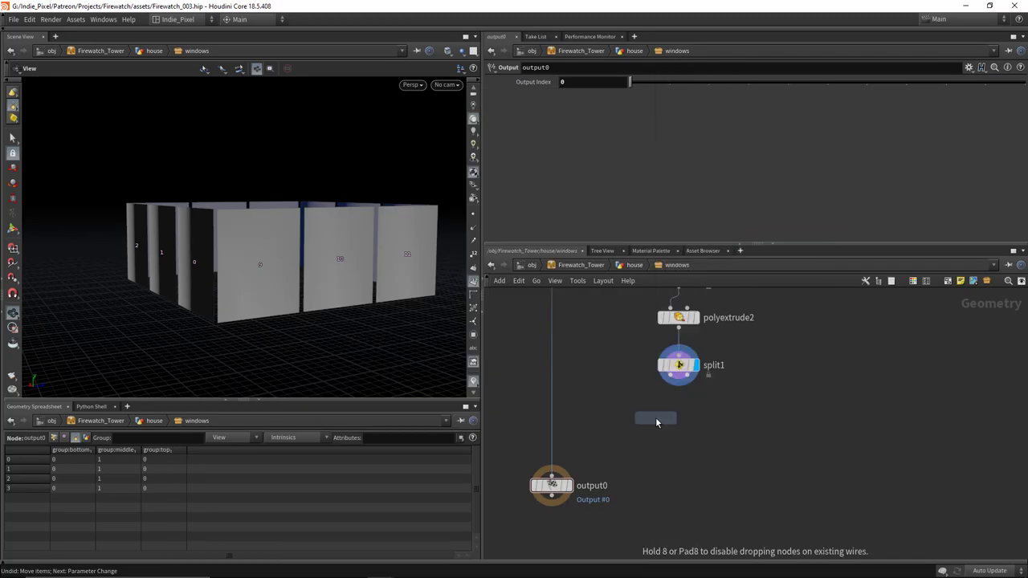
pyautogui.click(617, 424)
pyautogui.click(679, 386)
pyautogui.click(617, 415)
pyautogui.click(635, 424)
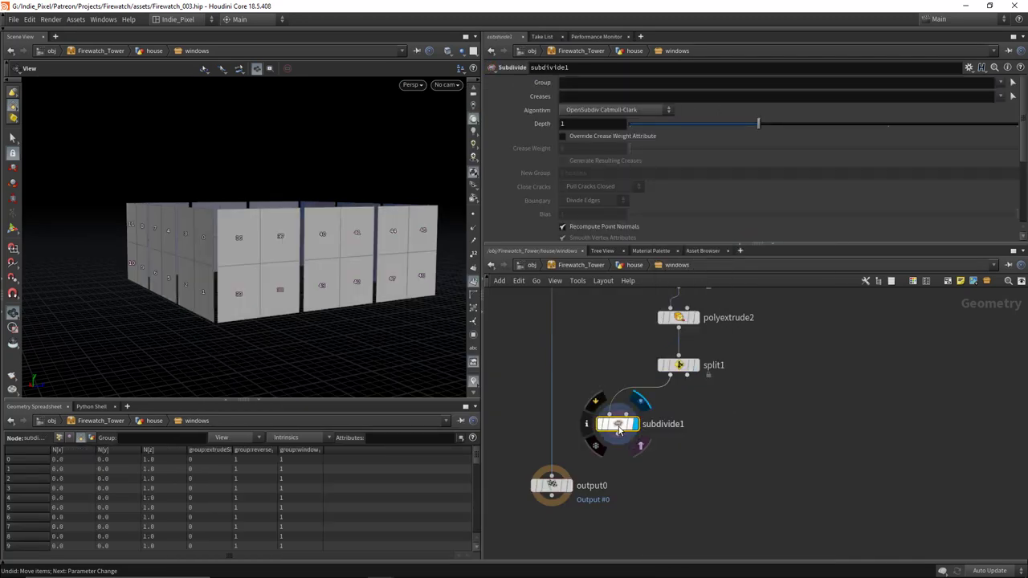
# Step: Set subdivide1's Depth to 2
pyautogui.click(579, 121)
pyautogui.write('2')
pyautogui.press('Return')
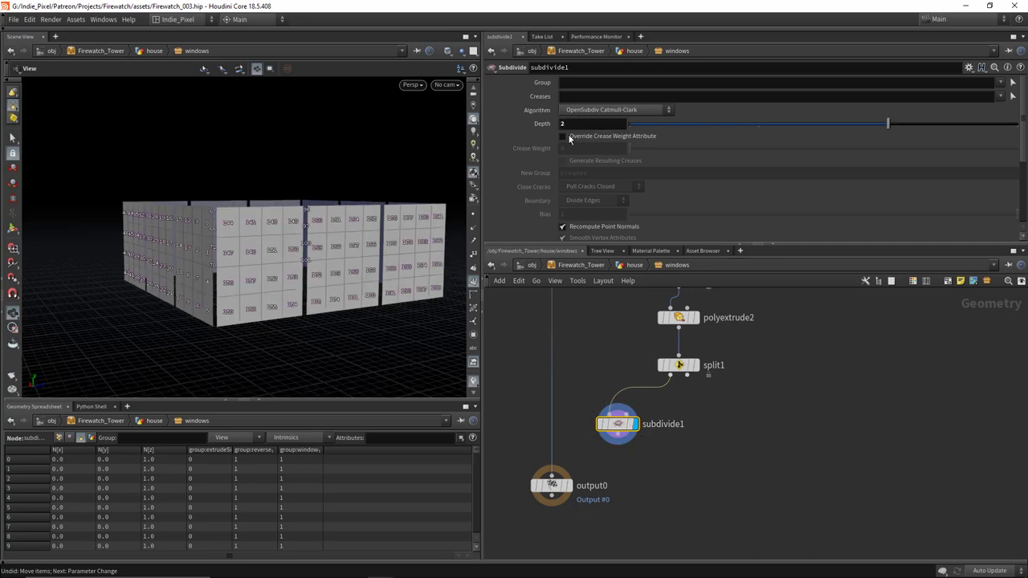
# Step: Hide the primitive numbers in the viewport and inspect the subdivided window panels
pyautogui.moveTo(265, 259); pyautogui.dragTo(326, 267)
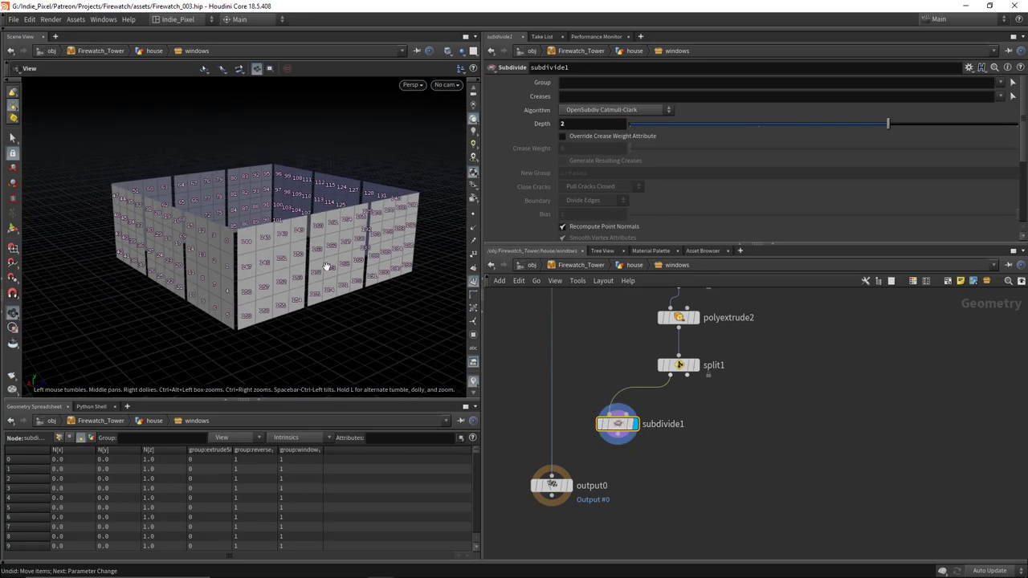
pyautogui.click(473, 279)
pyautogui.moveTo(377, 289); pyautogui.dragTo(417, 241)
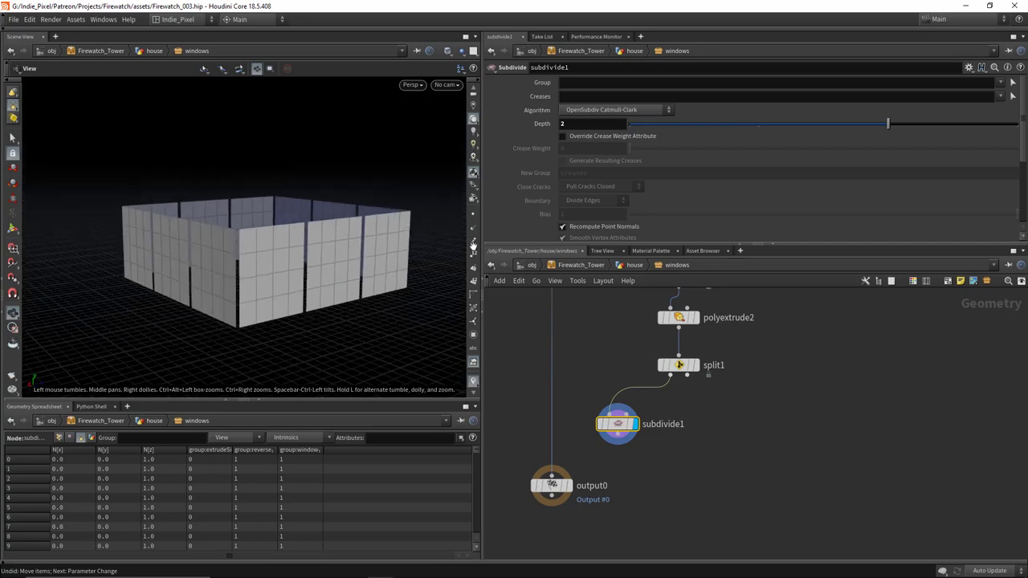
pyautogui.moveTo(270, 266); pyautogui.dragTo(362, 270)
pyautogui.scroll(6, 222, 246)
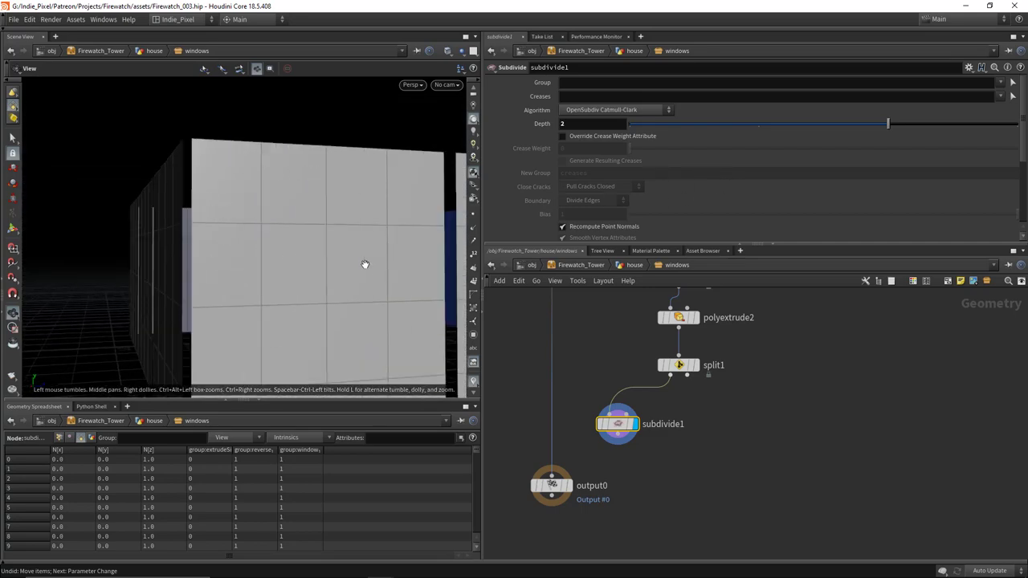
pyautogui.moveTo(306, 259); pyautogui.dragTo(241, 186)
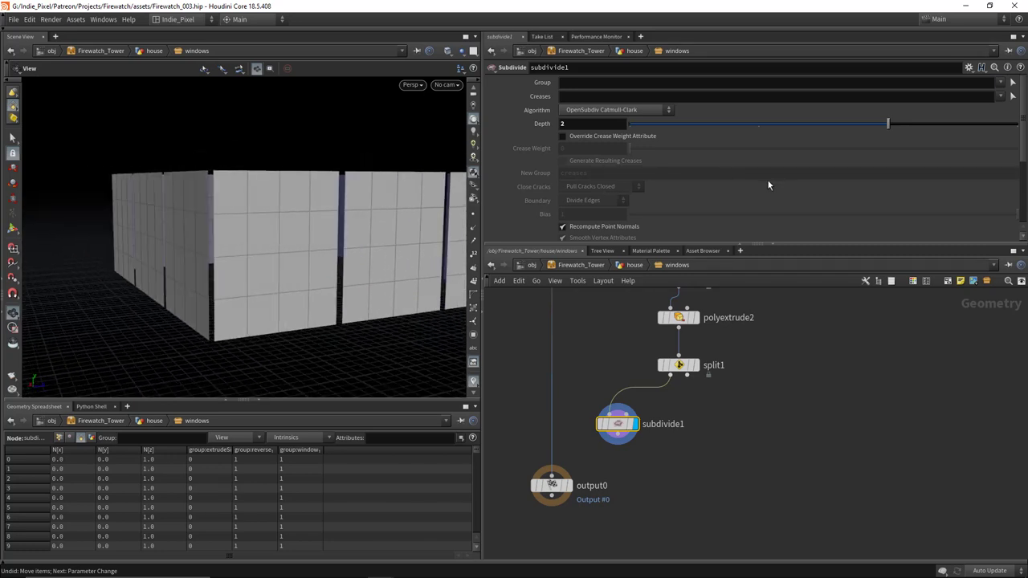
# Step: Move output0 slightly lower and add a Color node below subdivide1, wired to its output and displayed
pyautogui.moveTo(869, 458); pyautogui.dragTo(869, 393, button='middle')
pyautogui.moveTo(550, 420); pyautogui.dragTo(536, 462)
pyautogui.press('Tab')
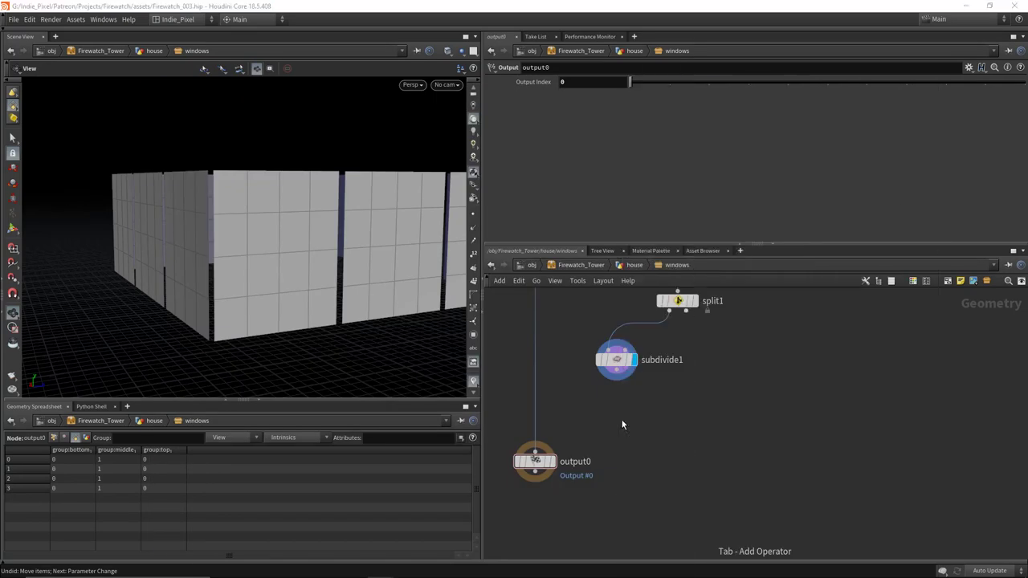
pyautogui.press('Return')
pyautogui.click(618, 416)
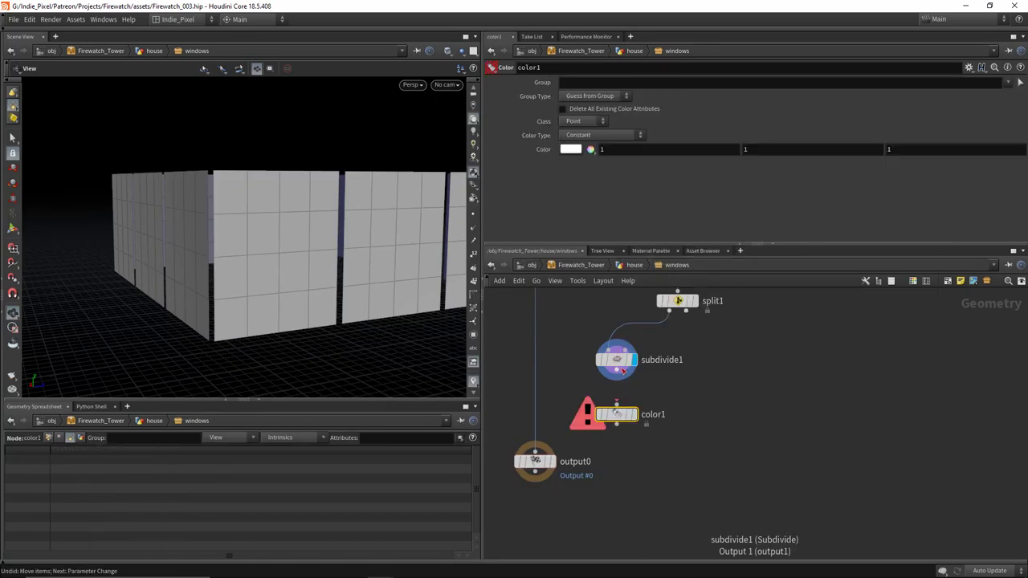
pyautogui.click(616, 372)
pyautogui.click(616, 399)
# Step: Set color1's Color to a dark blue-grey of 0.129042, 0.165021, 0.201
pyautogui.click(569, 150)
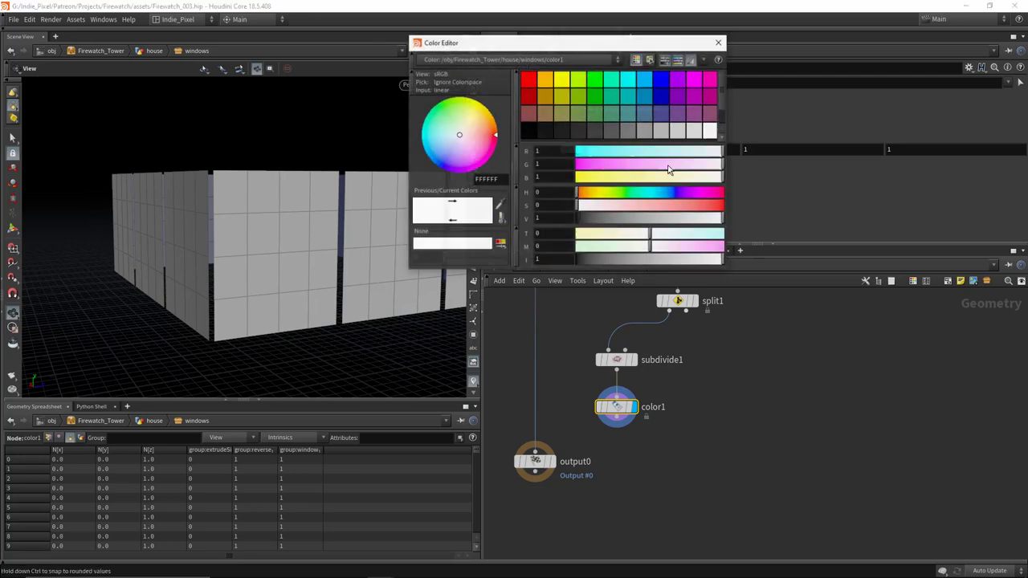
pyautogui.click(658, 117)
pyautogui.click(662, 210)
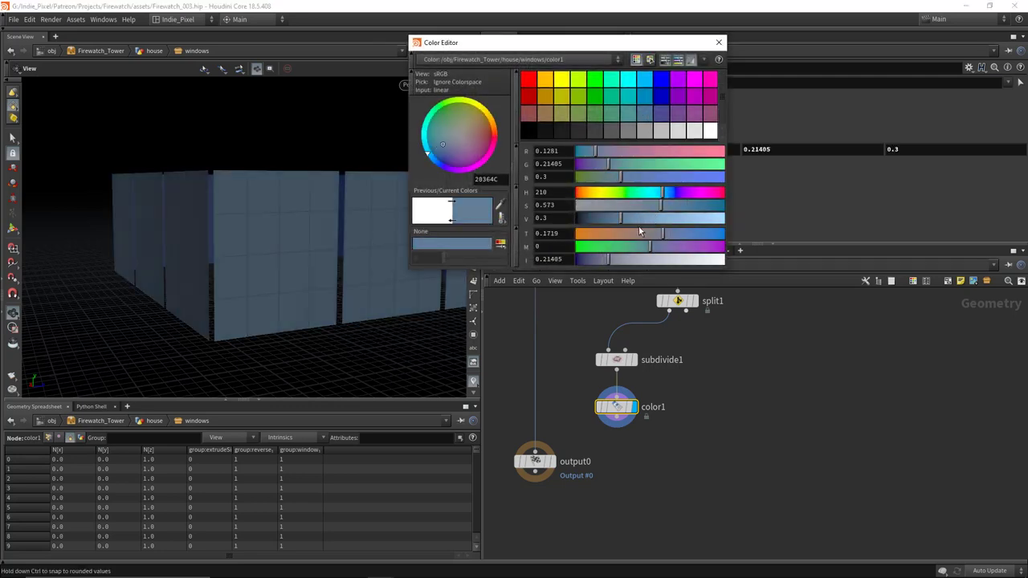
pyautogui.moveTo(643, 222); pyautogui.dragTo(607, 225)
pyautogui.click(627, 205)
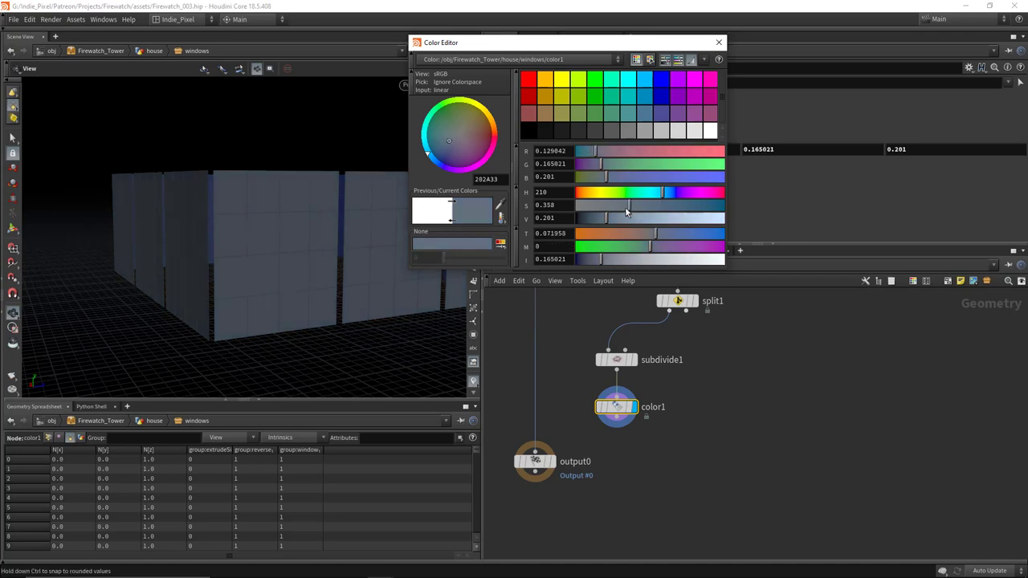
pyautogui.click(714, 44)
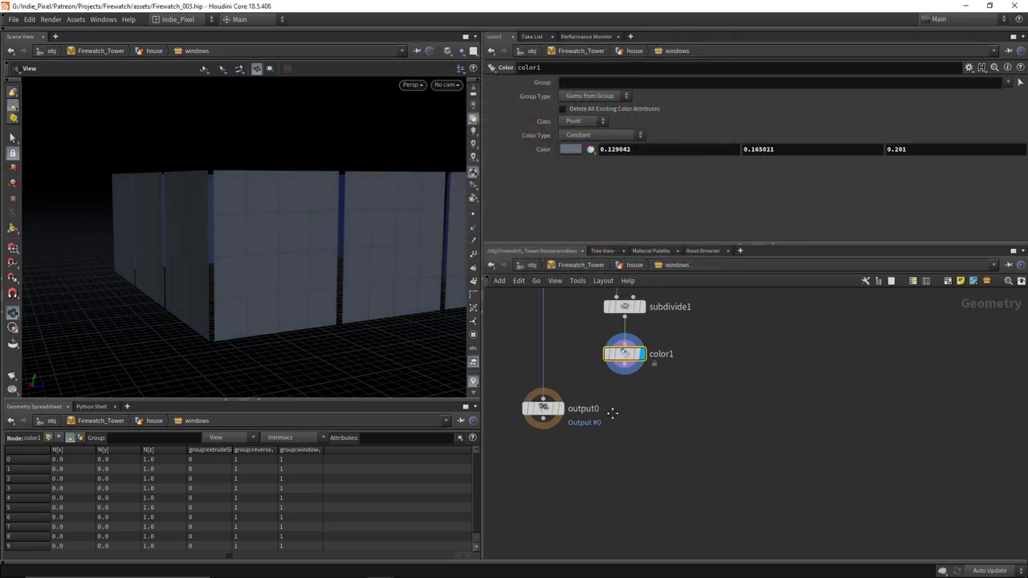
pyautogui.press('Tab')
pyautogui.write('wra')
pyautogui.press('Return')
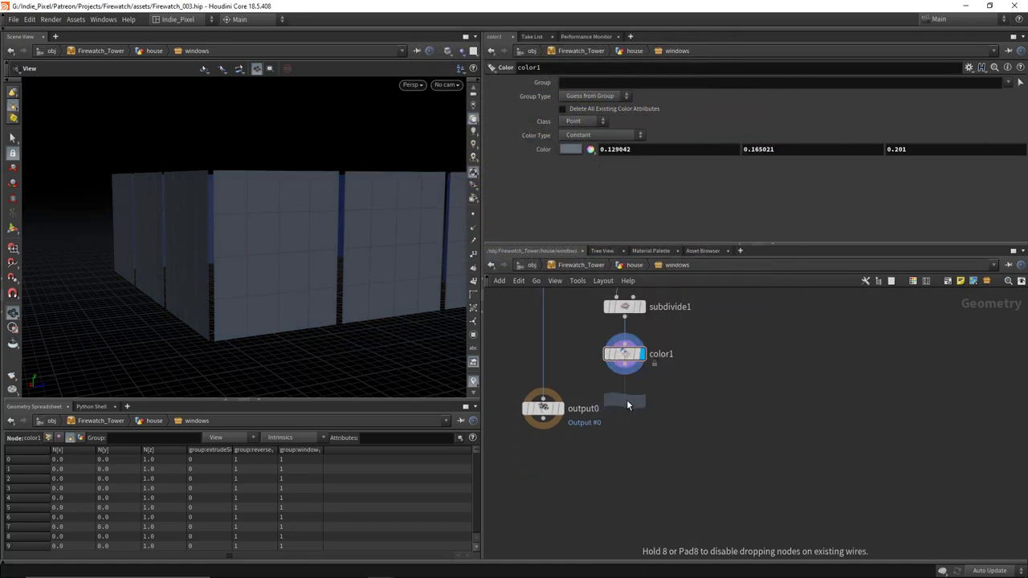
pyautogui.click(625, 400)
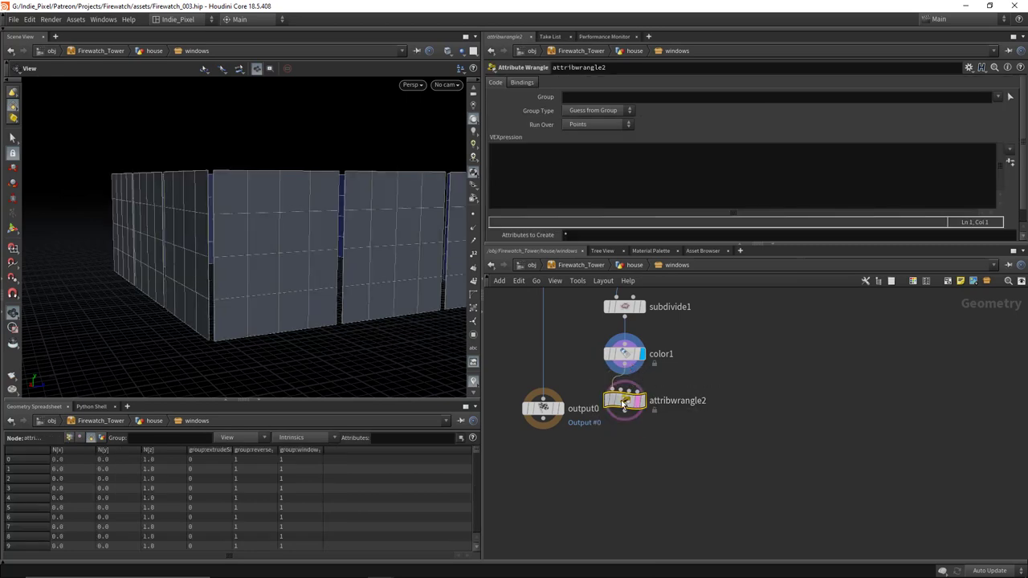
pyautogui.click(640, 400)
pyautogui.click(597, 191)
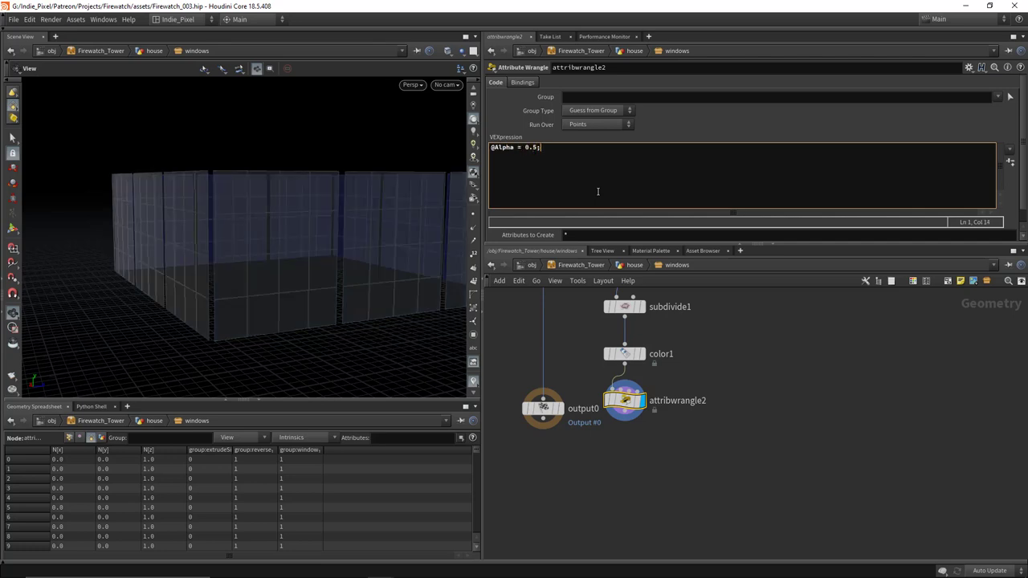
pyautogui.moveTo(252, 264); pyautogui.dragTo(204, 265)
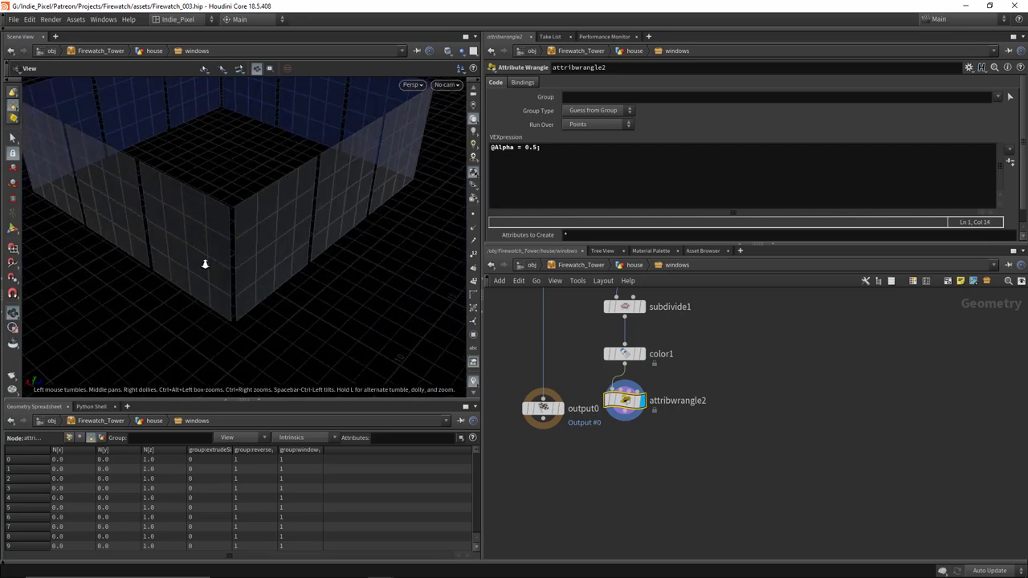
pyautogui.scroll(-3, 204, 264)
# Step: Add a Merge node below attribwrangle2, fed by the wrangle's output
pyautogui.scroll(-3, 691, 425)
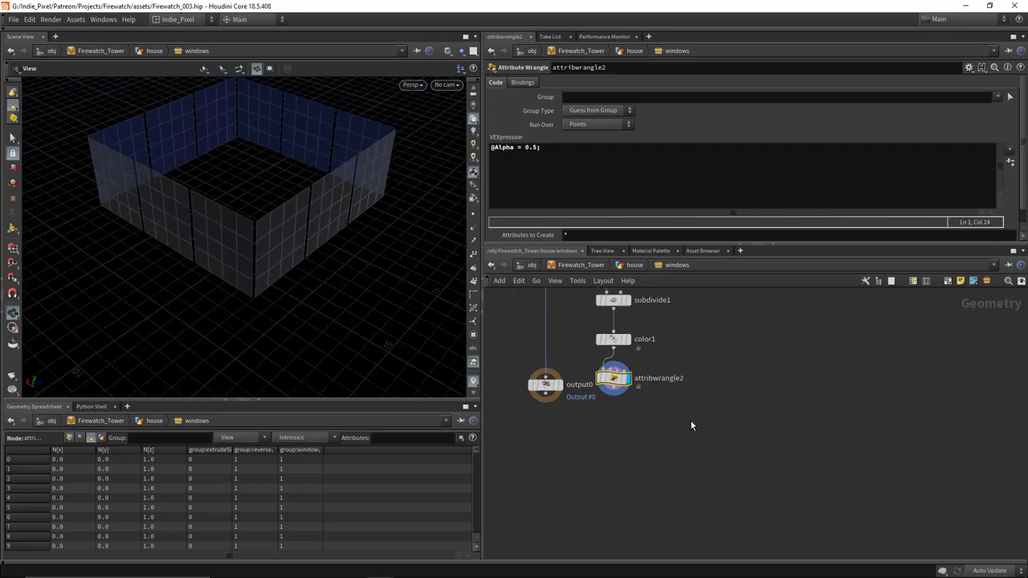
pyautogui.press('Tab')
pyautogui.write('mer')
pyautogui.press('Return')
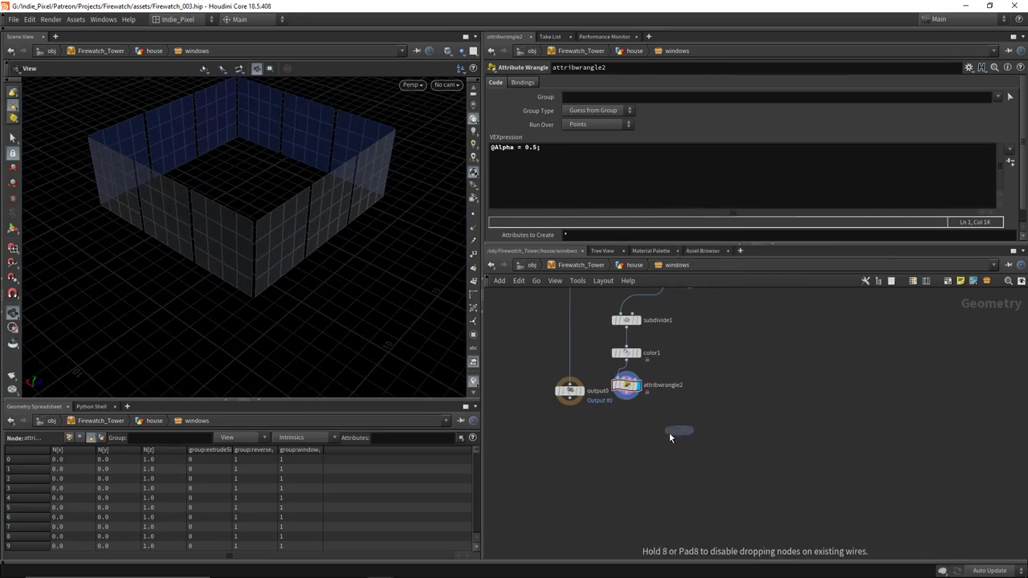
pyautogui.click(668, 432)
pyautogui.scroll(3, 687, 434)
pyautogui.scroll(-3, 703, 412)
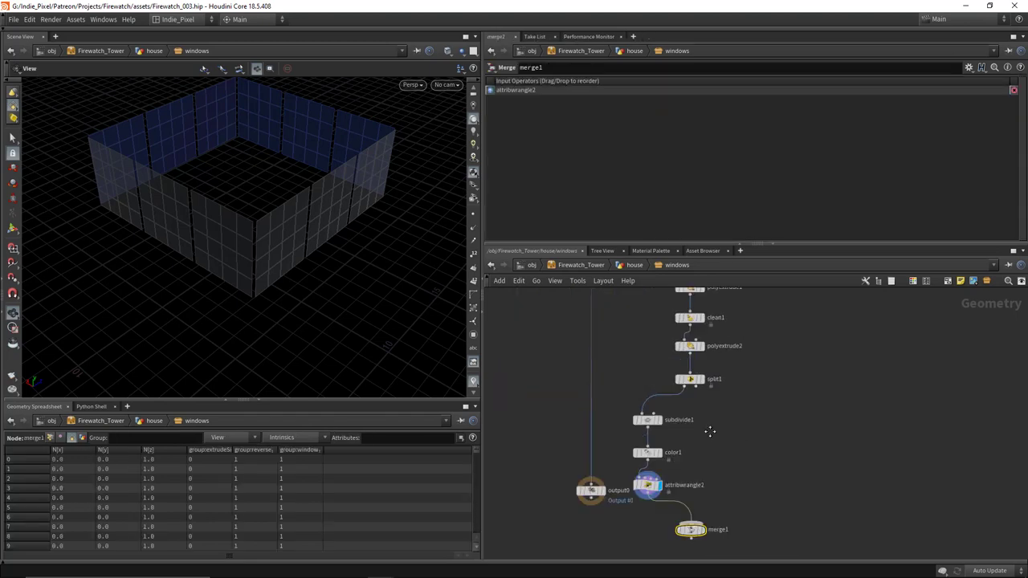
# Step: Wire split1's second output into merge1 and display the merge
pyautogui.click(687, 384)
pyautogui.click(691, 521)
pyautogui.scroll(2, 714, 434)
pyautogui.scroll(1, 714, 440)
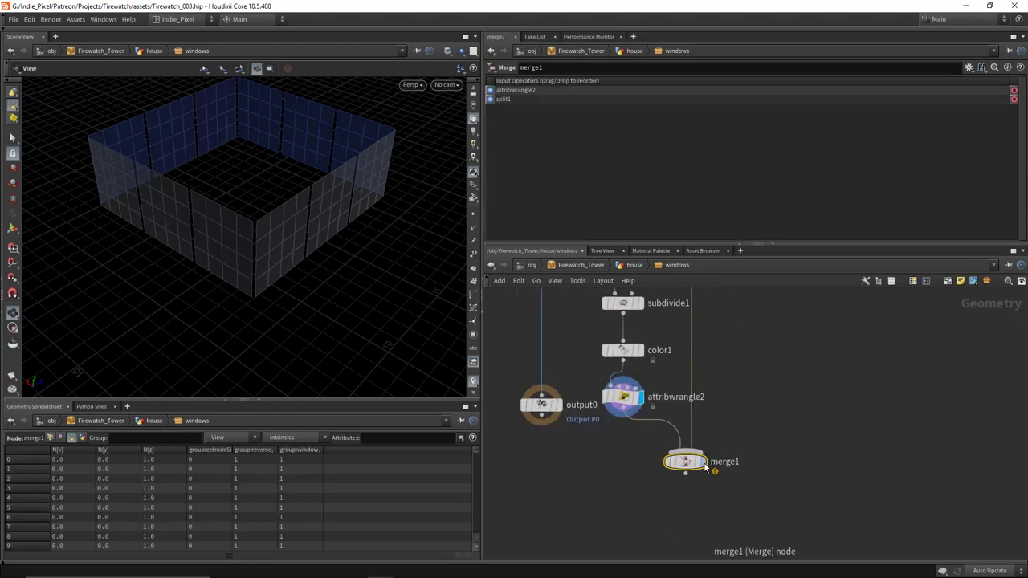
pyautogui.click(703, 461)
# Step: Examine the merged window frames and transparent panels from outside and inside the house
pyautogui.moveTo(289, 241); pyautogui.dragTo(244, 227)
pyautogui.moveTo(245, 227); pyautogui.dragTo(432, 273, button='right')
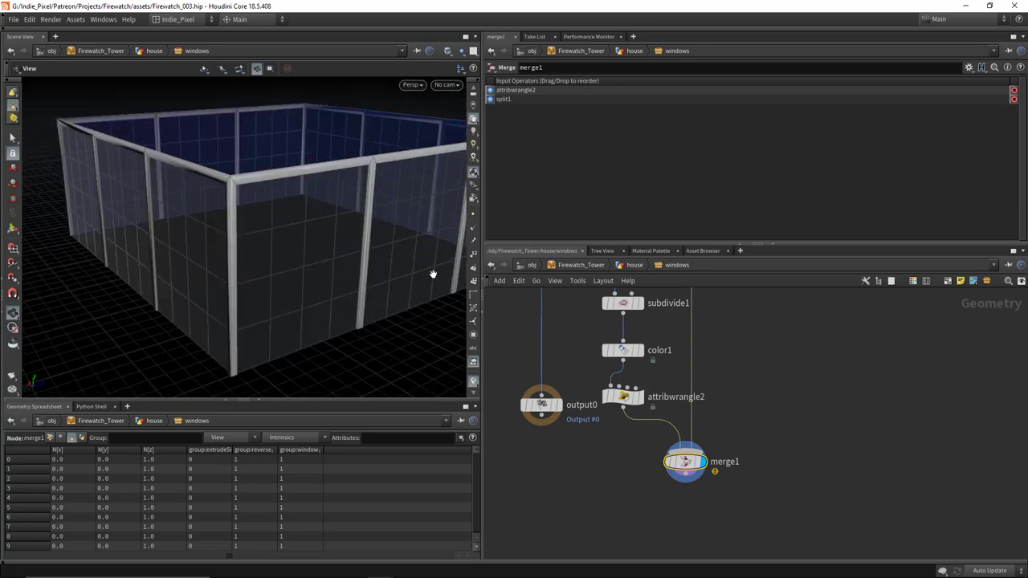
pyautogui.moveTo(431, 273); pyautogui.dragTo(217, 197)
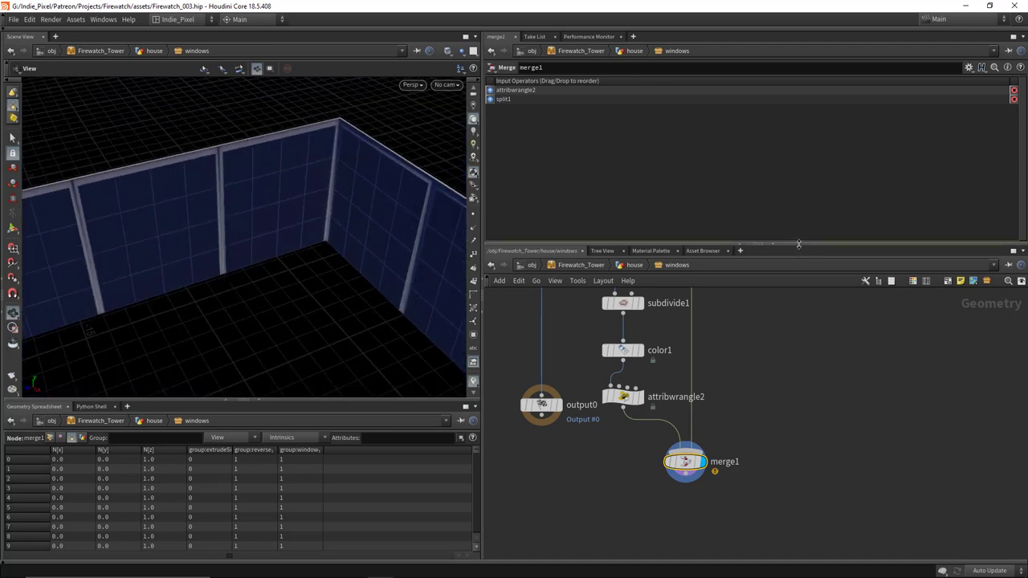
pyautogui.moveTo(799, 240); pyautogui.dragTo(799, 219)
pyautogui.scroll(-5, 229, 218)
pyautogui.moveTo(280, 271); pyautogui.dragTo(253, 295)
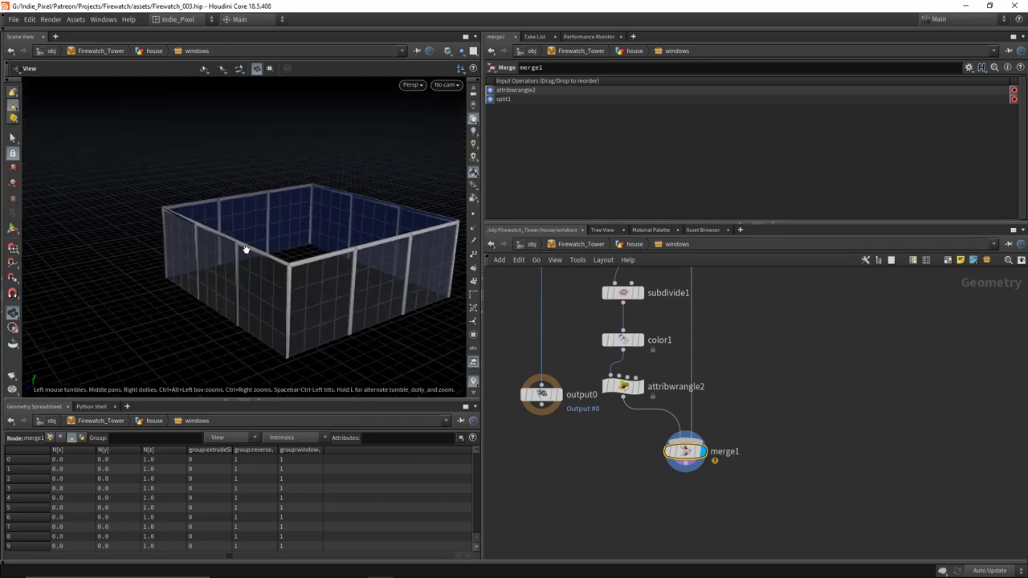
pyautogui.moveTo(246, 250); pyautogui.dragTo(293, 241)
pyautogui.scroll(-3, 742, 429)
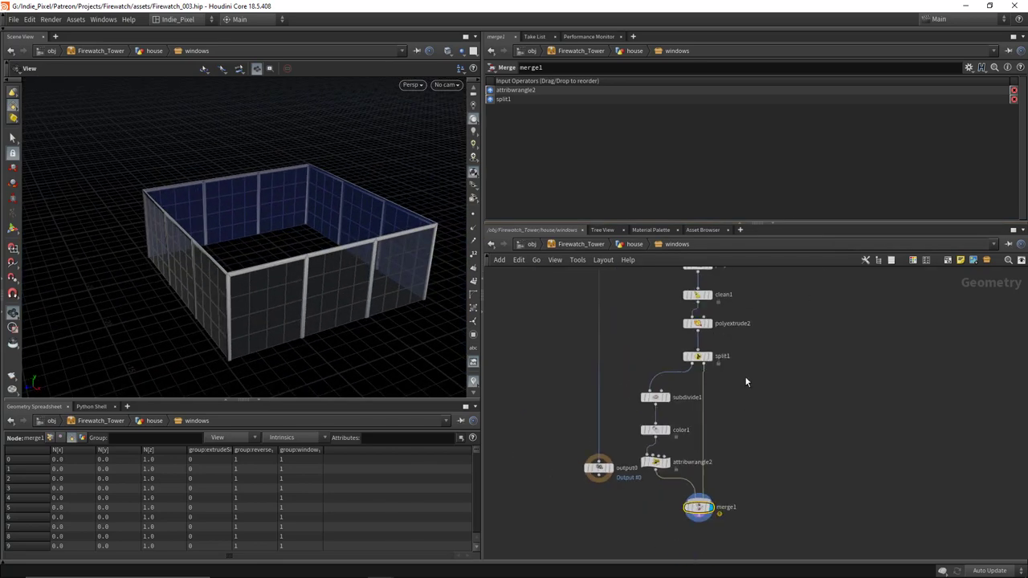
pyautogui.moveTo(351, 294); pyautogui.dragTo(282, 248)
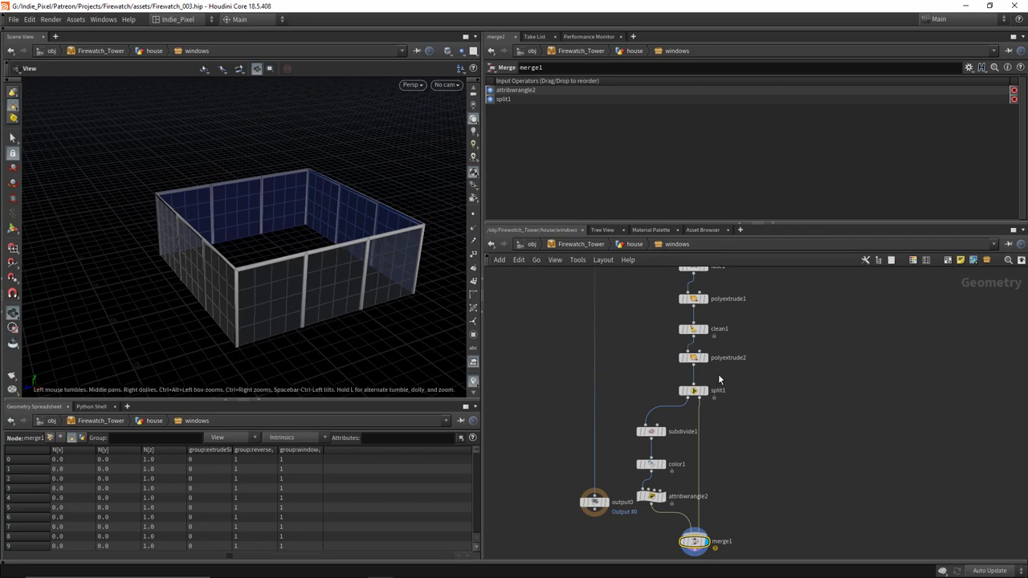
# Step: Compare the geometry of clean1 and polyextrude2 by displaying each of them in the viewport
pyautogui.scroll(3, 718, 373)
pyautogui.click(701, 358)
pyautogui.click(683, 358)
pyautogui.moveTo(378, 273); pyautogui.dragTo(288, 265)
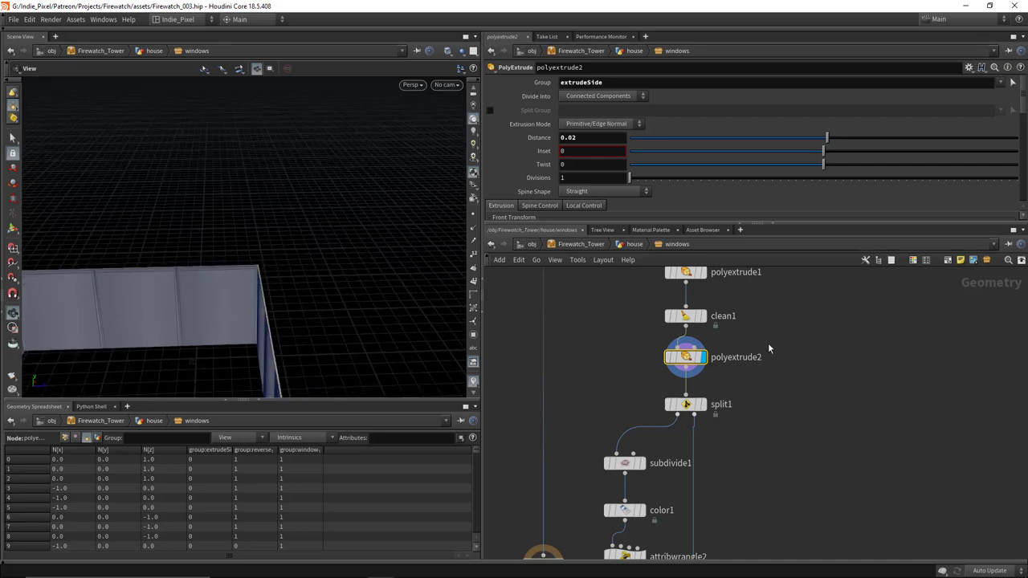
pyautogui.moveTo(769, 345); pyautogui.dragTo(728, 380, button='middle')
pyautogui.scroll(2, 687, 351)
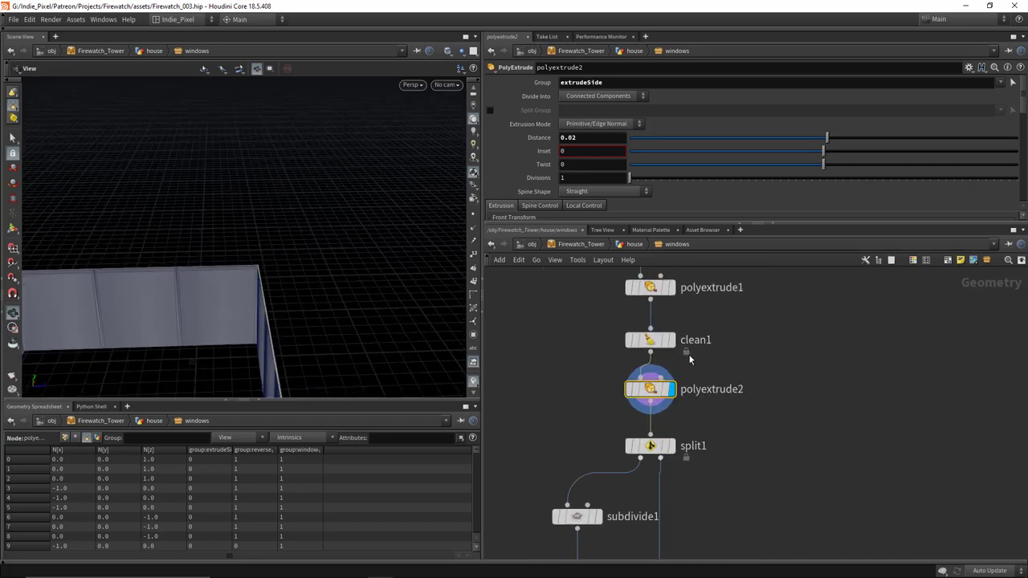
pyautogui.click(675, 342)
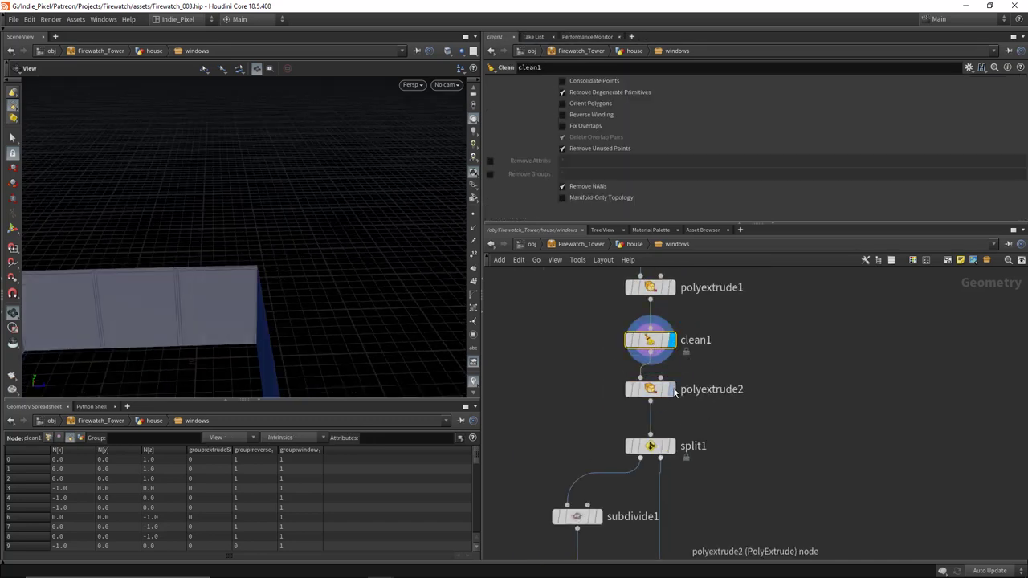
pyautogui.click(672, 390)
pyautogui.moveTo(759, 383); pyautogui.dragTo(681, 332, button='middle')
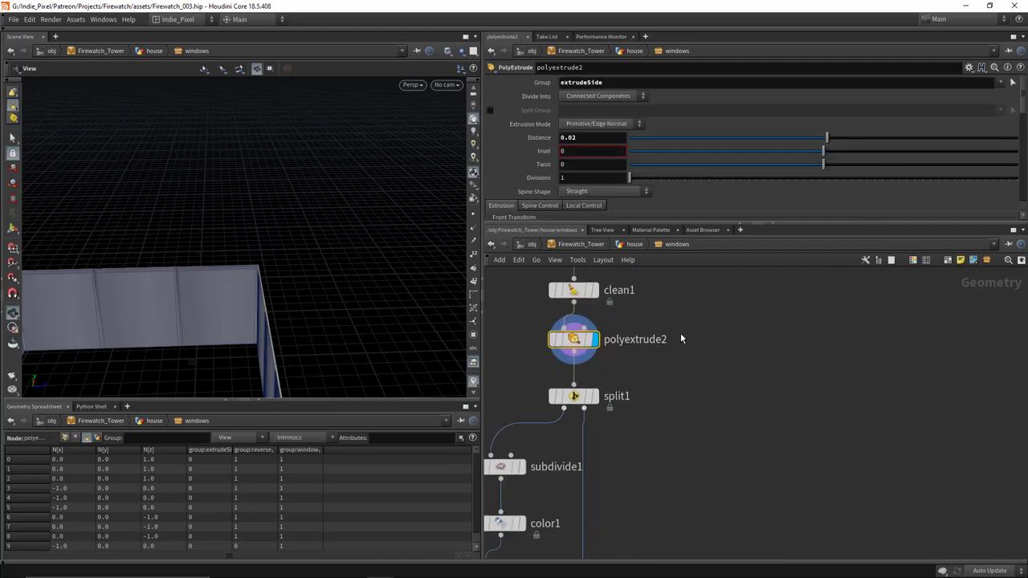
pyautogui.keyDown('alt'); pyautogui.moveTo(573, 340); pyautogui.dragTo(711, 341); pyautogui.keyUp('alt')
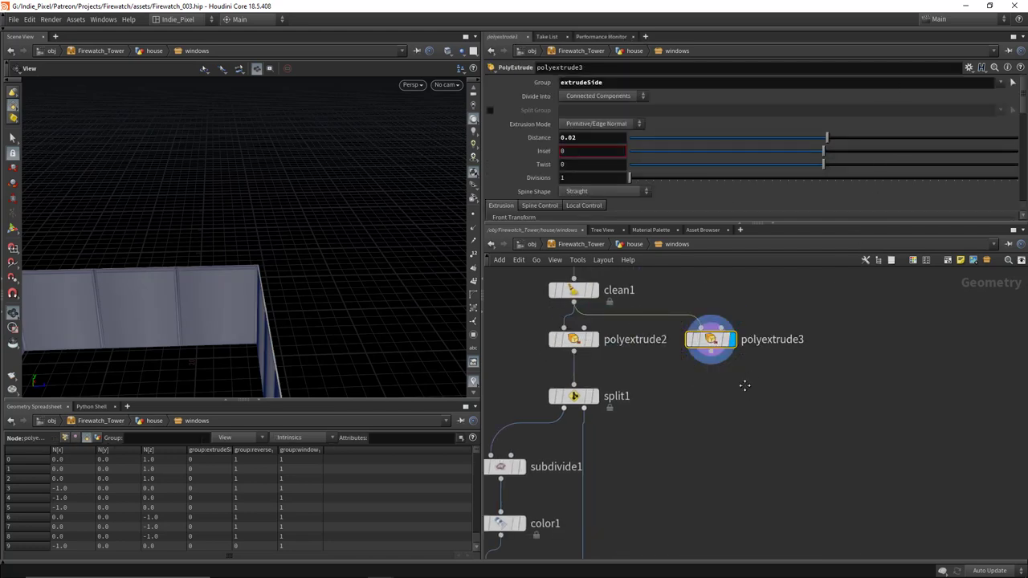
pyautogui.moveTo(748, 371); pyautogui.dragTo(740, 401, button='middle')
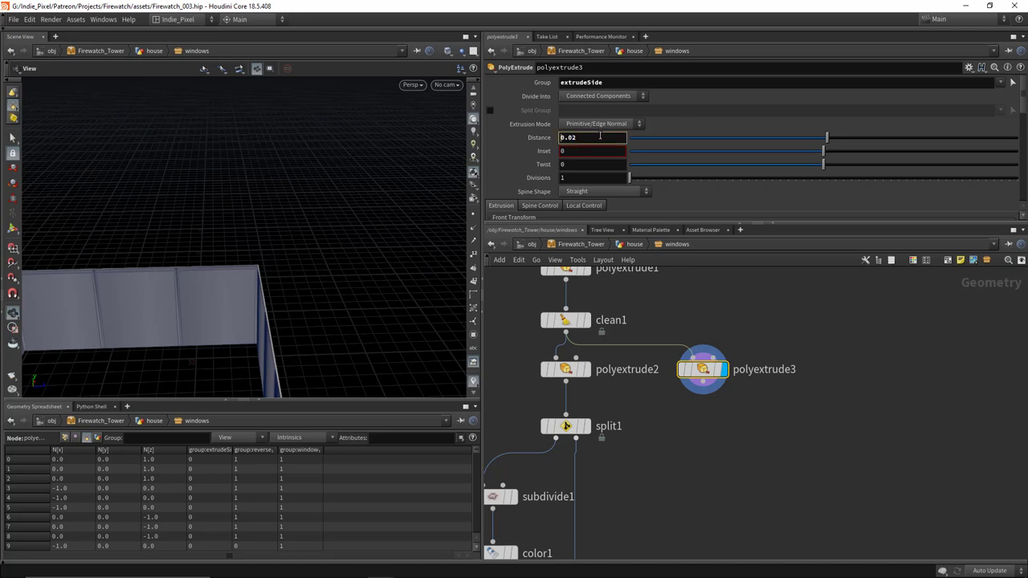
pyautogui.press('Delete')
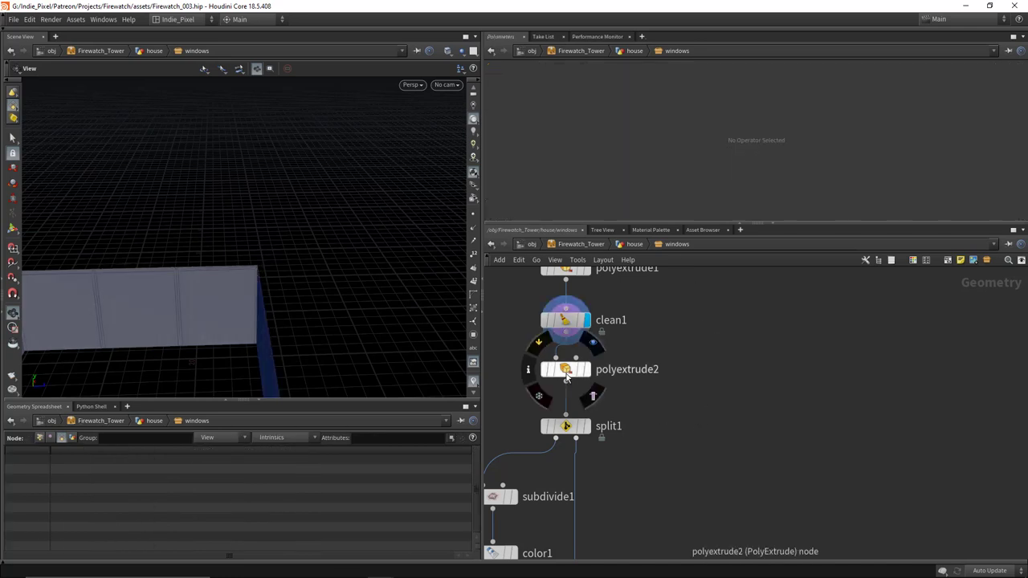
# Step: Create a reference copy of polyextrude2, fed by clean1, and place it to the right of the original
pyautogui.rightClick(566, 373)
pyautogui.moveTo(610, 390)
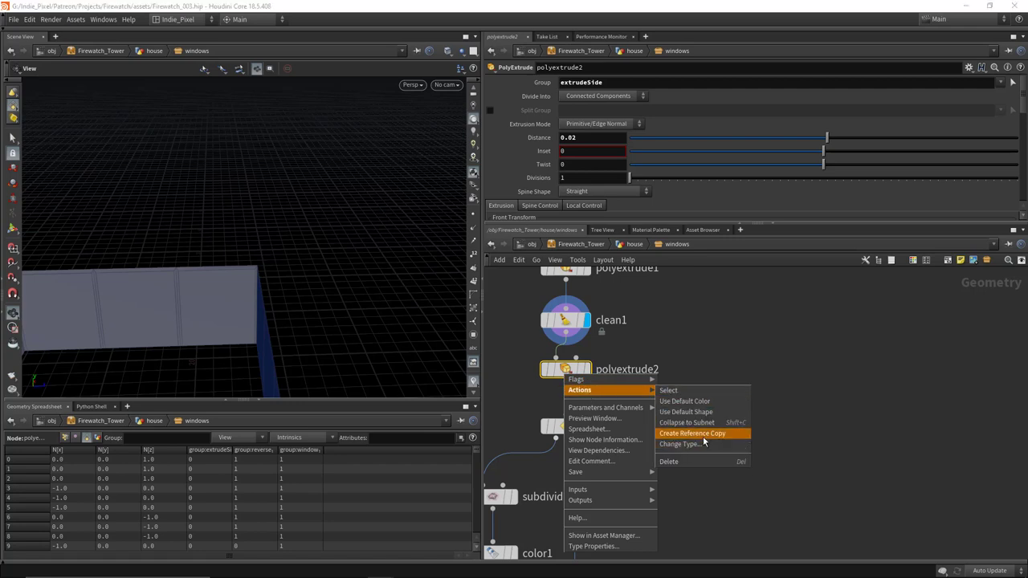
pyautogui.click(675, 434)
pyautogui.moveTo(666, 425); pyautogui.dragTo(715, 377)
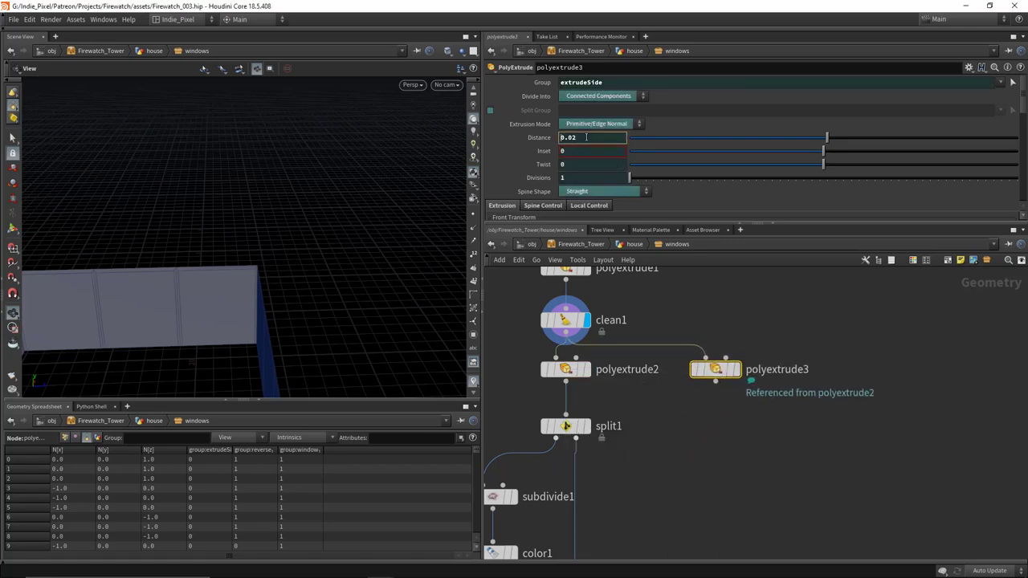
# Step: Set polyextrude3's Distance to -0.02 and display the node to check the inward extrusion
pyautogui.click(738, 370)
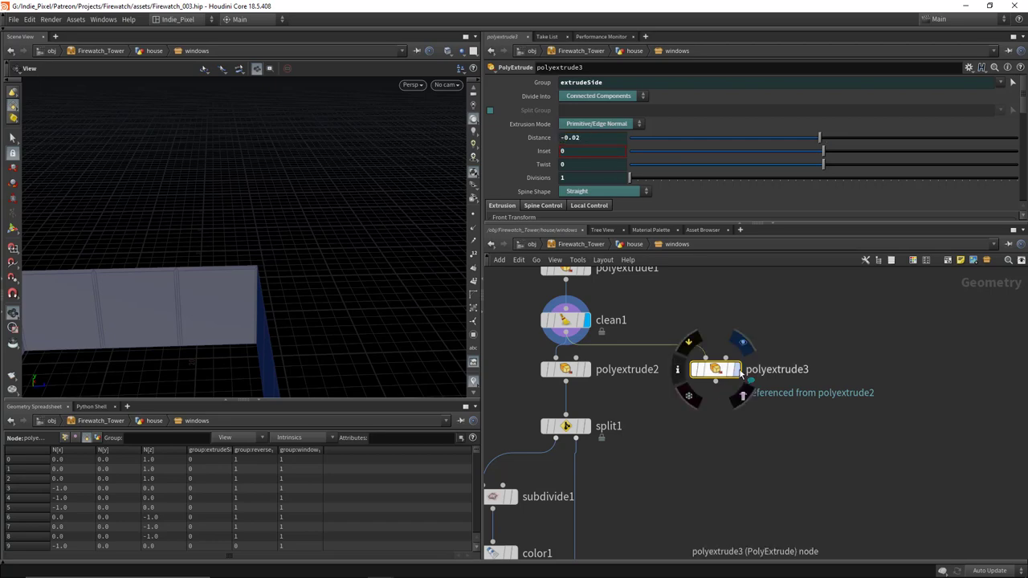
pyautogui.moveTo(265, 249); pyautogui.dragTo(124, 272)
pyautogui.scroll(-3, 690, 172)
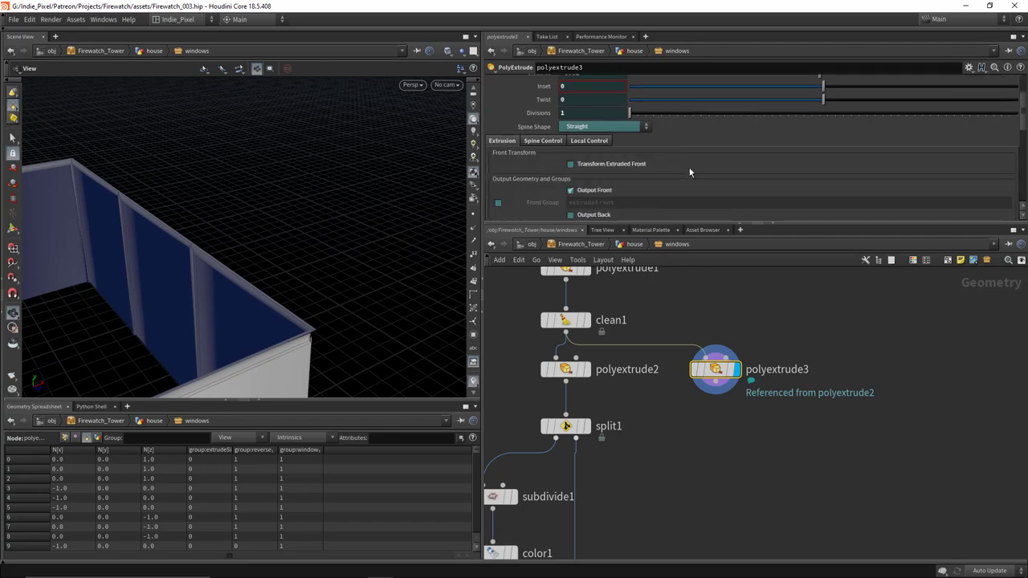
# Step: Add a displayed Blast node below polyextrude3, wired to its output, with Group set to window
pyautogui.press('Tab')
pyautogui.click(693, 462)
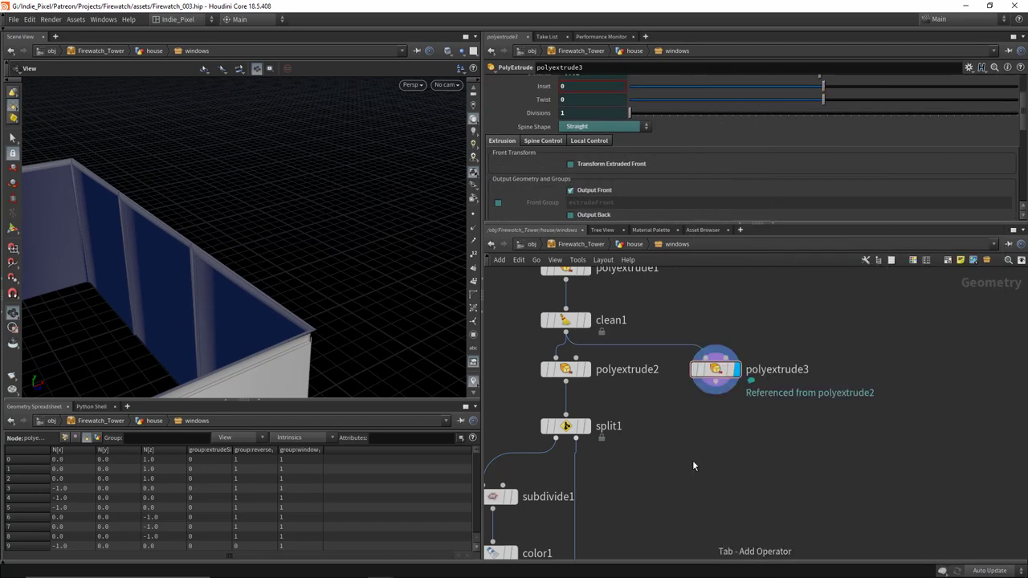
pyautogui.click(715, 427)
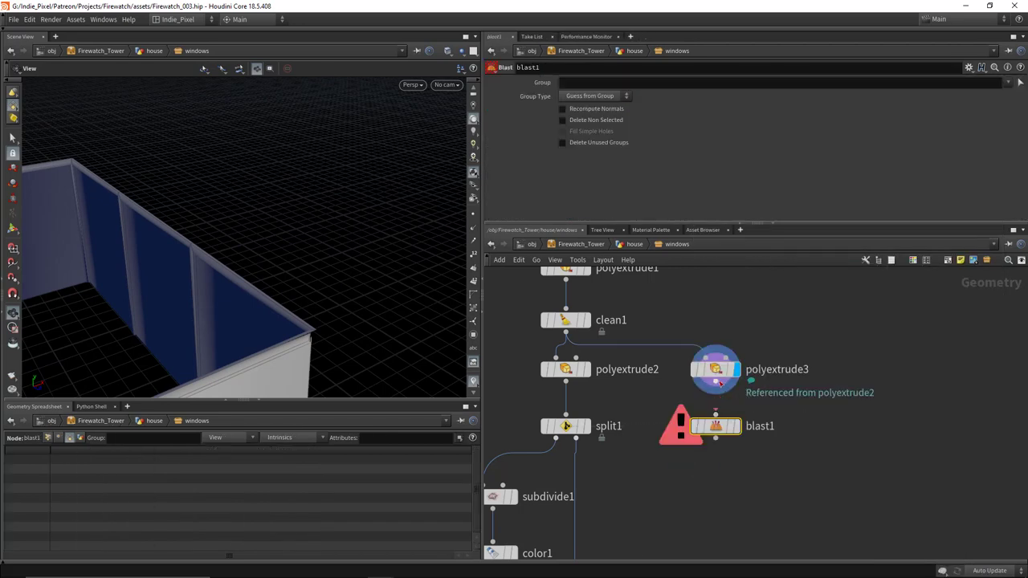
pyautogui.click(736, 425)
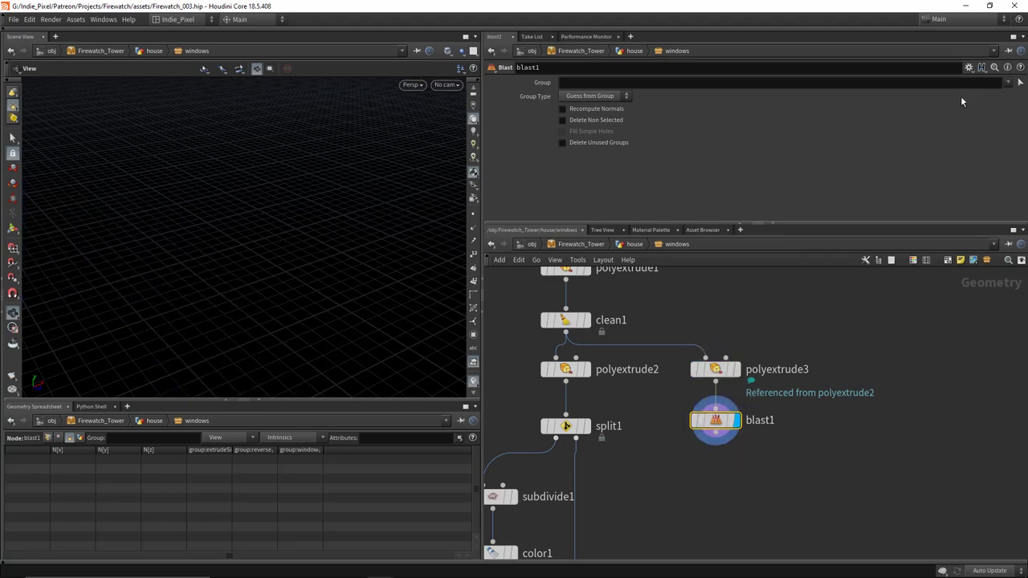
pyautogui.click(984, 116)
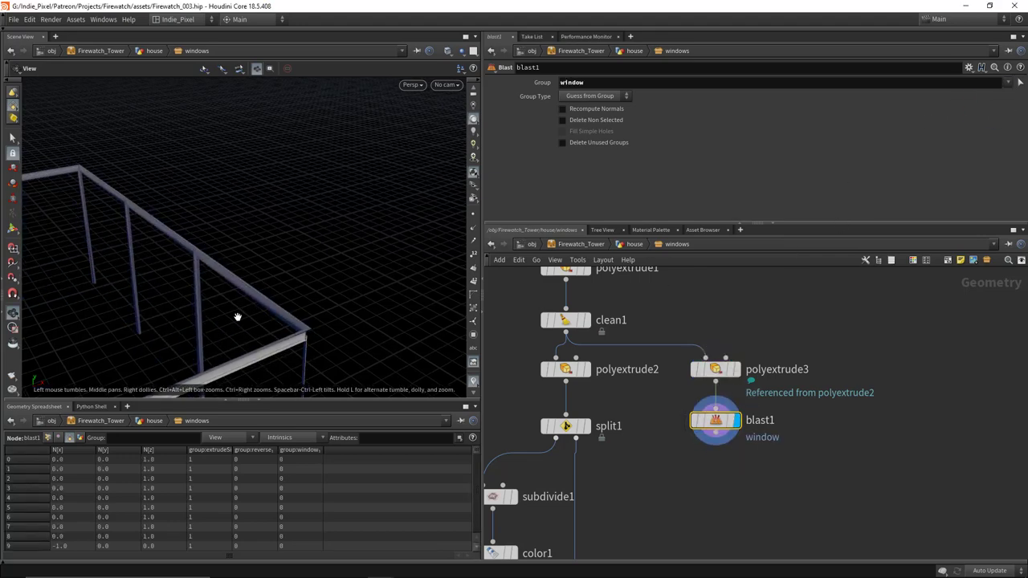
pyautogui.moveTo(236, 317); pyautogui.dragTo(257, 305)
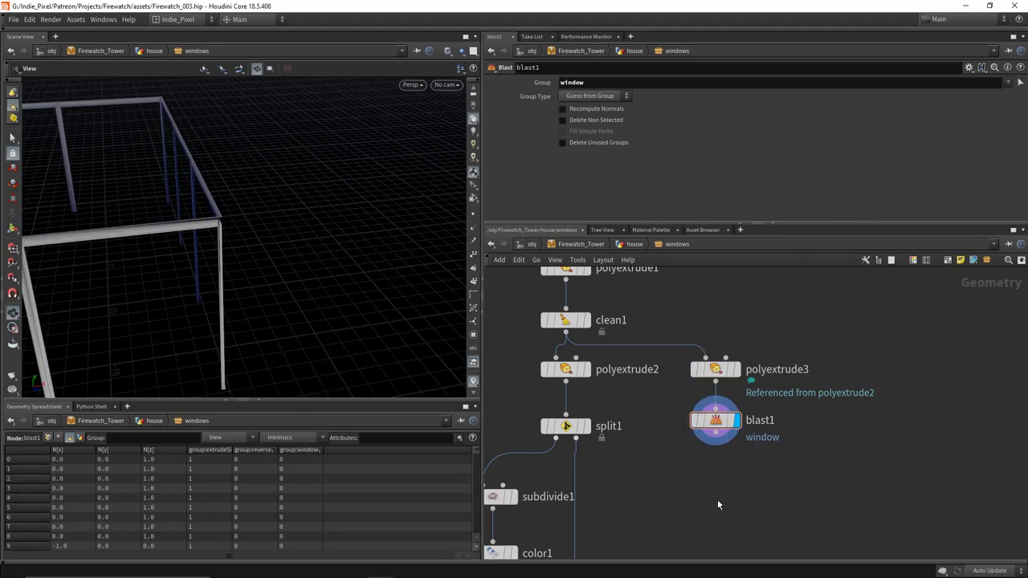
pyautogui.press('Tab')
pyautogui.press('Return')
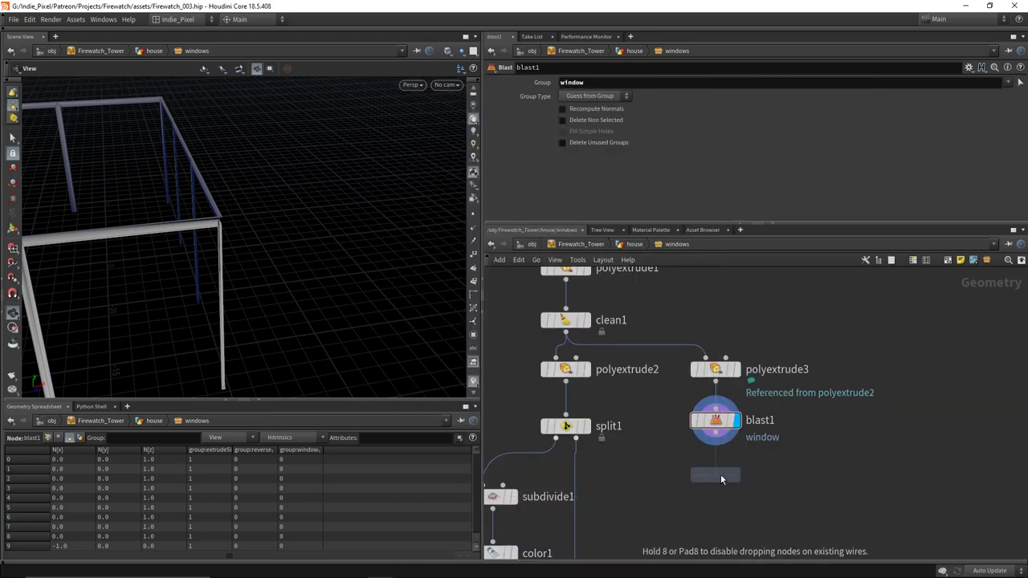
pyautogui.click(720, 477)
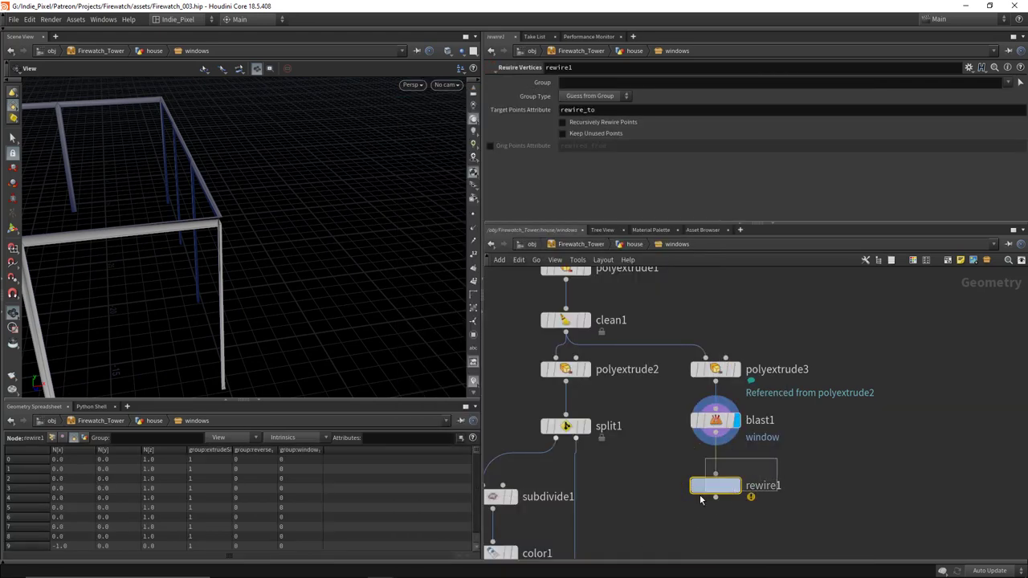
pyautogui.press('Delete')
# Step: Add a Reverse node below blast1, wire it to blast1's output and display it
pyautogui.press('Tab')
pyautogui.write('rever')
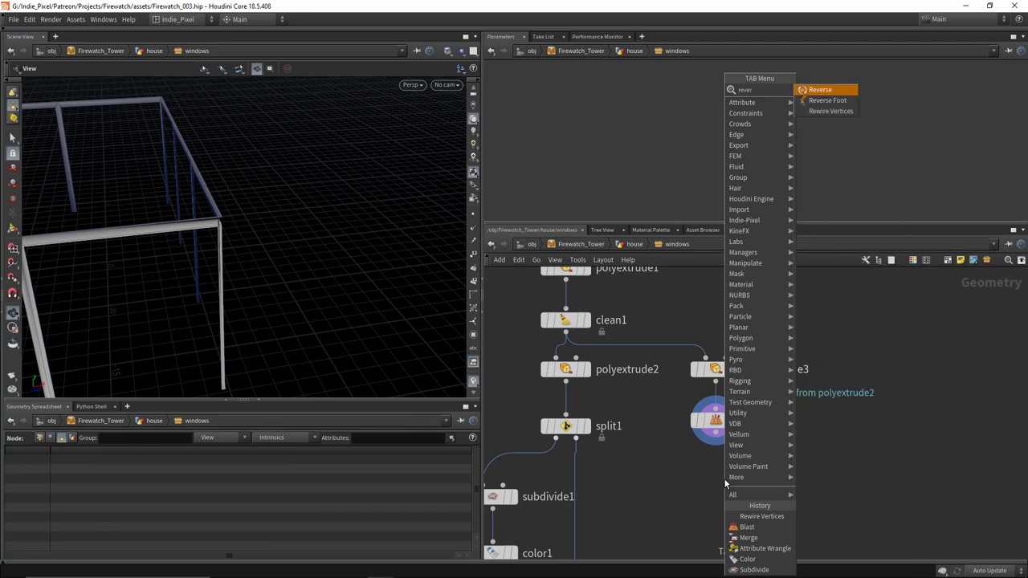
pyautogui.press('Return')
pyautogui.click(724, 478)
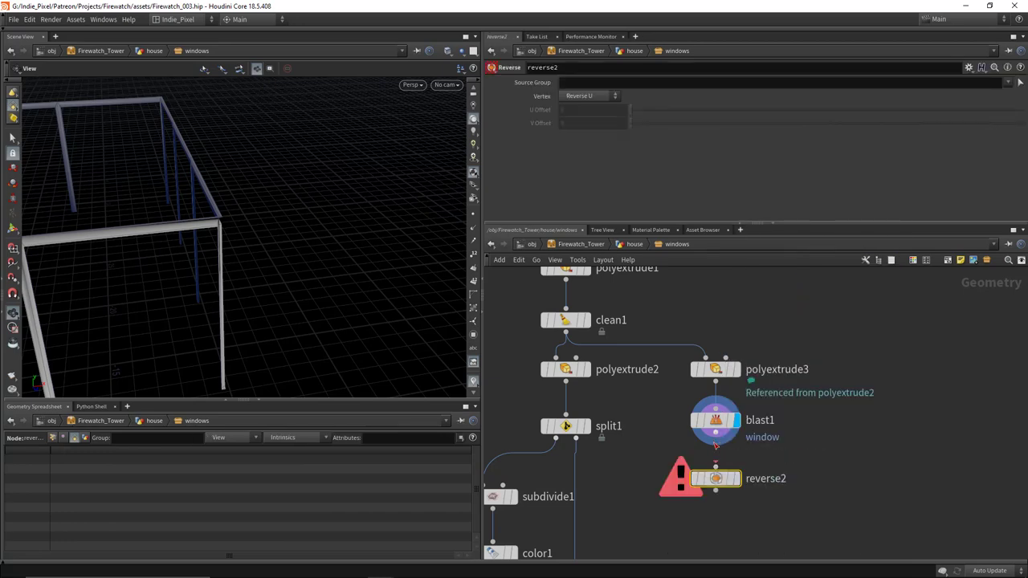
pyautogui.click(738, 480)
# Step: Add a Normal node below reverse2, wire it to that output and display it to check the frame shading
pyautogui.moveTo(578, 405); pyautogui.dragTo(601, 275, button='middle')
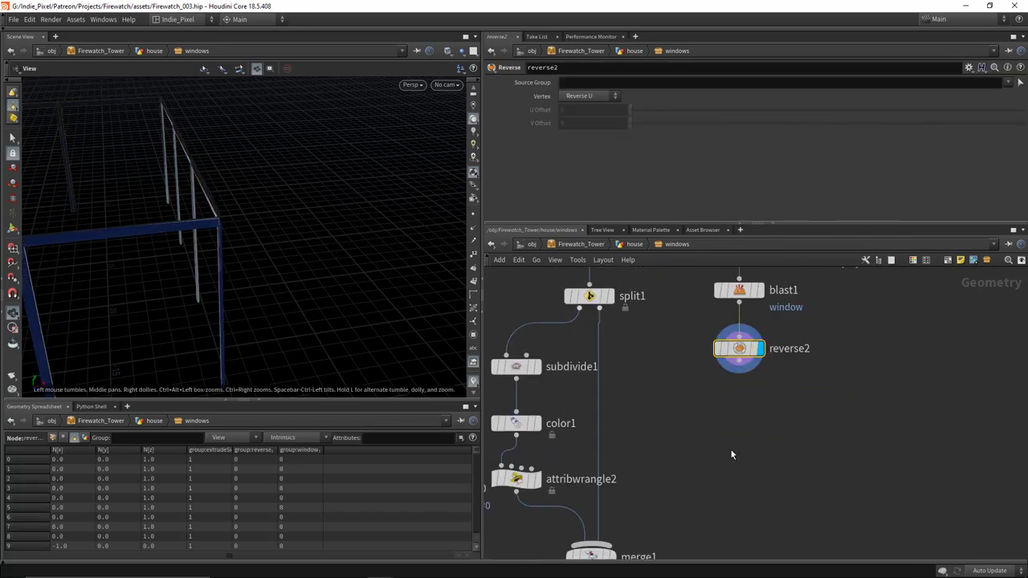
pyautogui.press('Tab')
pyautogui.write('normal')
pyautogui.press('Return')
pyautogui.click(728, 411)
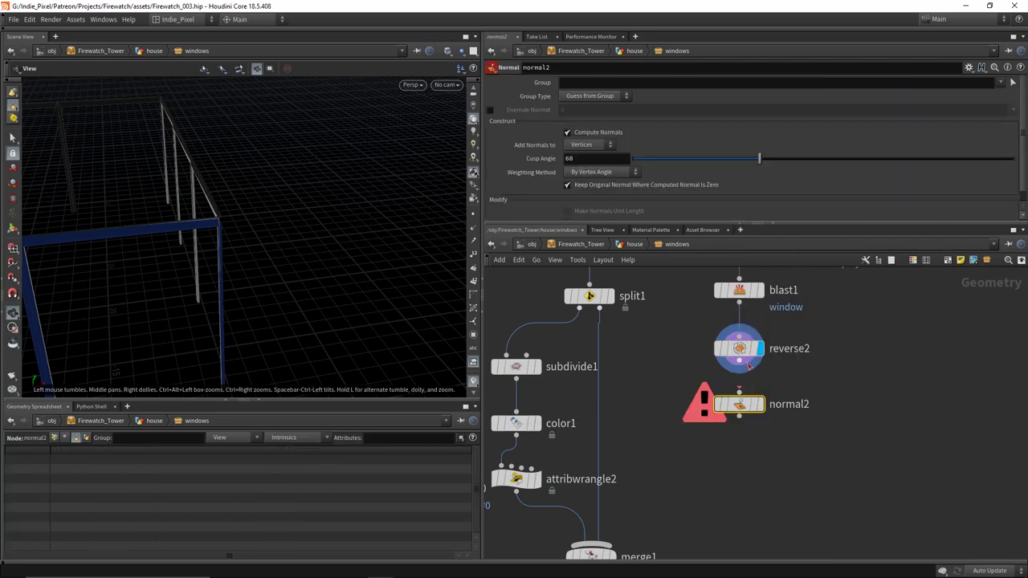
pyautogui.click(745, 408)
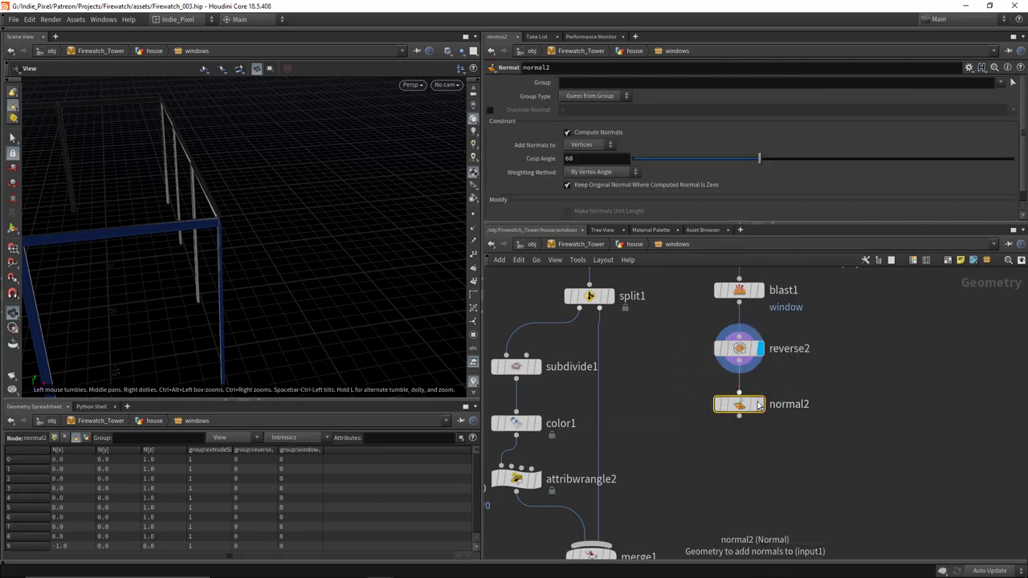
pyautogui.click(759, 404)
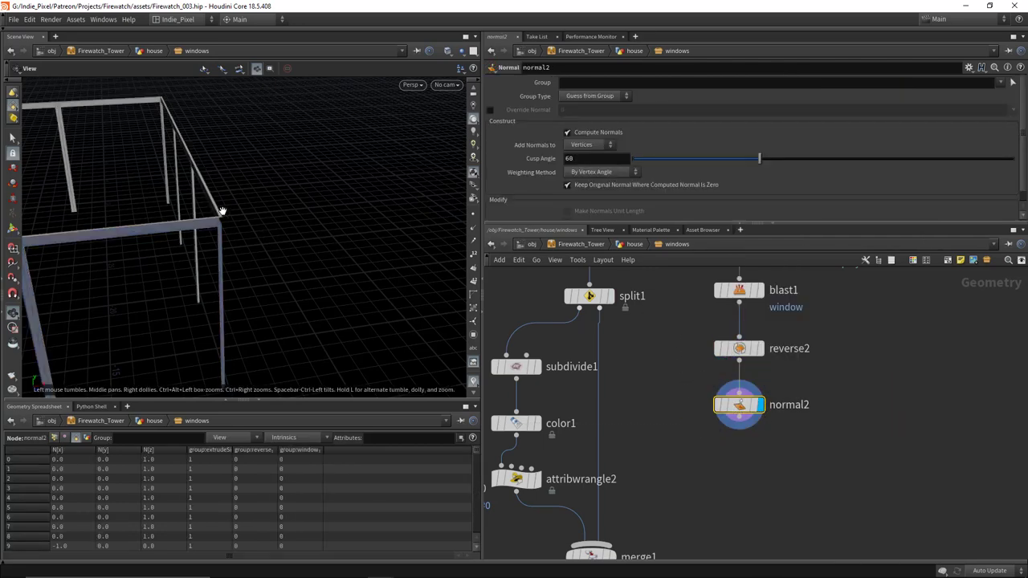
pyautogui.moveTo(222, 211); pyautogui.dragTo(418, 265)
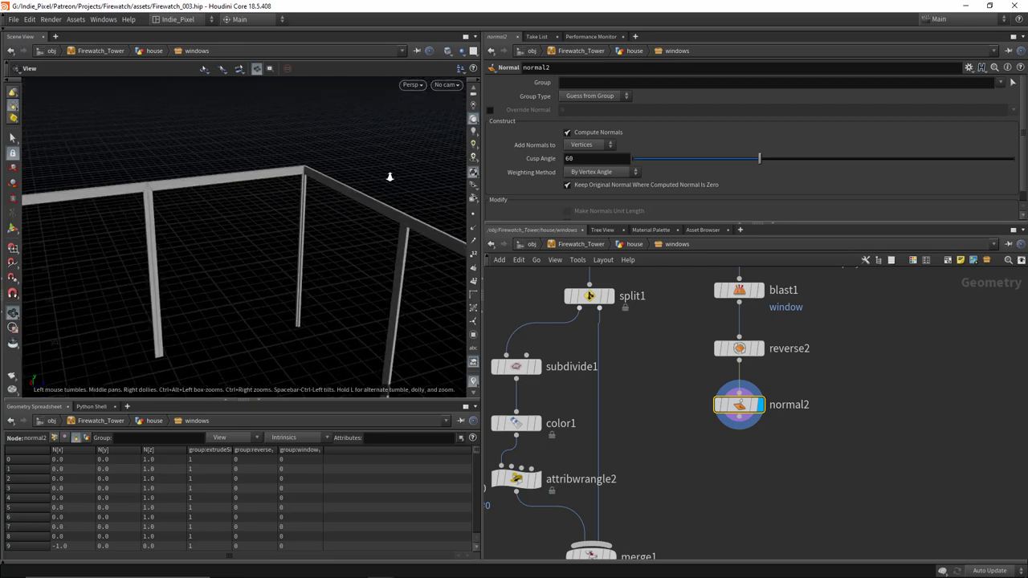
pyautogui.scroll(3, 389, 177)
# Step: Add a Merge node combining split1's second output with normal2, and display the merged frames
pyautogui.moveTo(664, 436); pyautogui.dragTo(641, 417, button='middle')
pyautogui.press('Tab')
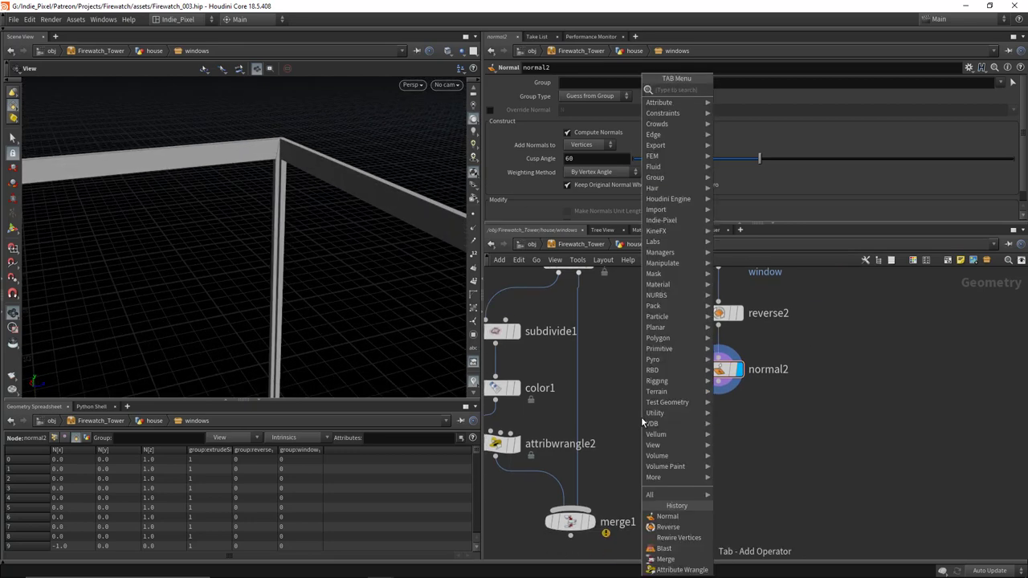
pyautogui.write('merge')
pyautogui.press('Return')
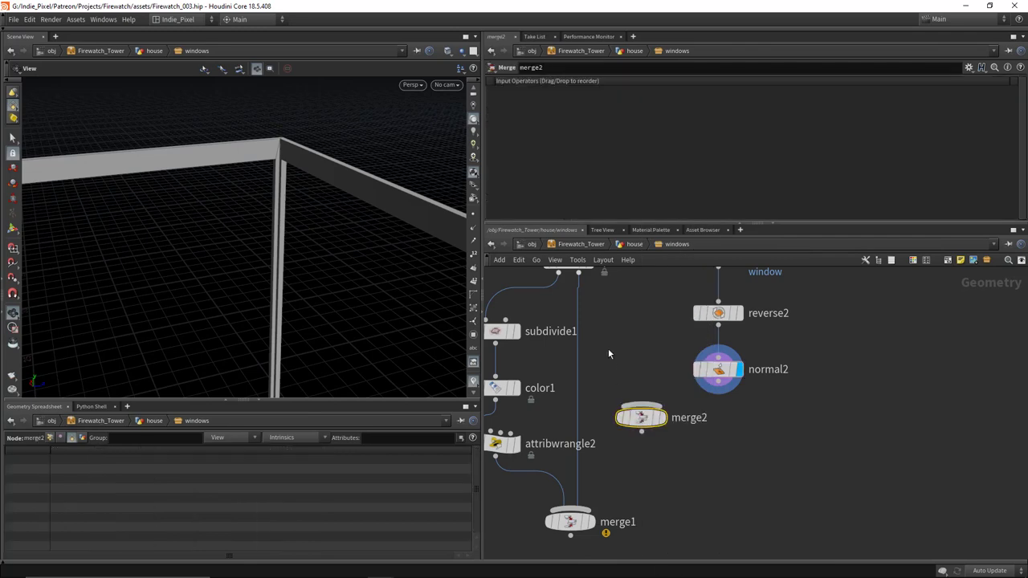
pyautogui.moveTo(637, 382); pyautogui.dragTo(637, 407, button='middle')
pyautogui.click(640, 437)
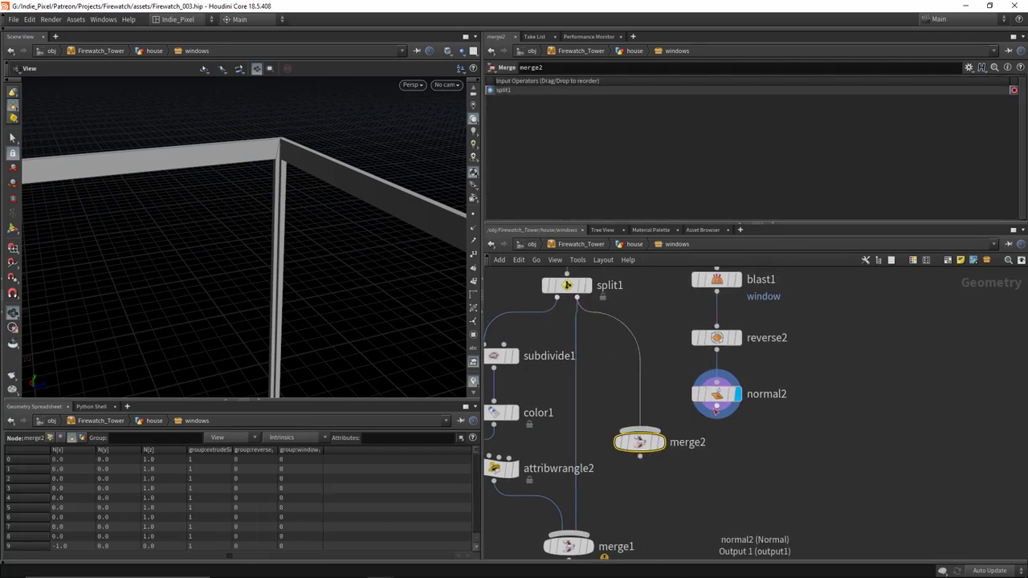
pyautogui.click(660, 442)
pyautogui.moveTo(359, 279); pyautogui.dragTo(624, 312)
# Step: Compare the geometry of split1 and merge2 by displaying each of them in the viewport
pyautogui.moveTo(622, 334); pyautogui.dragTo(624, 374, button='middle')
pyautogui.click(597, 304)
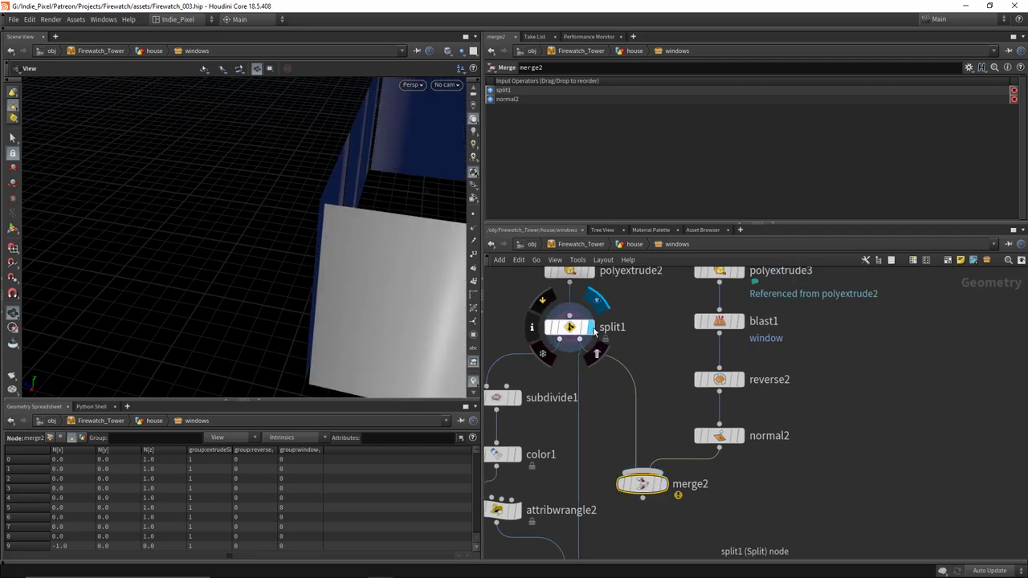
pyautogui.scroll(-5, 426, 210)
pyautogui.moveTo(425, 211); pyautogui.dragTo(466, 241)
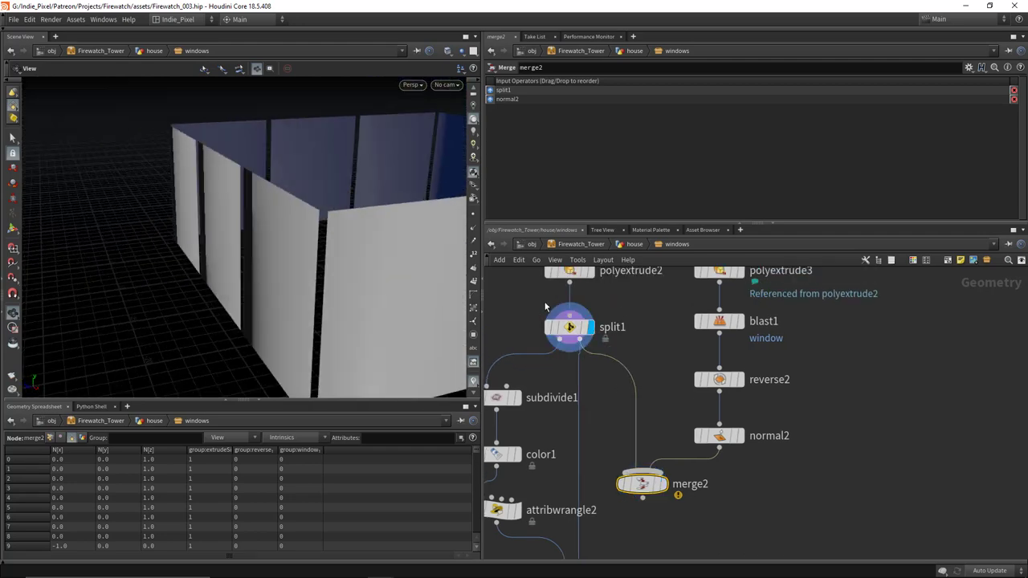
pyautogui.click(662, 484)
# Step: Display polyextrude2, set its Distance to 0.02 and compare it with polyextrude3's Distance
pyautogui.moveTo(626, 315); pyautogui.dragTo(620, 445, button='middle')
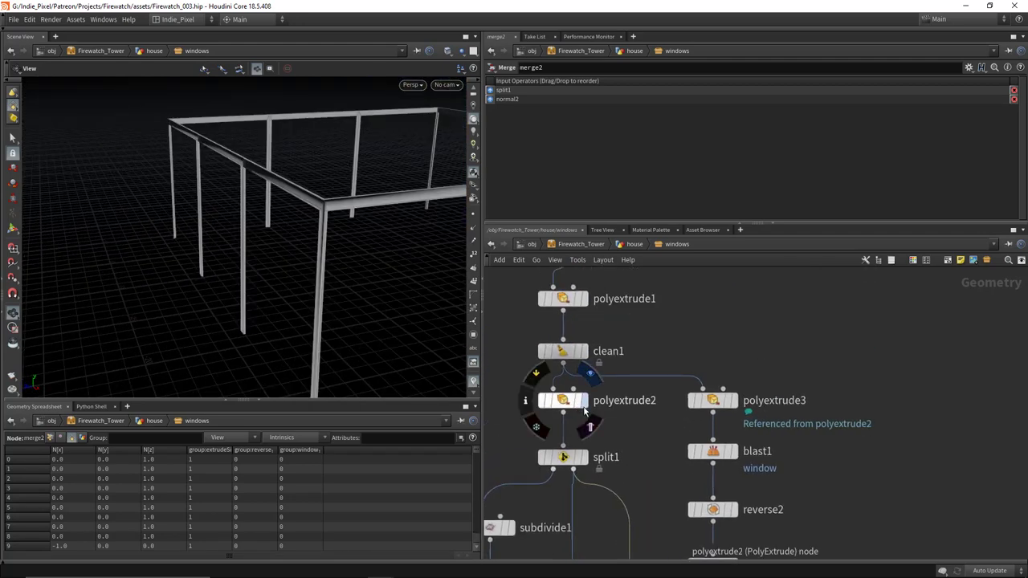
pyautogui.click(591, 374)
pyautogui.click(570, 404)
pyautogui.scroll(3, 691, 193)
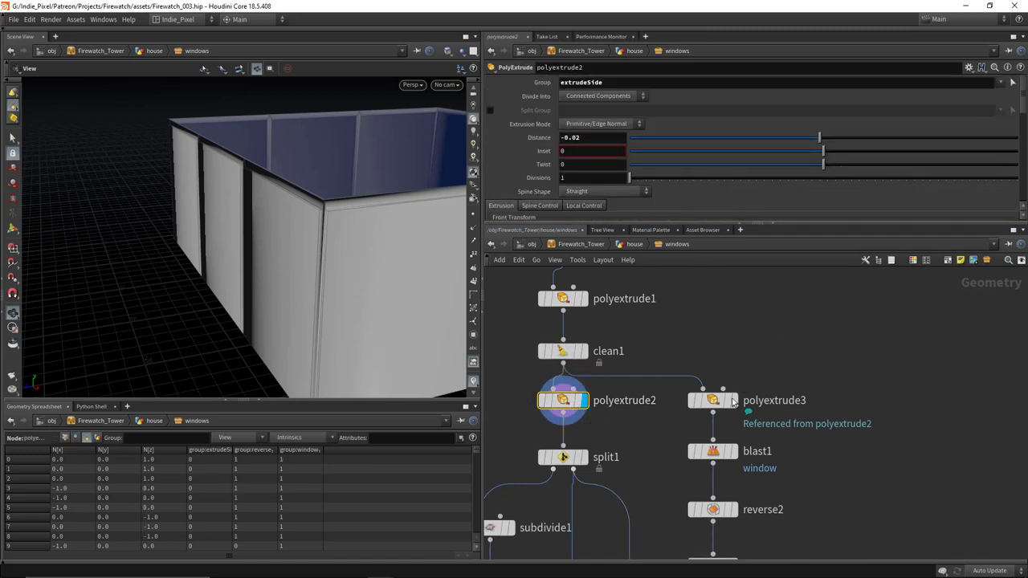
pyautogui.click(714, 401)
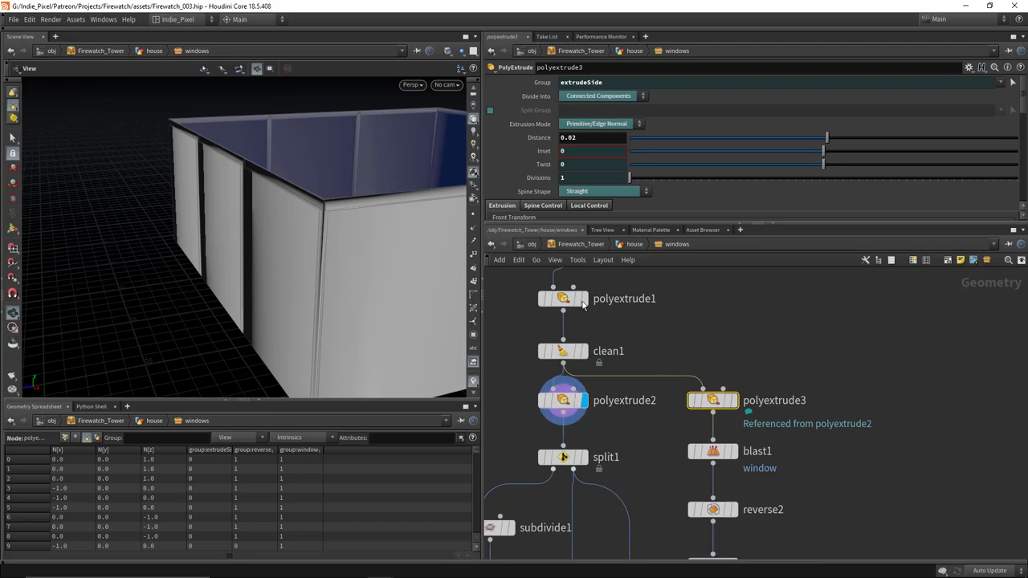
pyautogui.click(560, 399)
pyautogui.click(565, 137)
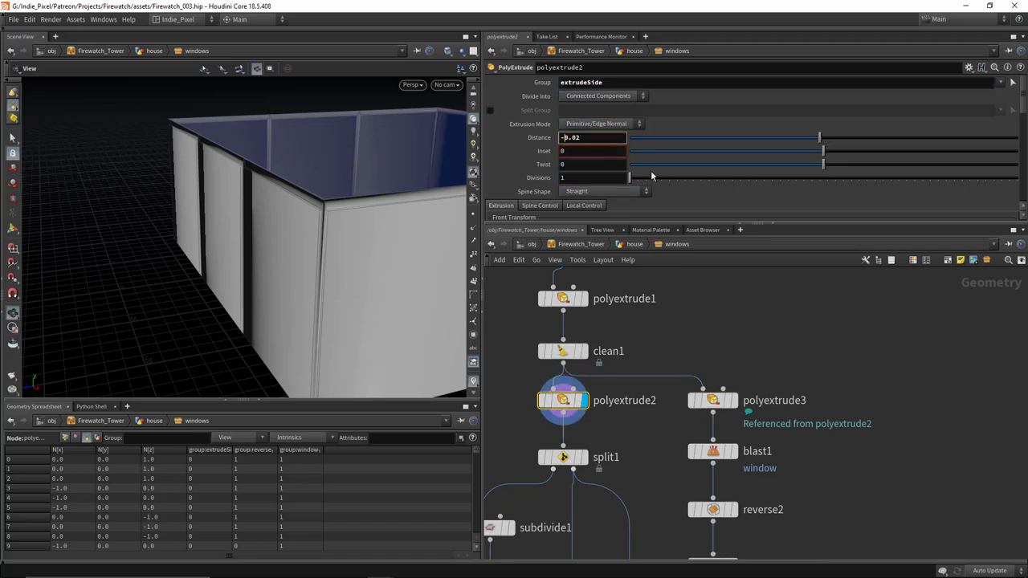
pyautogui.press('BackSpace')
pyautogui.press('Return')
pyautogui.click(713, 400)
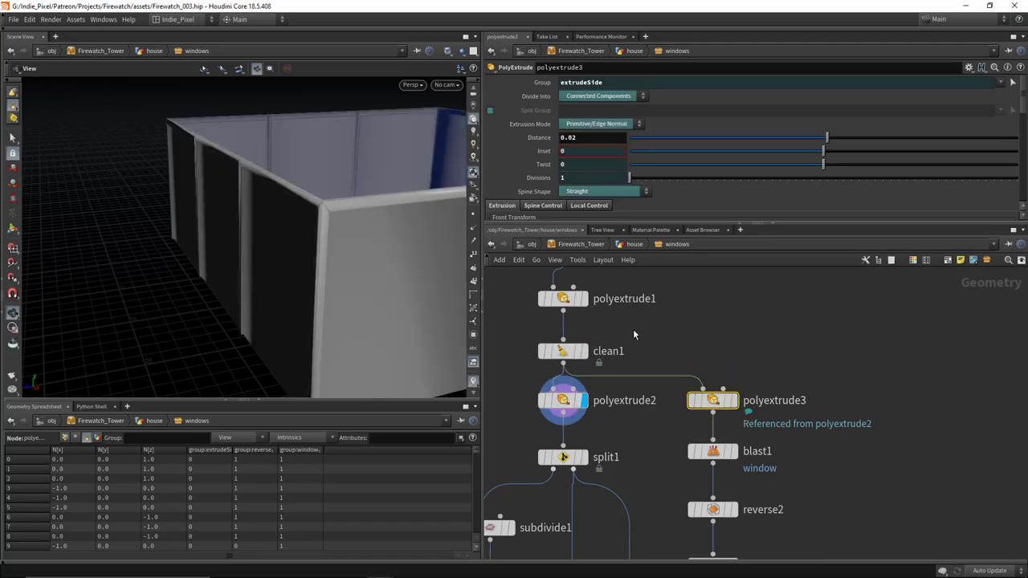
# Step: Drive polyextrude3's Distance with a negated relative reference to polyextrude2's Distance, -ch("../polyextrude2/dist")
pyautogui.click(566, 393)
pyautogui.rightClick(576, 141)
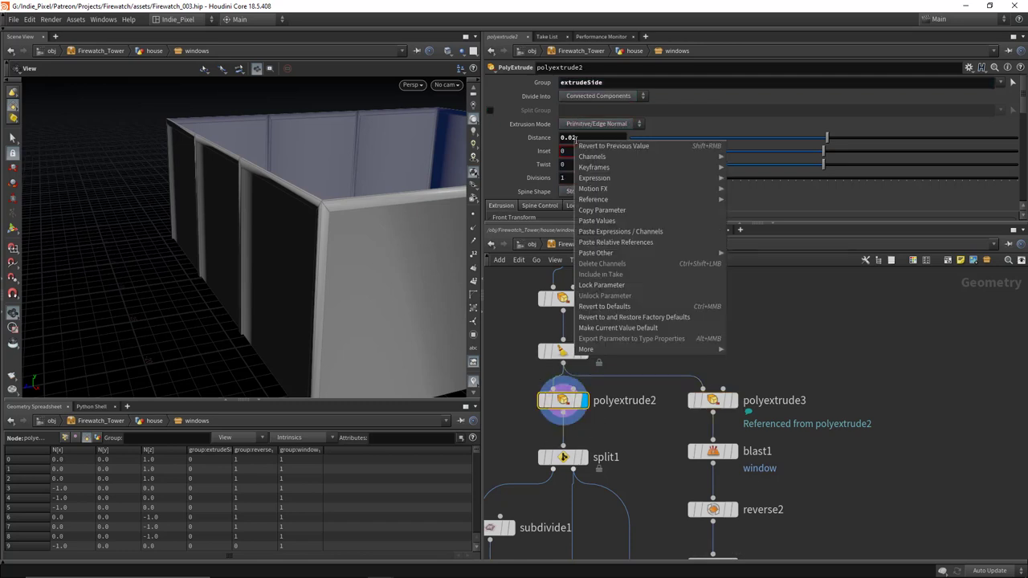
pyautogui.click(621, 211)
pyautogui.click(712, 400)
pyautogui.rightClick(587, 138)
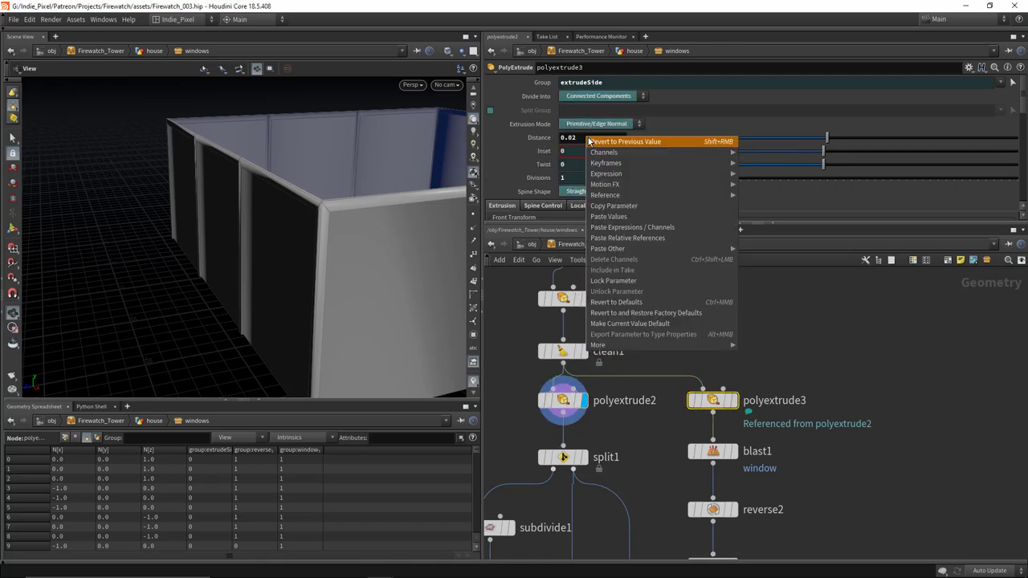
pyautogui.click(642, 238)
pyautogui.click(693, 139)
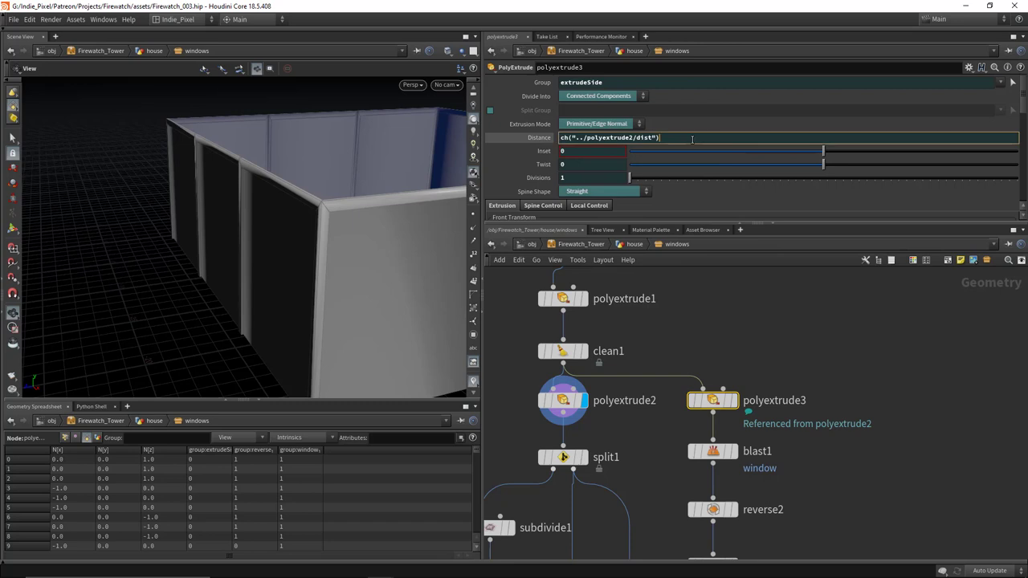
pyautogui.press('Home')
pyautogui.write('-')
pyautogui.press('Return')
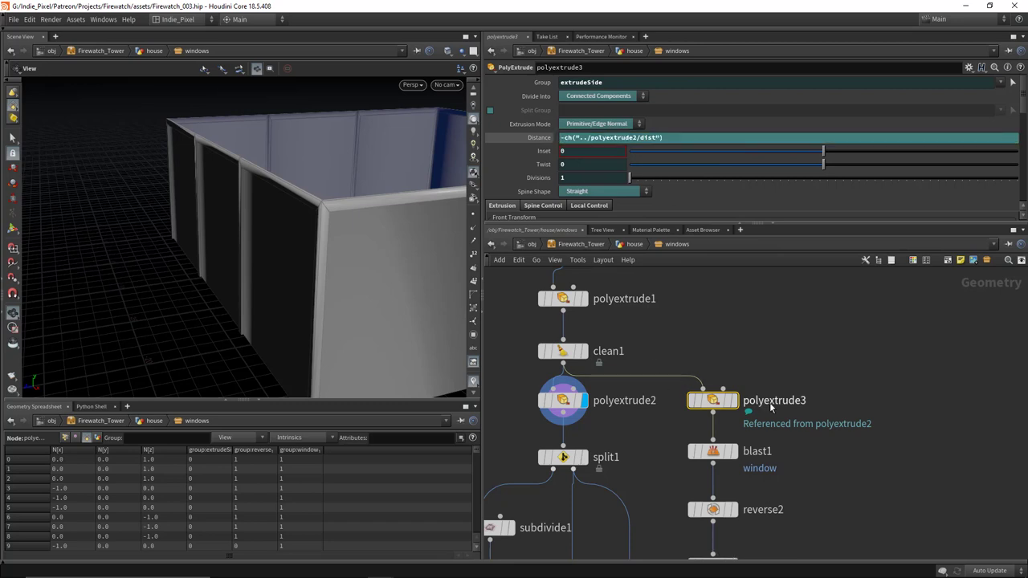
# Step: Display polyextrude3 and then merge2, and inspect the merged inner and outer frames from several angles
pyautogui.click(736, 400)
pyautogui.moveTo(784, 471); pyautogui.dragTo(747, 335, button='middle')
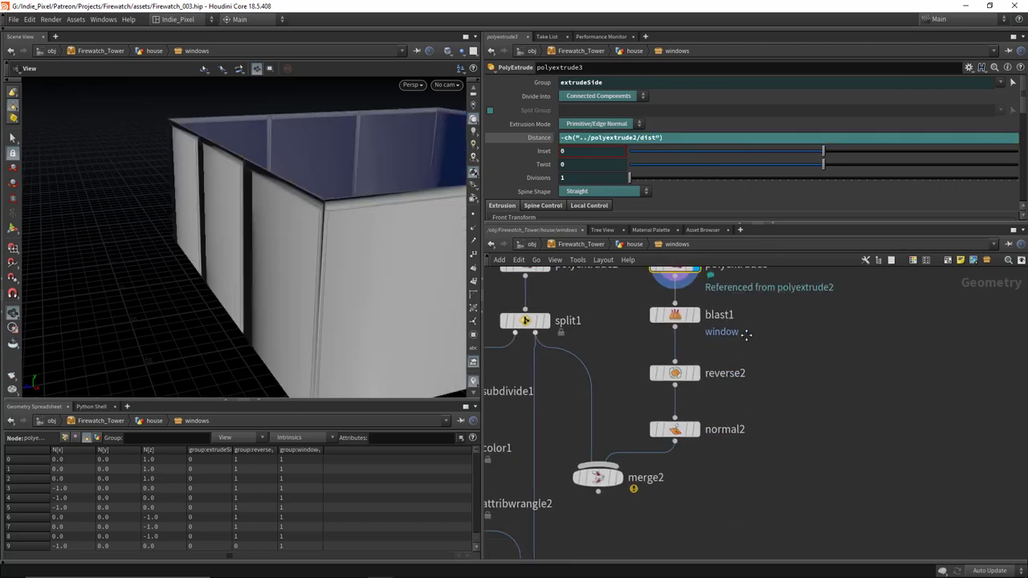
pyautogui.click(615, 478)
pyautogui.moveTo(298, 202); pyautogui.dragTo(512, 217)
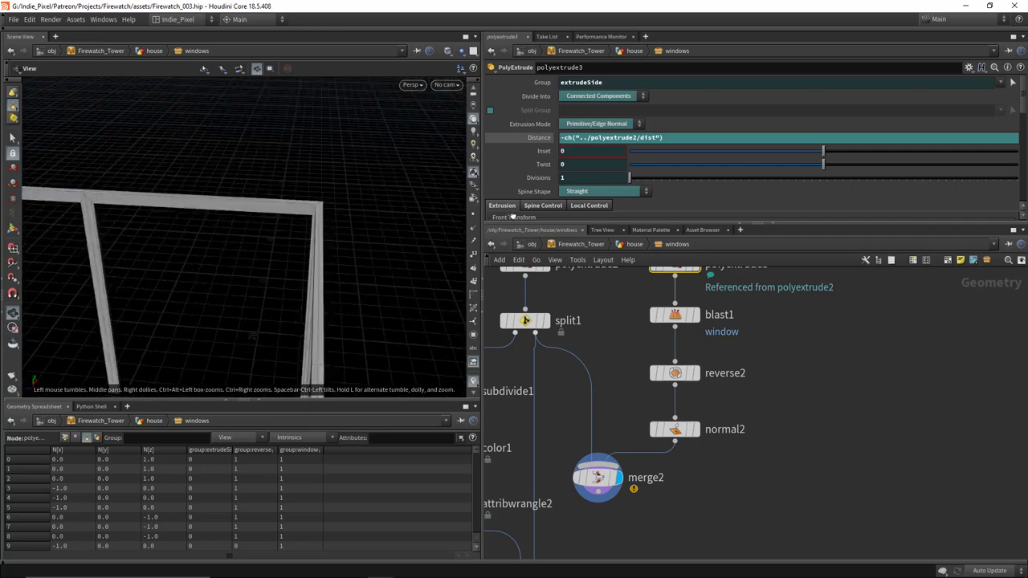
pyautogui.moveTo(433, 209); pyautogui.dragTo(377, 178)
# Step: Add a Fuse node below merge2, wired to its output
pyautogui.moveTo(671, 532); pyautogui.dragTo(695, 430, button='middle')
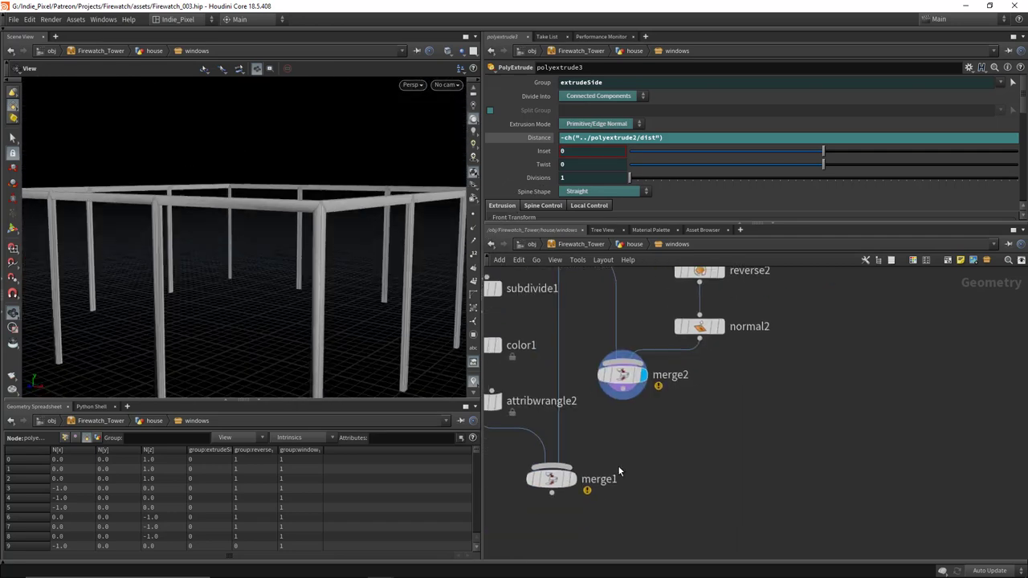
pyautogui.press('Tab')
pyautogui.write('null')
pyautogui.press('Return')
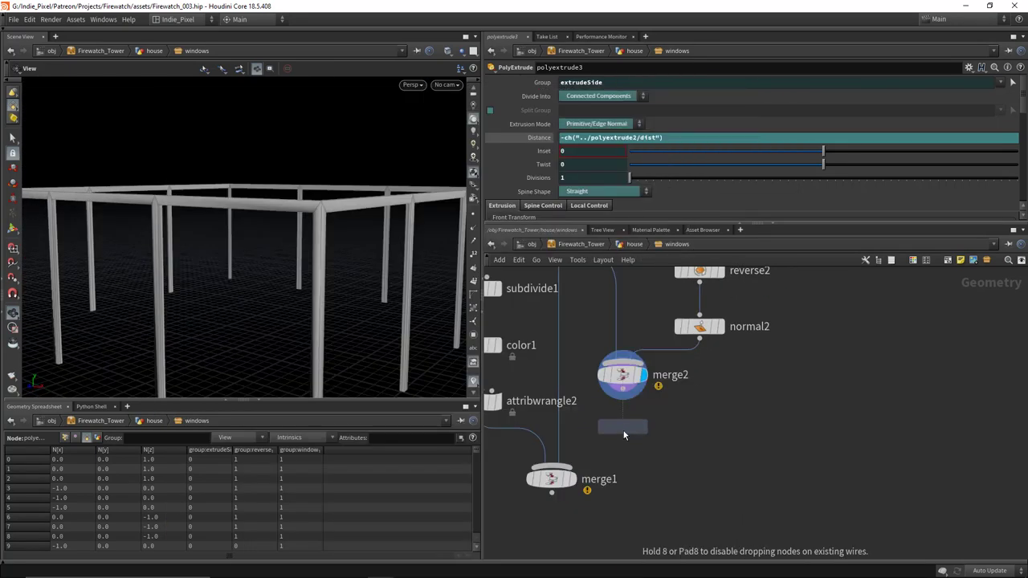
pyautogui.click(624, 430)
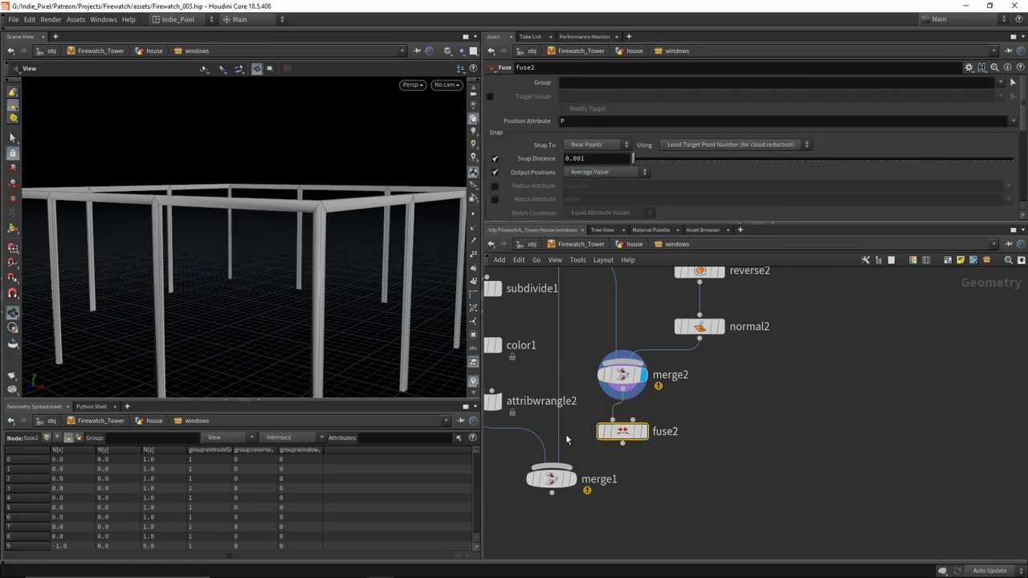
# Step: Replace split1's direct connection into merge1 with fuse2's output, then display merge1 to check the complete windows
pyautogui.click(623, 443)
pyautogui.click(552, 466)
pyautogui.click(578, 452)
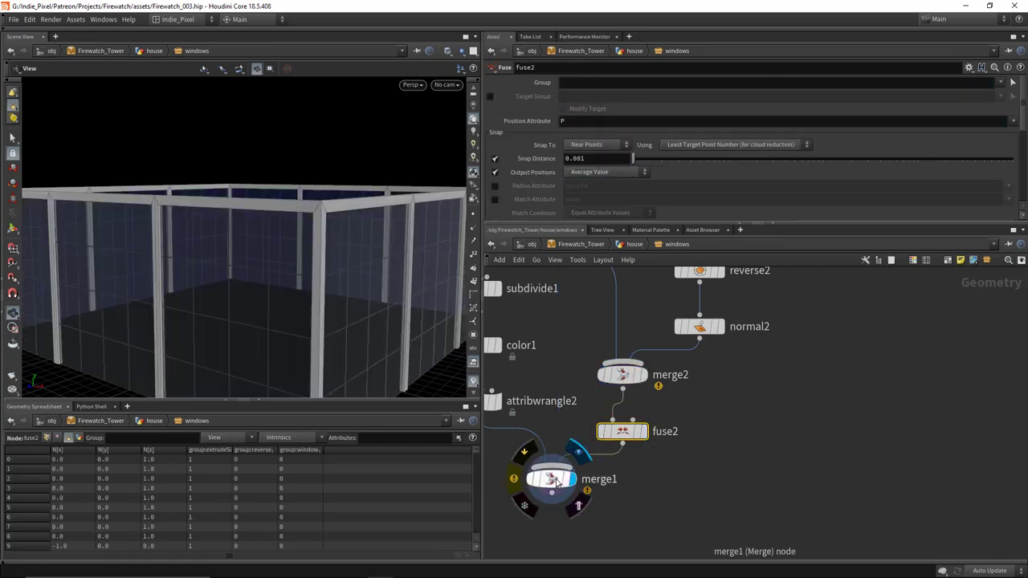
pyautogui.click(551, 480)
pyautogui.moveTo(232, 264); pyautogui.dragTo(318, 256)
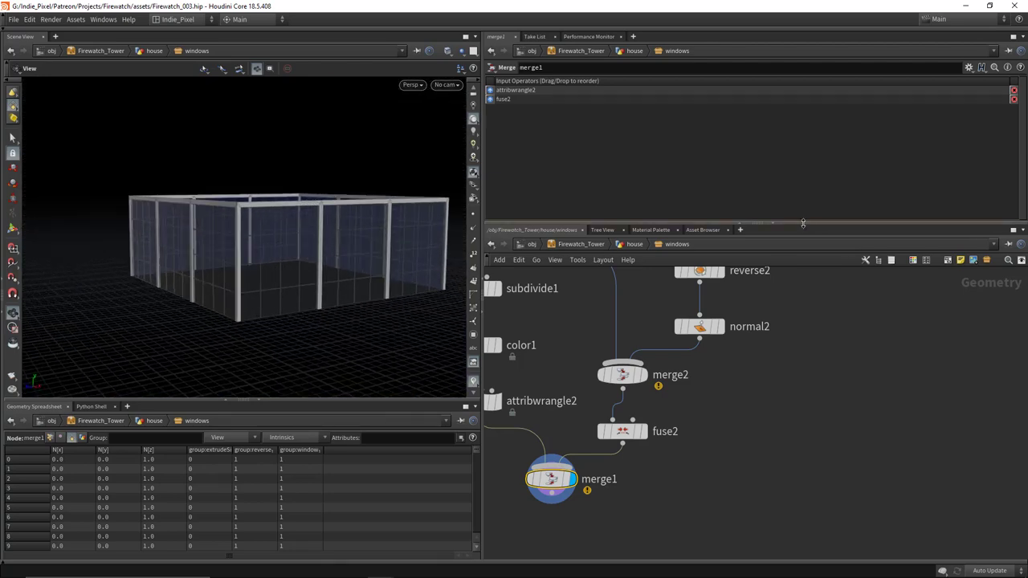
# Step: Feed merge1 into output0, display output0 and return to the house network
pyautogui.moveTo(807, 224); pyautogui.dragTo(807, 163)
pyautogui.moveTo(694, 461); pyautogui.dragTo(745, 426, button='middle')
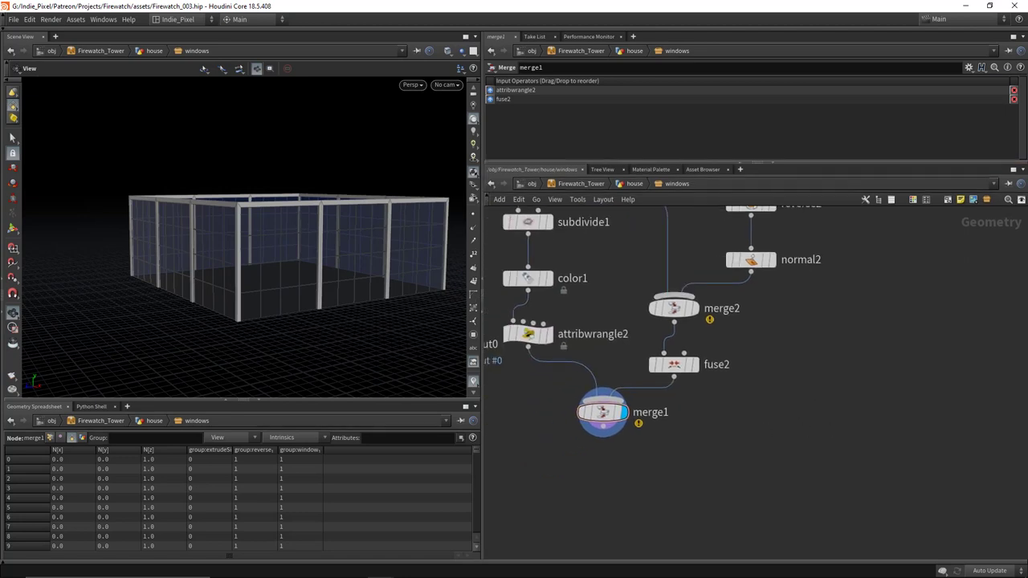
pyautogui.moveTo(675, 460); pyautogui.dragTo(870, 454, button='middle')
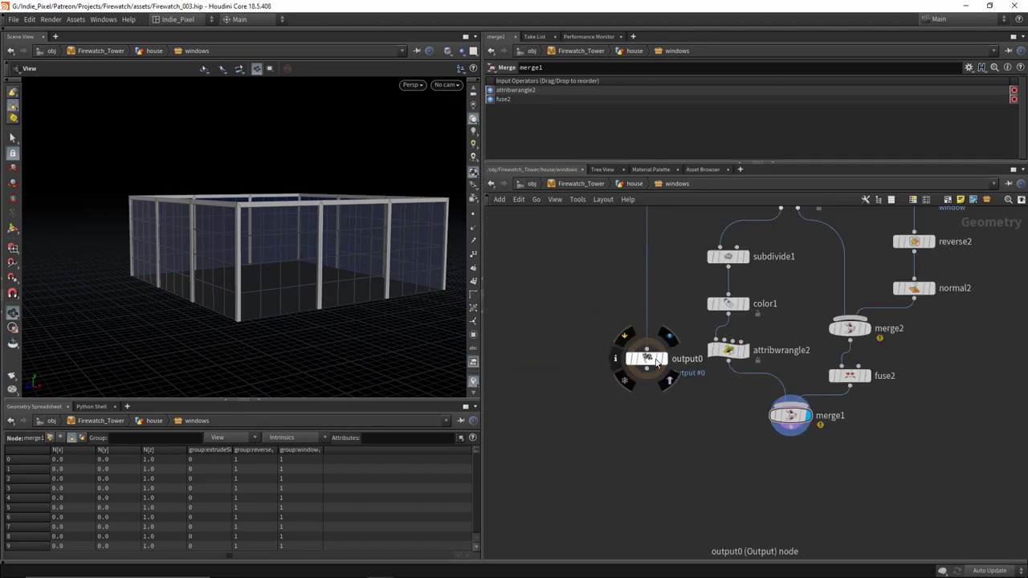
pyautogui.click(666, 366)
pyautogui.scroll(-5, 675, 450)
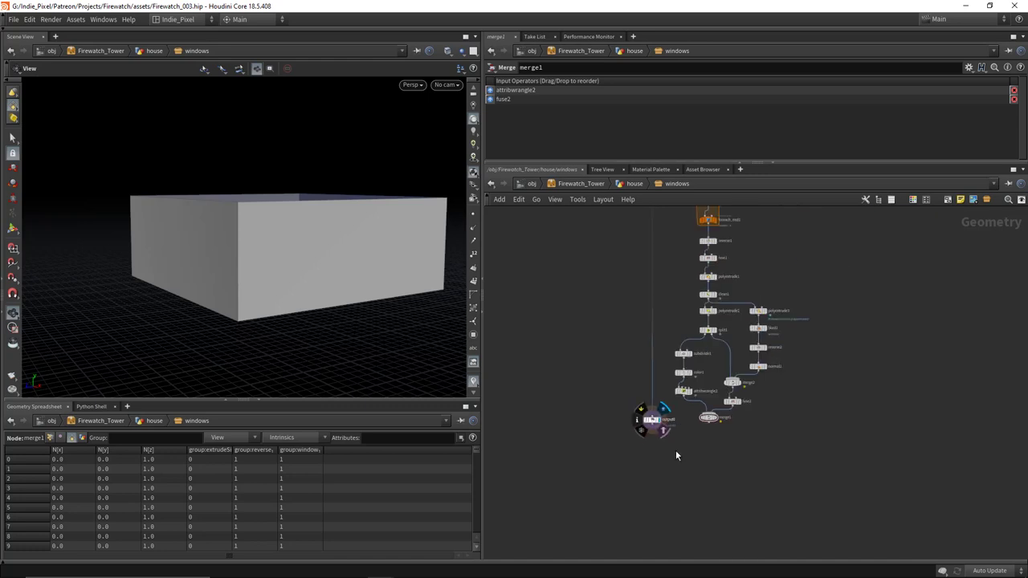
pyautogui.scroll(3, 704, 424)
pyautogui.moveTo(717, 407); pyautogui.dragTo(719, 442)
pyautogui.press('u')
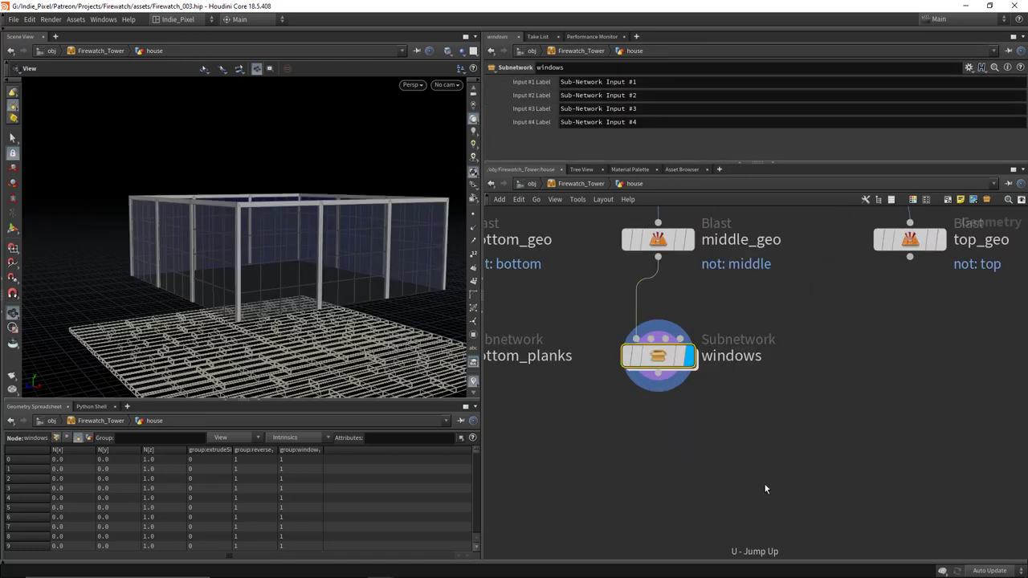
pyautogui.scroll(-3, 762, 425)
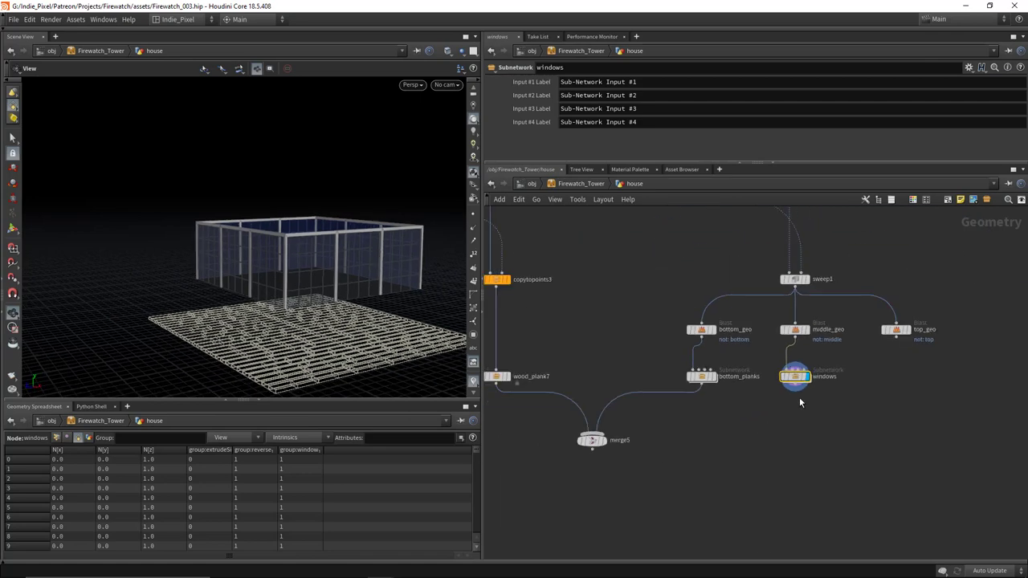
# Step: Wire the windows subnetwork into merge5, display merge5 and inspect the combined house from several angles
pyautogui.click(795, 384)
pyautogui.click(592, 434)
pyautogui.click(604, 440)
pyautogui.moveTo(594, 440); pyautogui.dragTo(698, 470)
pyautogui.keyDown('alt'); pyautogui.moveTo(379, 294); pyautogui.dragTo(409, 289); pyautogui.keyUp('alt')
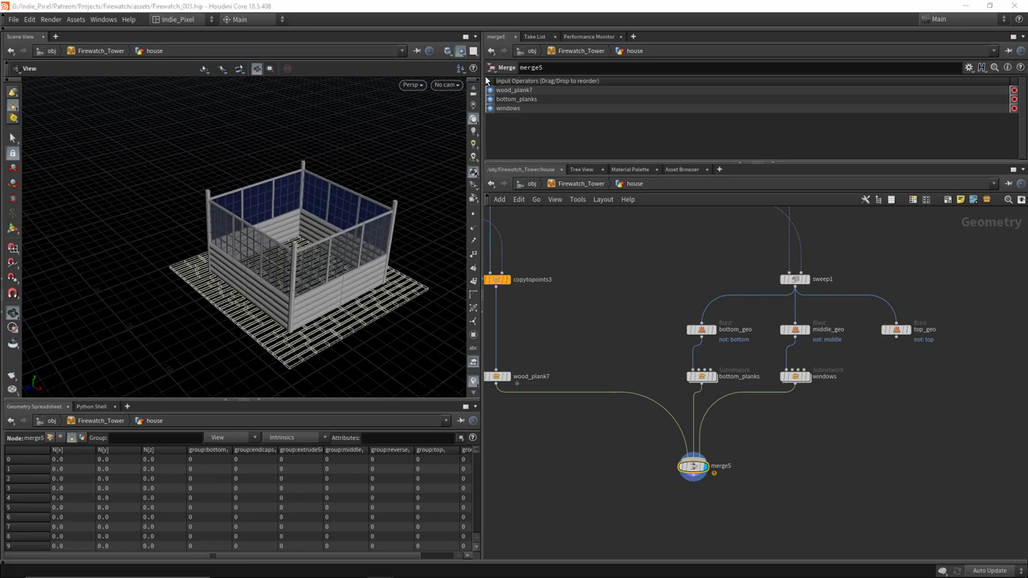
pyautogui.keyDown('alt'); pyautogui.moveTo(318, 257); pyautogui.dragTo(289, 197); pyautogui.keyUp('alt')
pyautogui.scroll(4, 284, 152)
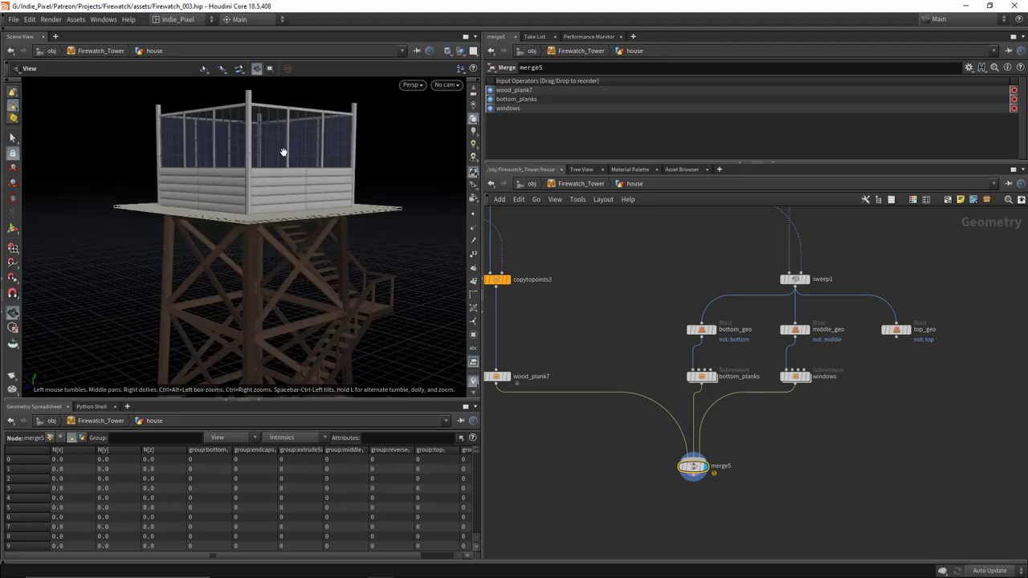
pyautogui.keyDown('alt'); pyautogui.moveTo(284, 152); pyautogui.dragTo(226, 150); pyautogui.keyUp('alt')
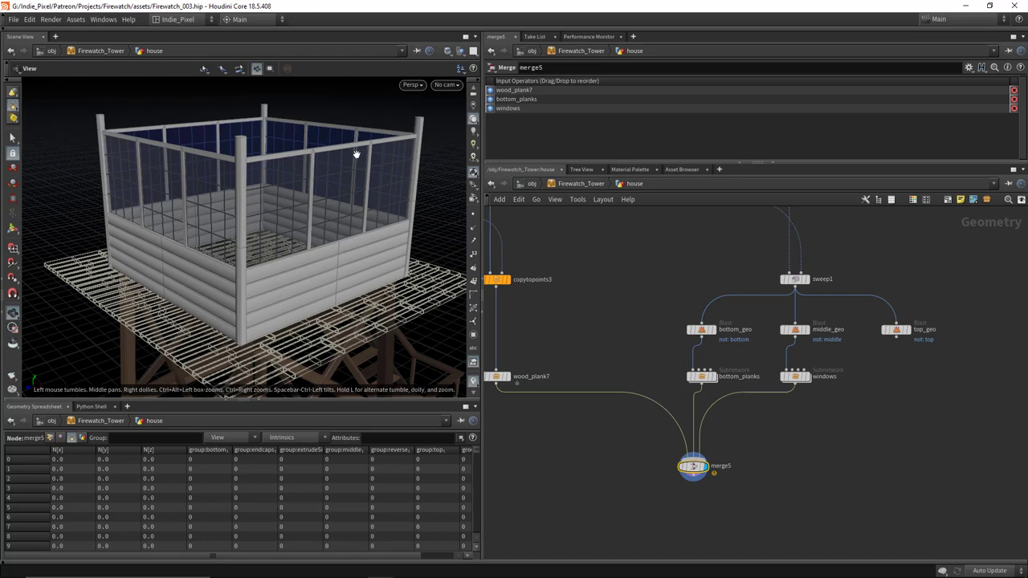
pyautogui.keyDown('alt'); pyautogui.moveTo(308, 185); pyautogui.dragTo(315, 165); pyautogui.keyUp('alt')
pyautogui.scroll(5, 852, 362)
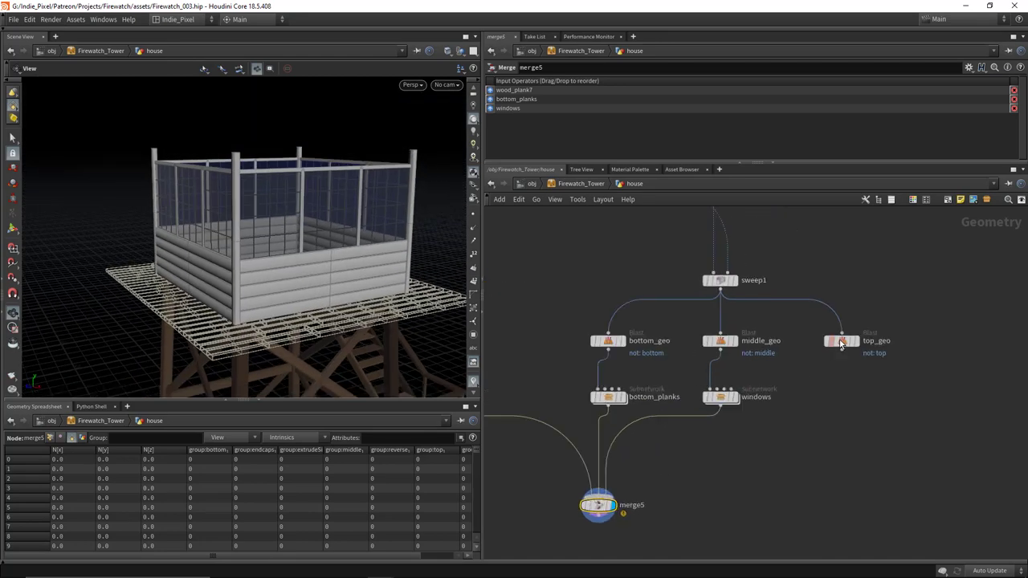
# Step: Display top_geo and add a Subnetwork node below it, wired to its output and displayed
pyautogui.click(867, 344)
pyautogui.keyDown('alt'); pyautogui.moveTo(265, 195); pyautogui.dragTo(314, 172); pyautogui.keyUp('alt')
pyautogui.moveTo(854, 392); pyautogui.dragTo(789, 392, button='middle')
pyautogui.press('Tab')
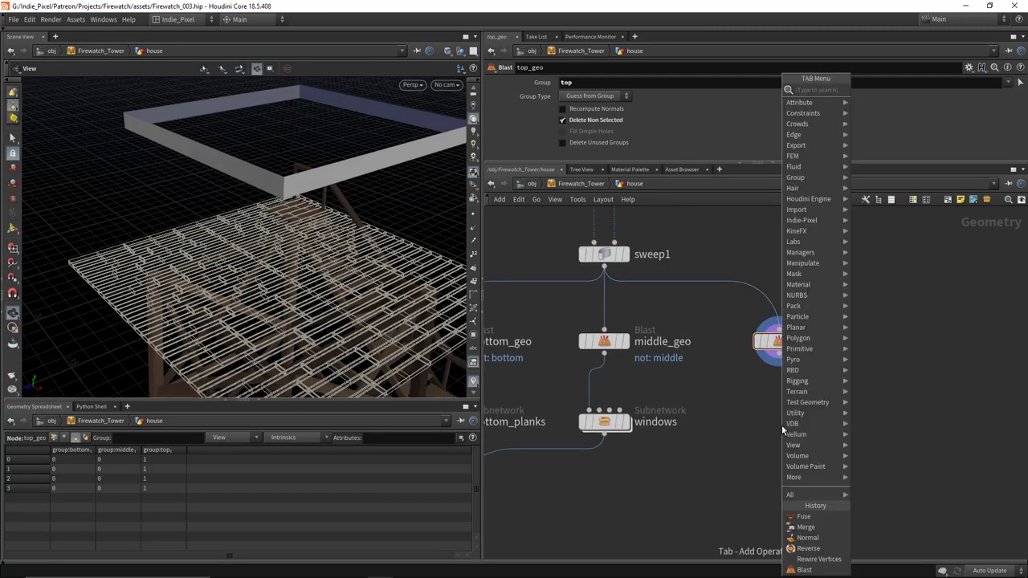
pyautogui.write('sub')
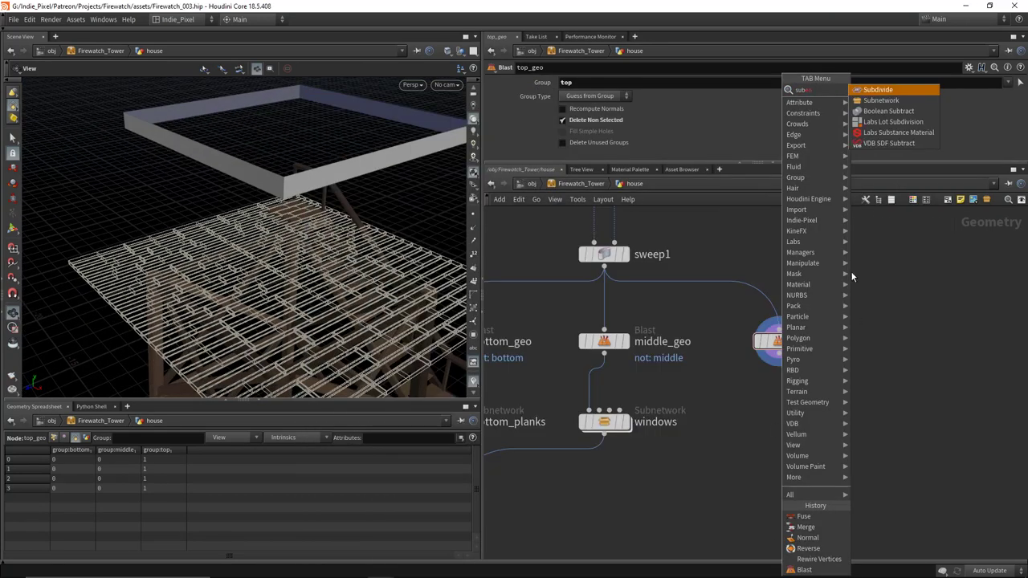
pyautogui.click(875, 100)
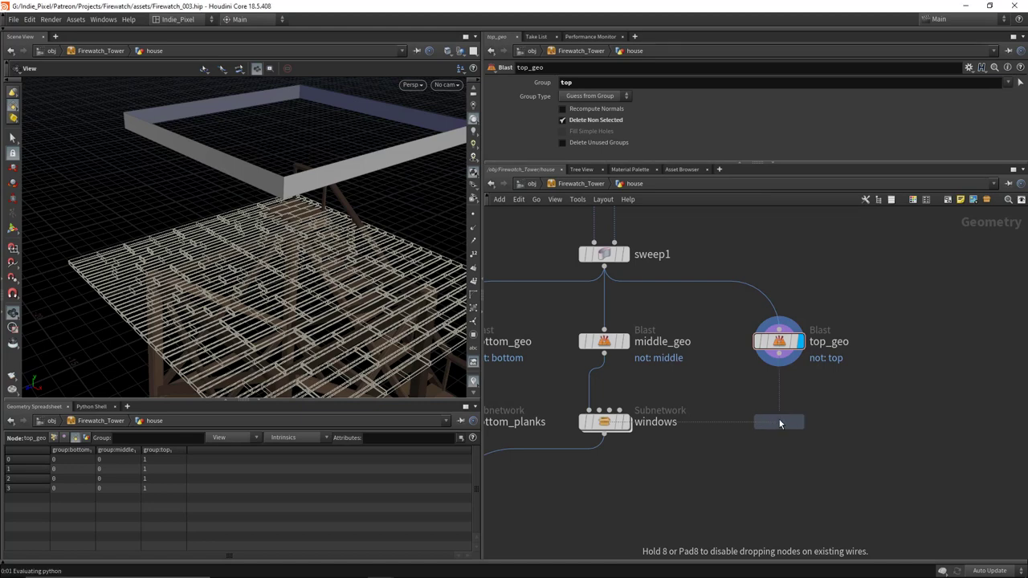
pyautogui.click(779, 422)
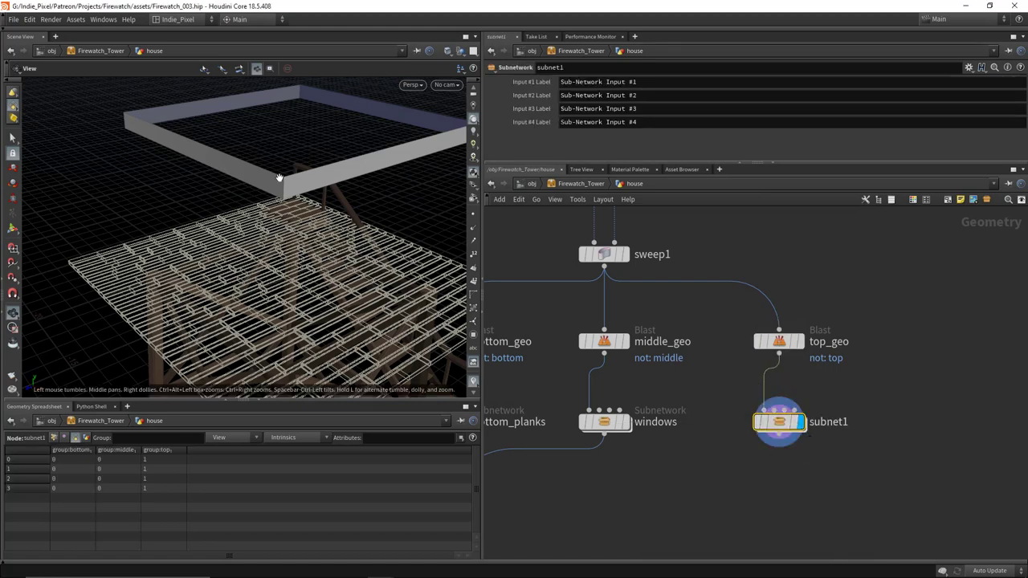
pyautogui.moveTo(280, 177); pyautogui.dragTo(354, 171)
# Step: Rename the new subnetwork below top_geo as top_plank
pyautogui.doubleClick(779, 423)
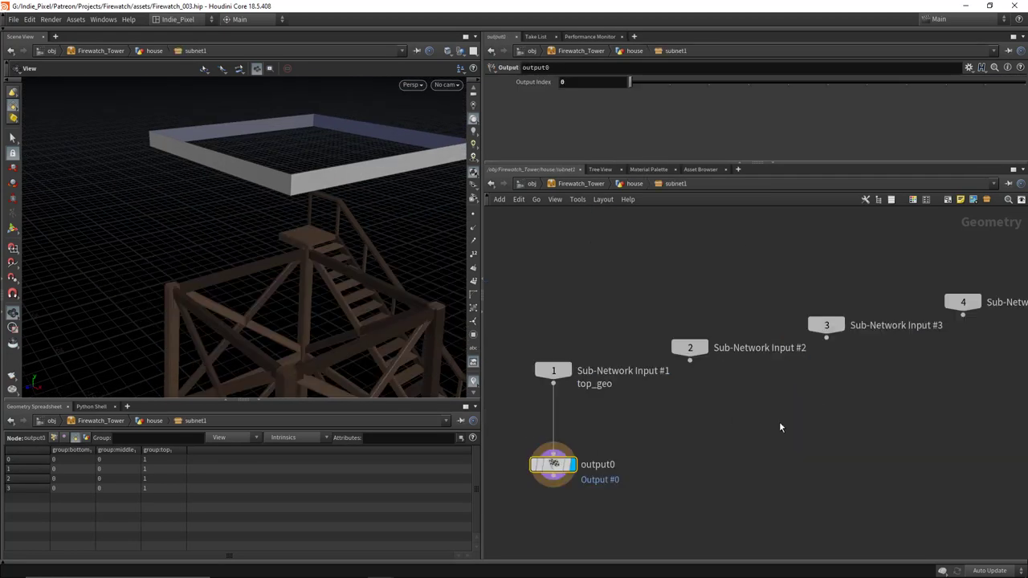
pyautogui.press('u')
pyautogui.doubleClick(830, 422)
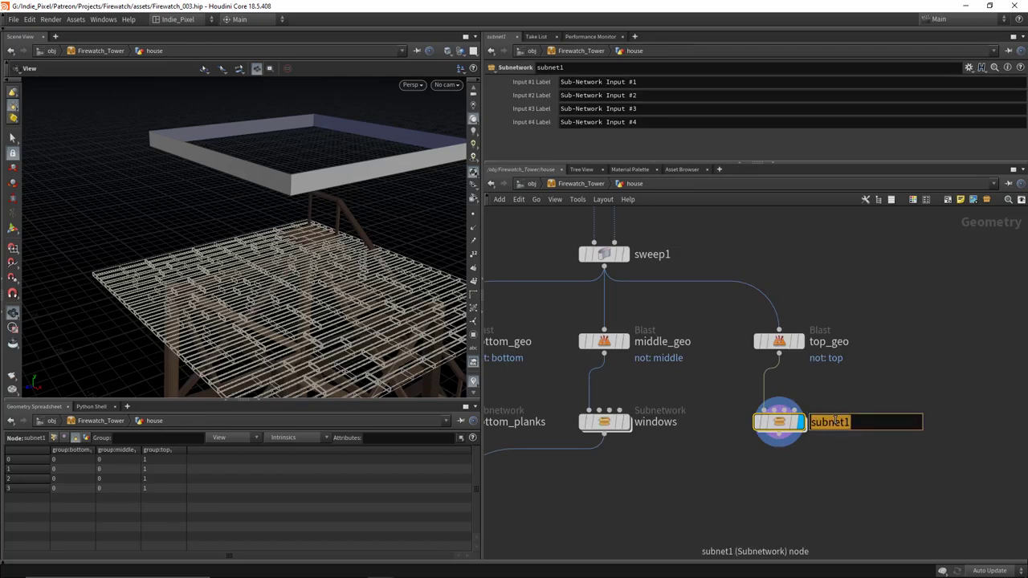
pyautogui.write('top_plan')
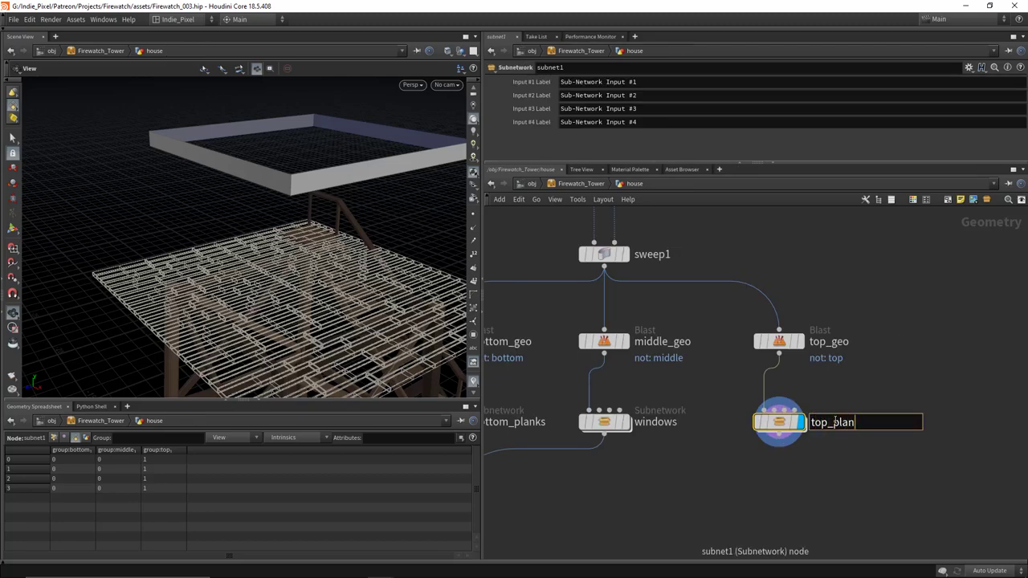
pyautogui.write('k')
pyautogui.press('Return')
# Step: Inside top_plank, insert a PolyExtrude node between the first sub-network input and output0, and display it
pyautogui.doubleClick(791, 423)
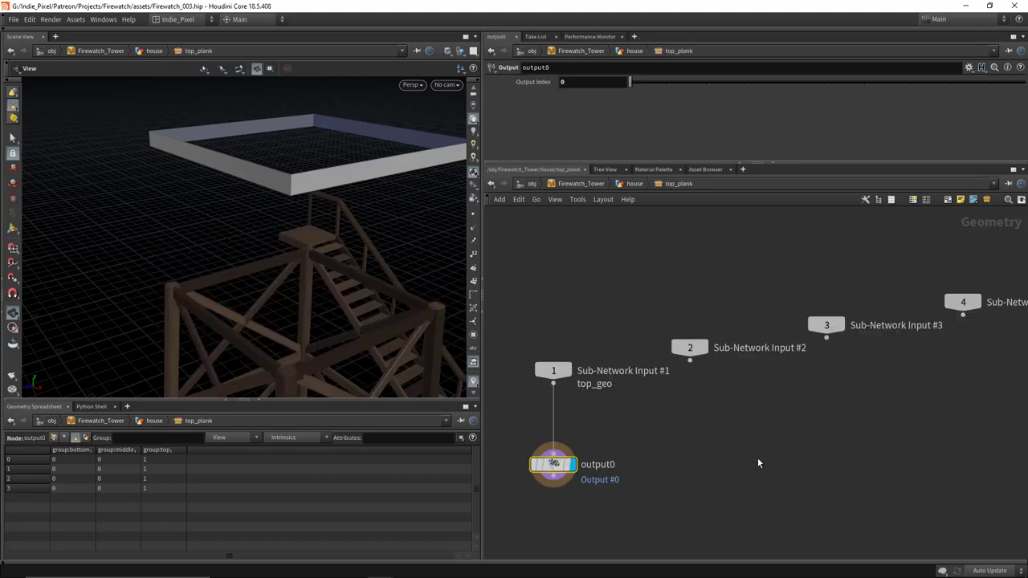
pyautogui.moveTo(653, 480); pyautogui.dragTo(743, 357, button='middle')
pyautogui.moveTo(643, 343); pyautogui.dragTo(642, 493)
pyautogui.press('Tab')
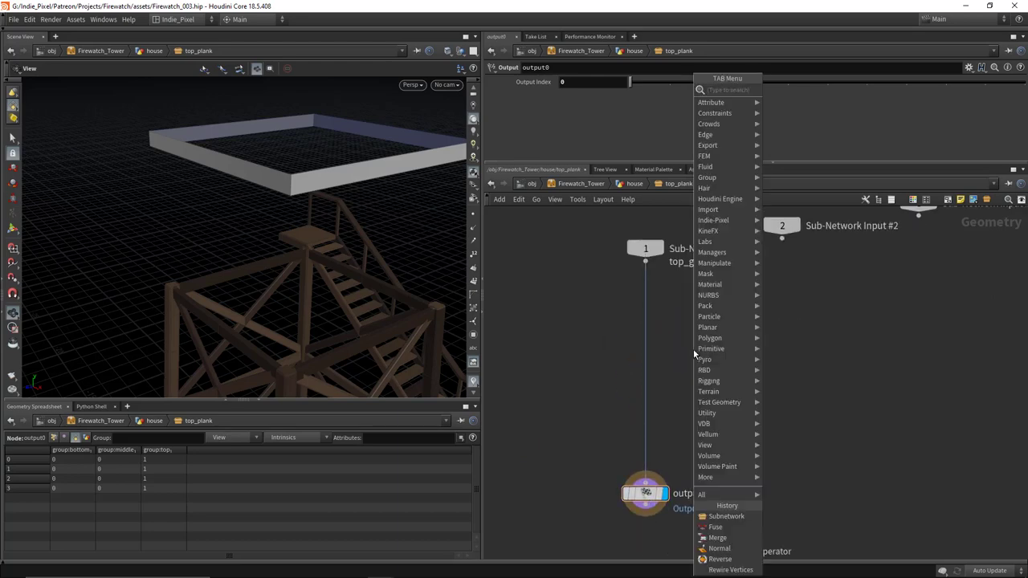
pyautogui.write('poly')
pyautogui.press('Down')
pyautogui.press('Down')
pyautogui.press('Down')
pyautogui.press('Down')
pyautogui.press('Down')
pyautogui.press('Down')
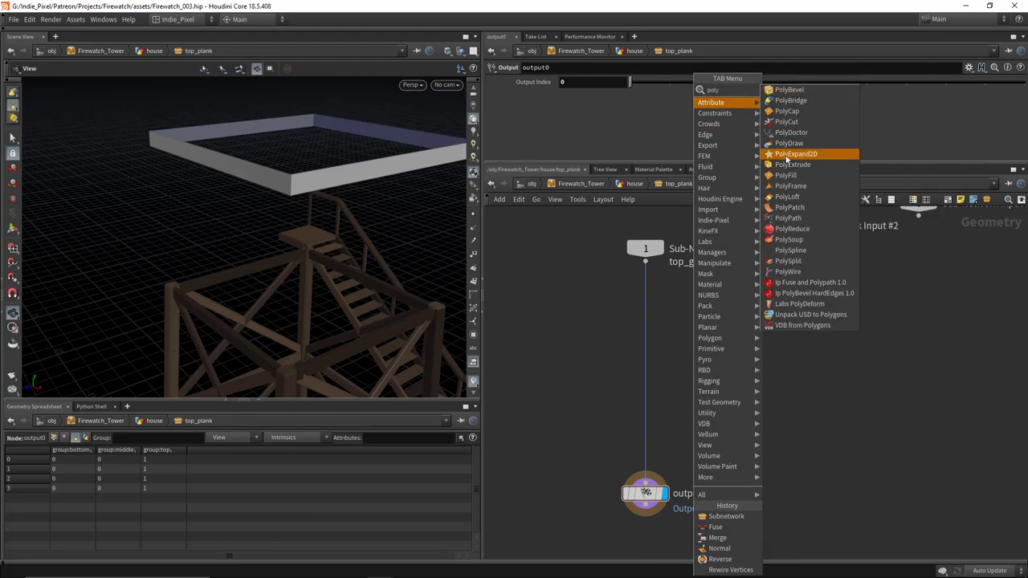
pyautogui.press('Return')
pyautogui.click(703, 338)
pyautogui.moveTo(645, 262); pyautogui.dragTo(700, 315)
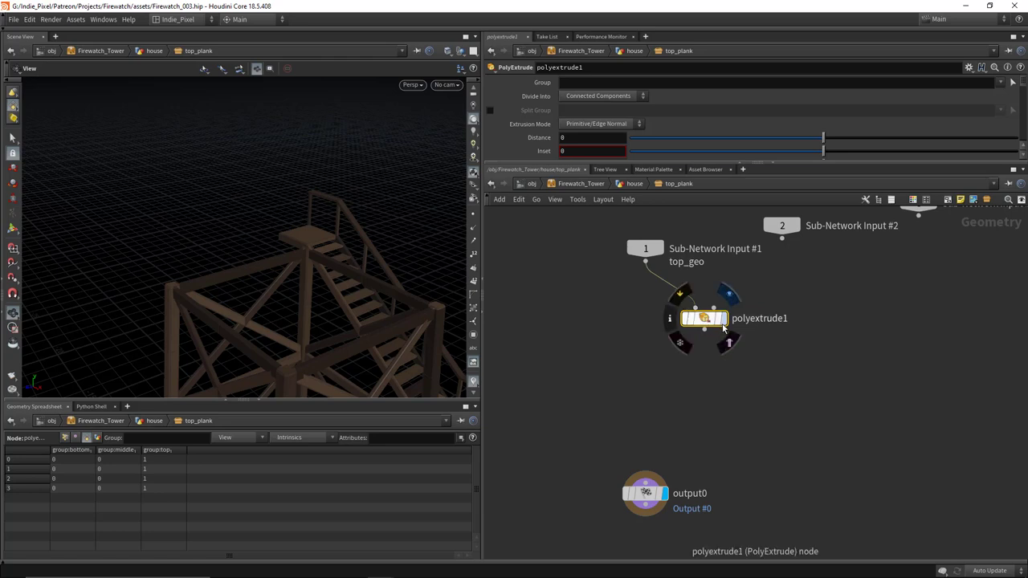
pyautogui.click(704, 340)
pyautogui.hotkey('shift', 's')
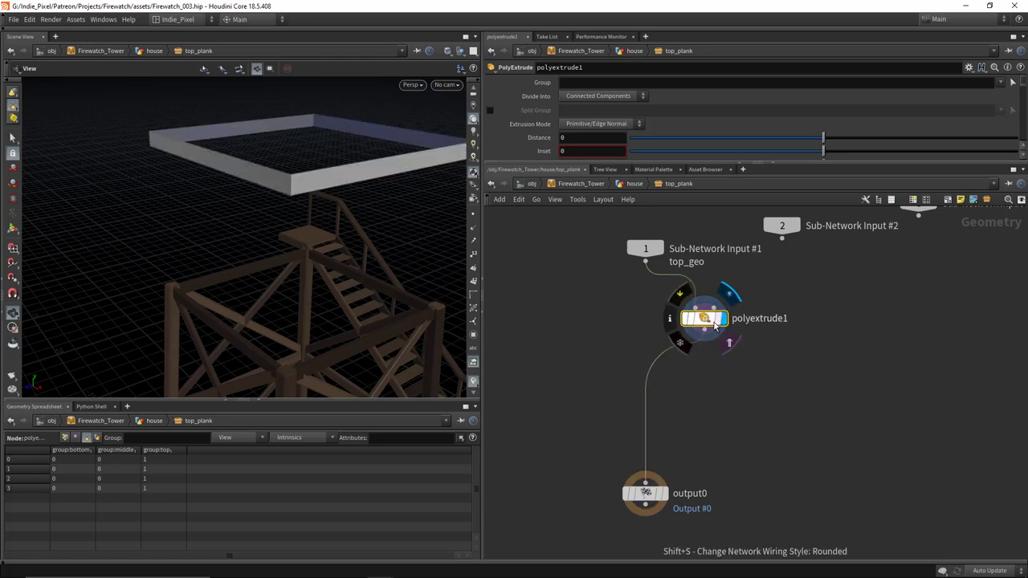
# Step: Set polyextrude1's Distance to 0.03 and duplicate the node as a parallel branch from the same input
pyautogui.moveTo(704, 319); pyautogui.dragTo(666, 334)
pyautogui.moveTo(823, 138); pyautogui.dragTo(830, 138)
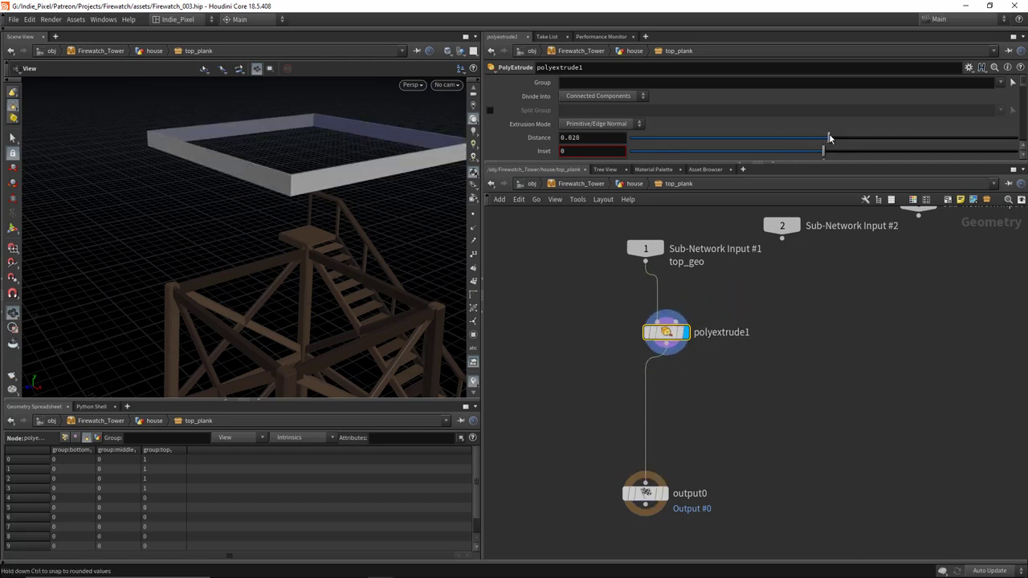
pyautogui.moveTo(676, 334); pyautogui.dragTo(712, 324)
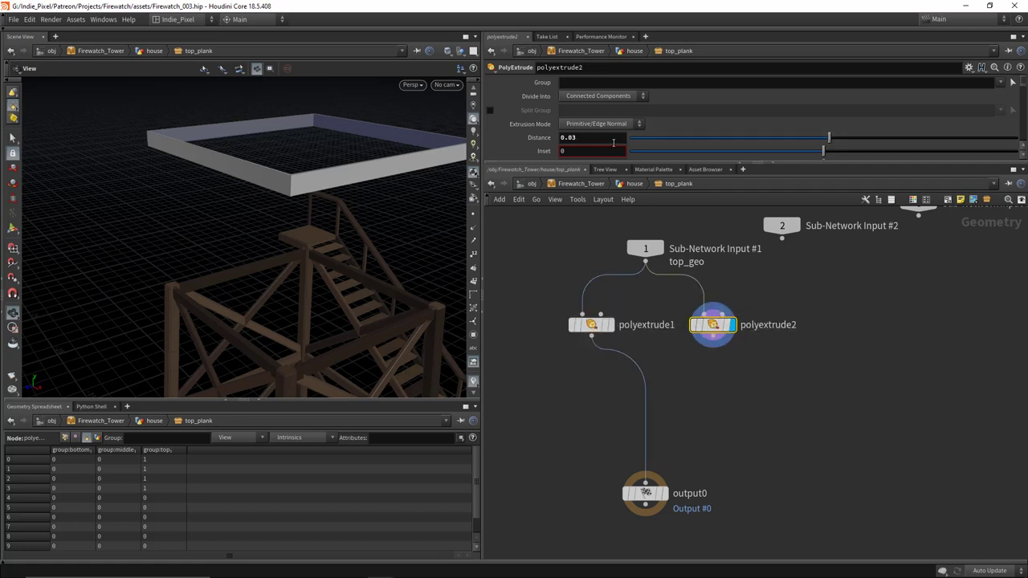
# Step: Link polyextrude2's Distance to polyextrude1's as a negated relative reference: -ch("../polyextrude1/dist")
pyautogui.click(590, 325)
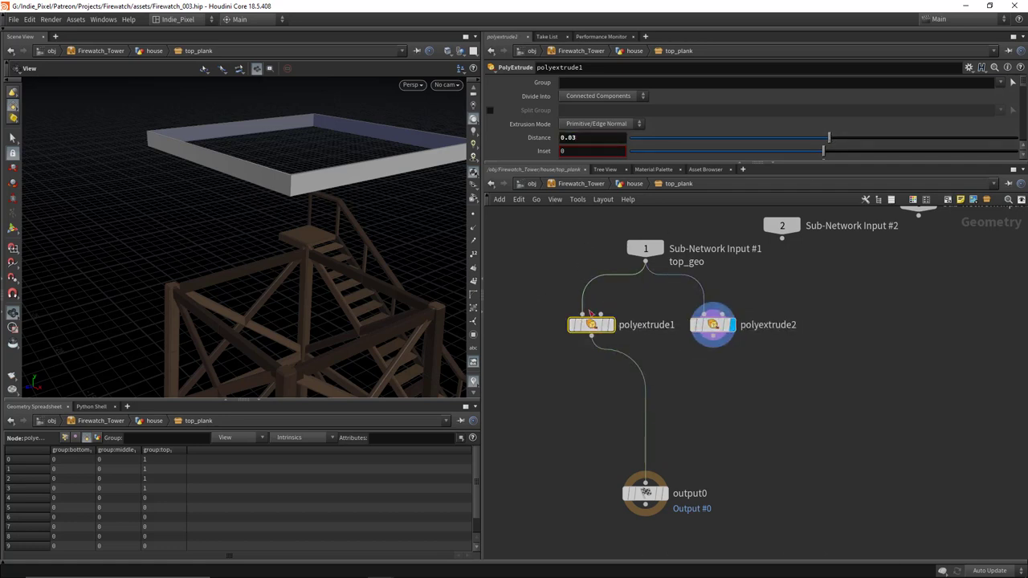
pyautogui.rightClick(587, 140)
pyautogui.click(626, 212)
pyautogui.click(711, 324)
pyautogui.rightClick(612, 140)
pyautogui.click(650, 228)
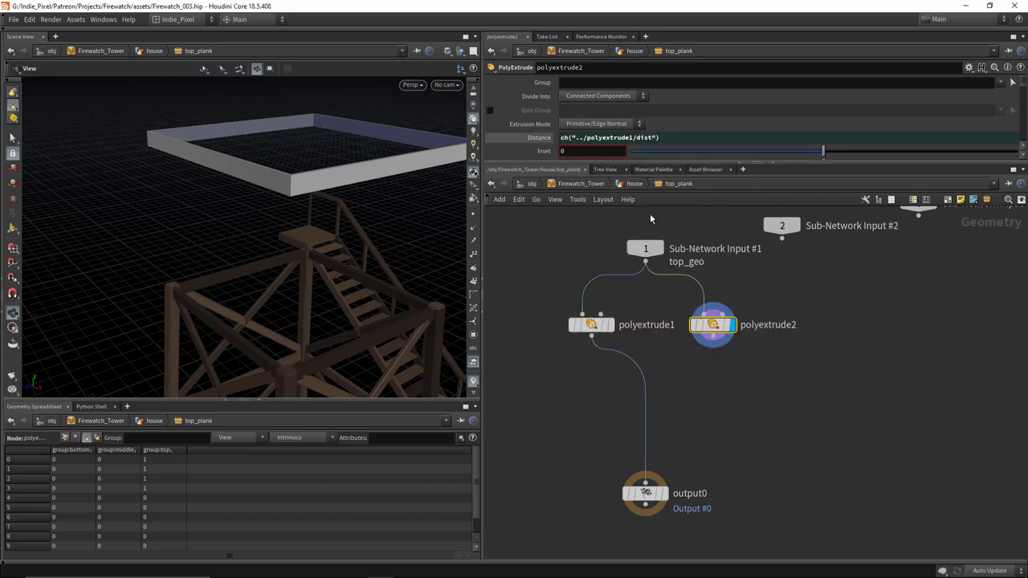
pyautogui.click(706, 138)
pyautogui.press('Home')
pyautogui.write('-')
pyautogui.press('Return')
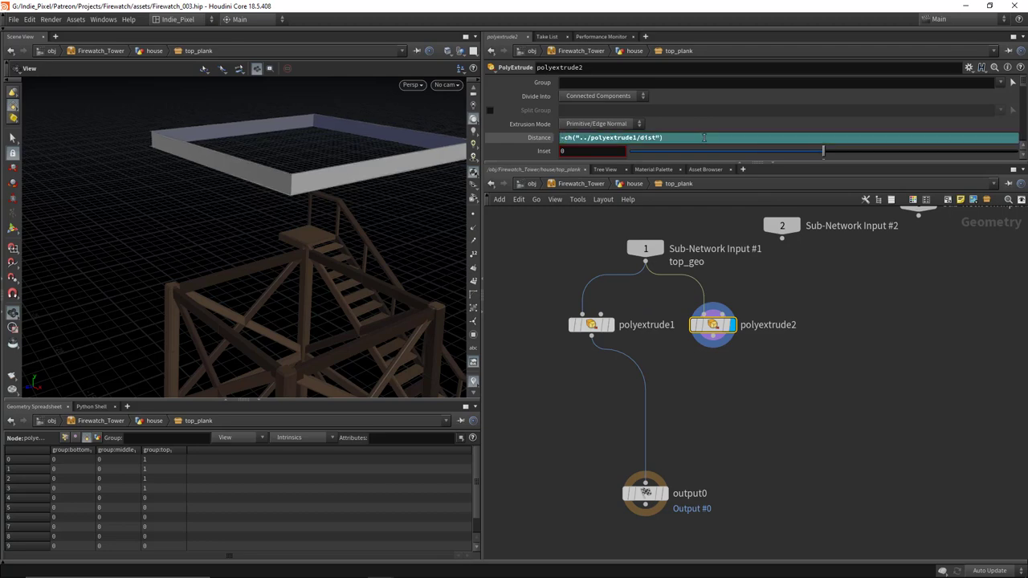
# Step: Add a Reverse node below polyextrude2, wired to its output, and display it
pyautogui.press('Tab')
pyautogui.write('merge')
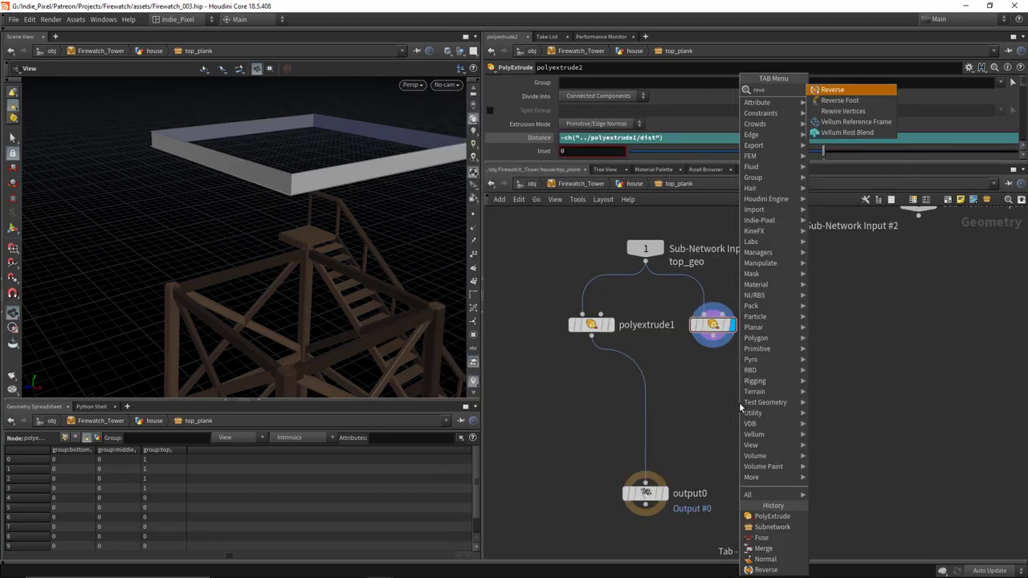
pyautogui.press('Return')
pyautogui.click(714, 375)
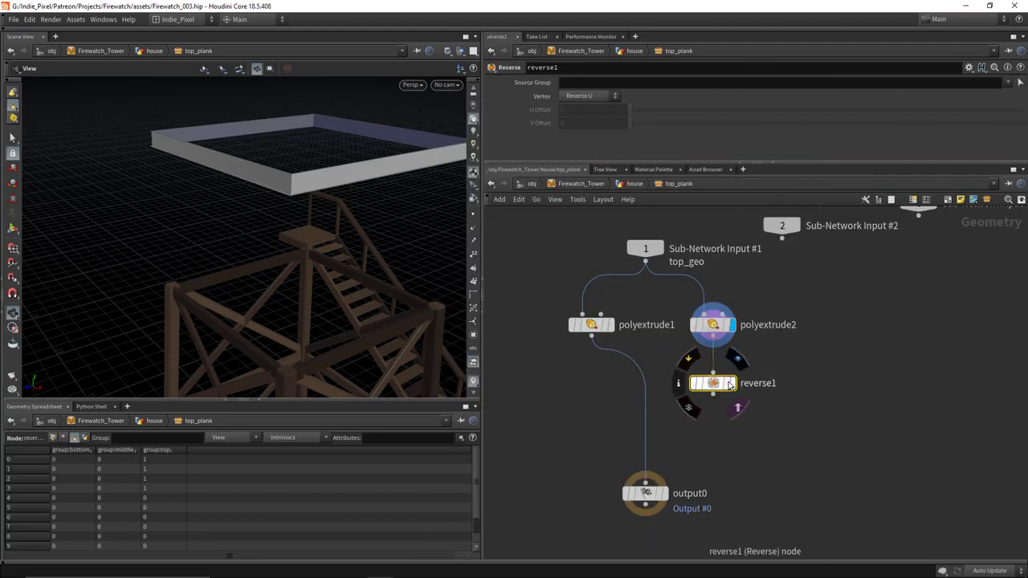
# Step: Add a Normal node below reverse1, wired to its output, and display it
pyautogui.press('Tab')
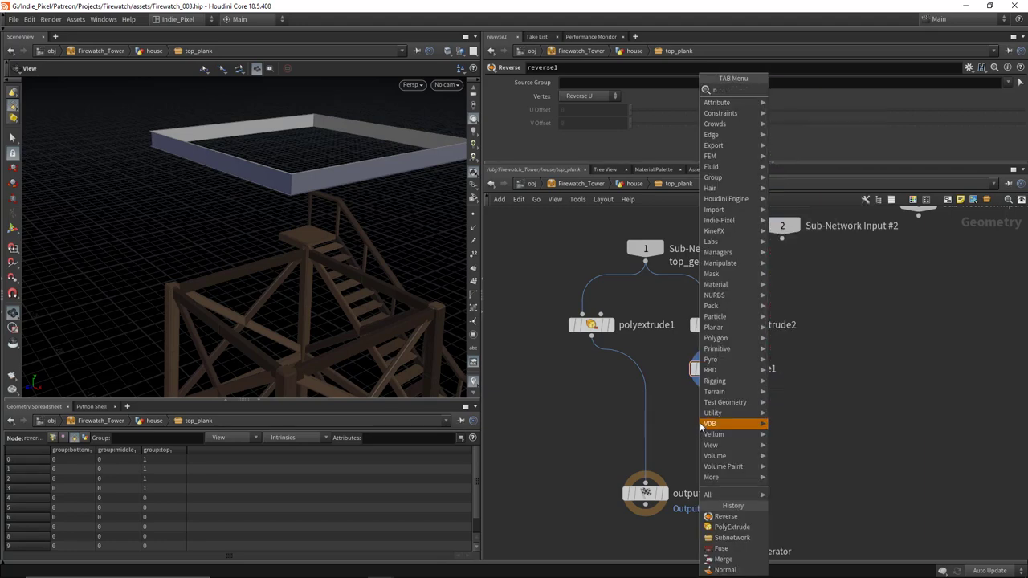
pyautogui.click(706, 421)
pyautogui.click(714, 417)
pyautogui.click(713, 383)
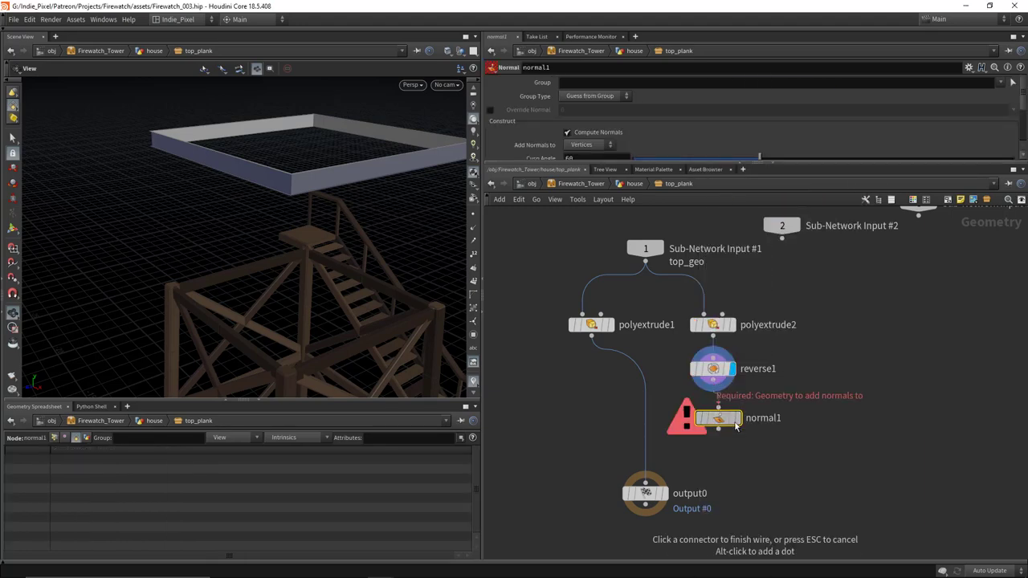
pyautogui.click(713, 408)
pyautogui.moveTo(724, 431); pyautogui.dragTo(737, 336, button='middle')
pyautogui.moveTo(727, 330)
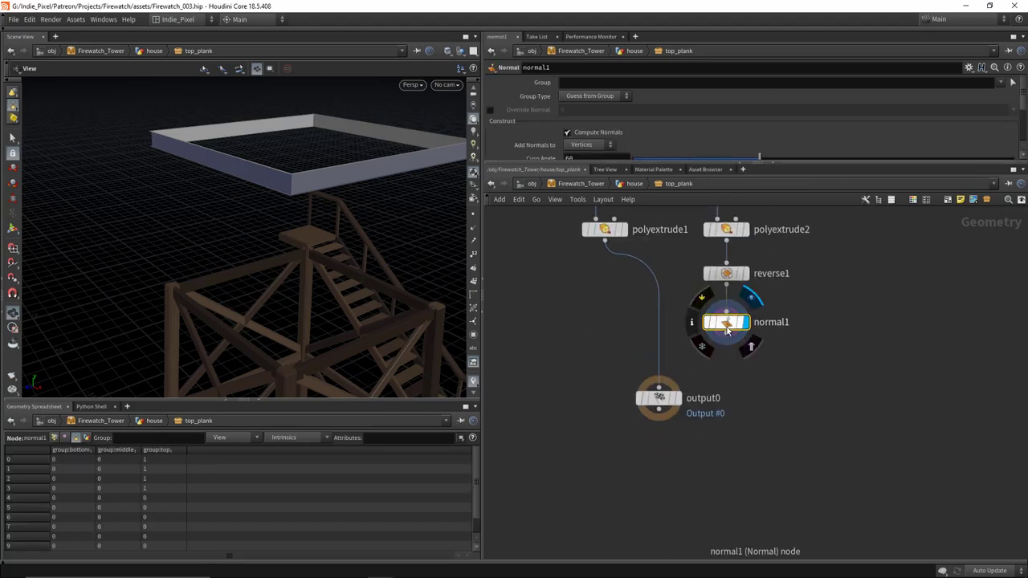
# Step: Combine polyextrude1 and normal1 into output0 and return to the house network
pyautogui.moveTo(657, 398); pyautogui.dragTo(646, 475)
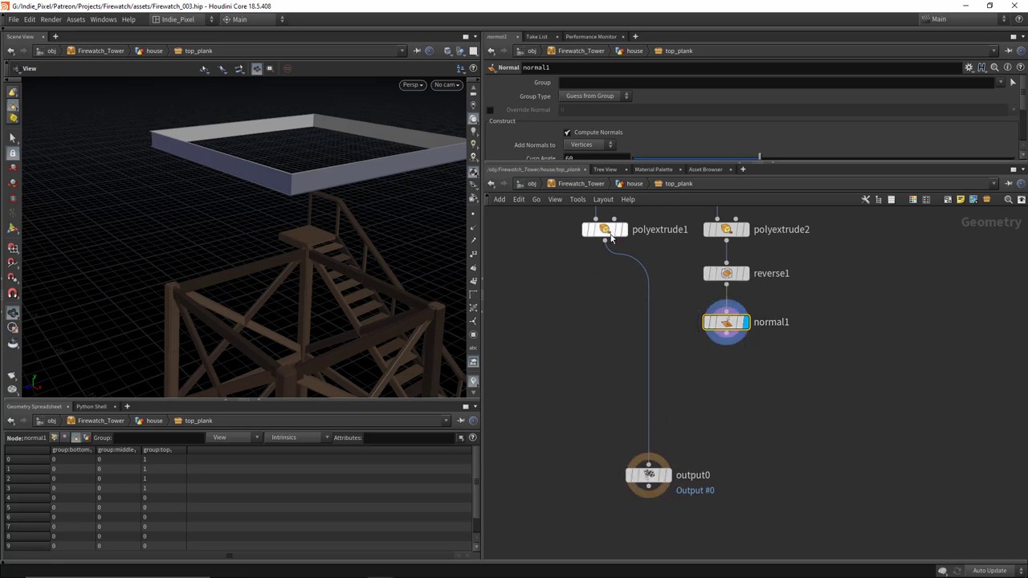
pyautogui.moveTo(609, 231); pyautogui.dragTo(605, 321)
pyautogui.moveTo(538, 301); pyautogui.dragTo(770, 365)
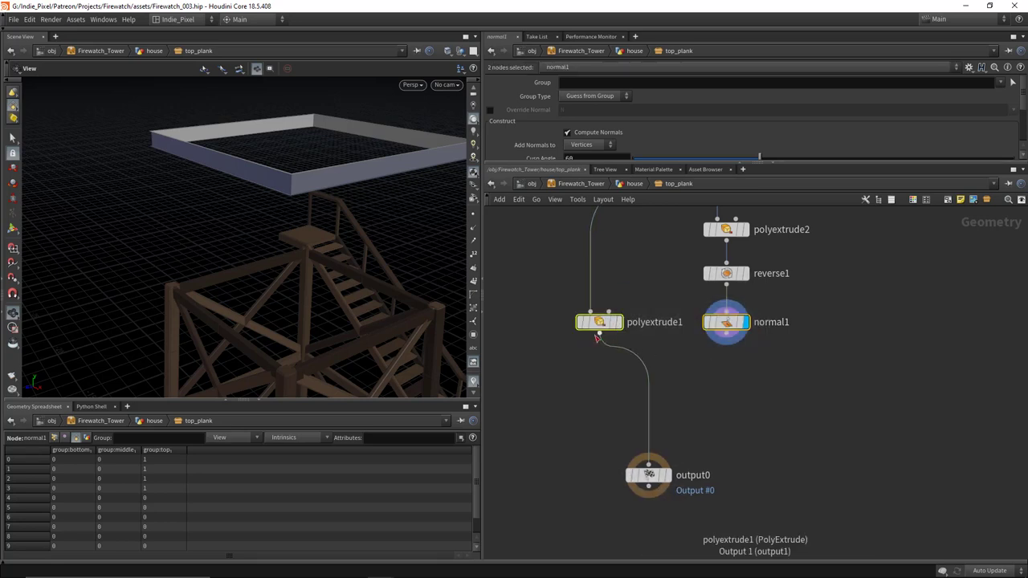
pyautogui.click(666, 393)
pyautogui.moveTo(649, 474); pyautogui.dragTo(659, 410)
pyautogui.press('u')
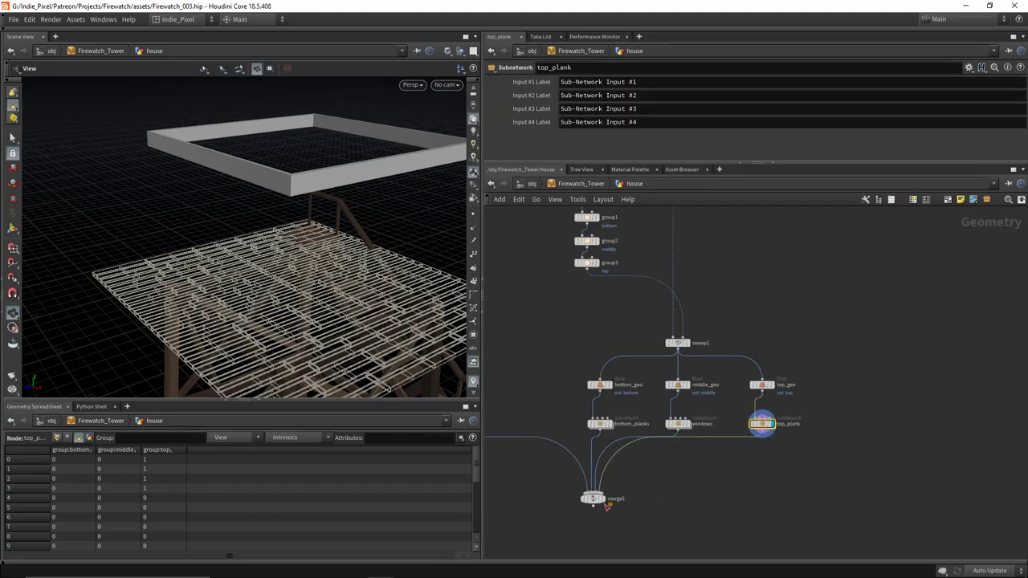
# Step: Display merge5 with top_plank wired into it, and save the scene
pyautogui.click(600, 499)
pyautogui.moveTo(362, 241); pyautogui.dragTo(330, 225)
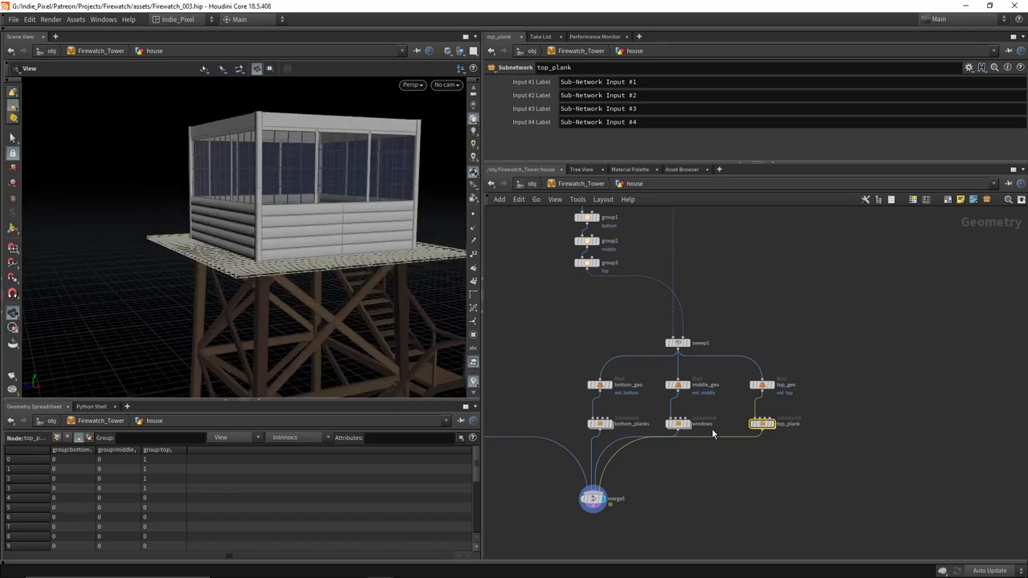
pyautogui.scroll(-4, 701, 442)
pyautogui.hotkey('ctrl', 's')
# Step: Move line3 aside, try a Length of 7, and set the Length to 2.5 to adjust the house's height
pyautogui.scroll(5, 758, 332)
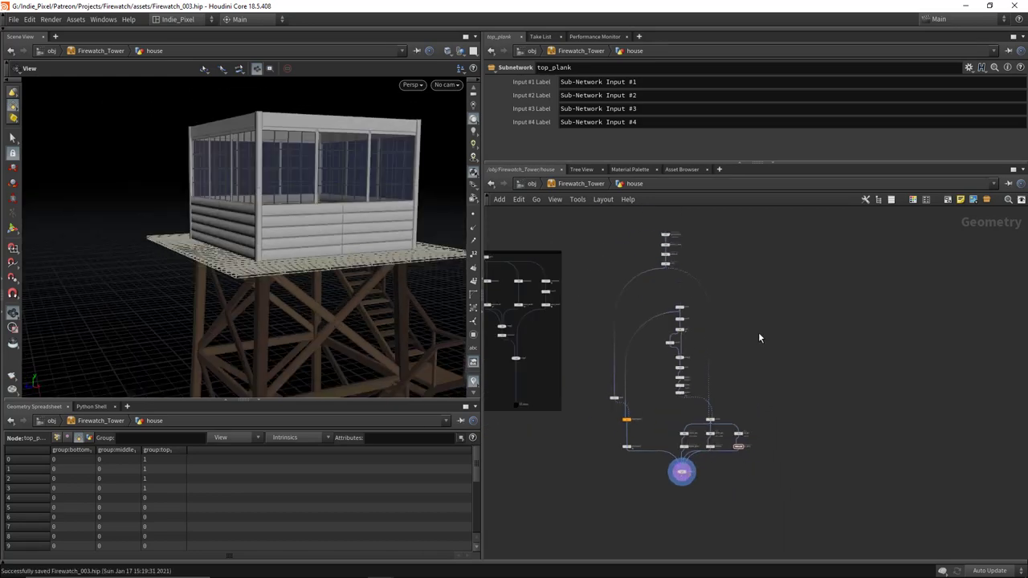
pyautogui.scroll(4, 675, 288)
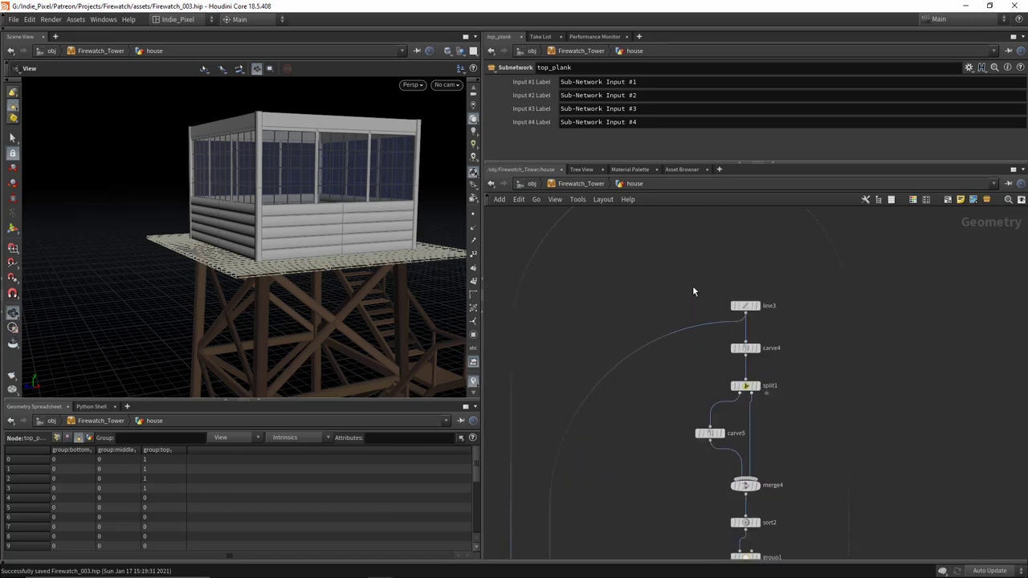
pyautogui.click(751, 311)
pyautogui.moveTo(751, 310); pyautogui.dragTo(632, 325)
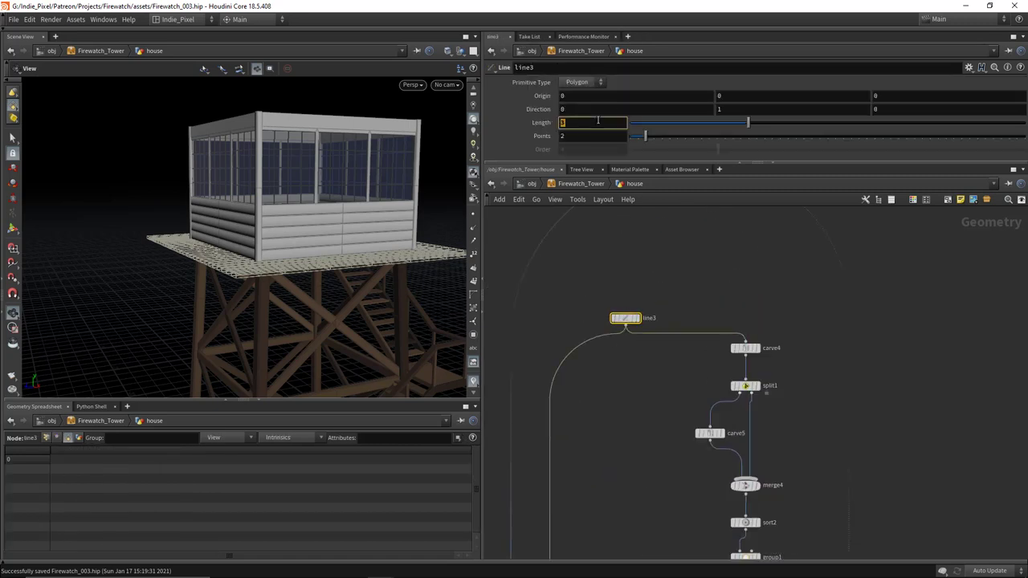
pyautogui.write('7')
pyautogui.press('Return')
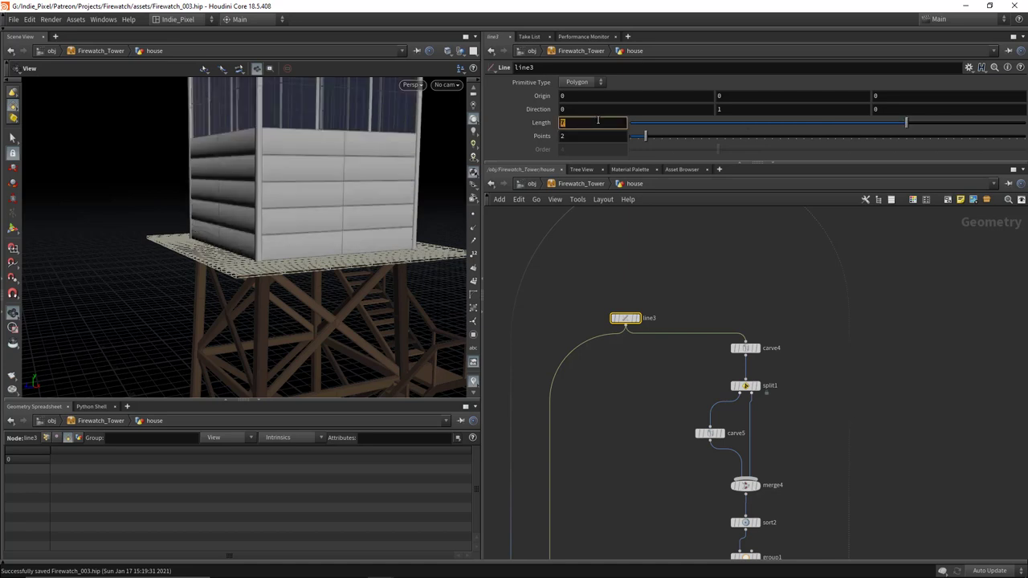
pyautogui.press('Return')
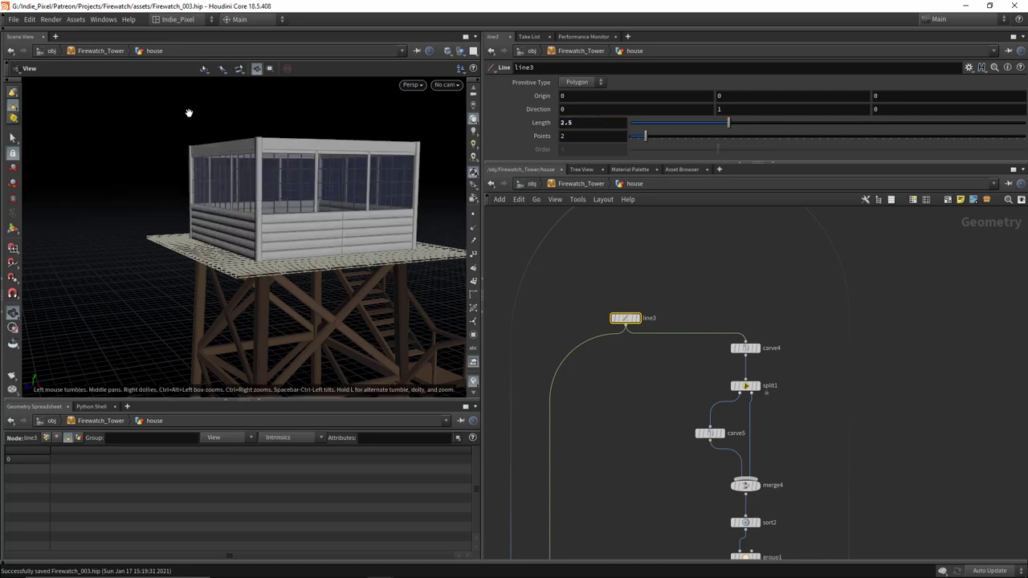
pyautogui.scroll(-5, 335, 212)
pyautogui.scroll(4, 335, 212)
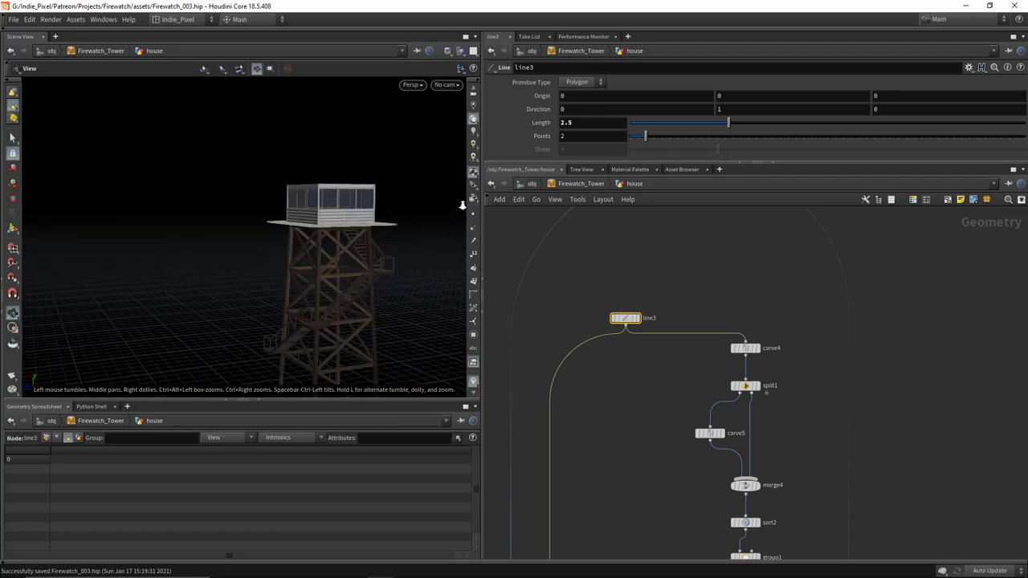
# Step: Set the length of the wall-height line to 2.75 and save the scene
pyautogui.moveTo(728, 125)
pyautogui.mouseDown()
pyautogui.moveTo(744, 128)
pyautogui.moveTo(712, 126)
pyautogui.moveTo(746, 127)
pyautogui.moveTo(712, 127)
pyautogui.moveTo(728, 125)
pyautogui.mouseUp()
pyautogui.moveTo(274, 223); pyautogui.dragTo(324, 177)
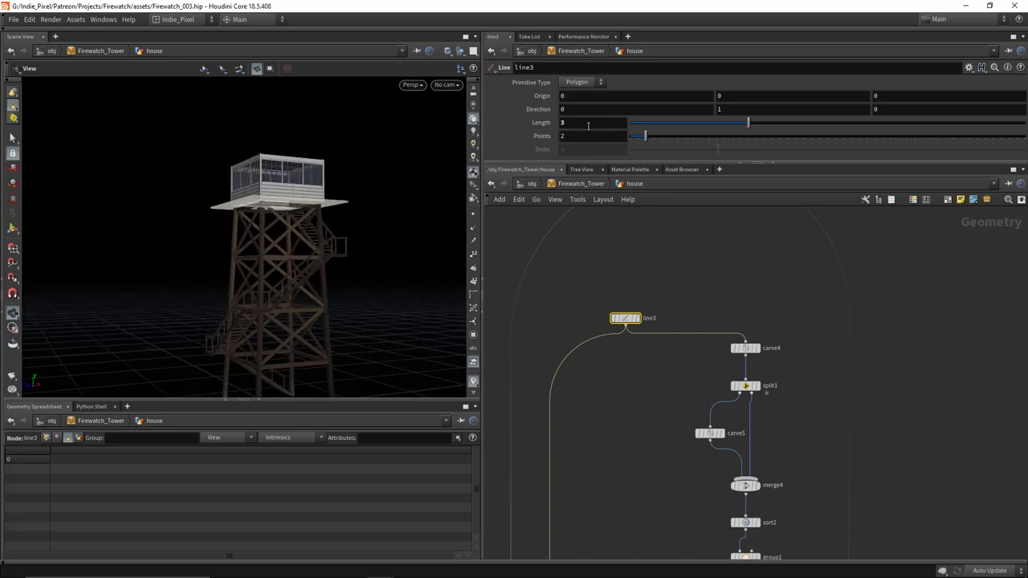
pyautogui.moveTo(316, 171); pyautogui.dragTo(197, 192)
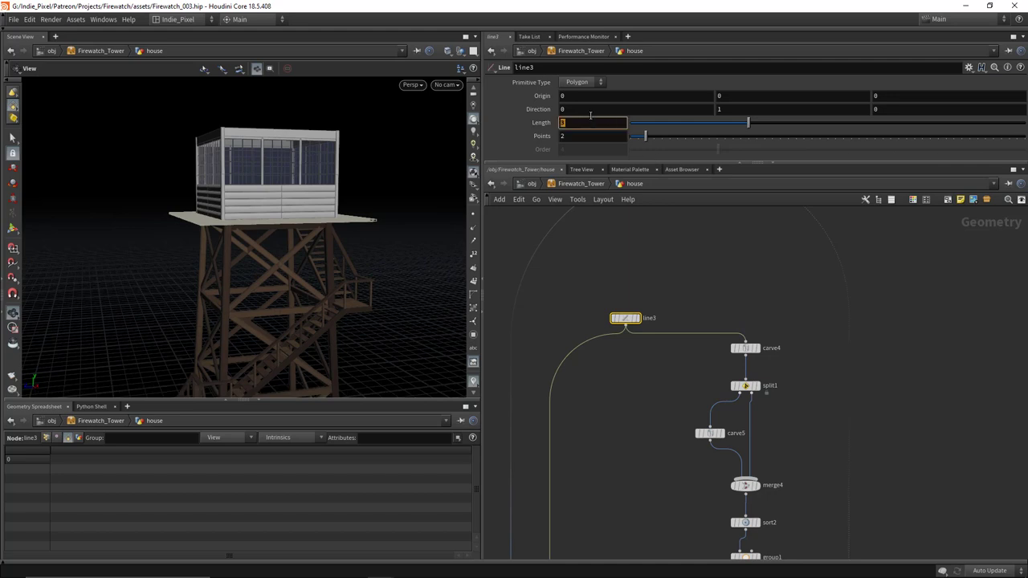
pyautogui.click(590, 116)
pyautogui.write('2.75')
pyautogui.press('Return')
pyautogui.moveTo(265, 201); pyautogui.dragTo(305, 241)
pyautogui.press('h')
pyautogui.hotkey('ctrl', 's')
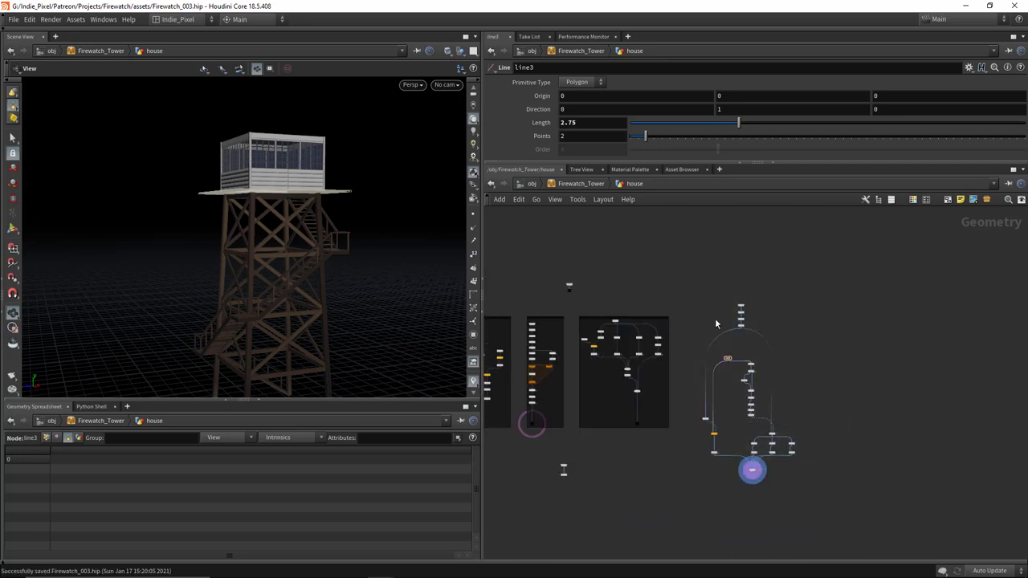
# Step: Enclose all the house wall nodes in a network box titled "house"
pyautogui.scroll(3, 717, 324)
pyautogui.scroll(-1, 707, 328)
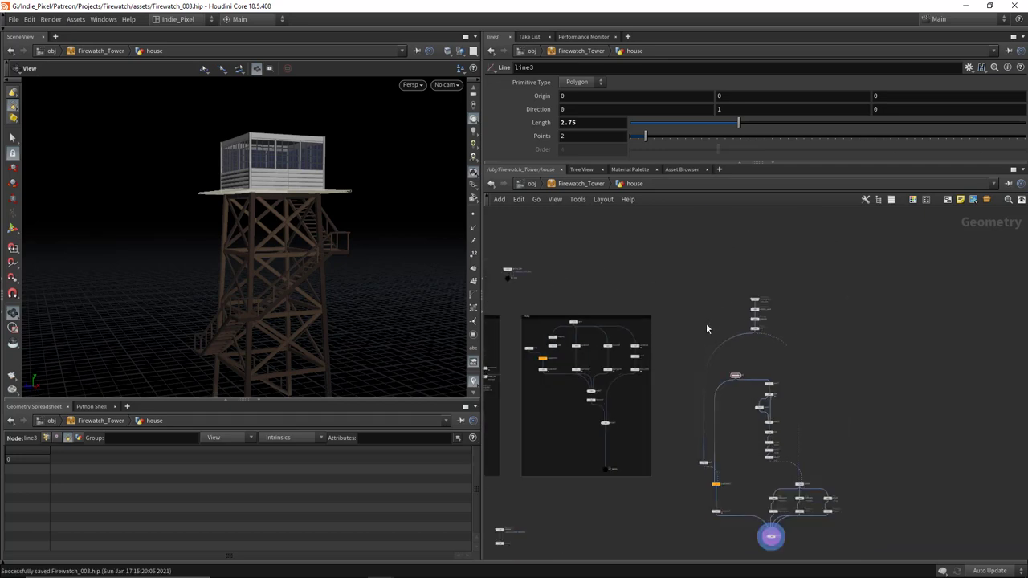
pyautogui.moveTo(849, 535); pyautogui.dragTo(692, 289)
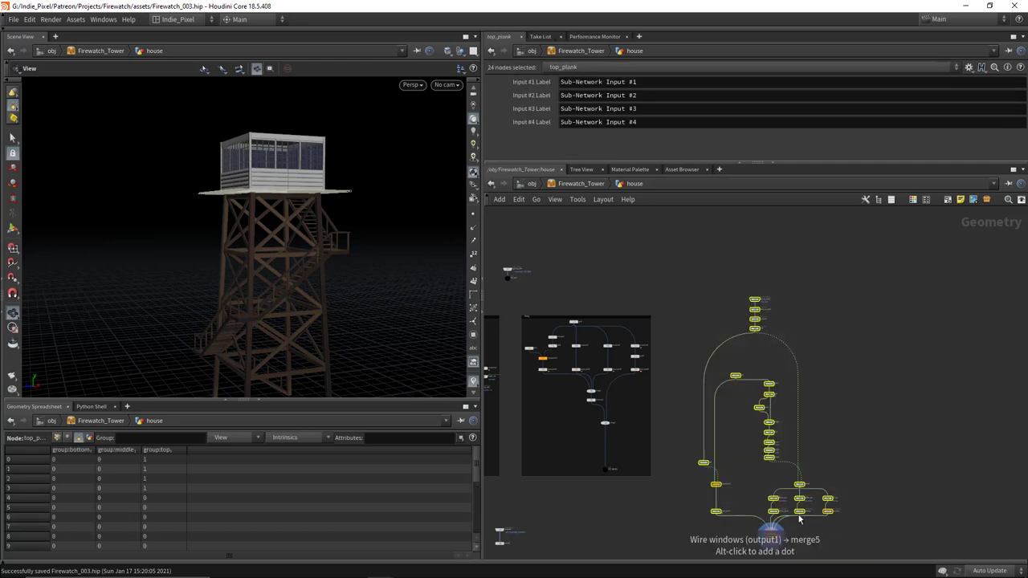
pyautogui.scroll(3, 671, 238)
pyautogui.doubleClick(737, 353)
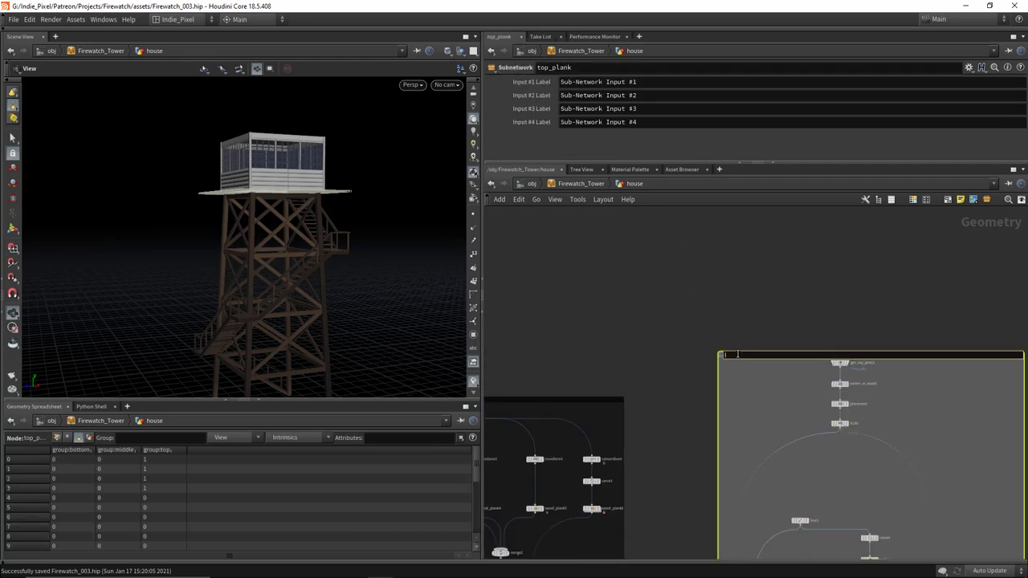
pyautogui.write('house')
pyautogui.press('Return')
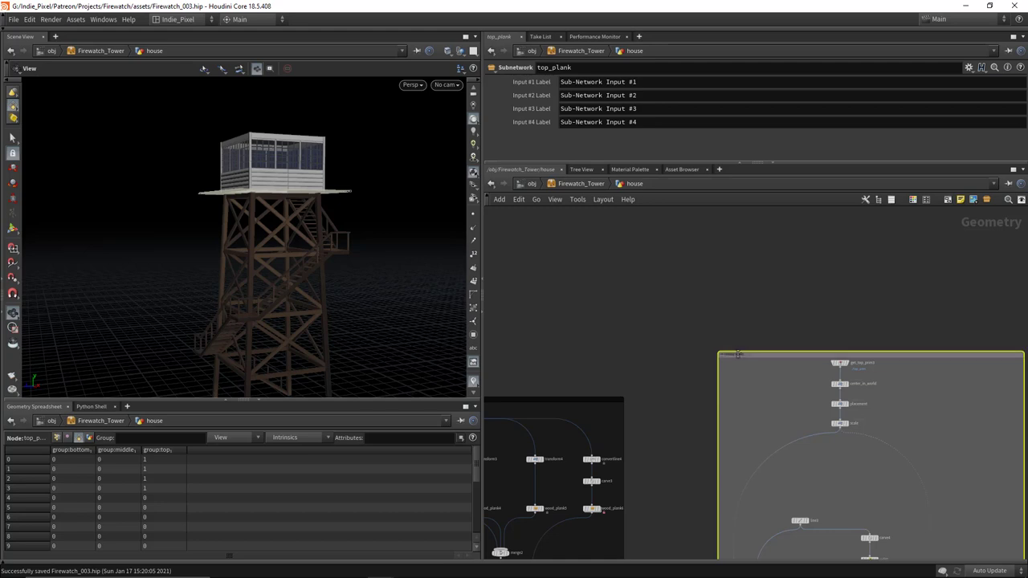
# Step: Colour the house network box black with the colour palette
pyautogui.scroll(-5, 743, 353)
pyautogui.press('c')
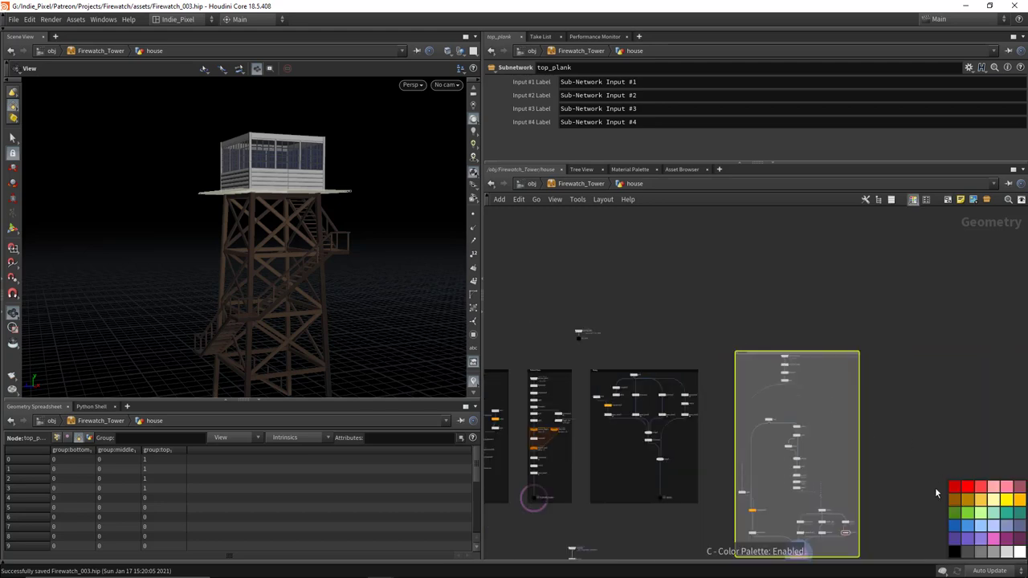
pyautogui.click(954, 553)
pyautogui.press('c')
# Step: Add a fourth object slot to the assemble Object Merge node
pyautogui.scroll(-2, 911, 431)
pyautogui.scroll(5, 715, 451)
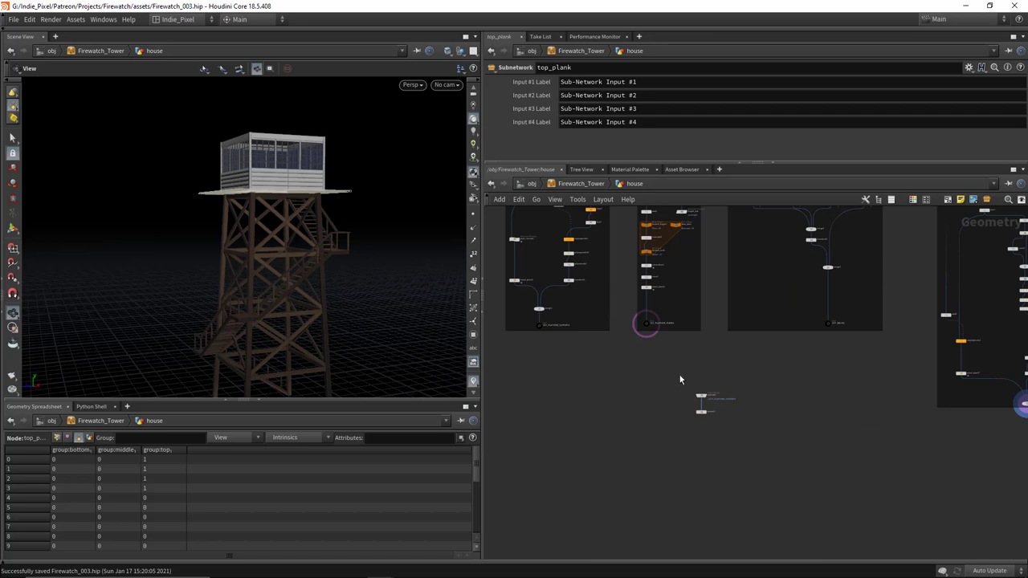
pyautogui.click(701, 396)
pyautogui.scroll(2, 820, 271)
pyautogui.moveTo(809, 166); pyautogui.dragTo(808, 297)
pyautogui.click(715, 81)
# Step: Add a Null node wired beneath merge5 inside the house network box
pyautogui.scroll(5, 953, 462)
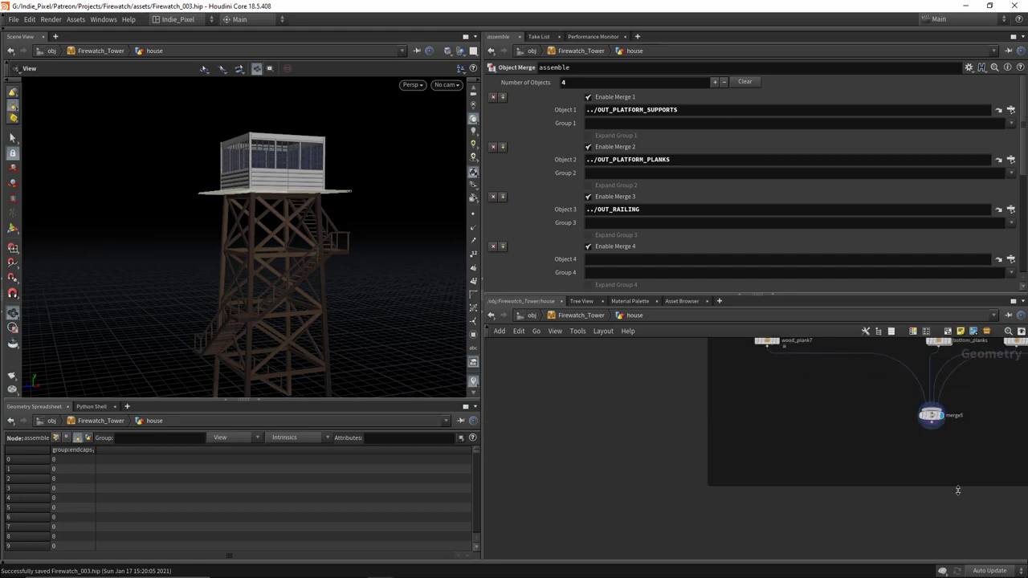
pyautogui.press('Tab')
pyautogui.click(936, 470)
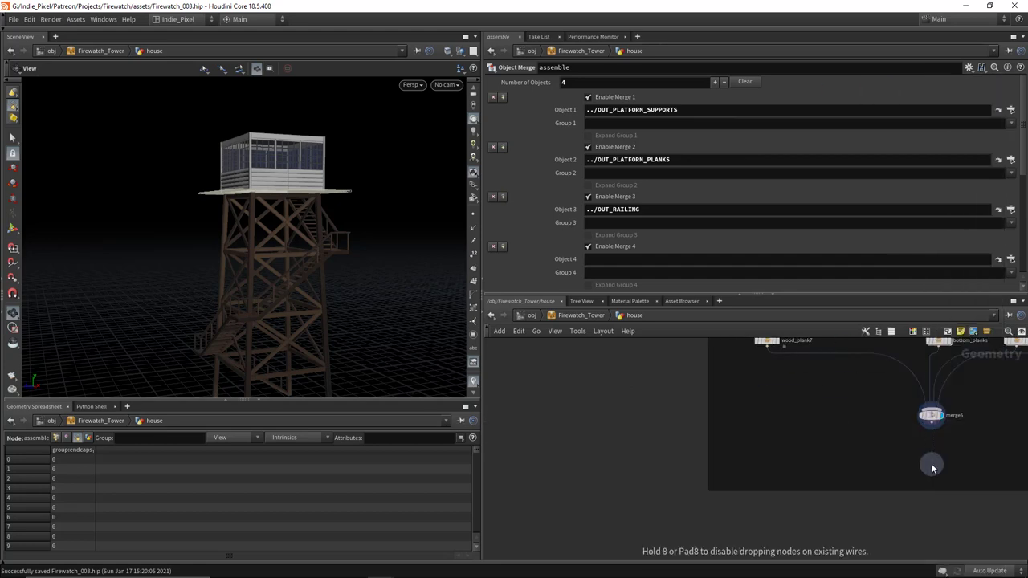
pyautogui.click(932, 468)
# Step: Rename the new Null node as OUT_HOUSE_WALLS
pyautogui.press('F2')
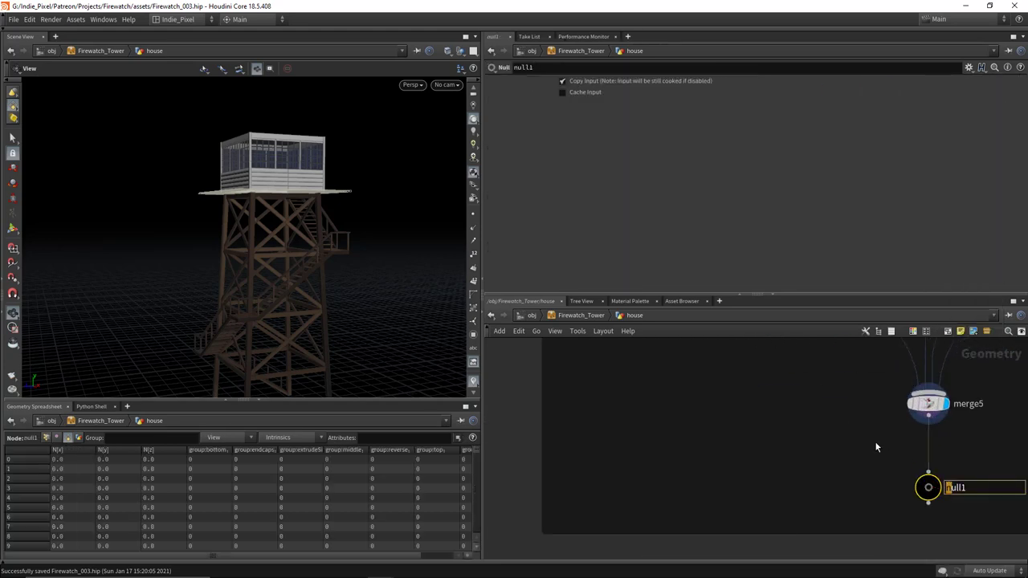
pyautogui.press('BackSpace')
pyautogui.write('OUT_')
pyautogui.write('WINDOW')
pyautogui.press('BackSpace')
pyautogui.press('BackSpace')
pyautogui.press('BackSpace')
pyautogui.press('BackSpace')
pyautogui.press('BackSpace')
pyautogui.press('BackSpace')
pyautogui.write('HOUSE_WLL')
pyautogui.press('BackSpace')
pyautogui.press('BackSpace')
pyautogui.write('ALLS')
pyautogui.press('Return')
# Step: Reference OUT_HOUSE_WALLS as Object 4 of the assemble node and display the normal1 node's result on the tower
pyautogui.press('h')
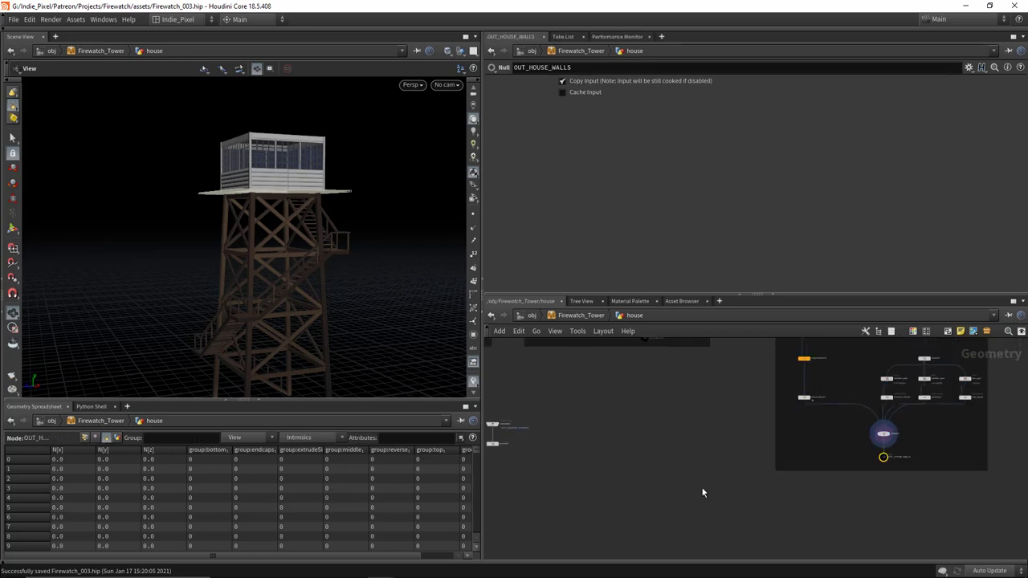
pyautogui.moveTo(541, 420); pyautogui.dragTo(612, 453, button='middle')
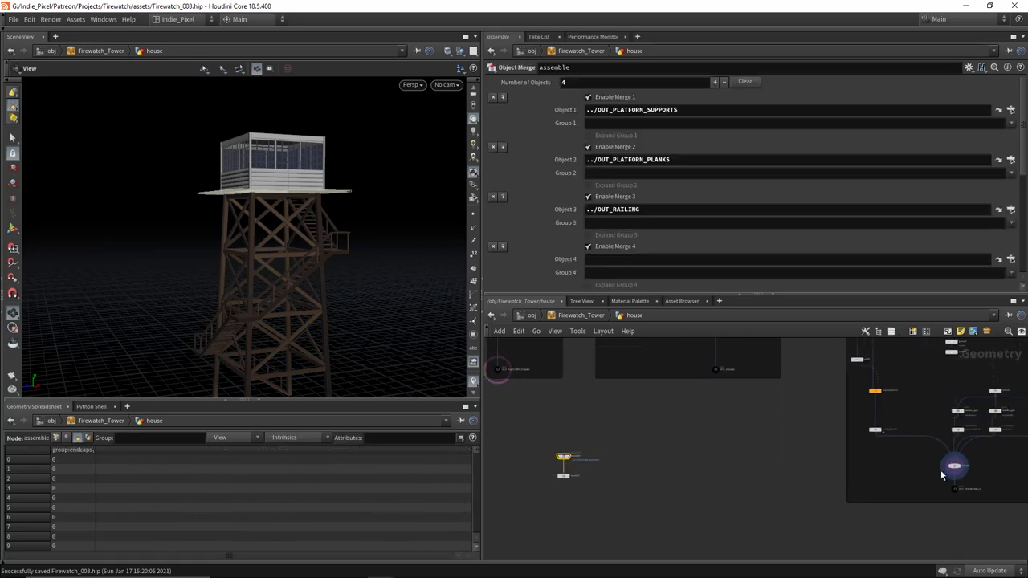
pyautogui.moveTo(954, 466); pyautogui.dragTo(660, 294)
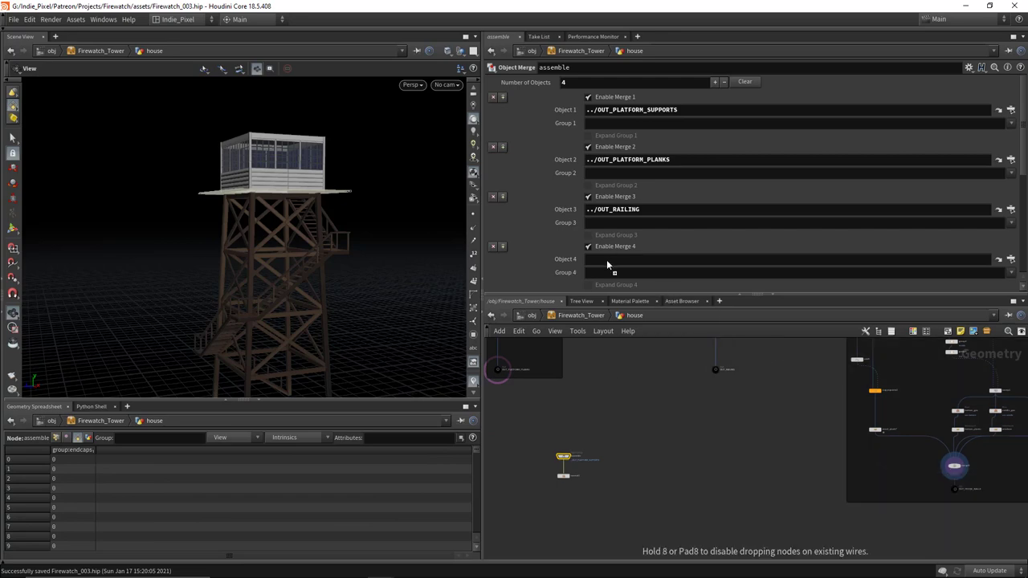
pyautogui.moveTo(606, 265); pyautogui.dragTo(608, 261)
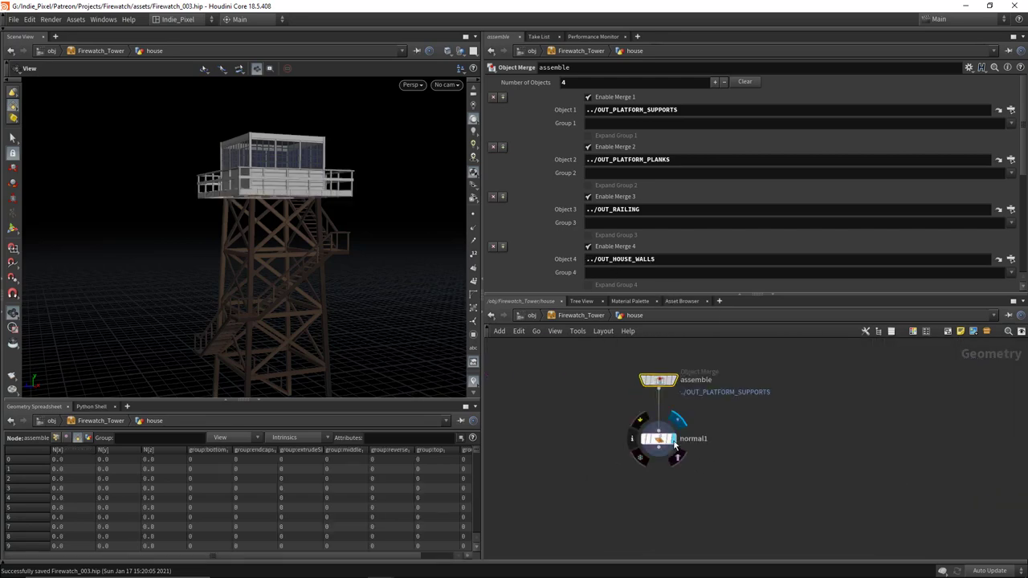
pyautogui.click(672, 439)
pyautogui.moveTo(354, 257); pyautogui.dragTo(262, 190)
pyautogui.moveTo(262, 189); pyautogui.dragTo(327, 188, button='right')
pyautogui.moveTo(327, 187); pyautogui.dragTo(298, 104)
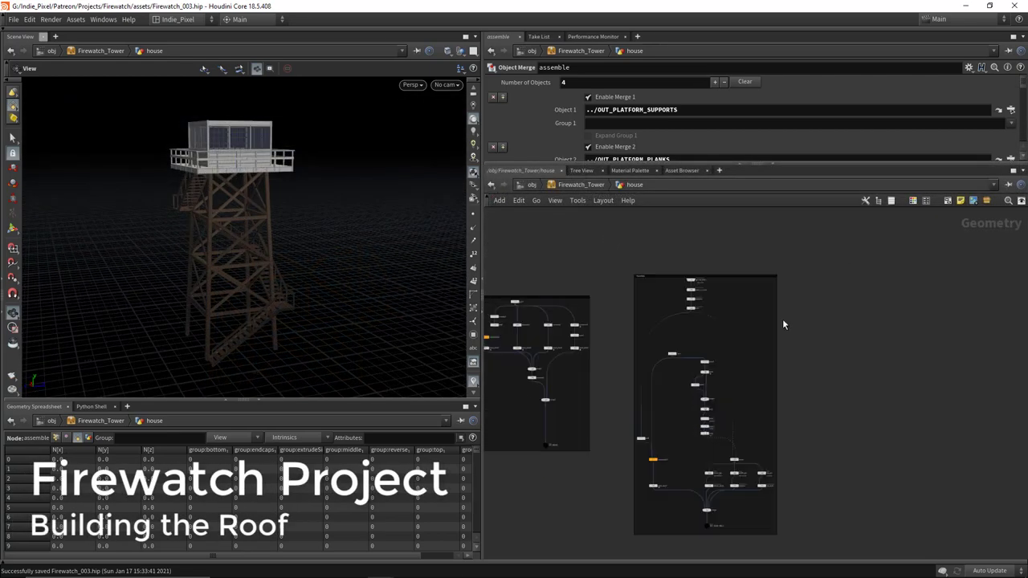
# Step: Add an unconnected Transform node to the right of the house wall nodes
pyautogui.scroll(5, 783, 321)
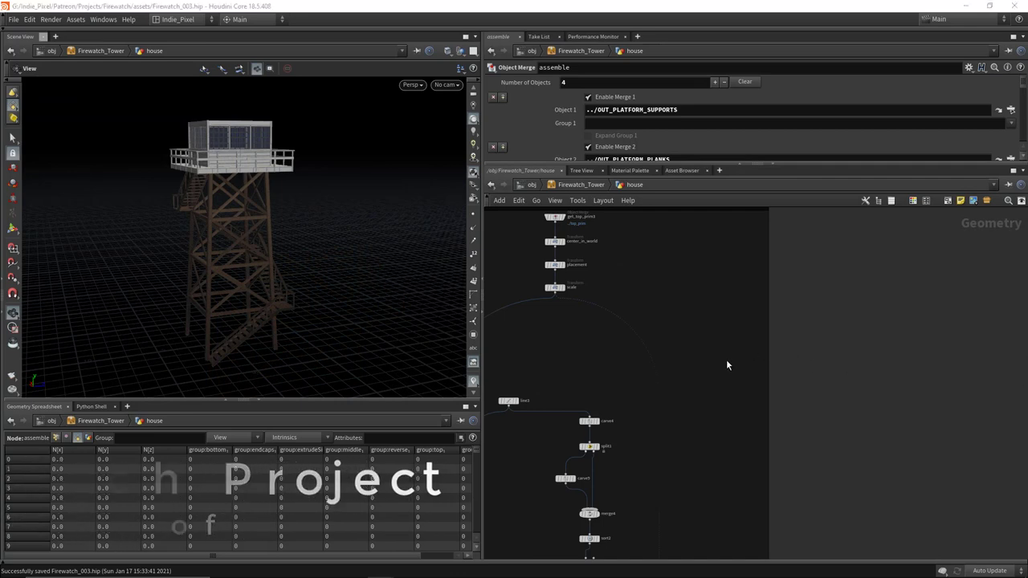
pyautogui.press('Tab')
pyautogui.write('transform')
pyautogui.press('Return')
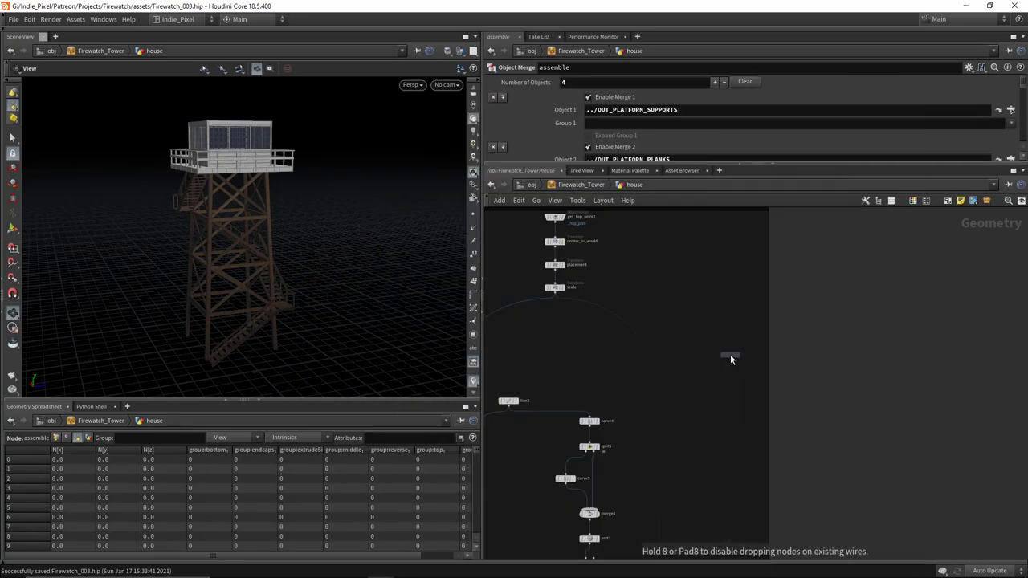
pyautogui.click(730, 354)
# Step: Display the scale node's result and examine the floor footprint on the tower platform
pyautogui.scroll(3, 566, 285)
pyautogui.click(562, 289)
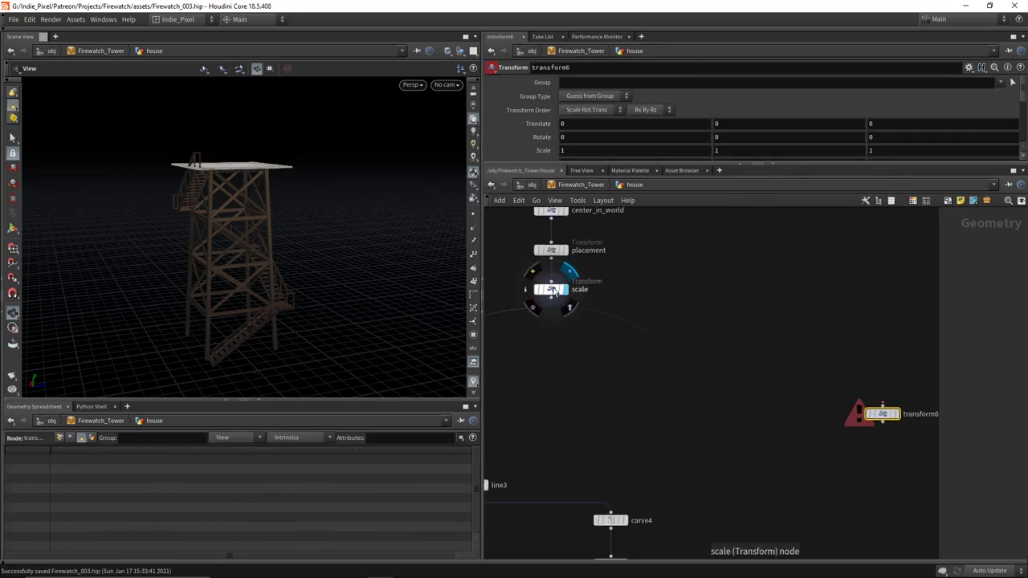
pyautogui.moveTo(361, 185); pyautogui.dragTo(309, 217)
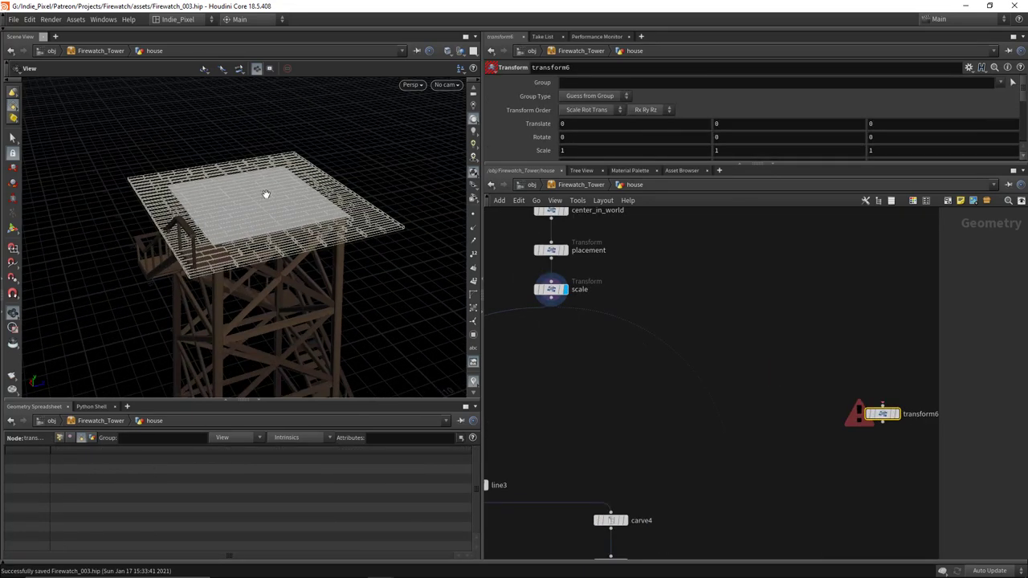
# Step: Display the finished walls through merge5 and the OUT_HOUSE_WALLS node
pyautogui.scroll(-3, 687, 322)
pyautogui.scroll(-3, 700, 316)
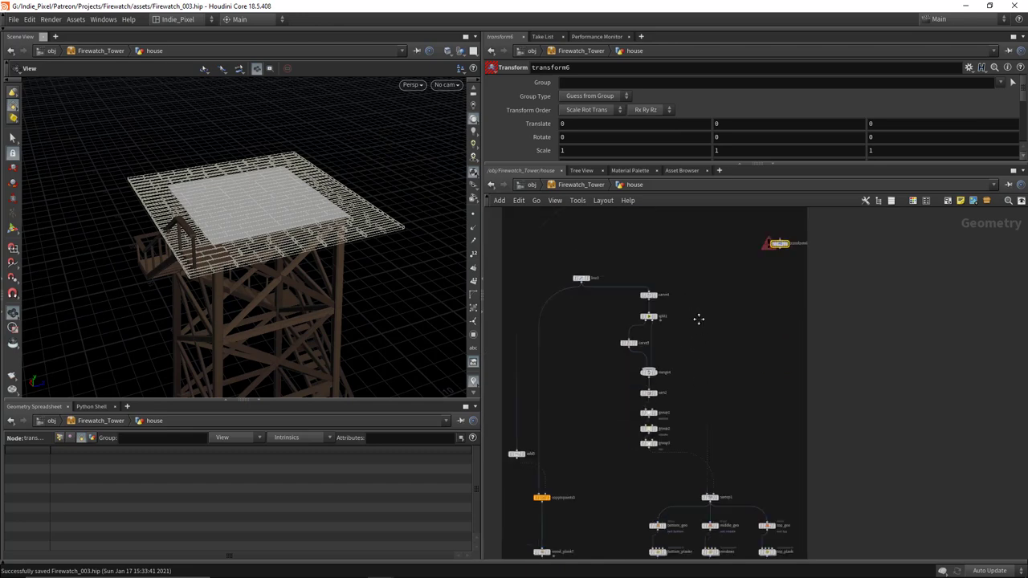
pyautogui.scroll(2, 637, 469)
pyautogui.scroll(4, 637, 468)
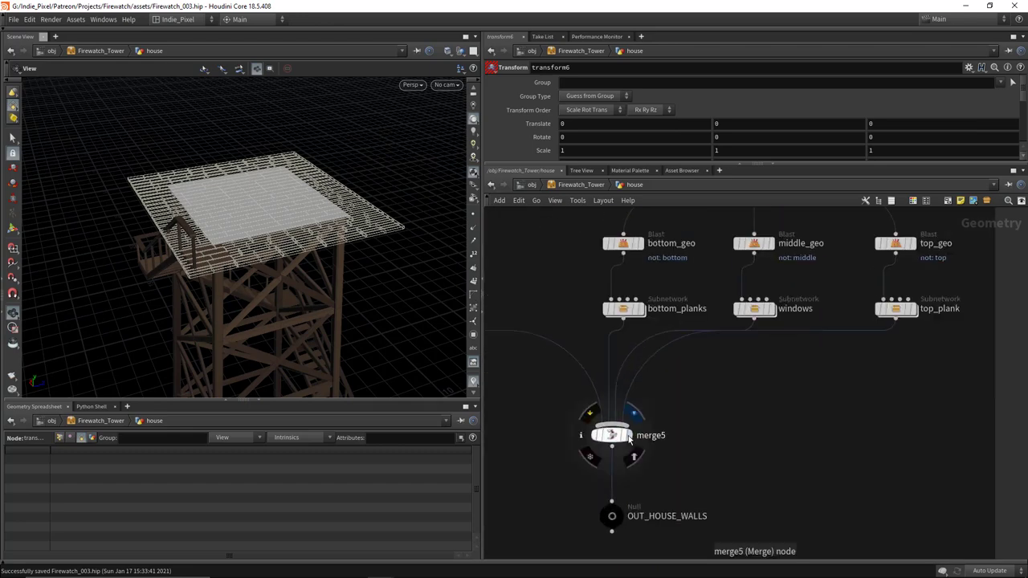
pyautogui.click(632, 437)
pyautogui.scroll(-2, 631, 438)
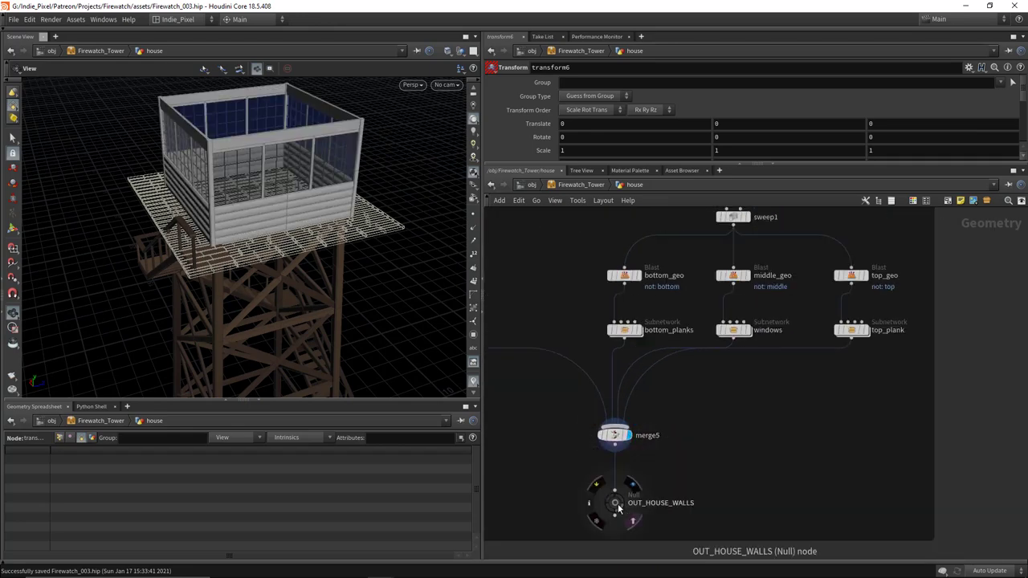
pyautogui.scroll(3, 623, 504)
pyautogui.click(643, 472)
pyautogui.click(611, 501)
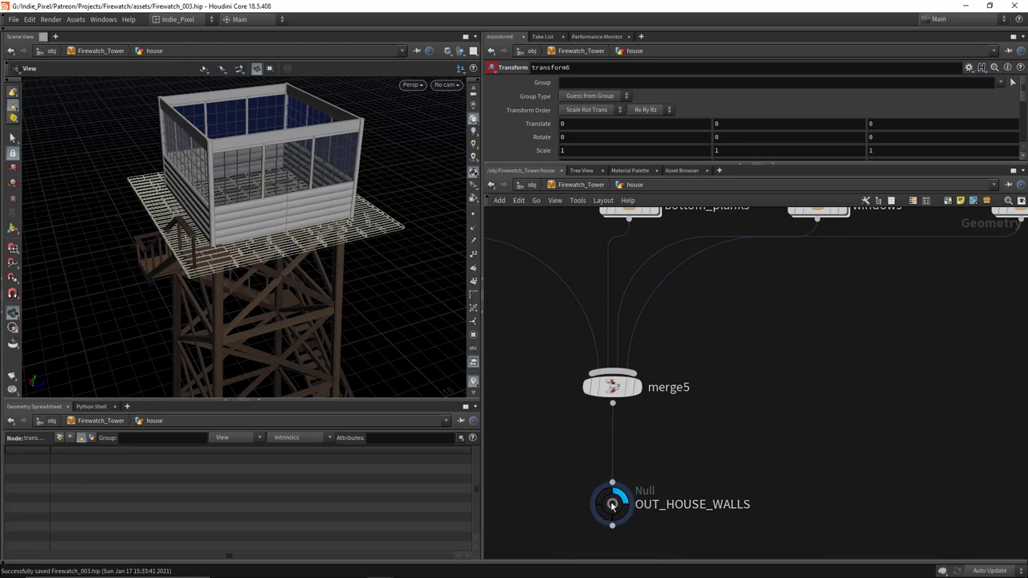
# Step: Move the transform6 node out of the house network box into the empty area beside it
pyautogui.press('h')
pyautogui.scroll(4, 712, 309)
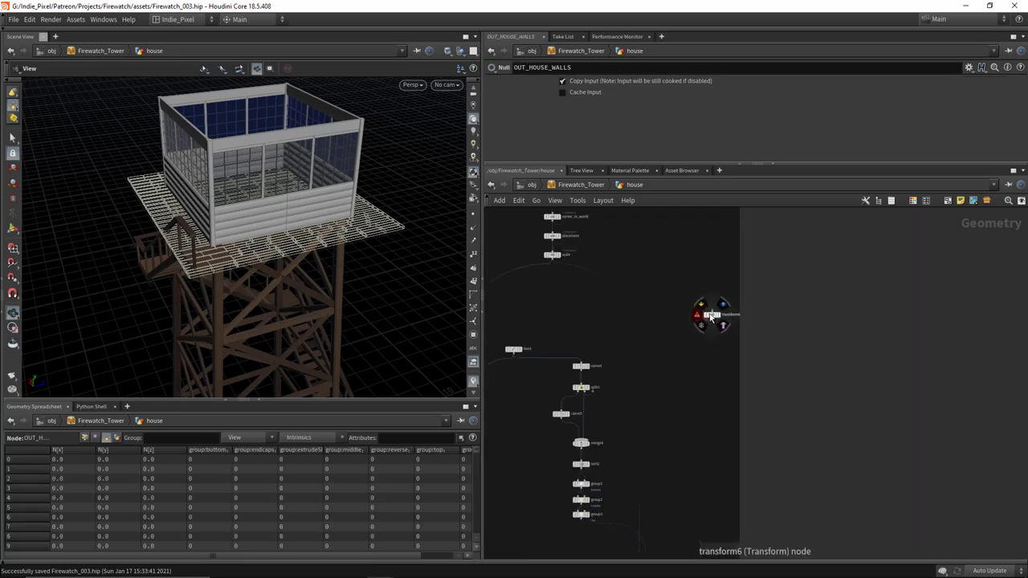
pyautogui.moveTo(712, 310); pyautogui.dragTo(861, 303)
pyautogui.press('Escape')
pyautogui.moveTo(714, 317); pyautogui.dragTo(855, 305)
# Step: Add an Object Merge node above transform6 and wire it into the transform's input
pyautogui.press('Tab')
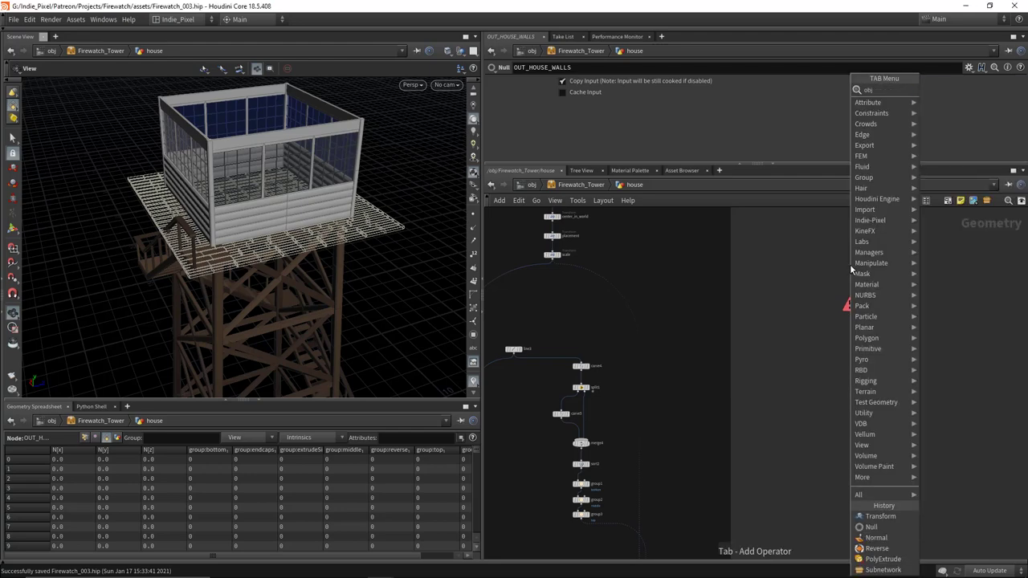
pyautogui.write('null')
pyautogui.press('Return')
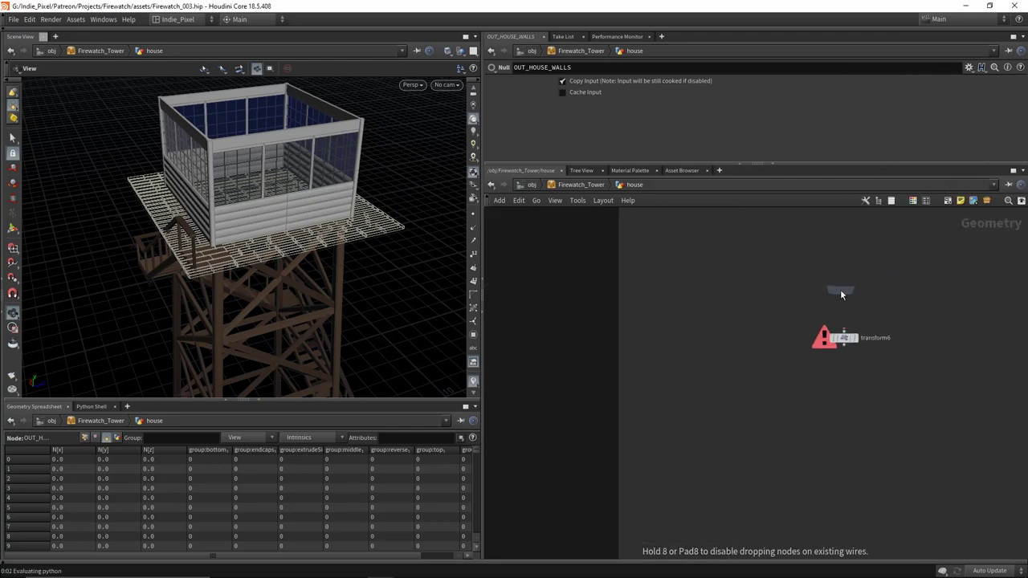
pyautogui.click(841, 294)
pyautogui.click(842, 298)
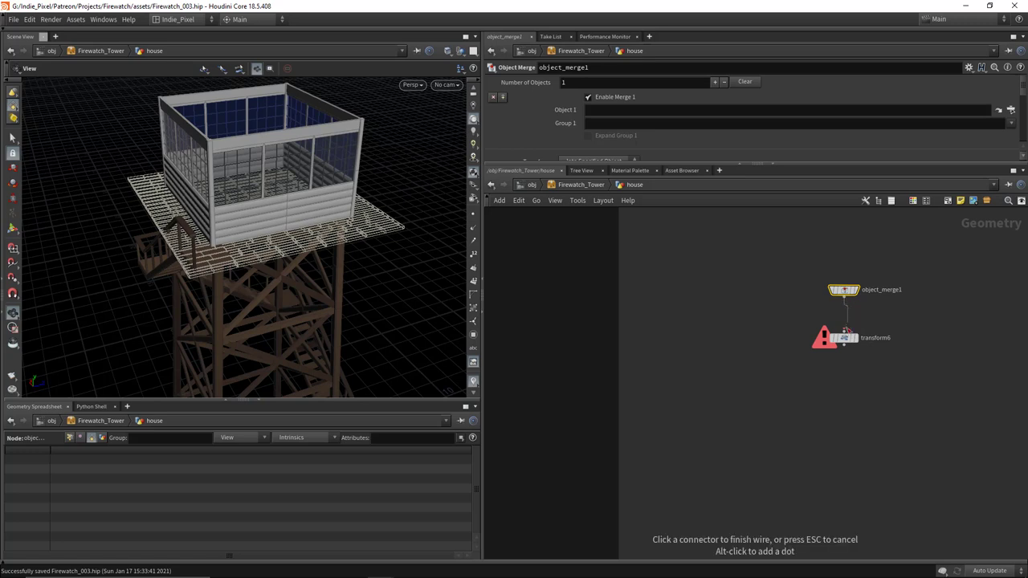
pyautogui.click(842, 334)
# Step: Insert a Null node below the scale node and reroute both downstream branches through it
pyautogui.scroll(-3, 729, 367)
pyautogui.scroll(3, 649, 346)
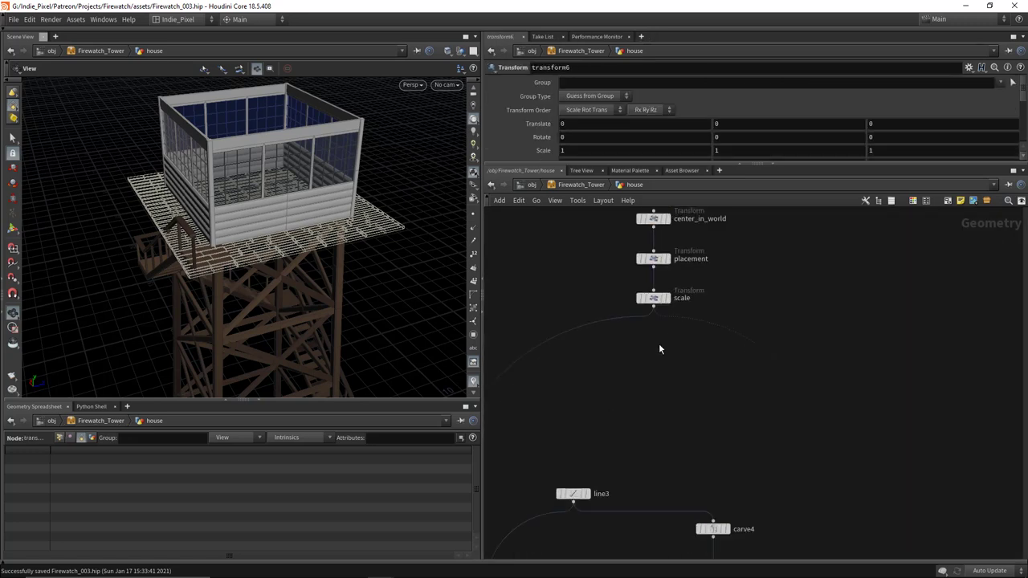
pyautogui.press('Tab')
pyautogui.write('null')
pyautogui.press('Return')
pyautogui.click(659, 344)
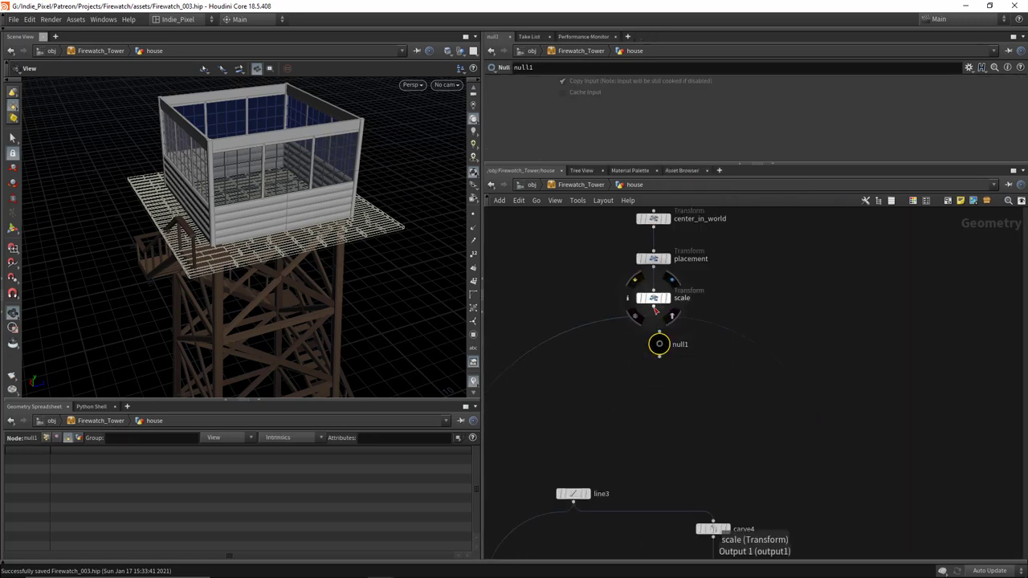
pyautogui.moveTo(659, 344); pyautogui.dragTo(833, 537)
pyautogui.click(652, 357)
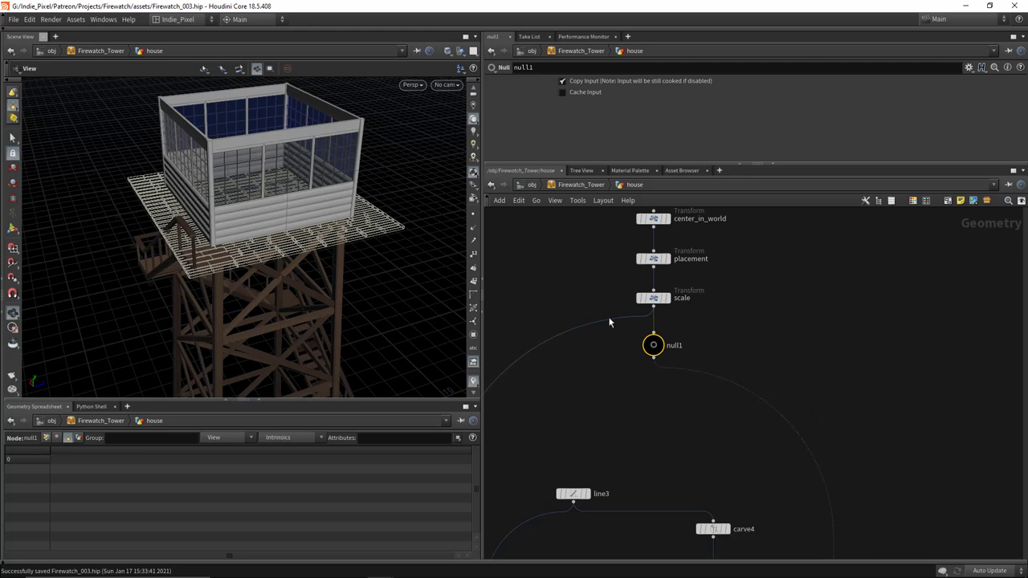
pyautogui.click(653, 356)
# Step: Rename the Null node below scale as OUT_BOTTOM_FLOOR
pyautogui.click(671, 355)
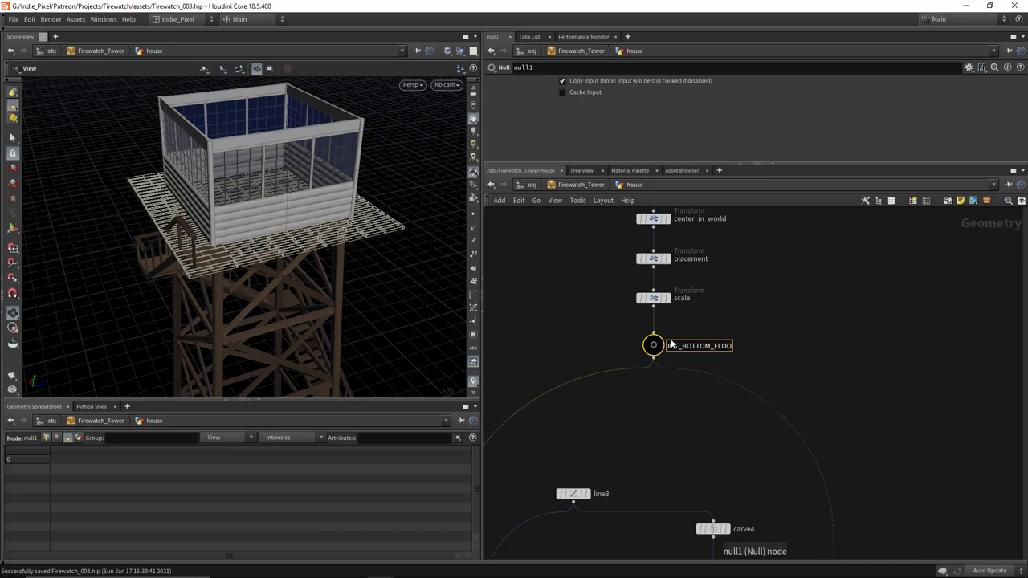
pyautogui.press('Return')
pyautogui.press('h')
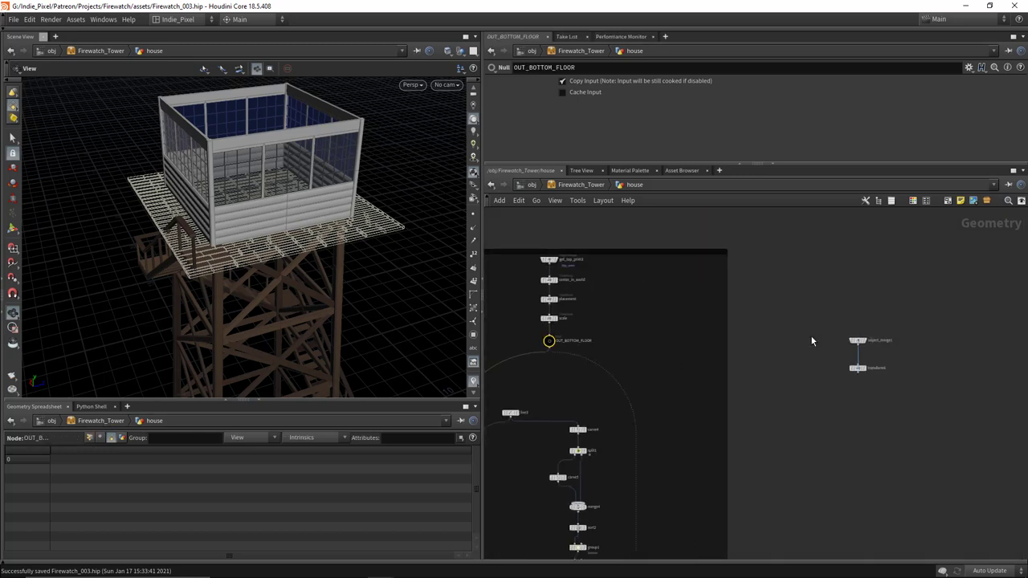
# Step: Point object_merge1 at the OUT_BOTTOM_FLOOR node and set its Transform option to None
pyautogui.click(881, 351)
pyautogui.moveTo(549, 341); pyautogui.dragTo(642, 111)
pyautogui.scroll(-2, 626, 137)
pyautogui.click(594, 119)
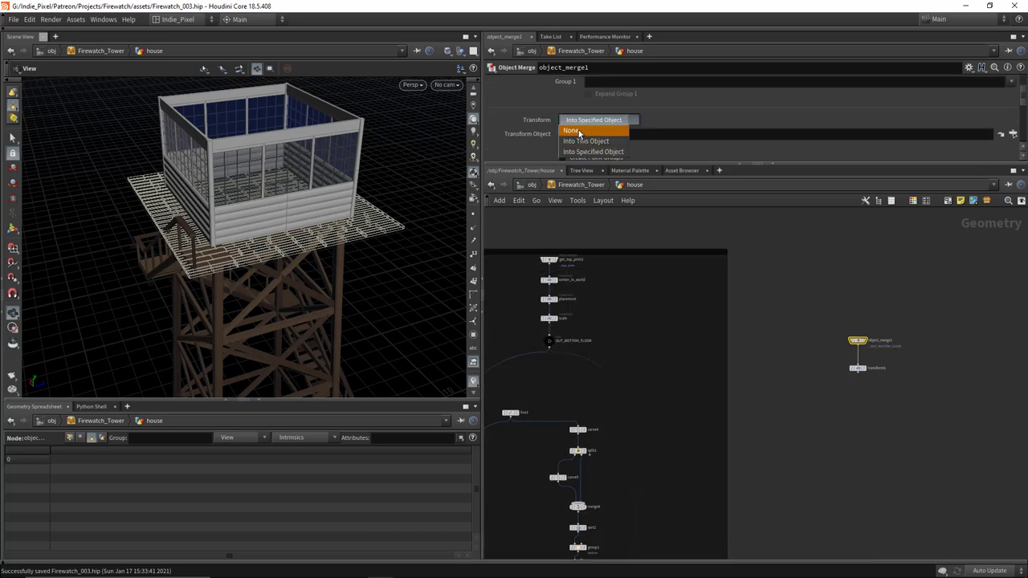
pyautogui.click(594, 132)
# Step: Display the transform6 floor geometry and the OUT_HOUSE_WALLS geometry in turn to compare them
pyautogui.scroll(4, 874, 368)
pyautogui.click(862, 348)
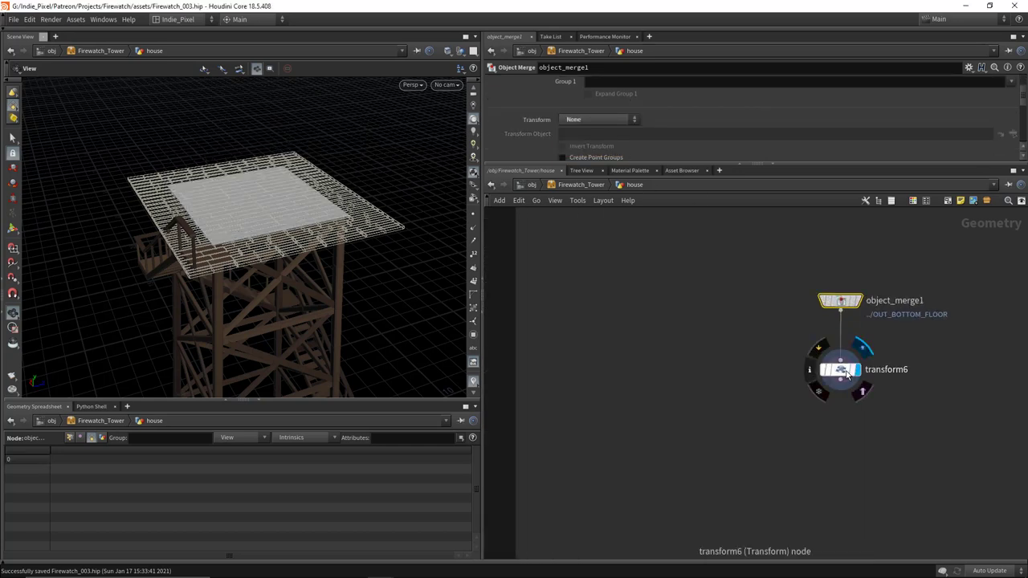
pyautogui.click(840, 369)
pyautogui.scroll(-4, 762, 338)
pyautogui.scroll(4, 623, 433)
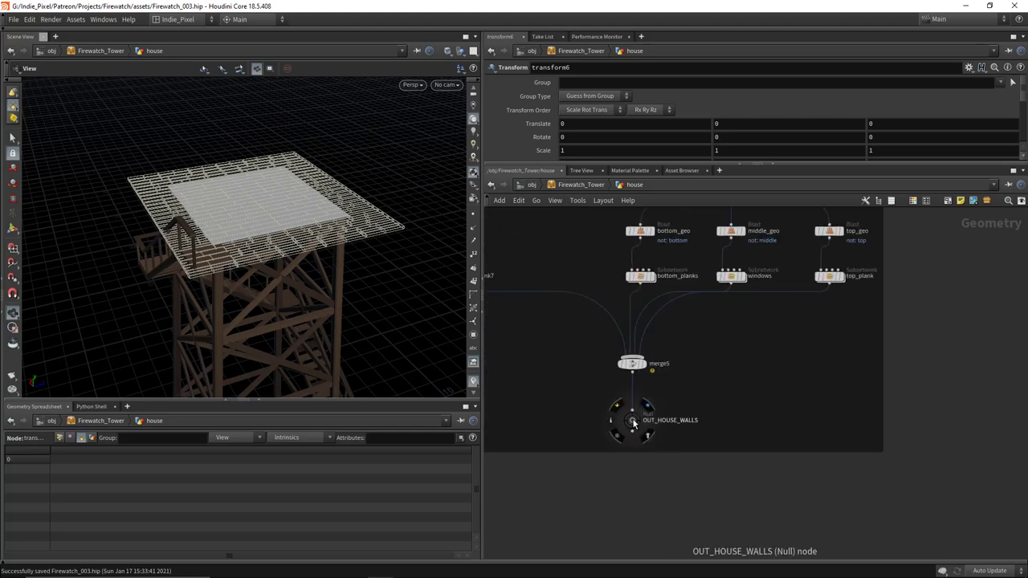
pyautogui.click(633, 424)
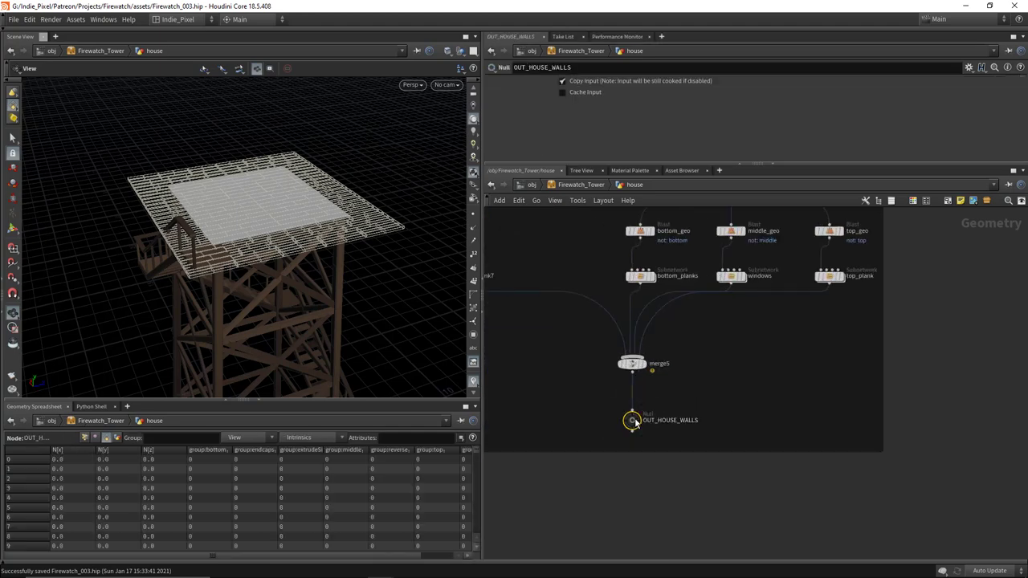
pyautogui.click(648, 405)
pyautogui.scroll(-3, 705, 404)
pyautogui.scroll(-2, 707, 404)
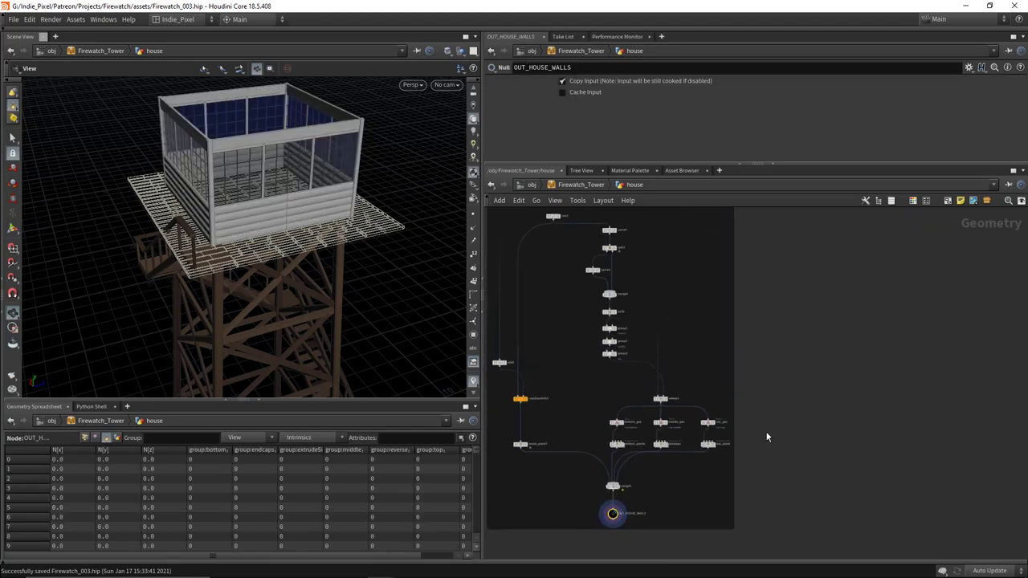
# Step: Set the Y translation of transform6 to the expression bbox("../OUT_HOUSE_WALLS/", D_YSIZE)
pyautogui.scroll(2, 755, 343)
pyautogui.scroll(4, 778, 329)
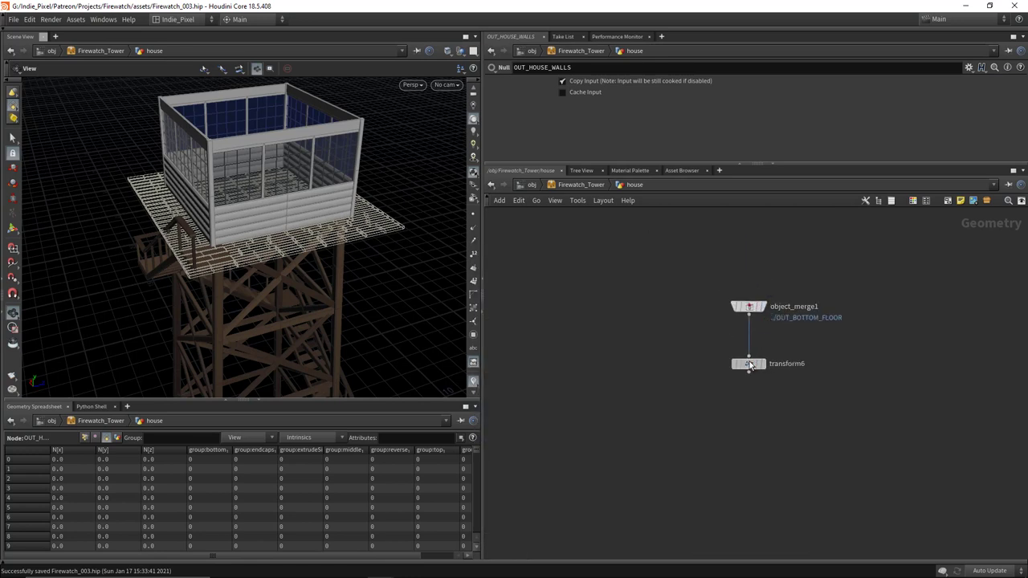
pyautogui.click(750, 366)
pyautogui.moveTo(771, 164); pyautogui.dragTo(771, 213)
pyautogui.click(743, 124)
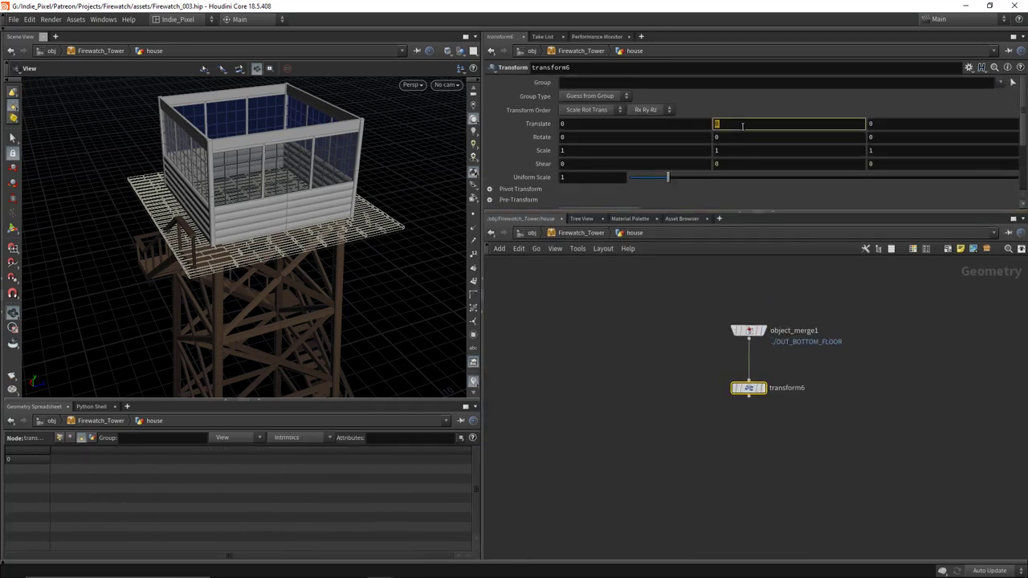
pyautogui.write('bbox()')
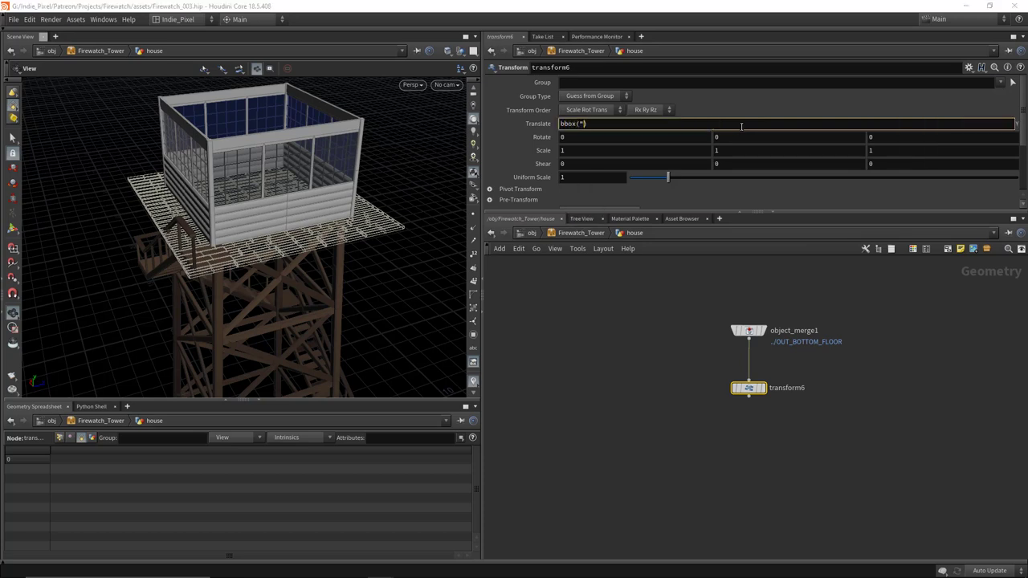
pyautogui.write('"../')
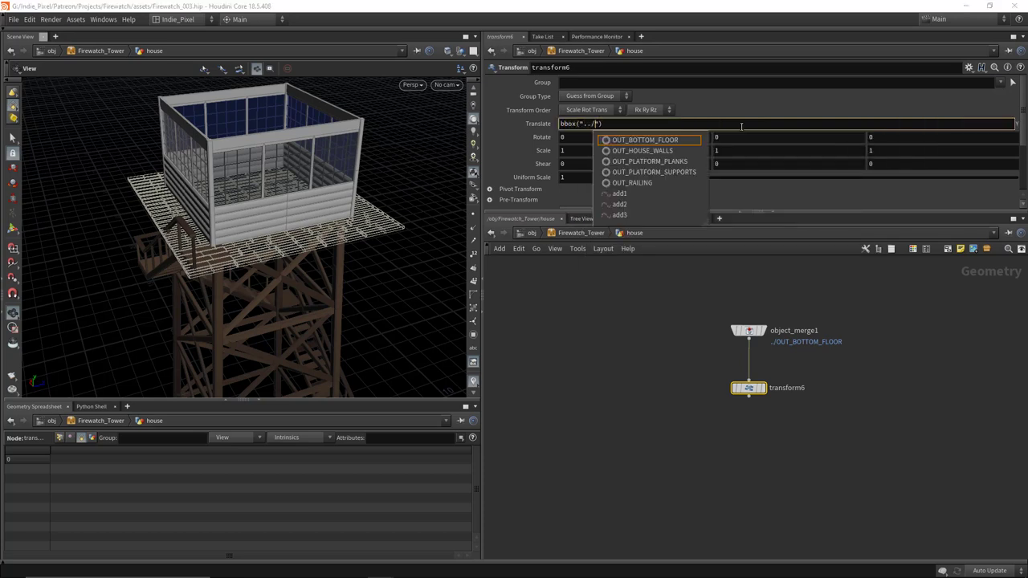
pyautogui.write('OUT')
pyautogui.press('Down')
pyautogui.press('Return')
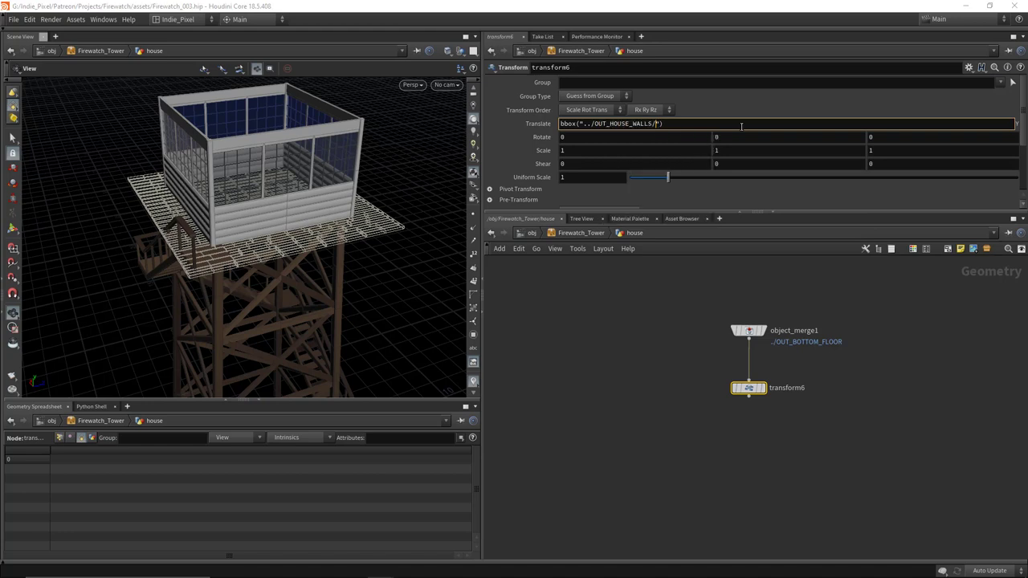
pyautogui.write(', D_YSIZE')
pyautogui.press('Return')
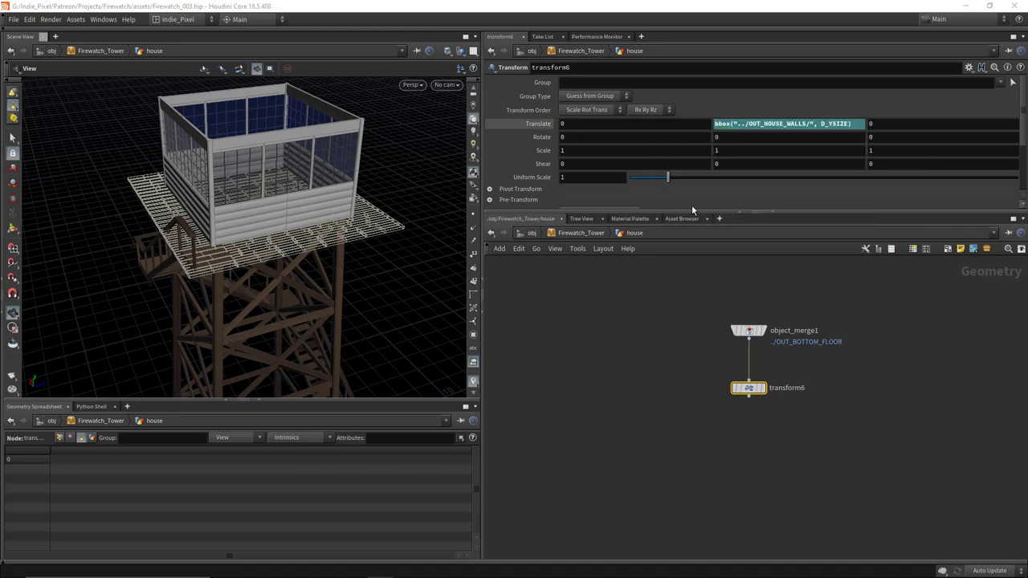
# Step: Display transform6 with OUT_HOUSE_WALLS as a template, hiding the other scene objects and framing the house
pyautogui.click(771, 390)
pyautogui.press('1')
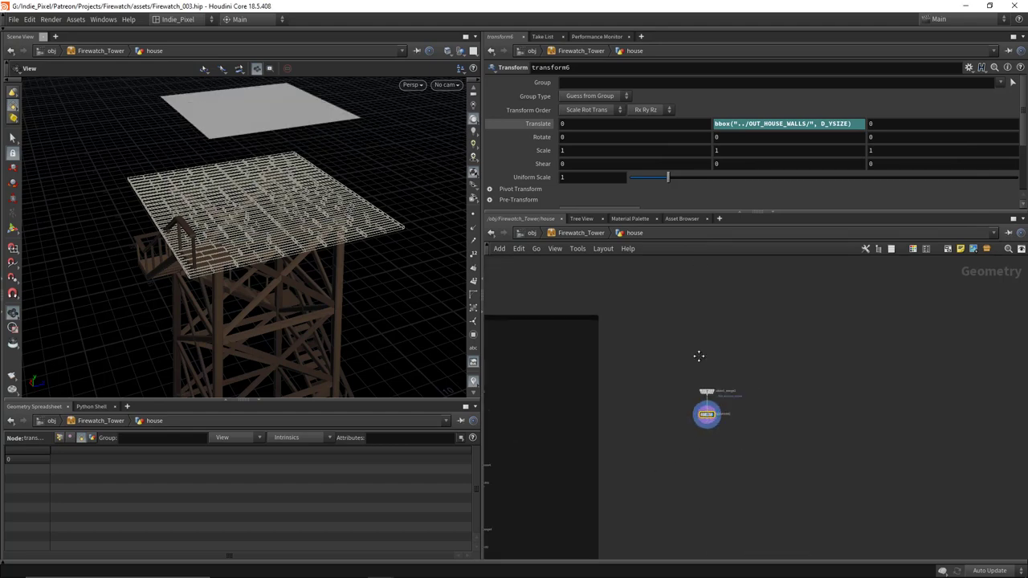
pyautogui.scroll(6, 664, 474)
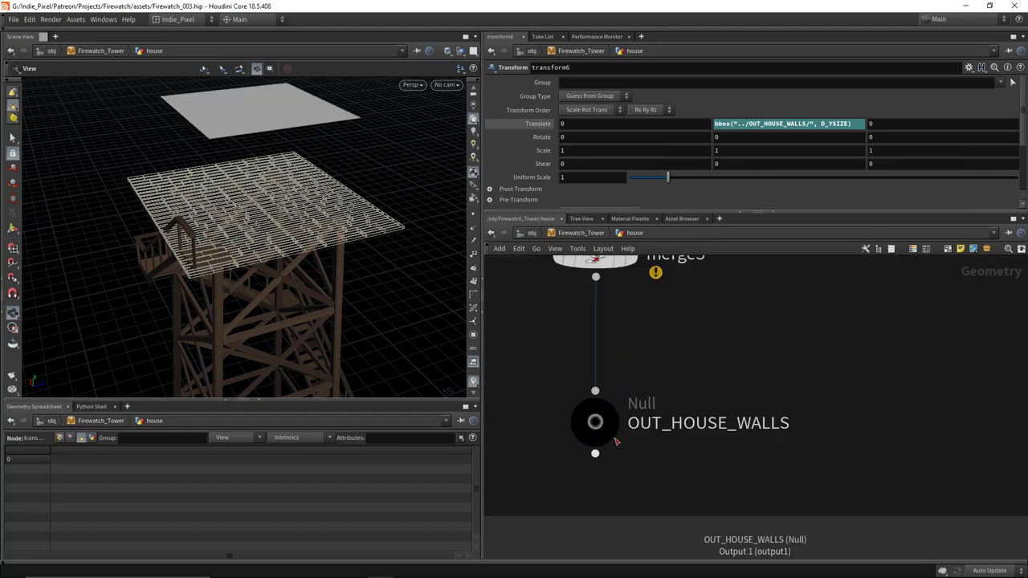
pyautogui.click(612, 442)
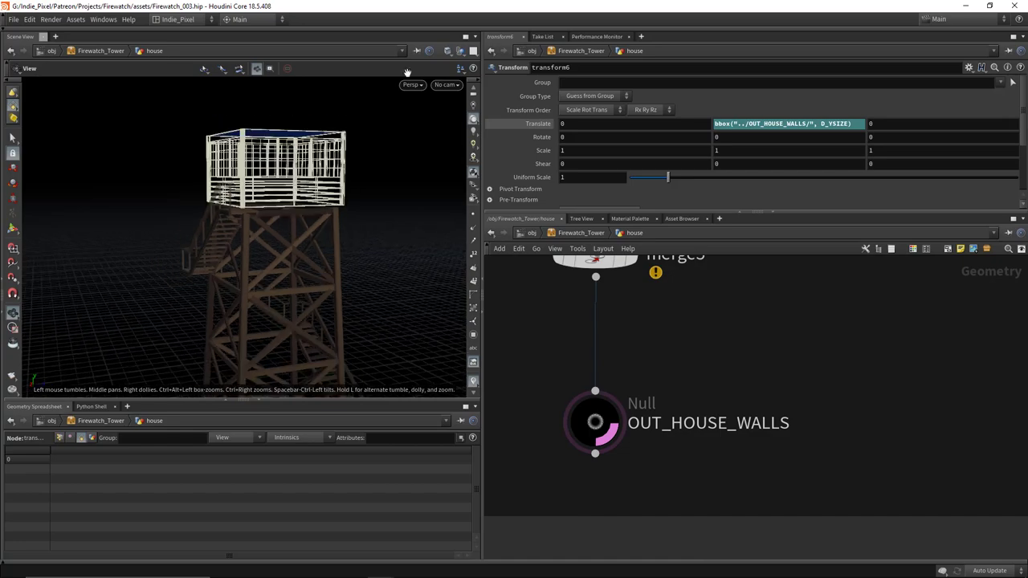
pyautogui.click(460, 50)
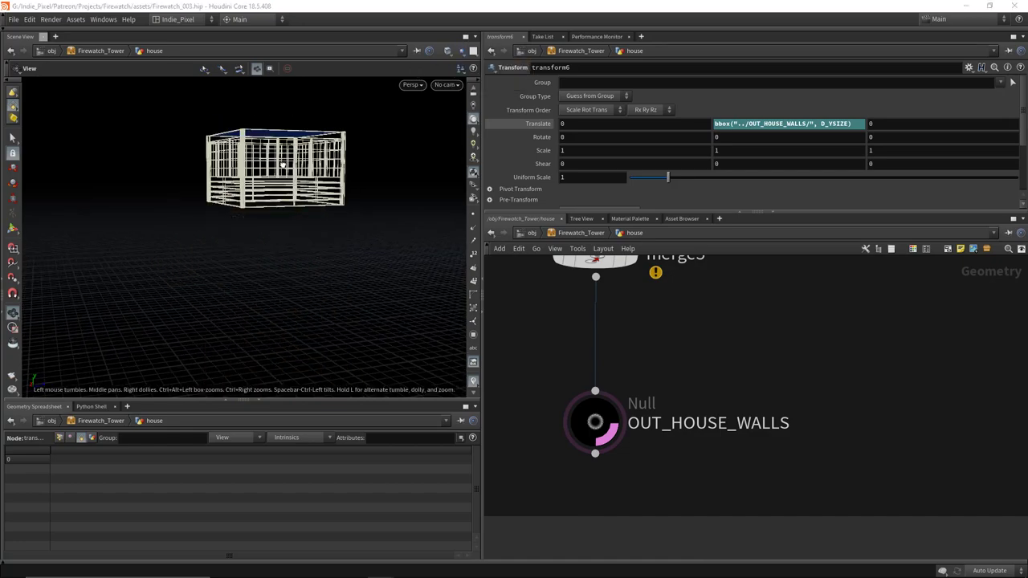
pyautogui.press('h')
pyautogui.moveTo(389, 126); pyautogui.dragTo(245, 210)
# Step: Add a Subnetwork below transform6, wire transform6 into its first input and rename it build_roof
pyautogui.scroll(-10, 706, 336)
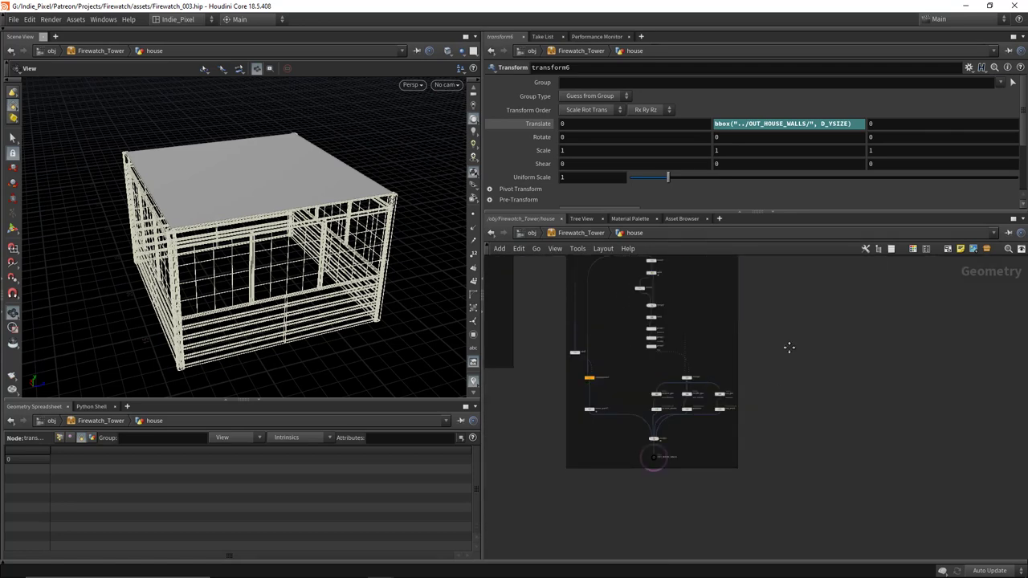
pyautogui.scroll(5, 707, 378)
pyautogui.press('Tab')
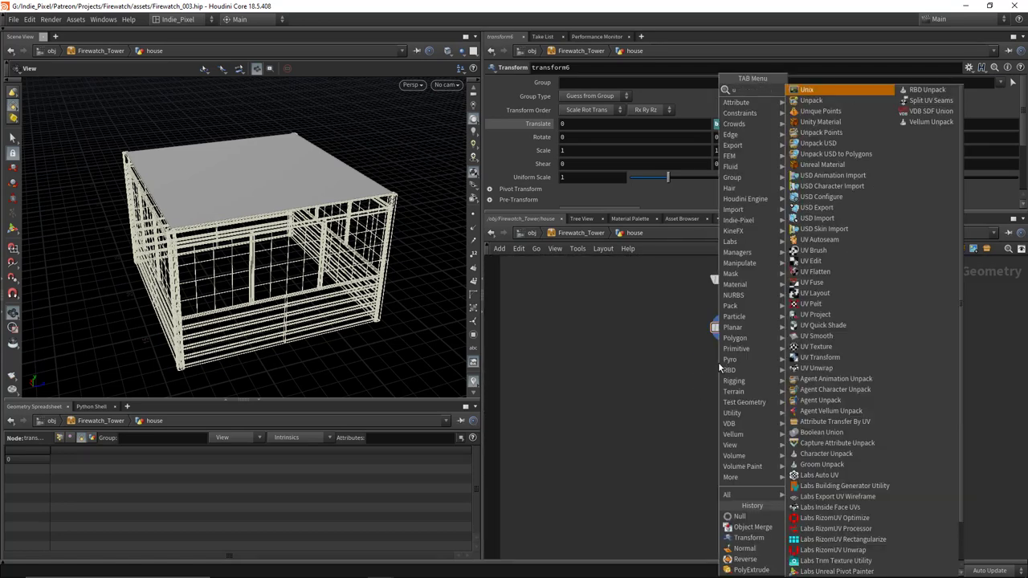
pyautogui.write('sub')
pyautogui.press('Down')
pyautogui.press('Return')
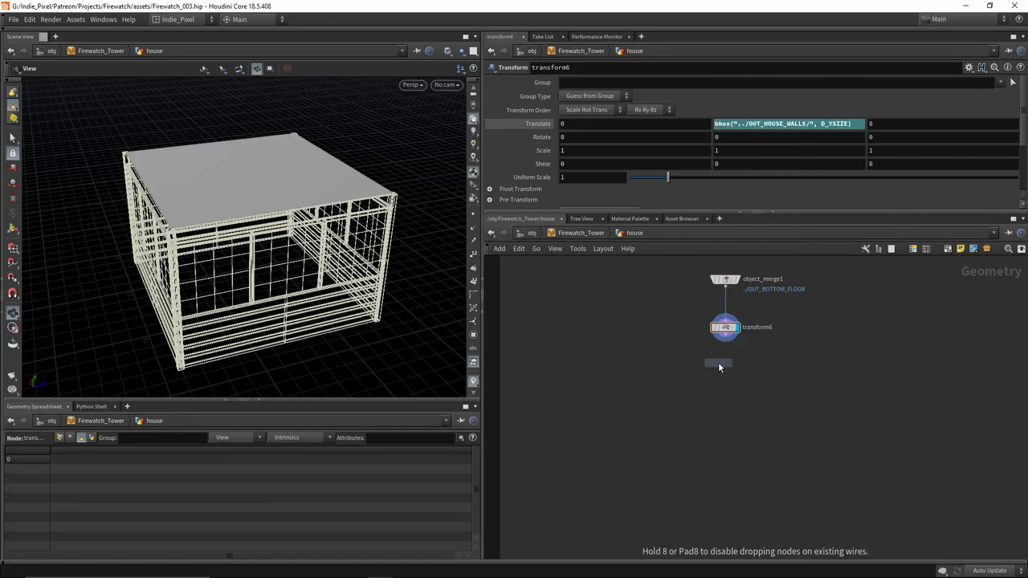
pyautogui.click(729, 378)
pyautogui.scroll(3, 728, 355)
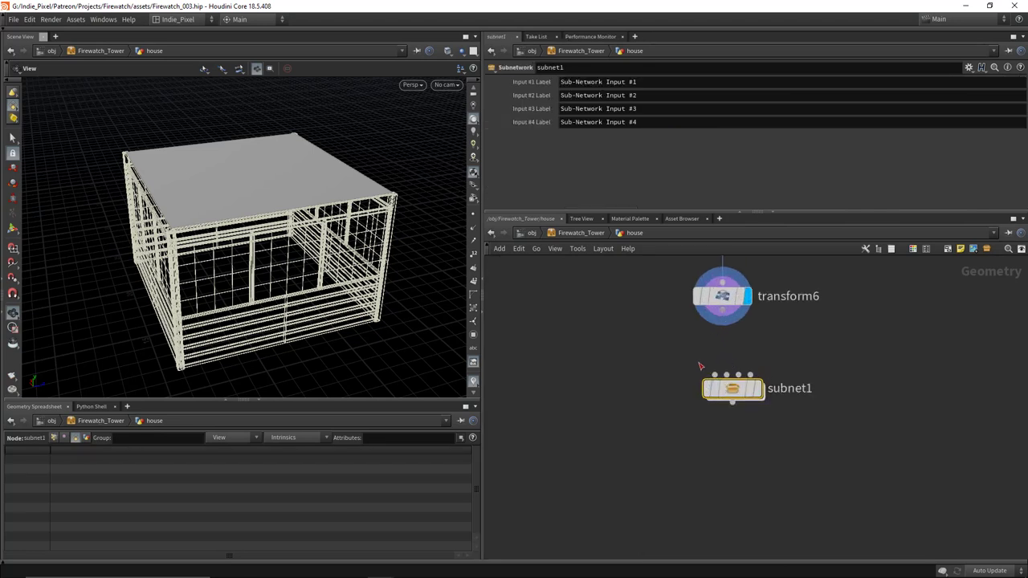
pyautogui.doubleClick(783, 392)
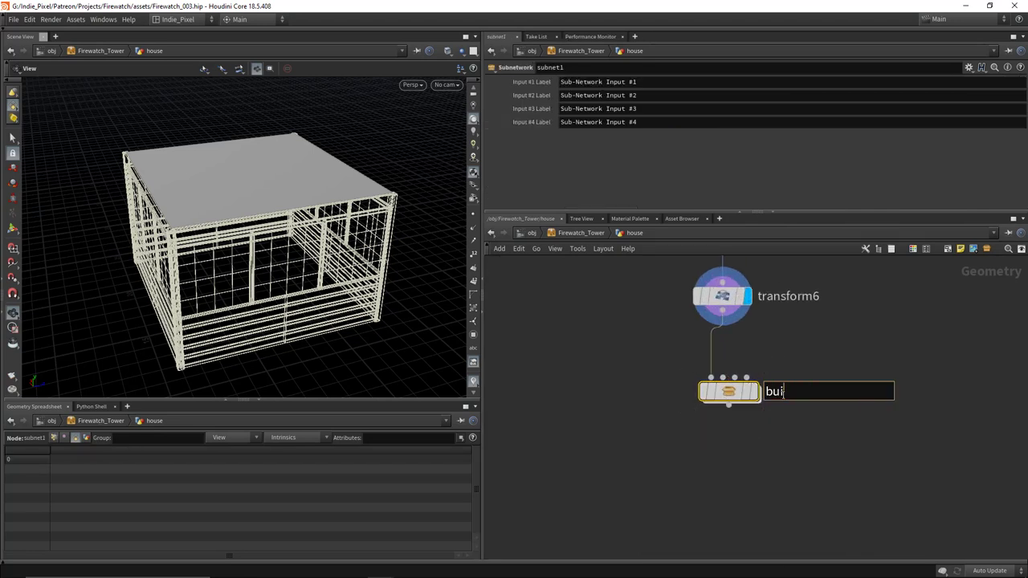
pyautogui.press('Return')
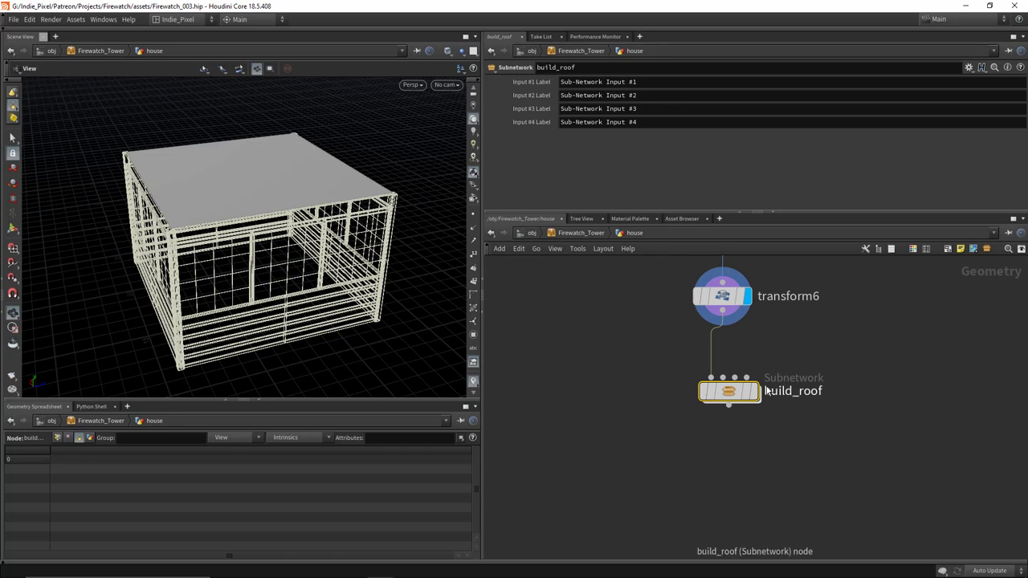
# Step: Show the other scene objects from inside build_roof, and set normal1 as the displayed node of the house network
pyautogui.doubleClick(724, 392)
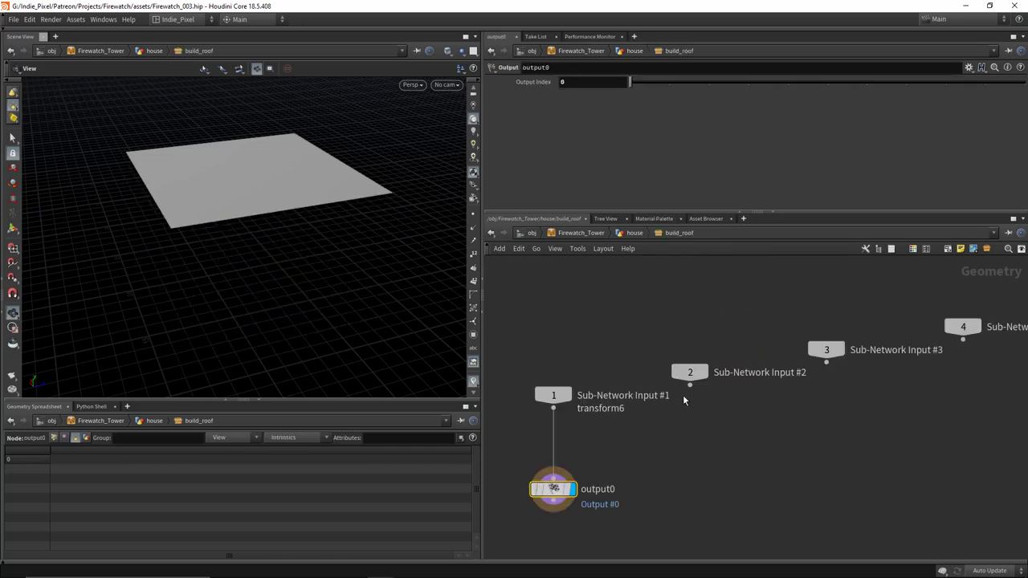
pyautogui.moveTo(668, 436); pyautogui.dragTo(684, 429, button='middle')
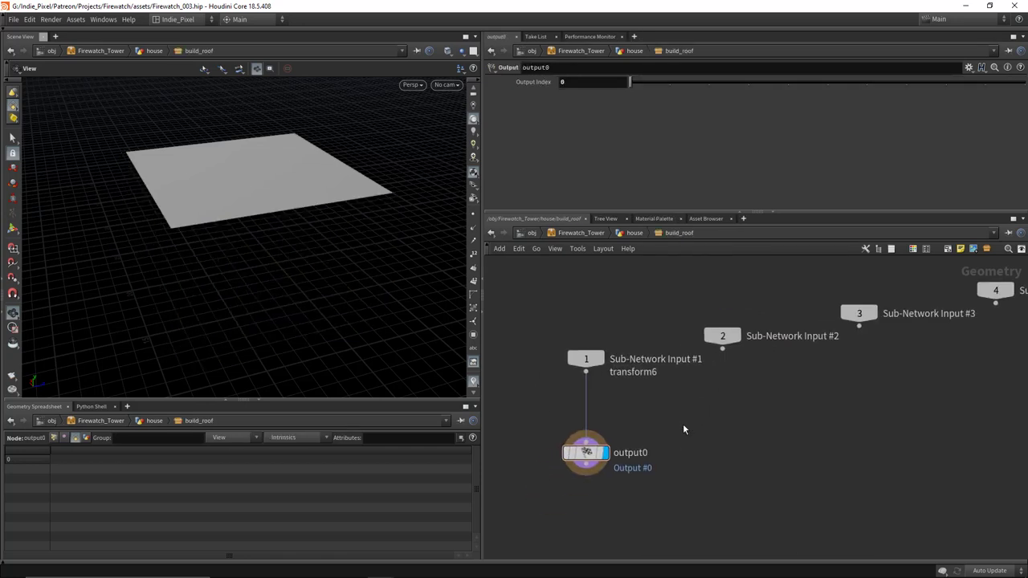
pyautogui.click(466, 50)
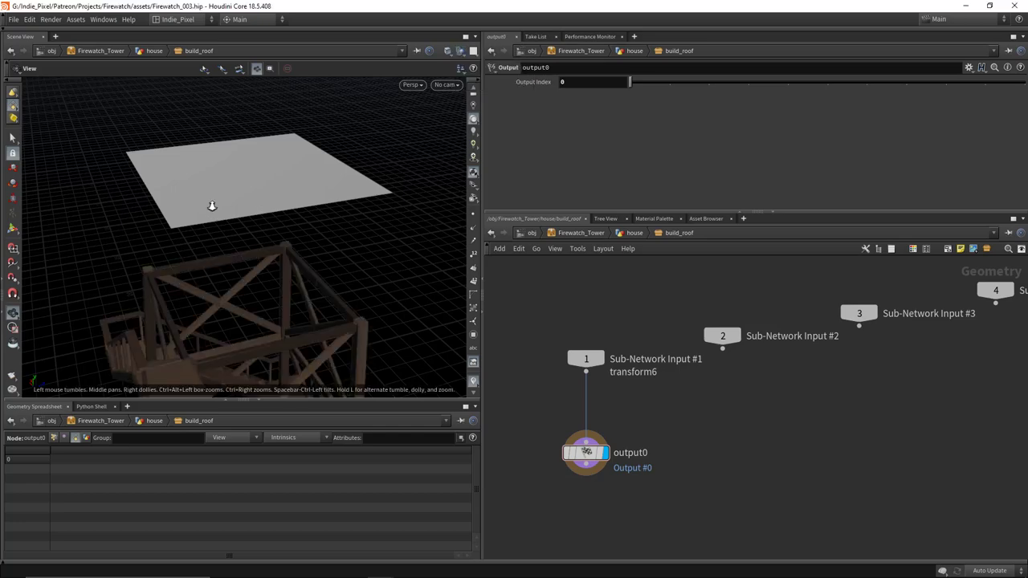
pyautogui.scroll(-4, 716, 433)
pyautogui.press('u')
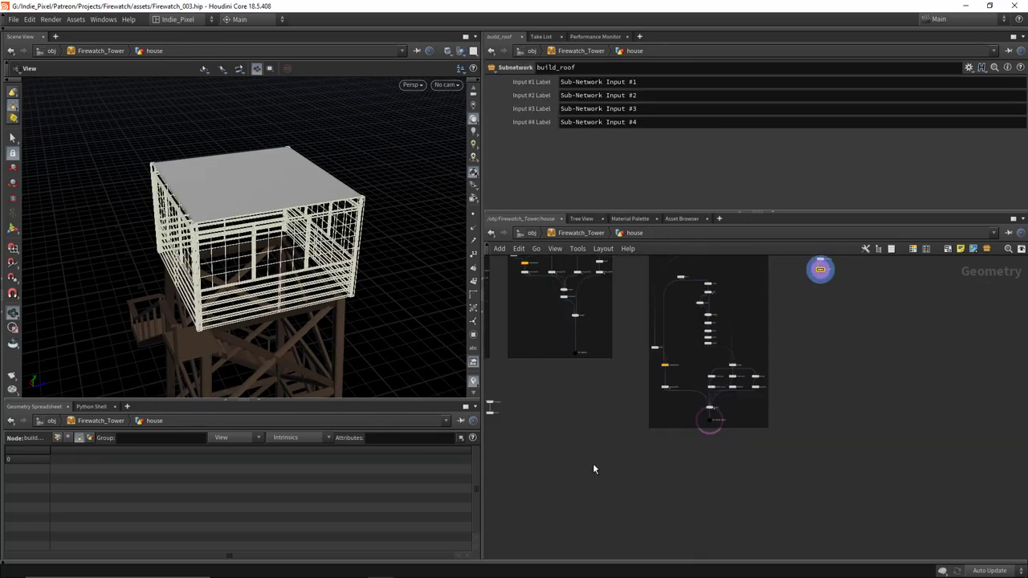
pyautogui.scroll(5, 555, 360)
pyautogui.click(550, 361)
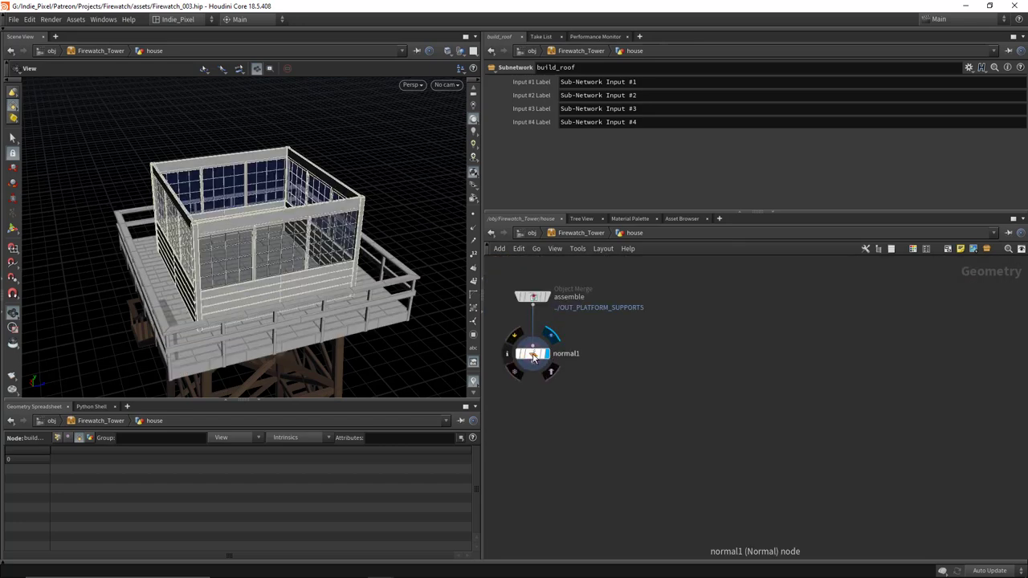
# Step: Inside build_roof, move output0 lower and insert a Transform node between the first sub-network input and output0
pyautogui.scroll(-5, 676, 400)
pyautogui.scroll(5, 755, 413)
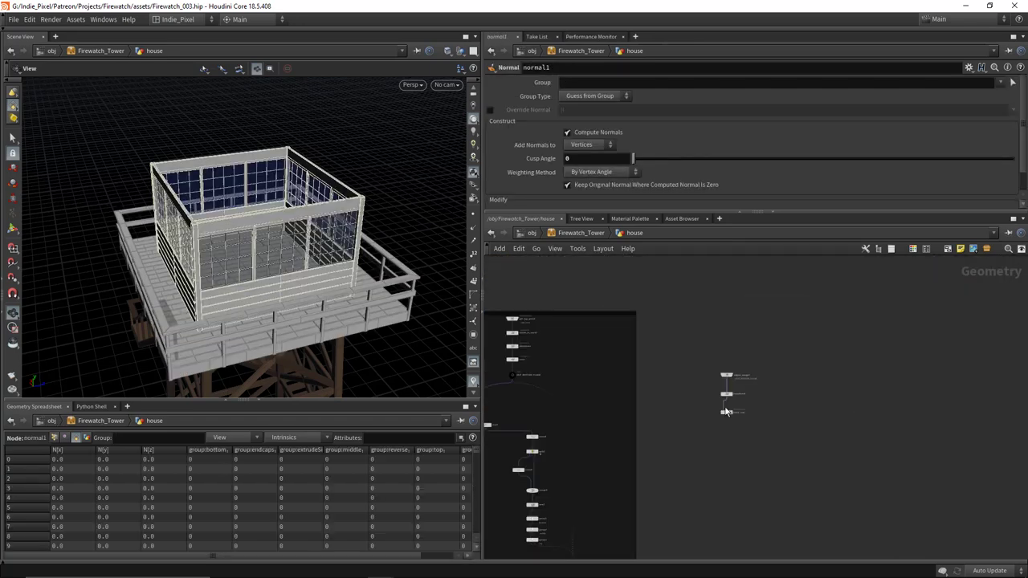
pyautogui.click(744, 426)
pyautogui.doubleClick(731, 423)
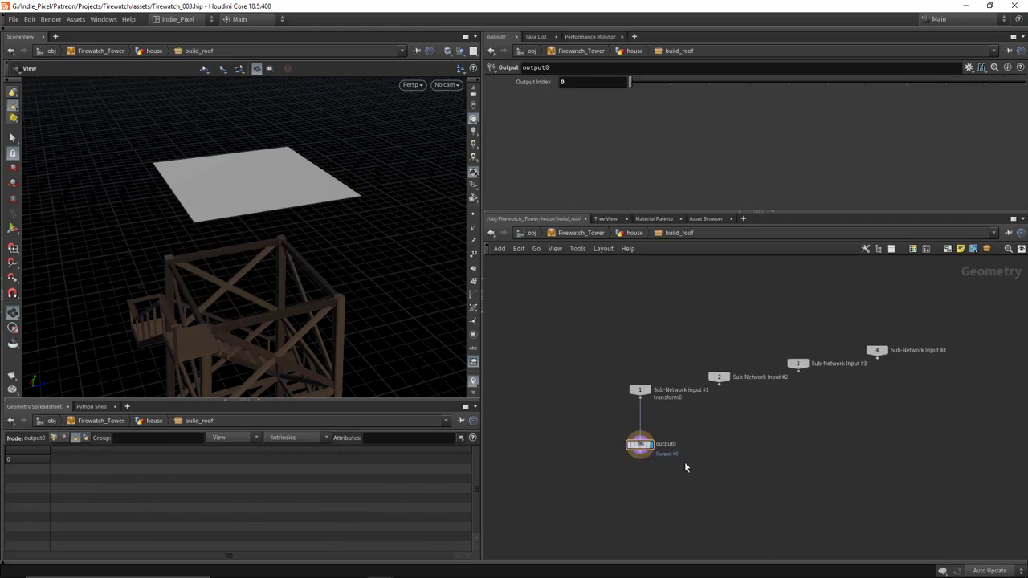
pyautogui.scroll(3, 643, 477)
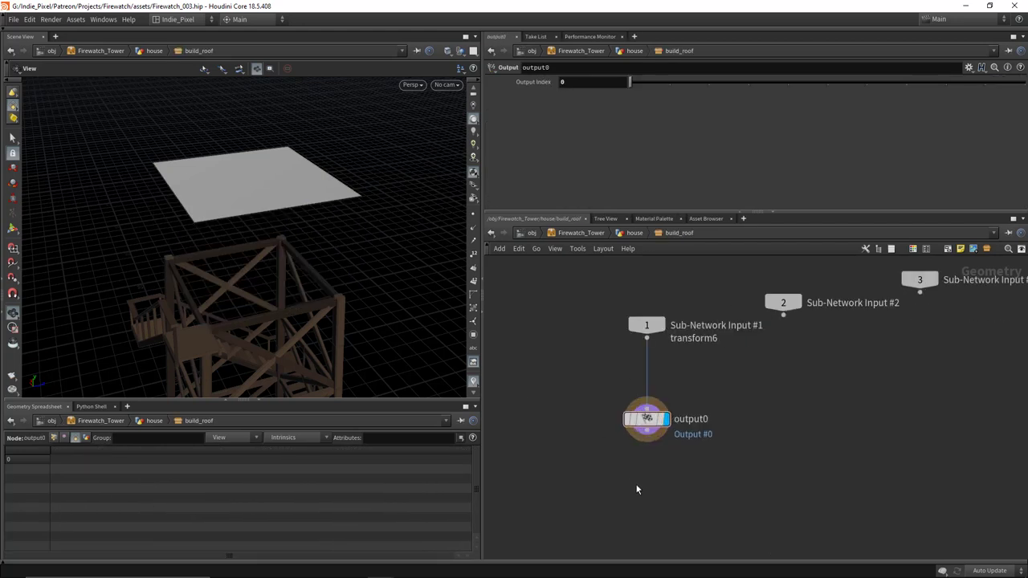
pyautogui.moveTo(674, 350); pyautogui.dragTo(668, 506)
pyautogui.press('Tab')
pyautogui.write('tr')
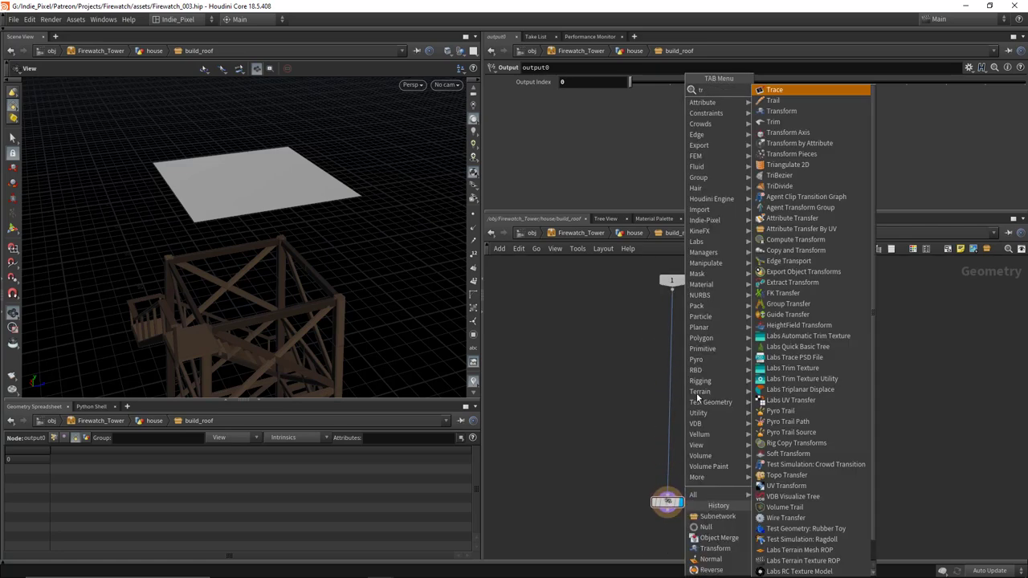
pyautogui.click(783, 112)
pyautogui.click(670, 328)
pyautogui.click(674, 328)
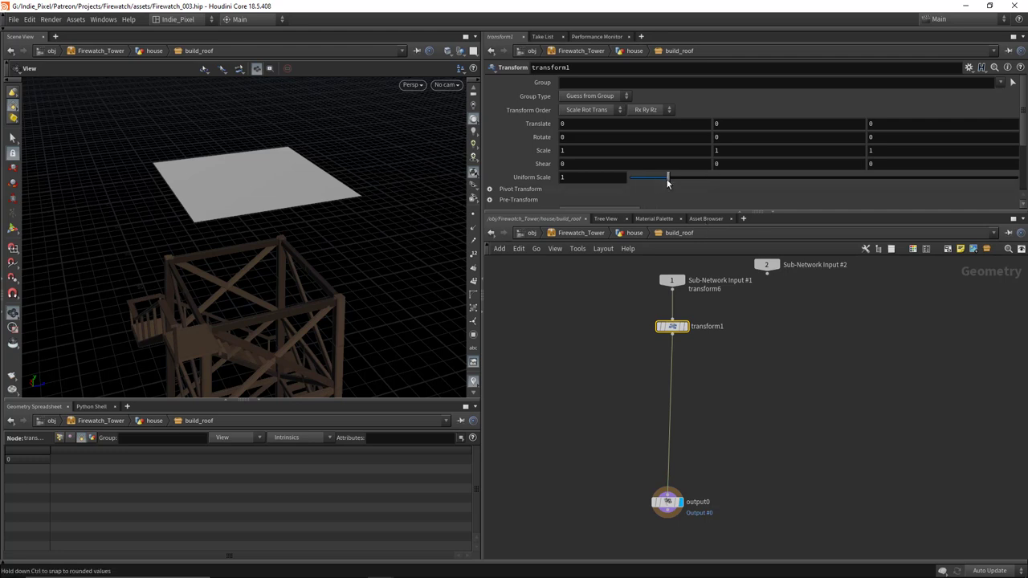
# Step: Link transform1's Z scale to its X scale with a relative reference and set the X scale to 1.12
pyautogui.rightClick(569, 154)
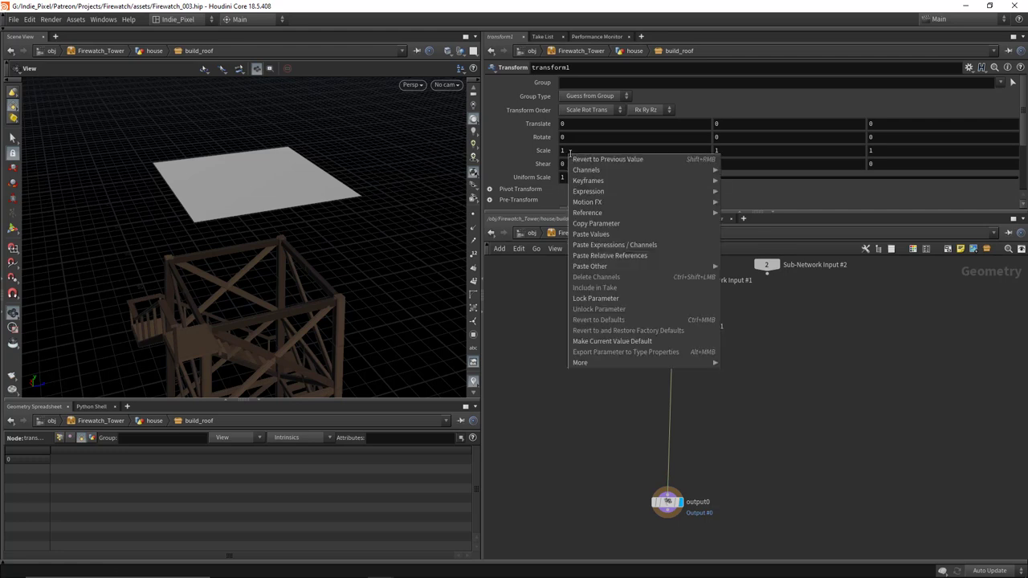
pyautogui.click(600, 213)
pyautogui.rightClick(887, 149)
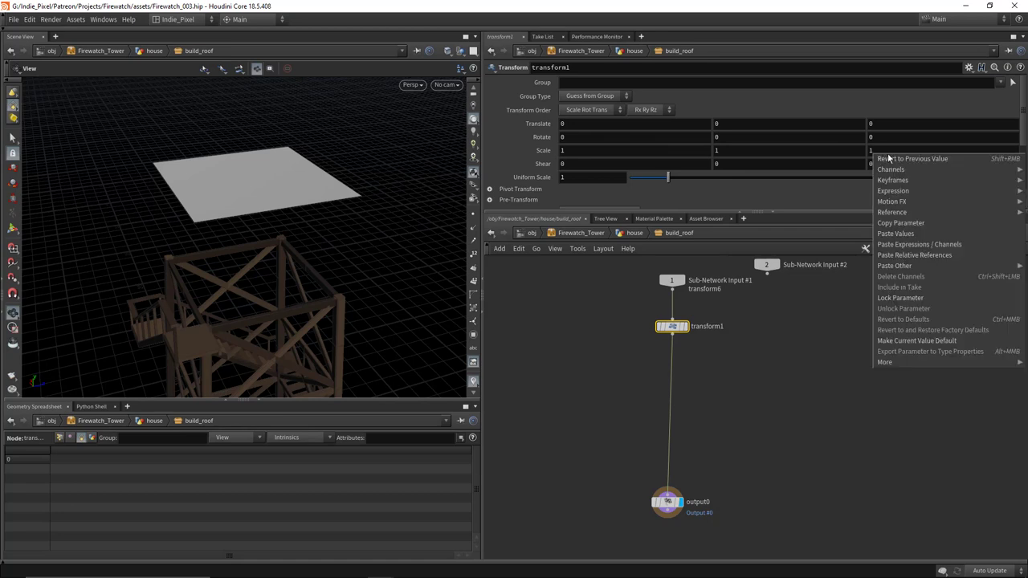
pyautogui.click(913, 255)
pyautogui.moveTo(587, 147); pyautogui.dragTo(649, 164, button='middle')
pyautogui.moveTo(282, 214); pyautogui.dragTo(241, 173)
# Step: Move output0 slightly lower, add a PolyExtrude node fed by transform1, and set it as the displayed node
pyautogui.moveTo(670, 509); pyautogui.dragTo(673, 519)
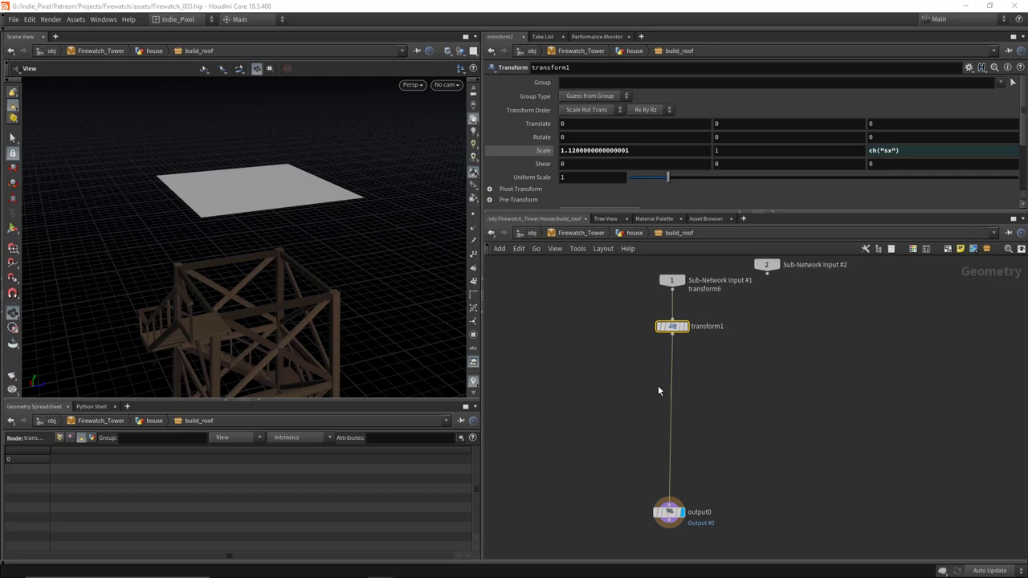
pyautogui.press('Tab')
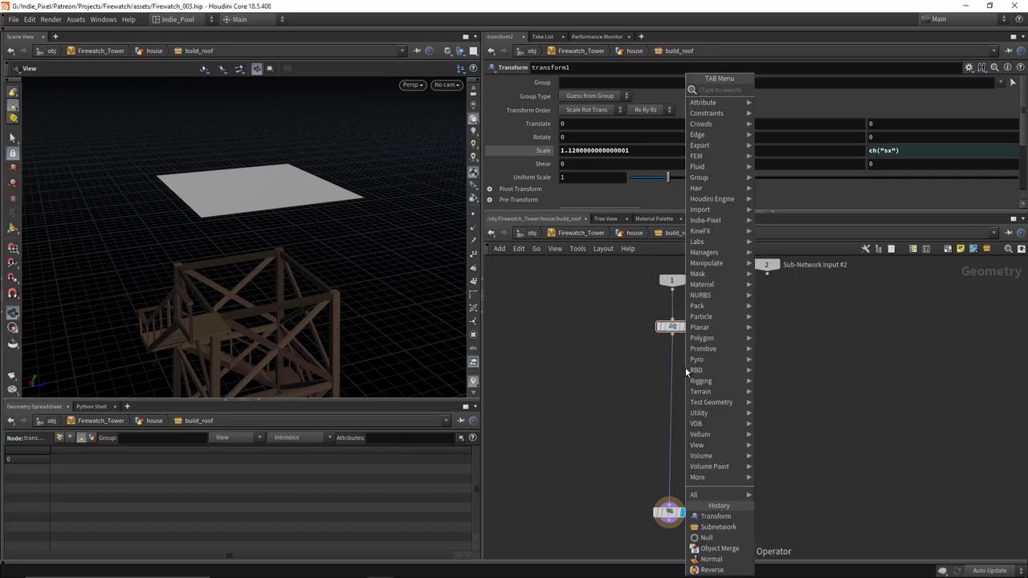
pyautogui.write('poly')
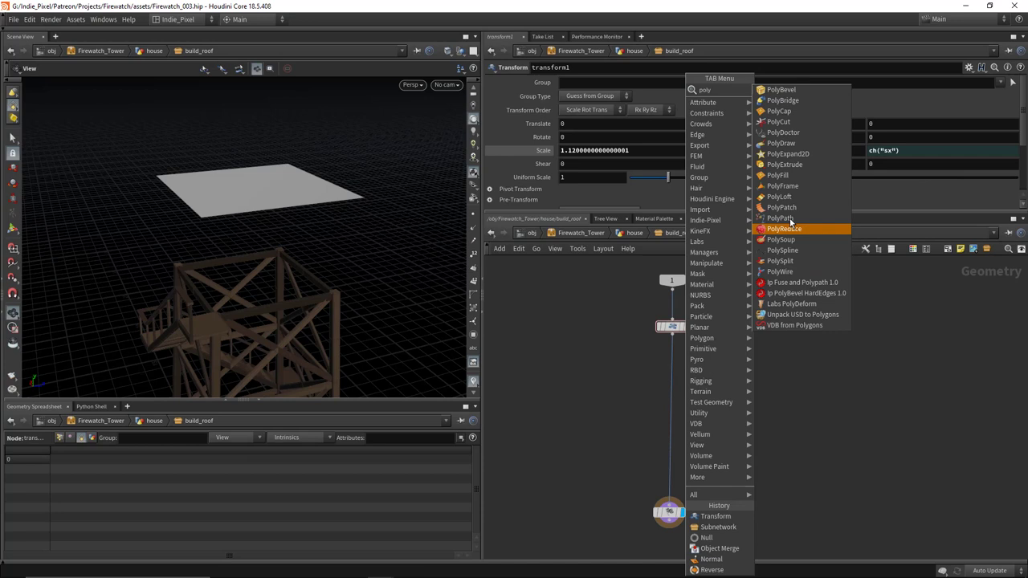
pyautogui.click(785, 164)
pyautogui.click(677, 340)
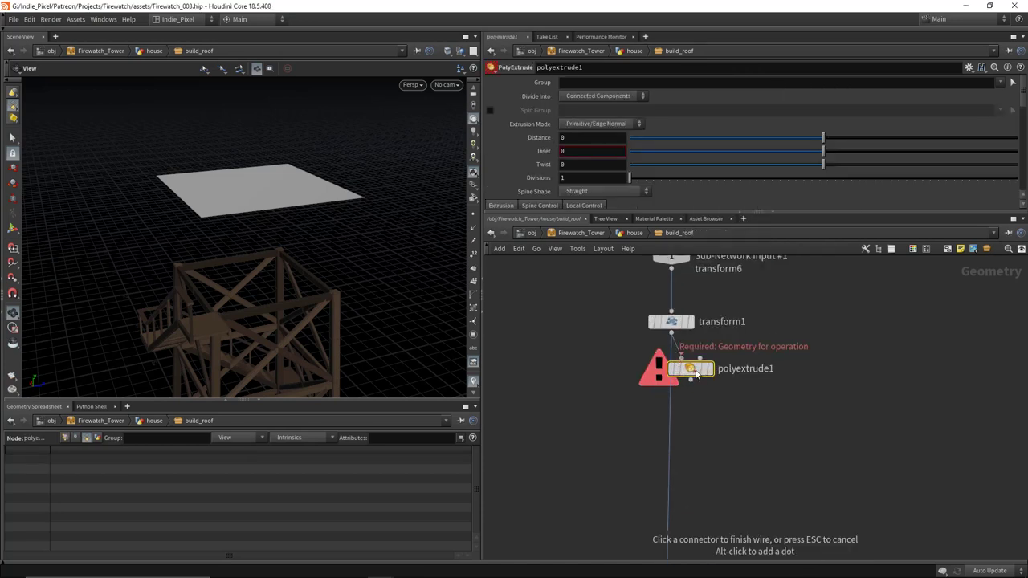
pyautogui.click(696, 370)
pyautogui.moveTo(691, 374); pyautogui.dragTo(709, 404)
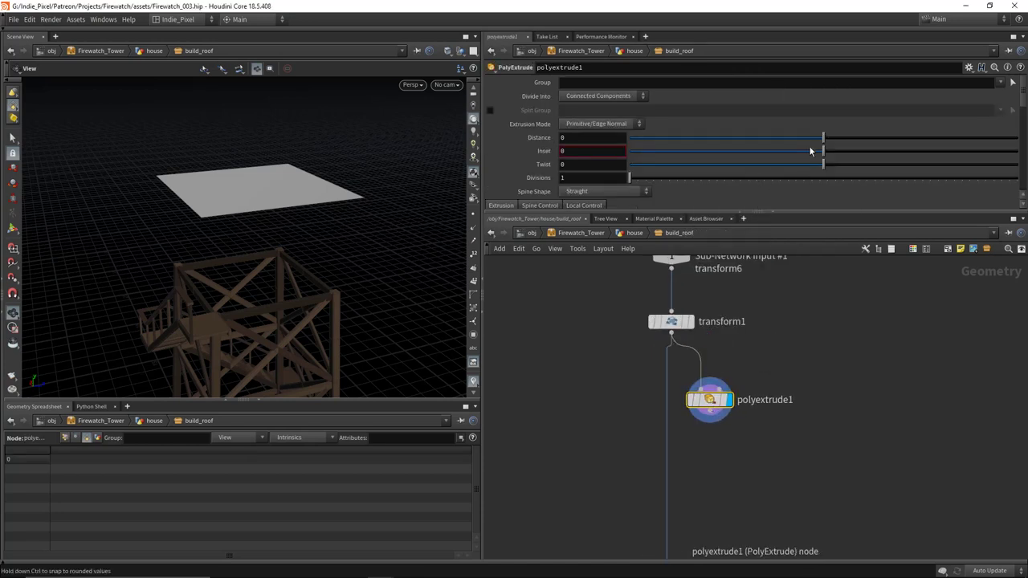
# Step: Set polyextrude1's distance to 1.2 and its inset to 6 to form a pyramid-shaped roof
pyautogui.moveTo(825, 139); pyautogui.dragTo(1016, 140)
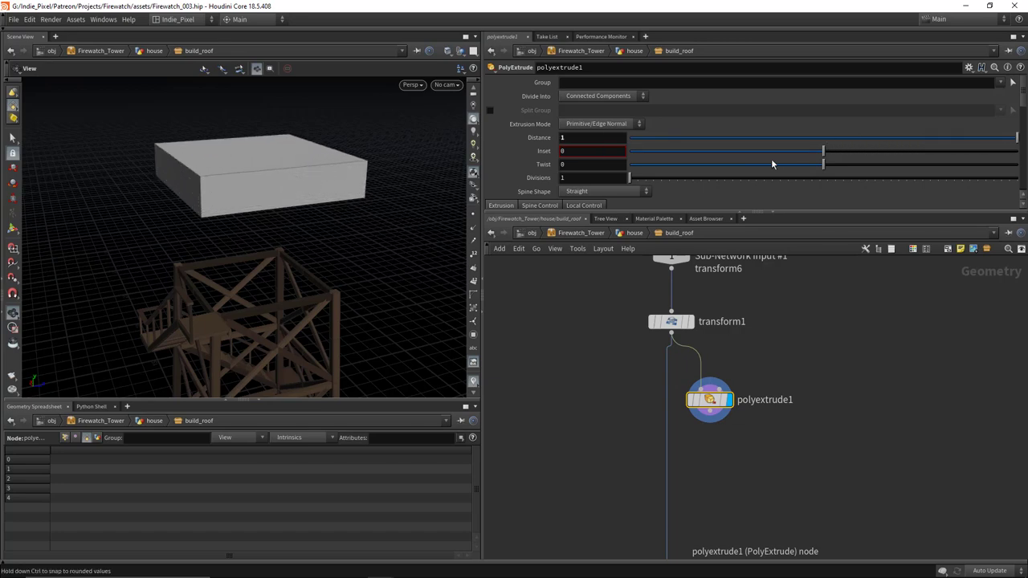
pyautogui.moveTo(861, 157); pyautogui.dragTo(1017, 151)
pyautogui.moveTo(565, 151); pyautogui.dragTo(595, 151, button='middle')
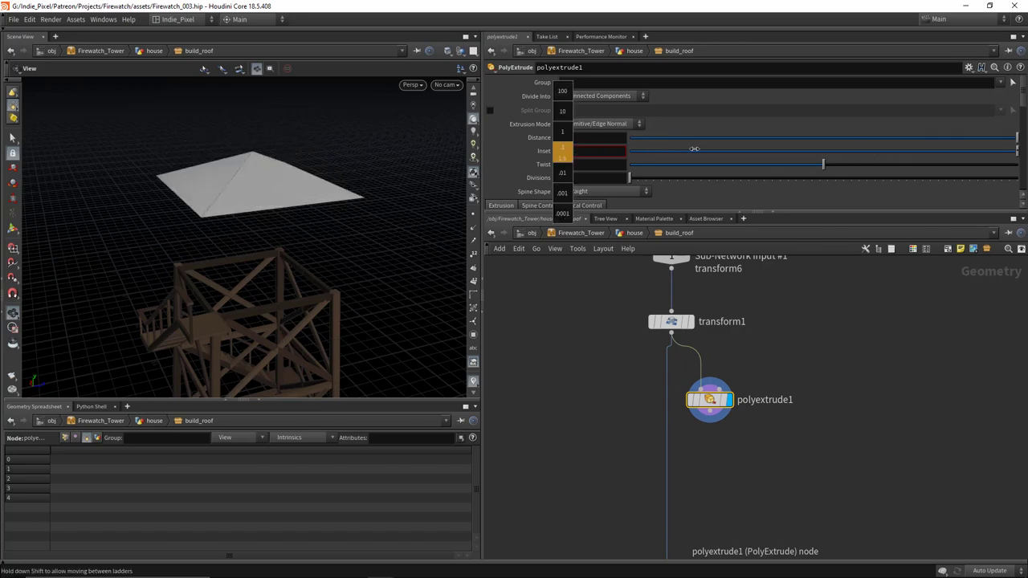
pyautogui.moveTo(81, 168); pyautogui.dragTo(305, 173)
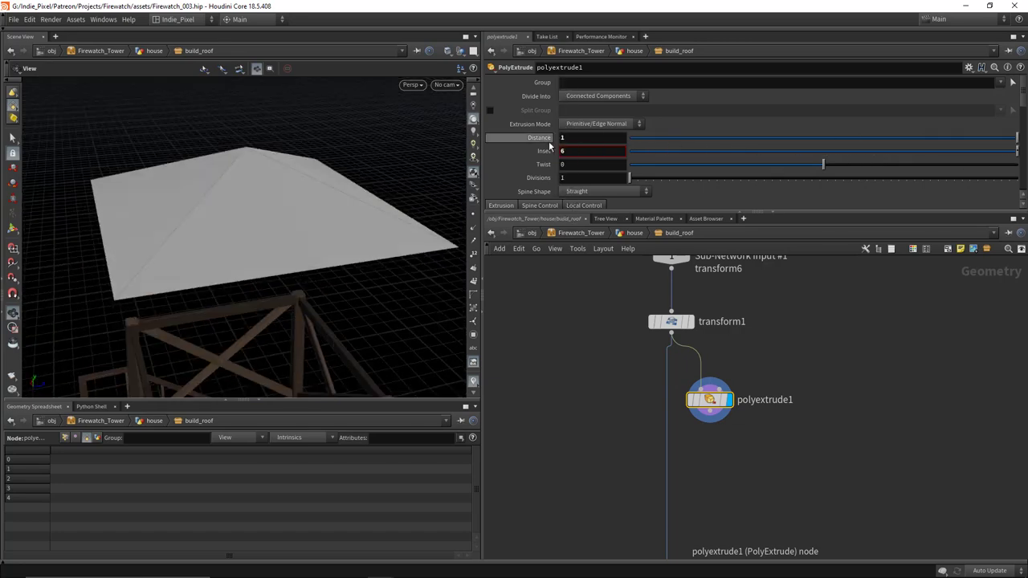
pyautogui.moveTo(571, 137); pyautogui.dragTo(592, 143, button='middle')
pyautogui.moveTo(379, 197); pyautogui.dragTo(294, 216, button='right')
pyautogui.moveTo(294, 216); pyautogui.dragTo(273, 192)
pyautogui.scroll(-1, 701, 433)
# Step: Place a Fuse node below polyextrude1
pyautogui.press('Tab')
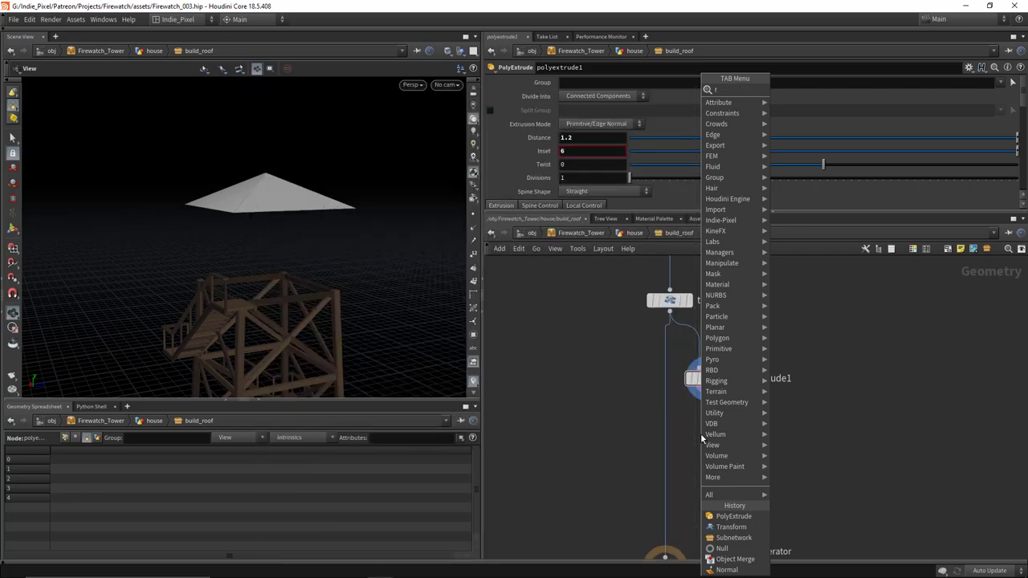
pyautogui.press('Return')
pyautogui.click(702, 435)
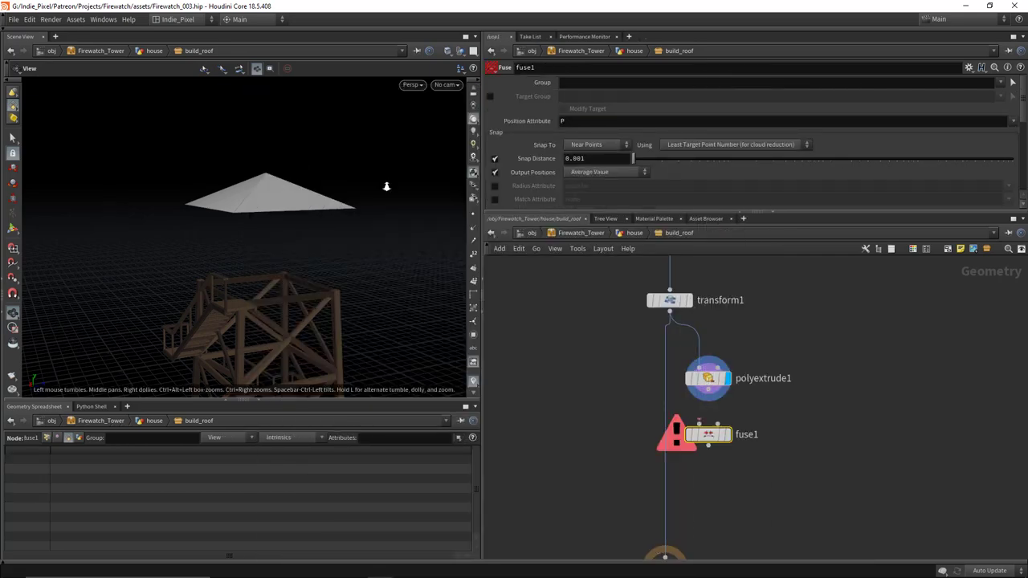
# Step: Turn off Output Front on polyextrude1 so only the sloped side faces are generated
pyautogui.moveTo(386, 188); pyautogui.dragTo(231, 147)
pyautogui.click(707, 379)
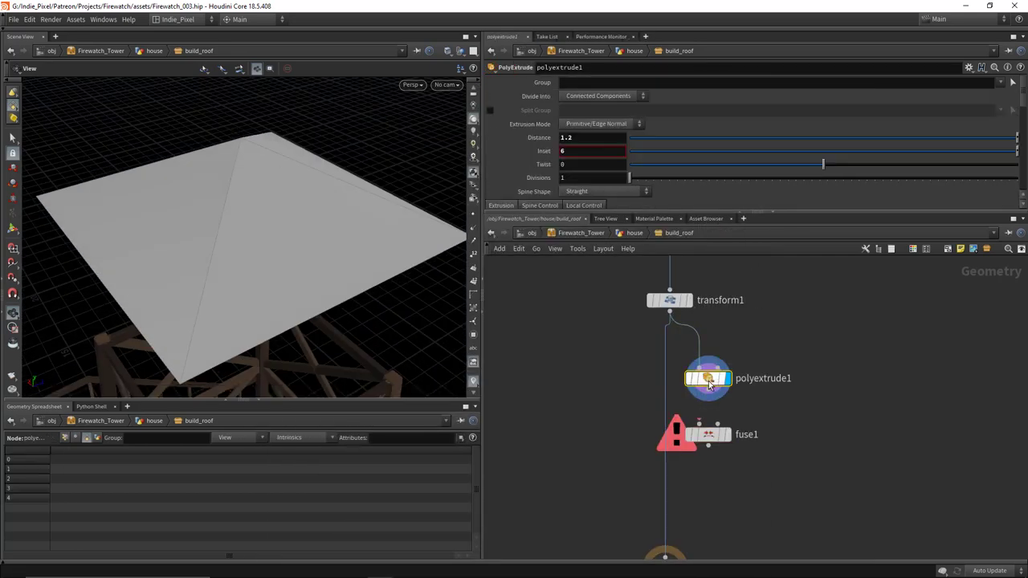
pyautogui.scroll(-5, 700, 133)
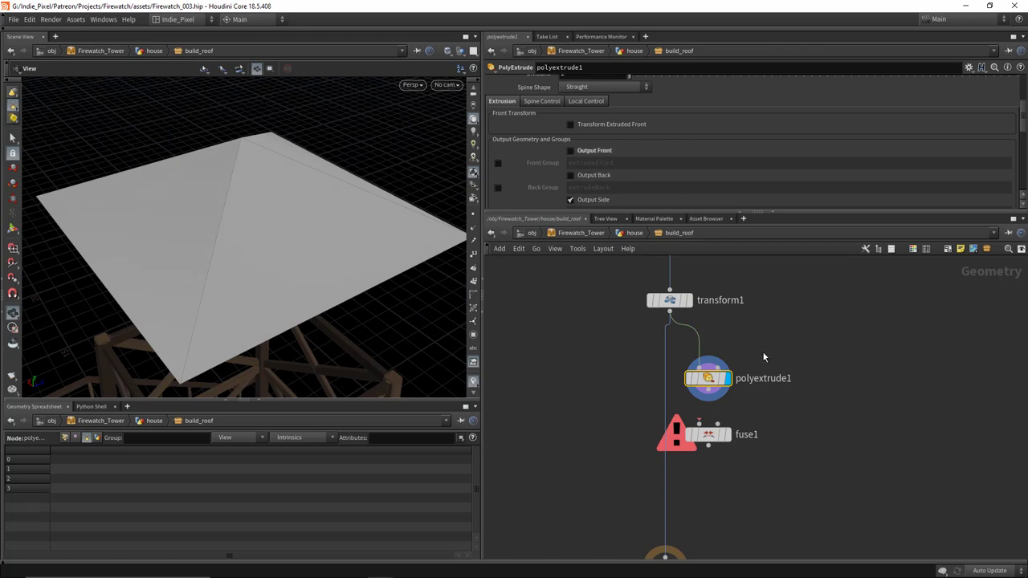
# Step: Wire polyextrude1 into fuse1, show point numbers in the viewport, and set fuse1 as the displayed node
pyautogui.click(721, 438)
pyautogui.click(728, 379)
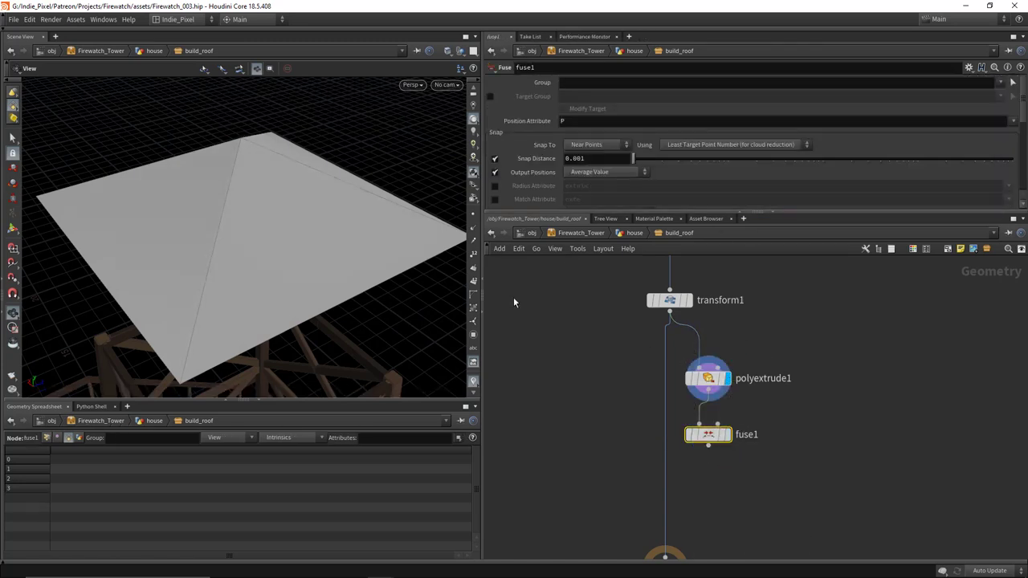
pyautogui.scroll(3, 233, 151)
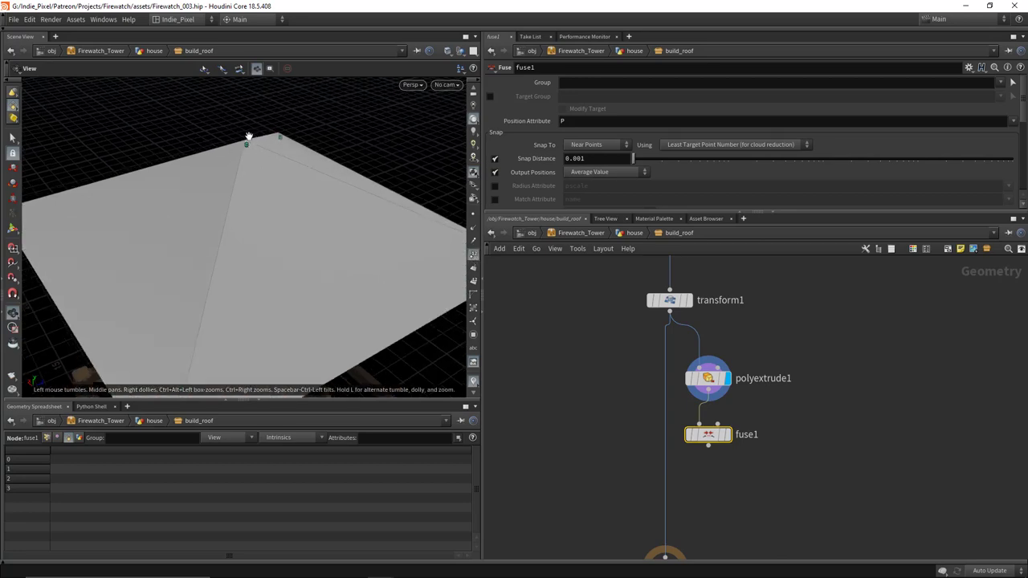
pyautogui.click(727, 434)
pyautogui.scroll(-3, 239, 155)
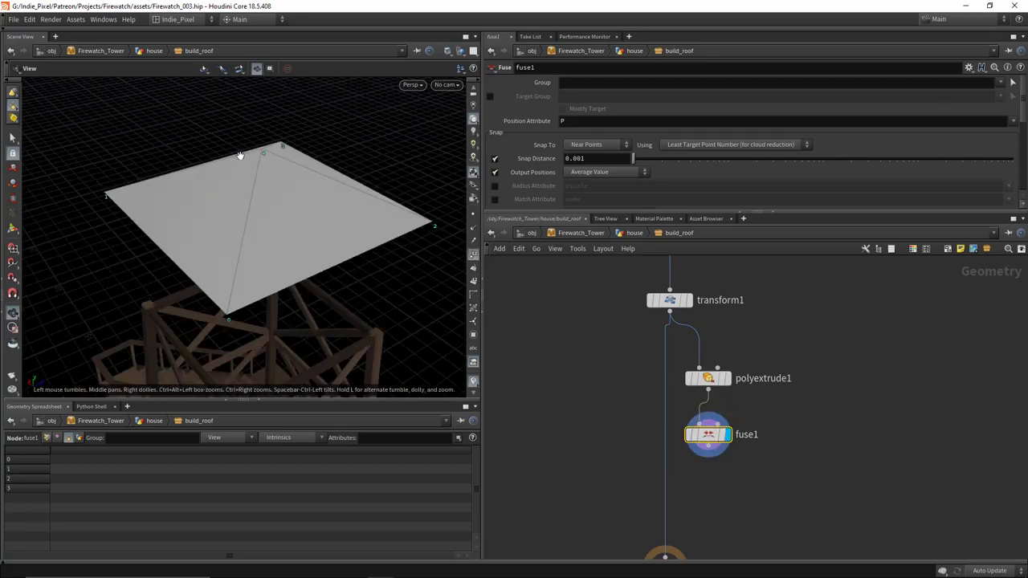
pyautogui.moveTo(239, 155)
pyautogui.mouseDown()
pyautogui.moveTo(269, 232)
pyautogui.moveTo(181, 117)
pyautogui.moveTo(229, 131)
pyautogui.moveTo(239, 171)
pyautogui.moveTo(255, 145)
pyautogui.mouseUp()
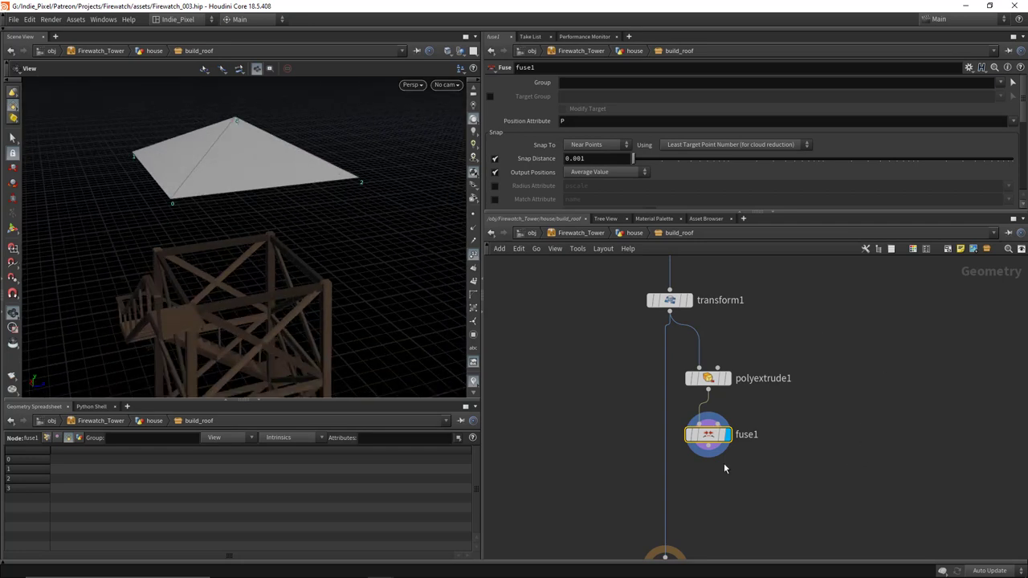
# Step: Add a Divide node below fuse1, wire fuse1 into its first input, and display it
pyautogui.moveTo(724, 462); pyautogui.dragTo(699, 405, button='middle')
pyautogui.press('Tab')
pyautogui.write('di')
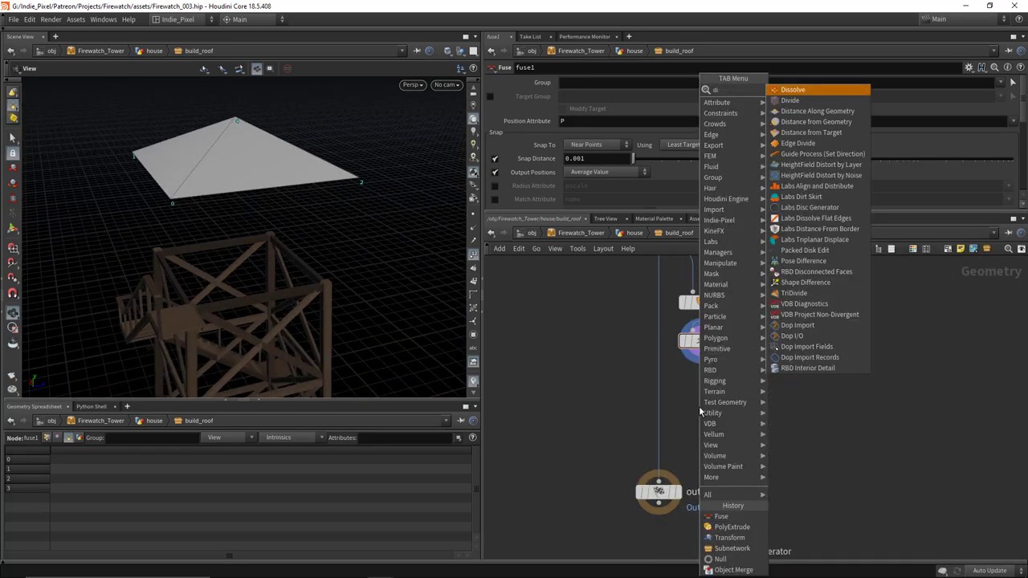
pyautogui.write('vi')
pyautogui.press('Return')
pyautogui.click(698, 405)
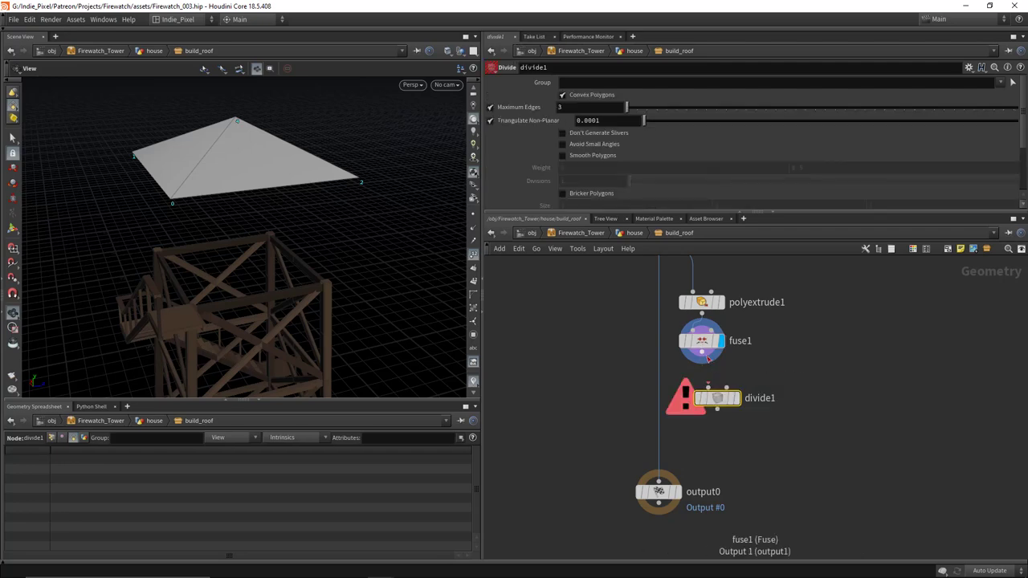
pyautogui.moveTo(705, 362); pyautogui.dragTo(702, 386)
# Step: Enlarge the parameter area, enable Bricker Polygons on divide1, and turn off Convex Polygons
pyautogui.moveTo(152, 154); pyautogui.dragTo(246, 207)
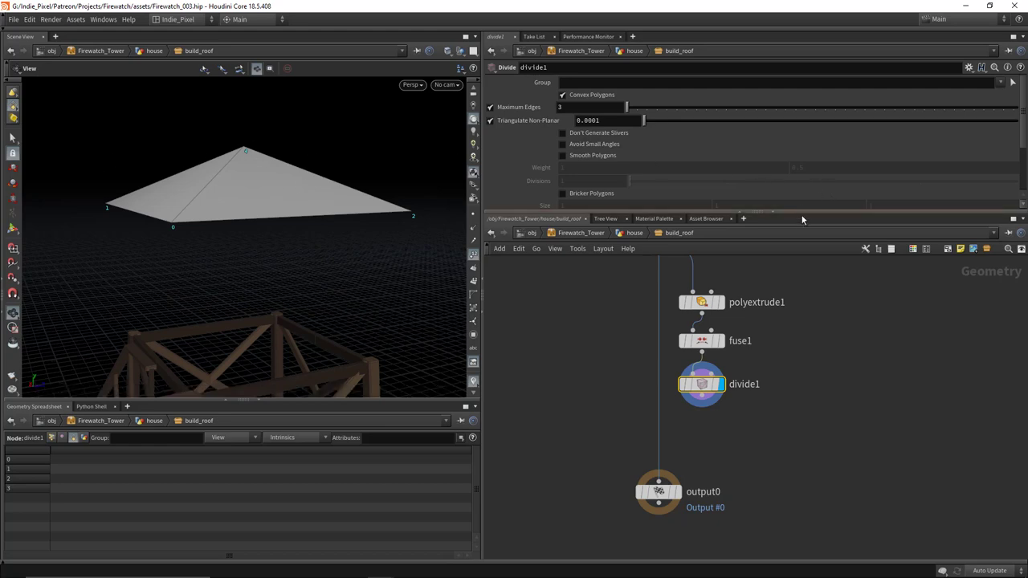
pyautogui.moveTo(800, 212); pyautogui.dragTo(776, 295)
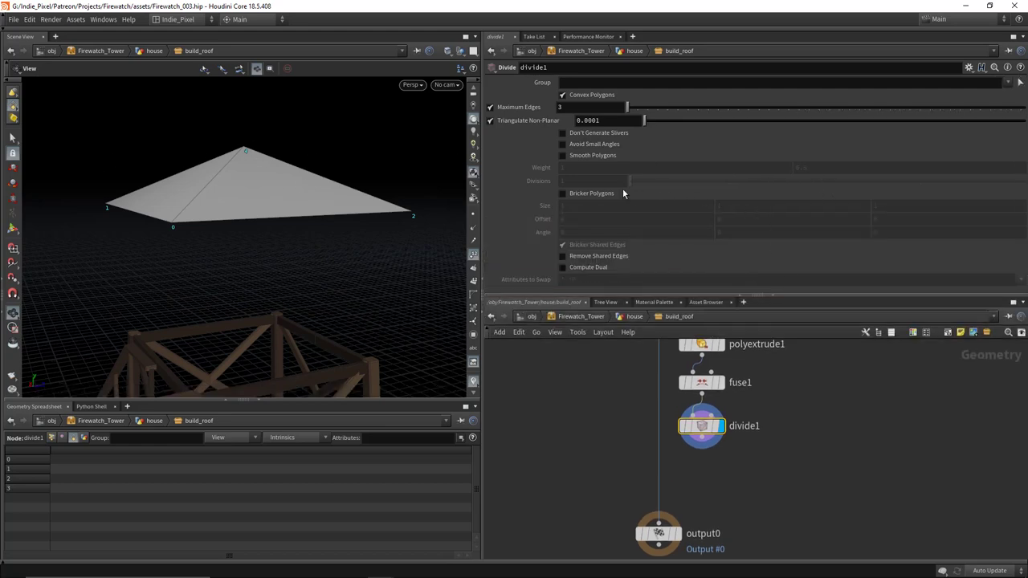
pyautogui.click(562, 194)
pyautogui.moveTo(321, 154); pyautogui.dragTo(298, 206)
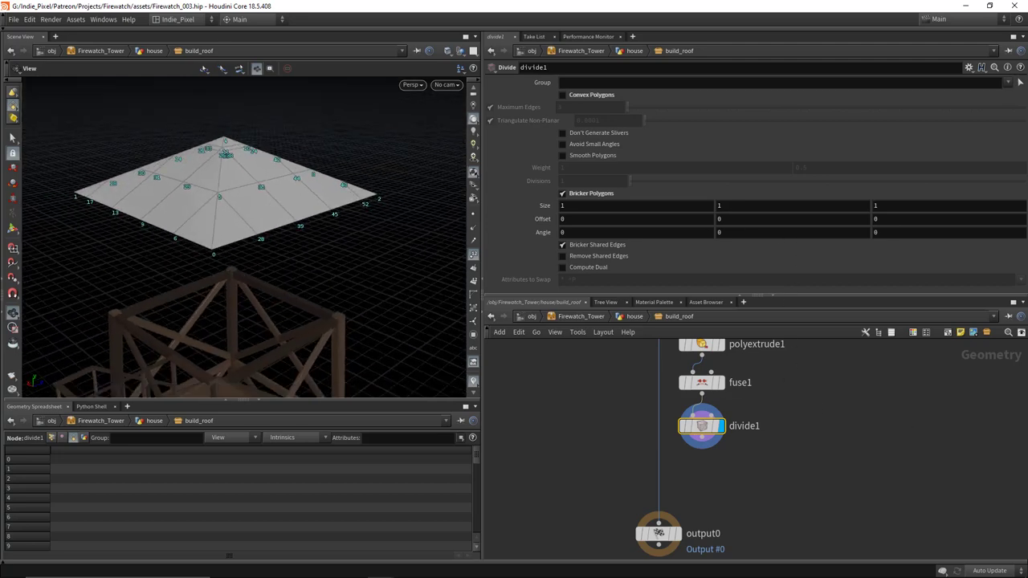
pyautogui.moveTo(798, 408); pyautogui.dragTo(797, 436, button='middle')
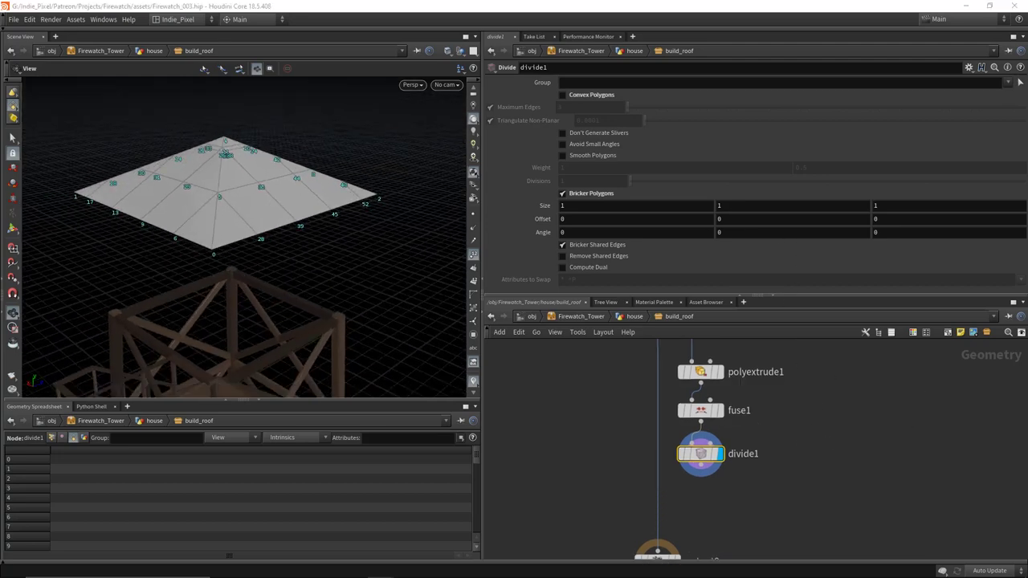
pyautogui.moveTo(776, 404); pyautogui.dragTo(770, 418, button='middle')
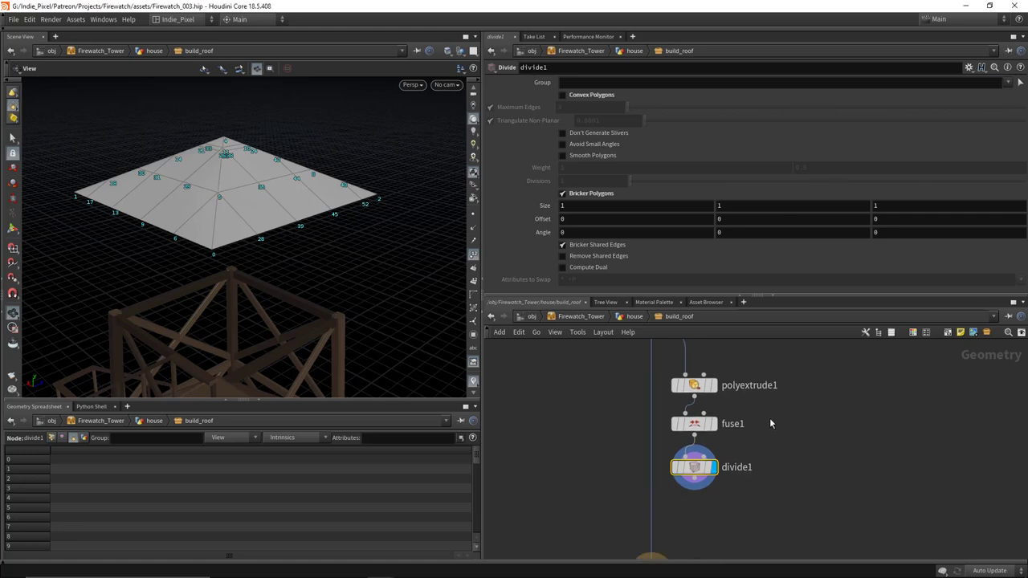
# Step: Set divide1's bricker X size to the expression bbox(0, D_YSIZE)*10
pyautogui.press('BackSpace')
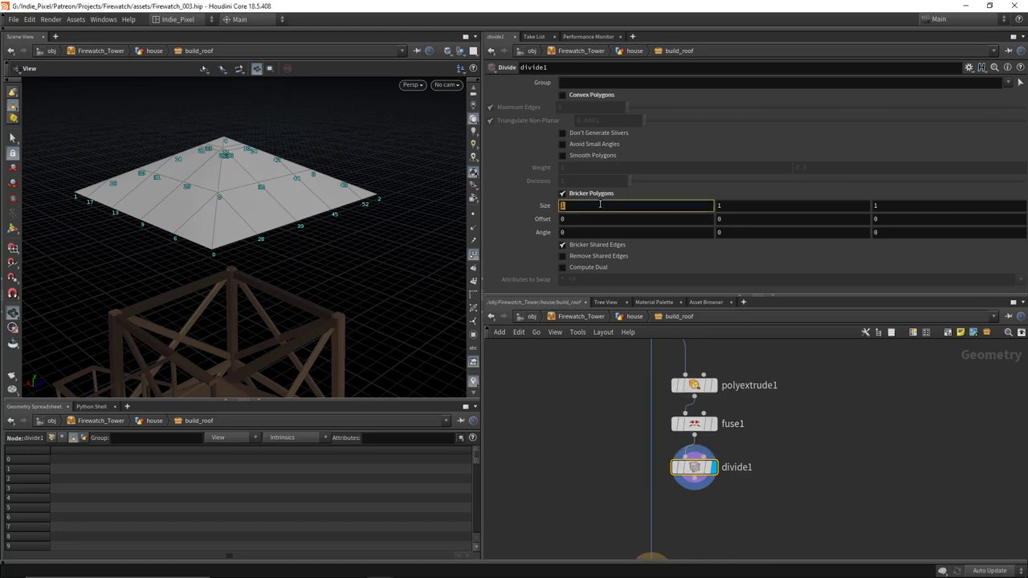
pyautogui.write('bbox(')
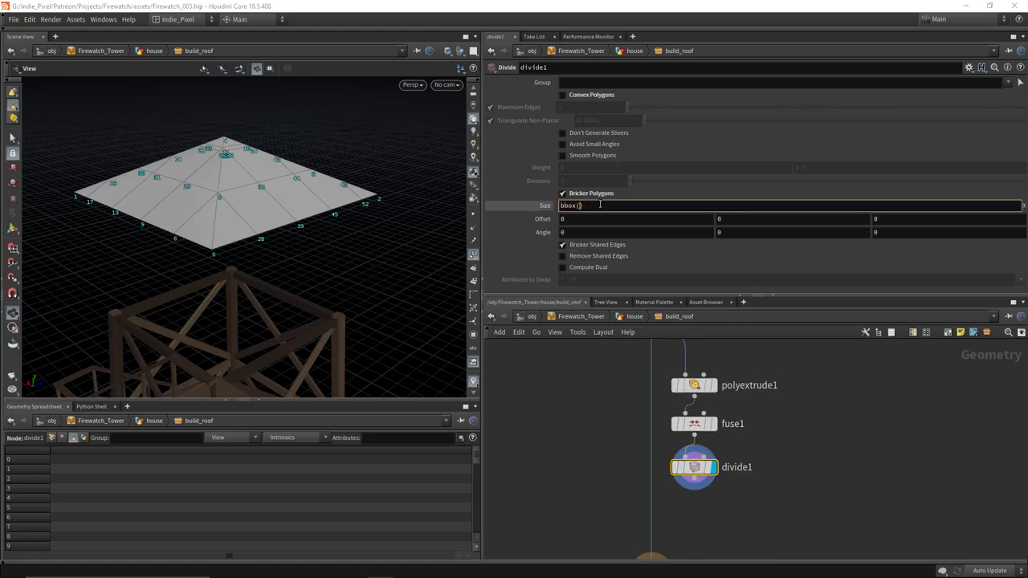
pyautogui.write('0, D')
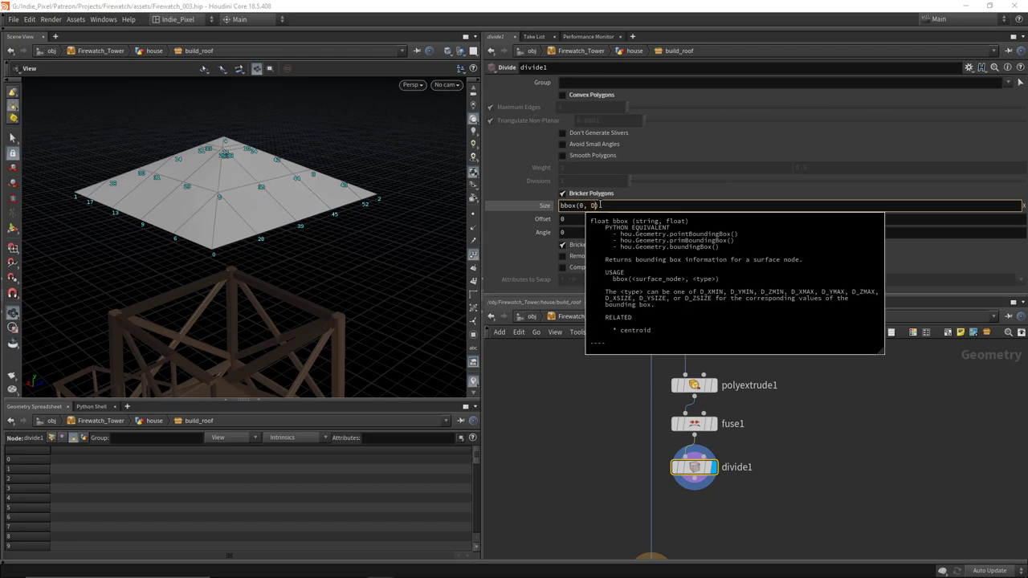
pyautogui.write('_')
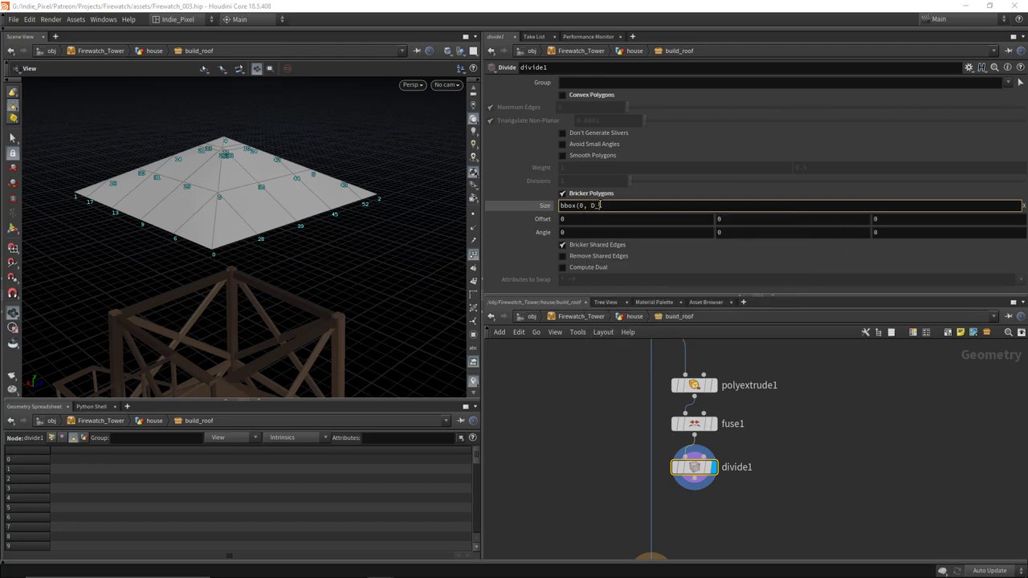
pyautogui.write('XSIZE)*10')
pyautogui.press('Return')
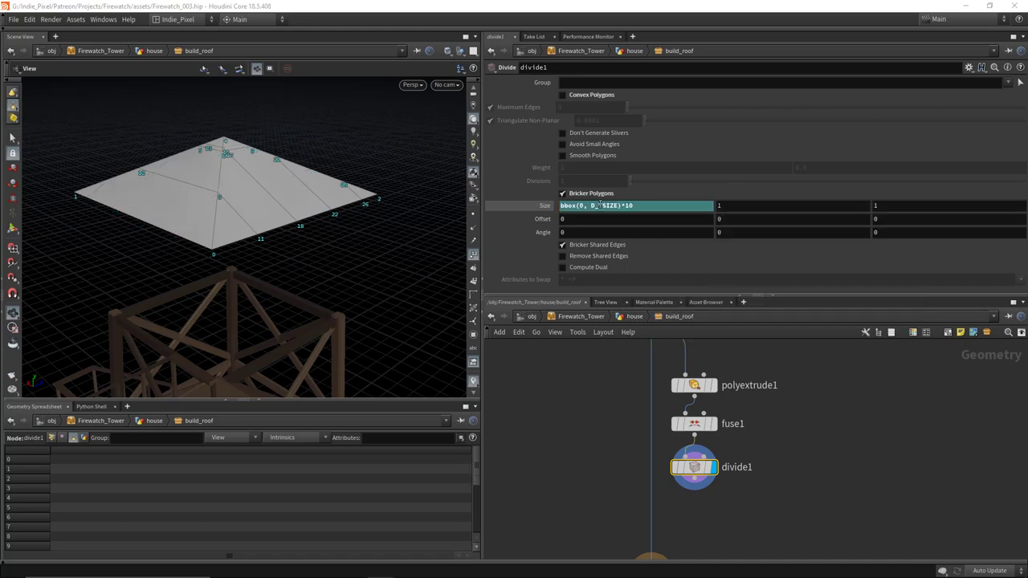
# Step: Copy the bricker X size expression bbox(0, D_YSIZE)*10 into divide1's Z size
pyautogui.click(635, 206)
pyautogui.hotkey('ctrl', 'c')
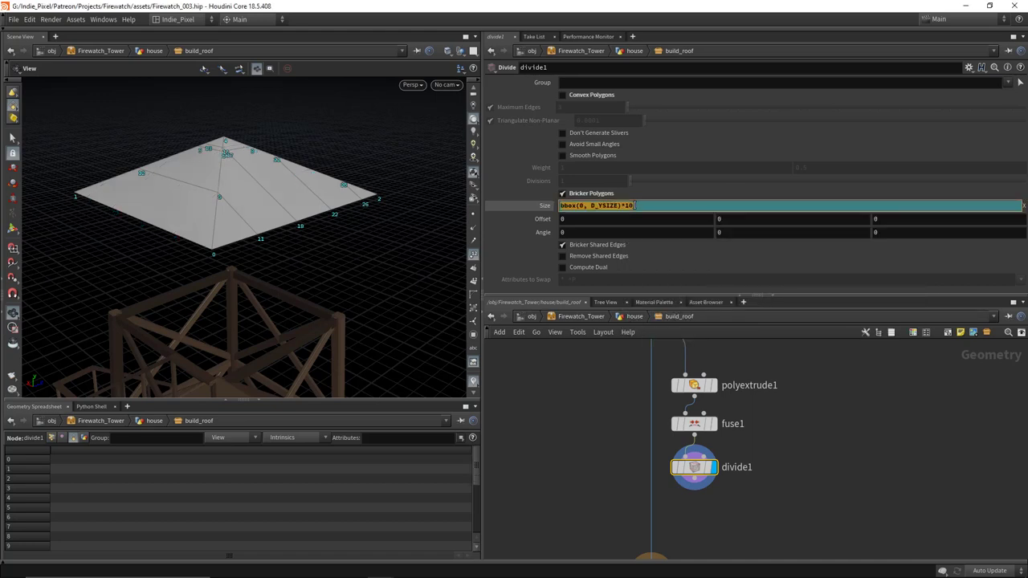
pyautogui.press('Escape')
pyautogui.click(917, 206)
pyautogui.hotkey('ctrl', 'v')
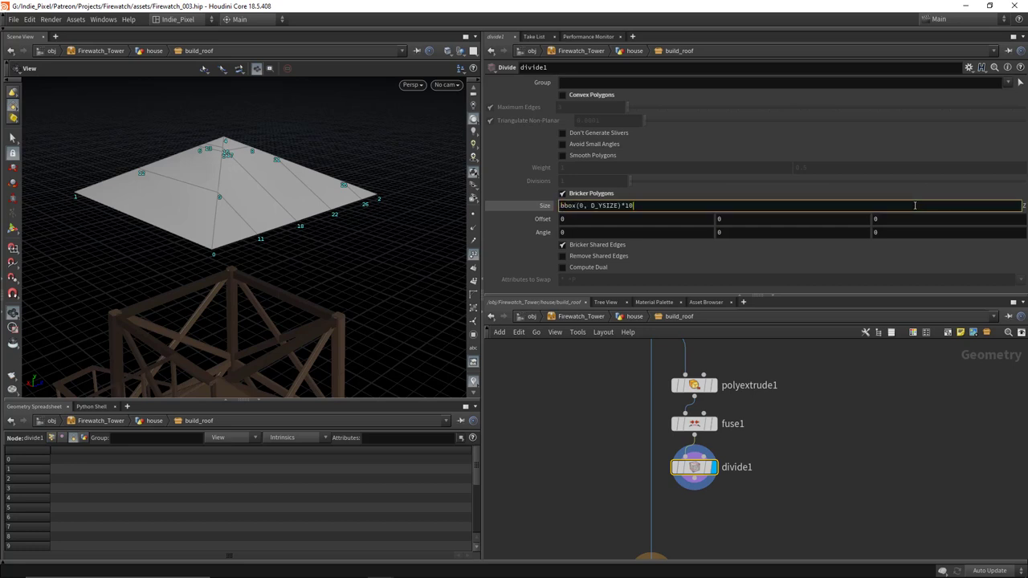
pyautogui.press('Return')
# Step: Set divide1's bricker Y size to 0.1 to cut the roof into horizontal strips
pyautogui.click(789, 211)
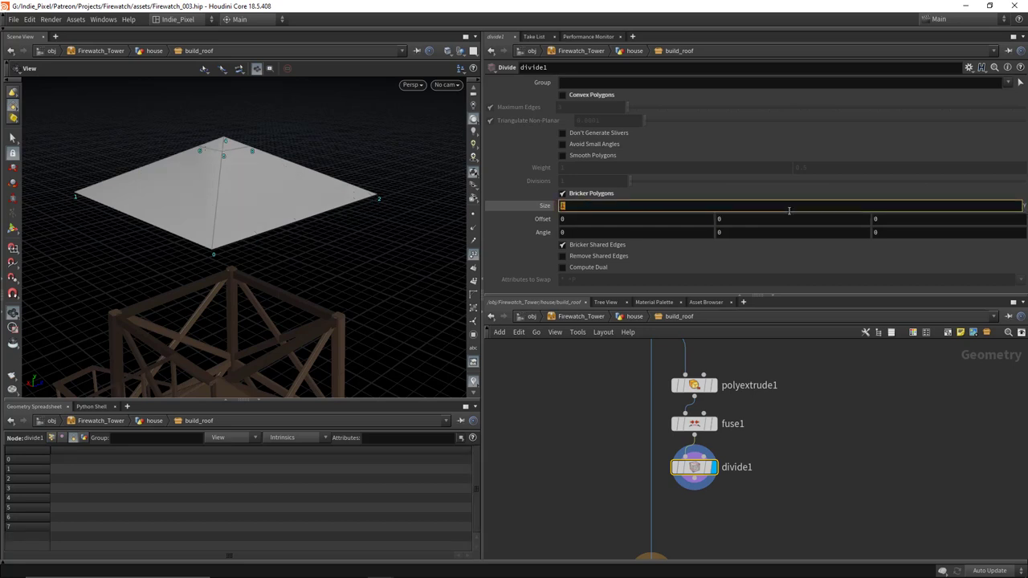
pyautogui.write('.1')
pyautogui.press('Return')
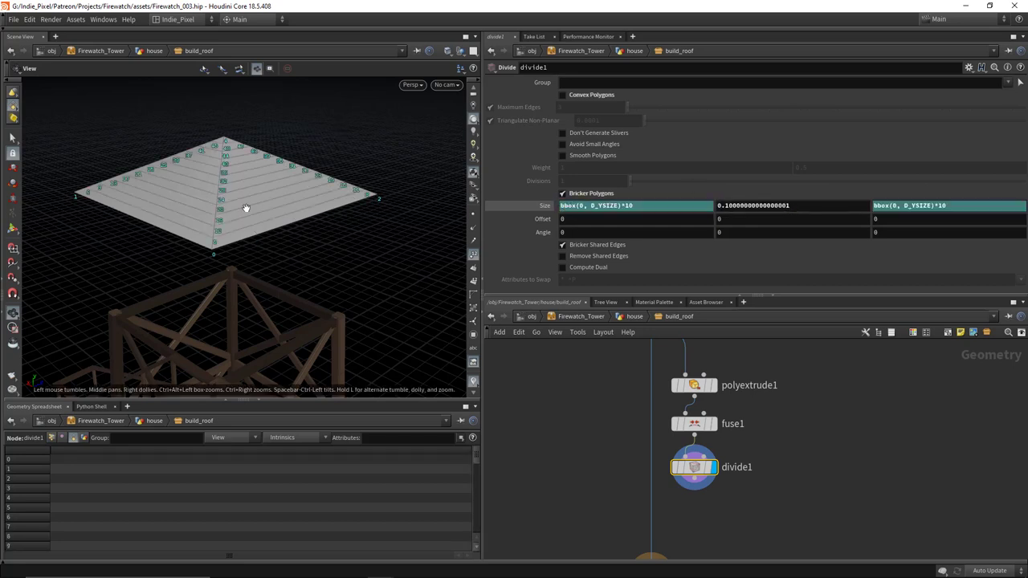
pyautogui.moveTo(245, 211); pyautogui.dragTo(267, 168)
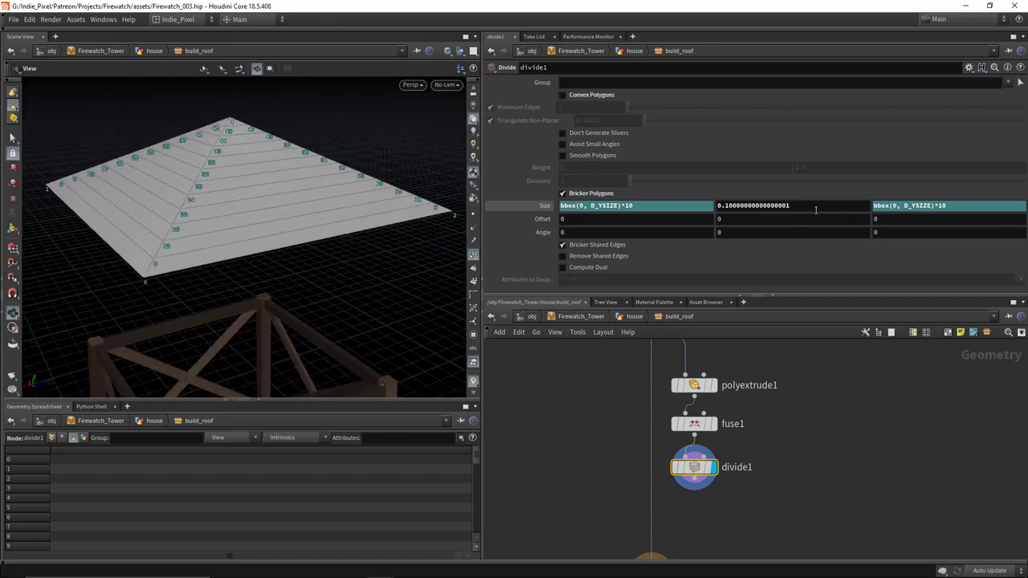
# Step: Set divide1's bricker Y size to 0.12, hide the point numbers, and give the network view more room again
pyautogui.click(756, 205)
pyautogui.press('Return')
pyautogui.moveTo(763, 206); pyautogui.dragTo(777, 230, button='middle')
pyautogui.moveTo(289, 187); pyautogui.dragTo(359, 230)
pyautogui.click(472, 260)
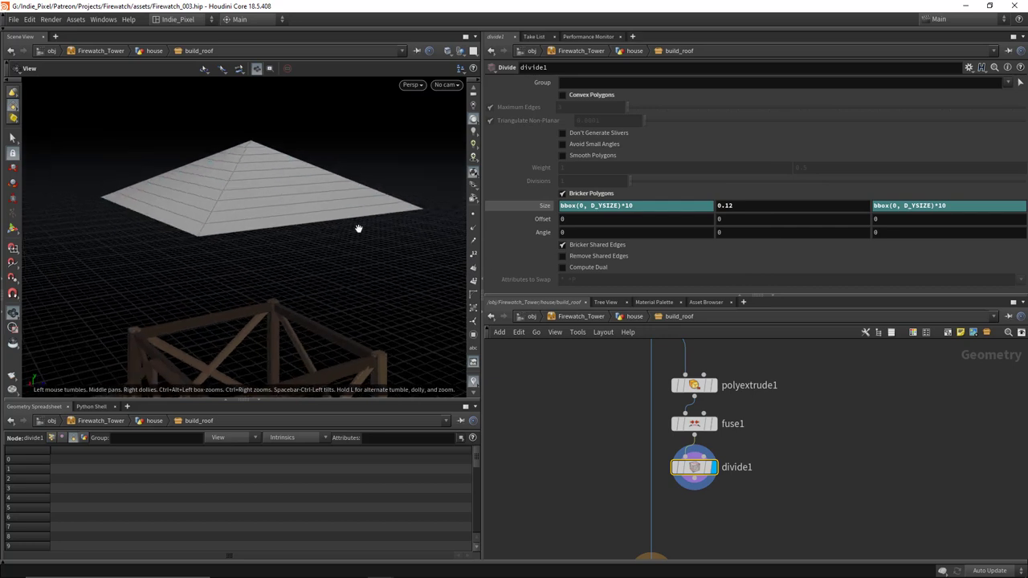
pyautogui.moveTo(802, 301); pyautogui.dragTo(804, 215)
pyautogui.scroll(-5, 804, 365)
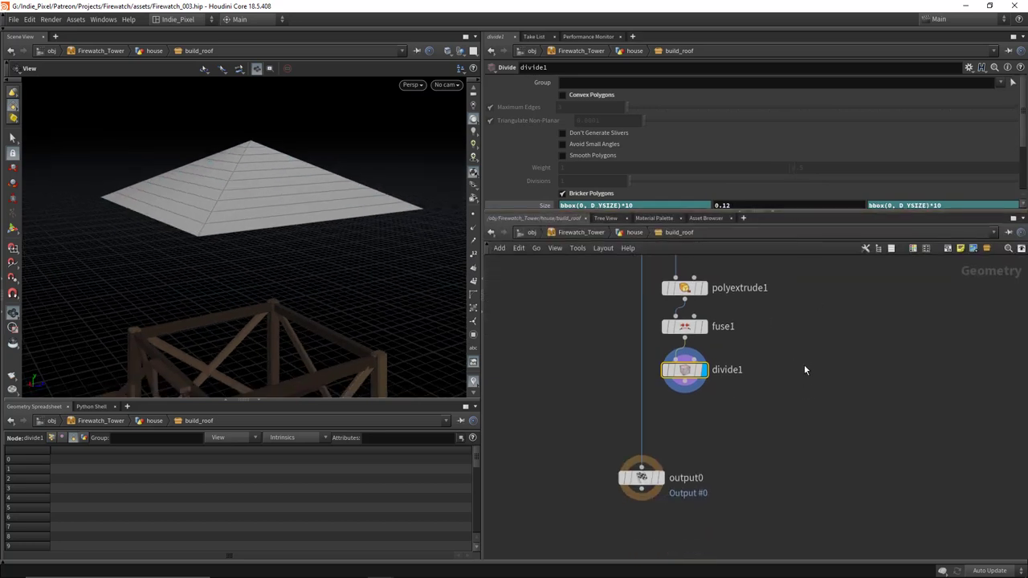
# Step: Move output0 lower in the network and add a For-Each Primitive loop below divide1
pyautogui.moveTo(768, 372); pyautogui.dragTo(712, 354, button='middle')
pyautogui.moveTo(643, 384); pyautogui.dragTo(655, 491)
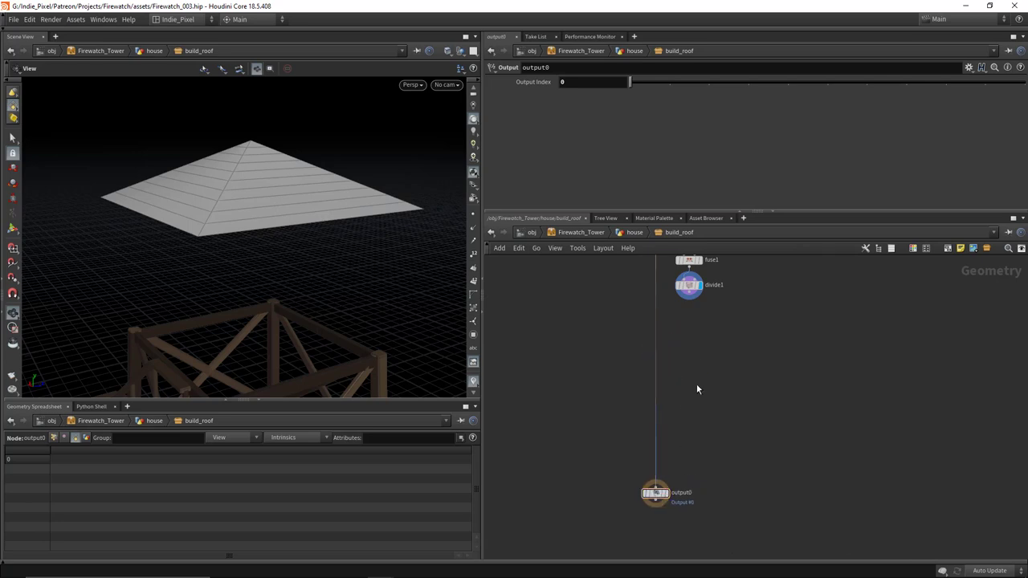
pyautogui.press('Tab')
pyautogui.write('for')
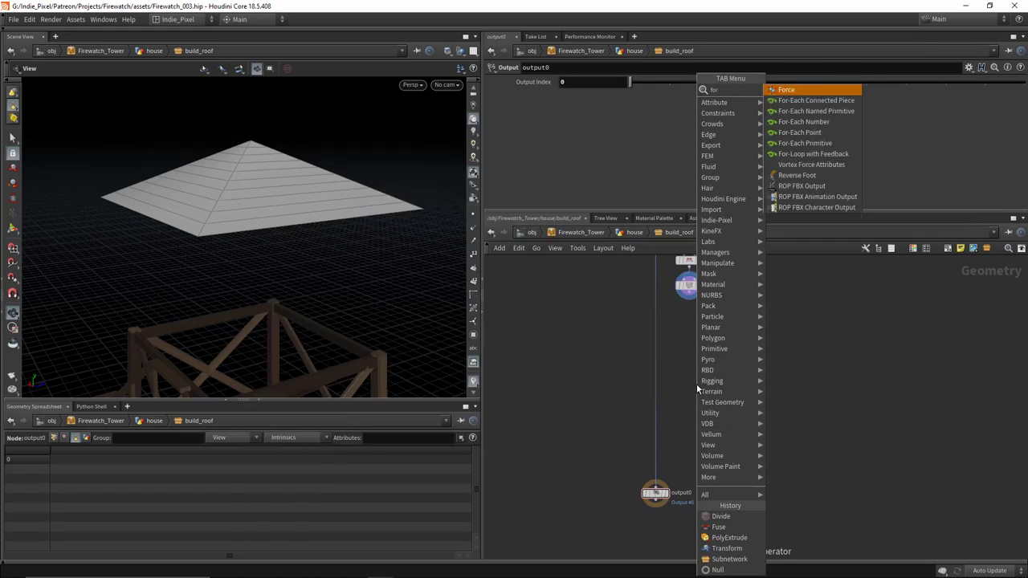
pyautogui.press('Down')
pyautogui.press('Down')
pyautogui.press('Down')
pyautogui.press('Down')
pyautogui.press('Down')
pyautogui.press('Return')
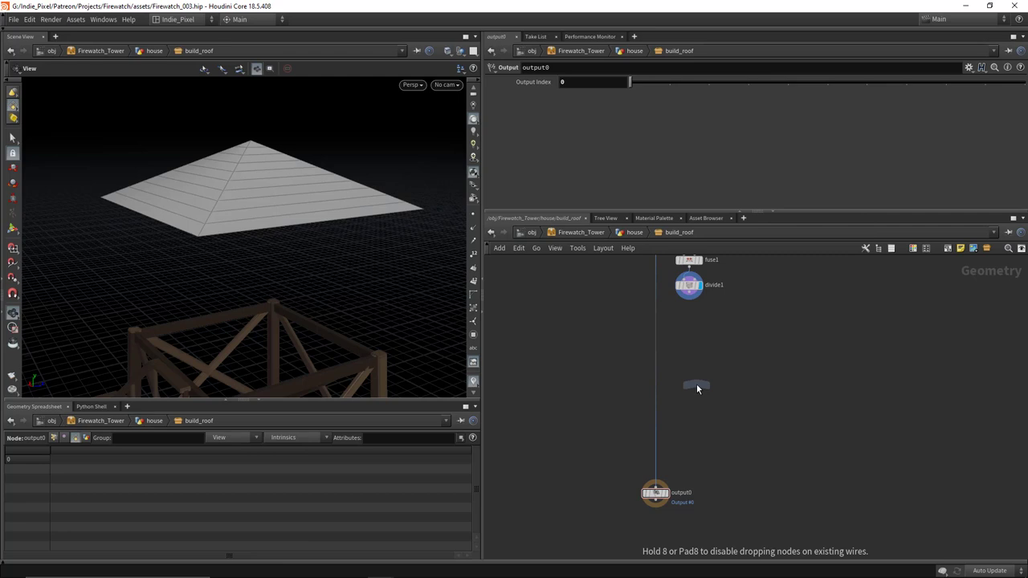
pyautogui.click(689, 336)
# Step: Connect divide1 to foreach_begin1, display foreach_end1's result and save the scene
pyautogui.scroll(3, 707, 330)
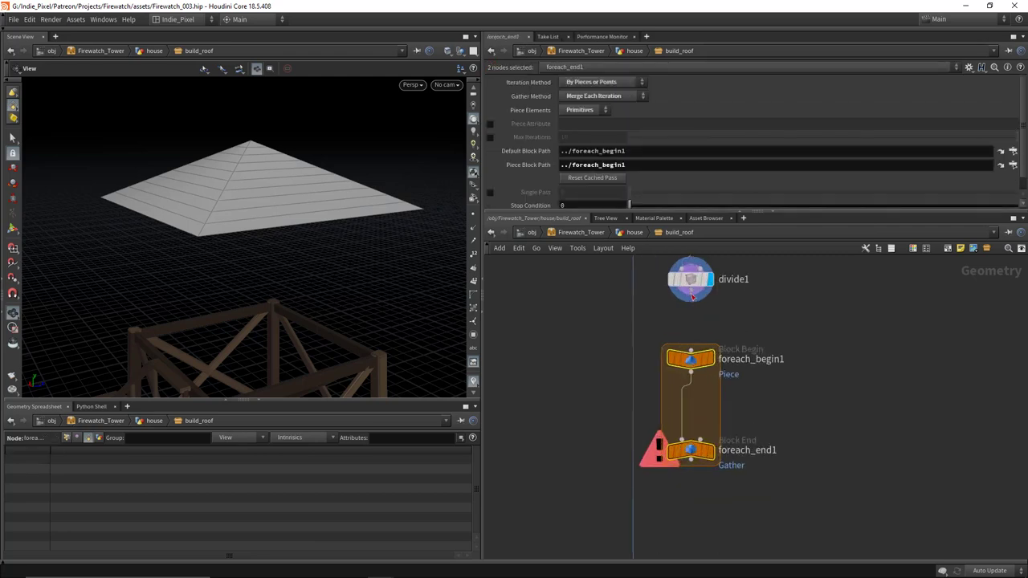
pyautogui.click(700, 377)
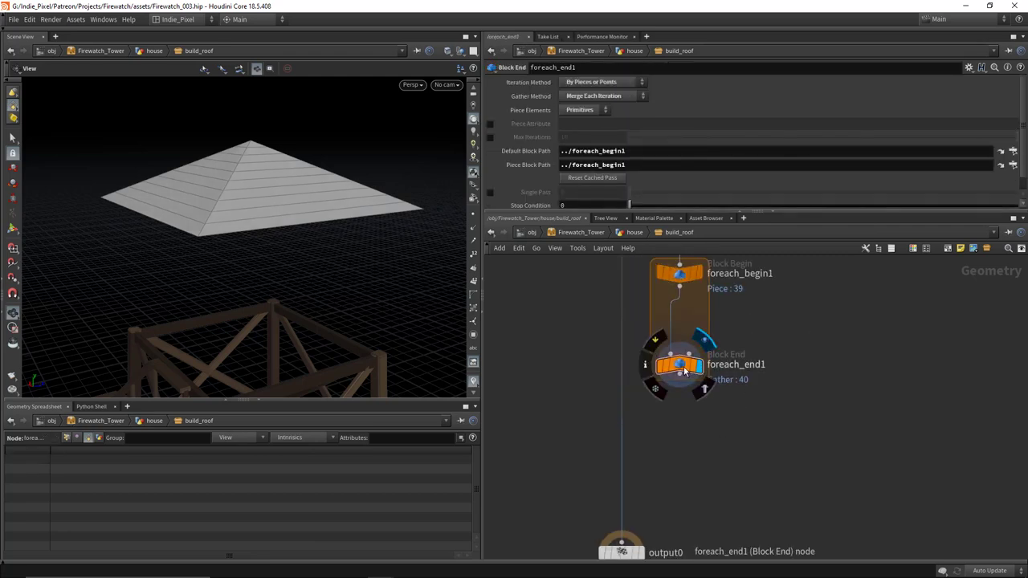
pyautogui.click(704, 344)
pyautogui.hotkey('ctrl', 's')
# Step: Move foreach_end1 down to make room inside the loop and enable its single pass on piece 0
pyautogui.moveTo(680, 282); pyautogui.dragTo(677, 416)
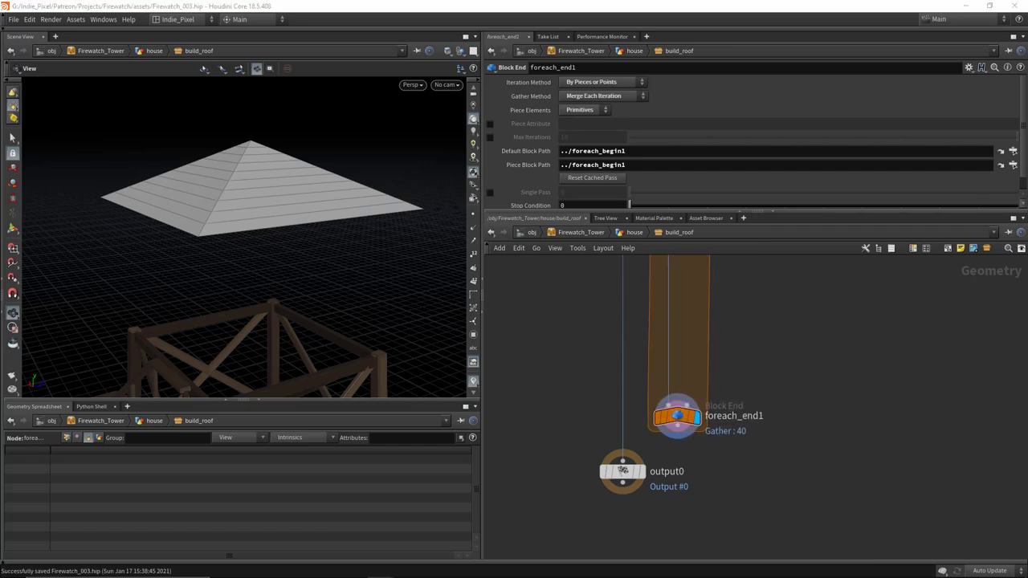
pyautogui.scroll(-3, 658, 450)
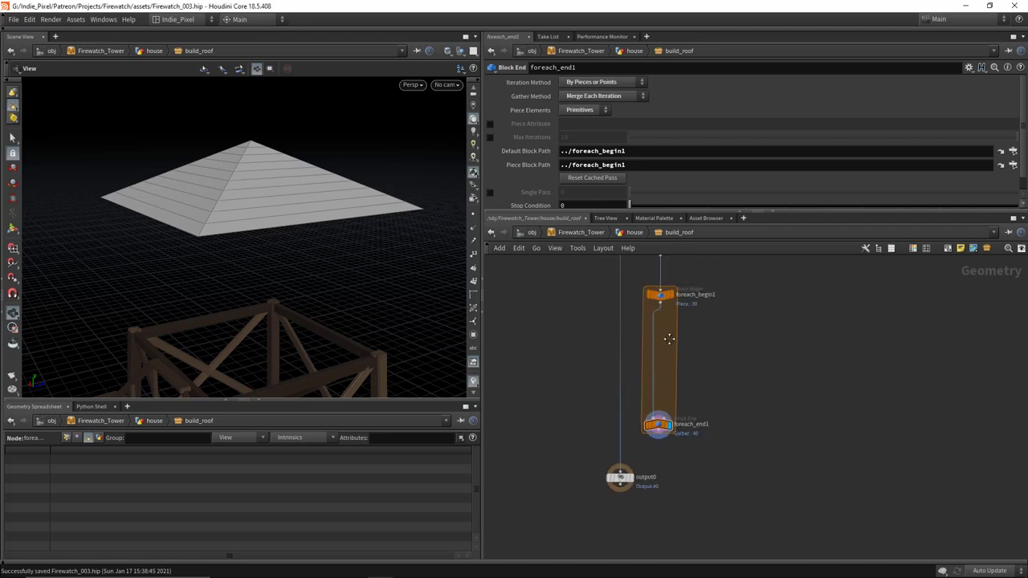
pyautogui.moveTo(658, 453); pyautogui.dragTo(658, 459)
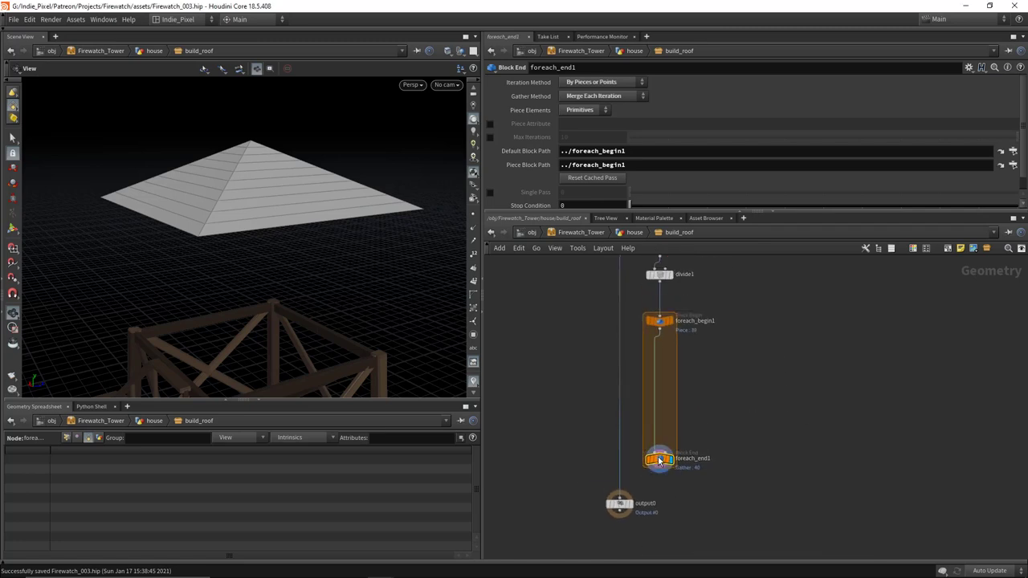
pyautogui.click(490, 192)
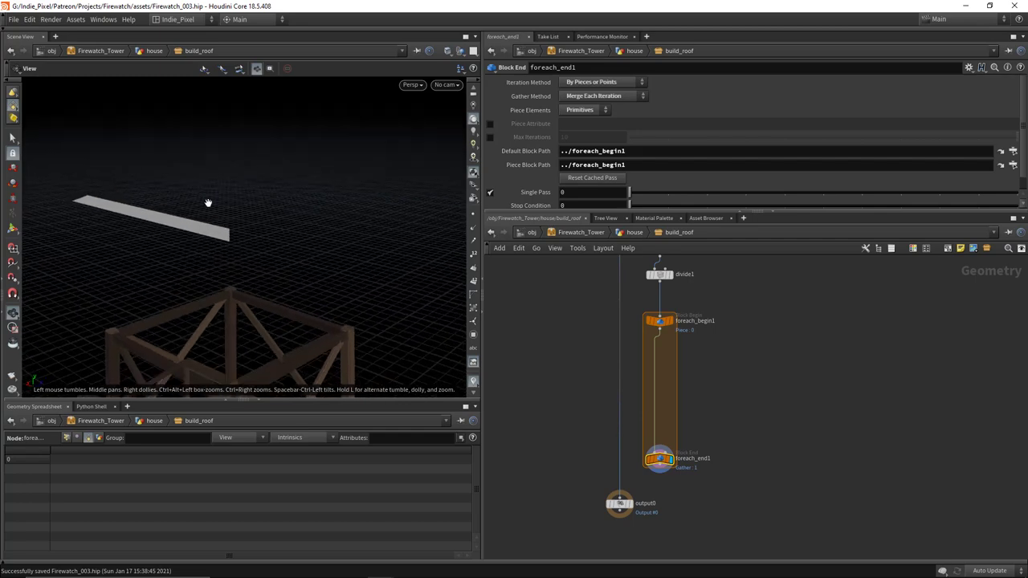
pyautogui.moveTo(212, 201); pyautogui.dragTo(337, 230)
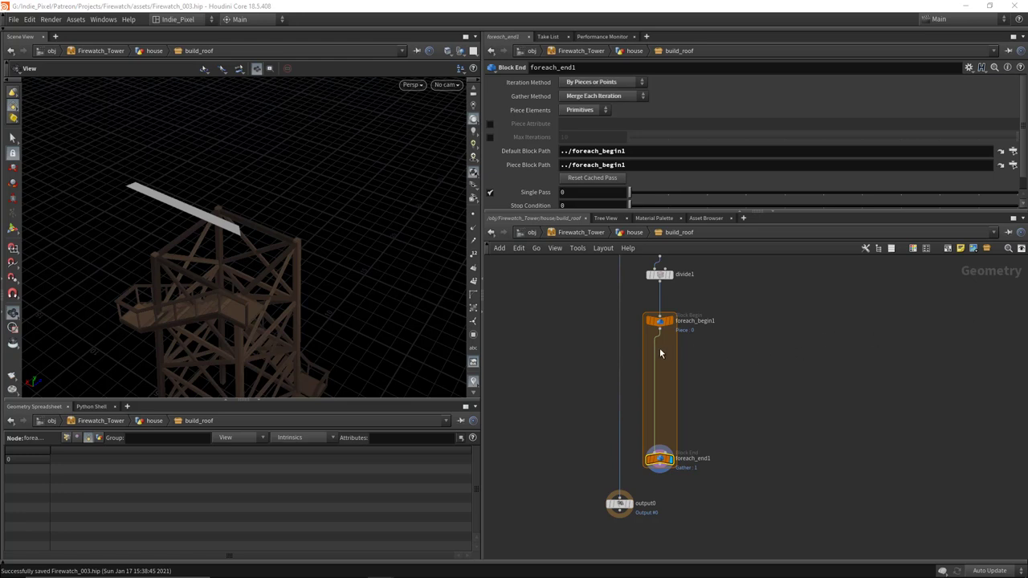
# Step: Insert an Attribute Wrangle inside the loop, directly below foreach_begin1
pyautogui.scroll(3, 659, 348)
pyautogui.press('Tab')
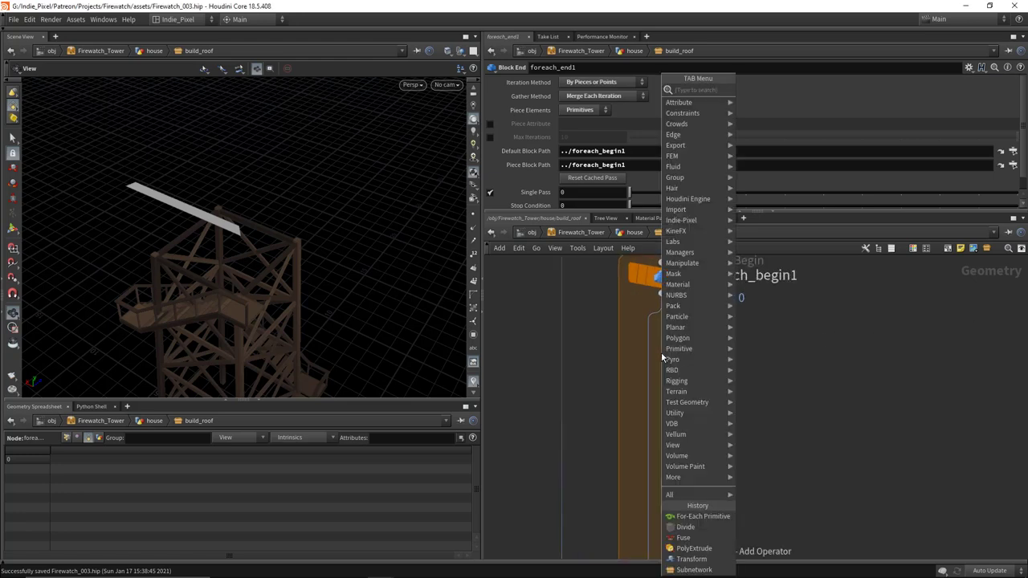
pyautogui.write('wrang')
pyautogui.press('Return')
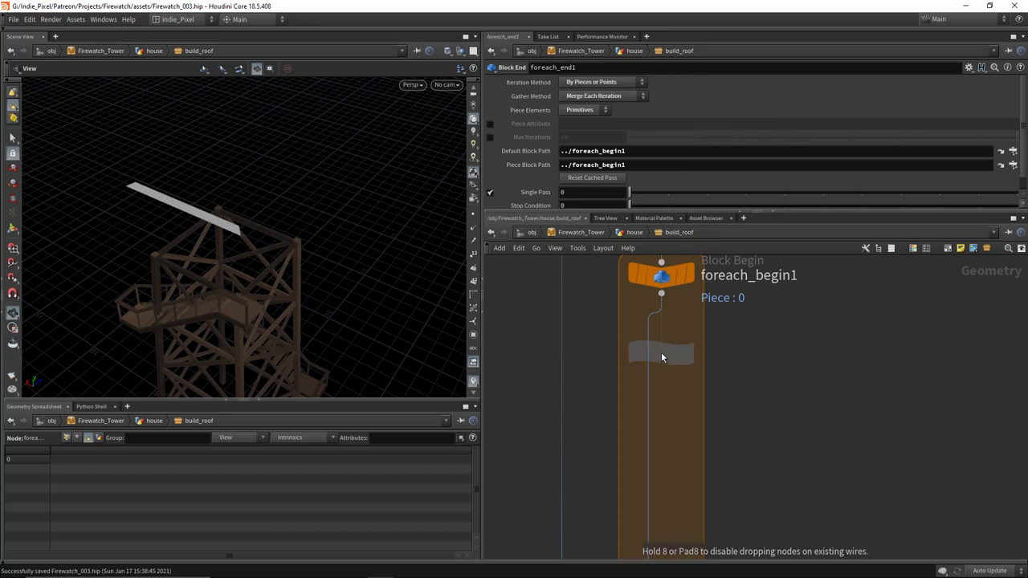
pyautogui.click(661, 352)
pyautogui.moveTo(661, 354); pyautogui.dragTo(661, 369)
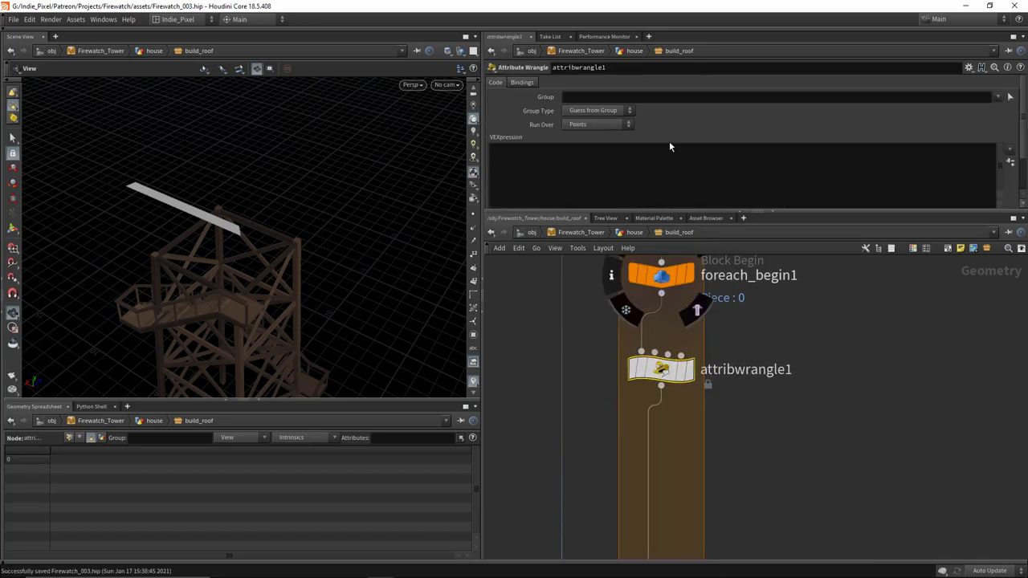
# Step: Store the strip's bounding box size in attribwrangle1's code with vector size = getbbox_size(0);
pyautogui.click(659, 165)
pyautogui.write('vector size')
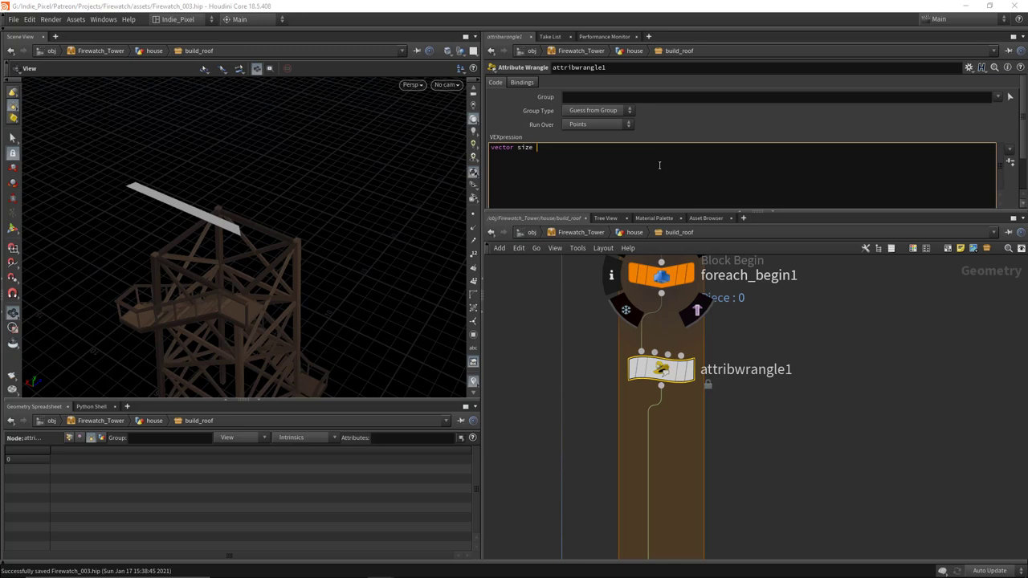
pyautogui.write(' = get')
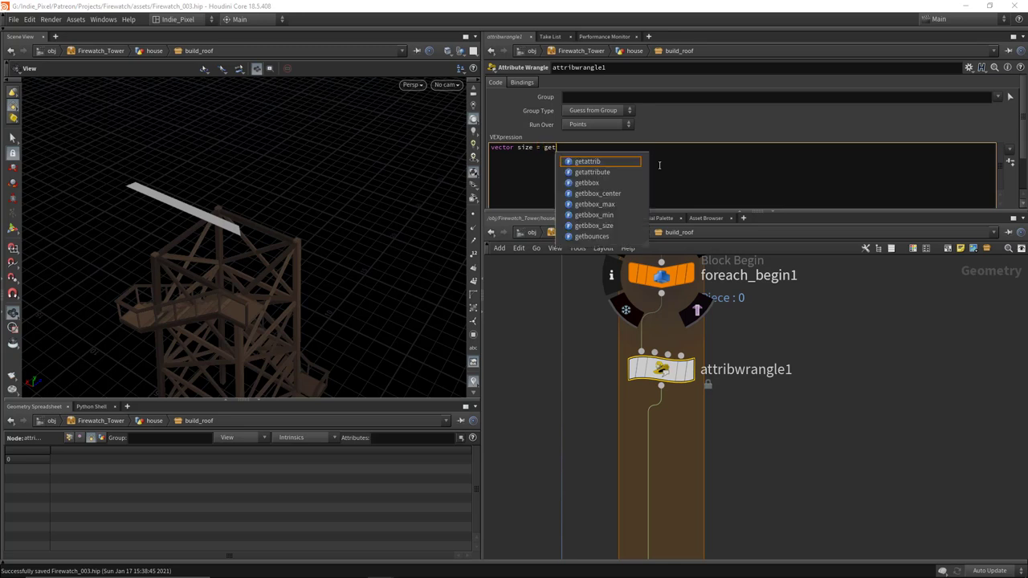
pyautogui.press('Down')
pyautogui.press('Down')
pyautogui.press('Down')
pyautogui.press('Down')
pyautogui.press('Down')
pyautogui.press('Down')
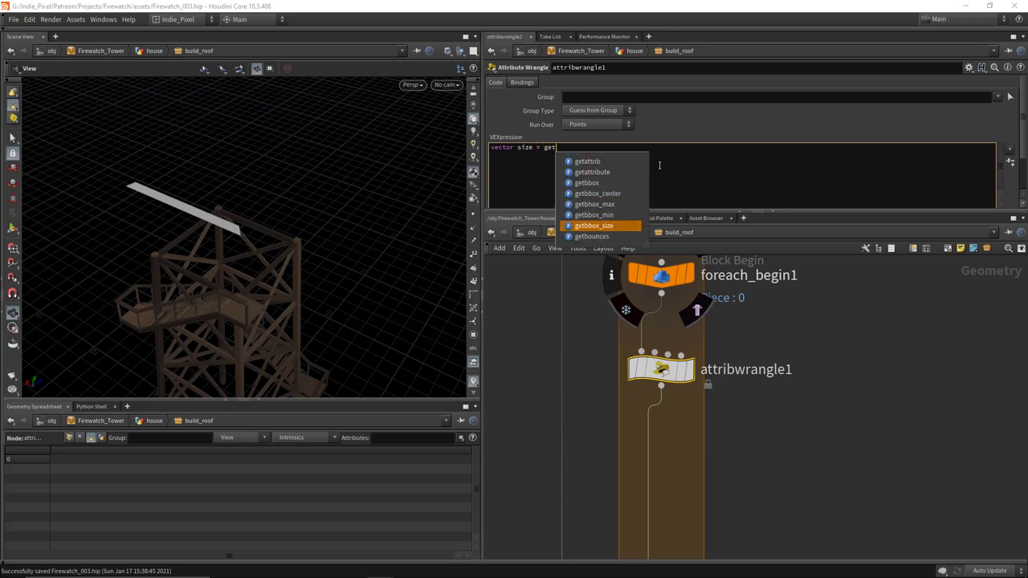
pyautogui.press('Return')
pyautogui.write('()')
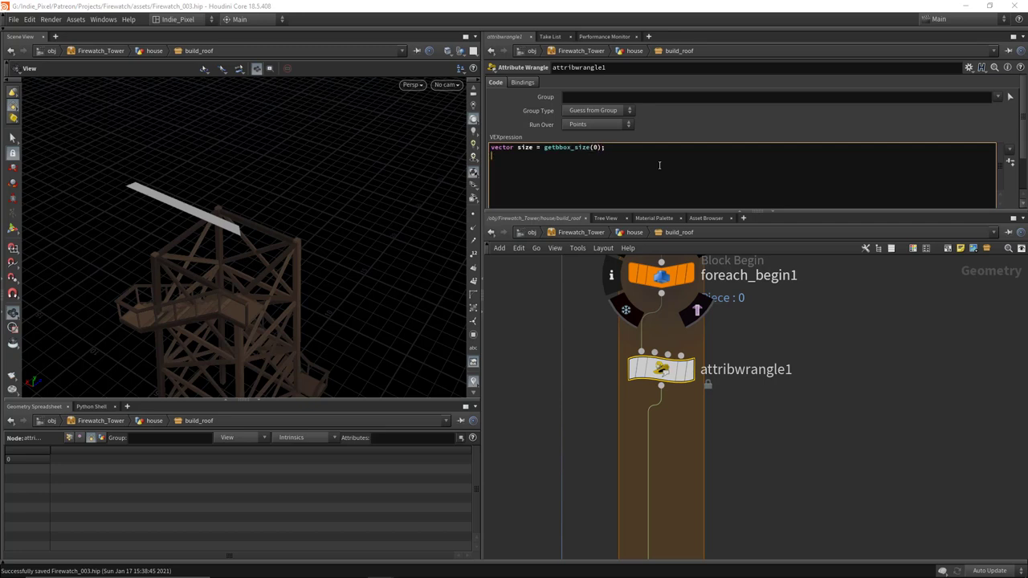
# Step: Set attribwrangle1 to run over Detail (only once) and add the code line i@switch = 0;
pyautogui.write('i@')
pyautogui.click(623, 126)
pyautogui.click(590, 126)
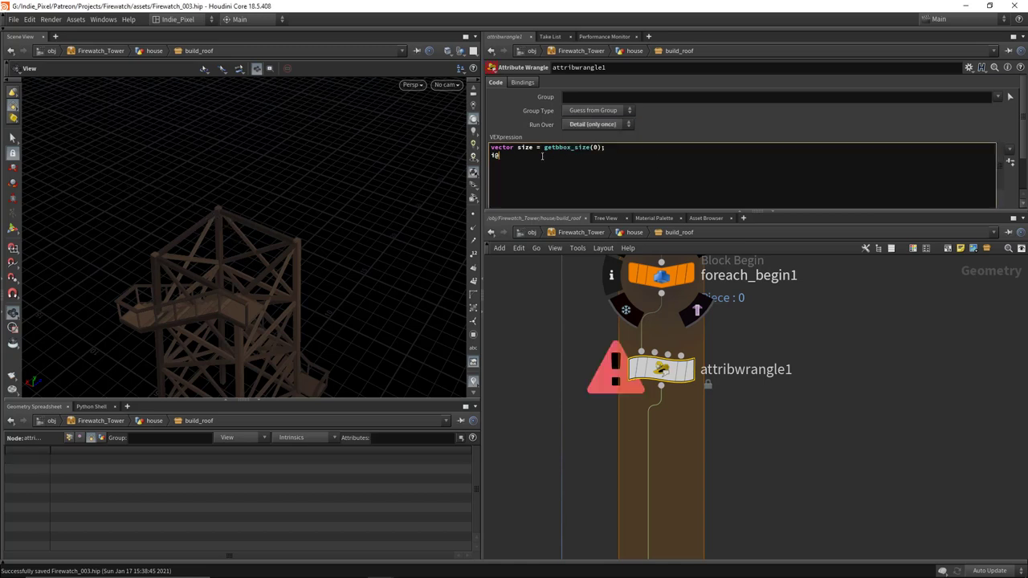
pyautogui.write('switch = 0')
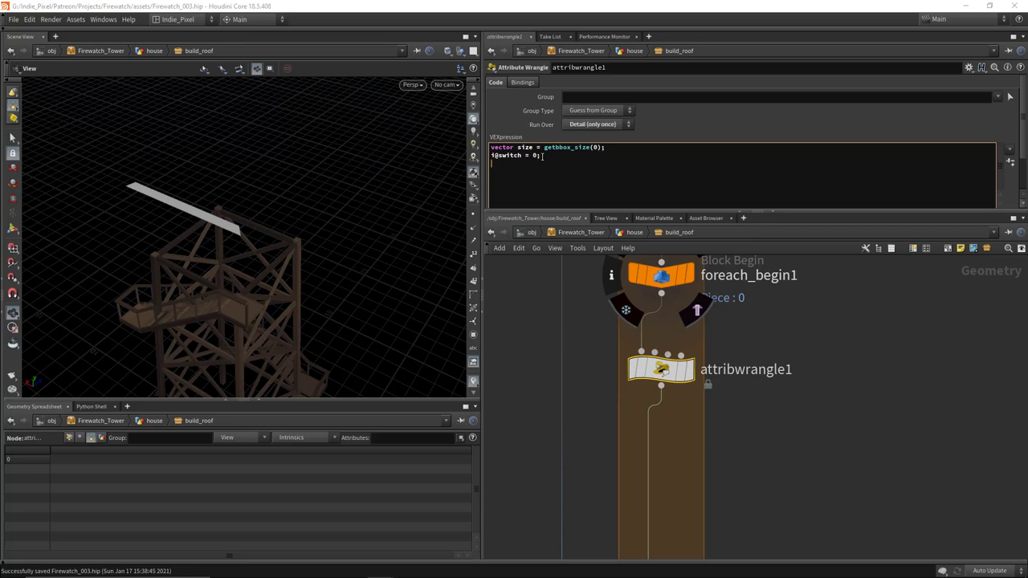
pyautogui.write('()')
pyautogui.write('size')
pyautogui.write('.z > ')
pyautogui.write('size.x')
pyautogui.press('Return')
pyautogui.write('@switch = 1;')
pyautogui.moveTo(794, 210); pyautogui.dragTo(794, 183)
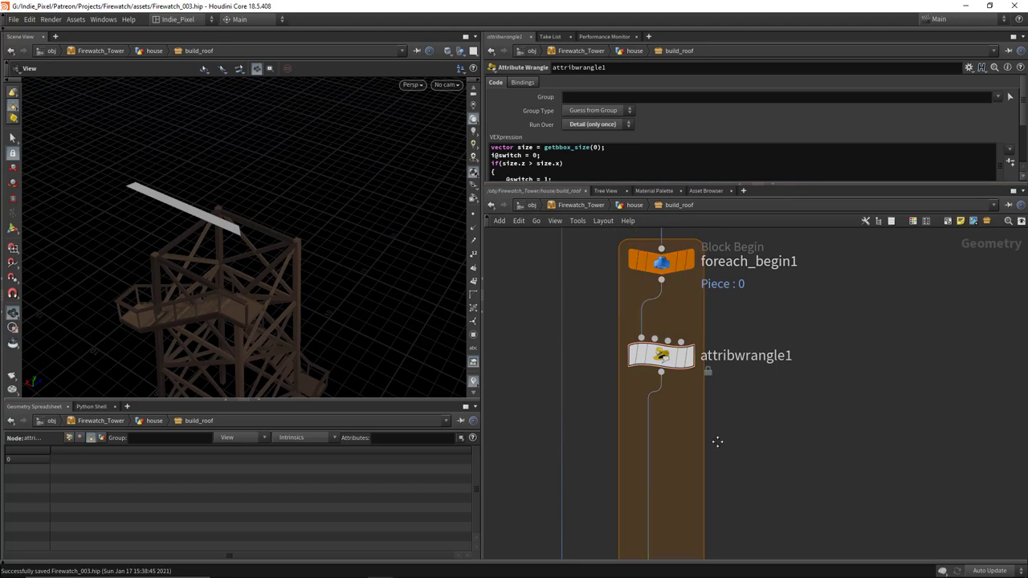
# Step: Add a Switch node between attribwrangle1 and foreach_end1 without wiring it
pyautogui.press('h')
pyautogui.press('Tab')
pyautogui.write('switch')
pyautogui.press('Return')
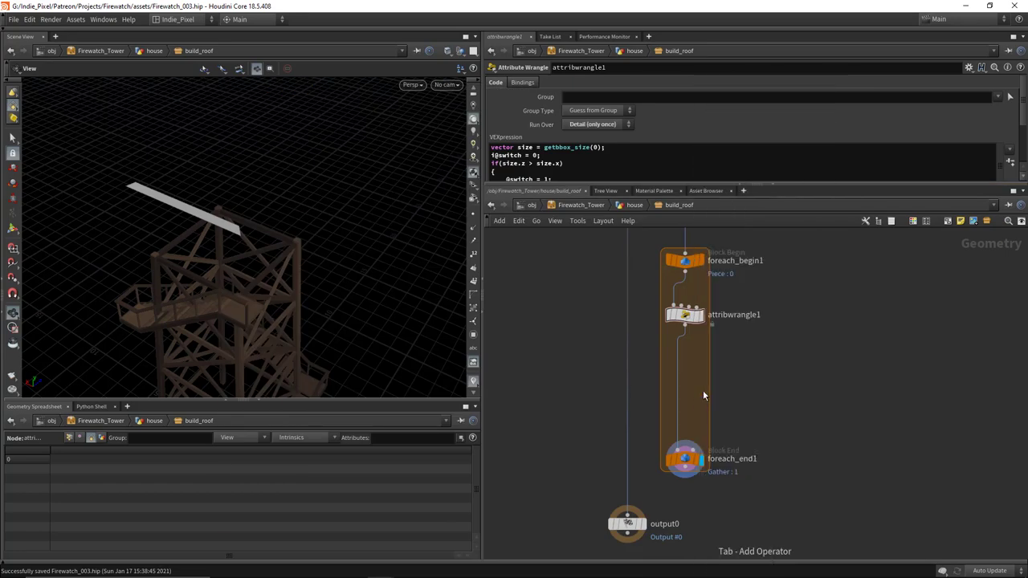
pyautogui.click(699, 390)
pyautogui.scroll(5, 701, 336)
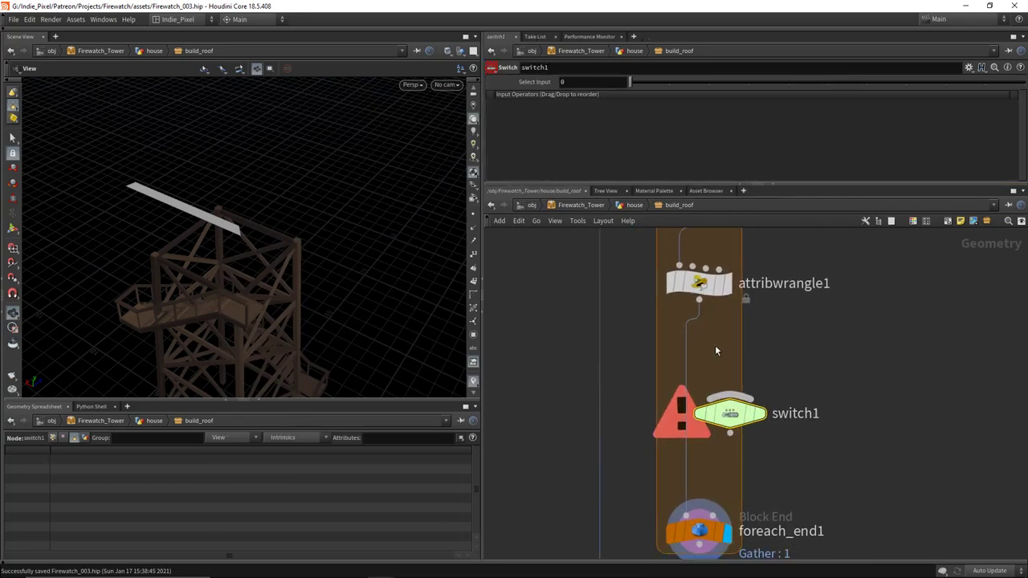
# Step: Add a Divide node beside the wire between attribwrangle1 and switch1
pyautogui.press('Tab')
pyautogui.write('divide')
pyautogui.press('Return')
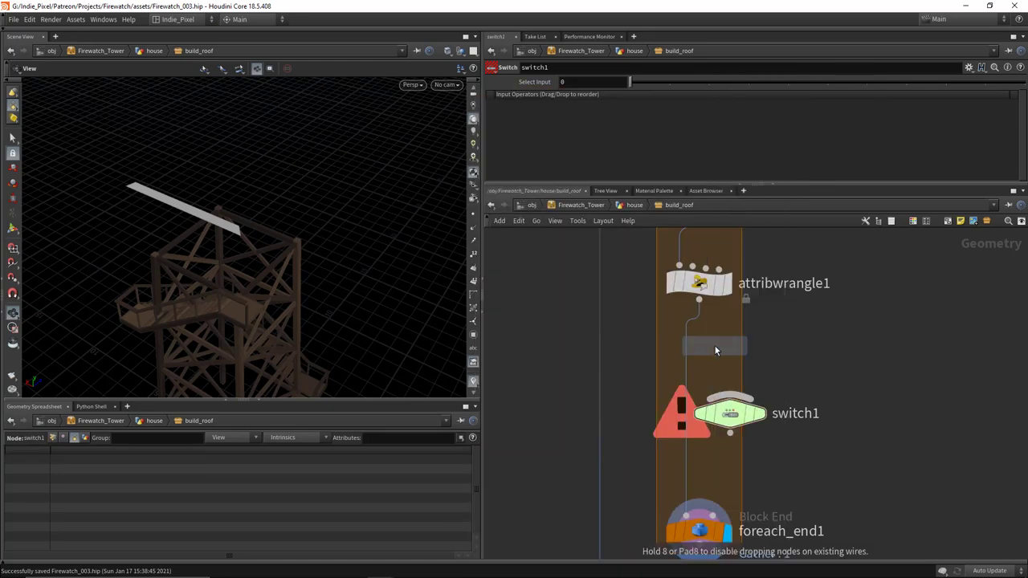
pyautogui.click(634, 345)
pyautogui.scroll(-5, 679, 372)
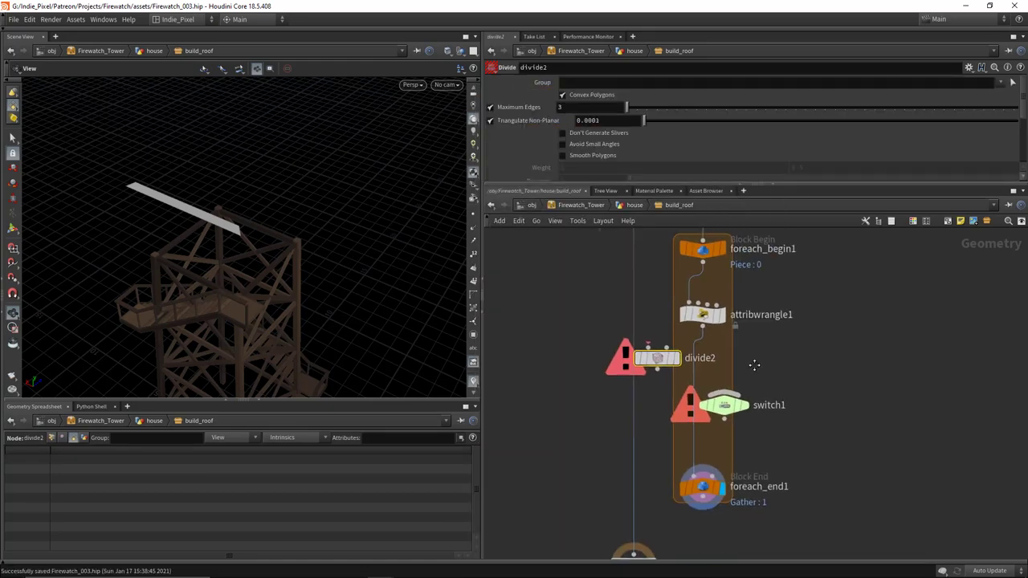
# Step: Shift the whole roof branch, from polyextrude1 to foreach_end1, farther away from the output0 wire
pyautogui.scroll(-2, 815, 314)
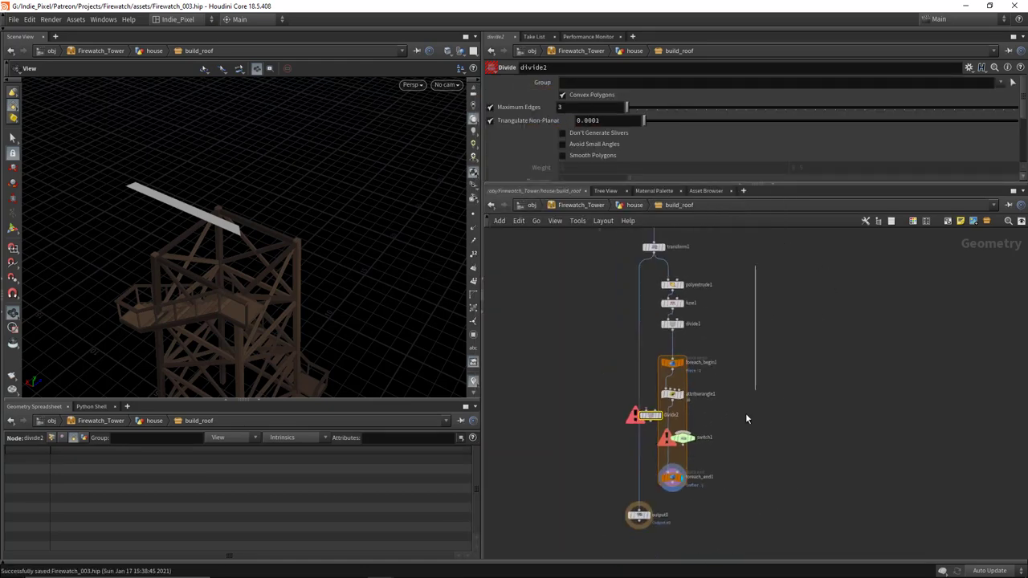
pyautogui.moveTo(756, 265); pyautogui.dragTo(647, 486)
pyautogui.moveTo(642, 421); pyautogui.dragTo(707, 414)
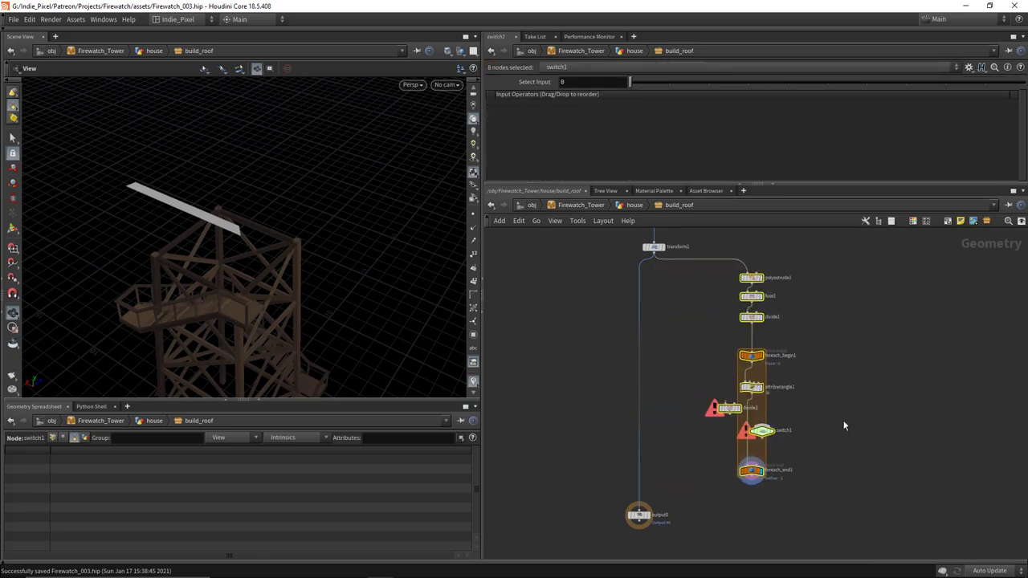
pyautogui.click(844, 424)
# Step: Move divide2 clear of the loop and insert switch1 into the wire between attribwrangle1 and foreach_end1
pyautogui.scroll(5, 659, 379)
pyautogui.moveTo(659, 379); pyautogui.dragTo(613, 381)
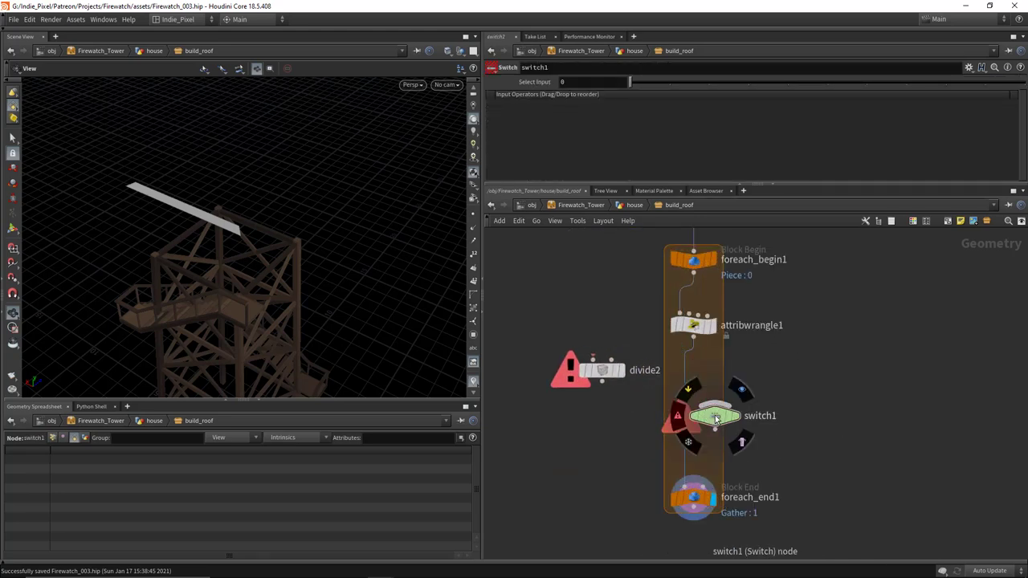
pyautogui.moveTo(719, 418); pyautogui.dragTo(697, 432)
pyautogui.scroll(2, 731, 367)
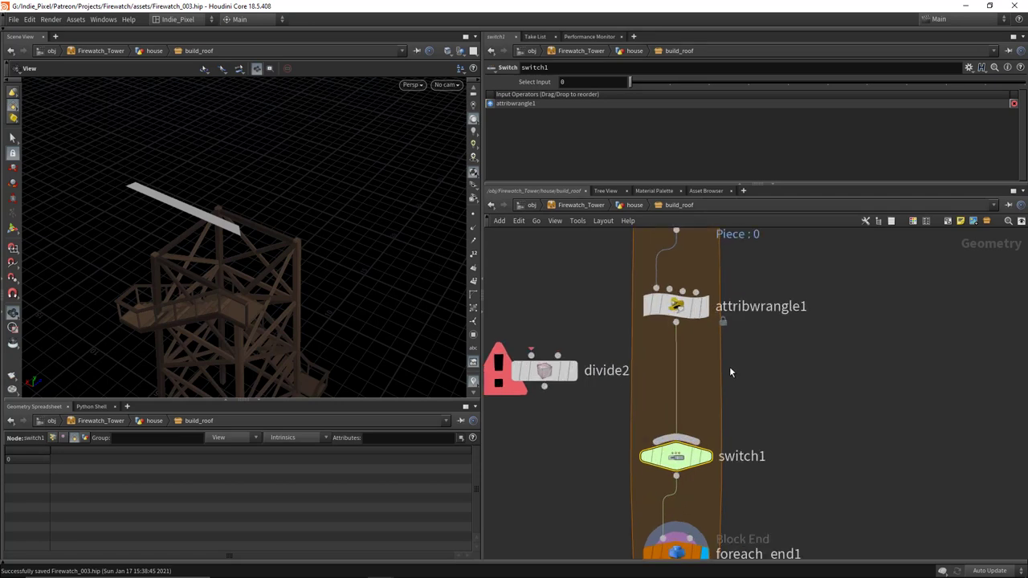
# Step: Wire attribwrangle1 into divide2 and rename that Divide node x_divide
pyautogui.click(675, 322)
pyautogui.click(532, 354)
pyautogui.doubleClick(606, 370)
pyautogui.moveTo(586, 370); pyautogui.dragTo(609, 363)
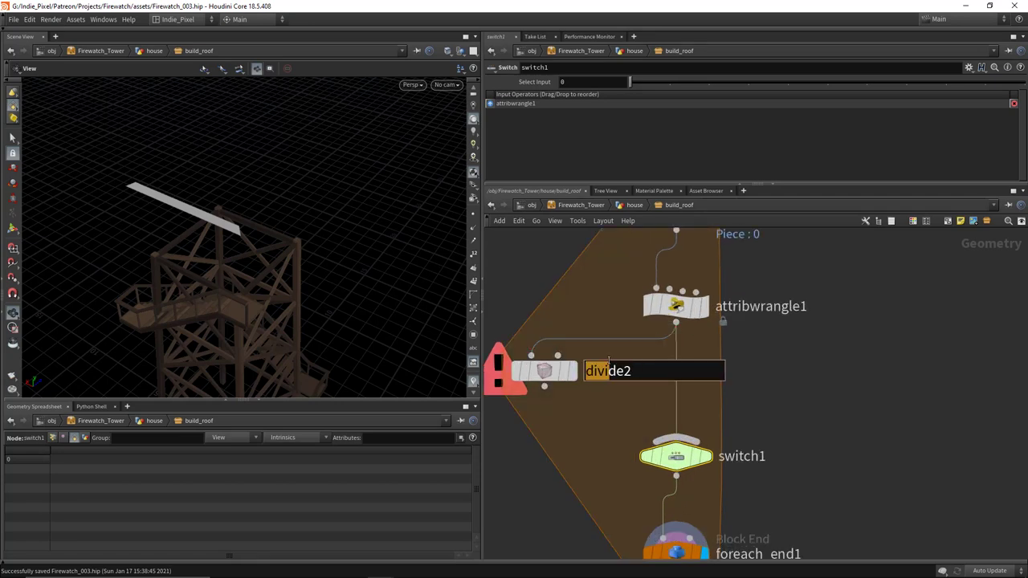
pyautogui.hotkey('ctrl', 'a')
pyautogui.press('BackSpace')
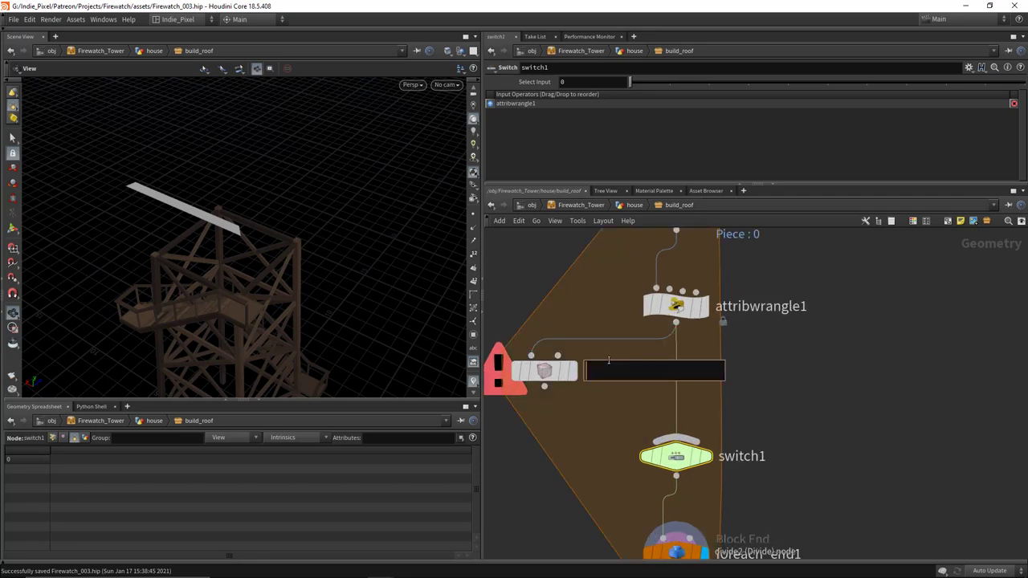
pyautogui.write('x_divide')
pyautogui.press('Return')
# Step: Duplicate x_divide on the opposite side of switch1 and rename the copy z_divide
pyautogui.keyDown('alt'); pyautogui.moveTo(545, 370); pyautogui.dragTo(835, 376); pyautogui.keyUp('alt')
pyautogui.doubleClick(905, 370)
pyautogui.write('z')
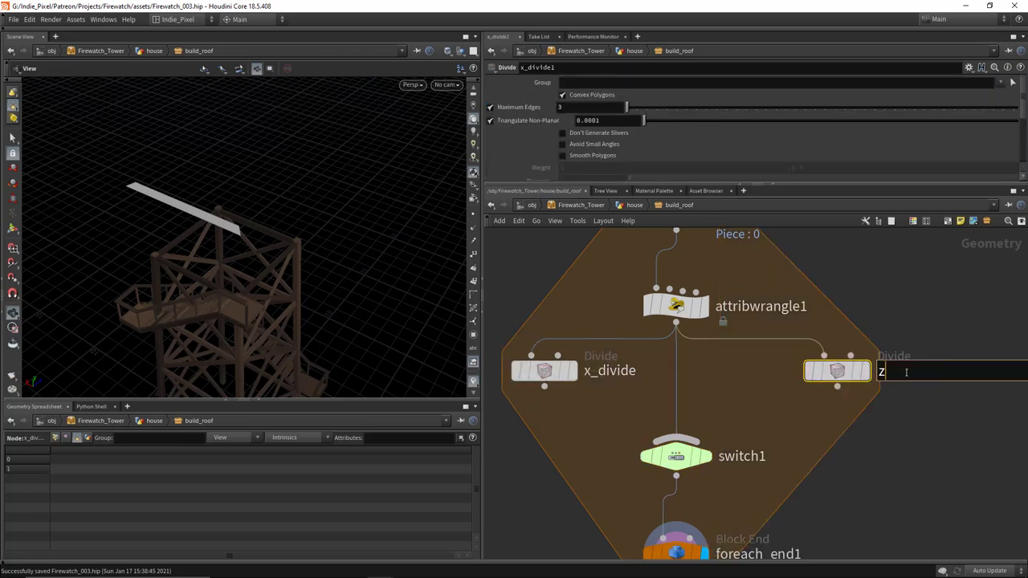
pyautogui.write('_divide')
pyautogui.press('Return')
pyautogui.press('h')
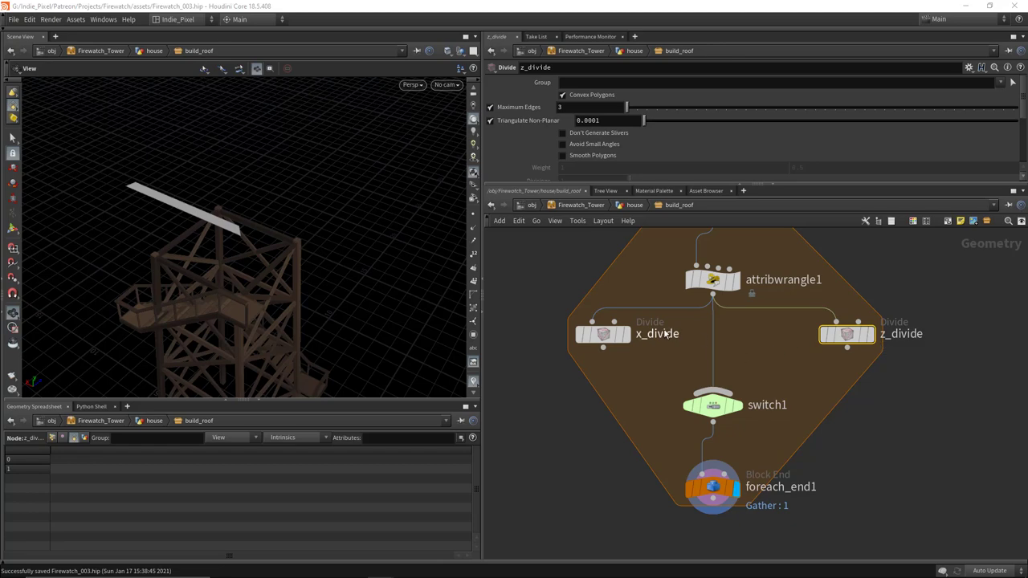
# Step: Display x_divide, turn off its Convex Polygons option and enable Bricker Polygons
pyautogui.click(625, 335)
pyautogui.click(602, 335)
pyautogui.click(567, 96)
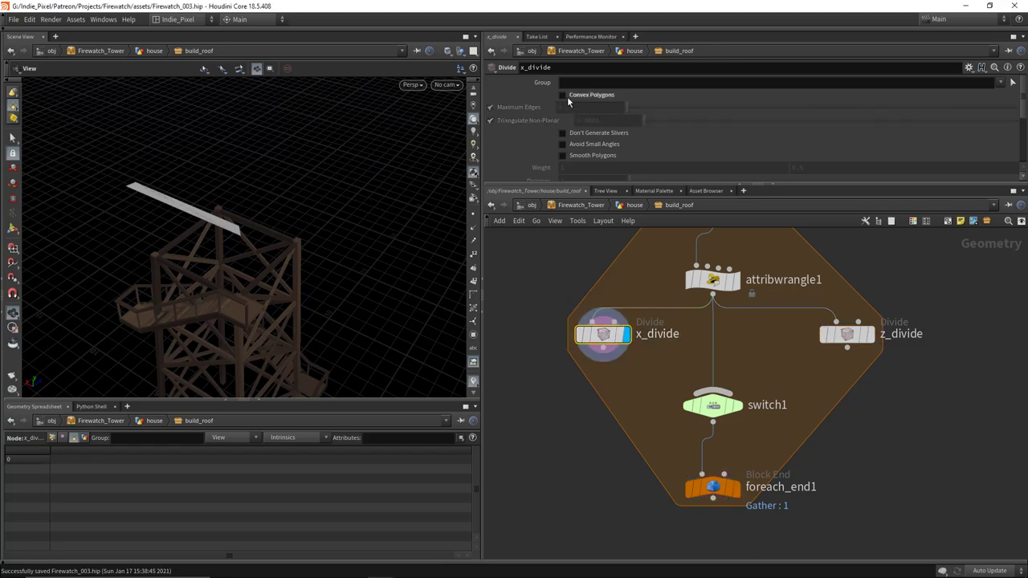
pyautogui.scroll(-3, 601, 154)
pyautogui.click(596, 138)
pyautogui.moveTo(241, 185); pyautogui.dragTo(278, 204)
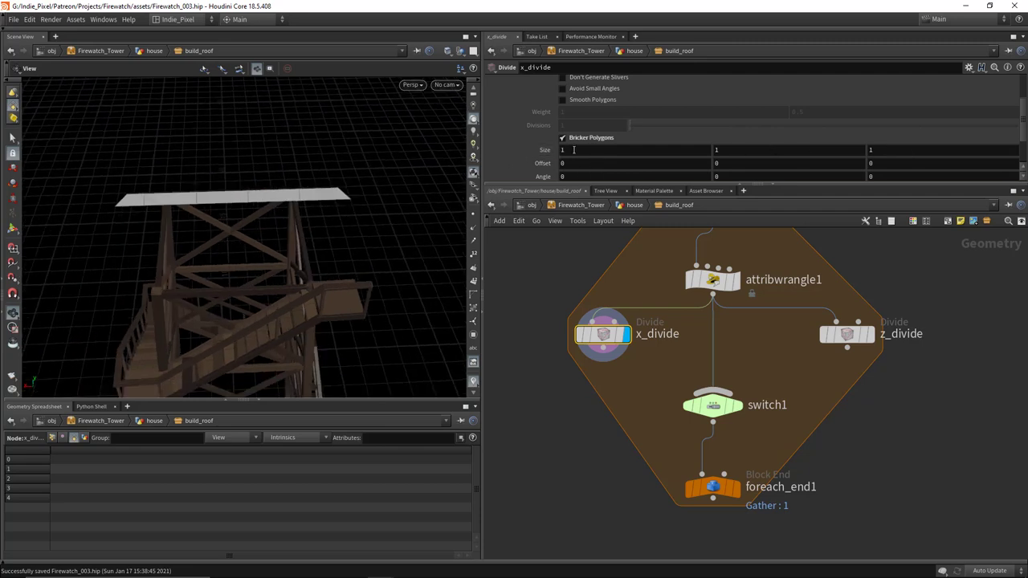
# Step: Set x_divide's Bricker Polygons size to 0.52 in X and 100 in Y and Z
pyautogui.moveTo(575, 150); pyautogui.dragTo(343, 158, button='middle')
pyautogui.click(776, 150)
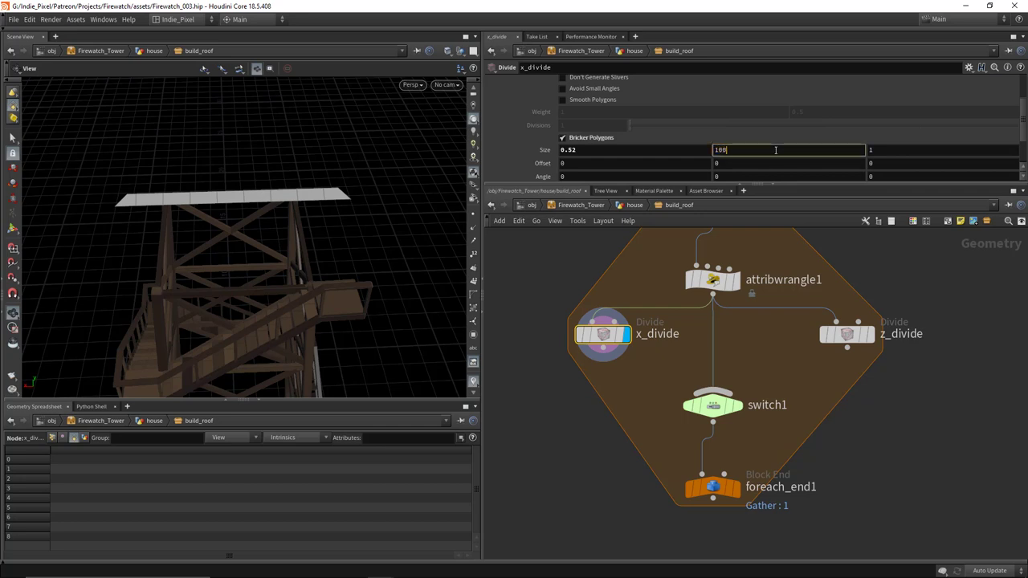
pyautogui.press('Tab')
pyautogui.press('Return')
# Step: Enable Bricker Polygons on z_divide and set its X and Y sizes to 100
pyautogui.click(847, 334)
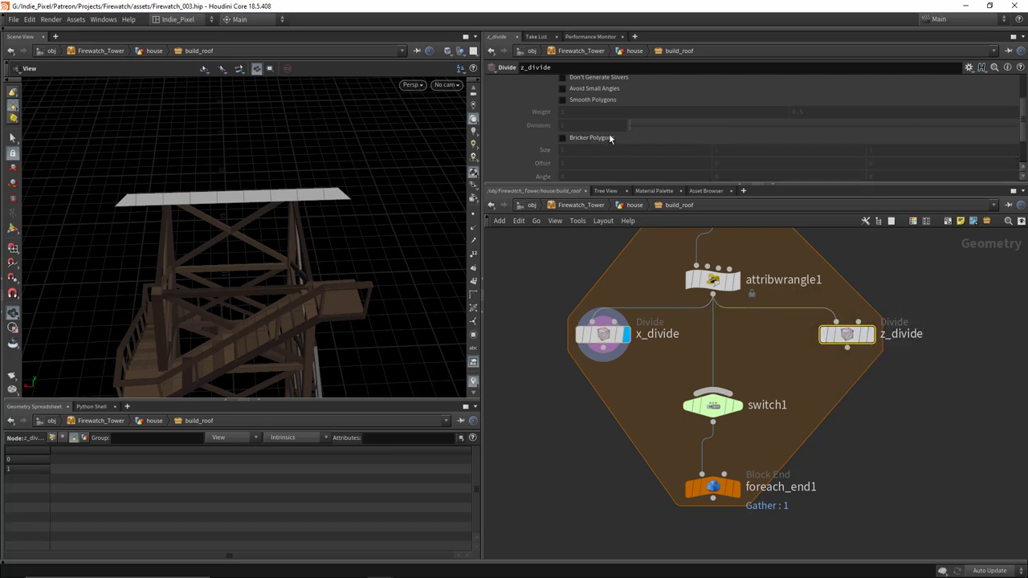
pyautogui.scroll(2, 634, 129)
pyautogui.scroll(-3, 763, 137)
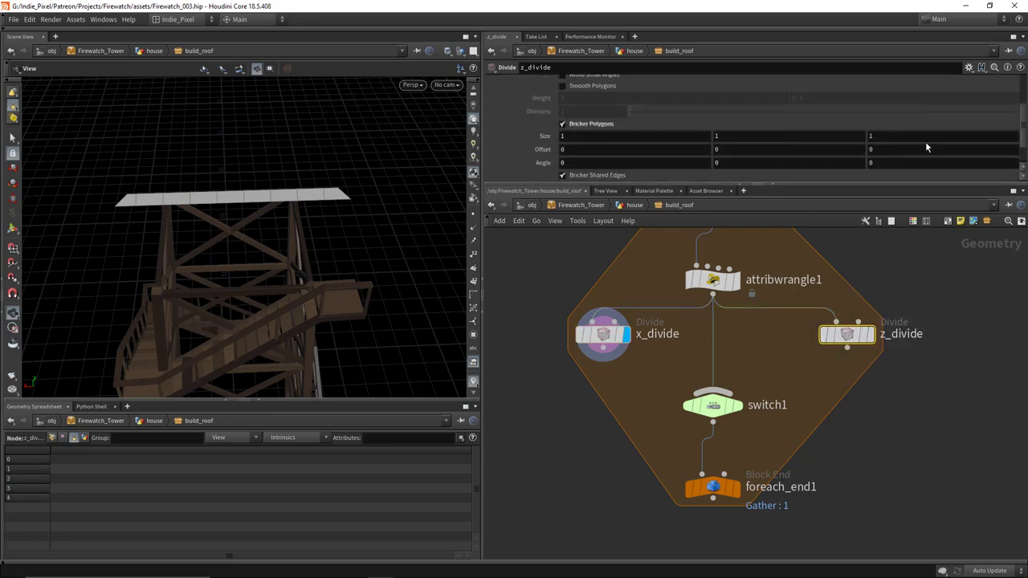
pyautogui.doubleClick(587, 138)
pyautogui.write('100')
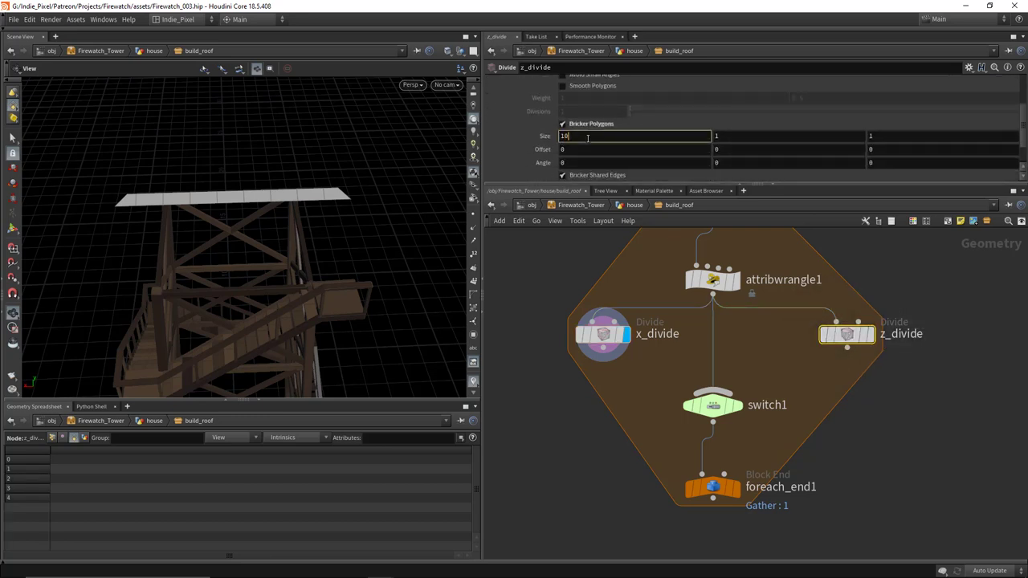
pyautogui.press('Tab')
pyautogui.write('100')
pyautogui.press('Return')
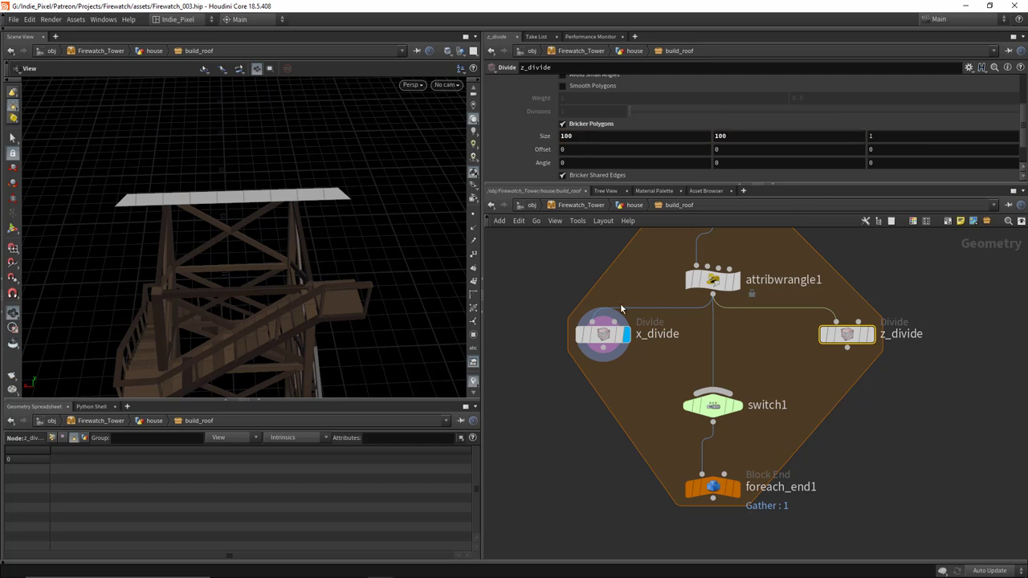
# Step: Link z_divide's Z brick size to x_divide's X size with a relative reference
pyautogui.click(604, 333)
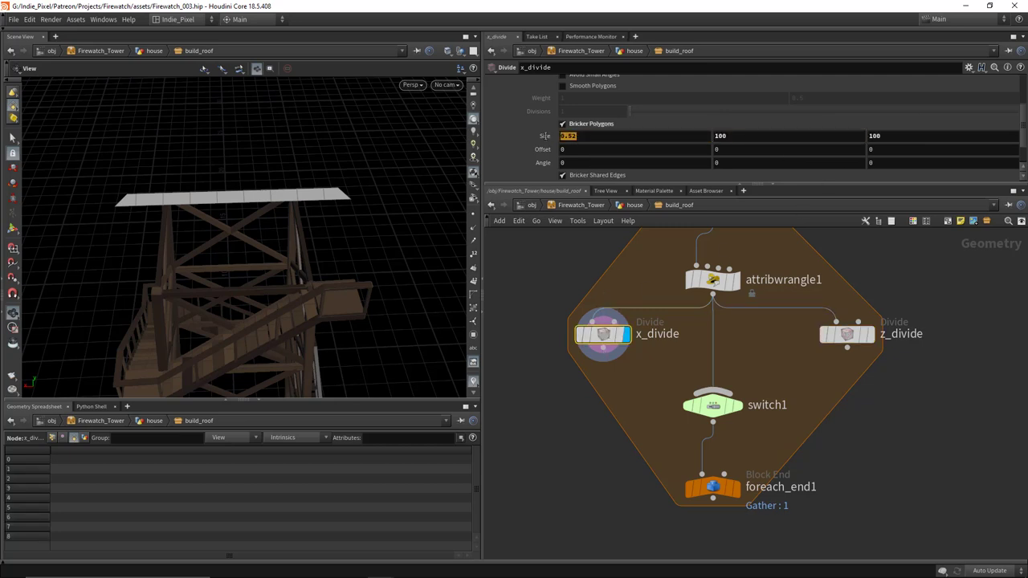
pyautogui.rightClick(582, 133)
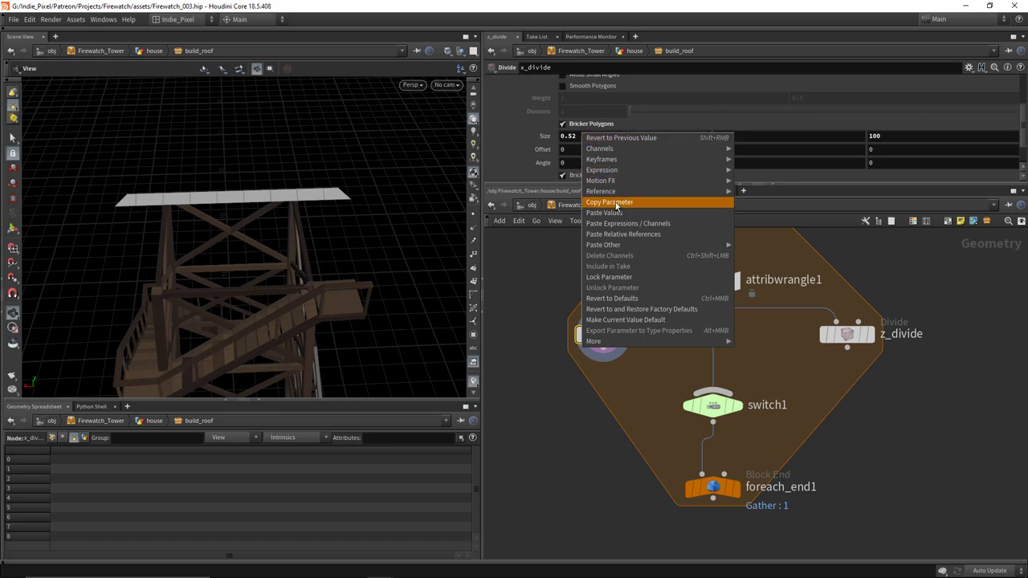
pyautogui.click(609, 202)
pyautogui.click(846, 334)
pyautogui.rightClick(888, 135)
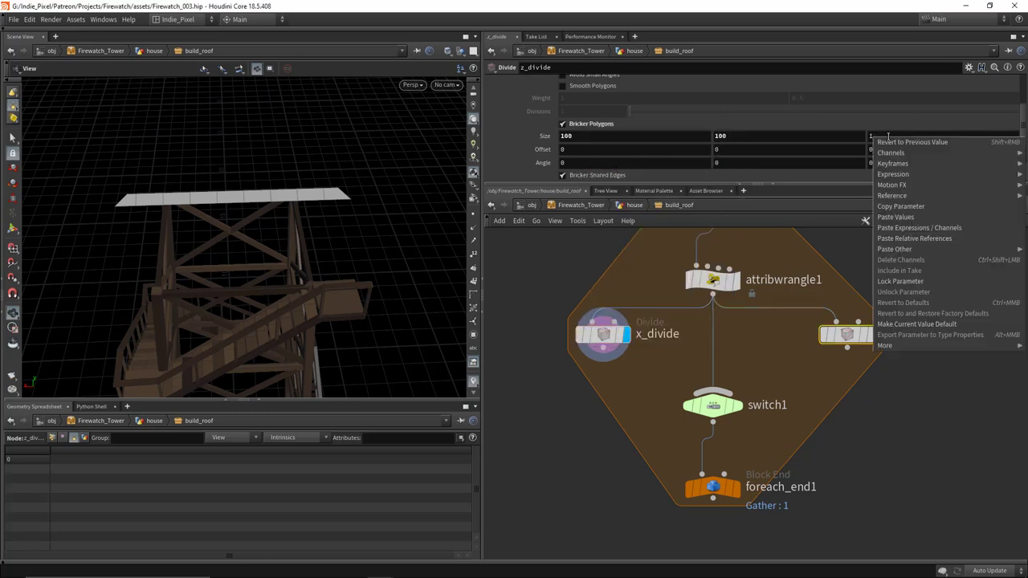
pyautogui.click(914, 239)
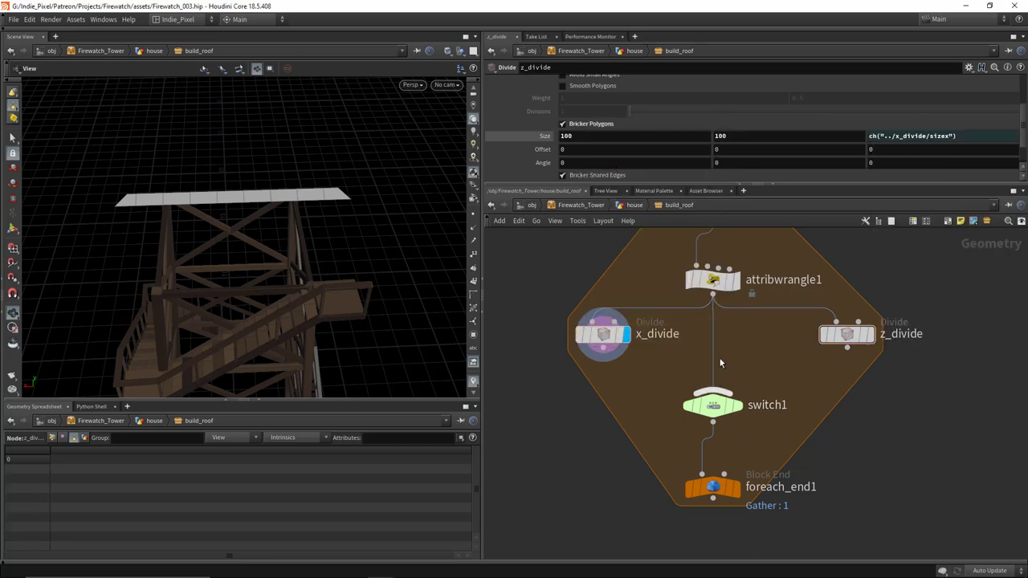
# Step: Wire x_divide as the first input and z_divide as the second input of switch1, and display switch1
pyautogui.moveTo(713, 358); pyautogui.dragTo(641, 373)
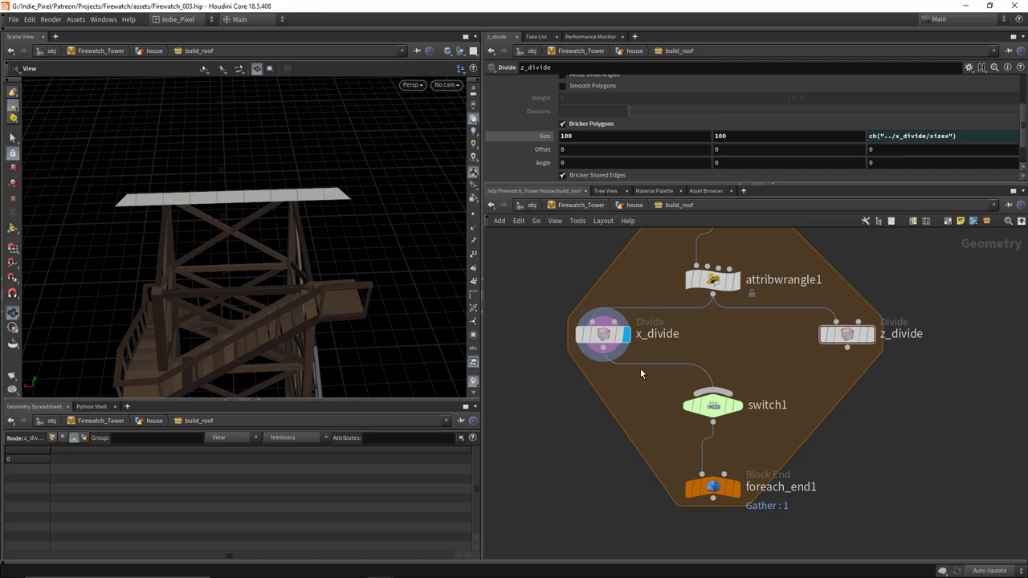
pyautogui.click(846, 347)
pyautogui.click(741, 407)
pyautogui.click(714, 406)
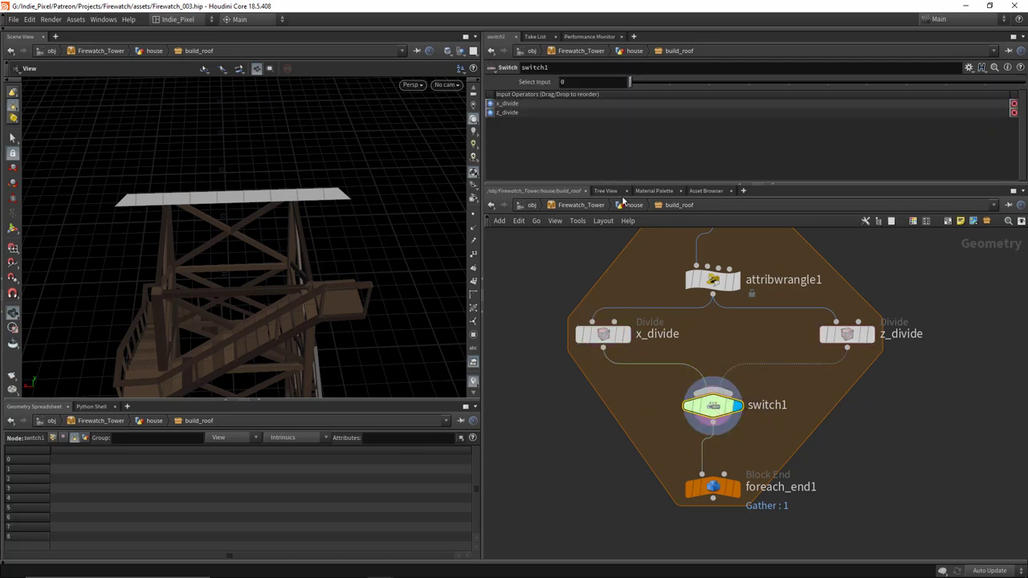
# Step: Drive switch1's Select Input with the expression detail("../attribwrangle1/", "switch", 0)
pyautogui.click(713, 280)
pyautogui.scroll(-1, 809, 119)
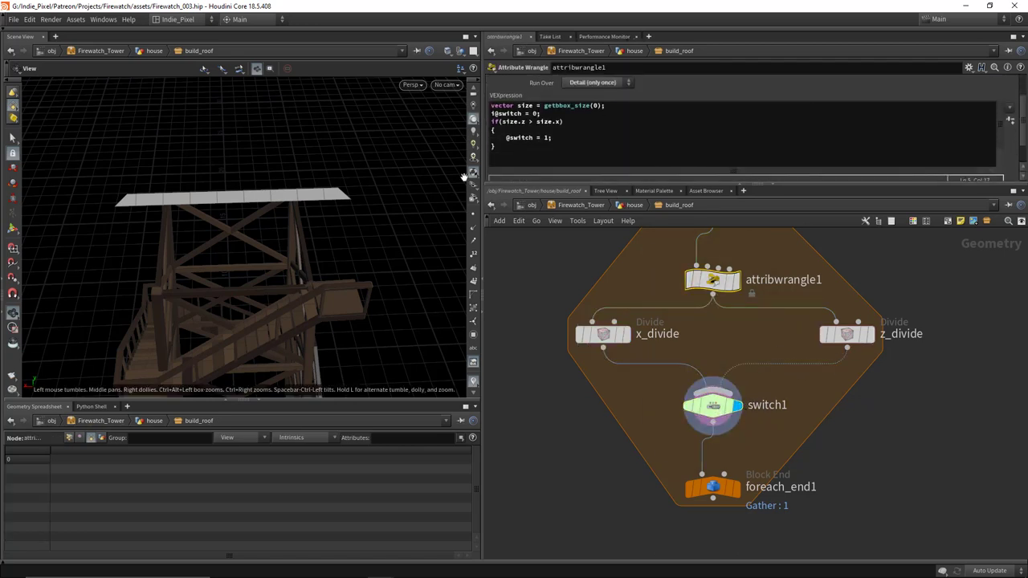
pyautogui.click(713, 406)
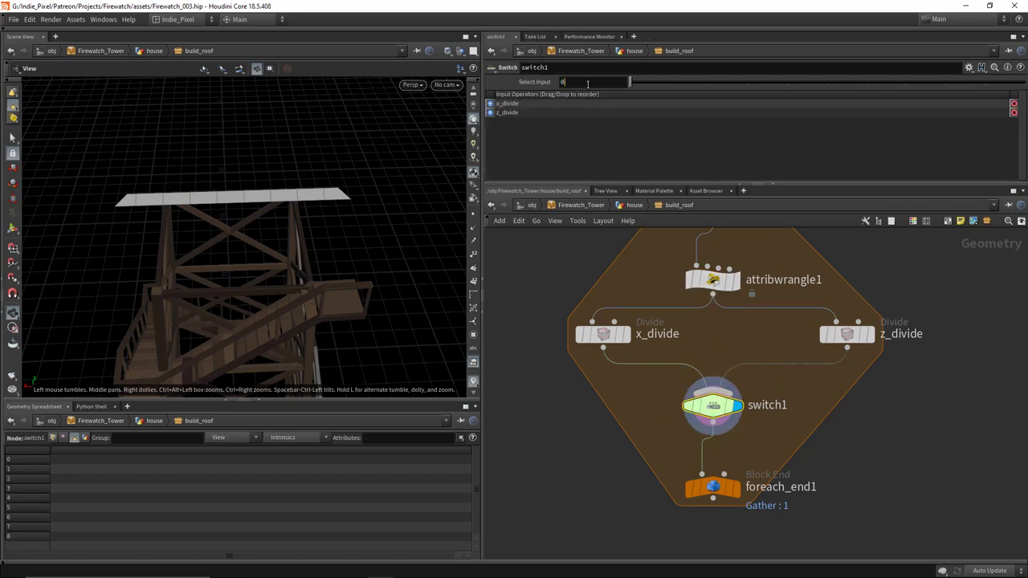
pyautogui.write('detail(')
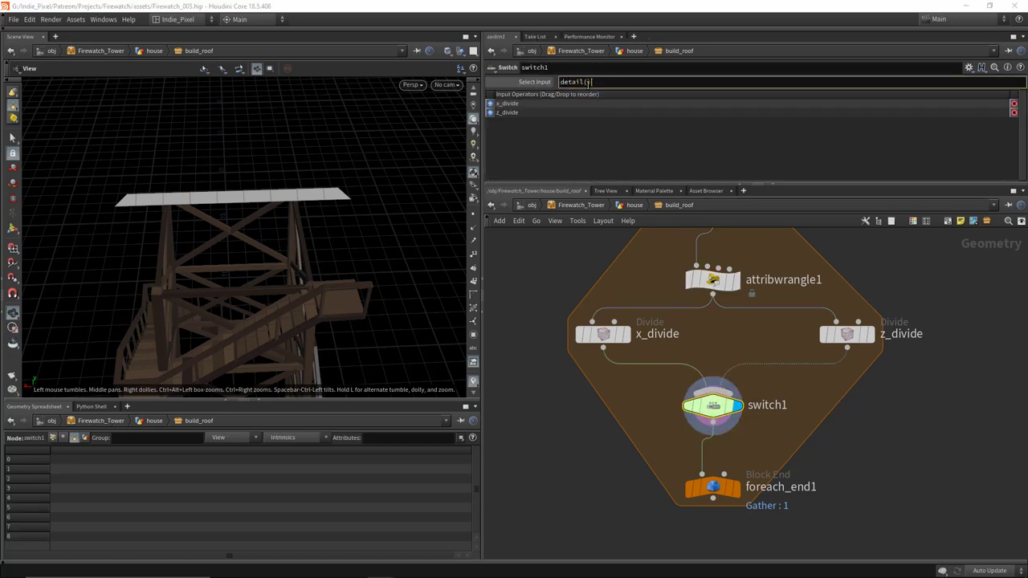
pyautogui.write('"')
pyautogui.write('../attribwrangle1/"')
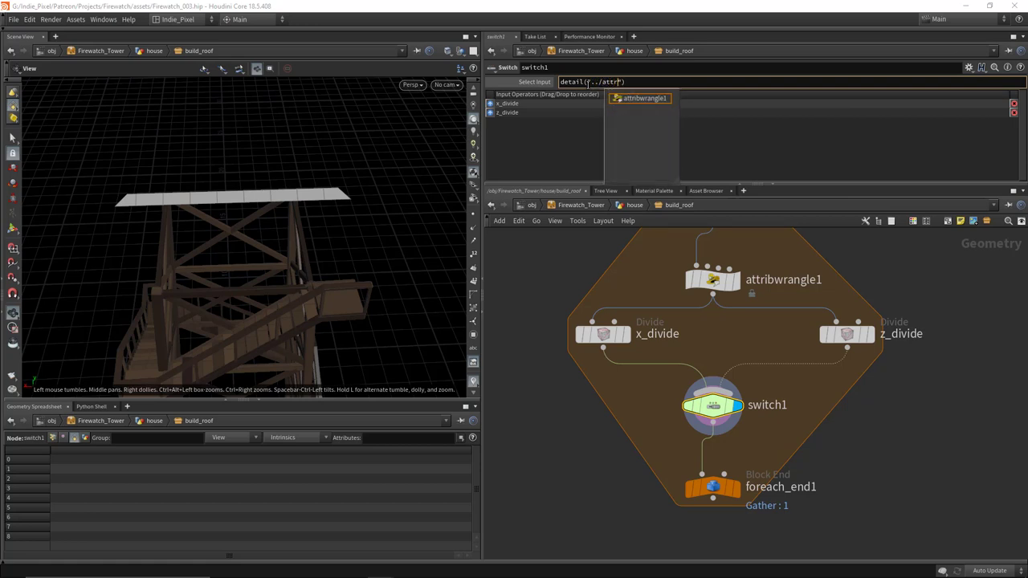
pyautogui.write(', ')
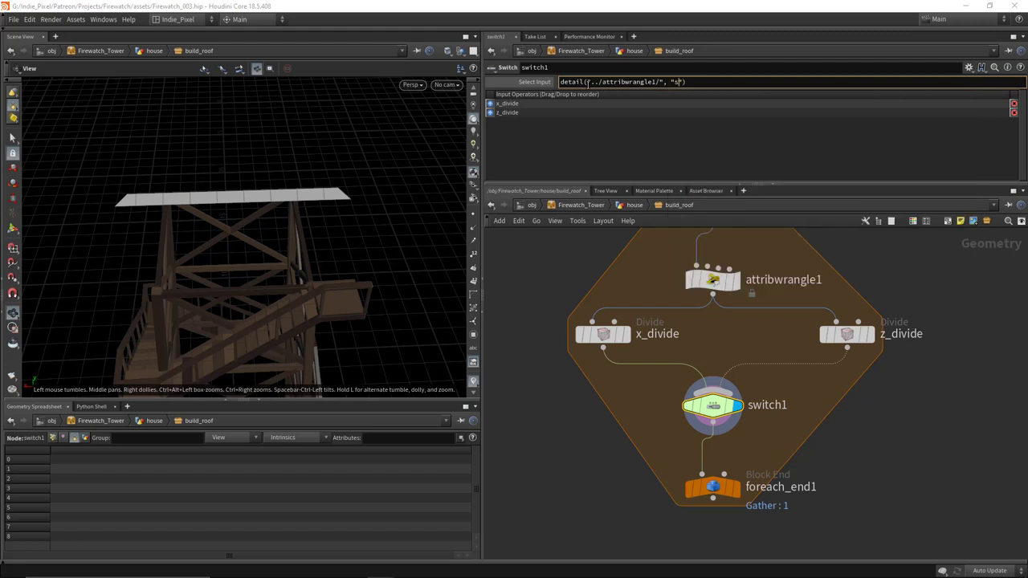
pyautogui.write('"switch", 0)')
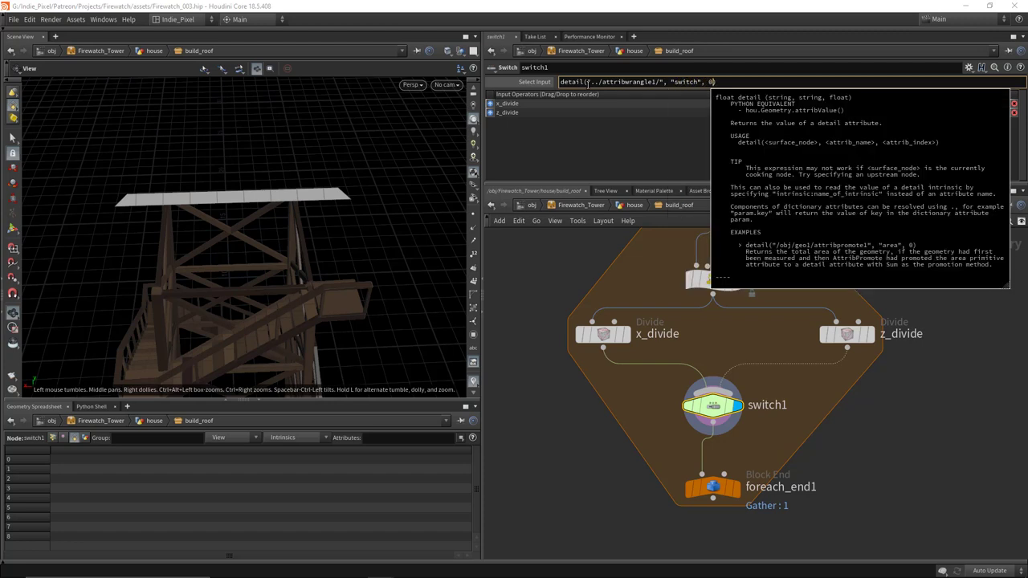
pyautogui.press('Return')
# Step: Display foreach_end1, turn off its Single Pass option and inspect the divided roof from several angles
pyautogui.scroll(-3, 737, 387)
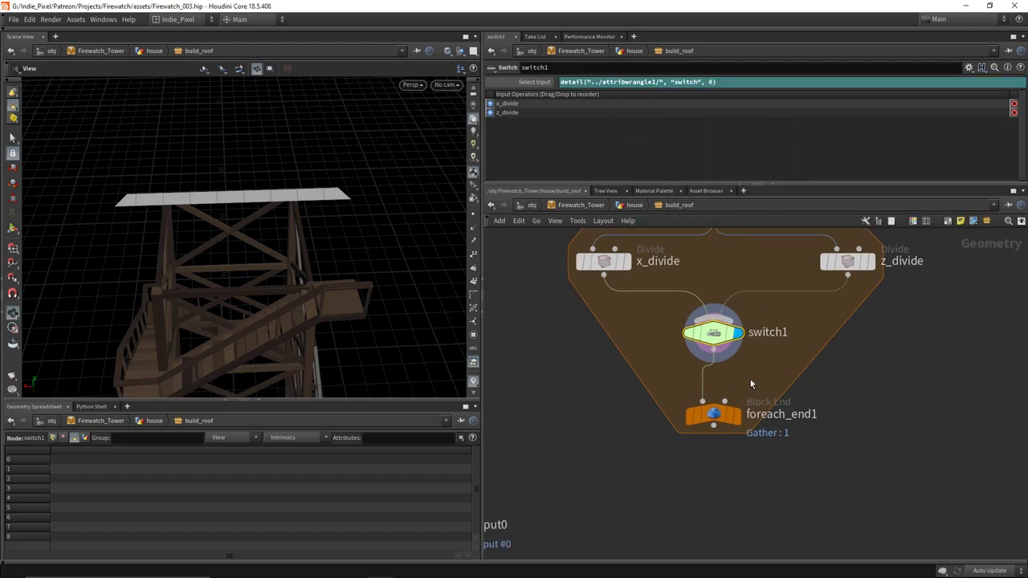
pyautogui.click(719, 412)
pyautogui.scroll(-2, 514, 136)
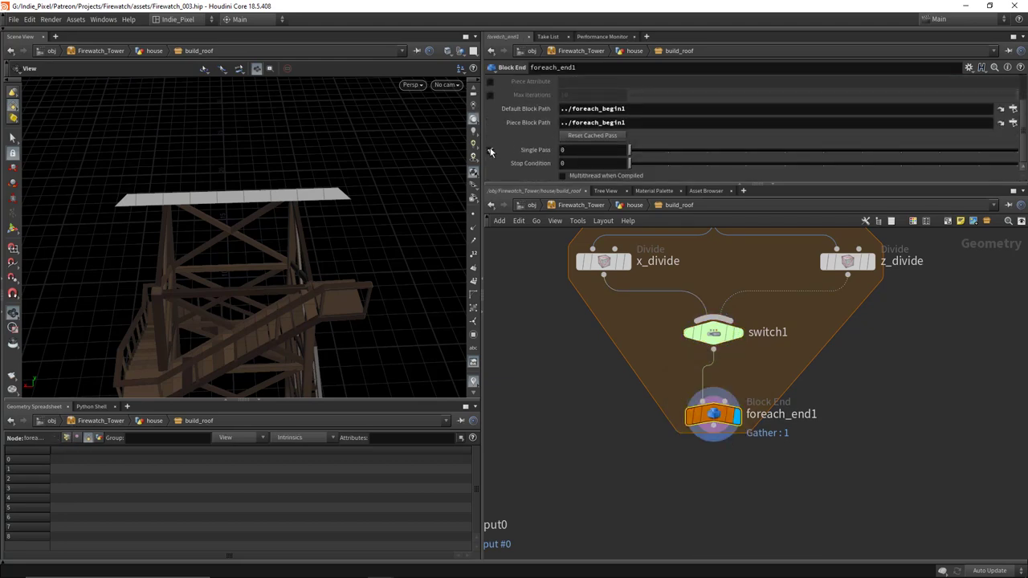
pyautogui.moveTo(217, 170); pyautogui.dragTo(168, 224)
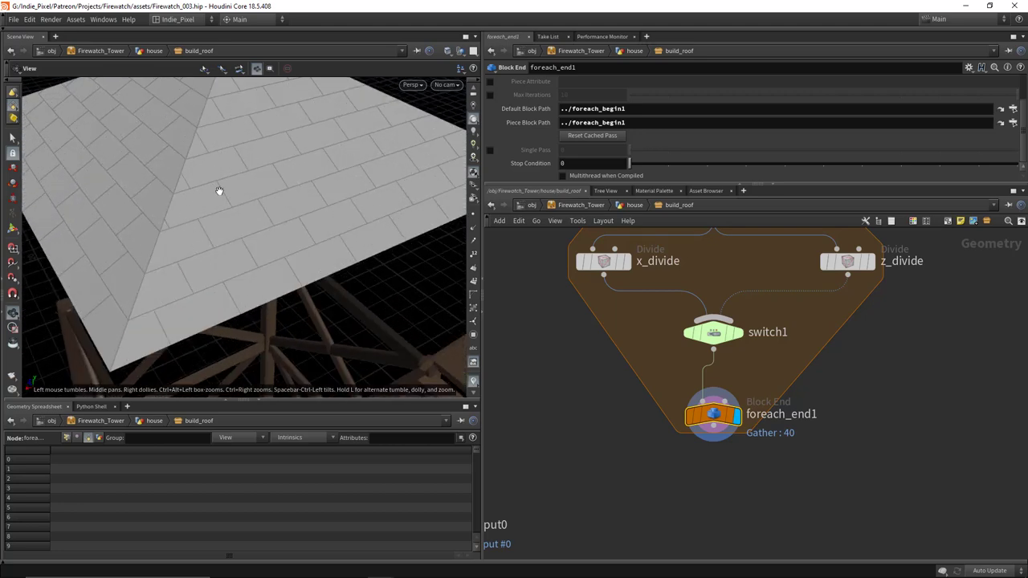
pyautogui.moveTo(218, 190); pyautogui.dragTo(194, 129)
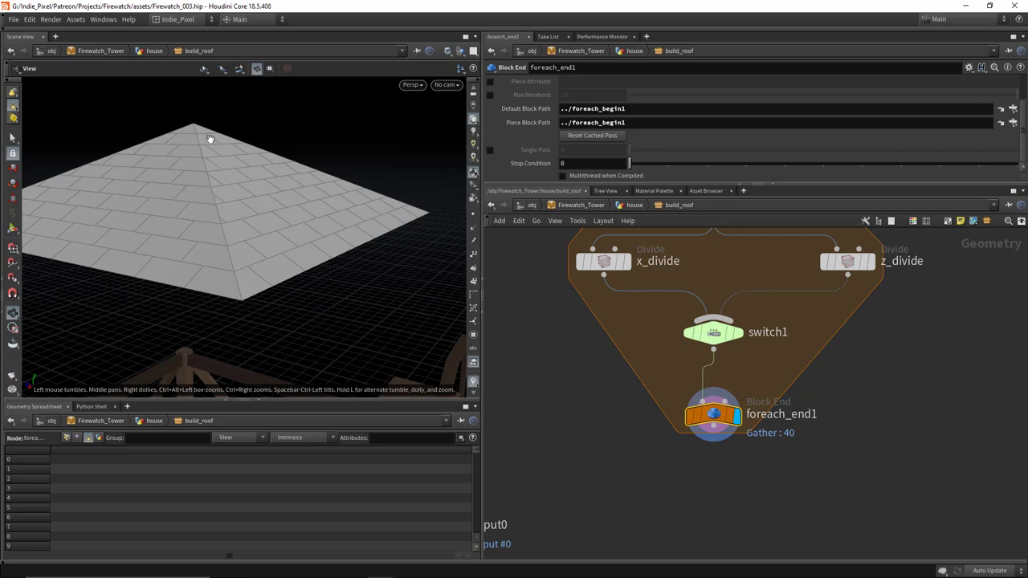
pyautogui.moveTo(186, 181); pyautogui.dragTo(237, 207)
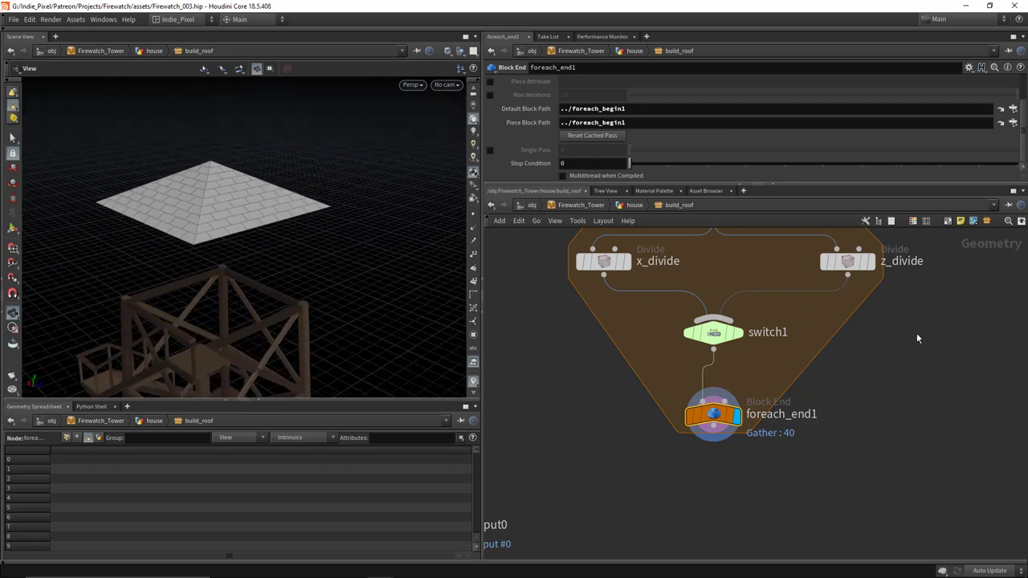
# Step: Move foreach_end1 further below switch1 to make room for more nodes, and save the scene
pyautogui.scroll(-3, 768, 377)
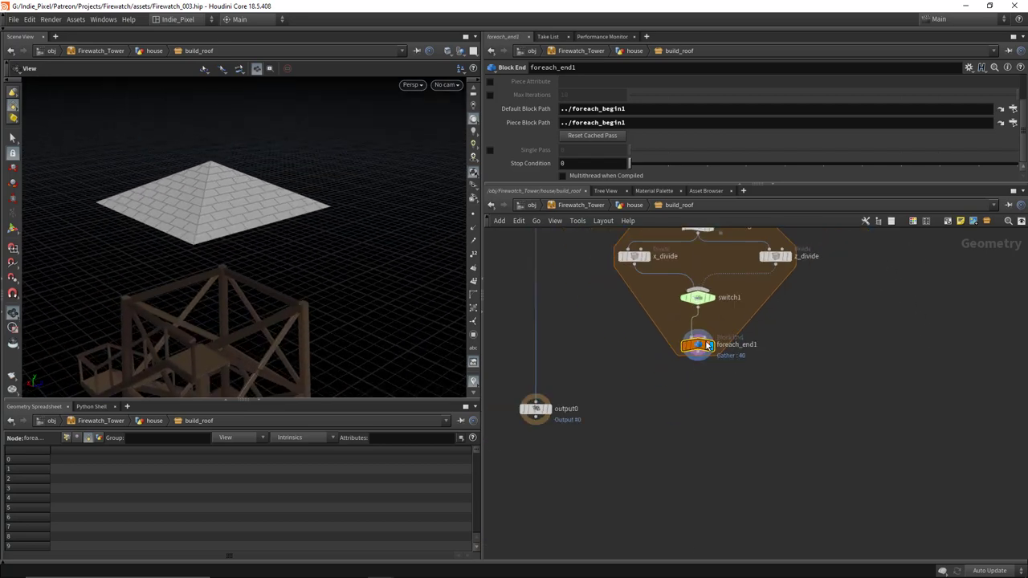
pyautogui.moveTo(697, 345); pyautogui.dragTo(699, 459)
pyautogui.hotkey('ctrl', 's')
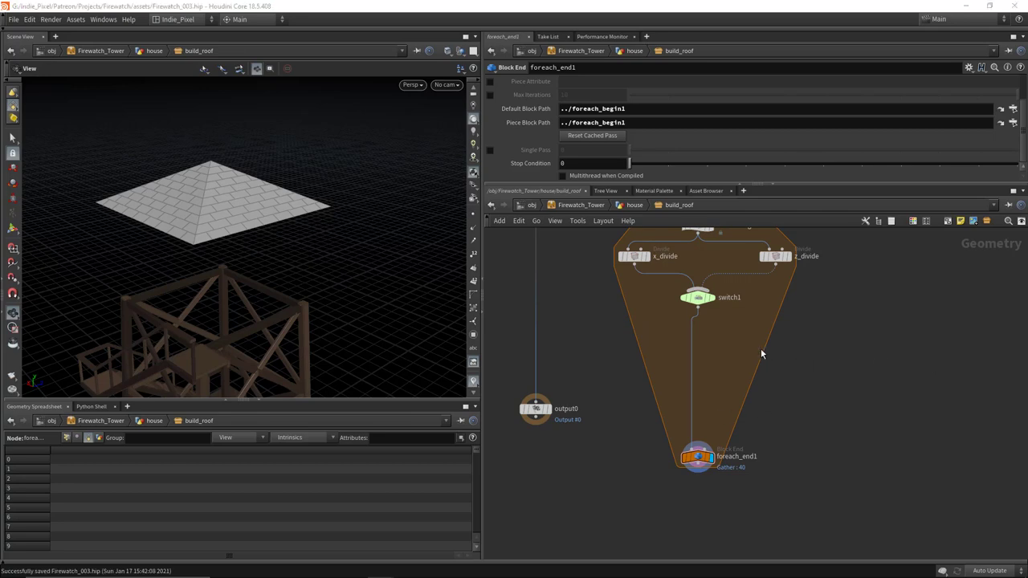
# Step: Add a For-Each Primitive loop between switch1 and foreach_end1, keeping its begin and end blocks
pyautogui.press('Tab')
pyautogui.write('fore')
pyautogui.press('Down')
pyautogui.press('Down')
pyautogui.press('Down')
pyautogui.press('Down')
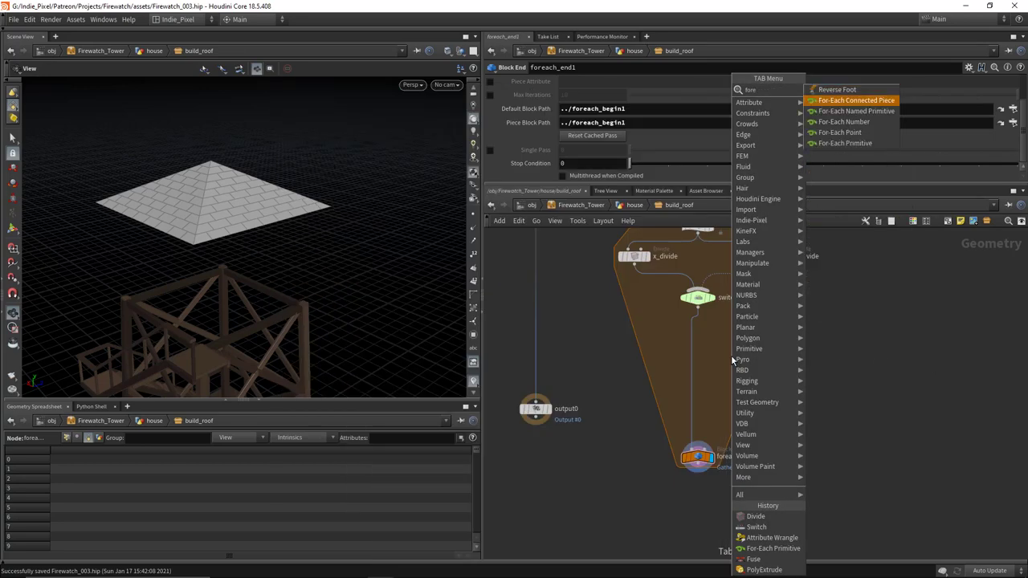
pyautogui.press('Return')
pyautogui.scroll(3, 719, 349)
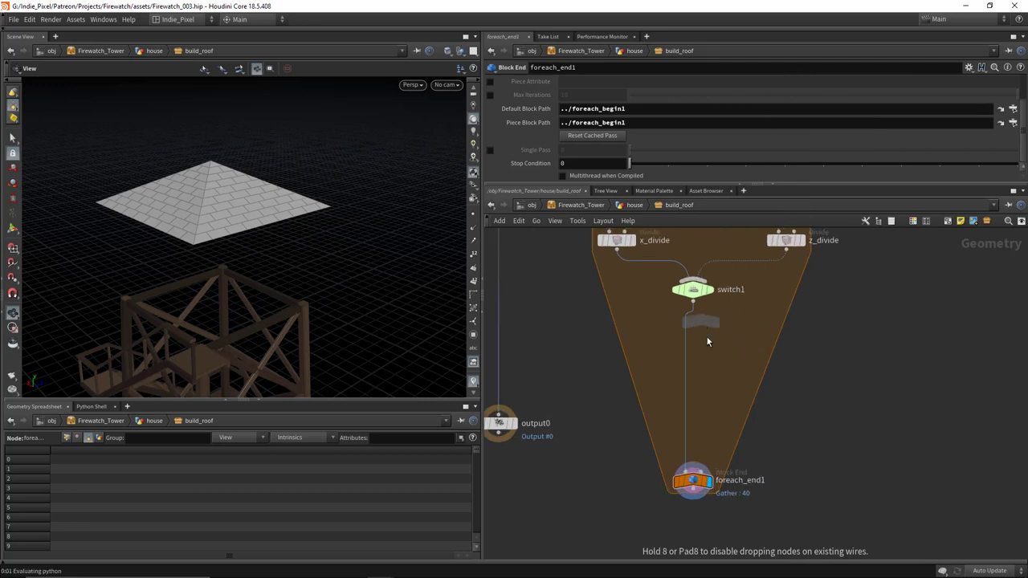
pyautogui.click(711, 345)
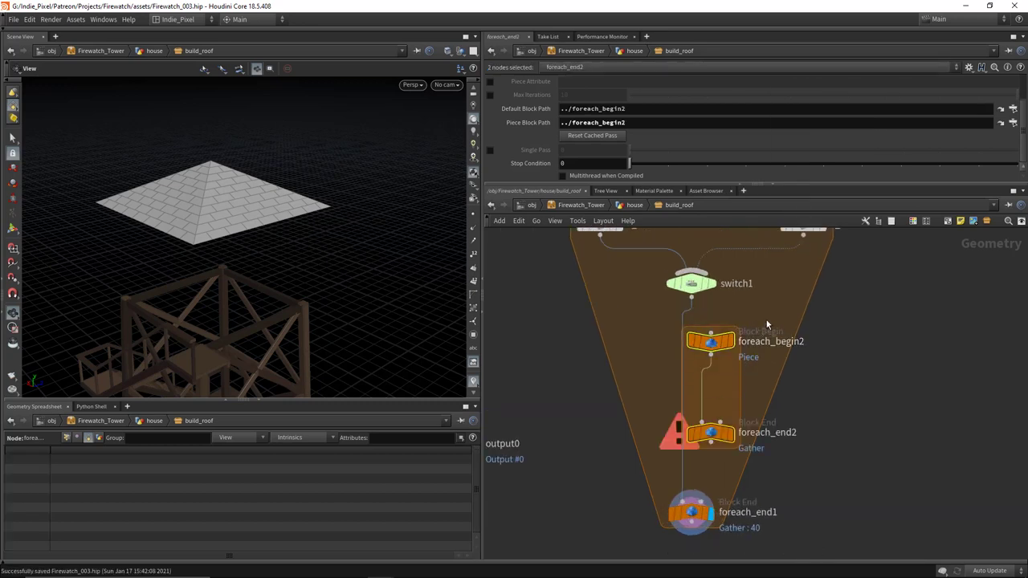
pyautogui.press('Delete')
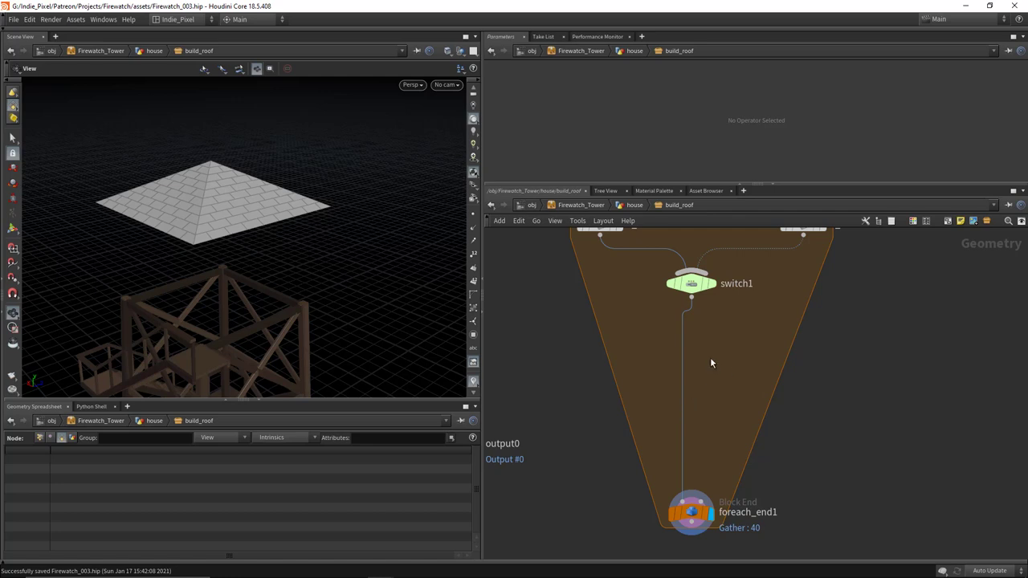
pyautogui.hotkey('ctrl', 'z')
# Step: Wire foreach_end2 into foreach_end1 and align the inner loop's blocks with foreach_end1 beneath switch1
pyautogui.moveTo(768, 360)
pyautogui.mouseDown(button='middle')
pyautogui.moveTo(783, 386)
pyautogui.moveTo(769, 339)
pyautogui.mouseUp(button='middle')
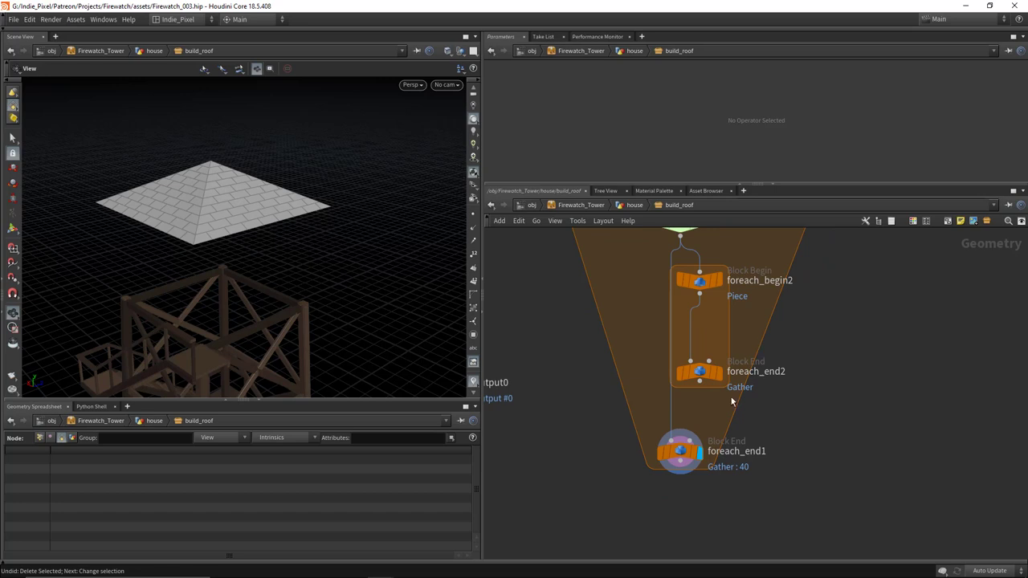
pyautogui.click(700, 383)
pyautogui.click(680, 434)
pyautogui.scroll(-3, 668, 420)
pyautogui.moveTo(660, 438); pyautogui.dragTo(670, 492)
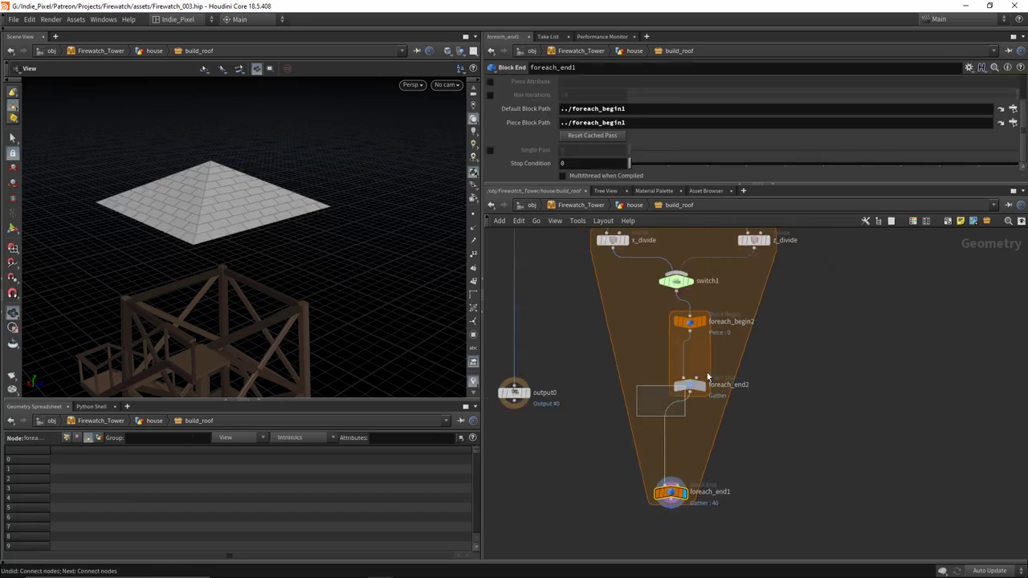
pyautogui.click(673, 418)
pyautogui.moveTo(673, 425); pyautogui.dragTo(676, 437)
pyautogui.moveTo(671, 494); pyautogui.dragTo(679, 493)
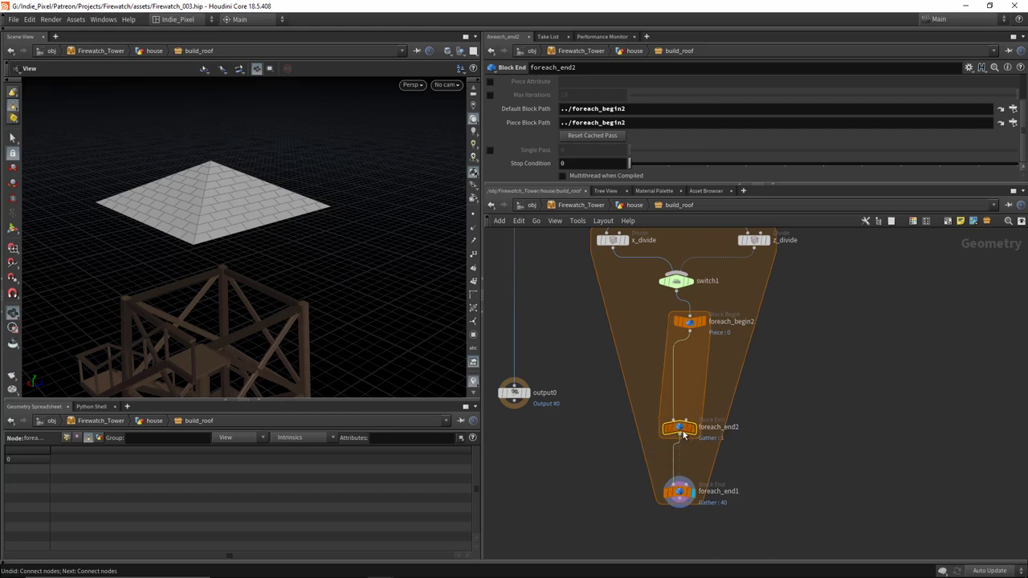
pyautogui.moveTo(692, 331); pyautogui.dragTo(680, 338)
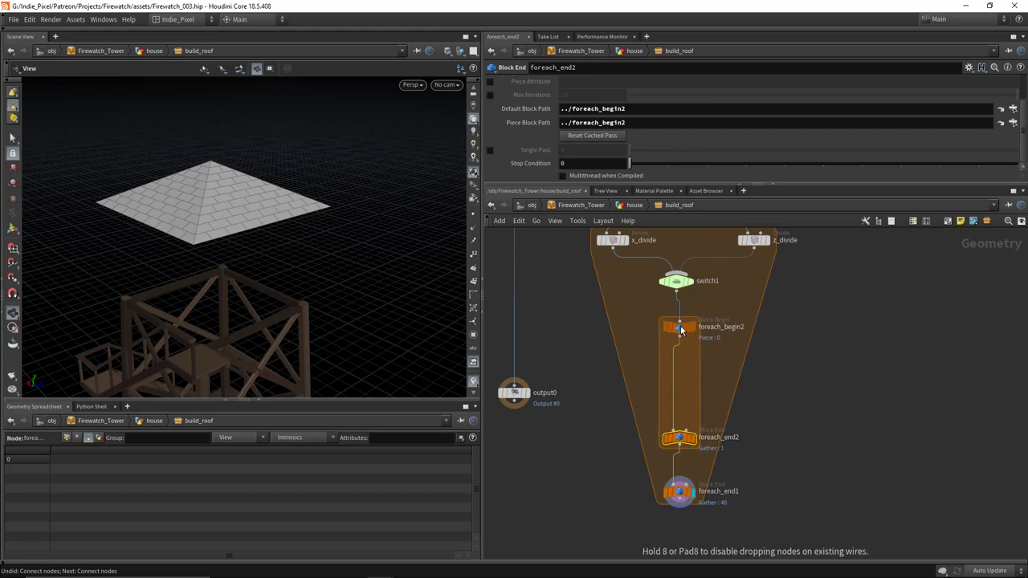
# Step: Insert a PolyExtrude node between foreach_begin2 and foreach_end2 and display it
pyautogui.scroll(4, 676, 341)
pyautogui.press('Tab')
pyautogui.write('poly')
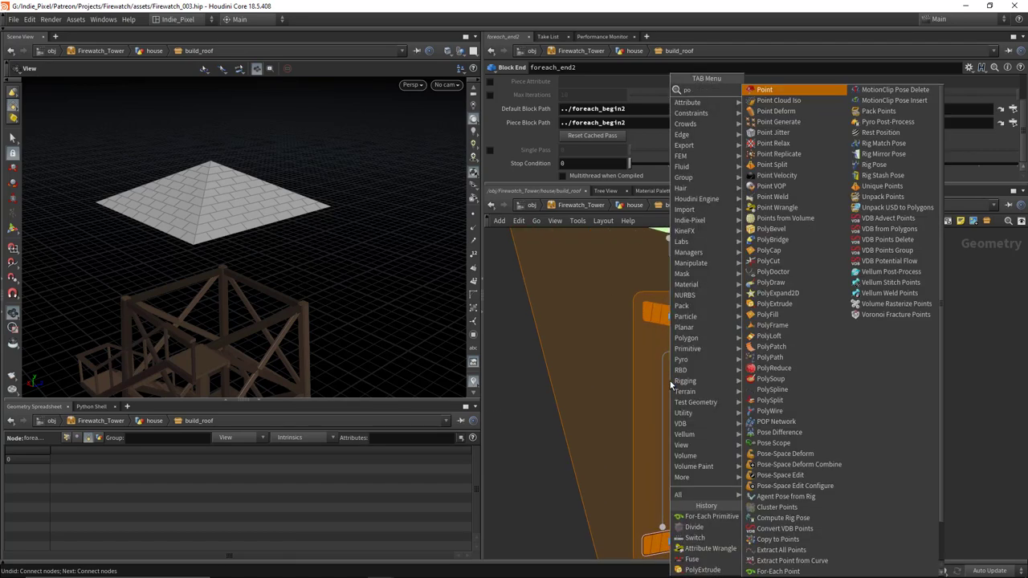
pyautogui.click(774, 165)
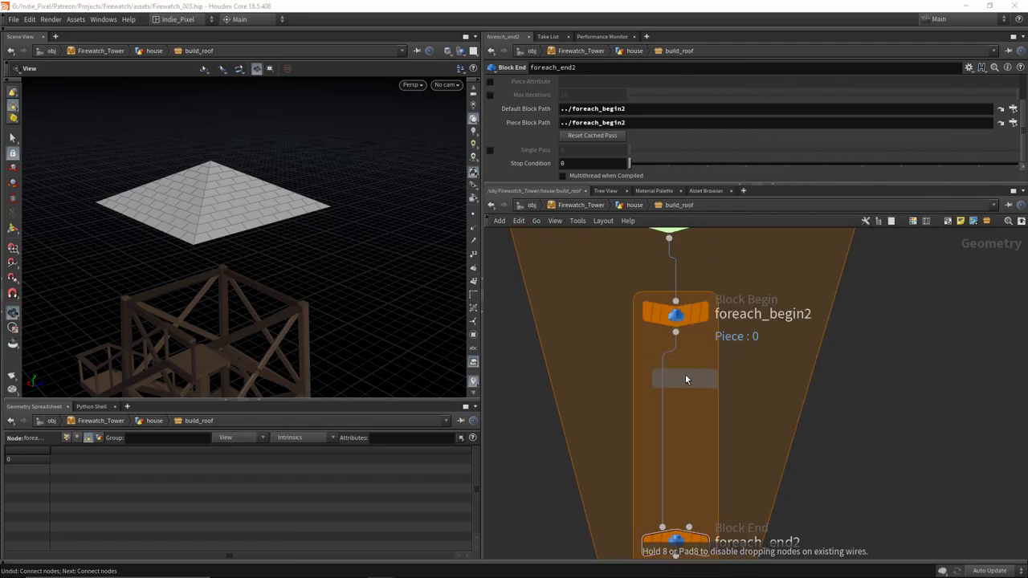
pyautogui.click(684, 374)
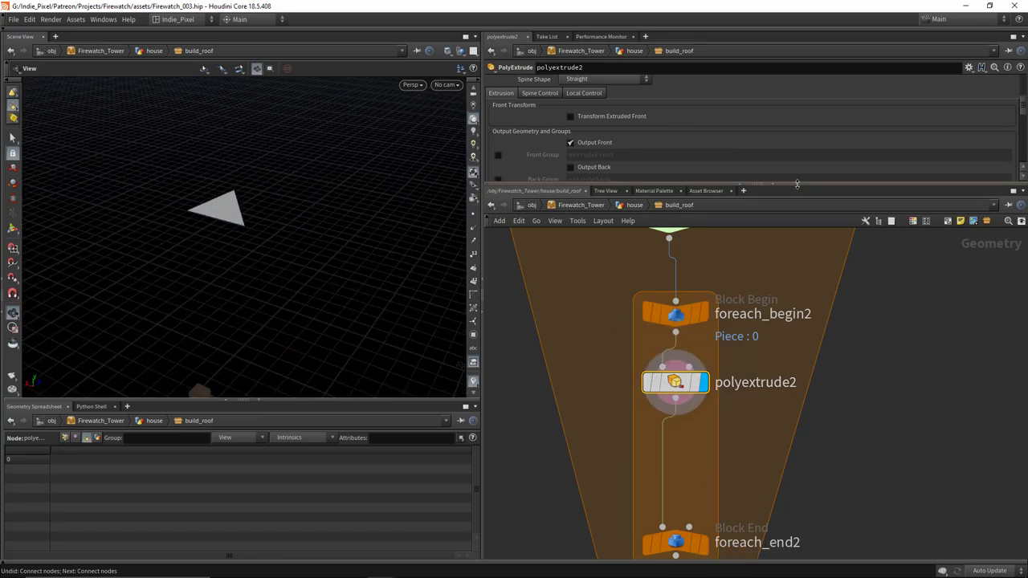
# Step: Set the shingle PolyExtrude's distance to 0.007 and its inset to 0.01
pyautogui.moveTo(829, 183); pyautogui.dragTo(758, 234)
pyautogui.scroll(5, 729, 170)
pyautogui.moveTo(600, 145); pyautogui.dragTo(631, 176, button='middle')
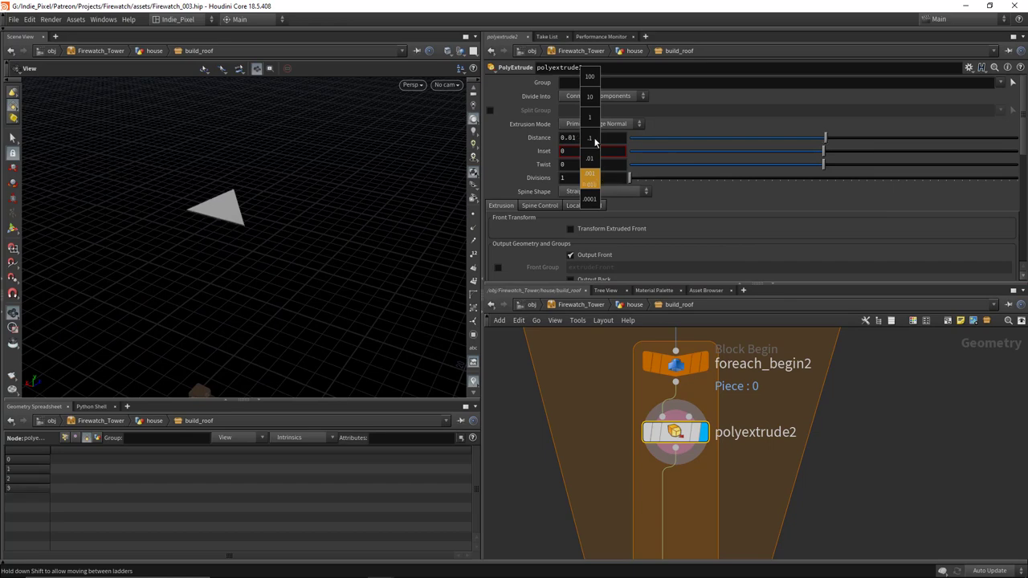
pyautogui.keyDown('alt'); pyautogui.moveTo(193, 168); pyautogui.dragTo(273, 237); pyautogui.keyUp('alt')
pyautogui.moveTo(580, 152); pyautogui.dragTo(622, 193, button='middle')
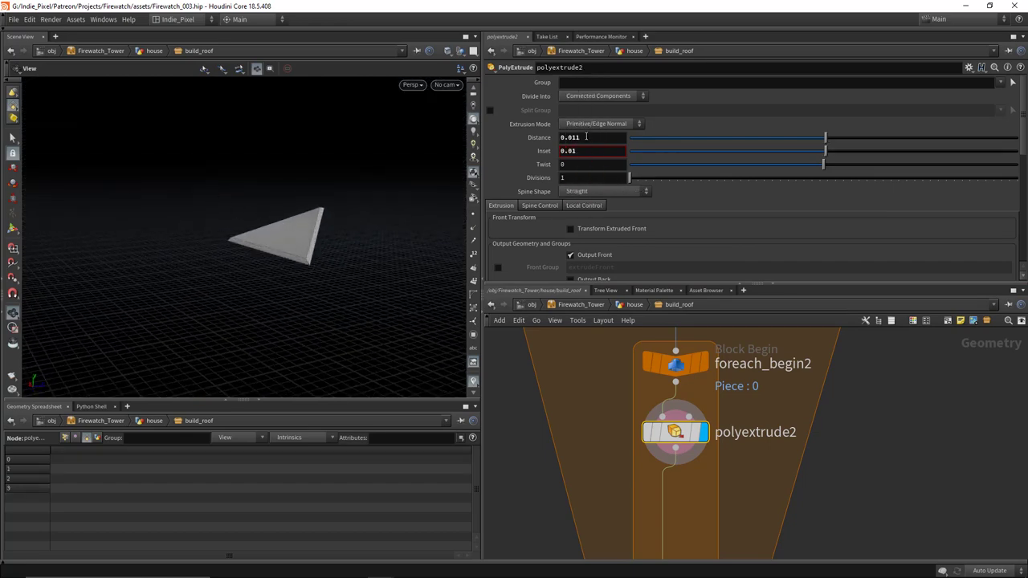
pyautogui.moveTo(587, 136); pyautogui.dragTo(543, 173, button='middle')
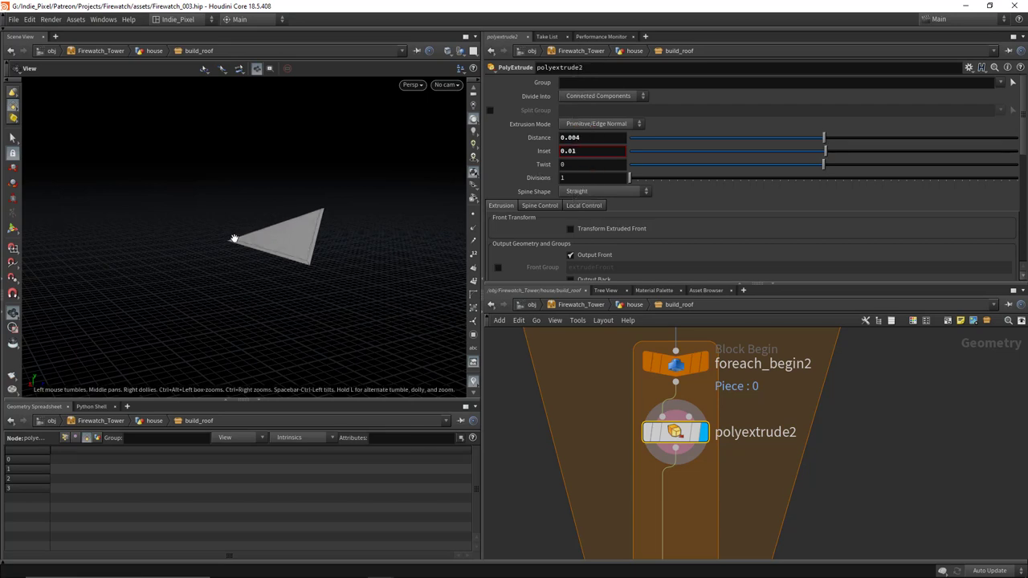
pyautogui.keyDown('alt'); pyautogui.moveTo(234, 236); pyautogui.dragTo(318, 241); pyautogui.keyUp('alt')
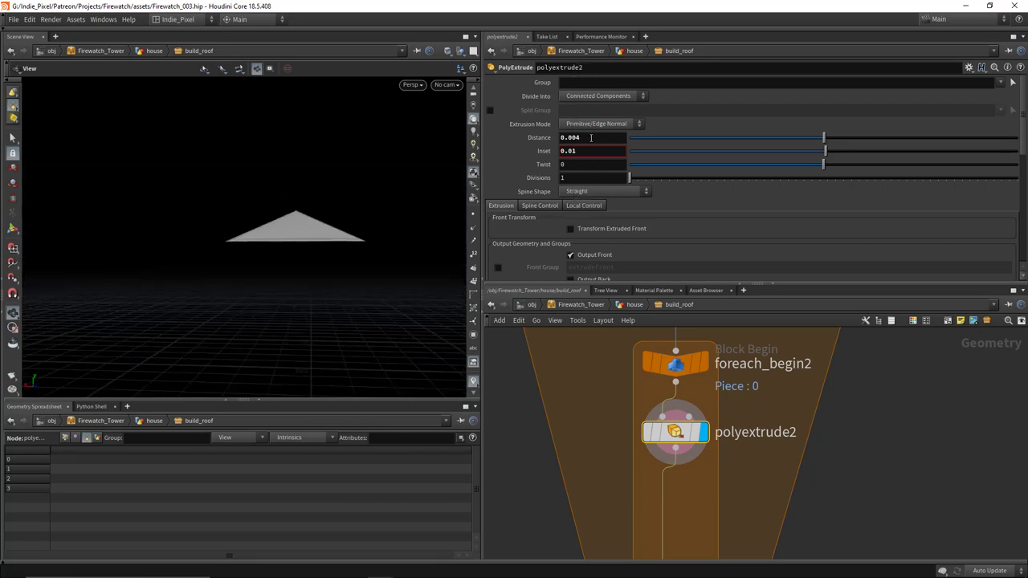
pyautogui.moveTo(591, 138); pyautogui.dragTo(616, 176, button='middle')
pyautogui.moveTo(296, 224)
pyautogui.keyDown('alt'); pyautogui.mouseDown()
pyautogui.moveTo(356, 238)
pyautogui.moveTo(273, 234)
pyautogui.moveTo(306, 235)
pyautogui.mouseUp(); pyautogui.keyUp('alt')
# Step: Move foreach_end2 and foreach_end1 further down to make room below polyextrude2
pyautogui.moveTo(805, 283); pyautogui.dragTo(805, 184)
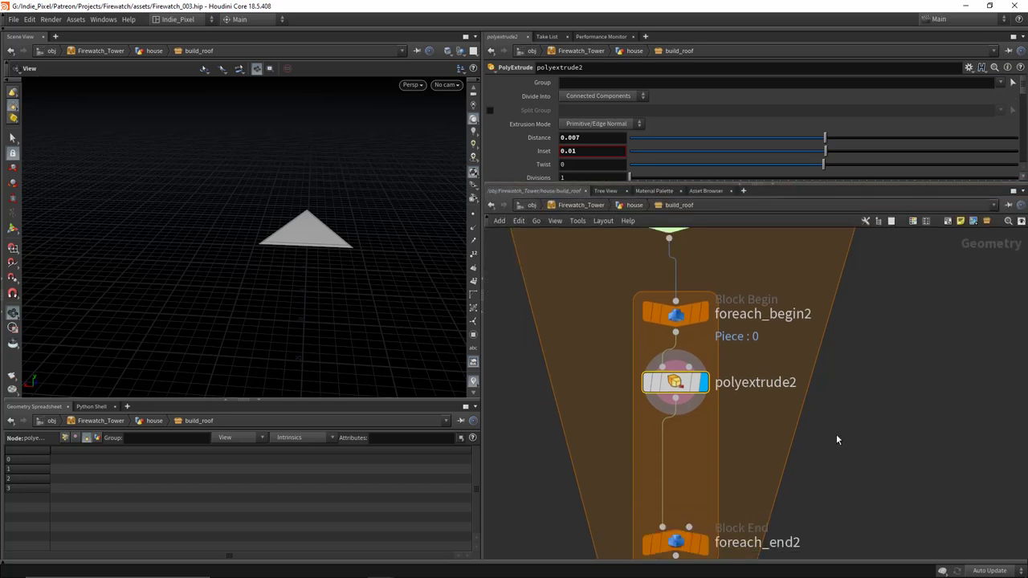
pyautogui.scroll(-5, 689, 385)
pyautogui.moveTo(633, 341); pyautogui.dragTo(701, 449)
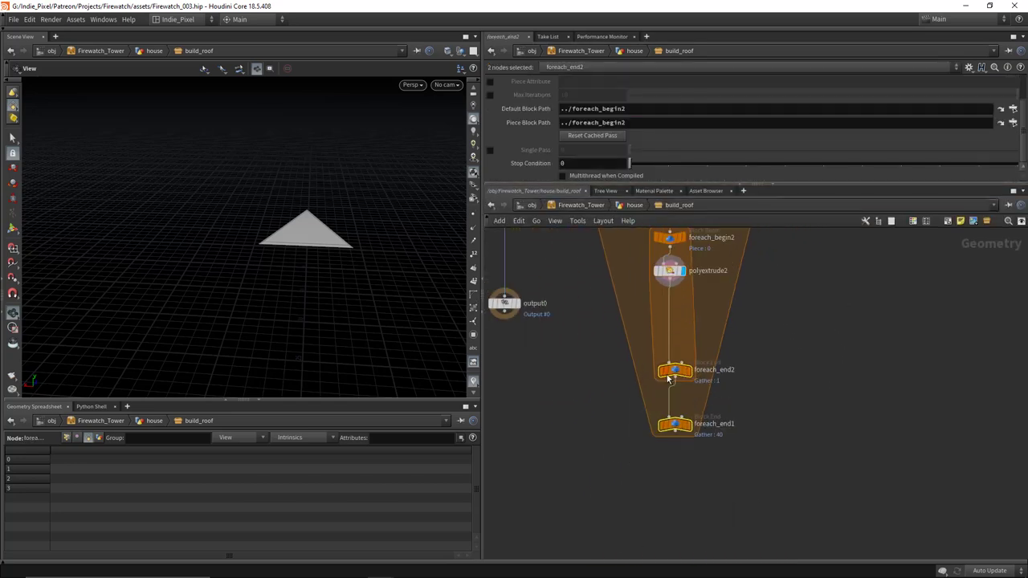
pyautogui.moveTo(669, 379); pyautogui.dragTo(668, 410)
pyautogui.click(671, 401)
pyautogui.scroll(5, 669, 309)
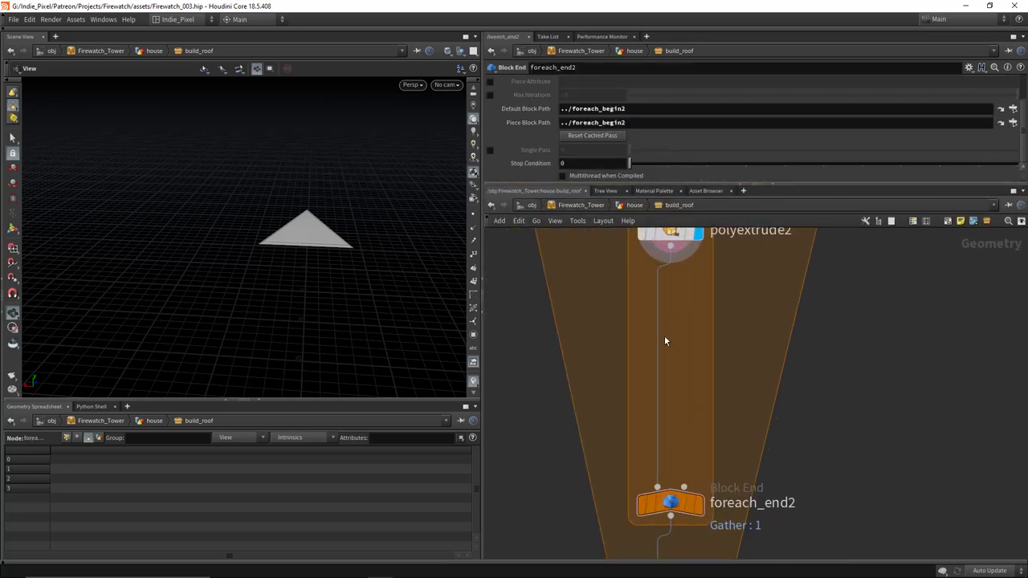
# Step: Insert a UV Flatten node between polyextrude2 and foreach_end2, display it, and check the shingle's layout in the UV view
pyautogui.press('Tab')
pyautogui.write('uvfl')
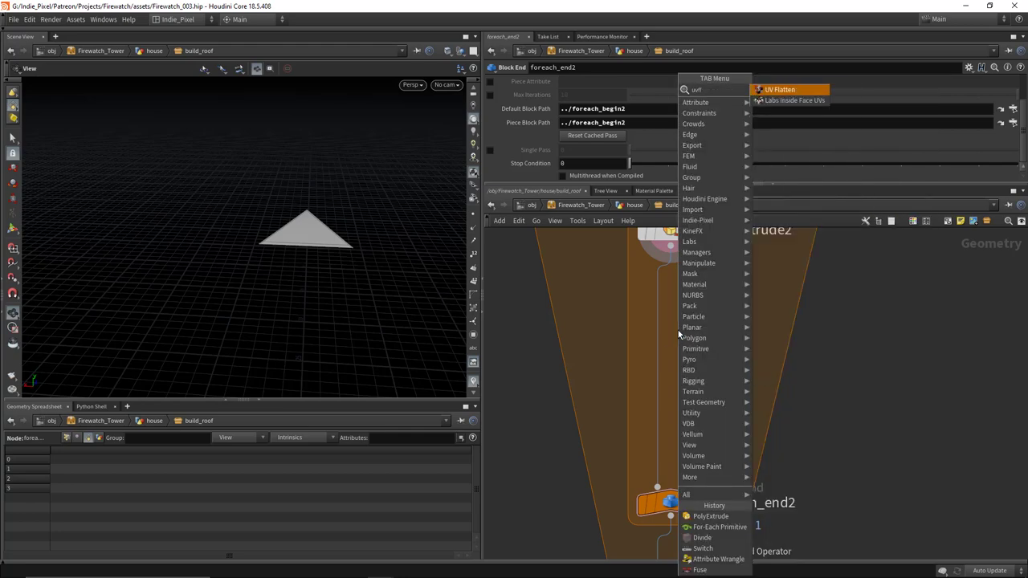
pyautogui.press('Return')
pyautogui.click(678, 330)
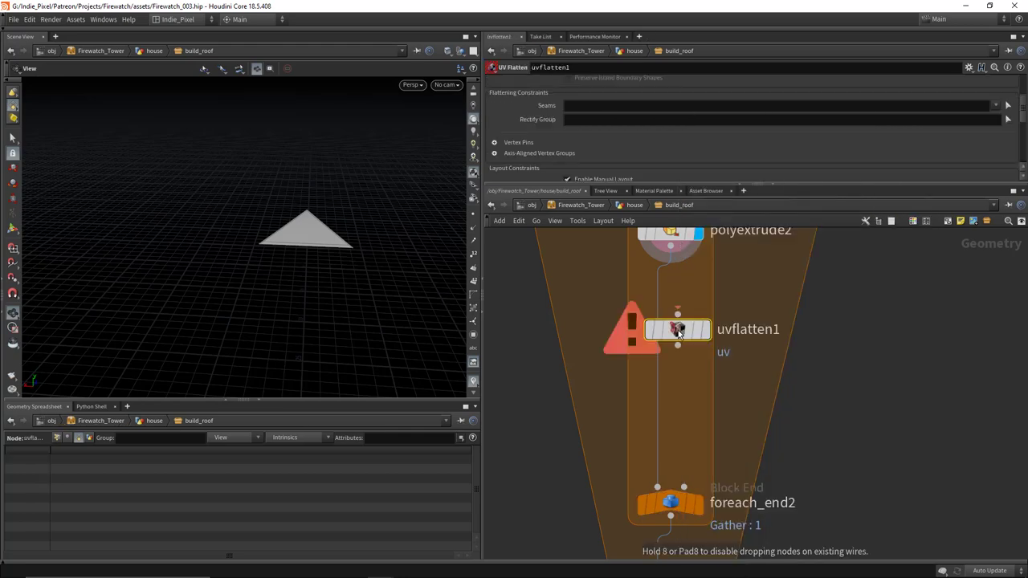
pyautogui.click(700, 335)
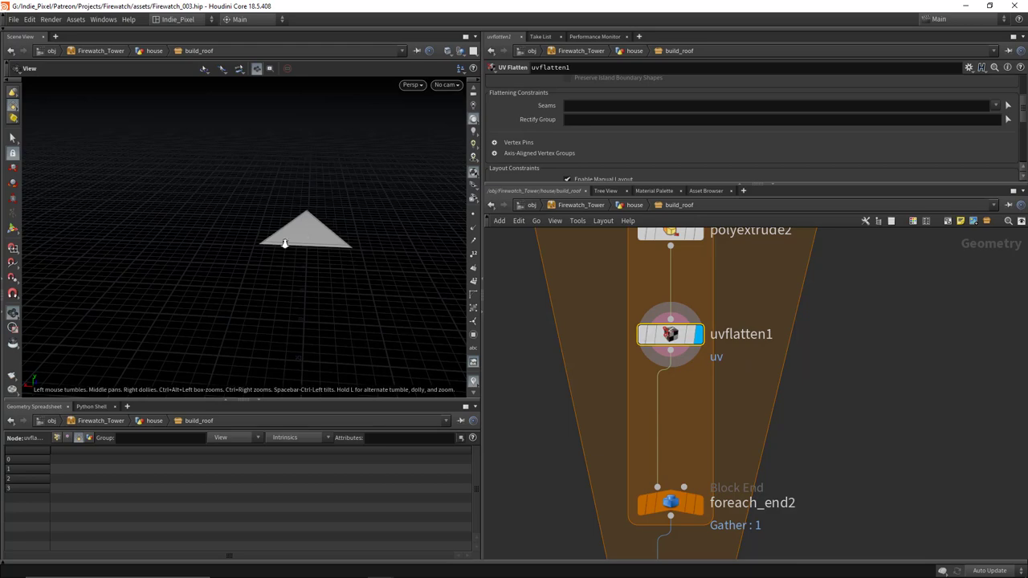
pyautogui.hotkey('space', '5')
pyautogui.scroll(3, 255, 279)
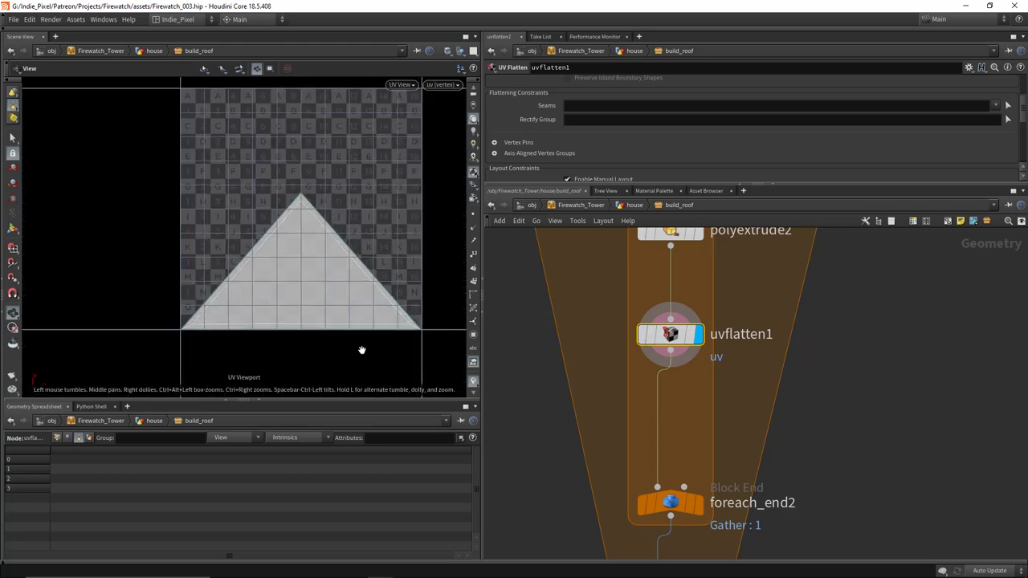
pyautogui.scroll(3, 649, 120)
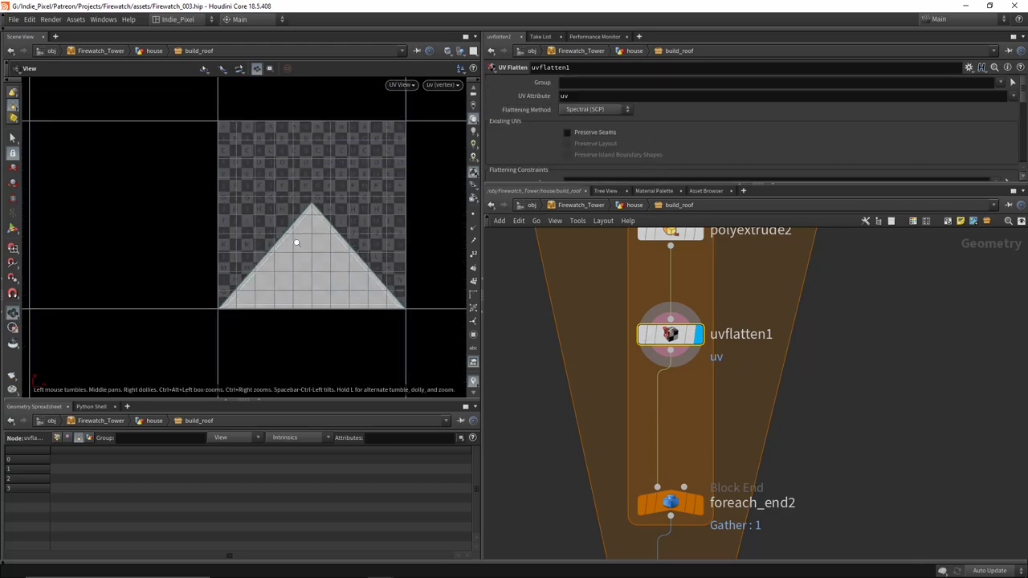
pyautogui.hotkey('space', '1')
# Step: Move foreach_end2 and foreach_end1 up close beneath uvflatten1 and display foreach_end1
pyautogui.scroll(-2, 678, 360)
pyautogui.moveTo(677, 360); pyautogui.dragTo(679, 338)
pyautogui.moveTo(680, 457); pyautogui.dragTo(676, 391)
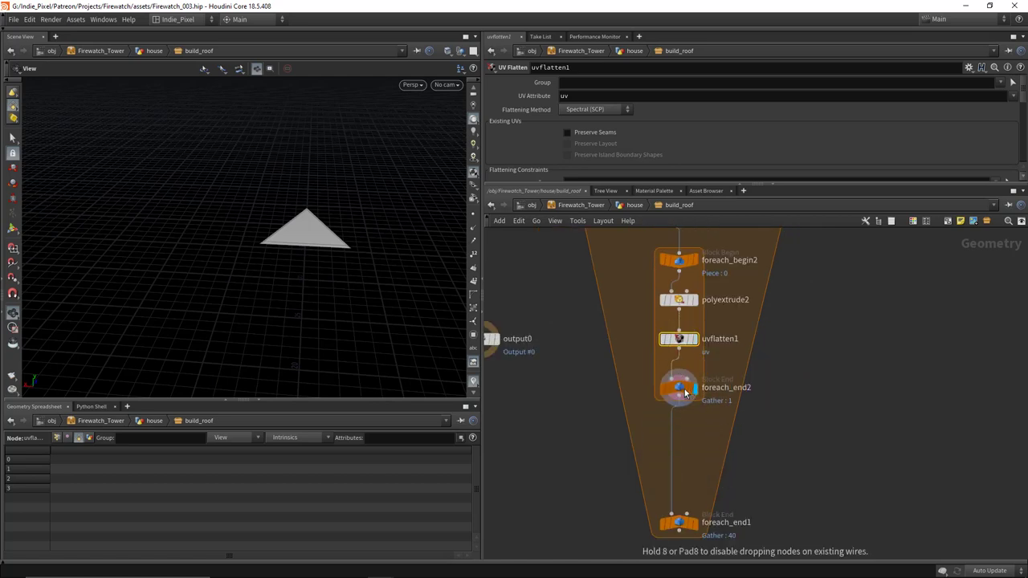
pyautogui.moveTo(681, 522); pyautogui.dragTo(685, 429)
# Step: Examine the extruded shingles across the whole pyramid roof from several angles
pyautogui.scroll(-5, 241, 220)
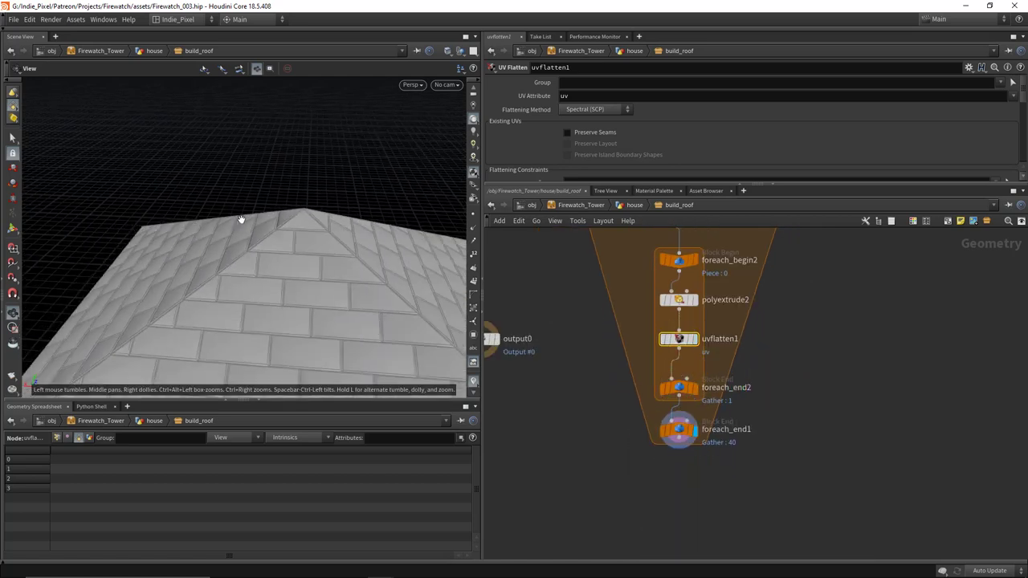
pyautogui.moveTo(202, 245); pyautogui.dragTo(347, 235)
pyautogui.scroll(4, 104, 202)
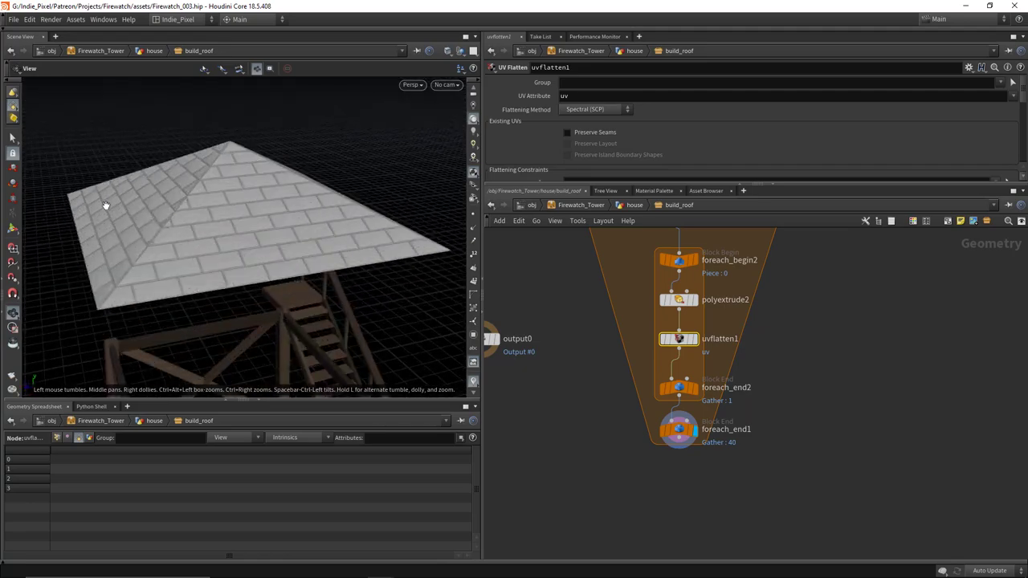
pyautogui.moveTo(104, 201); pyautogui.dragTo(131, 152)
pyautogui.scroll(4, 248, 196)
pyautogui.moveTo(248, 196); pyautogui.dragTo(337, 153)
pyautogui.scroll(-5, 259, 166)
# Step: Move output0 below the loops and wire foreach_end1 into it
pyautogui.moveTo(800, 186); pyautogui.dragTo(801, 140)
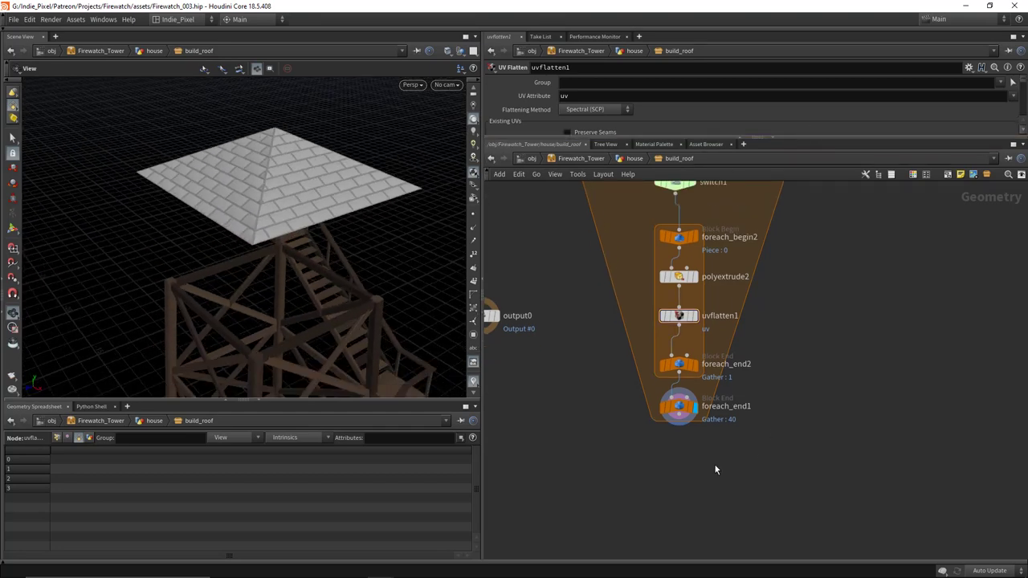
pyautogui.scroll(-4, 626, 407)
pyautogui.moveTo(573, 322); pyautogui.dragTo(592, 464)
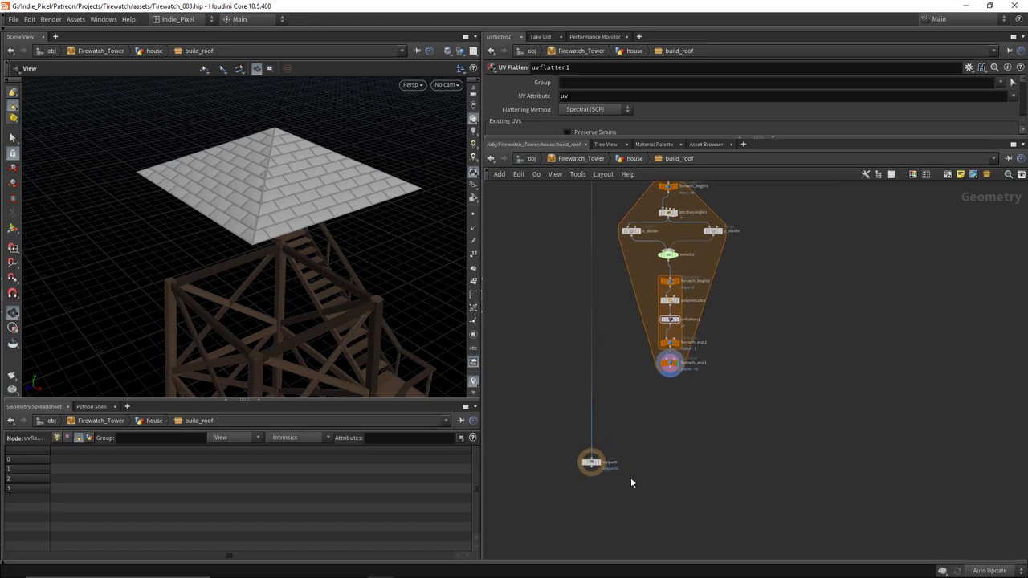
pyautogui.scroll(4, 659, 373)
pyautogui.click(680, 363)
pyautogui.click(544, 517)
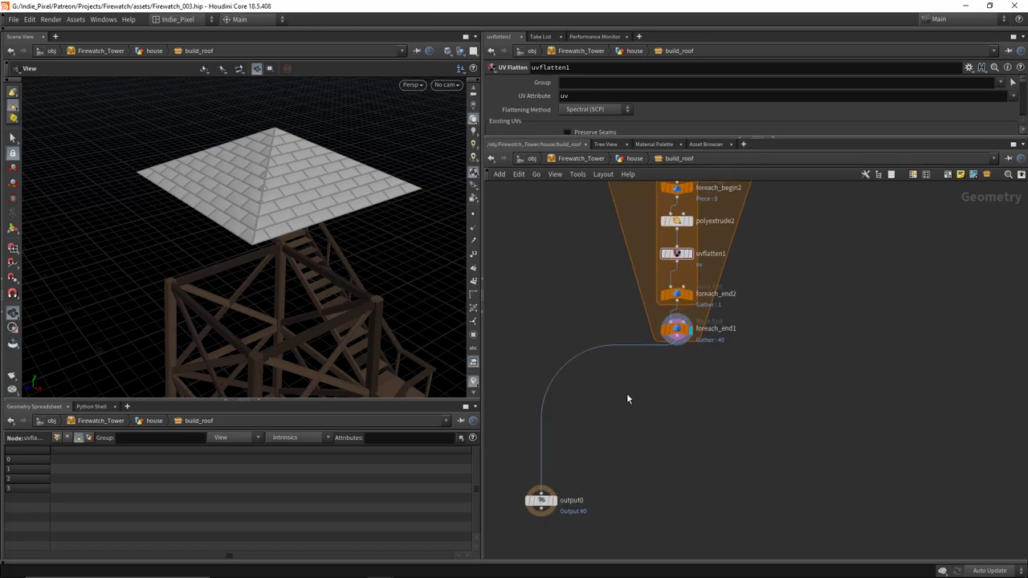
# Step: Insert an Assemble node between foreach_end1 and output0, align it beneath foreach_end1 and display it
pyautogui.press('Tab')
pyautogui.write('assemble')
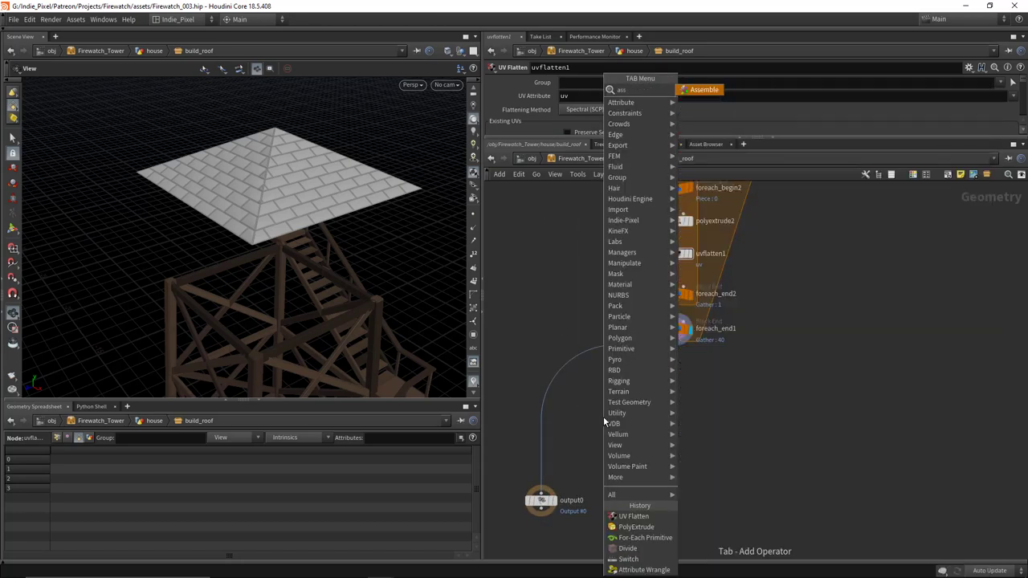
pyautogui.press('Return')
pyautogui.click(603, 416)
pyautogui.moveTo(603, 417); pyautogui.dragTo(676, 376)
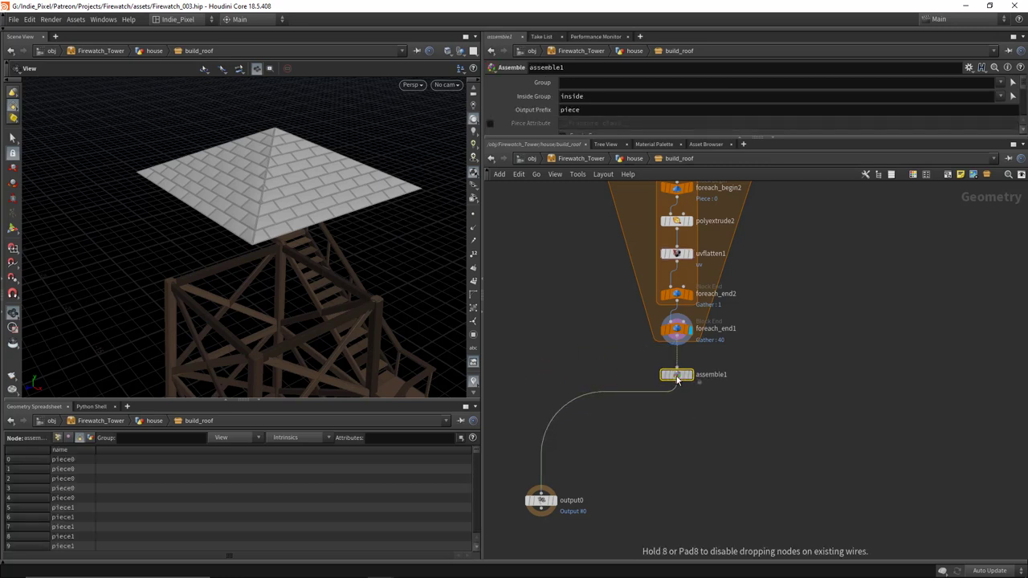
pyautogui.click(692, 359)
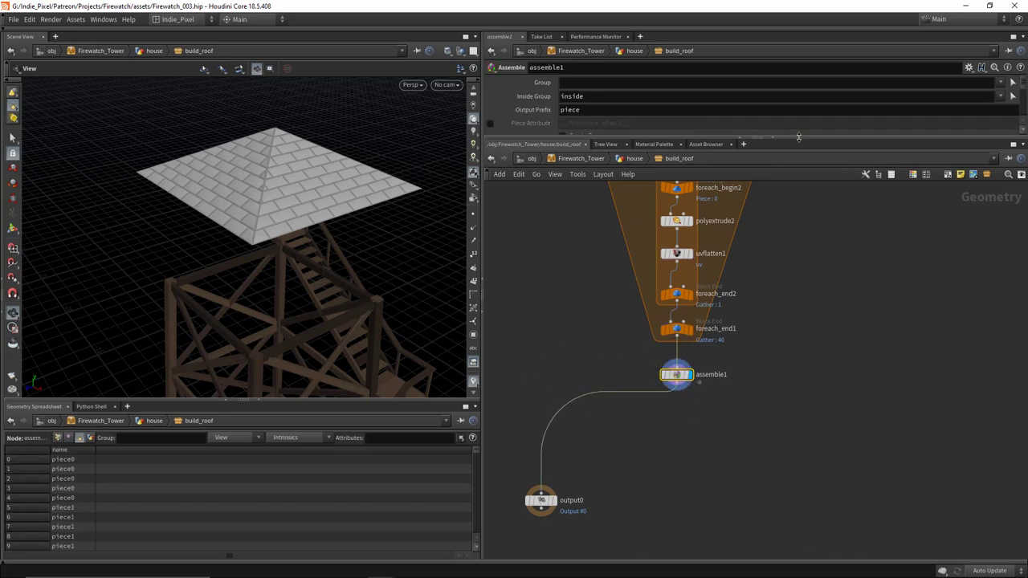
pyautogui.moveTo(798, 137); pyautogui.dragTo(798, 212)
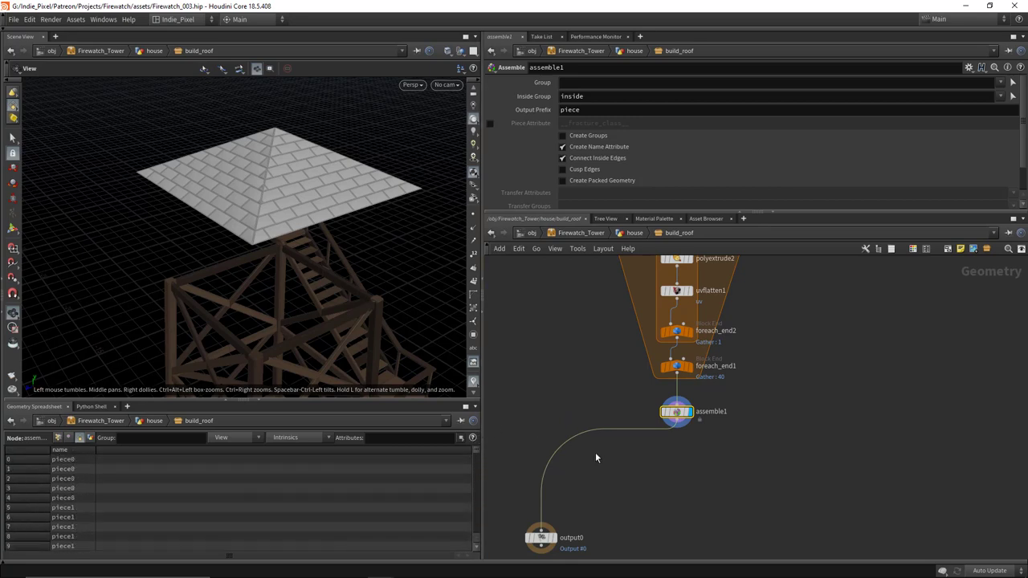
# Step: Add a Color node fed by assemble1, place it directly below and display it
pyautogui.moveTo(667, 460); pyautogui.dragTo(640, 443, button='middle')
pyautogui.press('Tab')
pyautogui.write('color')
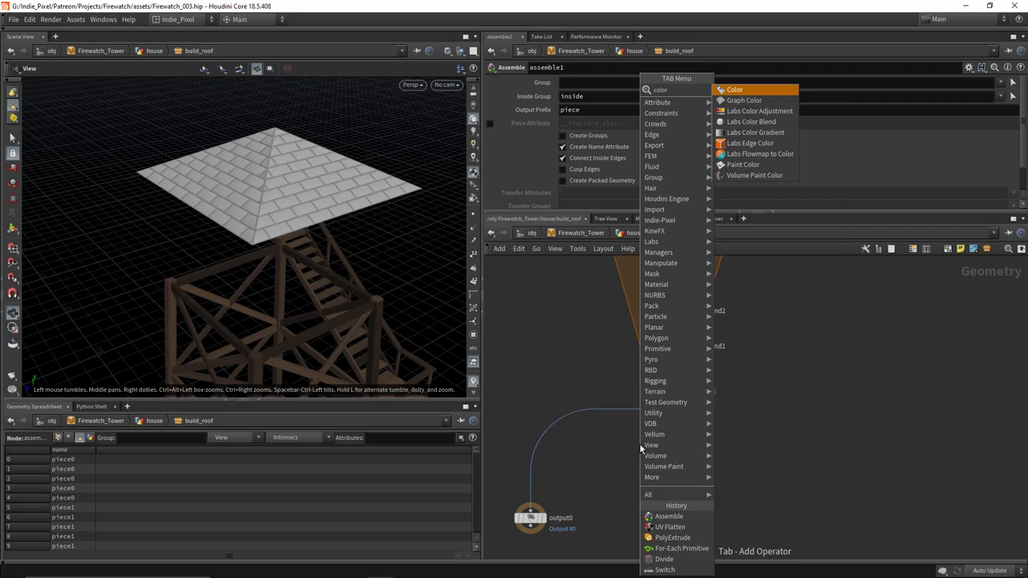
pyautogui.press('Return')
pyautogui.scroll(3, 674, 399)
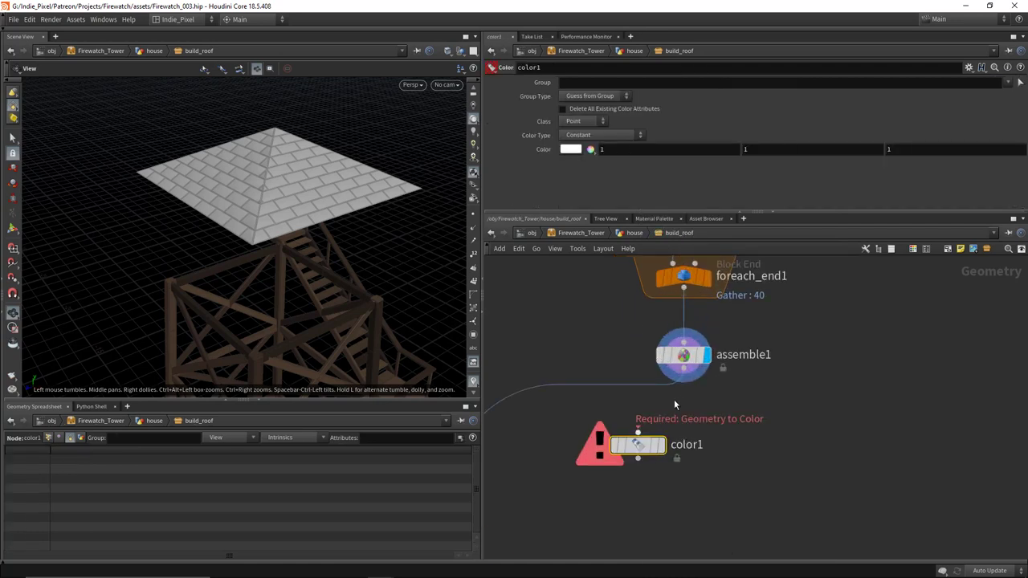
pyautogui.click(665, 432)
pyautogui.moveTo(639, 444); pyautogui.dragTo(685, 431)
# Step: Set color1's class to Primitive and its color type to Random from Attribute, using the name attribute
pyautogui.click(596, 120)
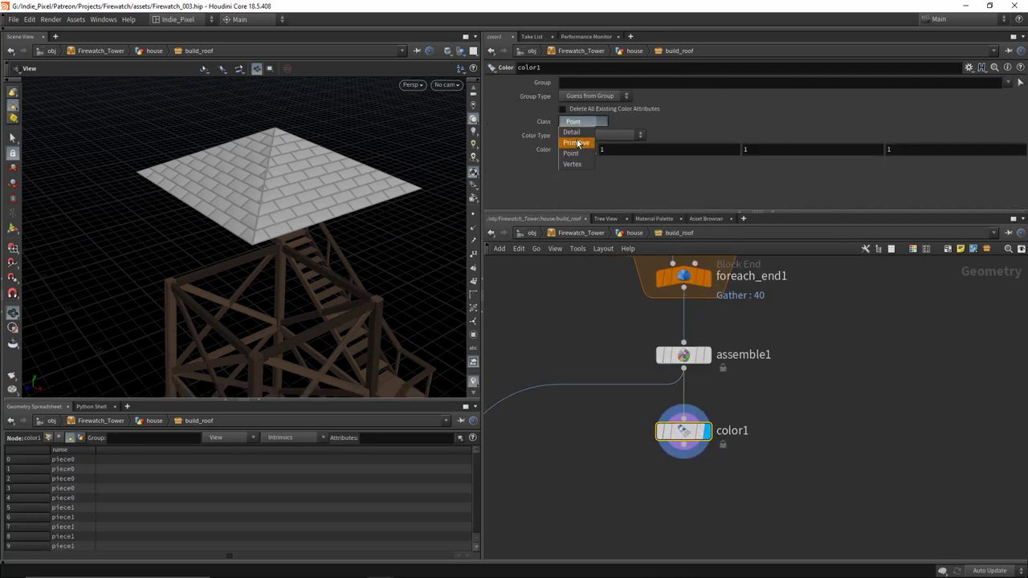
pyautogui.click(591, 148)
pyautogui.click(601, 135)
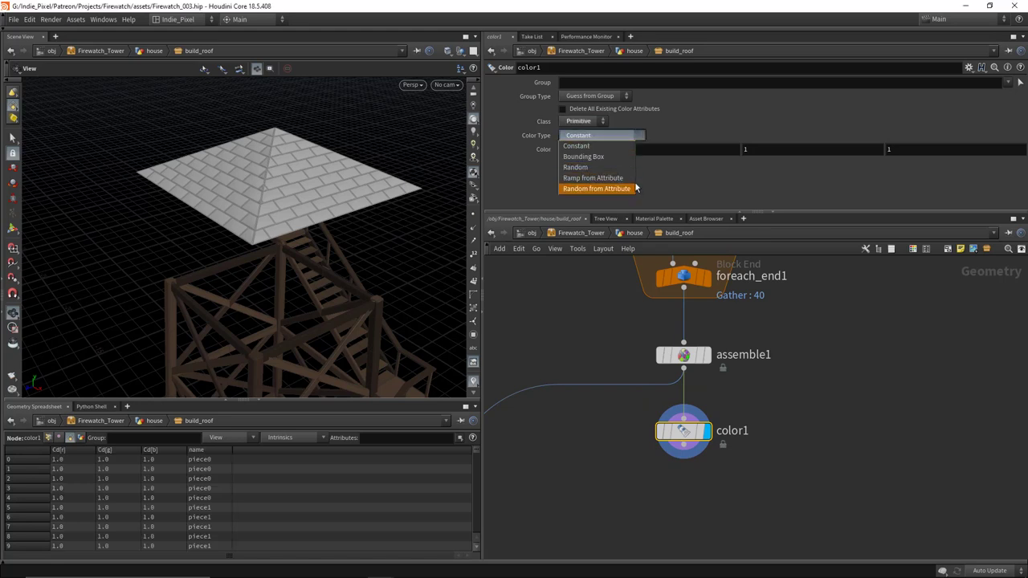
pyautogui.click(599, 188)
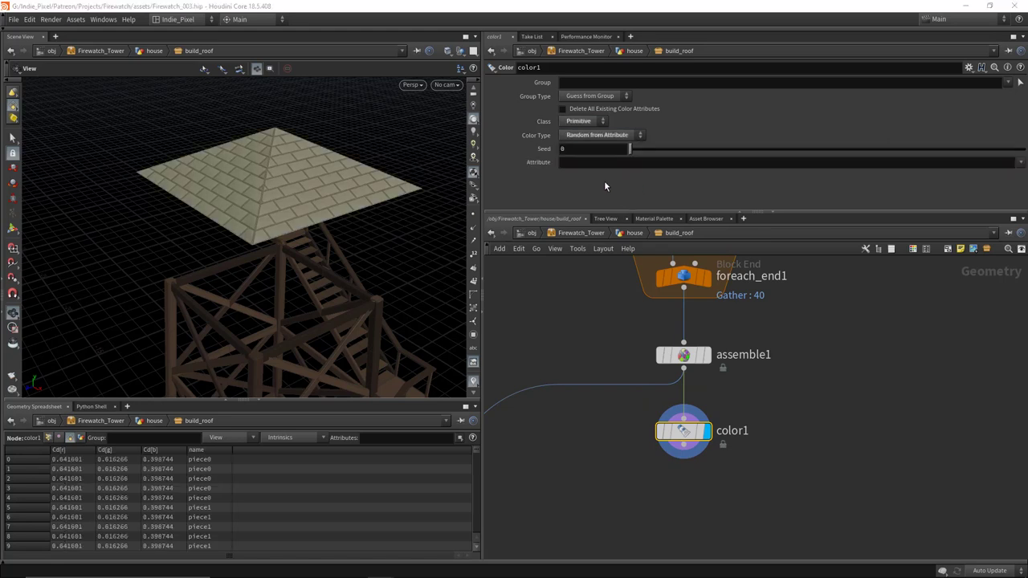
pyautogui.click(593, 161)
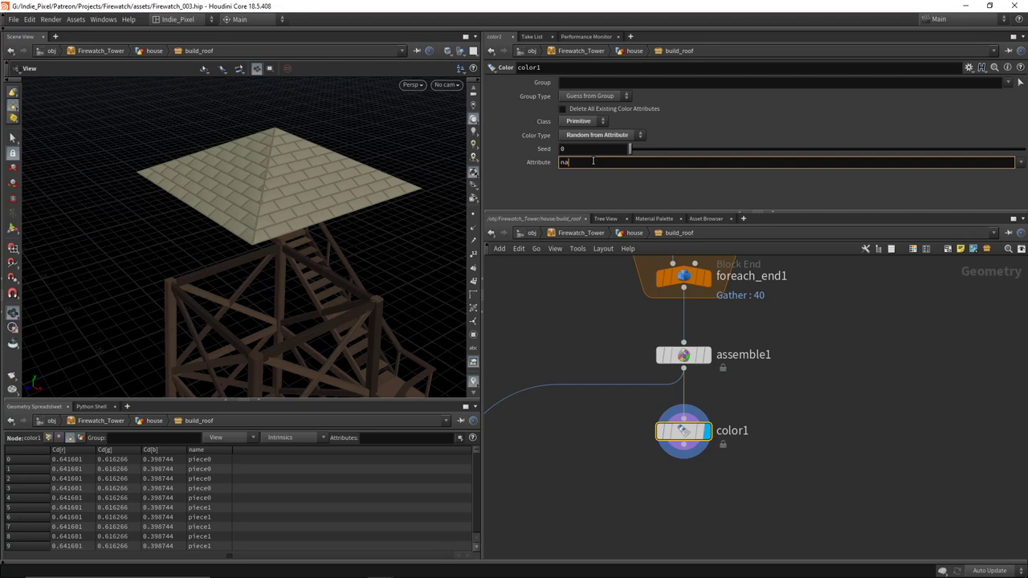
pyautogui.press('Return')
pyautogui.moveTo(416, 191); pyautogui.dragTo(537, 351)
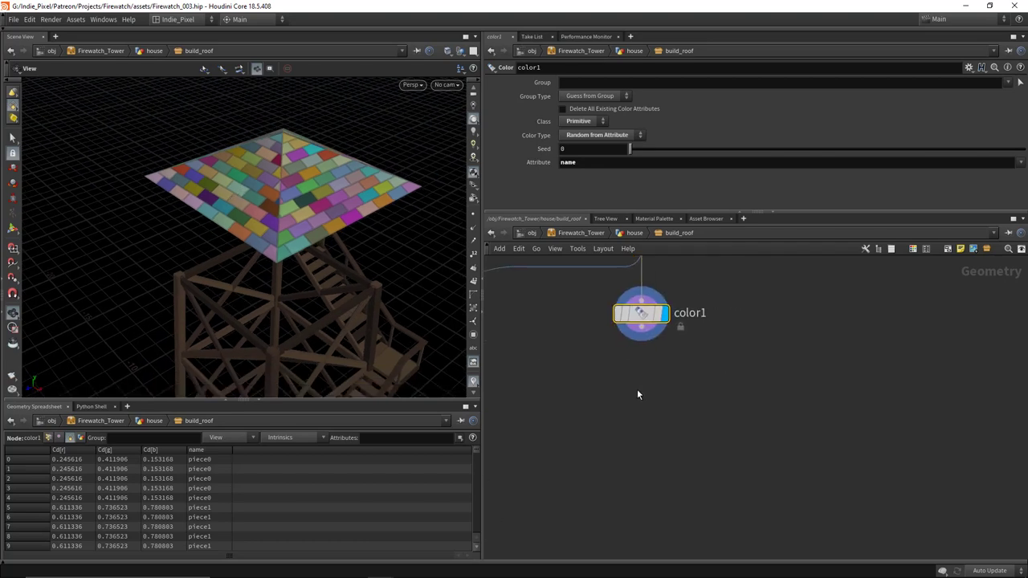
# Step: Add an Attribute Wrangle below color1, wire color1 into its first input and display it
pyautogui.press('Tab')
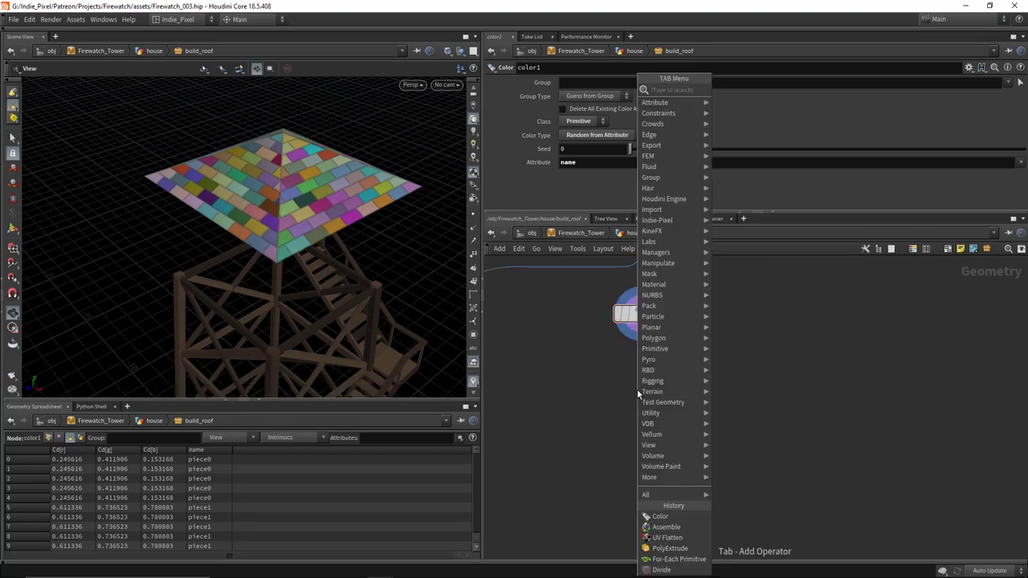
pyautogui.write('attribwrangle')
pyautogui.press('Return')
pyautogui.click(637, 389)
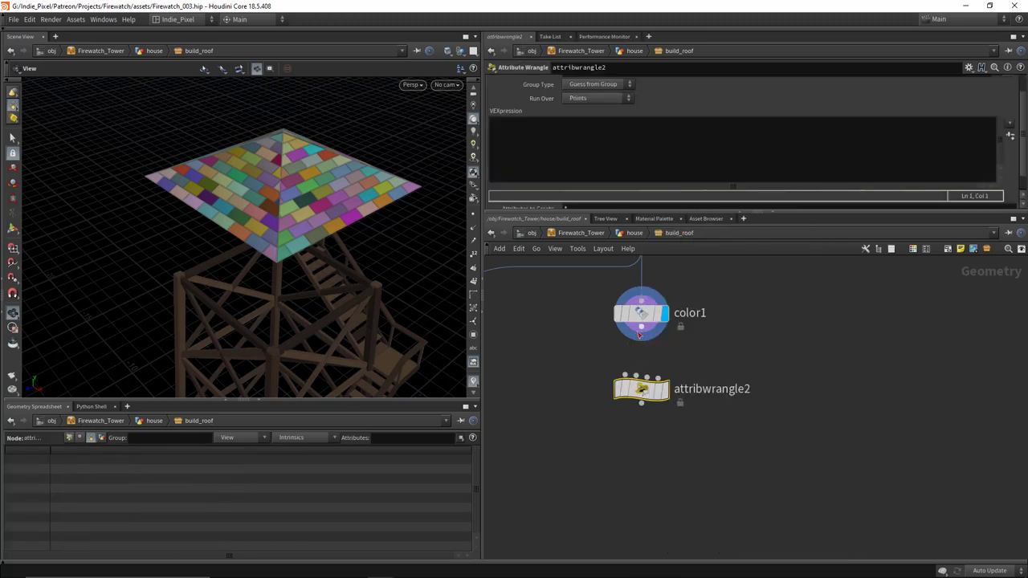
pyautogui.click(639, 335)
pyautogui.click(641, 375)
pyautogui.click(665, 388)
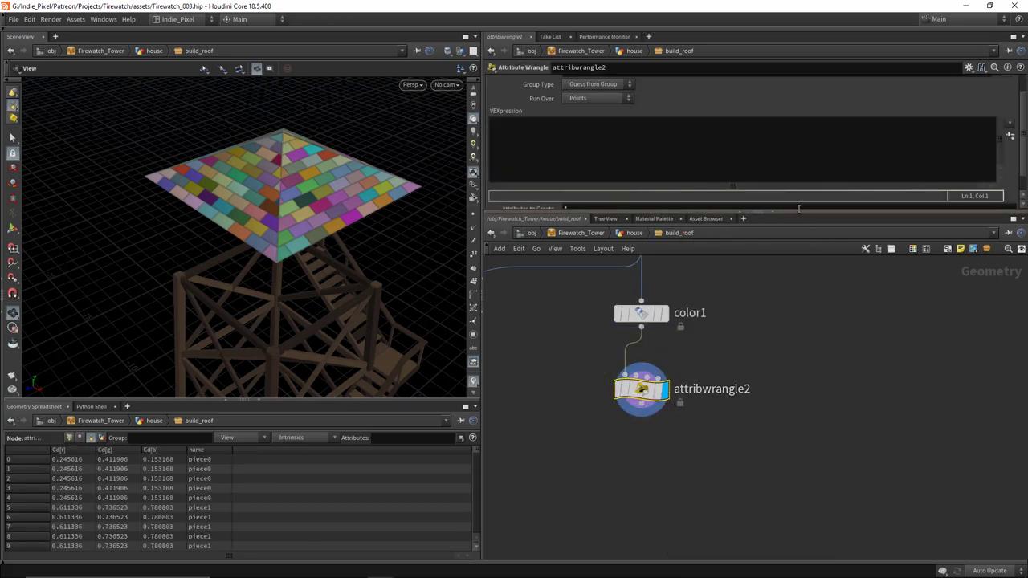
pyautogui.moveTo(798, 211); pyautogui.dragTo(798, 249)
pyautogui.click(599, 118)
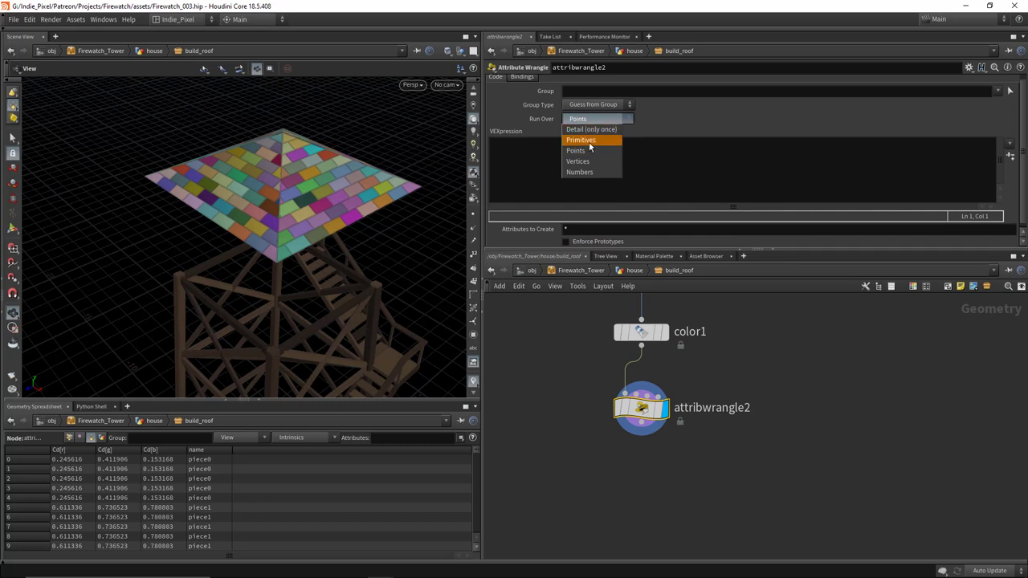
pyautogui.click(588, 142)
pyautogui.click(596, 169)
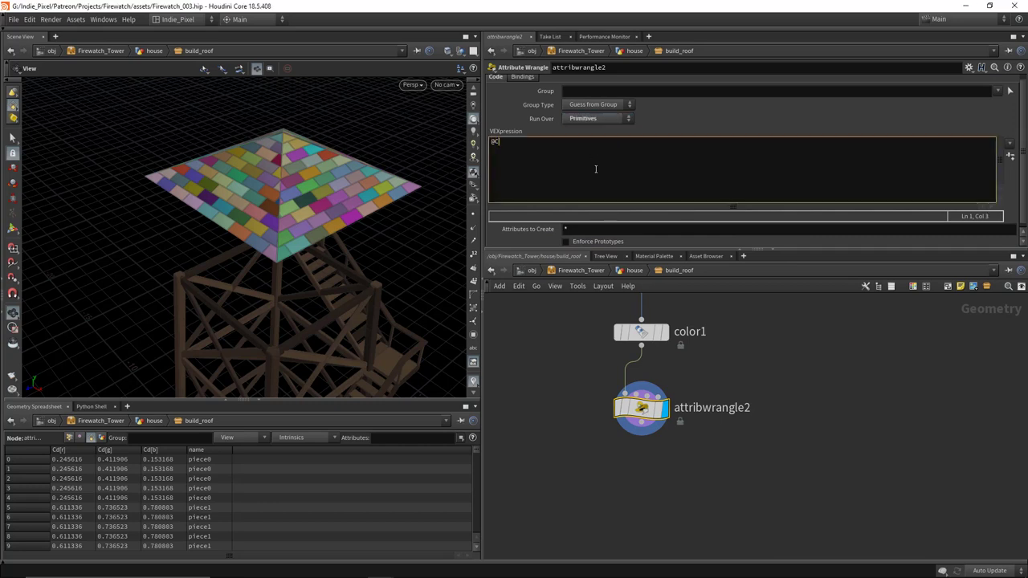
pyautogui.write('@Cd = rgb')
pyautogui.press('Return')
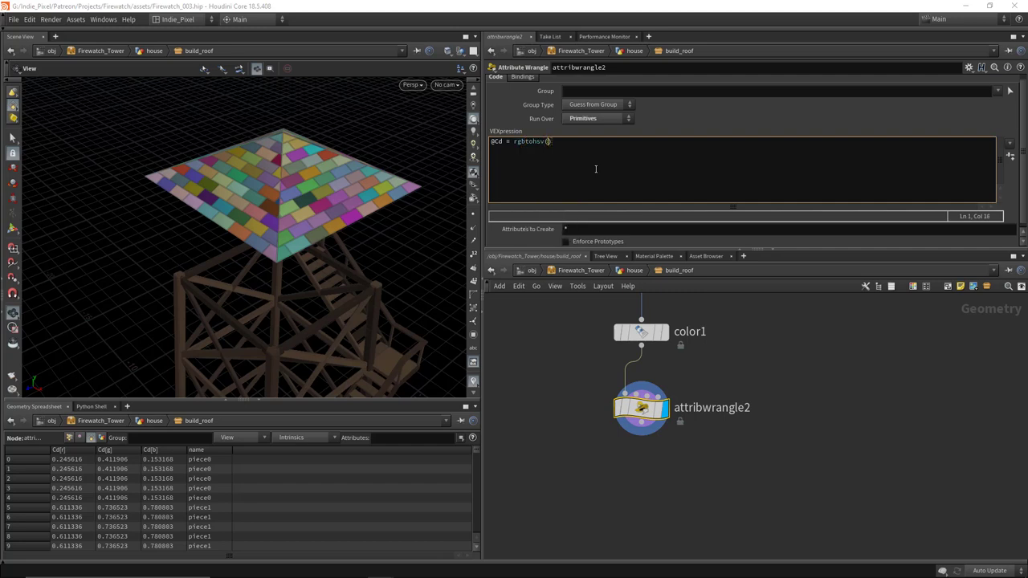
pyautogui.click(526, 143)
pyautogui.press('F1')
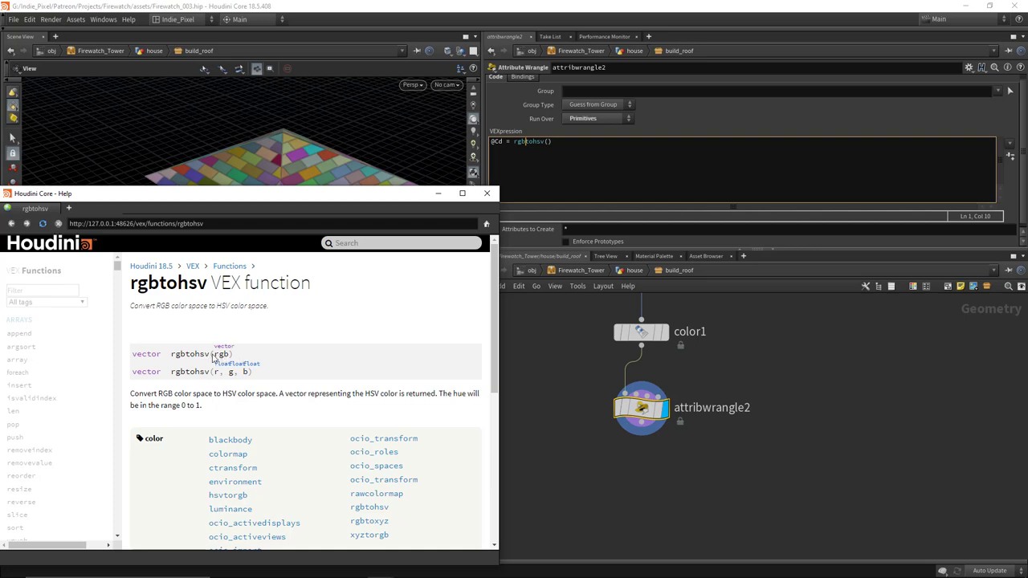
pyautogui.click(487, 193)
pyautogui.click(577, 145)
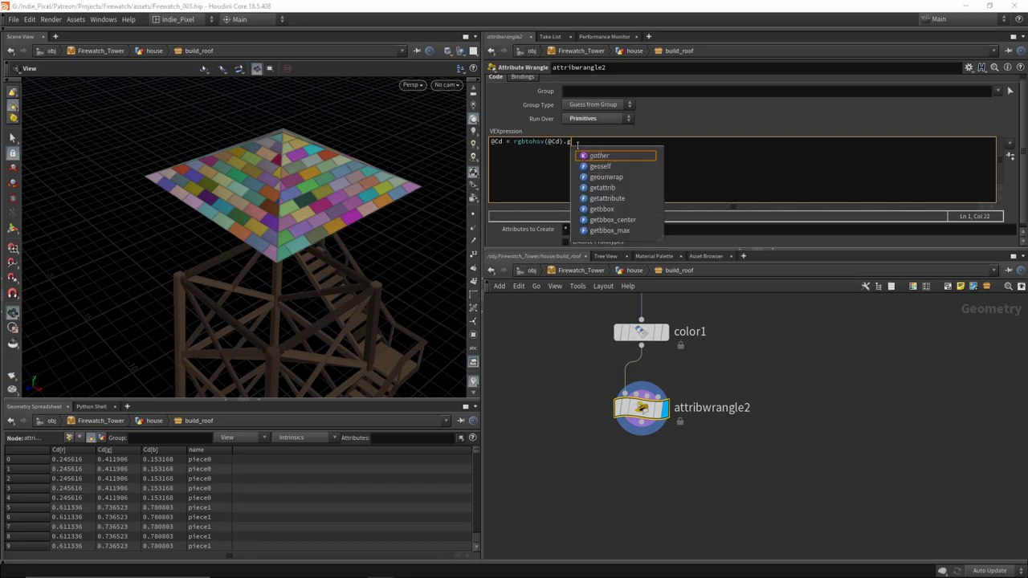
pyautogui.write(';')
pyautogui.moveTo(256, 167); pyautogui.dragTo(321, 210)
# Step: Rename the attribwrangle2 node as color_value
pyautogui.doubleClick(681, 388)
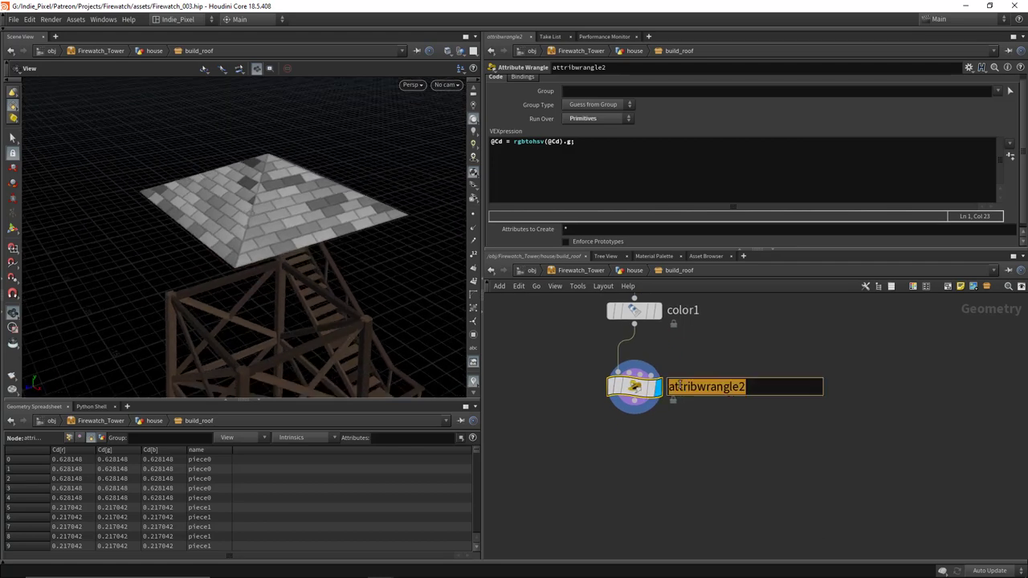
pyautogui.write('value')
pyautogui.press('Return')
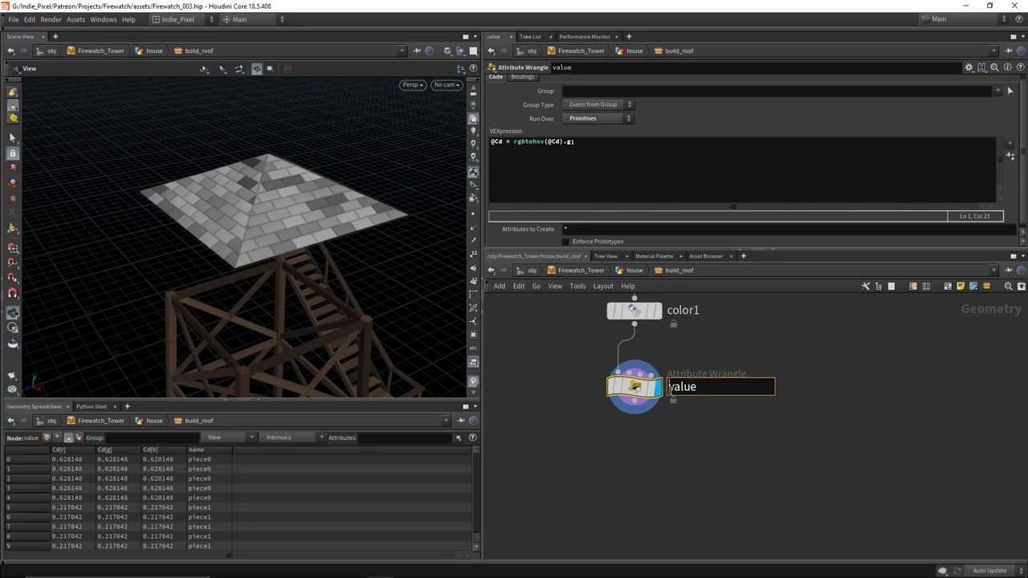
pyautogui.write('or_')
pyautogui.press('Return')
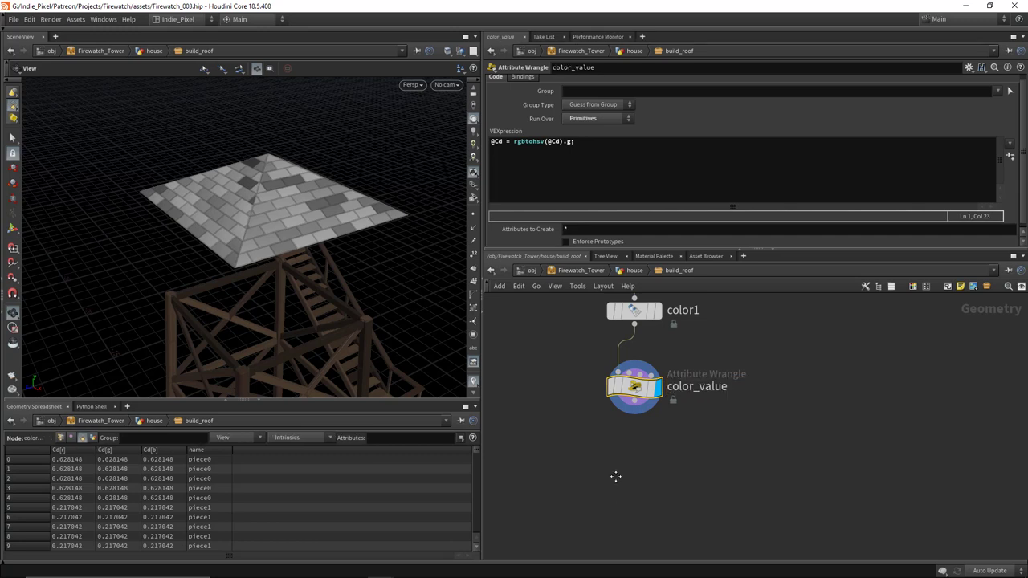
# Step: Add an Attribute Promote node directly below color_value, wire color_value into it and display it
pyautogui.moveTo(615, 476); pyautogui.dragTo(631, 429, button='middle')
pyautogui.press('Tab')
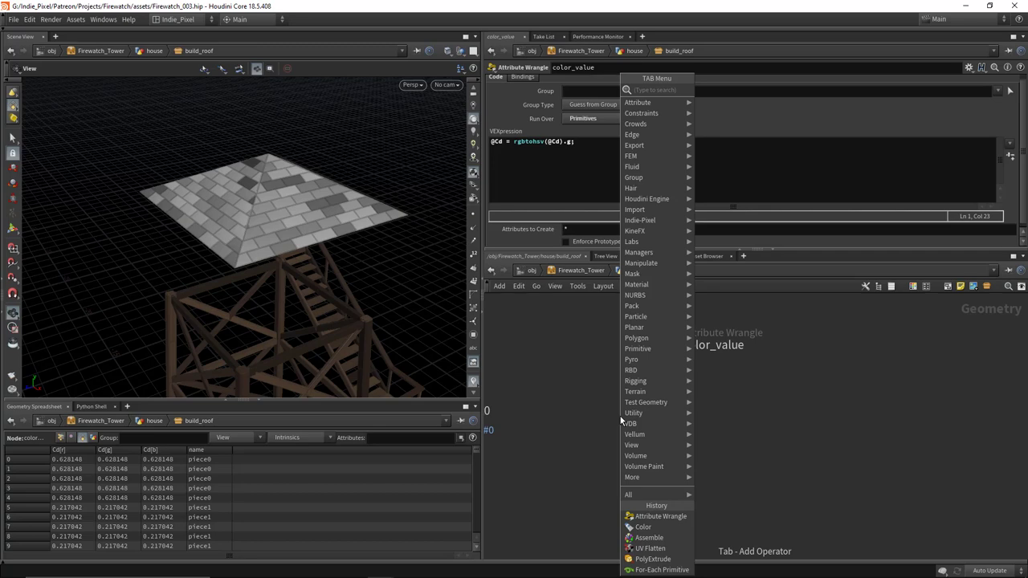
pyautogui.write('attr')
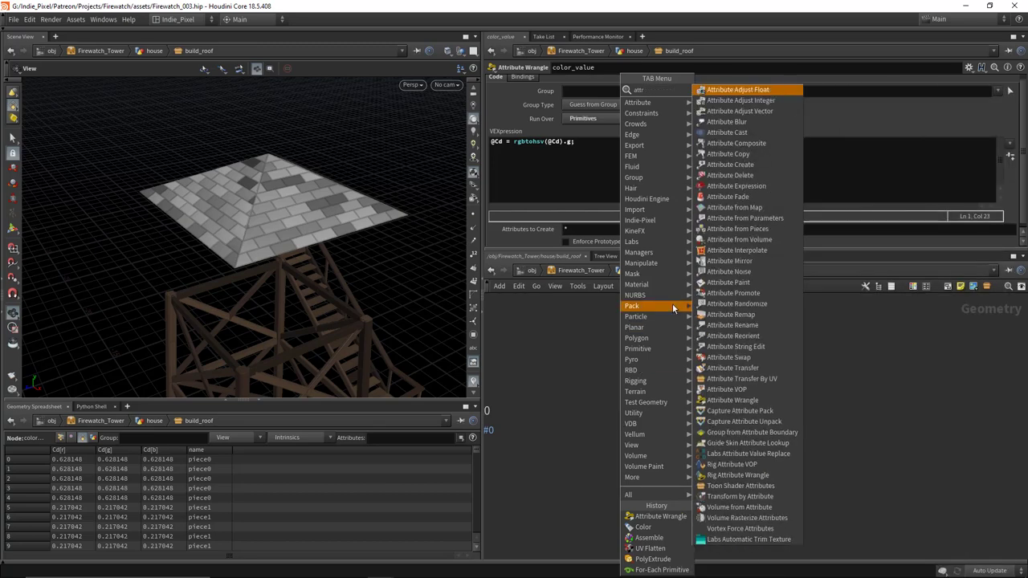
pyautogui.click(735, 293)
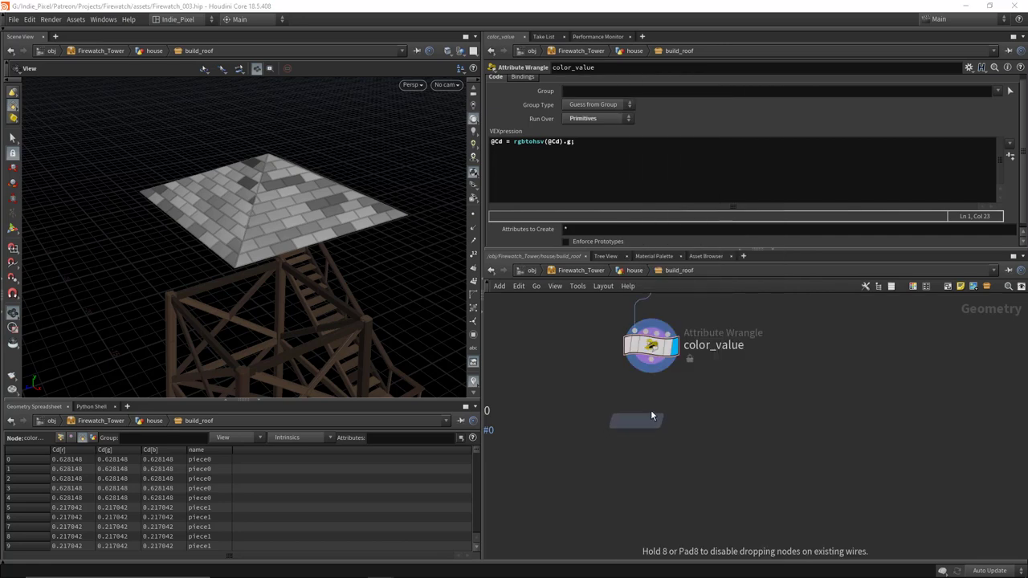
pyautogui.click(651, 414)
pyautogui.moveTo(651, 363); pyautogui.dragTo(652, 412)
pyautogui.click(675, 416)
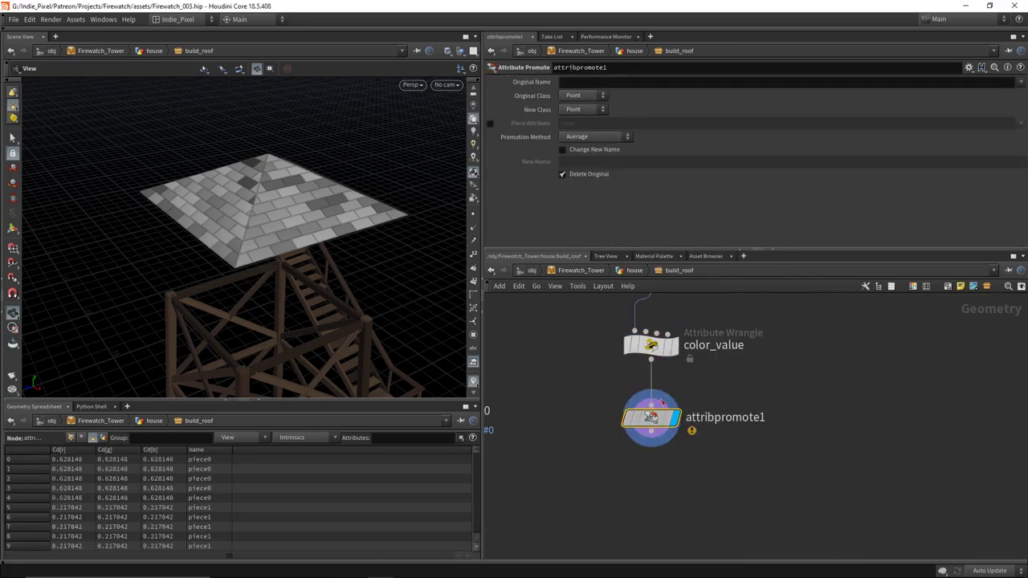
# Step: Set attribpromote1 to promote the Cd attribute from the Primitive class
pyautogui.click(585, 96)
pyautogui.click(579, 122)
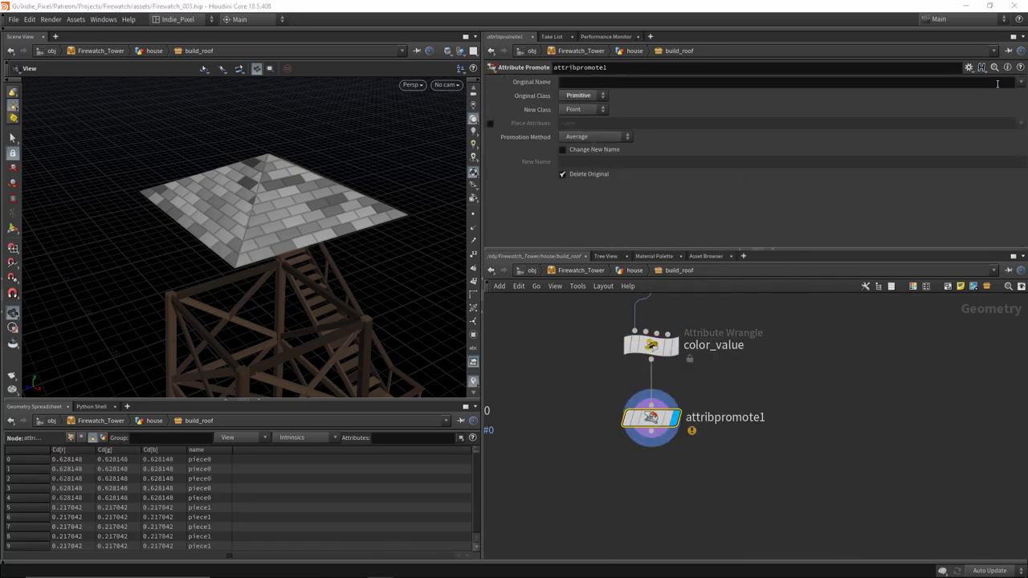
pyautogui.click(1022, 86)
pyautogui.click(1011, 97)
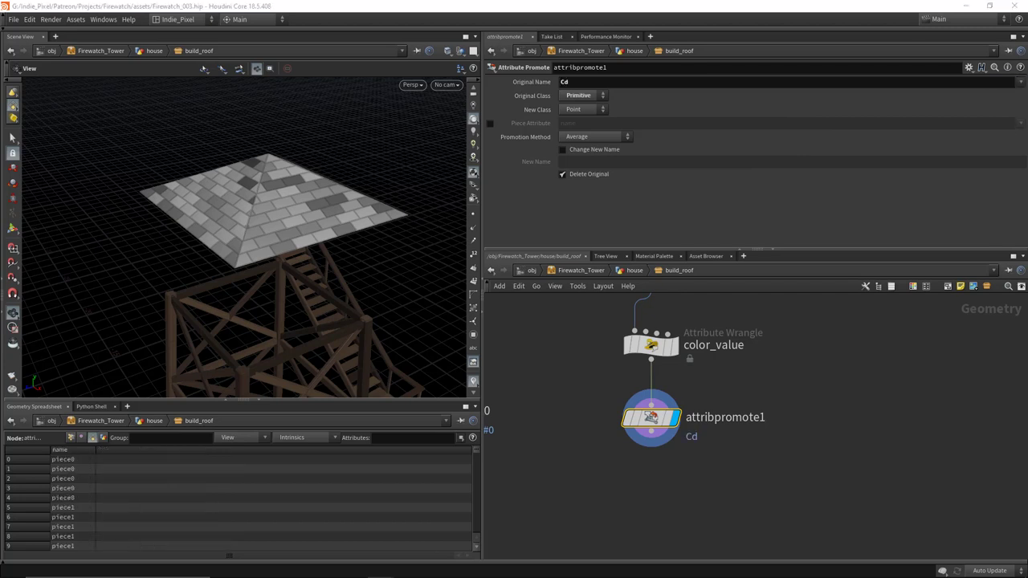
# Step: Review the color1, color_value, attribpromote1 and output0 nodes and inspect the roof's shingle shading from several angles
pyautogui.moveTo(631, 477); pyautogui.dragTo(629, 420, button='middle')
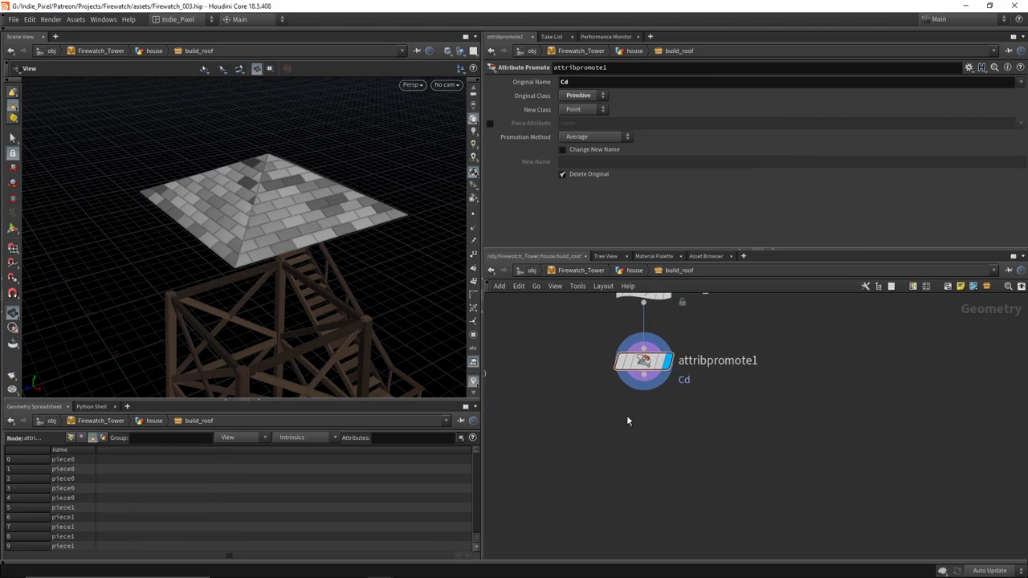
pyautogui.press('Tab')
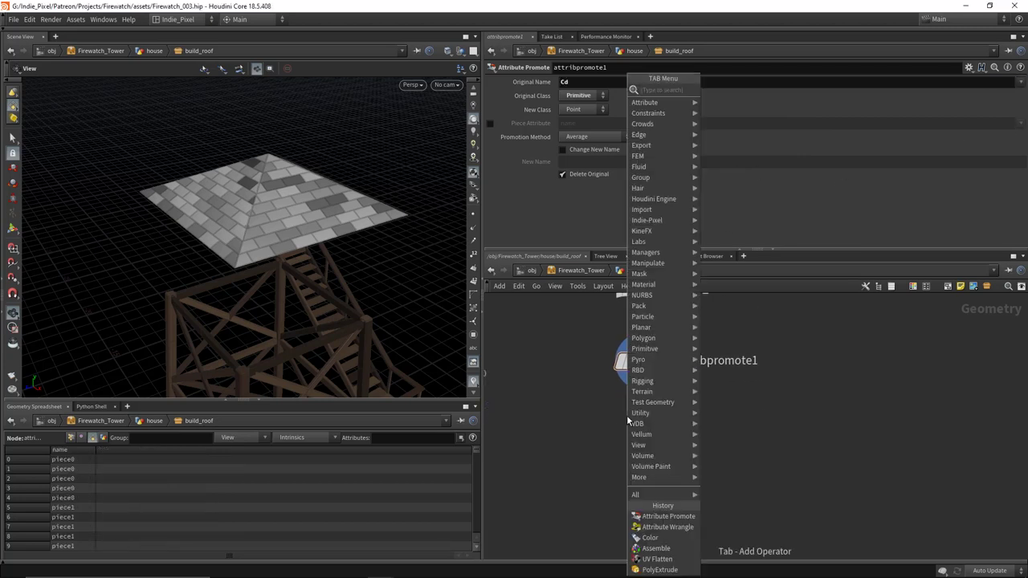
pyautogui.press('Escape')
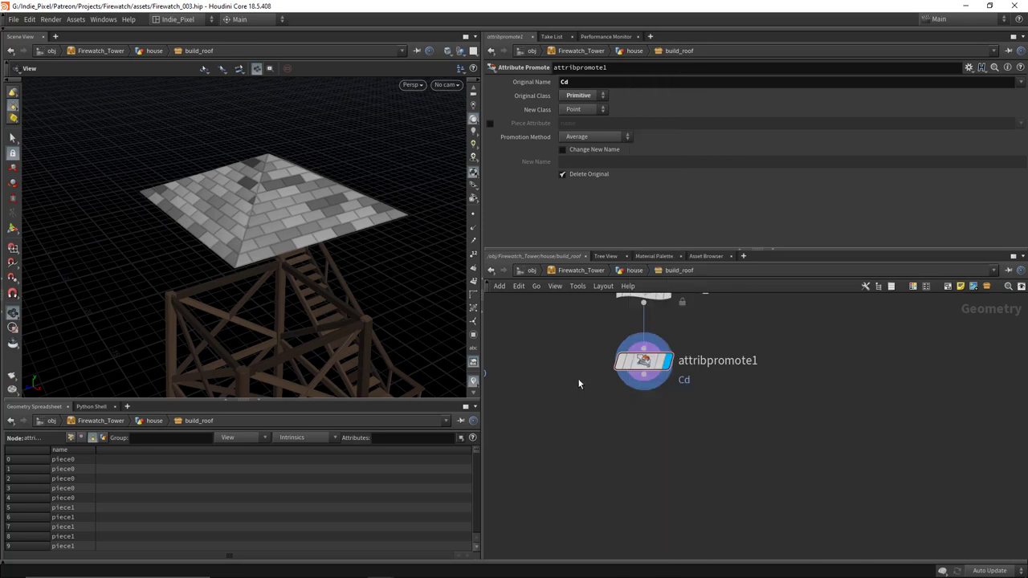
pyautogui.moveTo(594, 310); pyautogui.dragTo(596, 381, button='middle')
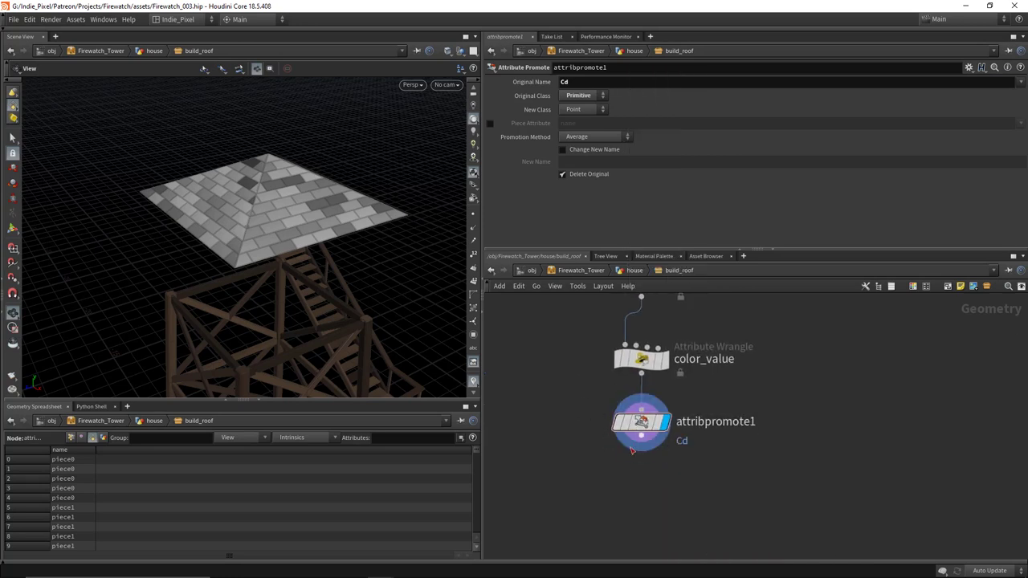
pyautogui.moveTo(632, 487)
pyautogui.mouseDown(button='middle')
pyautogui.moveTo(631, 420)
pyautogui.moveTo(645, 472)
pyautogui.mouseUp(button='middle')
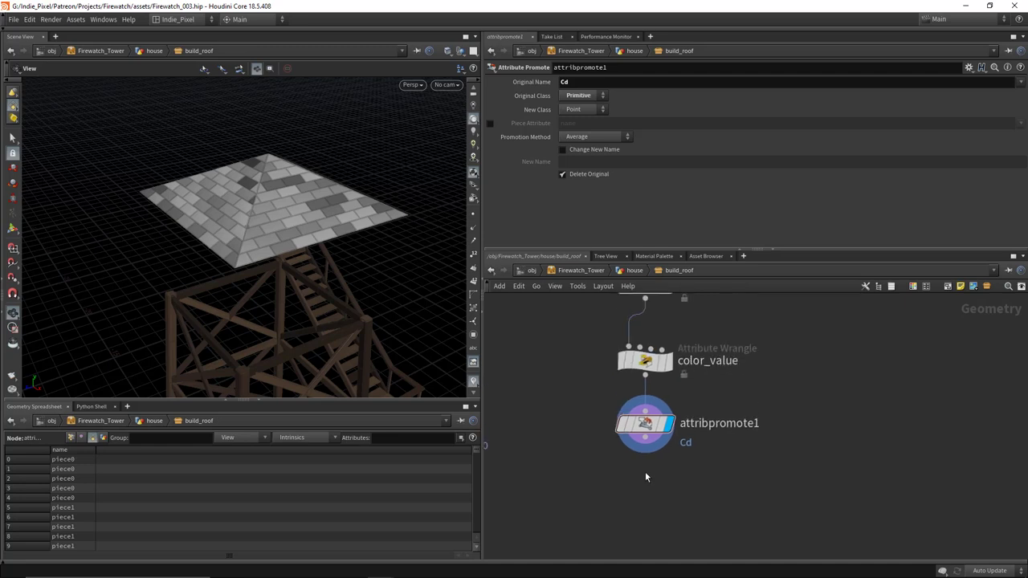
pyautogui.click(647, 362)
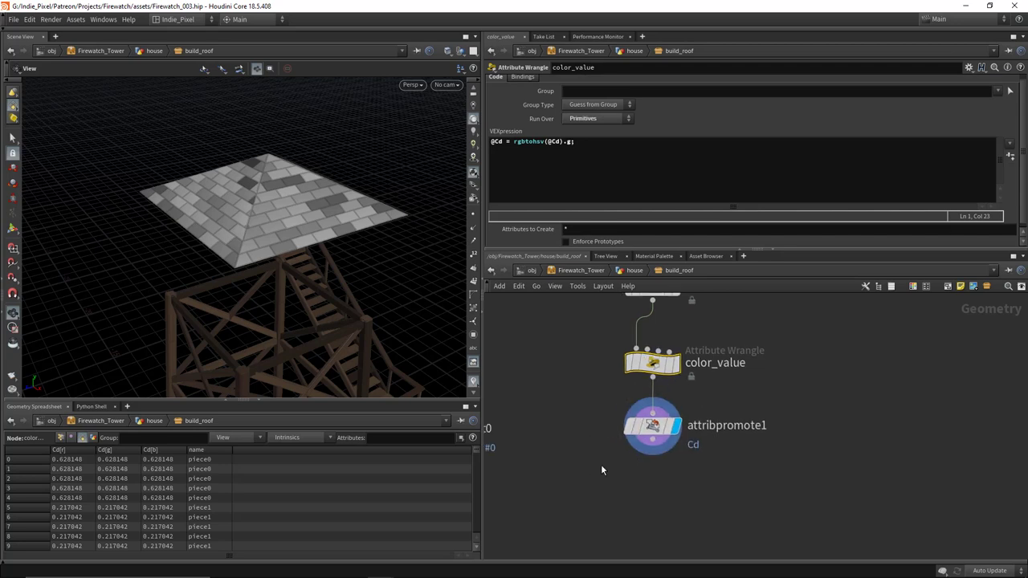
pyautogui.scroll(-4, 601, 465)
pyautogui.moveTo(593, 467); pyautogui.dragTo(631, 408)
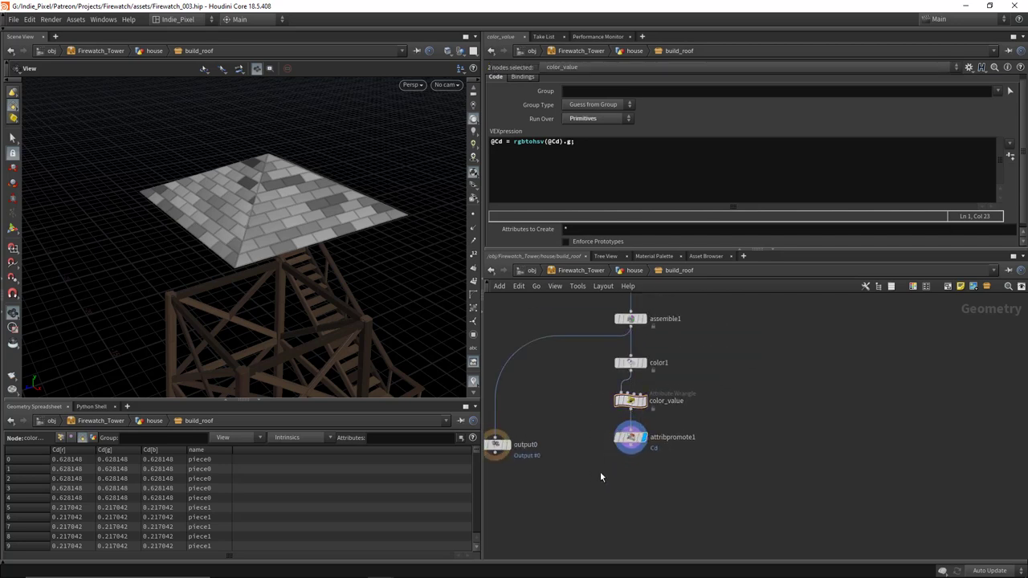
pyautogui.moveTo(600, 449); pyautogui.dragTo(641, 365)
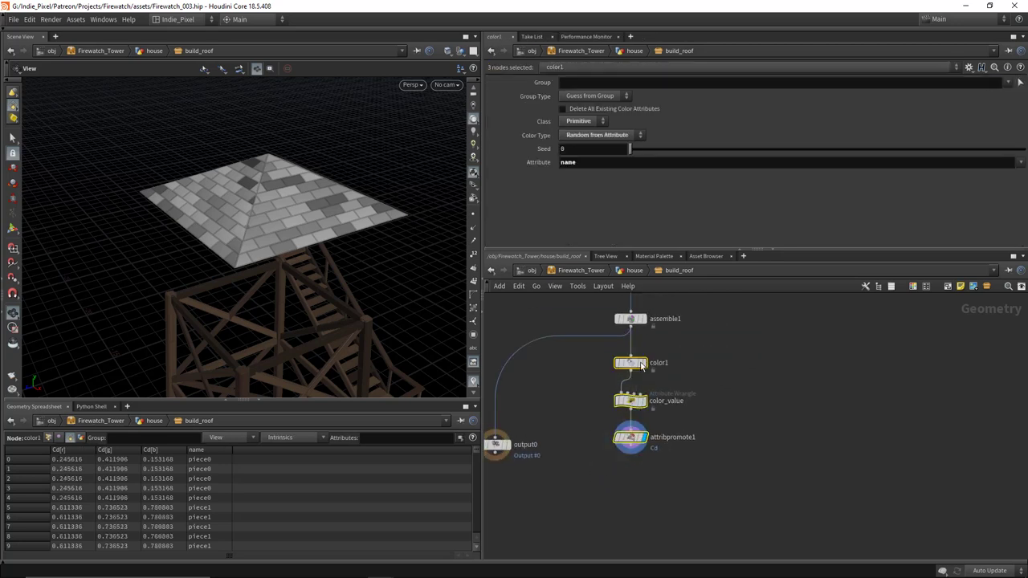
pyautogui.click(539, 436)
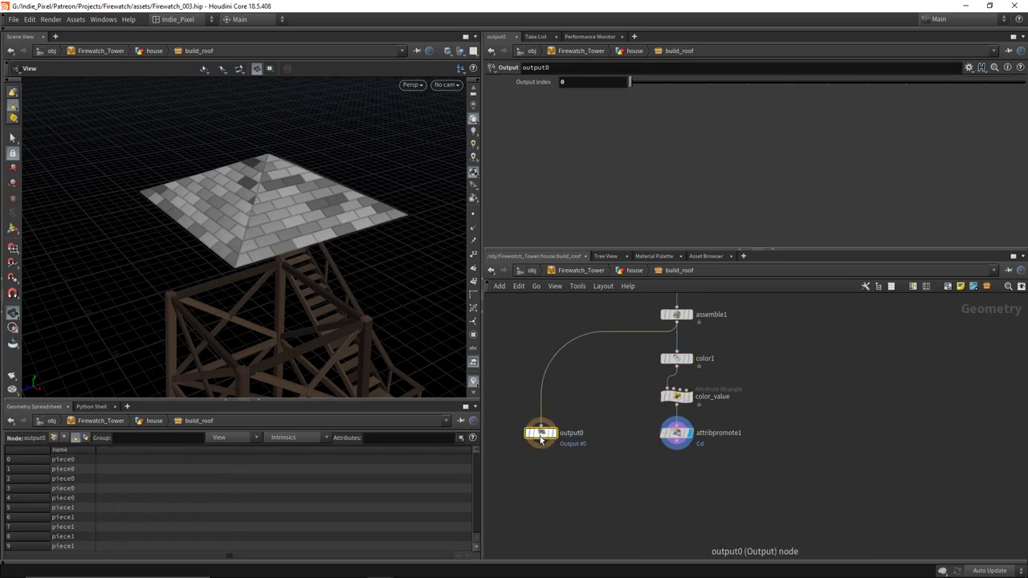
pyautogui.moveTo(286, 214); pyautogui.dragTo(281, 244)
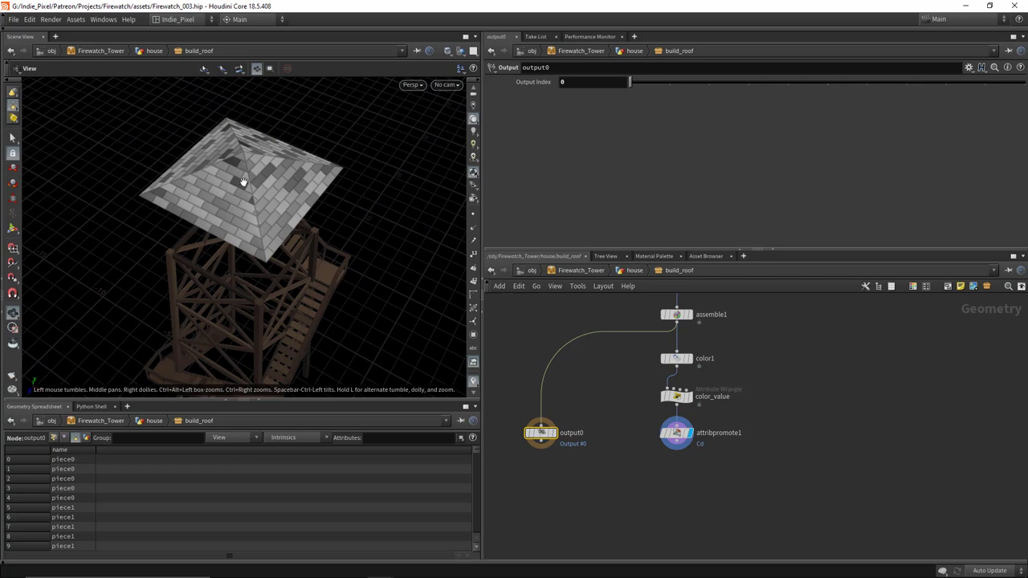
pyautogui.moveTo(244, 182); pyautogui.dragTo(278, 194)
pyautogui.scroll(2, 298, 193)
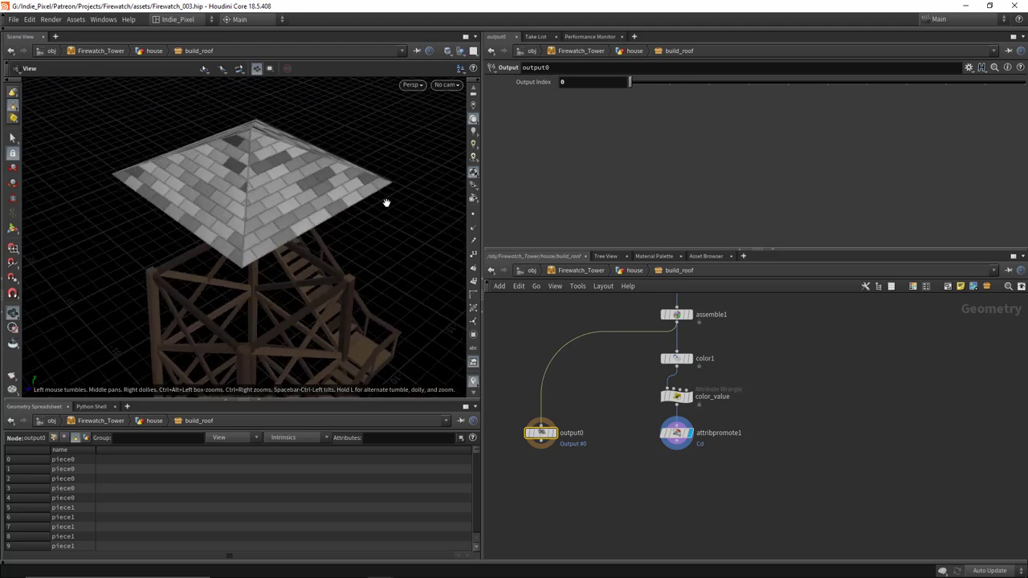
pyautogui.click(677, 433)
pyautogui.moveTo(750, 406); pyautogui.dragTo(650, 387)
pyautogui.click(507, 144)
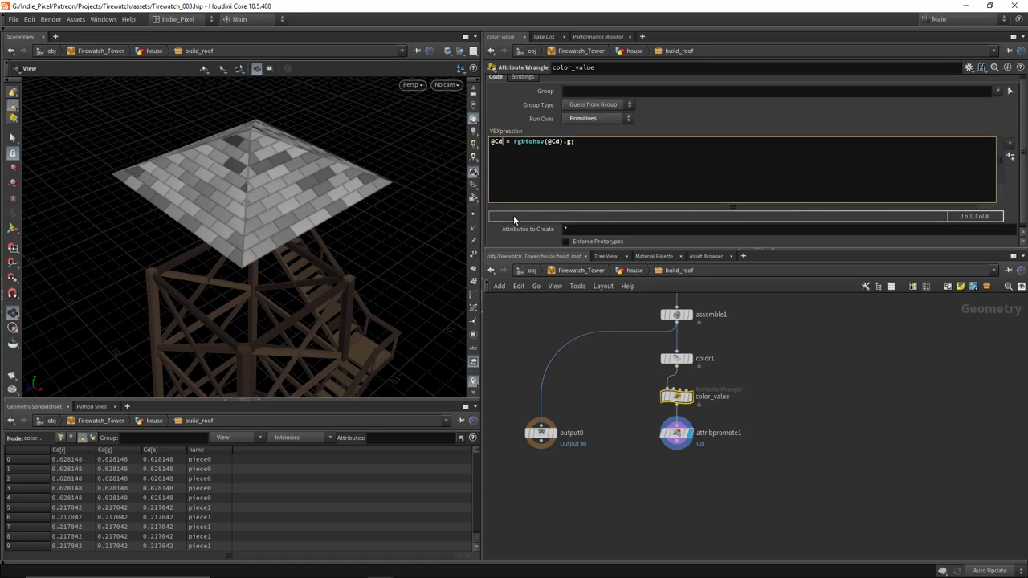
pyautogui.press('End')
pyautogui.press('Return')
pyautogui.write('f@')
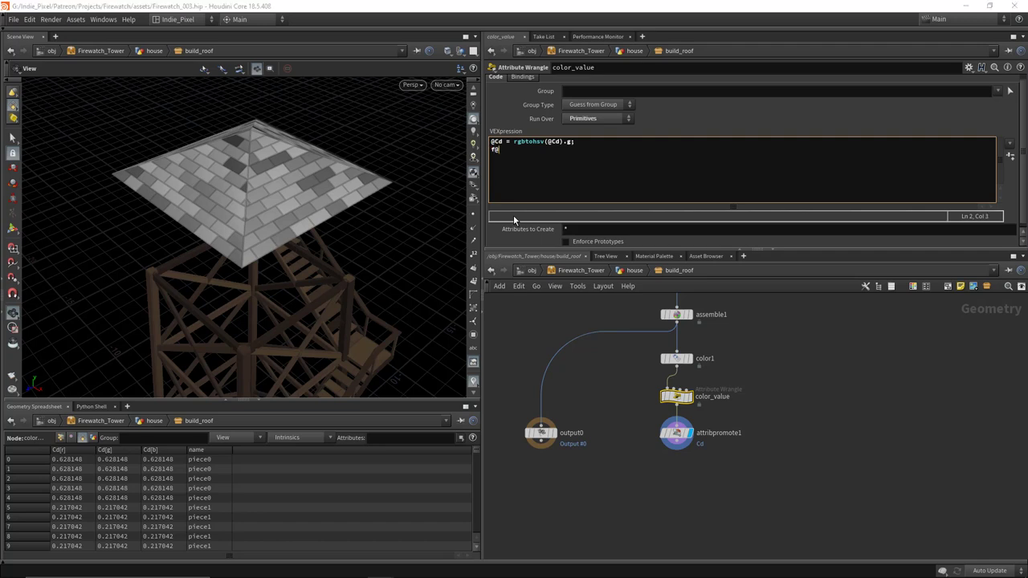
pyautogui.write('ramp = @Cd.r;')
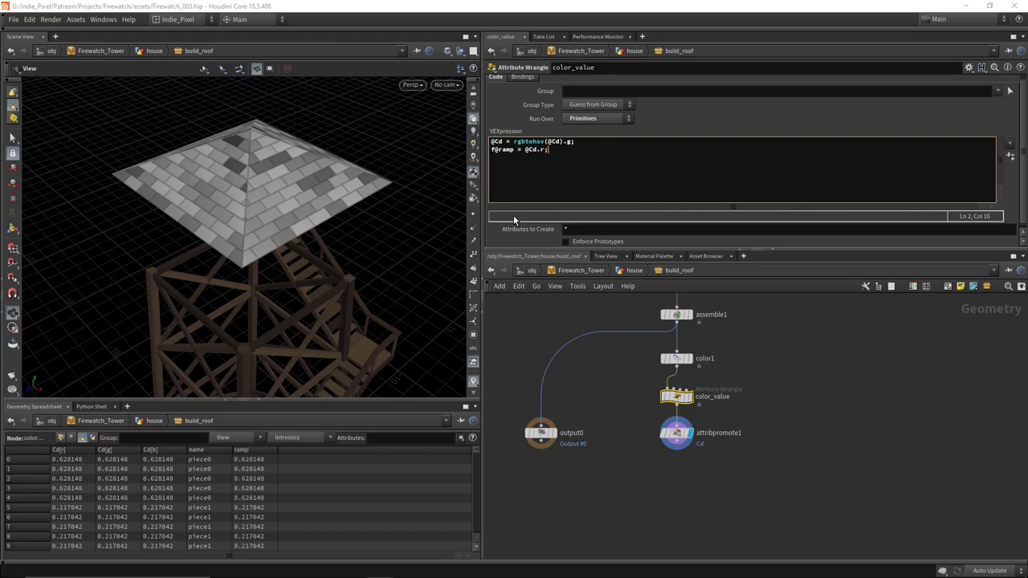
# Step: Add a Color node fed by attribpromote1, display it and set its color type to Ramp from Attribute
pyautogui.scroll(5, 669, 474)
pyautogui.press('Tab')
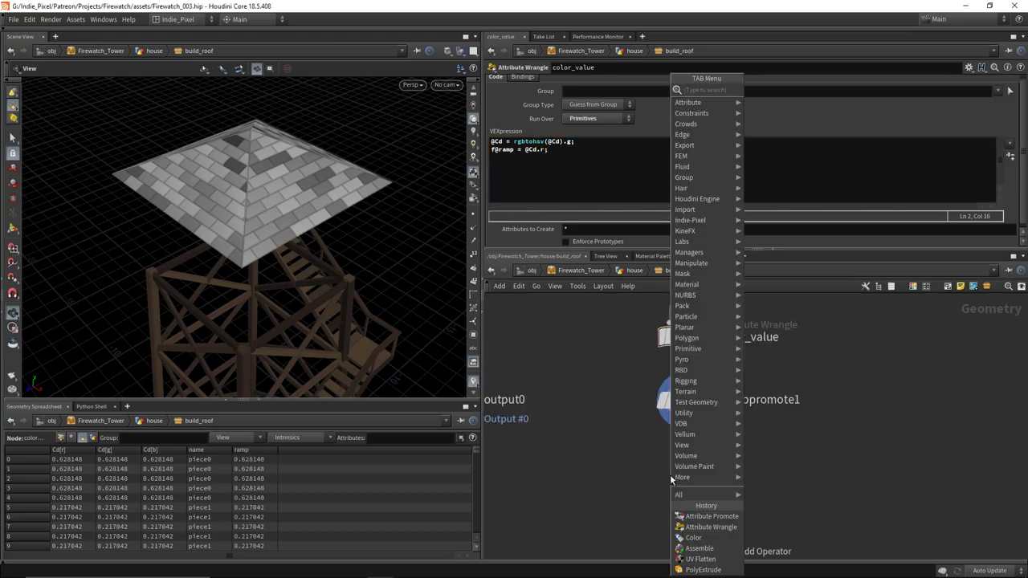
pyautogui.click(693, 537)
pyautogui.click(685, 468)
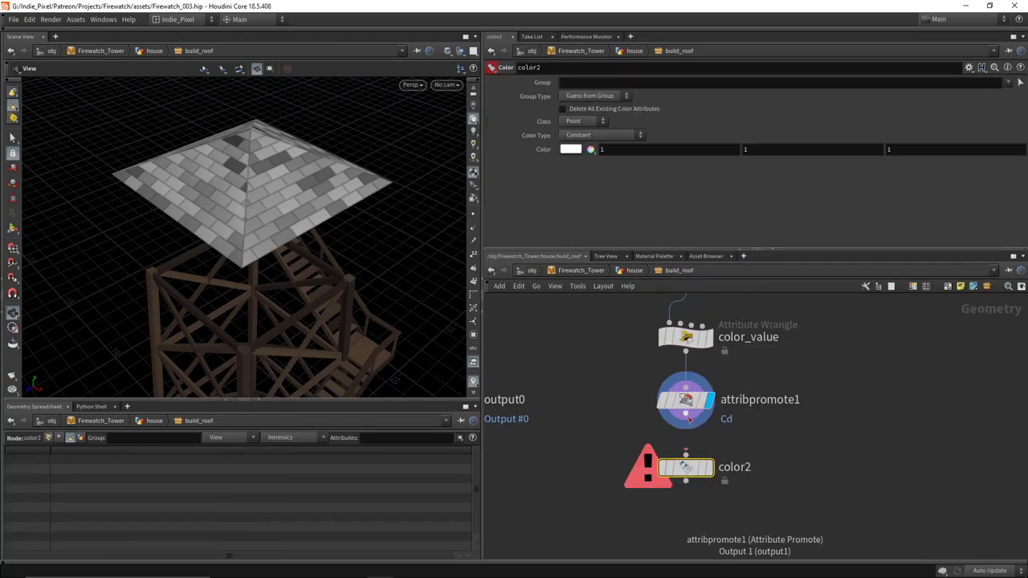
pyautogui.click(709, 467)
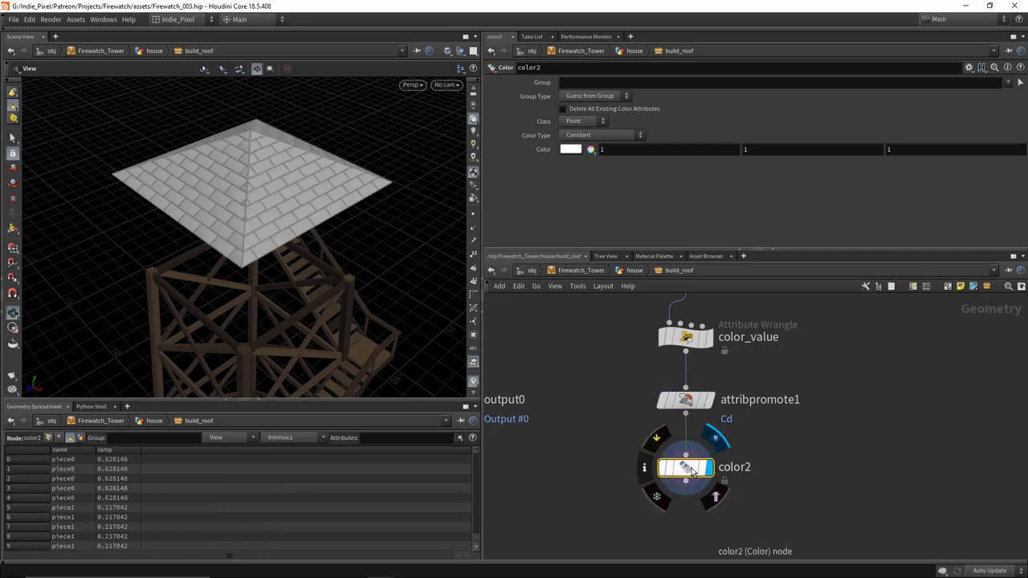
pyautogui.click(602, 137)
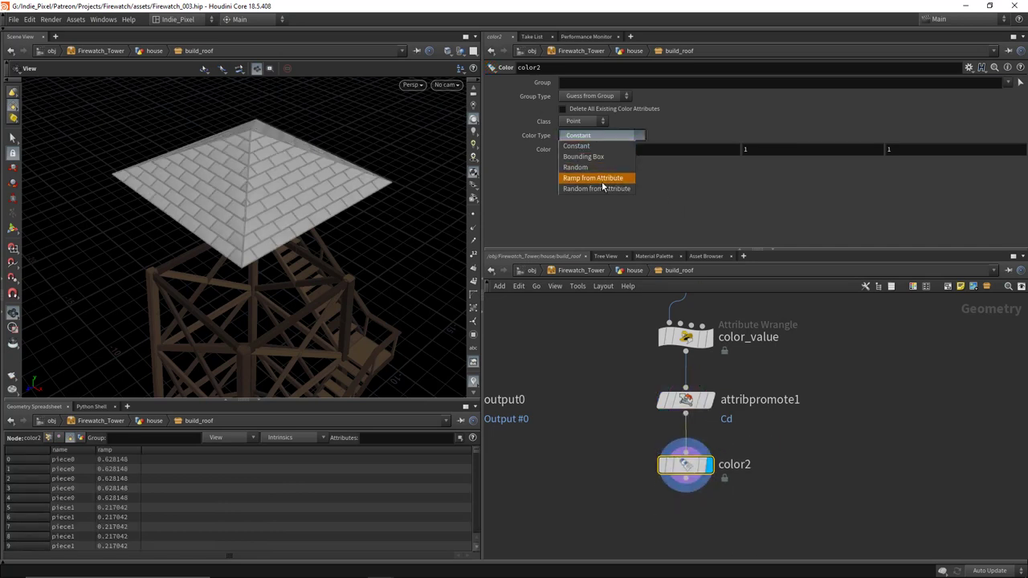
pyautogui.click(602, 179)
# Step: Add the ramp attribute alongside Cd in attribpromote1's list of attributes to promote
pyautogui.click(685, 400)
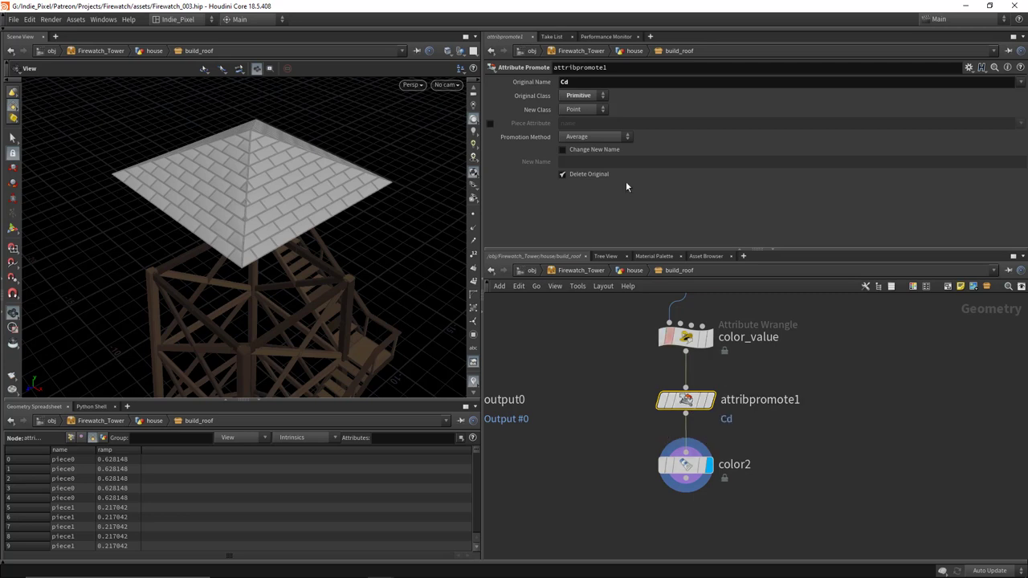
pyautogui.click(1020, 82)
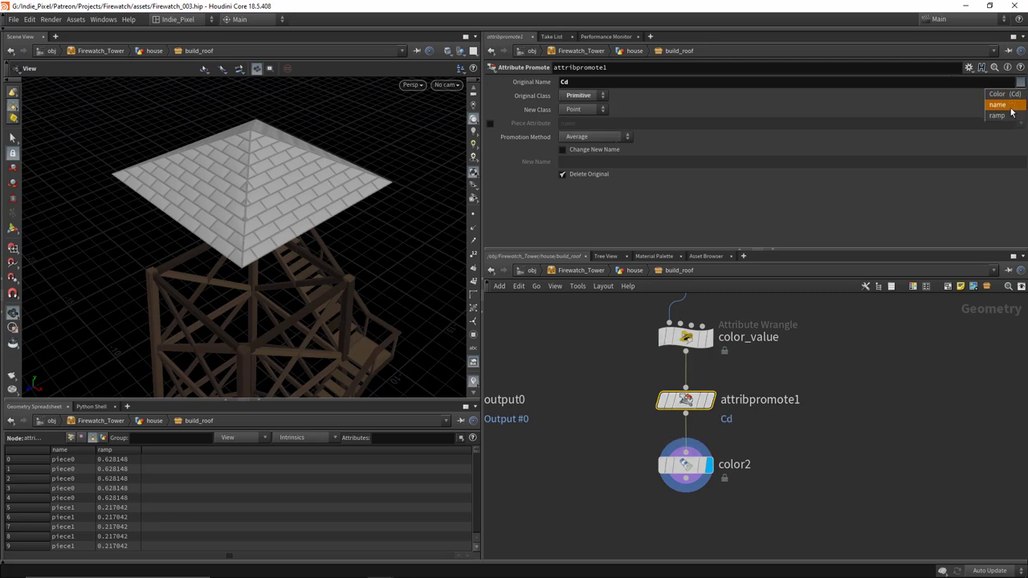
pyautogui.click(997, 116)
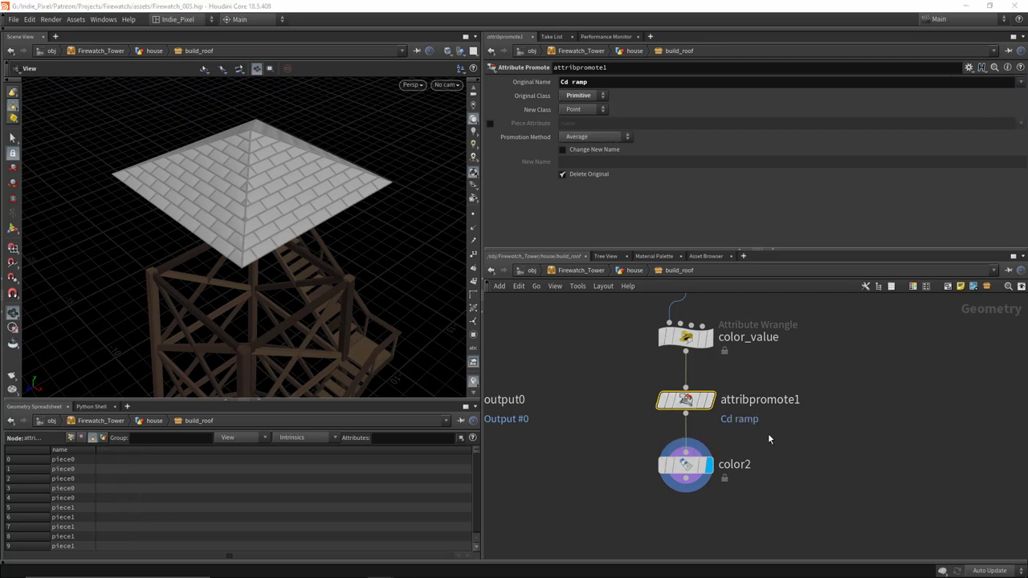
# Step: Check attribpromote1's point values, set color2's color type to Ramp from Attribute and use ramp as its attribute
pyautogui.click(71, 437)
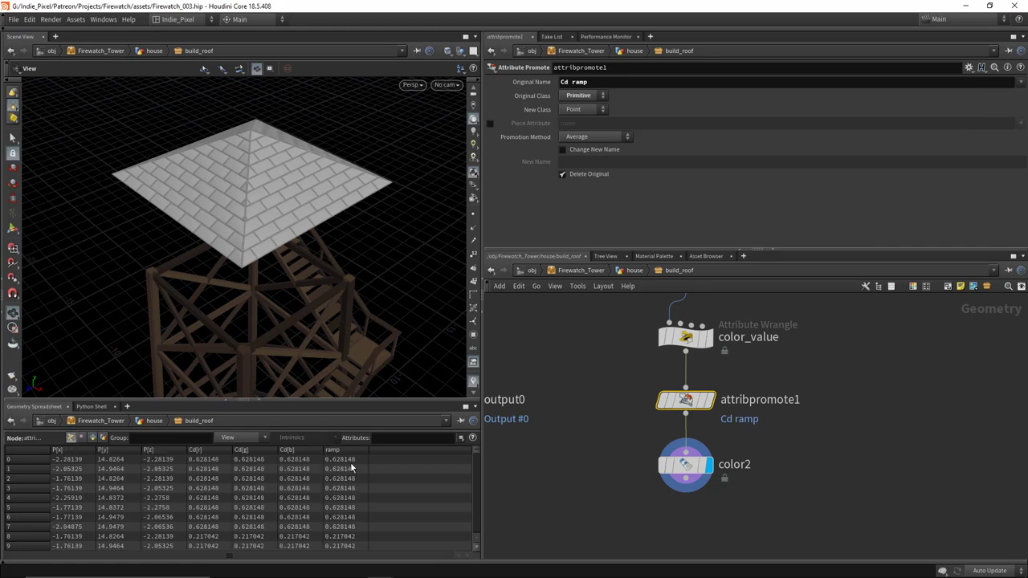
pyautogui.click(685, 466)
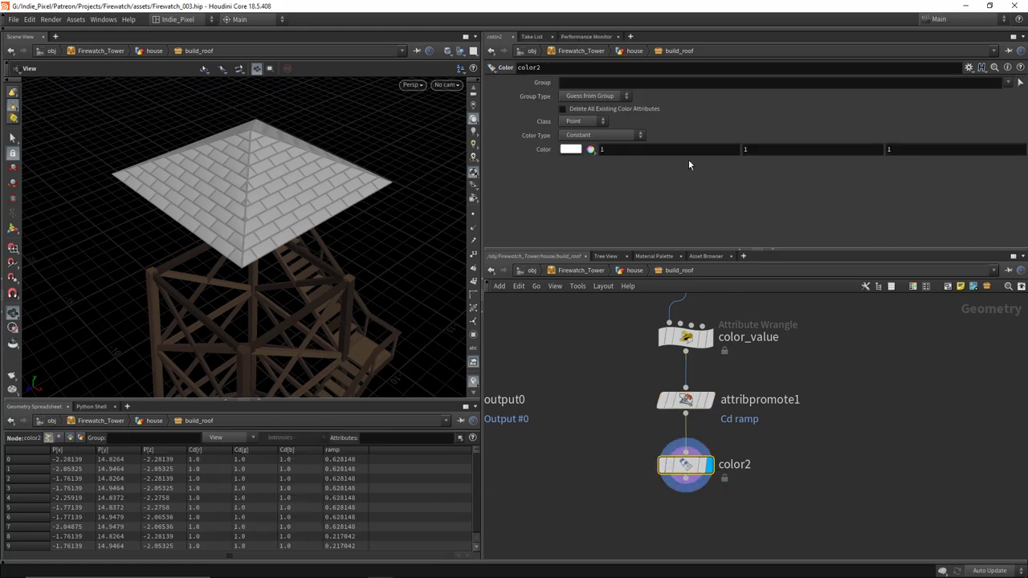
pyautogui.click(596, 134)
pyautogui.click(611, 175)
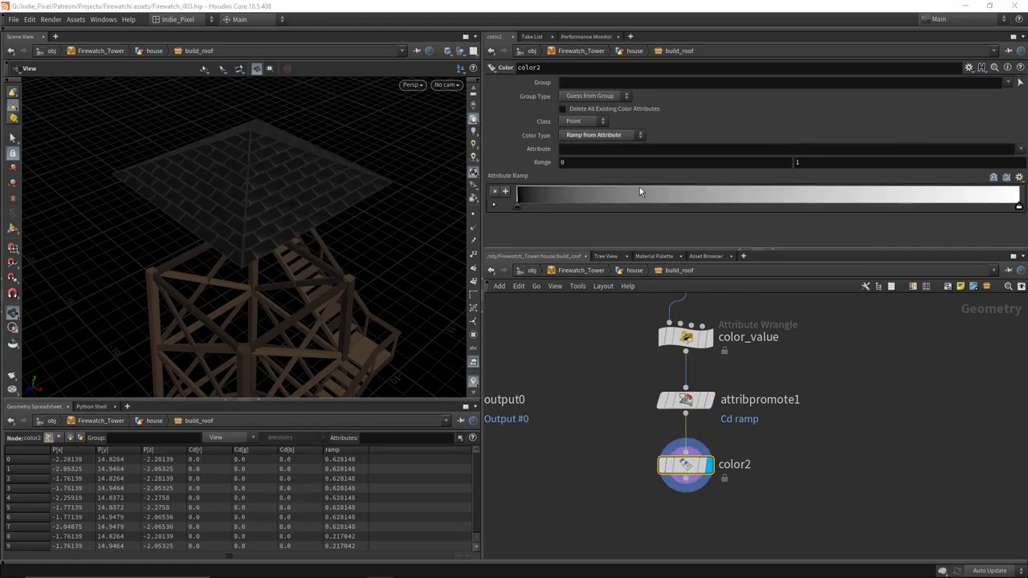
pyautogui.click(1020, 150)
pyautogui.click(996, 179)
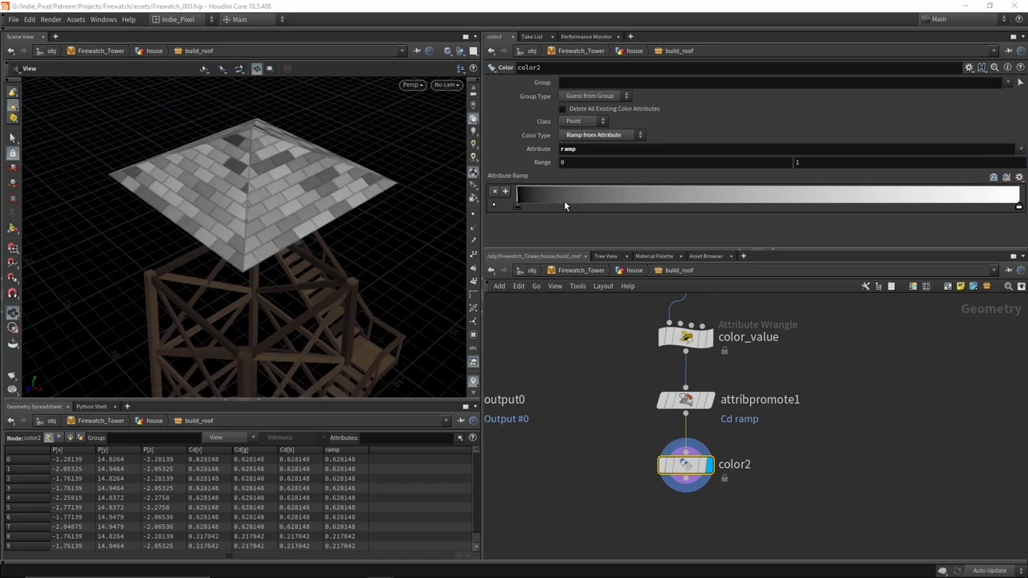
# Step: Change the white end color of color2's attribute ramp to a dark grey of 0.1
pyautogui.doubleClick(1019, 208)
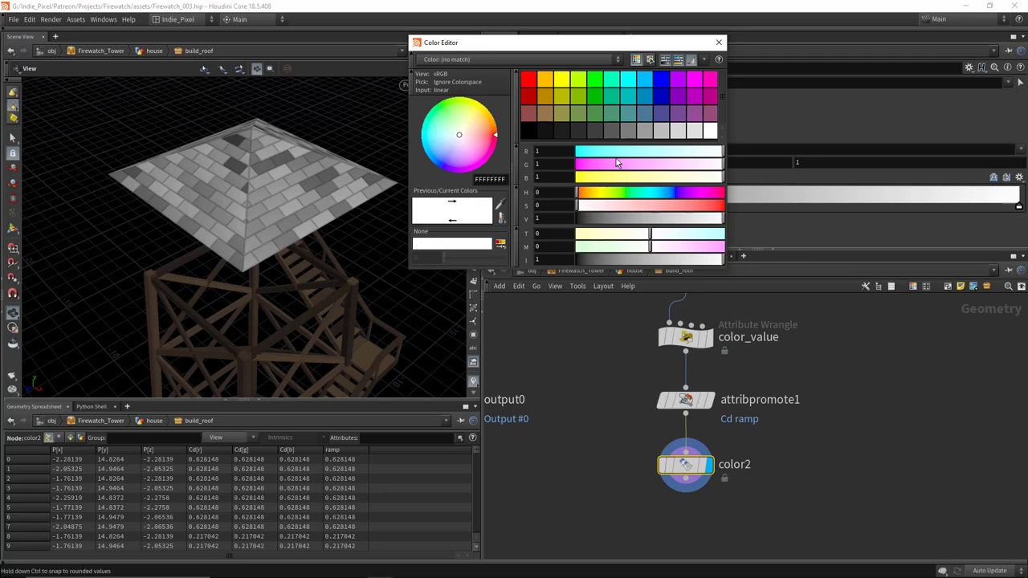
pyautogui.click(580, 129)
pyautogui.click(595, 132)
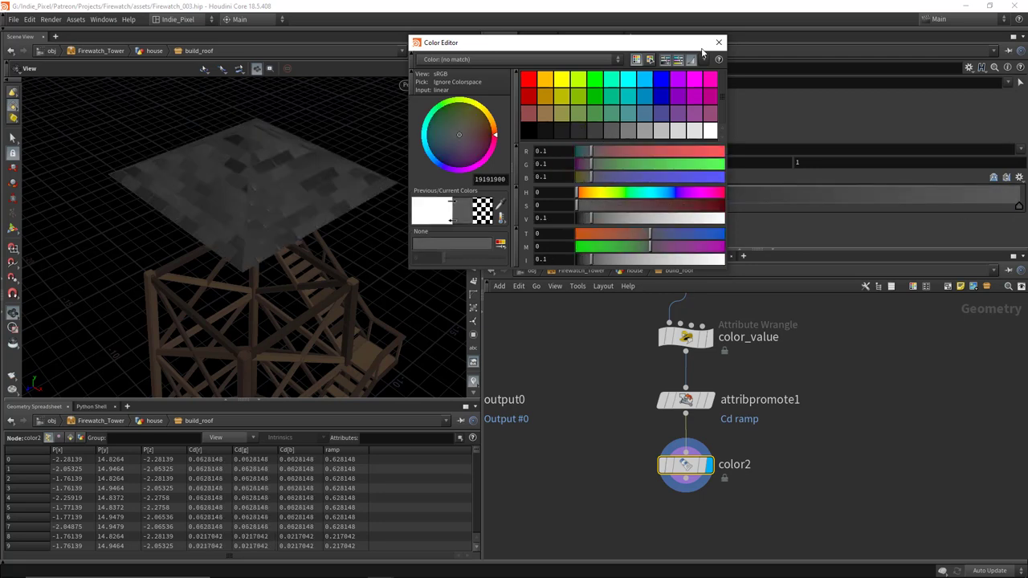
# Step: Lighten the black start color of color2's attribute ramp to a very dark grey for subtler shingle variation
pyautogui.moveTo(519, 206)
pyautogui.mouseDown()
pyautogui.moveTo(620, 206)
pyautogui.moveTo(518, 207)
pyautogui.mouseUp()
pyautogui.moveTo(289, 205); pyautogui.dragTo(305, 179)
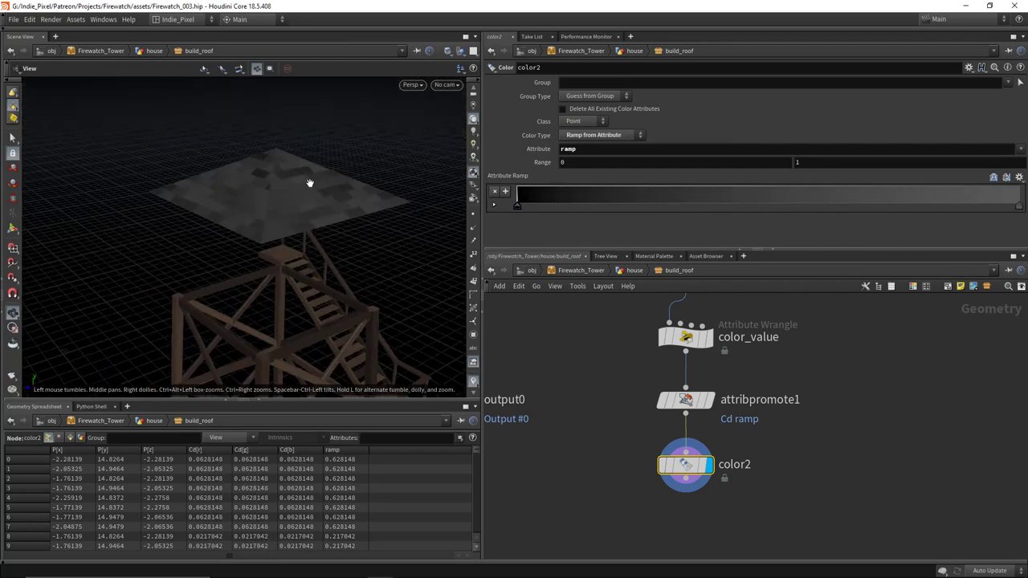
pyautogui.doubleClick(514, 211)
pyautogui.moveTo(586, 219); pyautogui.dragTo(584, 218)
pyautogui.moveTo(241, 233); pyautogui.dragTo(277, 205)
pyautogui.click(720, 42)
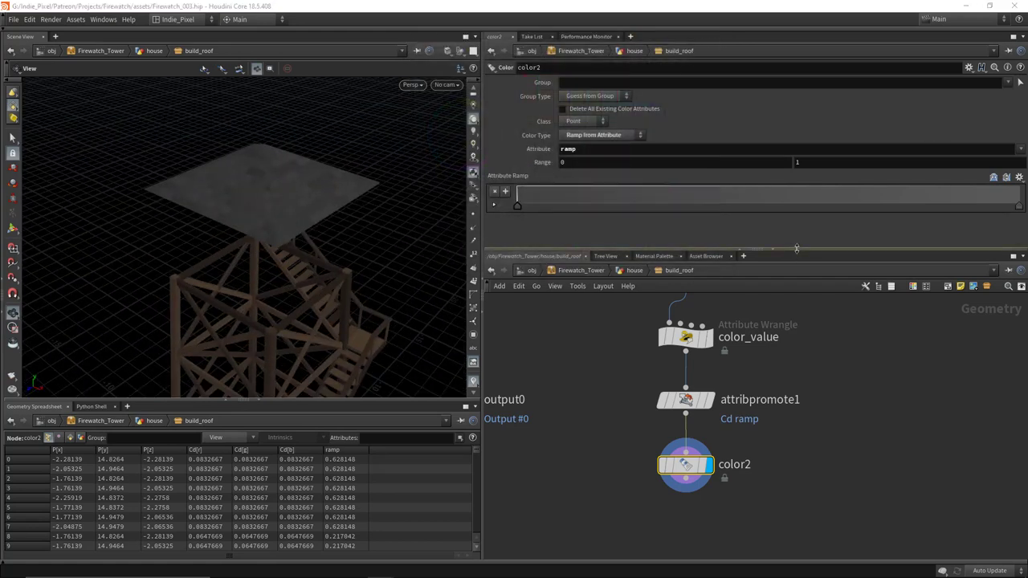
# Step: Connect color2 to output0 in place of assemble1 and move output0 beneath color2
pyautogui.moveTo(811, 249); pyautogui.dragTo(809, 159)
pyautogui.scroll(-3, 807, 304)
pyautogui.moveTo(635, 328); pyautogui.dragTo(688, 436)
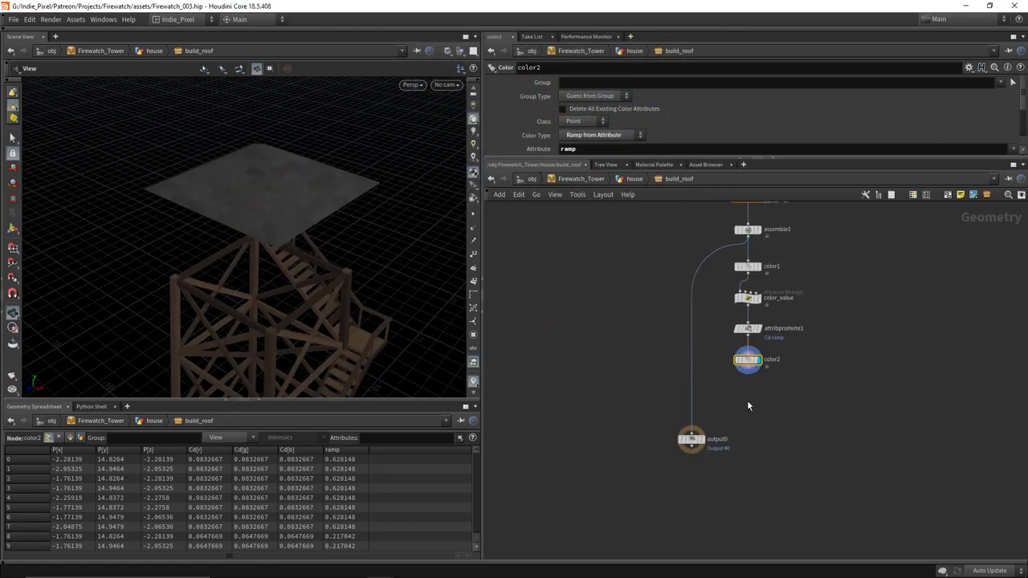
pyautogui.scroll(3, 745, 399)
pyautogui.click(752, 358)
pyautogui.click(634, 496)
pyautogui.moveTo(635, 508); pyautogui.dragTo(752, 412)
pyautogui.moveTo(769, 482); pyautogui.dragTo(750, 429, button='middle')
# Step: Return to the house network and add a Null fed by build_roof, naming it OUT_ROOF
pyautogui.press('u')
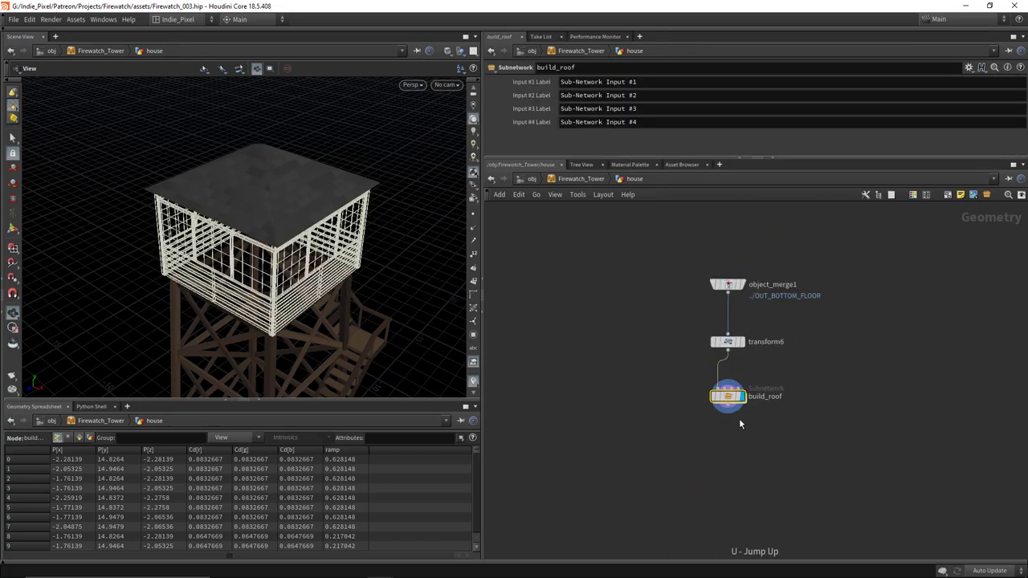
pyautogui.scroll(-4, 739, 419)
pyautogui.scroll(3, 731, 426)
pyautogui.press('Tab')
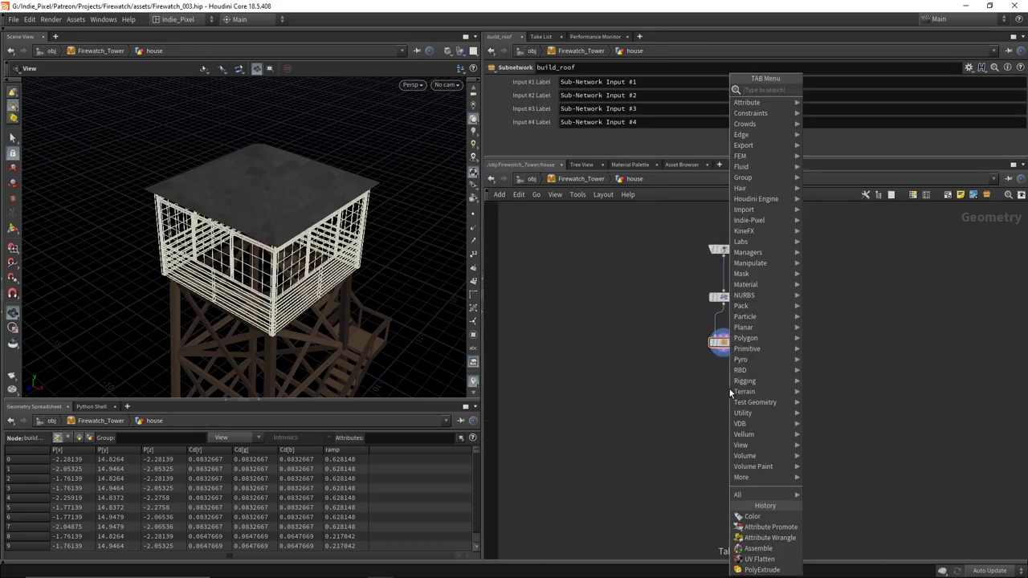
pyautogui.click(729, 388)
pyautogui.click(724, 404)
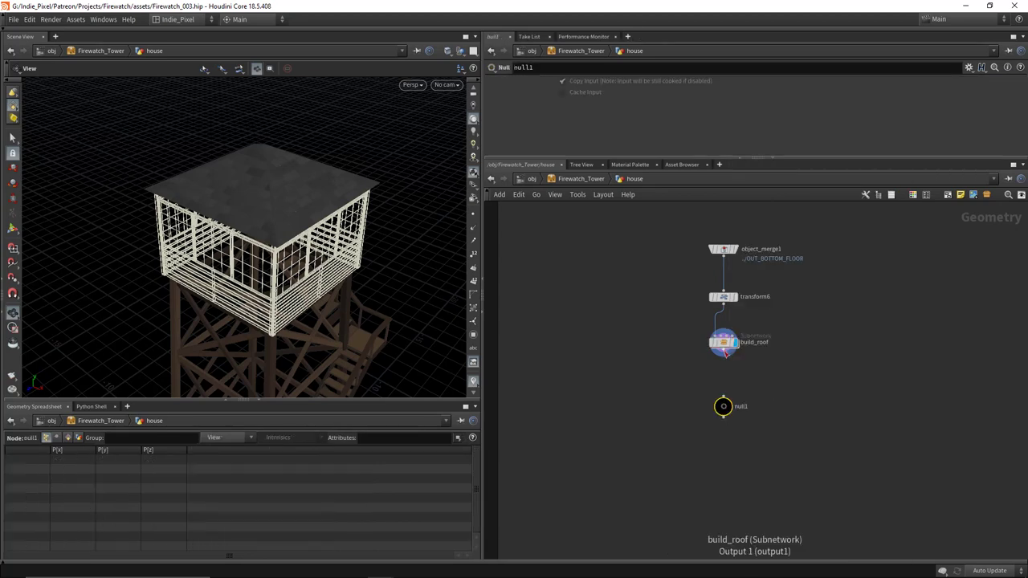
pyautogui.doubleClick(742, 407)
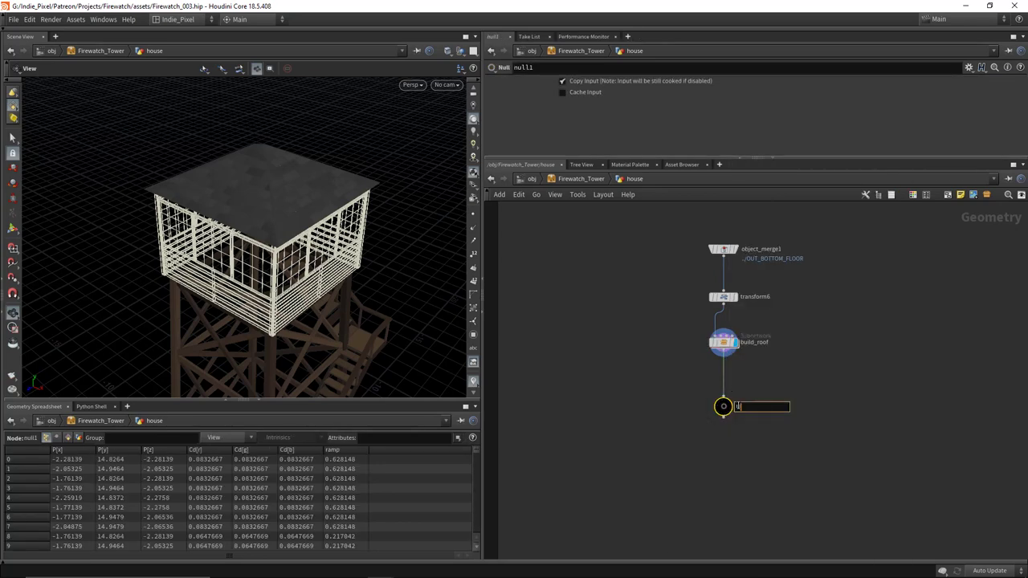
pyautogui.write('OUT_ROOF')
pyautogui.press('Return')
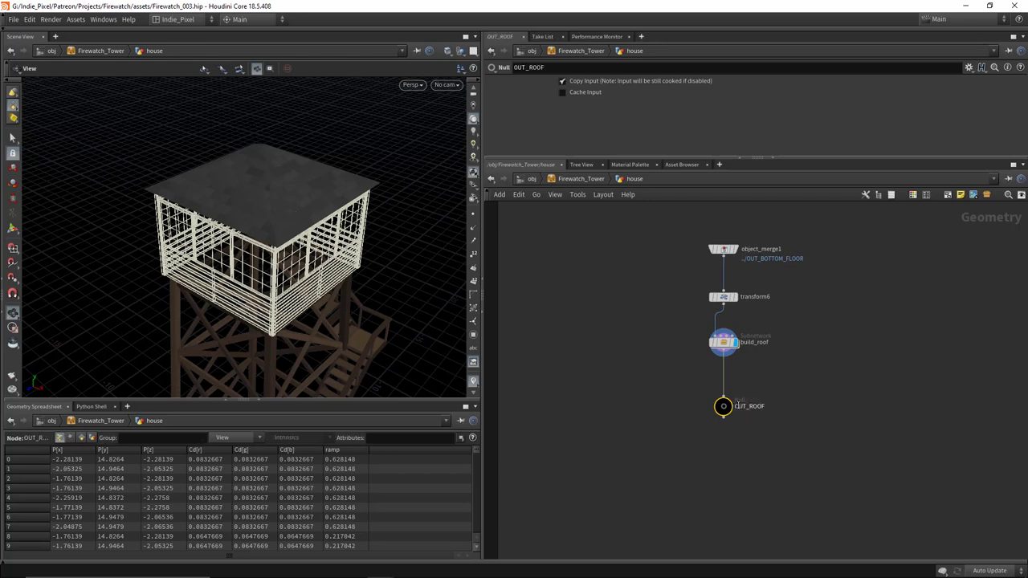
# Step: Add a fifth object to the assemble Object Merge and set it to ../OUT_ROOF
pyautogui.scroll(-6, 731, 410)
pyautogui.moveTo(562, 514); pyautogui.dragTo(653, 339, button='middle')
pyautogui.scroll(5, 585, 345)
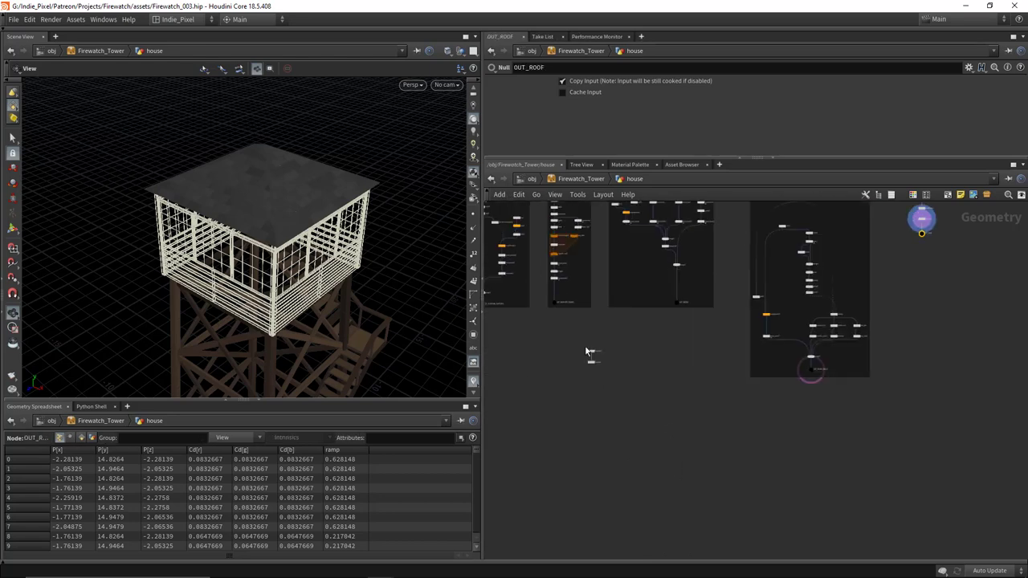
pyautogui.click(620, 368)
pyautogui.scroll(-4, 731, 325)
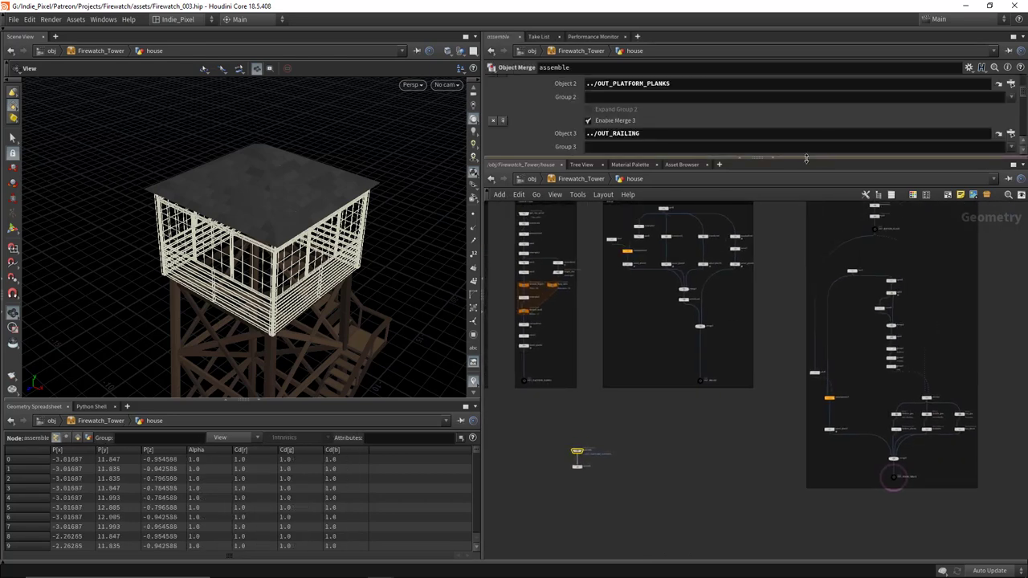
pyautogui.click(719, 158)
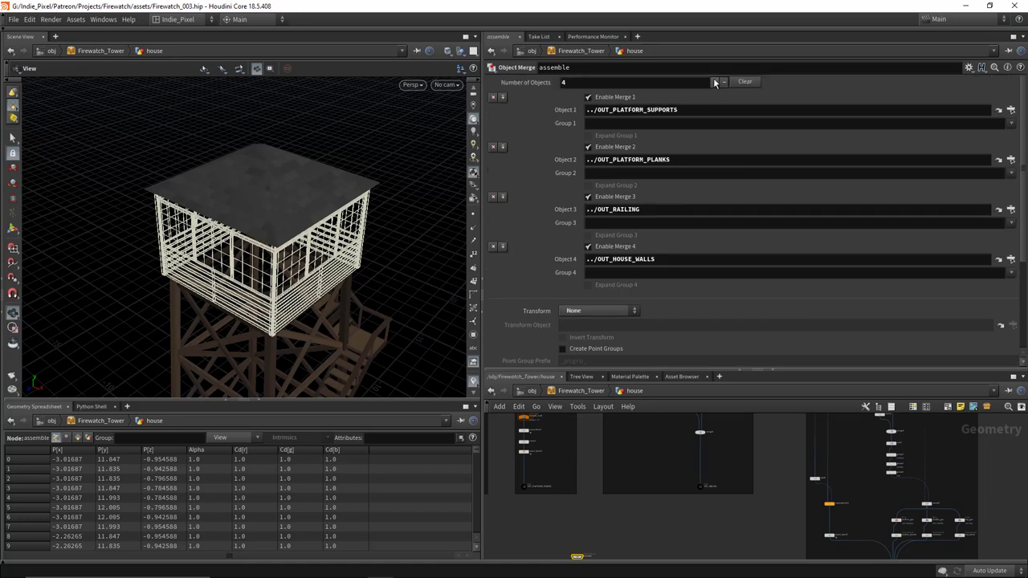
pyautogui.click(714, 82)
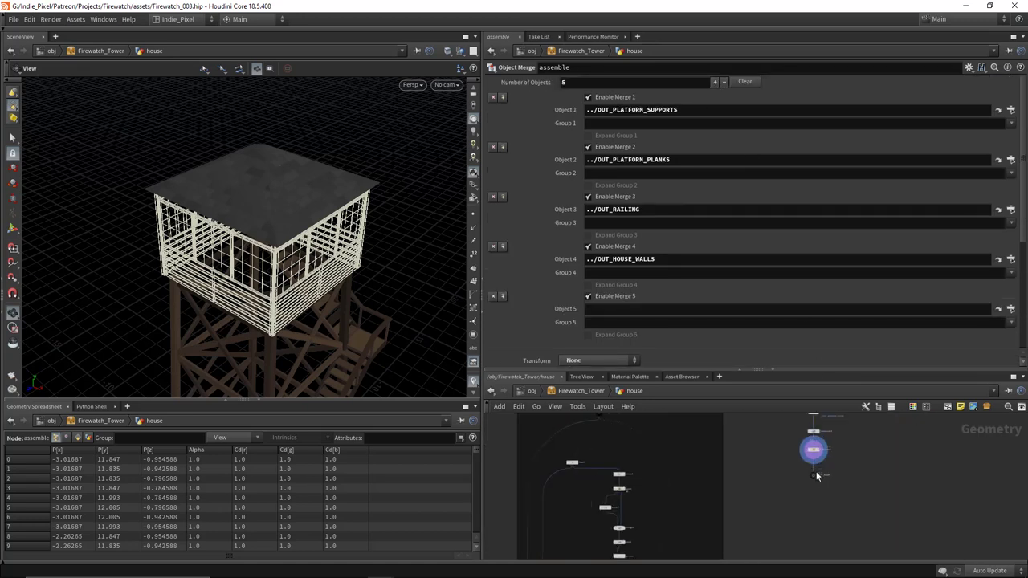
pyautogui.moveTo(817, 475); pyautogui.dragTo(622, 311)
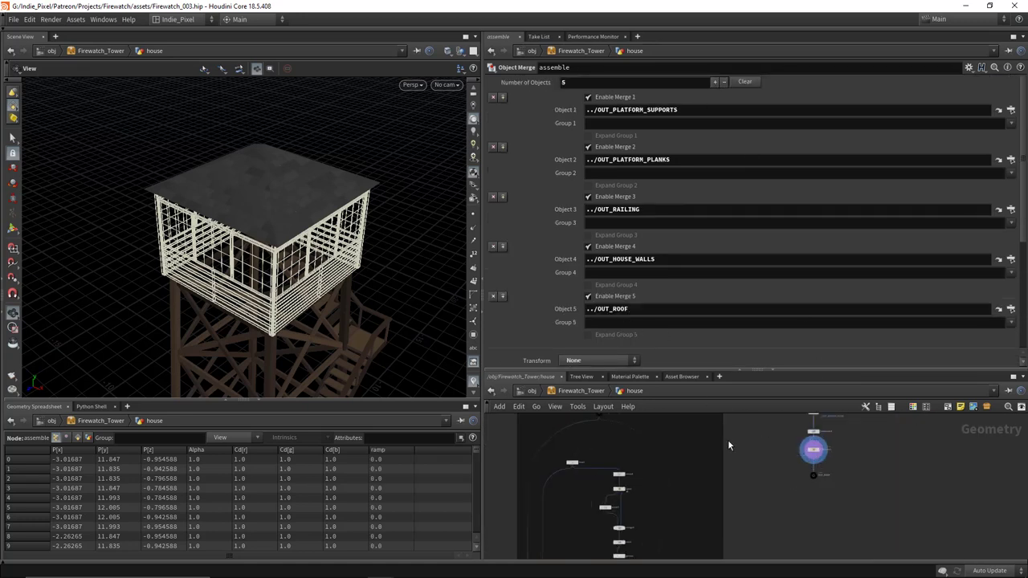
# Step: Display the normal1 node below assemble to show the complete house with its roof
pyautogui.click(787, 369)
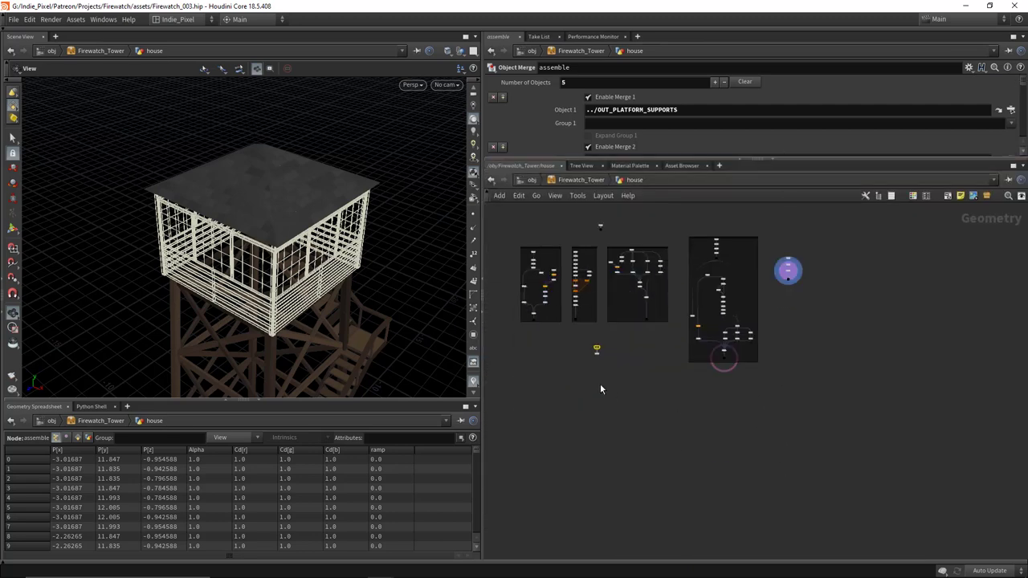
pyautogui.click(598, 354)
pyautogui.scroll(3, 241, 241)
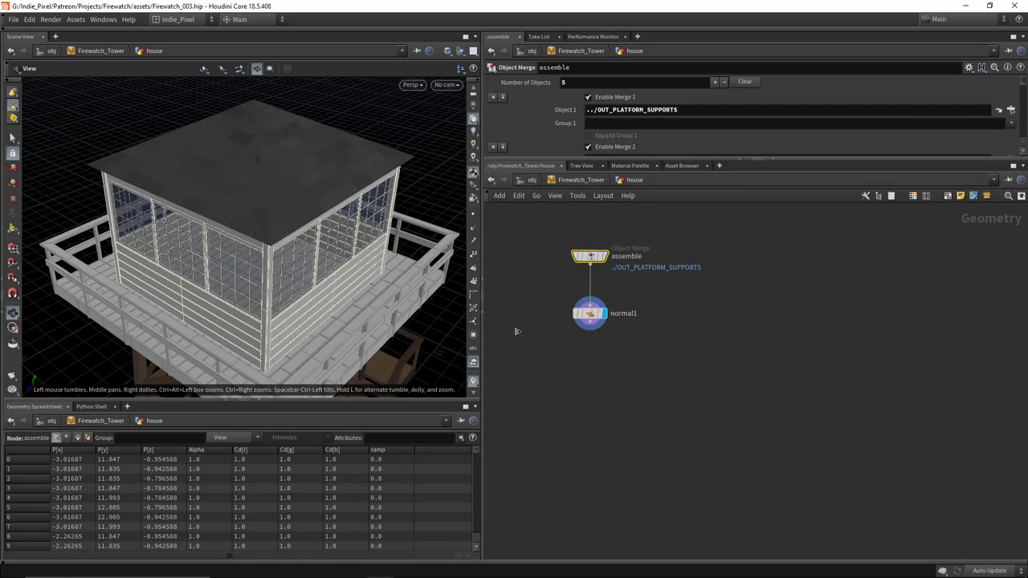
pyautogui.click(598, 312)
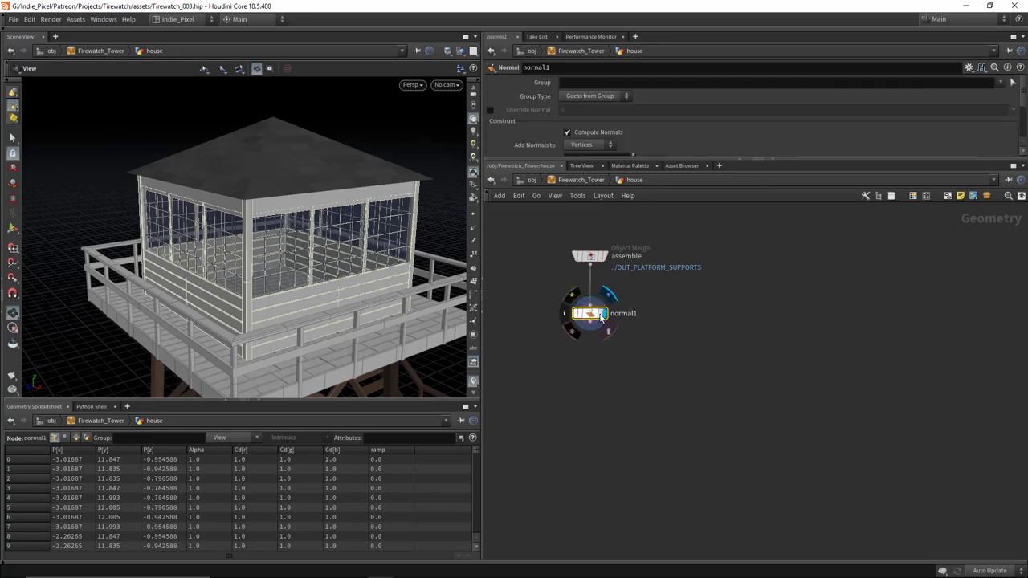
# Step: Inspect the roof's fit on the house walls and the whole tower from several angles, and save the scene
pyautogui.moveTo(257, 241); pyautogui.dragTo(271, 193)
pyautogui.scroll(5, 252, 229)
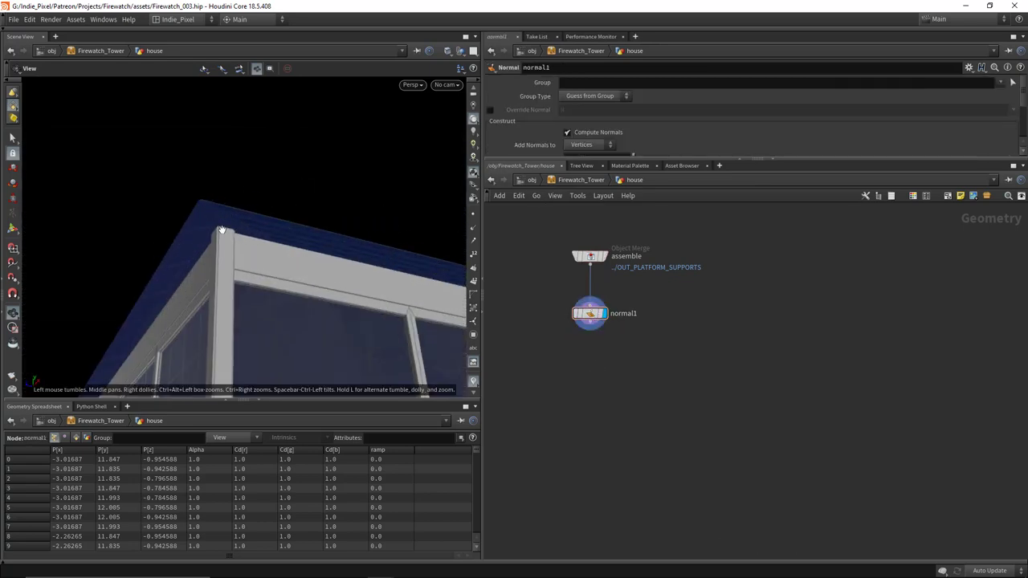
pyautogui.moveTo(222, 231); pyautogui.dragTo(264, 230)
pyautogui.scroll(-5, 191, 227)
pyautogui.scroll(5, 291, 193)
pyautogui.hotkey('ctrl', 's')
pyautogui.scroll(-8, 292, 193)
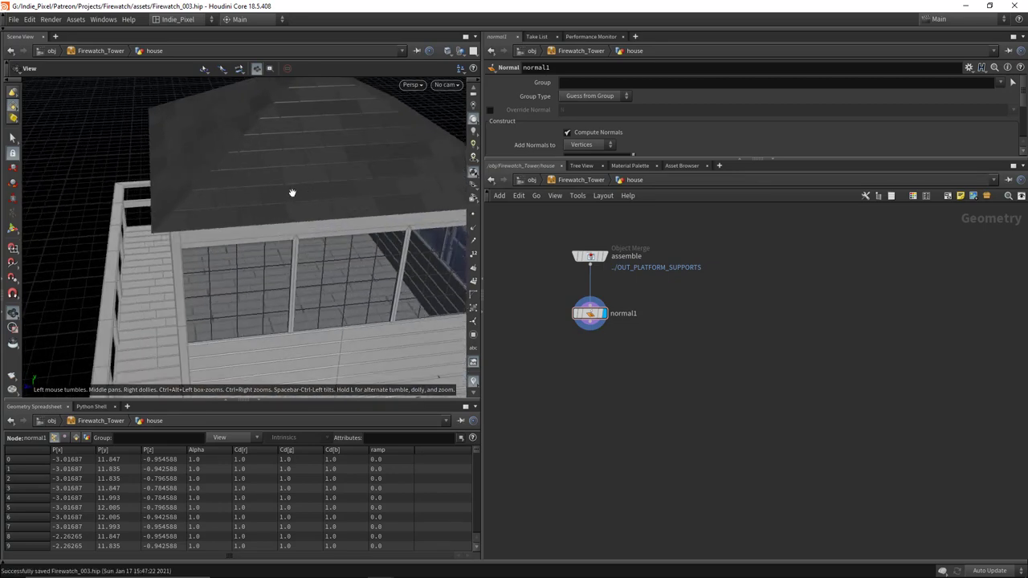
pyautogui.moveTo(307, 179); pyautogui.dragTo(271, 212)
pyautogui.moveTo(271, 211); pyautogui.dragTo(180, 179, button='right')
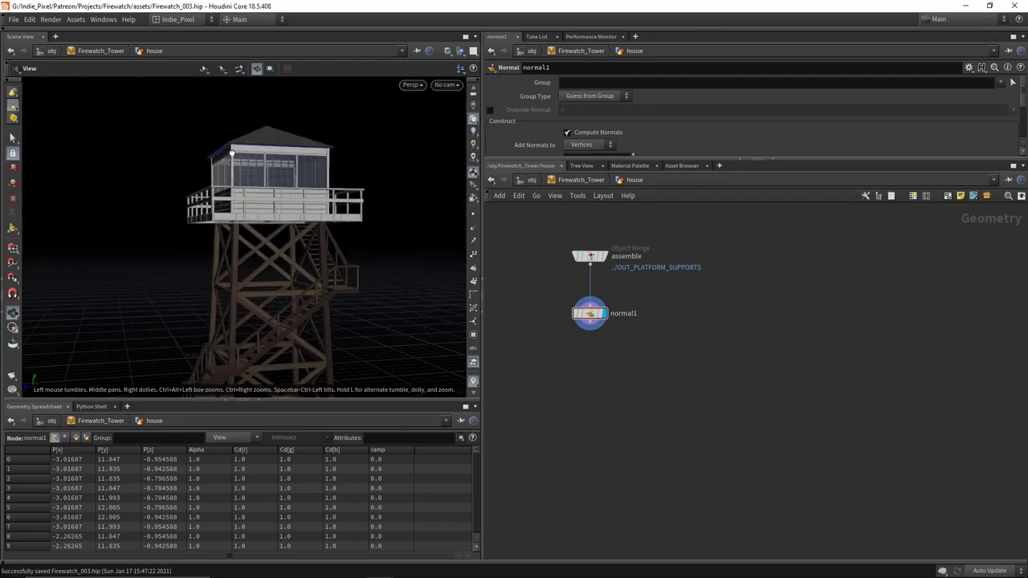
pyautogui.moveTo(241, 241); pyautogui.dragTo(289, 242)
# Step: Enclose object_merge1, transform6, build_roof and OUT_ROOF in a network box and enlarge it around the nodes
pyautogui.scroll(-3, 651, 343)
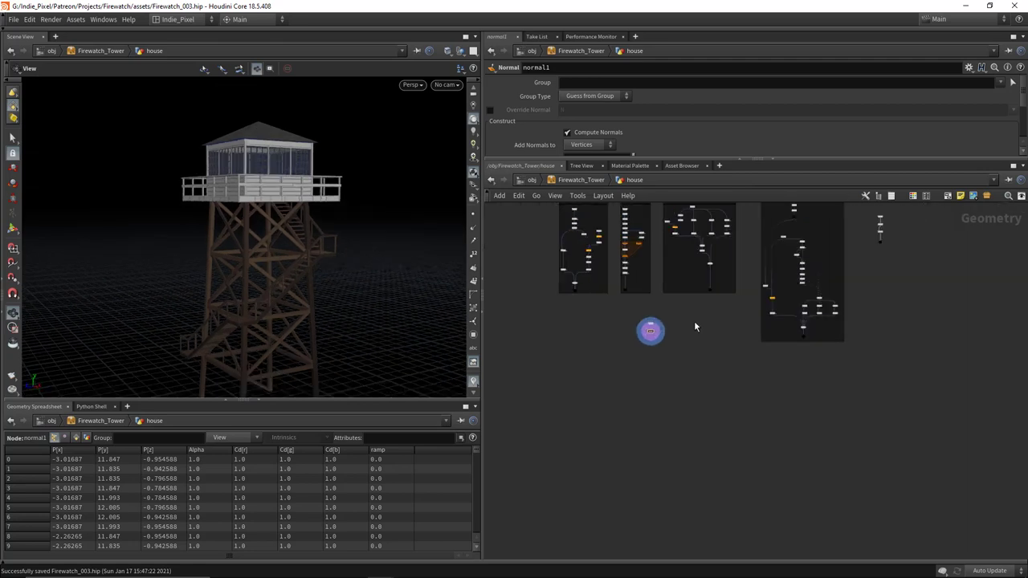
pyautogui.scroll(4, 835, 357)
pyautogui.moveTo(843, 353); pyautogui.dragTo(778, 455)
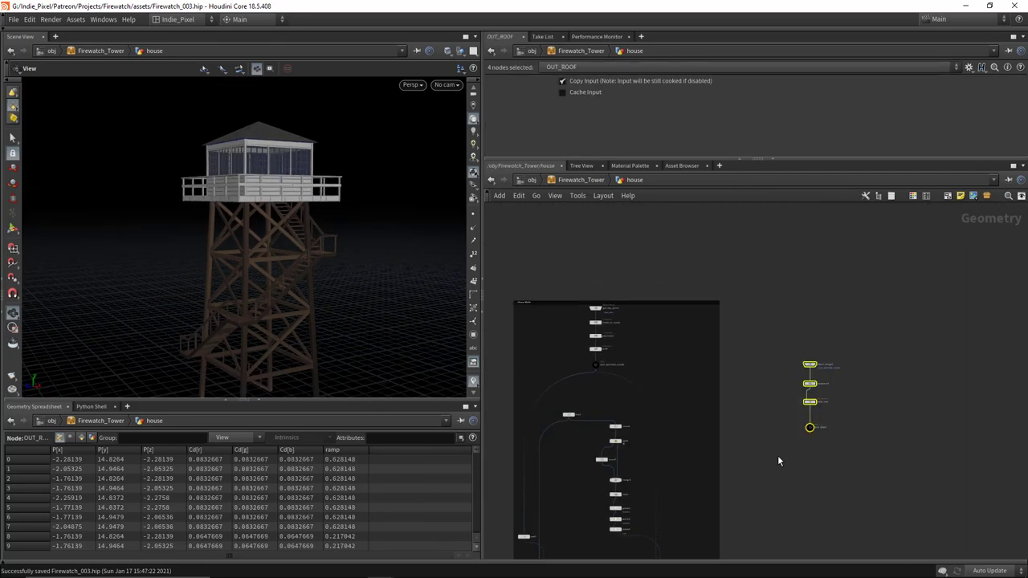
pyautogui.hotkey('shift', 'c')
pyautogui.scroll(3, 795, 430)
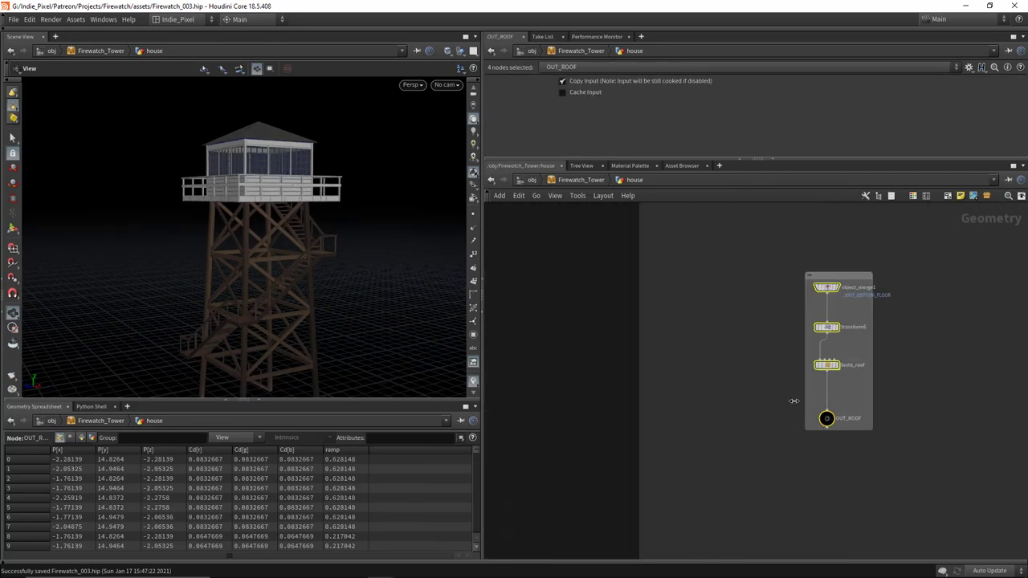
pyautogui.moveTo(794, 401); pyautogui.dragTo(732, 401)
pyautogui.moveTo(872, 409); pyautogui.dragTo(946, 398)
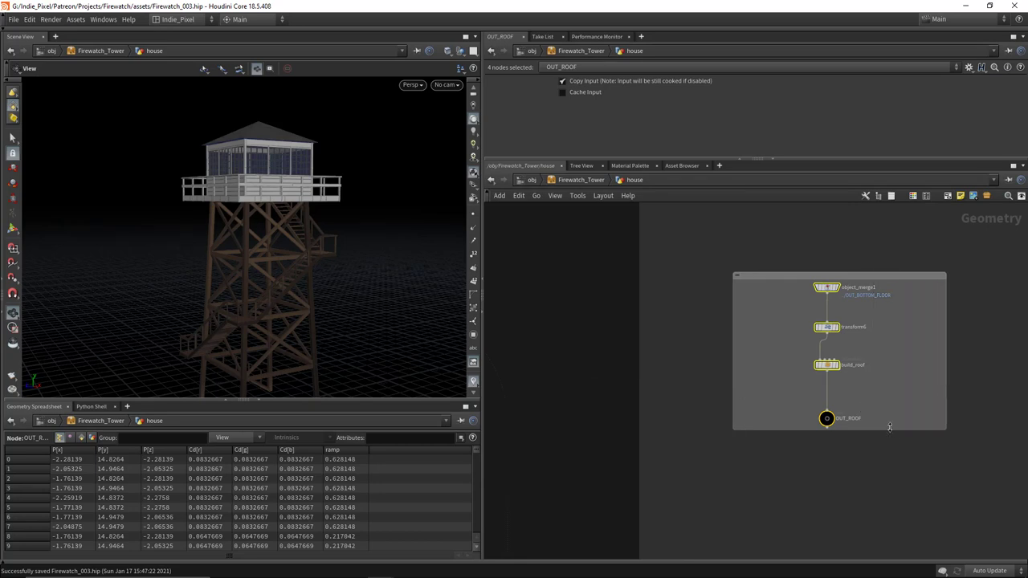
pyautogui.moveTo(885, 431); pyautogui.dragTo(880, 471)
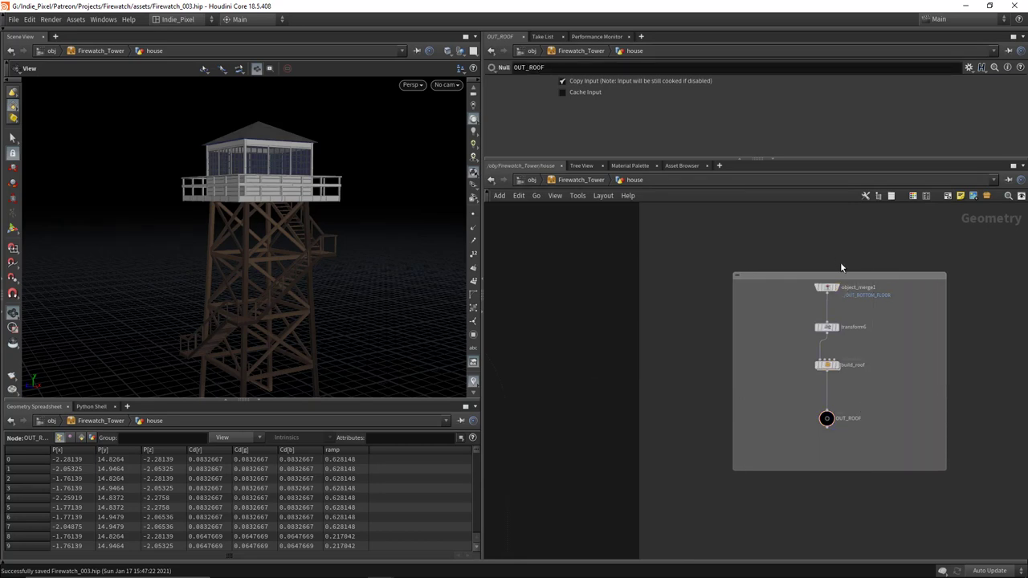
pyautogui.moveTo(840, 264); pyautogui.dragTo(841, 241)
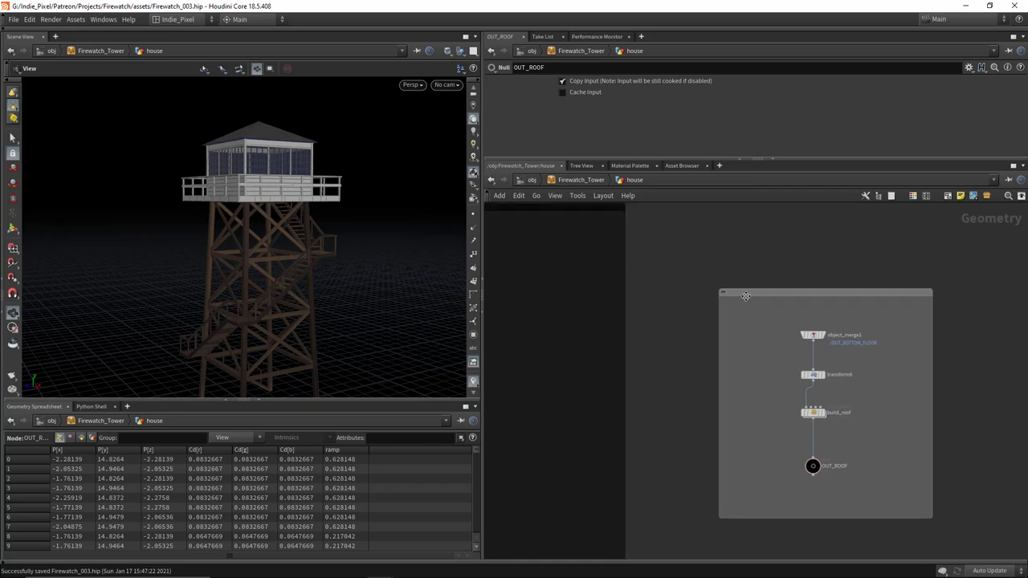
# Step: Title the new network box Roof and color it black
pyautogui.doubleClick(743, 294)
pyautogui.write('Roof')
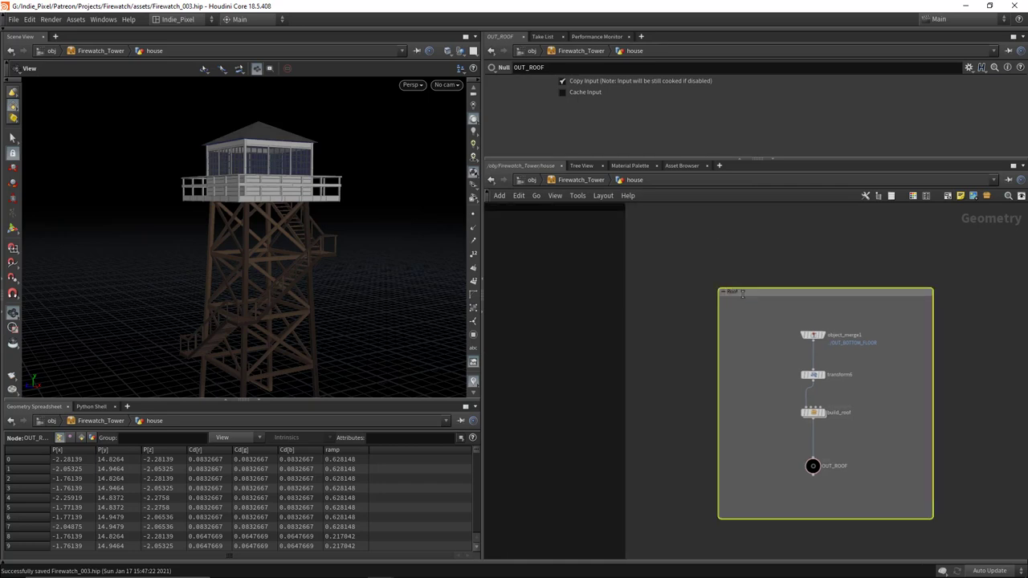
pyautogui.press('Return')
pyautogui.press('c')
pyautogui.click(954, 552)
pyautogui.scroll(-3, 952, 399)
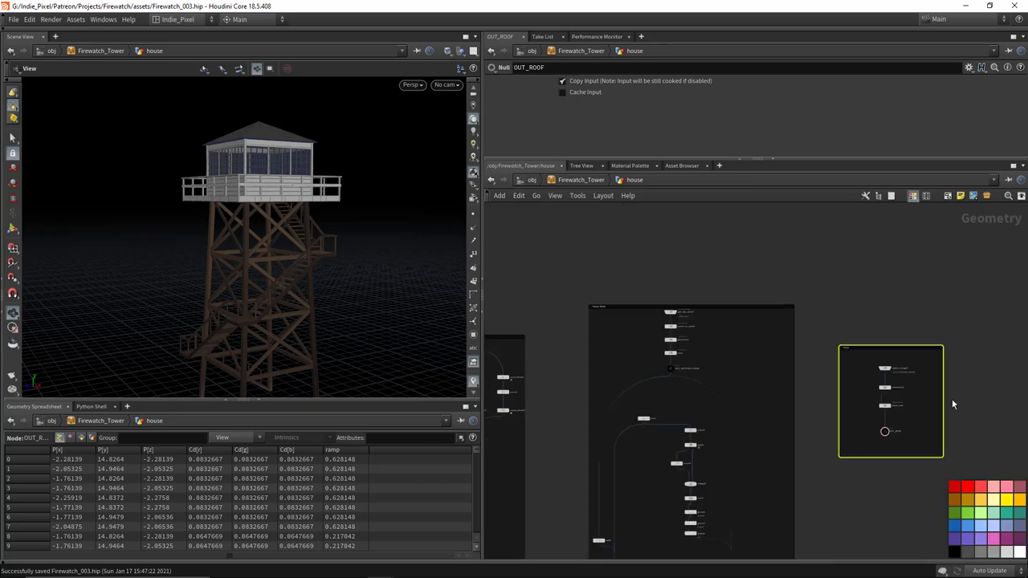
pyautogui.press('c')
# Step: Review the assembled tower and go up to the Firewatch_Tower network containing the tower and house objects
pyautogui.scroll(-3, 947, 393)
pyautogui.scroll(4, 578, 411)
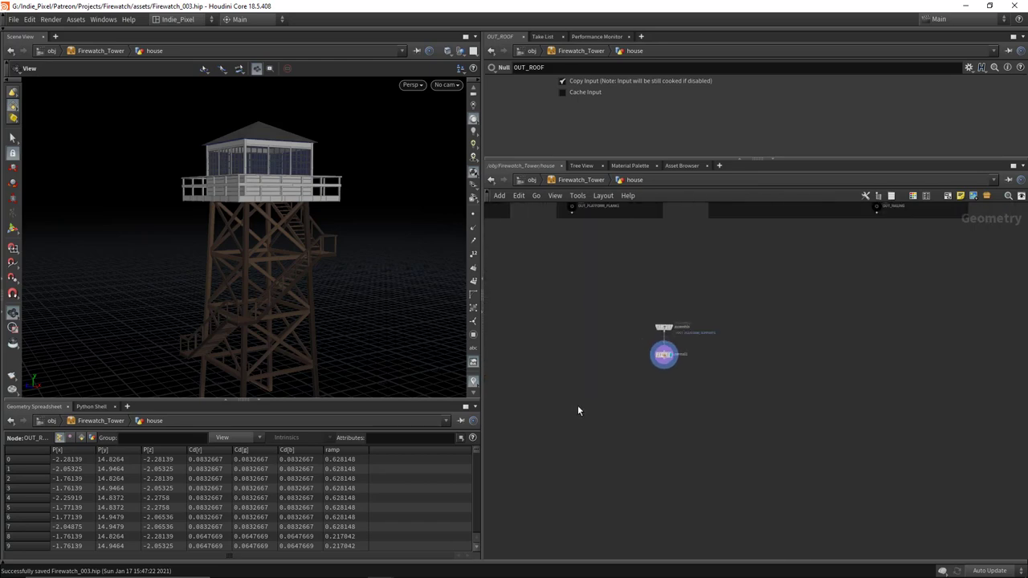
pyautogui.moveTo(201, 158); pyautogui.dragTo(277, 211)
pyautogui.press('u')
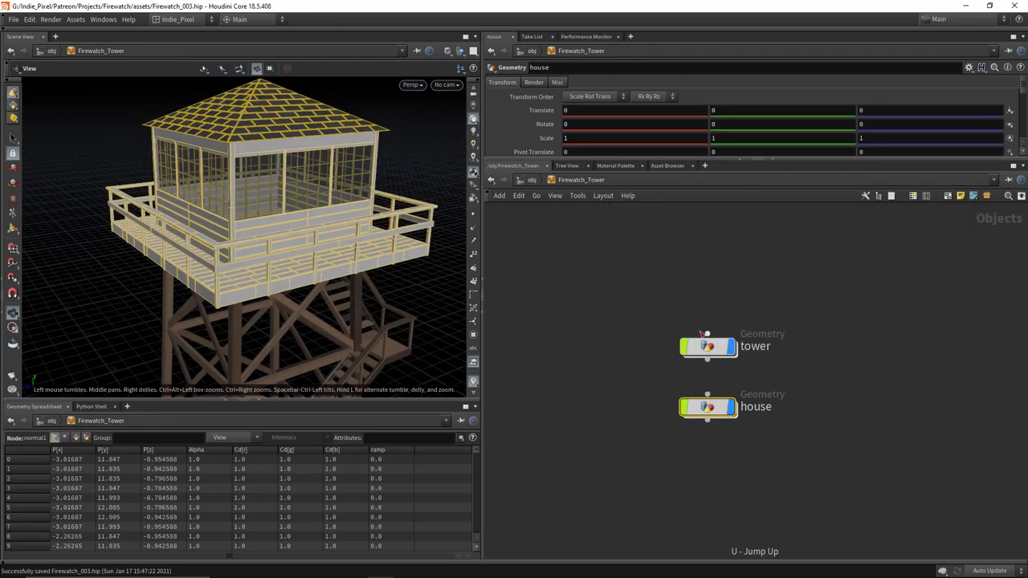
# Step: Open the tower network and examine the unreal_material wrangle's VEX expression below vertex_colors, enlarging the parameter area
pyautogui.click(707, 347)
pyautogui.doubleClick(707, 347)
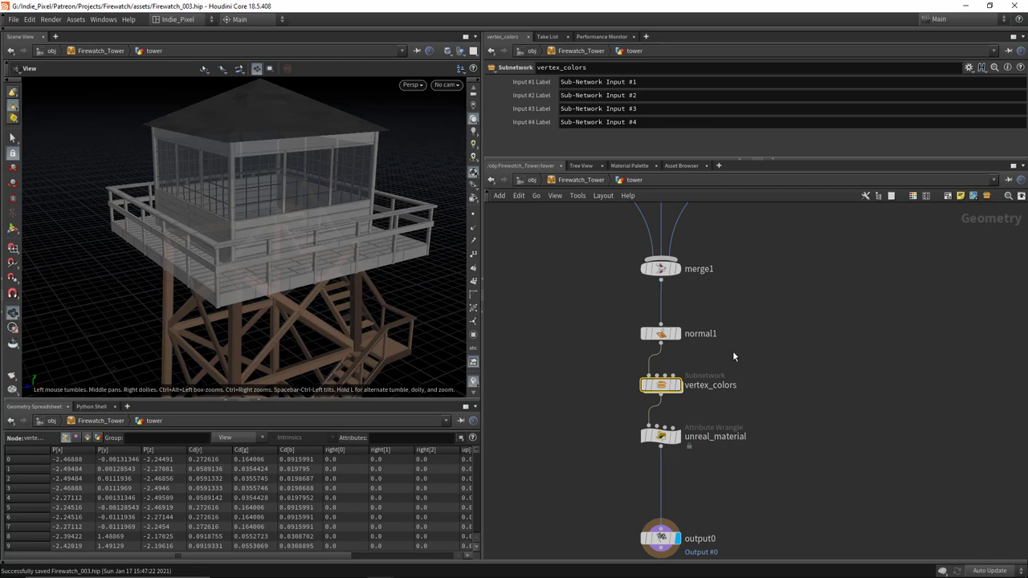
pyautogui.moveTo(737, 434); pyautogui.dragTo(586, 476)
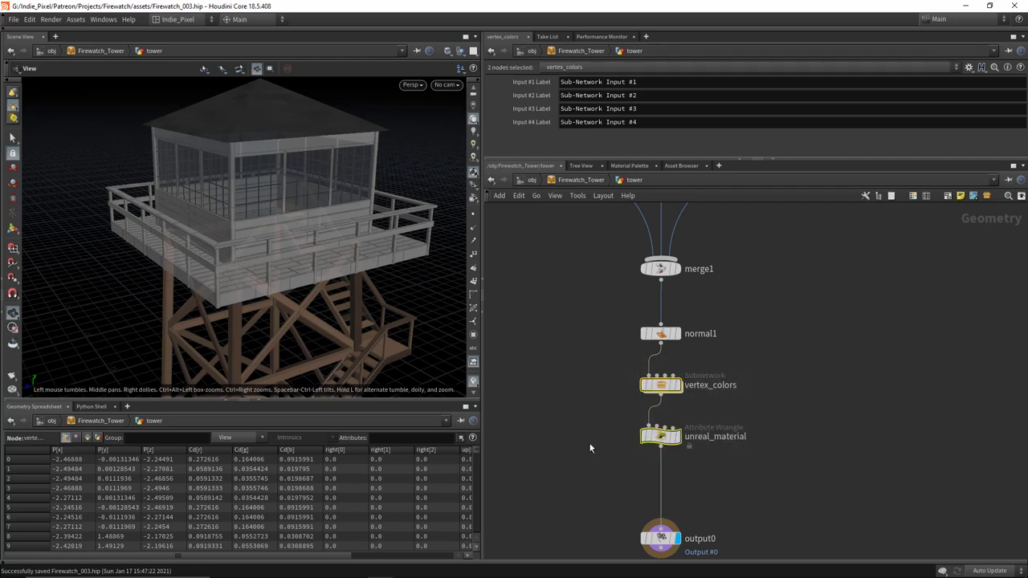
pyautogui.click(596, 415)
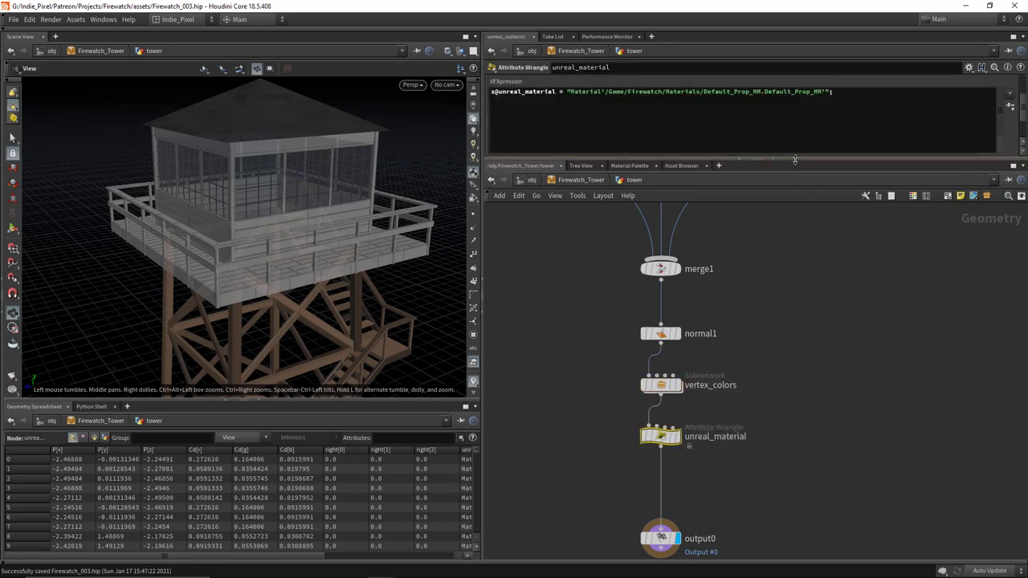
pyautogui.moveTo(795, 160); pyautogui.dragTo(795, 249)
pyautogui.moveTo(489, 141); pyautogui.dragTo(802, 139)
pyautogui.click(814, 140)
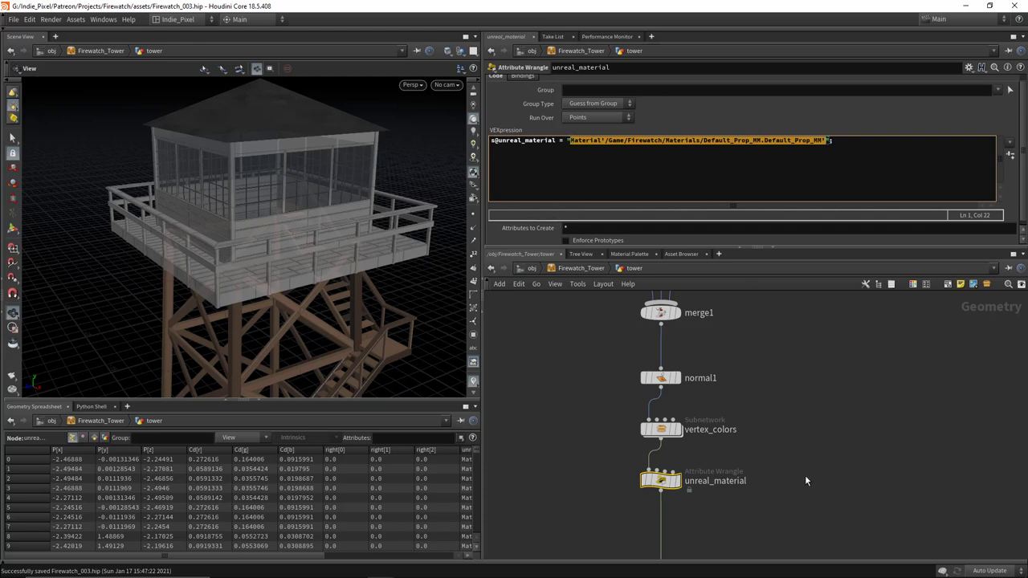
# Step: Cut the vertex_colors and unreal_material nodes out of the tower network, then leave and reopen that network
pyautogui.moveTo(790, 410); pyautogui.dragTo(581, 502)
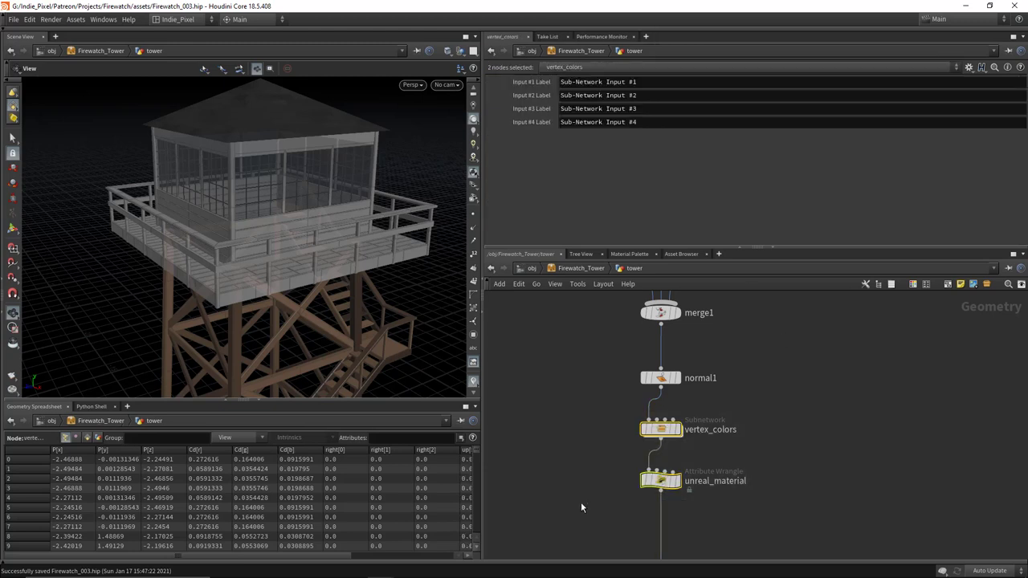
pyautogui.hotkey('ctrl', 'x')
pyautogui.press('h')
pyautogui.moveTo(664, 441); pyautogui.dragTo(662, 400)
pyautogui.press('u')
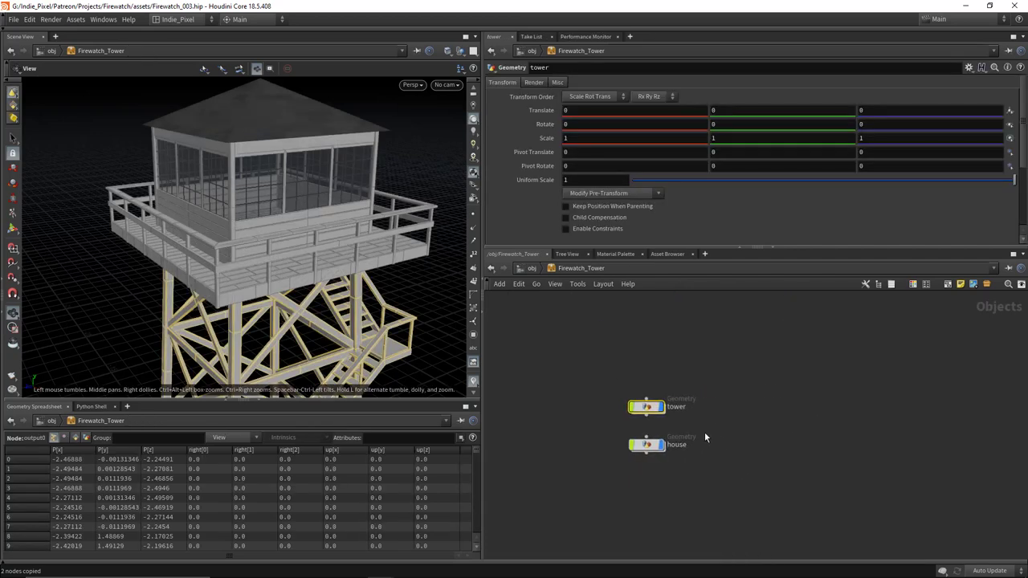
pyautogui.press('i')
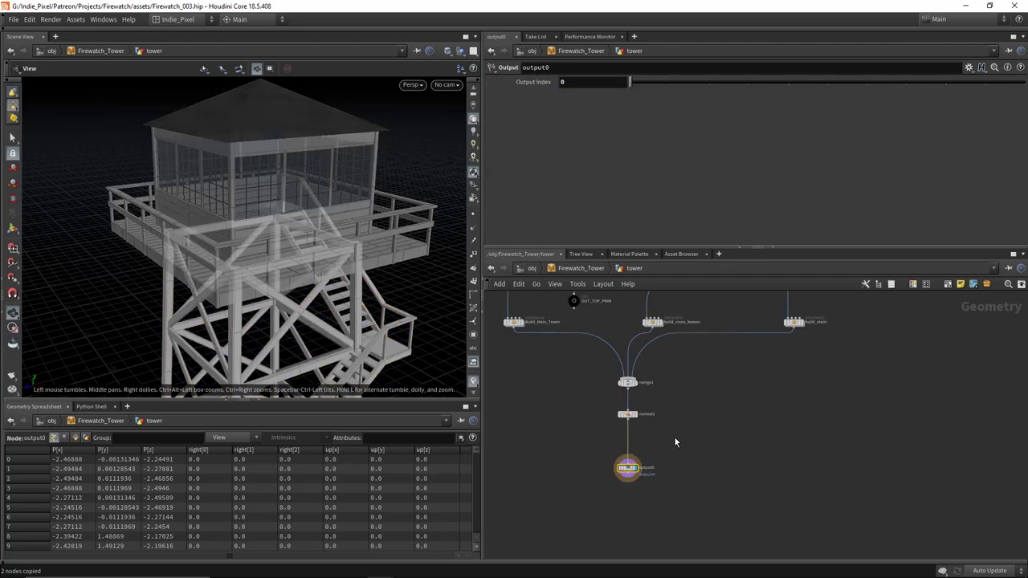
# Step: Paste vertex_colors and unreal_material back into the tower network and insert them between normal1 and output0
pyautogui.hotkey('ctrl', 'v')
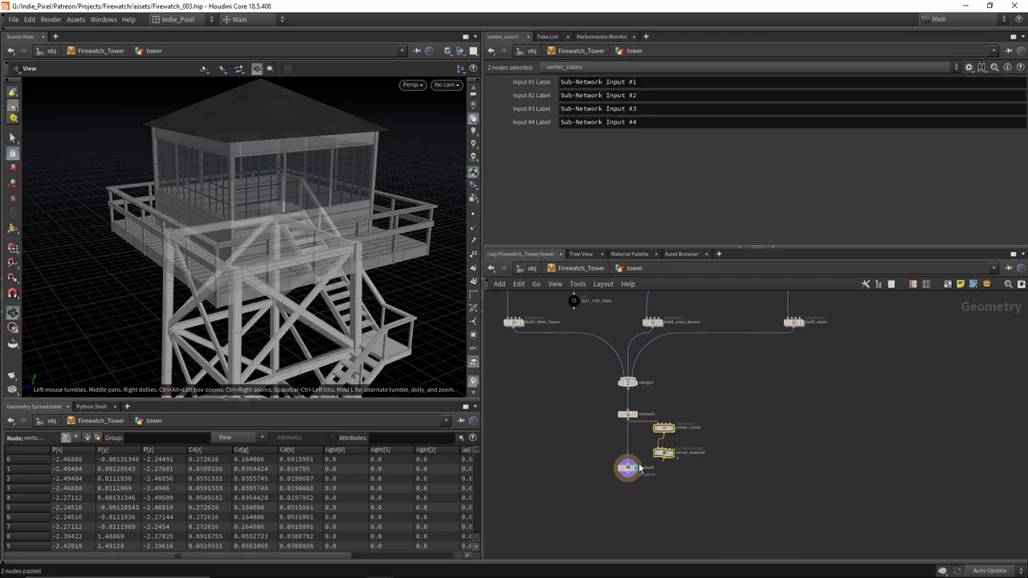
pyautogui.click(687, 464)
pyautogui.scroll(2, 687, 464)
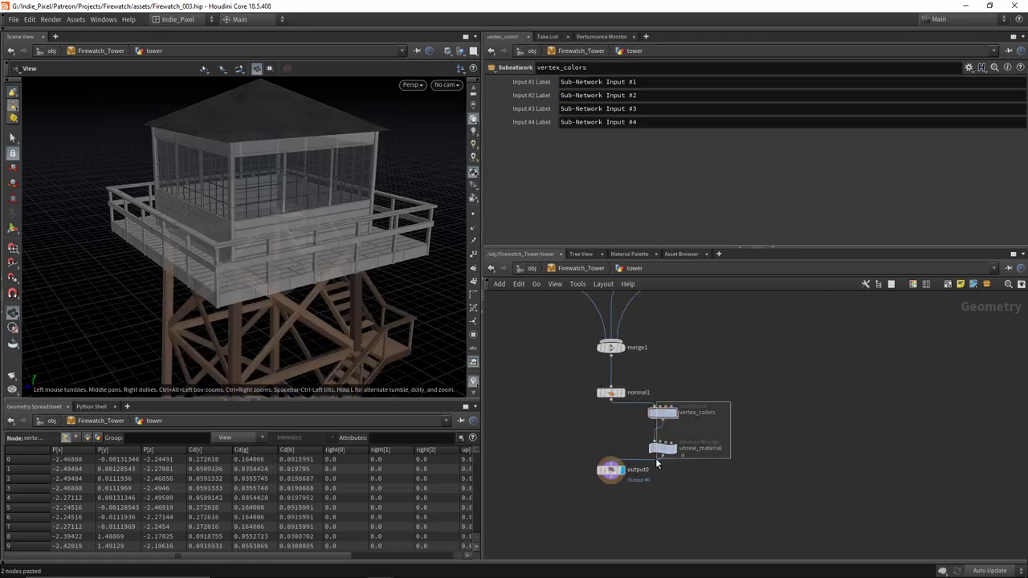
pyautogui.moveTo(655, 458); pyautogui.dragTo(610, 456)
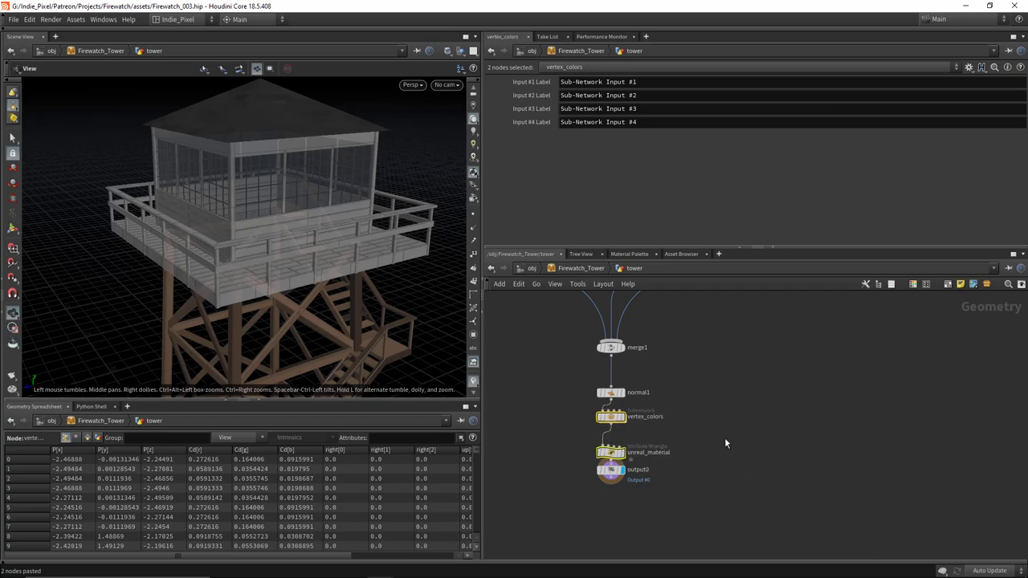
# Step: Copy vertex_colors and unreal_material, and open the house network at its assemble and normal1 nodes
pyautogui.hotkey('ctrl', 'c')
pyautogui.press('u')
pyautogui.click(648, 444)
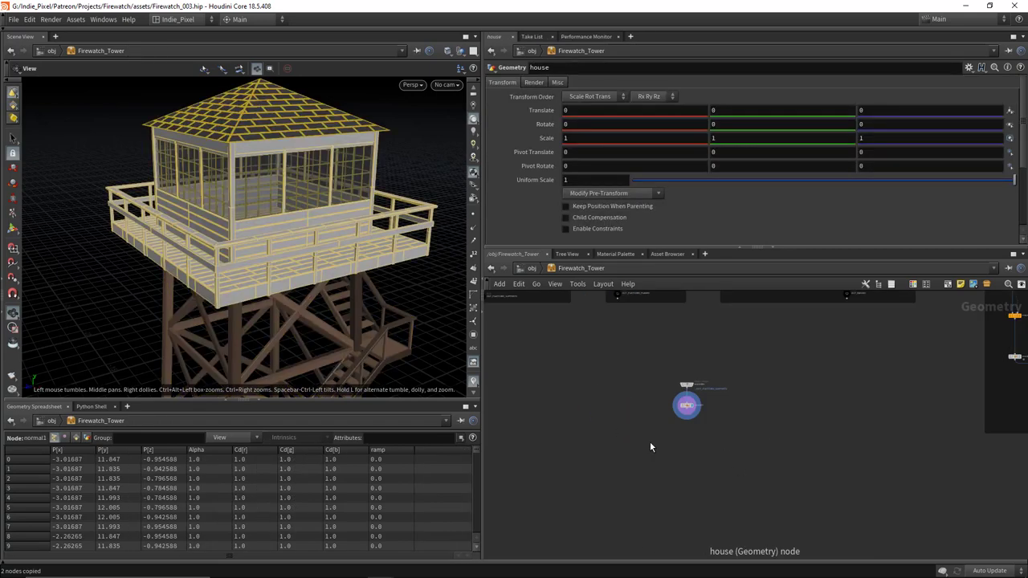
pyautogui.press('i')
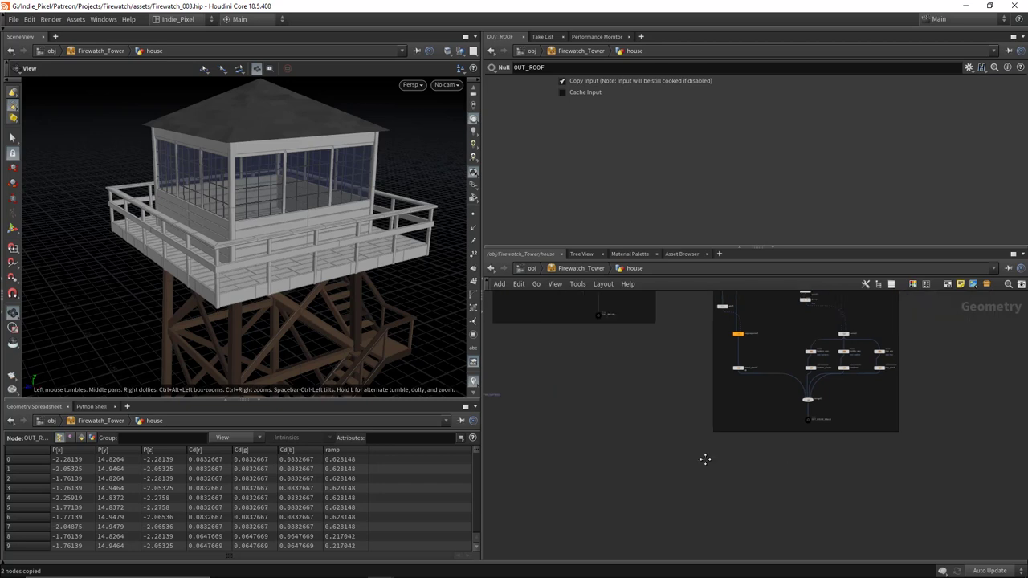
pyautogui.moveTo(573, 425); pyautogui.dragTo(607, 446, button='middle')
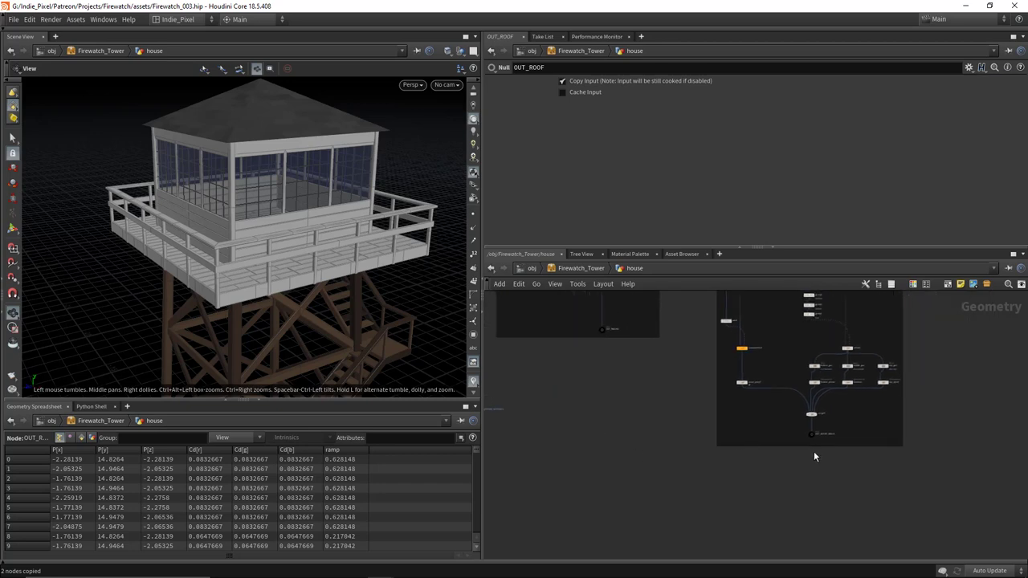
pyautogui.scroll(5, 814, 456)
pyautogui.scroll(-3, 790, 402)
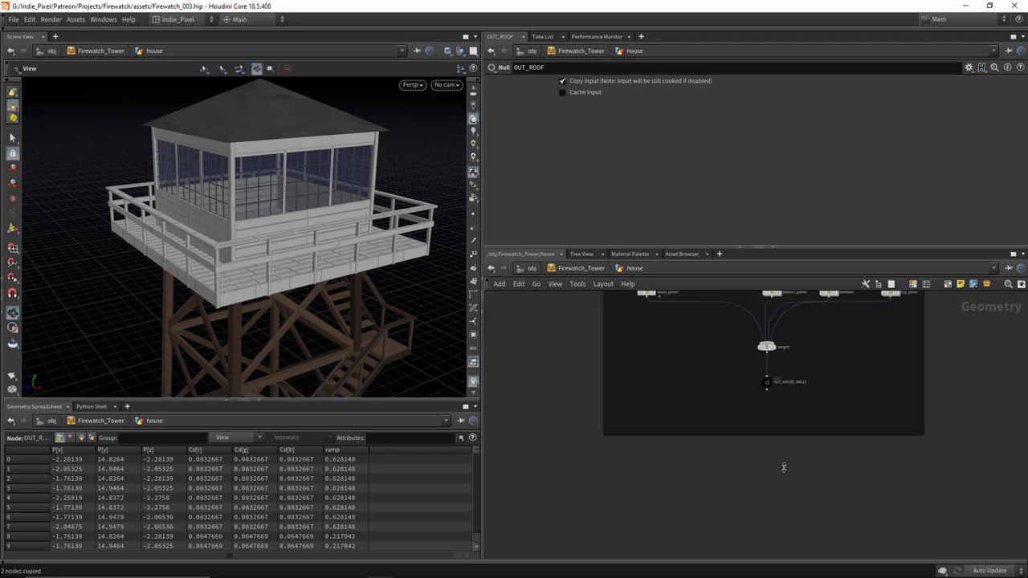
pyautogui.scroll(-4, 779, 415)
pyautogui.moveTo(490, 419); pyautogui.dragTo(665, 418, button='middle')
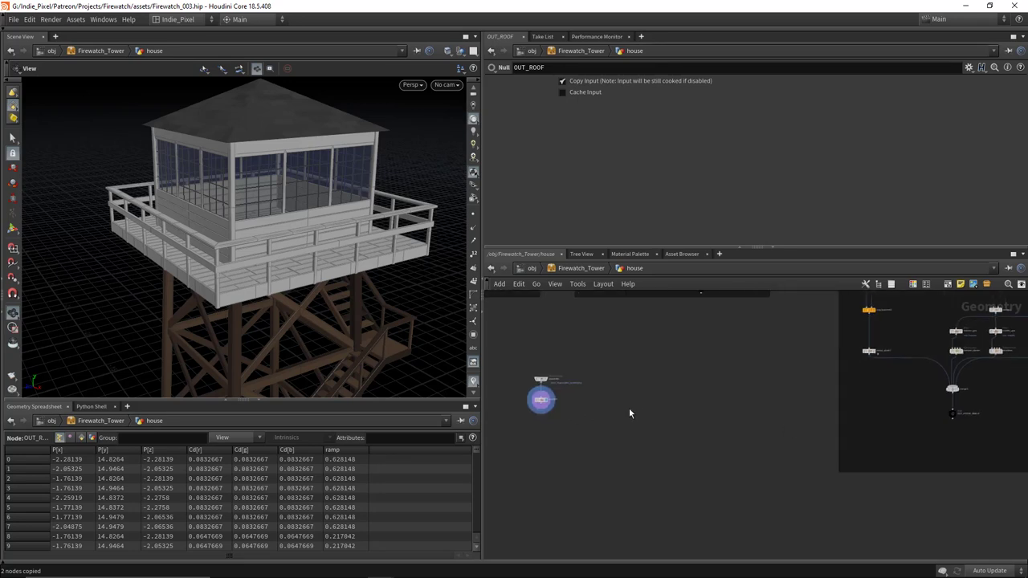
# Step: Paste the copied nodes into the house network, inserting unreal_material between assemble and normal1 and setting vertex_colors apart
pyautogui.hotkey('ctrl', 'v')
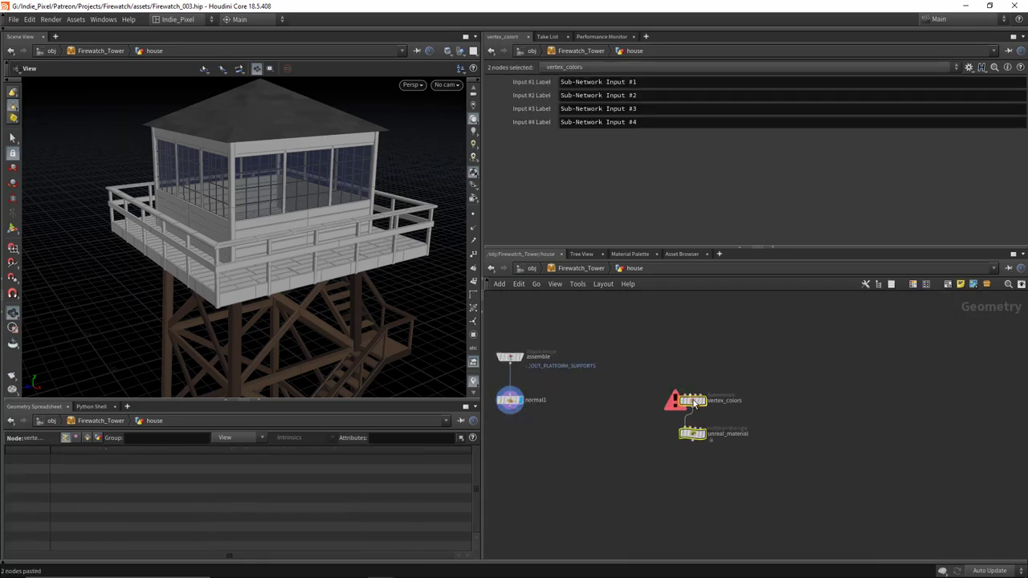
pyautogui.moveTo(695, 404); pyautogui.dragTo(808, 375)
pyautogui.moveTo(715, 420); pyautogui.dragTo(512, 388)
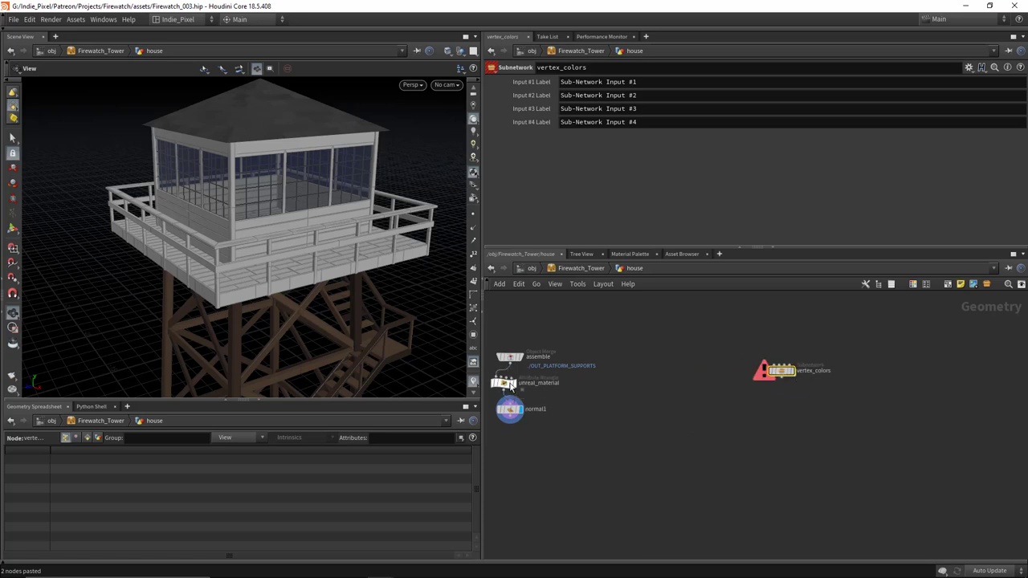
# Step: Try placing the vertex_colors subnetwork between merge5 and OUT_HOUSE_WALLS in the house walls network box
pyautogui.scroll(-8, 630, 395)
pyautogui.moveTo(664, 410); pyautogui.dragTo(604, 409, button='middle')
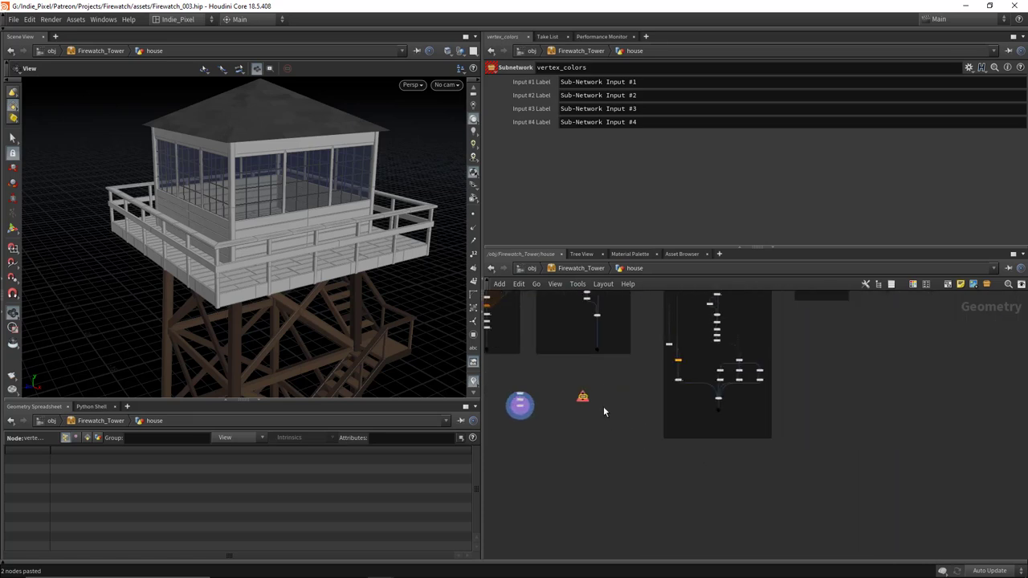
pyautogui.scroll(5, 604, 406)
pyautogui.moveTo(568, 393); pyautogui.dragTo(804, 419)
pyautogui.scroll(5, 808, 417)
pyautogui.moveTo(306, 211)
pyautogui.mouseDown()
pyautogui.moveTo(296, 225)
pyautogui.moveTo(277, 205)
pyautogui.moveTo(305, 207)
pyautogui.mouseUp()
pyautogui.scroll(-1, 931, 419)
pyautogui.moveTo(806, 409); pyautogui.dragTo(666, 420)
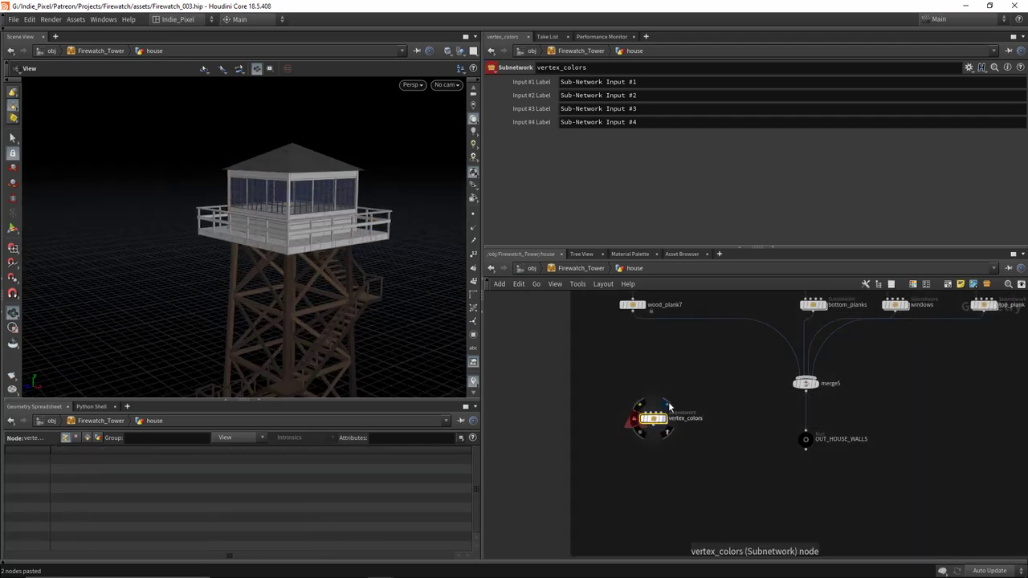
# Step: Move the vertex_colors subnetwork to the railing network box and insert it between merge3 and OUT_RAILING
pyautogui.scroll(-2, 723, 418)
pyautogui.moveTo(785, 406); pyautogui.dragTo(920, 465, button='middle')
pyautogui.scroll(-2, 919, 465)
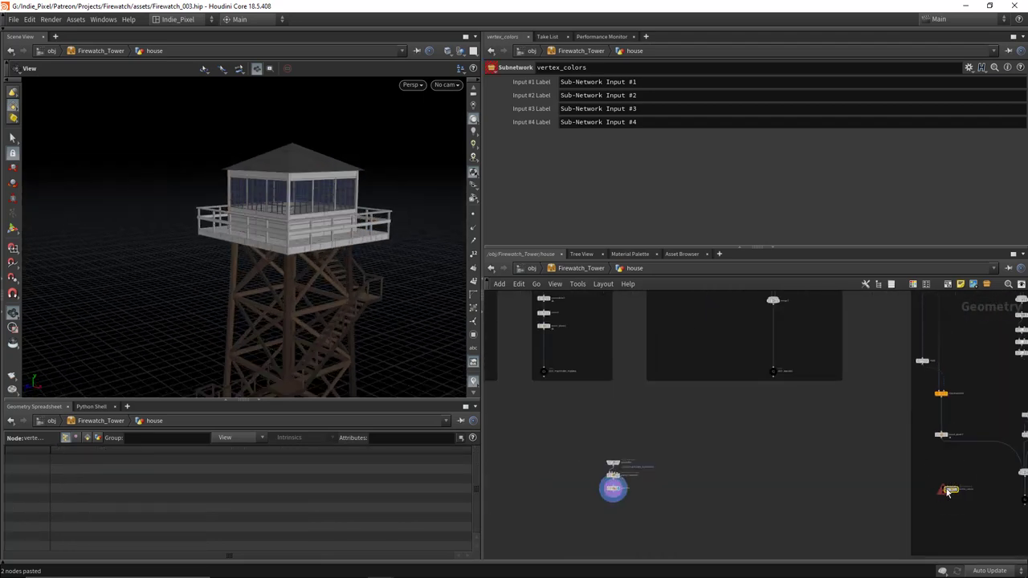
pyautogui.moveTo(948, 493); pyautogui.dragTo(760, 377)
pyautogui.scroll(5, 773, 366)
pyautogui.scroll(-3, 778, 389)
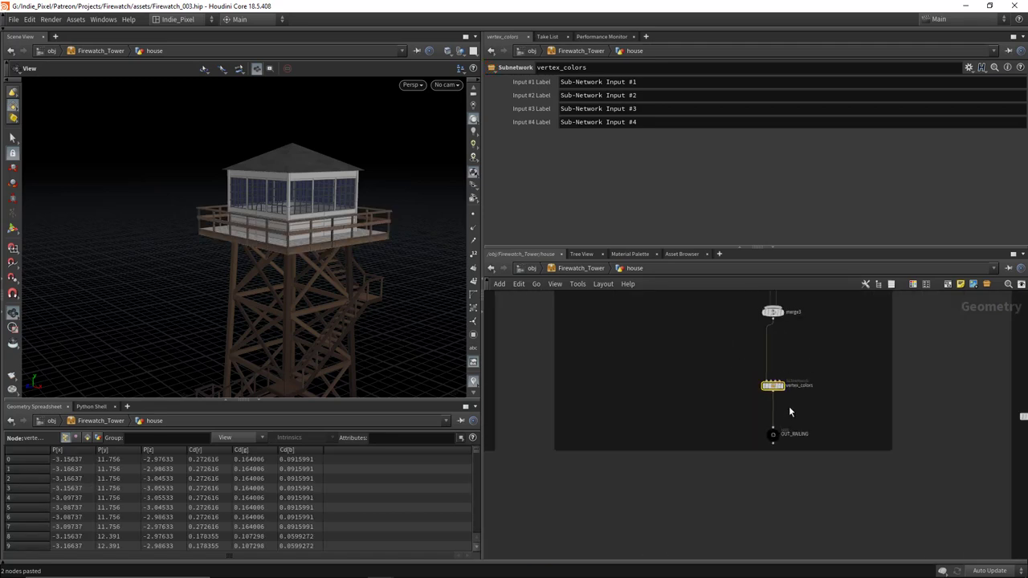
# Step: Duplicate vertex_colors, cut the copy's wire from merge3, and insert it between wood_plank2 and OUT_PLATFORM_PLANKS
pyautogui.moveTo(789, 406); pyautogui.dragTo(904, 414, button='middle')
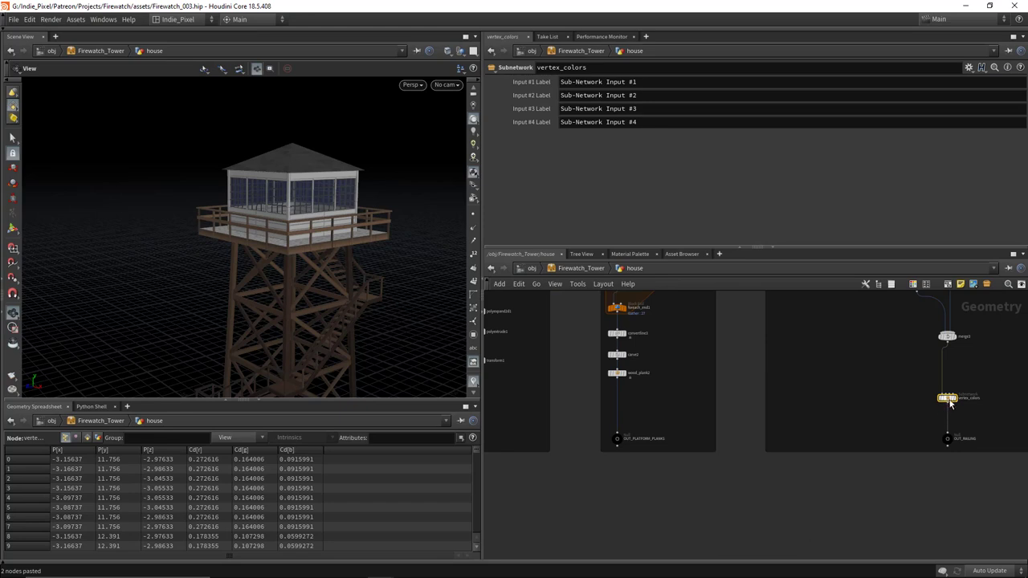
pyautogui.keyDown('alt'); pyautogui.moveTo(950, 404); pyautogui.dragTo(651, 399); pyautogui.keyUp('alt')
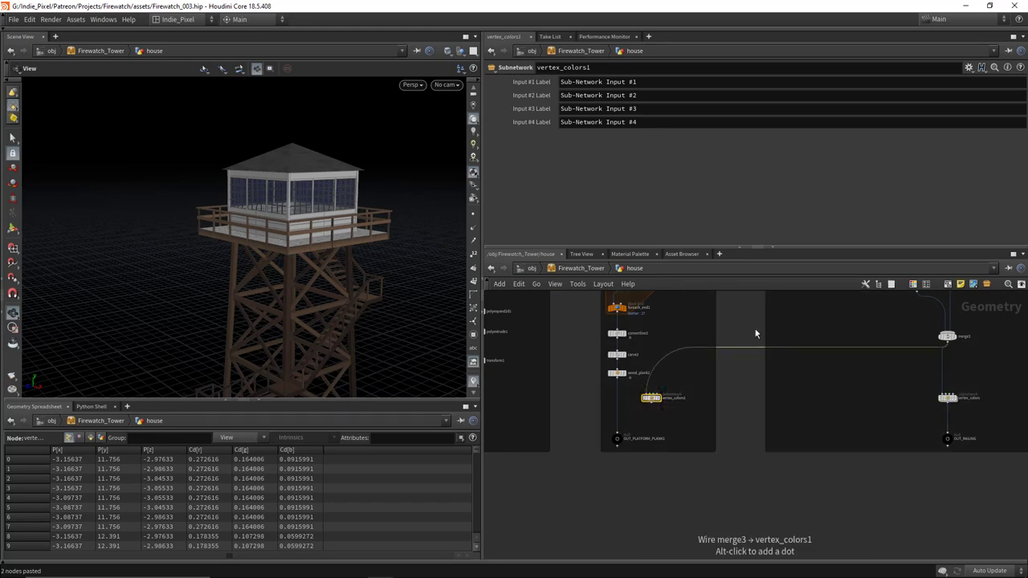
pyautogui.press('y')
pyautogui.moveTo(751, 352); pyautogui.dragTo(751, 341)
pyautogui.moveTo(653, 399); pyautogui.dragTo(615, 408)
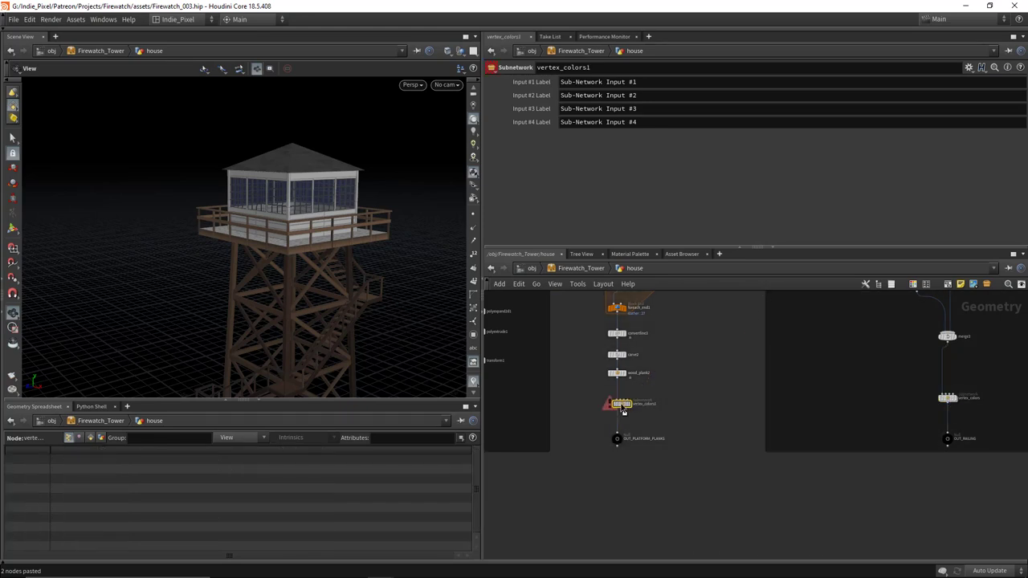
# Step: Duplicate the vertex_colors subnetwork again and insert the copy between merge1 and OUT_PLATFORM_SUPPORTS
pyautogui.moveTo(635, 395); pyautogui.dragTo(728, 404, button='middle')
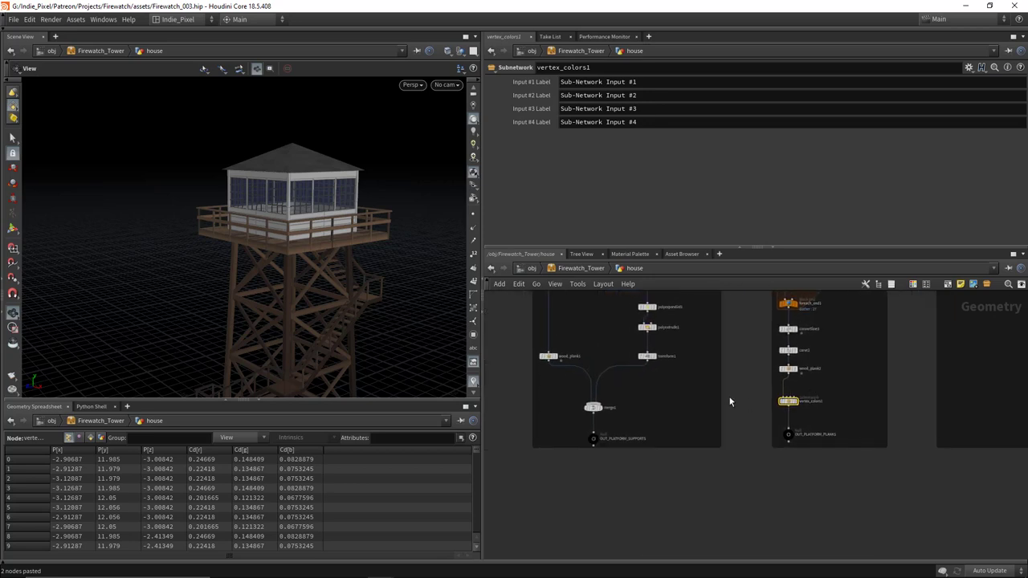
pyautogui.scroll(2, 688, 395)
pyautogui.moveTo(835, 408); pyautogui.dragTo(554, 446)
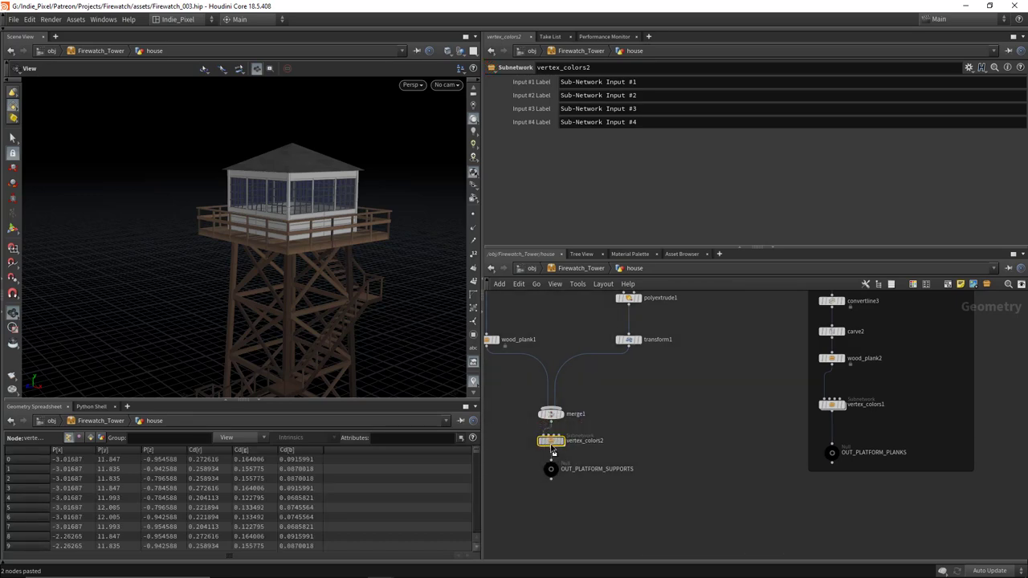
pyautogui.moveTo(329, 252); pyautogui.dragTo(245, 249)
# Step: Open the build_roof subnetwork, move Sub-Network Inputs 2 to 4 aside, and align transform1 above polyextrude1
pyautogui.scroll(-6, 630, 360)
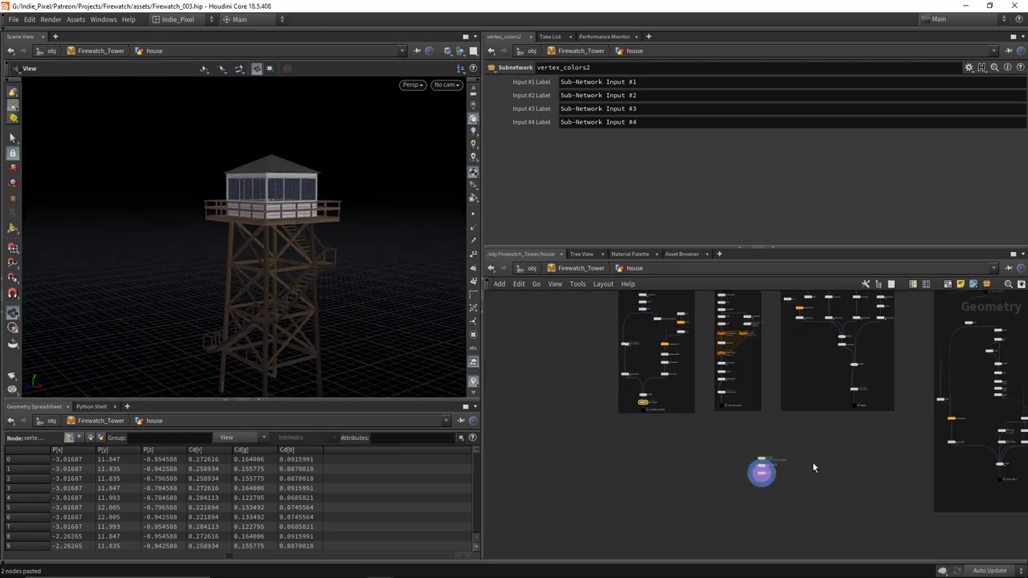
pyautogui.scroll(6, 829, 365)
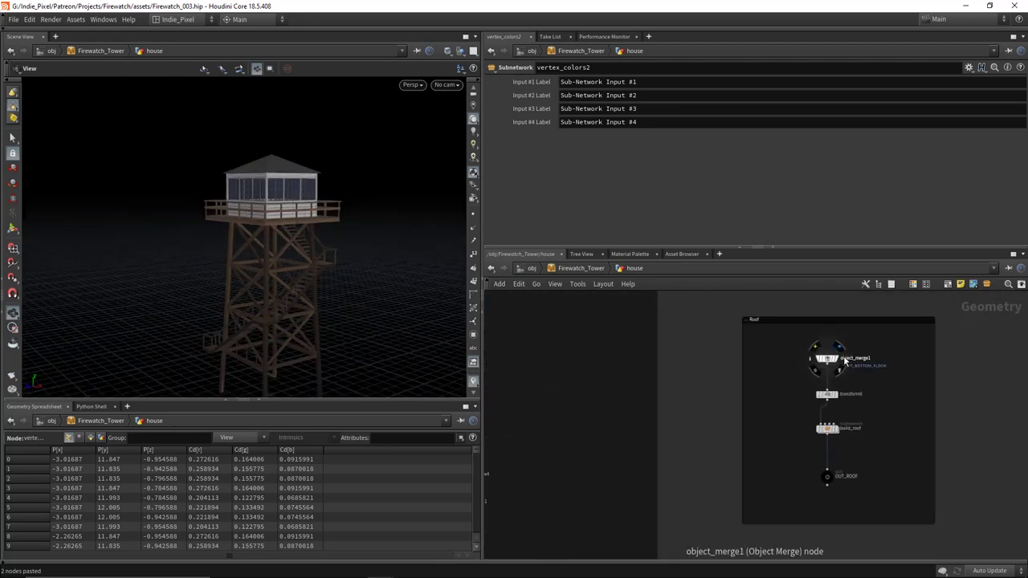
pyautogui.doubleClick(831, 436)
pyautogui.scroll(-6, 814, 394)
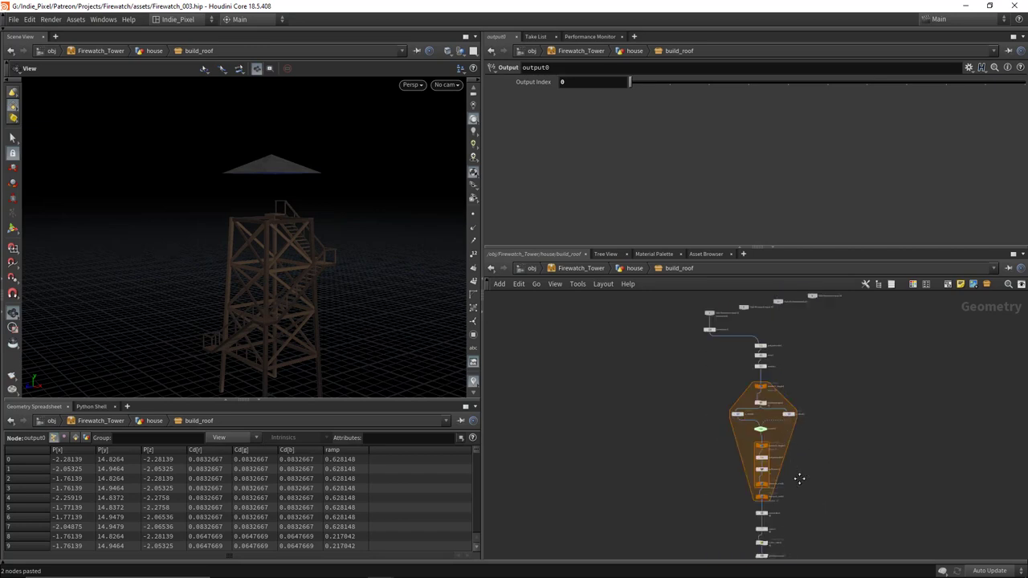
pyautogui.scroll(4, 719, 399)
pyautogui.moveTo(728, 379); pyautogui.dragTo(926, 335)
pyautogui.moveTo(760, 362); pyautogui.dragTo(865, 356)
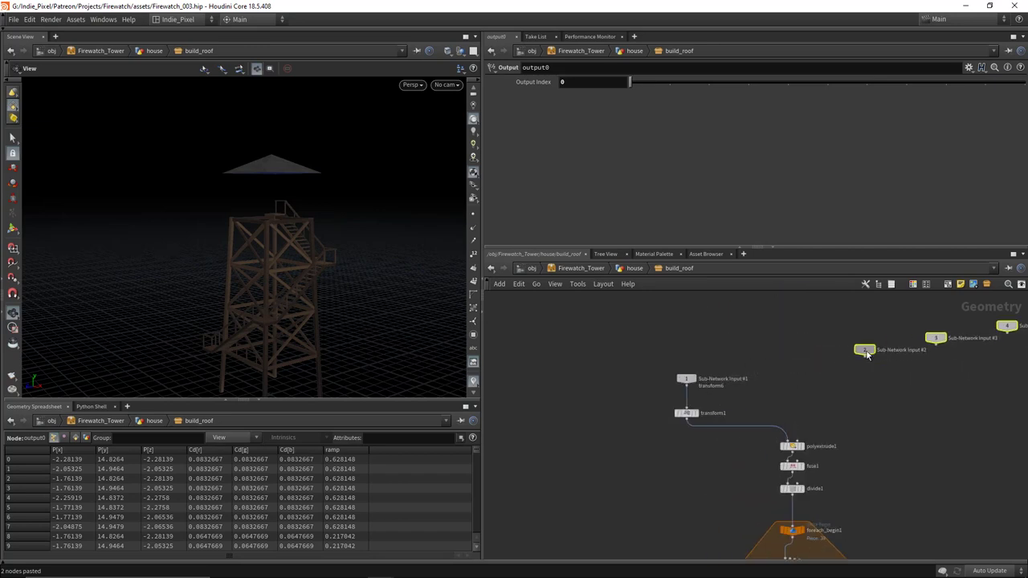
pyautogui.moveTo(687, 413); pyautogui.dragTo(794, 409)
# Step: Set the X scale of the roof's transform1 node to 1.22
pyautogui.scroll(3, 817, 420)
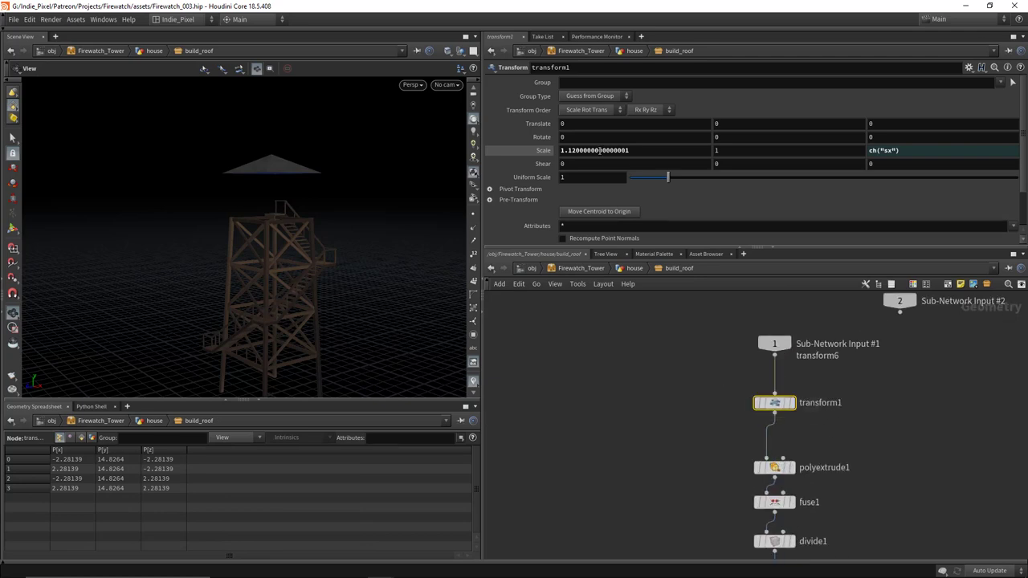
pyautogui.moveTo(600, 150); pyautogui.dragTo(597, 152, button='middle')
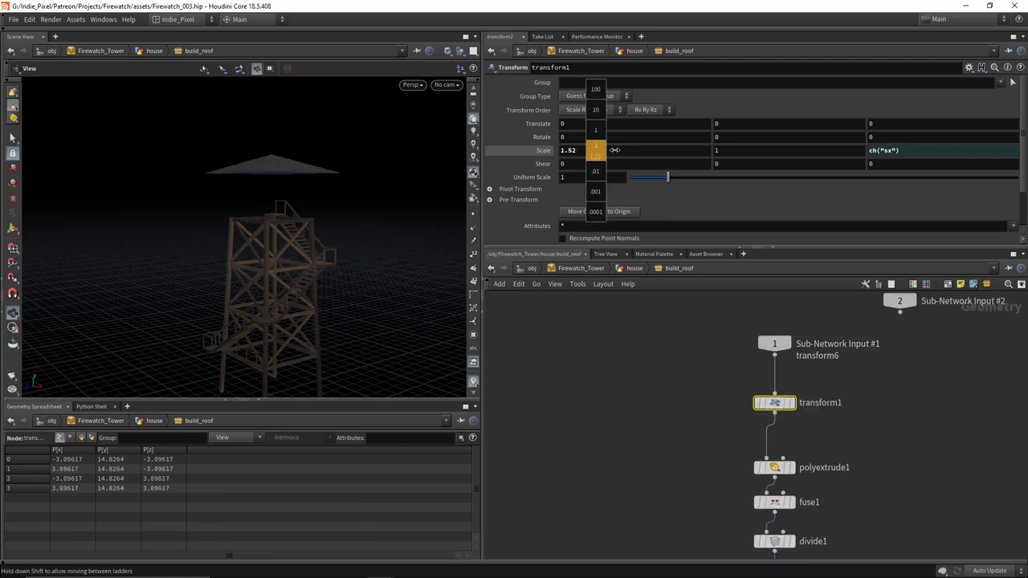
pyautogui.moveTo(616, 150); pyautogui.dragTo(616, 151, button='middle')
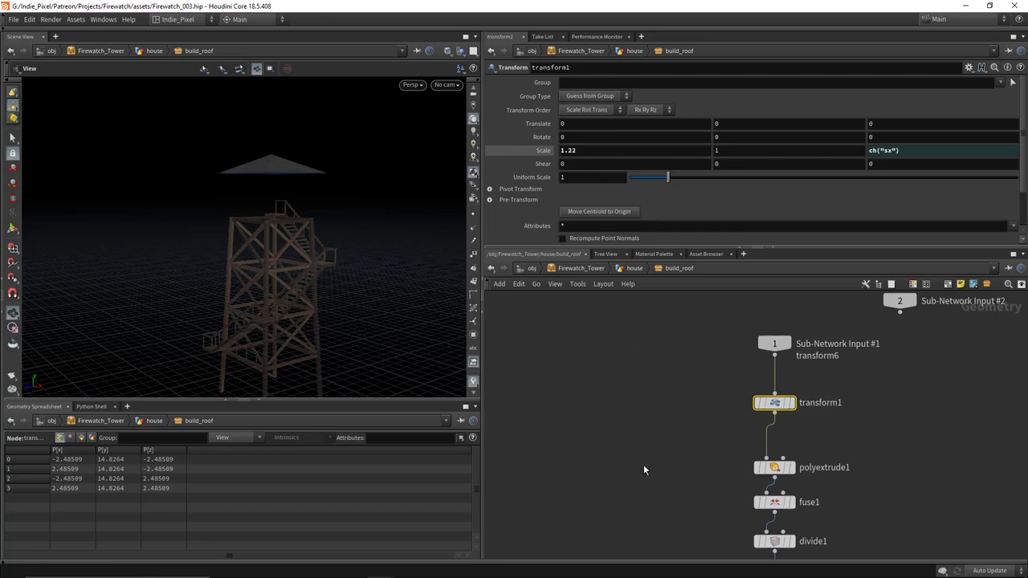
# Step: Return to the house network, review the widened roof on the whole tower, and locate the assemble nodes
pyautogui.press('u')
pyautogui.moveTo(405, 235); pyautogui.dragTo(297, 196)
pyautogui.press('h')
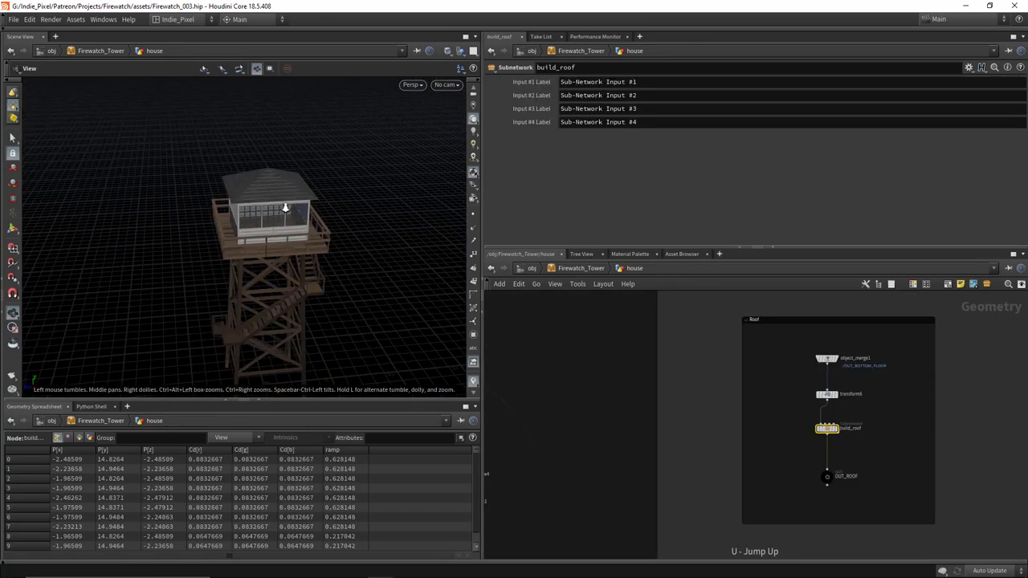
pyautogui.press('h')
pyautogui.press('f')
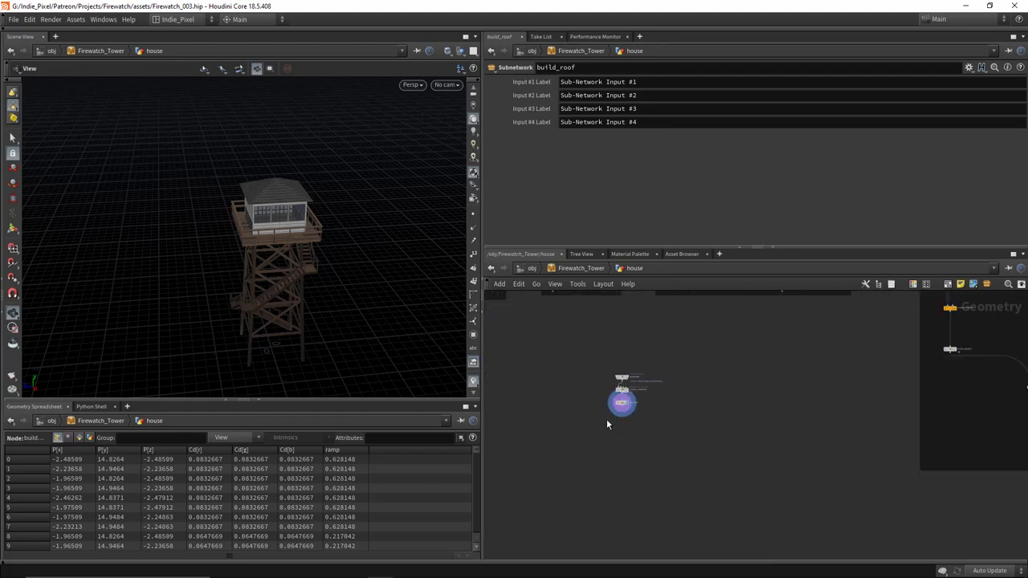
# Step: Examine the widened roof, the house walls and the platform's underside from several angles
pyautogui.moveTo(241, 241); pyautogui.dragTo(245, 220)
pyautogui.moveTo(245, 219); pyautogui.dragTo(294, 255, button='right')
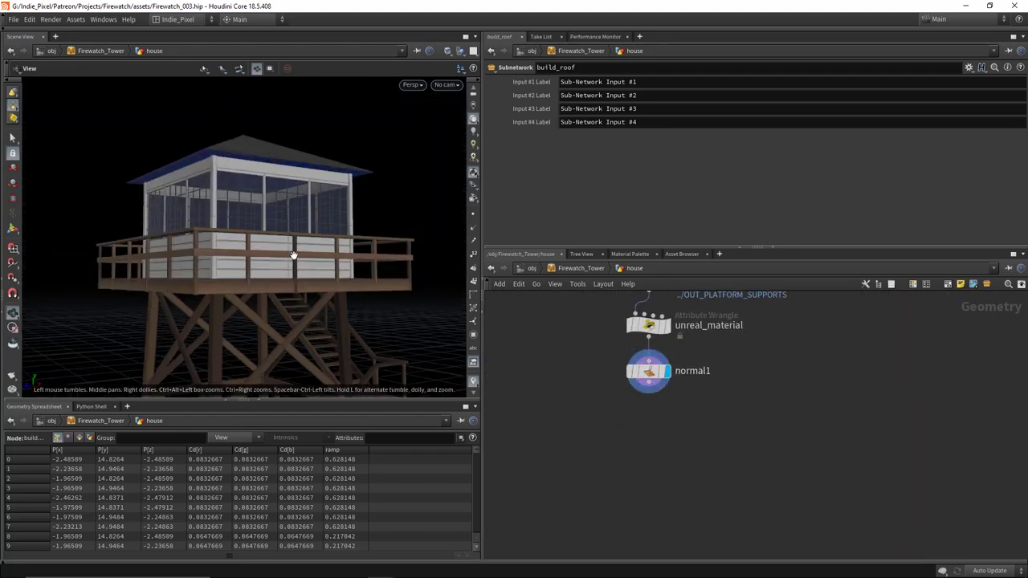
pyautogui.moveTo(297, 247); pyautogui.dragTo(306, 245)
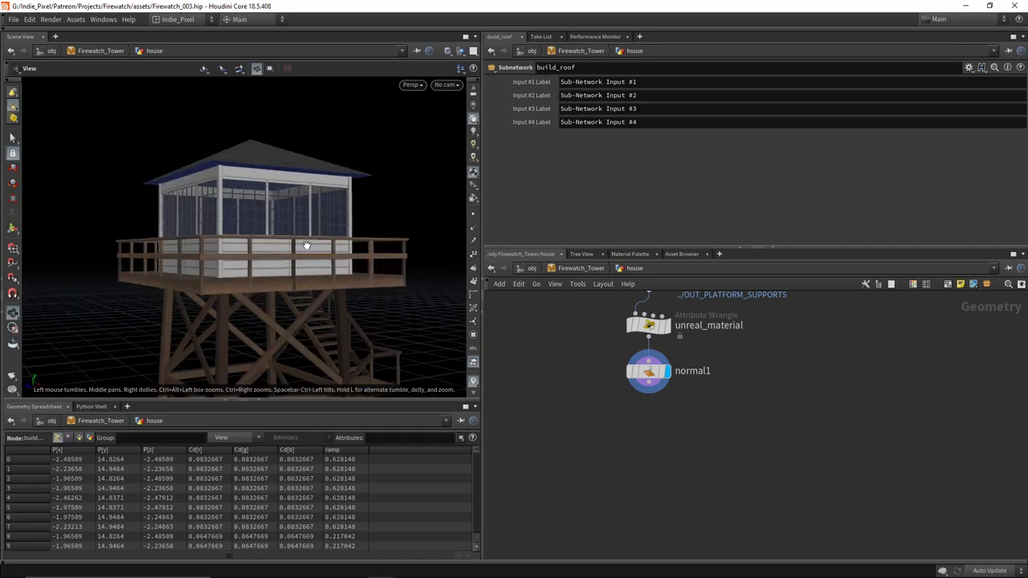
pyautogui.moveTo(238, 255); pyautogui.dragTo(323, 256)
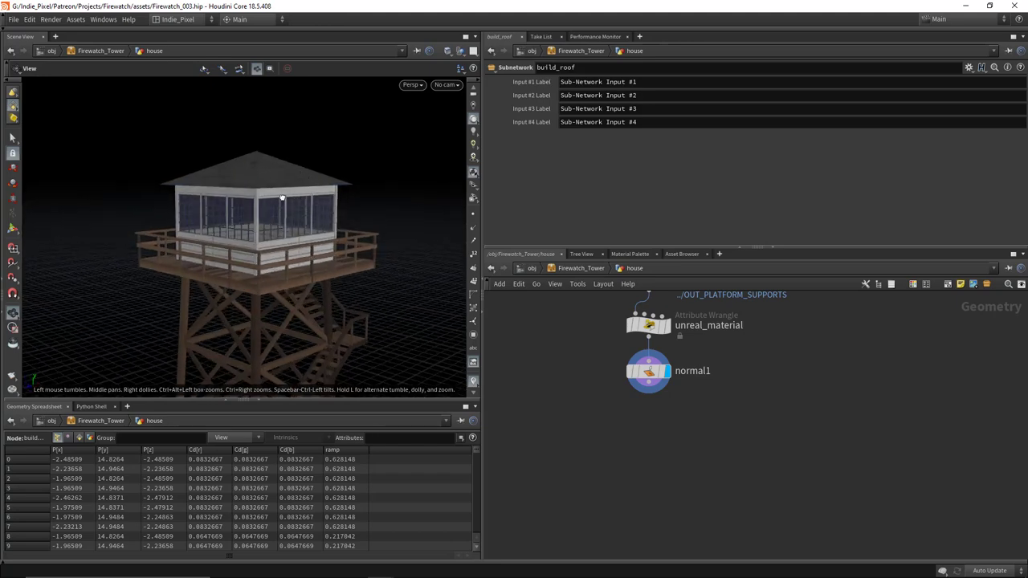
pyautogui.moveTo(267, 209); pyautogui.dragTo(237, 213)
pyautogui.scroll(5, 340, 206)
pyautogui.moveTo(340, 206); pyautogui.dragTo(264, 156)
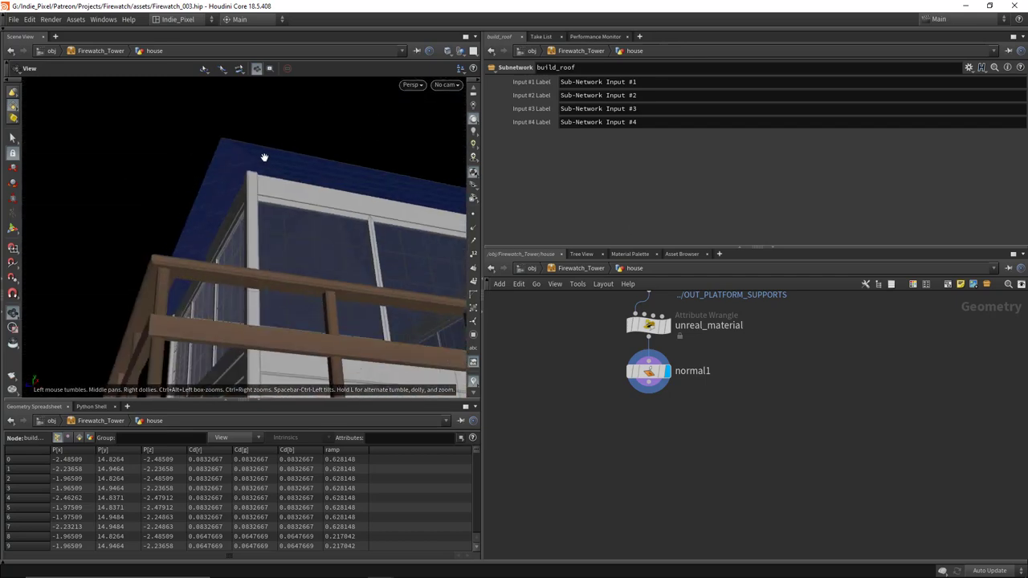
pyautogui.moveTo(235, 207); pyautogui.dragTo(326, 253)
pyautogui.scroll(5, 326, 254)
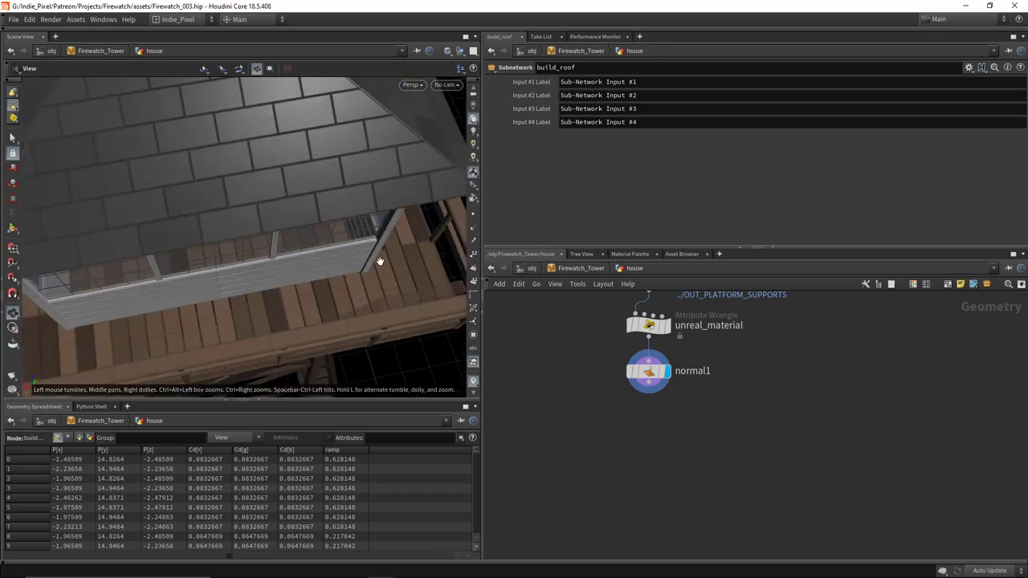
pyautogui.scroll(-2, 333, 281)
pyautogui.moveTo(249, 248); pyautogui.dragTo(321, 241)
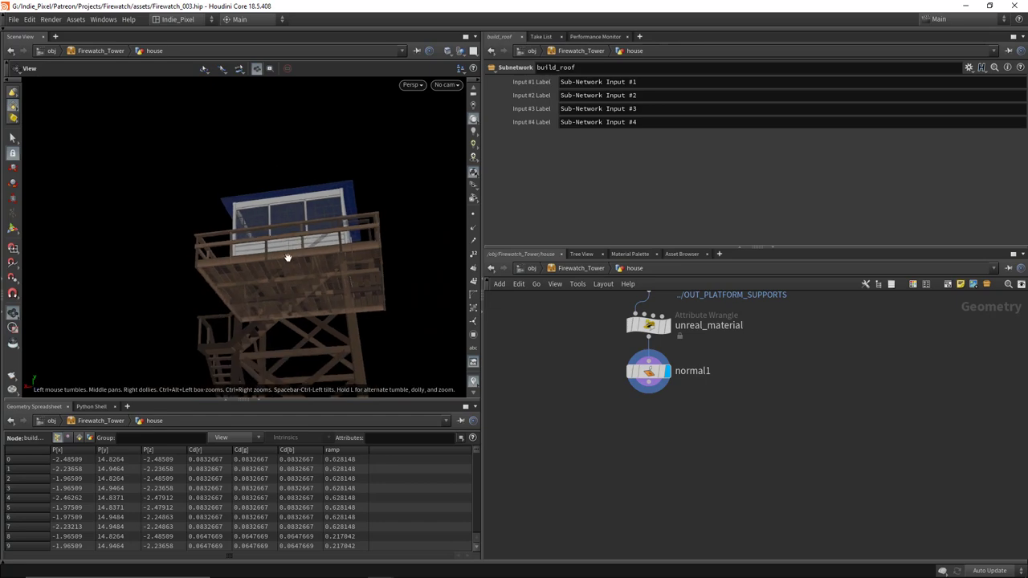
pyautogui.scroll(5, 287, 257)
pyautogui.moveTo(394, 257); pyautogui.dragTo(354, 219)
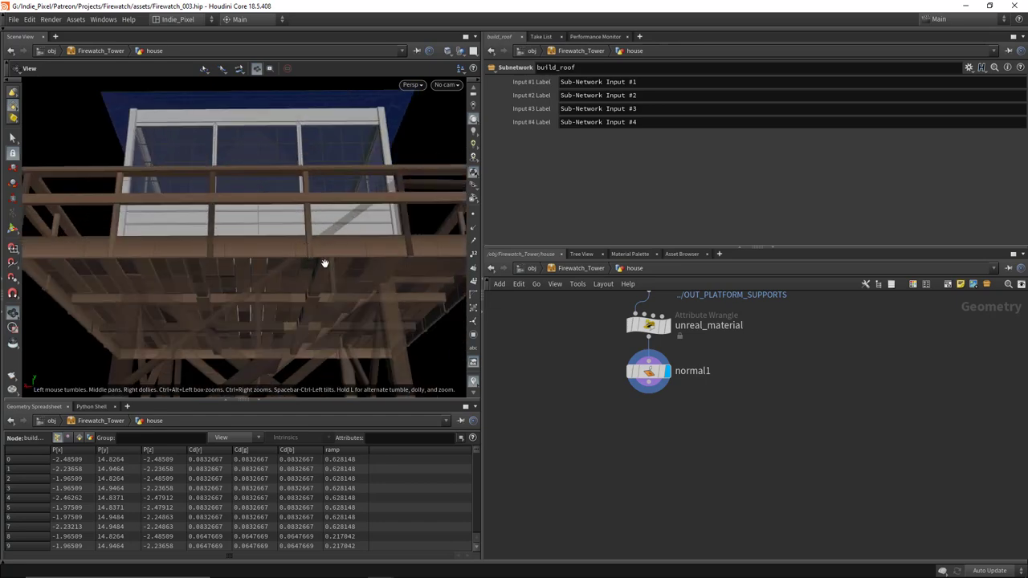
# Step: Examine the tower legs and the railing post at the foot of the lowest stair flight
pyautogui.scroll(-6, 241, 257)
pyautogui.moveTo(225, 280); pyautogui.dragTo(246, 239)
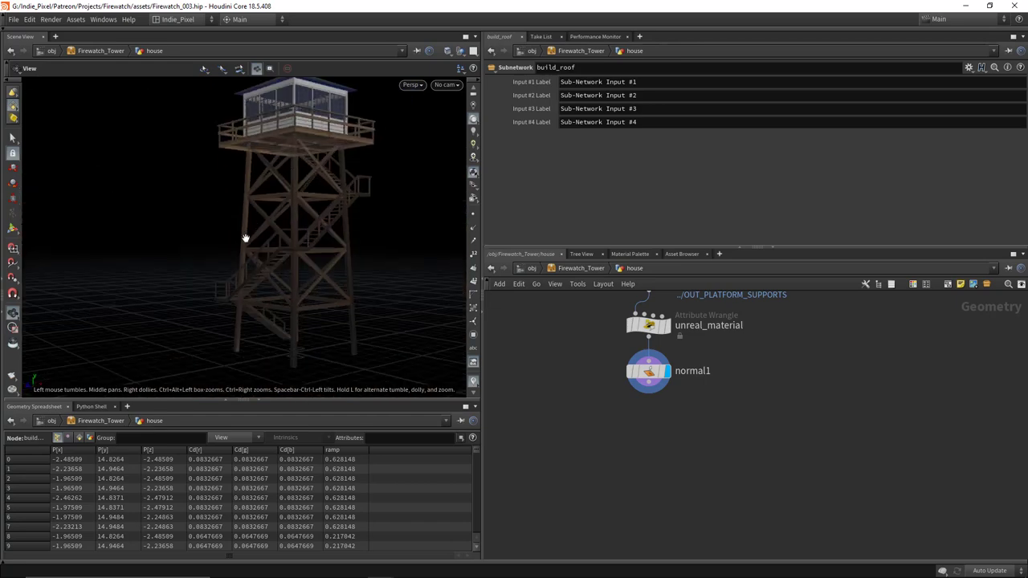
pyautogui.scroll(5, 216, 305)
pyautogui.moveTo(216, 306); pyautogui.dragTo(343, 200)
pyautogui.scroll(5, 141, 249)
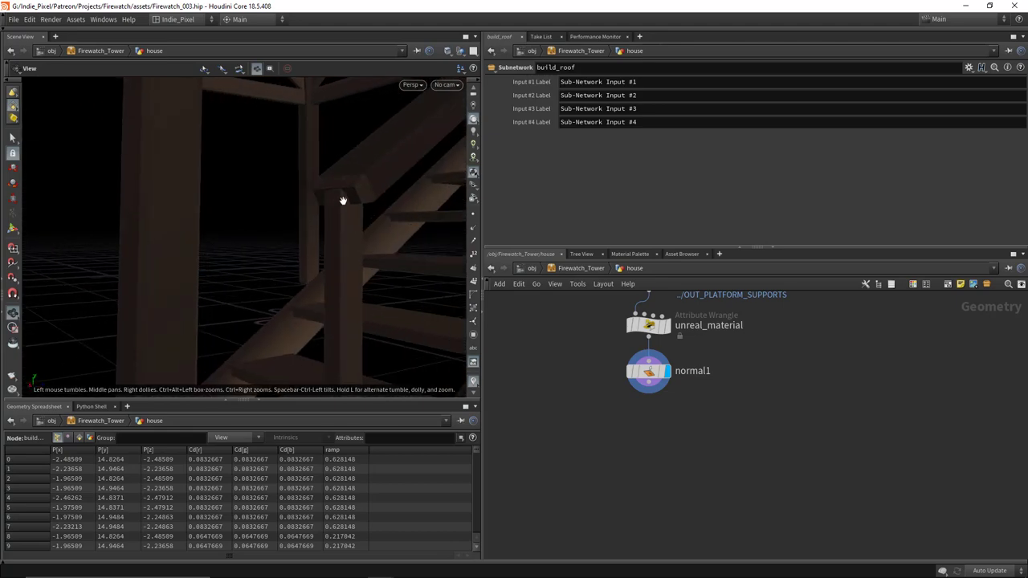
pyautogui.scroll(-5, 266, 209)
pyautogui.moveTo(266, 209); pyautogui.dragTo(247, 183)
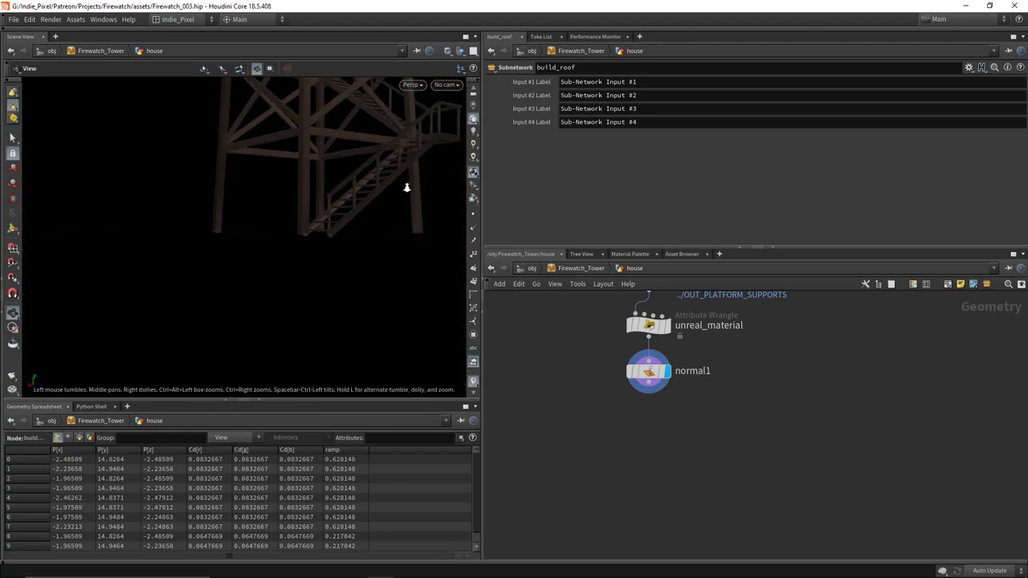
pyautogui.scroll(3, 406, 188)
pyautogui.moveTo(406, 188); pyautogui.dragTo(361, 233)
pyautogui.scroll(-5, 726, 399)
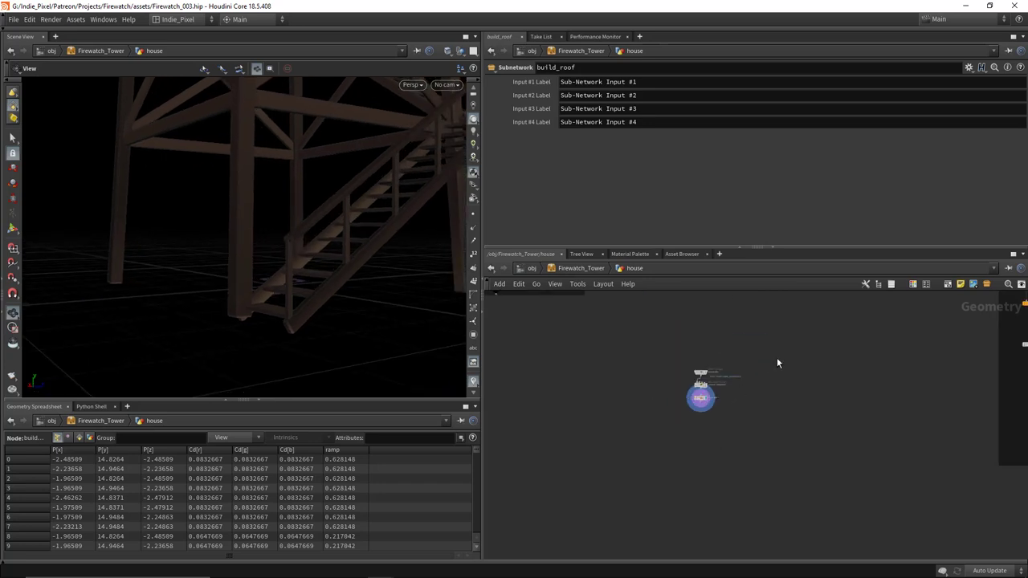
# Step: Leave the house network, open build_stairs inside the tower network, and enlarge the network editor
pyautogui.scroll(5, 777, 363)
pyautogui.press('u')
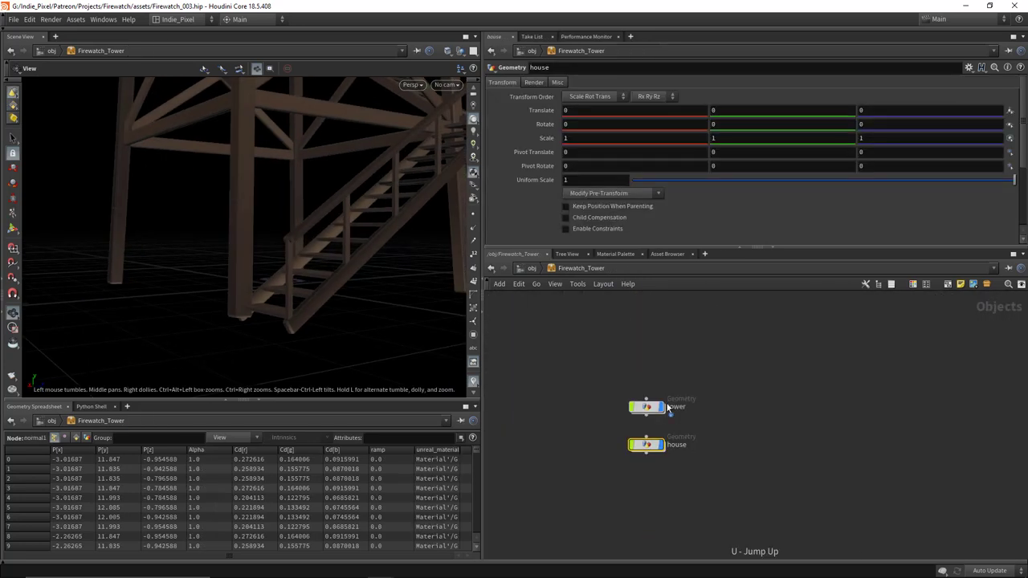
pyautogui.doubleClick(664, 407)
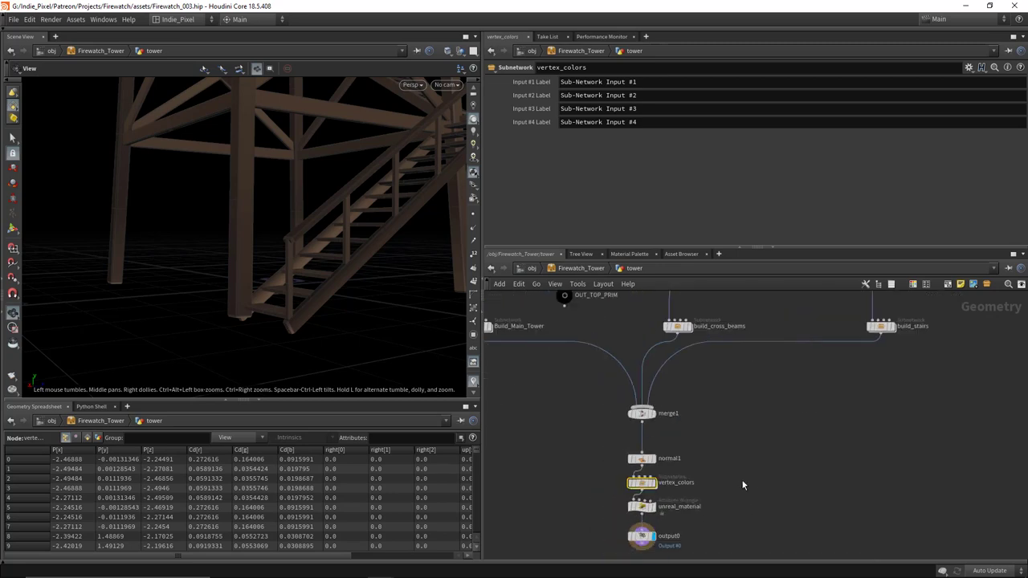
pyautogui.scroll(-2, 745, 487)
pyautogui.scroll(3, 757, 453)
pyautogui.doubleClick(831, 427)
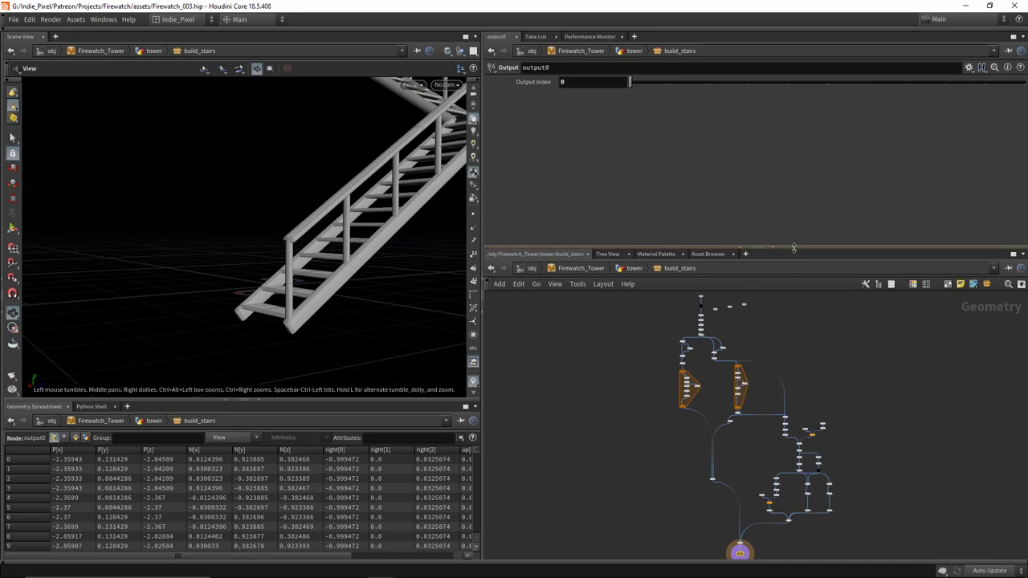
pyautogui.moveTo(793, 248); pyautogui.dragTo(797, 183)
pyautogui.scroll(2, 831, 346)
pyautogui.scroll(6, 675, 337)
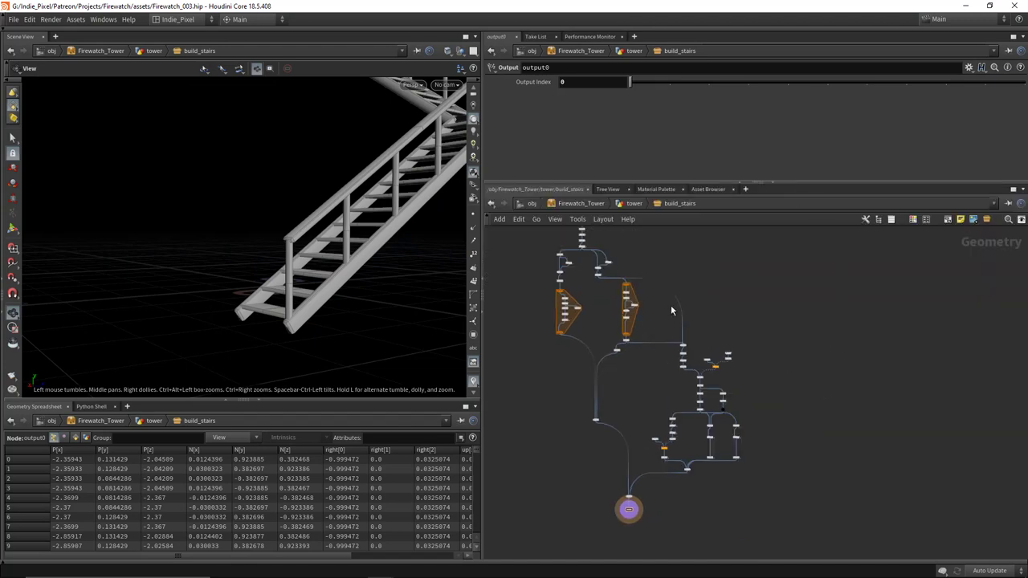
# Step: Display merge6, wood_plank2, wood_plank3 and wood_plank4 in turn to find the branch that builds the railing posts
pyautogui.click(688, 331)
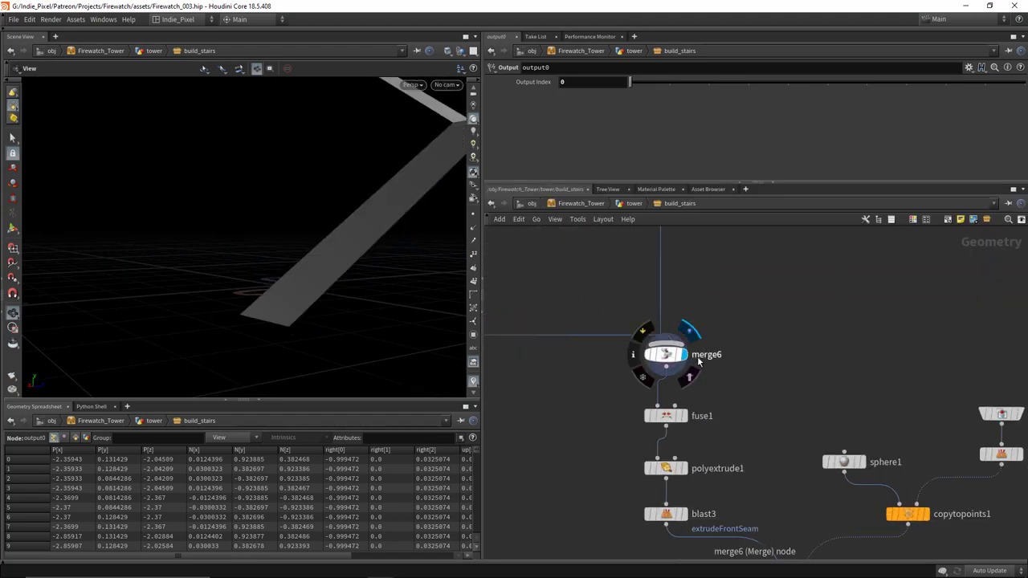
pyautogui.scroll(-3, 691, 354)
pyautogui.moveTo(718, 401); pyautogui.dragTo(667, 295, button='middle')
pyautogui.scroll(-3, 707, 415)
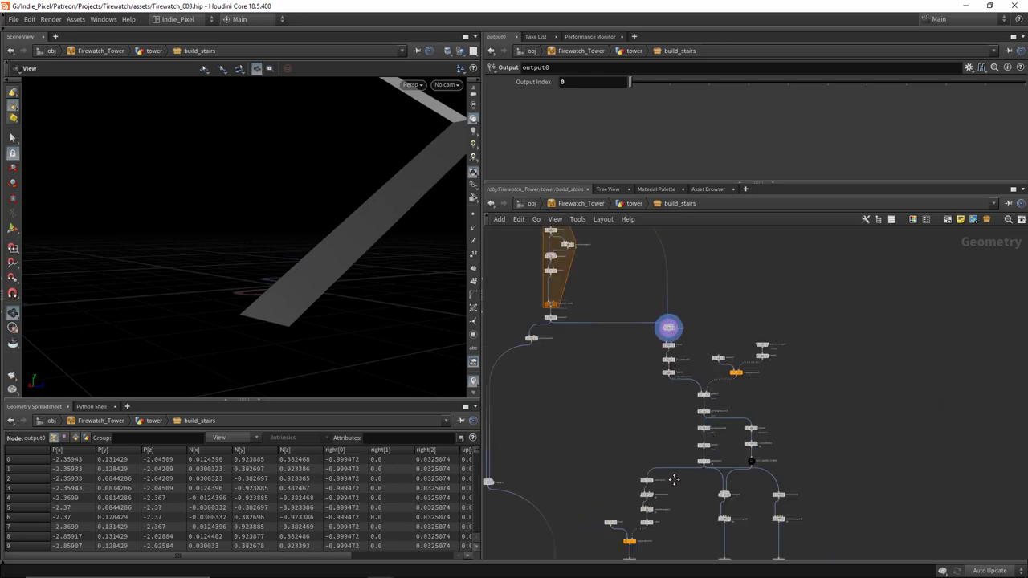
pyautogui.moveTo(748, 459); pyautogui.dragTo(650, 429, button='middle')
pyautogui.scroll(4, 650, 429)
pyautogui.click(632, 427)
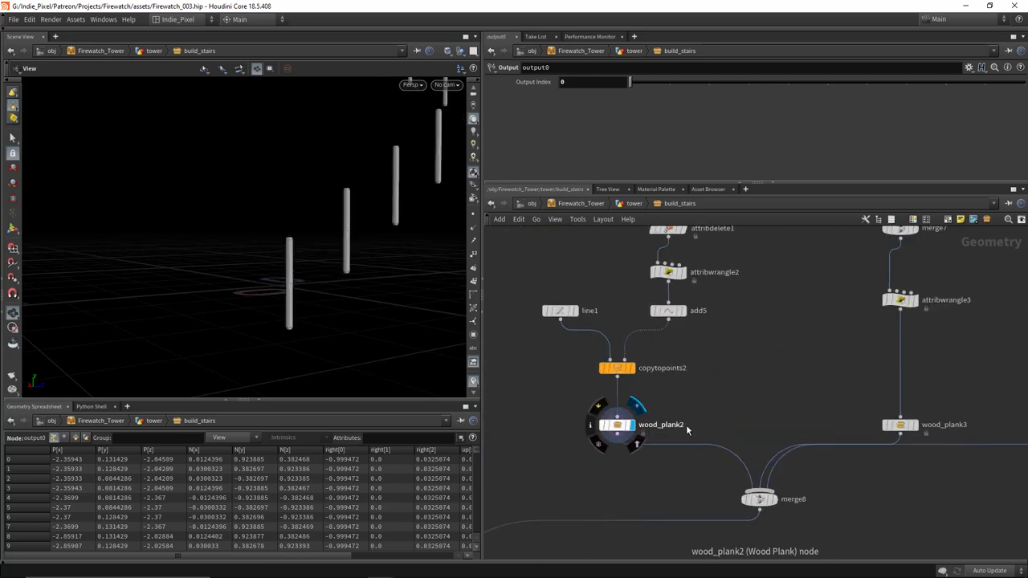
pyautogui.scroll(-3, 691, 426)
pyautogui.click(846, 425)
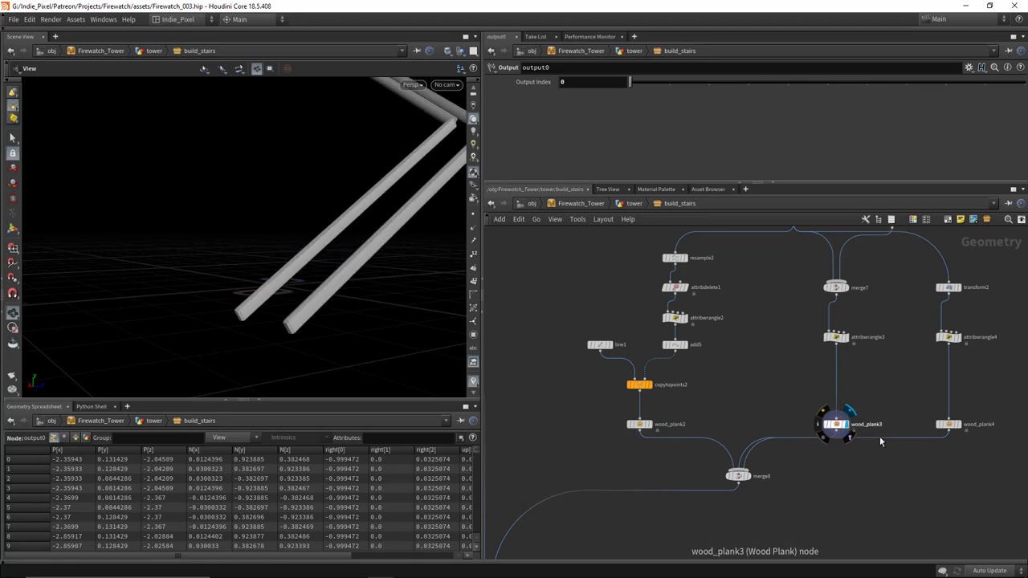
pyautogui.moveTo(964, 434); pyautogui.dragTo(814, 440, button='middle')
pyautogui.click(810, 434)
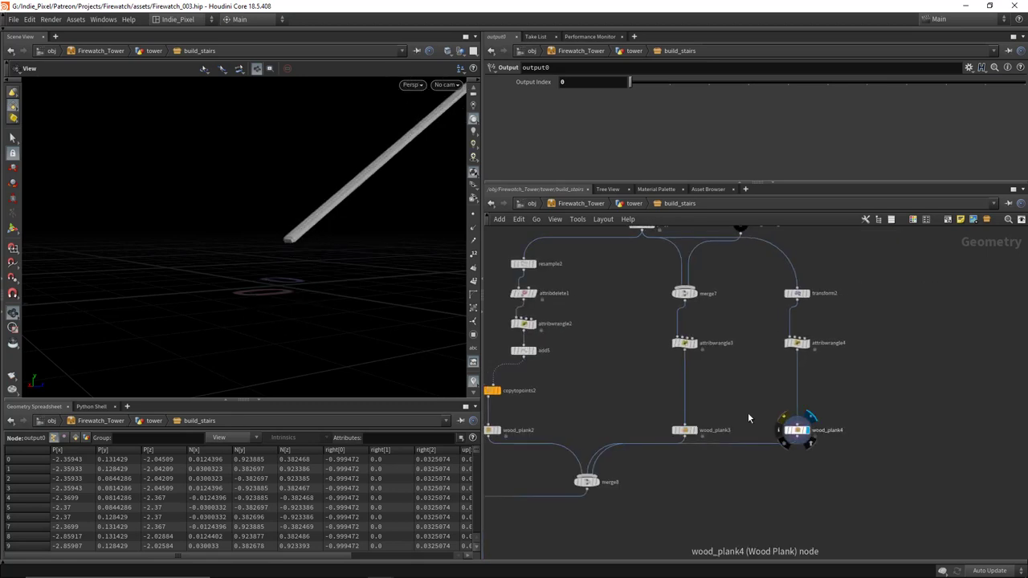
pyautogui.scroll(-5, 638, 374)
pyautogui.scroll(8, 643, 381)
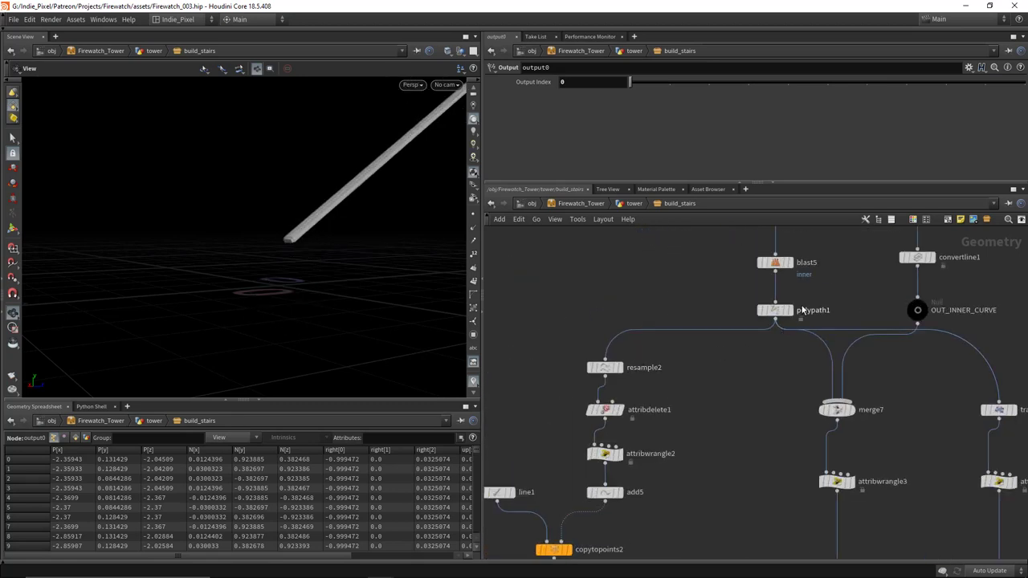
# Step: Display polypath1 and insert a Carve node between polypath1 and resample2
pyautogui.click(792, 311)
pyautogui.scroll(-4, 772, 347)
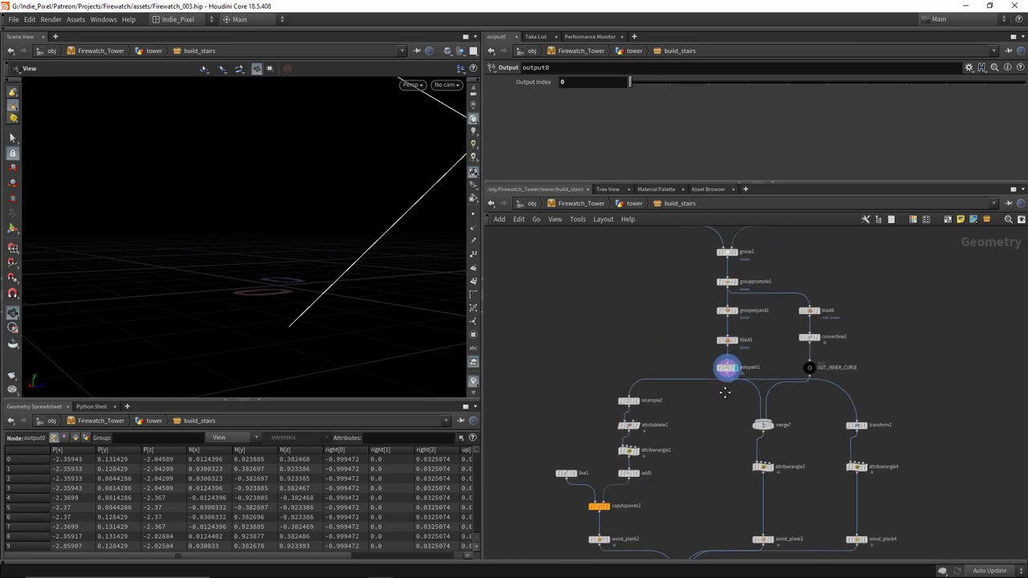
pyautogui.scroll(4, 677, 399)
pyautogui.press('Tab')
pyautogui.write('carve')
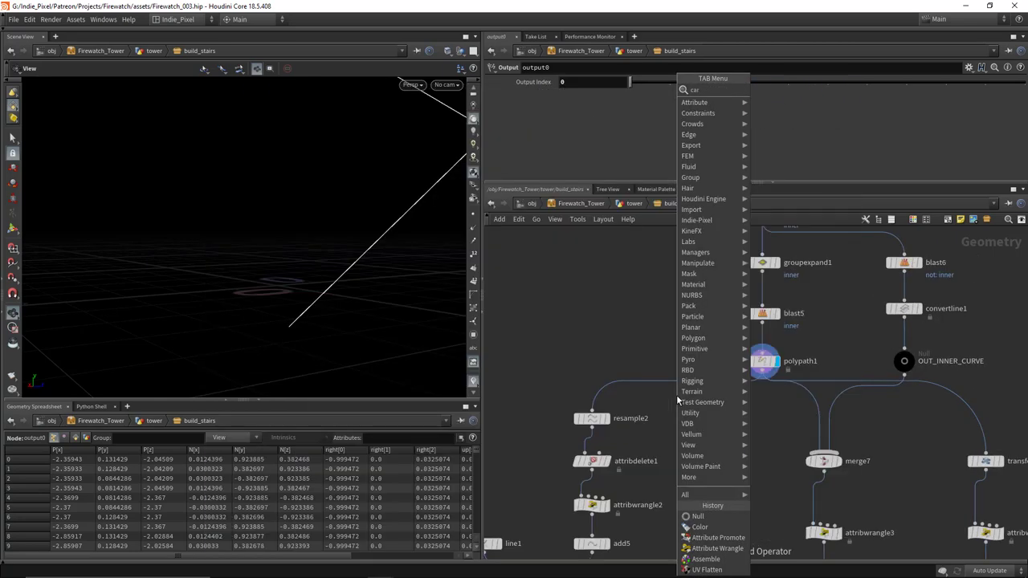
pyautogui.press('Return')
pyautogui.click(677, 394)
pyautogui.moveTo(677, 394); pyautogui.dragTo(587, 402)
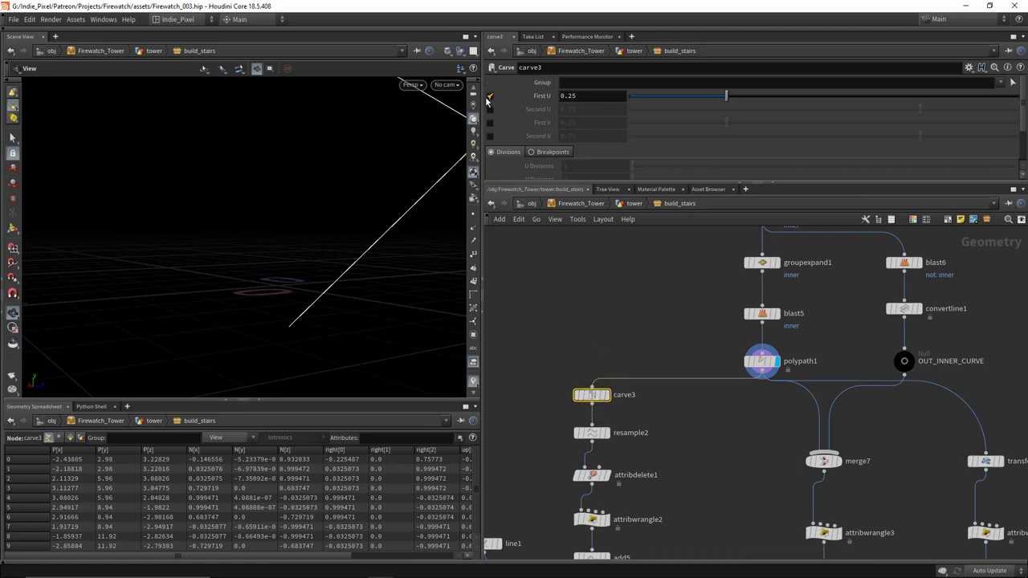
pyautogui.click(490, 96)
pyautogui.click(490, 109)
pyautogui.moveTo(922, 113)
pyautogui.mouseDown()
pyautogui.moveTo(894, 110)
pyautogui.moveTo(939, 110)
pyautogui.mouseUp()
pyautogui.click(608, 396)
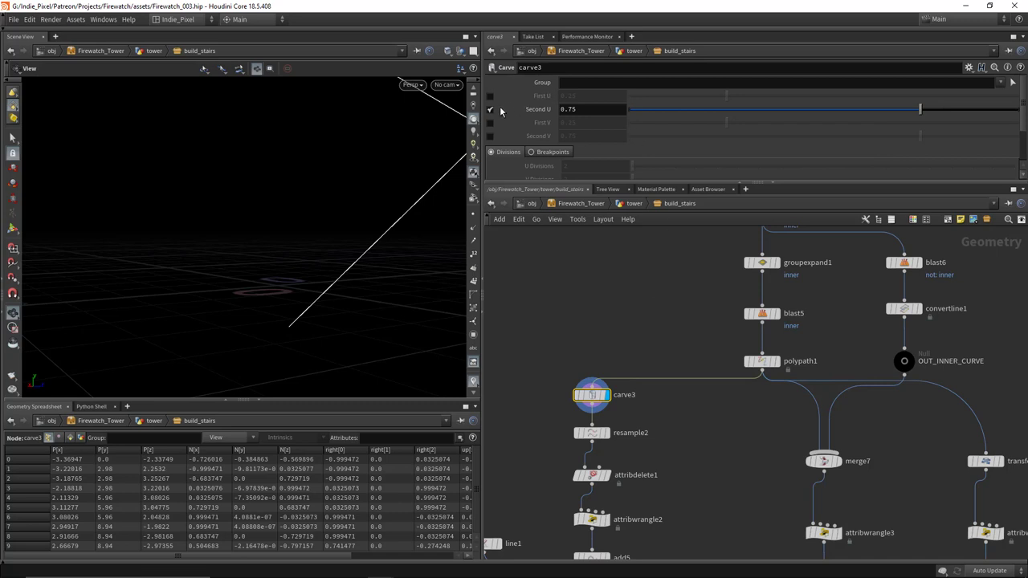
pyautogui.click(490, 109)
pyautogui.click(491, 96)
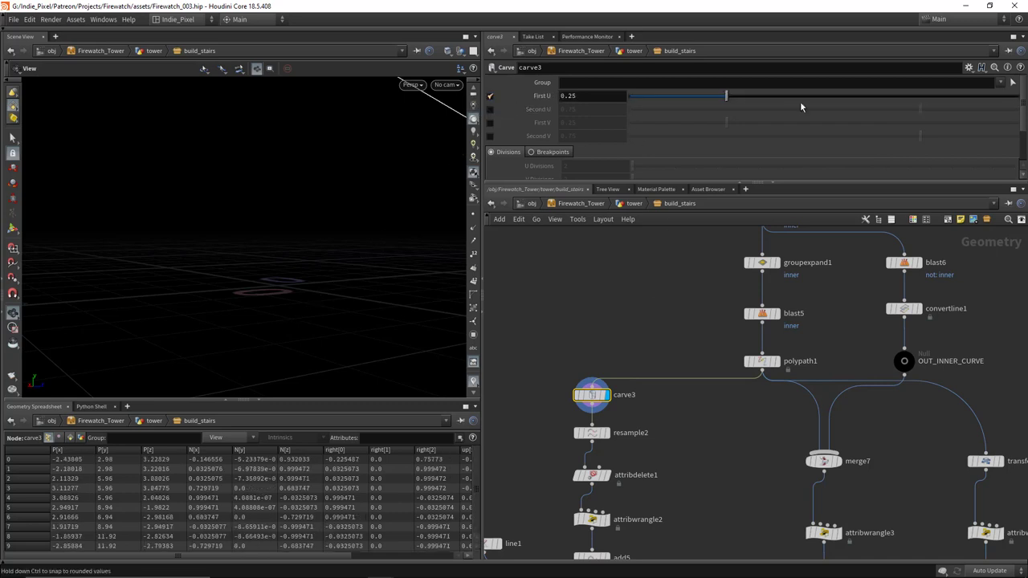
# Step: Set carve3's First U to 0.002 while checking the lowest railing post on the output0 result
pyautogui.moveTo(725, 101); pyautogui.dragTo(636, 100)
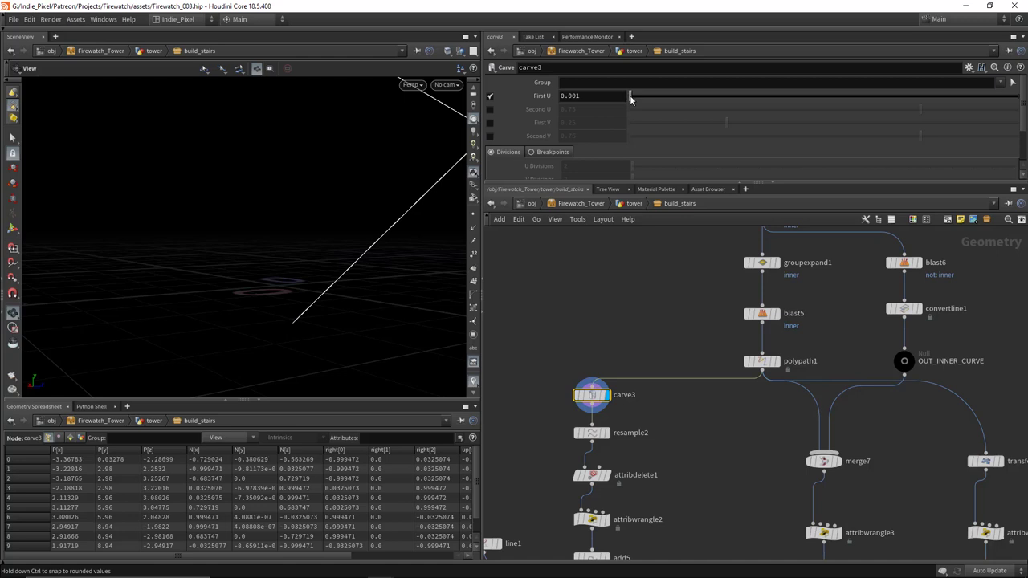
pyautogui.scroll(-10, 688, 380)
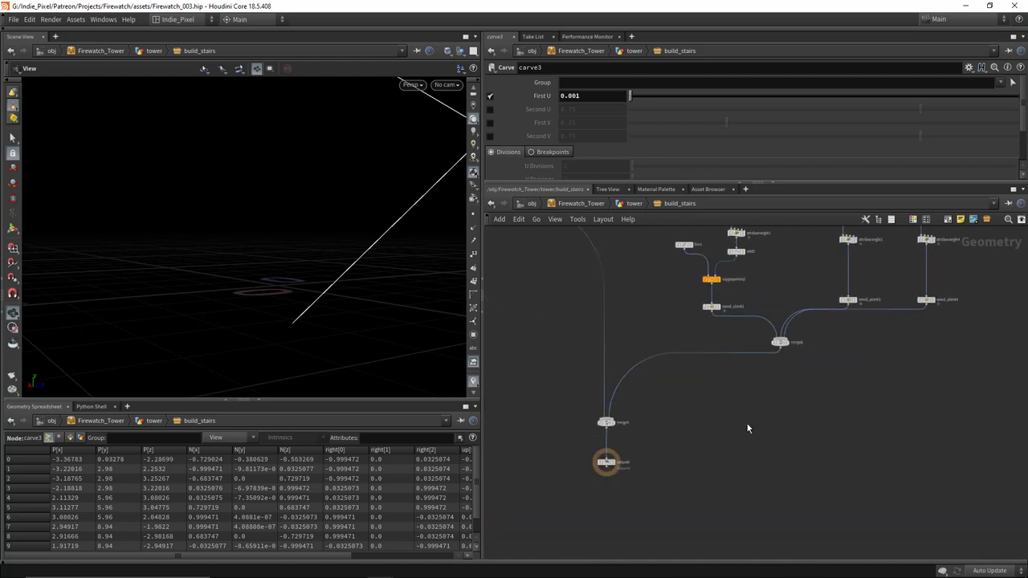
pyautogui.click(618, 460)
pyautogui.scroll(3, 386, 253)
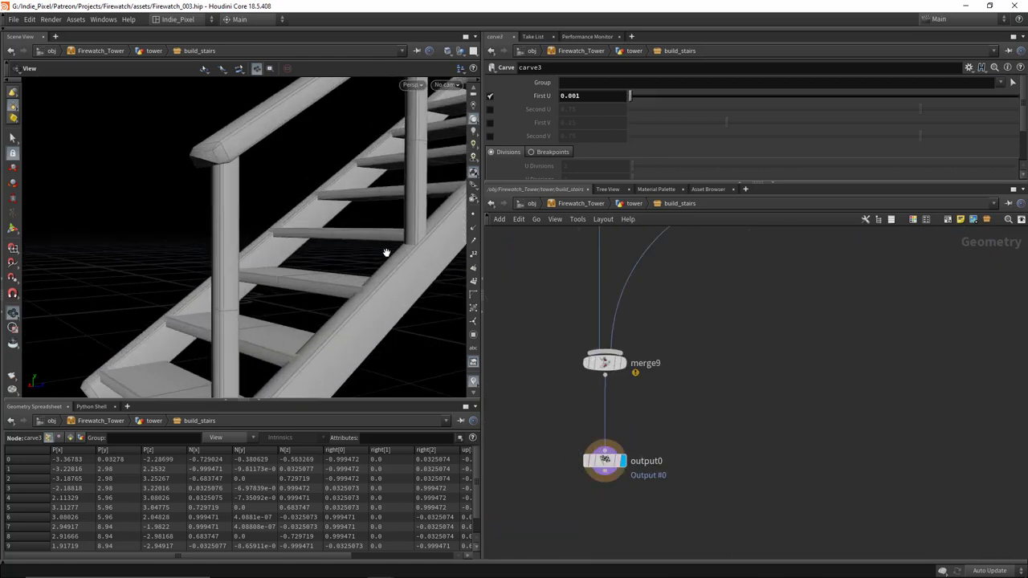
pyautogui.scroll(2, 214, 167)
pyautogui.moveTo(592, 92); pyautogui.dragTo(608, 130, button='middle')
pyautogui.scroll(-5, 248, 161)
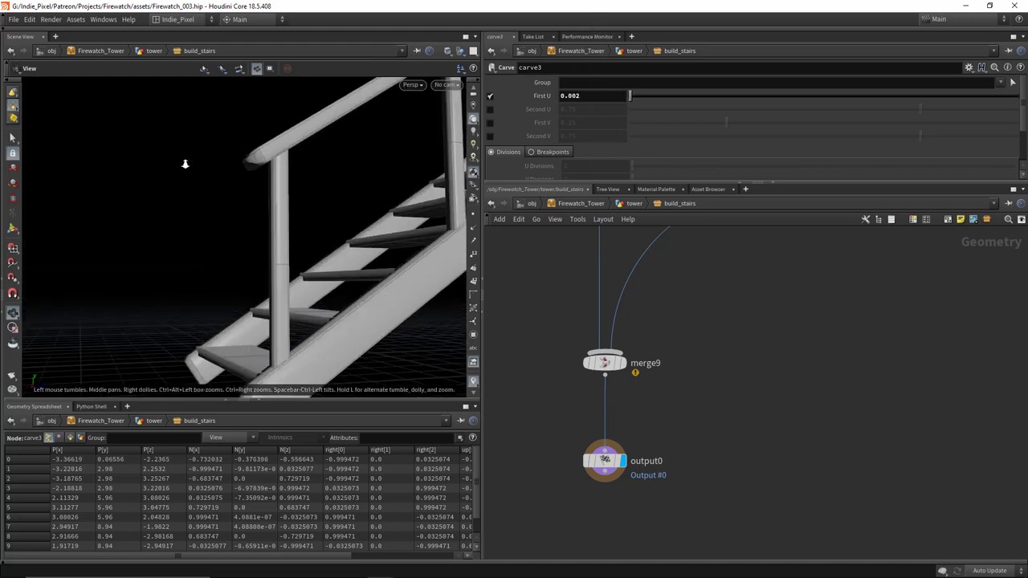
# Step: Examine the staircase from the lowest flight up to the top landing beneath the platform
pyautogui.moveTo(167, 168); pyautogui.dragTo(297, 166)
pyautogui.moveTo(277, 230); pyautogui.dragTo(373, 131)
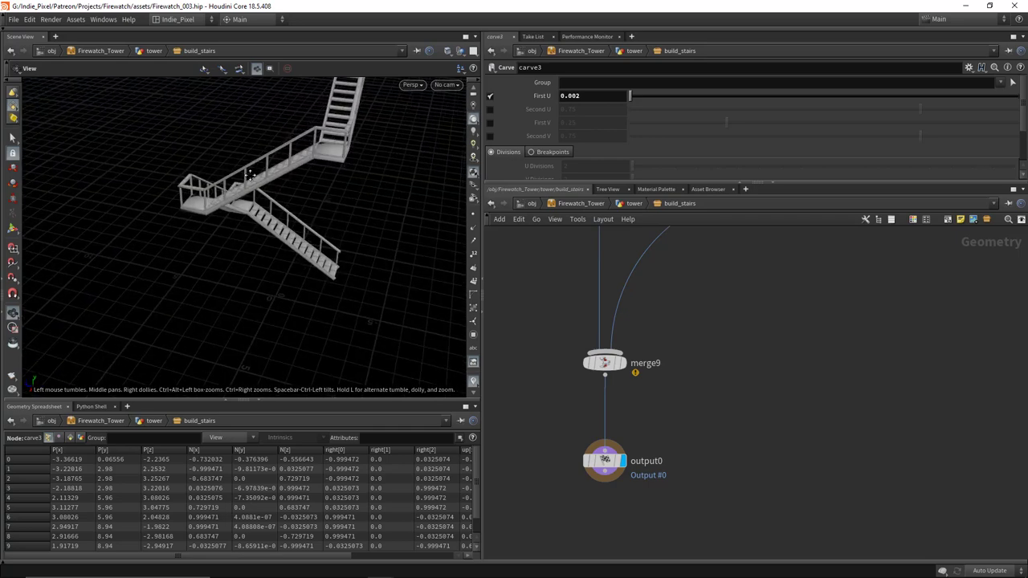
pyautogui.scroll(-5, 250, 175)
pyautogui.scroll(6, 306, 172)
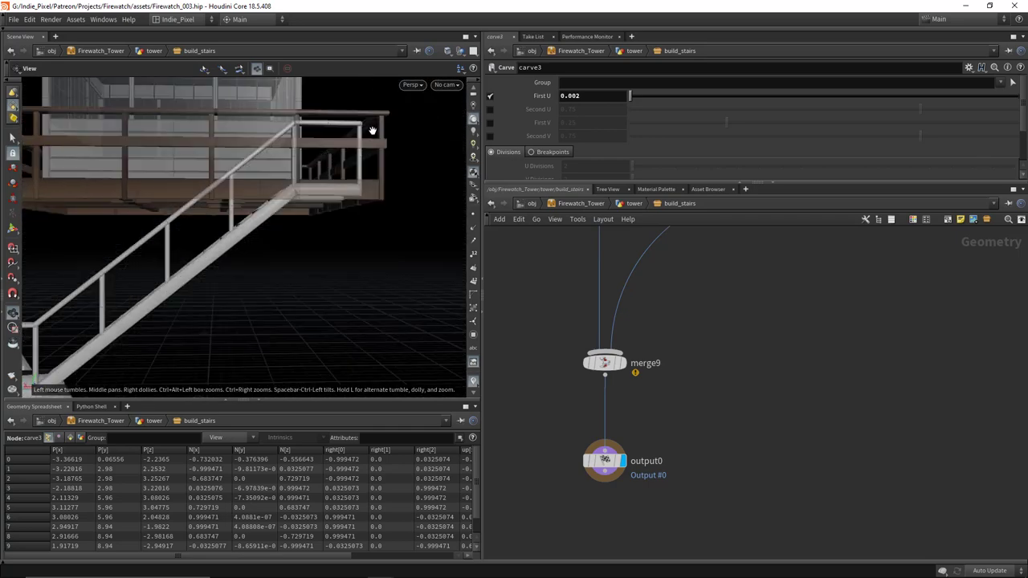
pyautogui.moveTo(360, 171); pyautogui.dragTo(357, 196)
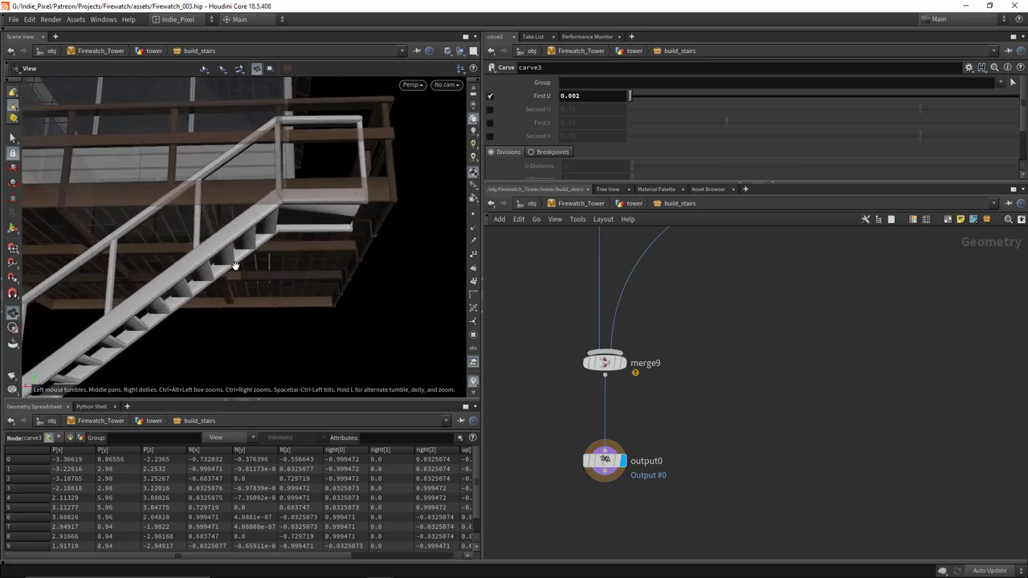
# Step: Display curve_dirs and try adding a Carve node fed by its output
pyautogui.scroll(-10, 736, 374)
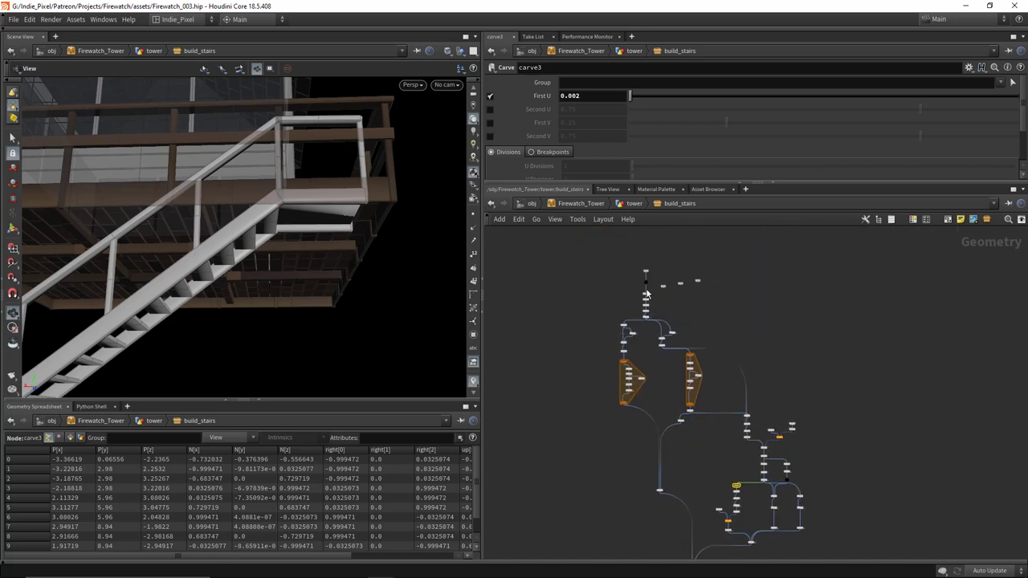
pyautogui.scroll(8, 645, 294)
pyautogui.click(640, 317)
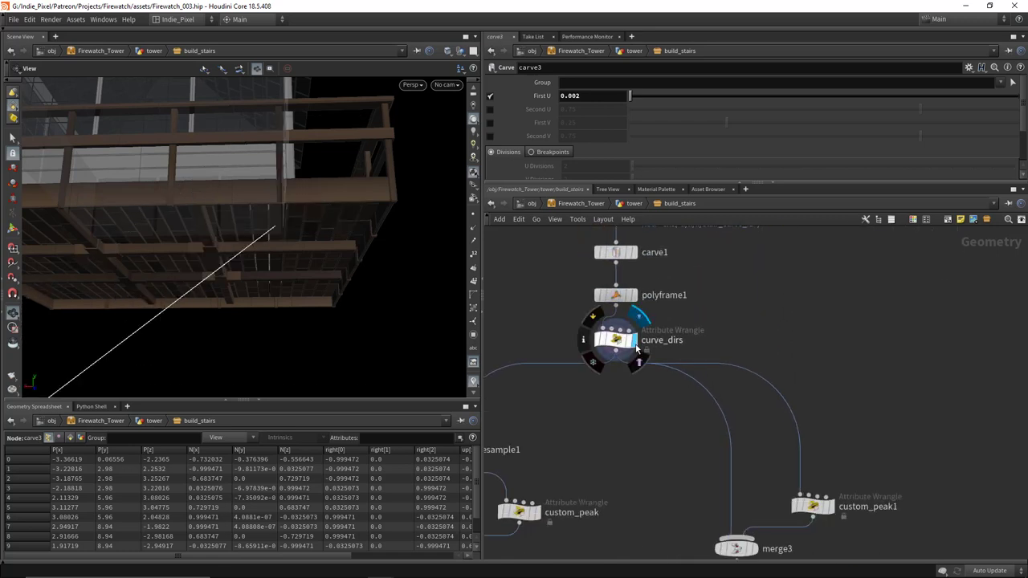
pyautogui.scroll(-5, 634, 345)
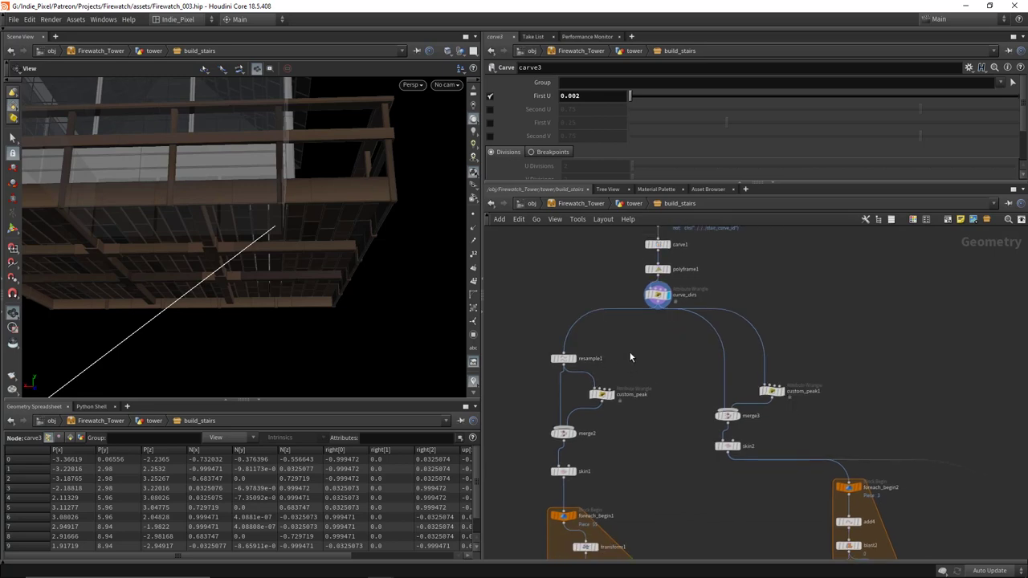
pyautogui.press('Tab')
pyautogui.write('car')
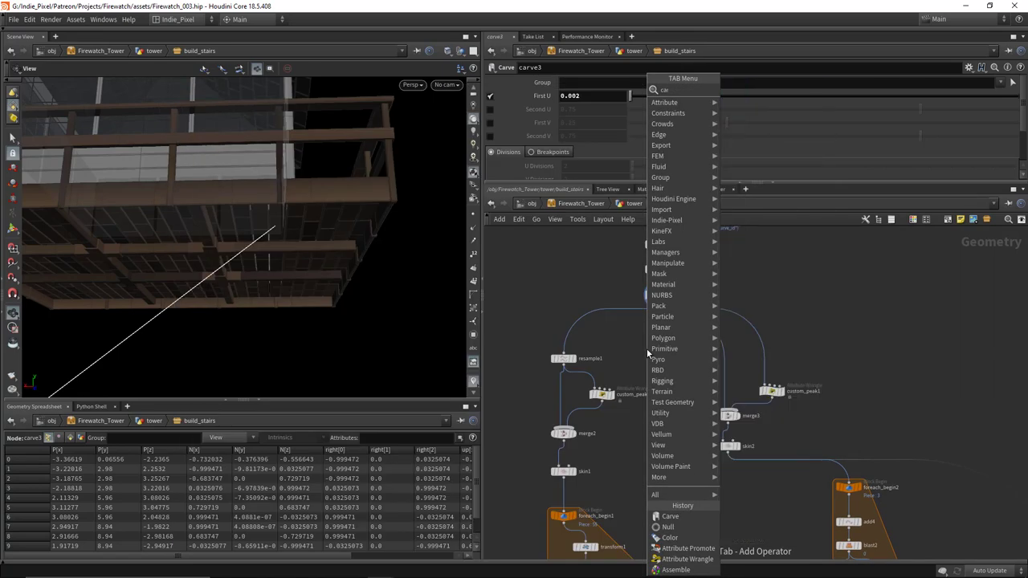
pyautogui.press('Return')
pyautogui.scroll(5, 654, 345)
pyautogui.click(661, 373)
pyautogui.click(660, 374)
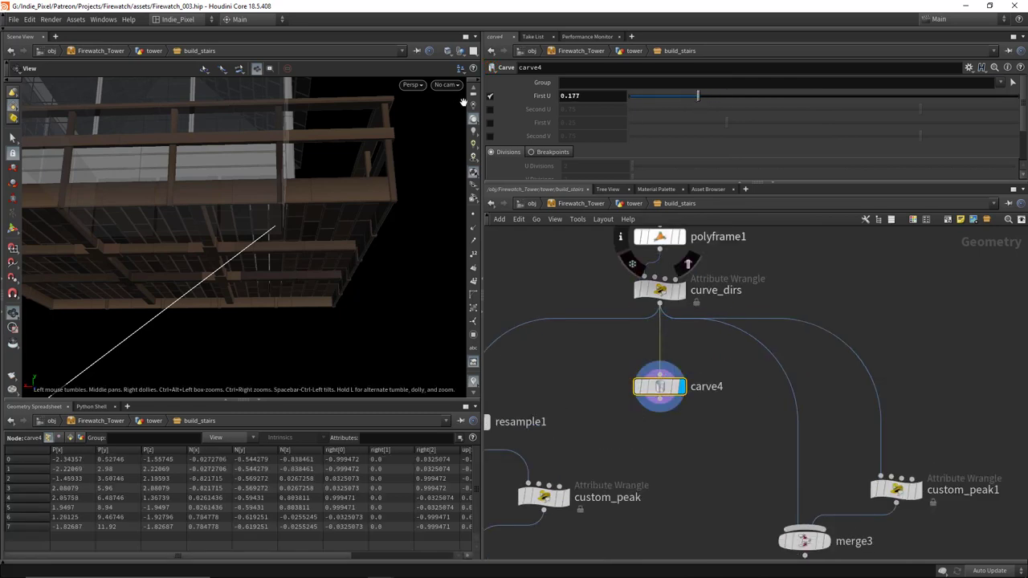
# Step: Try carving the stair curve's end with carve4's Second U at 0.807, feeding resample1, merge3 and custom_peak1 from carve4
pyautogui.click(491, 109)
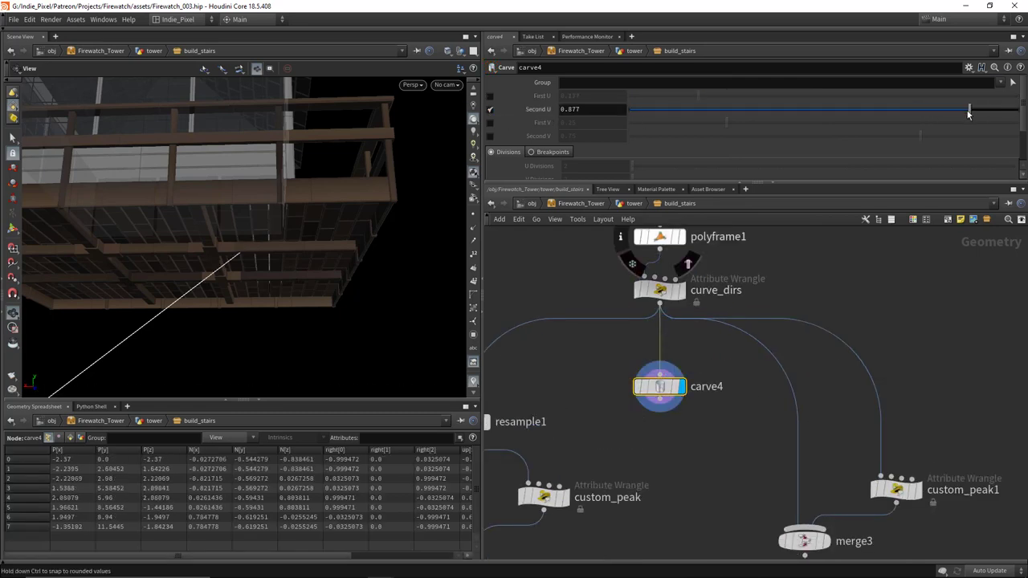
pyautogui.moveTo(962, 116); pyautogui.dragTo(942, 112)
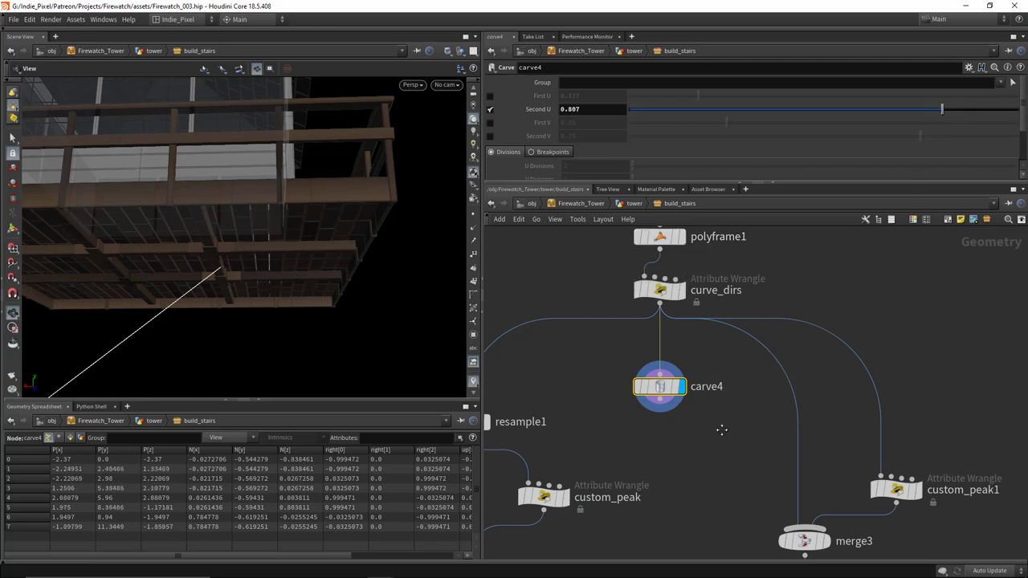
pyautogui.moveTo(666, 402); pyautogui.dragTo(735, 364, button='middle')
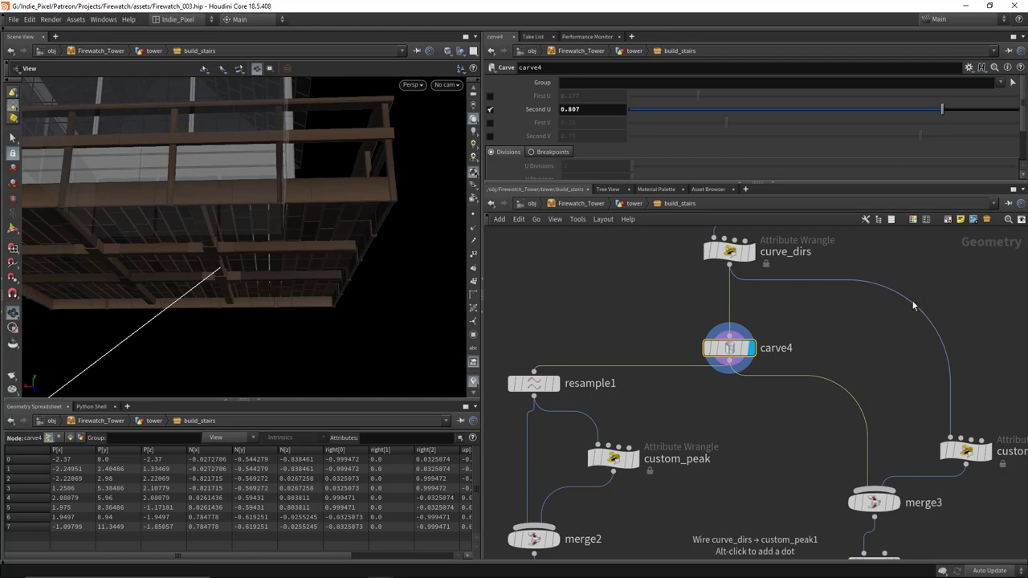
pyautogui.moveTo(729, 368); pyautogui.dragTo(733, 303)
# Step: Check the carved staircase's top landing on the output0 result and bypass carve4
pyautogui.scroll(-10, 733, 304)
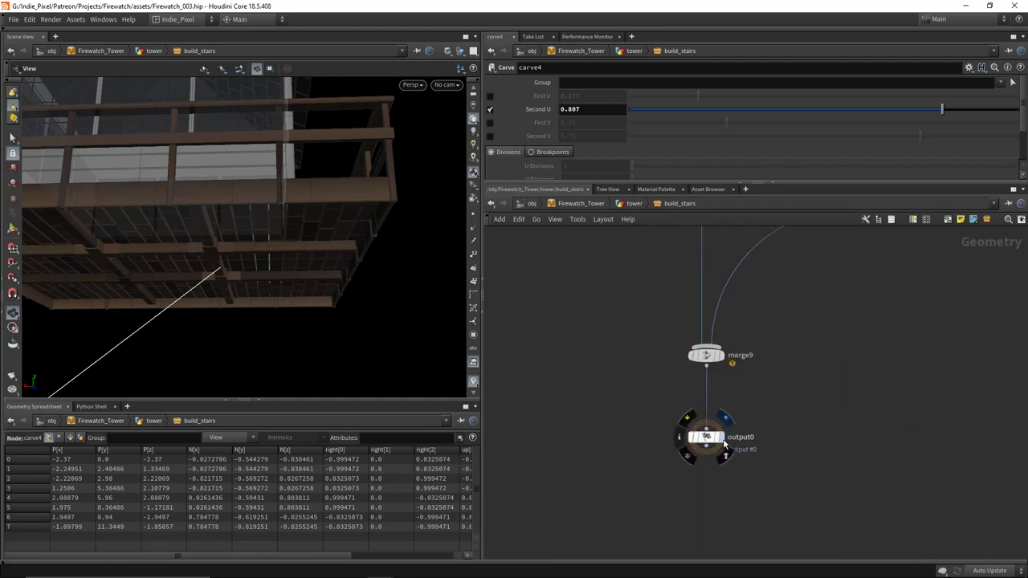
pyautogui.click(724, 441)
pyautogui.moveTo(305, 241); pyautogui.dragTo(345, 241)
pyautogui.scroll(-5, 323, 242)
pyautogui.scroll(-5, 636, 319)
pyautogui.scroll(2, 668, 379)
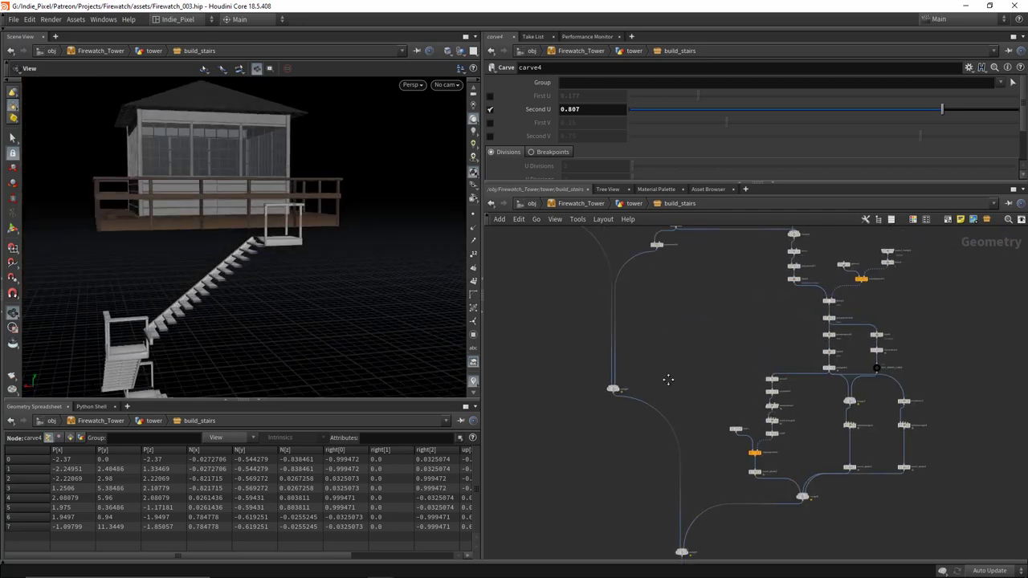
pyautogui.scroll(6, 668, 379)
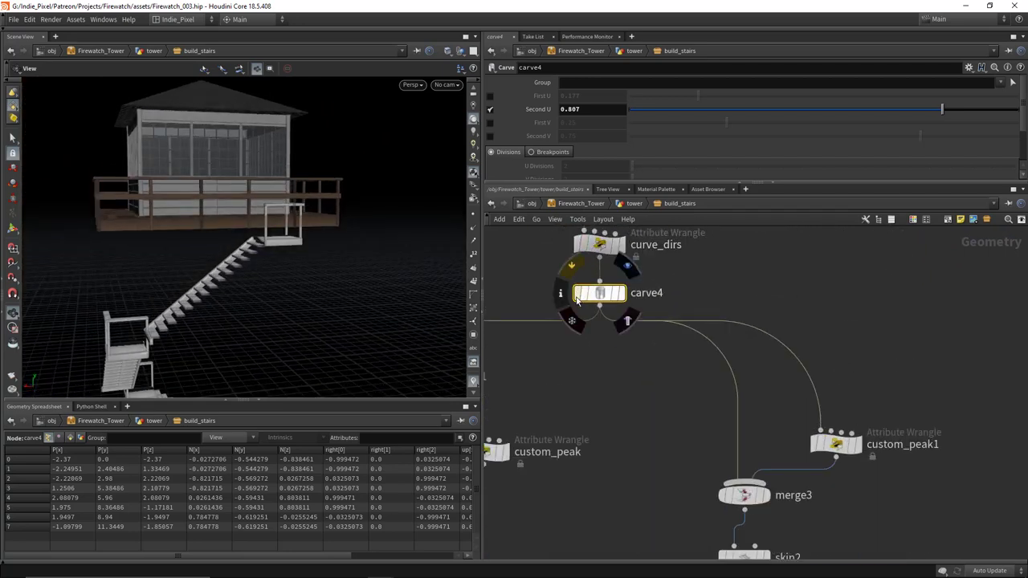
pyautogui.scroll(-3, 704, 385)
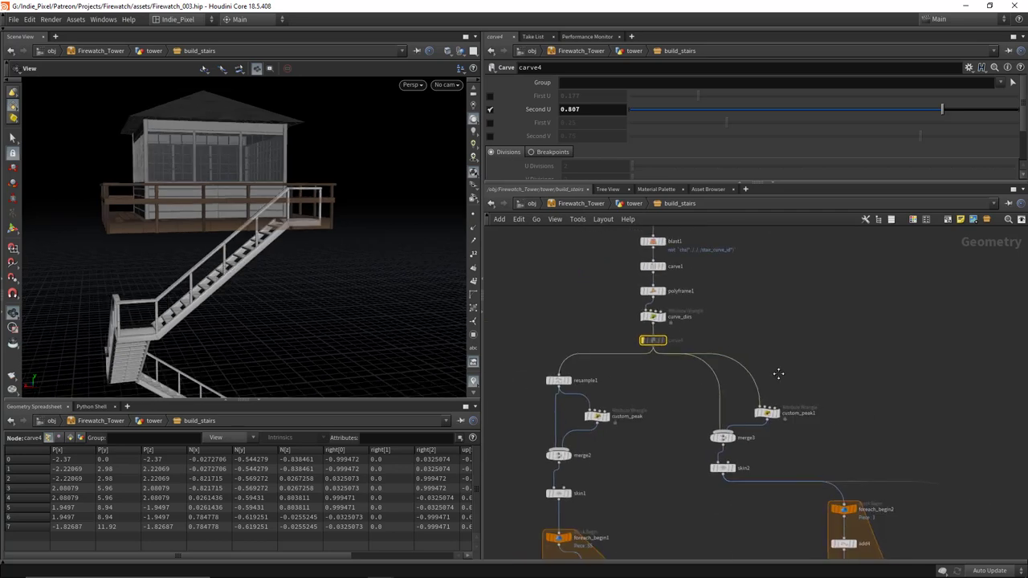
# Step: Align custom_peak1, merge3 and skin2 above the foreach_begin2 loop and display skin2
pyautogui.moveTo(779, 374); pyautogui.dragTo(753, 255, button='middle')
pyautogui.moveTo(691, 354); pyautogui.dragTo(814, 344)
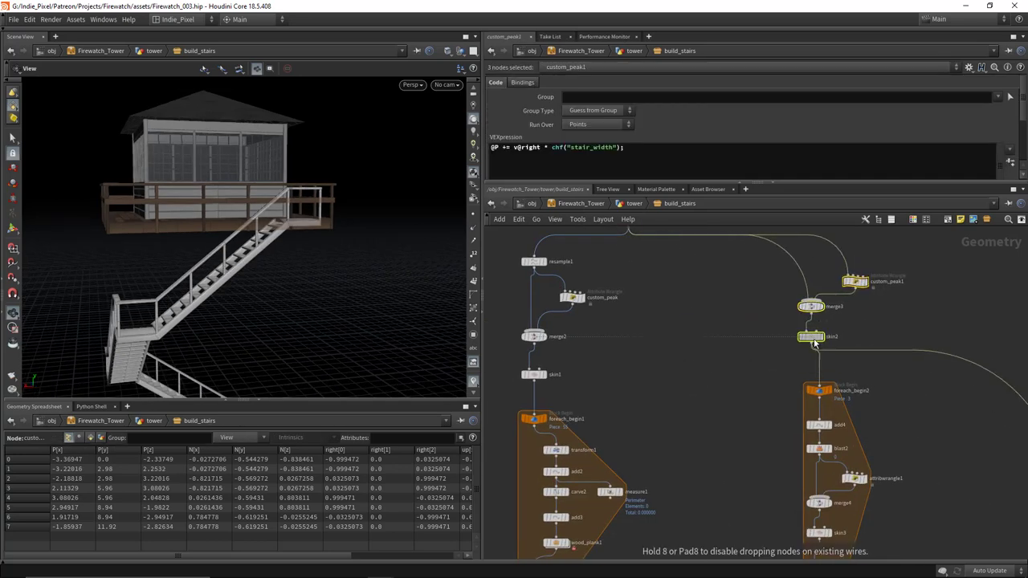
pyautogui.click(869, 331)
pyautogui.click(832, 344)
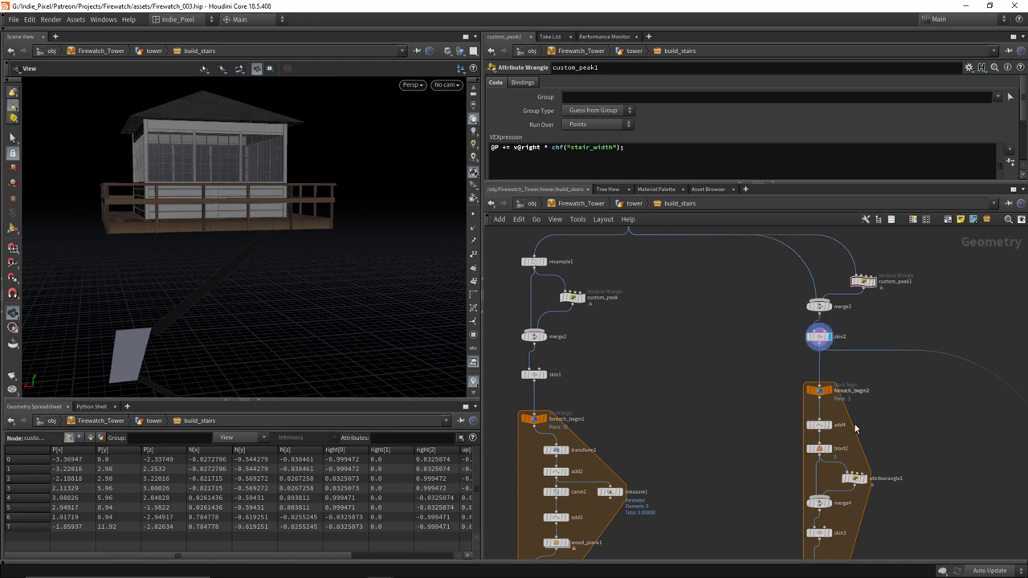
# Step: Display output0 again, return to the tower network and examine the complete tower from several sides
pyautogui.moveTo(855, 429); pyautogui.dragTo(794, 320, button='middle')
pyautogui.scroll(-3, 870, 380)
pyautogui.moveTo(870, 380); pyautogui.dragTo(776, 325, button='middle')
pyautogui.scroll(-3, 748, 413)
pyautogui.scroll(4, 718, 526)
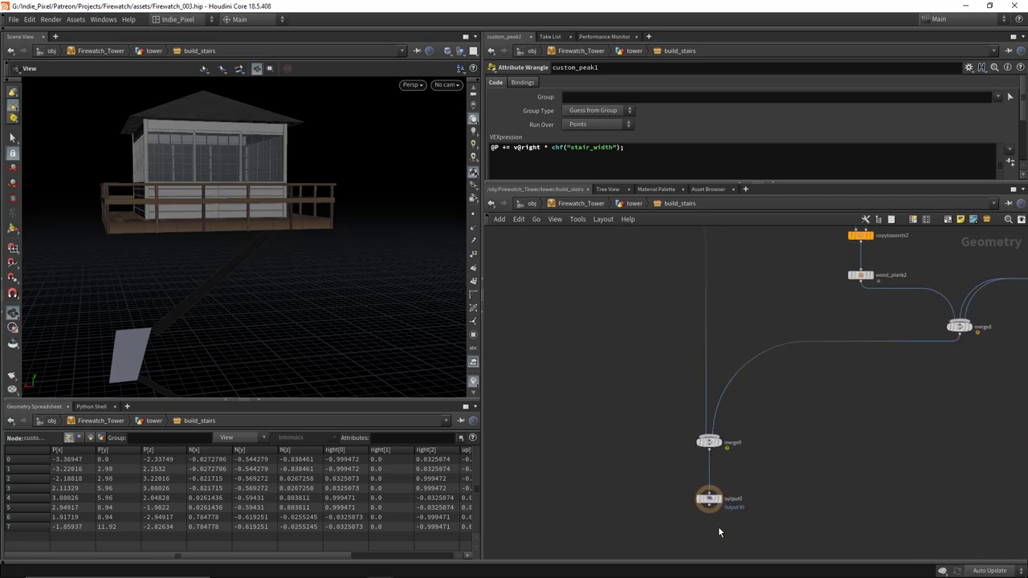
pyautogui.click(721, 503)
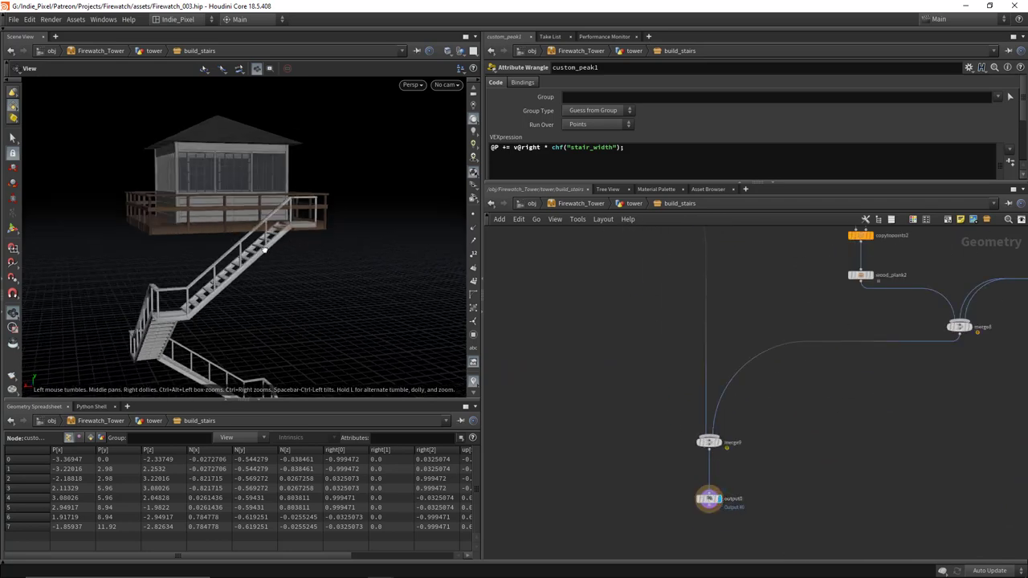
pyautogui.press('u')
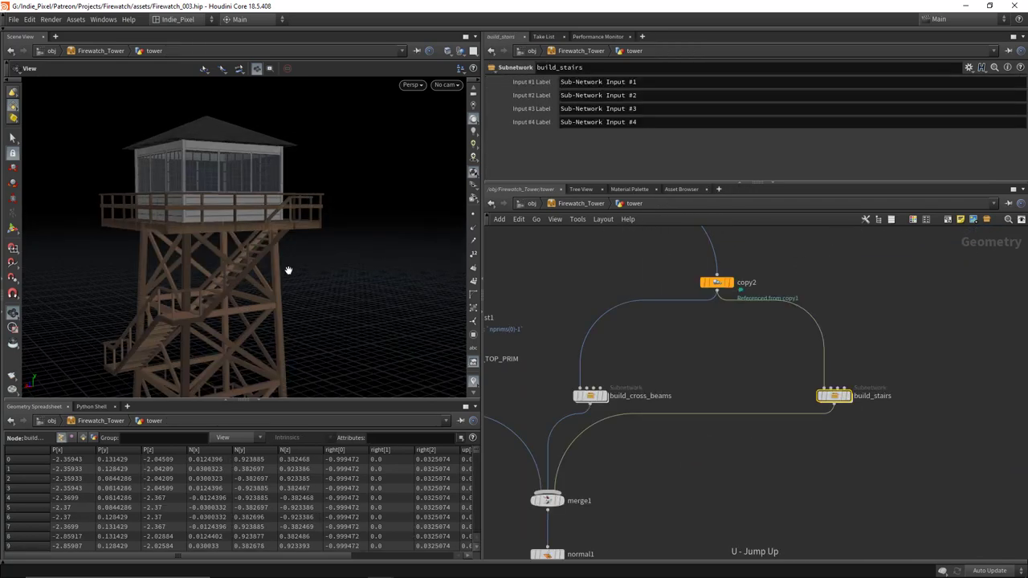
pyautogui.moveTo(288, 270); pyautogui.dragTo(222, 263)
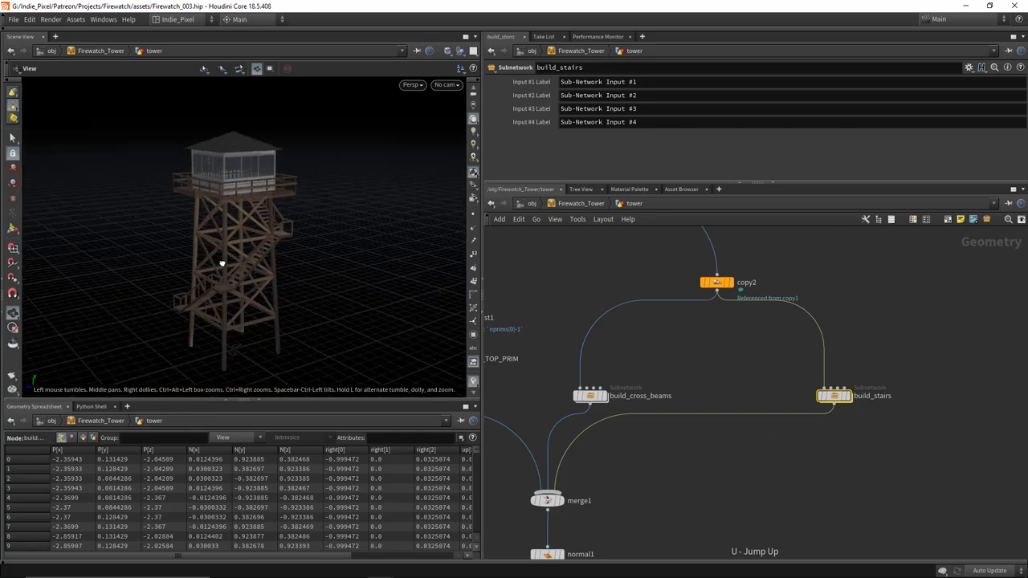
pyautogui.moveTo(277, 401); pyautogui.dragTo(277, 437)
pyautogui.moveTo(219, 305); pyautogui.dragTo(262, 306)
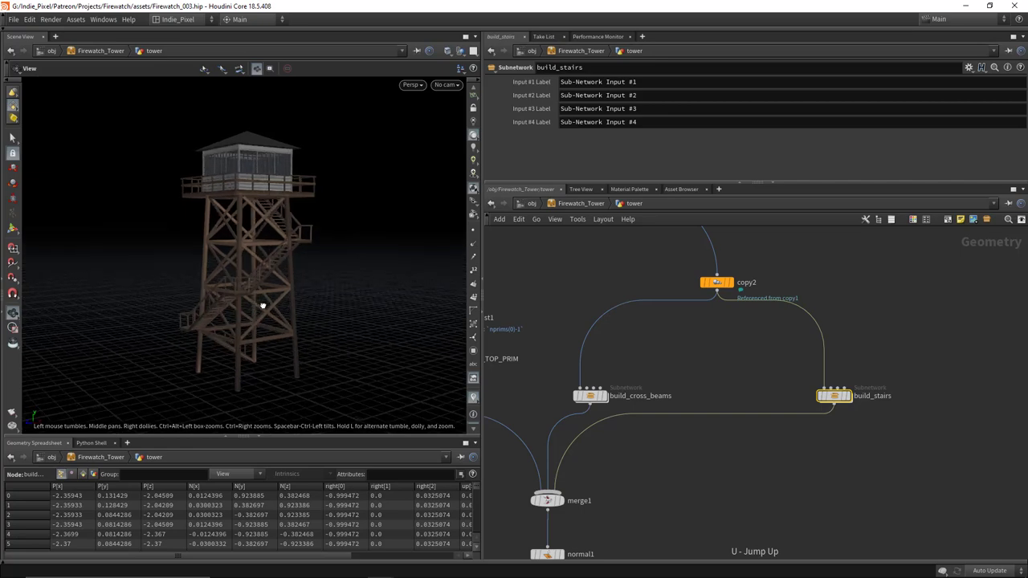
# Step: Go up to the object level and save the Firewatch_Tower asset's node type
pyautogui.press('u')
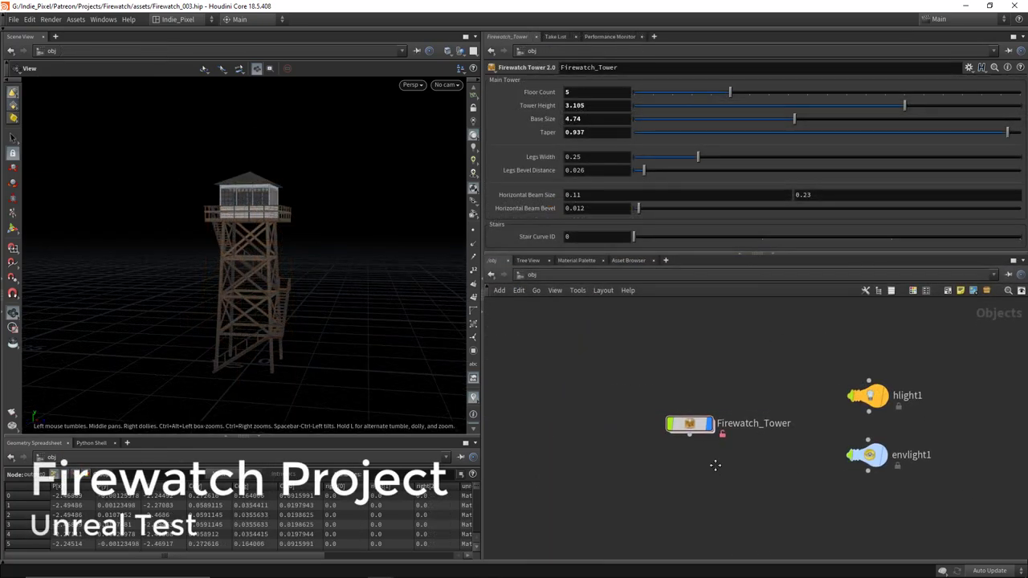
pyautogui.rightClick(686, 410)
pyautogui.click(723, 541)
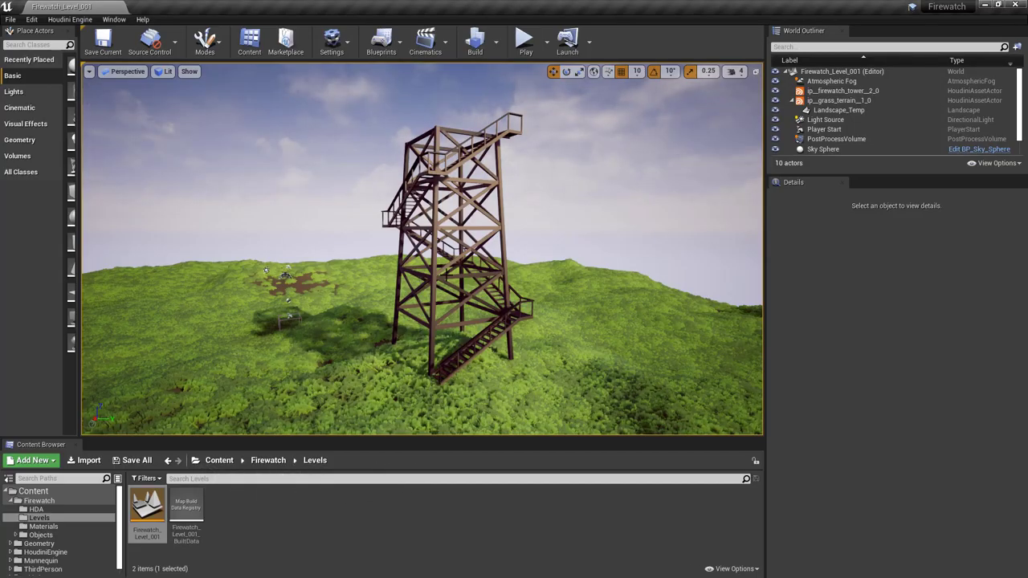
# Step: Switch to Unreal Editor and rebuild the ip__firewatch_tower__2_0 actor using the ip::Object/firewatch_tower::2.0 asset
pyautogui.scroll(-5, 446, 273)
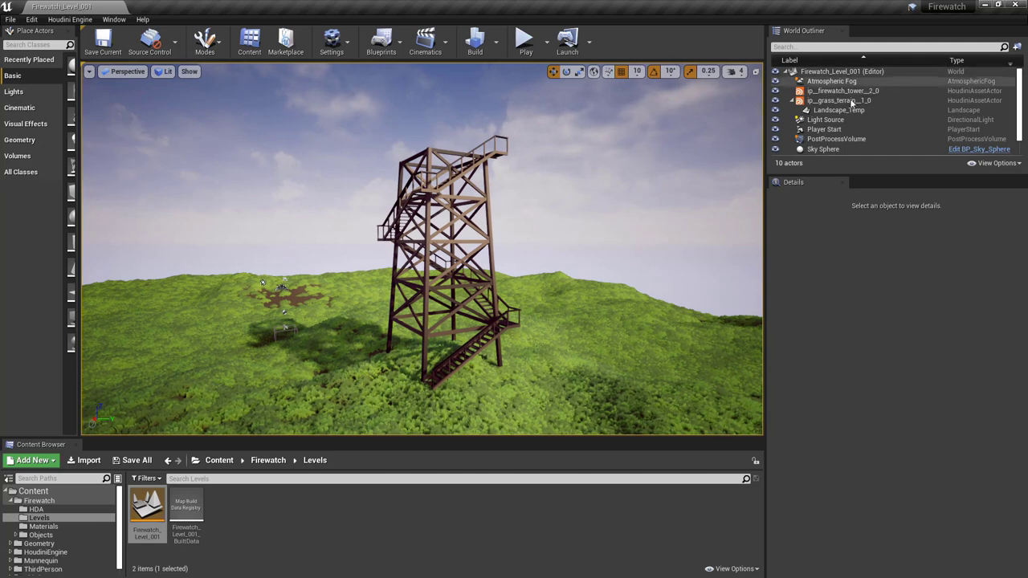
pyautogui.click(840, 92)
pyautogui.rightClick(822, 94)
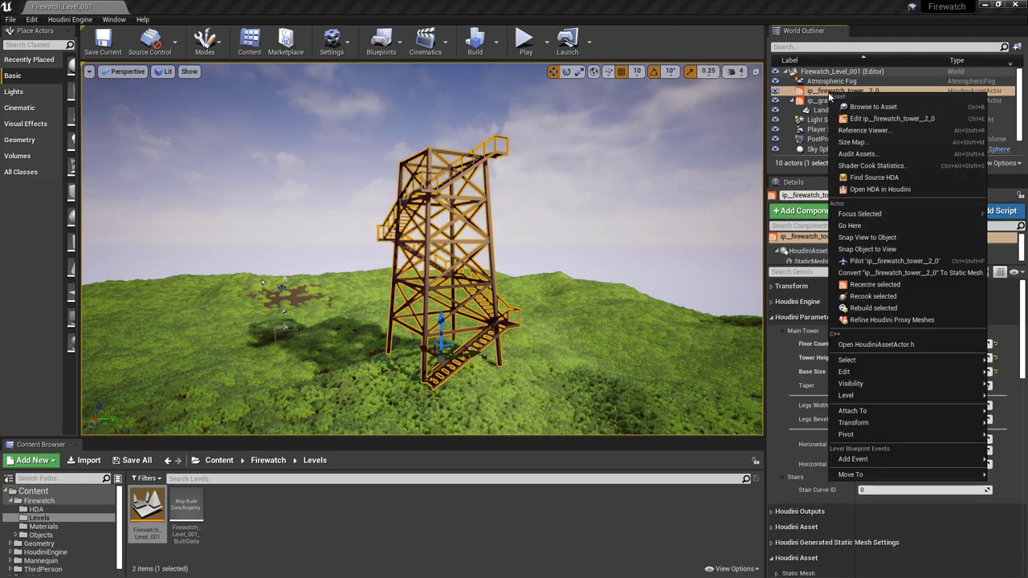
pyautogui.click(905, 309)
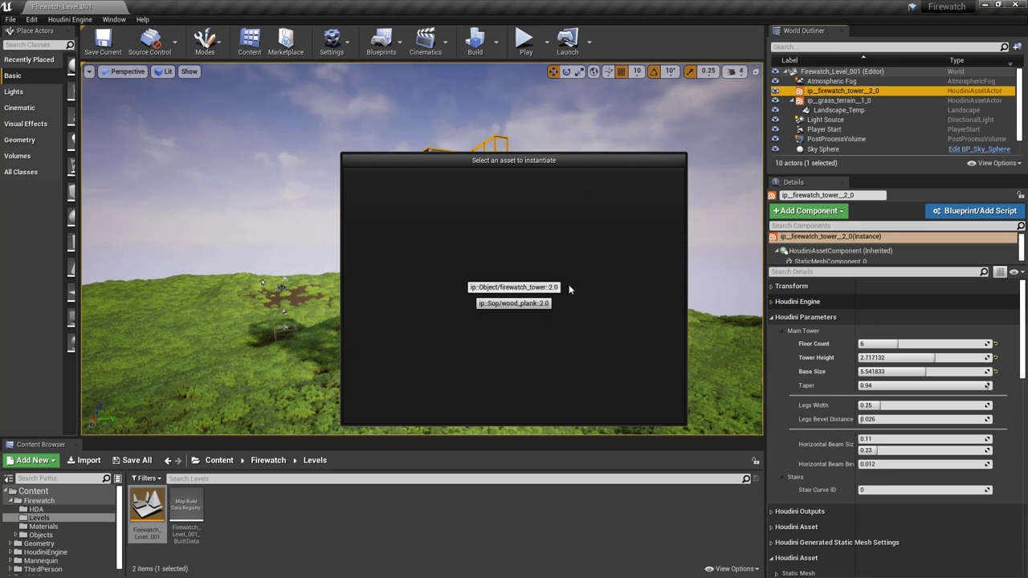
pyautogui.click(518, 288)
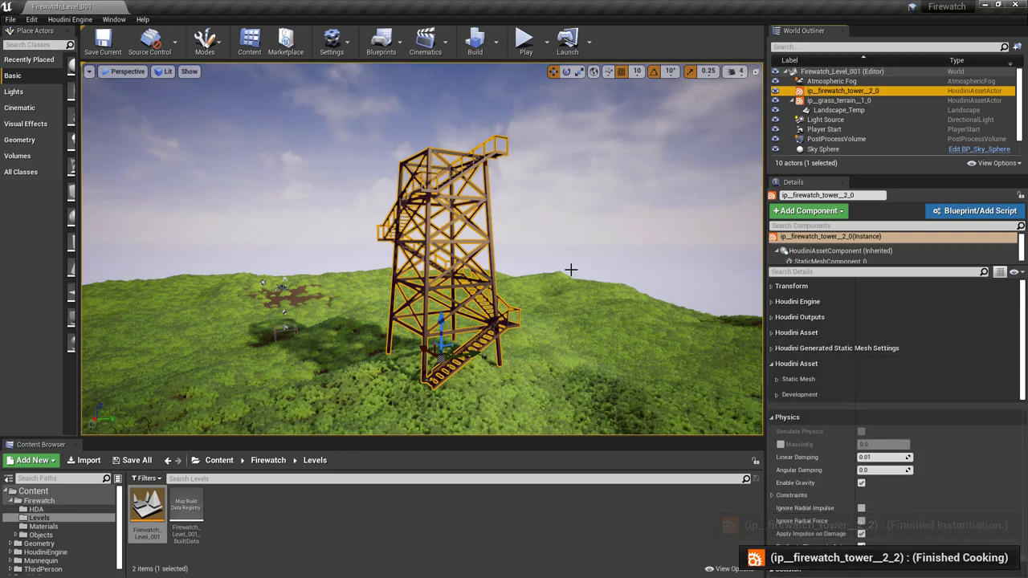
# Step: Inspect the rebuilt tower's cabin and stairs while trying Floor Count values of 4, 6 and 5
pyautogui.moveTo(261, 281); pyautogui.dragTo(408, 191, button='right')
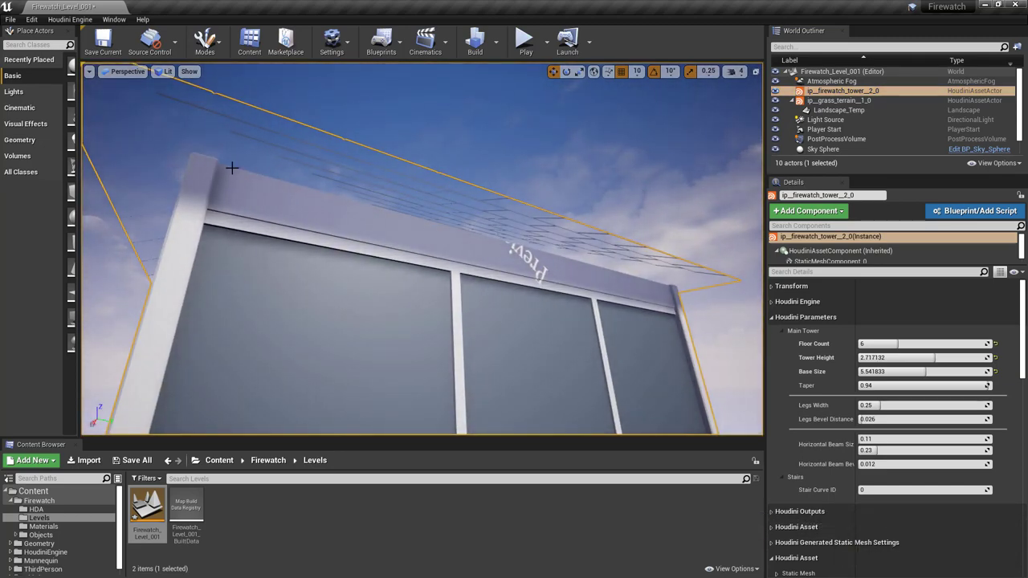
pyautogui.moveTo(231, 167); pyautogui.dragTo(229, 274, button='right')
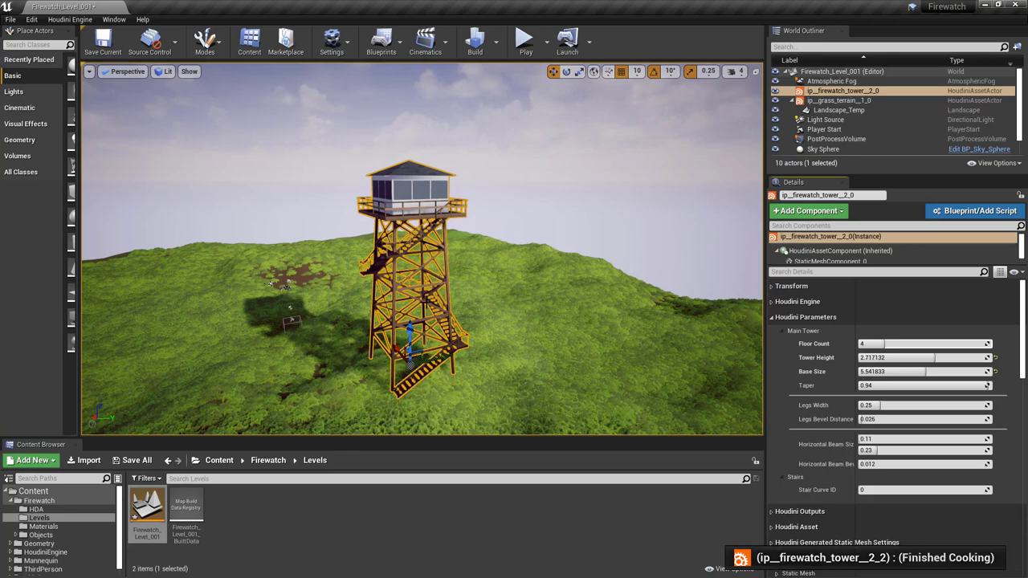
pyautogui.moveTo(231, 274); pyautogui.dragTo(235, 273, button='right')
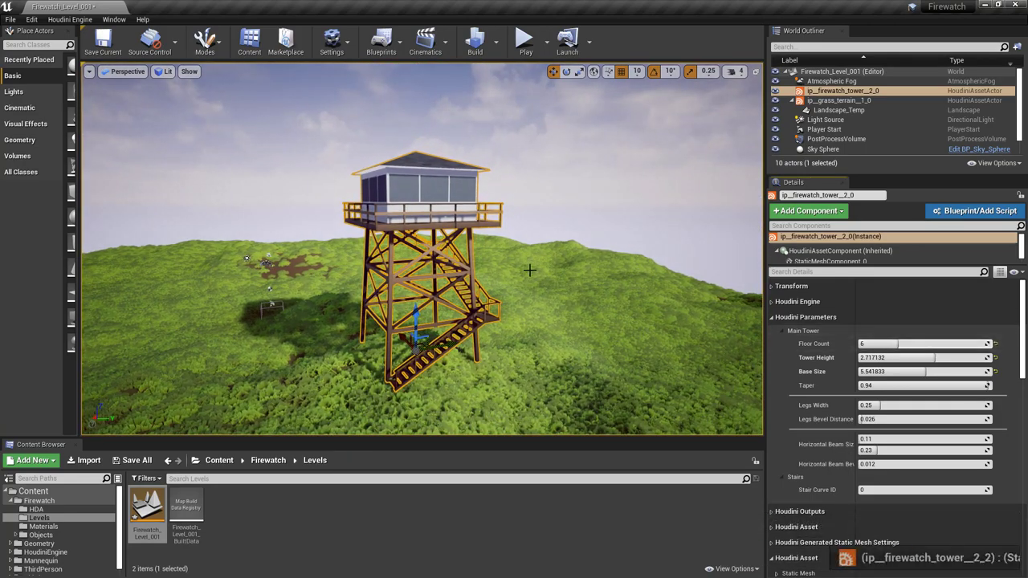
pyautogui.moveTo(443, 219)
pyautogui.mouseDown(button='right')
pyautogui.moveTo(443, 193)
pyautogui.moveTo(443, 211)
pyautogui.mouseUp(button='right')
pyautogui.moveTo(438, 246); pyautogui.dragTo(450, 245, button='right')
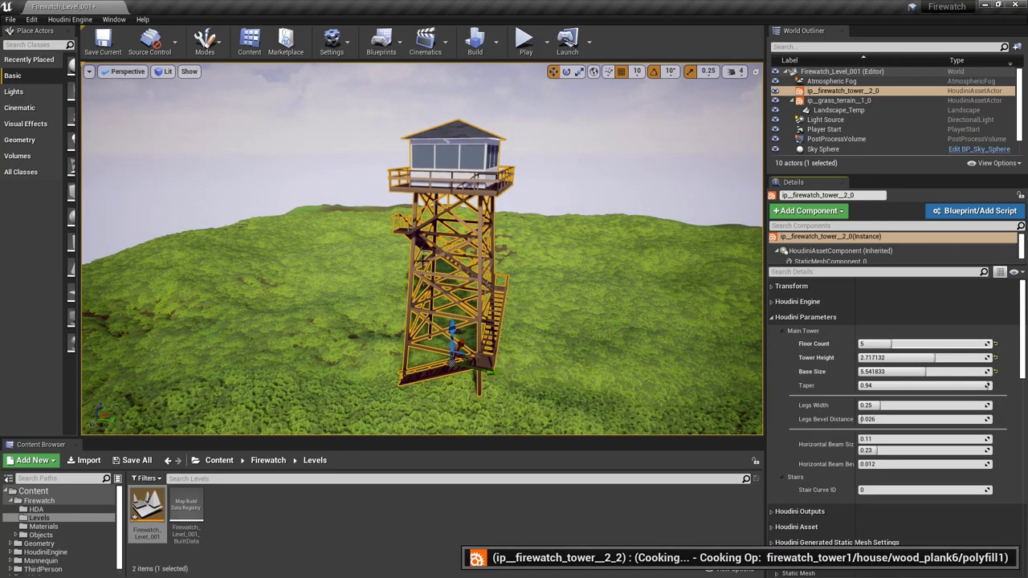
# Step: Set the tower's Tower Height to 2.932271, Base Size to 7.262949 and Taper to 0.81251
pyautogui.moveTo(440, 269); pyautogui.dragTo(440, 269, button='right')
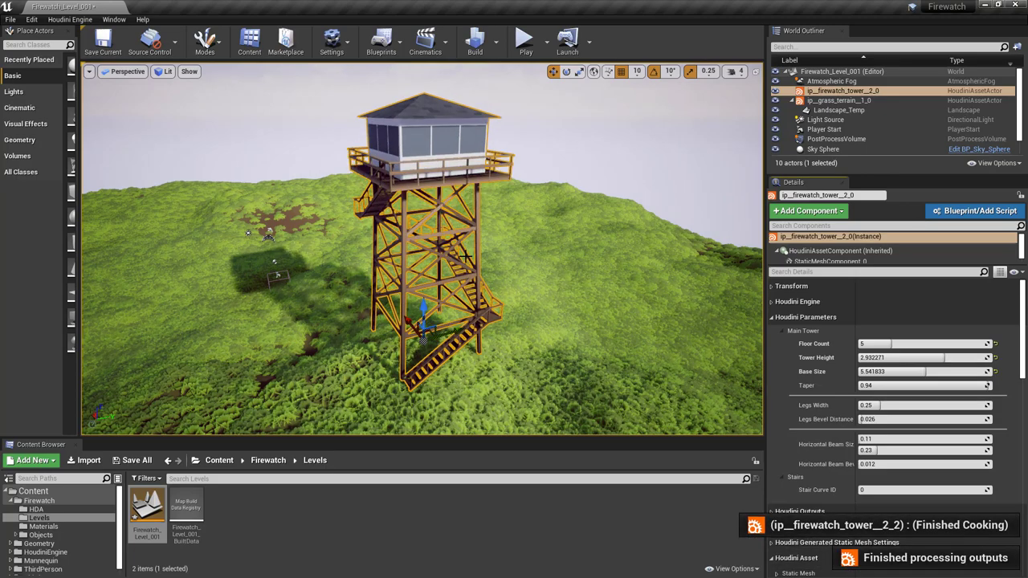
pyautogui.moveTo(422, 249)
pyautogui.keyDown('alt'); pyautogui.mouseDown()
pyautogui.moveTo(386, 245)
pyautogui.moveTo(466, 245)
pyautogui.moveTo(442, 249)
pyautogui.mouseUp(); pyautogui.keyUp('alt')
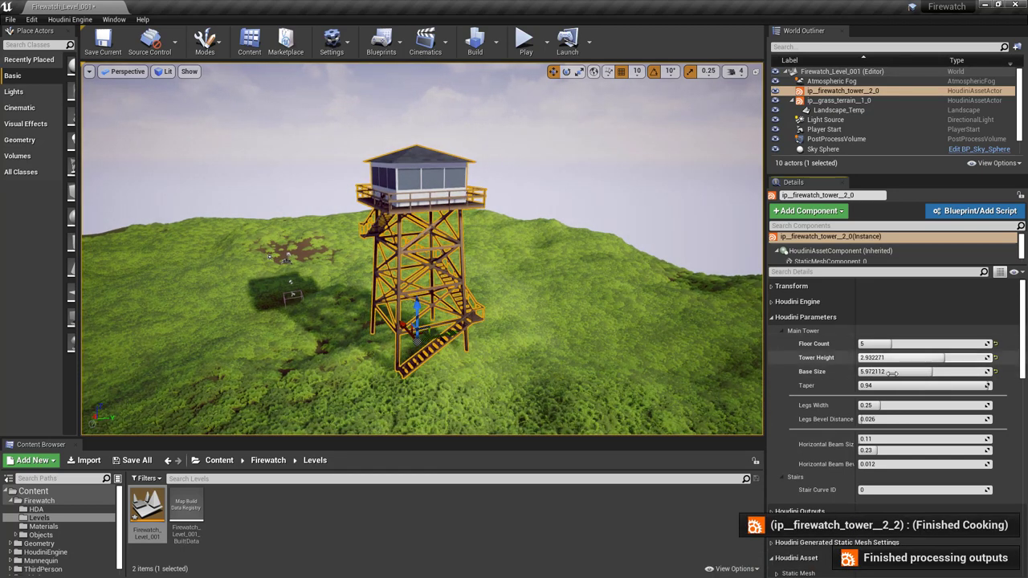
pyautogui.moveTo(892, 372); pyautogui.dragTo(951, 372)
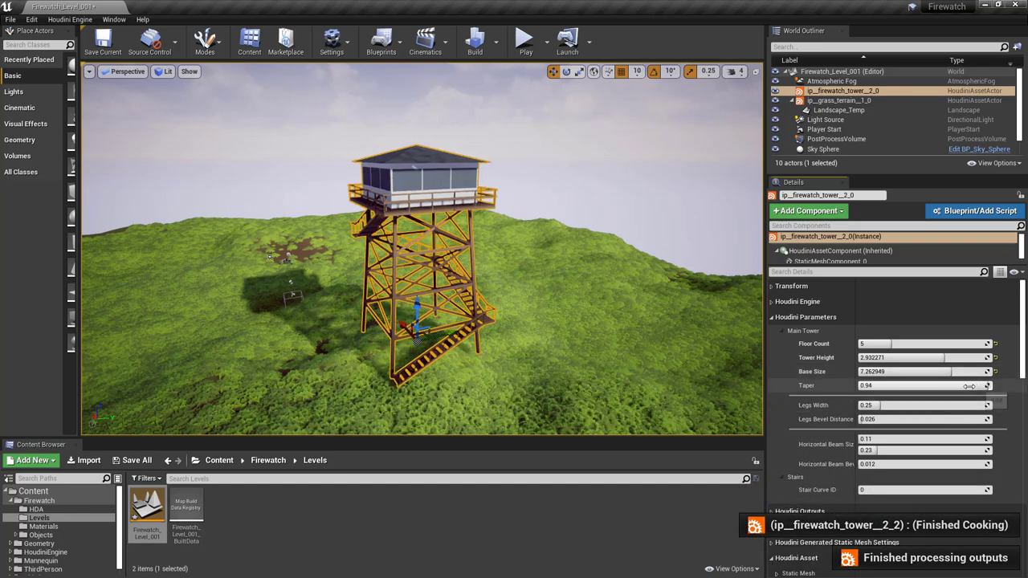
pyautogui.moveTo(985, 385); pyautogui.dragTo(964, 386)
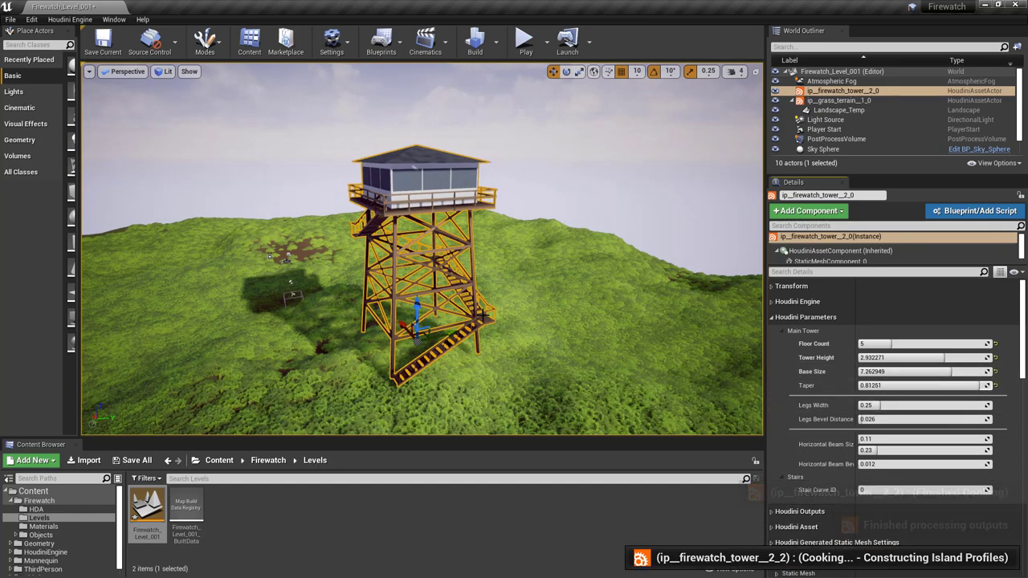
# Step: Refine the tower's proportions, trying Taper 0.947968 and settling on Base Size 6.223108 and Taper 0.908128
pyautogui.moveTo(514, 321); pyautogui.dragTo(567, 321, button='right')
pyautogui.press('f')
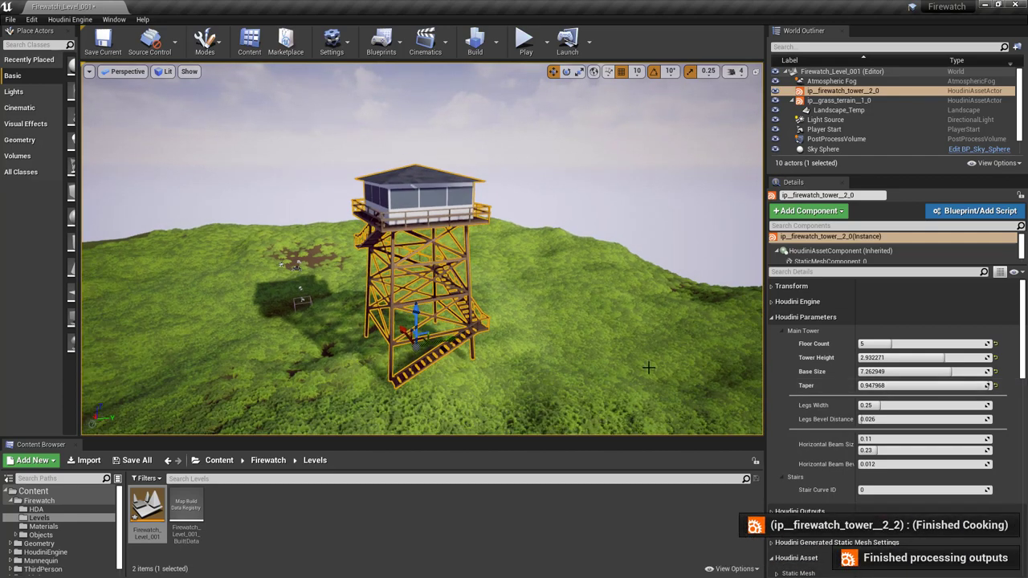
pyautogui.moveTo(946, 372); pyautogui.dragTo(936, 371)
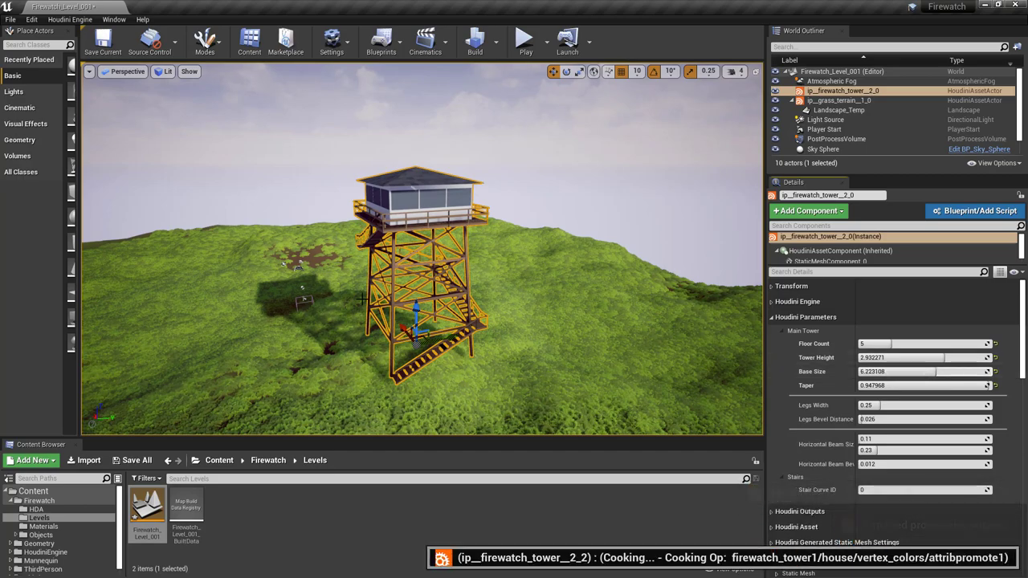
pyautogui.moveTo(363, 298); pyautogui.dragTo(224, 175)
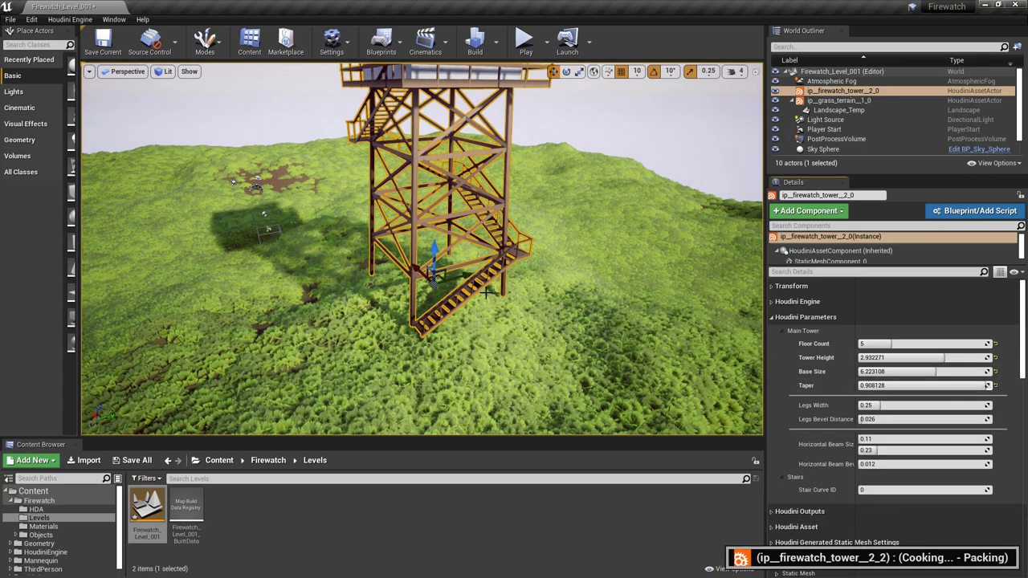
# Step: Set the tower's Floor Count to 6, inspect the regenerated tower and save the level
pyautogui.moveTo(482, 301); pyautogui.dragTo(458, 367)
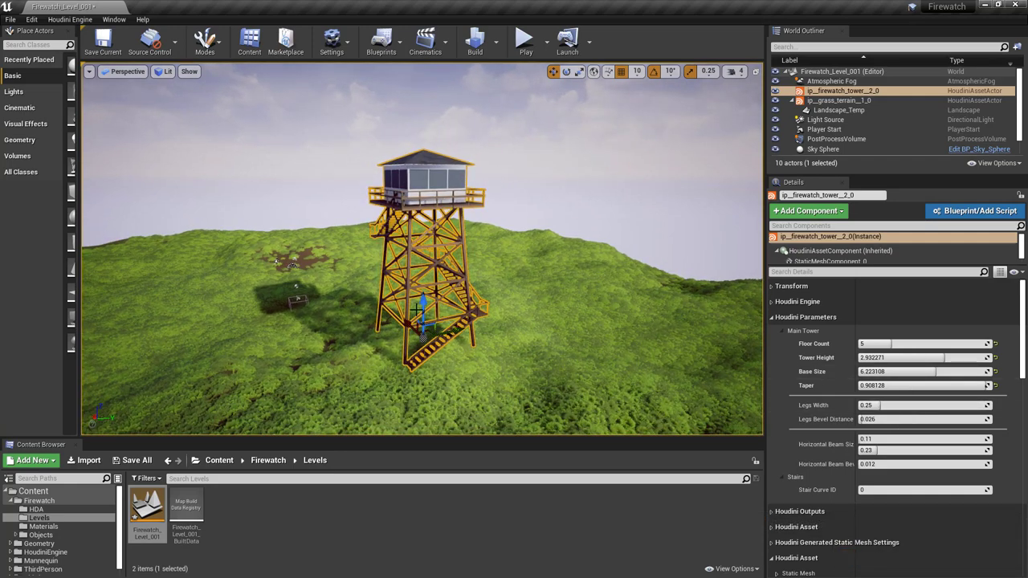
pyautogui.moveTo(458, 368); pyautogui.dragTo(446, 366)
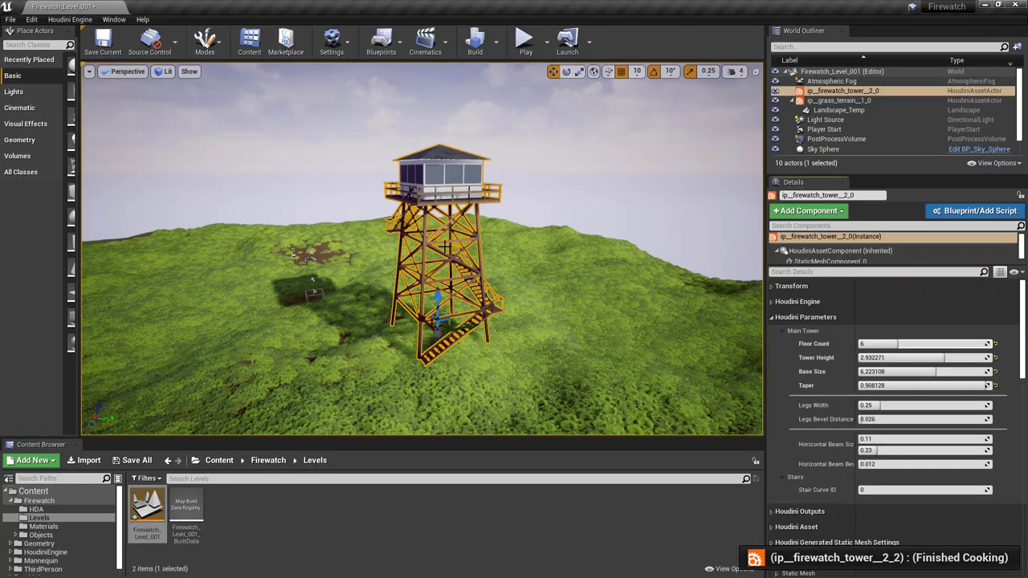
pyautogui.moveTo(444, 247)
pyautogui.mouseDown()
pyautogui.moveTo(440, 224)
pyautogui.moveTo(424, 284)
pyautogui.moveTo(440, 243)
pyautogui.moveTo(457, 245)
pyautogui.mouseUp()
pyautogui.hotkey('ctrl', 's')
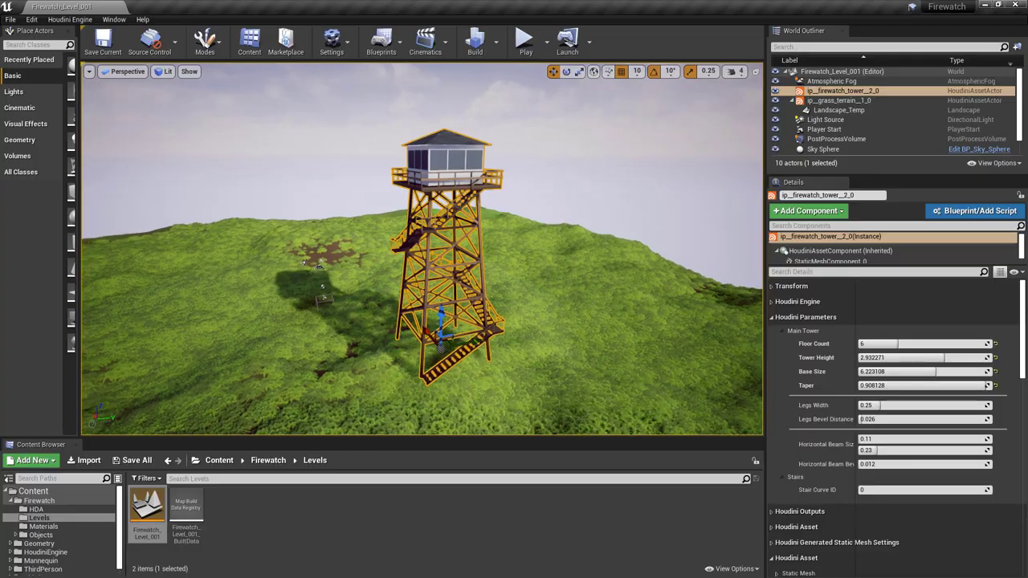